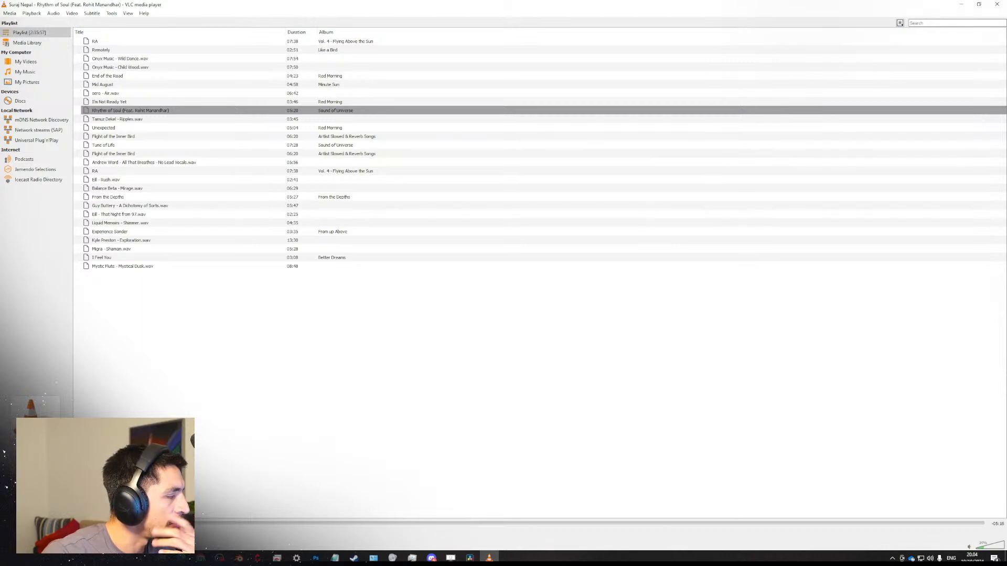
Skip to the next track in the VLC playlist and switch back to the texture document in Photoshop.
key("n")
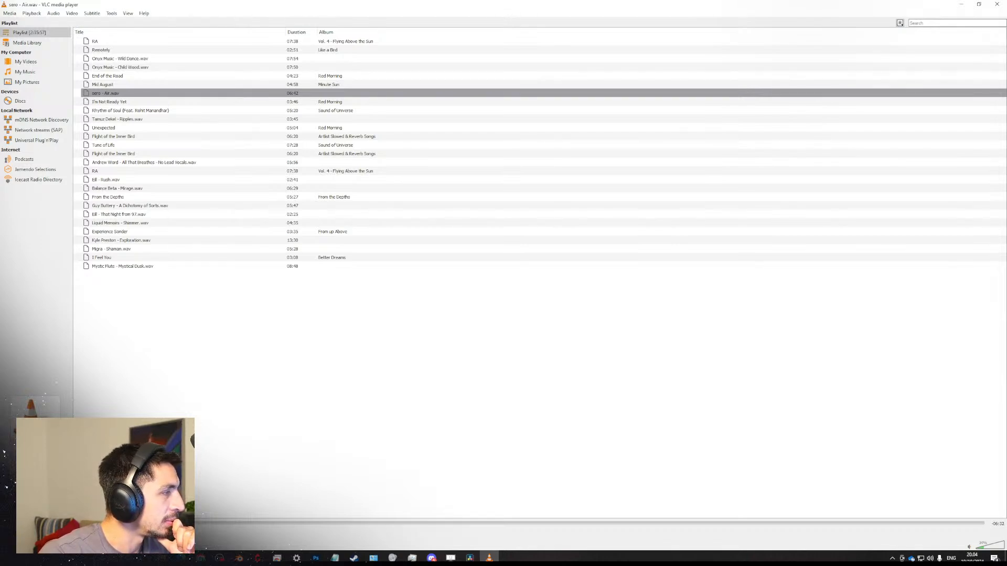
left_click(960, 4)
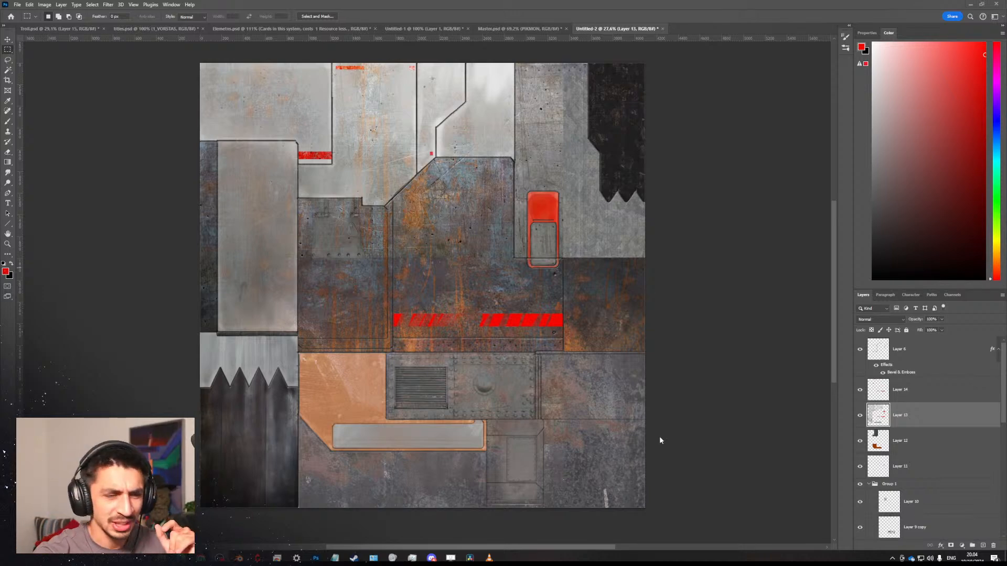
left_click(489, 557)
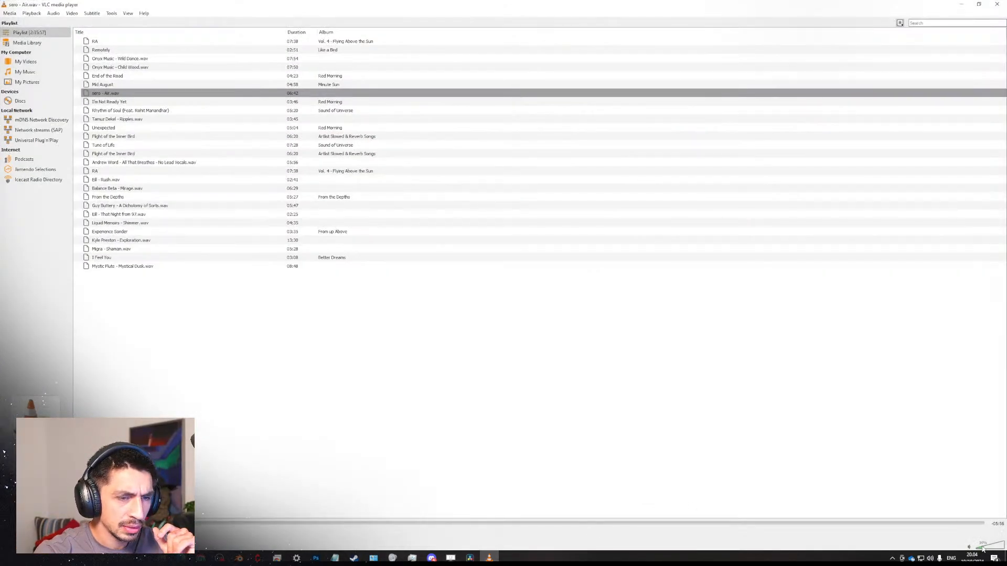
left_click(961, 4)
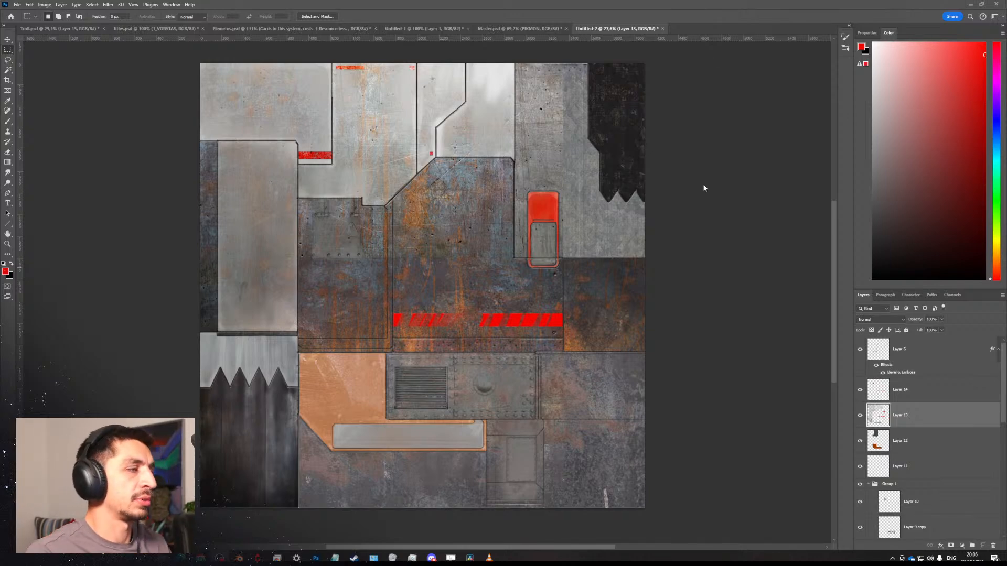
Examine the rusted metal panels and red markings across the texture sheet at different magnifications.
scroll(446, 269, "up", 1, "alt")
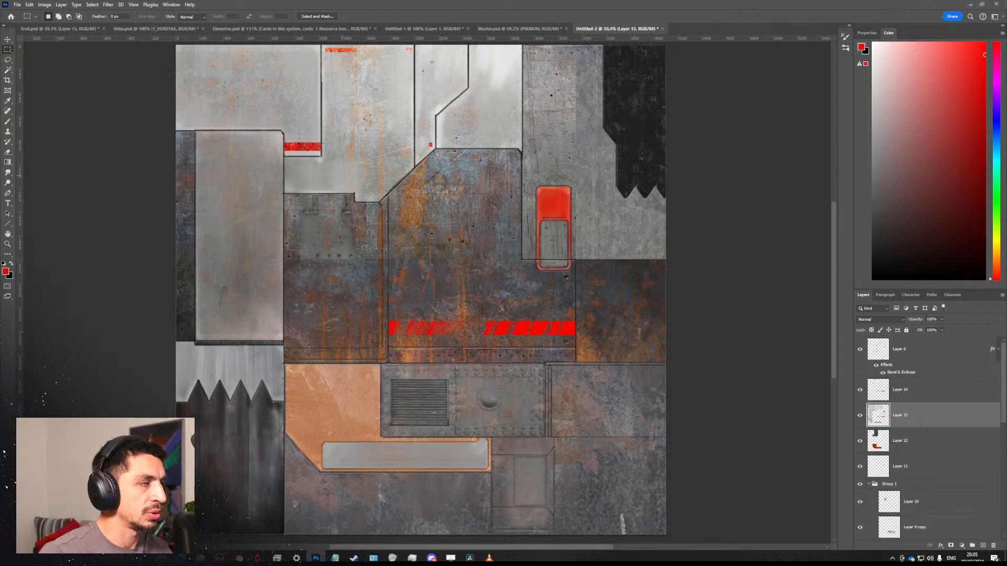
scroll(446, 154, "down", 1, "alt")
scroll(446, 154, "up", 1, "alt")
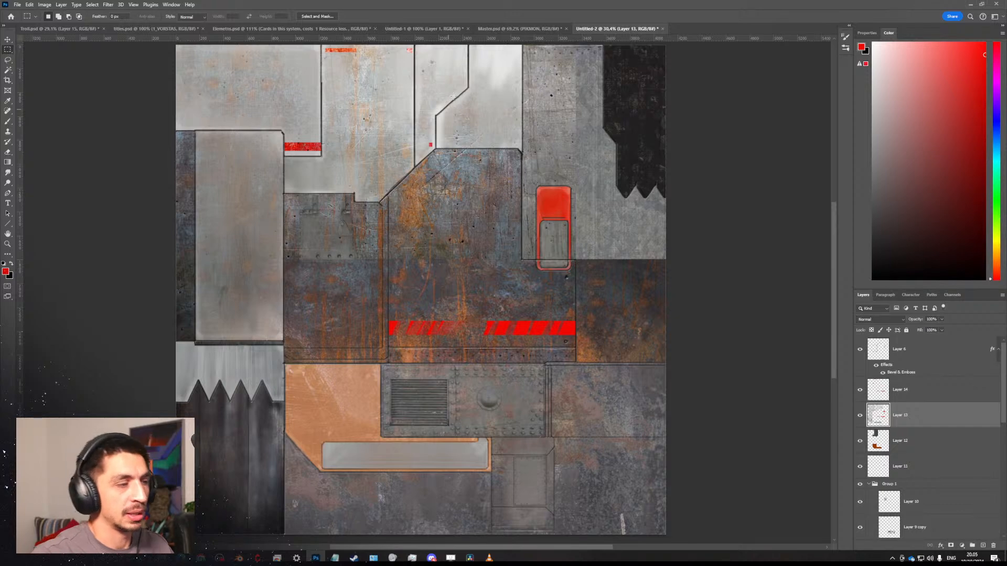
scroll(457, 267, "up", 1, "alt")
scroll(457, 231, "up", 1, "alt")
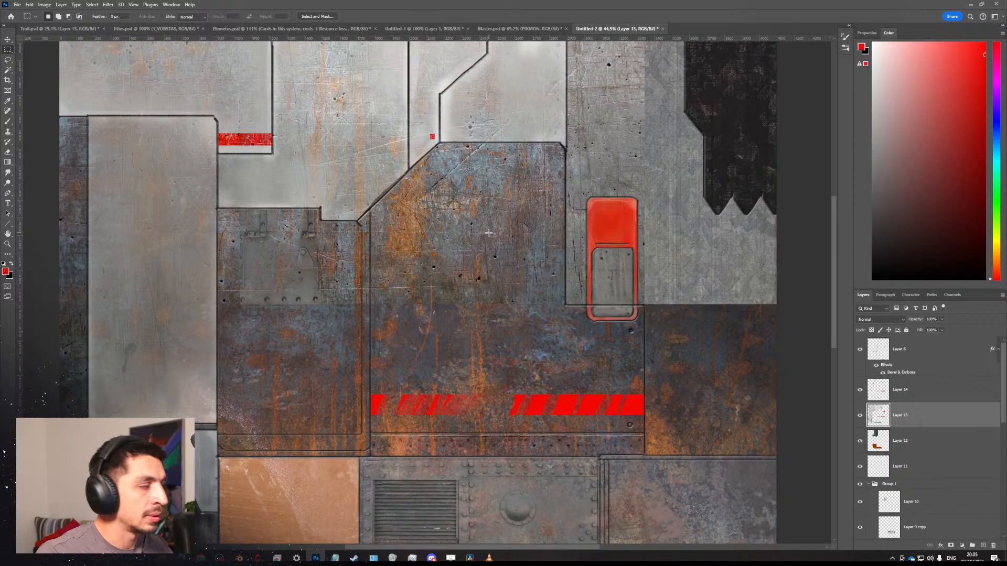
left_click_drag(488, 232, 533, 313)
scroll(512, 288, "down", 1, "alt")
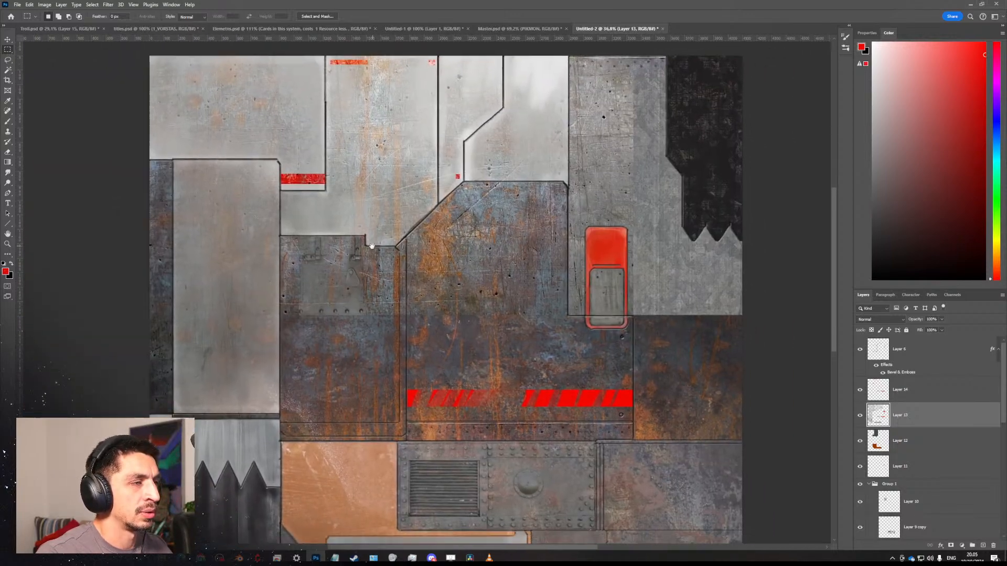
scroll(492, 257, "up", 1, "alt")
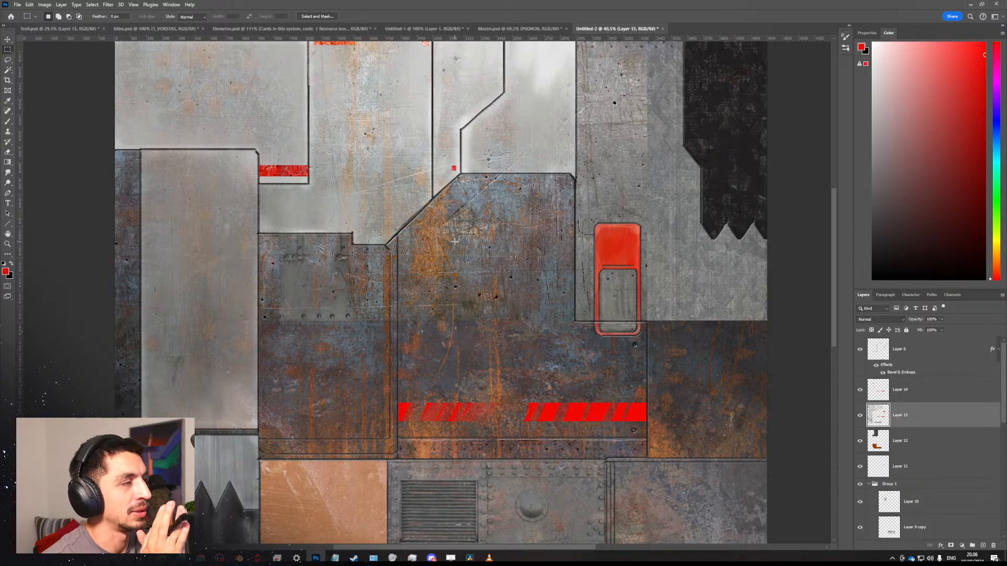
Compare the texture with the red marking layers hidden and shown, and add a new layer above Layer 14.
left_click(859, 416)
left_click(859, 415)
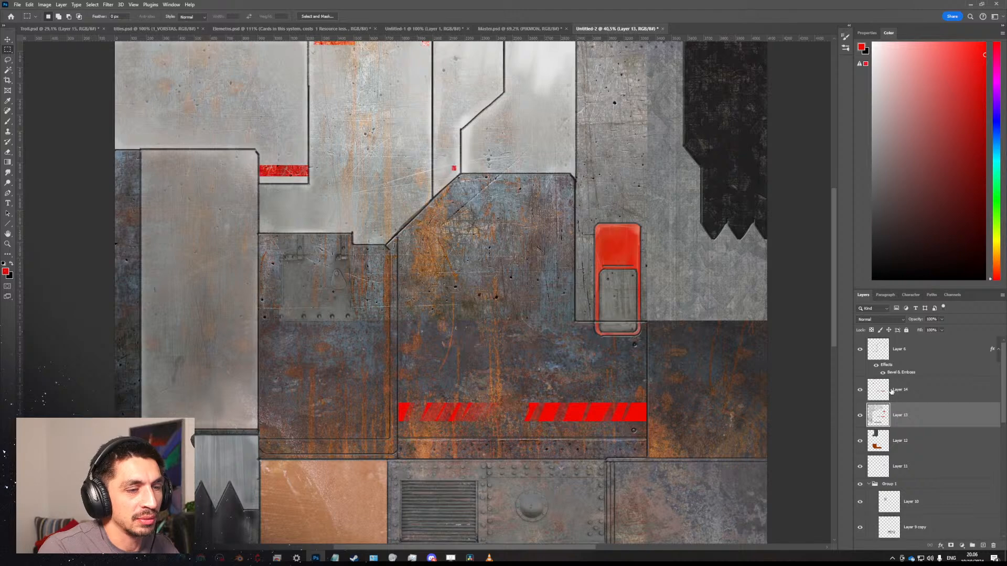
left_click(934, 390)
left_click(860, 349)
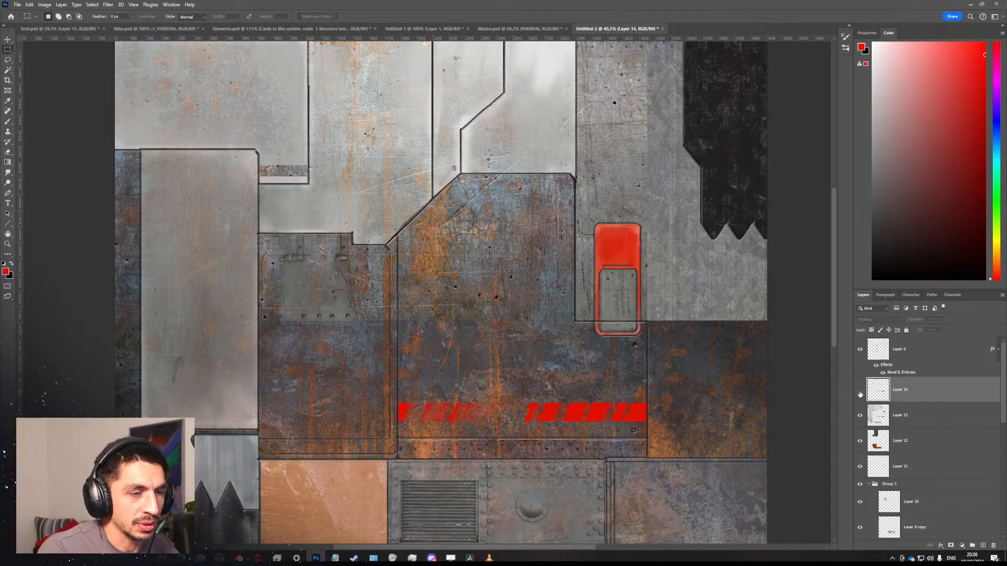
left_click(860, 349)
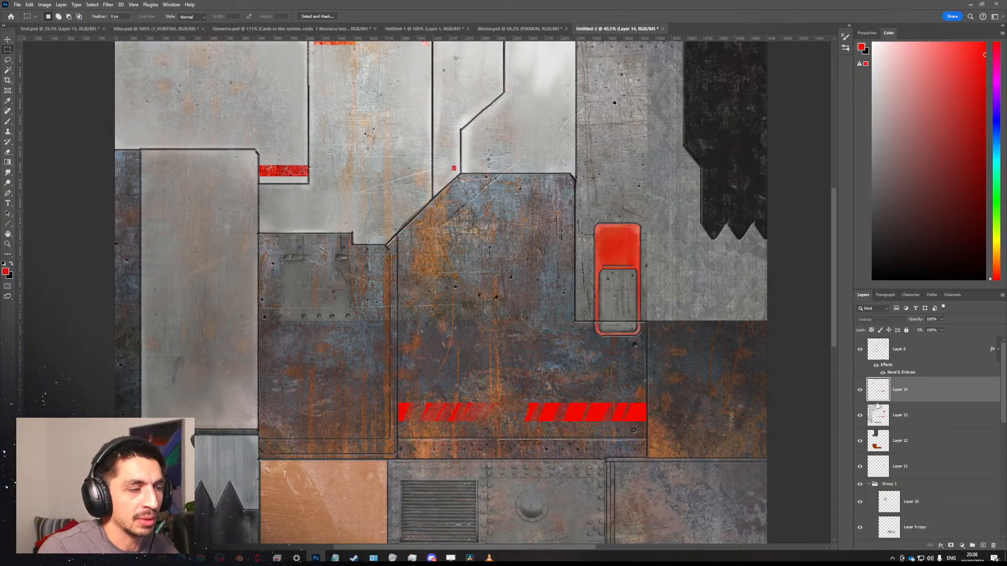
left_click(982, 546)
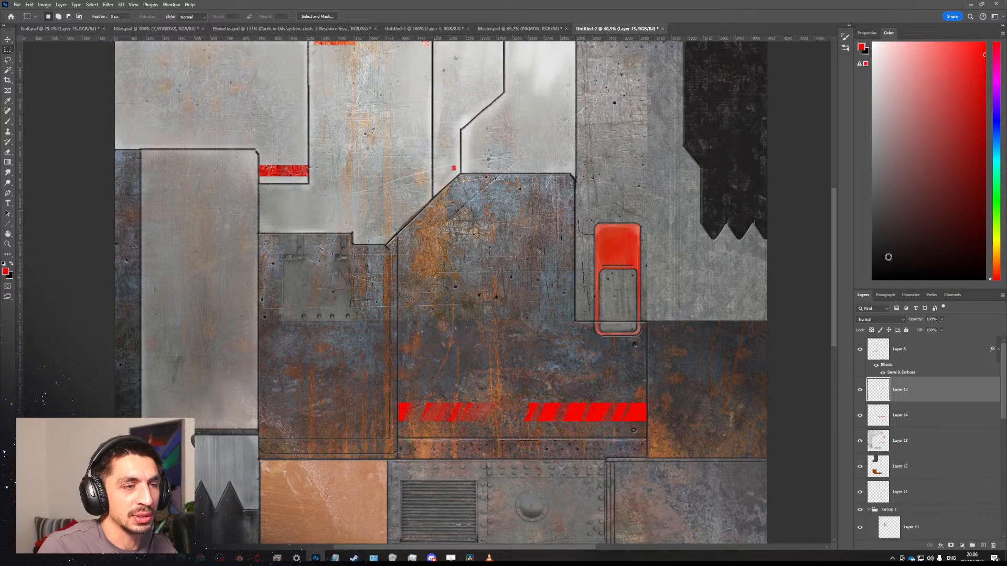
Select the L-shaped border strip beside and below the rusty panel with the Magic Wand on Layer 6.
key("z")
left_click_drag(486, 277, 520, 317)
left_click_drag(507, 319, 506, 314)
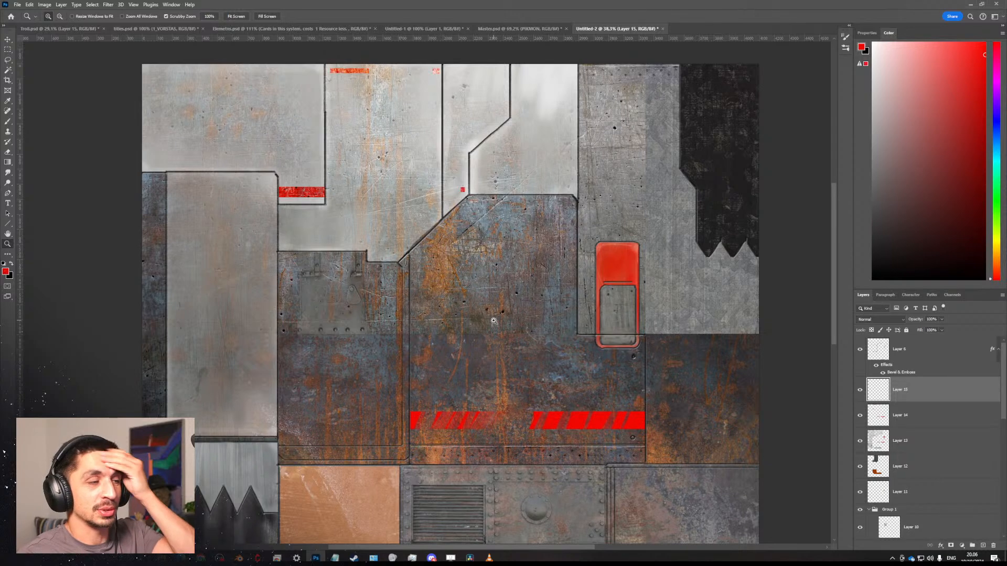
left_click(8, 71)
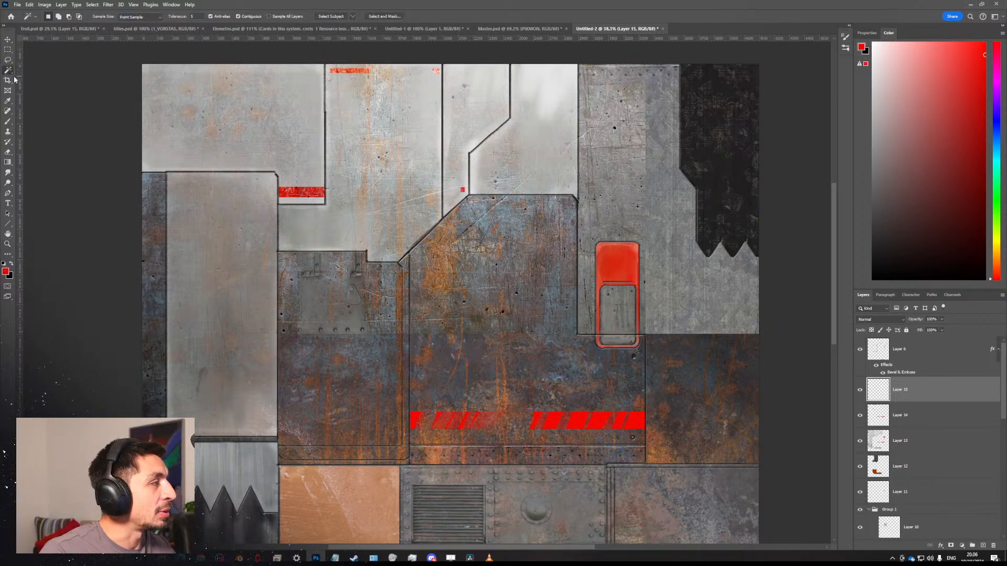
left_click(899, 363)
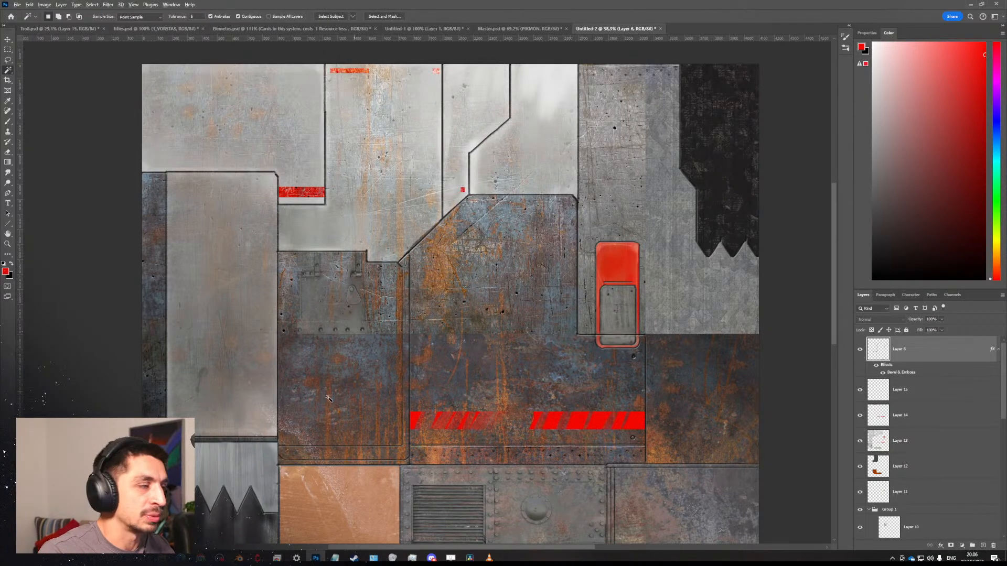
scroll(344, 397, "up", 3, "alt")
left_click(421, 475)
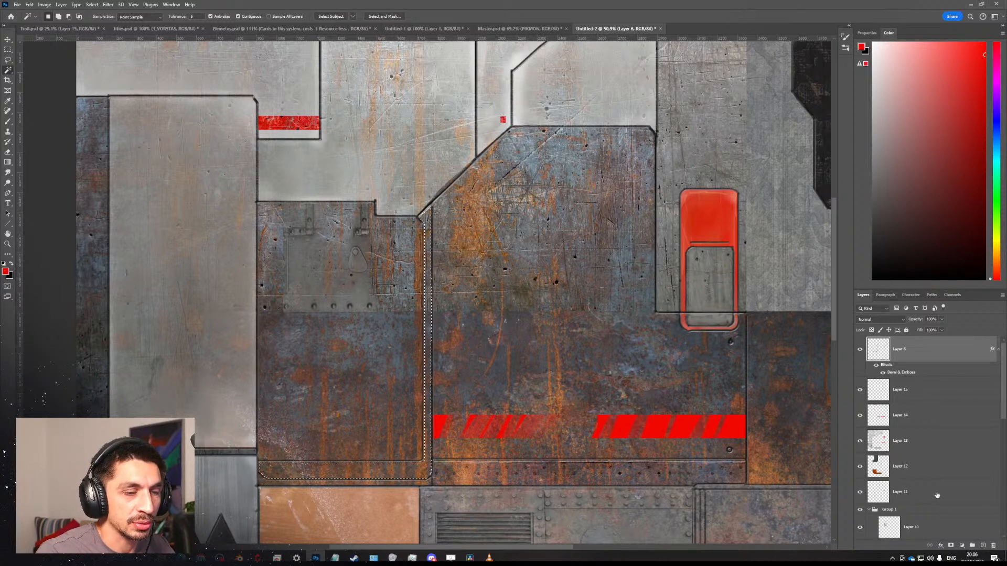
Add a new layer above Layer 6, brush the selected L-shaped strip red, and compare it hidden and shown.
left_click(982, 546)
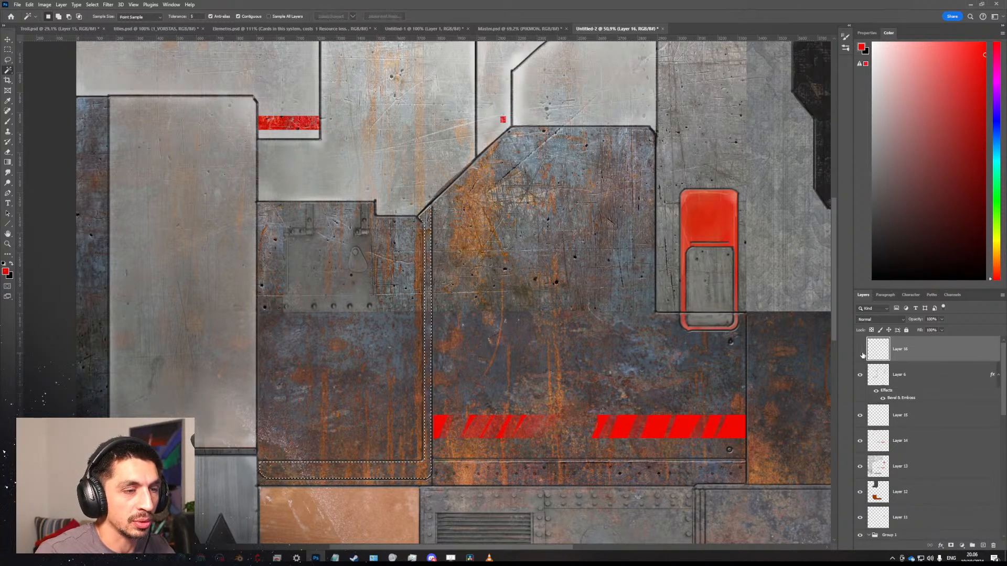
key("b")
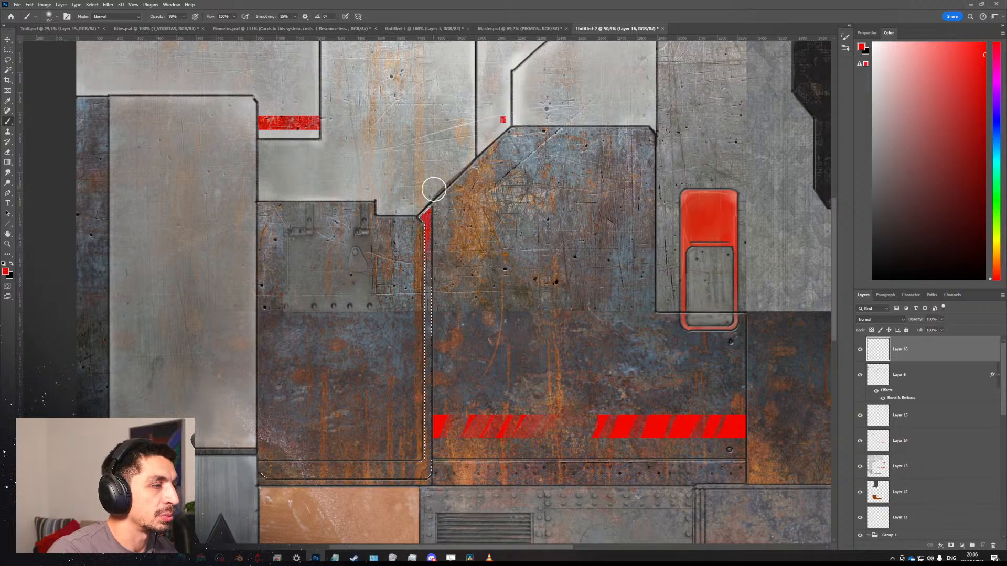
mouse_move(433, 237)
left_mouse_down()
mouse_move(426, 476)
mouse_move(286, 483)
mouse_move(349, 468)
left_mouse_up()
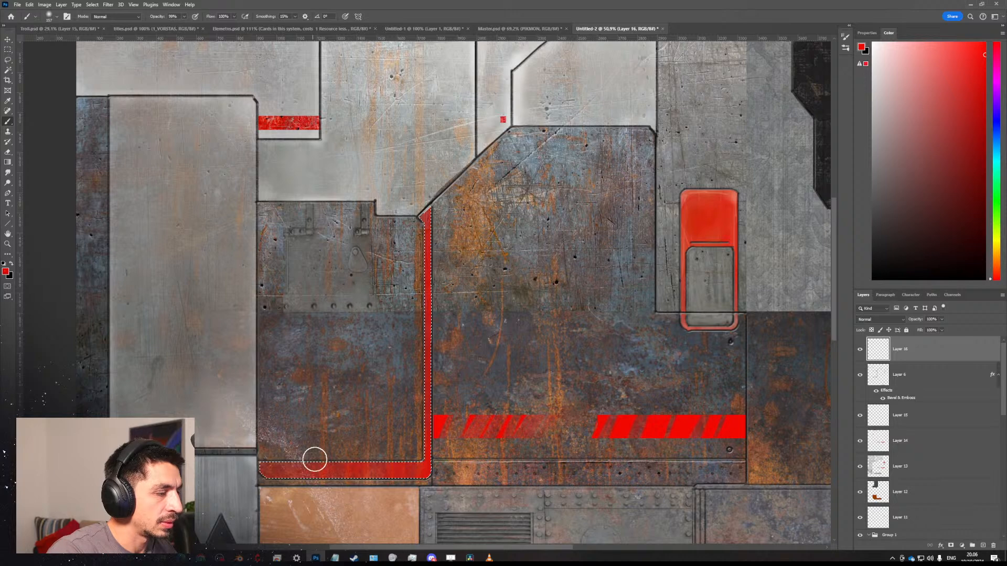
right_click_drag(315, 462, 309, 468, "alt")
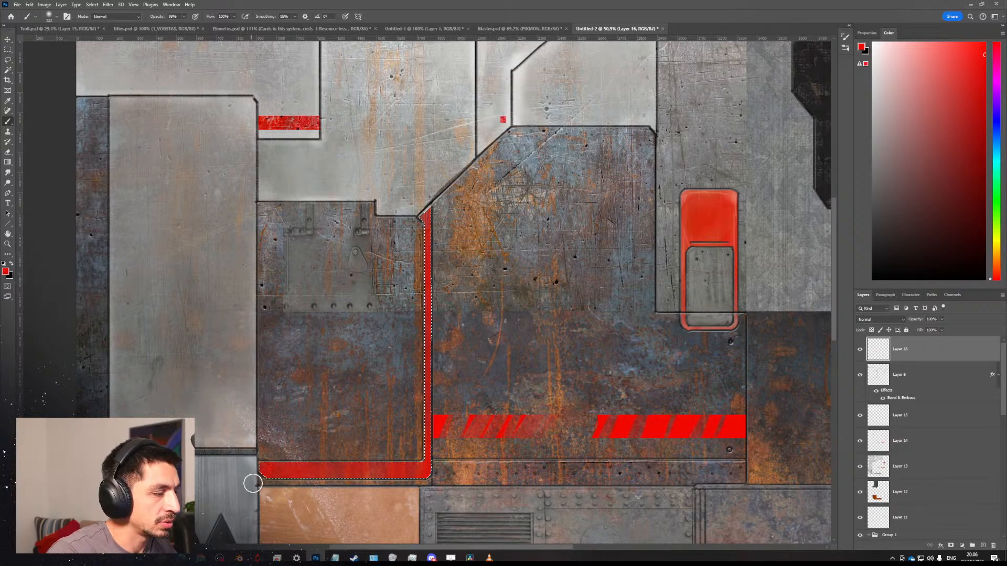
left_click(860, 350)
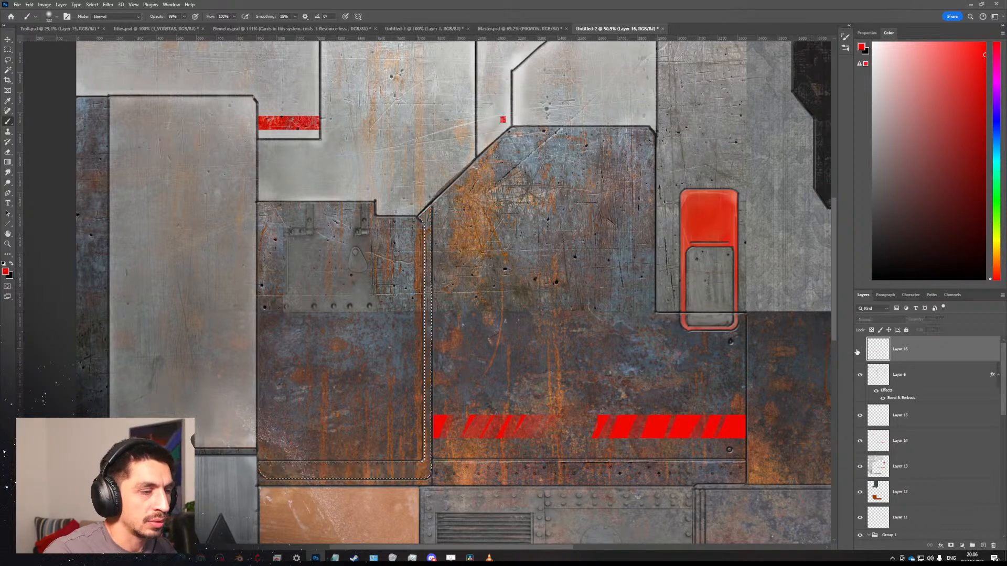
left_click(859, 349)
Change the foreground colour to a slightly darker orange-red and clear the selection around the painted strip.
scroll(499, 404, "down", 5, "alt")
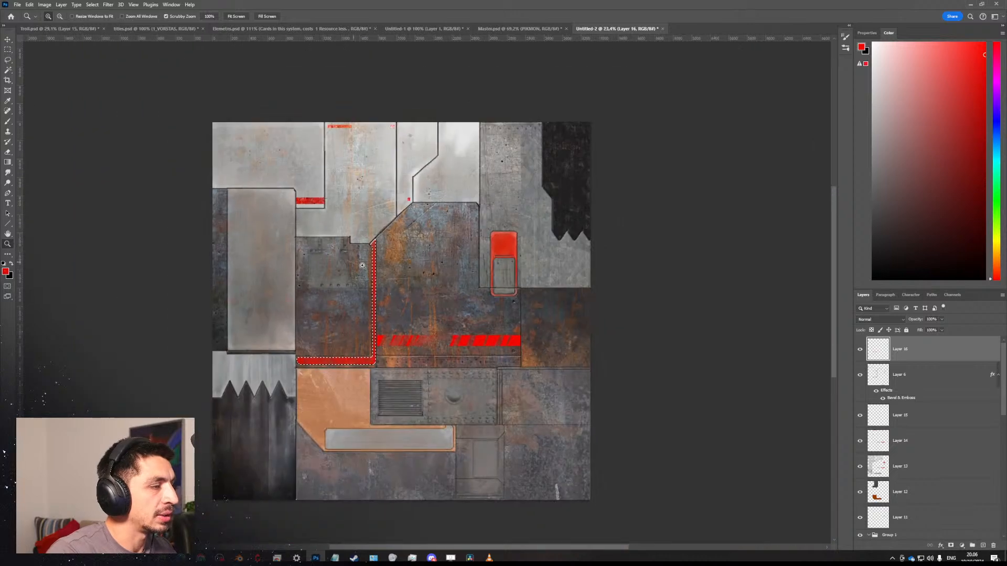
scroll(362, 387, "up", 4, "alt")
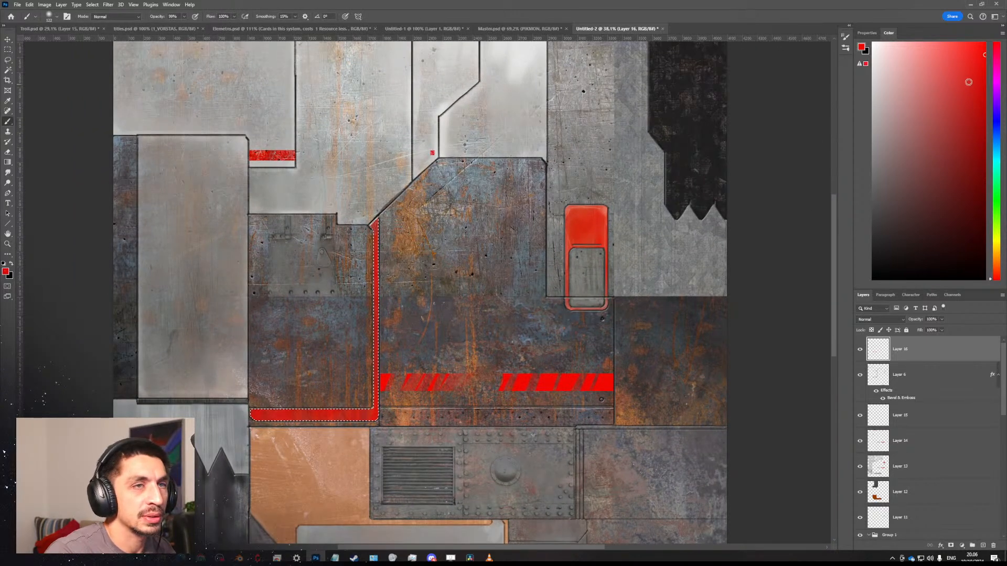
left_click(981, 83)
left_click(995, 273)
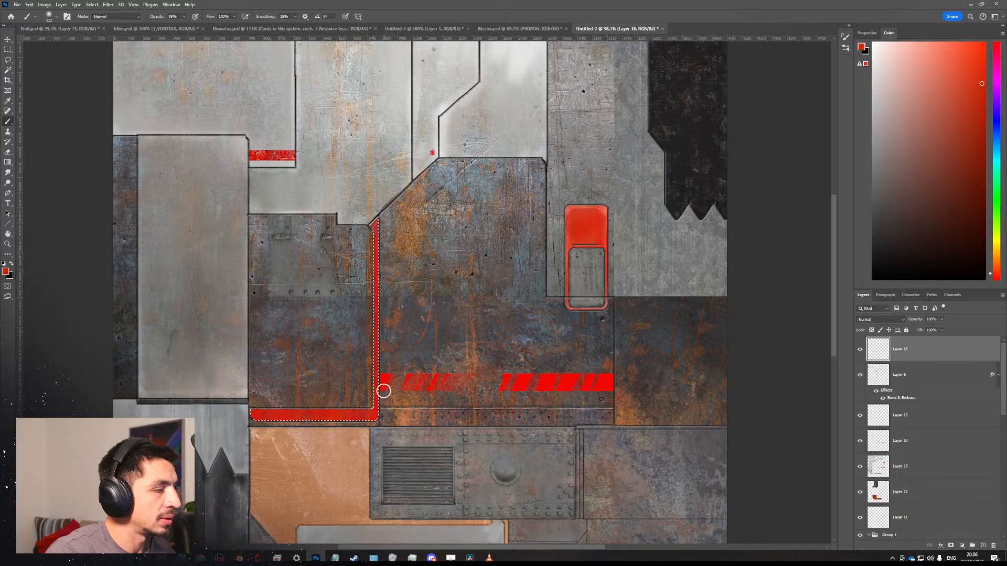
left_click(8, 50)
left_click(54, 63)
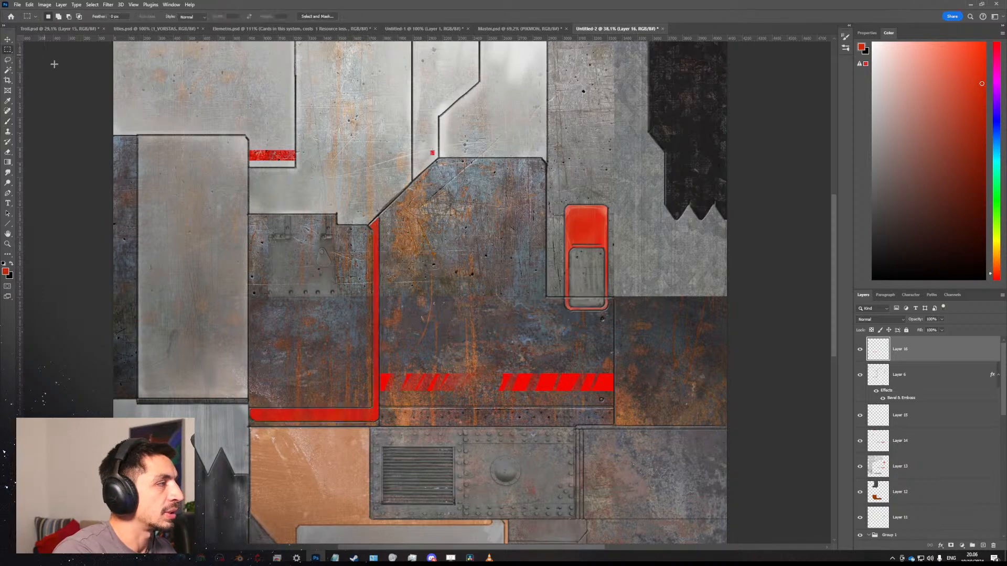
Examine the painted red border strip against the hazard stripes and the orange panel below it.
key("z")
left_click_drag(458, 260, 435, 265)
left_click_drag(456, 392, 477, 391)
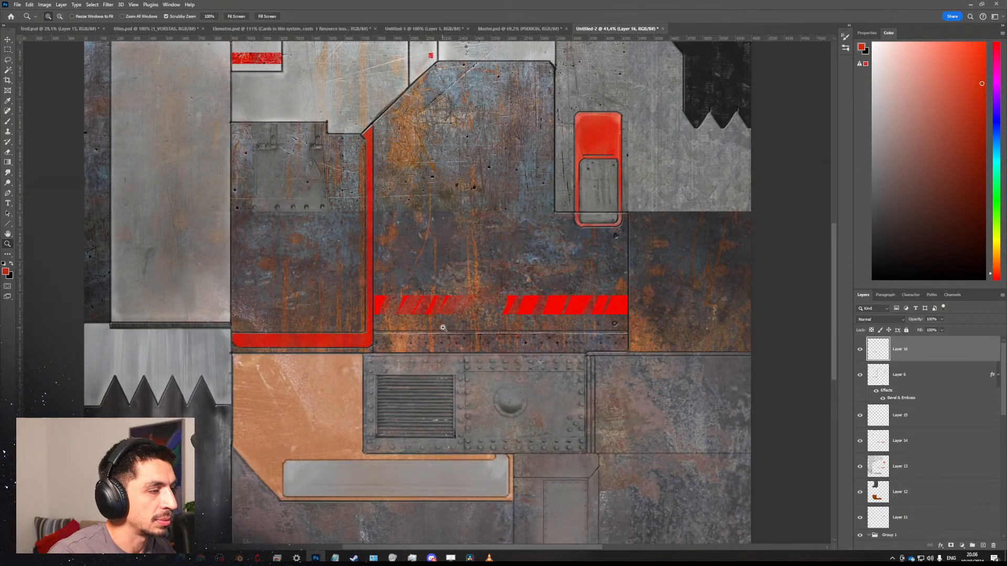
left_click_drag(442, 327, 422, 325)
left_click_drag(458, 383, 483, 415)
left_click_drag(340, 403, 384, 404)
key("z")
left_click_drag(342, 344, 372, 358)
key("m")
Check what Layer 13 and Layer 12 contribute by hiding and showing each, leaving Layer 12 active.
left_click(878, 466)
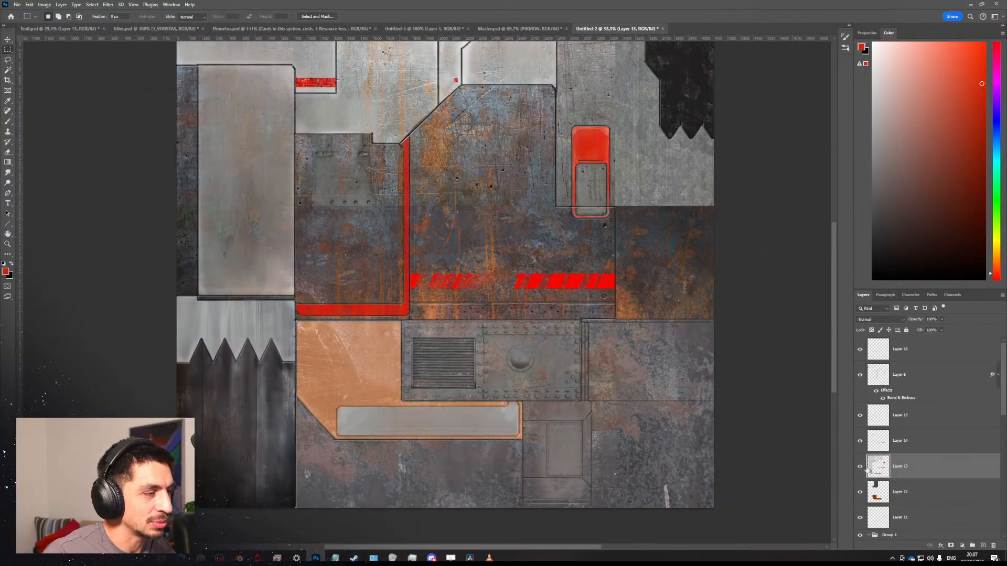
left_click(860, 467)
left_click(860, 467)
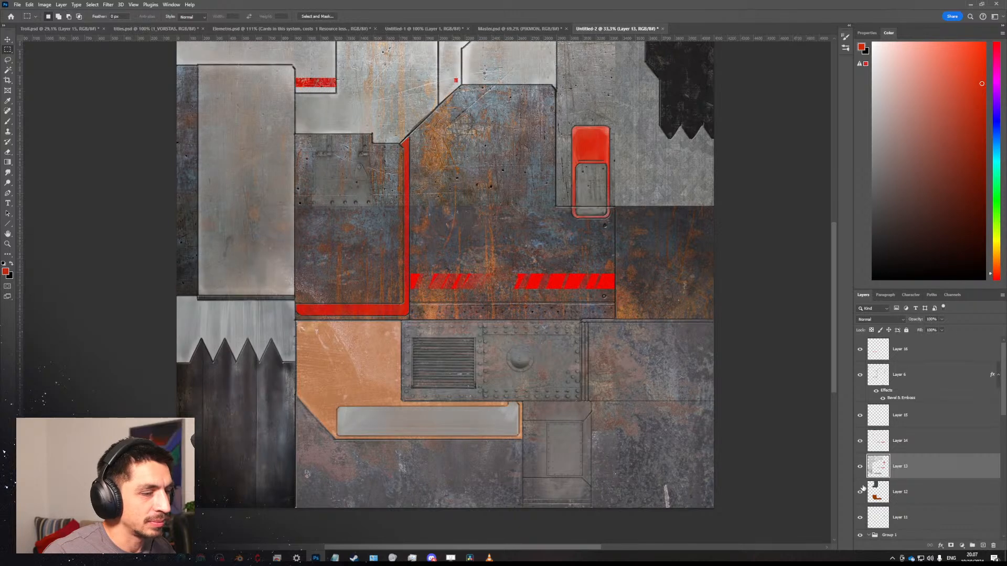
left_click(860, 492)
left_click(859, 492)
left_click(874, 495)
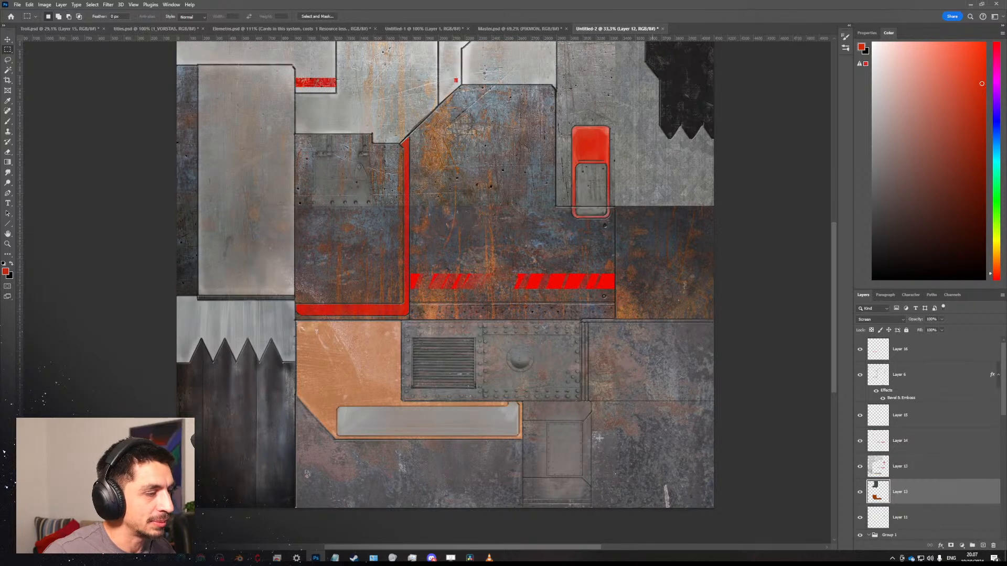
Try to select the orange panel with the Magic Wand on Layer 6, then clear the selection.
left_click(8, 70)
left_click(360, 374)
left_click(881, 375)
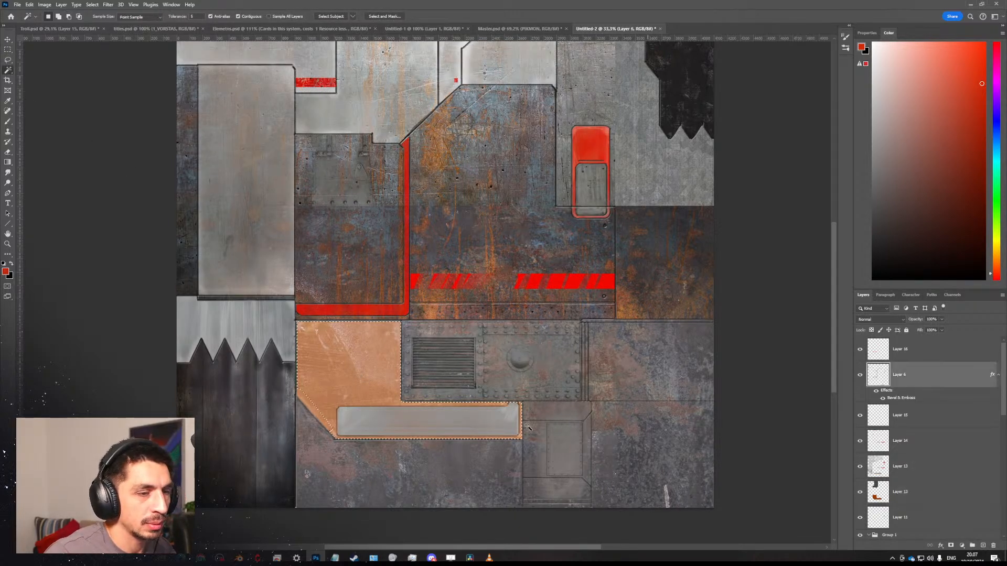
key("ctrl+d")
Try to select the orange panel with the Magic Wand at a tolerance of 15, then clear the selection.
scroll(362, 376, "up", 2, "alt")
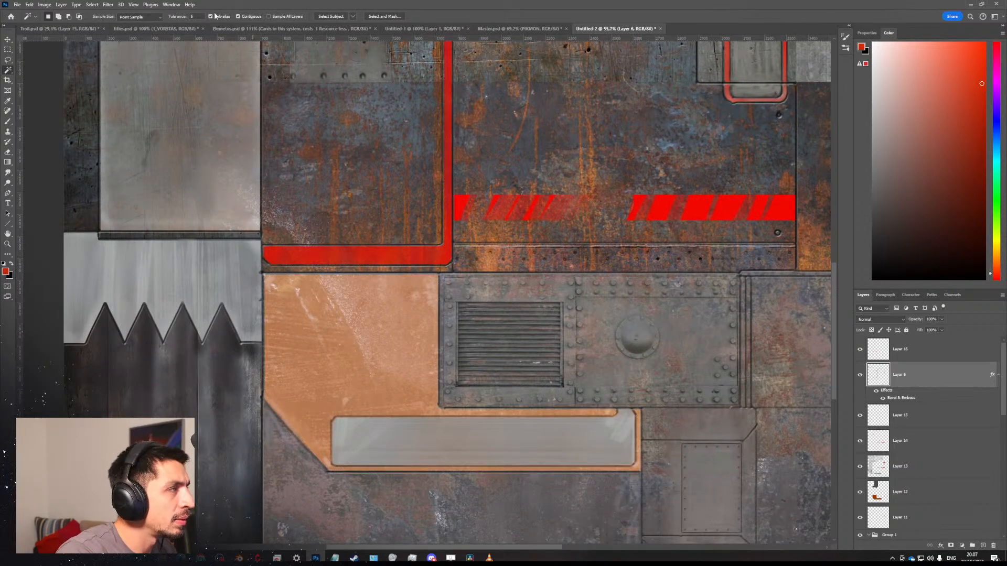
left_click_drag(196, 17, 174, 17)
type("15")
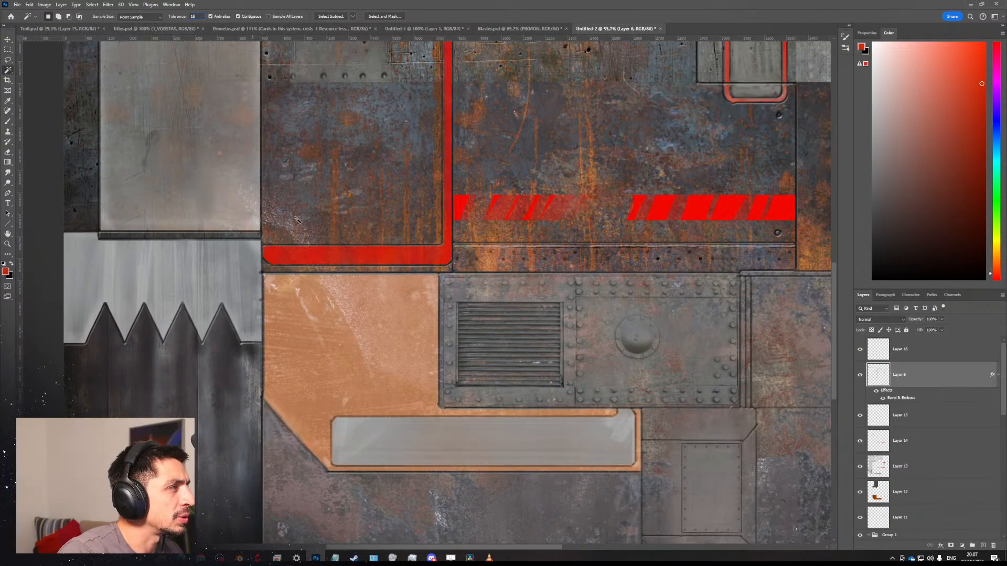
left_click(366, 345)
key("ctrl+d")
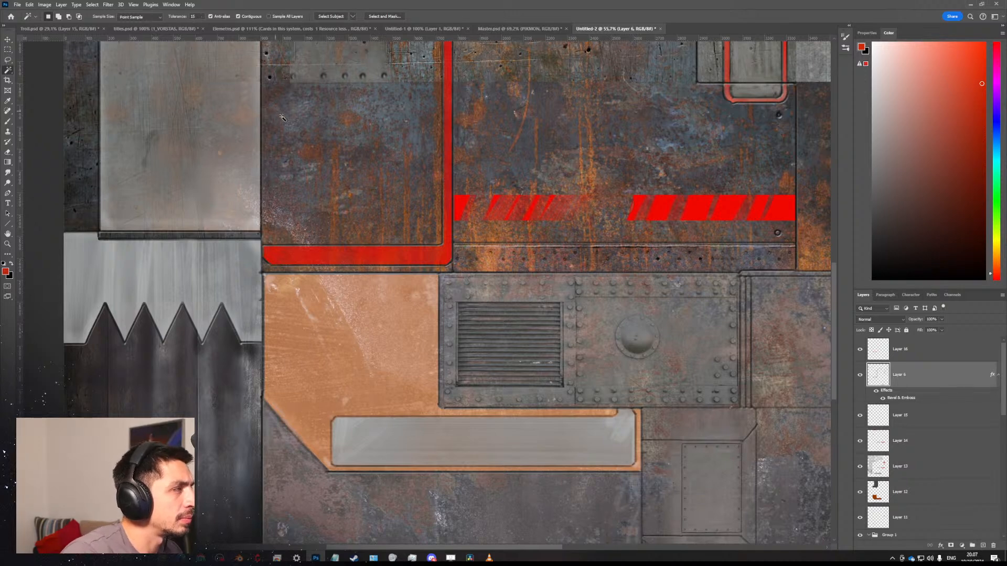
Raise the Magic Wand tolerance further and select the orange panel with its border around the grey window.
left_click(193, 16)
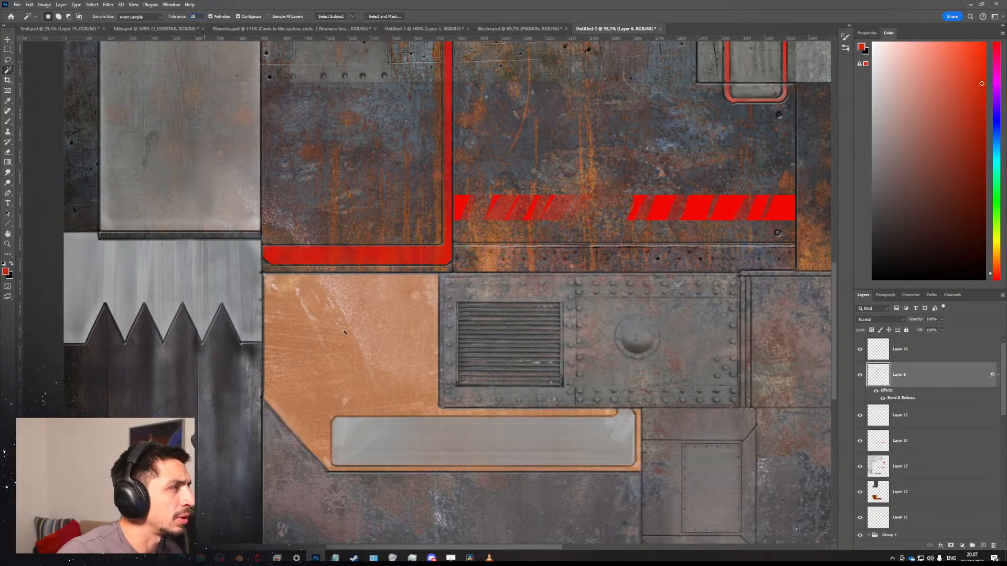
left_click(346, 374)
key("z")
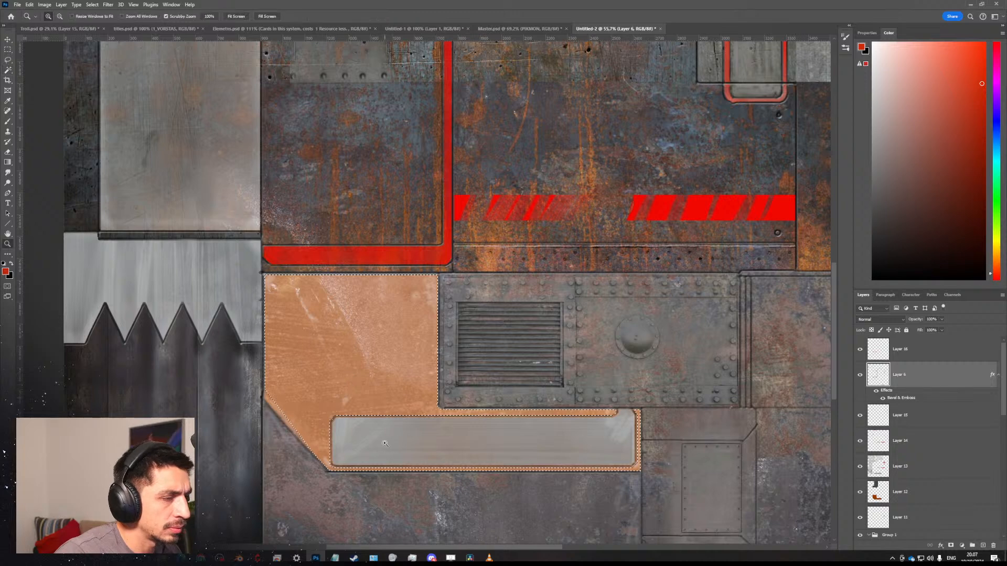
left_click(383, 447)
key("w")
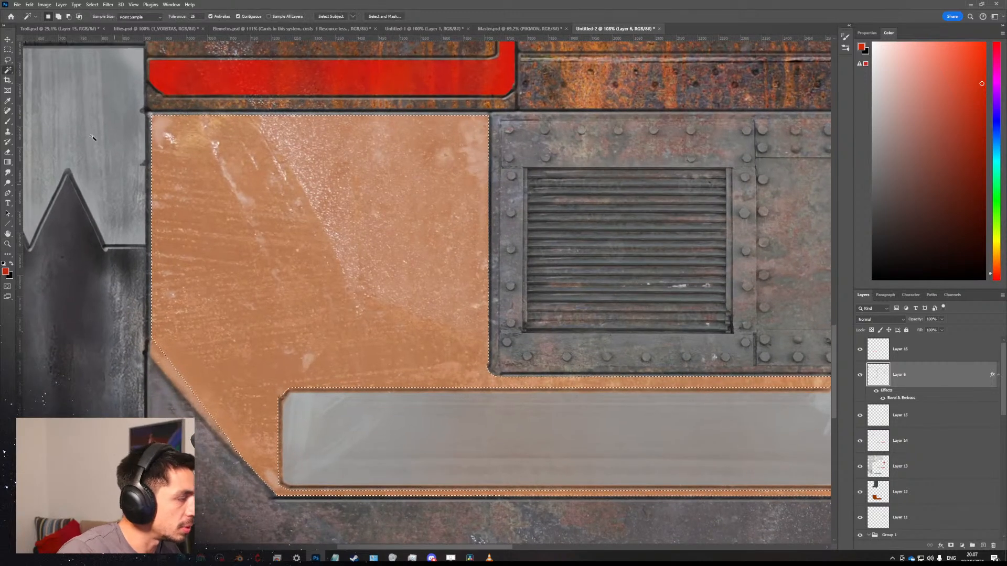
Add the diagonal lower-left edge of the orange panel to the selection with the Polygonal Lasso.
right_click(8, 60)
left_click(46, 67)
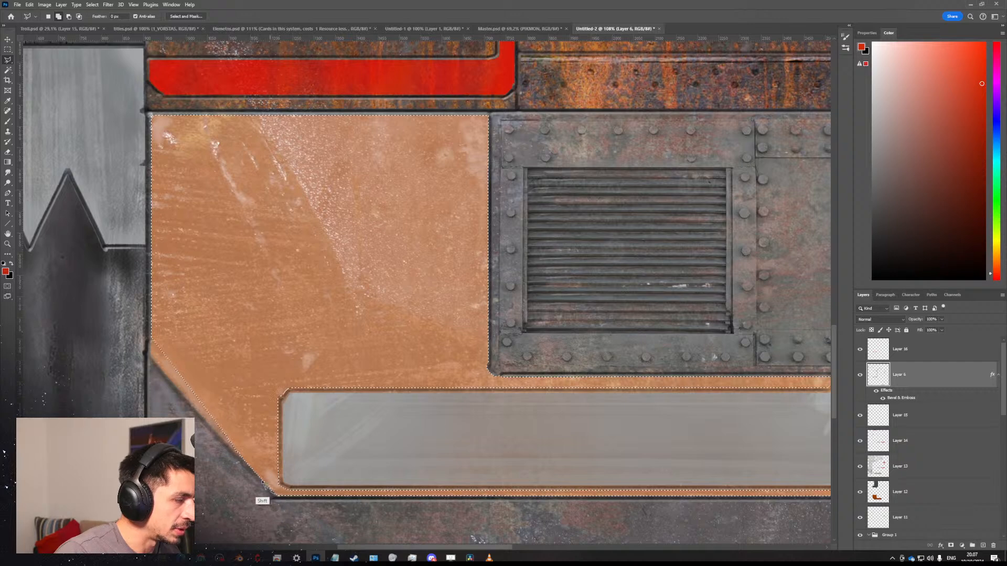
left_click(152, 341)
left_click(195, 367)
left_click(270, 479)
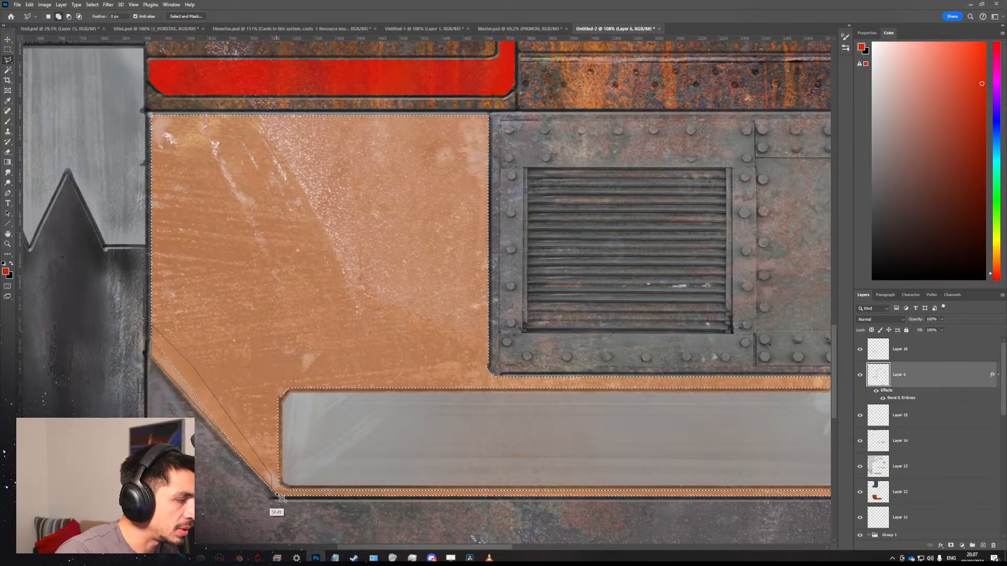
left_click(278, 497)
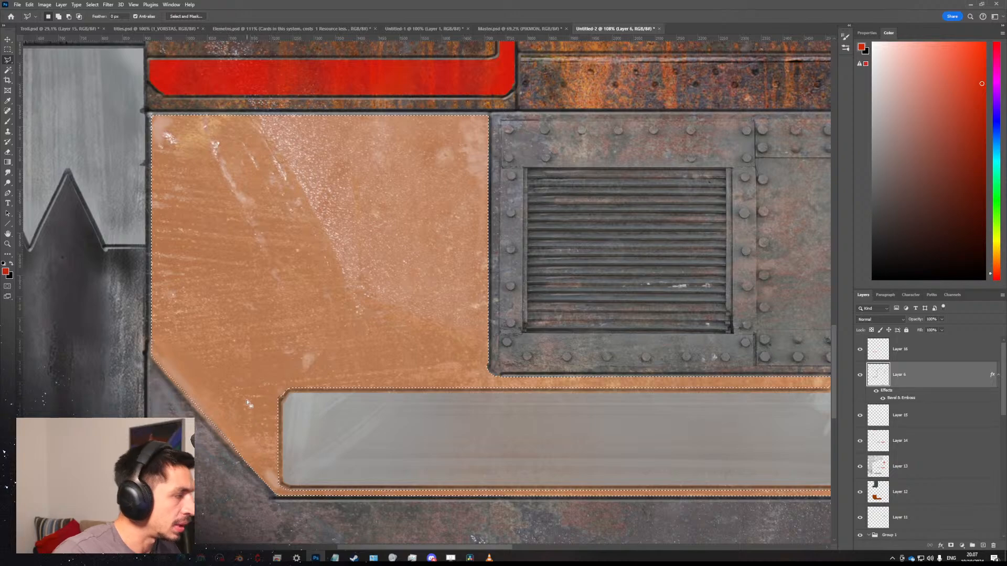
Activate Layer 12 and check what it contributes by hiding and showing it.
left_click_drag(349, 332, 343, 329, "ctrl")
left_click_drag(455, 310, 461, 309, "ctrl")
mouse_move(450, 324)
left_mouse_down()
mouse_move(398, 297)
mouse_move(442, 318)
left_mouse_up()
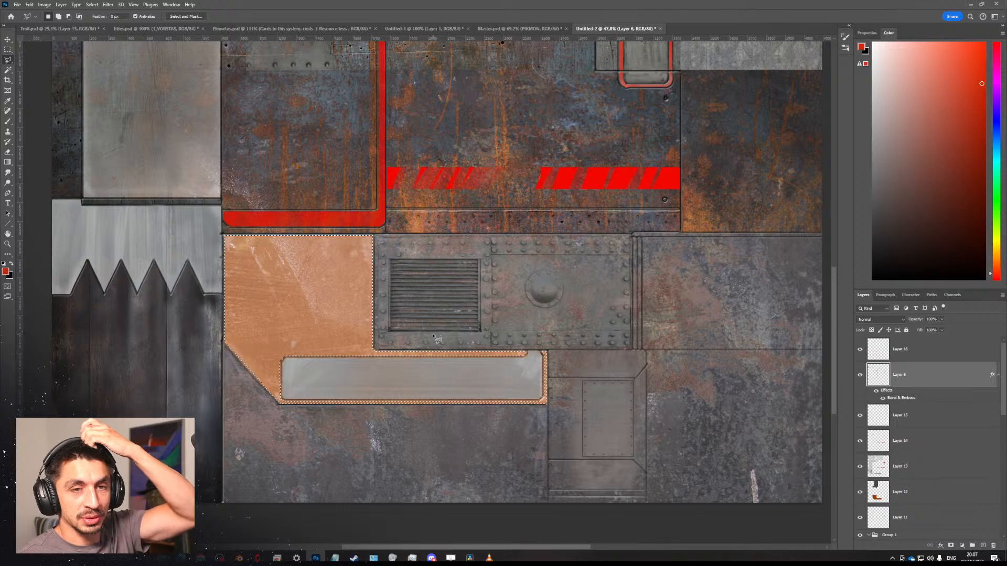
left_click_drag(402, 301, 417, 364)
left_click_drag(417, 364, 426, 361)
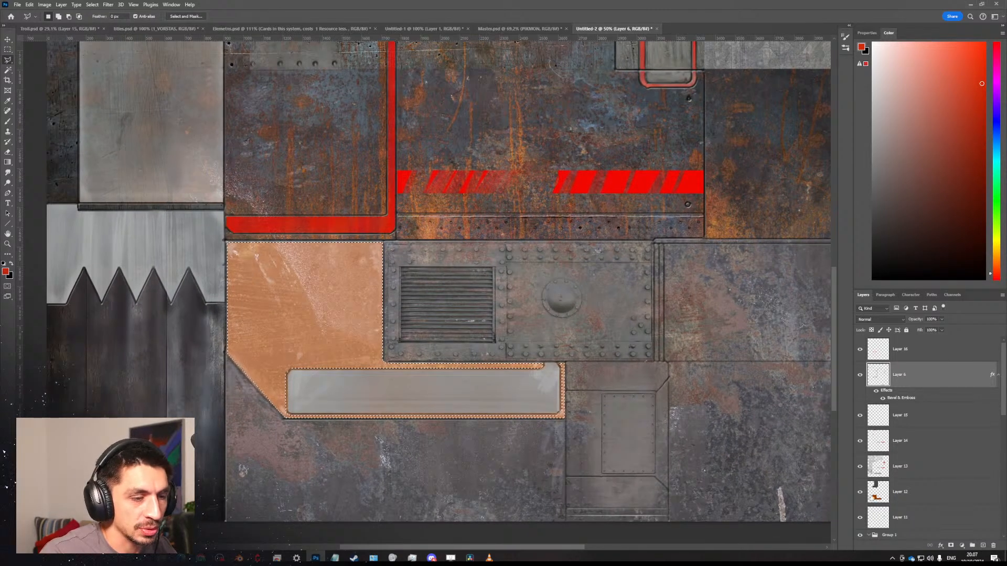
left_click(892, 492)
left_click(860, 492)
left_click(859, 491)
Sample the panel's orange for the Brush, try a stroke along the diagonal edge on Layer 12, and undo it.
key("b")
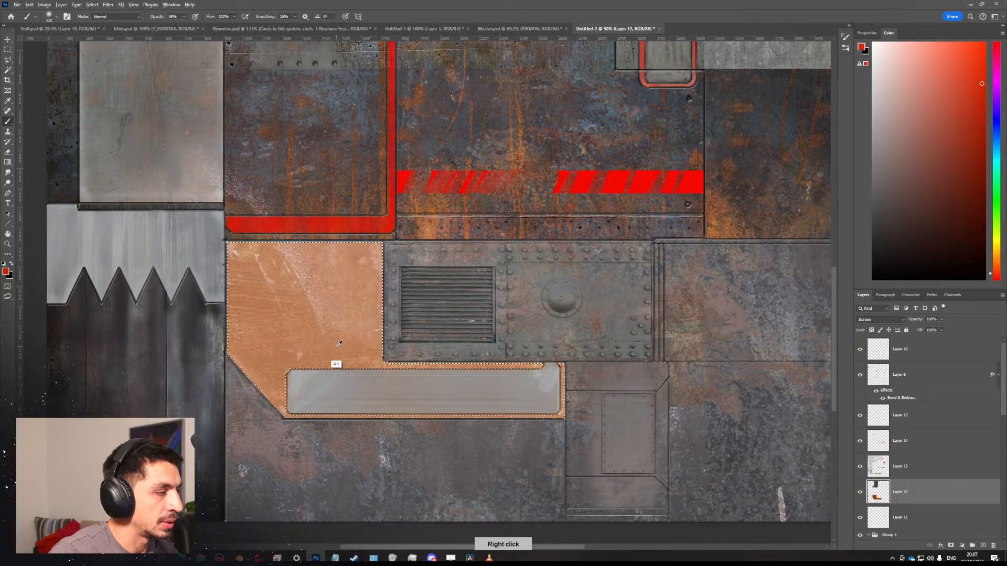
left_click(337, 366, "alt")
key("ctrl+z")
left_click(474, 366, "alt")
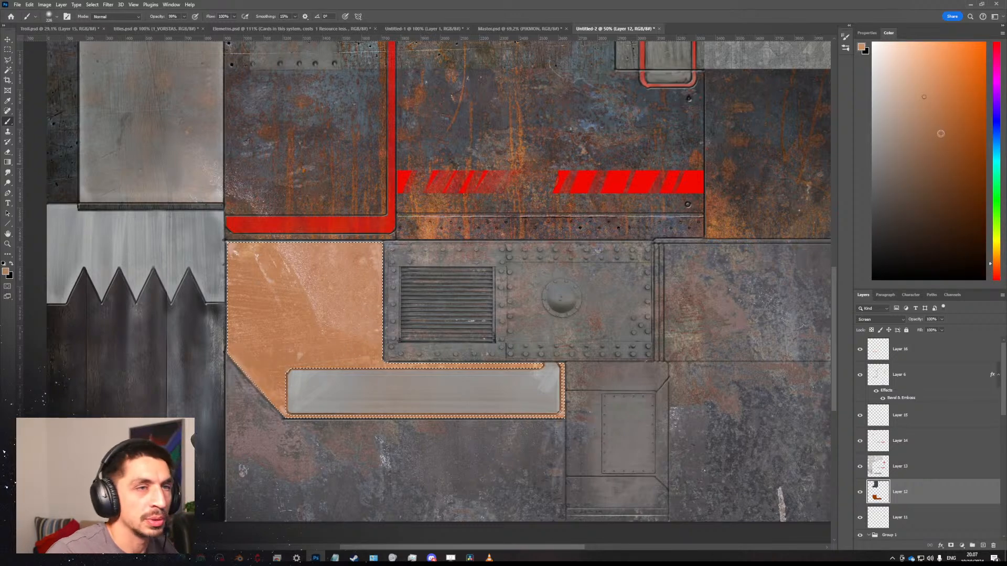
left_click(517, 366, "alt")
left_click_drag(242, 350, 309, 437)
key("ctrl+z")
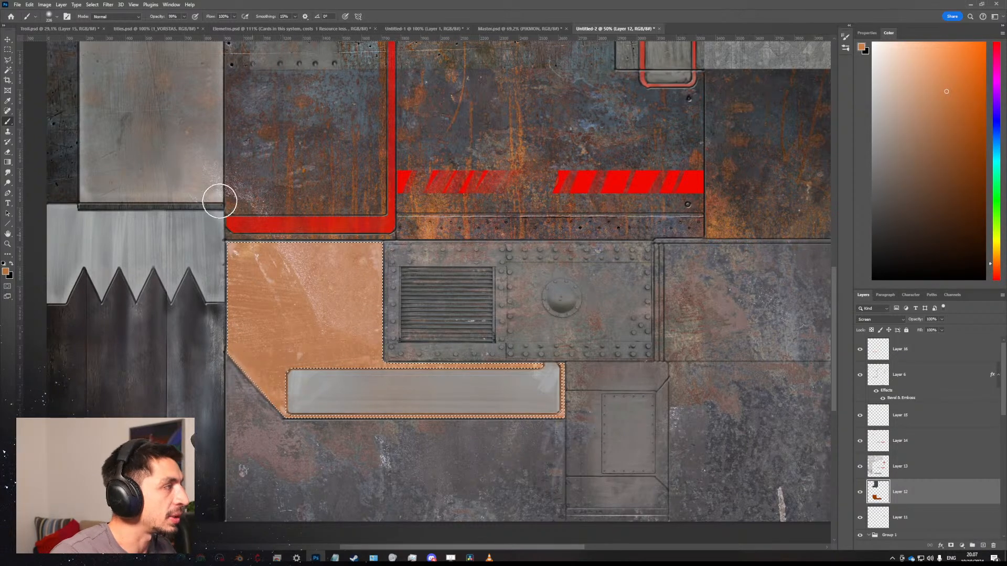
On Layer 16, sample a pale tone from the orange panel and paint thin highlights along its right and inner edges.
left_click(899, 350)
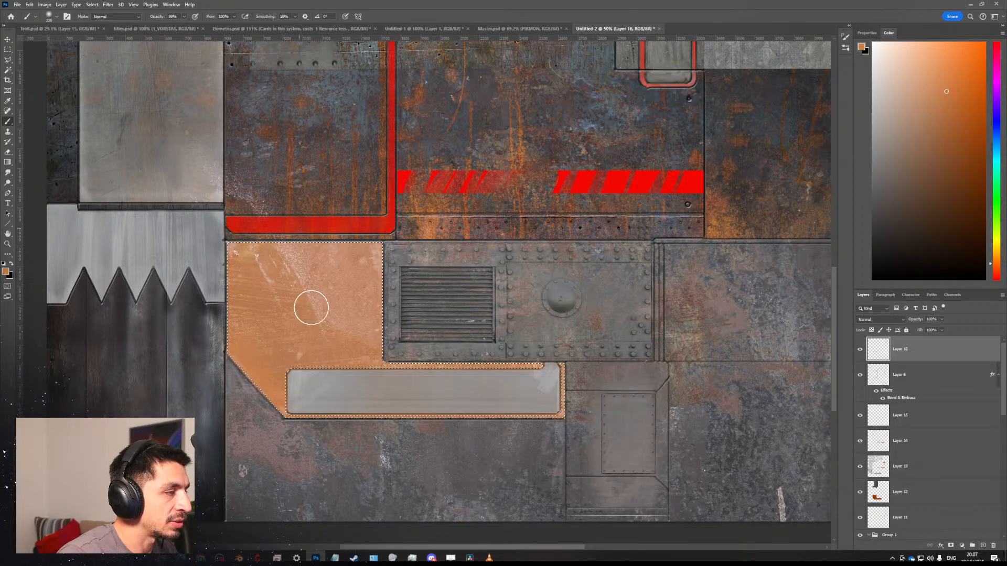
left_click(376, 263, "alt")
mouse_move(381, 265)
right_mouse_down("alt")
mouse_move(363, 264)
mouse_move(375, 253)
right_mouse_up("alt")
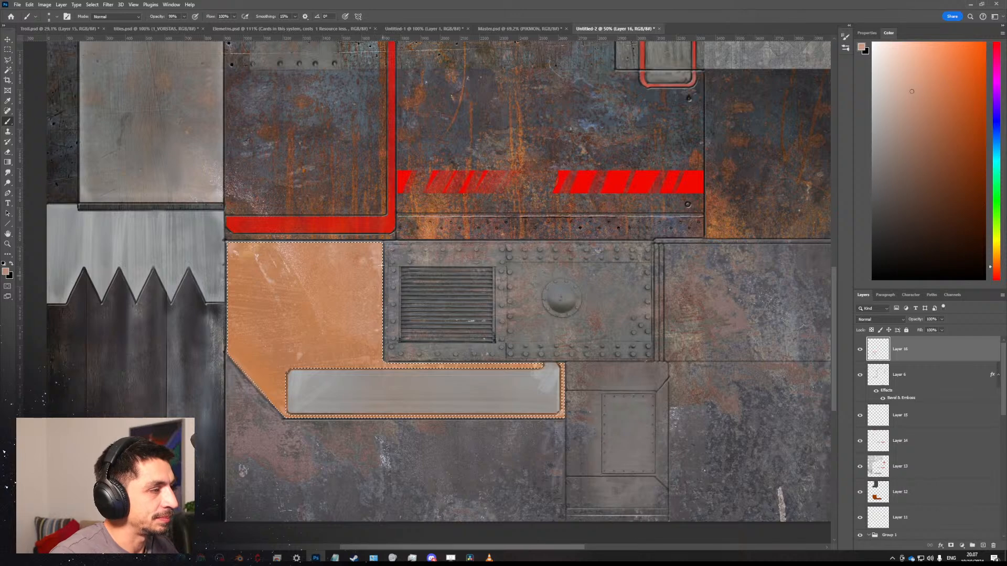
right_click_drag(384, 294, 383, 293, "alt")
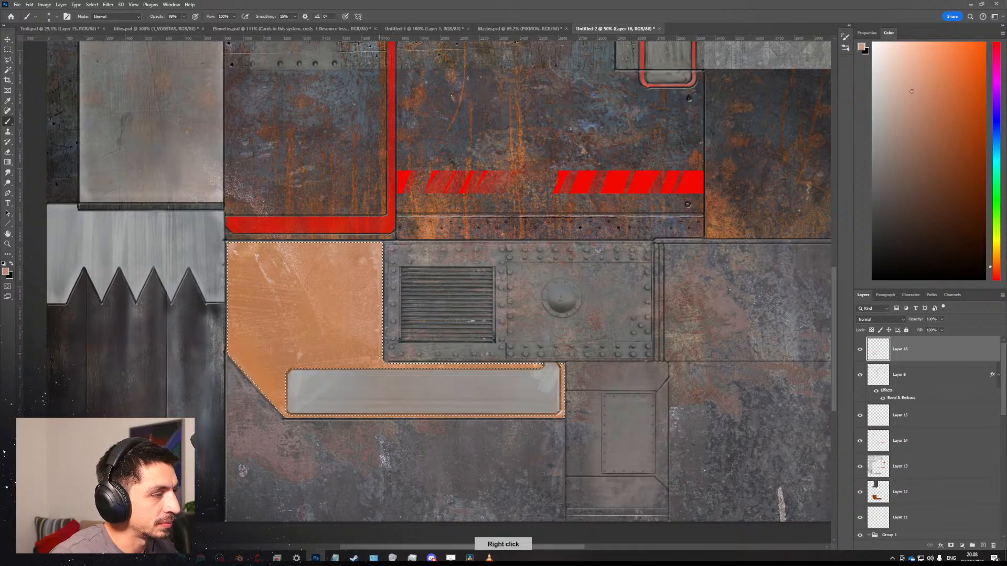
left_click_drag(388, 363, 531, 365, "shift")
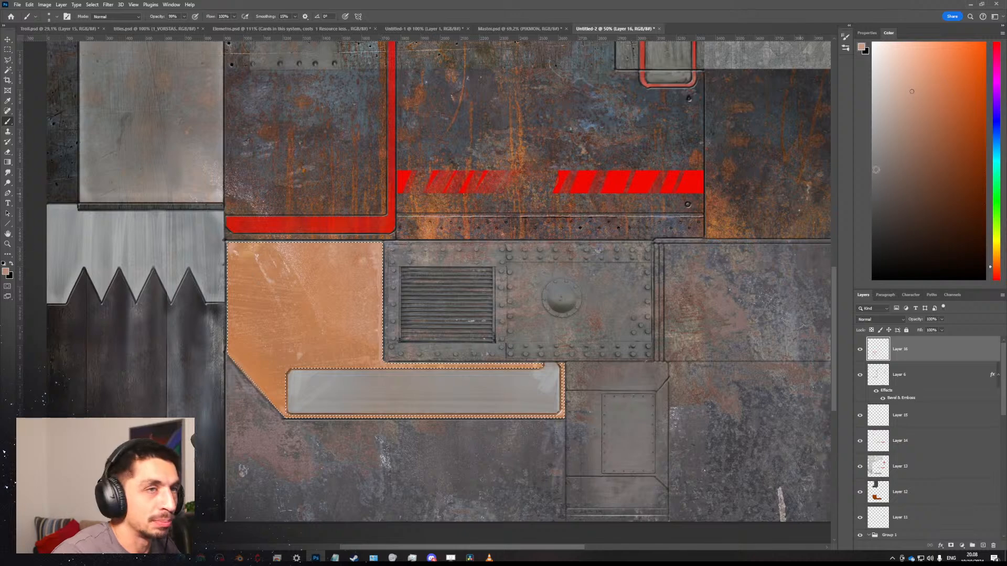
Choose a lighter peach colour, adjust the brush size and paint highlights along the orange panel's outer edges and lower border.
left_click(907, 75)
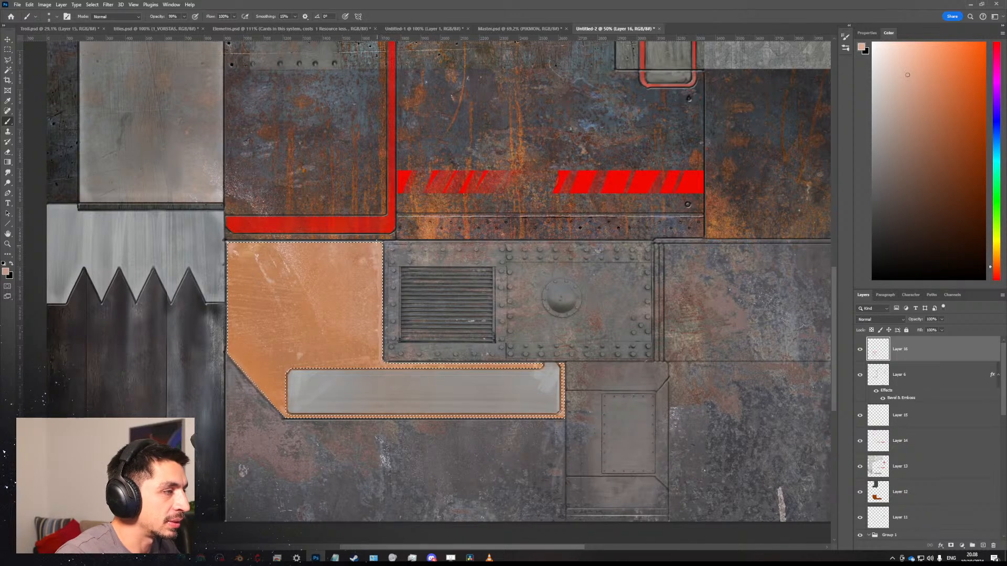
right_click_drag(373, 253, 376, 253, "alt")
right_click_drag(378, 298, 383, 300, "alt")
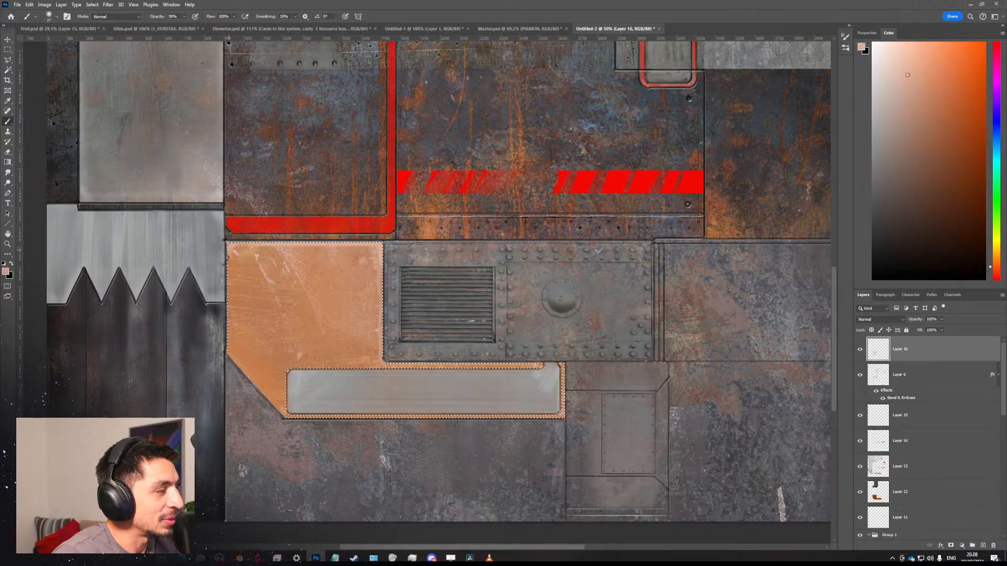
right_click_drag(245, 267, 237, 254, "alt")
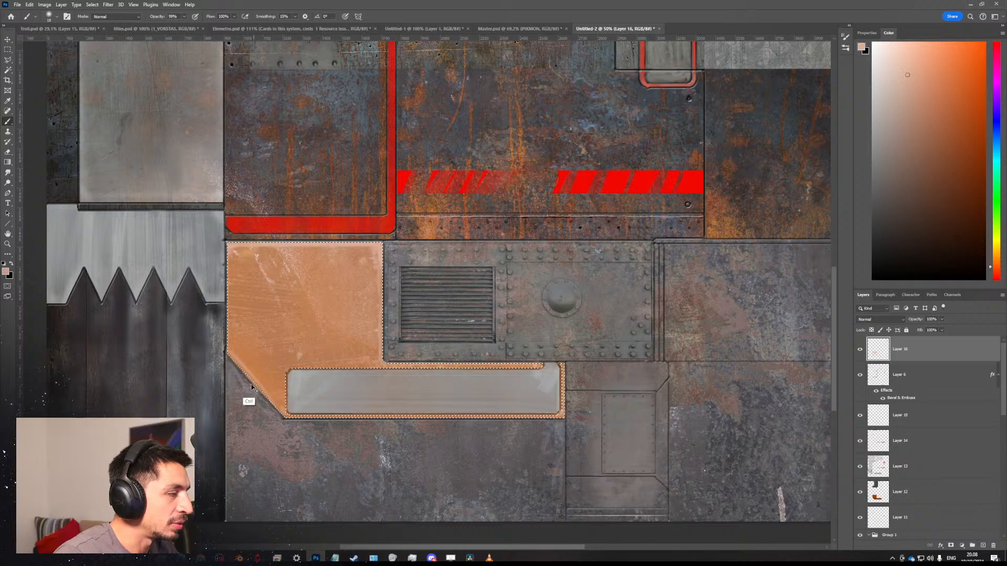
left_click_drag(297, 418, 582, 425, "shift")
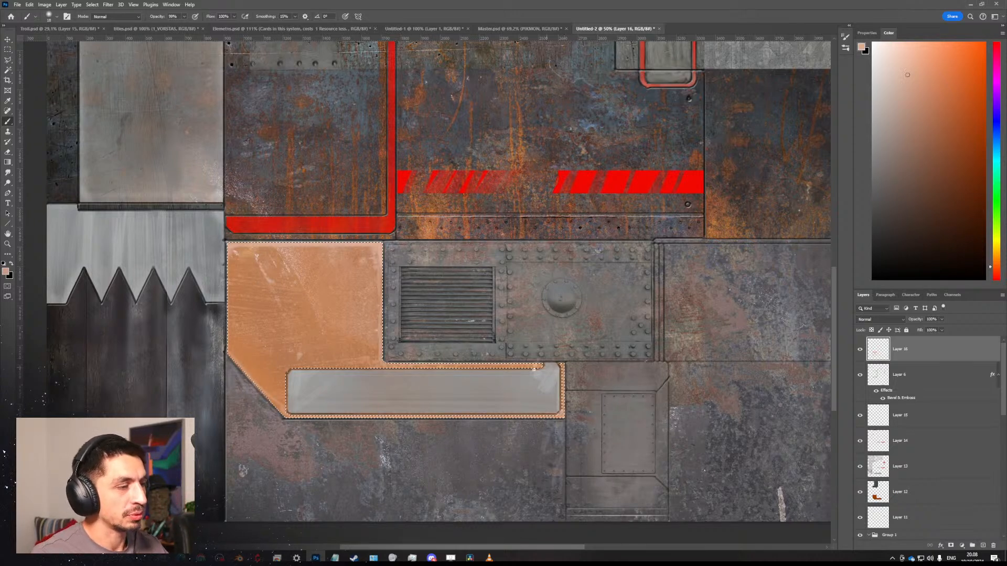
left_click(382, 358, "shift")
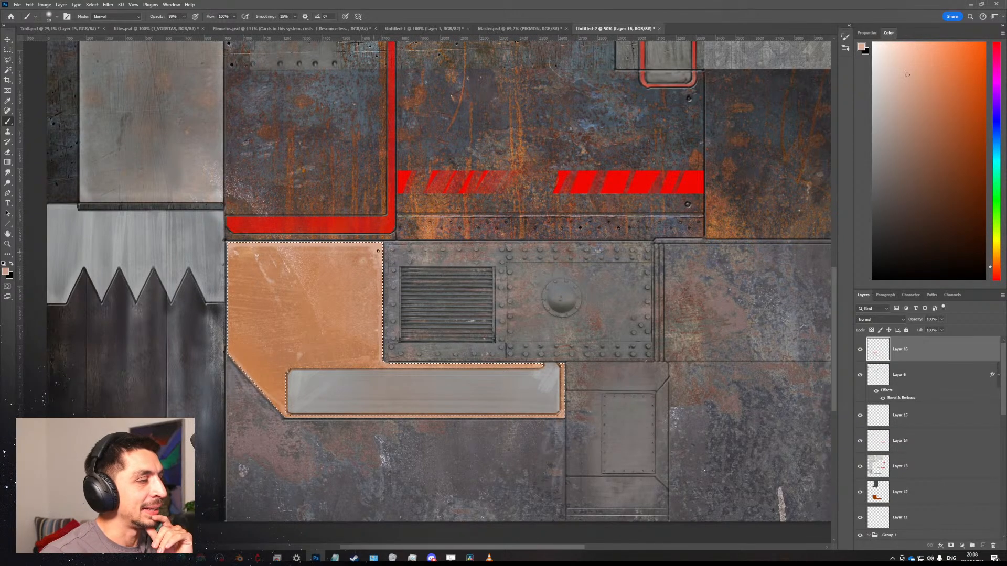
Choose an even paler peach colour and brighten the top edge of the orange panel with straight strokes.
left_click(896, 62)
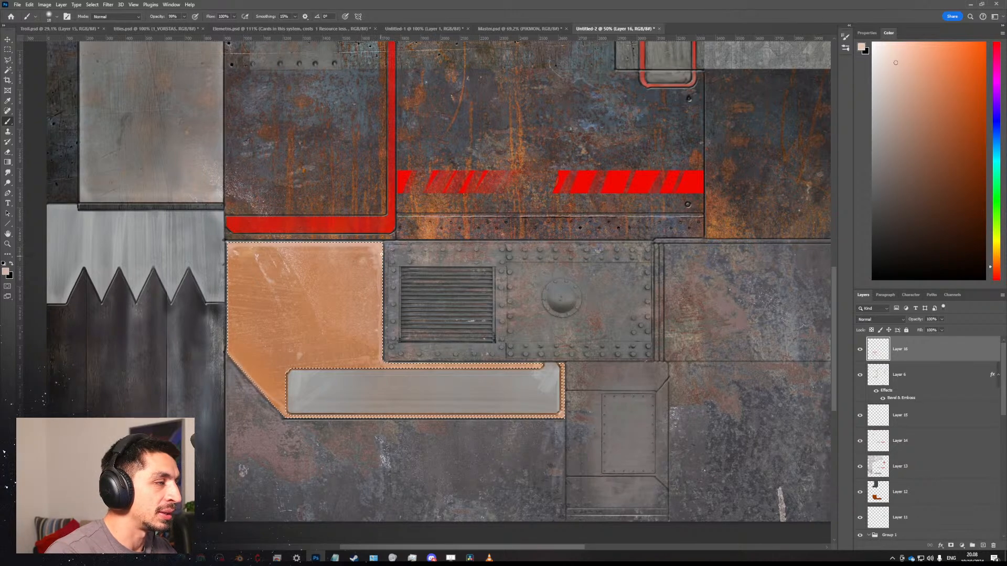
key("shift")
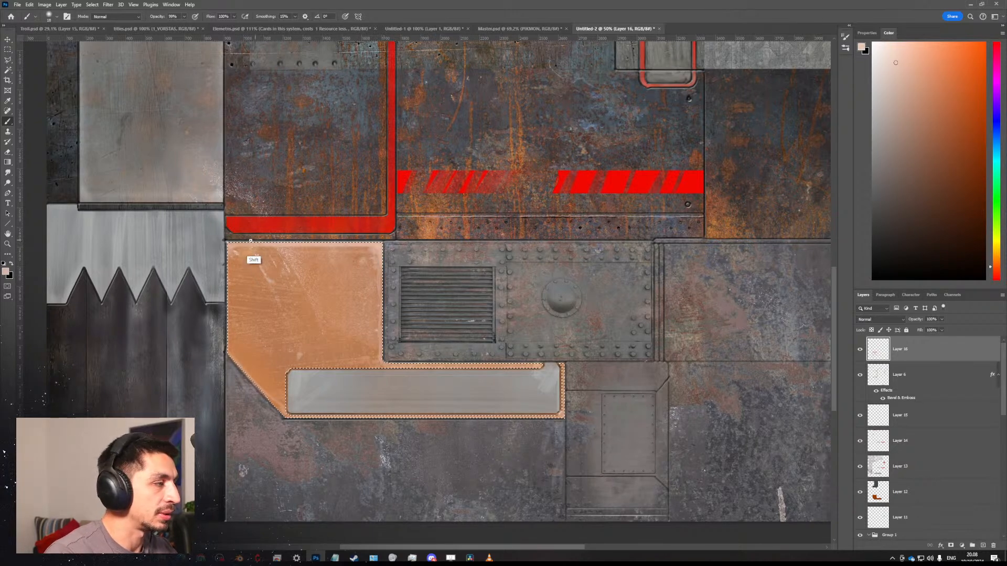
key("shift")
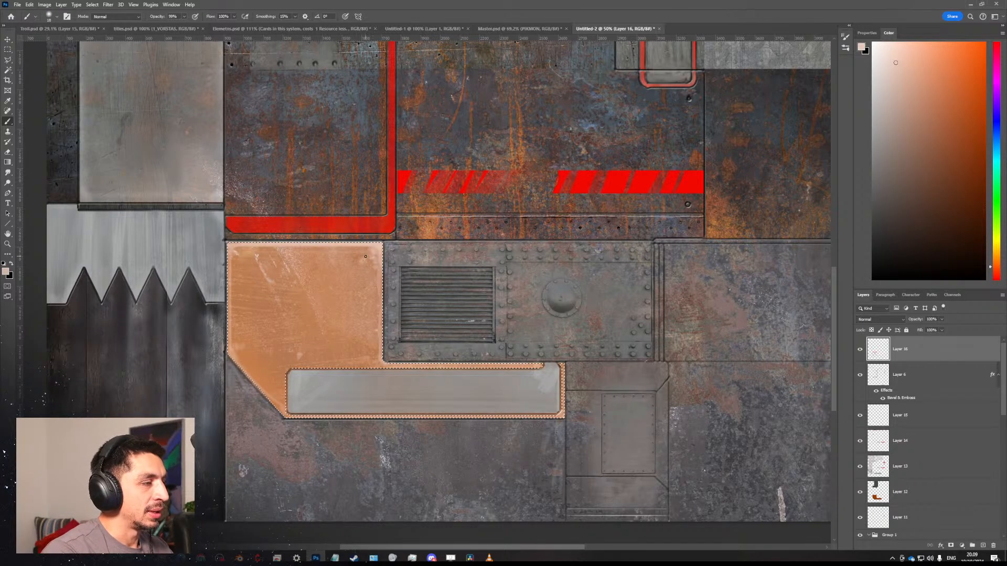
Sample the grey of the dome on the riveted plate as the brush colour.
left_click_drag(470, 283, 446, 285, "ctrl")
left_click_drag(518, 298, 532, 284, "ctrl")
left_click(539, 296, "alt")
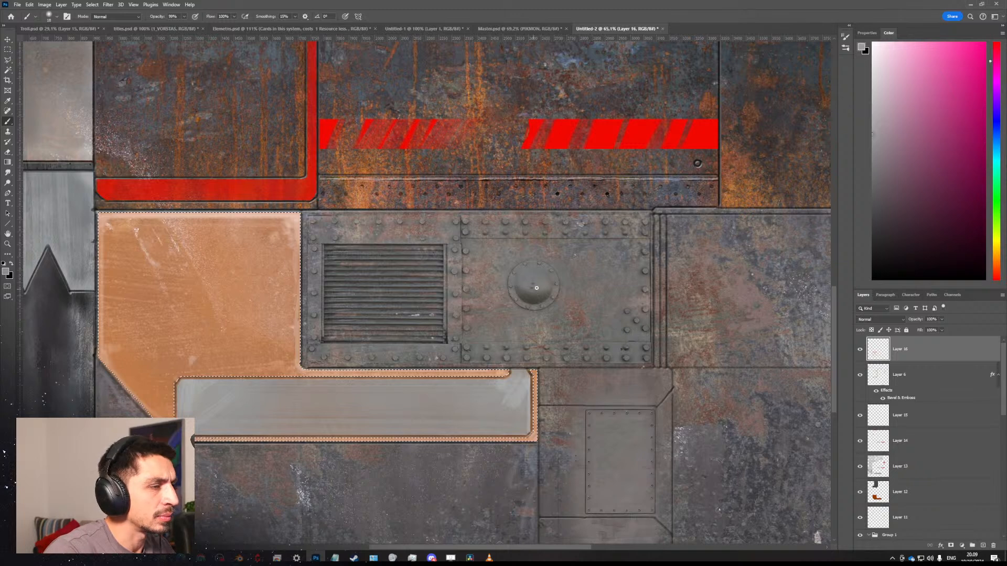
scroll(537, 295, "down", 3, "alt")
scroll(537, 293, "up", 2, "alt")
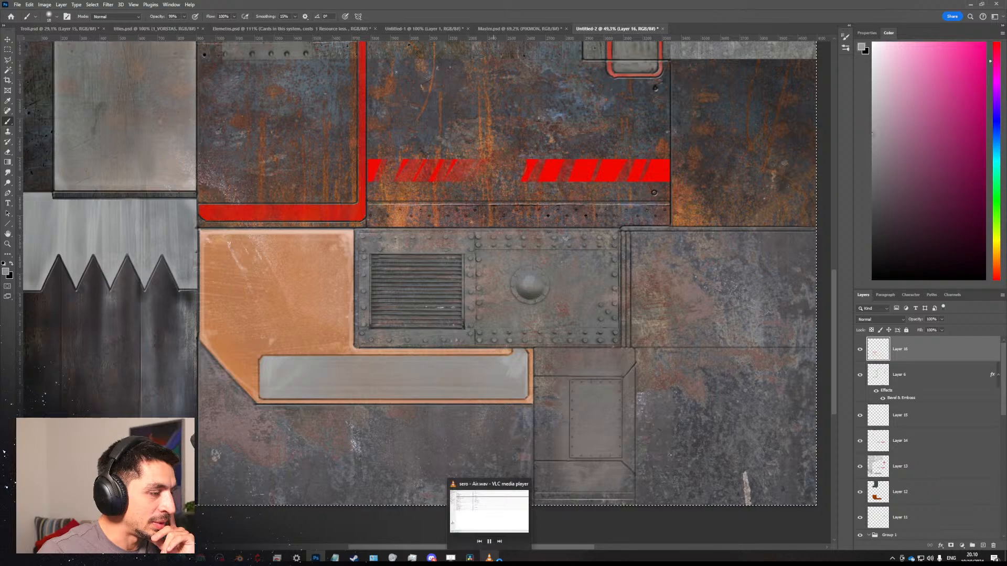
Switch to VLC media player to check the playlist, then return to the Photoshop document.
left_click(490, 558)
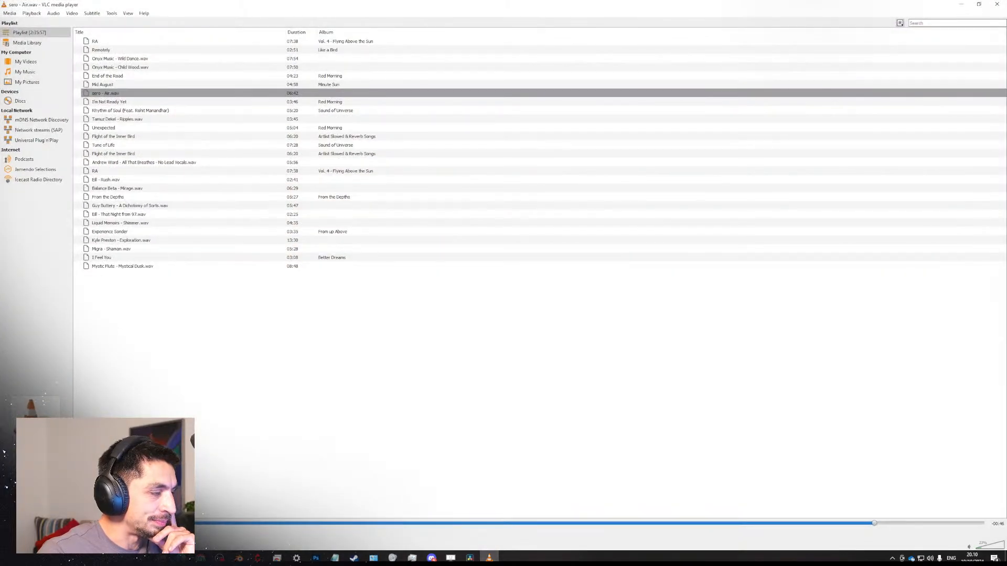
left_click(961, 5)
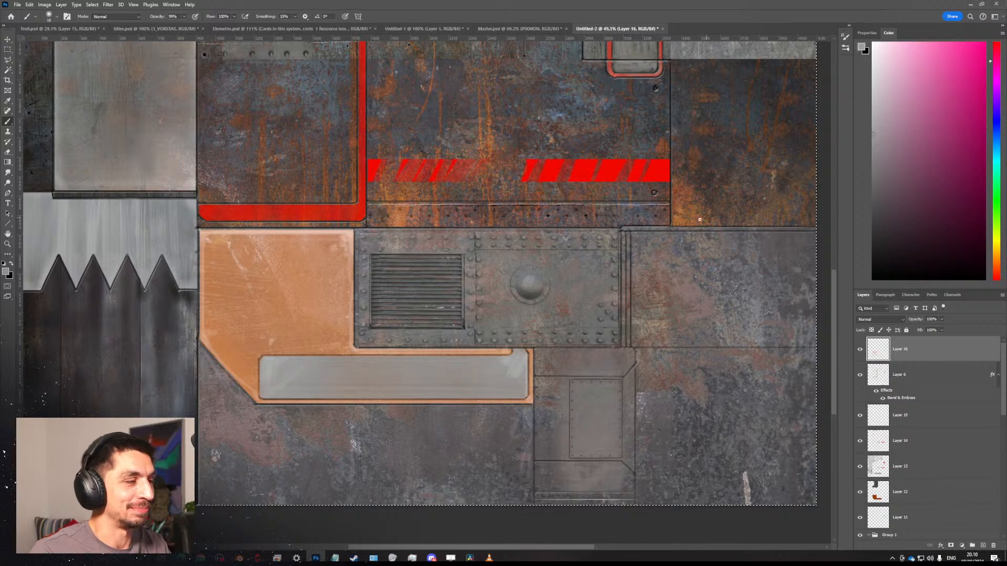
Sample the panel's orange and paint a straight stroke along the border beneath the grey window on Layer 16.
mouse_move(454, 291)
left_mouse_down("ctrl")
mouse_move(431, 288)
mouse_move(440, 292)
left_mouse_up("ctrl")
left_click_drag(489, 311, 507, 385)
mouse_move(494, 351)
left_mouse_down("ctrl")
mouse_move(489, 331)
mouse_move(564, 325)
mouse_move(545, 307)
mouse_move(483, 311)
mouse_move(567, 294)
mouse_move(530, 297)
mouse_move(521, 372)
mouse_move(550, 371)
left_mouse_up("ctrl")
mouse_move(405, 384)
left_mouse_down()
mouse_move(411, 375)
mouse_move(367, 375)
mouse_move(409, 382)
mouse_move(412, 350)
left_mouse_up()
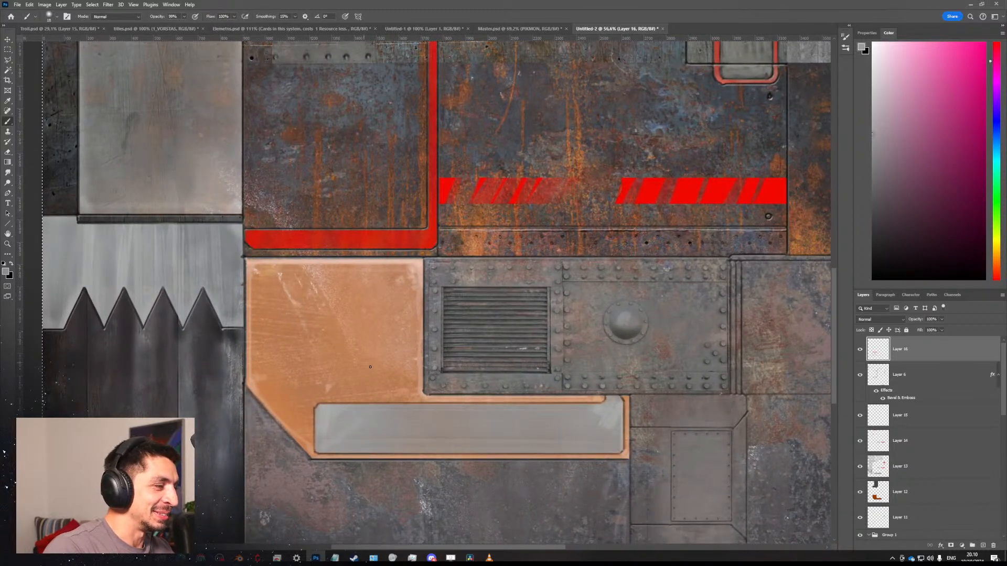
left_click(397, 385, "alt")
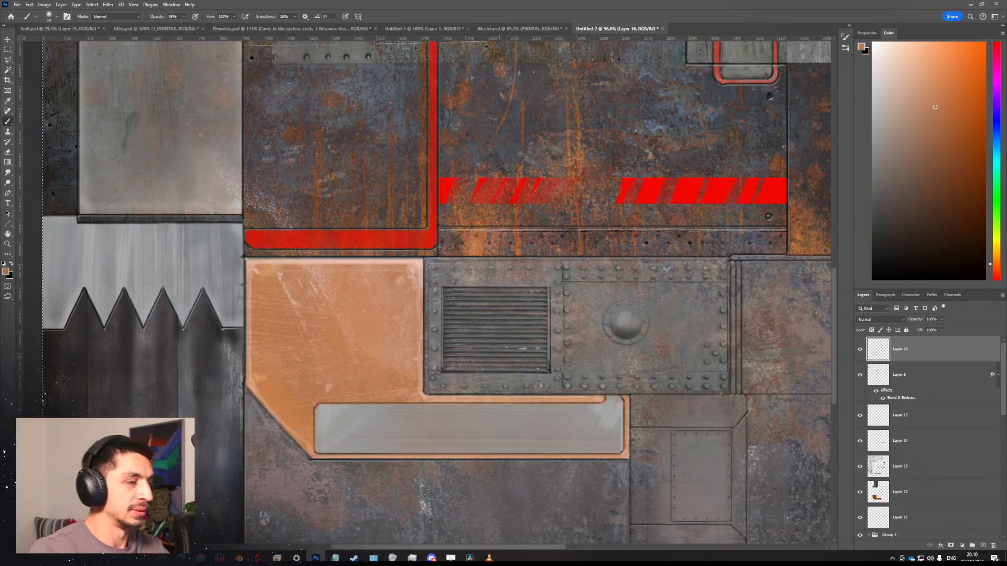
left_click(628, 457, "shift")
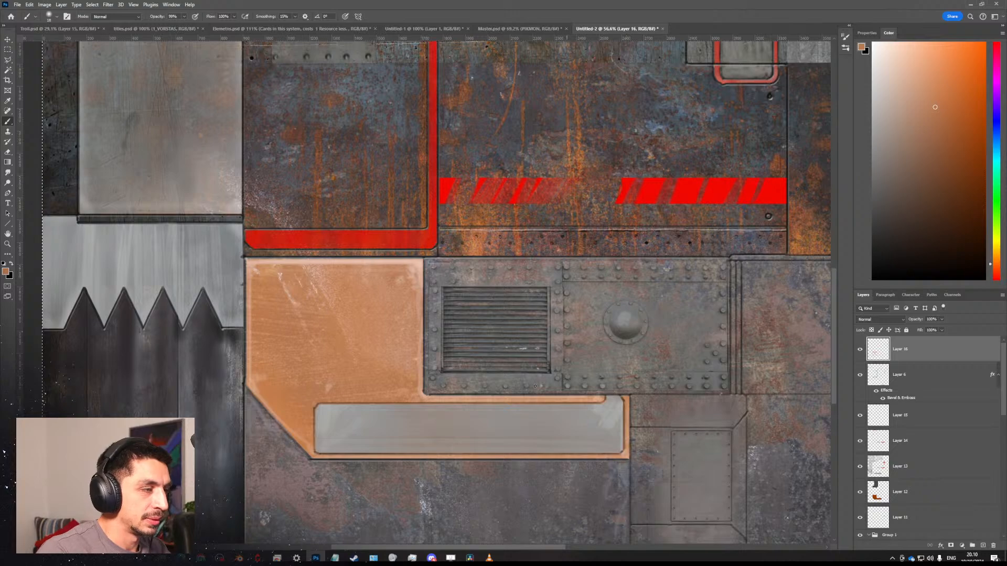
Examine the highlighted orange panel against the whole texture sheet and up close.
key("z")
mouse_move(603, 349)
left_mouse_down()
mouse_move(543, 340)
mouse_move(571, 339)
left_mouse_up()
key("b")
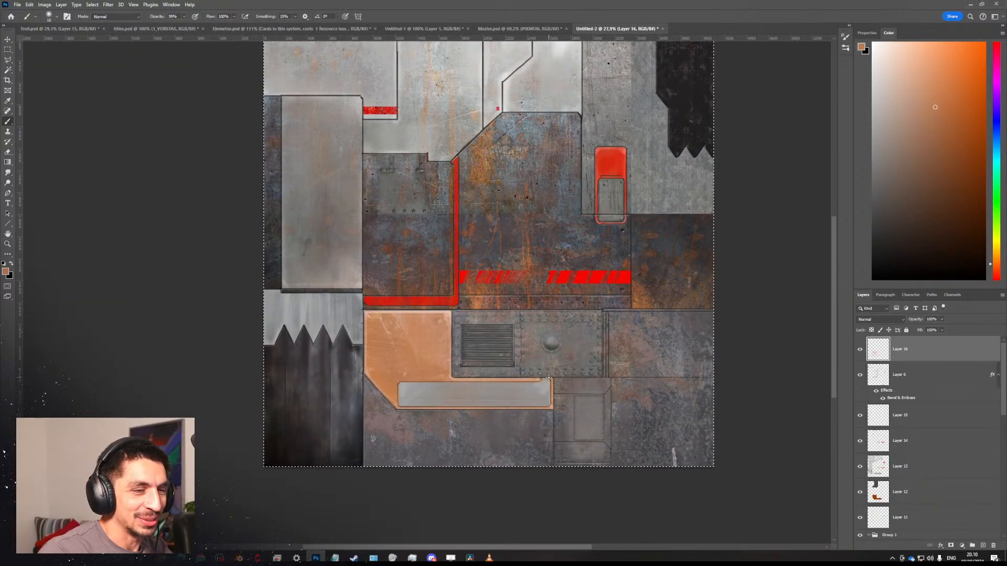
left_click(548, 429)
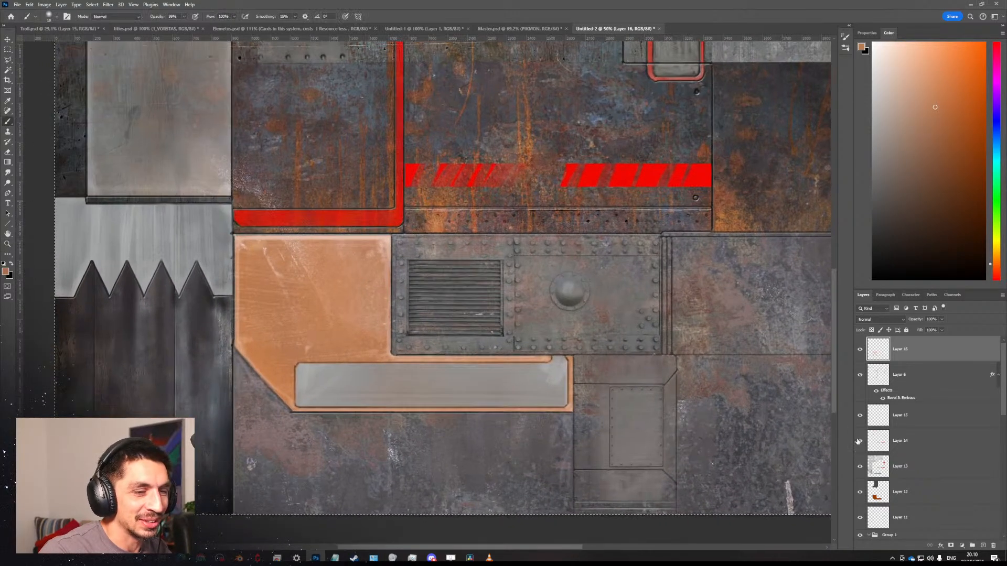
Load the orange panel's outline as a selection and set the brush blending mode to Overlay.
key("b")
left_click(881, 417, "ctrl")
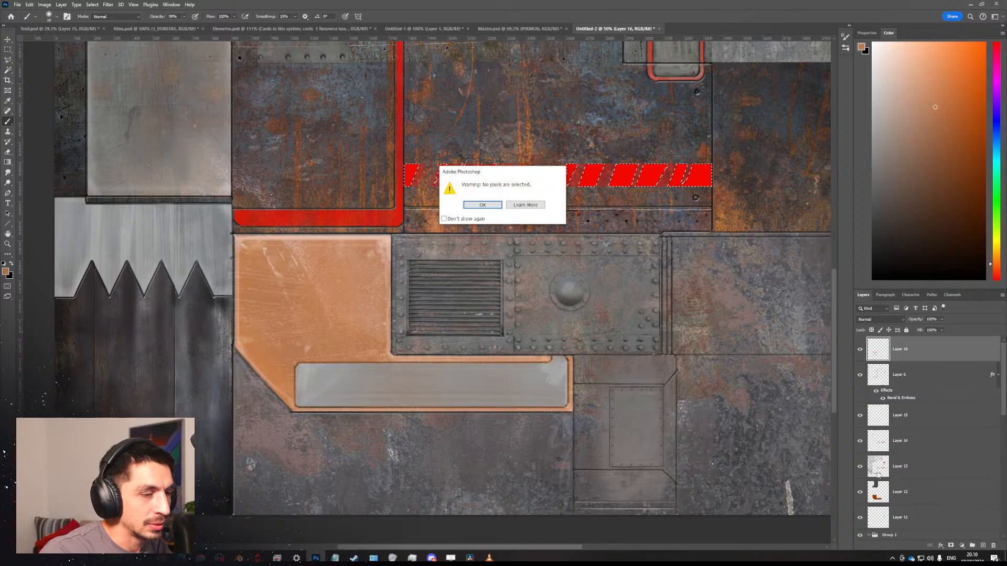
left_click(483, 205)
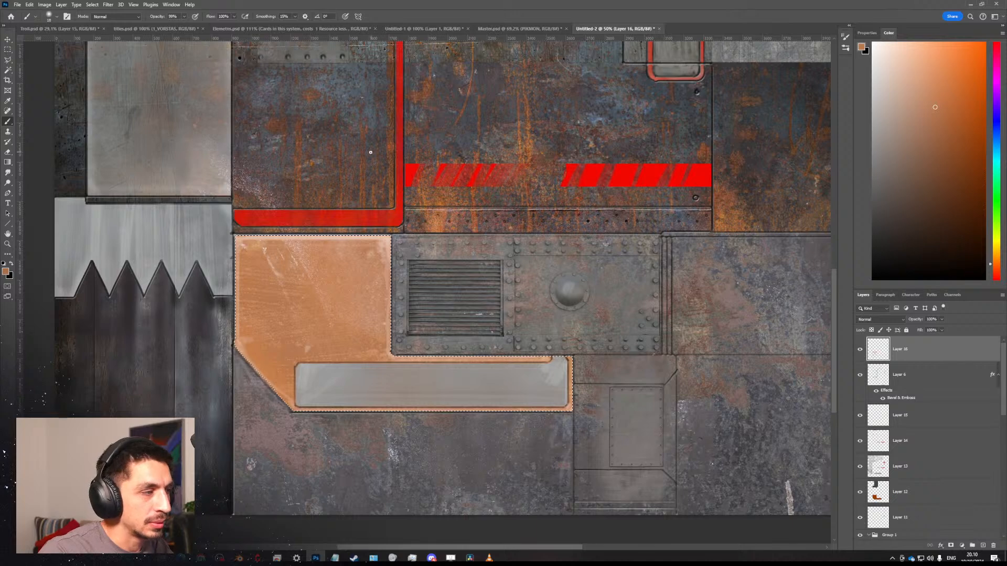
left_click(115, 16)
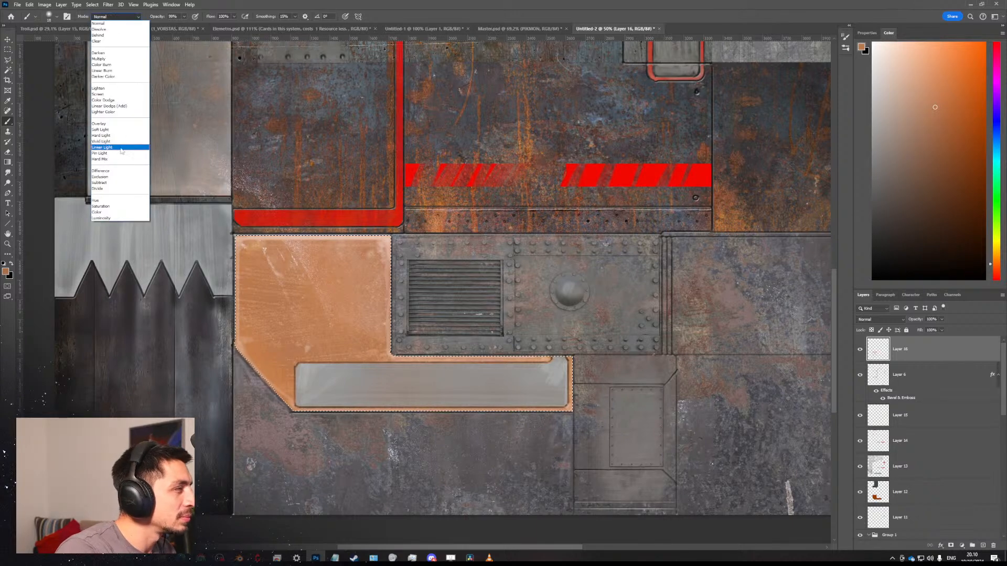
left_click(115, 126)
Choose a brighter, more saturated orange for an enlarged brush and try a stroke over the orange panel, then undo the stroke.
right_click_drag(320, 299, 366, 302, "alt")
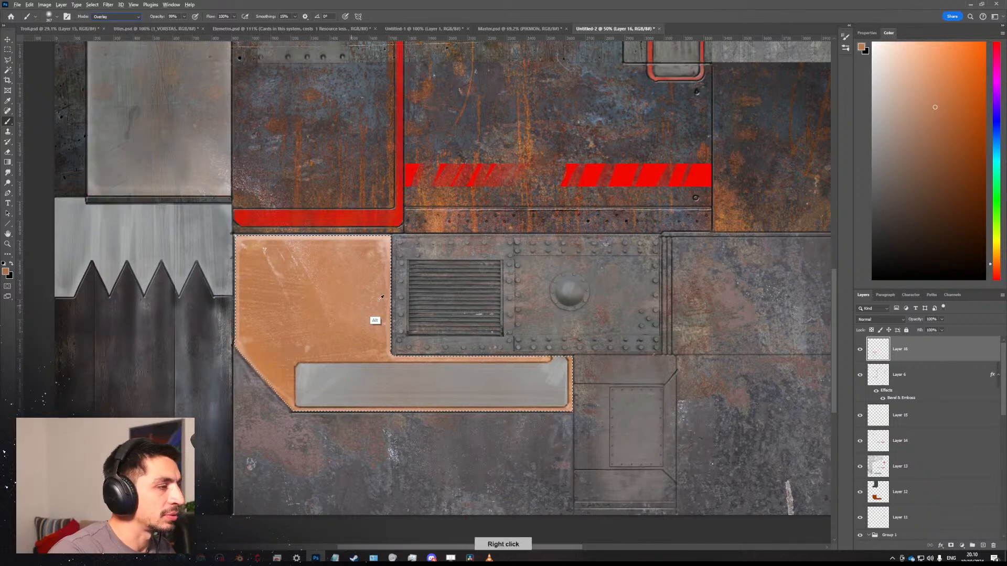
left_click(956, 69)
left_click_drag(299, 262, 230, 346)
key("ctrl+z")
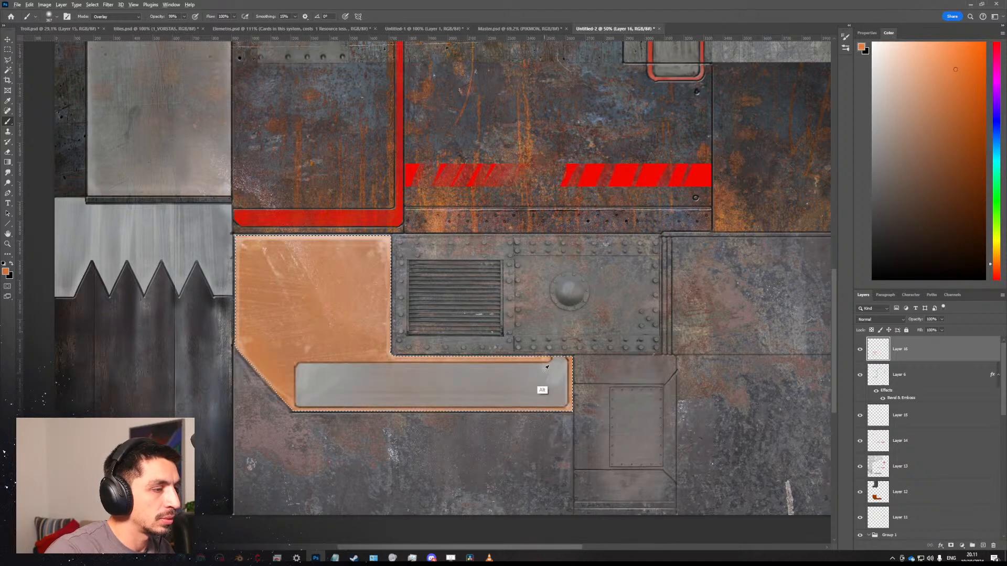
Refine the orange panel's selection so that it leaves out the grey window.
right_click_drag(547, 367, 530, 366, "alt")
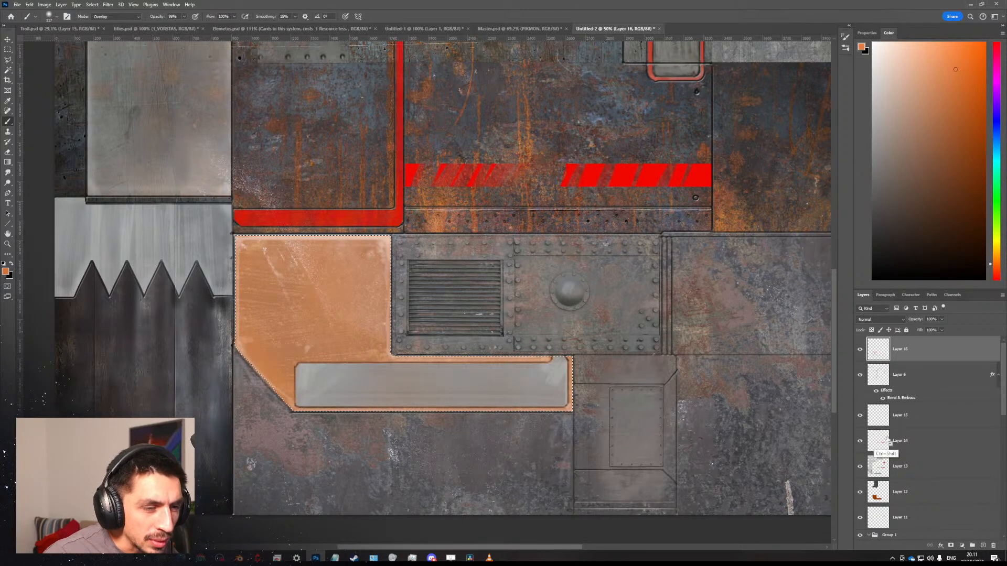
left_click(879, 469, "ctrl+shift")
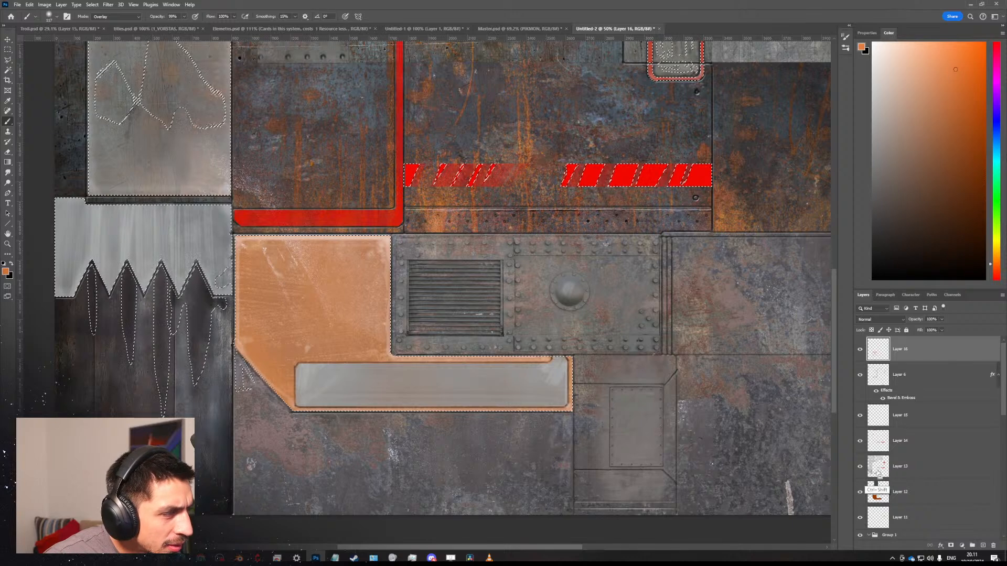
key("ctrl+z")
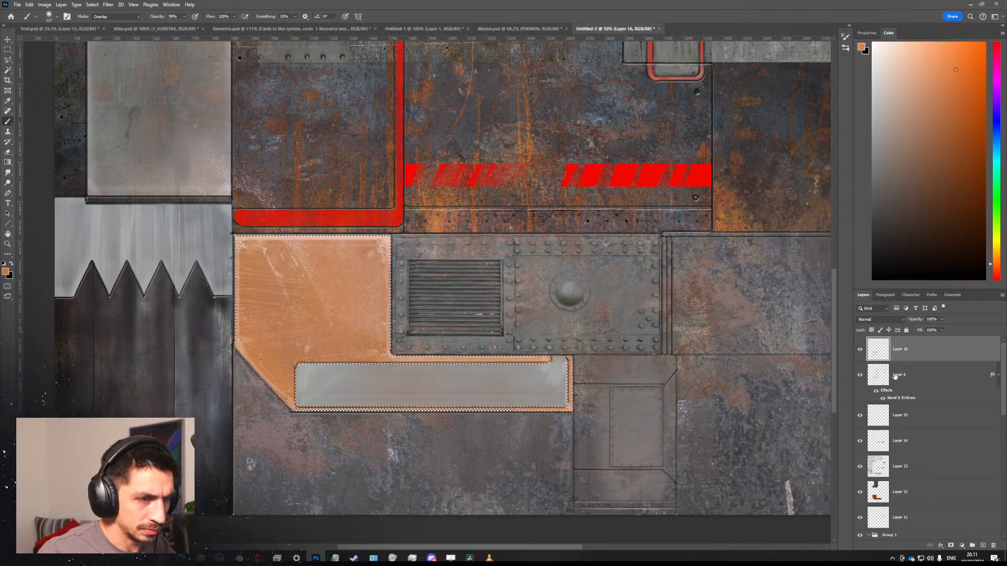
Brush the saturated orange over the selected panel with a large Overlay brush on Layer 16 and clear the selection.
right_click_drag(383, 351, 407, 338, "alt")
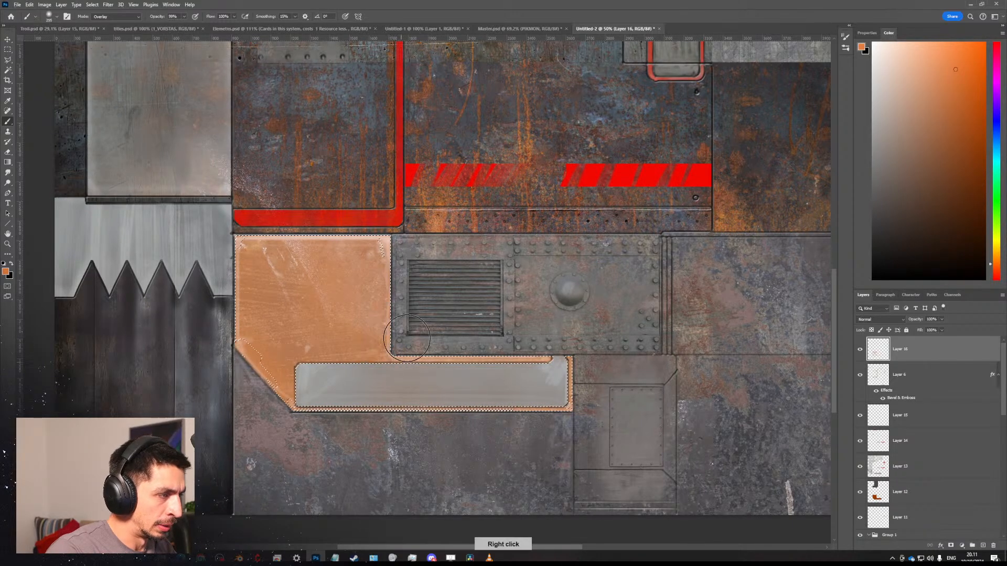
mouse_move(375, 317)
left_mouse_down()
mouse_move(337, 243)
mouse_move(282, 313)
mouse_move(340, 332)
left_mouse_up()
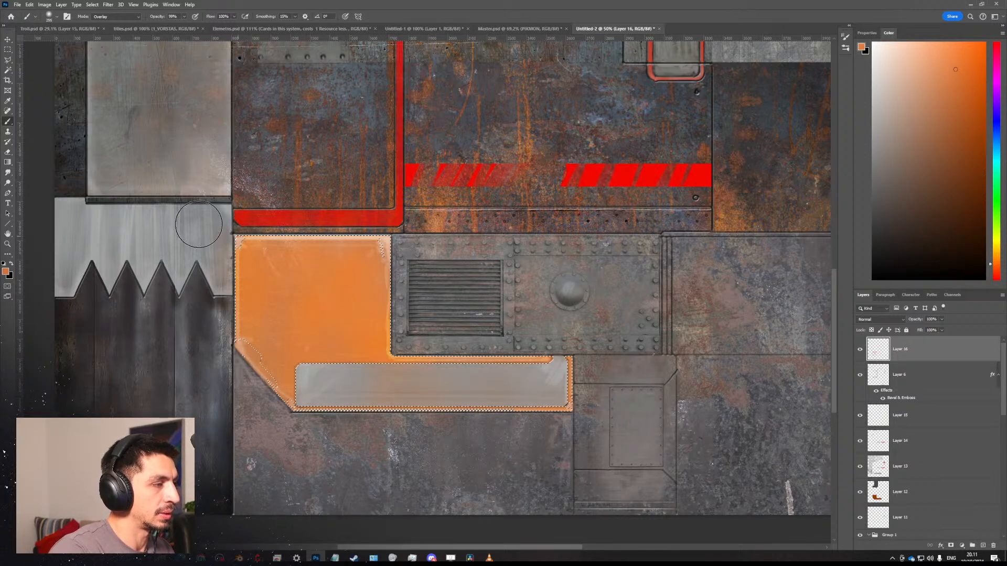
left_click(8, 49)
Check how the brightened orange panel sits with the red accents across the whole texture sheet.
key("z")
mouse_move(408, 275)
left_mouse_down()
mouse_move(381, 272)
mouse_move(389, 266)
mouse_move(366, 225)
mouse_move(444, 214)
mouse_move(458, 240)
left_mouse_up()
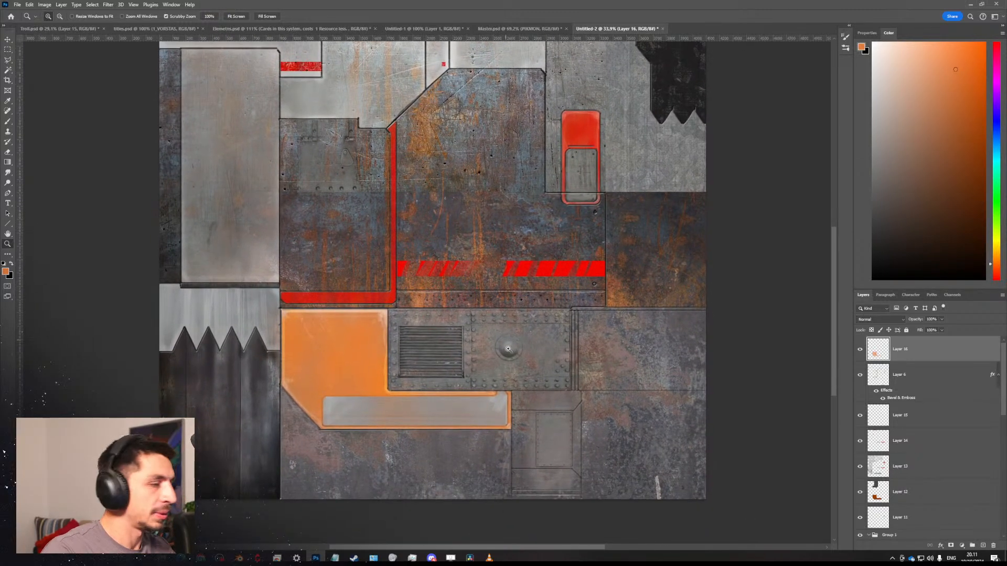
mouse_move(507, 348)
left_mouse_down()
mouse_move(532, 362)
mouse_move(525, 343)
left_mouse_up()
left_click_drag(540, 425, 565, 409)
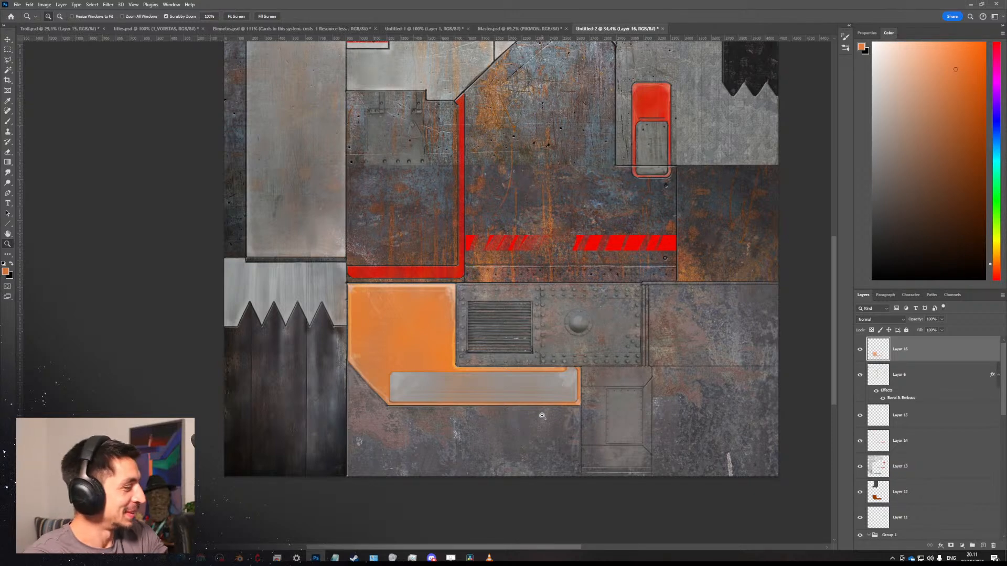
left_click_drag(459, 329, 431, 314)
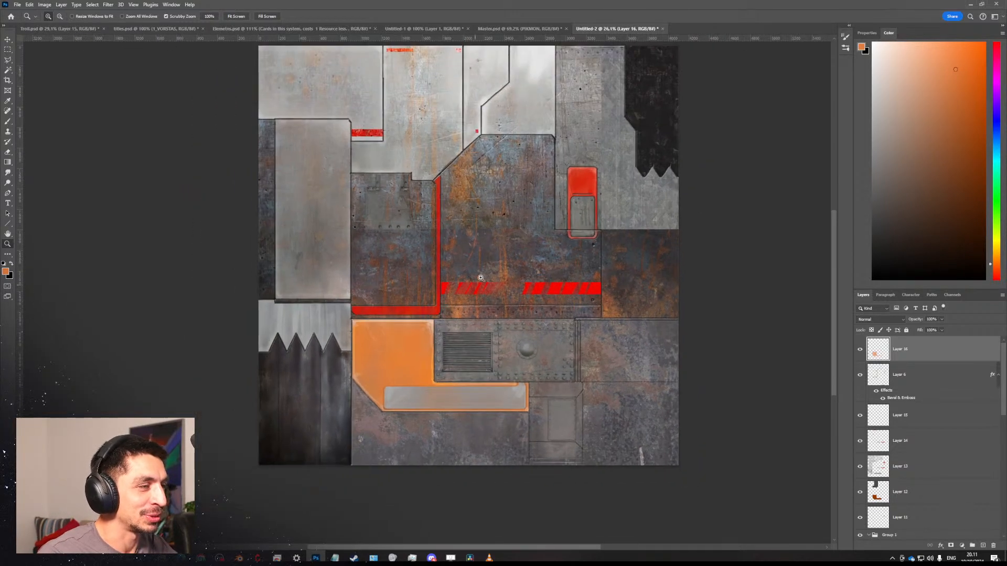
left_click_drag(478, 276, 485, 281)
left_click_drag(483, 291, 492, 319)
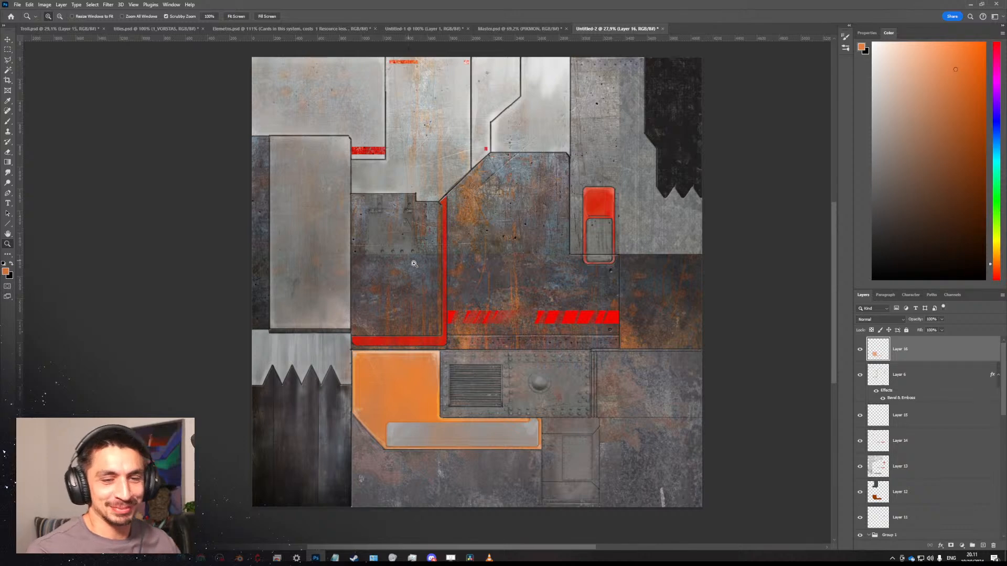
left_click_drag(437, 296, 444, 316)
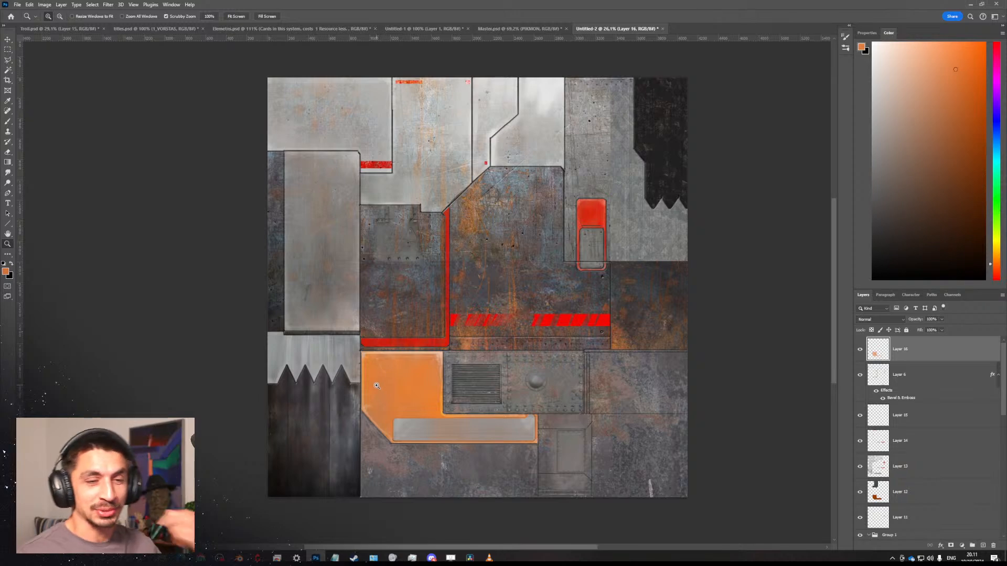
left_click_drag(605, 271, 574, 322)
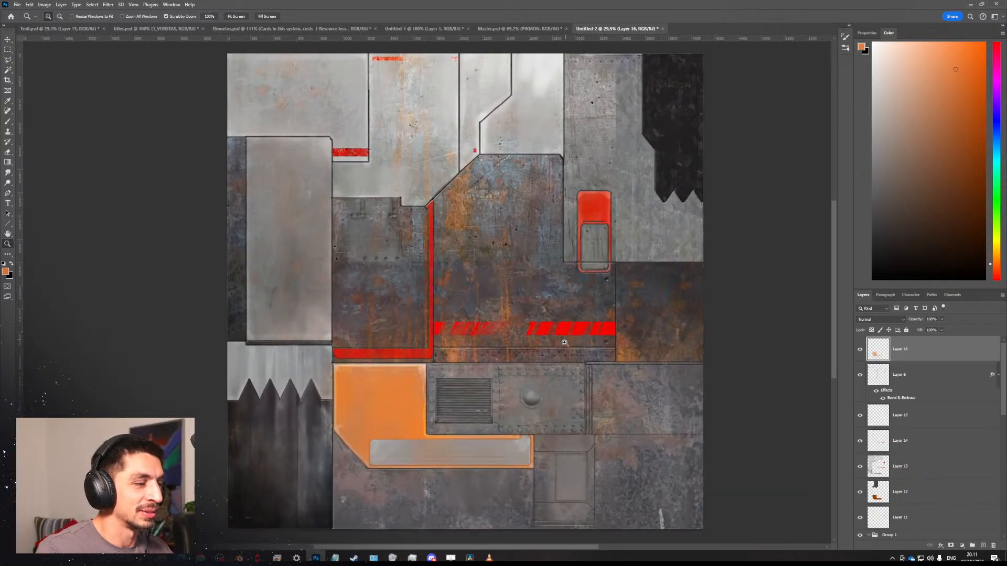
left_click_drag(544, 382, 546, 367)
left_click_drag(507, 465, 518, 470)
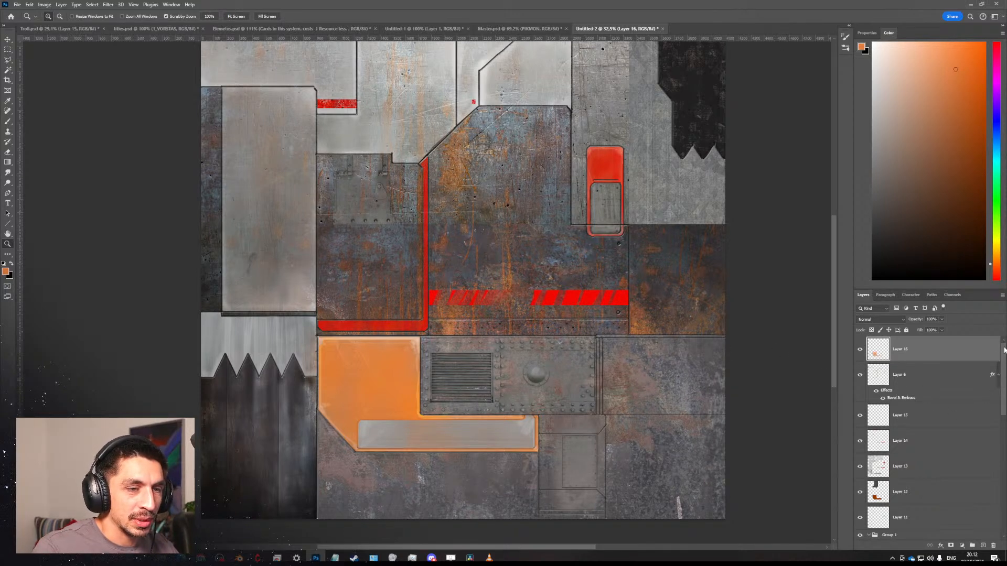
Add a new layer above Layer 16 and set the brush colour to white.
left_click(982, 544)
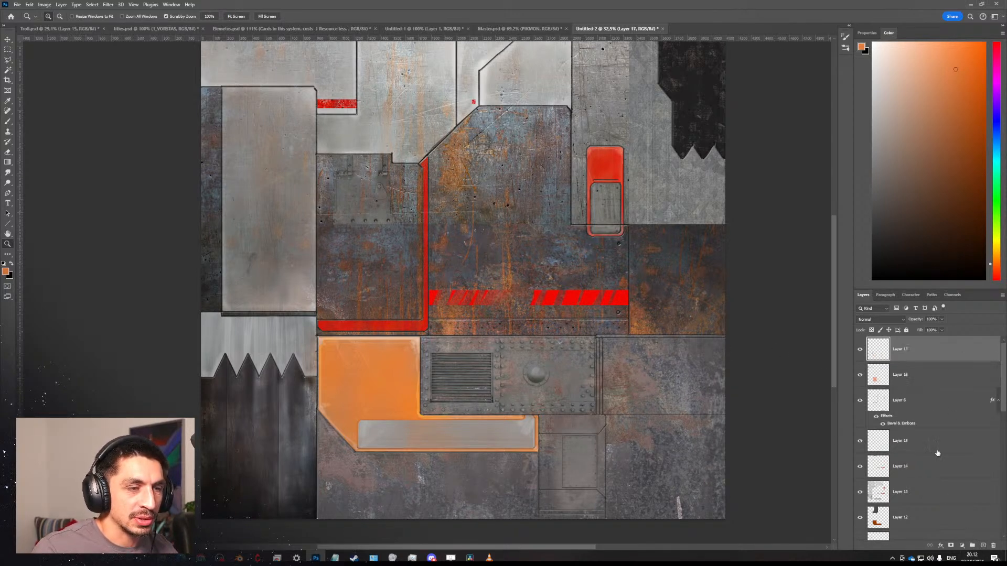
key("d")
key("x")
key("b")
Choose a rough scratch brush from the Critical_Brushes set and adjust its size.
right_click(476, 123)
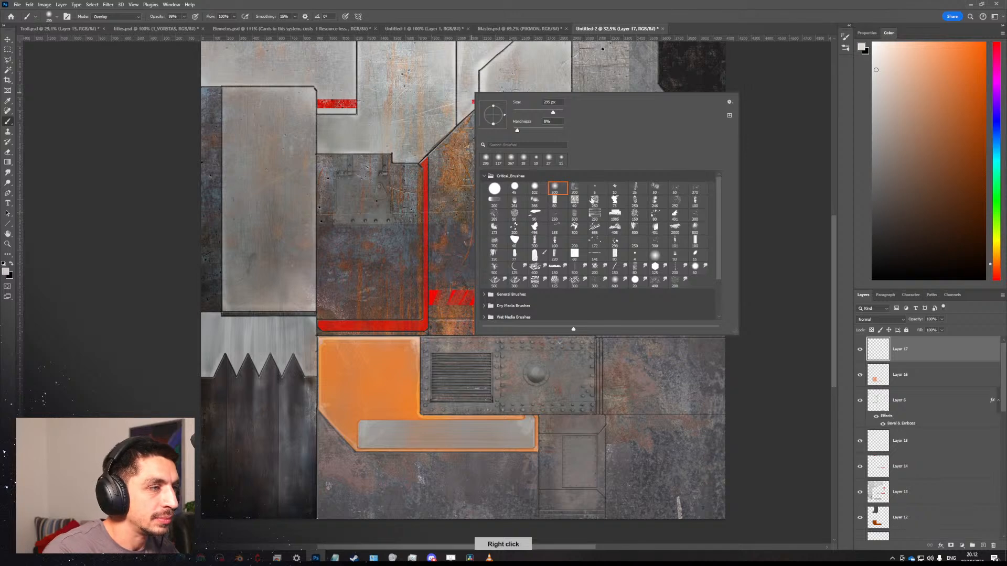
left_click(597, 230)
right_click_drag(457, 186, 509, 184, "alt")
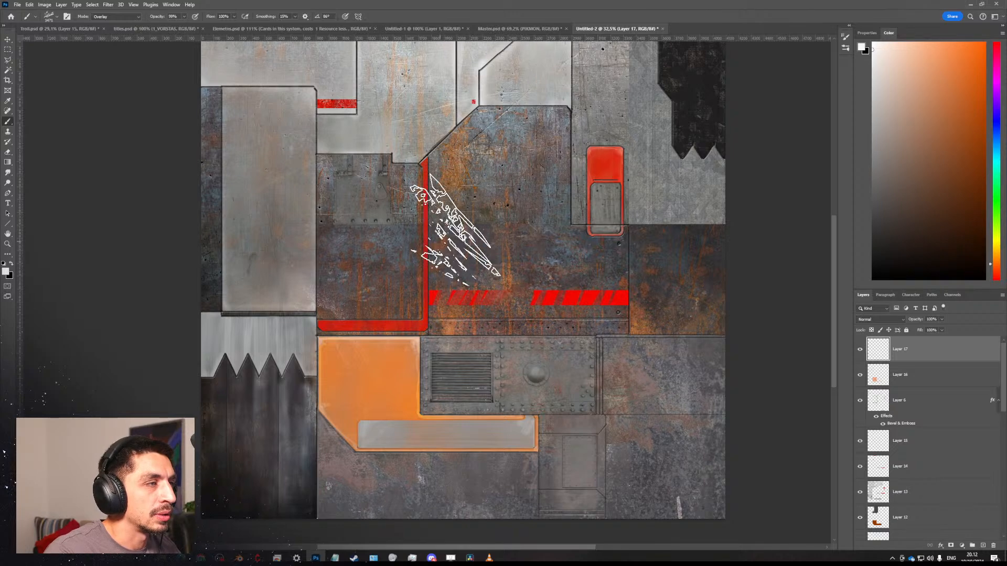
right_click_drag(443, 204, 321, 198, "alt")
Stamp single white scratch marks on panel edges and surfaces all over the texture sheet on Layer 17.
left_click(421, 148)
left_click(323, 200)
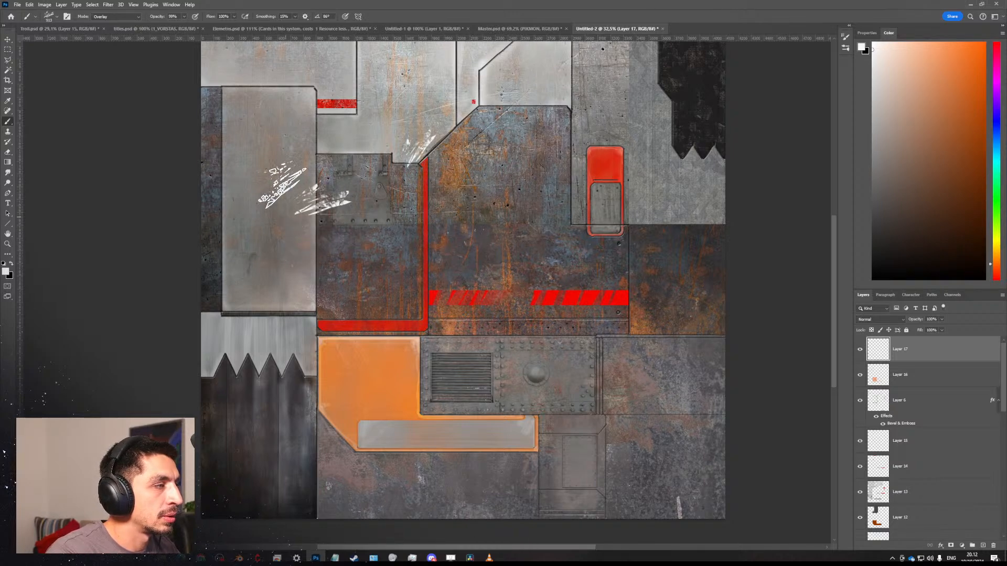
left_click(288, 106)
left_click(301, 55)
left_click(636, 120)
left_click(566, 270)
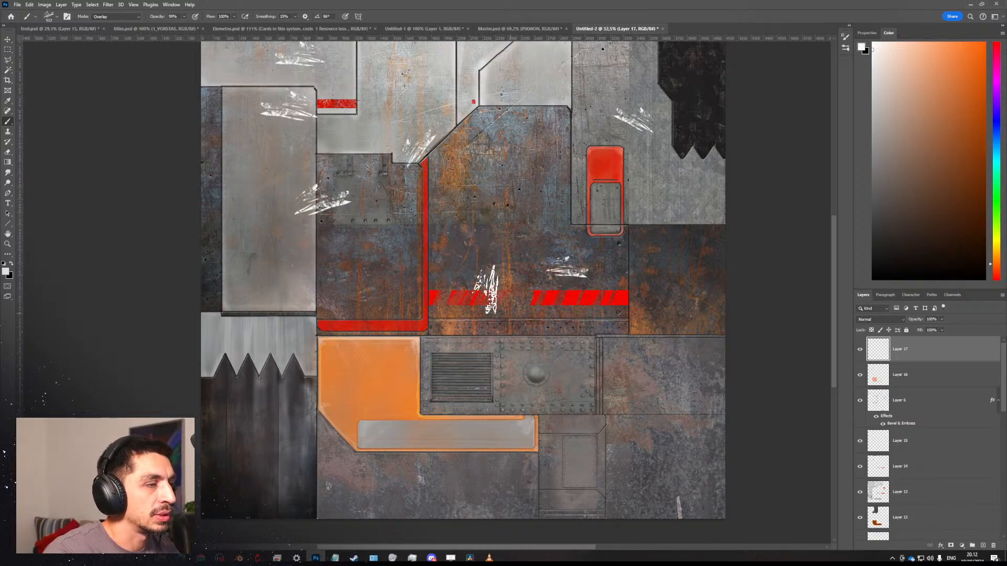
left_click(437, 247)
left_click(283, 347)
left_click(254, 411)
left_click(556, 447)
left_click(624, 304)
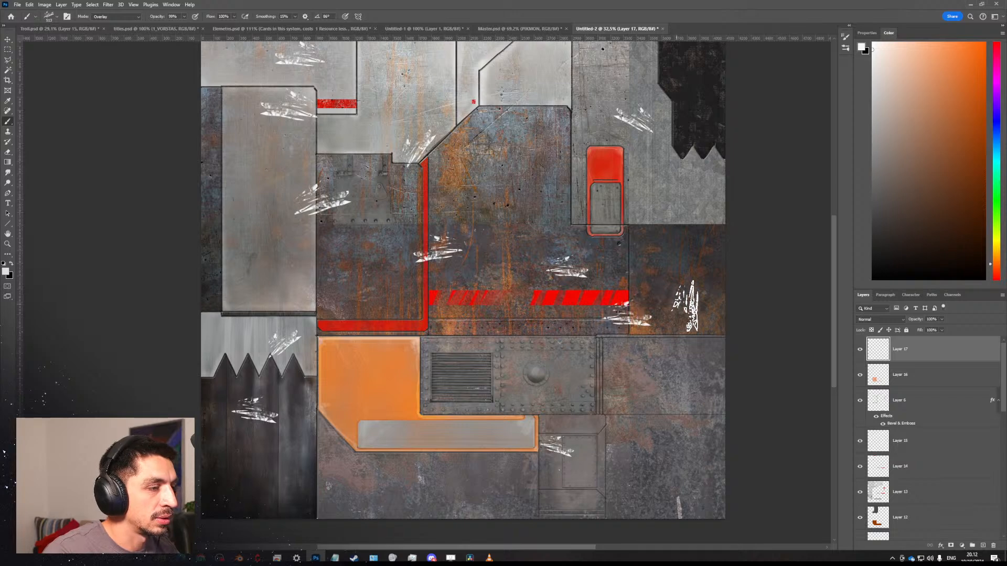
Pick a fine brush from the Critical_Brushes set and scatter long, thin white scratches across the panels.
right_click(596, 364)
double_click(667, 443)
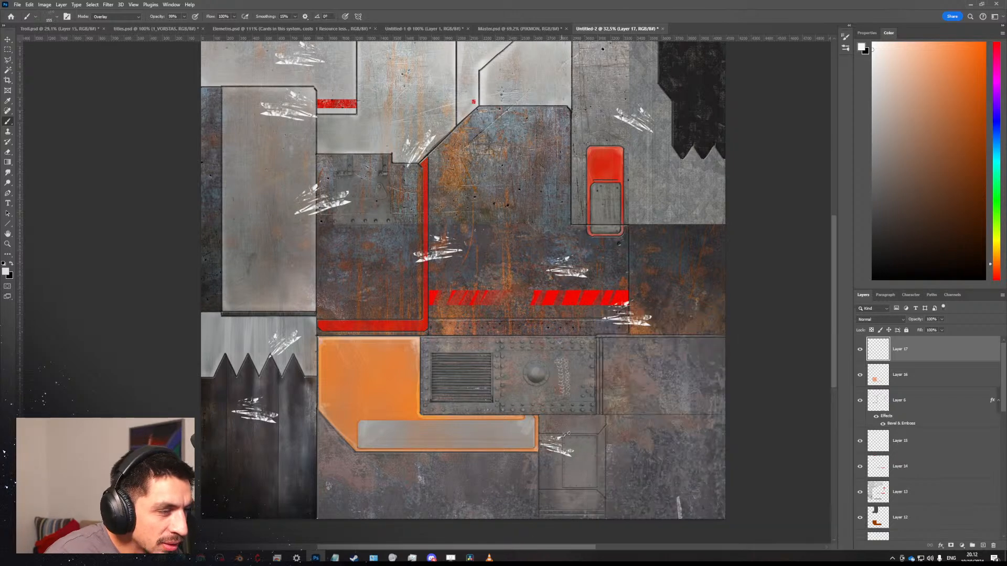
right_click(586, 367)
left_click(701, 469)
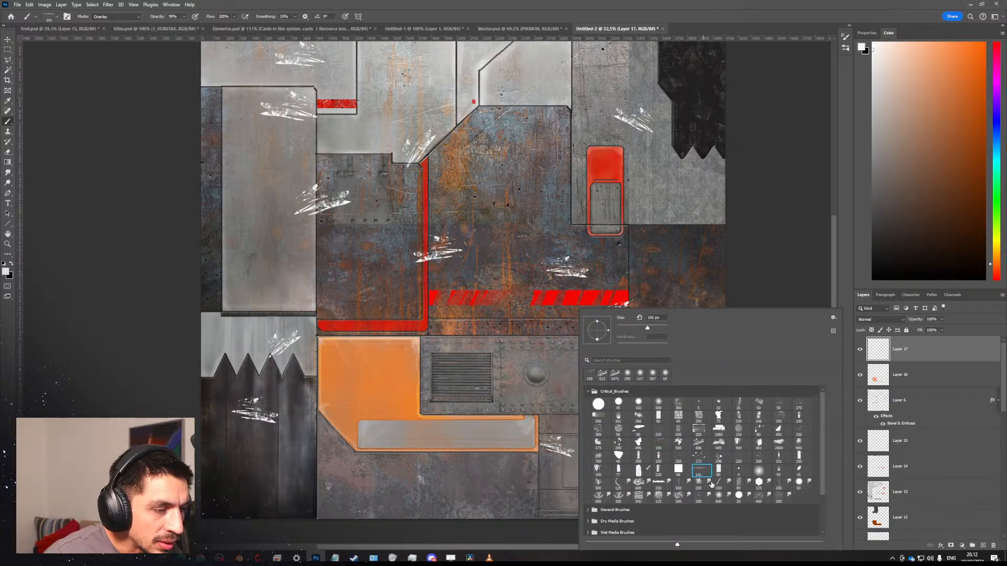
left_click(720, 403)
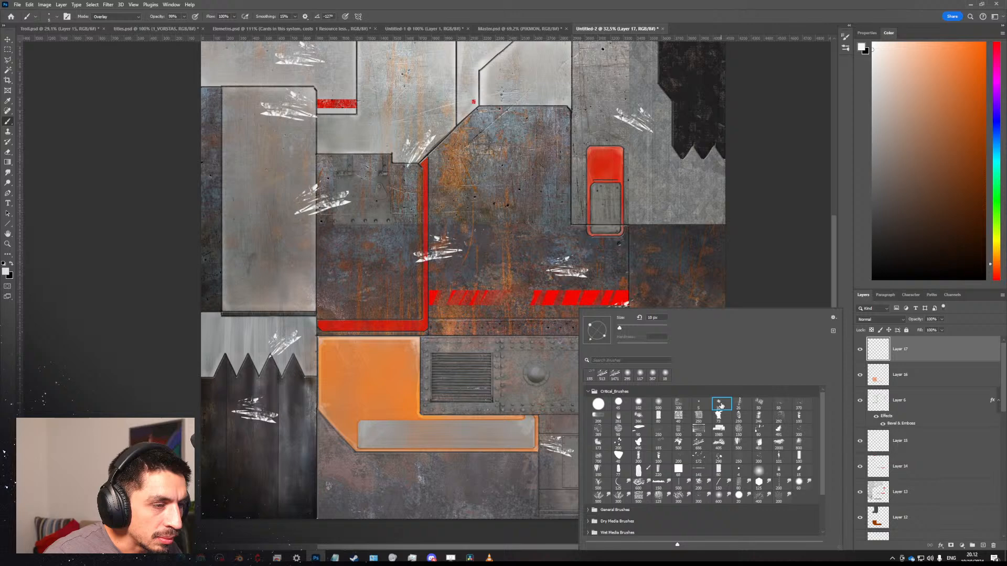
double_click(781, 404)
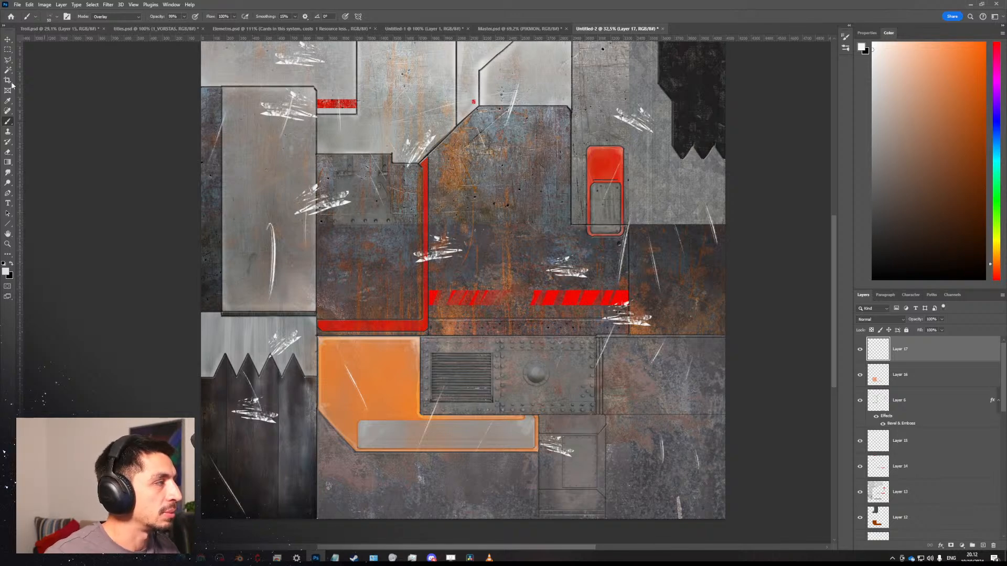
Duplicate Layer 17, then rotate and enlarge the copy so its scratches fall in different places.
left_click(12, 38)
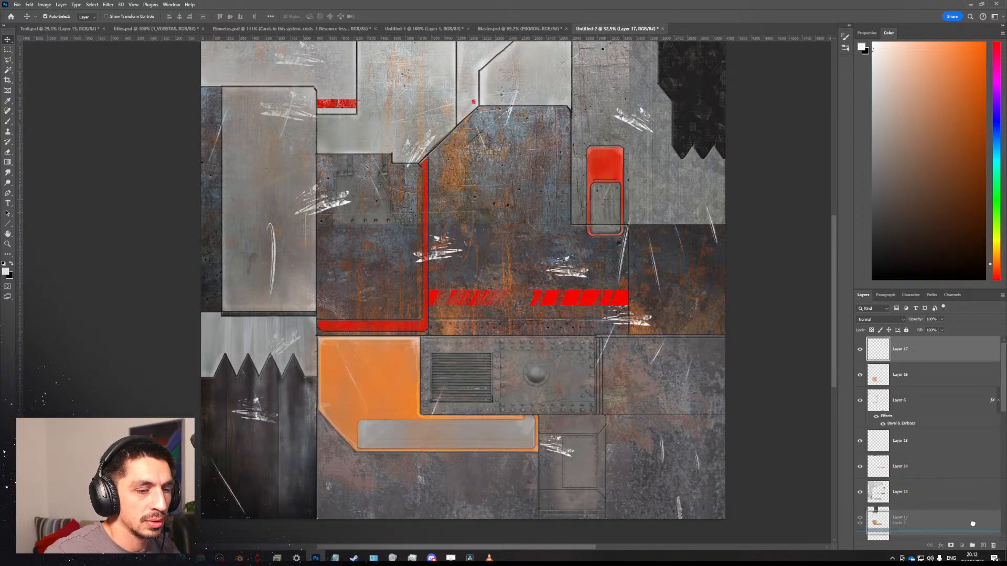
key("ctrl+j")
key("ctrl+t")
left_click_drag(761, 322, 490, 530)
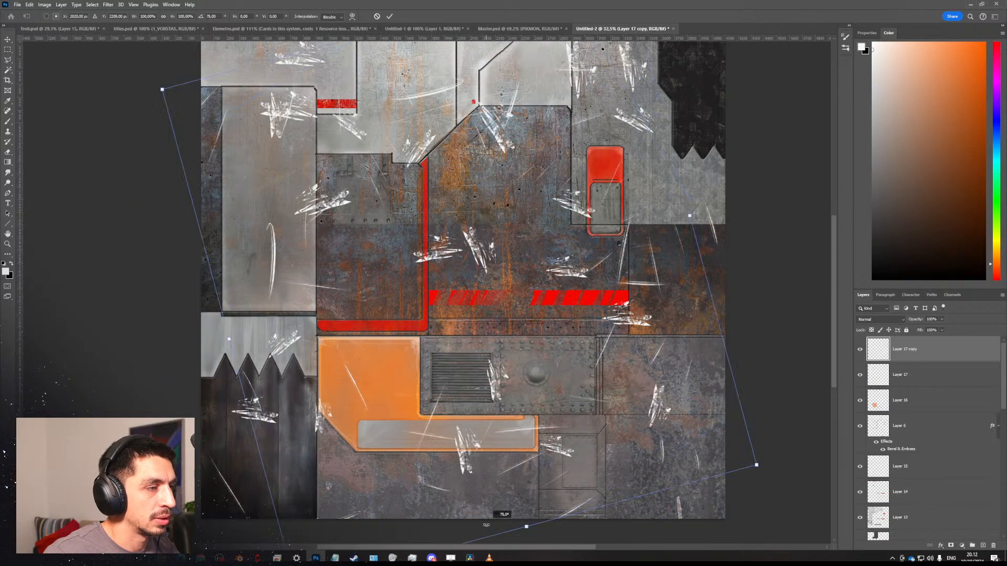
scroll(571, 347, "down", 3, "alt")
left_click_drag(722, 436, 827, 431, "ctrl")
key("Return")
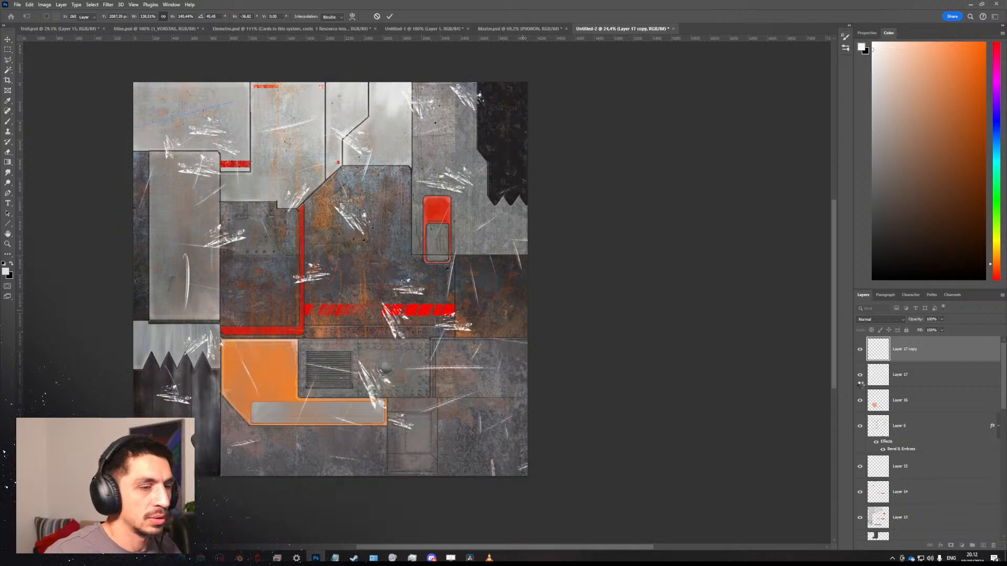
Merge Layer 17 and its copy into a single scratch layer.
left_click(919, 383, "shift")
right_click(919, 382)
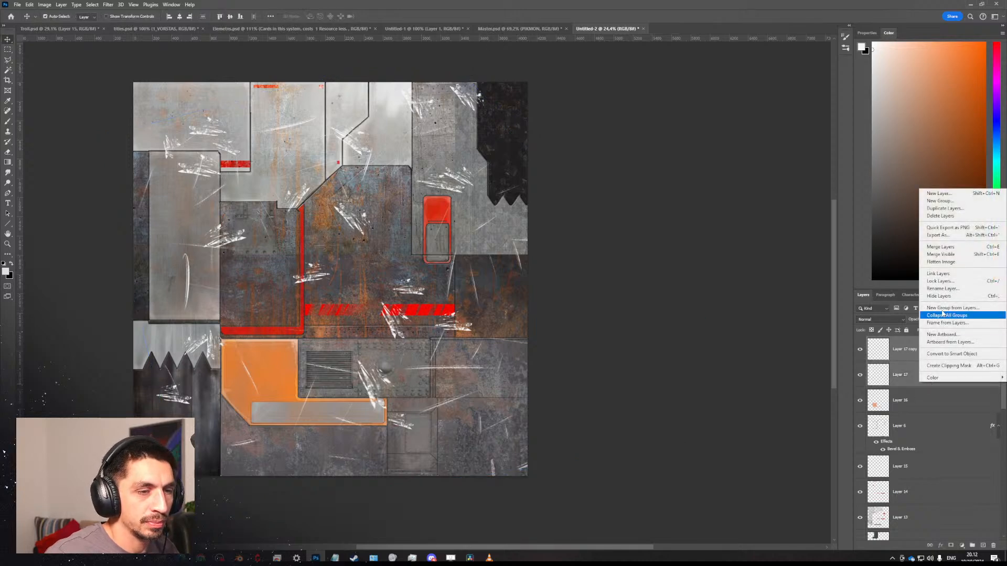
left_click(940, 246)
Duplicate the merged scratch layer, rotate the copy about 45 degrees, enlarge it to about 136% and reposition it over the sheet.
key("ctrl+j")
key("ctrl+t")
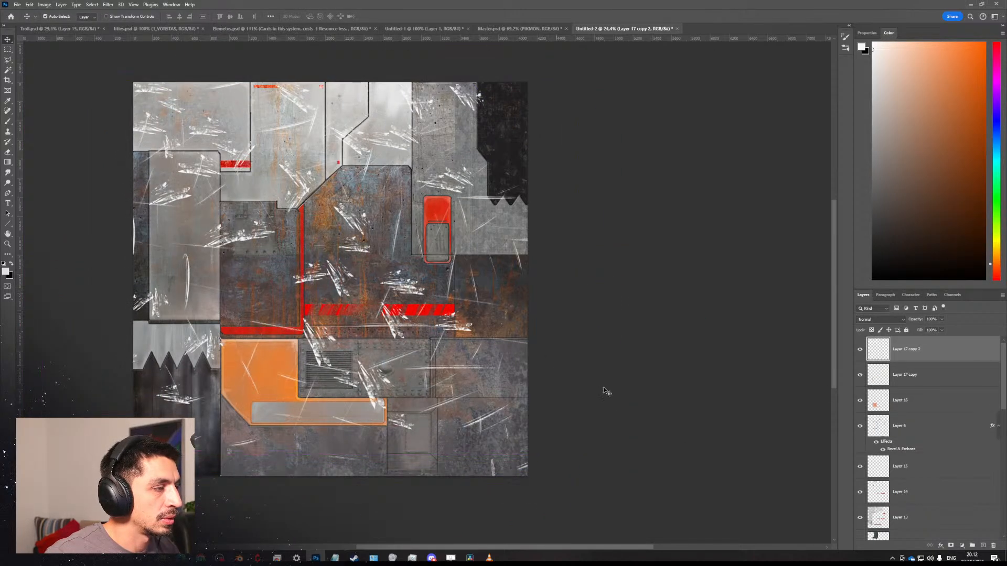
left_click_drag(603, 391, 368, 428)
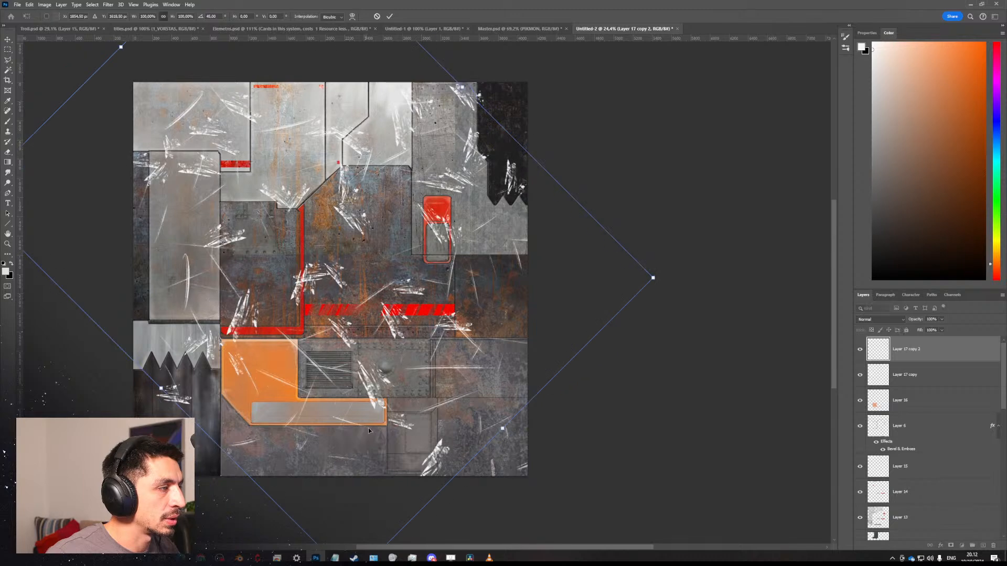
left_click_drag(650, 276, 739, 328)
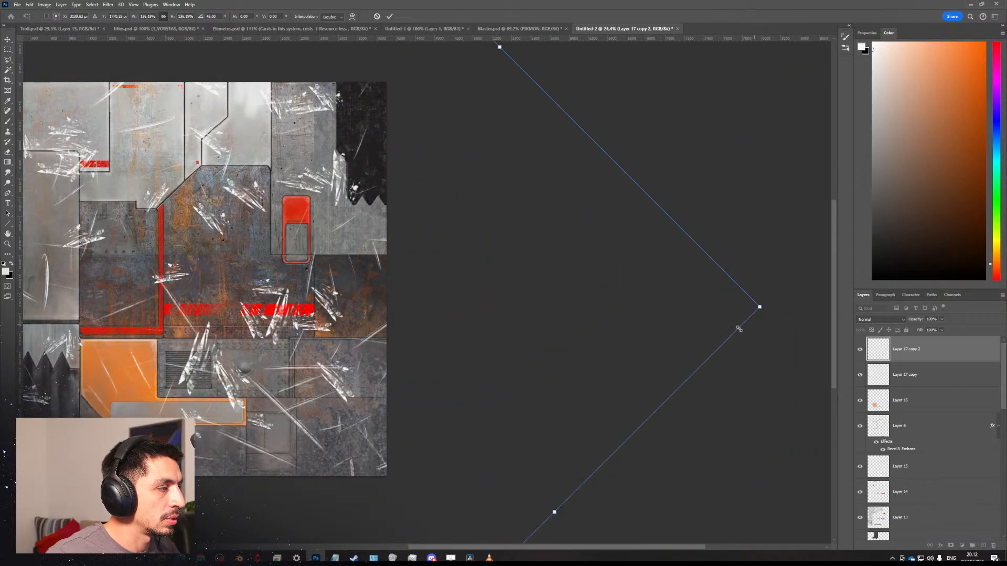
left_click_drag(487, 378, 324, 258)
key("Return")
scroll(689, 339, "up", 3, "alt")
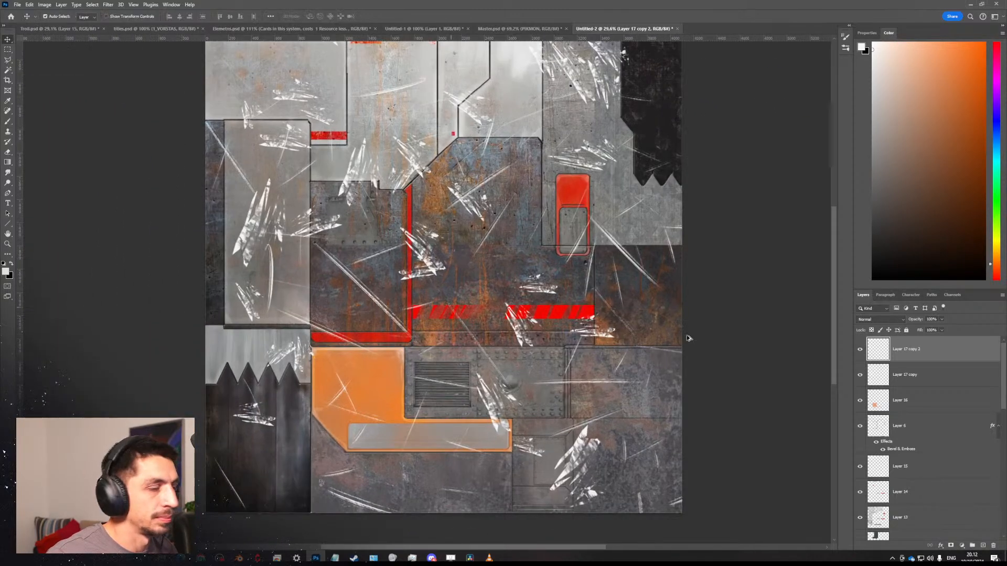
Merge the enlarged scratch copy with the scratch layer beneath it into one layer.
left_click(915, 374, "shift")
right_click(920, 376)
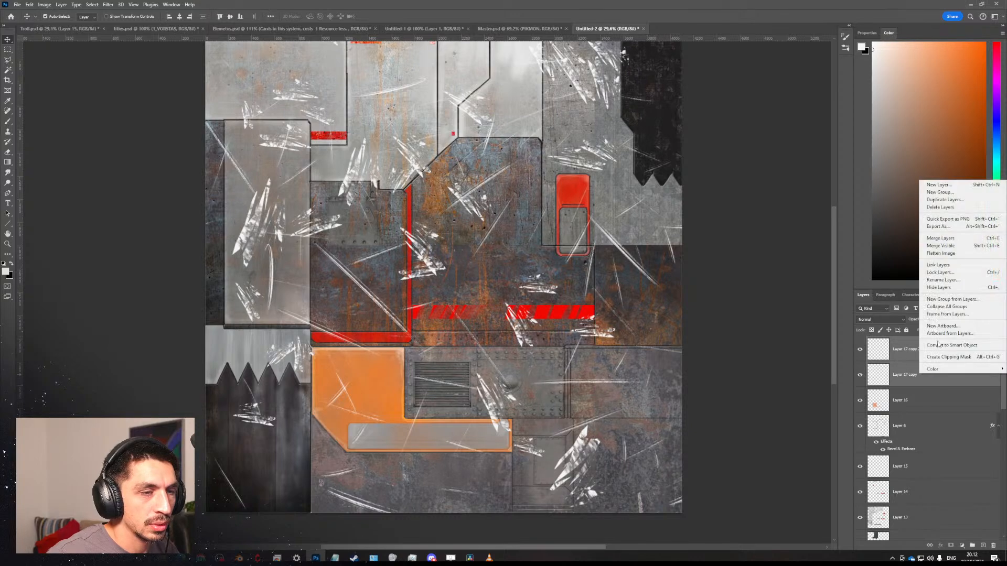
left_click(950, 243)
Scale the merged scratch layer down to about 65% and move it over the upper and middle panels of the sheet.
key("ctrl+t")
scroll(575, 357, "down", 3, "alt")
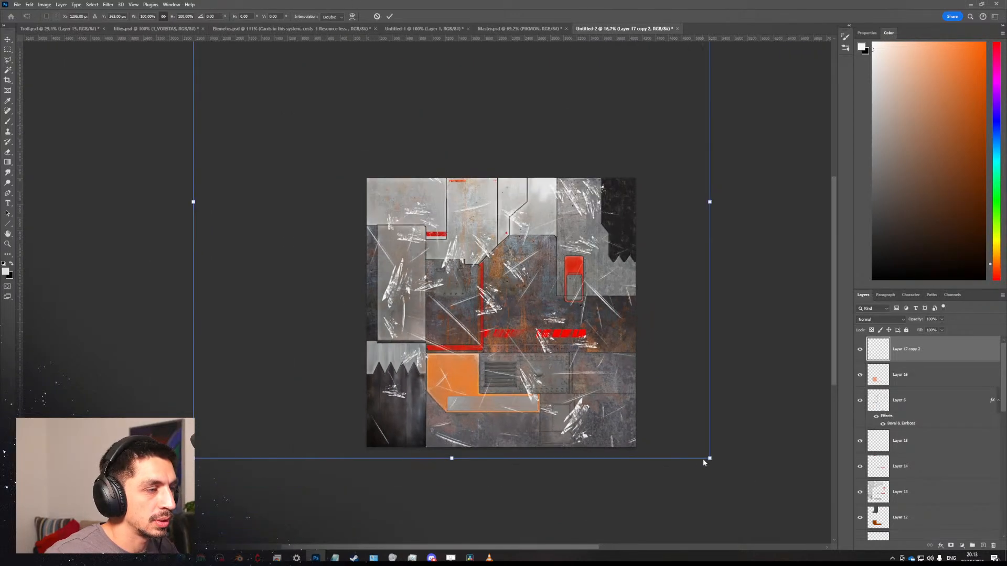
left_click_drag(709, 458, 530, 282, "alt")
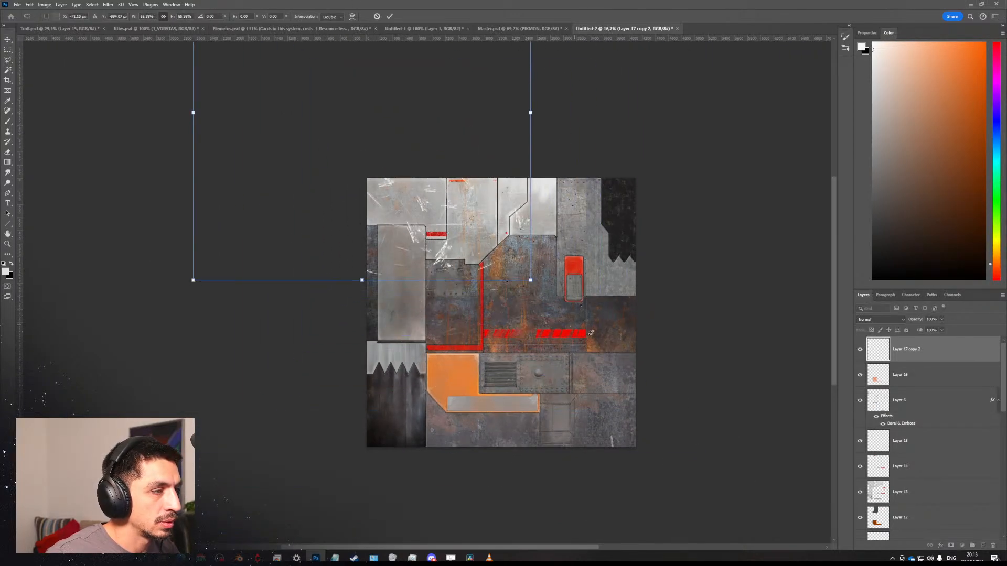
left_click_drag(481, 260, 588, 318)
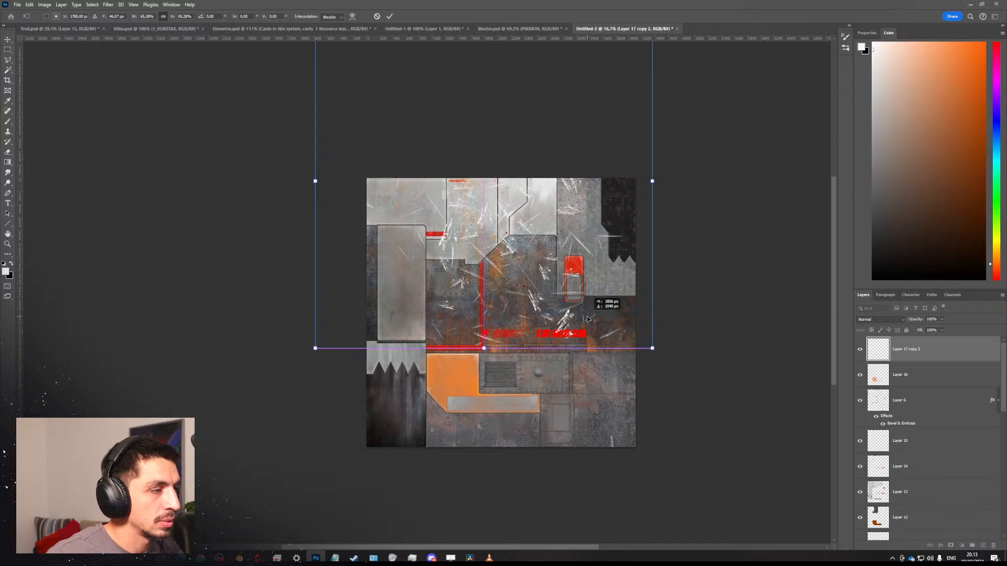
key("Return")
scroll(538, 262, "up", 3, "alt")
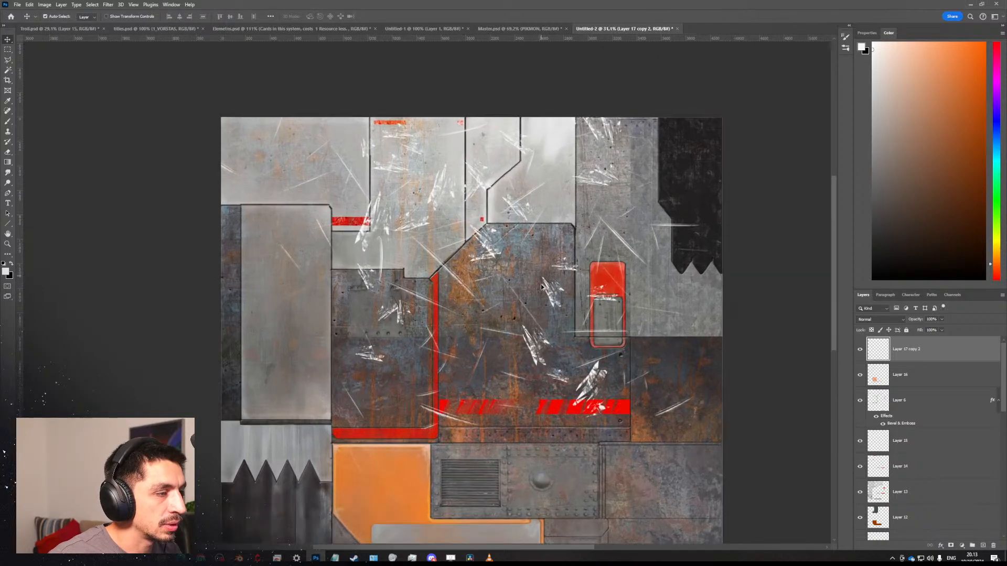
scroll(542, 287, "up", 1, "alt")
Shrink the scratch layer by a further 65% or so and place it over the sheet's upper-right area.
key("e")
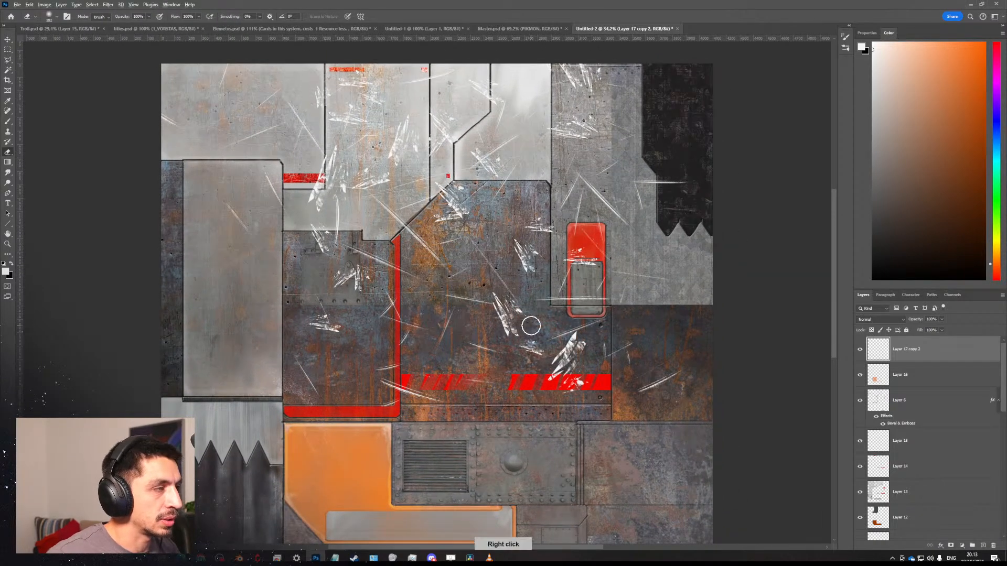
scroll(527, 320, "down", 2, "alt")
key("v")
key("ctrl+t")
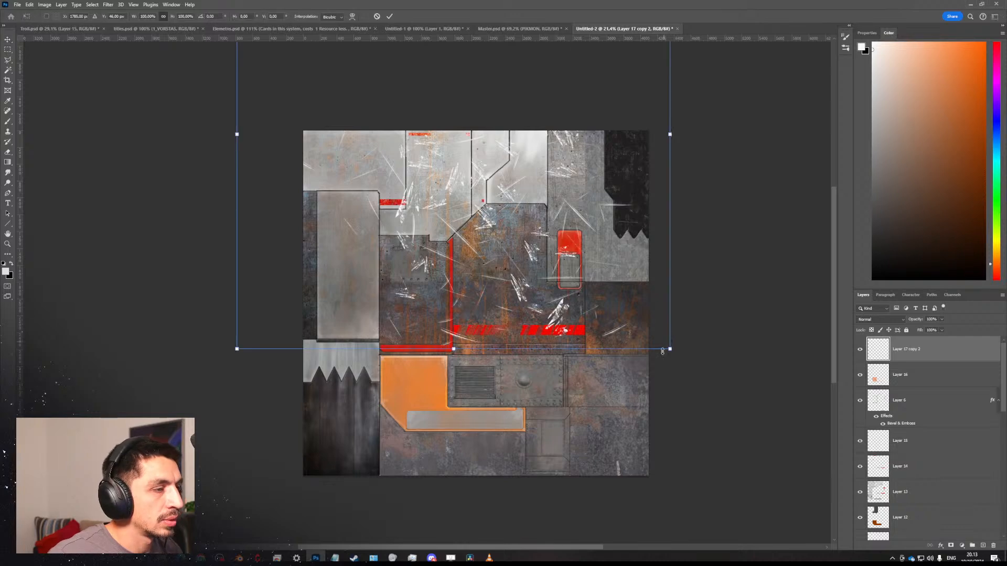
left_click_drag(669, 349, 518, 199)
left_click_drag(445, 186, 606, 295)
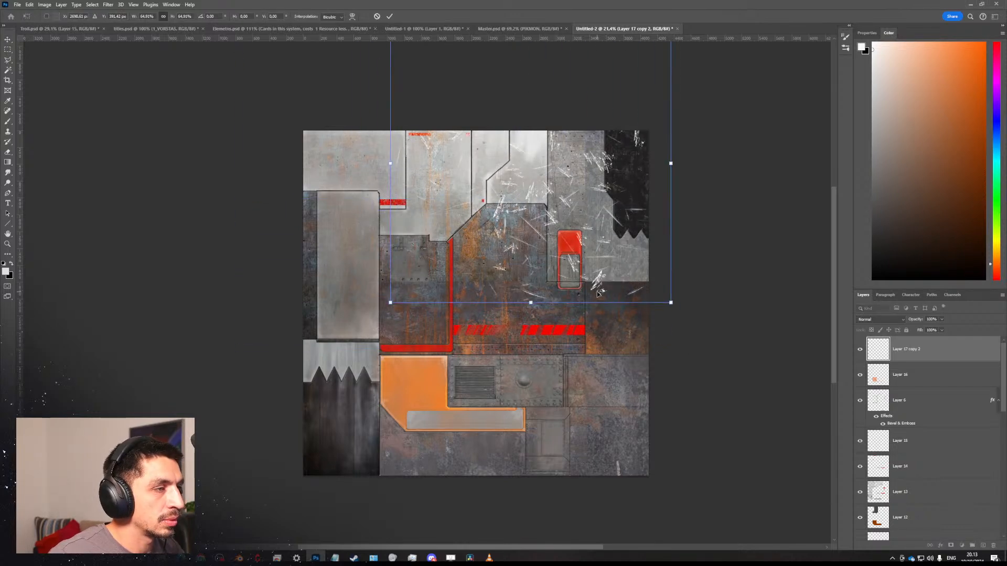
key("Return")
Make three copies of the small scratch layer and spread them over the lower-left, upper-left and lower-right areas of the sheet.
left_click_drag(555, 231, 378, 376, "alt")
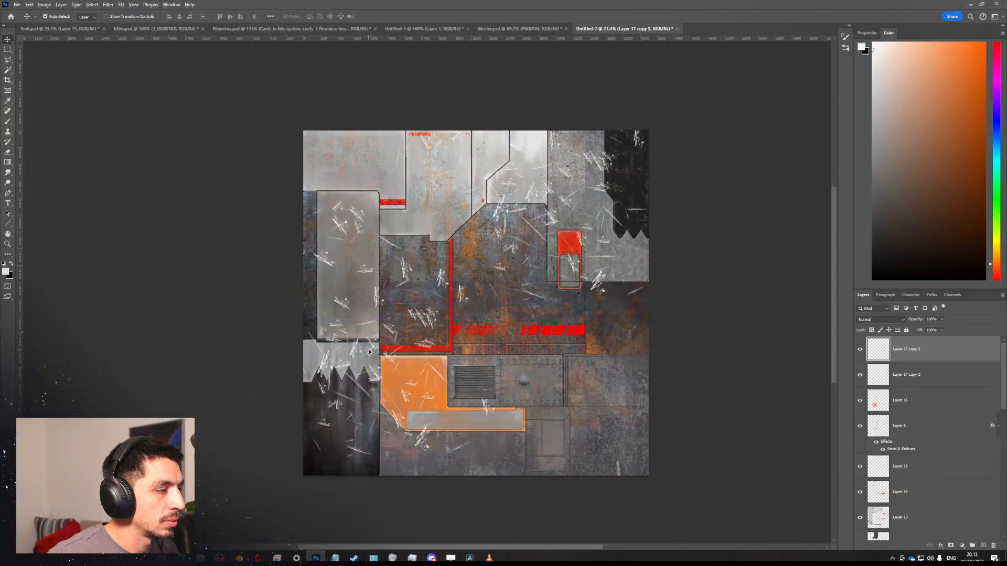
left_click_drag(555, 263, 611, 408, "alt")
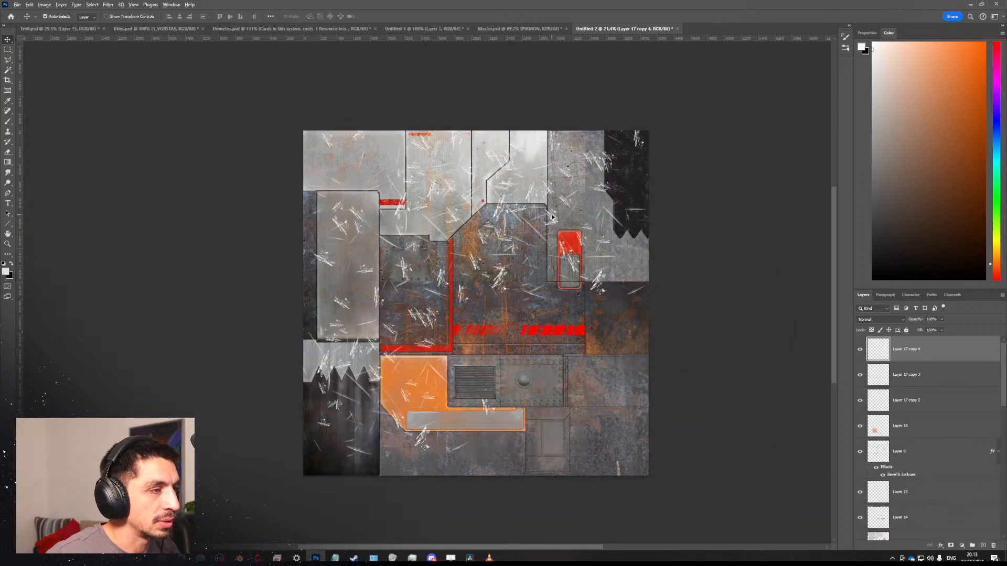
left_click_drag(552, 216, 608, 346, "alt")
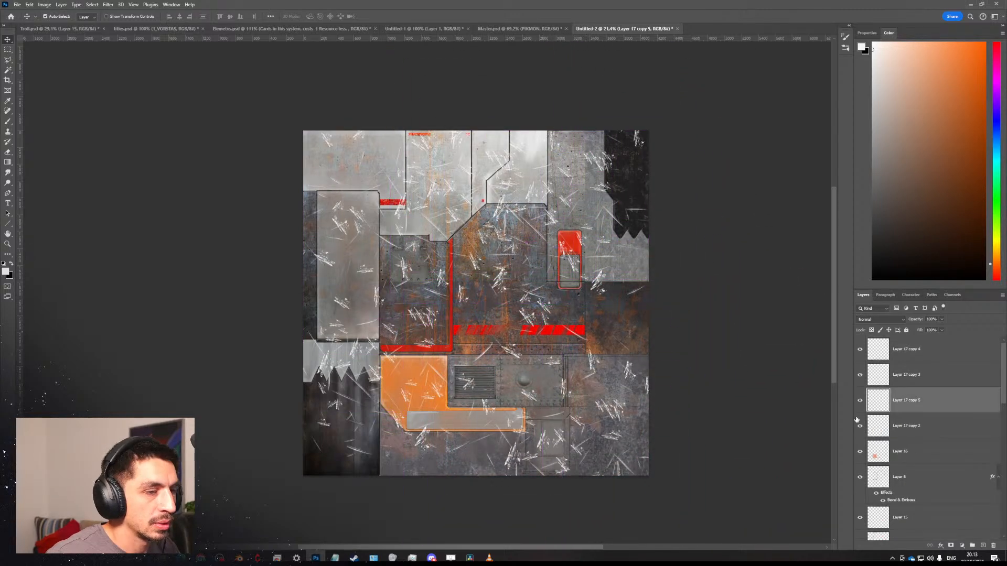
Merge all the scratch copies into a single layer and select it.
left_click(918, 352, "shift")
right_click(919, 351)
left_click(949, 408)
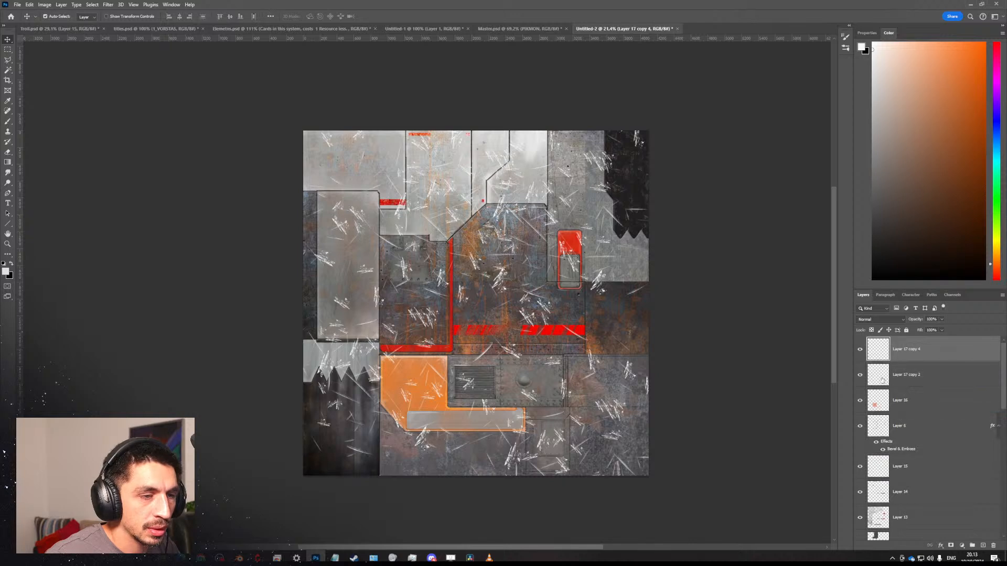
left_click(897, 377, "shift")
right_click(906, 374)
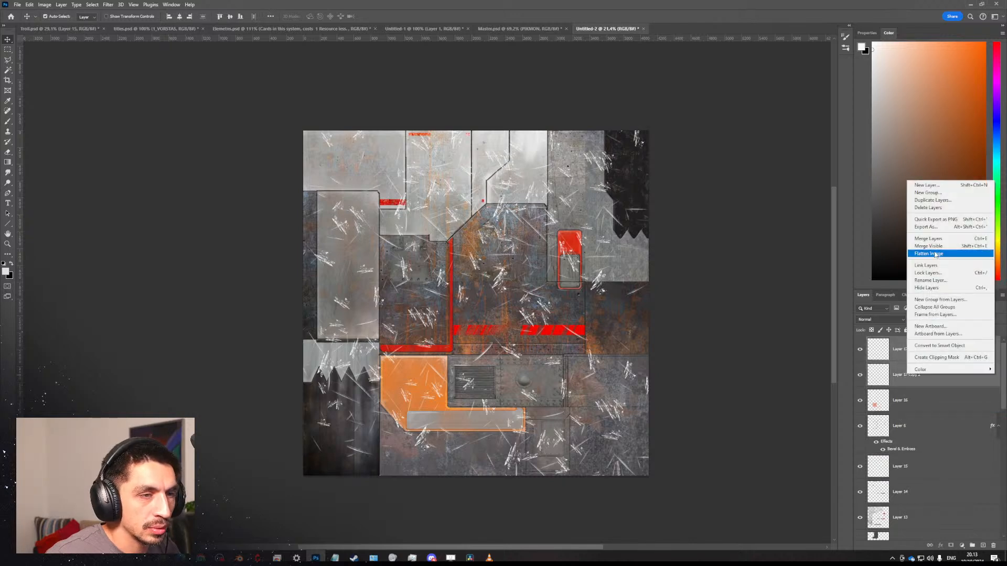
left_click(902, 349)
Set the merged scratch layer's blend mode to Screen.
left_click(880, 319)
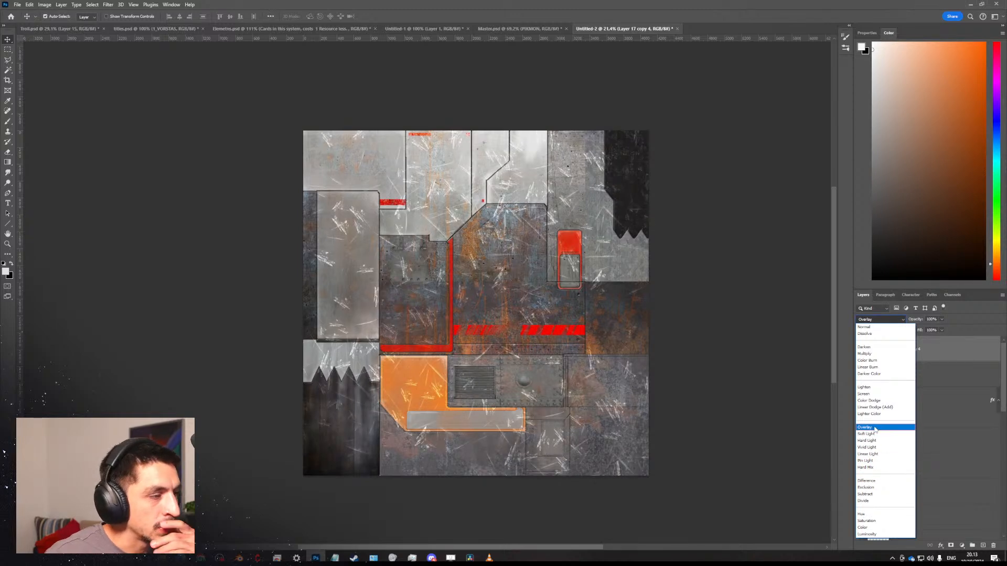
left_click(868, 394)
left_click(8, 51)
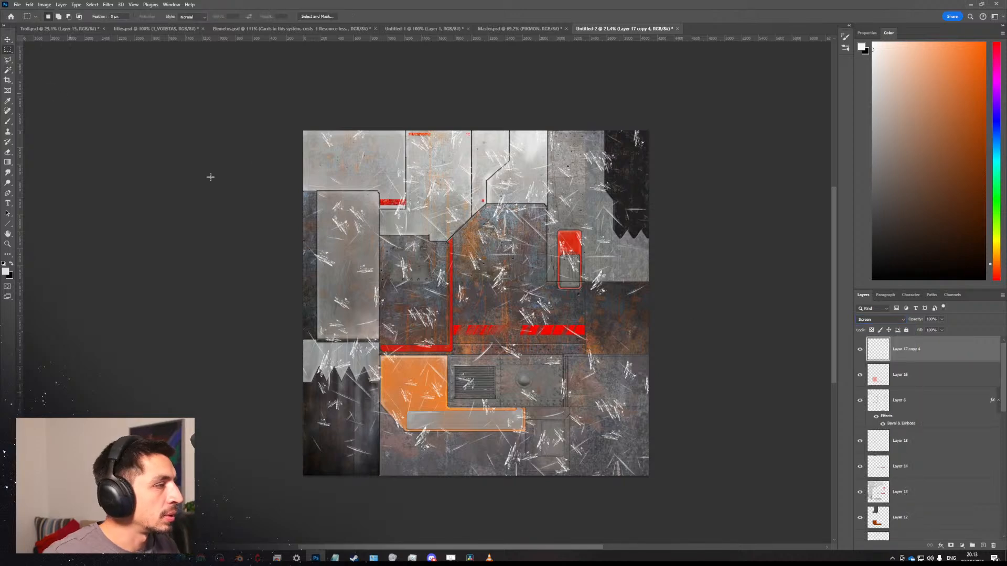
scroll(471, 278, "up", 5, "alt")
scroll(577, 298, "down", 4, "alt")
Darken the scratches with a Hue/Saturation adjustment, setting Lightness to -34.
key("ctrl+u")
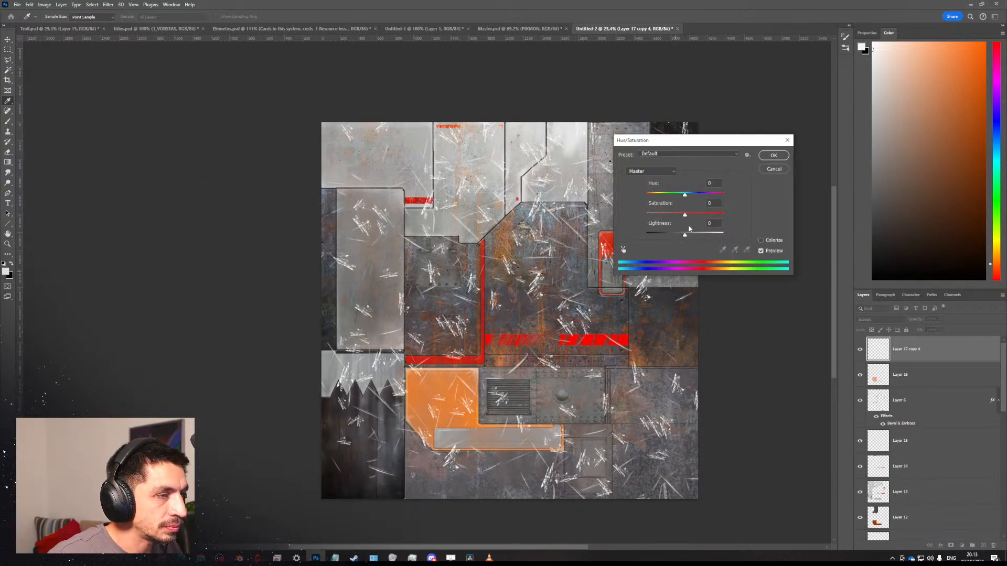
mouse_move(684, 237)
left_mouse_down()
mouse_move(662, 237)
mouse_move(673, 238)
left_mouse_up()
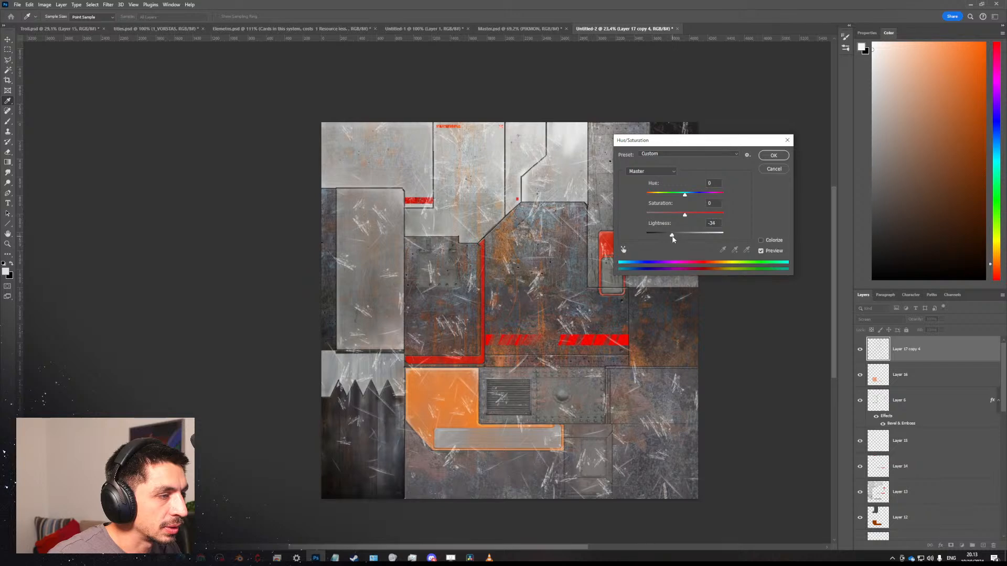
key("Return")
scroll(486, 228, "down", 2, "alt")
scroll(526, 214, "up", 4, "alt")
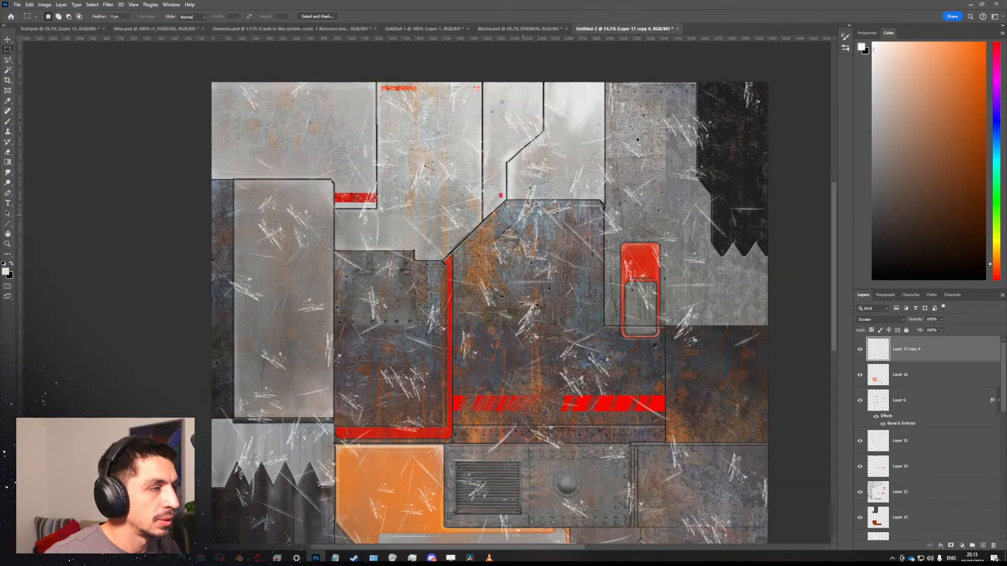
Size the Eraser and soften the scratches on the tall light-grey panel along the sheet's left side.
key("e")
right_click_drag(488, 209, 516, 209, "alt")
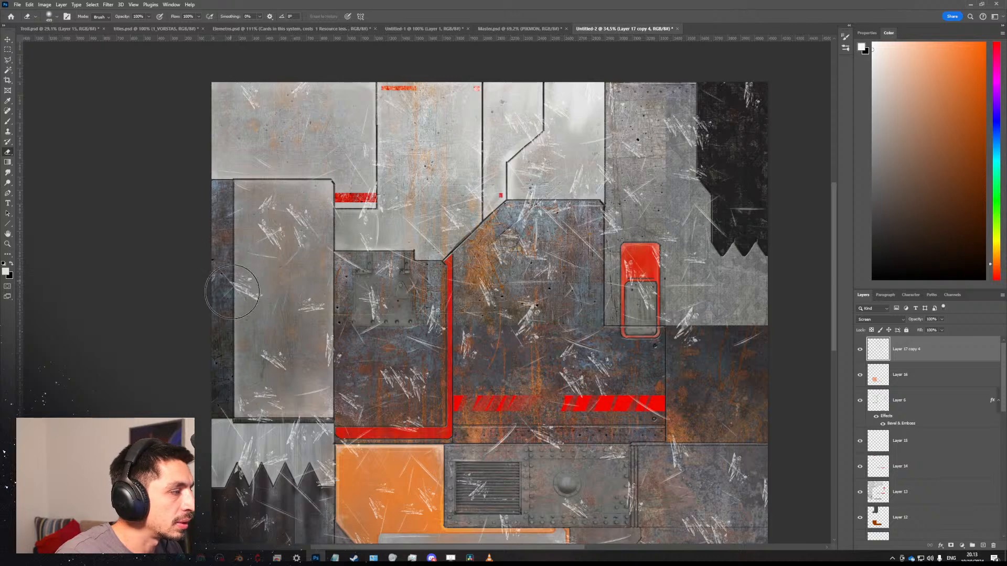
mouse_move(275, 219)
right_mouse_down("alt")
mouse_move(265, 219)
mouse_move(275, 238)
right_mouse_up("alt")
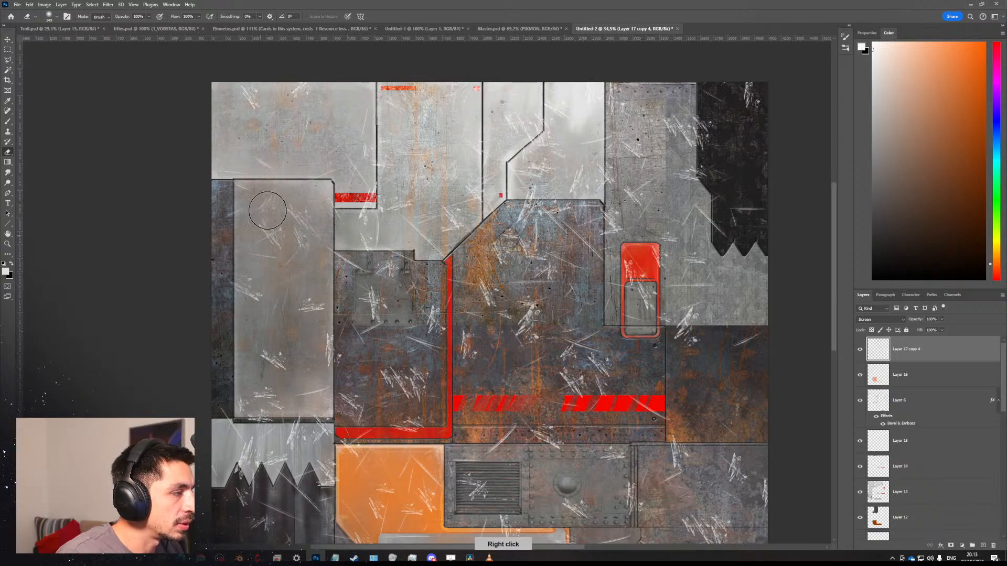
left_click_drag(294, 357, 338, 228)
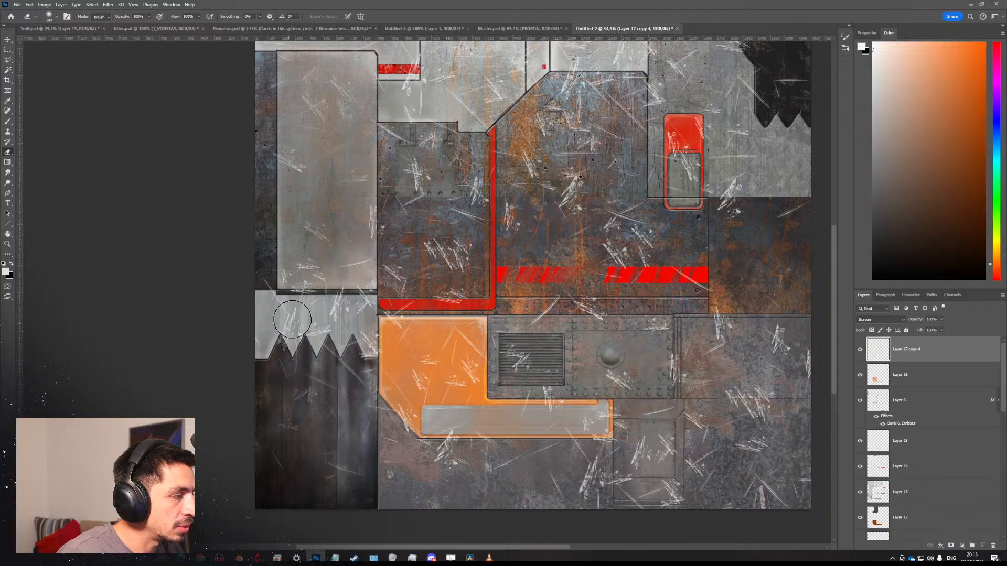
Erase the scratches from the jagged light-grey strip at lower left and the grey inset bar of the orange panel.
right_click_drag(345, 303, 327, 305, "alt")
left_click_drag(373, 292, 268, 294, "shift")
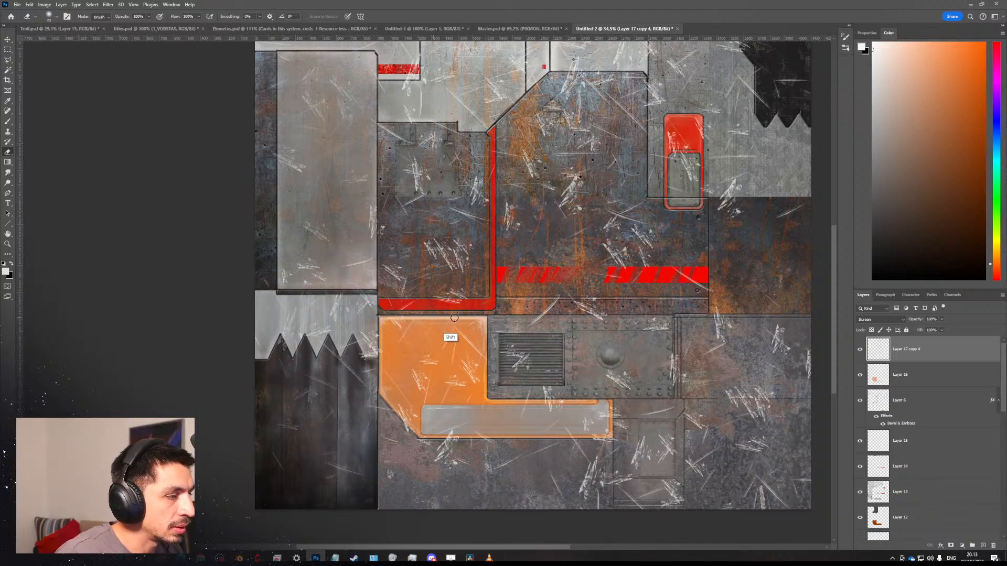
right_click_drag(406, 440, 433, 423, "alt")
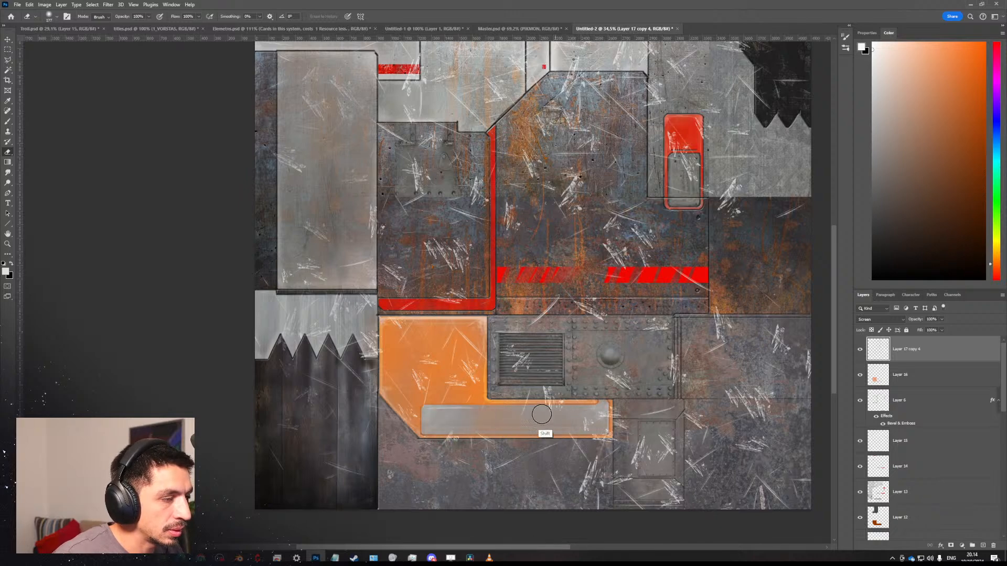
left_click(588, 420)
Enlarge the Eraser and thin out the scratches on the lower-right rusted panels and the central dark panels.
left_click_drag(622, 483, 550, 393)
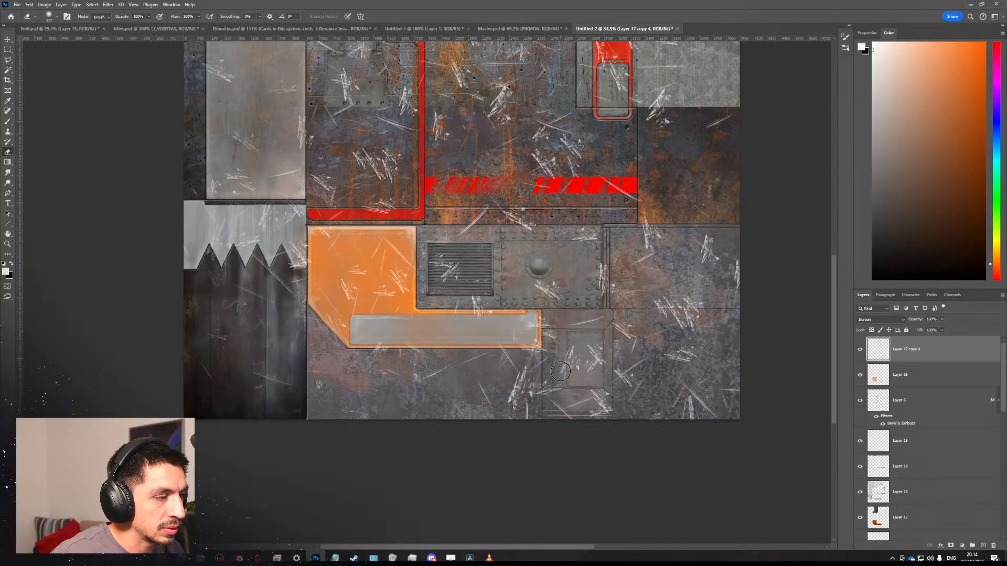
right_click_drag(643, 340, 674, 342, "alt")
mouse_move(675, 350)
left_mouse_down()
mouse_move(686, 281)
mouse_move(638, 265)
mouse_move(646, 250)
left_mouse_up()
left_click_drag(612, 221, 615, 367)
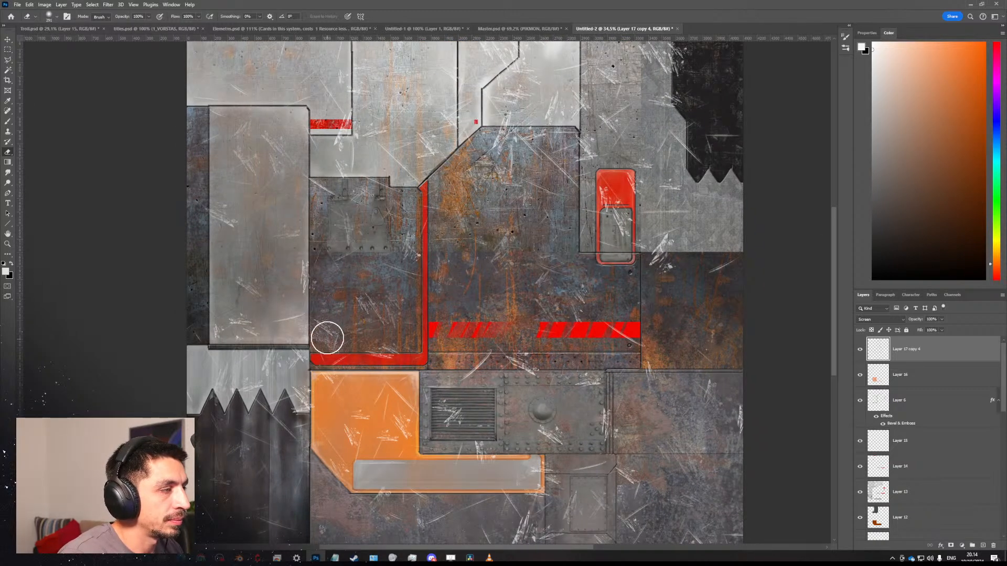
left_click_drag(646, 214, 604, 282)
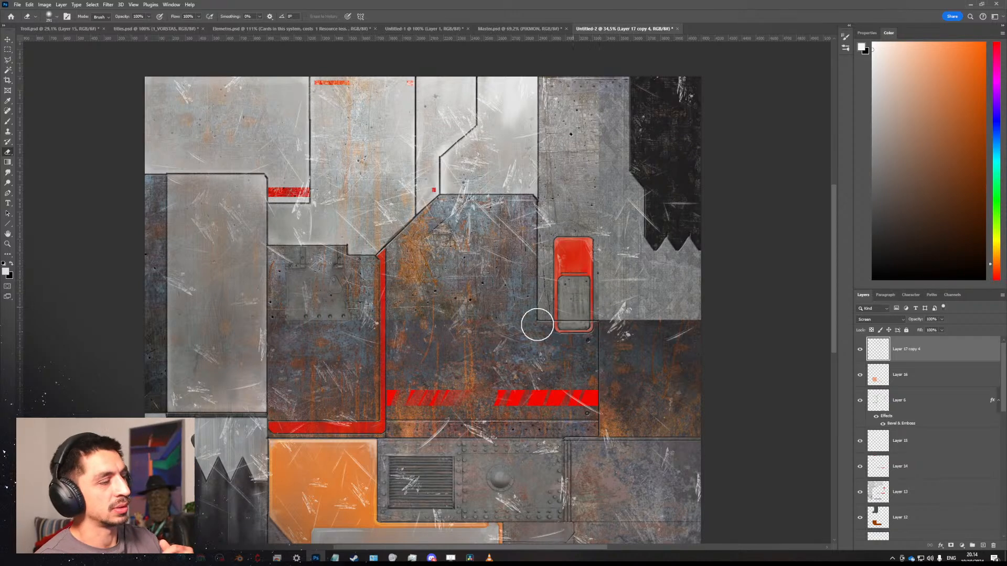
left_click_drag(515, 292, 528, 254)
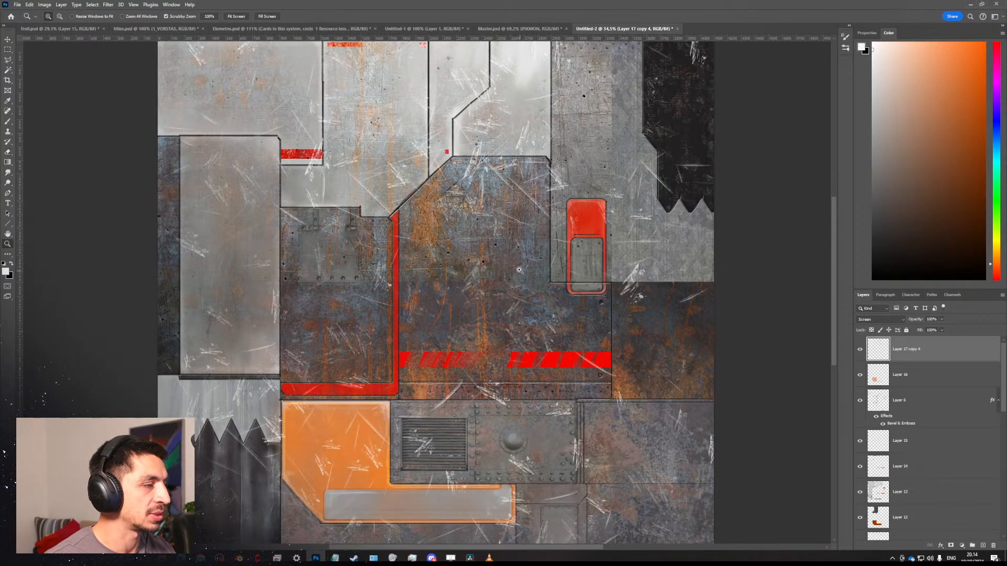
Soften the remaining heavy scratches around the riveted vent panel and check the overall scratch coverage.
scroll(526, 270, "down", 3, "alt")
scroll(501, 283, "up", 1, "alt")
left_click_drag(499, 303, 508, 277)
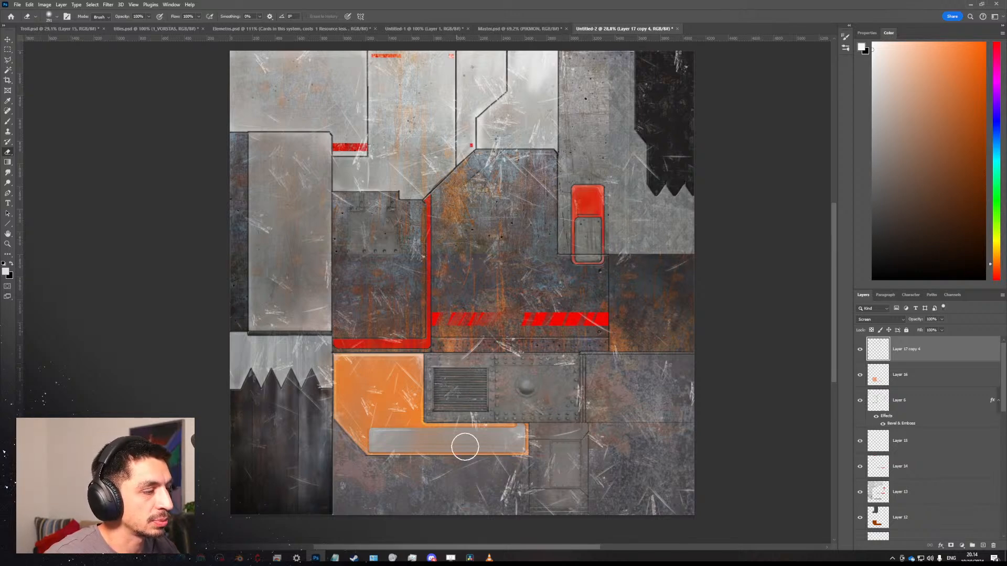
scroll(541, 474, "down", 3)
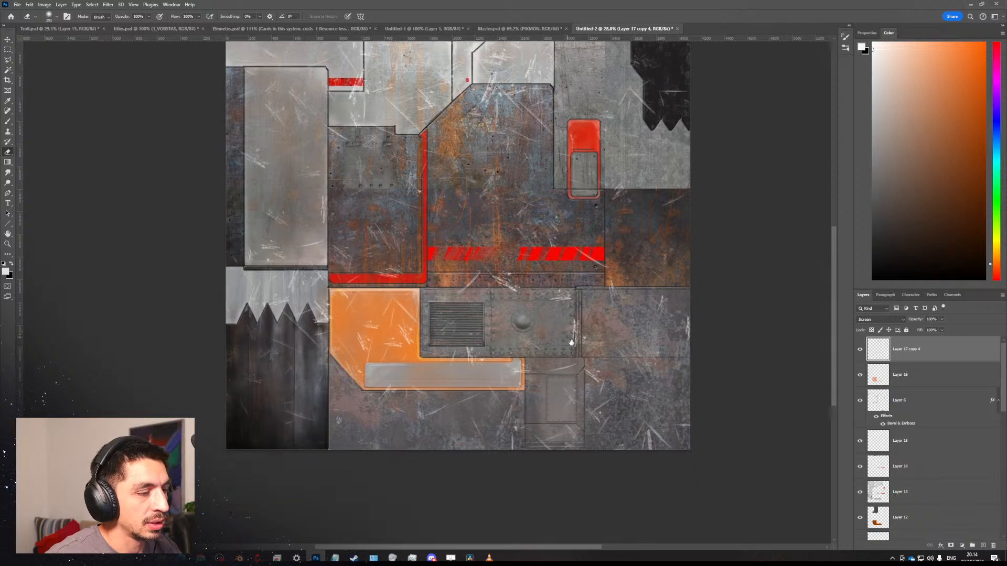
left_click_drag(587, 322, 557, 335, "ctrl")
mouse_move(574, 225)
left_mouse_down("ctrl")
mouse_move(616, 242)
mouse_move(623, 226)
left_mouse_up("ctrl")
Try a textured brush from the Critical_Brushes set with a stroke on the upper edge of the central rusted panel.
key("b")
right_click(534, 198)
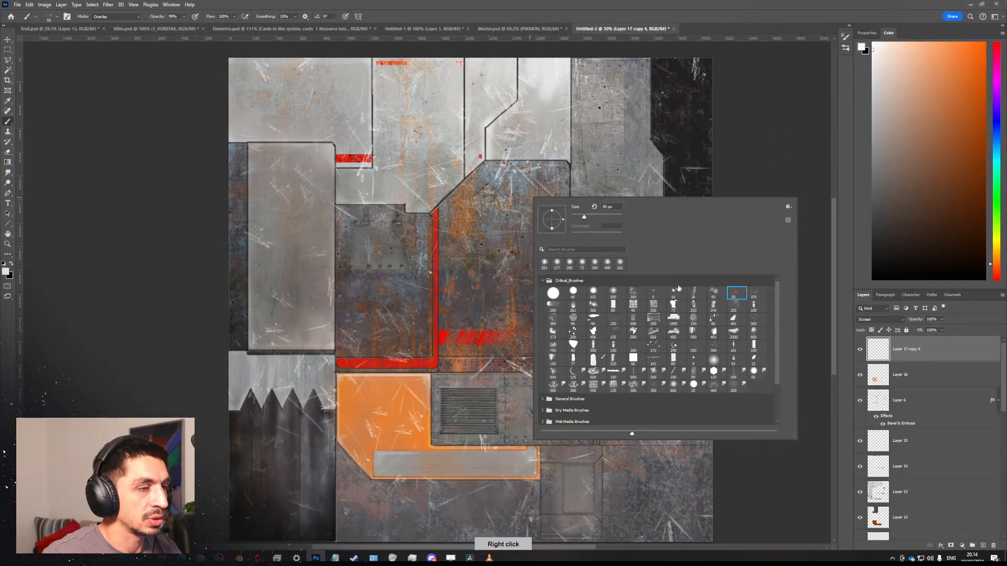
left_click(713, 295)
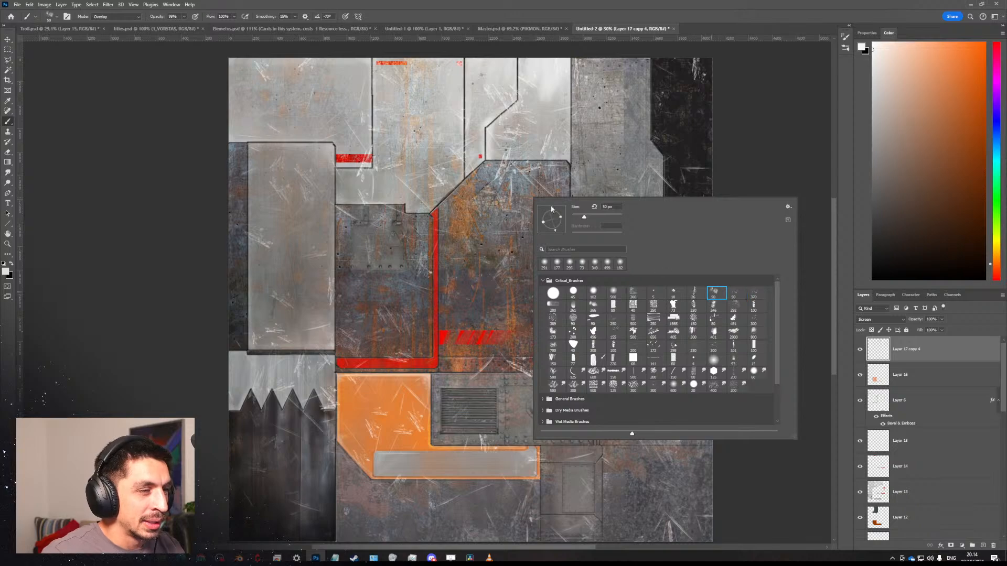
left_click_drag(532, 156, 512, 212)
key("ctrl+z")
Try another Critical_Brushes brush for short scratch strokes near the upper-right corner of the central rusted panel.
left_click_drag(555, 150, 581, 190, "ctrl")
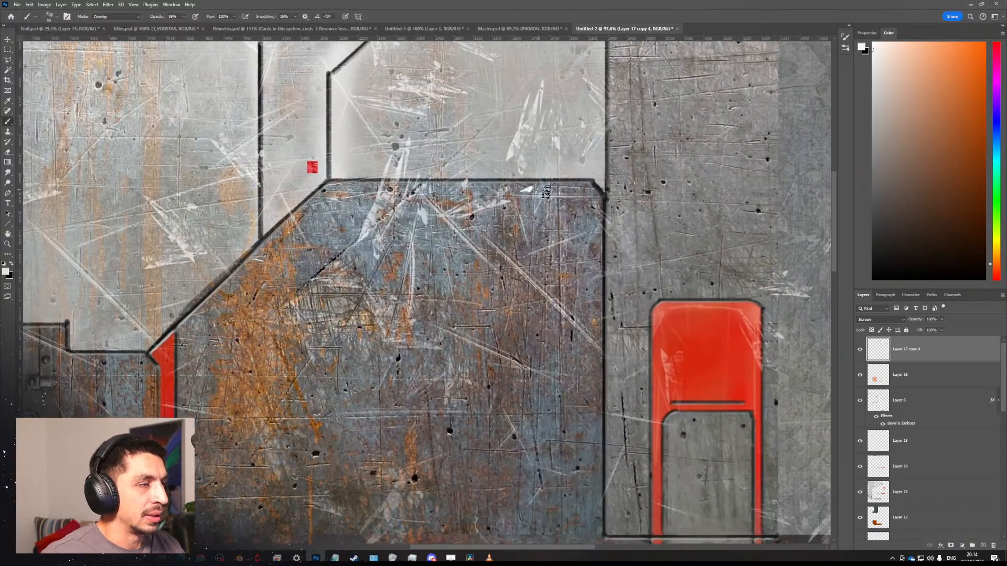
right_click(570, 209)
left_click(772, 304)
left_click_drag(544, 222, 577, 252)
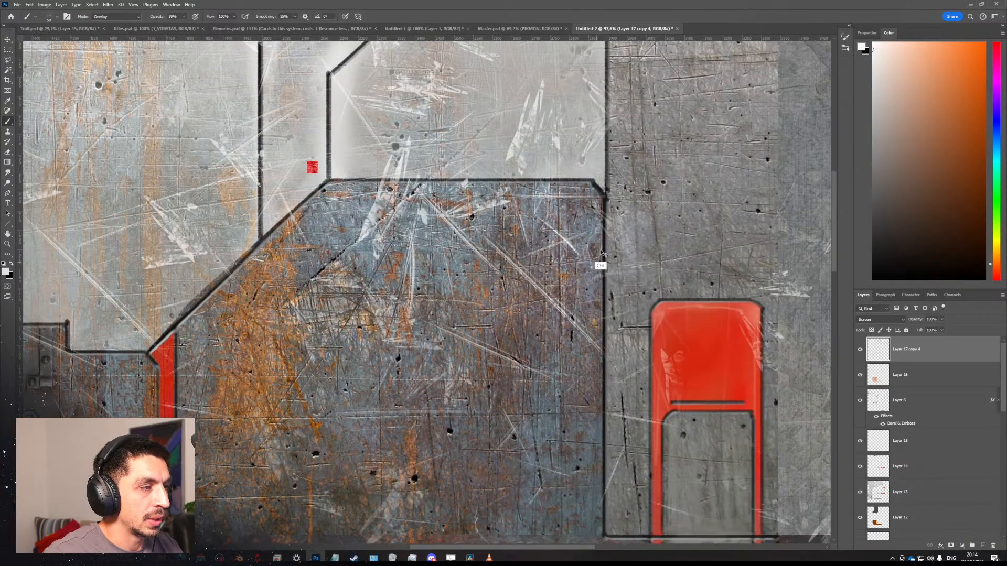
key("ctrl+z")
left_click_drag(581, 187, 595, 207)
key("ctrl+z")
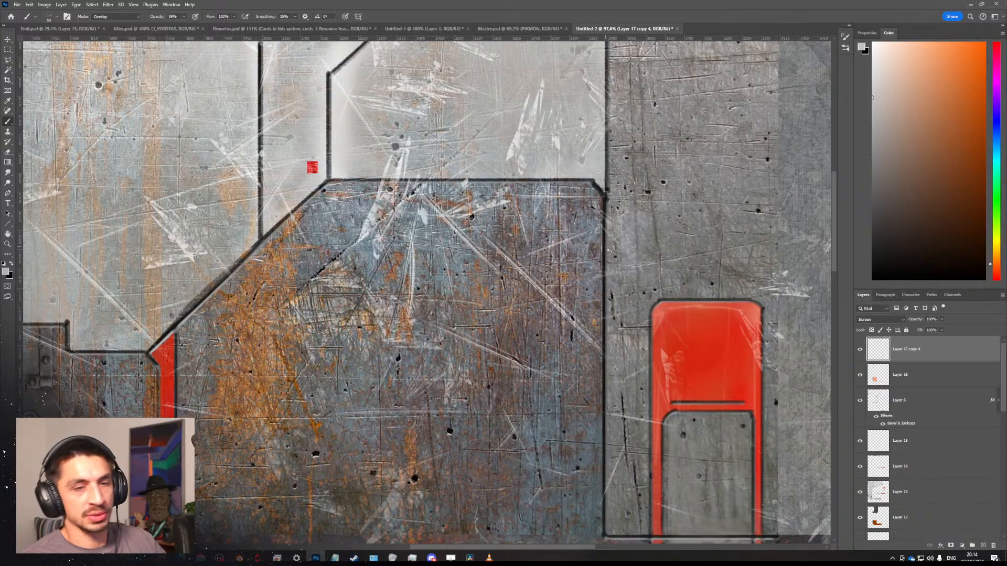
left_click_drag(577, 177, 556, 186, "ctrl")
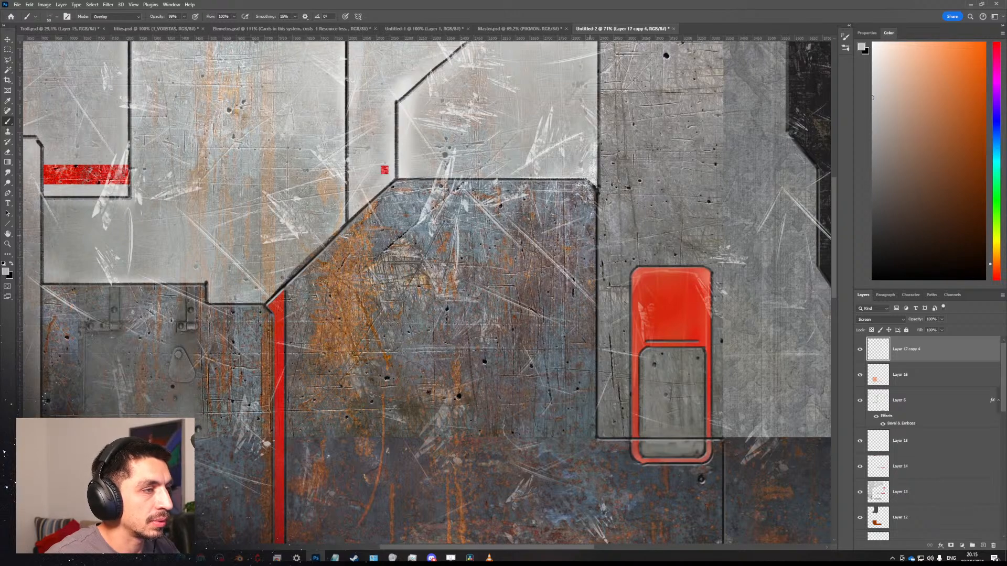
Check the scratches around the central rusted panel, the striped area below it and the grey panels beside the red hatch.
left_click_drag(577, 241, 343, 275, "ctrl")
left_click_drag(344, 275, 413, 271)
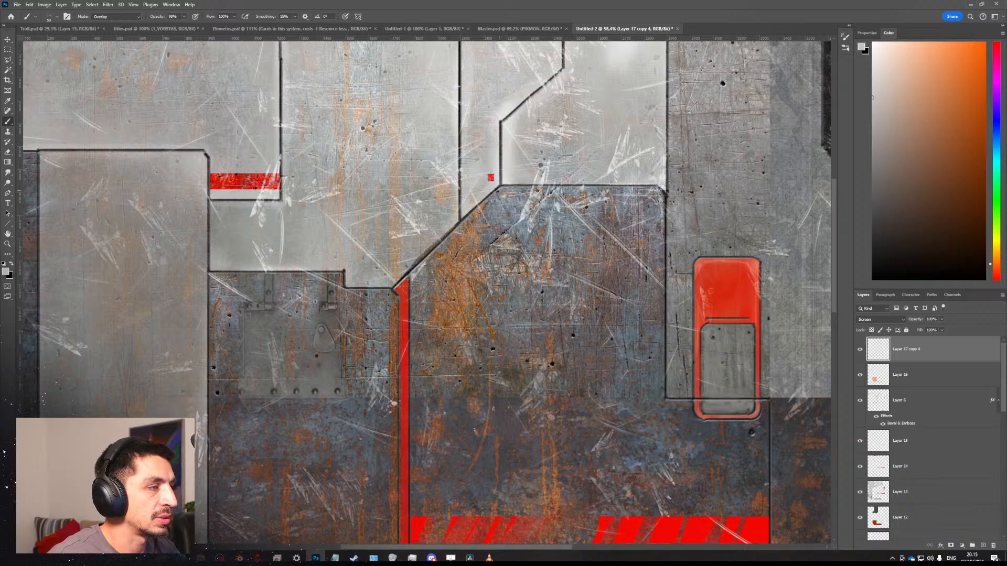
left_click_drag(534, 199, 452, 210, "ctrl")
left_click_drag(582, 238, 644, 255, "ctrl")
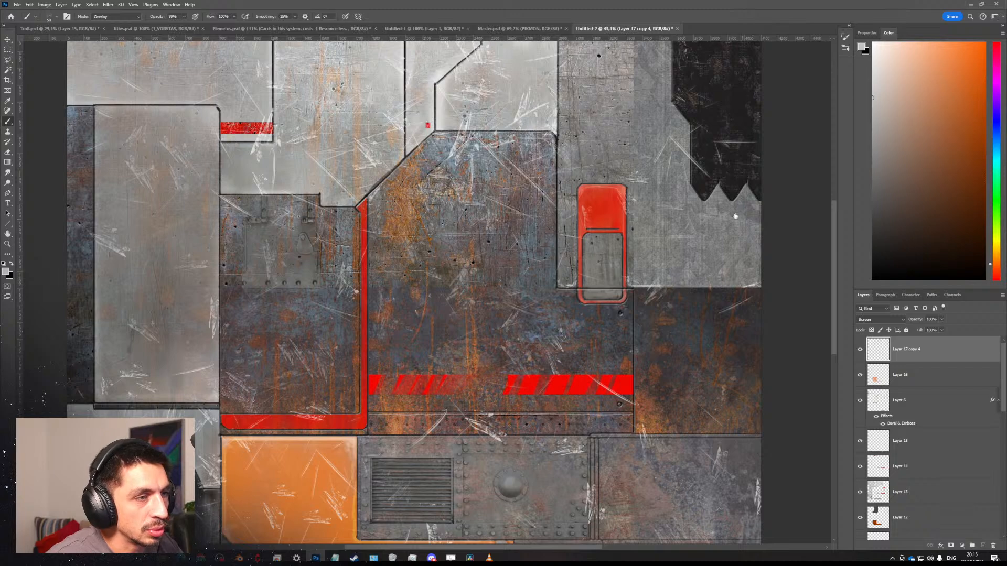
left_click_drag(736, 216, 653, 297)
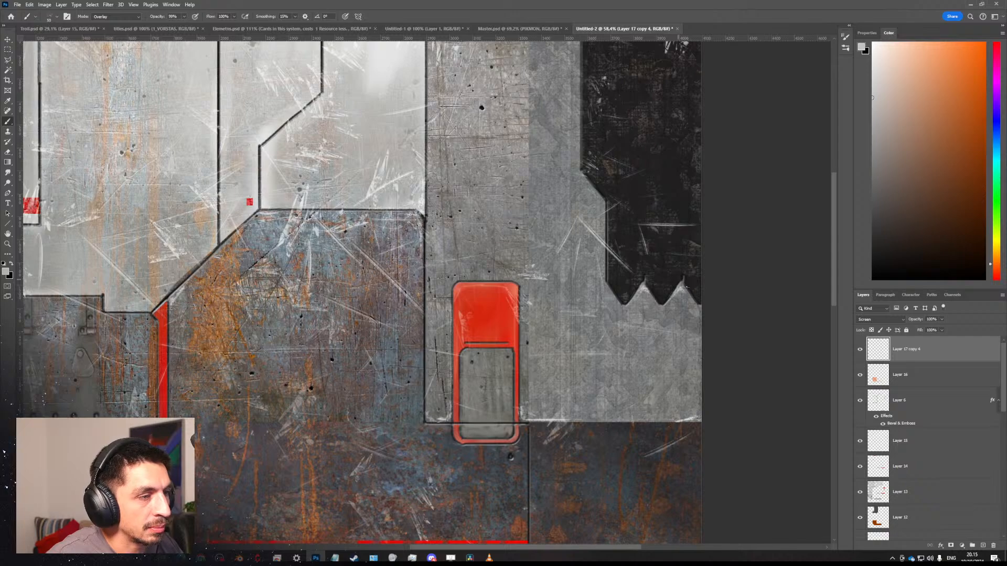
mouse_move(682, 287)
left_mouse_down("ctrl")
mouse_move(572, 296)
mouse_move(683, 294)
left_mouse_up("ctrl")
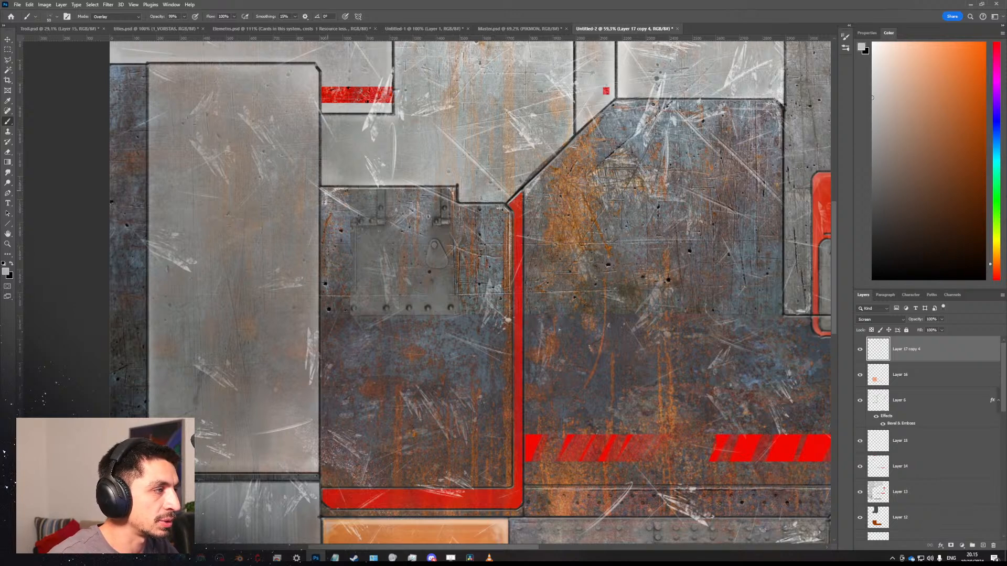
Try a brush stroke in red sampled from the lower arm of the L-shaped red stripe, and undo it.
mouse_move(547, 238)
left_mouse_down("ctrl")
mouse_move(336, 278)
mouse_move(477, 322)
mouse_move(441, 323)
left_mouse_up("ctrl")
left_click(439, 327, "alt")
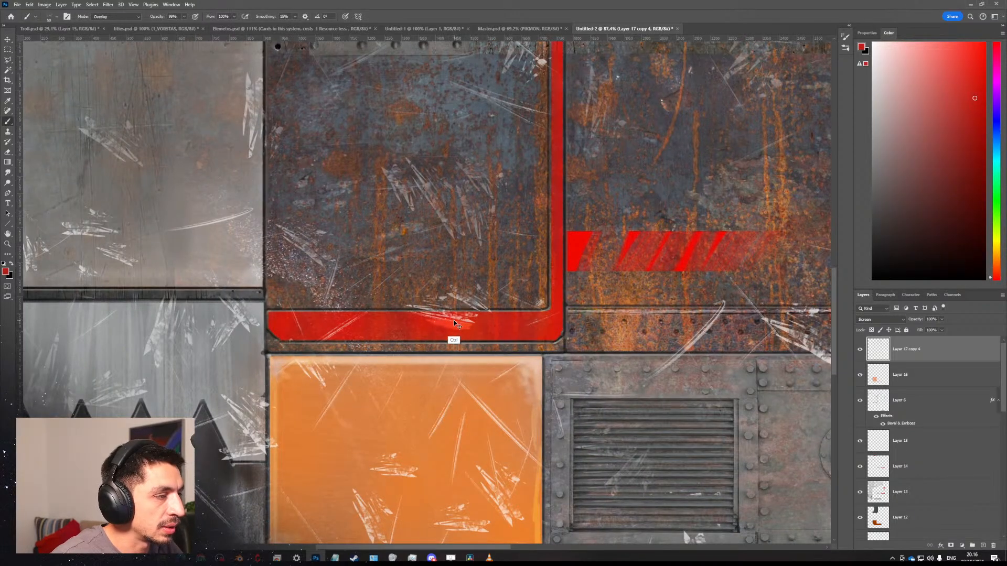
key("ctrl+z")
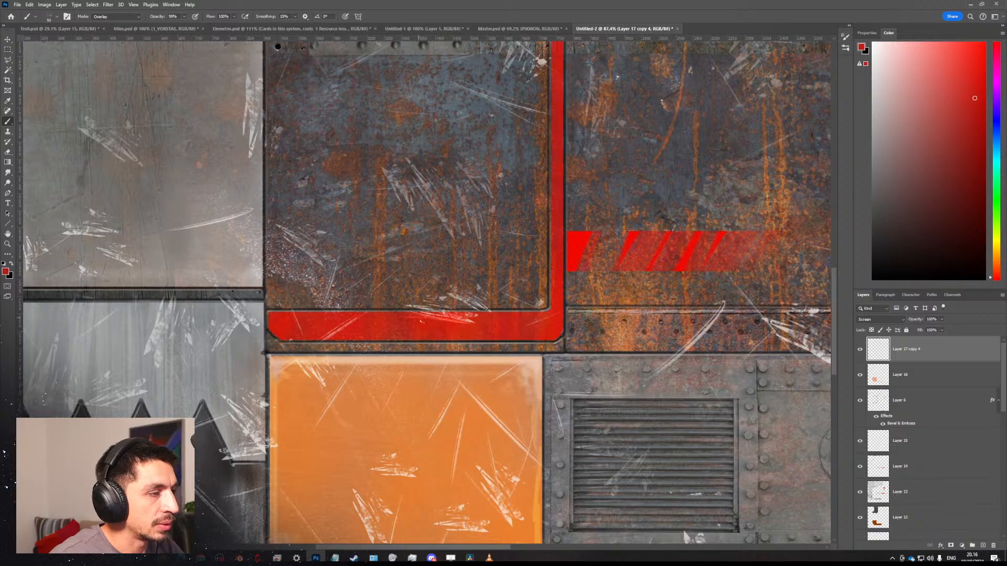
Sample a light grey near the tall grey panel's lower corner and paint straight highlights along the panel's edges.
left_click_drag(539, 299, 571, 286, "ctrl")
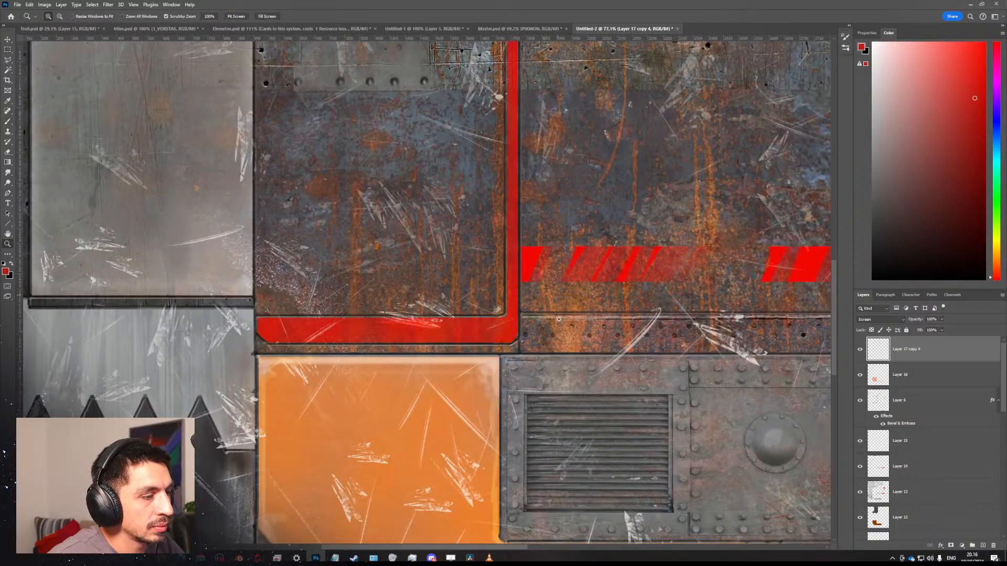
scroll(536, 282, "down", 5, "alt")
key("e")
scroll(603, 367, "down", 2, "alt")
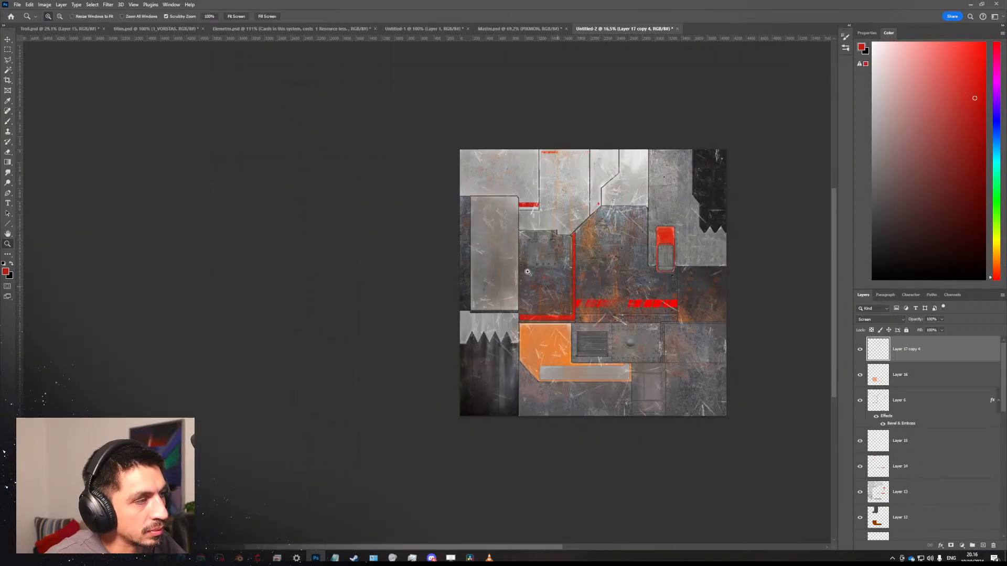
scroll(519, 268, "up", 5, "alt")
key("b")
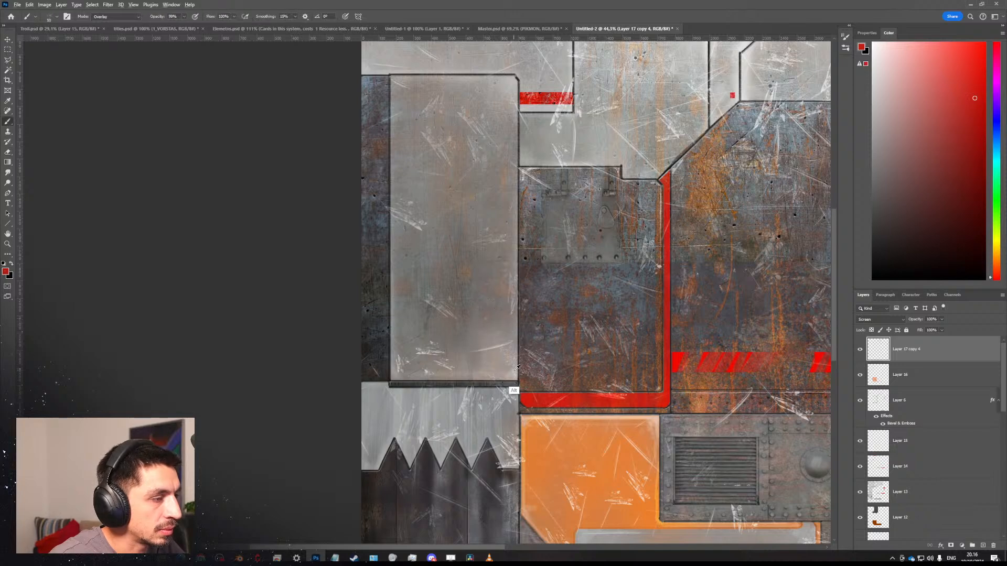
left_click(514, 396, "alt")
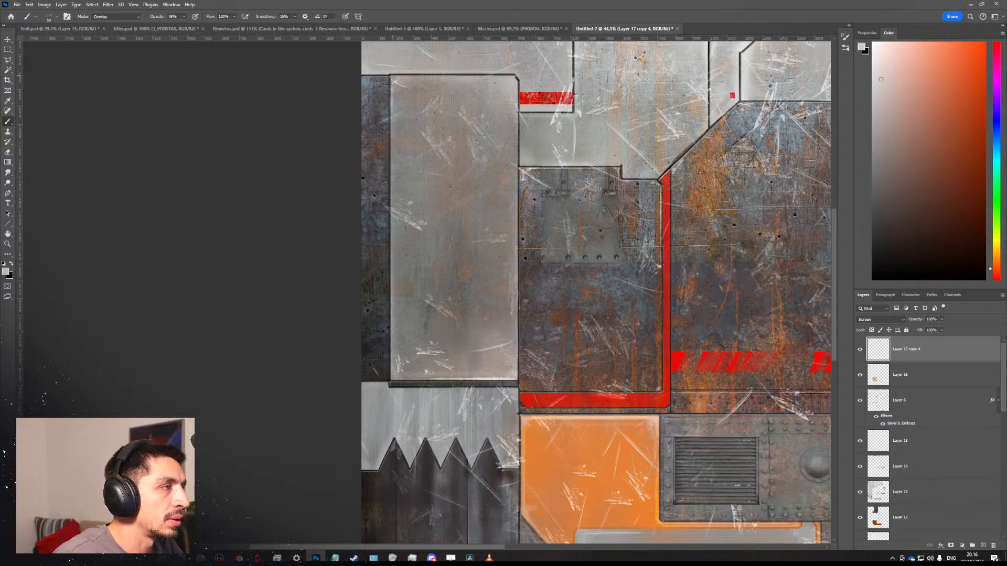
left_click_drag(393, 77, 468, 77, "shift")
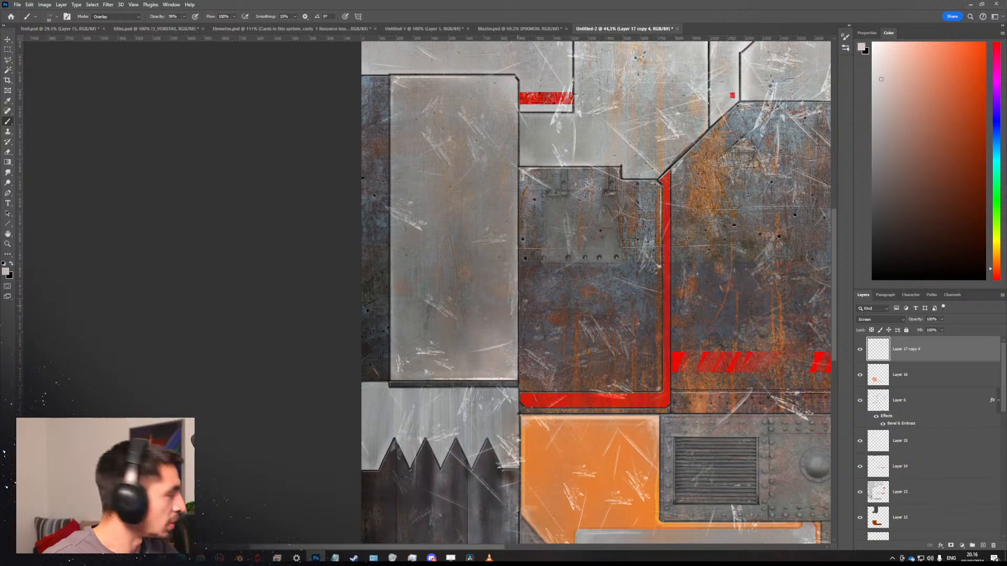
Sample a neutral grey near the riveted vent panel's lower edge, undoing the unwanted attempts.
scroll(518, 255, "down", 7, "alt")
scroll(632, 289, "up", 6, "alt")
mouse_move(571, 351)
left_mouse_down()
mouse_move(488, 311)
mouse_move(510, 319)
left_mouse_up()
scroll(529, 312, "up", 6, "alt")
left_click(521, 334, "alt")
key("ctrl+z")
left_click(527, 341, "alt")
key("ctrl+z")
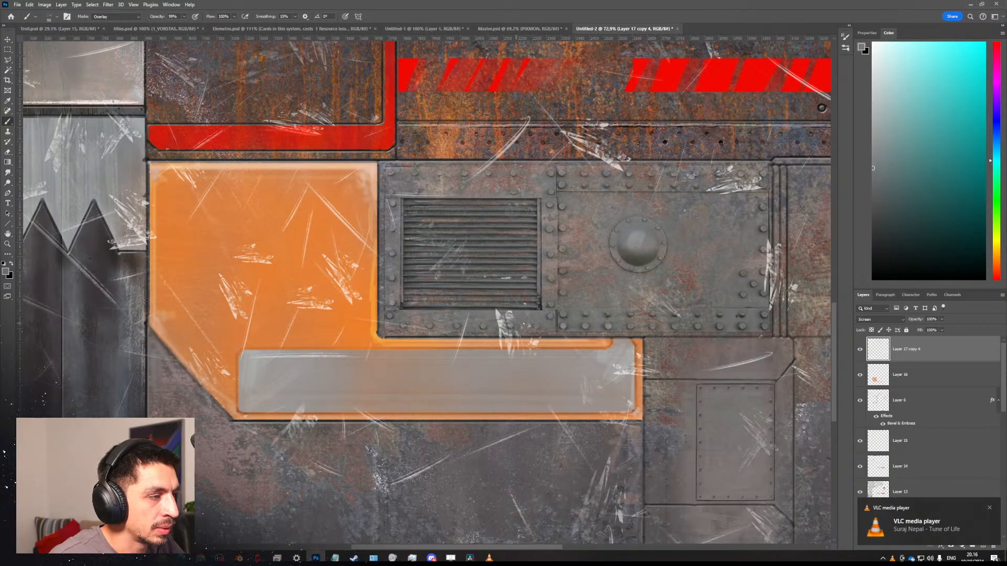
left_click(526, 338, "alt")
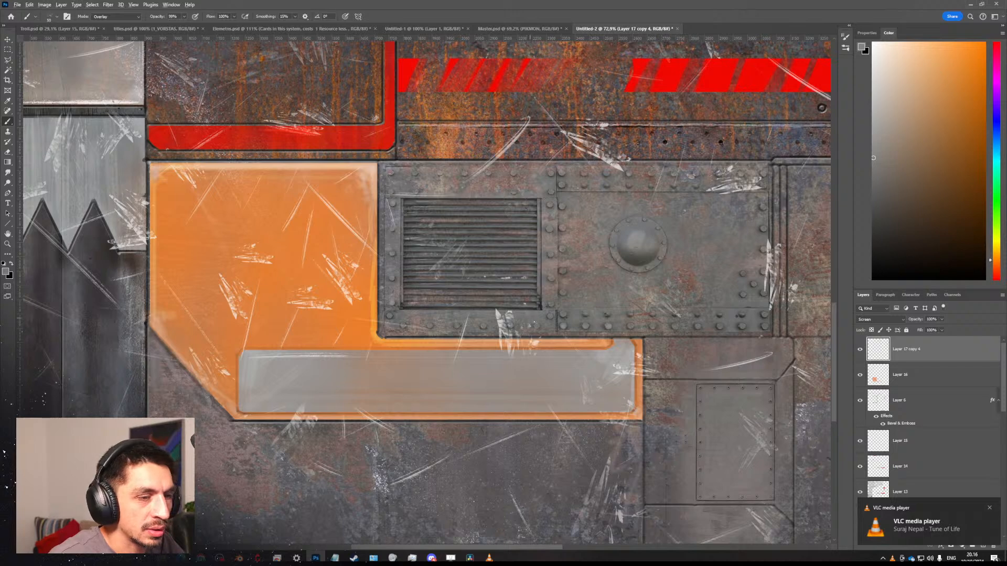
Erase part of the scratch crossing the vent panel's lower edge and paint thin grey highlights on the lower and right edges.
right_click(498, 322)
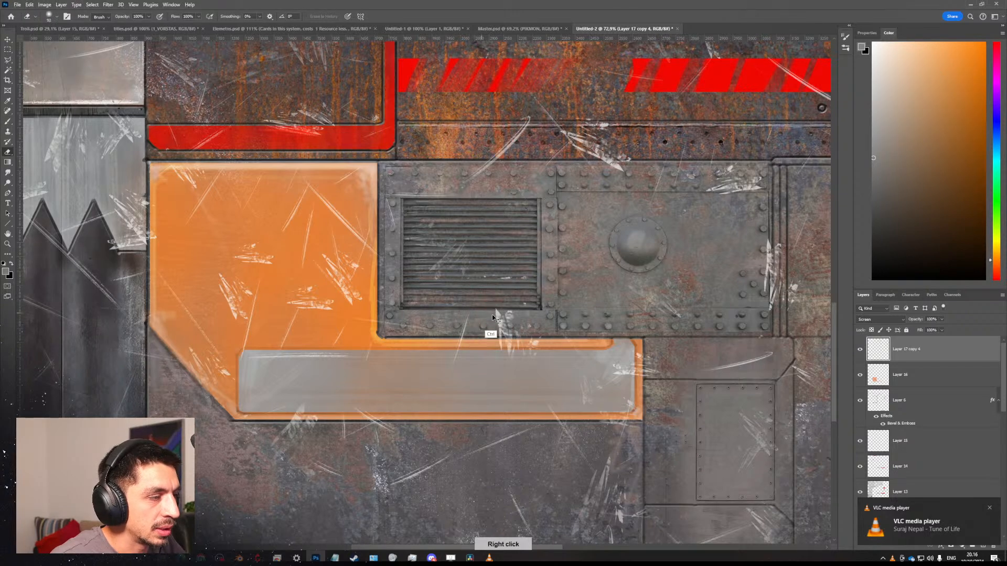
key("e")
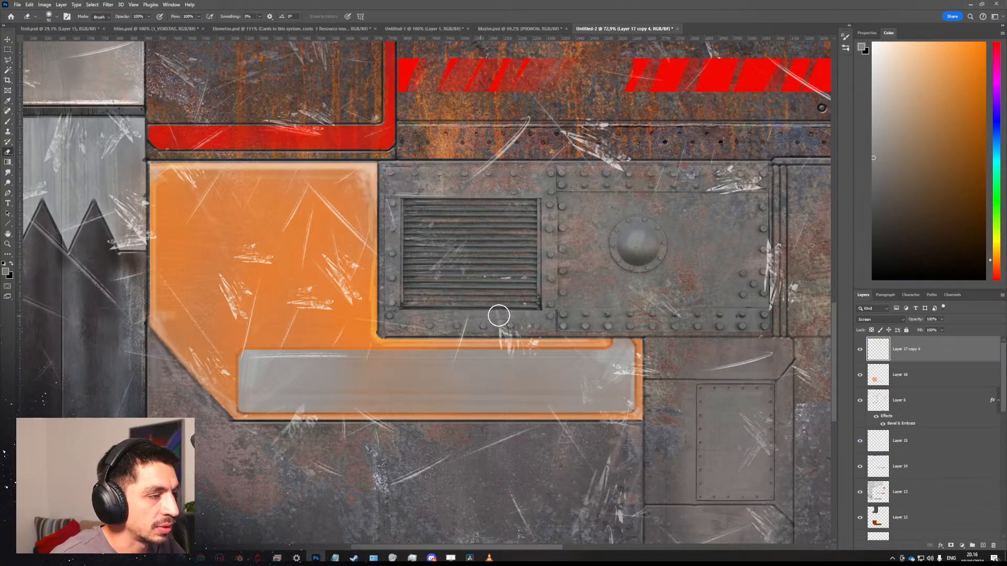
key("b")
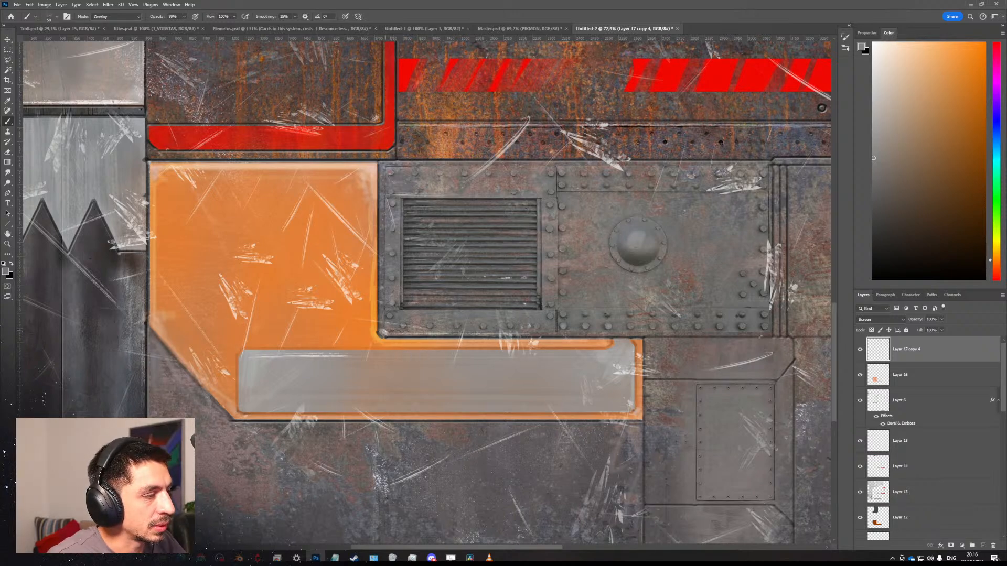
key("e")
scroll(646, 256, "down", 4, "alt")
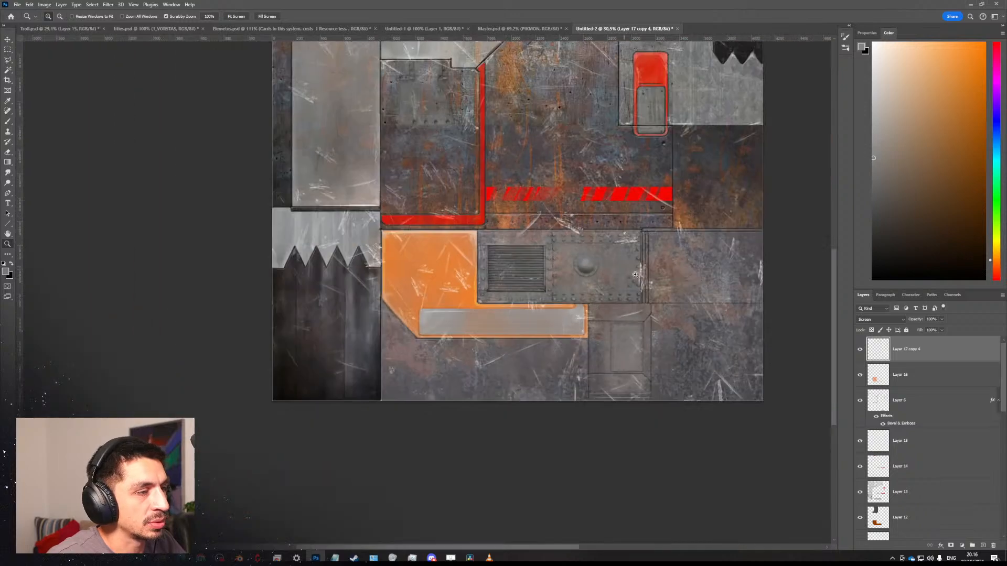
scroll(646, 256, "up", 3, "alt")
key("b")
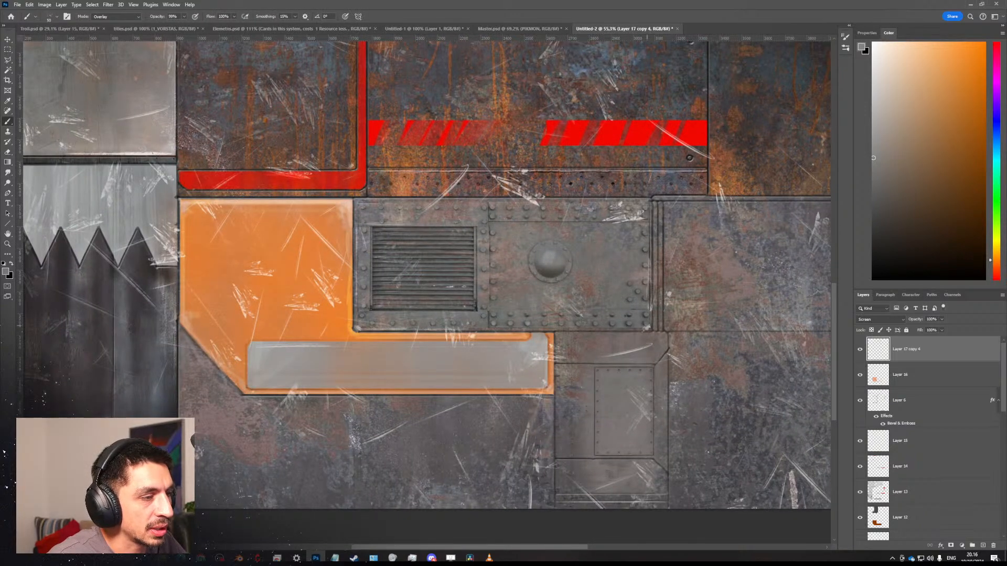
Reduce the brush size and paint a highlight down the central rusted panel's right edge in sampled rust tones, undoing the first stroke.
mouse_move(647, 325)
left_mouse_down("ctrl")
mouse_move(564, 298)
mouse_move(587, 262)
mouse_move(659, 269)
mouse_move(651, 286)
mouse_move(677, 287)
left_mouse_up("ctrl")
right_click_drag(610, 297, 602, 301, "alt")
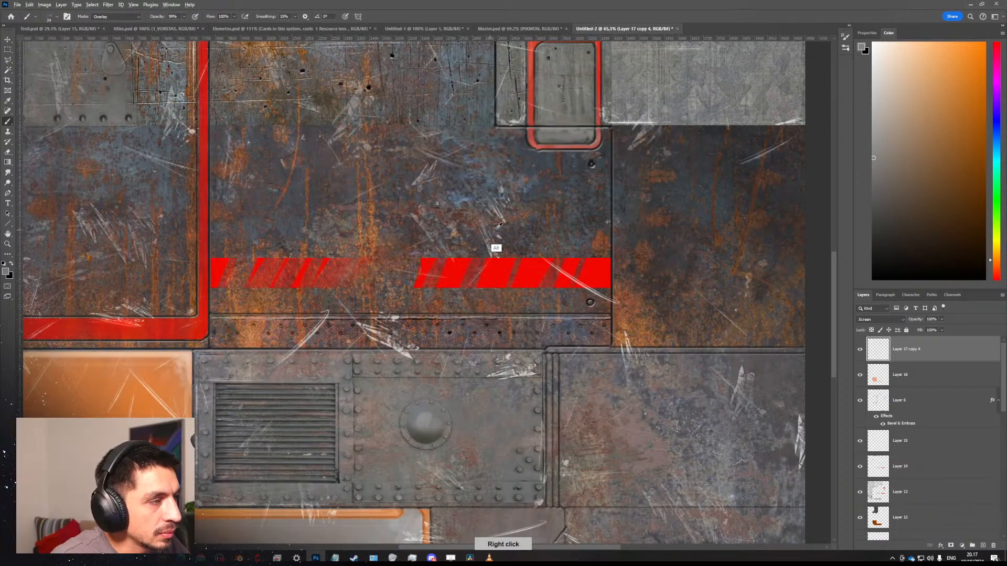
left_click(552, 232, "alt")
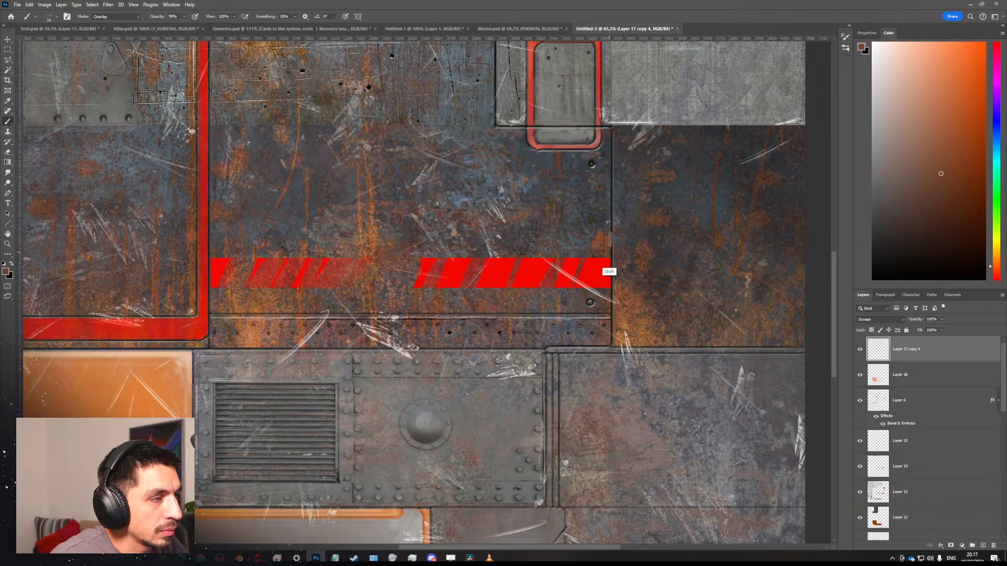
left_click_drag(609, 253, 607, 143, "shift")
key("ctrl+z")
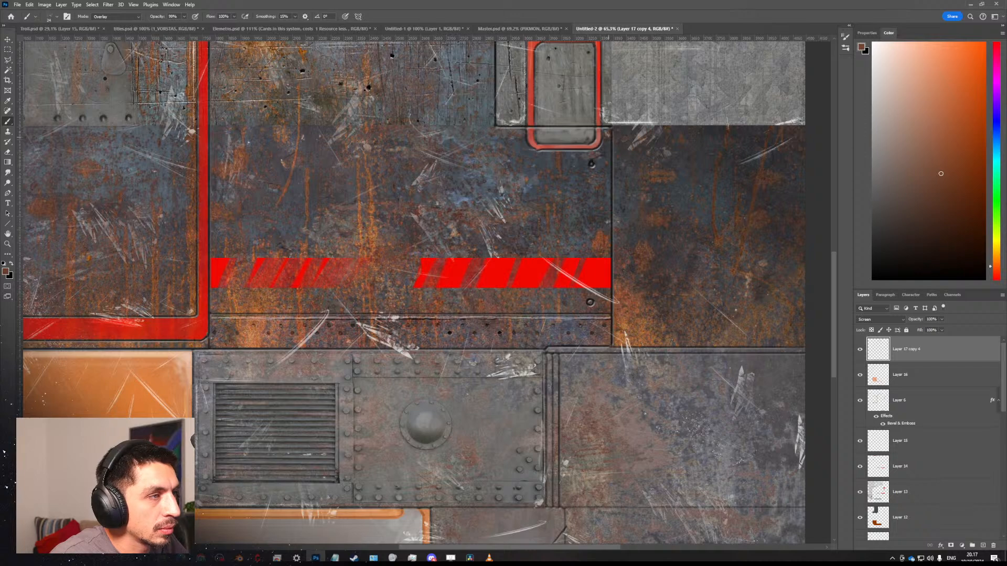
left_click(606, 236, "alt")
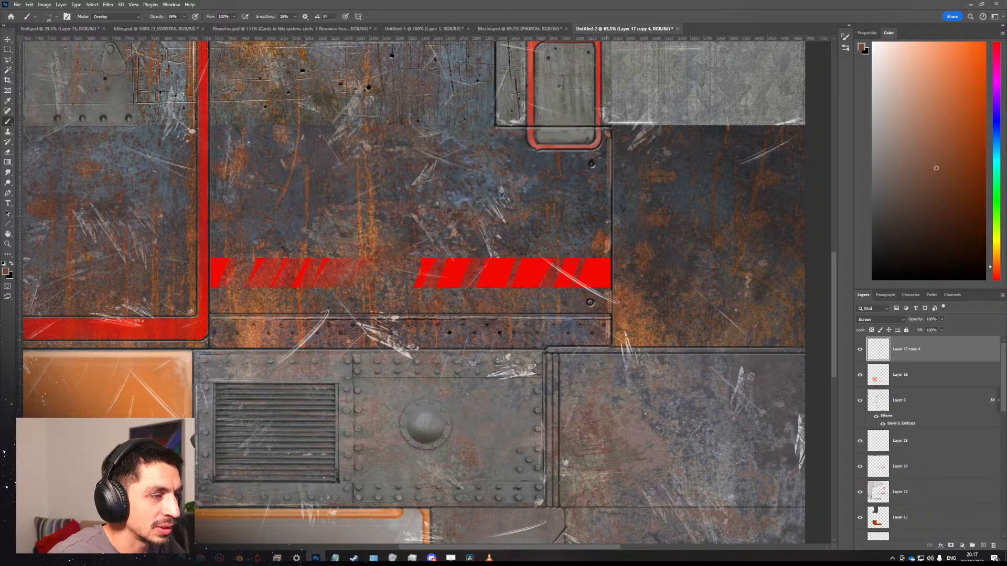
left_click(622, 323, "alt")
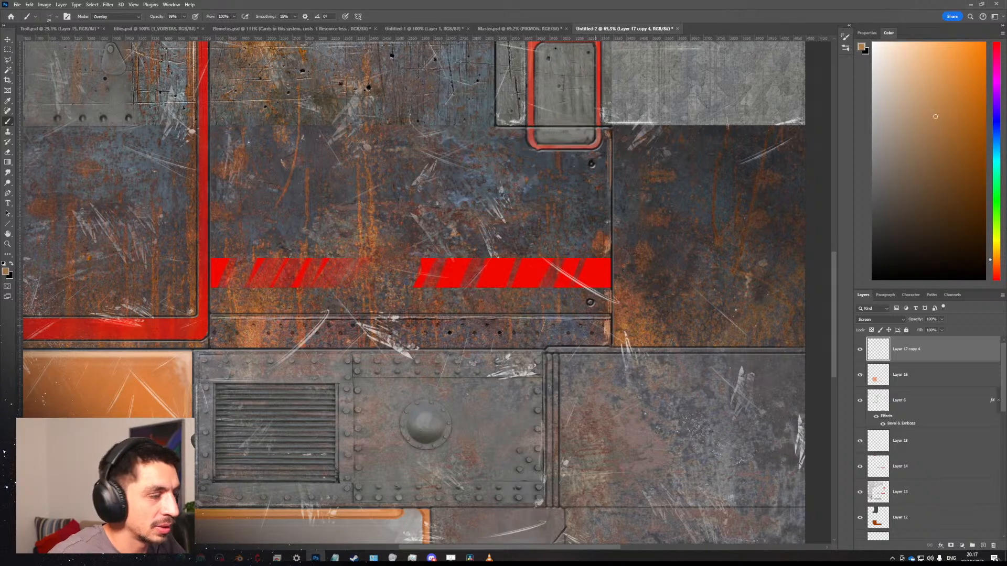
Switch to VLC media player, skip ahead two tracks in the playlist, and return to Photoshop.
left_click(489, 557)
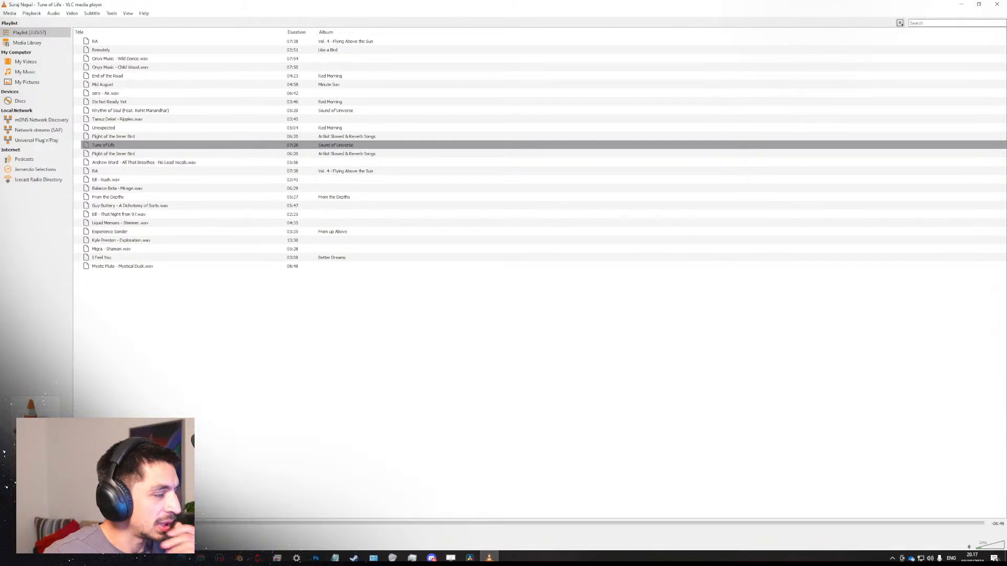
left_click(58, 546)
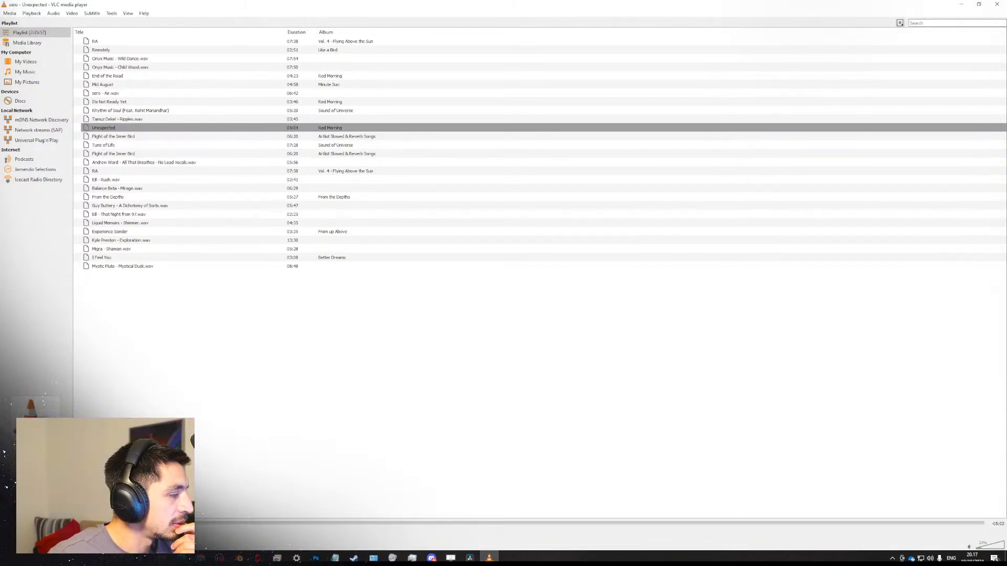
left_click(57, 545)
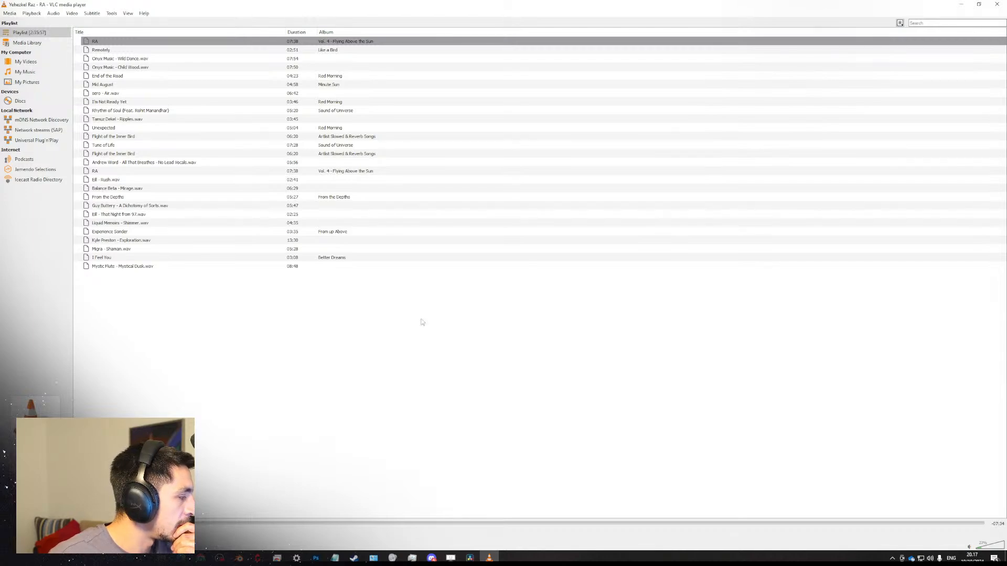
left_click(961, 4)
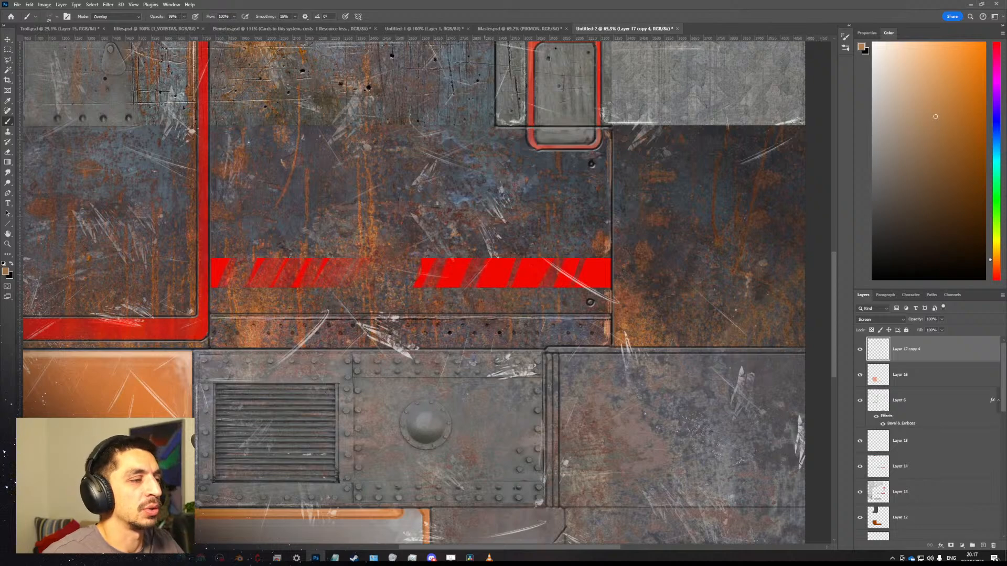
Paint tan highlights along the edges of the narrow riveted strip below the red hazard stripes, resampling the colour from the strip.
left_click_drag(590, 286, 616, 313, "ctrl")
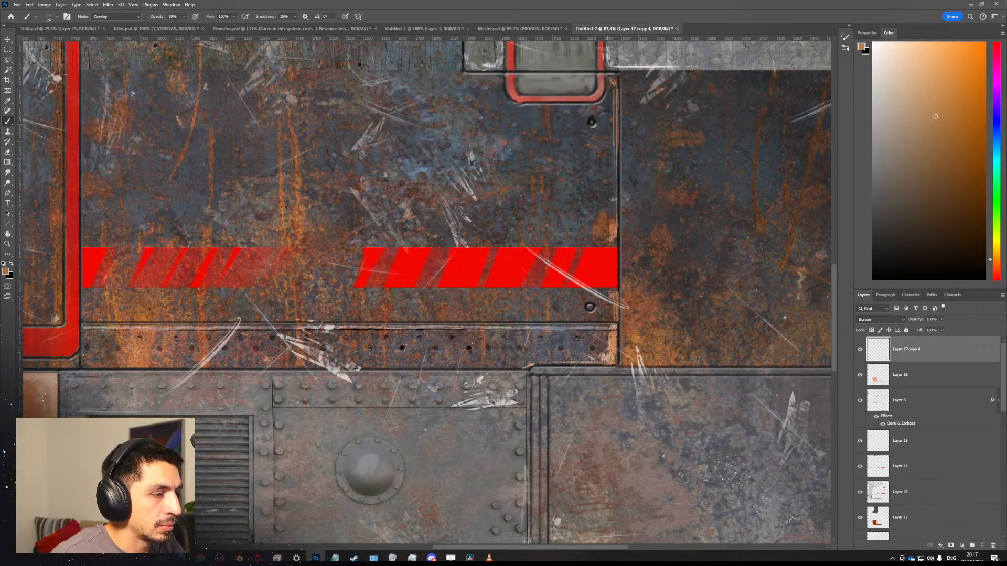
left_click_drag(583, 271, 556, 256, "ctrl")
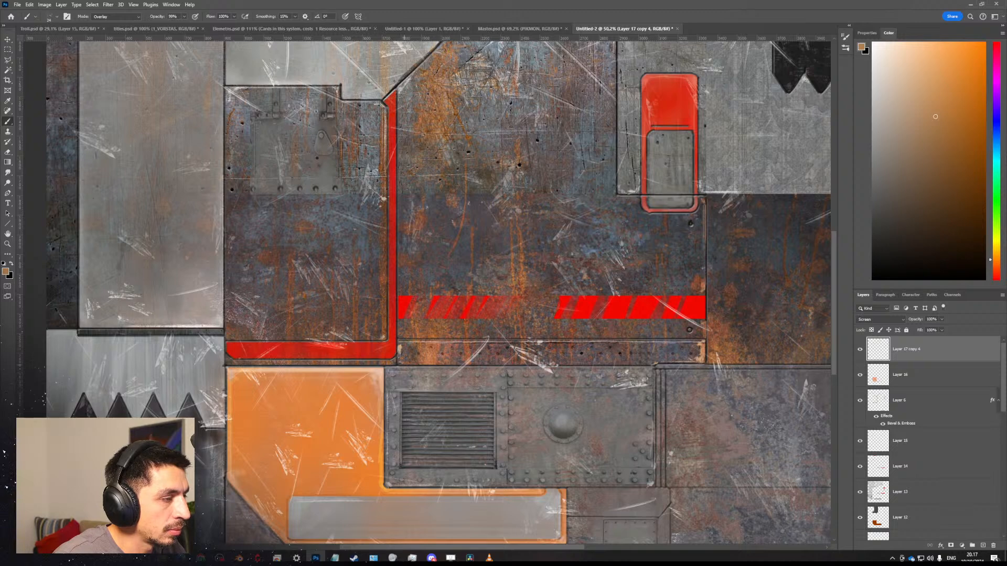
left_click_drag(426, 333, 420, 383)
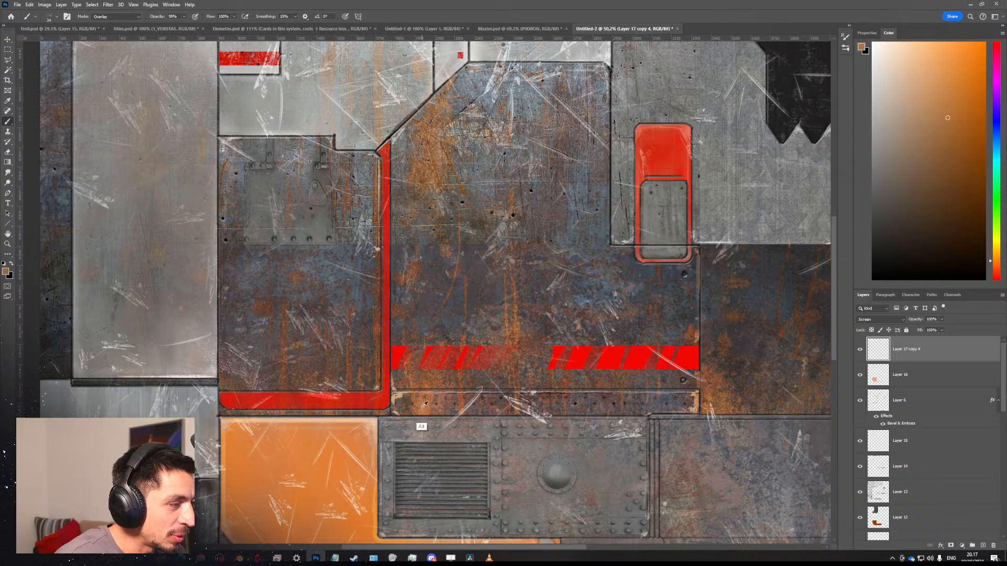
left_click(409, 408, "alt")
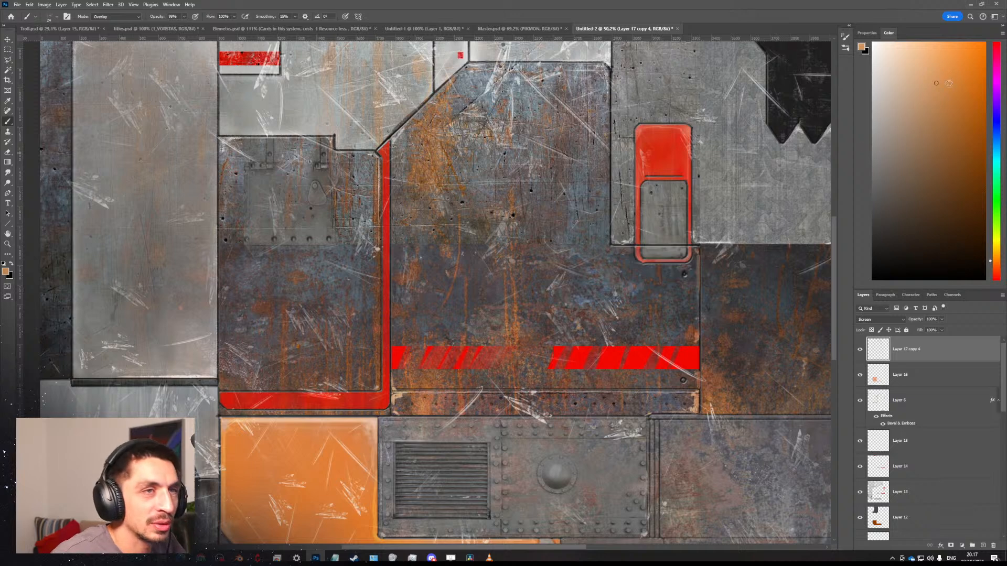
Set the brush mode to Normal and sample rust tones near the riveted strip to touch up its worn edges.
left_click(103, 16)
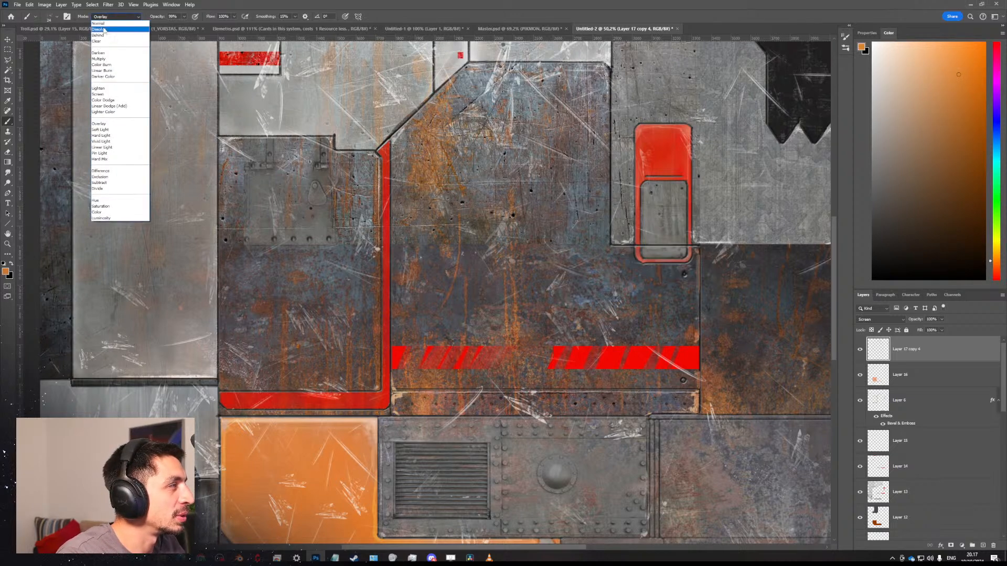
left_click(103, 31)
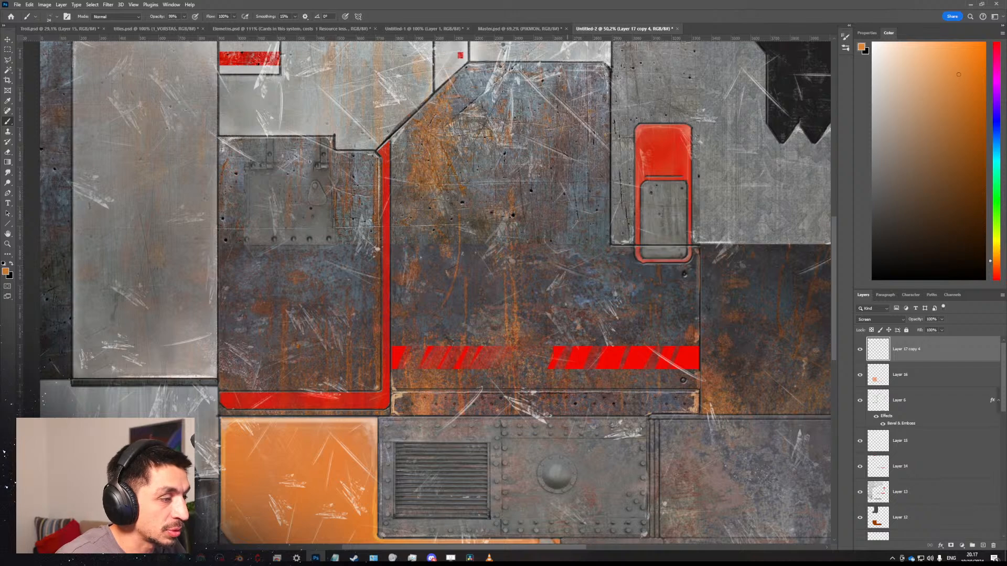
left_click(553, 436, "alt")
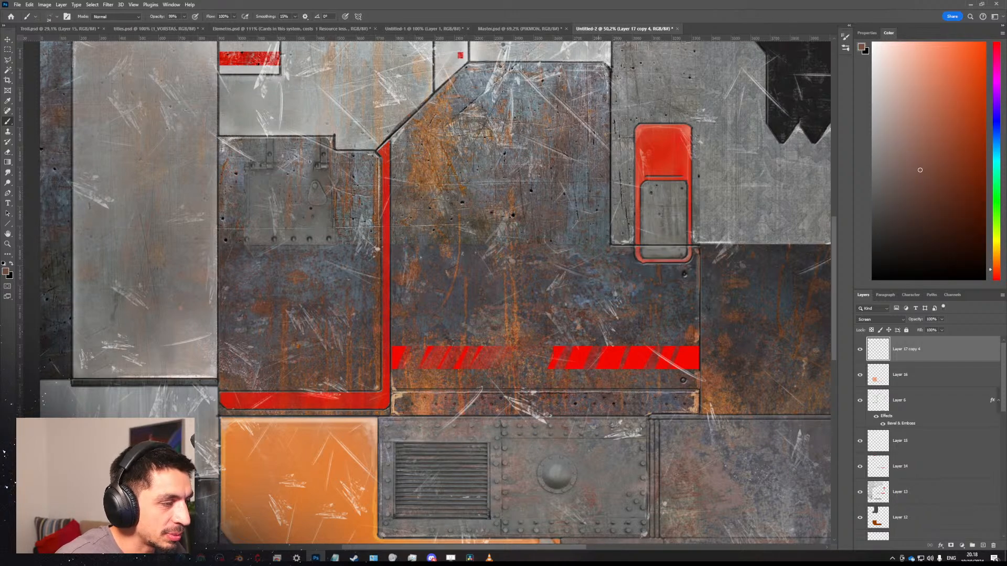
left_click(697, 408, "alt")
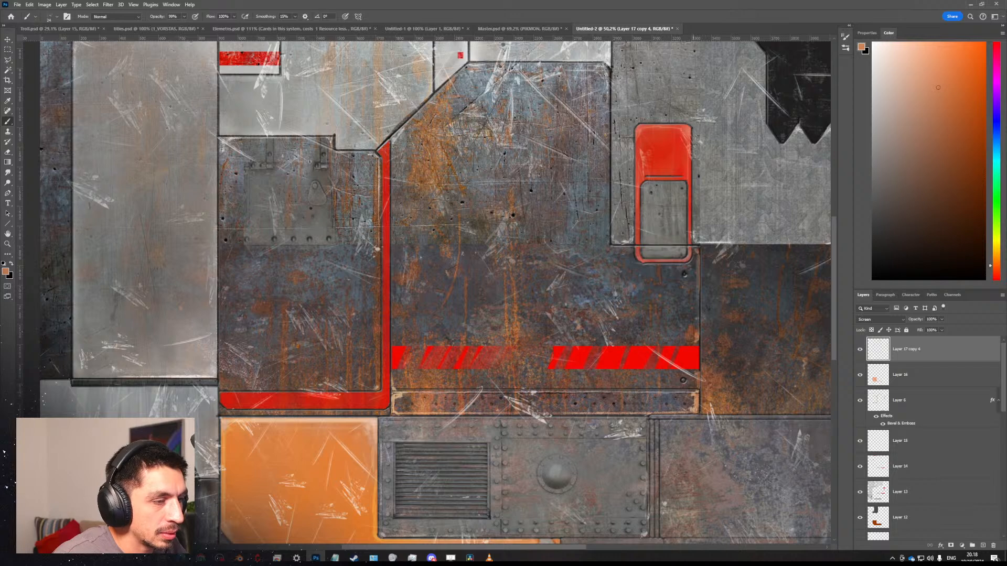
Sample rust tones beside the riveted strip's right end and paint a worn highlight along the central rusted panel's right edge.
left_click(710, 404, "alt")
left_click(706, 408, "alt")
left_click(706, 410, "alt")
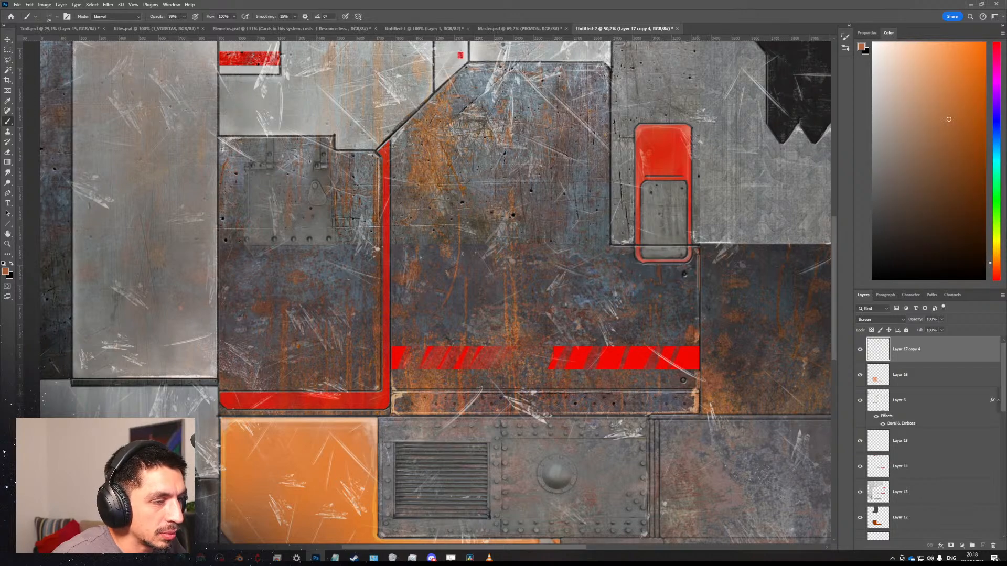
left_click(702, 405, "alt")
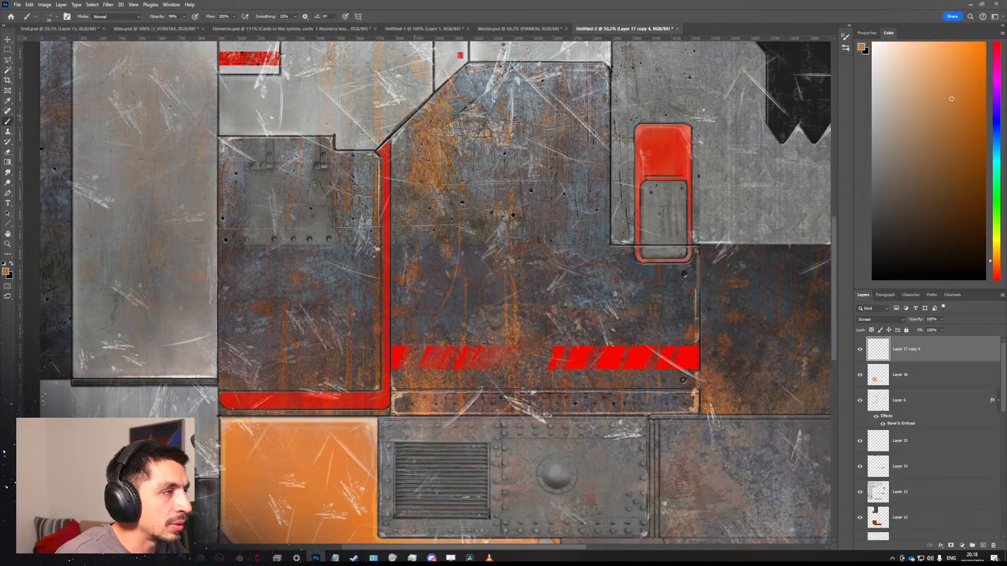
Sample grey from the riveted grey plate below the hazard stripes and paint highlights along its edges.
key("z")
left_click_drag(472, 236, 451, 277)
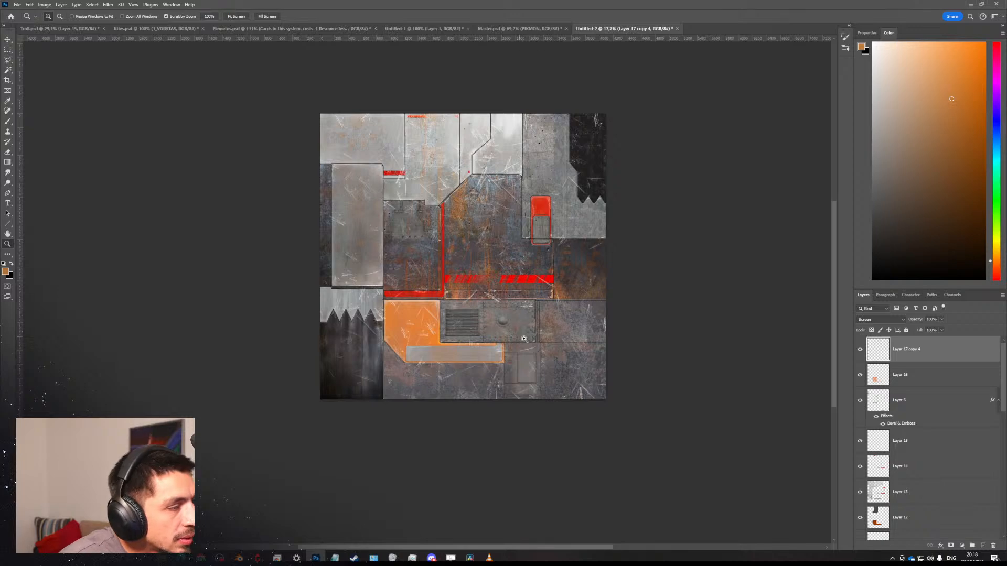
left_click_drag(523, 338, 544, 334)
key("e")
key("b")
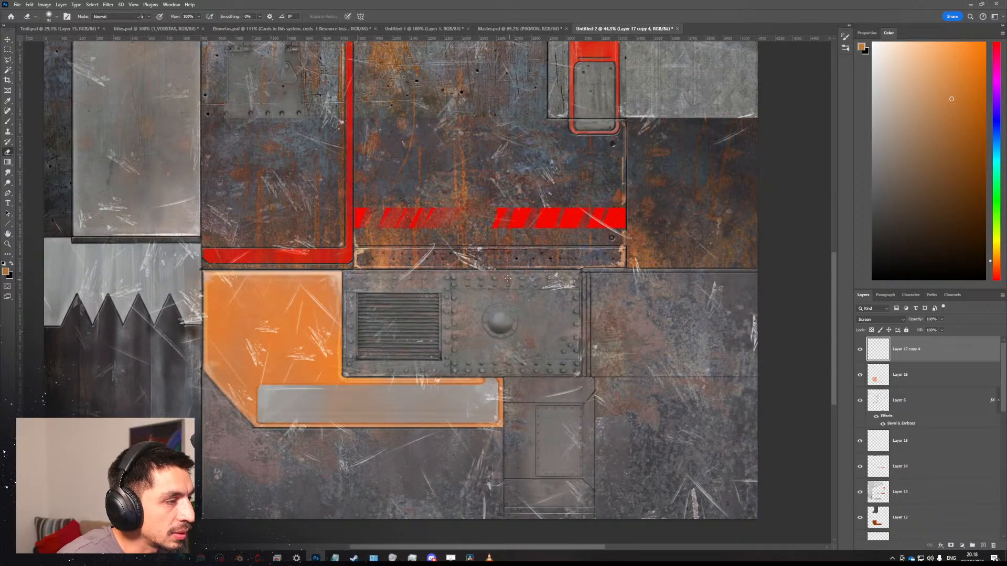
left_click(565, 286, "alt")
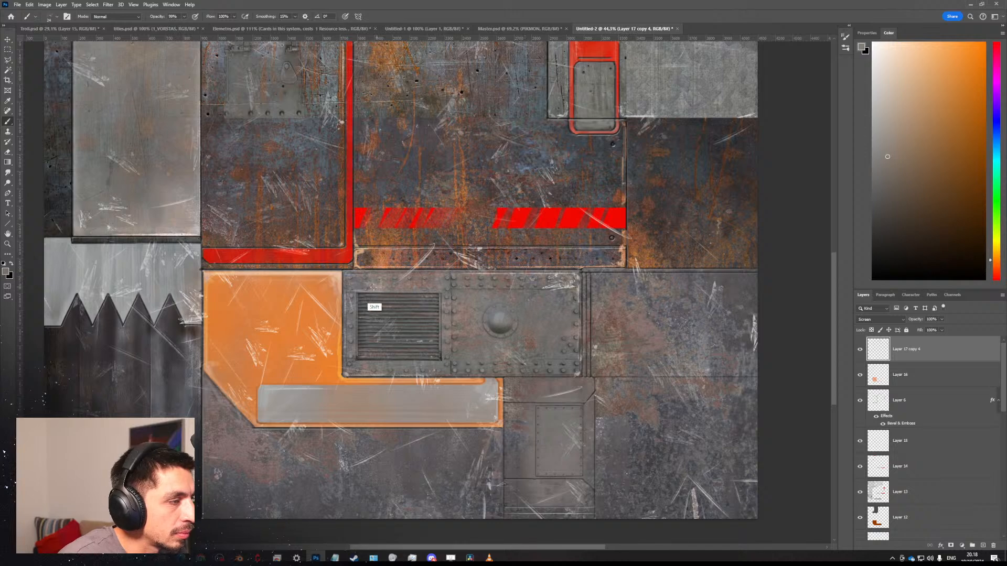
Highlight the upper and lower edges of the mottled panel beside the riveted plate, resampling a brownish grey from below it.
key("z")
left_click_drag(470, 299, 444, 300)
left_click_drag(518, 312, 537, 312)
key("b")
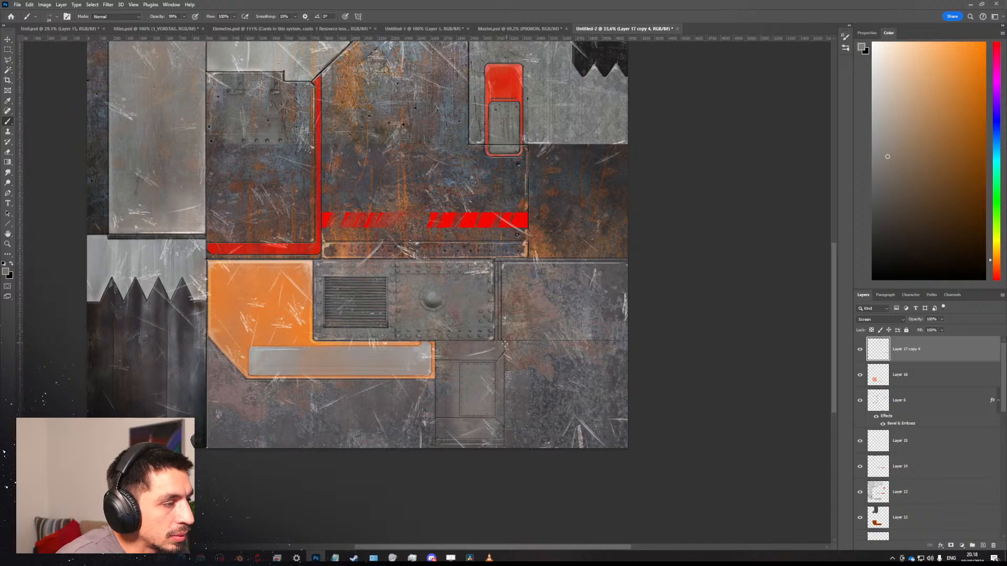
left_click(523, 382, "alt")
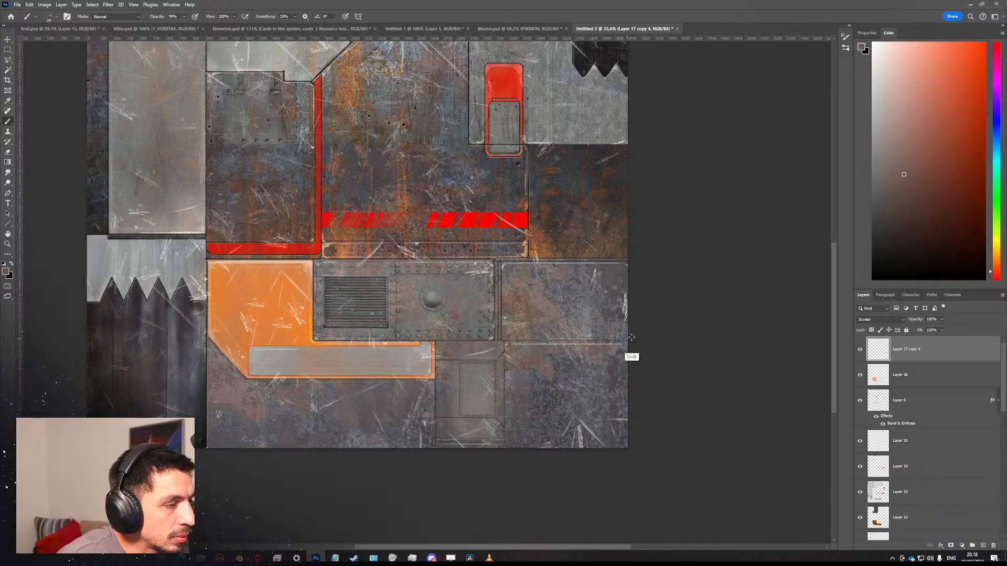
key("z")
left_click_drag(627, 347, 608, 341)
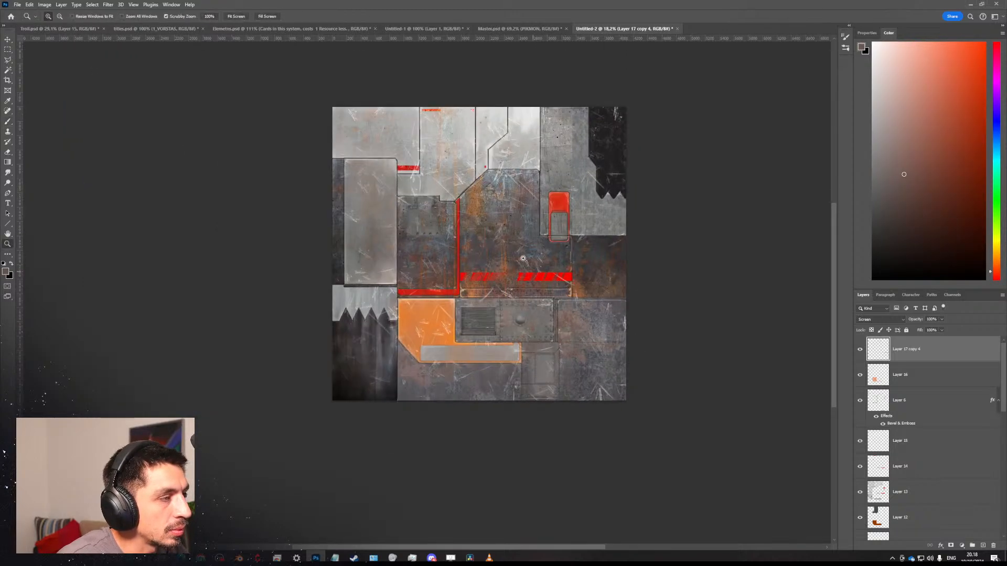
Paint short horizontal highlight lines on the red handle's lower part in sampled red, undoing the last strokes.
mouse_move(523, 257)
left_mouse_down()
mouse_move(508, 214)
mouse_move(532, 239)
left_mouse_up()
left_click_drag(592, 221, 624, 231)
key("b")
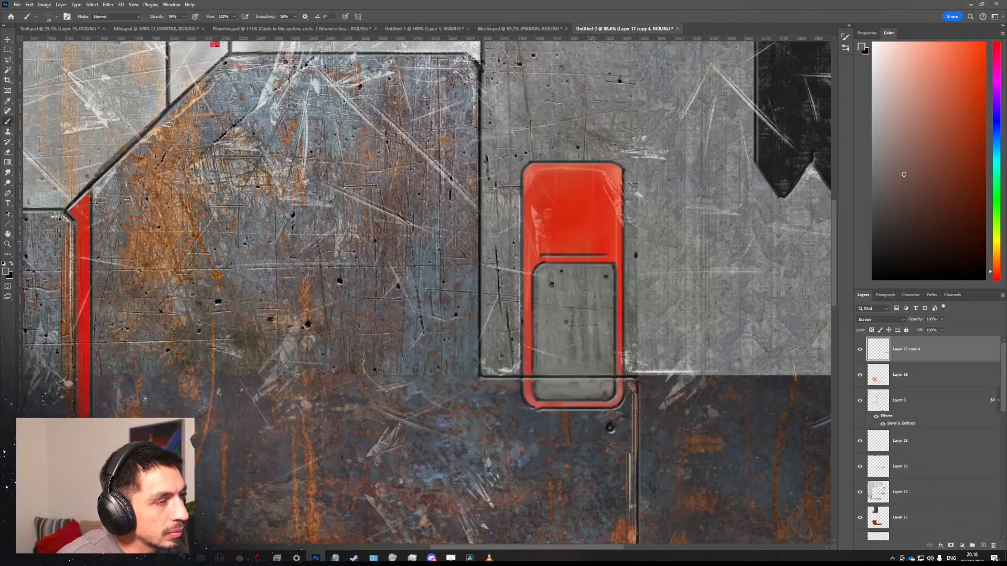
left_click(579, 238, "alt")
left_click(560, 250, "alt")
mouse_move(544, 248)
left_mouse_down("shift")
mouse_move(602, 254)
mouse_move(544, 251)
mouse_move(607, 248)
mouse_move(542, 245)
mouse_move(608, 243)
mouse_move(524, 254)
mouse_move(596, 283)
mouse_move(598, 293)
left_mouse_up("shift")
key("ctrl+z")
key("ctrl+z")
left_click_drag(583, 316, 564, 314)
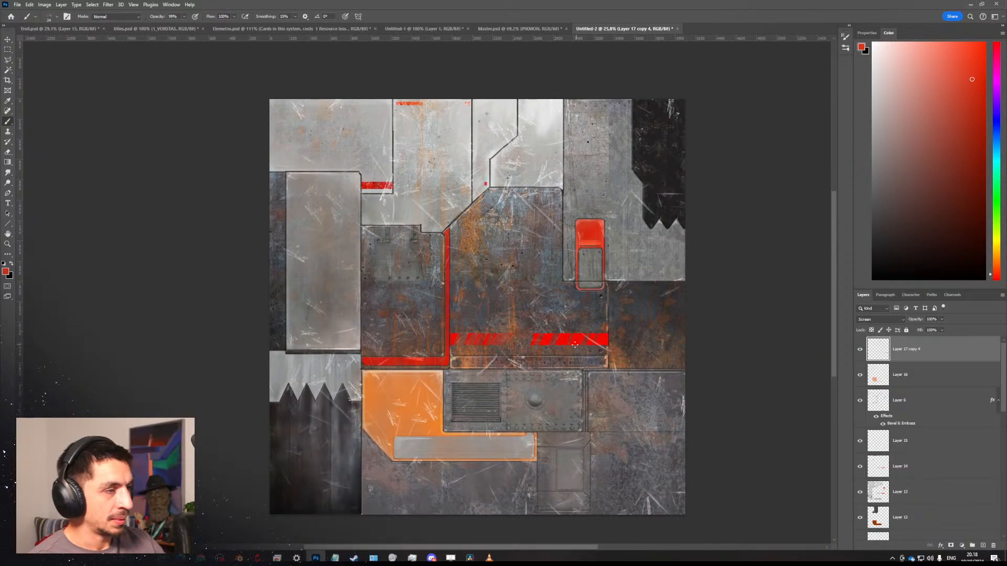
Sample dark grey from the jagged metal teeth beside the orange panel and add a new layer above Layer 17 copy 4.
left_click_drag(534, 347, 528, 367, "ctrl")
mouse_move(304, 413)
left_mouse_down("ctrl")
mouse_move(340, 434)
mouse_move(367, 434)
left_mouse_up("ctrl")
key("b")
left_click(316, 352, "alt")
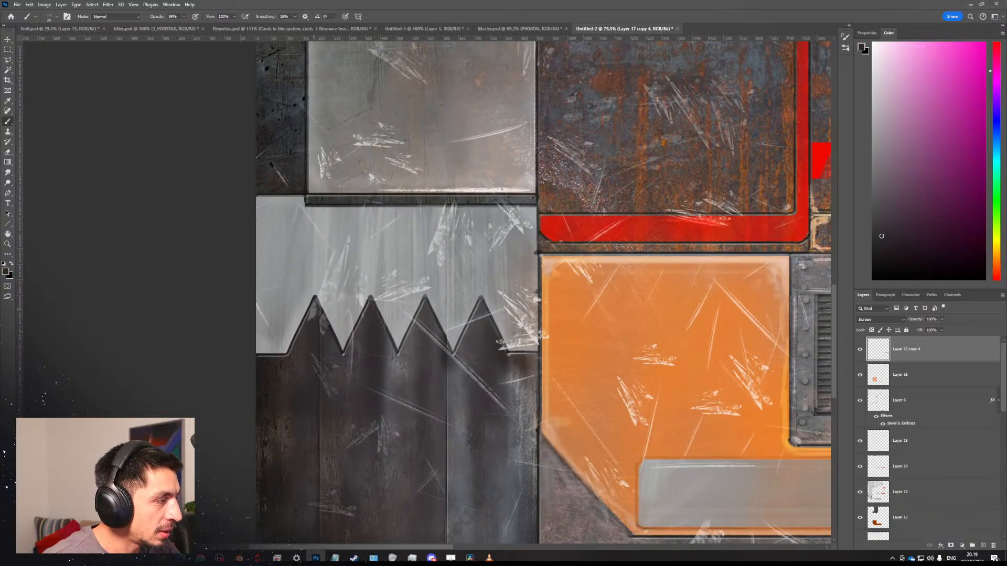
left_click(307, 335, "alt")
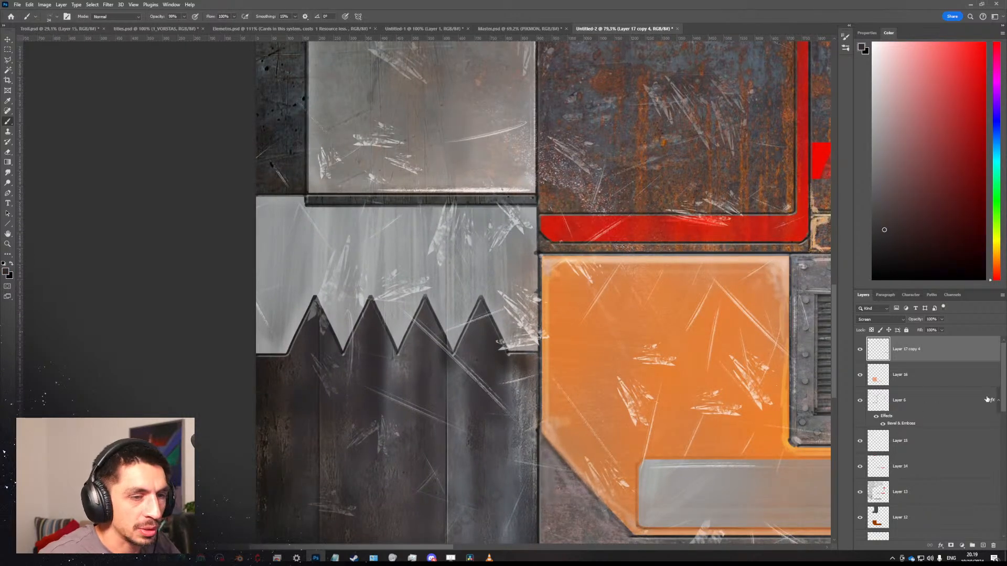
left_click(896, 375)
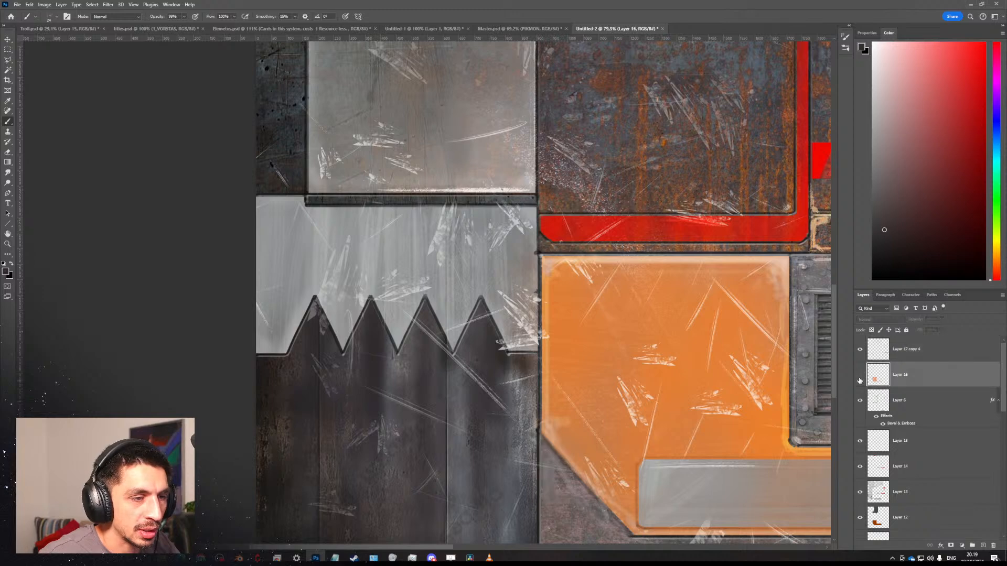
left_click(308, 335, "alt")
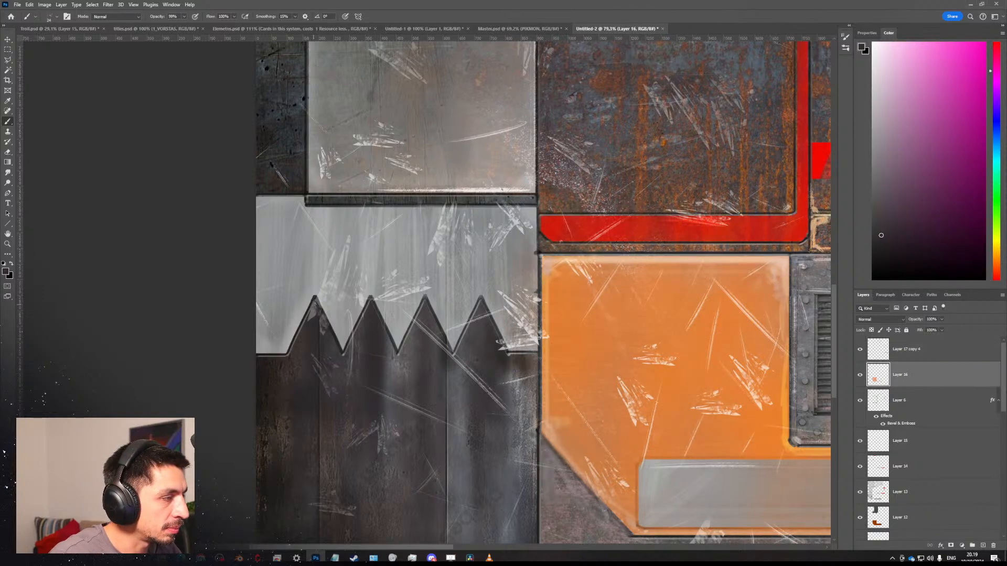
left_click(913, 350)
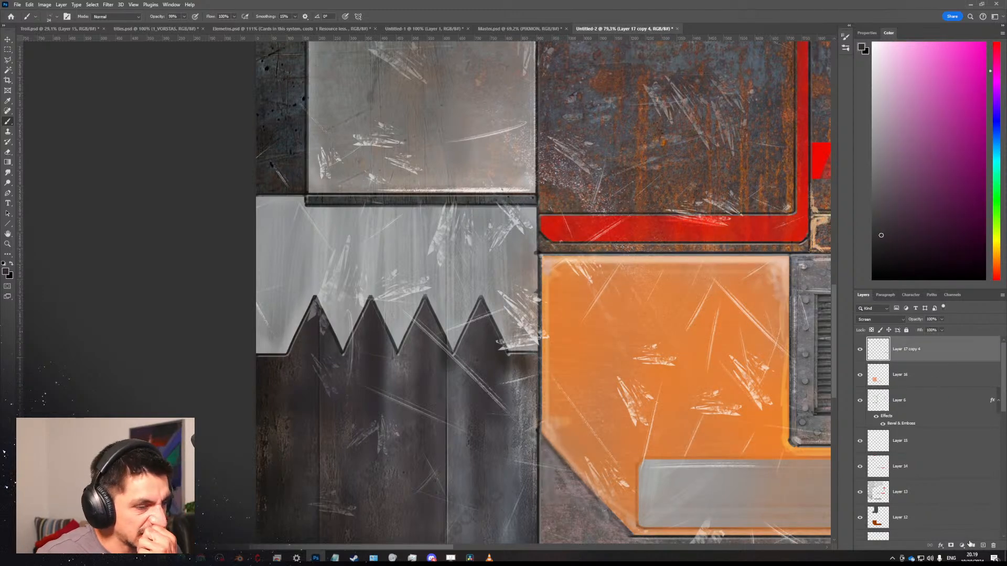
left_click(983, 546)
Paint edge highlights along the jagged teeth on the new layer, resampling greys for each tooth and undoing the last stroke.
left_click(307, 332, "alt")
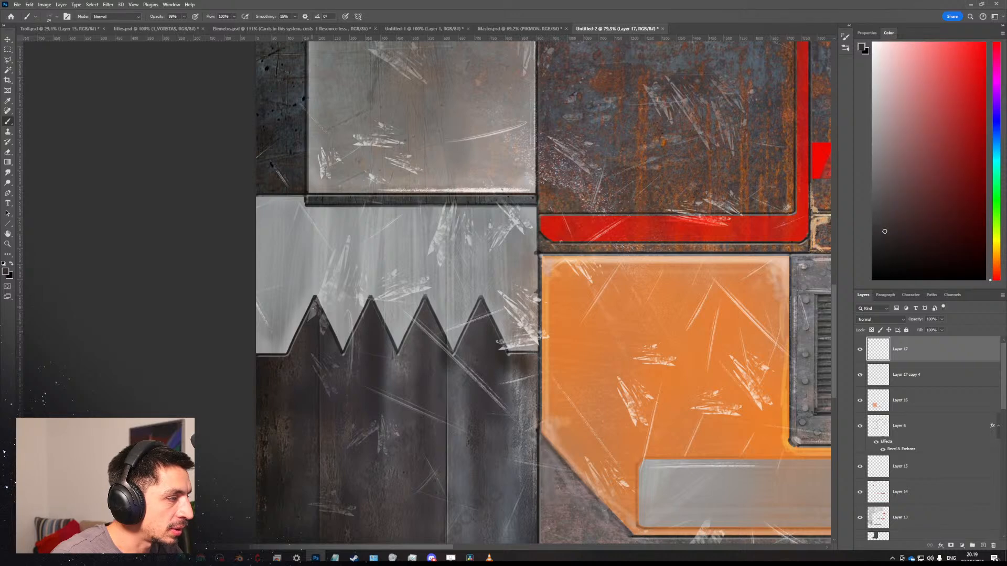
left_click(319, 341, "alt")
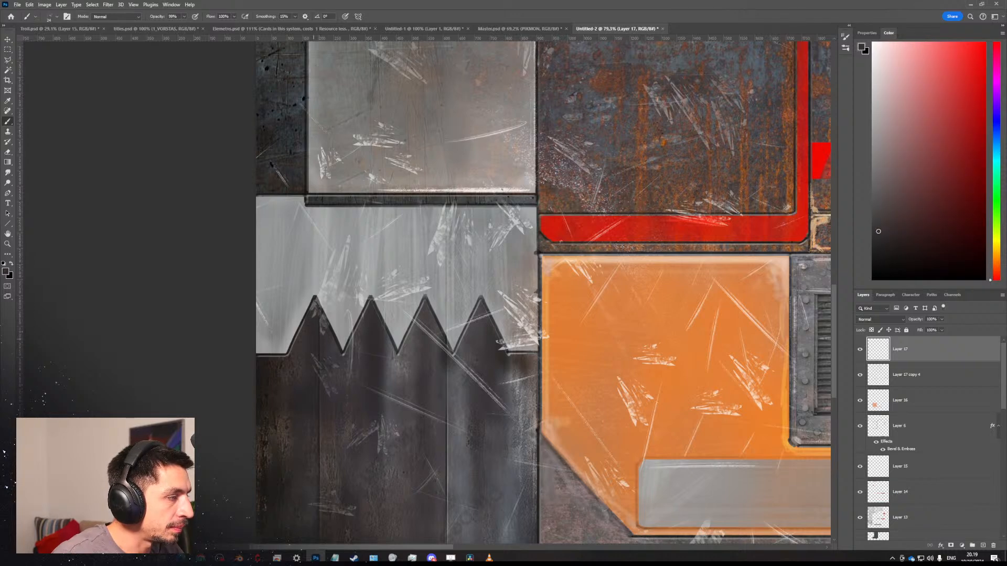
left_click(385, 366, "alt")
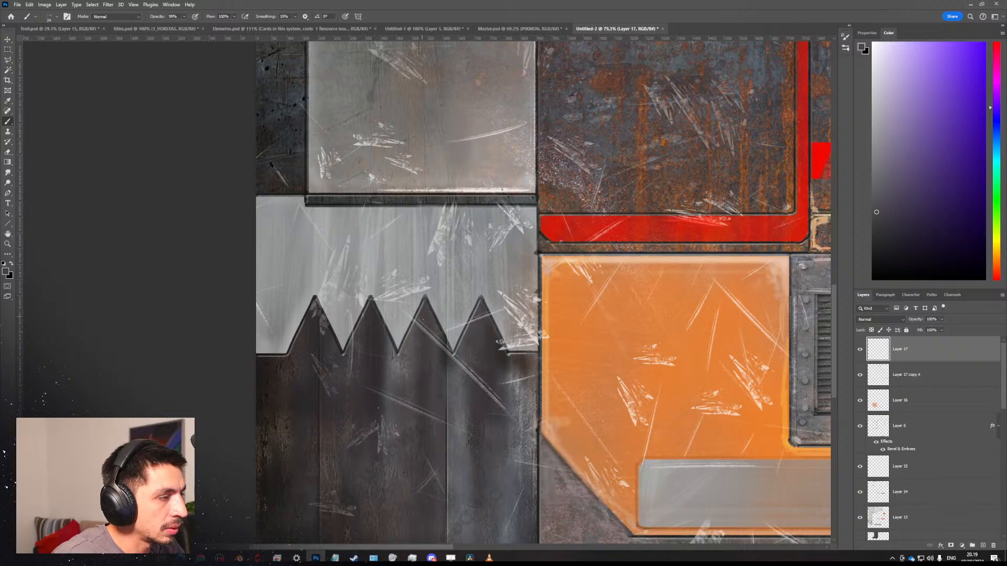
left_click(417, 333, "alt")
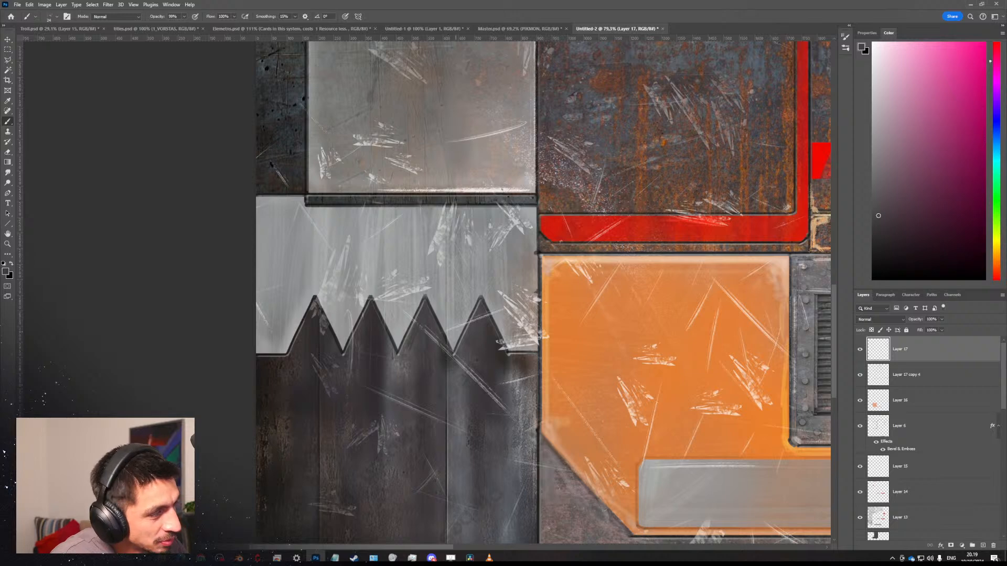
left_click_drag(508, 359, 546, 359, "ctrl")
left_click(484, 345, "alt")
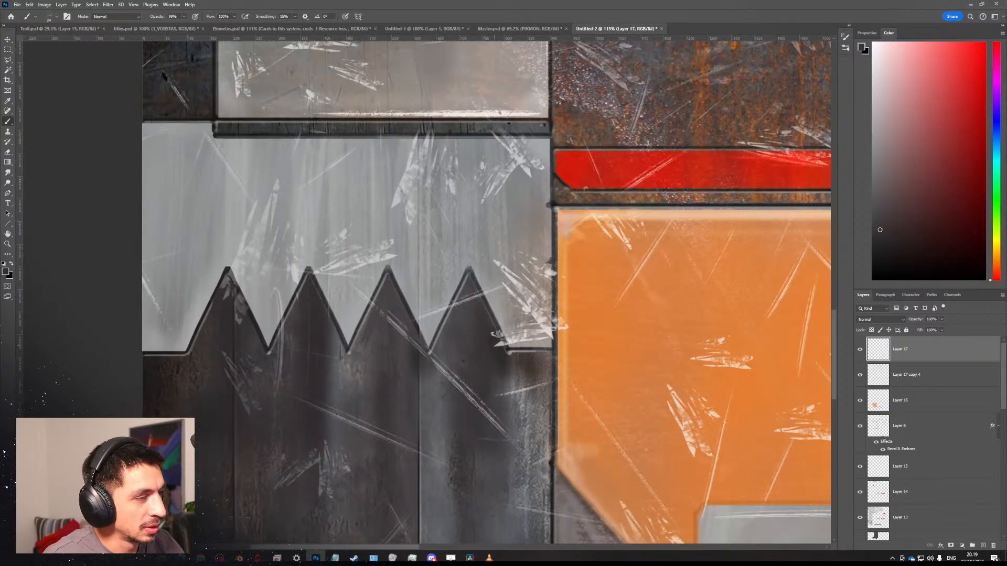
left_click(495, 345, "alt")
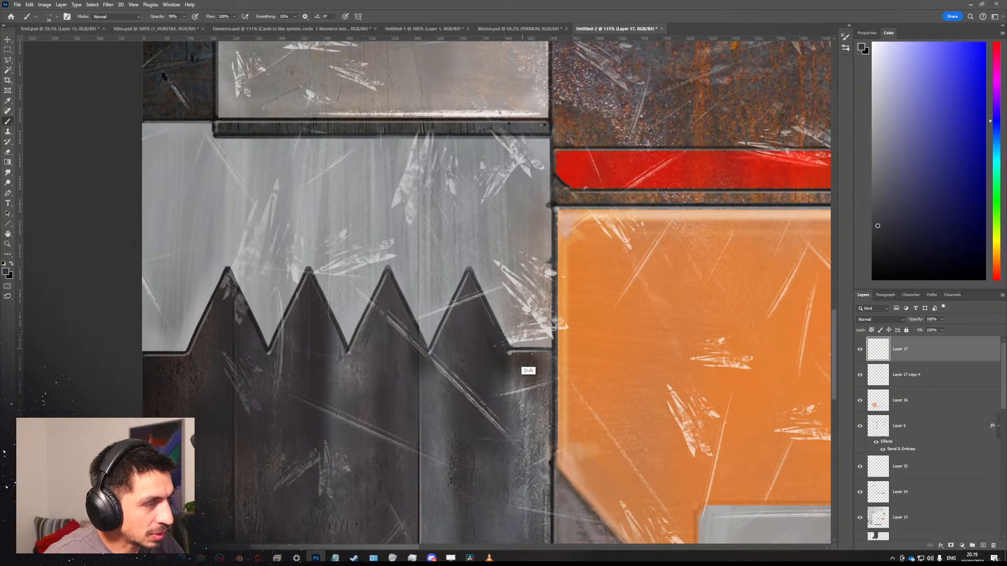
left_click(508, 346, "alt")
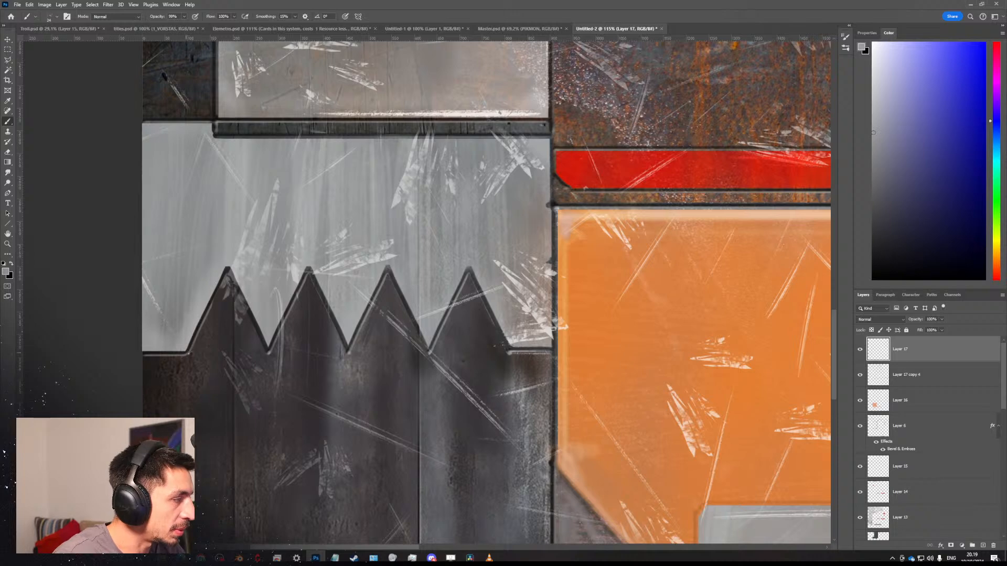
key("ctrl+z")
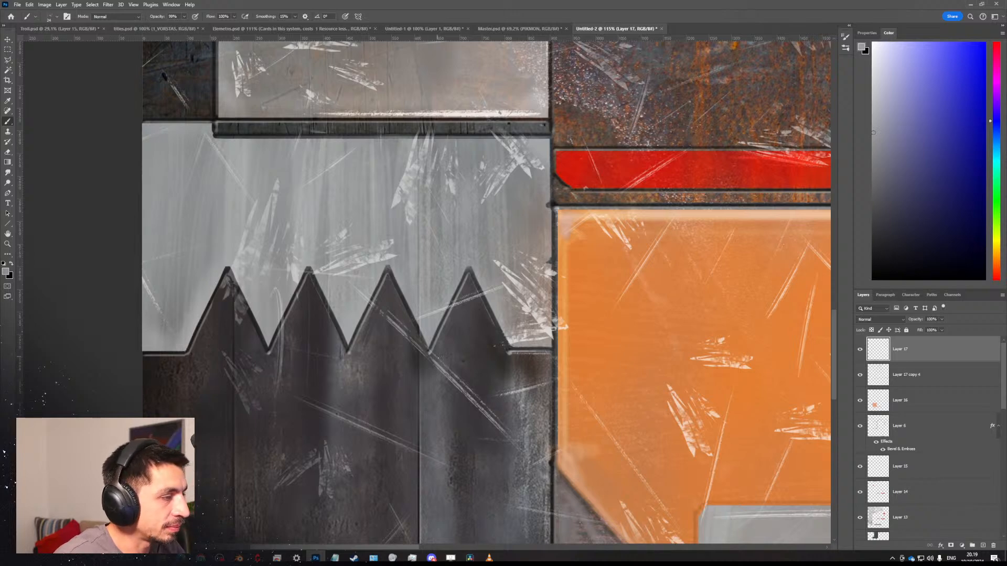
Sample near-black from the jagged black panel above the red handle and touch up its toothed edge.
key("z")
mouse_move(418, 324)
left_mouse_down()
mouse_move(353, 306)
mouse_move(413, 355)
left_mouse_up()
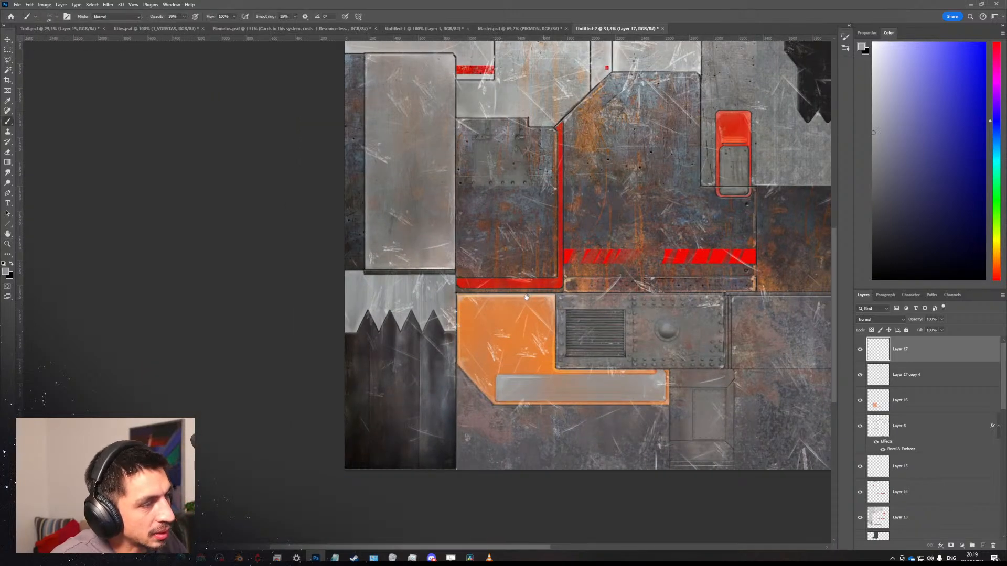
key("space")
mouse_move(650, 252)
left_mouse_down()
mouse_move(508, 266)
mouse_move(475, 208)
mouse_move(550, 231)
left_mouse_up()
key("ctrl+space")
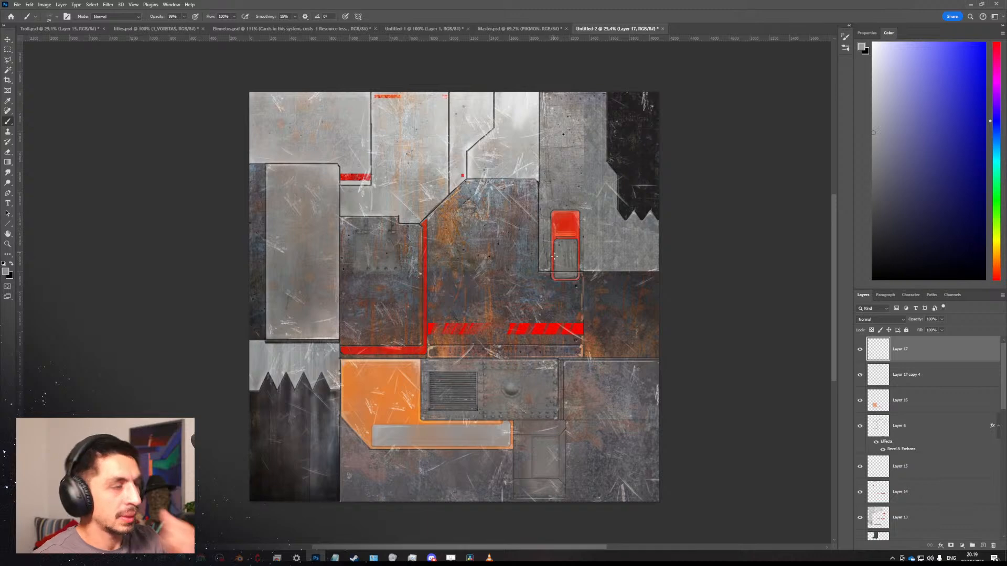
key("ctrl+space")
left_click_drag(645, 181, 695, 186)
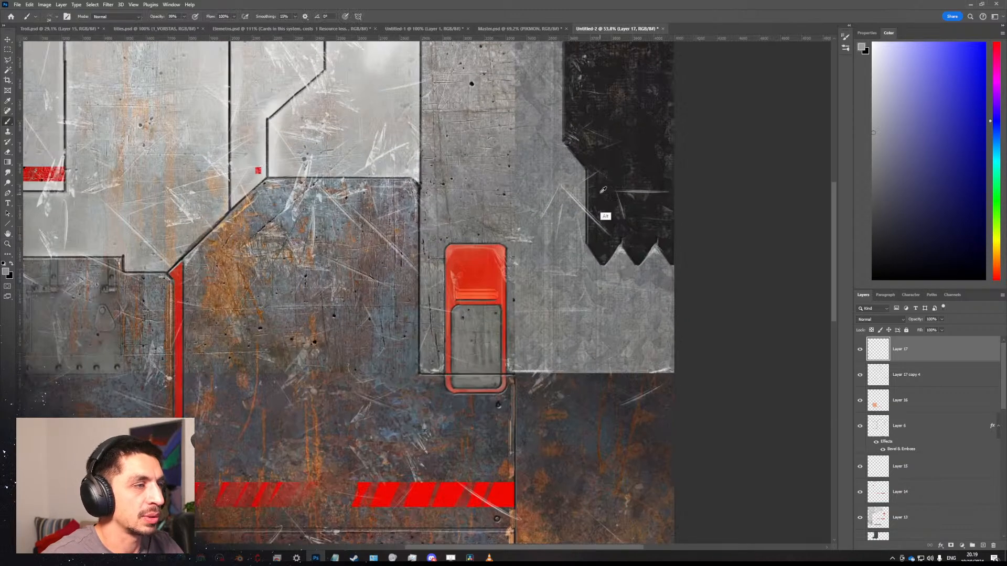
left_click(601, 193, "alt")
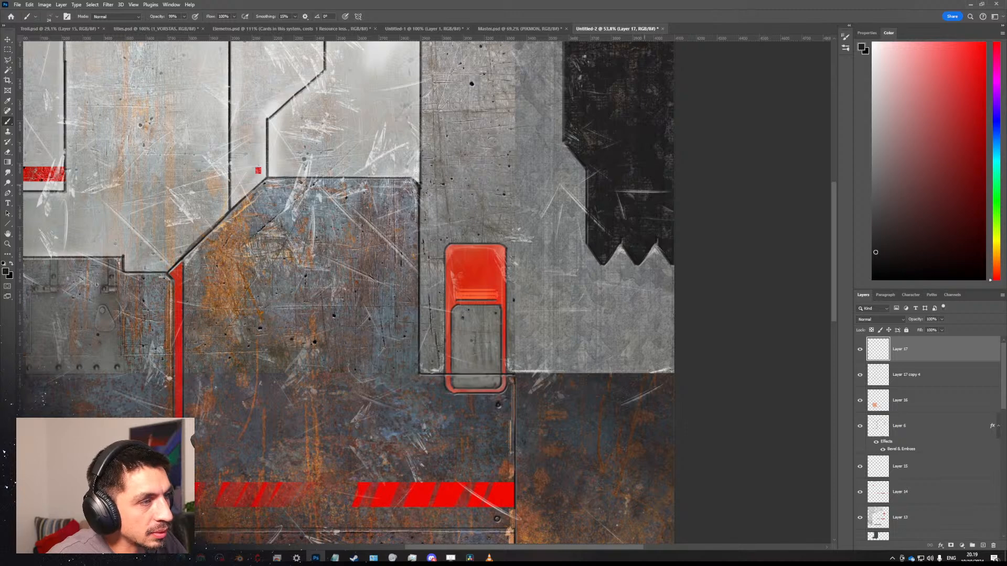
key("ctrl+space")
left_click_drag(644, 224, 657, 204)
key("space")
key("ctrl+space")
left_click_drag(615, 258, 628, 256)
key("space")
left_click_drag(631, 243, 650, 214)
key("ctrl+space")
left_click_drag(653, 217, 634, 221)
Try a stroke in red sampled from the small red square beside the diagonal panel seam.
left_click_drag(530, 144, 611, 144)
left_click(498, 165, "alt")
left_click_drag(465, 199, 495, 171)
key("ctrl+z")
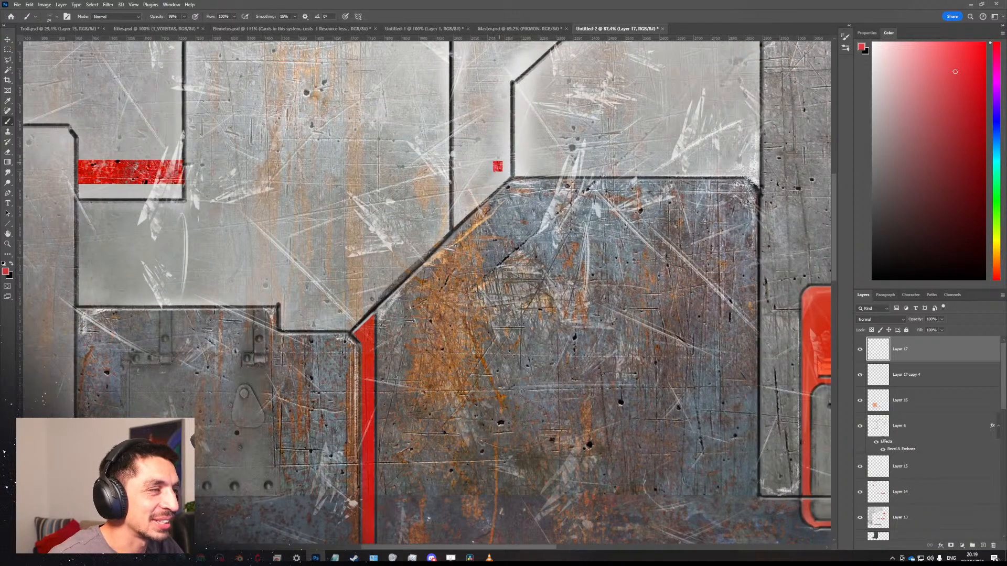
Touch up the short red bar on the light grey panel and its surroundings in sampled greys and red.
key("space")
mouse_move(401, 178)
left_mouse_down()
mouse_move(524, 300)
mouse_move(397, 278)
mouse_move(639, 255)
mouse_move(630, 254)
left_mouse_up()
left_click(376, 266, "alt")
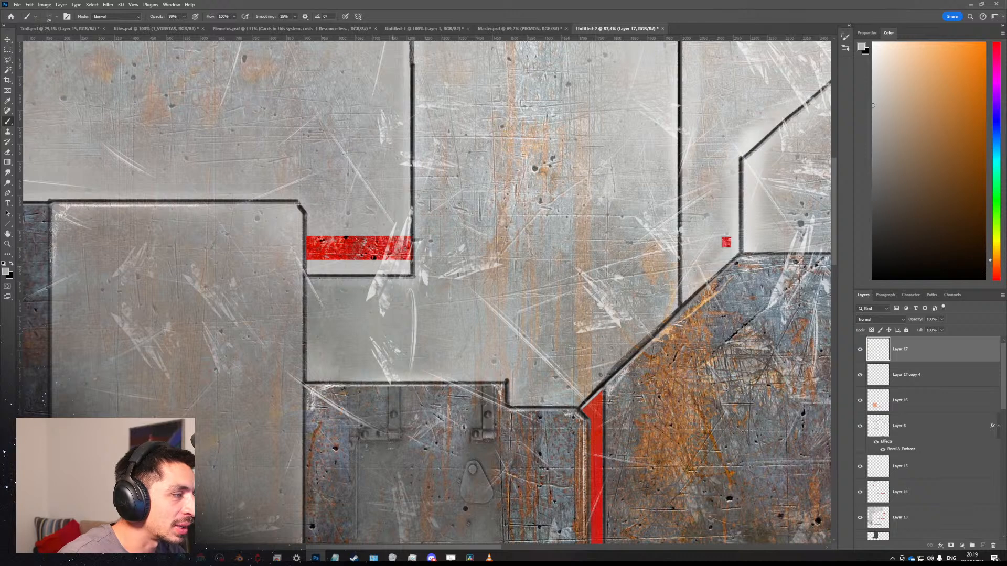
left_click(382, 262, "alt")
left_click(388, 231, "alt")
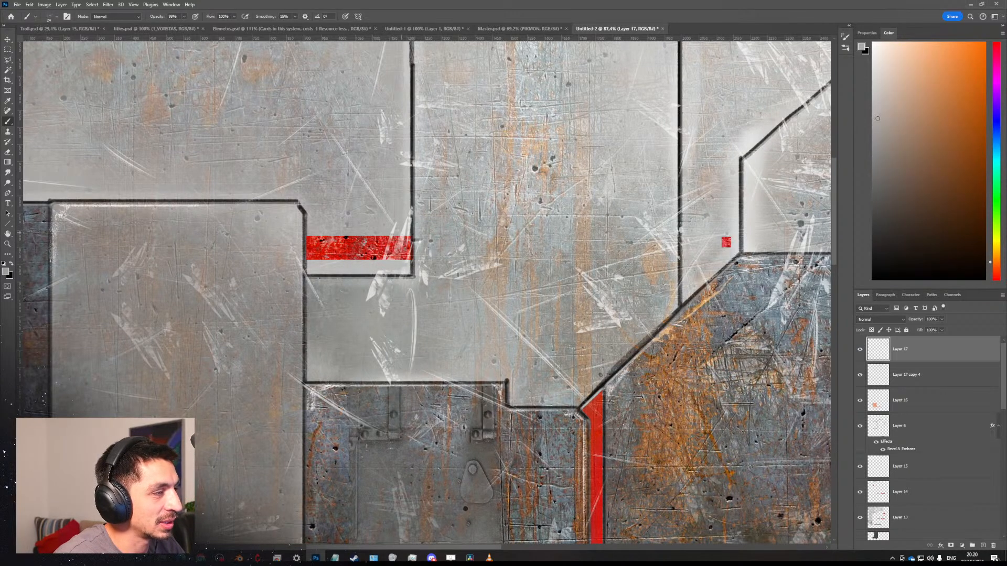
left_click(405, 249, "alt")
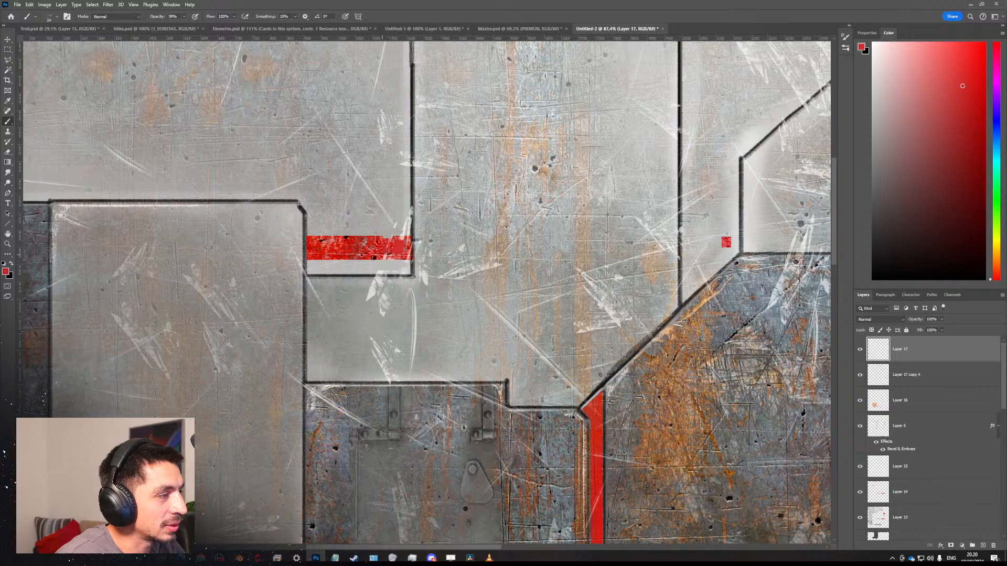
Try red strokes at the right end of the narrow red bar along the texture's upper edge.
scroll(514, 348, "down", 5, "alt")
scroll(534, 384, "up", 3, "alt")
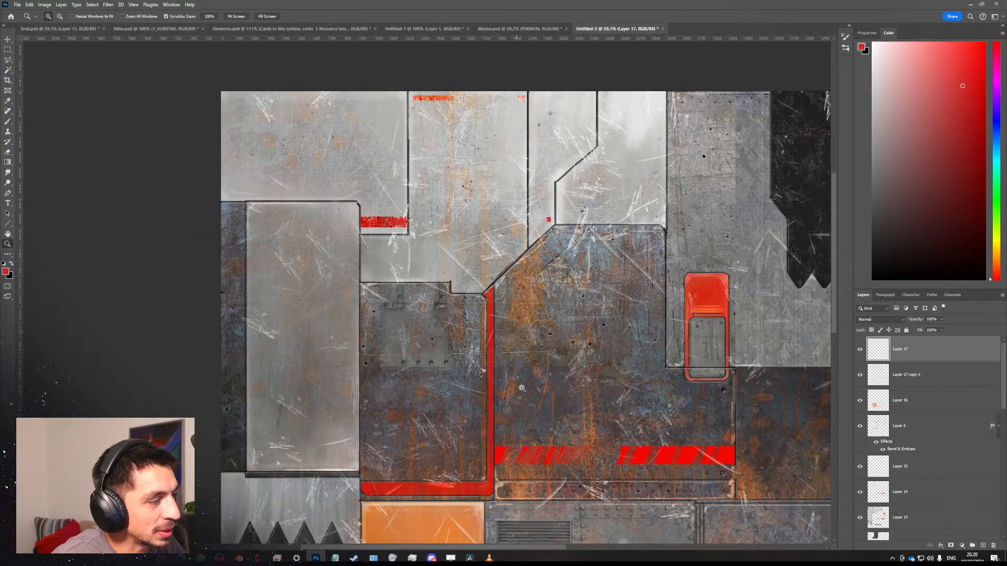
scroll(601, 265, "down", 4, "alt")
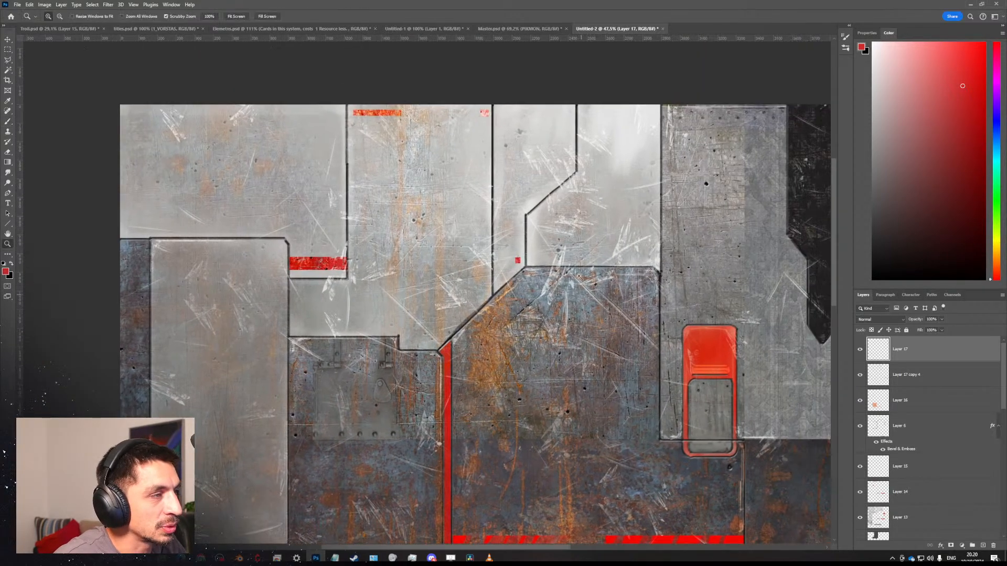
scroll(443, 262, "up", 6, "alt")
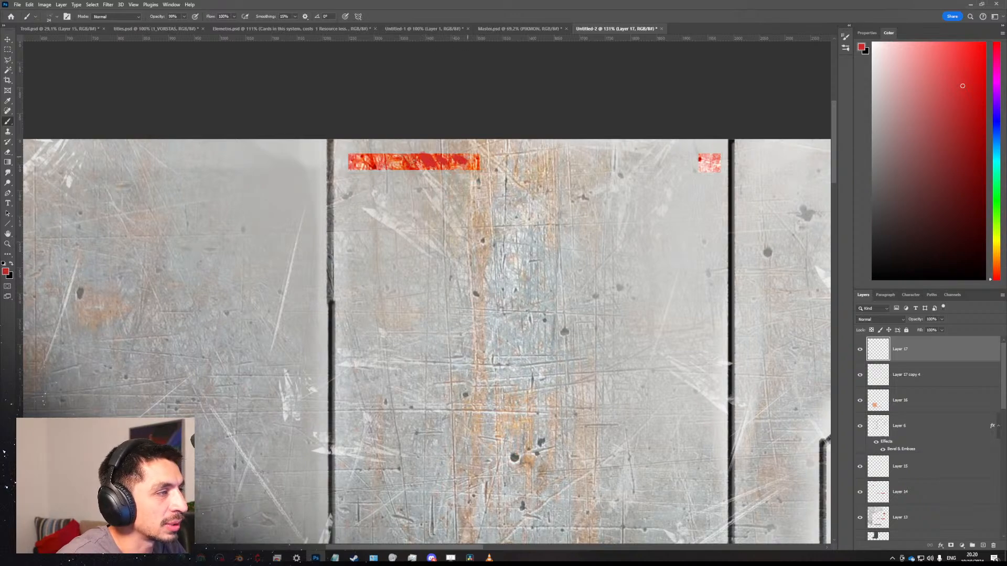
mouse_move(668, 228)
left_mouse_down("ctrl")
mouse_move(610, 202)
mouse_move(636, 219)
left_mouse_up("ctrl")
mouse_move(509, 159)
left_mouse_down()
mouse_move(516, 174)
mouse_move(533, 173)
mouse_move(513, 169)
mouse_move(525, 159)
mouse_move(529, 169)
left_mouse_up()
key("ctrl+z")
key("ctrl+z")
key("ctrl+z")
Sample the bright red of the hazard stripe on the large rusted panel as the painting colour.
left_click_drag(509, 234, 461, 227, "ctrl")
mouse_move(565, 369)
left_mouse_down("ctrl")
mouse_move(583, 384)
mouse_move(584, 257)
left_mouse_up("ctrl")
left_click_drag(565, 339, 609, 322, "ctrl")
left_click(593, 290, "alt")
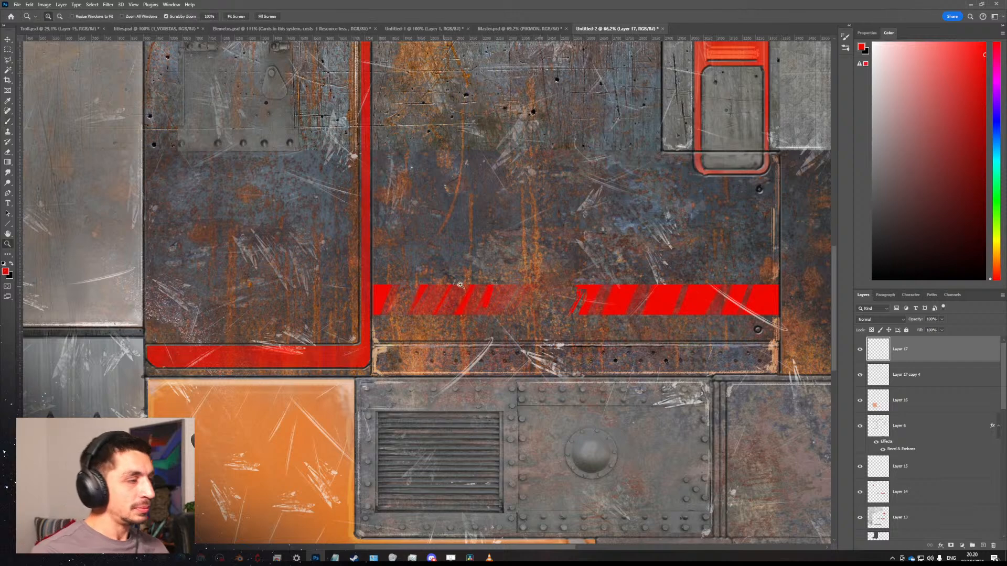
Examine the whole texture sheet at overview scale to judge the panels, scratches and red markings together.
mouse_move(465, 286)
left_mouse_down("ctrl")
mouse_move(409, 285)
mouse_move(459, 297)
left_mouse_up("ctrl")
left_click_drag(458, 298, 467, 334, "ctrl")
left_click_drag(465, 345, 469, 362, "ctrl")
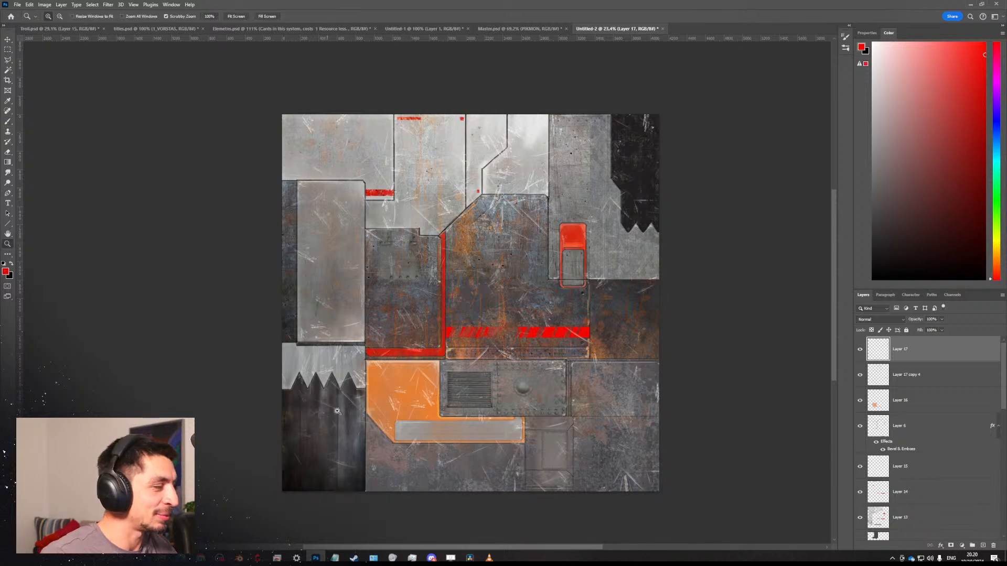
scroll(403, 401, "up", 2, "alt")
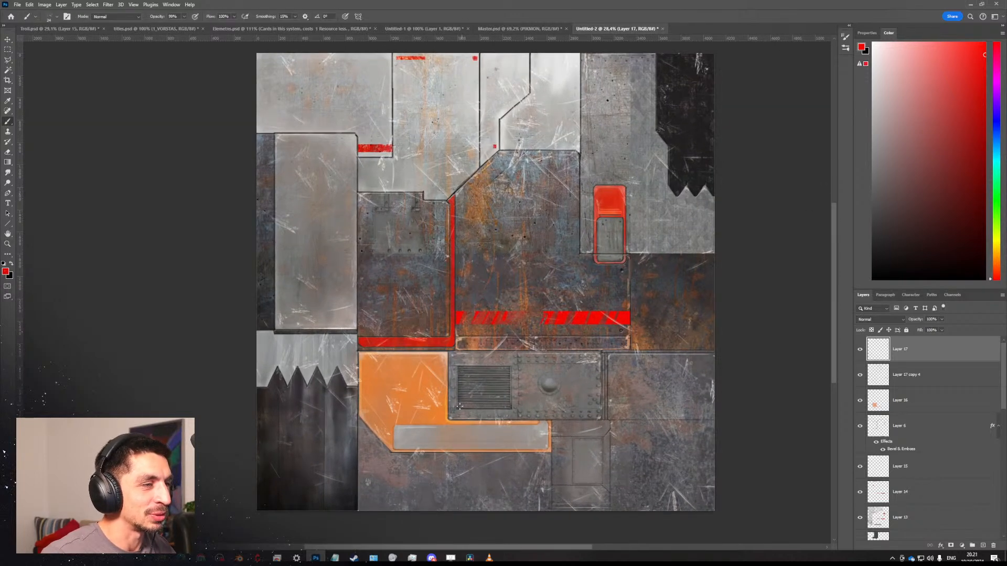
key("z")
mouse_move(384, 422)
left_mouse_down()
mouse_move(331, 411)
mouse_move(420, 384)
mouse_move(383, 372)
mouse_move(472, 354)
left_mouse_up()
left_click_drag(621, 389, 615, 435)
key("z")
key("z")
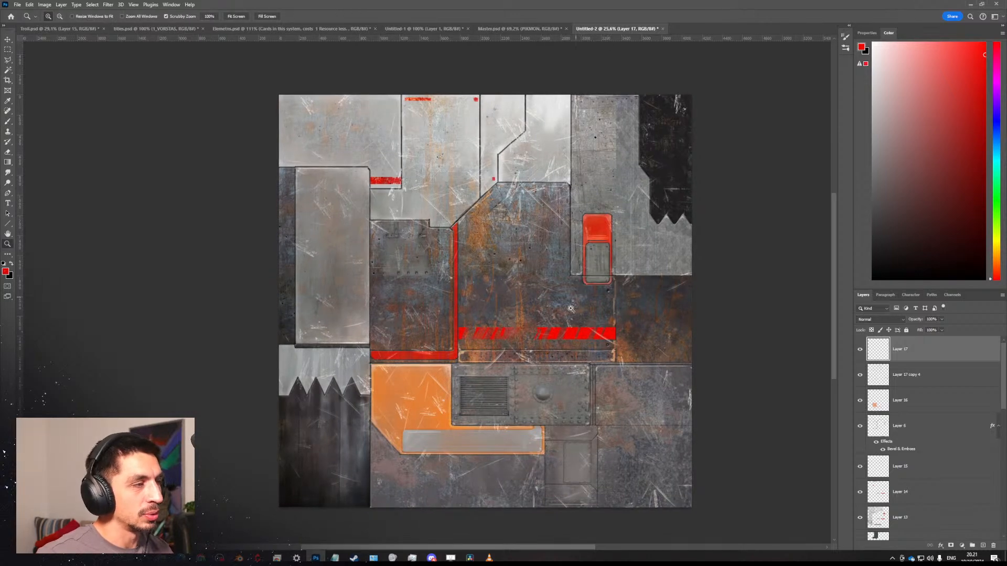
left_click_drag(570, 309, 583, 345)
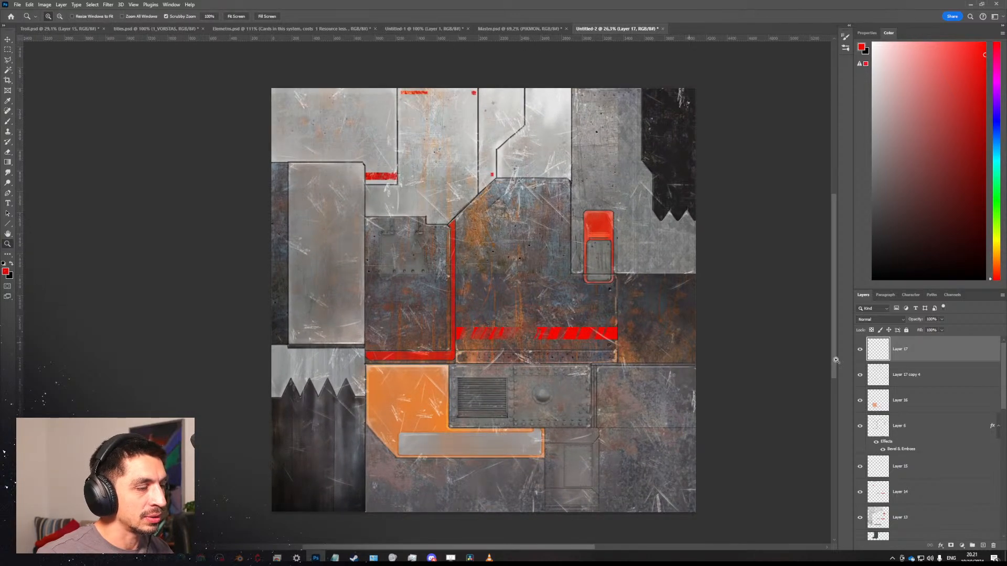
Compare the texture sheet with and without Layer 17 copy 4 by toggling that layer's visibility.
left_click(859, 376)
left_click(858, 376)
left_click(859, 376)
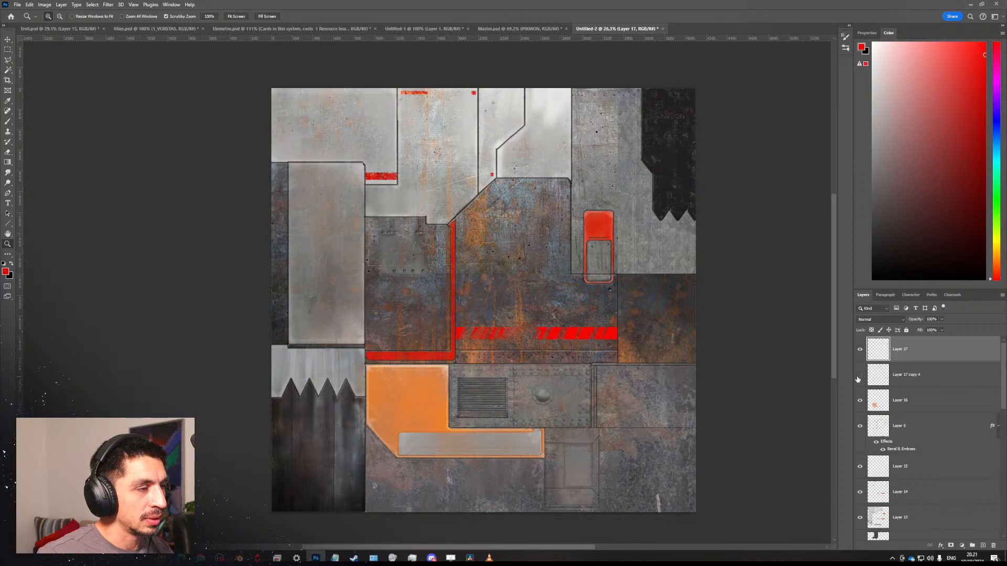
left_click(859, 376)
Select Layer 17 copy 4 and set the Eraser to a soft tip of about 128 px with 12% hardness.
left_click(906, 375)
key("e")
right_click_drag(548, 302, 573, 310, "alt")
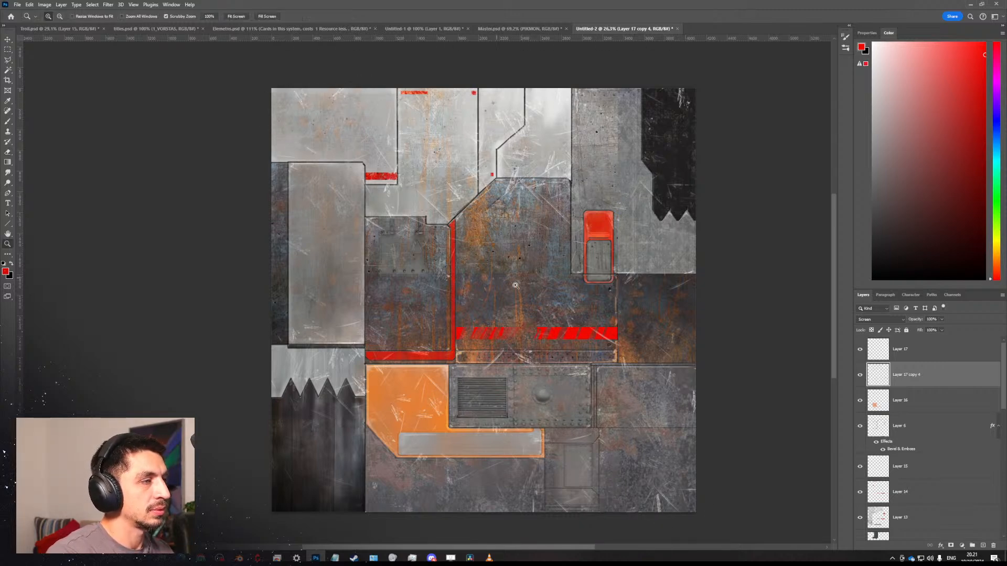
left_click_drag(516, 284, 535, 298, "ctrl")
right_click_drag(513, 360, 512, 361, "alt")
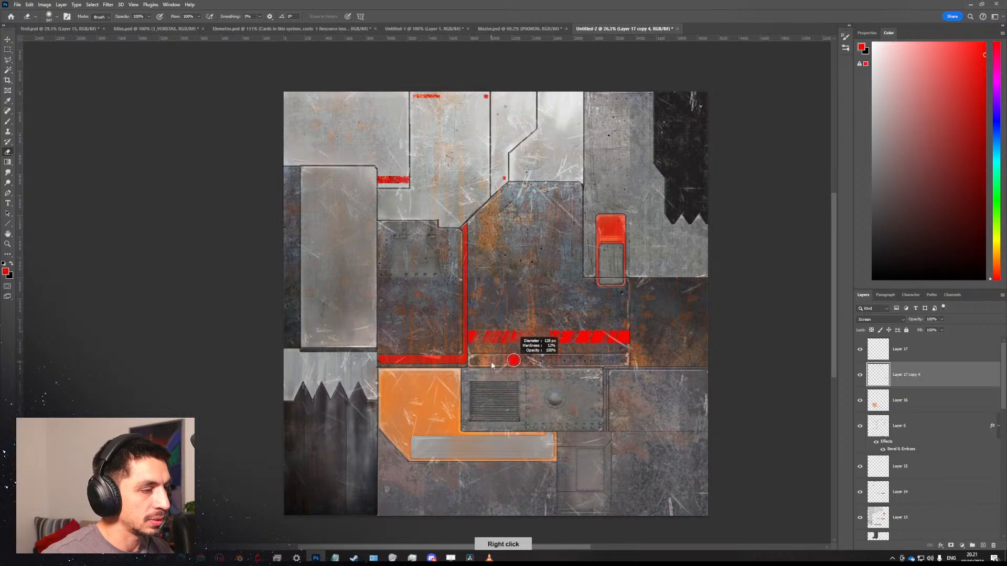
left_click_drag(557, 344, 581, 347, "ctrl")
mouse_move(582, 346)
left_mouse_down()
mouse_move(556, 317)
mouse_move(568, 323)
left_mouse_up()
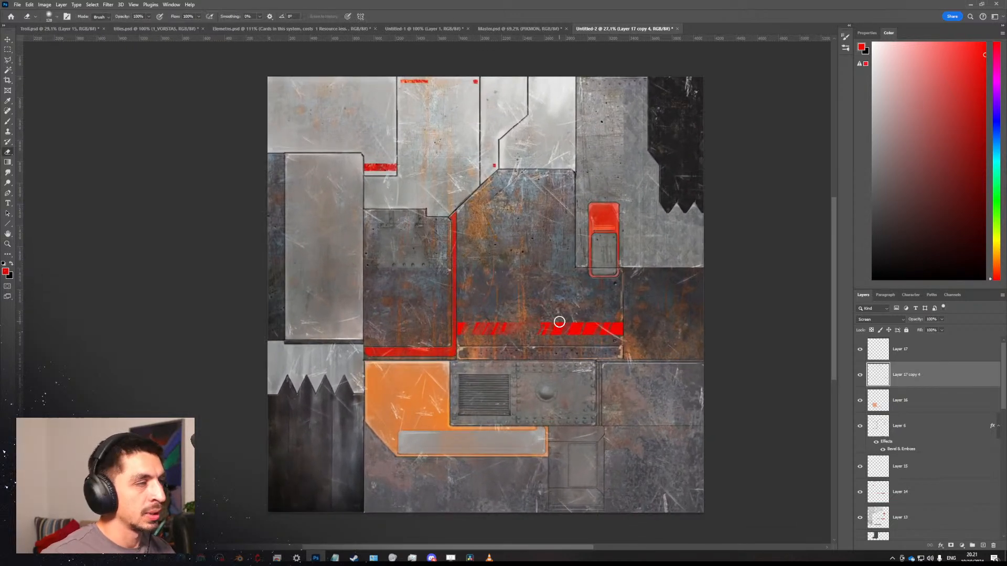
Create a folder named MECH inside HORIZON from the save dialog, and leave the dialog without saving.
left_click(17, 4)
left_click(32, 101)
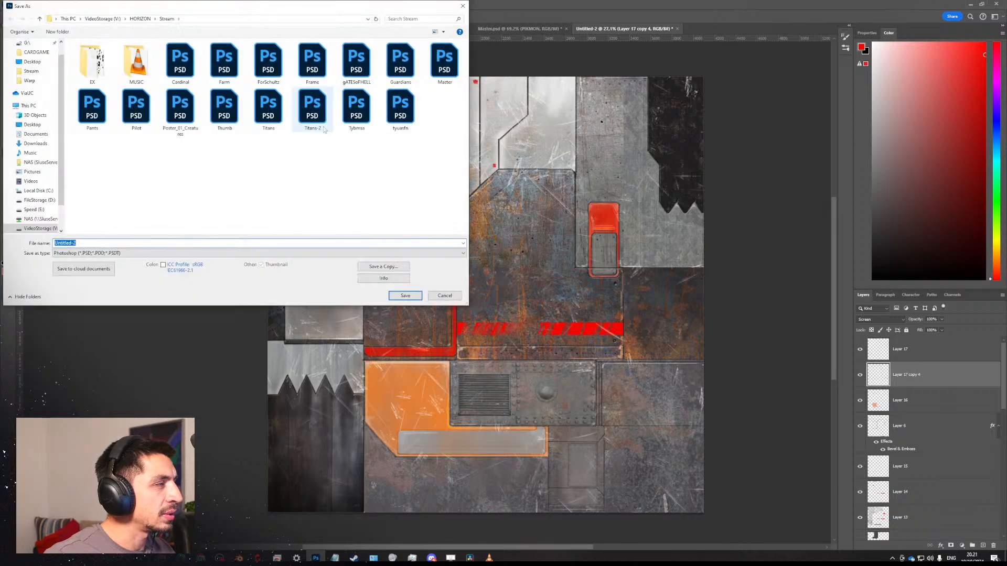
left_click(140, 19)
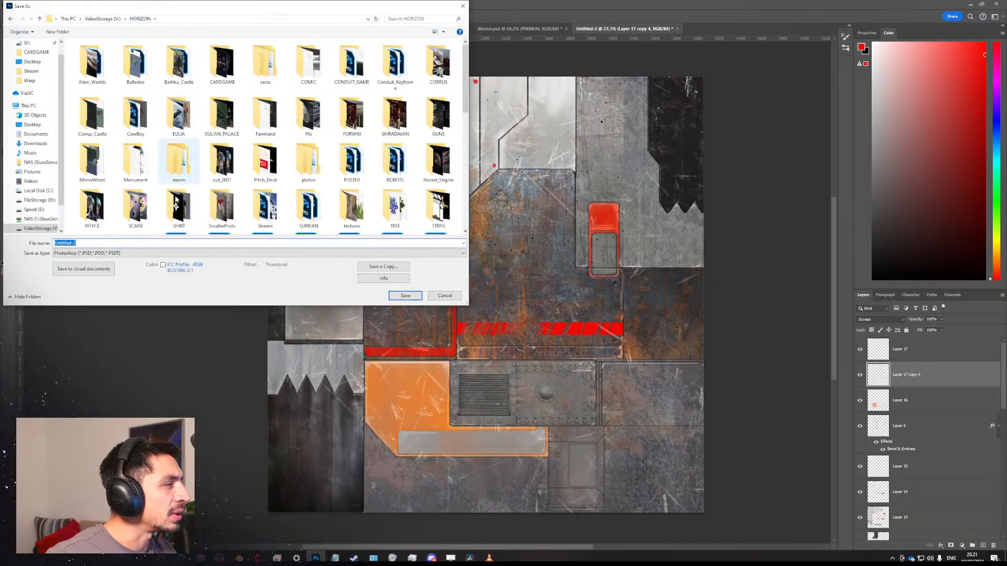
right_click(159, 219)
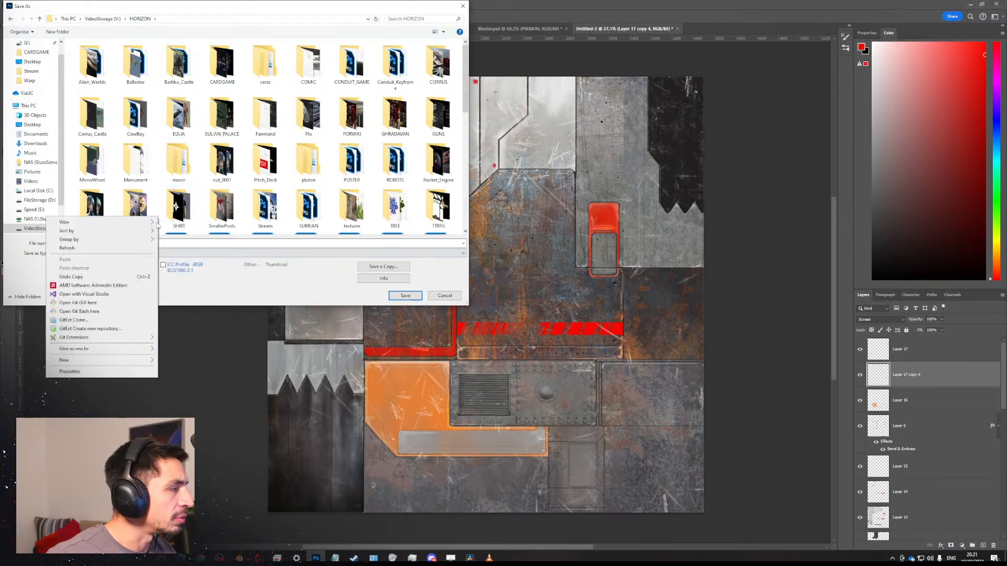
mouse_move(77, 360)
left_click(169, 360)
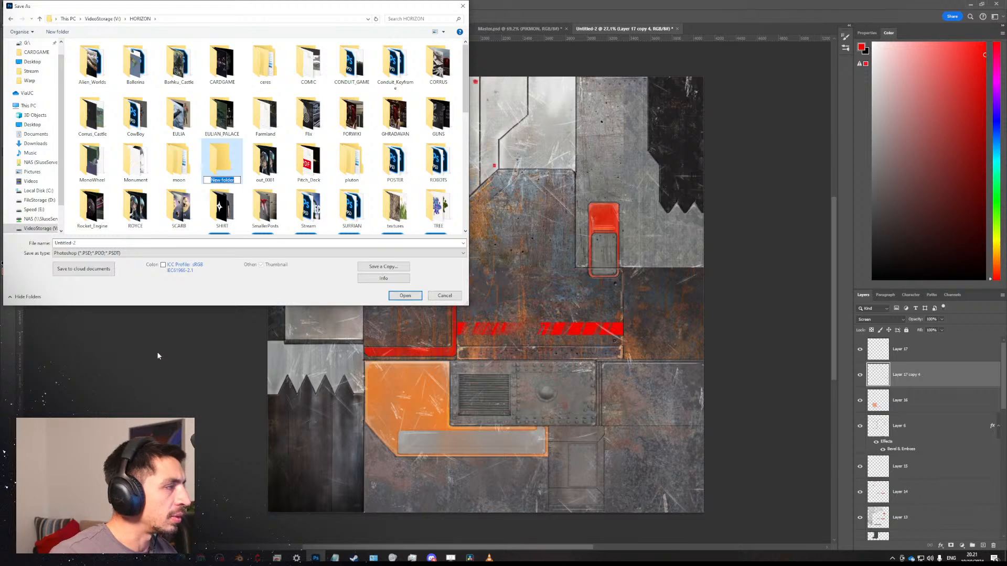
key("Return")
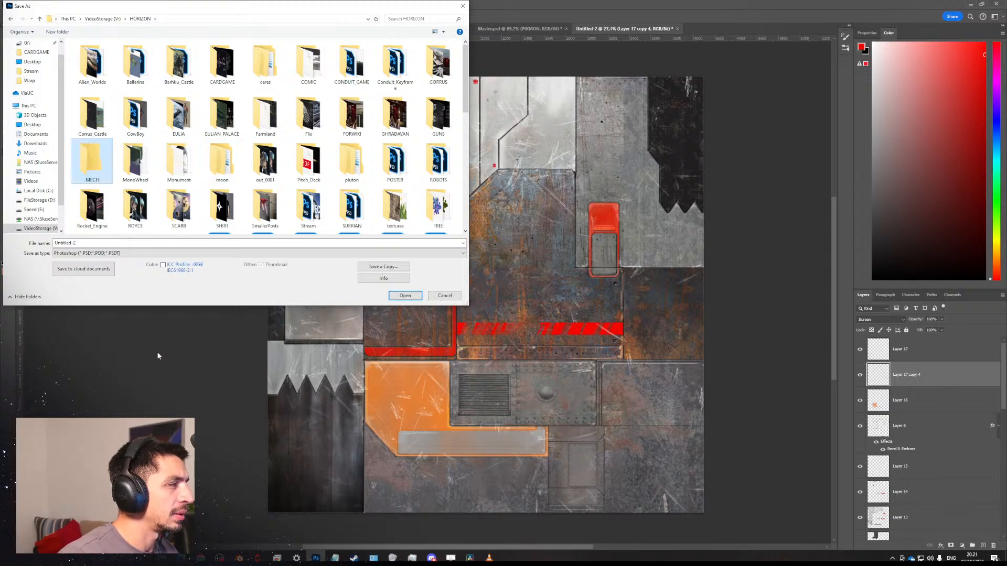
double_click(92, 167)
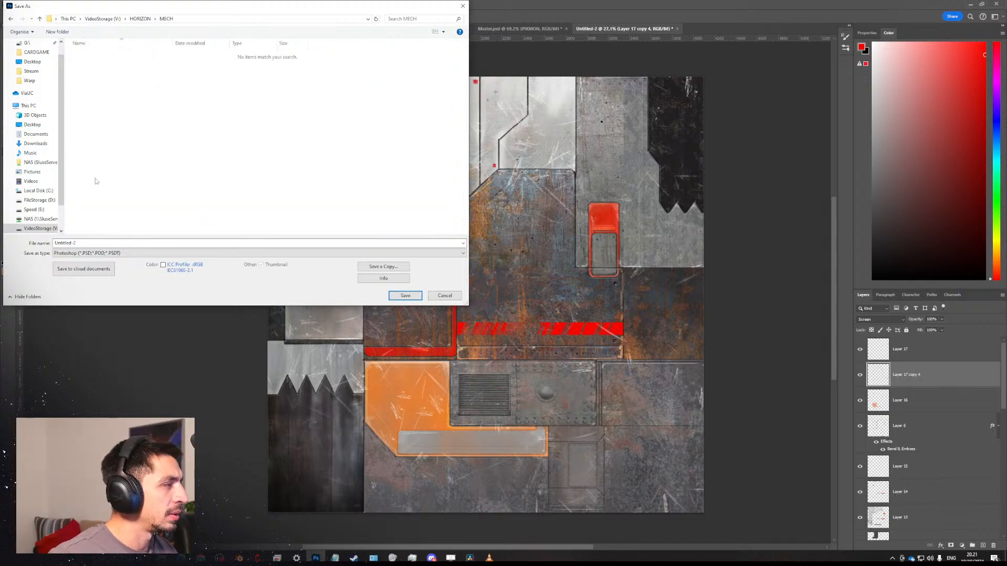
left_click(90, 254)
left_click(375, 230)
left_click(445, 296)
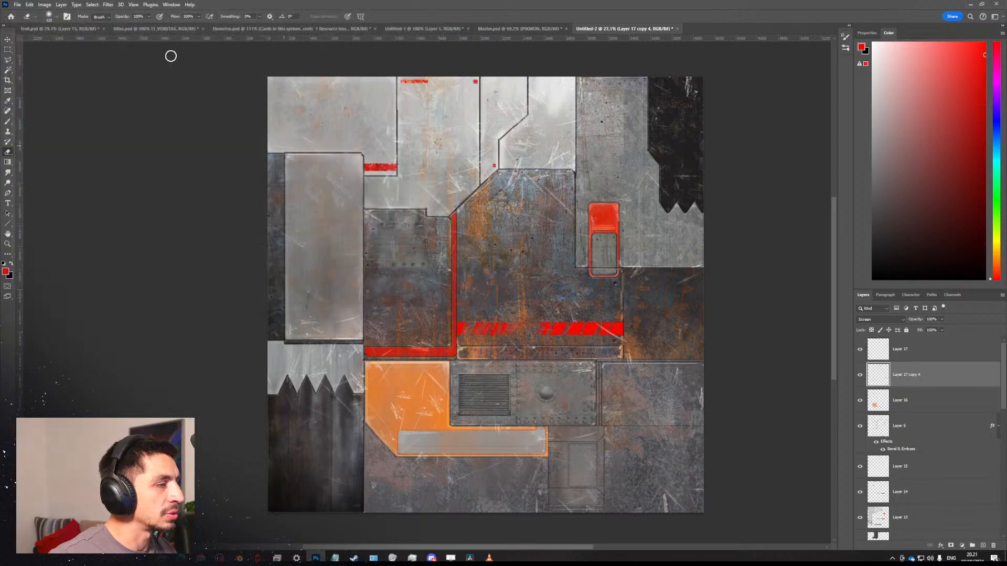
Save the document as the Photoshop file Texture_Sheet_01 in the HORIZON/MECH folder.
left_click(18, 5)
left_click(32, 105)
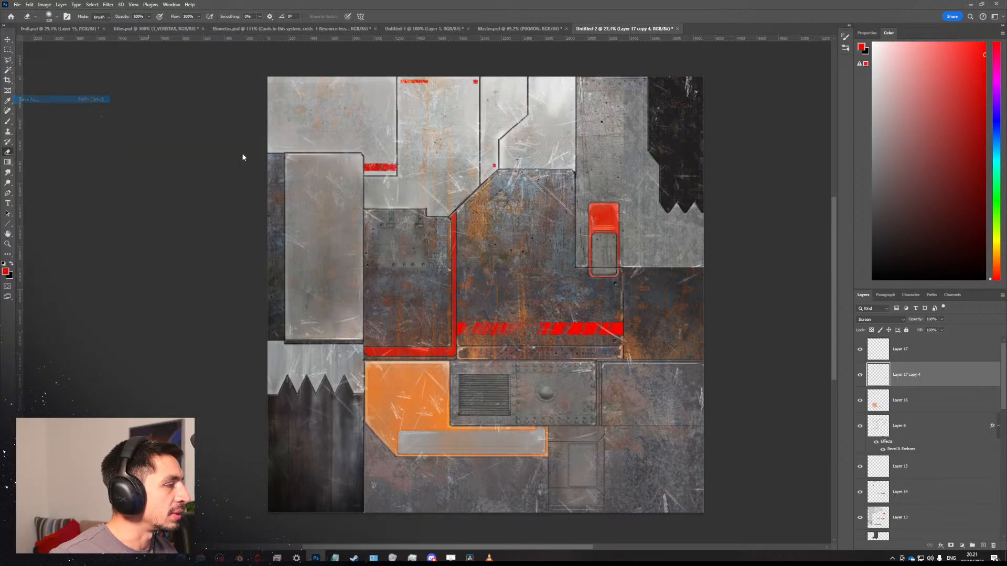
left_click(140, 18)
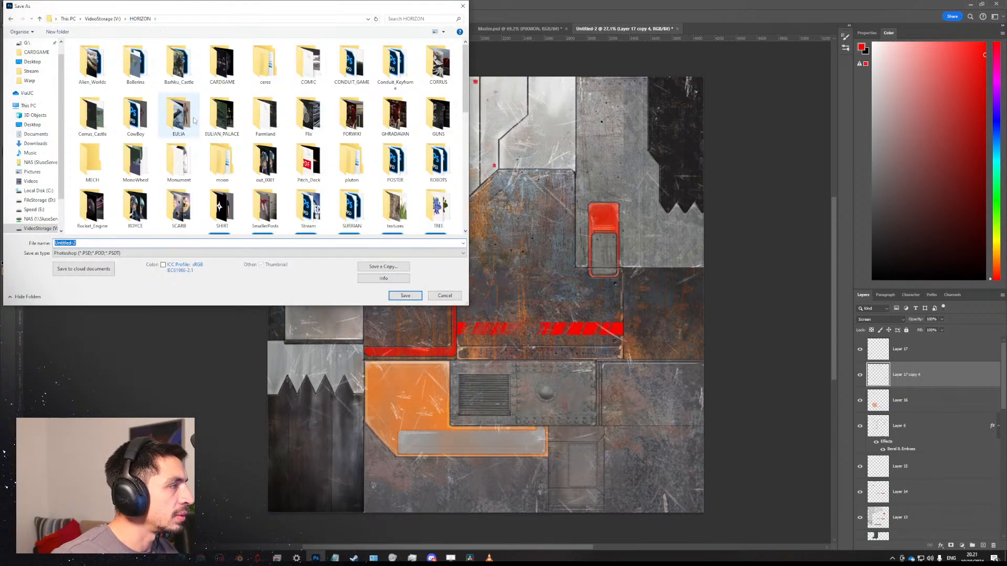
double_click(92, 161)
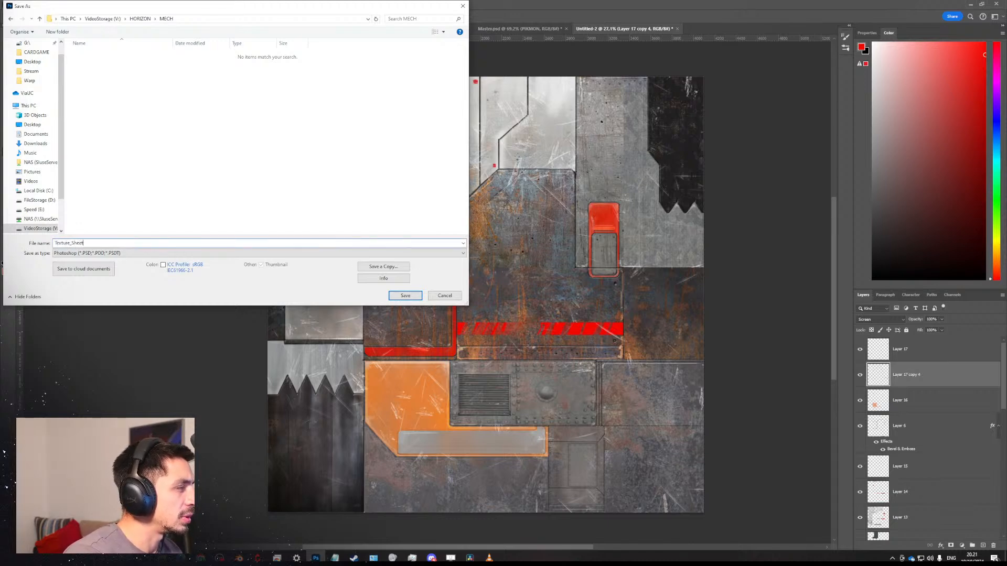
key("Return")
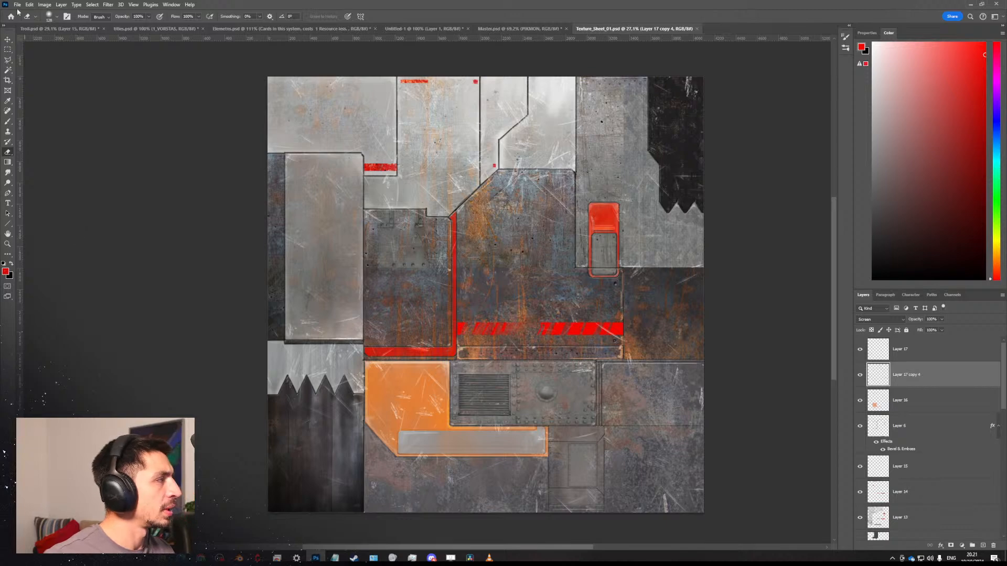
Save a JPEG copy of the texture sheet in the MECH folder, removing the copy suffix from its file name.
left_click(17, 5)
left_click(37, 103)
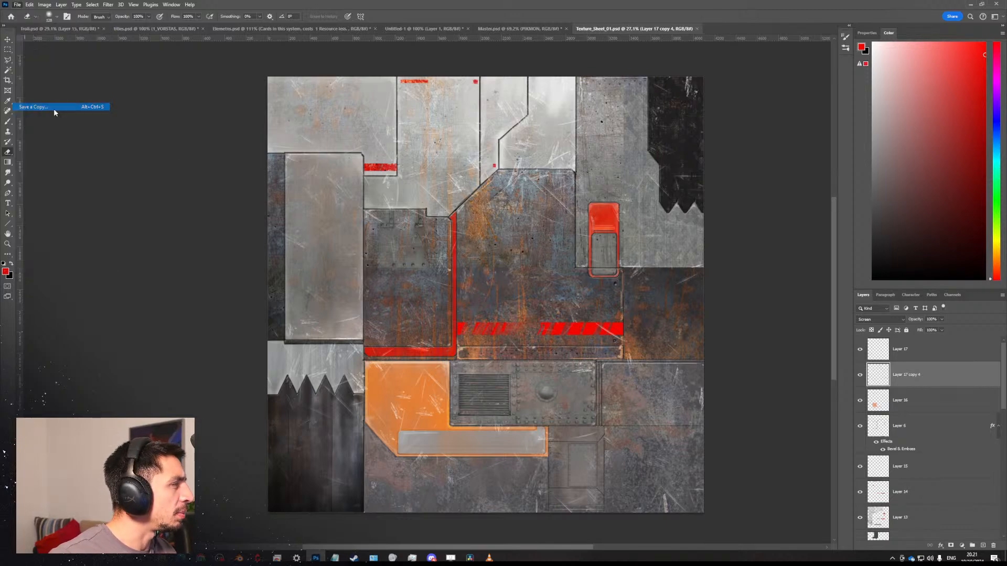
left_click(147, 254)
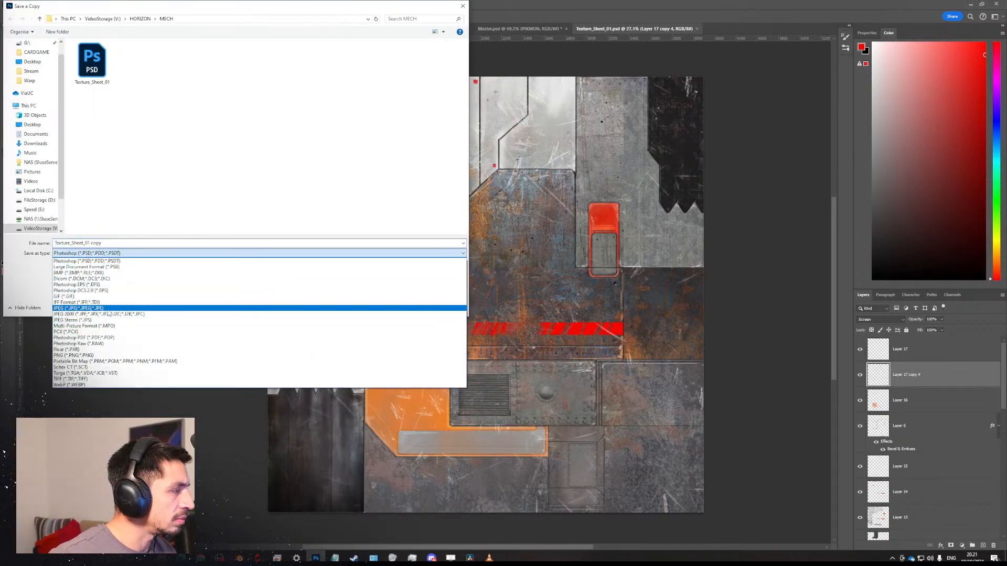
left_click(110, 309)
left_click(111, 242)
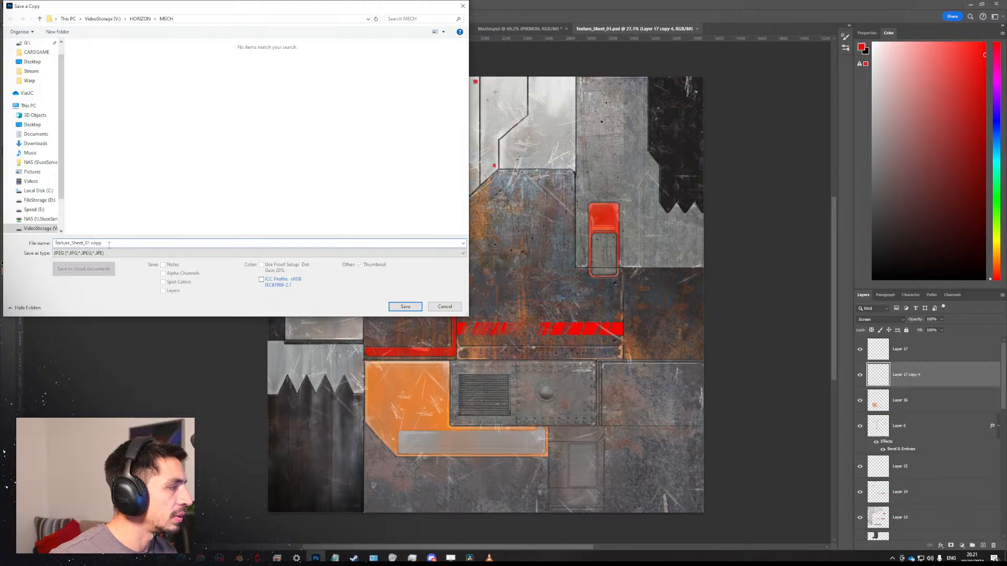
key("BackSpace")
key("Return")
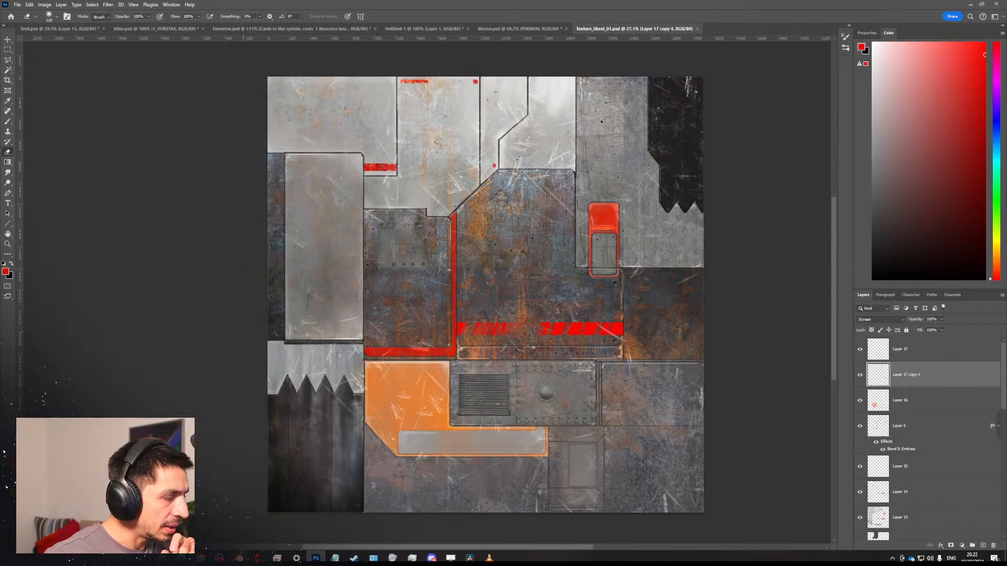
Switch to Blender 4.2 and bring up its startup scene.
left_click(239, 558)
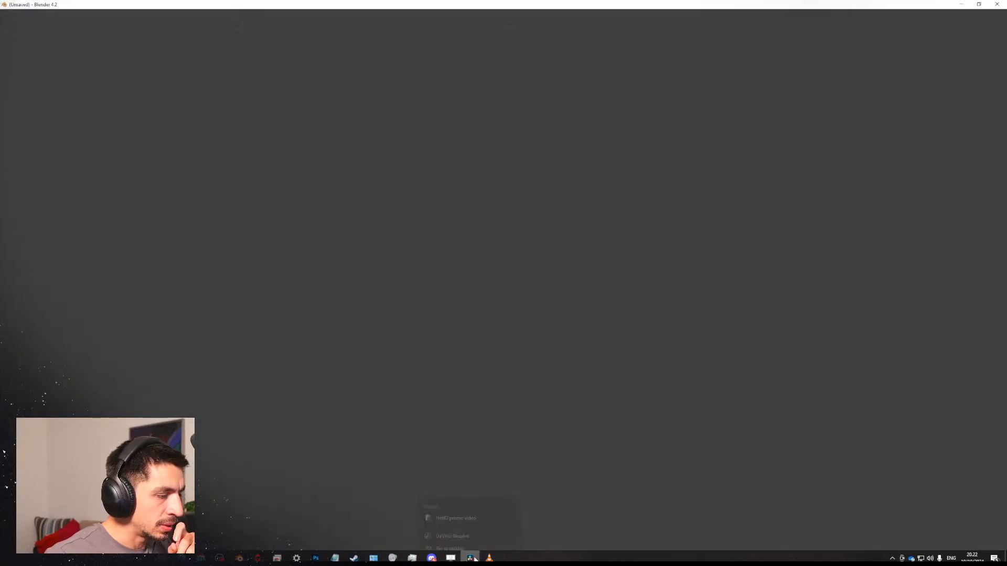
left_click(340, 489)
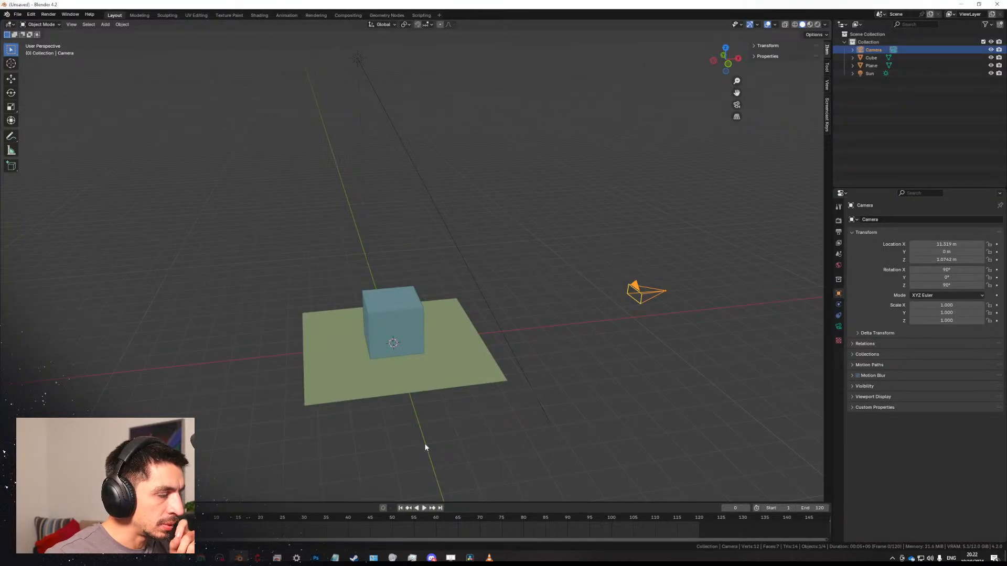
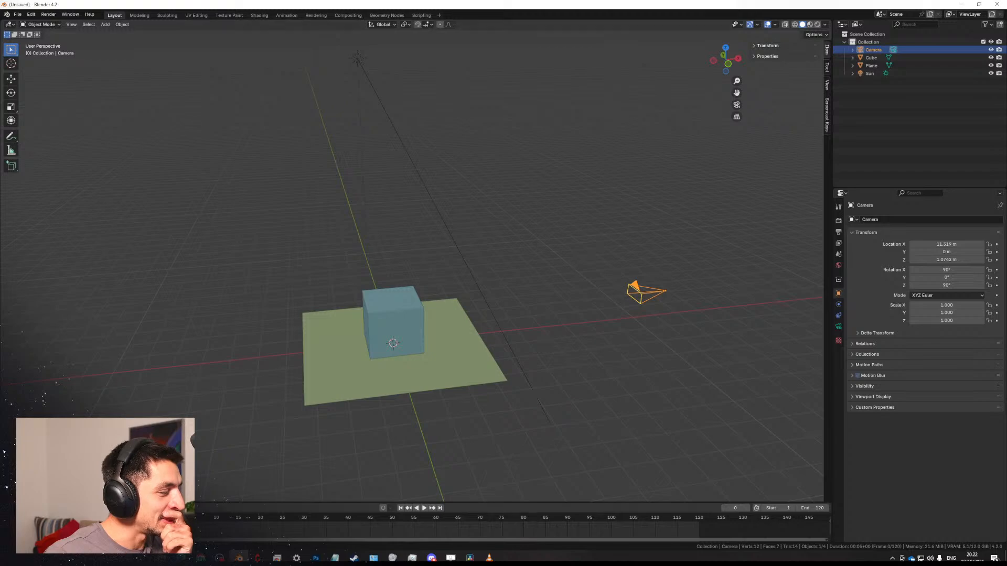
Look through the Warp and Downloads folders in File Explorer and open the Warp (1) video from Downloads.
left_click(181, 558)
left_click(219, 526)
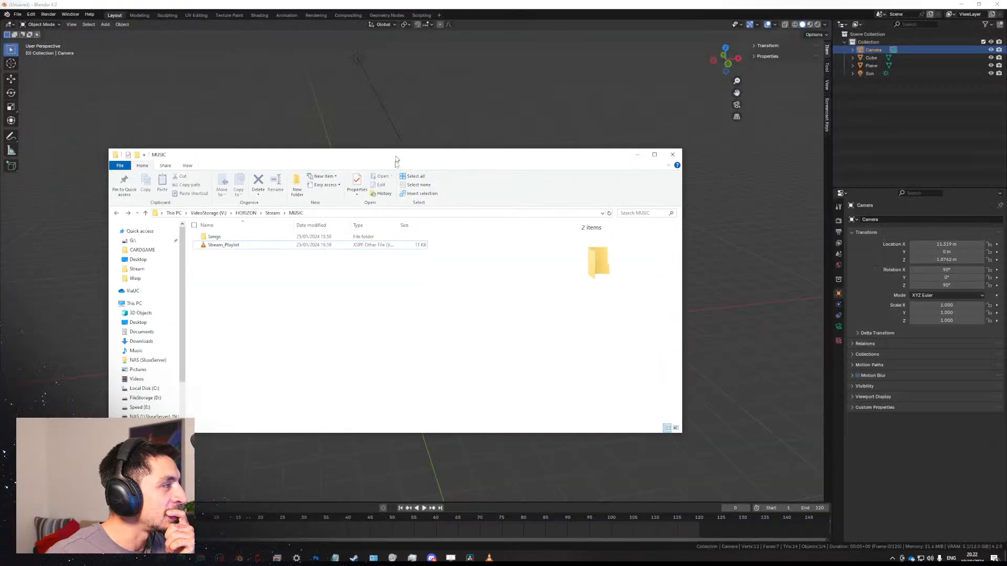
left_click(166, 335)
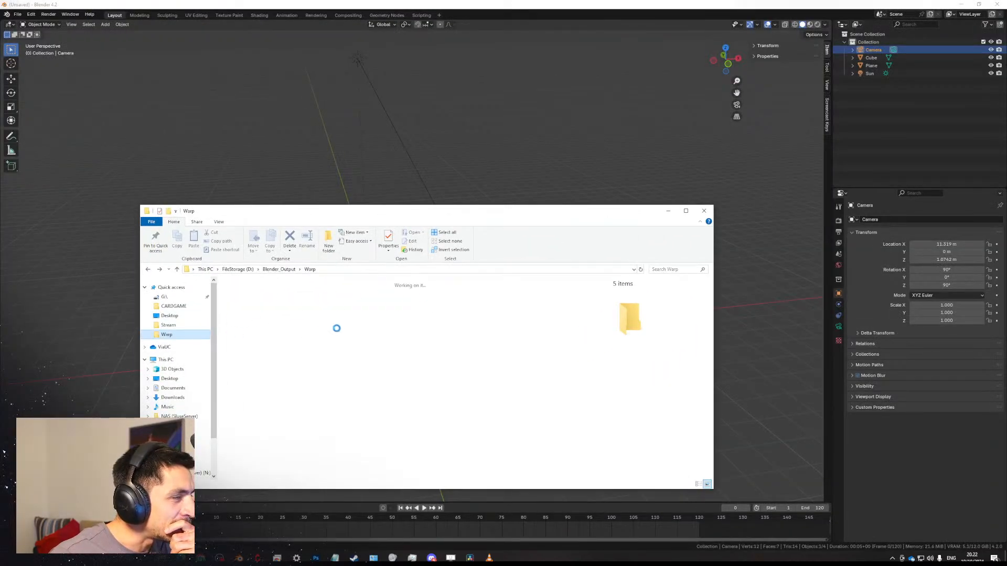
left_click(245, 314)
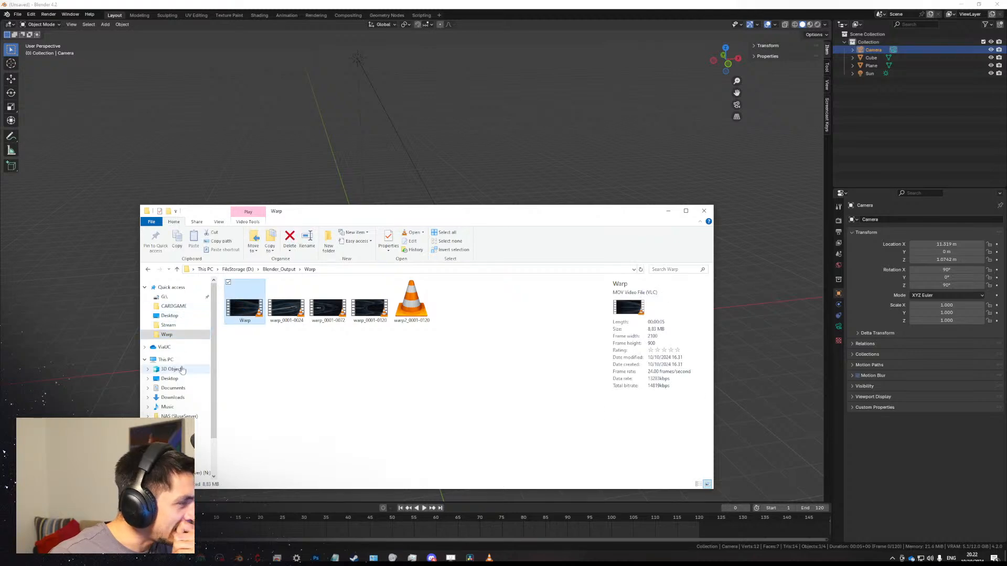
left_click(173, 398)
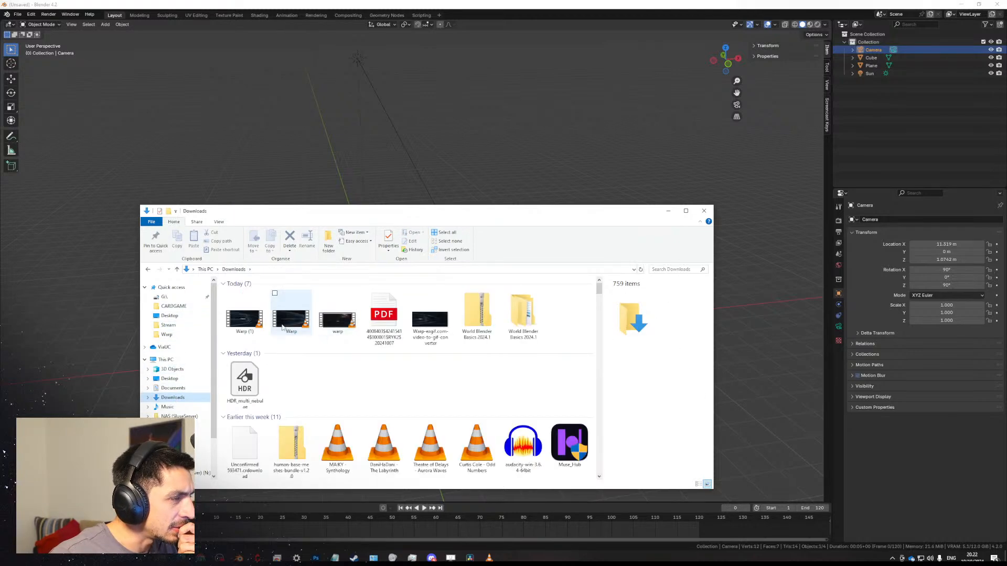
left_click(244, 316)
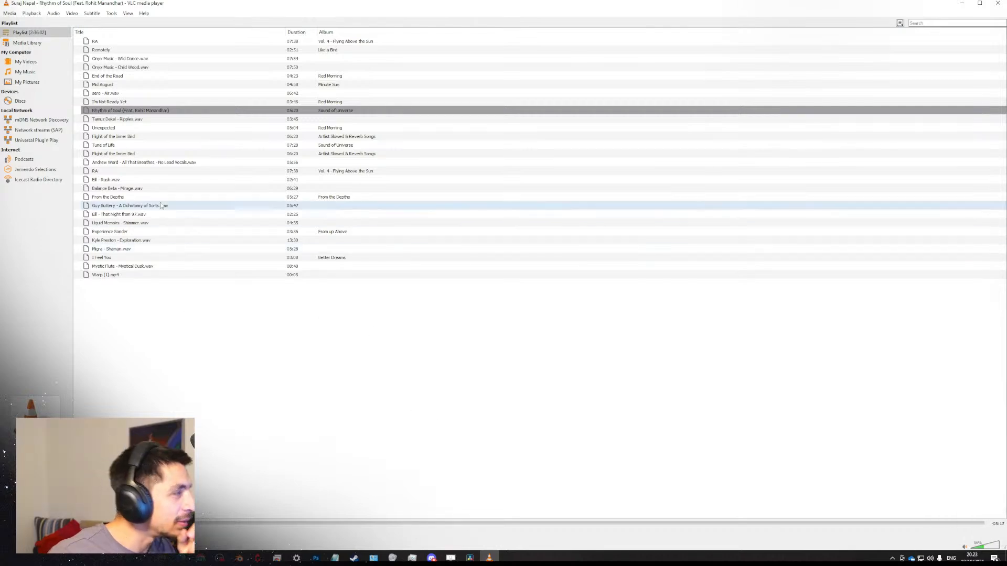
Play Warp (1).mp4 from the VLC playlist, pausing and resuming it to view the ship's warp effect.
double_click(125, 275)
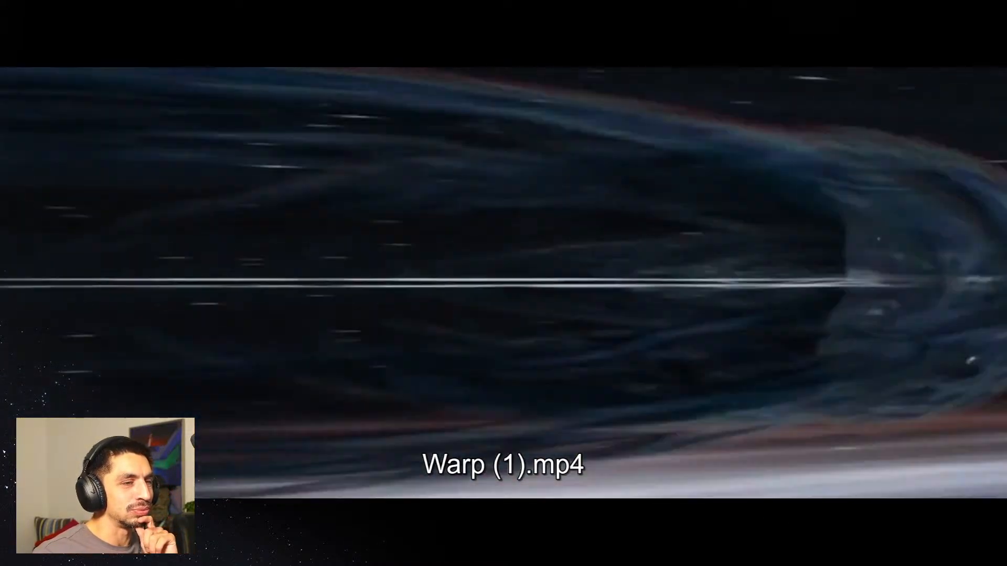
key("space")
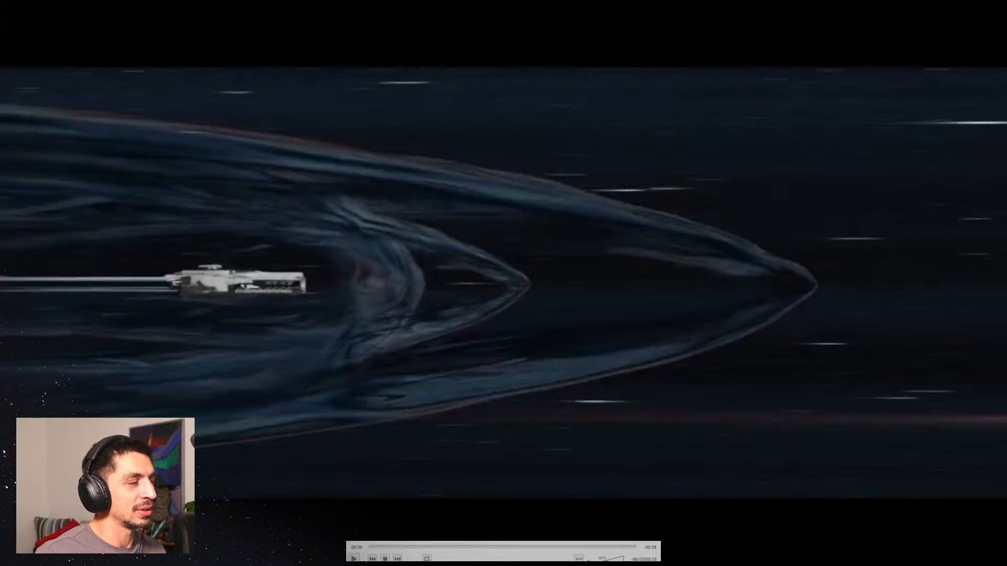
key("space")
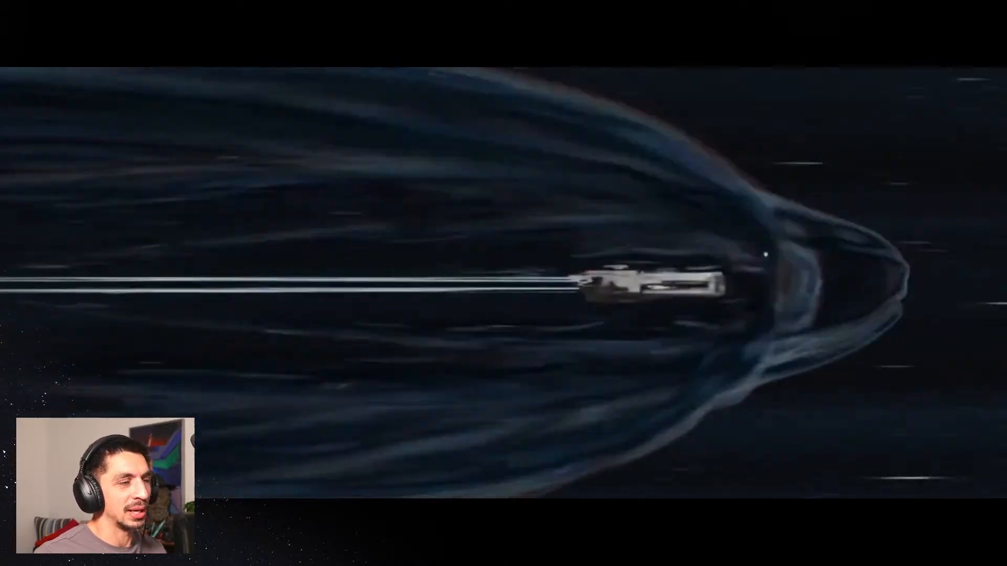
Play and pause the warp effect clip to study the energy bubble around the ship, and leave full screen.
key("space")
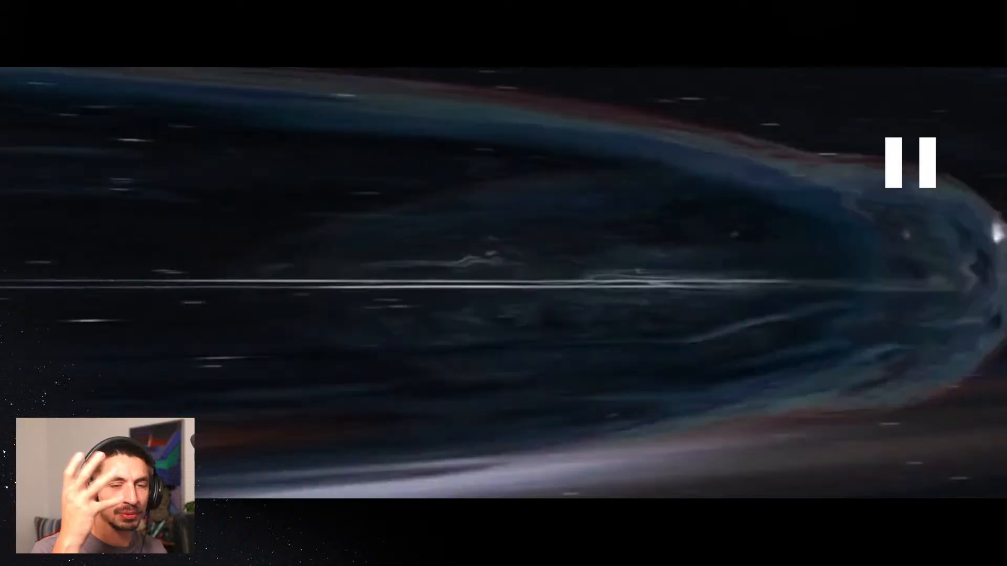
key("space")
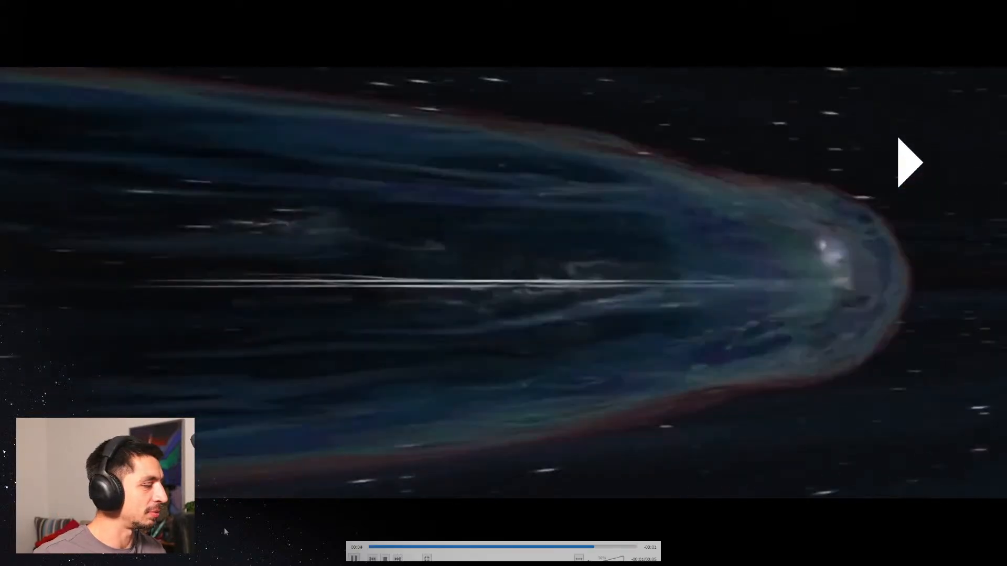
key("space")
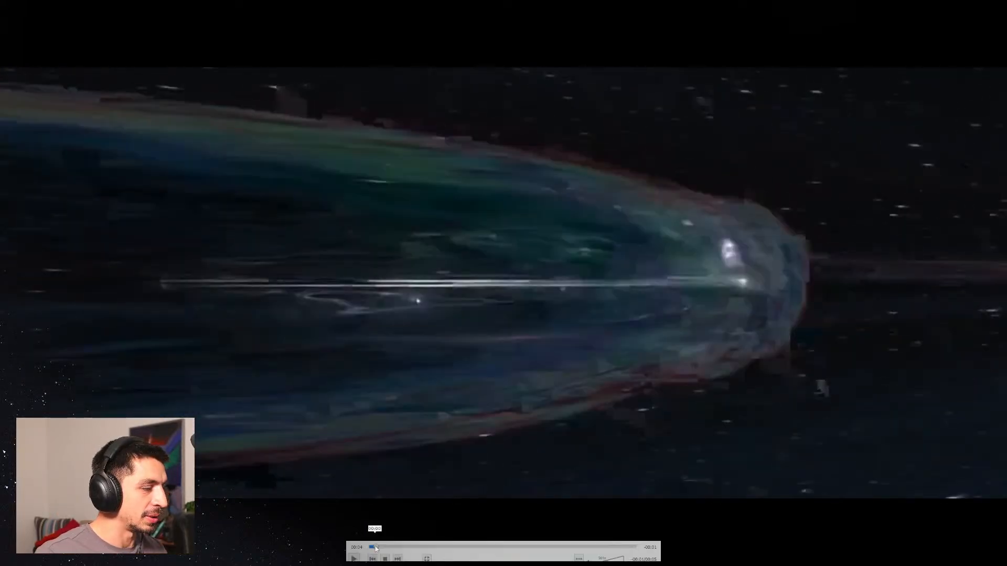
key("space")
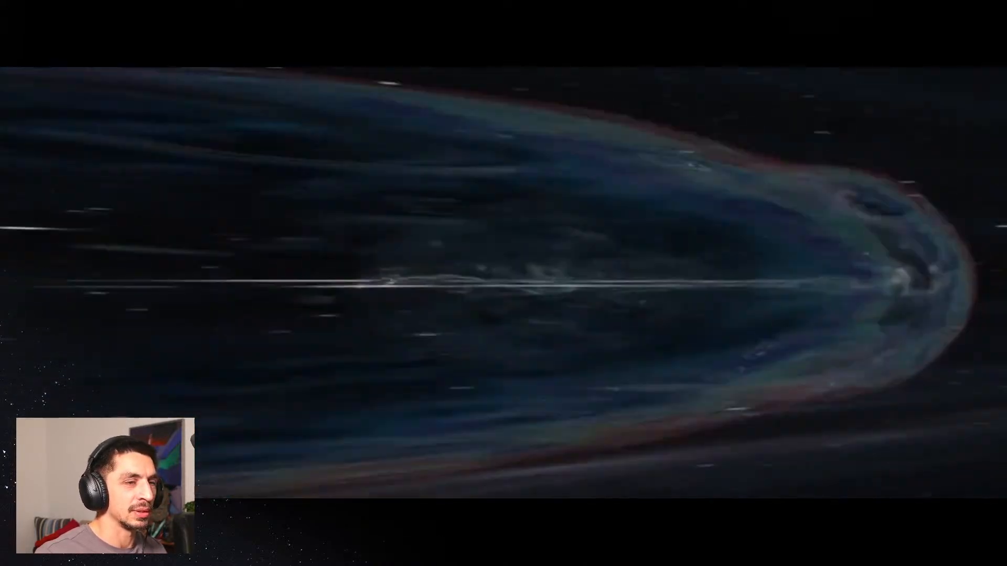
key("space")
double_click(695, 388)
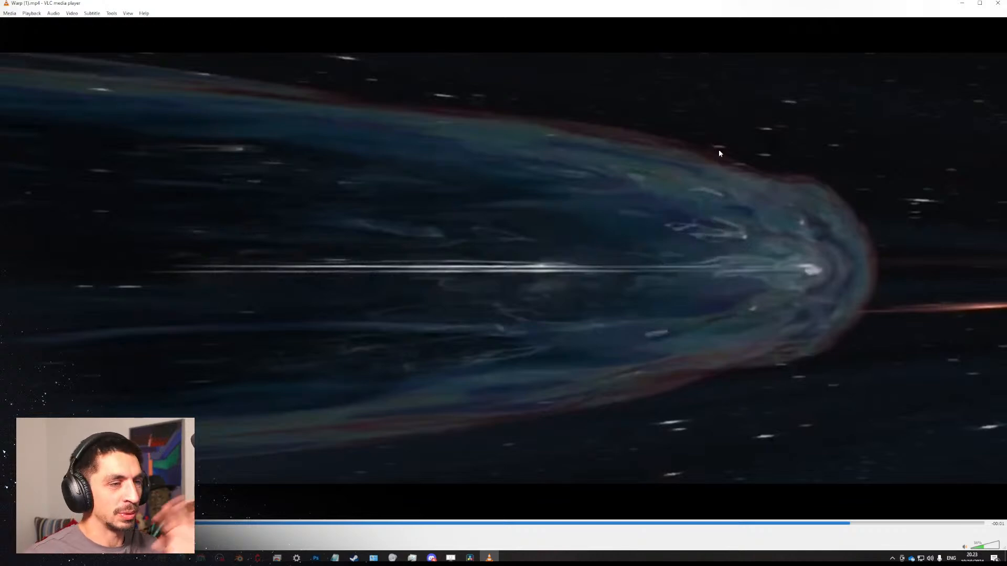
Remove Warp (1).mp4 from the VLC playlist.
left_click(963, 3)
left_click_drag(549, 213, 589, 173)
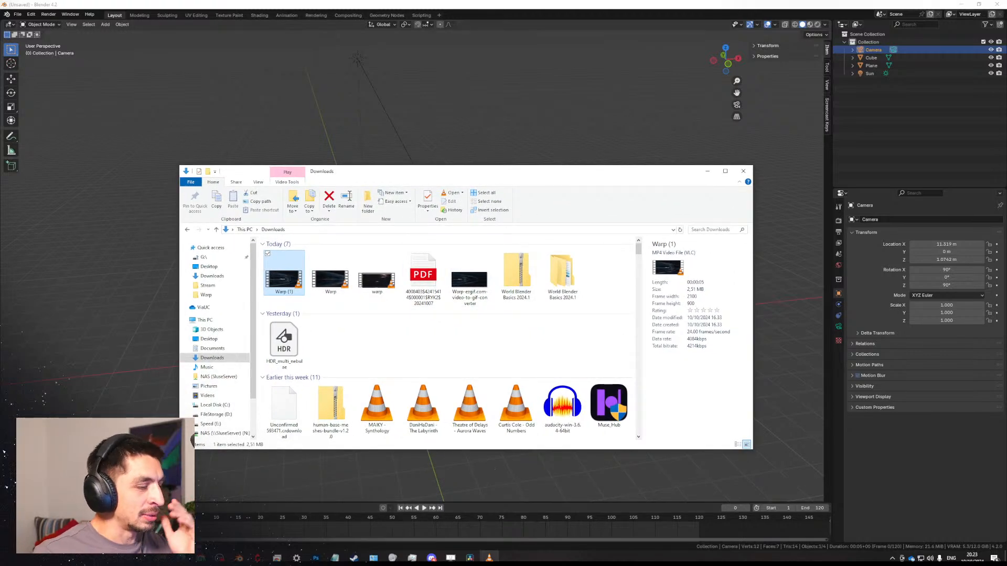
left_click(489, 557)
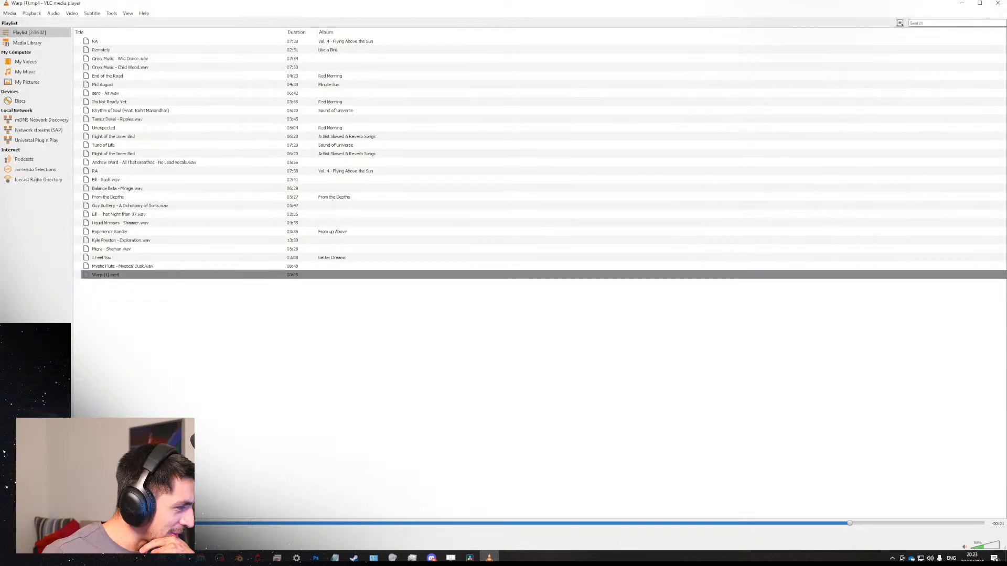
left_click(118, 277)
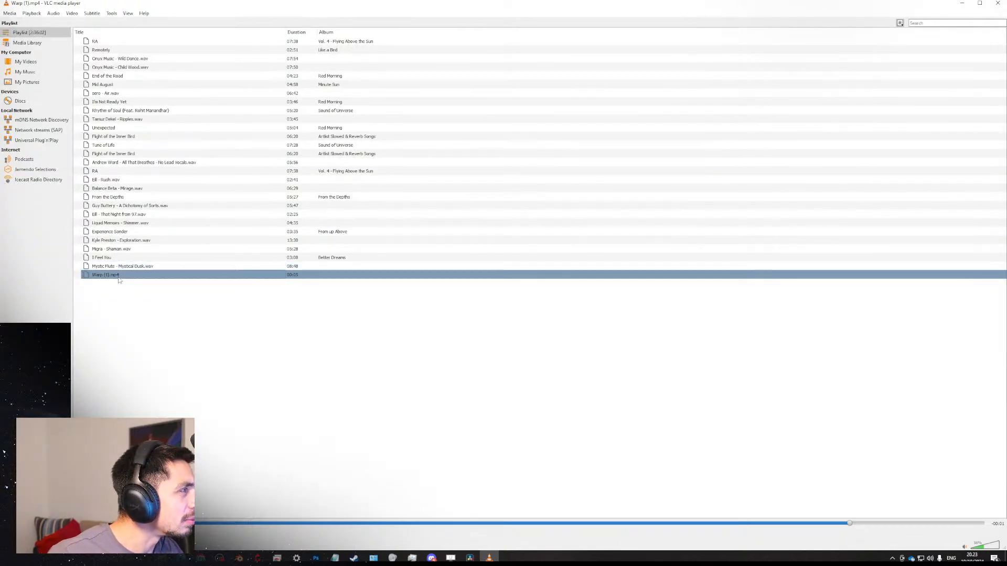
right_click(118, 277)
left_click(116, 277)
key("Delete")
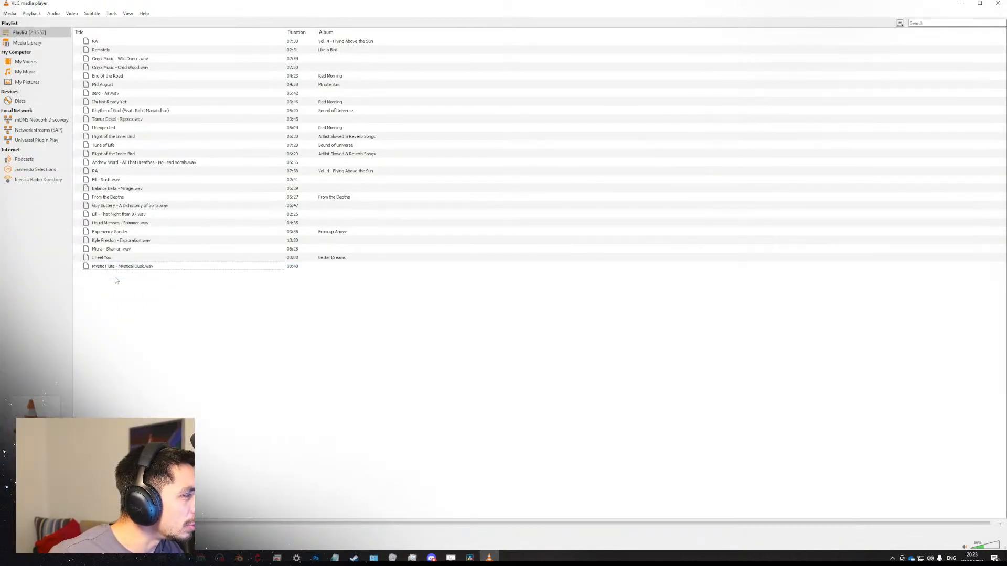
Play the Rush.wav track in the playlist and minimize VLC and File Explorer to return to the Blender scene.
double_click(118, 180)
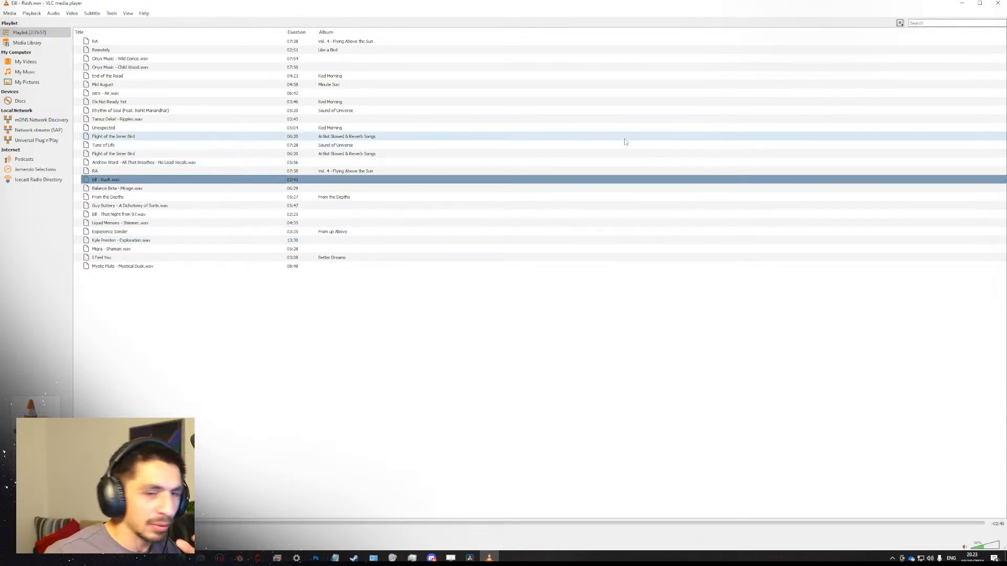
left_click(961, 4)
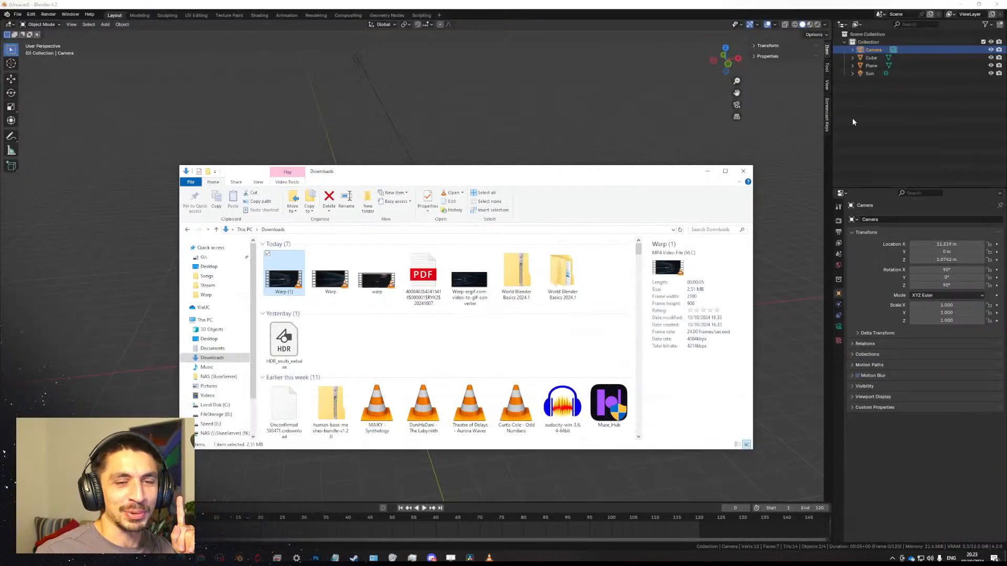
left_click(707, 171)
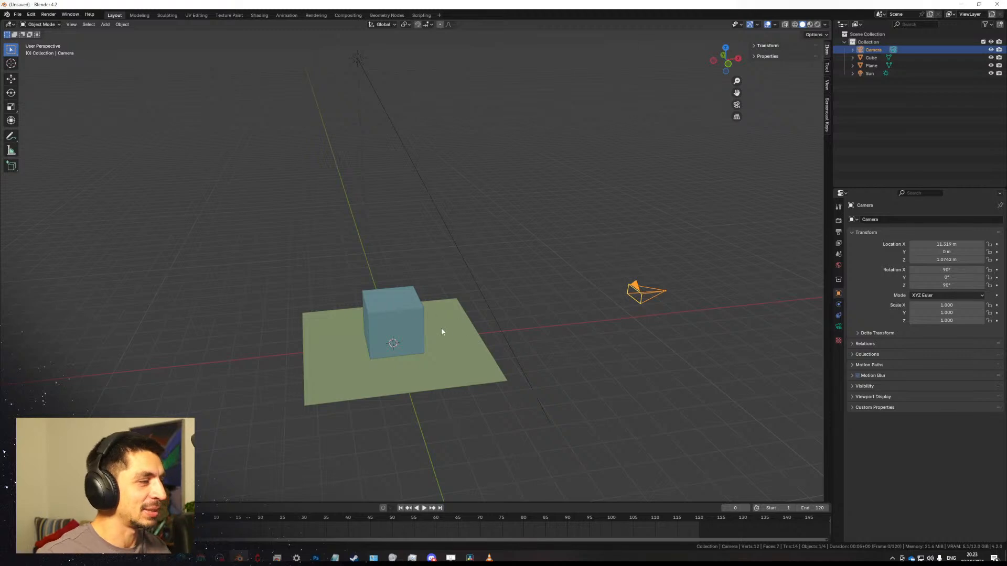
mouse_move(442, 331)
middle_mouse_down()
mouse_move(452, 282)
mouse_move(432, 325)
middle_mouse_up()
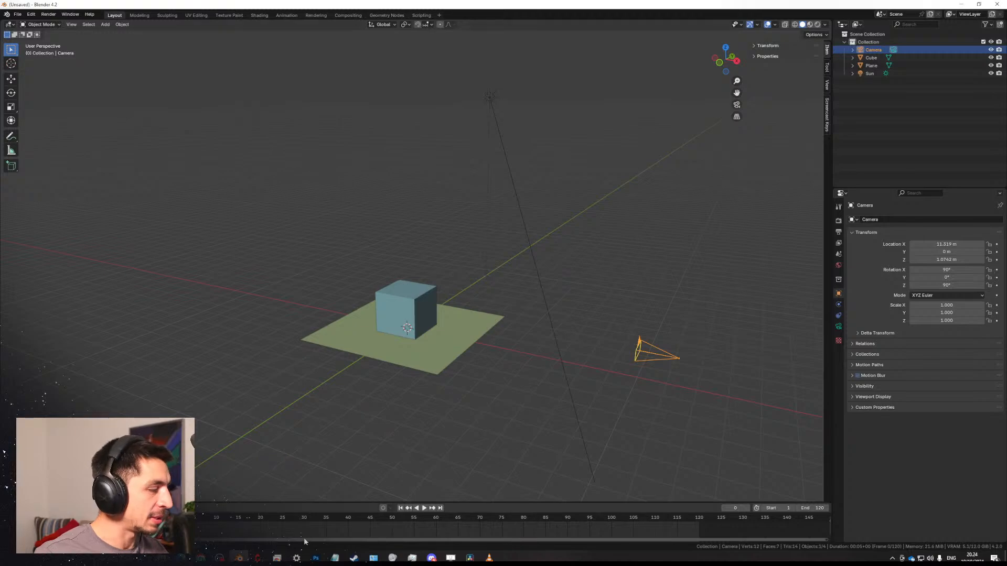
Switch to Photoshop and create a new document 3000 pixels wide and 3000 pixels high.
left_click(315, 558)
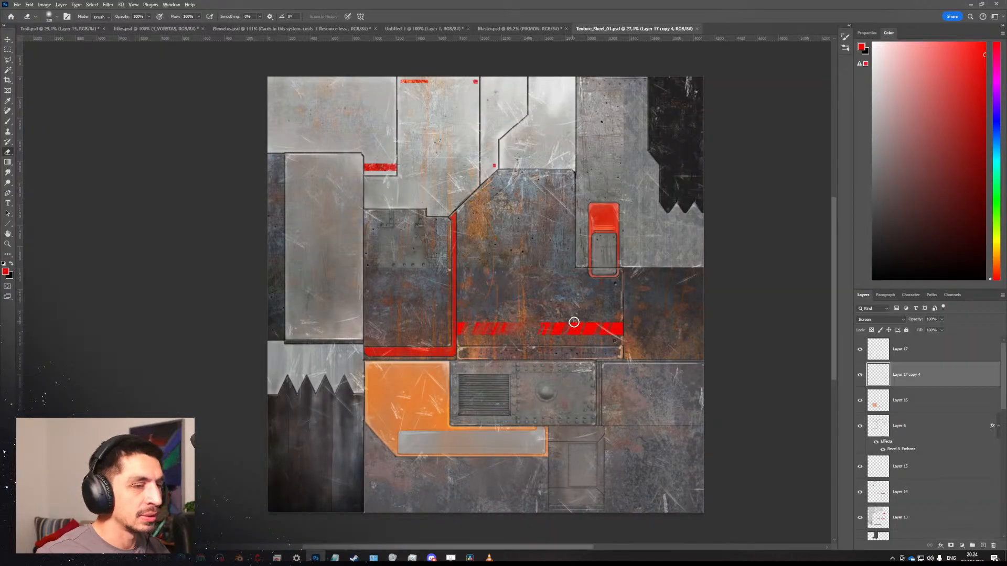
left_click(18, 5)
left_click(23, 12)
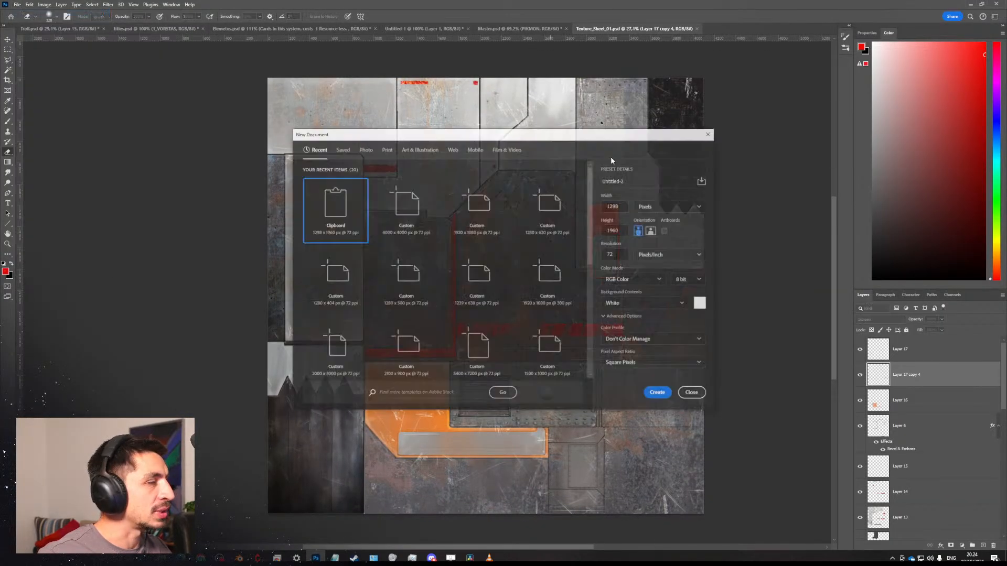
left_click(619, 205)
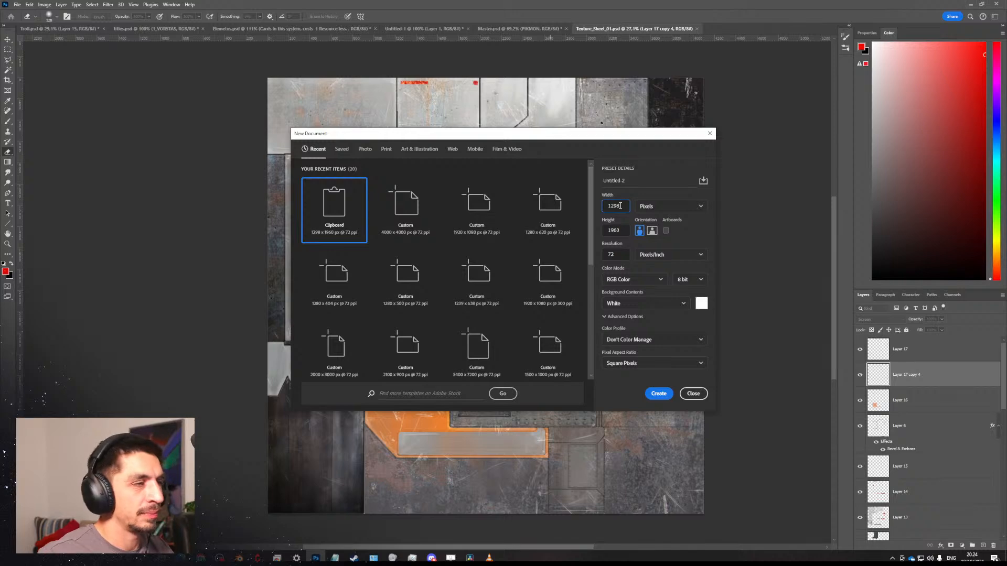
type("3000")
key("Tab")
type("3000")
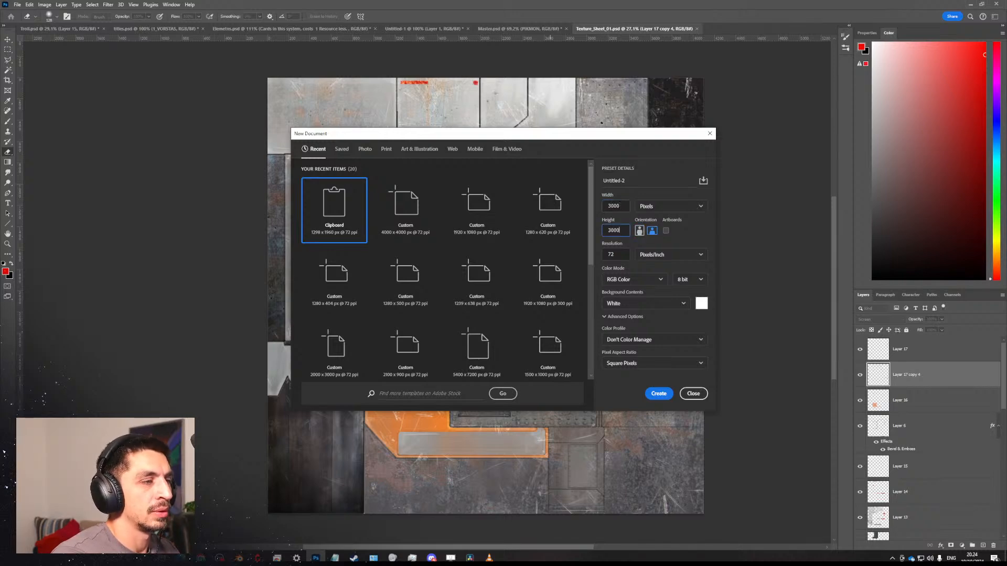
key("Return")
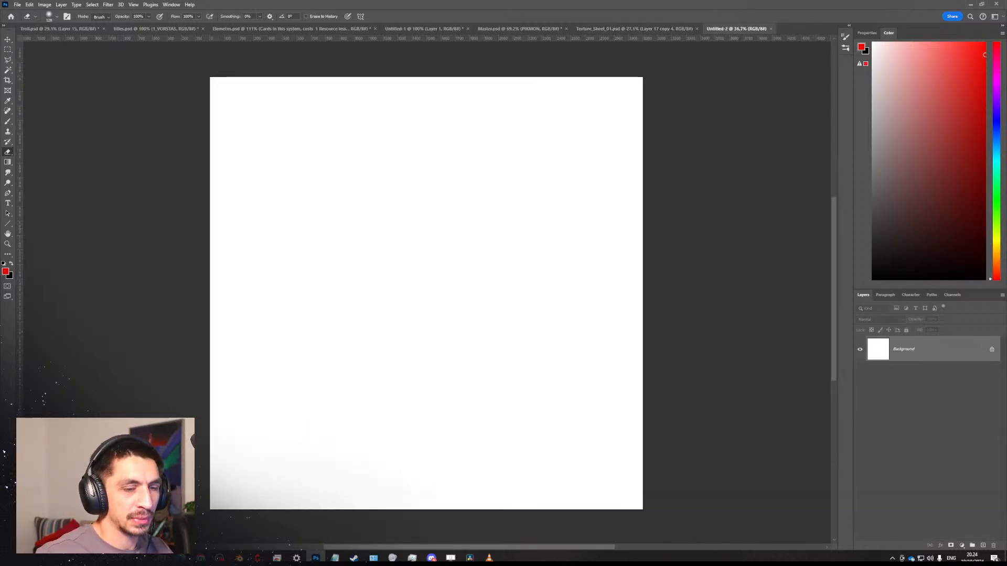
Add an empty layer above the background and ready the Brush tool with the default black foreground colour.
left_click(983, 545)
key("d")
key("b")
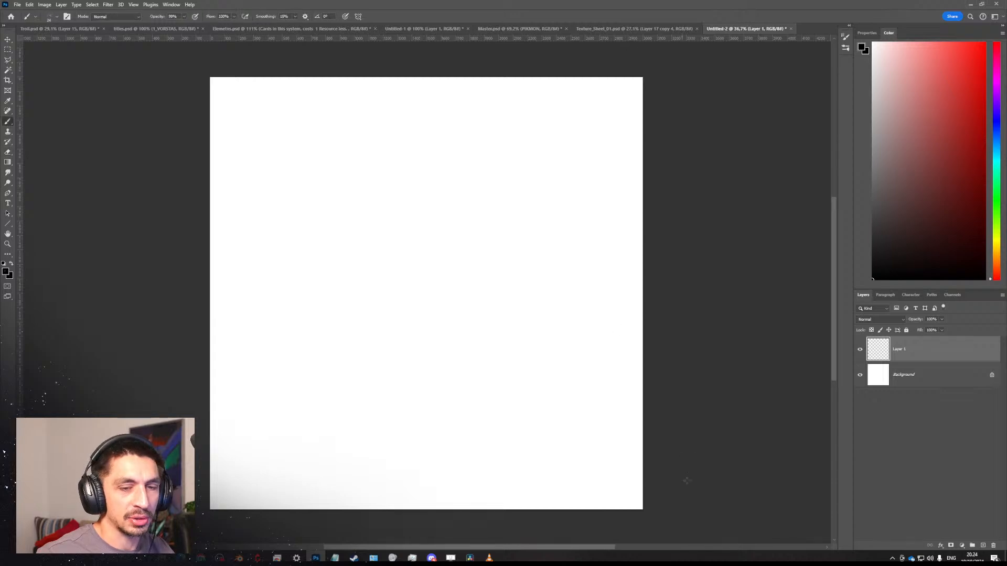
left_click(488, 557)
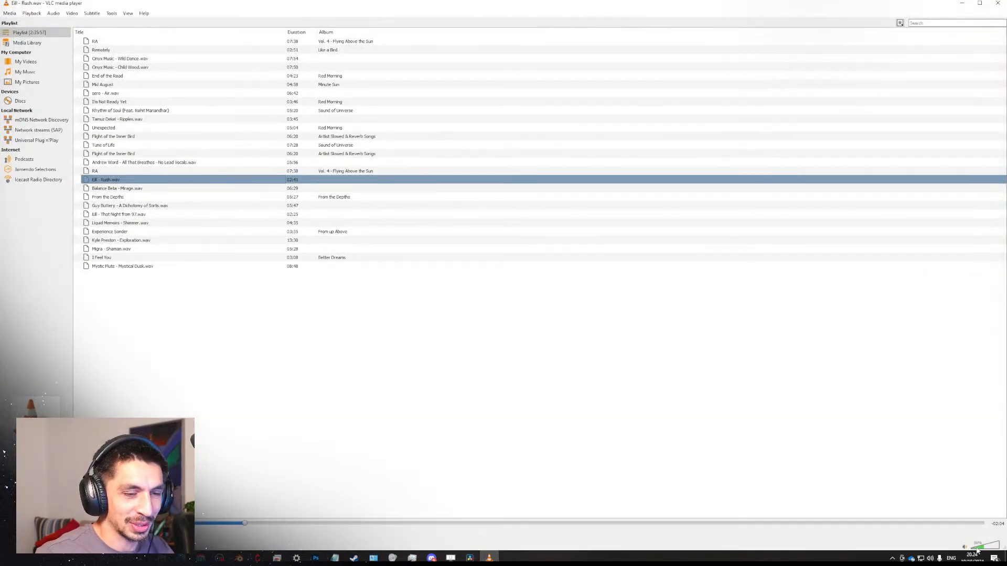
left_click(962, 3)
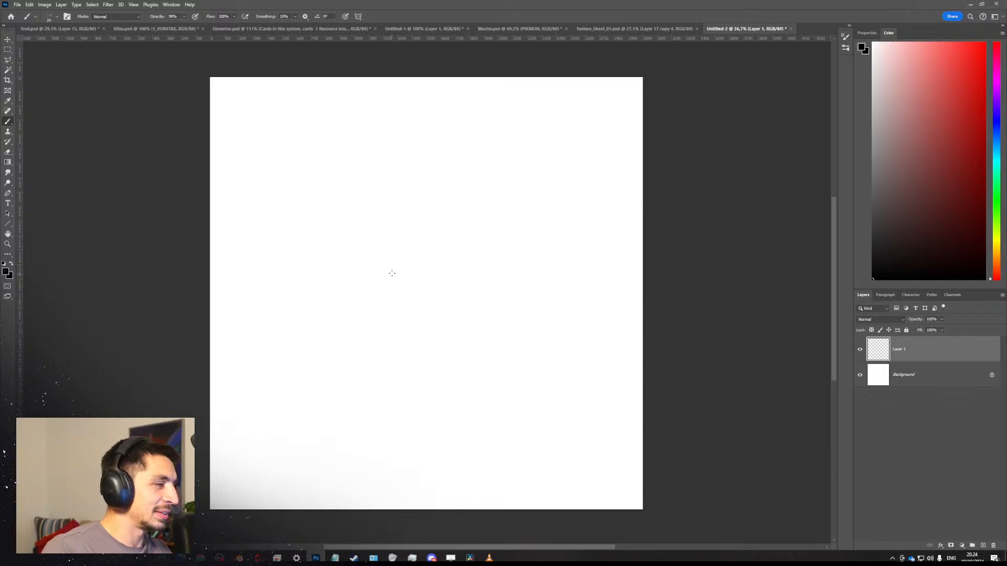
mouse_move(533, 249)
left_mouse_down()
mouse_move(504, 239)
mouse_move(454, 325)
left_mouse_up()
key("ctrl+z")
mouse_move(430, 244)
left_mouse_down("ctrl")
mouse_move(412, 234)
mouse_move(435, 261)
left_mouse_up("ctrl")
mouse_move(375, 450)
left_mouse_down()
mouse_move(486, 477)
mouse_move(480, 488)
left_mouse_up()
key("ctrl+z")
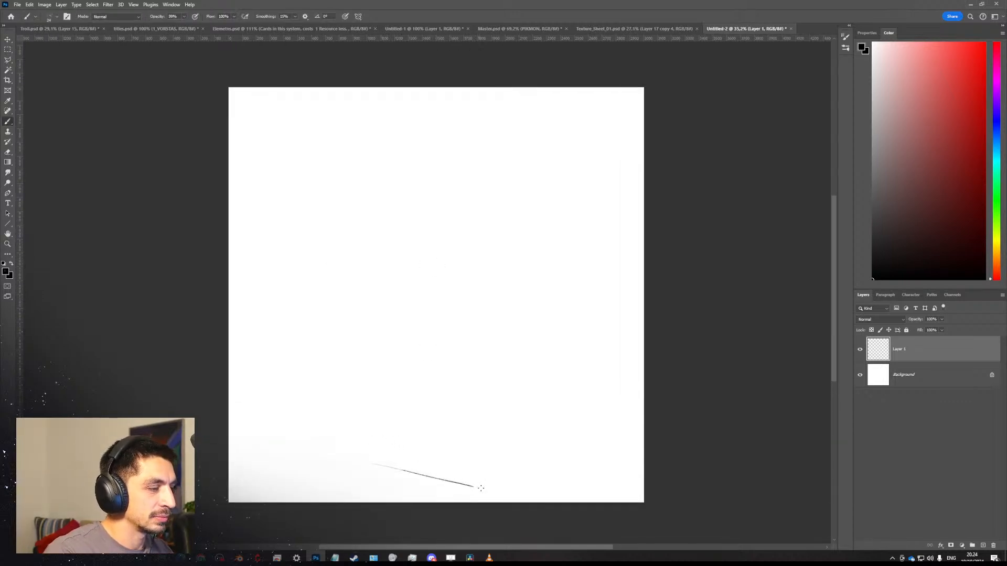
key("ctrl+z")
key("ctrl+z")
Sketch thin guide lines near the canvas's lower and upper edges to mark the extent of the figure.
mouse_move(373, 449)
left_mouse_down()
mouse_move(485, 474)
mouse_move(444, 459)
left_mouse_up()
left_click_drag(449, 423, 458, 431)
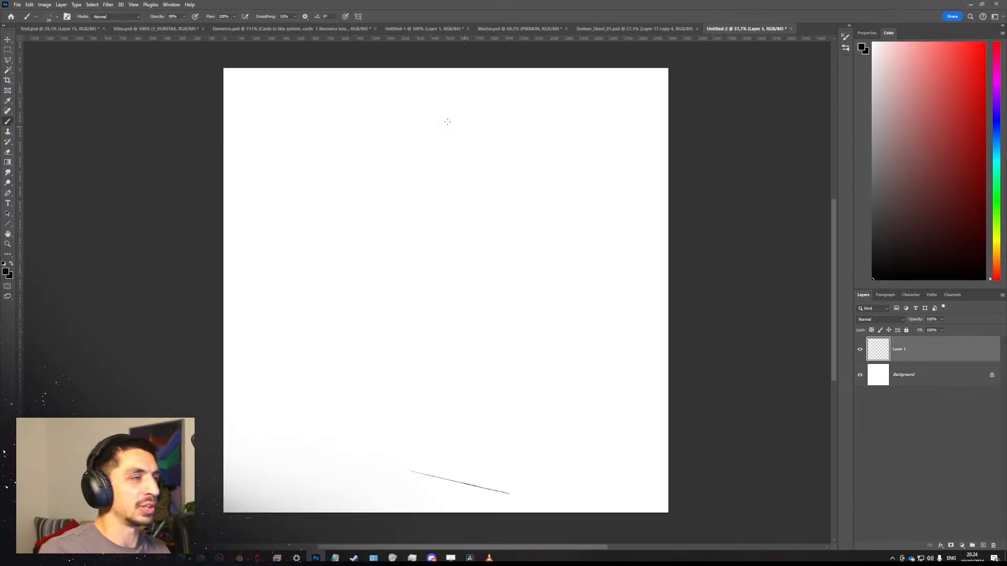
left_click_drag(527, 85, 532, 85)
left_click_drag(460, 236, 480, 230, "ctrl")
left_click_drag(464, 189, 463, 174)
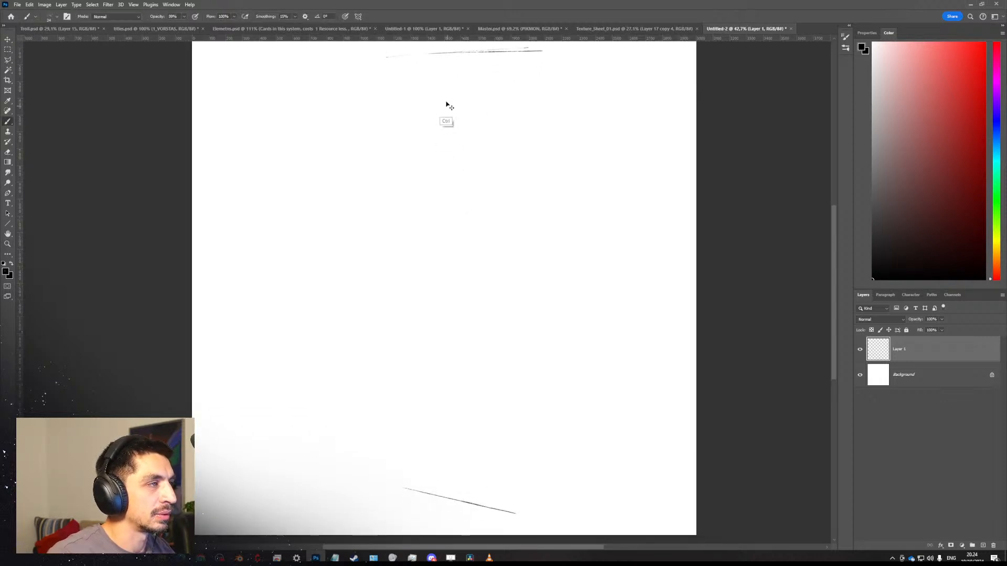
Pick a round brush from the Critical_Brushes set, undo the test stroke and make the brush smaller.
right_click(456, 120)
left_click(518, 218)
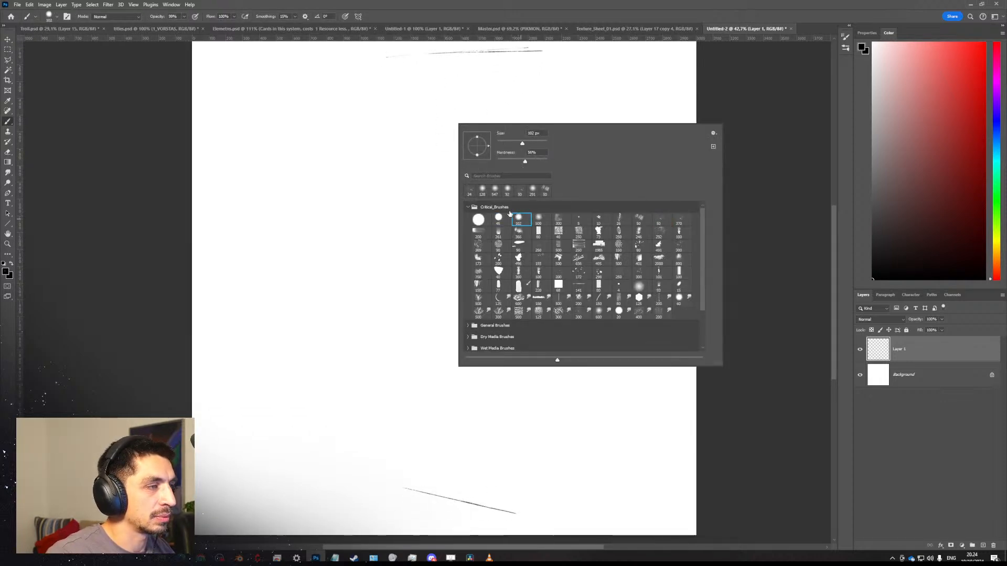
left_click_drag(425, 117, 435, 149)
key("ctrl+z")
right_click_drag(423, 172, 413, 177, "alt")
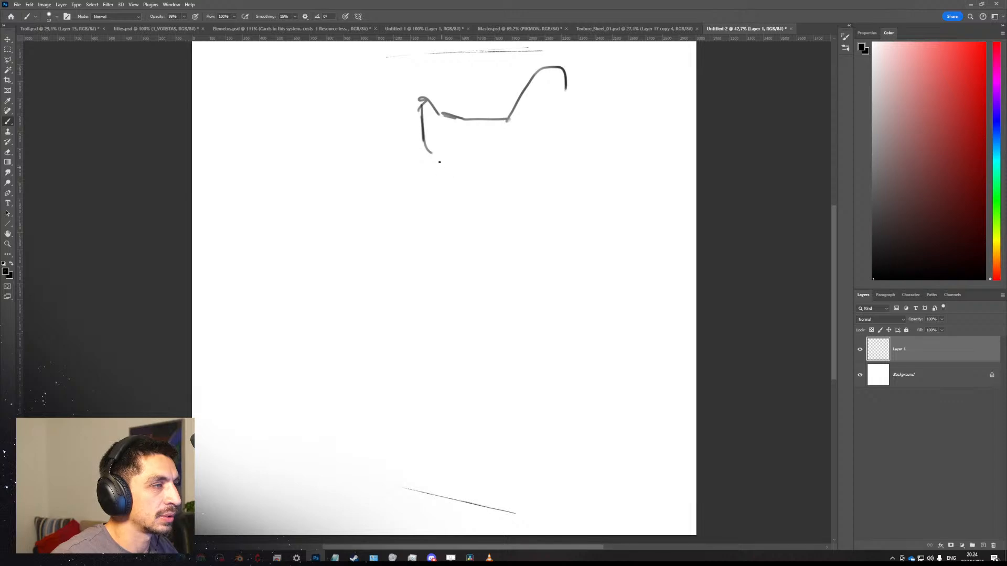
Sketch the figure's side contour down from the shoulder, and two long striding legs reaching the canvas's lower edge.
left_click_drag(440, 162, 474, 249)
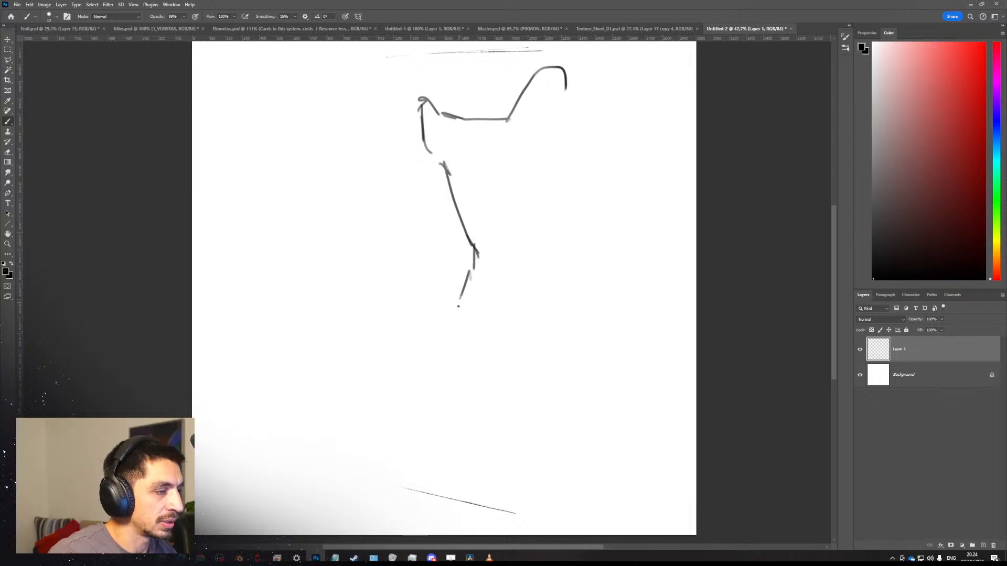
mouse_move(449, 333)
left_mouse_down()
mouse_move(412, 528)
mouse_move(456, 447)
mouse_move(505, 291)
mouse_move(541, 502)
left_mouse_up()
mouse_move(543, 378)
left_mouse_down("ctrl")
mouse_move(503, 380)
mouse_move(514, 379)
left_mouse_up("ctrl")
Scale the sketch down slightly with Free Transform and flip the view horizontally to check the figure.
key("ctrl+t")
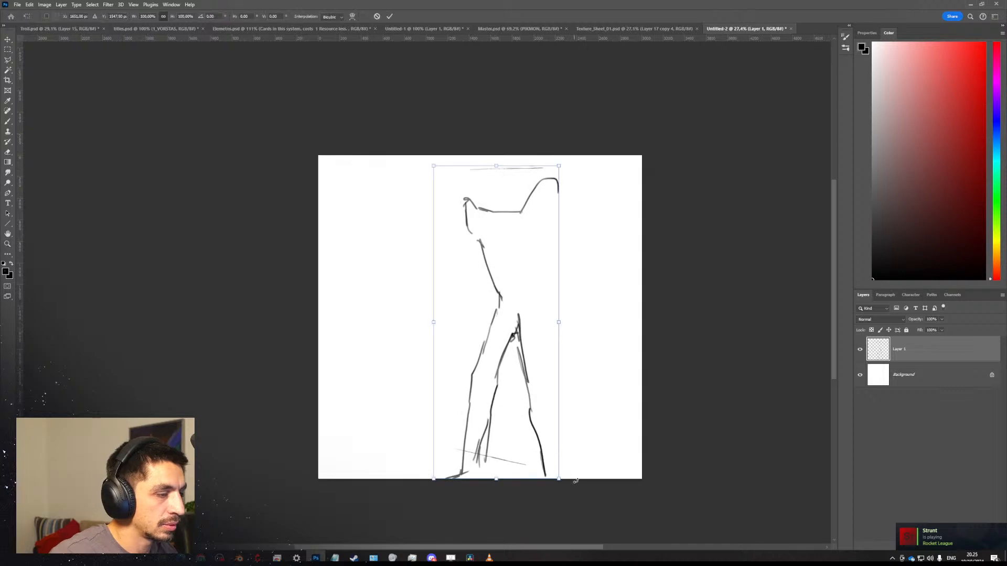
mouse_move(559, 479)
left_mouse_down()
mouse_move(543, 442)
mouse_move(508, 428)
left_mouse_up()
key("Return")
key("ctrl+shift+h")
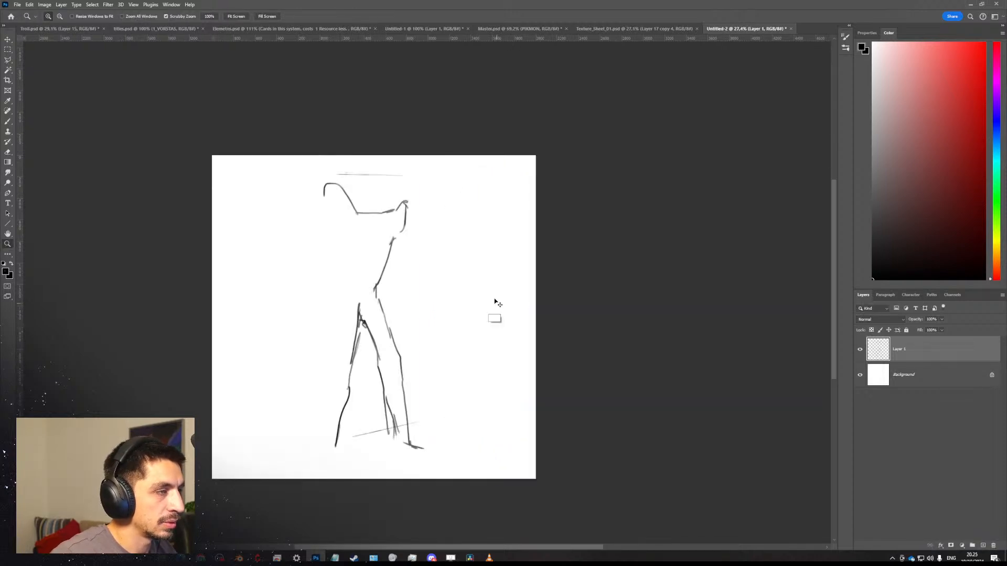
left_click_drag(367, 239, 388, 249, "ctrl")
left_click_drag(395, 273, 493, 230)
Draw an oval head between the shoulders and add angular shoulder lines to the upper body.
key("e")
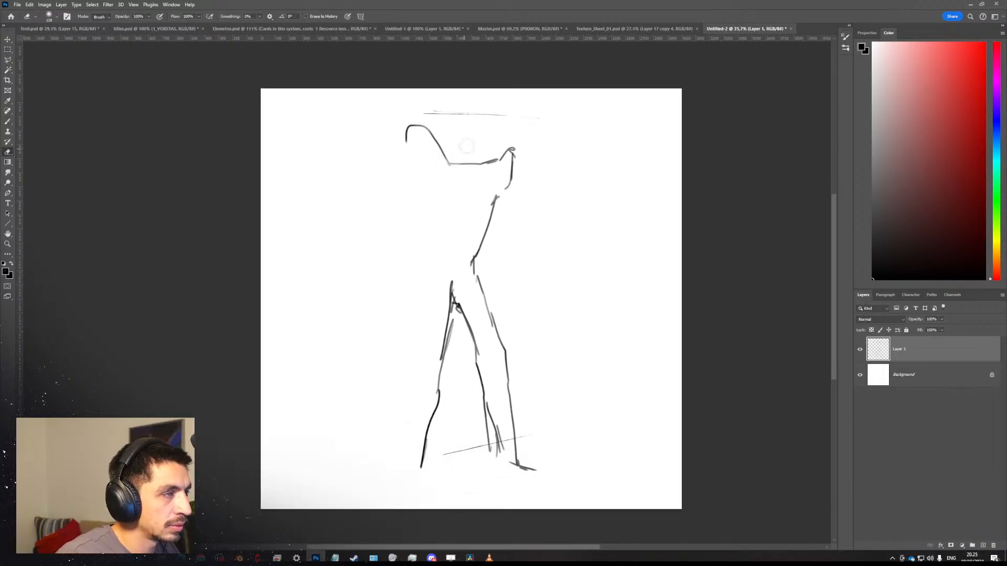
key("b")
left_click_drag(444, 167, 462, 151)
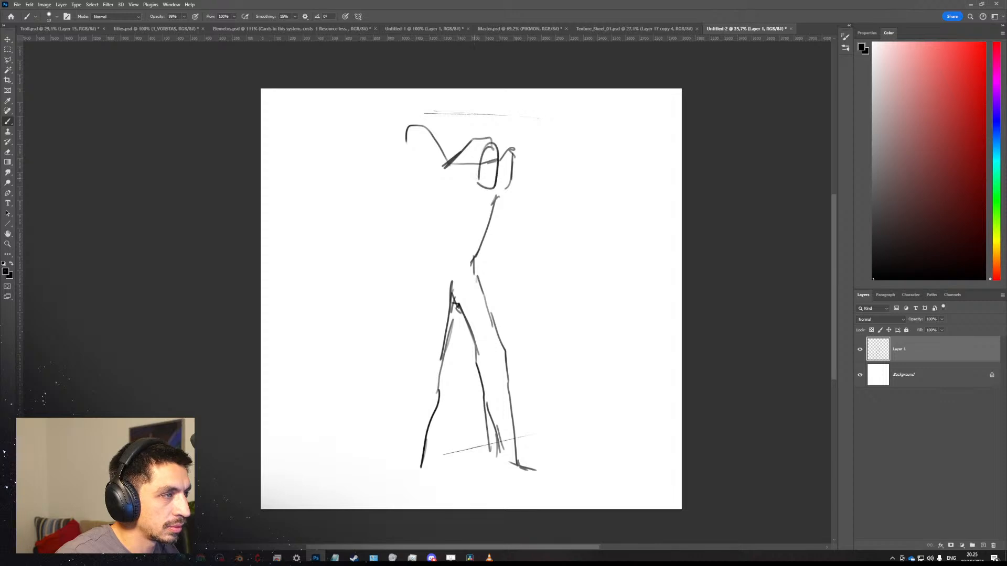
left_click_drag(438, 216, 444, 229)
Erase the rough torso lines and redraw the torso as a large rounded shape tapering toward the waist.
key("e")
left_click_drag(441, 221, 440, 169)
key("b")
key("e")
left_click_drag(496, 199, 484, 239)
key("b")
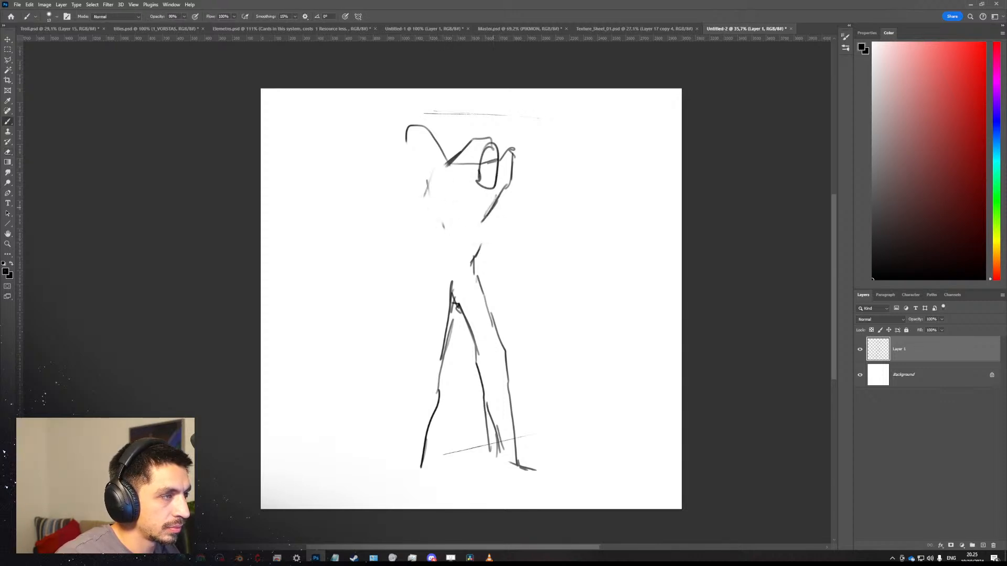
left_click_drag(445, 164, 429, 196)
left_click_drag(443, 169, 420, 224)
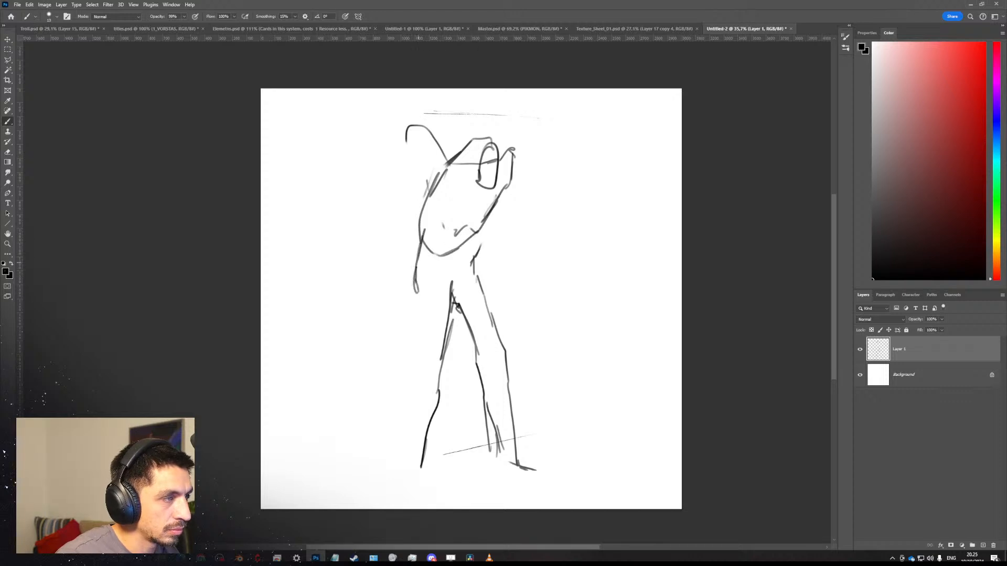
Sketch the curved hip contour below the torso and refine the waist lines connecting to the legs.
left_click_drag(415, 278, 438, 295)
key("e")
key("b")
mouse_move(478, 250)
left_mouse_down()
mouse_move(474, 273)
mouse_move(477, 228)
left_mouse_up()
Flip the view horizontally, build up the outer contour and foot of the outer leg, and flip the view back.
key("ctrl+shift+h")
left_click_drag(404, 287, 439, 482)
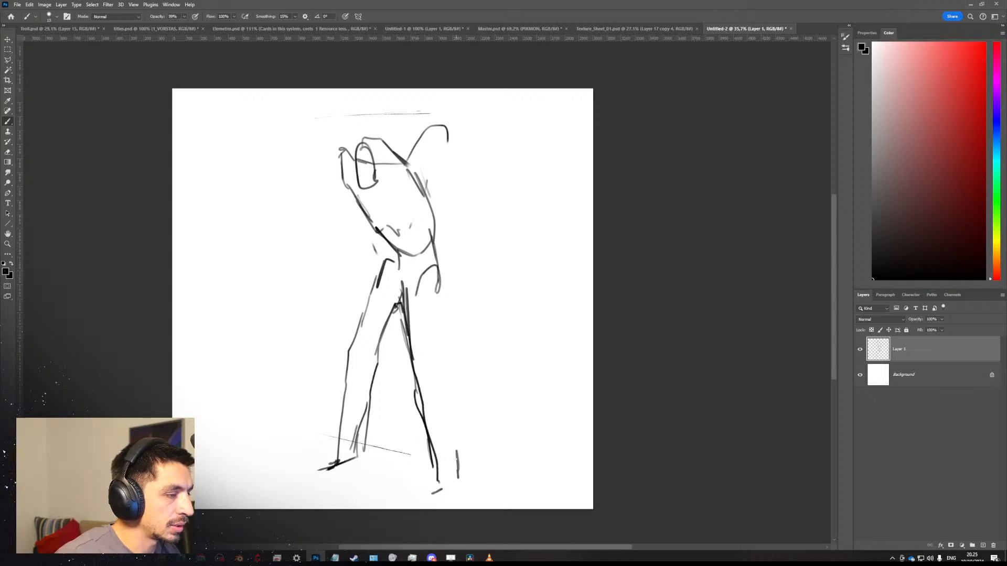
left_click_drag(444, 393, 439, 386)
left_click_drag(432, 319, 436, 375)
left_click_drag(439, 290, 442, 385)
left_click_drag(433, 282, 440, 369)
key("ctrl+shift+h")
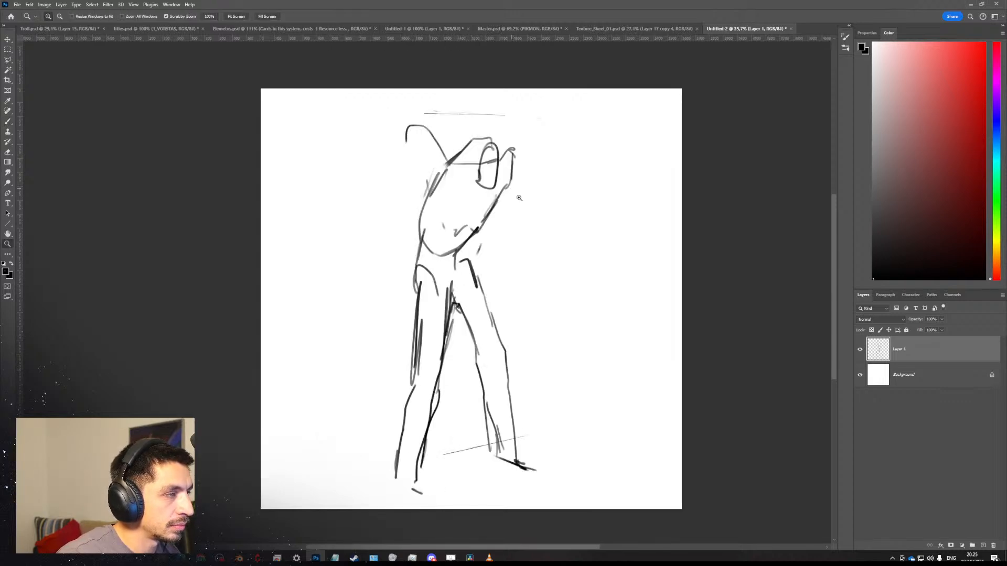
Erase the near shoulder's curved line, redraw it as an angular plate, and add a V-shaped chest line with a stronger torso side.
left_click_drag(512, 189, 535, 188, "ctrl")
key("e")
left_click_drag(399, 113, 368, 115)
key("b")
mouse_move(436, 138)
left_mouse_down()
mouse_move(417, 149)
mouse_move(375, 124)
mouse_move(360, 194)
mouse_move(401, 173)
left_mouse_up()
mouse_move(415, 159)
left_mouse_down()
mouse_move(388, 194)
mouse_move(412, 186)
left_mouse_up()
key("e")
key("b")
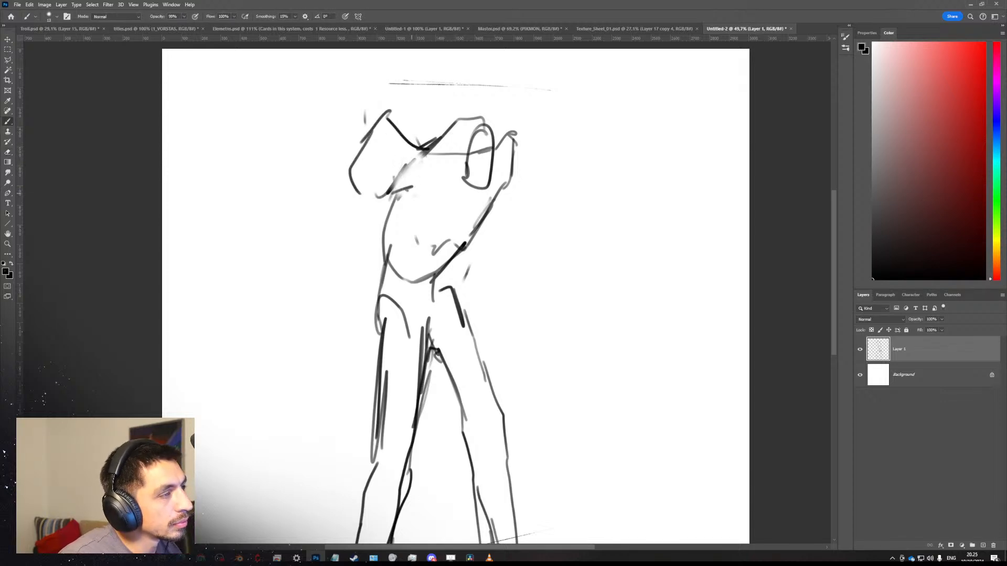
left_click_drag(480, 224, 502, 184)
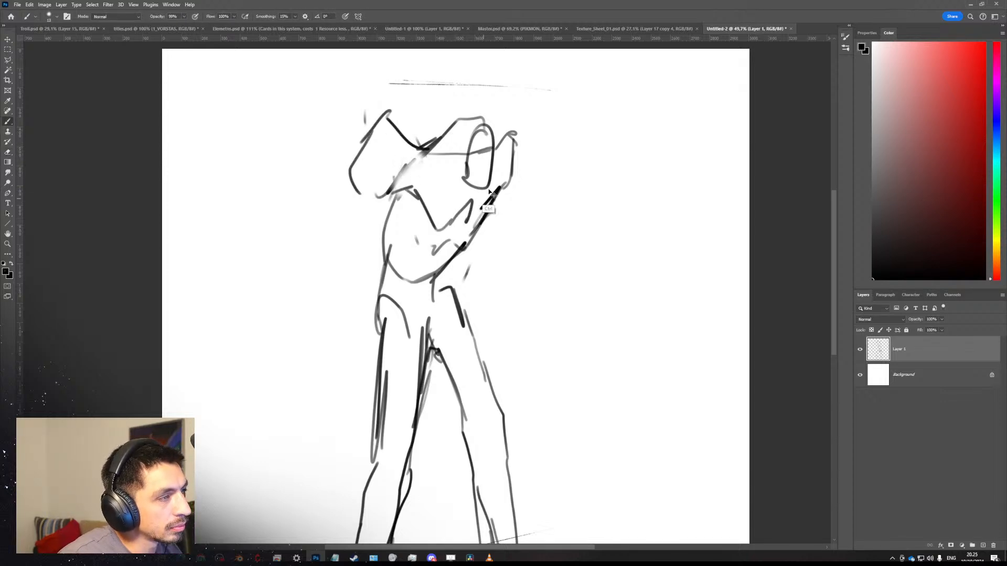
Flip the view horizontally and clear the head's outer side and the far shoulder's rough lines.
key("ctrl+shift+h")
key("e")
mouse_move(361, 186)
left_mouse_down()
mouse_move(385, 128)
mouse_move(373, 118)
mouse_move(359, 180)
left_mouse_up()
key("b")
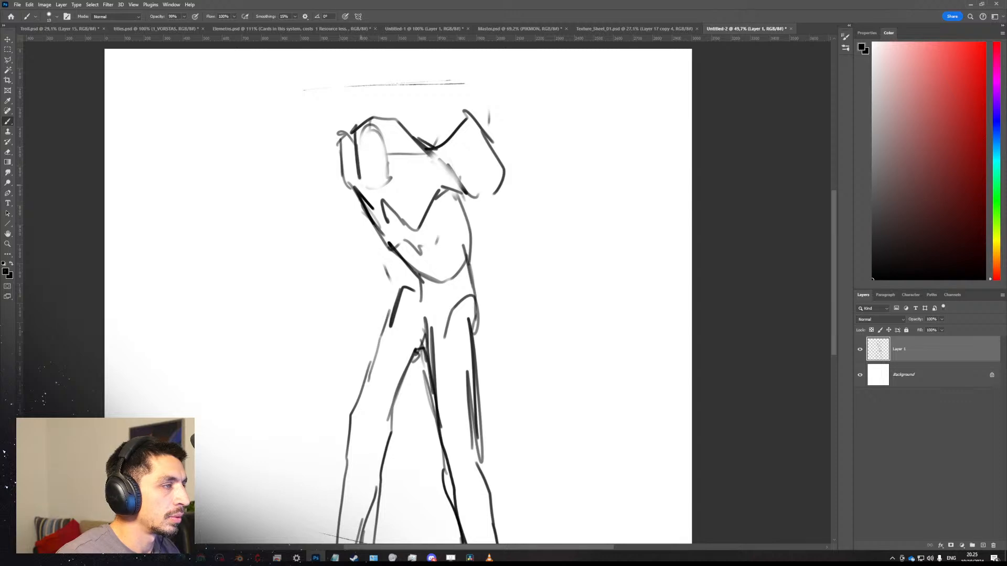
key("ctrl+z")
key("ctrl+z")
left_click_drag(359, 130, 358, 203)
key("e")
key("b")
key("ctrl+z")
key("ctrl+z")
Draw a smaller angular shoulder plate over the far side of the head and flip the view back.
mouse_move(340, 169)
left_mouse_down()
mouse_move(343, 182)
mouse_move(363, 149)
left_mouse_up()
left_click_drag(366, 150, 345, 192)
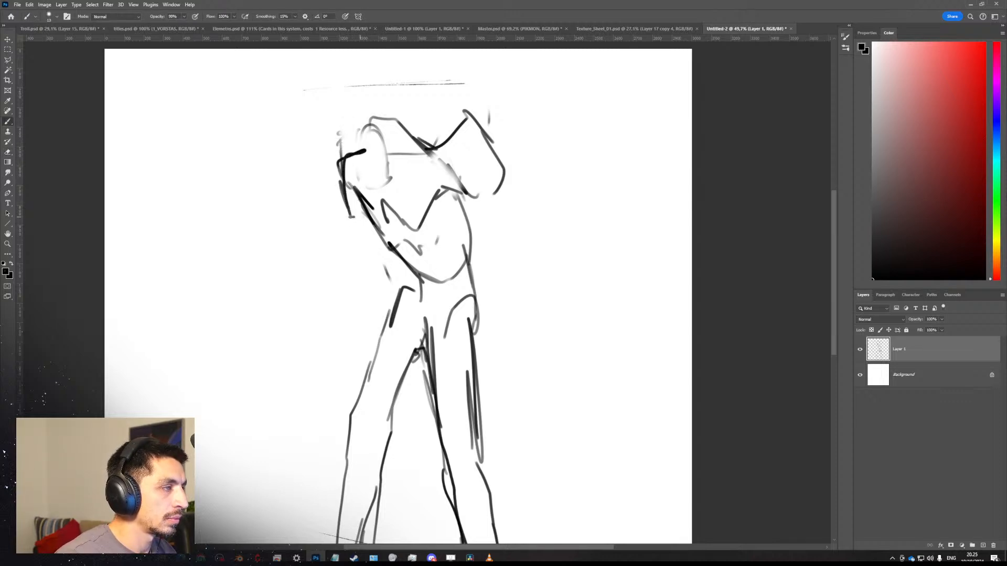
left_click_drag(354, 156, 370, 163)
left_click_drag(359, 143, 379, 167)
key("h")
Draw tall spikes rising from both shoulders and a long outer line for the near arm.
mouse_move(493, 189)
left_mouse_down("ctrl")
mouse_move(425, 181)
mouse_move(448, 167)
left_mouse_up("ctrl")
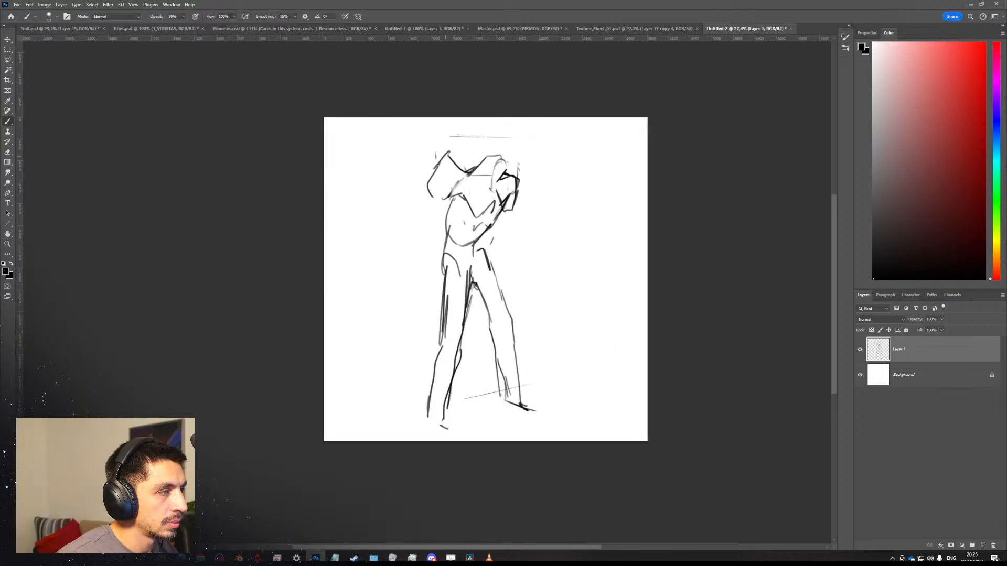
left_click_drag(471, 118, 466, 173)
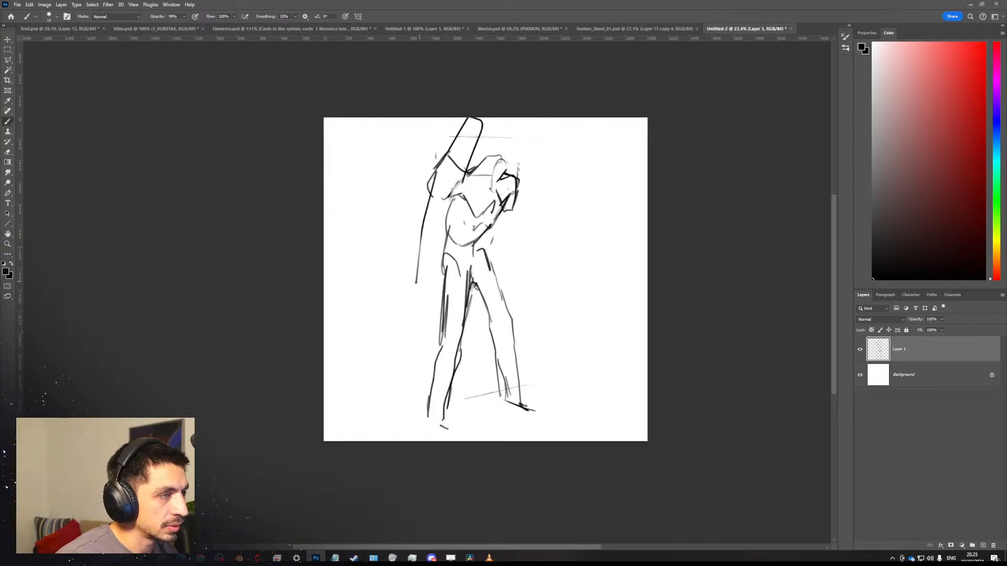
left_click_drag(513, 140, 521, 156)
Extend the near arm down to its hand and draw the far arm hanging from its shoulder to mid-thigh.
key("h")
left_click_drag(338, 218, 388, 217, "ctrl")
key("e")
left_click_drag(455, 245, 466, 271)
key("b")
mouse_move(443, 179)
left_mouse_down()
mouse_move(464, 314)
mouse_move(478, 200)
mouse_move(520, 277)
left_mouse_up()
key("h")
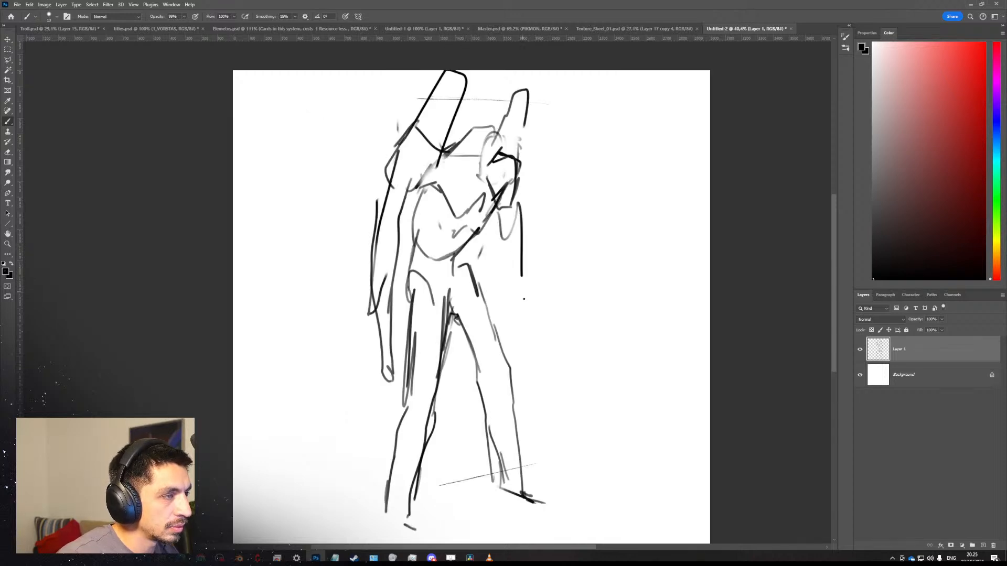
key("ctrl+z")
left_click_drag(519, 178, 525, 348)
left_click_drag(499, 222, 523, 364)
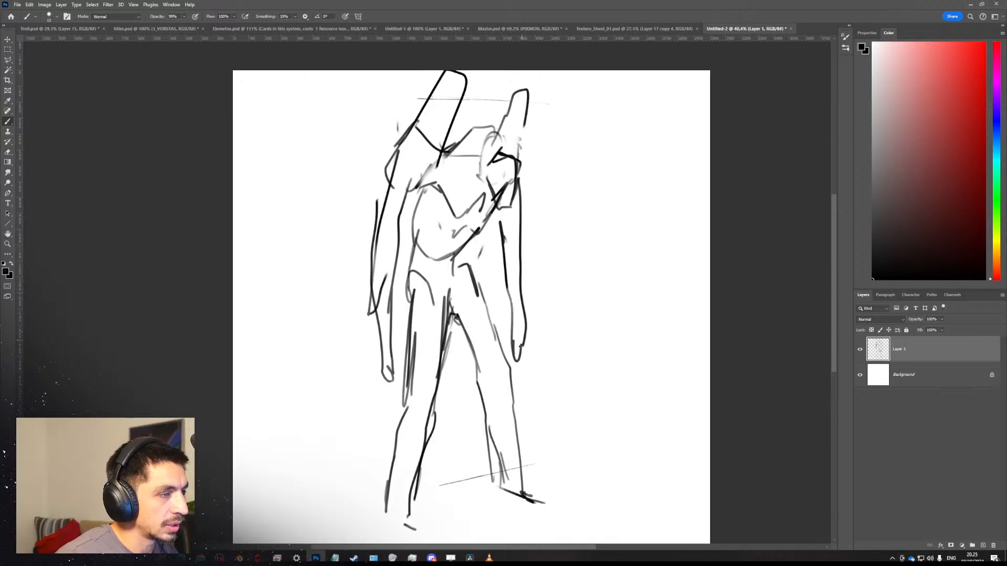
Erase the far leg's inner contour and redraw it from the crotch down to the foot.
key("h")
mouse_move(467, 223)
left_mouse_down("ctrl")
mouse_move(435, 223)
mouse_move(461, 223)
left_mouse_up("ctrl")
key("h")
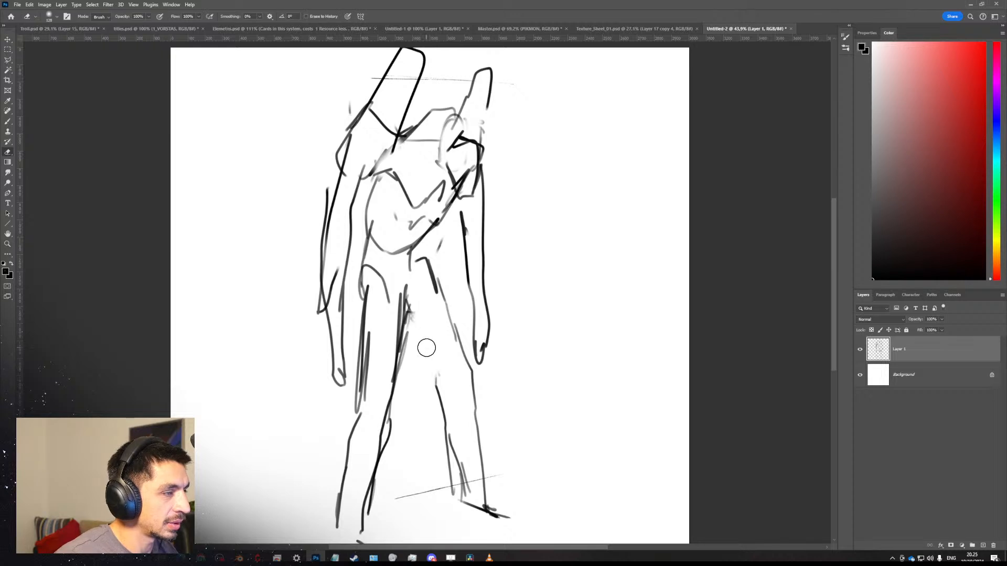
mouse_move(420, 330)
left_mouse_down()
mouse_move(469, 467)
mouse_move(509, 529)
left_mouse_up()
key("h")
Erase the far shoulder plate and redraw it larger, with a pointed spike projecting outward and edges reaching toward the chest.
key("e")
mouse_move(401, 139)
left_mouse_down()
mouse_move(371, 171)
mouse_move(388, 196)
left_mouse_up()
key("b")
left_click_drag(356, 152, 357, 169)
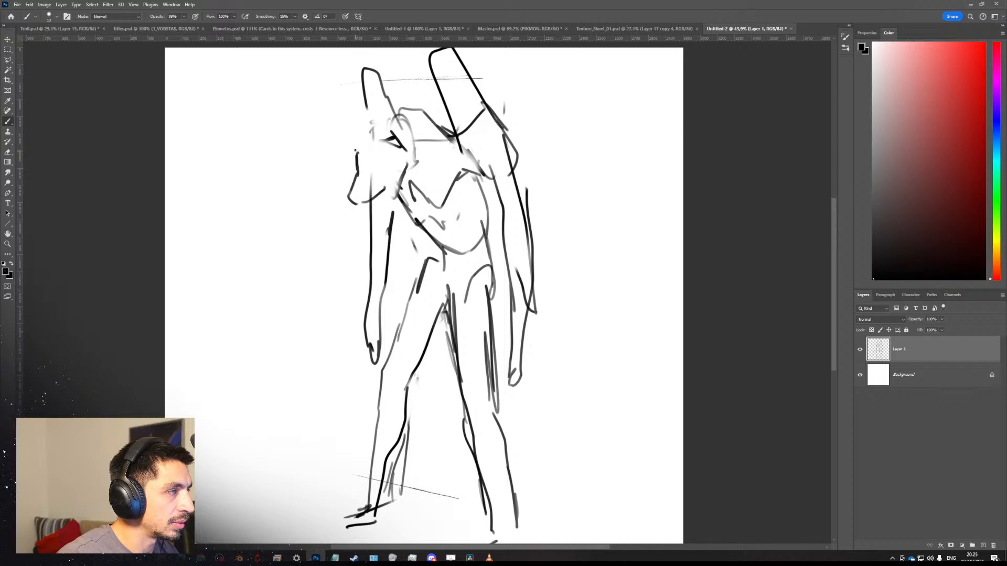
left_click_drag(373, 140, 382, 145)
key("e")
left_click_drag(386, 183, 355, 206)
key("b")
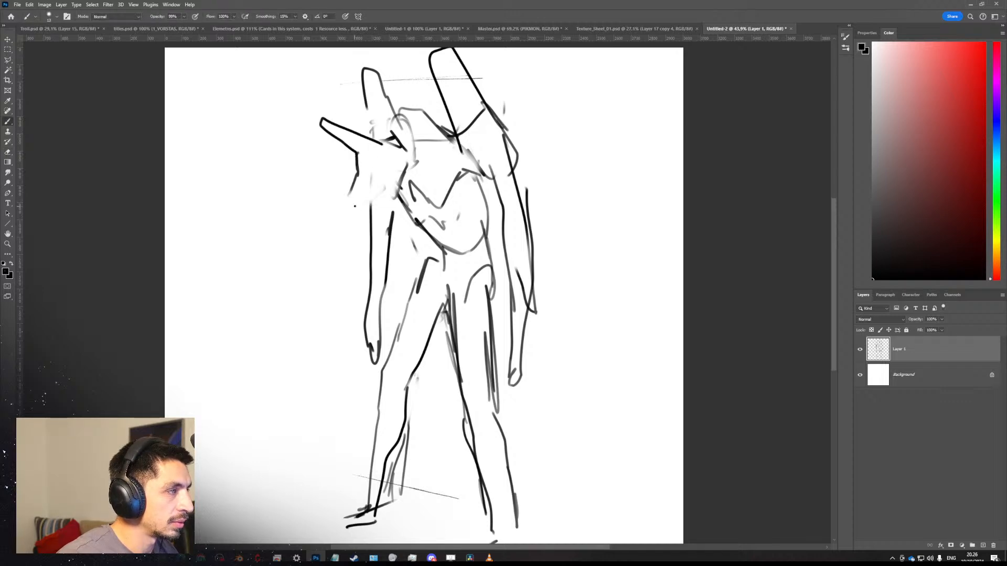
left_click_drag(396, 154, 415, 157)
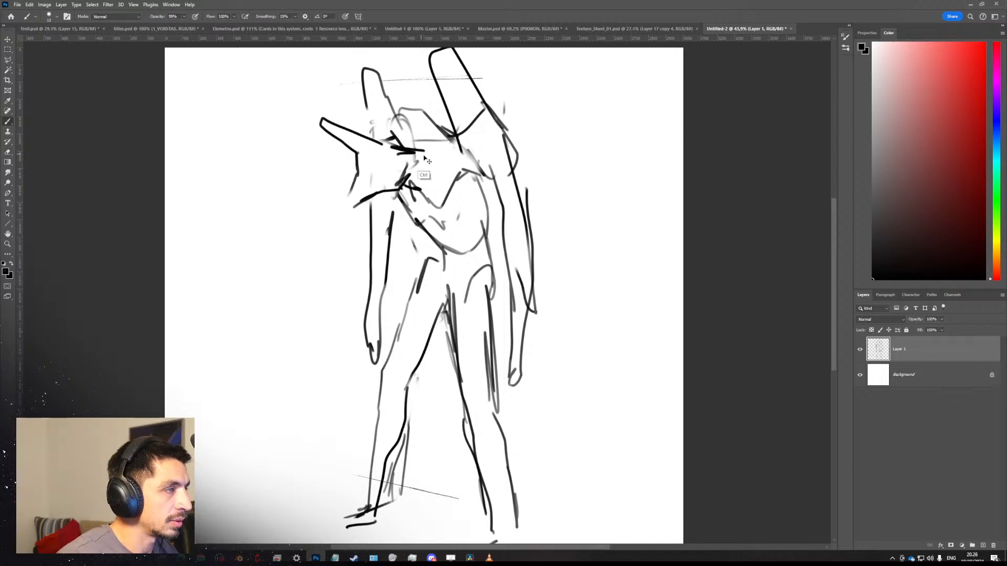
key("h")
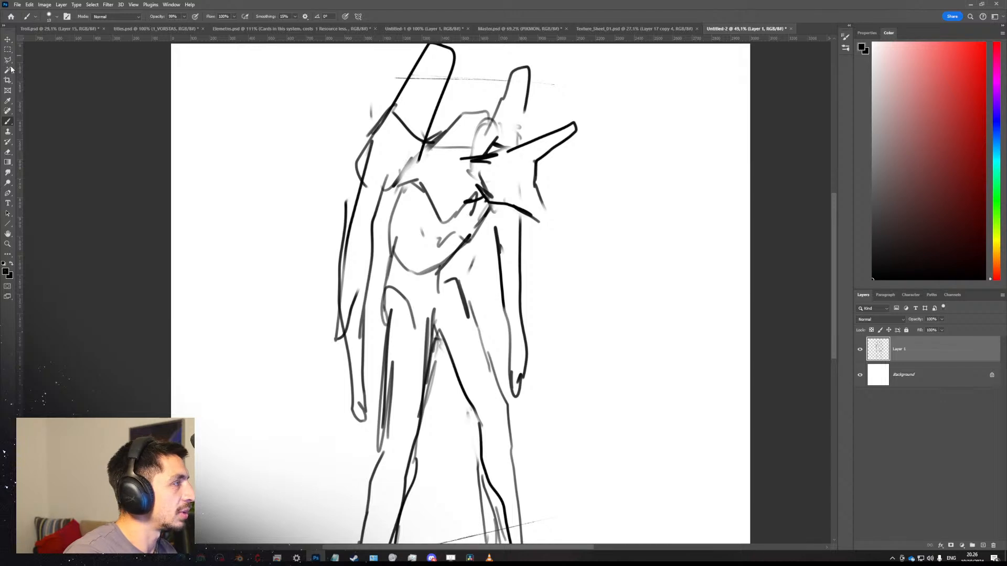
Switch from the polygonal lasso to the freehand Lasso tool and recentre the figure.
key("l")
right_click(8, 59)
left_click(32, 68)
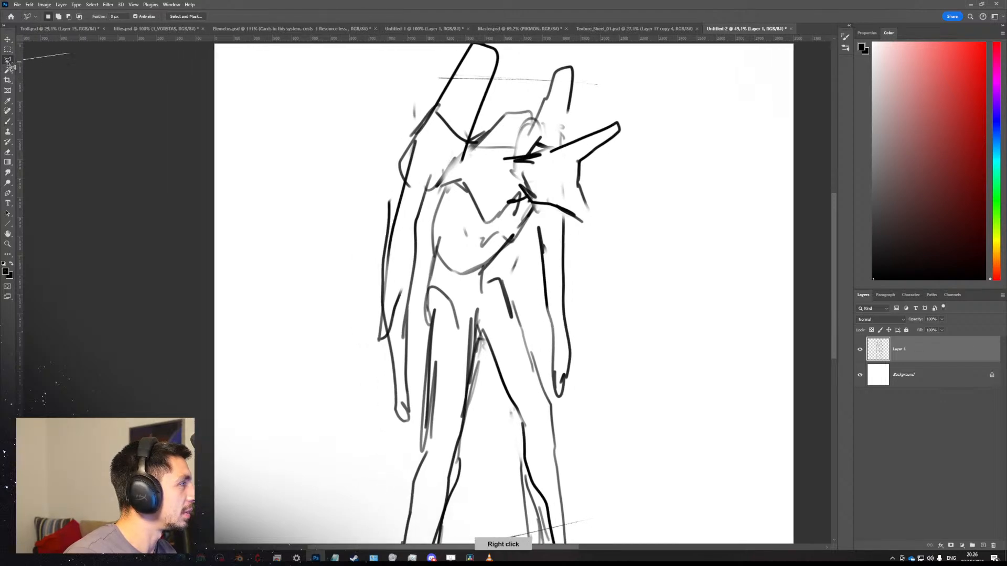
middle_click(7, 61)
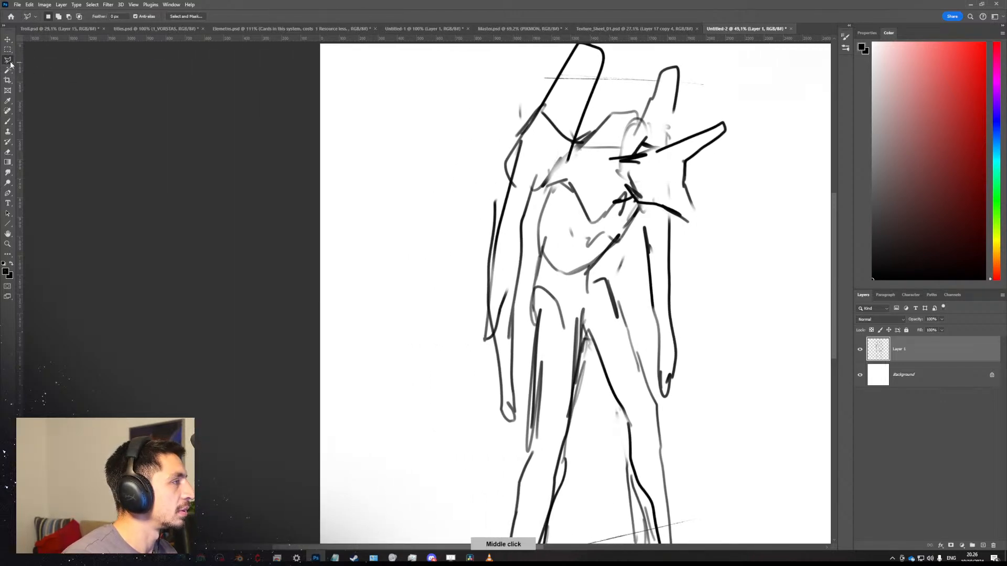
right_click(10, 62)
left_click(115, 101)
double_click(47, 76)
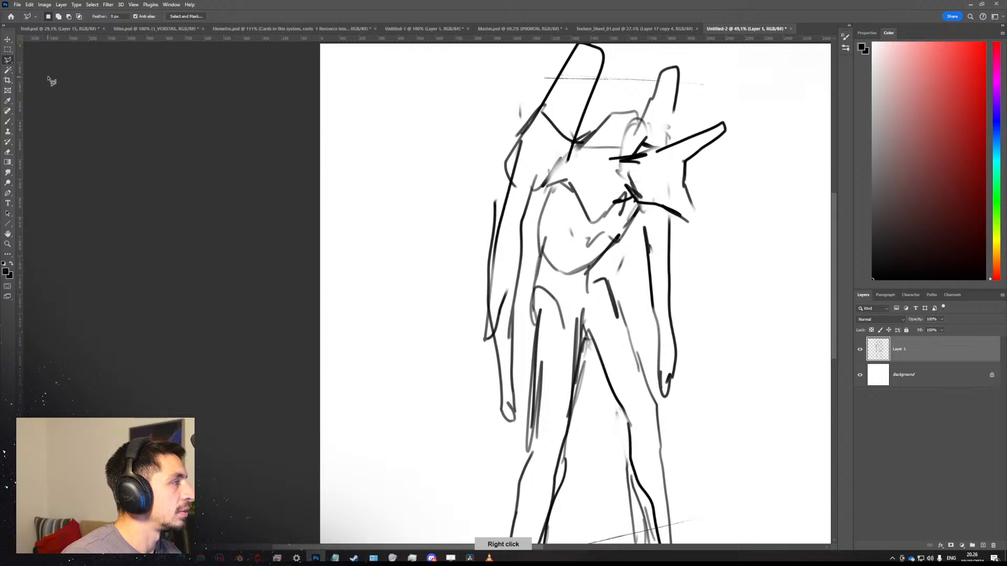
right_click(8, 63)
left_click(29, 60)
middle_click_drag(592, 189, 471, 200)
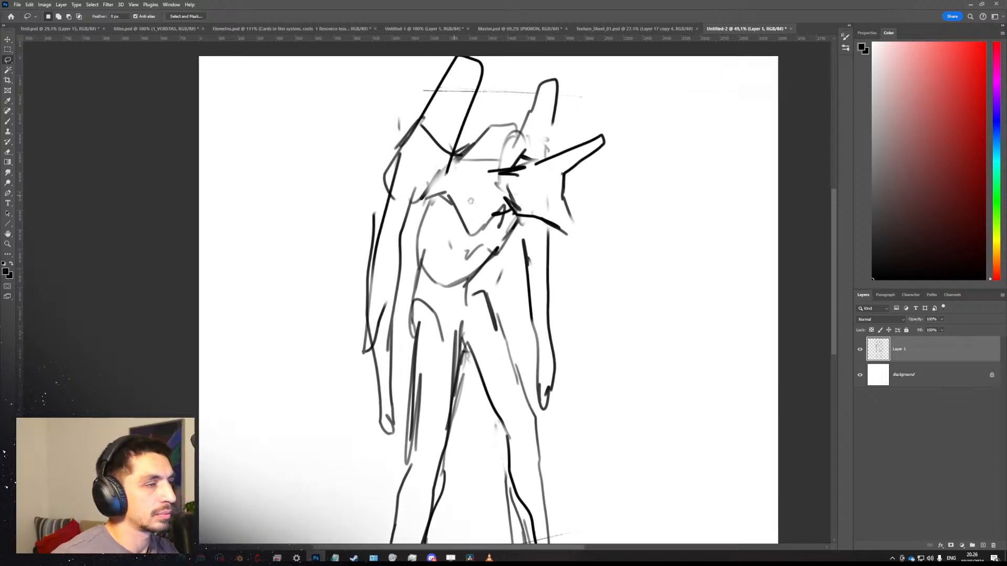
Lasso the far shoulder area and adjust it upward and inward with Free Transform, then deselect.
mouse_move(477, 190)
left_mouse_down()
mouse_move(641, 130)
mouse_move(548, 264)
left_mouse_up()
key("ctrl+t")
left_click_drag(599, 226, 584, 198)
key("Return")
key("ctrl+d")
Scale the whole figure sketch down slightly with Free Transform, checking it in the mirrored view.
key("ctrl+shift+h")
key("z")
mouse_move(506, 192)
left_mouse_down()
mouse_move(450, 208)
mouse_move(428, 249)
mouse_move(442, 256)
left_mouse_up()
key("ctrl+shift+h")
key("ctrl+t")
left_click_drag(491, 480, 473, 454)
key("Return")
key("ctrl+shift+h")
Connect the far arm to its shoulder plate and redraw the tall spike behind that shoulder slightly farther out.
key("z")
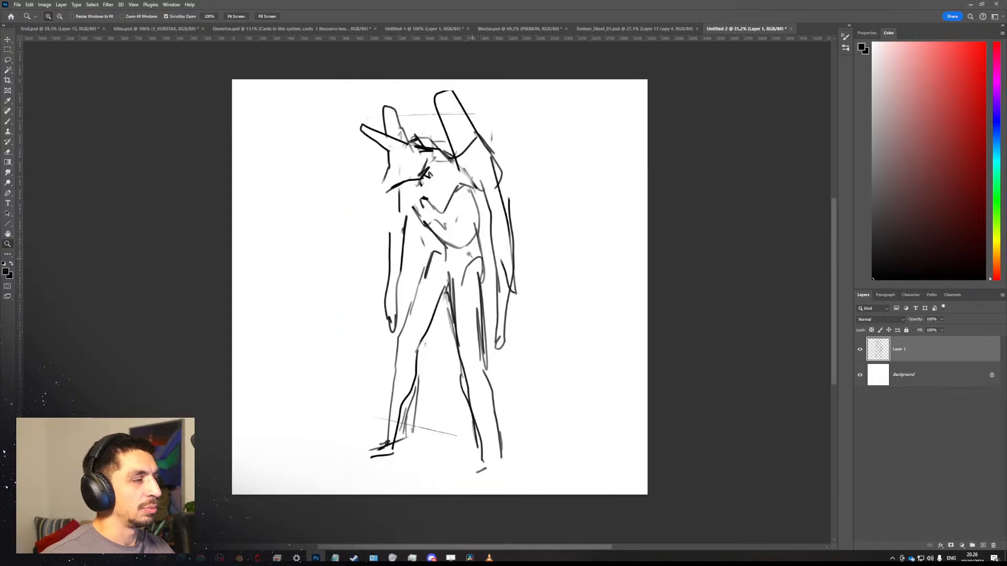
left_click_drag(473, 260, 471, 258)
key("ctrl+shift+h")
key("b")
mouse_move(428, 194)
left_mouse_down()
mouse_move(441, 196)
mouse_move(453, 236)
left_mouse_up()
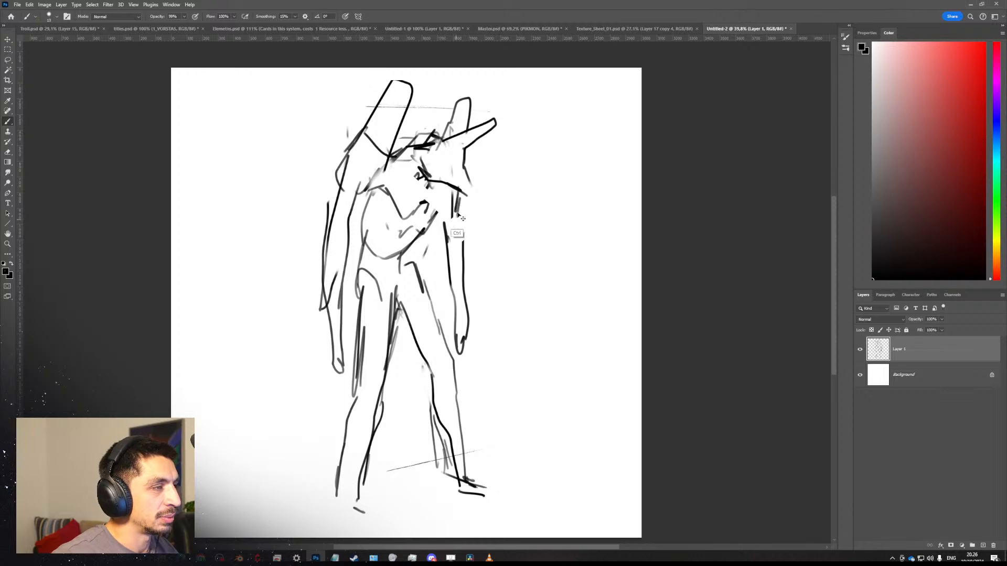
key("ctrl+z")
left_click_drag(475, 151, 468, 181)
key("e")
left_click_drag(459, 123, 467, 96)
key("b")
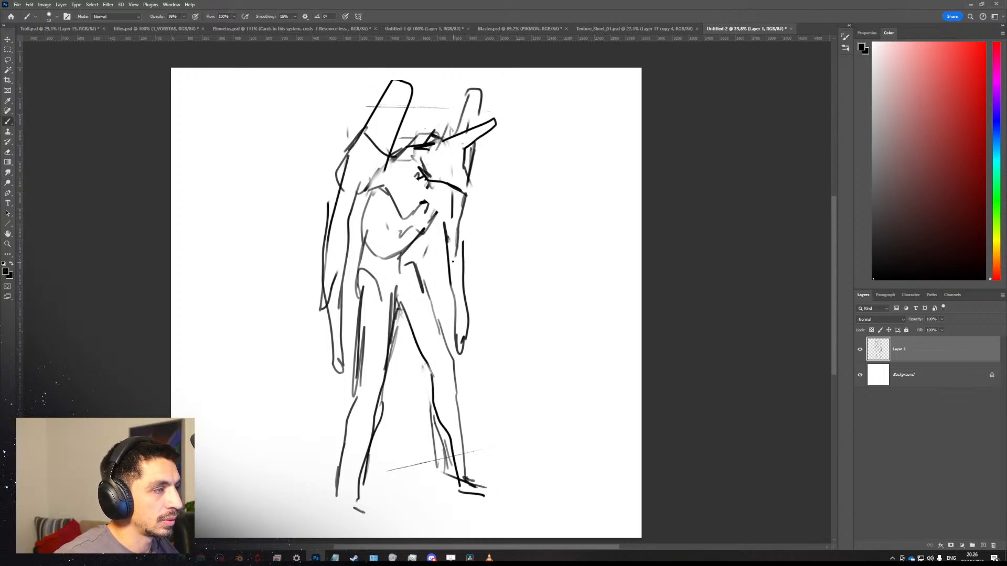
Erase the curved hip line above the near leg and replace it with an angular hip contour.
key("ctrl+shift+h")
key("z")
left_click_drag(457, 231, 436, 234)
key("ctrl+shift+h")
key("e")
mouse_move(362, 270)
left_mouse_down()
mouse_move(412, 250)
mouse_move(402, 232)
left_mouse_up()
key("b")
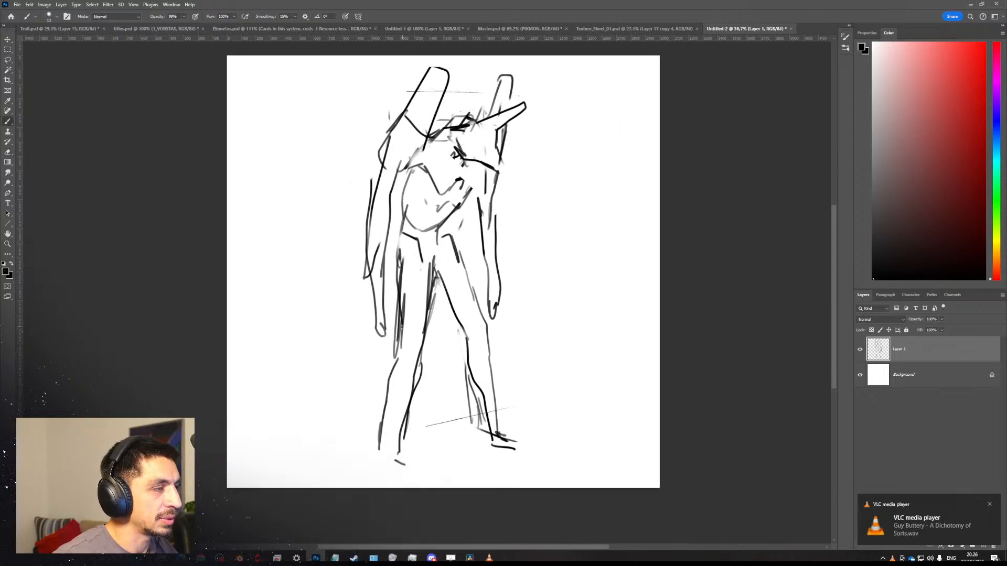
Draw a pointed foot on the near leg and erase the far leg's rough foot lines.
key("ctrl+shift+h")
left_click_drag(448, 468, 456, 451)
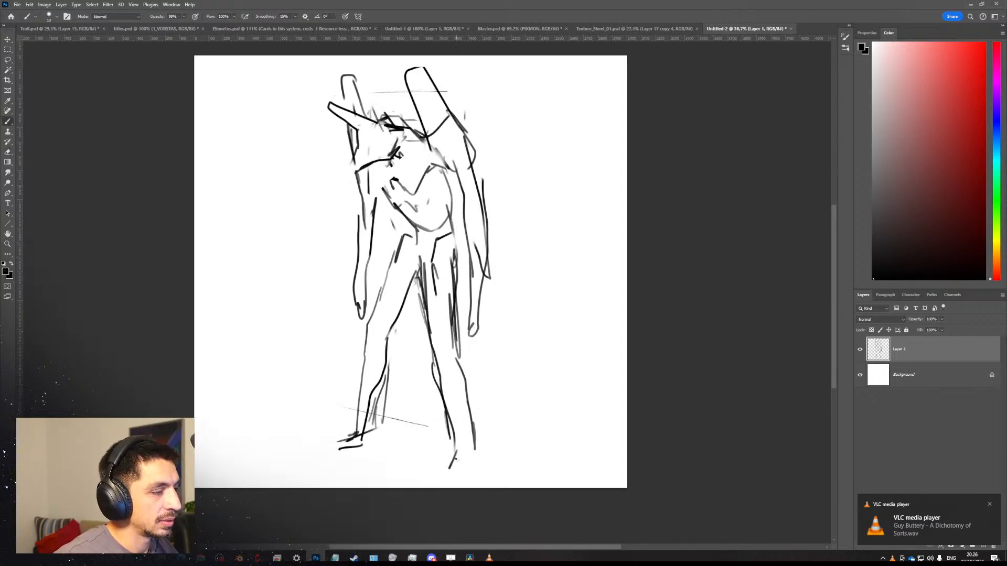
key("e")
left_click_drag(343, 445, 371, 420)
key("ctrl+shift+h")
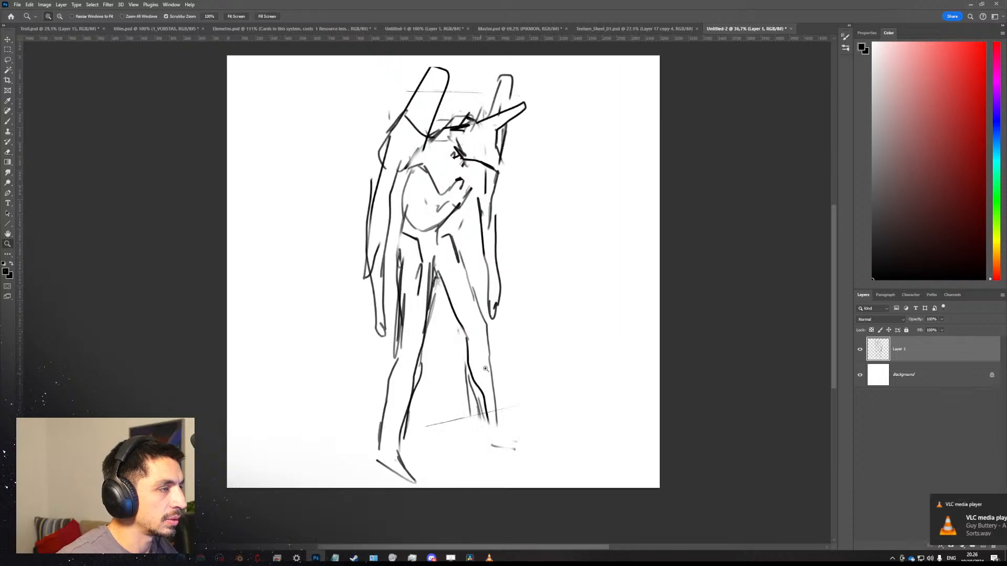
Fade the rough sketch by lowering Layer 1's opacity and add a new empty layer above it.
scroll(493, 377, "up", 1, "alt")
scroll(495, 378, "up", 1)
left_click(941, 320)
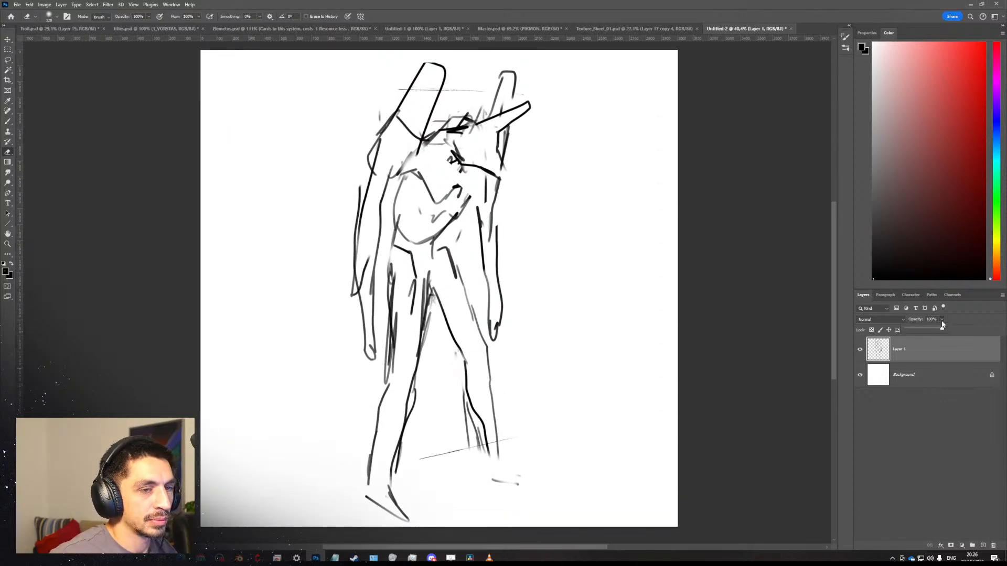
left_click_drag(924, 332, 917, 331)
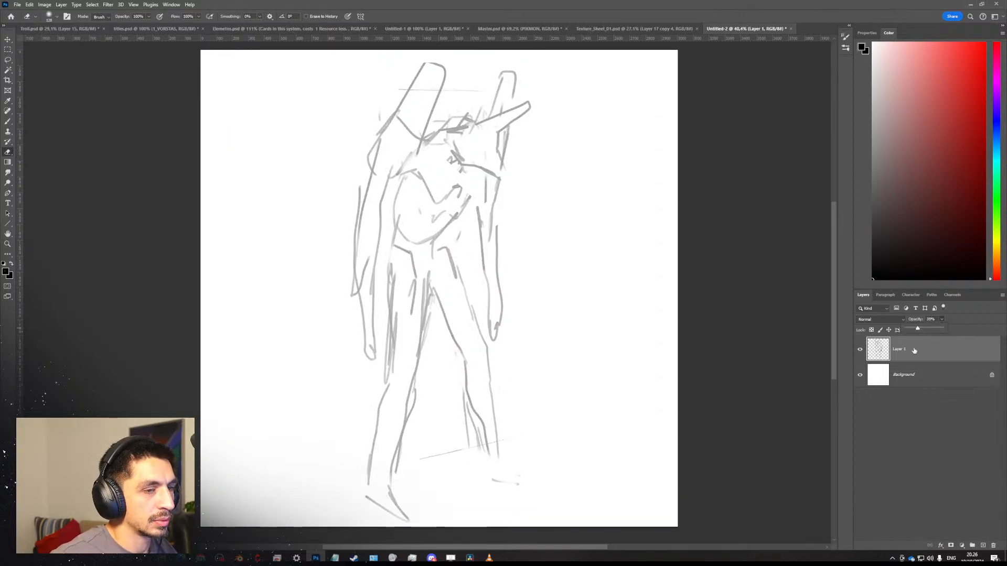
key("b")
left_click(973, 544)
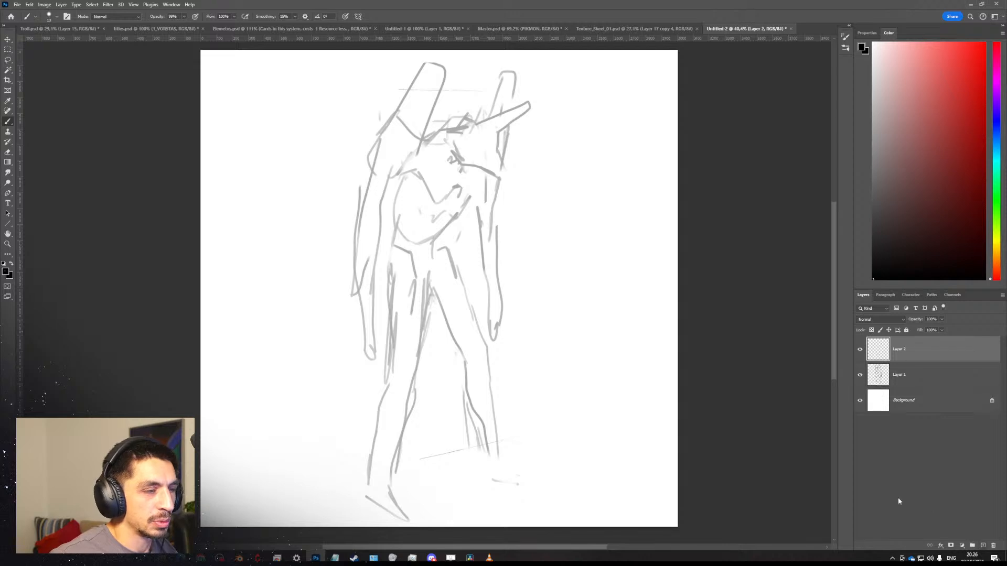
Undo the trial arch stroke and lower Layer 1's opacity further, returning to Layer 2 for drawing.
mouse_move(406, 181)
left_mouse_down()
mouse_move(411, 110)
mouse_move(456, 148)
left_mouse_up()
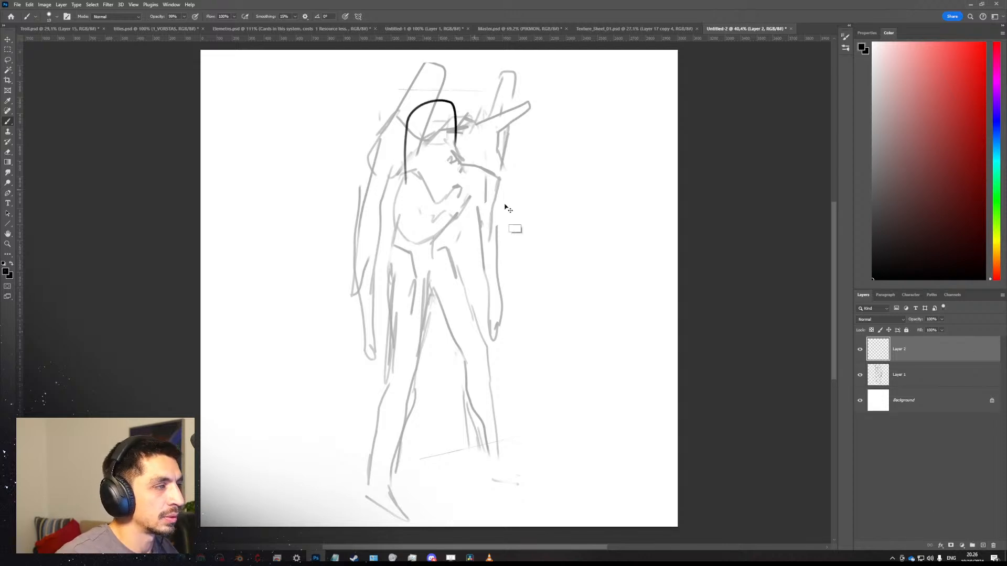
key("ctrl+z")
left_click(878, 376)
left_click_drag(933, 329, 936, 330)
left_click(906, 348)
key("ctrl+z")
Draw a narrow arched torso with tapering sides on Layer 2 and a tall, slim head above it.
mouse_move(407, 190)
left_mouse_down()
mouse_move(409, 141)
mouse_move(464, 158)
mouse_move(418, 214)
left_mouse_up()
left_click_drag(407, 159, 410, 218)
left_click_drag(461, 153, 468, 219)
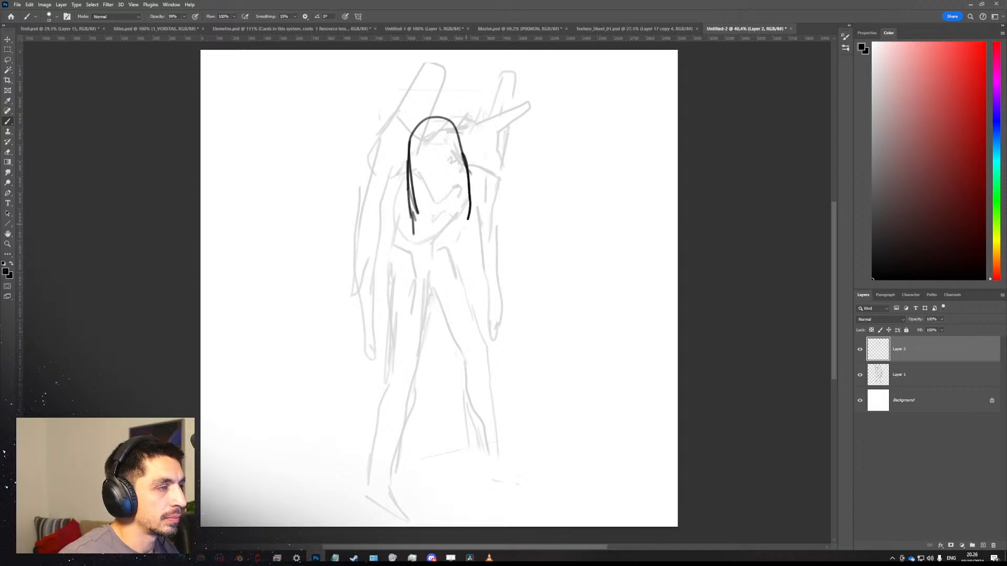
key("ctrl+z")
left_click_drag(424, 85, 415, 129)
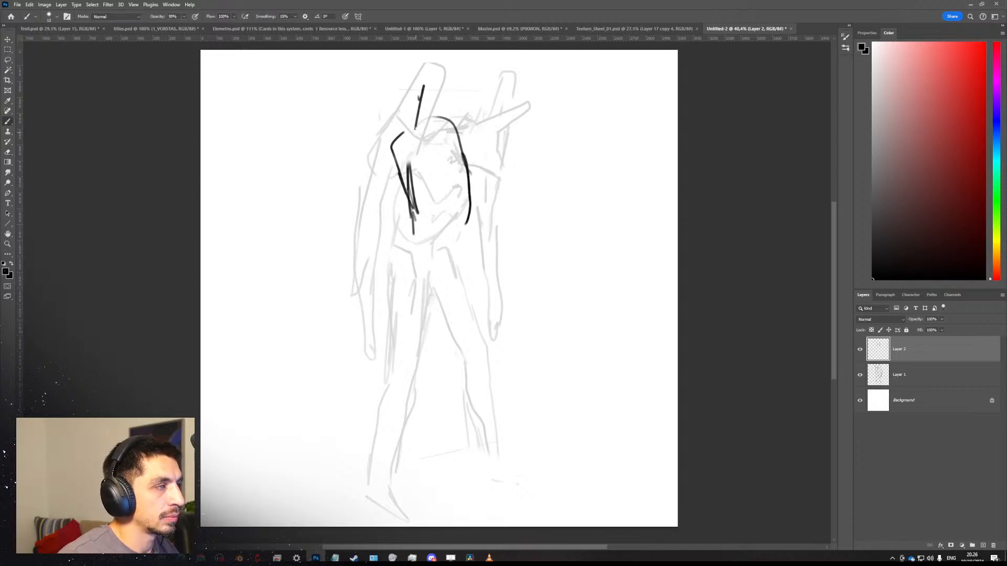
left_click_drag(444, 66, 444, 99)
left_click_drag(452, 66, 444, 113)
Flip the view horizontally and draw the far leg's outer and inner contours from the hip down to a pointed foot.
key("ctrl+shift+h")
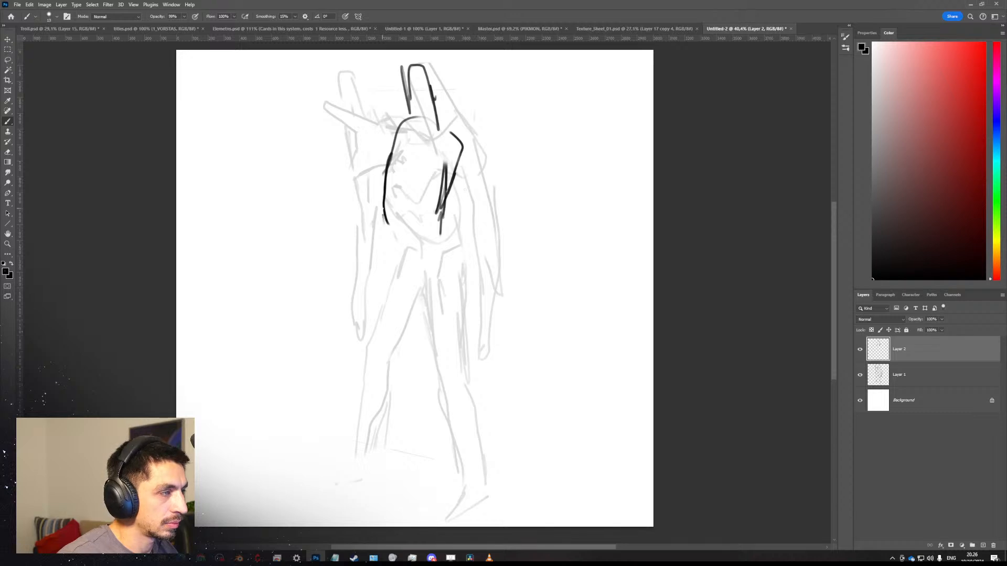
left_click_drag(384, 212, 372, 358)
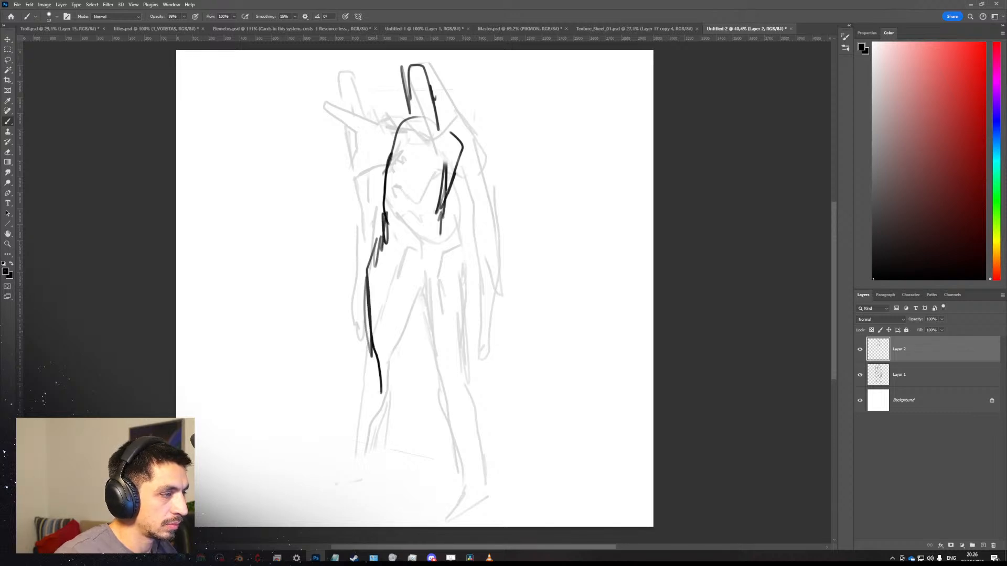
left_click_drag(381, 392, 376, 503)
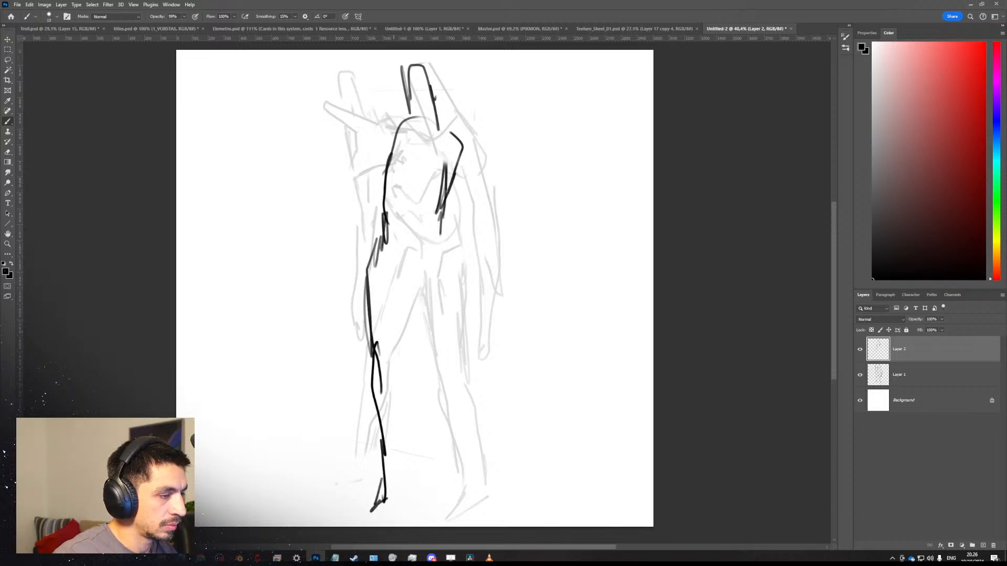
left_click_drag(419, 476, 410, 361)
left_click_drag(408, 274, 406, 314)
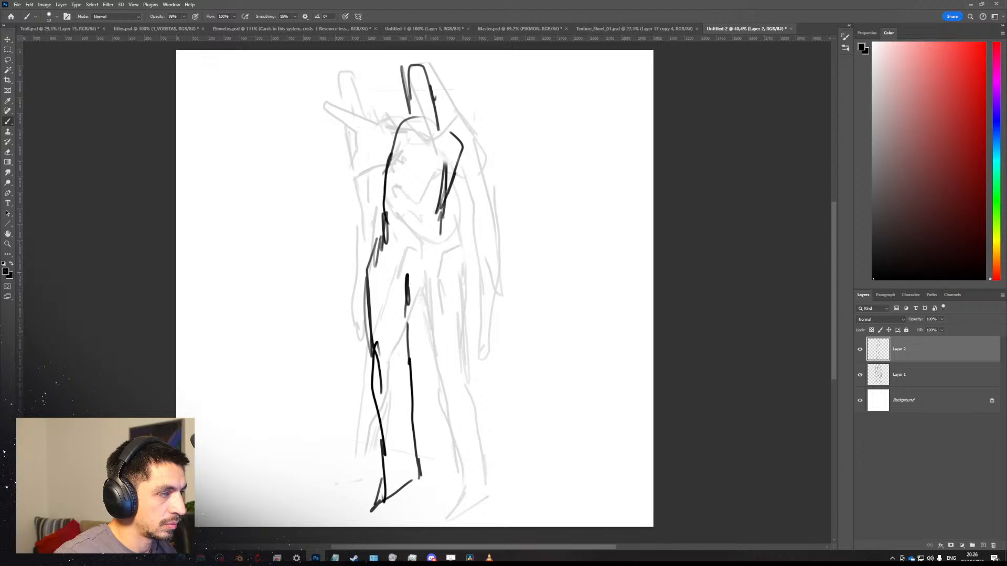
Draw the near leg, erase its first lower-leg lines, and redraw both contours straighter down to an angled foot.
mouse_move(416, 275)
left_mouse_down()
mouse_move(465, 511)
mouse_move(481, 508)
left_mouse_up()
key("ctrl+shift+h")
left_click_drag(405, 453, 418, 443)
key("e")
left_click_drag(405, 495, 421, 386)
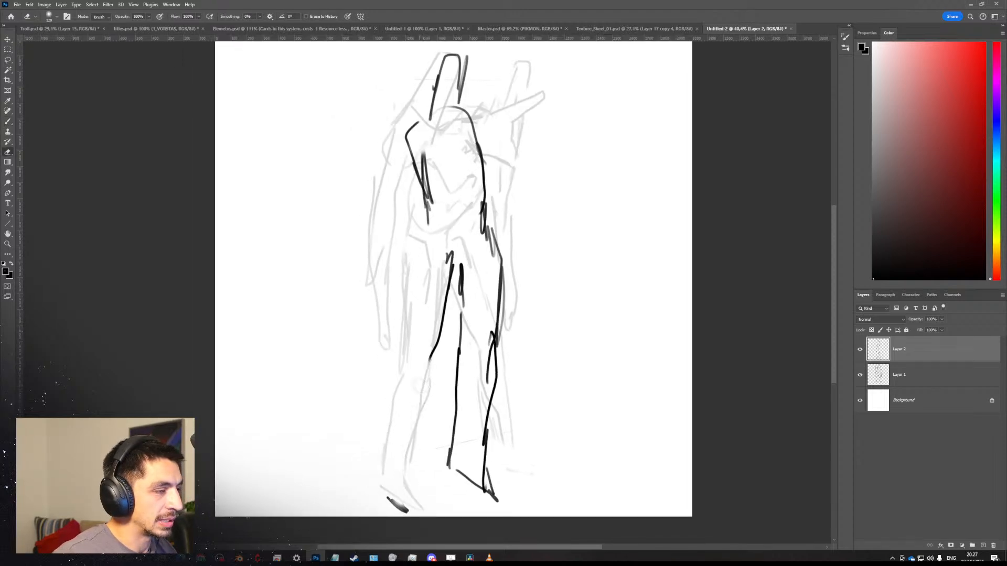
key("b")
left_click_drag(442, 331, 422, 515)
left_click_drag(394, 474, 420, 511)
mouse_move(388, 458)
left_mouse_down()
mouse_move(388, 471)
mouse_move(417, 250)
mouse_move(420, 258)
left_mouse_up()
Add short joint strokes at the far hip below the torso and flip the view horizontally.
left_click_drag(493, 231, 491, 249)
left_click_drag(492, 225, 480, 260)
key("ctrl+shift+h")
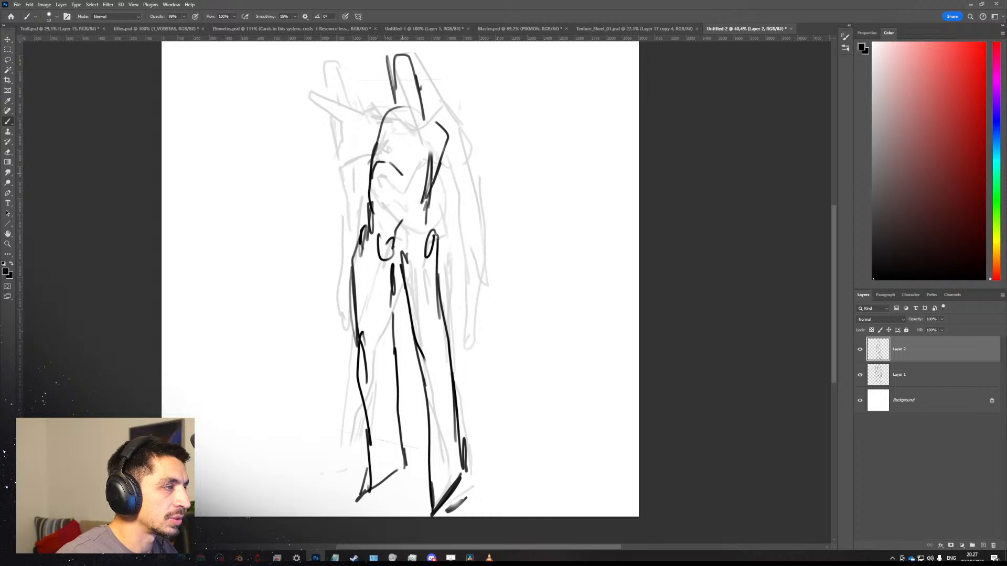
Close the head's pointed chin, draw the neck sides, and extend the near shoulder line outward from the neck.
mouse_move(396, 108)
left_mouse_down()
mouse_move(415, 106)
mouse_move(398, 86)
left_mouse_up()
key("ctrl+shift+h")
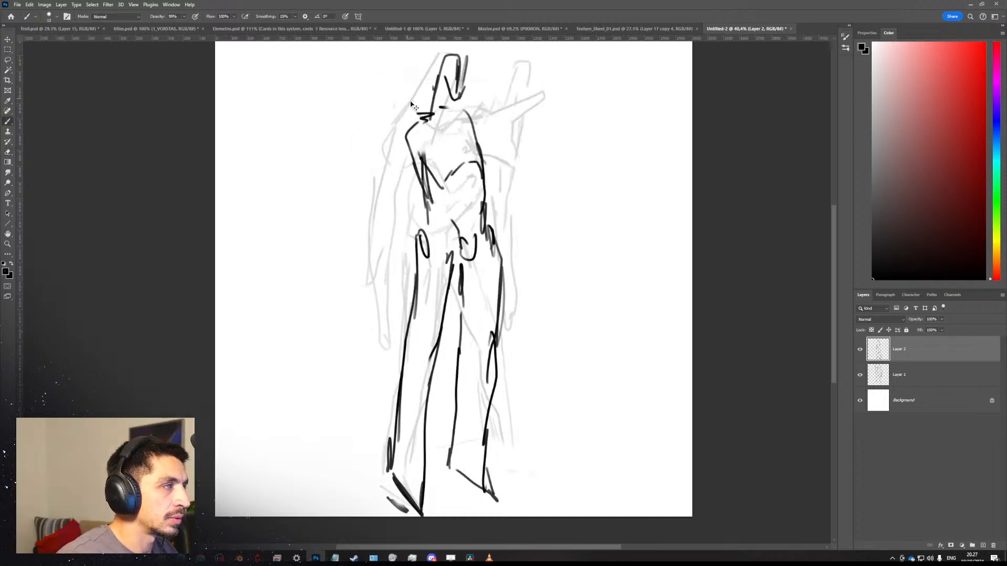
mouse_move(457, 103)
left_mouse_down("ctrl")
mouse_move(431, 92)
mouse_move(452, 115)
mouse_move(414, 133)
mouse_move(410, 119)
left_mouse_up("ctrl")
key("e")
key("b")
left_click_drag(450, 97, 480, 112)
mouse_move(465, 94)
left_mouse_down()
mouse_move(499, 121)
mouse_move(431, 155)
mouse_move(455, 102)
mouse_move(512, 151)
left_mouse_up()
Draw the curved joint between chest and near shoulder, and undo the arc sketched beneath the shoulder line.
key("ctrl+shift+h")
mouse_move(448, 164)
left_mouse_down()
mouse_move(492, 141)
mouse_move(427, 155)
mouse_move(507, 124)
mouse_move(436, 107)
left_mouse_up()
key("e")
key("b")
key("e")
key("b")
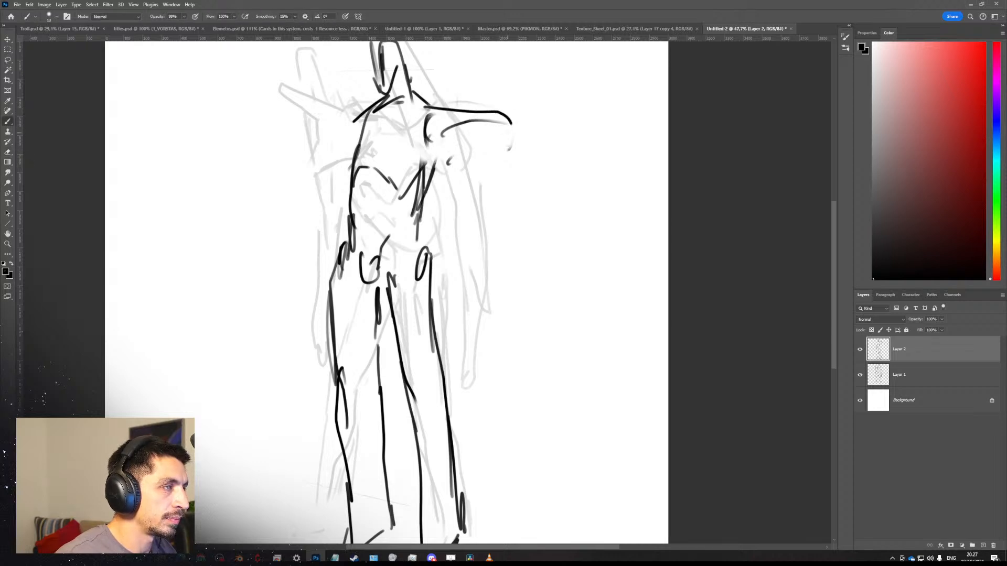
key("ctrl+z")
key("ctrl+z")
Reinforce the far chest edge with a hooked mark beside it and round off the near shoulder with an outer cap.
left_click_drag(366, 115, 347, 160)
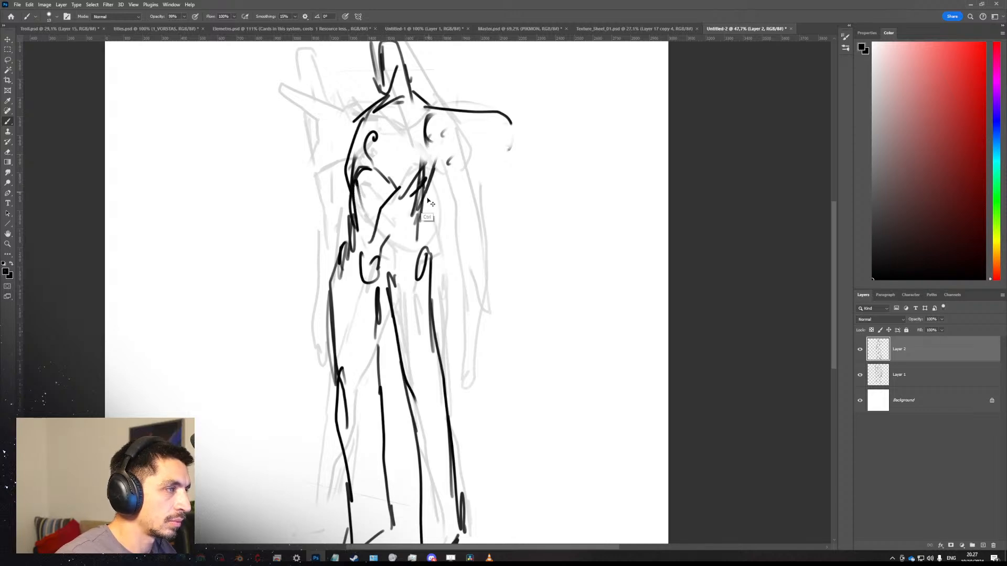
key("h")
key("ctrl+z")
left_click_drag(379, 117, 359, 154)
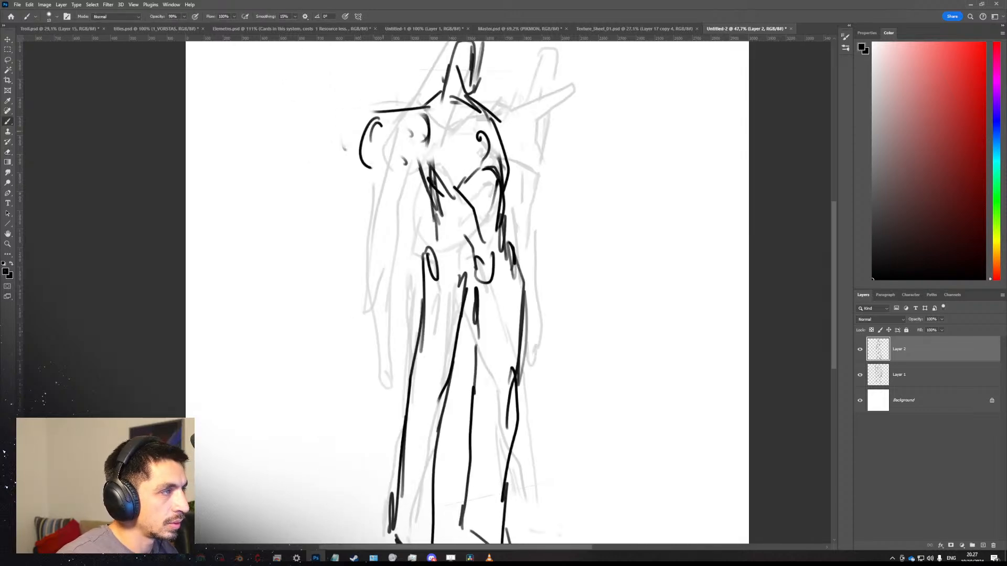
Draw the near arm from the armpit down with two long contours, ending in a loosely curled hand beside the thigh.
left_click_drag(428, 138, 387, 209)
left_click_drag(363, 167, 365, 304)
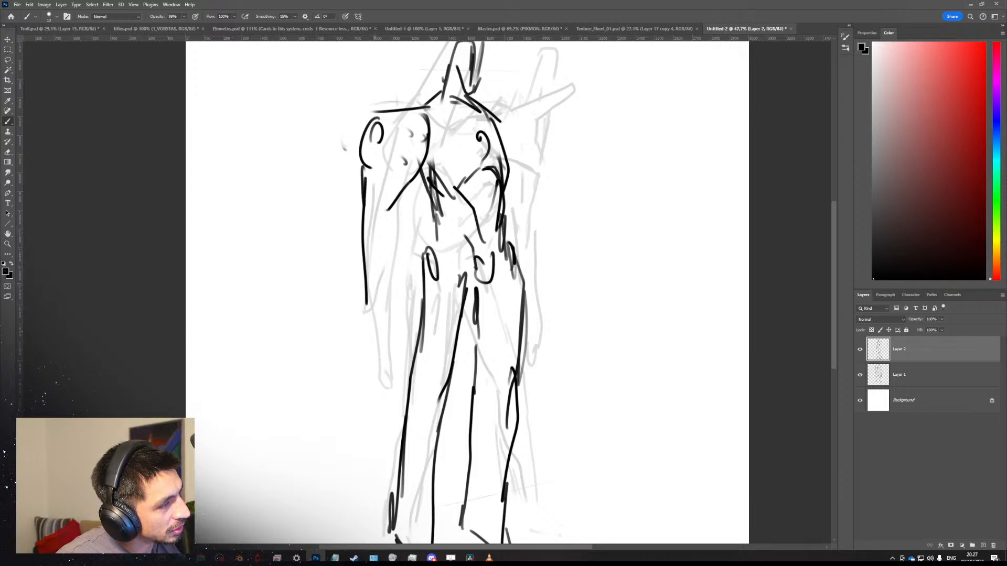
left_click_drag(405, 186, 403, 345)
mouse_move(360, 284)
left_mouse_down()
mouse_move(385, 367)
mouse_move(373, 325)
mouse_move(380, 339)
mouse_move(404, 314)
mouse_move(405, 345)
left_mouse_up()
key("e")
key("b")
left_click_drag(396, 329, 393, 374)
left_click_drag(375, 360, 391, 377)
left_click_drag(403, 350, 413, 389)
Draw the far arm's outer contour from the hand up to the shoulder, redoing misplaced strokes and thickening the upper arm.
mouse_move(531, 313)
left_mouse_down()
mouse_move(535, 351)
mouse_move(523, 364)
mouse_move(528, 227)
left_mouse_up()
key("ctrl+z")
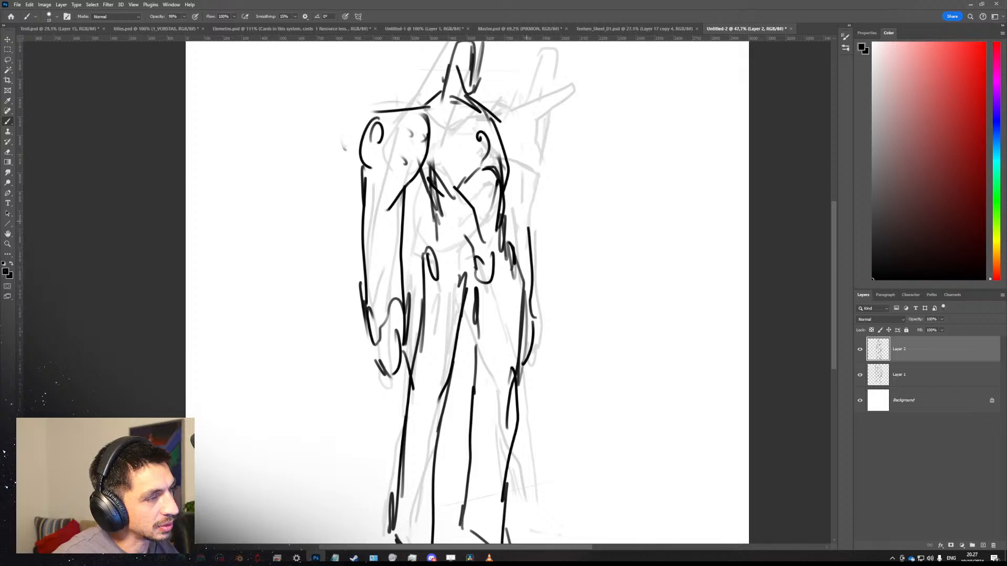
left_click_drag(528, 268, 521, 193)
left_click_drag(533, 153, 525, 193)
key("ctrl+z")
left_click_drag(531, 134, 525, 173)
left_click_drag(537, 135, 521, 188)
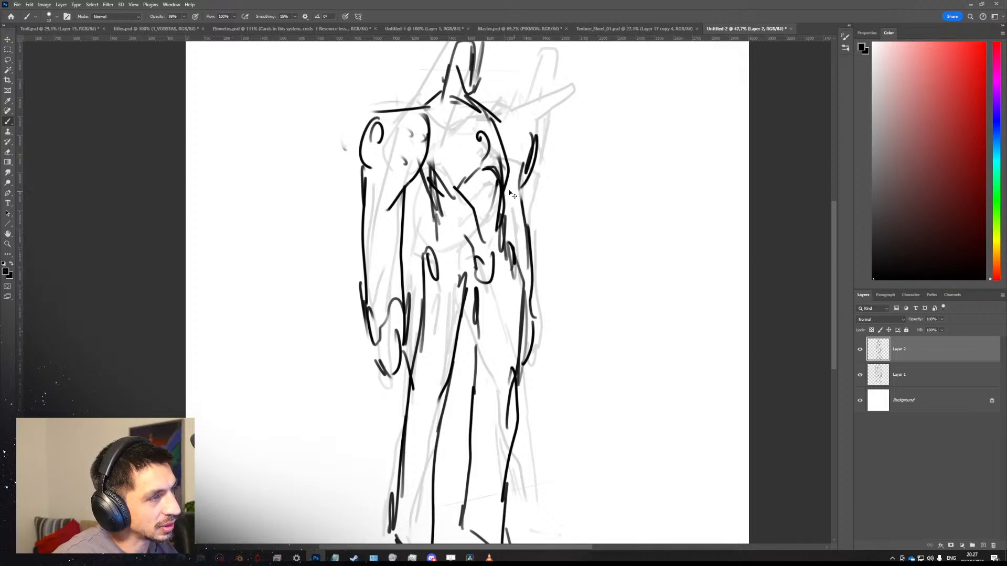
Erase the tall head and redraw it as a smaller rounded head on the neck.
key("shift+h")
key("e")
mouse_move(385, 92)
left_mouse_down()
mouse_move(378, 49)
mouse_move(397, 58)
left_mouse_up()
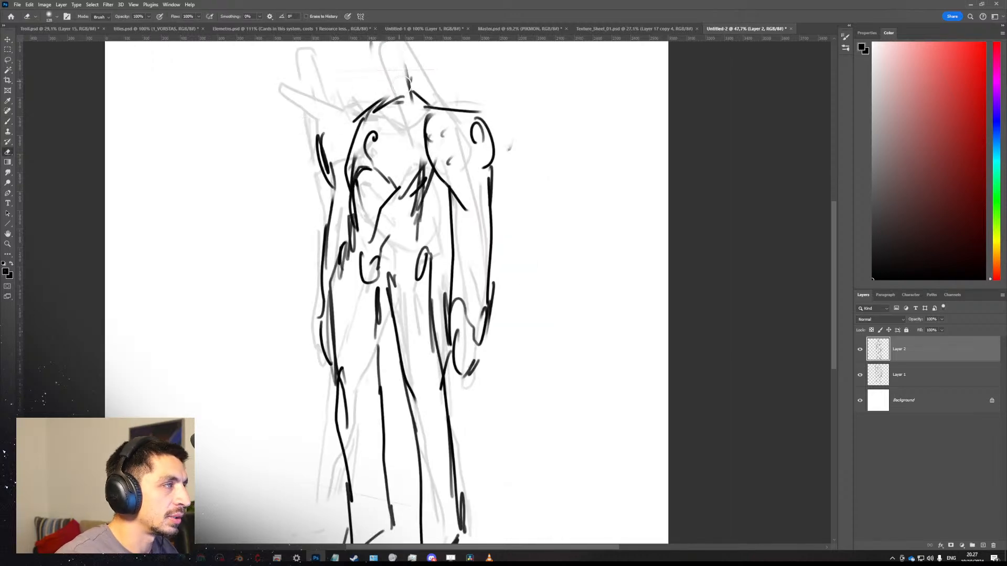
scroll(403, 157, "up", 2)
key("b")
left_click_drag(378, 124, 402, 136)
key("e")
mouse_move(387, 105)
left_mouse_down()
mouse_move(384, 145)
mouse_move(394, 132)
left_mouse_up()
key("b")
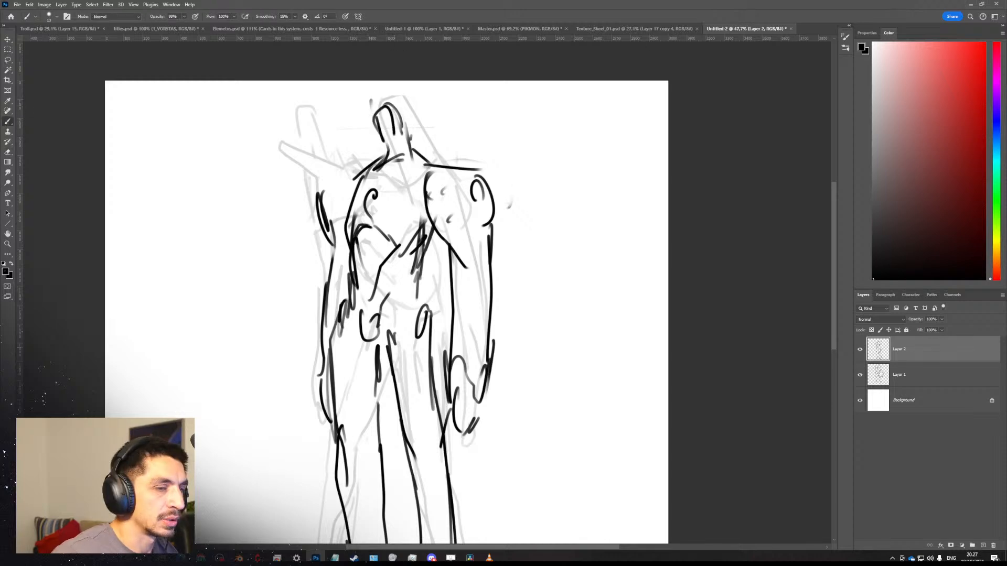
Hide Layer 1 and close the far shoulder with a top line and a thicker outer edge.
left_click(860, 375)
key("shift+h")
key("z")
mouse_move(479, 199)
left_mouse_down()
mouse_move(447, 199)
mouse_move(504, 201)
left_mouse_up()
mouse_move(501, 220)
left_mouse_down()
mouse_move(501, 157)
mouse_move(521, 157)
mouse_move(509, 182)
mouse_move(522, 173)
left_mouse_up()
key("z")
key("b")
mouse_move(497, 169)
left_mouse_down()
mouse_move(528, 178)
mouse_move(518, 260)
left_mouse_up()
Scale the Layer 2 figure down slightly with Free Transform.
key("shift+h")
key("z")
mouse_move(472, 195)
left_mouse_down()
mouse_move(408, 237)
mouse_move(441, 237)
left_mouse_up()
key("shift+h")
key("ctrl+t")
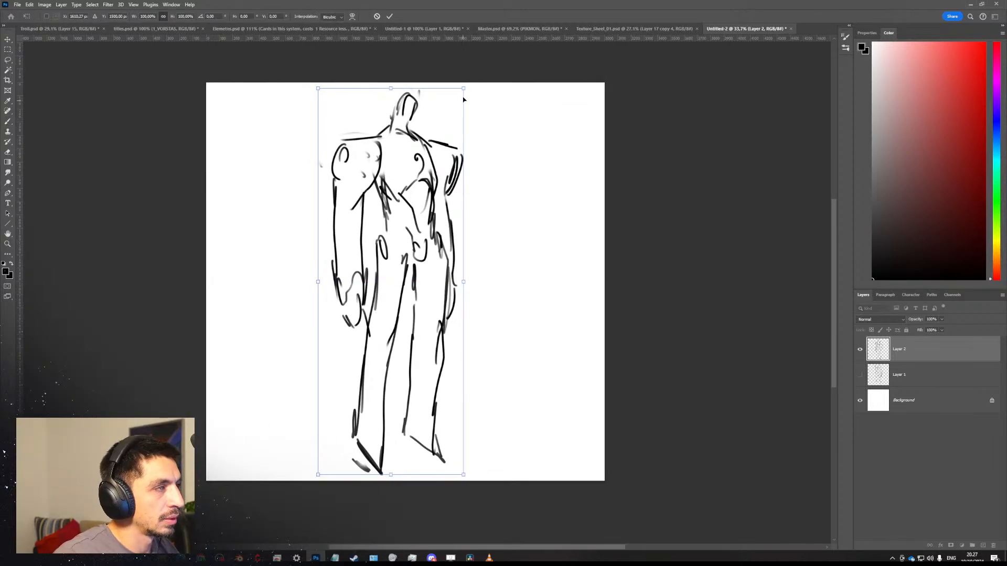
key("Return")
key("b")
key("shift+h")
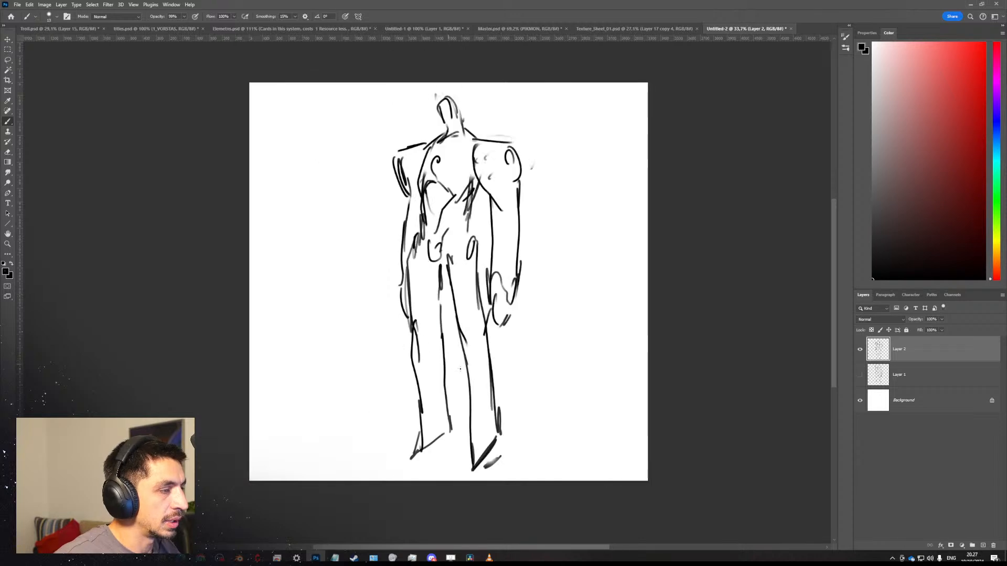
Redraw the near lower leg's inner contour straighter, erase the old line, and rework the foot and outer ankle.
left_click_drag(456, 317, 467, 370)
key("ctrl+z")
left_click_drag(456, 318, 464, 461)
key("e")
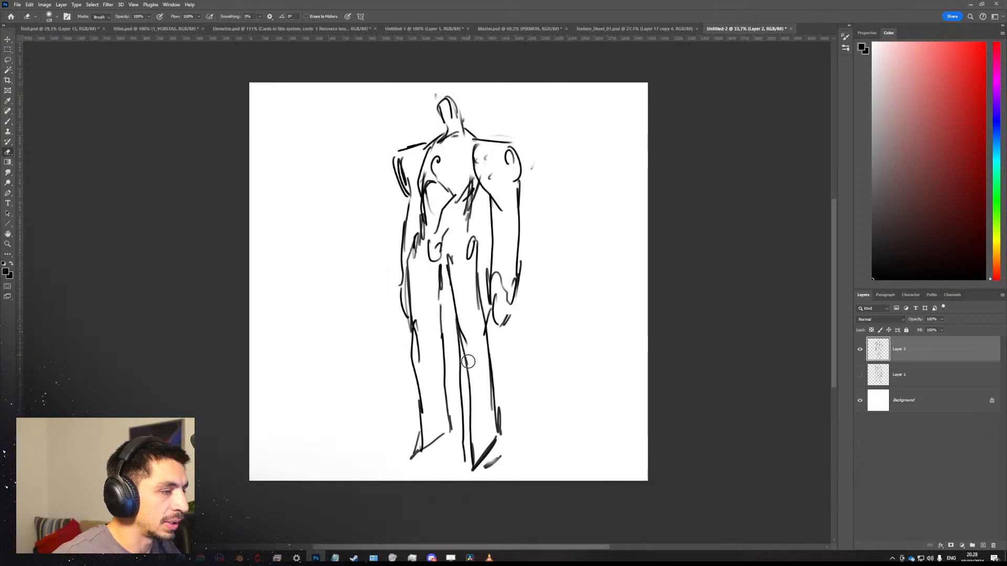
key("b")
mouse_move(468, 361)
left_mouse_down()
mouse_move(462, 343)
mouse_move(466, 470)
left_mouse_up()
key("e")
mouse_move(471, 420)
left_mouse_down()
mouse_move(470, 470)
mouse_move(497, 440)
left_mouse_up()
key("b")
left_click_drag(486, 456, 502, 441)
left_click_drag(496, 385, 504, 427)
Erase the far leg's inner lower contour and redraw it slanting down to the foot.
key("e")
left_click_drag(439, 359, 440, 379)
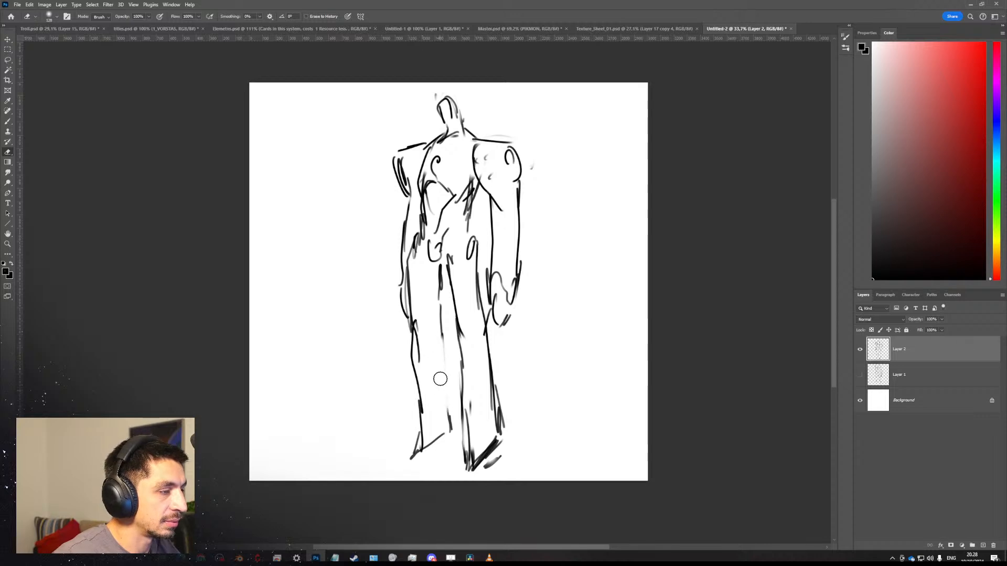
key("b")
left_click_drag(442, 336, 451, 425)
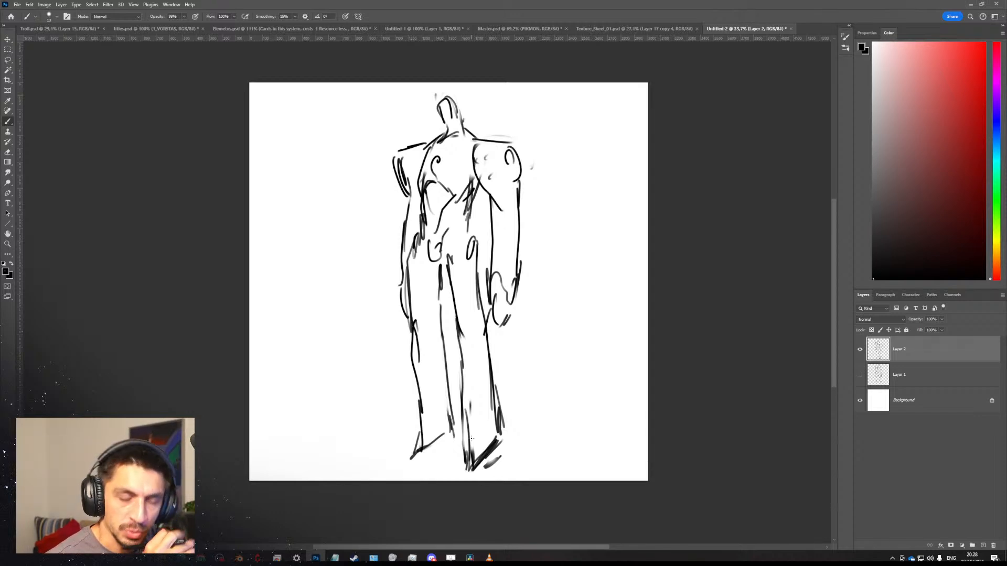
Redraw the far hand's outer edge with soft tapering strokes beside the hip.
key("ctrl+shift+h")
left_click_drag(426, 272, 433, 272, "ctrl")
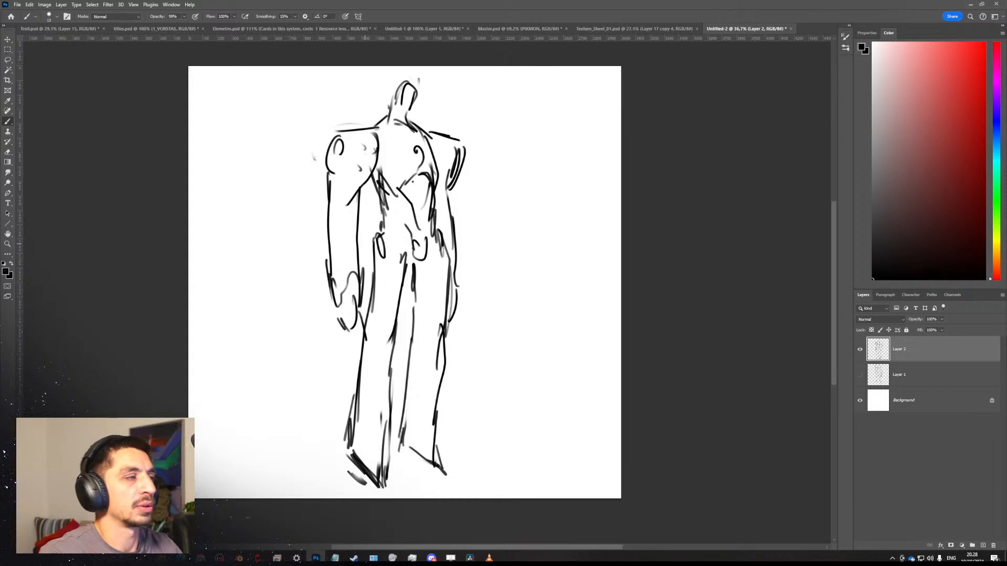
key("ctrl+shift+h")
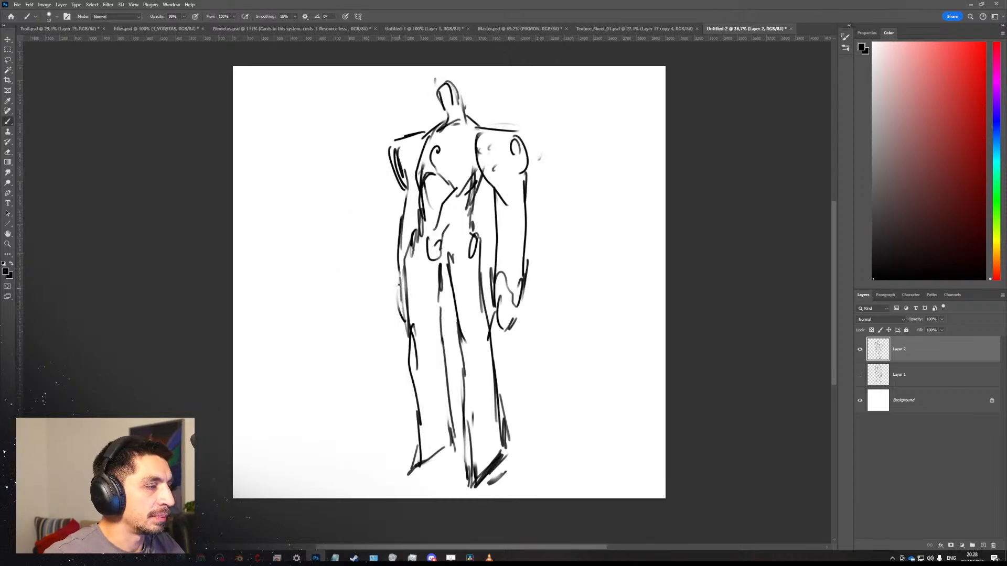
left_click_drag(399, 284, 408, 332)
key("ctrl+shift+h")
mouse_move(430, 197)
left_mouse_down("ctrl")
mouse_move(385, 202)
mouse_move(409, 207)
left_mouse_up("ctrl")
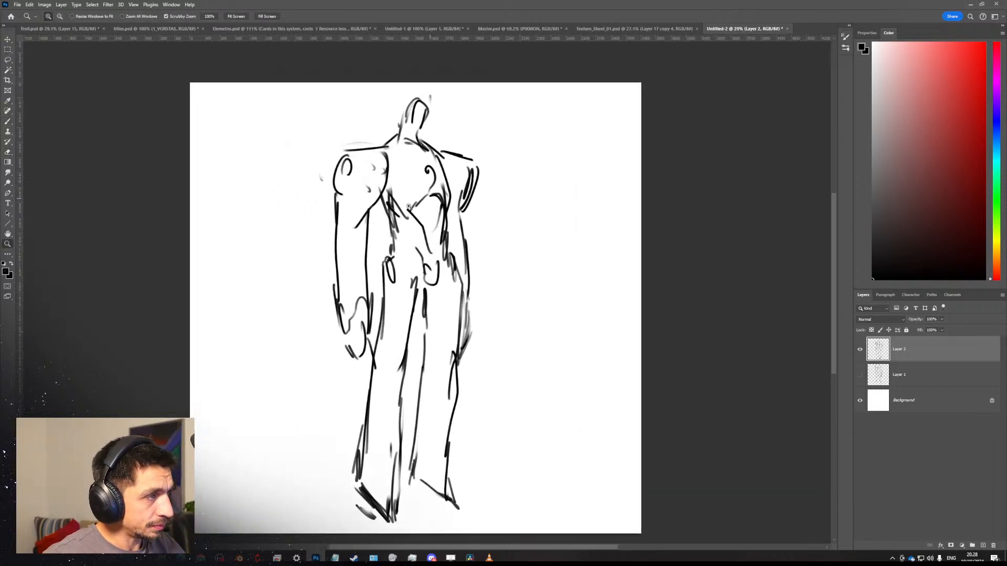
Erase the diagonal armpit line on the near arm and draw small arcs where both arms meet the shoulders.
key("e")
left_click_drag(357, 226, 359, 201)
key("b")
key("ctrl+z")
key("ctrl+z")
key("ctrl+shift+z")
key("ctrl+shift+z")
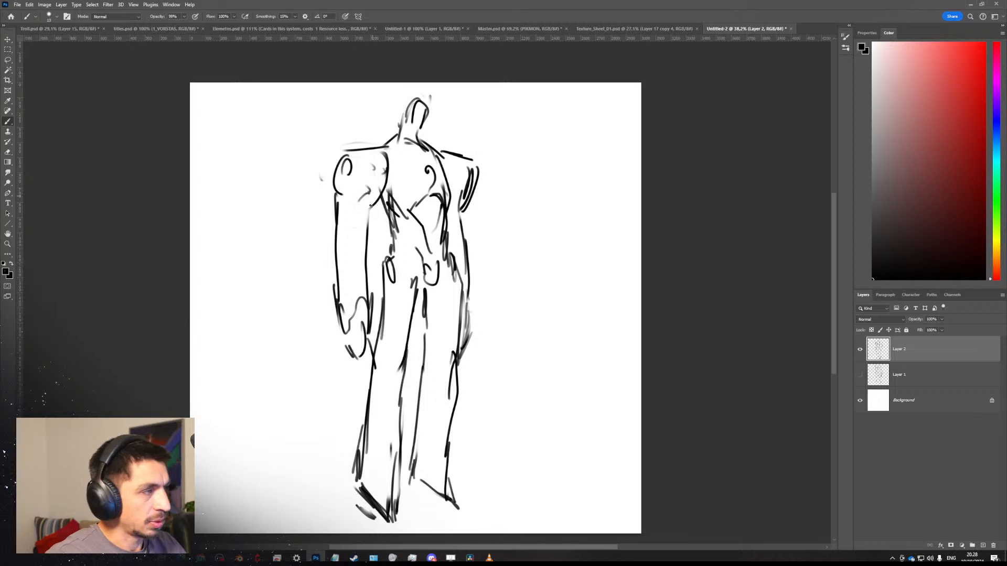
key("ctrl+shift+h")
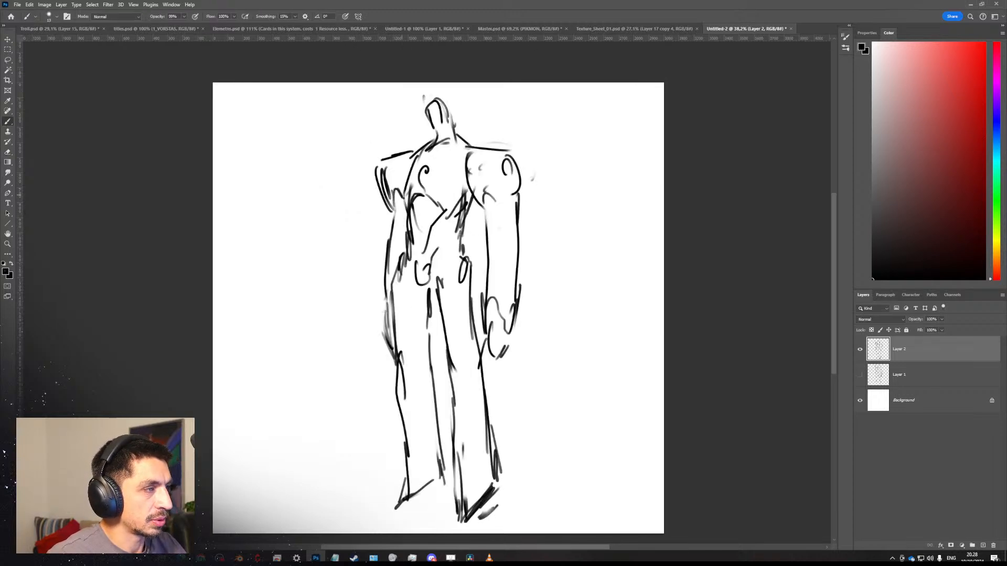
key("ctrl+shift+h")
Erase parts of the rounded head and redraw its side and the neck with straighter strokes.
left_click_drag(497, 162, 464, 147, "ctrl")
left_click_drag(465, 146, 500, 155, "ctrl")
key("e")
key("b")
mouse_move(524, 192)
left_mouse_down()
mouse_move(539, 199)
mouse_move(545, 155)
mouse_move(506, 173)
left_mouse_up()
key("e")
key("b")
mouse_move(491, 216)
left_mouse_down()
mouse_move(503, 164)
mouse_move(535, 168)
mouse_move(534, 177)
left_mouse_up()
key("ctrl+shift+h")
Square off the head with a flat top and straight side, and add collar strokes at the neck's base.
key("e")
key("b")
mouse_move(337, 166)
left_mouse_down()
mouse_move(325, 163)
mouse_move(320, 179)
left_mouse_up()
key("b")
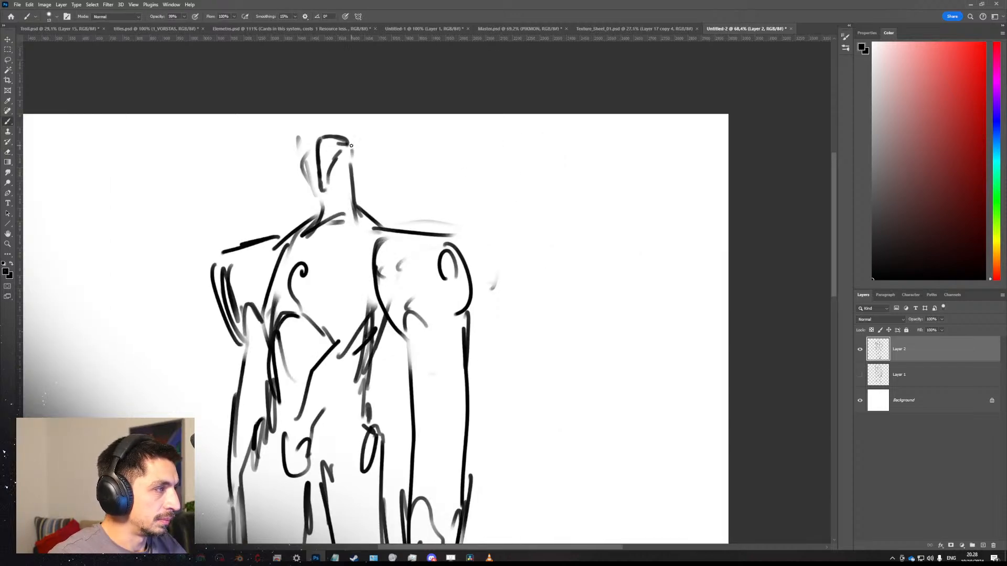
mouse_move(351, 146)
left_mouse_down()
mouse_move(354, 193)
mouse_move(324, 214)
left_mouse_up()
left_click_drag(343, 200, 322, 225)
key("ctrl+shift+h")
key("z")
mouse_move(510, 200)
left_mouse_down()
mouse_move(474, 187)
mouse_move(483, 193)
left_mouse_up()
key("ctrl+shift+h")
left_click_drag(325, 240, 345, 242)
Clean up the far knee, draw a narrow pointed kneecap there, and add a matching stroke at the near knee.
key("e")
left_click_drag(308, 435, 378, 390)
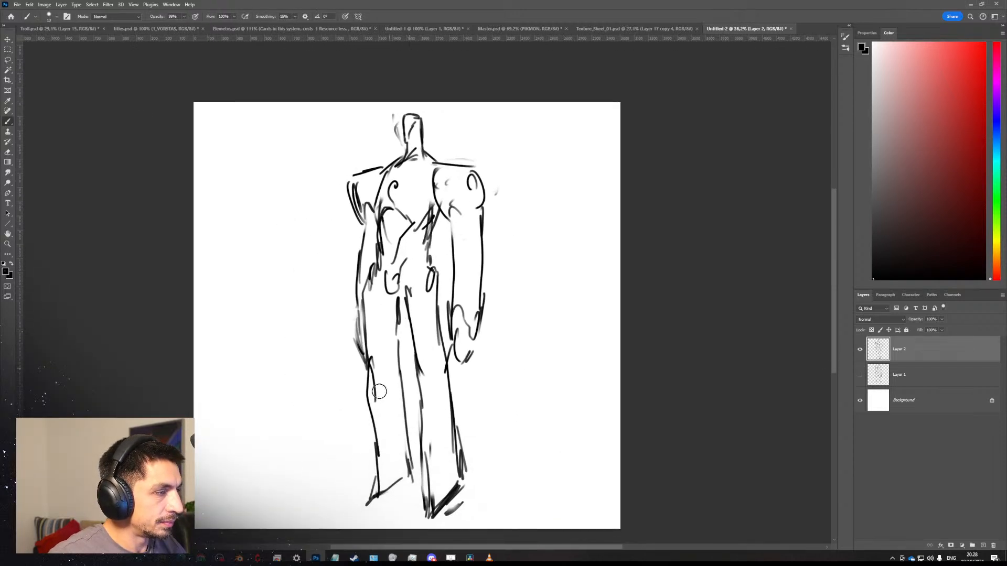
key("b")
left_click_drag(374, 341, 371, 364)
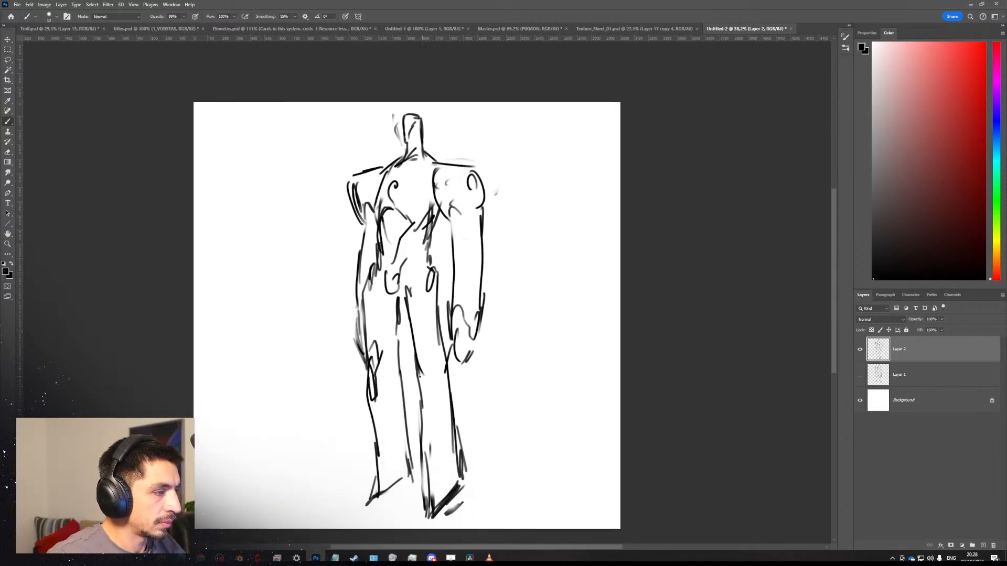
left_click_drag(427, 409, 431, 362)
Switch to VLC media player, change the track to Balance Beta - Mirage.wav, and return to Photoshop.
left_click(489, 557)
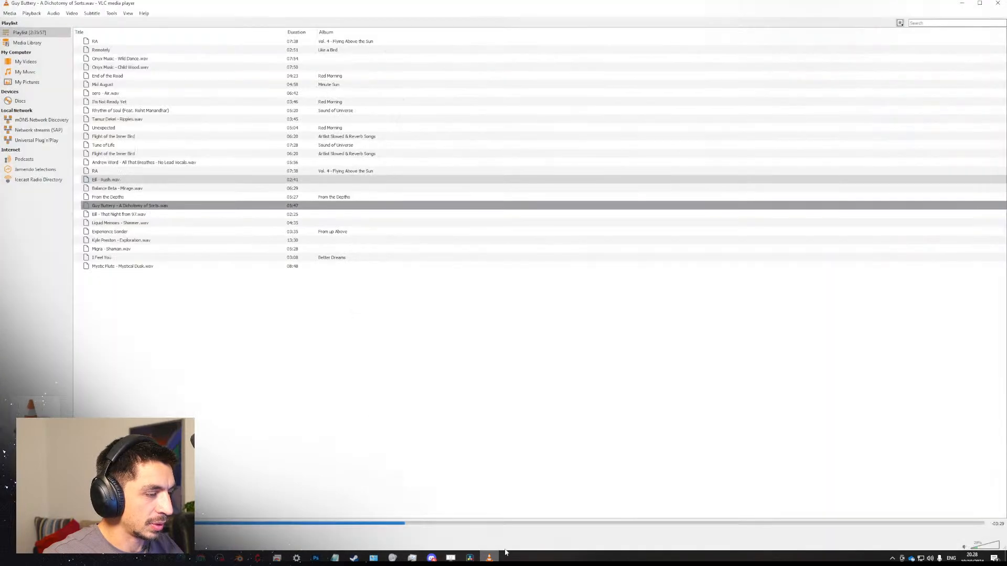
left_click(52, 544)
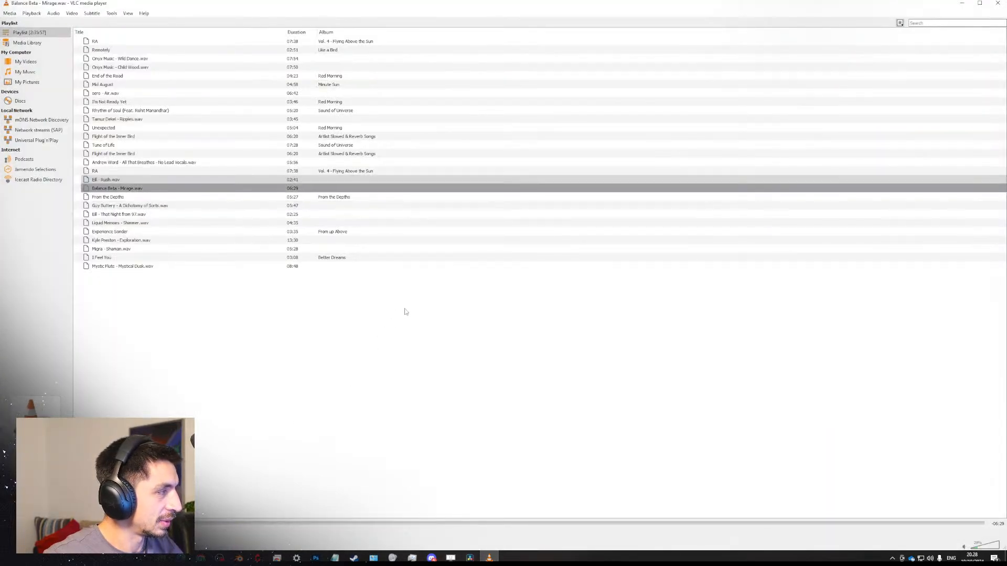
left_click(962, 3)
Erase the stray strokes beside the head.
key("ctrl+shift+h")
left_click_drag(485, 231, 451, 230, "ctrl")
key("ctrl+shift+h")
left_click_drag(397, 184, 401, 186, "ctrl")
left_click(402, 187)
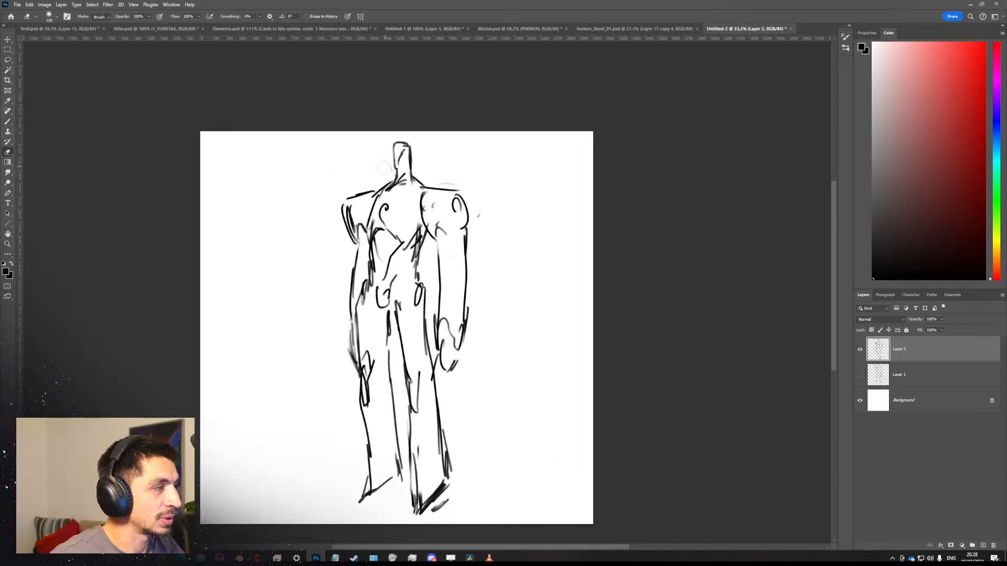
Draw a diagonal line across the near upper arm and a rounded loop at the groin beside the near hip.
key("ctrl+shift+h")
key("b")
mouse_move(441, 259)
left_mouse_down()
mouse_move(449, 259)
mouse_move(420, 251)
left_mouse_up()
key("ctrl+shift+h")
mouse_move(450, 208)
left_mouse_down("ctrl")
mouse_move(412, 208)
mouse_move(423, 225)
left_mouse_up("ctrl")
key("ctrl+shift+h")
left_click_drag(370, 208, 404, 208, "ctrl")
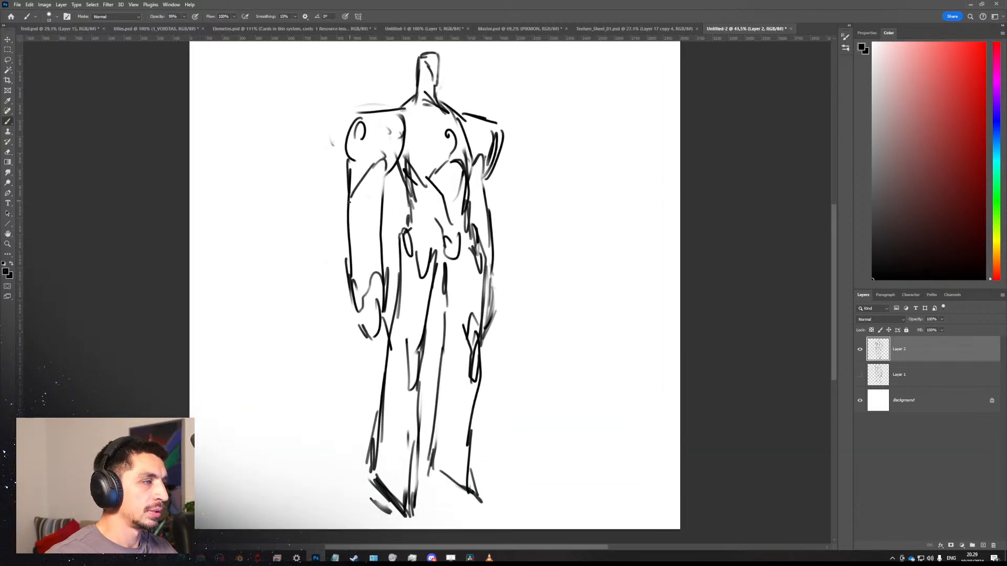
Draw steeper collar lines from the neck to the shoulders and erase the hooked mark on the far chest.
mouse_move(488, 168)
left_mouse_down()
mouse_move(482, 199)
mouse_move(439, 178)
mouse_move(401, 185)
mouse_move(417, 161)
mouse_move(399, 141)
mouse_move(386, 151)
mouse_move(427, 194)
mouse_move(410, 204)
mouse_move(437, 142)
left_mouse_up()
key("ctrl+shift+h")
key("ctrl+shift+h")
key("e")
key("b")
key("h")
key("h")
key("e")
key("b")
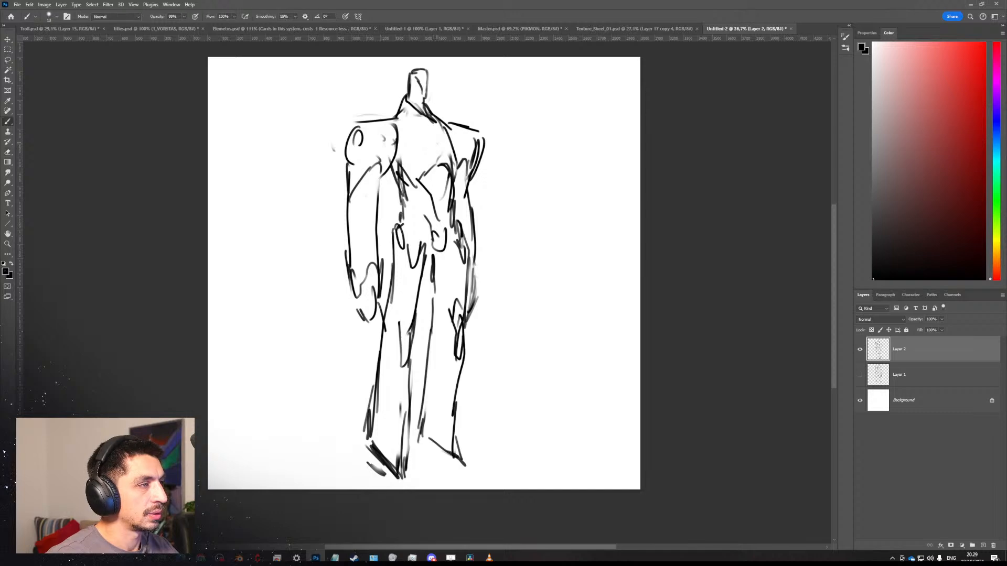
Draw a small oval on the far chest and check the figure's proportions in mirrored and normal view.
key("h")
left_click_drag(464, 176, 422, 181, "ctrl")
key("h")
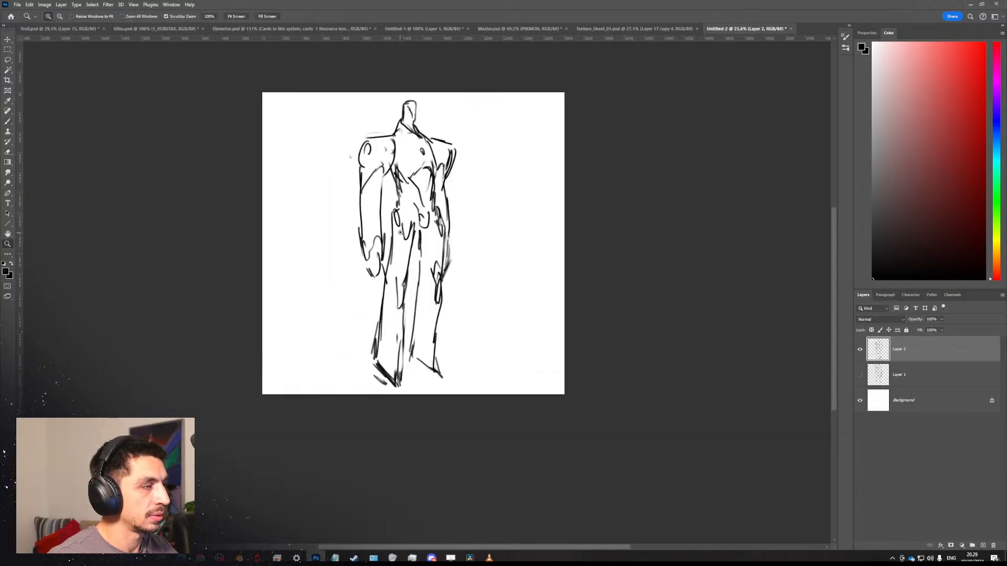
left_click_drag(398, 228, 458, 226, "ctrl")
key("h")
left_click_drag(457, 207, 446, 199, "ctrl")
mouse_move(448, 84)
left_mouse_down("ctrl")
mouse_move(500, 88)
mouse_move(431, 103)
mouse_move(428, 81)
left_mouse_up("ctrl")
key("h")
mouse_move(444, 148)
left_mouse_down("ctrl")
mouse_move(389, 124)
mouse_move(406, 157)
left_mouse_up("ctrl")
key("h")
left_click_drag(422, 279, 444, 277, "ctrl")
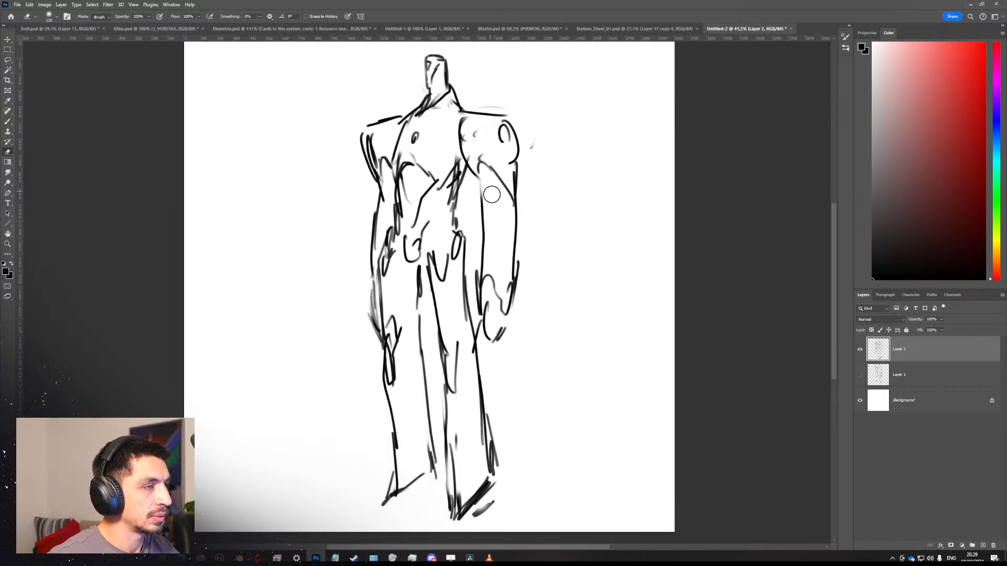
Erase the near arm's loose inner line and hand outline, and rework the far upper arm's contour.
mouse_move(481, 200)
left_mouse_down()
mouse_move(502, 276)
mouse_move(503, 331)
mouse_move(505, 323)
left_mouse_up()
key("e")
key("b")
key("e")
mouse_move(385, 169)
left_mouse_down()
mouse_move(372, 272)
mouse_move(383, 224)
mouse_move(377, 229)
left_mouse_up()
key("b")
key("ctrl+f")
Redraw the near forearm slimmer down to a small closed hand, and check the figure in mirrored and normal view.
mouse_move(446, 208)
left_mouse_down("ctrl")
mouse_move(383, 212)
mouse_move(441, 210)
left_mouse_up("ctrl")
key("e")
left_click_drag(476, 239, 477, 274)
key("b")
mouse_move(477, 226)
left_mouse_down()
mouse_move(501, 314)
mouse_move(483, 312)
left_mouse_up()
key("ctrl+f")
key("e")
key("b")
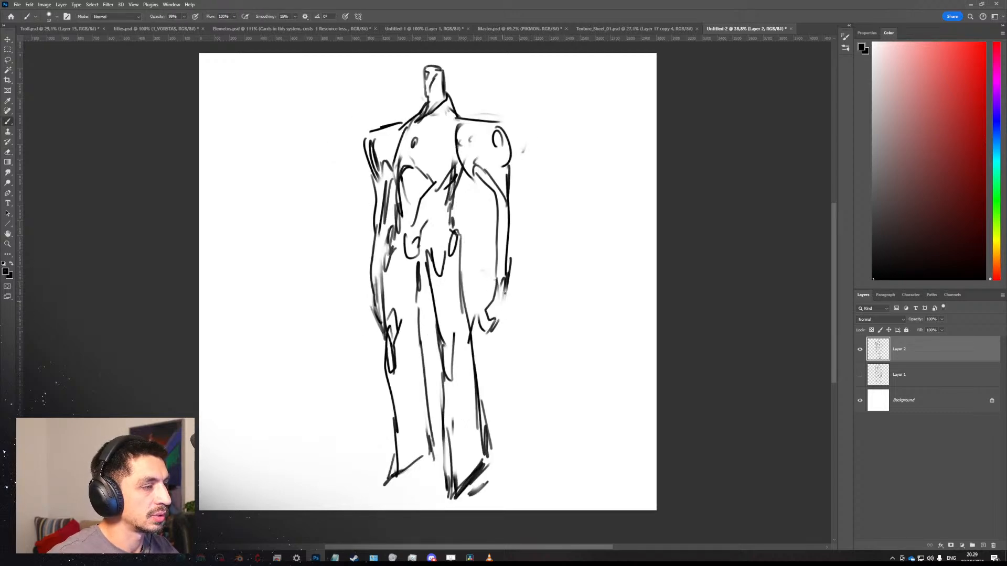
key("ctrl+f")
left_click_drag(467, 244, 444, 241, "ctrl")
key("ctrl+f")
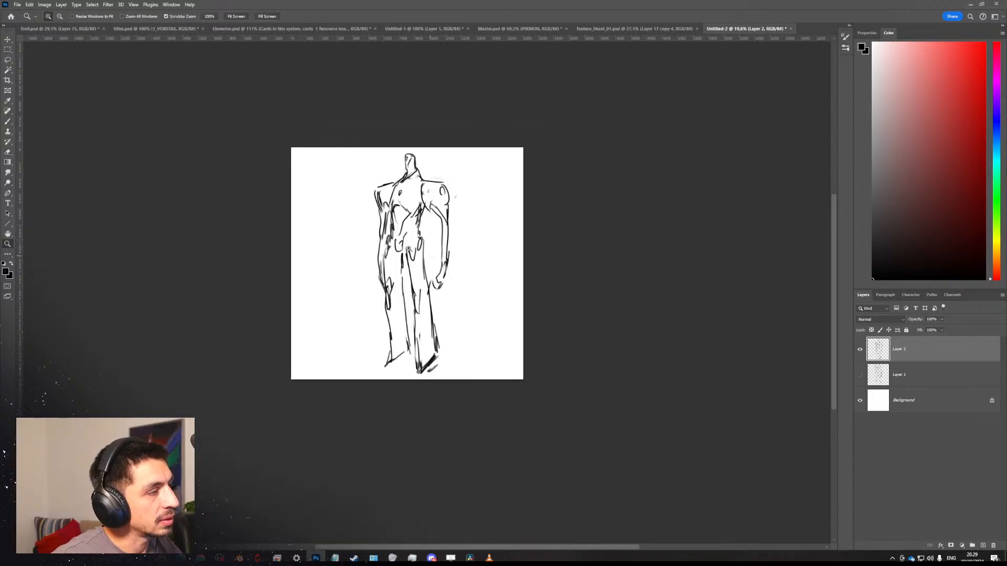
mouse_move(391, 224)
left_mouse_down("ctrl")
mouse_move(417, 243)
mouse_move(459, 305)
left_mouse_up("ctrl")
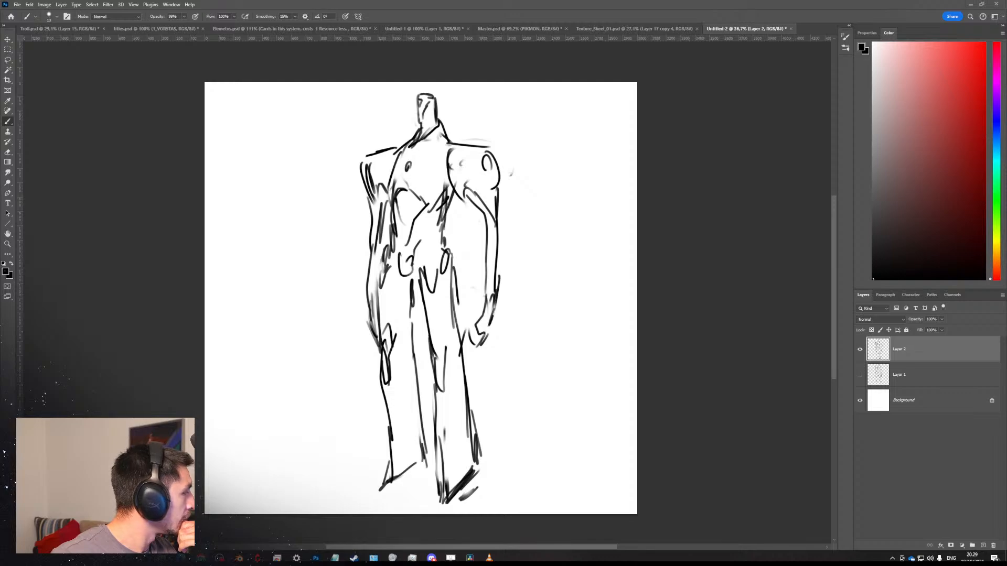
Switch to the browser, examine the Evangelion mech image results for body and shoulder proportions, and return to the sketch.
key("alt+Tab")
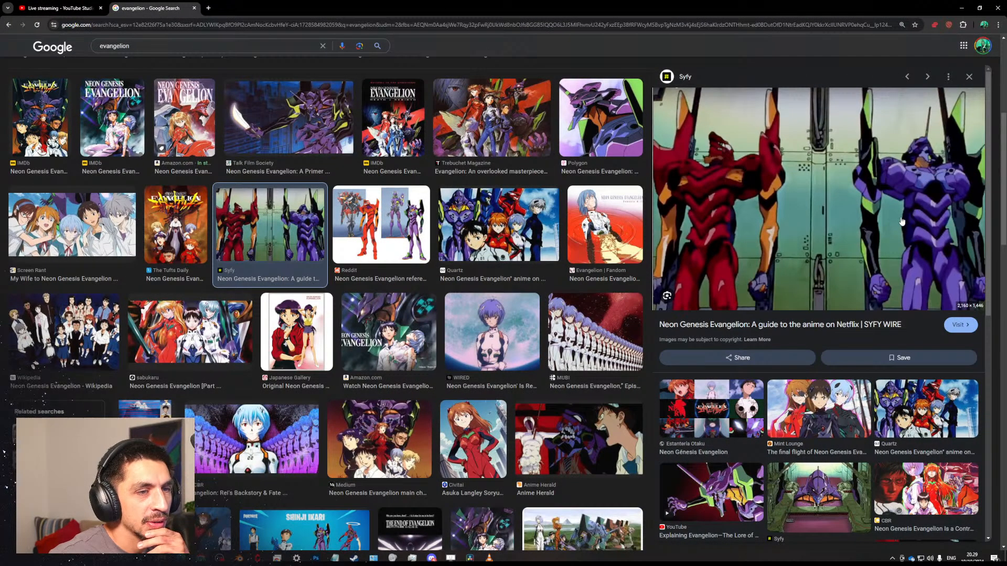
scroll(898, 225, "down", 5)
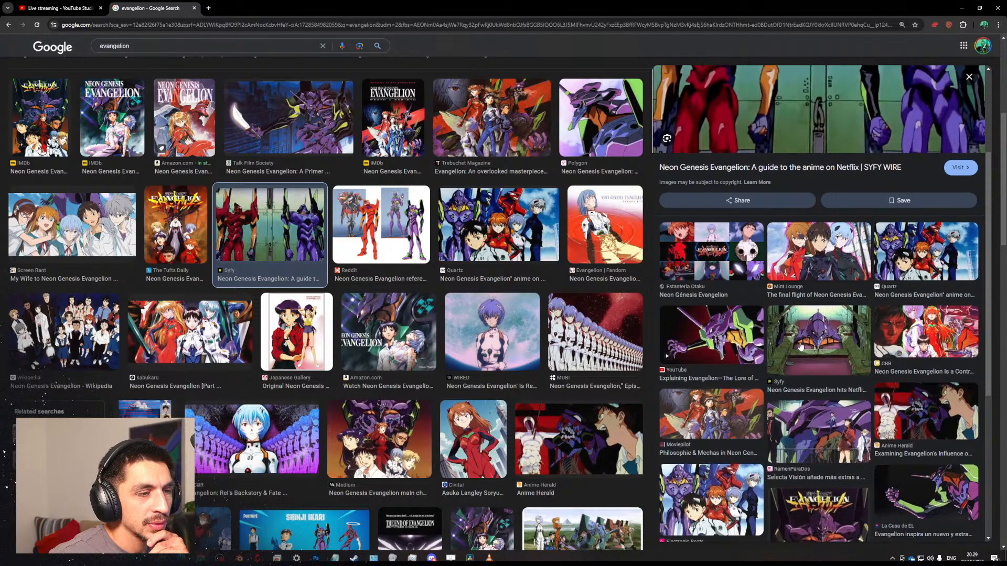
scroll(800, 344, "down", 5)
scroll(918, 474, "up", 8)
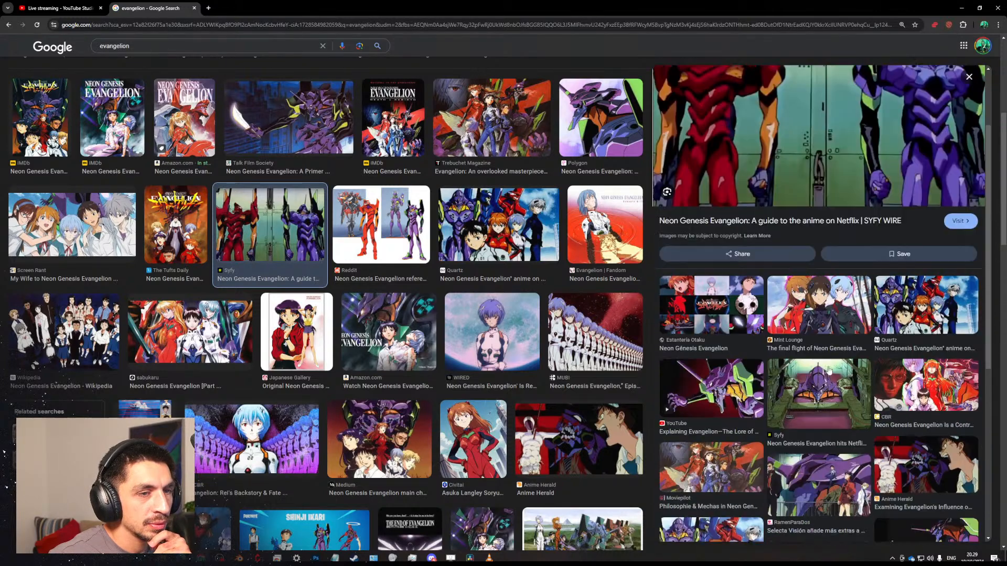
left_click(917, 474)
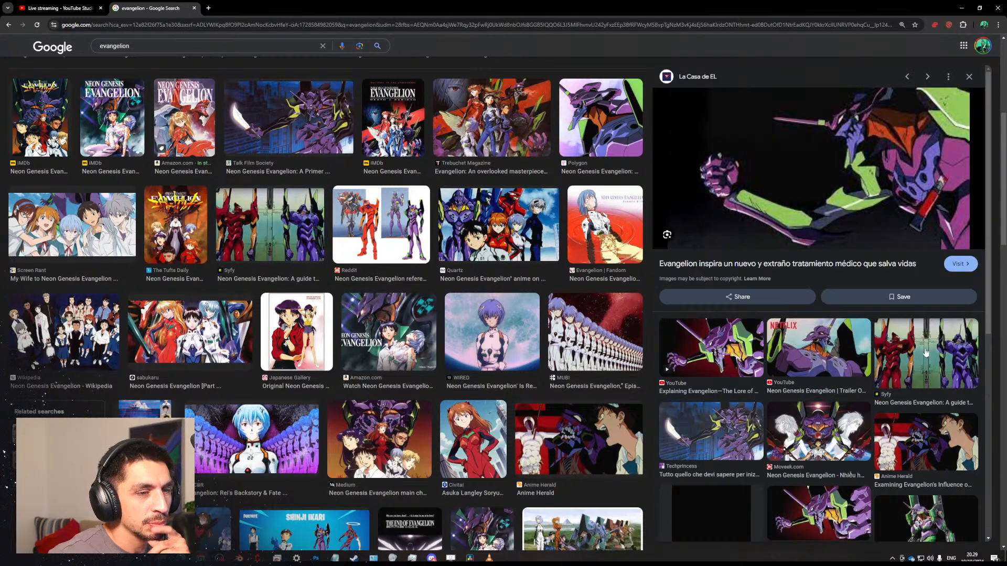
left_click(931, 378)
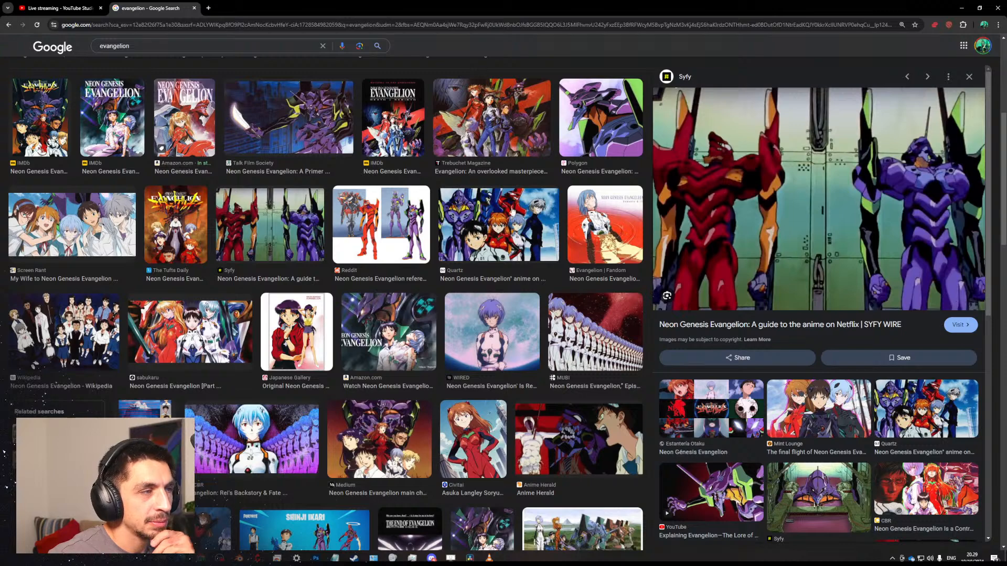
left_click(403, 216)
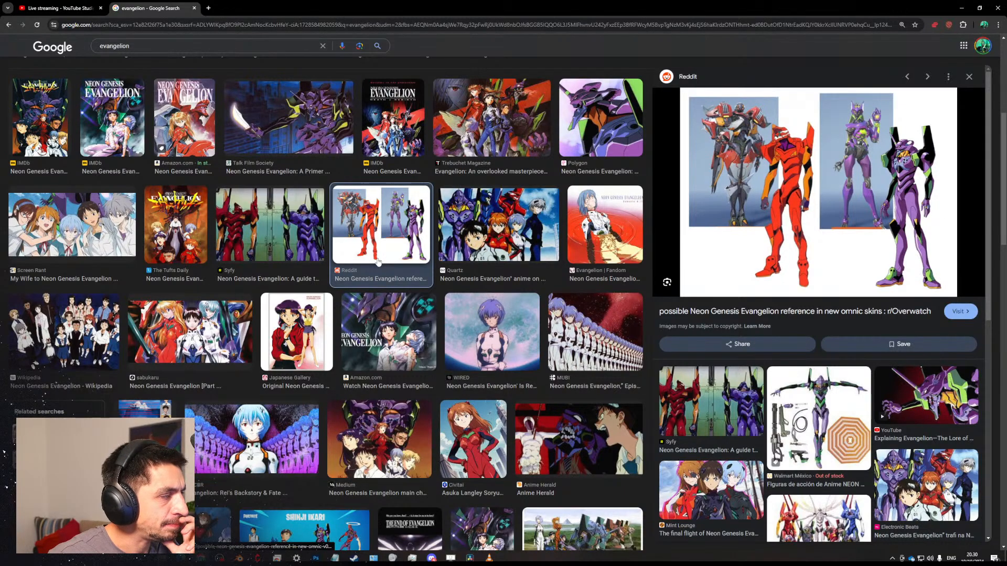
scroll(342, 244, "down", 6)
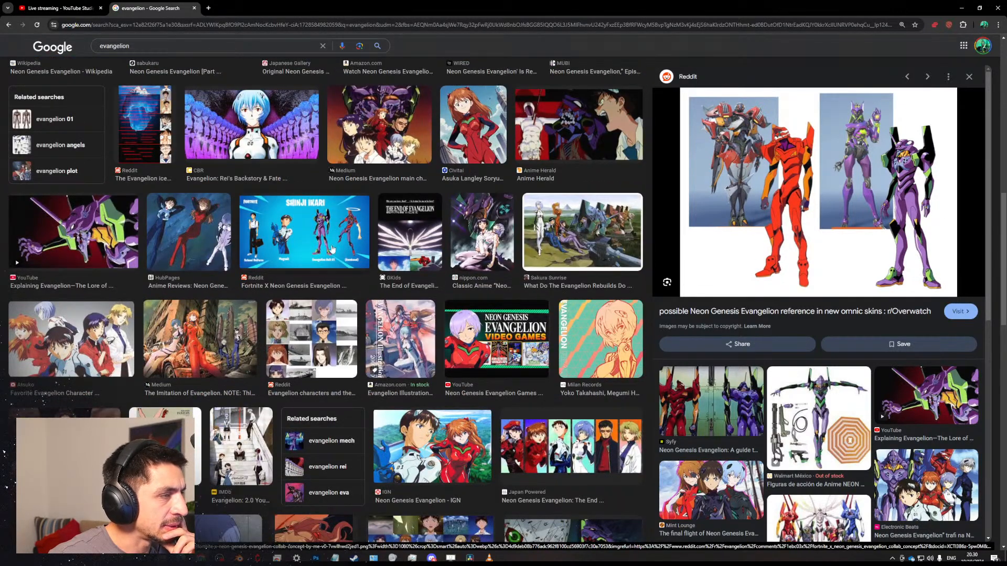
scroll(262, 173, "up", 10)
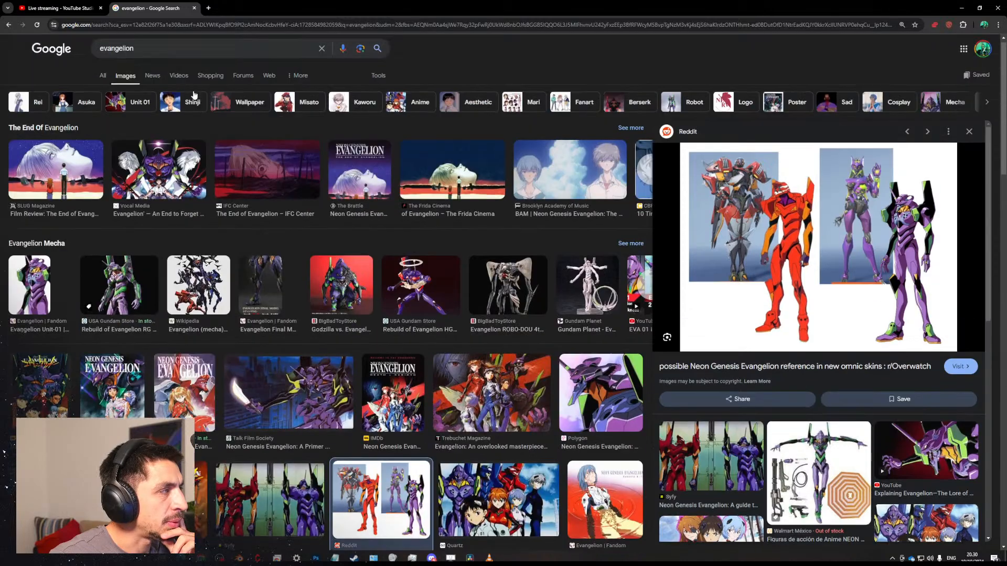
key("alt+Tab")
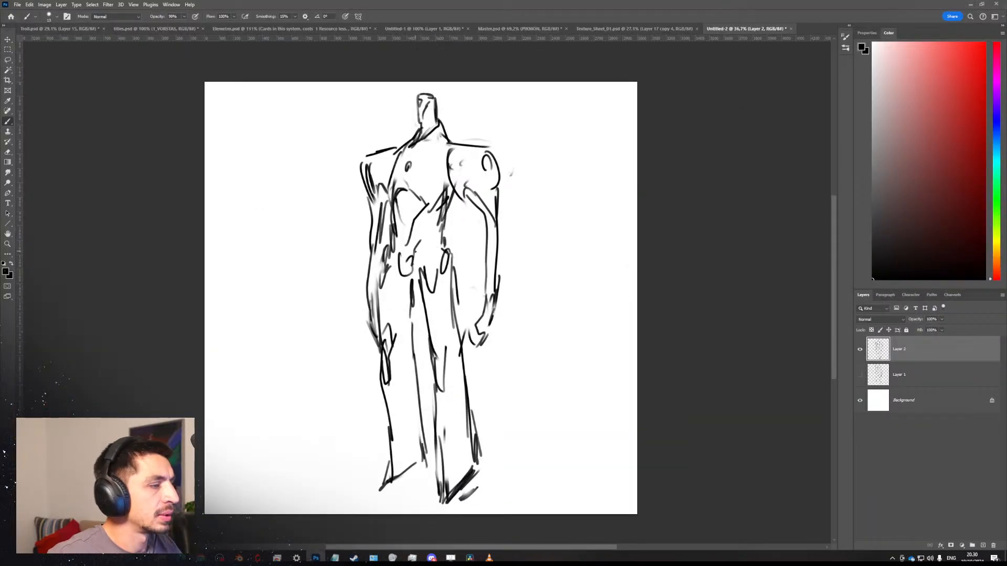
Try raised shoulder pieces beside the neck on both sides of the mirrored figure and undo them.
key("ctrl+shift+h")
key("z")
left_click_drag(378, 166, 414, 176)
key("b")
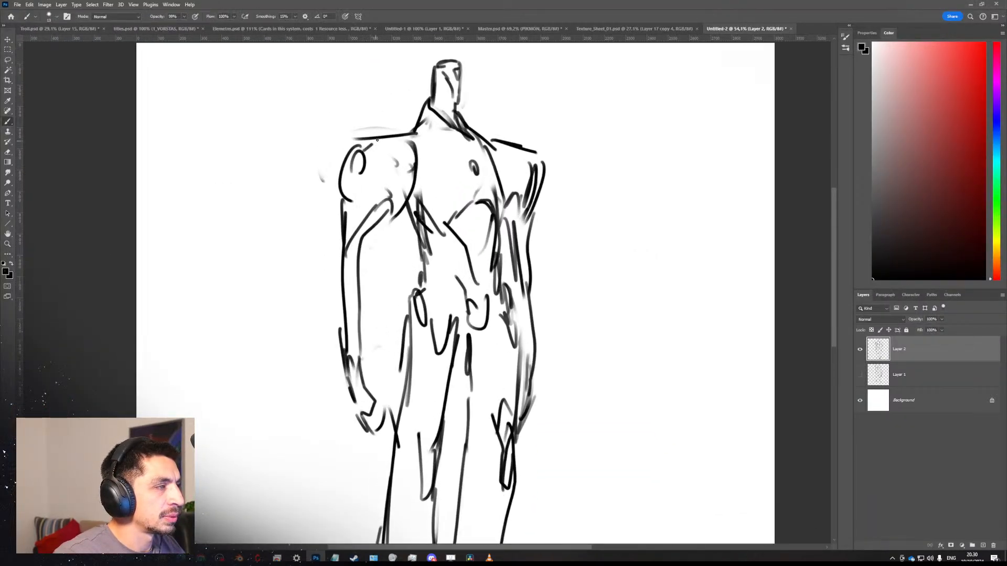
left_click_drag(393, 125, 405, 175)
mouse_move(492, 159)
left_mouse_down()
mouse_move(498, 126)
mouse_move(513, 188)
left_mouse_up()
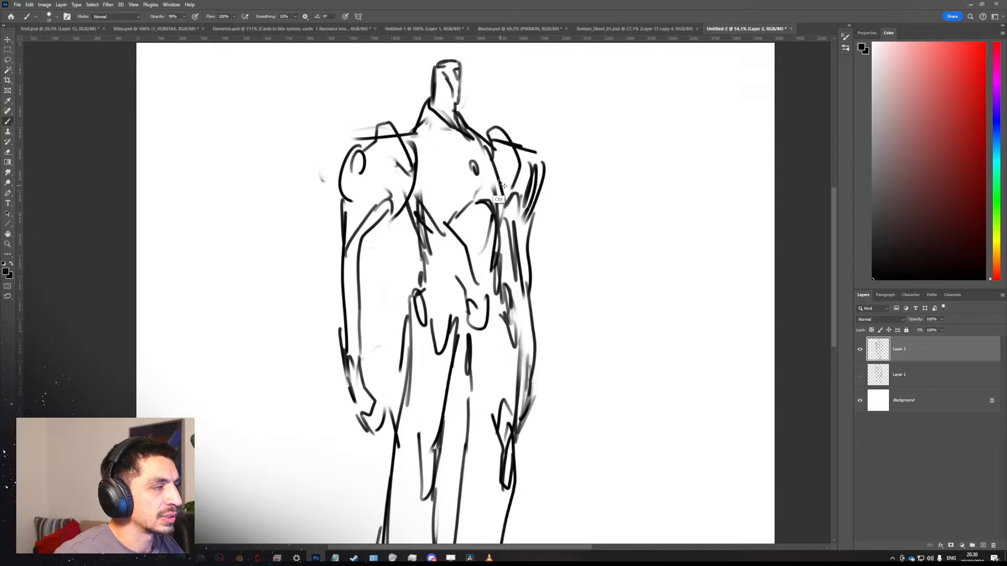
key("ctrl+z")
key("ctrl+z")
Reinforce the shoulder lines, add a short stroke inside the near shoulder, and check the whole figure in mirrored view.
left_click_drag(357, 153, 410, 132)
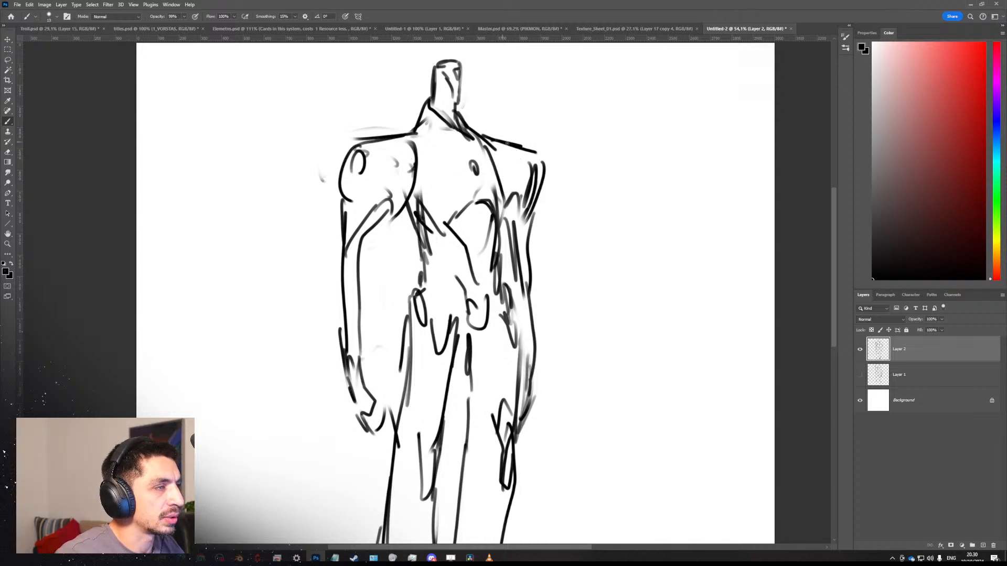
left_click_drag(353, 169, 347, 178)
key("ctrl+shift+h")
key("z")
mouse_move(457, 195)
left_mouse_down()
mouse_move(407, 184)
mouse_move(423, 187)
mouse_move(427, 218)
left_mouse_up()
key("ctrl+shift+h")
left_click_drag(430, 253, 468, 245)
left_click_drag(440, 237, 463, 278)
left_click(475, 282)
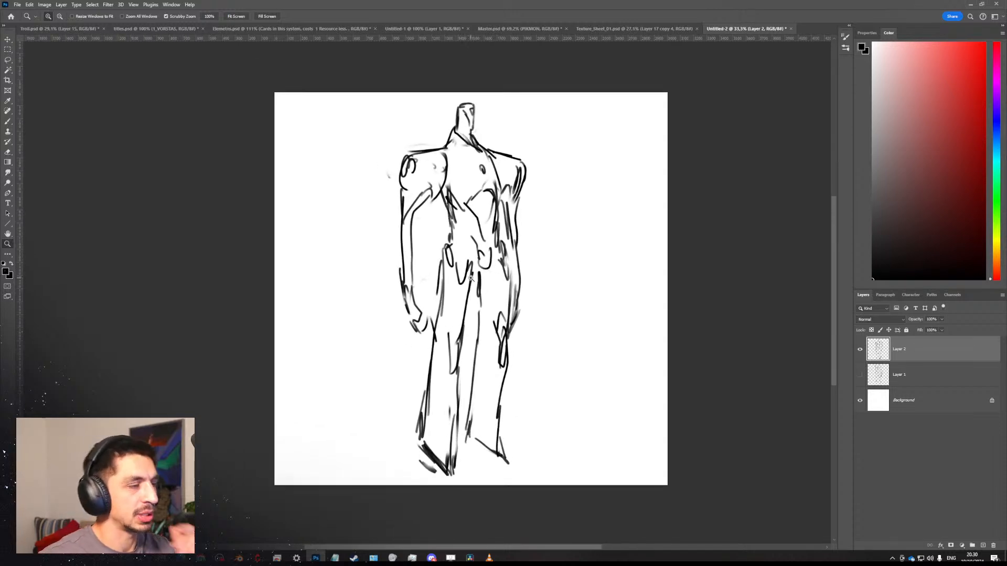
Switch to Blender and scale down the cube's mesh in Edit Mode.
left_click(239, 557)
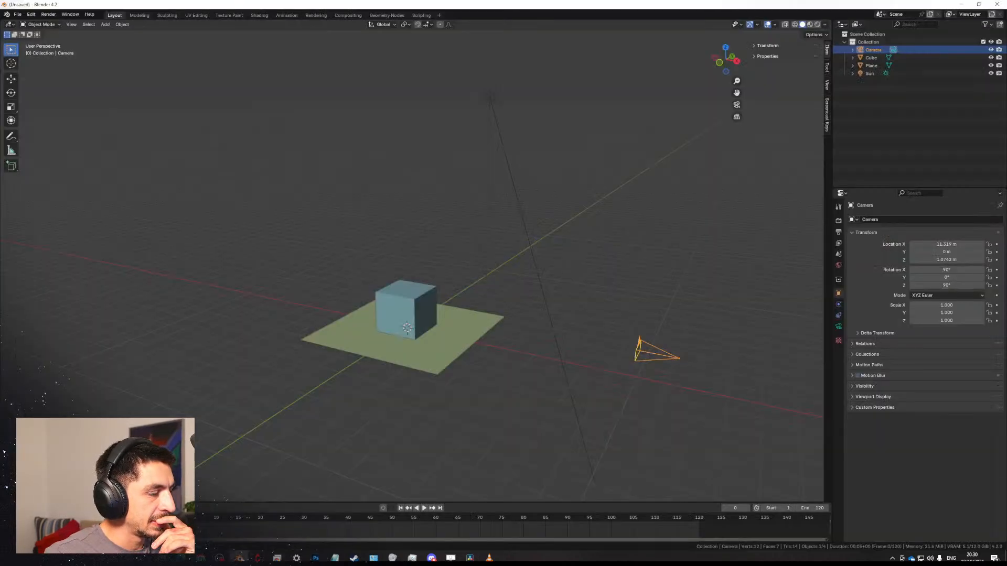
scroll(512, 297, "up", 3)
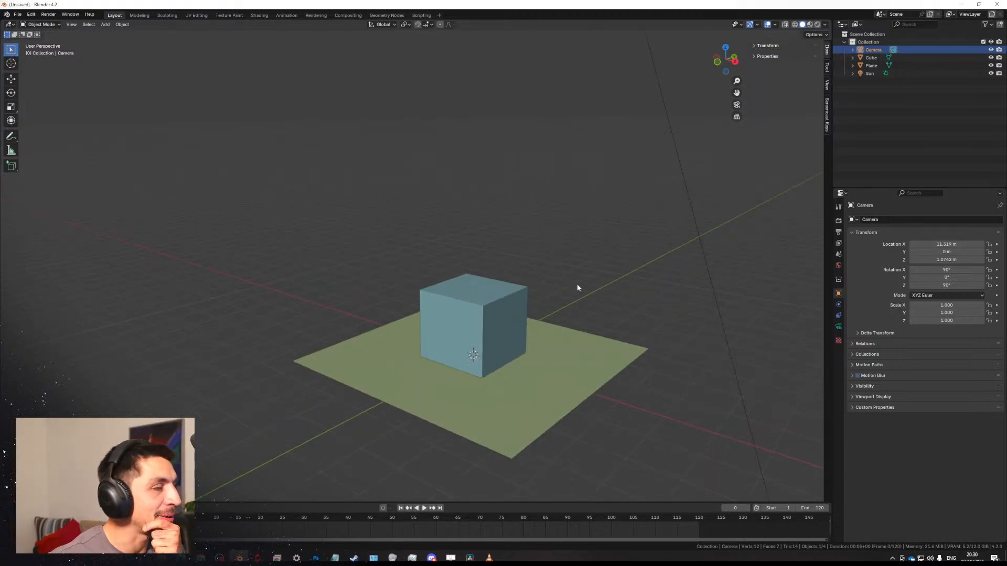
scroll(495, 285, "down", 2)
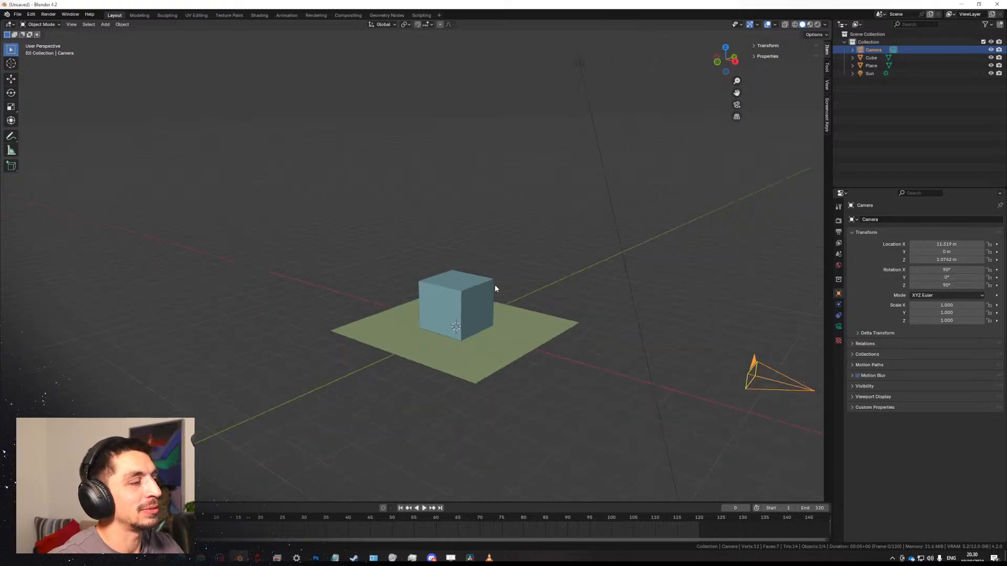
left_click(454, 308)
scroll(503, 341, "up", 2)
key("Tab")
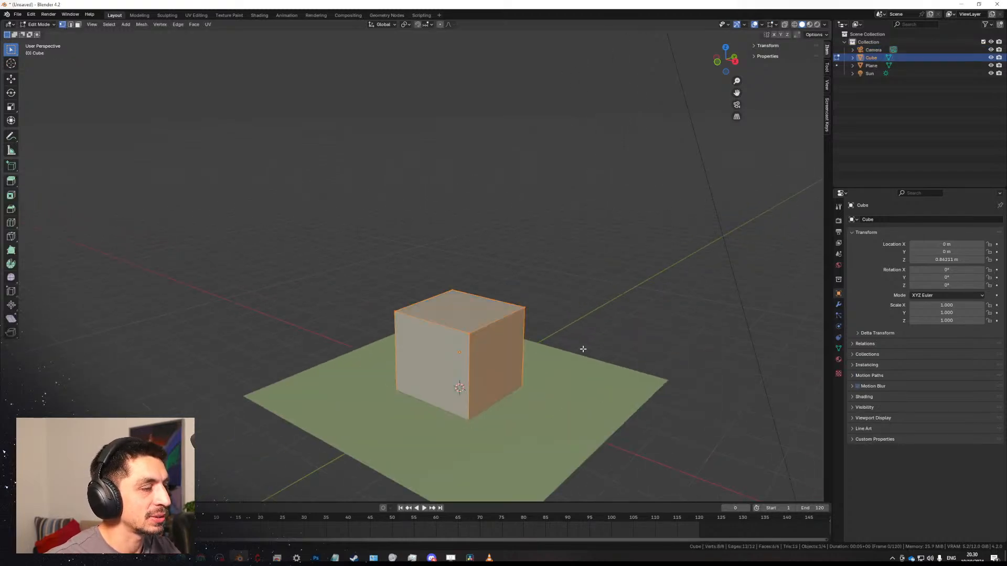
key("s")
left_click(512, 345)
left_click(488, 558)
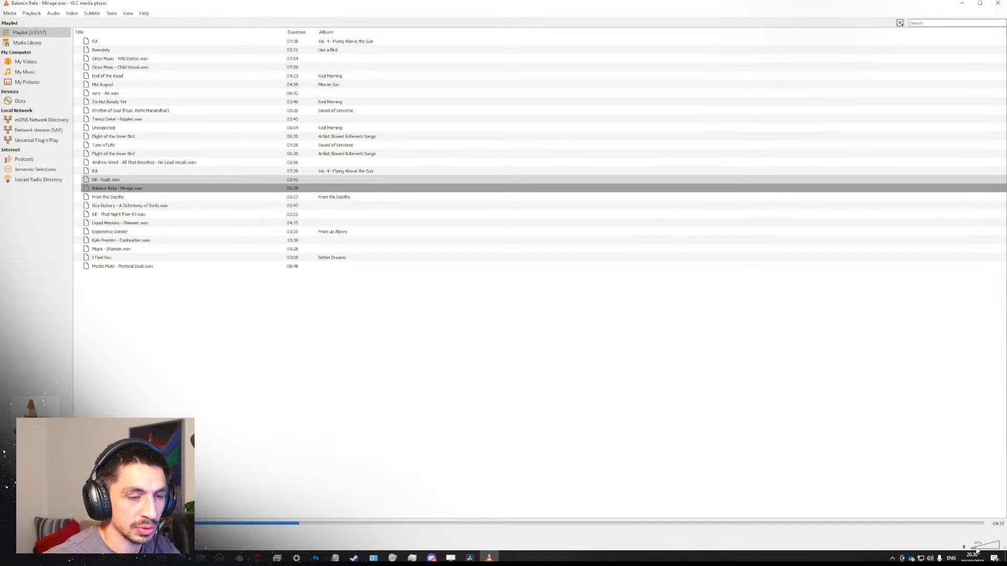
left_click(962, 3)
Scale the cube's mesh further and move it up along Z by about 5.4 m.
key("s")
key("g")
key("z")
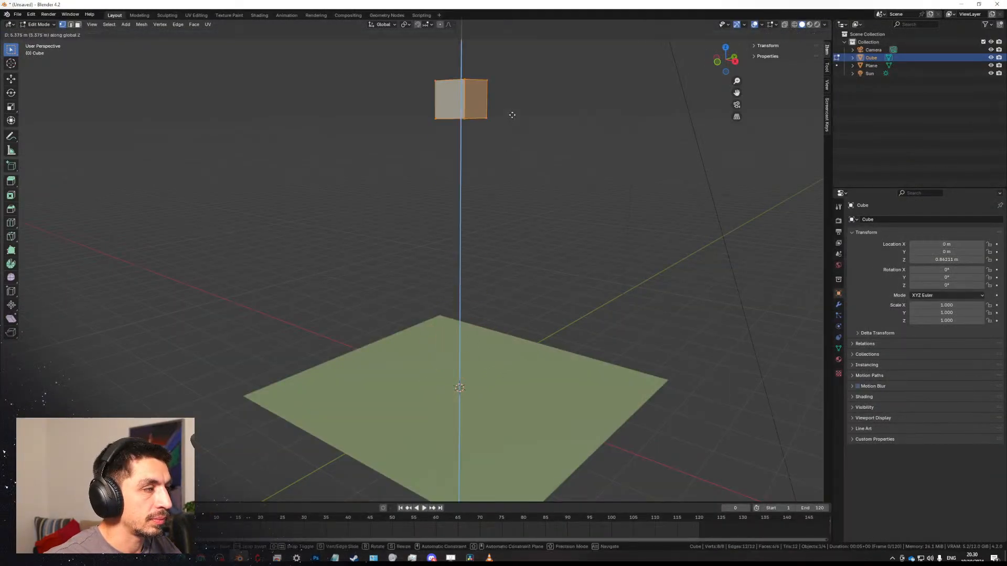
left_click(512, 116)
Return to Object Mode and delete the ground plane and the sun light.
middle_click_drag(511, 223, 508, 265, "shift")
scroll(506, 273, "down", 2)
key("Tab")
left_click(495, 374)
key("Delete")
left_click(591, 74)
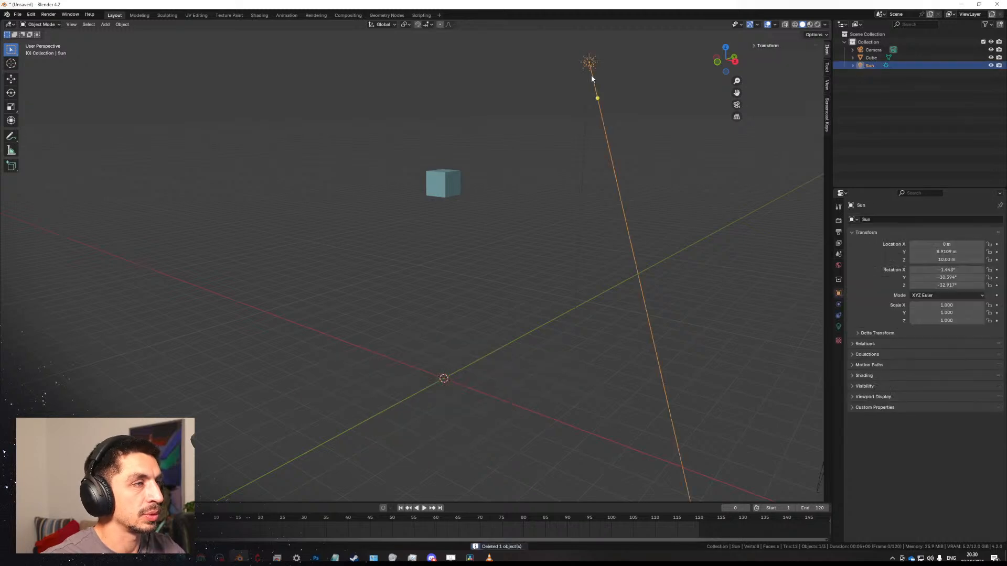
key("Delete")
Try rotating the cube's mesh about the X axis and scaling it along a single axis in Edit Mode.
left_click(443, 184)
key("Tab")
scroll(512, 157, "up", 3)
key("r")
key("x")
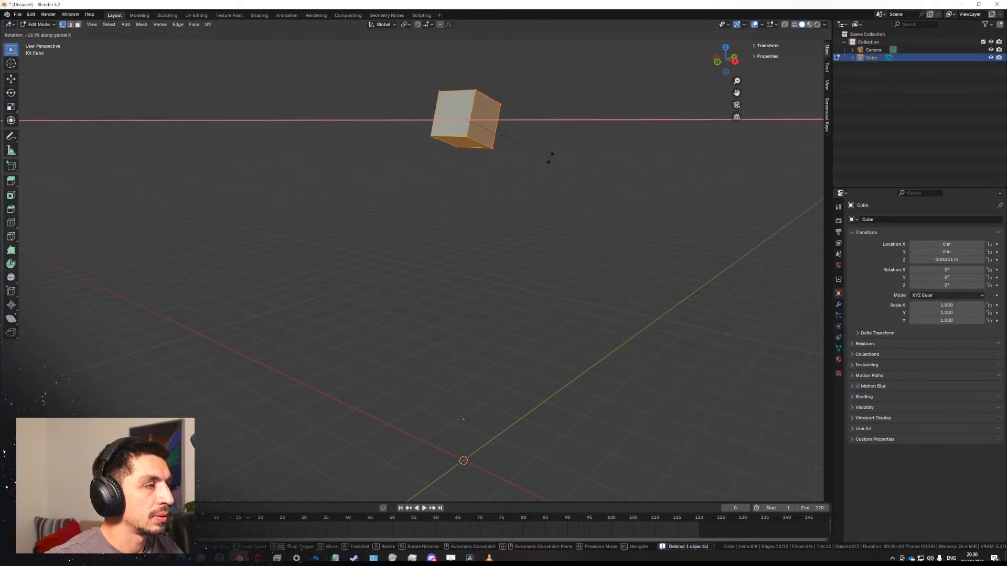
left_click(545, 155)
key("s")
key("z")
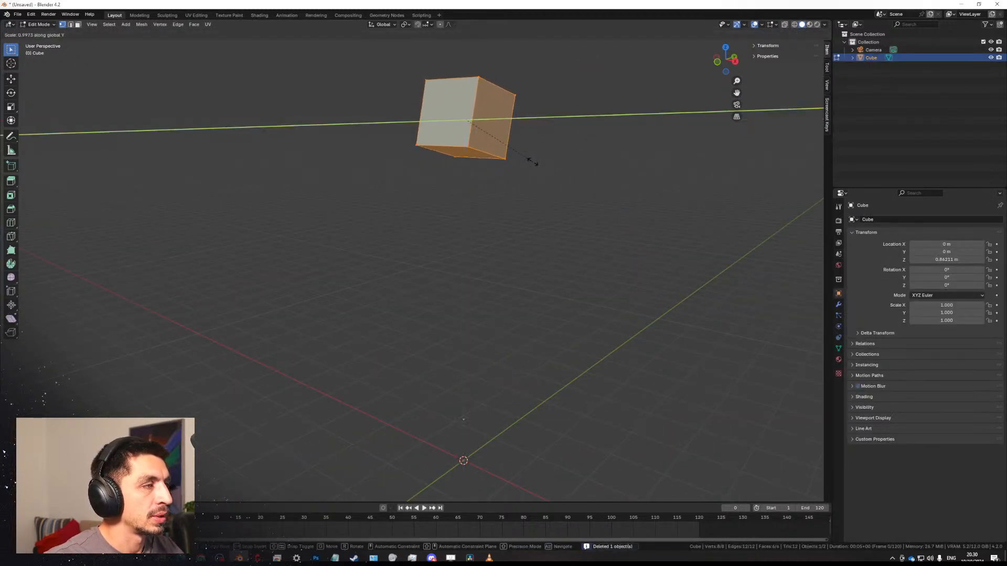
left_click(532, 162)
middle_click_drag(533, 160, 479, 172)
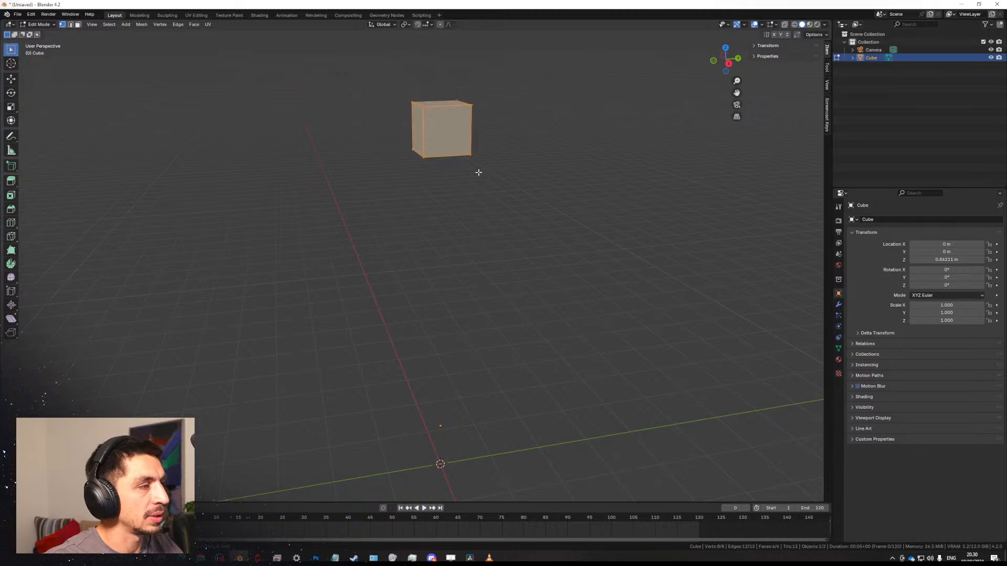
Set the cube's origin to its geometry and rotate the object about -14.2° around the X axis.
key("Tab")
left_click(122, 24)
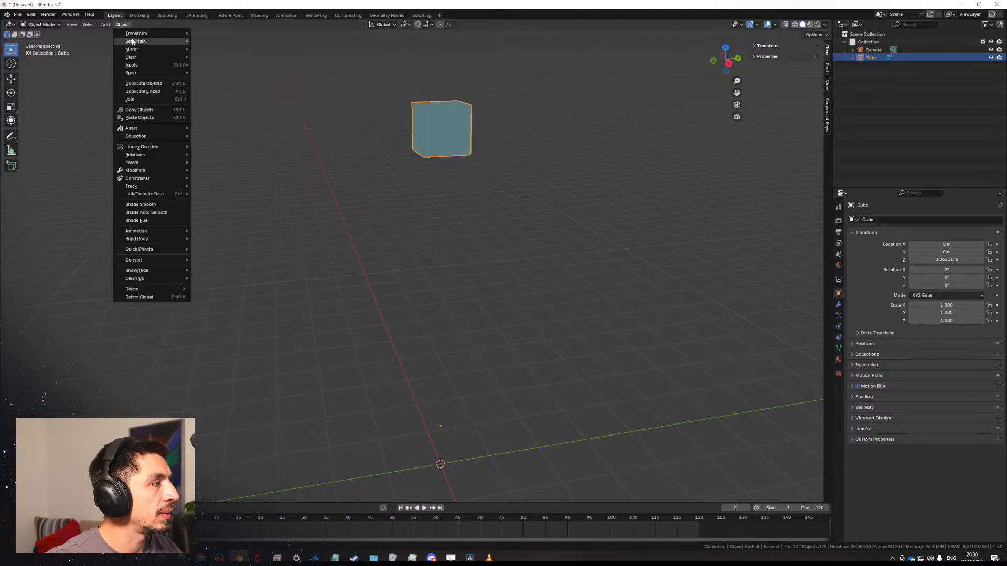
mouse_move(173, 46)
left_click(247, 49)
key("r")
key("x")
left_click(536, 149)
Scale the tilted cube's mesh uniformly and along the X axis in Edit Mode.
key("Tab")
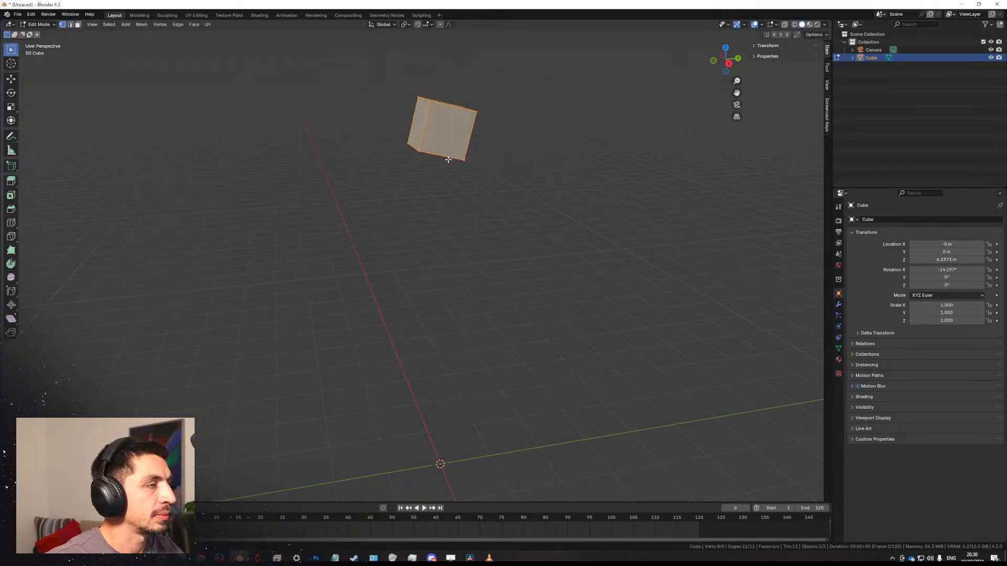
middle_click_drag(451, 157, 499, 140)
key("s")
left_click(502, 159)
key("s")
key("x")
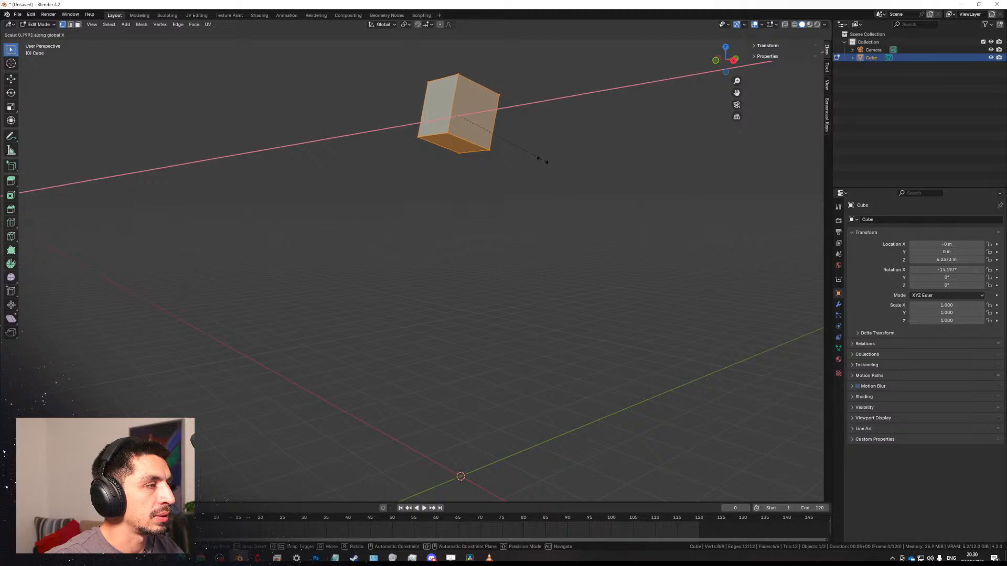
Duplicate the chest block straight down along Z and rotate the copy about the X axis to counter the tilt.
key("shift+d")
key("z")
left_click(606, 177)
key("r")
key("x")
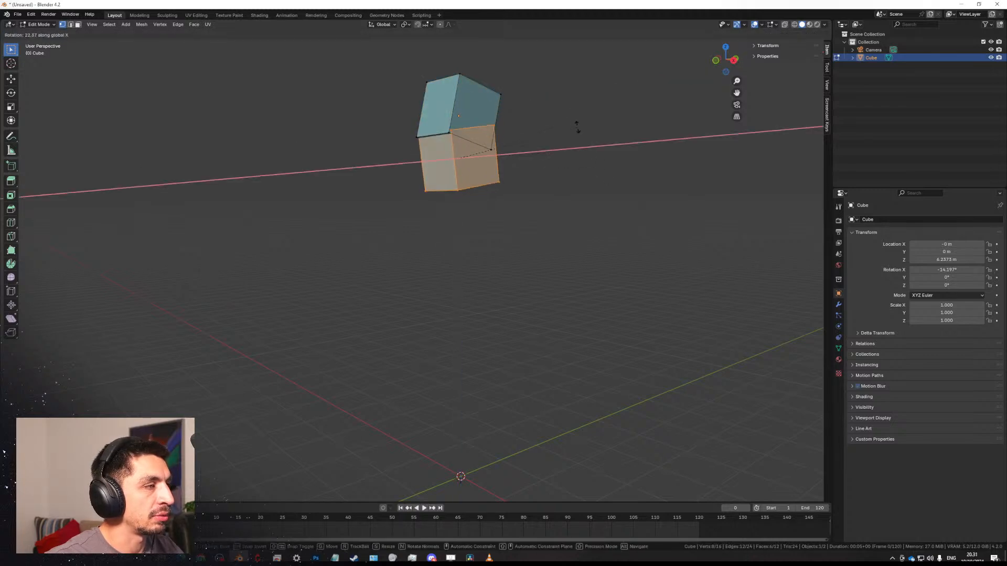
left_click(602, 141)
Scale the lower block down and shift it about -0.07 m along Y beneath the chest block.
key("s")
key("shift+d")
key("x")
key("y")
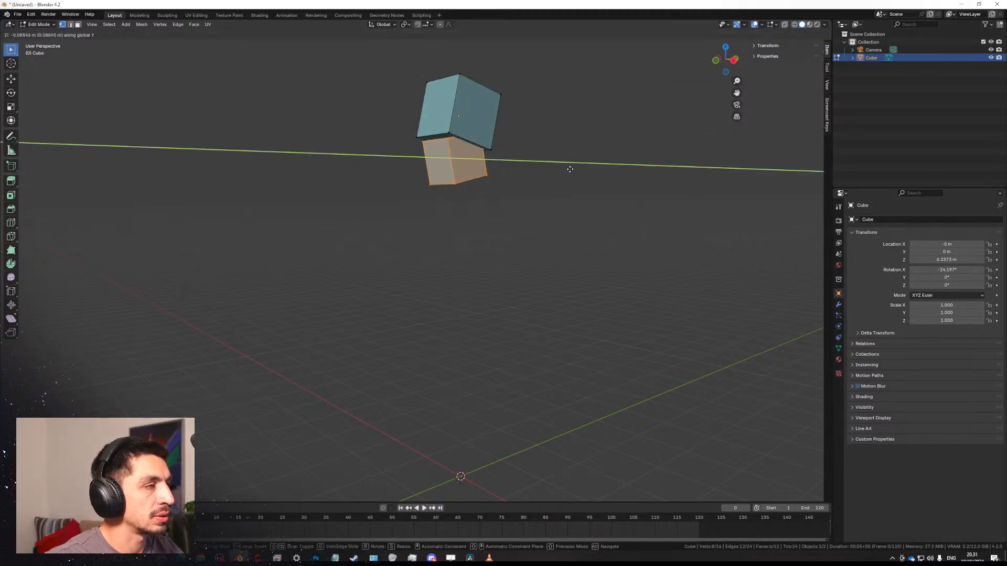
key("y")
key("y")
Duplicate the waist block downward along Z as a pelvis, rotate it about 24° around X and shift it along Y.
key("z")
key("r")
key("x")
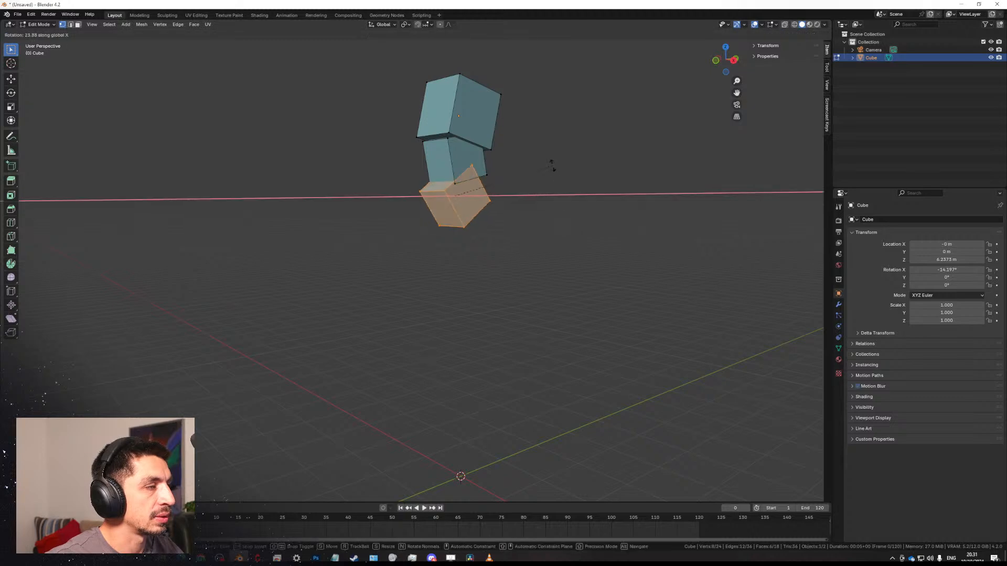
left_click(552, 164)
key("g")
key("y")
left_click(566, 175)
key("Tab")
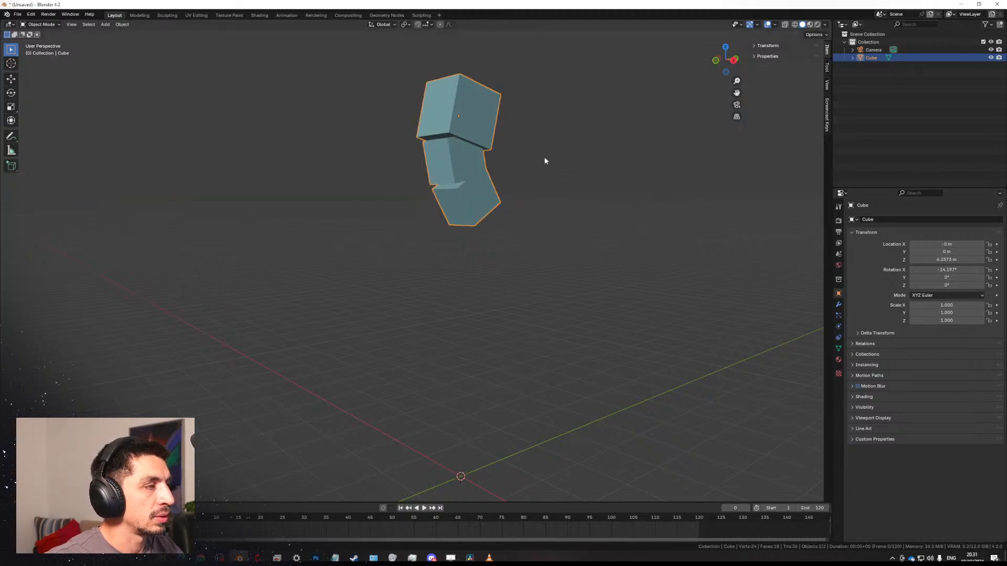
Add a separate mesh cube, raise it along Z to about 6.1 m at the chest and scale it to 0.415.
middle_click_drag(544, 160, 494, 153)
key("shift+a")
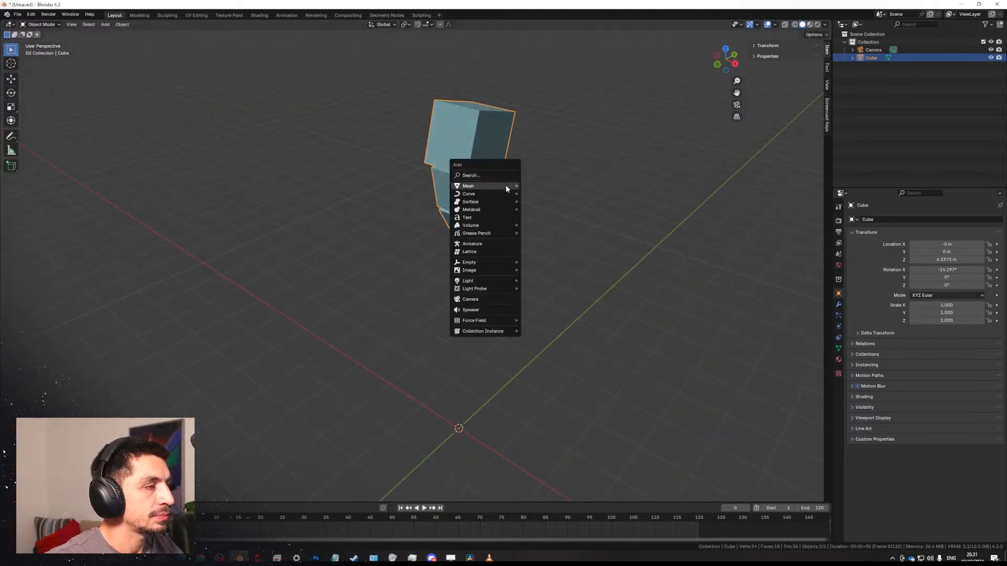
mouse_move(506, 185)
left_click(539, 196)
key("g")
key("z")
left_click(685, 155)
key("s")
left_click(558, 152)
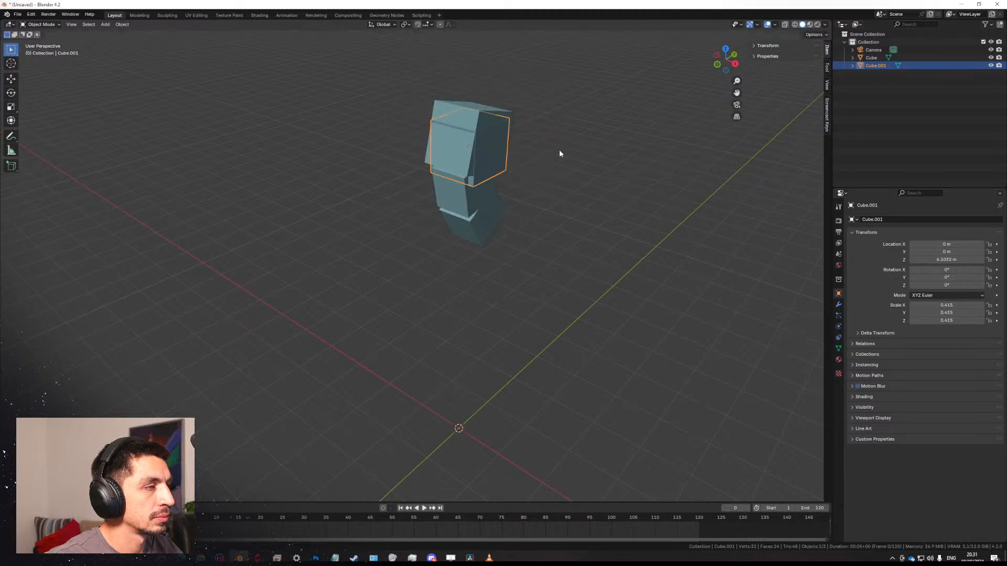
Flatten the new cube along X to a scale of about 0.16 and move it about 0.75 m along X beside the chest.
key("s")
key("x")
left_click(540, 157)
key("g")
key("x")
left_click(542, 168)
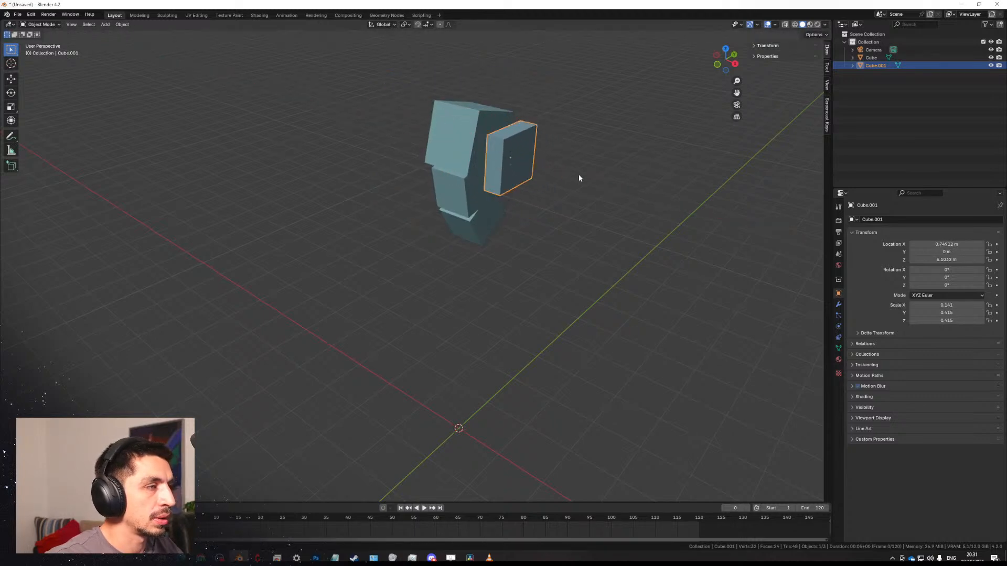
Tilt the flattened cube freely to a rotation of about 5.4° X, -4.4° Y and 4.8° Z.
key("r")
key("r")
key("Escape")
key("g")
key("z")
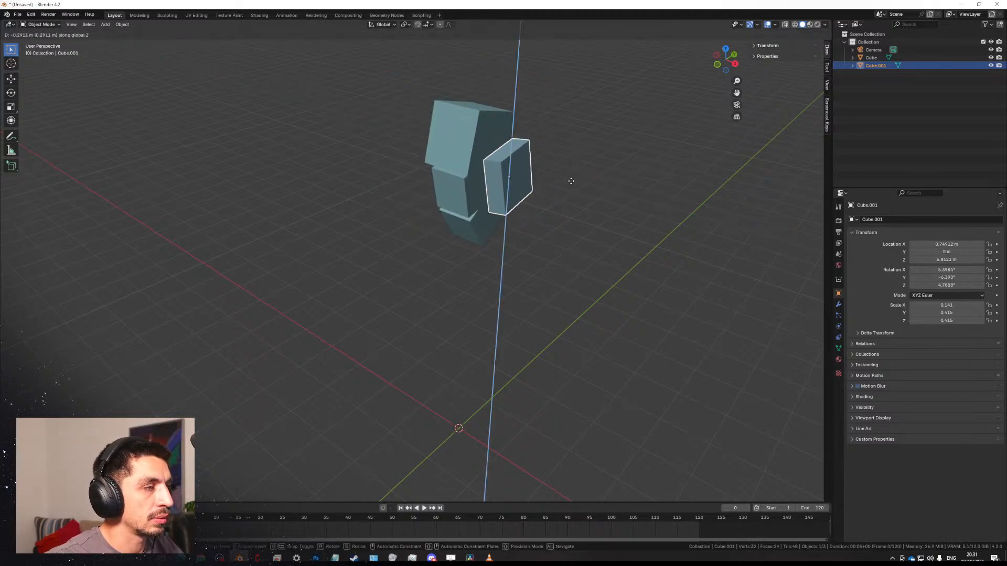
key("Escape")
Stretch the tilted cube along its local Z axis to a scale of 1.747 and lower it along Z as a leg.
key("s")
key("z")
key("z")
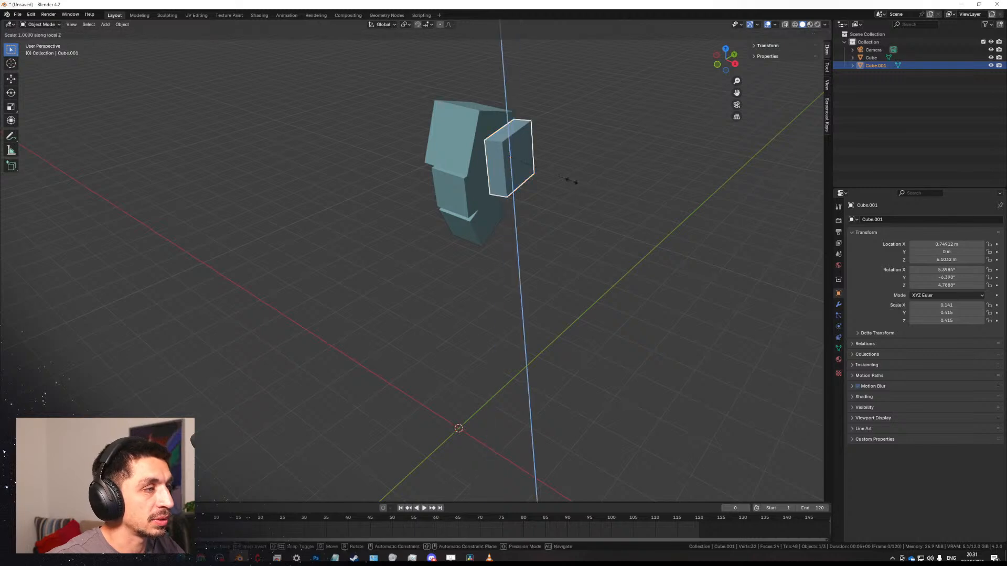
left_click(680, 372)
key("g")
key("z")
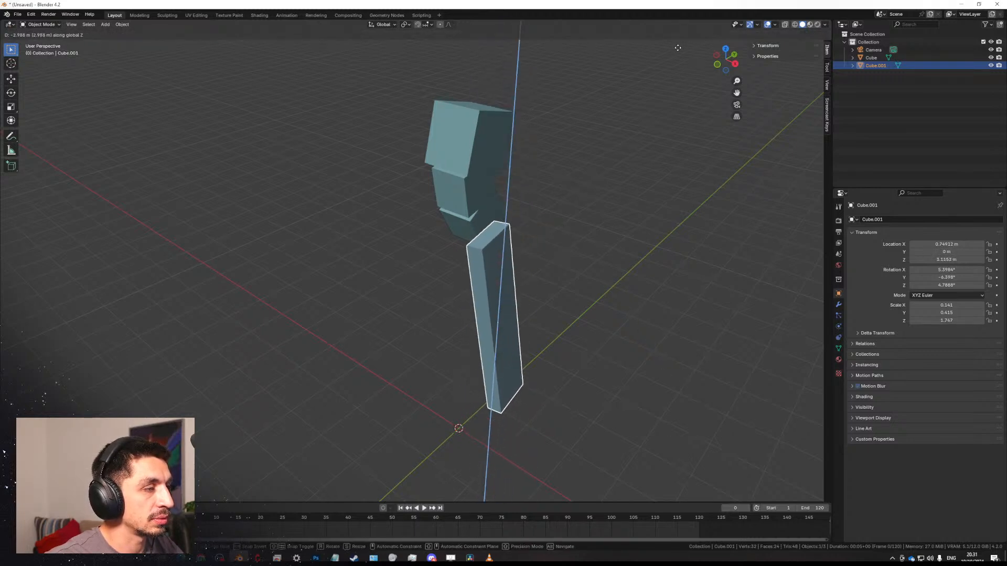
left_click(681, 73)
In the right side view, shift the leg block back to about 0.4 m along Y so it sits under the pelvis.
middle_click_drag(550, 294, 490, 198)
key("KP_1")
key("KP_3")
key("g")
left_click(537, 189)
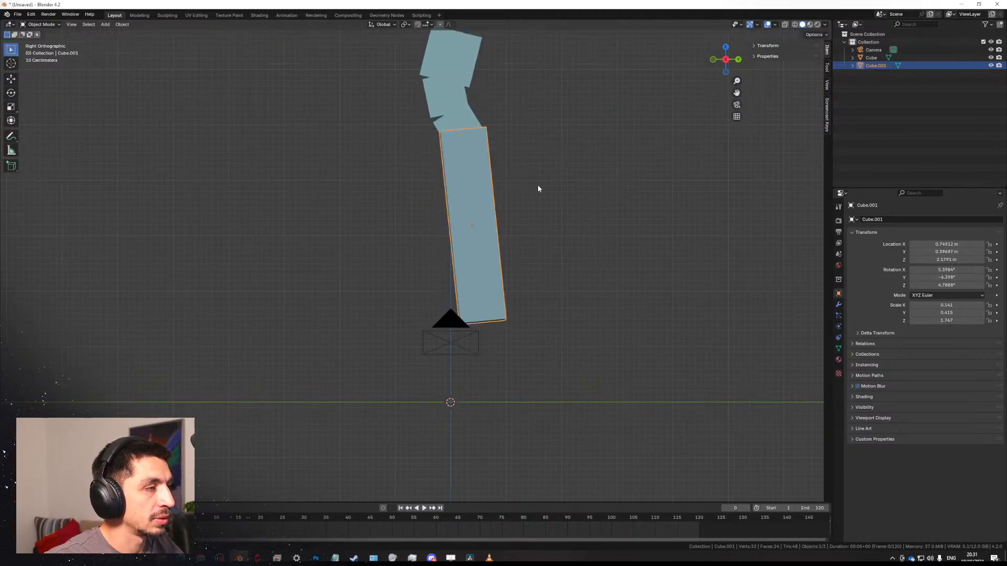
Try stretching the leg block along its local Z axis to about 2.55 and lowering it to the ground line.
key("s")
key("z")
key("z")
left_click(580, 254)
key("g")
key("z")
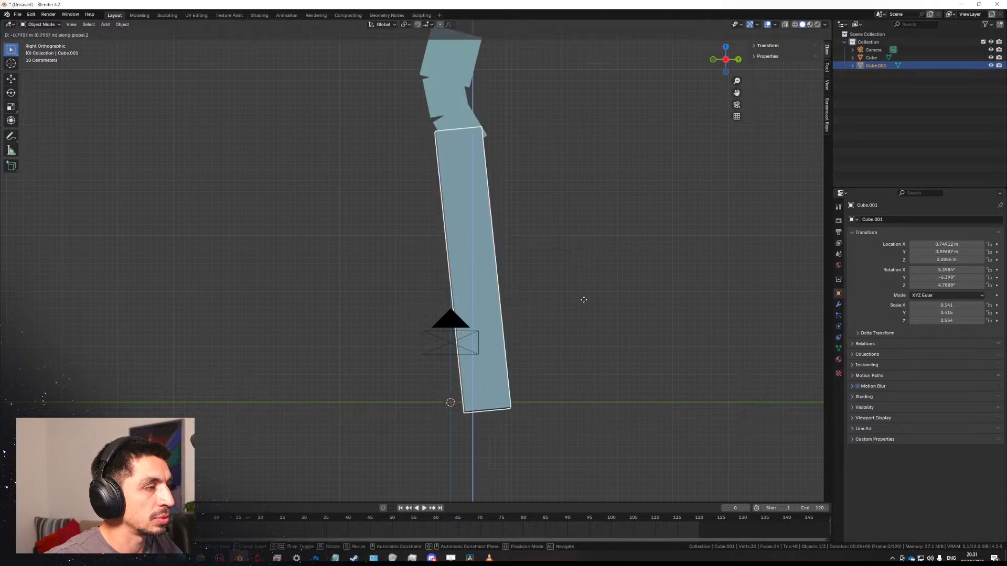
left_click(584, 296)
Shorten the leg block along its local Z axis to a scale of about 1.16 and raise it against the pelvis as a thigh.
key("s")
key("z")
key("z")
left_click(539, 263)
key("g")
key("z")
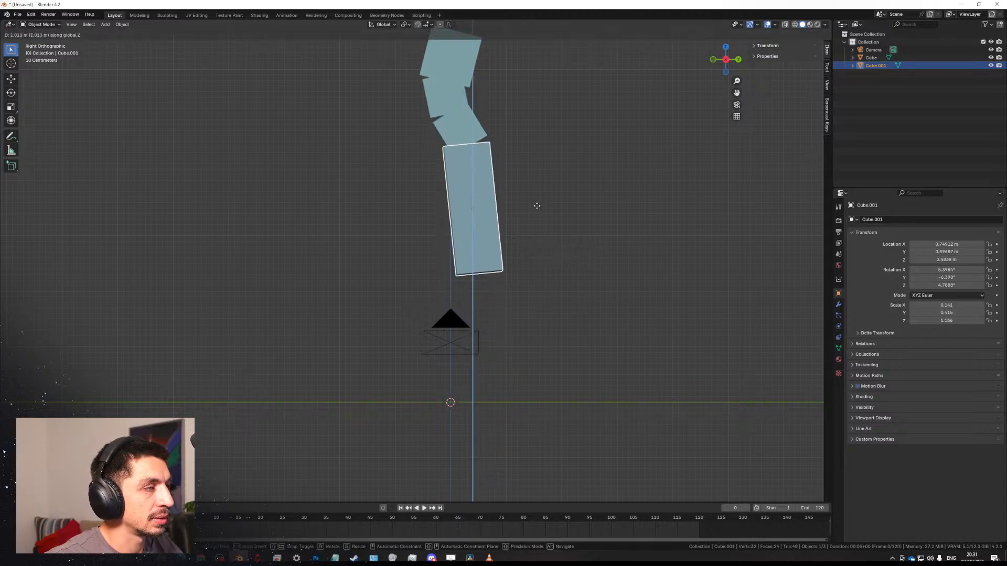
left_click(536, 200)
Duplicate the thigh block straight down along Z as a lower leg and rotate the copy to about -2° around X.
key("shift+d")
key("z")
left_click(562, 334)
key("r")
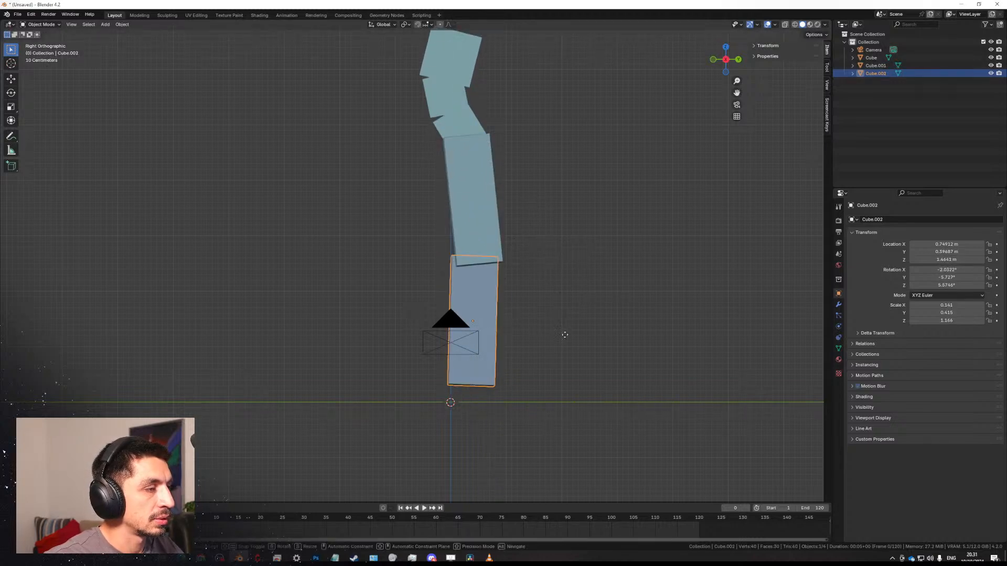
left_click(568, 336)
Align the lower leg with the thigh's lower end at about 1.03 m along X, and adjust its tilt in the front and side views.
key("KP_1")
middle_click_drag(622, 314, 614, 323, "shift")
key("g")
left_click(621, 317)
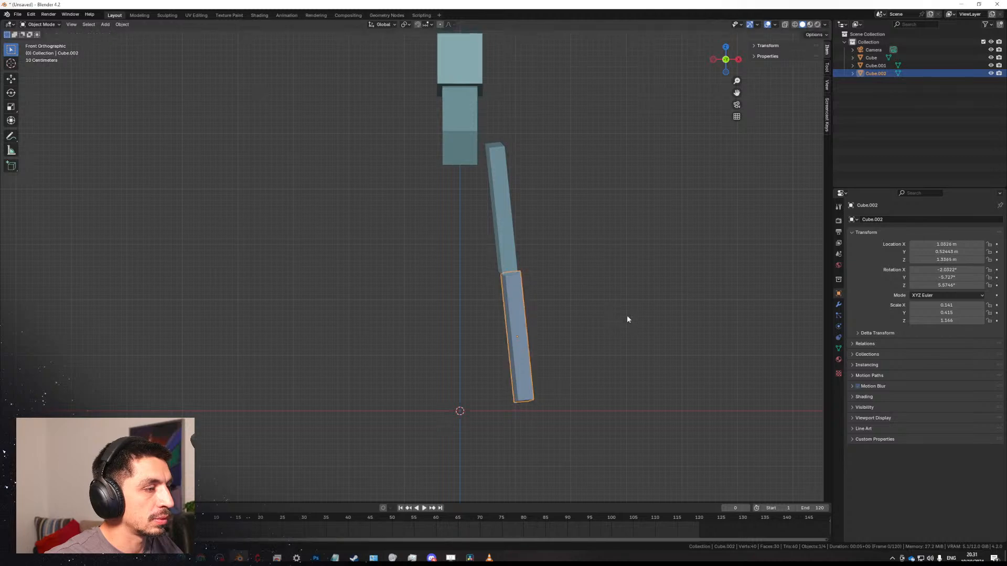
key("r")
left_click(625, 313)
key("KP_3")
key("r")
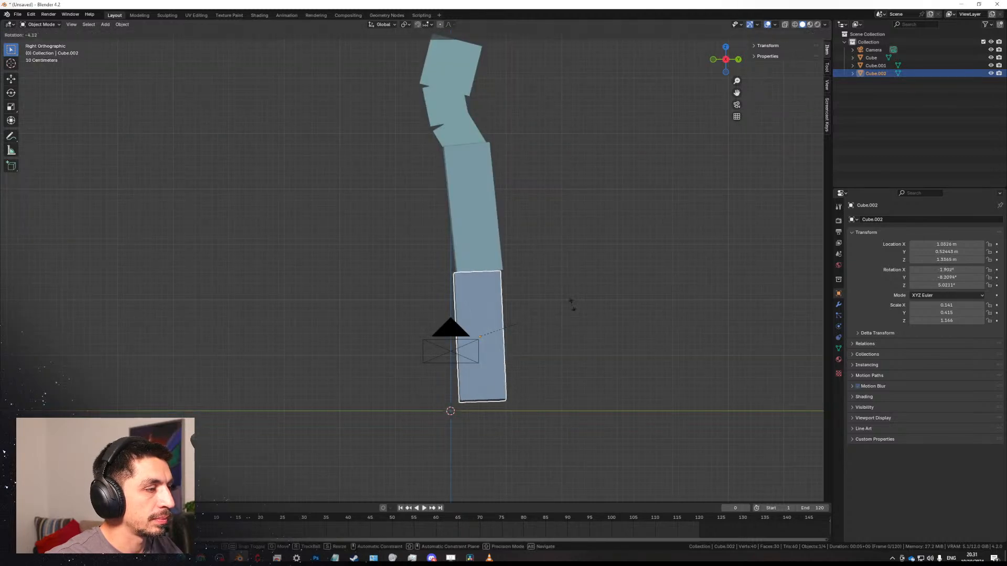
Rotate the lower leg block into line beneath the upper leg block, then reposition the two blocks together.
left_click(572, 312)
key("g")
middle_click_drag(576, 295, 427, 336)
left_click(425, 334, "shift")
key("r")
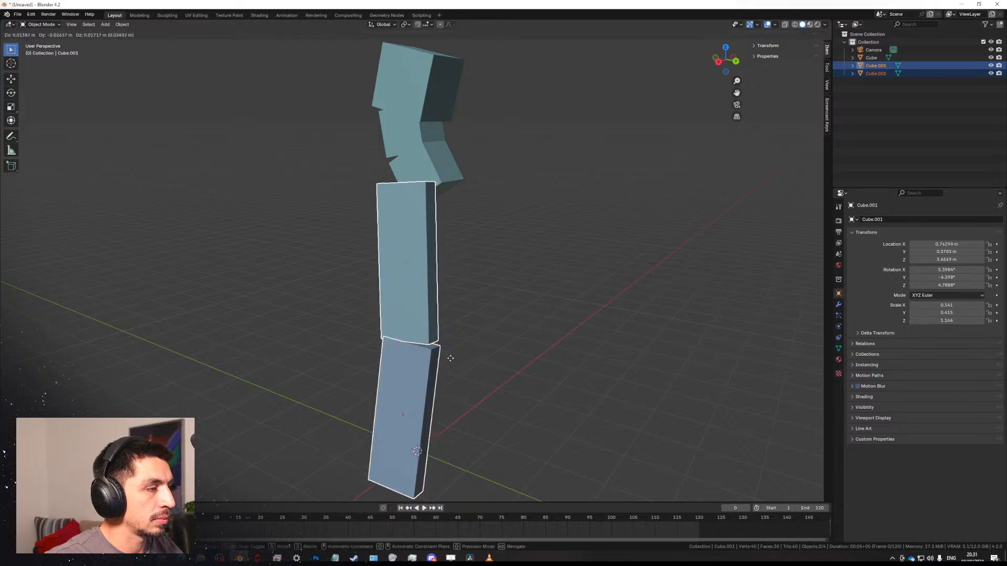
left_click(449, 324)
Move both leg blocks sideways in the back view so the upper leg meets the side of the pelvis.
middle_click_drag(450, 323, 414, 246)
left_click(414, 246)
key("ctrl+KP_1")
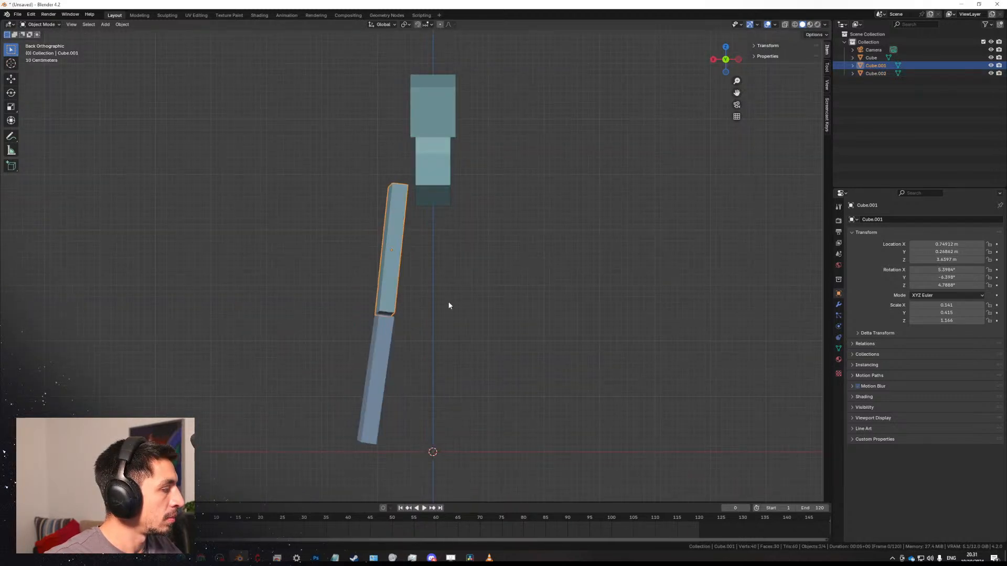
left_click(374, 379, "shift")
key("g")
left_click(442, 353)
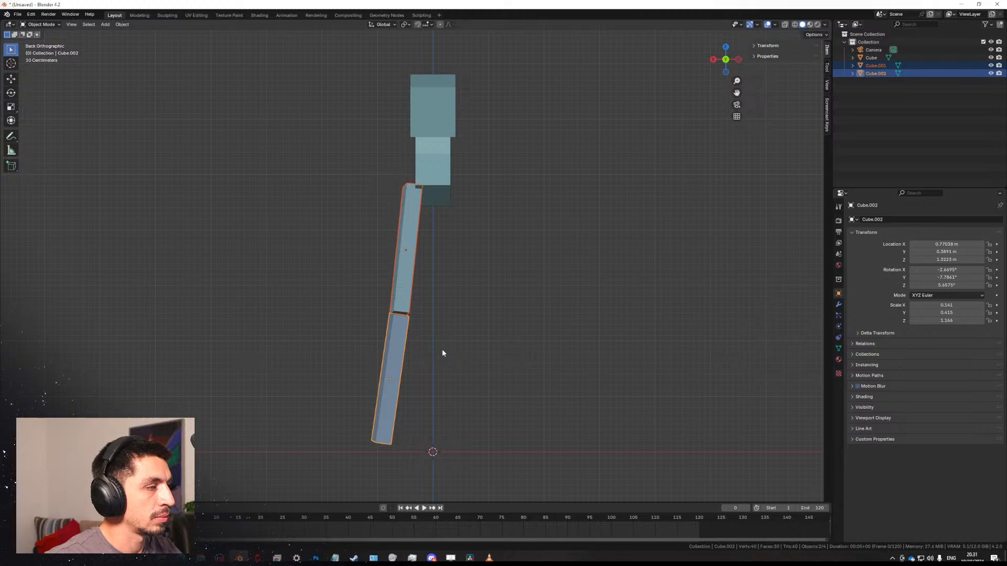
Rotate the two leg blocks together slightly around their local Z axis.
left_click(412, 275)
left_click(400, 342, "shift")
key("r")
key("z")
key("z")
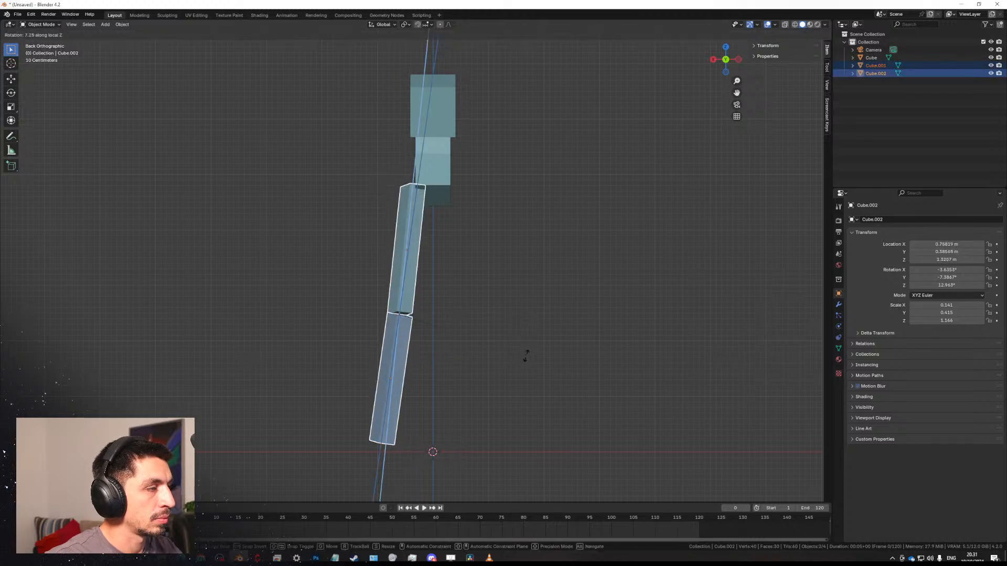
left_click(526, 352)
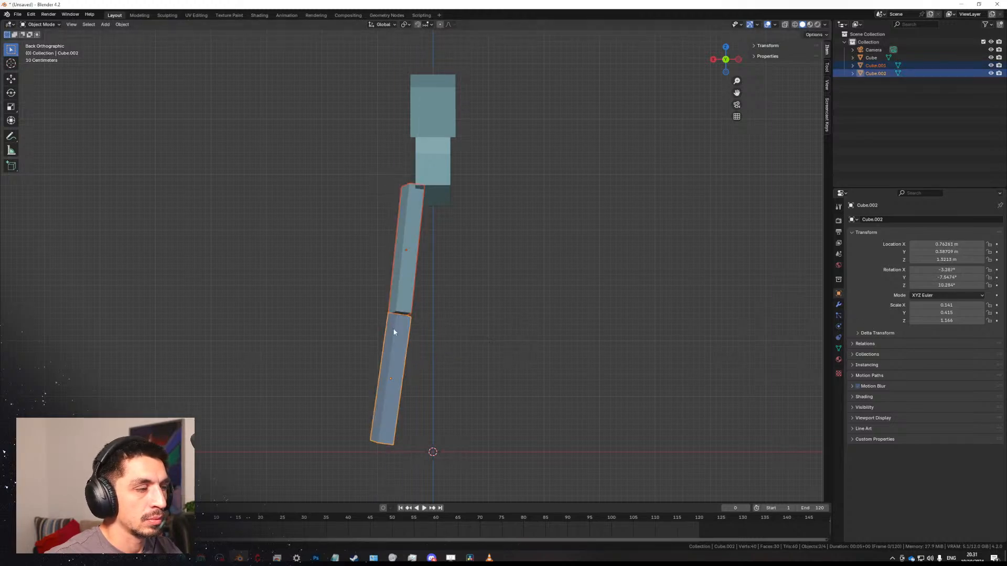
Join the two leg blocks into one object and mirror it on X with the torso object as the mirror object.
left_click(403, 299)
left_click(398, 354, "shift")
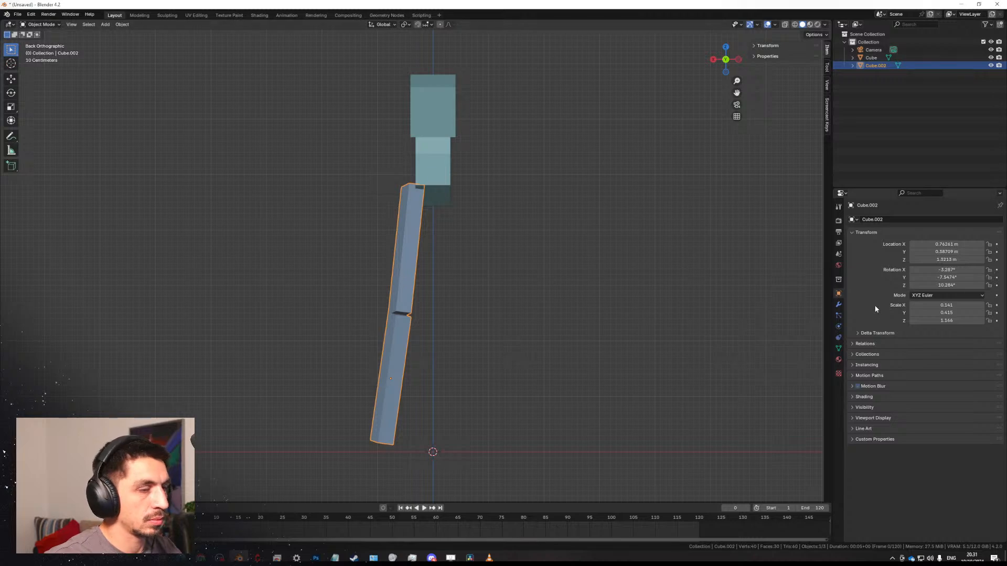
left_click(839, 304)
left_click(896, 218)
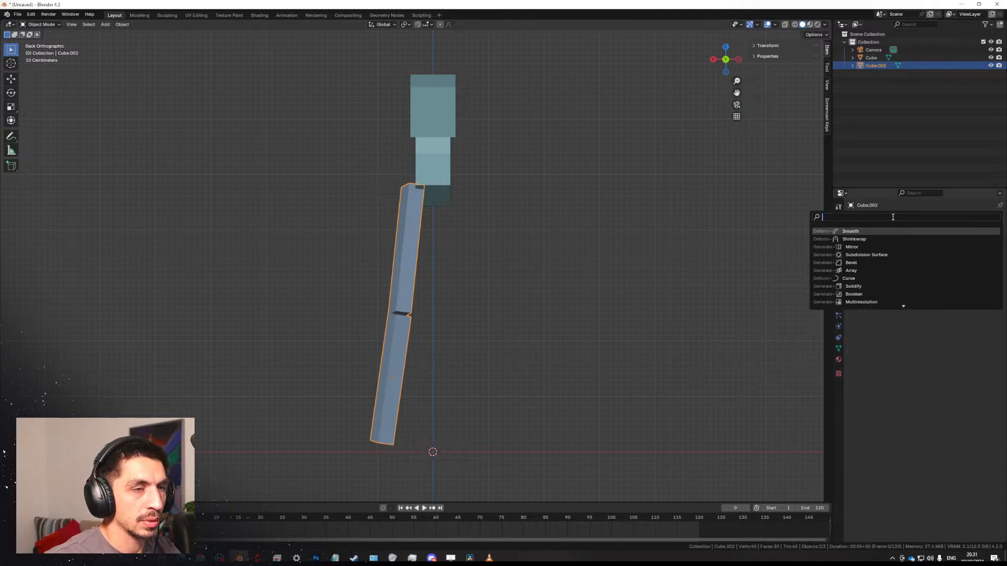
left_click(859, 246)
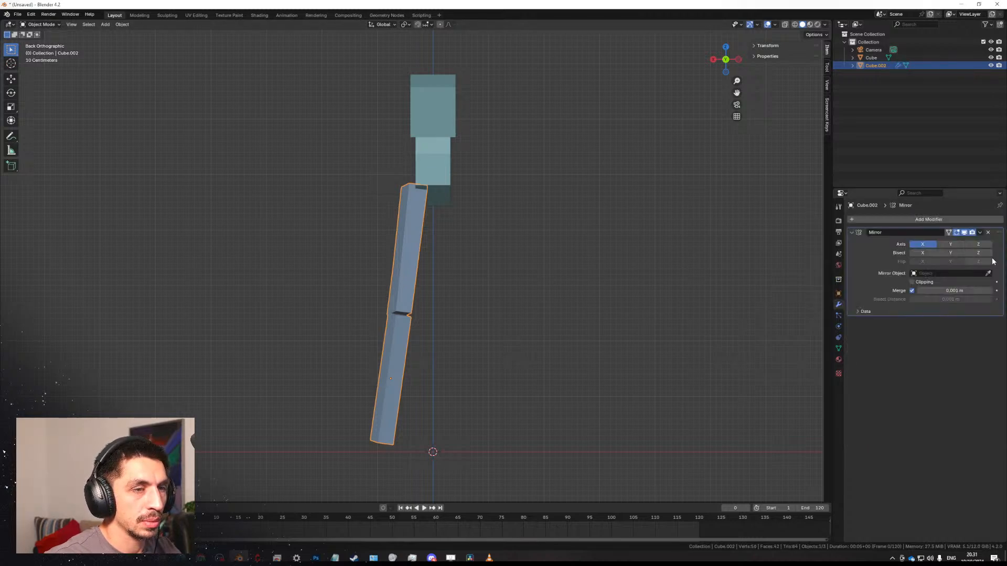
left_click(446, 153)
Tilt the torso object in the left view and shift it about 0.28 m along Y over the legs.
middle_click_drag(485, 231, 472, 299)
left_click(455, 205)
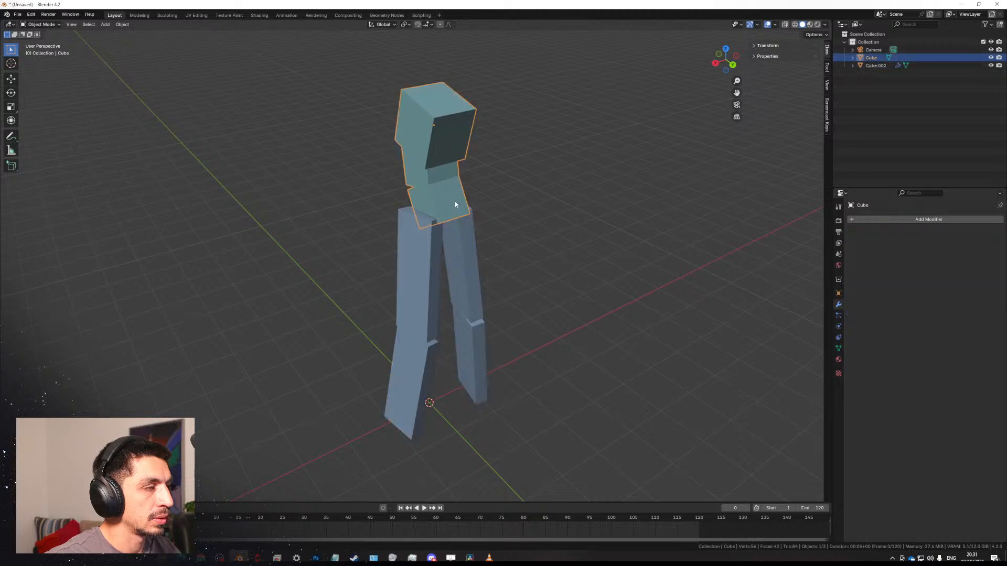
key("KP_1")
key("ctrl+KP_3")
key("Tab")
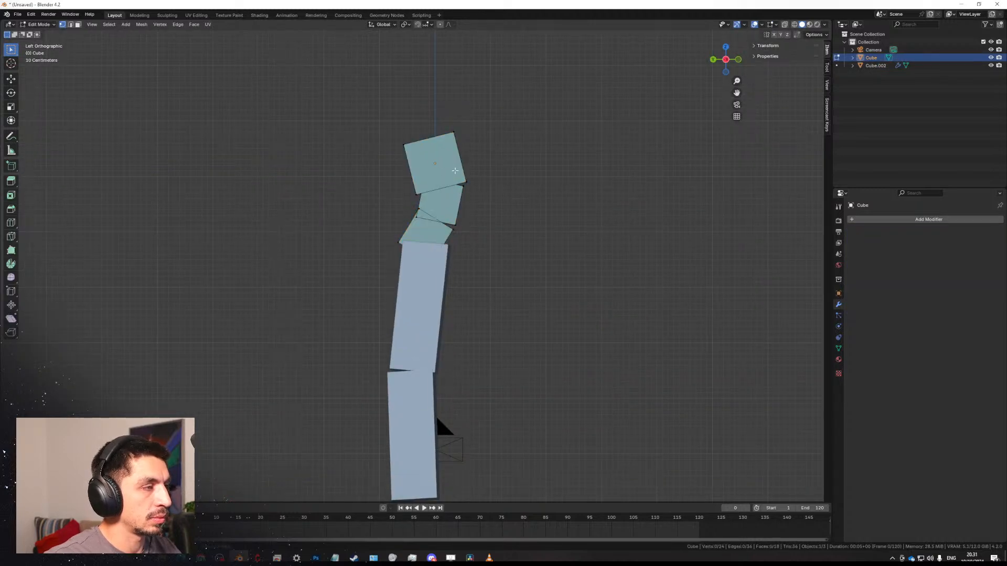
key("Tab")
key("g")
key("y")
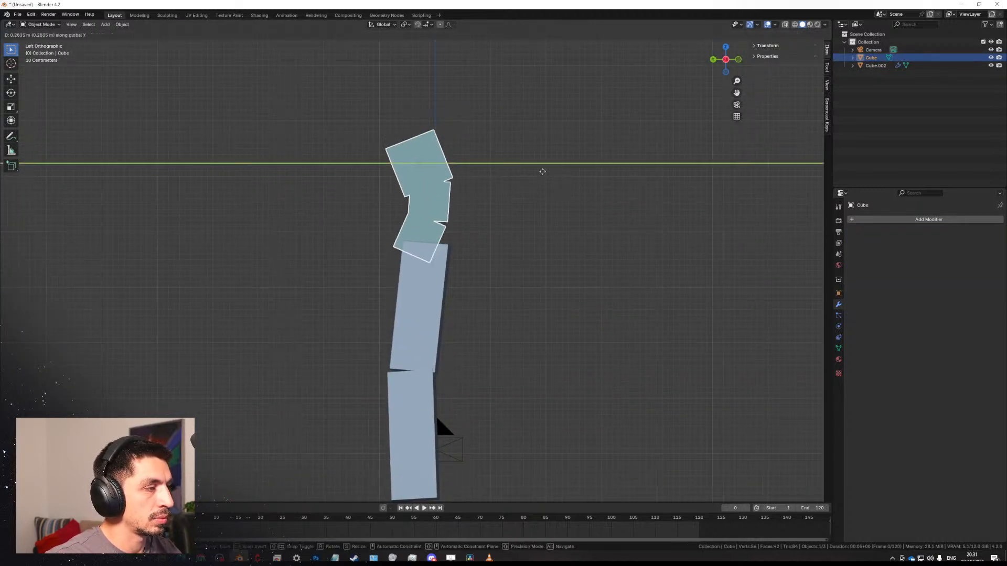
left_click(542, 171)
Select the whole pelvis block within the torso mesh and widen it along X.
key("Tab")
key("ctrl+l")
middle_click_drag(452, 227, 462, 252)
key("s")
key("x")
left_click(577, 272)
Duplicate the chest block above the torso as an upper chest piece, shrink it and adjust its width along X.
key("shift+d")
key("z")
right_click(454, 126)
key("s")
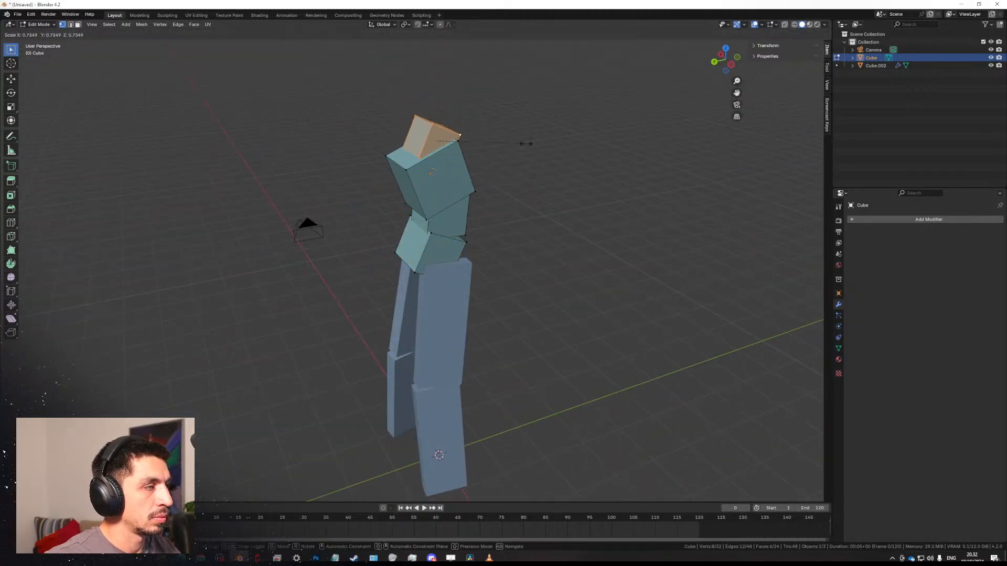
key("x")
Duplicate the upper chest block, raise and tilt the copy as a neck, and make it narrower.
middle_click_drag(546, 153, 466, 160)
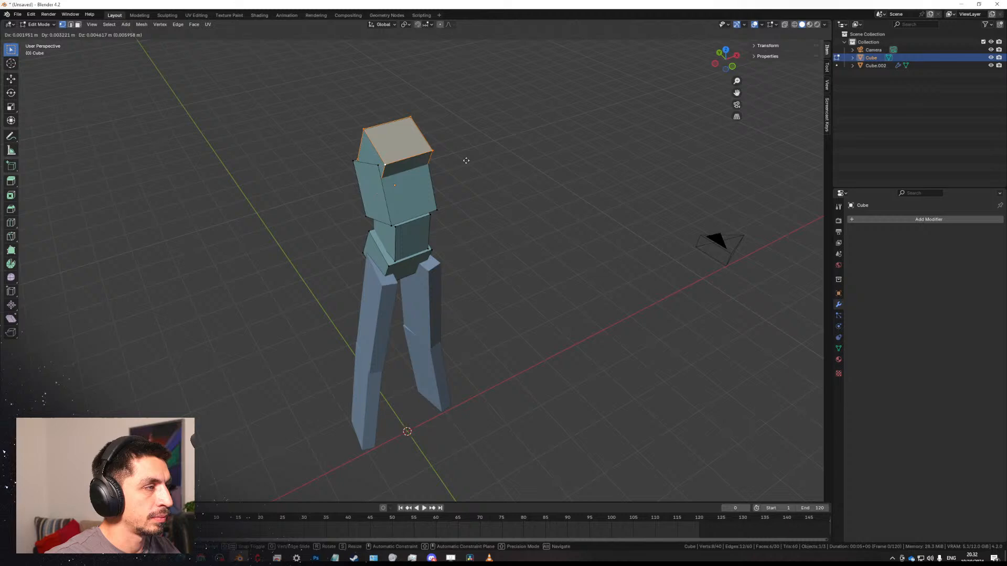
left_click(467, 131)
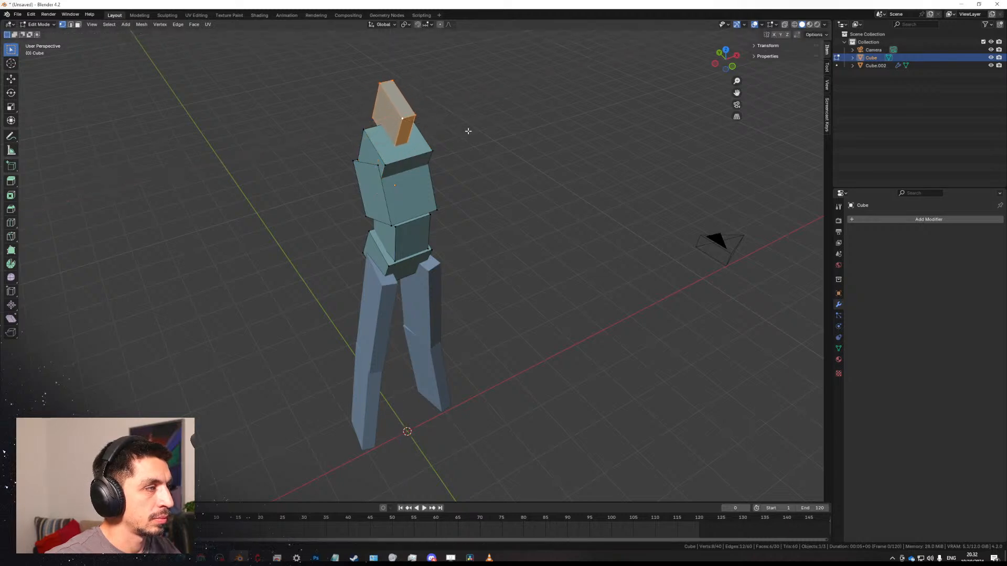
left_click(519, 145)
middle_click_drag(373, 117, 340, 152)
Adjust the neck block's faces and widen its front face along X.
key("3")
left_click(420, 199)
key("g")
key("g")
left_click(409, 130)
key("s")
key("x")
left_click(491, 125)
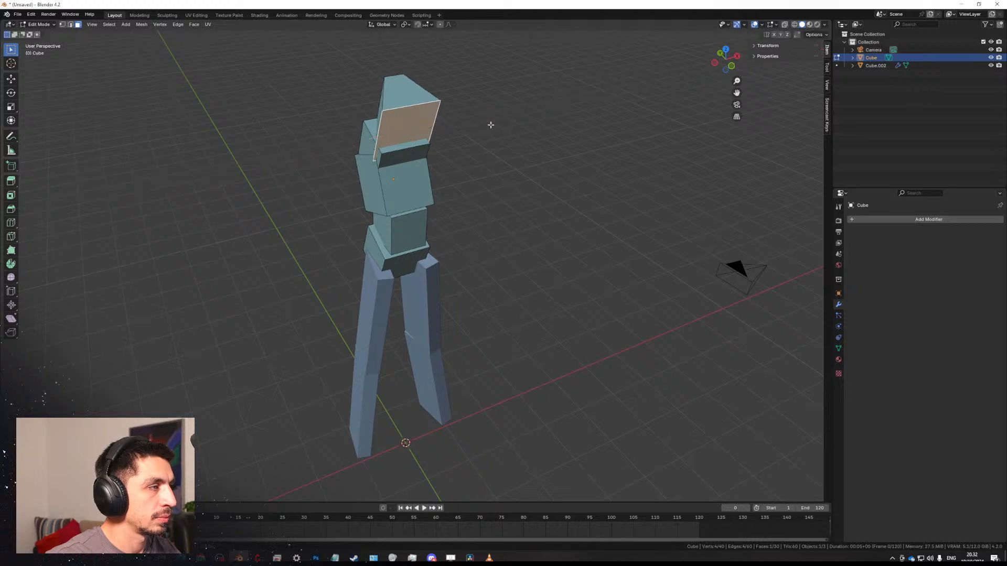
Slide the neck block's upper front edge back to shorten the block, then narrow its front along X.
middle_click_drag(491, 124, 528, 128)
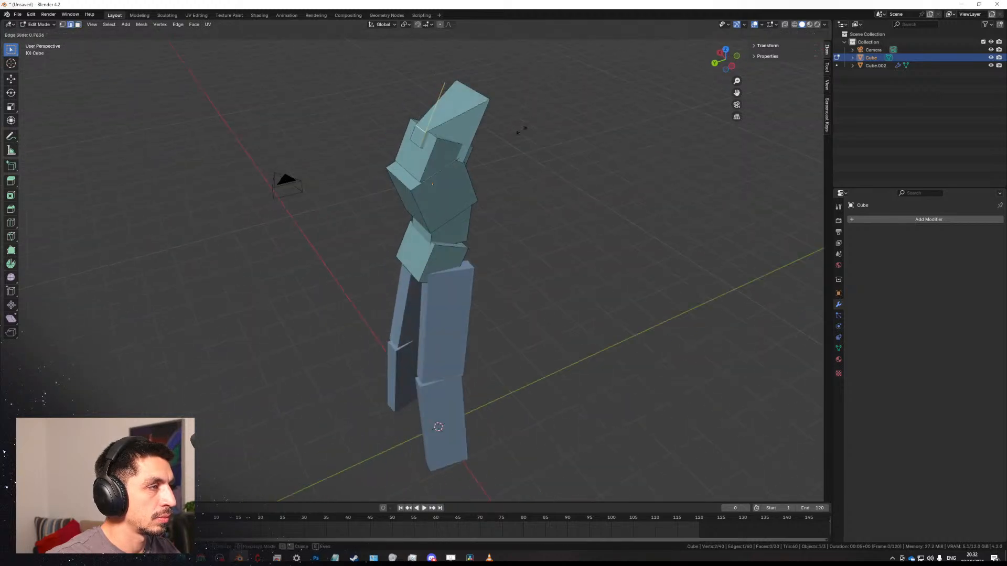
key("g")
key("g")
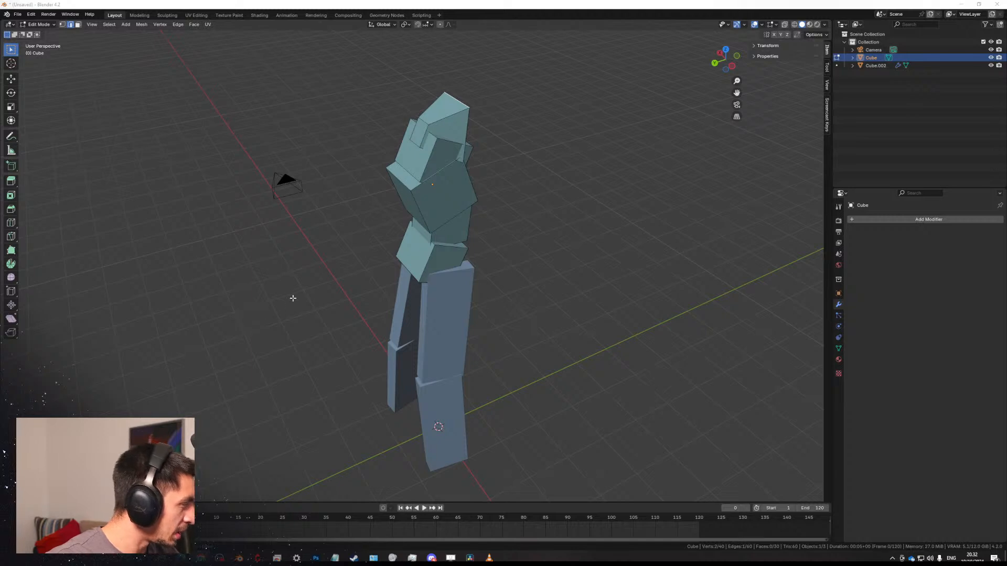
mouse_move(405, 284)
middle_mouse_down()
mouse_move(380, 315)
mouse_move(389, 295)
middle_mouse_up()
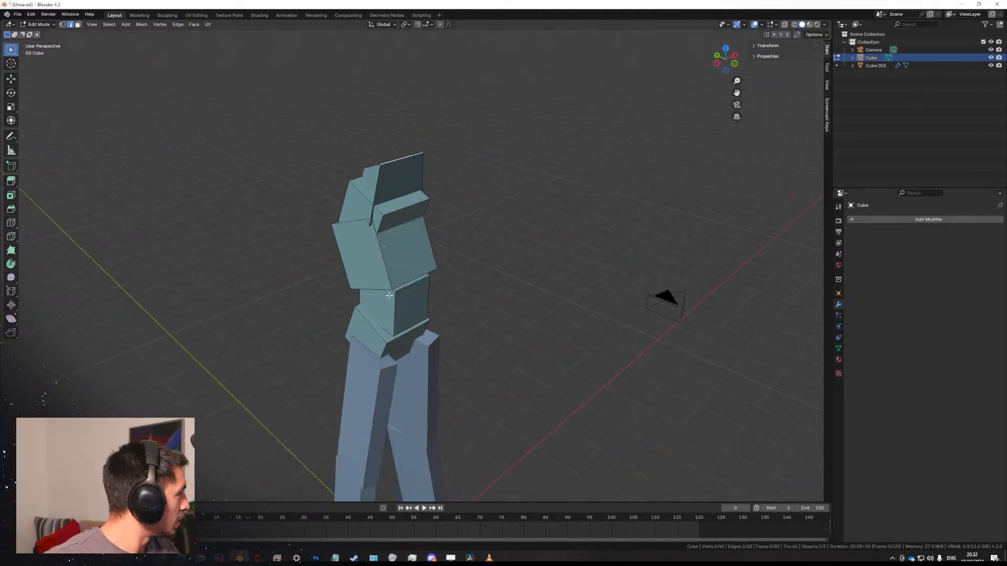
key("s")
key("x")
mouse_move(475, 185)
middle_mouse_down()
mouse_move(436, 216)
mouse_move(336, 204)
mouse_move(462, 189)
middle_mouse_up()
left_click(397, 211)
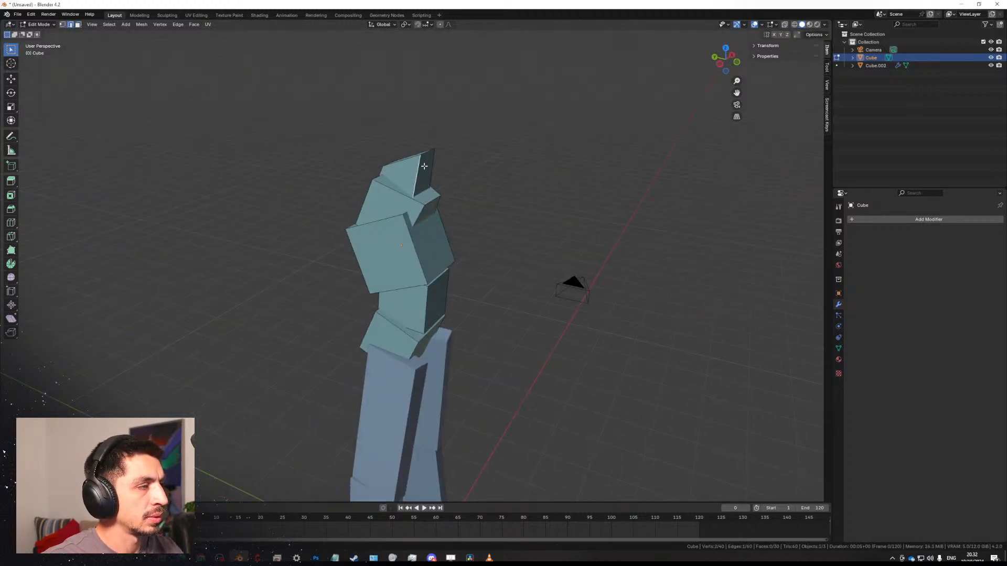
Duplicate the neck block, move the copy above the neck as a head, and rotate it around X.
key("g")
key("z")
key("x")
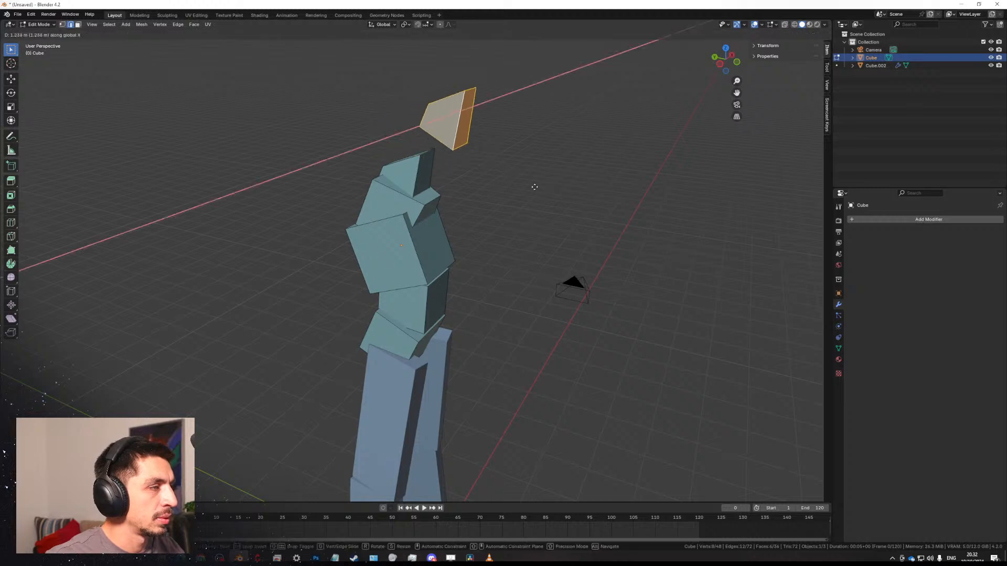
key("y")
key("r")
key("x")
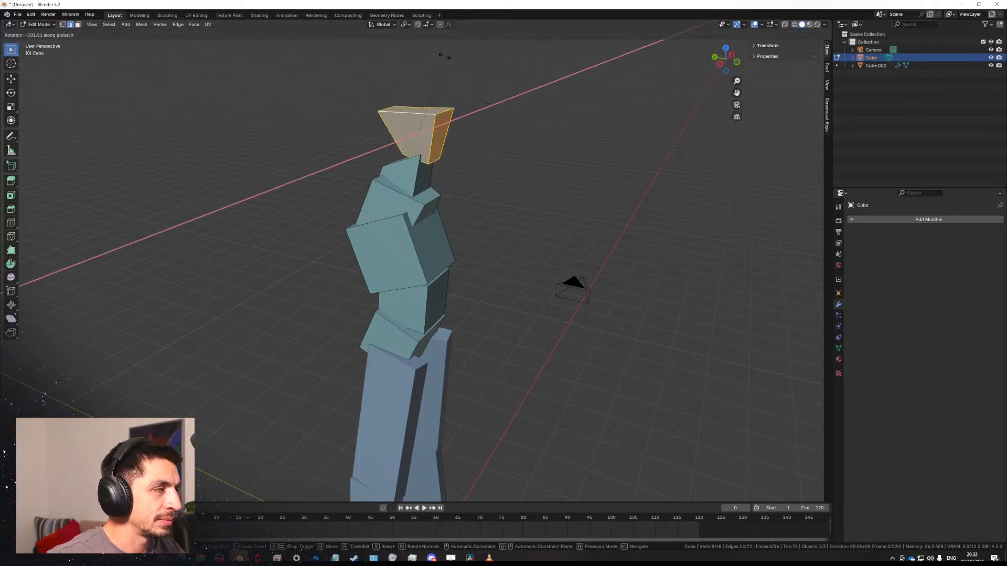
left_click(466, 113)
Reshape the head block by sliding one of its upper edges, then narrow the whole head along X.
middle_click_drag(466, 112, 445, 143)
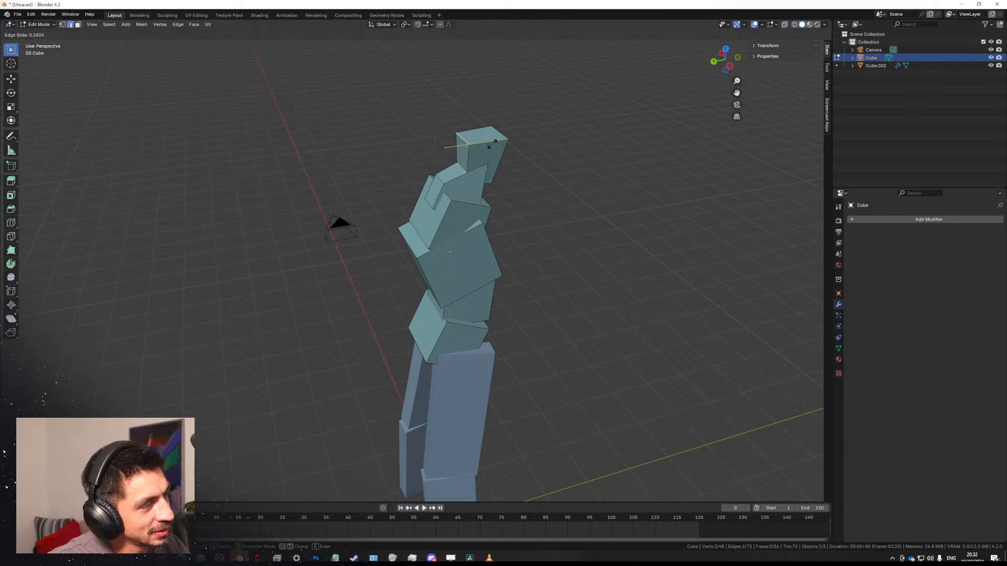
middle_click_drag(502, 151, 349, 161)
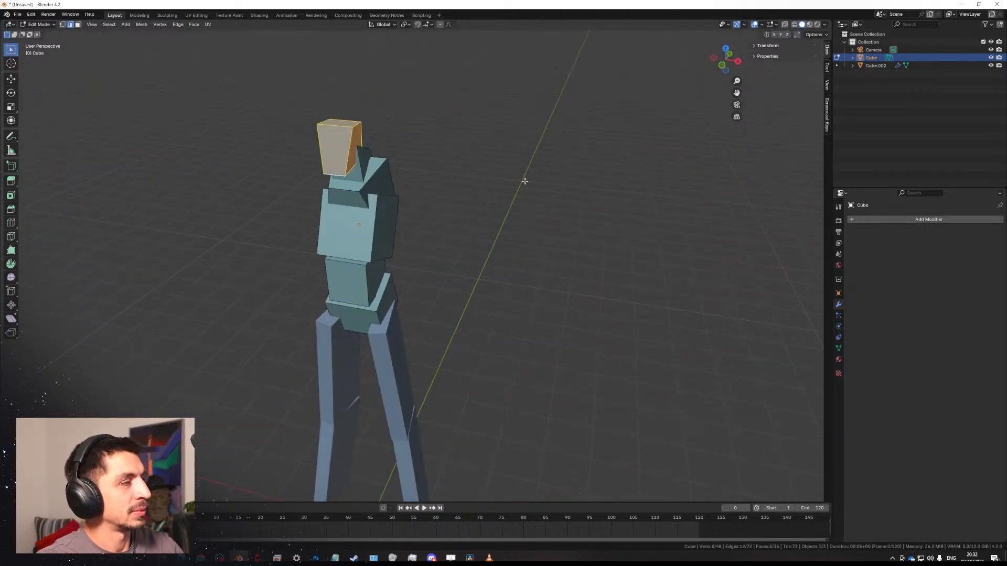
key("r")
key("x")
left_click(455, 184)
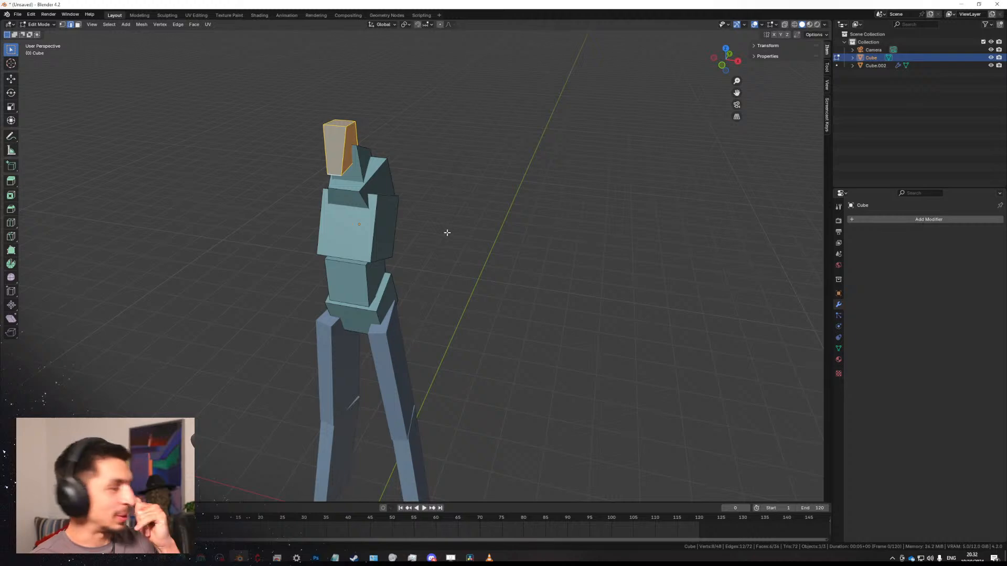
Slide the front edge of the upper chest block below the neck and leave mesh editing.
middle_click_drag(371, 212, 454, 227)
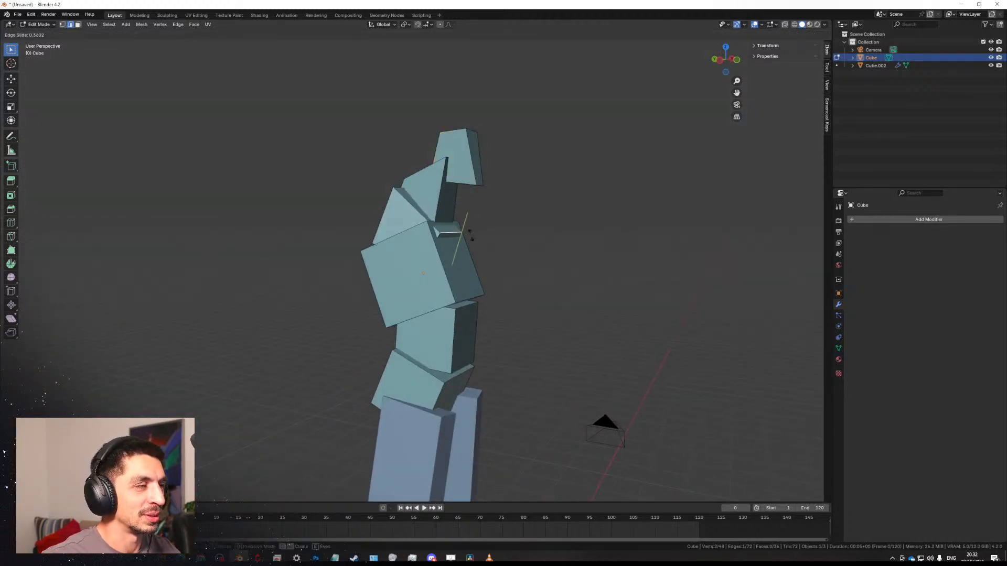
key("Tab")
left_click(535, 236)
scroll(464, 286, "down", 3)
middle_click_drag(534, 236, 483, 262)
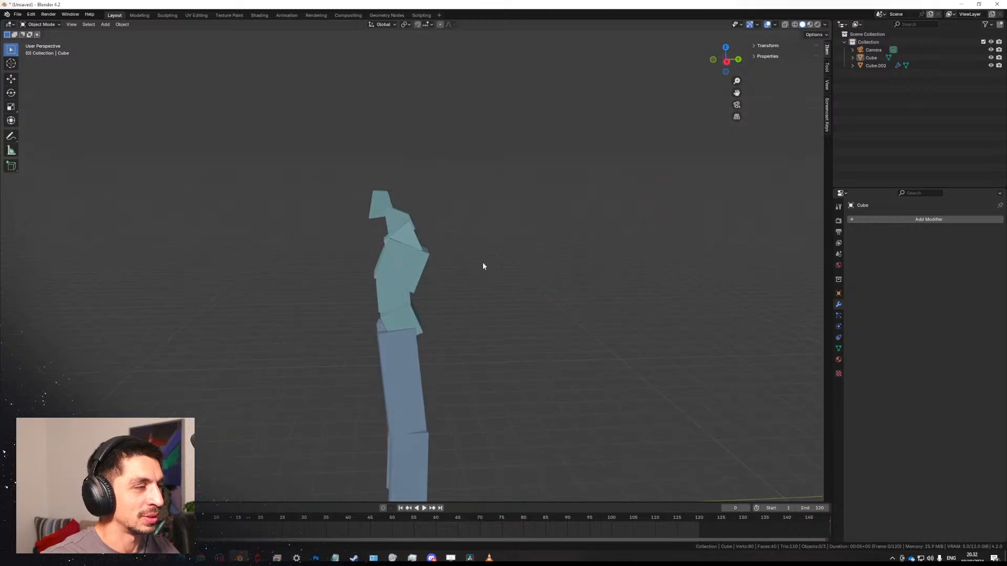
Reopen the torso mesh for editing in the left view and scale the head block.
key("ctrl+KP_3")
scroll(559, 222, "up", 3)
left_click(460, 236)
key("Tab")
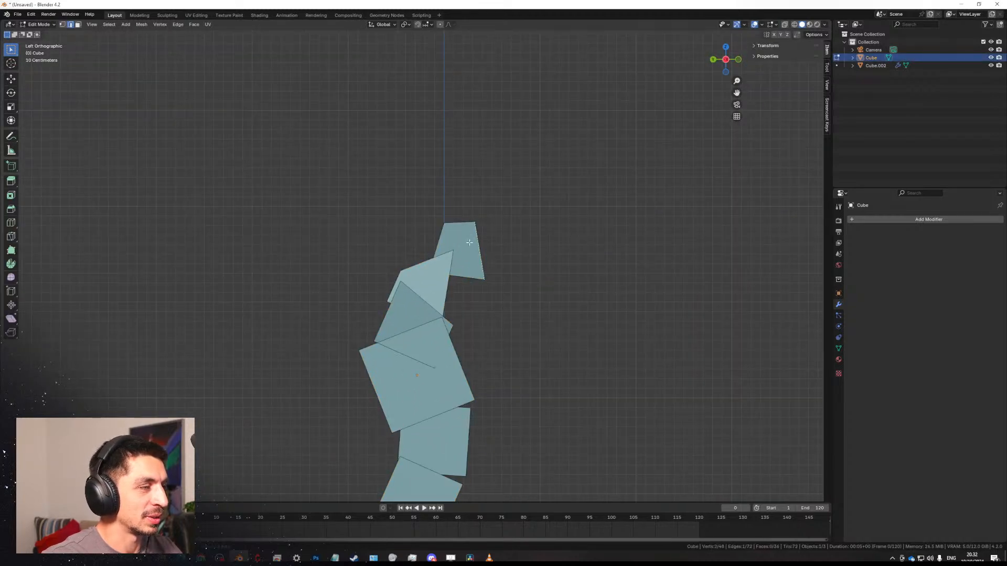
key("s")
left_click(540, 253)
Move the head block's upper rear edge backward along Y to deepen the top of the head.
middle_click_drag(488, 256, 519, 268)
left_click(455, 220)
key("g")
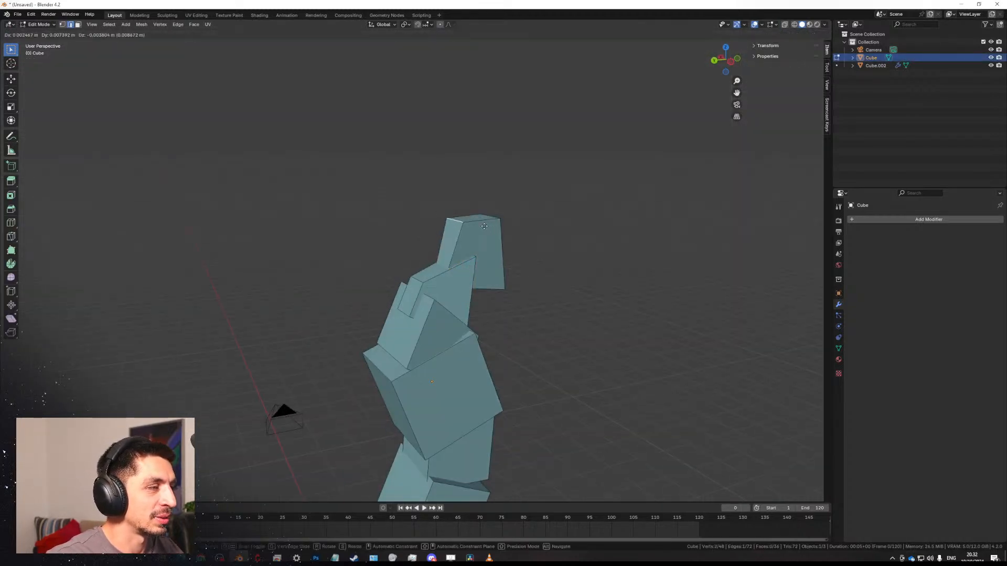
key("g")
key("x")
key("y")
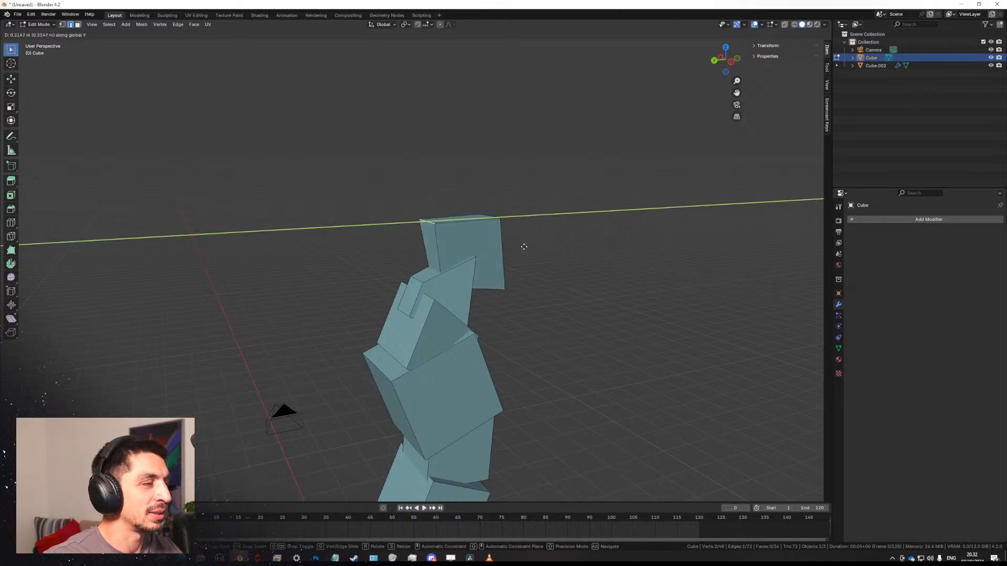
left_click(532, 247)
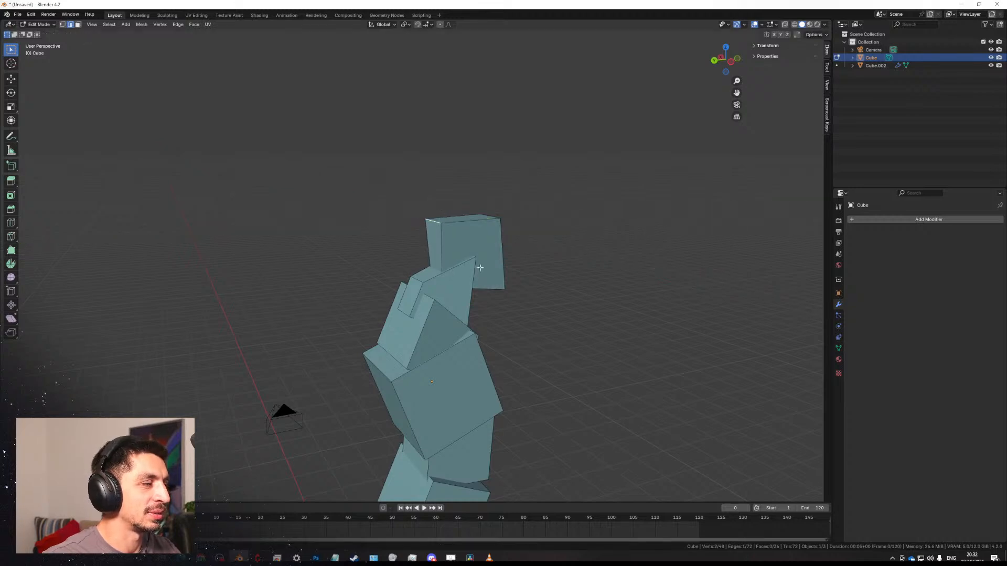
Widen the upper face of the chest block along X so that the chest tapers toward the waist.
key("Tab")
left_click(476, 303)
scroll(477, 304, "down", 2)
middle_click_drag(477, 303, 449, 272)
scroll(436, 270, "up", 3)
left_click(438, 270)
key("Tab")
Duplicate the chest block to the side of the torso, separate the copy into its own object and open it for editing.
key("l")
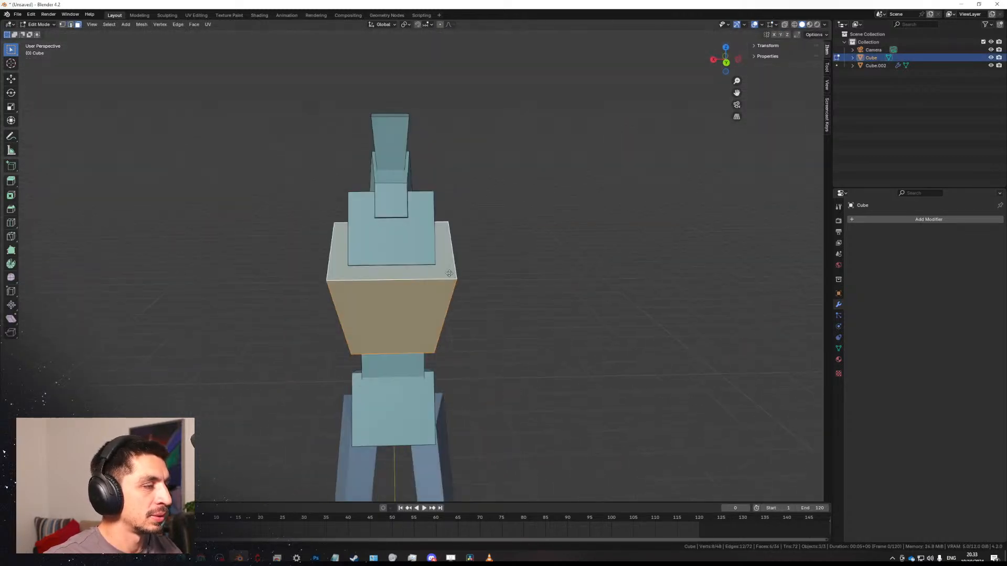
key("shift+d")
left_click(349, 243)
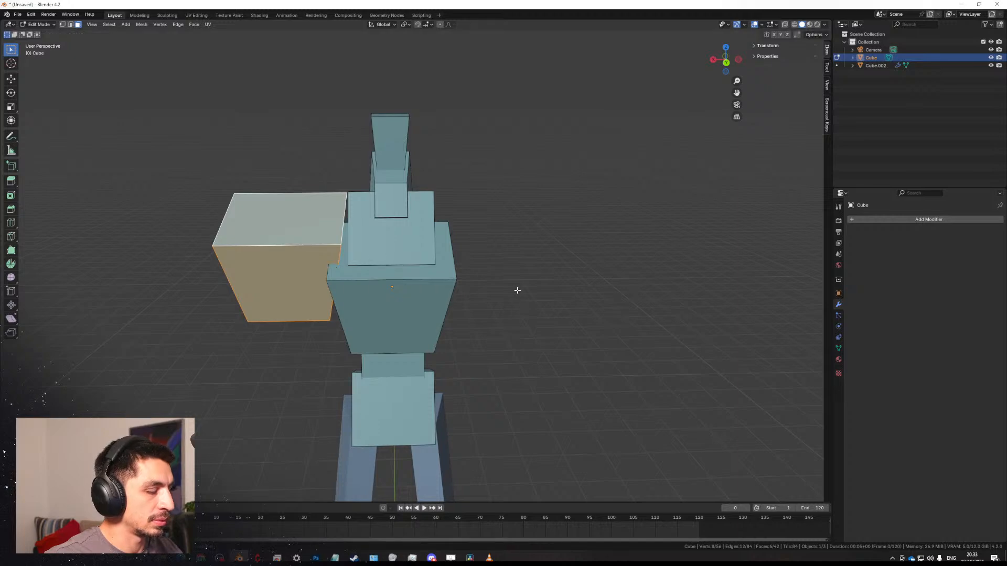
left_click(481, 289)
key("Tab")
left_click(289, 238)
key("Tab")
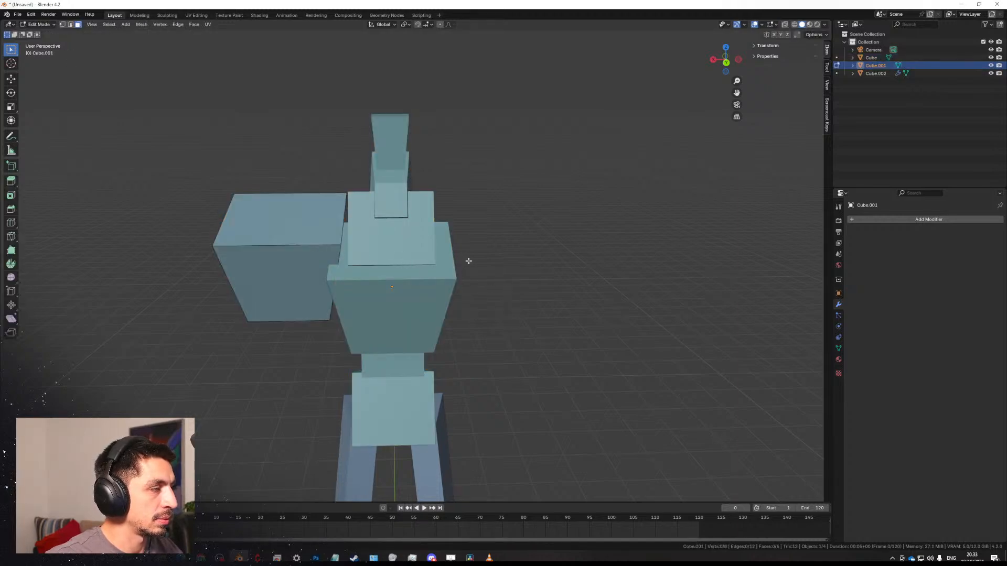
Scale down the separated block and position it over the upper chest as a shoulder in the right view.
key("s")
left_click(434, 261)
middle_click_drag(437, 262, 562, 253)
key("KP_1")
key("KP_3")
key("g")
left_click(485, 254)
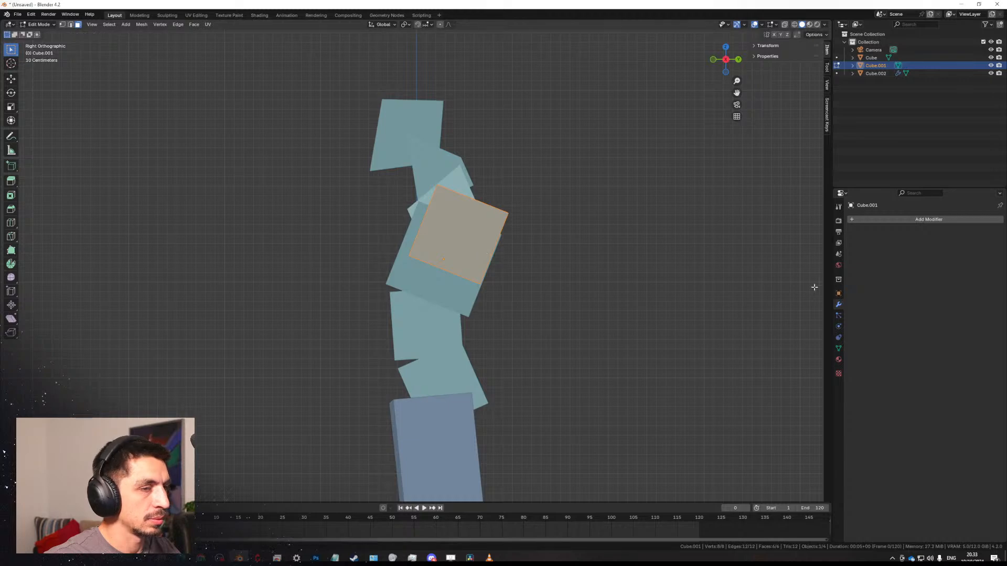
Mirror the shoulder block along X with a Mirror modifier that uses Cube as the mirror object.
left_click(890, 220)
left_click(911, 254)
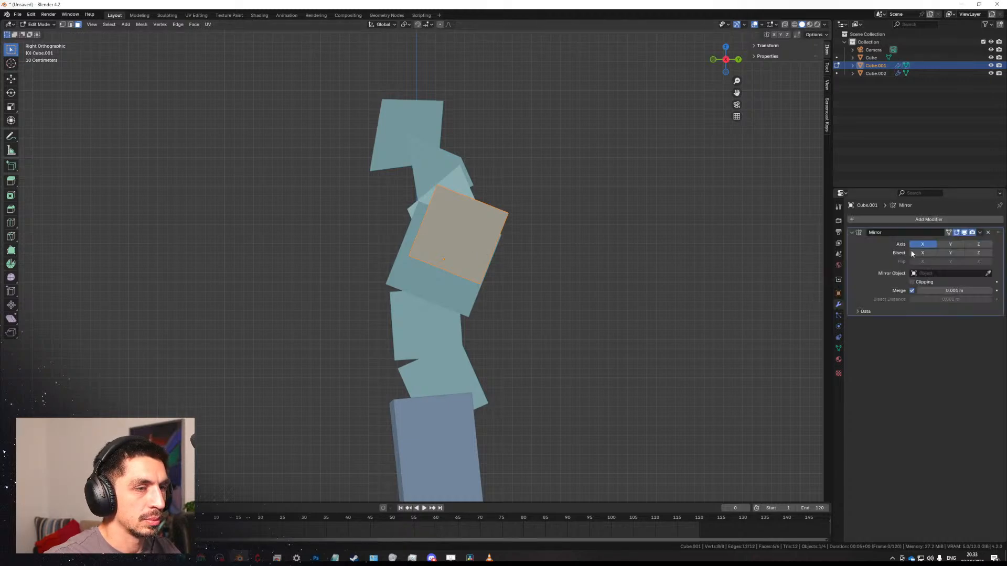
left_click(444, 309)
key("KP_1")
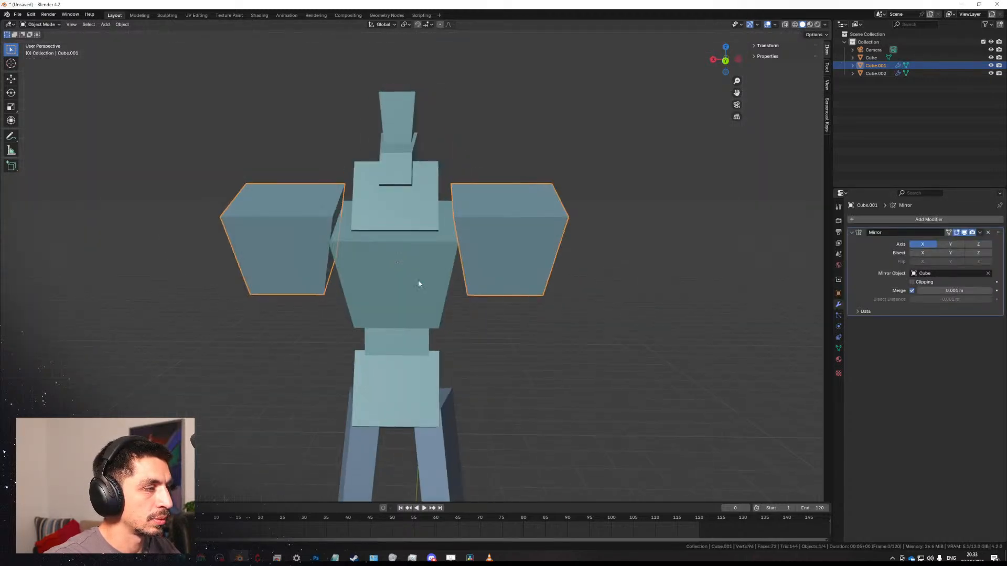
Duplicate the shoulder block downward along Z, scale the copy down and place it beneath the shoulder as the start of the arm.
middle_click_drag(417, 279, 401, 187)
key("shift+d")
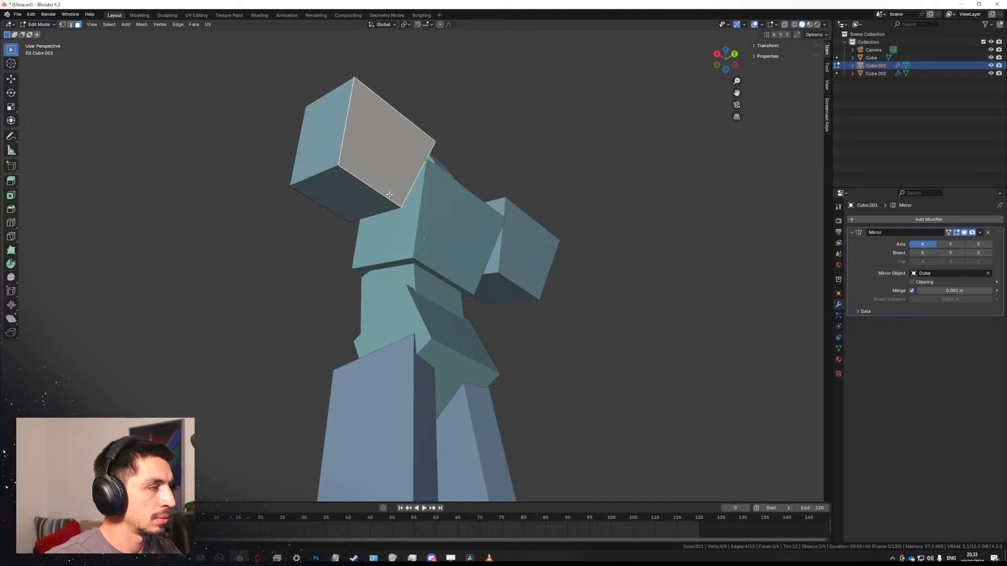
key("z")
left_click(429, 255)
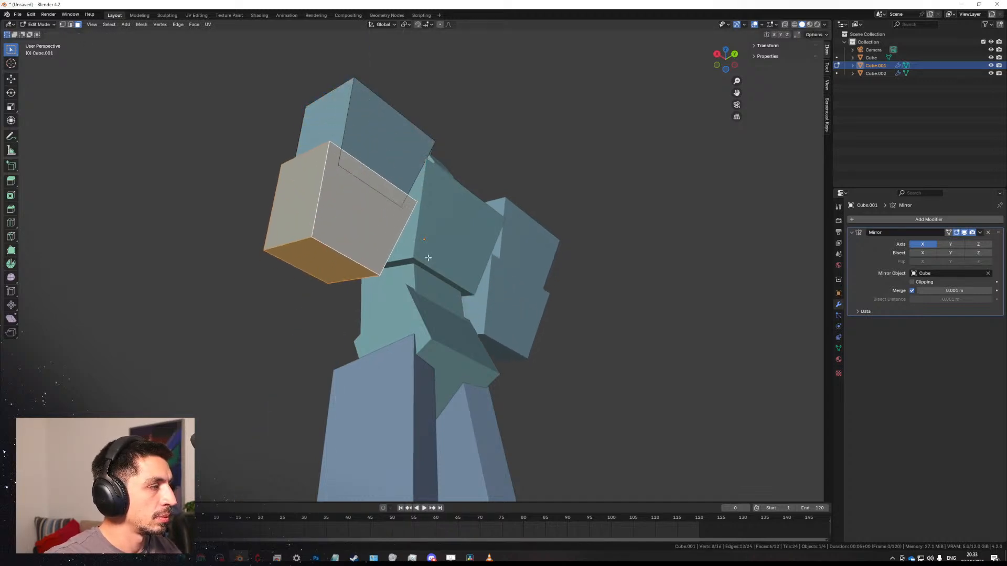
key("s")
left_click(437, 247)
middle_click_drag(437, 247, 474, 254)
key("g")
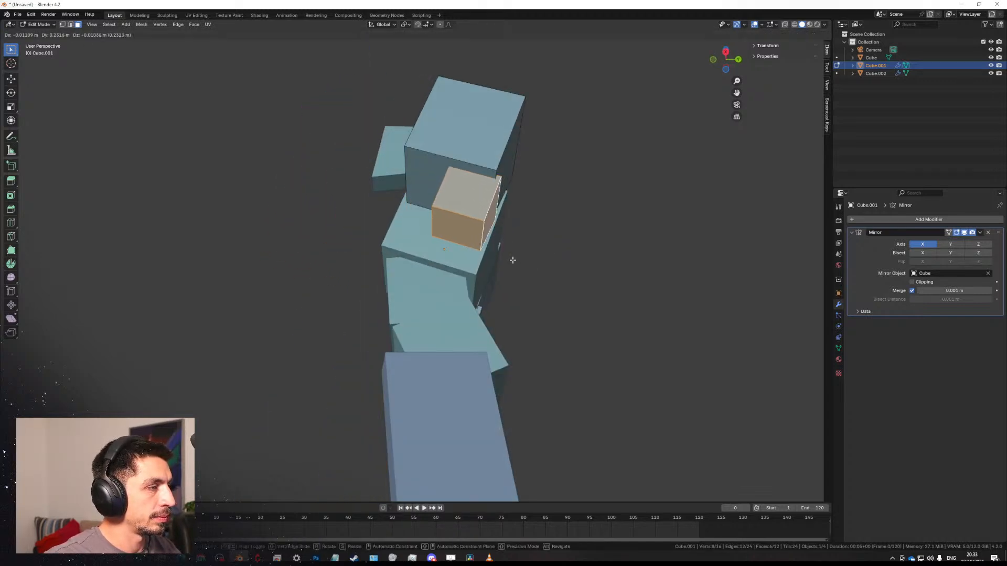
left_click(456, 231)
Extrude the small block's lower face by about 1.1 m into an upper arm and rotate the whole piece in the side view.
key("e")
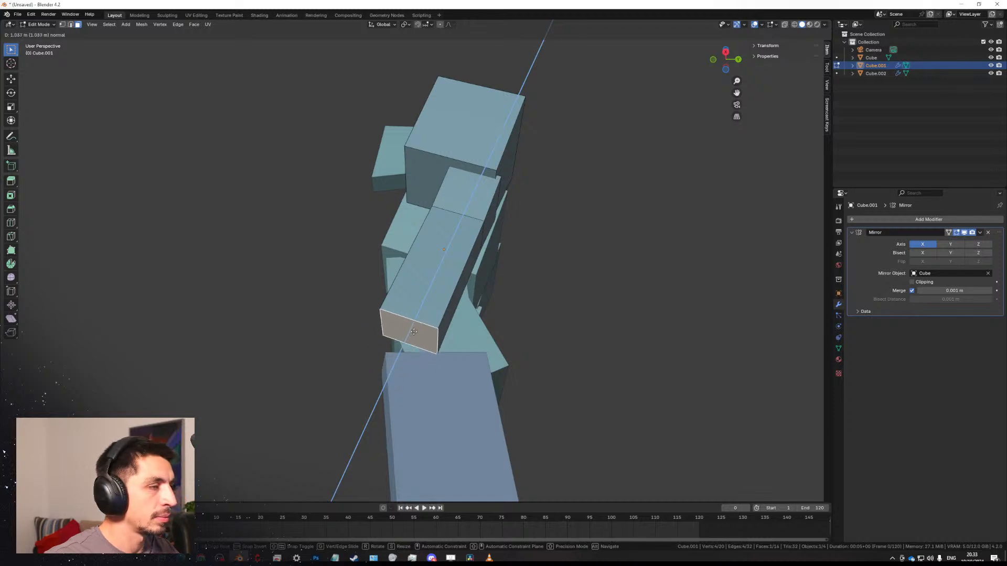
left_click(414, 332)
middle_click_drag(413, 332, 487, 359)
key("l")
key("KP_3")
middle_click_drag(613, 333, 457, 296)
key("r")
left_click(514, 249)
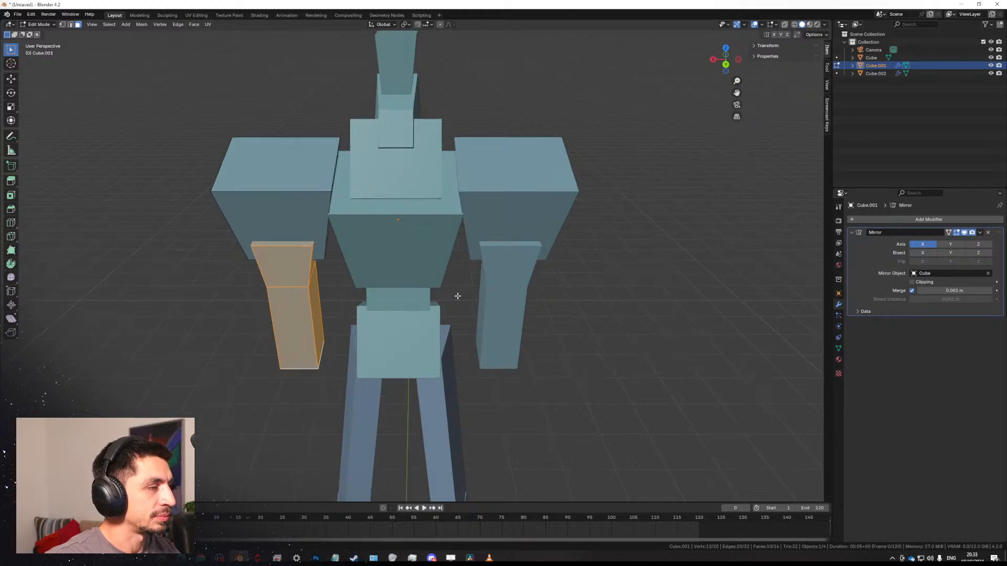
Duplicate the upper arm downward, tilt the copy forward in the right view and fit it below the elbow as the forearm.
key("KP_3")
middle_click_drag(540, 292, 499, 229, "shift")
key("g")
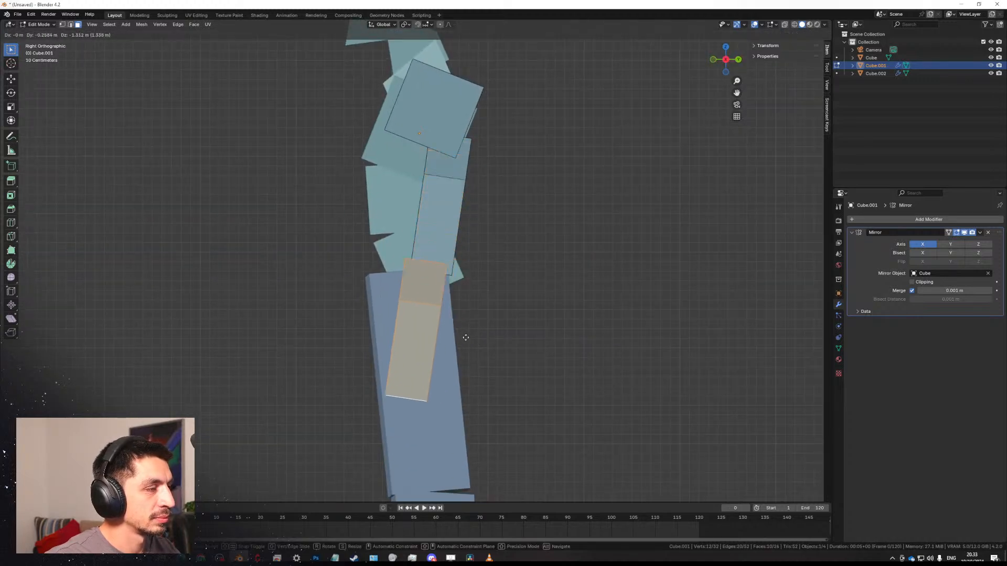
key("r")
key("z")
key("z")
key("y")
key("y")
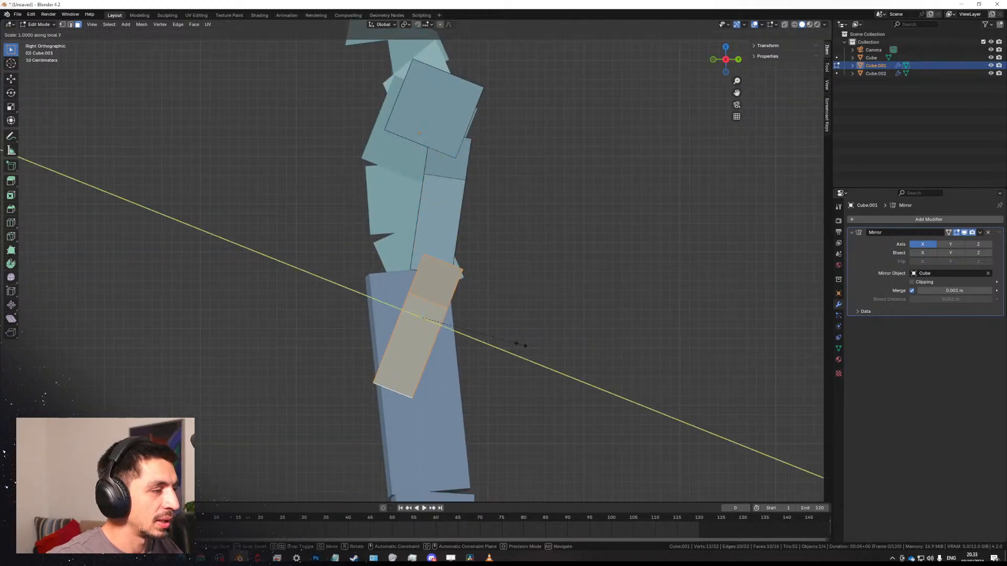
key("y")
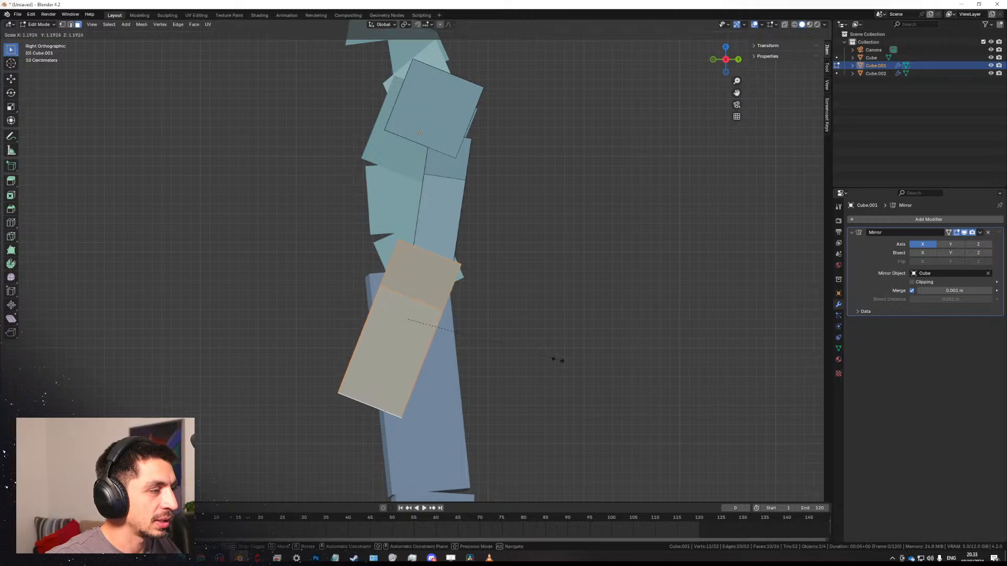
left_click(513, 351)
middle_click_drag(487, 331, 525, 271, "shift")
key("g")
left_click(497, 292)
Extrude the forearm's lower end face to lengthen it, then rotate the whole forearm inward in the front view.
left_click(517, 279)
key("e")
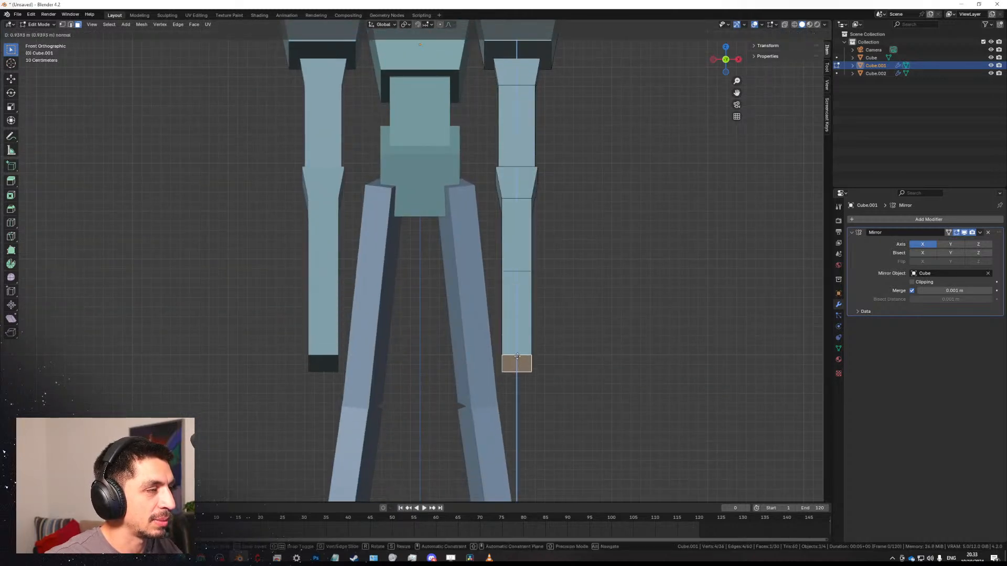
left_click(523, 360)
key("ctrl+l")
key("r")
left_click(680, 252)
Tilt the upper arm slightly outward, then select the whole arm and reposition and rotate it under the shoulder in the right view.
left_click(520, 128)
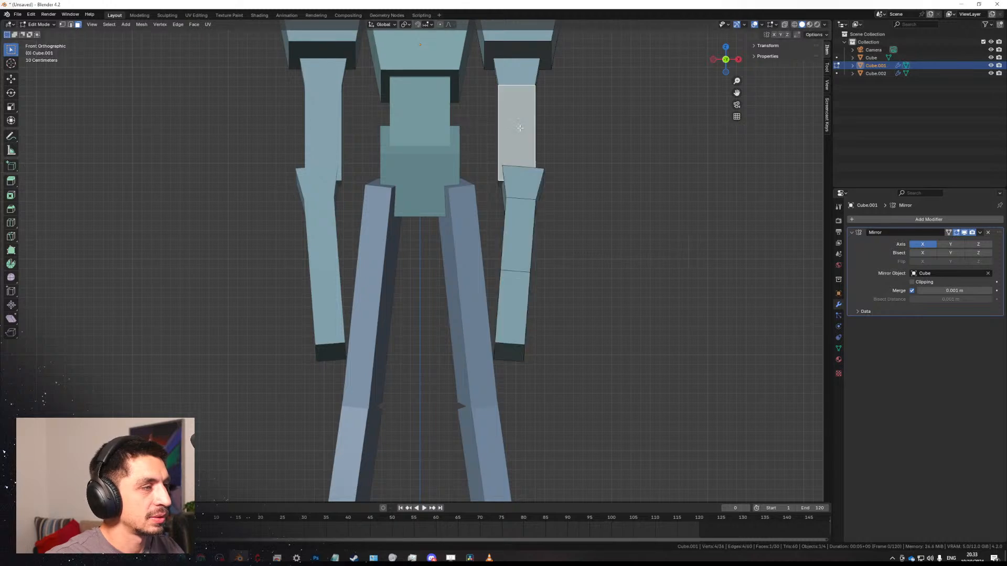
middle_click_drag(620, 130, 563, 204)
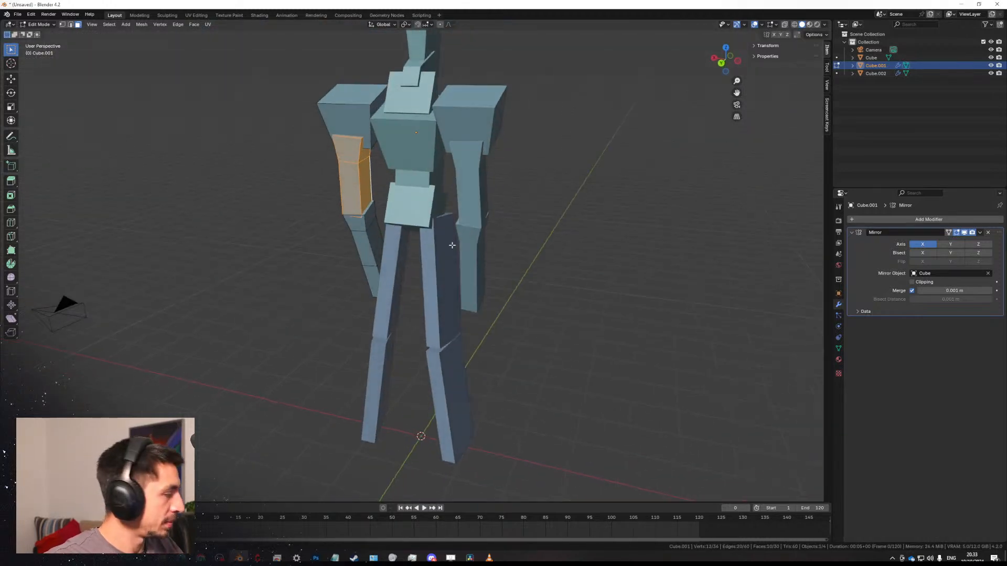
key("ctrl+KP_1")
scroll(440, 246, "up", 2)
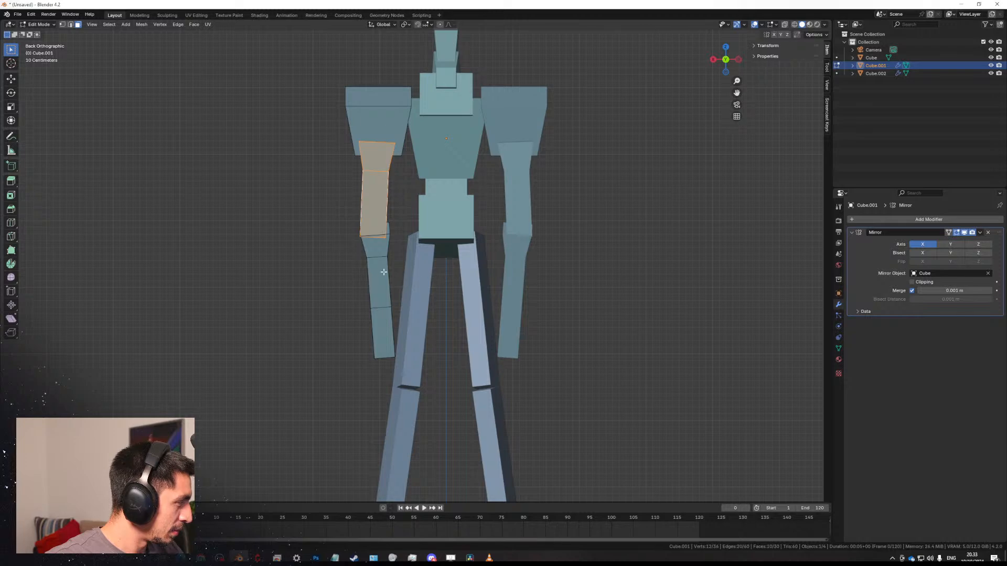
left_click_drag(337, 270, 382, 210)
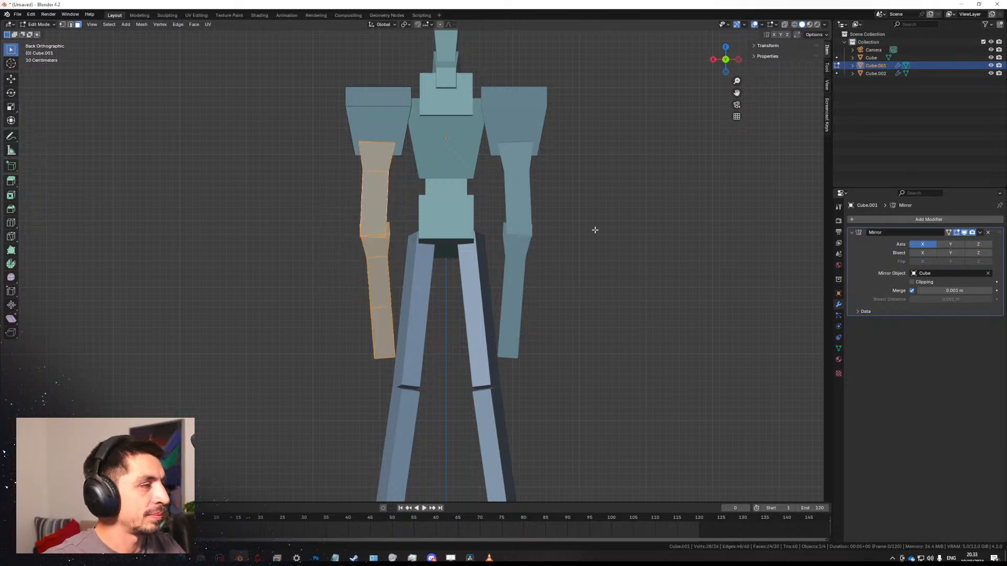
left_click(546, 209)
key("KP_3")
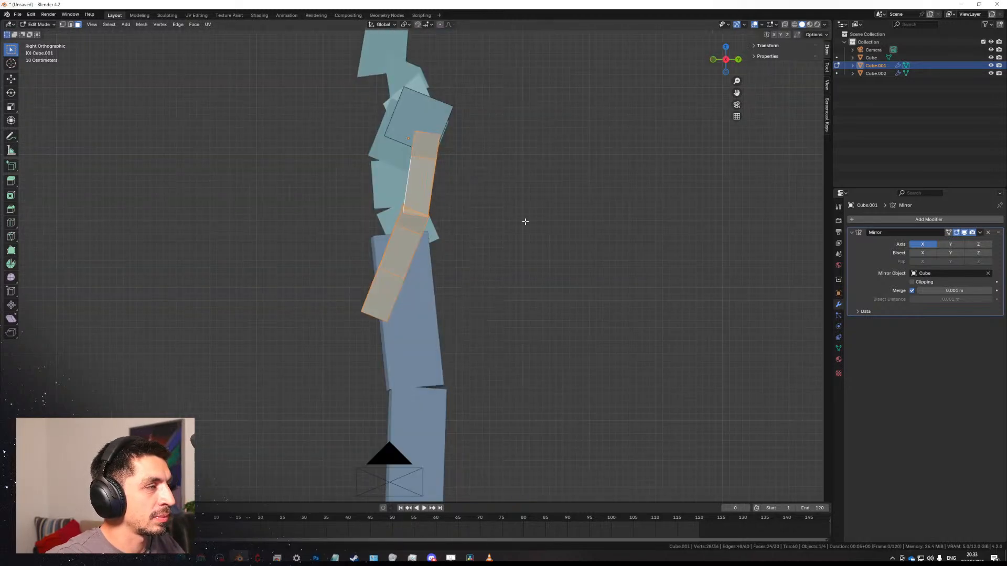
key("g")
left_click(530, 215)
middle_click_drag(414, 148, 433, 142)
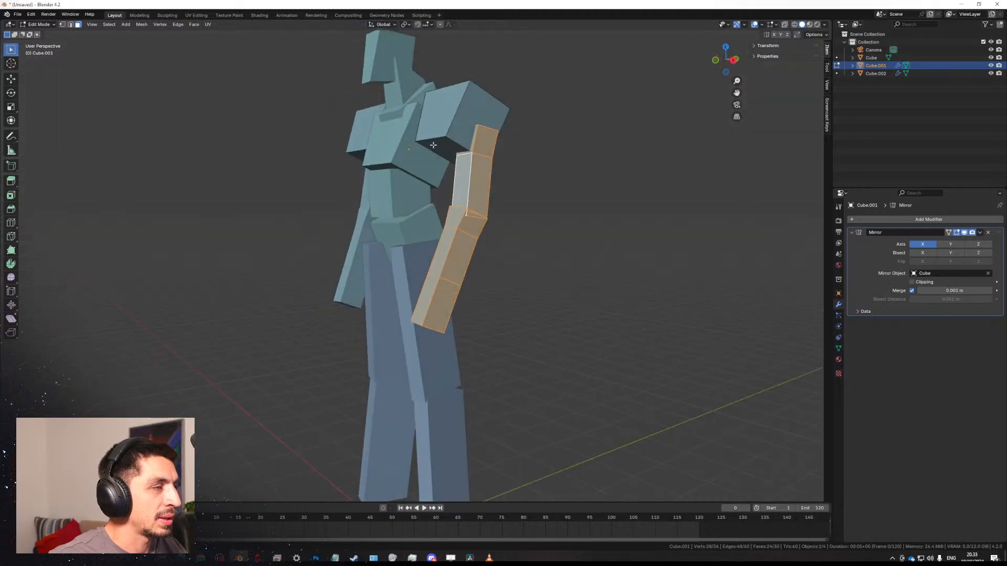
middle_click_drag(572, 179, 487, 210)
key("KP_3")
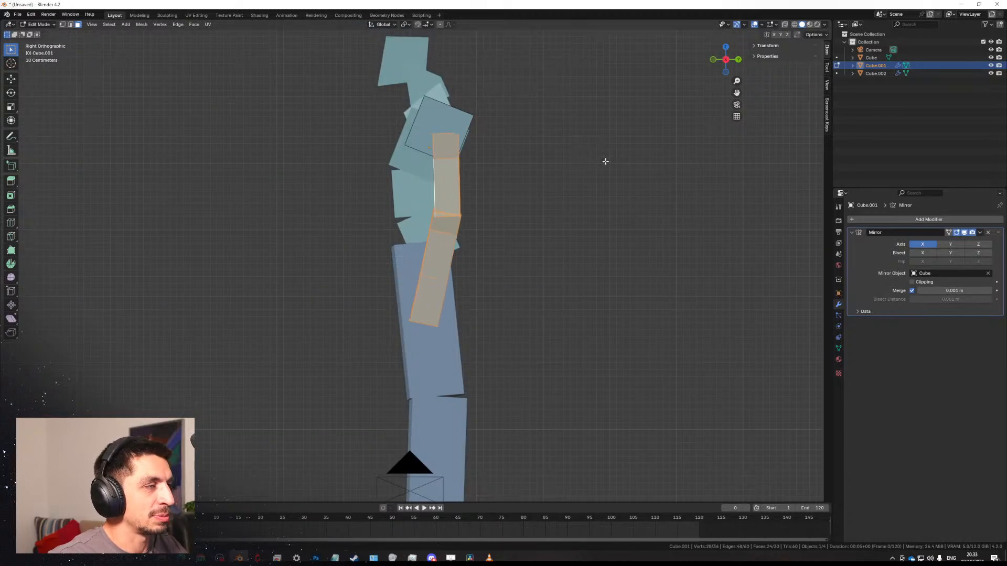
middle_click_drag(602, 162, 532, 179)
key("2")
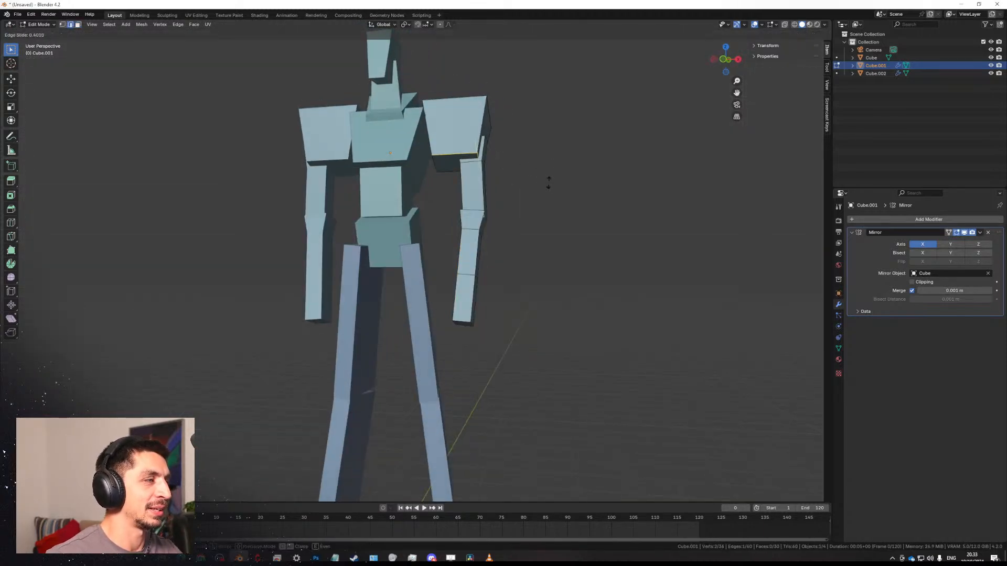
right_click(547, 181)
Leave the arm object and open the mirrored legs object for mesh editing.
middle_click_drag(526, 191, 629, 278)
key("KP_3")
key("KP_1")
scroll(430, 283, "up", 2)
mouse_move(419, 281)
middle_mouse_down()
mouse_move(430, 283)
mouse_move(413, 297)
middle_mouse_up()
key("Tab")
left_click(414, 298)
key("Tab")
Duplicate the lower leg block downward, flatten the copy along Z and place it at the ankle as a foot block.
left_click(409, 450)
left_click(423, 430)
key("ctrl+l")
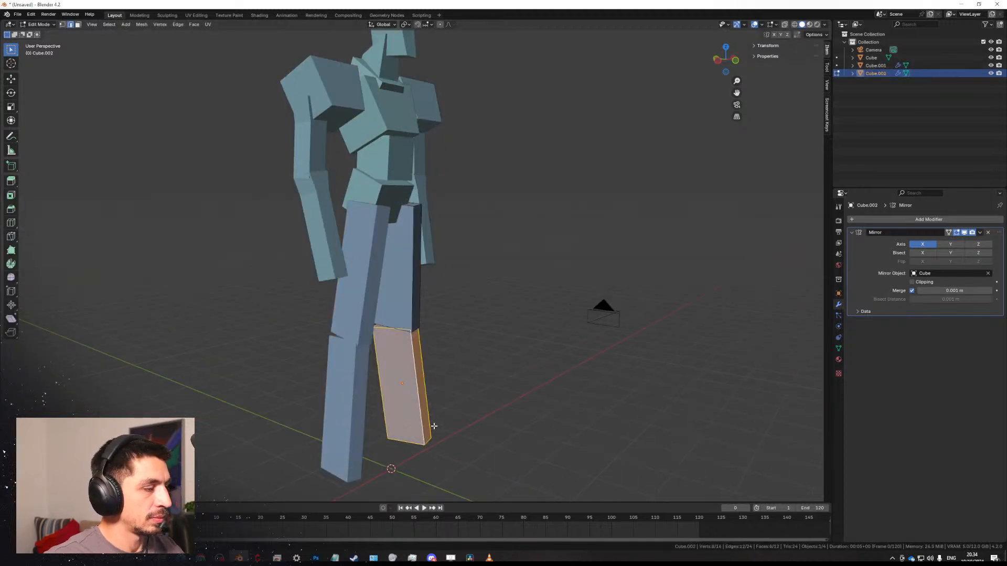
middle_click_drag(434, 427, 419, 328, "shift")
key("shift+d")
key("z")
key("z")
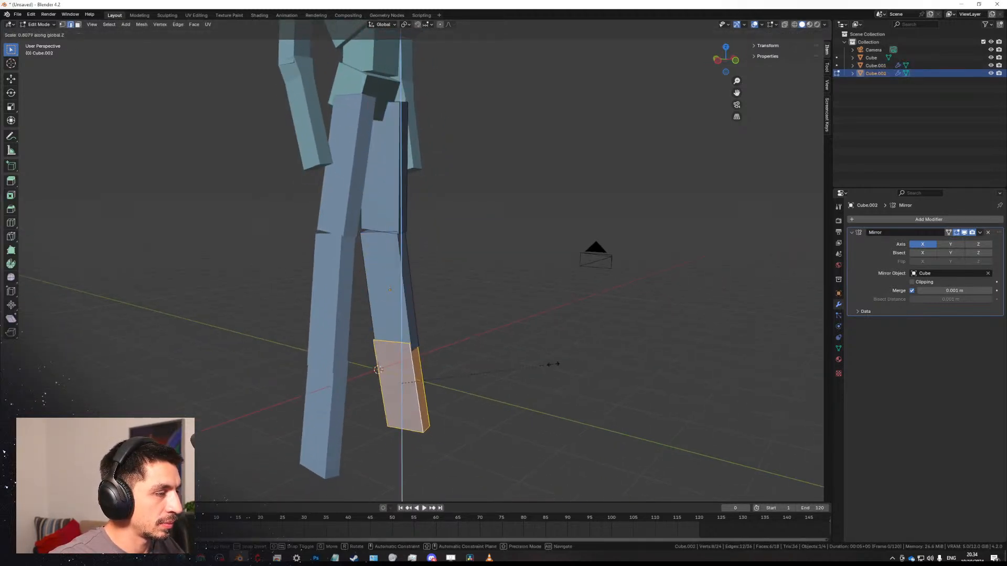
key("z")
key("z")
left_click(407, 302)
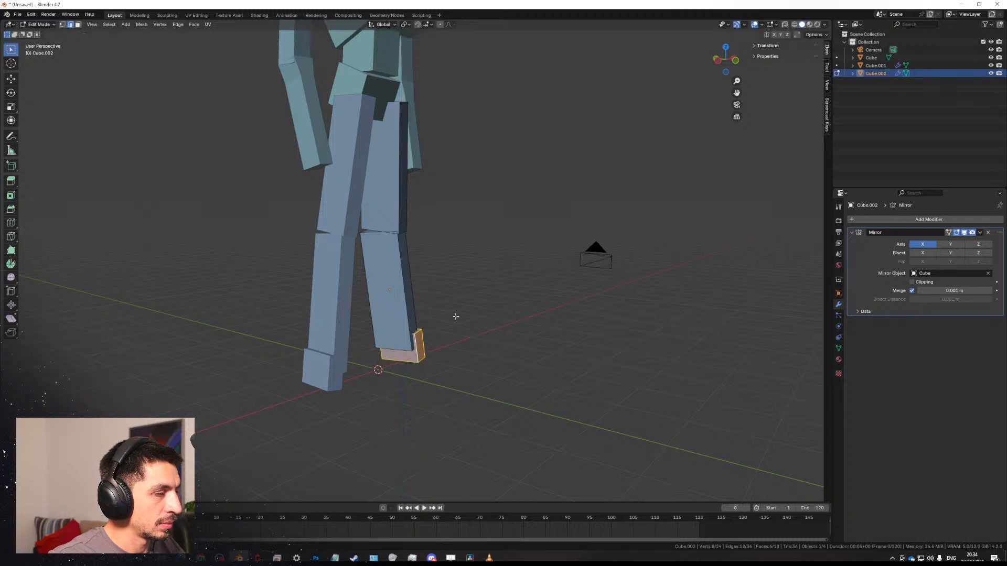
Rotate the foot block by about 10° to stand level in the front view, then extrude its front face forward.
key("KP_1")
key("r")
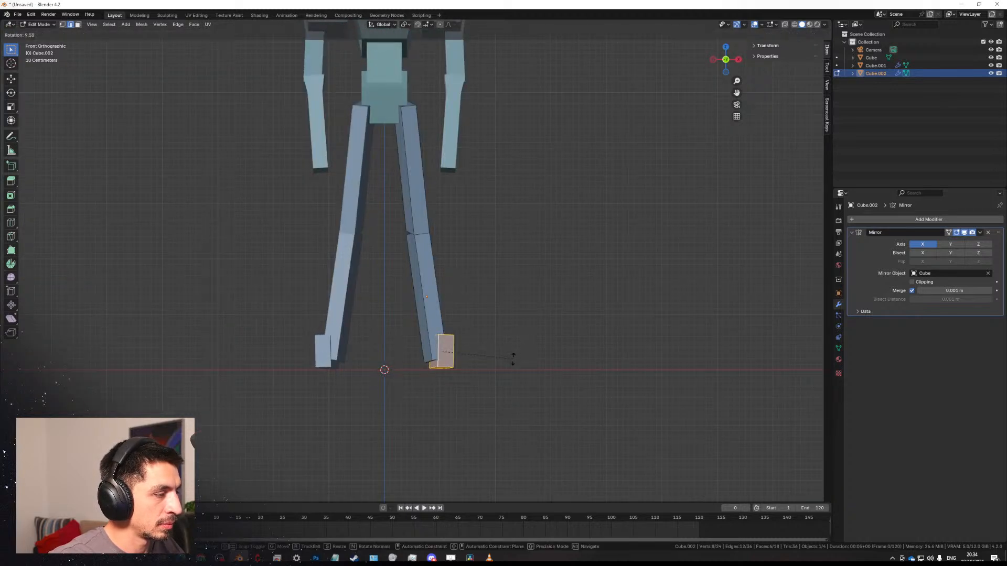
left_click(512, 359)
middle_click_drag(513, 359, 444, 351)
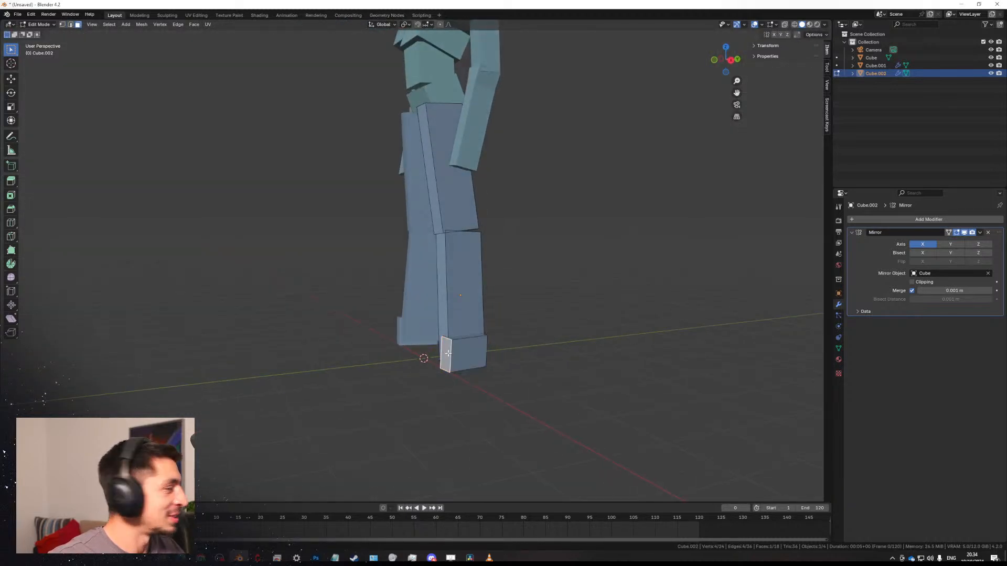
key("e")
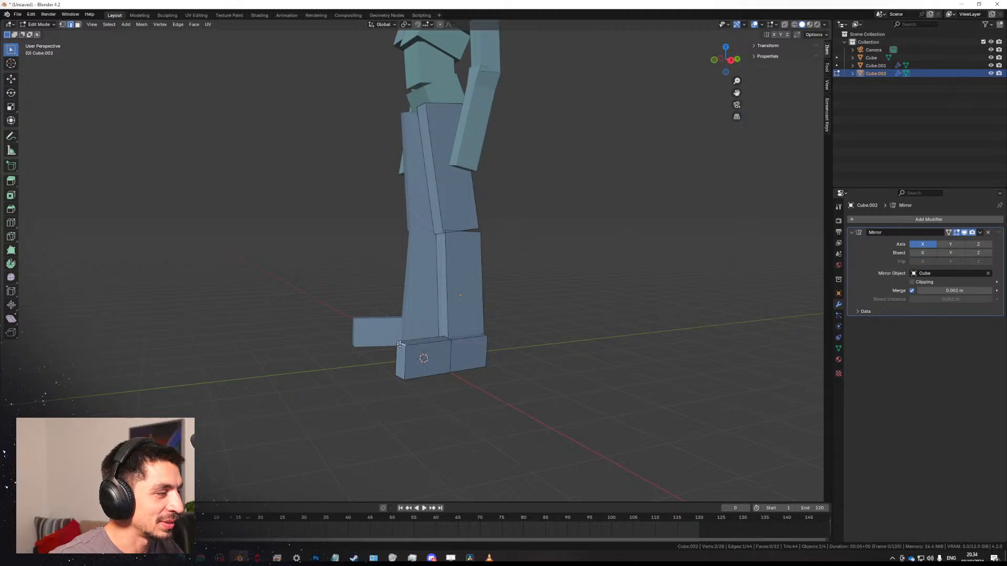
Slope the foot down to a thin toe, scale the whole foot down and position it horizontally under the ankle.
key("ctrl+l")
key("s")
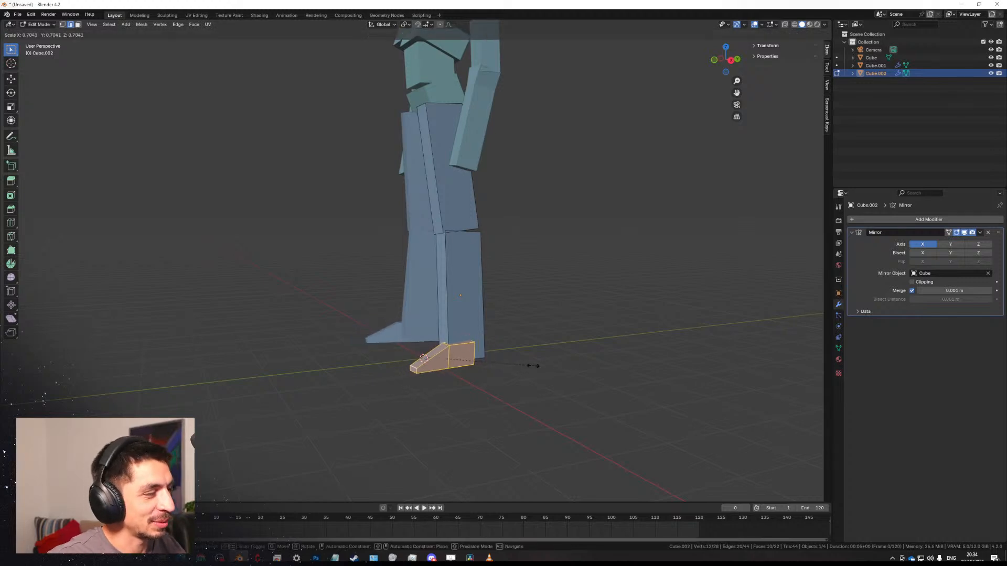
key("KP_1")
key("g")
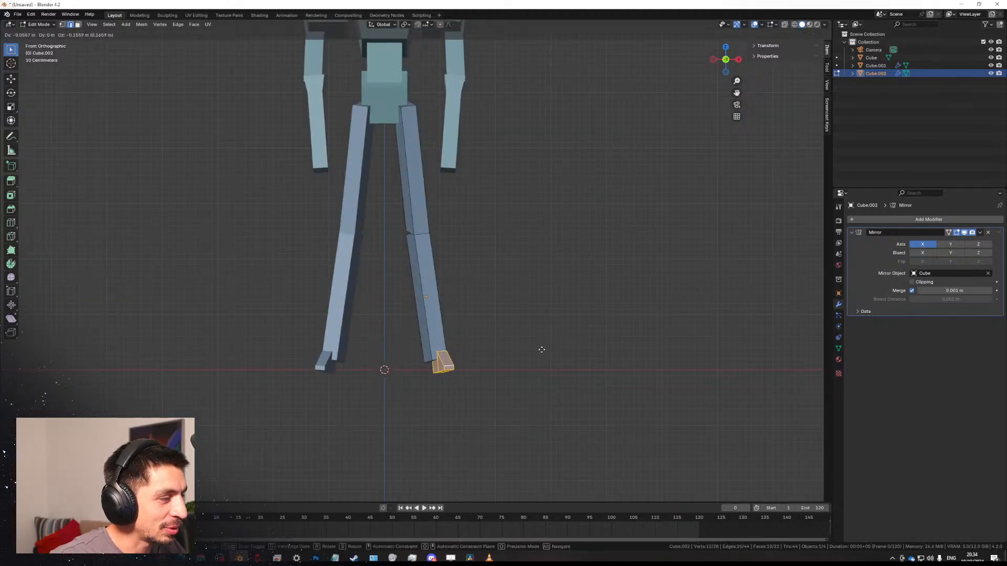
middle_click_drag(534, 347, 531, 382, "alt")
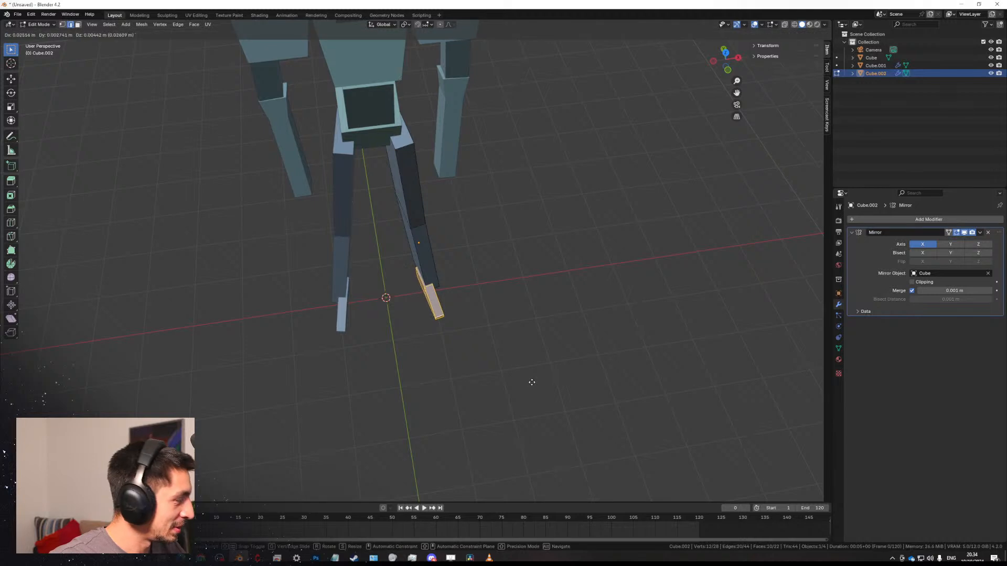
key("shift+z")
left_click(536, 380)
Duplicate the thigh block, move the copy toward the front of the knee and scale it down.
middle_click_drag(473, 341, 361, 251)
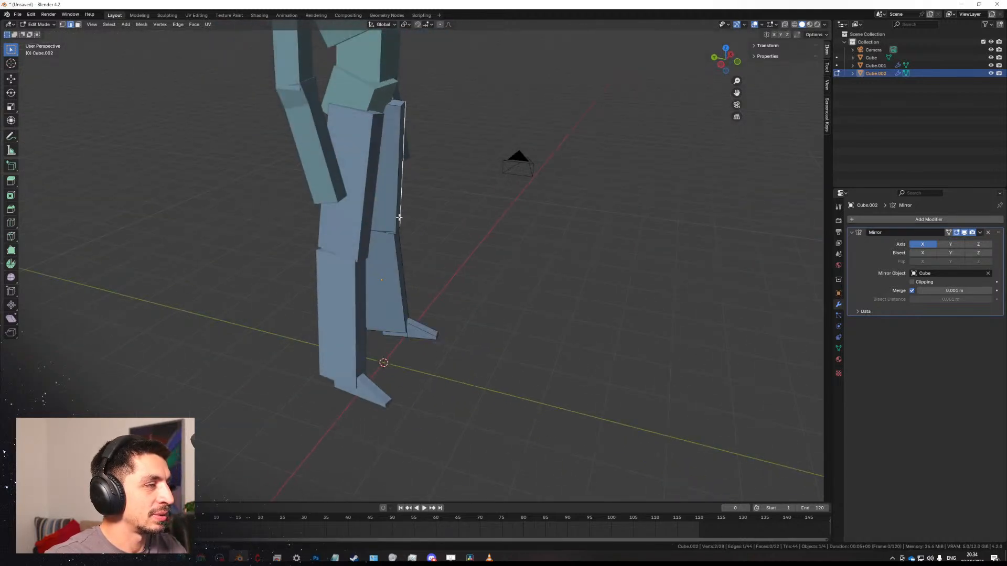
key("ctrl+l")
middle_click_drag(399, 217, 464, 225)
key("shift+d")
left_click(483, 249)
key("s")
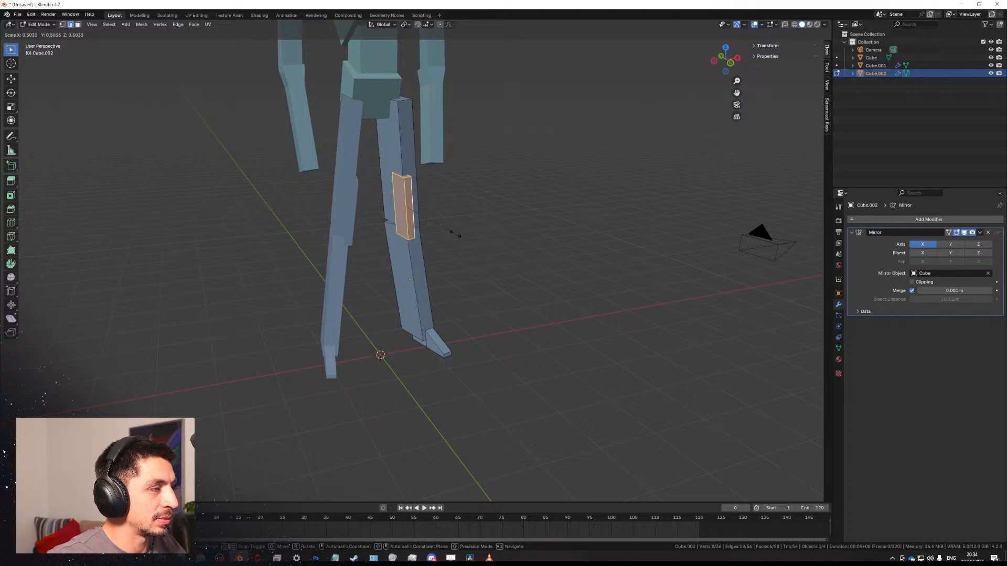
key("z")
left_click(456, 235)
Center the small copied block over the knee in the front view and scale it down further as a kneecap.
key("KP_1")
key("g")
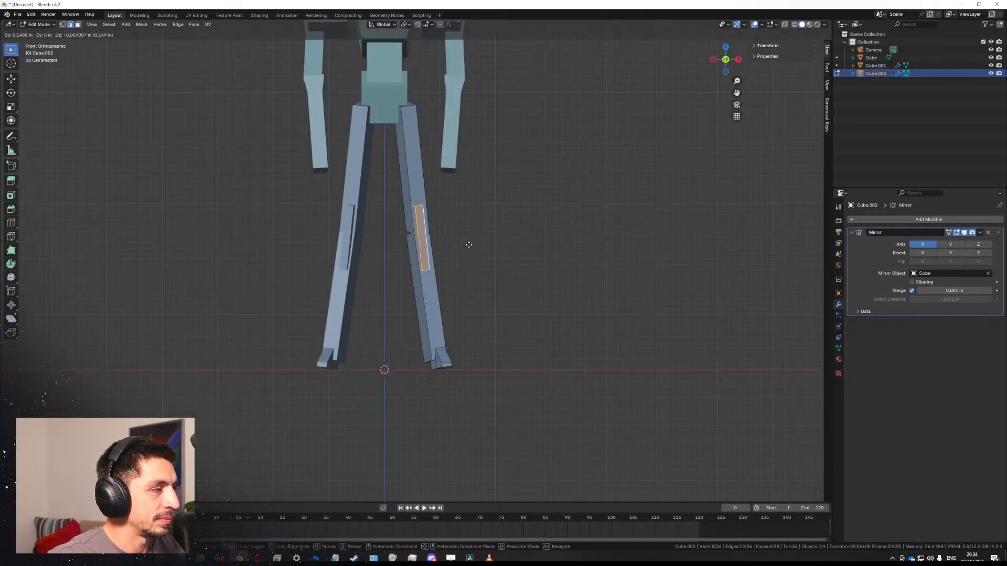
left_click(469, 244)
key("s")
left_click(468, 246)
Rotate the thigh block more upright and move it up and outward beside the pelvis.
middle_click_drag(468, 246, 457, 229)
scroll(403, 291, "down", 4)
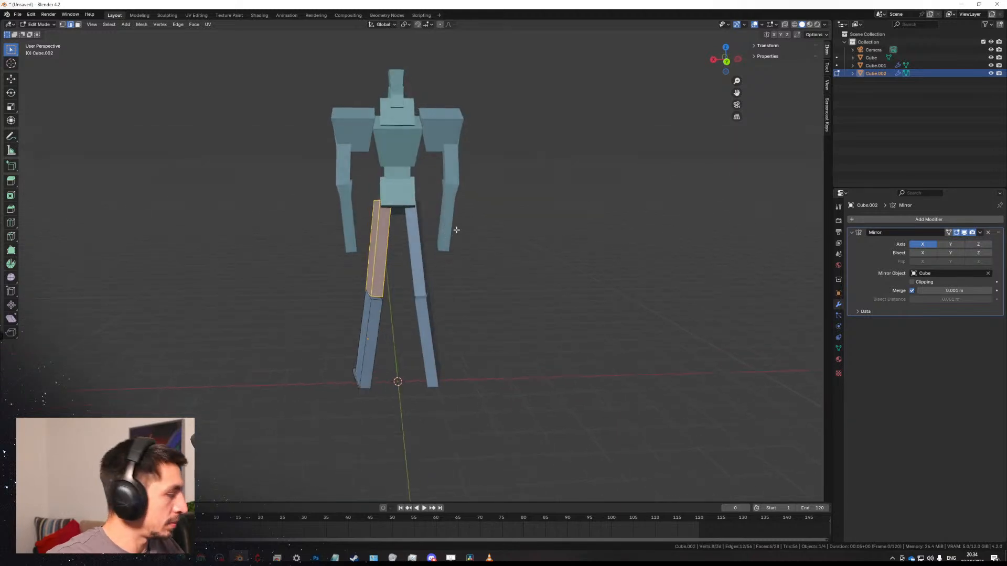
left_click(454, 224)
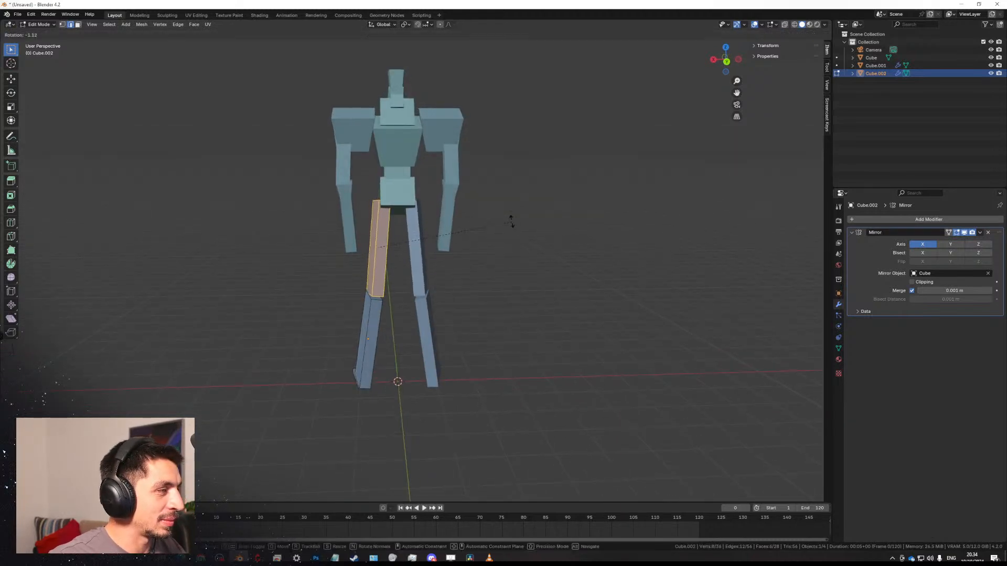
key("g")
left_click(507, 204)
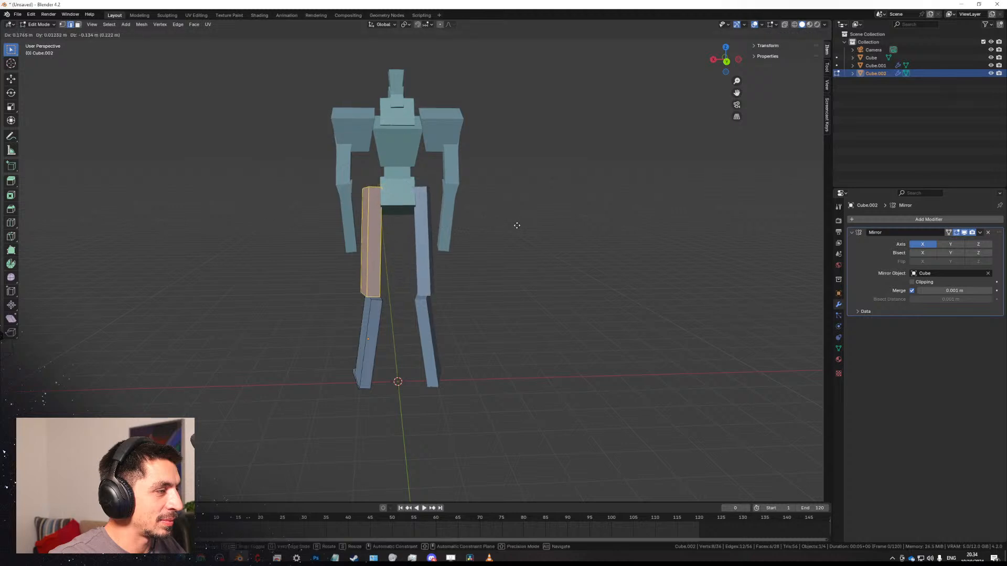
left_click(487, 234)
Select the lower leg block and move it into line beneath the thigh.
key("ctrl+l")
middle_click_drag(421, 320, 455, 340)
key("g")
left_click(461, 294)
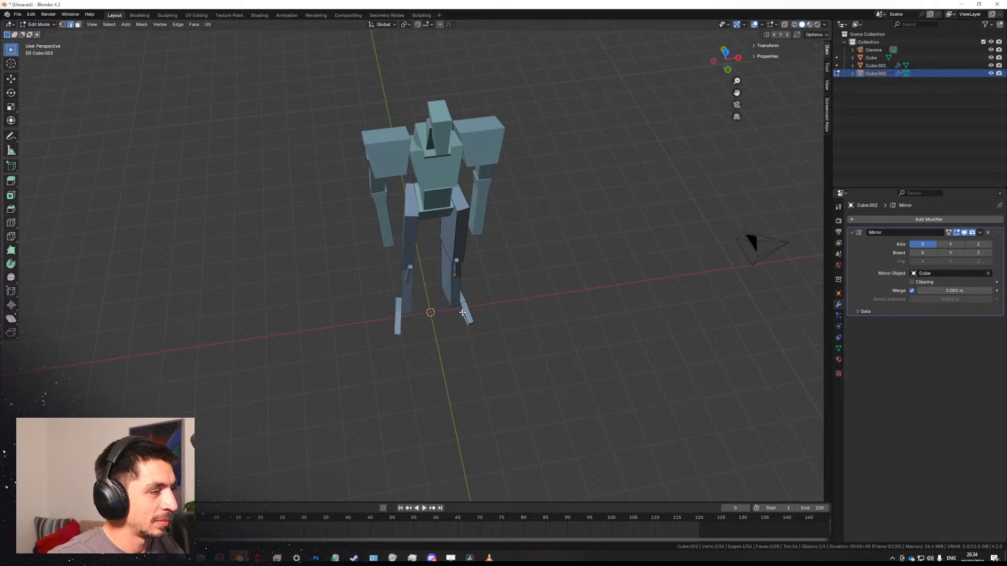
Select the whole head block, scale it down and move it vertically above the neck.
middle_click_drag(494, 314, 543, 253)
key("KP_1")
middle_click_drag(438, 164, 438, 312, "shift")
middle_click_drag(438, 312, 390, 322)
scroll(436, 245, "up", 3)
key("Tab")
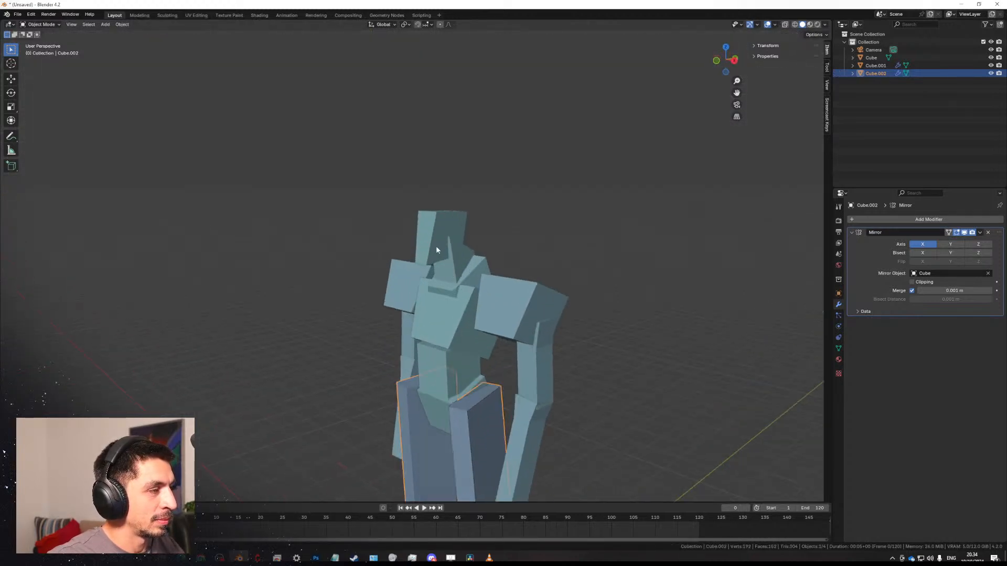
left_click(435, 245)
key("Tab")
key("l")
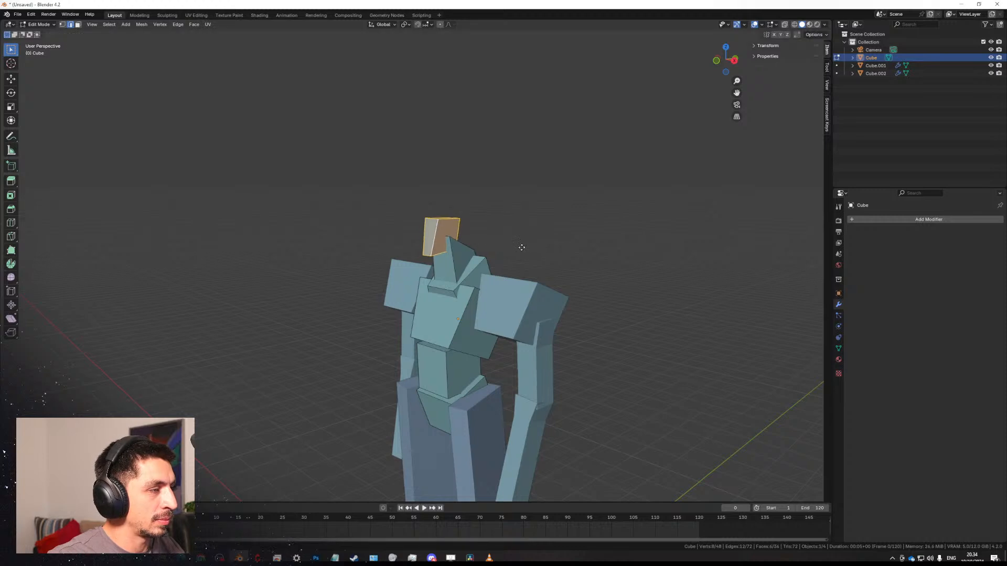
key("g")
key("z")
left_click(541, 243)
Reposition the head block over the neck in the right side view.
key("KP_1")
key("KP_3")
key("g")
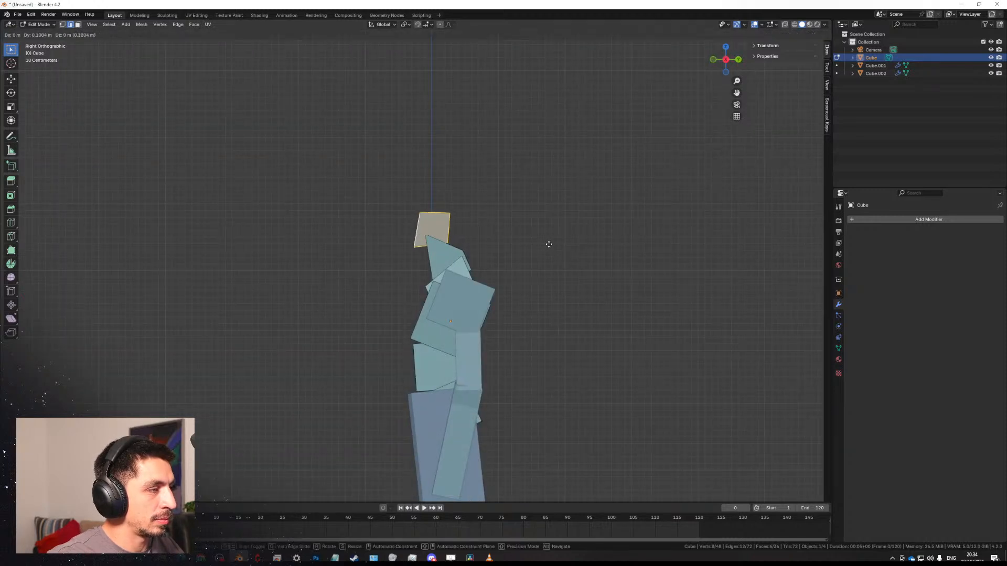
left_click(549, 244)
Reshape the block where the head meets the neck by moving one of its vertices.
key("Tab")
key("Tab")
left_click(431, 248)
key("1")
middle_click_drag(431, 242, 569, 293)
key("g")
left_click(495, 247)
key("Tab")
Bevel the top front edge of the thigh block beside the pelvis.
scroll(488, 335, "down", 3)
left_click(480, 344)
key("KP_1")
key("KP_3")
middle_click_drag(441, 323, 451, 272, "shift")
key("KP_1")
left_click(439, 283)
key("Tab")
scroll(442, 261, "up", 3)
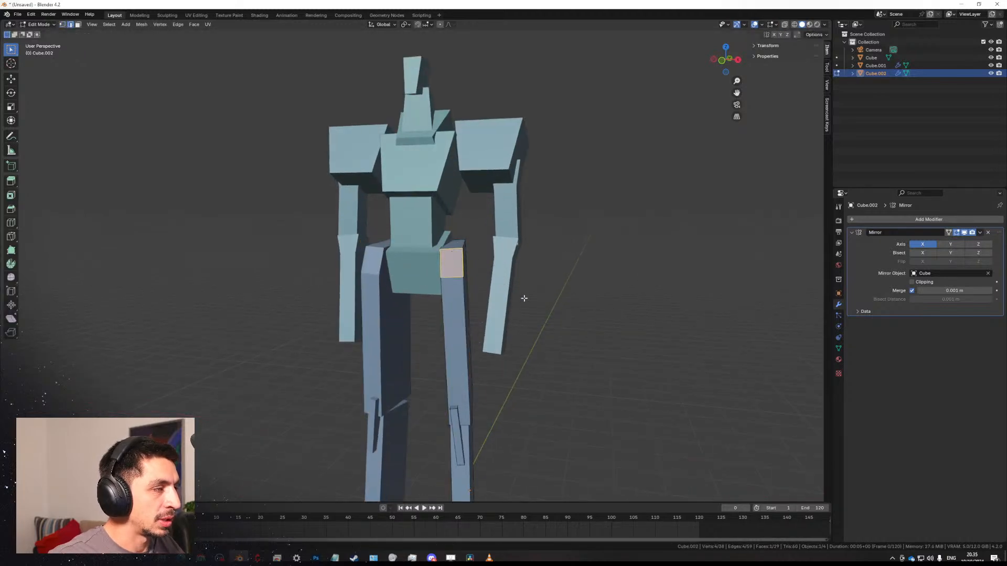
Select the whole chest block in the torso mesh and scale it along the X axis.
middle_click_drag(375, 295, 491, 292)
key("Tab")
left_click(431, 193)
key("Tab")
left_click(422, 198)
key("ctrl+l")
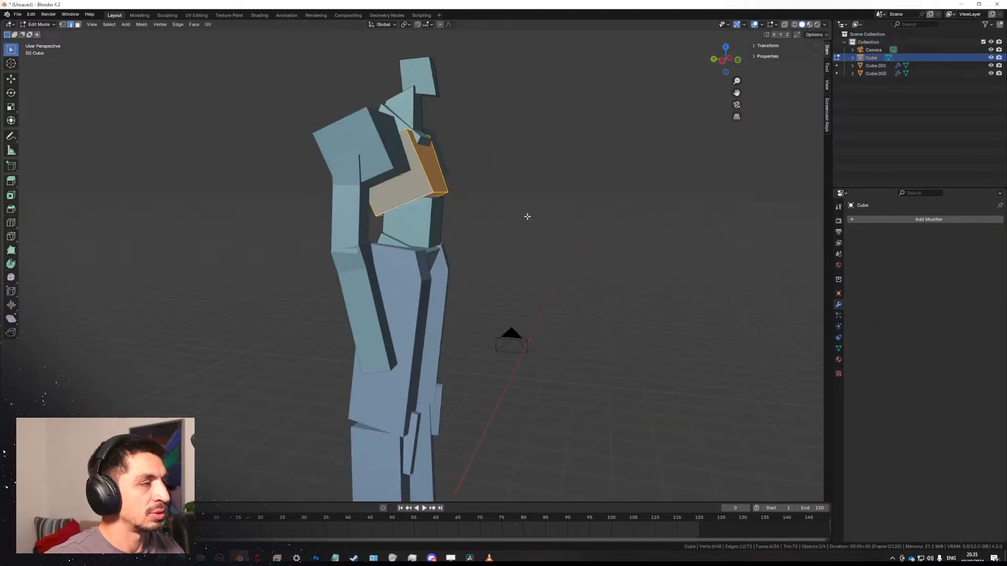
middle_click_drag(526, 217, 472, 220)
key("s")
key("x")
left_click(491, 225)
Move the chest block's lower front edge to reshape the underside of the chest.
left_click(422, 169)
key("g")
key("g")
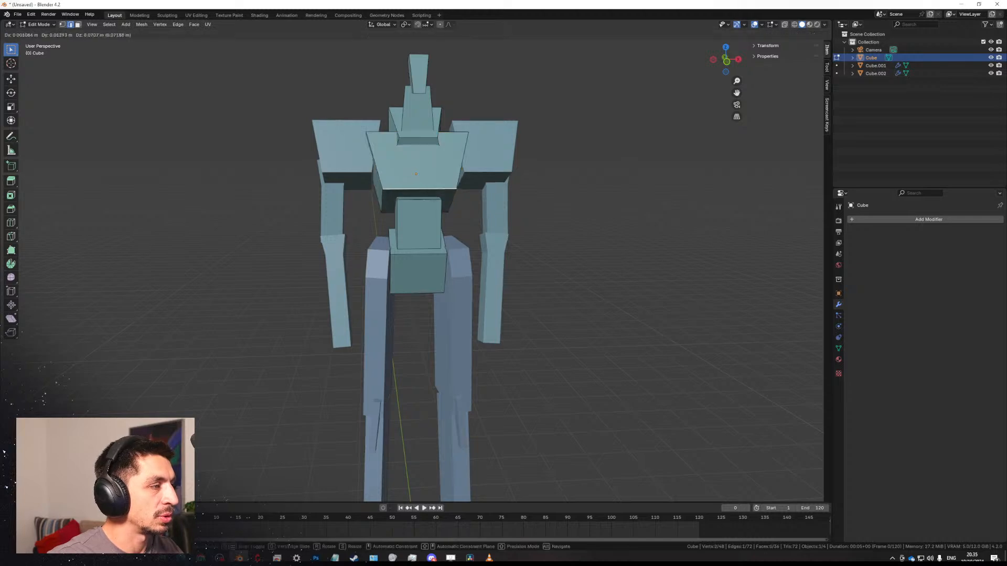
middle_click_drag(429, 178, 461, 225)
key("g")
left_click(442, 250)
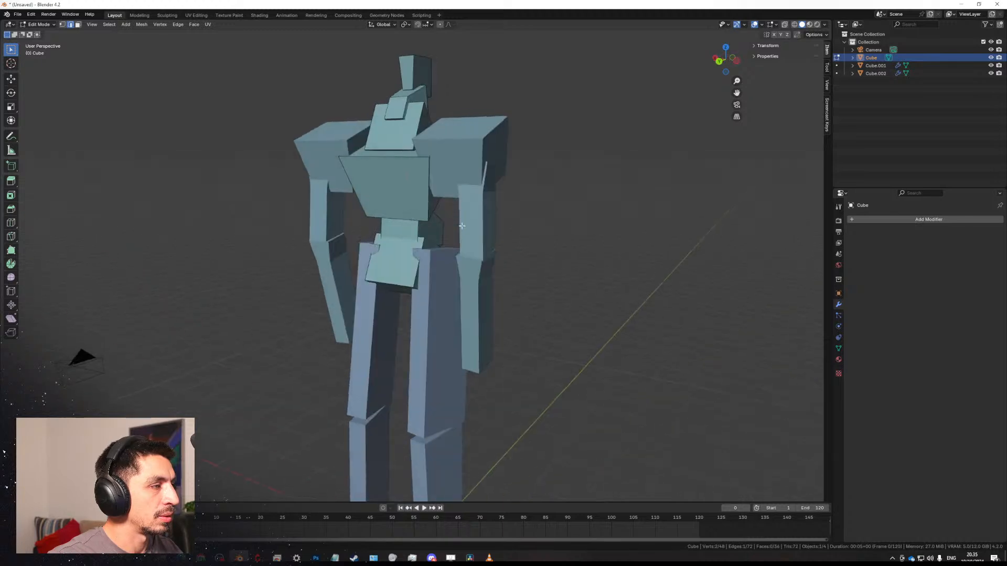
Duplicate the chest block in place and scale the copy along X into a narrow spine block.
key("l")
key("shift+d")
right_click(461, 210)
key("s")
key("x")
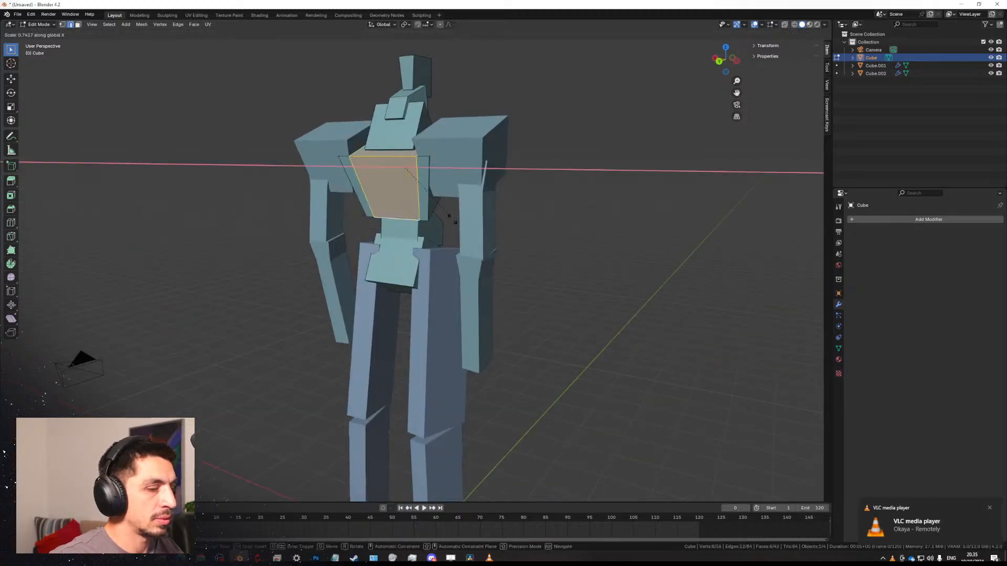
left_click(407, 195)
key("s")
key("s")
key("x")
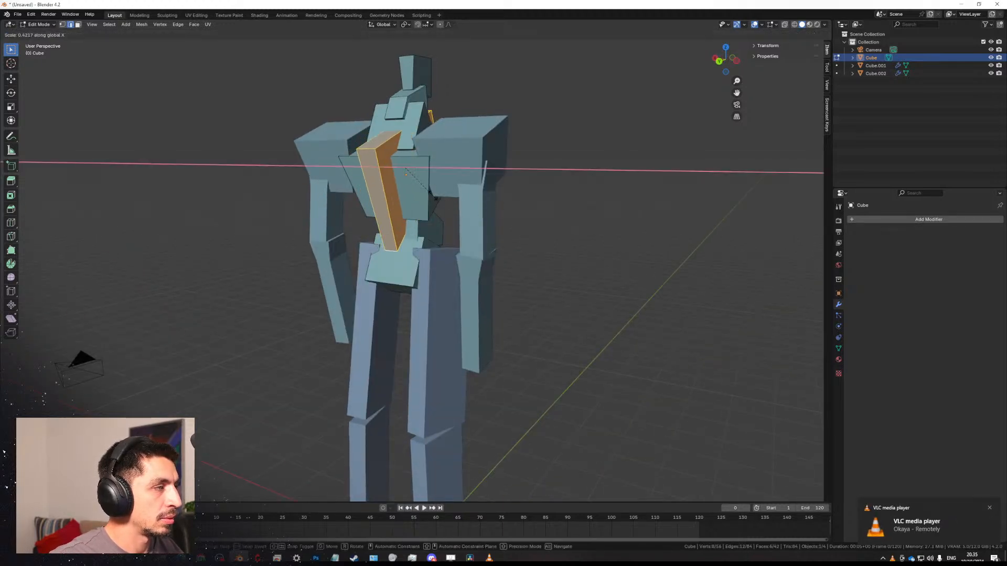
left_click(455, 195)
Scale the narrow chest copy along its local Y axis so it sits at the upper back.
middle_click_drag(510, 184, 475, 200)
key("s")
key("y")
key("y")
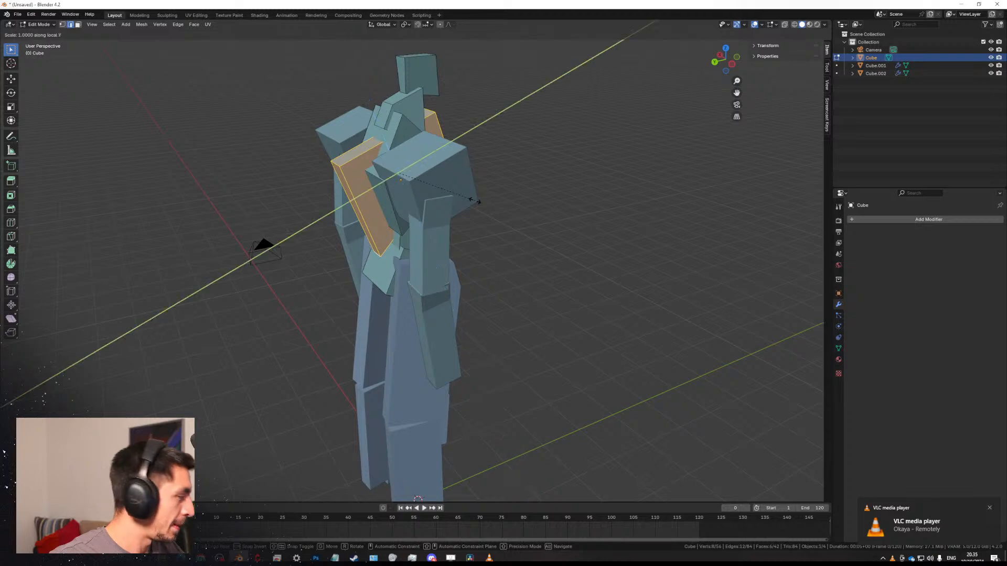
left_click(416, 206)
middle_click_drag(474, 207, 458, 223, "alt")
middle_click_drag(458, 223, 491, 214)
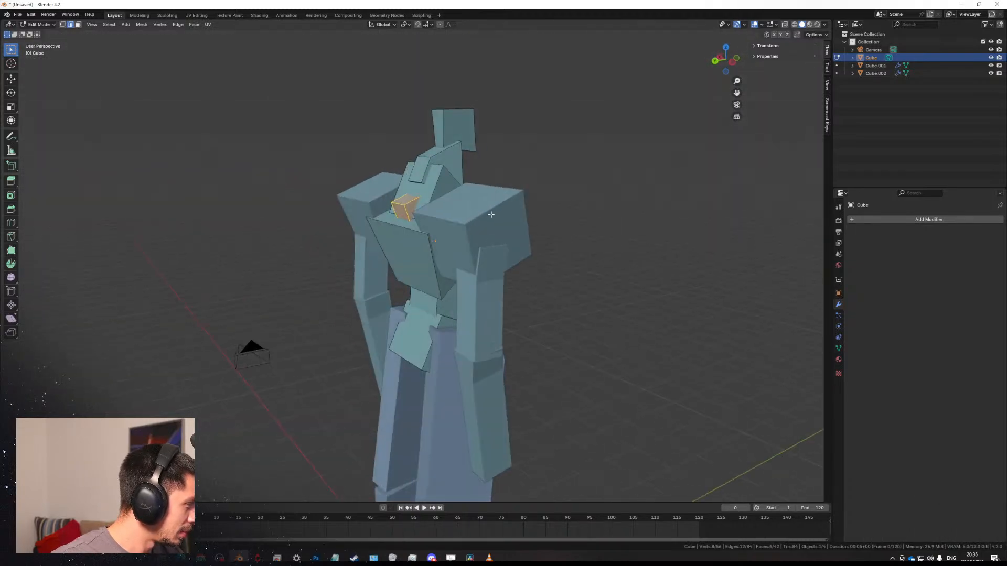
Move the narrow block behind the upper back and neck and scale it along Z.
key("g")
key("z")
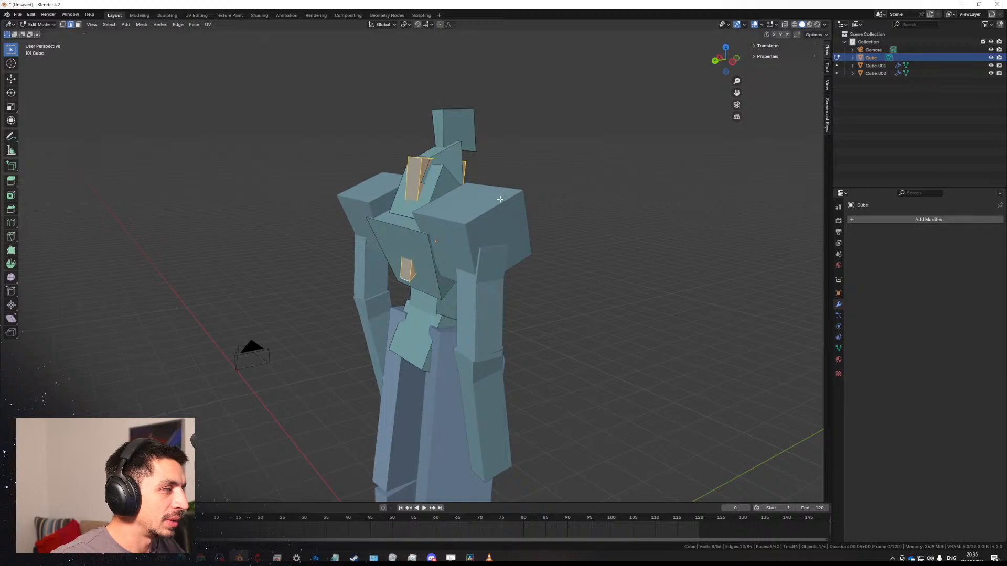
key("g")
key("x")
key("s")
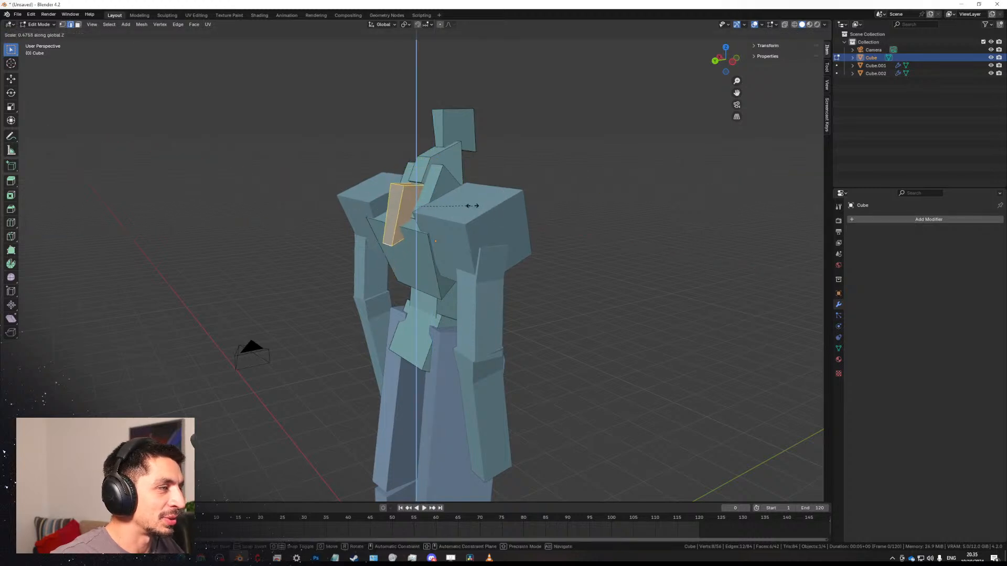
middle_click_drag(452, 216, 439, 203)
Duplicate the upper spine block, rotate the copy about X and place it lower along the back of the chest.
key("shift+d")
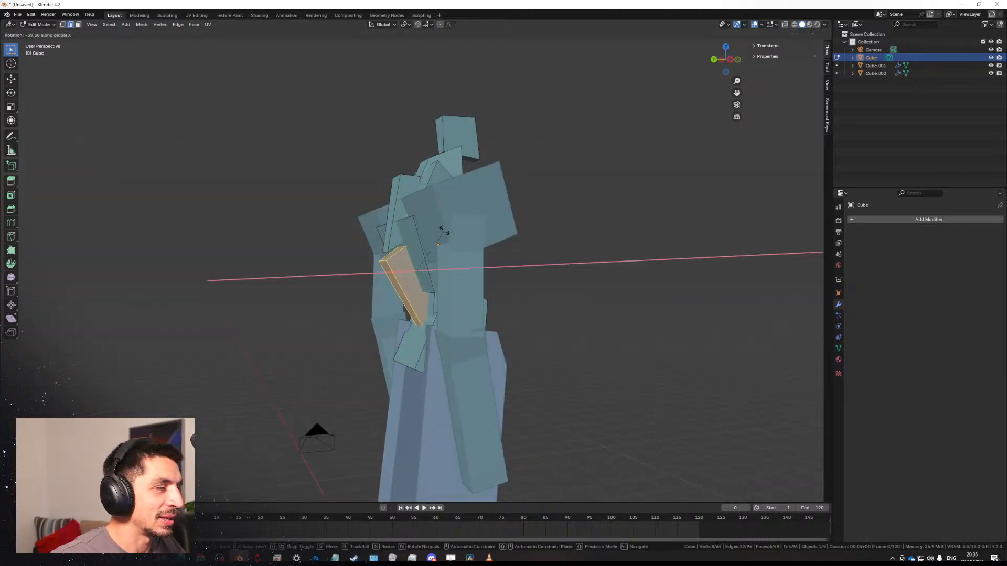
left_click(449, 241)
left_click(446, 233)
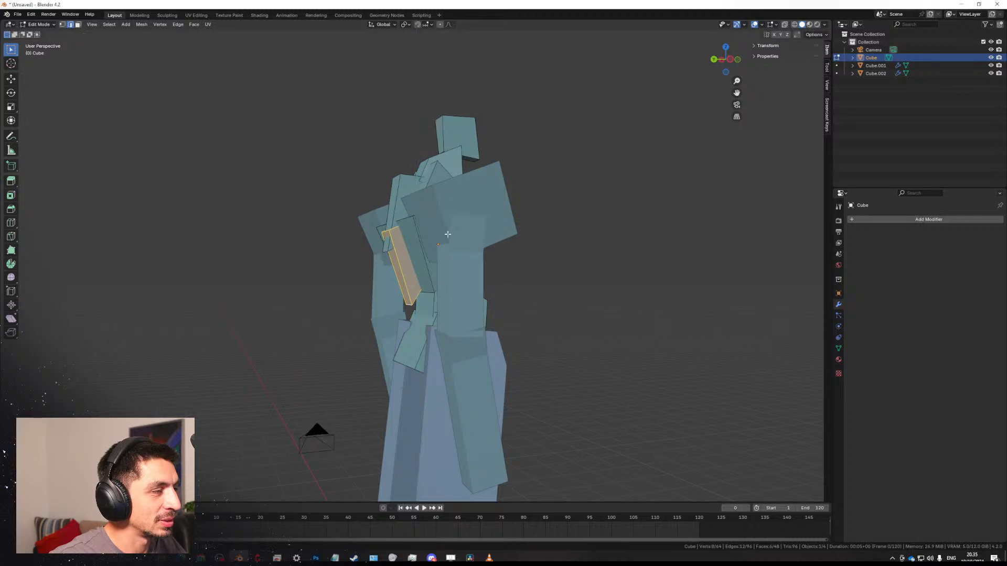
Duplicate the tilted spine block and move the copy down along Z to the lower back.
middle_click_drag(446, 234, 491, 251)
key("shift+d")
key("z")
key("z")
key("z")
key("z")
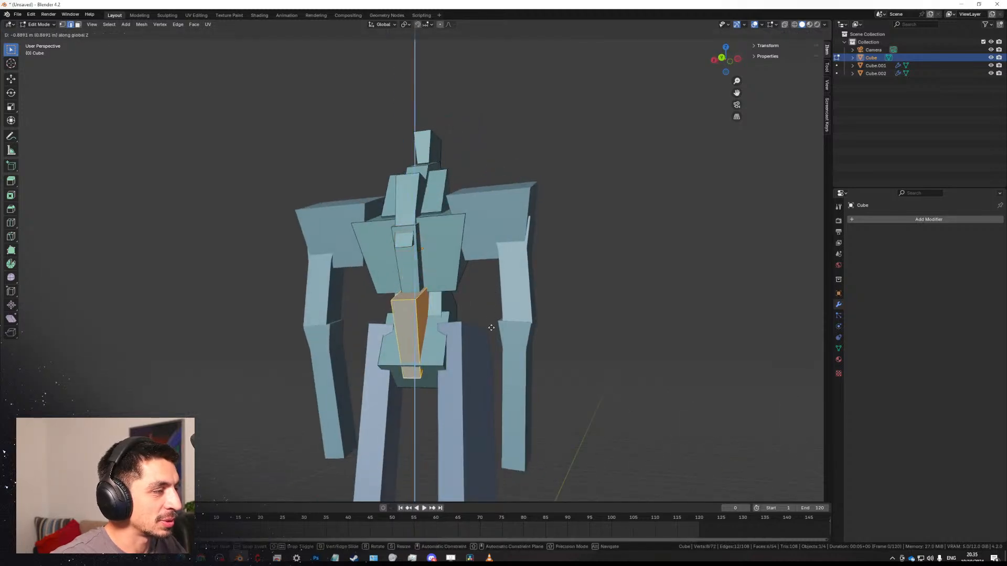
key("y")
key("x")
key("y")
key("z")
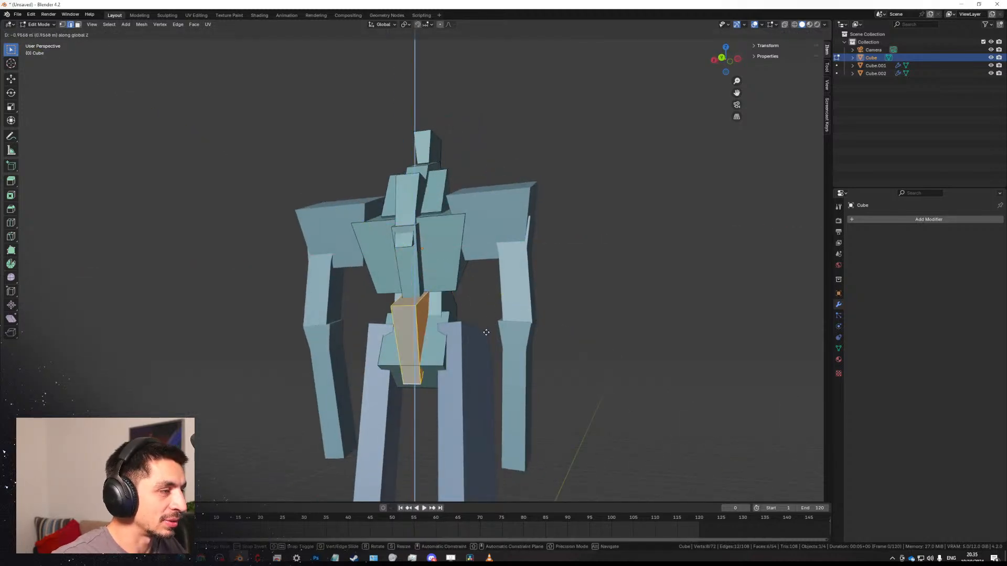
left_click(476, 302)
Shift the lowest spine block along Y and rotate it about X to follow the lower back.
middle_click_drag(485, 302, 619, 314)
key("g")
key("y")
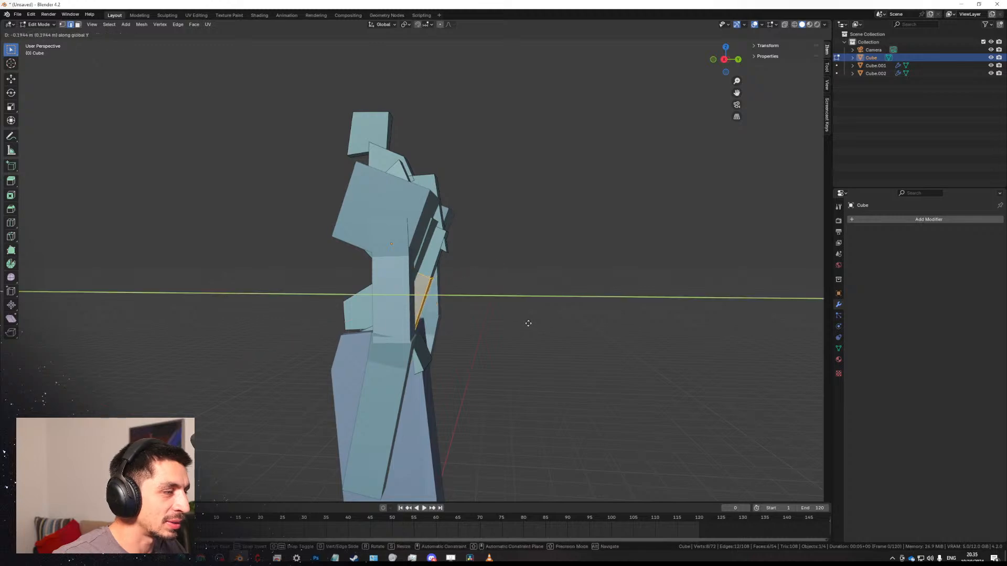
left_click(535, 324)
middle_click_drag(519, 314, 451, 317)
middle_click_drag(590, 283, 490, 278)
key("r")
key("x")
left_click(502, 258)
key("g")
key("x")
key("y")
left_click(501, 283)
Duplicate the pelvis block in place and narrow the copy along the X axis.
key("3")
left_click(434, 280)
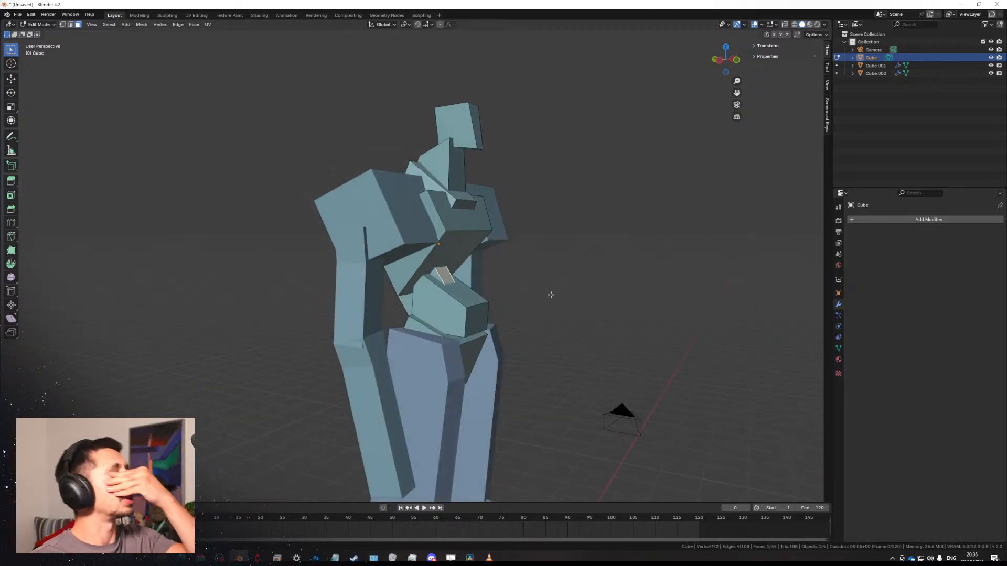
middle_click_drag(547, 312, 470, 262)
key("Tab")
left_click(473, 218)
key("Tab")
left_click(441, 254)
key("l")
key("shift+d")
right_click(529, 264)
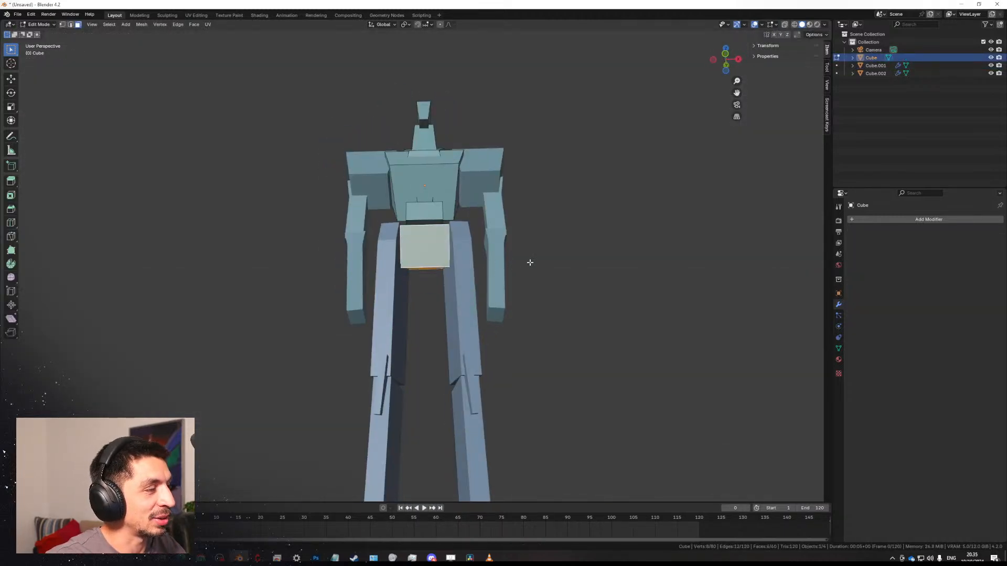
key("s")
key("x")
left_click(482, 258)
Rotate the narrowed pelvis copy to tilt it as a plate at the front of the crotch.
key("r")
key("x")
middle_click_drag(485, 262, 493, 276)
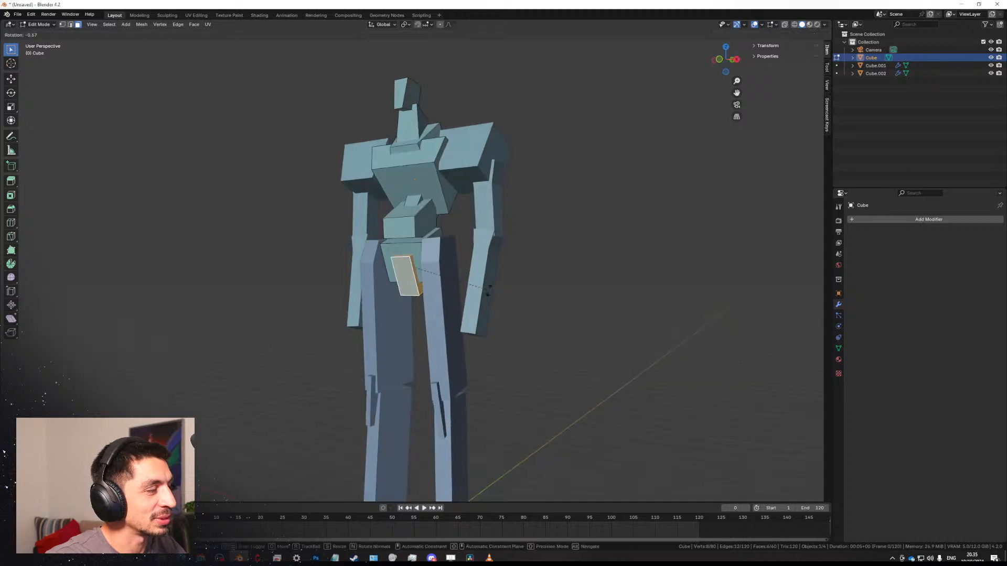
left_click(492, 289)
Resize the neck block and extrude its upper rear face upward behind the head.
middle_click_drag(498, 317, 381, 120)
middle_click_drag(337, 152, 540, 276)
key("s")
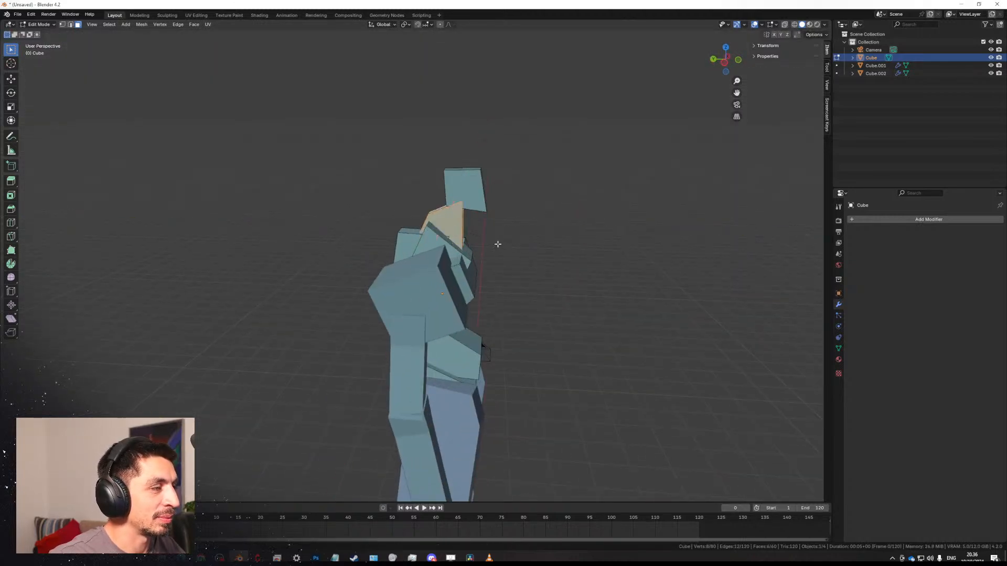
middle_click_drag(497, 244, 569, 291)
left_click(402, 216)
middle_click_drag(469, 222, 505, 194)
key("e")
left_click(465, 199)
Raise a top edge of the neck extrusion along Z and return to Object Mode.
key("2")
left_click(401, 185)
left_click(473, 194)
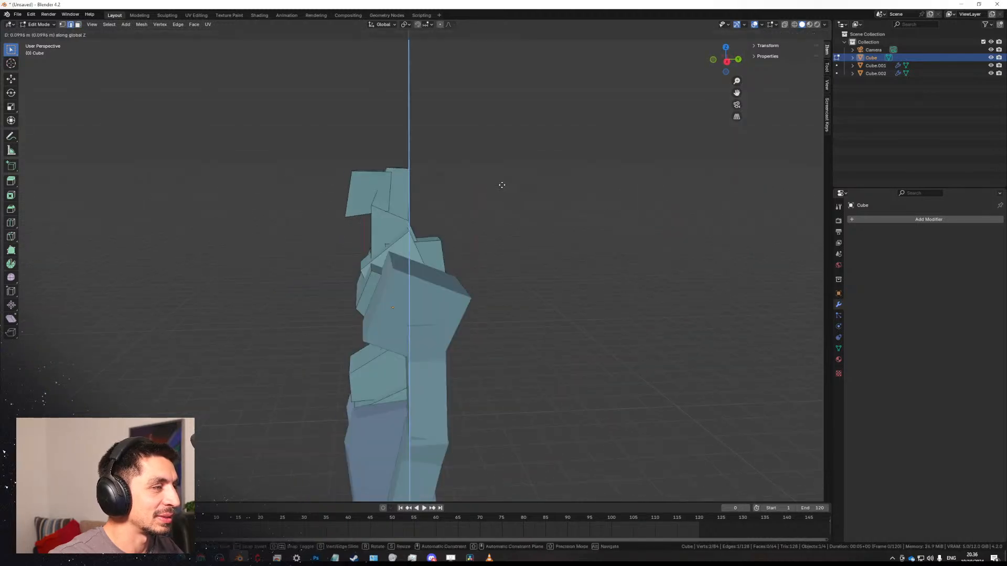
left_click(493, 187)
middle_click_drag(407, 202, 521, 222)
key("KP_3")
scroll(451, 280, "down", 2)
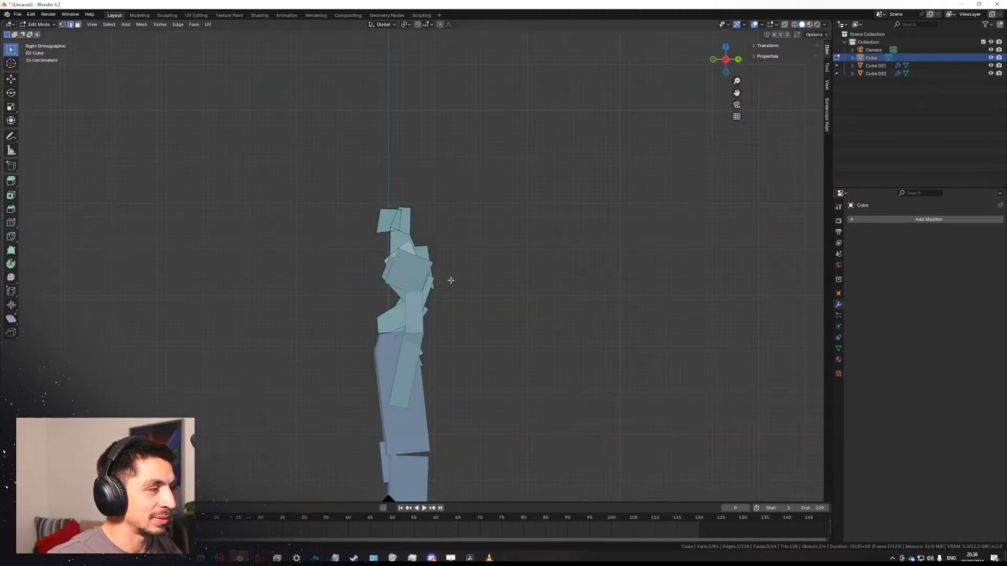
key("KP_1")
middle_click_drag(449, 315, 406, 272, "shift")
key("Tab")
left_click(495, 241)
Edit the leg mesh and slim the thigh block by moving its inner vertical edges outward.
scroll(485, 243, "down", 2)
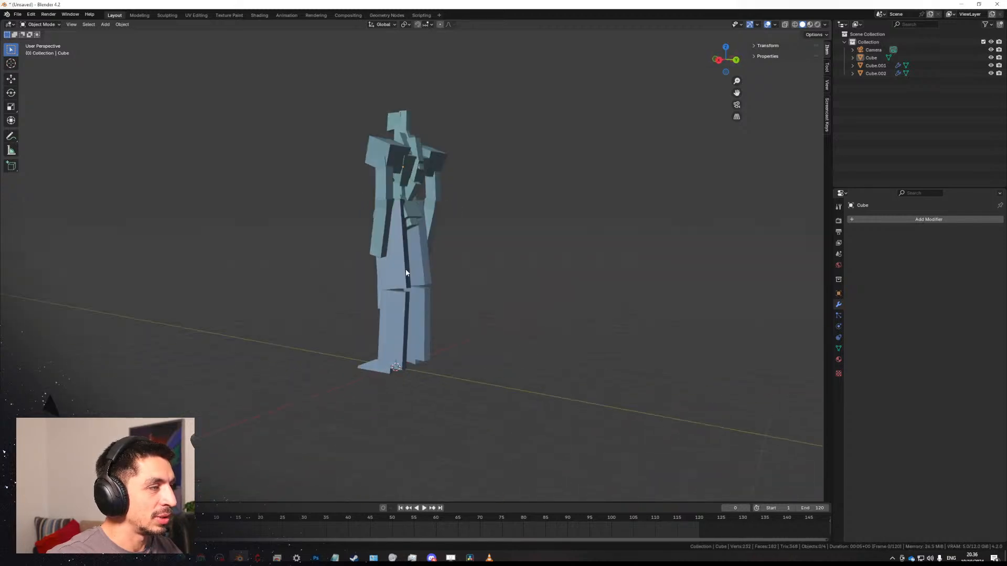
left_click(407, 273)
key("Tab")
scroll(390, 303, "up", 3)
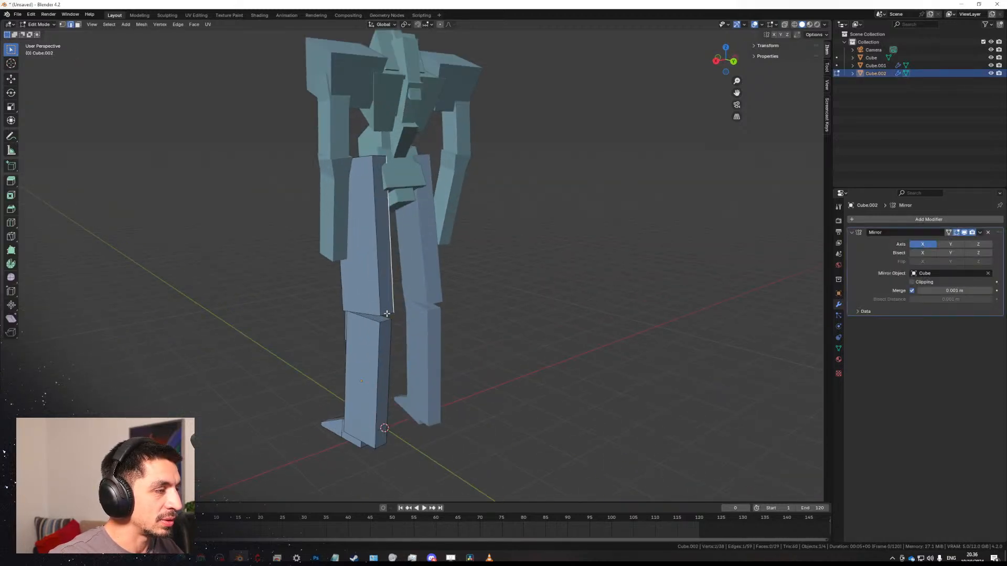
right_click(446, 325)
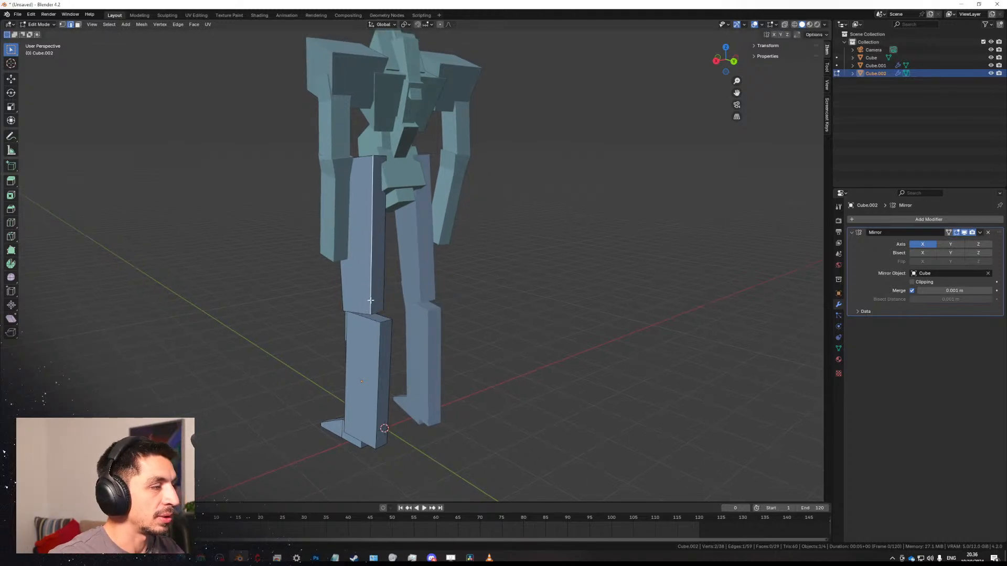
Duplicate the thigh block, move the copy down along Z to the knee and scale it down.
key("l")
key("shift+d")
key("z")
left_click(413, 338)
key("s")
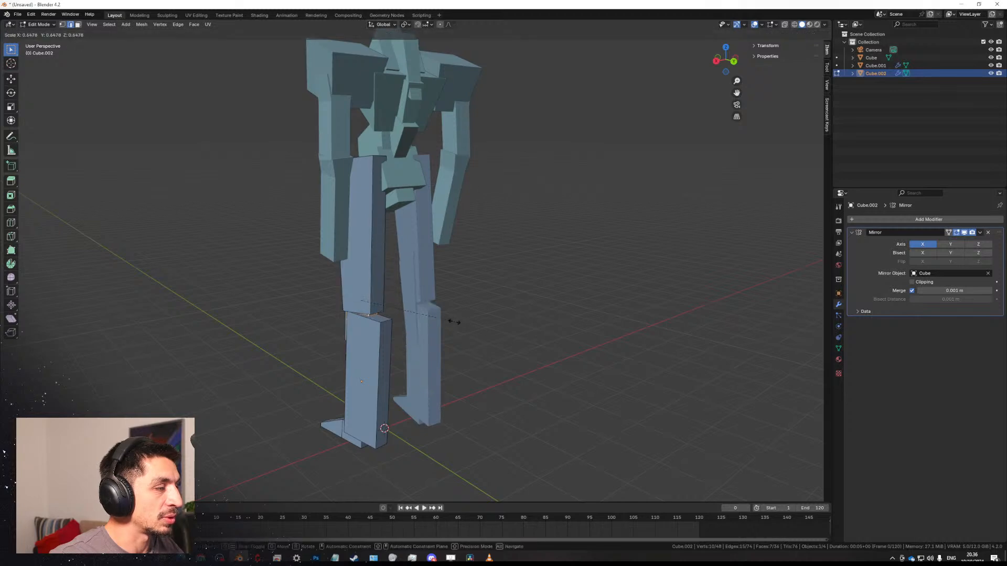
left_click(454, 322)
middle_click_drag(454, 322, 598, 328)
key("x")
left_click(577, 327)
Move and rotate the scaled-down thigh copy so it fits against the front of the knee.
key("g")
key("r")
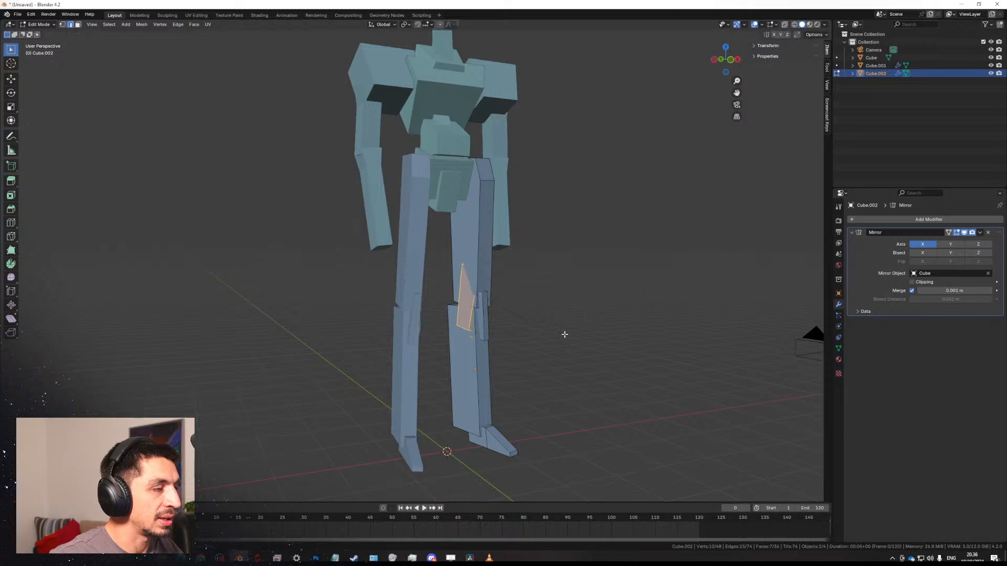
Place a copy of the knee block beside the inner knee and rotate it about the Y axis.
key("g")
left_click(556, 338)
key("r")
key("x")
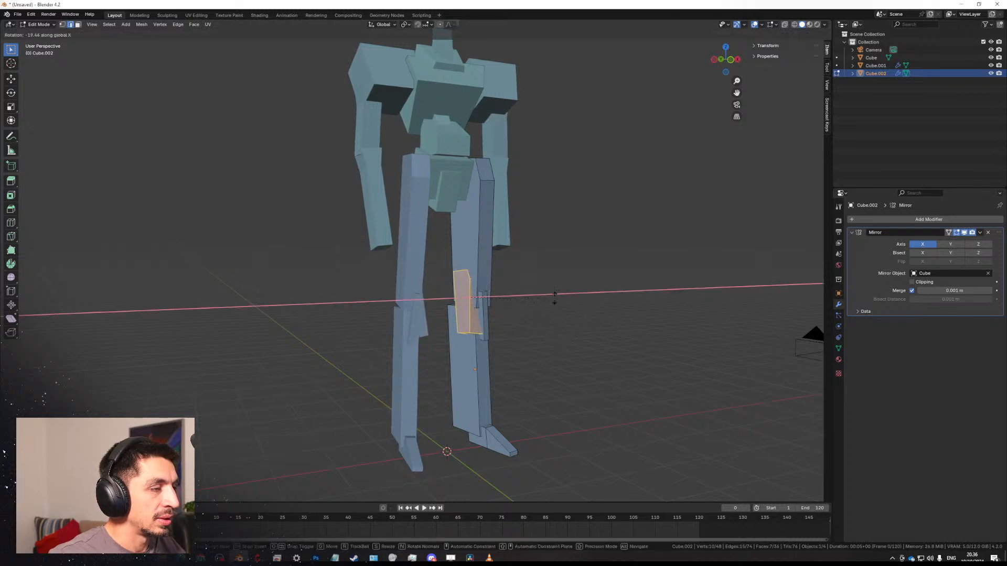
key("y")
left_click(554, 303)
Move the copied block up along Z to the inner upper thigh, align it along X and return to Object Mode.
middle_click_drag(553, 303, 504, 288)
key("g")
key("z")
left_click(489, 208)
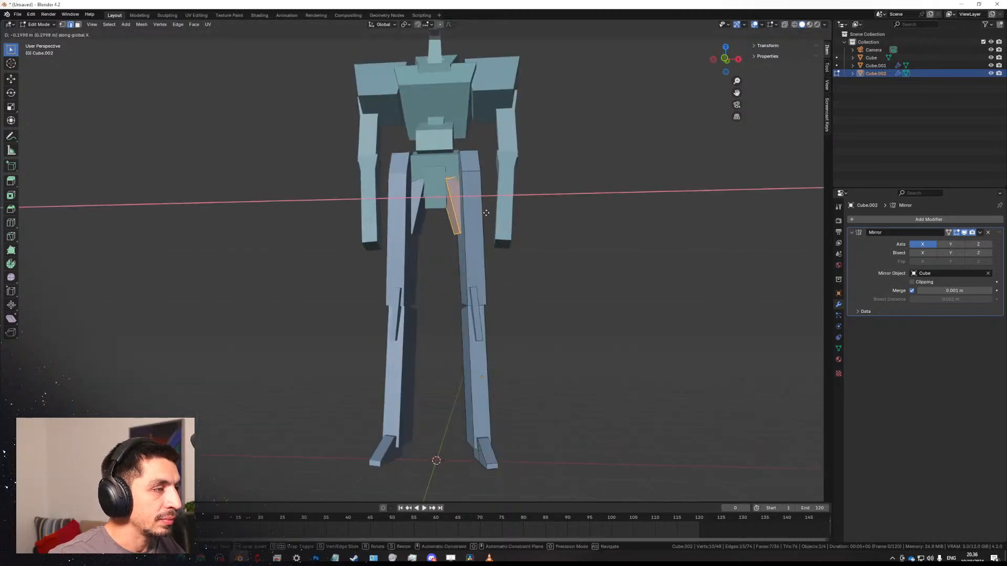
key("x")
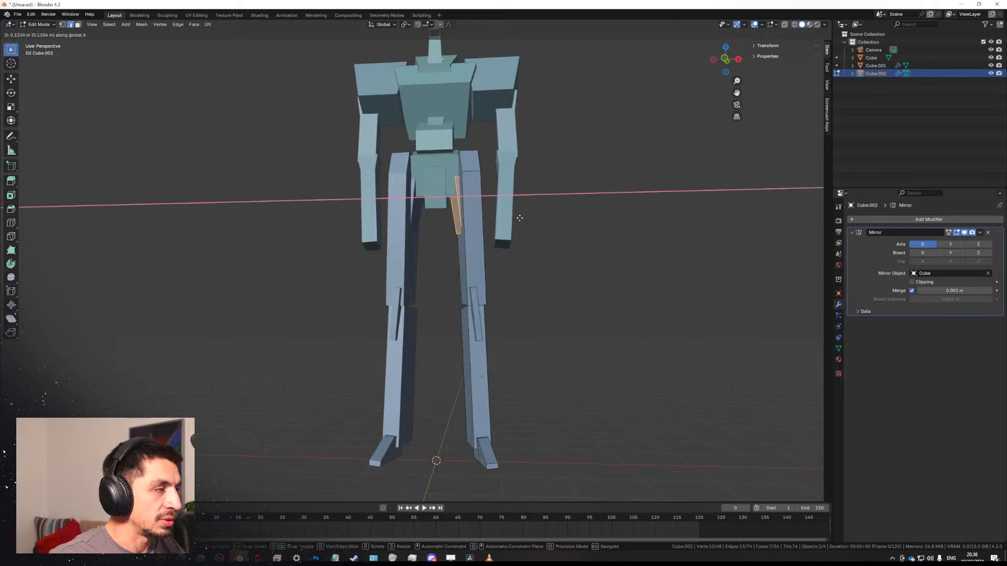
left_click(520, 219)
middle_click_drag(520, 218, 452, 144)
key("g")
key("x")
left_click(487, 262)
key("Tab")
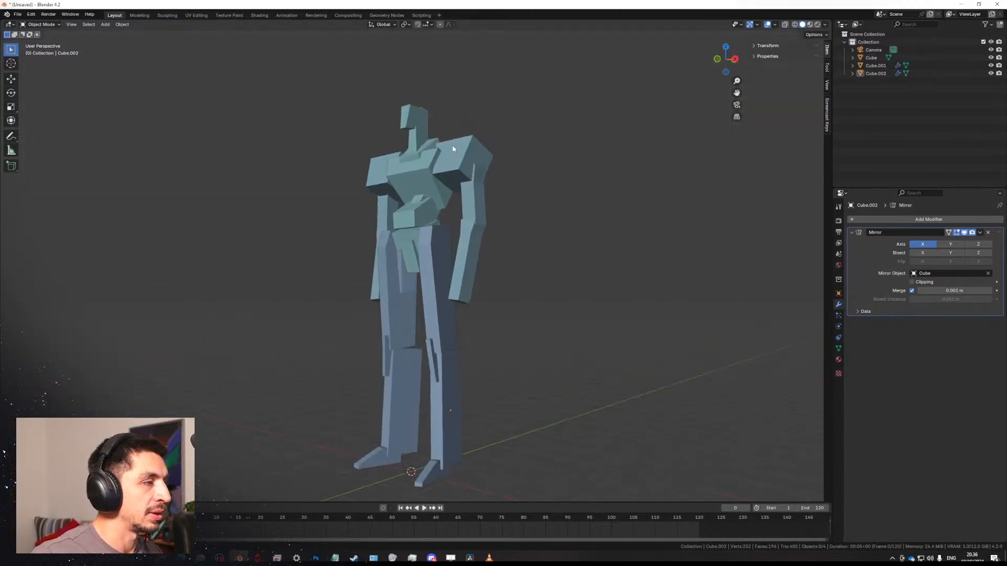
Edit the arm mesh and rotate the shoulder block about the global X axis.
left_click(459, 149)
key("Tab")
middle_click_drag(523, 186, 435, 238)
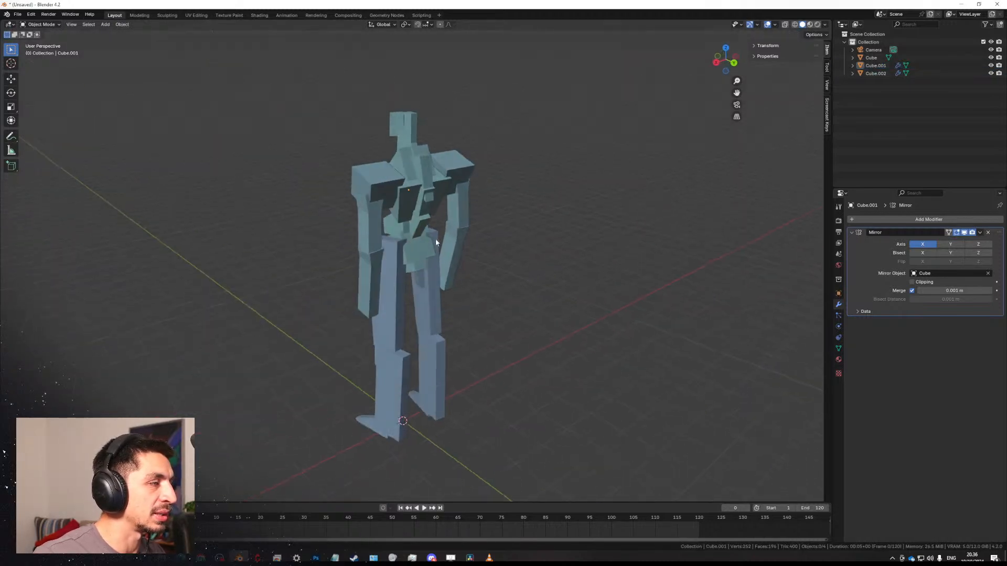
left_click(380, 178)
middle_click_drag(503, 200, 527, 197)
key("r")
key("x")
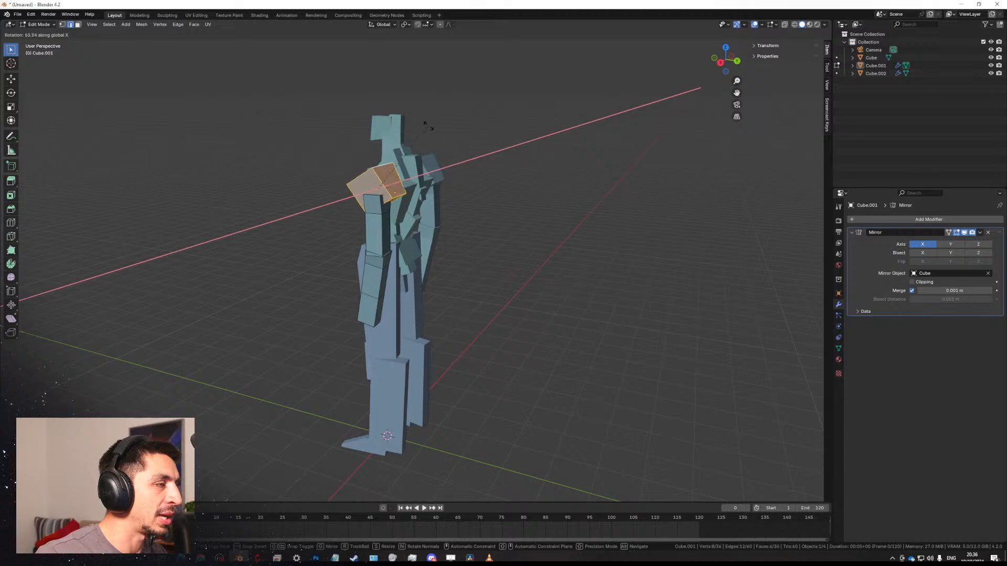
left_click(443, 206)
middle_click_drag(443, 206, 496, 272)
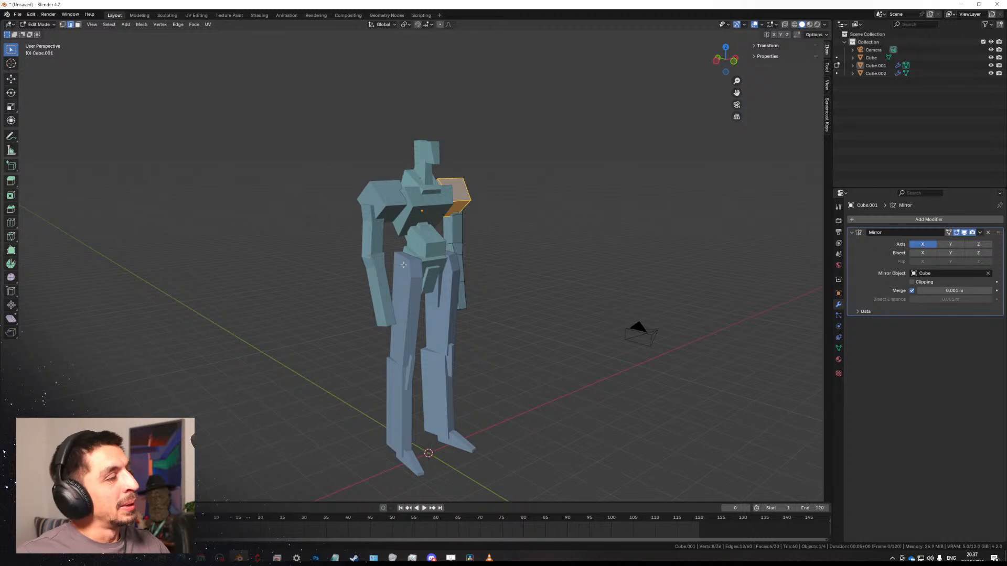
Try tilting the shoulder block sideways in the front view and check the pose from several angles.
middle_click_drag(404, 265, 523, 244)
key("KP_1")
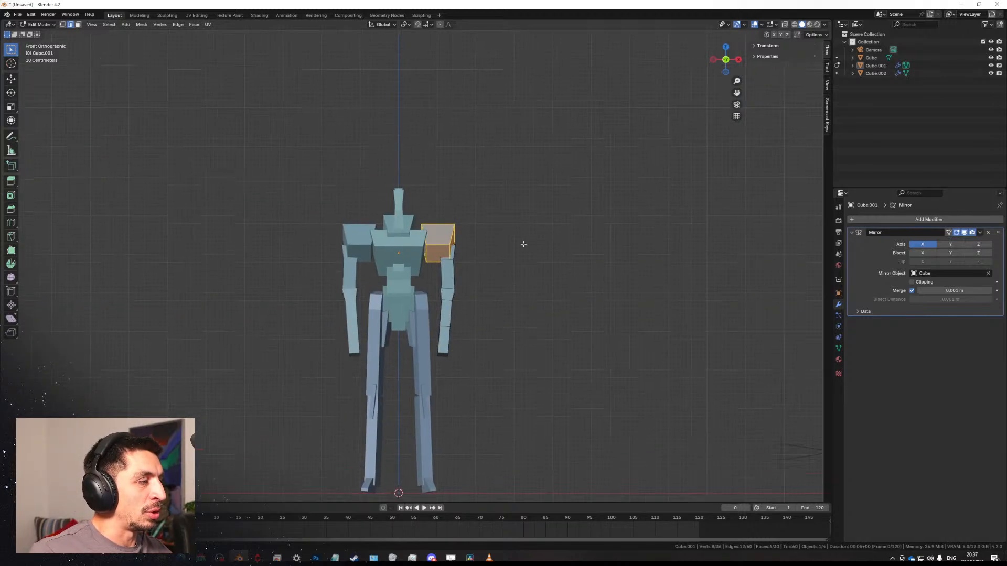
scroll(524, 244, "up", 2)
key("r")
left_click(521, 210)
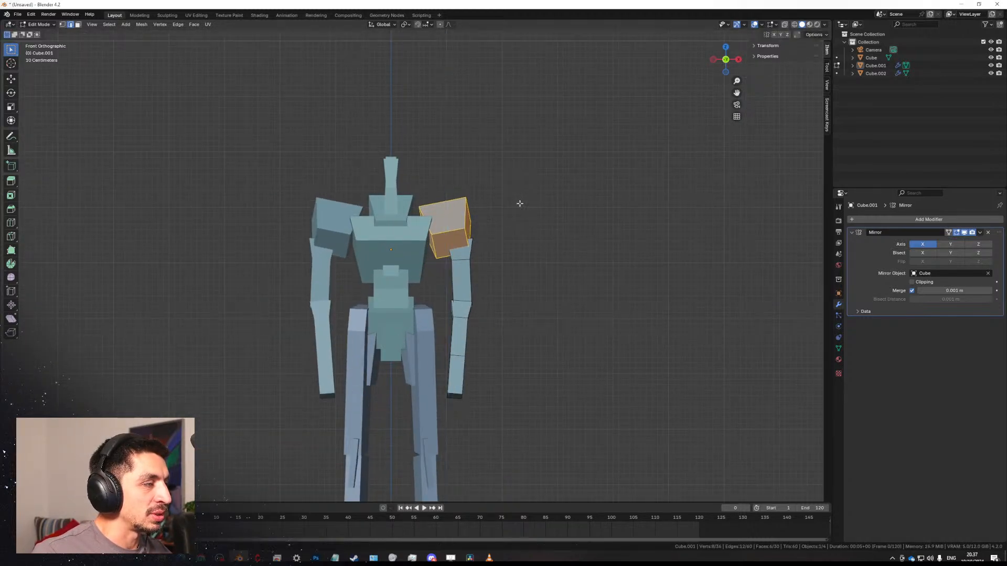
key("Tab")
middle_click_drag(552, 267, 421, 244)
key("Tab")
key("KP_3")
key("KP_1")
scroll(422, 242, "up", 2)
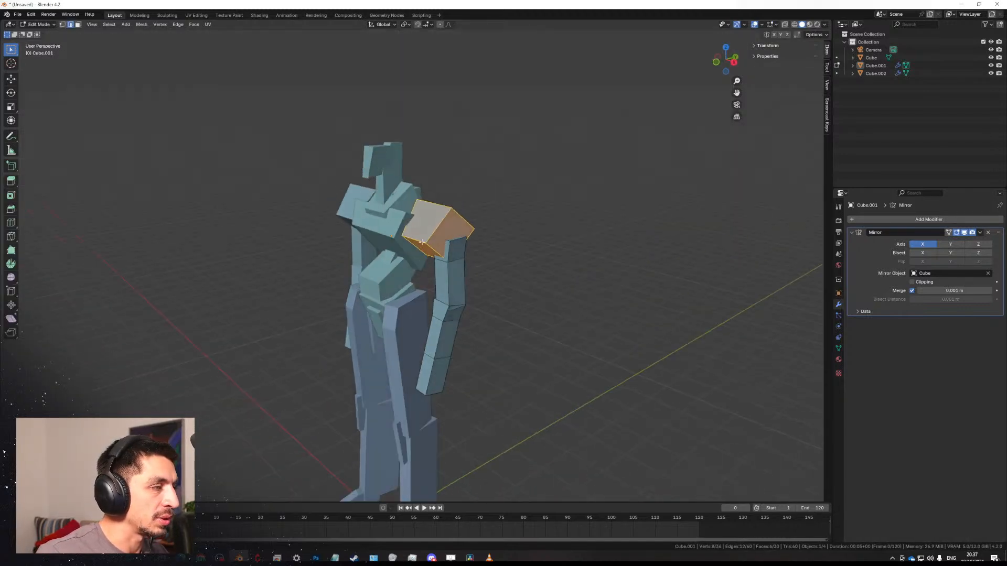
Bevel the shoulder block's top edge by about 0.13 m with one segment.
key("ctrl+b")
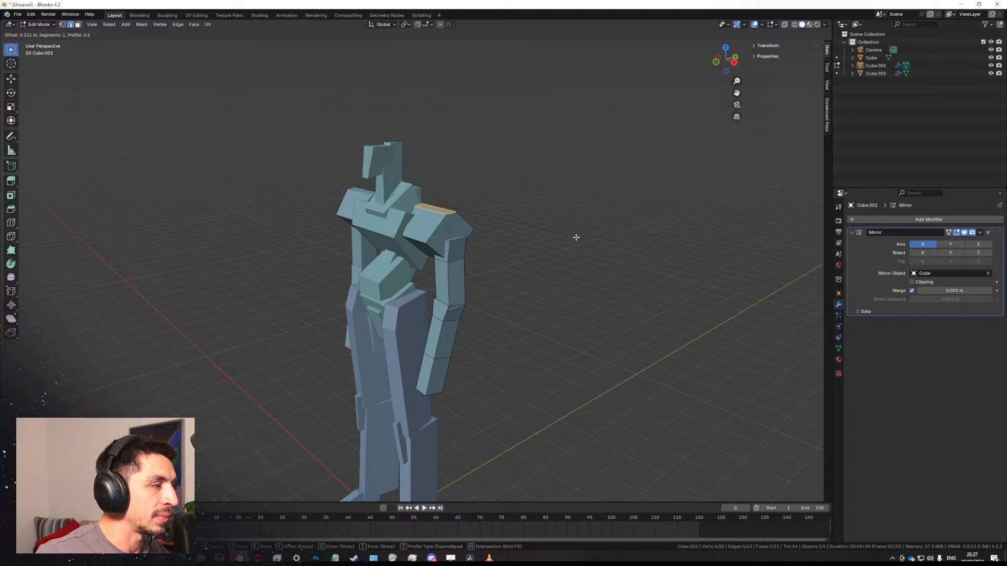
left_click(581, 240)
key("Tab")
middle_click_drag(534, 270, 580, 263)
key("Tab")
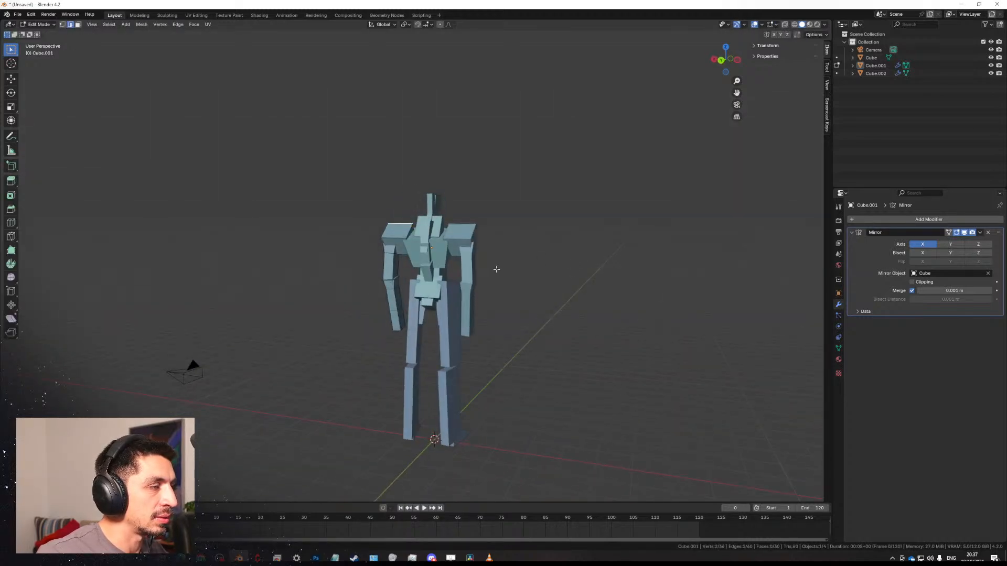
Select the entire shoulder block, check its shape from behind and return to Object Mode.
middle_click_drag(497, 269, 395, 235)
left_click(464, 233)
middle_click_drag(463, 232, 420, 226)
scroll(417, 225, "up", 4)
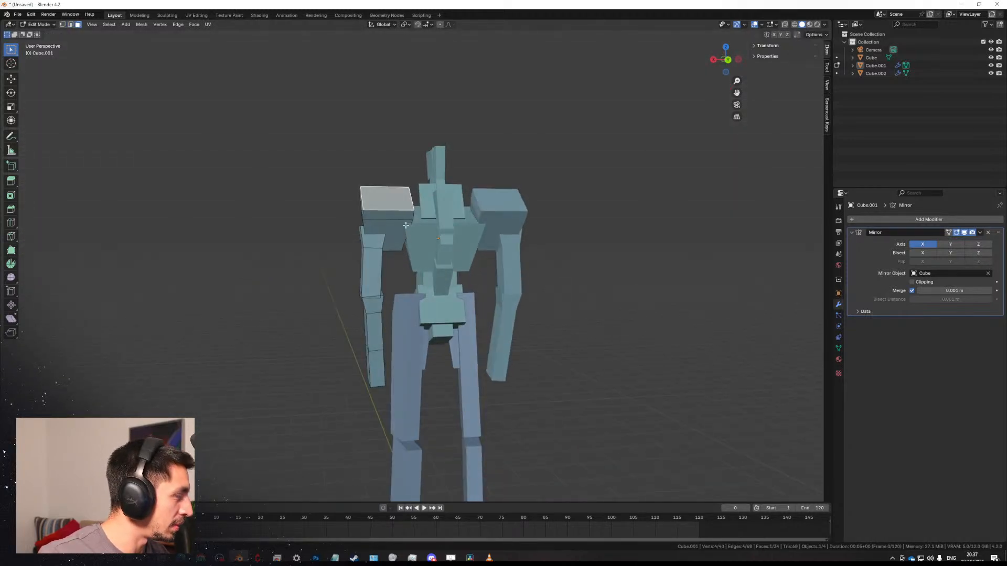
scroll(414, 235, "down", 3)
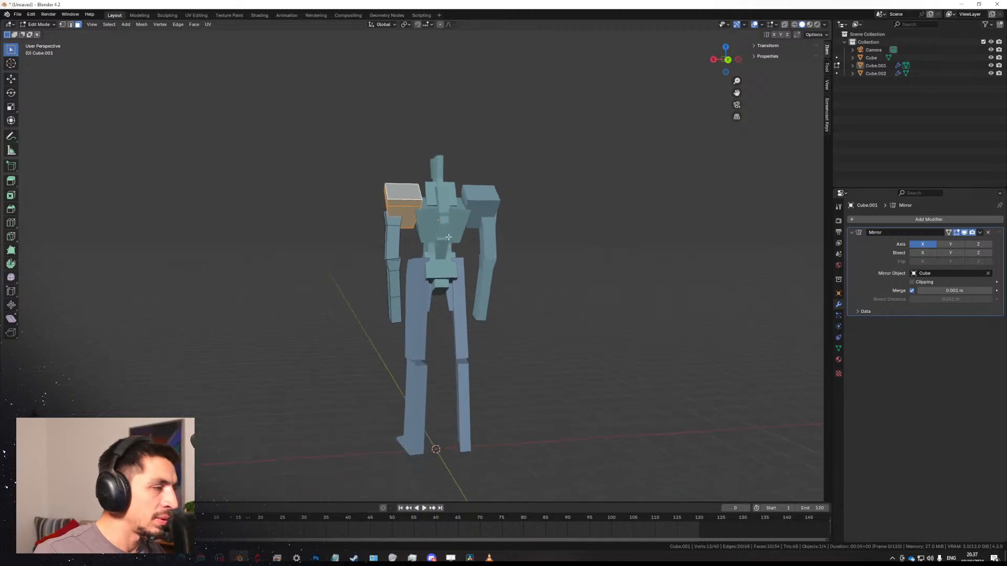
key("Tab")
middle_click_drag(414, 236, 469, 259)
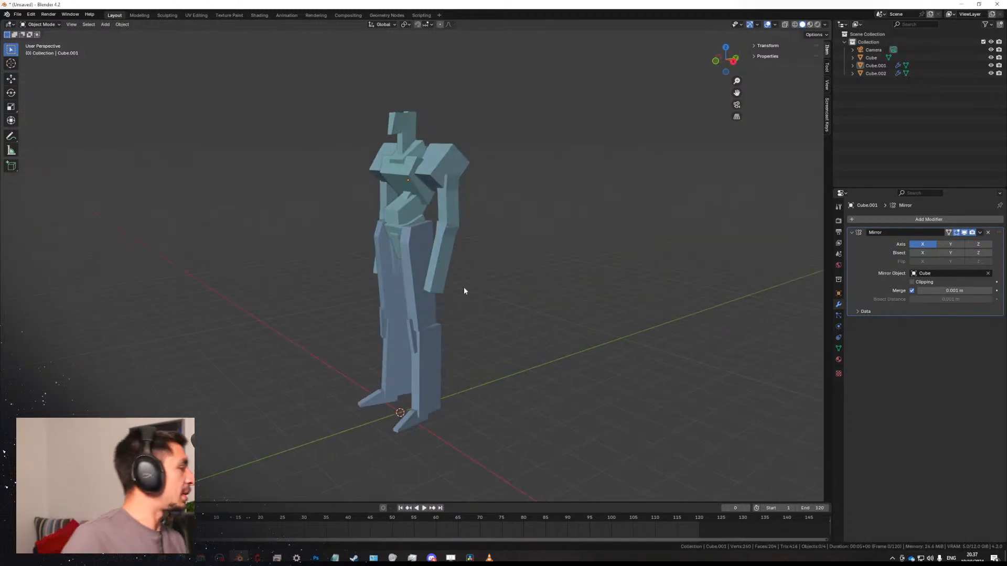
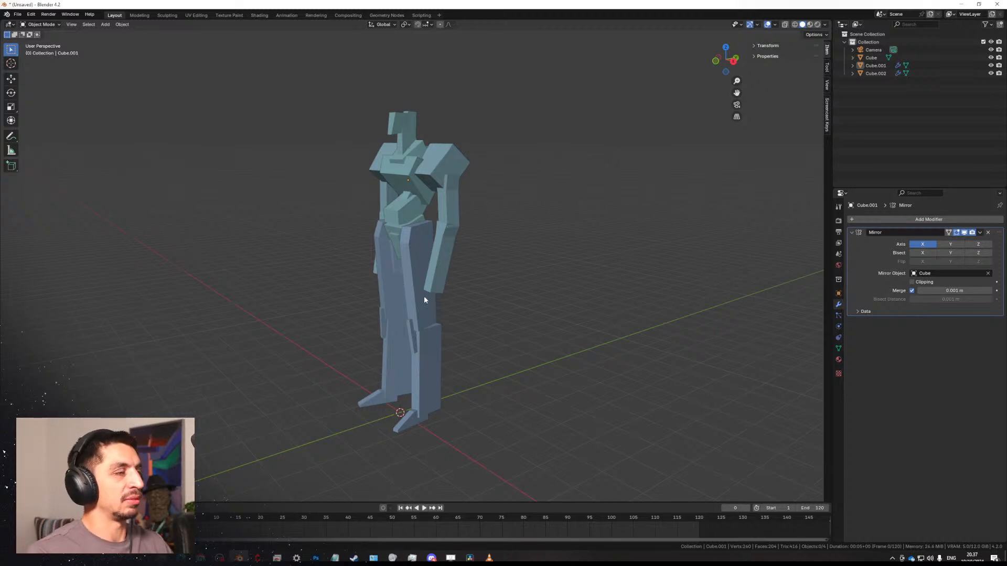
Edit the leg mesh, rotate the foot block in side view and shift it along Z to the ground line.
middle_click_drag(424, 299, 451, 339)
left_click(368, 335)
key("Tab")
key("ctrl+l")
key("KP_3")
scroll(428, 343, "up", 2)
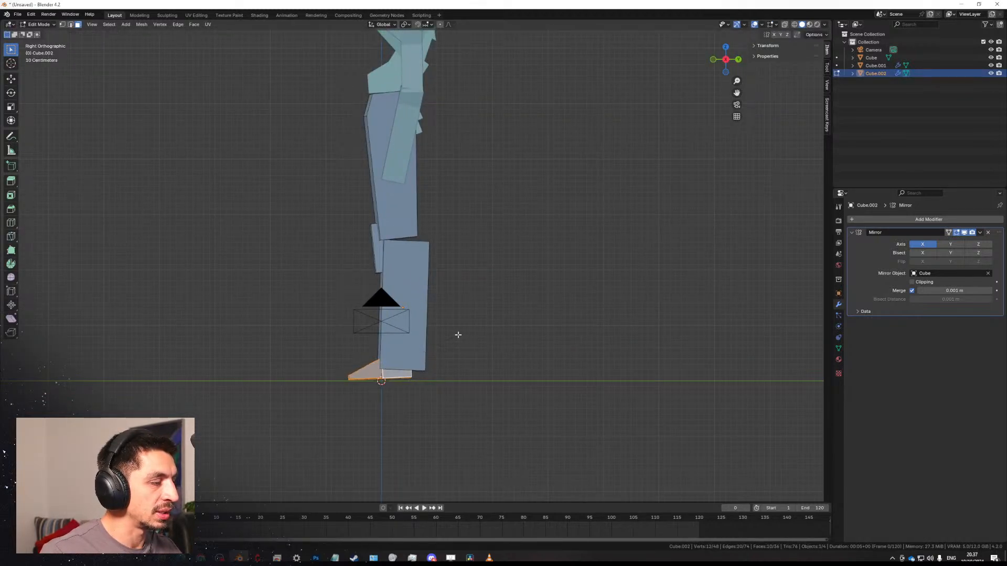
key("r")
key("g")
key("z")
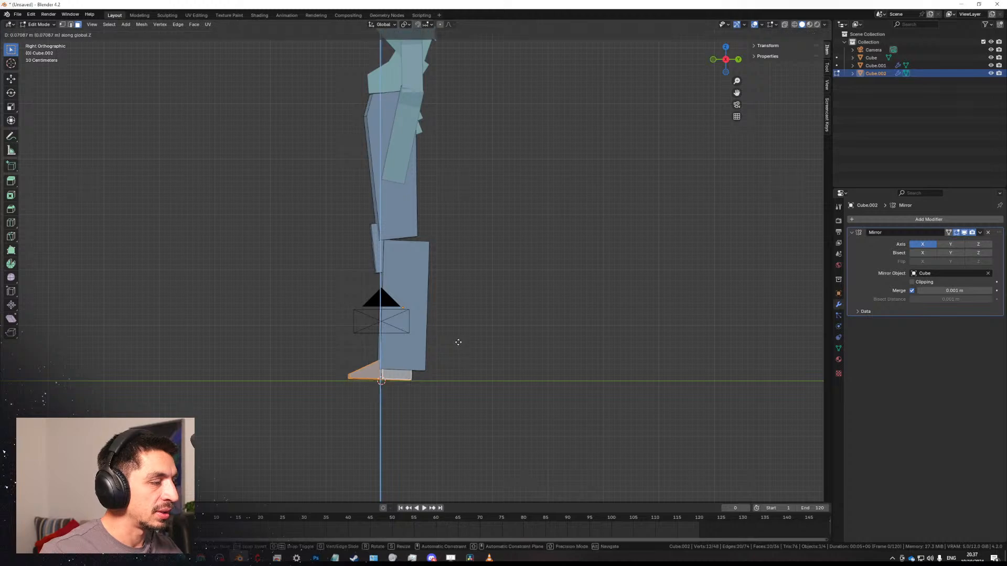
key("r")
key("Tab")
Reselect the foot block in side view, move it along the X axis and return to Object Mode.
scroll(416, 353, "down", 2)
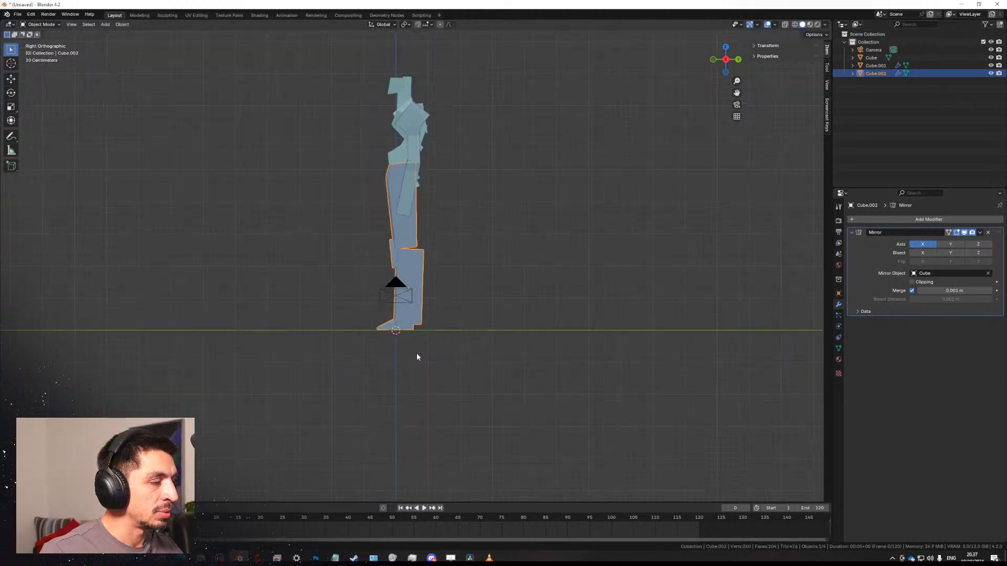
middle_click_drag(416, 353, 431, 397)
scroll(492, 342, "up", 4)
key("Tab")
left_click(431, 397)
key("KP_3")
key("g")
key("x")
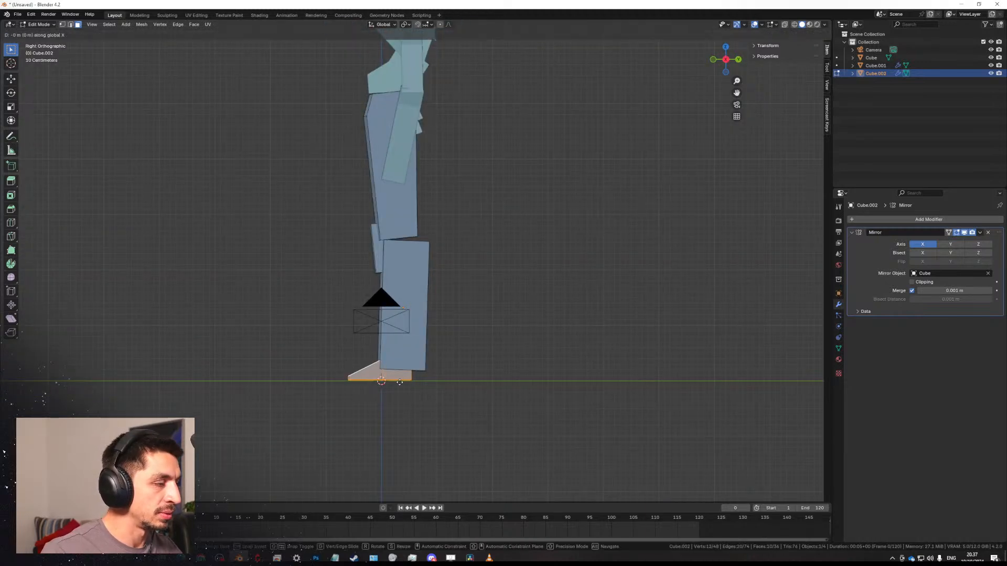
left_click(405, 382)
key("Tab")
Edit the body mesh and lower the abdomen block about 0.09 m along Z.
middle_click_drag(405, 381, 496, 314)
scroll(444, 174, "up", 3)
left_click(444, 174)
key("Tab")
left_click(450, 179)
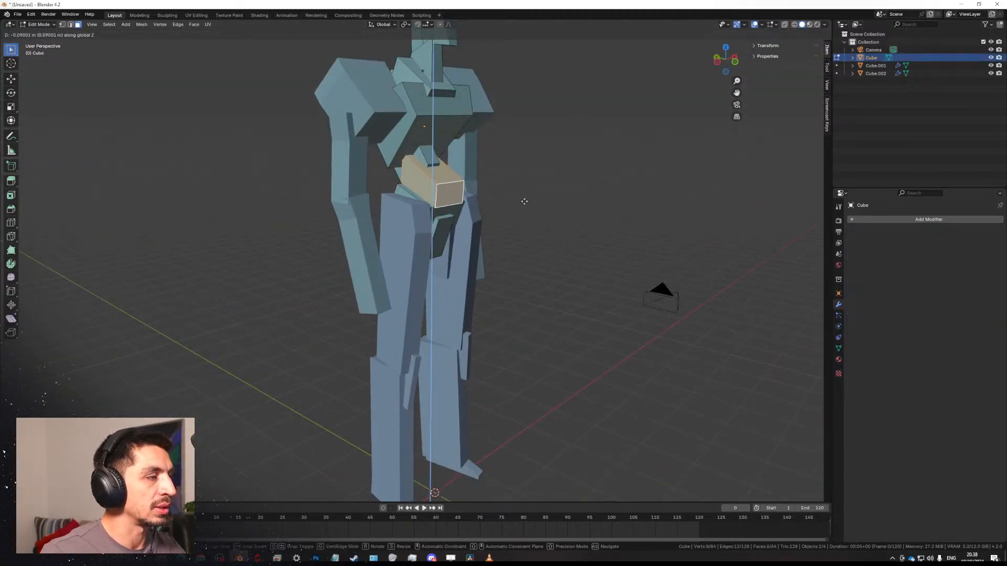
left_click(522, 207)
key("Tab")
Select the head and neck blocks of the body mesh in side view and move them along Y.
middle_click_drag(568, 229, 439, 443)
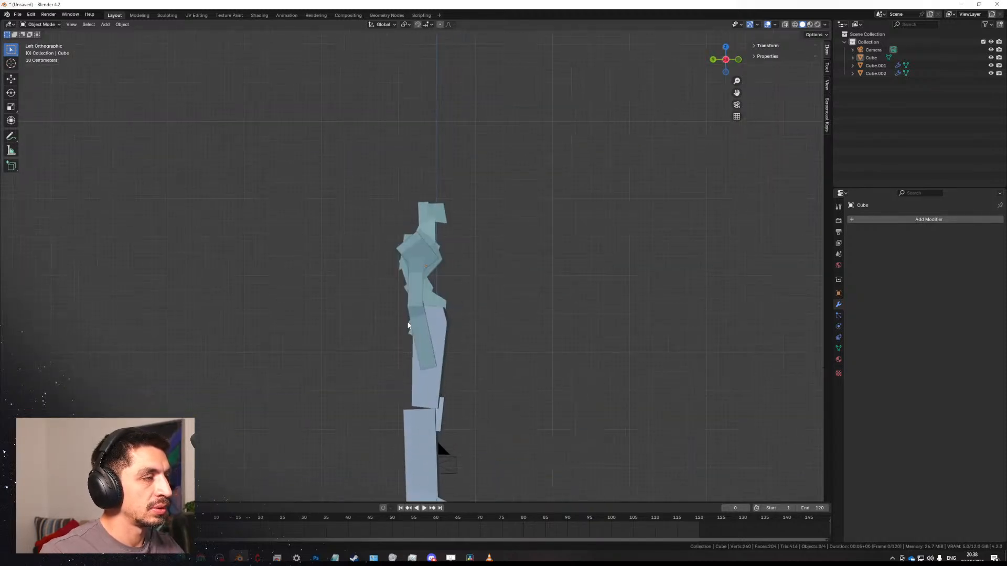
left_click(452, 209)
key("Tab")
left_click_drag(471, 201, 409, 171)
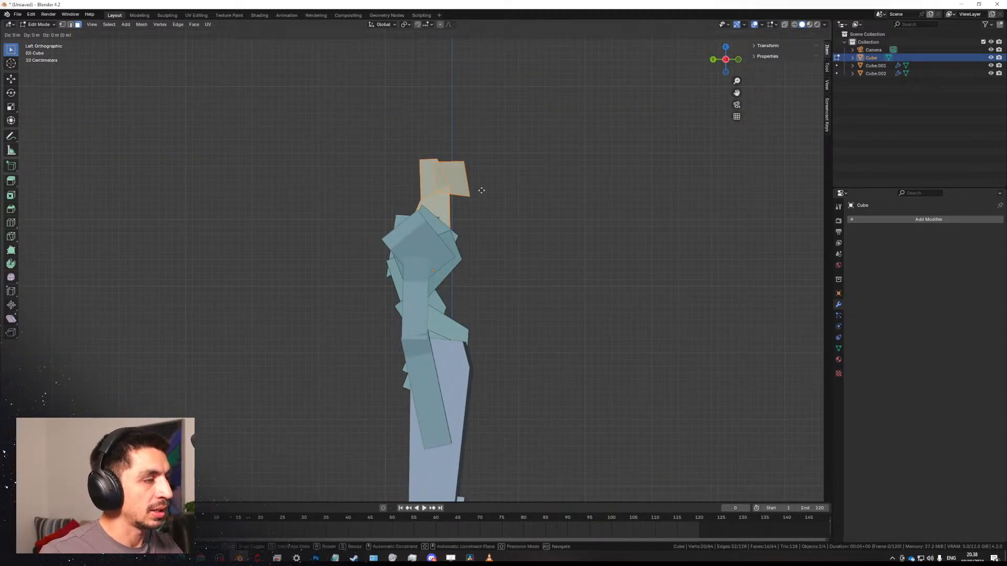
key("y")
left_click(467, 189)
Shift the head and neck blocks about 0.2 m backward along Y and raise them slightly along Z.
middle_click_drag(466, 189, 522, 254)
key("KP_3")
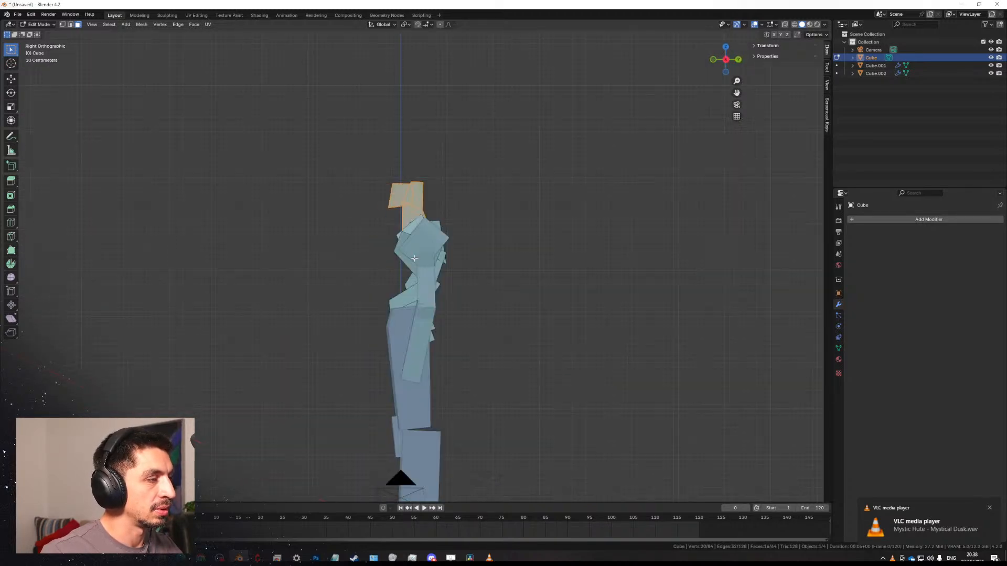
key("KP_1")
key("KP_3")
key("g")
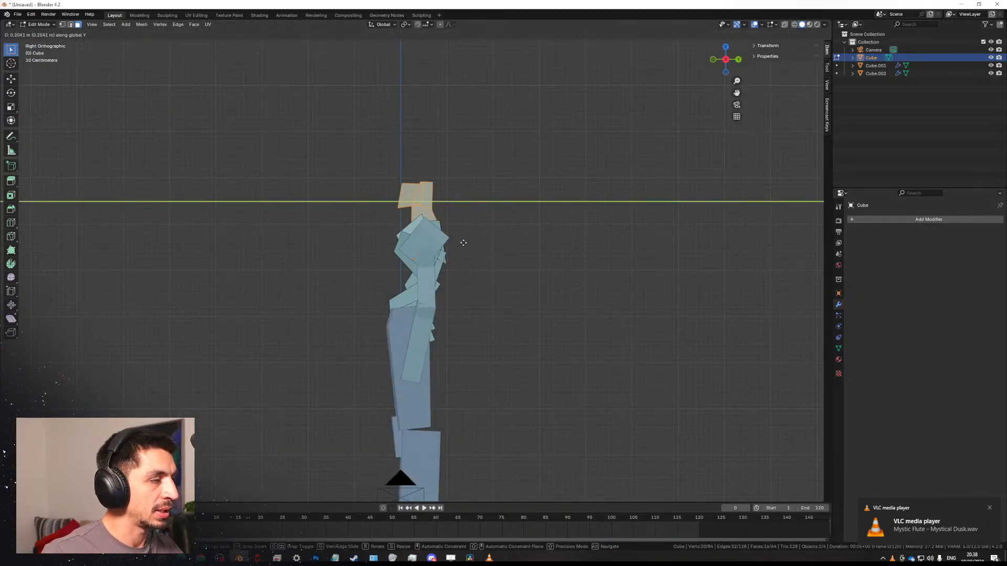
key("z")
left_click(464, 231)
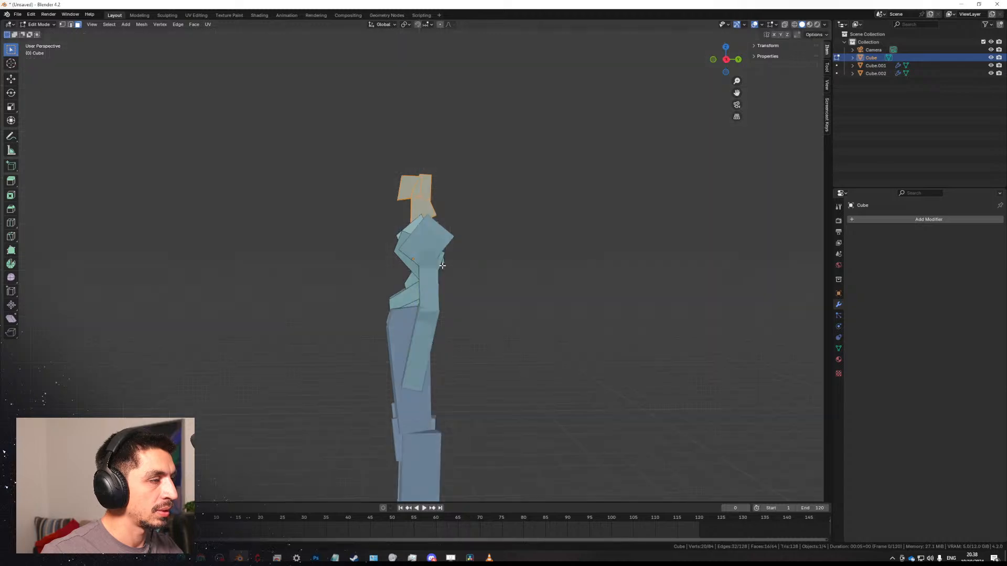
Reposition the collar block beneath the neck, return to Object Mode and clear the selection.
middle_click_drag(463, 231, 576, 270)
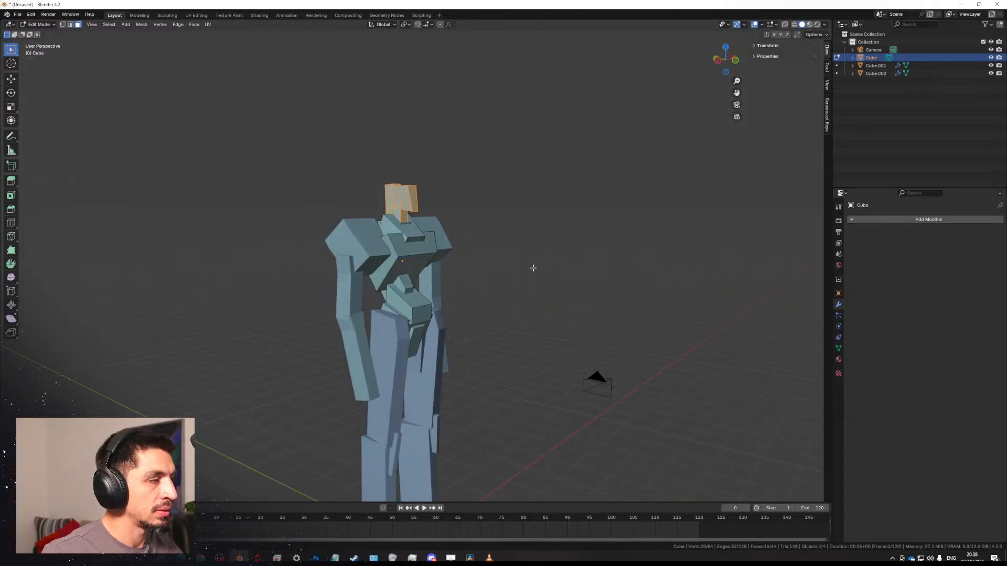
left_click(393, 222)
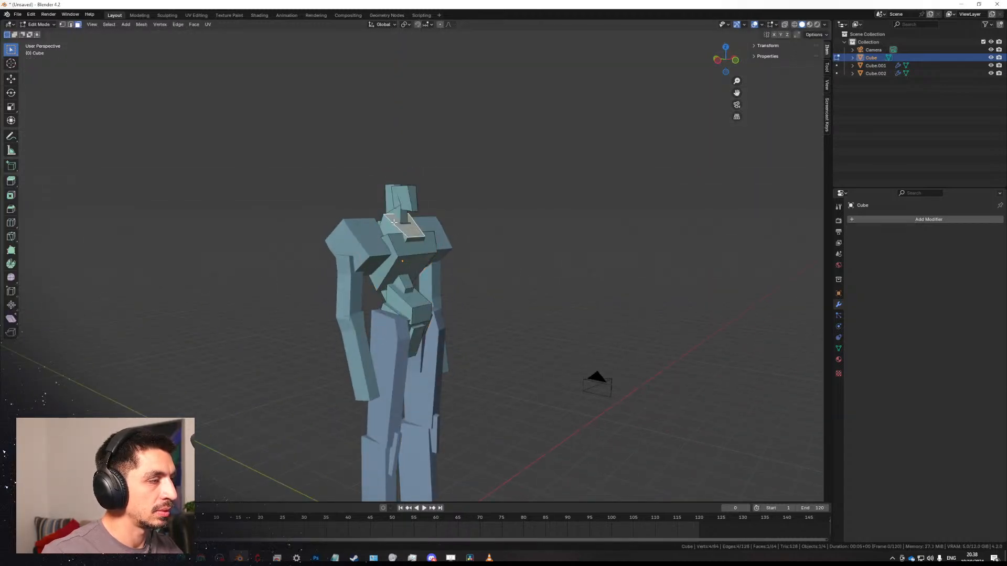
left_click(463, 234)
middle_click_drag(471, 278, 503, 291)
key("Tab")
key("alt+a")
Scale the upper and lower arm blocks down slightly and move them inward about 0.1 m along X.
middle_click_drag(353, 279, 458, 244, "alt")
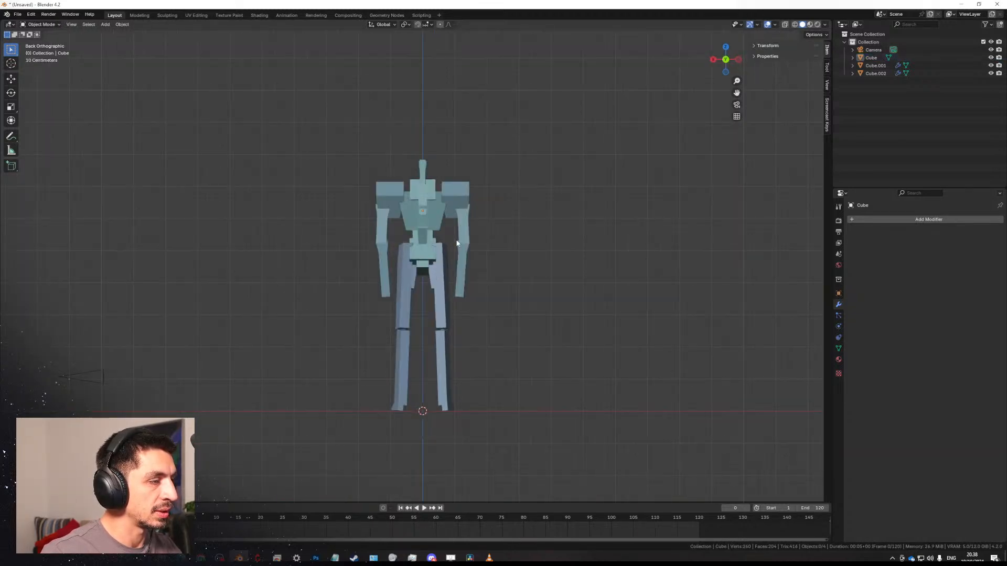
left_click(459, 243)
key("Tab")
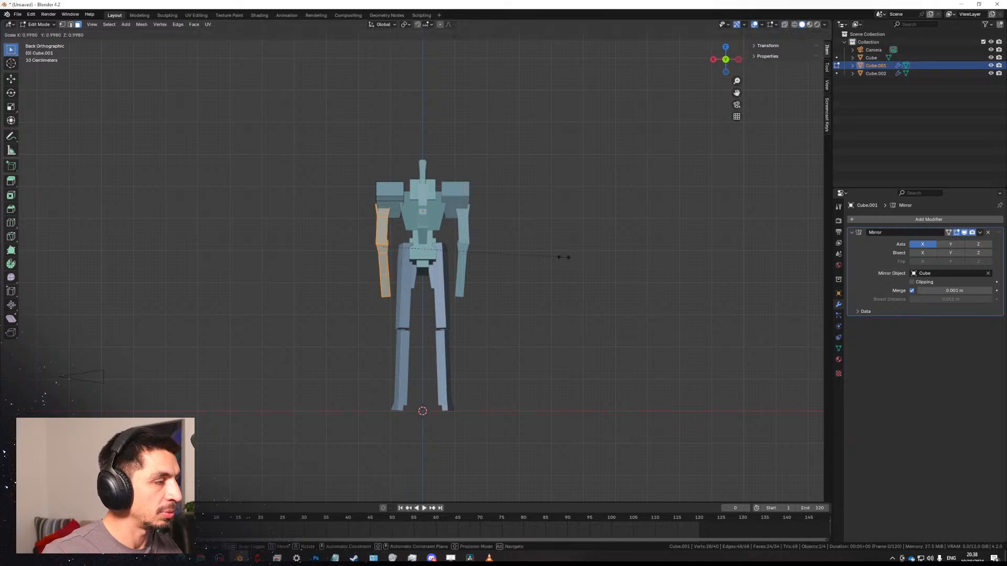
left_click(522, 260)
key("x")
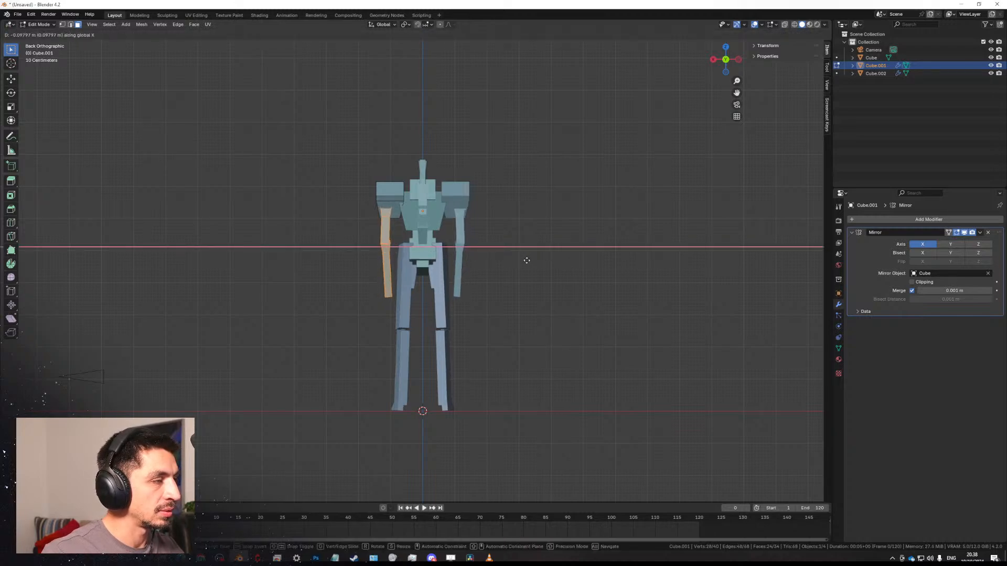
left_click(528, 261)
middle_click_drag(483, 275, 555, 324)
middle_click_drag(430, 314, 497, 296)
scroll(498, 288, "up", 1)
key("Tab")
Deselect everything and switch to Photoshop to view the figure sketch.
left_click(391, 452)
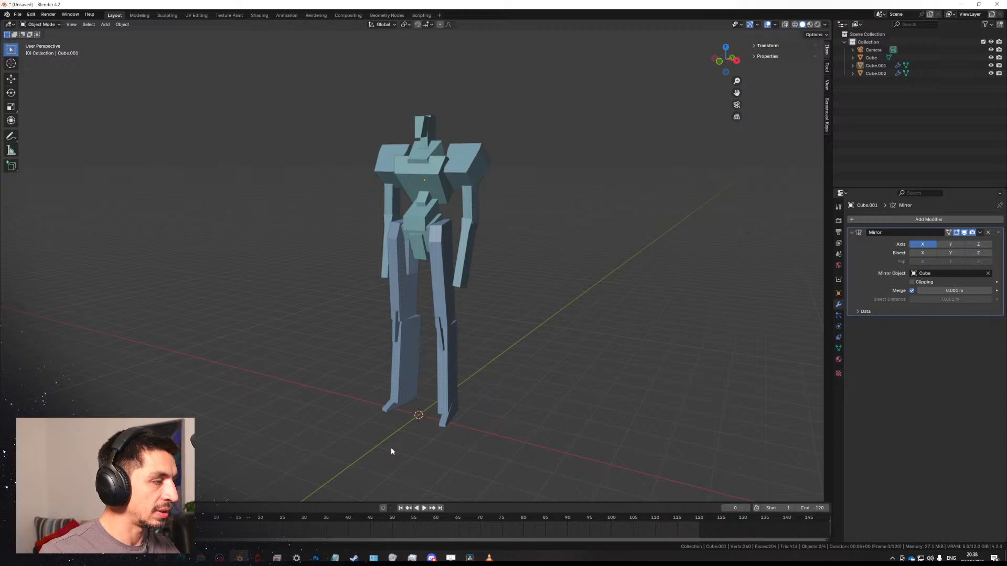
left_click(313, 557)
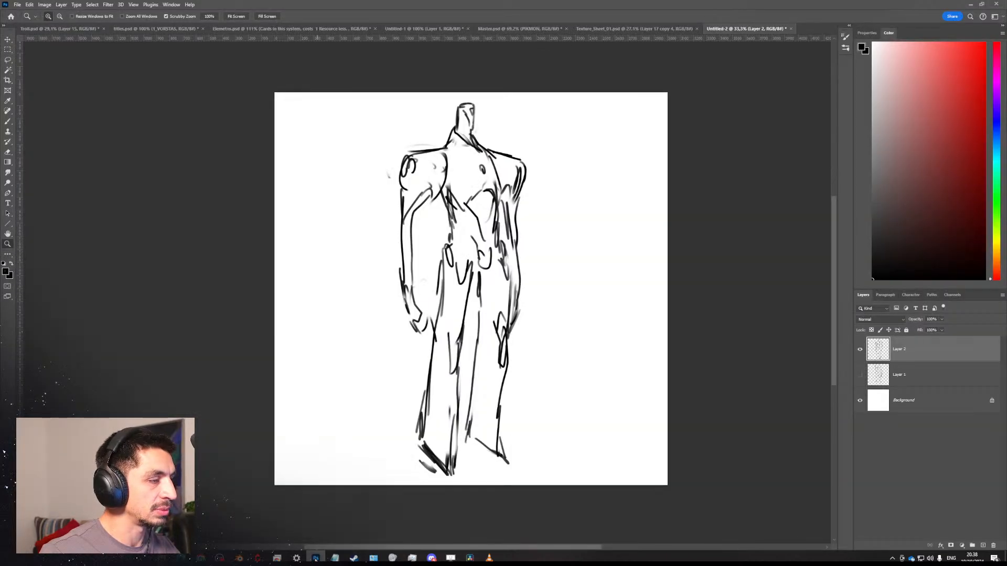
mouse_move(316, 557)
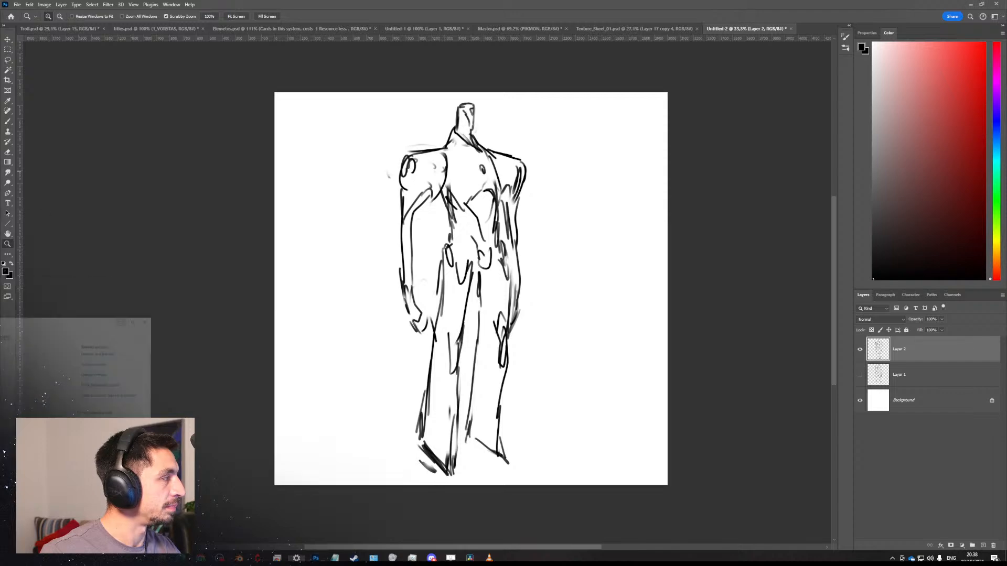
Return to Blender and examine the block figure's torso, arms and legs from the front, side and back.
left_click(968, 5)
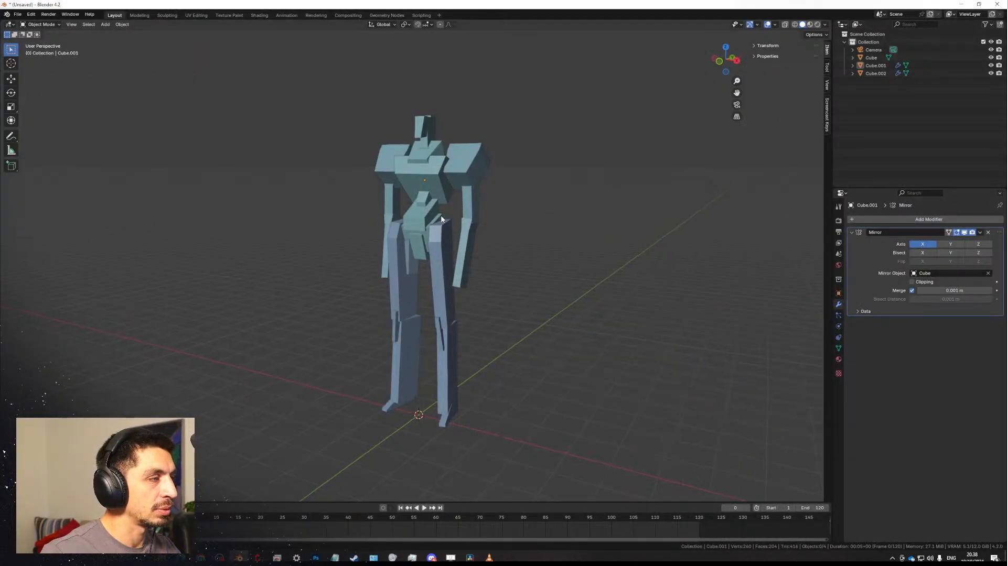
mouse_move(441, 219)
middle_mouse_down()
mouse_move(518, 211)
mouse_move(363, 228)
mouse_move(218, 225)
mouse_move(564, 218)
mouse_move(443, 225)
middle_mouse_up()
scroll(413, 224, "up", 4)
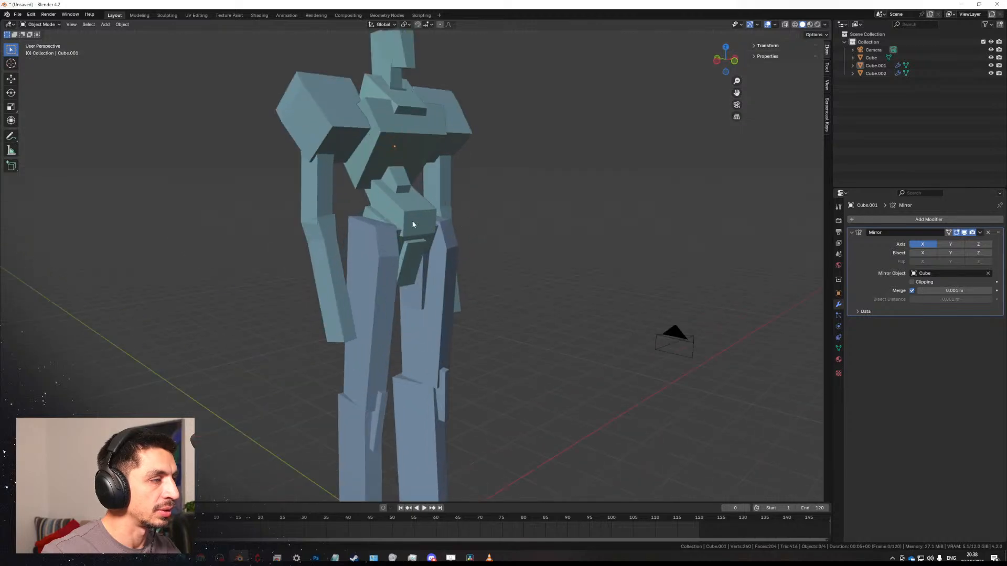
key("Tab")
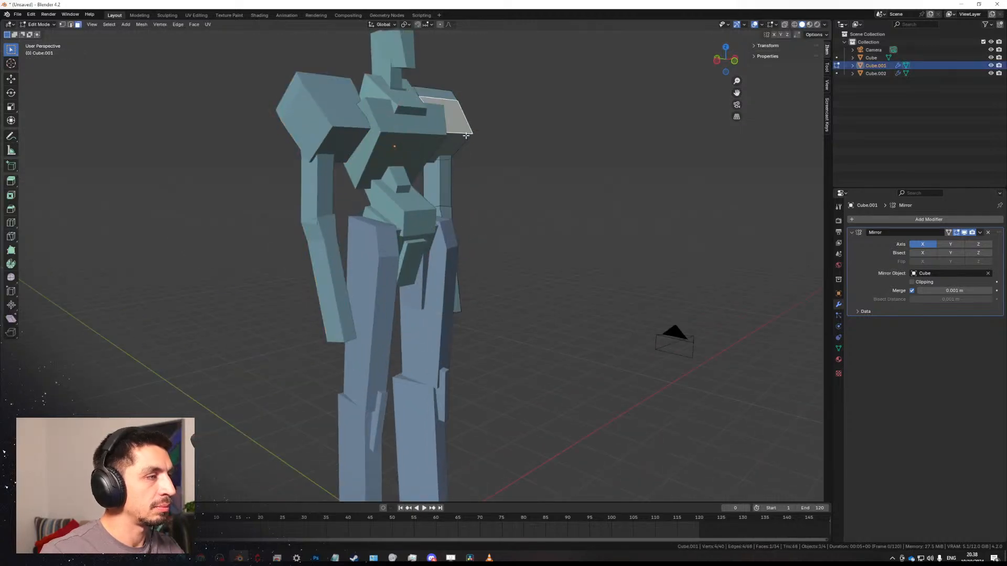
key("Tab")
scroll(508, 215, "down", 4)
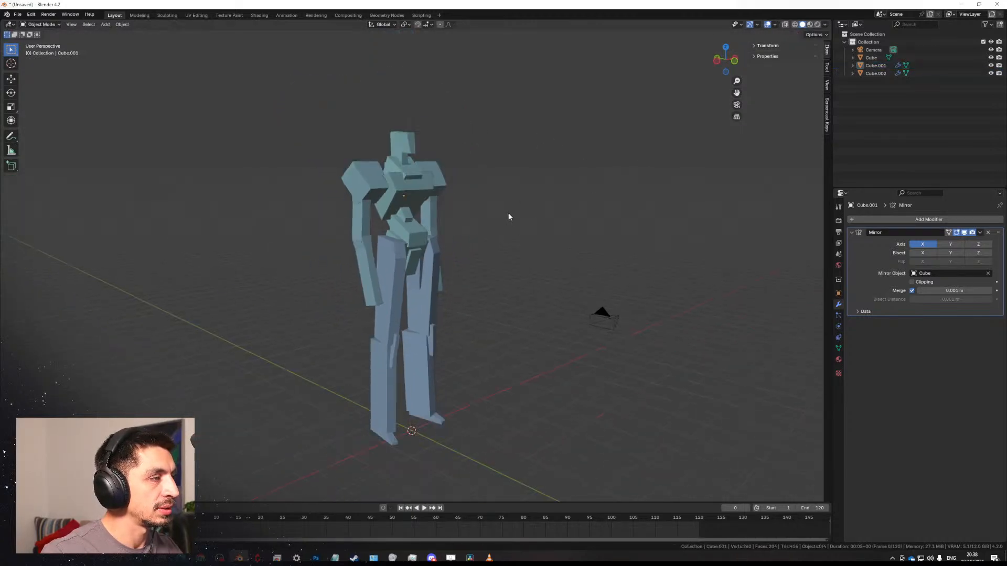
middle_click_drag(508, 216, 333, 214)
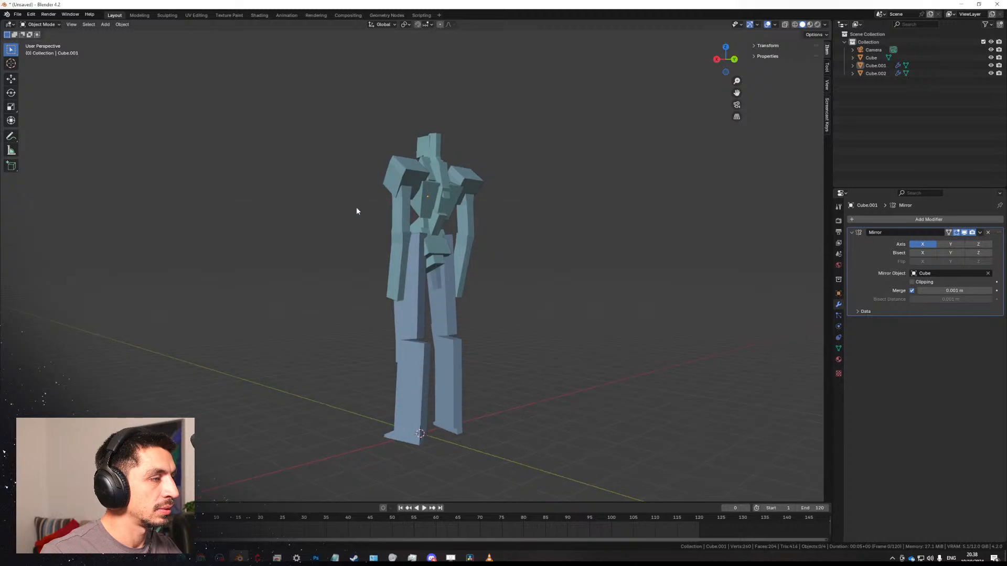
scroll(357, 206, "up", 4)
left_click(429, 170)
key("Tab")
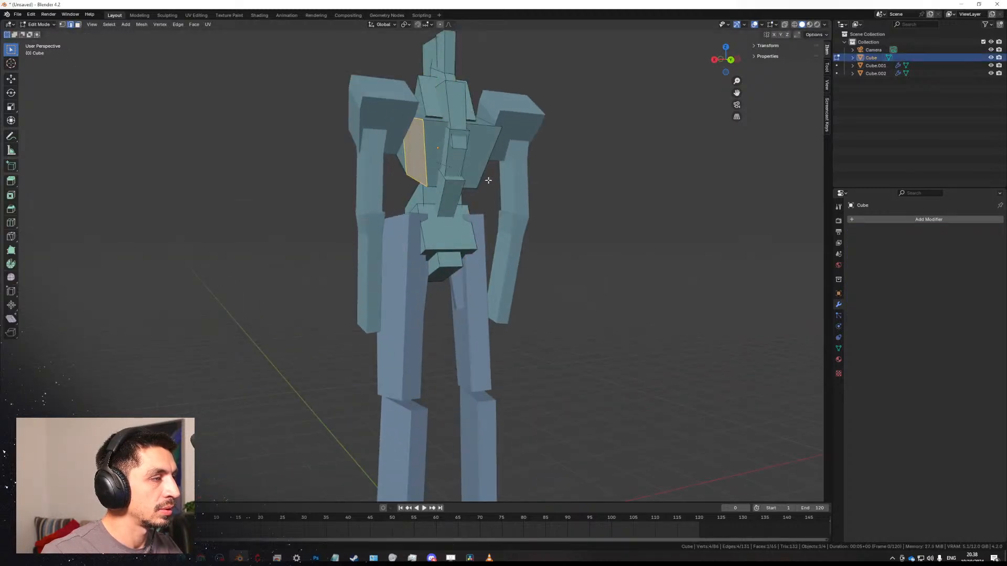
middle_click_drag(488, 180, 468, 185)
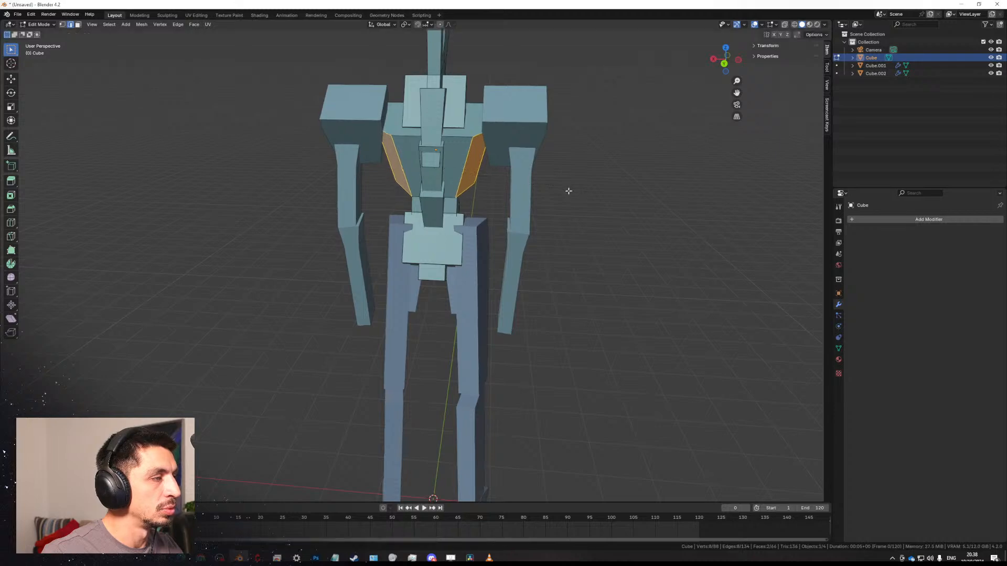
key("Tab")
scroll(568, 209, "down", 3)
middle_click_drag(566, 222, 375, 179)
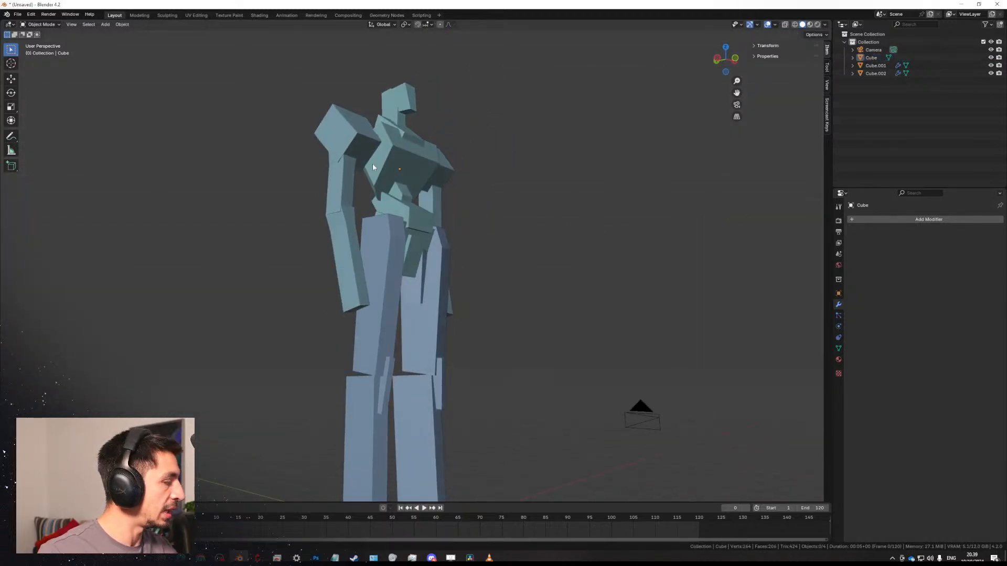
middle_click_drag(388, 241, 475, 295)
Join the mirrored arm object and the mirrored leg object into a single limbs object.
left_click(437, 307)
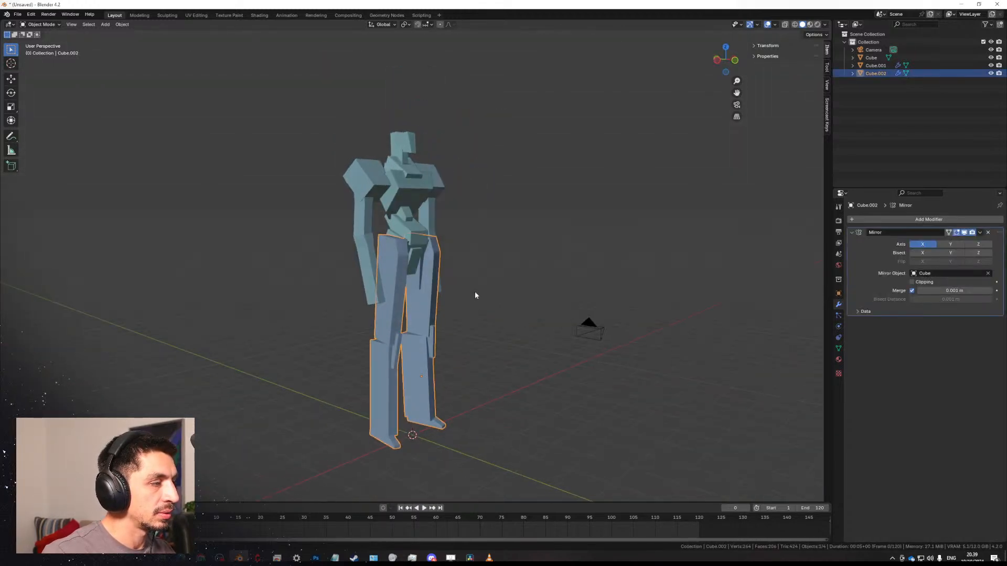
left_click(422, 288)
left_click(434, 225, "shift")
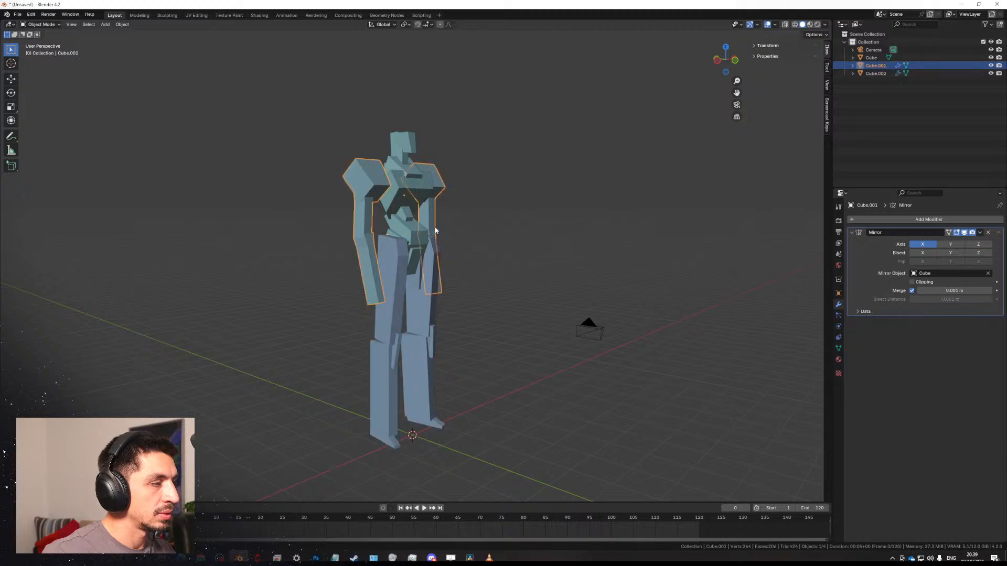
left_click(442, 285, "shift")
key("ctrl+j")
middle_click_drag(458, 281, 405, 288)
left_click(418, 226)
key("g")
right_click(446, 229)
key("g")
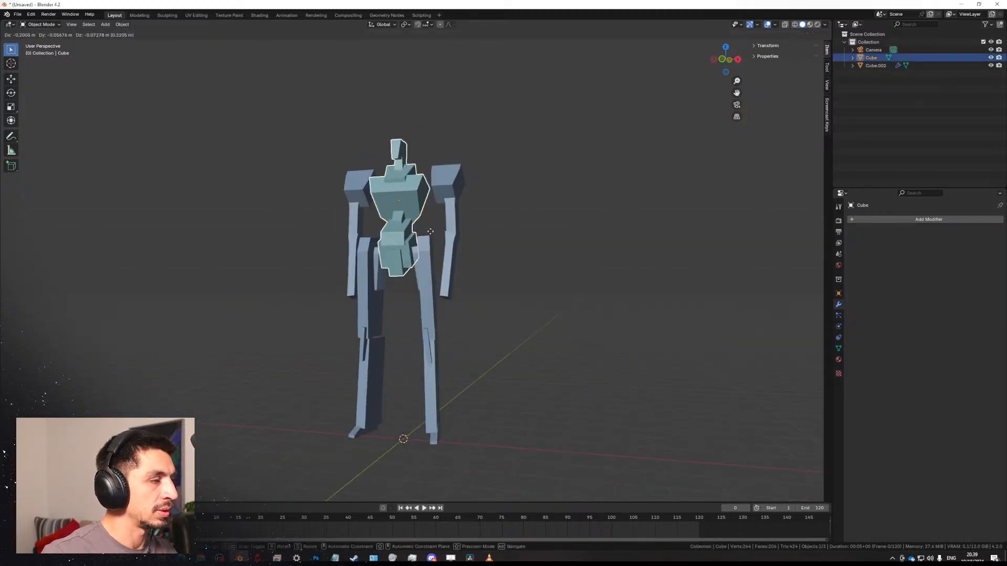
right_click(454, 236)
key("g")
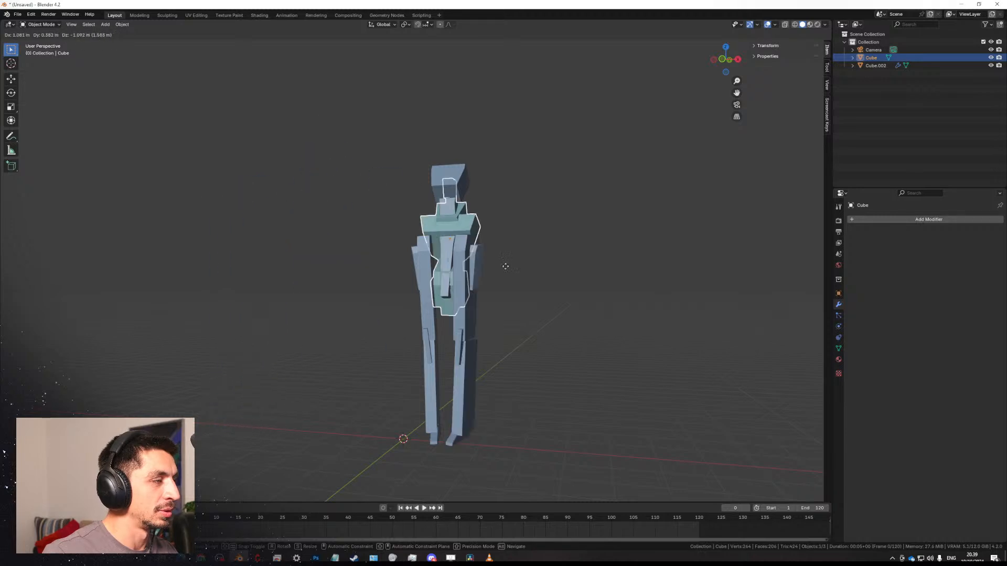
key("x")
right_click(482, 240)
middle_click_drag(482, 239, 320, 278)
key("g")
key("x")
right_click(507, 244)
left_click(524, 269)
key("ctrl+z")
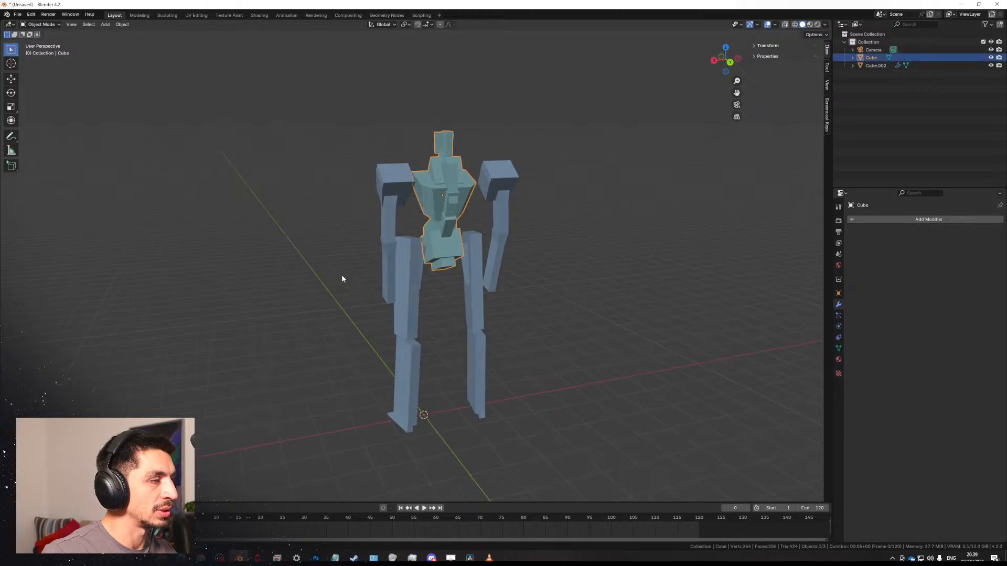
middle_click_drag(480, 278, 457, 278)
left_click(546, 282)
left_click(428, 212)
key("KP_1")
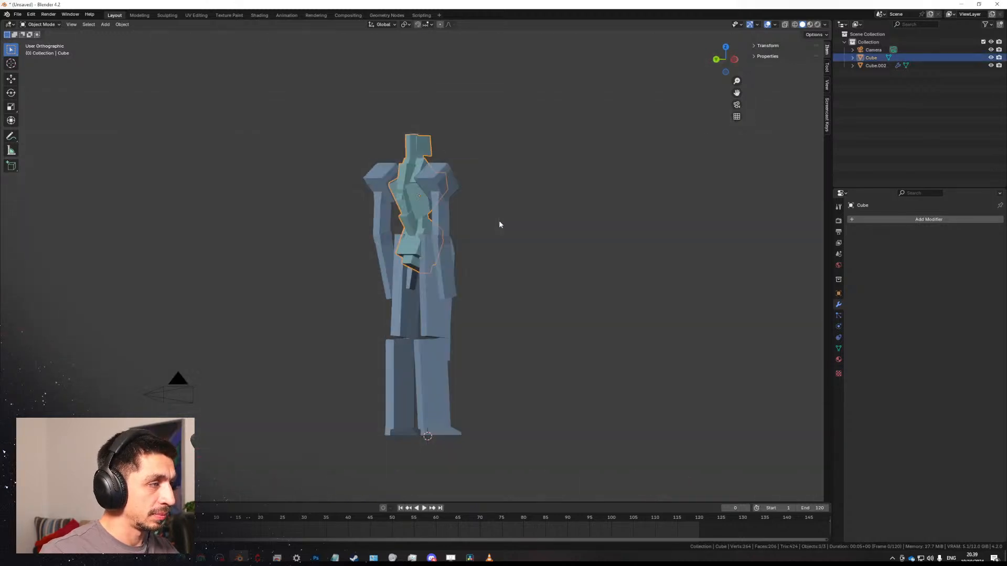
key("ctrl+KP_1")
key("g")
key("x")
right_click(519, 223)
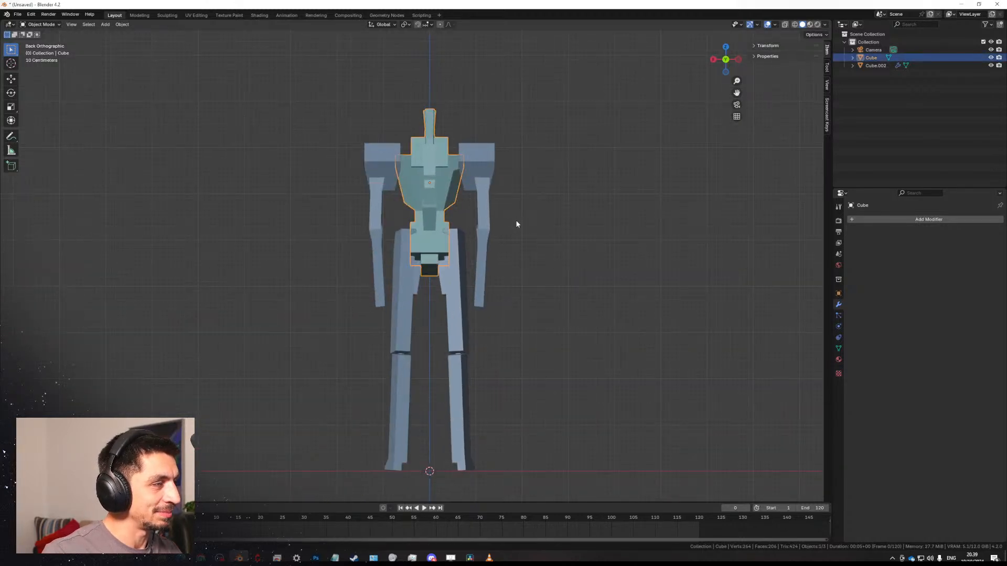
Move all arm and leg geometry of the joined limbs slightly outward along X, away from the torso.
left_click(424, 196)
key("Tab")
key("g")
key("x")
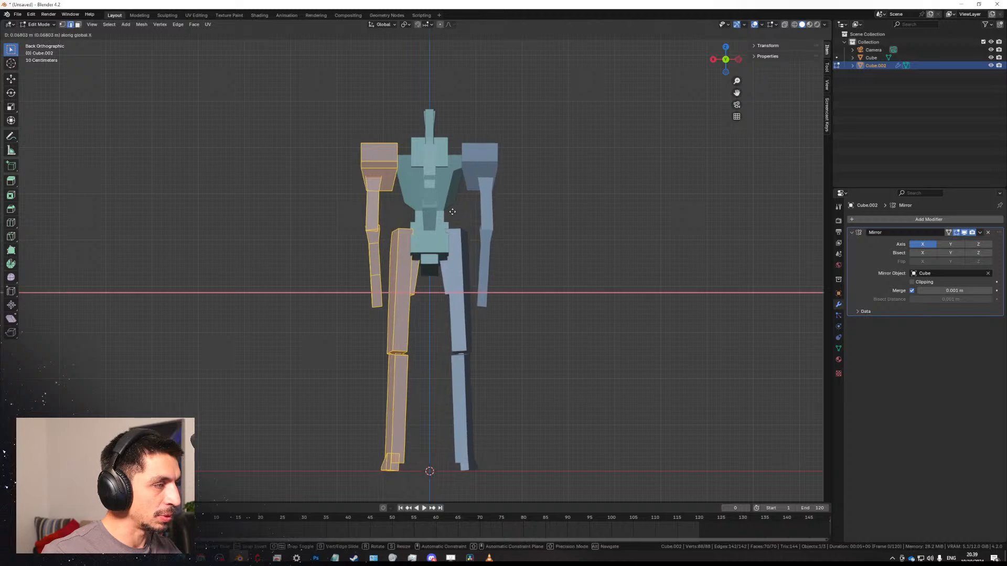
left_click(523, 215)
middle_click_drag(523, 216, 517, 242)
key("Tab")
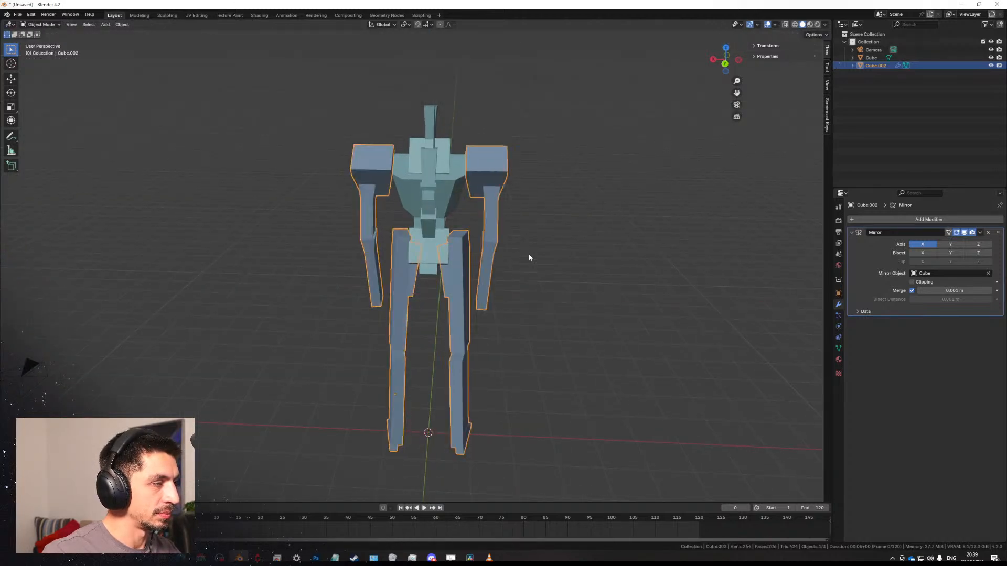
Select the whole limbs mesh, shift it slightly further outward along X and return to Object Mode.
mouse_move(500, 283)
middle_mouse_down()
mouse_move(716, 272)
mouse_move(517, 283)
middle_mouse_up()
key("Tab")
key("Tab")
key("Tab")
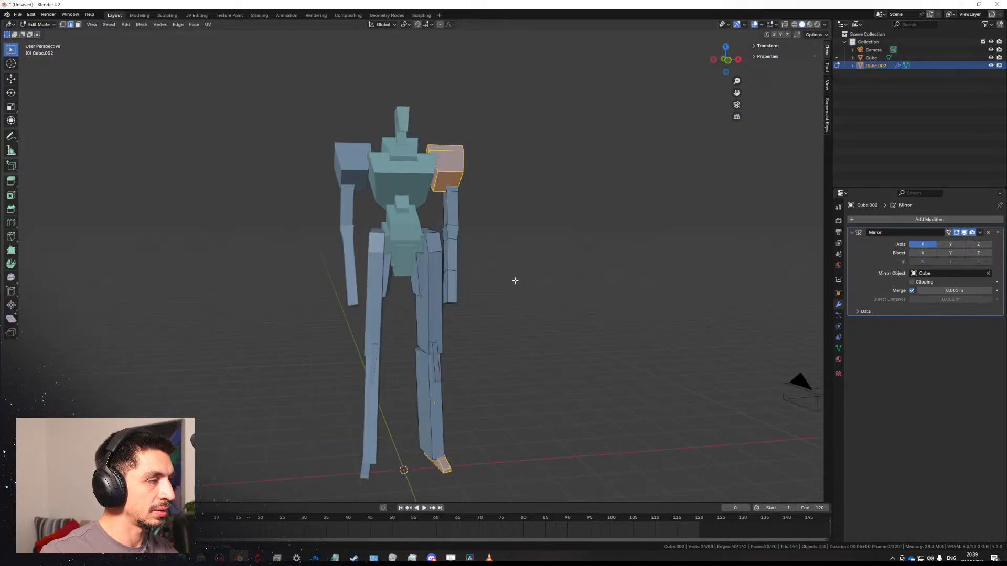
key("a")
key("g")
key("x")
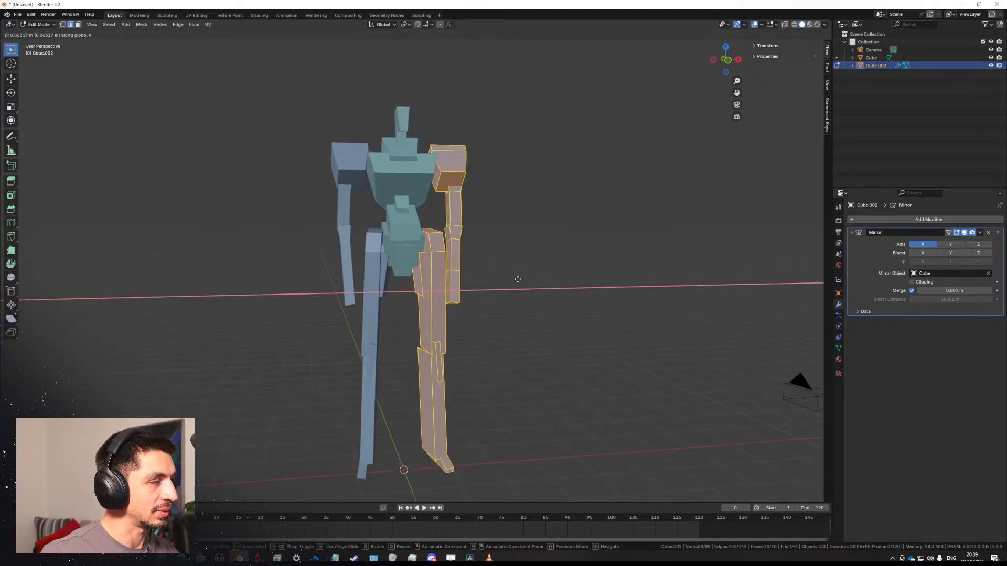
key("Tab")
Switch to Photoshop to compare the figure with the sketch and return to Blender.
middle_click_drag(514, 290, 349, 293)
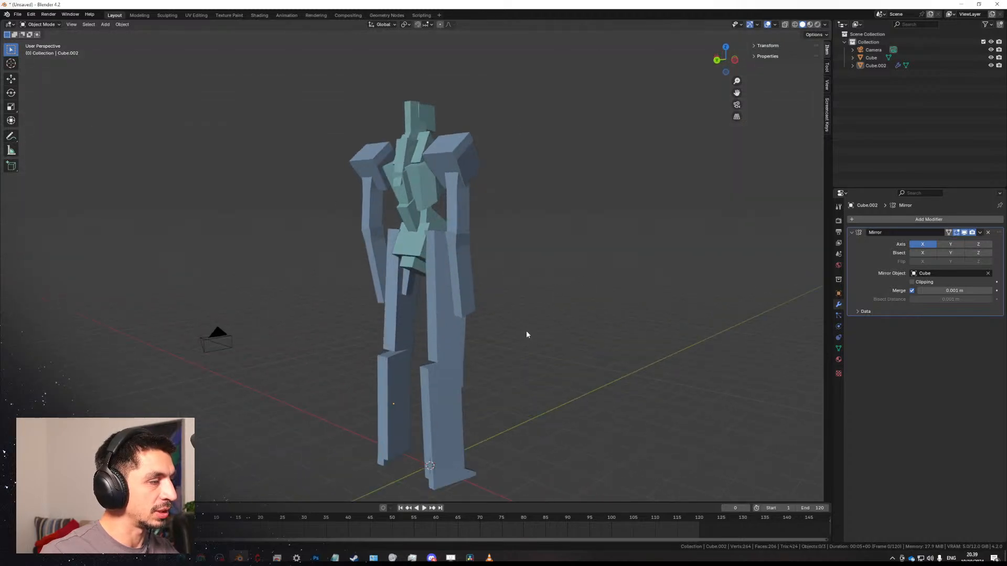
middle_click_drag(527, 331, 498, 357)
left_click(316, 559)
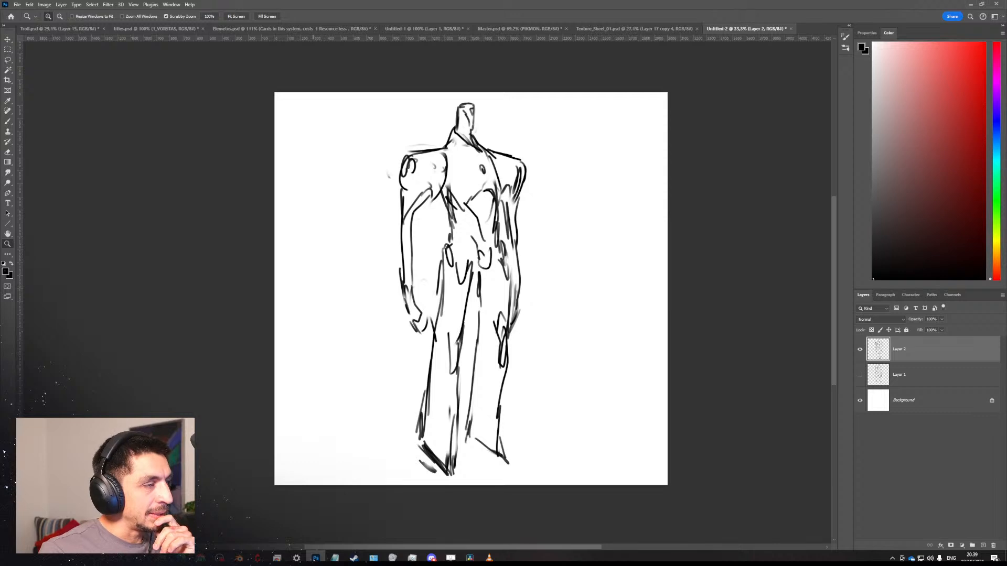
key("alt+Tab")
Scale the upper and lower arm blocks down slightly in Edit Mode.
middle_click_drag(479, 222, 382, 220)
left_click(382, 219)
key("Tab")
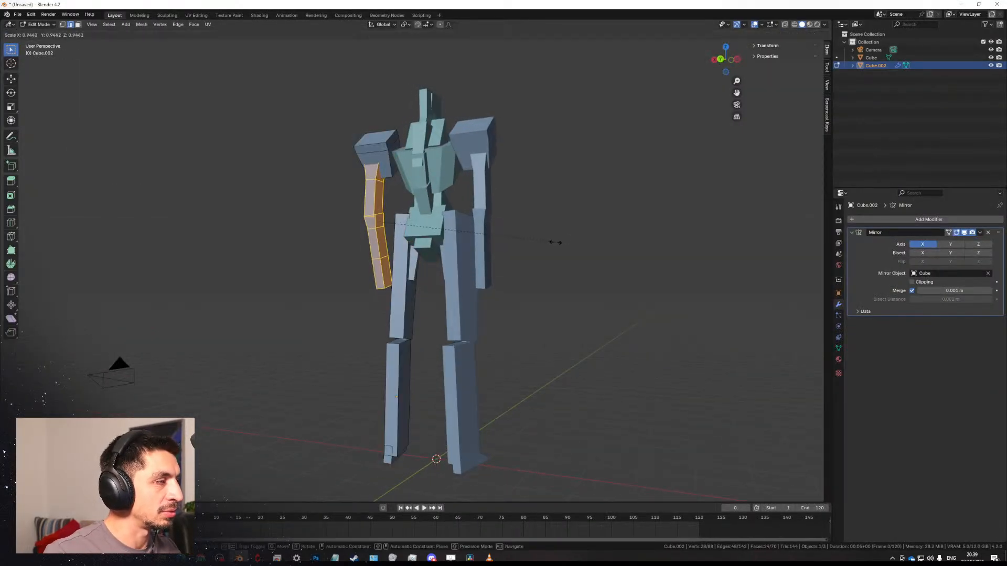
middle_click_drag(545, 241, 521, 265)
left_click(552, 256)
Duplicate the forearm block below the wrist, shrink it to under half size and rotate it about 11° inward as a hand.
scroll(504, 270, "up", 2)
left_click(464, 284)
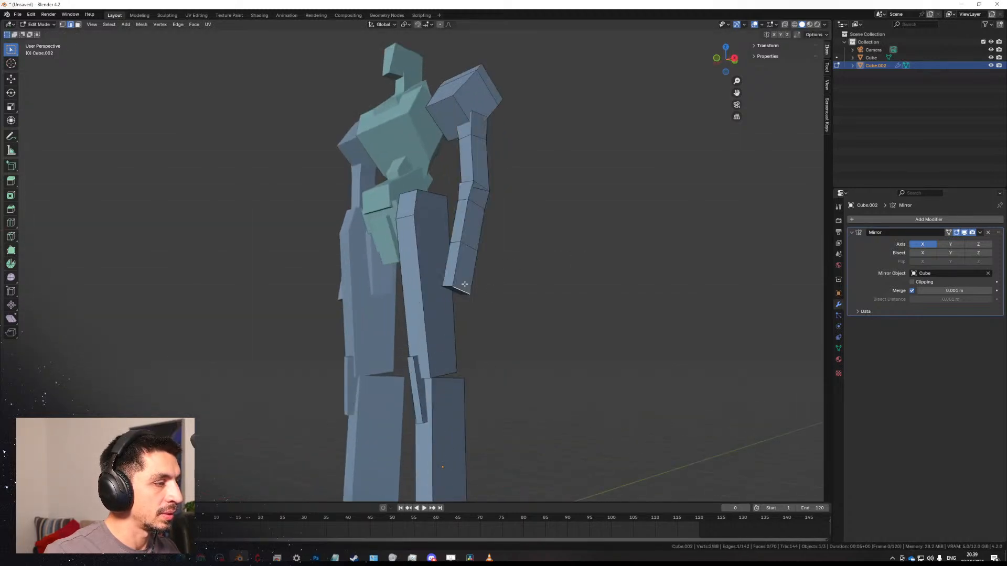
key("e")
key("z")
key("s")
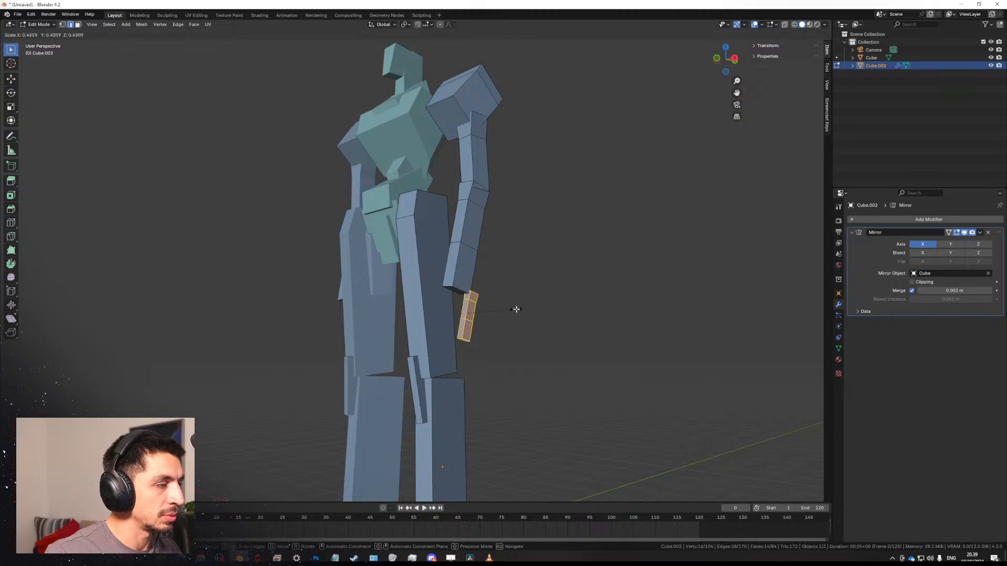
left_click(503, 289)
middle_click_drag(502, 289, 542, 296)
key("r")
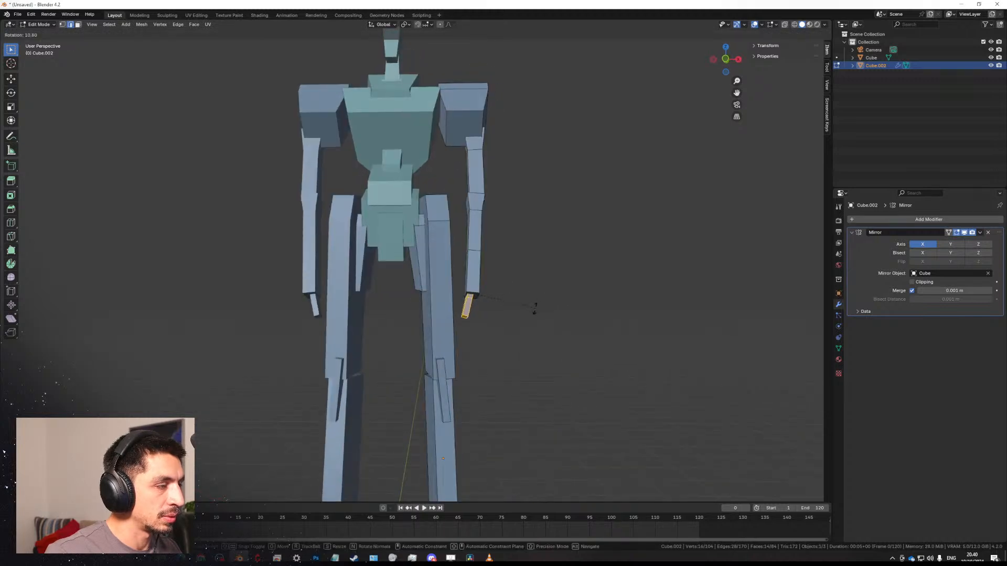
left_click(572, 315)
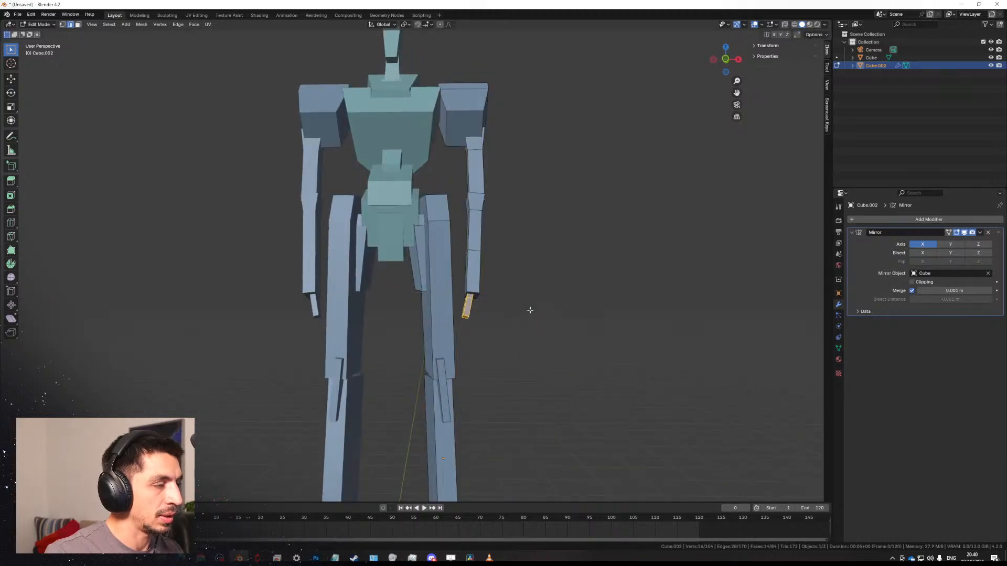
Delete the upper segments of the hand block and fill the open end of the remaining piece with a face.
middle_click_drag(530, 308, 487, 314)
scroll(464, 350, "up", 4)
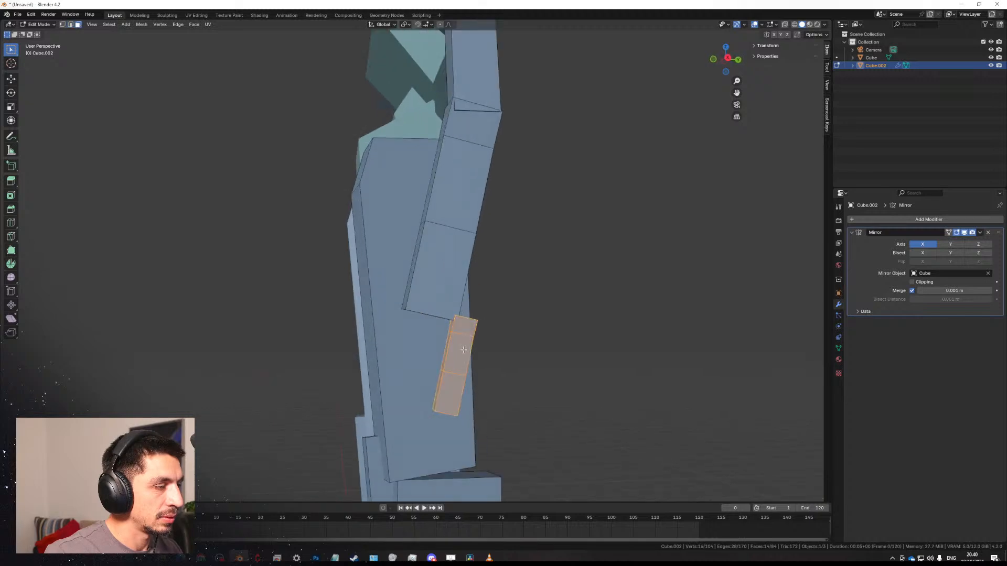
key("x")
left_click(454, 364)
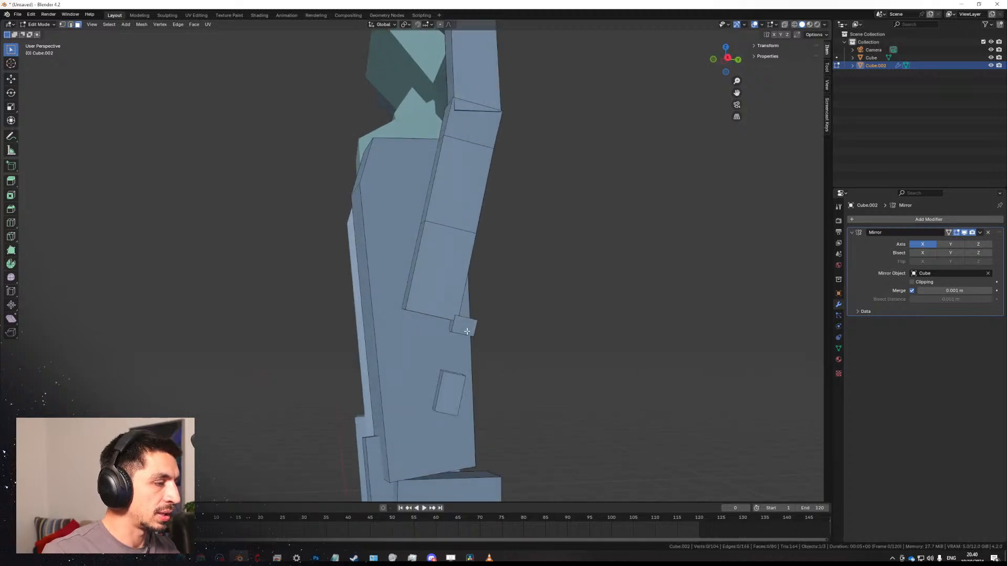
key("x")
left_click(462, 332)
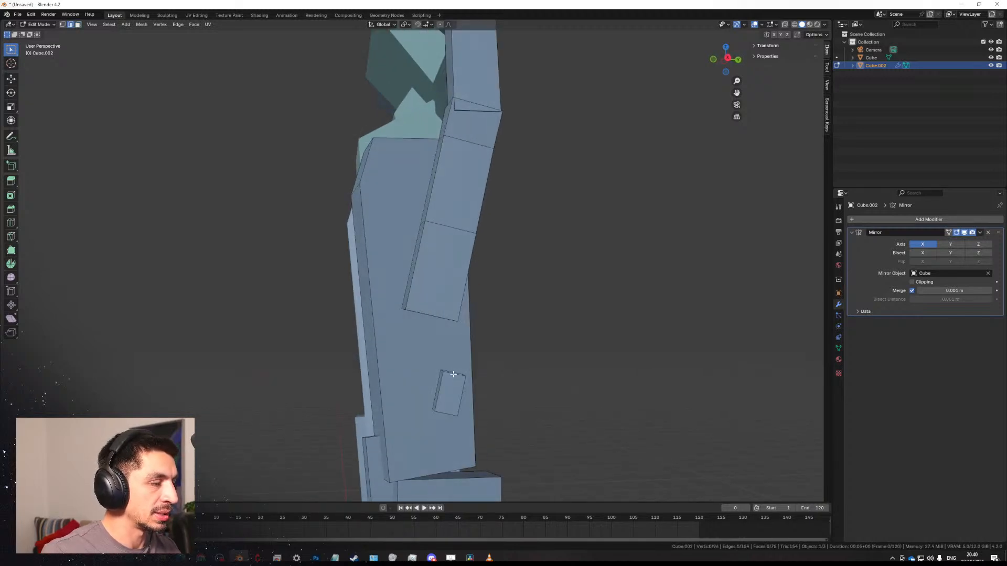
left_click(453, 374, "alt")
key("f")
Move the remaining hand block up to the wrist and scale it up to match the forearm's width.
middle_click_drag(453, 374, 586, 294)
key("Tab")
key("Tab")
key("l")
scroll(524, 315, "up", 1)
key("g")
left_click(491, 293)
key("s")
left_click(513, 288)
Rotate the hand block and shift it into place at the end of the forearm.
key("r")
left_click(581, 312)
key("g")
left_click(559, 319)
Duplicate the hand block, scale the copy down and position it on the inner side of the hand as a thumb.
key("shift+d")
left_click(516, 289)
key("s")
key("g")
left_click(635, 300)
Extrude the thumb's end face into a second segment and the hand's lower face into a finger segment.
middle_click_drag(515, 291, 541, 278)
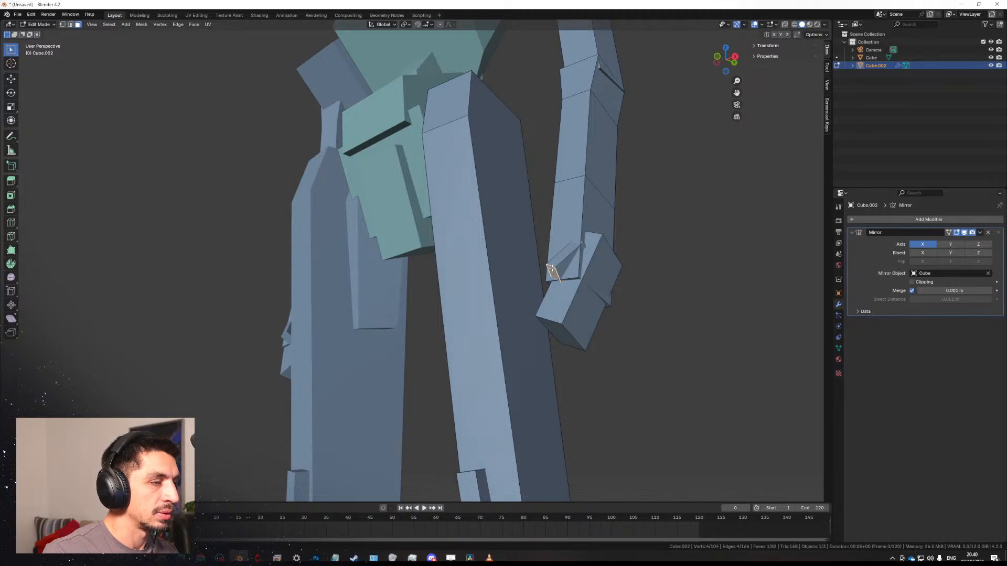
key("e")
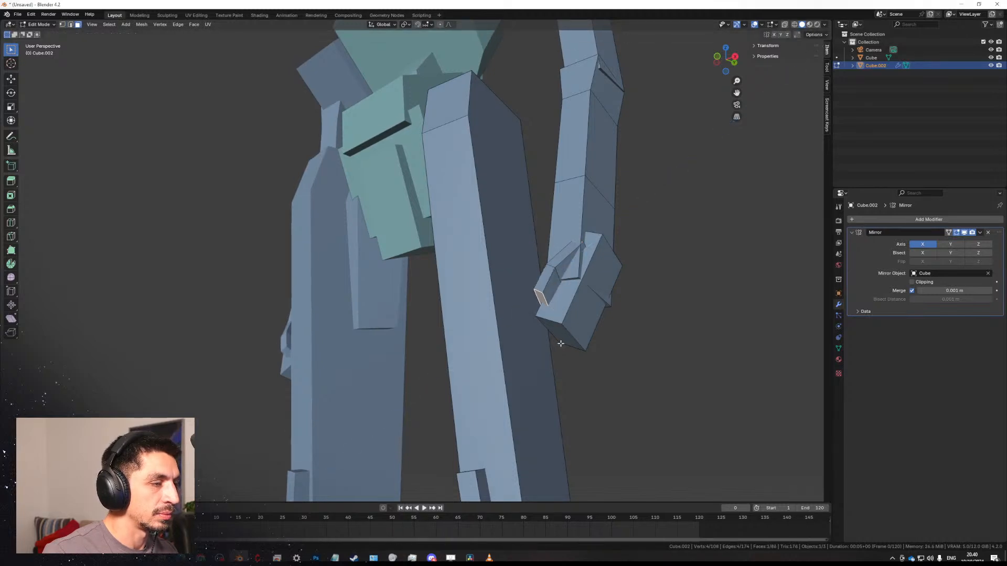
key("e")
left_click(588, 360)
Rotate the whole hand block so that it hangs more vertically below the forearm.
middle_click_drag(625, 360, 669, 383)
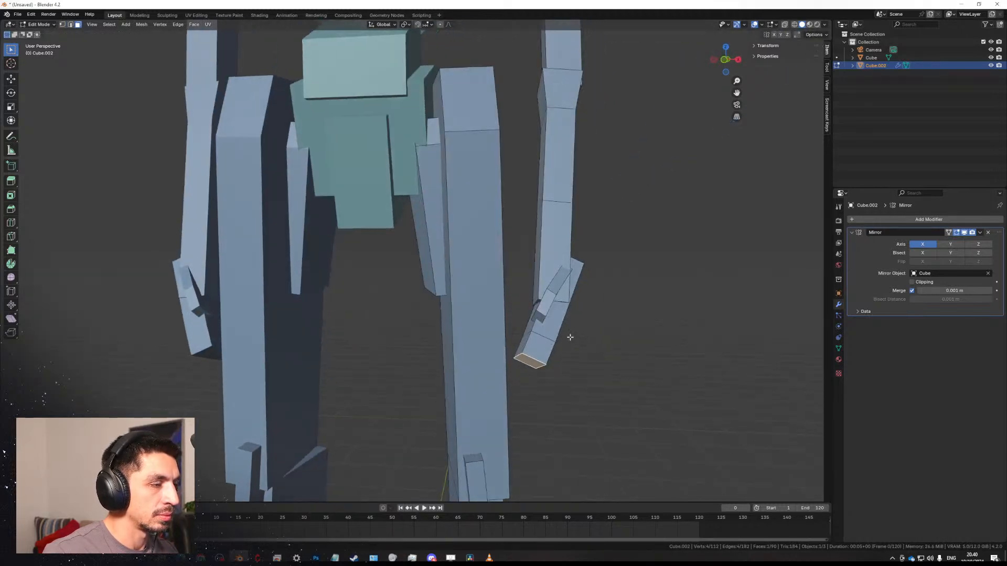
key("g")
left_click(653, 286)
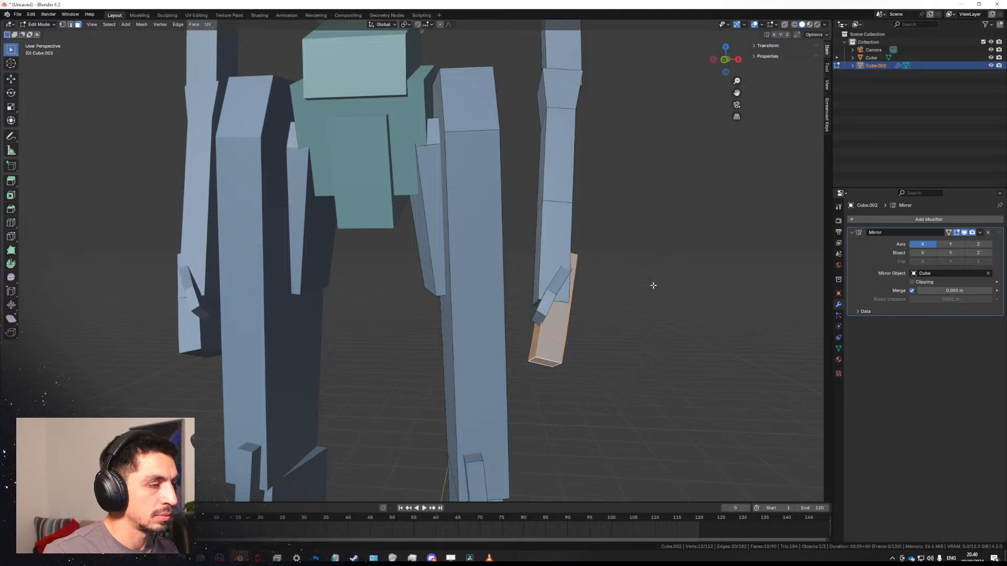
Shrink the fingertip face, shift it about 0.07 m inward along X, return to Object Mode and clear the selection.
left_click(582, 364)
key("g")
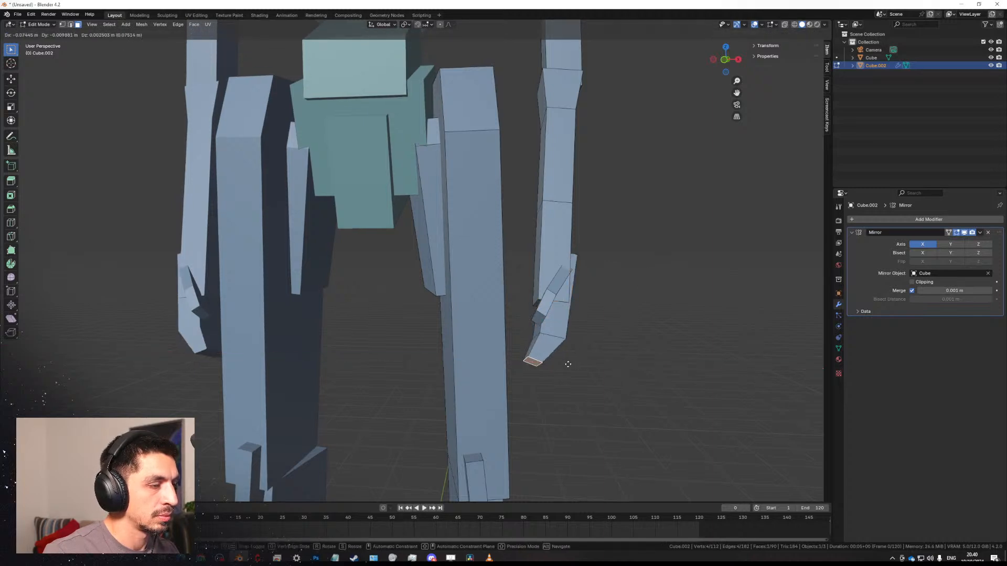
left_click(569, 364)
middle_click_drag(569, 364, 531, 257)
key("Tab")
left_click(521, 333)
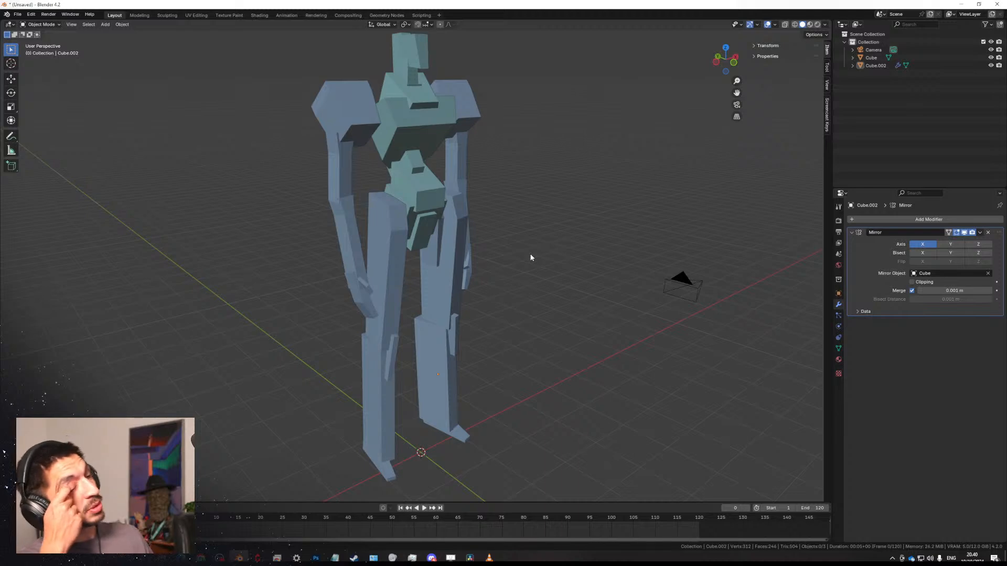
Add a cylinder, rotate it 90° about Y, scale it down and move it up to the knee.
middle_click_drag(566, 204, 470, 176)
key("shift+a")
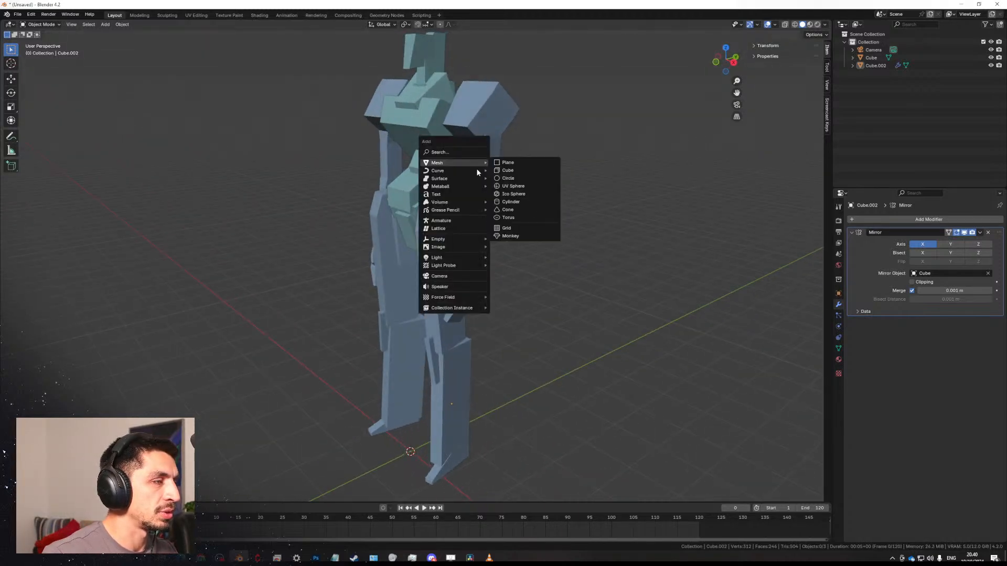
left_click(511, 202)
type("y90")
key("Return")
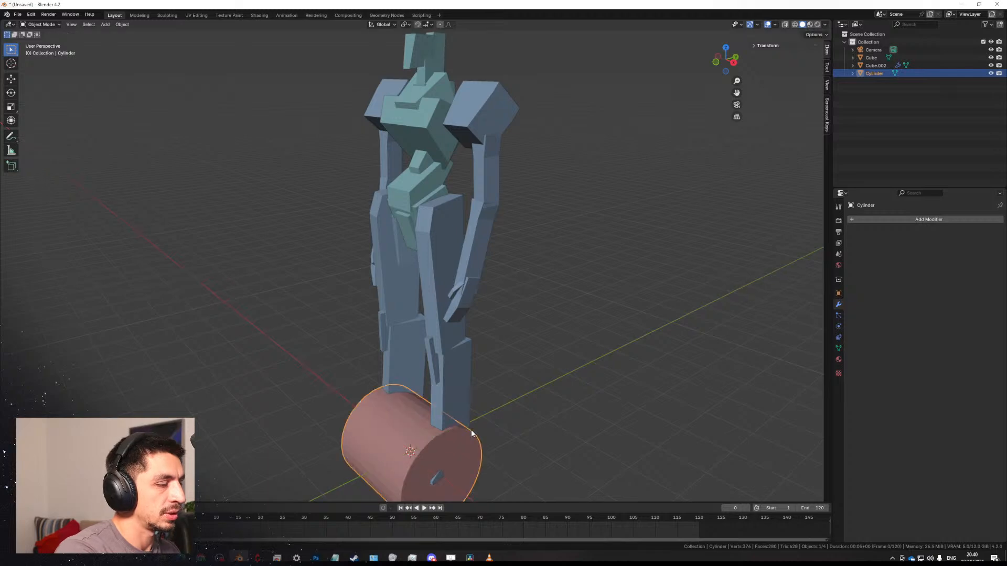
key("s")
left_click(458, 427)
key("g")
left_click(501, 322)
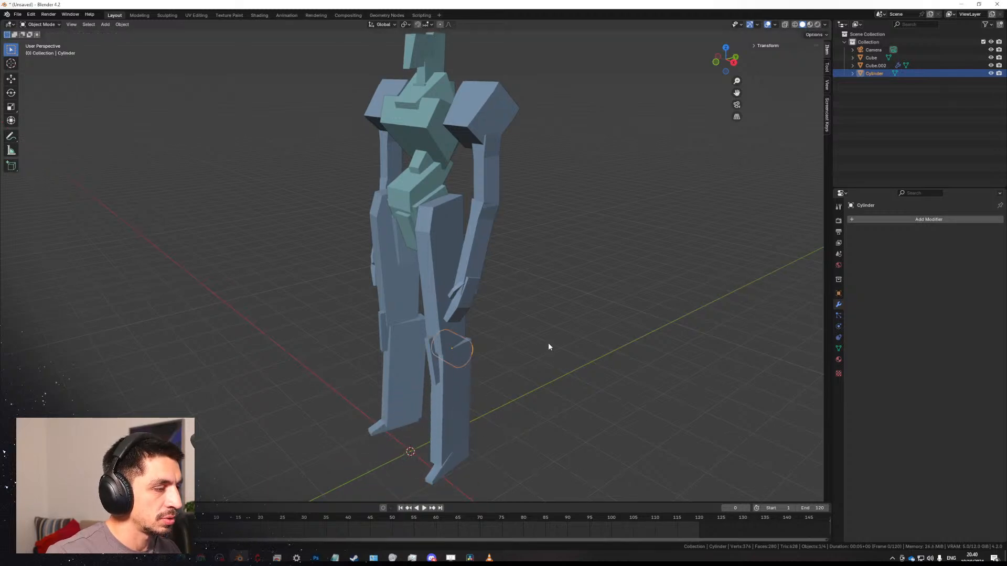
Line the cylinder up with the knee joint by shifting it and turning it about Z, and scale it down.
middle_click_drag(549, 344, 411, 318, "alt")
key("g")
left_click(533, 357)
key("r")
key("z")
left_click(540, 361)
key("g")
key("shift+z")
left_click(554, 383)
scroll(503, 312, "up", 3)
key("s")
left_click(479, 304)
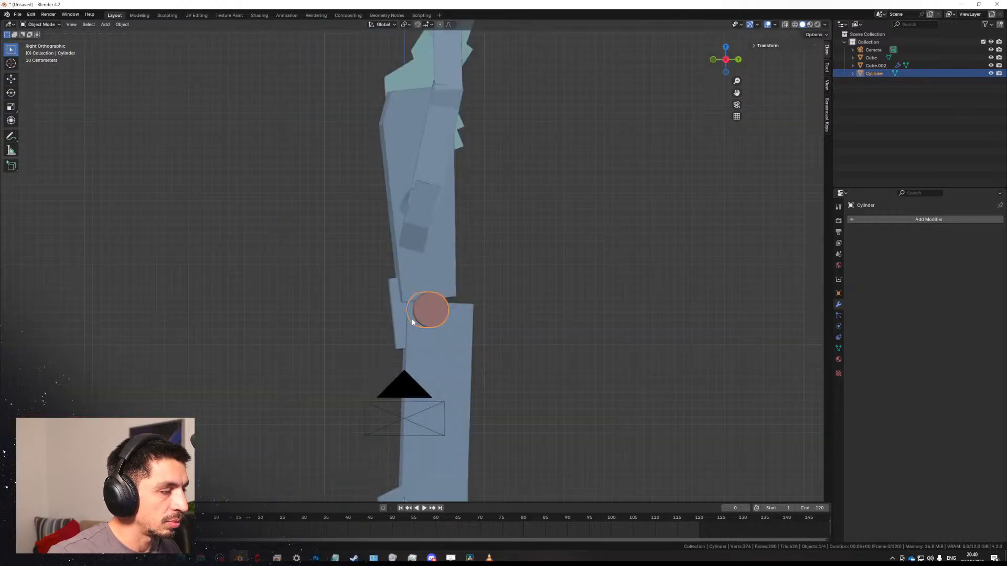
Raise the knee cylinder along Z and position it at the lower end of the thigh.
middle_click_drag(519, 301, 551, 289)
key("g")
key("z")
left_click(530, 277)
key("g")
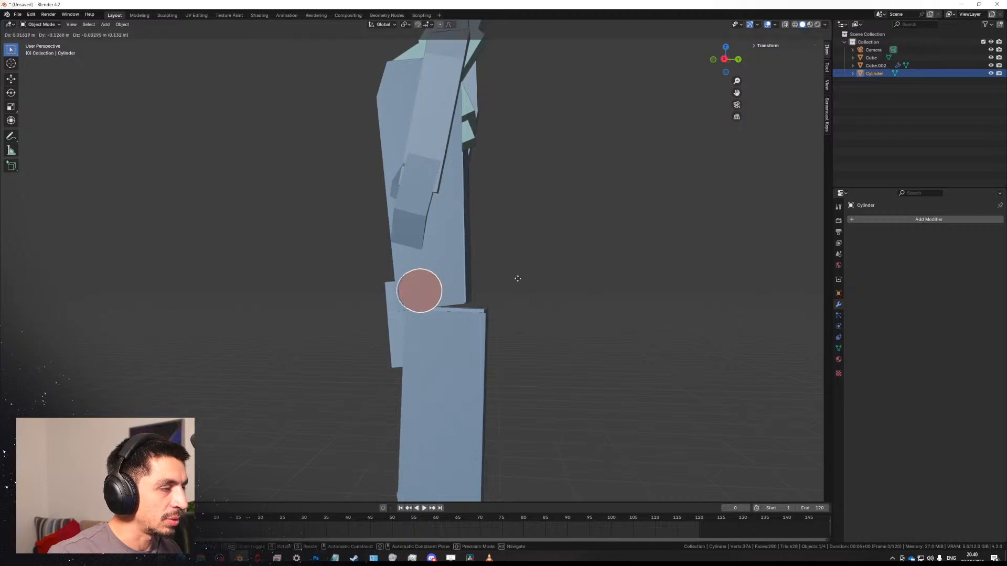
left_click(517, 279)
Duplicate the thigh-end cylinder straight down along Z to the top of the shin.
middle_click_drag(485, 300, 435, 288)
key("shift+d")
key("z")
left_click(485, 351)
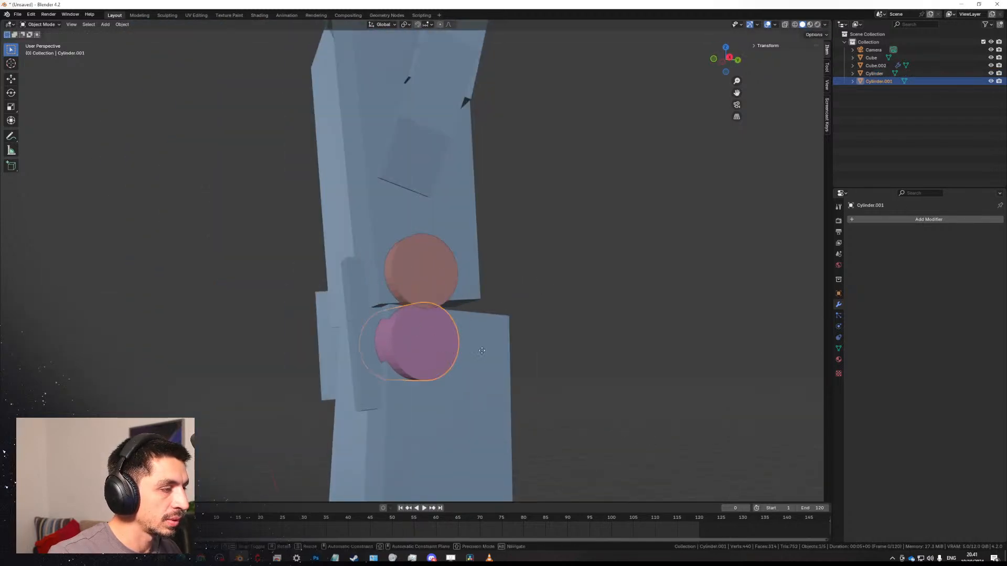
scroll(485, 350, "down", 3)
middle_click_drag(485, 350, 468, 366)
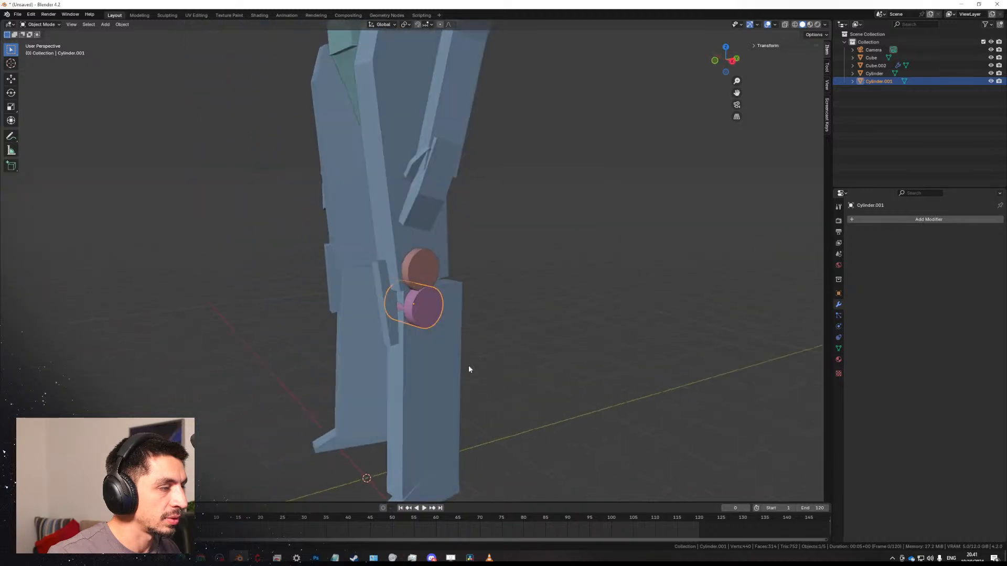
Duplicate the shin-top cylinder about 1.77 m down along Z to the ankle and scale the copy down.
left_click(432, 283, "shift")
left_click(439, 311)
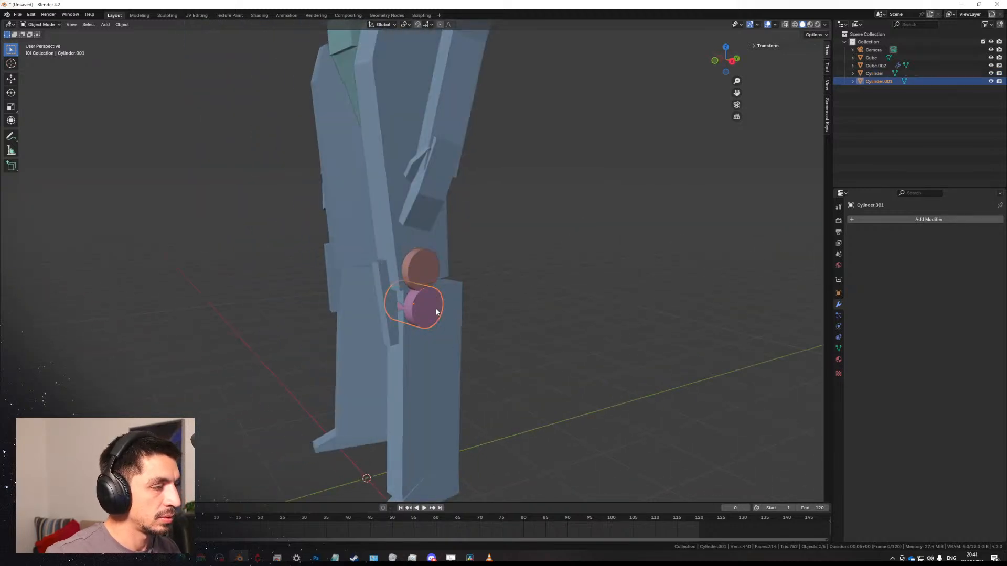
middle_click_drag(440, 311, 436, 269)
key("shift+d")
key("z")
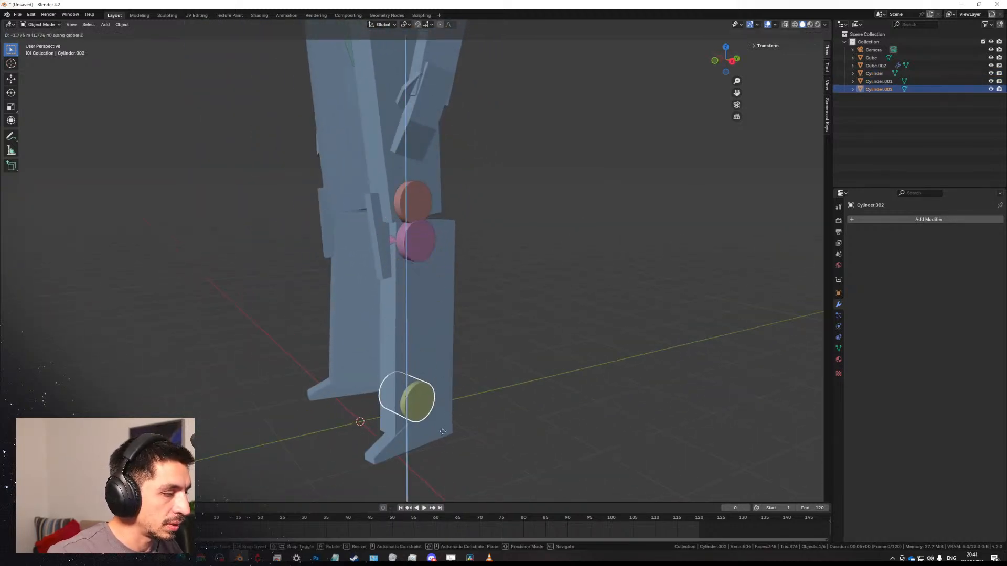
left_click(436, 431)
middle_click_drag(436, 431, 328, 419)
key("KP_3")
key("s")
middle_click_drag(448, 344, 472, 400)
left_click(521, 383)
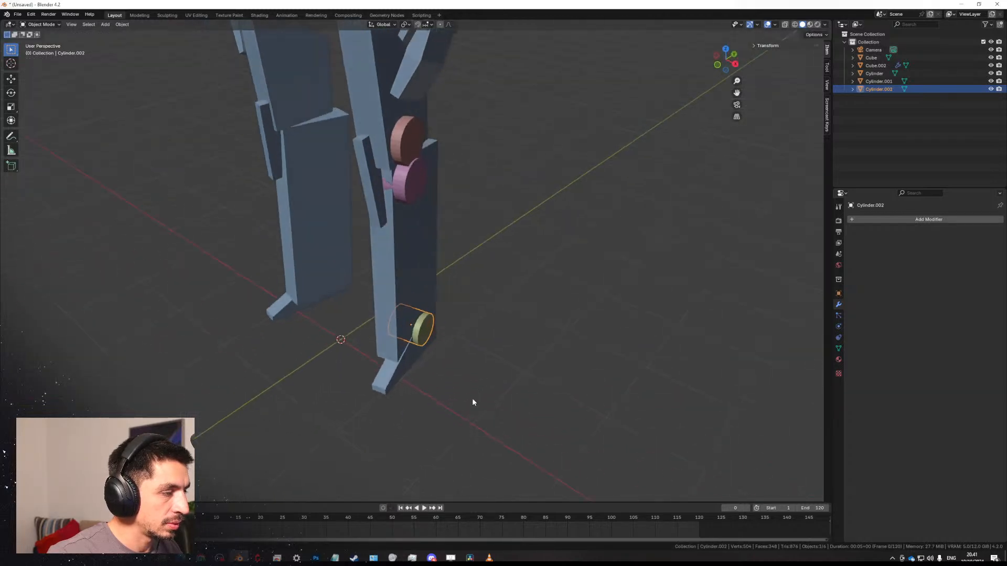
Duplicate a leg joint cylinder up along Z to the top of the thigh as a hip joint.
middle_click_drag(452, 320, 455, 422)
left_click(447, 316)
left_click(451, 274)
middle_click_drag(474, 240, 519, 378, "shift")
key("shift+d")
key("z")
left_click(497, 163)
middle_click_drag(497, 163, 485, 253)
Move the hip cylinder along X into the thigh and rotate it to follow the thigh's angle.
key("KP_1")
key("g")
key("x")
left_click(494, 224)
key("r")
left_click(502, 230)
key("r")
key("z")
left_click(471, 275)
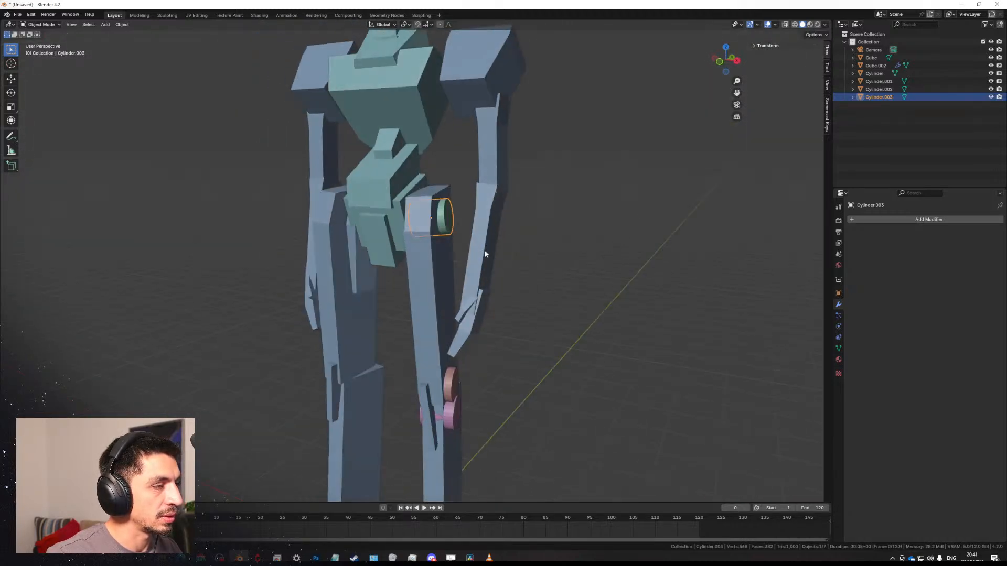
Fine-tune the hip cylinder's position within the top of the thigh by sliding it along a single axis.
key("z")
key("z")
key("y")
key("y")
key("z")
key("z")
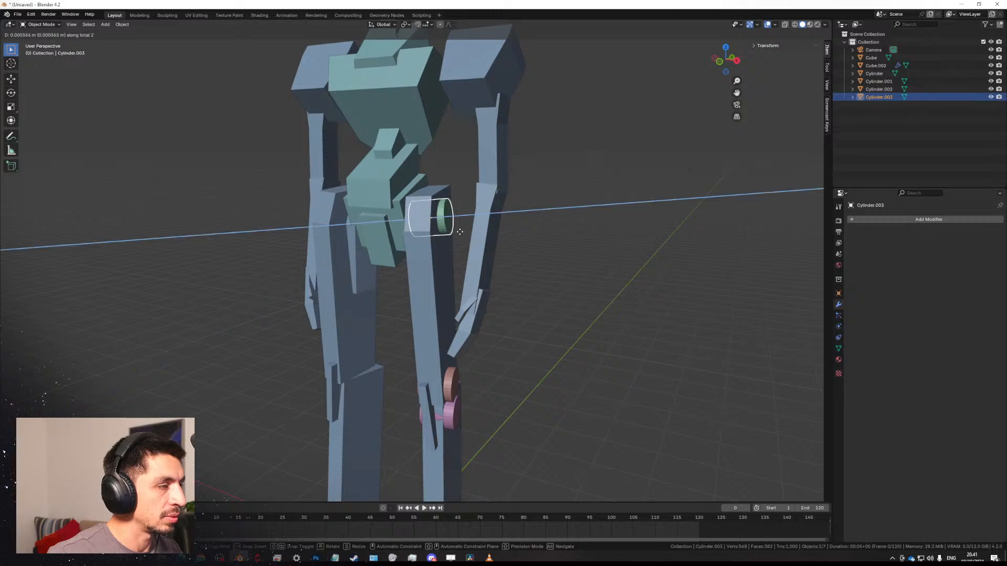
key("x")
key("x")
left_click(462, 234)
left_click(506, 253)
middle_click_drag(513, 256, 562, 289)
left_click(463, 220)
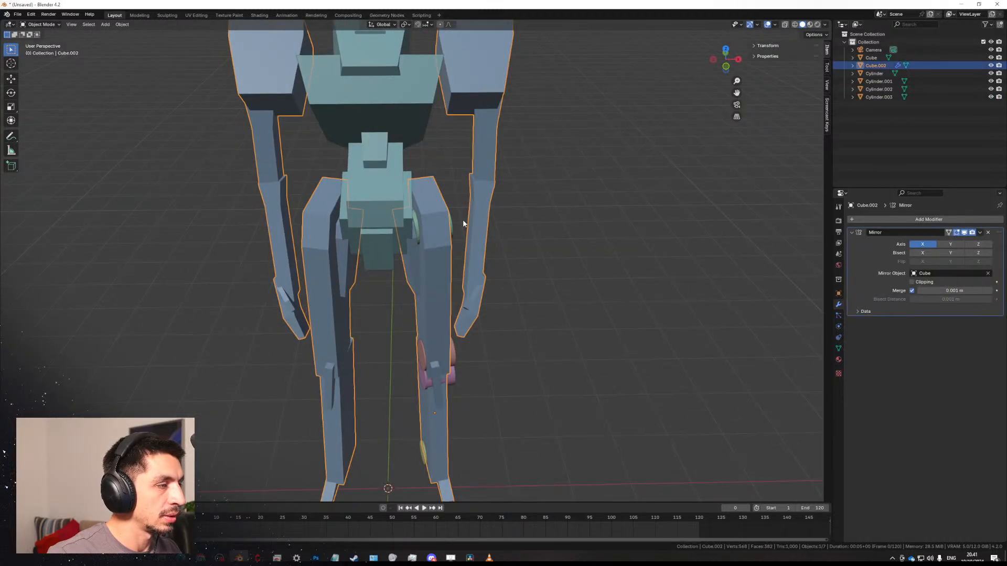
Duplicate the hip cylinder up along Z and place the copy between the chest and the shoulder block.
left_click(452, 226)
middle_click_drag(504, 240, 455, 205)
middle_click_drag(455, 228, 442, 265, "shift")
key("shift+d")
key("z")
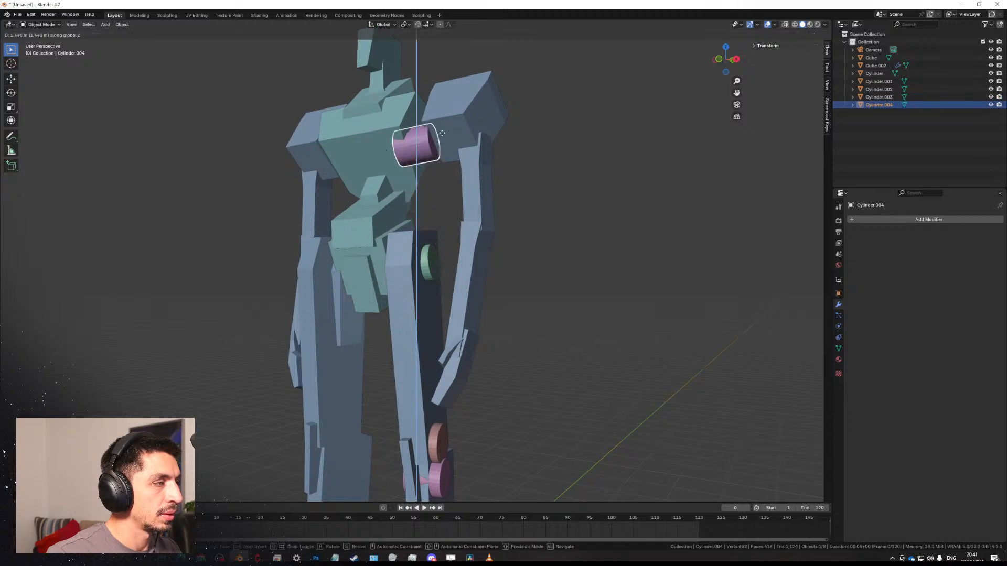
left_click(427, 144)
key("KP_3")
key("KP_1")
key("g")
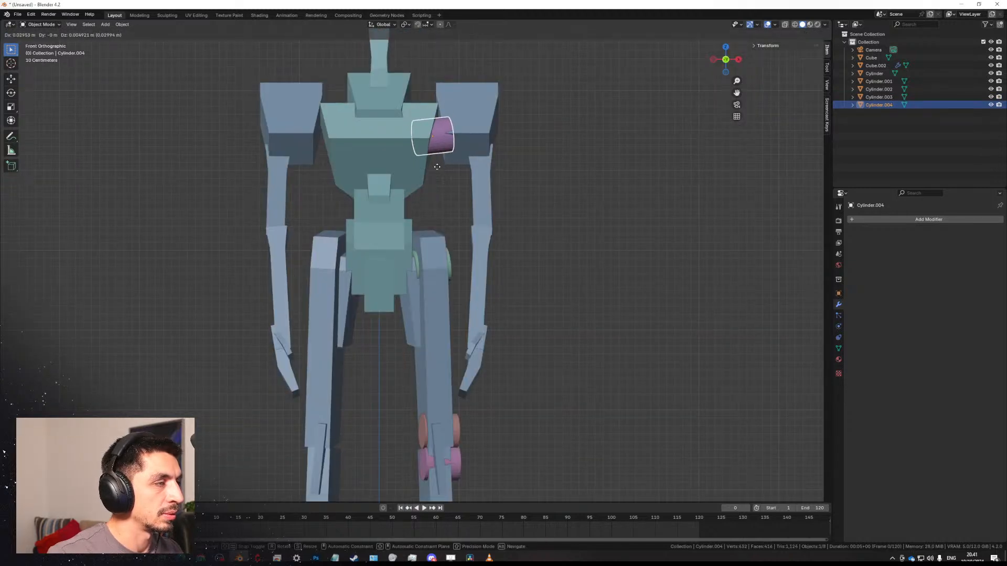
left_click(438, 168)
middle_click_drag(458, 172, 471, 224)
key("g")
key("x")
key("y")
left_click(452, 221)
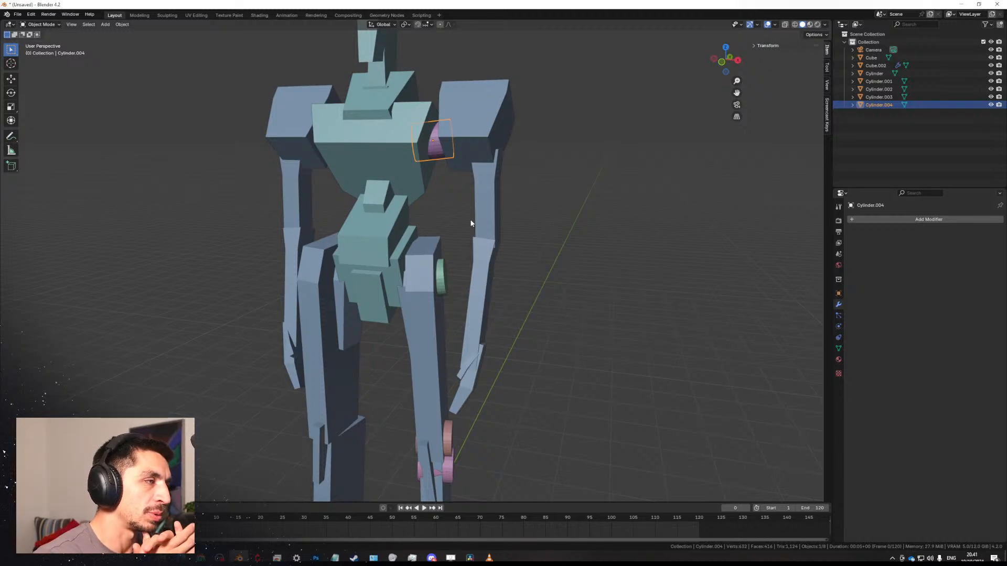
Duplicate the inner shoulder cylinder about 0.7 m outward along X to the outer side of the shoulder block.
mouse_move(471, 223)
middle_mouse_down()
mouse_move(389, 254)
mouse_move(364, 233)
mouse_move(462, 212)
mouse_move(466, 222)
middle_mouse_up()
key("shift+d")
key("x")
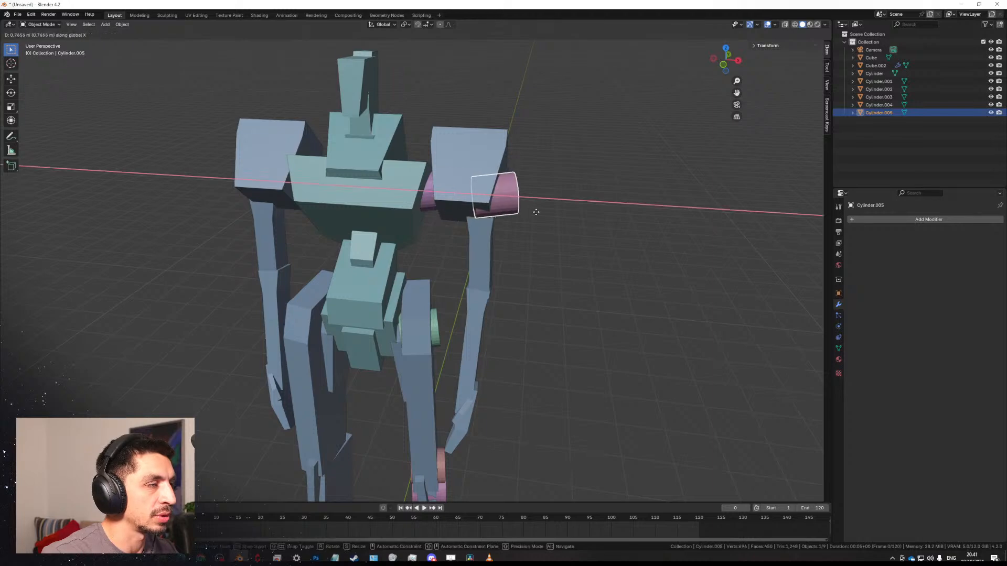
left_click(524, 223)
key("KP_3")
middle_click_drag(472, 202, 498, 241)
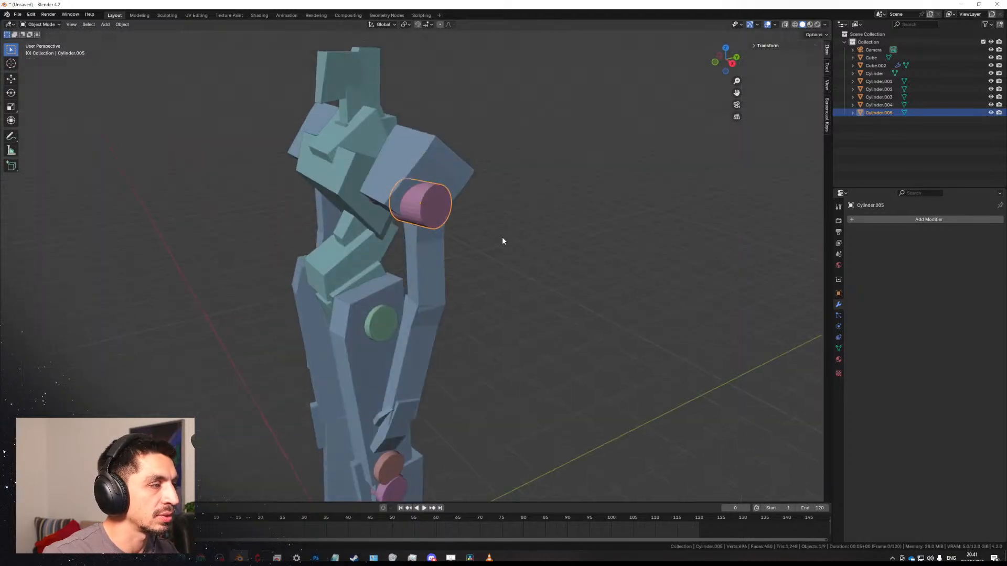
key("KP_1")
mouse_move(557, 225)
middle_mouse_down()
mouse_move(543, 259)
mouse_move(498, 283)
mouse_move(535, 256)
mouse_move(517, 241)
mouse_move(548, 229)
middle_mouse_up()
key("g")
key("z")
key("z")
key("Escape")
Duplicate the outer shoulder cylinder down along Z to the elbow, shrink the copy and adjust its length along X.
key("shift+d")
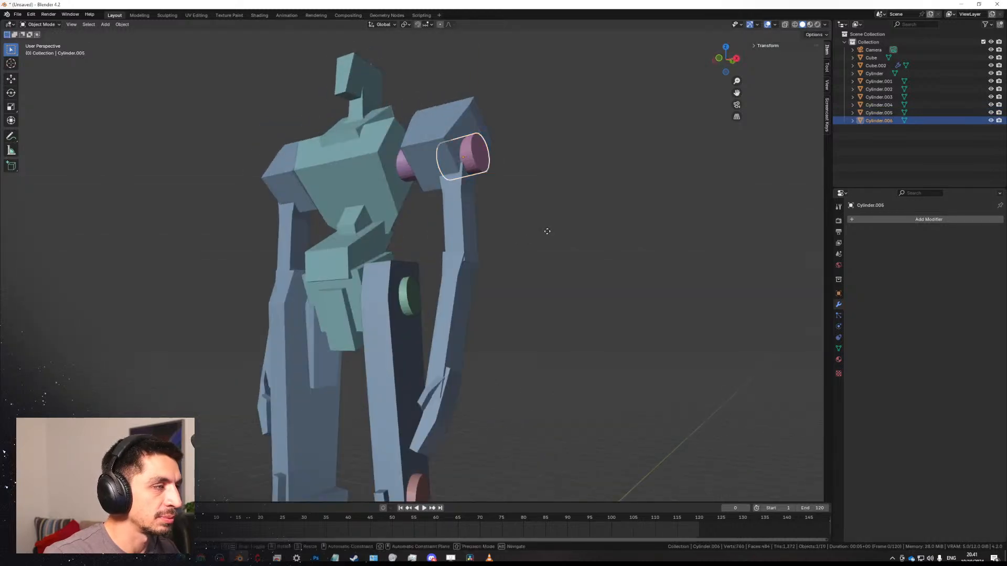
key("z")
left_click(551, 330)
middle_click_drag(543, 314, 546, 306)
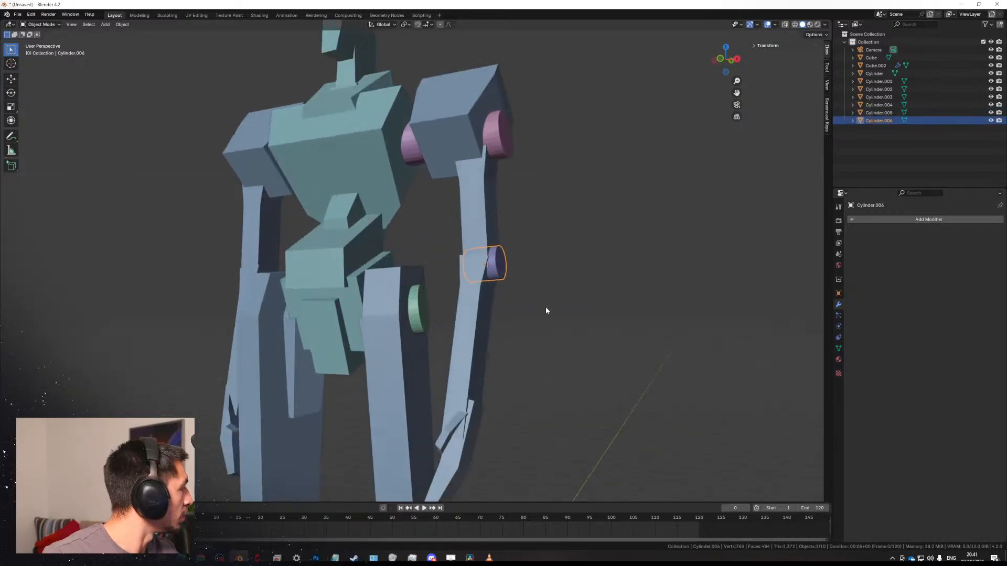
key("s")
key("x")
key("x")
key("z")
key("x")
key("x")
key("x")
key("x")
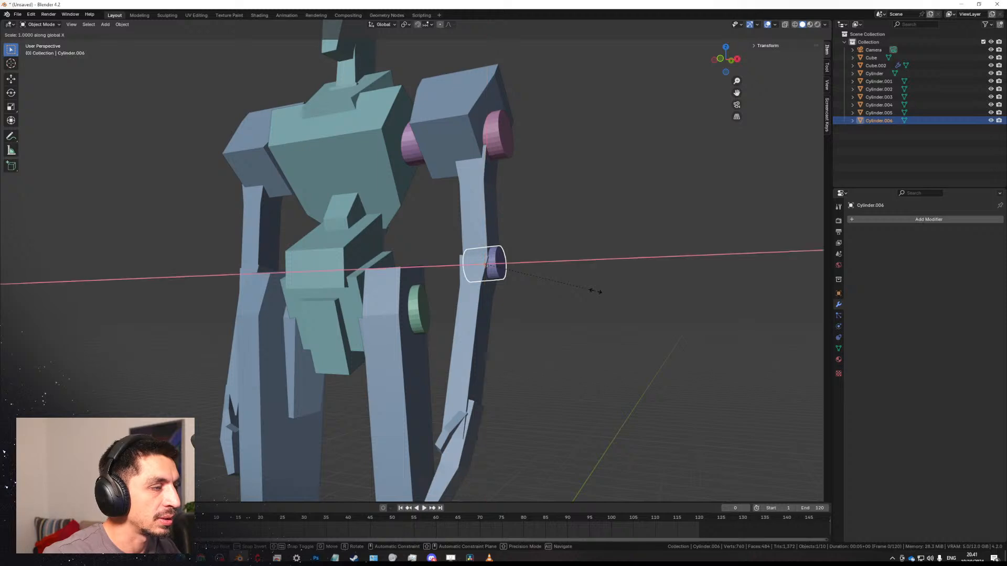
left_click(567, 293)
Try a copy of the elbow cylinder further down the forearm at the wrist, and delete it.
middle_click_drag(547, 296, 522, 236)
key("shift+d")
key("z")
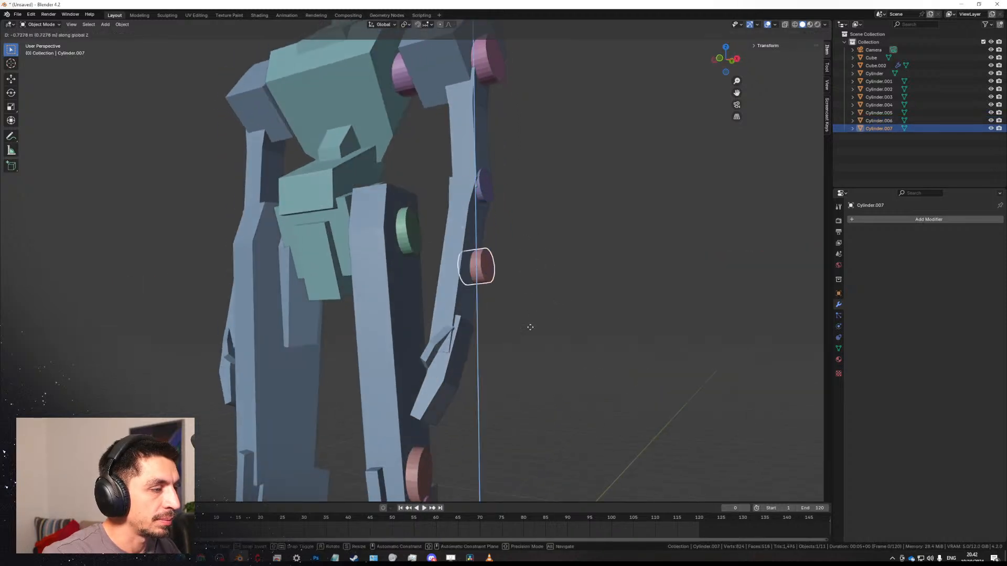
left_click(538, 379)
key("Delete")
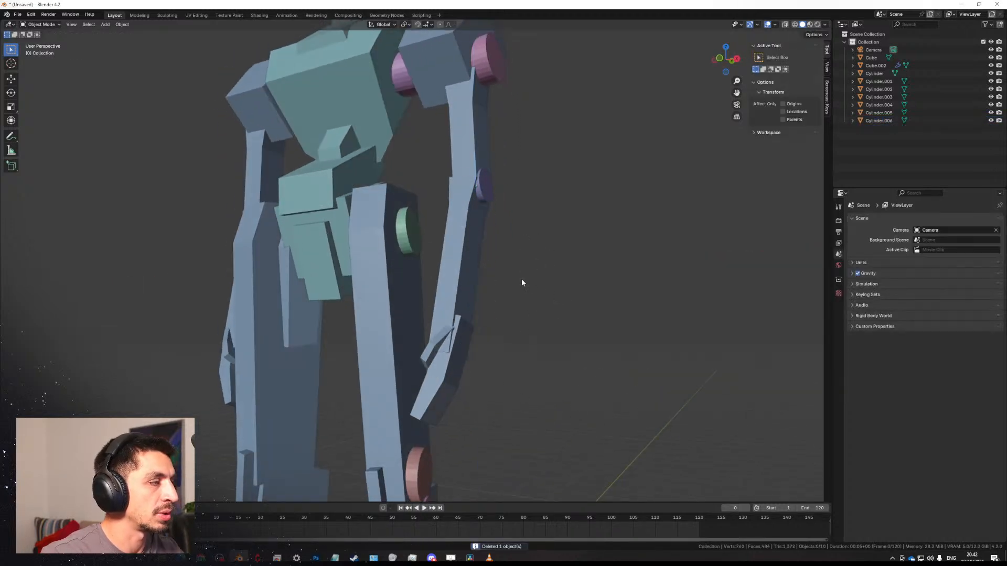
Select the outer shoulder, elbow, hip, knee and ankle cylinders and join them into one object.
scroll(533, 313, "down", 5)
middle_click_drag(533, 312, 532, 284)
scroll(419, 266, "up", 5)
left_click(438, 276)
left_click(441, 179, "shift")
left_click(446, 265, "shift")
middle_click_drag(466, 406, 471, 325, "shift")
left_click(460, 369, "shift")
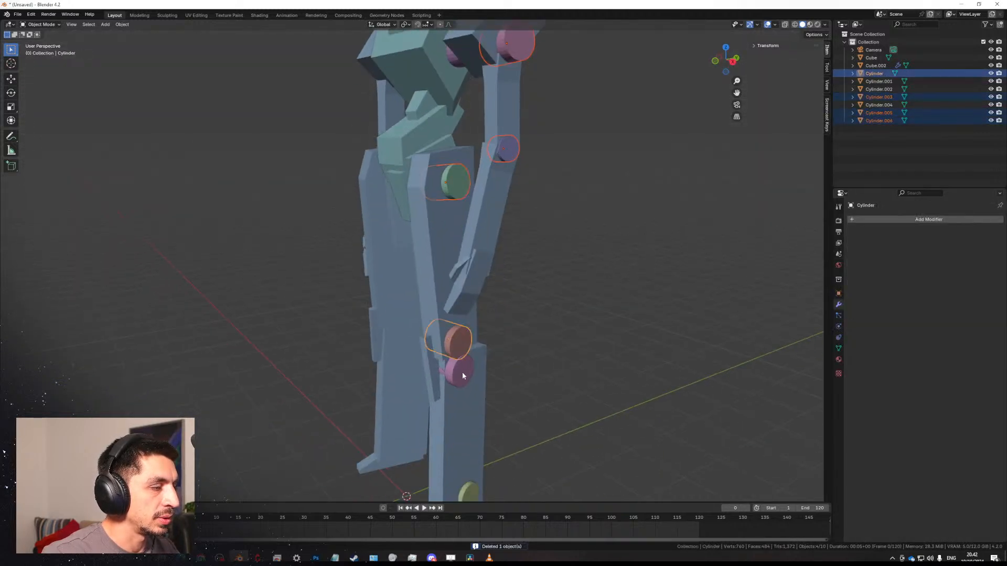
left_click(457, 341, "shift")
middle_click_drag(467, 485, 469, 399, "shift")
left_click(464, 417, "shift")
key("Tab")
scroll(463, 416, "down", 4)
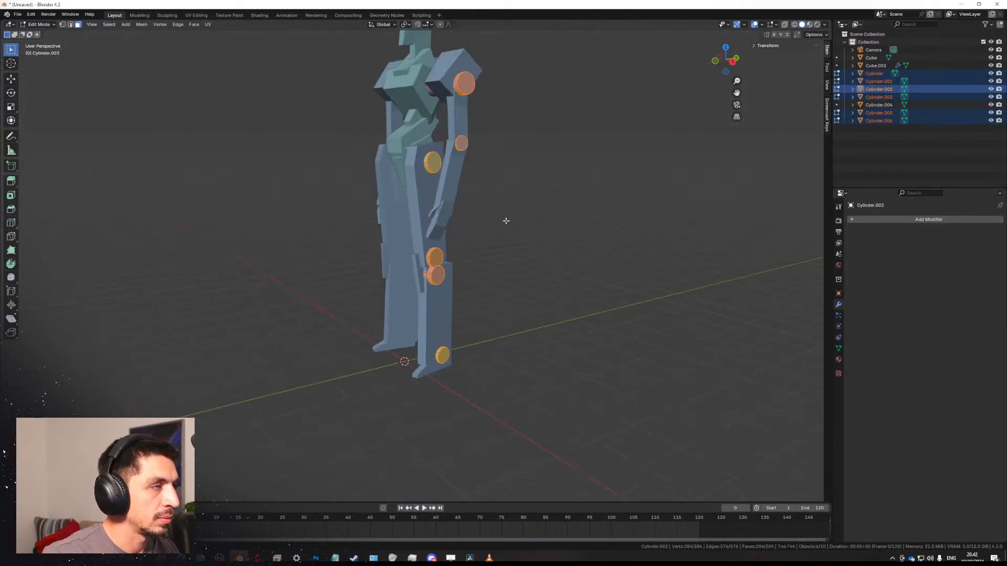
key("Tab")
key("ctrl+j")
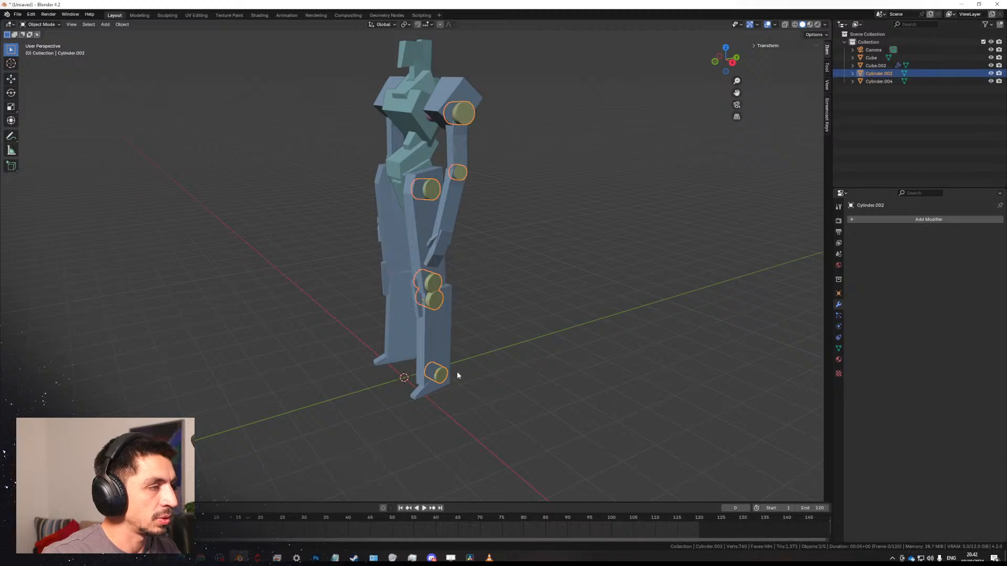
Inset the outer cap faces of all the joined cylinders, extrude the inset faces and return to Object Mode.
key("Tab")
left_click(435, 294)
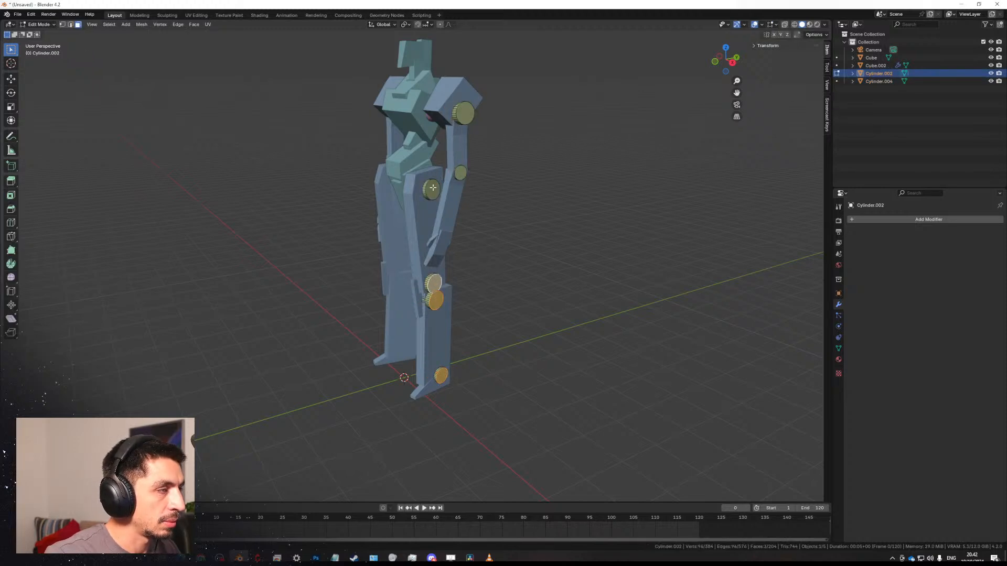
scroll(471, 125, "up", 2)
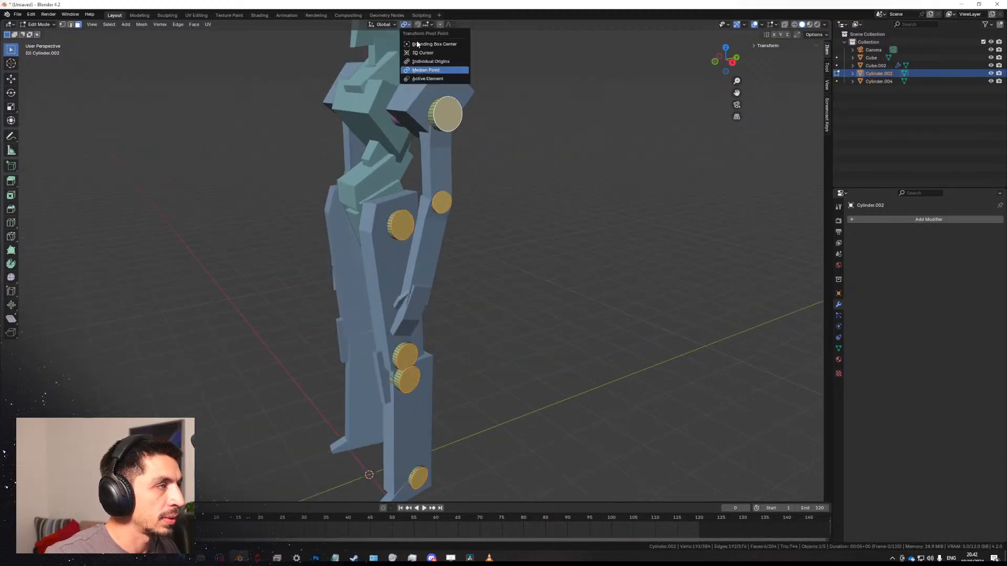
key("i")
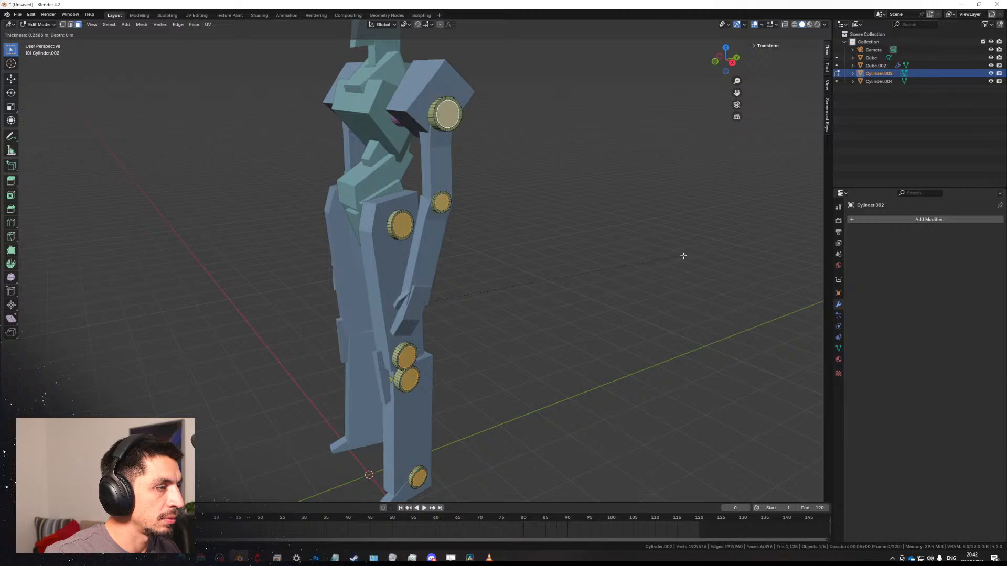
left_click(654, 268)
middle_click_drag(654, 267, 674, 268)
key("e")
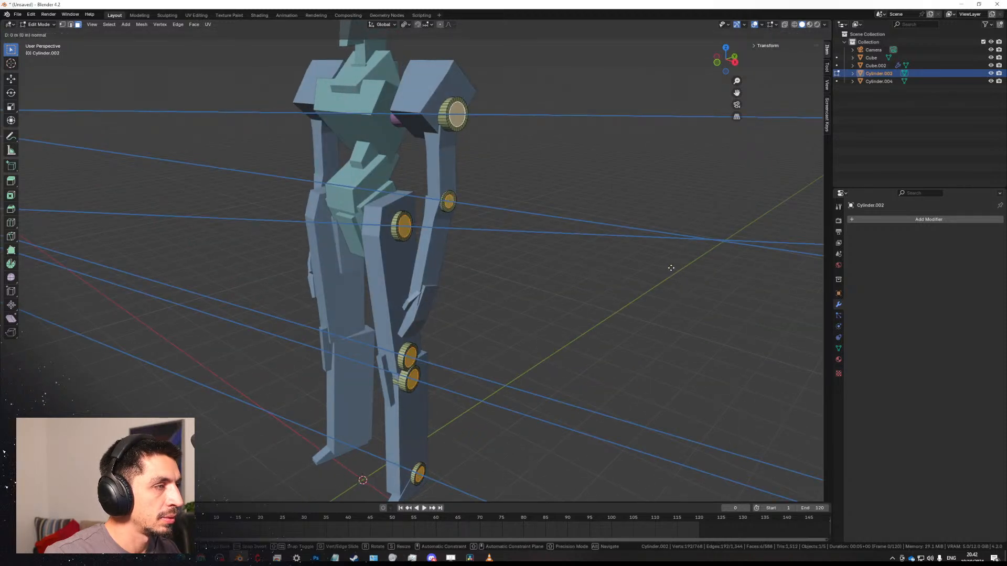
left_click(669, 268)
key("Tab")
left_click(609, 292)
Add a Mirror modifier on the X axis to the joint cylinders, using the torso Cube as the mirror object.
scroll(529, 289, "down", 2)
middle_click_drag(493, 283, 456, 319)
left_click(416, 354)
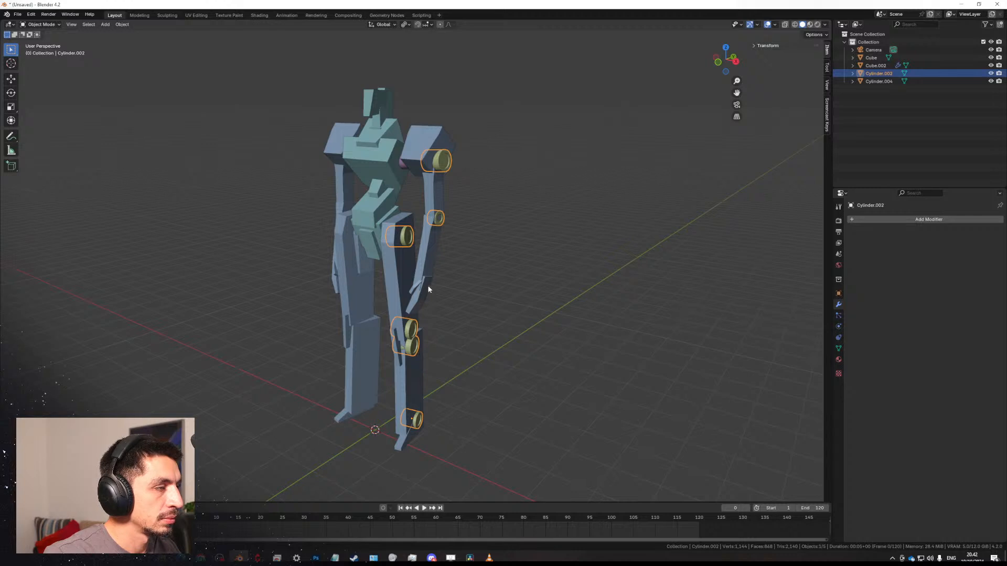
left_click(888, 220)
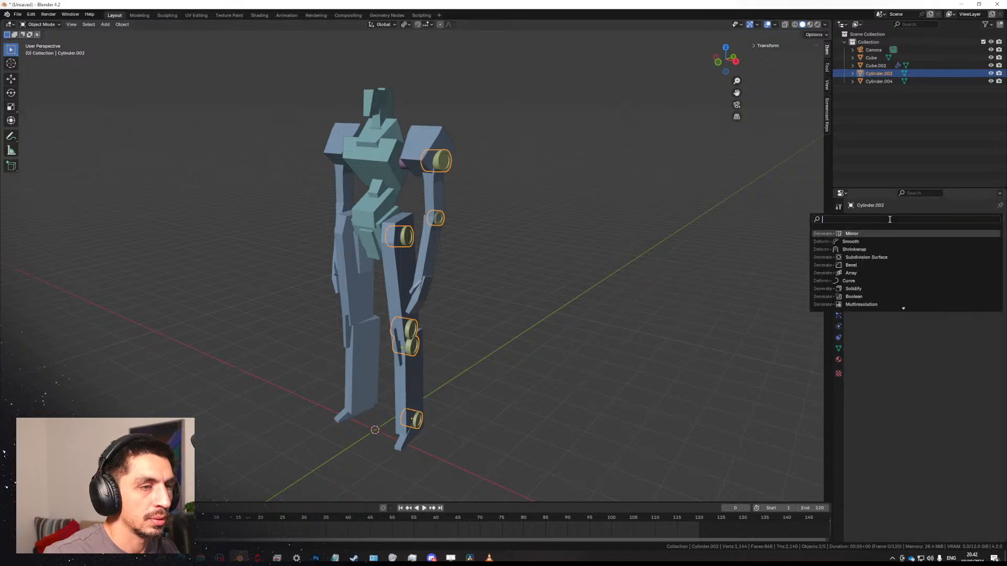
left_click(903, 233)
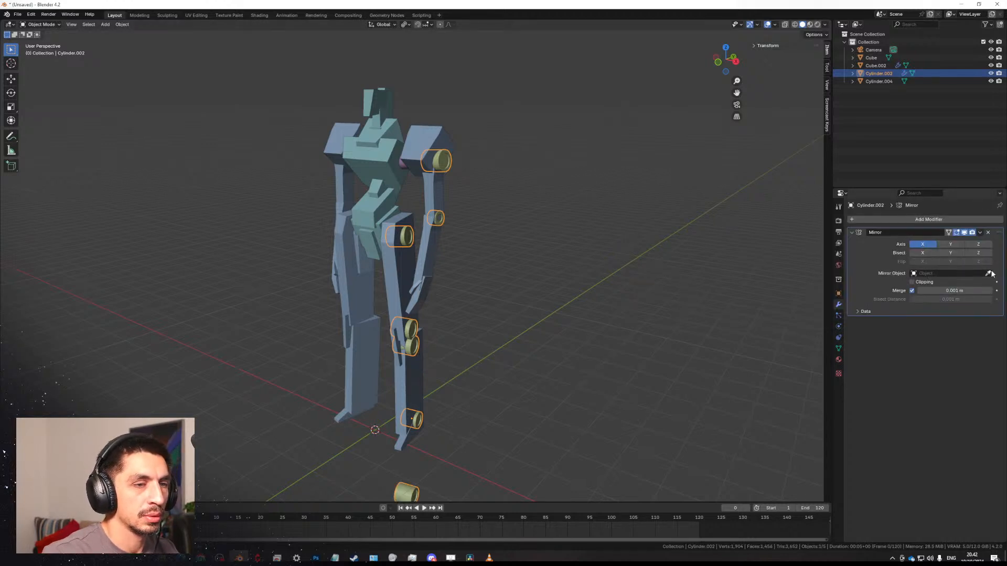
left_click(391, 205)
middle_click_drag(535, 229, 565, 241)
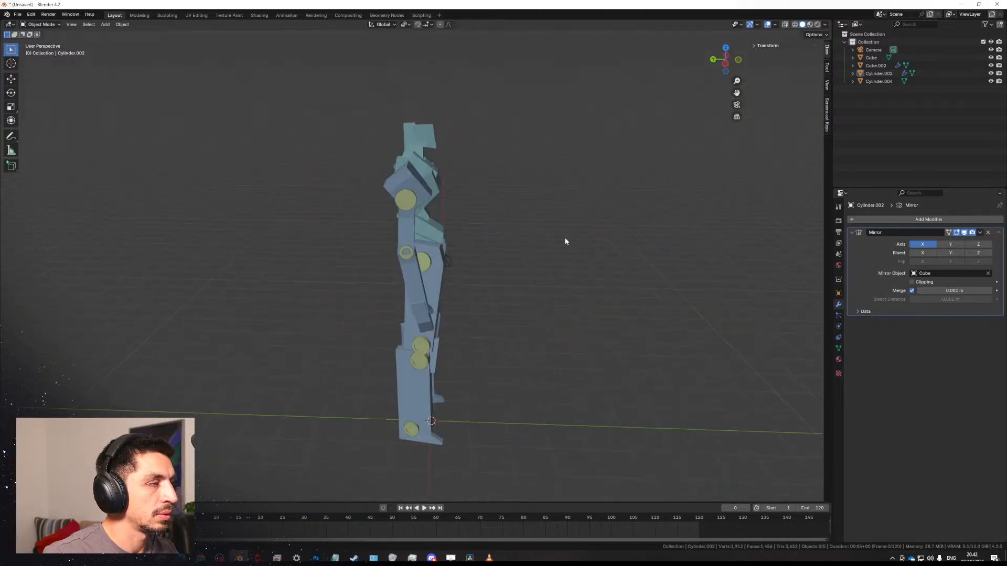
left_click(817, 24)
left_click(792, 24)
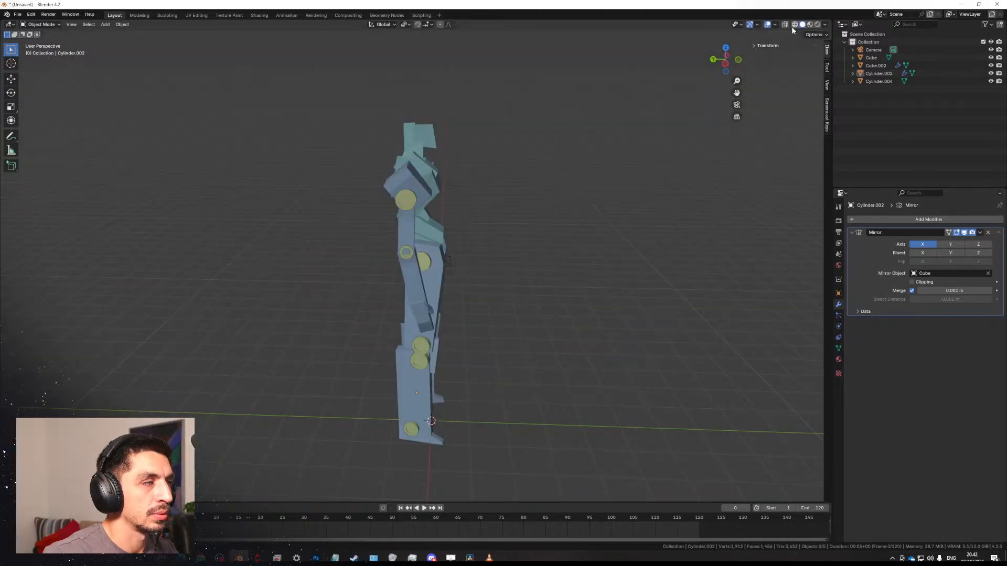
Switch the solid viewport shading from random object colours to uniform grey and check the whole figure.
left_click(824, 25)
left_click(817, 143)
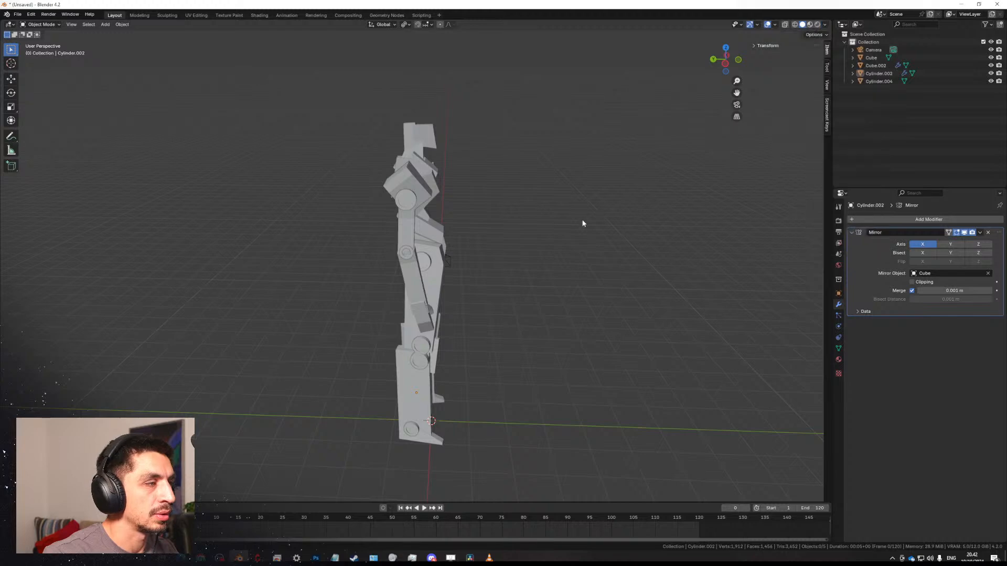
mouse_move(584, 229)
middle_mouse_down()
mouse_move(327, 236)
mouse_move(340, 205)
mouse_move(457, 260)
mouse_move(468, 279)
mouse_move(477, 273)
middle_mouse_up()
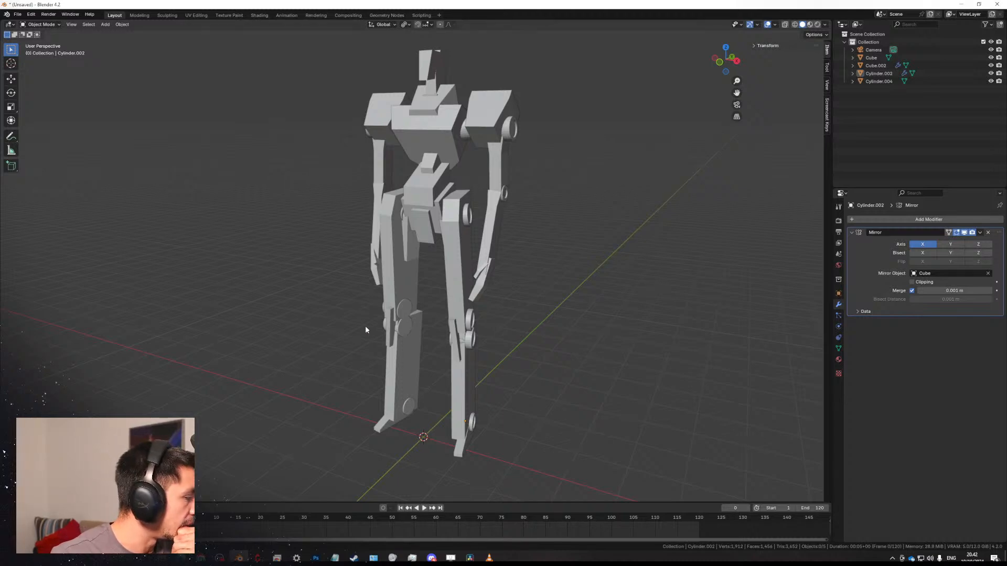
middle_click_drag(365, 326, 416, 236)
Put the torso Cube into Sculpt Mode, widen the tool shelf to two columns and activate the Box Trim tool.
left_click(416, 236)
key("Tab")
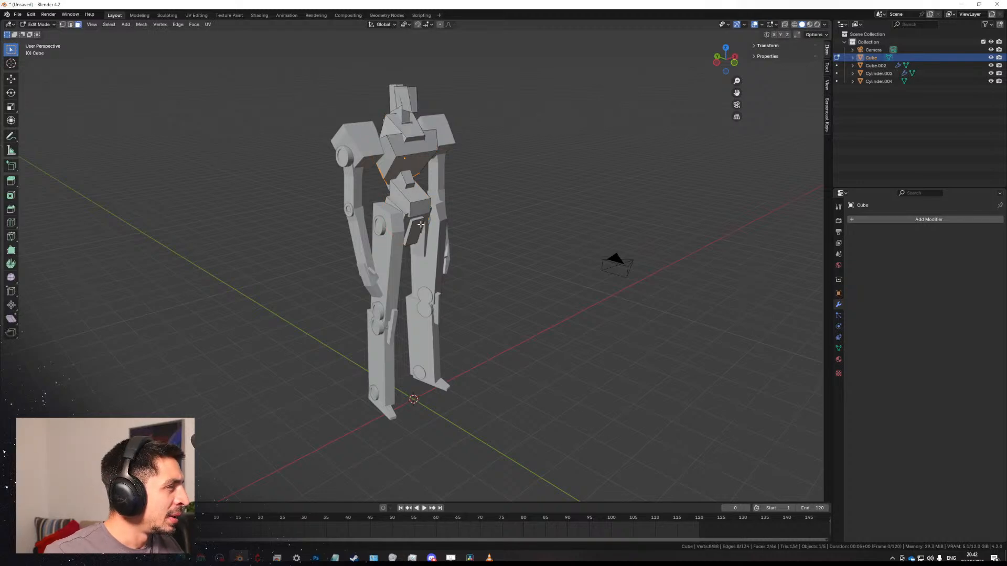
key("Tab")
key("ctrl+Tab")
left_click(420, 269)
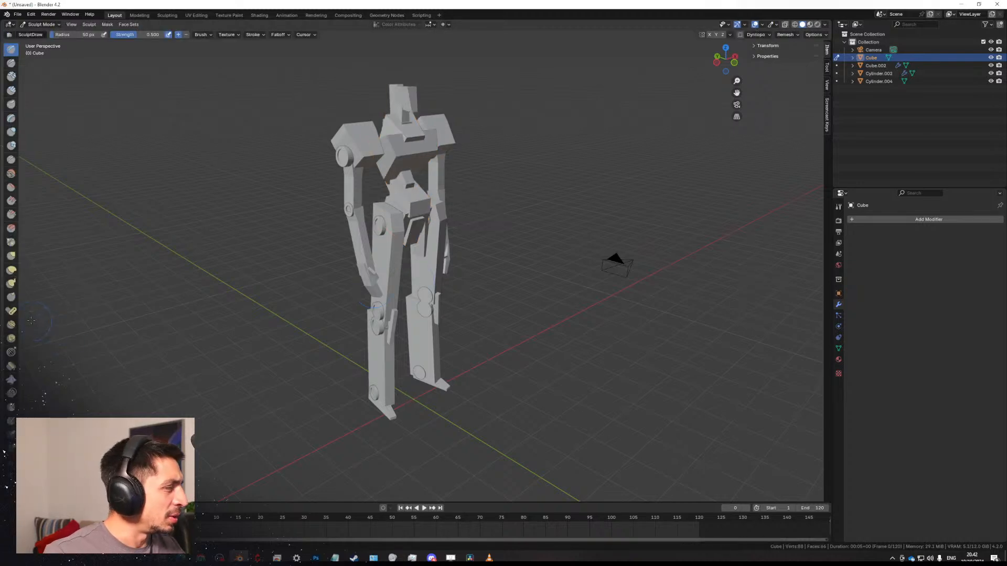
left_click_drag(18, 318, 28, 318)
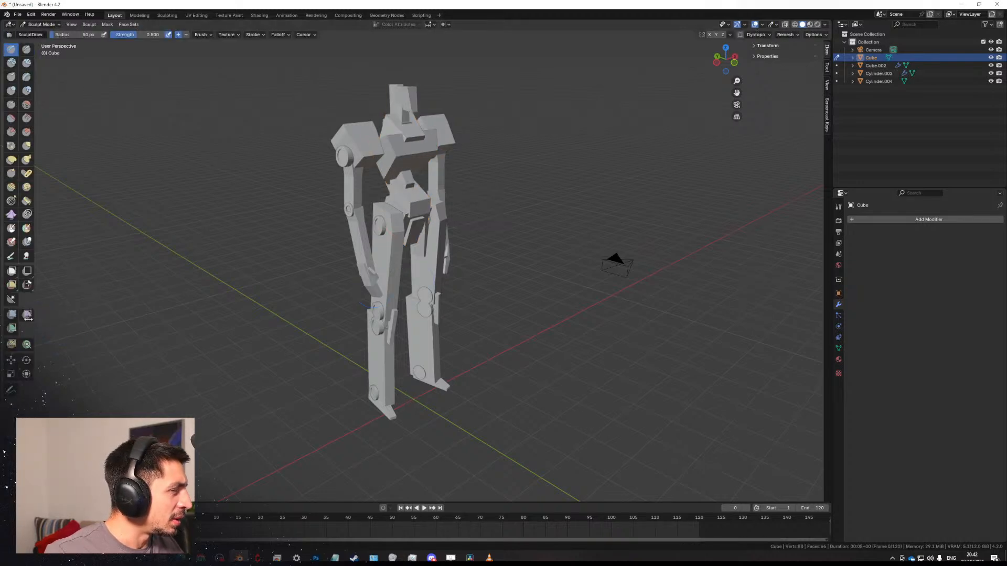
left_click(27, 285)
Trim pieces off the torso Cube around the waist with Box Trim in Difference mode.
left_click_drag(244, 303, 474, 238)
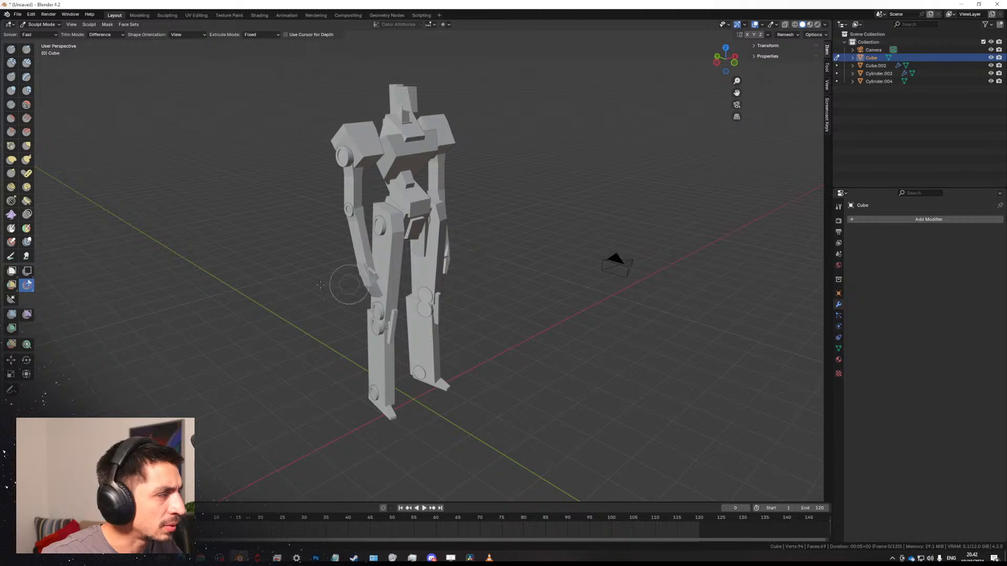
left_click_drag(350, 305, 383, 341)
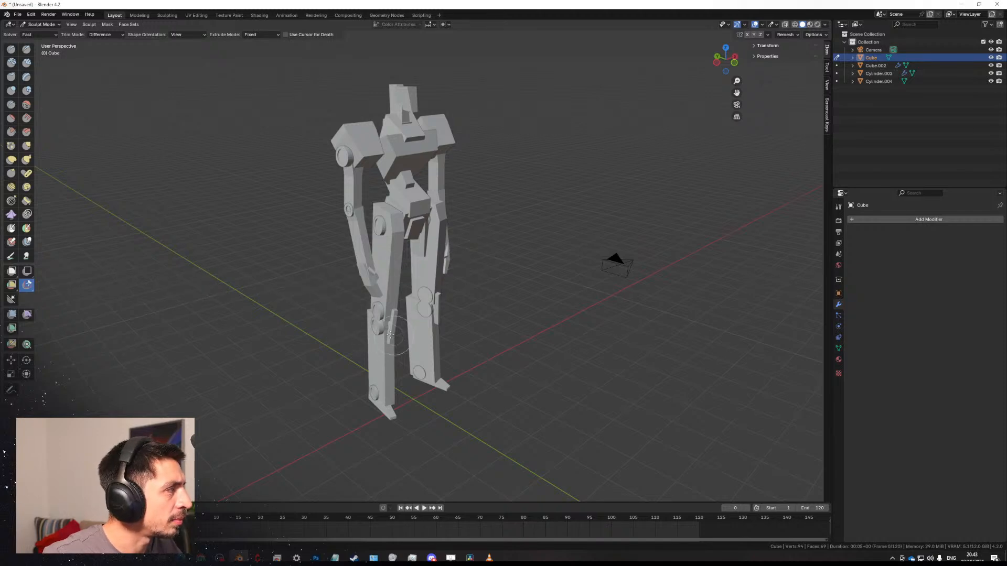
middle_click_drag(390, 334, 360, 310)
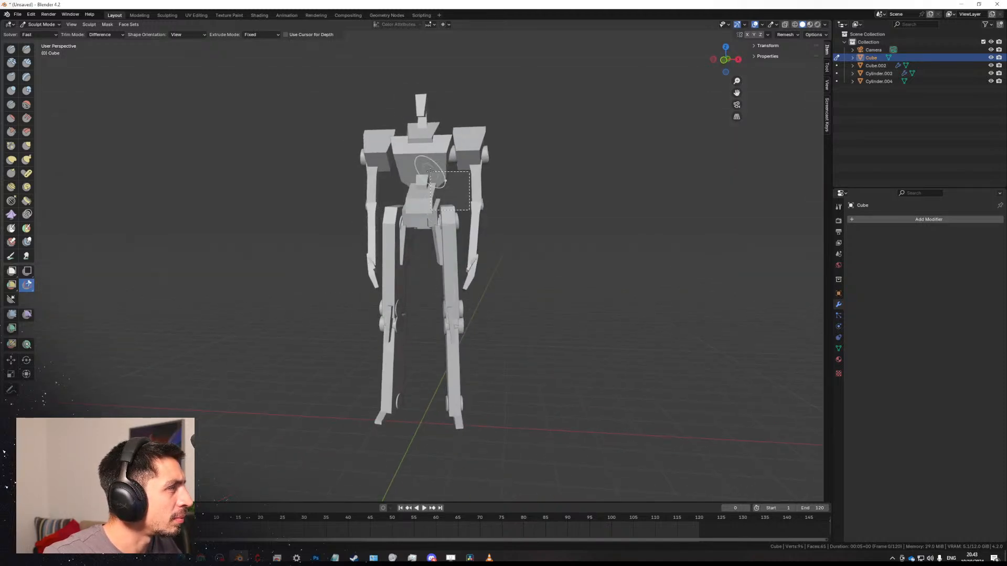
Try larger box trims across the chest and upper torso, undoing the cuts.
left_click_drag(373, 139, 374, 139)
middle_click_drag(418, 135, 485, 158)
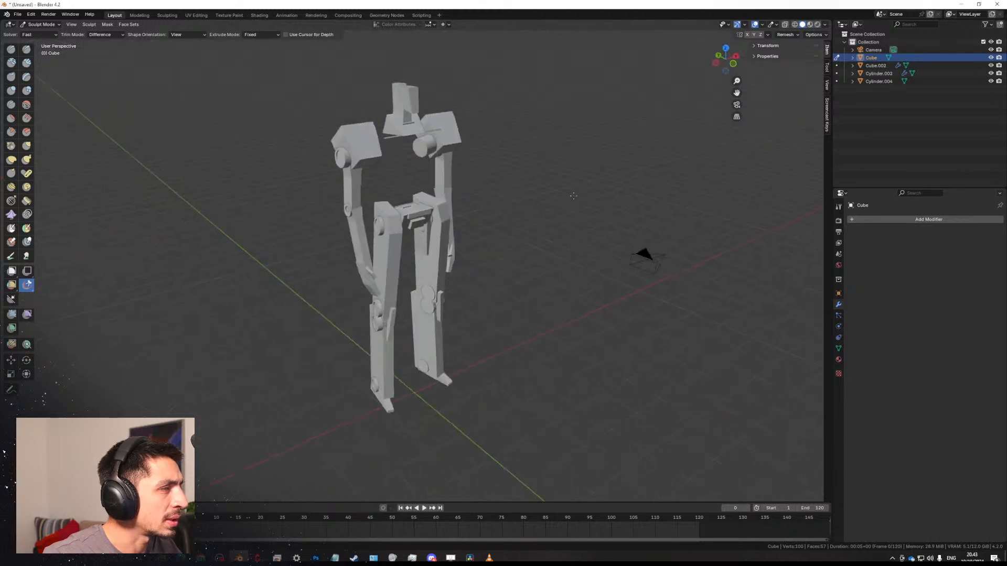
key("ctrl+z")
middle_click_drag(462, 122, 463, 215)
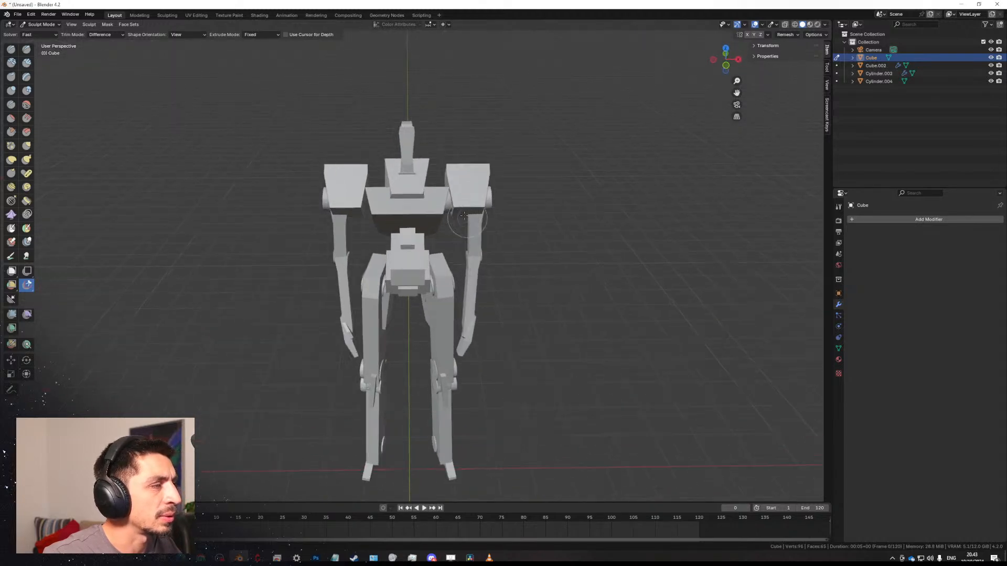
left_click_drag(418, 224, 429, 235)
middle_click_drag(488, 256, 541, 235)
key("ctrl+z")
scroll(542, 236, "down", 3)
mouse_move(380, 234)
middle_mouse_down()
mouse_move(428, 235)
mouse_move(539, 272)
mouse_move(488, 288)
mouse_move(463, 214)
middle_mouse_up()
Return the torso Cube to Object Mode and select the separate inner shoulder cylinder.
key("ctrl+Tab")
left_click(463, 235)
key("Tab")
key("a")
key("Tab")
left_click(459, 218)
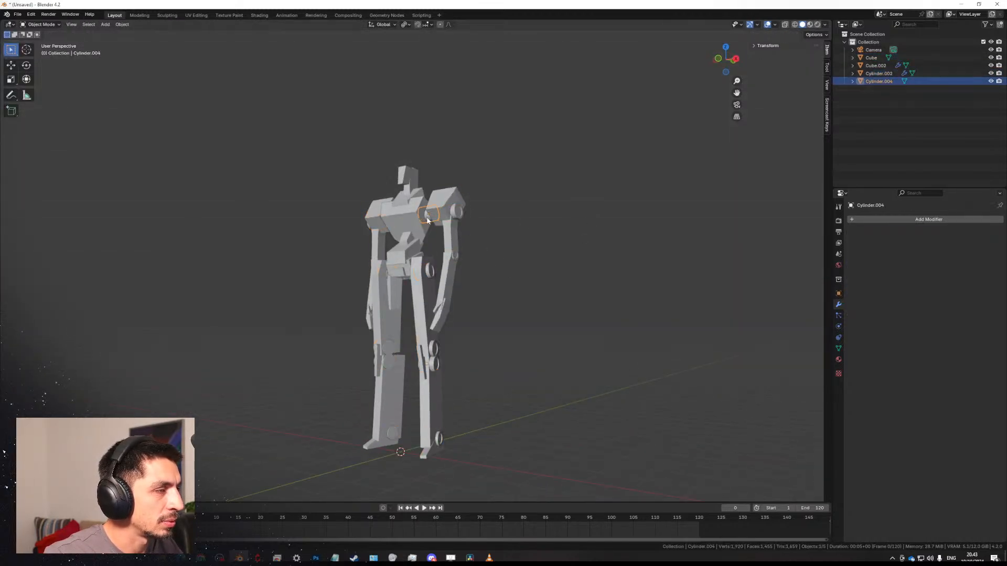
Try deleting the inner shoulder cylinder and undo the deletion.
key("Delete")
middle_click_drag(500, 221, 539, 231)
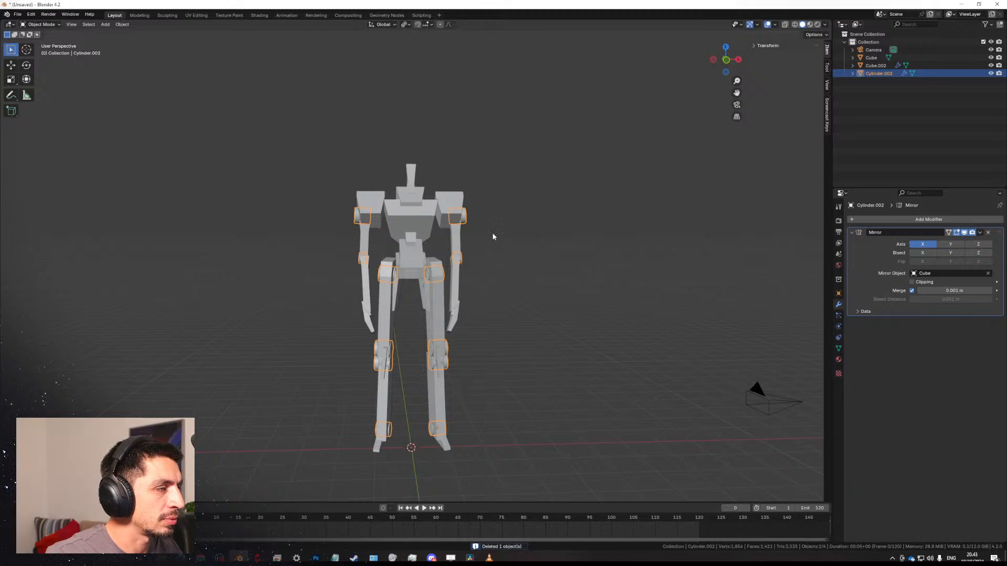
key("ctrl+z")
Join the inner shoulder cylinder into the mirrored joint cylinders and scale all of them down about their individual origins.
left_click(465, 216, "shift")
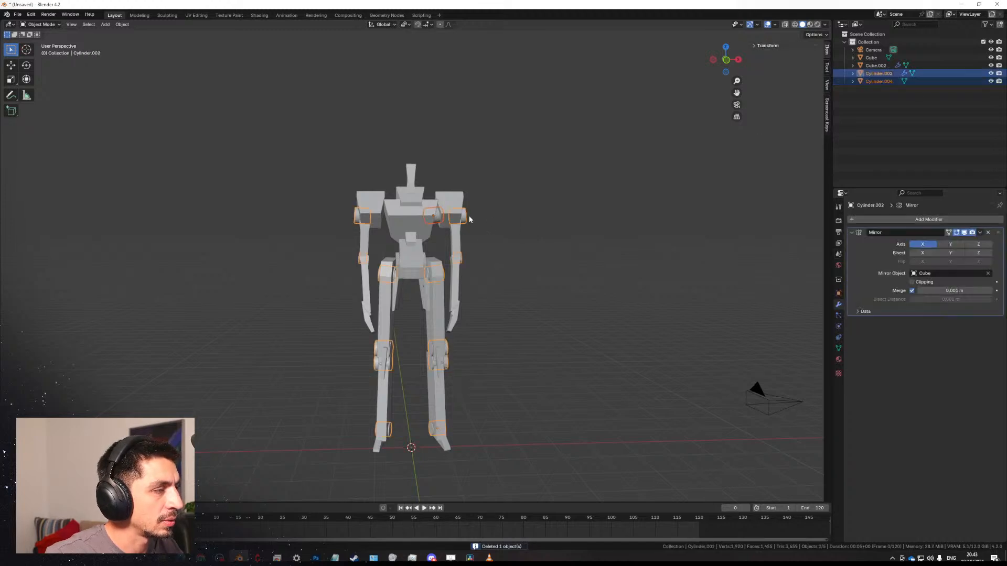
key("Tab")
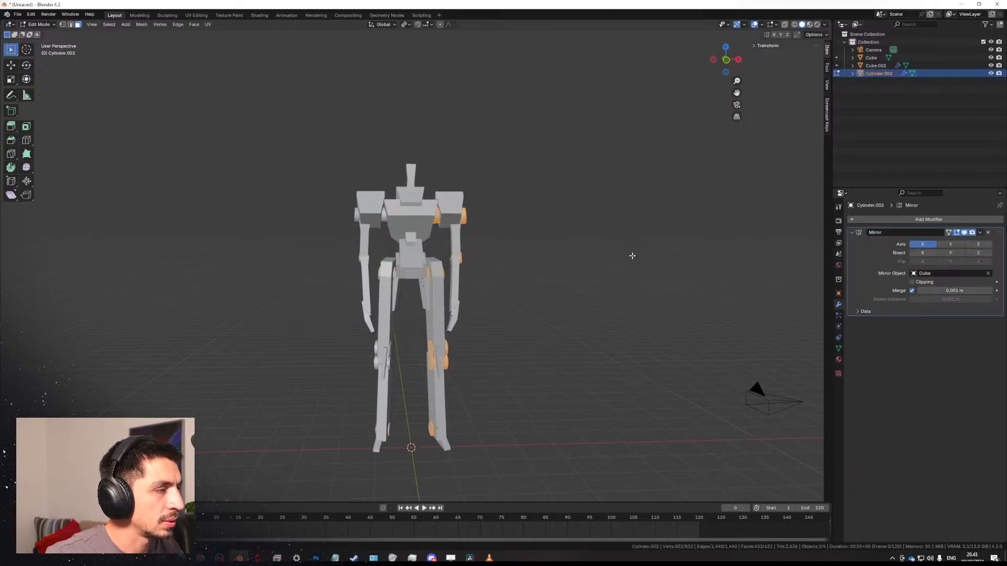
middle_click_drag(631, 253, 620, 272)
key("s")
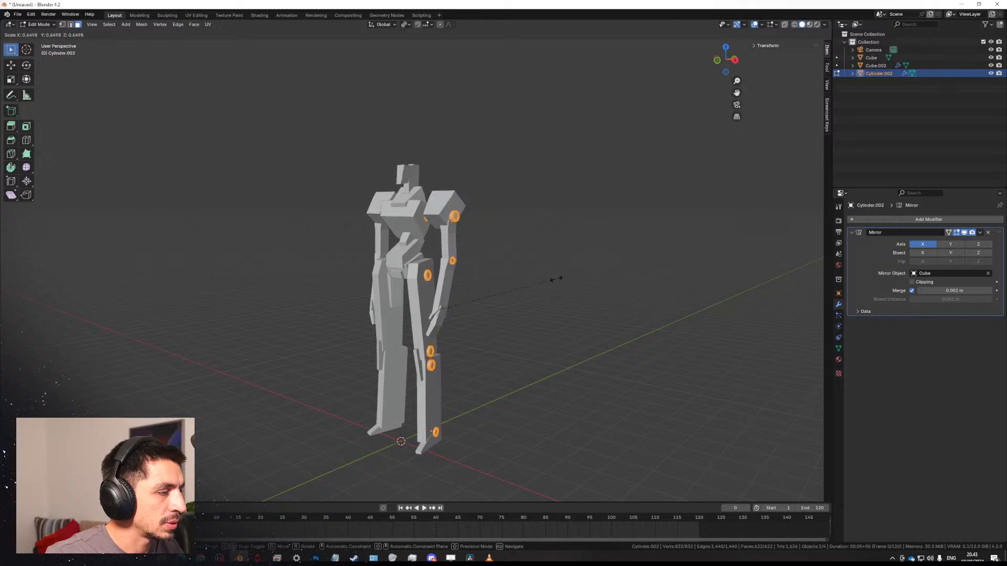
left_click(571, 278)
key("Tab")
Examine the scaled joint cylinders on the arms, hips and legs from several angles and clear the selection.
middle_click_drag(591, 281, 463, 305)
key("KP_5")
scroll(463, 305, "up", 1)
left_click(453, 245)
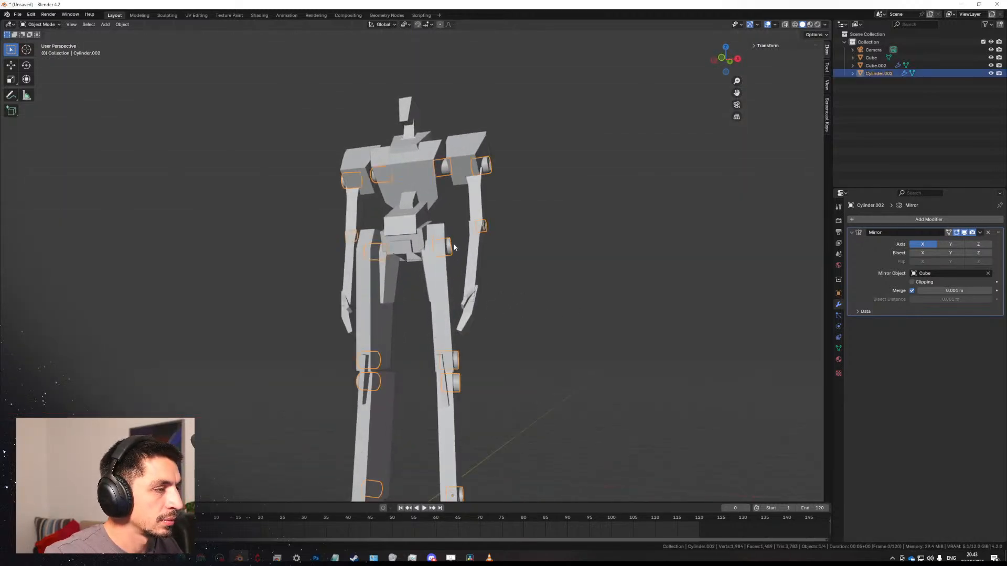
left_click(544, 297)
middle_click_drag(544, 297, 507, 322)
scroll(506, 322, "down", 4)
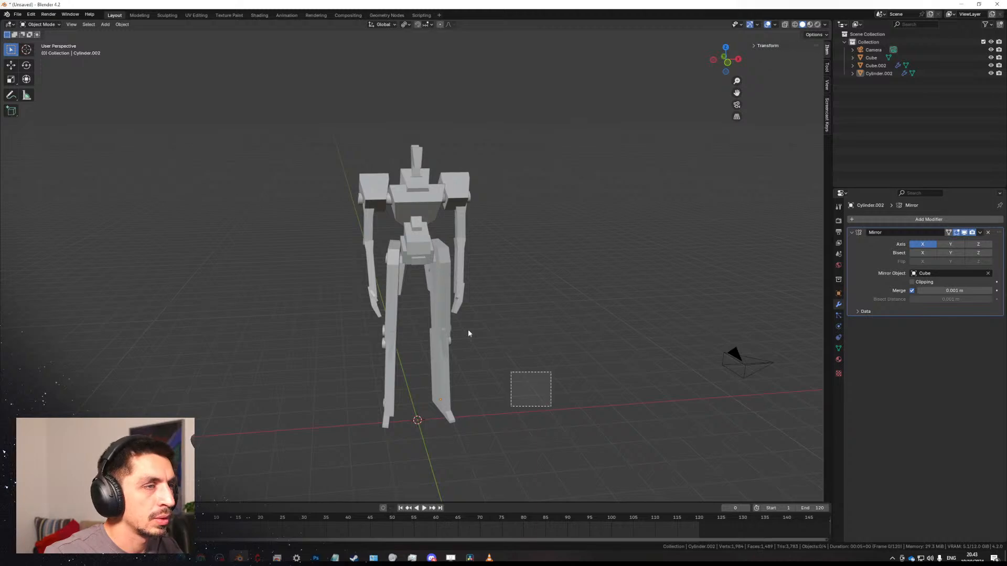
Move all the robot's mesh objects into a new collection named Mech and deselect them.
key("a")
left_click(532, 255)
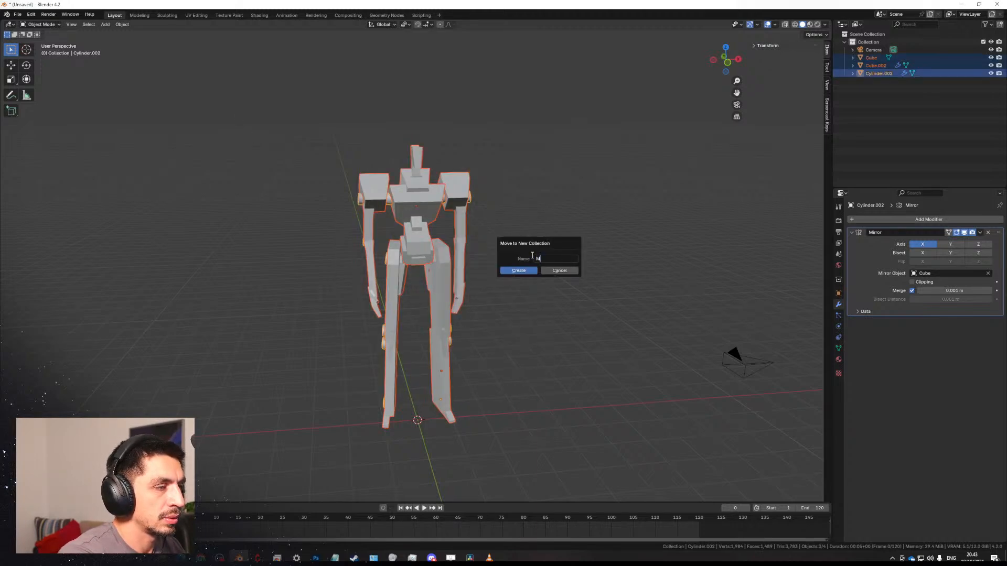
key("Return")
key("Return")
scroll(434, 315, "up", 1)
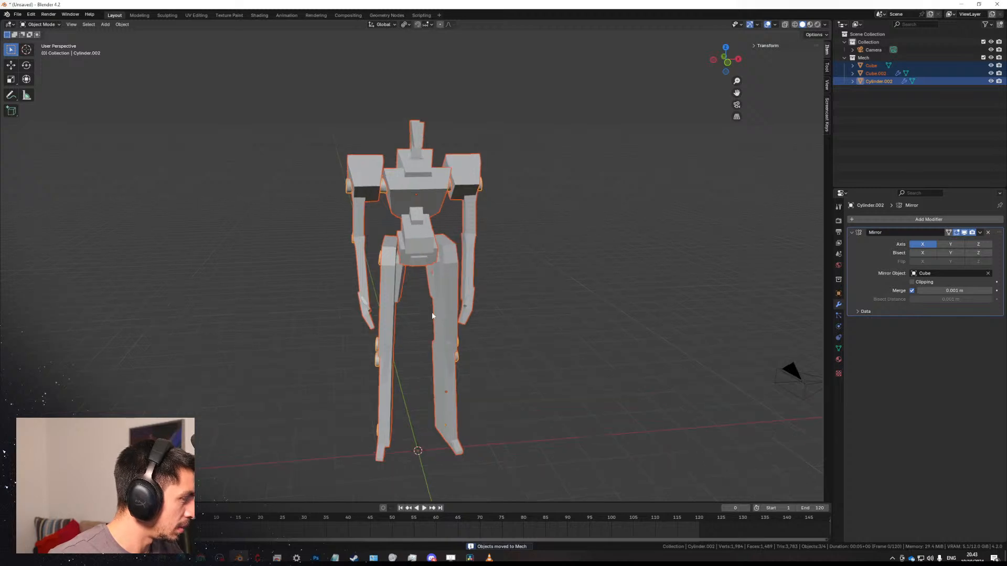
mouse_move(434, 315)
middle_mouse_down()
mouse_move(406, 318)
mouse_move(429, 302)
mouse_move(424, 314)
middle_mouse_up()
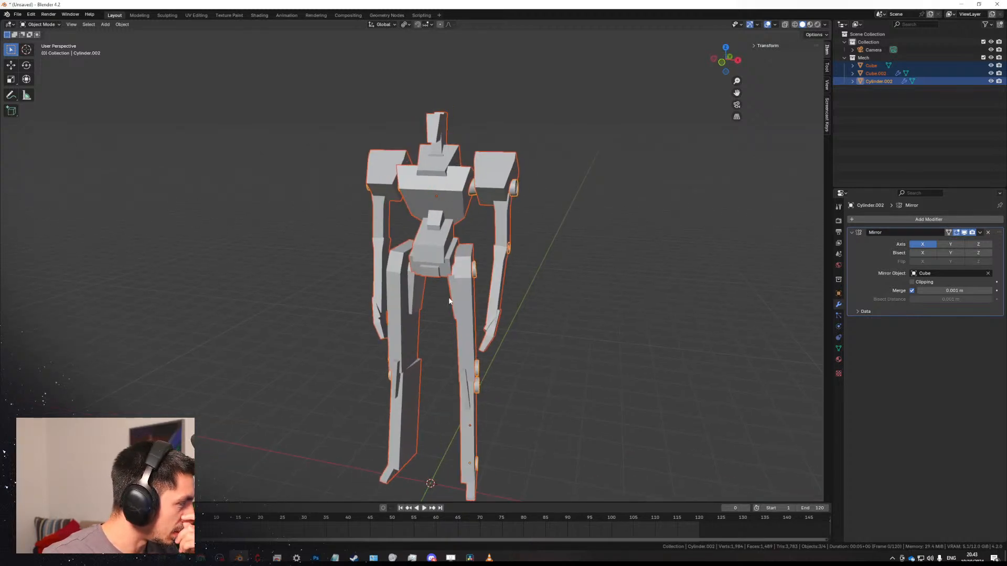
mouse_move(506, 248)
middle_mouse_down()
mouse_move(418, 254)
mouse_move(497, 248)
middle_mouse_up()
left_click(522, 244)
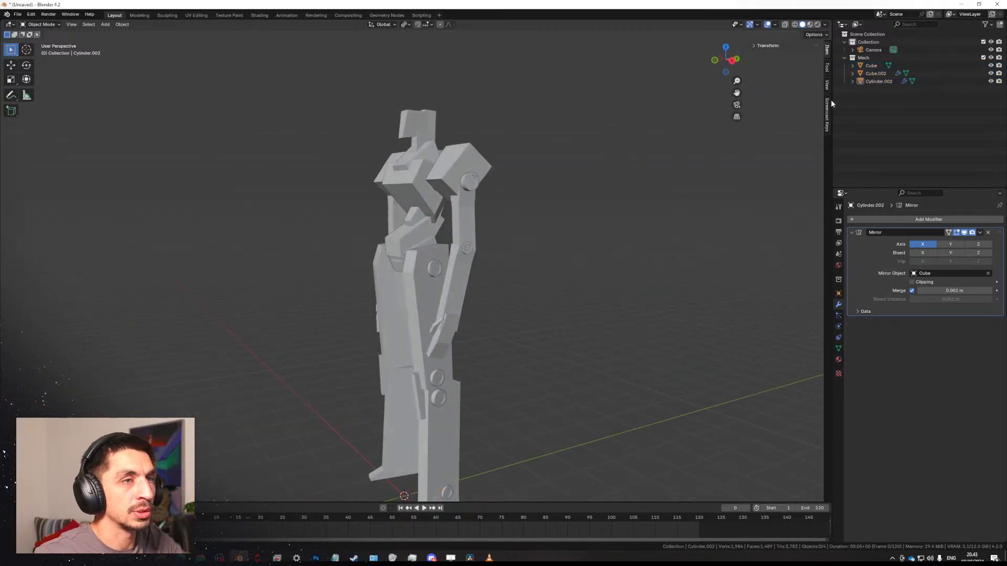
Duplicate the Mech collection, exclude the original from the view layer and select the objects in the copy.
left_click(868, 59)
left_click(984, 57)
left_click(983, 58)
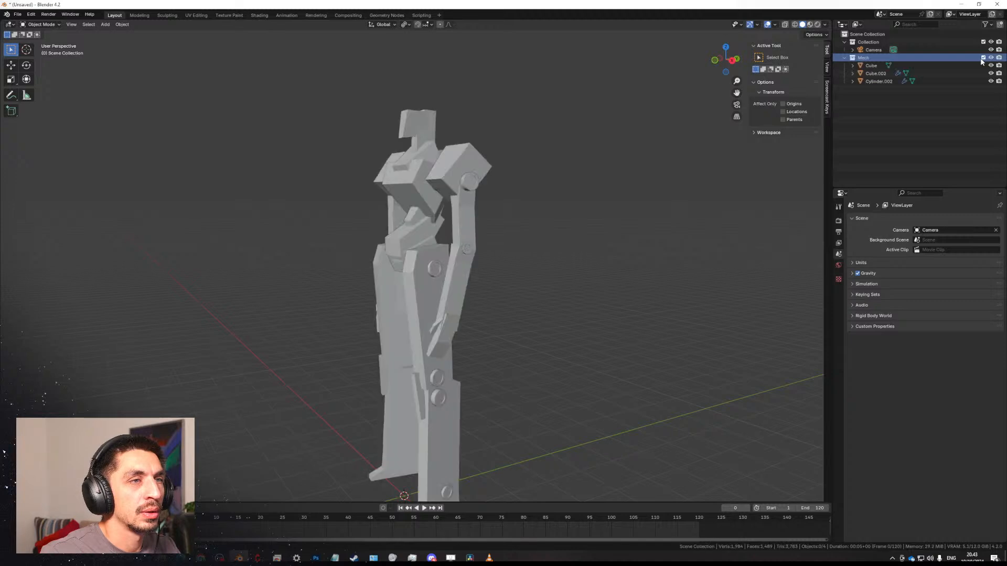
right_click(860, 60)
left_click(804, 74)
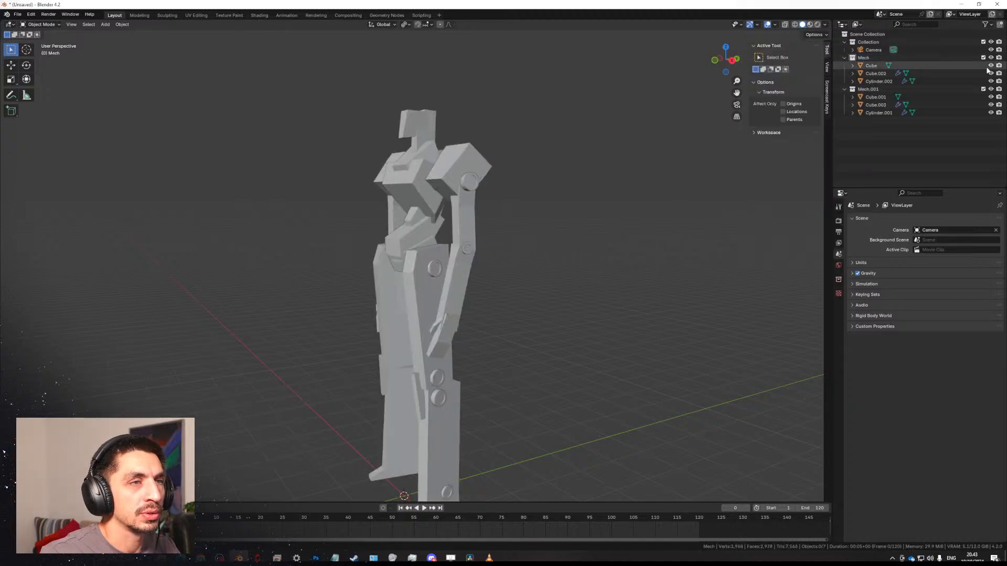
left_click(875, 73)
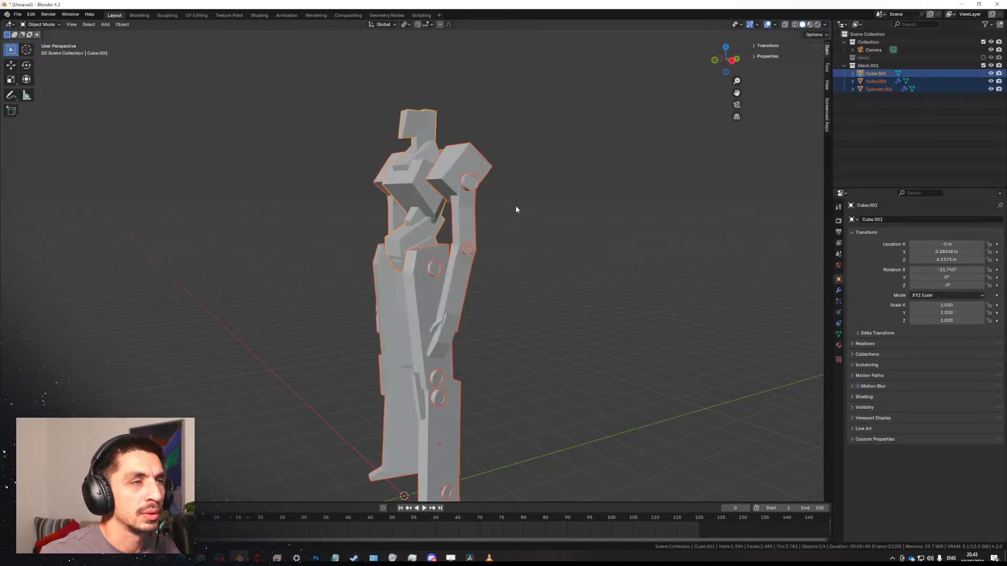
Apply Visual Geometry to Mesh on the duplicated robot parts and join them into one object.
middle_click_drag(516, 210, 506, 221)
key("ctrl+l")
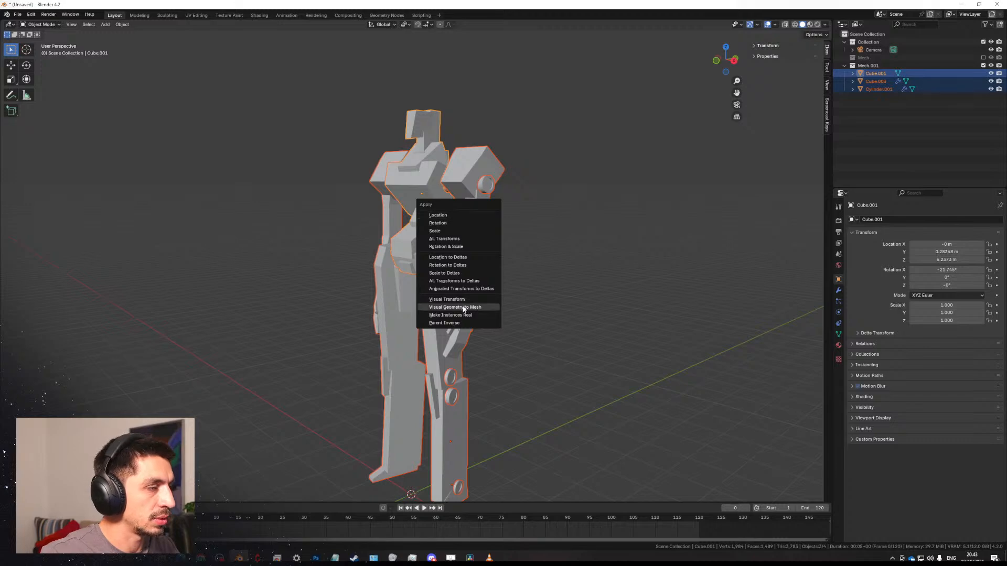
left_click(456, 308)
key("ctrl+j")
Put the joined robot mesh into Sculpt Mode.
middle_click_drag(471, 210, 549, 209)
key("ctrl+Tab")
left_click(551, 251)
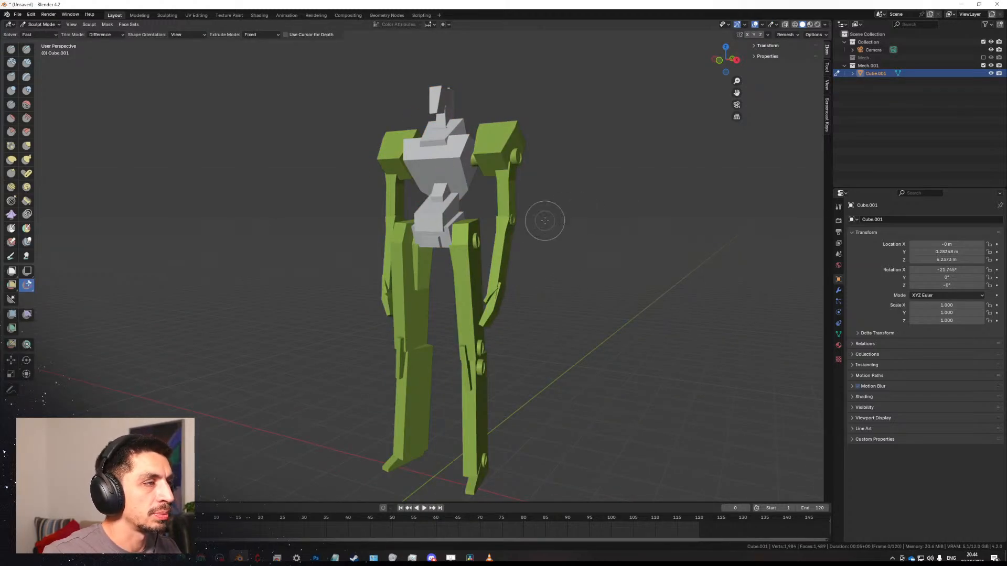
key("ctrl+z")
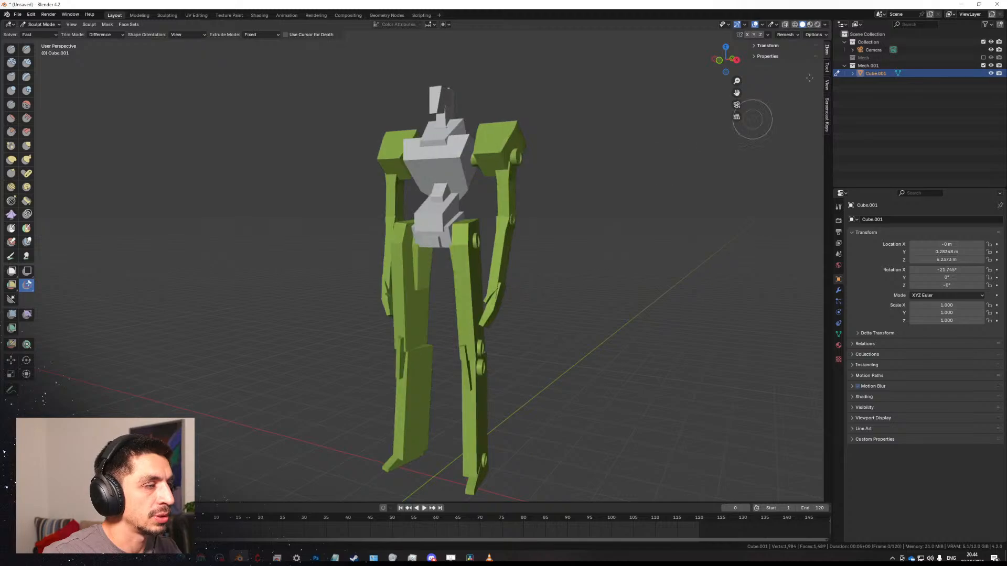
Set the remesh voxel size to about 0.051 m and voxel-remesh the joined robot.
left_click(784, 35)
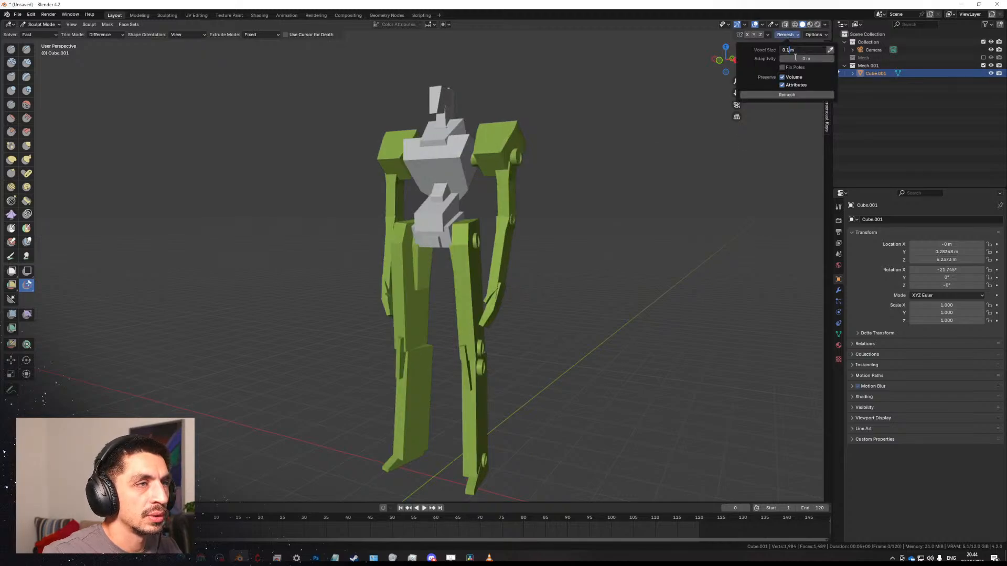
key("r")
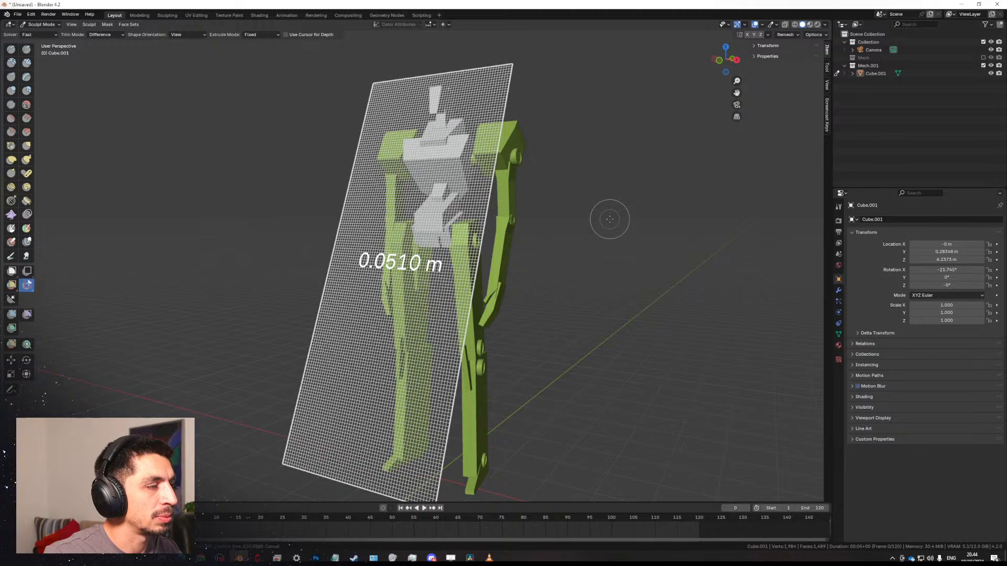
left_click(608, 216)
key("ctrl+r")
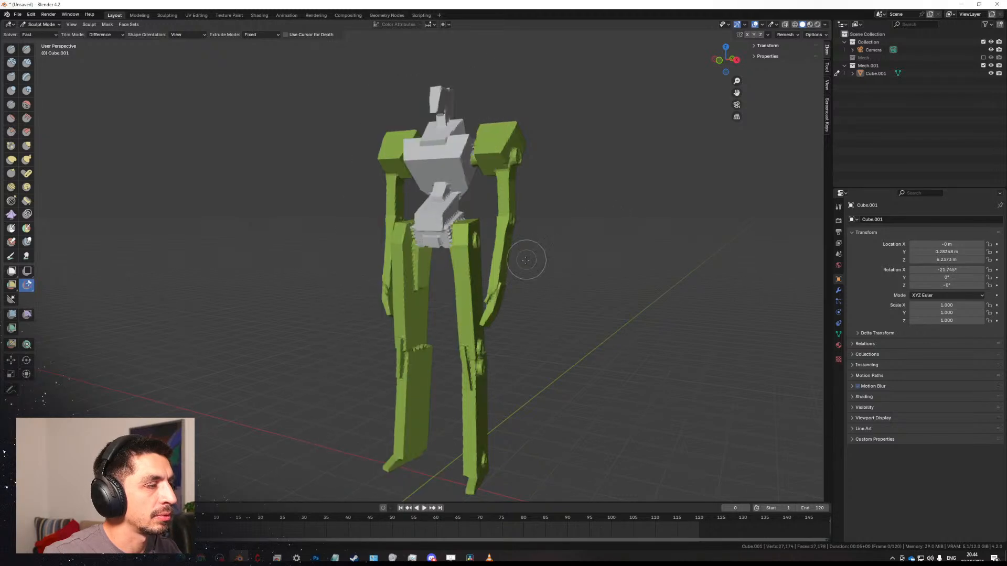
Enable X-axis symmetry for sculpting and check the remeshed robot from the front and up close.
middle_click_drag(527, 254, 638, 218)
key("KP_1")
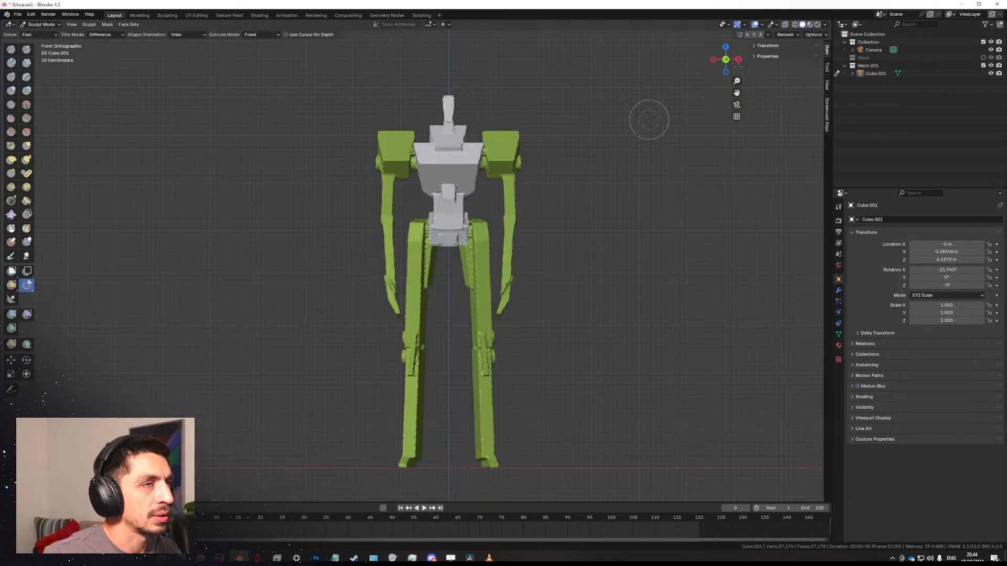
middle_click_drag(493, 252, 472, 272)
scroll(472, 272, "up", 3)
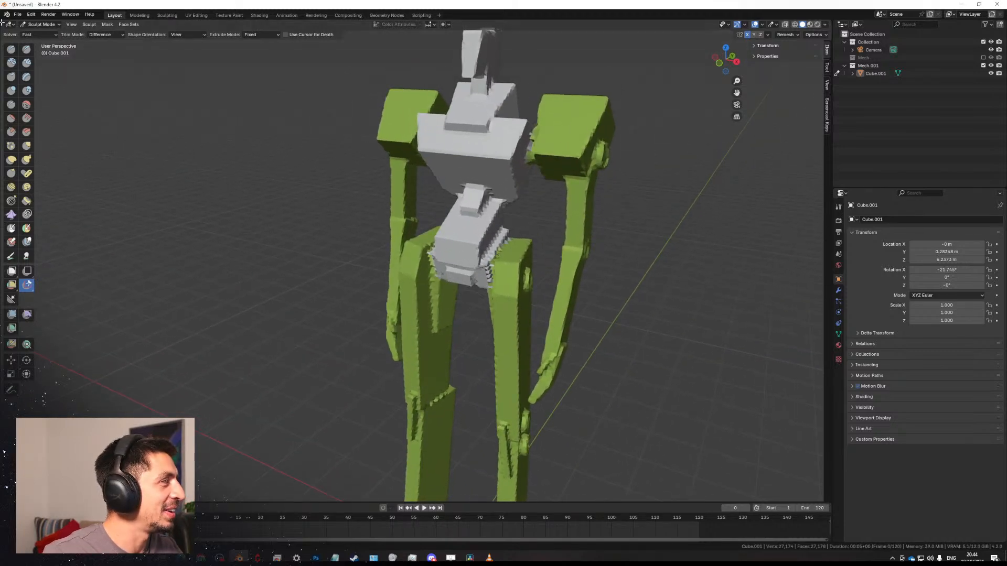
Save the file as Mech.blend in the HORIZON\MECH folder on the VideoStorage (V:) drive.
left_click(18, 14)
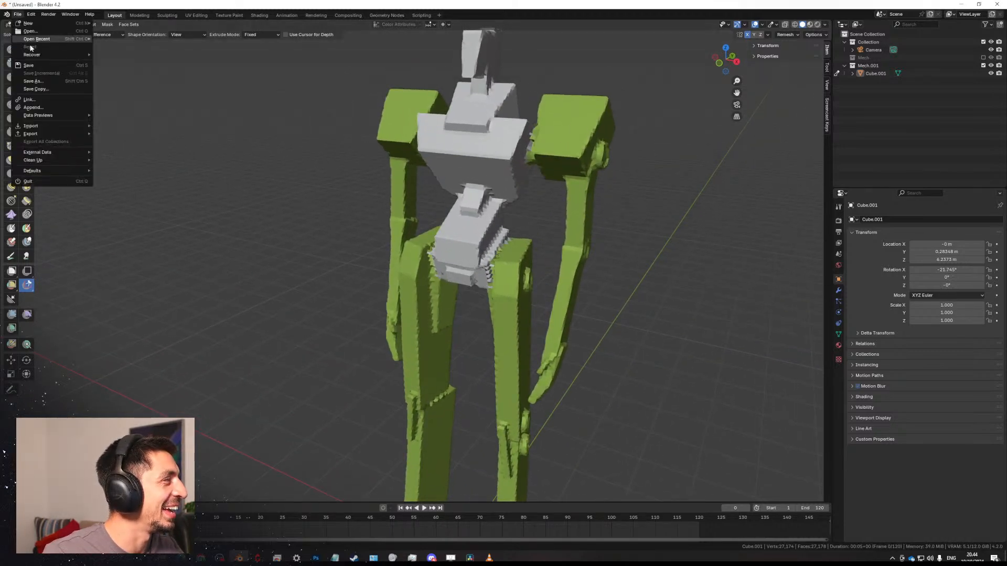
left_click(42, 81)
scroll(336, 320, "down", 2)
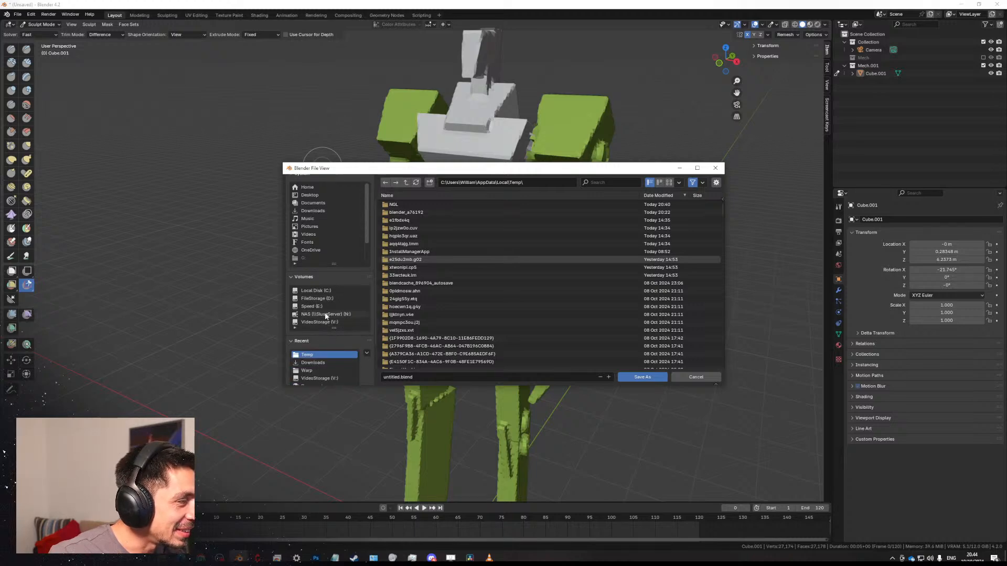
left_click(321, 322)
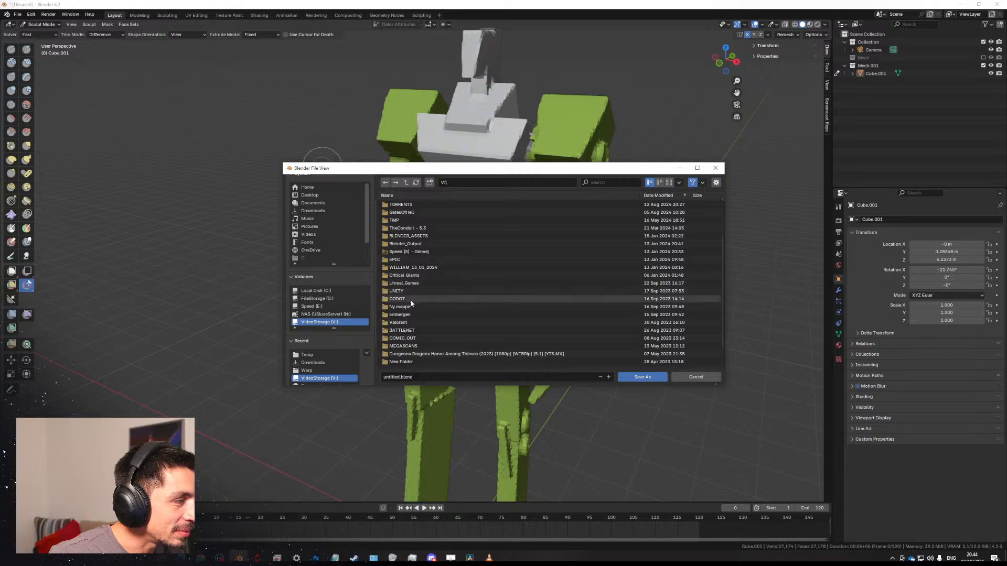
scroll(410, 300, "down", 3)
scroll(410, 309, "up", 5)
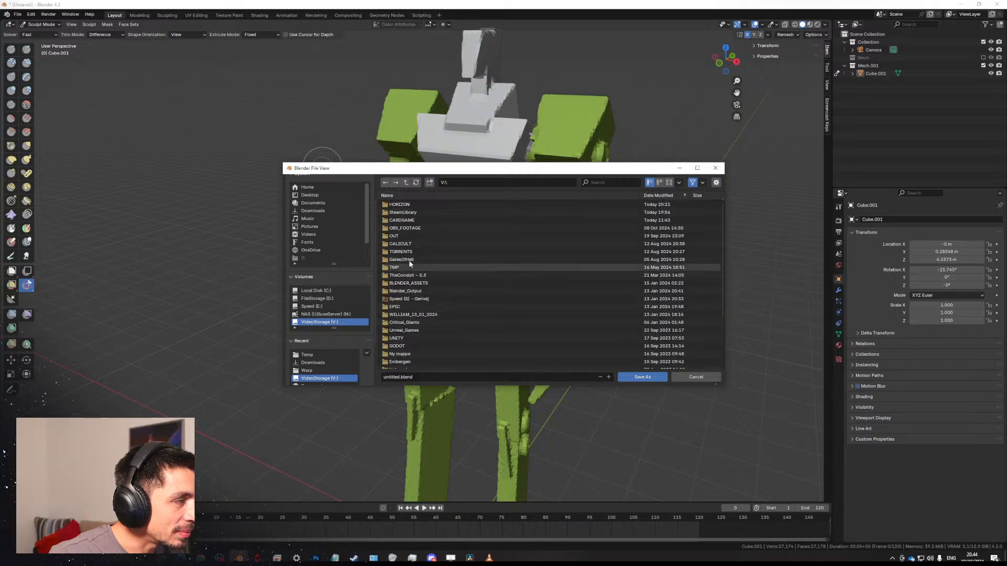
left_click(410, 205)
double_click(411, 205)
double_click(417, 206)
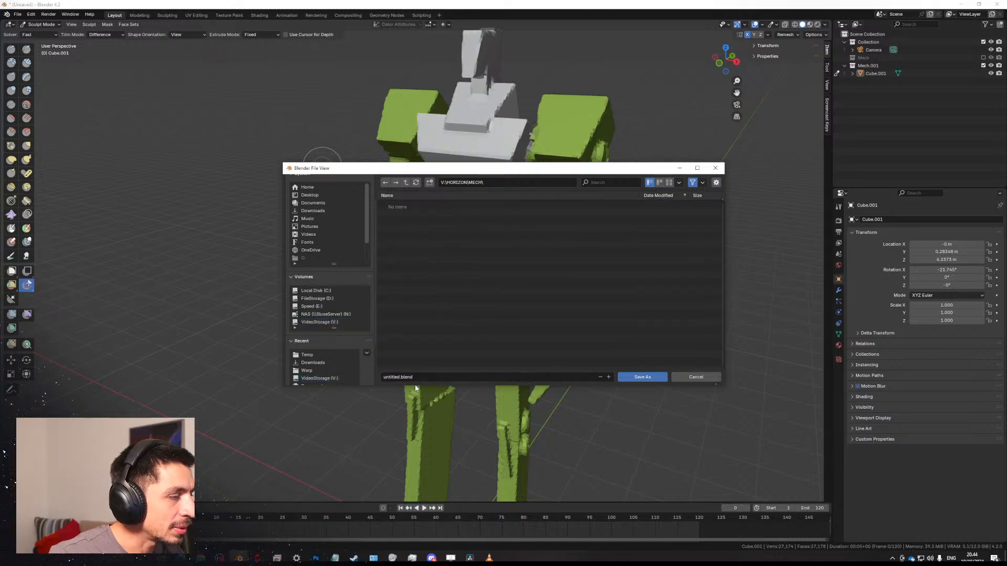
key("Return")
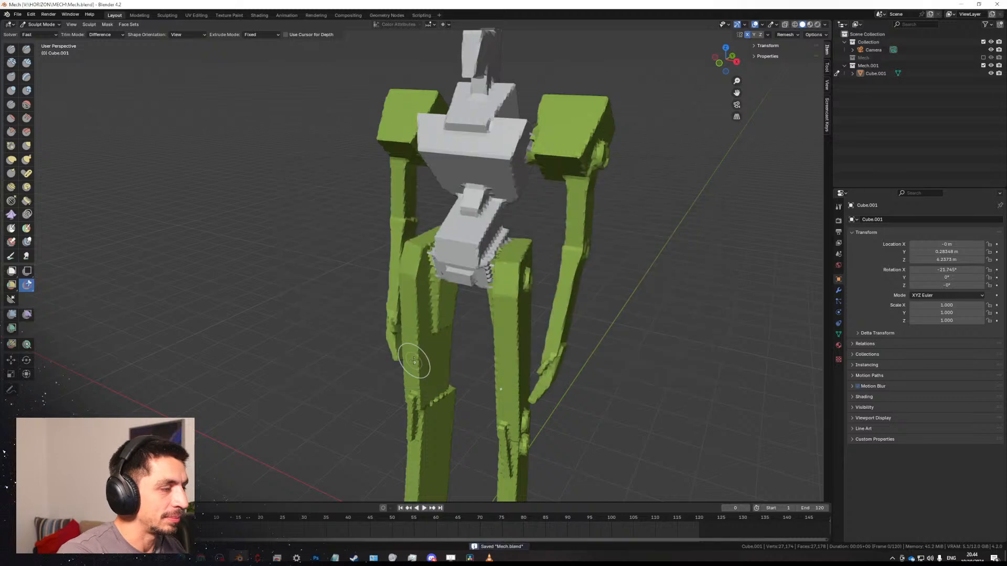
Try a Box Trim cut across the front of the pelvis block.
middle_click_drag(564, 145, 510, 225, "shift")
scroll(510, 226, "up", 1)
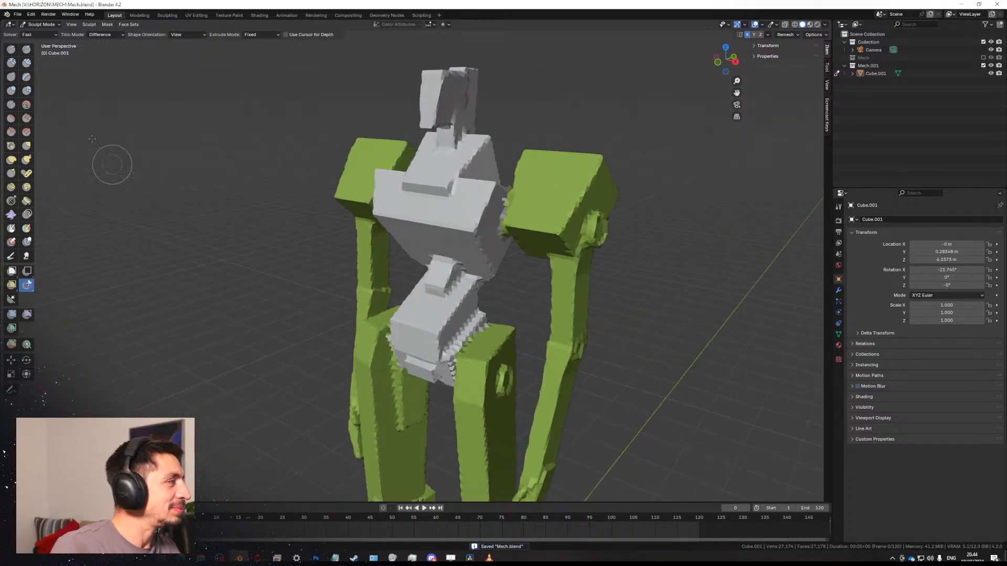
left_click(28, 62)
left_click(29, 272)
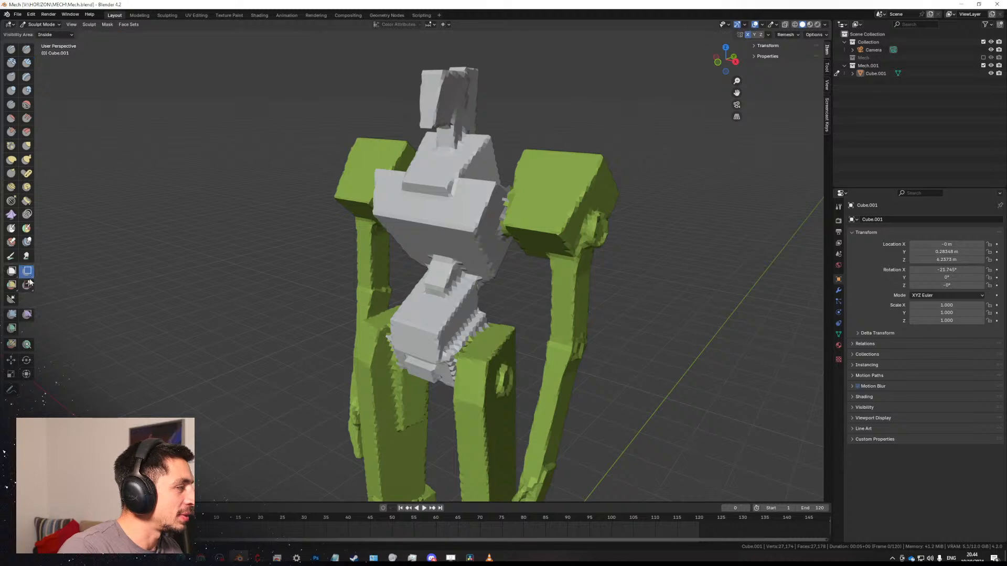
left_click(28, 285)
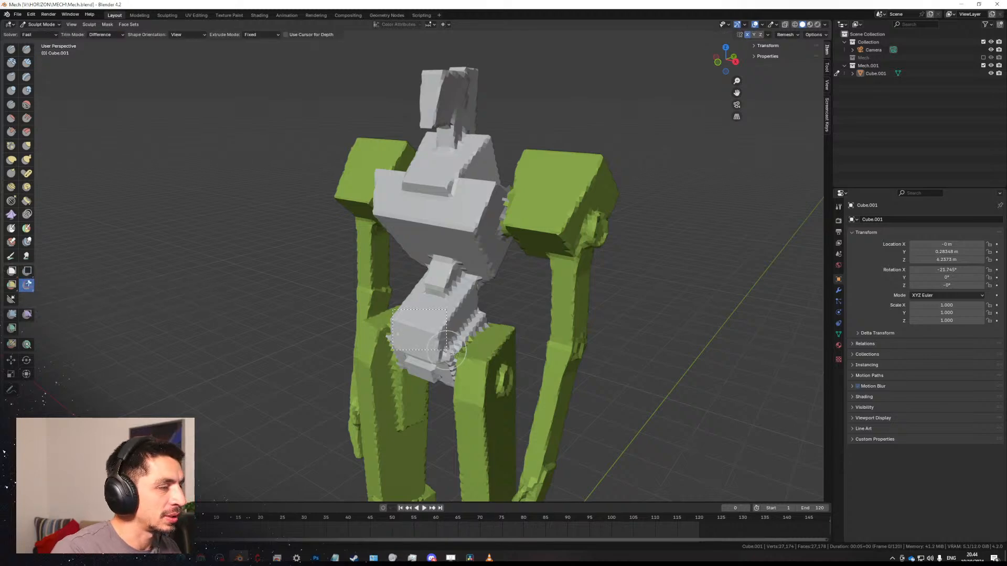
left_click_drag(447, 350, 447, 350)
middle_click_drag(451, 348, 603, 293)
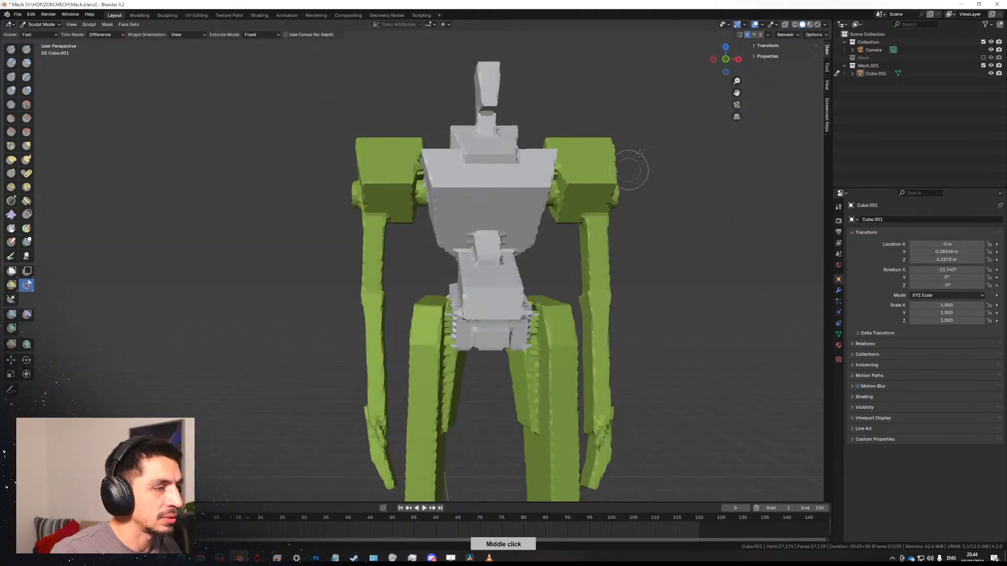
middle_click_drag(540, 270, 526, 247)
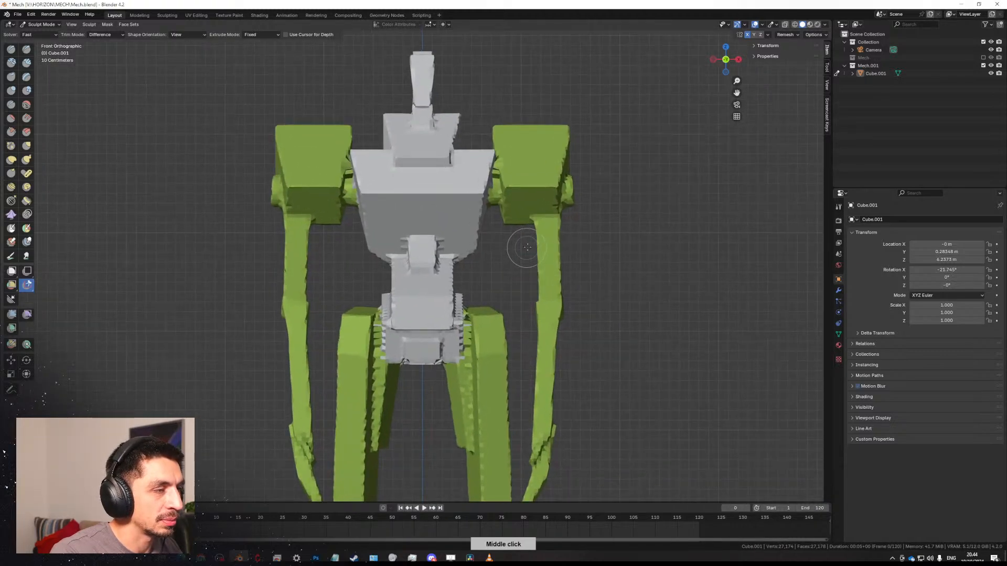
Try Box Trim cuts along the arm in the front view and undo them.
left_click_drag(539, 267, 541, 294)
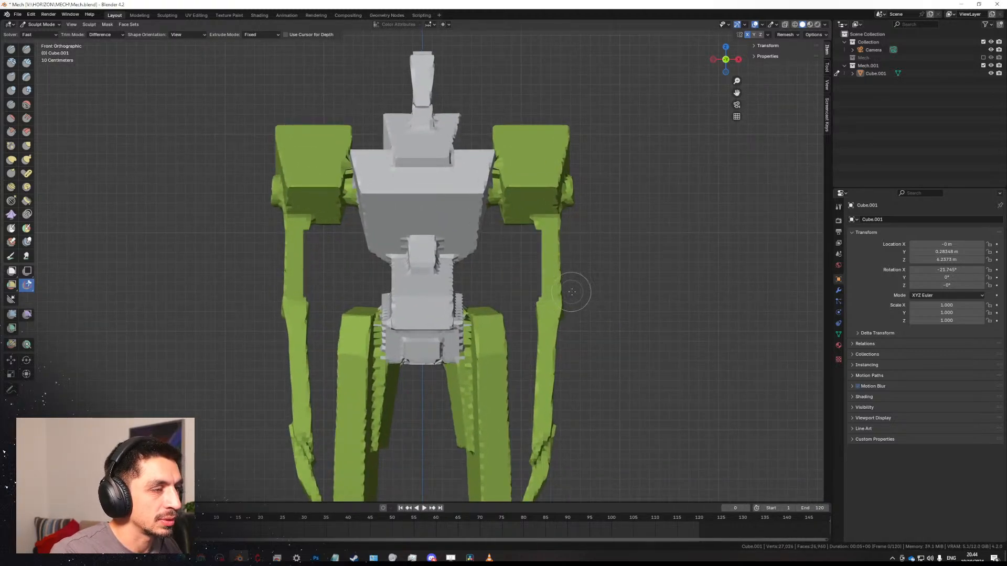
left_click_drag(558, 229, 558, 231)
middle_click_drag(558, 231, 506, 301)
middle_click_drag(566, 302, 570, 287, "shift")
key("ctrl+z")
key("ctrl+z")
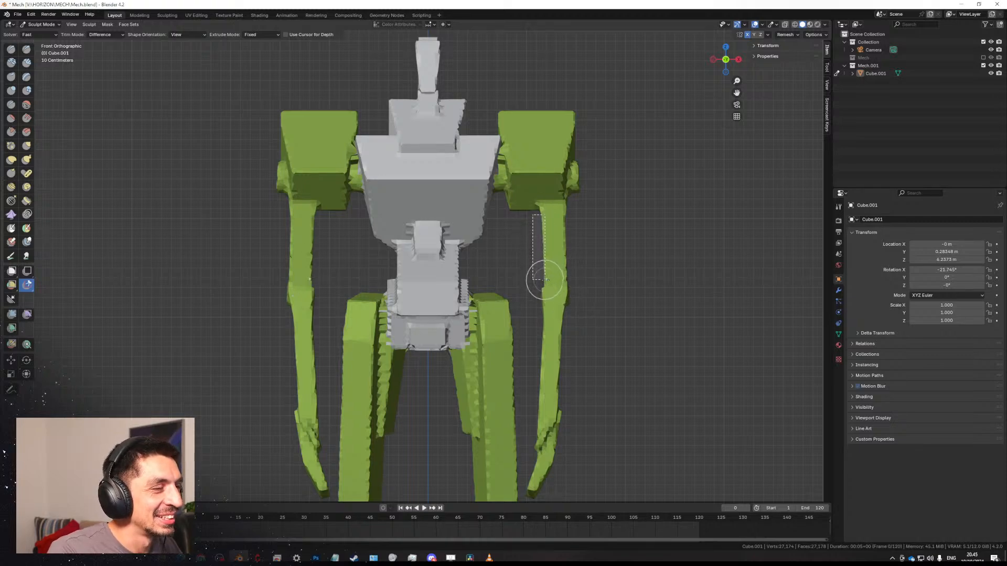
Box-trim a thin vertical strip off the inner side of the upper arm in the front view.
left_click_drag(545, 279, 545, 280)
middle_click_drag(545, 280, 315, 246)
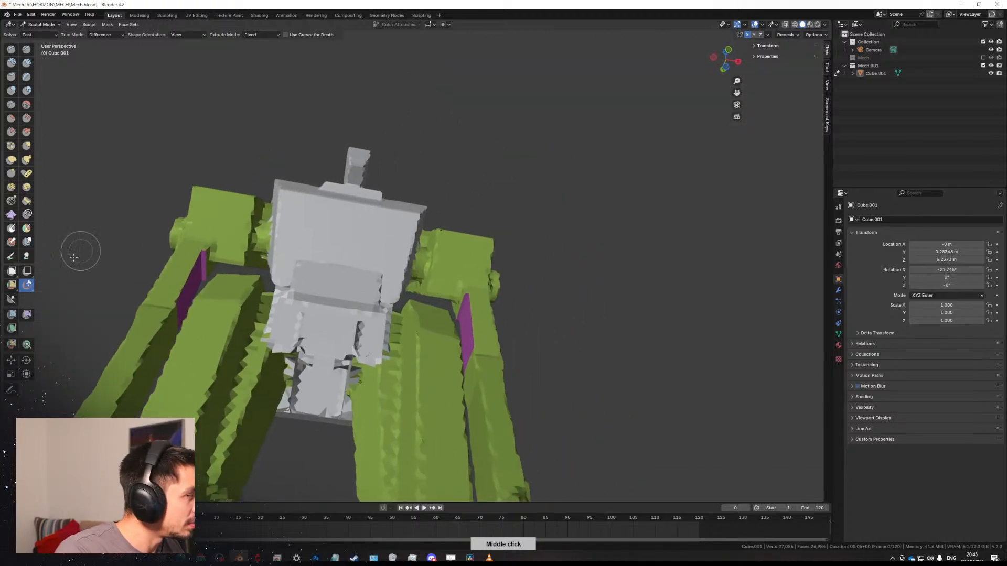
Cut off the upper outer corners of the chest block with Polyline Trim.
right_click(24, 284)
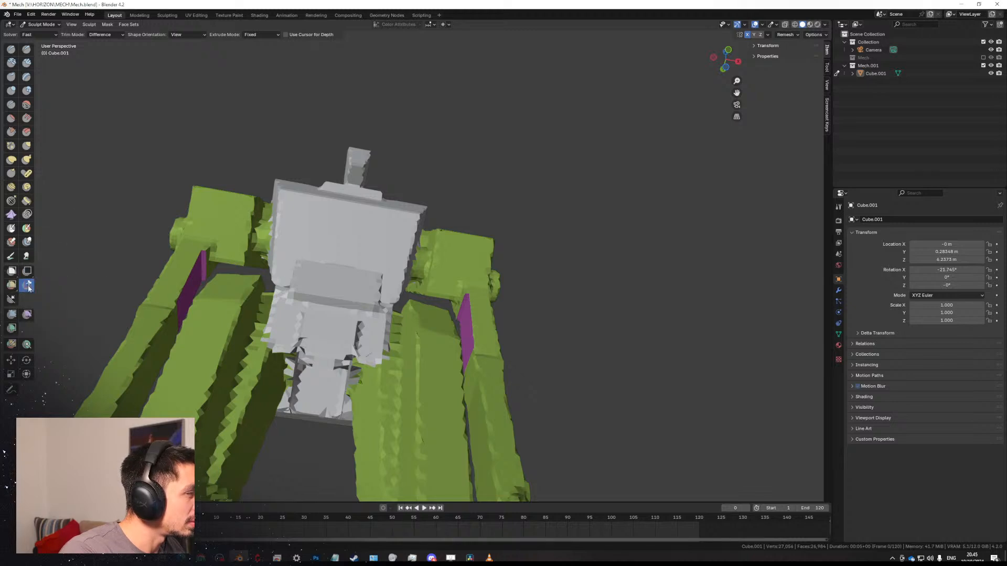
left_click(28, 285)
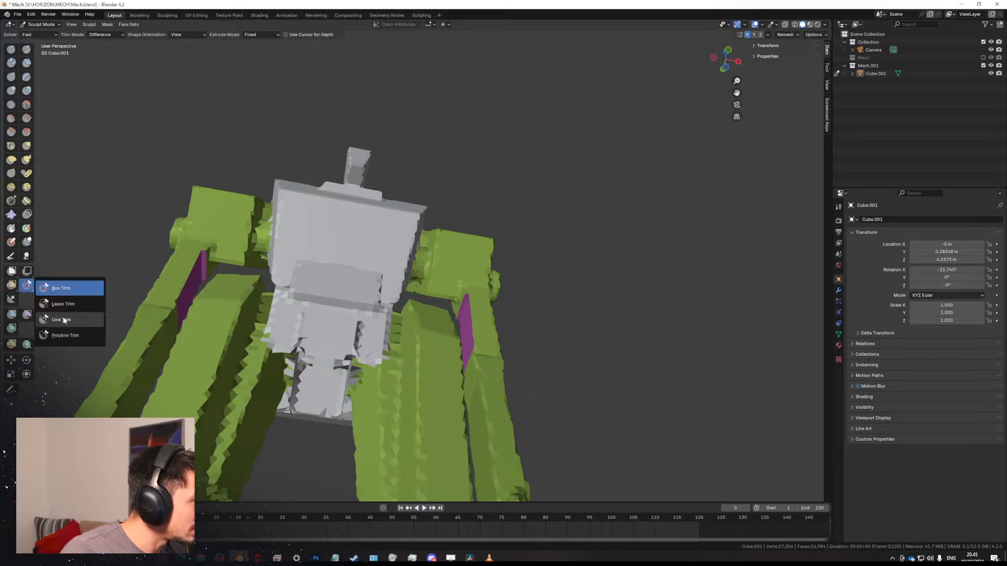
left_click(69, 336)
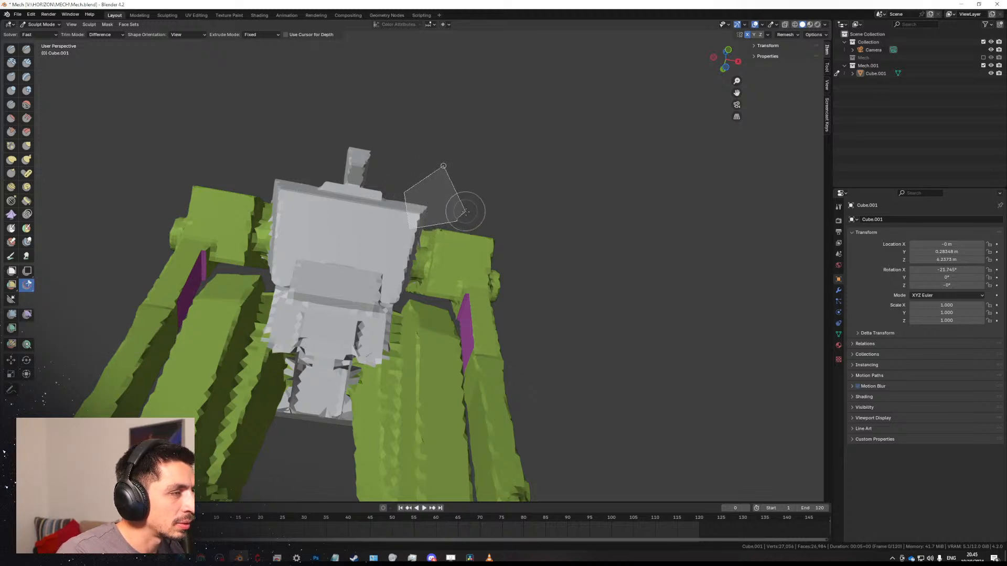
double_click(466, 203)
middle_click_drag(389, 195, 436, 224)
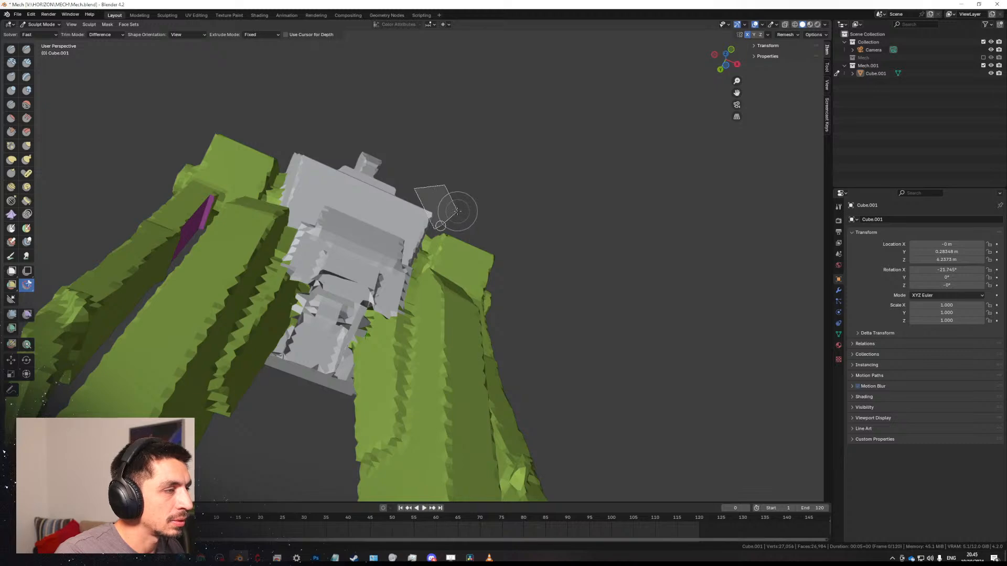
middle_click_drag(424, 212, 424, 153)
scroll(422, 152, "up", 3)
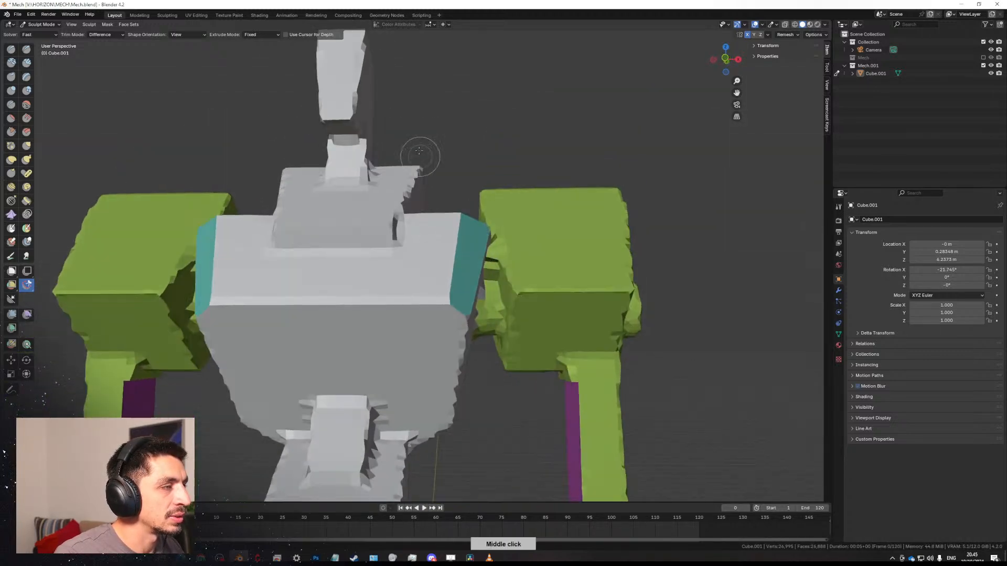
Cut off the upper outer corners of the collar block below the neck with Polyline Trim.
key("f")
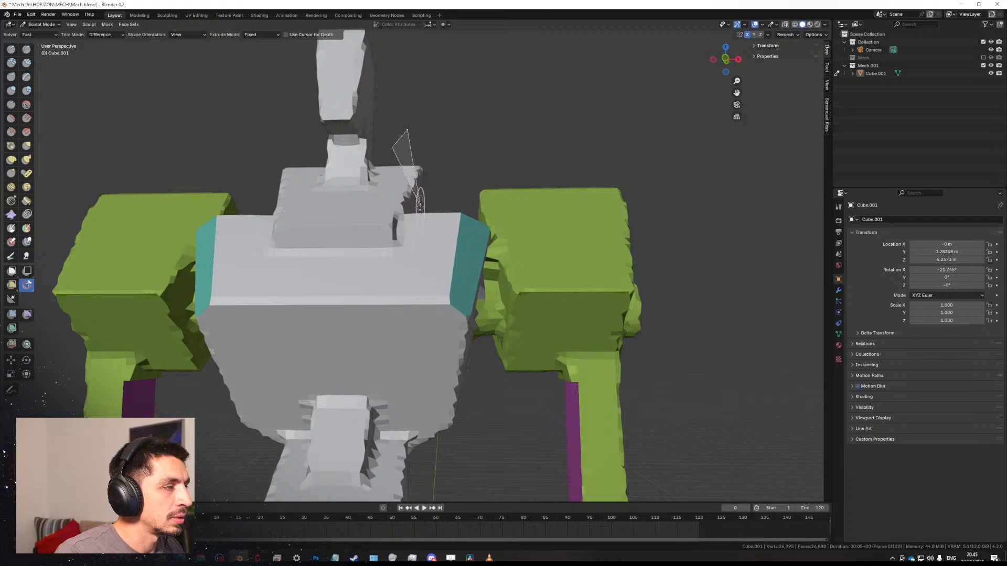
left_click(468, 183)
double_click(473, 125)
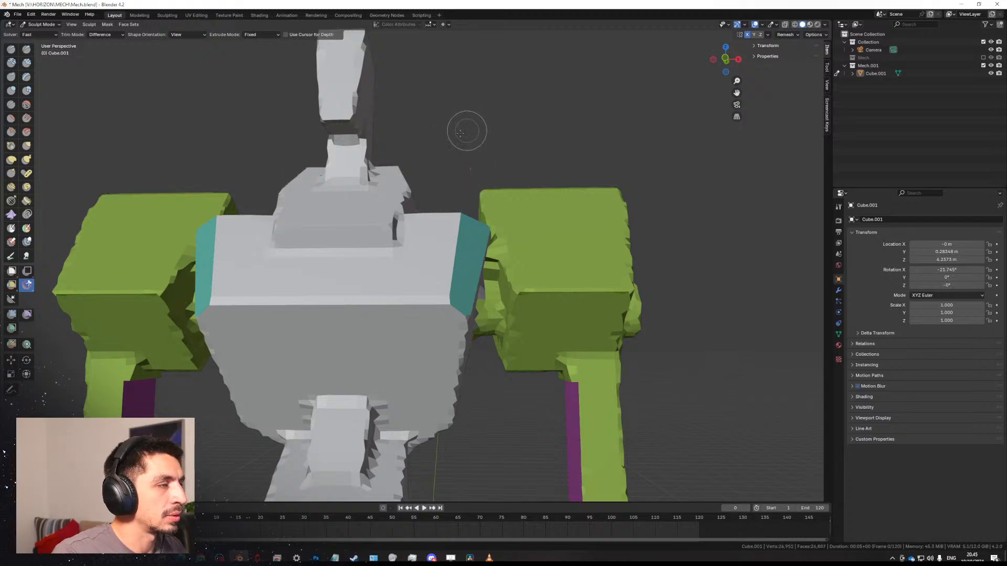
middle_click_drag(465, 128, 418, 208)
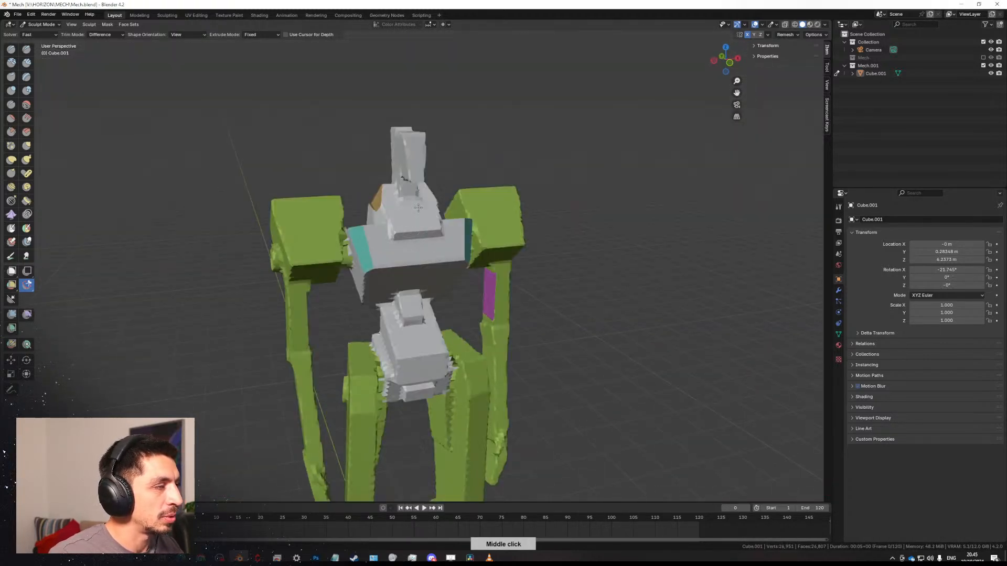
Choose the Clay Strips brush with a radius of about 43 px and smooth the edges of the shoulder blocks.
left_click(27, 63)
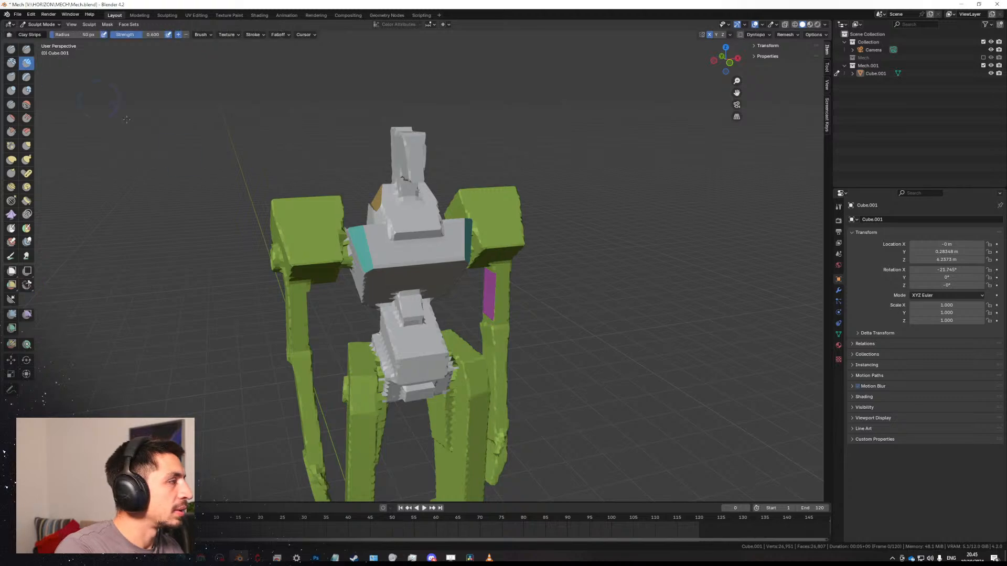
scroll(359, 267, "up", 3)
mouse_move(360, 268)
middle_mouse_down()
mouse_move(411, 236)
mouse_move(371, 264)
mouse_move(425, 241)
middle_mouse_up()
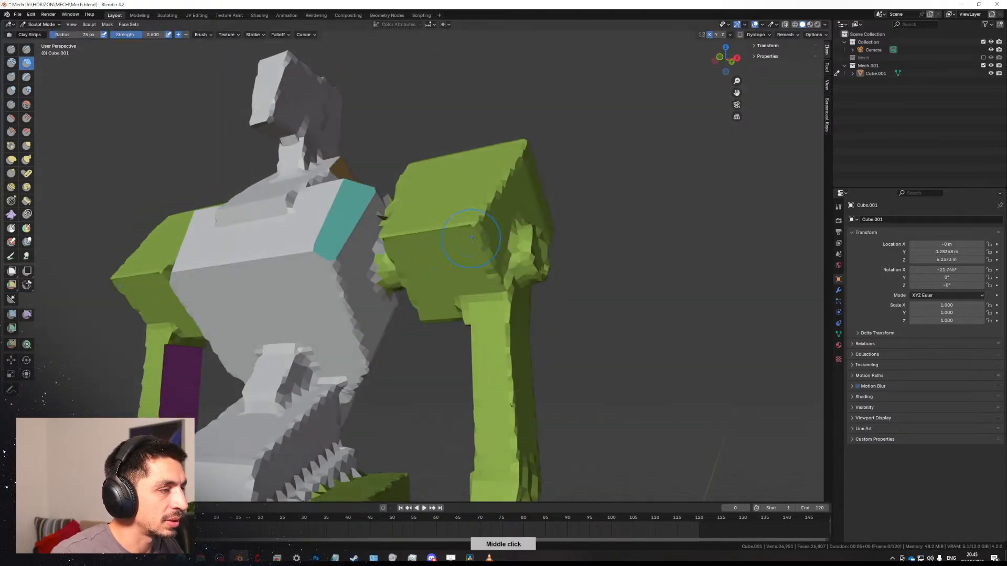
key("f")
left_click(412, 241)
mouse_move(400, 237)
left_mouse_down("shift")
mouse_move(492, 223)
mouse_move(522, 150)
left_mouse_up("shift")
middle_click_drag(472, 168, 420, 223)
left_click_drag(395, 227, 340, 301, "shift")
middle_click_drag(341, 300, 346, 296)
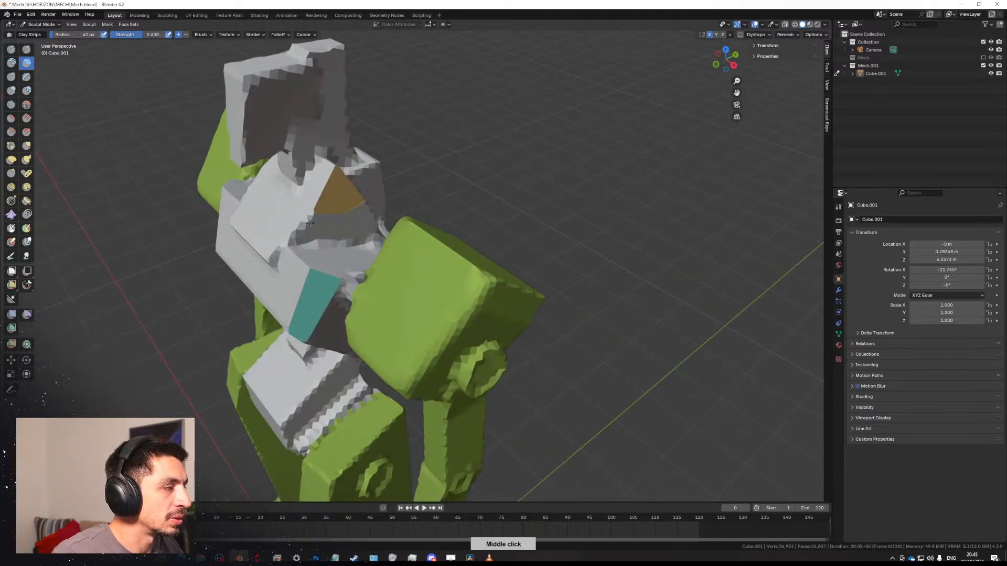
Smooth the side edges and lower front edge of the collar block below the neck.
mouse_move(313, 220)
left_mouse_down("shift")
mouse_move(276, 256)
mouse_move(326, 202)
left_mouse_up("shift")
middle_click_drag(341, 176, 397, 242)
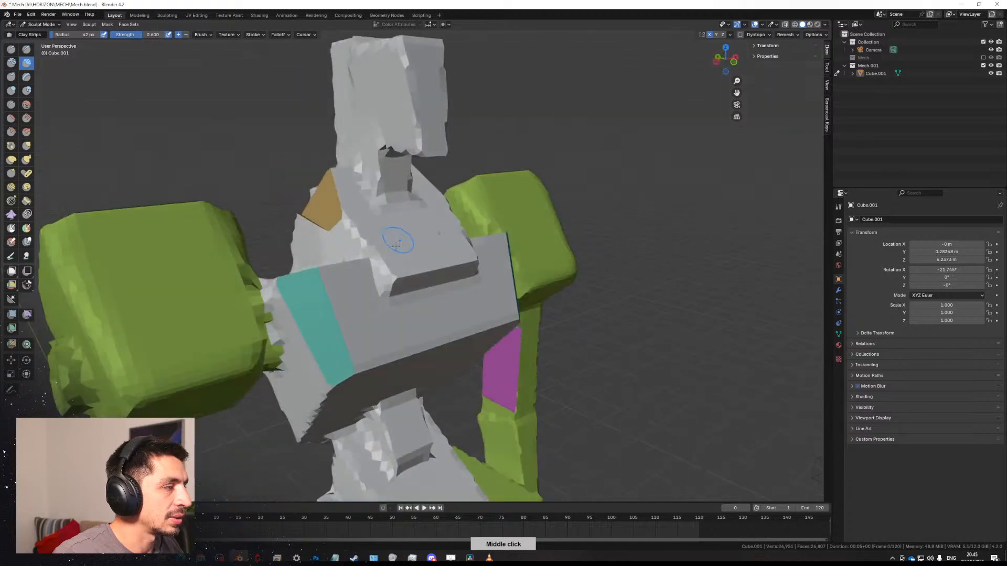
left_click_drag(390, 280, 394, 288, "shift")
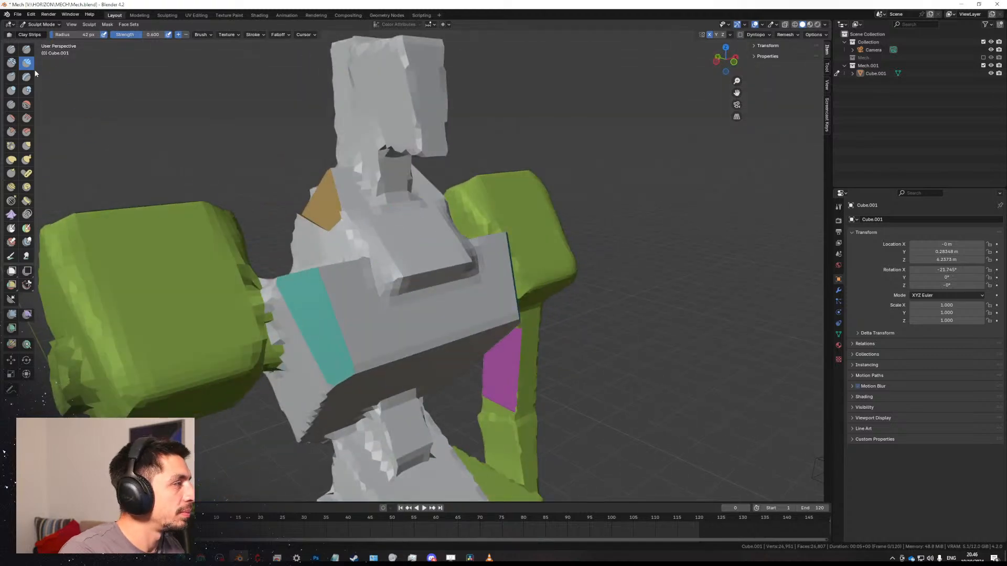
middle_click_drag(381, 253, 404, 208)
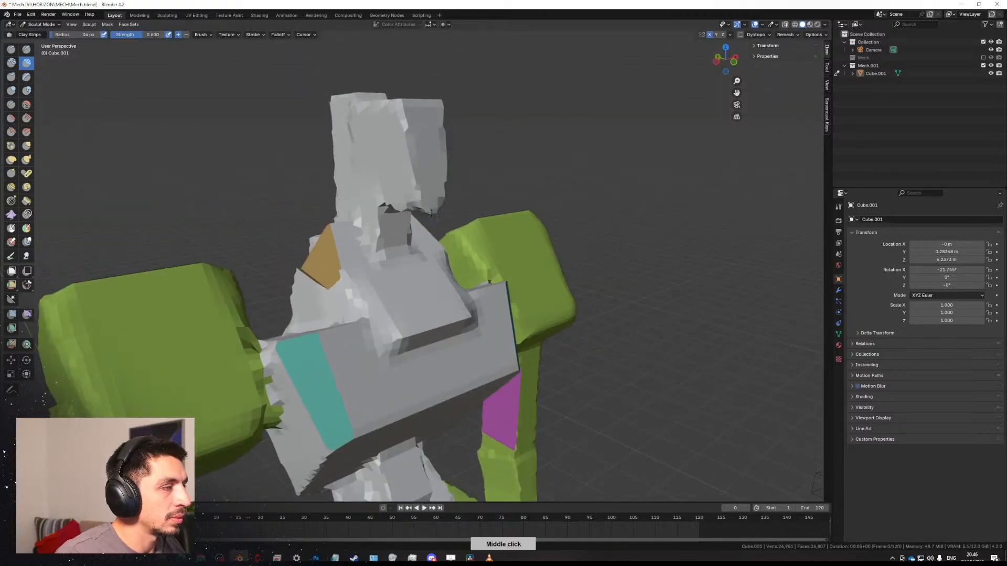
Smooth the head's upper front edge, and sculpt its side and front with Clay Strips at a 57 px radius.
left_click_drag(413, 121, 399, 102, "shift")
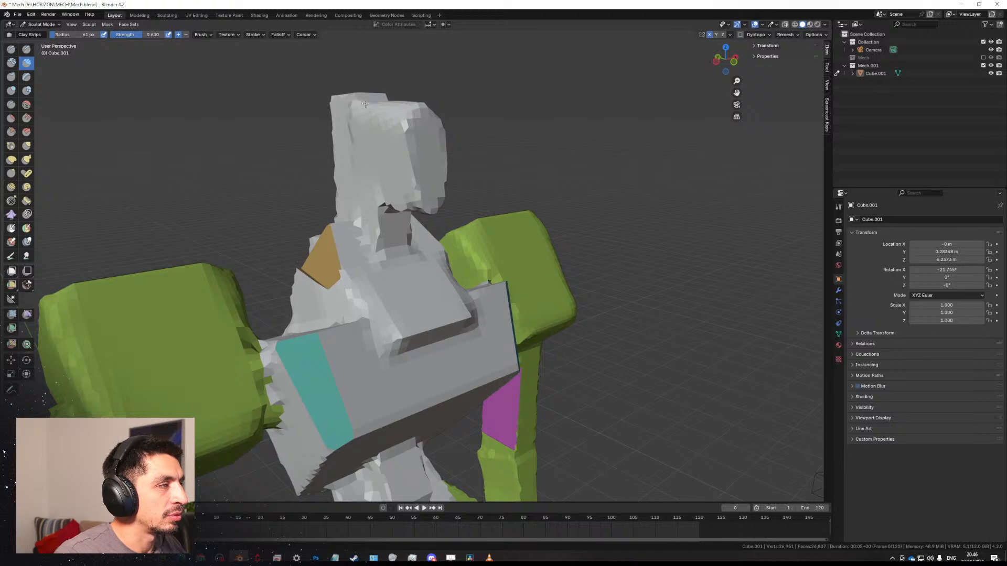
middle_click_drag(365, 122, 416, 161)
key("f")
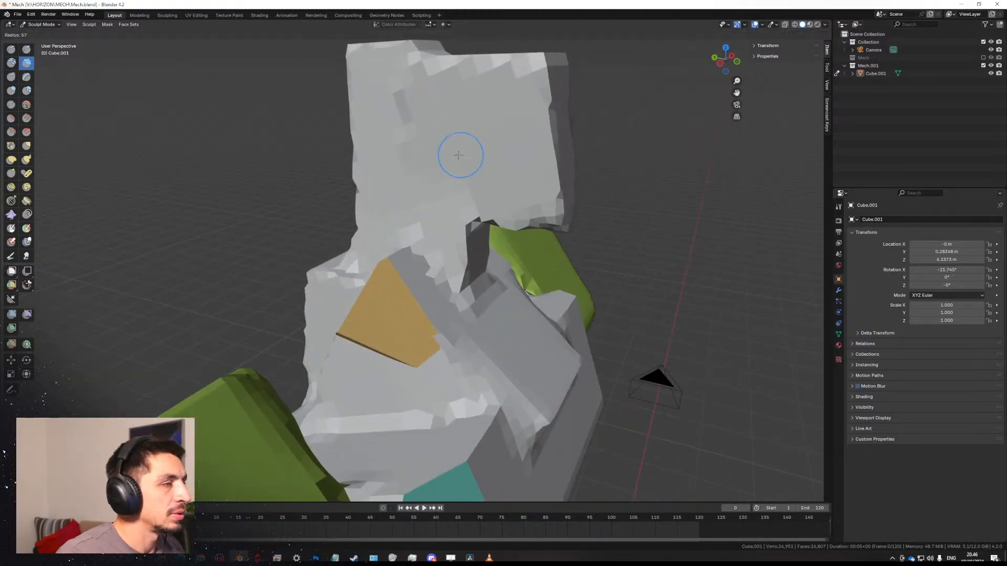
left_click(488, 163)
mouse_move(530, 112)
left_mouse_down()
mouse_move(521, 65)
mouse_move(498, 132)
mouse_move(567, 173)
left_mouse_up()
middle_click_drag(566, 173, 288, 203)
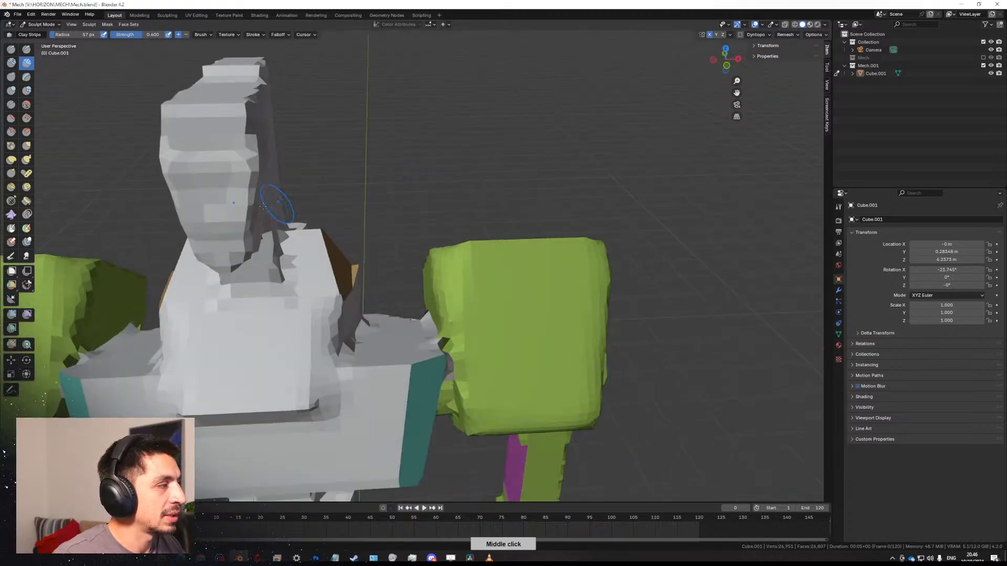
left_click_drag(250, 154, 238, 221)
mouse_move(255, 202)
middle_mouse_down()
mouse_move(226, 171)
mouse_move(336, 162)
mouse_move(505, 299)
mouse_move(446, 236)
mouse_move(398, 218)
mouse_move(449, 261)
mouse_move(393, 242)
mouse_move(404, 233)
mouse_move(411, 243)
middle_mouse_up()
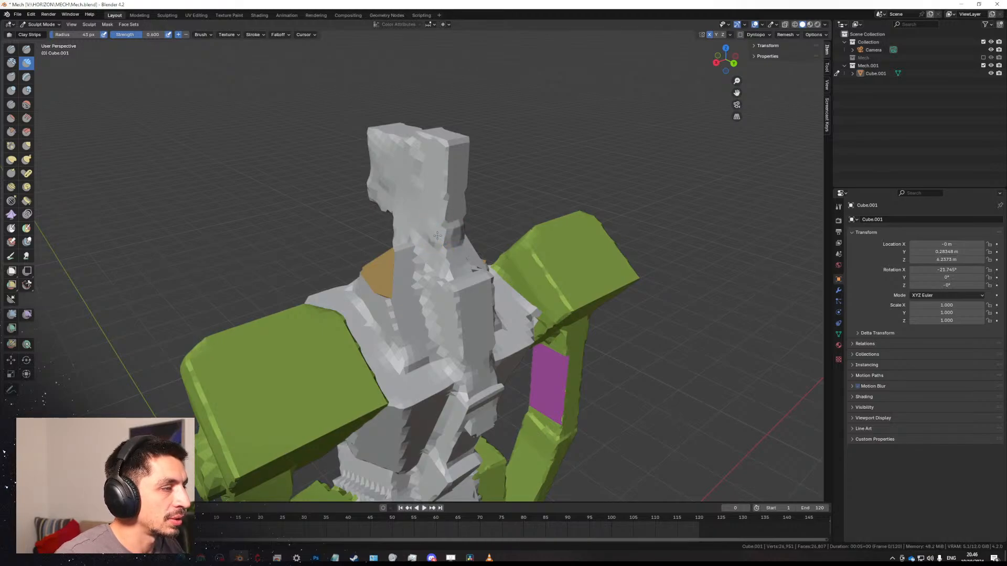
Reduce the voxel size below 0.056 m and voxel-remesh the robot to get a denser mesh.
key("r")
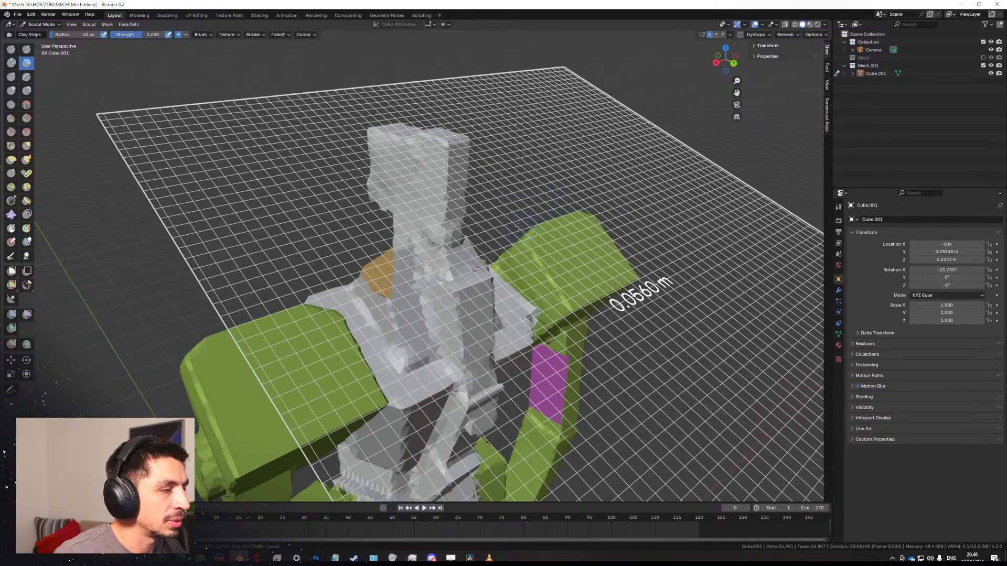
left_click(463, 236)
key("ctrl+r")
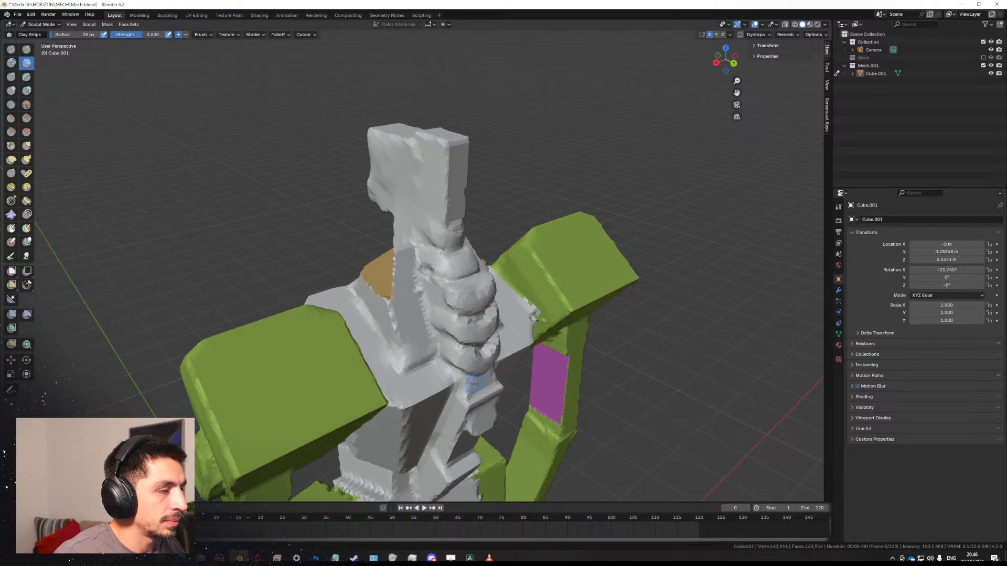
Sculpt rounded vertebrae down the middle of the back to the pelvis with Clay Strips, starting at a 25 px radius.
mouse_move(489, 390)
middle_mouse_down()
mouse_move(427, 288)
mouse_move(454, 290)
mouse_move(445, 294)
middle_mouse_up()
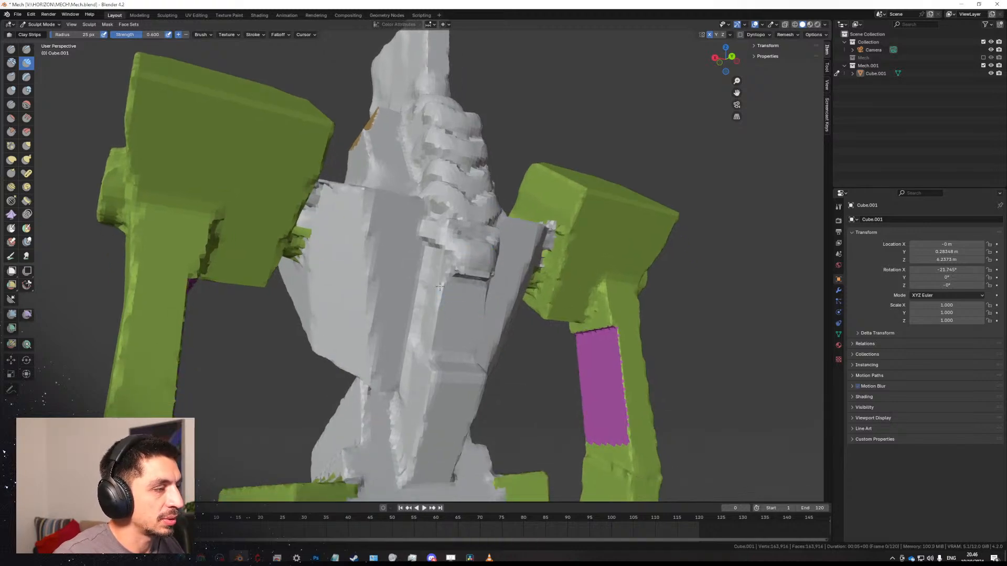
left_click_drag(436, 317, 454, 330)
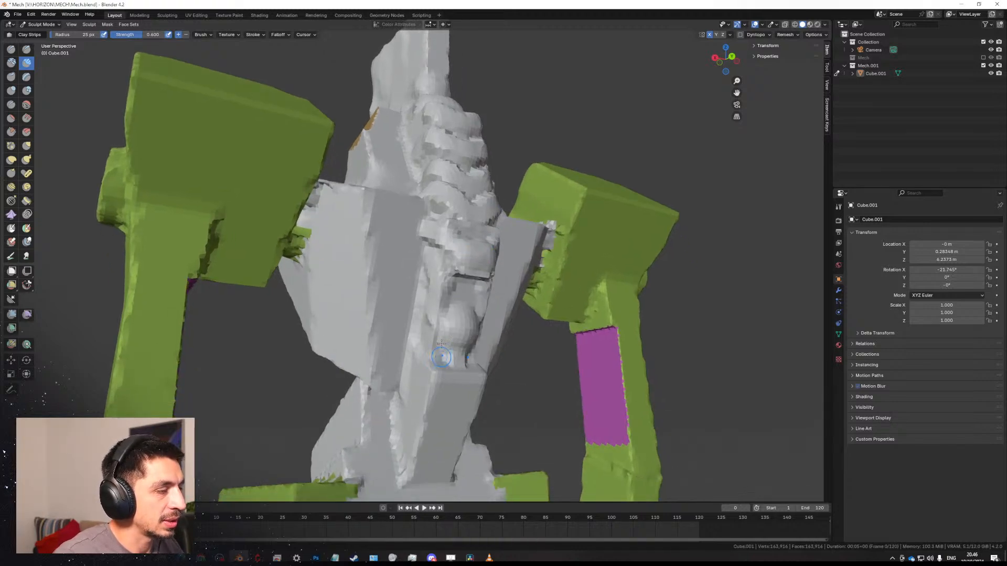
middle_click_drag(441, 357, 392, 347)
mouse_move(398, 358)
left_mouse_down()
mouse_move(435, 379)
mouse_move(399, 323)
left_mouse_up()
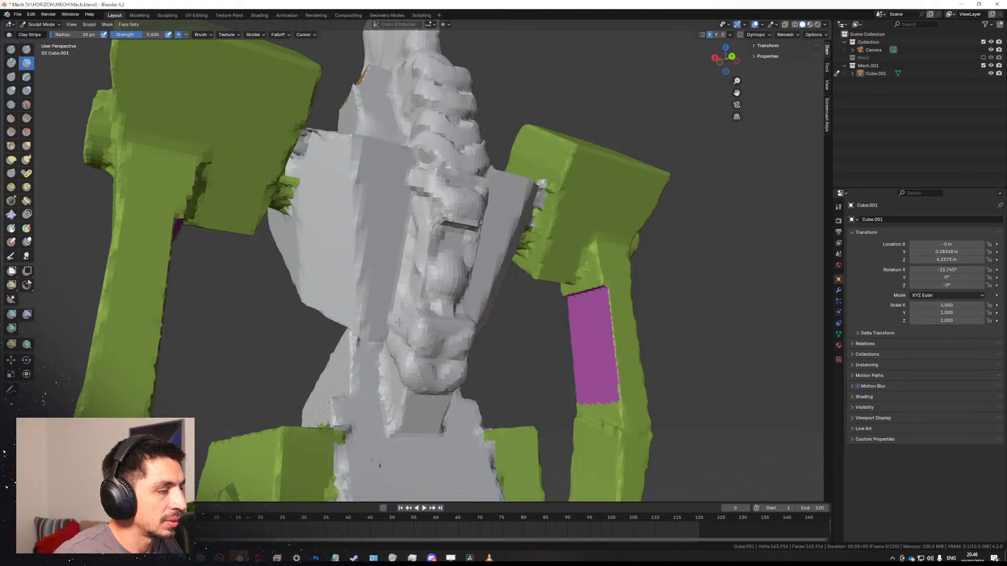
left_click_drag(411, 415, 417, 409)
key("f")
left_click(424, 409)
mouse_move(372, 354)
left_mouse_down()
mouse_move(424, 447)
mouse_move(450, 460)
left_mouse_up()
Smooth the spine and the back of the neck, and refine their ridges with Clay Strips at a 41 px radius.
mouse_move(443, 294)
middle_mouse_down()
mouse_move(135, 202)
mouse_move(265, 207)
mouse_move(451, 309)
mouse_move(394, 194)
middle_mouse_up()
mouse_move(396, 197)
left_mouse_down("shift")
mouse_move(354, 250)
mouse_move(371, 191)
left_mouse_up("shift")
key("f")
left_click(377, 161)
mouse_move(382, 154)
left_mouse_down()
mouse_move(366, 169)
mouse_move(385, 102)
mouse_move(370, 180)
left_mouse_up()
mouse_move(371, 181)
middle_mouse_down()
mouse_move(438, 193)
mouse_move(446, 222)
middle_mouse_up()
mouse_move(445, 225)
left_mouse_down()
mouse_move(443, 209)
mouse_move(440, 245)
mouse_move(442, 184)
mouse_move(443, 256)
left_mouse_up()
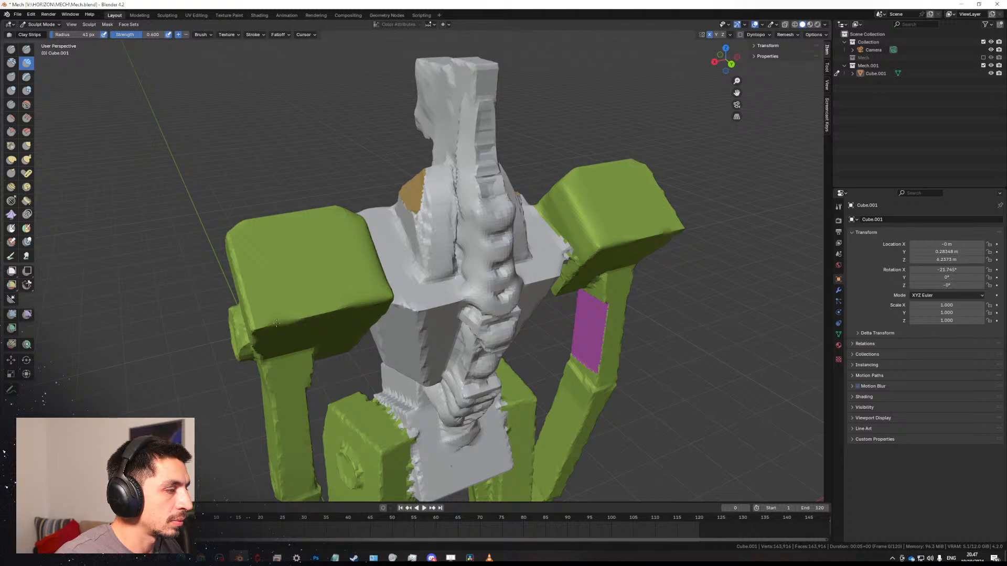
Smooth the remaining hard edges of the shoulder blocks from the side and front.
middle_click_drag(352, 308, 408, 296)
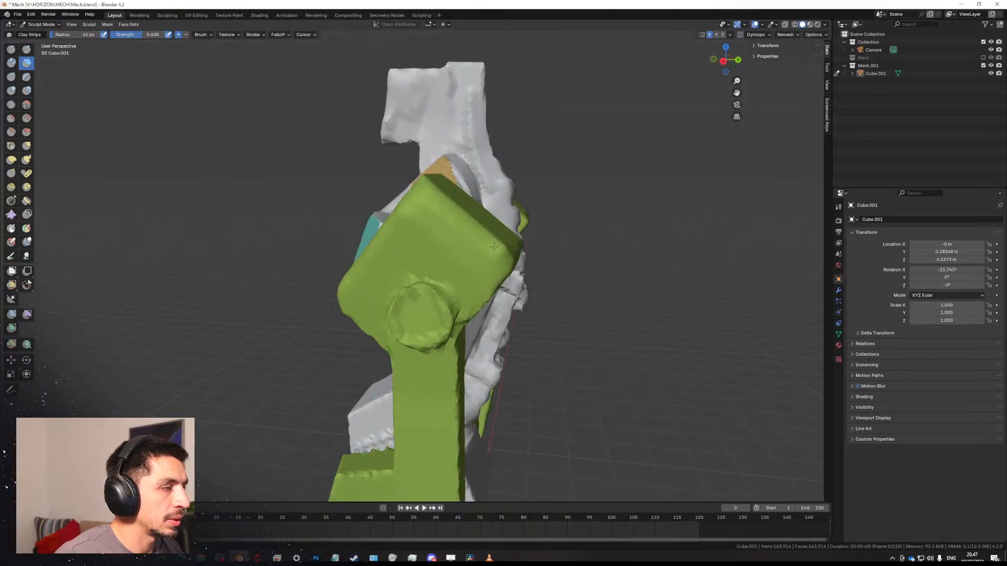
middle_click_drag(506, 249, 544, 264)
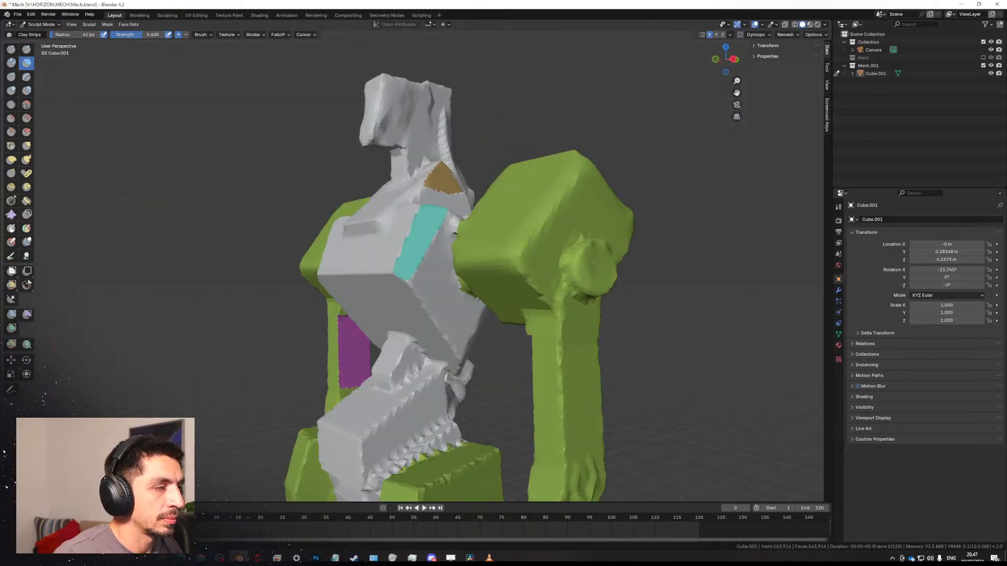
middle_click_drag(527, 300, 577, 262)
scroll(547, 211, "down", 2)
middle_click_drag(522, 333, 567, 200, "shift")
scroll(509, 228, "up", 1)
Set the Clay Strips radius to 29 px and carve a hollow into the torso front beneath the chest plate.
key("f")
left_click(556, 204)
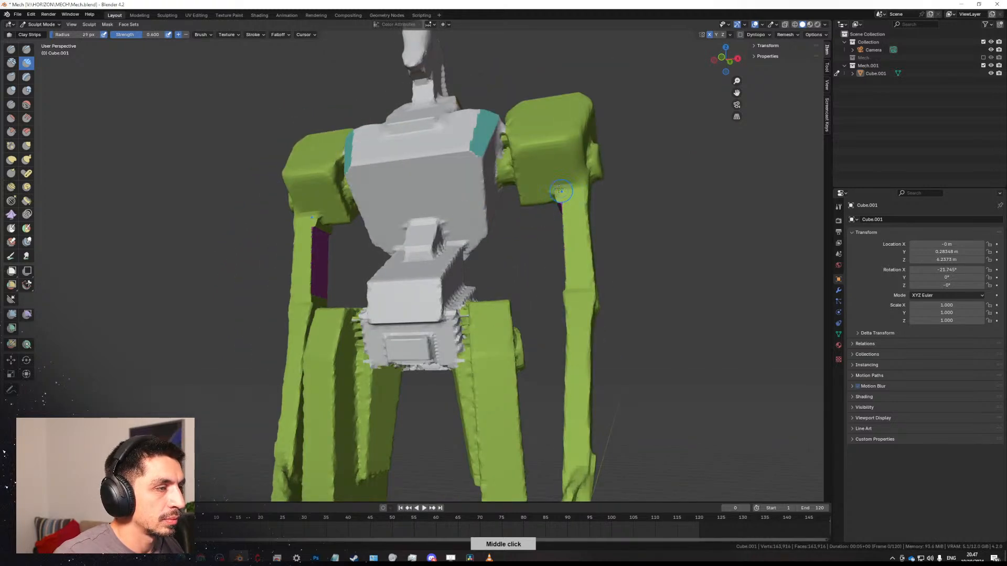
left_click_drag(560, 172, 561, 188)
key("ctrl+z")
mouse_move(405, 166)
left_mouse_down()
mouse_move(443, 166)
mouse_move(474, 214)
left_mouse_up()
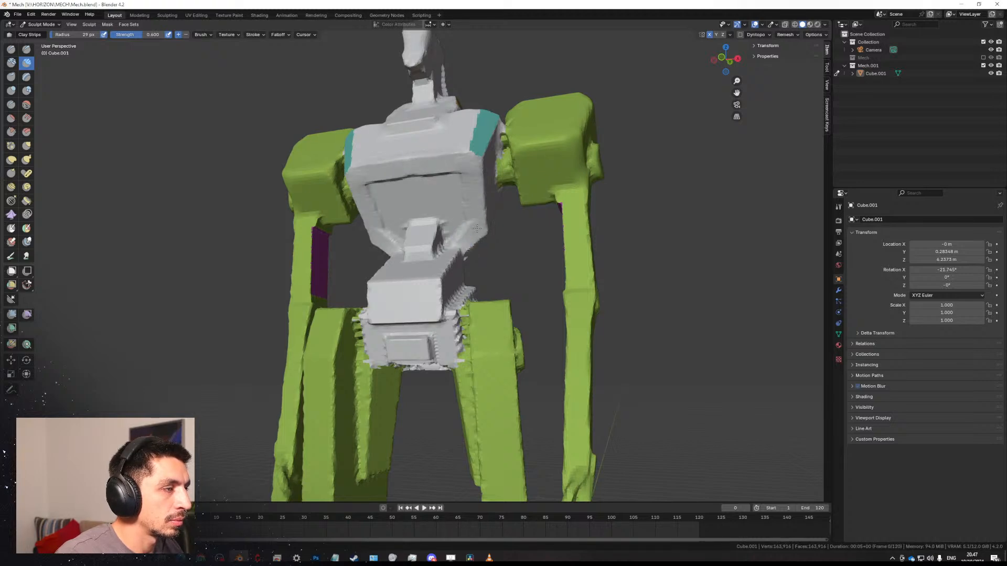
left_click_drag(475, 174, 435, 168)
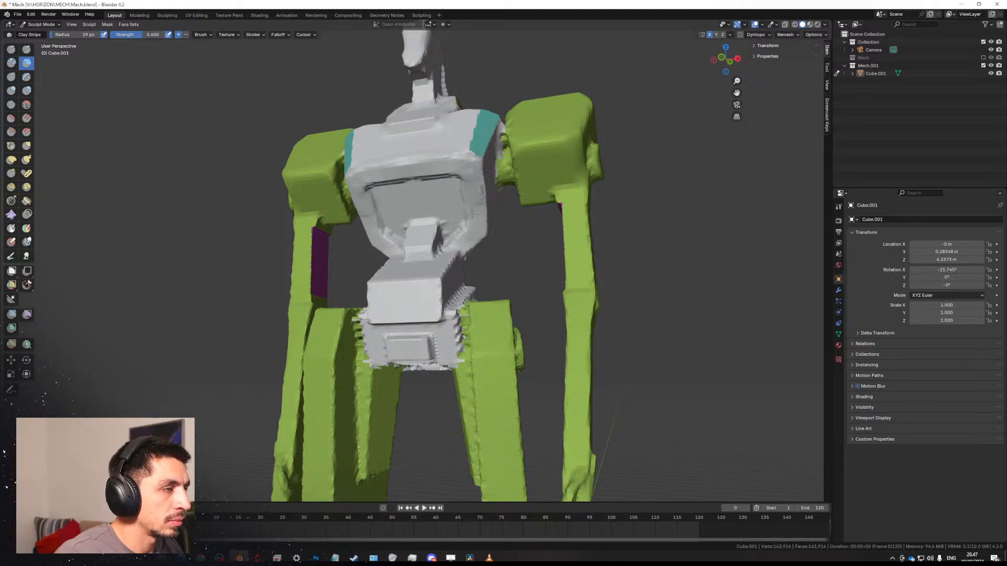
mouse_move(449, 243)
left_mouse_down()
mouse_move(461, 239)
mouse_move(450, 199)
mouse_move(411, 187)
mouse_move(442, 192)
left_mouse_up()
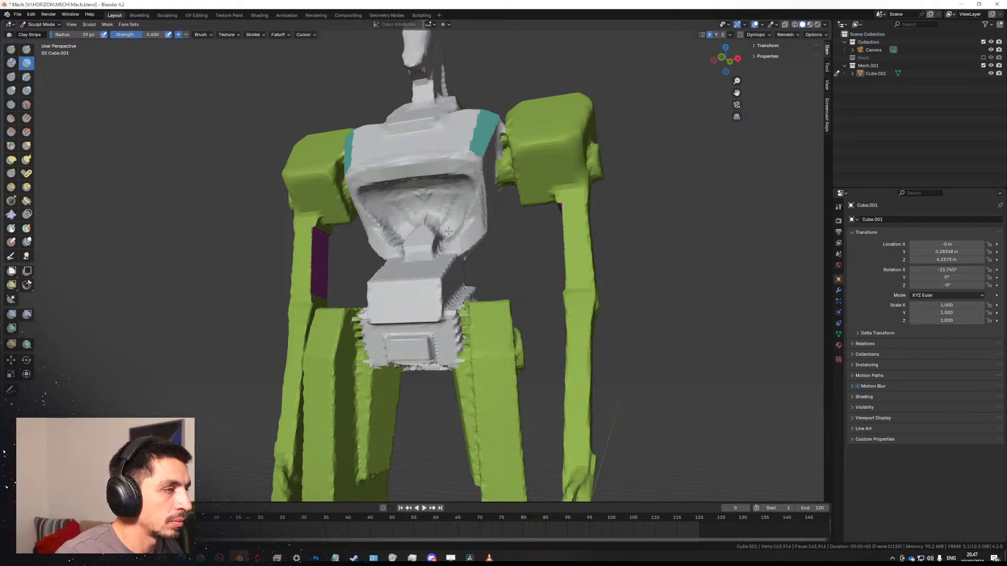
Enlarge the brush, smooth the hollow beneath the chest plate, and round off the abdomen block.
middle_click_drag(455, 223, 424, 220)
key("f")
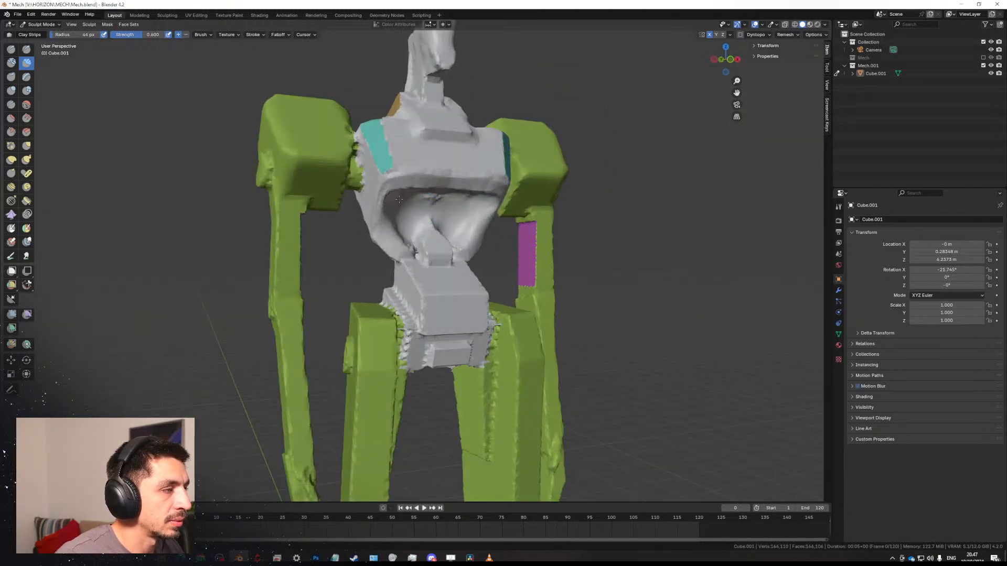
mouse_move(450, 205)
middle_mouse_down()
mouse_move(481, 216)
mouse_move(524, 289)
mouse_move(603, 341)
mouse_move(641, 382)
mouse_move(485, 320)
mouse_move(556, 315)
mouse_move(451, 298)
middle_mouse_up()
scroll(445, 295, "up", 3)
left_click_drag(448, 289, 451, 273, "ctrl")
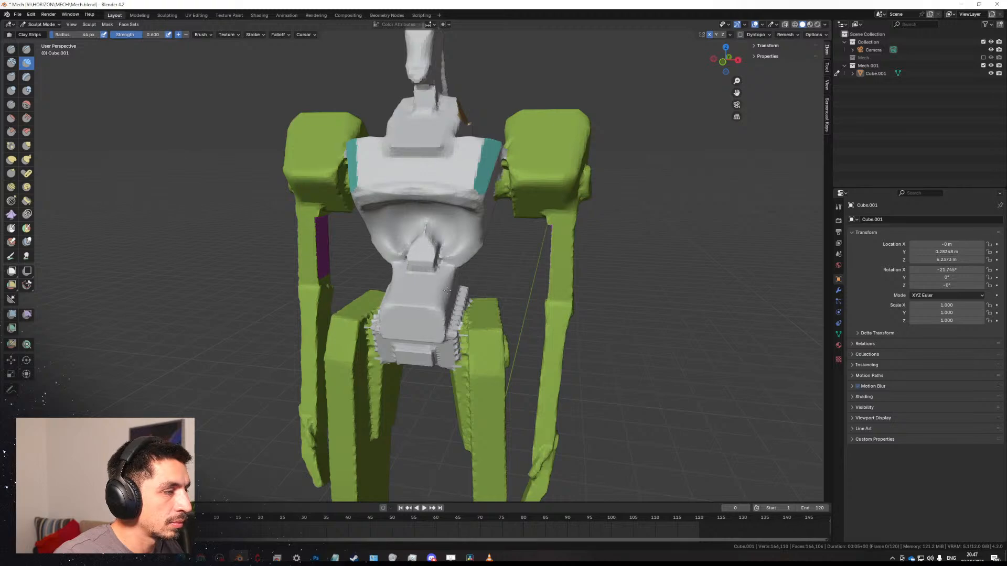
Try adding small raised Clay Strips strokes along the lower front edge of the abdomen block.
middle_click_drag(451, 293, 451, 286)
scroll(451, 286, "up", 1)
key("f")
left_click(445, 286)
middle_click_drag(429, 330, 421, 293)
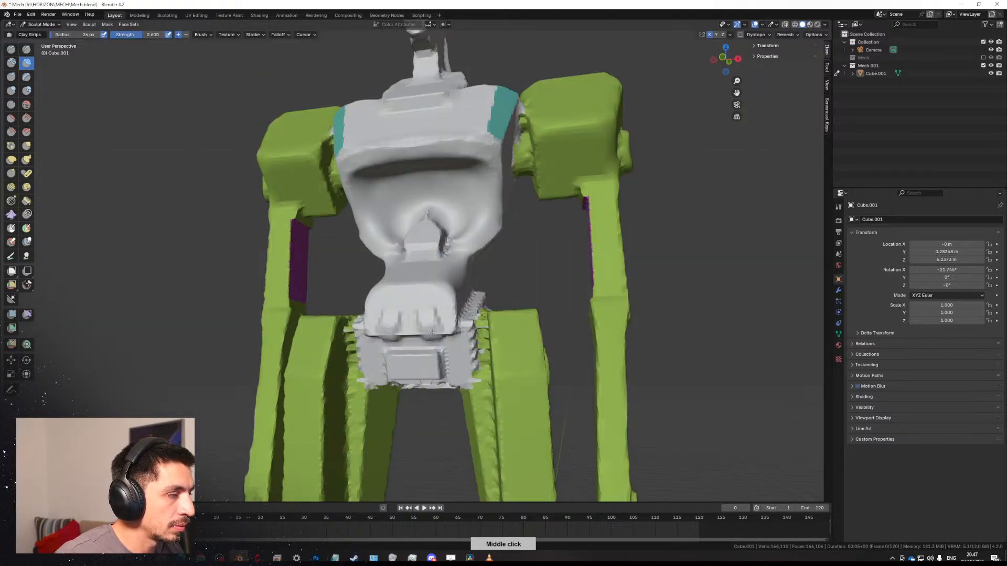
key("ctrl+z")
Sculpt the front of the pelvis block with a small brush, and smooth its jagged sides.
key("f")
left_click(443, 328)
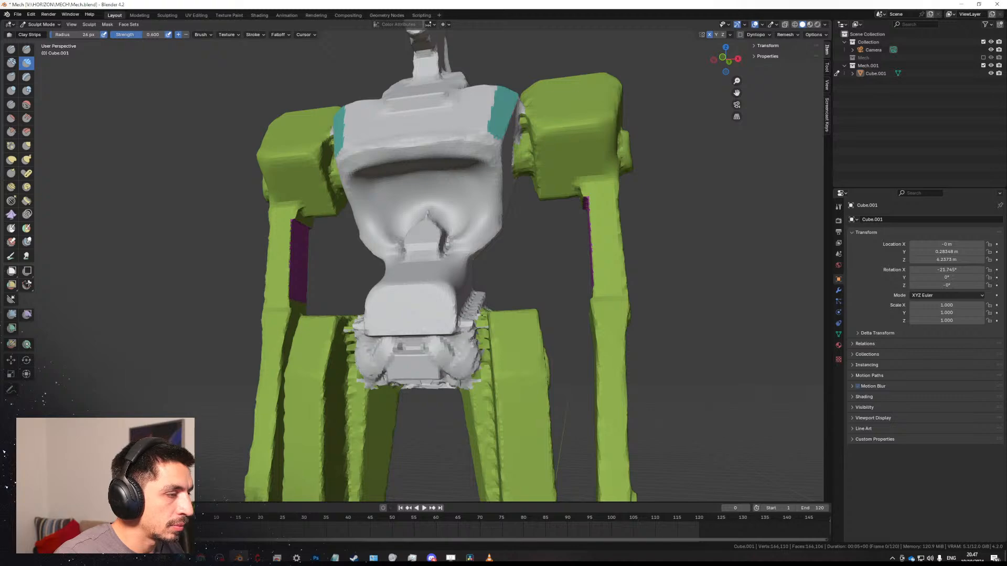
middle_click_drag(481, 317, 409, 371)
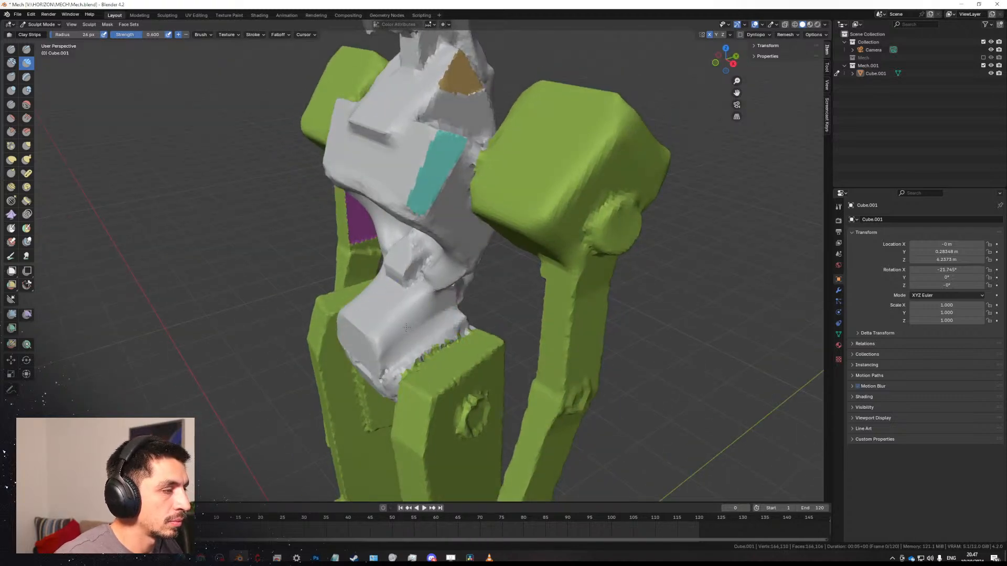
mouse_move(406, 328)
middle_mouse_down()
mouse_move(371, 364)
mouse_move(382, 358)
middle_mouse_up()
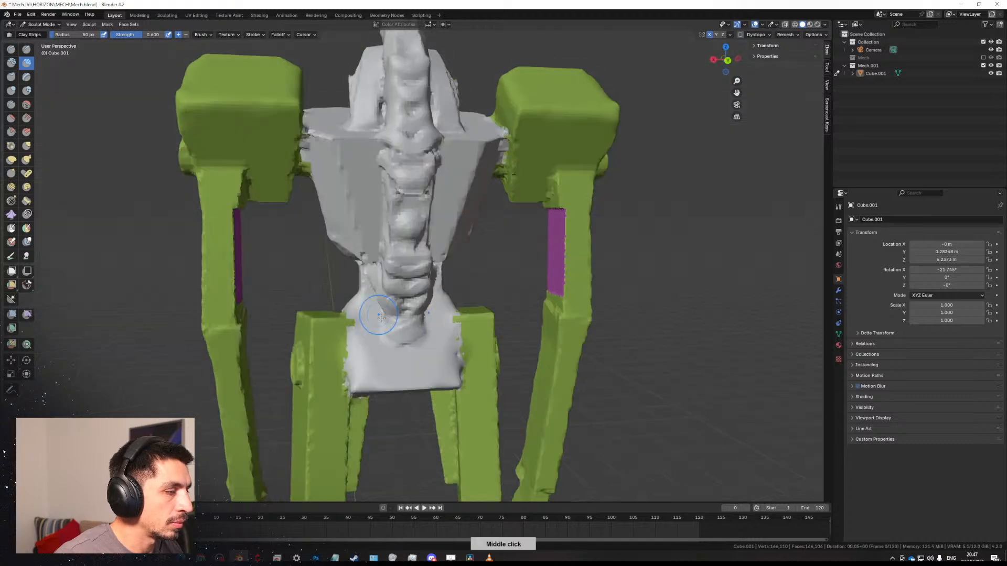
Sculpt diagonal forms on the back of the pelvis beside the lower spine with Clay Strips at a 43 px radius.
key("f")
left_click(397, 359)
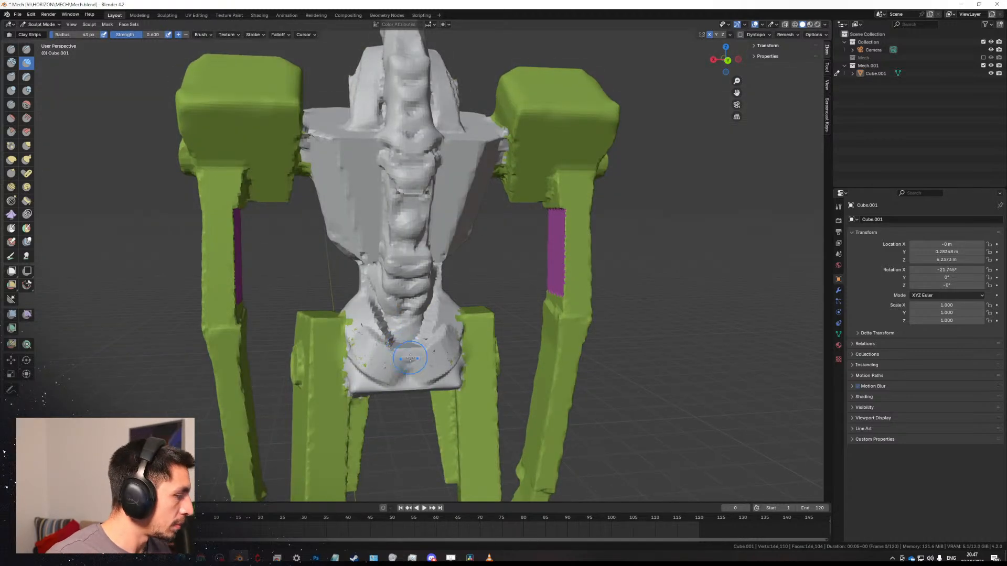
middle_click_drag(405, 358, 396, 328)
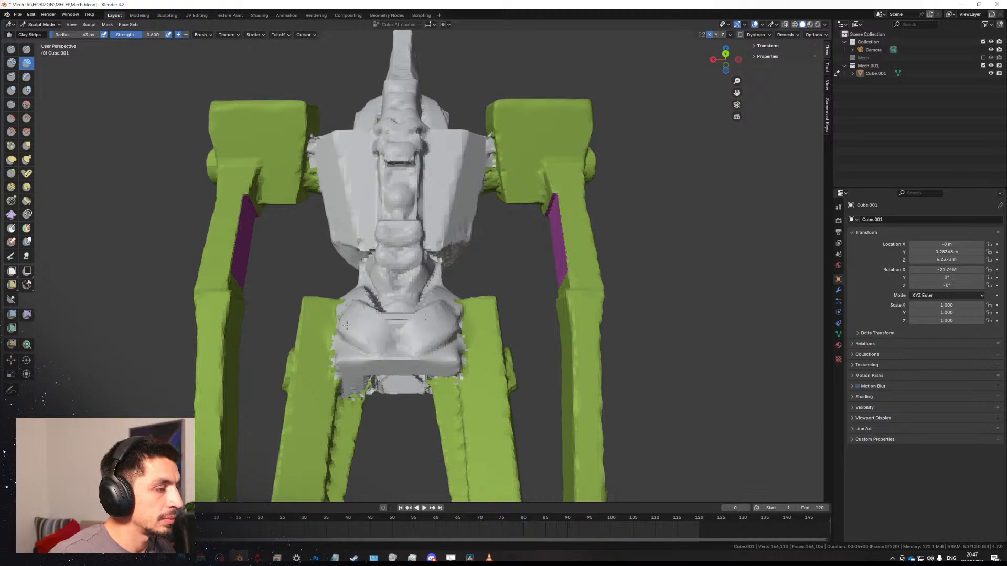
key("f")
left_click(381, 360)
mouse_move(389, 335)
left_mouse_down()
mouse_move(369, 346)
mouse_move(382, 356)
mouse_move(362, 316)
mouse_move(388, 344)
mouse_move(349, 332)
mouse_move(387, 357)
mouse_move(365, 335)
mouse_move(359, 305)
left_mouse_up()
key("ctrl+z")
key("f")
left_click(397, 341)
Inspect the whole robot's shape in Object Mode, and return to Sculpt Mode.
mouse_move(358, 304)
middle_mouse_down()
mouse_move(283, 347)
mouse_move(138, 353)
middle_mouse_up()
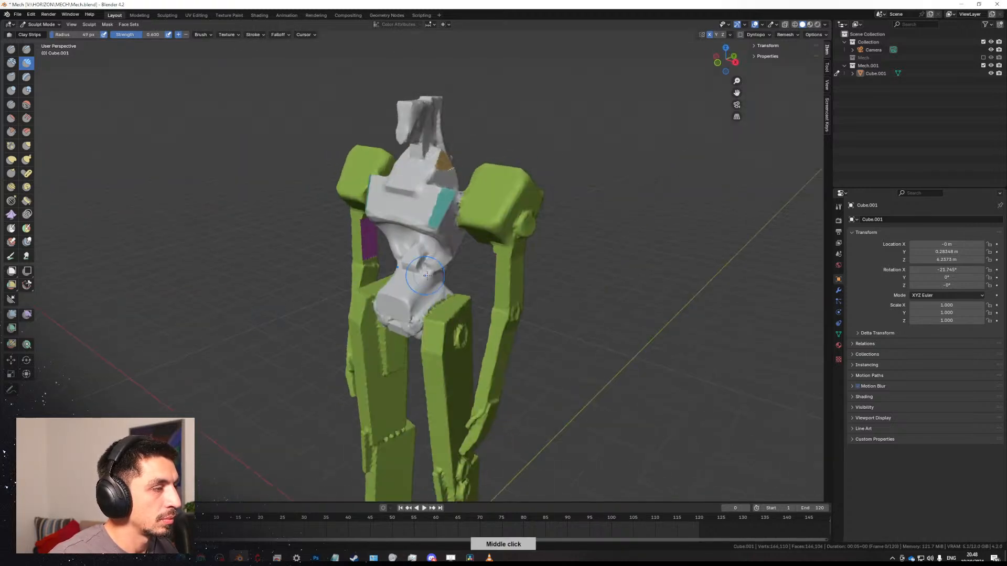
key("ctrl+Tab")
middle_click_drag(457, 233, 21, 286)
left_click(453, 284)
scroll(480, 287, "up", 2)
mouse_move(454, 285)
middle_mouse_down()
mouse_move(480, 288)
mouse_move(360, 272)
middle_mouse_up()
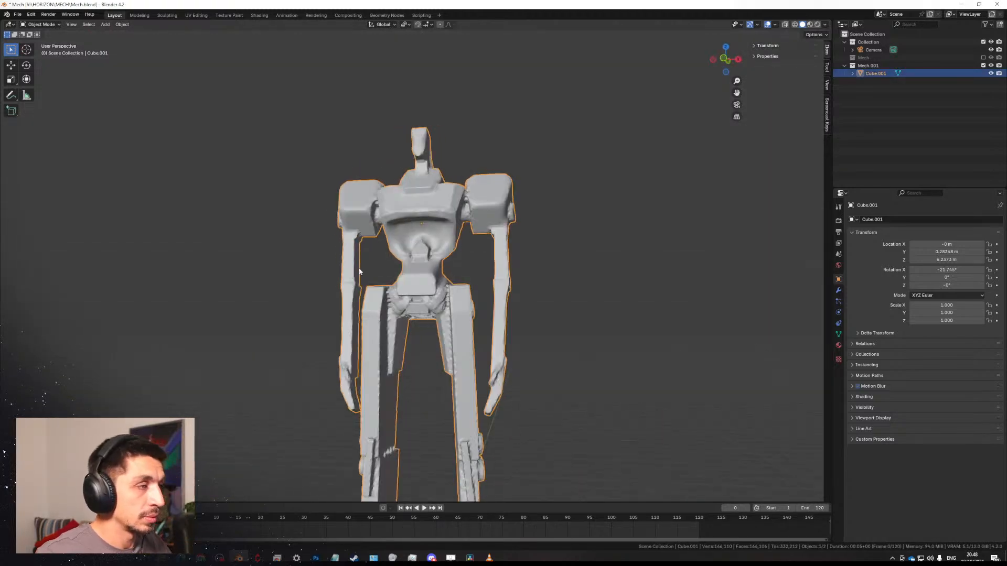
scroll(360, 272, "up", 2)
key("ctrl+Tab")
left_click(457, 276)
Adjust the Clay Strips radius and sculpt the side of the chest next to the shoulder joint.
middle_click_drag(485, 231, 457, 267)
scroll(457, 267, "up", 4)
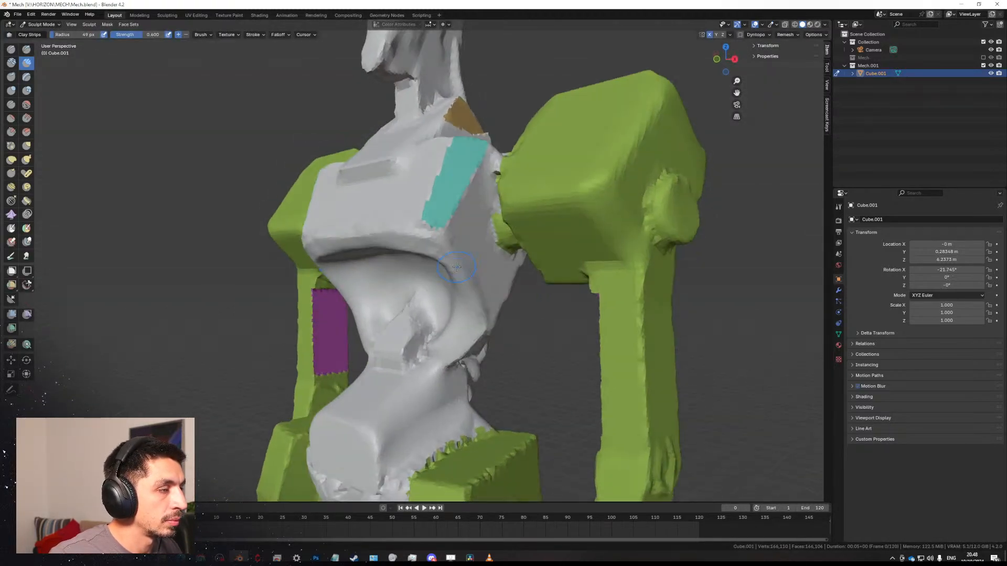
key("f")
left_click(503, 273)
mouse_move(470, 205)
left_mouse_down()
mouse_move(487, 257)
mouse_move(485, 238)
mouse_move(505, 273)
left_mouse_up()
middle_click_drag(505, 270, 485, 302)
key("f")
left_click(479, 285)
Build up strips from the collar block to the shoulder with Clay Strips at a 34 px radius, and smooth them.
middle_click_drag(455, 238, 443, 286)
key("f")
left_click(468, 255)
key("f")
left_click(440, 287)
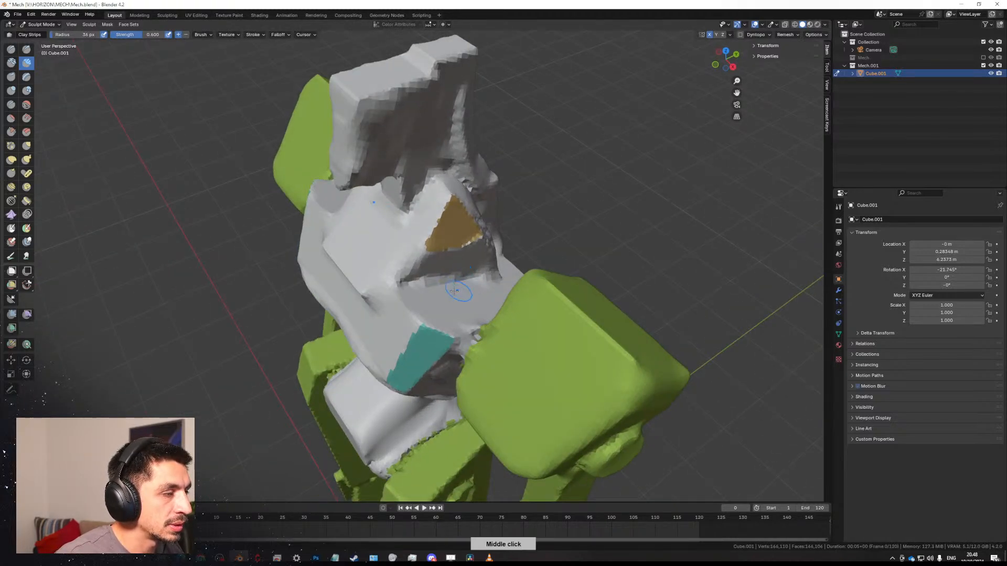
mouse_move(439, 286)
left_mouse_down()
mouse_move(493, 286)
mouse_move(446, 289)
mouse_move(471, 292)
mouse_move(437, 267)
mouse_move(459, 294)
mouse_move(456, 273)
mouse_move(480, 267)
mouse_move(464, 287)
mouse_move(450, 281)
mouse_move(461, 294)
mouse_move(472, 262)
mouse_move(485, 298)
left_mouse_up()
key("ctrl+z")
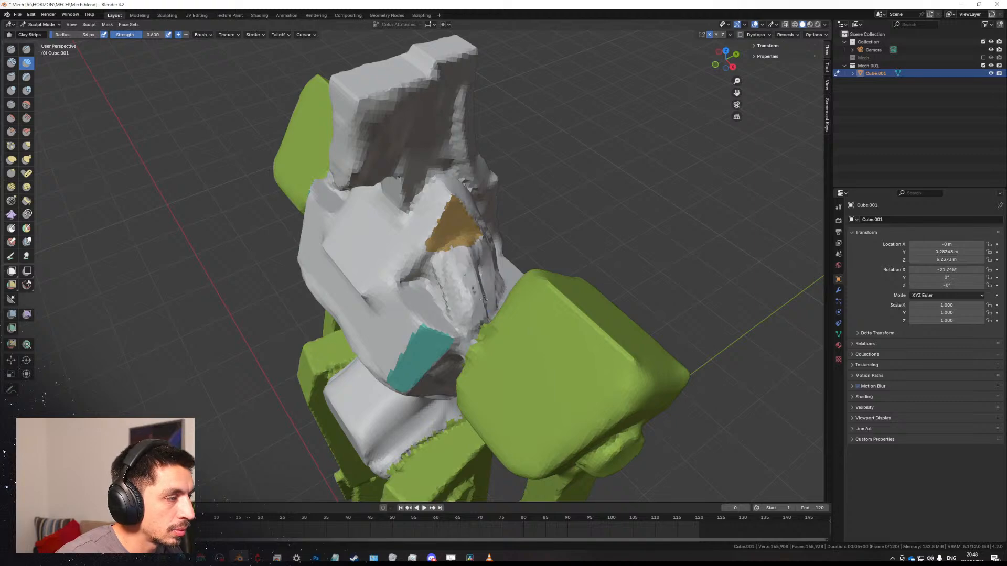
middle_click_drag(484, 297, 512, 304)
mouse_move(508, 289)
left_mouse_down("shift")
mouse_move(503, 265)
mouse_move(514, 256)
mouse_move(503, 296)
left_mouse_up("shift")
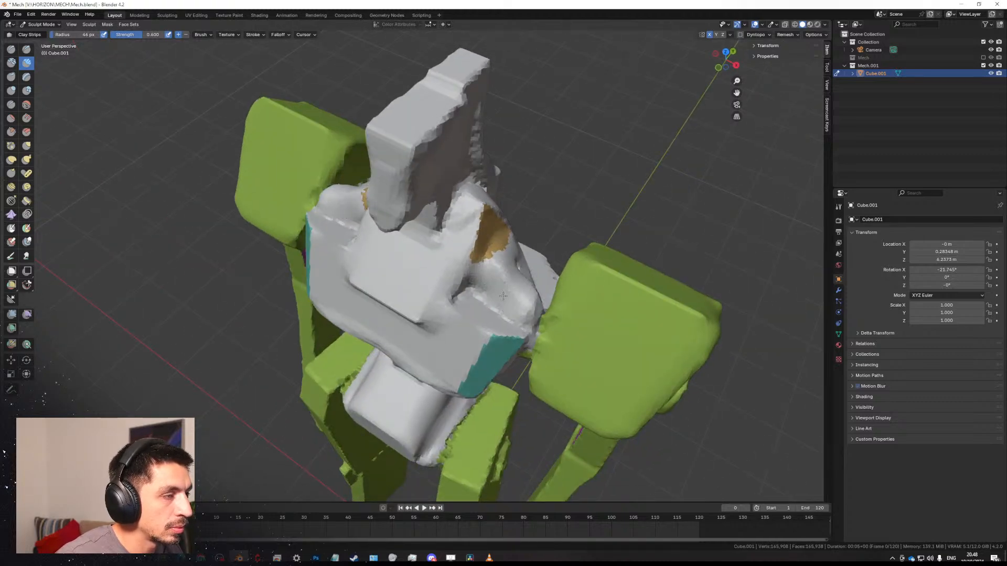
Hide the face set colours in the sculpt overlays.
middle_click_drag(510, 261, 734, 73)
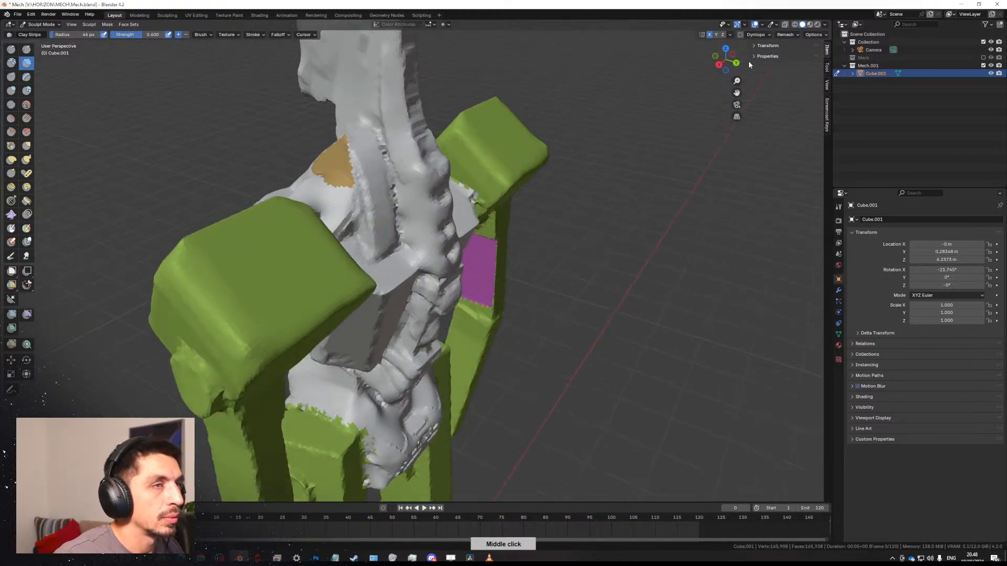
left_click(763, 24)
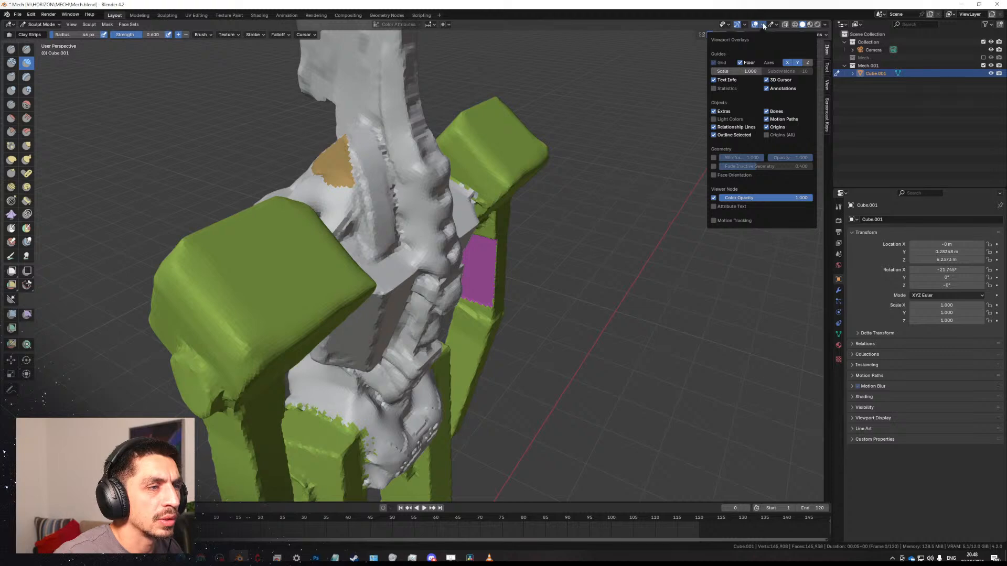
left_click(777, 25)
left_click(736, 60)
Build up large rounded shoulder-blade masses on both sides of the upper spine with Clay Strips at a 75 px radius.
mouse_move(416, 265)
middle_mouse_down()
mouse_move(341, 260)
mouse_move(416, 265)
middle_mouse_up()
mouse_move(343, 249)
left_mouse_down()
mouse_move(317, 225)
mouse_move(367, 250)
left_mouse_up()
key("f")
left_click(367, 259)
mouse_move(305, 273)
left_mouse_down()
mouse_move(375, 249)
mouse_move(401, 288)
mouse_move(369, 235)
mouse_move(385, 309)
mouse_move(347, 286)
mouse_move(378, 299)
mouse_move(373, 318)
left_mouse_up()
mouse_move(373, 318)
middle_mouse_down()
mouse_move(362, 290)
mouse_move(371, 291)
middle_mouse_up()
mouse_move(344, 261)
left_mouse_down()
mouse_move(380, 294)
mouse_move(349, 278)
mouse_move(346, 264)
mouse_move(385, 293)
mouse_move(370, 231)
mouse_move(395, 269)
mouse_move(395, 287)
mouse_move(375, 244)
mouse_move(351, 252)
mouse_move(362, 299)
left_mouse_up()
middle_click_drag(352, 308, 87, 237)
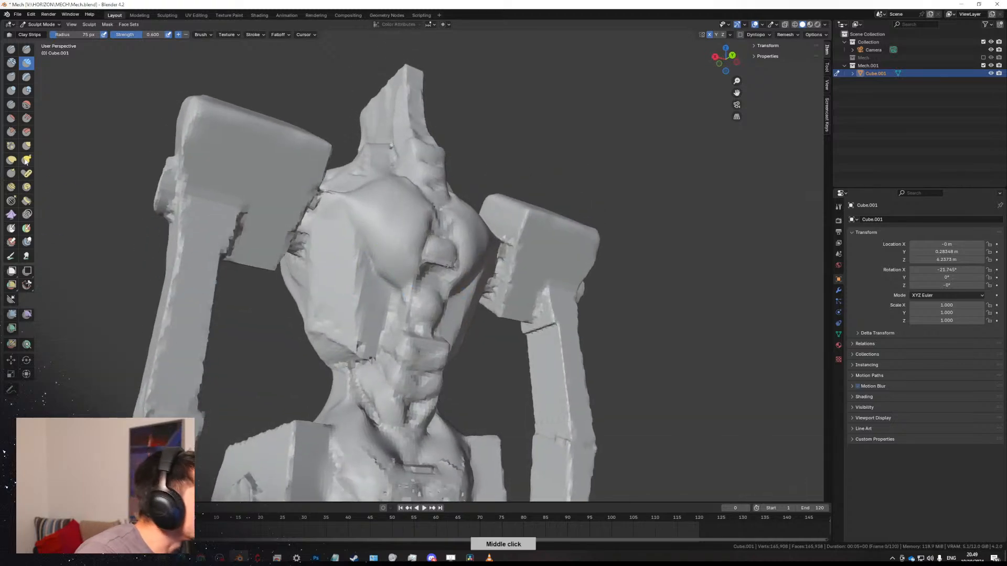
Try the Flatten brush on the shoulder-blade masses, and choose the Fill brush.
left_click(11, 118)
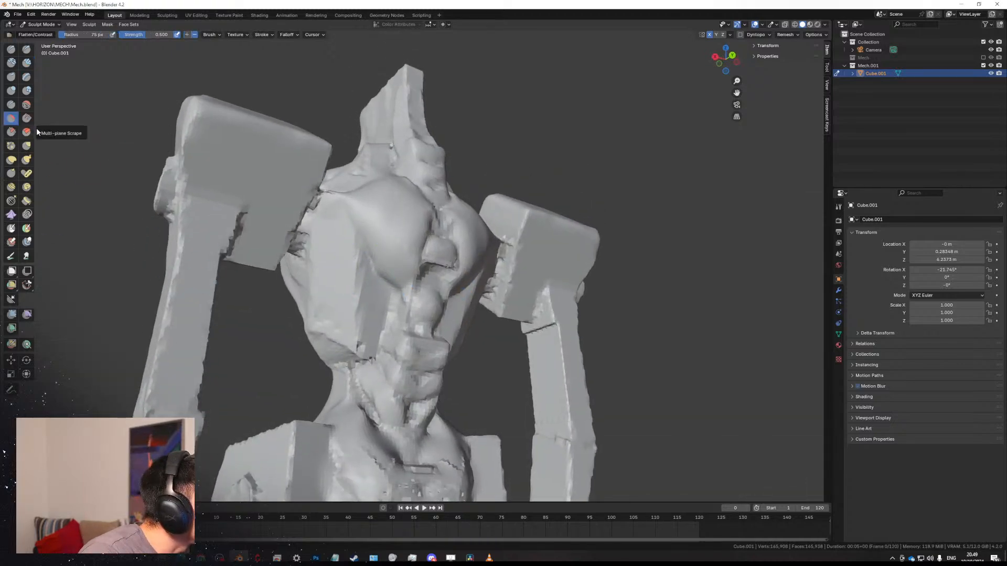
mouse_move(403, 228)
left_mouse_down()
mouse_move(386, 254)
mouse_move(389, 240)
mouse_move(399, 264)
left_mouse_up()
left_click_drag(421, 228, 426, 252)
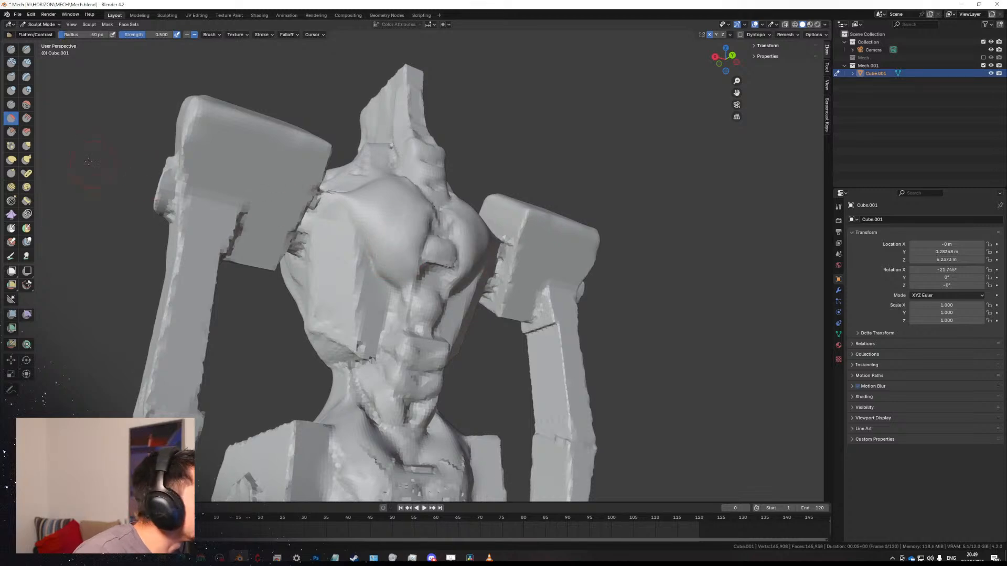
left_click(25, 106)
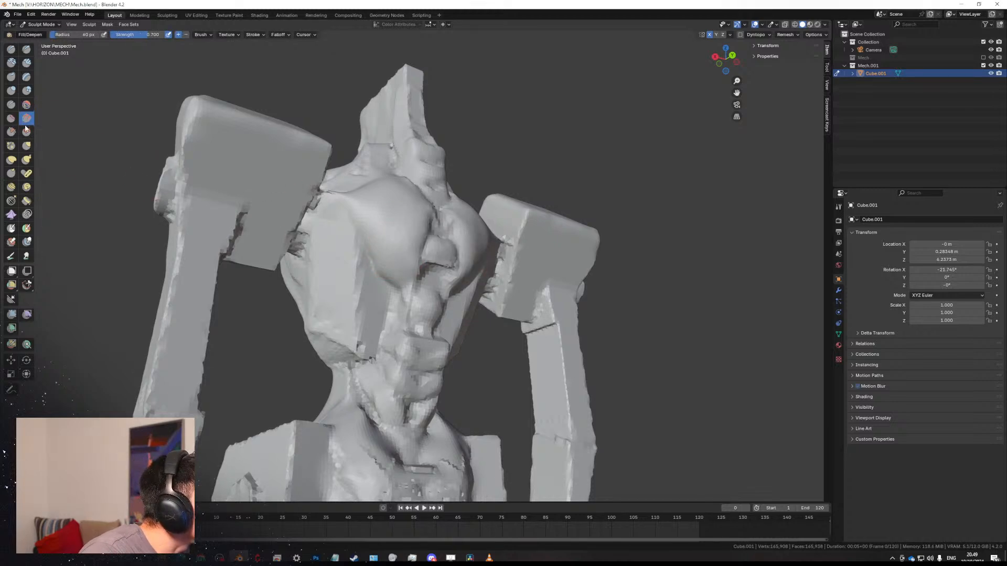
Choose the Scrape brush and flatten the shoulder-blade masses into planes at a radius of about 67 px.
left_click(15, 135)
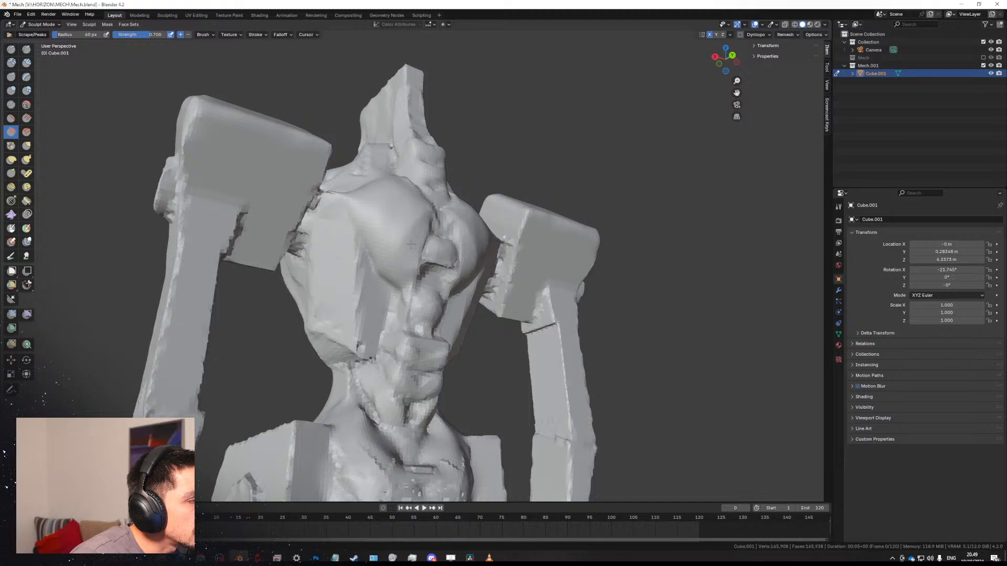
middle_click_drag(409, 256, 387, 281)
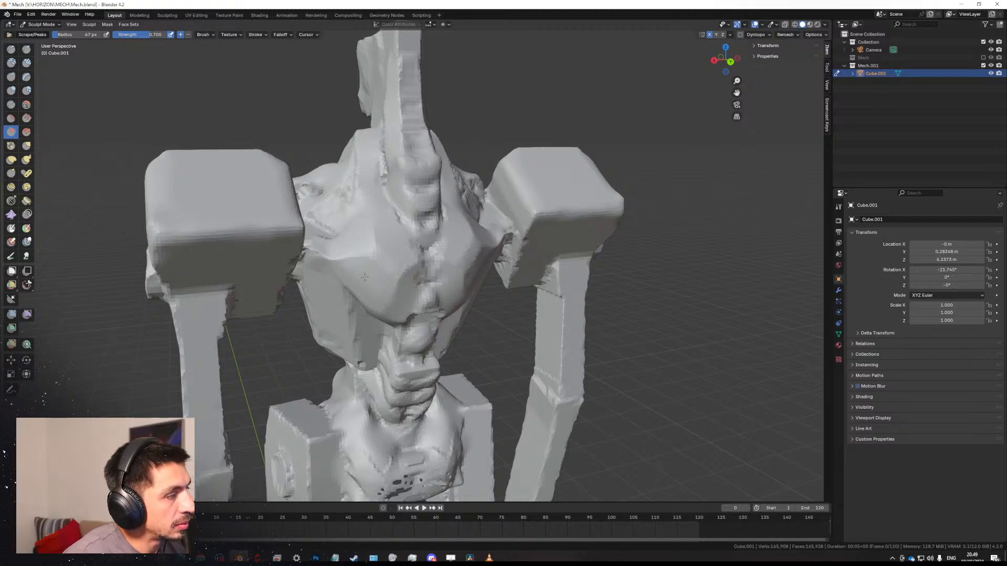
middle_click_drag(372, 300, 426, 281)
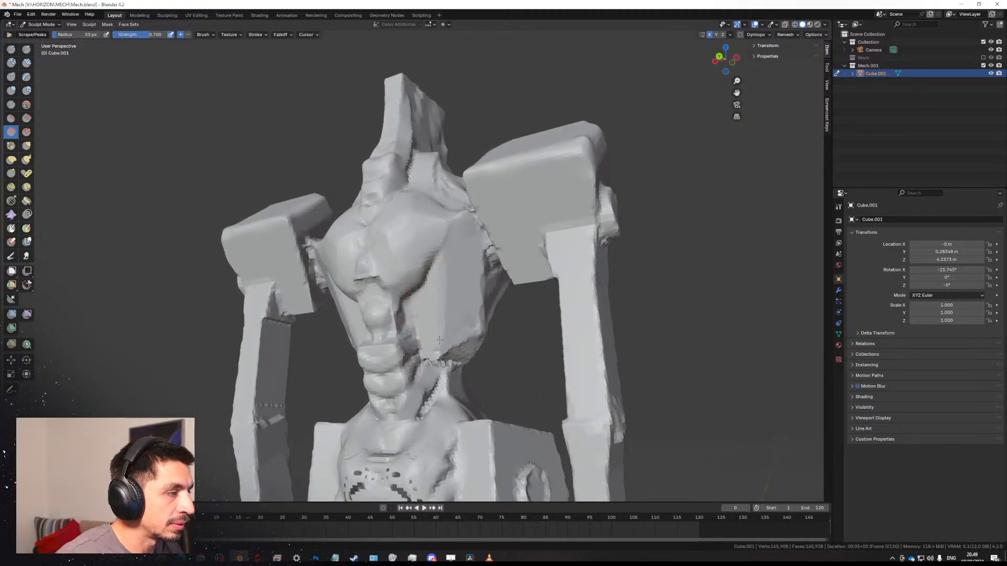
Flatten the side plane of the rib cage with Scrape at a 74 px radius, and the chest cavity's upper rim at 66 px.
key("f")
left_click(461, 343)
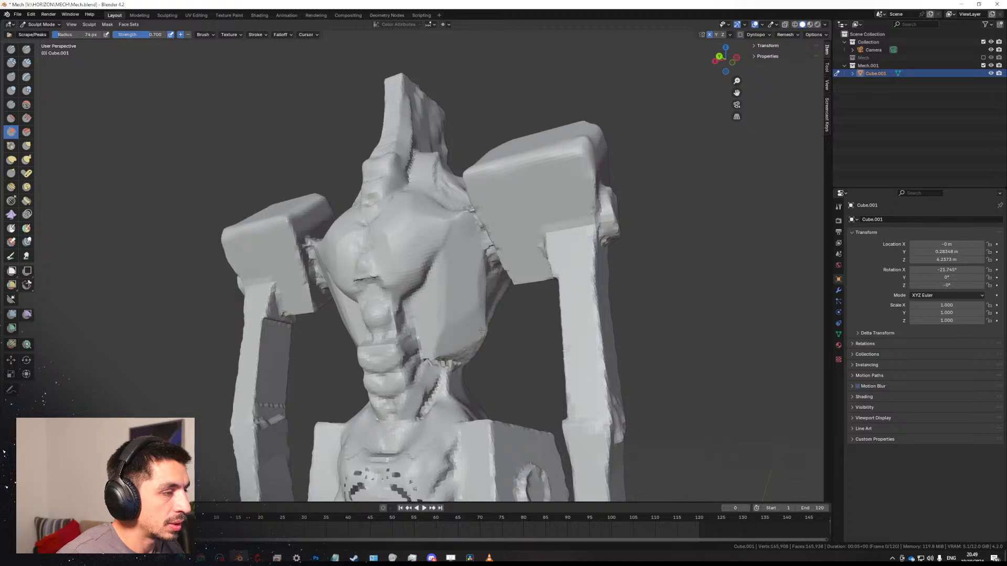
mouse_move(470, 314)
middle_mouse_down()
mouse_move(506, 292)
mouse_move(459, 248)
middle_mouse_up()
key("f")
left_click(454, 248)
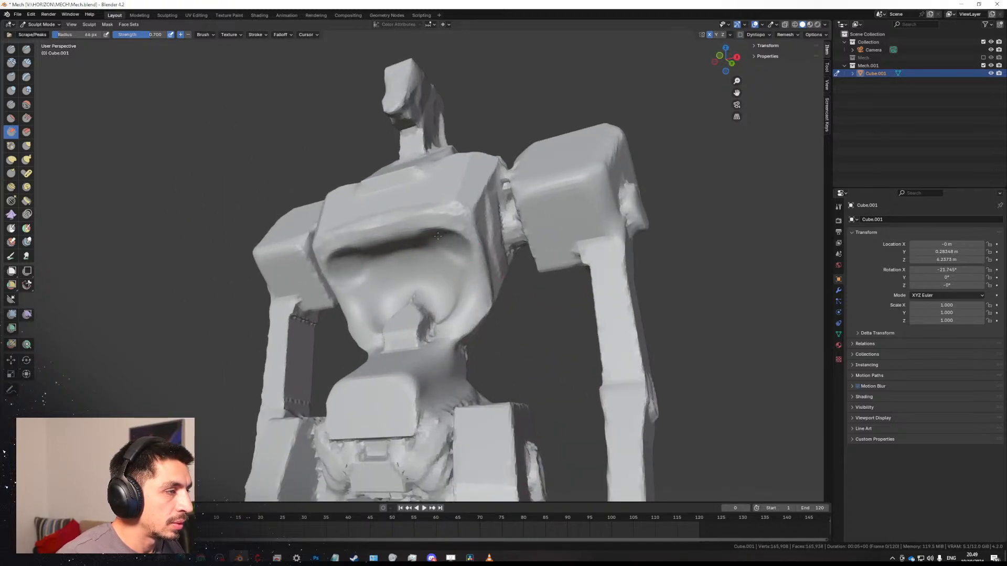
mouse_move(428, 246)
left_mouse_down()
mouse_move(341, 253)
mouse_move(451, 231)
mouse_move(383, 240)
left_mouse_up()
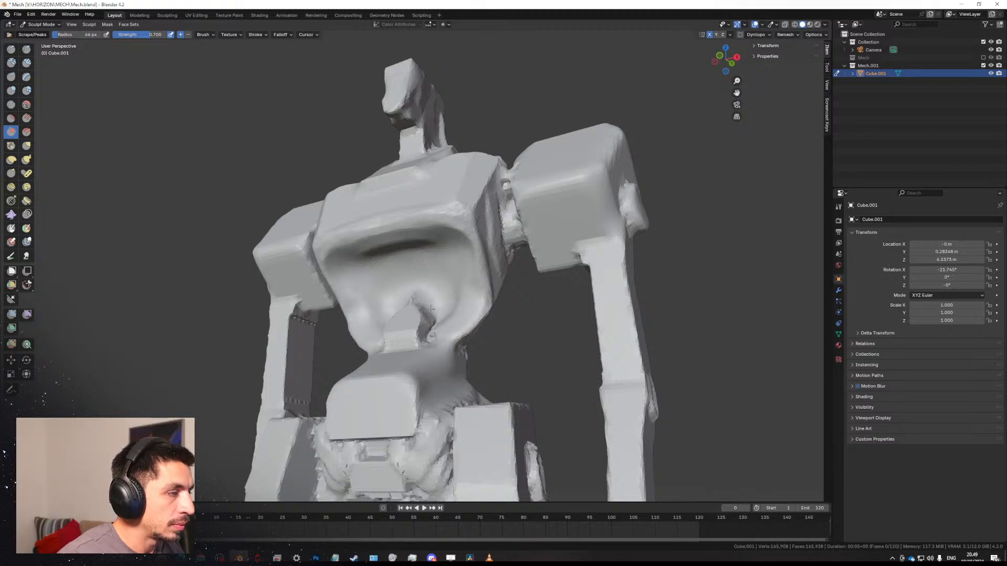
Scrape the edges and lower corners of the raised front chest panel at a 44 px radius.
middle_click_drag(433, 220, 434, 294)
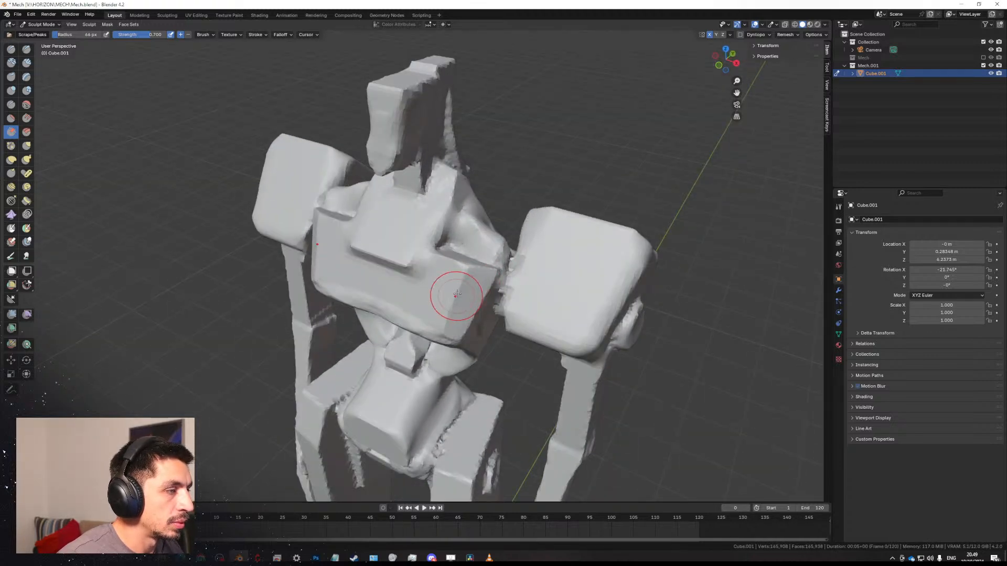
key("f")
left_click(457, 284)
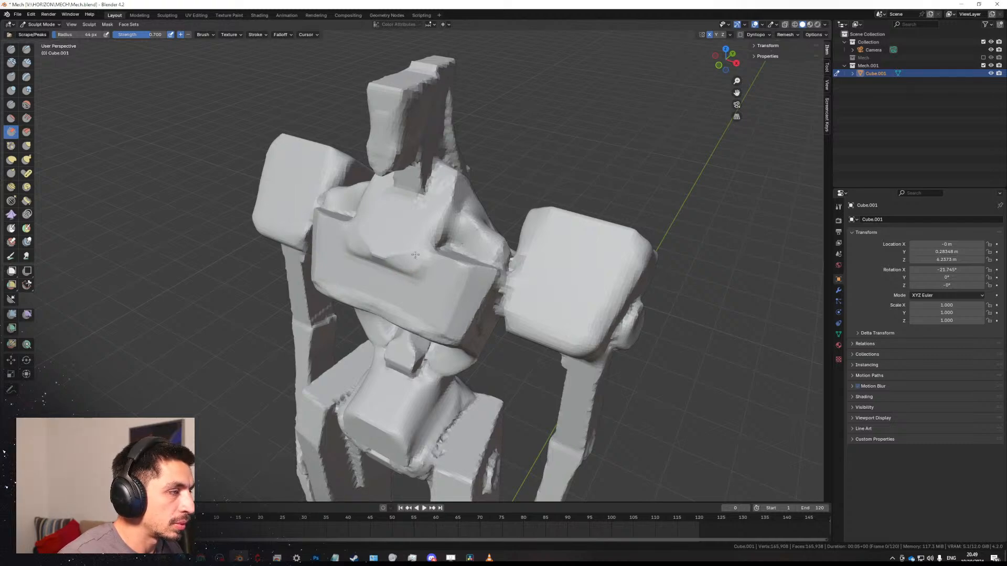
Scrape the large faces and edges of the shoulder blocks into cleaner planes at a 133 px radius.
middle_click_drag(399, 259, 506, 171)
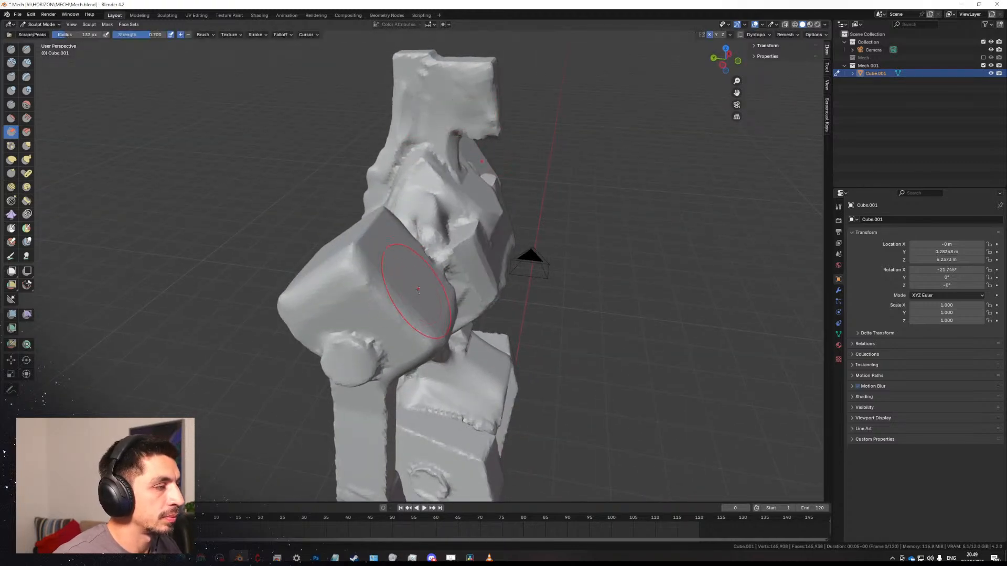
mouse_move(418, 290)
left_mouse_down()
mouse_move(378, 258)
mouse_move(348, 255)
mouse_move(348, 292)
left_mouse_up()
middle_click_drag(348, 292, 440, 244)
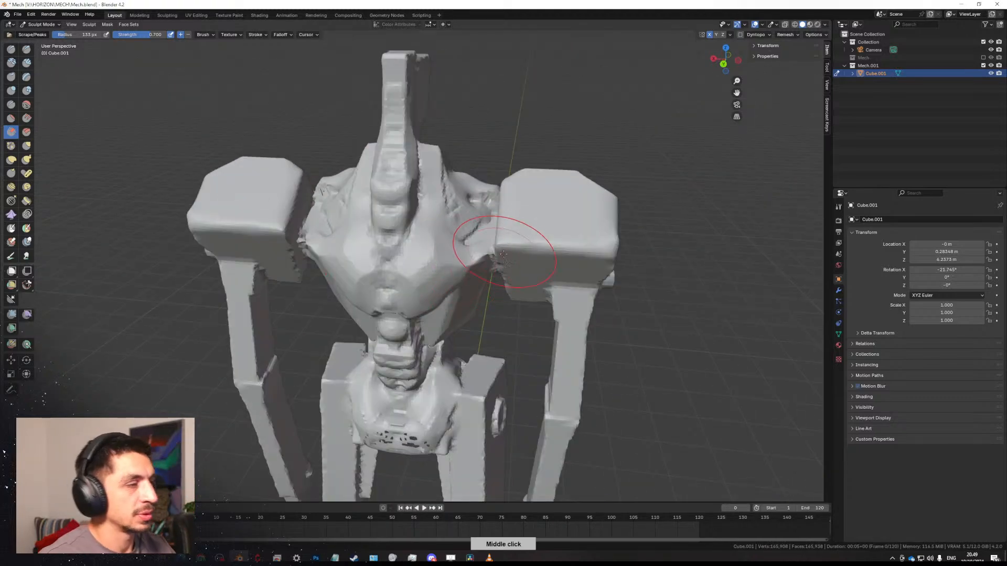
Scrape the rear lower edges, outer corners and undersides of the shoulder blocks into facets, starting at a 97 px radius.
key("bracketleft")
key("bracketleft")
key("bracketleft")
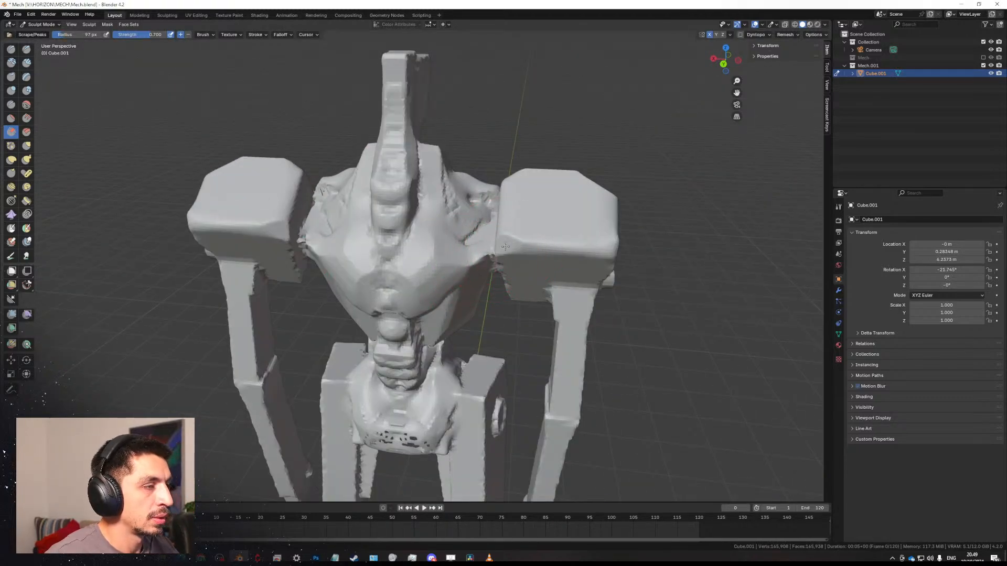
left_click_drag(496, 247, 594, 250)
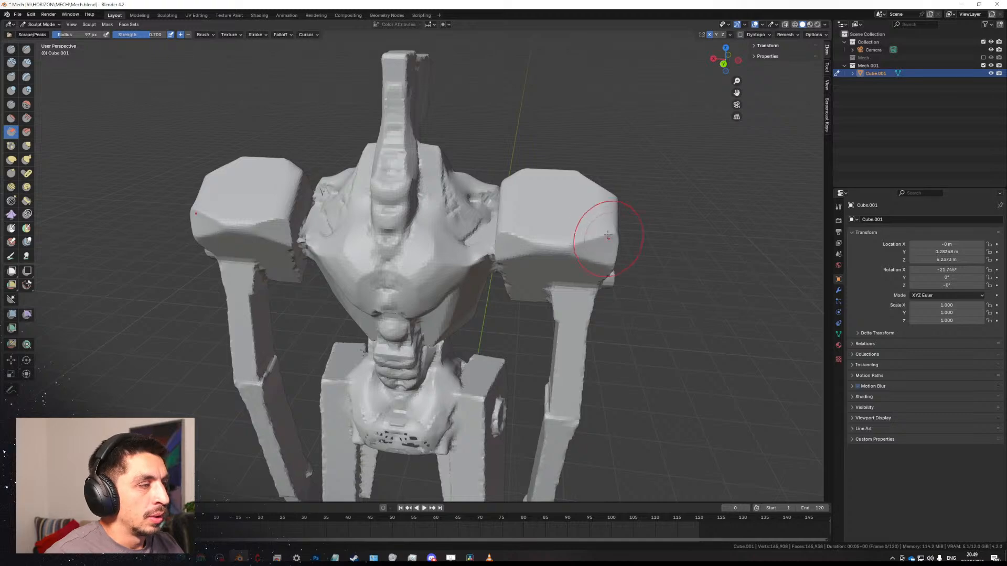
left_click_drag(611, 213, 602, 231)
mouse_move(526, 257)
middle_mouse_down()
mouse_move(377, 255)
mouse_move(362, 247)
mouse_move(337, 192)
middle_mouse_up()
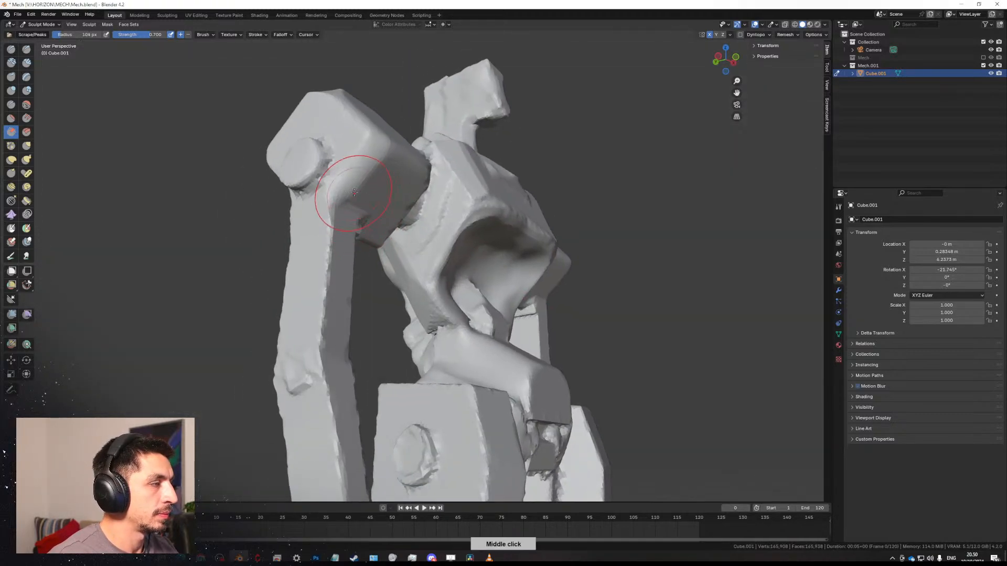
middle_click_drag(376, 164, 331, 182)
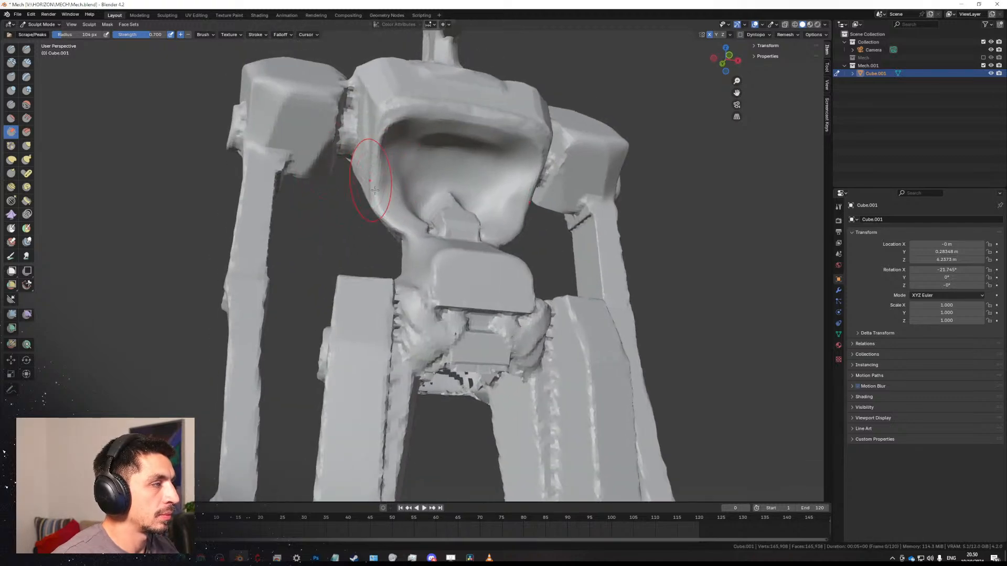
Scrape chamfers around the knees on the lower thighs and the tops of the shins, at radii from 43 to 62 px.
scroll(427, 327, "down", 3)
mouse_move(427, 327)
middle_mouse_down()
mouse_move(482, 308)
mouse_move(456, 293)
mouse_move(451, 246)
middle_mouse_up()
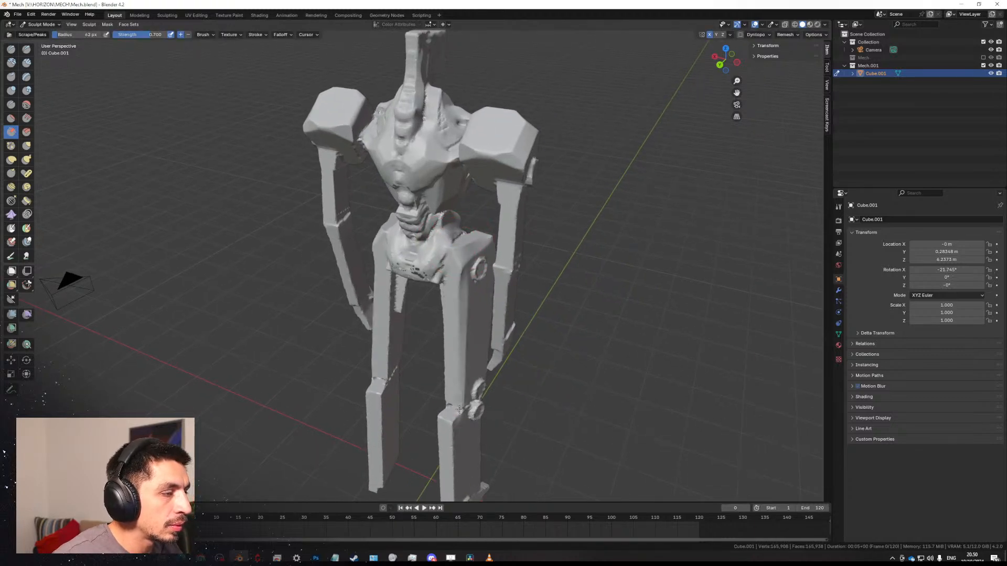
middle_click_drag(464, 303, 478, 314)
left_click_drag(468, 365, 450, 371)
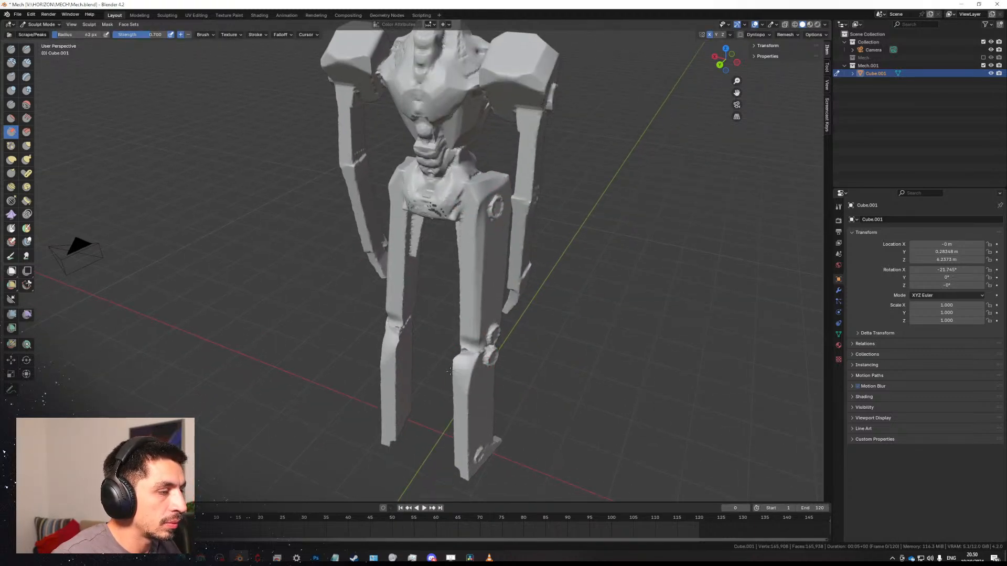
middle_click_drag(454, 359, 407, 324)
left_click_drag(366, 381, 359, 378)
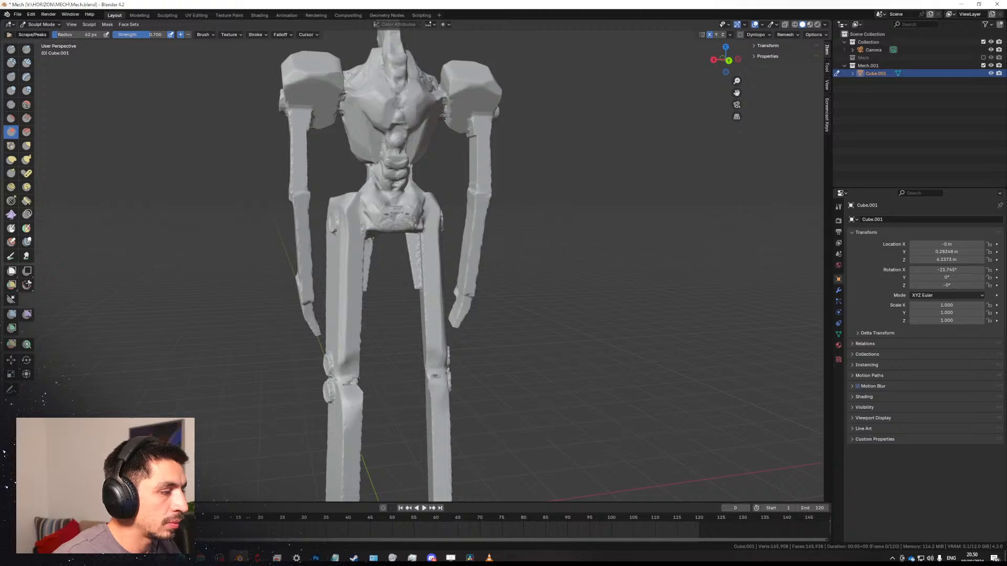
Repair the broken back of the pelvis with Scrape at 62 px, Inflate at about 42 px and remeshing, forming a smooth rounded bulge.
middle_click_drag(421, 350, 375, 228)
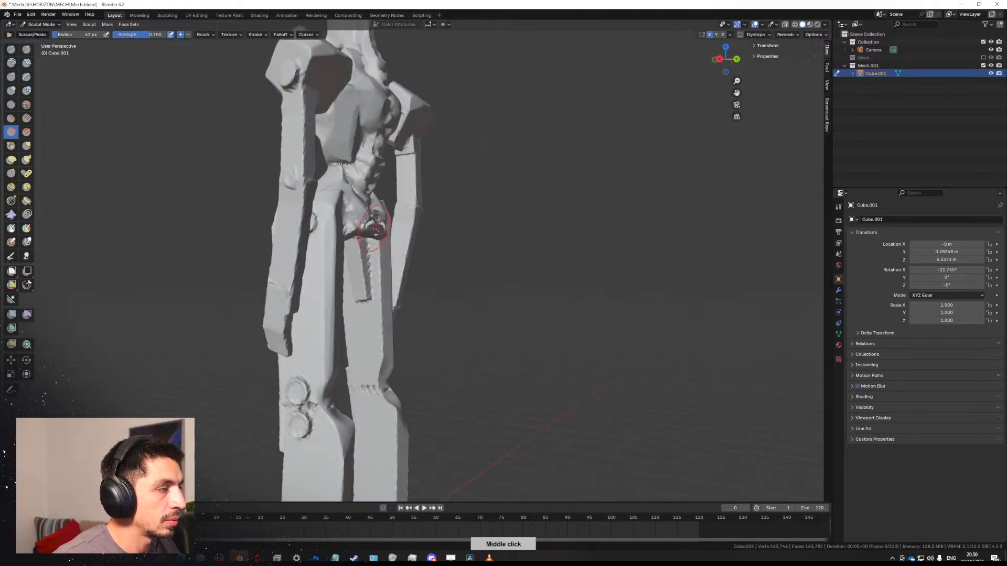
left_click_drag(375, 226, 375, 214)
middle_click_drag(398, 236, 406, 256)
middle_click_drag(406, 257, 398, 207, "ctrl")
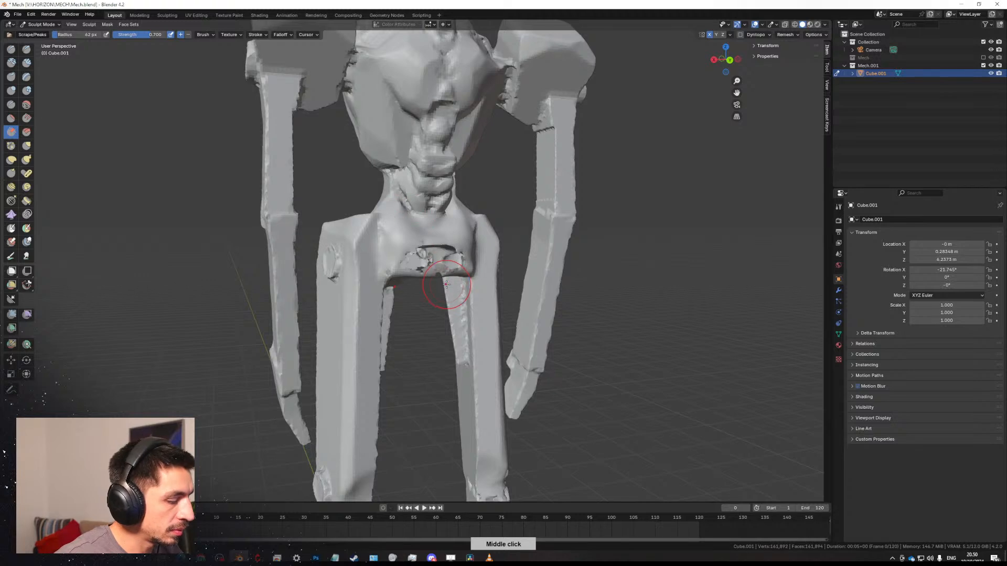
key("i")
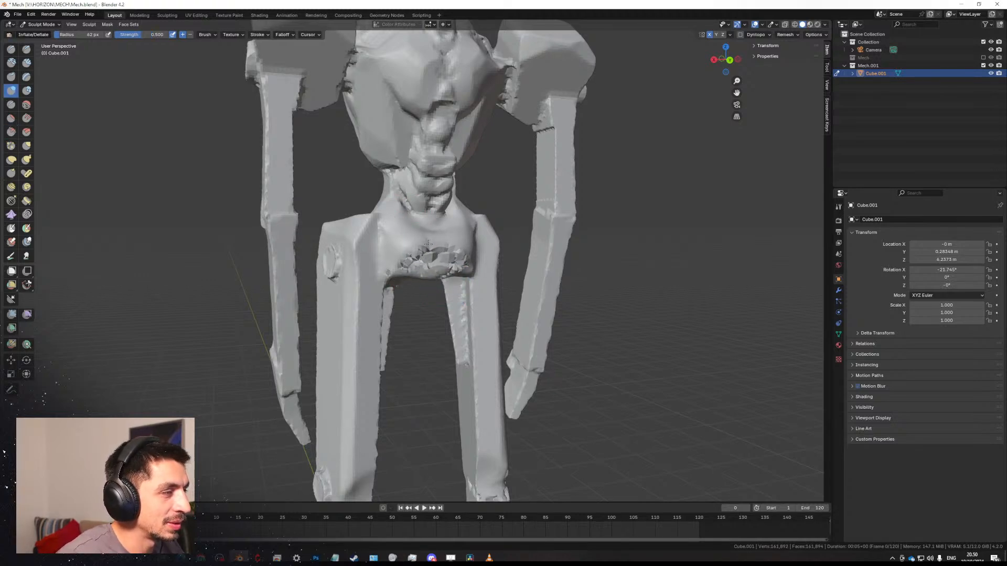
mouse_move(455, 271)
left_mouse_down()
mouse_move(428, 265)
mouse_move(454, 267)
left_mouse_up()
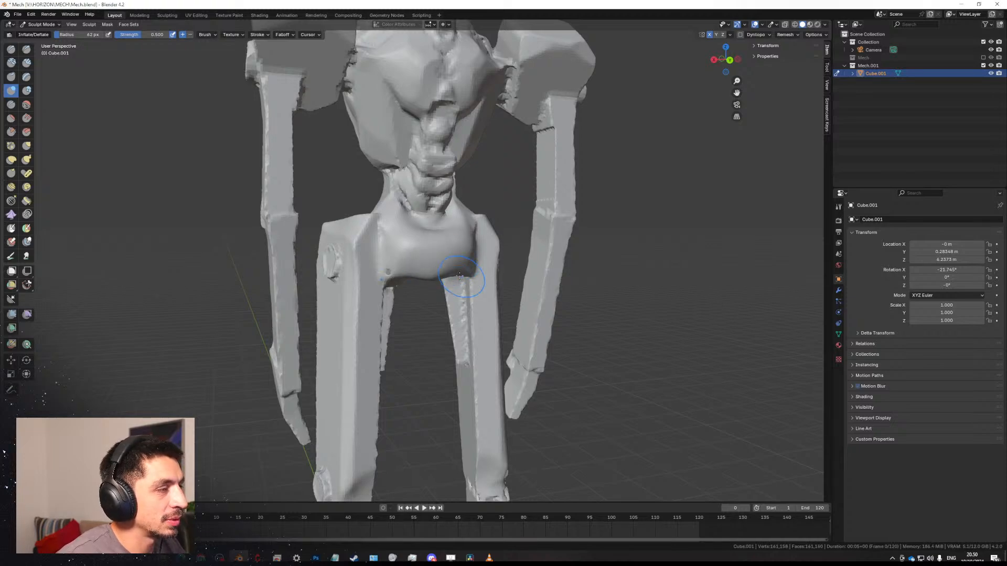
Build up the outer side of the forearms lengthwise with Clay Strips at a 35 px radius, undoing a stray stroke.
middle_click_drag(459, 276, 280, 193)
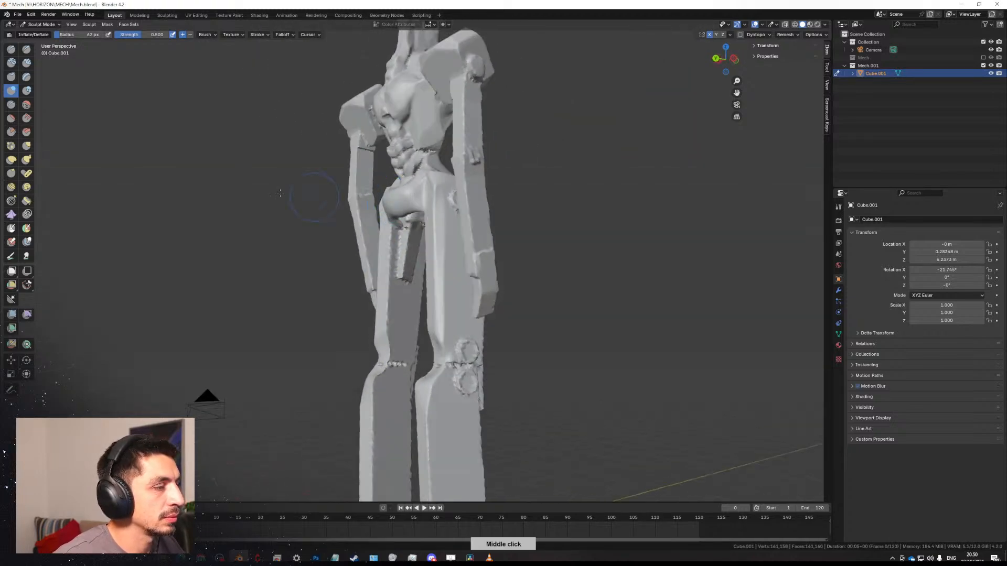
left_click(27, 63)
middle_click_drag(427, 197, 427, 181)
left_click_drag(415, 159, 432, 231)
key("f")
left_click(433, 175)
key("ctrl+z")
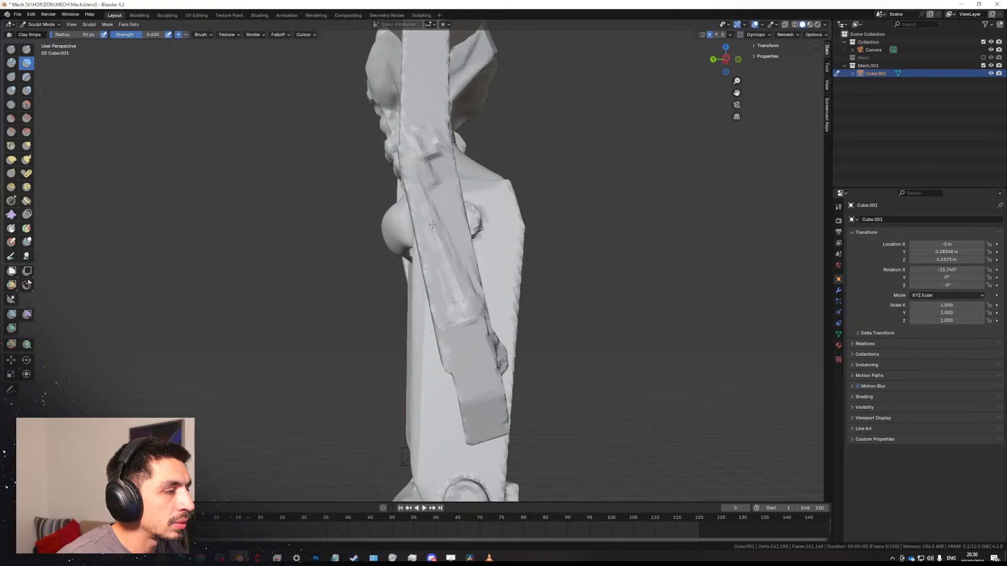
left_click_drag(427, 157, 462, 295)
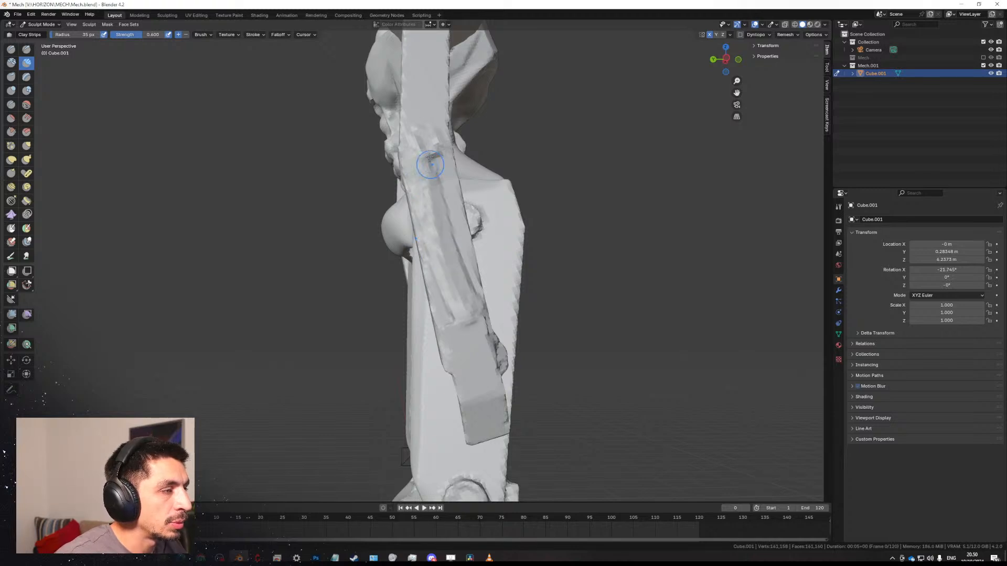
Add a raised band across the outer upper arm with Clay Strips at a 34 px radius.
left_click(377, 196)
mouse_move(348, 186)
left_mouse_down()
mouse_move(319, 190)
mouse_move(344, 184)
left_mouse_up()
middle_click_drag(342, 167, 353, 232)
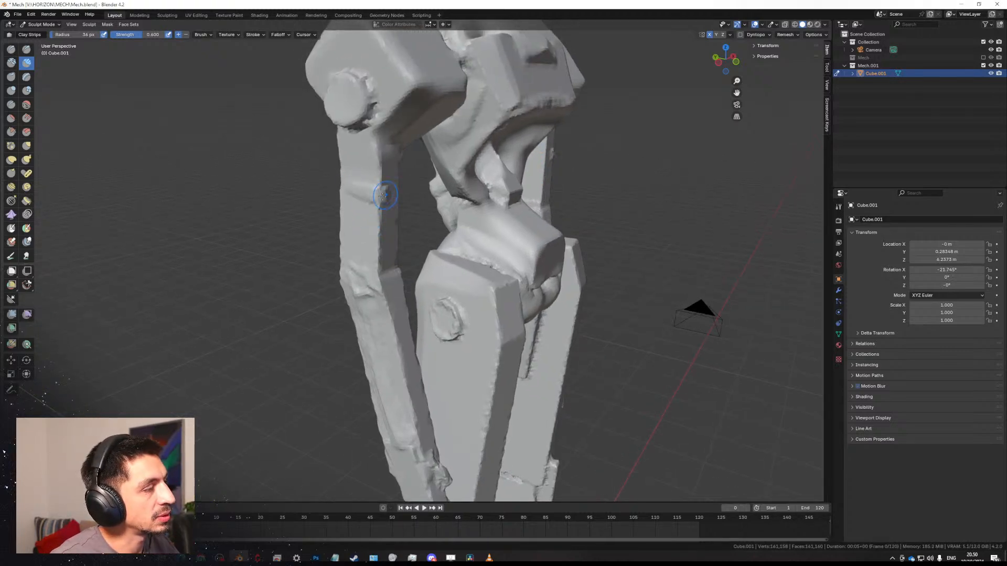
left_click_drag(375, 196, 383, 196)
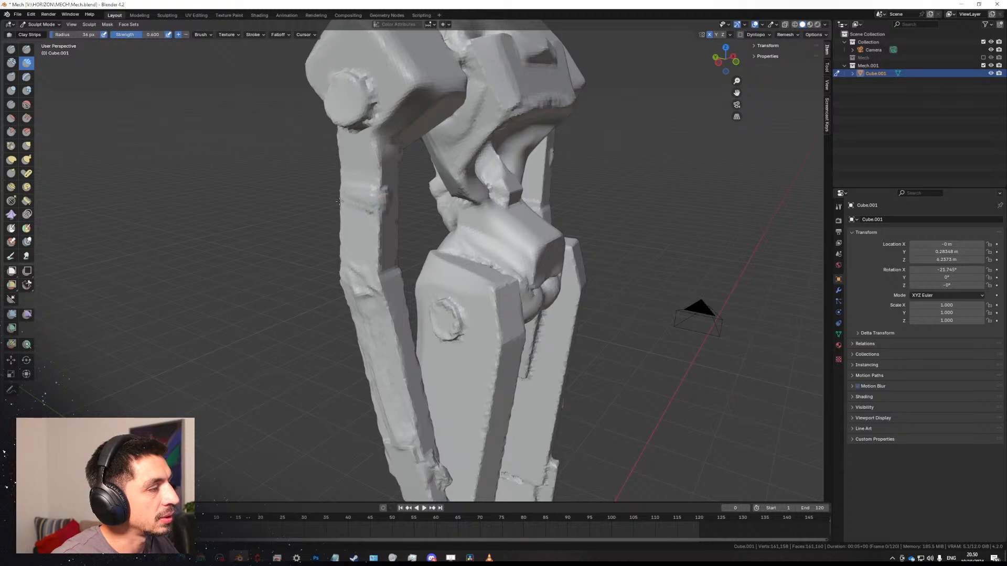
Build up the front and inner side of the elbow joint with Clay Strips at about a 20 px radius.
key("f")
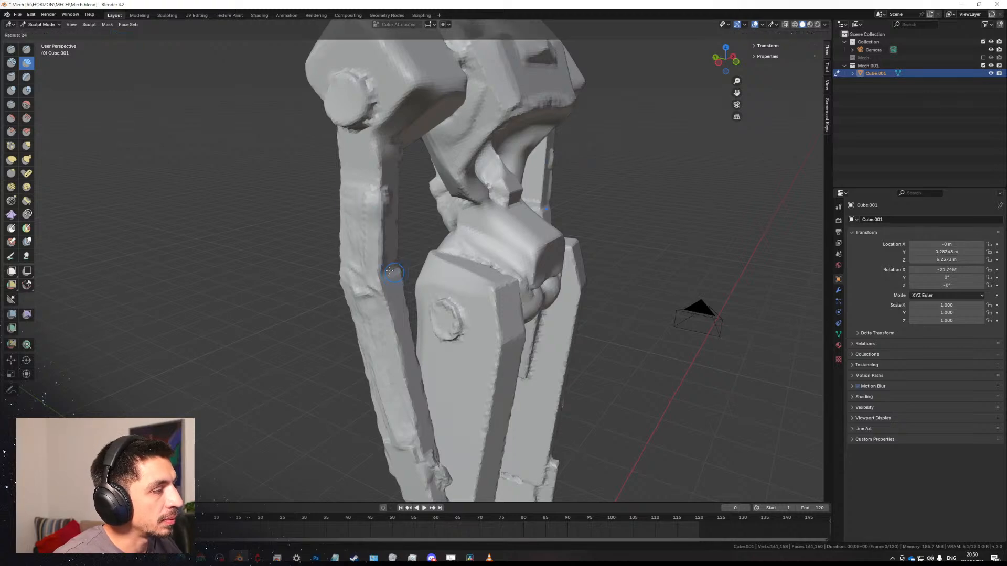
left_click(384, 259)
mouse_move(386, 268)
left_mouse_down()
mouse_move(389, 286)
mouse_move(386, 265)
mouse_move(397, 282)
left_mouse_up()
middle_click_drag(397, 281, 341, 255)
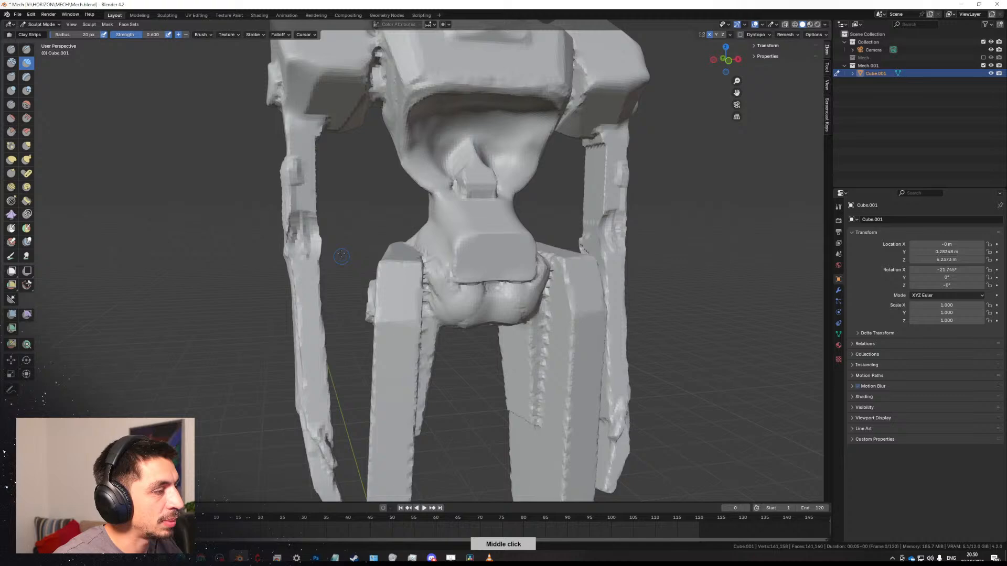
mouse_move(317, 229)
left_mouse_down()
mouse_move(317, 254)
mouse_move(286, 243)
mouse_move(306, 231)
mouse_move(301, 221)
mouse_move(305, 240)
left_mouse_up()
Thicken the front of the upper arm down to the elbow with Clay Strips at a 34 px radius, and blend the elbow at 31 px.
key("f")
left_click(314, 214)
key("f")
left_click(315, 190)
left_click_drag(300, 152, 303, 214)
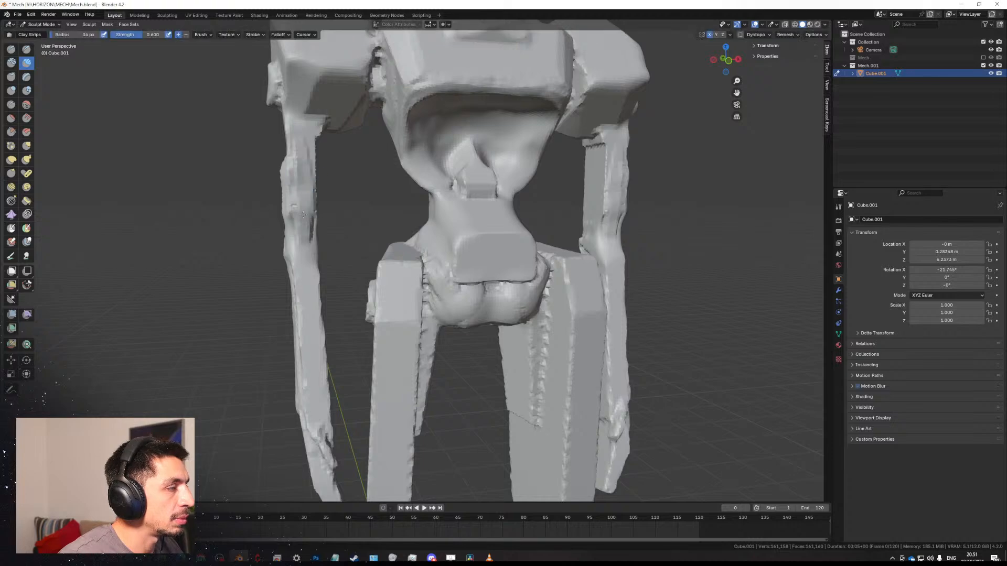
left_click_drag(303, 146, 309, 272)
key("f")
left_click(306, 267)
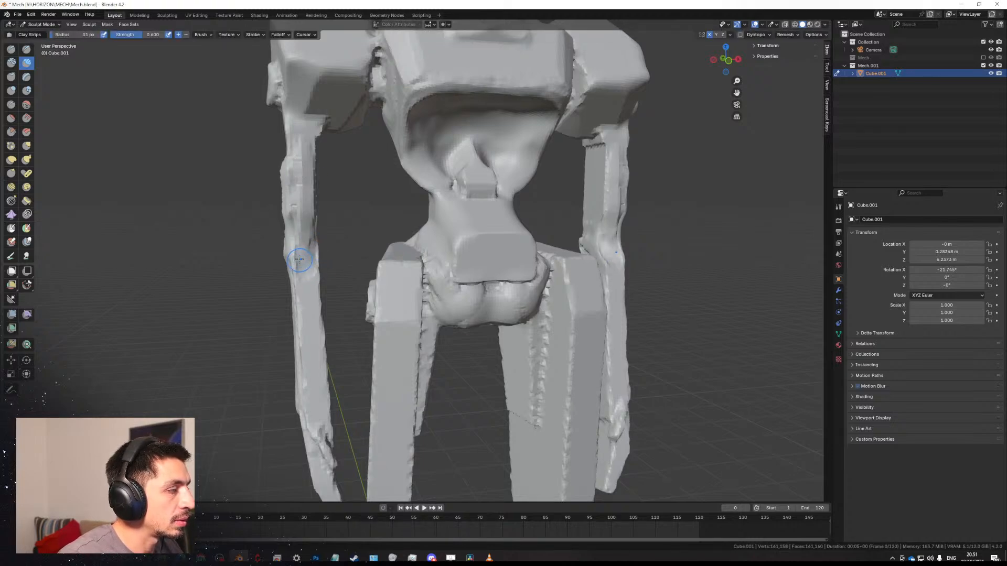
key("f")
left_click(296, 257)
Fill out the forearm below the elbow into a rounded form with Clay Strips, at radii up to 65 px.
middle_click_drag(296, 257, 346, 257)
mouse_move(349, 277)
left_mouse_down()
mouse_move(353, 295)
mouse_move(341, 270)
mouse_move(361, 338)
mouse_move(353, 290)
left_mouse_up()
key("f")
left_click(363, 341)
key("f")
left_click(386, 316)
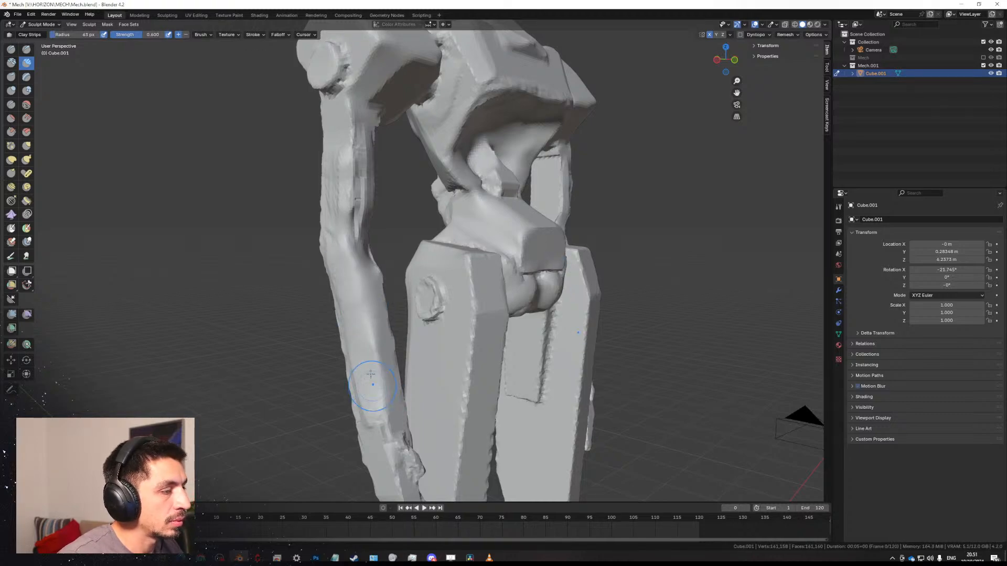
Sculpt and smooth the back of the upper arm above the elbow at a 54 px radius.
middle_click_drag(371, 394, 496, 287)
scroll(495, 286, "up", 3)
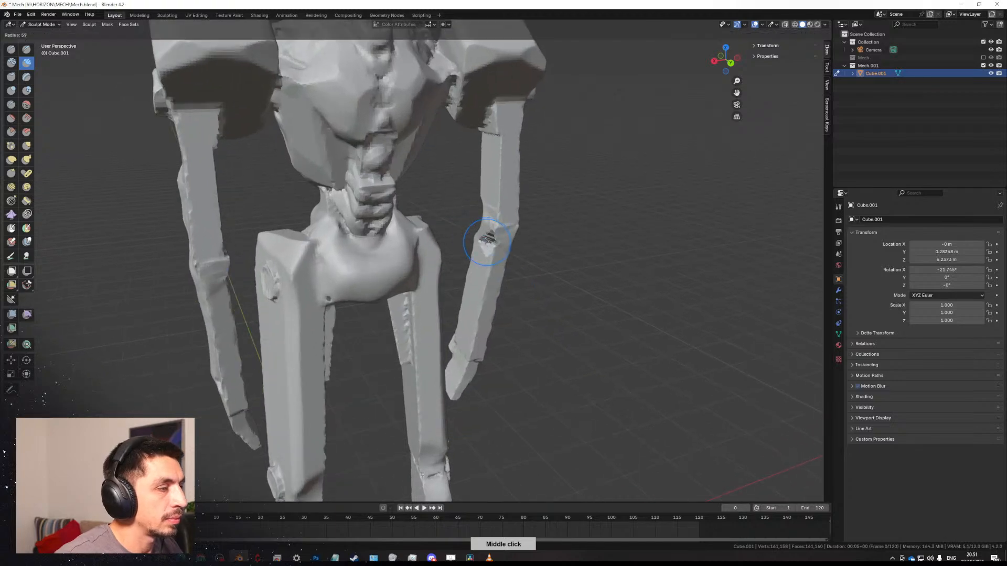
mouse_move(511, 174)
left_mouse_down("shift")
mouse_move(510, 156)
mouse_move(511, 179)
left_mouse_up("shift")
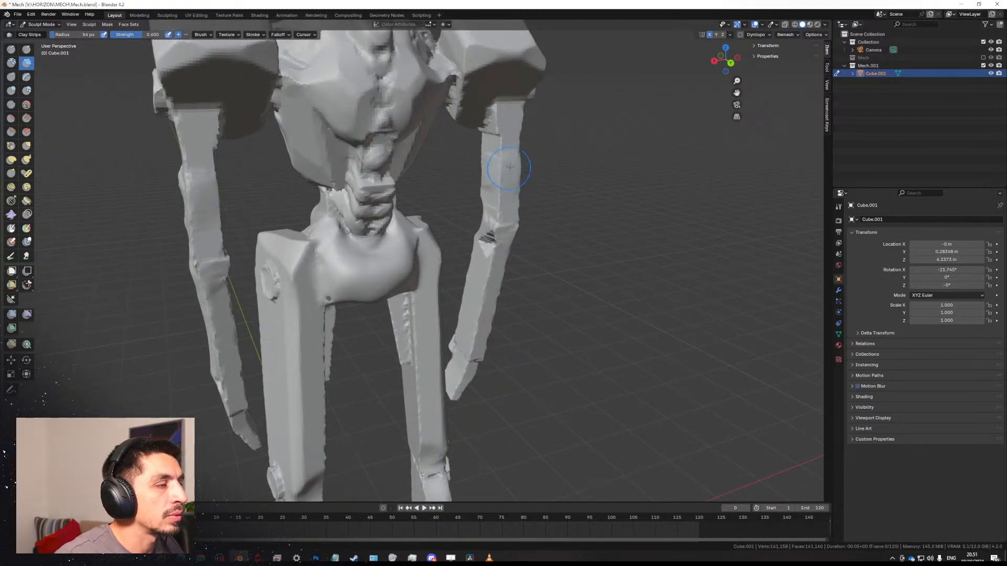
Swell the back of the upper arm with the Inflate brush, and refine it using Clay Strips at a 47 px radius.
middle_click_drag(511, 179, 390, 162)
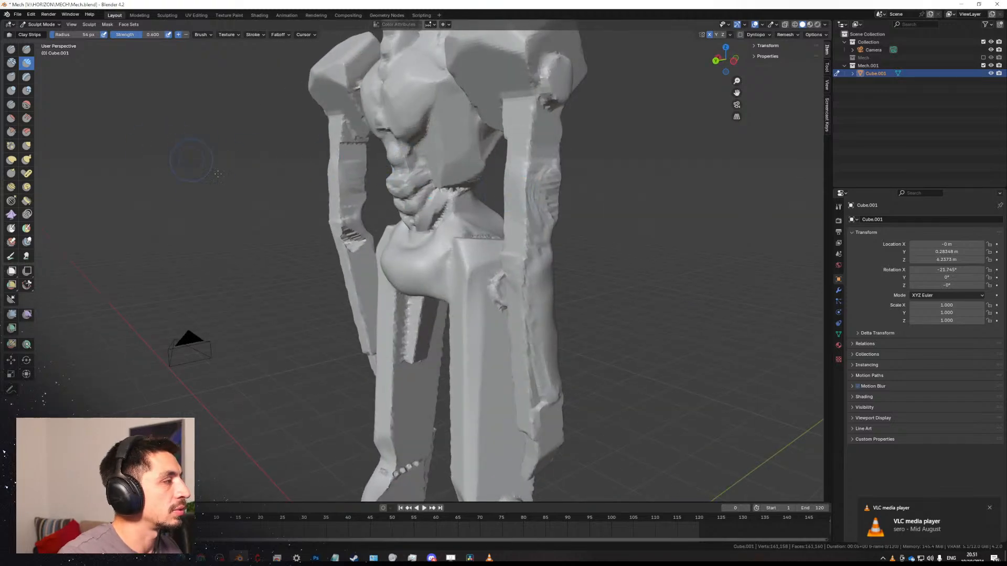
key("i")
mouse_move(523, 158)
left_mouse_down()
mouse_move(507, 188)
mouse_move(518, 195)
left_mouse_up()
key("c")
key("f")
left_click(516, 198)
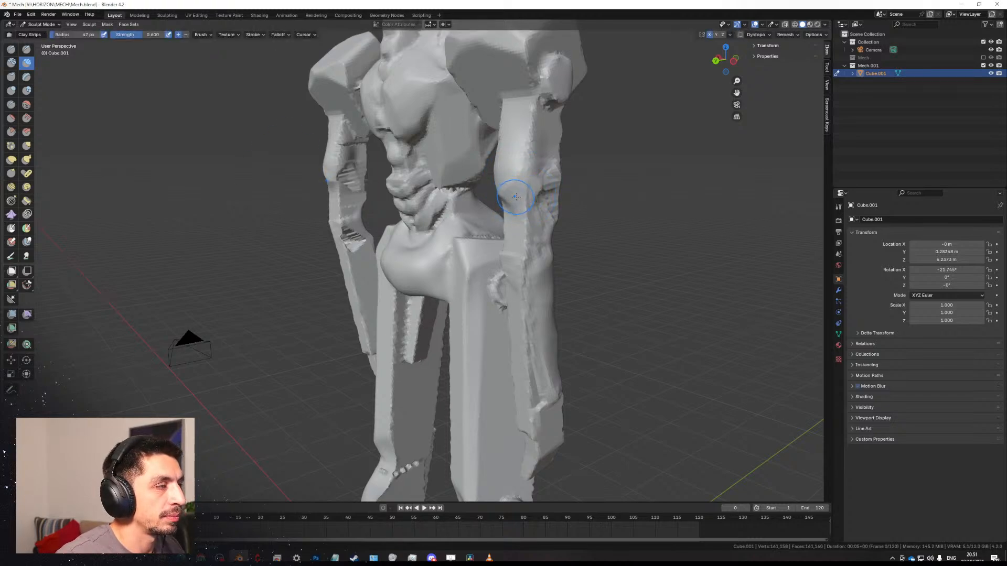
Turn on Front Faces Only for the Clay Strips brush, and fill the jagged gap behind the elbow at a 21 px radius.
middle_click_drag(512, 217, 479, 215)
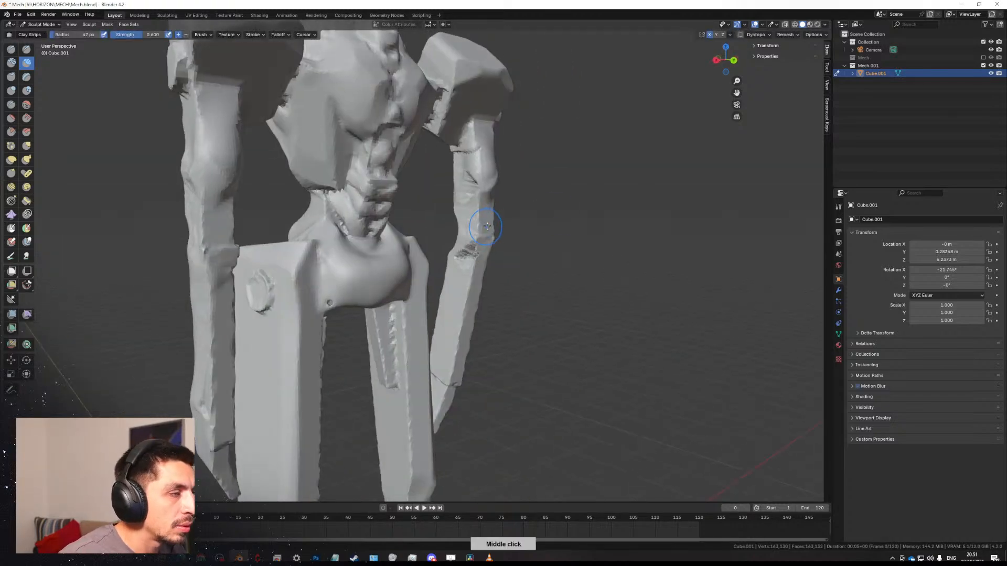
left_click(202, 35)
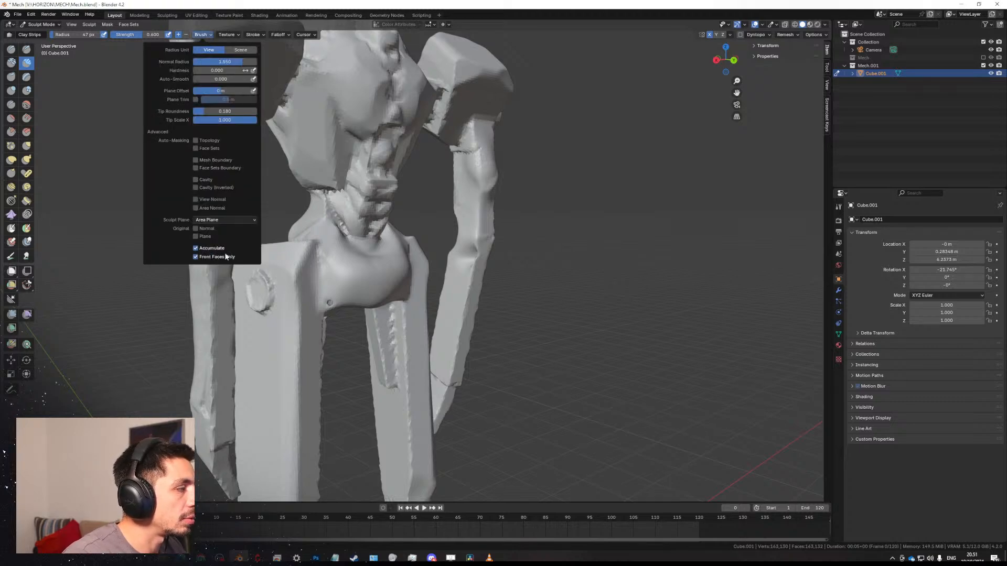
key("f")
left_click(498, 227)
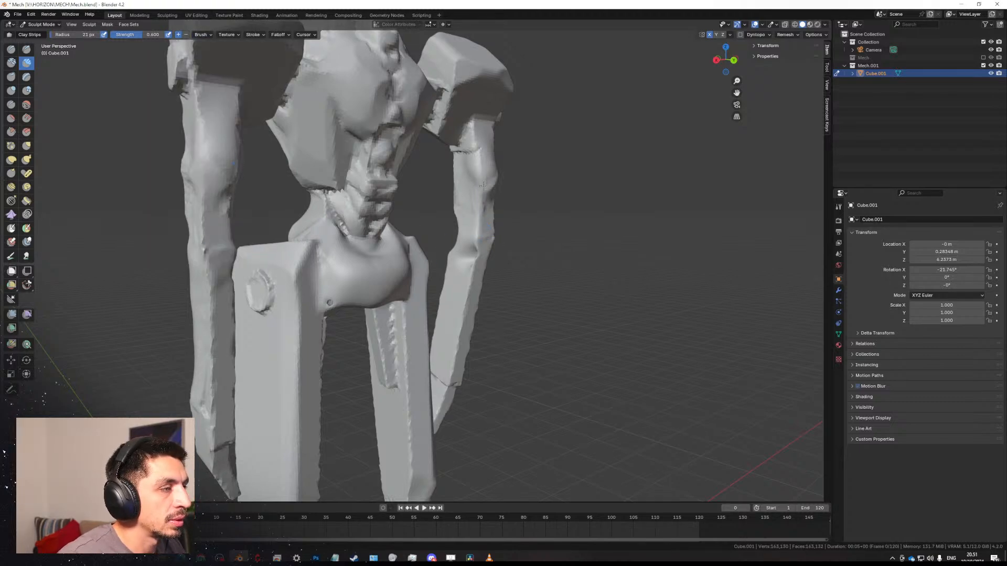
Build up the back of the upper arm above the elbow and beneath the shoulder block with Clay Strips at a 30 px radius.
middle_click_drag(483, 184, 530, 173)
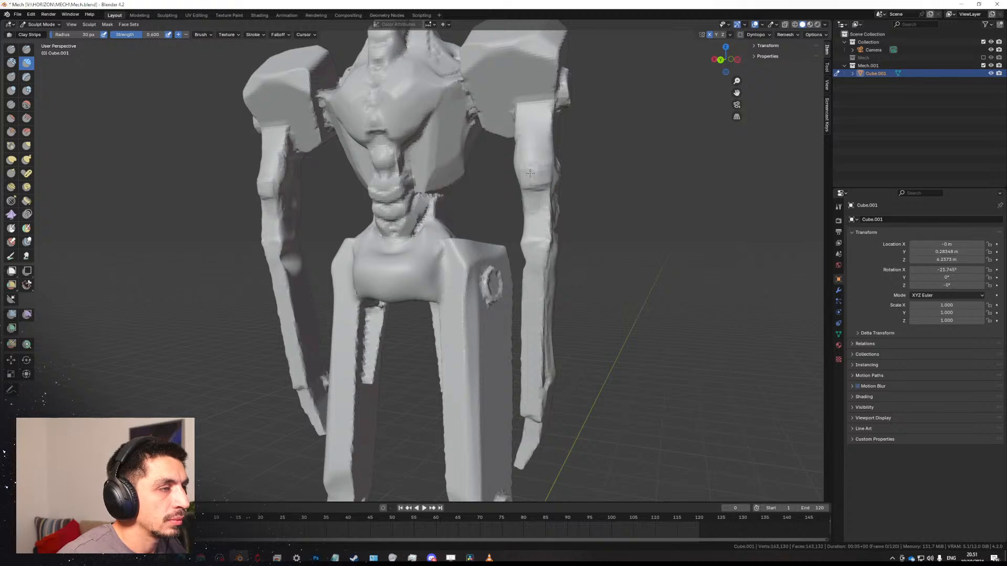
left_click_drag(530, 173, 539, 157)
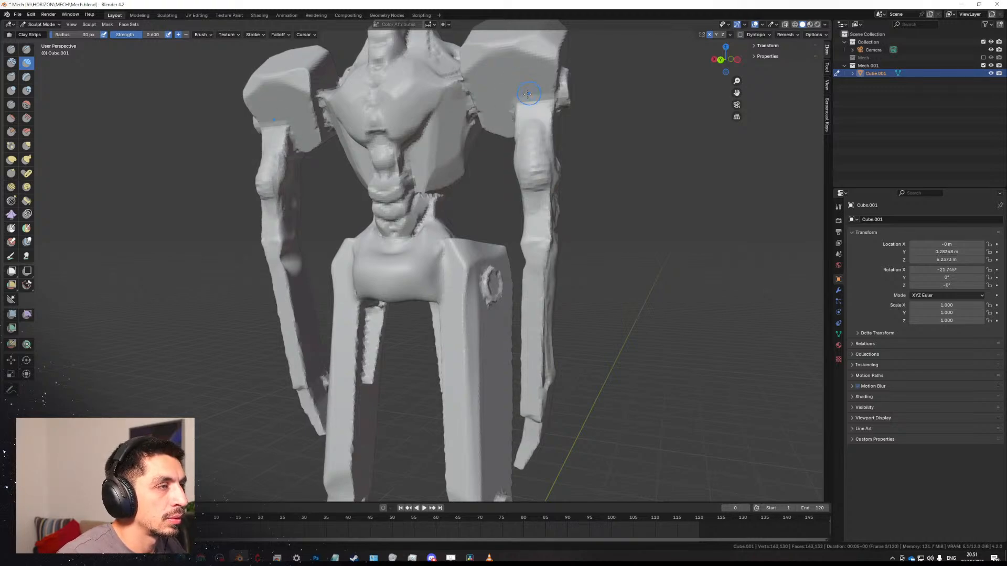
mouse_move(526, 92)
left_mouse_down()
mouse_move(540, 86)
mouse_move(525, 81)
mouse_move(505, 110)
left_mouse_up()
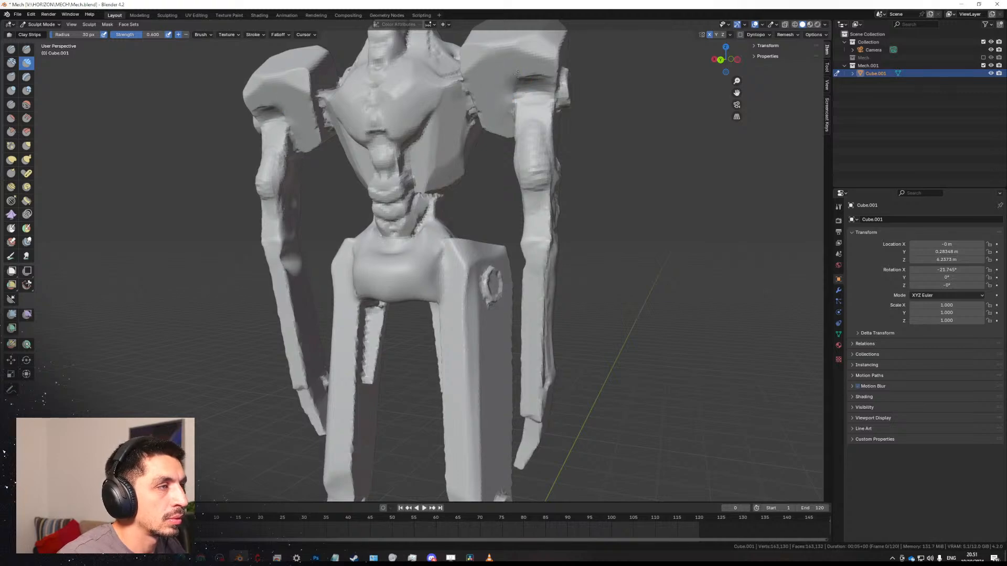
Pull the elbow slightly backward in the left side view with the Grab brush at a 78 px radius.
scroll(519, 89, "down", 5)
middle_click_drag(472, 336, 387, 192)
scroll(409, 195, "up", 1)
middle_click_drag(410, 159, 470, 161)
middle_click_drag(425, 160, 427, 195, "shift")
scroll(423, 173, "up", 3)
key("g")
key("f")
left_click(417, 162)
left_click_drag(417, 162, 405, 161)
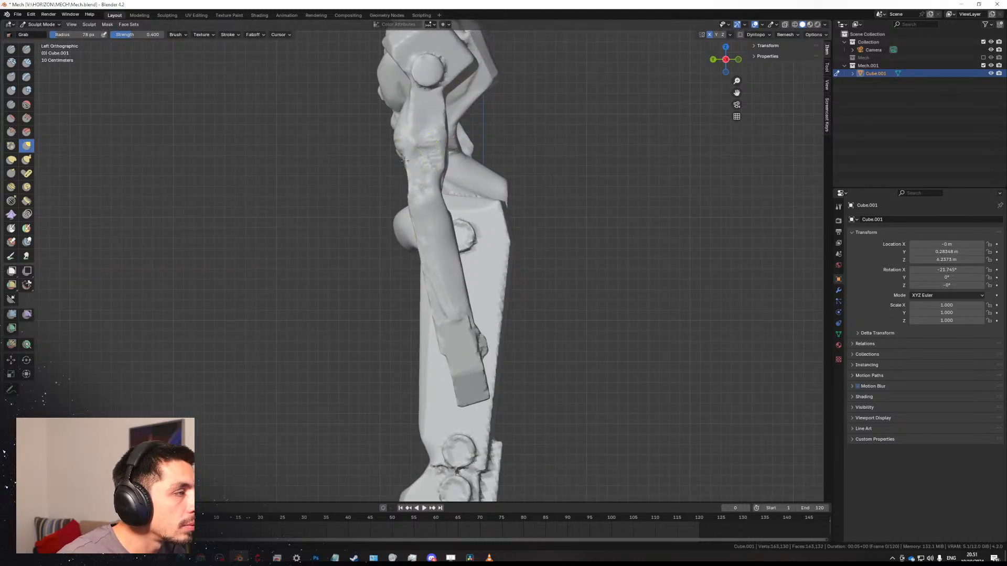
Fill the stepped edge on the inner thigh and extend it down toward the knee with Clay Strips at a 39 px radius.
mouse_move(400, 155)
middle_mouse_down()
mouse_move(460, 194)
mouse_move(438, 128)
mouse_move(430, 178)
mouse_move(535, 234)
mouse_move(534, 216)
middle_mouse_up()
key("c")
key("f")
left_click(391, 265)
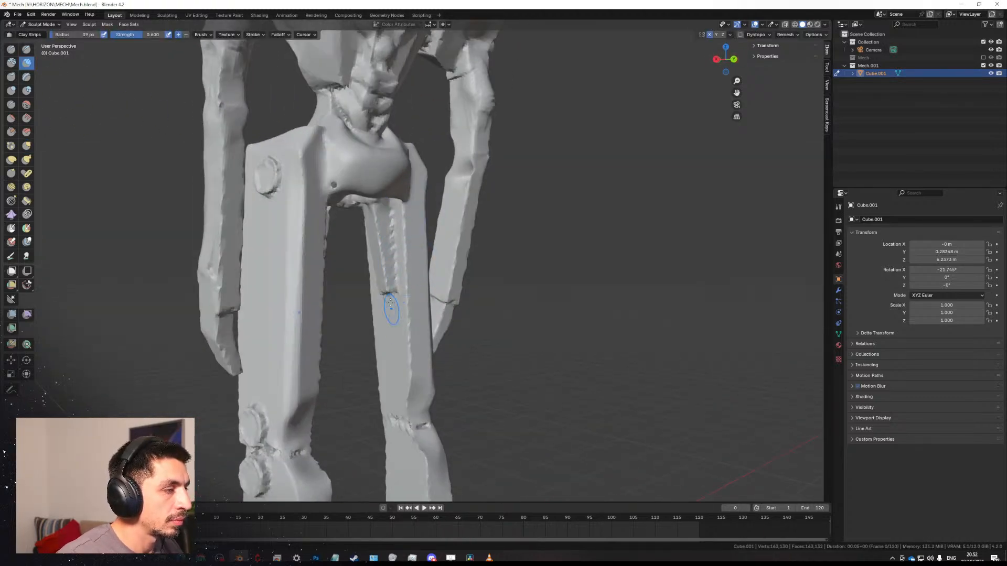
left_click_drag(393, 303, 400, 380)
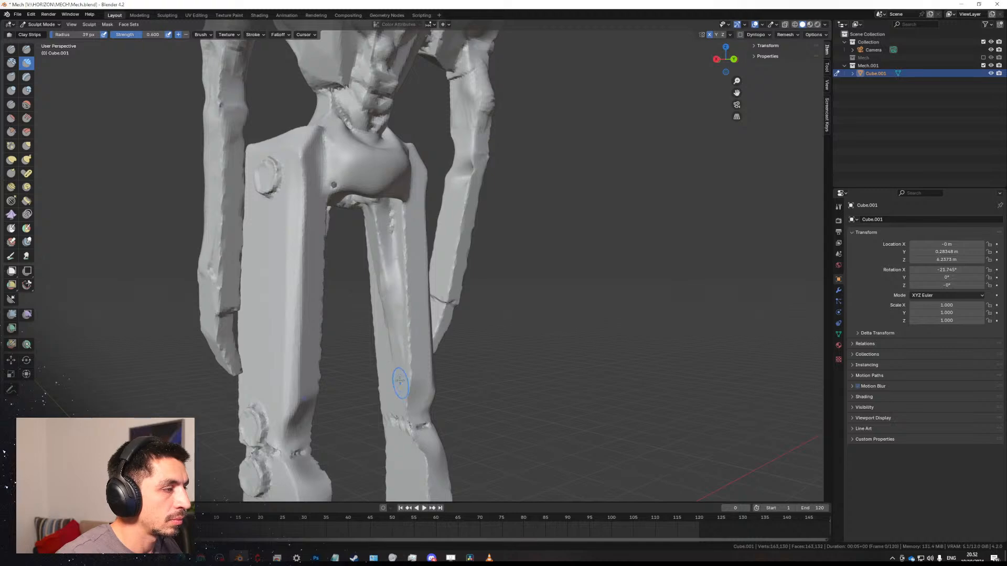
Sculpt diagonal forms across the back of the pelvis with Clay Strips at a 29 px radius, and check the whole figure.
middle_click_drag(390, 222, 442, 135)
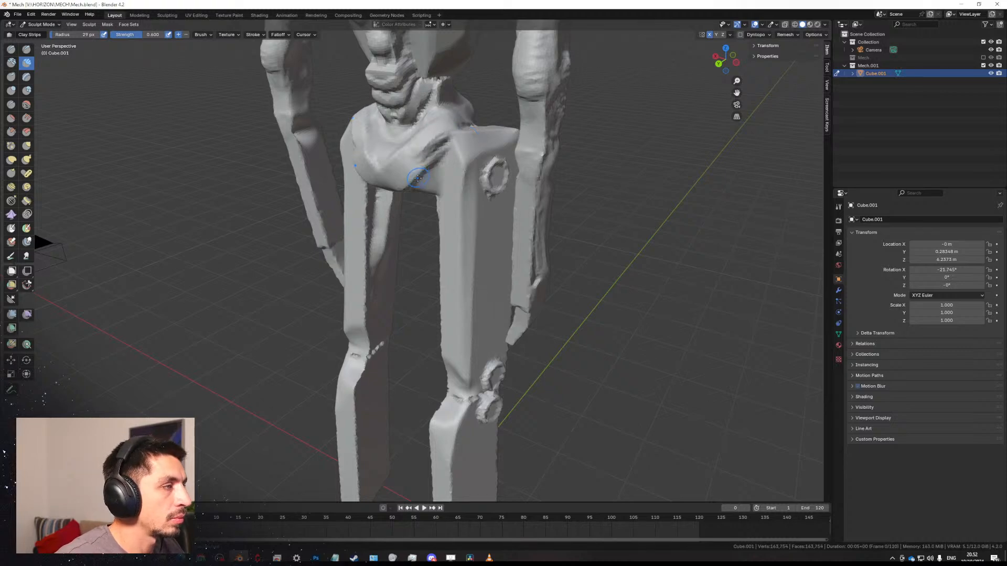
scroll(418, 179, "down", 3)
middle_click_drag(418, 179, 469, 204, "alt")
scroll(470, 204, "down", 3)
middle_click_drag(461, 262, 446, 297)
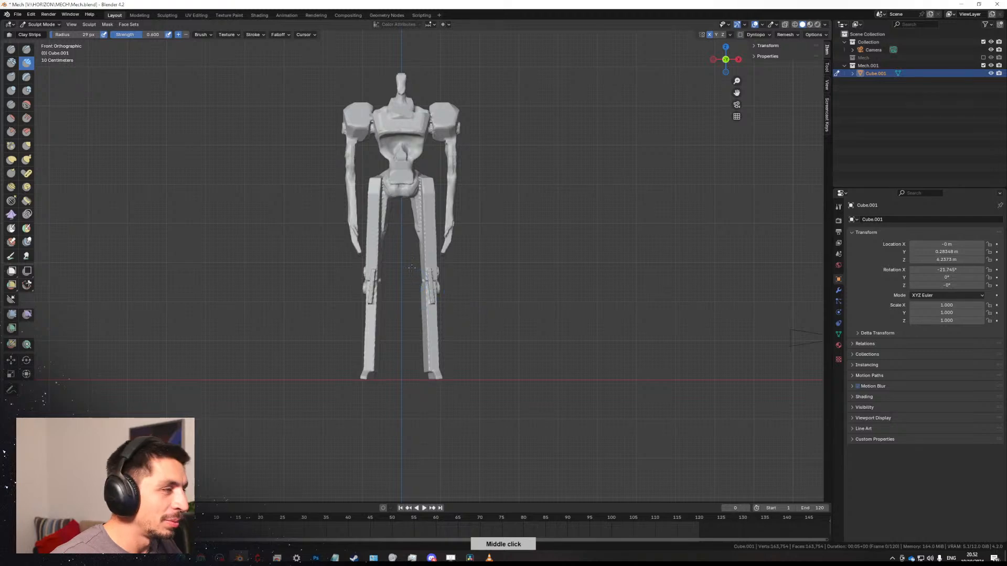
Build up the kneecap plate on the front of the knee with Clay Strips at a 52 px radius.
scroll(411, 267, "up", 2)
middle_click_drag(411, 268, 457, 262, "shift")
scroll(463, 238, "down", 1)
scroll(463, 238, "up", 1)
scroll(466, 283, "up", 3)
middle_click_drag(489, 317, 454, 251, "shift")
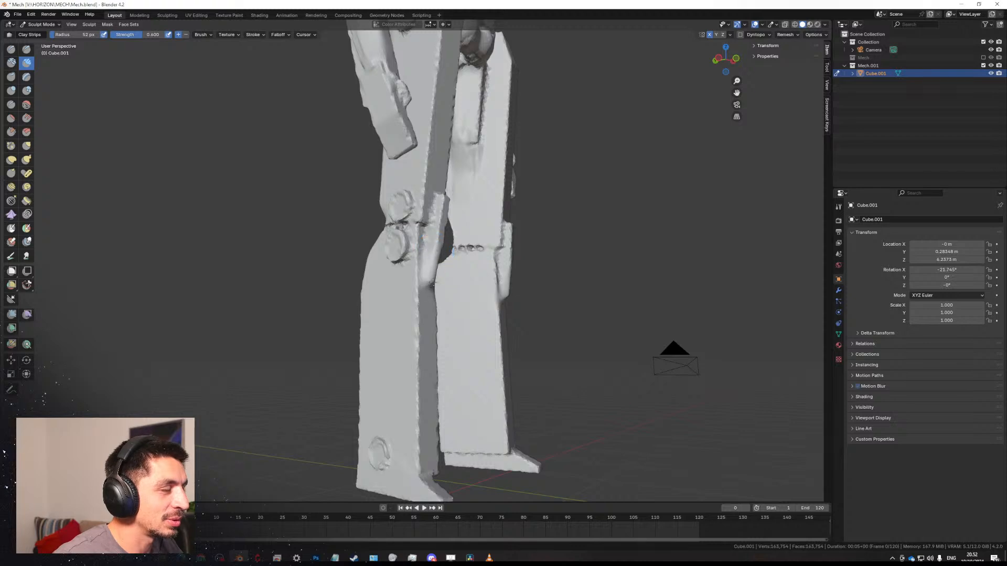
left_click_drag(434, 285, 444, 196)
Run a Clay Strips stroke along the sole of the foot from below the ankle to the toe, at a 52 px radius.
mouse_move(469, 288)
middle_mouse_down()
mouse_move(385, 244)
mouse_move(458, 232)
mouse_move(498, 294)
middle_mouse_up()
middle_click_drag(452, 365, 449, 330, "shift")
scroll(460, 401, "up", 1)
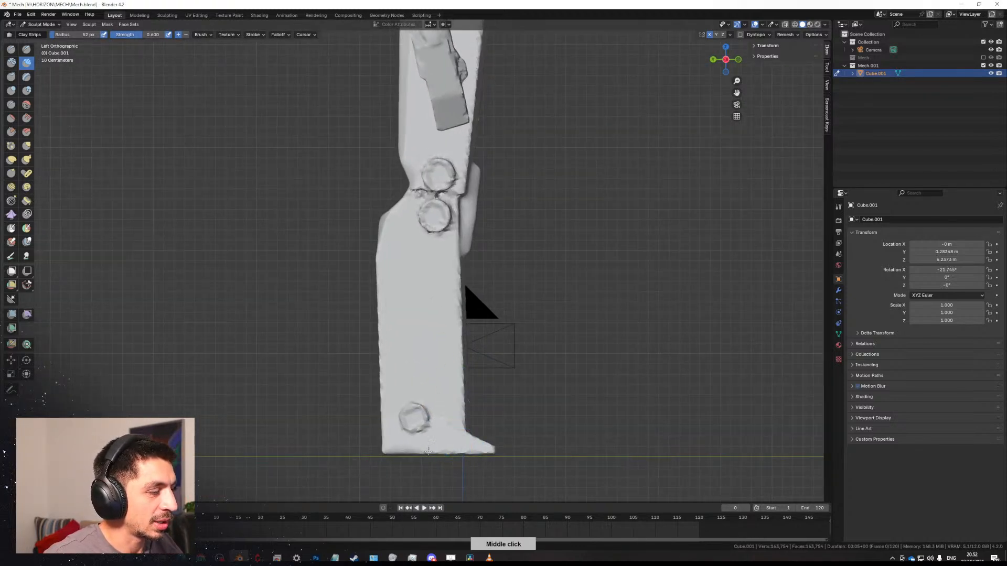
left_click_drag(429, 451, 513, 452)
middle_click_drag(496, 433, 449, 411)
middle_click_drag(449, 348, 482, 342, "shift")
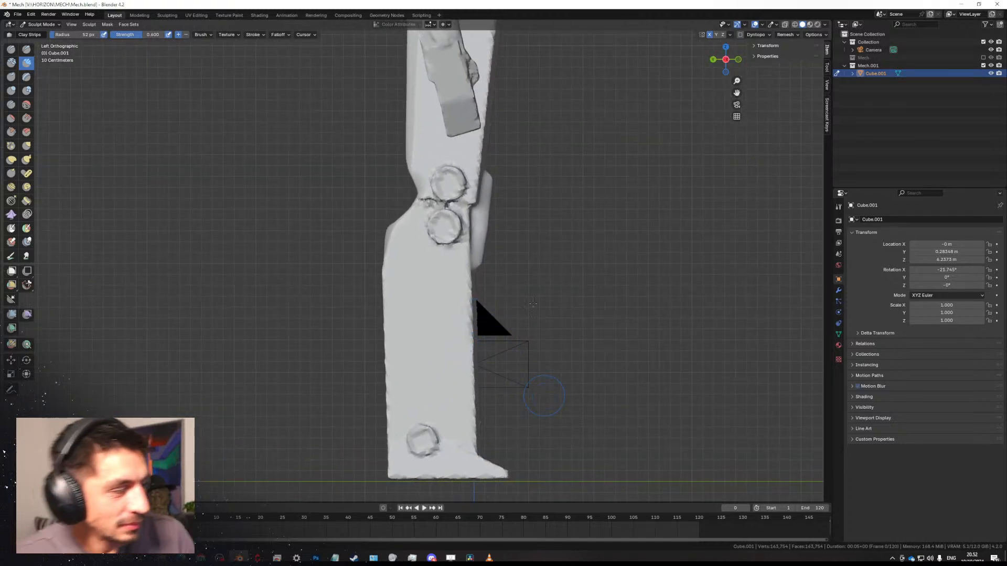
Refine the round ankle joint and smooth the calf's rear edge, working at radii of about 30 px.
key("f")
left_click(420, 438)
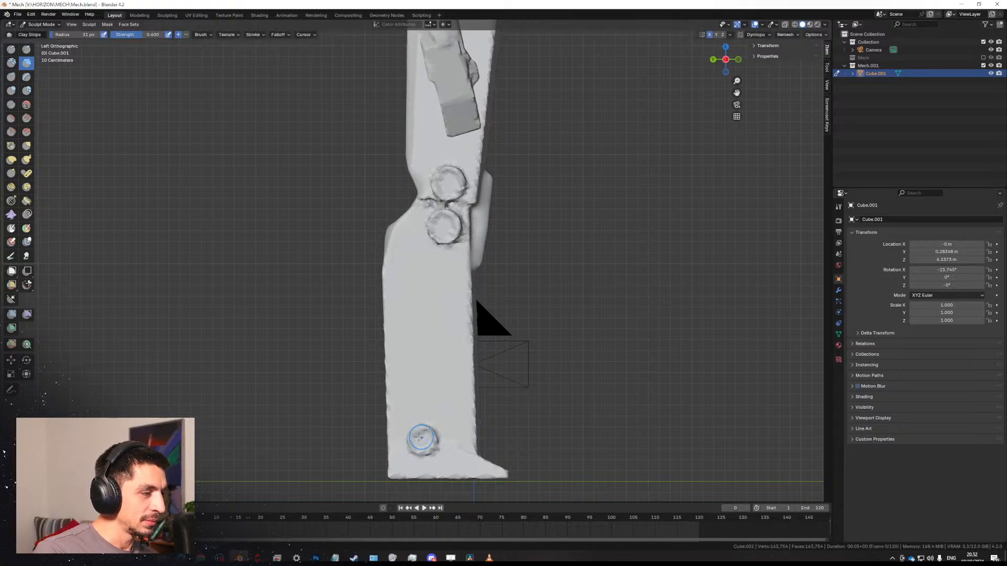
key("f")
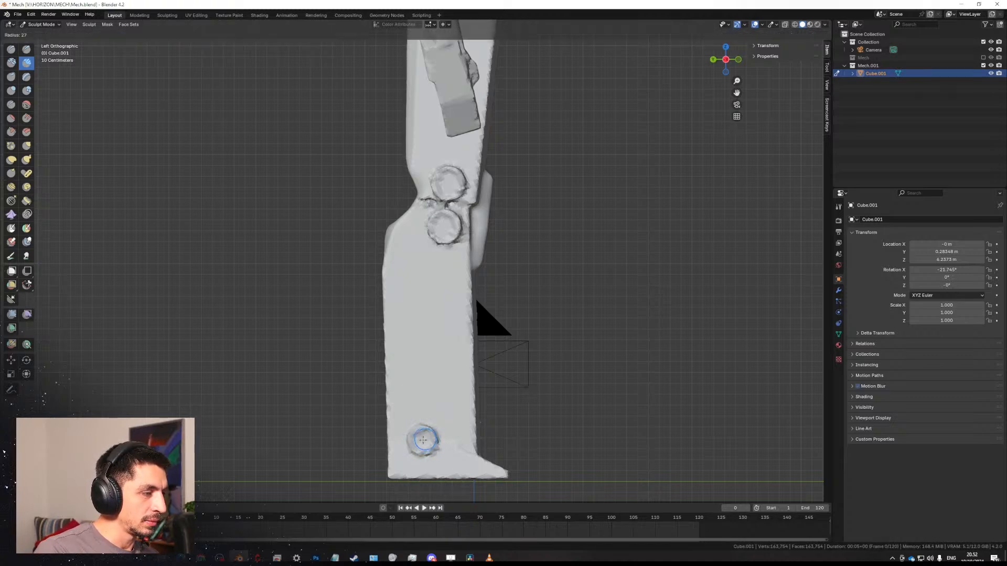
left_click(422, 439)
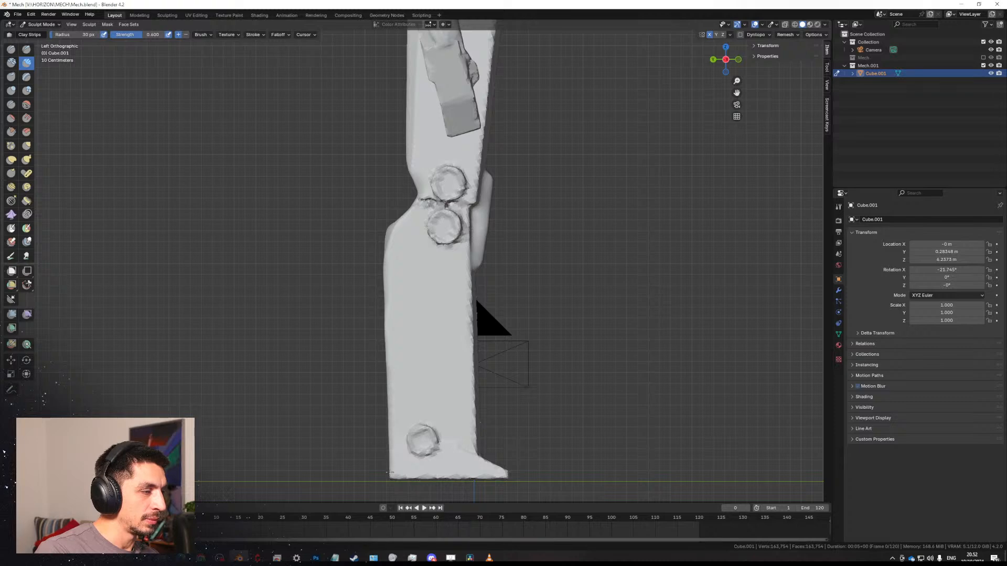
Round and slope the back of the upper calf below the knee using Clay Strips at a 57 px radius.
middle_click_drag(389, 473, 431, 353)
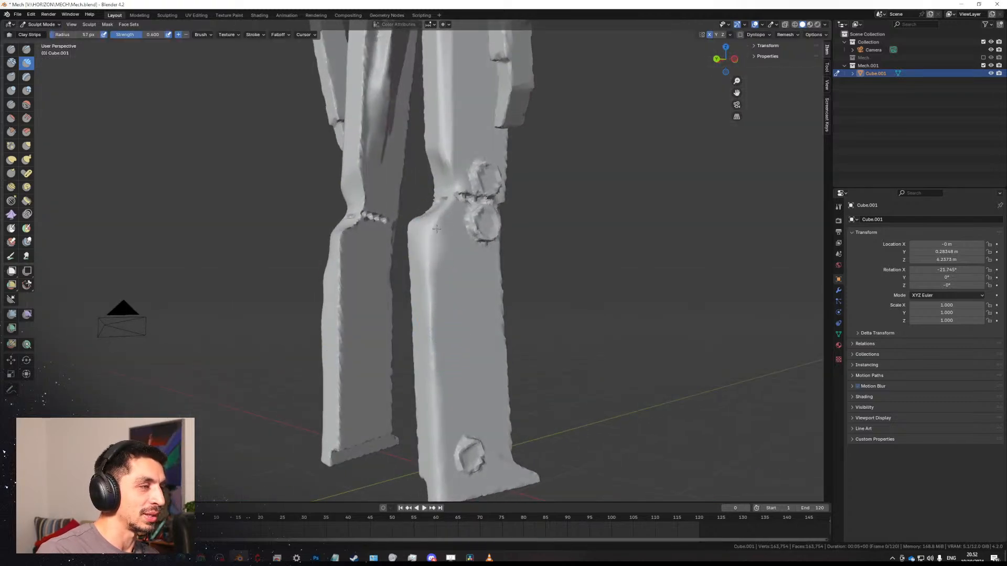
middle_click_drag(404, 244, 351, 199)
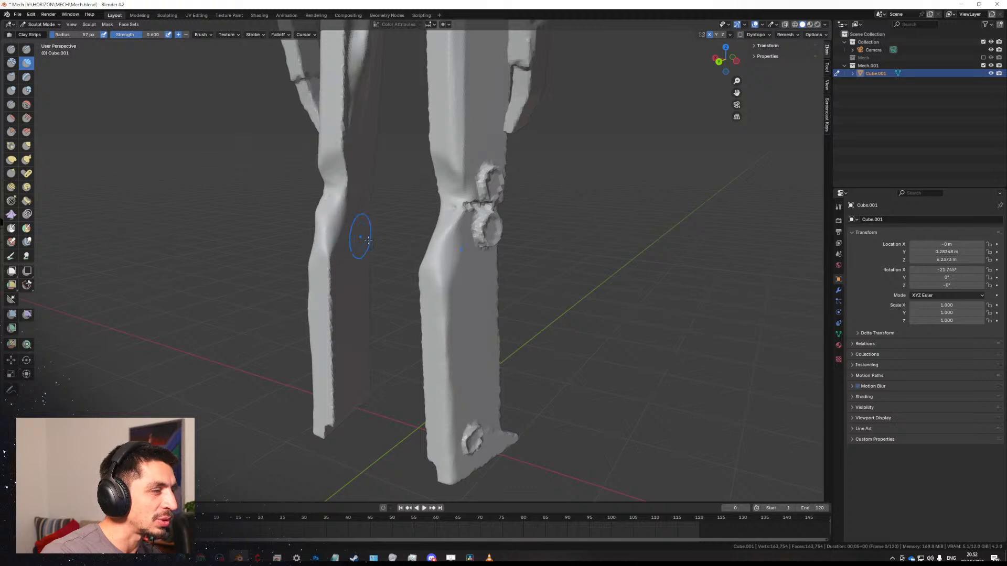
mouse_move(360, 236)
middle_mouse_down()
mouse_move(443, 258)
mouse_move(430, 246)
middle_mouse_up()
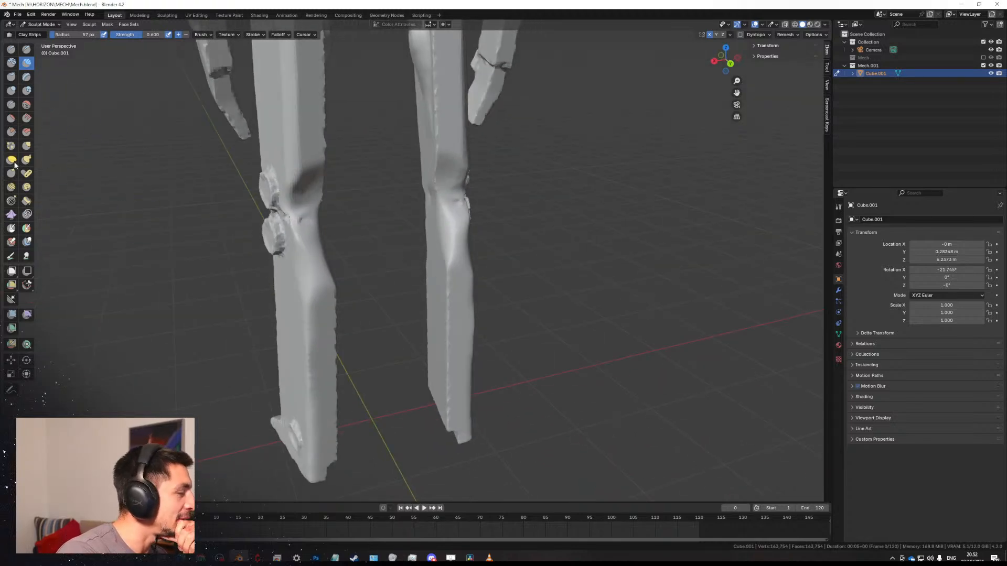
Even out the hollows behind the knee and along the upper calf with the Fill/Deepen brush at a 35 px radius.
left_click(27, 118)
key("f")
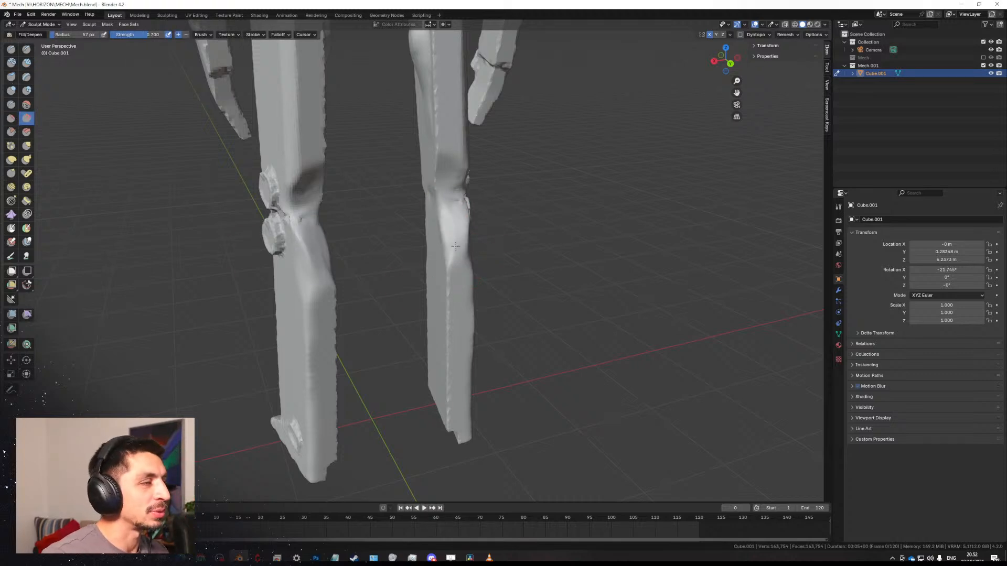
left_click(447, 237)
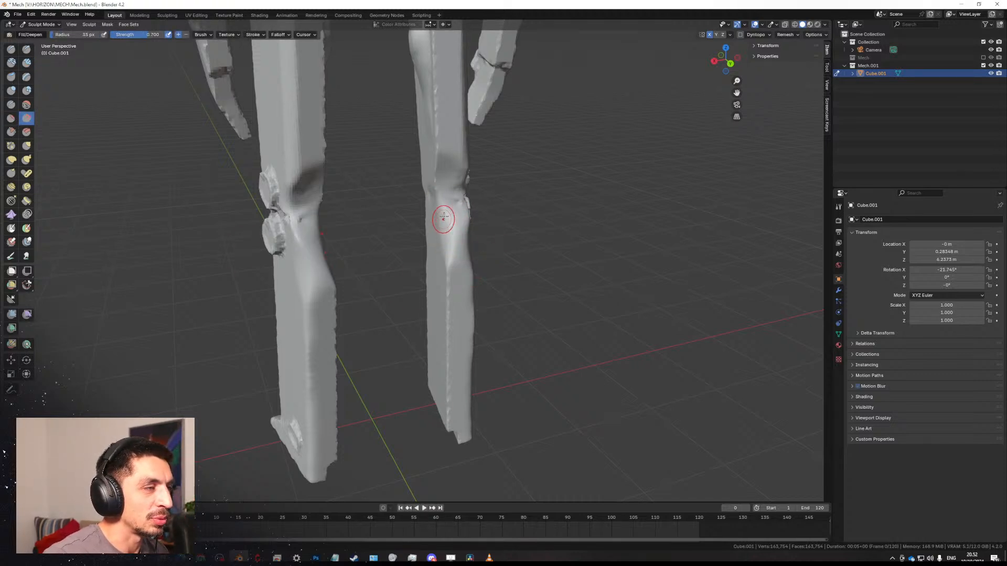
left_click_drag(444, 218, 442, 246)
mouse_move(304, 262)
left_mouse_down()
mouse_move(303, 249)
mouse_move(300, 260)
left_mouse_up()
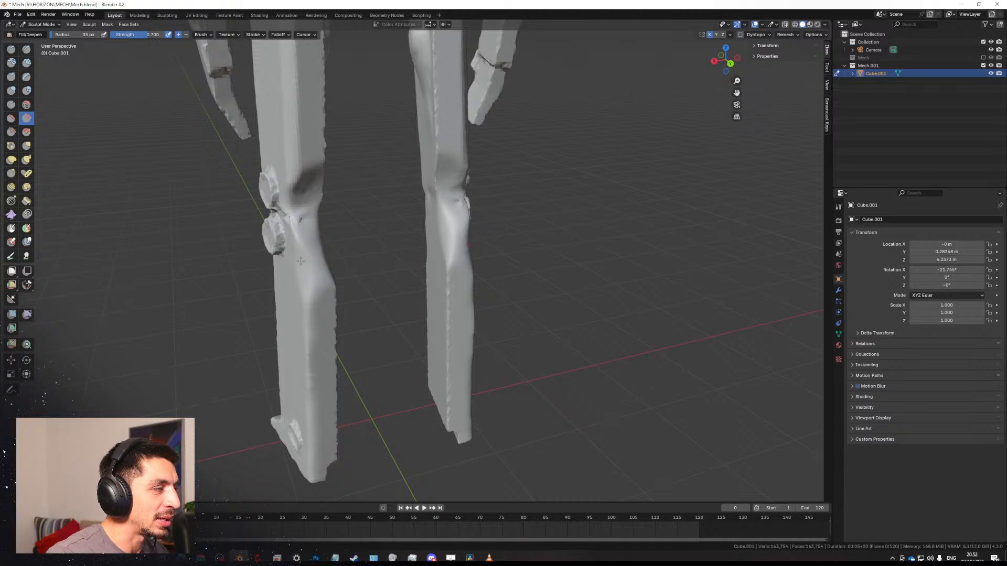
middle_click_drag(326, 281, 328, 238)
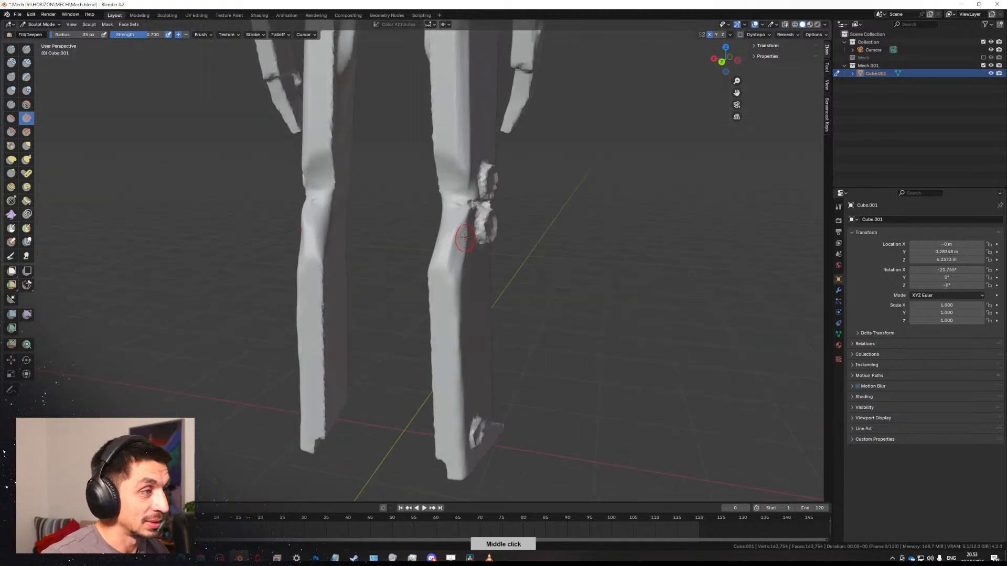
mouse_move(456, 325)
left_mouse_down()
mouse_move(459, 296)
mouse_move(443, 339)
left_mouse_up()
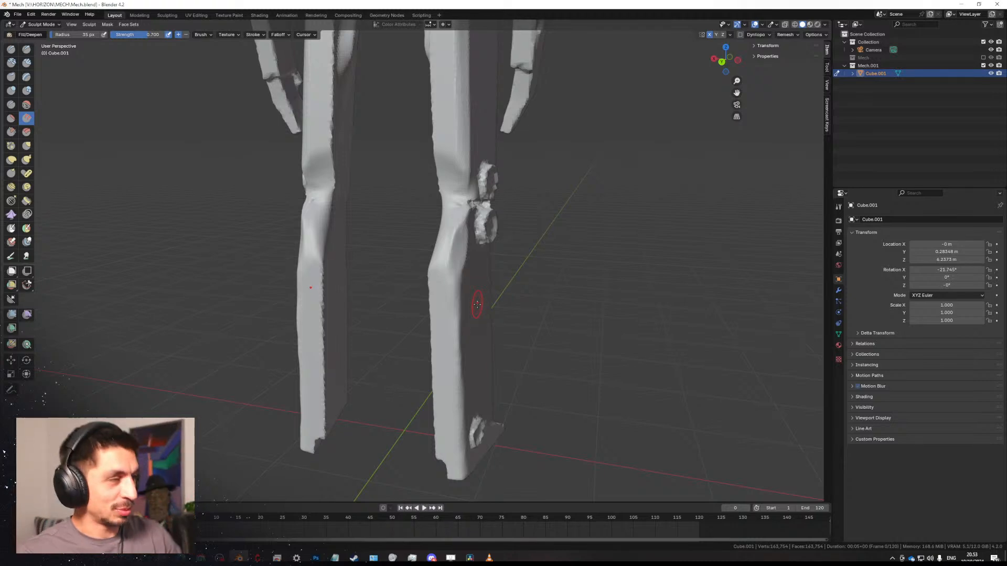
Fill and round the inner rear edge of the thigh with Fill/Deepen, at radii up to 53 px.
middle_click_drag(452, 211, 361, 189)
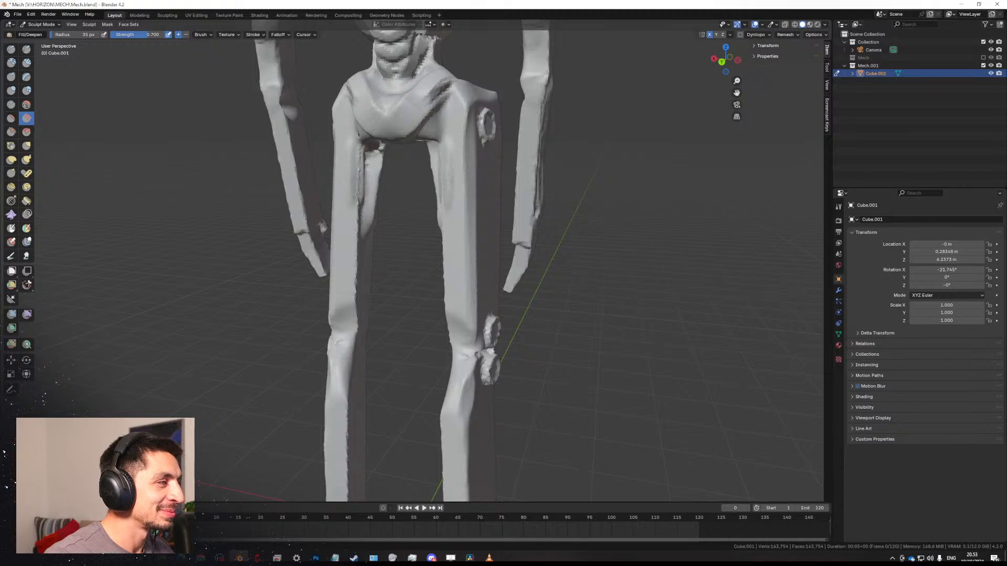
mouse_move(362, 151)
left_mouse_down()
mouse_move(361, 292)
mouse_move(361, 147)
mouse_move(352, 276)
mouse_move(355, 187)
mouse_move(357, 262)
left_mouse_up()
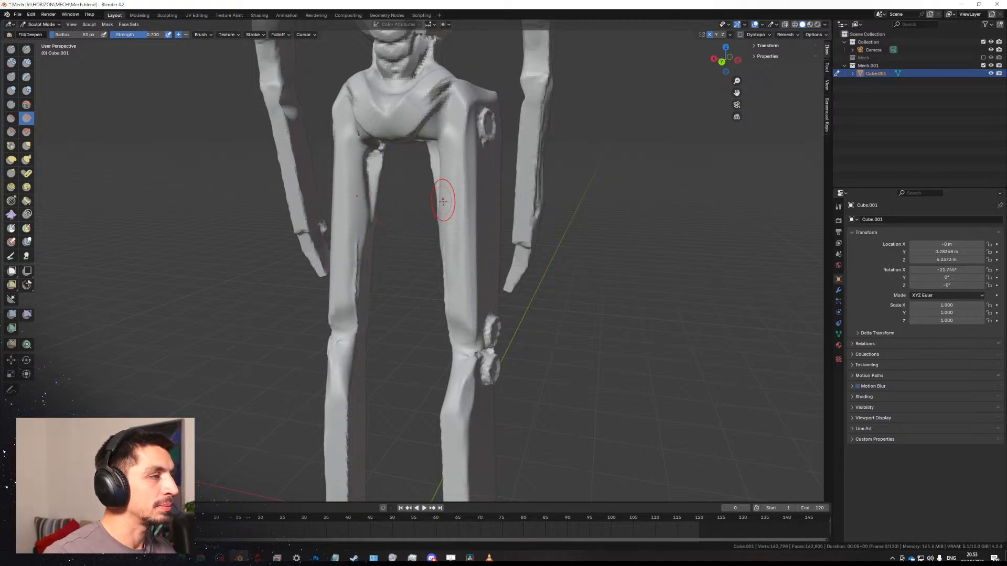
Smooth the jagged outer front edge of the thigh with Fill/Deepen at a 45 px radius.
scroll(443, 202, "down", 4)
middle_click_drag(443, 201, 466, 195)
middle_click_drag(427, 158, 246, 293, "shift")
scroll(294, 296, "up", 2)
scroll(404, 272, "up", 2)
middle_click_drag(317, 209, 373, 220)
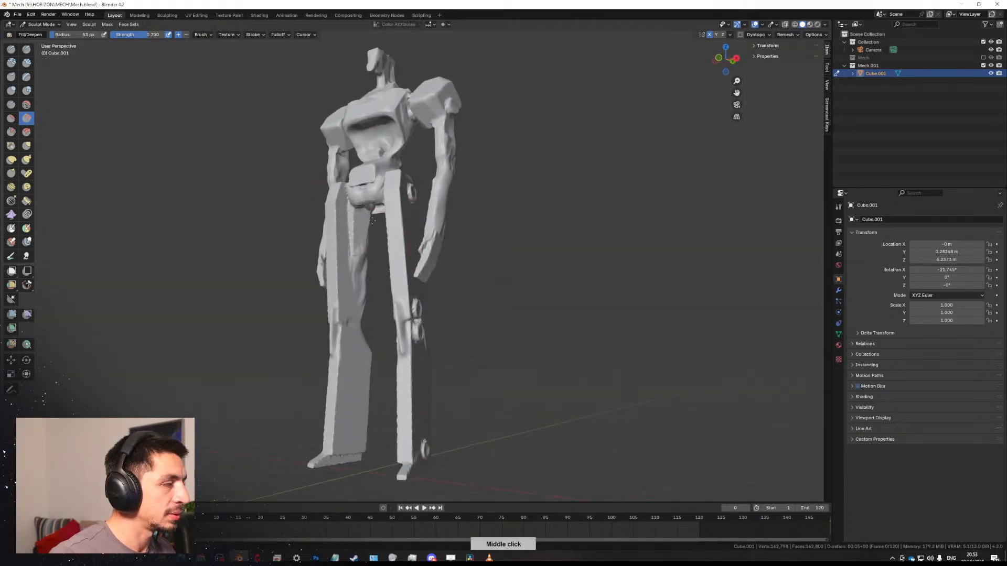
scroll(373, 220, "up", 3)
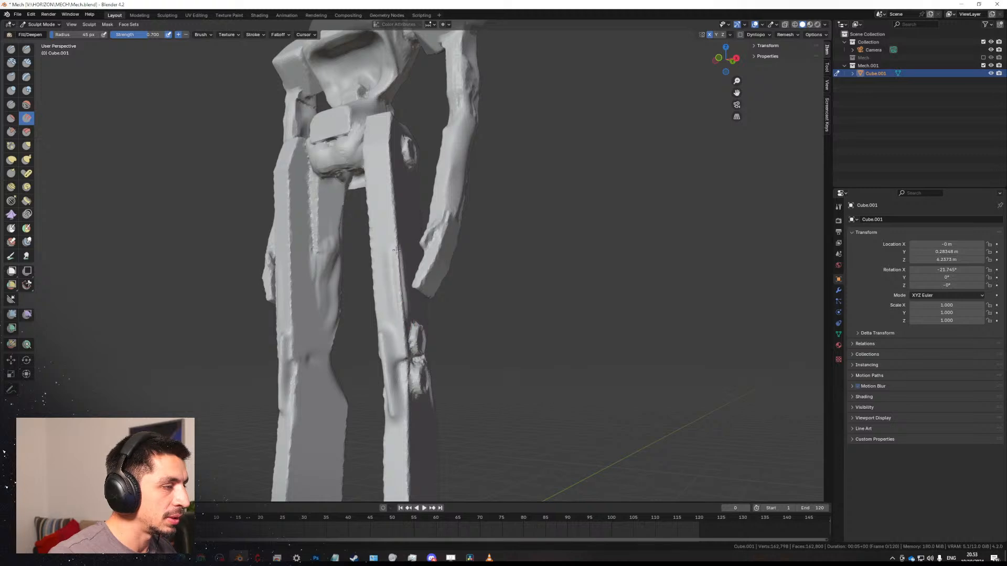
mouse_move(397, 251)
left_mouse_down()
mouse_move(402, 309)
mouse_move(393, 223)
left_mouse_up()
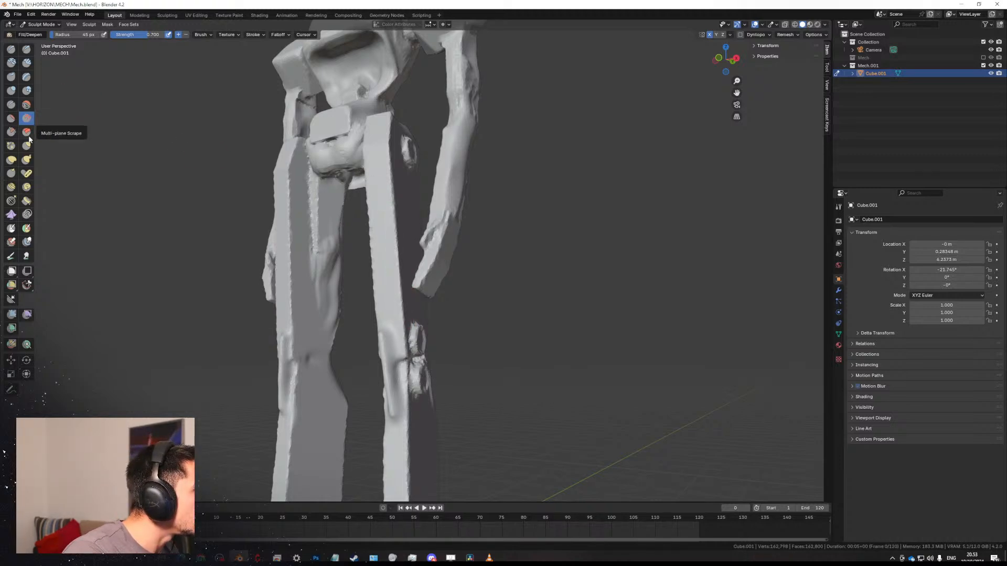
Bevel the outer front edge of the thigh up to the hip with the Scrape/Peaks brush at a 48 px radius.
left_click(11, 132)
key("f")
left_click(424, 266)
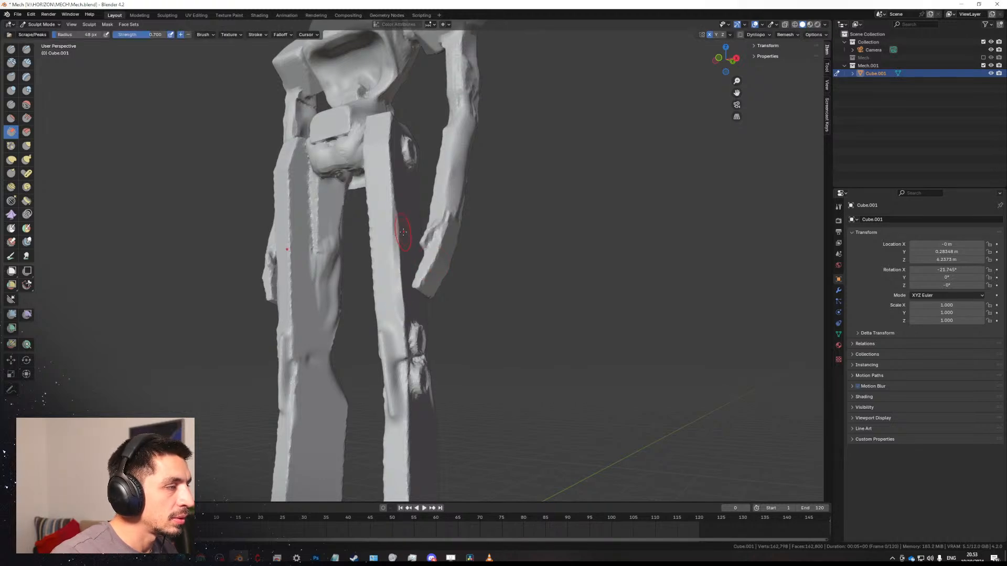
mouse_move(387, 143)
left_mouse_down()
mouse_move(402, 315)
mouse_move(392, 228)
left_mouse_up()
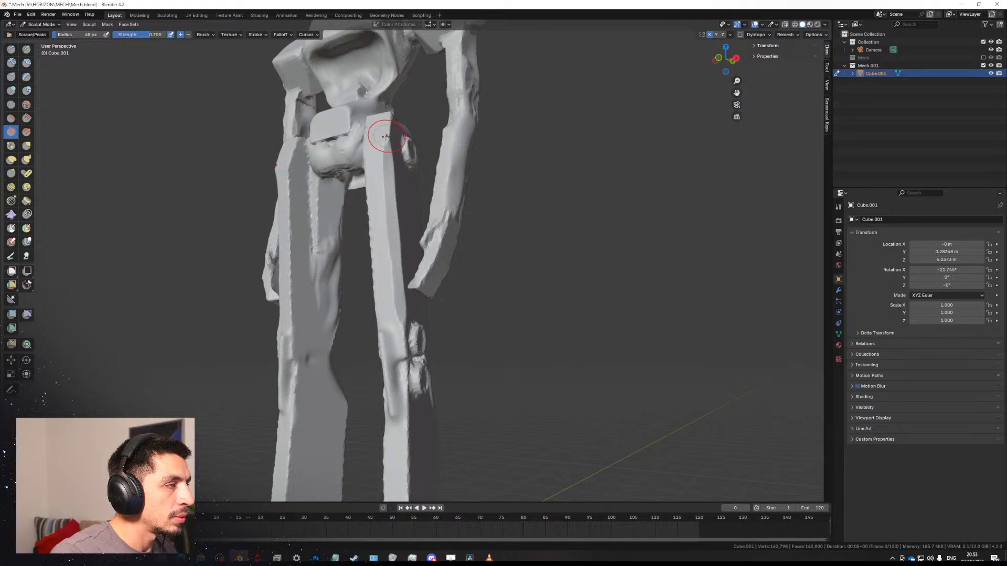
left_click_drag(385, 137, 394, 112)
Scrape the upper front of the thigh near the hip into flat planes, at radii of 37 and 48 px.
mouse_move(382, 144)
middle_mouse_down()
mouse_move(399, 184)
mouse_move(426, 184)
mouse_move(413, 180)
middle_mouse_up()
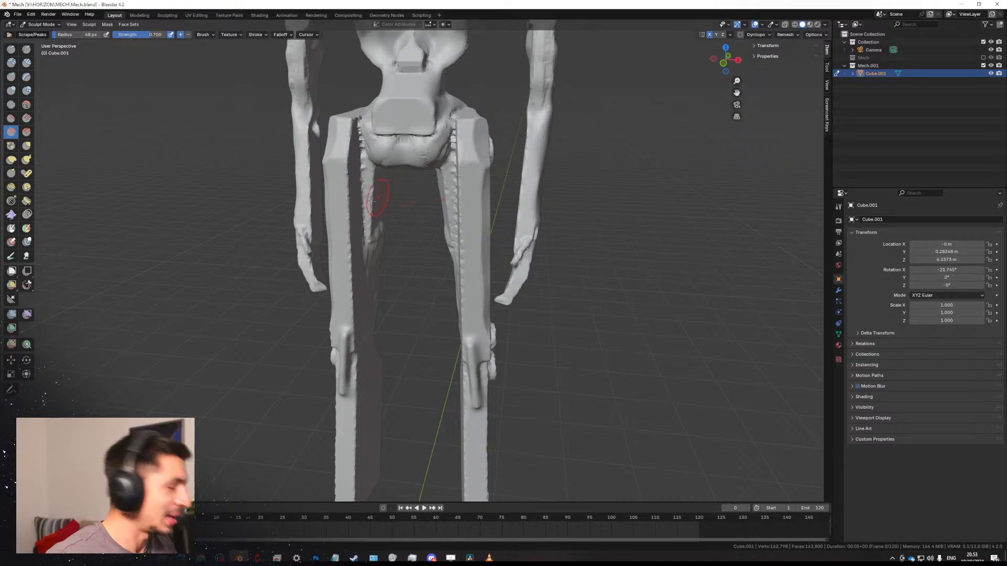
middle_click_drag(371, 200, 376, 170)
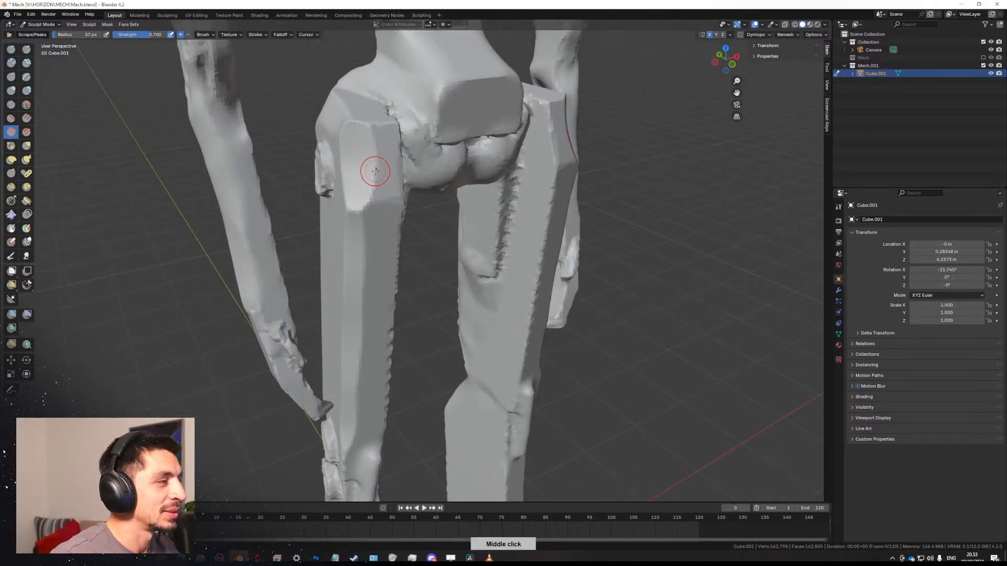
key("f")
left_click(376, 128)
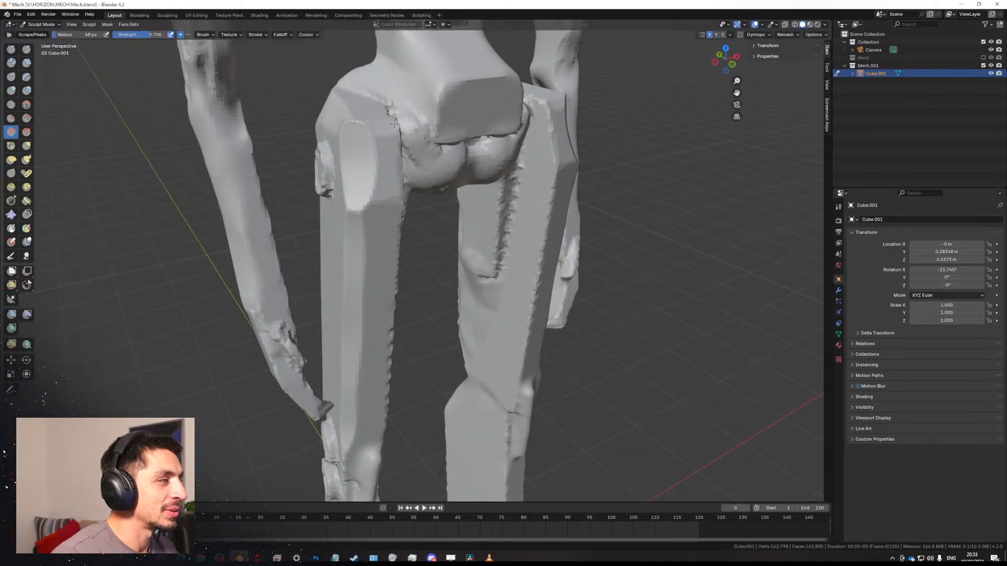
Bevel the side edges of the pelvis's raised front block with Scrape/Peaks, at radii of 60 and 43 px.
middle_click_drag(455, 130, 429, 188)
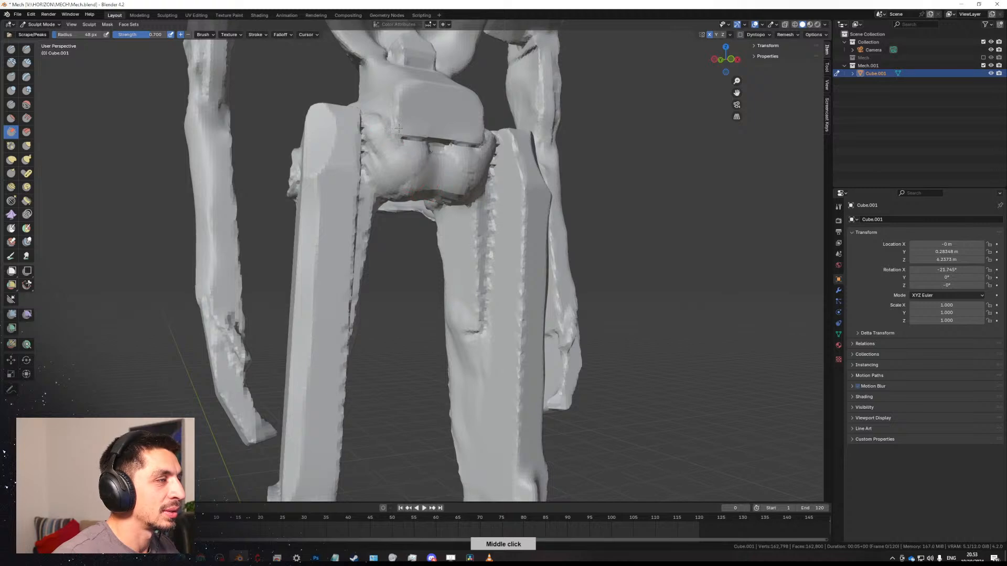
key("f")
left_click(404, 144)
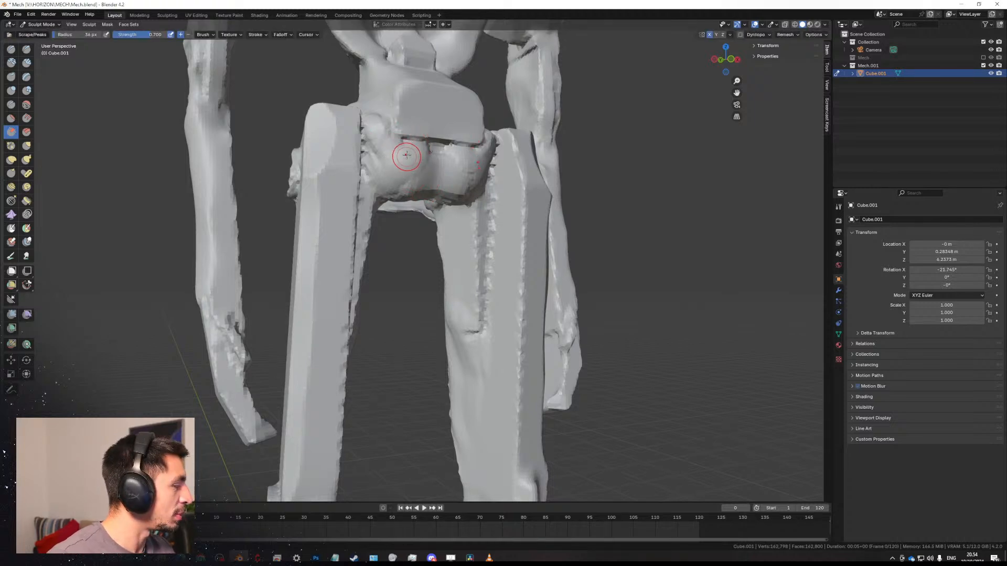
key("f")
left_click(404, 129)
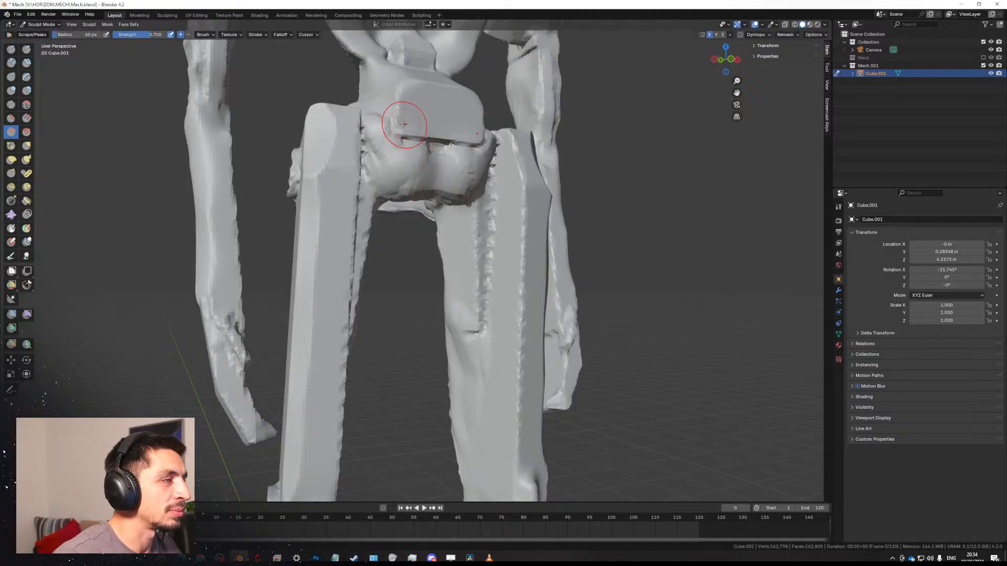
left_click_drag(404, 125, 402, 131)
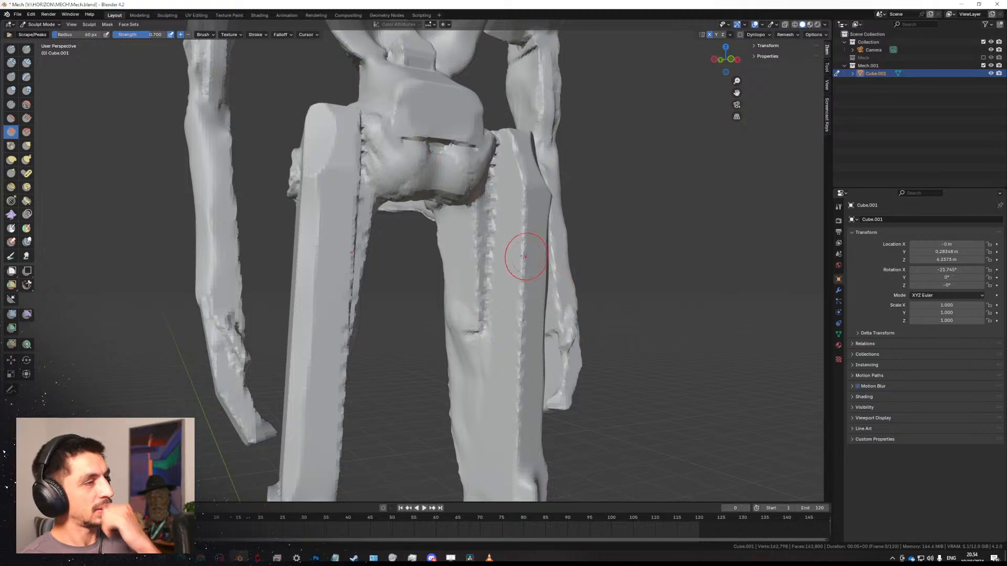
key("f")
left_click(398, 118)
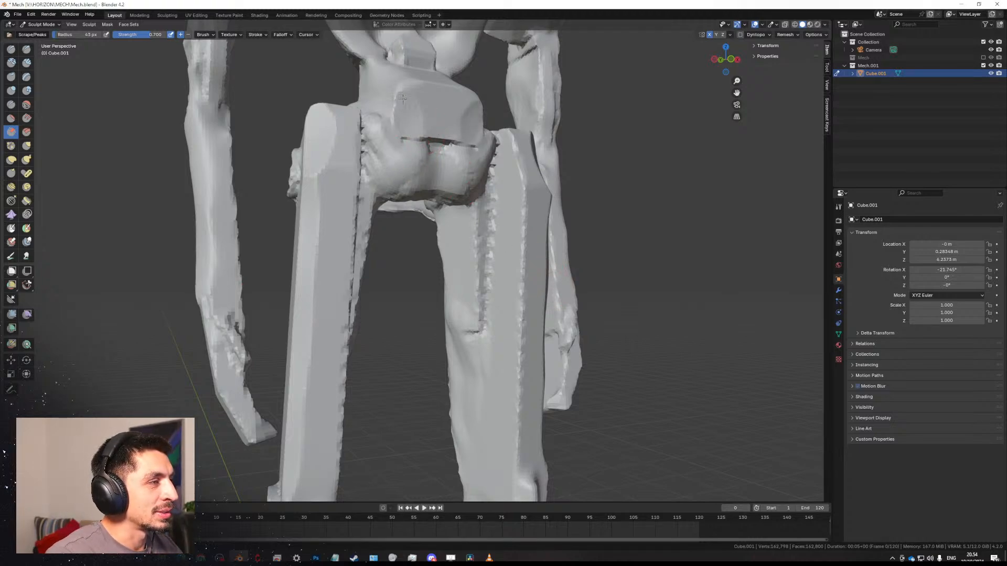
Carve mirrored round outlines into the pelvis's front block with Draw Sharp at a 34 px radius.
middle_click_drag(422, 138, 386, 224)
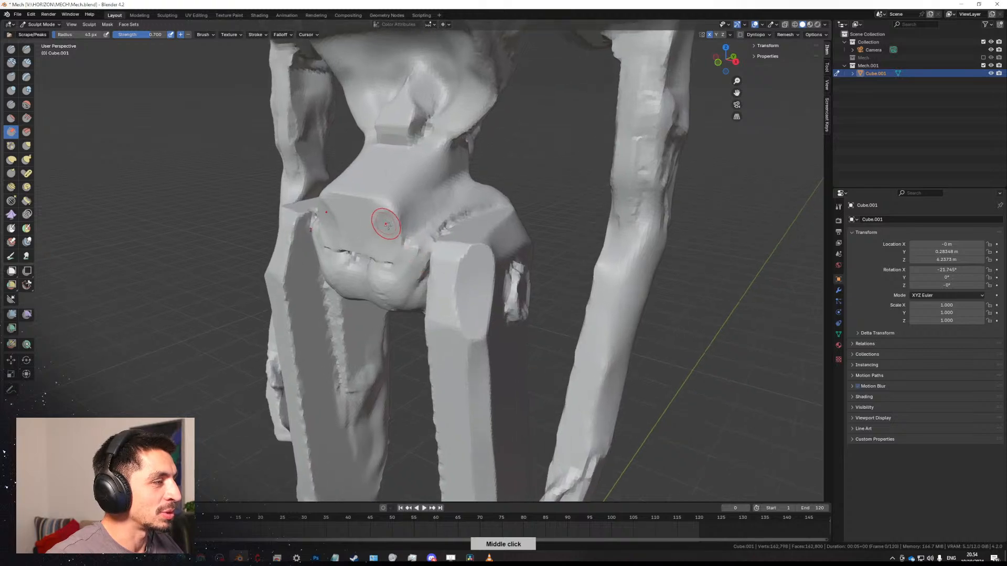
key("c")
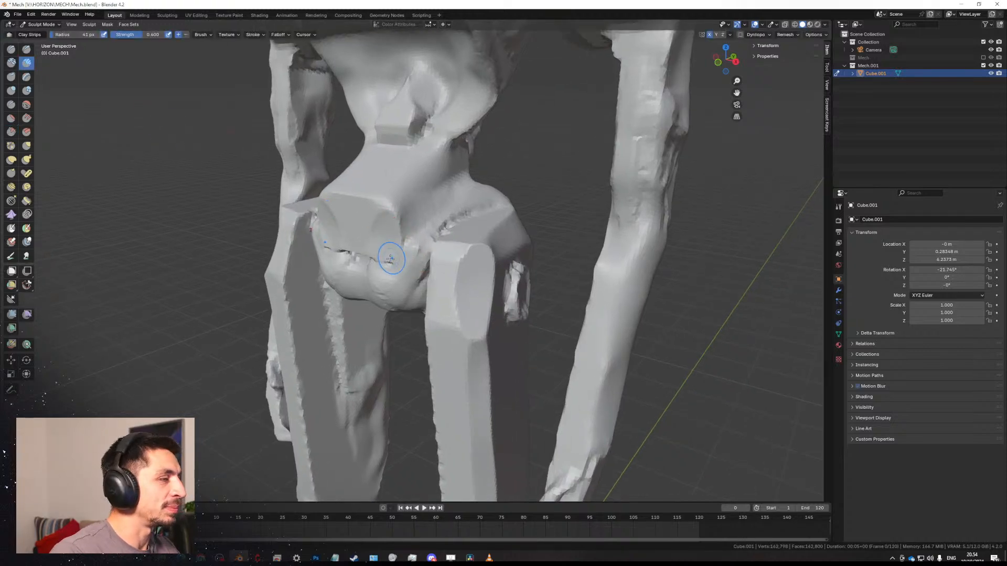
middle_click_drag(367, 210, 451, 215)
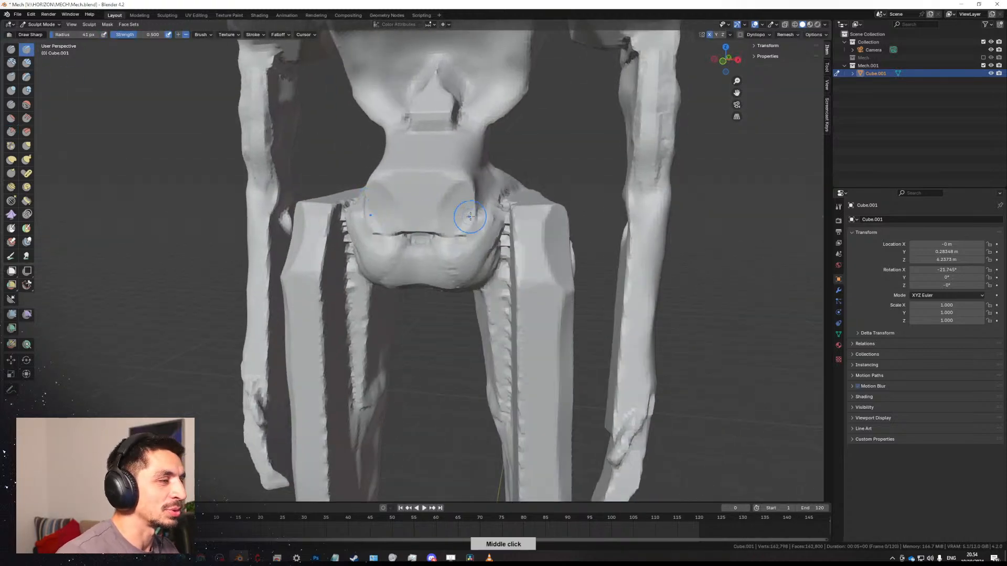
key("f")
left_click(460, 218)
mouse_move(460, 218)
left_mouse_down()
mouse_move(459, 208)
mouse_move(447, 207)
mouse_move(461, 217)
mouse_move(442, 217)
mouse_move(461, 210)
mouse_move(453, 235)
left_mouse_up()
key("ctrl+z")
key("ctrl+z")
middle_click_drag(489, 274, 413, 243)
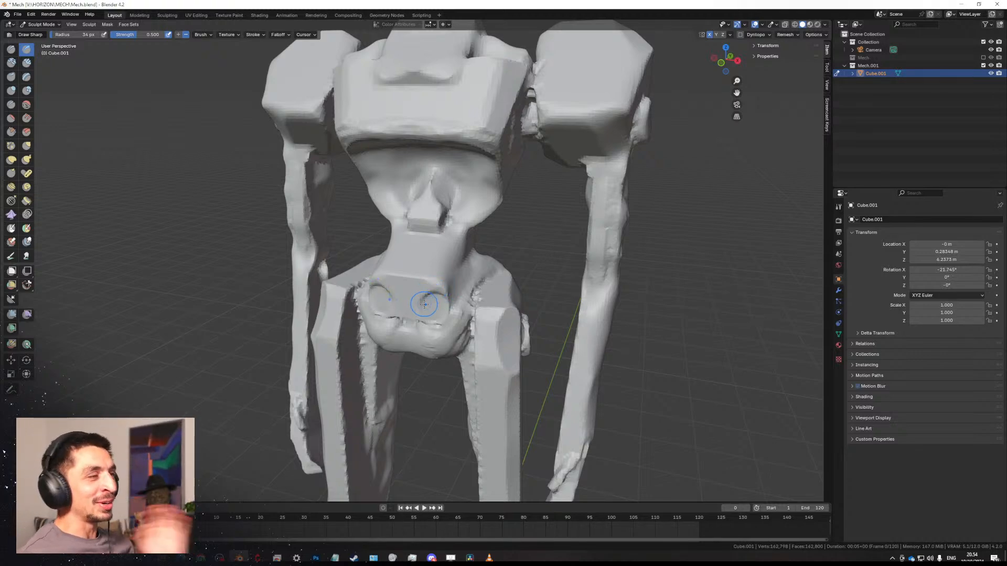
key("f")
left_click(458, 126)
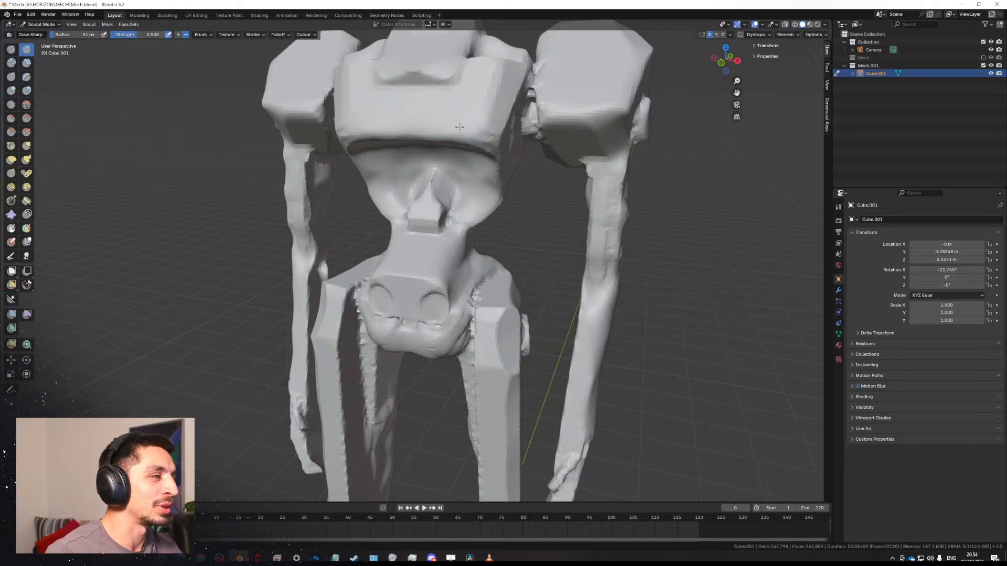
Build up the deep hollow beneath the chest's front ledge with Clay Strips, at radii of 28 and 47 px.
mouse_move(405, 153)
middle_mouse_down()
mouse_move(449, 213)
mouse_move(341, 236)
mouse_move(469, 215)
mouse_move(426, 203)
mouse_move(425, 229)
mouse_move(452, 271)
middle_mouse_up()
scroll(427, 203, "up", 2)
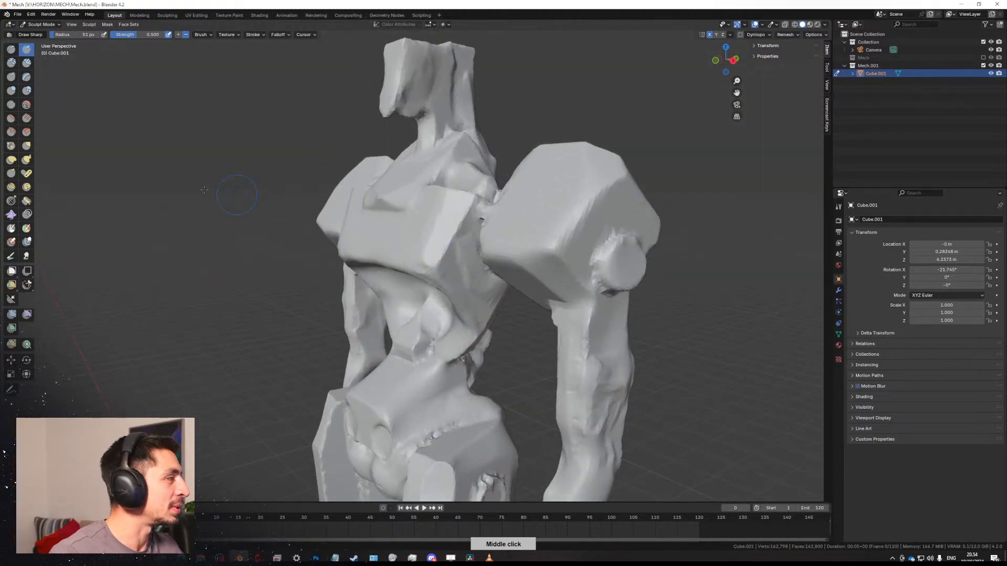
left_click(26, 62)
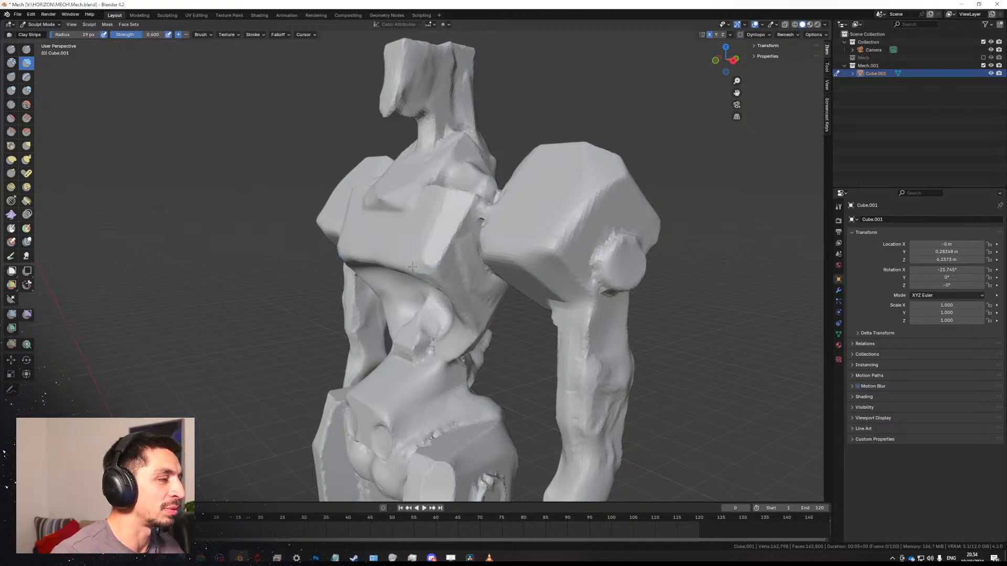
middle_click_drag(443, 284, 477, 233)
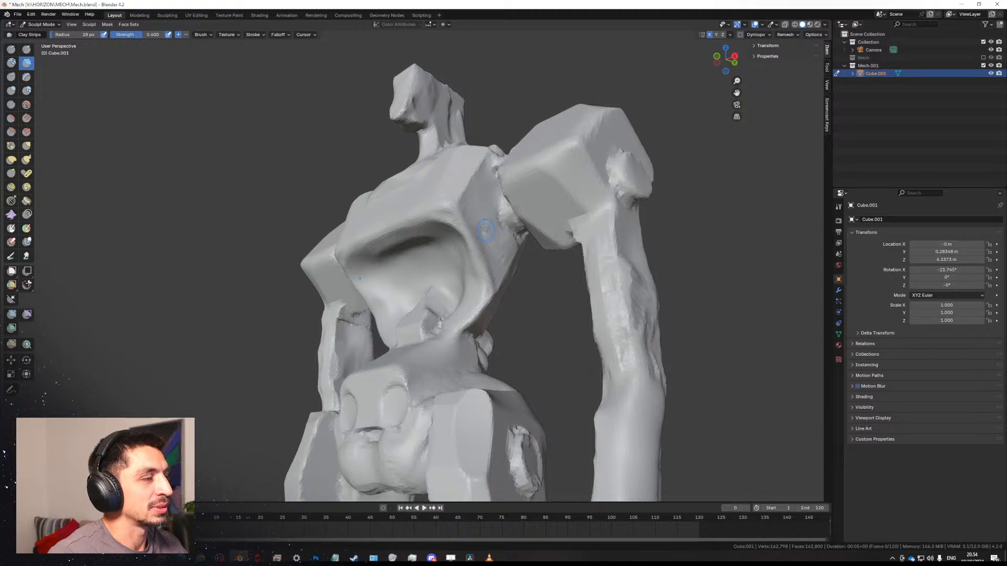
middle_click_drag(423, 267, 419, 242)
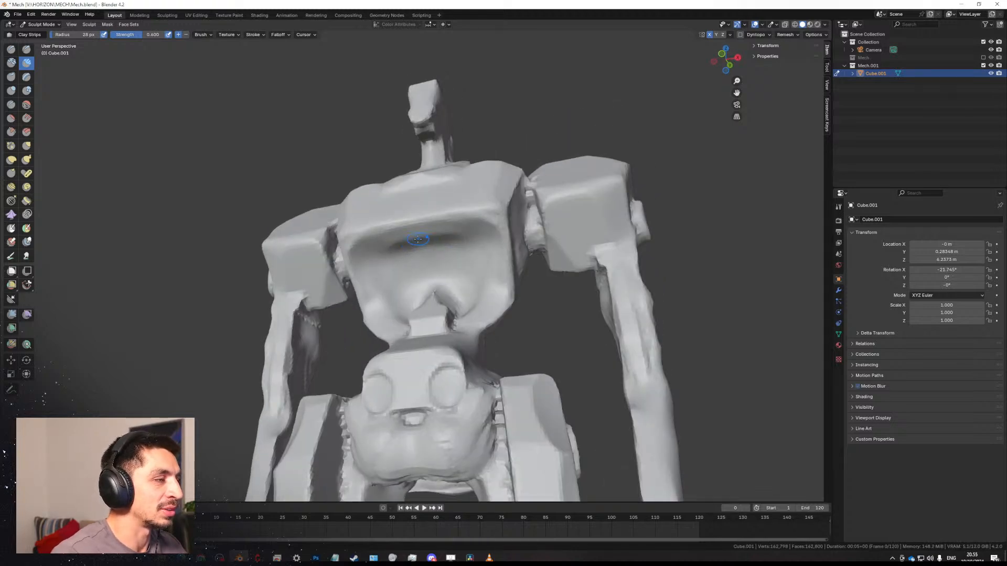
left_click_drag(395, 247, 472, 237)
key("f")
left_click(446, 242)
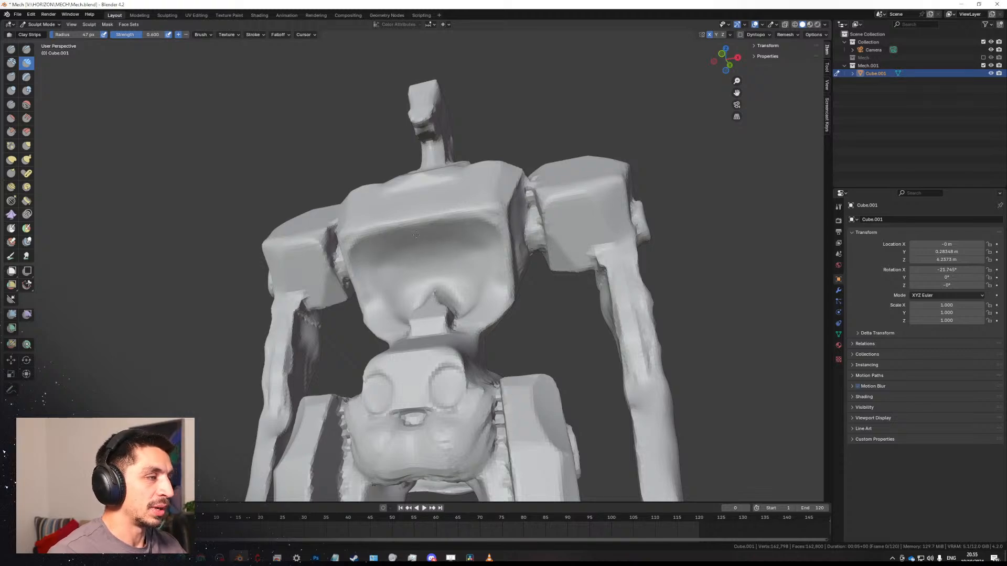
Carve a fine groove into the lower front of the pelvis using a small Draw Sharp brush.
middle_click_drag(415, 235, 427, 252)
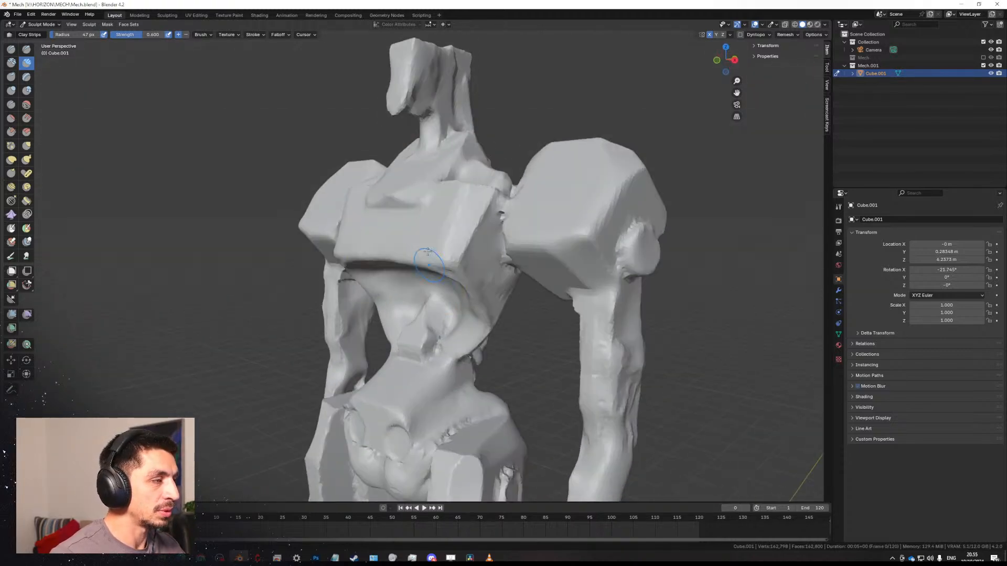
middle_click_drag(367, 201, 354, 163, "ctrl")
left_click(27, 52)
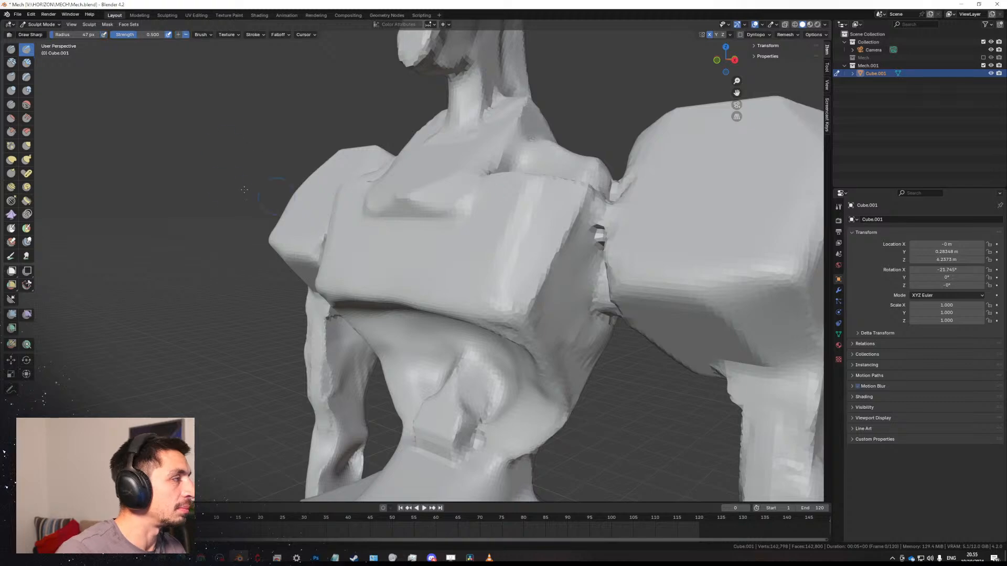
key("f")
left_click(464, 216)
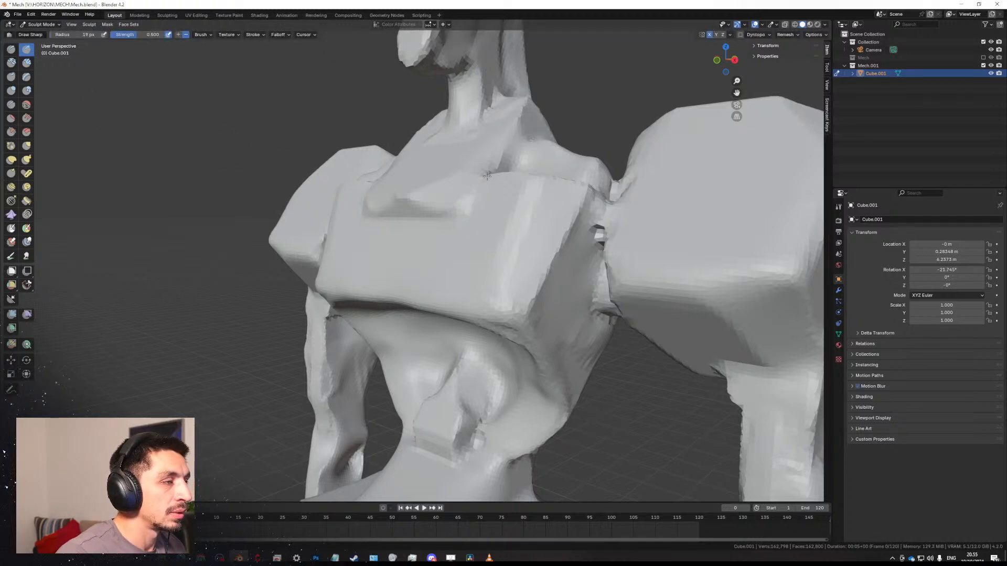
middle_click_drag(469, 217, 485, 446, "ctrl")
middle_click_drag(477, 388, 456, 262, "shift")
middle_click_drag(424, 249, 411, 198)
scroll(411, 197, "up", 7)
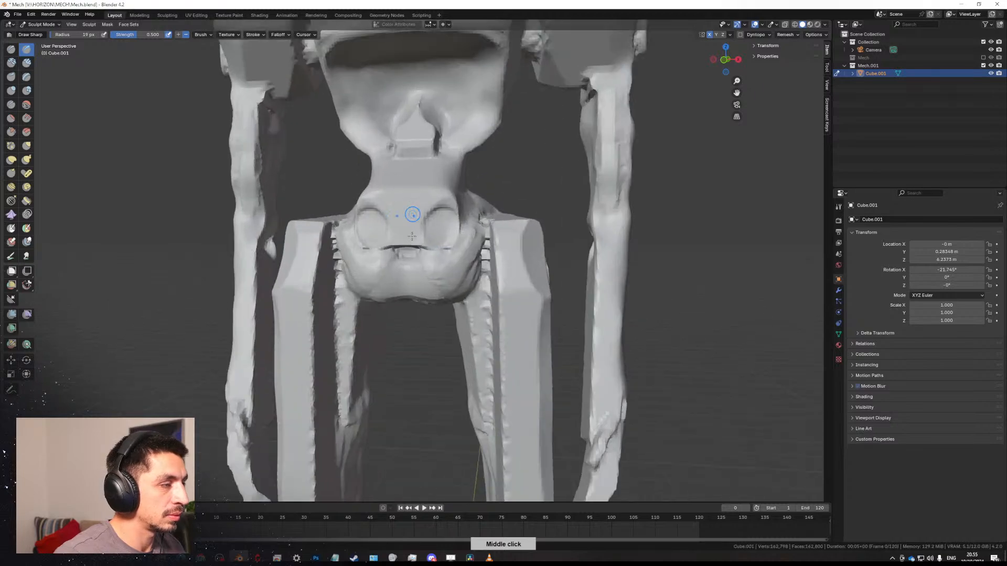
left_click_drag(382, 280, 397, 262)
middle_click_drag(389, 288, 401, 233)
Carve mirrored V-shaped creases across the pelvis front with a 61 px Draw Sharp brush and remesh the sculpt.
key("f")
left_click(421, 235)
left_click_drag(408, 207, 382, 255)
middle_click_drag(387, 235, 382, 282)
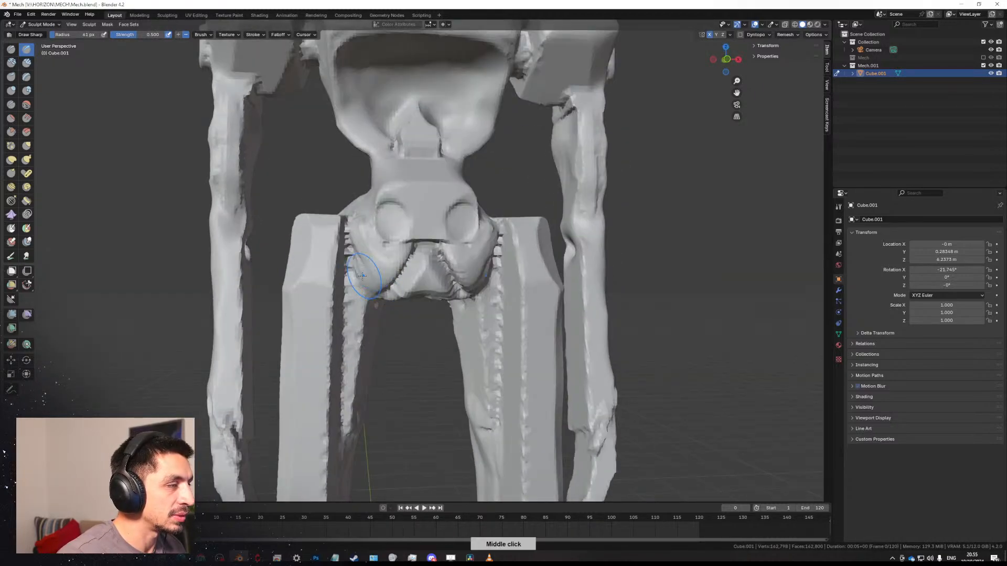
mouse_move(353, 247)
left_mouse_down()
mouse_move(372, 280)
mouse_move(410, 294)
left_mouse_up()
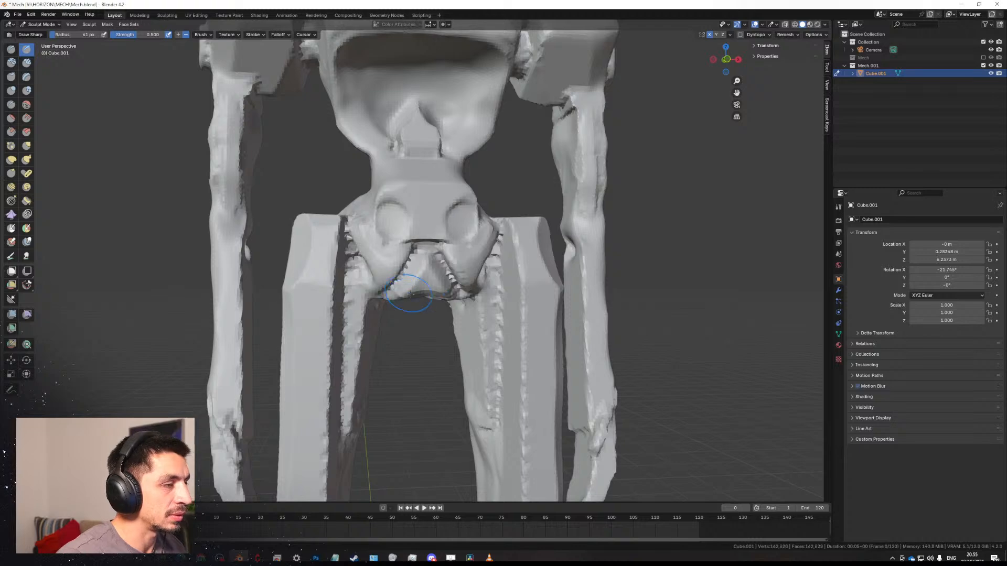
key("ctrl+r")
Try one more Draw Sharp stroke on the lower front of the pelvis and undo it.
middle_click_drag(411, 296, 412, 326)
scroll(409, 315, "up", 2)
mouse_move(397, 256)
left_mouse_down()
mouse_move(417, 270)
mouse_move(365, 258)
mouse_move(370, 268)
left_mouse_up()
key("ctrl+z")
Carve a crease between the pelvis block and the hip with the Draw Sharp brush at 54 px radius.
middle_click_drag(361, 215, 382, 214)
key("f")
left_click(380, 213)
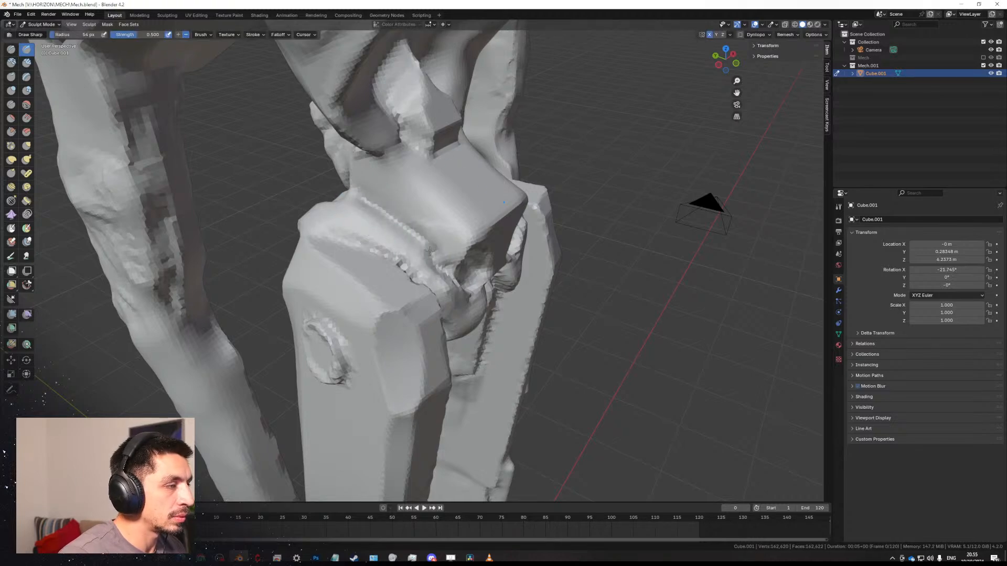
middle_click_drag(435, 259, 432, 206)
left_click_drag(431, 206, 423, 212)
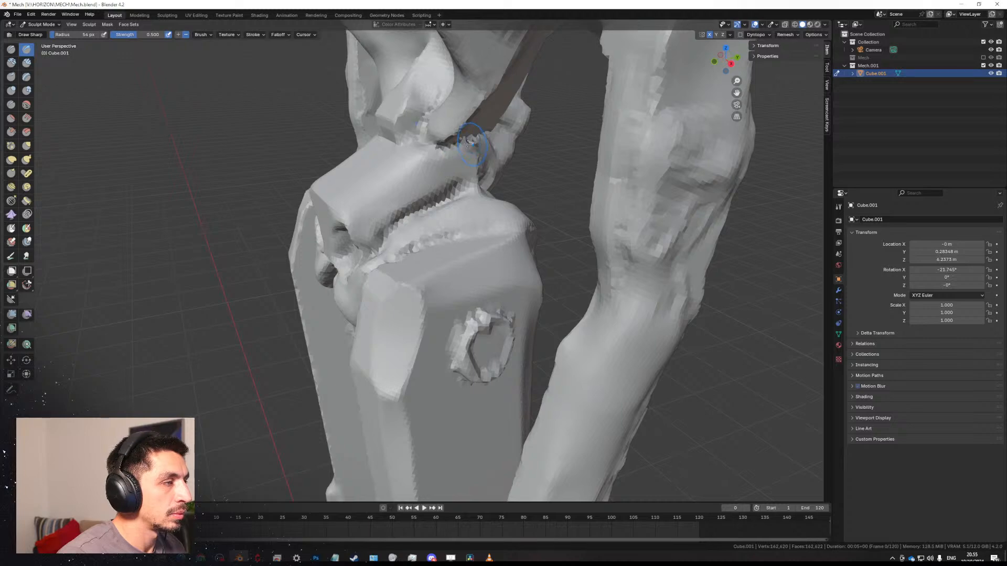
Cut Draw Sharp creases into the back of the pelvis beside the base of the spine.
middle_click_drag(468, 143, 341, 167)
left_click_drag(390, 182, 413, 211)
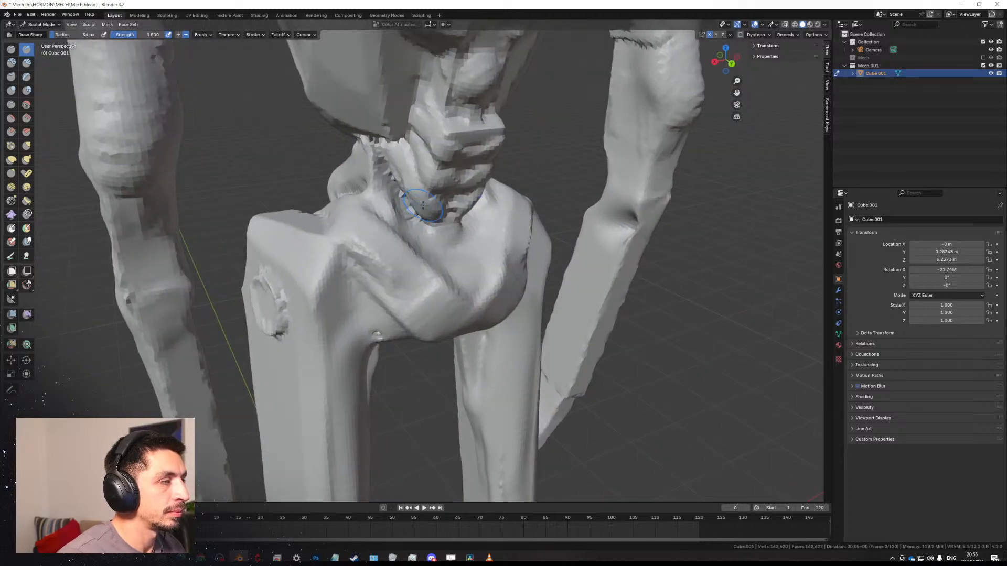
middle_click_drag(423, 205, 405, 225)
mouse_move(405, 231)
left_mouse_down()
mouse_move(375, 215)
mouse_move(341, 225)
mouse_move(362, 251)
left_mouse_up()
Carve a diagonal groove across the outer side of the arm with the Draw Sharp brush.
middle_click_drag(361, 252, 321, 268)
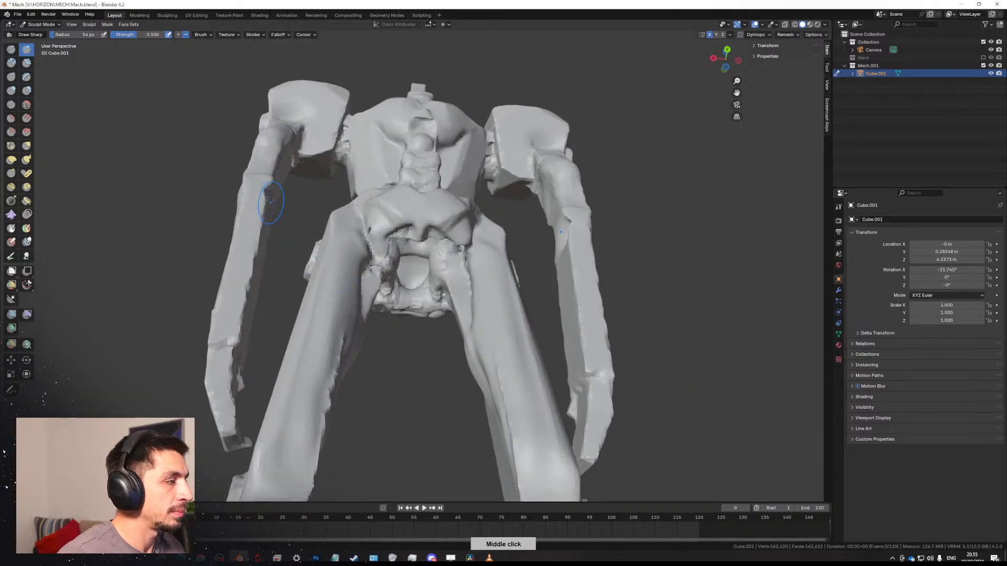
middle_click_drag(270, 200, 517, 164)
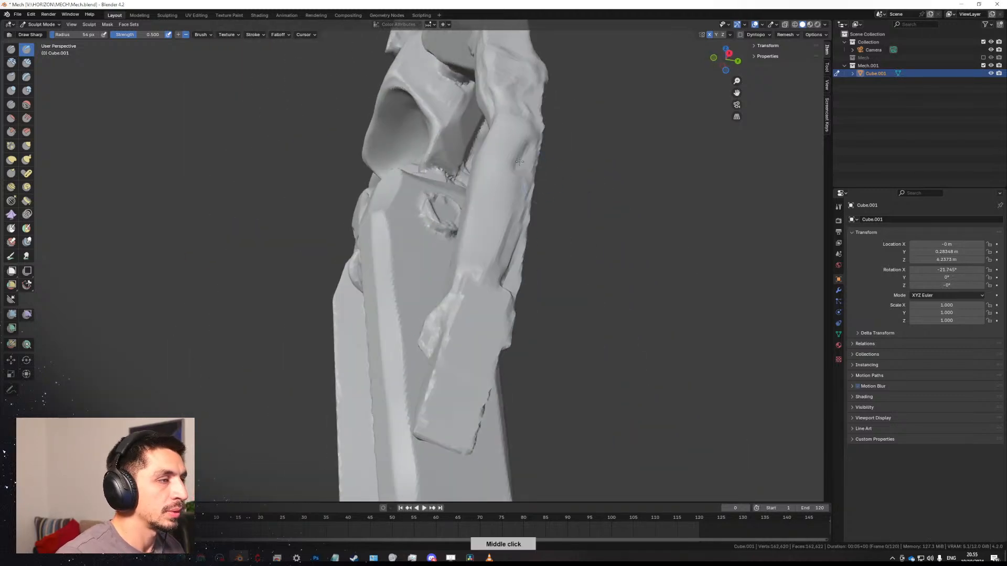
mouse_move(519, 161)
left_mouse_down()
mouse_move(533, 140)
mouse_move(487, 193)
left_mouse_up()
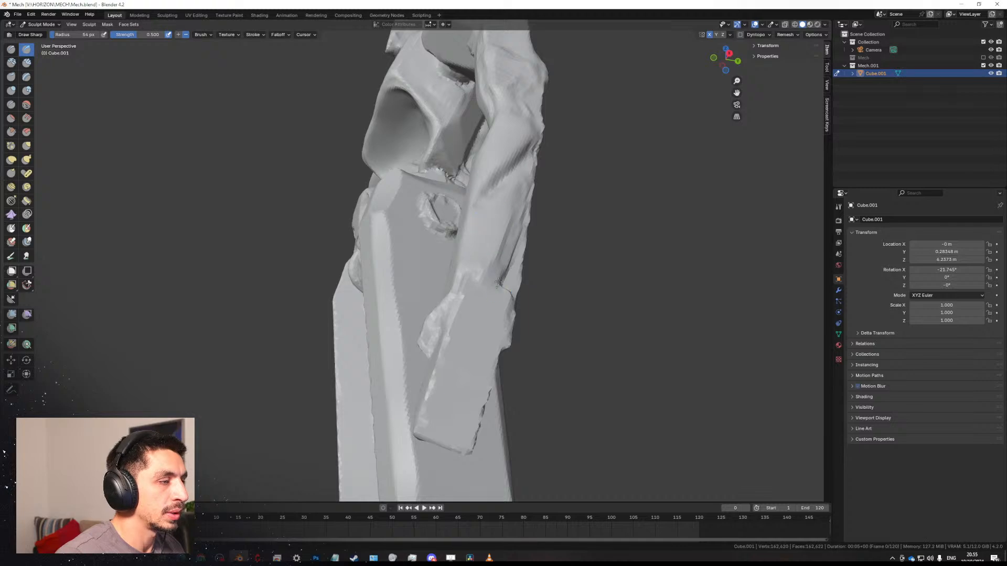
Try carving grooves from the wrist down through the hand block and undo the strokes.
mouse_move(498, 282)
left_mouse_down()
mouse_move(472, 285)
mouse_move(434, 427)
left_mouse_up()
key("ctrl+z")
left_click_drag(463, 393, 452, 441)
key("ctrl+z")
key("ctrl+z")
Carve lengthwise finger grooves into the lower end of the hand block.
mouse_move(448, 392)
left_mouse_down()
mouse_move(435, 438)
mouse_move(459, 440)
left_mouse_up()
left_click_drag(444, 395, 432, 433)
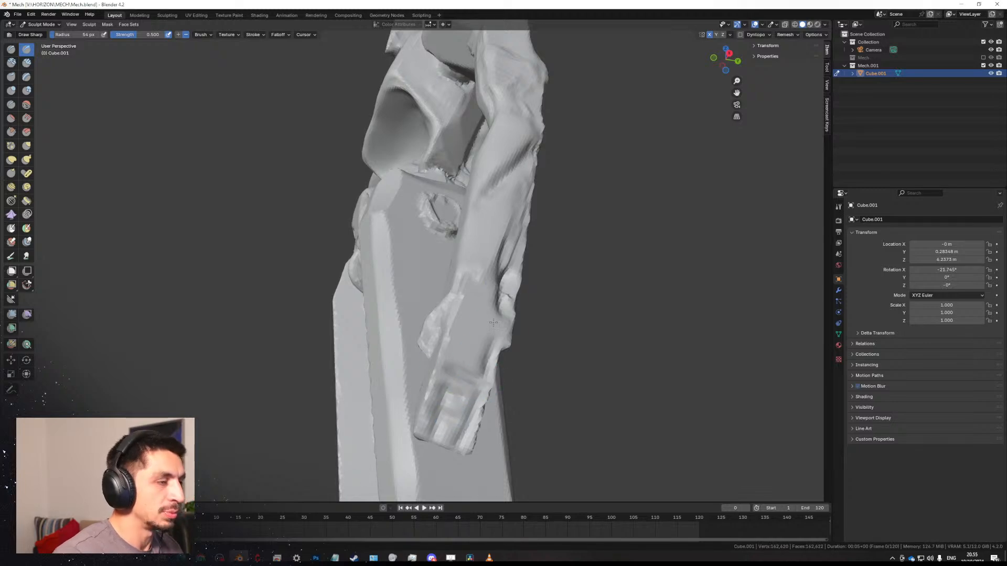
Examine the mech's full silhouette and proportions in the front view.
mouse_move(495, 314)
middle_mouse_down()
mouse_move(467, 386)
mouse_move(426, 385)
mouse_move(434, 422)
mouse_move(394, 265)
middle_mouse_up()
mouse_move(322, 276)
middle_mouse_down()
mouse_move(336, 278)
mouse_move(328, 286)
middle_mouse_up()
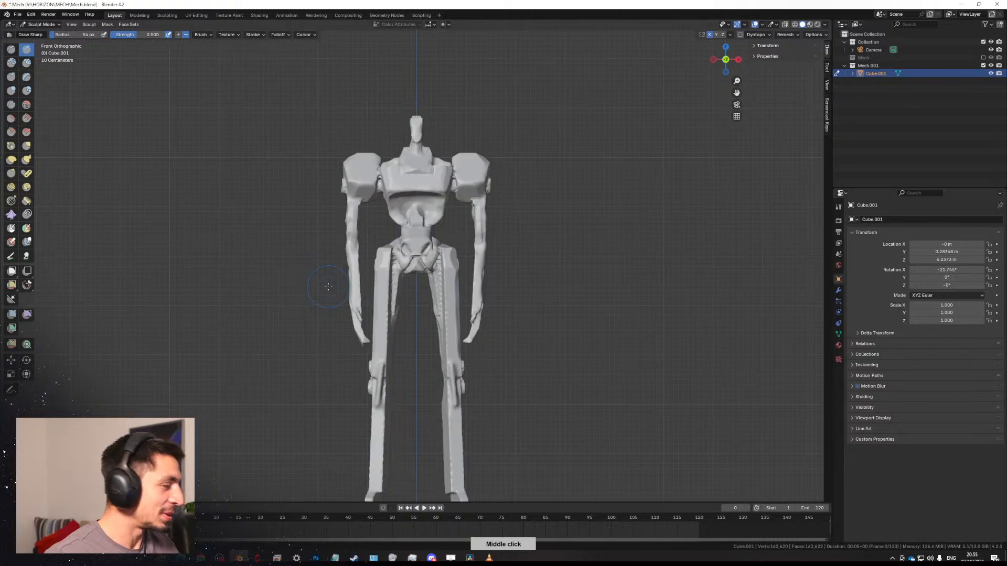
middle_click_drag(385, 194, 430, 199)
scroll(443, 225, "down", 3)
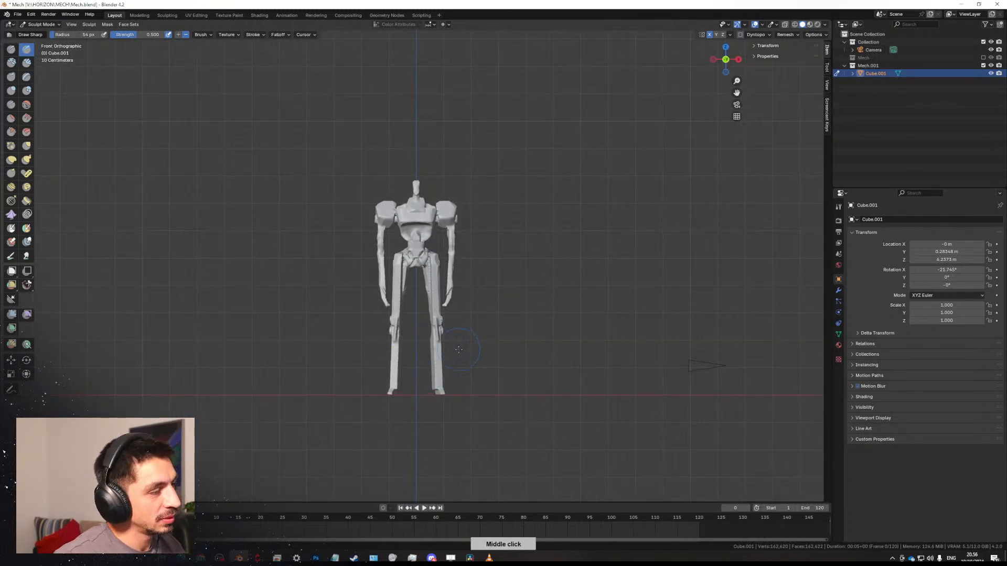
middle_click_drag(459, 349, 377, 331)
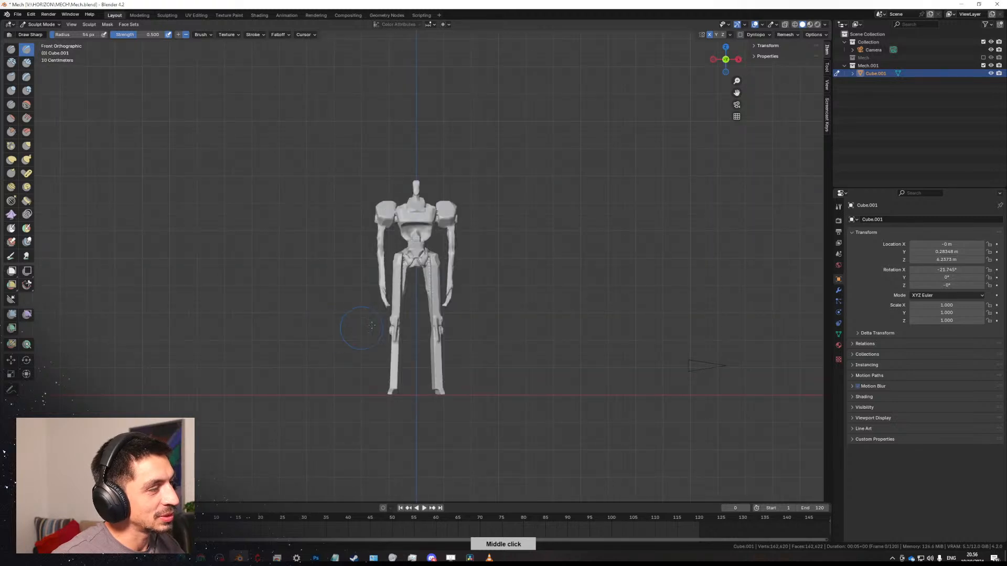
scroll(371, 326, "down", 1)
scroll(394, 299, "up", 3)
mouse_move(420, 272)
middle_mouse_down()
mouse_move(366, 276)
mouse_move(779, 389)
mouse_move(443, 375)
mouse_move(591, 258)
mouse_move(603, 282)
mouse_move(102, 342)
mouse_move(521, 139)
mouse_move(719, 296)
mouse_move(370, 282)
mouse_move(396, 277)
mouse_move(371, 269)
mouse_move(416, 220)
mouse_move(367, 218)
mouse_move(451, 188)
middle_mouse_up()
scroll(411, 247, "up", 1)
scroll(451, 189, "up", 2)
Try reshaping the tops of the shoulder blocks from the front using the Grab brush at 128 px radius.
key("g")
key("f")
left_click(512, 163)
left_click_drag(472, 120, 497, 146)
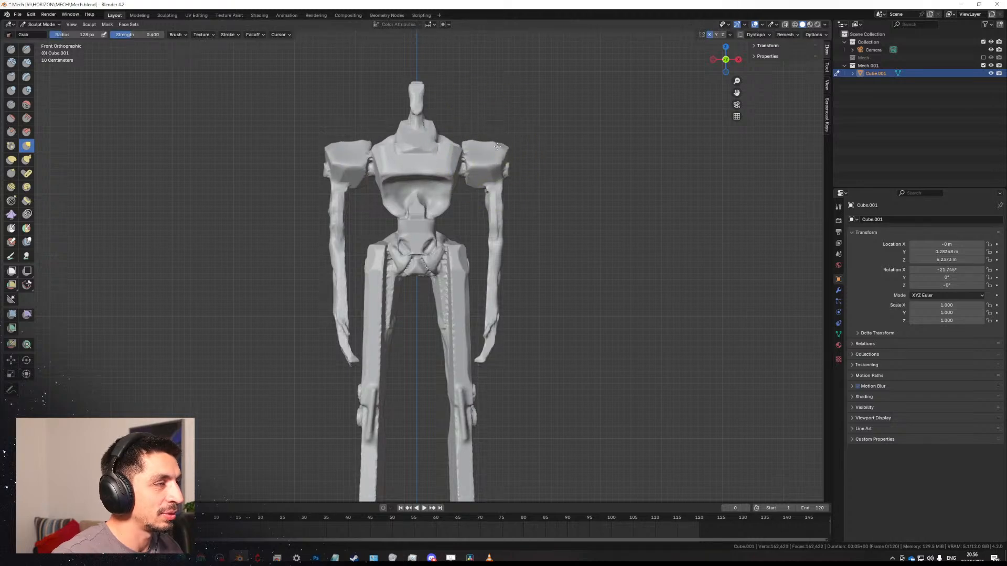
Try pulling the shoulder blocks up to head height with the Grab brush in front view.
scroll(484, 144, "down", 5)
middle_click_drag(484, 144, 432, 250)
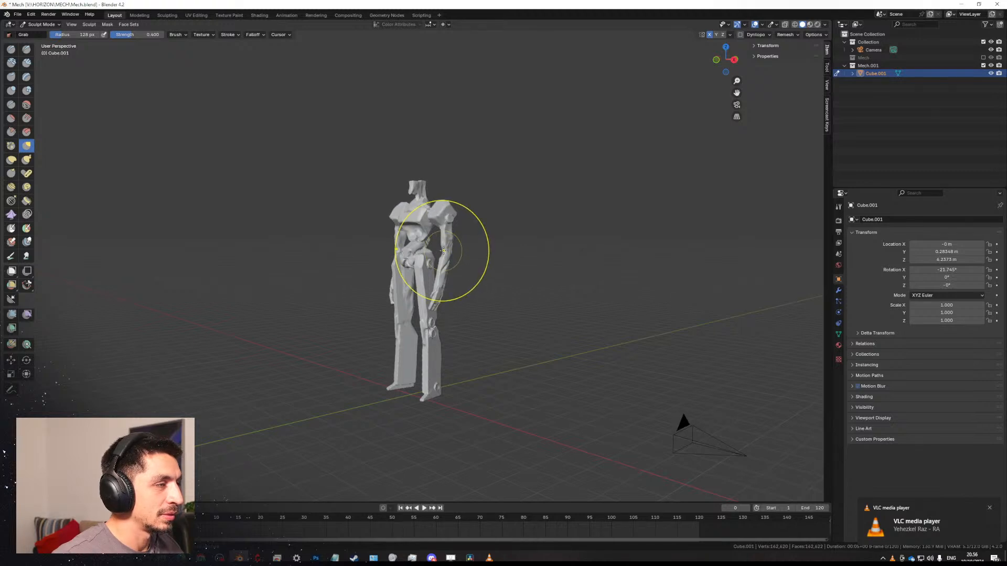
middle_click_drag(443, 250, 446, 167)
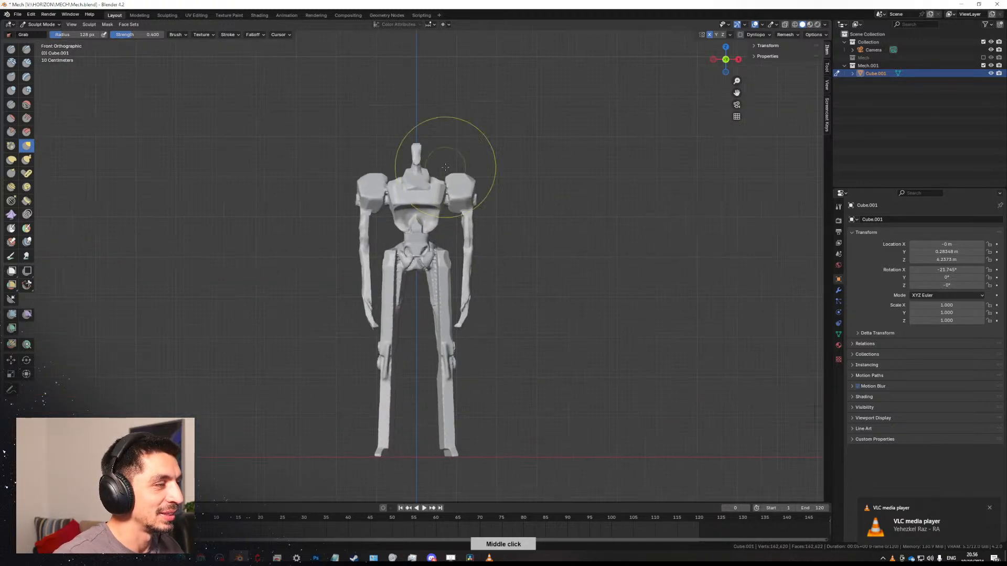
left_click_drag(456, 180, 455, 56)
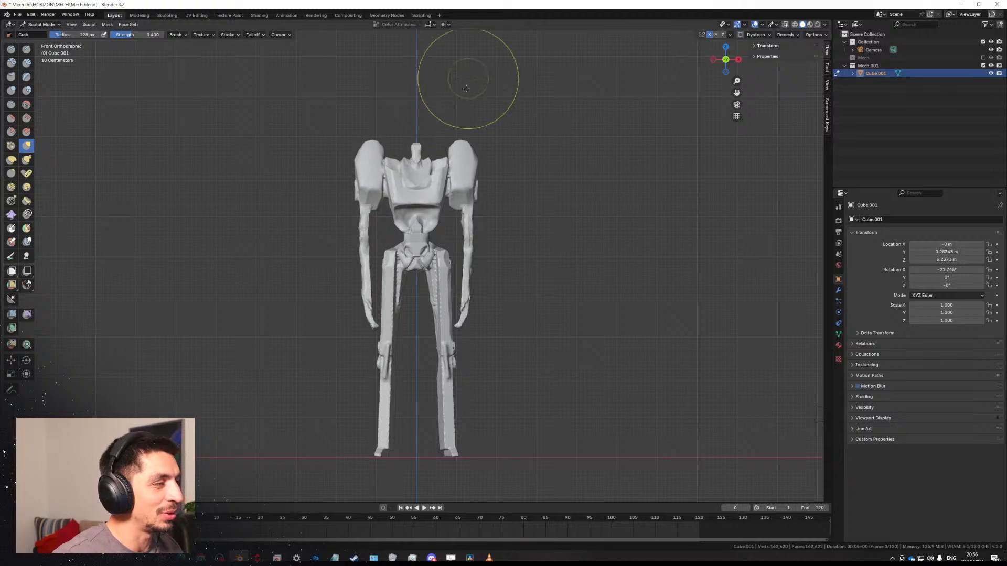
Try raising the shoulder blocks from the back view and reduce the Grab radius to 107 px.
middle_click_drag(467, 79, 476, 198)
scroll(368, 148, "up", 3)
left_click_drag(368, 149, 363, 94)
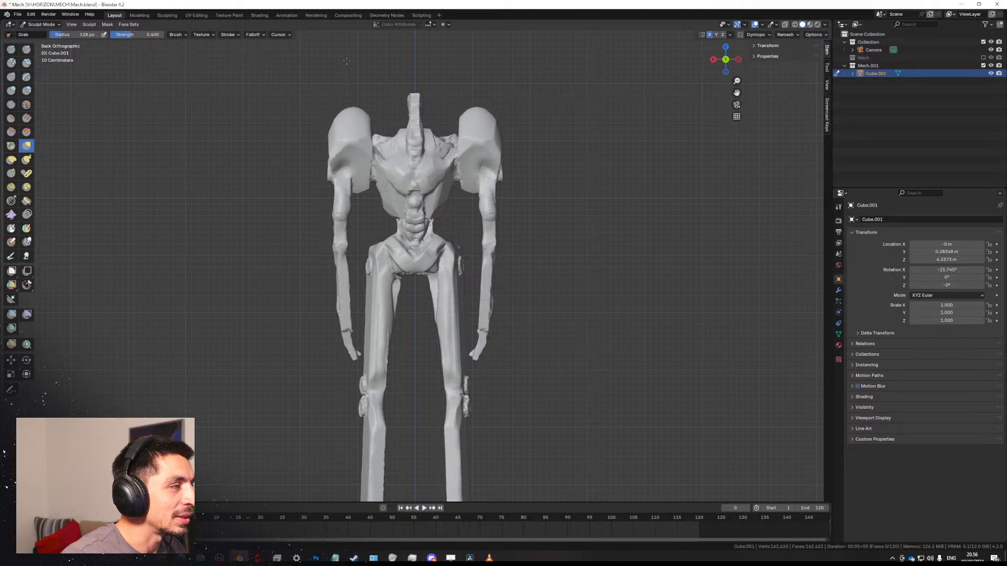
key("f")
left_click(383, 136)
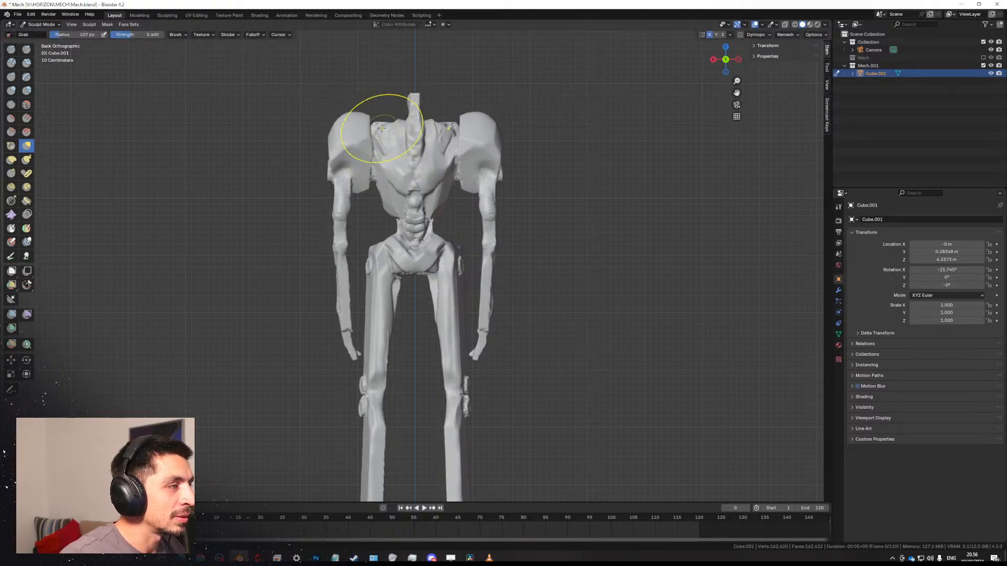
Try lifting the shoulder blocks and upper chest beside the neck from the front with the Grab brush.
mouse_move(390, 117)
middle_mouse_down()
mouse_move(515, 271)
mouse_move(371, 227)
mouse_move(516, 226)
mouse_move(430, 231)
mouse_move(498, 235)
mouse_move(451, 239)
mouse_move(419, 131)
mouse_move(418, 221)
middle_mouse_up()
key("f")
left_click(374, 177)
left_click_drag(356, 177, 361, 155)
left_click_drag(365, 157, 375, 140)
key("f")
left_click(359, 164)
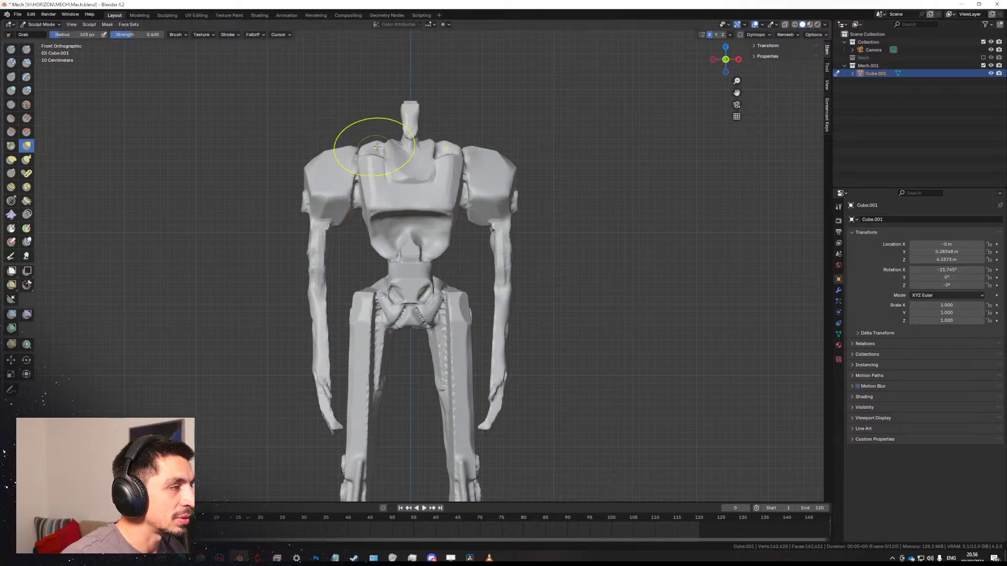
mouse_move(379, 155)
middle_mouse_down("ctrl")
mouse_move(412, 255)
mouse_move(341, 277)
mouse_move(408, 268)
mouse_move(481, 361)
mouse_move(512, 332)
mouse_move(438, 332)
mouse_move(596, 411)
mouse_move(326, 347)
mouse_move(388, 349)
middle_mouse_up("ctrl")
scroll(389, 349, "up", 2)
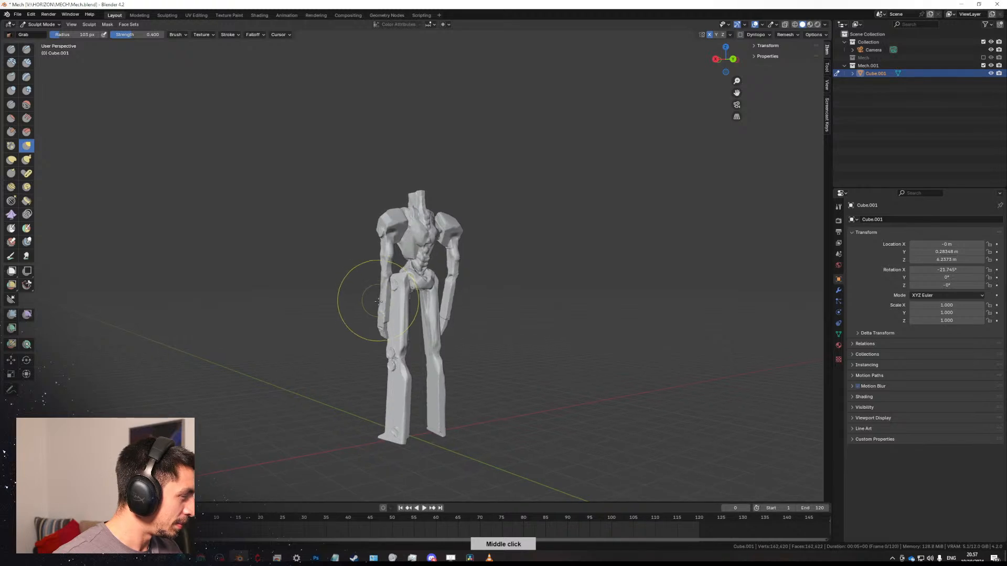
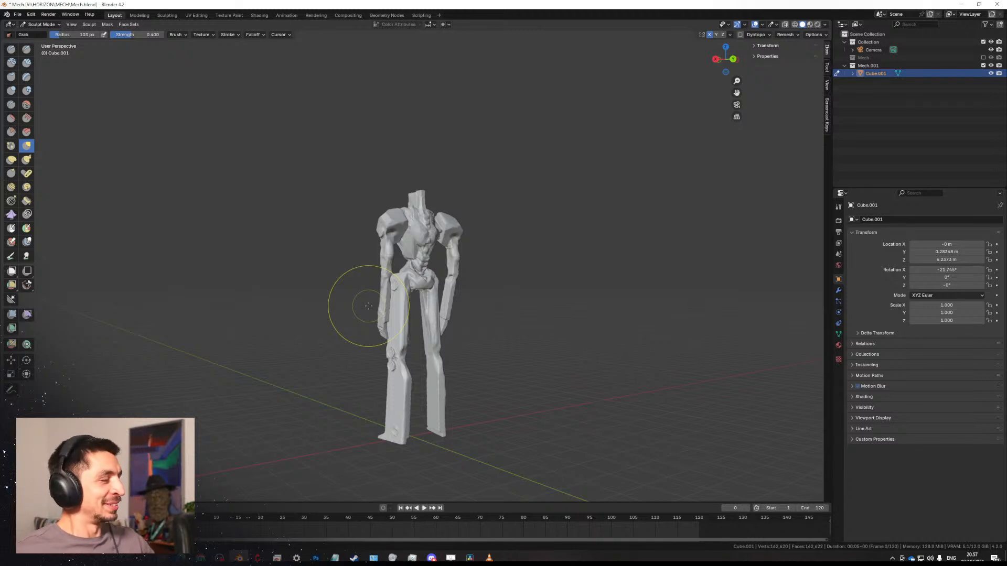
Try flaring the outer shoulder corners upward and lowering the inner shoulder tops with Grab, and undo both strokes.
middle_click_drag(483, 303, 450, 270)
scroll(450, 270, "up", 2)
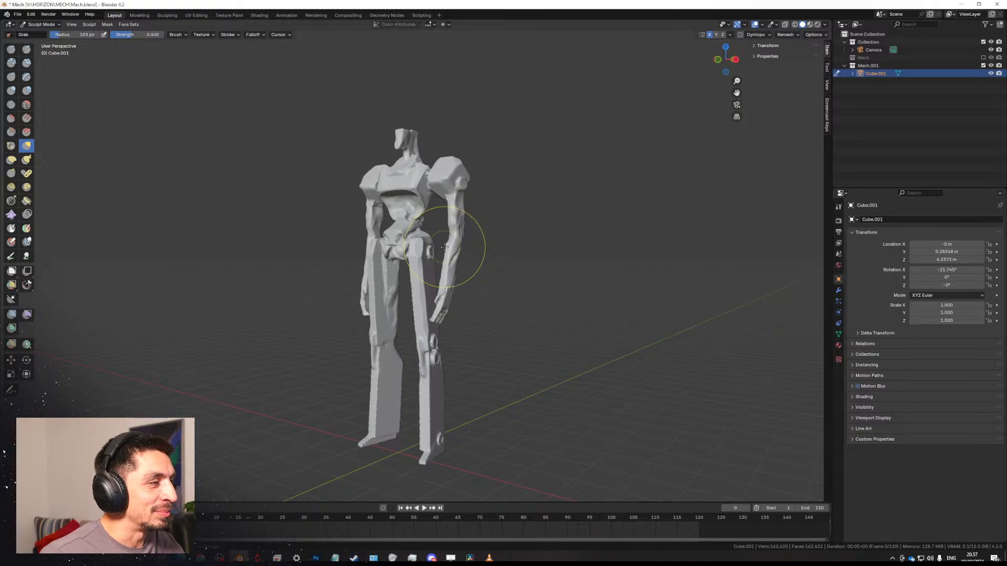
middle_click_drag(380, 247, 335, 207, "alt")
scroll(328, 205, "up", 4)
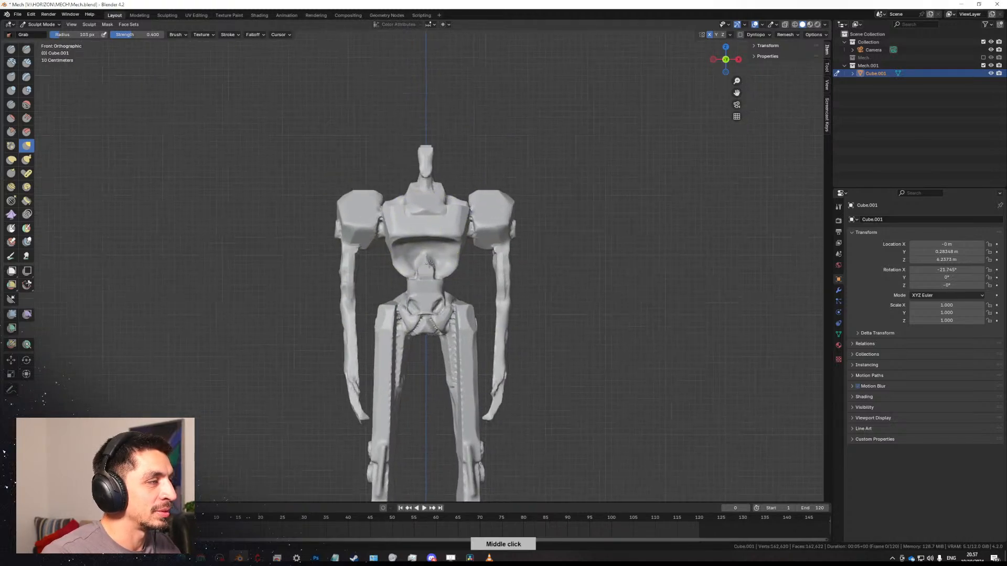
key("f")
left_click(368, 189)
mouse_move(326, 181)
left_mouse_down()
mouse_move(320, 196)
mouse_move(306, 99)
mouse_move(303, 139)
mouse_move(300, 130)
left_mouse_up()
key("ctrl+z")
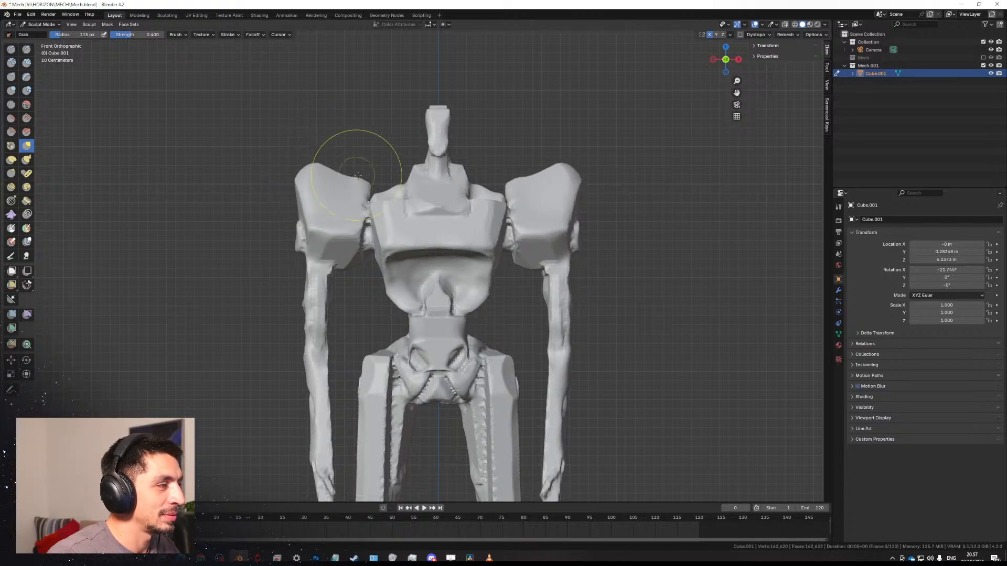
left_click_drag(361, 172, 366, 187)
middle_click_drag(362, 199, 525, 232)
key("ctrl+z")
key("ctrl+z")
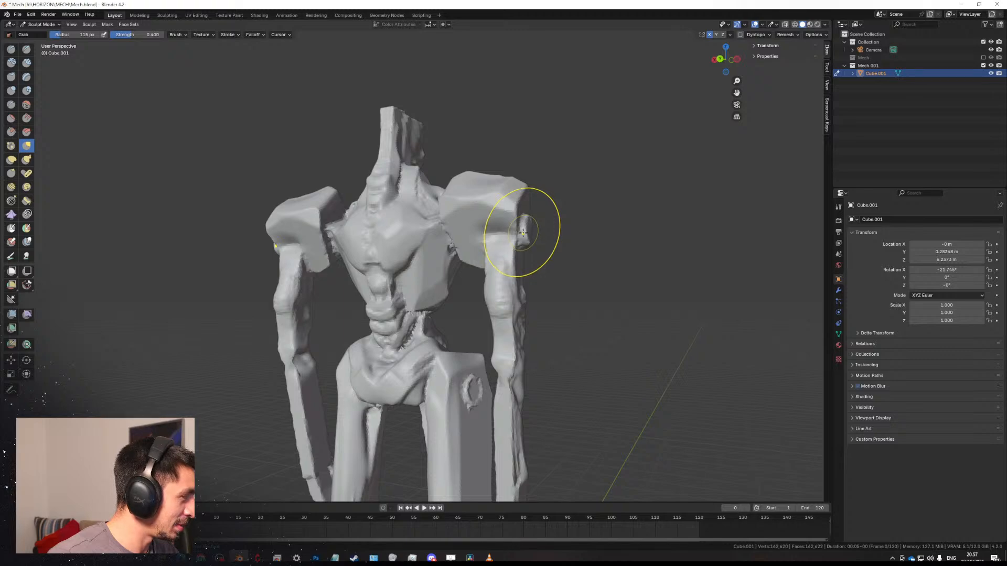
Pull the tops of the shoulder blocks up and backward in side view with a 164 px Grab brush.
middle_click_drag(492, 231, 407, 239)
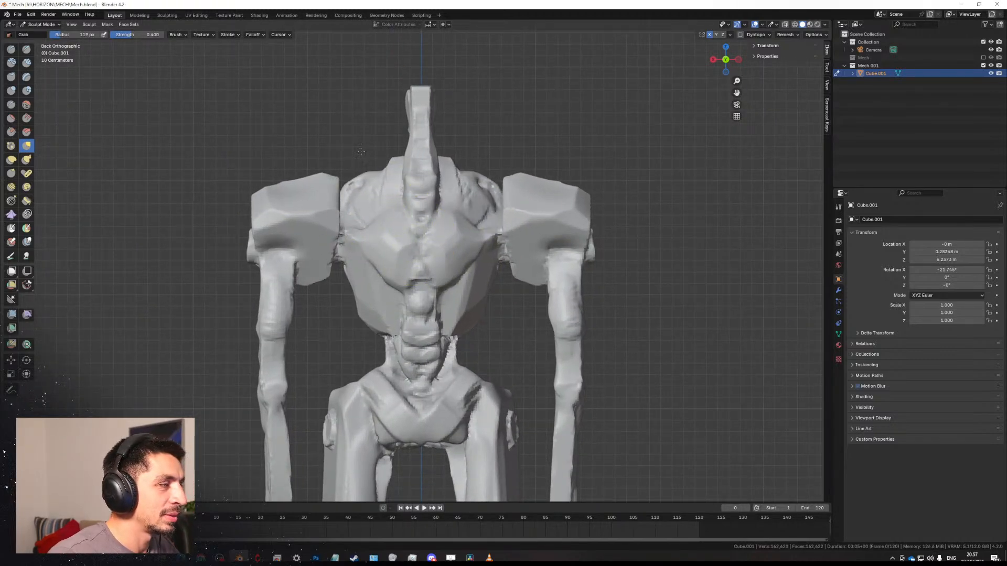
key("f")
left_click(393, 193)
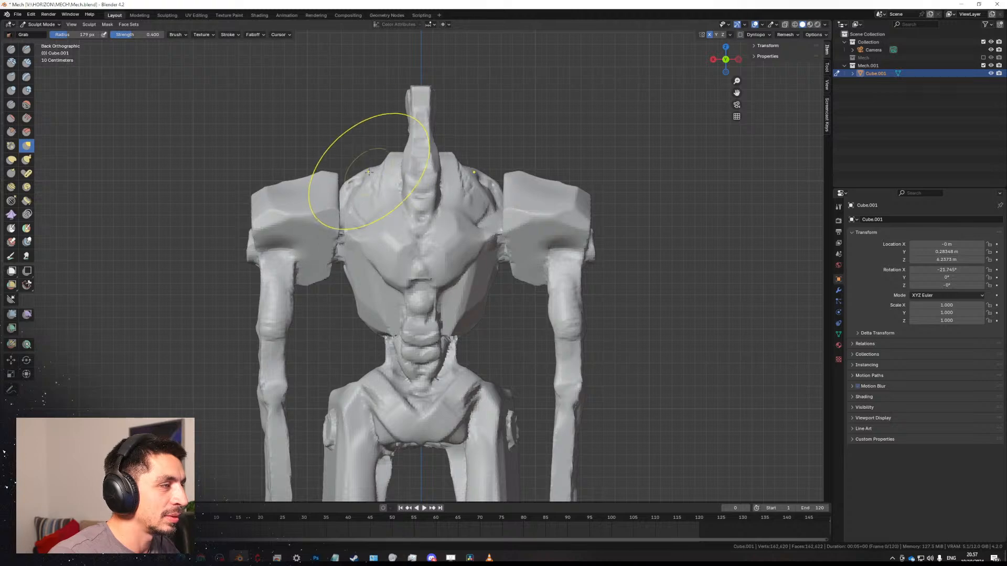
mouse_move(383, 180)
middle_mouse_down()
mouse_move(446, 215)
mouse_move(438, 191)
middle_mouse_up()
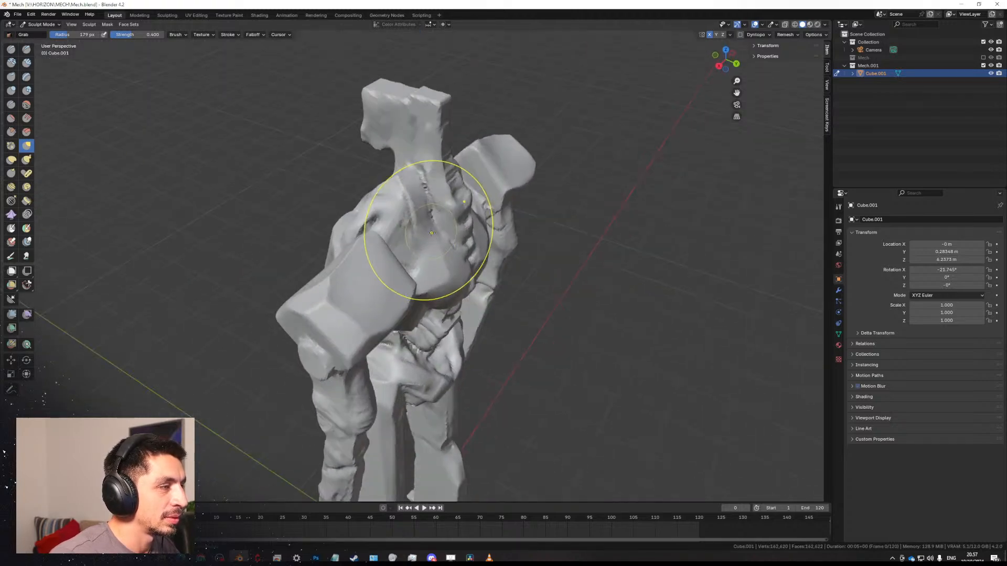
mouse_move(448, 245)
middle_mouse_down()
mouse_move(355, 195)
mouse_move(364, 190)
mouse_move(320, 180)
mouse_move(580, 180)
mouse_move(414, 189)
mouse_move(501, 314)
mouse_move(488, 320)
mouse_move(524, 195)
mouse_move(413, 164)
mouse_move(462, 152)
middle_mouse_up()
scroll(498, 361, "down", 6)
key("f")
left_click(474, 152)
left_click_drag(411, 139, 388, 124)
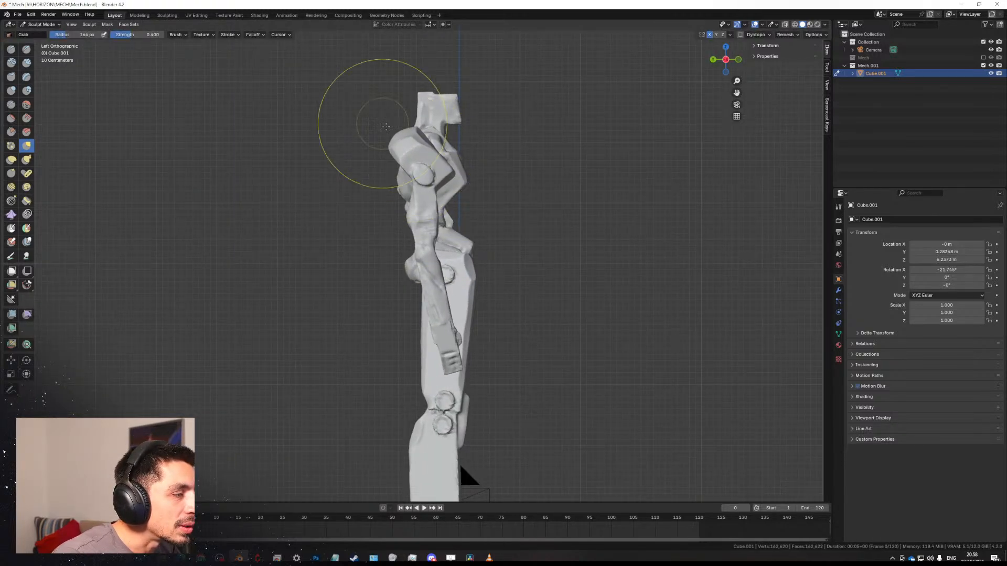
Shift the lower legs and feet slightly backward in side view with the Grab brush at 284 px radius.
middle_click_drag(386, 127, 372, 212)
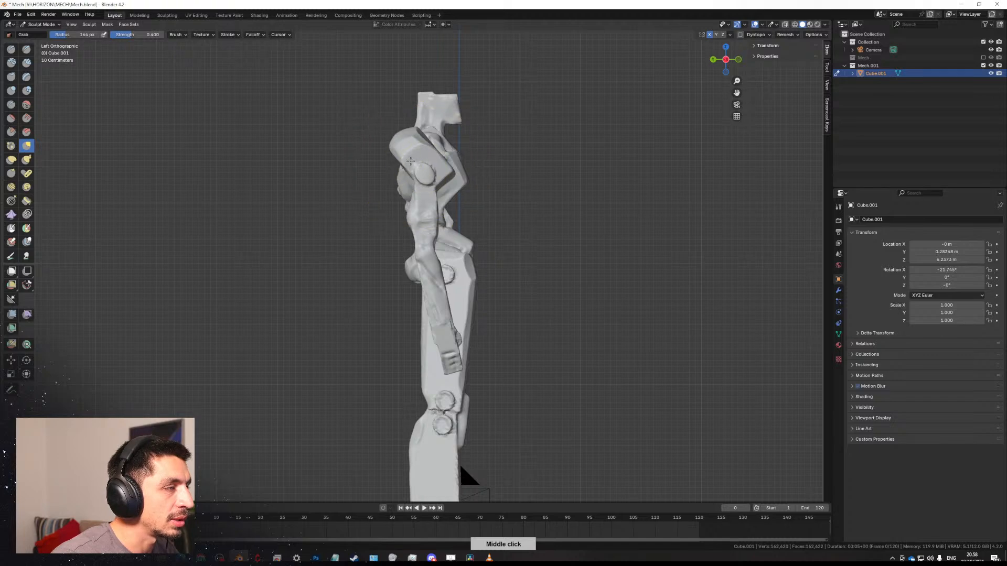
mouse_move(393, 150)
middle_mouse_down()
mouse_move(513, 296)
mouse_move(269, 265)
mouse_move(434, 291)
middle_mouse_up()
key("f")
left_click(481, 303)
mouse_move(429, 403)
left_mouse_down()
mouse_move(422, 396)
mouse_move(421, 413)
left_mouse_up()
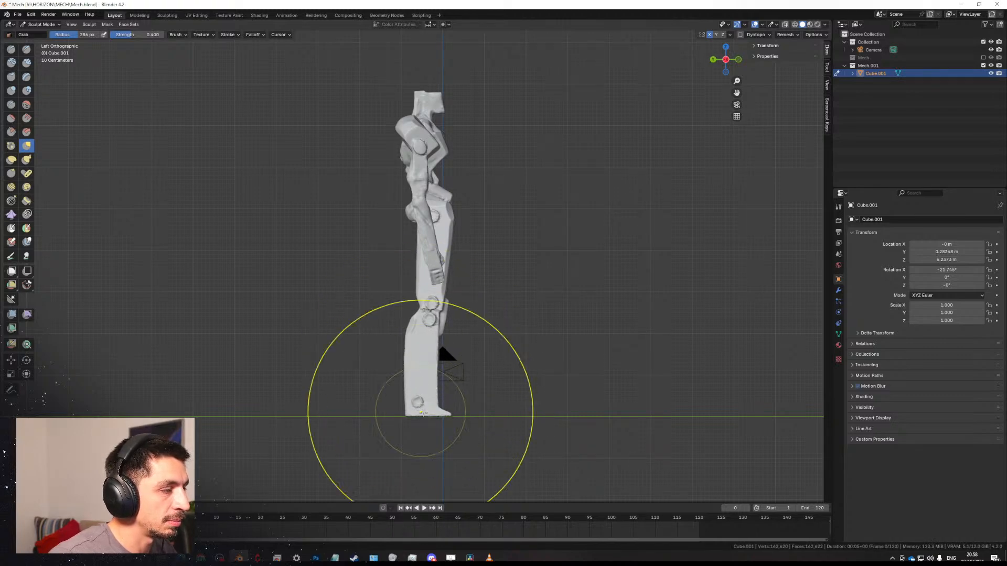
Nudge the lower legs, upper chest and head slightly with the Grab brush at about 284 px radius.
left_click_drag(437, 357, 431, 355)
left_click_drag(433, 151, 430, 149)
left_click_drag(432, 93, 431, 92)
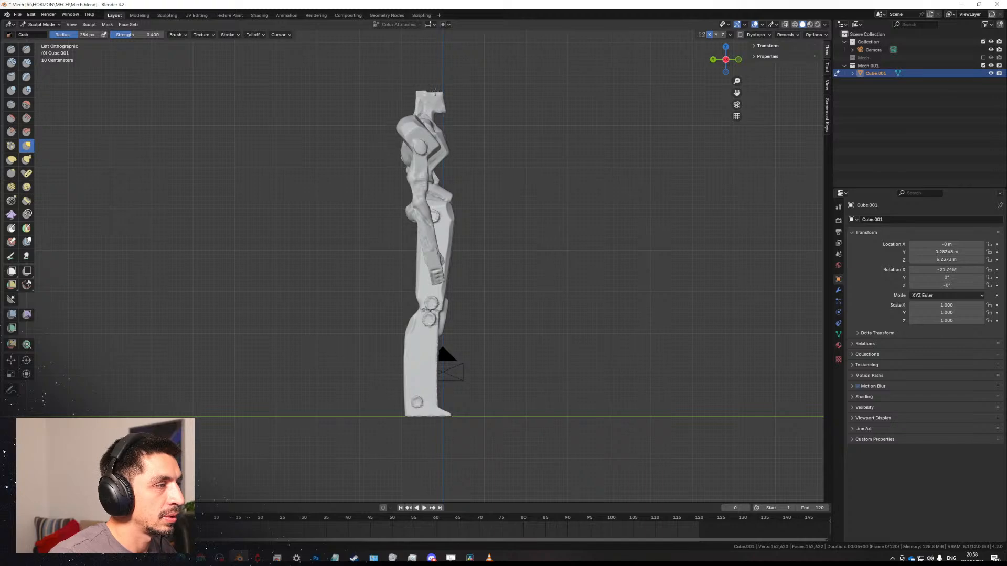
middle_click_drag(476, 171, 416, 171)
left_click_drag(476, 141, 470, 145)
Examine the whole mech's proportions and silhouette from the front and from behind.
mouse_move(426, 136)
middle_mouse_down()
mouse_move(465, 169)
mouse_move(411, 136)
mouse_move(336, 179)
mouse_move(422, 209)
middle_mouse_up()
scroll(411, 136, "up", 4)
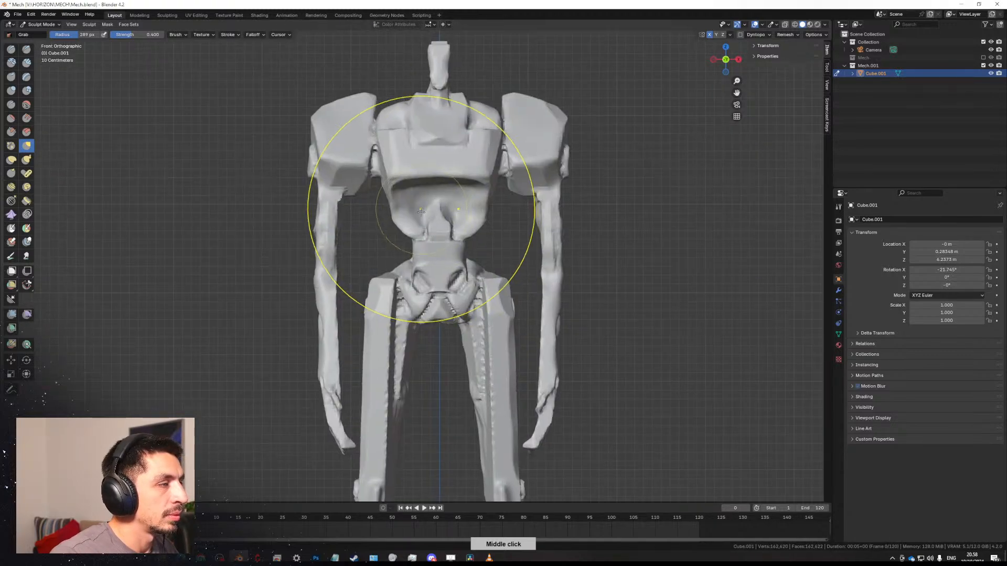
scroll(420, 207, "up", 1)
left_click(26, 62)
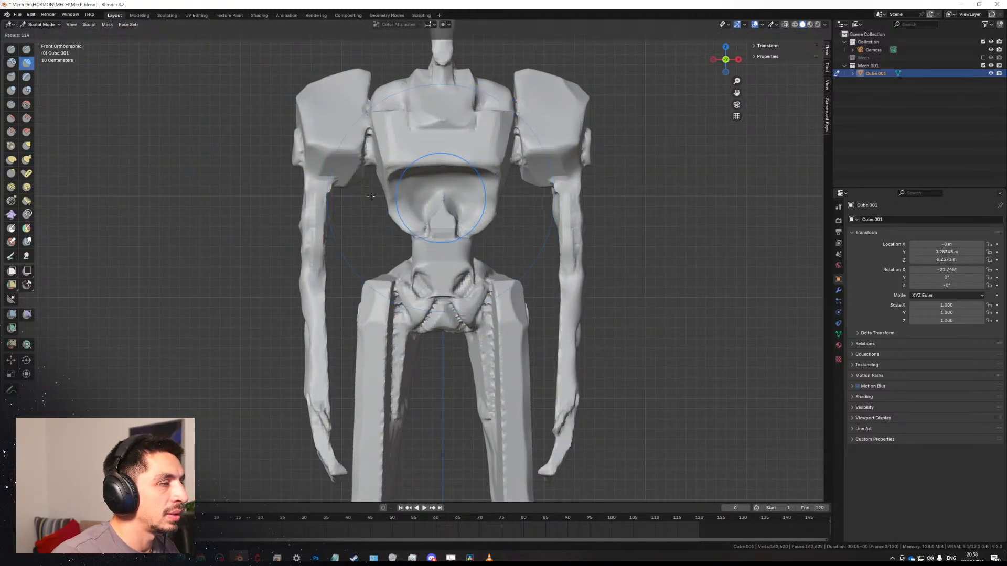
left_click(26, 48)
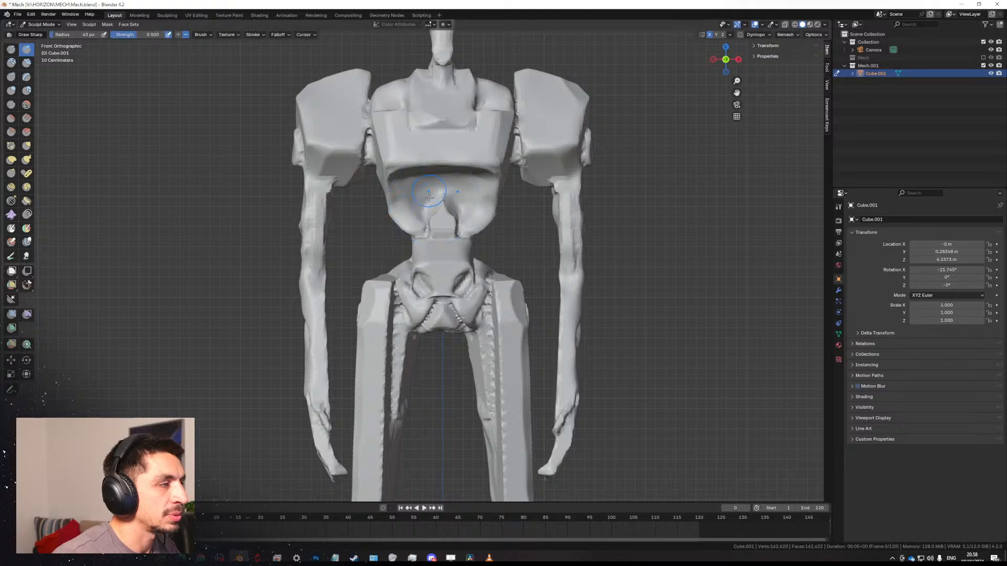
middle_click_drag(362, 226, 371, 253)
scroll(371, 253, "down", 3)
middle_click_drag(387, 373, 281, 362)
scroll(367, 314, "down", 2)
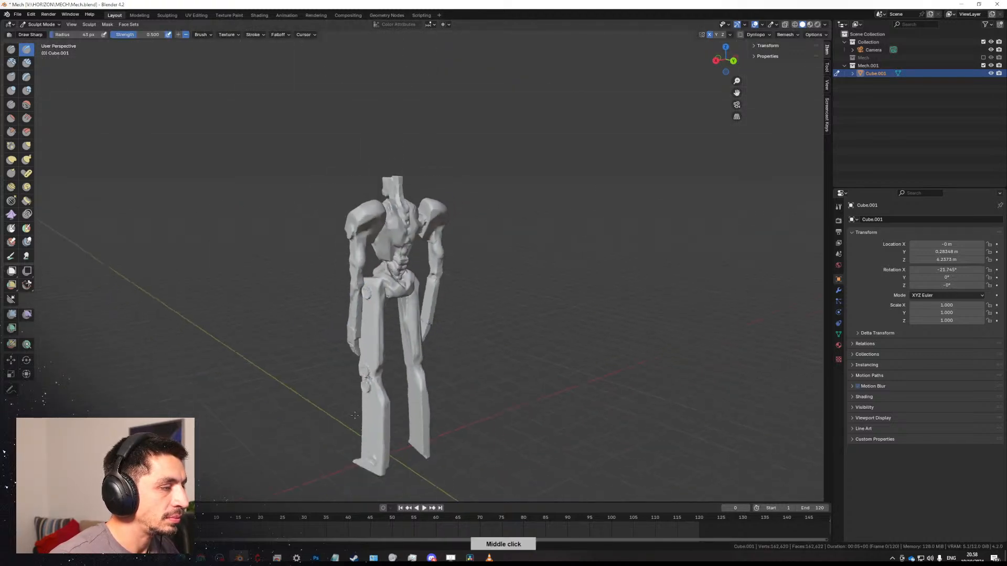
mouse_move(372, 298)
middle_mouse_down("shift")
mouse_move(363, 255)
mouse_move(202, 310)
mouse_move(391, 229)
mouse_move(357, 223)
mouse_move(548, 285)
middle_mouse_up("shift")
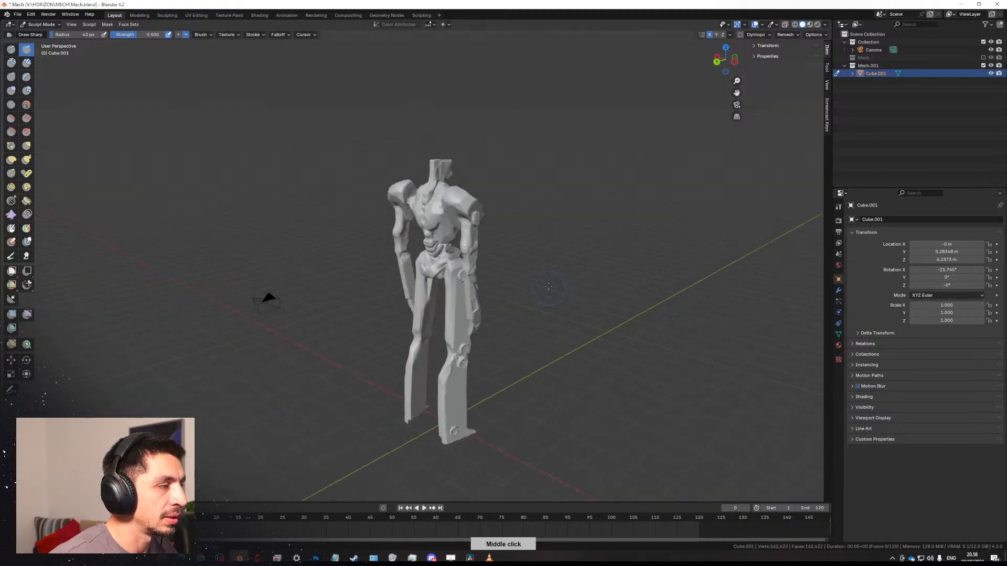
scroll(548, 286, "up", 5)
Set the voxel size to about 0.0175 m and remesh the mech for finer sculpting detail.
left_click(25, 63)
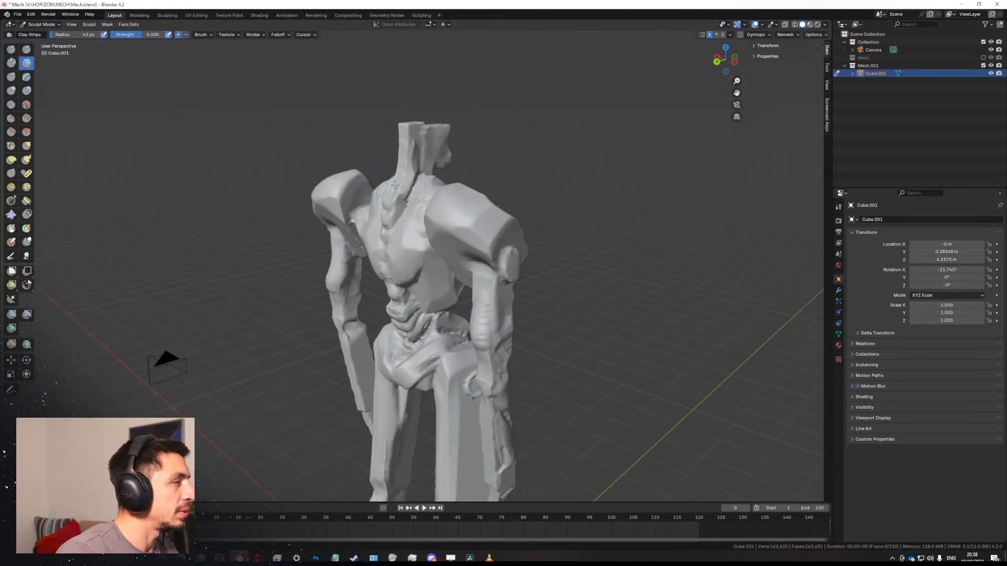
mouse_move(294, 221)
middle_mouse_down()
mouse_move(337, 202)
mouse_move(419, 248)
middle_mouse_up()
scroll(359, 224, "up", 2)
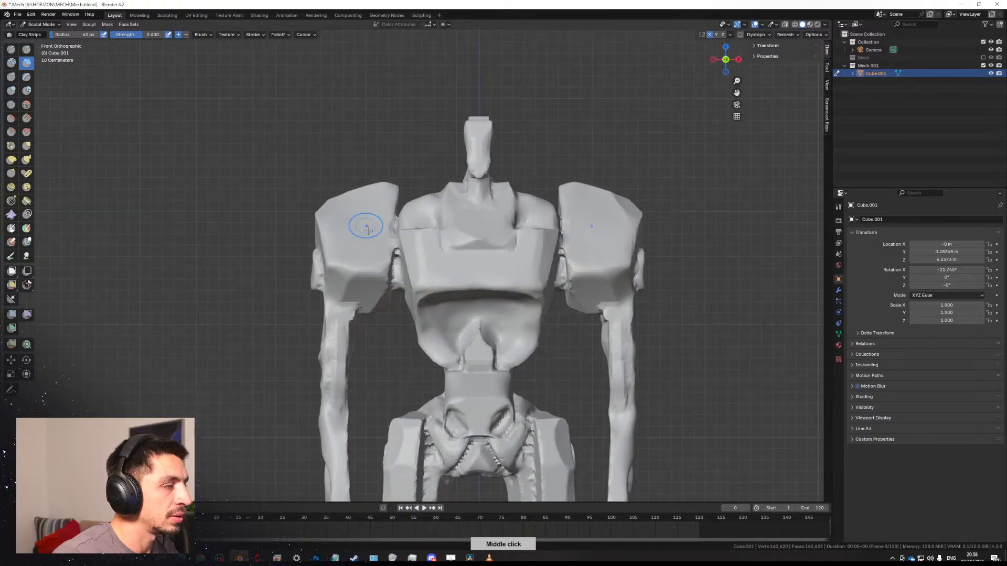
key("r")
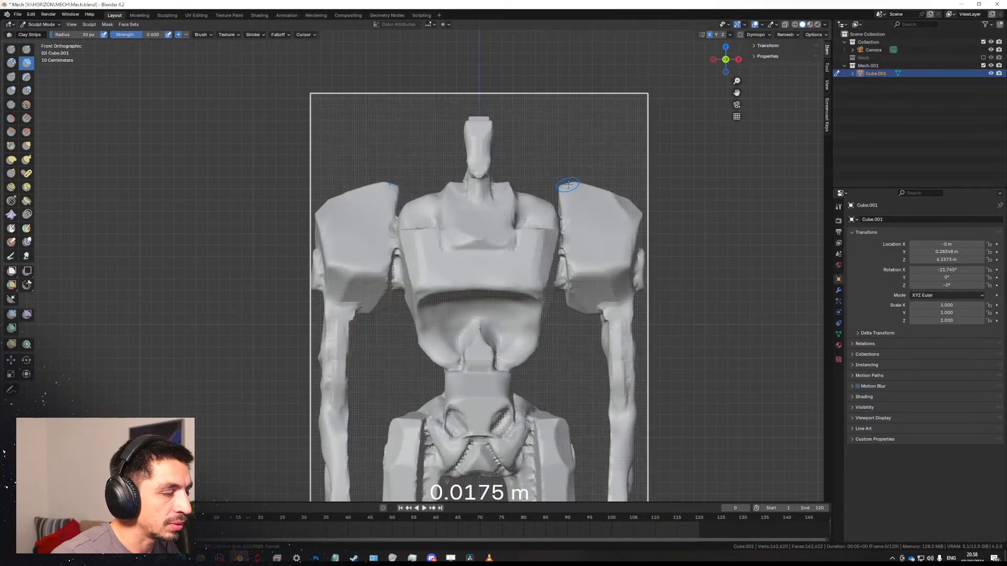
left_click(571, 183)
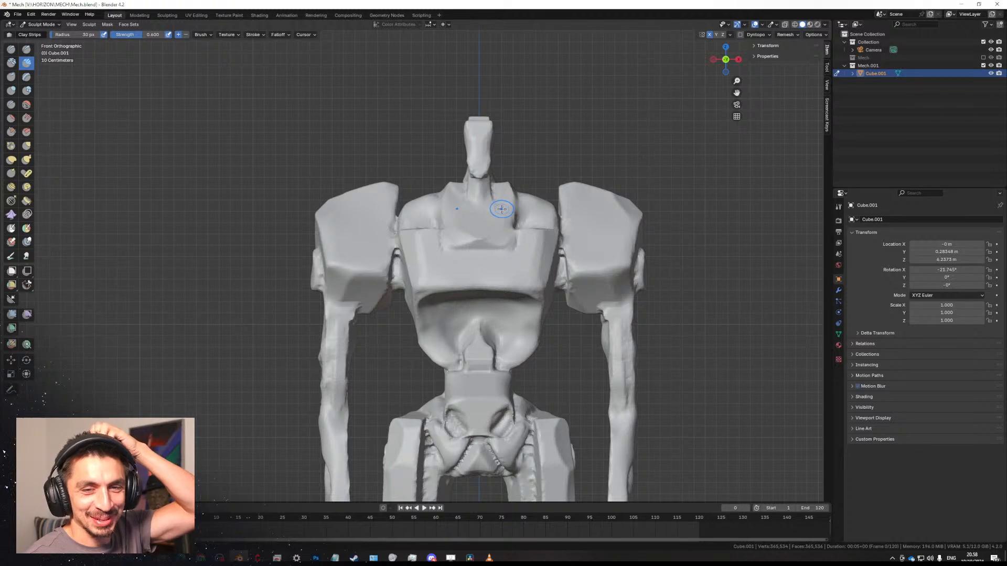
Carve sharp creases along the top of the chest armor and beside the collar plate with Draw Sharp at 22 px.
left_click(31, 52)
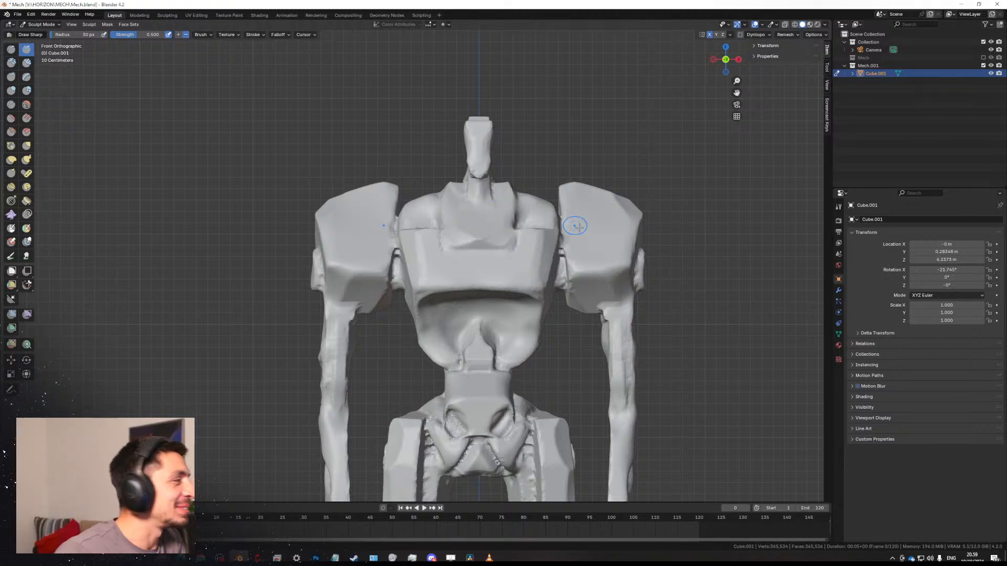
mouse_move(560, 266)
middle_mouse_down()
mouse_move(470, 330)
mouse_move(450, 297)
mouse_move(438, 225)
mouse_move(461, 259)
middle_mouse_up()
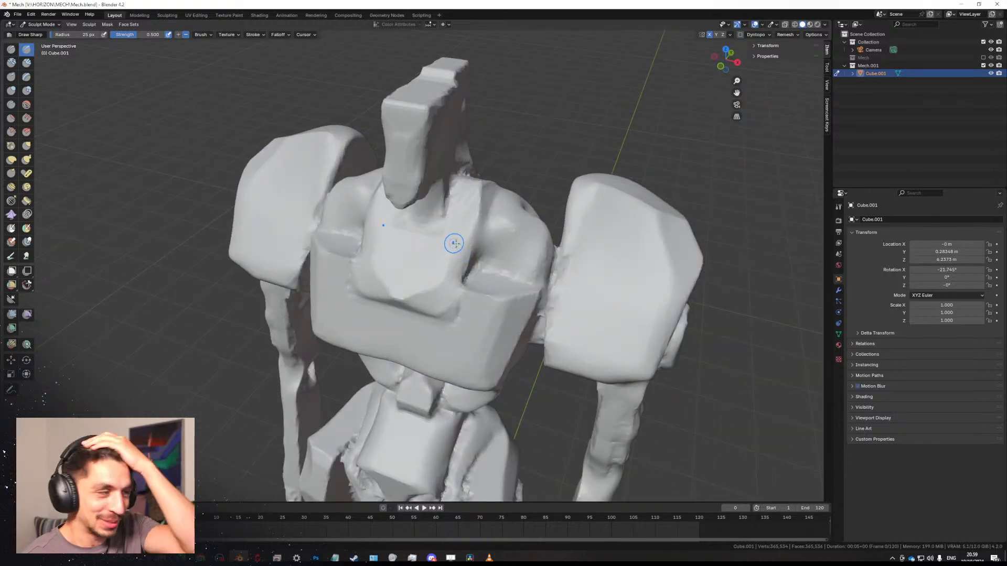
middle_click_drag(462, 240, 417, 254)
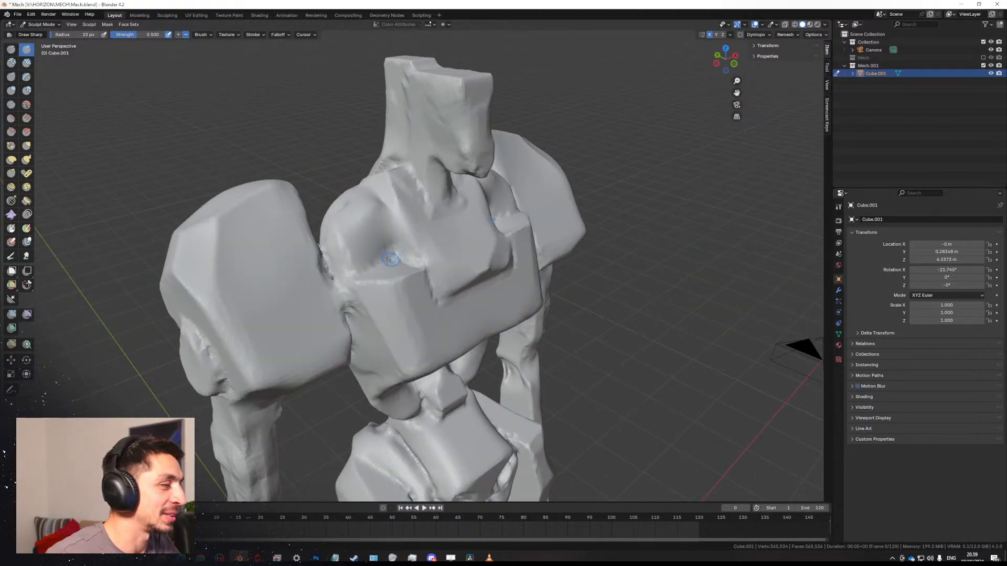
mouse_move(370, 266)
left_mouse_down()
mouse_move(390, 256)
mouse_move(430, 297)
left_mouse_up()
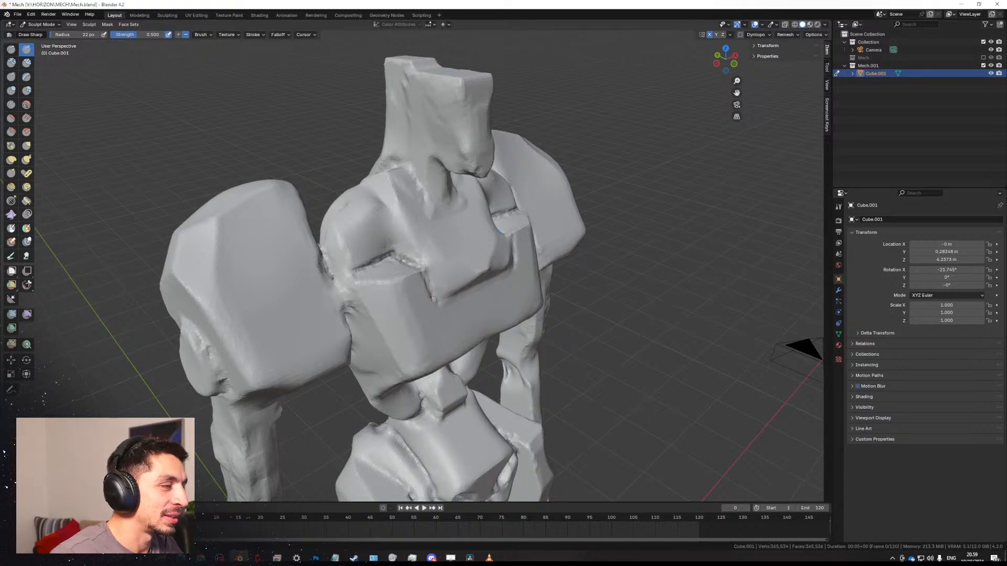
middle_click_drag(435, 306, 386, 268)
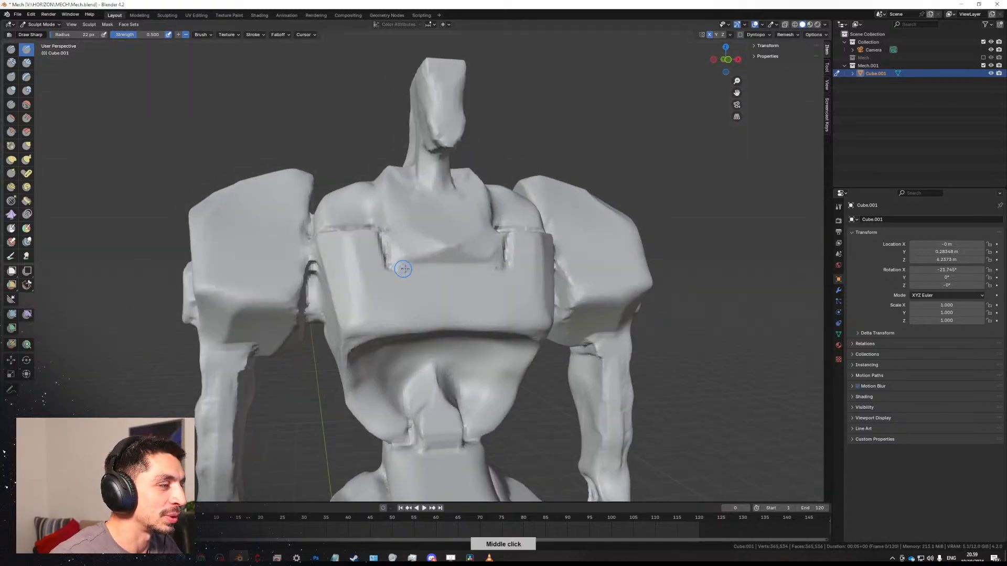
Carve a horizontal groove along the lower edge of the central collar plate, undoing one stroke along the way.
left_click_drag(403, 268, 448, 268)
key("ctrl+z")
middle_click_drag(412, 257, 419, 277)
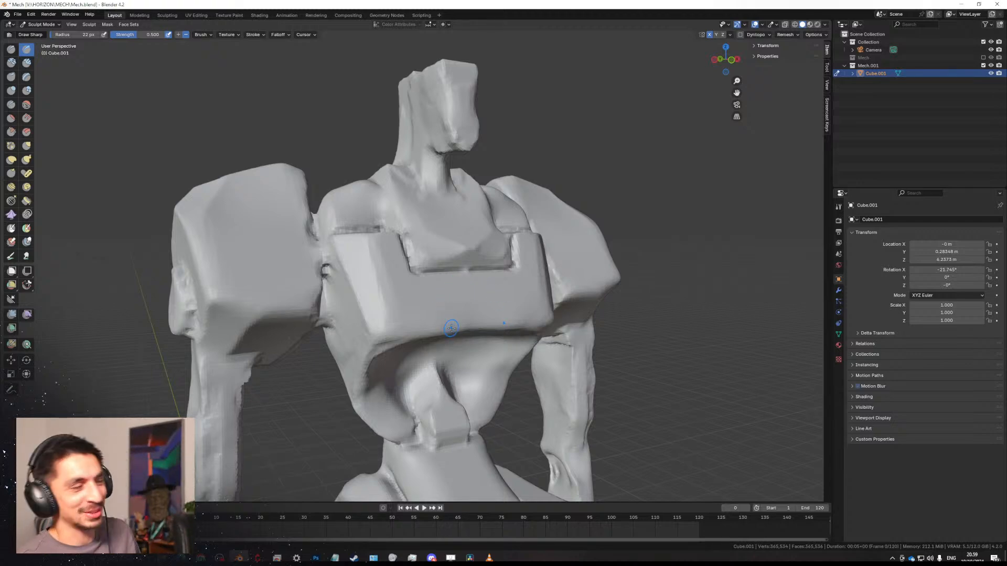
Carve a panel line from the side of the ribcage across the front chest, arching above the belly cavity.
middle_click_drag(479, 234, 393, 270)
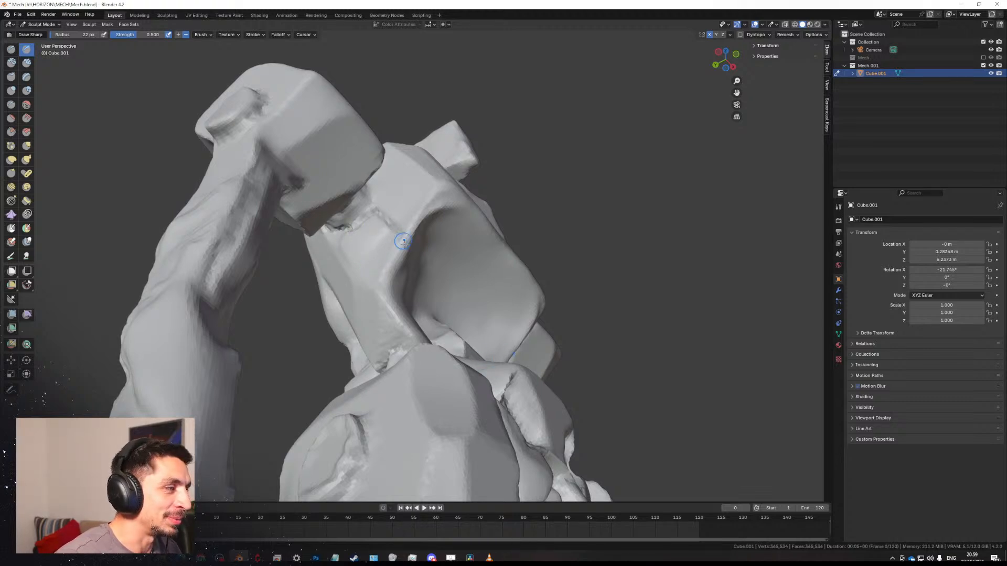
middle_click_drag(402, 241, 366, 281)
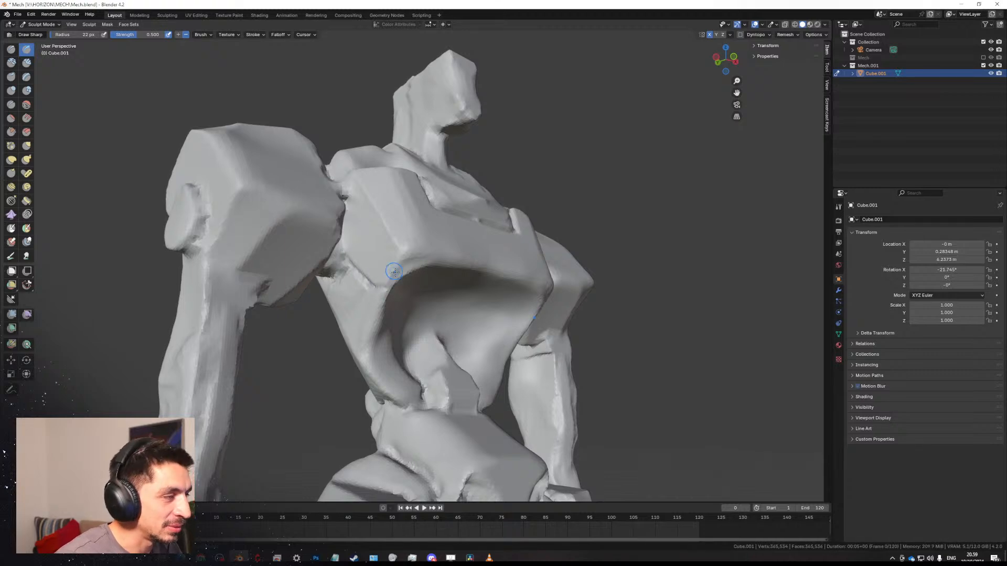
middle_click_drag(398, 256, 405, 304)
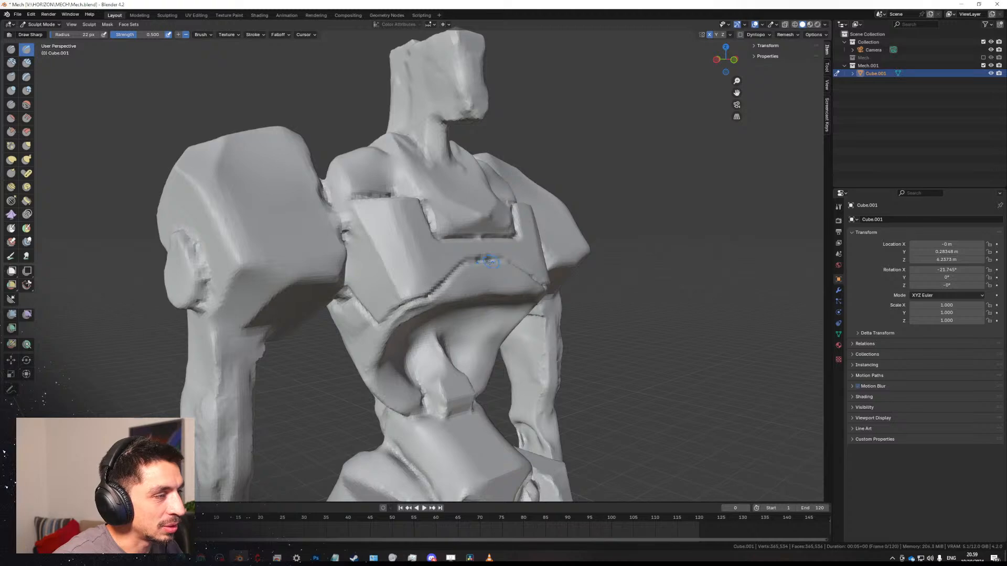
middle_click_drag(489, 262, 440, 265)
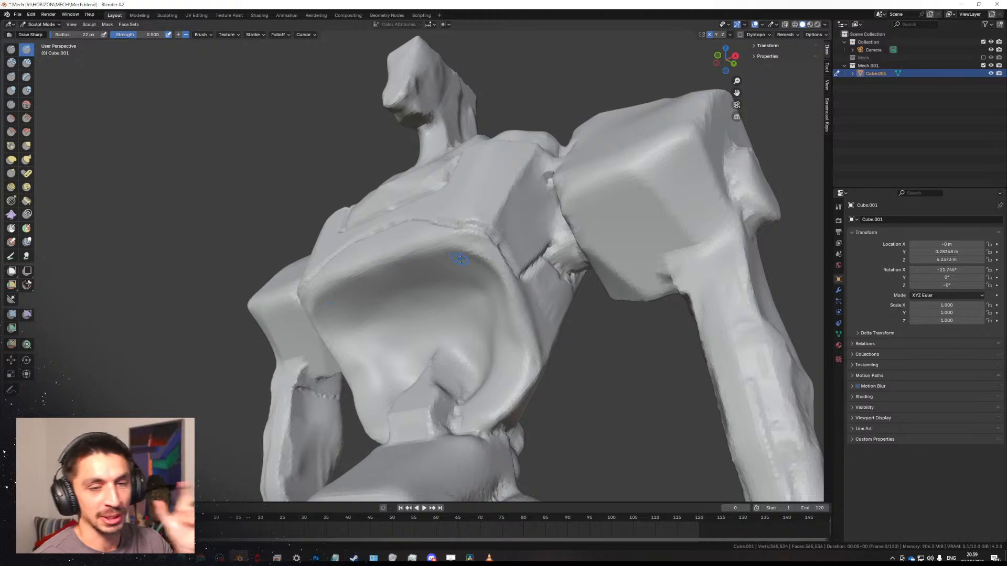
Carve a sharp crease around the arched form in the middle of the belly cavity and down its sides.
middle_click_drag(487, 269, 496, 317)
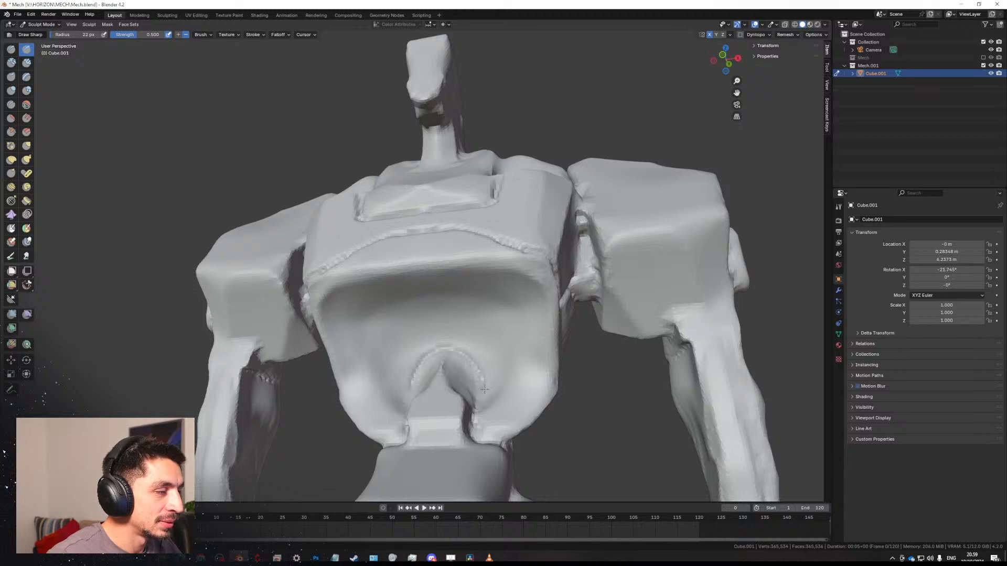
middle_click_drag(482, 377, 404, 382)
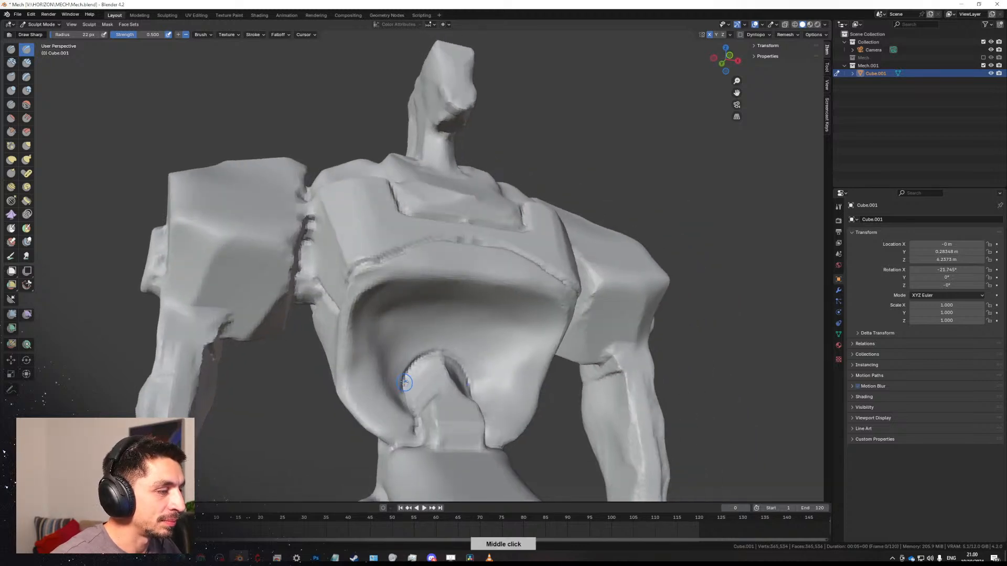
left_click_drag(417, 413, 418, 432)
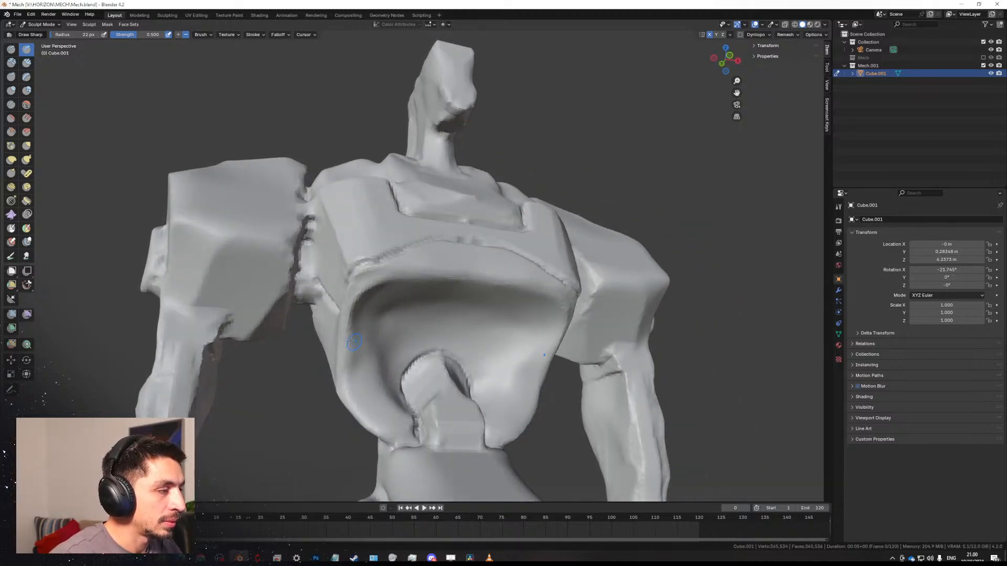
Carve stacked, stepped rib-like grooves across the inside of the belly cavity with Draw Sharp.
left_click_drag(364, 340, 363, 336)
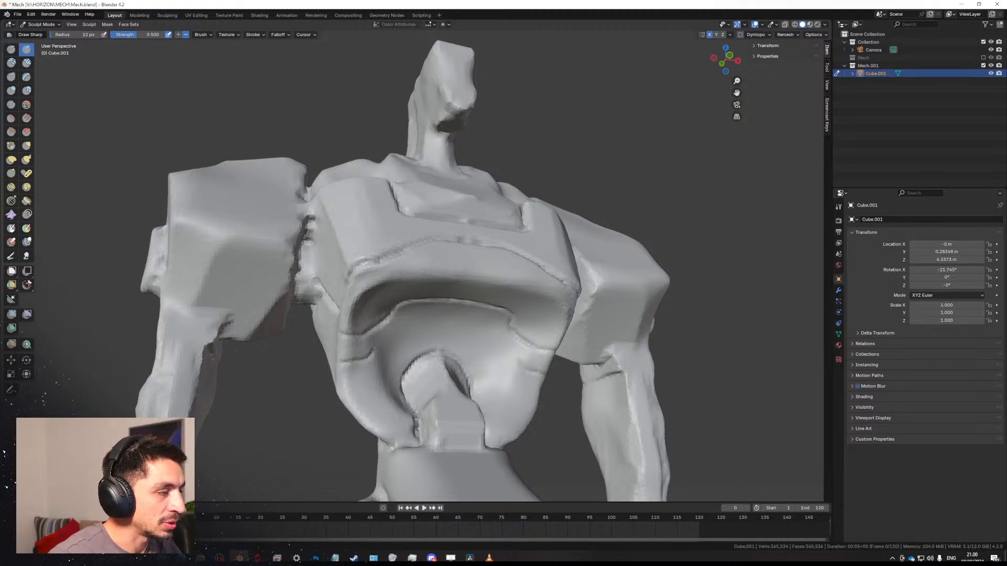
middle_click_drag(379, 346, 382, 345)
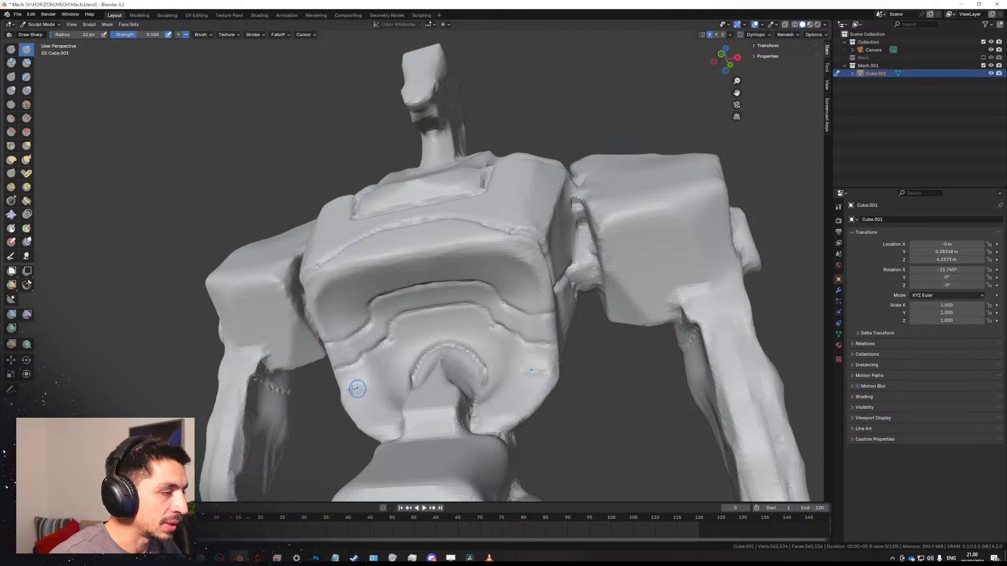
left_click_drag(357, 389, 377, 377)
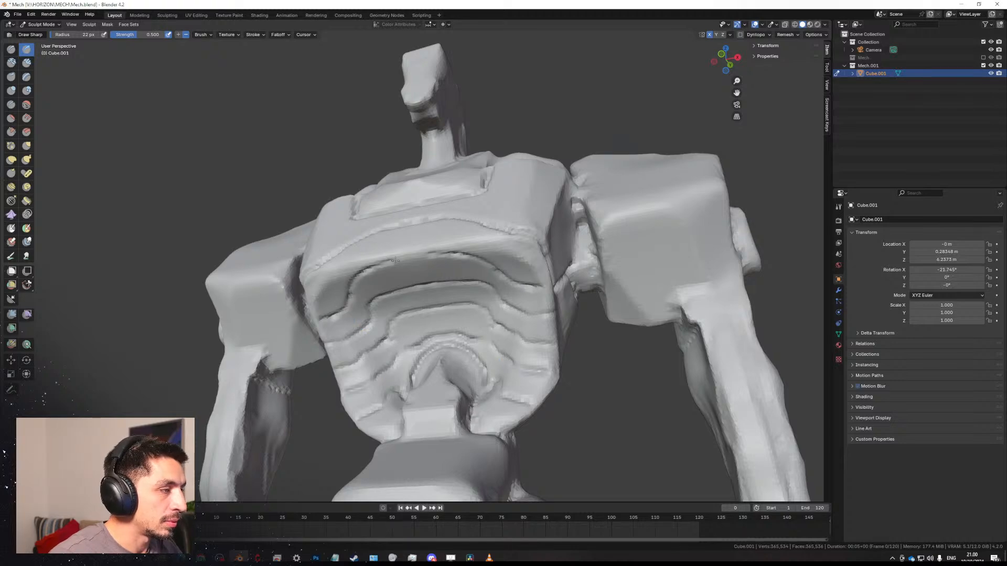
mouse_move(402, 276)
middle_mouse_down()
mouse_move(439, 305)
mouse_move(383, 229)
middle_mouse_up()
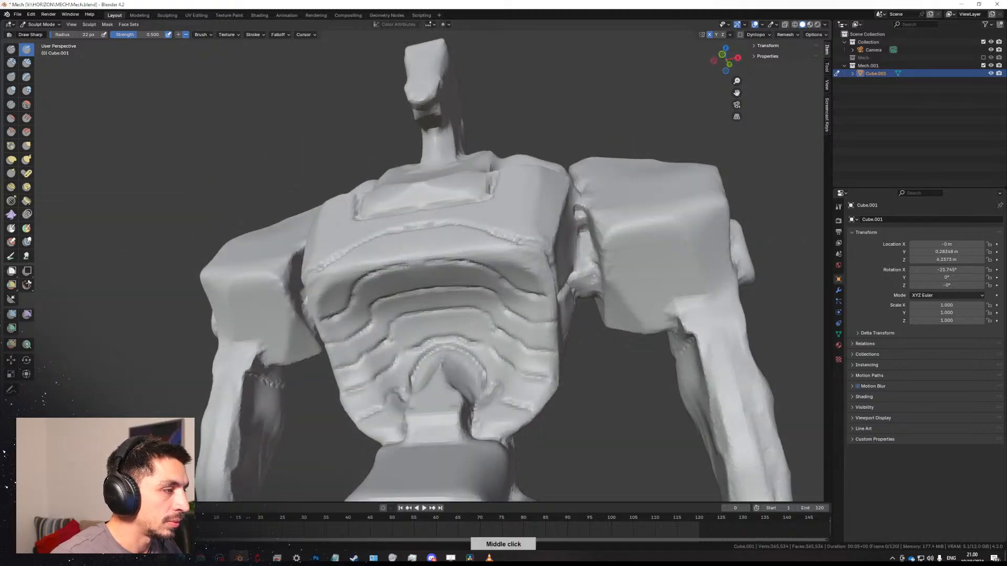
Continue the carved panel lines around the side of the ribcage toward the lower back.
middle_click_drag(410, 264, 442, 238)
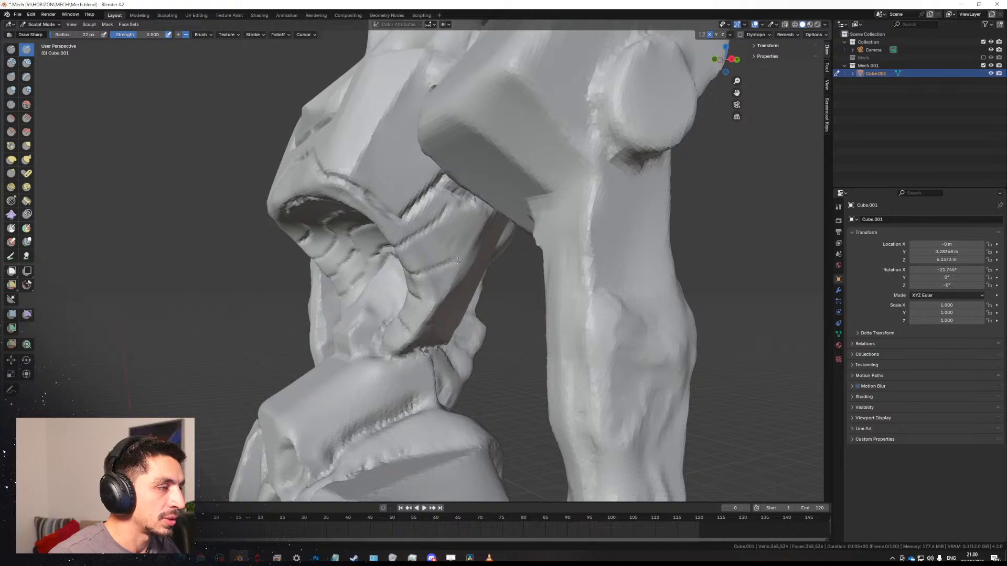
mouse_move(442, 300)
middle_mouse_down()
mouse_move(309, 250)
mouse_move(326, 236)
middle_mouse_up()
left_click_drag(325, 228, 324, 179)
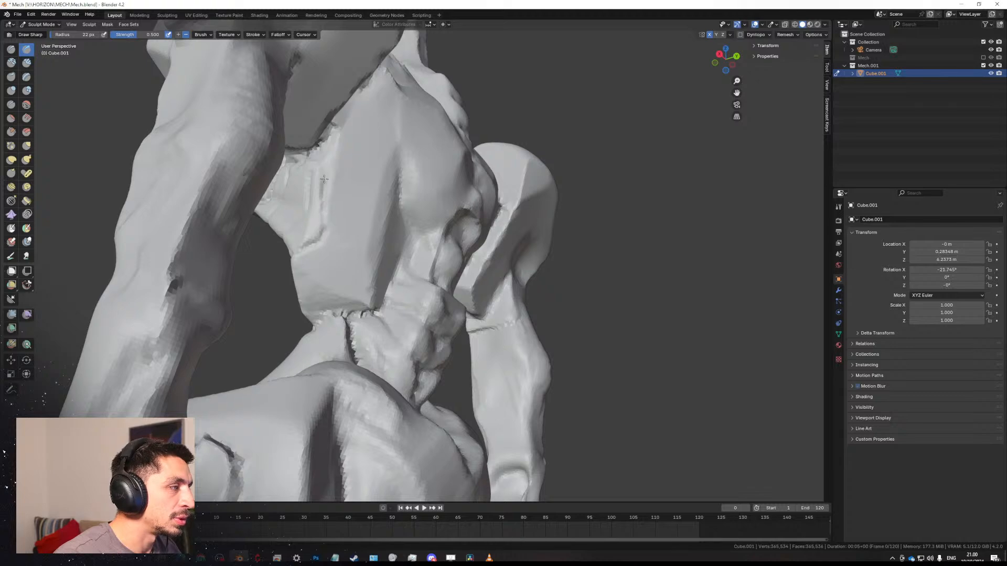
middle_click_drag(328, 192, 338, 275)
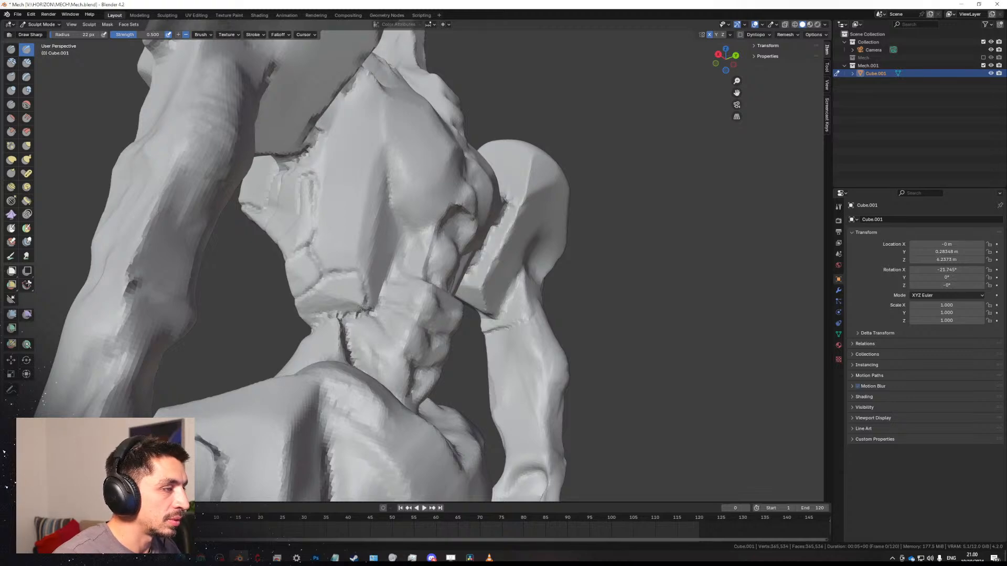
Carve a sharp crease between the raised collar plate and the rounded upper chest beside it.
middle_click_drag(362, 308, 534, 301)
middle_click_drag(459, 357, 420, 285)
scroll(450, 330, "down", 3)
scroll(385, 341, "down", 3)
scroll(419, 273, "up", 2)
scroll(416, 231, "up", 1)
middle_click_drag(421, 207, 411, 251, "shift")
scroll(414, 227, "up", 2)
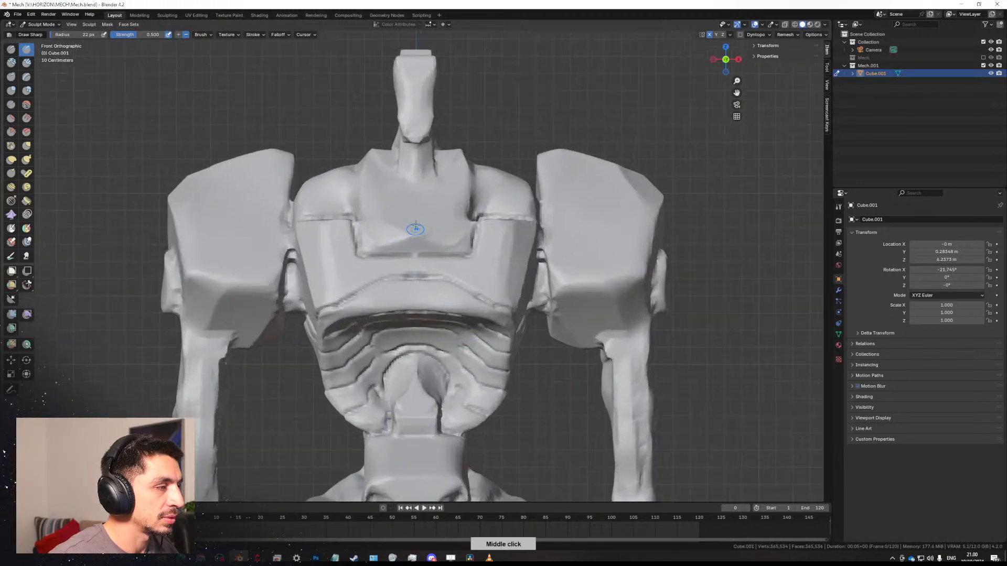
middle_click_drag(464, 230, 418, 257)
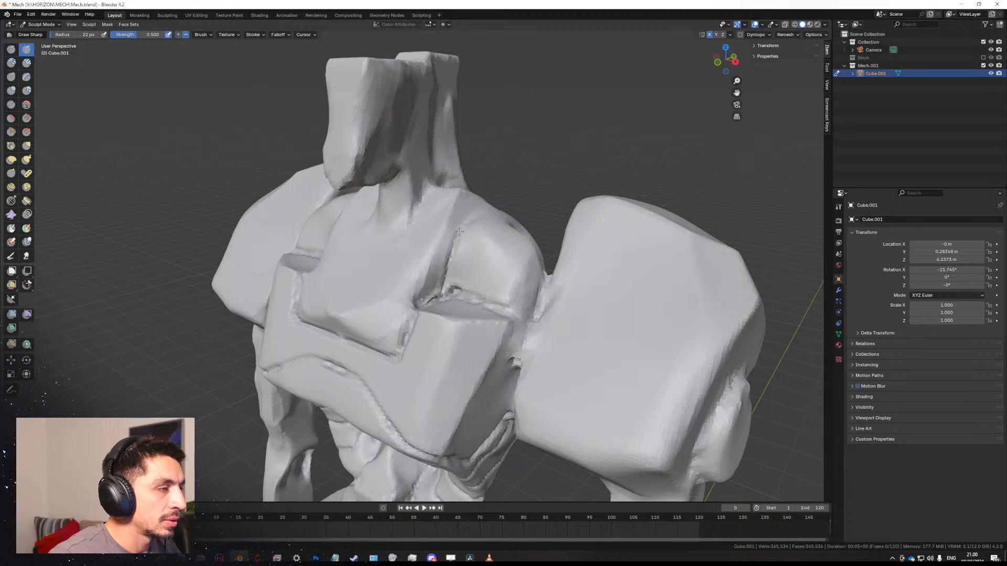
Carve grooves into the upper back beside the neck and around the collar, and save the file.
middle_click_drag(460, 254, 401, 268)
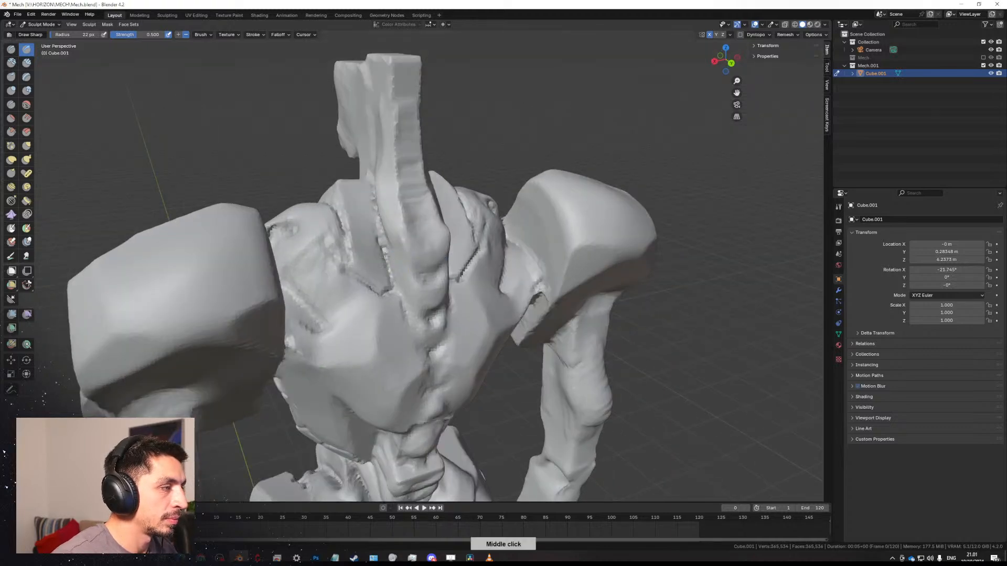
middle_click_drag(376, 216, 457, 219)
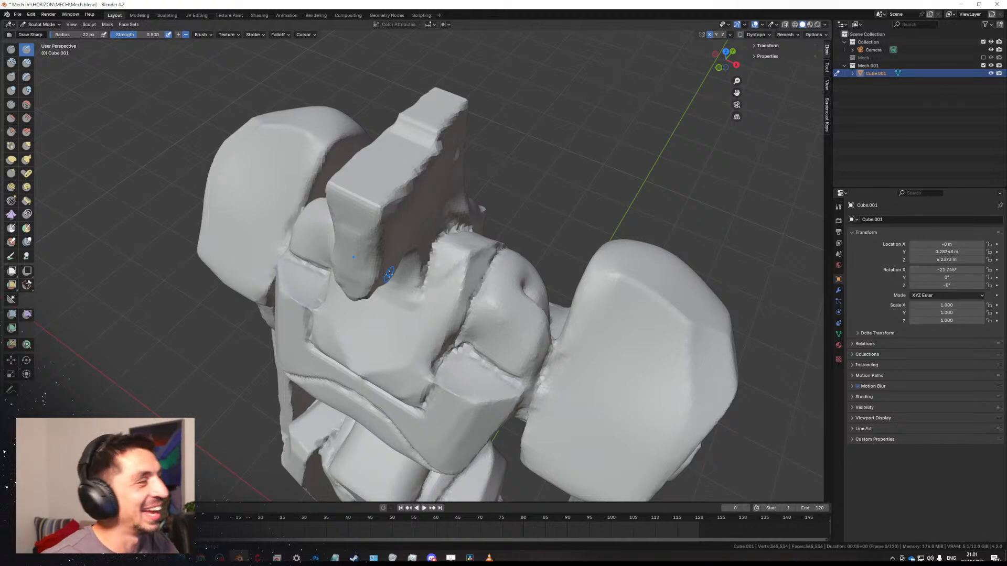
key("ctrl+s")
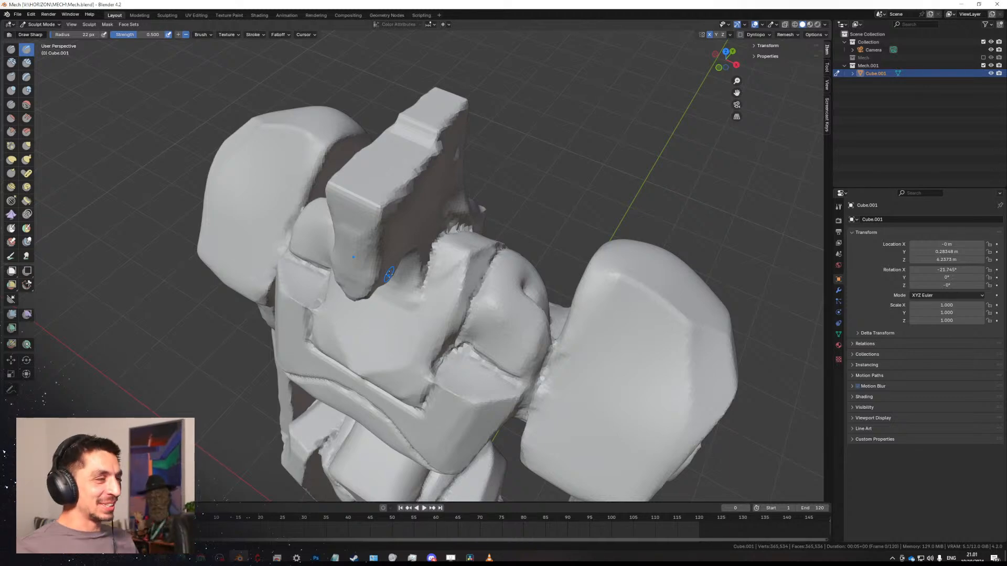
mouse_move(389, 273)
middle_mouse_down()
mouse_move(407, 253)
mouse_move(404, 275)
middle_mouse_up()
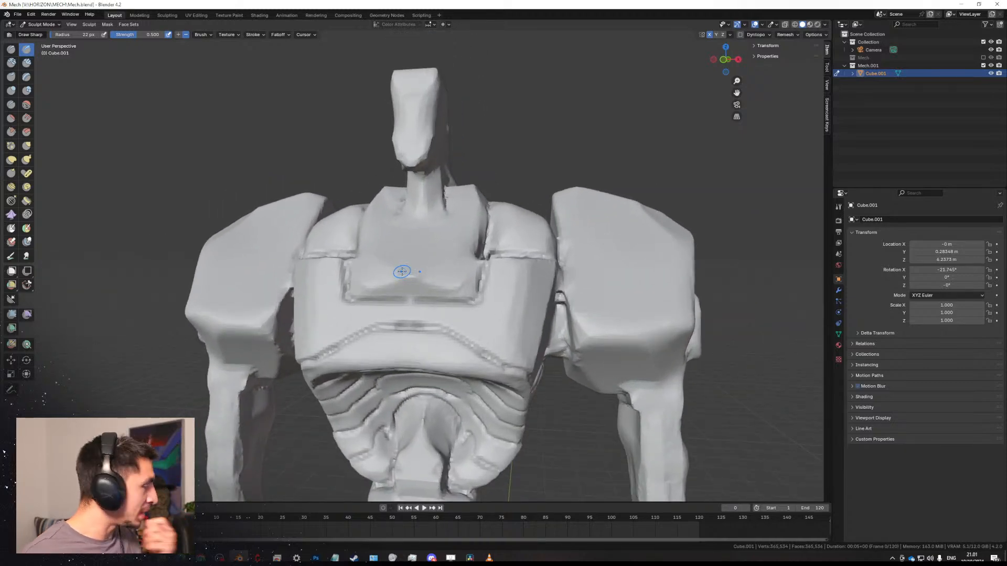
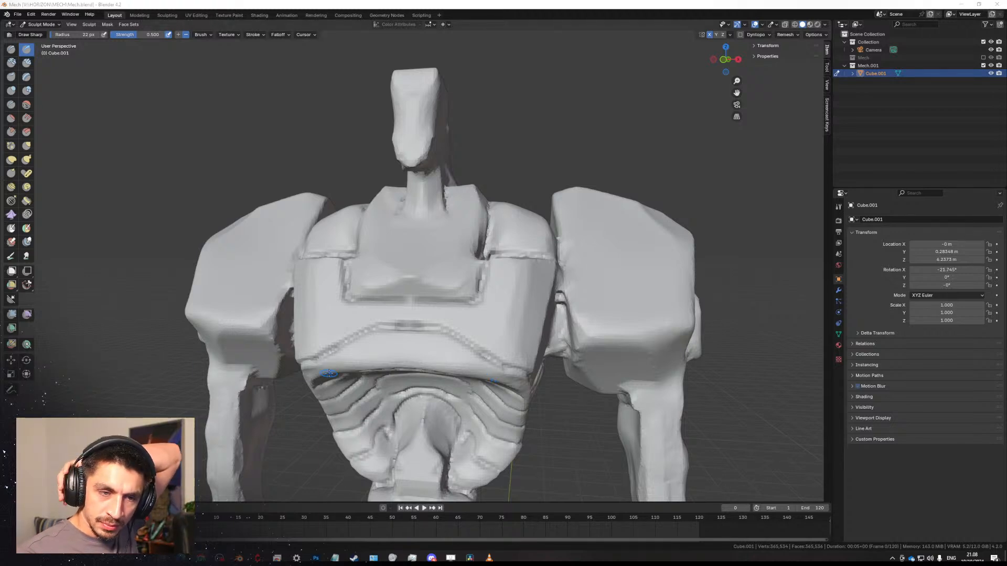
left_click(488, 558)
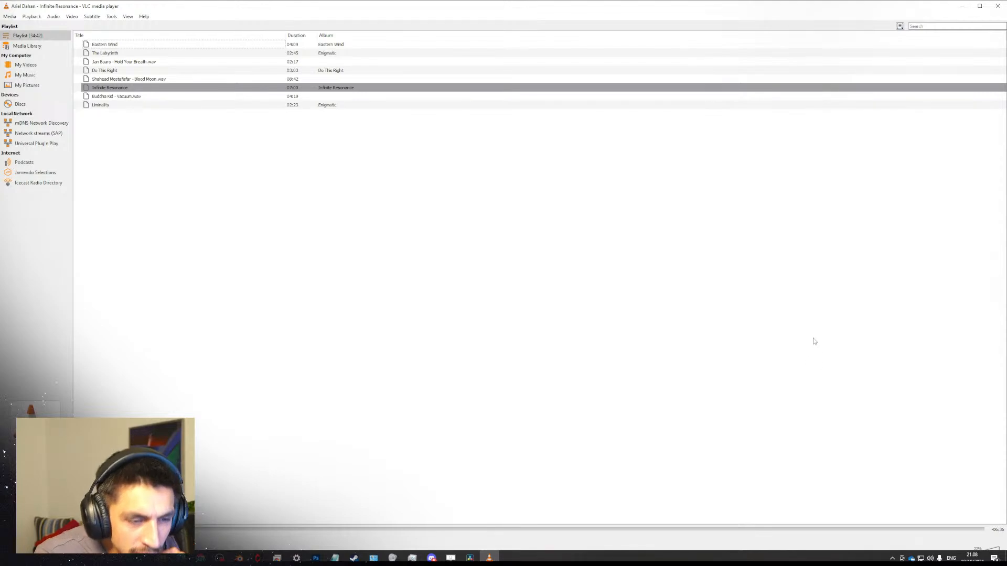
left_click(962, 7)
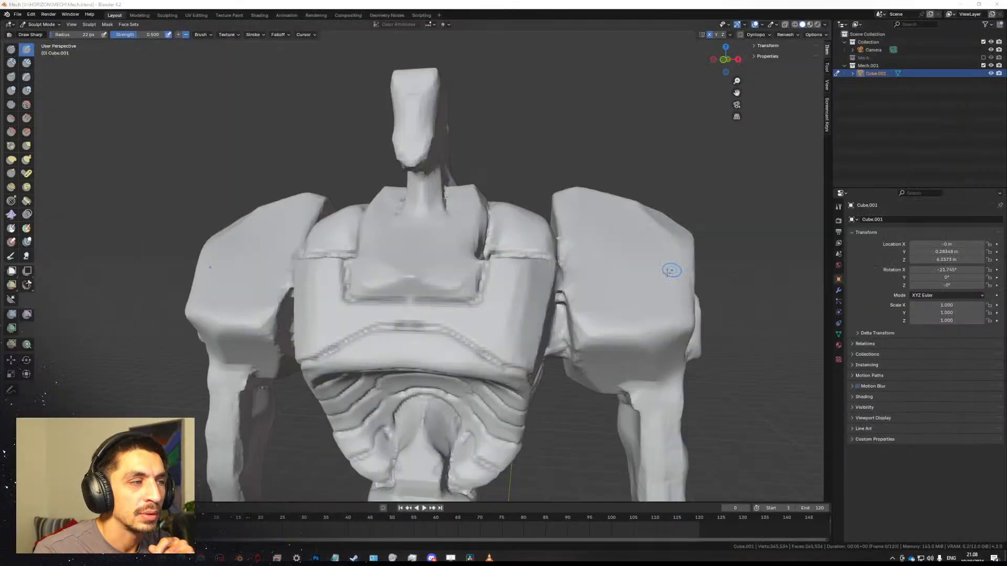
Carve mirrored angled panel lines across the raised collar plate, converging at the middle of its lower edge, with Draw Sharp.
scroll(446, 255, "down", 4)
scroll(446, 257, "up", 3)
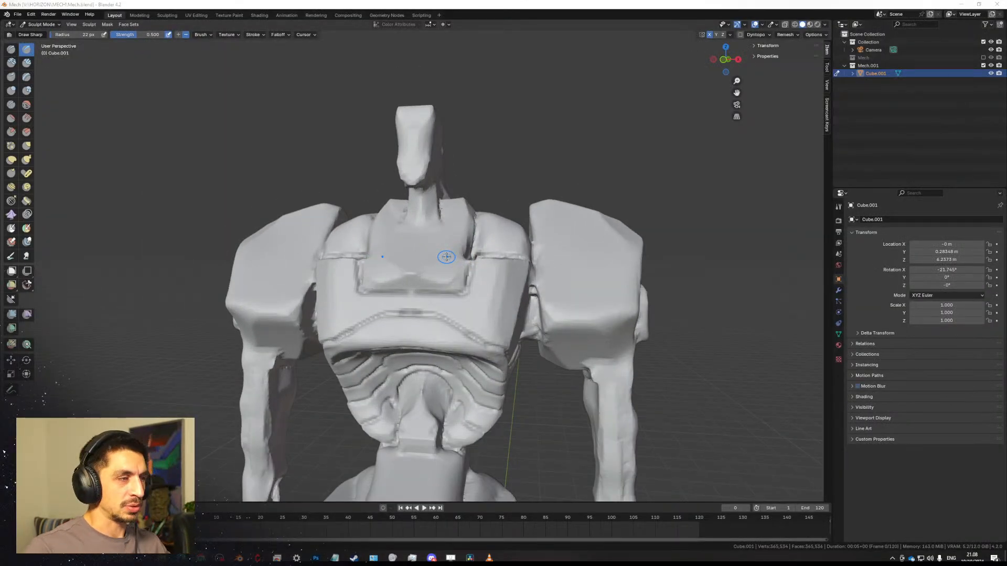
middle_click_drag(446, 256, 428, 281)
scroll(428, 281, "up", 1)
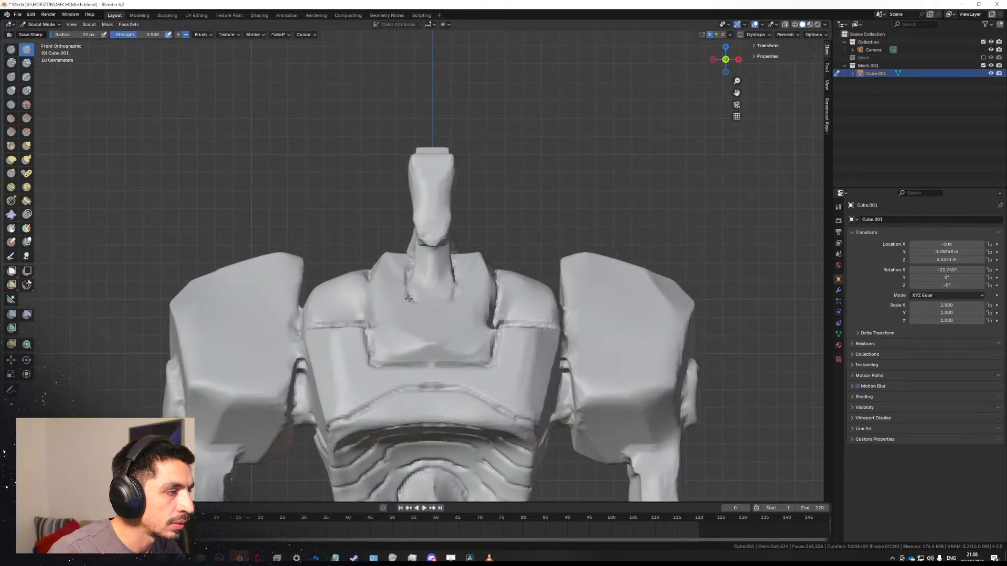
middle_click_drag(386, 310, 411, 351)
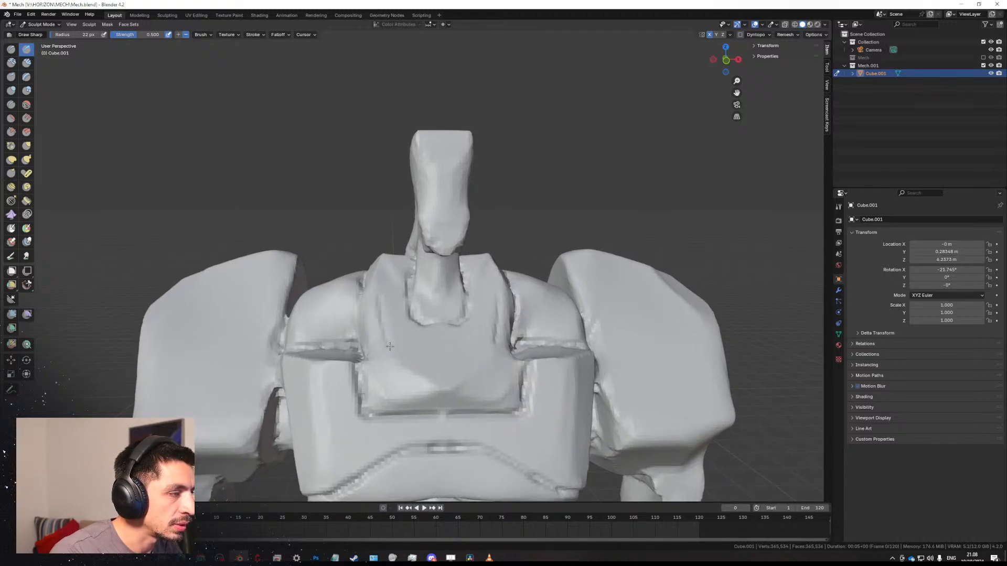
left_click_drag(395, 350, 432, 400)
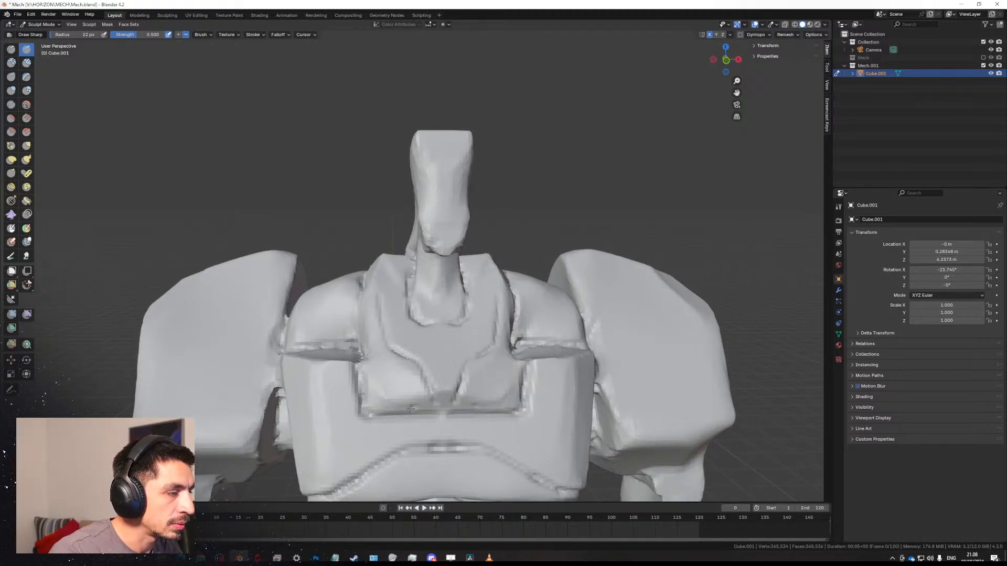
mouse_move(372, 371)
left_mouse_down()
mouse_move(408, 412)
mouse_move(433, 411)
mouse_move(433, 401)
left_mouse_up()
middle_click_drag(422, 345, 470, 332)
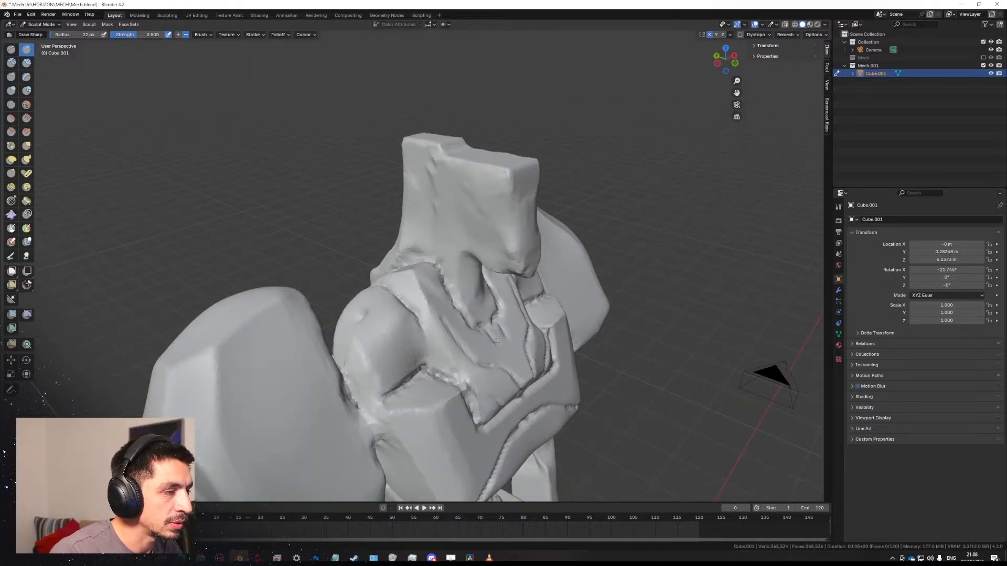
middle_click_drag(457, 304, 430, 243)
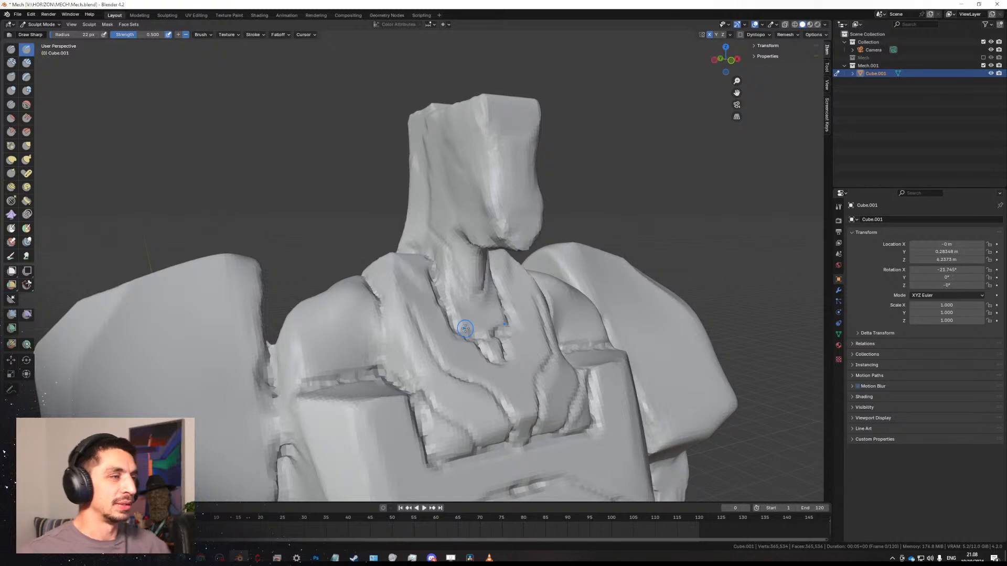
Smooth the underside of the jaw with an 85 px brush and reduce the brush radius to 31 px.
middle_click_drag(465, 328, 378, 251)
key("f")
left_click(393, 271)
left_click_drag(385, 265, 336, 254, "shift")
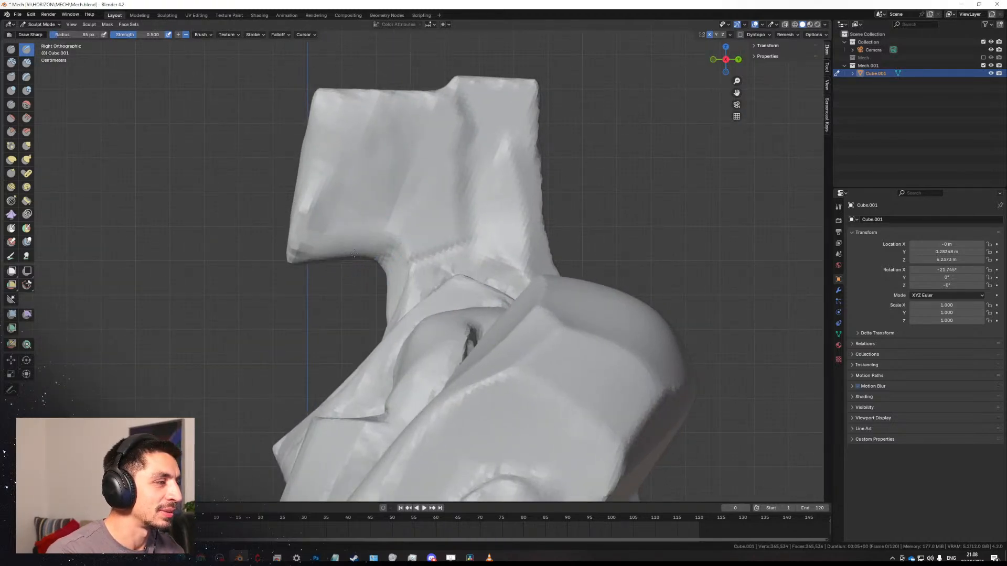
key("f")
left_click(400, 215)
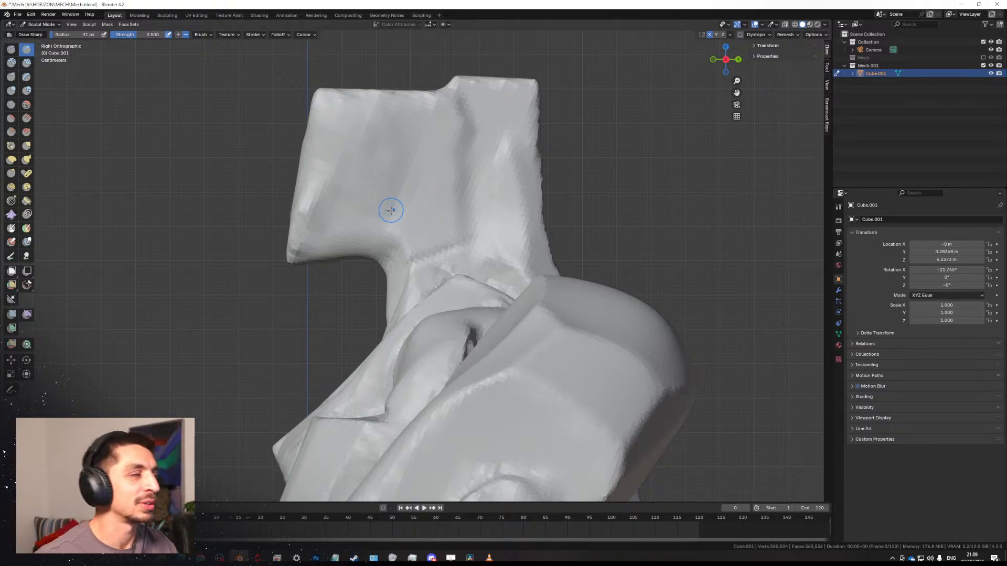
mouse_move(388, 209)
middle_mouse_down()
mouse_move(525, 226)
mouse_move(429, 191)
mouse_move(499, 215)
mouse_move(436, 221)
mouse_move(514, 216)
mouse_move(460, 230)
middle_mouse_up()
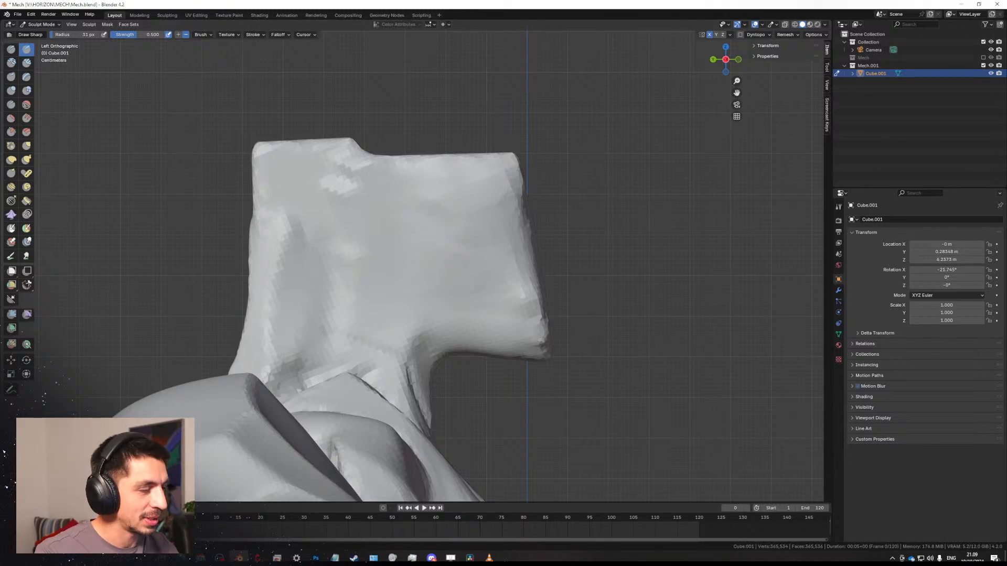
Switch to VLC media player, restore its maximized window to a smaller floating size, and minimize it.
left_click(489, 557)
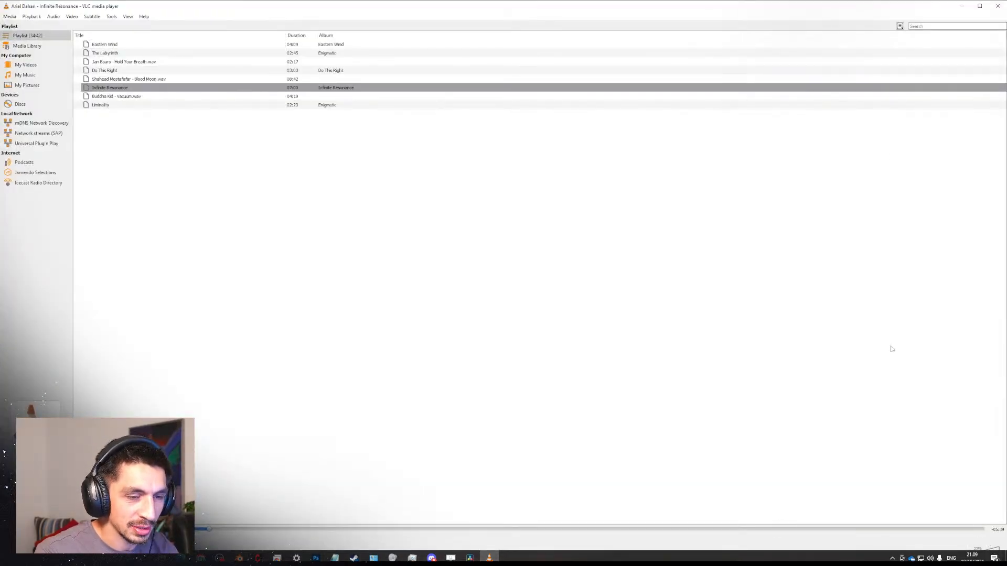
left_click_drag(773, 5, 766, 31)
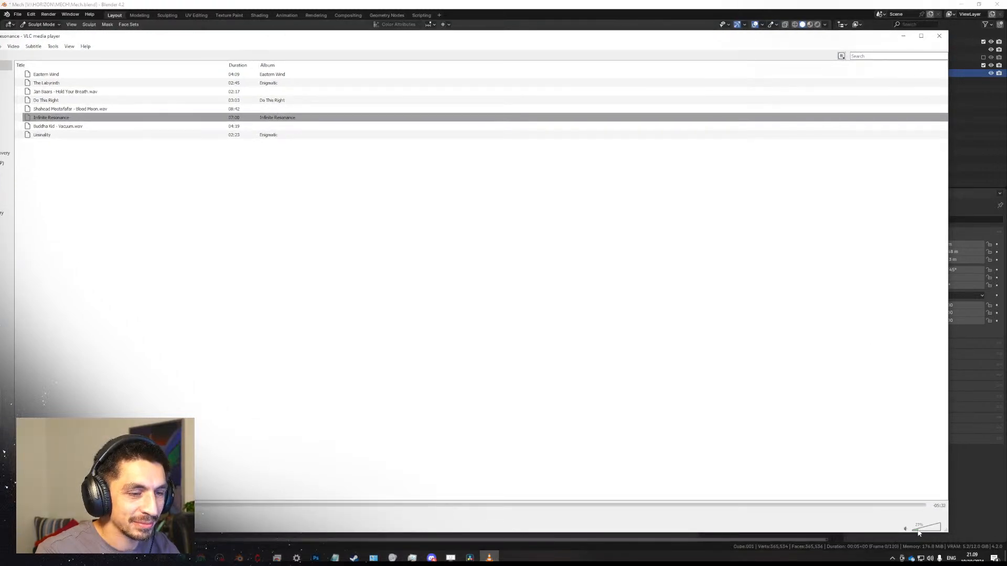
left_click(902, 36)
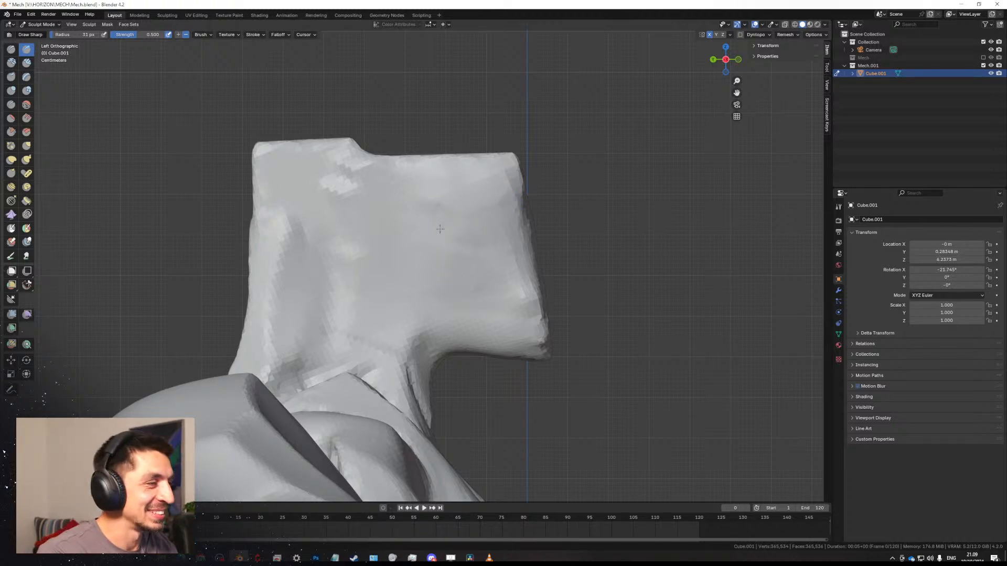
Carve a zigzag panel line down the side of the face to the jaw and outline a narrow vertical strip on its front.
left_click_drag(442, 217, 470, 181)
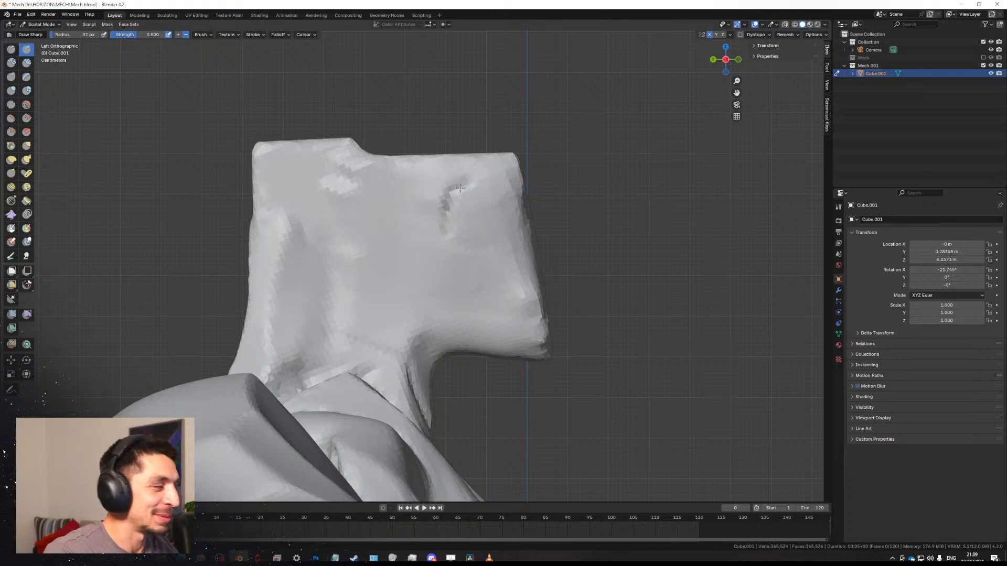
mouse_move(438, 223)
left_mouse_down()
mouse_move(494, 251)
mouse_move(499, 288)
left_mouse_up()
mouse_move(499, 288)
middle_mouse_down()
mouse_move(456, 299)
mouse_move(494, 287)
middle_mouse_up()
mouse_move(495, 285)
left_mouse_down()
mouse_move(481, 300)
mouse_move(497, 306)
left_mouse_up()
middle_click_drag(511, 311, 497, 326)
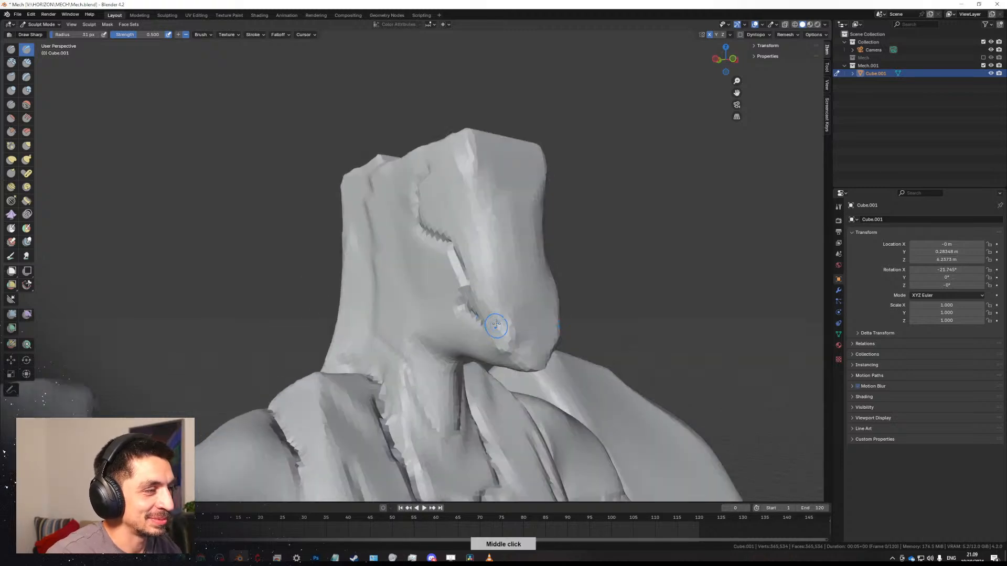
mouse_move(485, 318)
left_mouse_down()
mouse_move(509, 308)
mouse_move(507, 220)
mouse_move(508, 300)
left_mouse_up()
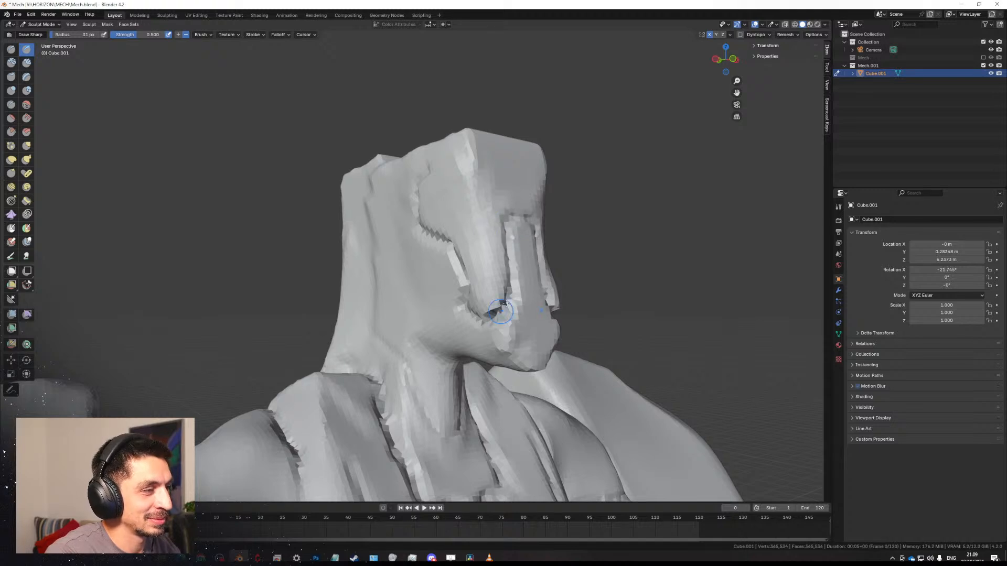
mouse_move(502, 312)
middle_mouse_down()
mouse_move(416, 292)
mouse_move(360, 297)
mouse_move(387, 298)
middle_mouse_up()
Soften the jagged lower cheek corner where the side and front face grooves meet, using a 96 px brush.
key("f")
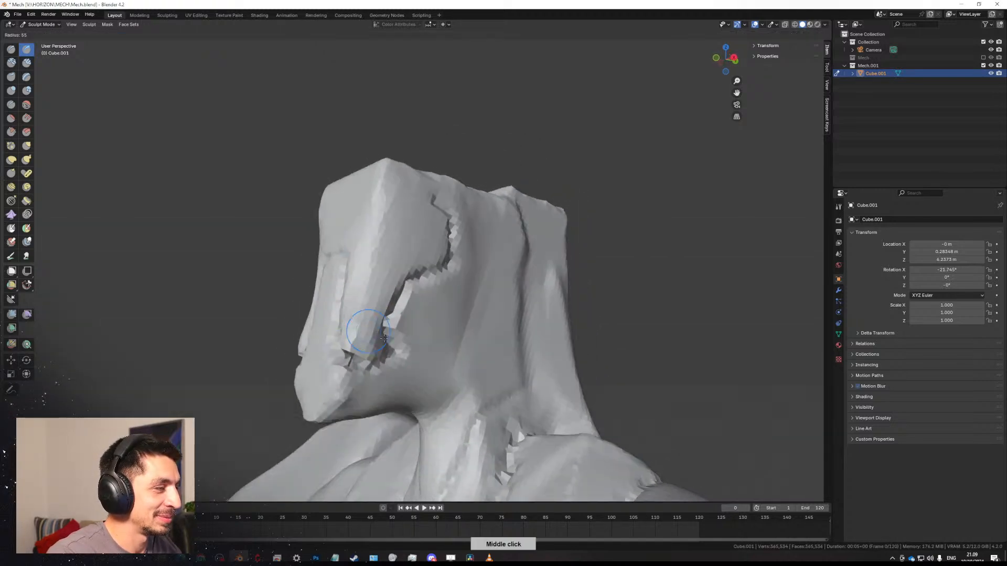
left_click(404, 337)
mouse_move(375, 336)
left_mouse_down()
mouse_move(359, 326)
mouse_move(348, 337)
left_mouse_up()
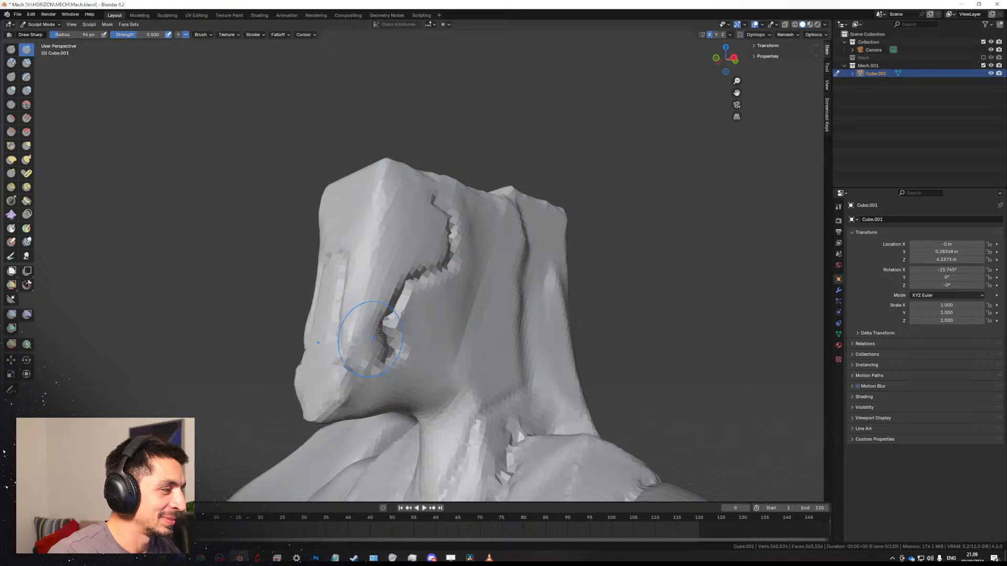
middle_click_drag(348, 337, 269, 260)
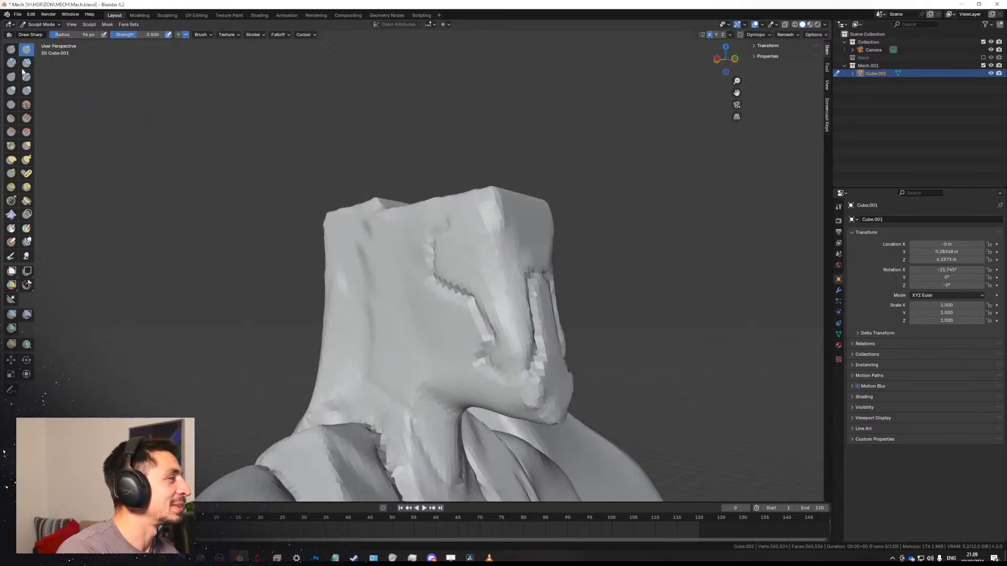
Extend the face panel line forward along the upper side of the brow with a 43 px brush.
key("f")
left_click(480, 269)
middle_click_drag(480, 269, 442, 236)
left_click_drag(433, 235, 462, 233)
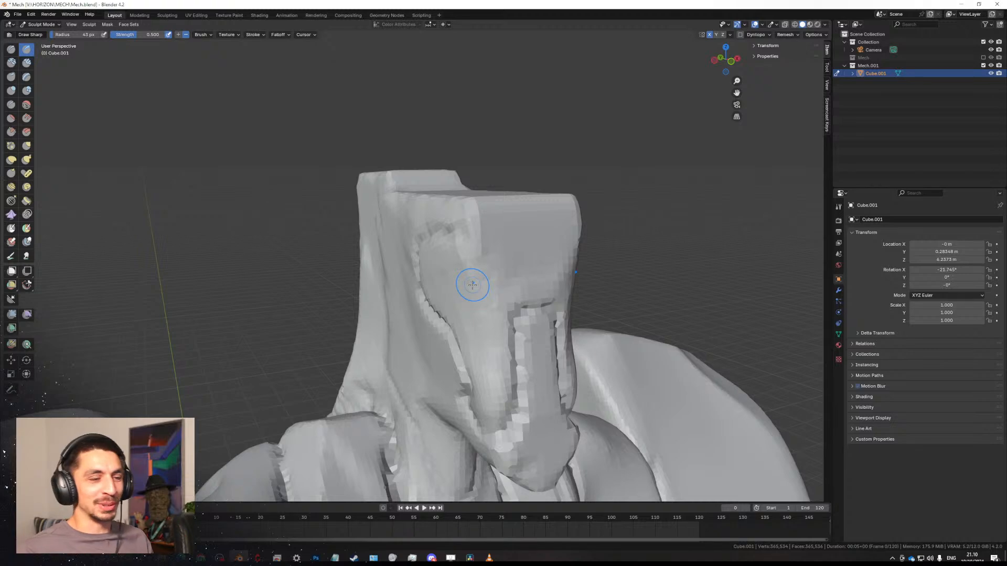
Switch to VLC media player, raise the playback volume slightly, and return to Blender.
left_click(470, 558)
left_click(489, 558)
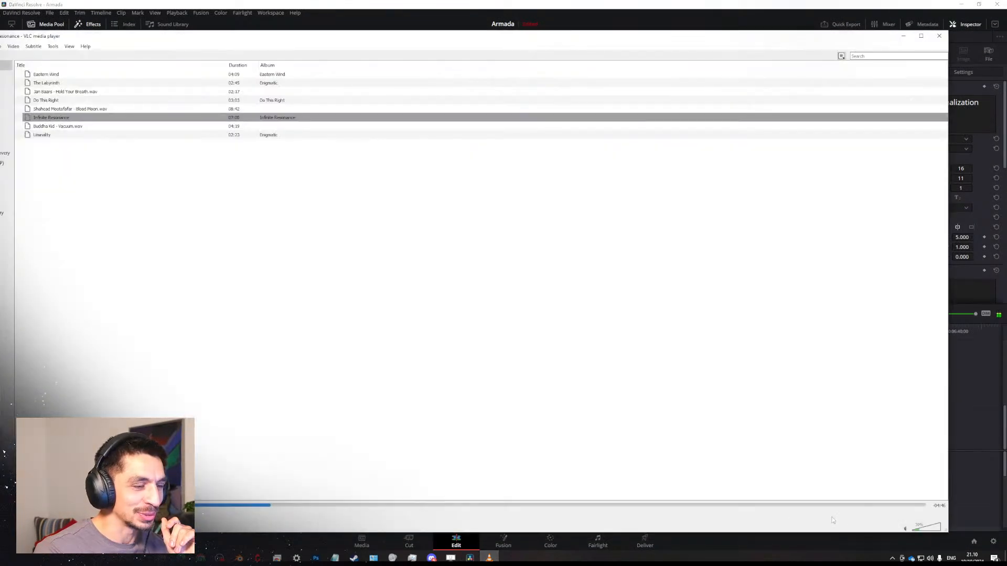
left_click_drag(912, 531, 921, 531)
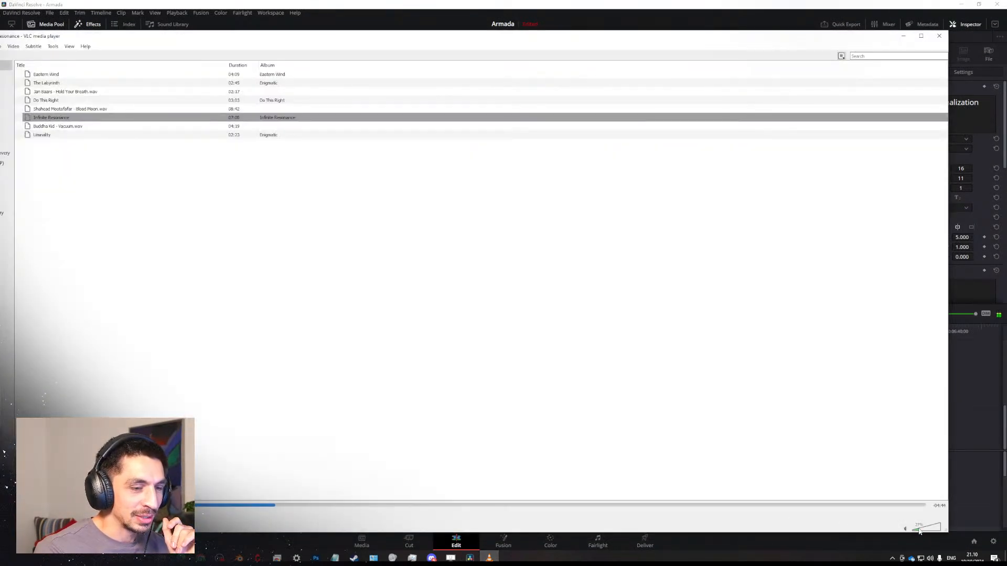
left_click(240, 557)
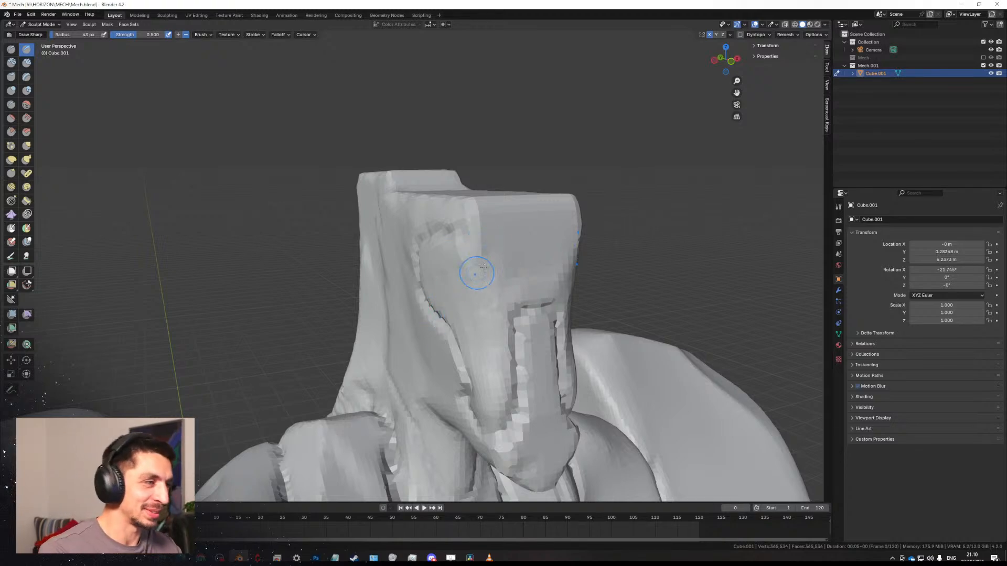
Smooth and round the sharp upper corners of the forehead with an enlarged brush, undoing the last excess stroke.
key("f")
left_click(498, 249)
key("f")
left_click(519, 231)
mouse_move(478, 218)
left_mouse_down("shift")
mouse_move(476, 202)
mouse_move(487, 231)
left_mouse_up("shift")
key("ctrl+z")
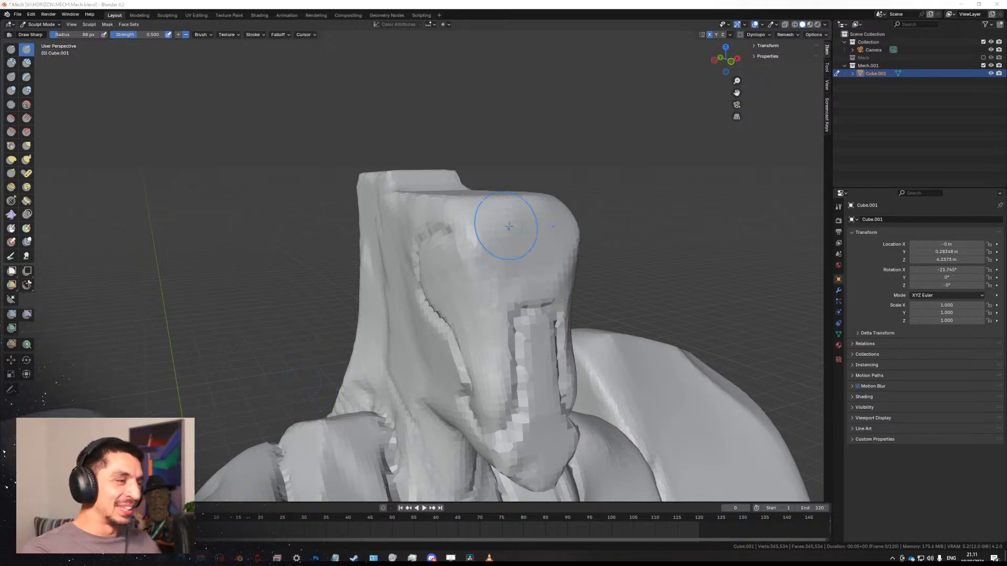
Reshape the side contours of the head from the front with the Grab brush at a 202 px radius.
mouse_move(509, 227)
middle_mouse_down()
mouse_move(367, 333)
mouse_move(430, 325)
mouse_move(451, 264)
mouse_move(485, 271)
mouse_move(475, 284)
mouse_move(462, 237)
middle_mouse_up()
key("g")
key("f")
left_click(538, 266)
left_click_drag(491, 267, 491, 236)
left_click_drag(487, 289, 493, 185)
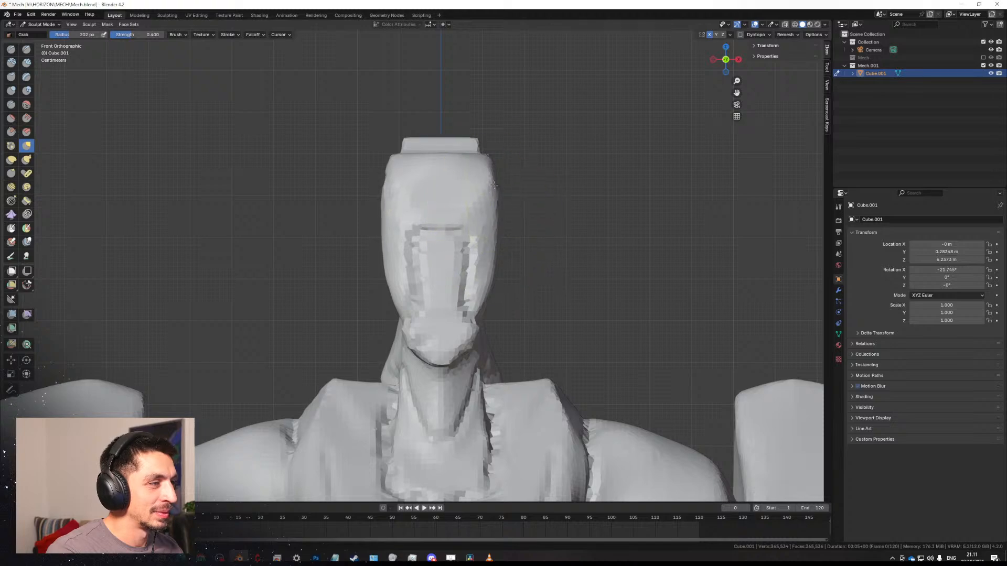
Pull the front of the forehead slightly forward and up with Grab to give the brow a fuller, rounded profile.
middle_click_drag(523, 229, 518, 206)
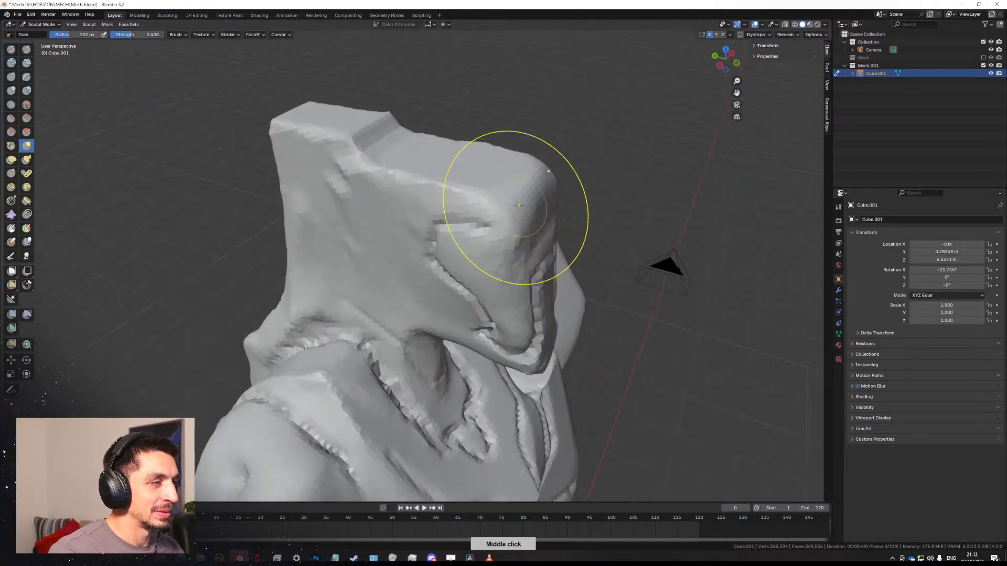
left_click_drag(545, 193, 553, 186)
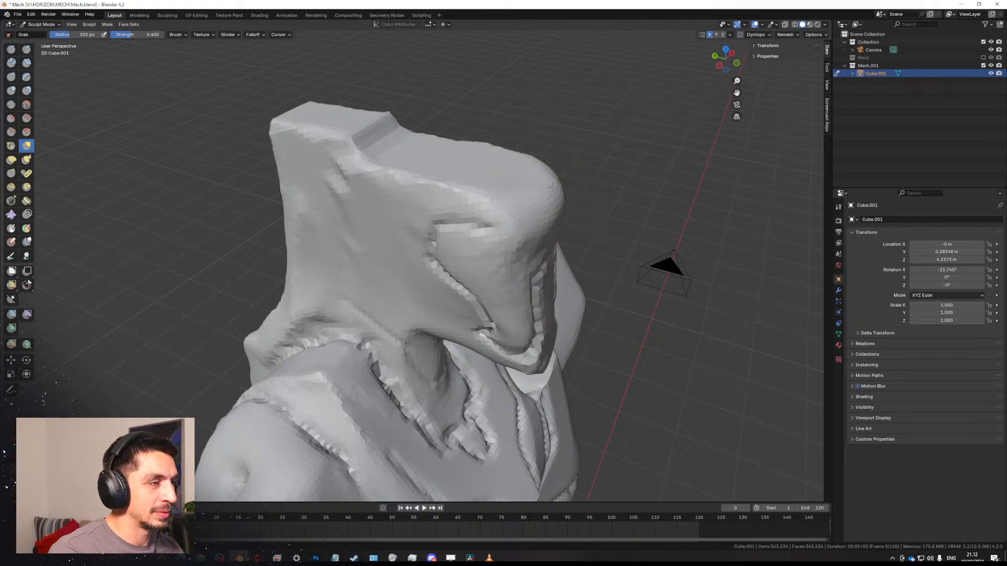
mouse_move(552, 186)
middle_mouse_down()
mouse_move(337, 213)
mouse_move(487, 263)
mouse_move(472, 287)
mouse_move(472, 226)
middle_mouse_up()
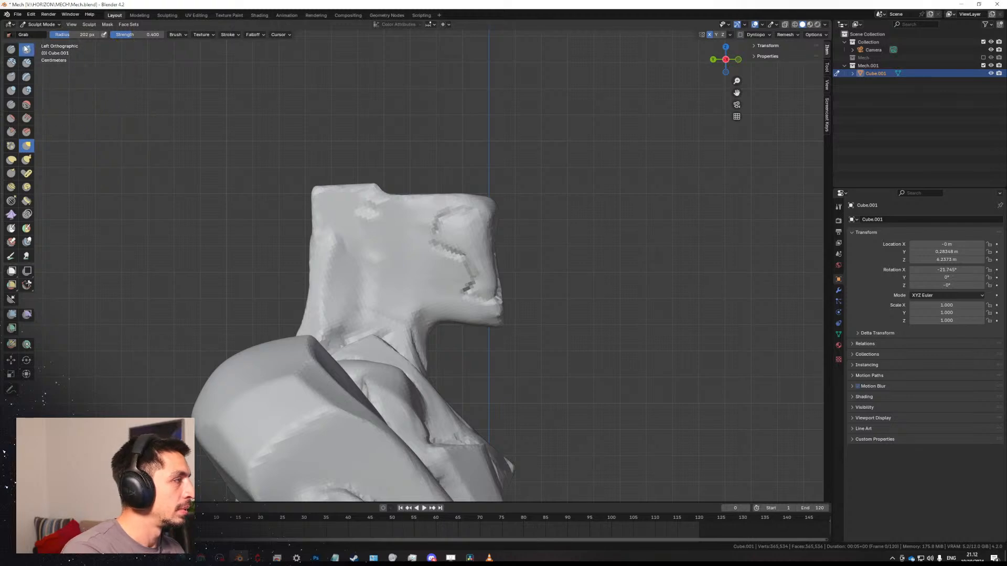
Carve a tall panel outline into the side of the head, from the neck up to the temple and down to the jaw, with 50 px Draw Sharp.
left_click(26, 48)
middle_click_drag(353, 254, 405, 266, "ctrl")
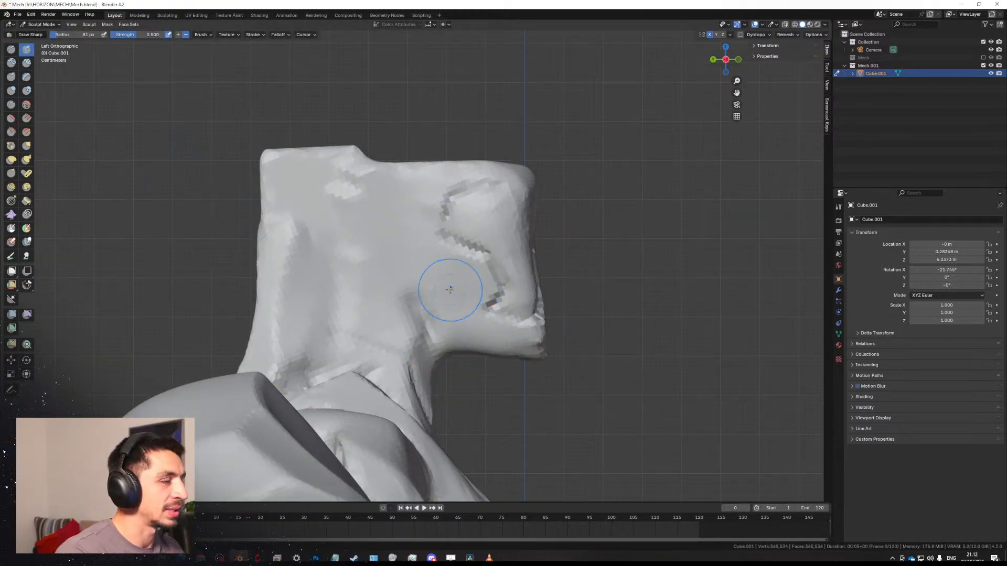
key("f")
left_click(438, 290)
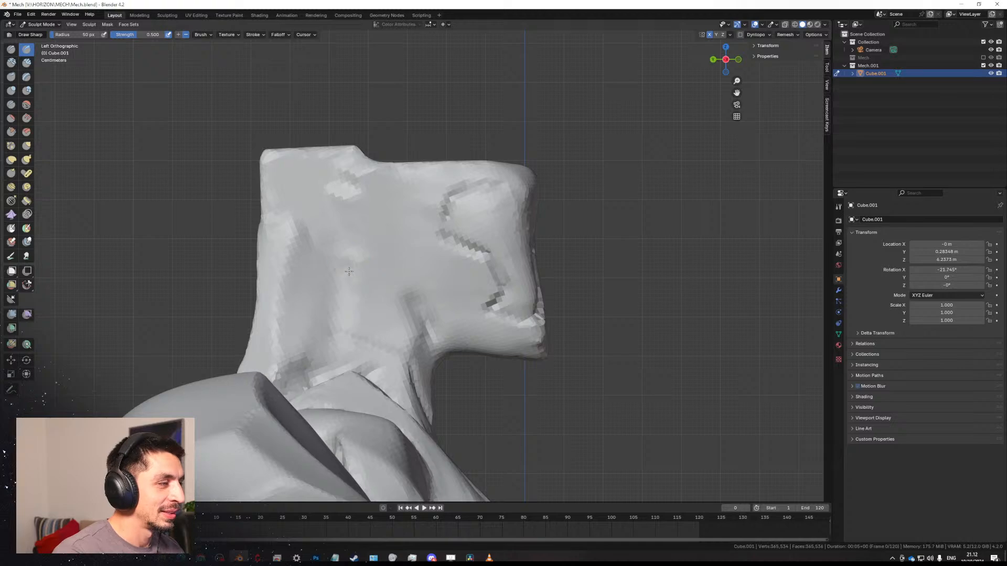
left_click_drag(346, 233, 330, 338)
key("ctrl+z")
mouse_move(310, 371)
left_mouse_down()
mouse_move(338, 335)
mouse_move(349, 255)
left_mouse_up()
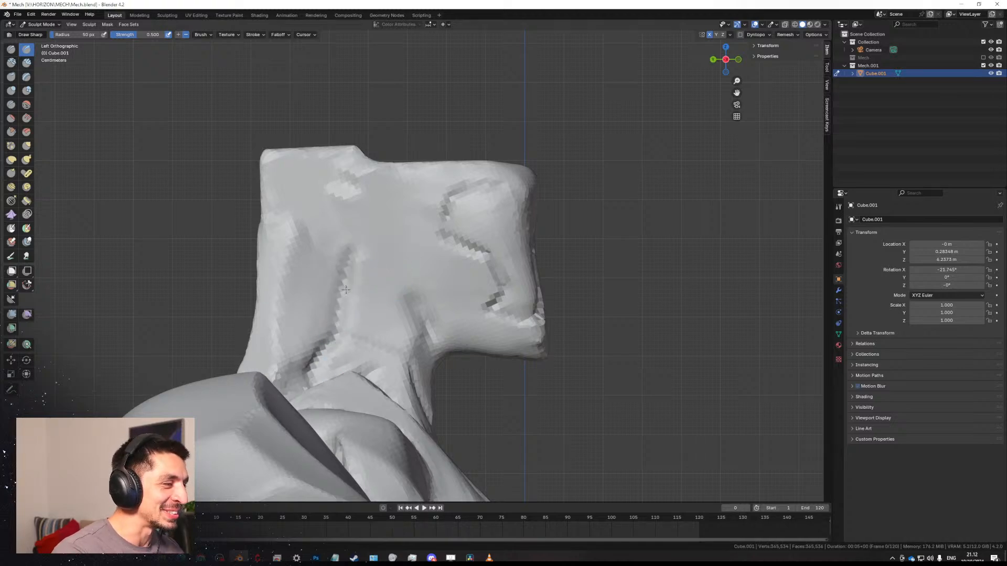
mouse_move(343, 202)
left_mouse_down()
mouse_move(377, 193)
mouse_move(414, 202)
mouse_move(404, 284)
mouse_move(434, 337)
left_mouse_up()
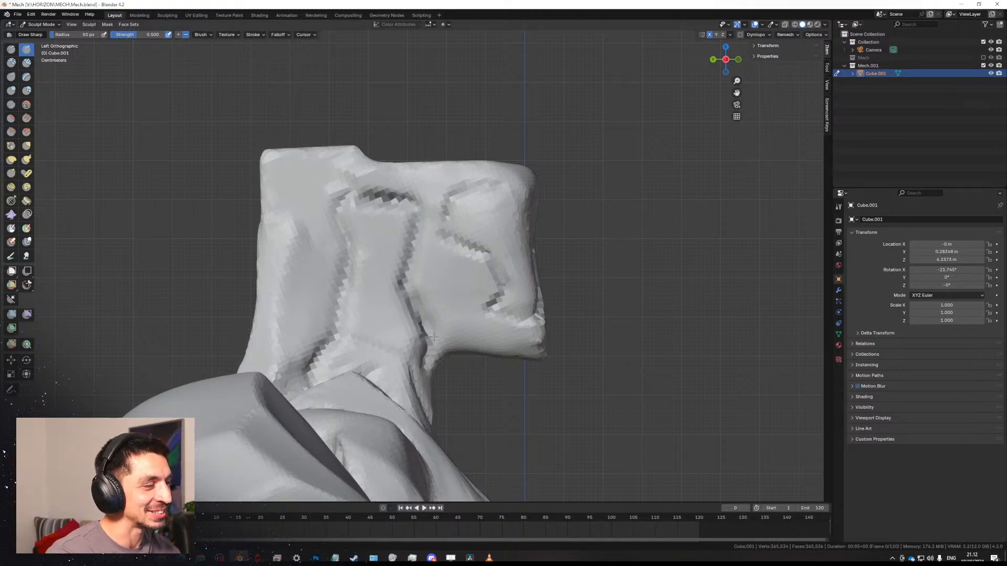
Deepen the upper edge of the tall panel outline on the side of the head with 50 px Draw Sharp.
middle_click_drag(422, 363, 328, 309)
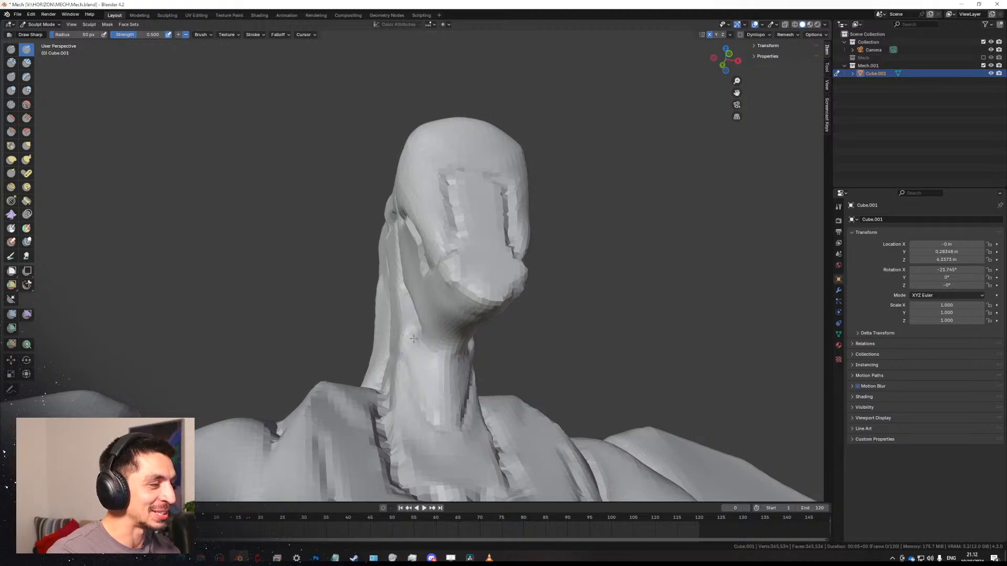
mouse_move(411, 325)
middle_mouse_down()
mouse_move(435, 401)
mouse_move(415, 337)
middle_mouse_up()
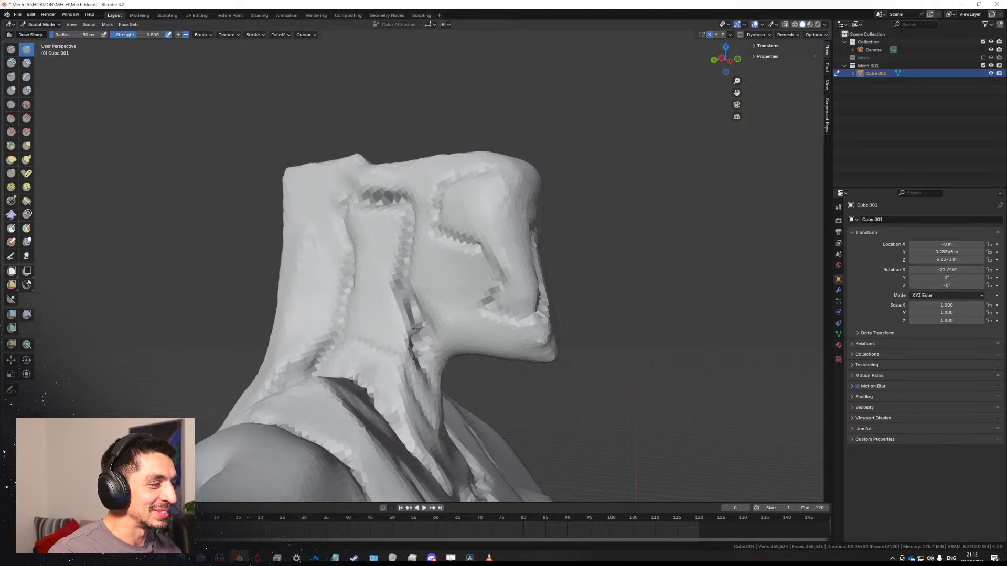
middle_click_drag(398, 283, 379, 202)
left_click_drag(350, 190, 406, 198)
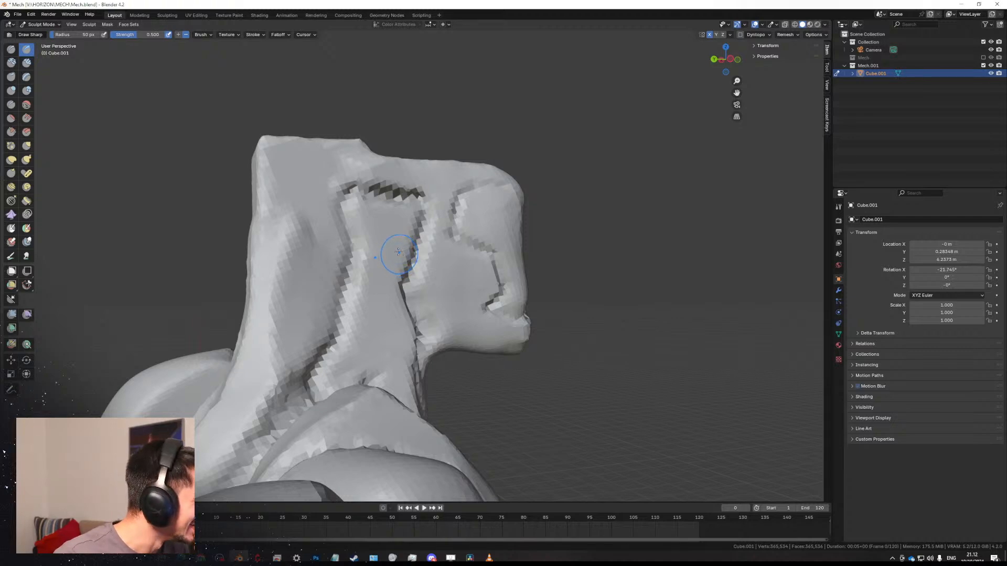
Carve a panel outline into the top of the head, along both long edges and across in front of the raised rear block.
mouse_move(383, 245)
middle_mouse_down()
mouse_move(477, 219)
mouse_move(461, 260)
mouse_move(465, 280)
mouse_move(414, 196)
middle_mouse_up()
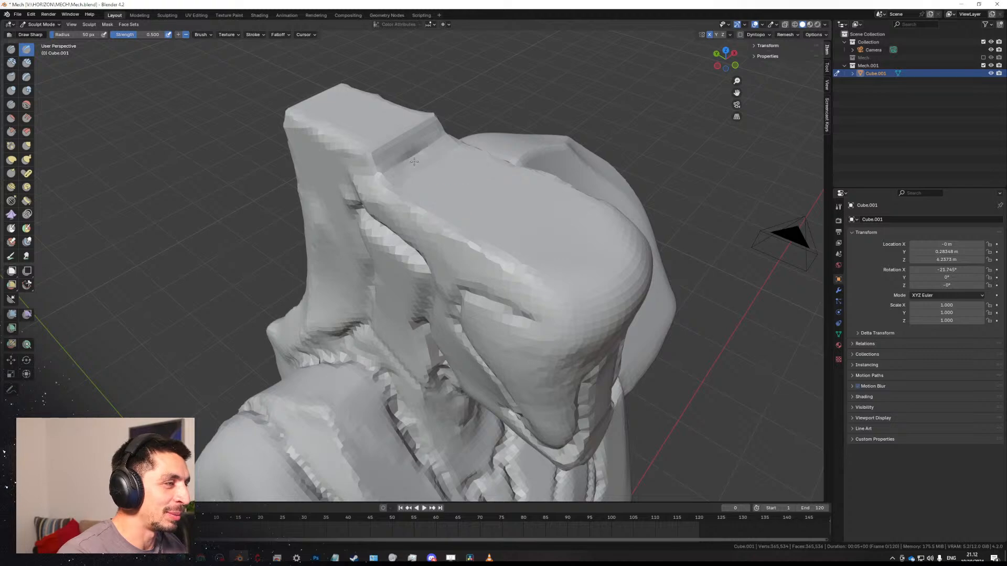
left_click_drag(428, 206, 498, 253)
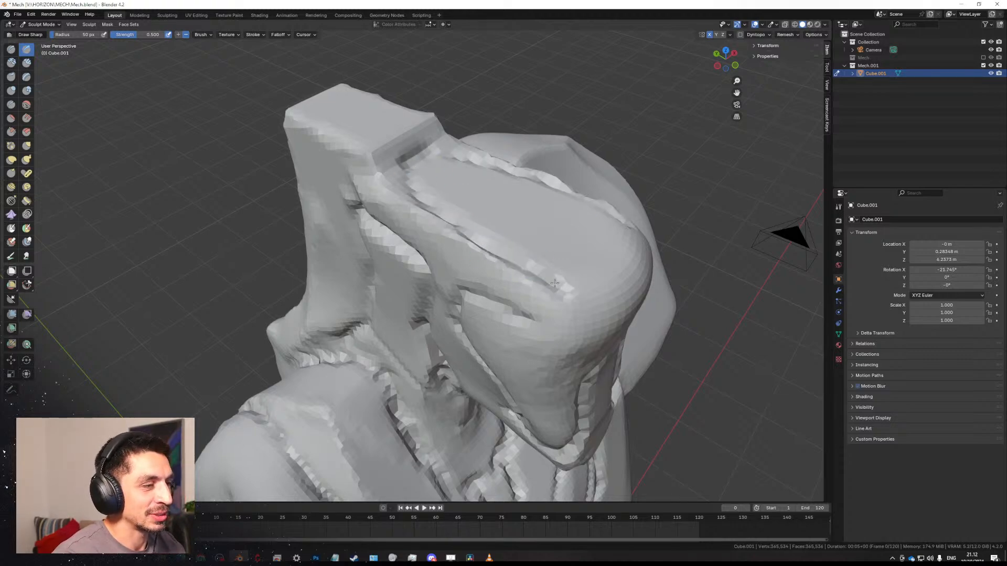
mouse_move(517, 292)
middle_mouse_down()
mouse_move(495, 202)
mouse_move(351, 105)
middle_mouse_up()
left_click_drag(392, 82, 389, 107)
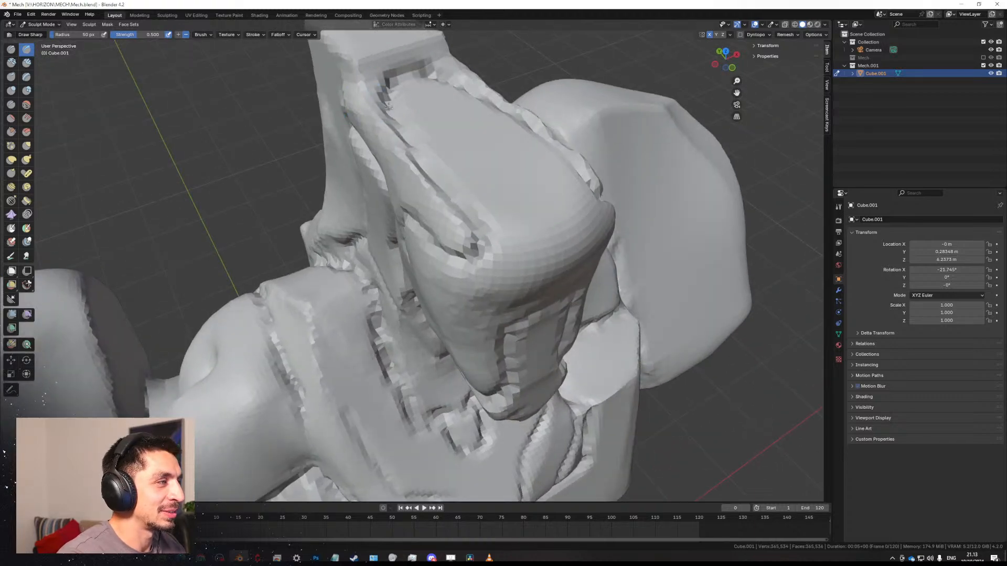
Carve a short diagonal groove into the rear side of the head, behind the tall side panel.
middle_click_drag(425, 93, 420, 212)
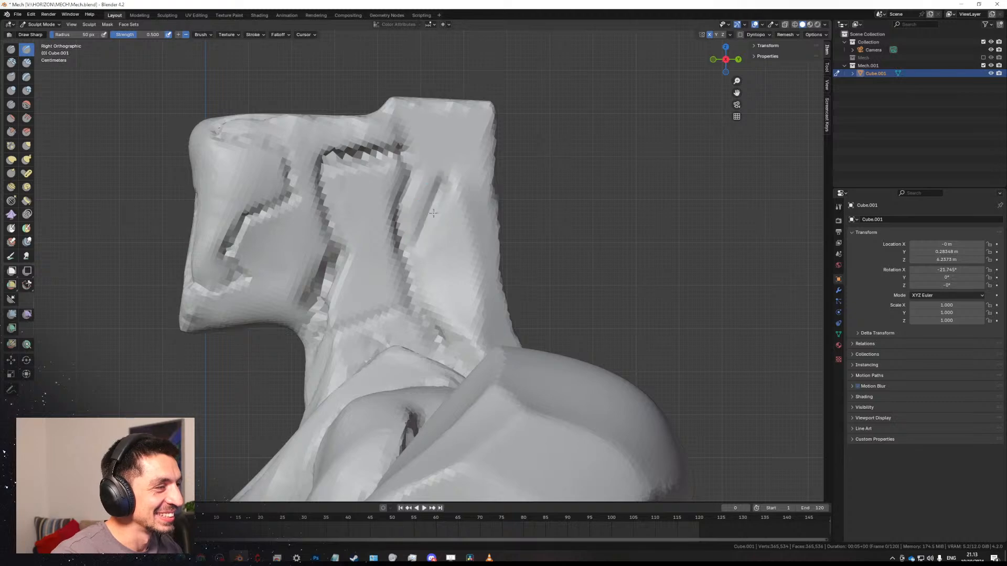
mouse_move(416, 262)
left_mouse_down()
mouse_move(445, 173)
mouse_move(460, 170)
mouse_move(410, 271)
left_mouse_up()
Extend the groove at the side of the neck down the upper back and along the spine to the lower end of the back plates.
middle_click_drag(423, 286, 407, 273)
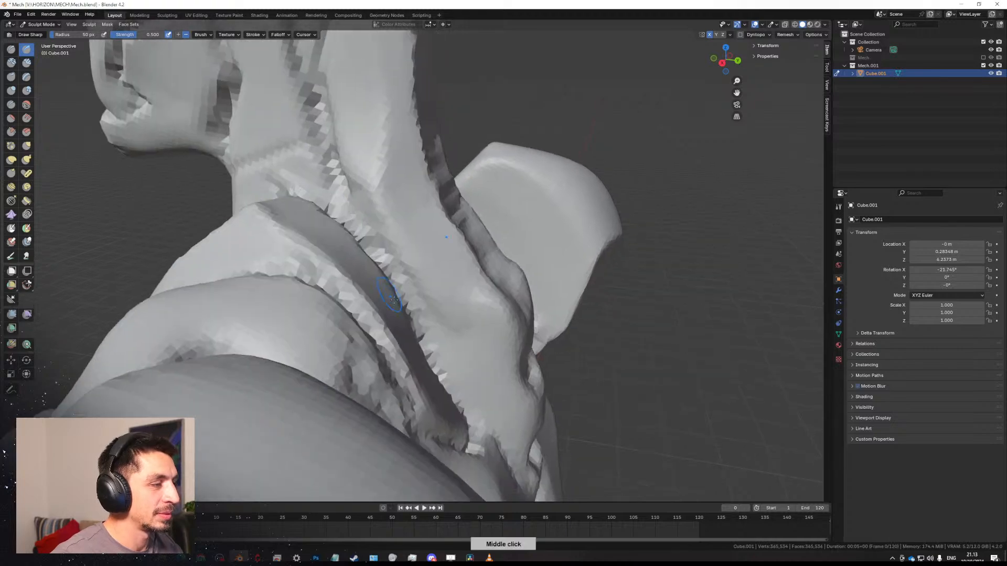
mouse_move(463, 387)
middle_mouse_down()
mouse_move(387, 335)
mouse_move(383, 252)
middle_mouse_up()
left_click_drag(382, 252, 451, 358)
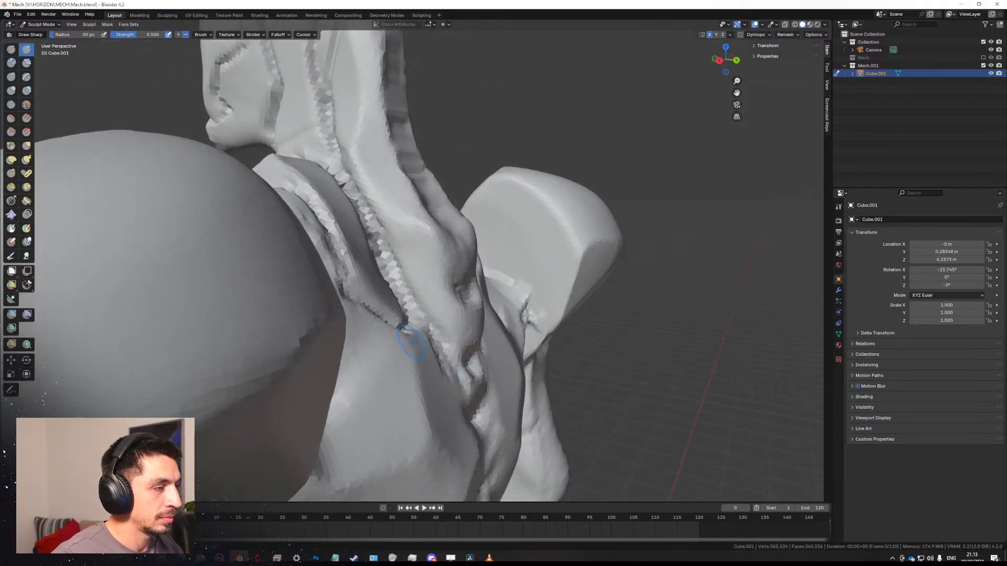
middle_click_drag(409, 333, 382, 252)
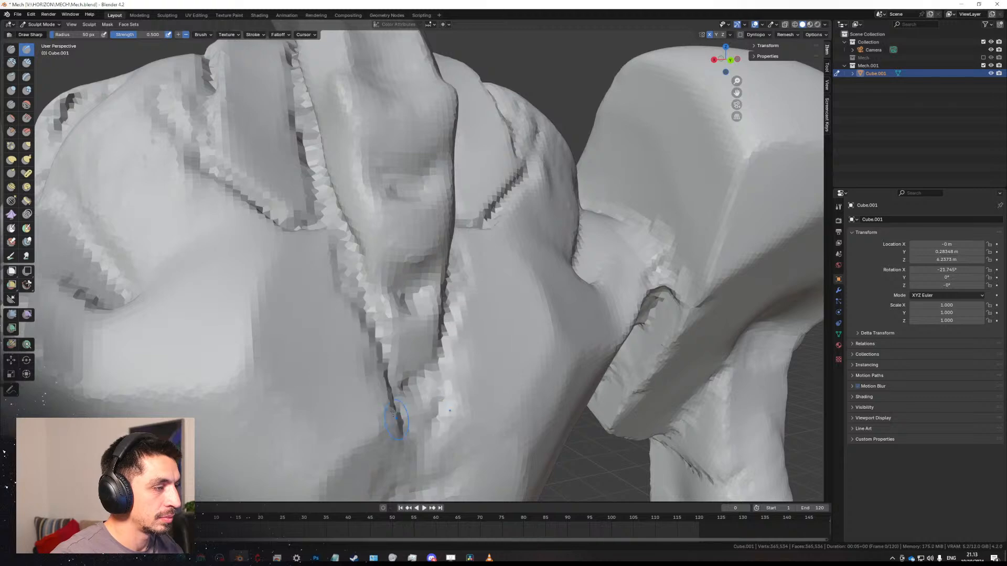
middle_click_drag(388, 340, 414, 262)
left_click_drag(420, 255, 422, 307)
middle_click_drag(421, 307, 429, 252)
left_click_drag(431, 204, 421, 254)
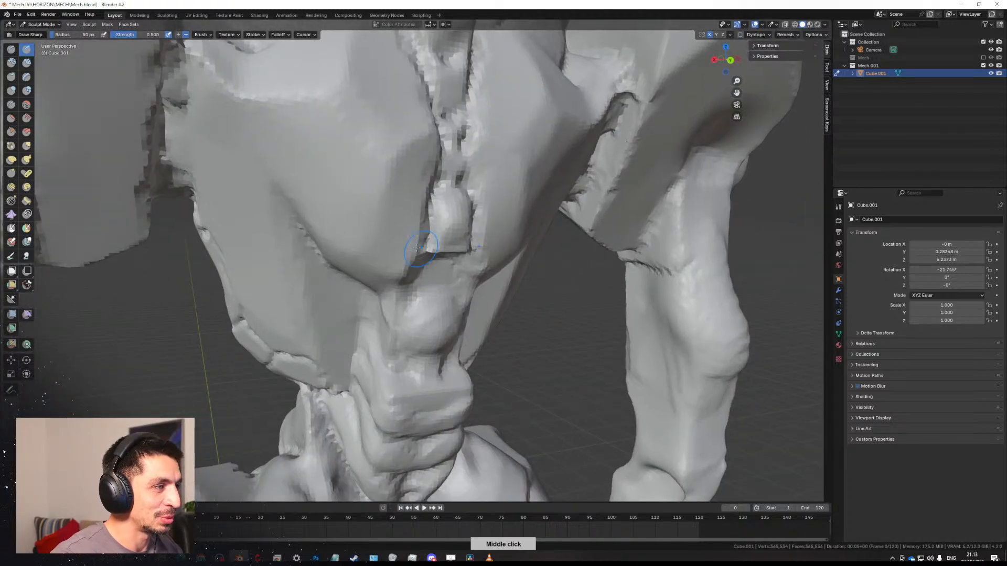
Carve panel lines around a small plate on the side of the back below the shoulder, closing it with a horizontal lower groove.
middle_click_drag(420, 254, 426, 202)
mouse_move(424, 210)
left_mouse_down()
mouse_move(369, 264)
mouse_move(334, 238)
left_mouse_up()
left_click_drag(310, 198, 315, 226)
middle_click_drag(315, 225, 347, 303)
left_click_drag(346, 181, 336, 228)
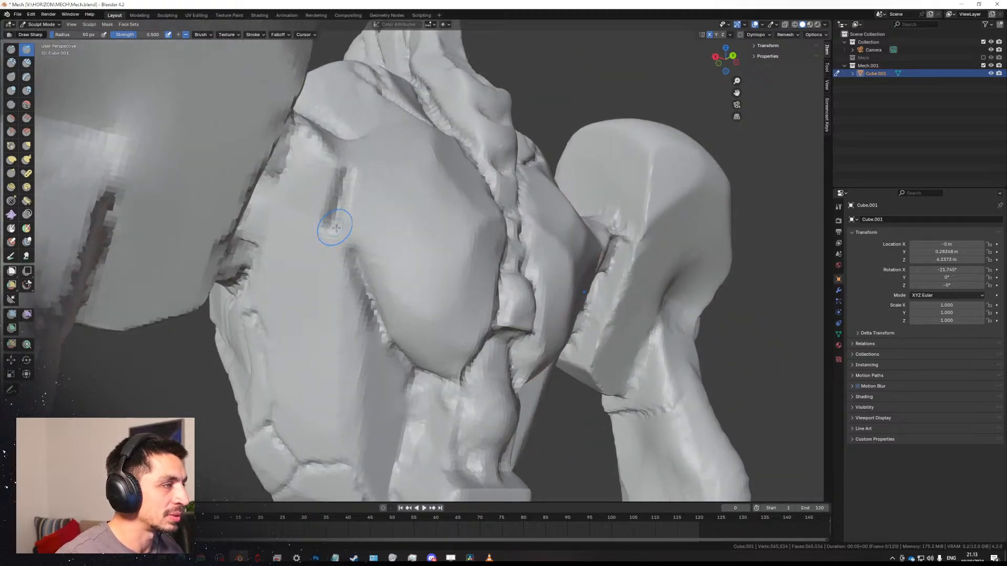
middle_click_drag(357, 250, 326, 265)
mouse_move(336, 226)
left_mouse_down()
mouse_move(296, 212)
mouse_move(316, 225)
left_mouse_up()
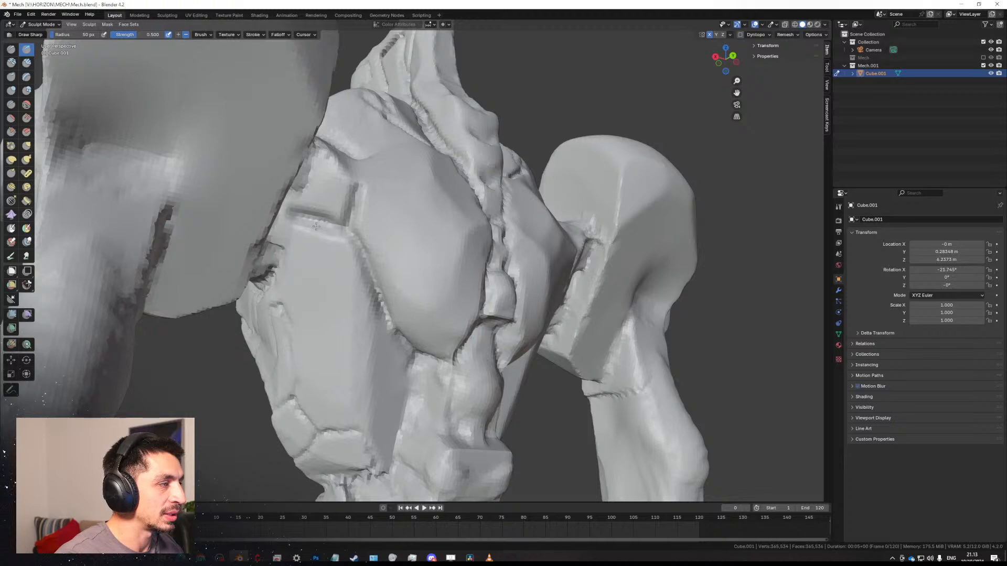
mouse_move(335, 181)
left_mouse_down()
mouse_move(343, 157)
mouse_move(355, 183)
left_mouse_up()
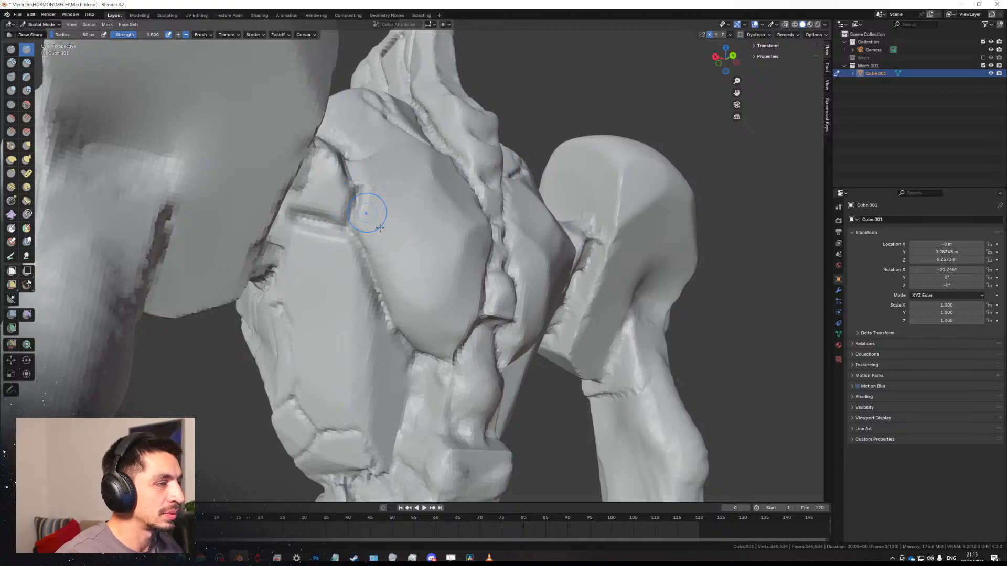
Carve a diagonal seam across the upper back between the shoulder plate and the large shoulder blade plate.
middle_click_drag(380, 228, 369, 199)
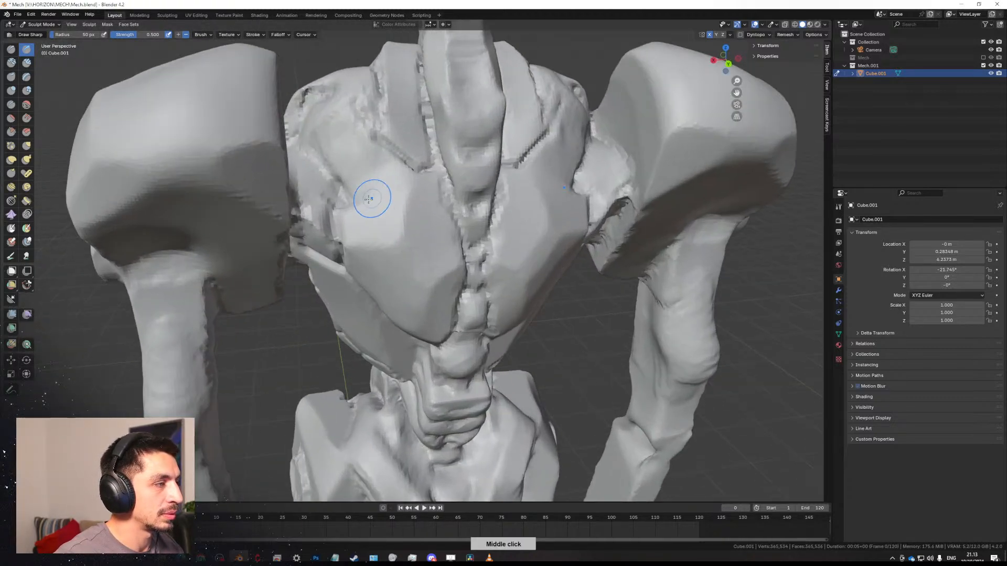
left_click_drag(358, 200, 395, 172)
mouse_move(356, 200)
left_mouse_down()
mouse_move(423, 170)
mouse_move(358, 203)
left_mouse_up()
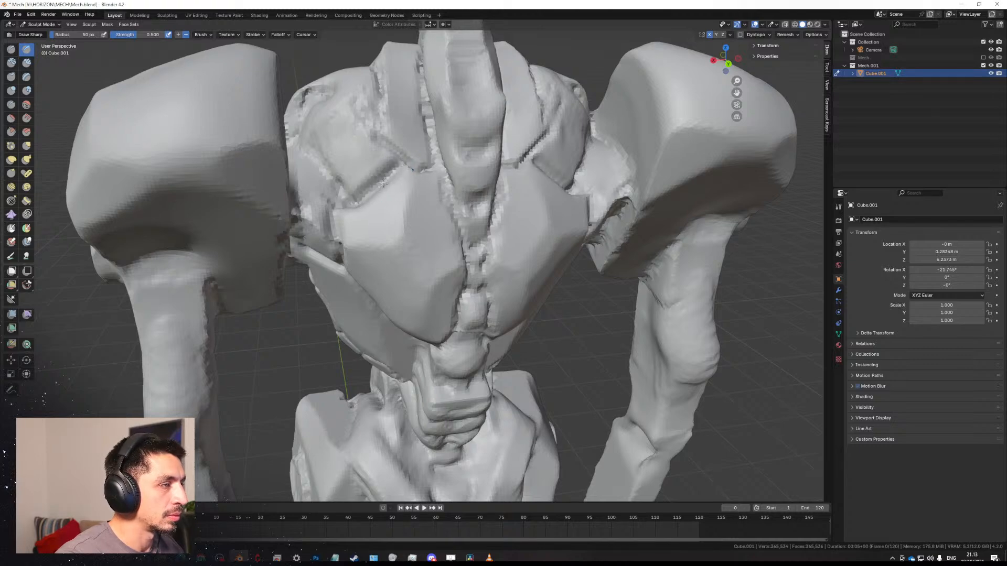
Examine the shoulders, chest and neck from the side and the front.
scroll(427, 178, "down", 5)
middle_click_drag(428, 420, 417, 300)
scroll(423, 396, "down", 3)
scroll(406, 200, "up", 5)
scroll(406, 201, "up", 3)
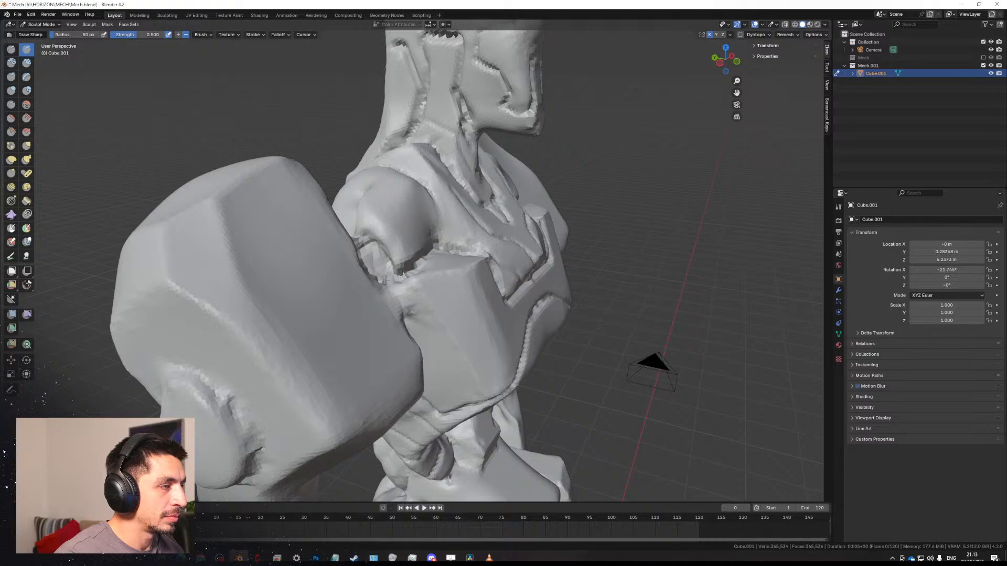
middle_click_drag(419, 254, 378, 187)
scroll(348, 238, "down", 4)
scroll(425, 194, "up", 4)
scroll(377, 190, "up", 2)
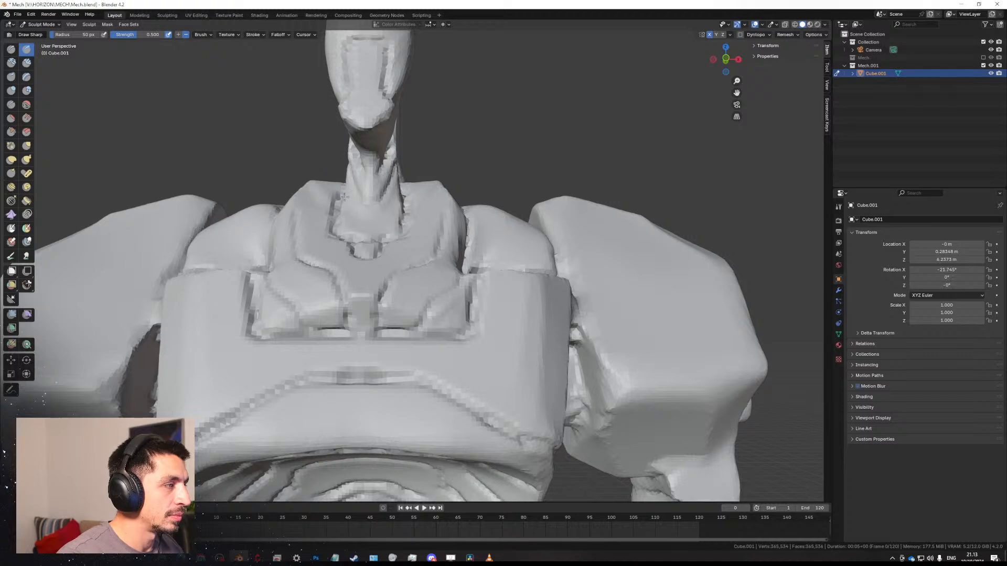
scroll(344, 234, "down", 2)
mouse_move(344, 234)
middle_mouse_down()
mouse_move(262, 236)
mouse_move(417, 249)
middle_mouse_up()
Enlarge the Grab brush to a 200 px radius and nudge the shape of the neck behind the head.
key("g")
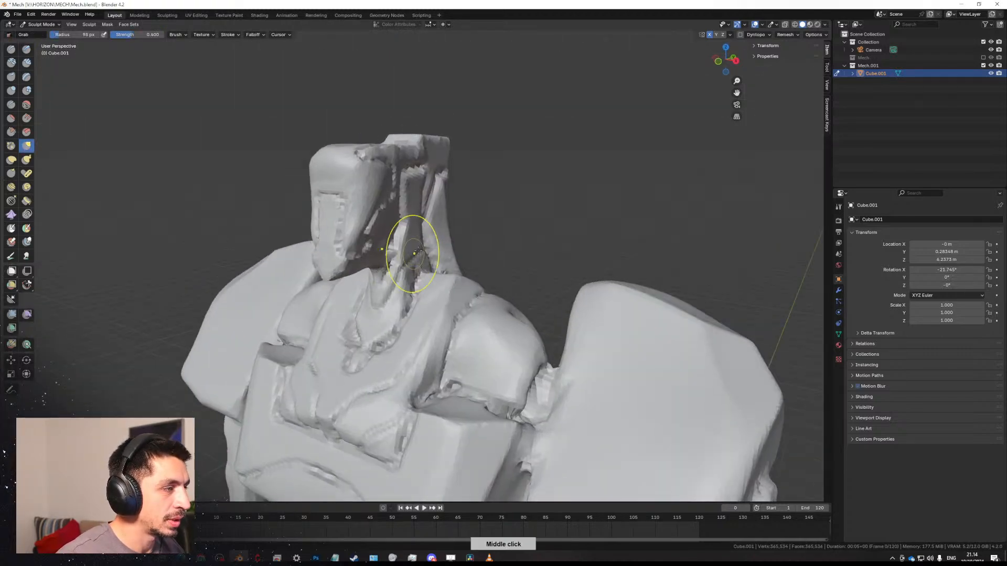
key("f")
left_click(424, 266)
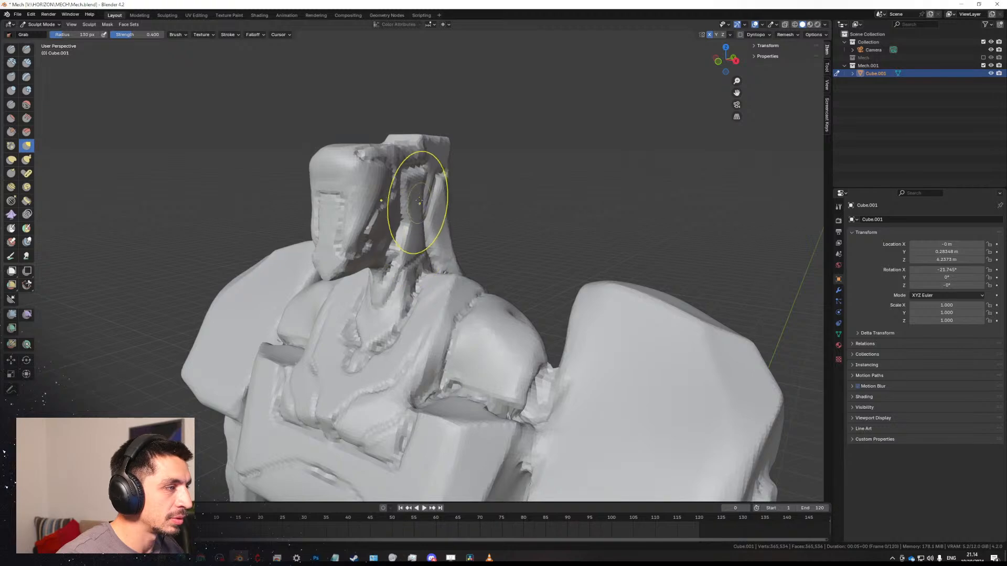
middle_click_drag(423, 176, 409, 292)
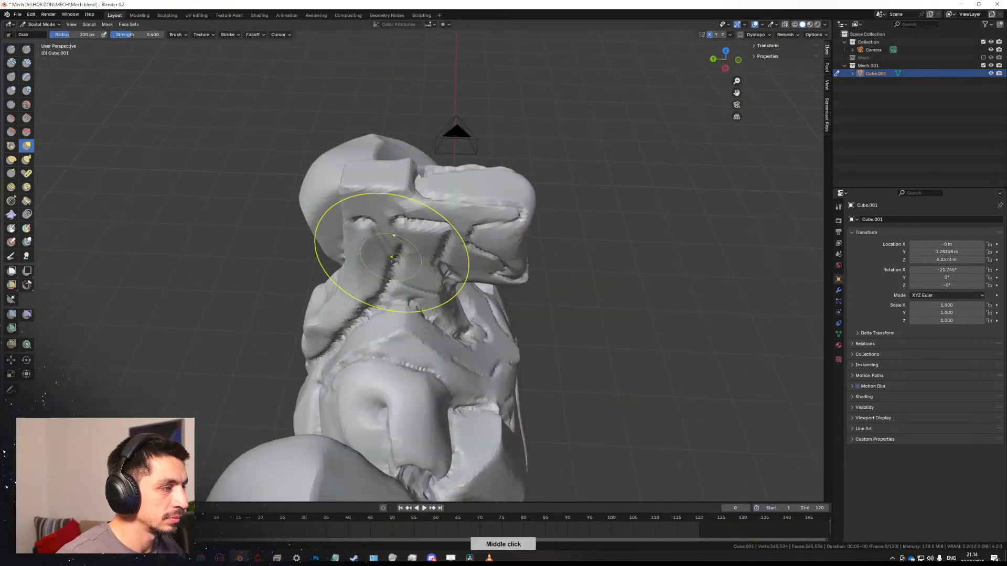
middle_click_drag(393, 245, 456, 279)
left_click_drag(438, 278, 441, 289)
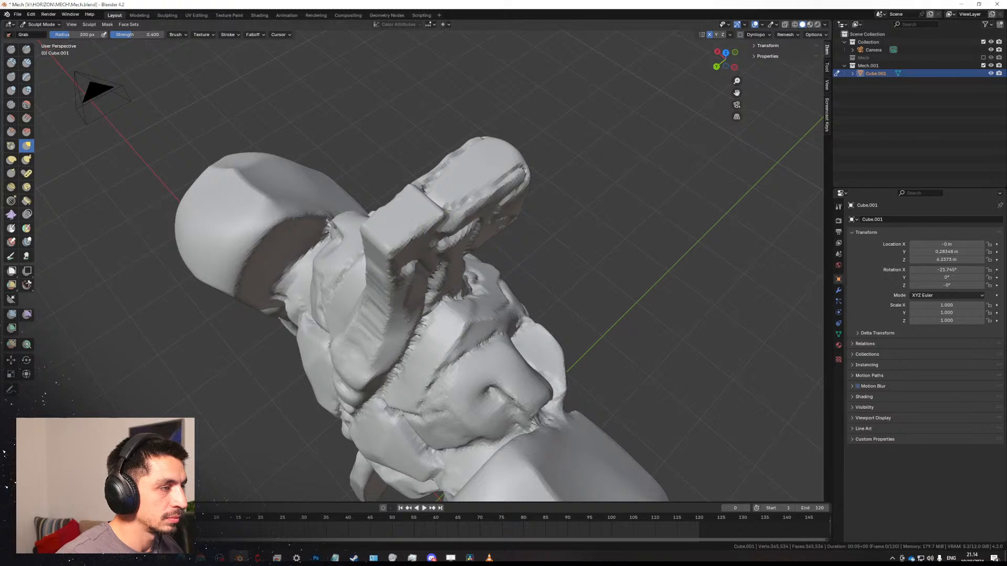
middle_click_drag(440, 266, 427, 263)
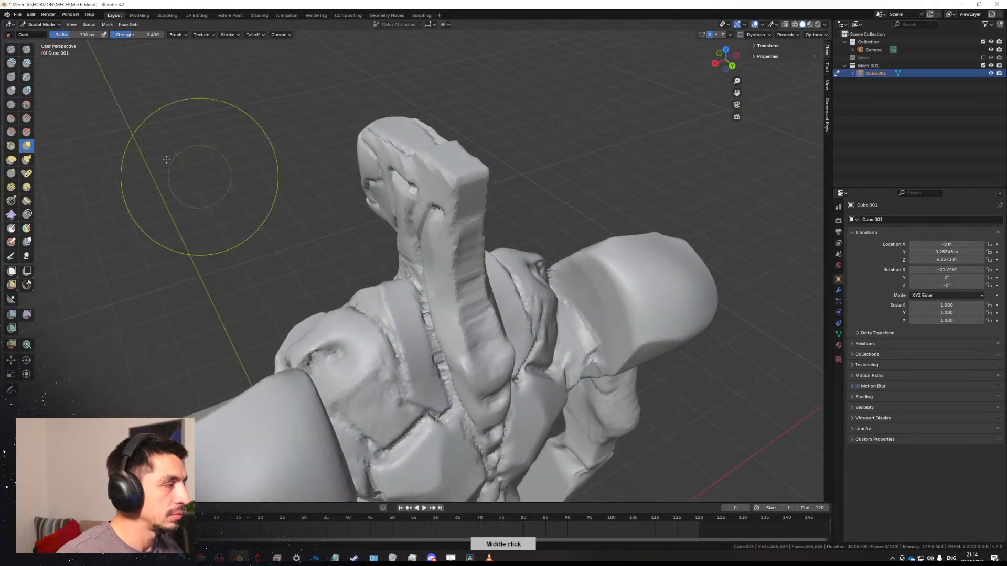
Build up a vertical strip along the back of the neck and head with Clay Strips at 37 px, undoing the first short stroke.
left_click(27, 62)
middle_click_drag(406, 288, 449, 306)
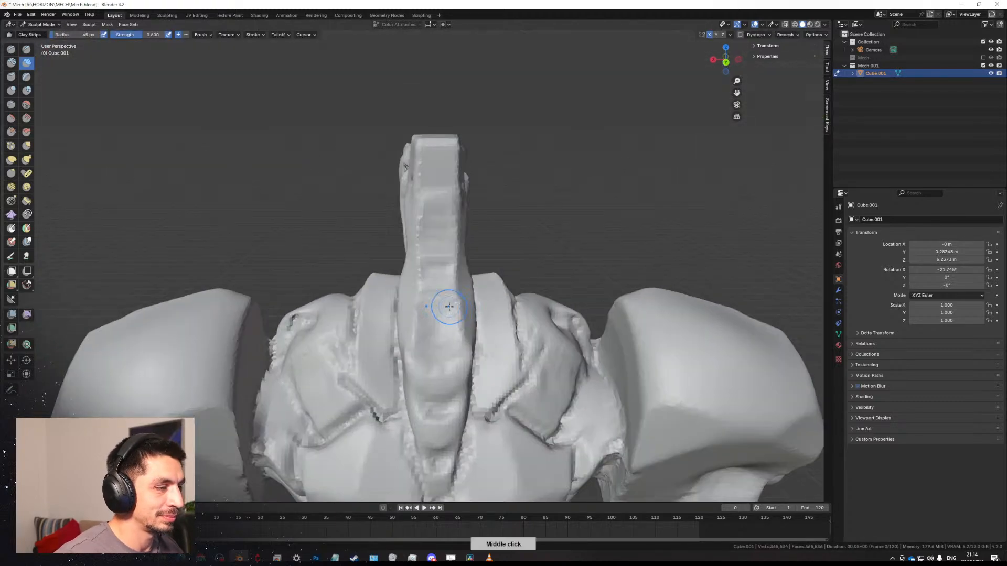
scroll(448, 307, "up", 1)
key("f")
left_click(448, 346)
left_click_drag(447, 345, 437, 374)
key("ctrl+z")
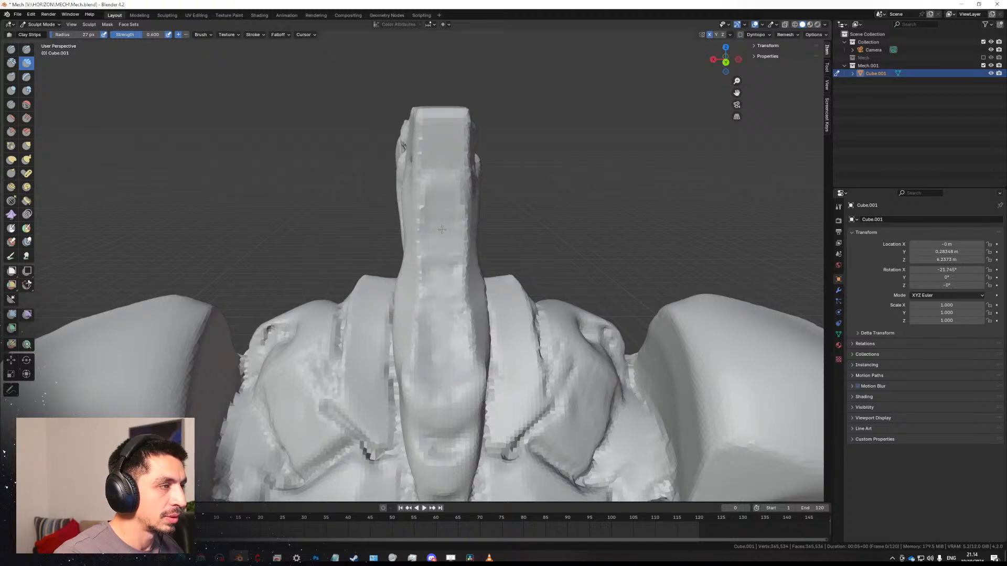
mouse_move(442, 354)
left_mouse_down()
mouse_move(440, 126)
mouse_move(447, 377)
mouse_move(443, 132)
left_mouse_up()
Carve a long narrow panel outline down the back of the head and neck with Draw Sharp at an 18 px radius.
mouse_move(442, 390)
middle_mouse_down()
mouse_move(471, 377)
mouse_move(360, 322)
mouse_move(494, 401)
middle_mouse_up()
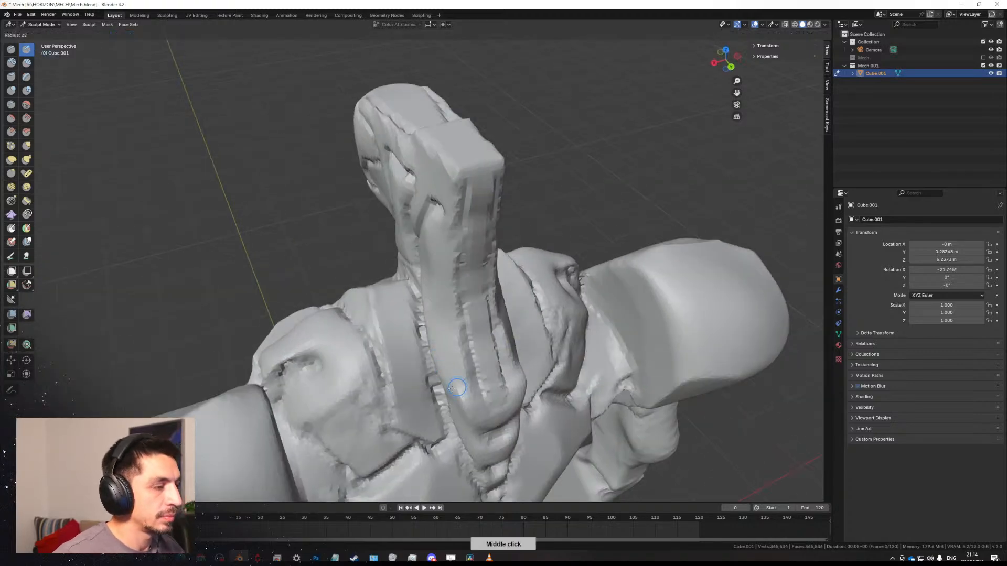
left_click(483, 389)
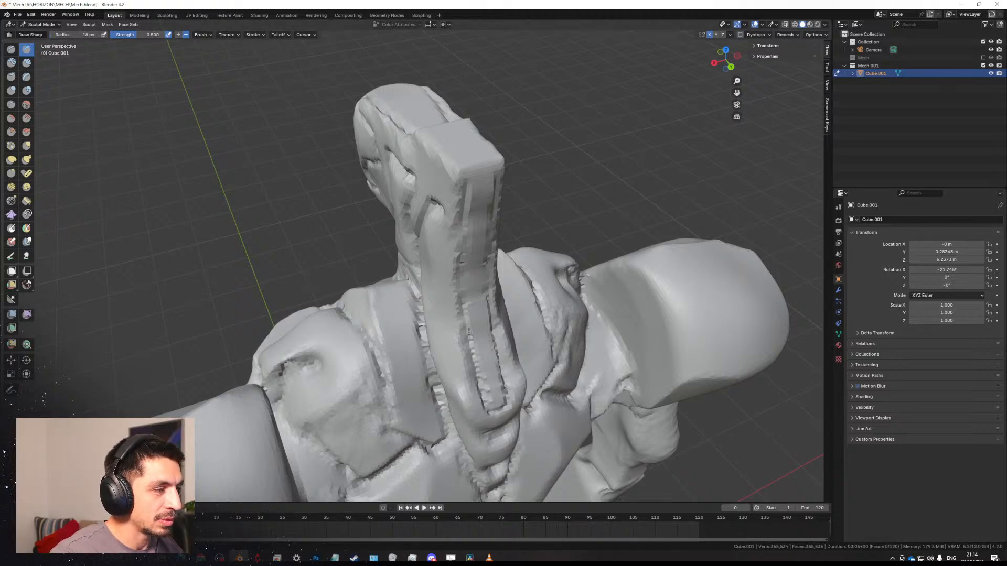
middle_click_drag(461, 258, 442, 243)
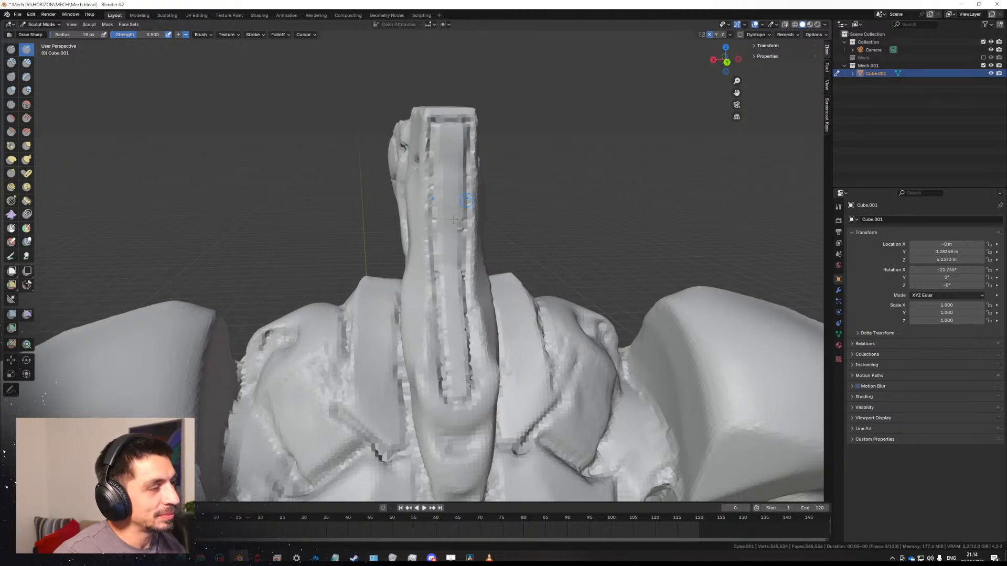
Carve small detail grooves into the upper spine segments between the shoulder blade plates with 18 px Draw Sharp.
middle_click_drag(466, 200, 451, 250)
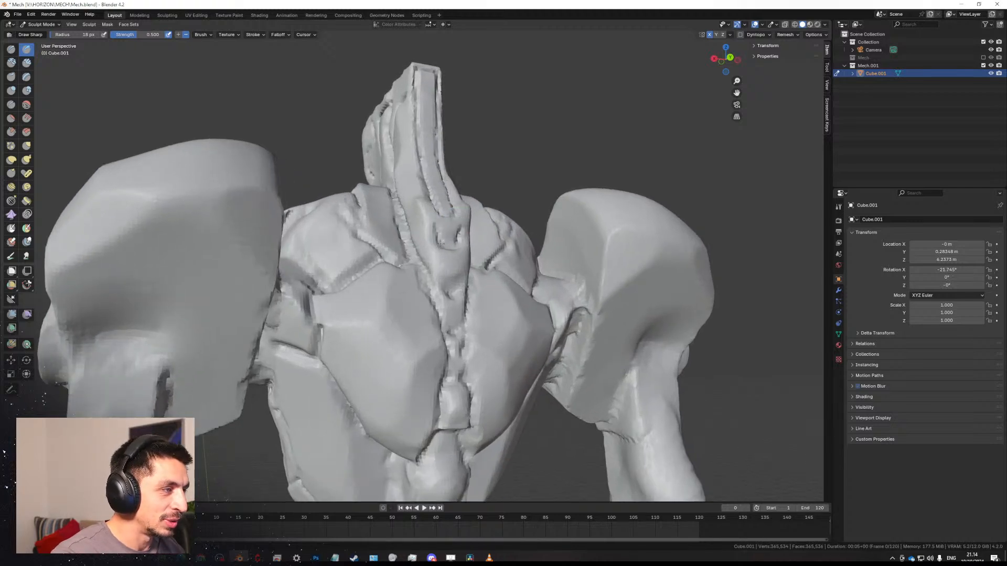
left_click_drag(437, 246, 442, 256)
left_click_drag(449, 307, 452, 378)
middle_click_drag(439, 387, 405, 247, "shift")
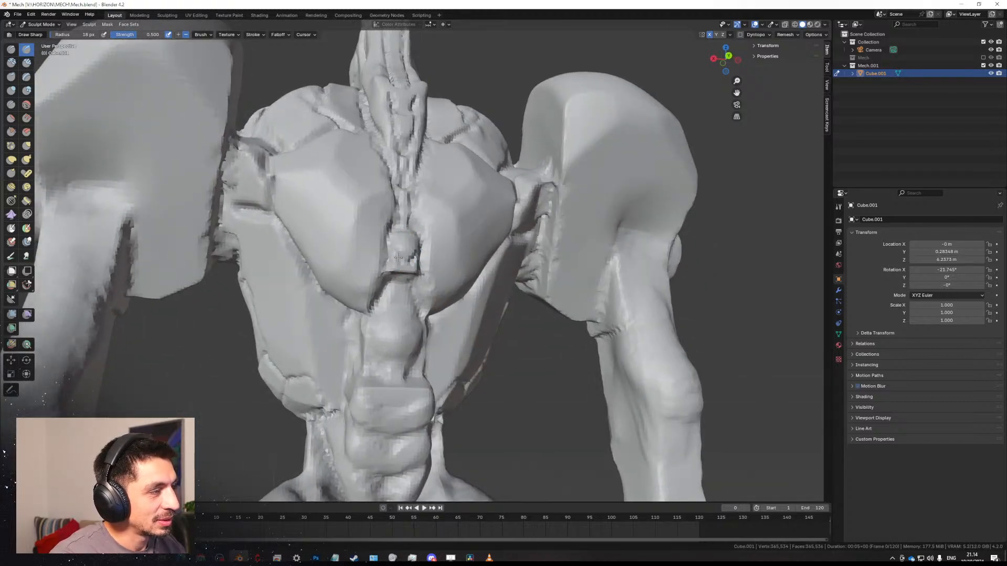
Carve a small notch into the underside of the rounded mid-spine segment below the shoulder blade plates with 18 px Draw Sharp.
middle_click_drag(403, 255, 377, 237)
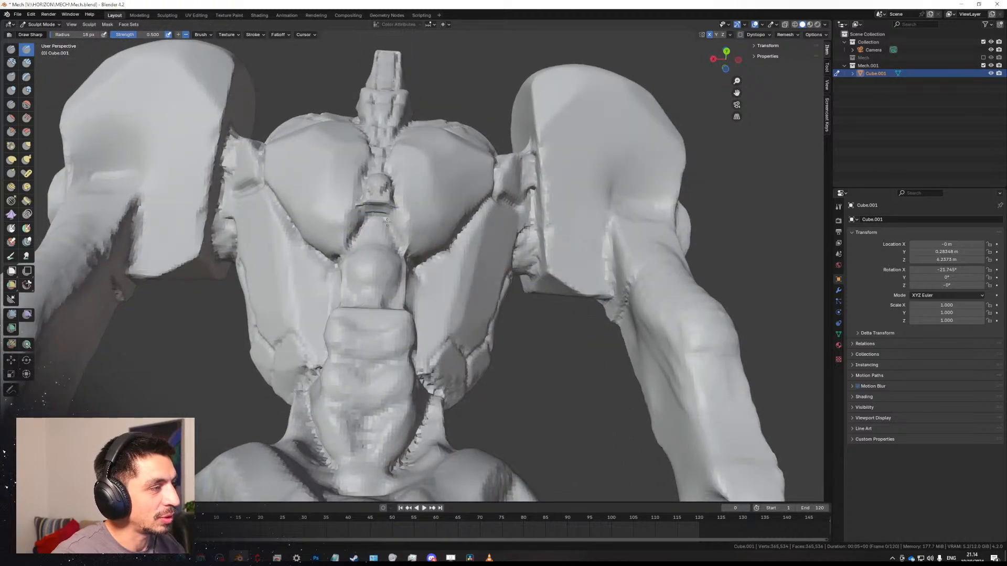
middle_click_drag(402, 263, 419, 300)
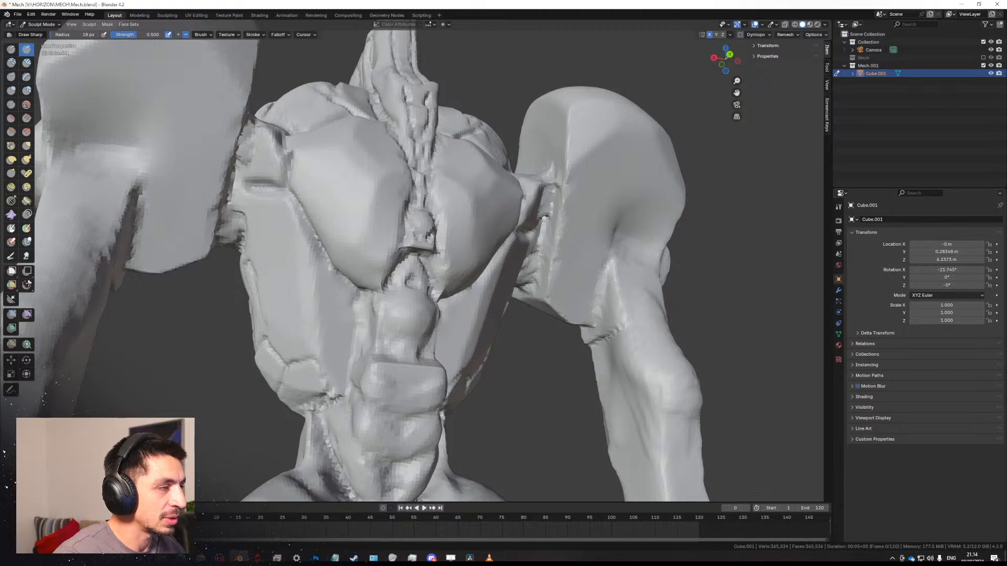
middle_click_drag(412, 281, 420, 326)
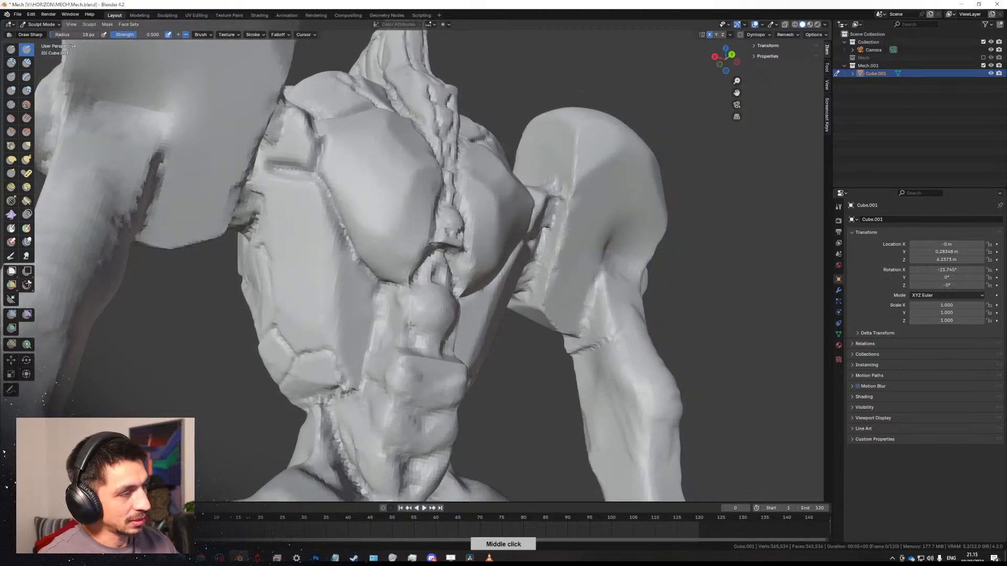
left_click_drag(415, 334, 430, 320)
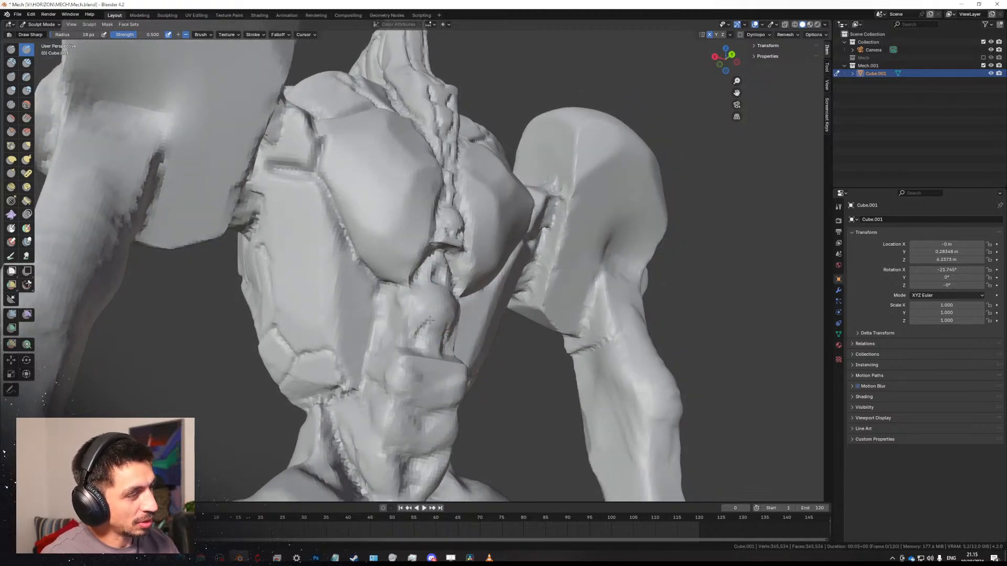
middle_click_drag(433, 325, 419, 300)
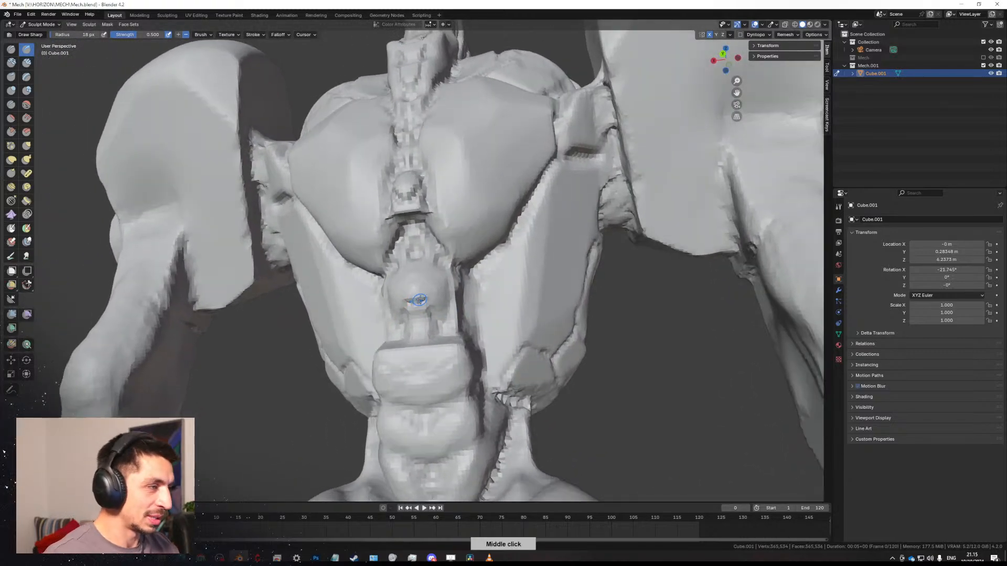
left_click_drag(404, 317, 409, 301)
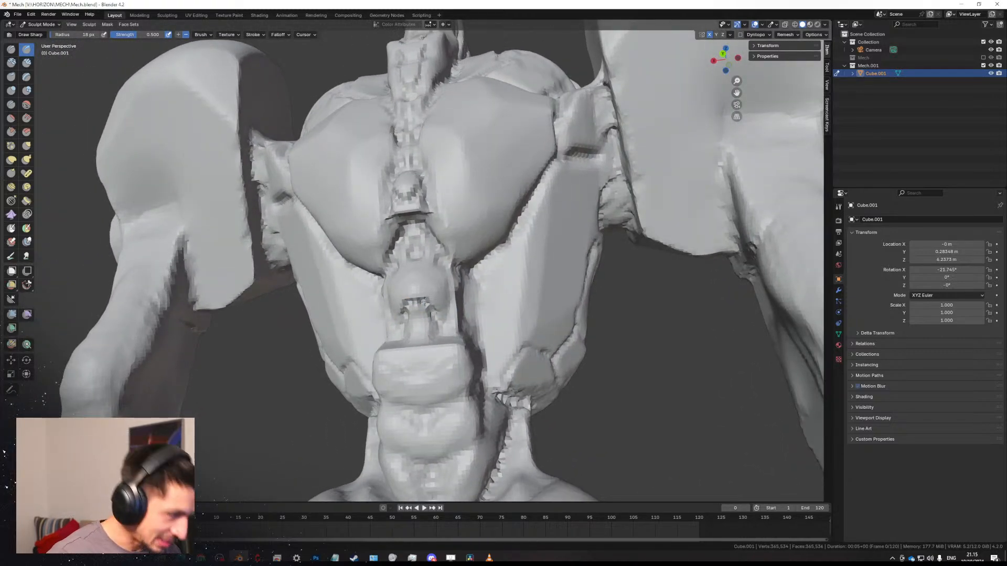
Carve the seam along the inner and lower edge of the back's side plate with Draw Sharp, enlarging the brush to 27 px.
middle_click_drag(403, 288, 442, 289)
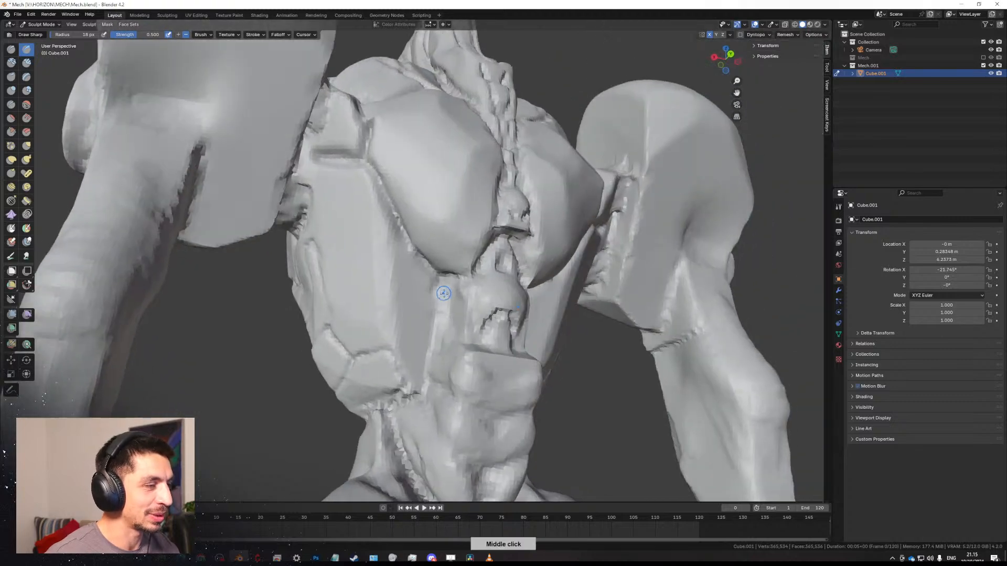
middle_click_drag(425, 337, 424, 411)
left_click_drag(412, 407, 426, 403)
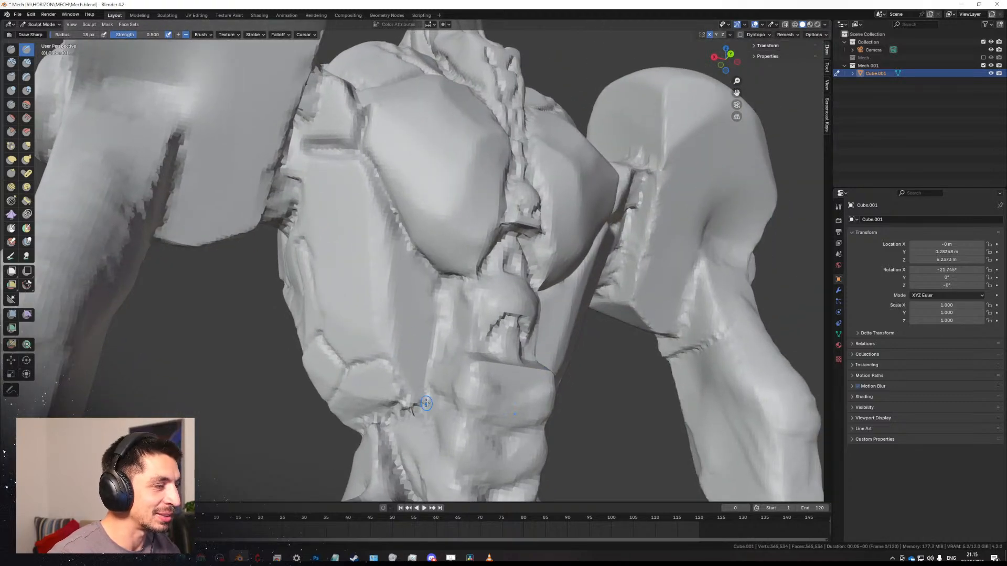
left_click_drag(435, 318, 427, 393)
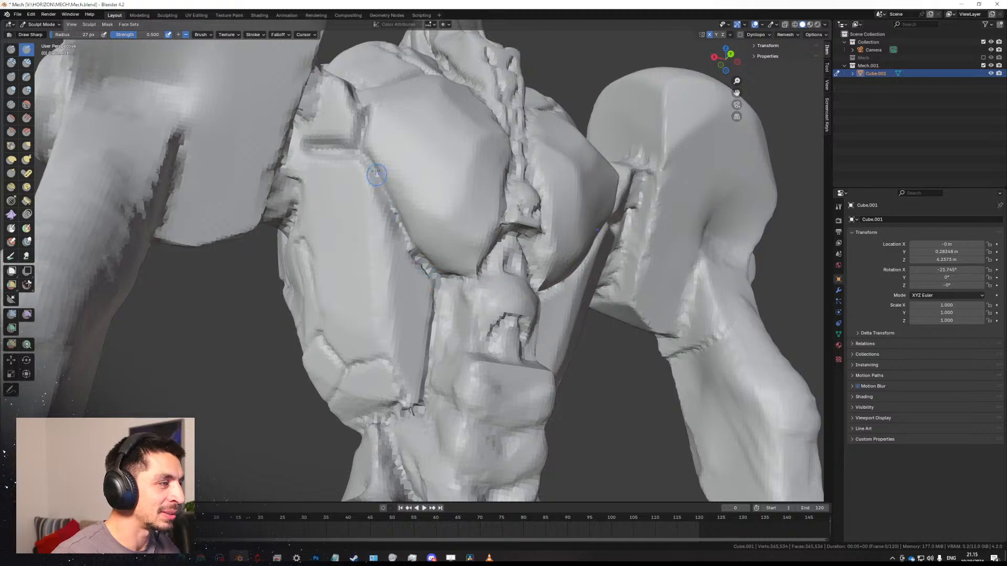
Carve short grooves into the lower spine segments above the pelvis with 27 px Draw Sharp.
middle_click_drag(400, 225, 398, 273)
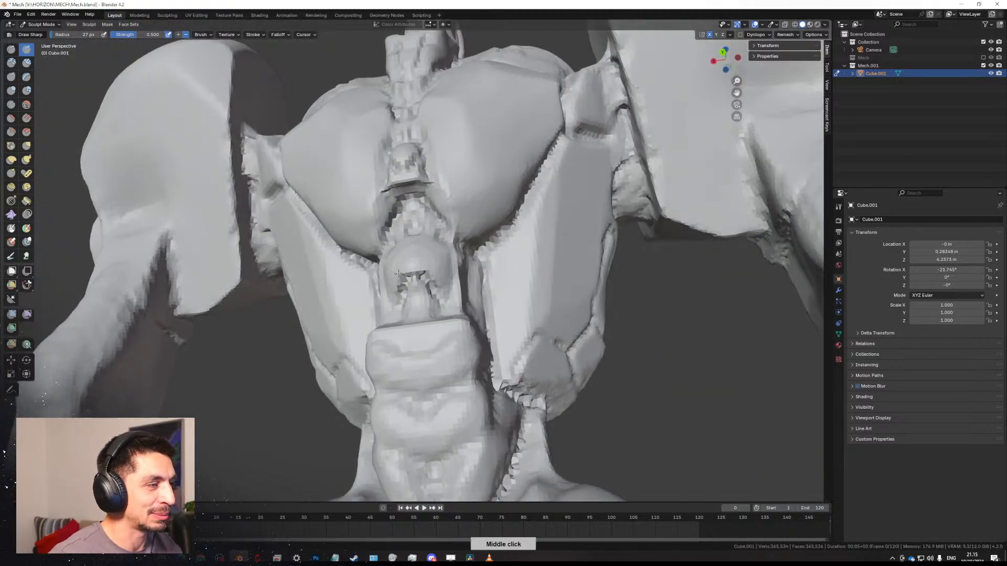
scroll(415, 325, "down", 3)
mouse_move(424, 315)
middle_mouse_down()
mouse_move(525, 278)
mouse_move(409, 262)
mouse_move(494, 254)
mouse_move(388, 299)
middle_mouse_up()
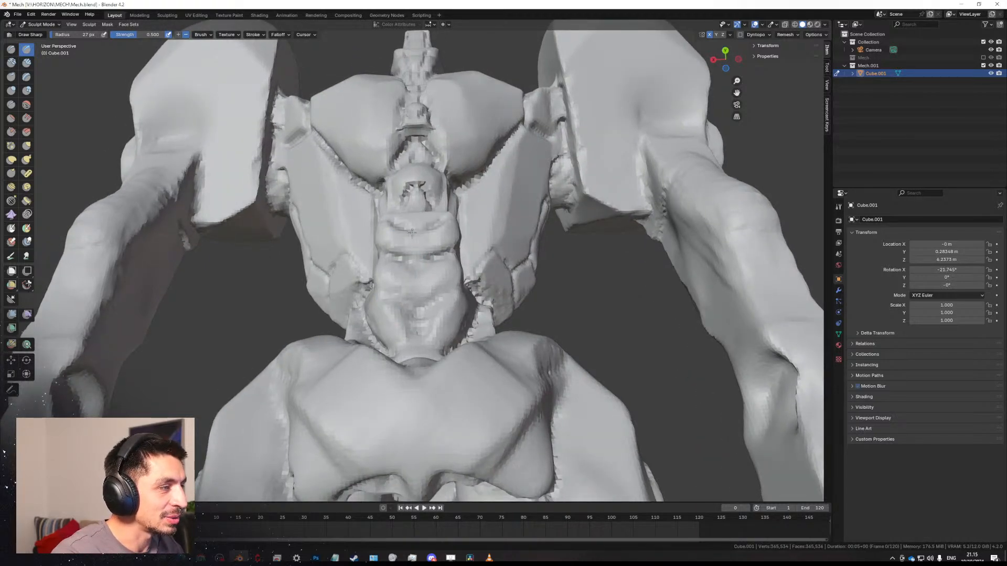
left_click_drag(401, 223, 408, 228)
mouse_move(392, 264)
left_mouse_down()
mouse_move(411, 277)
mouse_move(394, 269)
mouse_move(401, 275)
left_mouse_up()
Smooth part of the waist and carve grooves between the lower spine and the side plate with Draw Sharp at 48 px.
middle_click_drag(399, 274, 332, 316)
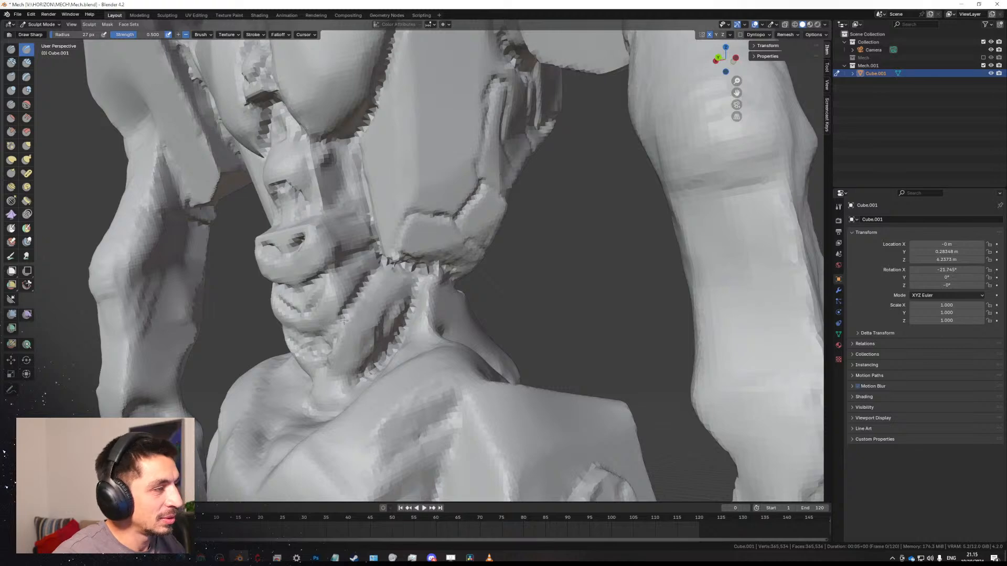
key("f")
left_click(401, 295)
left_click_drag(400, 292, 409, 304, "shift")
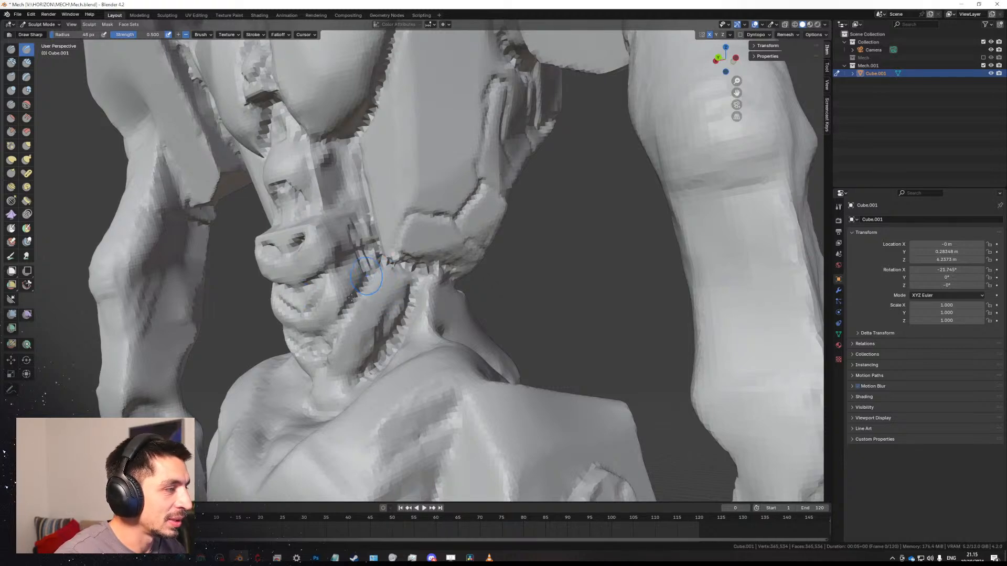
middle_click_drag(352, 298, 320, 312)
mouse_move(341, 236)
left_mouse_down()
mouse_move(356, 280)
mouse_move(343, 242)
left_mouse_up()
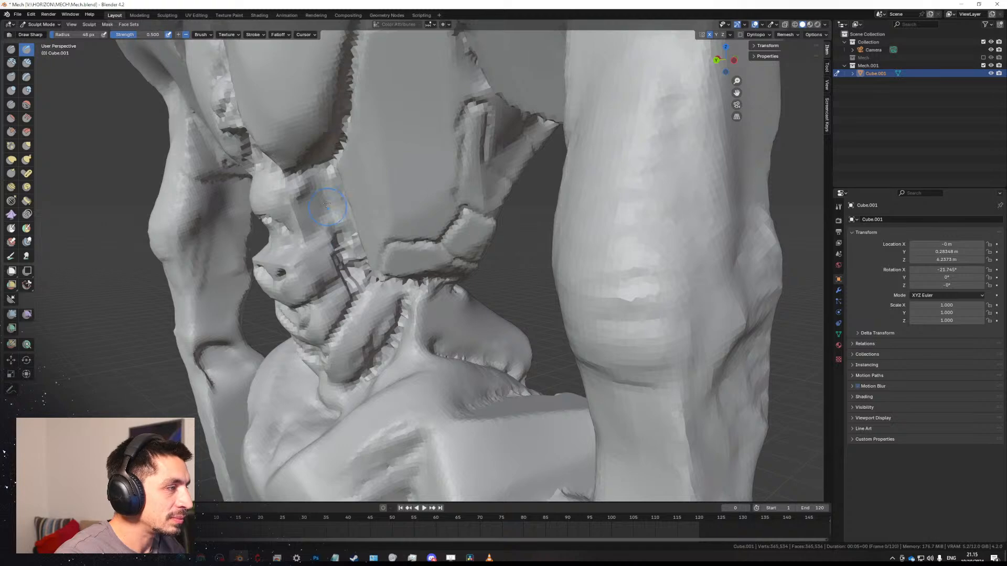
left_click_drag(326, 207, 318, 184)
mouse_move(324, 211)
middle_mouse_down()
mouse_move(421, 334)
mouse_move(364, 366)
mouse_move(372, 206)
mouse_move(304, 211)
mouse_move(379, 213)
middle_mouse_up()
Examine the chest, the full figure, the upper back and the side of the head from several angles.
scroll(385, 236, "up", 2)
key("f")
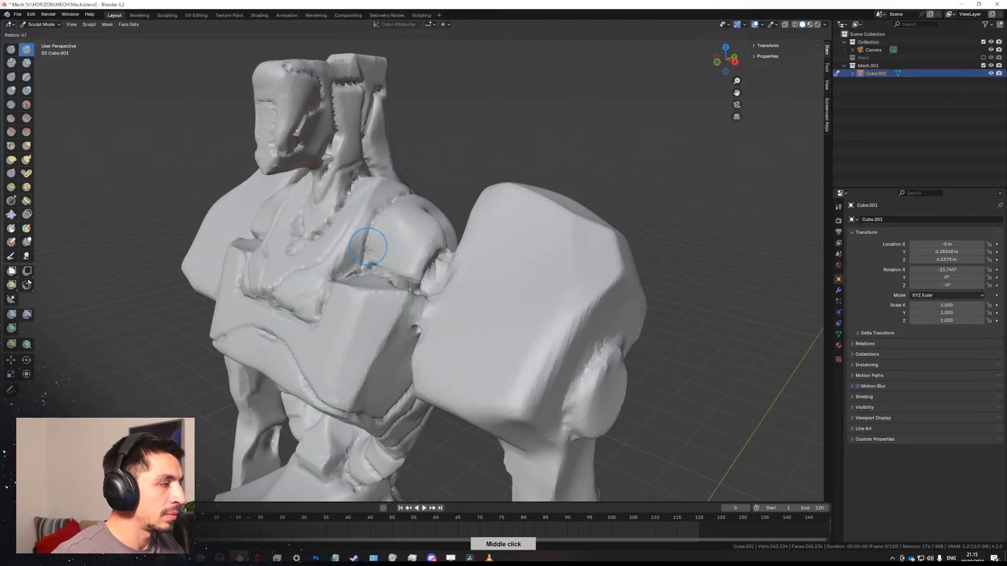
left_click(387, 246)
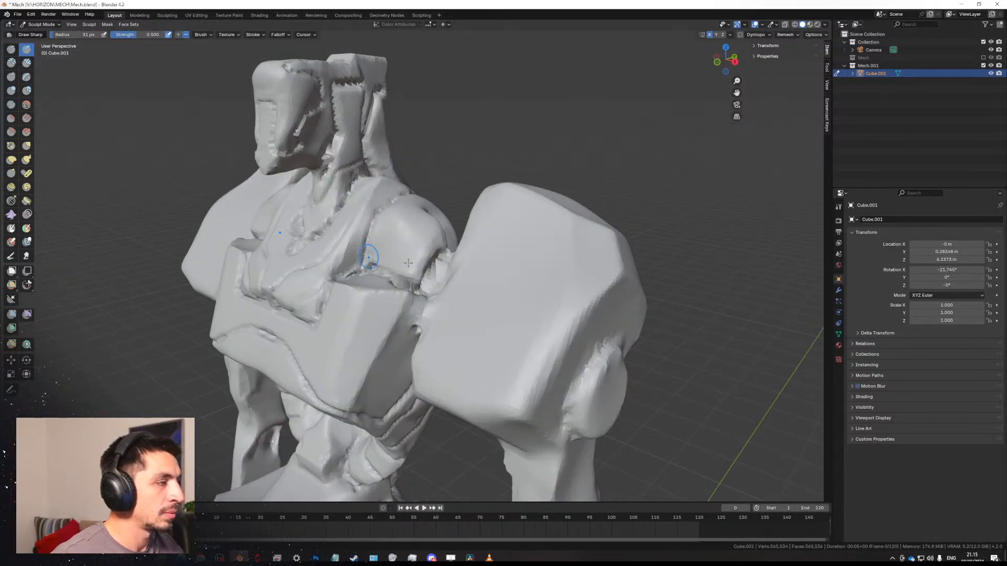
mouse_move(369, 257)
middle_mouse_down()
mouse_move(391, 267)
mouse_move(505, 254)
mouse_move(219, 287)
mouse_move(445, 231)
middle_mouse_up()
key("f")
left_click(401, 282)
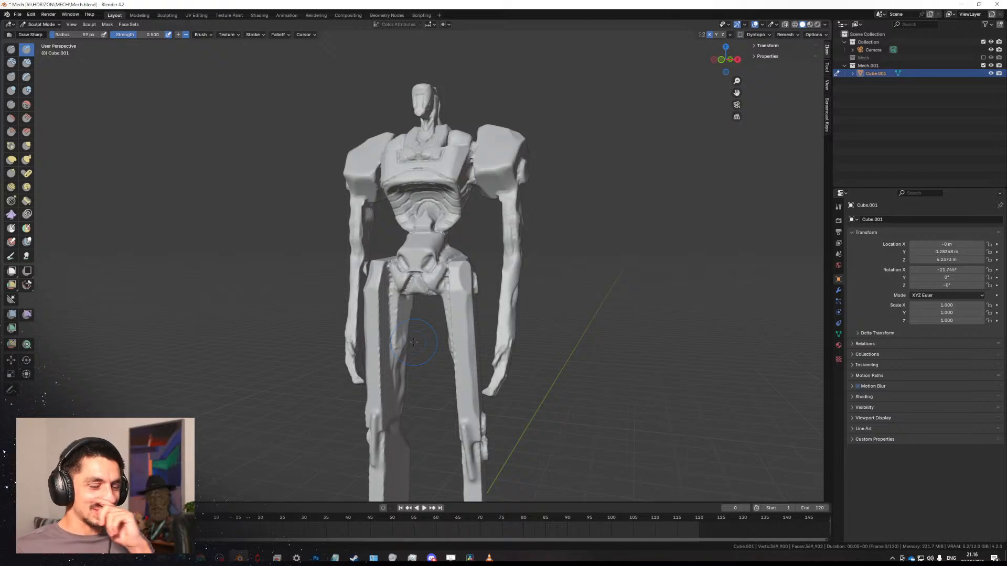
mouse_move(448, 237)
middle_mouse_down()
mouse_move(399, 252)
mouse_move(451, 272)
mouse_move(420, 345)
mouse_move(464, 300)
mouse_move(432, 234)
middle_mouse_up()
scroll(432, 234, "up", 2)
key("g")
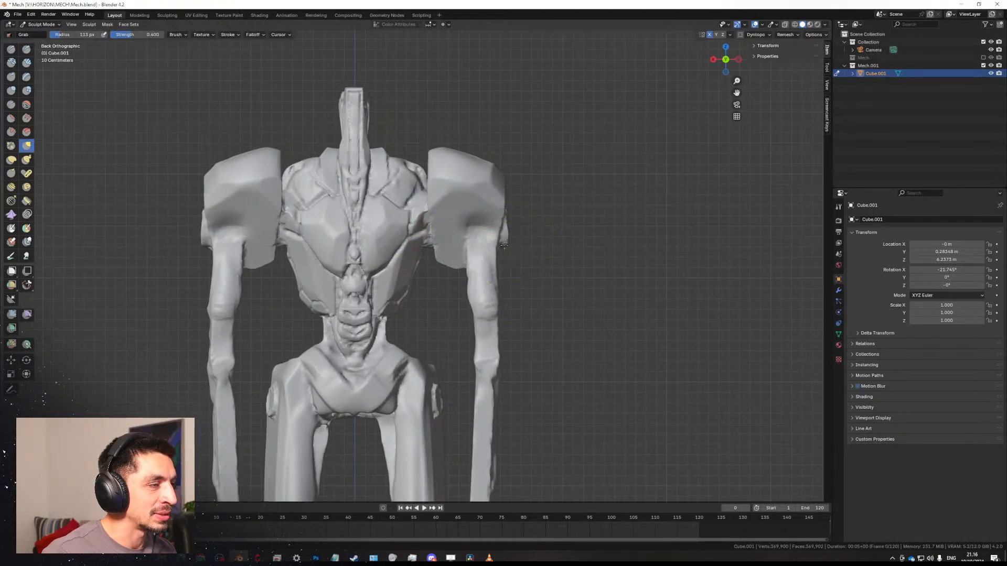
mouse_move(505, 245)
middle_mouse_down()
mouse_move(427, 299)
mouse_move(401, 225)
mouse_move(262, 211)
mouse_move(283, 212)
middle_mouse_up()
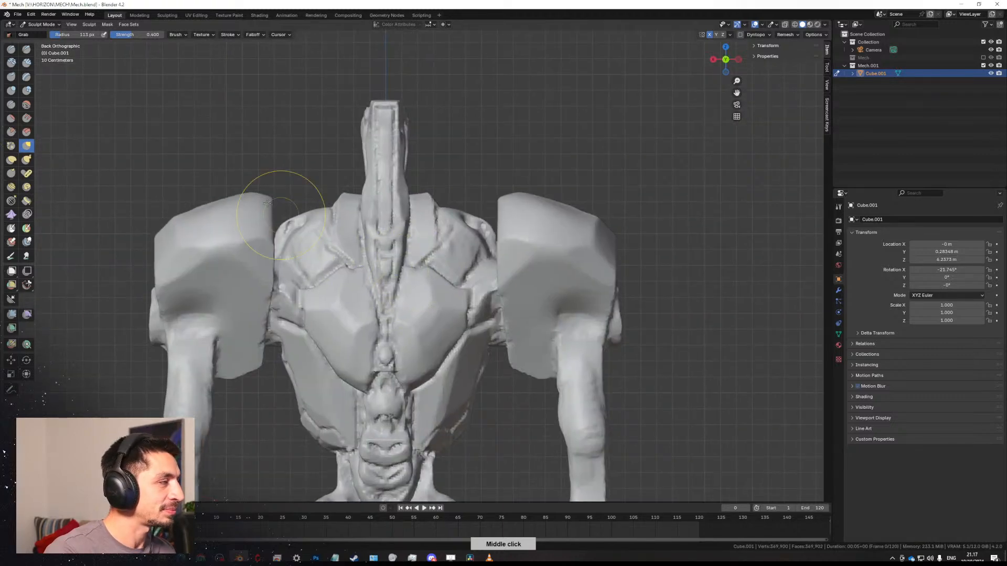
left_click(26, 49)
key("f")
left_click(472, 268)
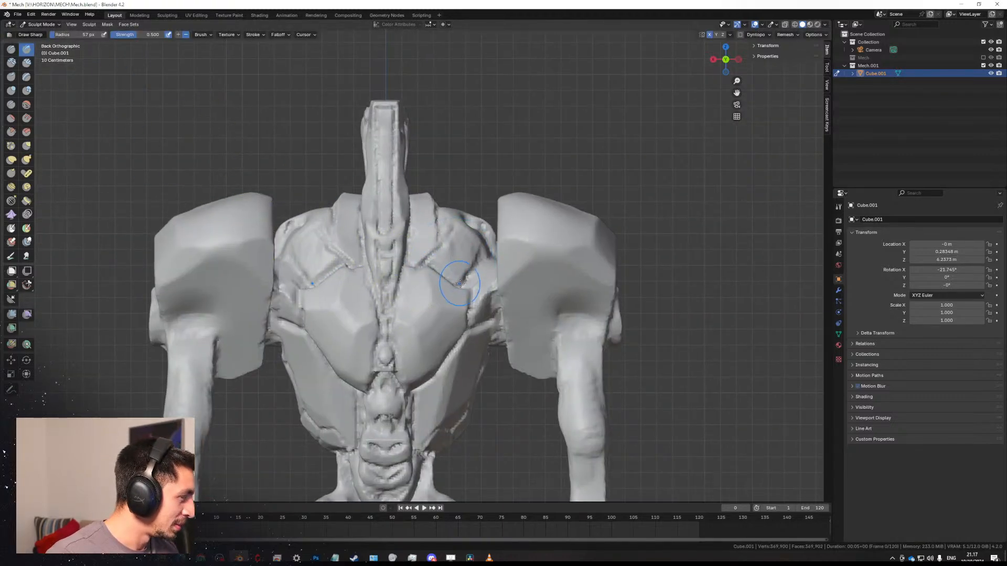
key("g")
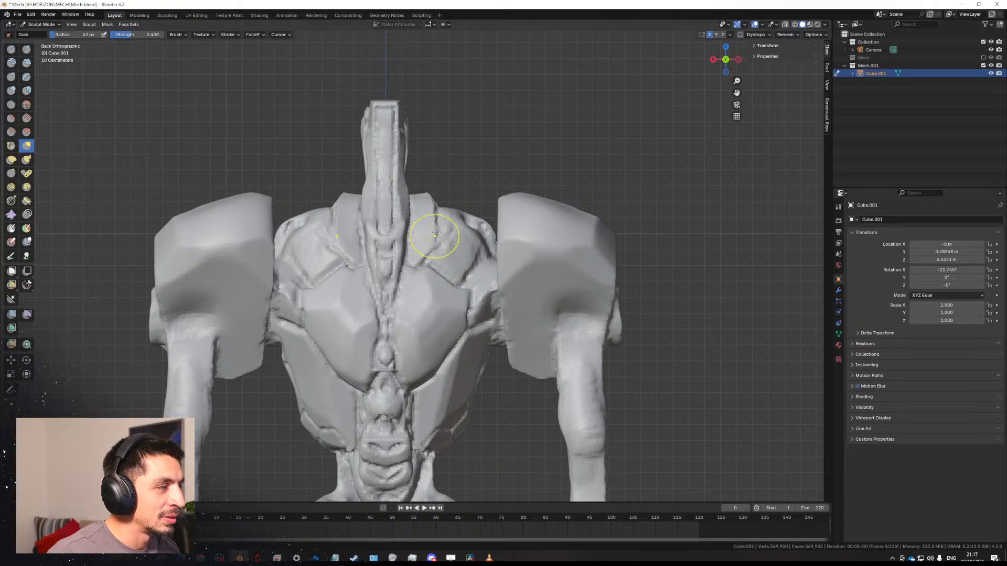
middle_click_drag(433, 217, 395, 222)
key("f")
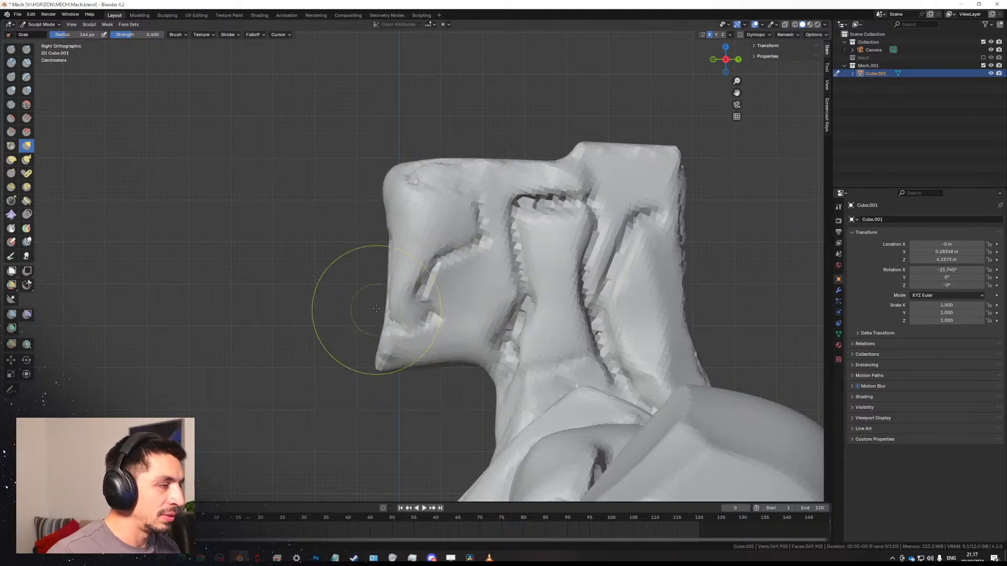
Try to shape the side of the jaw with a small Clay Strips brush.
left_click(26, 63)
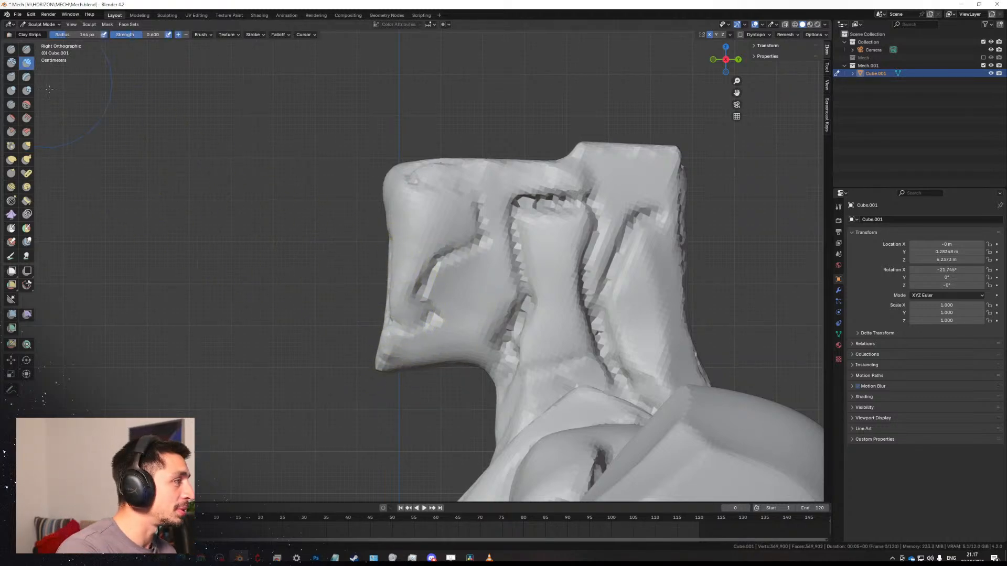
key("f")
left_click(404, 375)
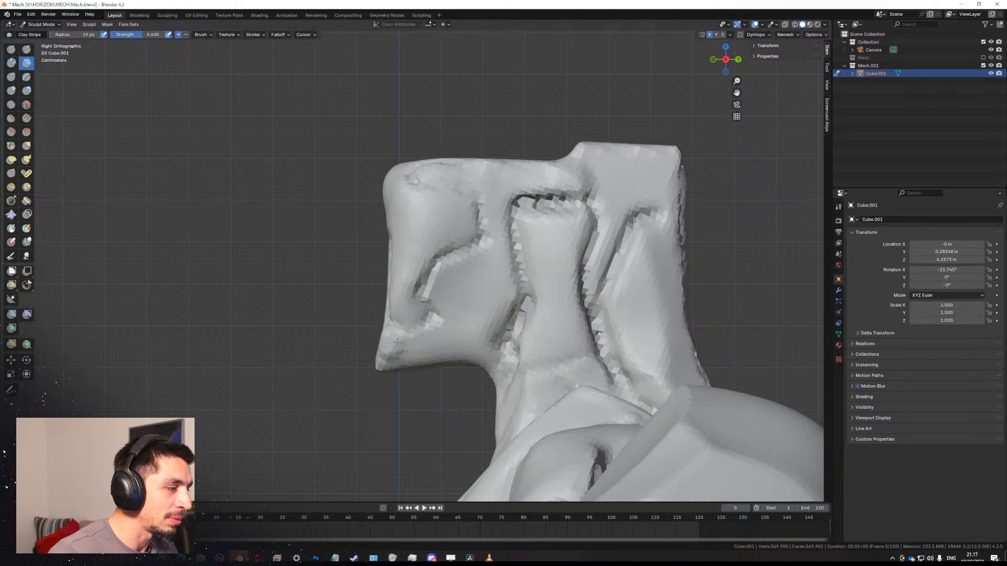
mouse_move(386, 355)
middle_mouse_down()
mouse_move(493, 358)
mouse_move(479, 333)
mouse_move(500, 303)
middle_mouse_up()
key("f")
left_click(497, 302)
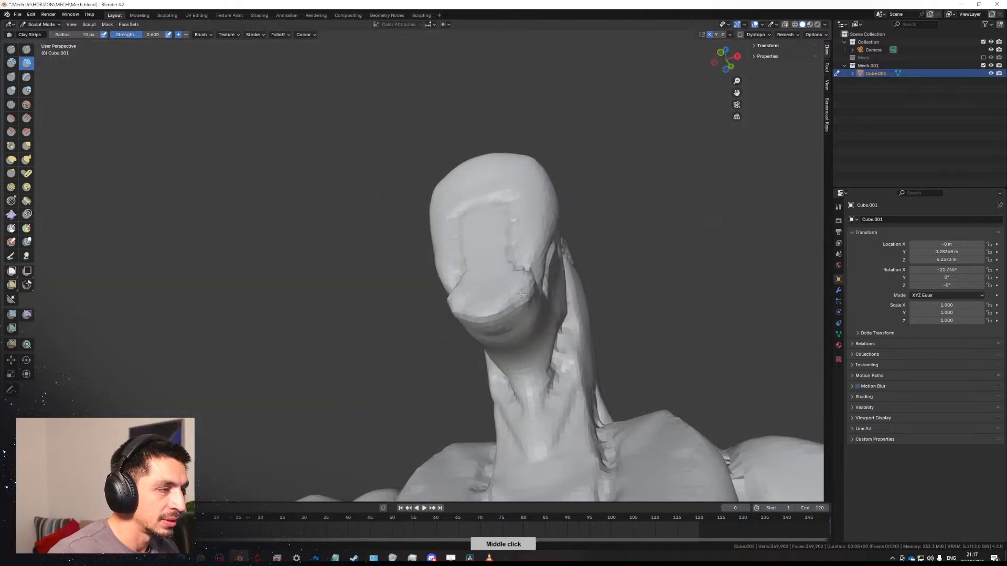
left_click_drag(525, 296, 503, 312)
middle_click_drag(503, 312, 450, 307)
key("f")
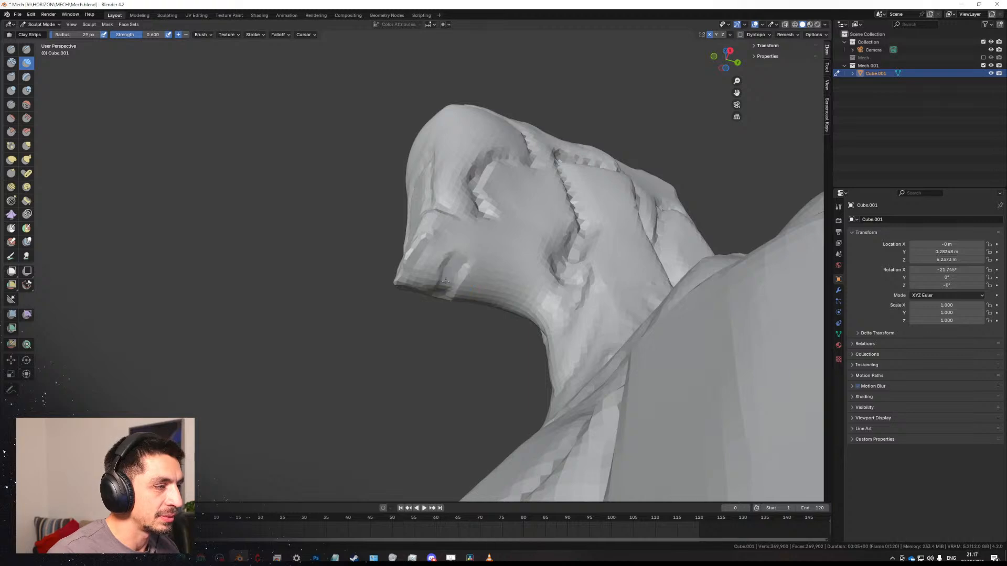
left_click(454, 281)
Carve a thin panel line up the side of the jaw with Draw Sharp at 23 px, redoing the first stroke.
key("f")
left_click(446, 286)
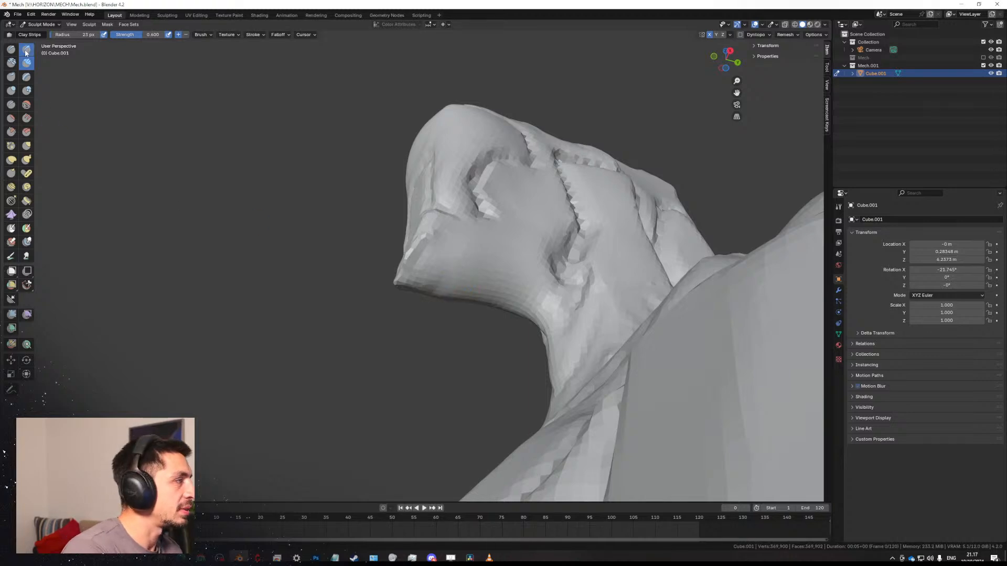
left_click(25, 53)
left_click_drag(439, 298, 464, 256)
key("ctrl+z")
left_click_drag(440, 299, 468, 250)
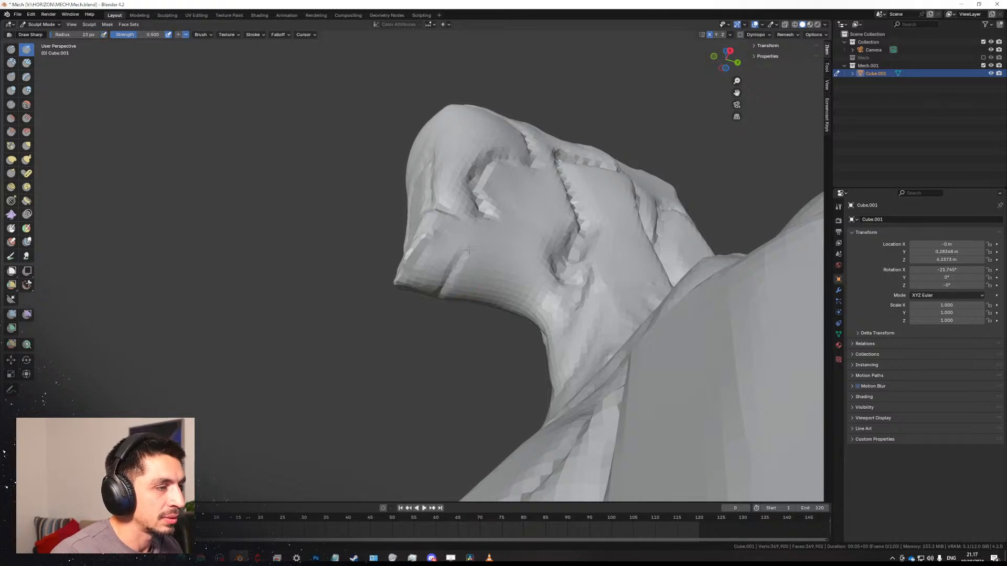
Extend the jaw groove back toward the neck with Draw Sharp at 40 px.
mouse_move(524, 320)
middle_mouse_down()
mouse_move(563, 366)
mouse_move(487, 344)
middle_mouse_up()
key("f")
left_click(476, 342)
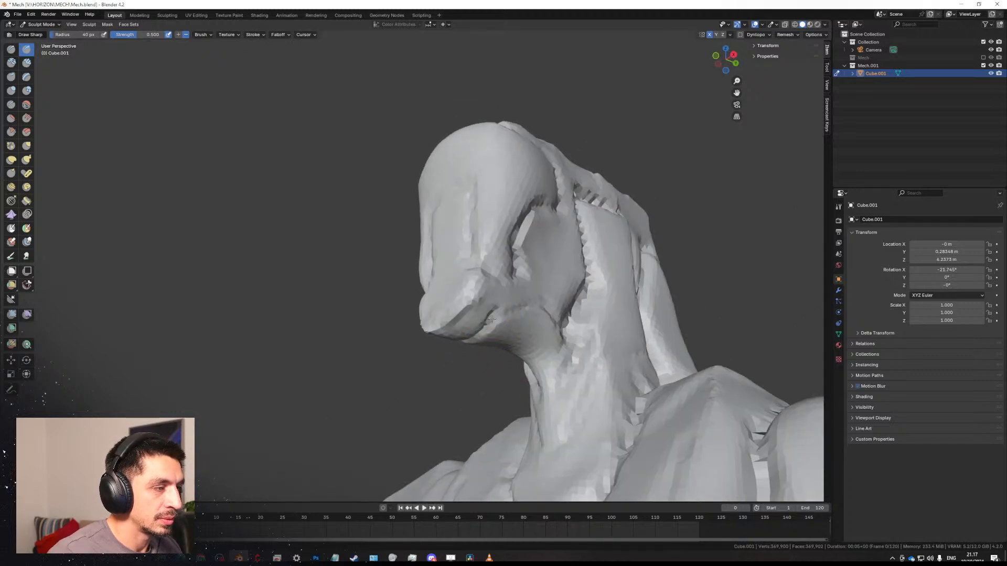
left_click_drag(543, 305, 531, 303)
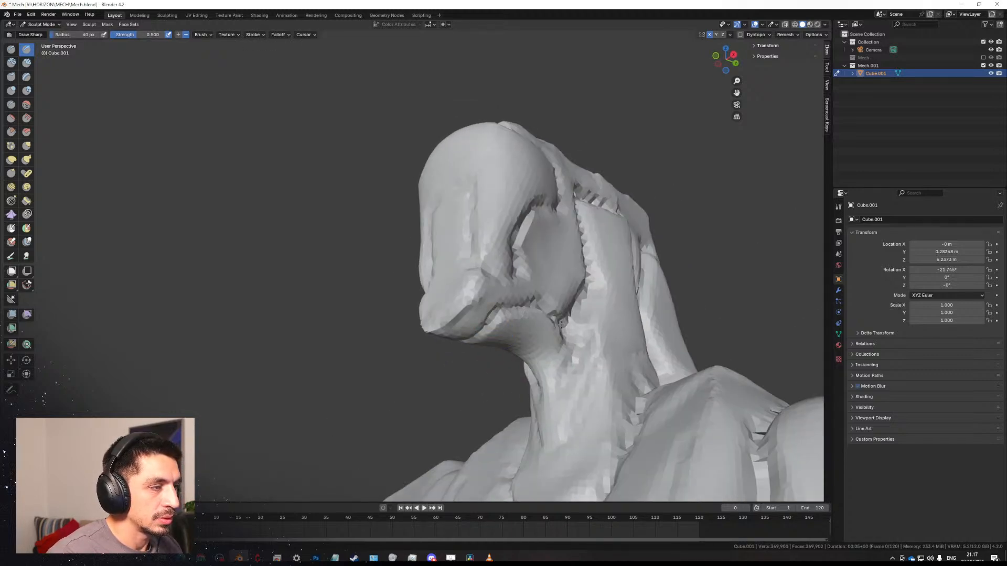
Carve a rounded, tapering panel outline on the back of the knees with 40 px Draw Sharp, undoing unwanted strokes.
middle_click_drag(497, 292, 278, 308)
scroll(336, 344, "down", 9)
key("KP_5")
scroll(414, 375, "down", 3)
middle_click_drag(418, 391, 385, 265, "shift")
middle_click_drag(386, 273, 371, 226, "shift")
scroll(398, 252, "up", 3)
middle_click_drag(313, 292, 335, 275, "shift")
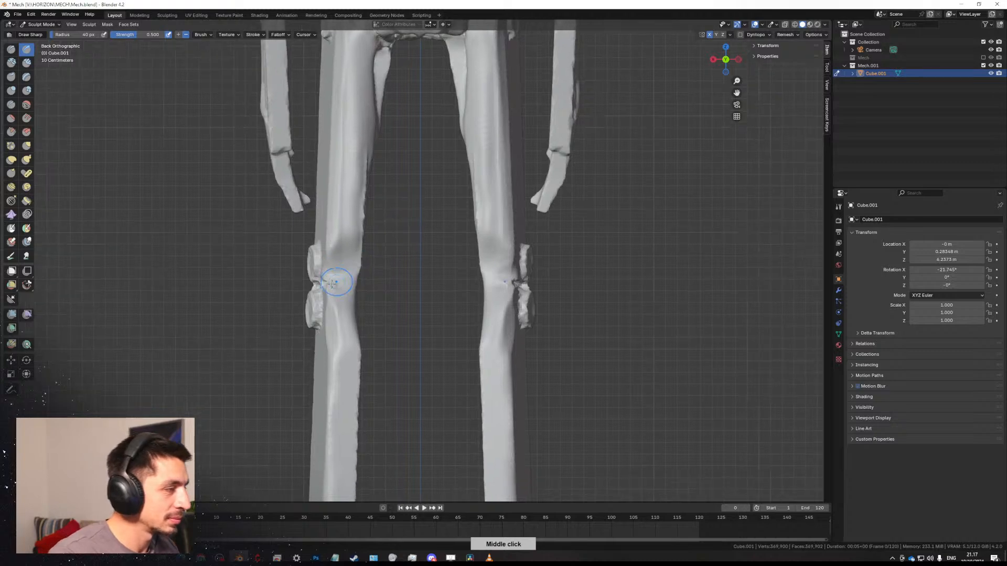
scroll(336, 278, "up", 2)
mouse_move(304, 312)
left_mouse_down()
mouse_move(302, 274)
mouse_move(298, 307)
mouse_move(316, 269)
mouse_move(311, 315)
mouse_move(296, 267)
mouse_move(314, 317)
mouse_move(293, 321)
mouse_move(317, 326)
mouse_move(290, 313)
mouse_move(292, 256)
mouse_move(317, 314)
mouse_move(302, 336)
left_mouse_up()
key("ctrl+z")
key("ctrl+z")
key("ctrl+z")
key("ctrl+z")
key("ctrl+z")
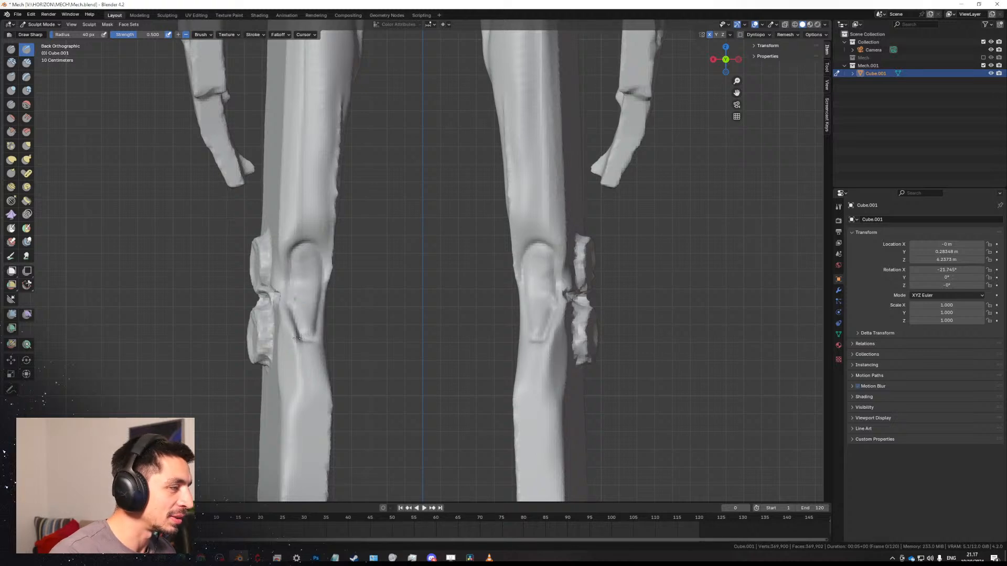
Carve a deep tapered groove from the knee-back panel down into the calf with 40 px Draw Sharp, undoing the first attempts.
middle_click_drag(301, 359, 346, 318, "shift")
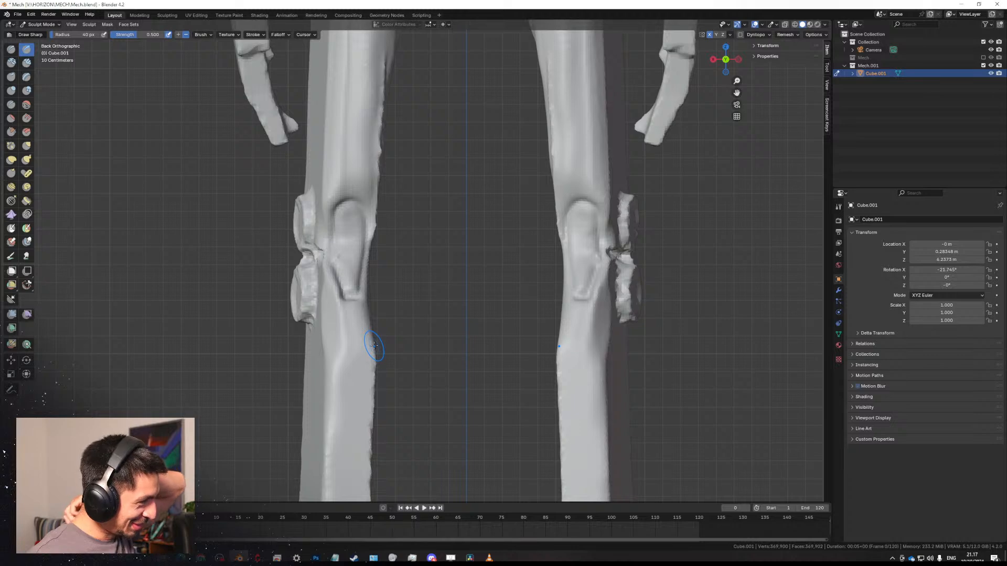
mouse_move(357, 294)
left_mouse_down()
mouse_move(349, 331)
mouse_move(358, 336)
left_mouse_up()
key("ctrl+z")
key("ctrl+z")
key("ctrl+z")
key("ctrl+z")
left_click_drag(352, 297, 356, 340)
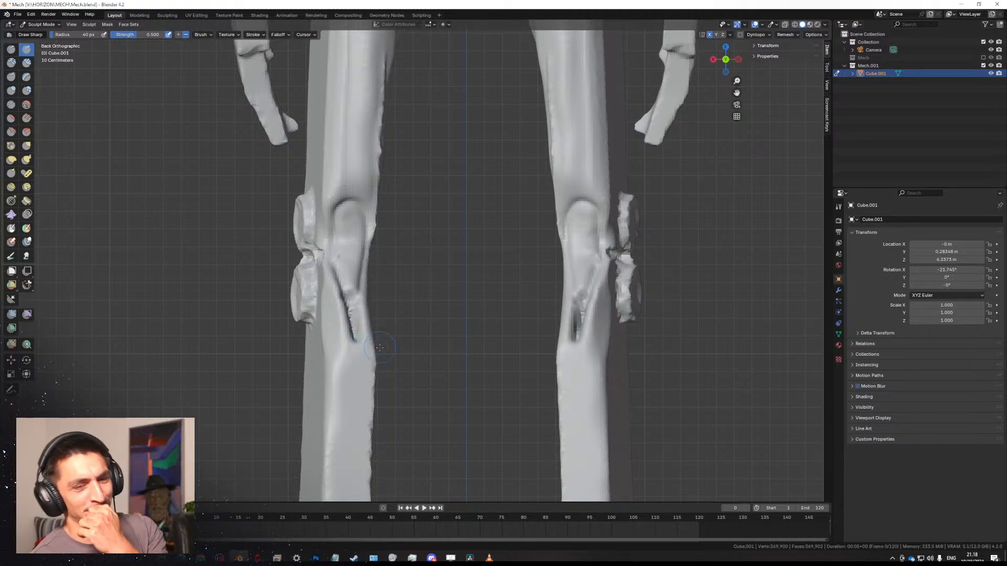
middle_click_drag(341, 323, 386, 229)
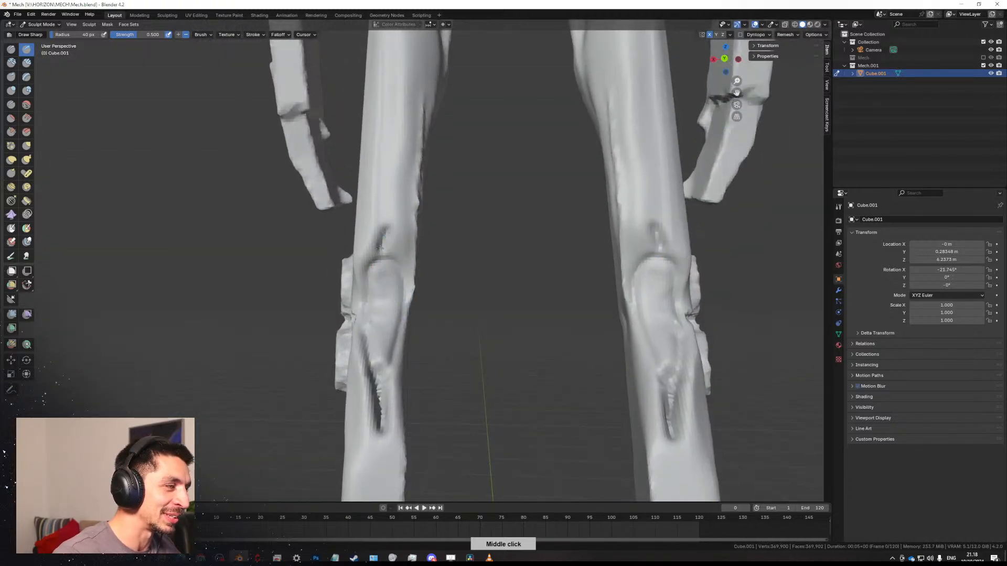
Widen and deepen the calf groove below the knee-back panel with 40 px Draw Sharp, undoing a stroke made above the panel.
left_click_drag(379, 253, 388, 205)
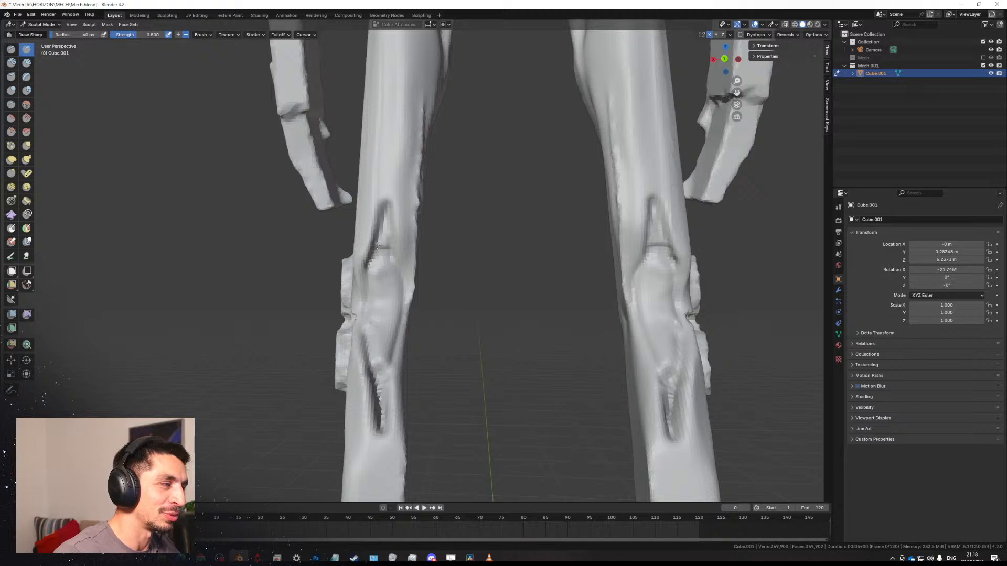
key("ctrl+z")
middle_click_drag(367, 417, 378, 329)
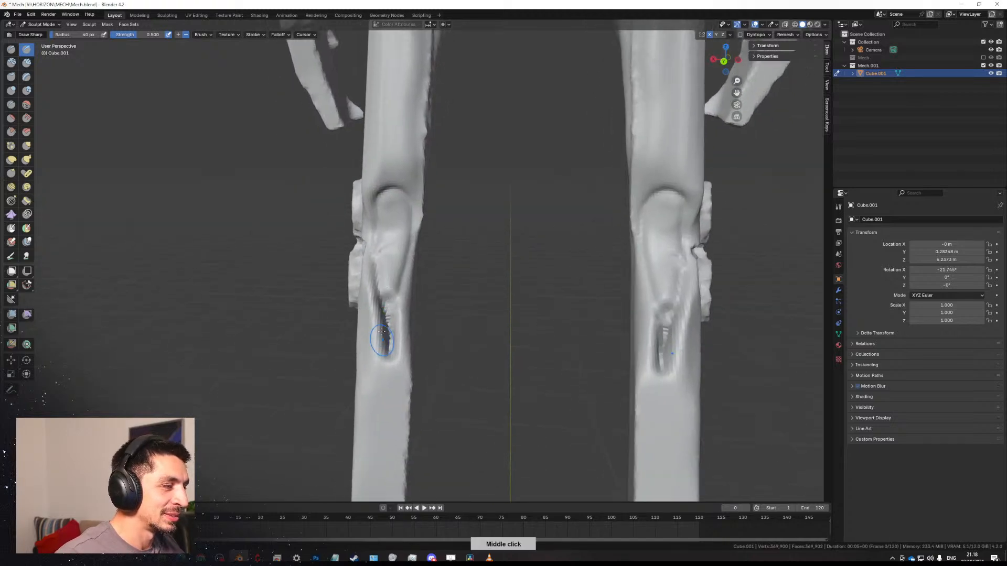
mouse_move(378, 329)
left_mouse_down()
mouse_move(382, 315)
mouse_move(375, 332)
mouse_move(380, 320)
mouse_move(385, 355)
left_mouse_up()
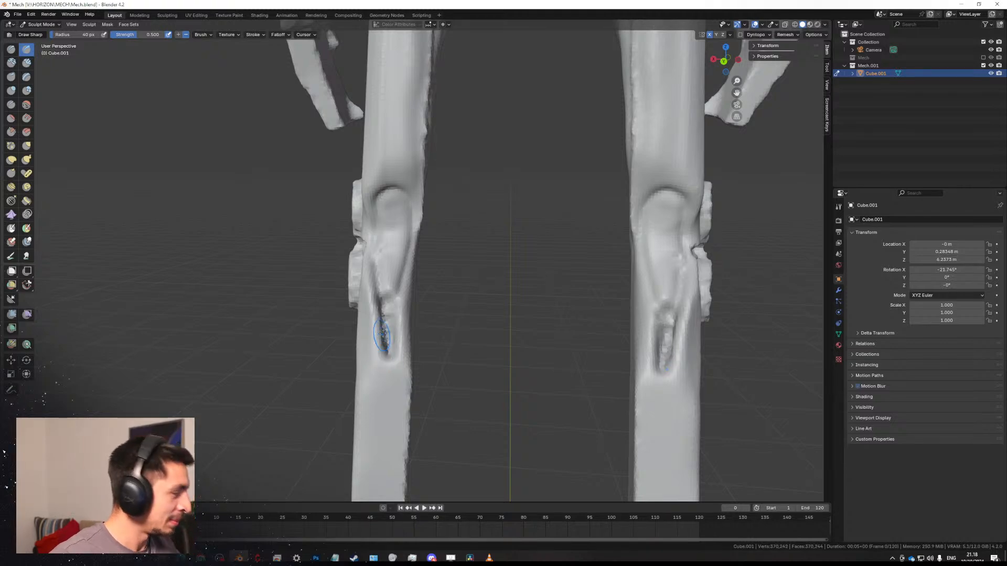
mouse_move(387, 333)
middle_mouse_down()
mouse_move(420, 330)
mouse_move(400, 331)
mouse_move(394, 281)
middle_mouse_up()
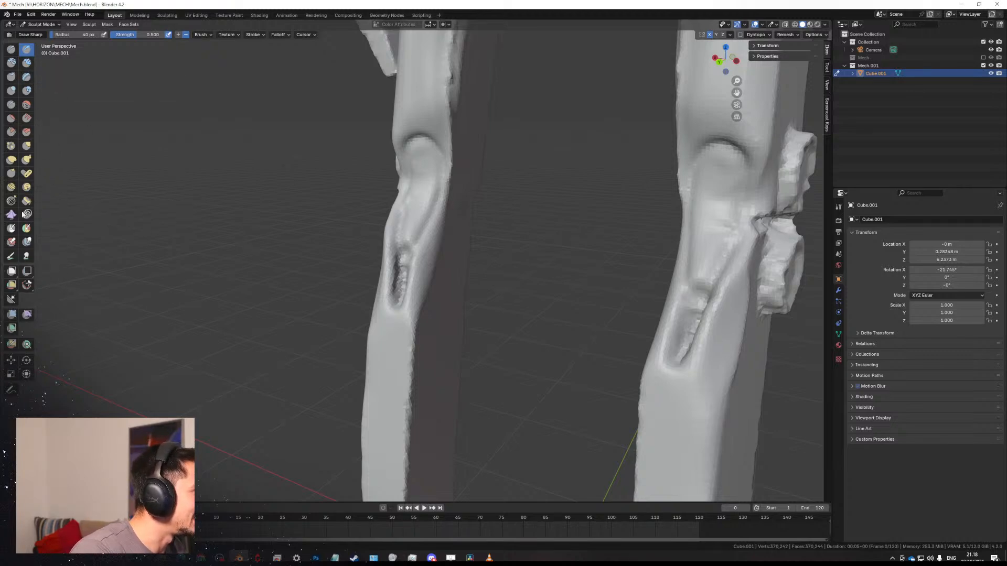
Flatten the calf surface around the groove behind the knee with Scrape/Peaks at 77 px.
left_click(11, 132)
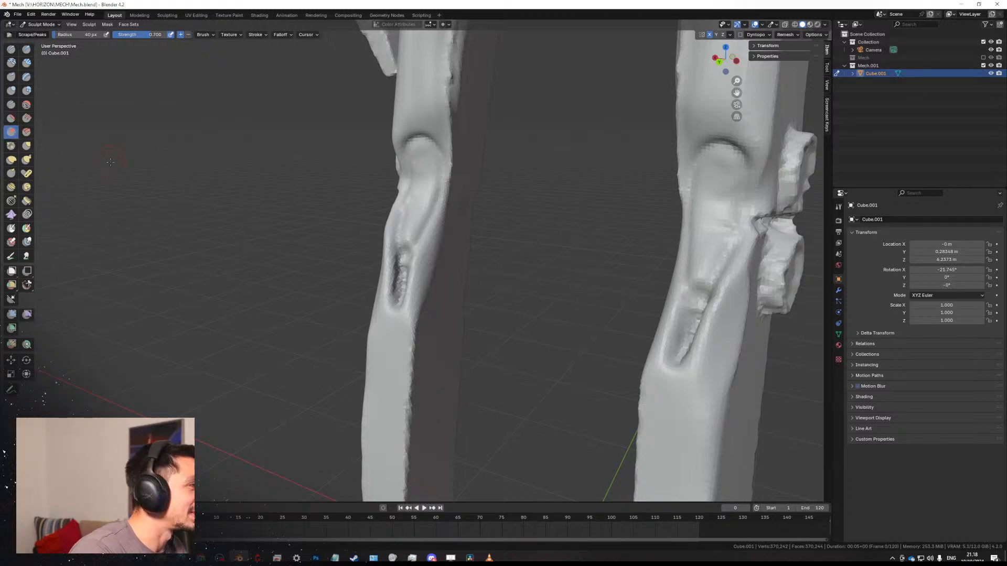
mouse_move(427, 289)
left_mouse_down()
mouse_move(426, 252)
mouse_move(424, 293)
mouse_move(411, 281)
mouse_move(438, 243)
mouse_move(425, 291)
left_mouse_up()
key("f")
left_click(478, 279)
middle_click_drag(429, 283, 467, 286)
key("f")
left_click(461, 287)
mouse_move(459, 273)
left_mouse_down()
mouse_move(461, 286)
mouse_move(450, 265)
left_mouse_up()
mouse_move(450, 264)
middle_mouse_down()
mouse_move(461, 236)
mouse_move(393, 254)
middle_mouse_up()
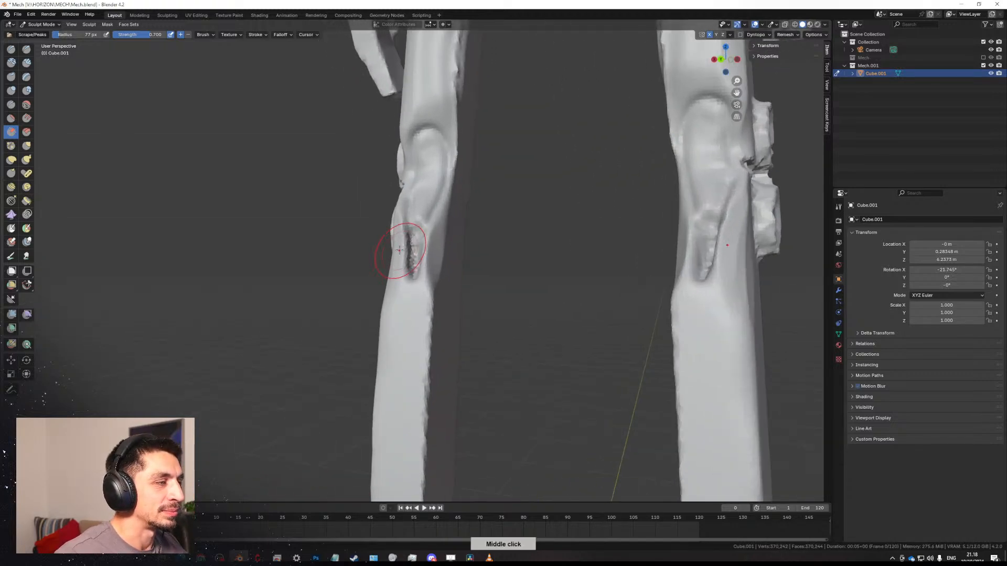
Scrape the knee-back area and the rear of the thigh flatter with Scrape/Peaks at 72 px.
scroll(383, 259, "up", 2)
key("f")
left_click(371, 265)
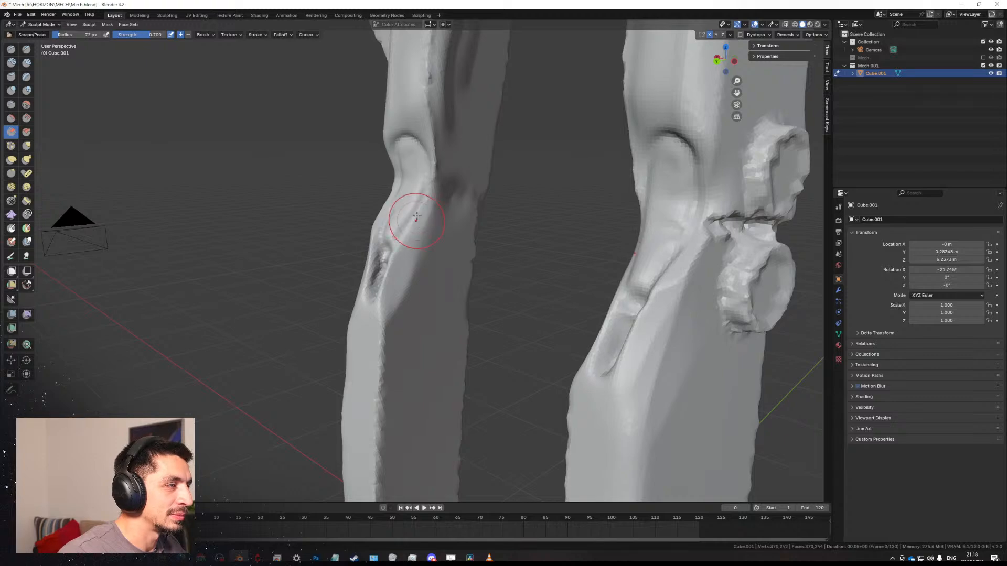
mouse_move(411, 218)
middle_mouse_down()
mouse_move(431, 134)
mouse_move(431, 58)
mouse_move(432, 88)
middle_mouse_up()
middle_click_drag(434, 241, 437, 304)
mouse_move(413, 310)
left_mouse_down()
mouse_move(415, 330)
mouse_move(424, 239)
mouse_move(411, 342)
left_mouse_up()
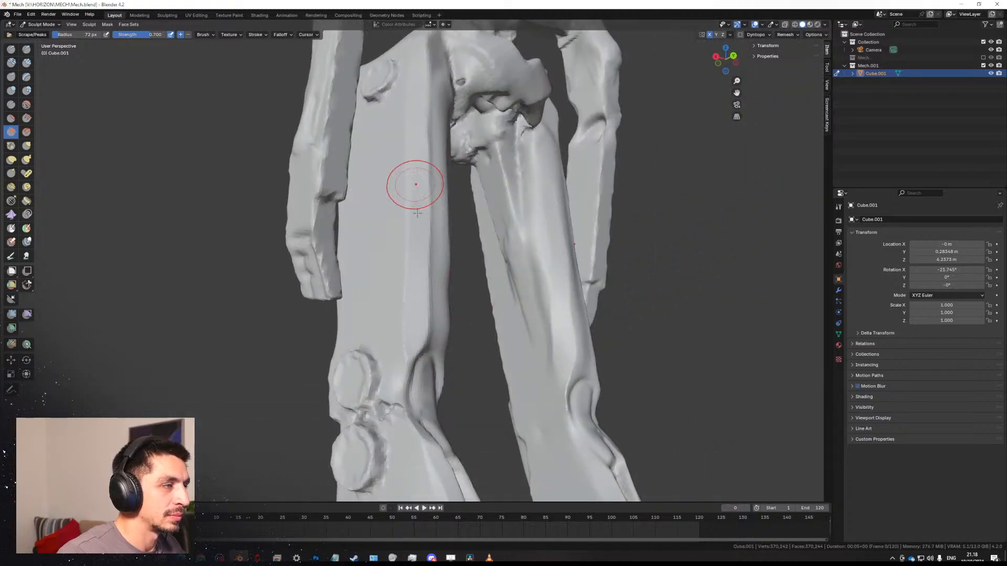
mouse_move(423, 286)
middle_mouse_down()
mouse_move(422, 272)
mouse_move(400, 292)
middle_mouse_up()
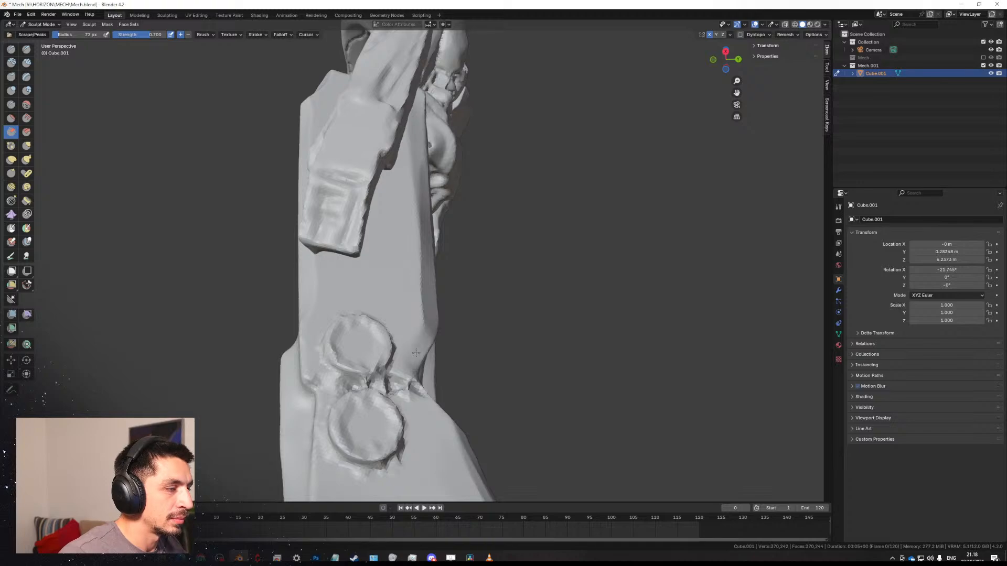
middle_click_drag(438, 292, 290, 216)
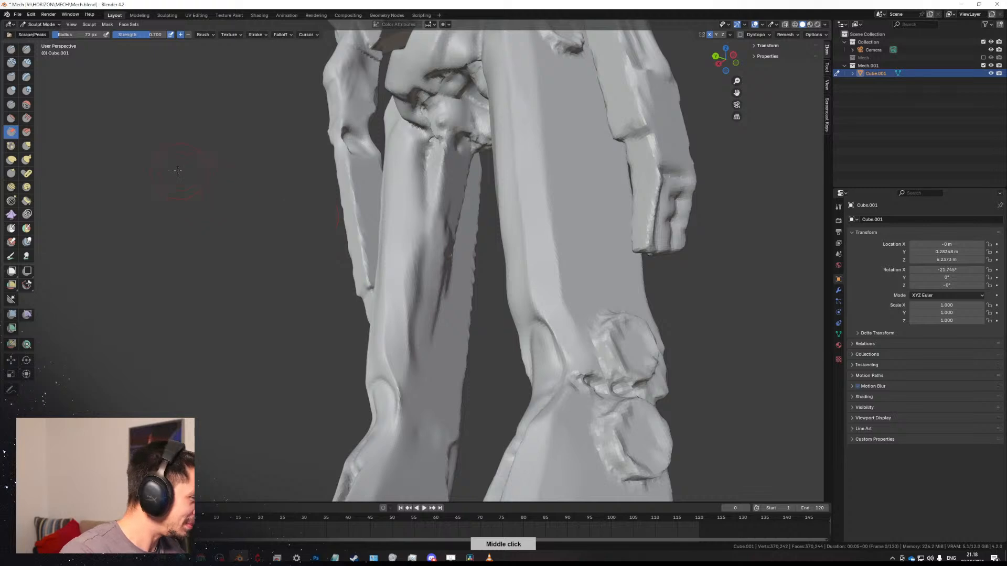
Extend the long groove down the inner thigh toward the knee with Draw Sharp at 29 px.
left_click(27, 49)
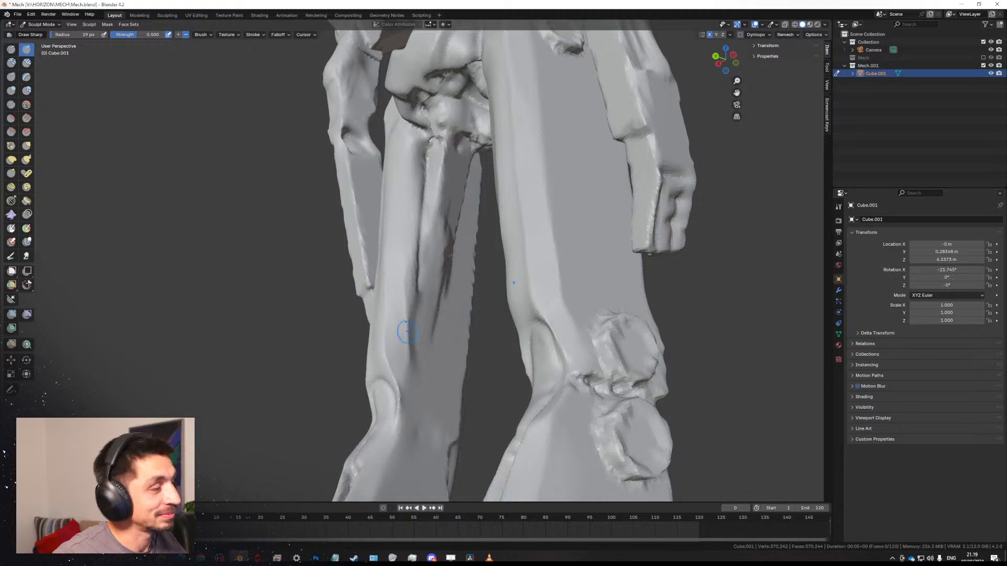
middle_click_drag(404, 332, 418, 247)
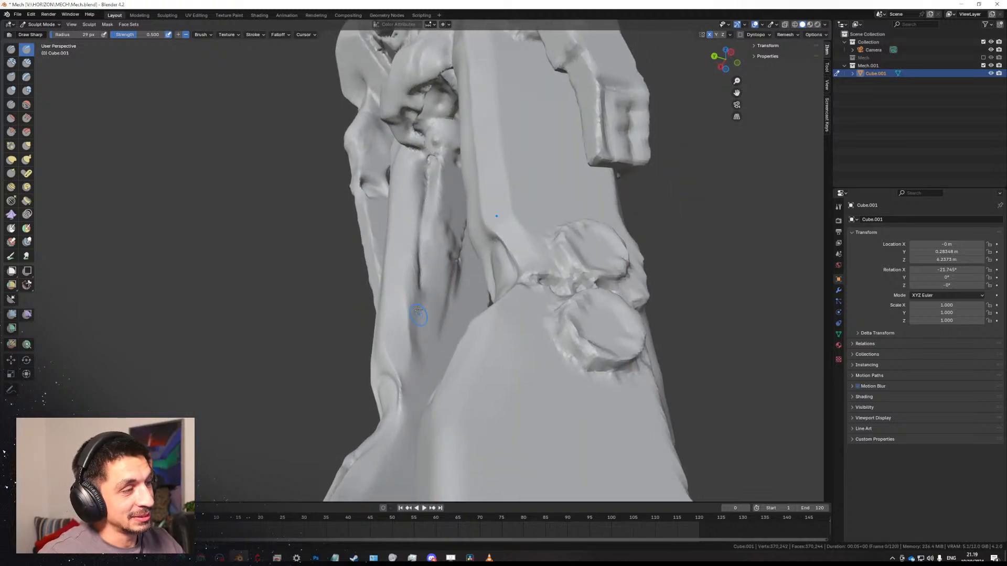
mouse_move(419, 267)
left_mouse_down()
mouse_move(420, 347)
mouse_move(420, 283)
mouse_move(421, 333)
left_mouse_up()
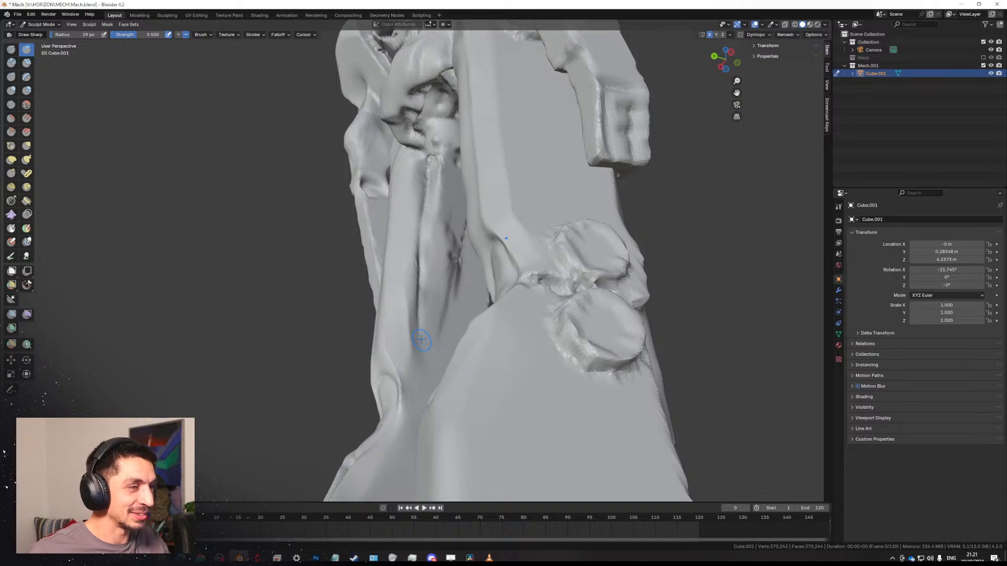
Carve a tall, narrow pointed panel outline on the outer thigh above the upper knee disc with 33 px Draw Sharp, redoing the first stroke.
key("f")
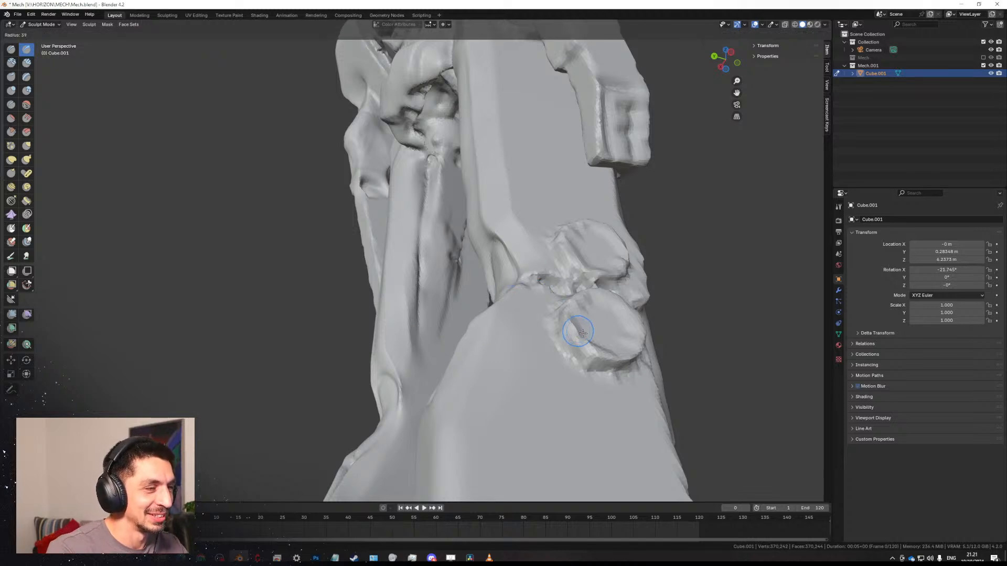
left_click(586, 329)
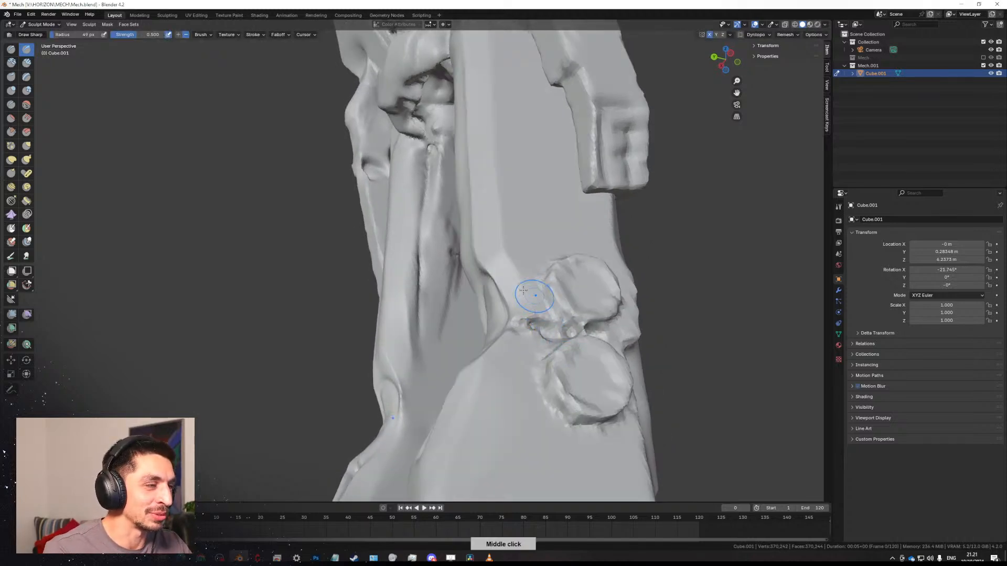
middle_click_drag(528, 289, 247, 283)
key("f")
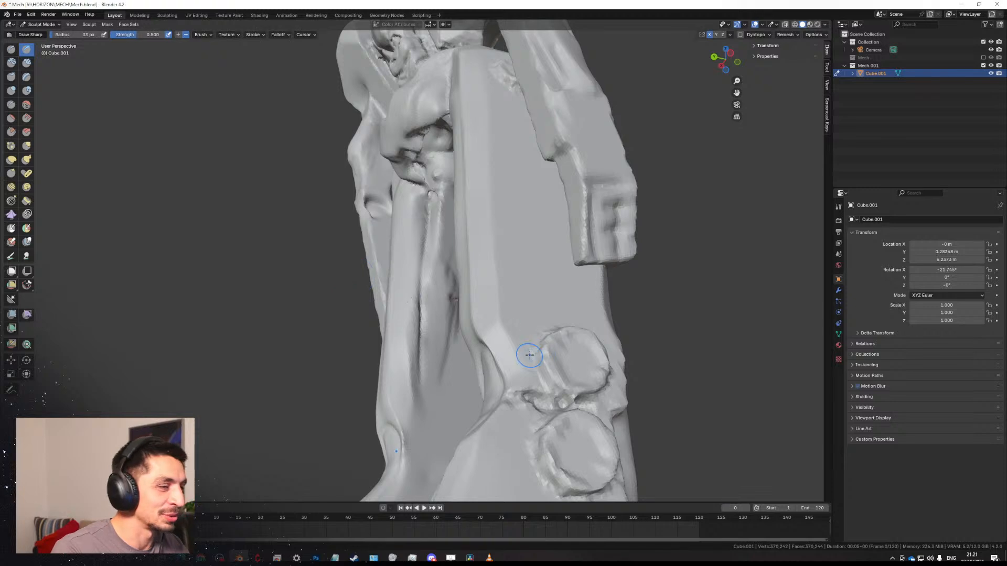
left_click(545, 355)
mouse_move(543, 344)
left_mouse_down()
mouse_move(539, 371)
mouse_move(530, 274)
left_mouse_up()
key("ctrl+z")
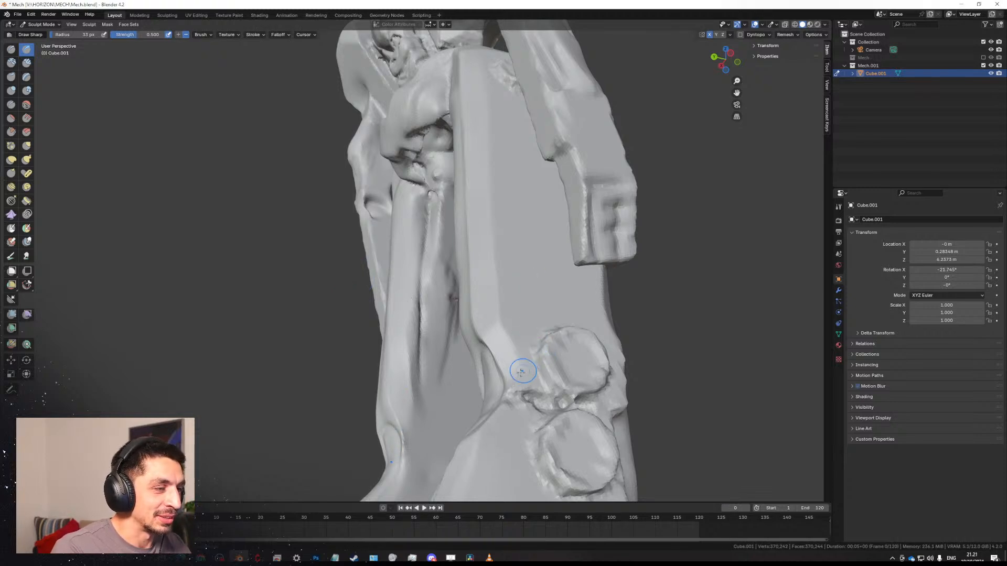
mouse_move(528, 342)
left_mouse_down()
mouse_move(517, 240)
mouse_move(521, 254)
mouse_move(540, 213)
left_mouse_up()
mouse_move(540, 219)
middle_mouse_down()
mouse_move(503, 297)
mouse_move(544, 261)
middle_mouse_up()
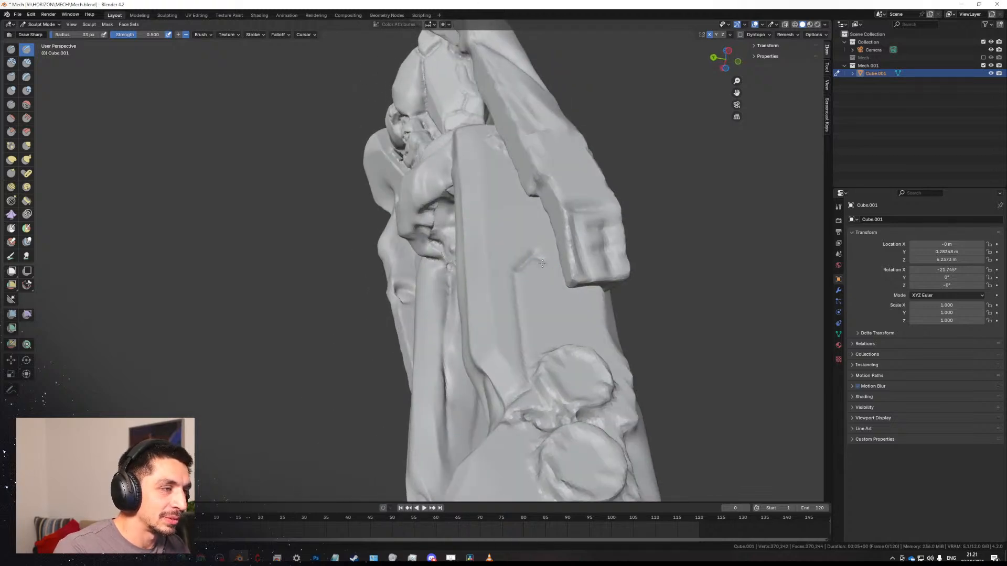
mouse_move(545, 266)
left_mouse_down()
mouse_move(556, 346)
mouse_move(549, 290)
left_mouse_up()
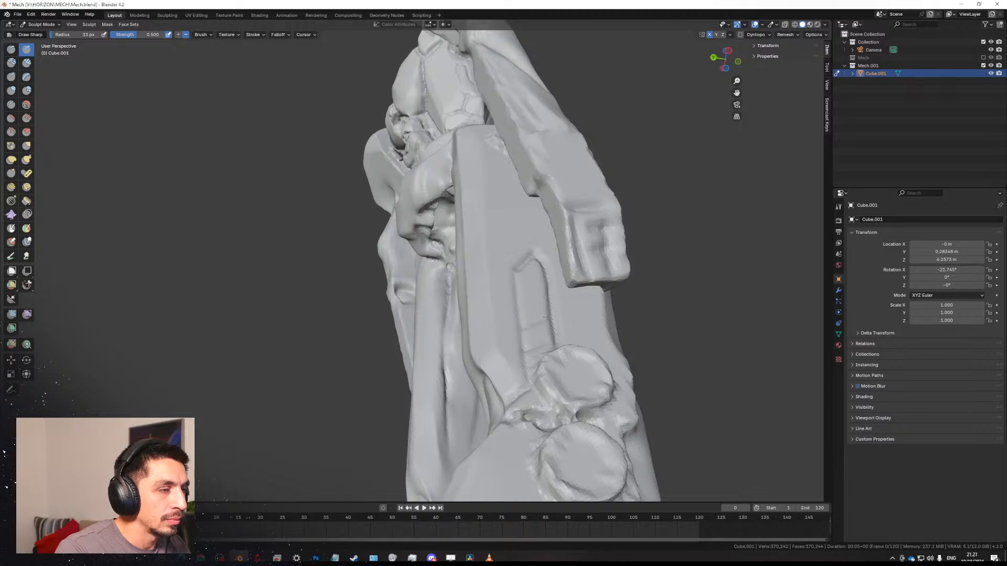
Carve angular panel lines down the inner side of the knee with 33 px Draw Sharp.
mouse_move(533, 286)
middle_mouse_down()
mouse_move(497, 235)
mouse_move(504, 332)
middle_mouse_up()
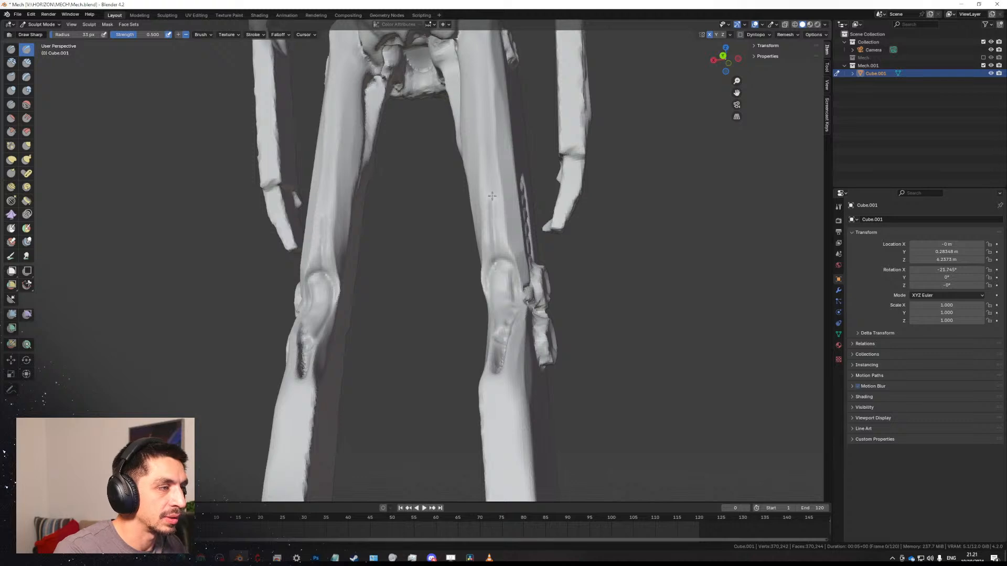
middle_click_drag(473, 170, 572, 262)
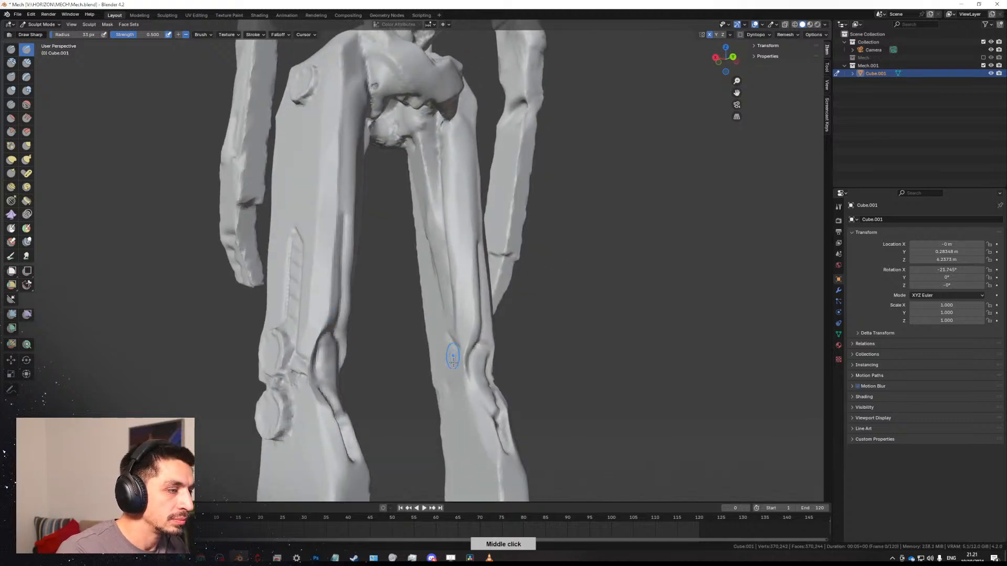
mouse_move(459, 365)
left_mouse_down()
mouse_move(445, 362)
mouse_move(449, 431)
mouse_move(471, 400)
mouse_move(462, 431)
mouse_move(449, 431)
left_mouse_up()
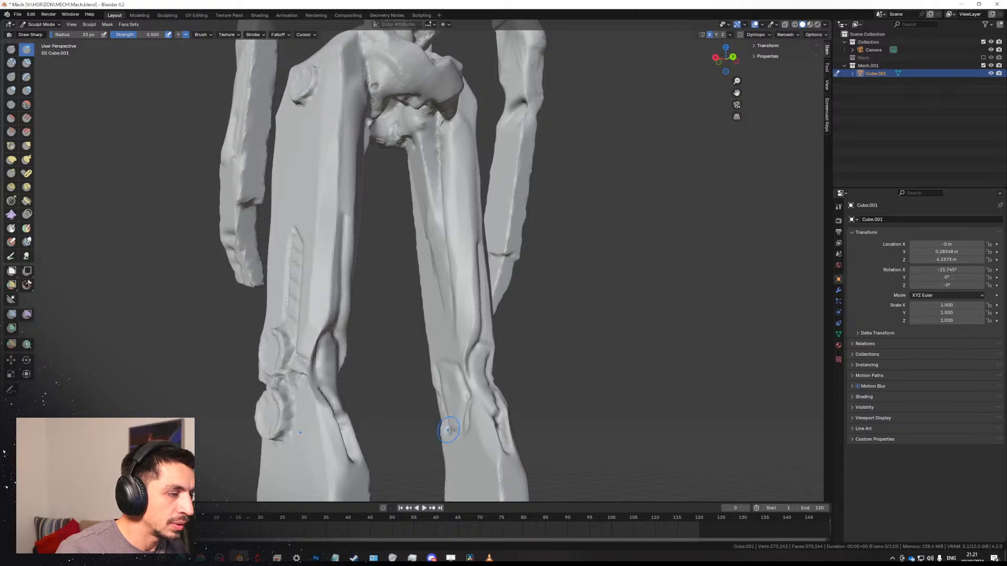
Carve a diagonal groove down the inner calf and an angled panel outline at the inner ankle with 33 px Draw Sharp, undoing stray strokes.
middle_click_drag(451, 430, 470, 187, "shift")
left_click_drag(479, 269, 534, 407)
key("space")
left_click_drag(518, 350, 506, 239)
key("ctrl+z")
middle_click_drag(507, 310, 504, 207, "shift")
key("ctrl+z")
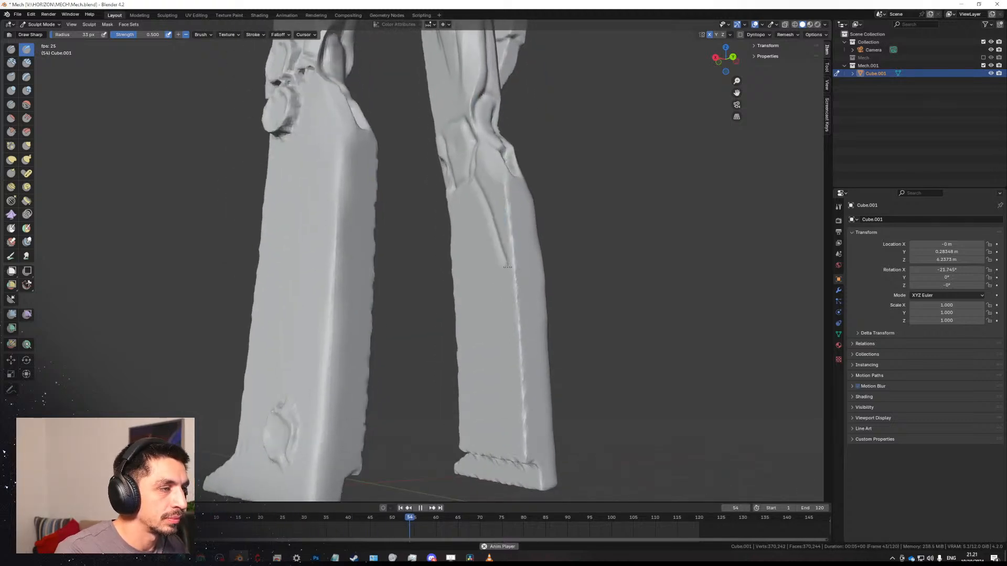
key("space")
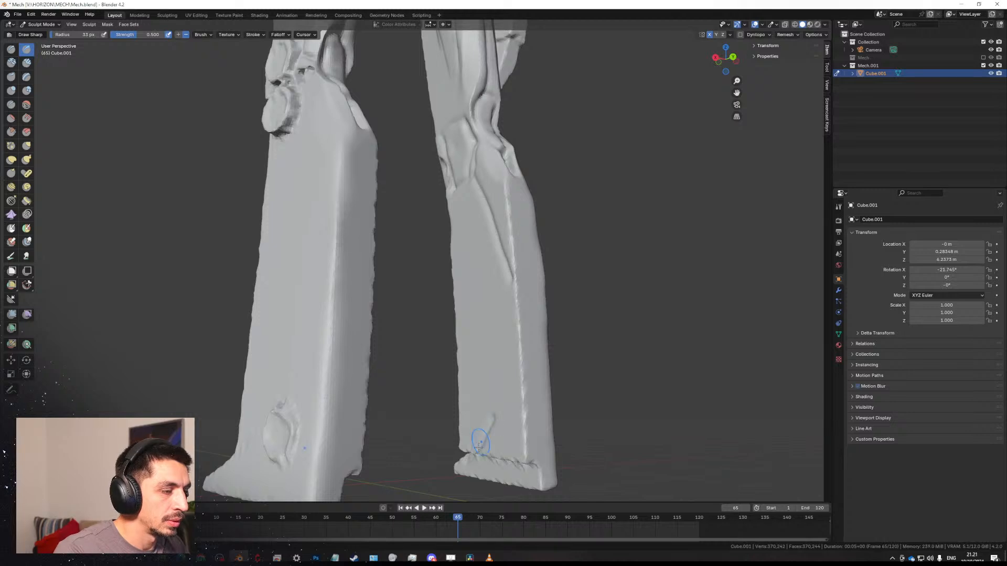
mouse_move(480, 451)
left_mouse_down()
mouse_move(497, 391)
mouse_move(524, 412)
mouse_move(528, 461)
left_mouse_up()
middle_click_drag(498, 432, 443, 309)
Build up raised diagonal strips around the outer ankle disc and lower calf with Clay Strips at 33 px.
left_click(27, 63)
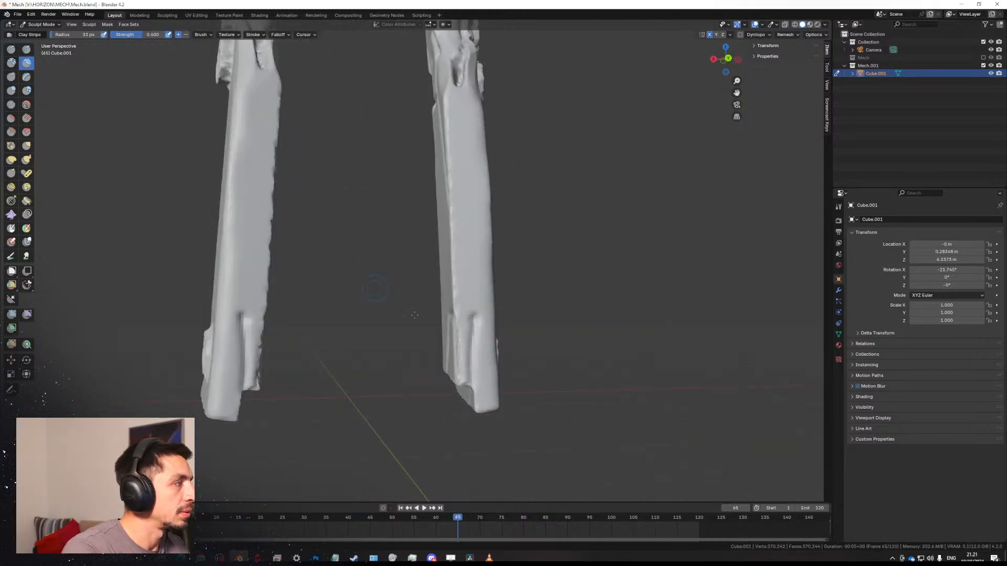
mouse_move(483, 369)
left_mouse_down()
mouse_move(483, 393)
mouse_move(487, 369)
left_mouse_up()
middle_click_drag(493, 391, 412, 414)
mouse_move(418, 416)
left_mouse_down()
mouse_move(406, 356)
mouse_move(423, 309)
mouse_move(489, 369)
left_mouse_up()
mouse_move(447, 303)
left_mouse_down()
mouse_move(437, 286)
mouse_move(446, 242)
mouse_move(432, 150)
mouse_move(490, 278)
left_mouse_up()
Build up a raised plate along the outer calf up to the knee disc with diagonal 44 px Clay Strips strokes.
key("f")
left_click(482, 234)
left_click_drag(446, 126, 487, 210)
left_click_drag(450, 104, 490, 183)
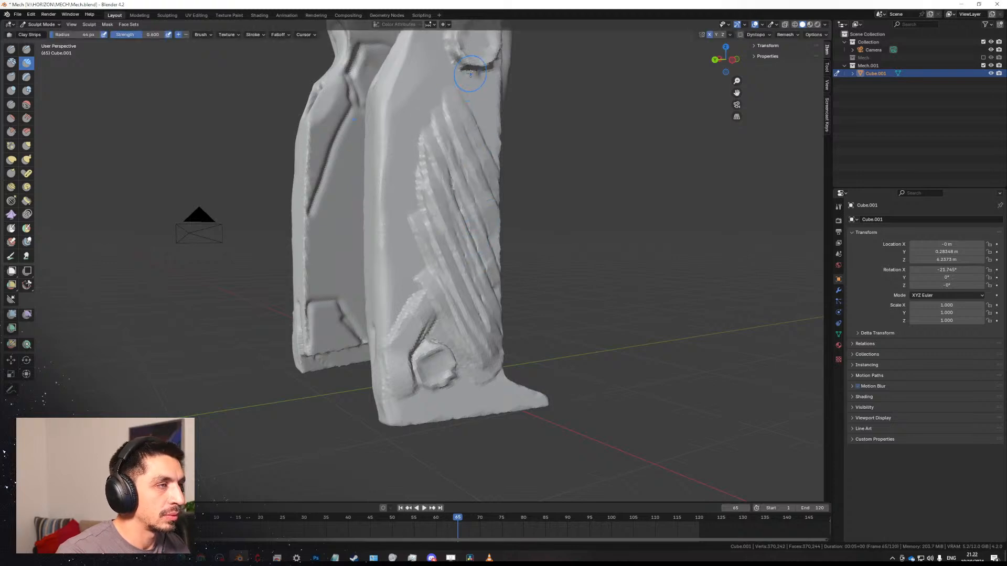
left_click_drag(468, 90, 495, 151)
mouse_move(481, 93)
left_mouse_down()
mouse_move(496, 134)
mouse_move(466, 117)
mouse_move(449, 268)
mouse_move(490, 315)
mouse_move(501, 346)
left_mouse_up()
Smooth the built-up calf plate at 55 px and flatten its surroundings and lower end with Scrape/Peaks, enlarging the radius to 85 px.
key("f")
left_click(485, 118)
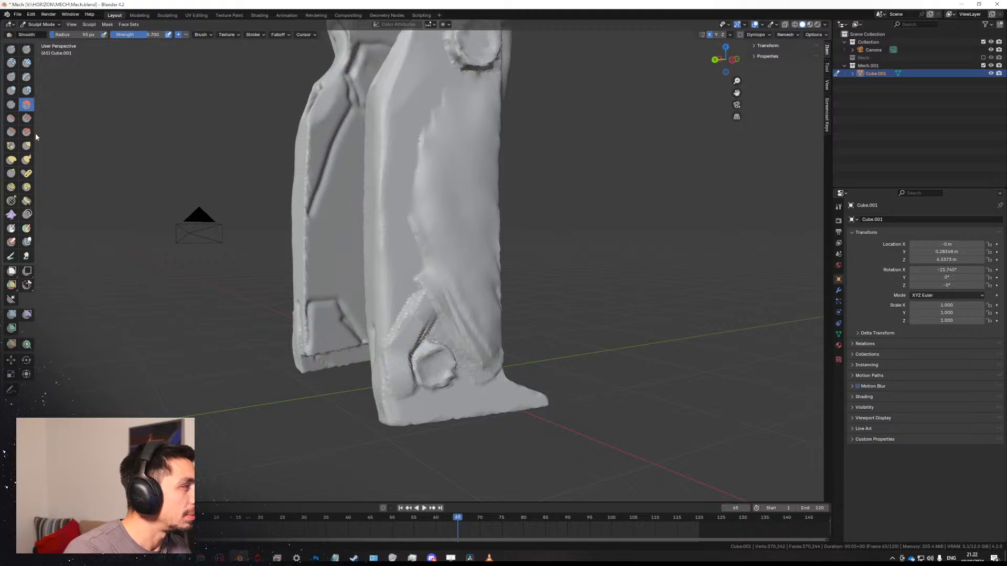
left_click(11, 132)
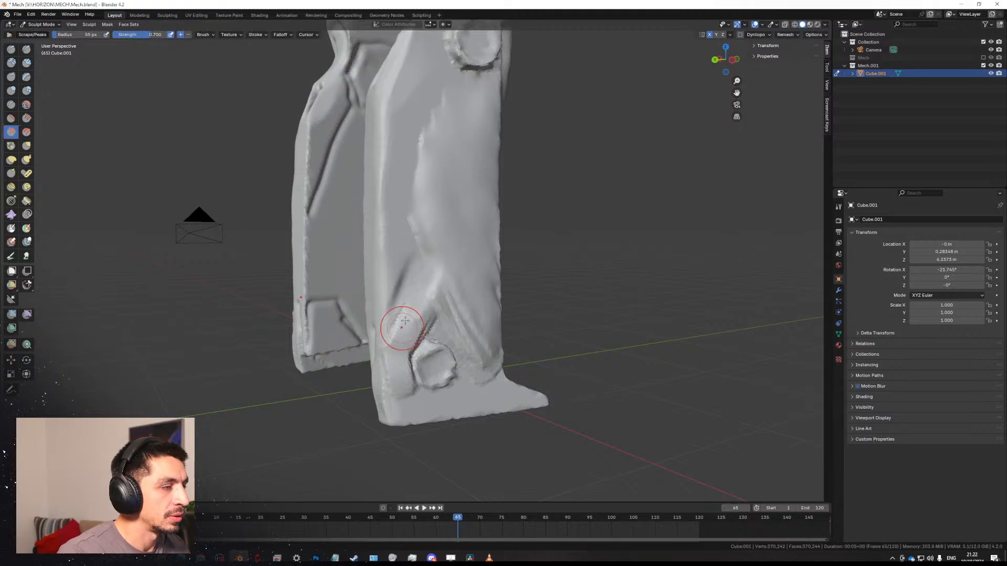
key("f")
left_click(461, 265)
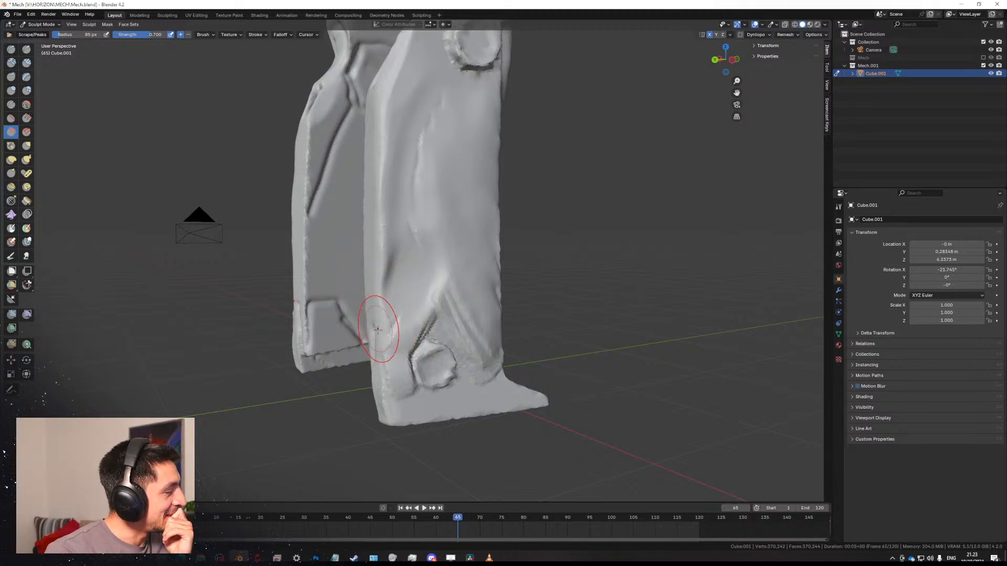
Carve the front edge of the outer calf plate and two diagonal grooves above the ankle with Draw Sharp at 44 px.
left_click(26, 49)
mouse_move(416, 325)
left_mouse_down()
mouse_move(431, 279)
mouse_move(387, 349)
left_mouse_up()
mouse_move(432, 275)
left_mouse_down()
mouse_move(387, 349)
mouse_move(432, 275)
mouse_move(408, 222)
mouse_move(419, 247)
mouse_move(415, 147)
mouse_move(439, 99)
left_mouse_up()
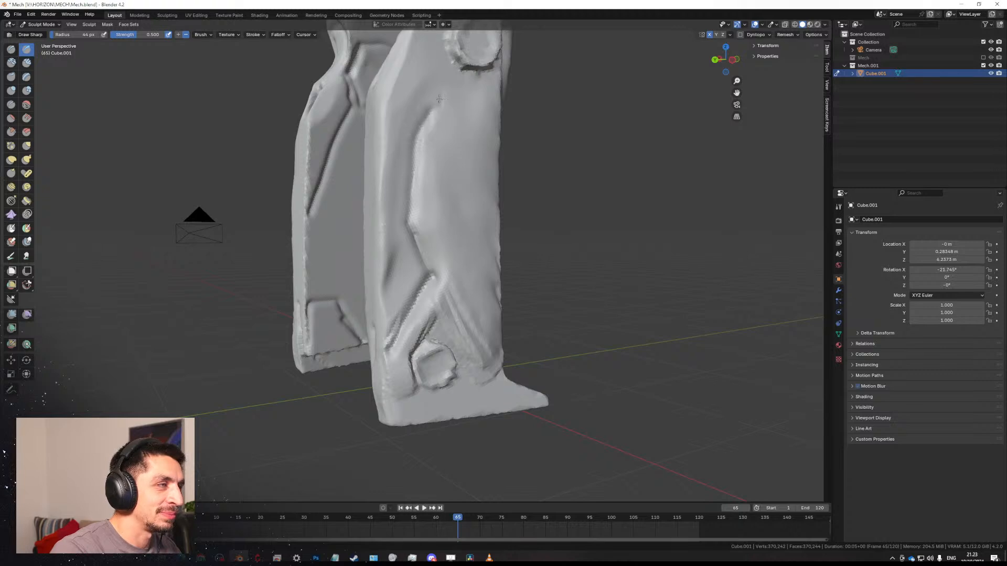
left_click_drag(407, 218, 383, 292)
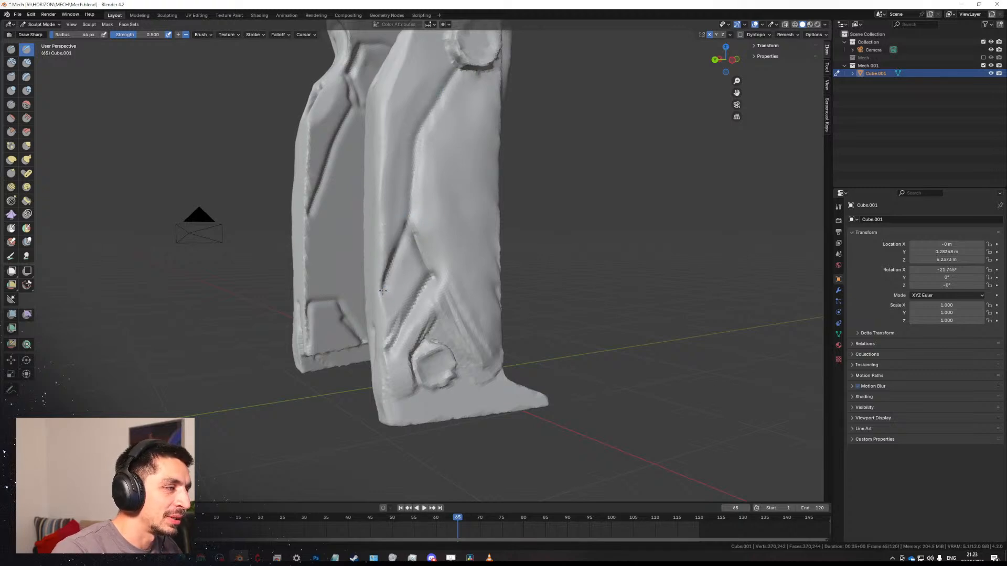
Carve horizontal grooves across the back of the ankle and a diagonal line linking them to the inner ankle panel with 44 px Draw Sharp.
middle_click_drag(383, 291, 439, 293)
mouse_move(443, 276)
left_mouse_down()
mouse_move(410, 273)
mouse_move(442, 274)
left_mouse_up()
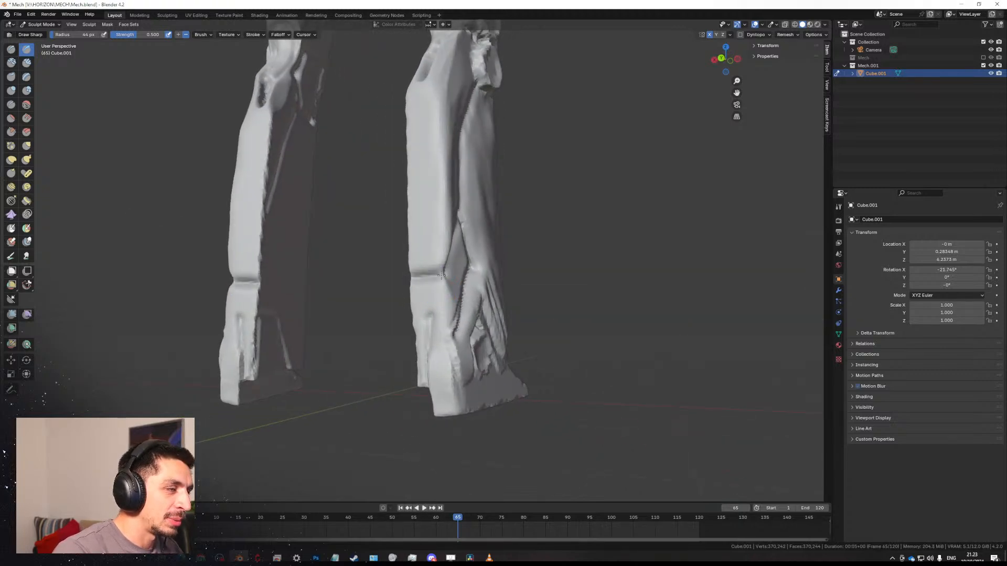
mouse_move(422, 328)
left_mouse_down()
mouse_move(449, 329)
mouse_move(420, 327)
left_mouse_up()
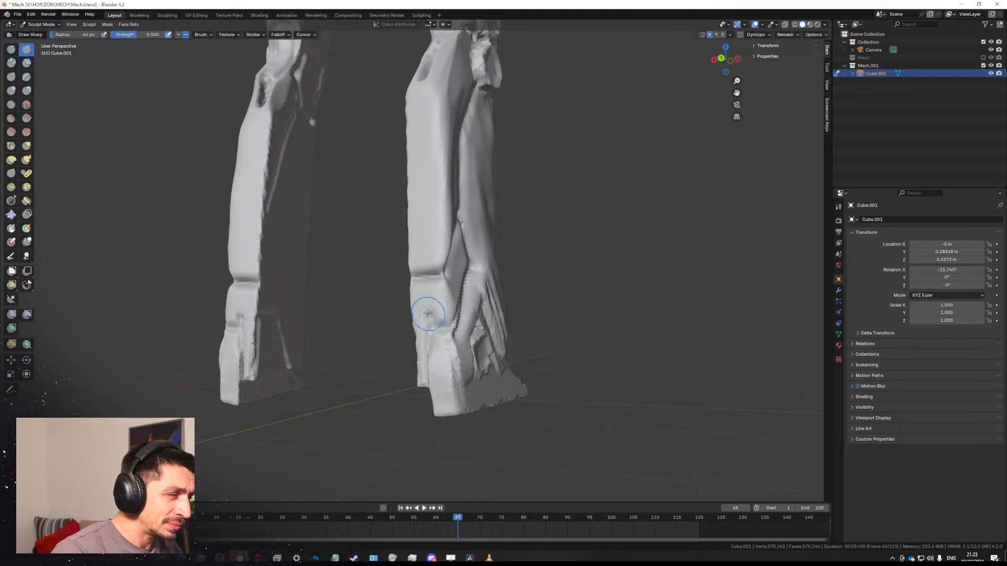
left_click_drag(417, 293, 427, 310)
middle_click_drag(438, 292, 476, 301)
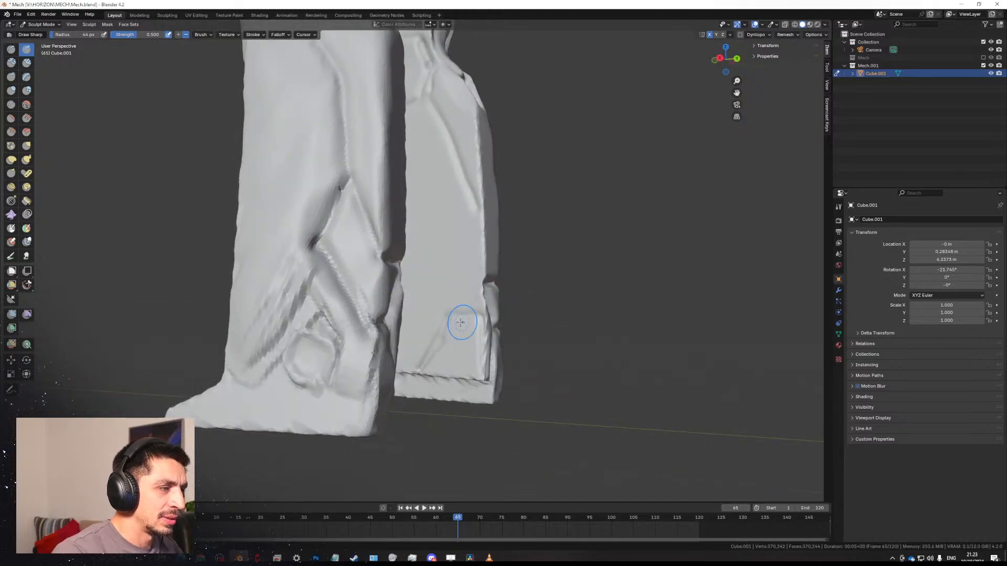
mouse_move(479, 280)
left_mouse_down()
mouse_move(446, 318)
mouse_move(477, 279)
left_mouse_up()
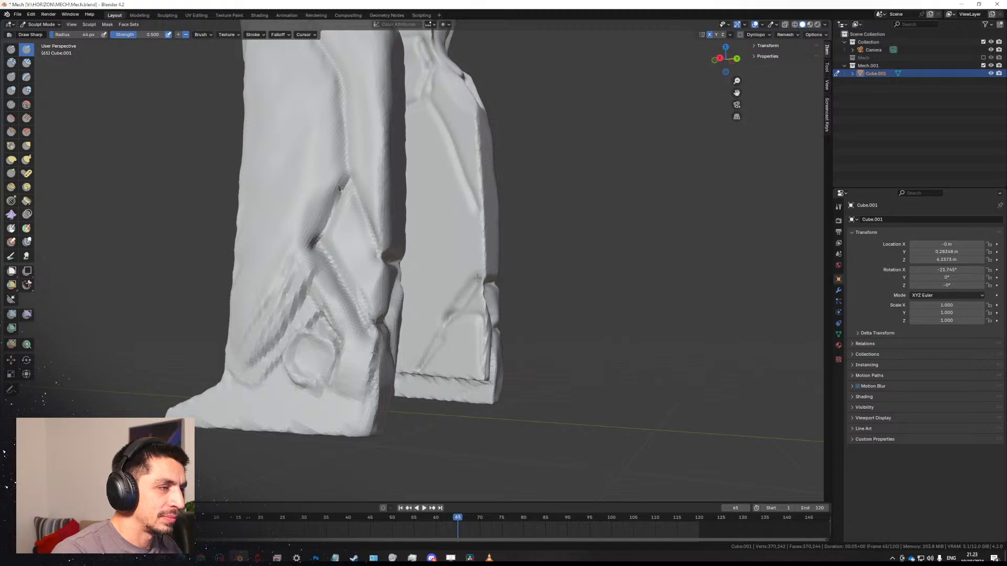
Smooth away the ridged rim of the outer ankle disc and recarve the groove above it with Draw Sharp at 44 px.
mouse_move(477, 278)
middle_mouse_down()
mouse_move(493, 276)
mouse_move(464, 273)
mouse_move(403, 362)
middle_mouse_up()
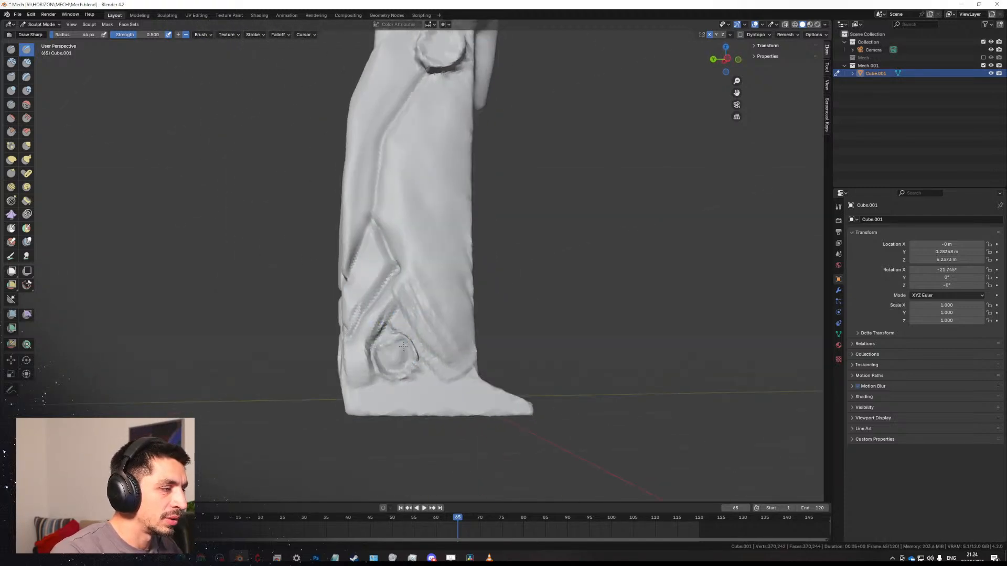
mouse_move(402, 346)
left_mouse_down("shift")
mouse_move(393, 353)
mouse_move(389, 340)
mouse_move(387, 366)
mouse_move(363, 379)
left_mouse_up("shift")
mouse_move(363, 378)
left_mouse_down()
mouse_move(367, 347)
mouse_move(395, 316)
mouse_move(440, 373)
left_mouse_up()
left_click_drag(396, 313, 398, 319)
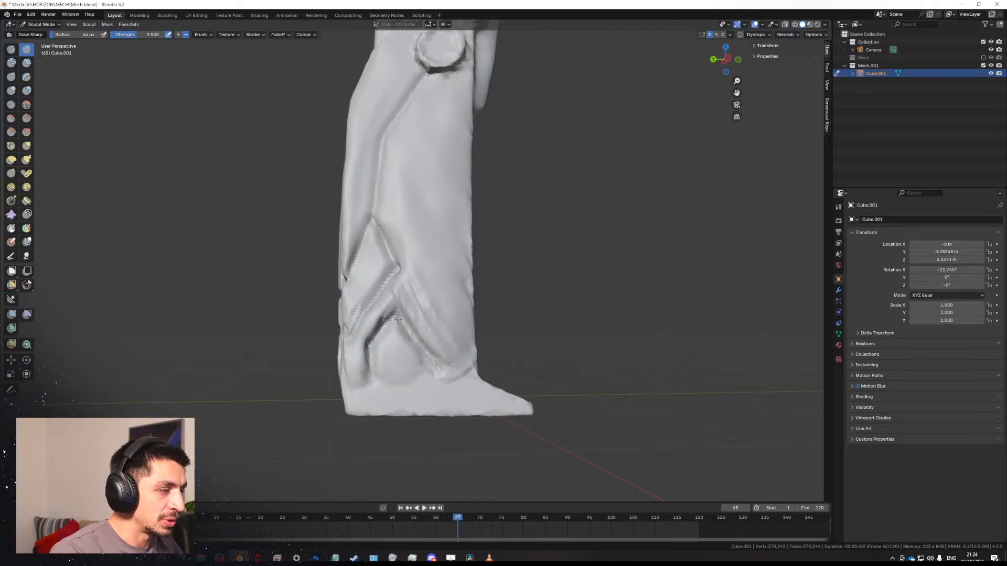
Carve a crease into the front of the ankle above the foot with Draw Sharp at 44 px.
middle_click_drag(441, 372, 386, 382)
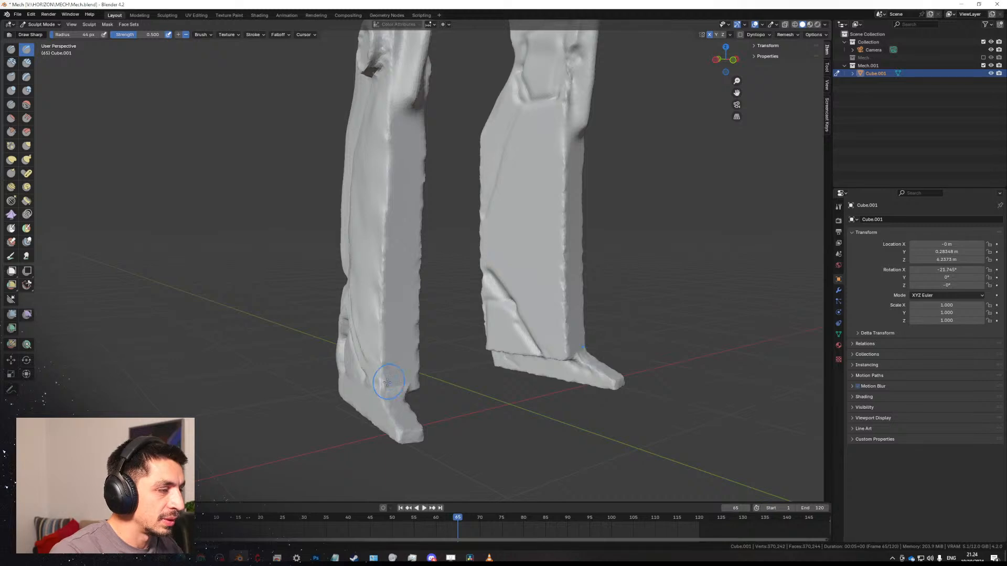
mouse_move(382, 384)
left_mouse_down()
mouse_move(389, 348)
mouse_move(403, 361)
mouse_move(391, 385)
left_mouse_up()
middle_click_drag(412, 428, 357, 430)
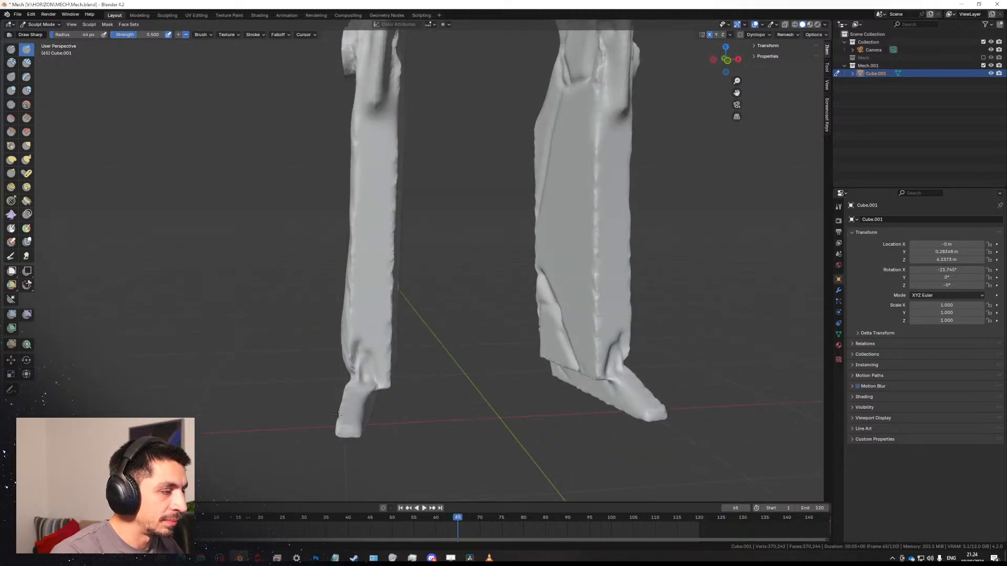
Flatten the top of the foot with Scrape/Peaks at 44 px and the front edge of the shin at 99 px.
left_click(11, 131)
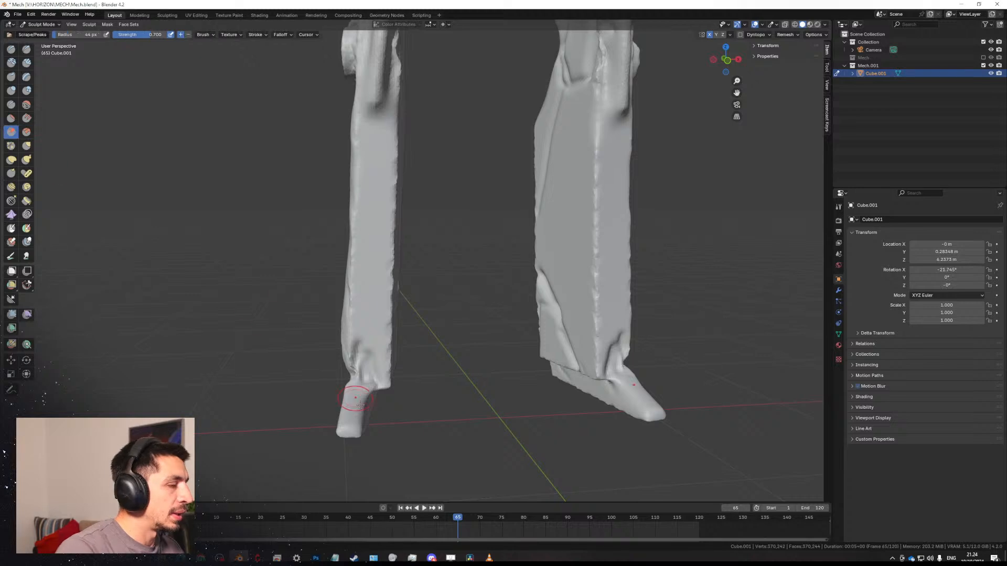
mouse_move(355, 420)
left_mouse_down()
mouse_move(362, 413)
mouse_move(349, 415)
left_mouse_up()
mouse_move(349, 414)
middle_mouse_down()
mouse_move(406, 409)
mouse_move(338, 378)
middle_mouse_up()
key("f")
left_click(367, 373)
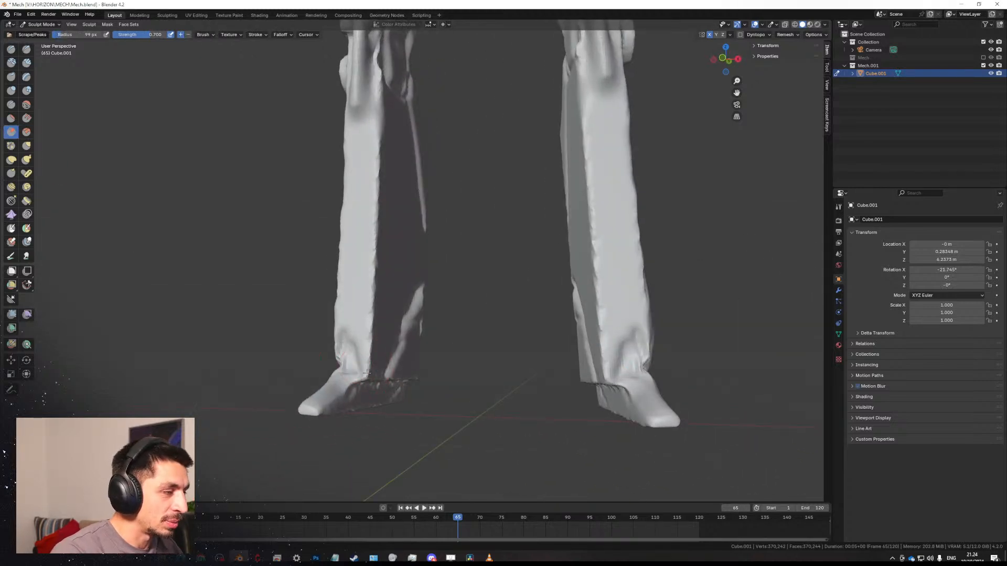
mouse_move(366, 373)
left_mouse_down()
mouse_move(379, 116)
mouse_move(373, 370)
mouse_move(376, 139)
mouse_move(373, 367)
mouse_move(375, 210)
mouse_move(373, 307)
mouse_move(364, 140)
left_mouse_up()
mouse_move(364, 139)
middle_mouse_down()
mouse_move(473, 225)
mouse_move(52, 159)
mouse_move(135, 206)
mouse_move(29, 301)
mouse_move(407, 330)
mouse_move(427, 349)
middle_mouse_up()
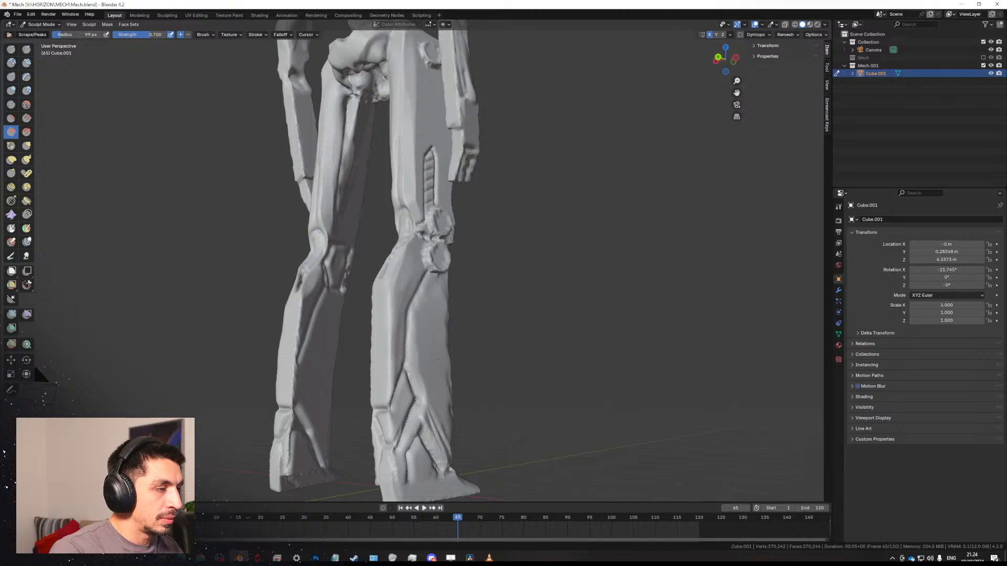
Flatten the outer calf plate and the area above the ankle with Scrape/Peaks, reducing the radius to 60 px.
left_click_drag(442, 317, 444, 380)
middle_click_drag(435, 383, 425, 334, "shift")
key("f")
left_click(420, 386)
mouse_move(421, 386)
left_mouse_down()
mouse_move(432, 395)
mouse_move(422, 368)
mouse_move(432, 391)
left_mouse_up()
middle_click_drag(413, 377, 399, 327, "shift")
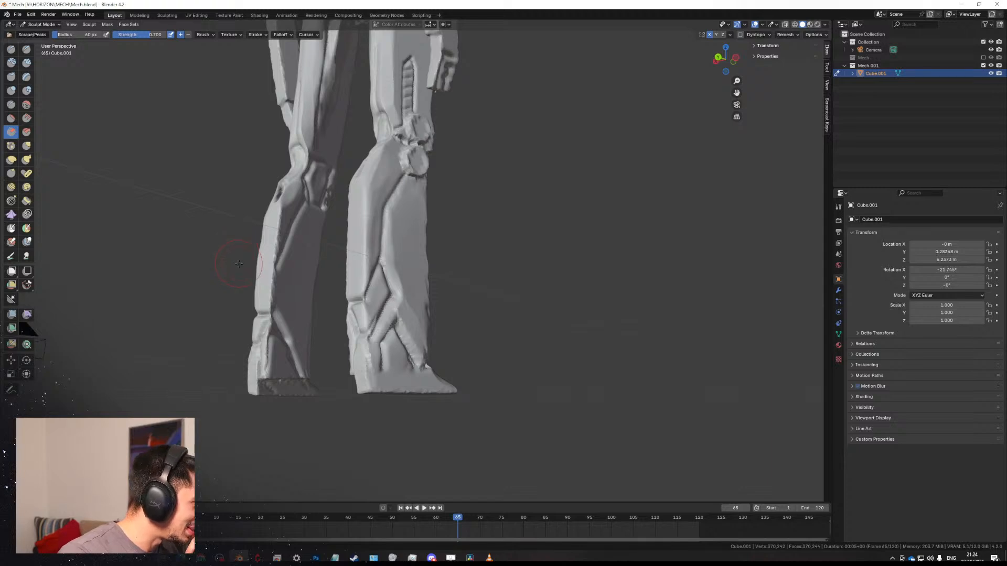
Nudge the front of the leg just below the knee inward with the Grab brush at 150 px in front view.
left_click(26, 49)
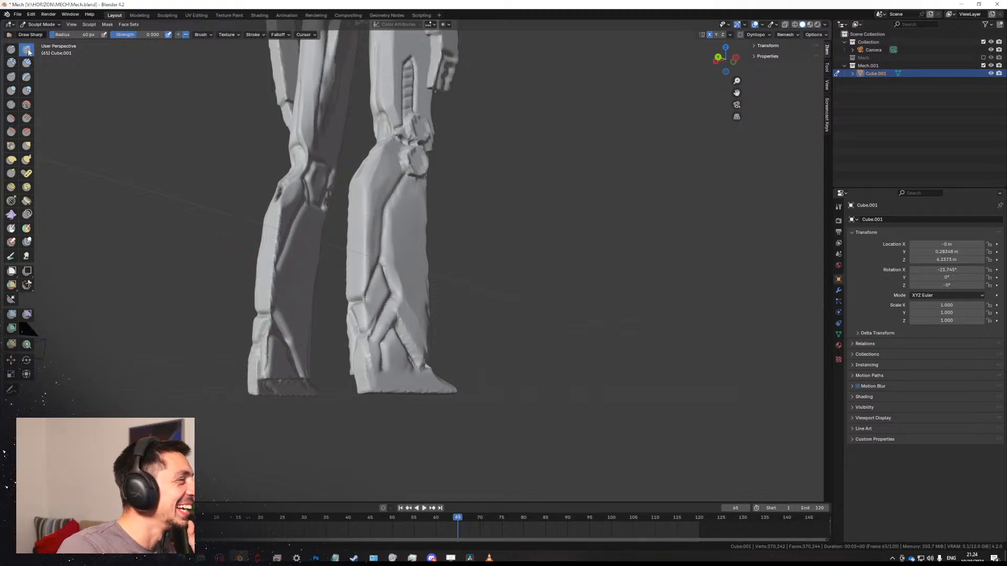
mouse_move(399, 294)
middle_mouse_down()
mouse_move(413, 296)
mouse_move(395, 179)
middle_mouse_up()
key("g")
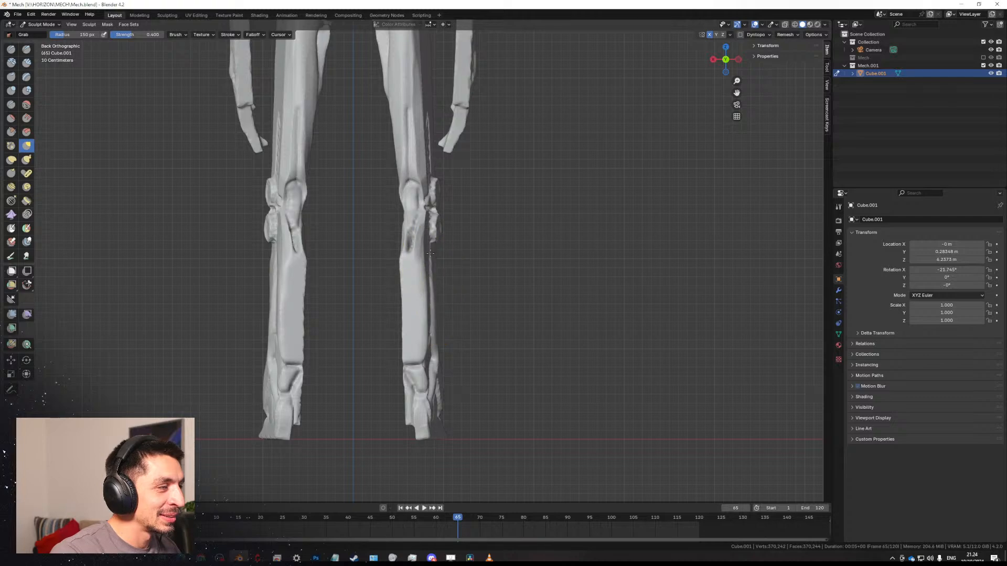
middle_click_drag(415, 253, 465, 236)
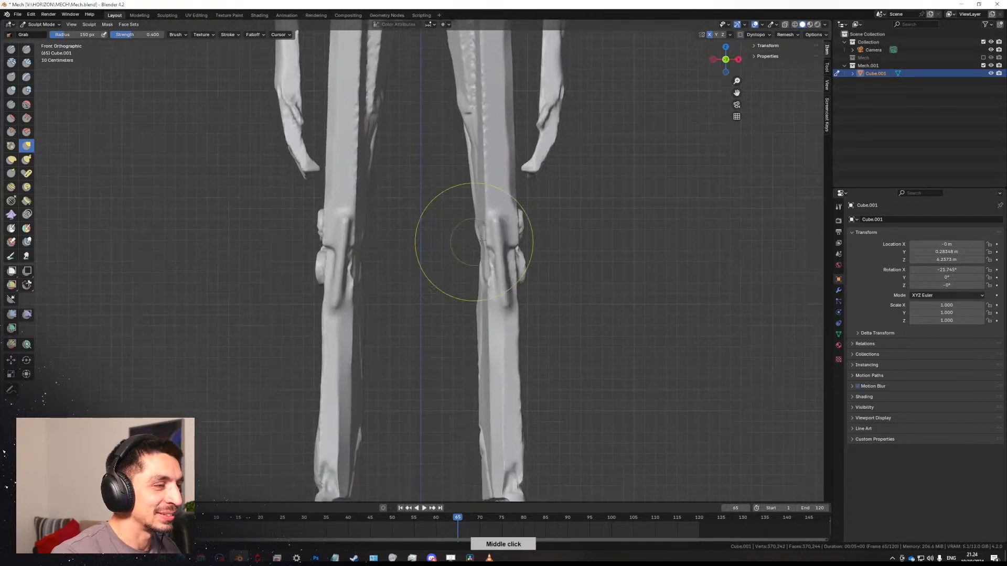
left_click_drag(502, 304, 498, 300)
middle_click_drag(423, 247, 532, 259)
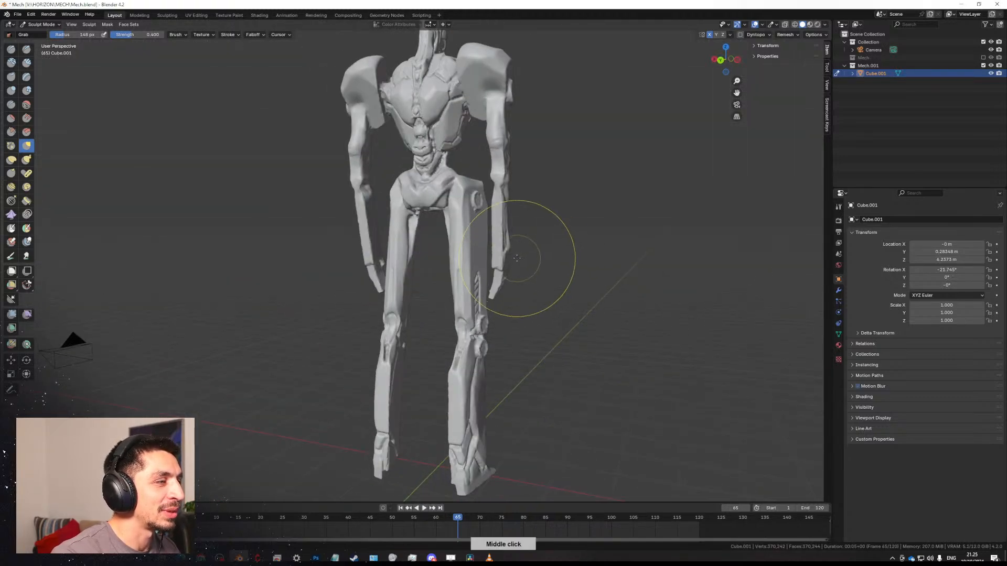
Carve the seam between the rear pelvis and the inner thighs with Draw Sharp at 44 px.
scroll(533, 258, "up", 5)
left_click(26, 49)
mouse_move(398, 252)
middle_mouse_down()
mouse_move(430, 257)
mouse_move(405, 258)
middle_mouse_up()
scroll(459, 244, "up", 3)
key("f")
left_click(427, 225)
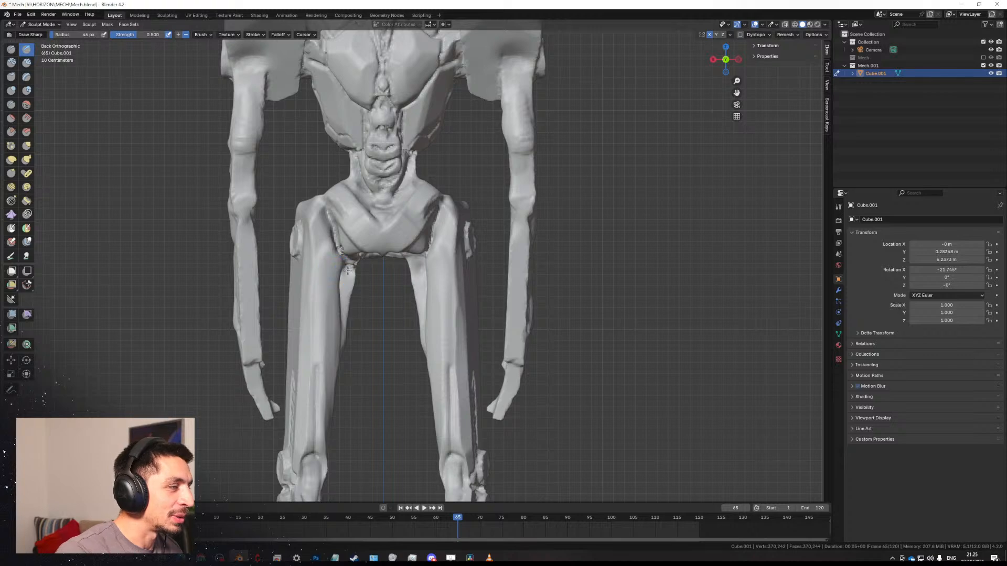
Carve creases around the hip joints and under the front of the pelvis with Draw Sharp, reducing the radius to 35 px.
middle_click_drag(410, 292, 533, 309)
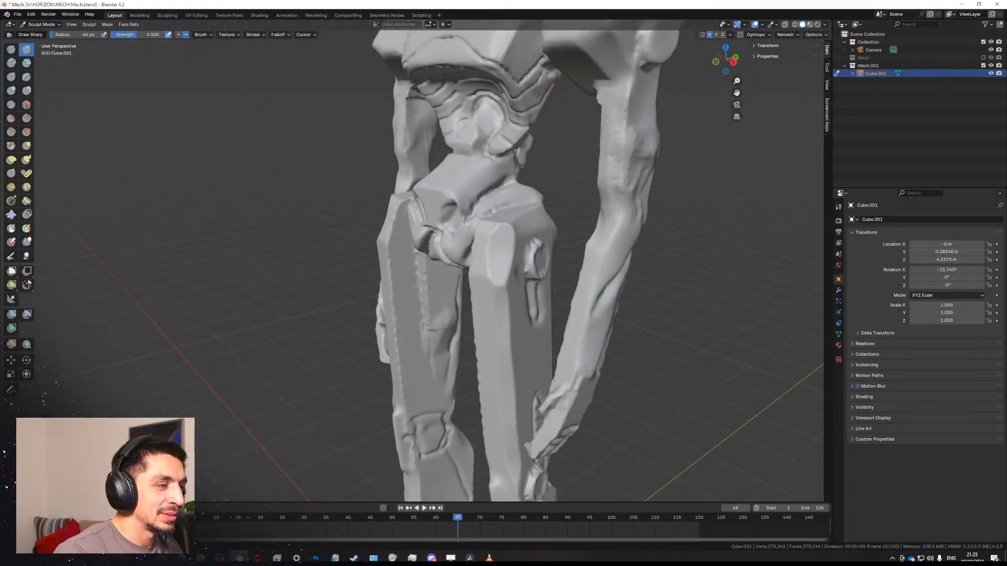
middle_click_drag(535, 317, 340, 269)
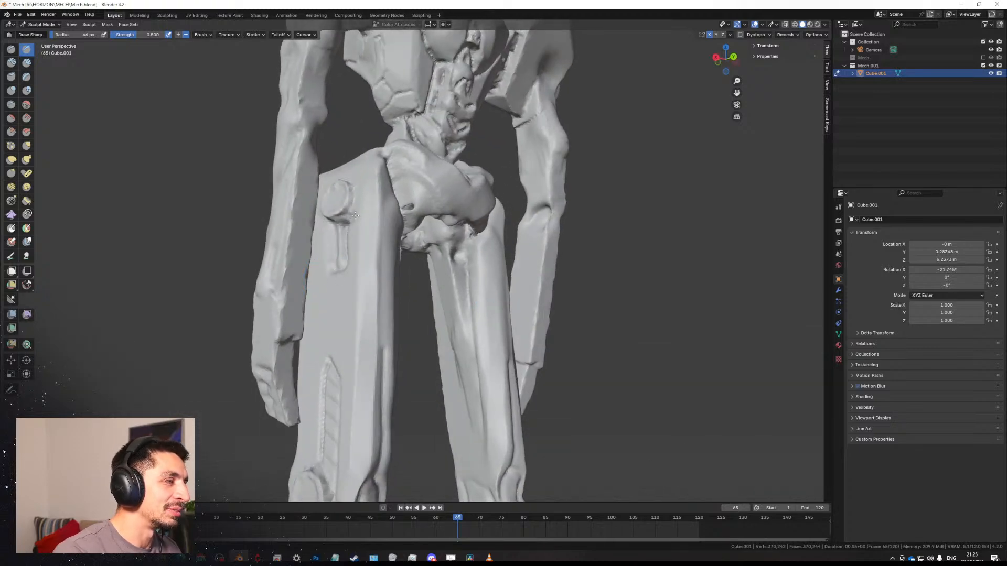
middle_click_drag(355, 215, 405, 251)
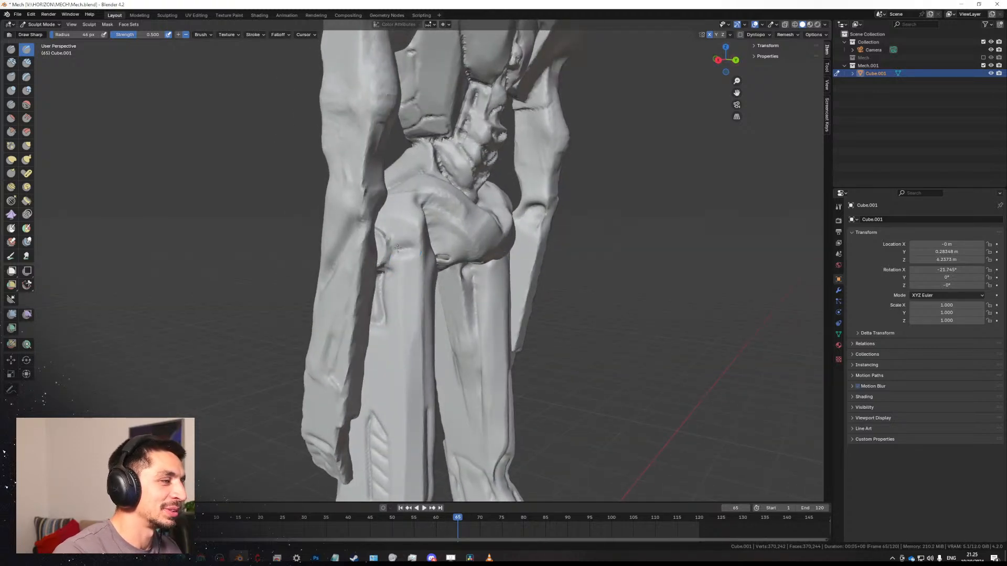
middle_click_drag(464, 287, 431, 240)
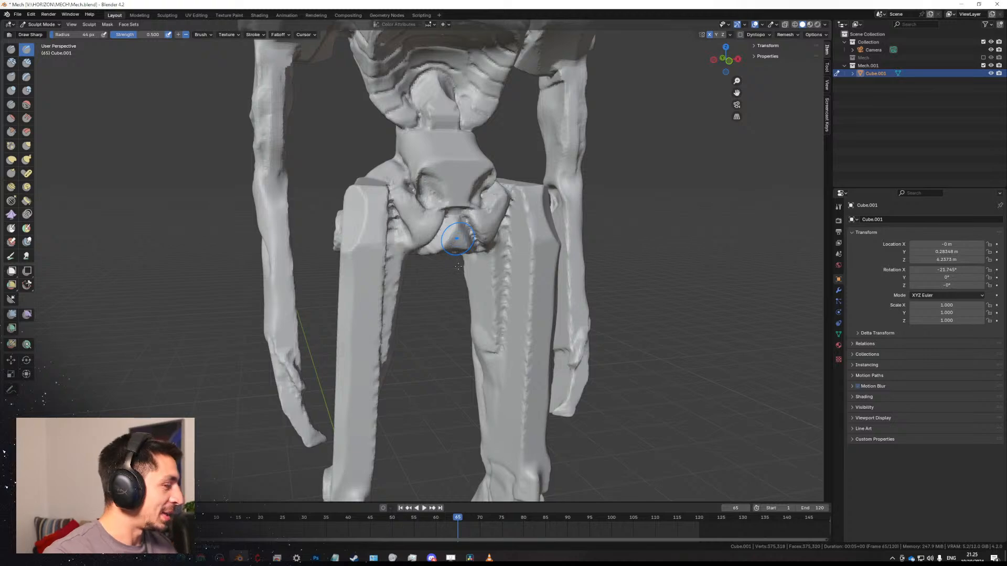
middle_click_drag(455, 242, 383, 167)
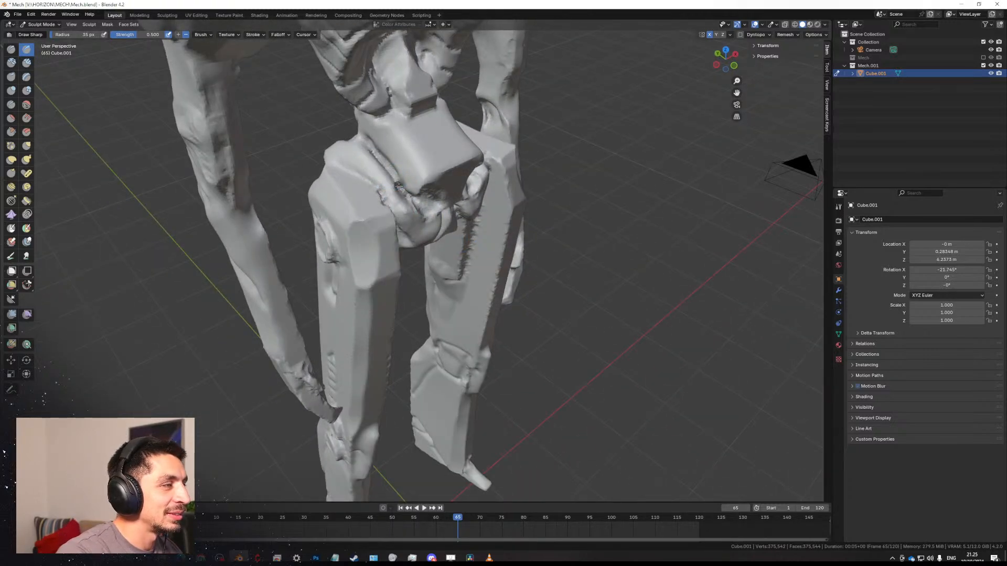
Adjust the back of the pelvis with the Grab brush at 78 px.
mouse_move(425, 188)
middle_mouse_down()
mouse_move(543, 281)
mouse_move(294, 310)
mouse_move(506, 301)
mouse_move(409, 272)
mouse_move(412, 292)
mouse_move(394, 272)
mouse_move(402, 271)
middle_mouse_up()
key("g")
key("f")
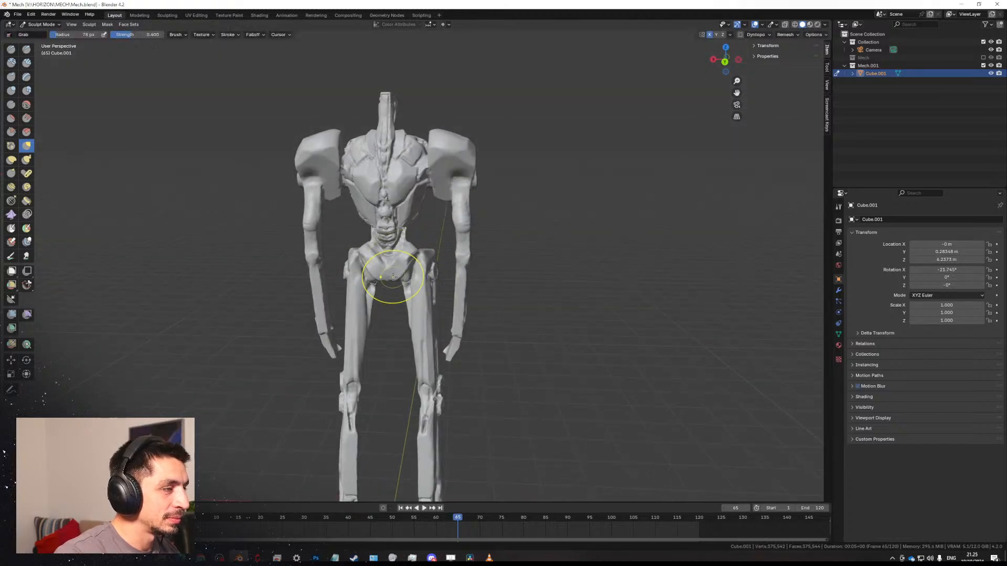
Carve grooves along the sides of the knee guard and a diagonal line up the inner thigh with Draw Sharp at 57 px.
middle_click_drag(403, 257, 517, 227)
middle_click_drag(461, 338, 449, 284, "shift")
scroll(456, 273, "up", 4)
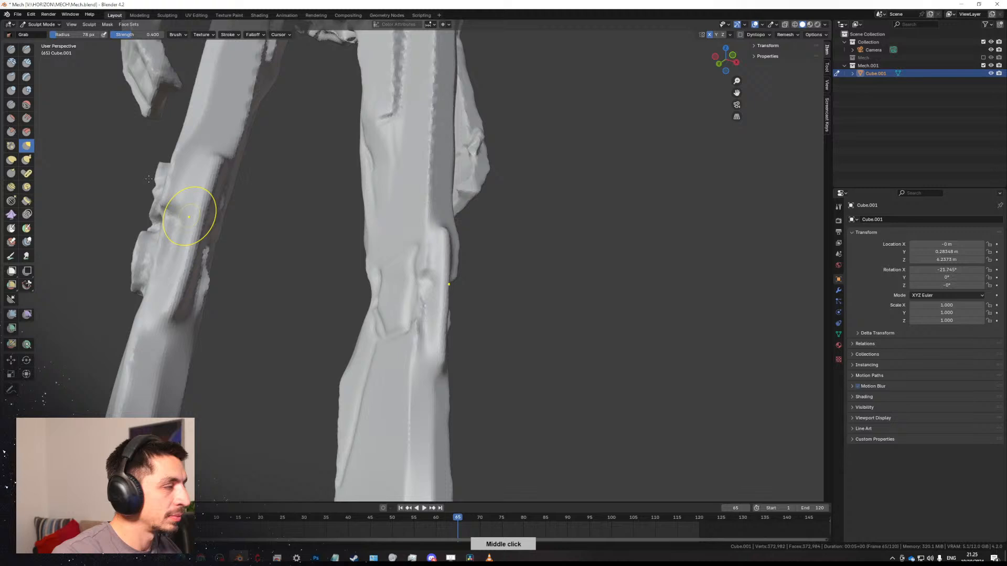
left_click(26, 51)
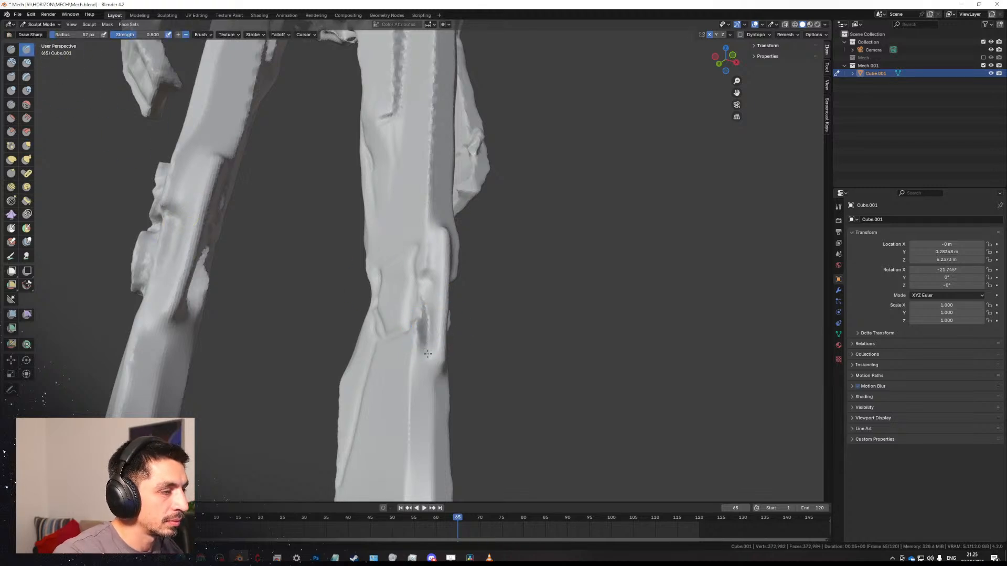
middle_click_drag(432, 370, 443, 351)
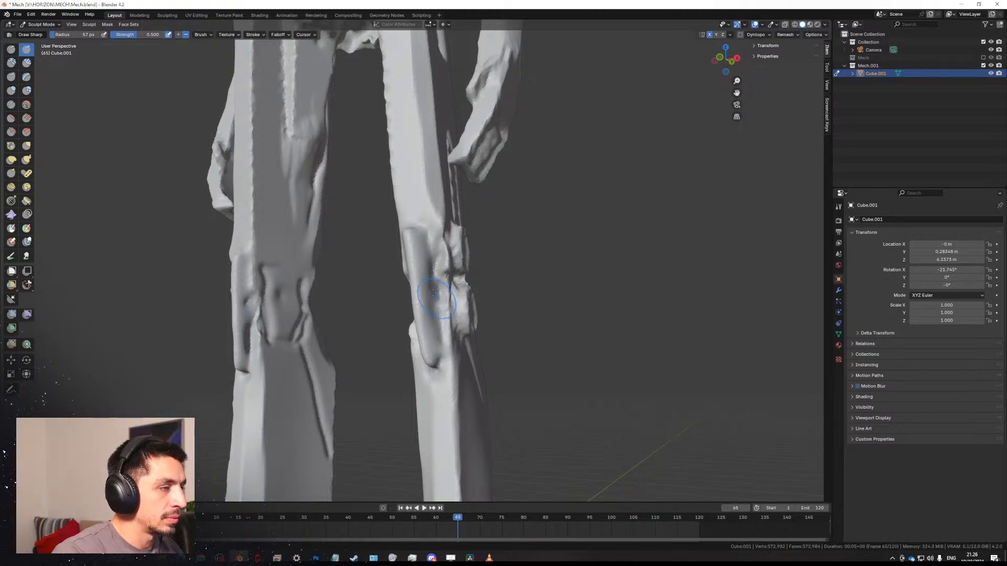
middle_click_drag(432, 292, 423, 273)
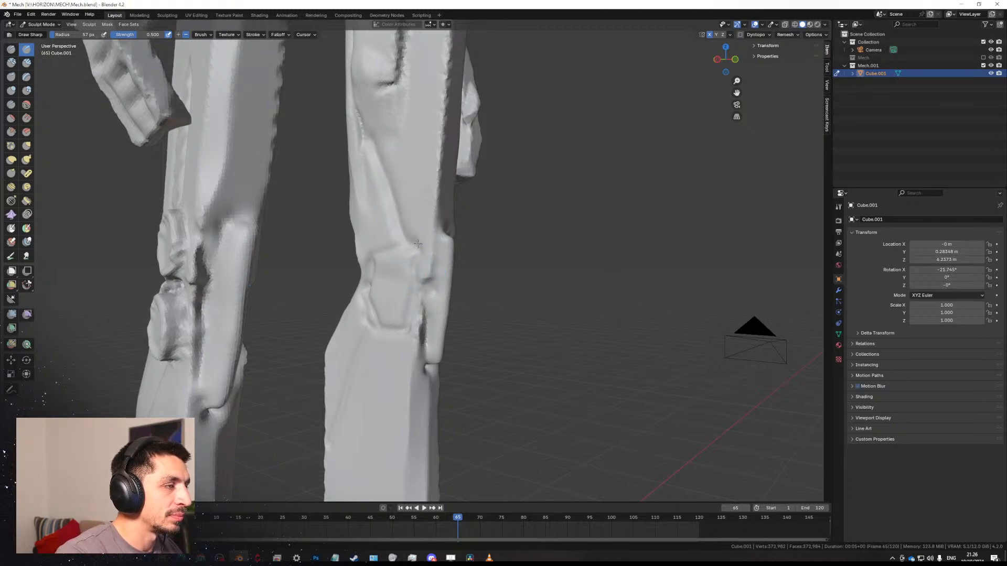
Examine the mech's overall shape and details from several angles and distances, including in Object Mode.
scroll(390, 244, "down", 5)
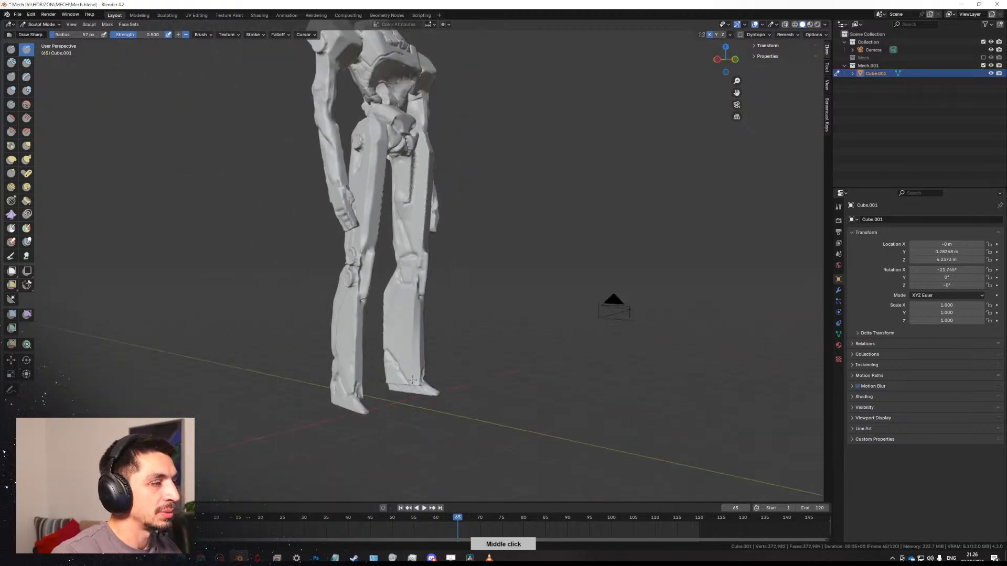
mouse_move(390, 245)
middle_mouse_down()
mouse_move(330, 286)
mouse_move(503, 285)
mouse_move(332, 313)
mouse_move(547, 298)
mouse_move(753, 353)
mouse_move(384, 262)
mouse_move(599, 271)
mouse_move(376, 272)
mouse_move(420, 284)
mouse_move(452, 322)
mouse_move(416, 270)
mouse_move(423, 225)
mouse_move(385, 229)
middle_mouse_up()
scroll(377, 272, "up", 1)
scroll(420, 283, "up", 2)
scroll(416, 270, "up", 3)
key("ctrl+Tab")
scroll(385, 230, "down", 3)
left_click(519, 157)
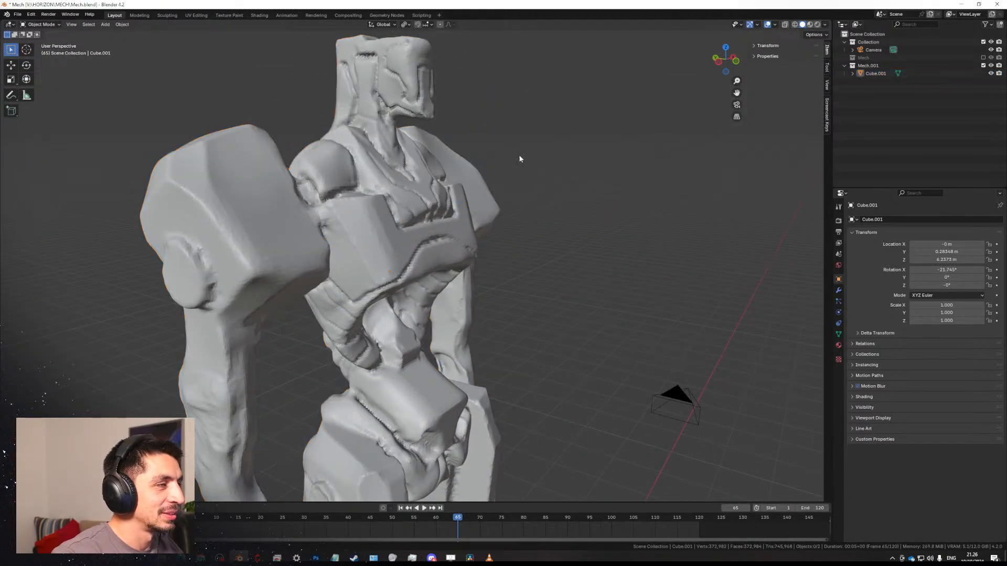
scroll(479, 147, "down", 5)
middle_click_drag(339, 289, 360, 522)
left_click(398, 314)
scroll(402, 383, "up", 3)
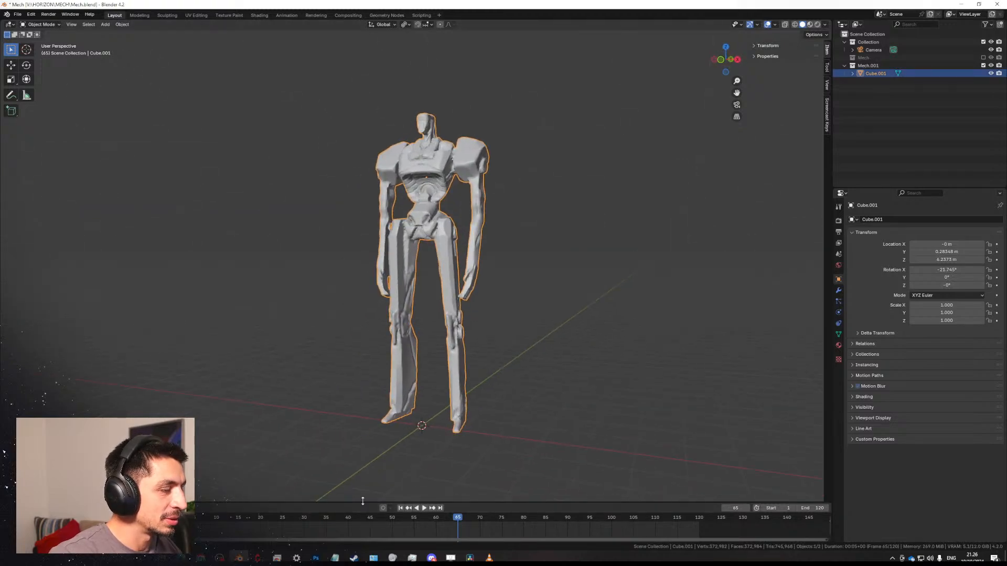
Return the mech to Sculpt Mode and switch to the Paint brush.
left_click_drag(362, 501, 363, 490)
key("ctrl+Tab")
left_click(440, 250)
scroll(439, 249, "up", 1)
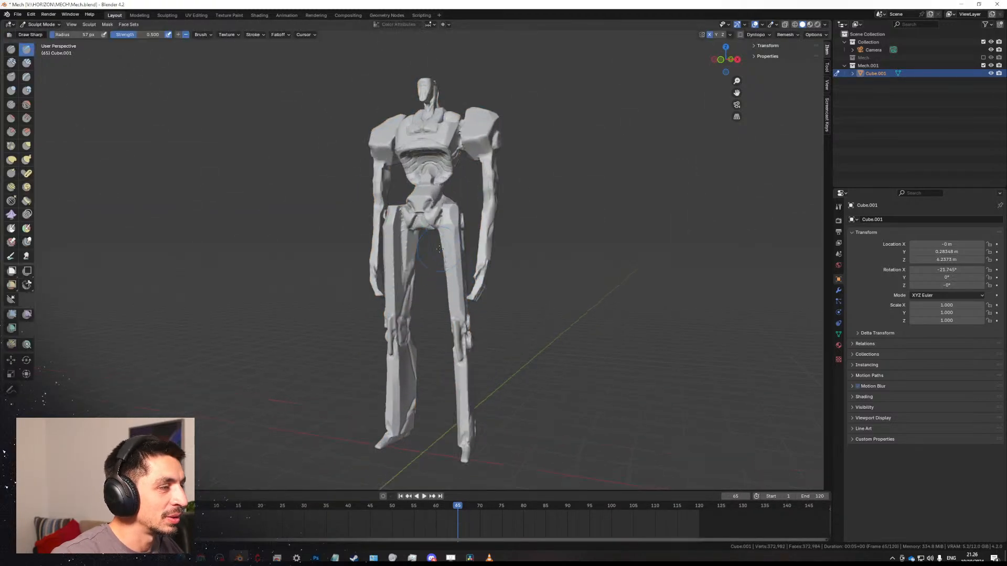
scroll(439, 249, "up", 1)
left_click(11, 257)
scroll(399, 367, "down", 2)
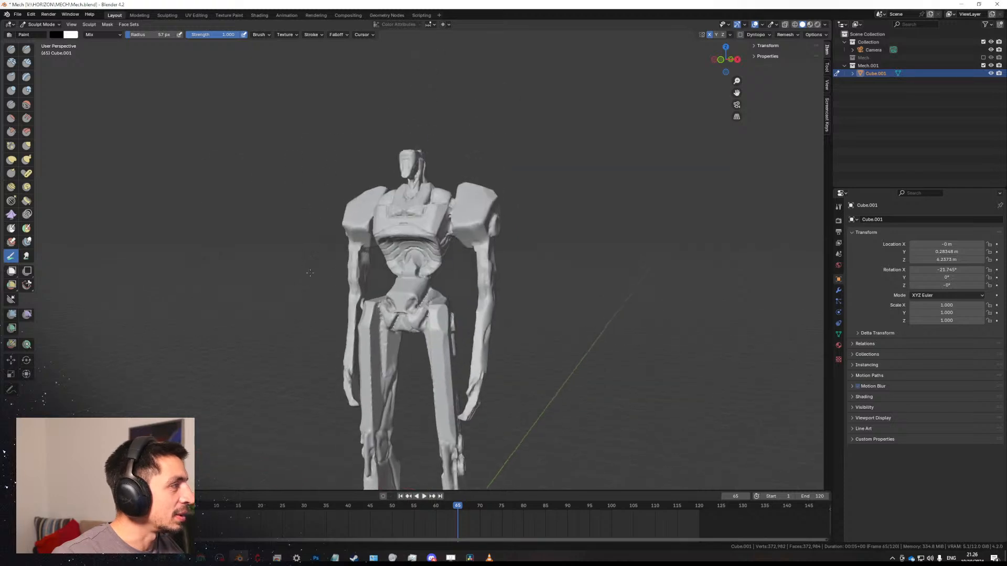
scroll(384, 190, "up", 3)
Set the secondary paint colour to a bright purple and the brush radius to 119 px.
left_click(71, 34)
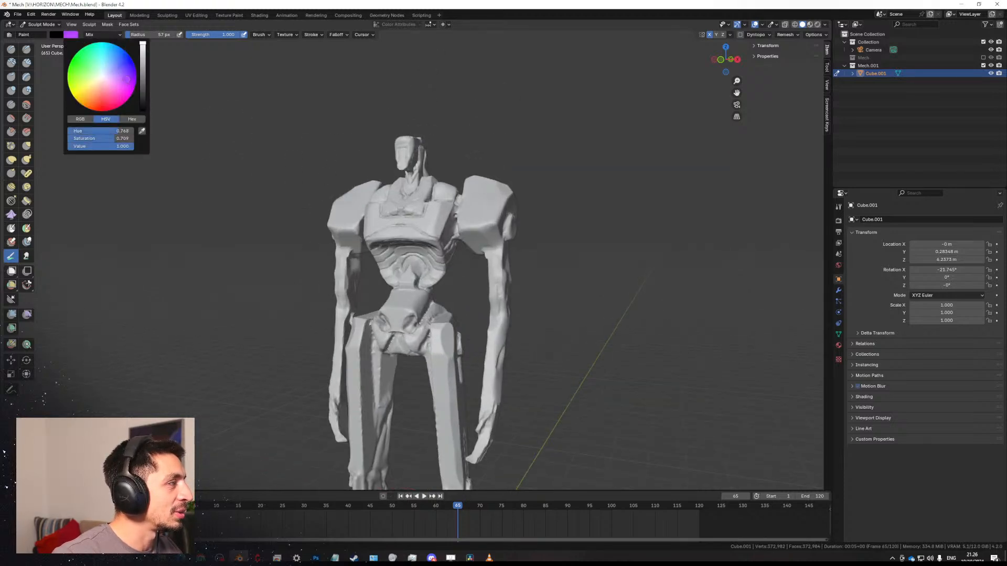
key("f")
left_click(480, 309)
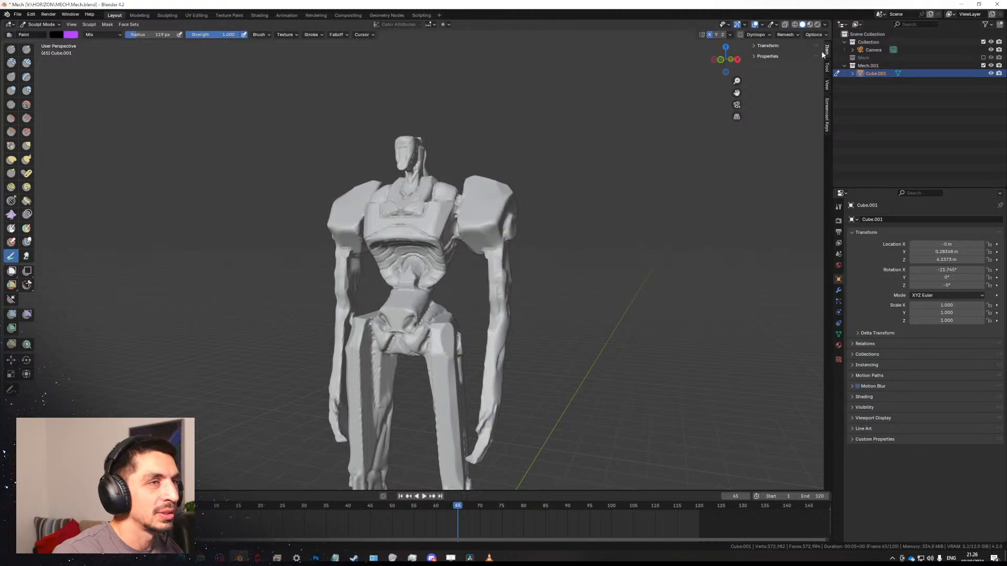
Change the solid viewport shading to the bright white studio light preset.
left_click(819, 24)
left_click(792, 24)
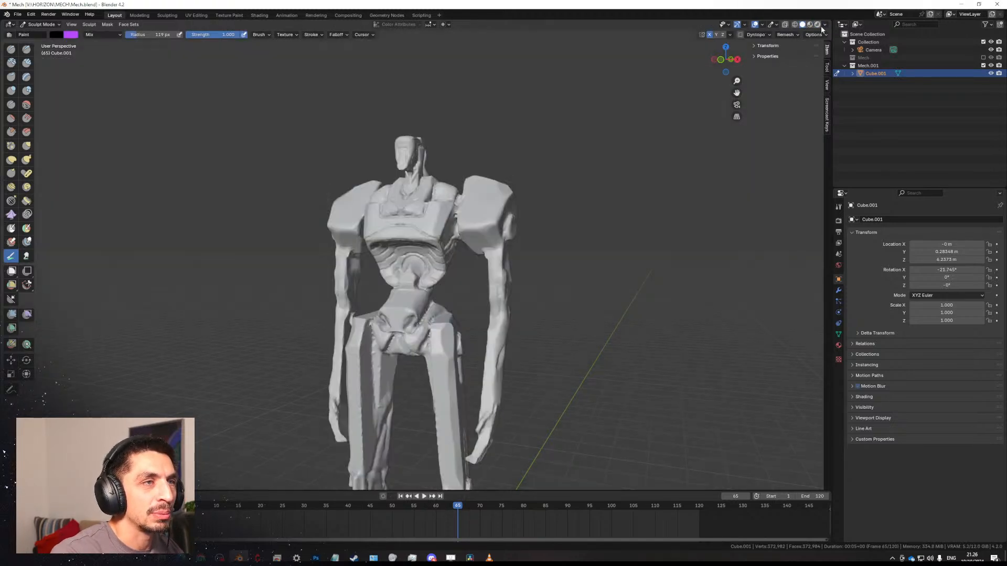
left_click(824, 25)
left_click(816, 83)
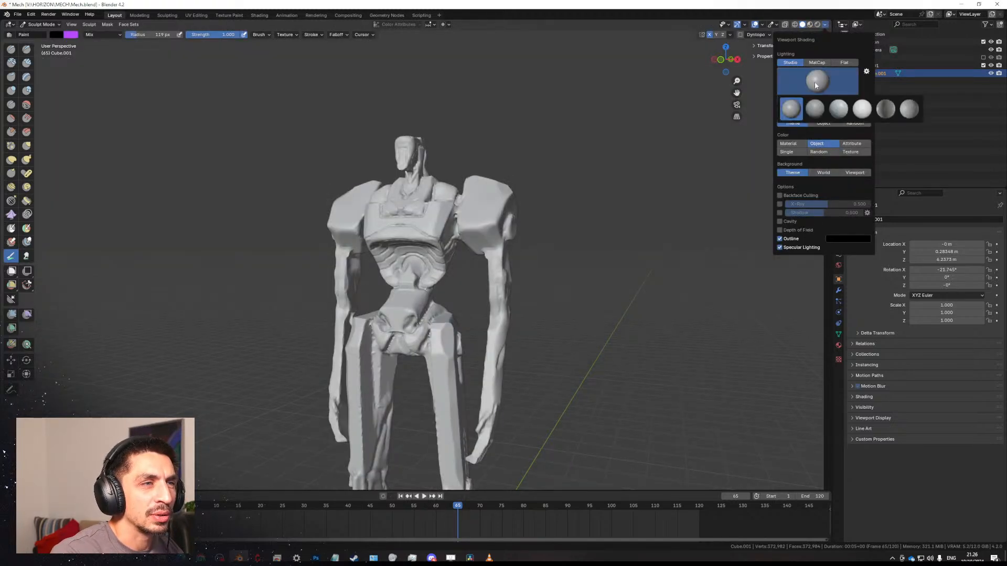
left_click(859, 115)
Test black paint on the chest and shoulders, and cover the front of the upper body in purple at 100 px.
mouse_move(346, 215)
left_mouse_down()
mouse_move(472, 210)
mouse_move(438, 212)
left_mouse_up()
key("f")
left_click(347, 172)
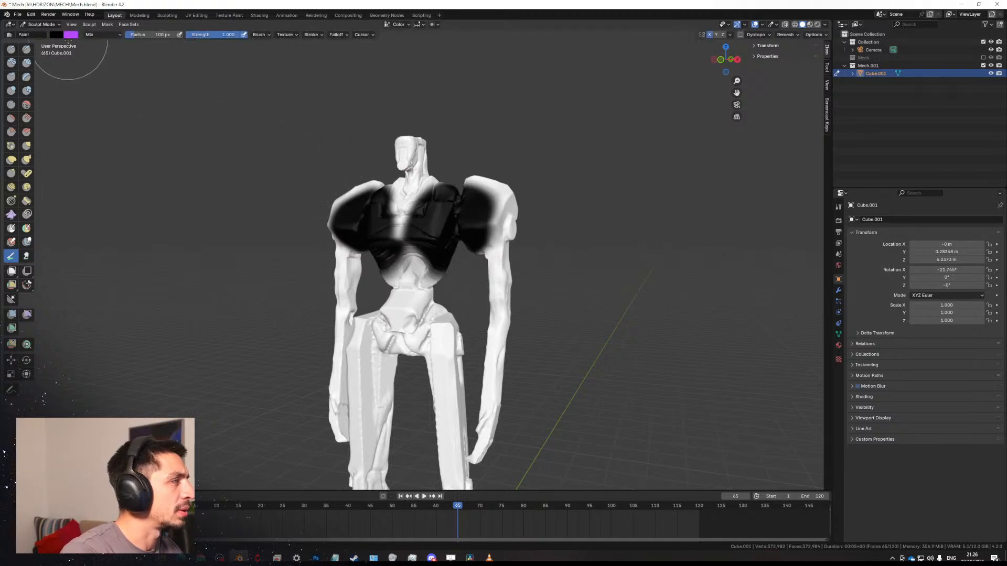
key("x")
mouse_move(451, 256)
left_mouse_down()
mouse_move(461, 247)
mouse_move(362, 225)
mouse_move(419, 231)
mouse_move(400, 141)
mouse_move(496, 204)
mouse_move(501, 338)
mouse_move(482, 417)
left_mouse_up()
Cover the remaining white areas of the mech in purple, including the arms, legs, back and head.
middle_click_drag(440, 355, 445, 212, "shift")
scroll(445, 211, "down", 1)
middle_click_drag(499, 297, 497, 250, "shift")
mouse_move(423, 170)
left_mouse_down()
mouse_move(410, 154)
mouse_move(374, 219)
mouse_move(385, 380)
mouse_move(459, 404)
mouse_move(456, 426)
mouse_move(392, 316)
left_mouse_up()
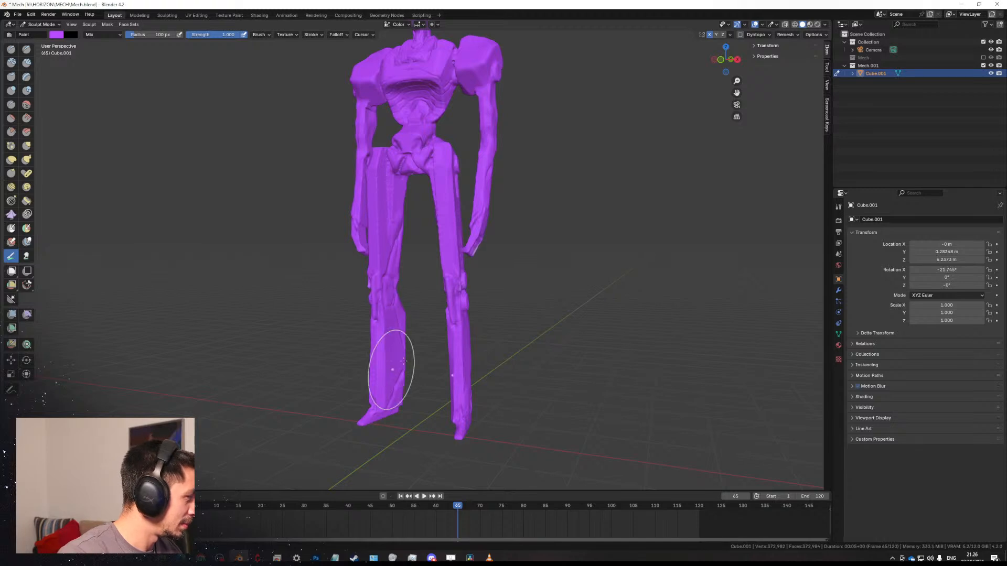
middle_click_drag(488, 360, 346, 358)
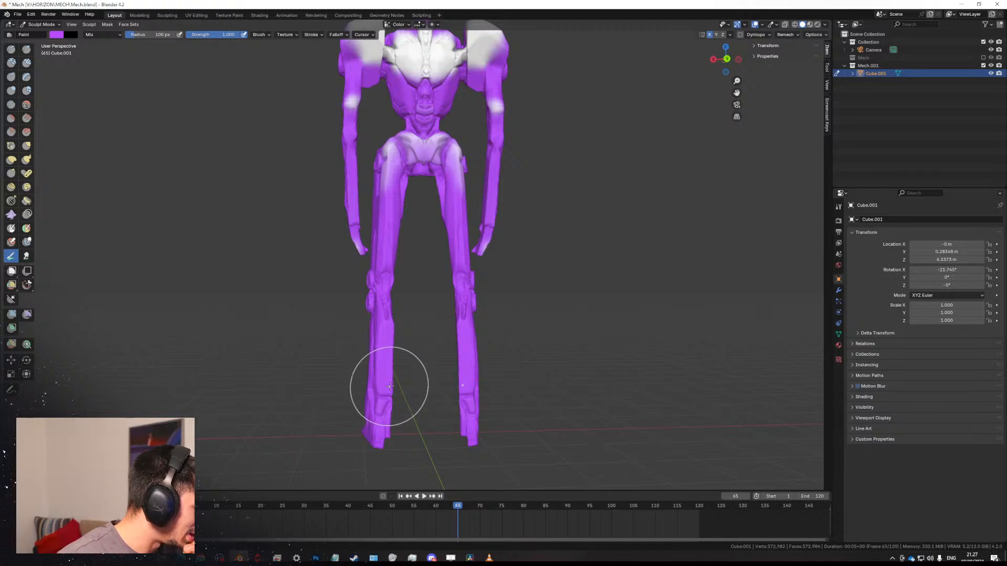
middle_click_drag(392, 397, 410, 196)
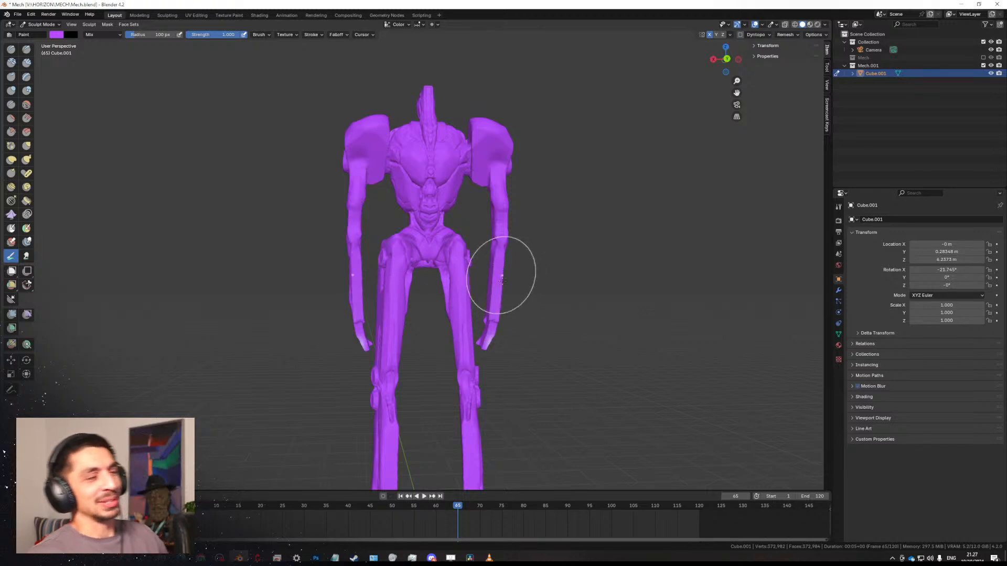
middle_click_drag(379, 330, 480, 299)
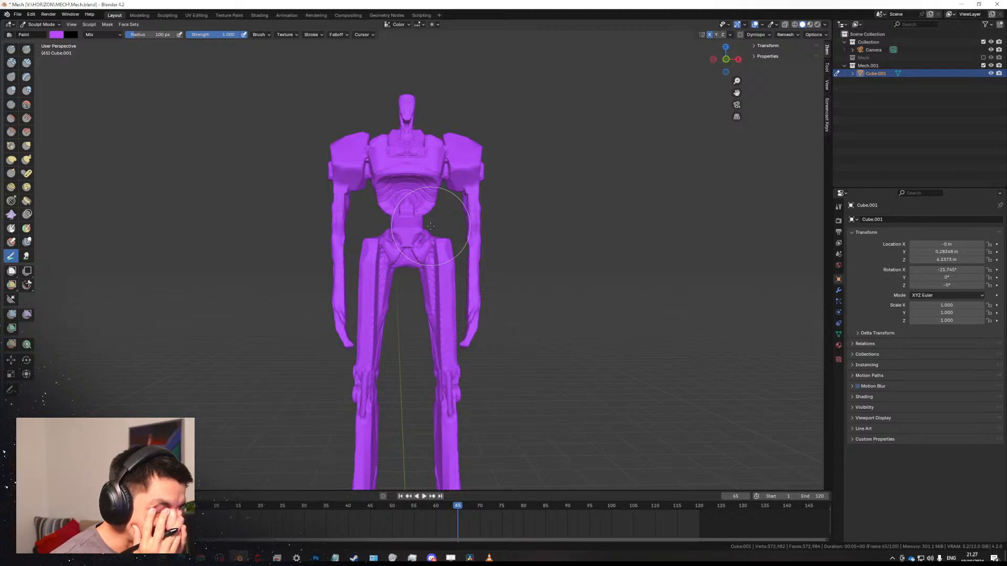
middle_click_drag(430, 226, 128, 110)
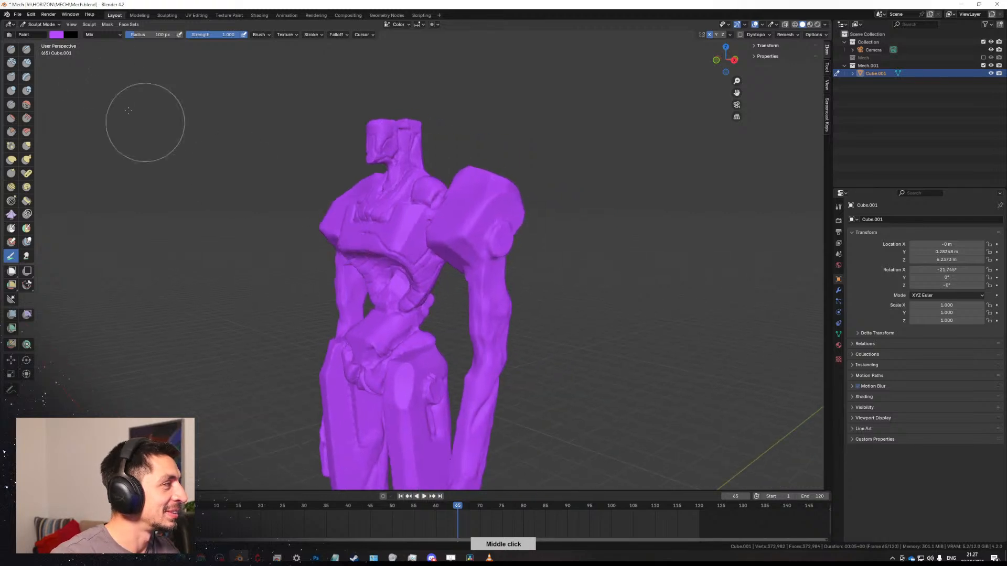
Pick a darker purple paint colour and reduce the brush radius to 39 px.
left_click(56, 34)
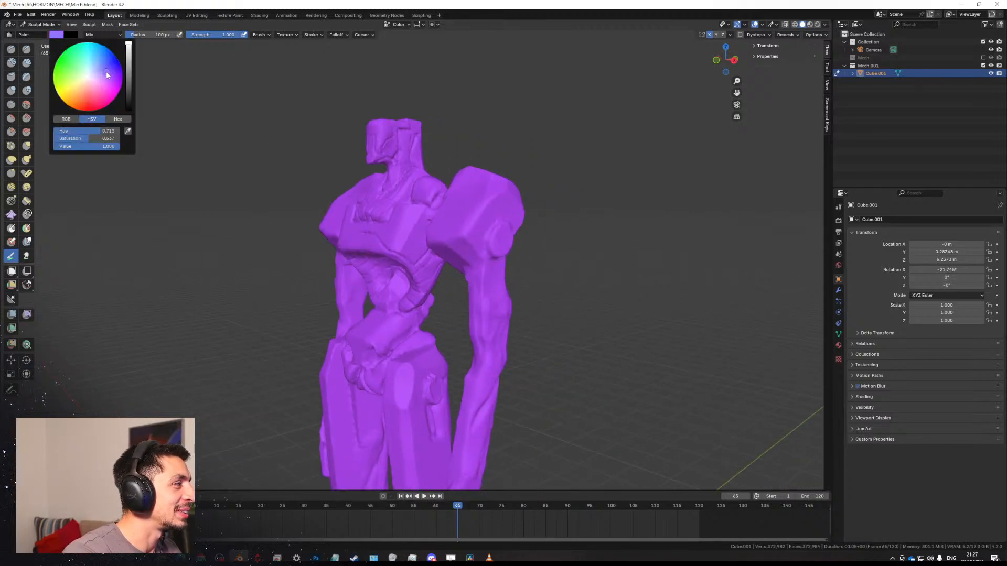
left_click(131, 63)
key("f")
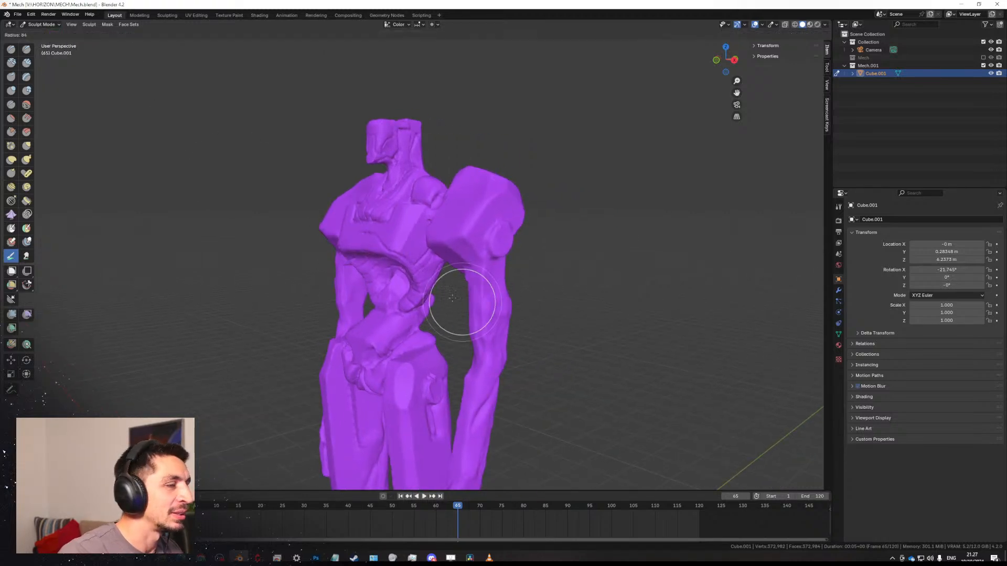
left_click(476, 305)
key("f")
middle_click(456, 266)
left_click(464, 268)
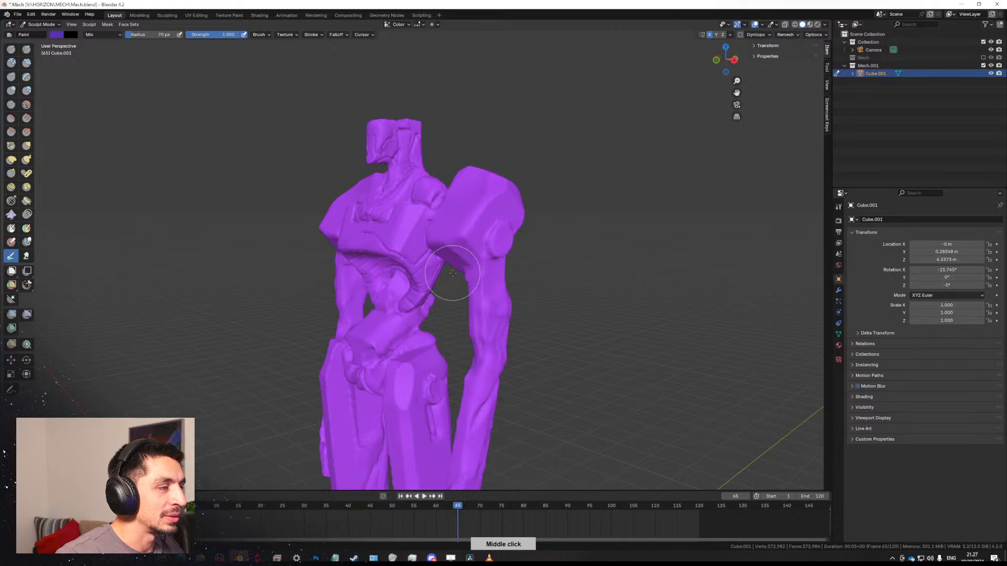
key("f")
left_click(442, 274)
middle_click_drag(438, 274, 427, 265)
key("f")
left_click(412, 281)
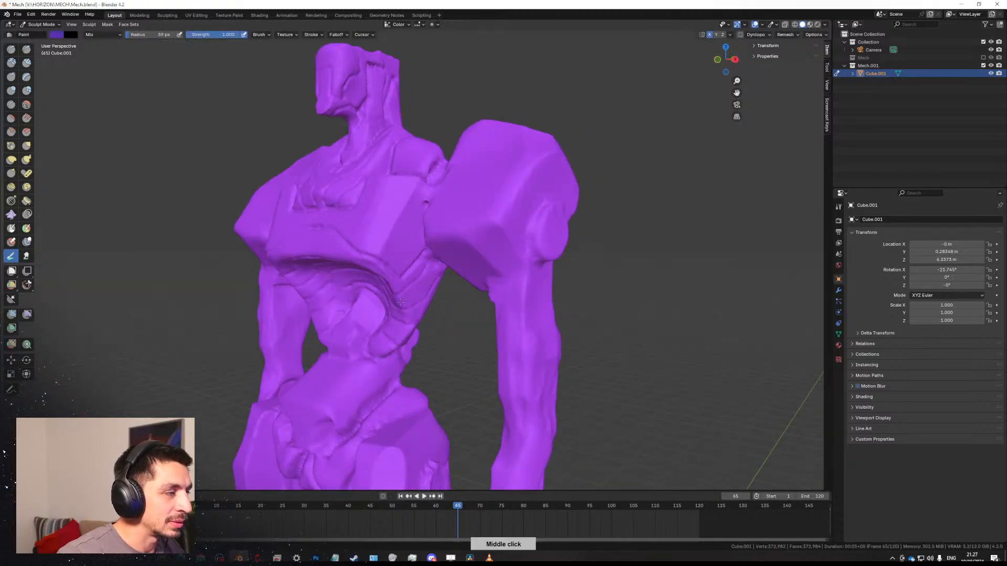
Darken the paint colour to a near-black purple and cover the ribbed abdomen beneath the chest plate with it.
left_click(58, 35)
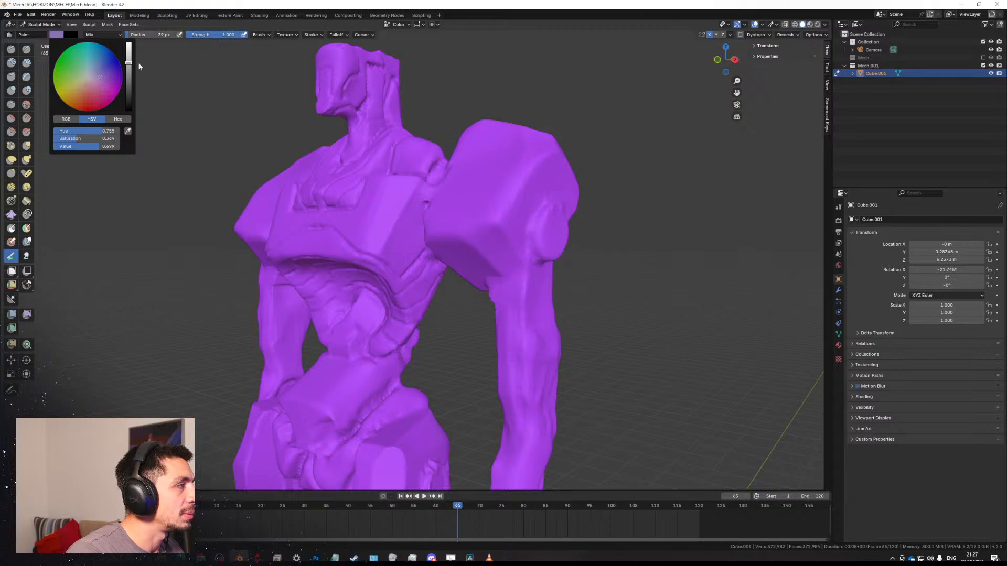
left_click_drag(129, 70, 129, 92)
mouse_move(409, 290)
left_mouse_down()
mouse_move(400, 294)
mouse_move(413, 306)
mouse_move(405, 318)
left_mouse_up()
middle_click_drag(362, 341, 410, 345)
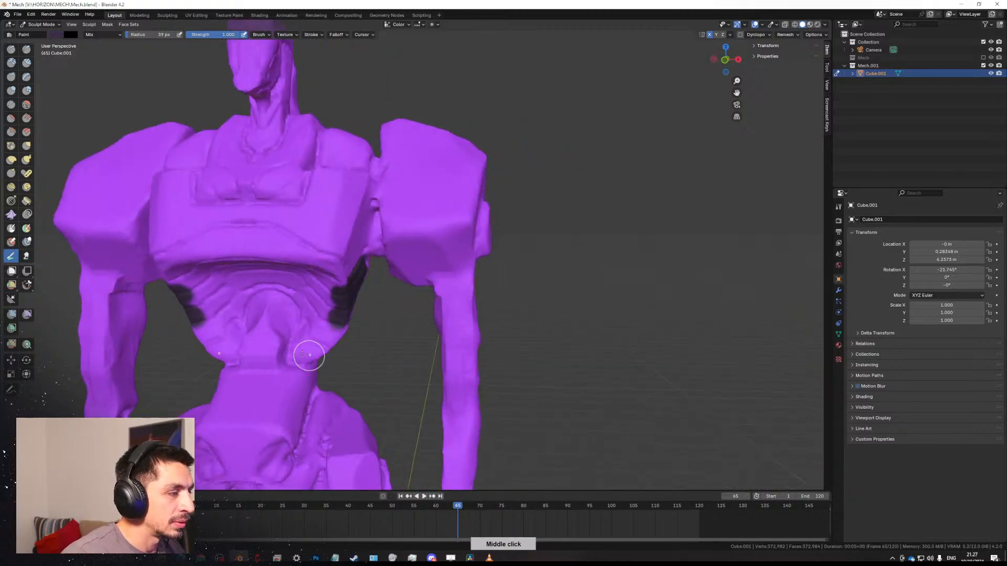
mouse_move(314, 332)
left_mouse_down()
mouse_move(291, 361)
mouse_move(310, 299)
mouse_move(323, 322)
mouse_move(311, 347)
mouse_move(303, 277)
left_mouse_up()
middle_click_drag(321, 287, 272, 294)
mouse_move(272, 294)
left_mouse_down()
mouse_move(257, 246)
mouse_move(246, 252)
mouse_move(288, 249)
mouse_move(309, 262)
mouse_move(292, 257)
left_mouse_up()
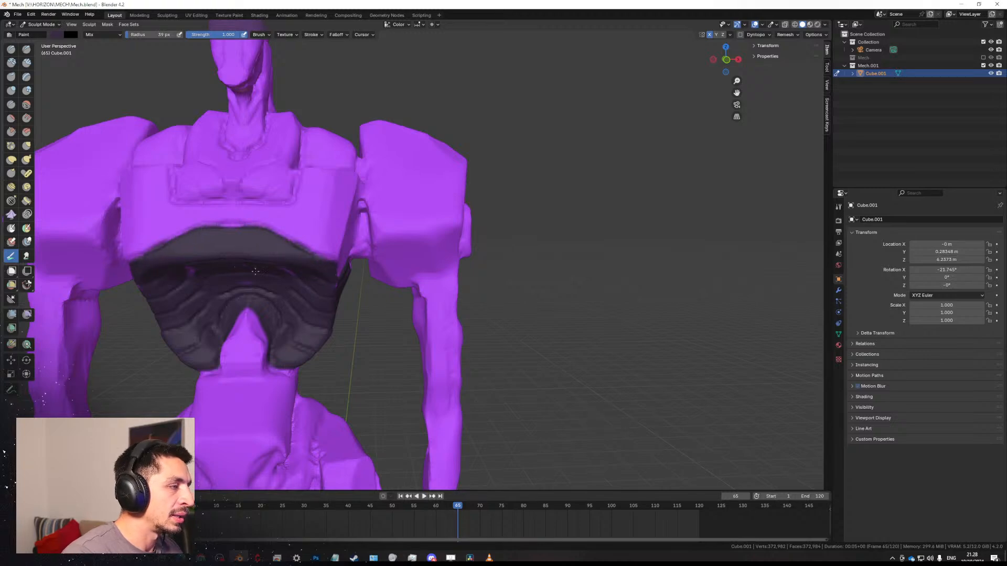
Extend the dark paint over the side ribs and into the underarm joints with a 32 px brush.
middle_click_drag(315, 282, 312, 292)
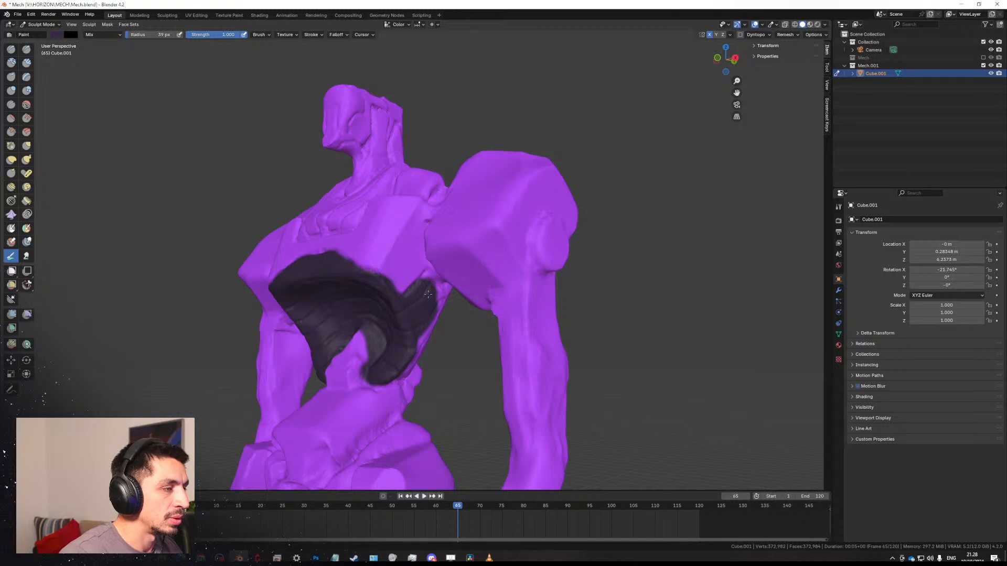
mouse_move(428, 294)
middle_mouse_down()
mouse_move(375, 303)
mouse_move(414, 337)
middle_mouse_up()
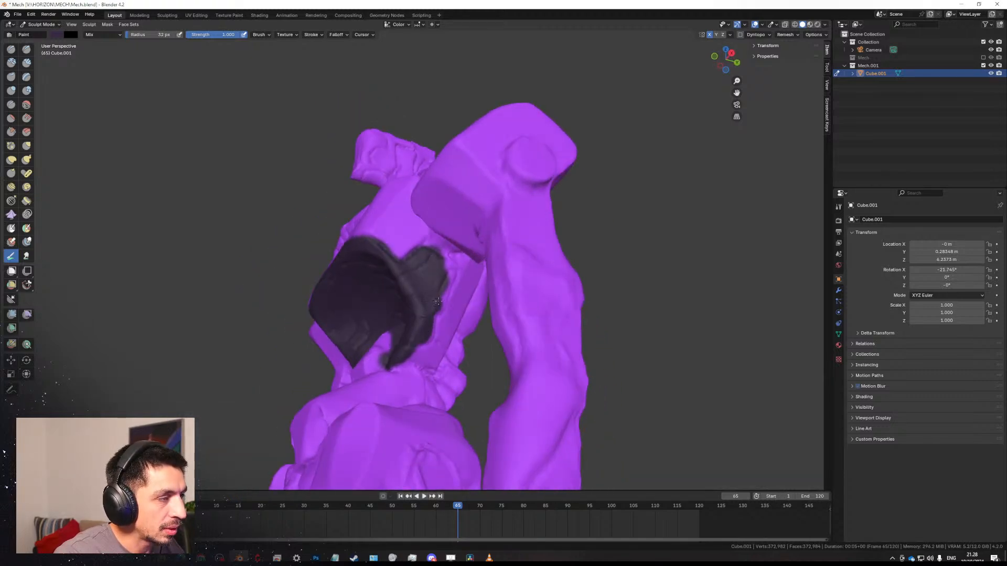
middle_click_drag(435, 247, 368, 257)
mouse_move(367, 257)
left_mouse_down()
mouse_move(377, 234)
mouse_move(373, 254)
left_mouse_up()
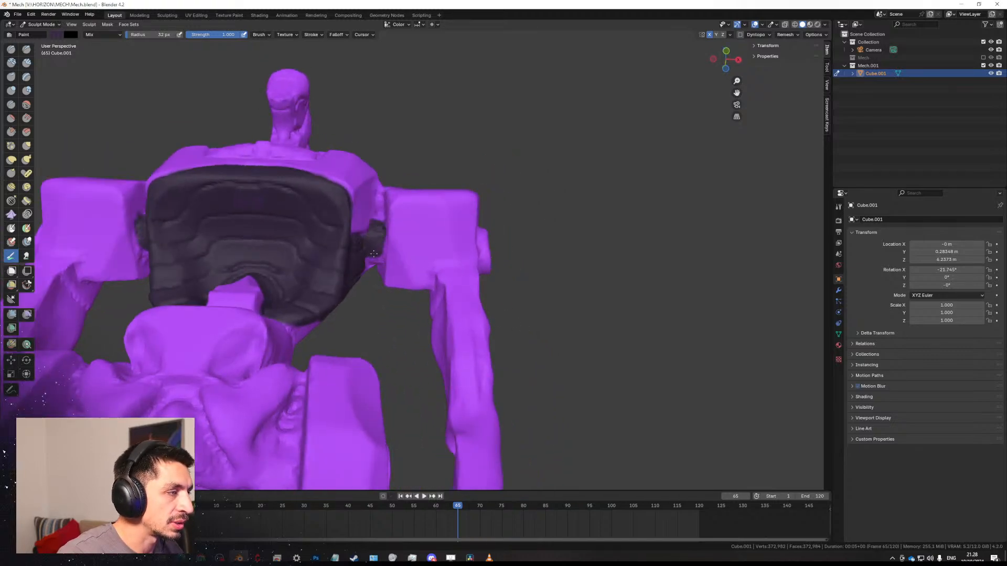
Paint the recessed gaps between the shoulders and the back plates dark with a small brush.
middle_click_drag(370, 258, 411, 234)
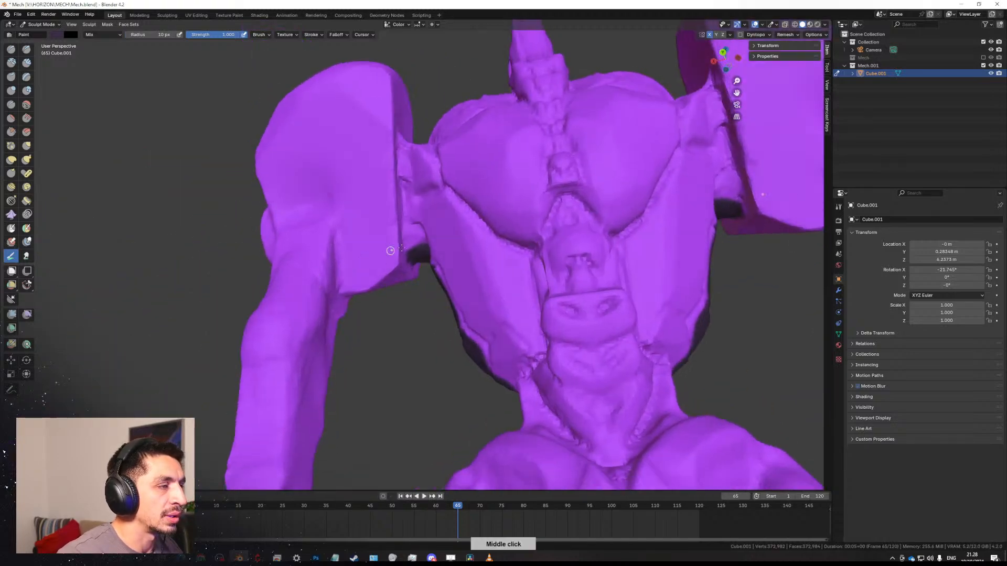
left_click_drag(411, 234, 403, 205)
mouse_move(429, 202)
middle_mouse_down()
mouse_move(414, 209)
mouse_move(426, 243)
mouse_move(443, 246)
mouse_move(449, 193)
mouse_move(450, 210)
middle_mouse_up()
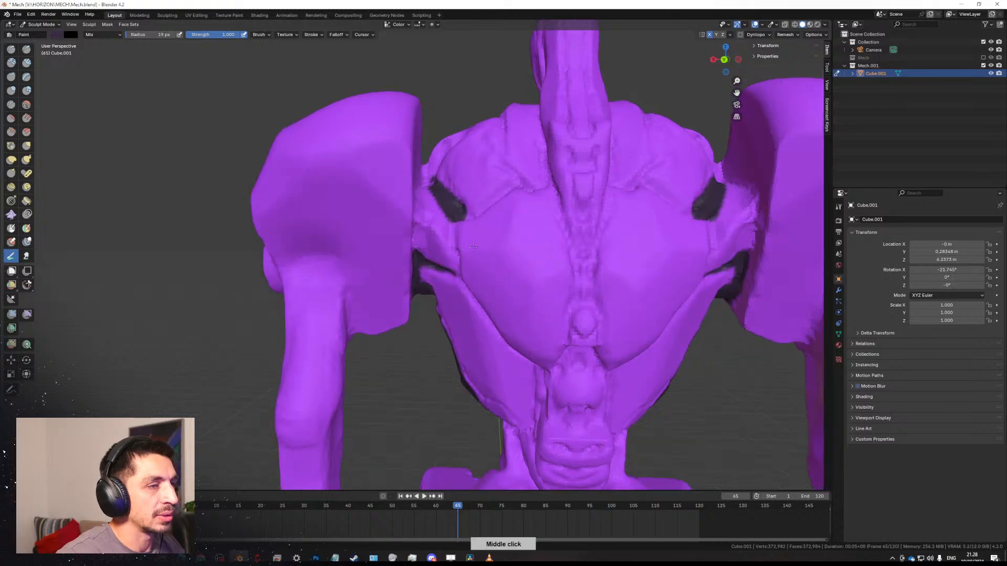
scroll(454, 251, "down", 3)
middle_click_drag(458, 292, 409, 236, "shift")
scroll(409, 237, "up", 3)
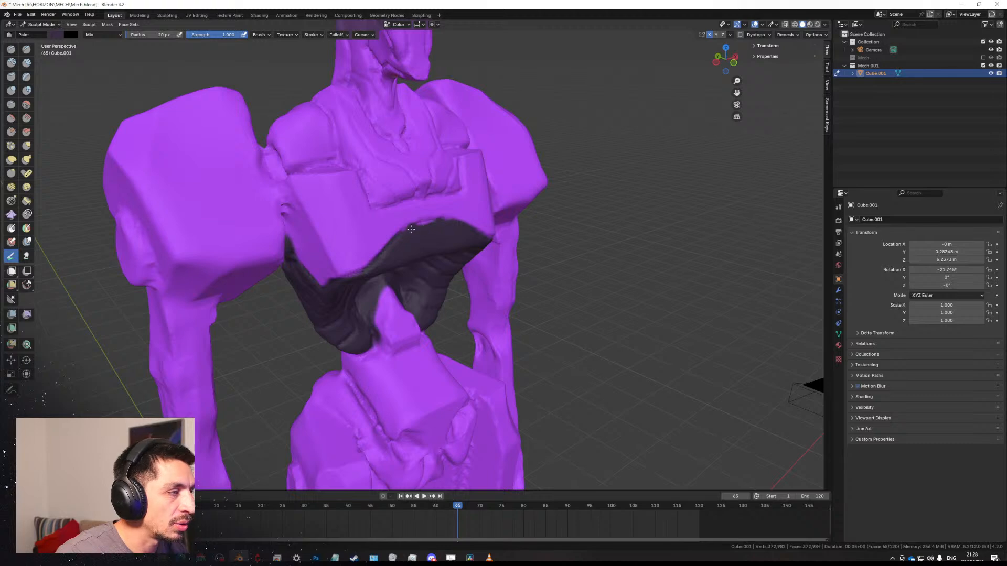
Paint the lower spine section above the pelvis dark, enlarging the brush radius to 41 px.
scroll(400, 247, "down", 4)
middle_click_drag(420, 281, 261, 311)
scroll(355, 224, "up", 2)
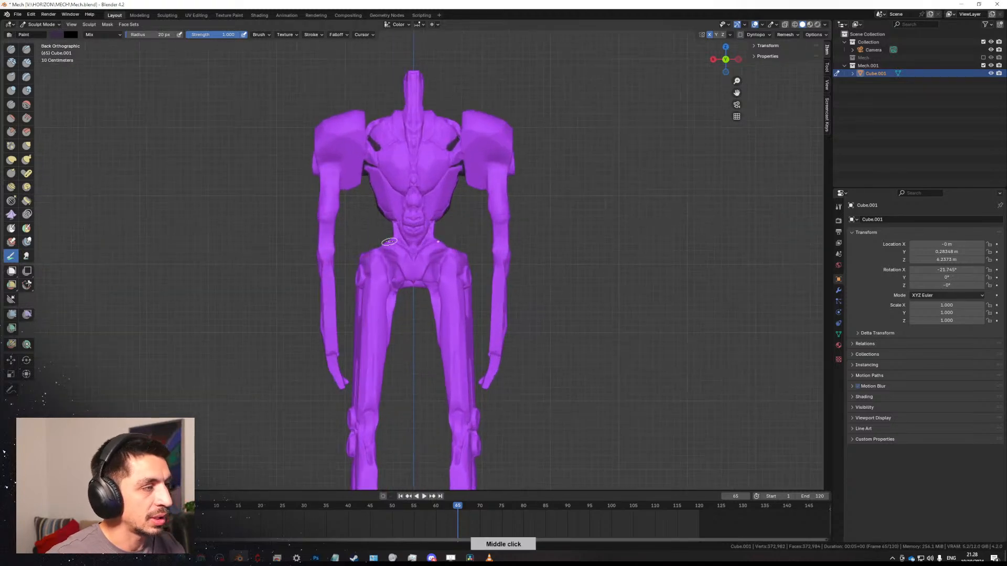
mouse_move(389, 243)
middle_mouse_down("shift")
mouse_move(393, 273)
mouse_move(401, 254)
middle_mouse_up("shift")
left_click_drag(398, 319, 413, 330)
middle_click_drag(410, 315, 446, 320)
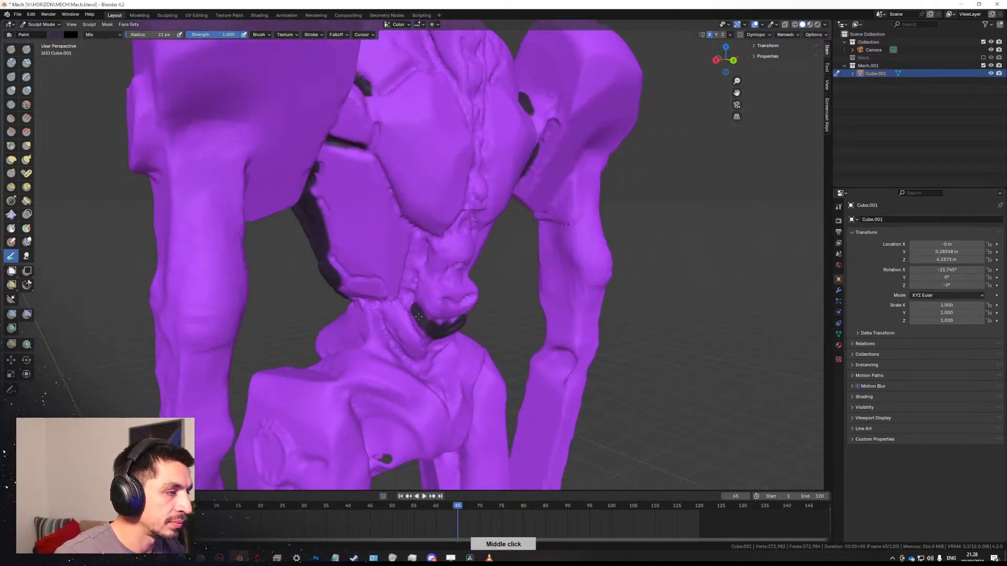
mouse_move(418, 317)
left_mouse_down()
mouse_move(422, 329)
mouse_move(430, 291)
mouse_move(409, 287)
mouse_move(417, 238)
mouse_move(453, 243)
mouse_move(473, 283)
mouse_move(459, 303)
left_mouse_up()
key("f")
left_click(452, 311)
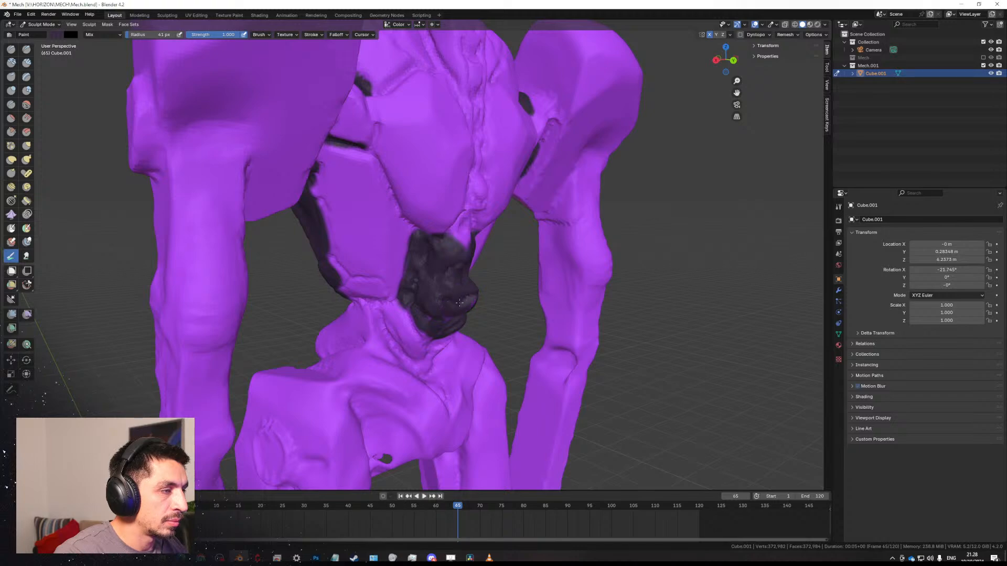
middle_click_drag(459, 303, 419, 226)
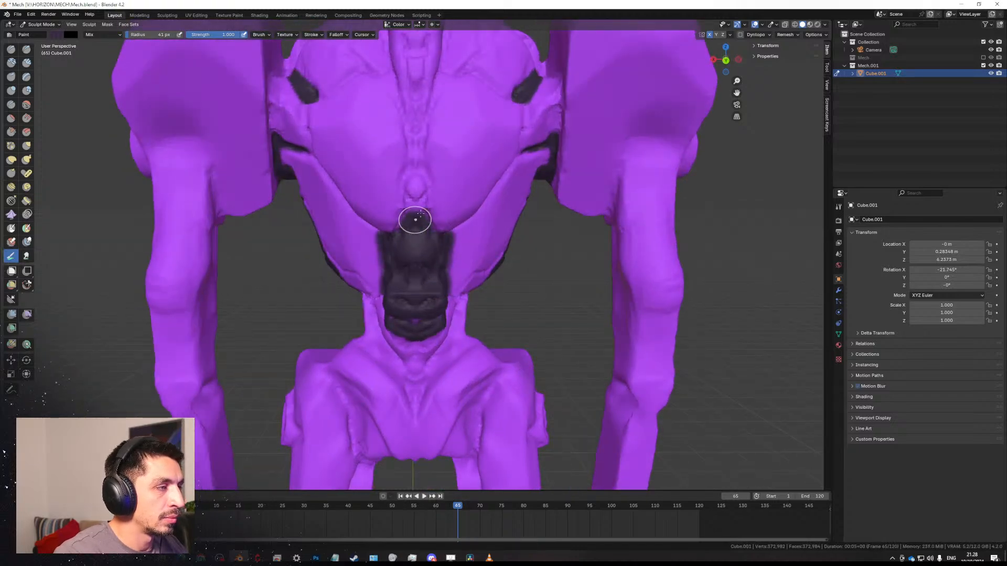
Continue the dark paint up the spine to the base of the neck, using a 32 px brush radius.
mouse_move(408, 188)
left_mouse_down()
mouse_move(413, 208)
mouse_move(407, 117)
left_mouse_up()
middle_click_drag(407, 117, 414, 237)
mouse_move(413, 237)
left_mouse_down()
mouse_move(404, 163)
mouse_move(420, 121)
left_mouse_up()
key("f")
left_click(428, 204)
middle_click_drag(421, 122, 440, 215)
left_click_drag(451, 210, 446, 220)
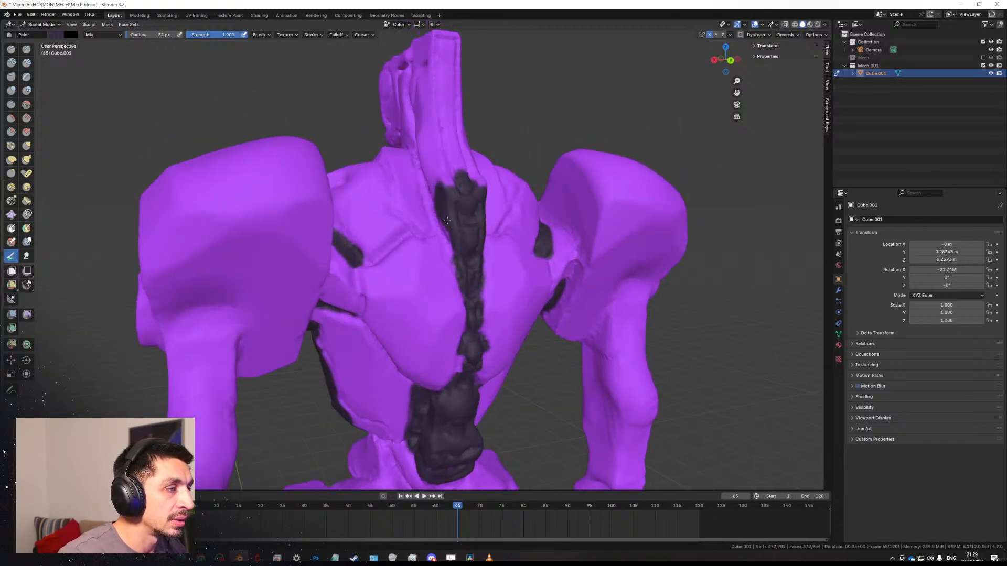
Paint the sides of the rear neck column dark, reducing the brush radius to 23 px.
middle_click_drag(440, 190, 445, 246, "shift")
mouse_move(431, 207)
left_mouse_down()
mouse_move(438, 237)
mouse_move(433, 199)
left_mouse_up()
mouse_move(435, 249)
middle_mouse_down("shift")
mouse_move(439, 273)
mouse_move(458, 219)
middle_mouse_up("shift")
mouse_move(458, 218)
left_mouse_down()
mouse_move(443, 178)
mouse_move(456, 212)
left_mouse_up()
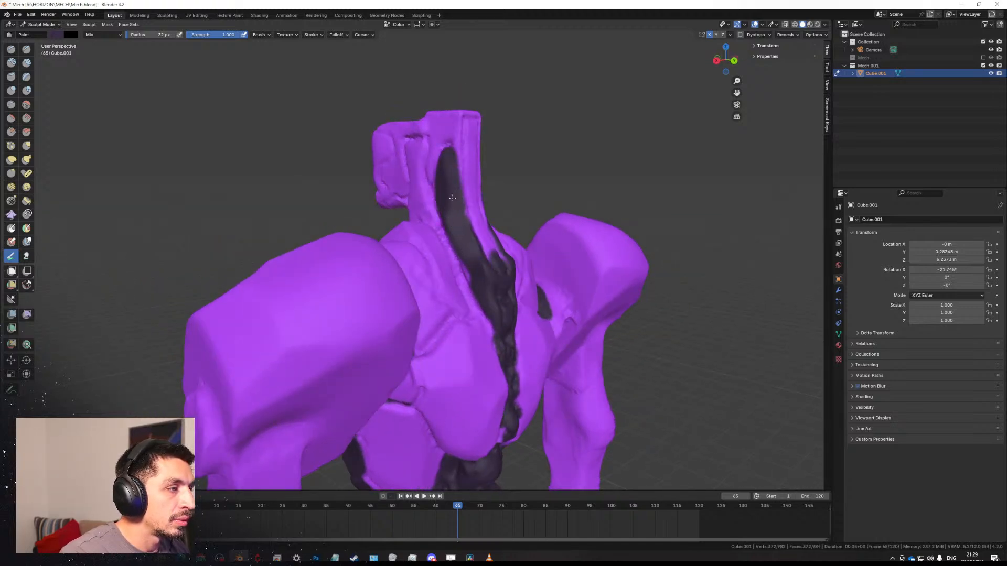
middle_click_drag(472, 251, 462, 207)
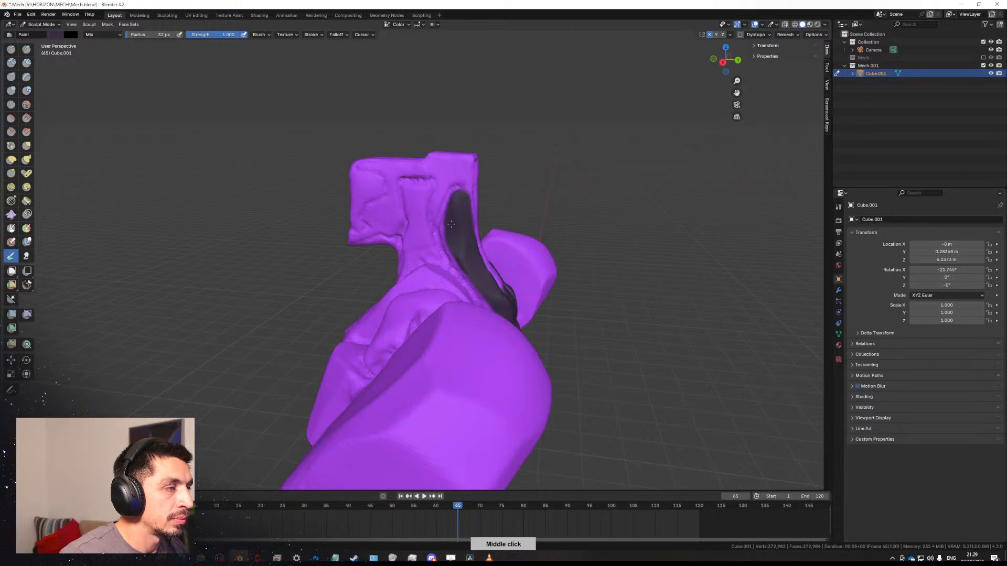
key("f")
left_click(446, 224)
left_click_drag(447, 222, 448, 208)
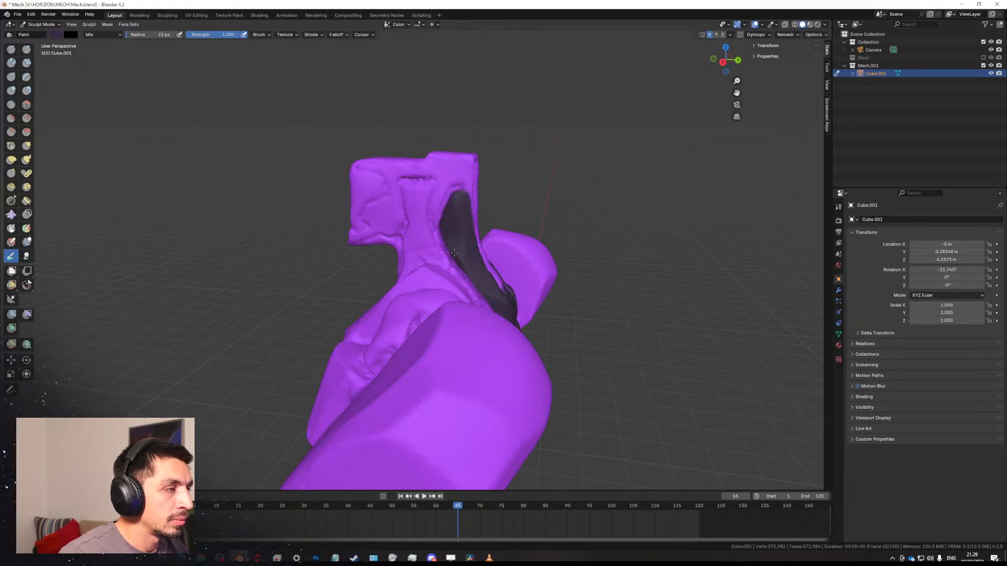
Outline the raised strip on the back of the neck in dark paint, keeping the strip itself purple.
middle_click_drag(454, 253, 409, 304)
key("shift+s")
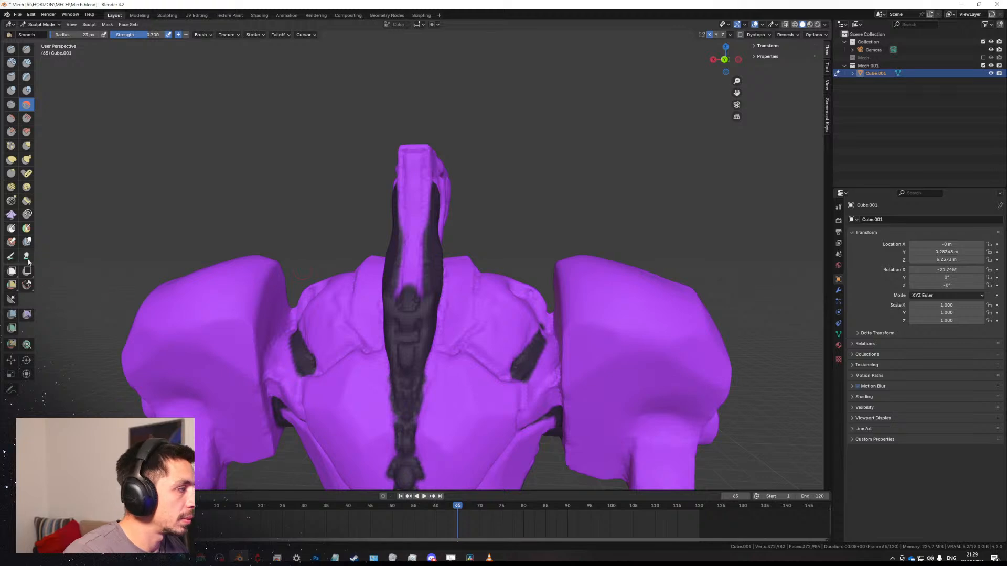
left_click(10, 256)
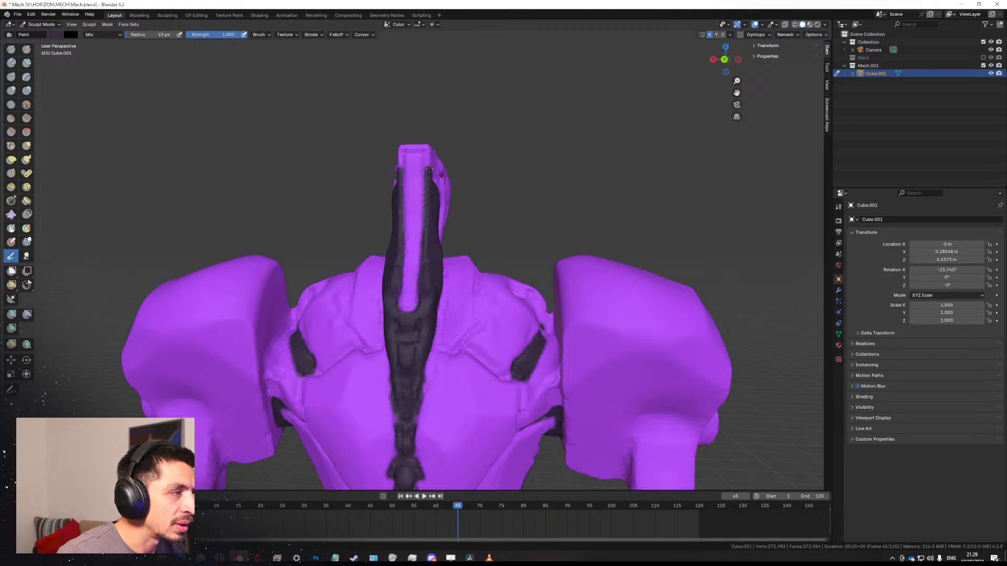
middle_click_drag(435, 177, 413, 178)
left_click_drag(413, 193, 389, 169)
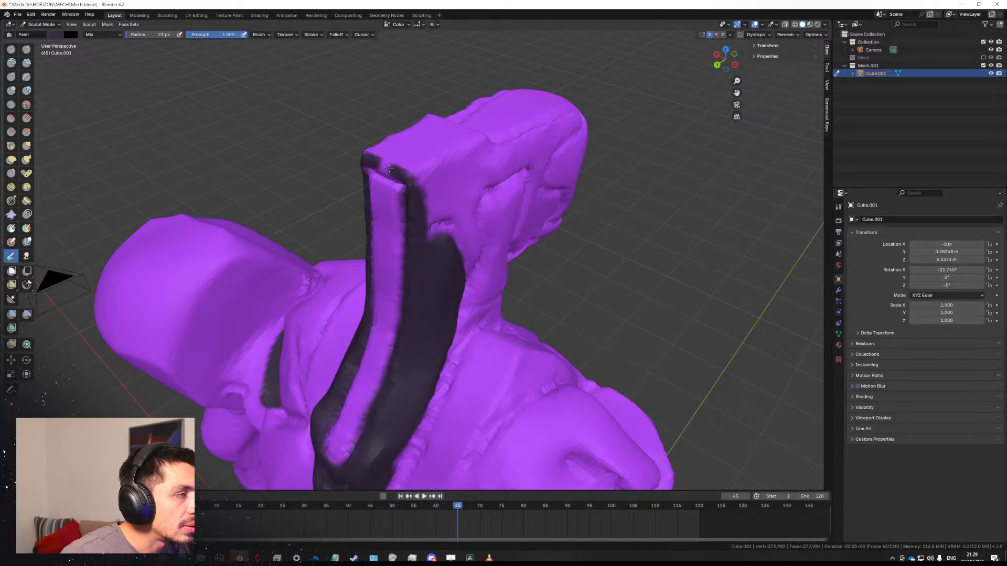
Fill the side of the block at the back of the head with dark paint.
middle_click_drag(412, 182, 407, 189)
mouse_move(411, 180)
left_mouse_down()
mouse_move(423, 212)
mouse_move(368, 157)
left_mouse_up()
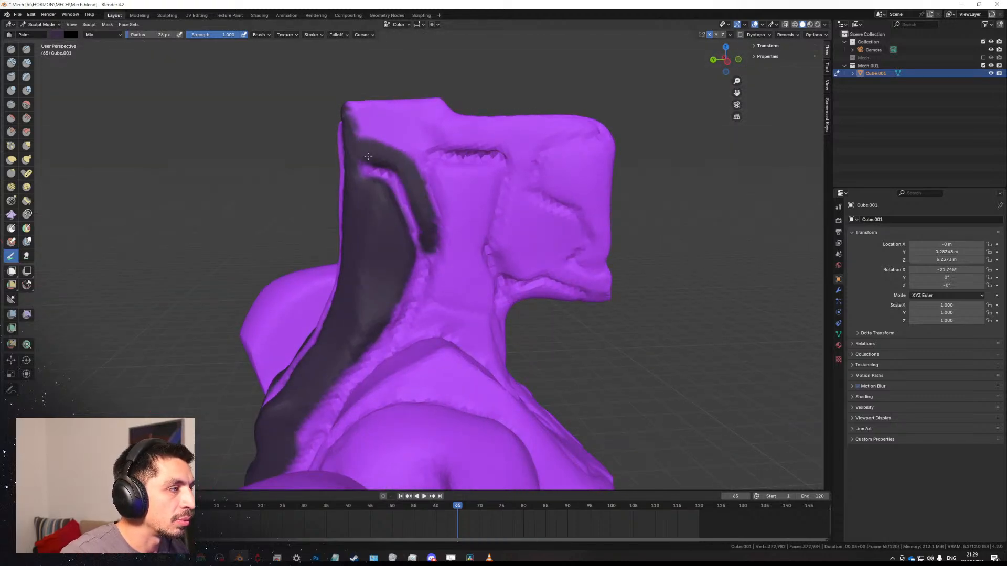
mouse_move(360, 112)
left_mouse_down()
mouse_move(422, 131)
mouse_move(401, 165)
left_mouse_up()
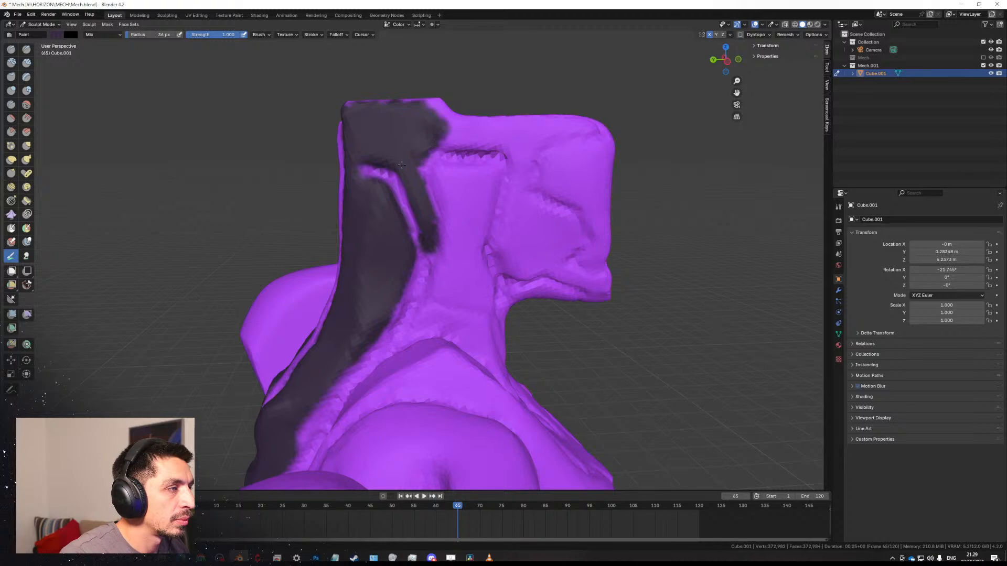
Enlarge the brush and paint the top of the block at the back of the head dark.
middle_click_drag(392, 99, 397, 181)
key("f")
left_click(396, 181)
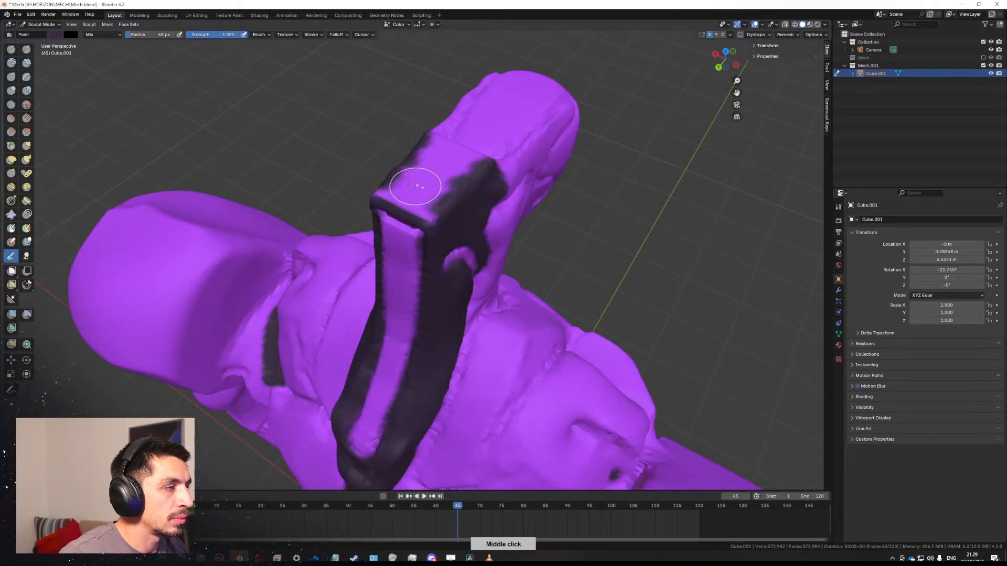
mouse_move(435, 205)
left_mouse_down()
mouse_move(397, 184)
mouse_move(480, 148)
left_mouse_up()
middle_click_drag(480, 148, 462, 167)
Set the brush radius to 49 px and paint the frame around the top and sides of the helmet dark.
key("f")
left_click(462, 167)
mouse_move(445, 158)
left_mouse_down()
mouse_move(521, 157)
mouse_move(503, 263)
mouse_move(540, 273)
mouse_move(548, 228)
mouse_move(574, 246)
mouse_move(556, 254)
left_mouse_up()
mouse_move(524, 171)
left_mouse_down()
mouse_move(575, 147)
mouse_move(603, 152)
mouse_move(486, 152)
left_mouse_up()
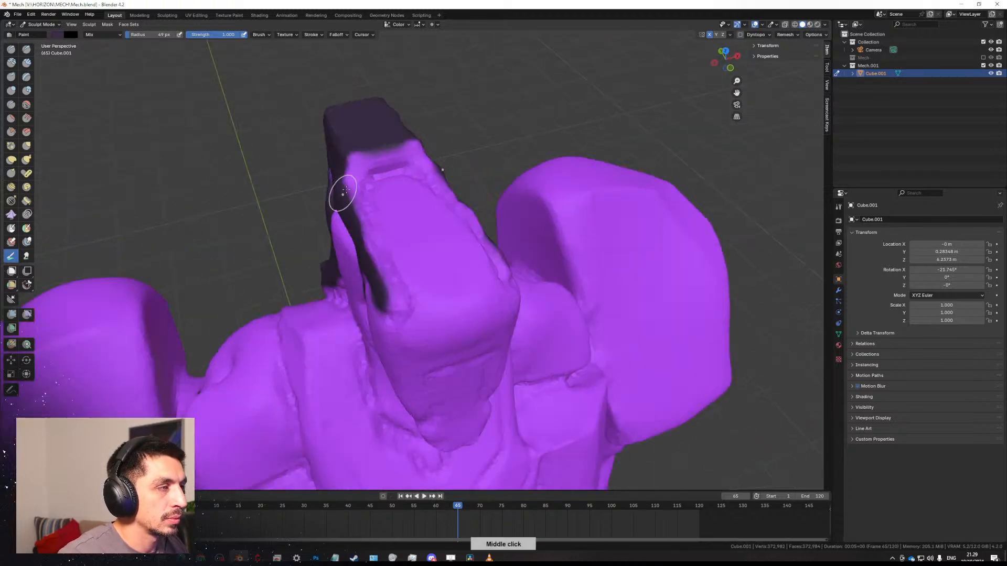
mouse_move(341, 196)
left_mouse_down()
mouse_move(399, 157)
mouse_move(357, 179)
mouse_move(373, 167)
mouse_move(362, 215)
mouse_move(388, 292)
left_mouse_up()
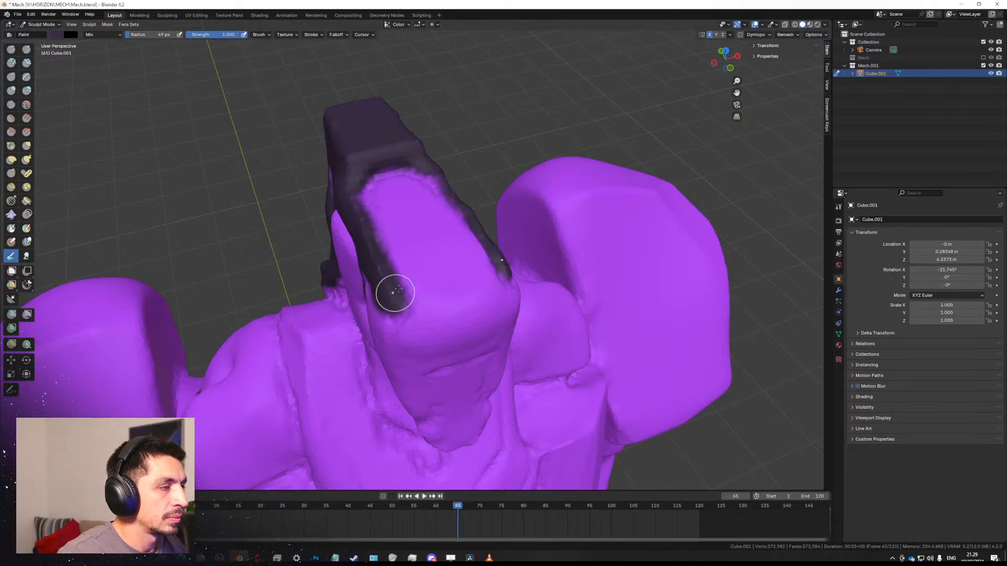
mouse_move(389, 292)
middle_mouse_down()
mouse_move(480, 250)
mouse_move(519, 199)
mouse_move(490, 180)
mouse_move(581, 235)
mouse_move(474, 276)
mouse_move(411, 139)
mouse_move(413, 237)
mouse_move(409, 223)
mouse_move(427, 273)
mouse_move(498, 363)
mouse_move(499, 274)
mouse_move(486, 224)
mouse_move(419, 241)
mouse_move(421, 266)
middle_mouse_up()
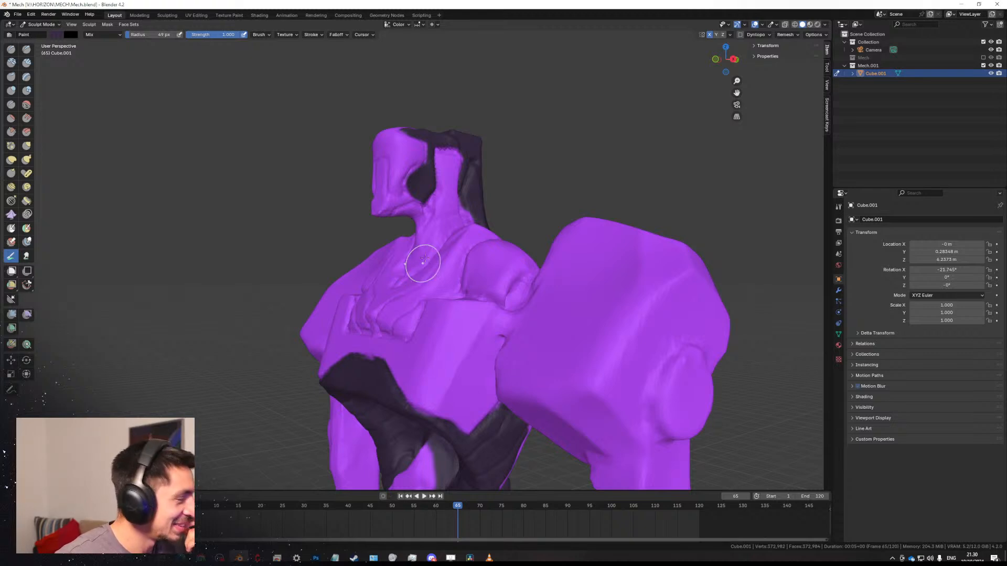
Paint the recessed panel on the front of the face and the chin dark with a 38 px brush.
mouse_move(424, 258)
middle_mouse_down()
mouse_move(591, 263)
mouse_move(476, 304)
mouse_move(317, 281)
mouse_move(414, 309)
mouse_move(355, 285)
middle_mouse_up()
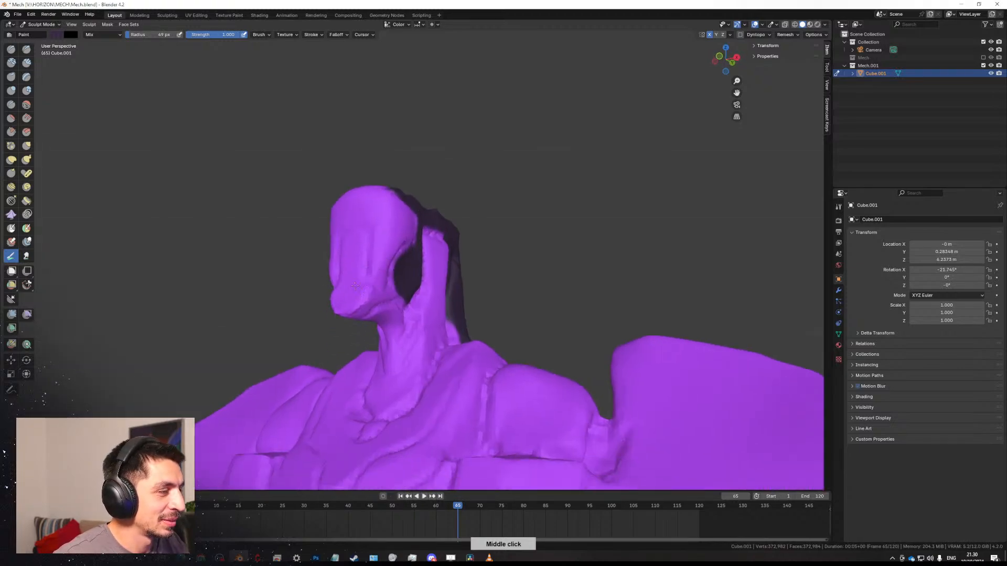
scroll(355, 285, "up", 2)
key("f")
left_click(332, 318)
mouse_move(335, 318)
left_mouse_down()
mouse_move(316, 332)
mouse_move(336, 223)
mouse_move(334, 294)
left_mouse_up()
key("f")
left_click(357, 301)
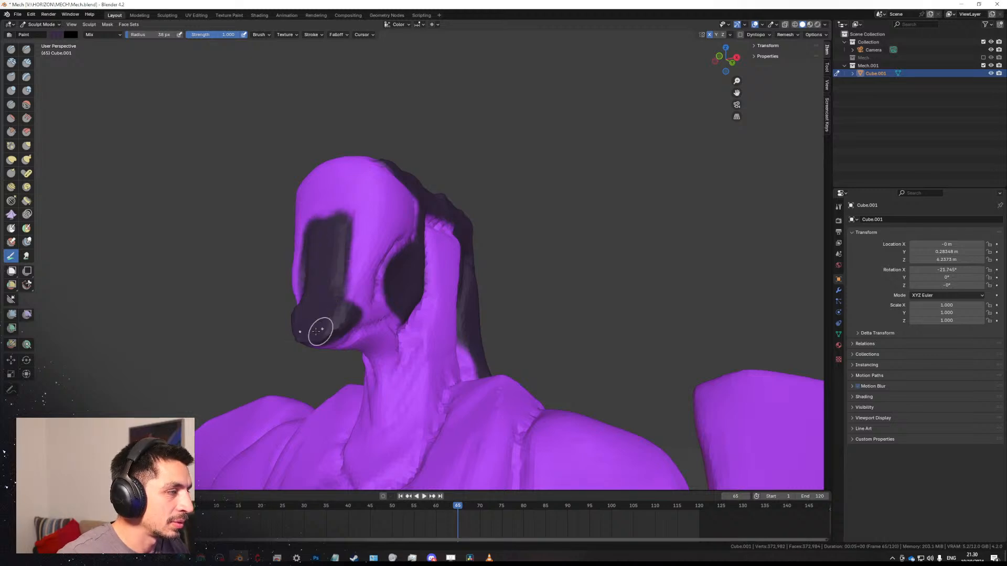
Extend the dark paint along the jaw from the chin to the ear area and onto the jaw's underside.
middle_click_drag(316, 331, 287, 336)
left_click_drag(280, 343, 336, 323)
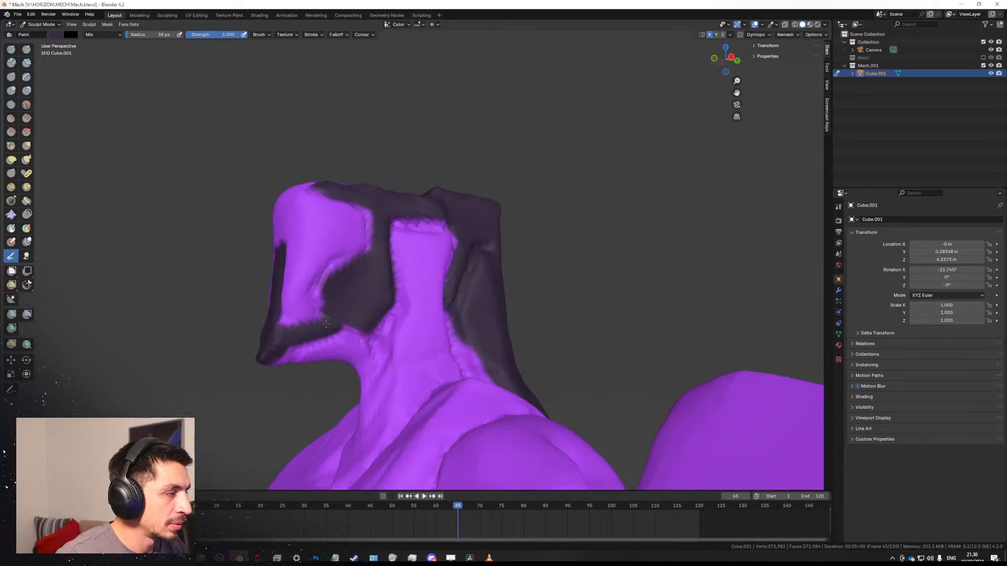
middle_click_drag(335, 321, 415, 245)
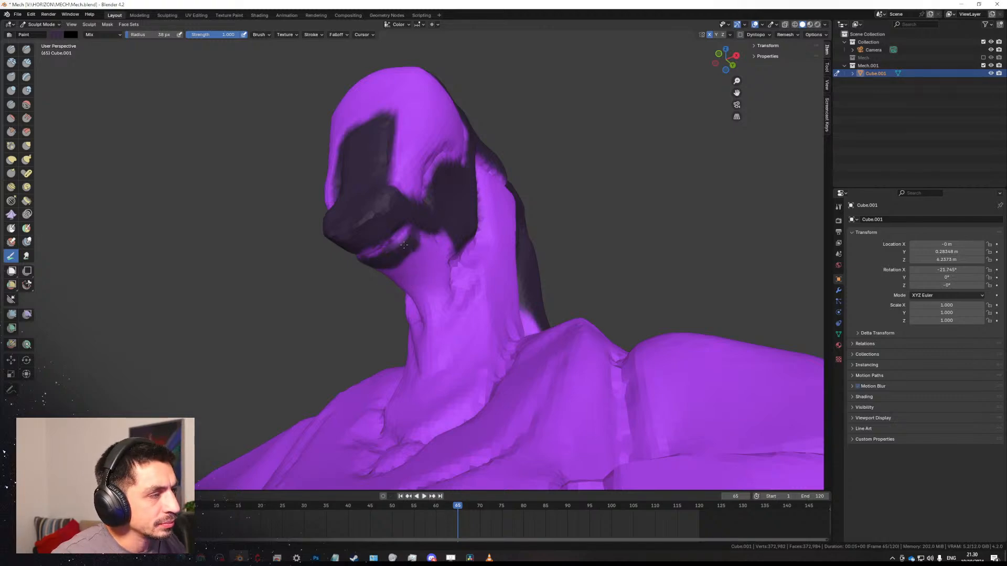
Switch to purple paint and touch up the central column at the front of the abdomen.
middle_click_drag(416, 270, 501, 201)
scroll(451, 209, "up", 6)
scroll(419, 226, "up", 3)
middle_click_drag(411, 228, 402, 256)
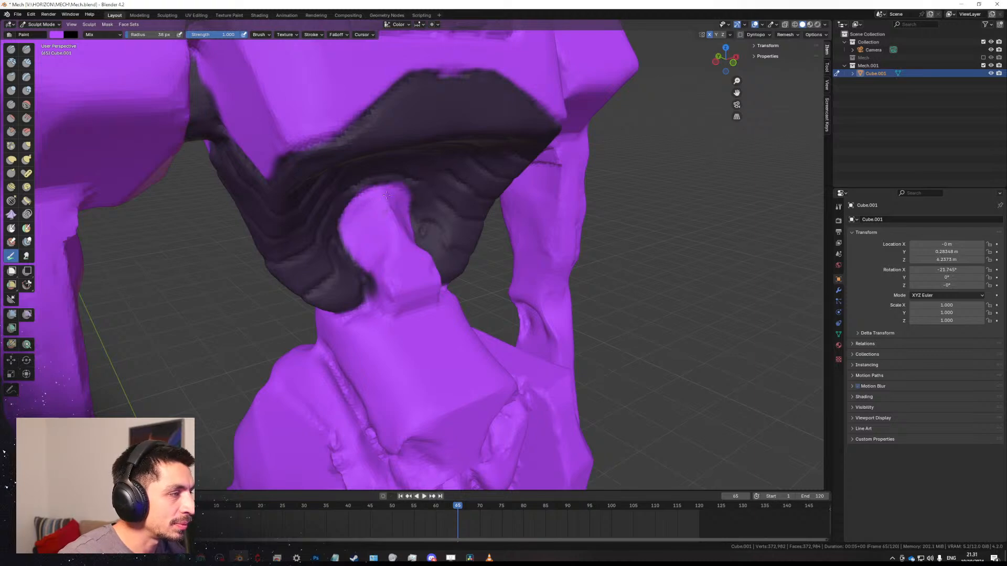
Switch back to dark paint, set the brush radius to 30 px and paint the lower edge of the rear waist panel.
middle_click_drag(377, 236, 309, 249)
scroll(362, 279, "down", 5)
mouse_move(362, 279)
middle_mouse_down()
mouse_move(419, 228)
mouse_move(472, 205)
middle_mouse_up()
scroll(419, 229, "up", 1)
scroll(419, 229, "up", 1)
key("shift+x")
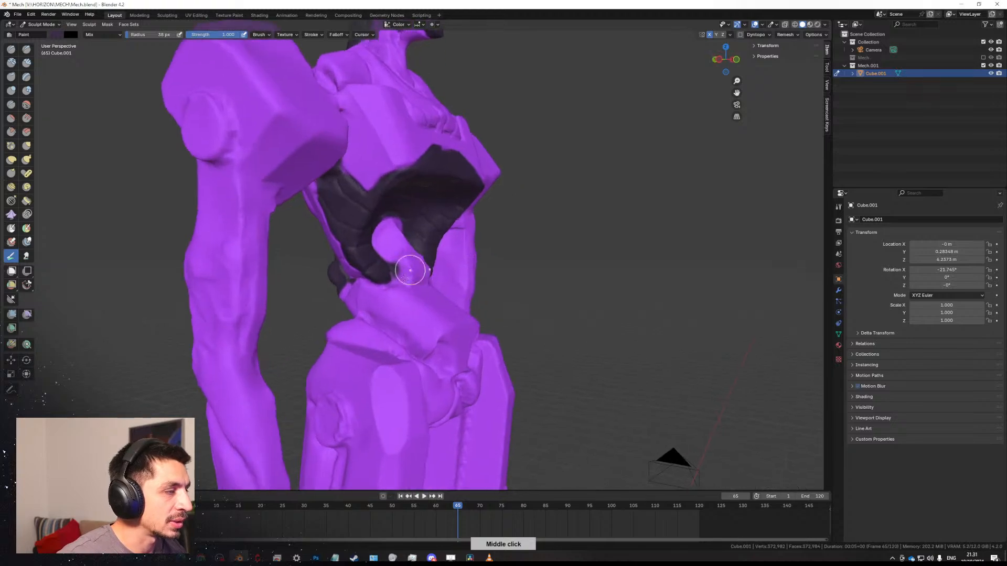
mouse_move(411, 274)
middle_mouse_down()
mouse_move(495, 281)
mouse_move(516, 263)
middle_mouse_up()
middle_click_drag(449, 254, 422, 241)
key("f")
left_click(404, 238)
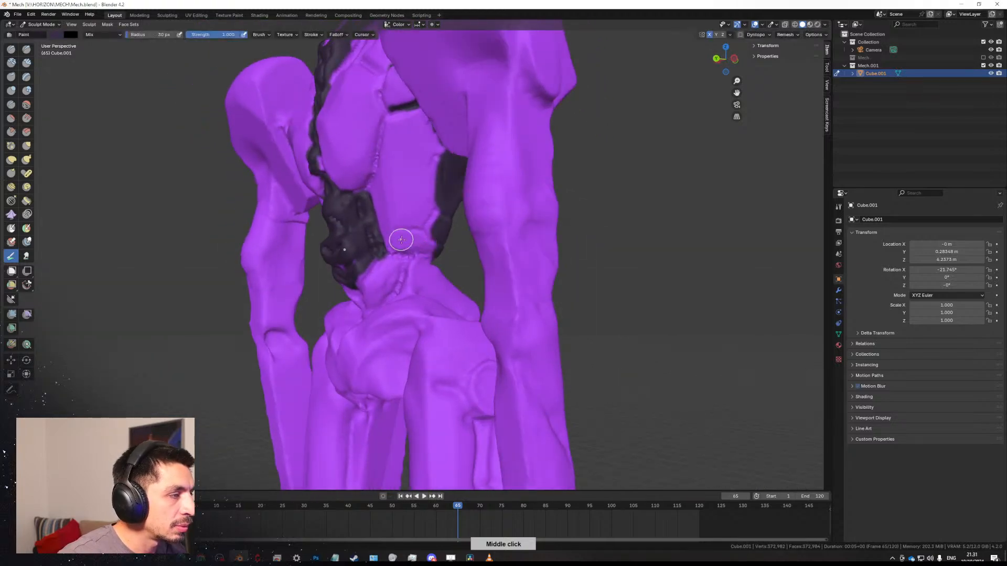
left_click_drag(417, 238, 396, 241)
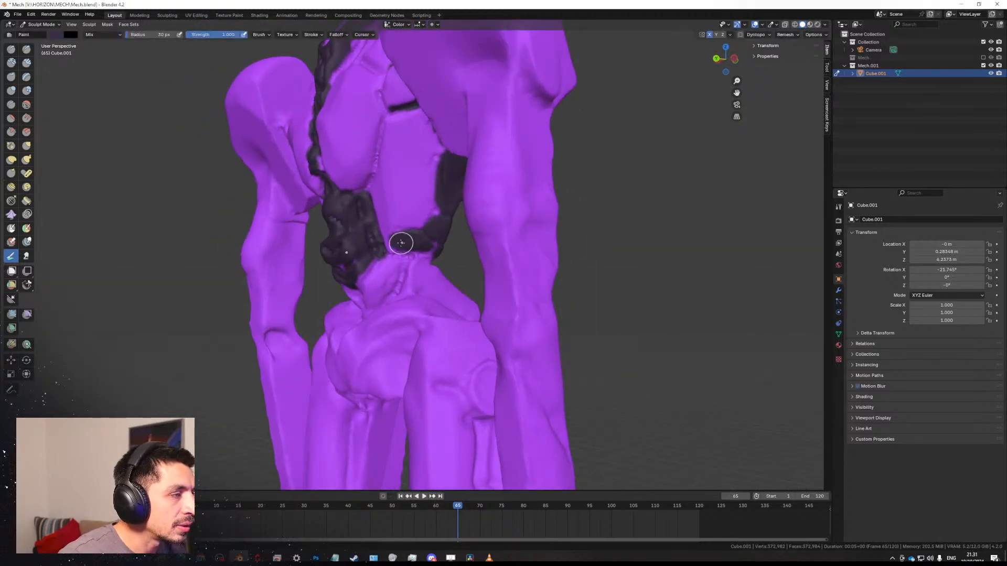
Set the brush radius to 19 px and paint the gap beside the lower spine block dark.
middle_click_drag(401, 242, 433, 268)
scroll(461, 260, "down", 4)
scroll(420, 277, "down", 2)
scroll(423, 221, "up", 2)
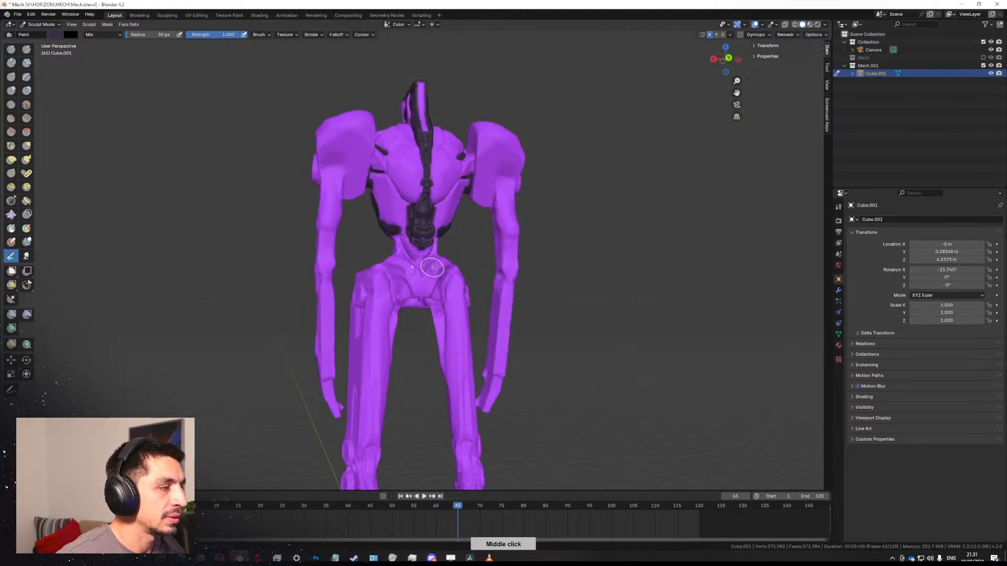
scroll(420, 246, "up", 5)
key("f")
left_click(426, 230)
left_click_drag(422, 232, 423, 246)
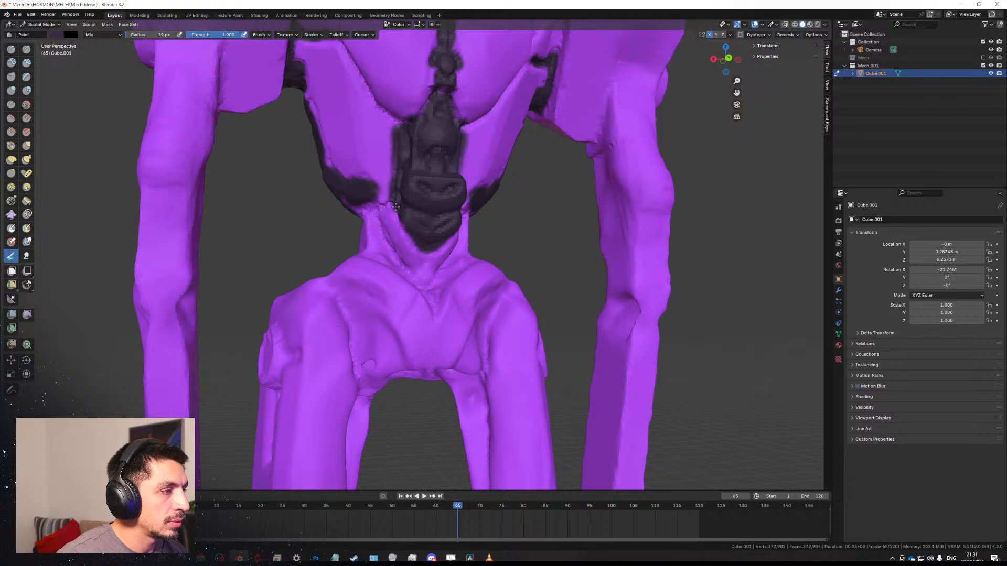
Fill the triangular recess at the front of the pelvis with dark paint using a 29 px brush.
middle_click_drag(397, 206, 496, 209)
scroll(422, 252, "down", 5)
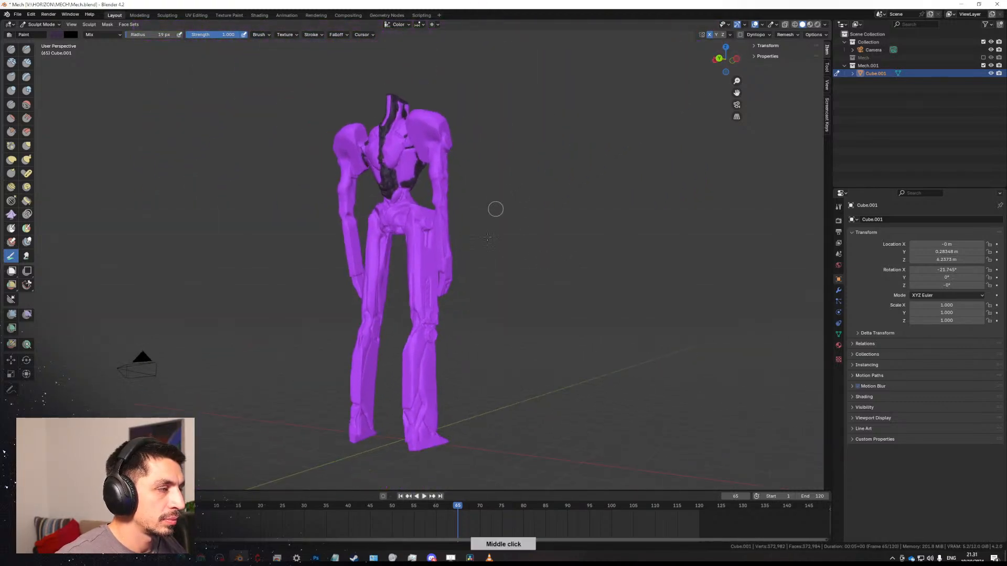
middle_click_drag(538, 256, 582, 293)
scroll(456, 337, "up", 5)
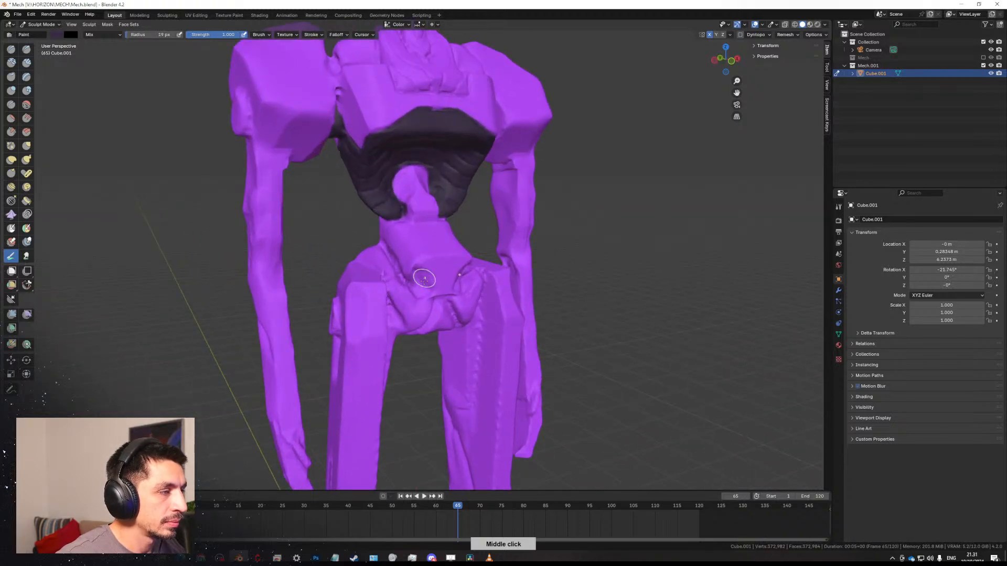
middle_click_drag(427, 280, 385, 248)
mouse_move(403, 286)
left_mouse_down()
mouse_move(420, 266)
mouse_move(404, 290)
left_mouse_up()
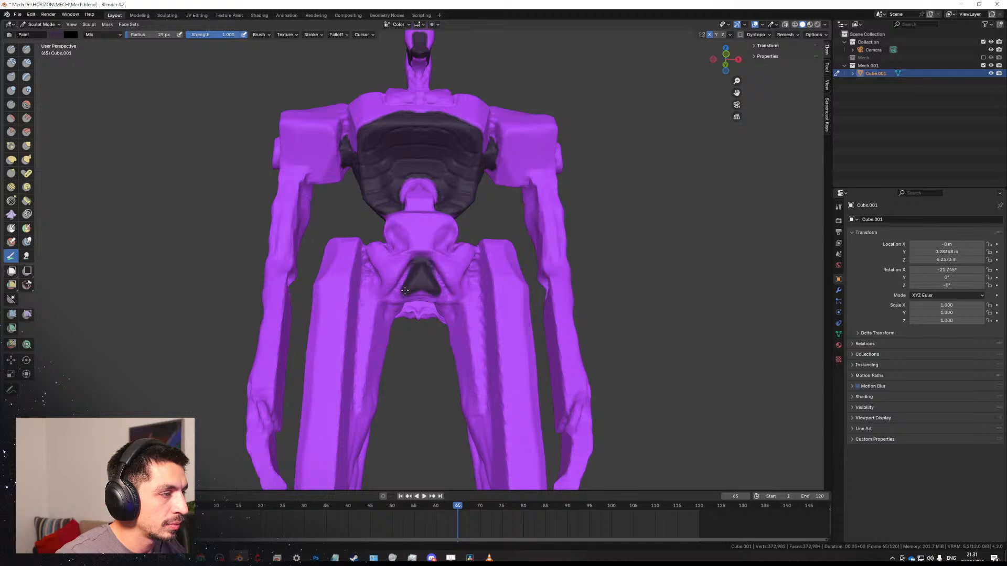
Paint the hip joints beneath the pelvis dark.
middle_click_drag(422, 293, 372, 325)
mouse_move(373, 283)
left_mouse_down()
mouse_move(369, 370)
mouse_move(382, 298)
mouse_move(387, 314)
mouse_move(419, 297)
mouse_move(411, 290)
left_mouse_up()
middle_click_drag(411, 290, 423, 275)
left_click_drag(423, 273, 431, 266)
middle_click_drag(431, 266, 398, 288)
Paint the inner faces of the thighs dark from the hip joints down toward the knees, cleaning up the front edge.
mouse_move(398, 288)
left_mouse_down()
mouse_move(377, 286)
mouse_move(342, 214)
mouse_move(343, 231)
mouse_move(322, 117)
mouse_move(328, 137)
left_mouse_up()
middle_click_drag(349, 178, 322, 272)
left_click_drag(324, 299, 334, 316)
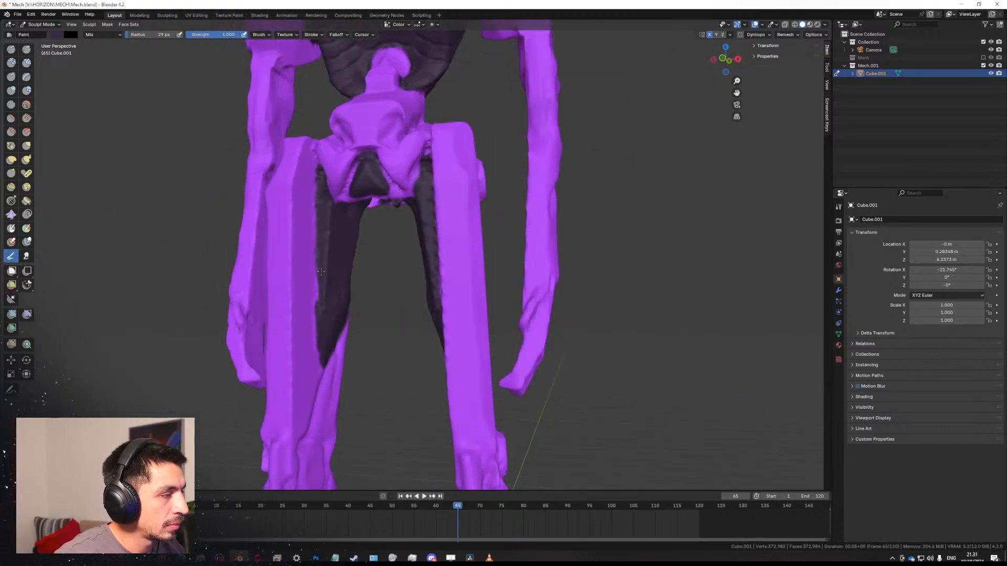
left_click_drag(321, 272, 318, 362)
left_click_drag(321, 240, 322, 236)
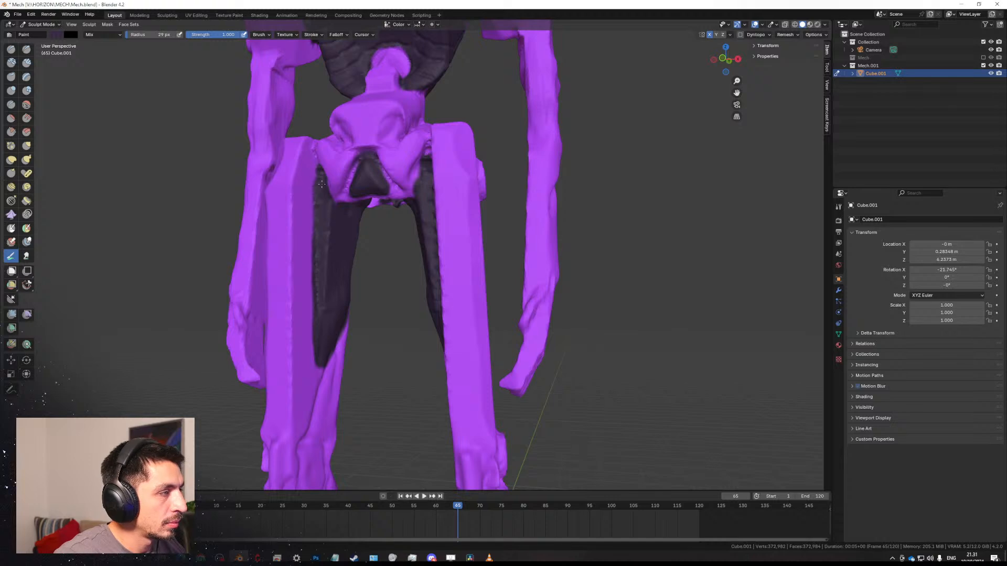
scroll(379, 291, "down", 2)
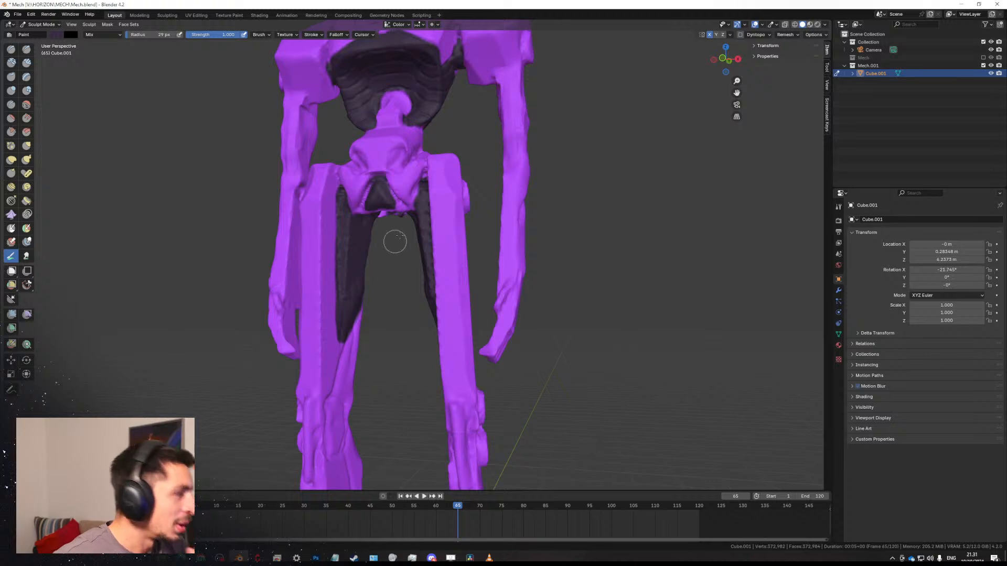
scroll(407, 233, "down", 4)
mouse_move(430, 268)
middle_mouse_down("shift")
mouse_move(367, 243)
mouse_move(434, 243)
mouse_move(495, 271)
middle_mouse_up("shift")
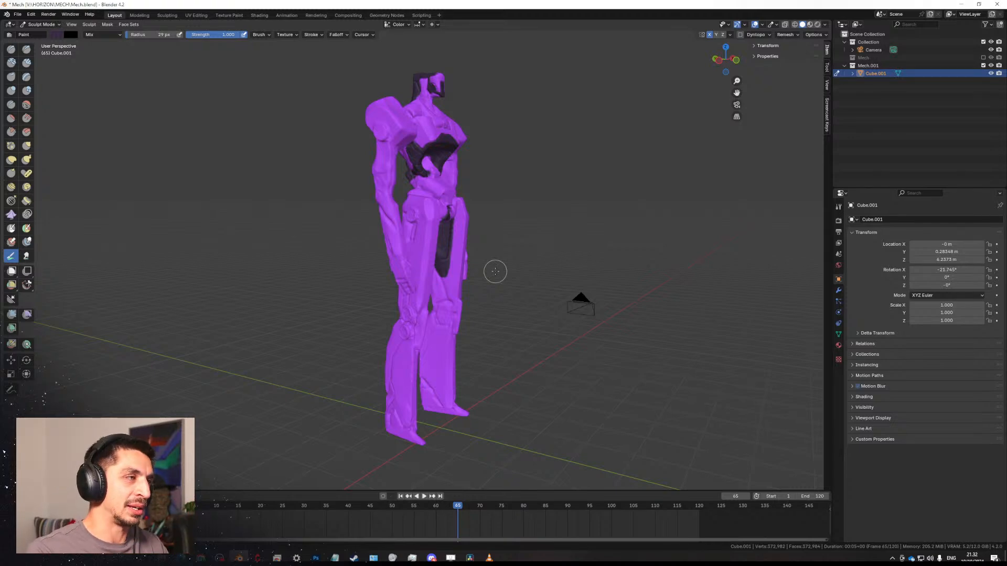
Set the brush radius to 20 px and paint the angular panel on the inner side of the knee dark.
mouse_move(406, 254)
middle_mouse_down()
mouse_move(357, 265)
mouse_move(434, 360)
mouse_move(483, 285)
mouse_move(447, 273)
mouse_move(489, 265)
mouse_move(367, 310)
mouse_move(435, 265)
mouse_move(407, 250)
middle_mouse_up()
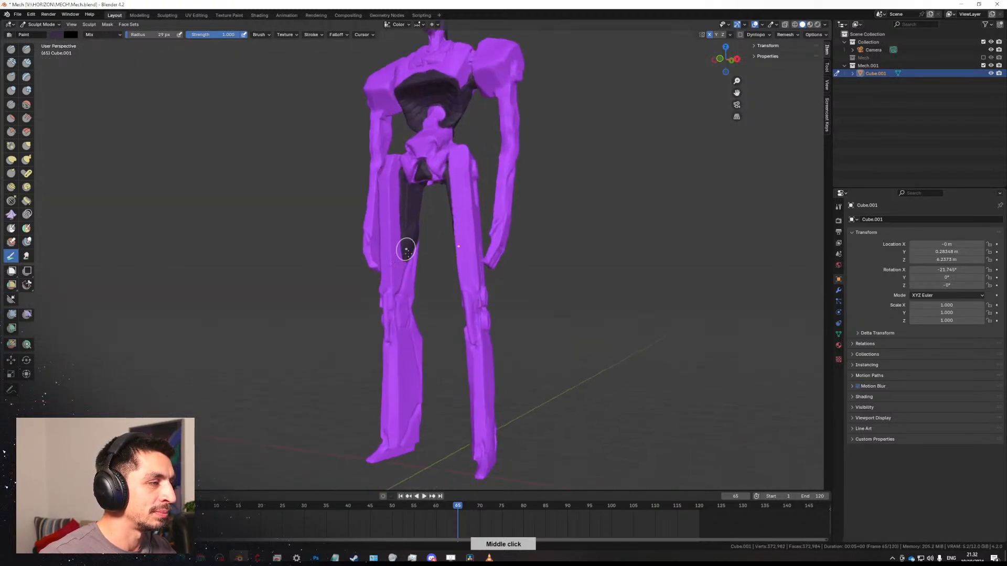
scroll(406, 250, "up", 5)
key("f")
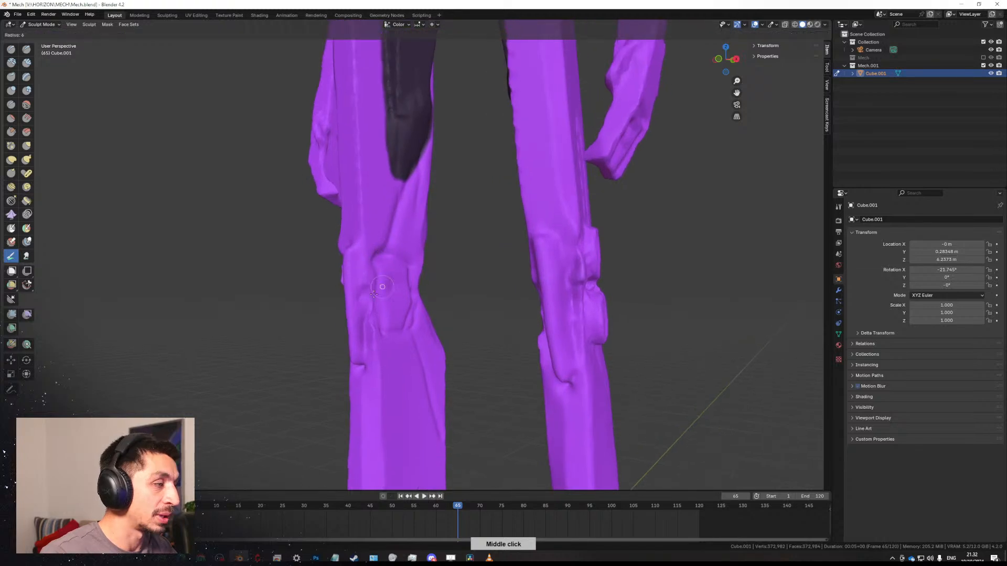
left_click(373, 294)
mouse_move(384, 268)
left_mouse_down()
mouse_move(387, 324)
mouse_move(395, 307)
left_mouse_up()
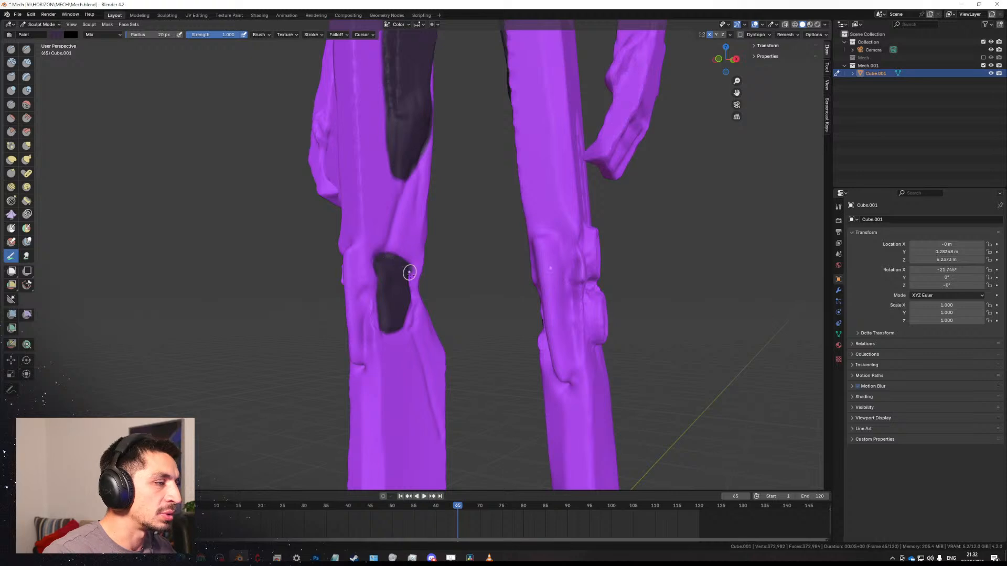
Paint the ribbed groove on the outer thigh dark and continue it into the gap beside the knee discs.
mouse_move(410, 274)
middle_mouse_down()
mouse_move(415, 296)
mouse_move(488, 259)
mouse_move(603, 325)
mouse_move(508, 292)
mouse_move(461, 241)
mouse_move(446, 257)
middle_mouse_up()
mouse_move(447, 257)
left_mouse_down()
mouse_move(450, 158)
mouse_move(454, 224)
left_mouse_up()
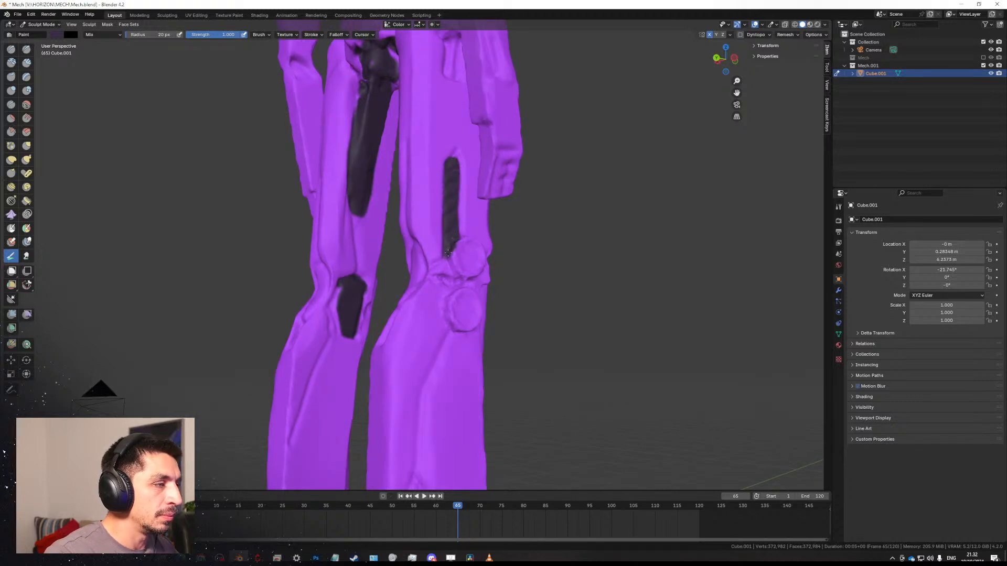
left_click_drag(437, 265, 431, 264)
Paint the recess at the back of the knee dark and add a narrow dark stripe up the back of the thigh.
middle_click_drag(430, 264, 498, 286)
left_click_drag(434, 253, 440, 335)
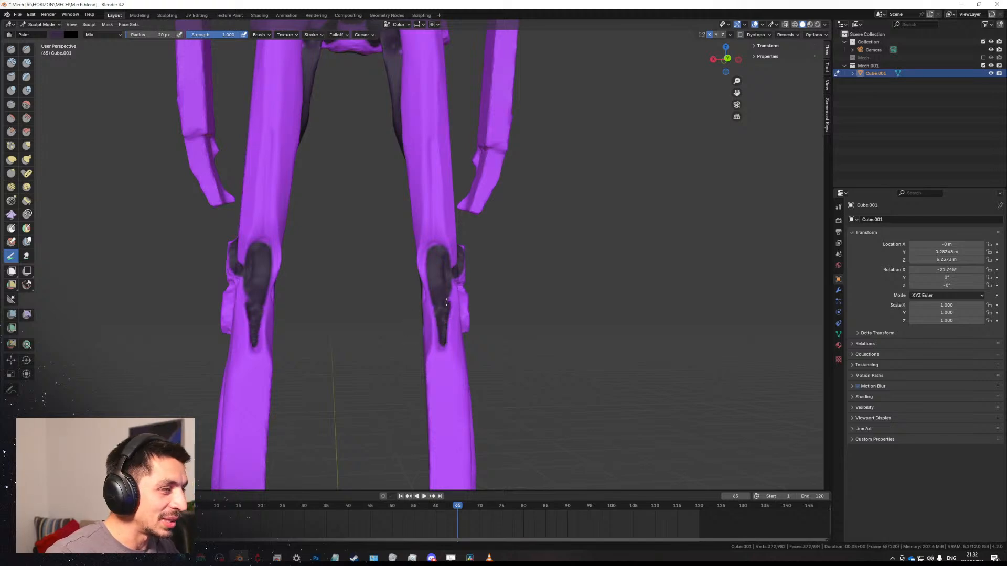
left_click_drag(446, 302, 450, 292)
mouse_move(439, 252)
left_mouse_down()
mouse_move(433, 142)
mouse_move(441, 255)
left_mouse_up()
key("ctrl+z")
key("ctrl+z")
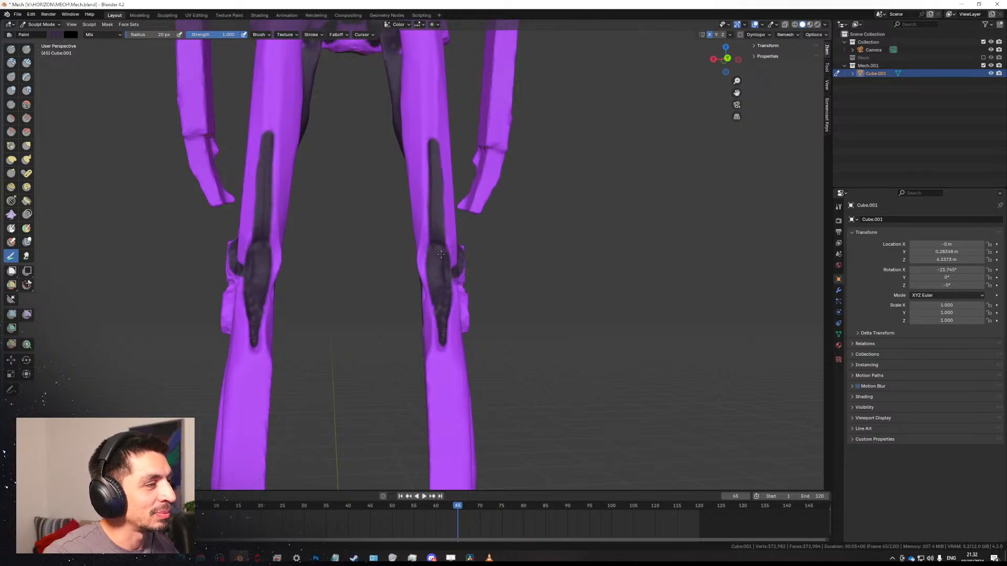
Fill the remaining rear edge of the inner knee panel with dark paint.
scroll(437, 252, "down", 3)
middle_click_drag(443, 288, 432, 254)
scroll(395, 301, "up", 4)
scroll(396, 301, "up", 3)
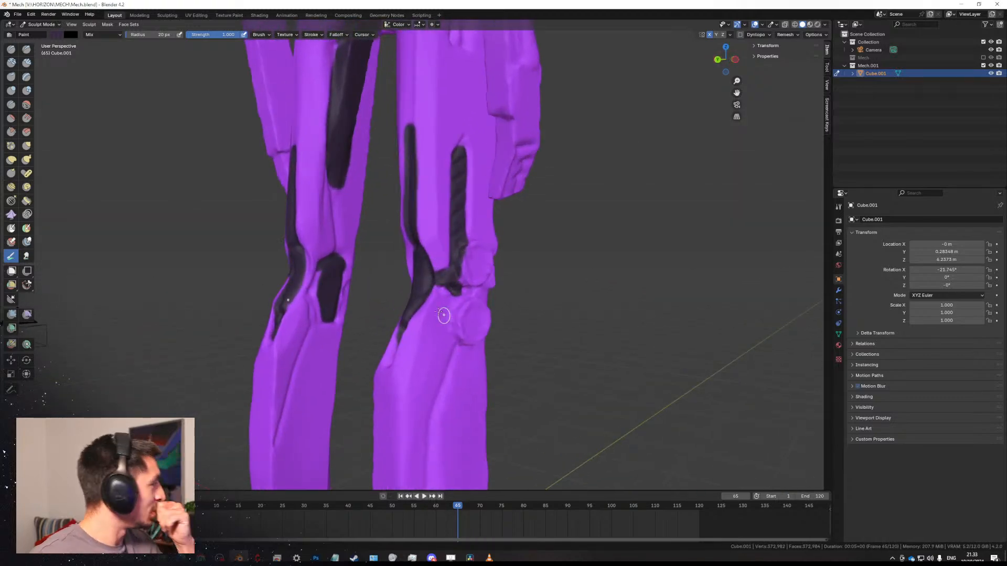
middle_click_drag(443, 314, 422, 300)
scroll(442, 299, "up", 2)
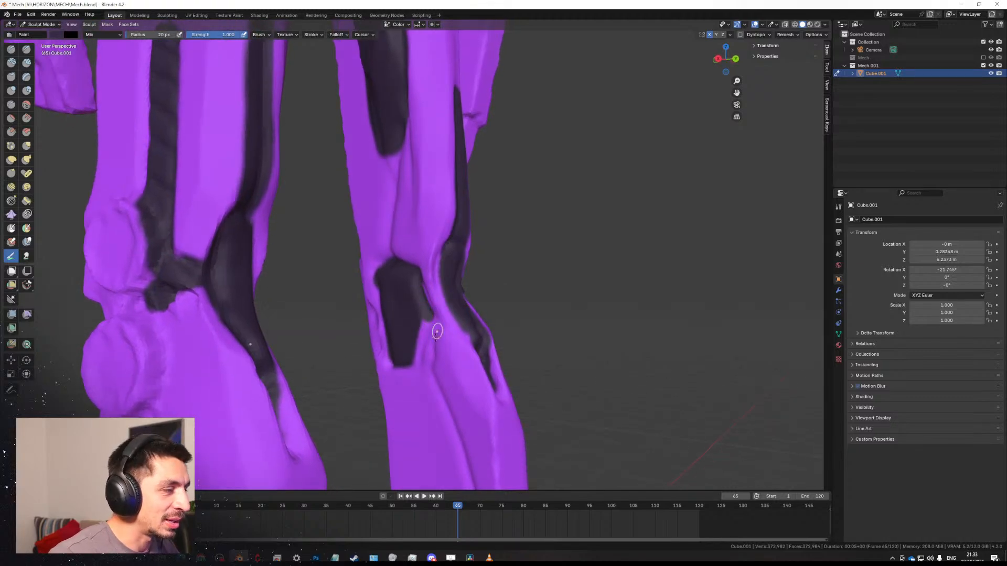
left_click_drag(430, 330, 413, 360)
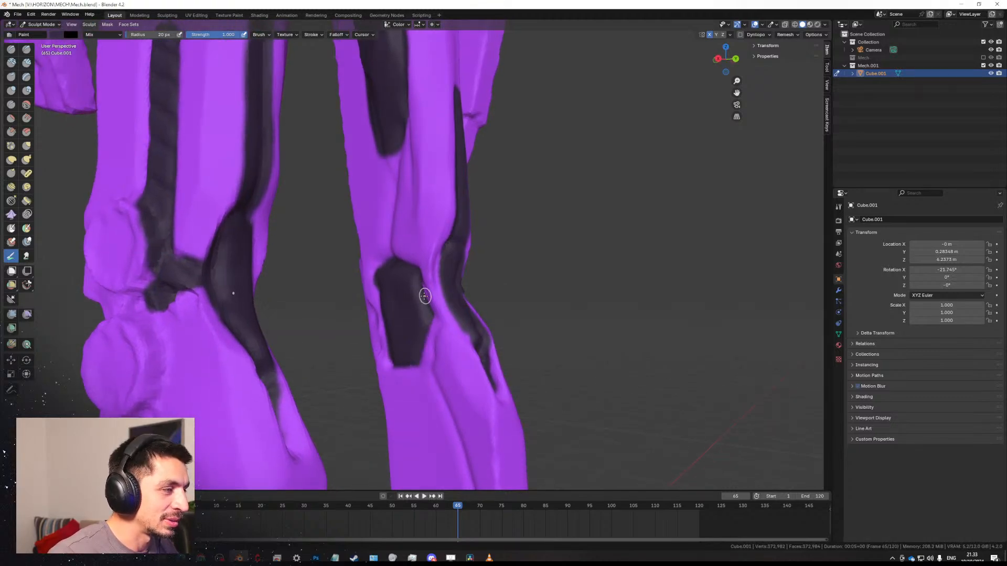
Paint a narrow dark strip connecting the inner-thigh area to the inner knee panel.
scroll(372, 308, "down", 7)
mouse_move(420, 286)
middle_mouse_down()
mouse_move(525, 283)
mouse_move(431, 286)
middle_mouse_up()
scroll(433, 280, "up", 3)
middle_click_drag(441, 188, 425, 270, "shift")
mouse_move(425, 270)
middle_mouse_down()
mouse_move(436, 278)
mouse_move(434, 263)
middle_mouse_up()
scroll(436, 277, "up", 1)
scroll(434, 264, "up", 1)
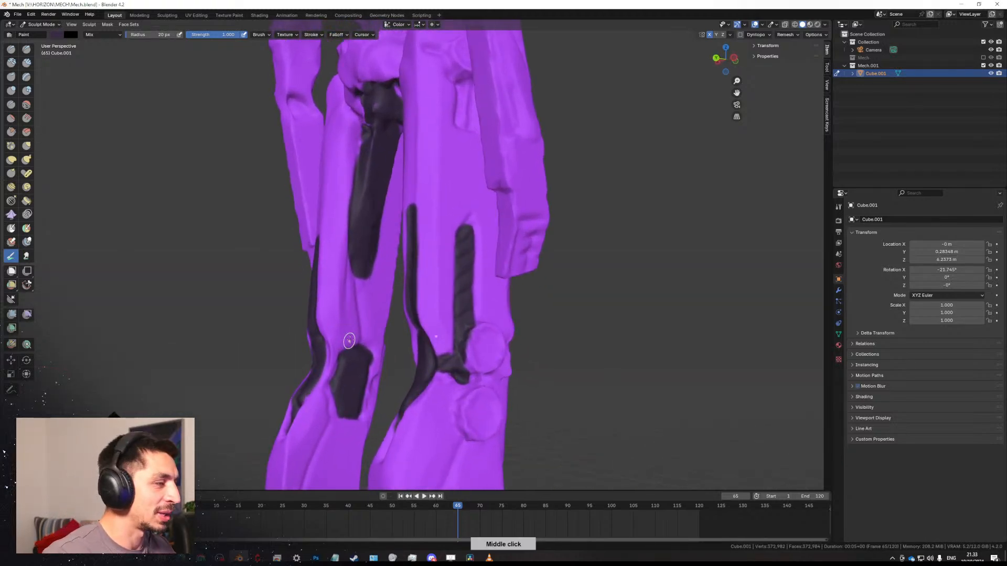
mouse_move(349, 341)
left_mouse_down()
mouse_move(348, 262)
mouse_move(355, 347)
left_mouse_up()
key("ctrl+z")
key("ctrl+z")
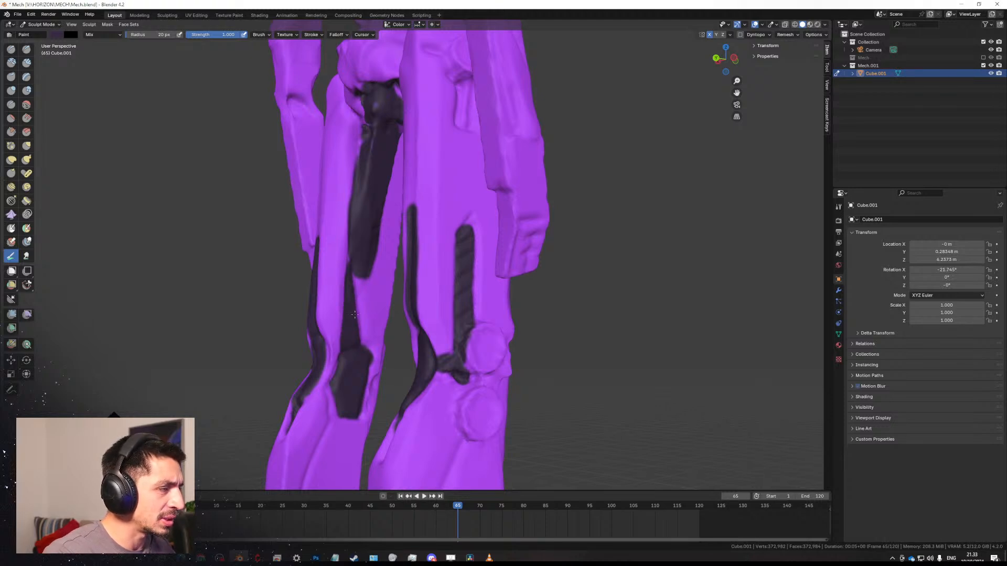
Switch to purple paint and trim the edges of the dark inner-thigh area so it tapers toward the knee.
scroll(370, 297, "down", 5)
middle_click_drag(370, 297, 301, 310)
scroll(488, 279, "up", 8)
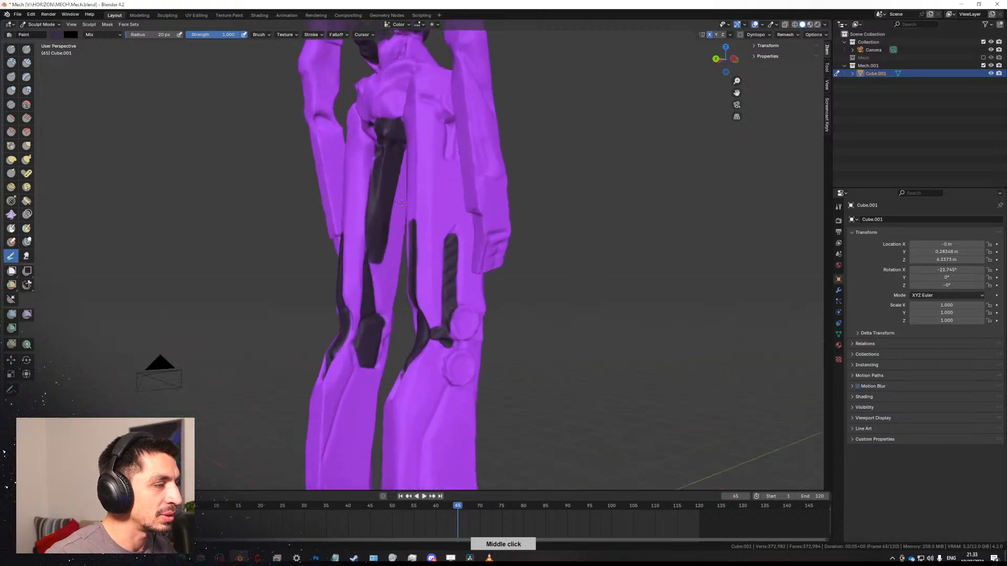
mouse_move(488, 279)
middle_mouse_down()
mouse_move(400, 281)
mouse_move(341, 238)
middle_mouse_up()
key("shift+s")
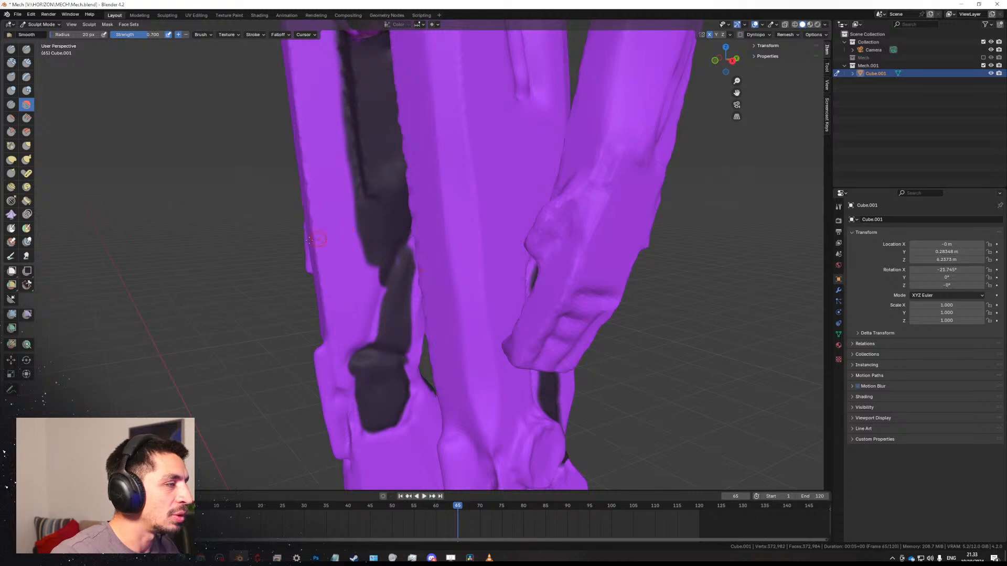
left_click(11, 255)
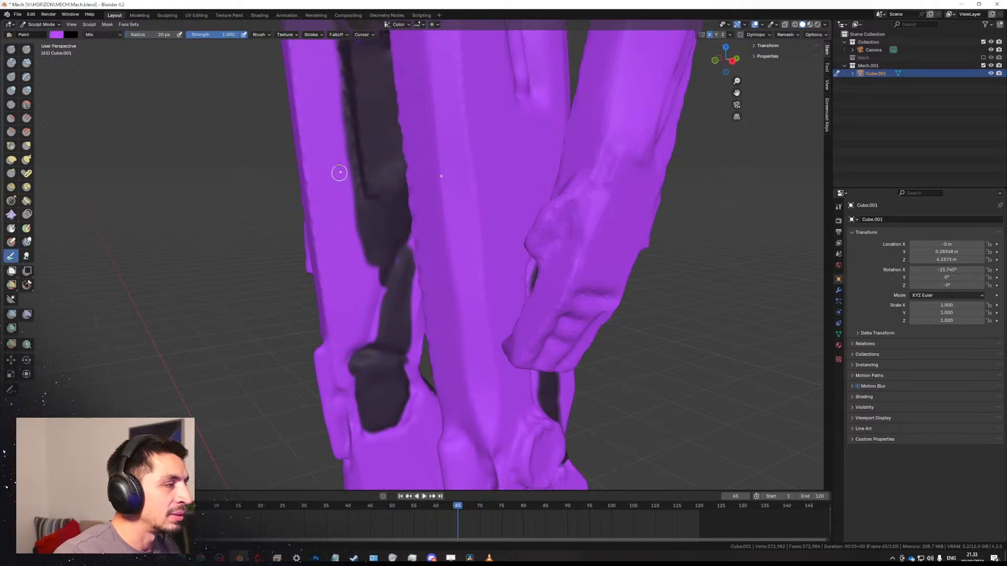
left_click_drag(347, 164, 351, 210)
middle_click_drag(346, 179, 379, 254, "shift")
mouse_move(360, 126)
left_mouse_down()
mouse_move(363, 171)
mouse_move(350, 72)
left_mouse_up()
left_click_drag(358, 174, 384, 284)
middle_click_drag(382, 299, 420, 201)
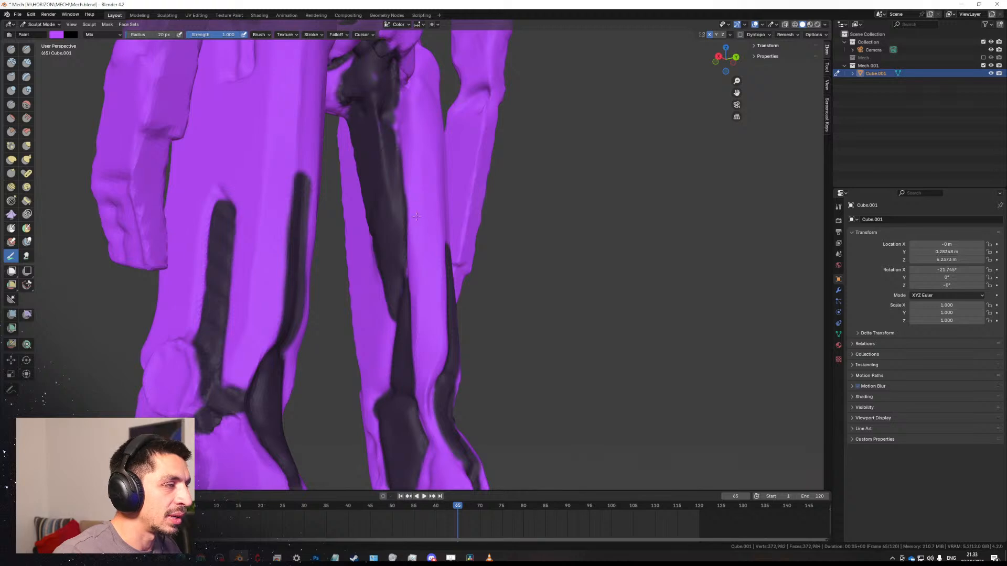
Sample the dark colour and paint over the remaining purple along the front edge of the inner thigh.
middle_click_drag(414, 229, 422, 218)
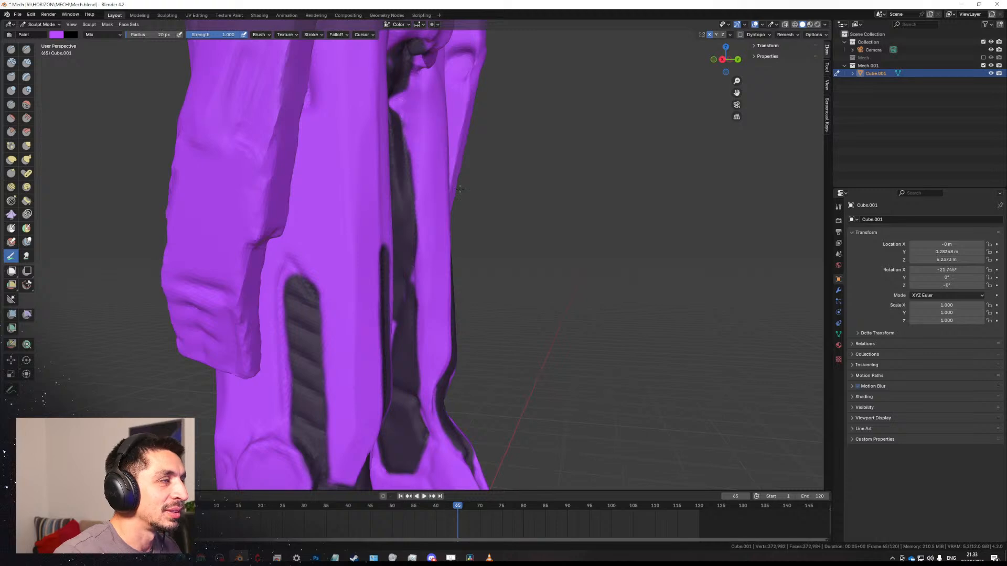
mouse_move(459, 189)
middle_mouse_down()
mouse_move(435, 199)
mouse_move(400, 153)
middle_mouse_up()
key("s")
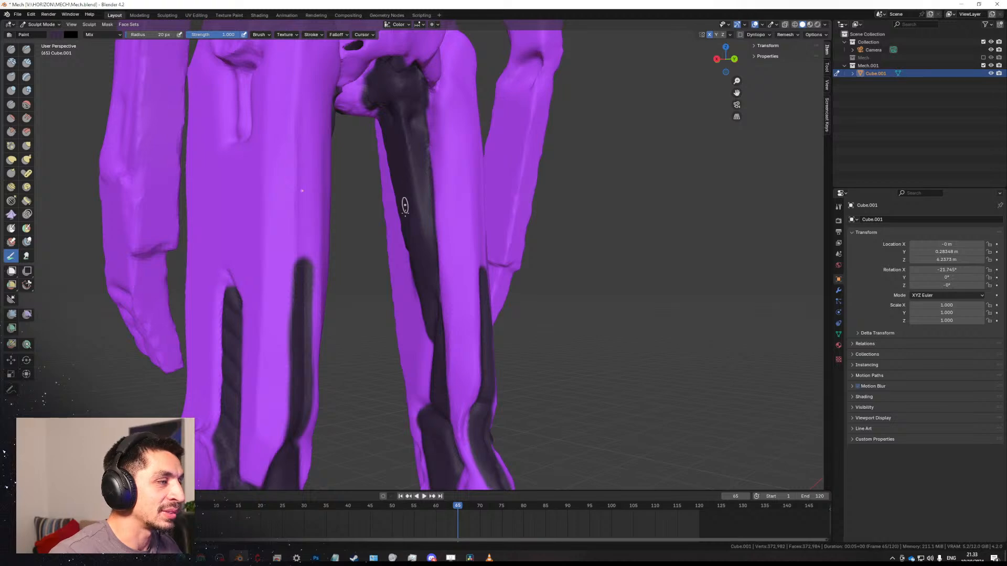
middle_click_drag(405, 207, 418, 269)
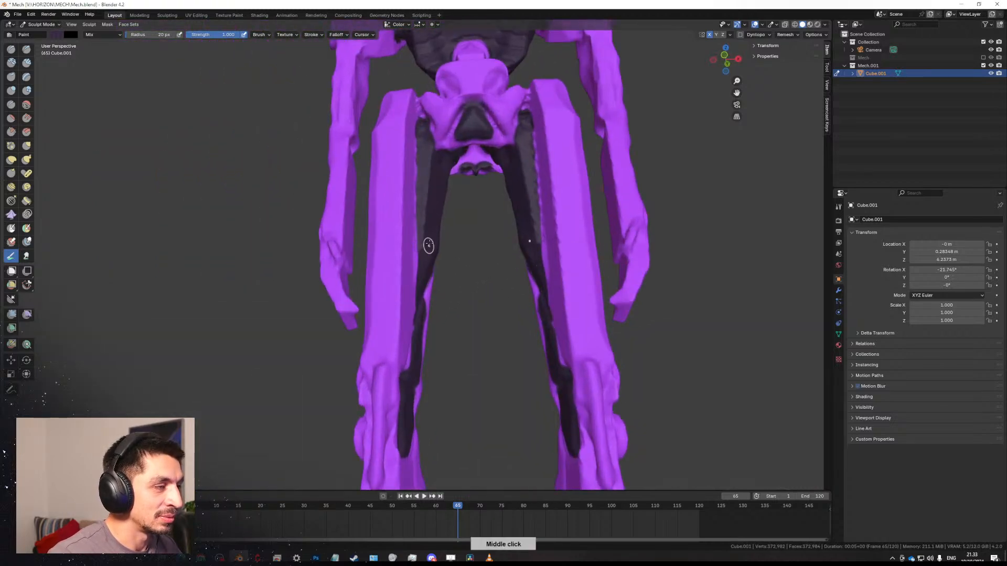
left_click_drag(421, 267, 416, 181)
key("ctrl+z")
key("ctrl+z")
left_click_drag(417, 142, 418, 281)
scroll(474, 434, "down", 6)
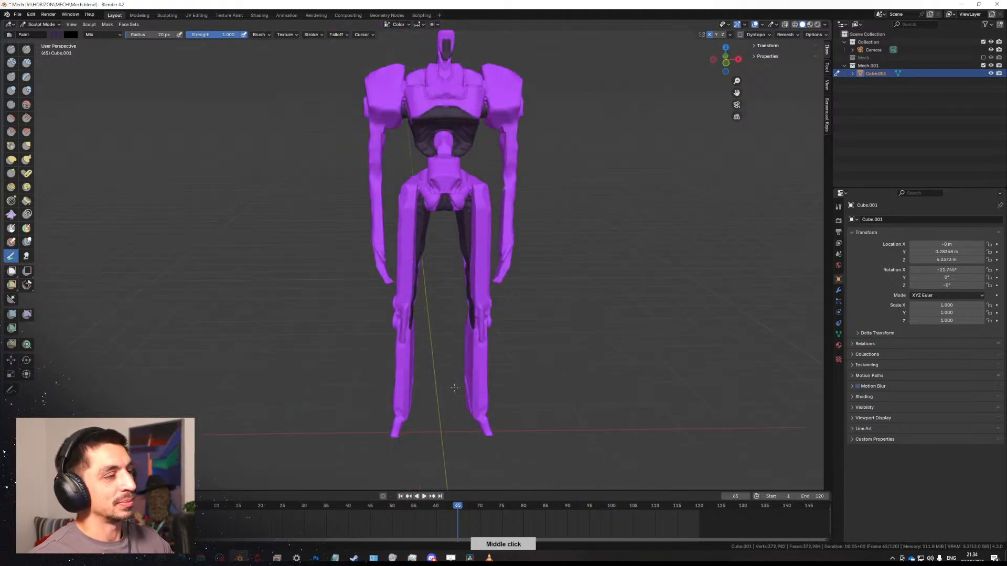
Examine the whole mech and its unpainted lower legs and feet from several angles.
middle_click_drag(474, 433, 468, 221)
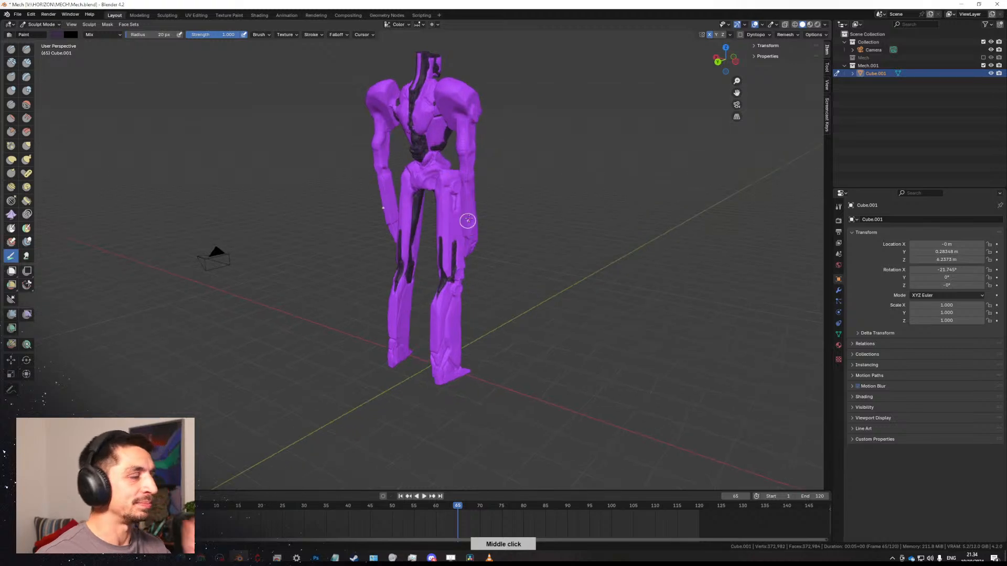
middle_click_drag(476, 299, 472, 278)
scroll(472, 286, "up", 2)
scroll(461, 236, "up", 1)
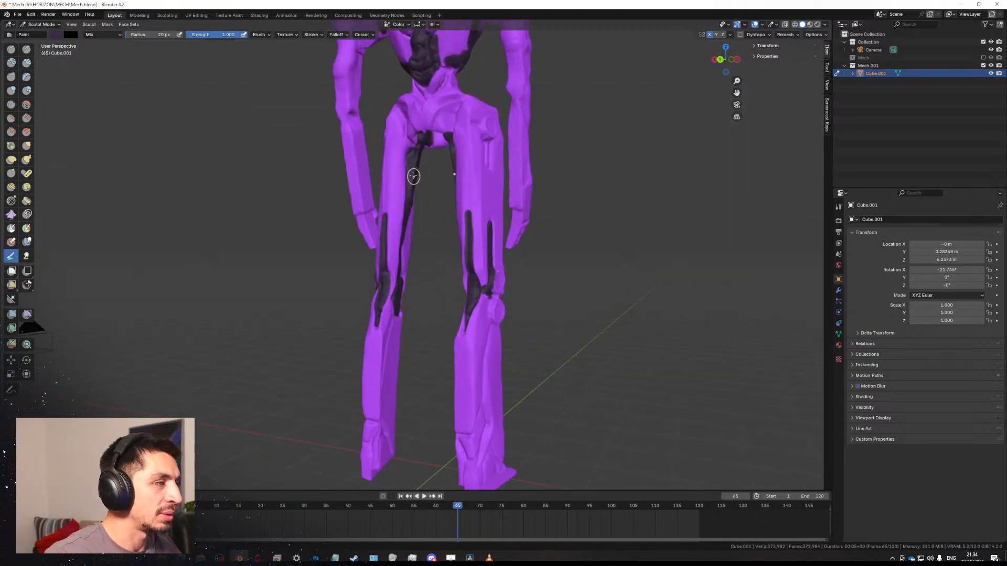
middle_click_drag(436, 209, 512, 388)
scroll(511, 388, "up", 2)
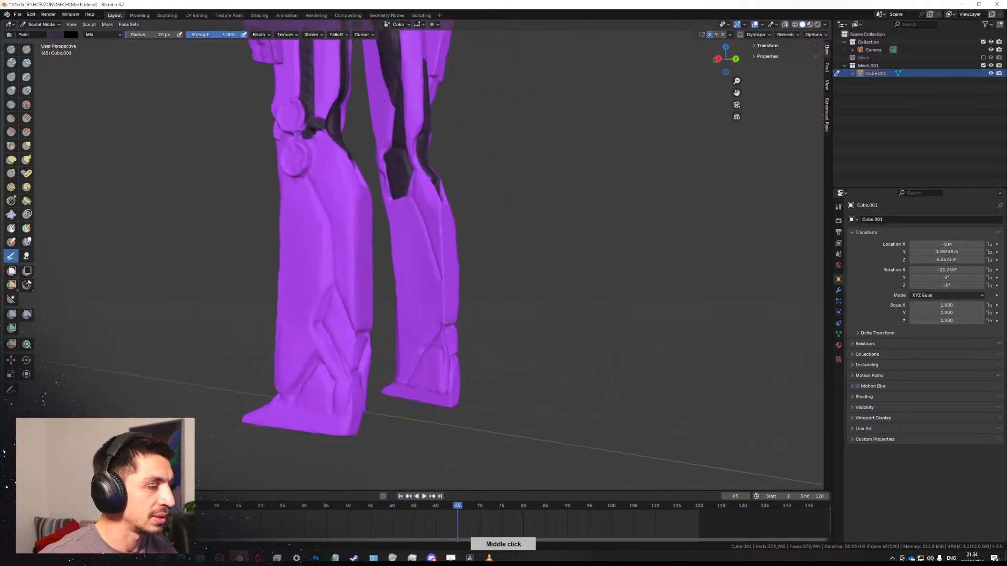
scroll(435, 362, "up", 2)
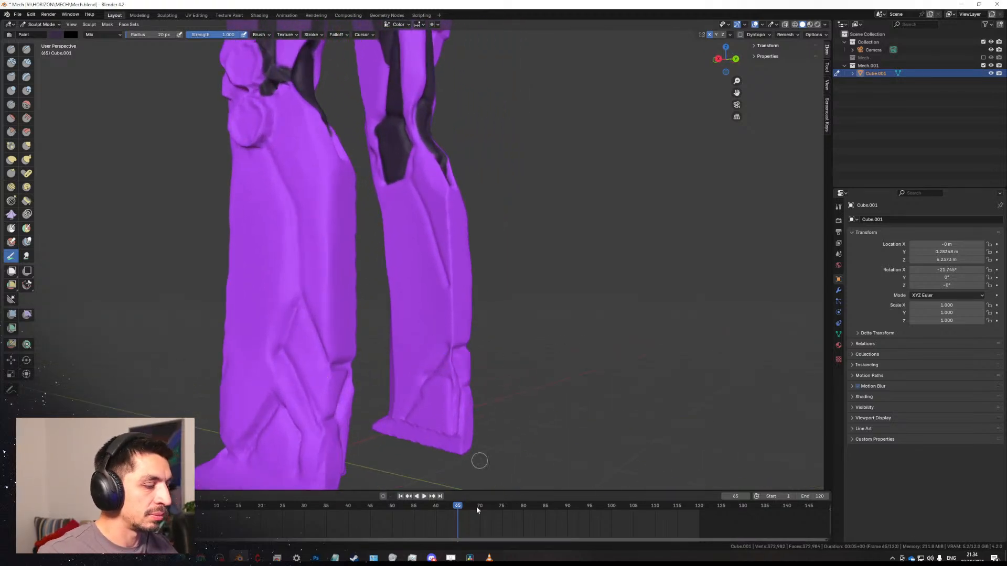
Switch to VLC media player, skip to another track in the playlist, and return to Blender.
left_click(489, 557)
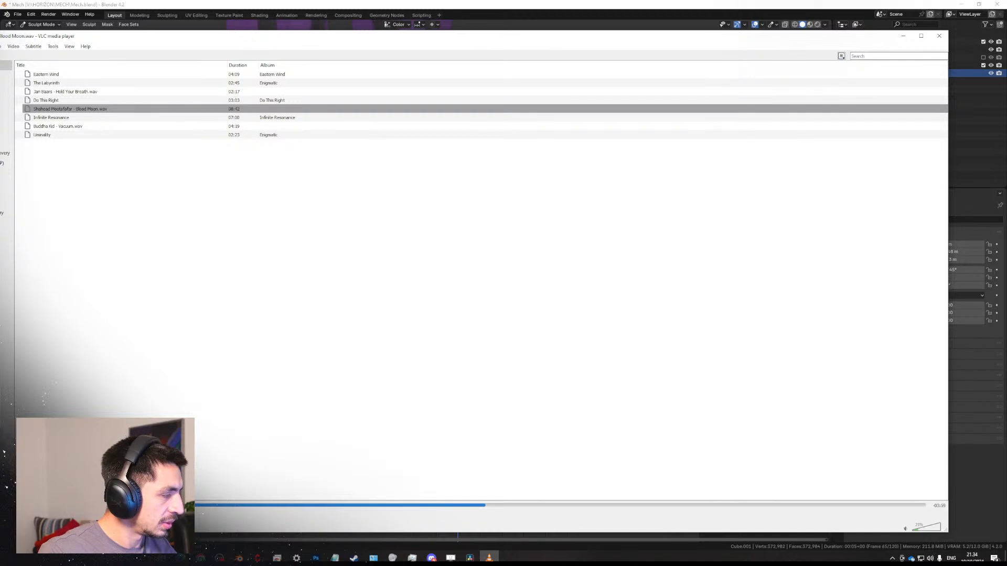
key("n")
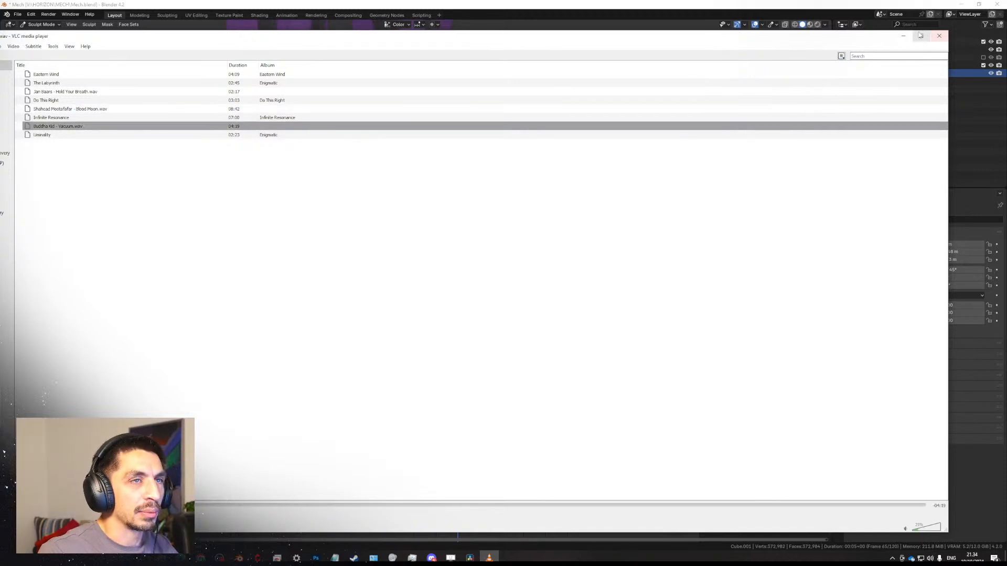
left_click(903, 36)
middle_click_drag(428, 301, 431, 310)
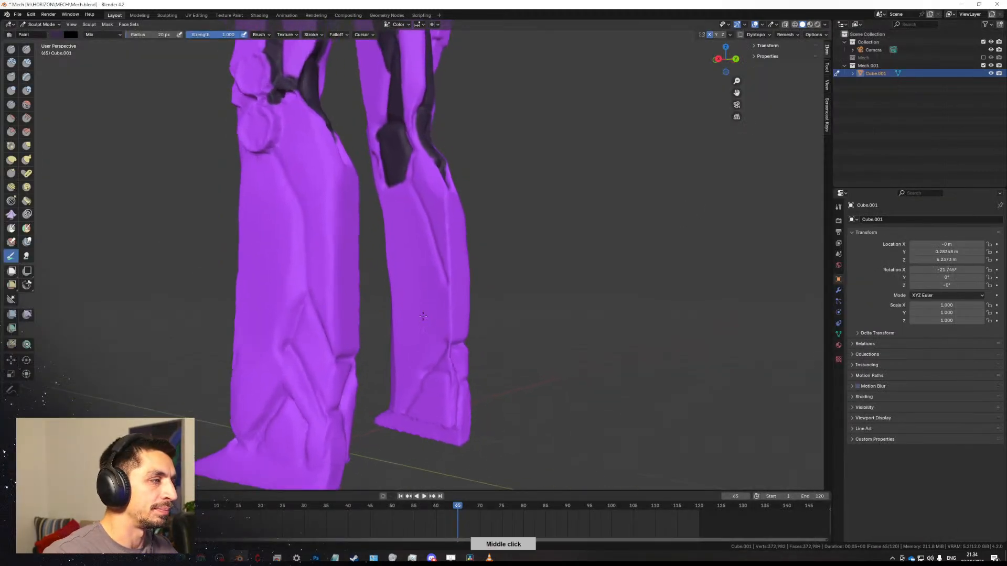
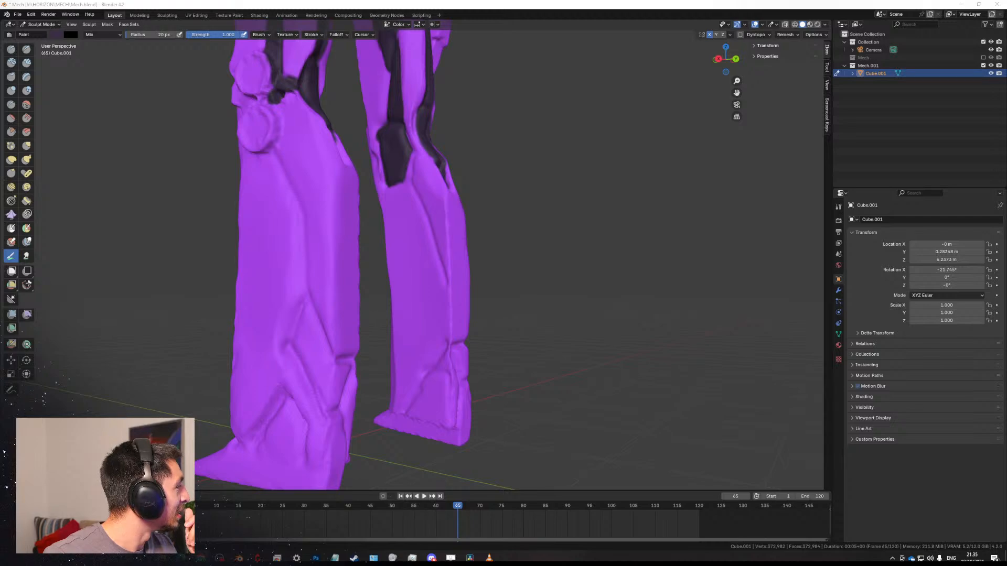
left_click_drag(0, 292, 447, 1)
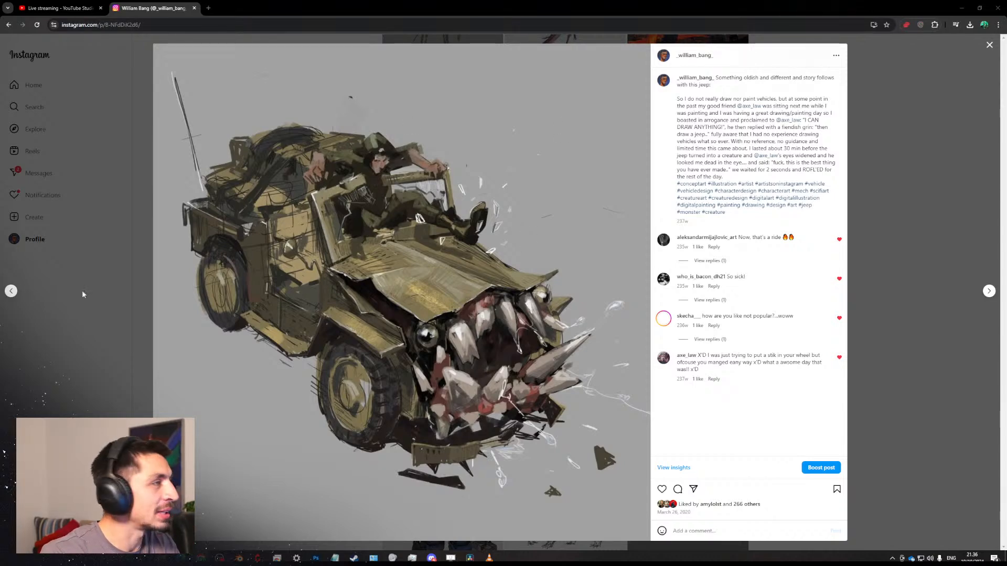
left_click_drag(860, 11, 0, 131)
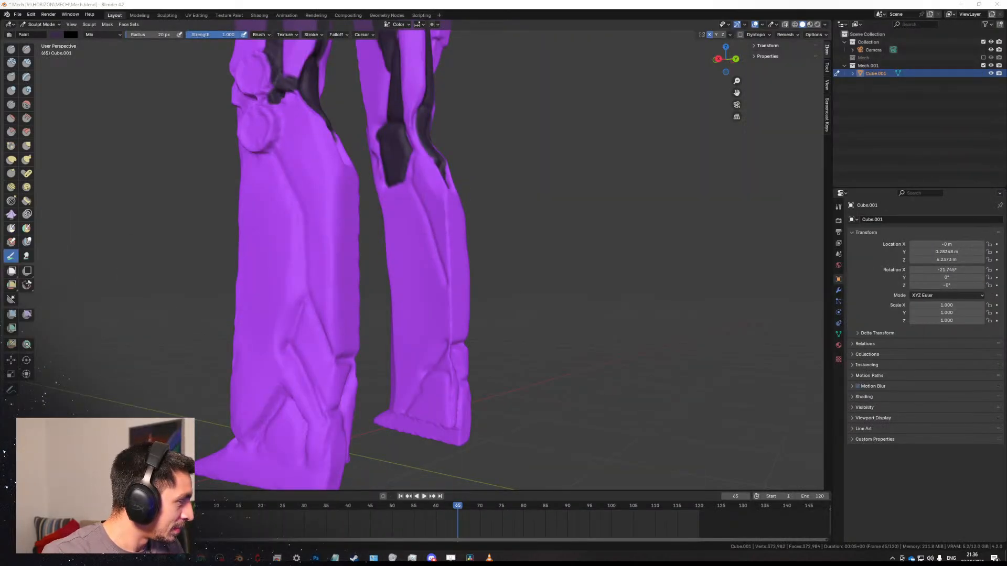
Enlarge the paint brush to 34 px and paint the toe section of the foot dark.
scroll(326, 388, "down", 10)
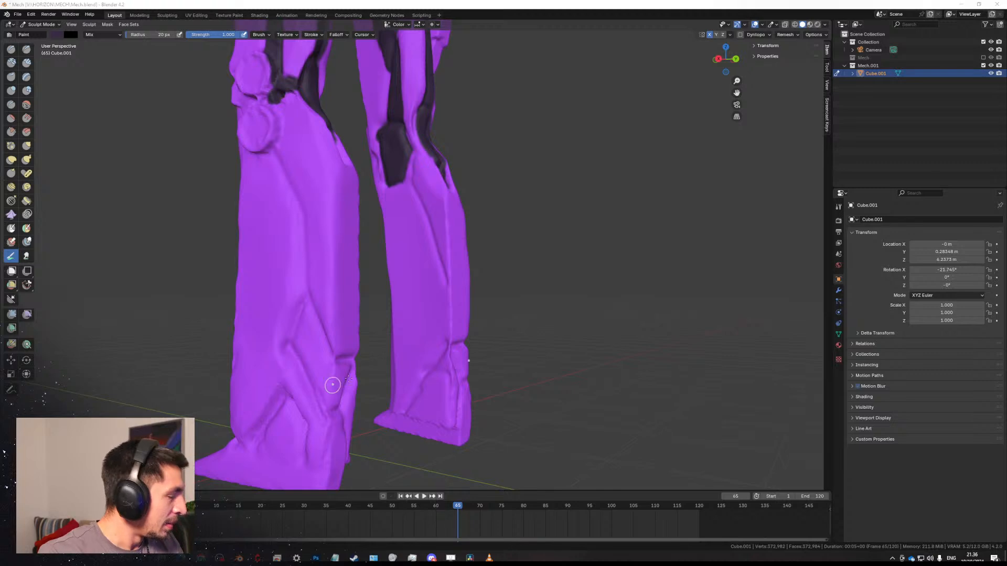
middle_click_drag(484, 373, 421, 364)
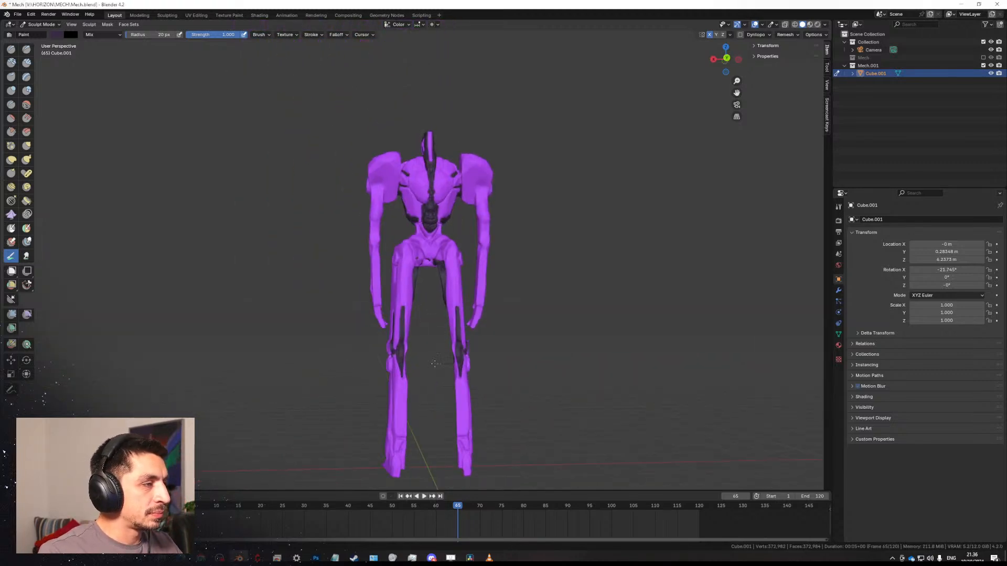
scroll(449, 336, "up", 2)
middle_click_drag(452, 324, 333, 330)
key("KP_1")
scroll(450, 316, "up", 3)
middle_click_drag(412, 352, 450, 326, "shift")
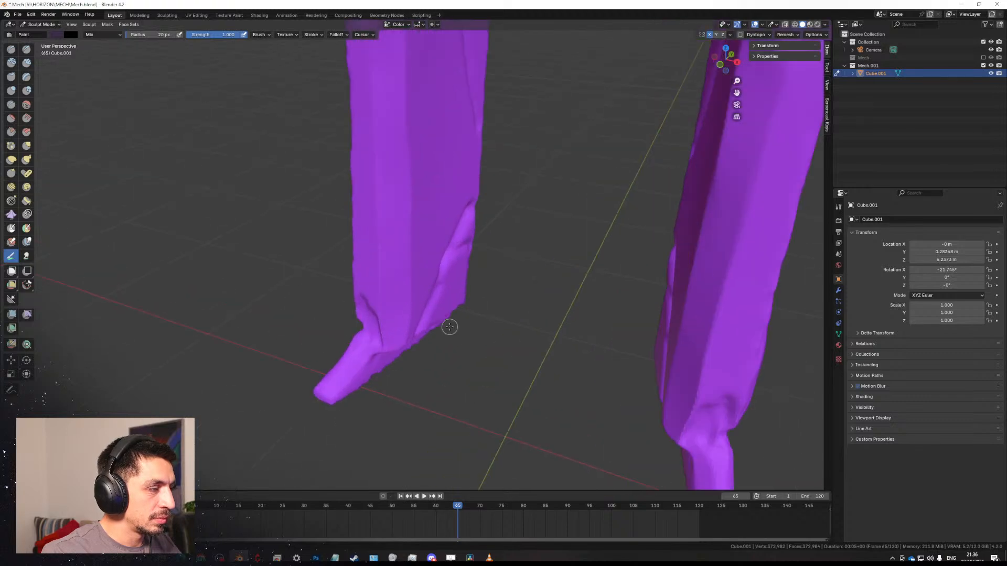
key("f")
left_click(344, 366)
mouse_move(344, 366)
left_mouse_down()
mouse_move(341, 390)
mouse_move(377, 380)
mouse_move(367, 373)
mouse_move(373, 381)
left_mouse_up()
middle_click_drag(374, 381, 424, 403)
left_click_drag(452, 404, 480, 409)
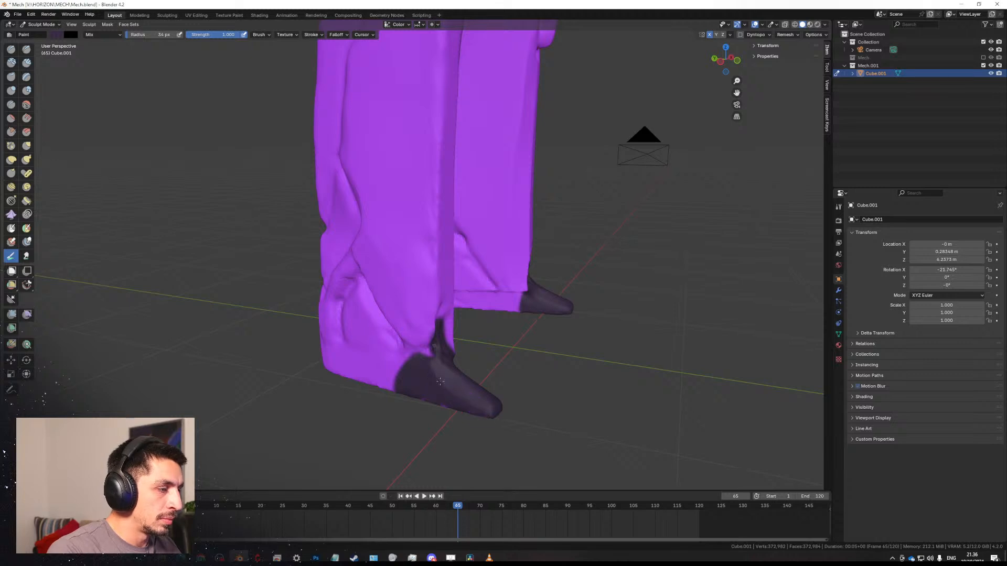
Extend the dark paint as a band along the outer side of the foot to the heel.
middle_click_drag(437, 383, 497, 369)
mouse_move(497, 368)
left_mouse_down()
mouse_move(357, 395)
mouse_move(452, 354)
mouse_move(445, 346)
mouse_move(341, 380)
left_mouse_up()
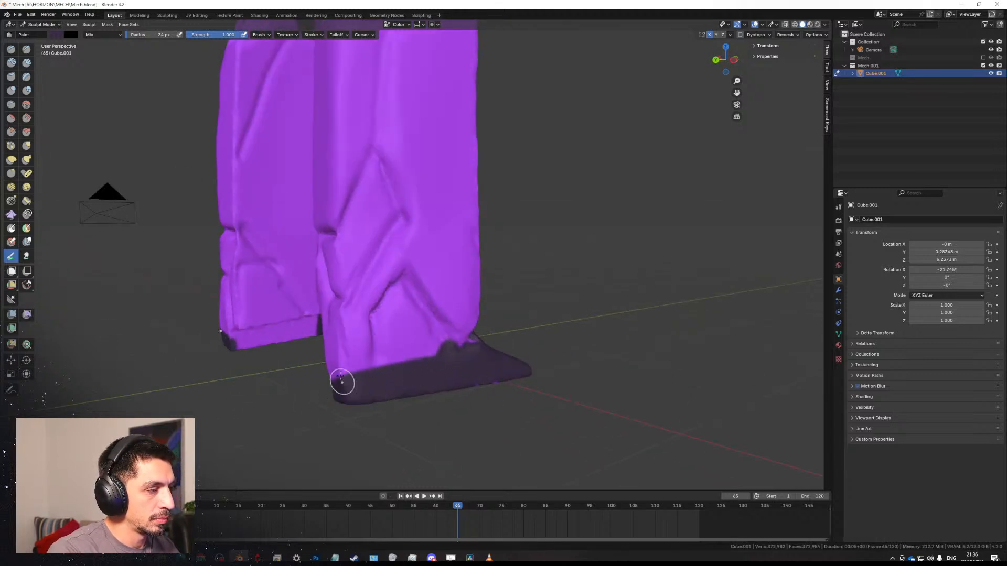
middle_click_drag(341, 380, 378, 363)
mouse_move(379, 364)
left_mouse_down()
mouse_move(398, 323)
mouse_move(418, 362)
mouse_move(411, 369)
left_mouse_up()
middle_click_drag(409, 373, 377, 396)
Paint the triangular ankle recess, the back of the heel and the inner sole edge dark.
mouse_move(378, 396)
left_mouse_down()
mouse_move(409, 307)
mouse_move(428, 341)
mouse_move(453, 325)
mouse_move(406, 295)
left_mouse_up()
middle_click_drag(406, 296, 478, 400)
mouse_move(478, 400)
left_mouse_down()
mouse_move(461, 376)
mouse_move(420, 362)
mouse_move(436, 374)
left_mouse_up()
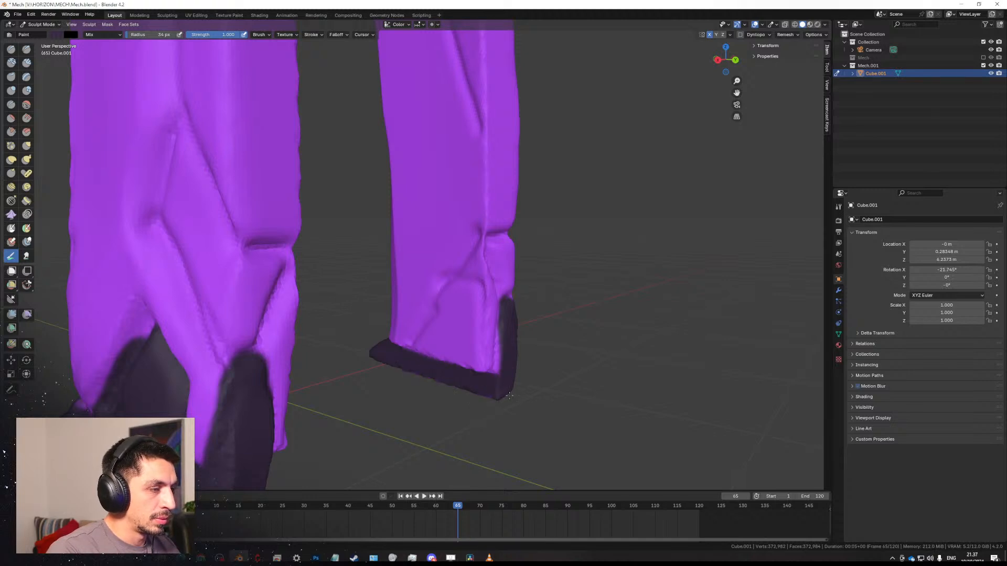
middle_click_drag(483, 393, 456, 312)
mouse_move(450, 323)
left_mouse_down()
mouse_move(431, 392)
mouse_move(504, 237)
left_mouse_up()
Paint the diagonal recess on the outer lower calf and the notch above the heel dark.
mouse_move(460, 299)
middle_mouse_down()
mouse_move(453, 326)
mouse_move(326, 355)
mouse_move(395, 341)
mouse_move(364, 294)
mouse_move(380, 336)
mouse_move(335, 316)
mouse_move(377, 275)
middle_mouse_up()
scroll(335, 316, "up", 2)
middle_click_drag(330, 326, 354, 303)
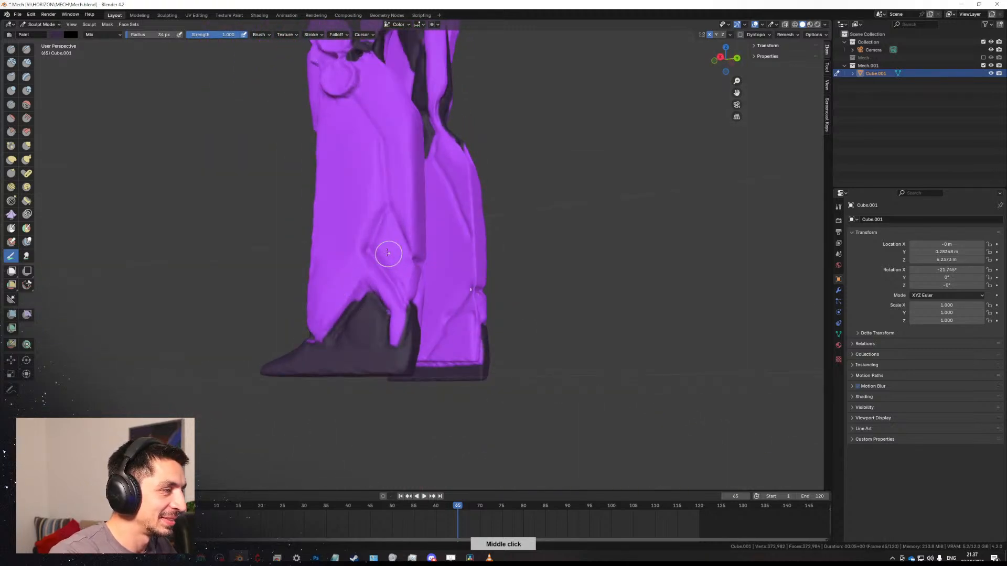
left_click_drag(377, 242, 409, 290)
mouse_move(399, 253)
left_mouse_down()
mouse_move(387, 225)
mouse_move(408, 267)
left_mouse_up()
middle_click_drag(392, 270, 304, 277)
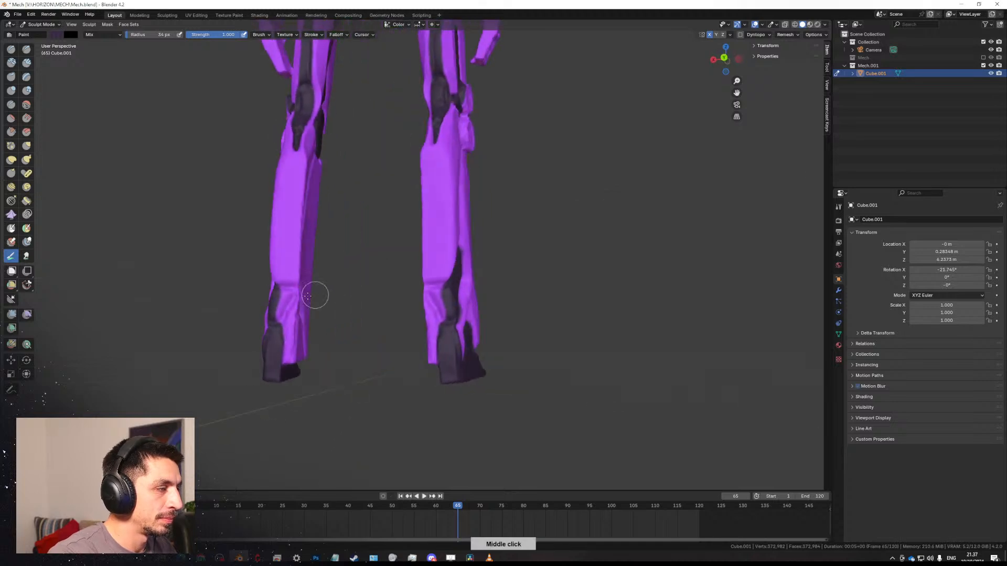
left_click_drag(284, 311, 287, 300)
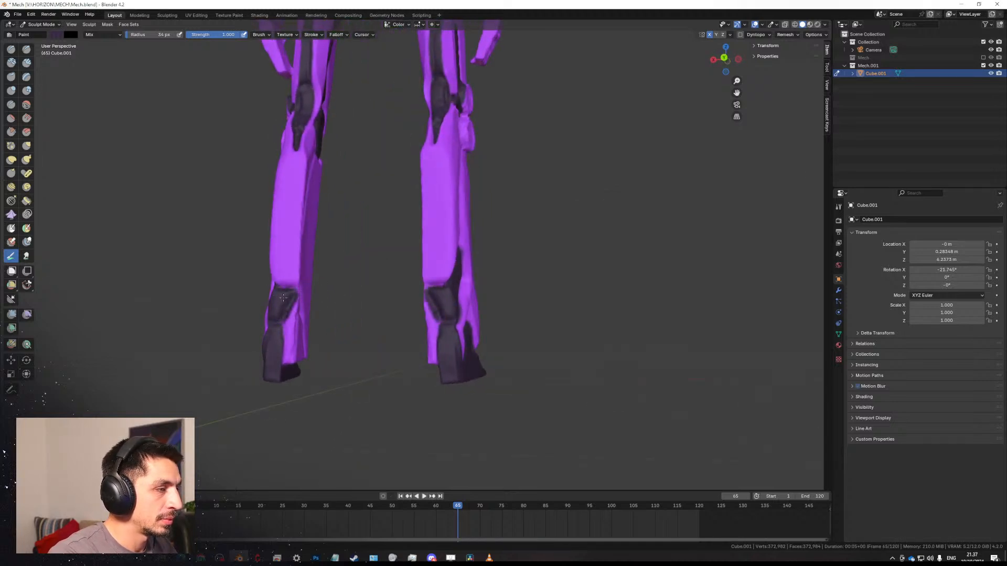
Fill the remaining edges of the dark notch above the heel using an adjusted brush size.
middle_click_drag(346, 289, 322, 316)
key("f")
left_click(317, 308)
mouse_move(295, 306)
left_mouse_down()
mouse_move(288, 317)
mouse_move(292, 299)
left_mouse_up()
mouse_move(354, 327)
middle_mouse_down()
mouse_move(457, 402)
mouse_move(466, 333)
mouse_move(528, 358)
mouse_move(458, 347)
mouse_move(446, 306)
mouse_move(288, 280)
mouse_move(452, 276)
mouse_move(417, 270)
mouse_move(382, 286)
middle_mouse_up()
scroll(432, 273, "up", 4)
key("f")
left_click(402, 279)
key("f")
left_click(391, 292)
mouse_move(379, 282)
left_mouse_down()
mouse_move(378, 326)
mouse_move(383, 296)
left_mouse_up()
Try to paint the groove beside the front knee guard dark.
scroll(385, 301, "down", 1)
middle_click_drag(415, 309, 409, 319)
scroll(435, 330, "down", 1)
middle_click_drag(482, 338, 383, 335)
scroll(404, 370, "down", 2)
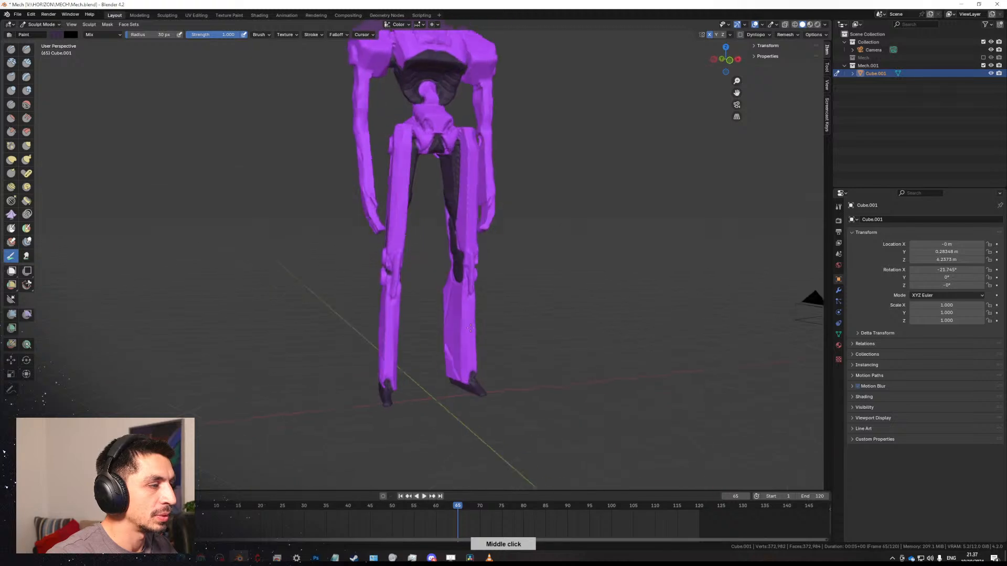
scroll(355, 297, "up", 4)
scroll(362, 298, "up", 2)
key("f")
left_click(361, 300)
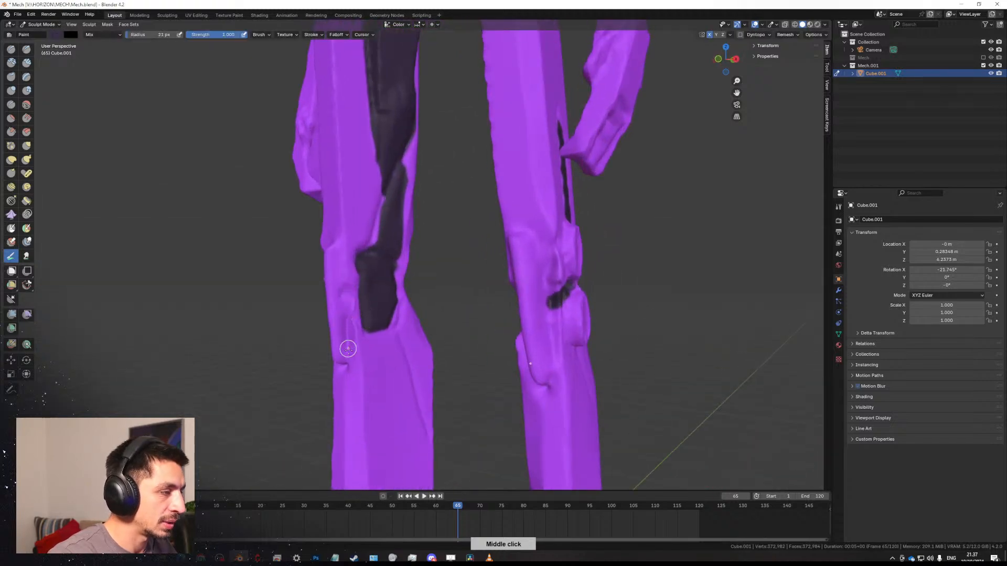
left_click_drag(348, 350, 348, 314)
key("ctrl+z")
mouse_move(345, 370)
left_mouse_down()
mouse_move(347, 302)
mouse_move(357, 306)
left_mouse_up()
key("ctrl+z")
key("ctrl+z")
Paint the small recess on the inner side of the front knee guard dark and undo stray dabs.
middle_click_drag(357, 290, 438, 286)
key("f")
left_click(377, 293)
left_click(357, 308)
key("ctrl+z")
left_click(364, 313)
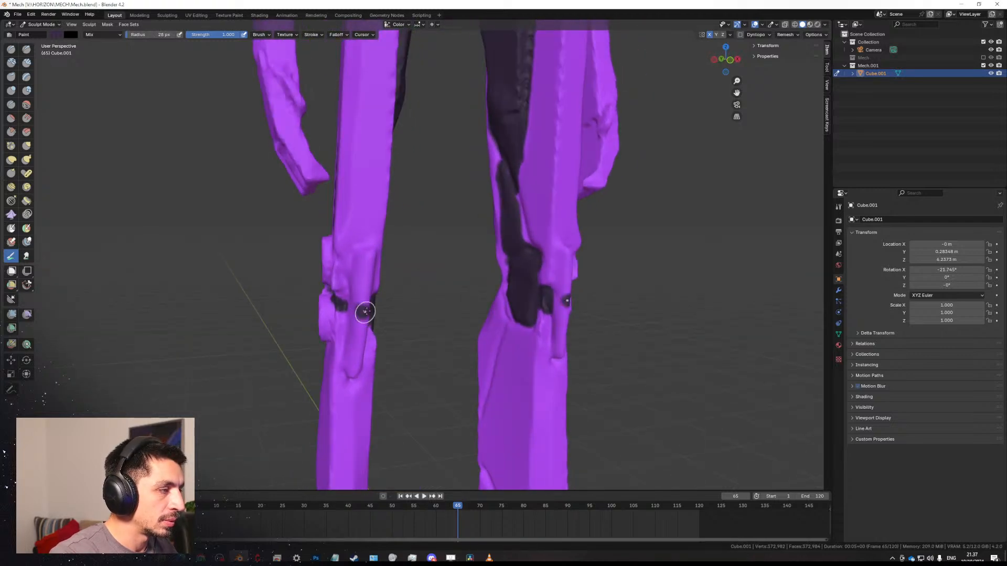
key("ctrl+z")
Paint the vertical slot below the outer hip disc and the groove beside the disc dark with a 22 px brush.
middle_click_drag(396, 241, 417, 239)
key("f")
left_click(426, 231)
left_click_drag(423, 212, 419, 240)
mouse_move(420, 238)
middle_mouse_down()
mouse_move(483, 251)
mouse_move(488, 238)
middle_mouse_up()
mouse_move(454, 220)
left_mouse_down()
mouse_move(457, 257)
mouse_move(454, 216)
left_mouse_up()
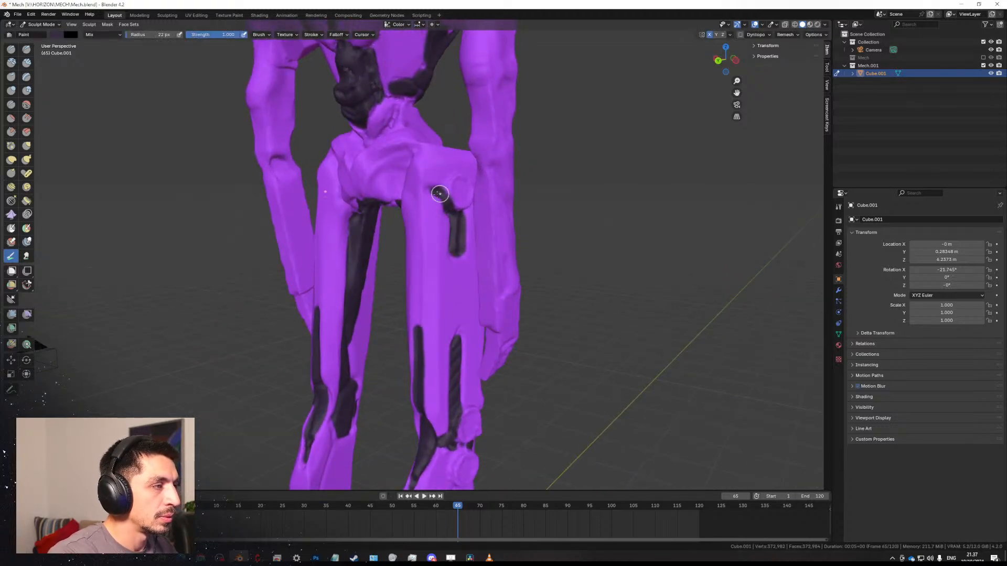
Paint the rear hip sockets between the pelvis and the upper thighs dark.
middle_click_drag(439, 191, 432, 213)
mouse_move(416, 205)
left_mouse_down()
mouse_move(414, 225)
mouse_move(422, 193)
mouse_move(417, 234)
left_mouse_up()
key("ctrl+z")
middle_click_drag(401, 225, 397, 196)
mouse_move(393, 190)
left_mouse_down()
mouse_move(399, 217)
mouse_move(408, 213)
left_mouse_up()
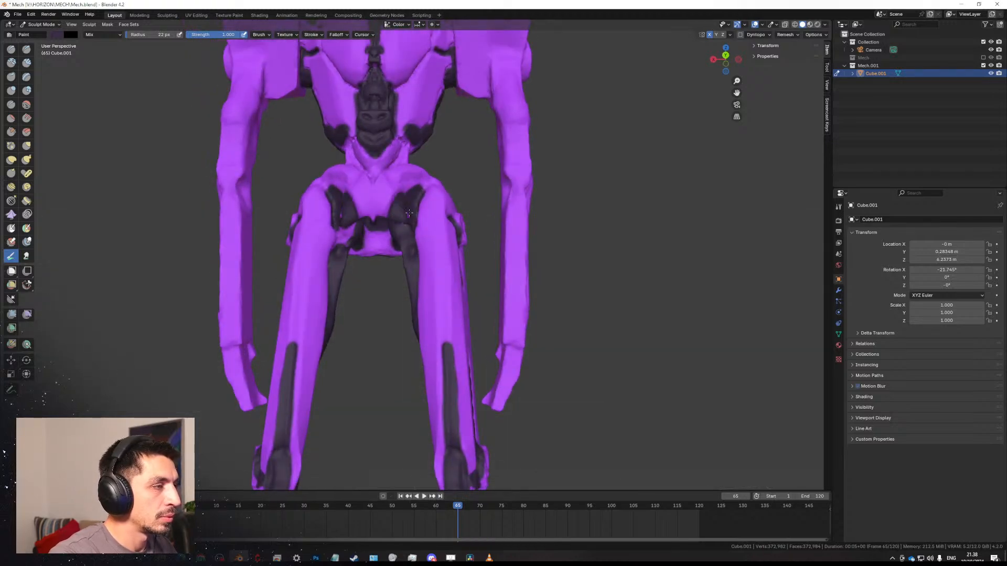
Extend the dark paint at the lower rib edge near the waist and around the base of the spine.
middle_click_drag(410, 193, 383, 169)
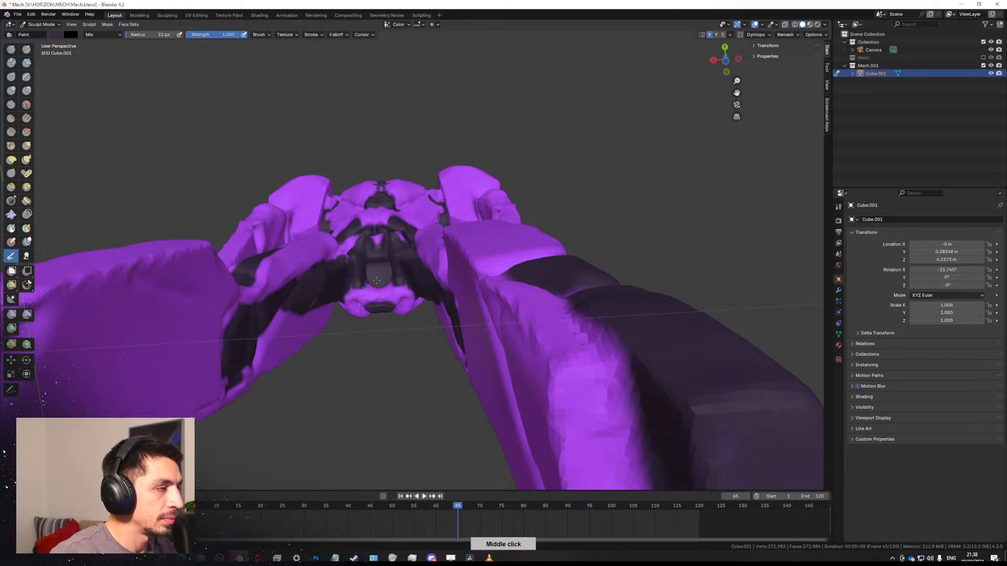
middle_click_drag(388, 258, 405, 222)
scroll(406, 223, "up", 3)
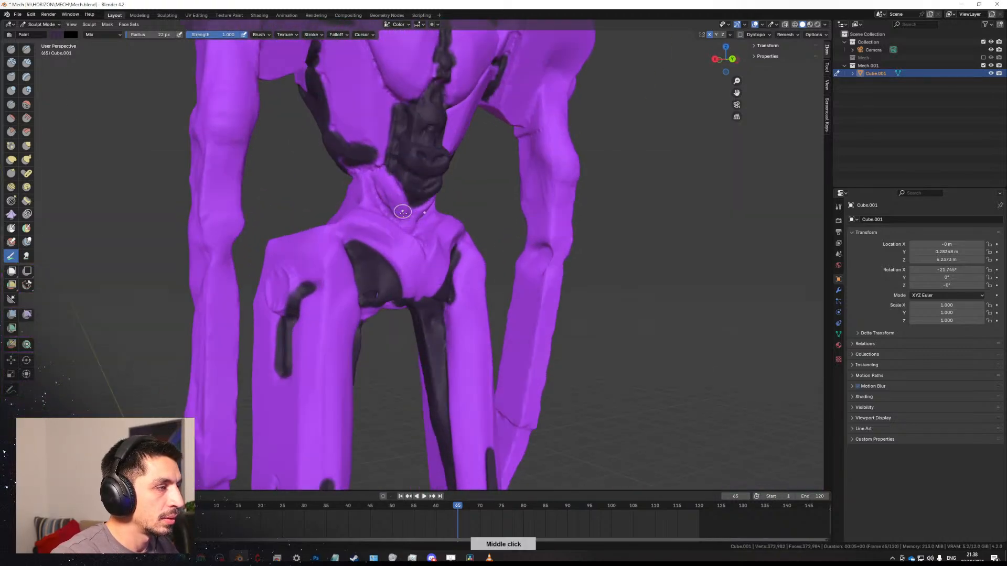
mouse_move(380, 177)
left_mouse_down()
mouse_move(391, 200)
mouse_move(383, 174)
left_mouse_up()
left_click_drag(404, 210, 411, 216)
Paint a small dark notch at the centre of the rear pelvis below the spine.
scroll(417, 189, "down", 5)
middle_click_drag(433, 216, 399, 233)
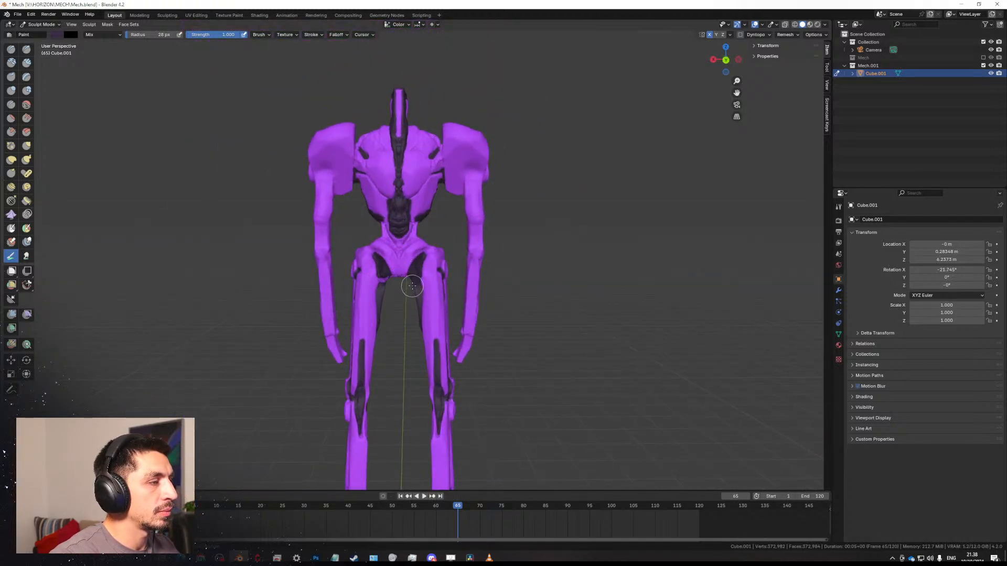
middle_click_drag(428, 329, 449, 382, "ctrl")
middle_click_drag(427, 313, 395, 197, "ctrl")
middle_click_drag(410, 282, 359, 185, "ctrl")
middle_click_drag(359, 184, 388, 233)
left_click_drag(399, 314, 411, 340)
Paint short diagonal dark patches in the upper outer recesses of the rear pelvis.
middle_click_drag(409, 338, 370, 299)
left_click(299, 256)
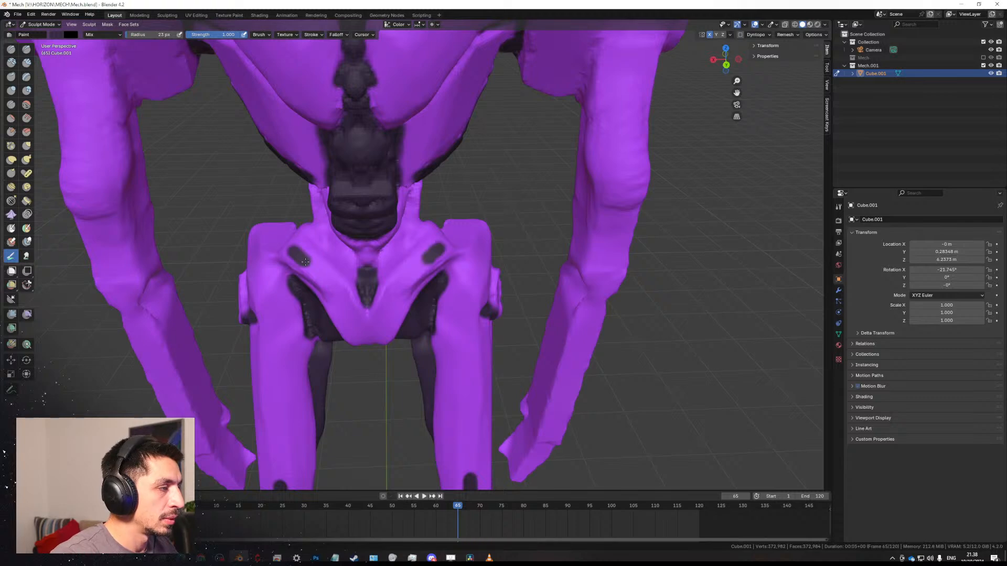
key("ctrl+z")
left_click(293, 255)
left_click_drag(302, 261, 292, 251)
middle_click_drag(369, 303, 372, 259)
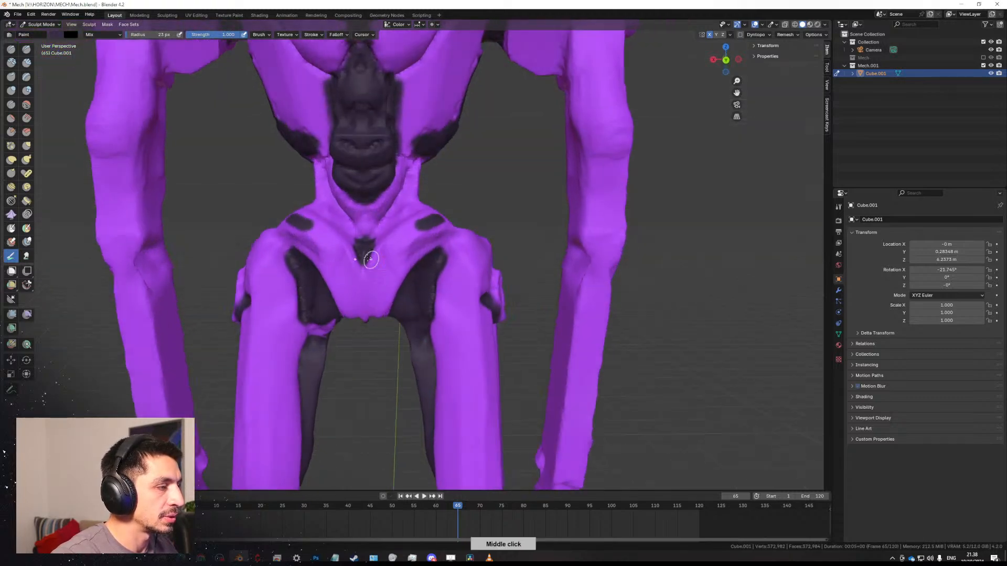
Taper the dark notch at the centre of the rear pelvis to a point with a smaller brush.
key("f")
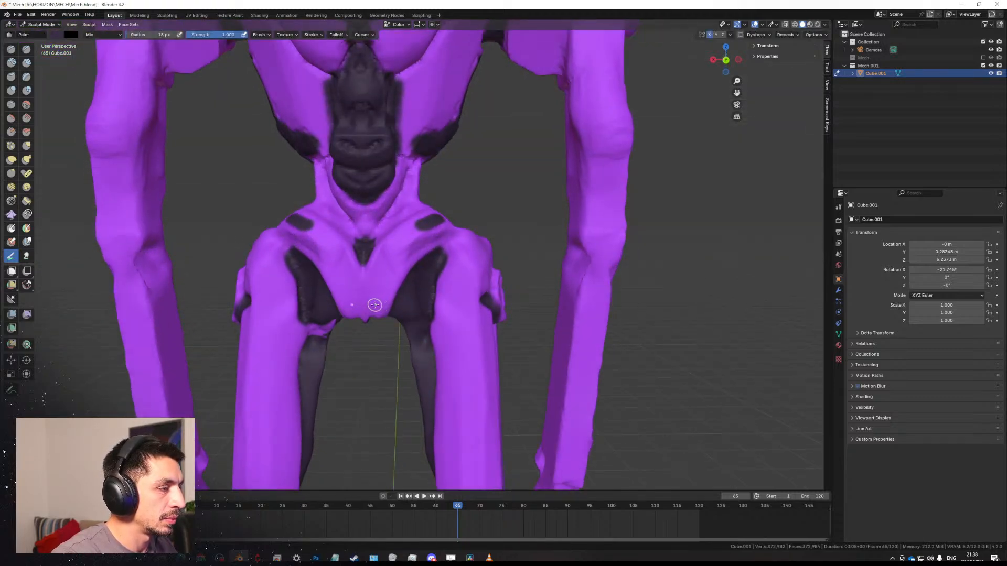
left_click(378, 302)
mouse_move(380, 302)
middle_mouse_down()
mouse_move(451, 285)
mouse_move(533, 292)
mouse_move(466, 261)
middle_mouse_up()
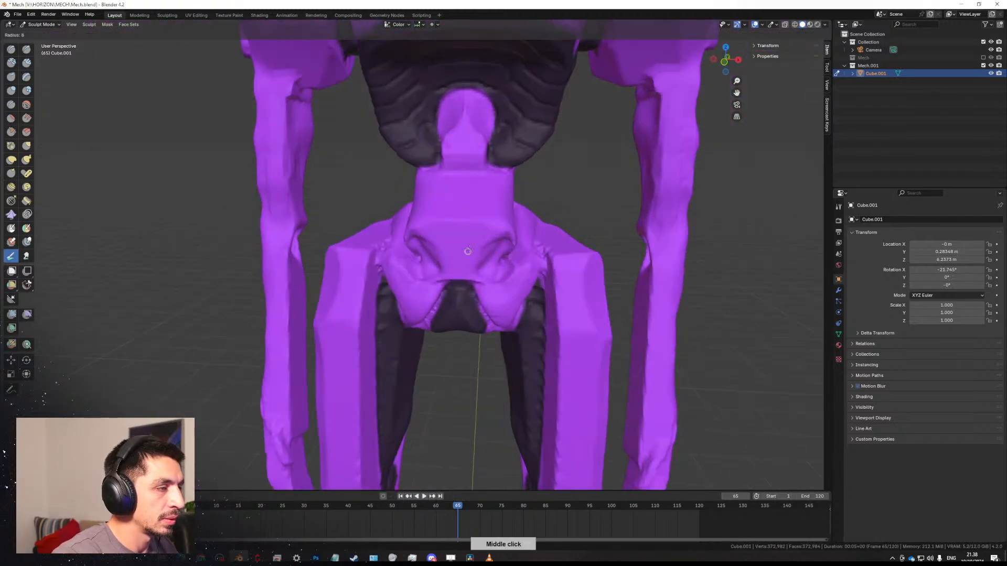
Paint two short vertical dark slots on the front pelvis plate and a thin horizontal dark bar at the base of the abdomen.
left_click_drag(466, 253, 467, 264)
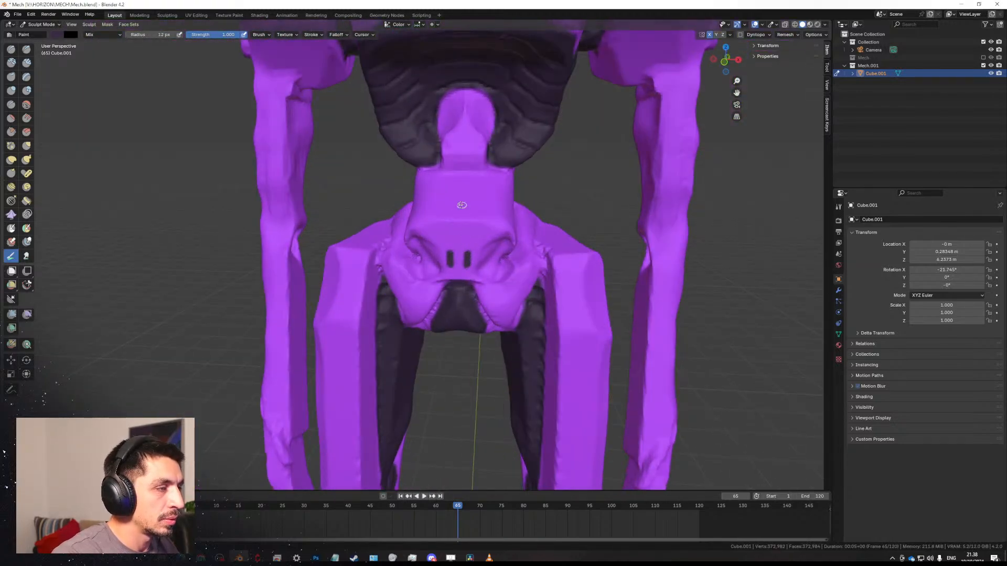
mouse_move(461, 205)
middle_mouse_down()
mouse_move(429, 231)
mouse_move(533, 181)
middle_mouse_up()
left_click(446, 215)
key("ctrl+z")
left_click_drag(463, 167, 474, 167)
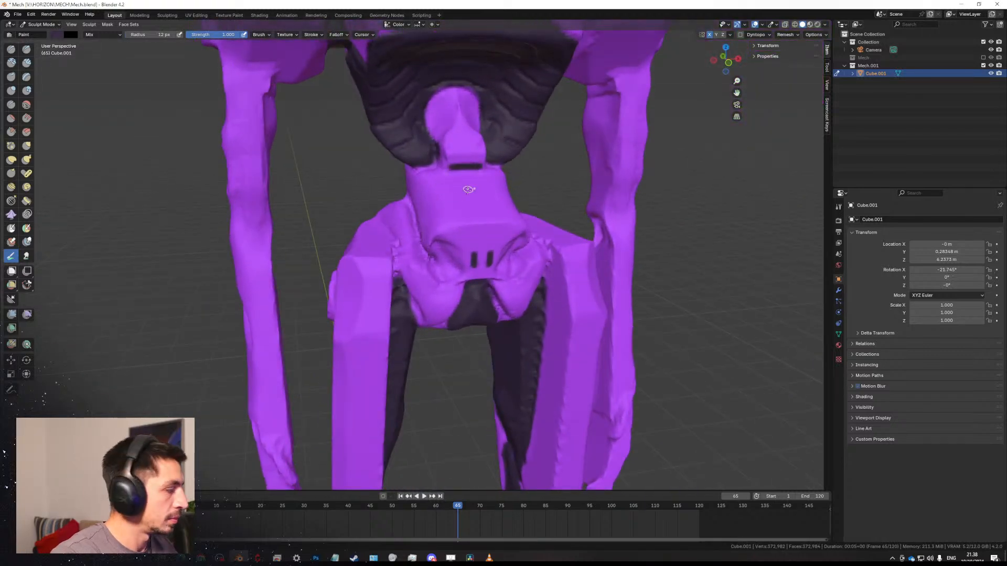
middle_click_drag(459, 218, 457, 254)
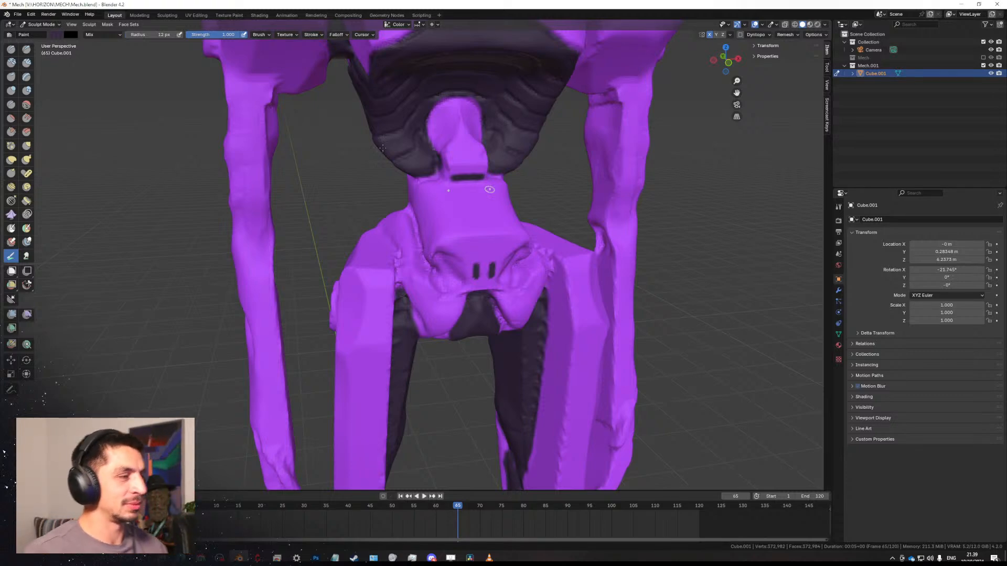
middle_click(465, 313)
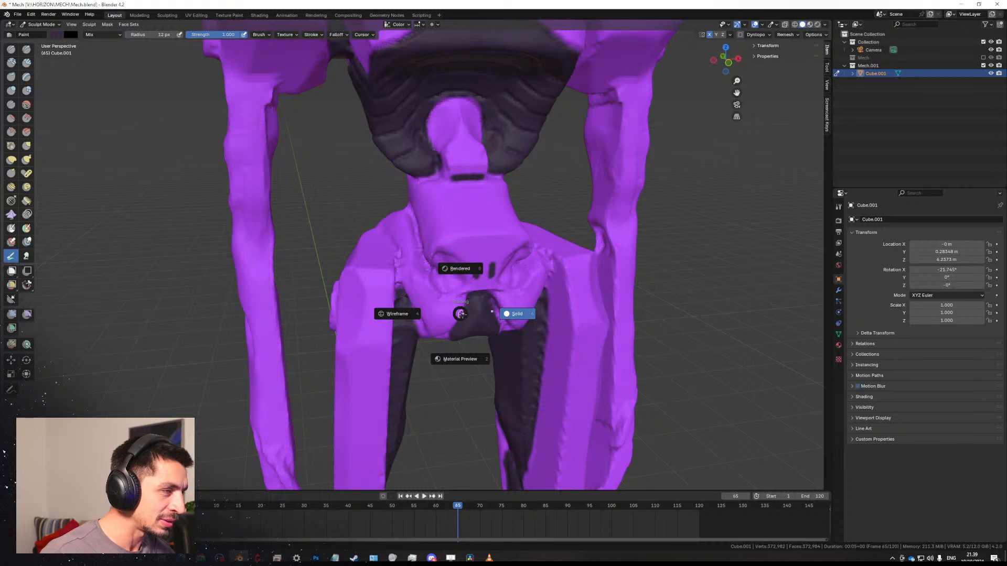
middle_click_drag(460, 314, 474, 259)
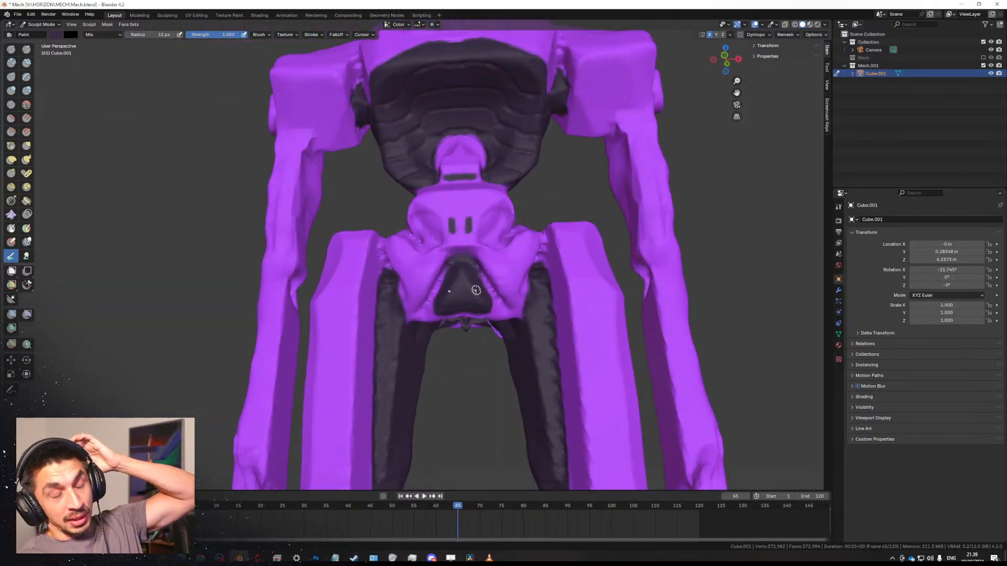
Darken the slanted edges of the triangular crotch panel and its underside with a larger brush.
middle_click_drag(484, 309, 474, 245)
scroll(475, 246, "up", 1)
key("f")
left_click(486, 260)
mouse_move(491, 278)
left_mouse_down()
mouse_move(475, 278)
mouse_move(511, 279)
left_mouse_up()
left_click_drag(495, 233, 523, 274)
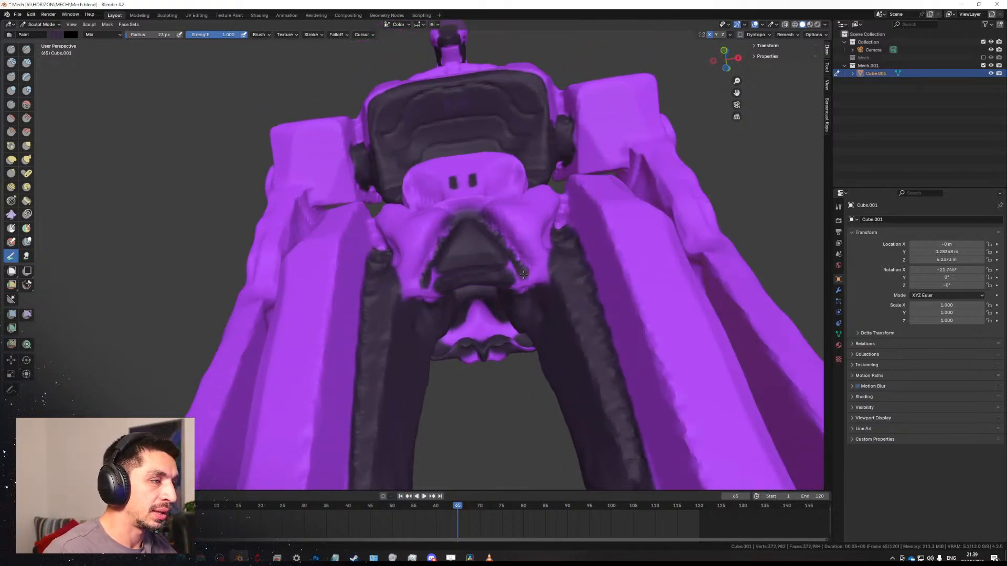
key("ctrl+z")
mouse_move(490, 224)
left_mouse_down()
mouse_move(518, 259)
mouse_move(509, 269)
mouse_move(520, 283)
mouse_move(548, 280)
left_mouse_up()
middle_click_drag(548, 280, 506, 260)
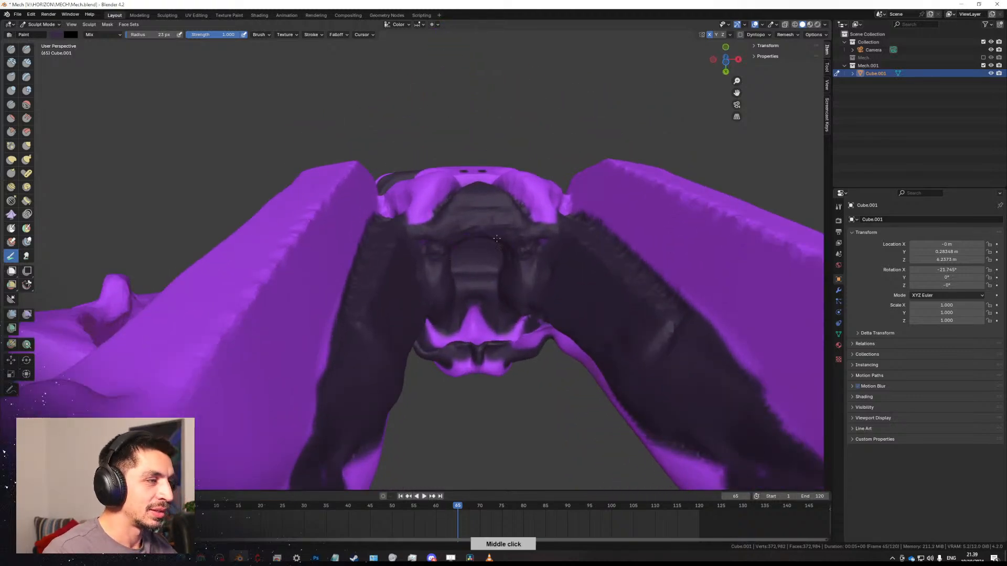
middle_click_drag(424, 240, 422, 325)
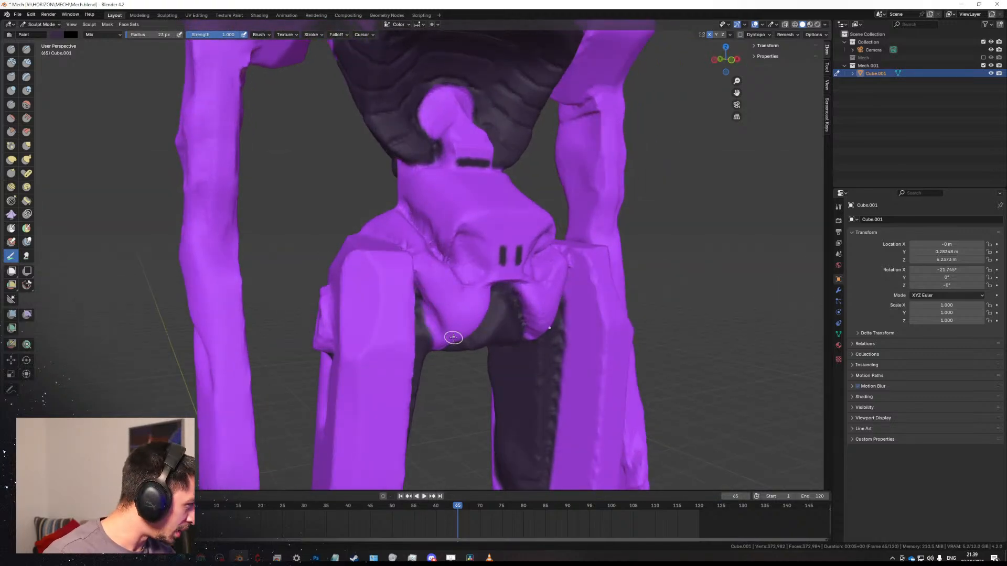
middle_click_drag(454, 336, 415, 291)
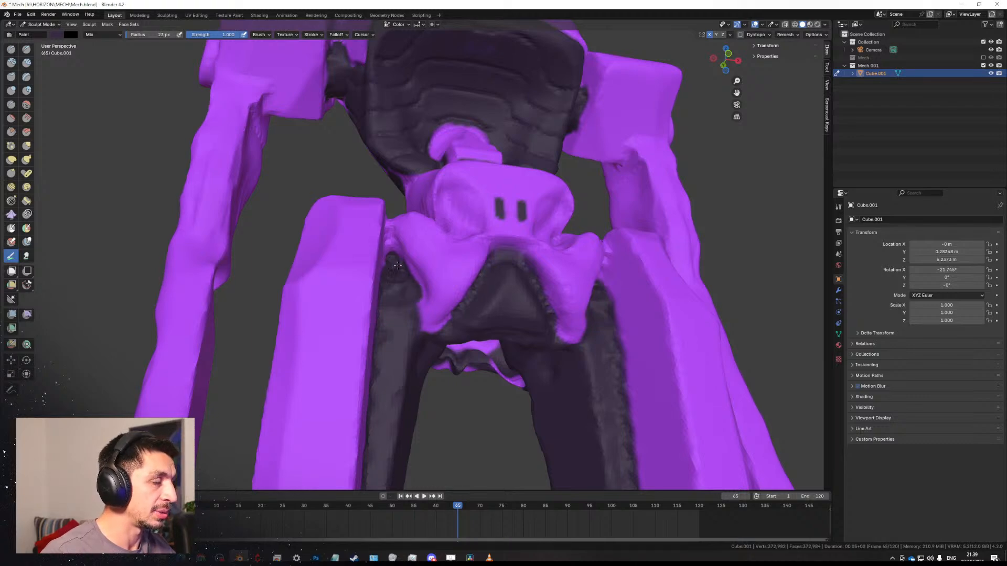
middle_click_drag(408, 282, 426, 242)
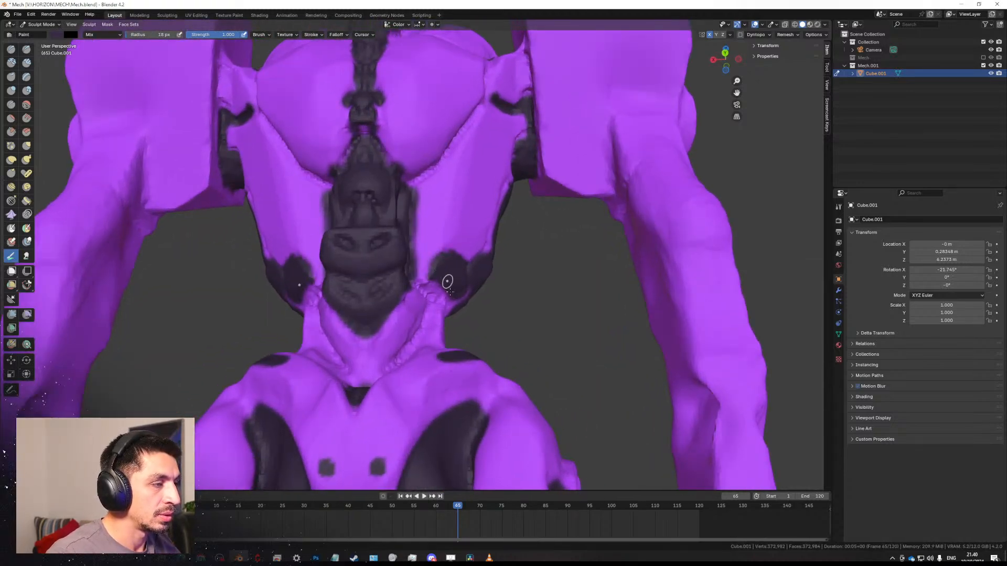
Paint dark lines in the grooves of the rear waist plates and darken the lower rib edge with an 18 px brush.
mouse_move(447, 282)
middle_mouse_down()
mouse_move(433, 251)
mouse_move(439, 263)
mouse_move(418, 301)
middle_mouse_up()
left_click_drag(418, 303, 407, 335)
middle_click_drag(407, 322, 452, 337)
left_click_drag(468, 284, 445, 315)
scroll(453, 309, "down", 6)
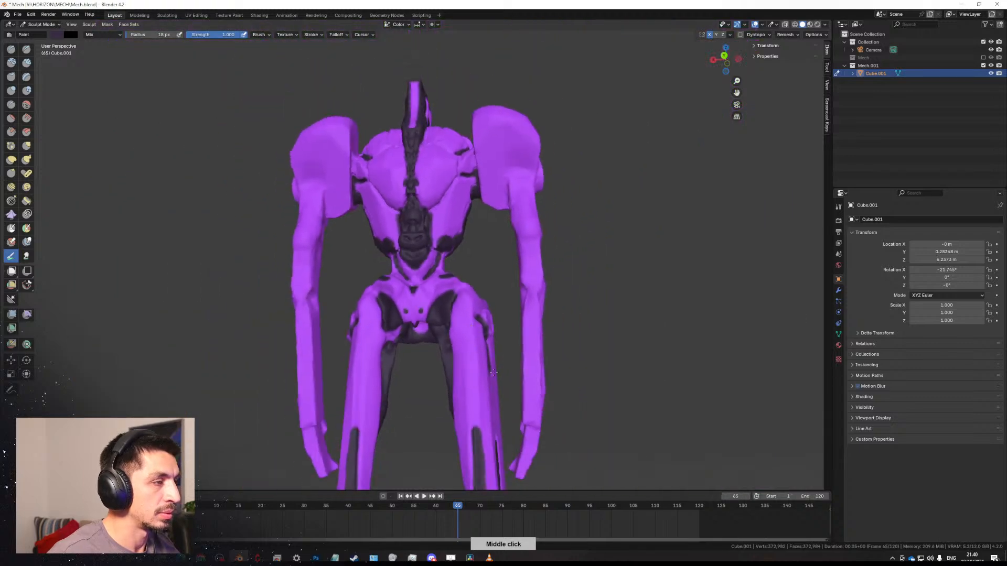
middle_click_drag(453, 309, 474, 261)
scroll(373, 314, "up", 2)
scroll(422, 268, "up", 2)
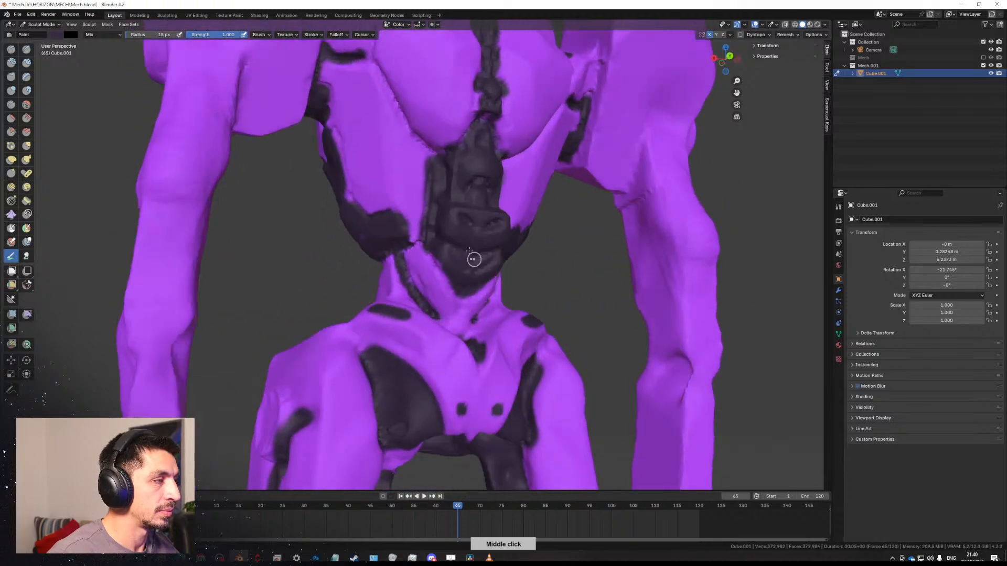
Fill the rear shoulder joint recesses between the back plates and the shoulder armour with dark paint using a 22 px brush.
scroll(474, 260, "down", 3)
middle_click_drag(411, 301, 435, 333)
scroll(457, 208, "up", 4)
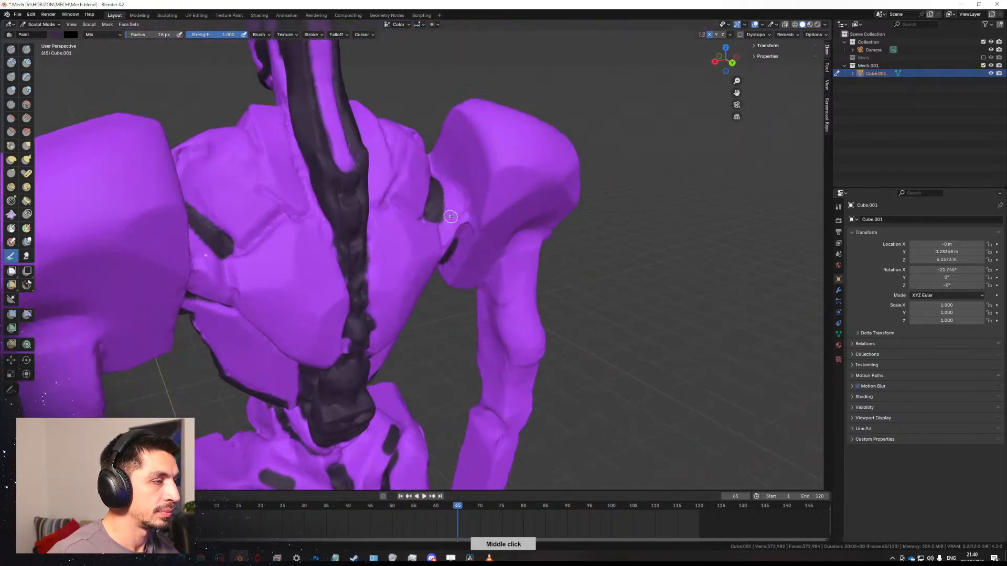
middle_click_drag(458, 215, 441, 236)
key("f")
left_click(443, 246)
mouse_move(439, 239)
left_mouse_down()
mouse_move(428, 270)
mouse_move(438, 218)
mouse_move(426, 183)
left_mouse_up()
middle_click_drag(426, 183, 430, 231)
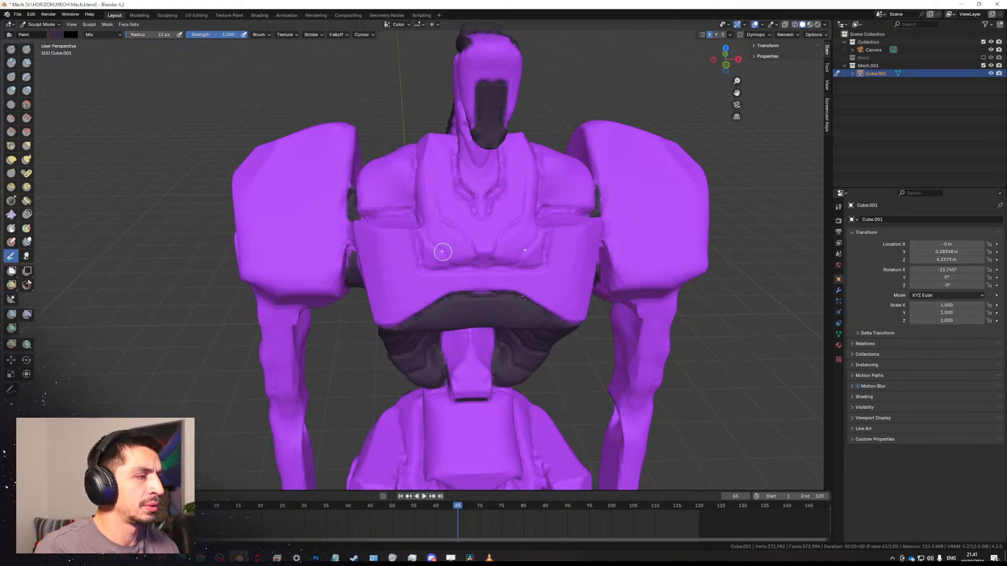
Try large dark patches over the two inset panels on the front of the chest.
middle_click_drag(475, 259, 417, 229, "ctrl")
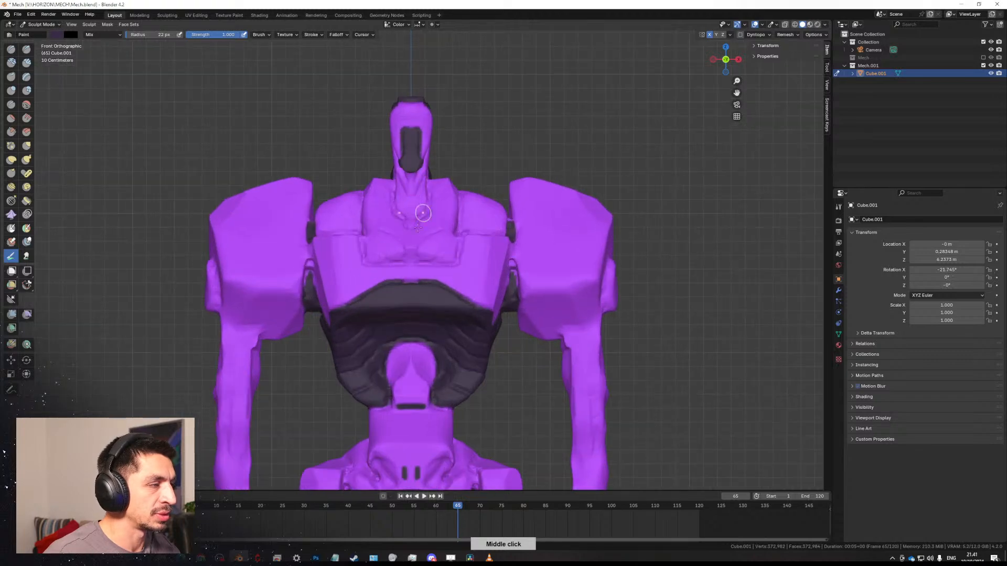
middle_click_drag(444, 284, 434, 223, "ctrl")
key("ctrl+z")
mouse_move(331, 234)
left_mouse_down()
mouse_move(345, 262)
mouse_move(352, 250)
mouse_move(360, 259)
mouse_move(332, 231)
mouse_move(355, 263)
mouse_move(356, 240)
mouse_move(387, 251)
mouse_move(347, 212)
left_mouse_up()
key("ctrl+z")
middle_click_drag(347, 213, 396, 255)
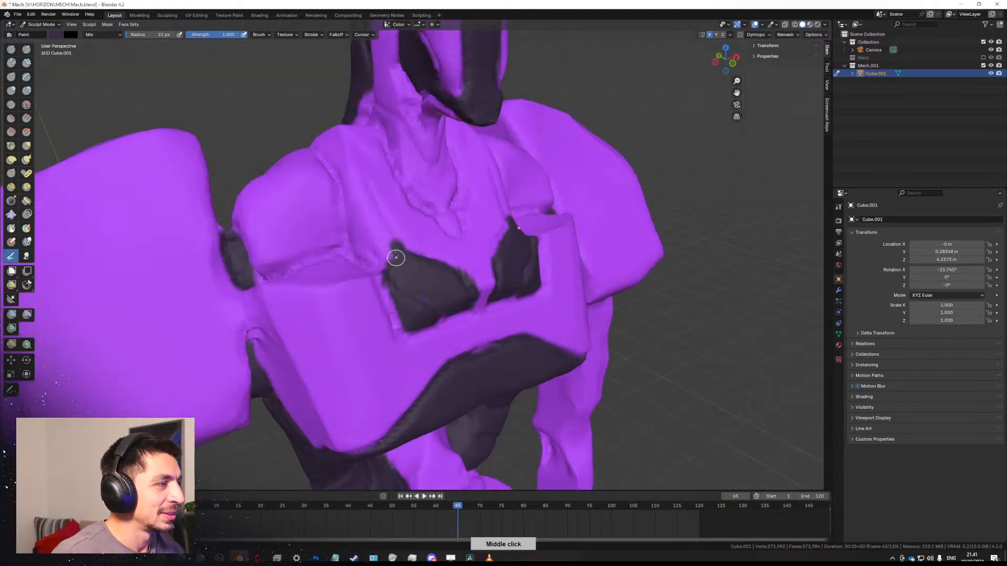
mouse_move(396, 257)
left_mouse_down()
mouse_move(366, 225)
mouse_move(359, 240)
mouse_move(354, 202)
left_mouse_up()
mouse_move(353, 205)
middle_mouse_down()
mouse_move(539, 218)
mouse_move(485, 258)
mouse_move(348, 252)
mouse_move(386, 207)
mouse_move(318, 172)
mouse_move(421, 278)
mouse_move(469, 280)
middle_mouse_up()
middle_click_drag(476, 282, 406, 272)
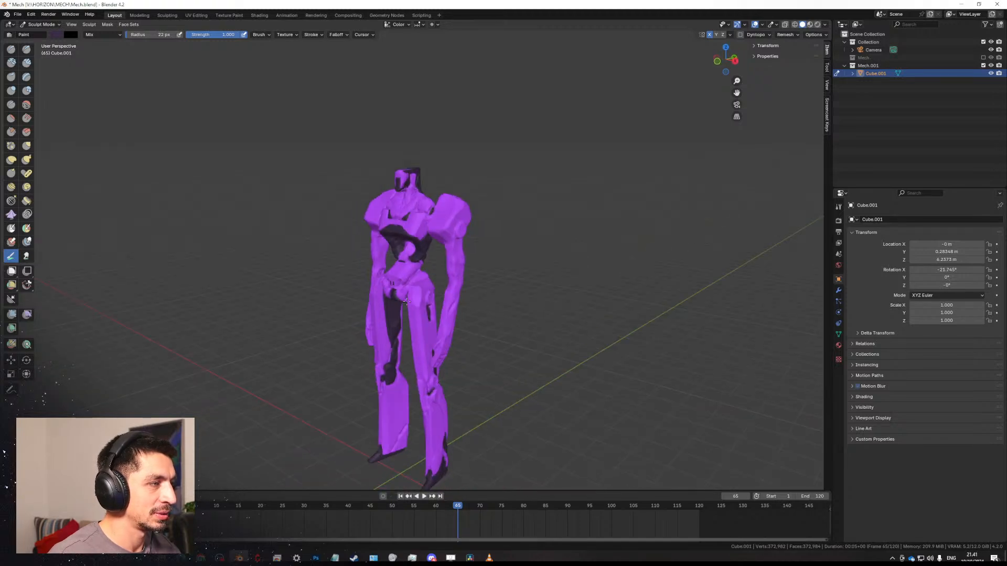
Paint the two inset chest panels dark from their outer corners towards the centre.
scroll(411, 210, "up", 4)
mouse_move(412, 162)
middle_mouse_down()
mouse_move(418, 157)
mouse_move(442, 214)
middle_mouse_up()
scroll(420, 165, "up", 4)
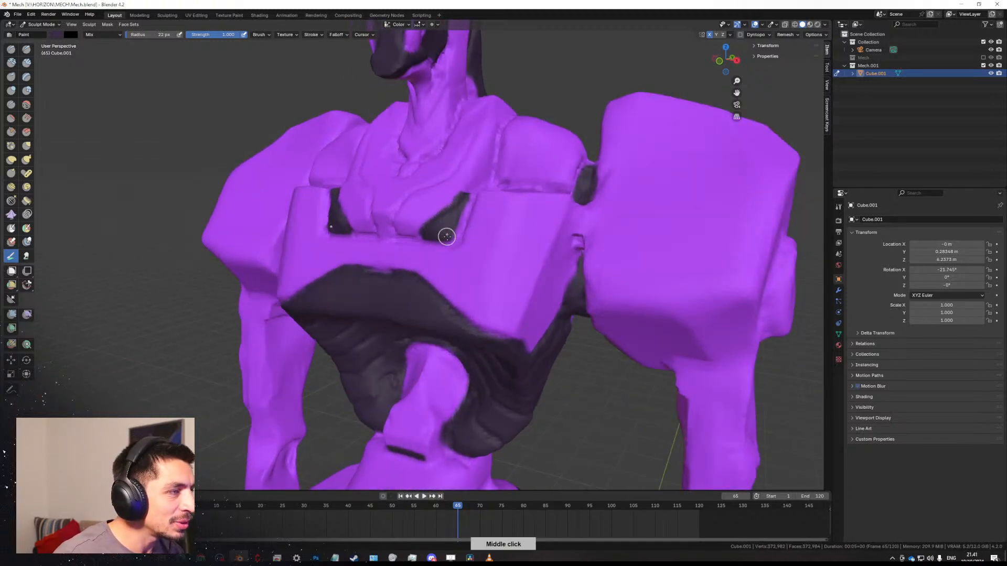
mouse_move(419, 230)
left_mouse_down()
mouse_move(408, 231)
mouse_move(414, 196)
mouse_move(422, 223)
mouse_move(451, 199)
mouse_move(443, 187)
left_mouse_up()
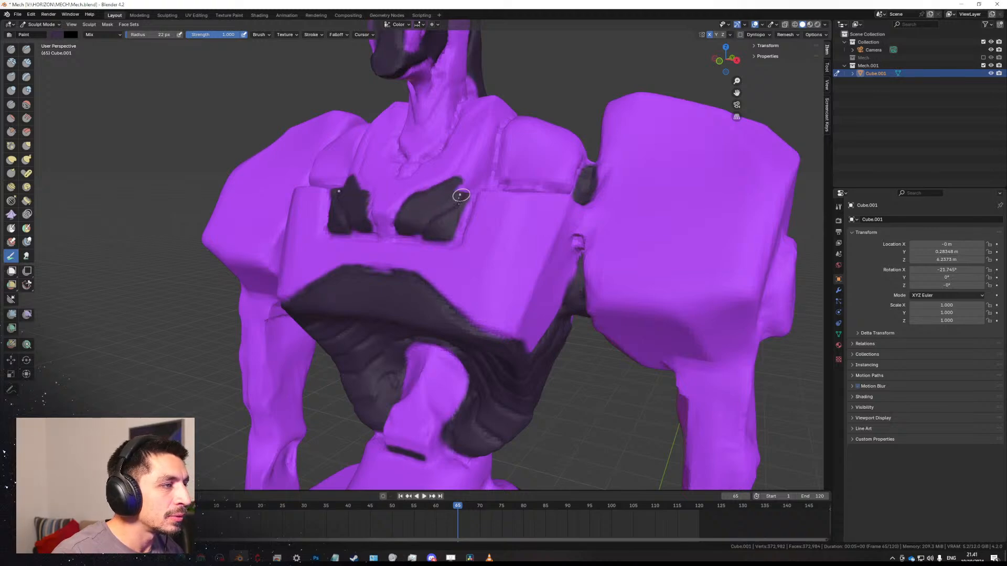
Paint a dark stripe along the collar edge on each side of the neck, running over onto the upper back.
middle_click_drag(460, 196, 433, 215)
mouse_move(458, 230)
left_mouse_down()
mouse_move(447, 235)
mouse_move(481, 164)
mouse_move(460, 225)
mouse_move(490, 166)
left_mouse_up()
middle_click_drag(490, 166, 386, 257)
left_click_drag(400, 229, 416, 241)
middle_click_drag(453, 236, 353, 218)
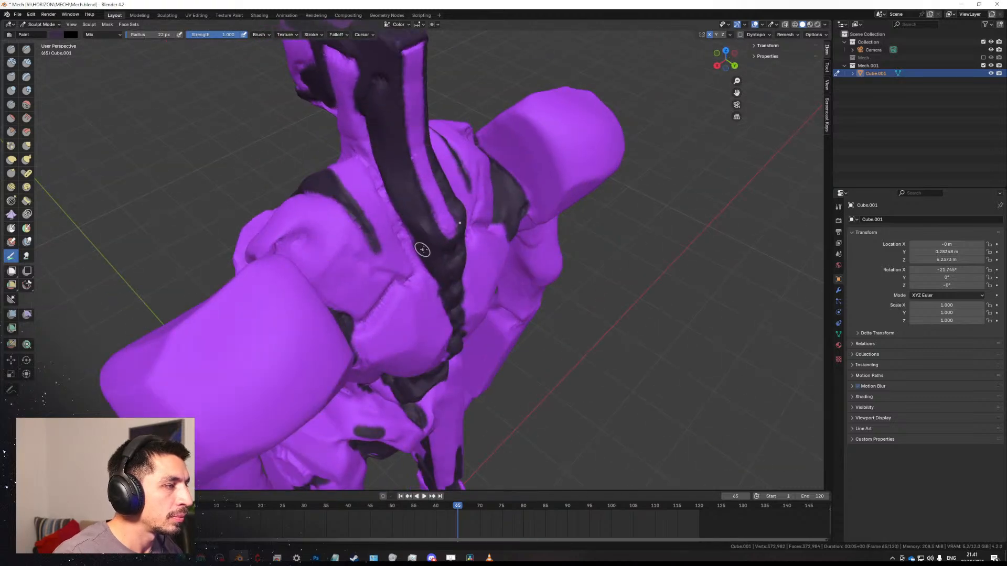
mouse_move(420, 247)
middle_mouse_down()
mouse_move(394, 170)
mouse_move(390, 214)
middle_mouse_up()
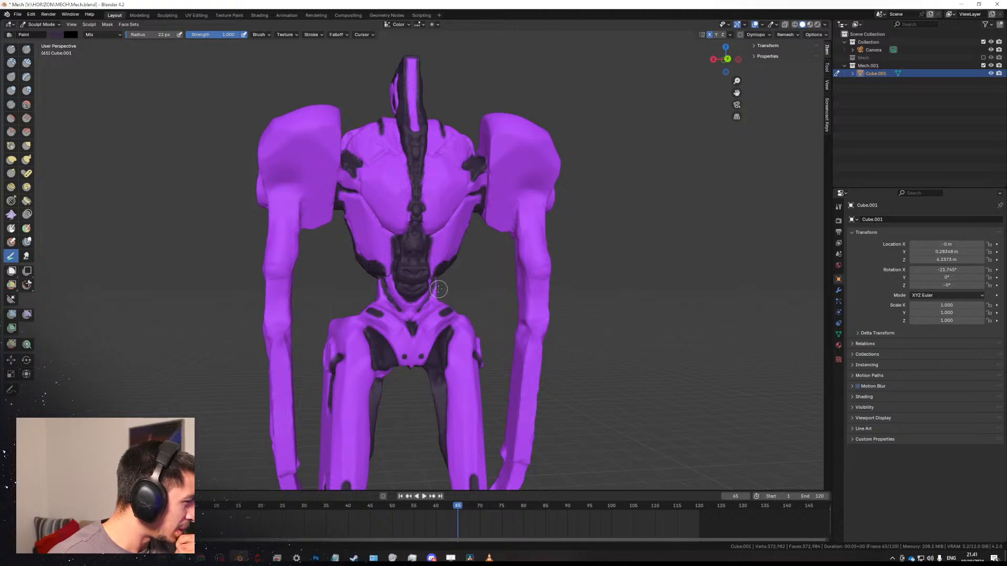
Paint the groove across each upper back plate dark, from the shoulder joint towards the spine, reducing the brush to 15 px.
middle_click_drag(438, 288, 620, 261)
middle_click_drag(523, 229, 524, 419, "ctrl")
middle_click_drag(436, 330, 409, 315, "alt")
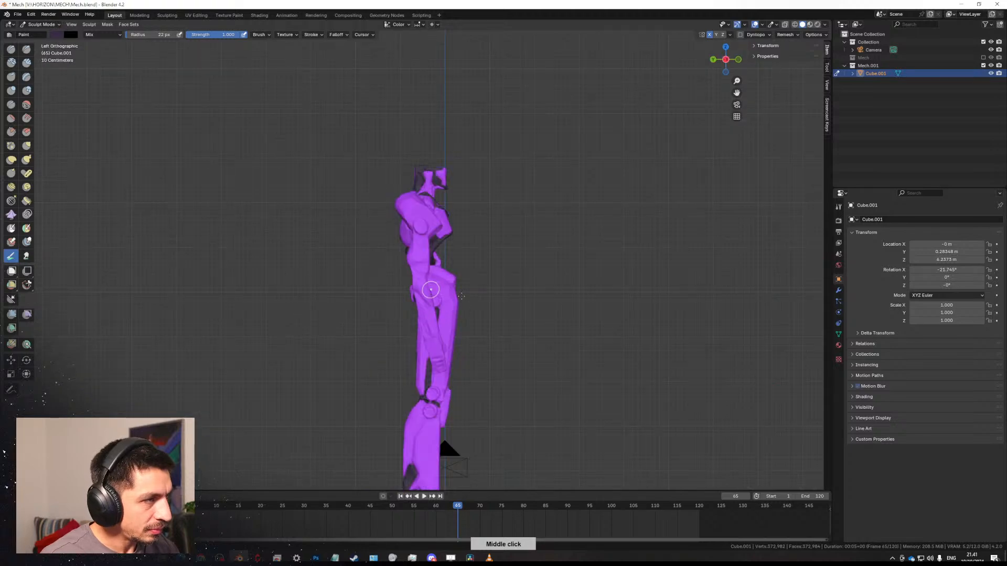
middle_click_drag(461, 297, 438, 234, "alt")
middle_click_drag(439, 234, 415, 242, "shift")
middle_click_drag(412, 239, 367, 262, "ctrl")
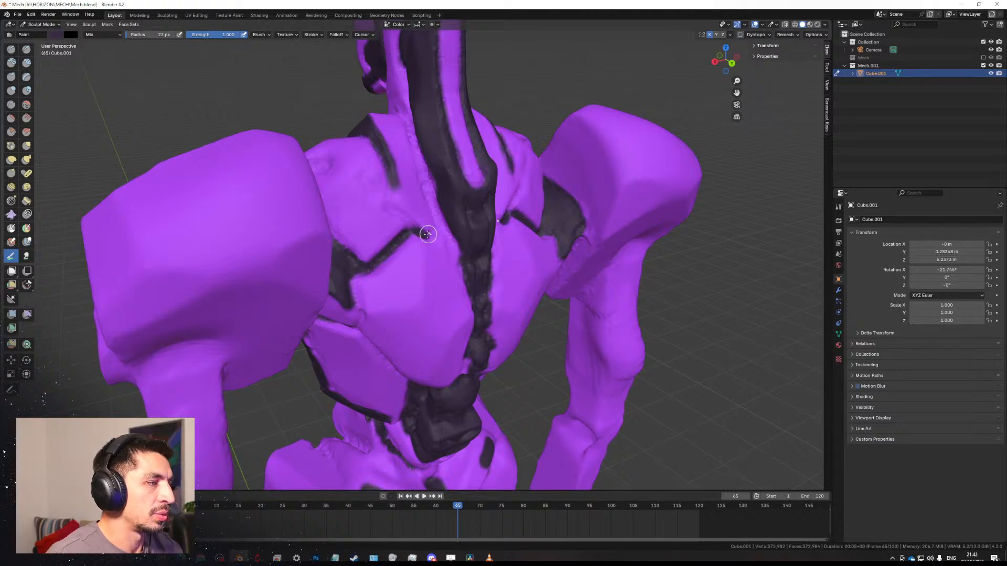
middle_click_drag(422, 232, 398, 240)
mouse_move(387, 223)
left_mouse_down()
mouse_move(401, 233)
mouse_move(384, 215)
left_mouse_up()
key("ctrl+z")
key("f")
left_click(403, 231)
key("ctrl+z")
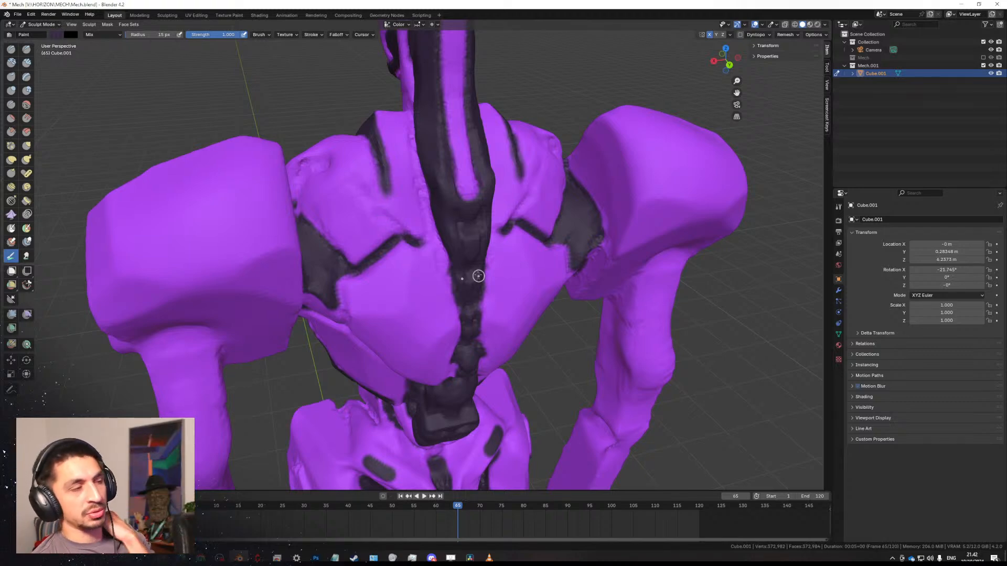
Try a dark line along the seam between the rounded back plate and the side rib armour.
middle_click_drag(408, 237, 389, 226)
scroll(399, 273, "down", 5)
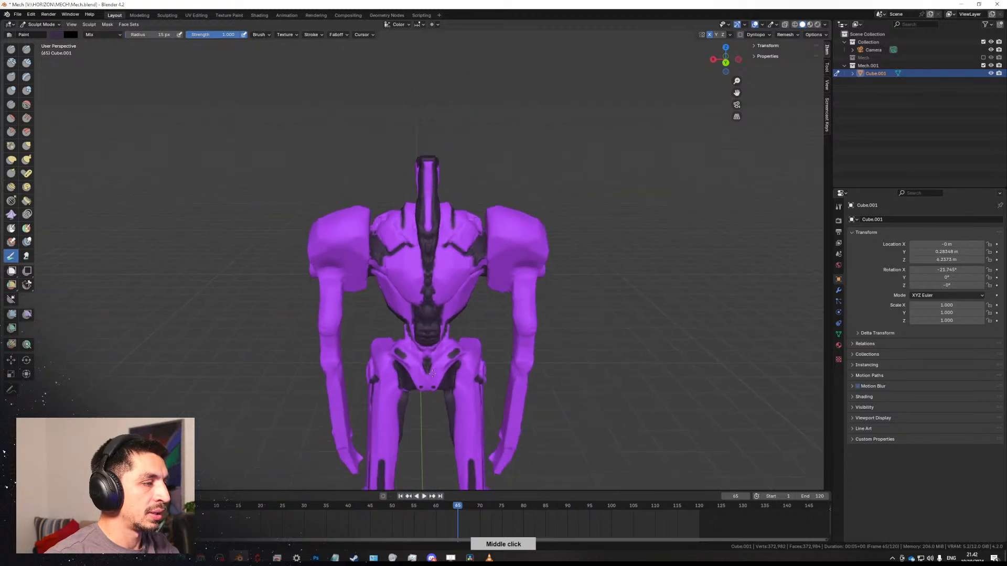
middle_click_drag(414, 340, 351, 200)
scroll(417, 235, "up", 4)
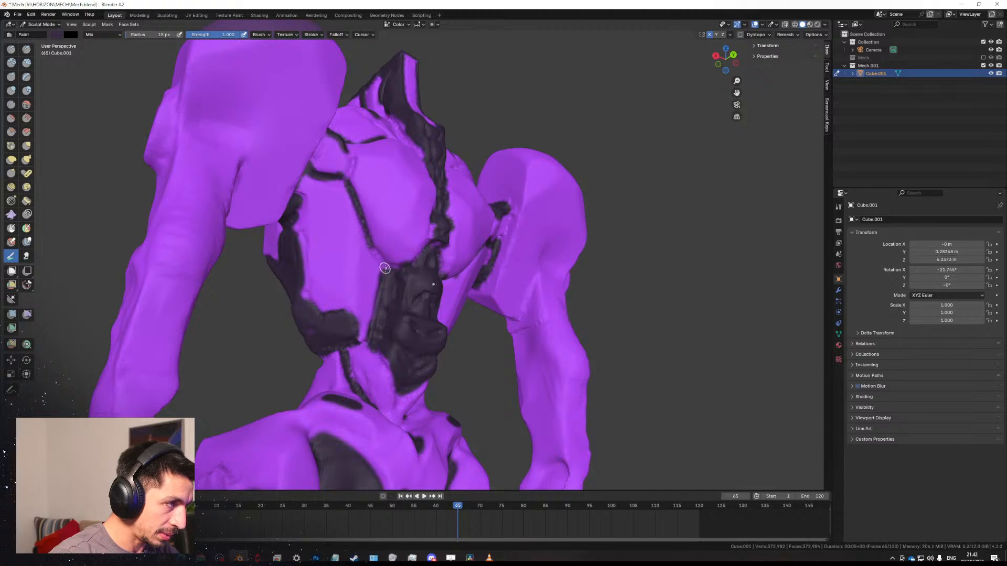
middle_click_drag(401, 264, 412, 314)
scroll(451, 297, "down", 5)
scroll(412, 315, "up", 3)
scroll(426, 328, "up", 4)
Add a short diagonal dark segment crossing the inner end of each upper back groove line.
middle_click_drag(395, 189, 406, 317, "shift")
scroll(405, 317, "up", 2)
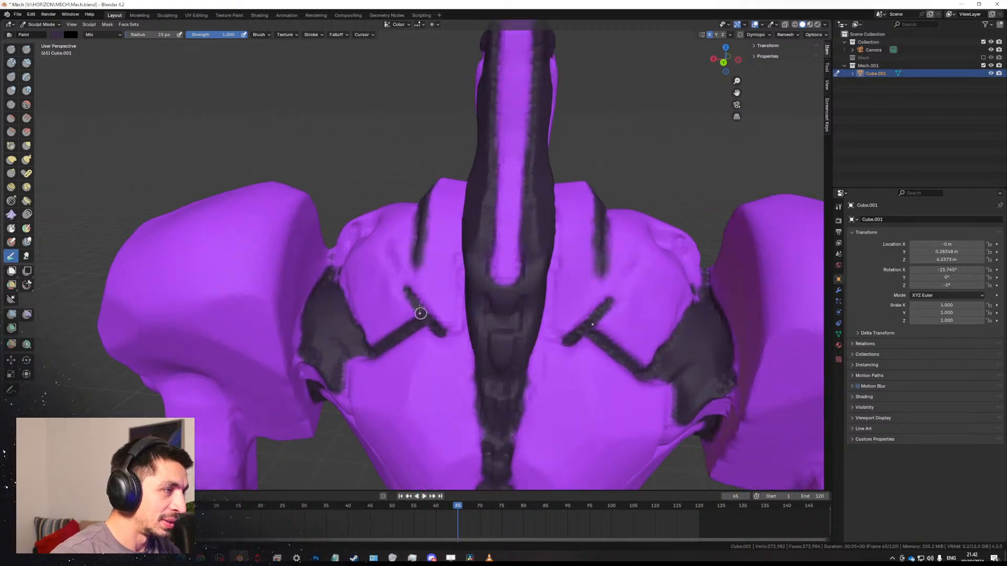
key("ctrl+z")
left_click_drag(409, 295, 435, 326)
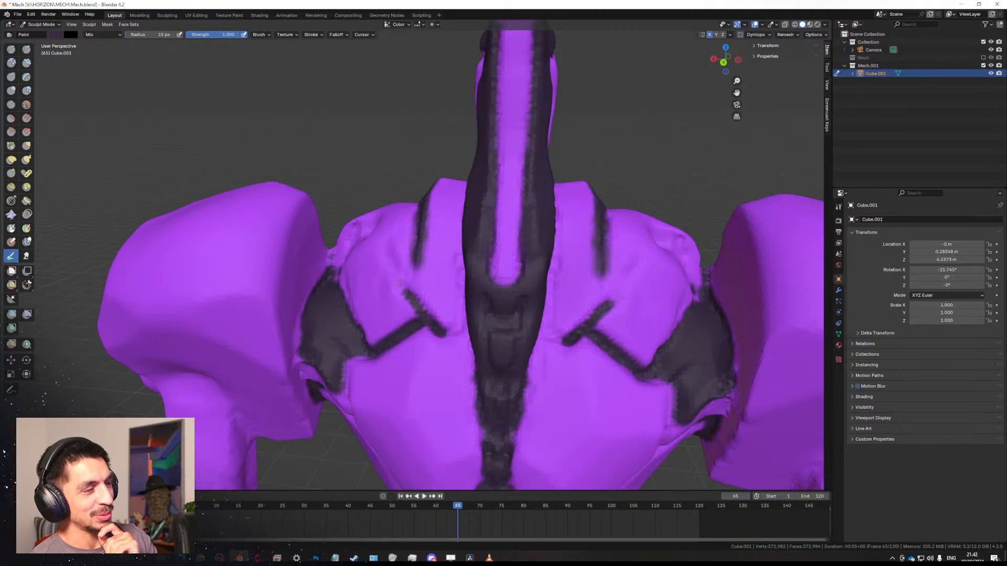
Try extending the diagonal back line outward and up to the collar stripe, and undo those strokes.
left_click_drag(400, 283, 387, 249)
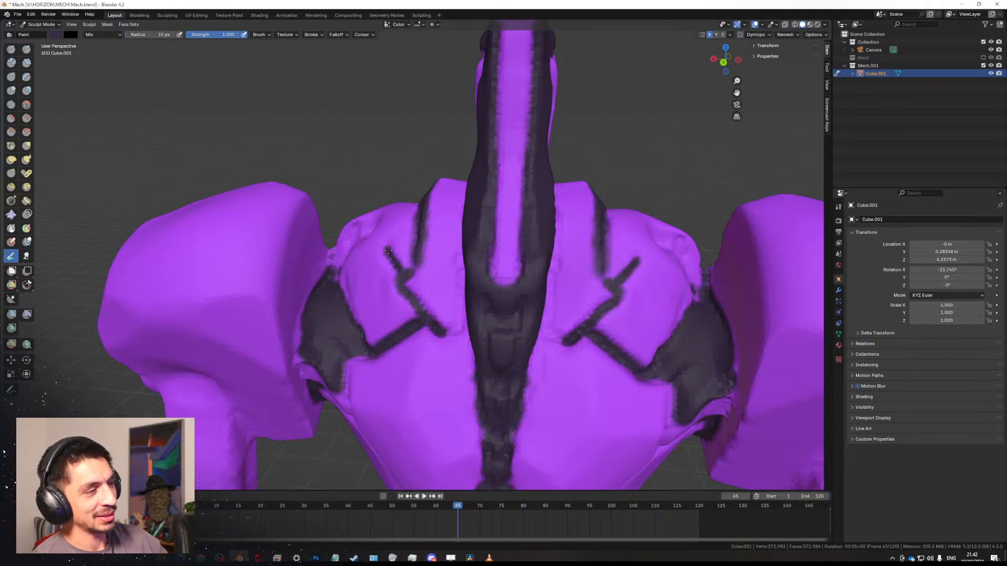
key("ctrl+z")
key("ctrl+z")
left_click_drag(399, 285, 412, 273)
key("ctrl+z")
key("ctrl+z")
key("ctrl+z")
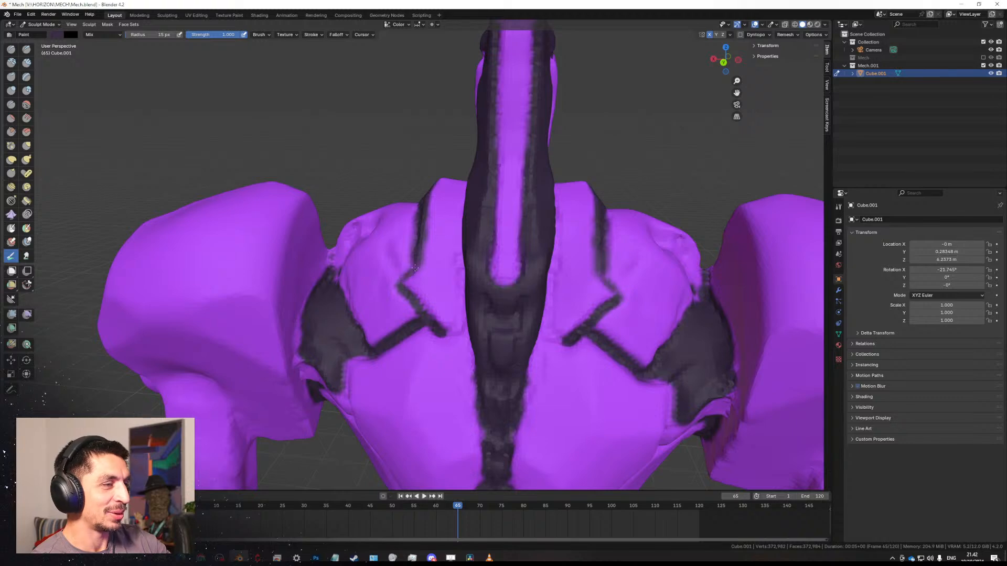
key("ctrl+z")
Paint the seam beside the upper spine dark, from the back groove line up towards the base of the neck.
middle_click_drag(454, 279, 478, 291)
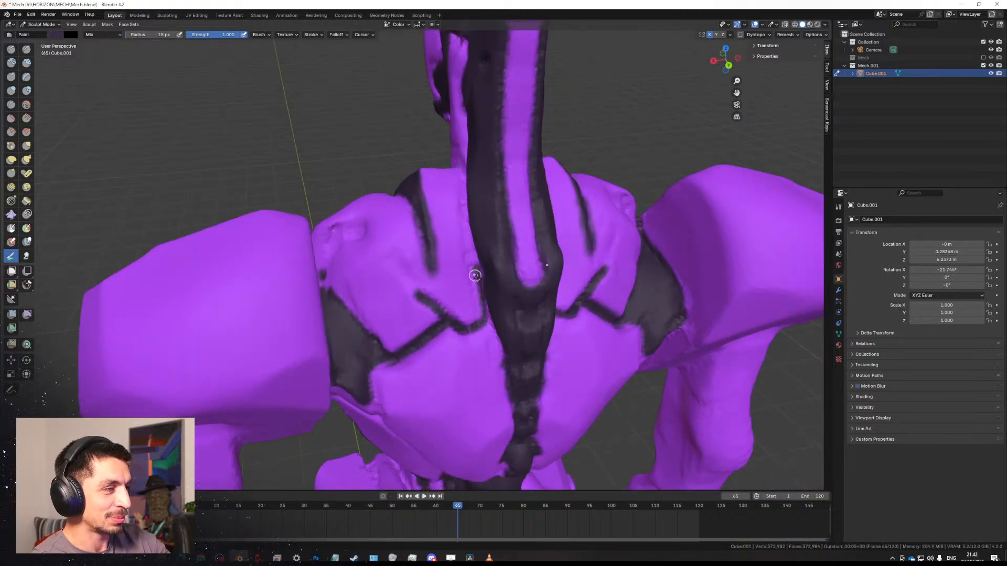
left_click_drag(472, 260, 484, 320)
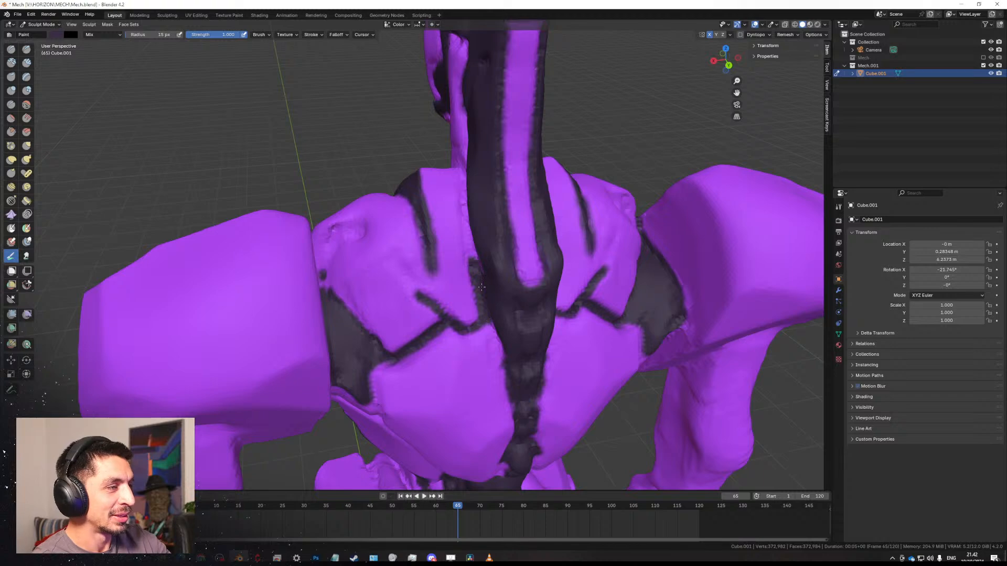
left_click_drag(475, 259, 466, 212)
middle_click_drag(461, 209, 484, 245)
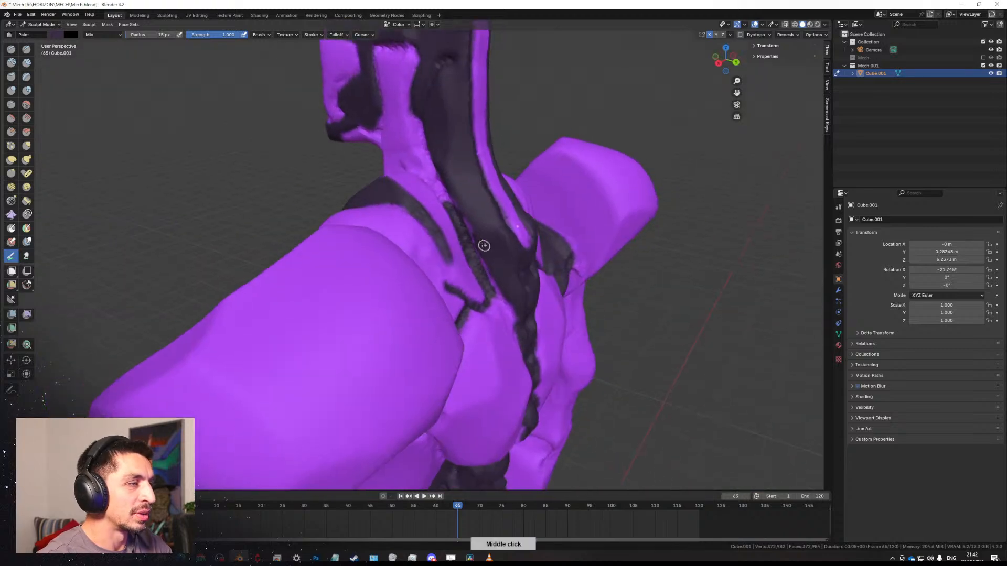
middle_click_drag(450, 214, 412, 204)
scroll(446, 327, "down", 4)
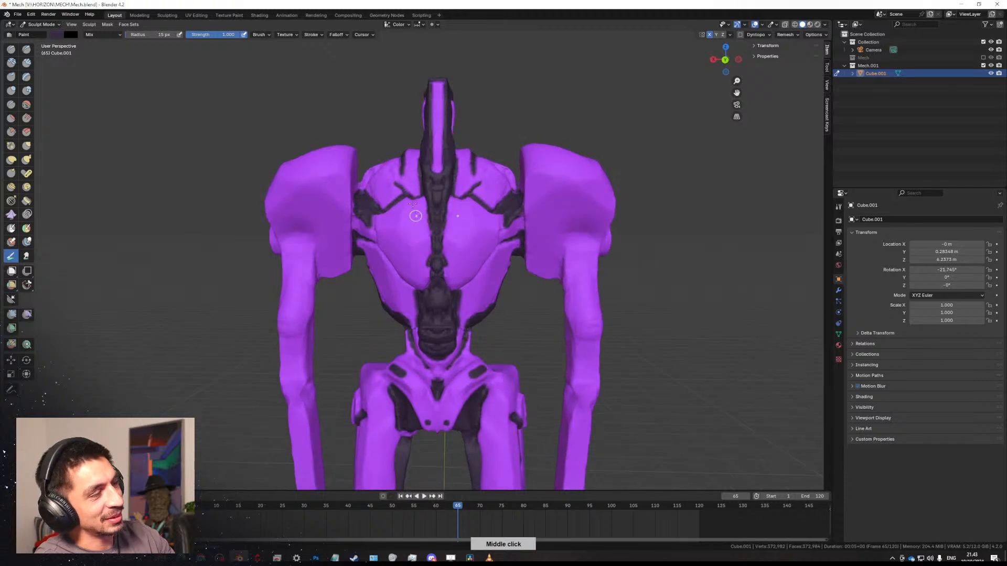
scroll(415, 216, "up", 4)
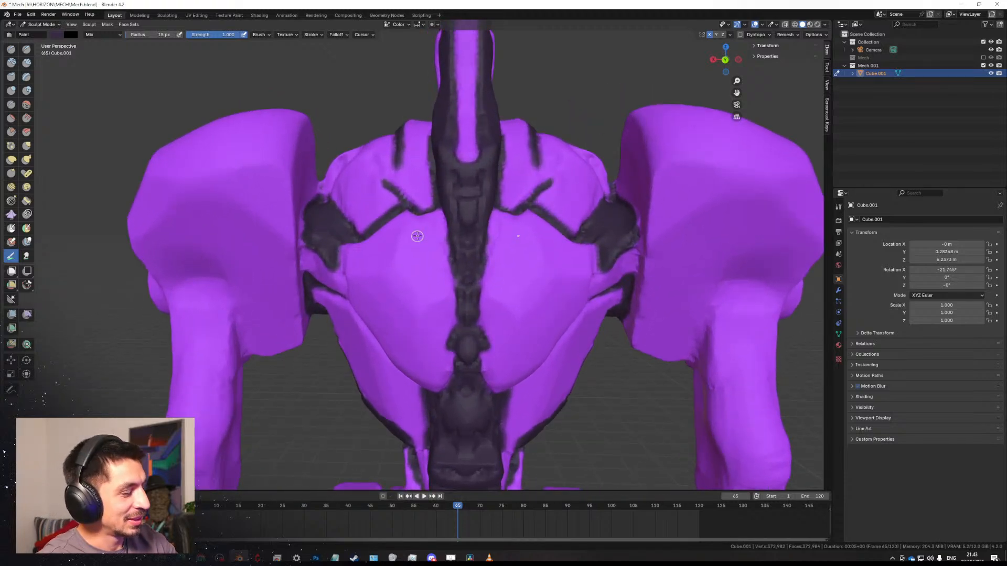
Paint over the short diagonal segment and inner end of the upper back groove lines in purple with a 49 px brush.
key("shift+s")
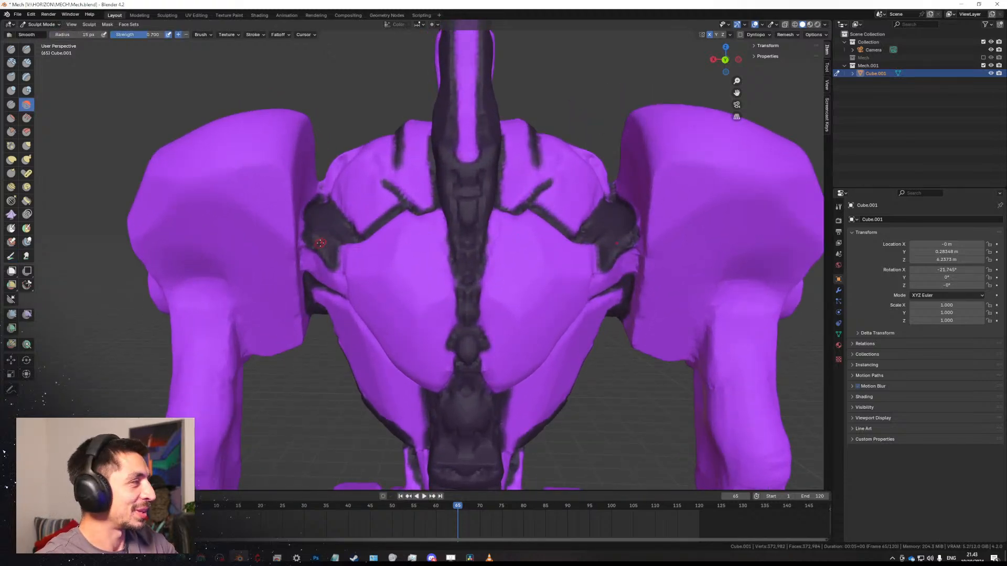
left_click(11, 257)
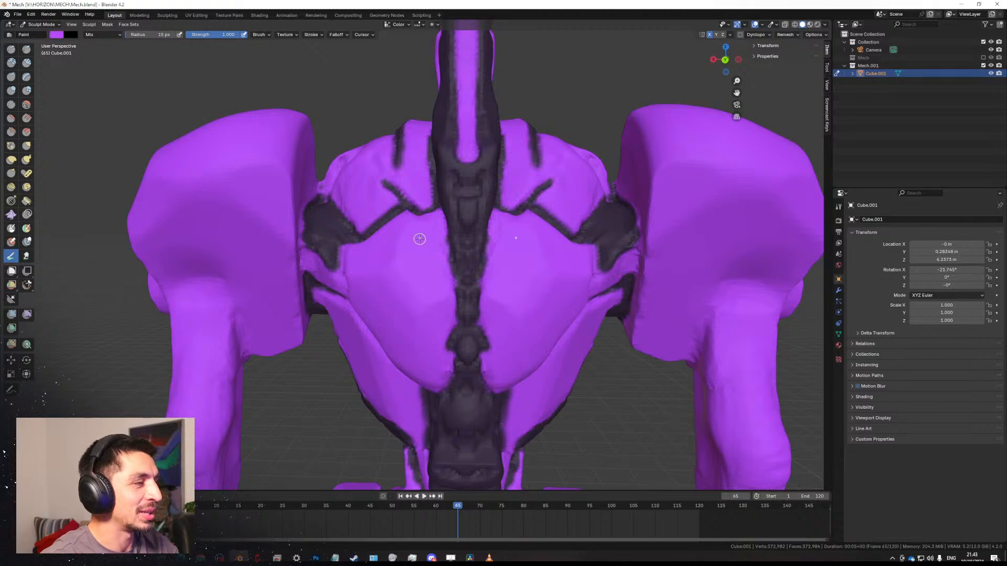
key("f")
left_click(438, 239)
left_click_drag(426, 207, 397, 184)
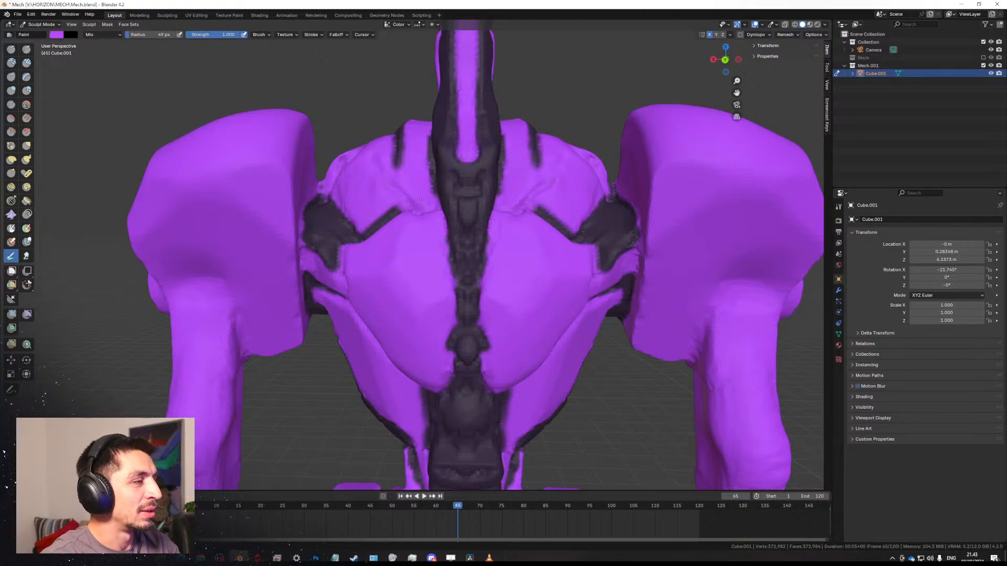
With a 17 px dark brush, connect the collar stripe diagonally to the upper back groove line and extend that line to the spine.
middle_click_drag(421, 202, 104, 152)
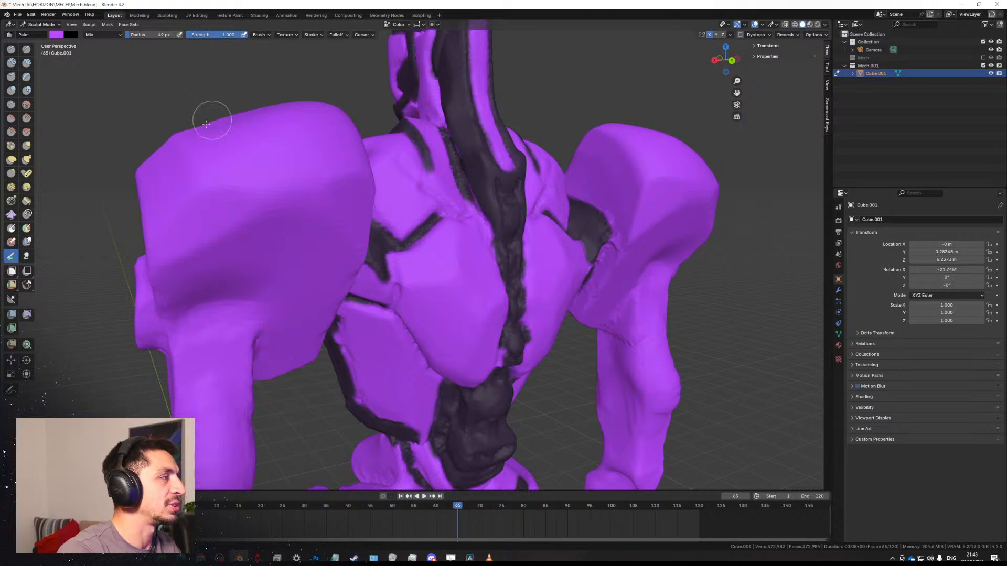
key("x")
key("f")
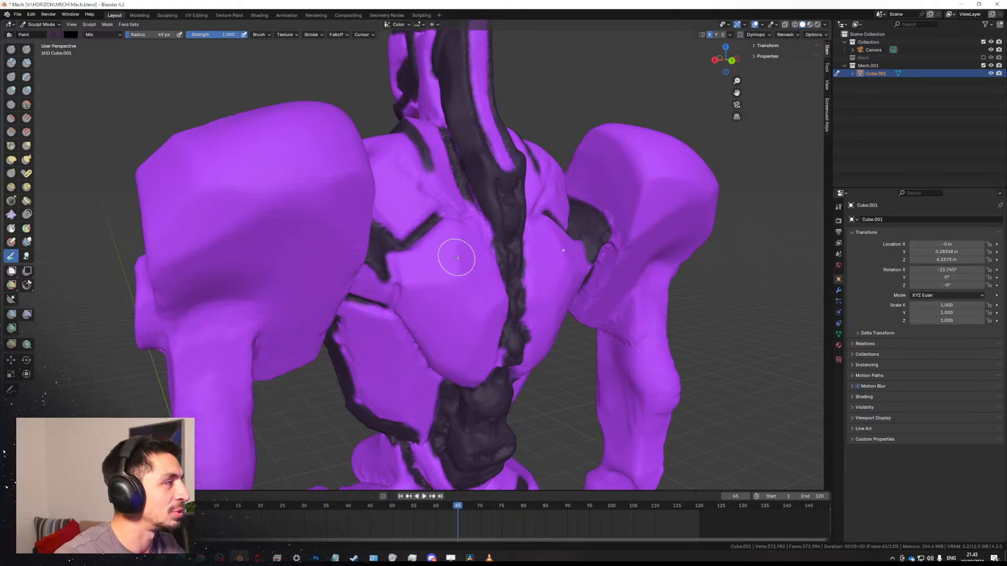
left_click(442, 261)
middle_click_drag(434, 194, 421, 232)
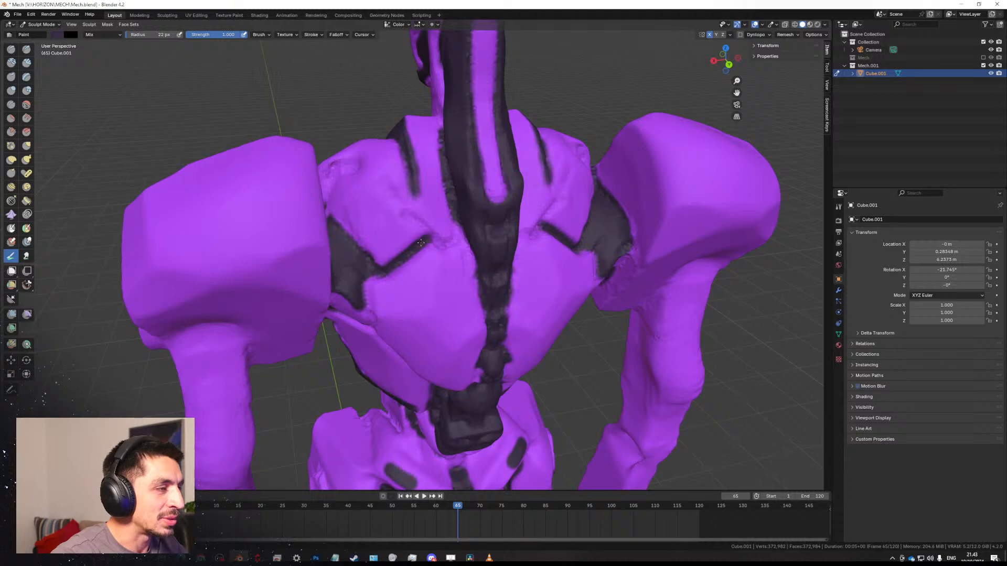
key("bracketleft")
key("bracketleft")
left_click_drag(408, 214, 455, 239)
middle_click_drag(460, 231, 416, 210)
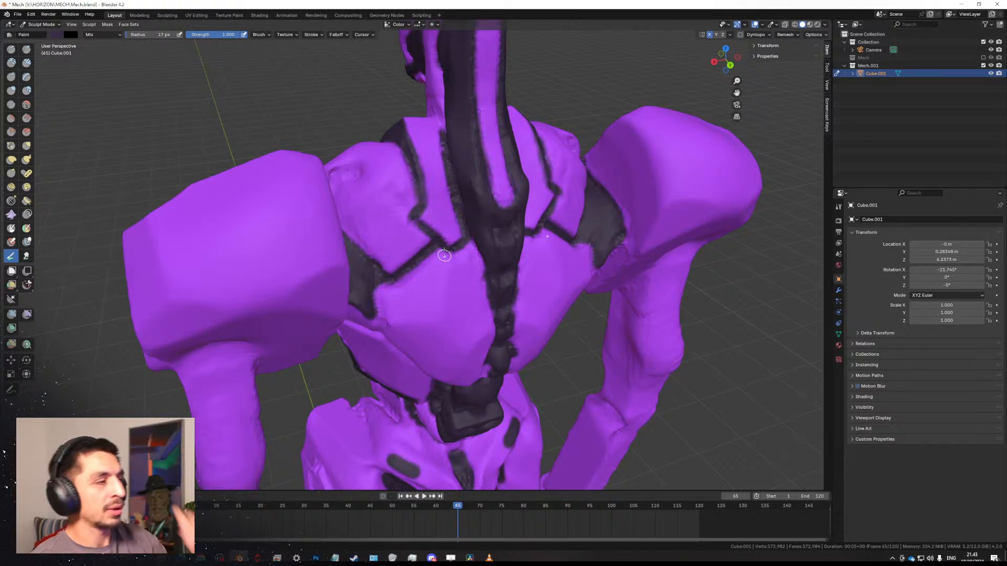
Paint a thin dark line along the upper back plate's edge beside the dark shoulder socket.
middle_click_drag(432, 256, 335, 246)
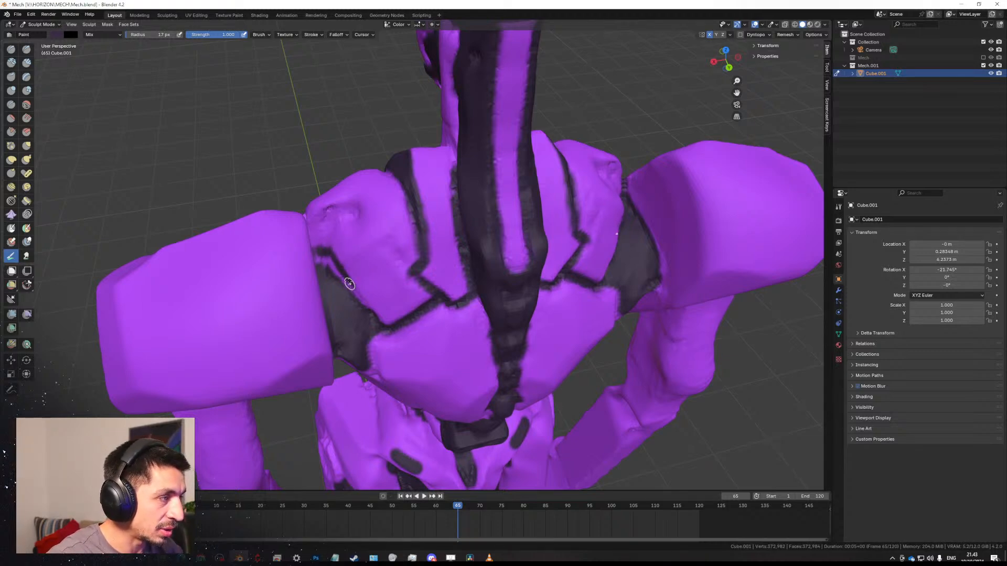
middle_click_drag(349, 283, 350, 254)
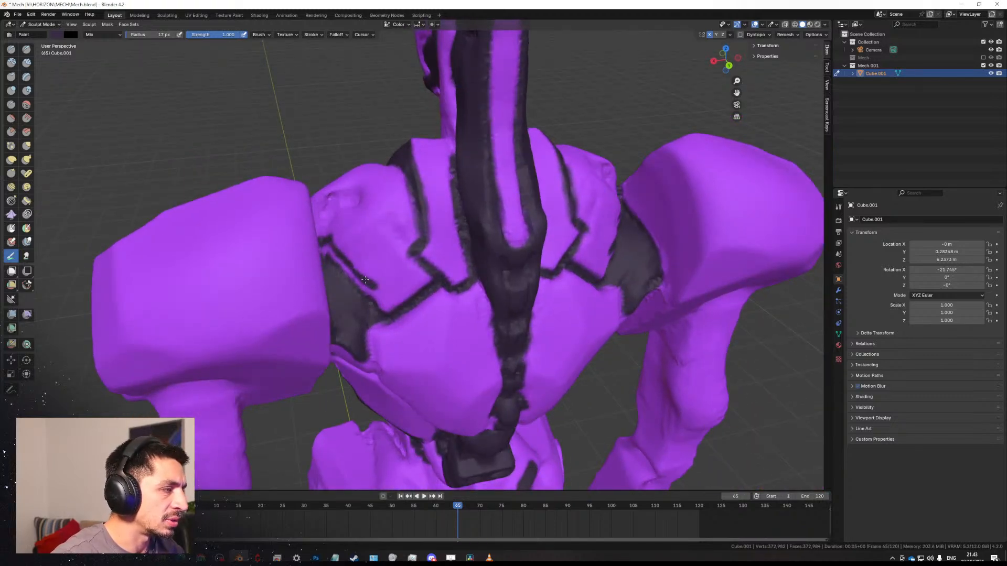
Paint the remaining purple edges of the upper chest recesses dark to square off their outlines.
middle_click_drag(366, 280, 375, 255)
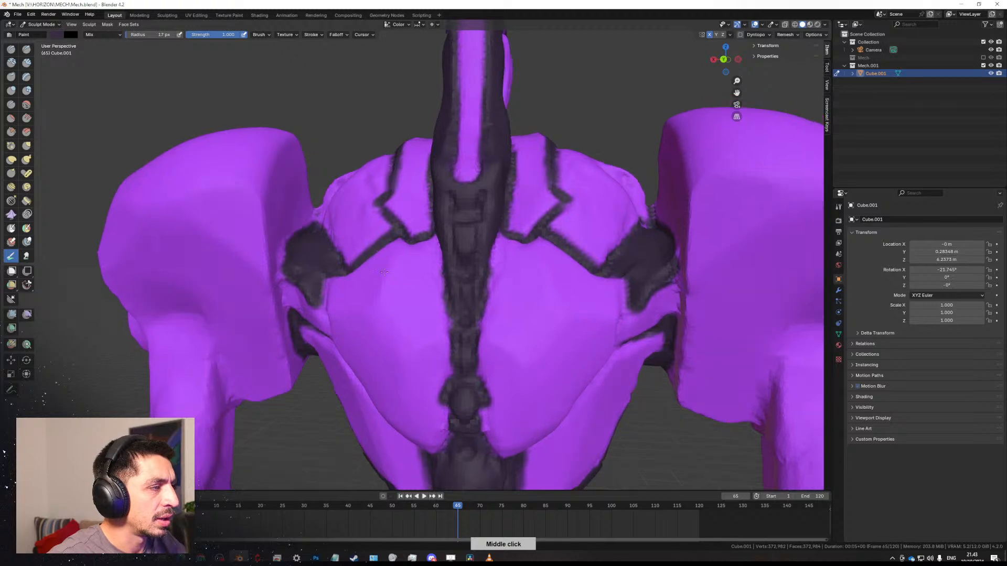
scroll(424, 395, "down", 3)
middle_click_drag(424, 395, 449, 310)
scroll(360, 254, "up", 3)
middle_click_drag(360, 254, 359, 242)
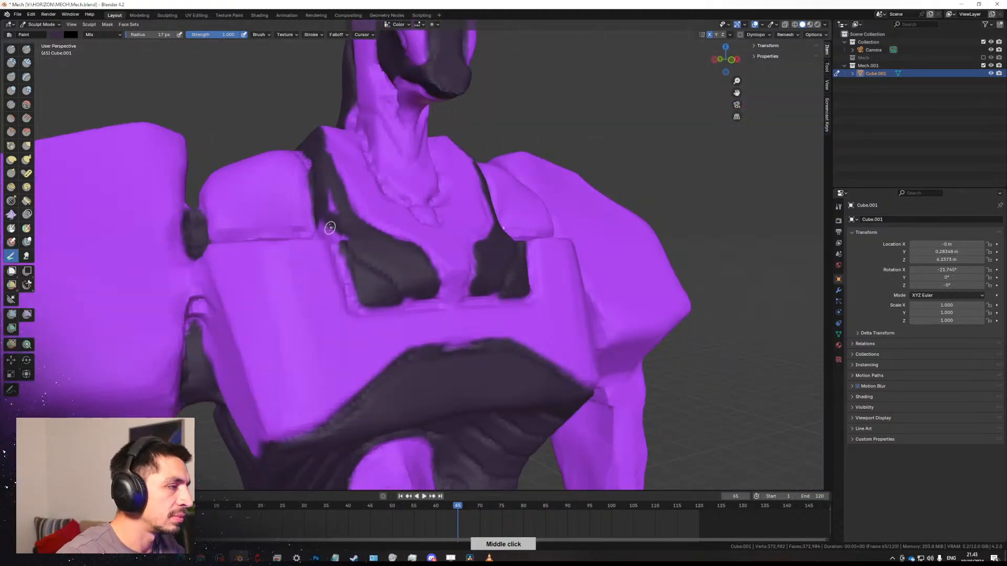
mouse_move(349, 270)
left_mouse_down()
mouse_move(349, 282)
mouse_move(393, 307)
mouse_move(427, 299)
left_mouse_up()
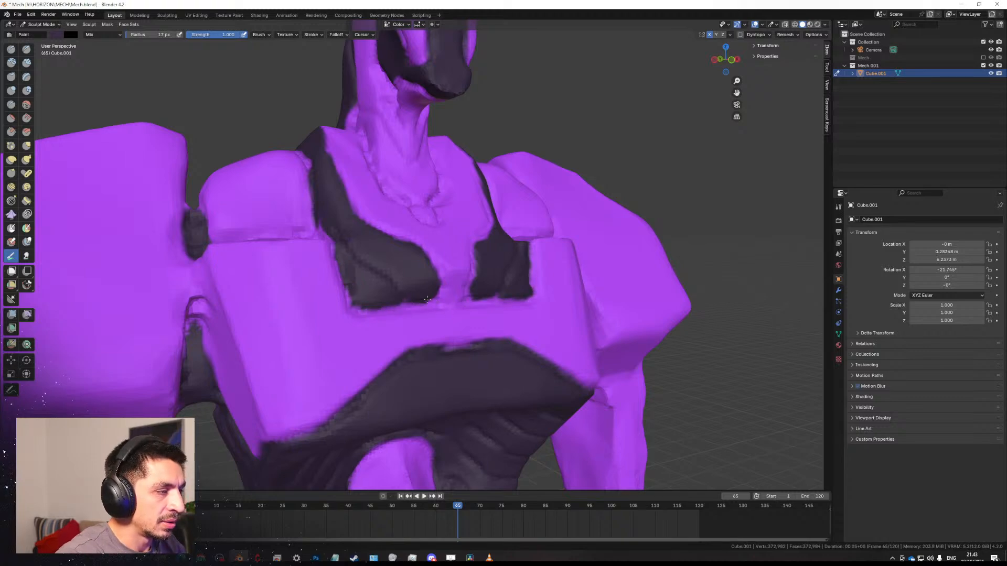
middle_click_drag(430, 288, 372, 197)
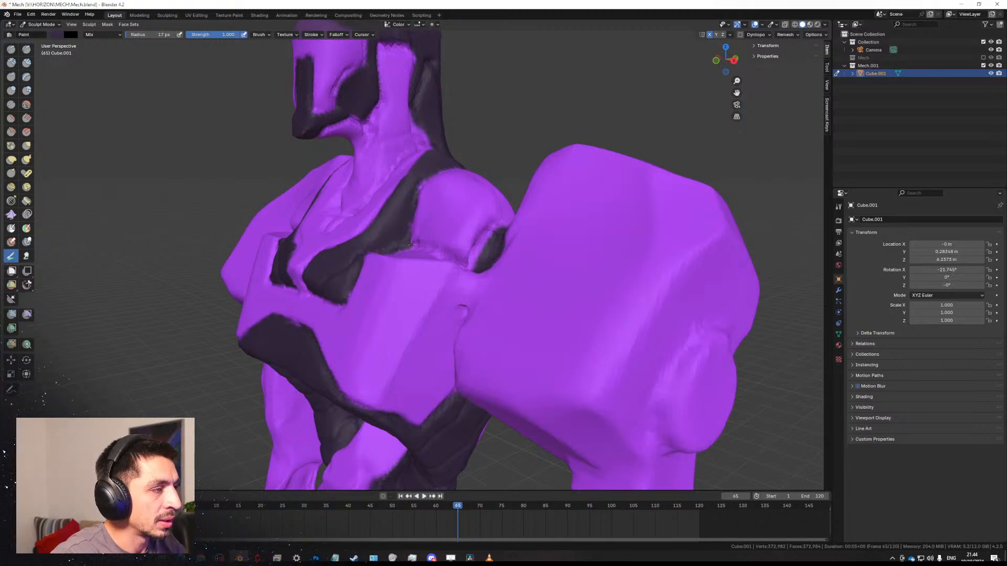
Set the brush radius to 28 px and paint the curved recess on the back of the shoulder dark.
scroll(412, 244, "down", 5)
middle_click_drag(412, 244, 409, 206)
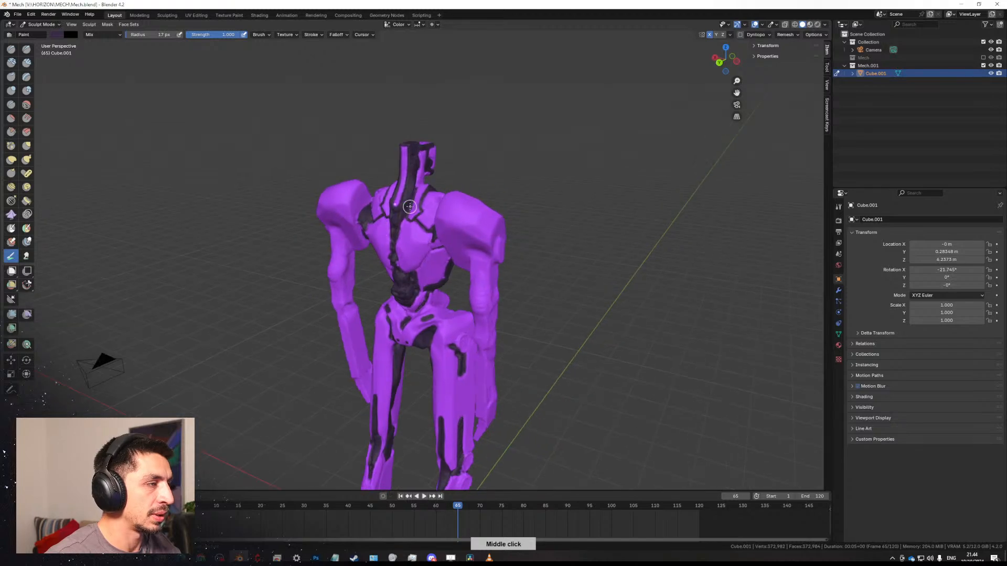
scroll(409, 206, "up", 5)
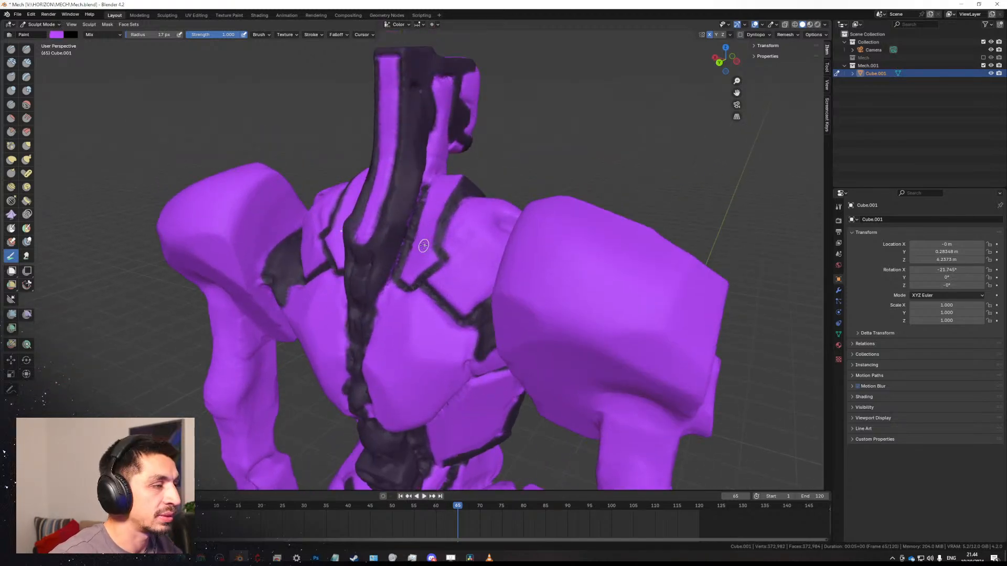
mouse_move(424, 234)
middle_mouse_down()
mouse_move(456, 243)
mouse_move(444, 238)
middle_mouse_up()
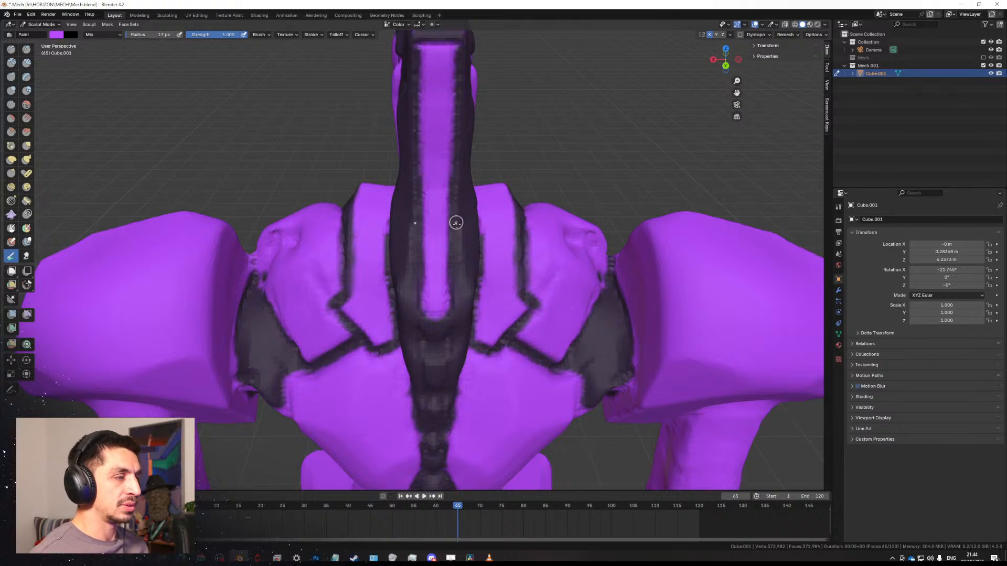
mouse_move(551, 282)
middle_mouse_down()
mouse_move(524, 277)
mouse_move(550, 271)
middle_mouse_up()
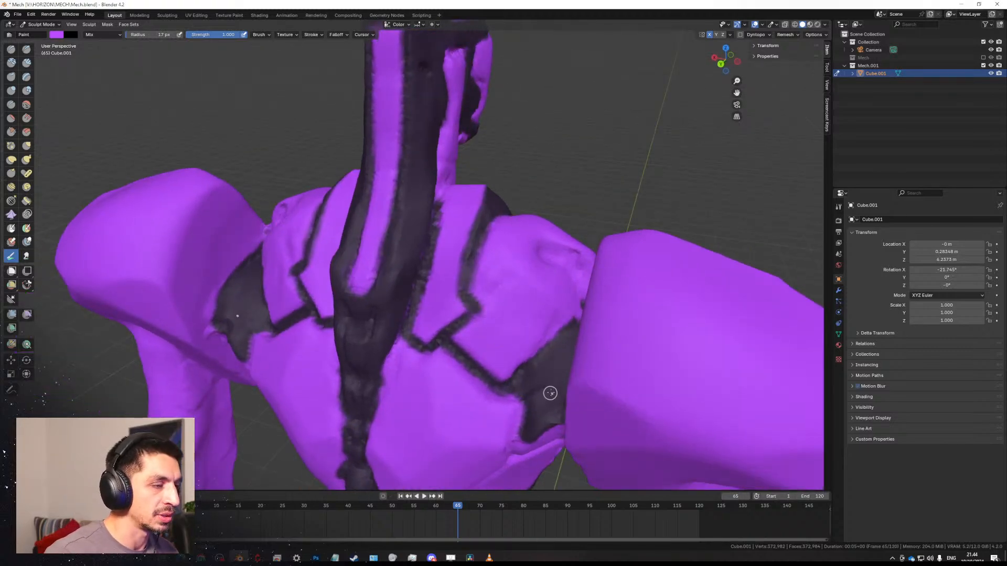
key("f")
left_click(546, 378)
mouse_move(550, 256)
left_mouse_down()
mouse_move(564, 260)
mouse_move(549, 253)
mouse_move(561, 293)
left_mouse_up()
key("ctrl+z")
key("f")
left_click(560, 262)
key("ctrl+z")
mouse_move(562, 292)
middle_mouse_down()
mouse_move(550, 299)
mouse_move(534, 287)
middle_mouse_up()
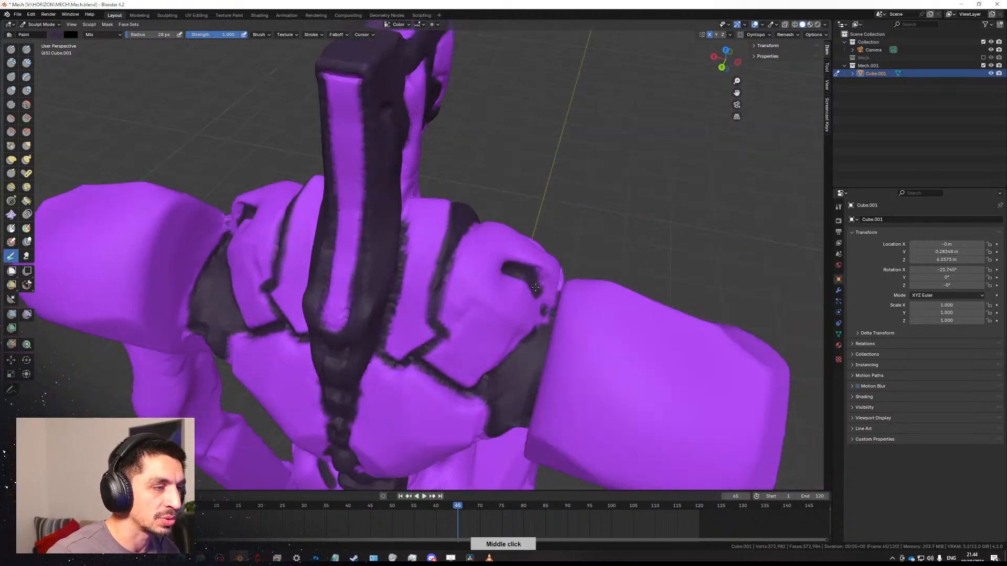
mouse_move(534, 287)
left_mouse_down()
mouse_move(546, 312)
mouse_move(541, 281)
mouse_move(547, 304)
left_mouse_up()
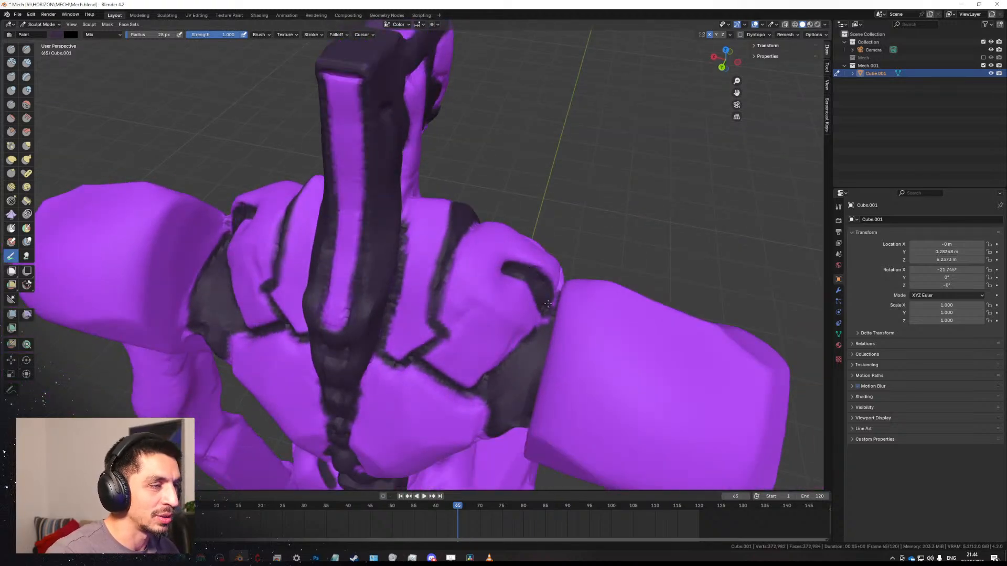
Paint the sunken area on top of the hip, beside the waist block, dark.
middle_click_drag(492, 308, 514, 288)
scroll(499, 386, "down", 6)
middle_click_drag(474, 395, 417, 292)
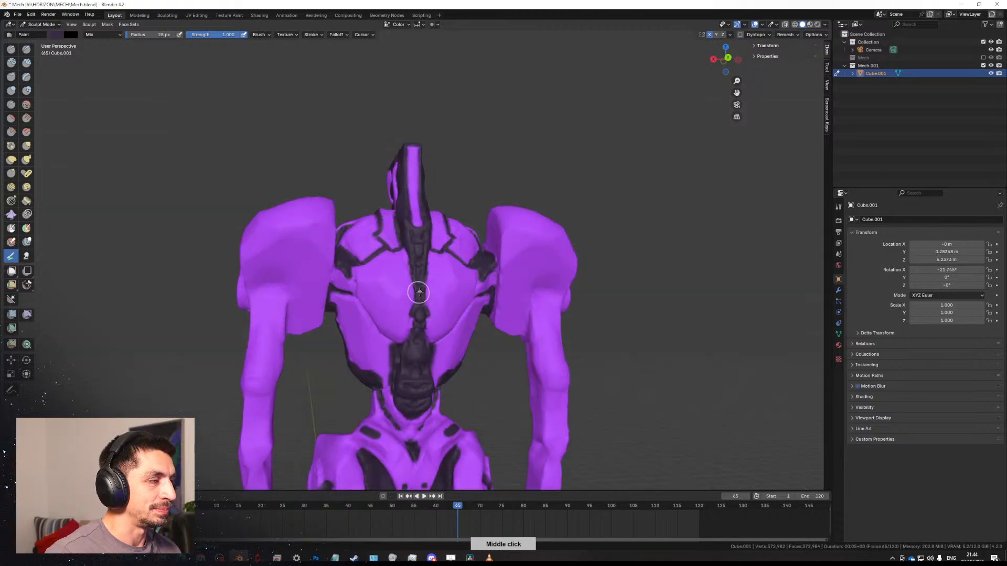
scroll(417, 314, "down", 4)
middle_click_drag(419, 403, 560, 337)
scroll(411, 315, "down", 2)
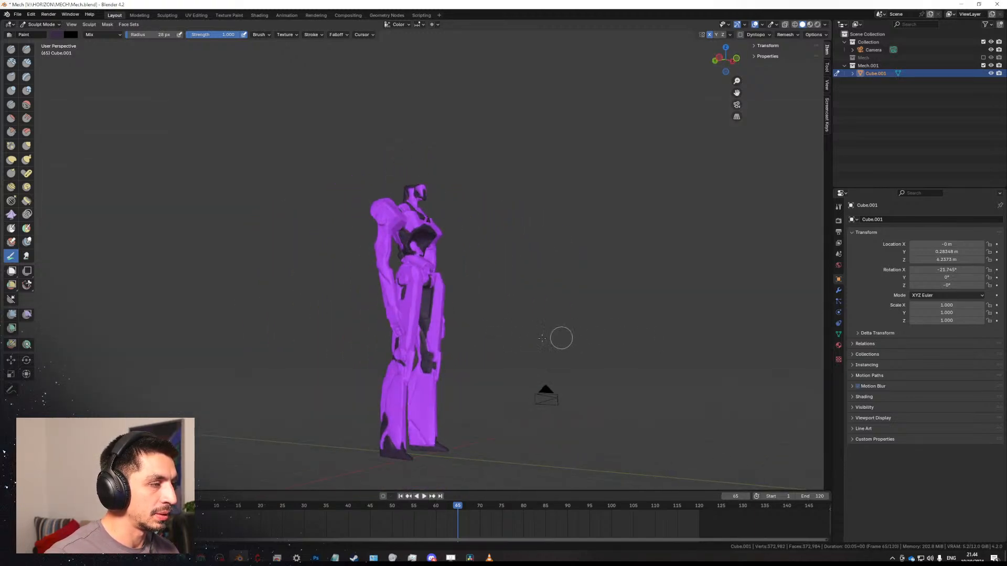
scroll(458, 272, "up", 4)
middle_click_drag(457, 272, 420, 314)
scroll(420, 314, "up", 5)
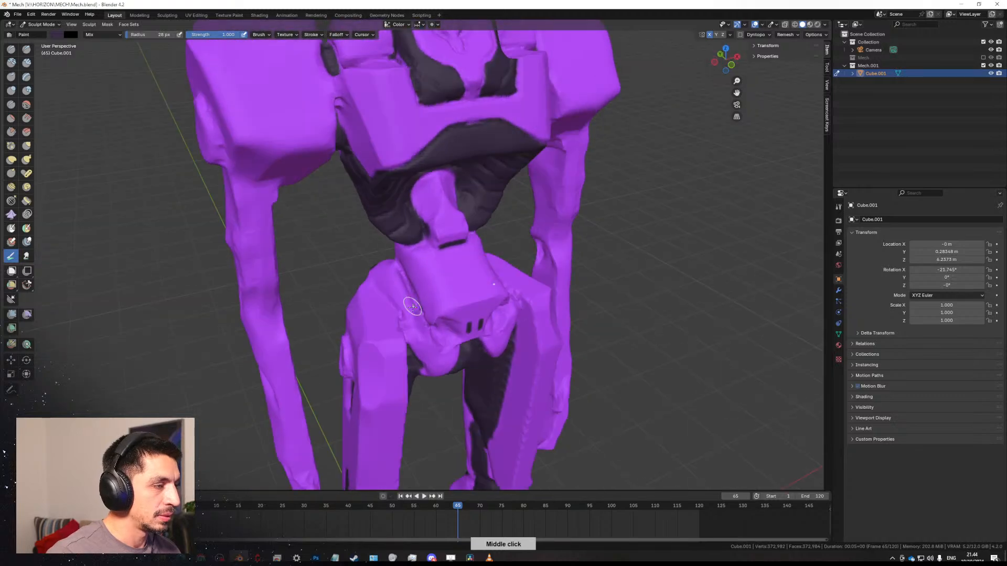
left_click_drag(389, 283, 403, 300)
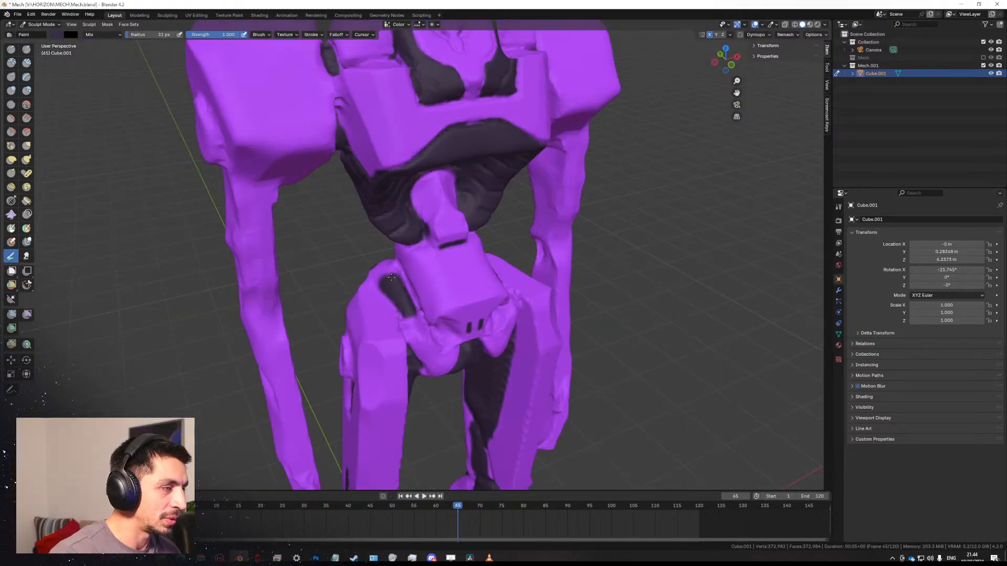
middle_click_drag(448, 285, 353, 266)
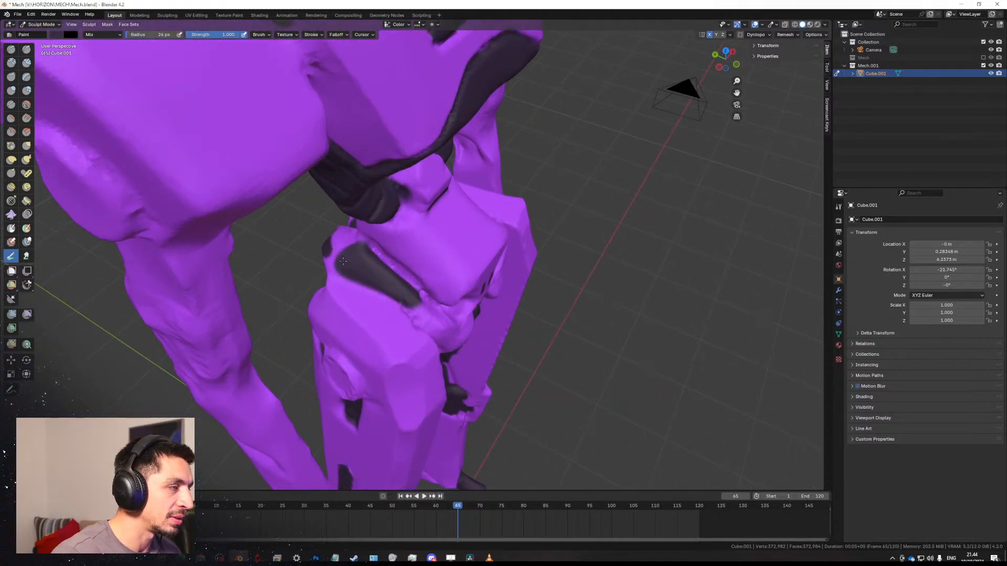
Paint the hollows on the front of the pelvis, either side of the two small slots, dark.
mouse_move(401, 308)
middle_mouse_down()
mouse_move(424, 321)
mouse_move(412, 302)
middle_mouse_up()
mouse_move(428, 336)
left_mouse_down()
mouse_move(446, 352)
mouse_move(435, 326)
mouse_move(454, 346)
mouse_move(433, 314)
left_mouse_up()
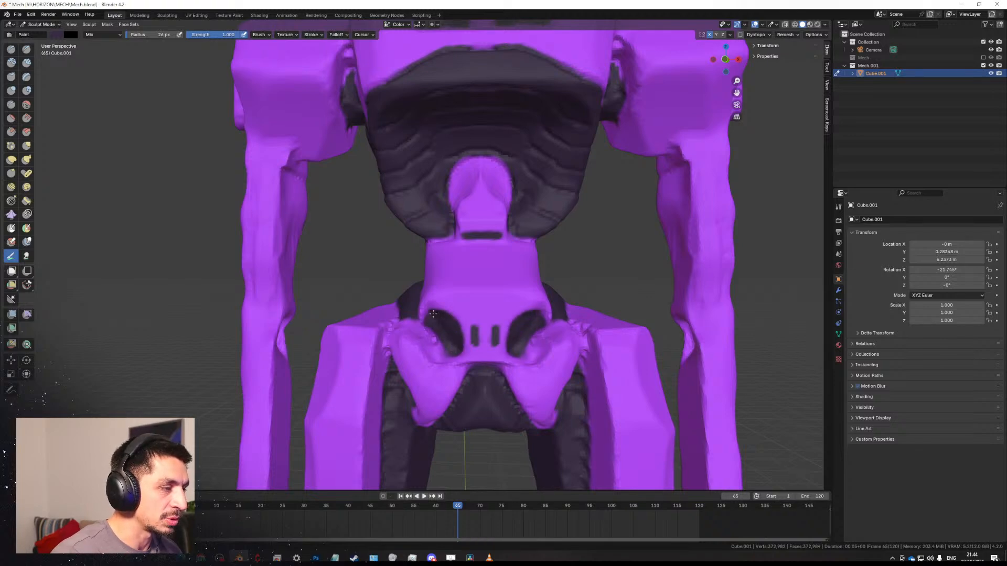
middle_click_drag(459, 345, 416, 285)
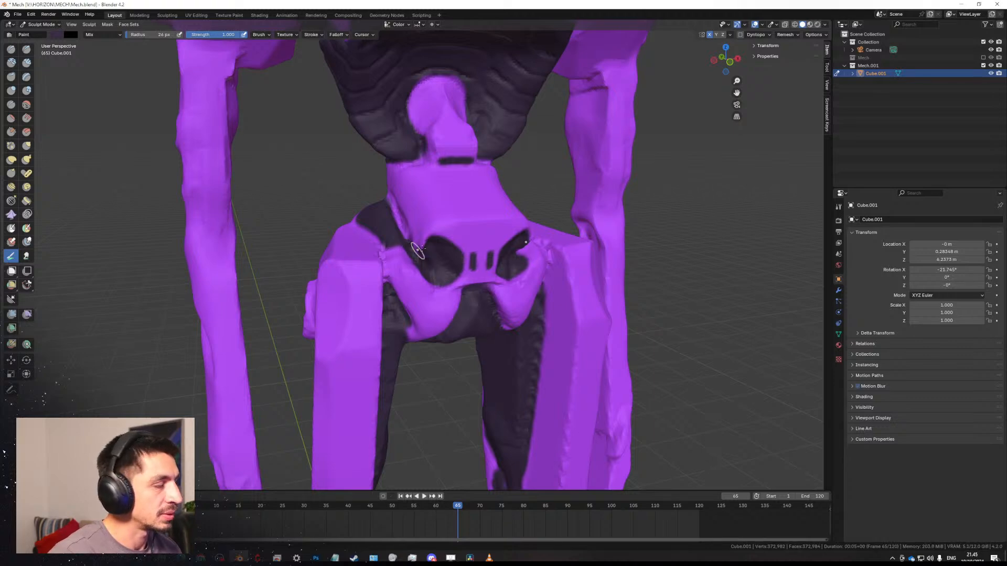
Enlarge the brush to 33 px and paint the underside of the pelvis between the legs dark.
mouse_move(418, 249)
middle_mouse_down()
mouse_move(435, 231)
mouse_move(422, 189)
mouse_move(430, 181)
middle_mouse_up()
middle_click_drag(453, 237, 452, 278)
key("bracketright")
key("bracketright")
left_click_drag(455, 291, 434, 309)
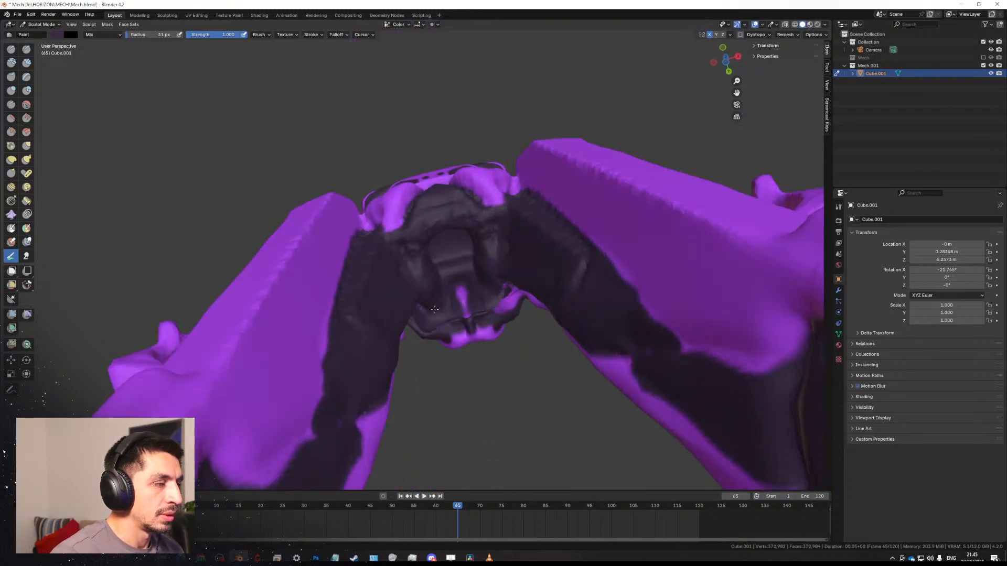
Set the brush radius to 17 px and fill the round joint on the outer hip with dark paint.
middle_click_drag(470, 298, 355, 208)
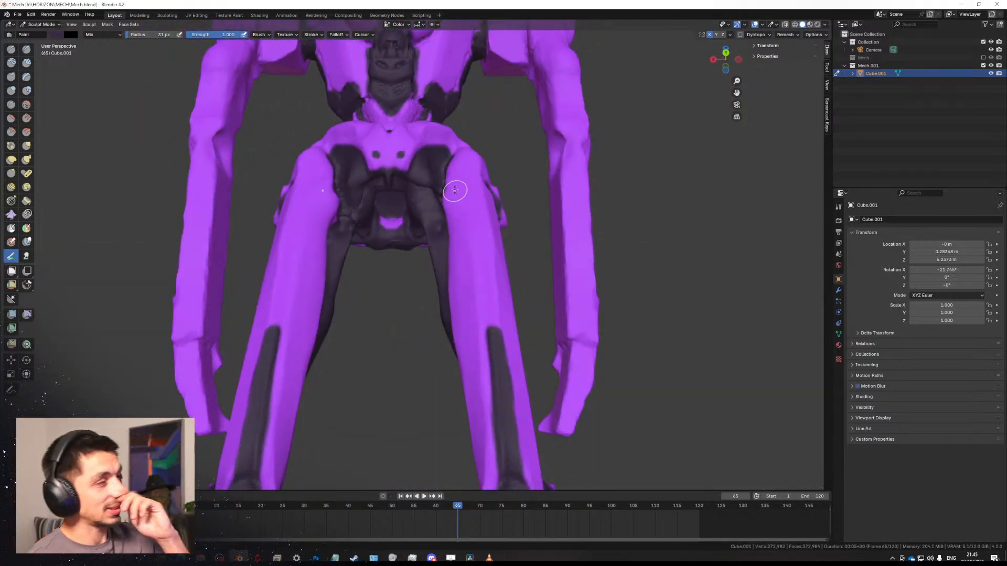
mouse_move(449, 190)
middle_mouse_down()
mouse_move(432, 274)
mouse_move(461, 237)
mouse_move(385, 236)
mouse_move(373, 251)
middle_mouse_up()
key("f")
left_click(460, 233)
left_click_drag(359, 246, 349, 239)
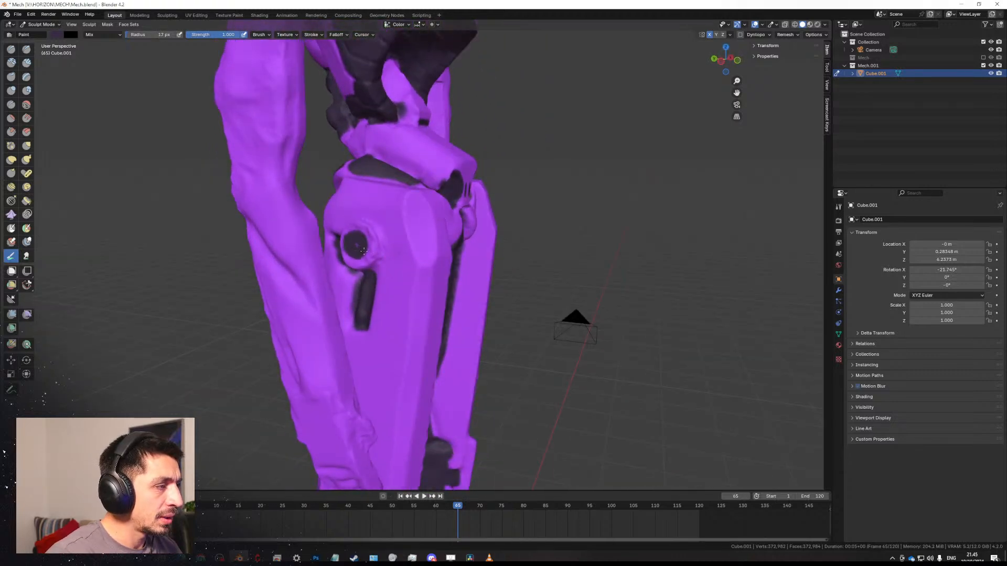
Paint the hand at the end of the forearm dark with a 22 px brush.
scroll(362, 251, "down", 6)
middle_click_drag(454, 395, 461, 262)
scroll(367, 247, "up", 1)
scroll(447, 243, "up", 3)
middle_click_drag(459, 309, 456, 228, "shift")
scroll(457, 230, "up", 2)
left_click_drag(468, 310, 486, 316)
key("ctrl+z")
middle_click_drag(472, 304, 481, 298)
mouse_move(481, 296)
left_mouse_down()
mouse_move(488, 317)
mouse_move(480, 290)
left_mouse_up()
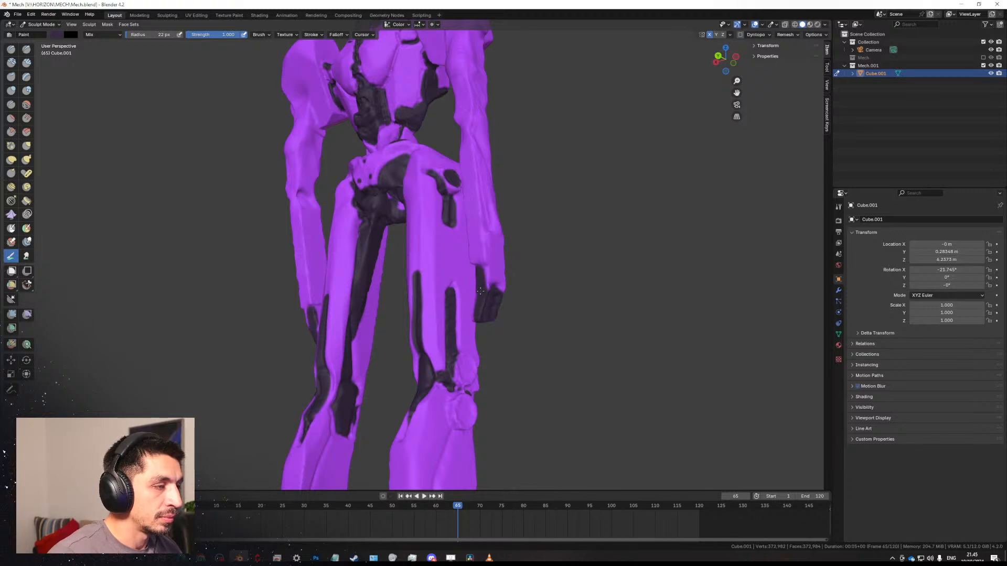
Extend the dark paint over the front of the hand up to the wrist, undoing a stray stroke.
middle_click_drag(506, 291, 410, 301)
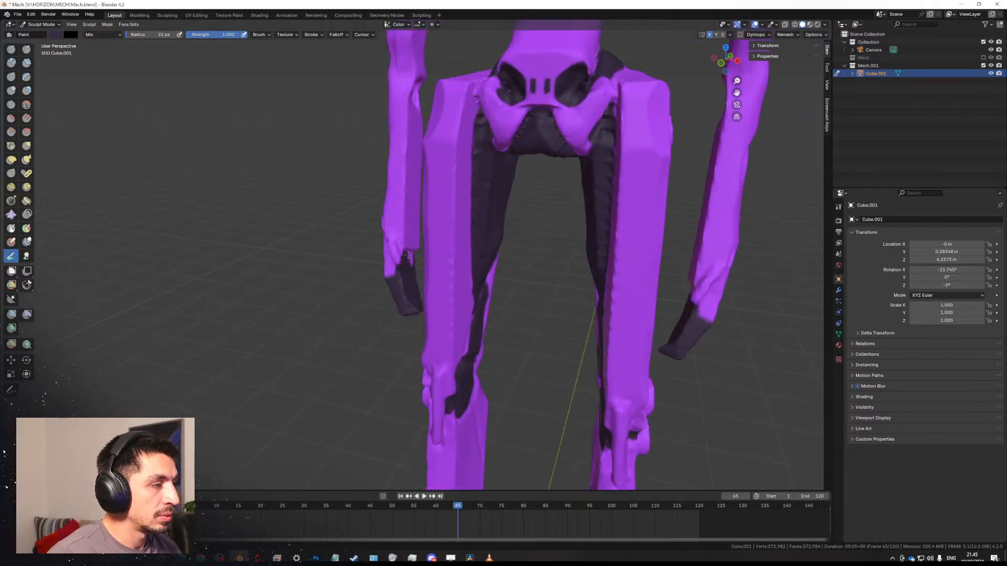
mouse_move(391, 236)
left_mouse_down()
mouse_move(399, 264)
mouse_move(393, 236)
left_mouse_up()
key("ctrl+z")
scroll(457, 273, "down", 6)
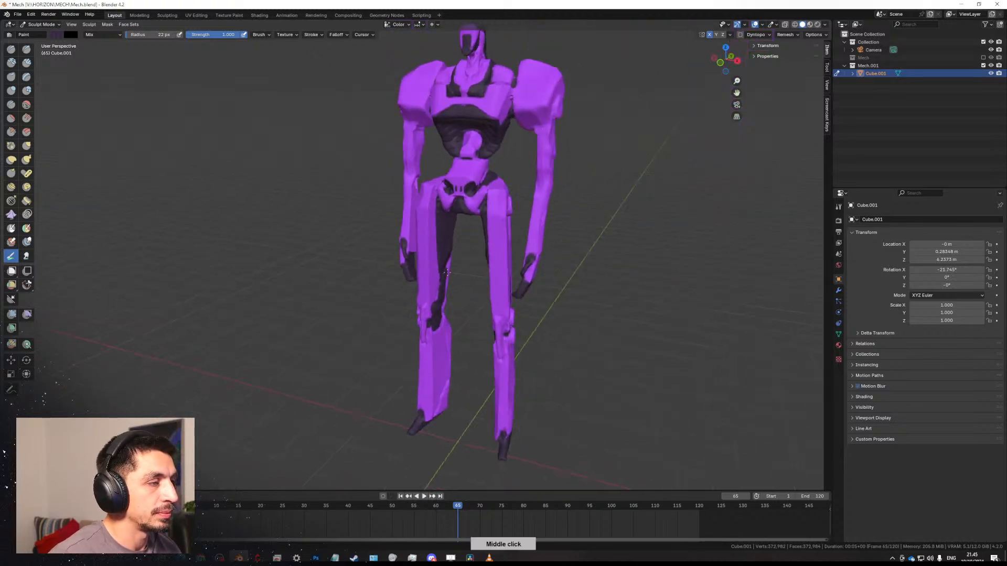
Try painting the whole side of the neck dark with a 45 px brush.
middle_click_drag(457, 273, 446, 294)
scroll(435, 344, "up", 4)
scroll(345, 244, "up", 4)
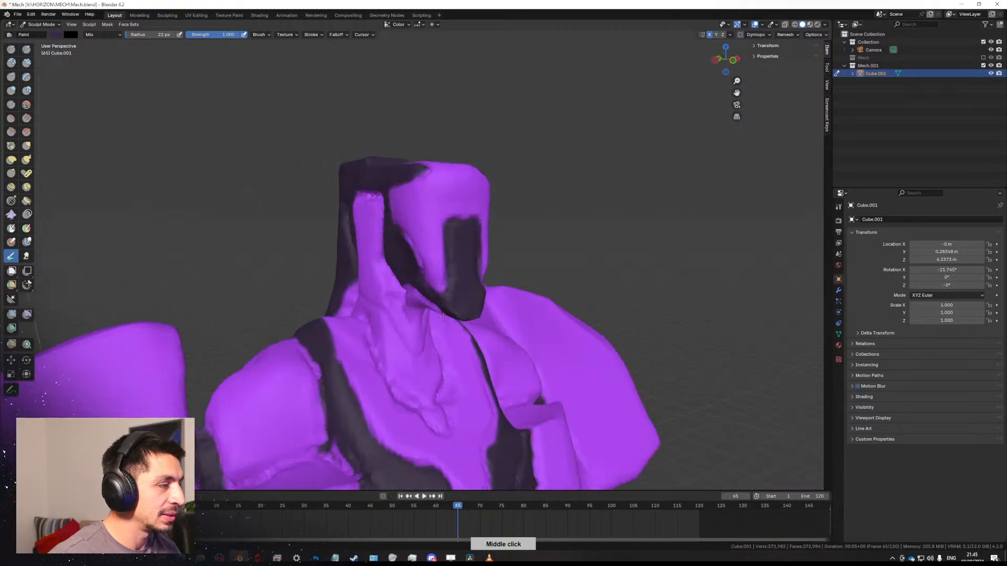
scroll(426, 346, "down", 7)
middle_click_drag(427, 350, 409, 335)
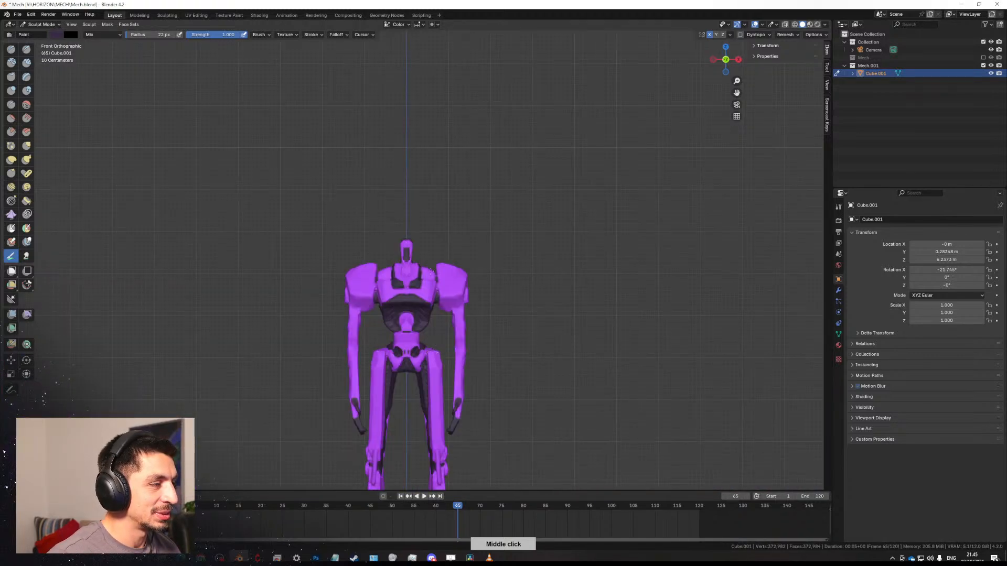
middle_click_drag(431, 281, 392, 282, "shift")
middle_click_drag(393, 194, 403, 357, "shift")
middle_click_drag(404, 356, 388, 229, "ctrl")
key("f")
left_click(384, 267)
left_click_drag(386, 267, 382, 280)
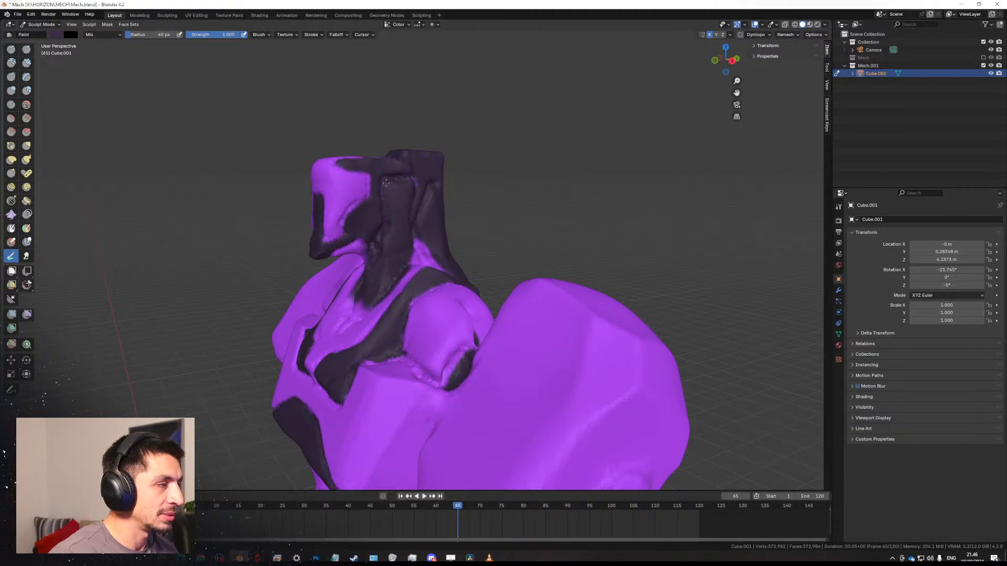
middle_click_drag(388, 239, 412, 189)
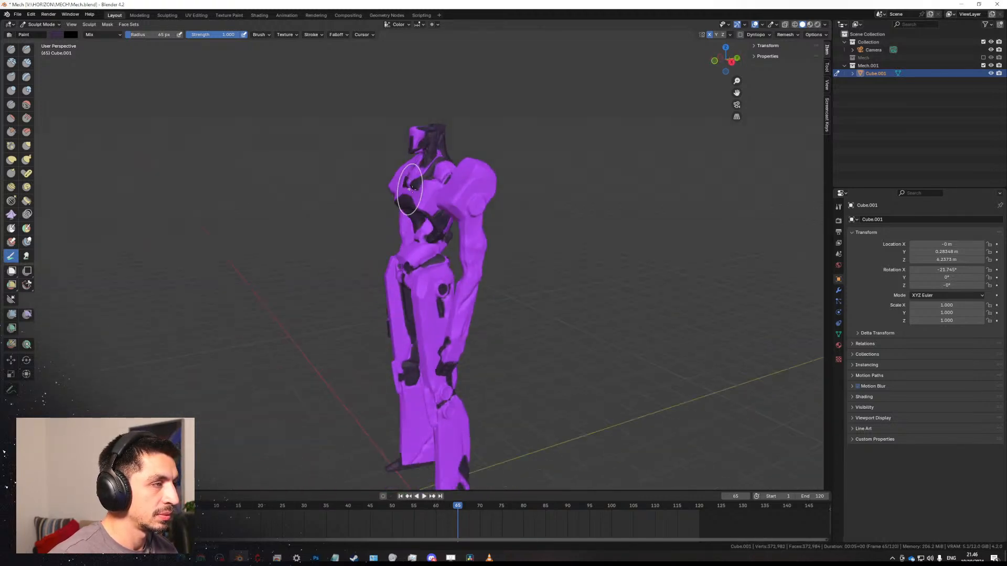
scroll(472, 255, "down", 3)
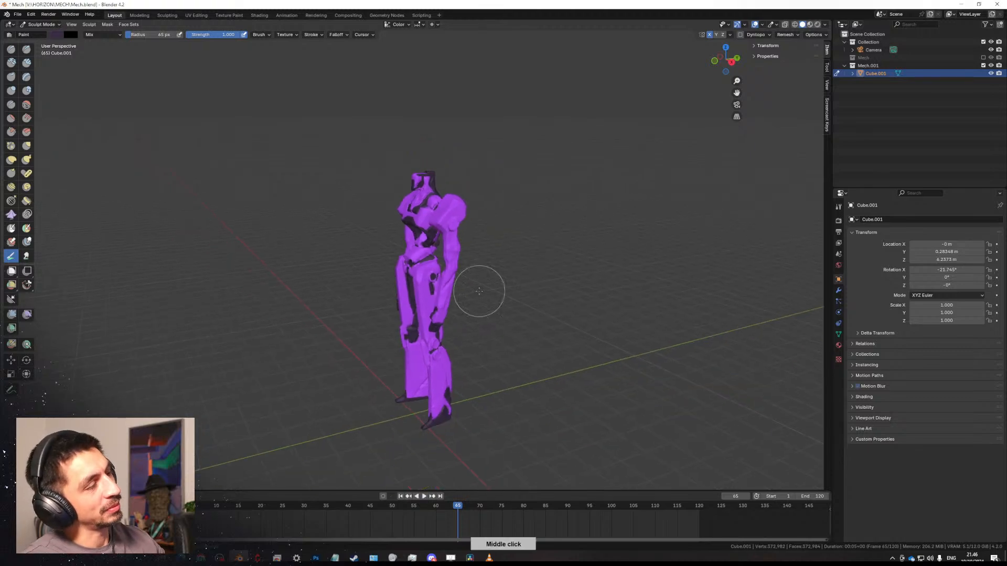
Reduce the brush size and paint the V-shaped base of the throat dark, inside its raised rim.
mouse_move(457, 243)
middle_mouse_down()
mouse_move(460, 224)
mouse_move(427, 227)
mouse_move(438, 243)
middle_mouse_up()
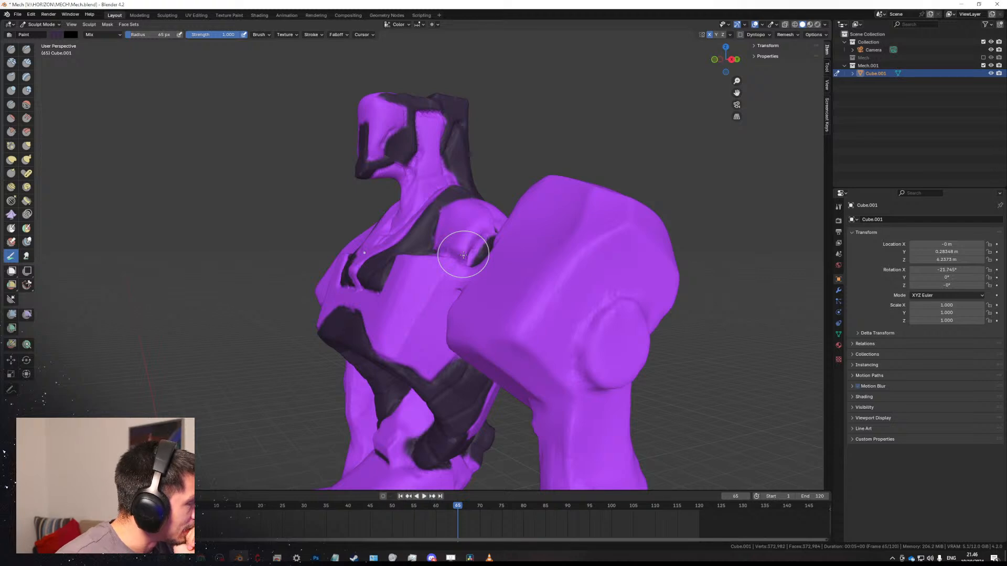
middle_click_drag(427, 226, 422, 265)
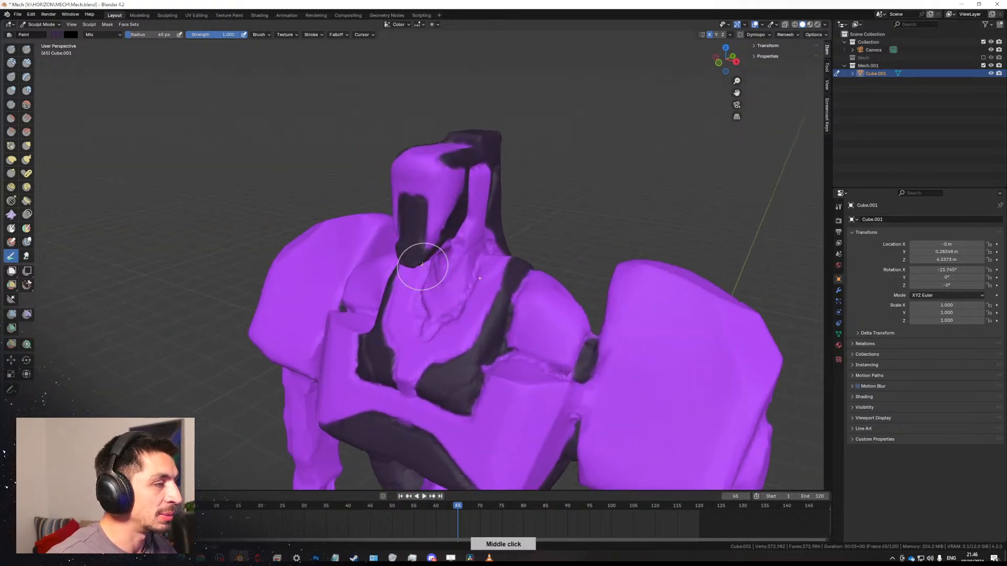
key("f")
left_click(431, 326)
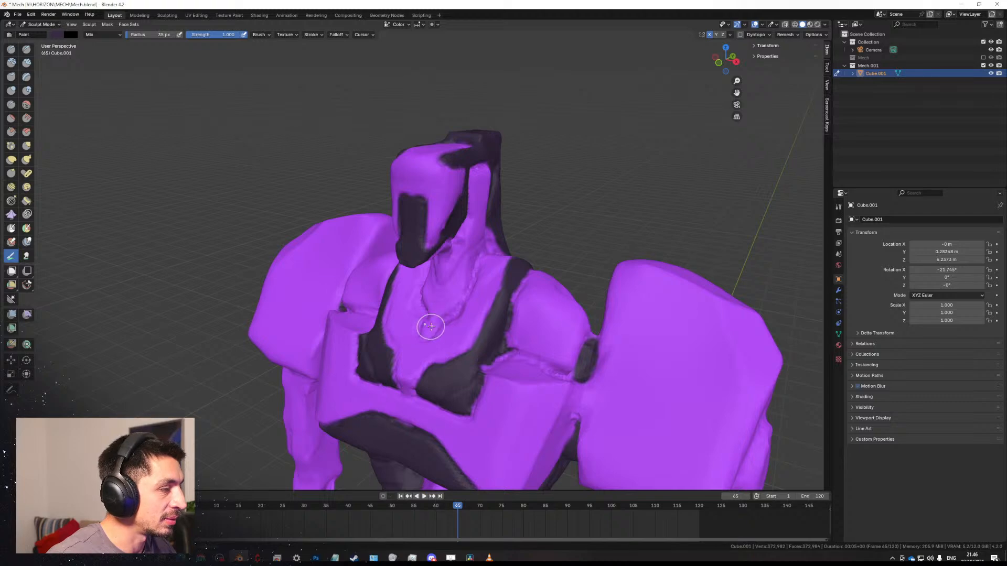
left_click_drag(426, 325, 456, 290)
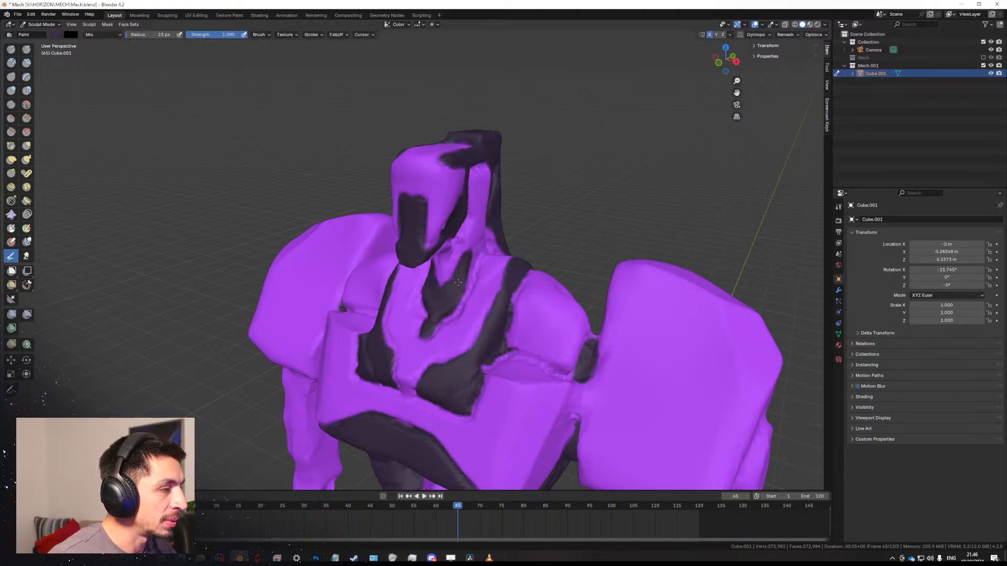
Paint the side of the neck dark with a 30 px brush, from the throat up to the head.
middle_click_drag(480, 246, 419, 263)
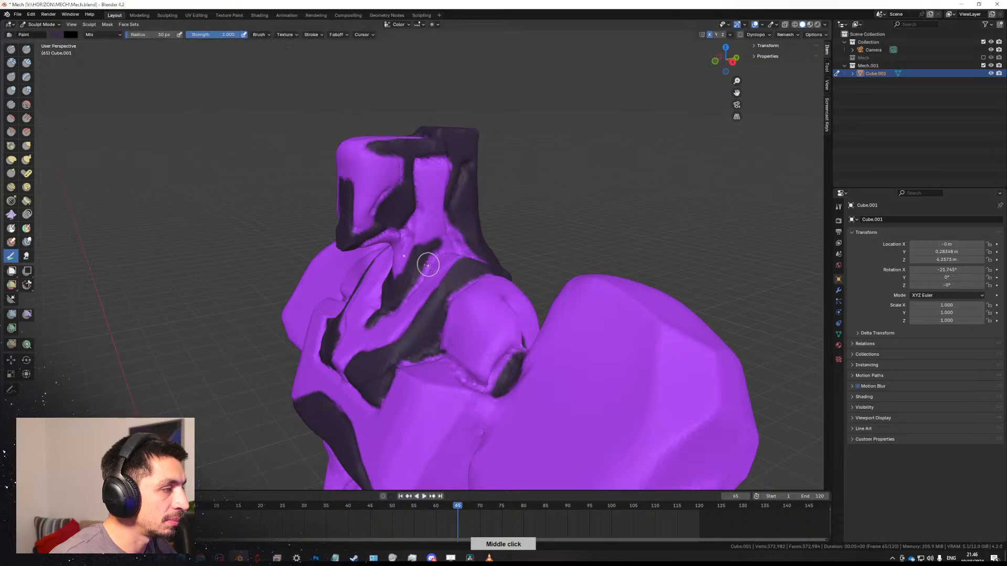
mouse_move(427, 266)
left_mouse_down()
mouse_move(401, 260)
mouse_move(417, 229)
mouse_move(424, 247)
left_mouse_up()
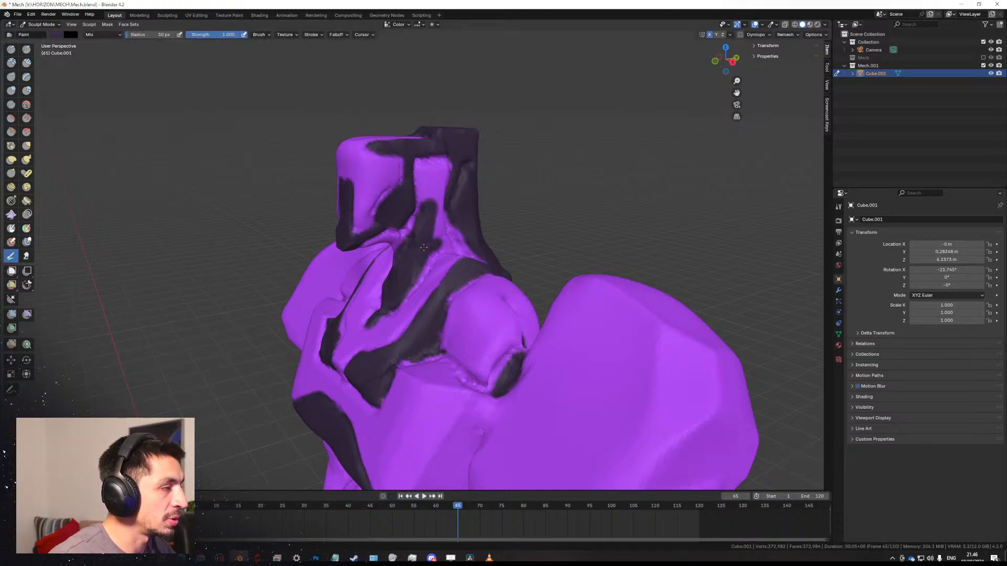
middle_click_drag(410, 212, 392, 199)
mouse_move(413, 168)
left_mouse_down()
mouse_move(404, 180)
mouse_move(405, 162)
mouse_move(417, 194)
left_mouse_up()
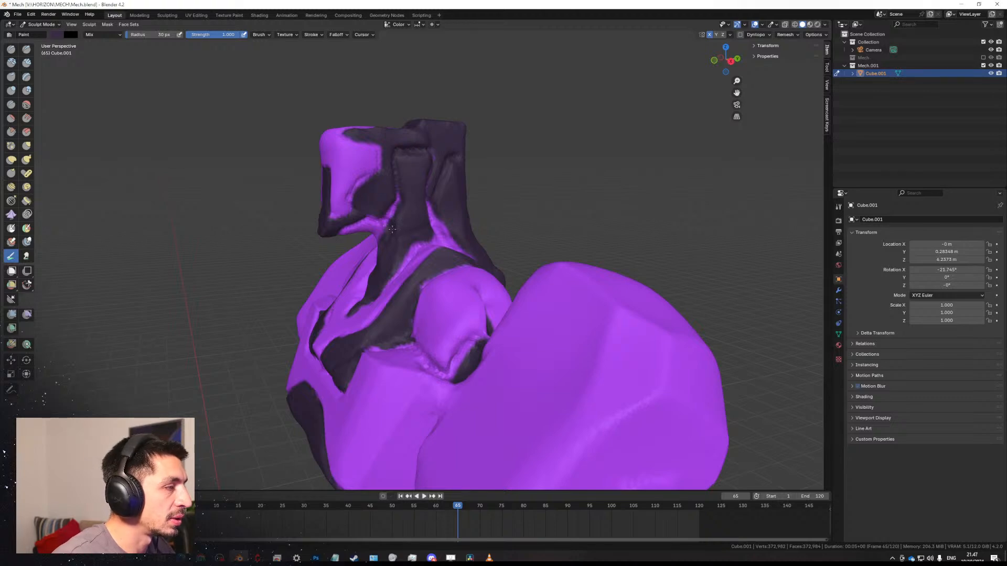
Paint the underside of the chin and the front of the throat dark, and narrow the purple strip at the neck base.
middle_click_drag(400, 229, 427, 175)
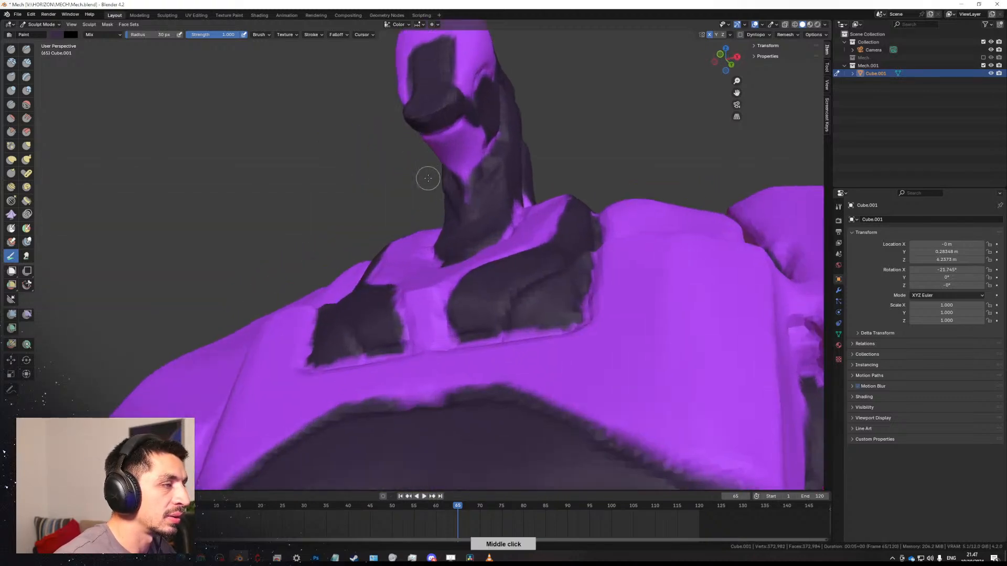
mouse_move(464, 171)
left_mouse_down()
mouse_move(427, 131)
mouse_move(461, 136)
left_mouse_up()
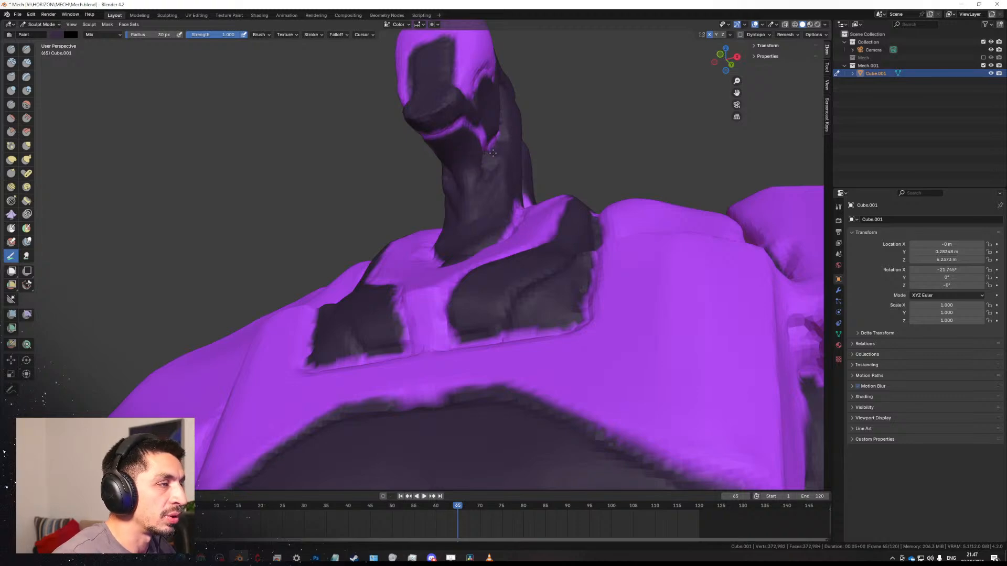
middle_click_drag(492, 152, 420, 240)
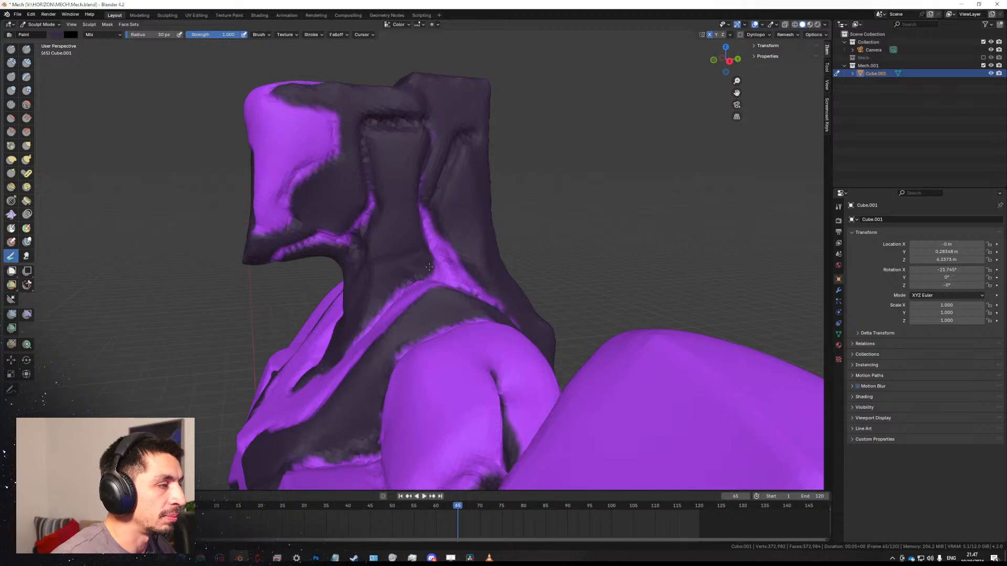
middle_click_drag(368, 217, 409, 206)
mouse_move(409, 207)
left_mouse_down()
mouse_move(426, 204)
mouse_move(417, 184)
mouse_move(443, 193)
left_mouse_up()
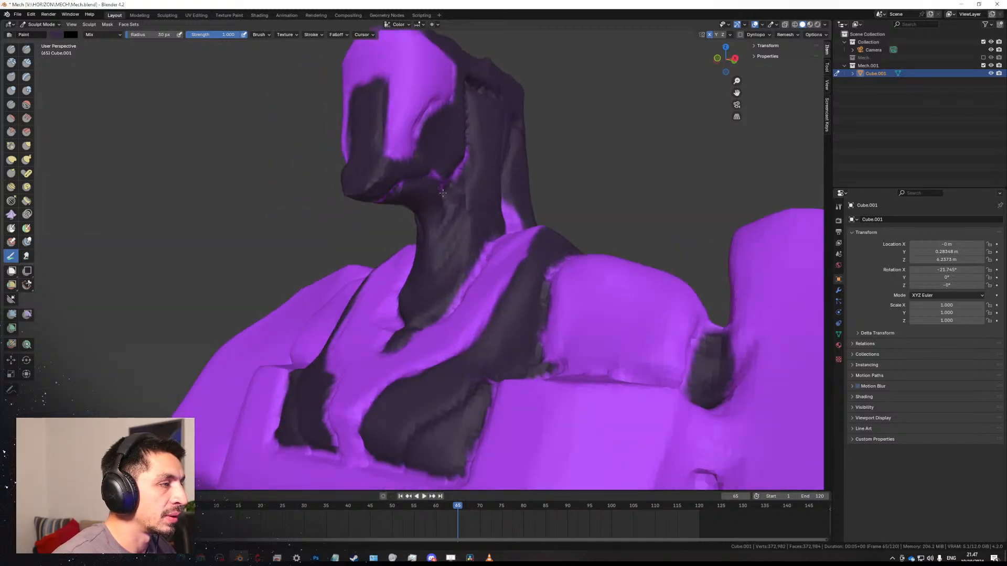
middle_click_drag(443, 193, 414, 220)
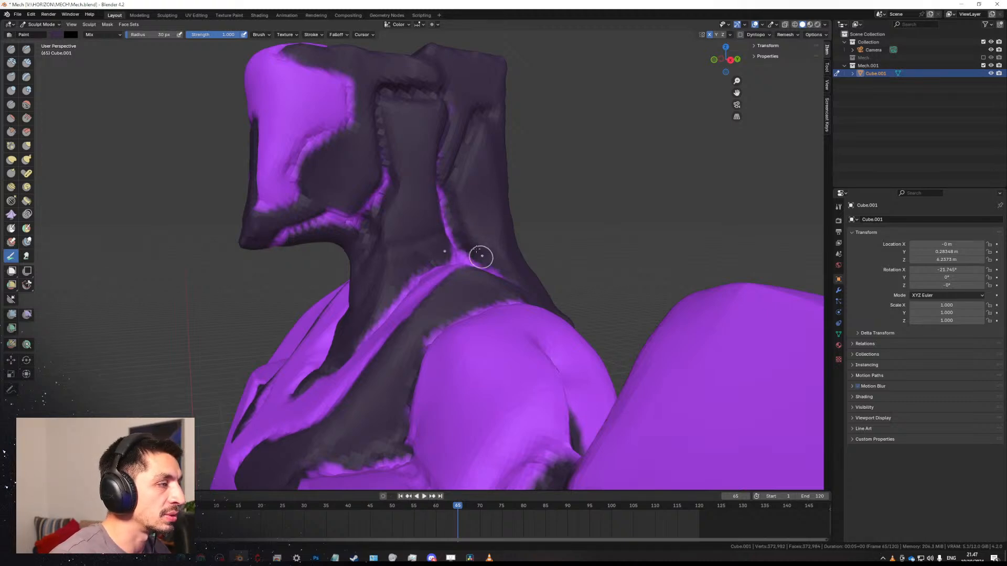
Sample the armour's purple as the paint colour and reduce the brush radius to 8 px.
scroll(475, 254, "down", 8)
mouse_move(420, 279)
middle_mouse_down()
mouse_move(449, 286)
mouse_move(459, 306)
mouse_move(387, 300)
mouse_move(427, 252)
mouse_move(385, 203)
mouse_move(376, 213)
mouse_move(394, 215)
middle_mouse_up()
scroll(450, 293, "up", 2)
scroll(399, 283, "up", 2)
scroll(435, 241, "up", 2)
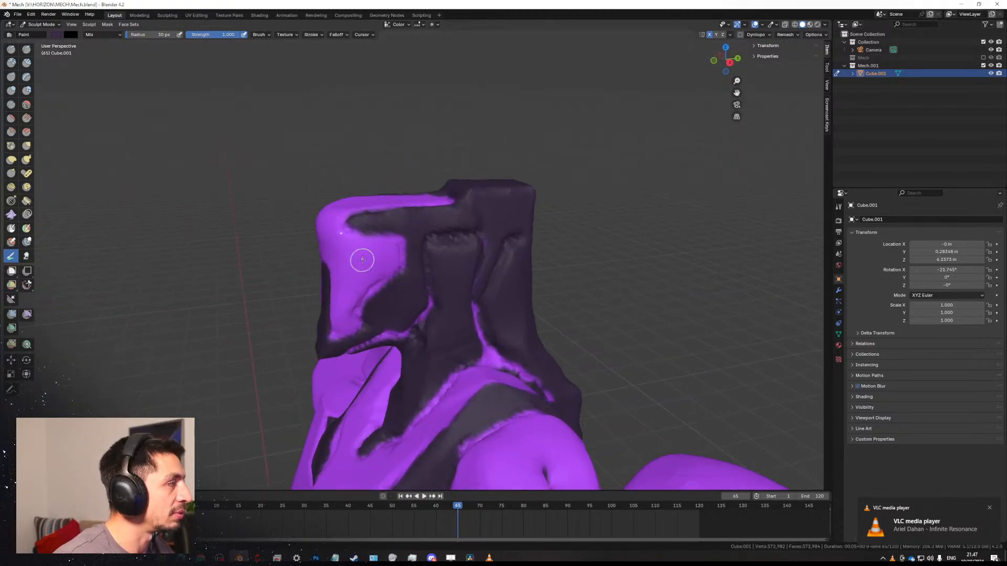
key("f")
left_click(410, 283)
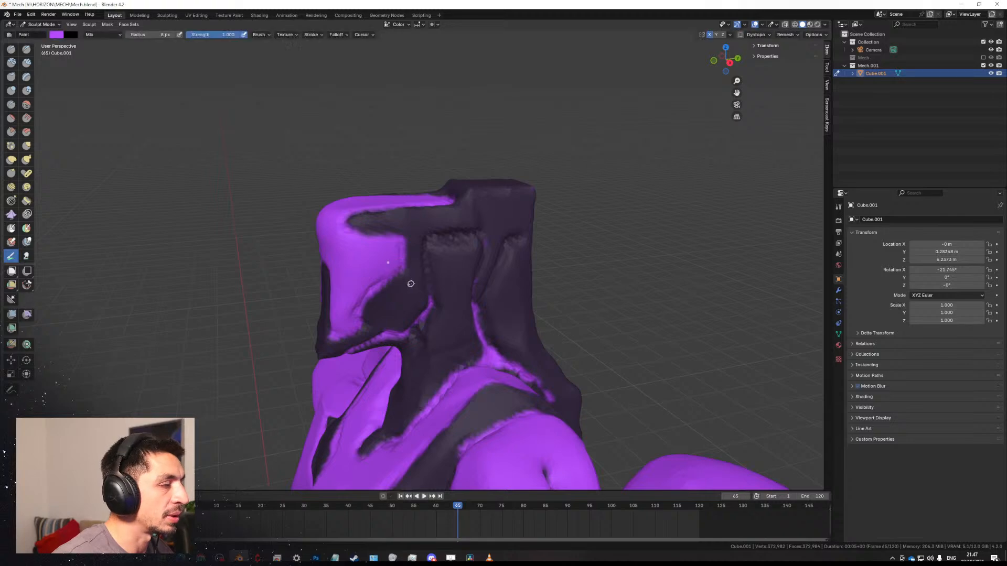
mouse_move(488, 296)
middle_mouse_down()
mouse_move(471, 278)
mouse_move(483, 259)
middle_mouse_up()
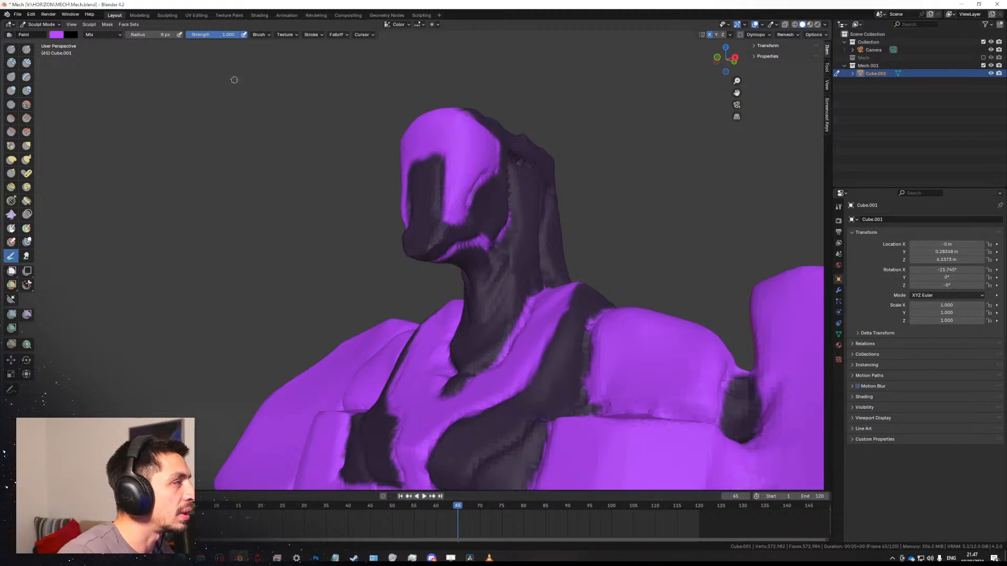
Set the stroke method to Dots and try a thin purple line from the cheek down the neck, undoing it.
left_click(268, 35)
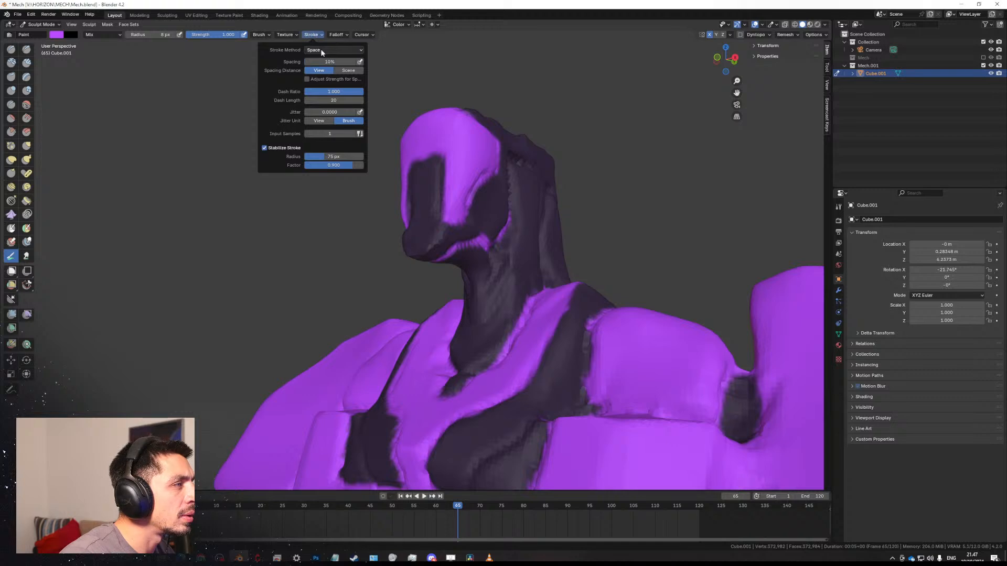
left_click(321, 51)
left_click(320, 60)
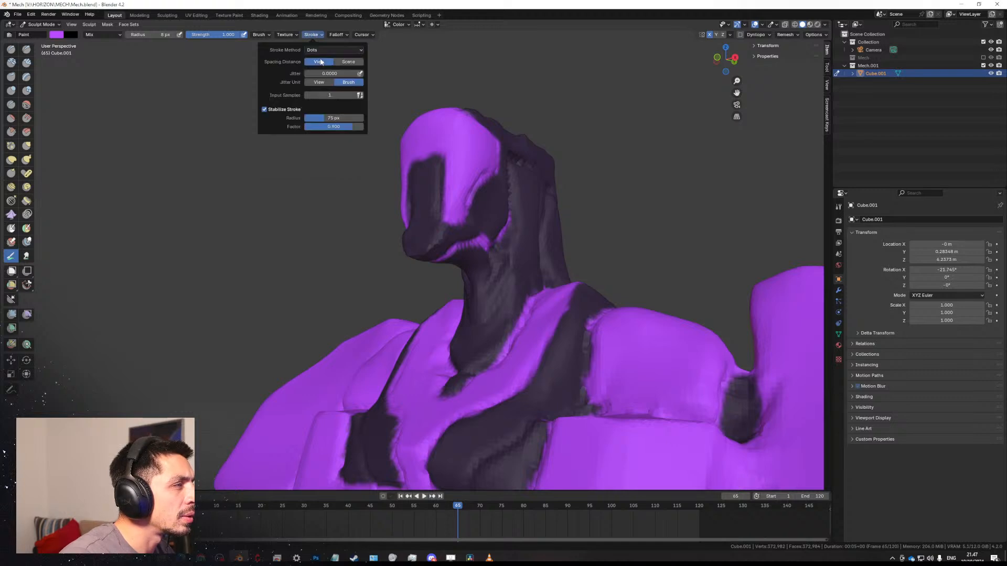
key("ctrl+z")
mouse_move(482, 183)
left_mouse_down()
mouse_move(480, 238)
mouse_move(507, 330)
left_mouse_up()
key("ctrl+z")
Set the brush's stroke method back to Space and turn off Stabilize Stroke.
left_click(312, 35)
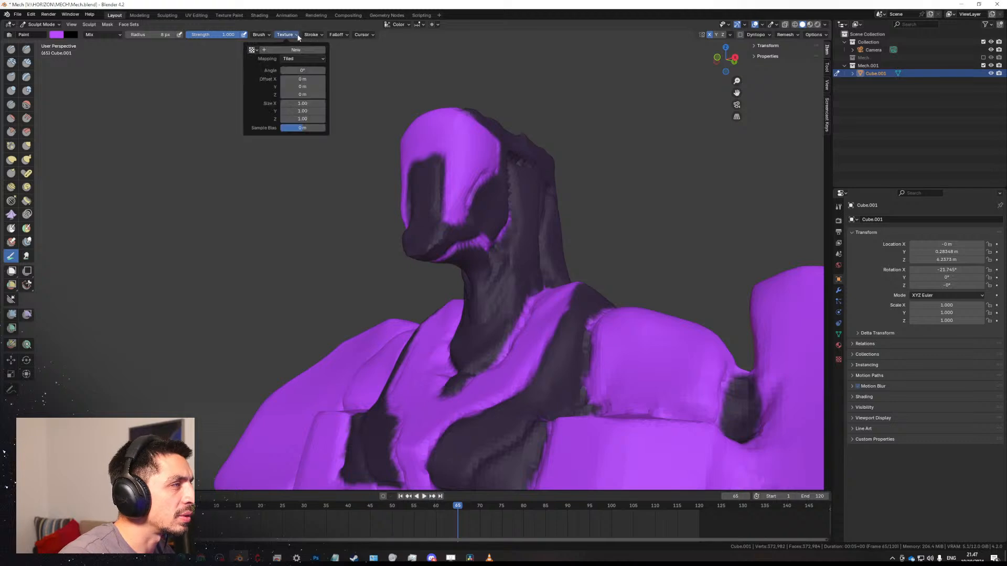
left_click(318, 50)
left_click(357, 77)
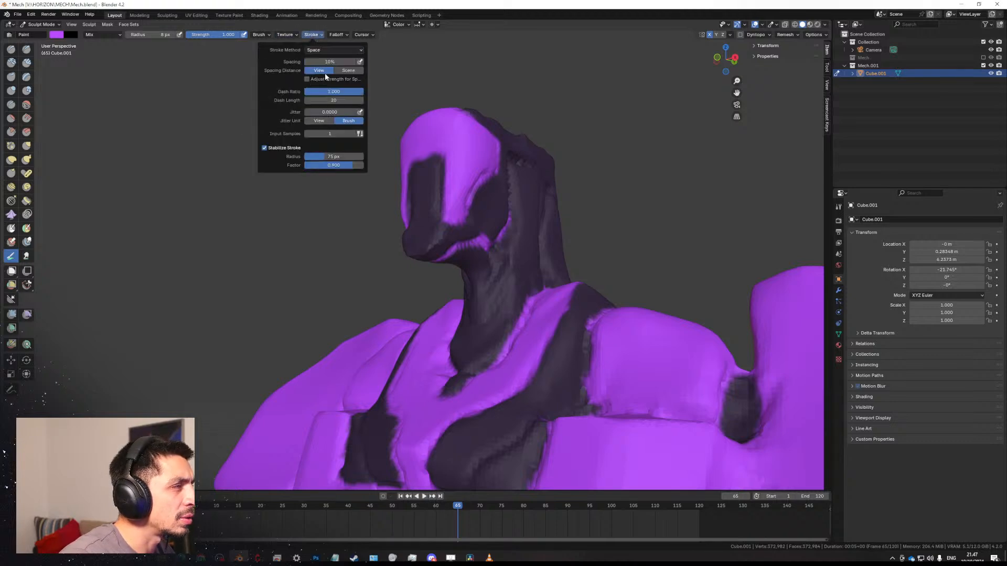
left_click(293, 149)
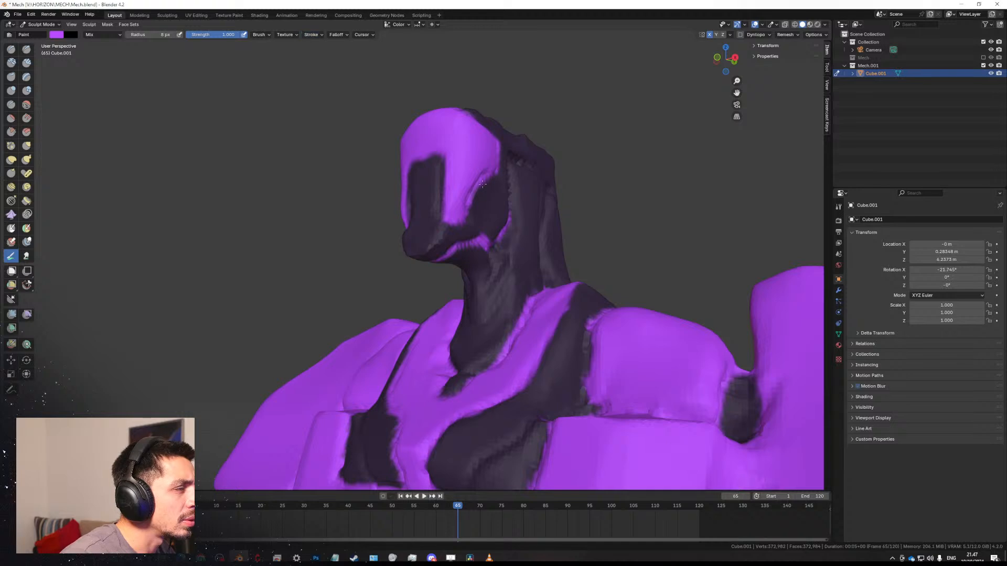
Try thin purple lines down the side of the neck and undo them.
mouse_move(475, 181)
left_mouse_down()
mouse_move(502, 286)
mouse_move(467, 188)
mouse_move(487, 301)
left_mouse_up()
key("ctrl+z")
key("ctrl+z")
key("ctrl+z")
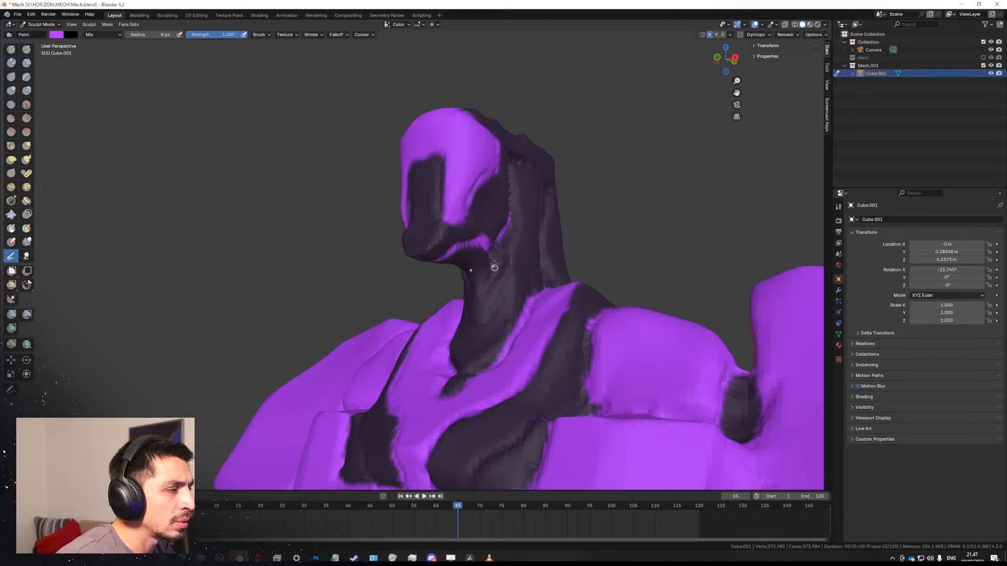
left_click_drag(497, 256, 482, 341)
key("ctrl+z")
Sample the dark colour again, enlarge the brush and paint the remaining purple strip along the jaw's lower edge dark.
middle_click_drag(508, 281, 361, 246)
scroll(362, 246, "down", 3)
mouse_move(472, 210)
middle_mouse_down()
mouse_move(428, 202)
mouse_move(445, 167)
middle_mouse_up()
scroll(440, 200, "up", 5)
key("shift+x")
key("f")
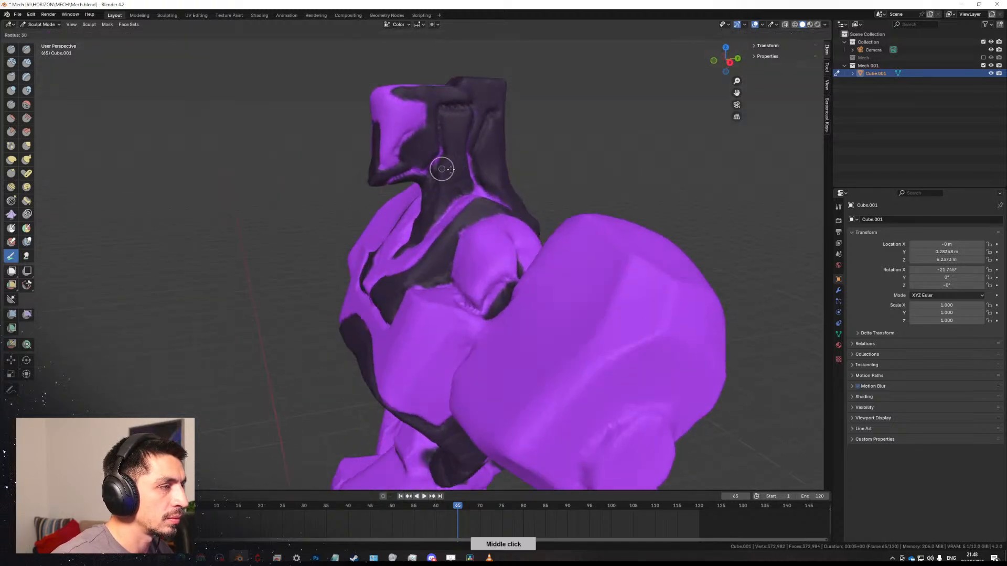
left_click(457, 167)
left_click_drag(434, 159, 398, 178)
middle_click_drag(428, 166, 537, 168)
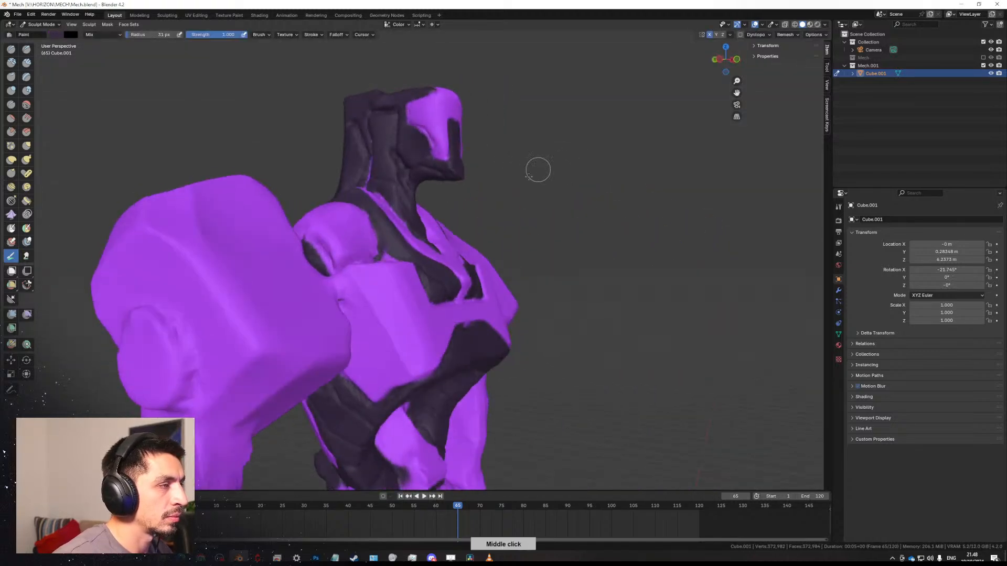
Paint a dark patch on the inner side of the elbow with a 24 px brush.
scroll(555, 314, "down", 4)
middle_click_drag(571, 427, 387, 330)
middle_click_drag(393, 209, 519, 278)
scroll(374, 268, "up", 2)
scroll(357, 276, "up", 1)
scroll(497, 285, "up", 1)
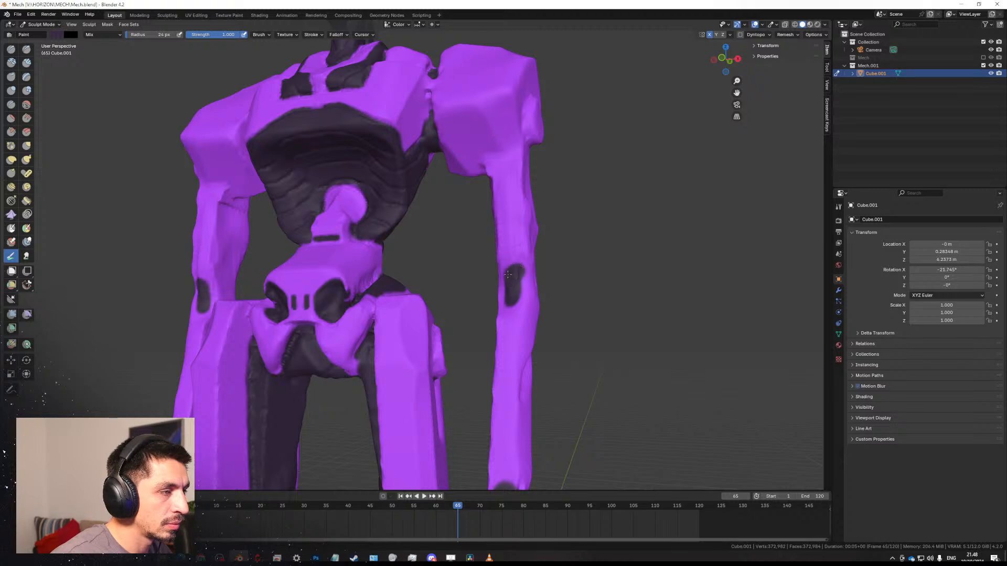
middle_click_drag(508, 275, 571, 281)
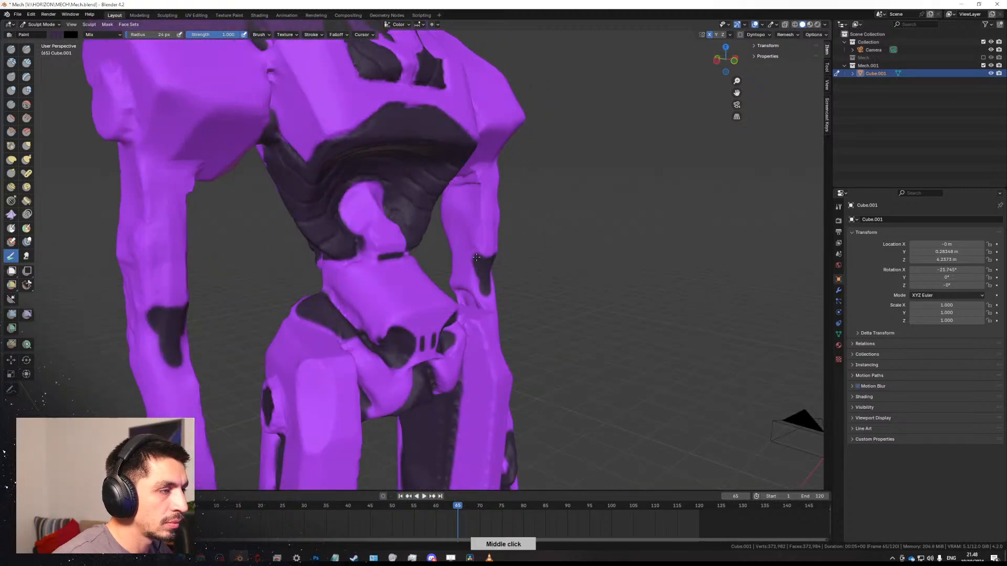
middle_click_drag(488, 258, 443, 227)
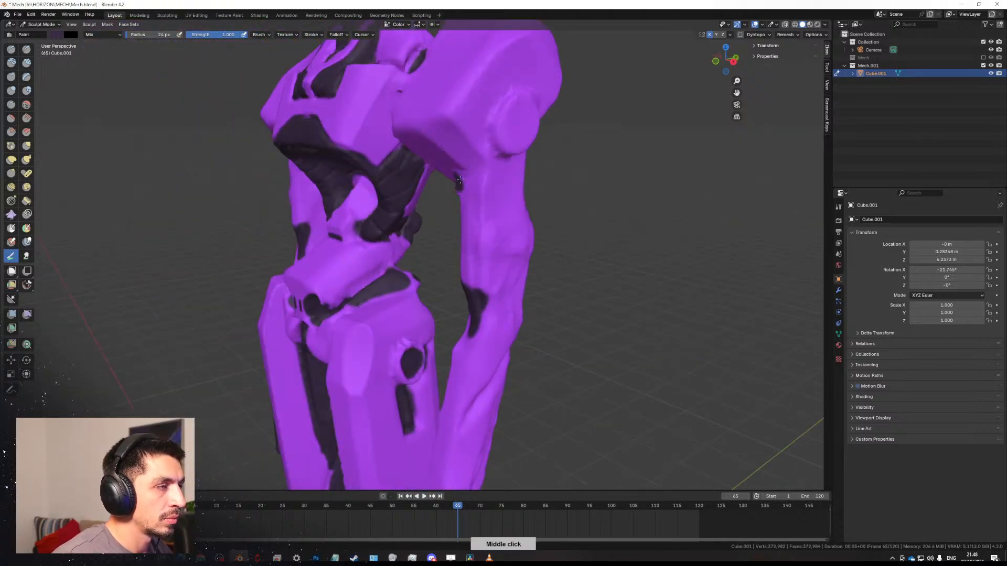
middle_click_drag(483, 198, 458, 189)
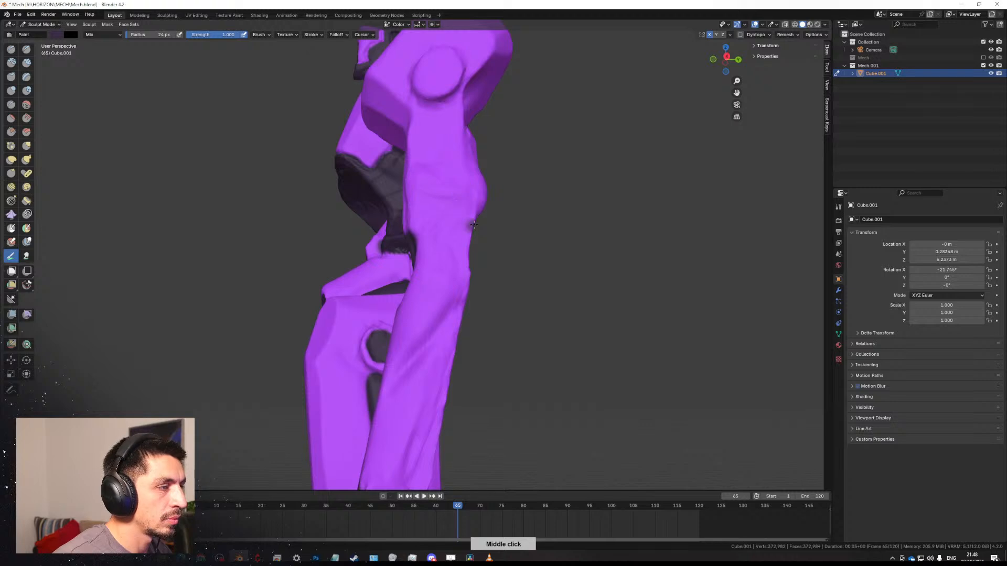
Paint the back of the upper arm dark with a 52 px brush, from under the shoulder armour towards the elbow.
middle_click_drag(449, 238, 366, 254)
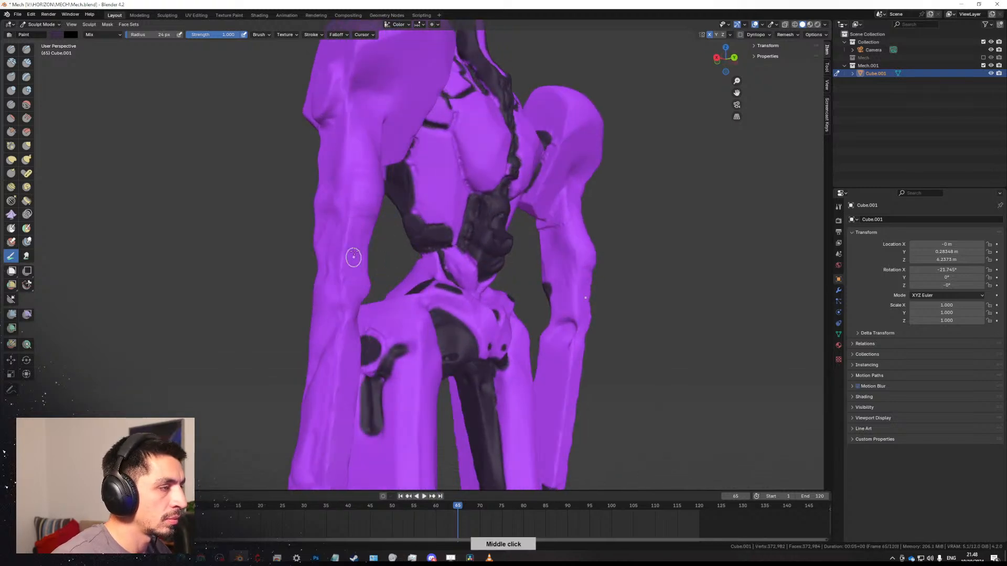
key("f")
left_click(376, 217)
mouse_move(361, 214)
left_mouse_down()
mouse_move(361, 119)
mouse_move(370, 134)
mouse_move(362, 160)
left_mouse_up()
middle_click_drag(385, 210, 459, 218)
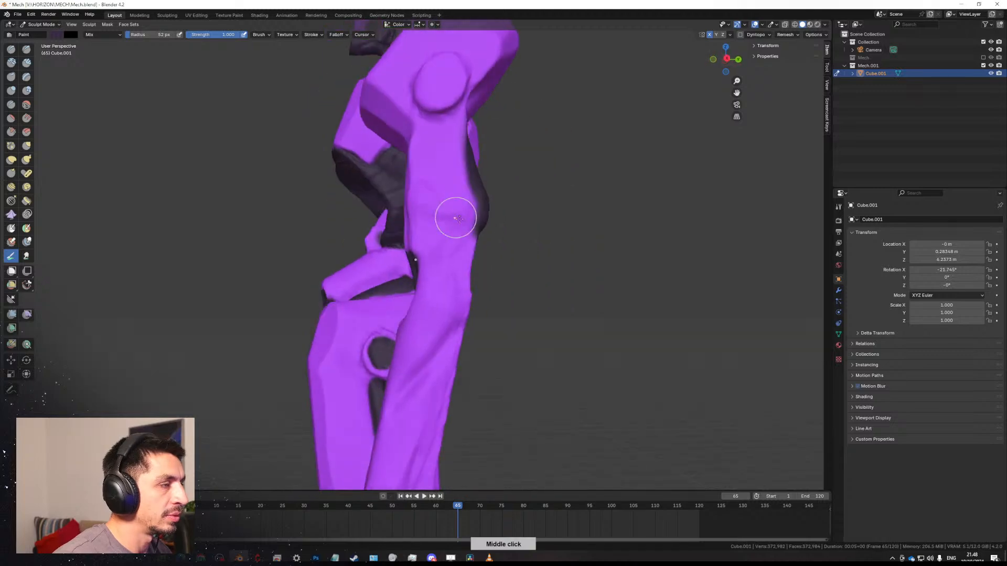
left_click_drag(458, 218, 462, 137)
mouse_move(472, 217)
left_mouse_down()
mouse_move(461, 226)
mouse_move(466, 268)
left_mouse_up()
Extend the dark paint down the back of the arm to just above the elbow with a 29 px brush.
middle_click_drag(469, 263, 353, 278)
key("f")
left_click(342, 278)
mouse_move(322, 243)
left_mouse_down()
mouse_move(324, 261)
mouse_move(335, 237)
left_mouse_up()
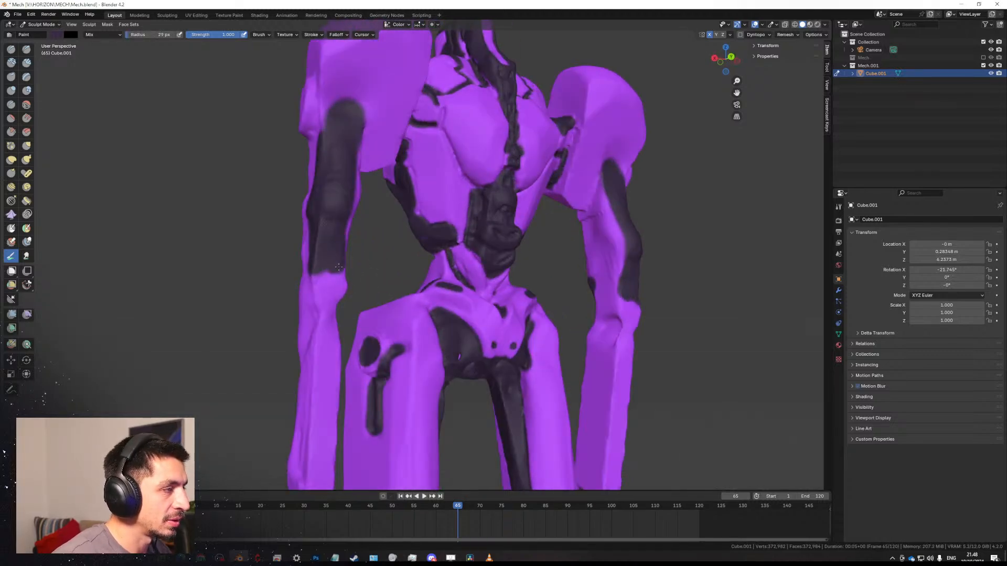
middle_click_drag(392, 242, 319, 247)
Fill out the back of the arm with a 37 px brush and bring the dark paint over the elbow, undoing a stroke.
key("f")
left_click(342, 241)
mouse_move(333, 202)
left_mouse_down()
mouse_move(332, 218)
mouse_move(344, 176)
mouse_move(338, 283)
mouse_move(323, 271)
left_mouse_up()
middle_click_drag(323, 271, 412, 243)
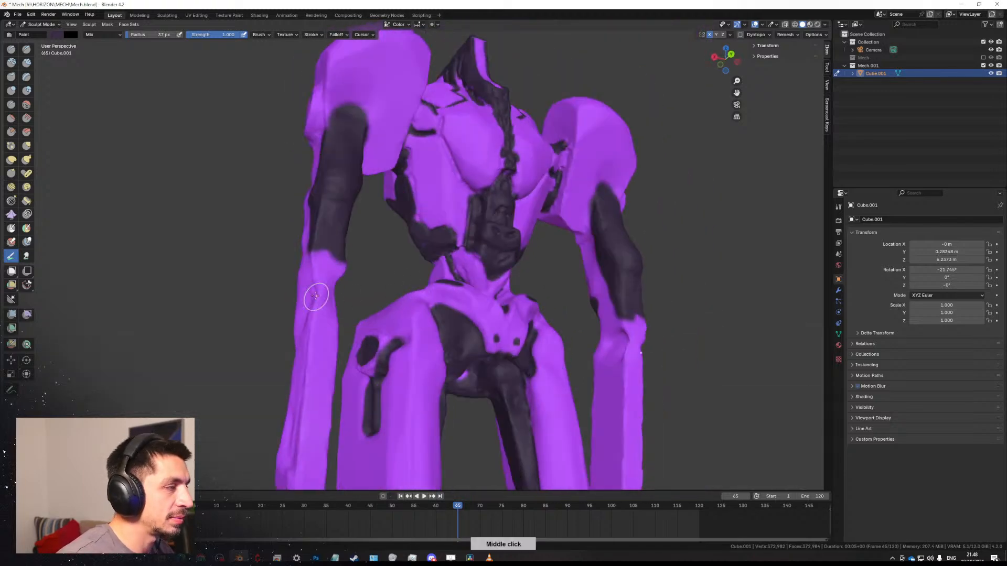
mouse_move(313, 268)
left_mouse_down()
mouse_move(325, 281)
mouse_move(329, 265)
mouse_move(330, 278)
left_mouse_up()
key("ctrl+z")
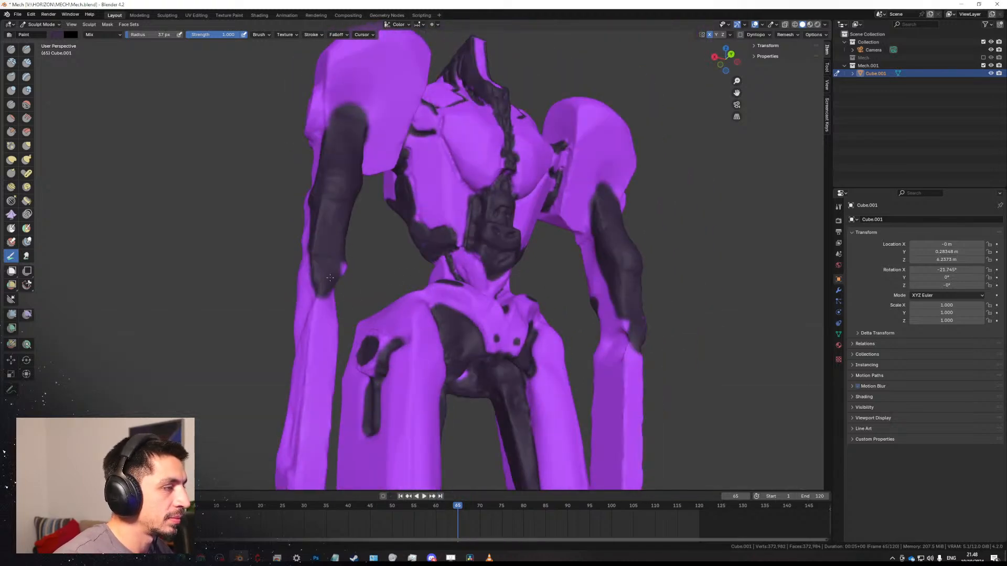
Paint thin dark panel marks along the outer side of the forearm with a 19 px brush.
mouse_move(371, 301)
middle_mouse_down()
mouse_move(414, 288)
mouse_move(427, 264)
mouse_move(483, 242)
mouse_move(438, 223)
mouse_move(451, 261)
mouse_move(444, 241)
mouse_move(438, 269)
mouse_move(360, 294)
mouse_move(536, 254)
mouse_move(538, 346)
mouse_move(519, 305)
mouse_move(488, 283)
mouse_move(432, 302)
mouse_move(522, 276)
middle_mouse_up()
key("f")
left_click(398, 262)
scroll(502, 324, "down", 3)
scroll(472, 315, "up", 2)
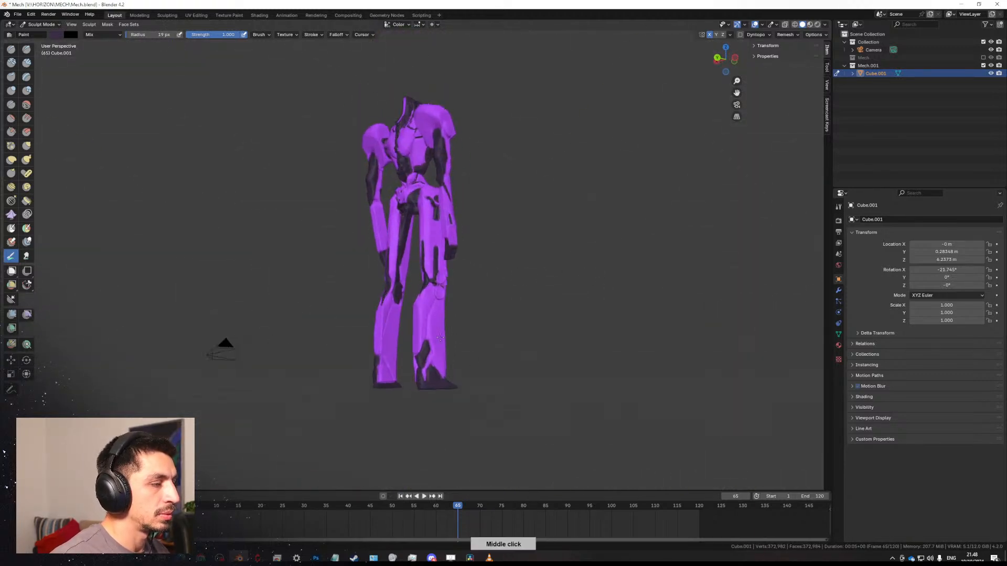
Paint the side of the foot and ankle dark down to the sole with a larger brush.
middle_click_drag(420, 370, 433, 284, "shift")
scroll(420, 304, "up", 3)
left_click_drag(372, 361, 386, 372)
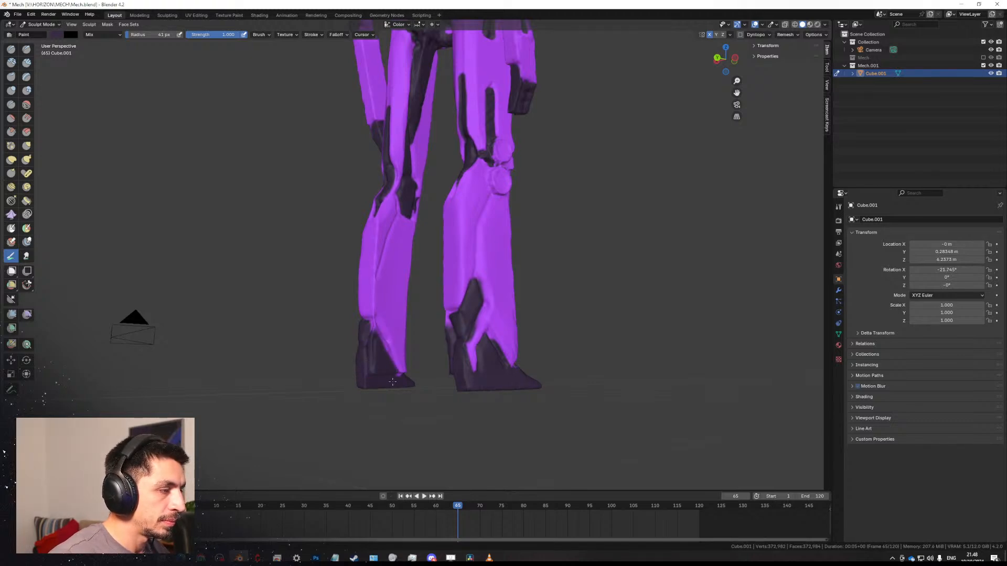
scroll(397, 330, "down", 5)
mouse_move(423, 281)
middle_mouse_down()
mouse_move(544, 330)
mouse_move(568, 369)
mouse_move(442, 292)
mouse_move(83, 323)
mouse_move(802, 383)
mouse_move(349, 329)
mouse_move(84, 326)
mouse_move(681, 328)
mouse_move(482, 332)
mouse_move(530, 282)
mouse_move(508, 277)
middle_mouse_up()
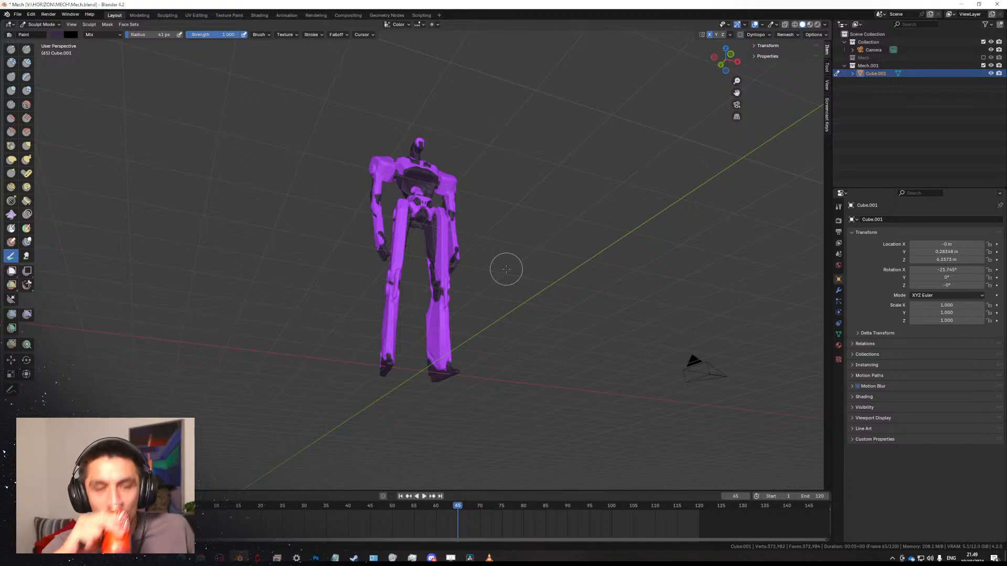
Paint the outer side of the upper arm and elbow dark with a 30 px brush, up to the shoulder armour.
middle_click_drag(506, 269, 548, 293)
middle_click_drag(433, 261, 479, 297, "shift")
scroll(460, 235, "up", 3)
mouse_move(460, 235)
middle_mouse_down()
mouse_move(464, 254)
mouse_move(499, 252)
middle_mouse_up()
scroll(464, 238, "up", 2)
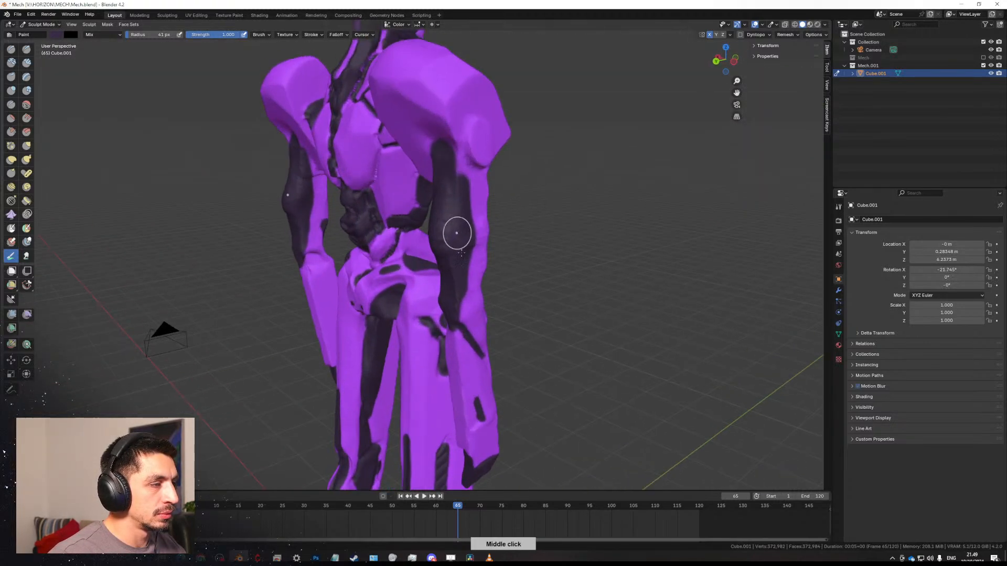
key("f")
left_click(454, 236)
left_click_drag(467, 283, 475, 279)
middle_click_drag(498, 273, 420, 266)
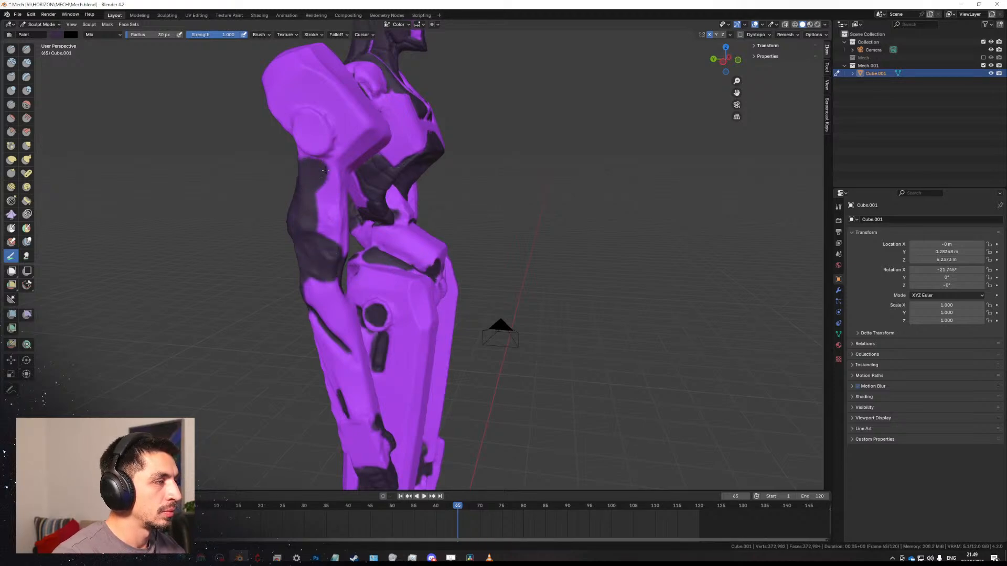
middle_click_drag(301, 161, 330, 177)
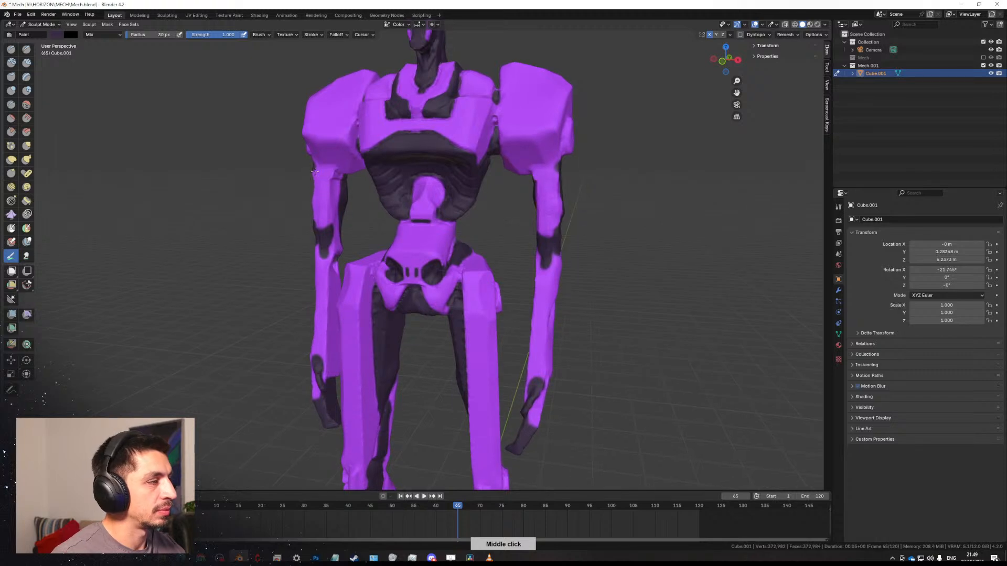
left_click_drag(317, 171, 339, 178)
Examine the painted colour scheme on the whole mech from behind and in the front orthographic view.
scroll(367, 246, "down", 4)
mouse_move(394, 317)
middle_mouse_down()
mouse_move(388, 337)
mouse_move(464, 318)
mouse_move(330, 306)
mouse_move(462, 283)
mouse_move(391, 237)
mouse_move(357, 272)
mouse_move(464, 320)
mouse_move(604, 306)
middle_mouse_up()
scroll(395, 244, "down", 2)
middle_click_drag(476, 274, 359, 244)
scroll(359, 244, "up", 3)
scroll(359, 244, "up", 3)
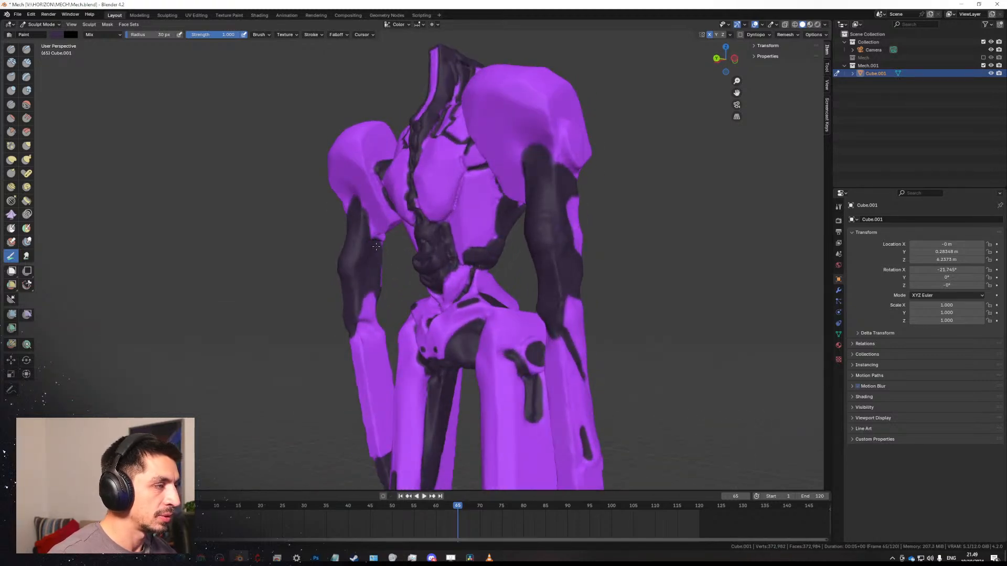
scroll(376, 246, "down", 5)
middle_click_drag(376, 246, 477, 283)
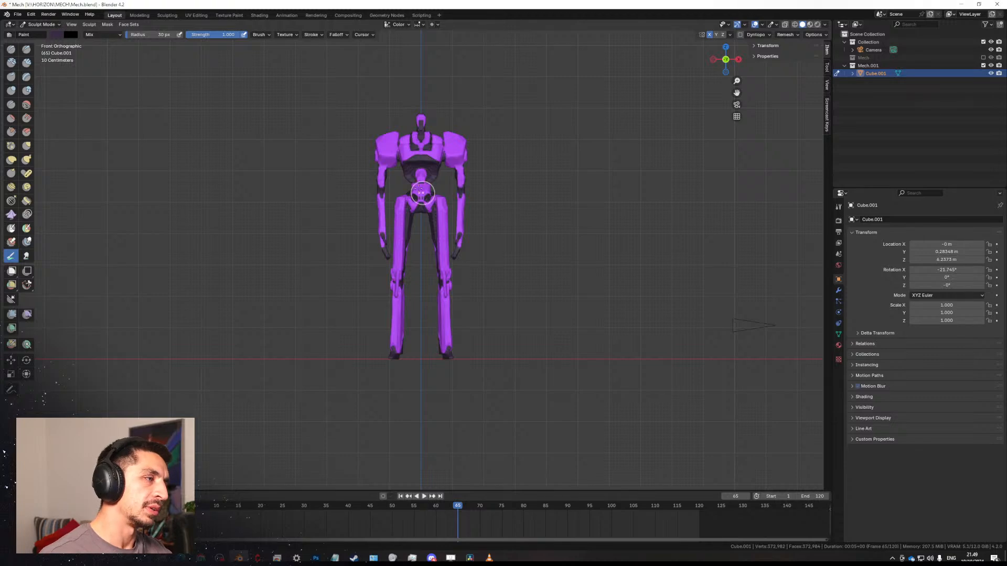
mouse_move(472, 248)
middle_mouse_down("ctrl")
mouse_move(460, 215)
mouse_move(474, 234)
middle_mouse_up("ctrl")
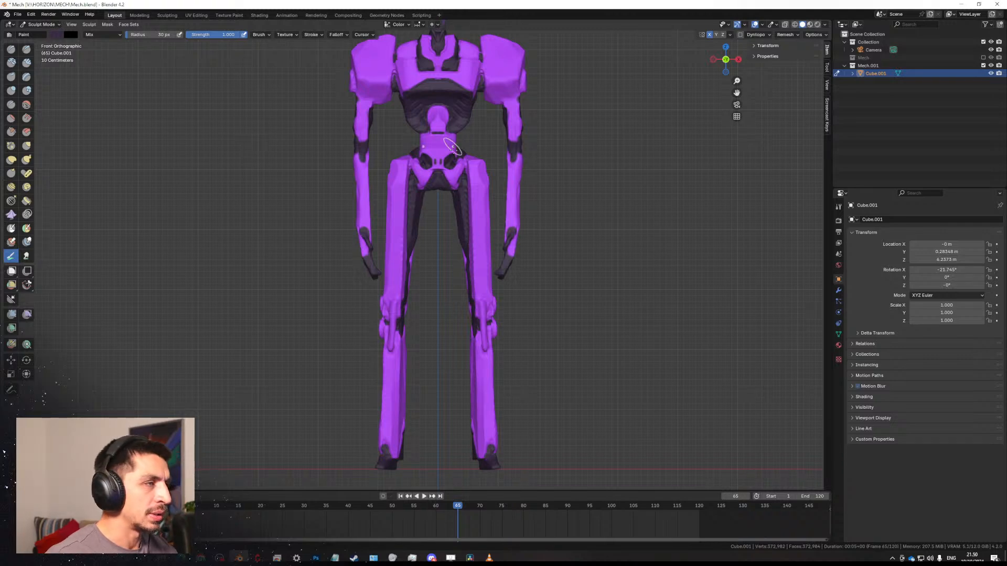
middle_click_drag(452, 147, 449, 188, "ctrl")
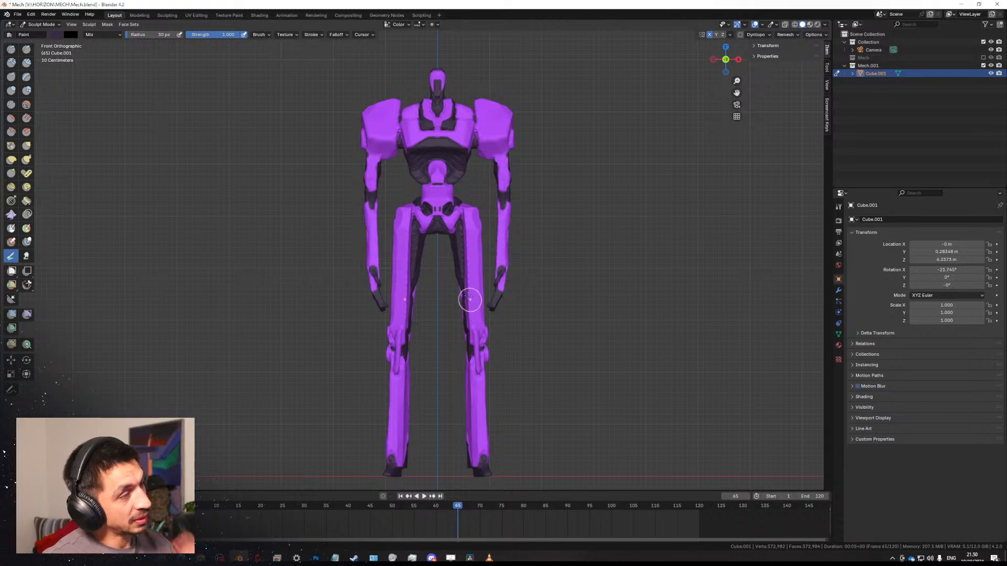
Paint a dark outline around the round disc on the side of the shoulder armour with an 18 px brush.
middle_click_drag(467, 292, 394, 189)
mouse_move(453, 229)
middle_mouse_down()
mouse_move(442, 279)
mouse_move(461, 307)
mouse_move(561, 361)
mouse_move(578, 355)
mouse_move(467, 272)
mouse_move(487, 248)
mouse_move(461, 229)
middle_mouse_up()
scroll(487, 248, "up", 4)
middle_click_drag(485, 172, 414, 236)
key("f")
left_click(418, 254)
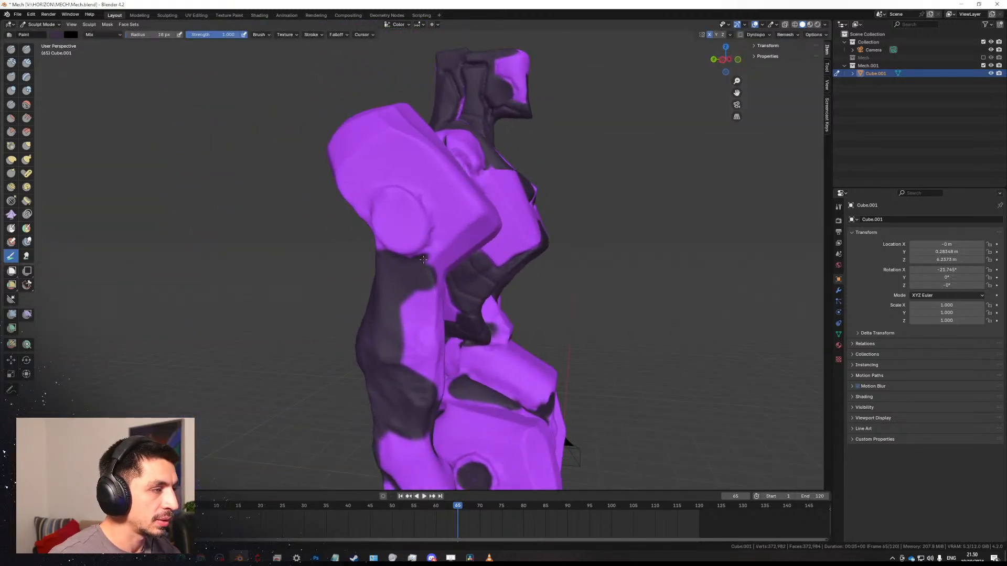
middle_click_drag(414, 224, 453, 246)
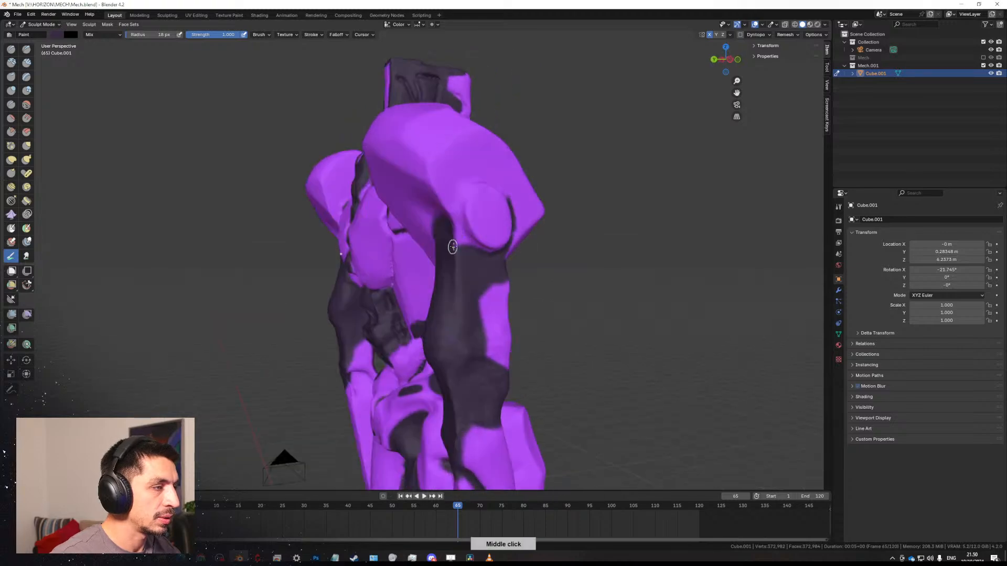
left_click_drag(451, 203, 463, 179)
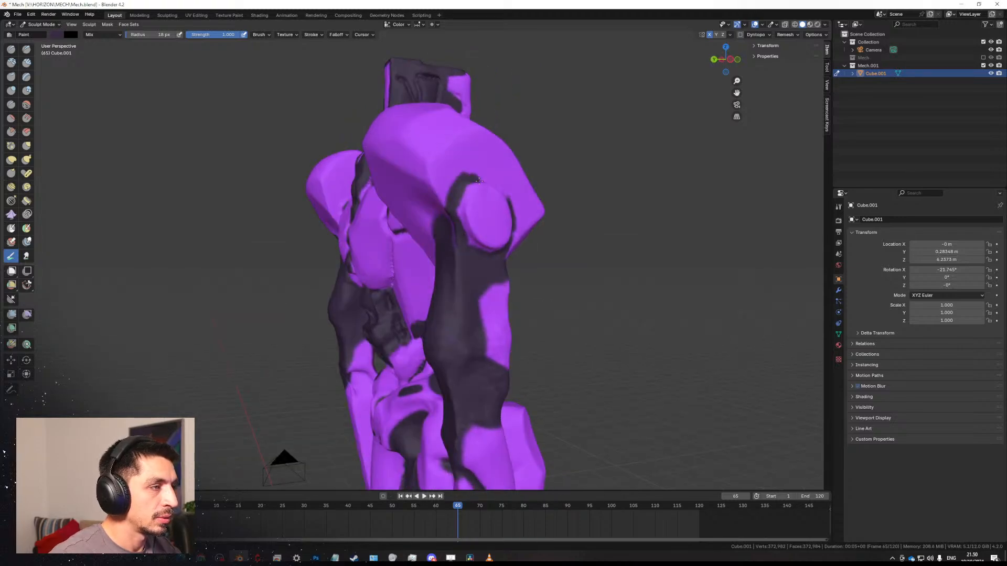
middle_click_drag(478, 180, 378, 202)
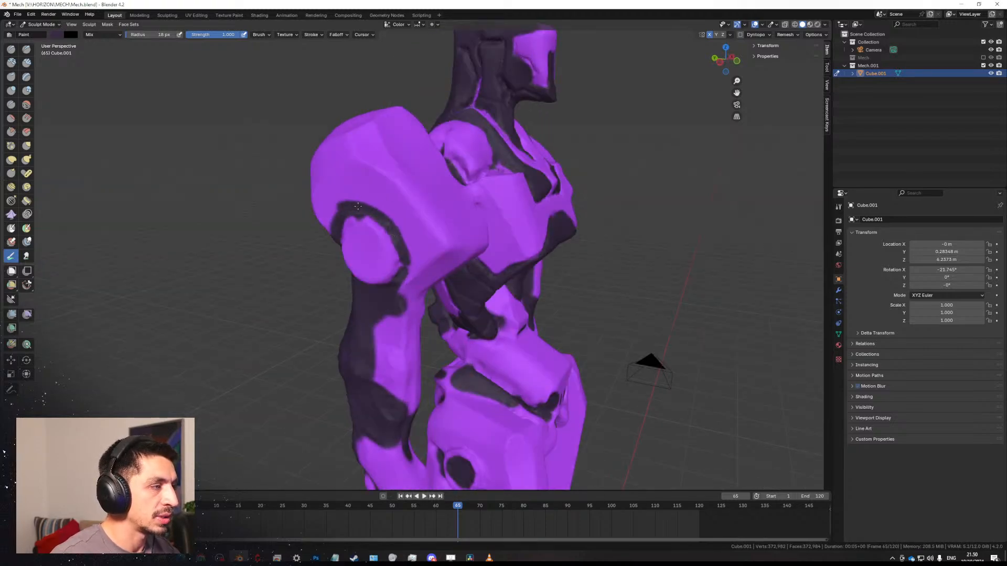
Paint the top of the rear upper arm dark with a clean edge where it meets the shoulder armour.
middle_click_drag(474, 267, 452, 241, "ctrl")
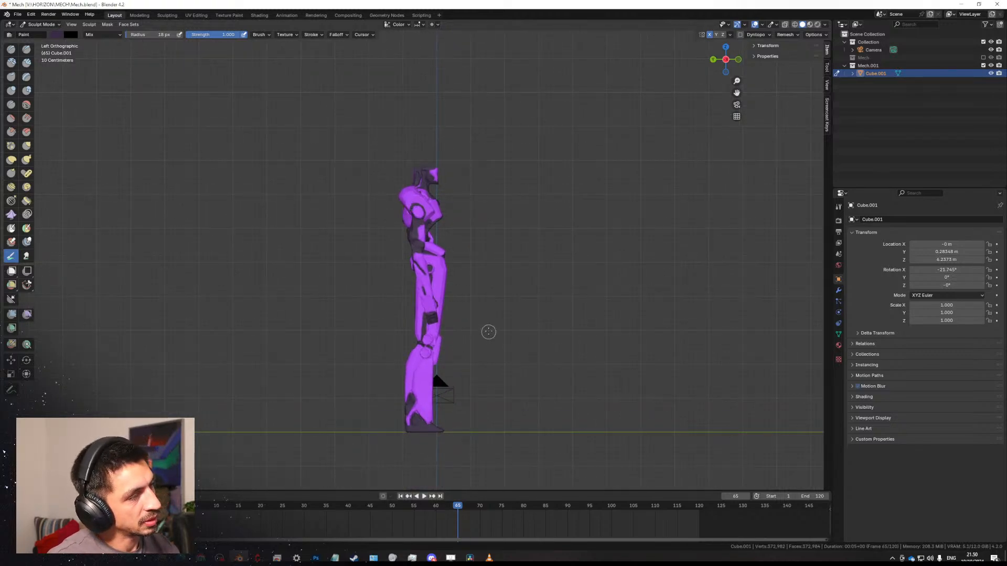
middle_click_drag(478, 253, 391, 262)
middle_click_drag(409, 310, 413, 260, "ctrl")
middle_click_drag(413, 260, 464, 347, "shift")
scroll(393, 234, "up", 2)
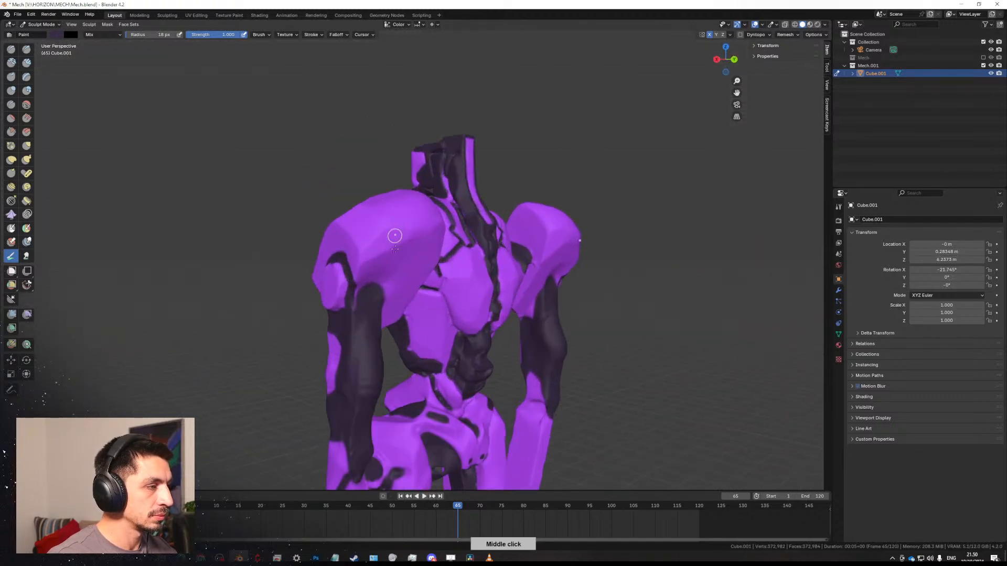
scroll(366, 282, "up", 1)
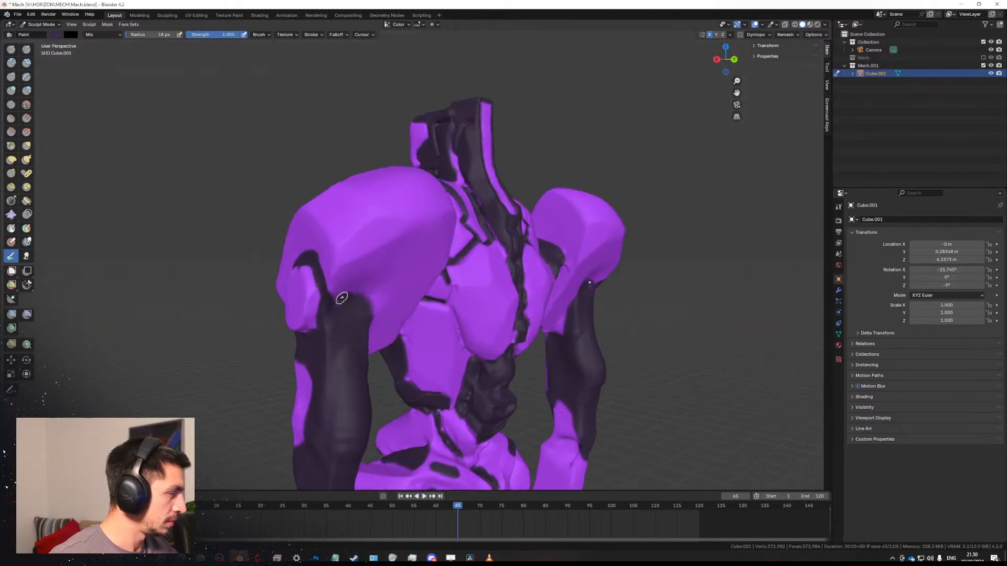
middle_click_drag(341, 299, 366, 241)
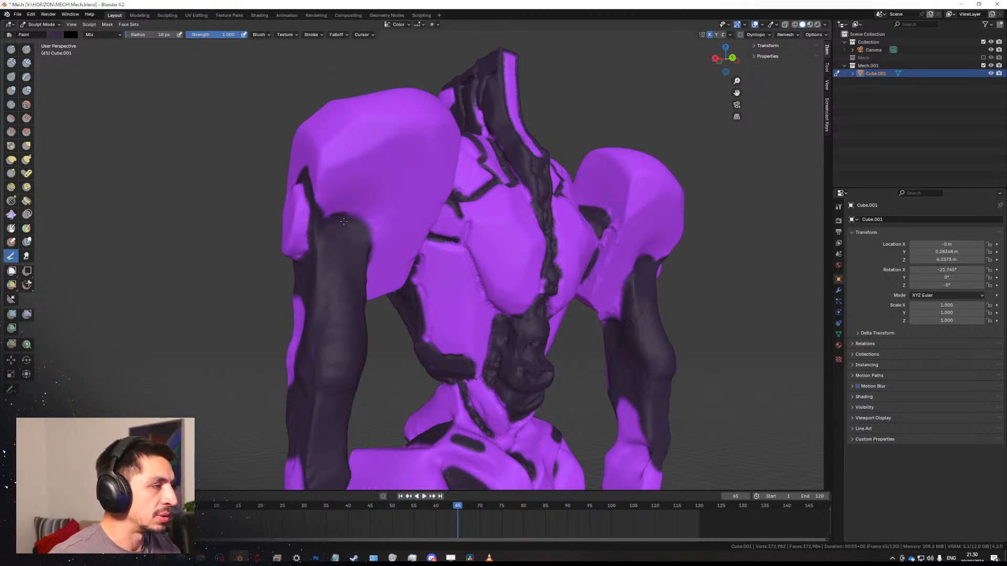
middle_click_drag(347, 270, 305, 240)
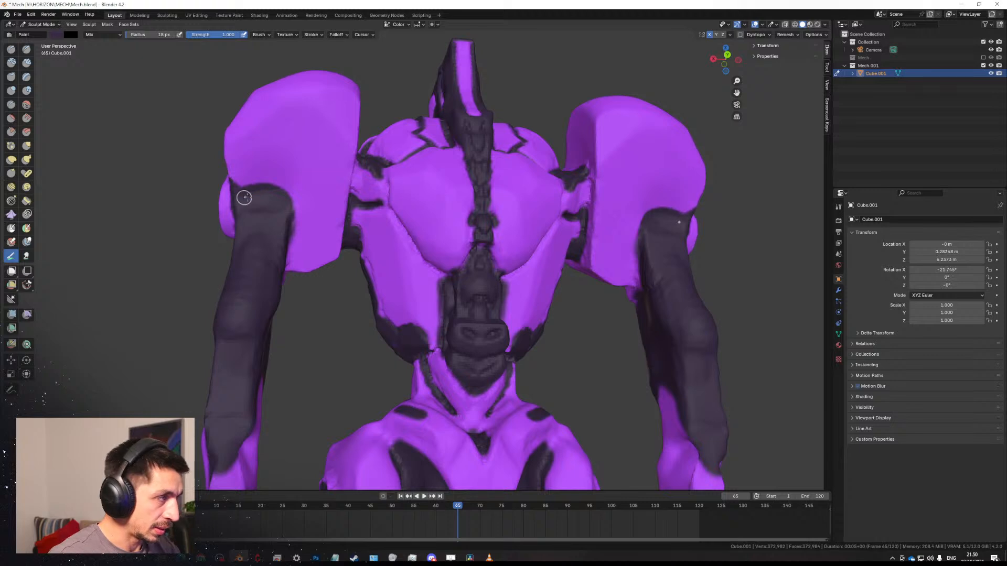
left_click_drag(273, 188, 288, 222)
key("ctrl+z")
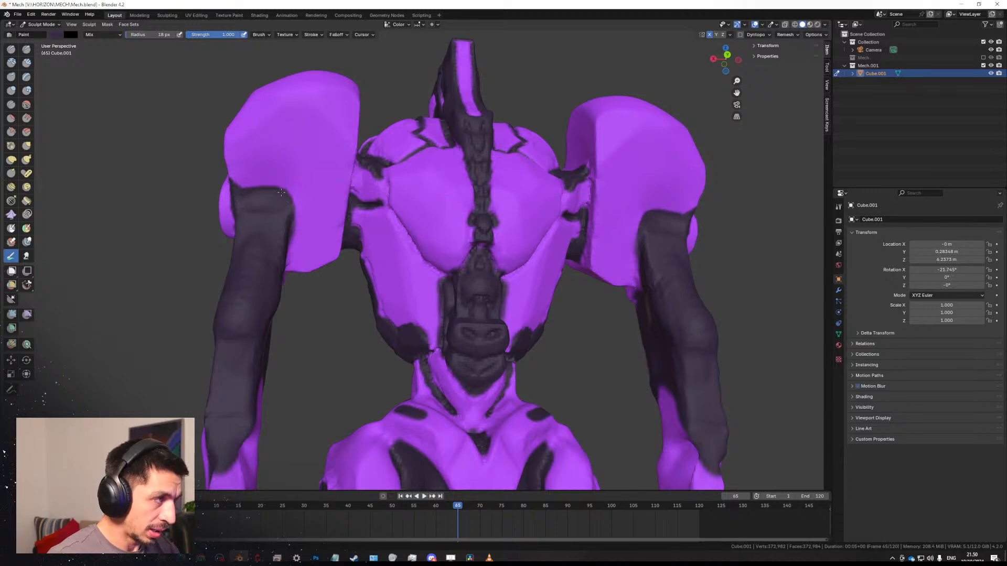
middle_click_drag(294, 238, 551, 275)
scroll(419, 285, "up", 3)
middle_click_drag(412, 289, 491, 263)
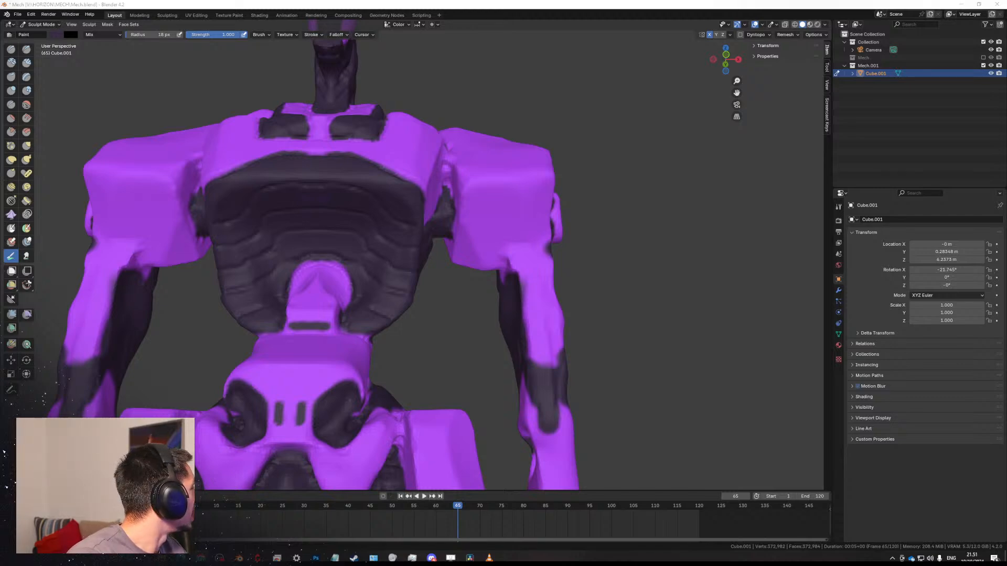
Switch to the browser, maximize it and search Google Images for "scott robertson how to draw".
left_click_drag(264, 0, 312, 74)
left_click(269, 148)
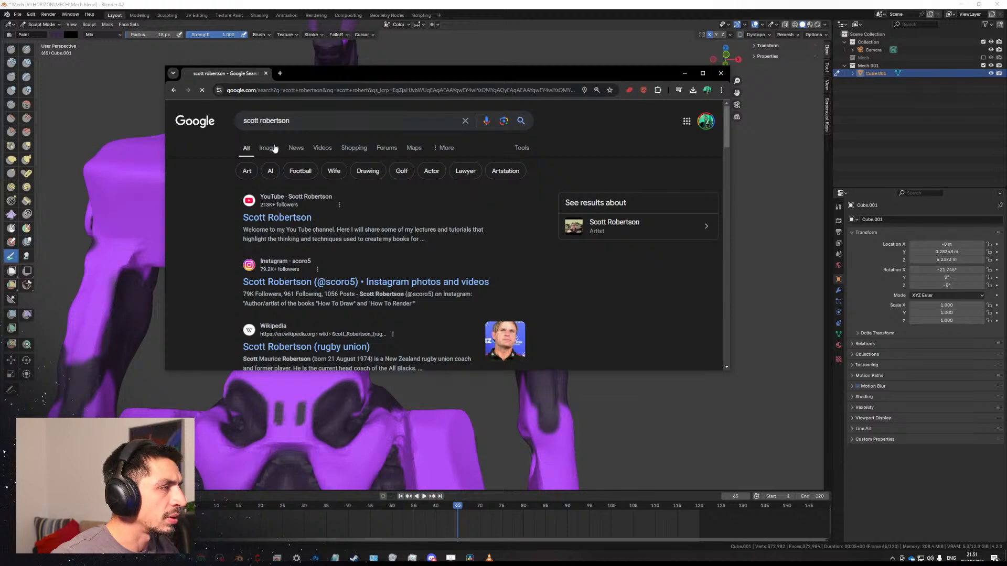
double_click(349, 75)
left_click(187, 56)
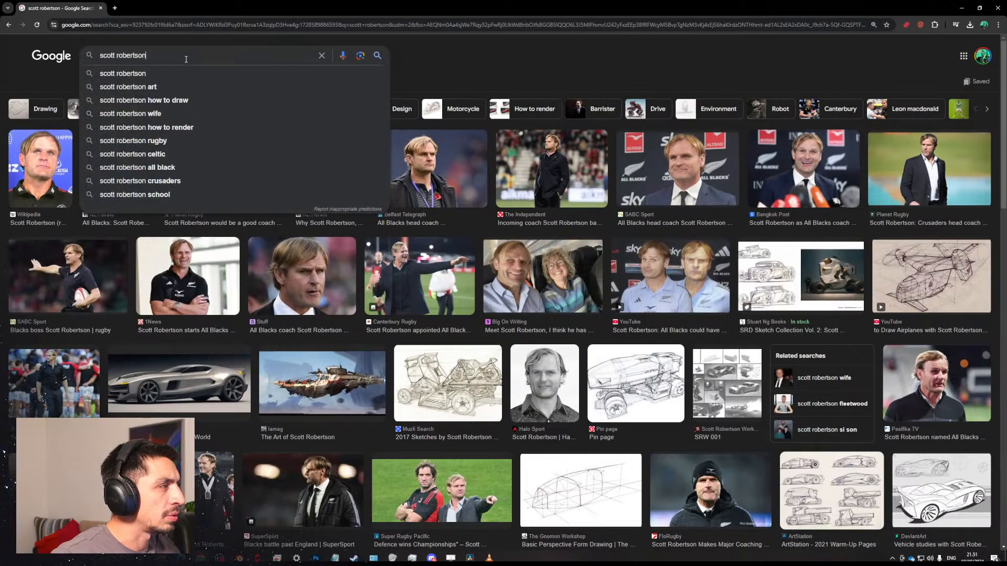
type("how to draw")
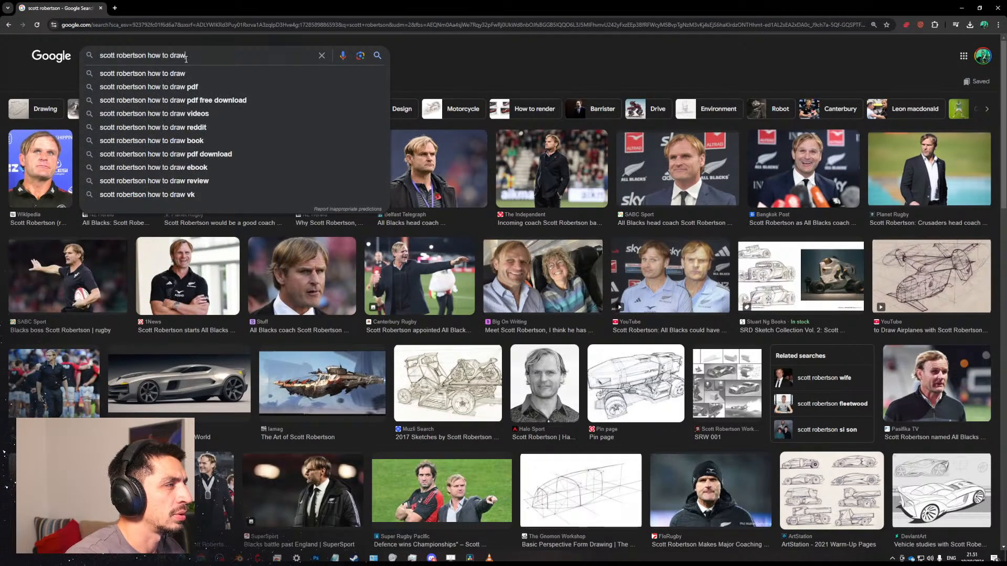
key("Return")
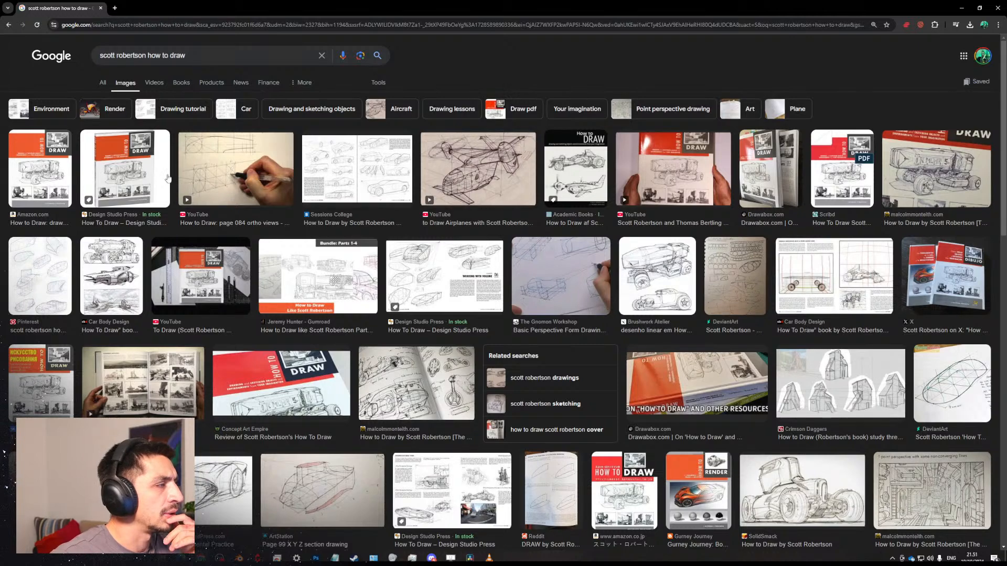
Preview the How To Draw book cover and several of its form and vehicle sketch pages among the image results.
left_click(125, 168)
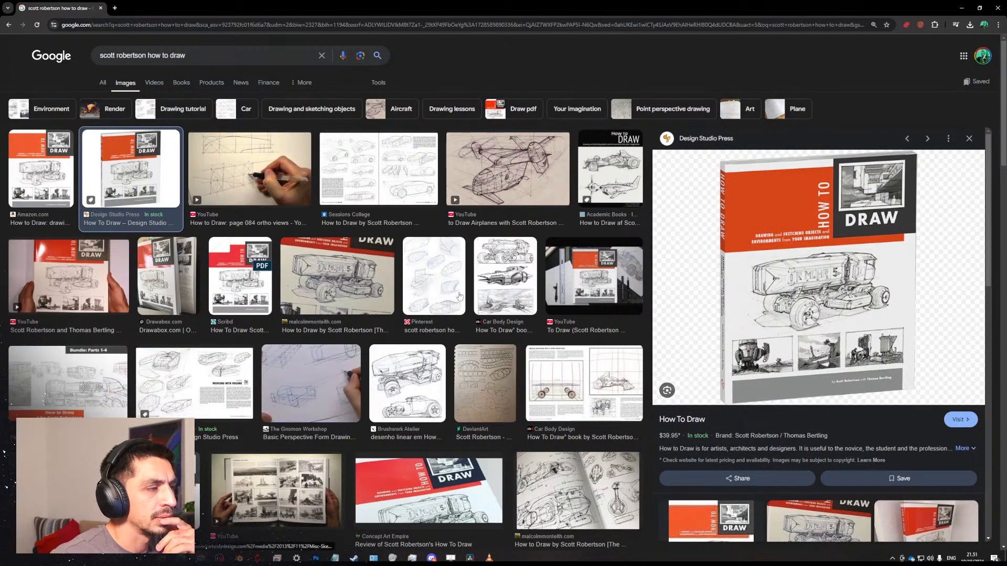
left_click(433, 295)
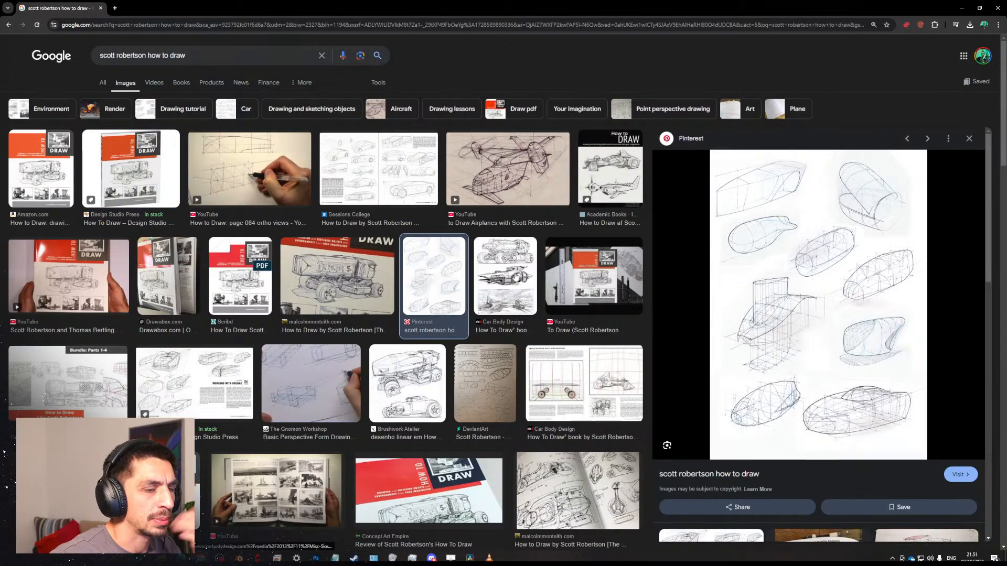
left_click(516, 276)
left_click(414, 378)
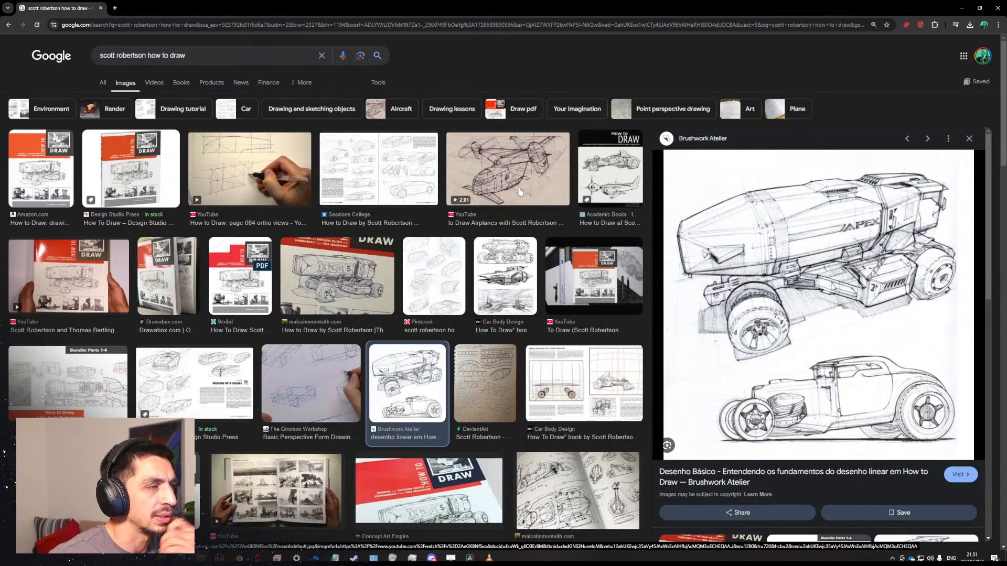
left_click(464, 199)
left_click(403, 186)
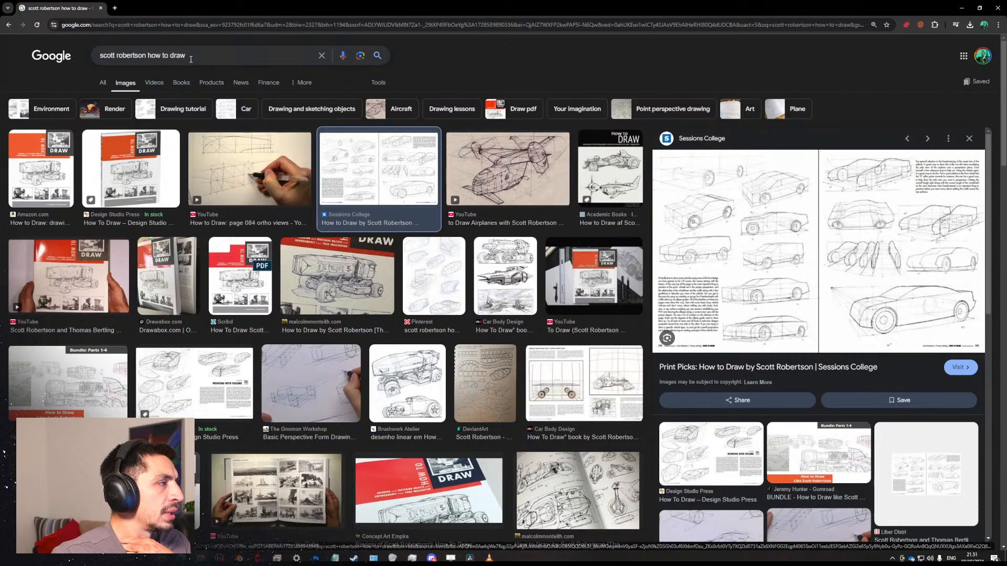
Search the images for "framed ink" and preview the book's cover and one of its inside spreads.
left_click(219, 56)
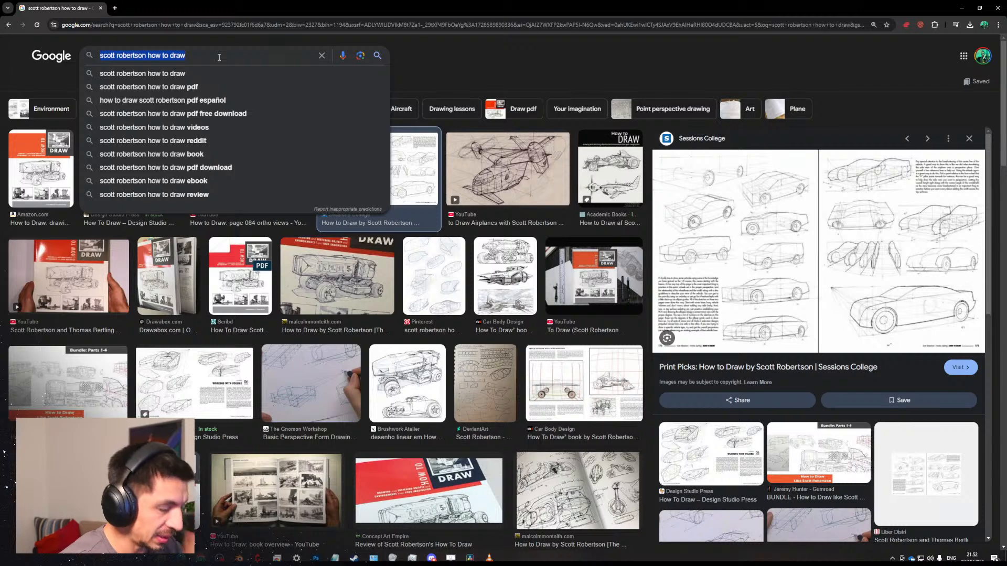
type("framed ink")
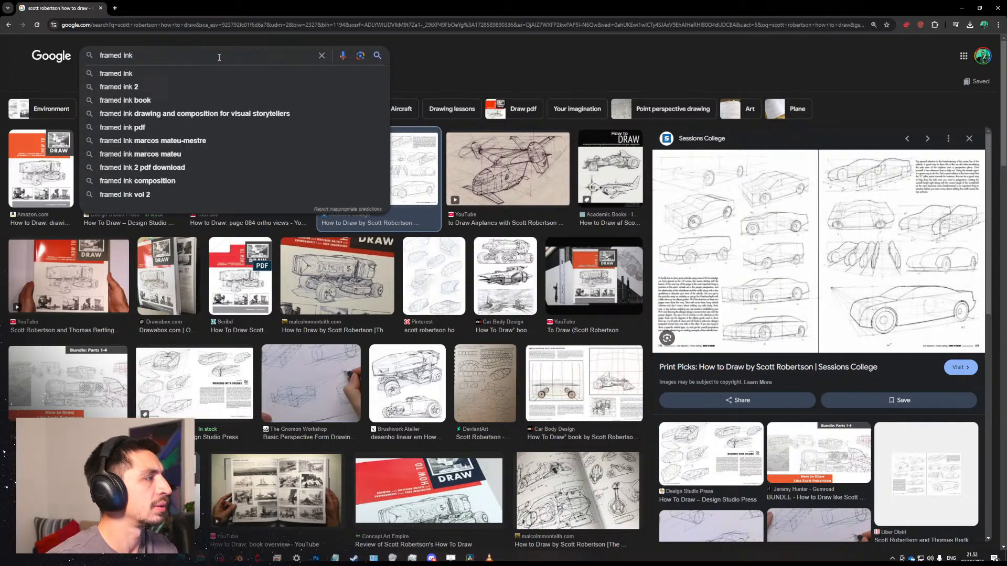
key("Return")
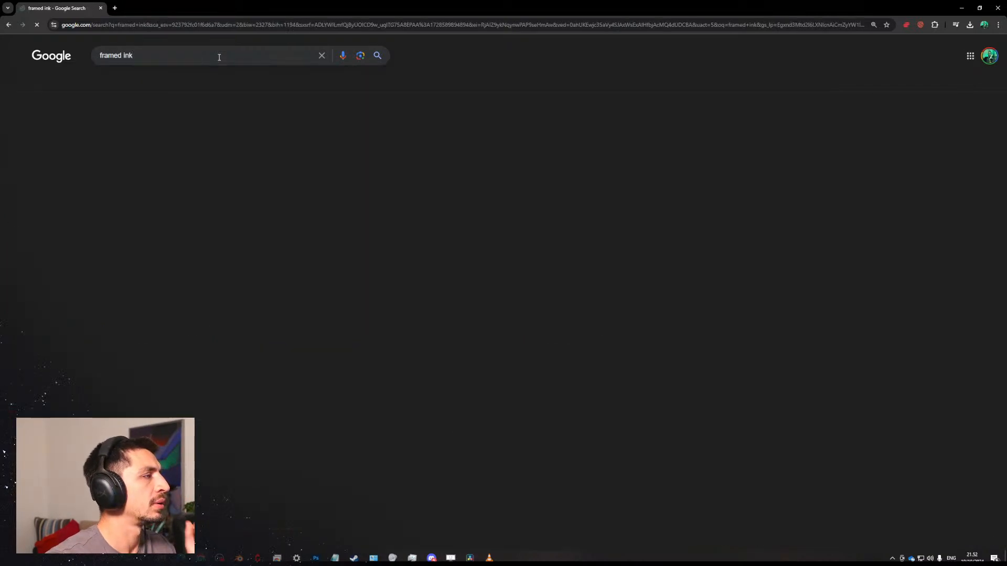
left_click(73, 181)
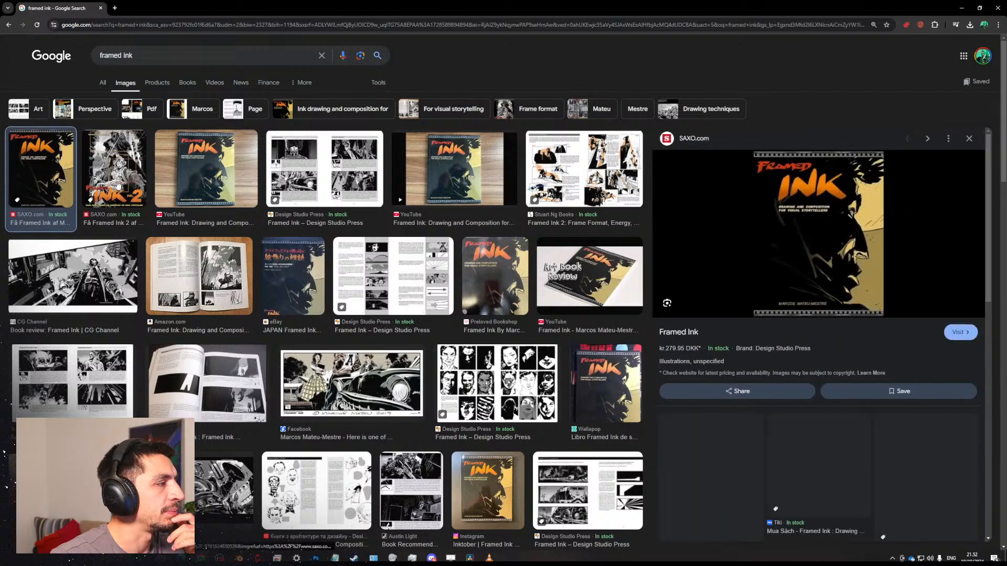
left_click(346, 193)
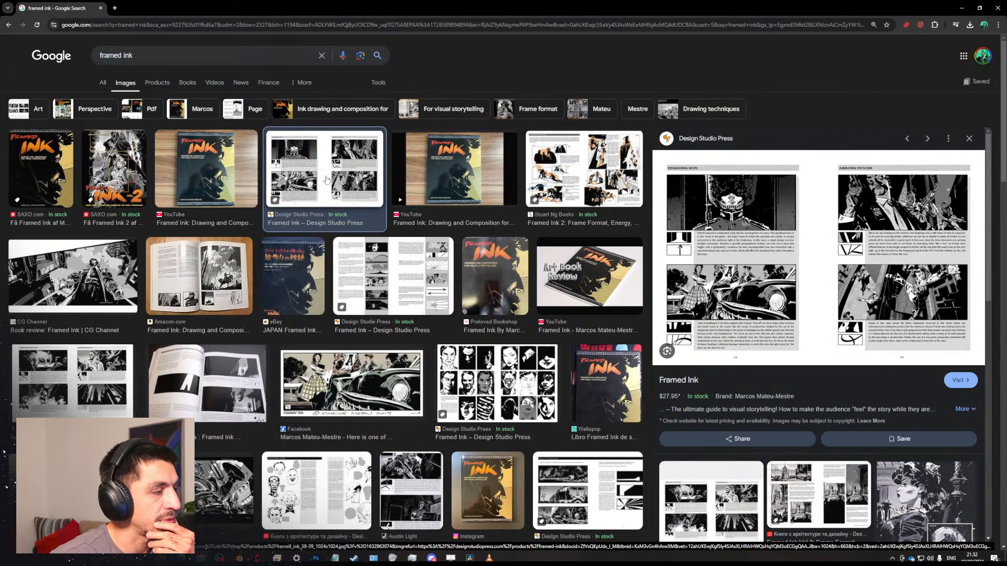
Search the images for "micahel hampton anatomy" and preview the cover of Figure Drawing: Design and Invention.
triple_click(166, 62)
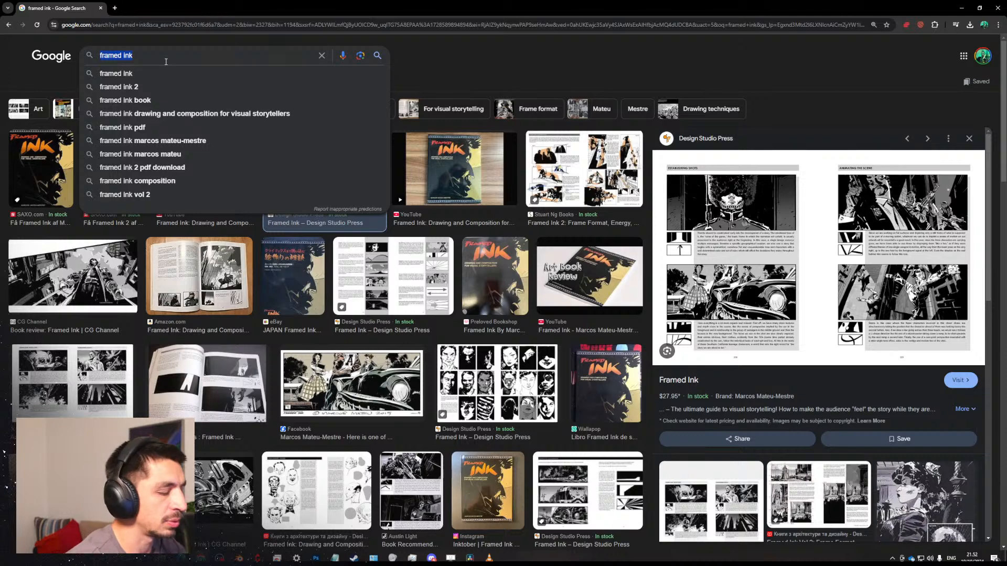
type("micahel hampton anatomy")
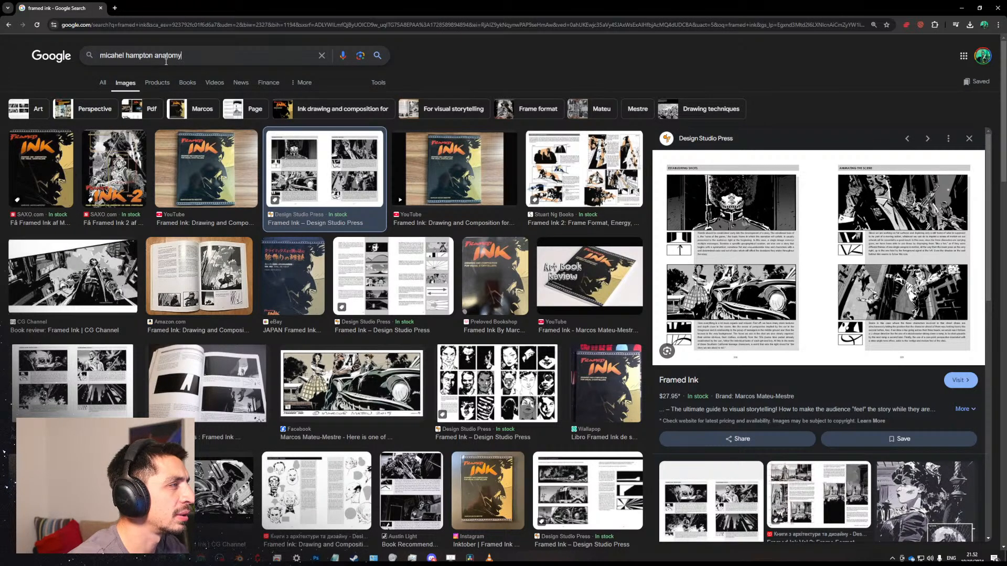
key("Return")
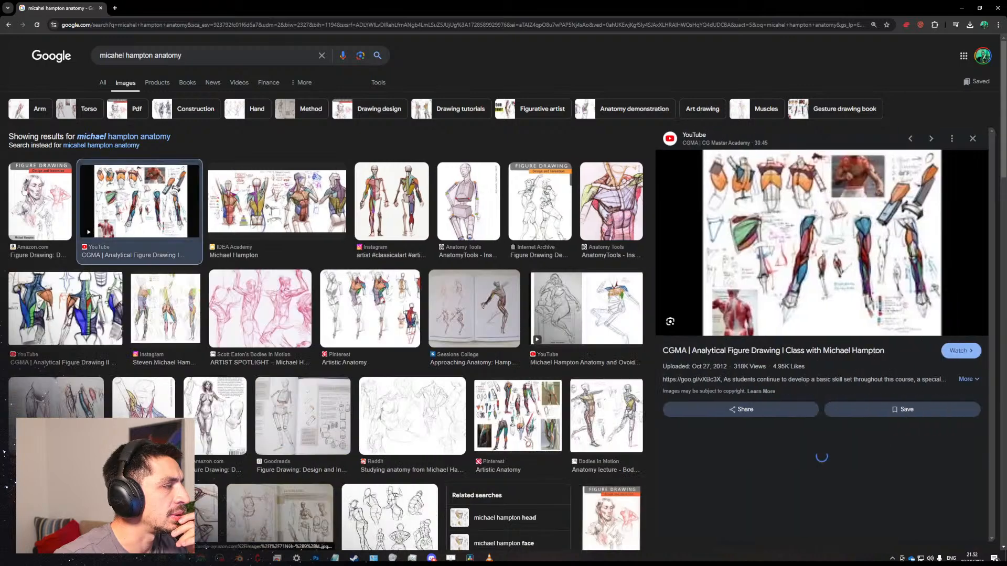
left_click(23, 191)
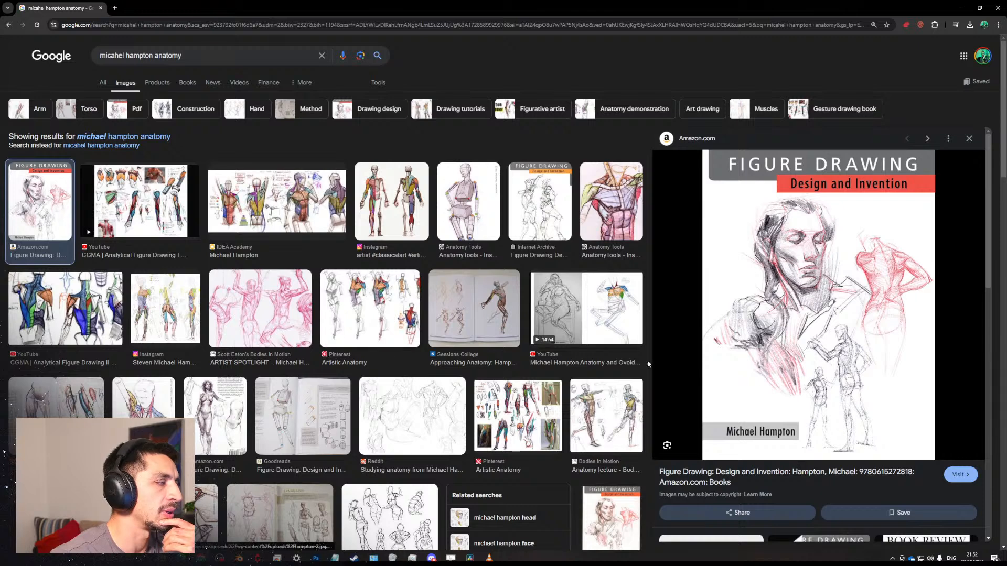
Go to youtube.com/feed/subscriptions and search YouTube for "modern day james".
triple_click(185, 58)
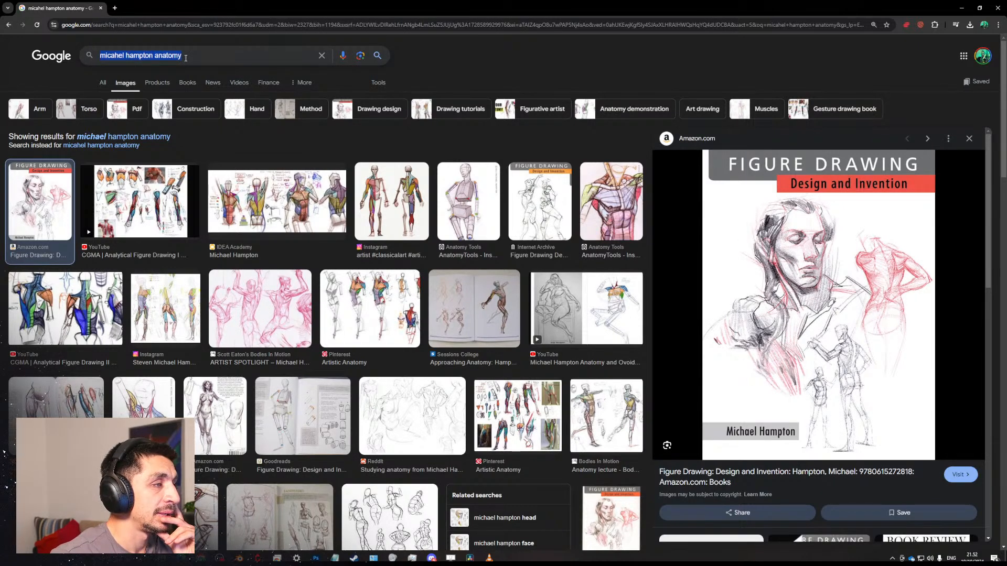
left_click(210, 25)
type("youtube.com/feed/subscriptions")
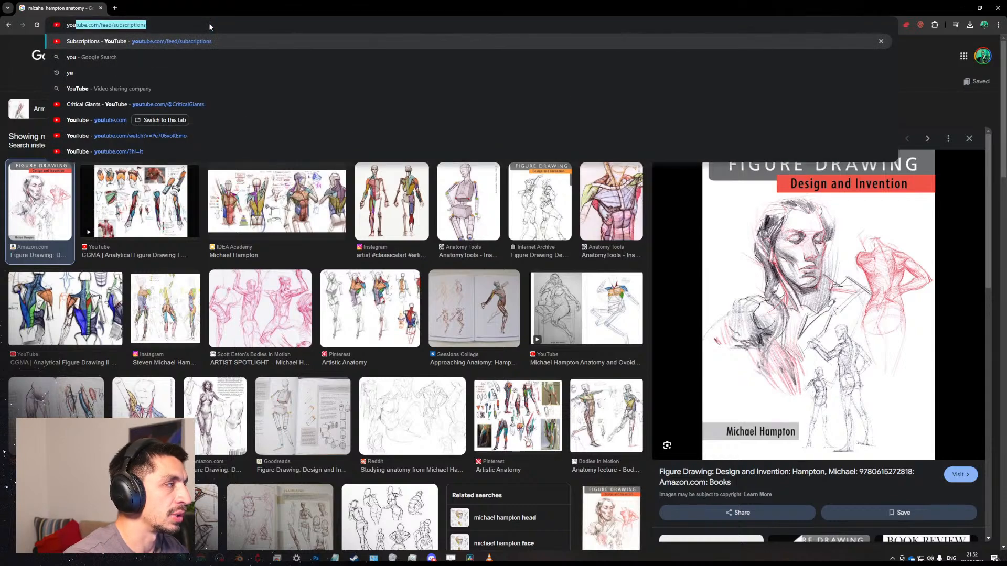
key("Return")
left_click(401, 46)
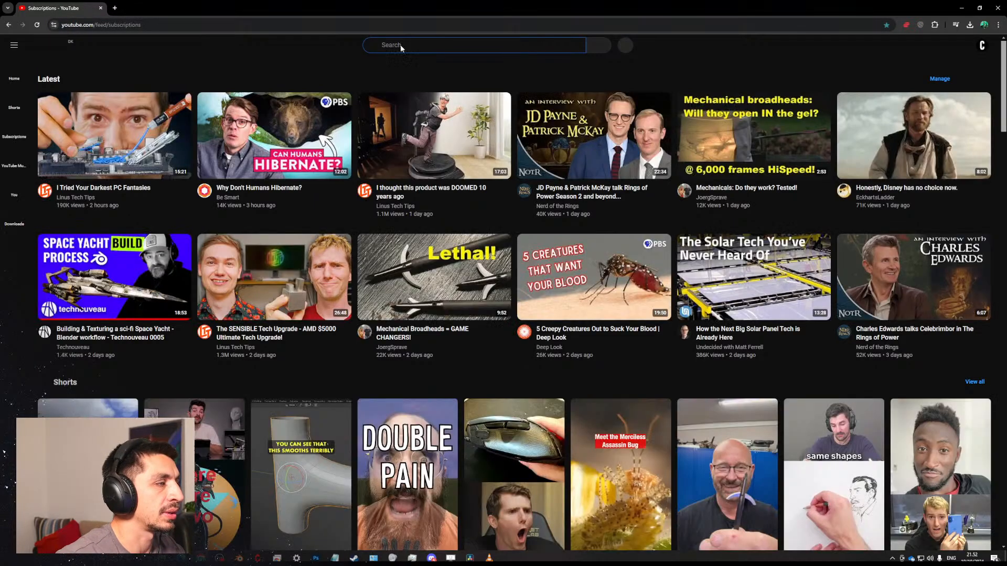
type("modern day james")
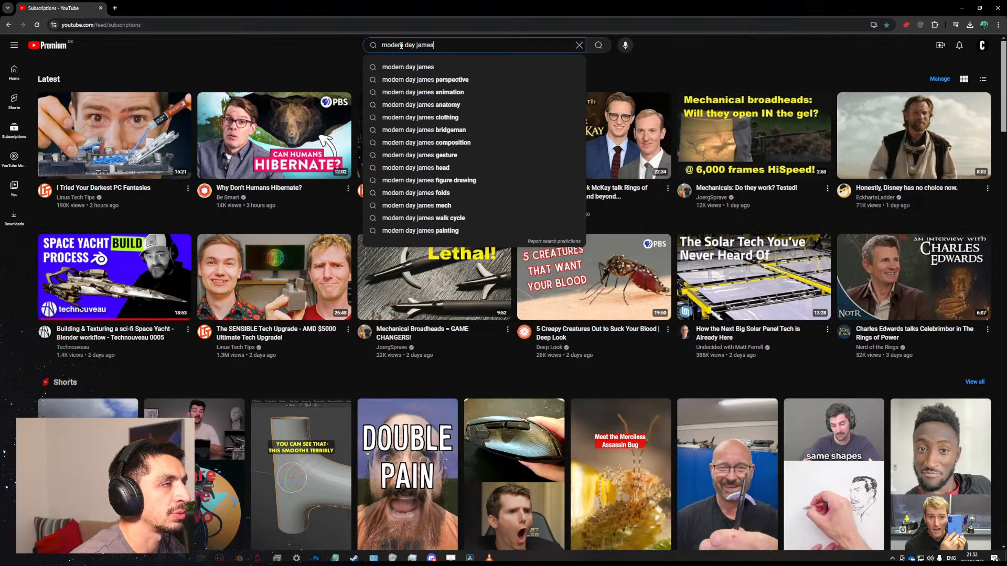
key("Return")
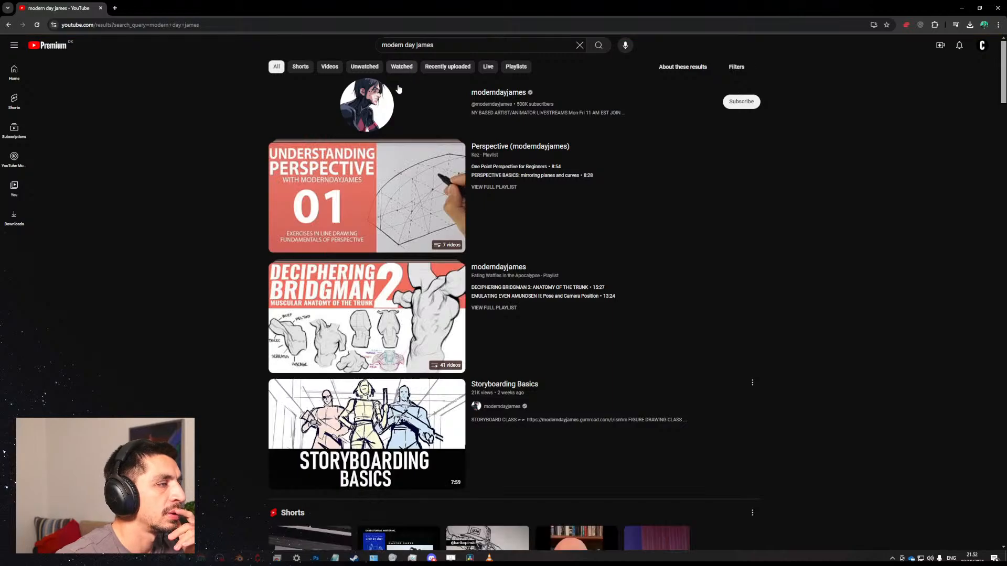
Open the moderndayjames channel and browse its videos down to the oldest perspective and sketching lessons.
left_click(490, 95)
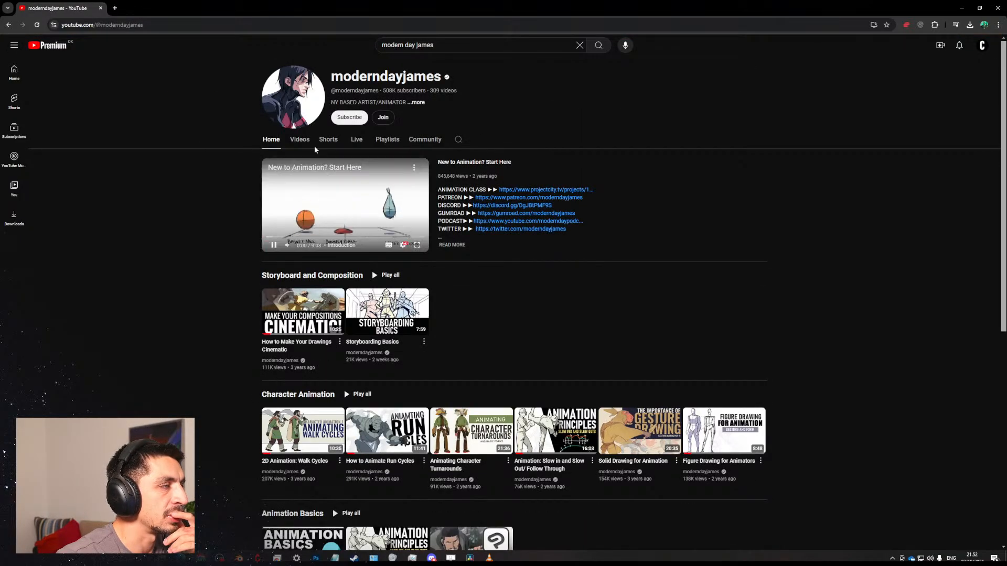
left_click(300, 139)
scroll(257, 274, "down", 5)
scroll(256, 275, "down", 12)
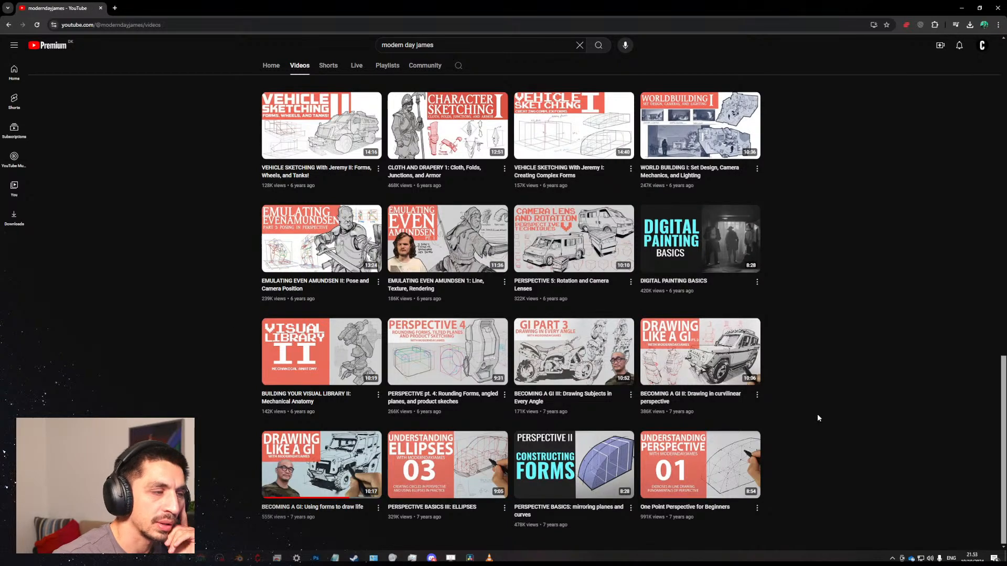
Search YouTube for "artwod".
scroll(781, 446, "up", 15)
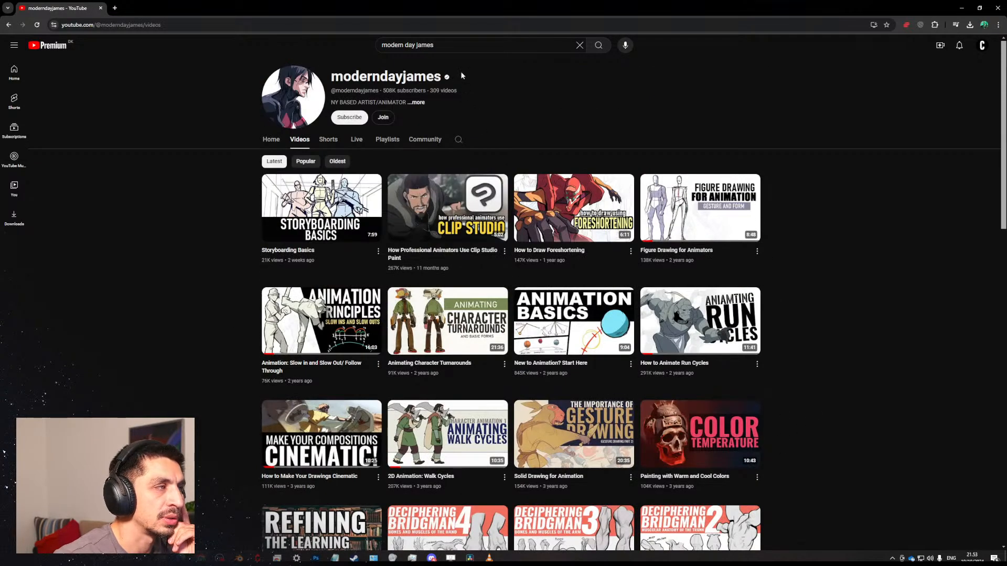
double_click(456, 46)
key("ctrl+a")
type("artwod")
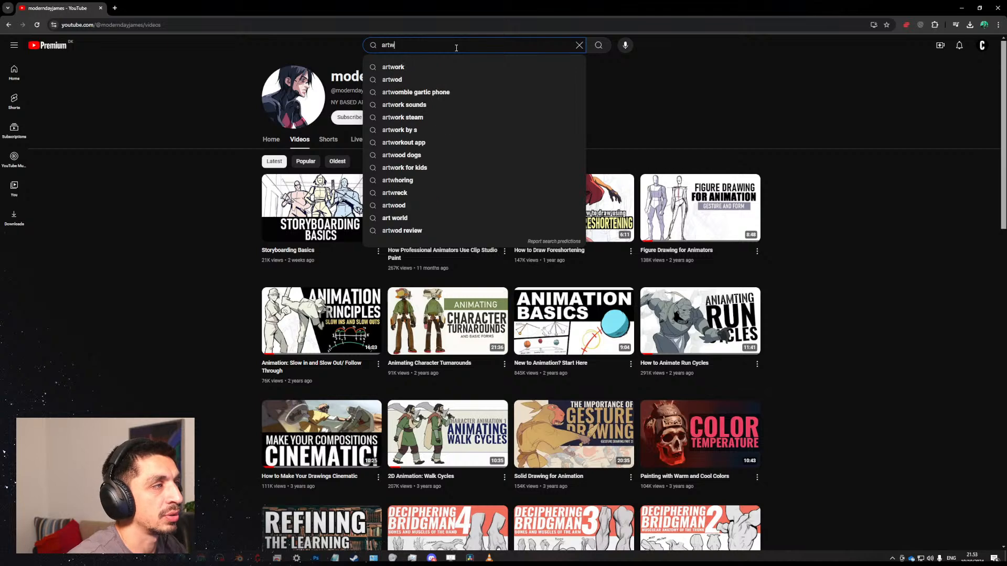
key("Return")
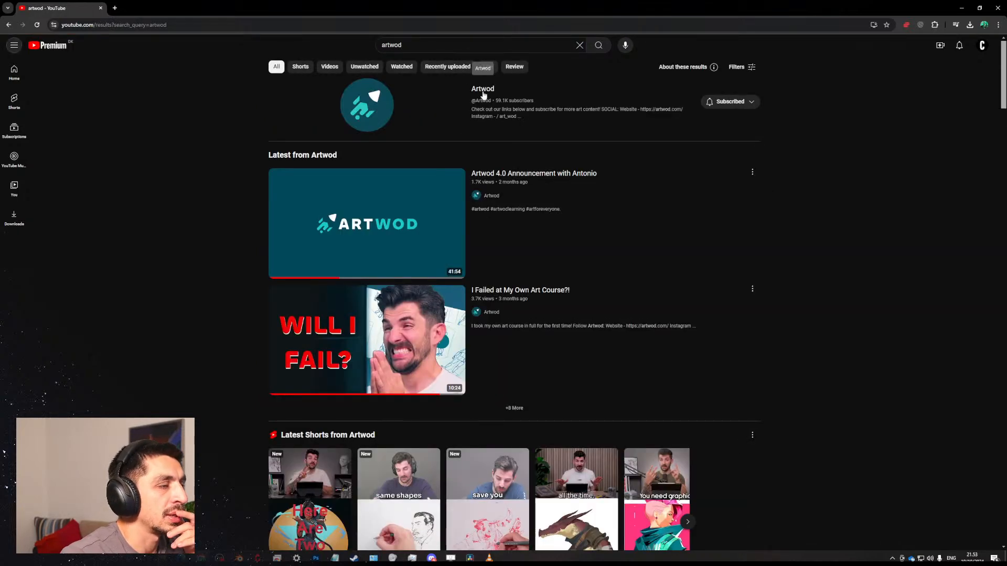
Open the Artwod channel's videos, browse down to the oldest drawing lessons and return to the start of the list.
left_click(481, 91)
left_click(300, 228)
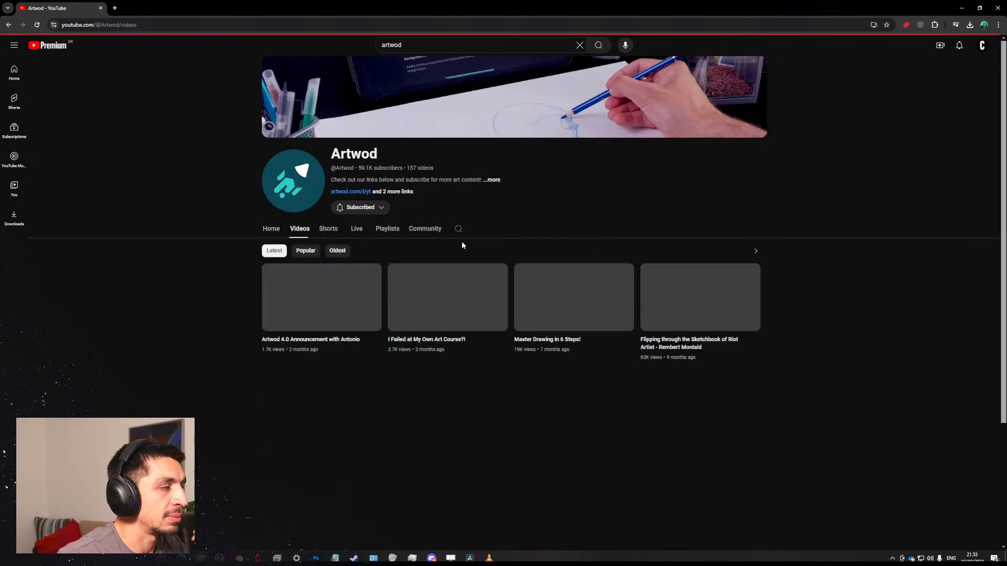
scroll(706, 303, "down", 10)
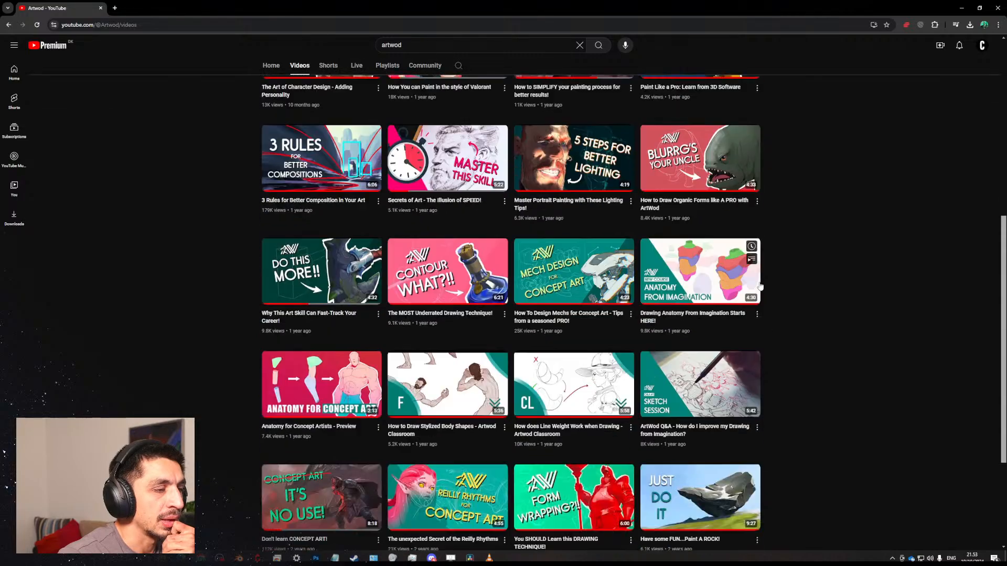
scroll(785, 241, "down", 20)
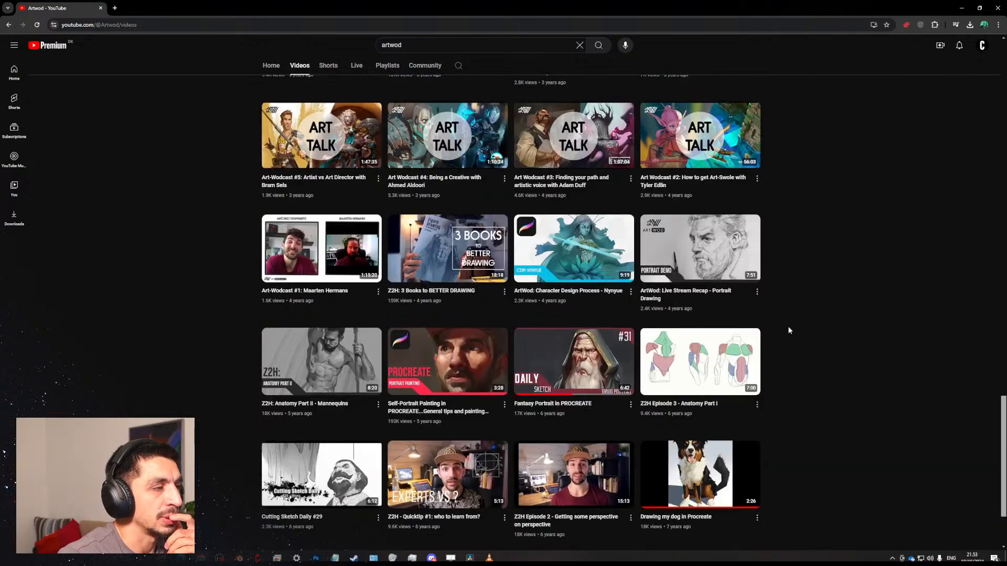
key("Home")
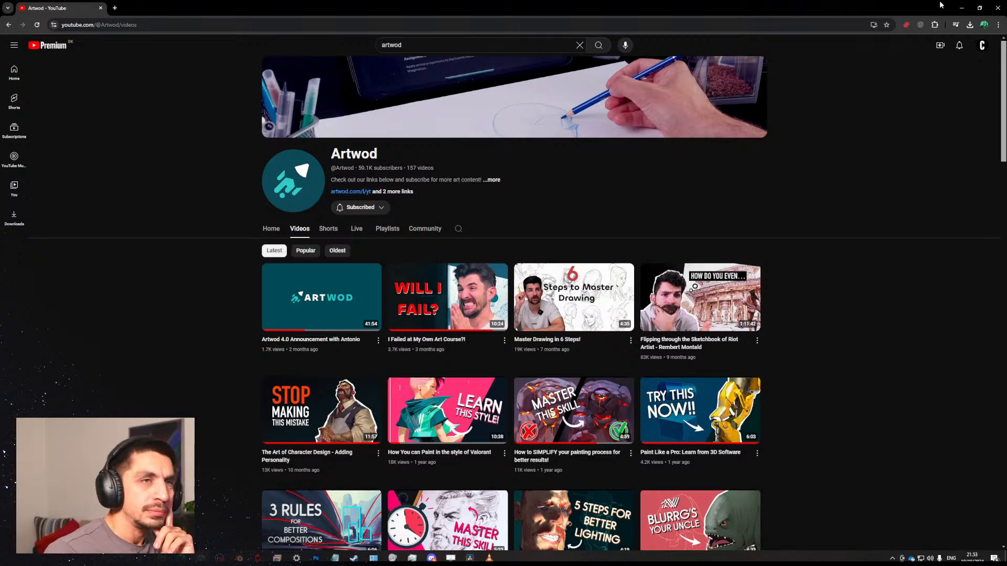
Switch back to Blender and paint the dark horizontal panel line between the mech's upper and lower chest plates.
left_click(962, 8)
scroll(517, 230, "down", 5)
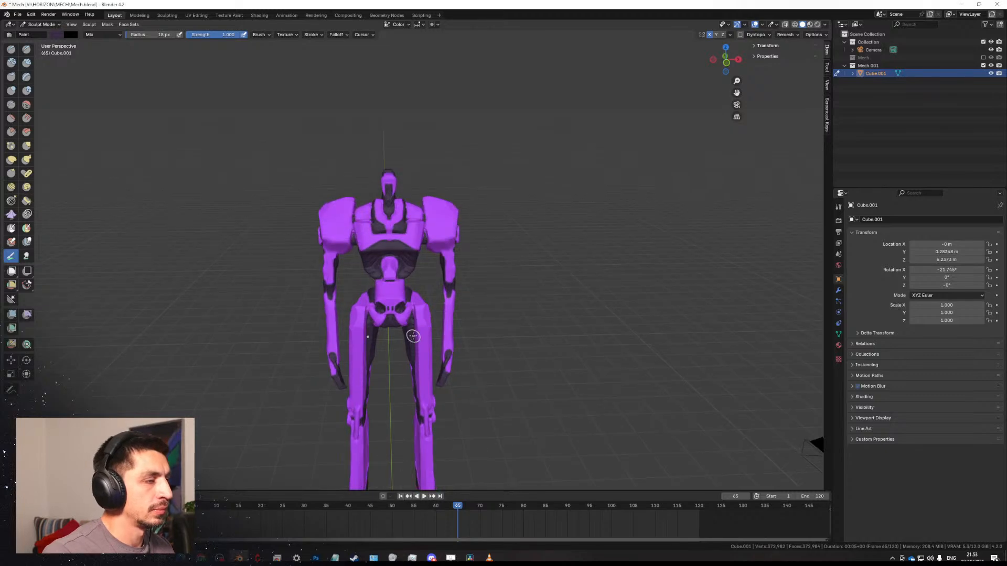
key("KP_3")
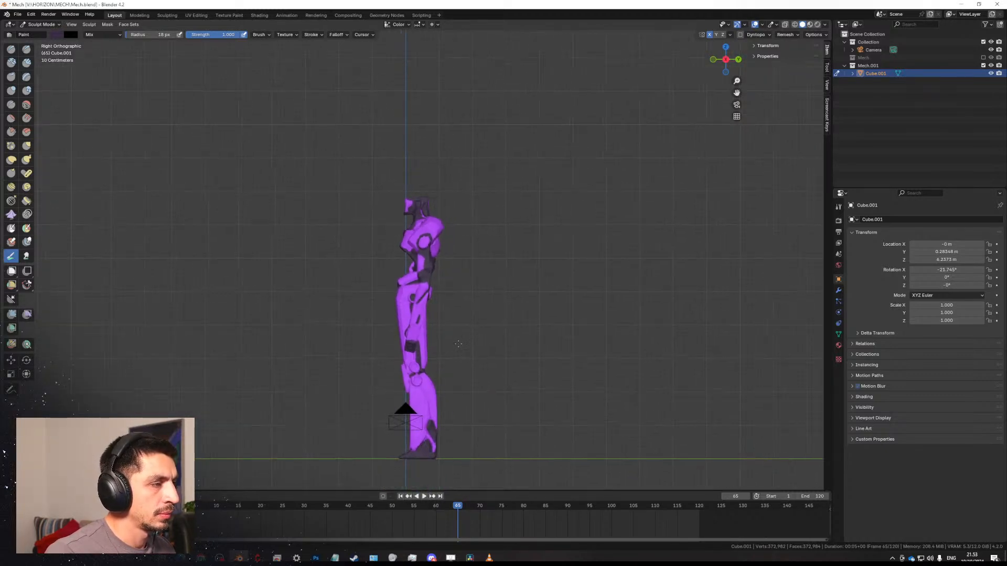
scroll(458, 344, "up", 8)
middle_click_drag(458, 344, 327, 239)
scroll(327, 239, "up", 4)
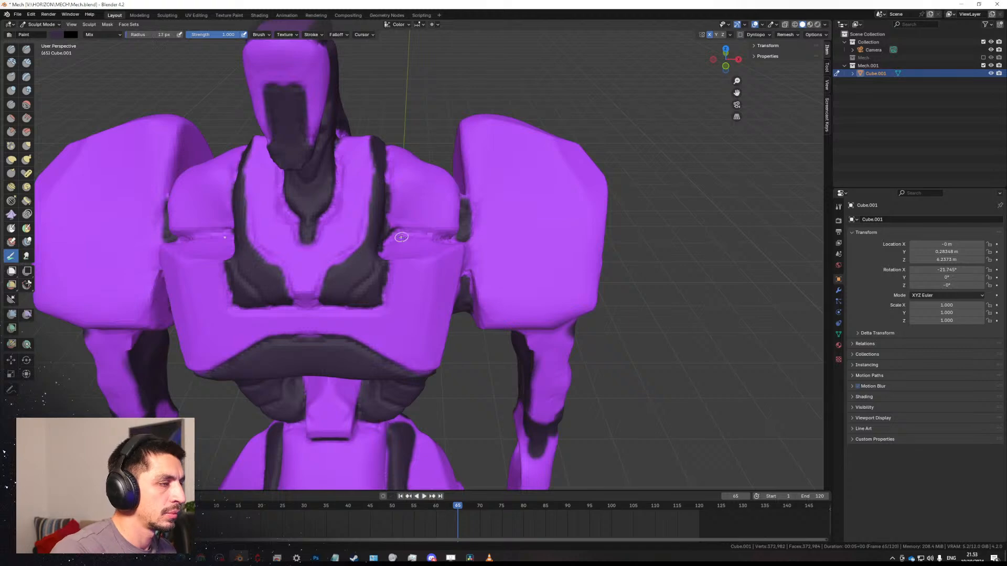
left_click_drag(400, 236, 437, 235)
key("ctrl+z")
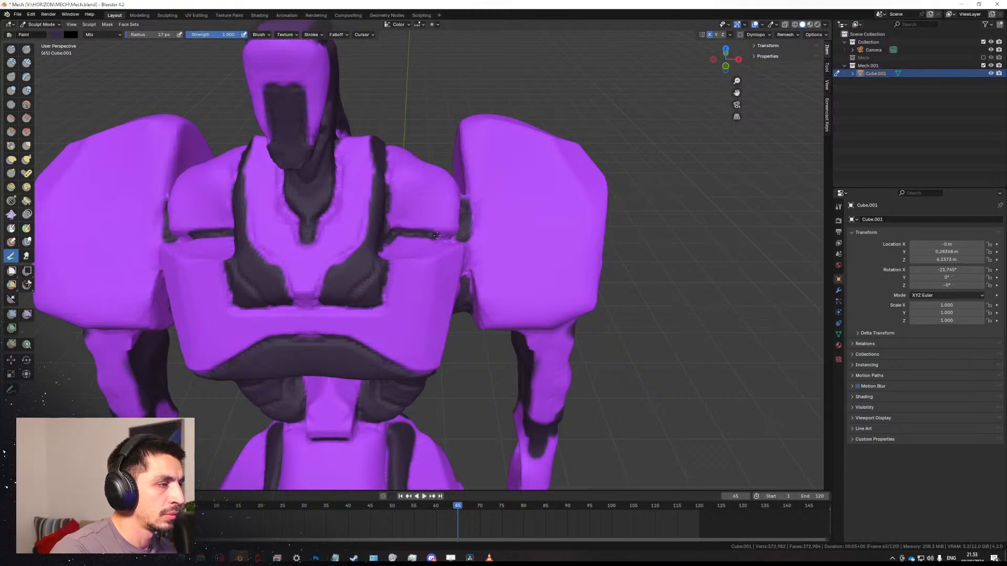
Sample the purple on the mech's head and change the paint colour to a pale lavender white with saturation 0.105.
middle_click_drag(443, 271, 438, 302)
scroll(415, 206, "up", 5)
middle_click_drag(416, 207, 392, 162)
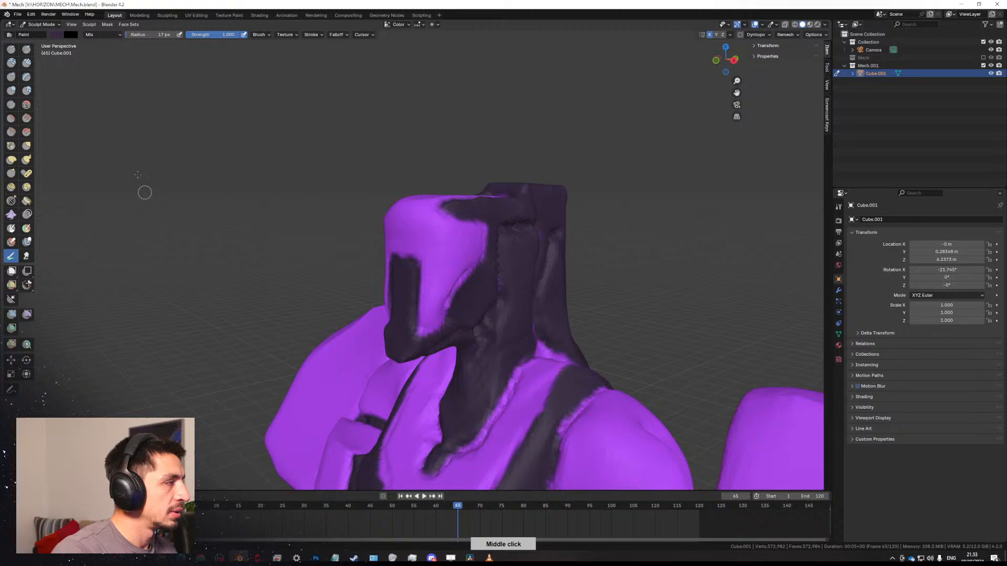
left_click(54, 35)
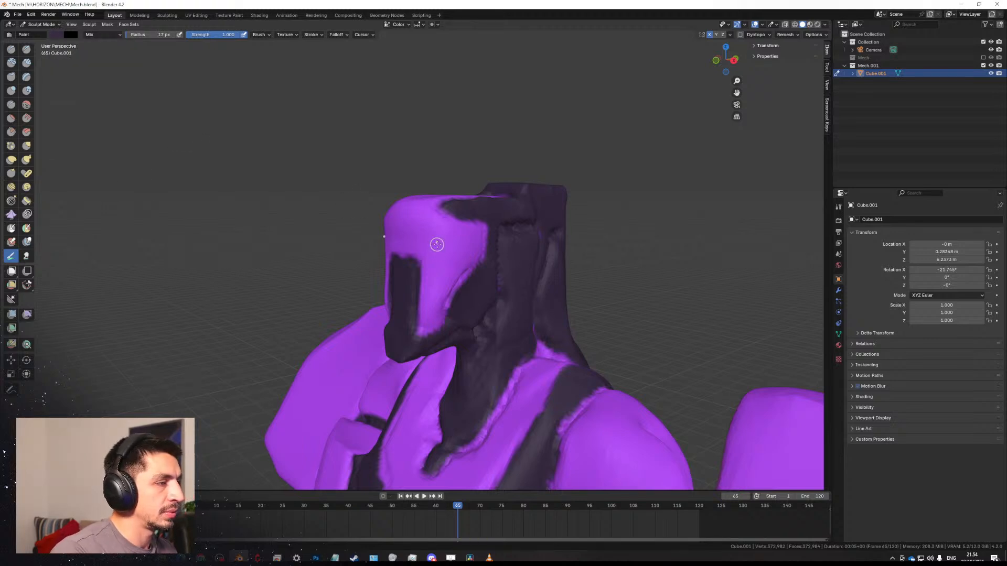
key("s")
left_click(61, 35)
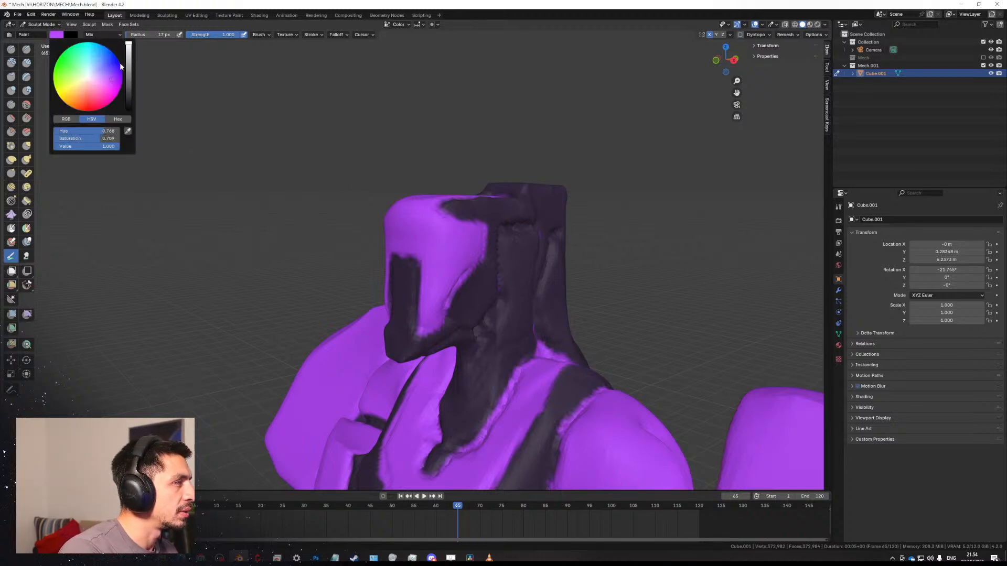
left_click(89, 78)
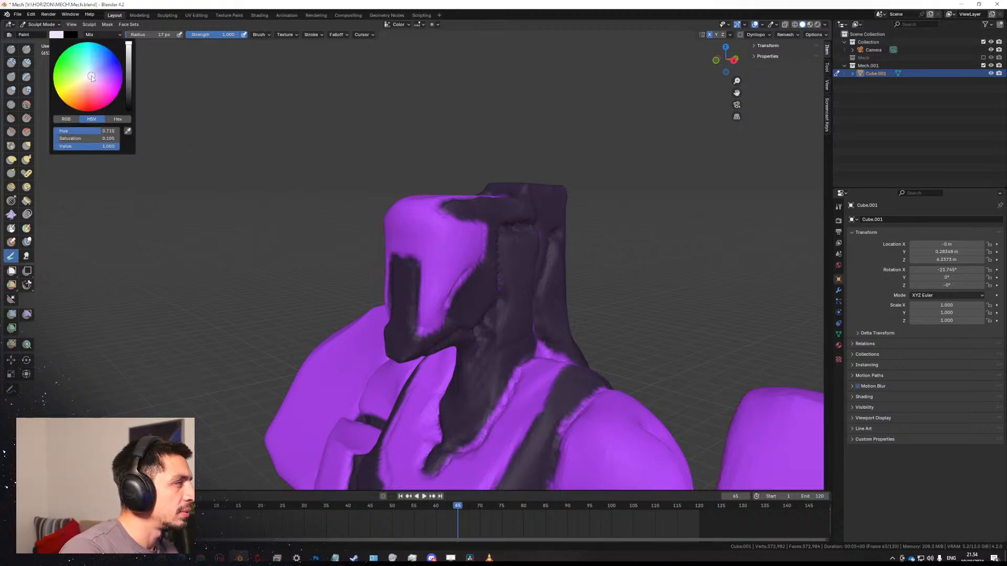
Paint the mech's purple face plate pale lavender white around the dark visor slot, using a larger brush for the broad area.
mouse_move(430, 278)
left_mouse_down()
mouse_move(421, 331)
mouse_move(475, 238)
mouse_move(457, 251)
mouse_move(424, 221)
mouse_move(417, 257)
mouse_move(399, 247)
mouse_move(441, 242)
mouse_move(458, 219)
mouse_move(479, 236)
left_mouse_up()
key("f")
left_click(446, 276)
key("f")
left_click(460, 247)
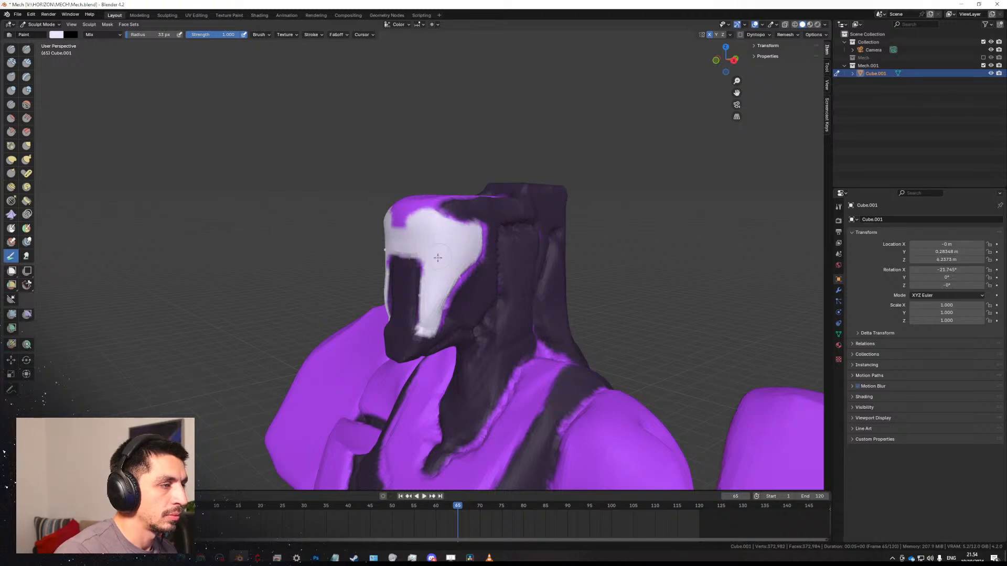
Extend the pale lavender white over the top and side of the face plate up to the dark head parts.
middle_click_drag(438, 258, 479, 256)
mouse_move(481, 239)
left_mouse_down()
mouse_move(470, 227)
mouse_move(494, 208)
mouse_move(475, 200)
mouse_move(505, 225)
mouse_move(499, 278)
left_mouse_up()
mouse_move(499, 277)
middle_mouse_down()
mouse_move(549, 227)
mouse_move(497, 441)
mouse_move(483, 301)
mouse_move(357, 322)
mouse_move(393, 281)
middle_mouse_up()
key("f")
left_click(393, 283)
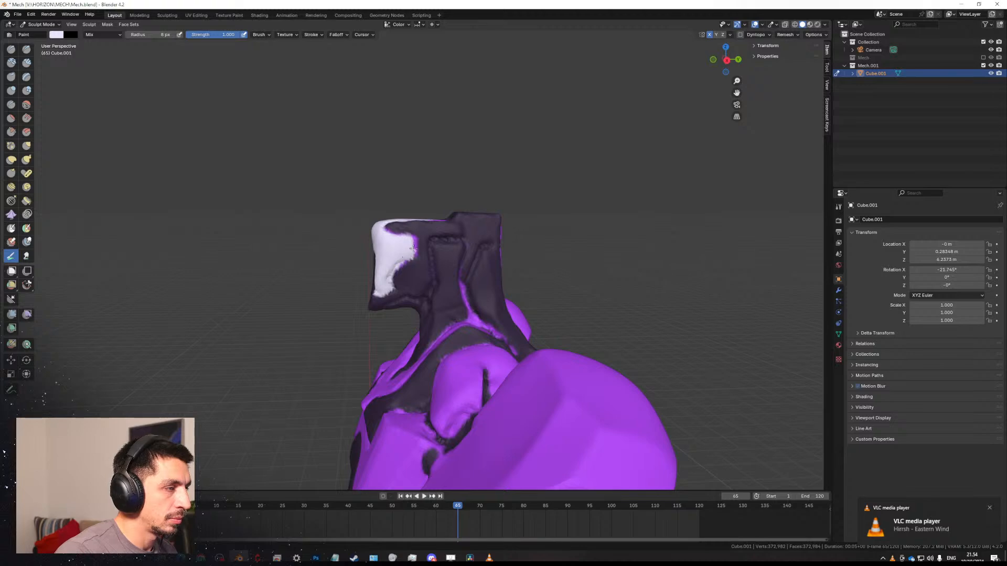
middle_click_drag(389, 234, 566, 251)
scroll(461, 294, "down", 5)
middle_click_drag(456, 299, 294, 297)
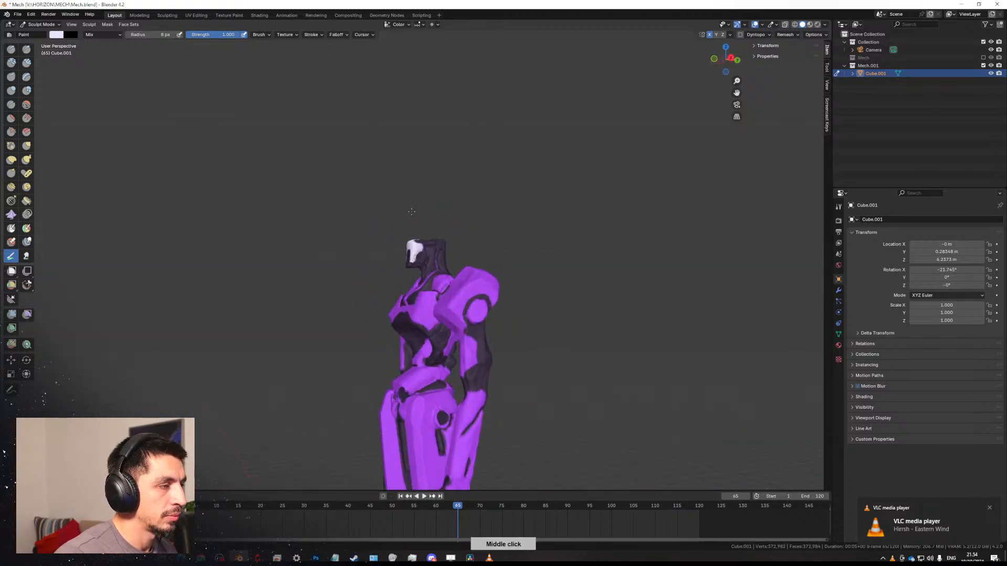
Refine the face plate's side and top edges with a small brush, covering the remaining purple with pale lavender white.
scroll(412, 168, "up", 8)
key("f")
left_click(446, 203)
left_click_drag(447, 203, 449, 231)
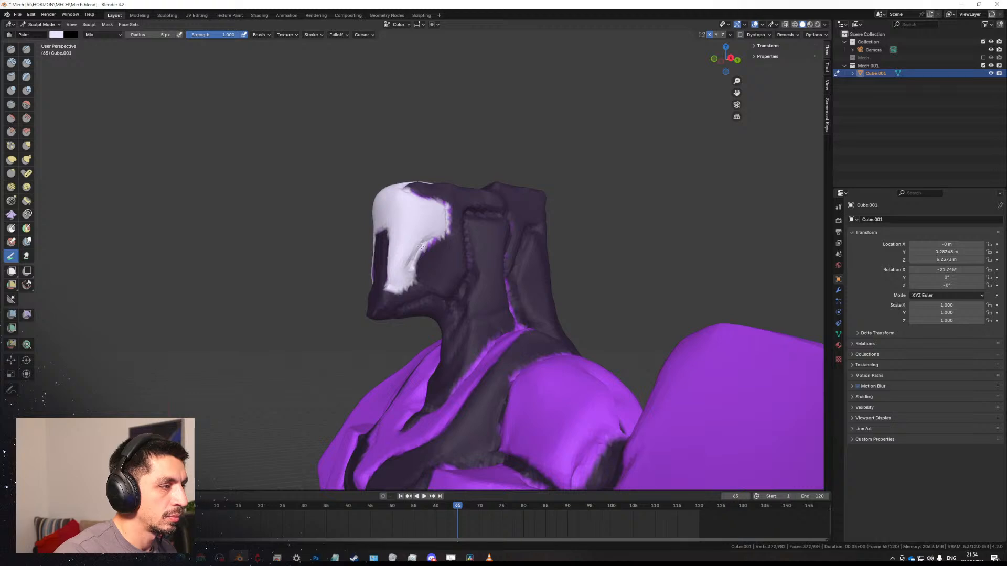
middle_click_drag(427, 225, 403, 277)
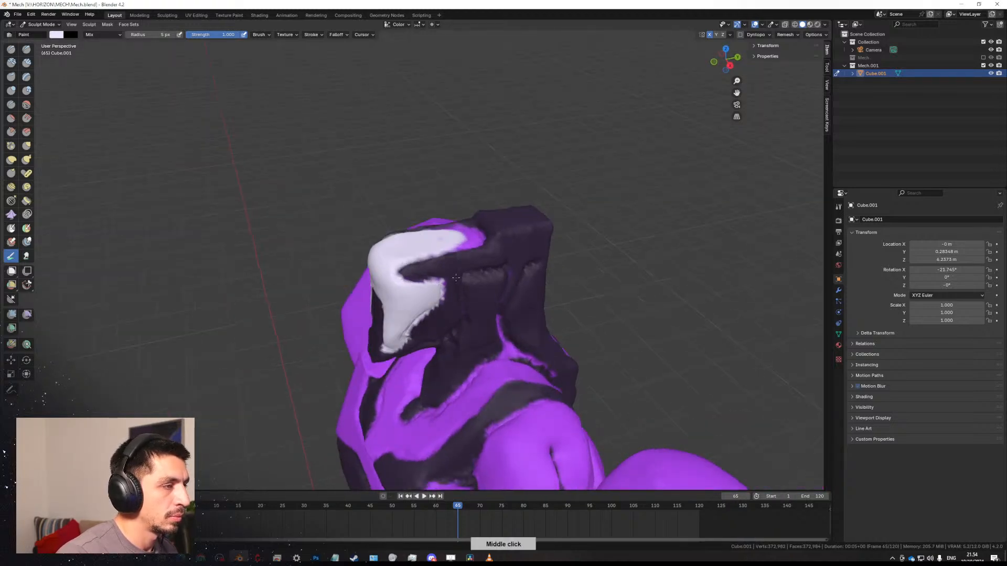
middle_click_drag(435, 292, 473, 264)
left_click_drag(461, 247, 485, 261)
middle_click_drag(457, 309, 427, 446, "ctrl")
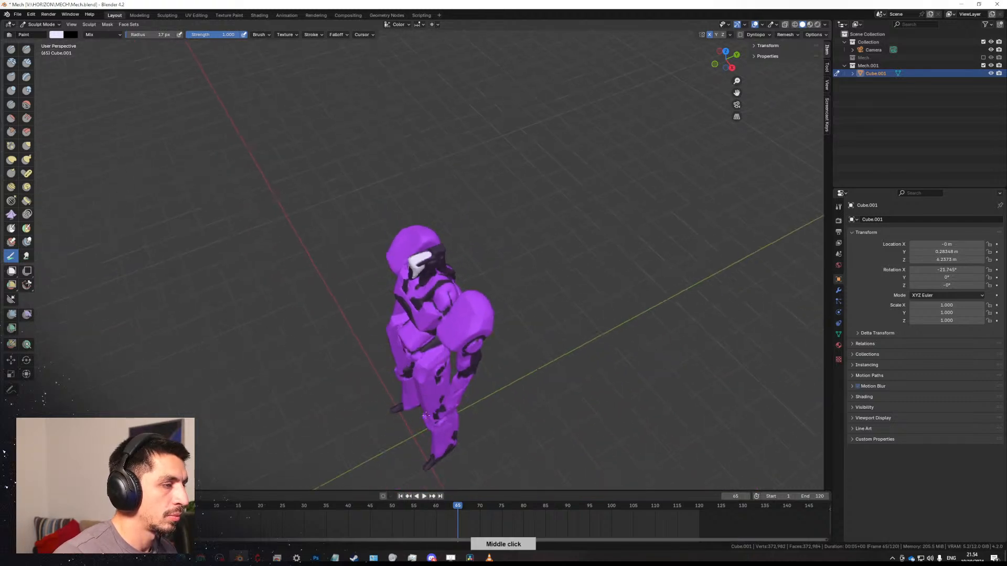
mouse_move(378, 362)
middle_mouse_down()
mouse_move(451, 321)
mouse_move(449, 333)
mouse_move(435, 285)
mouse_move(369, 262)
mouse_move(372, 228)
middle_mouse_up()
middle_click_drag(372, 228, 479, 235)
middle_click_drag(478, 236, 434, 240, "ctrl")
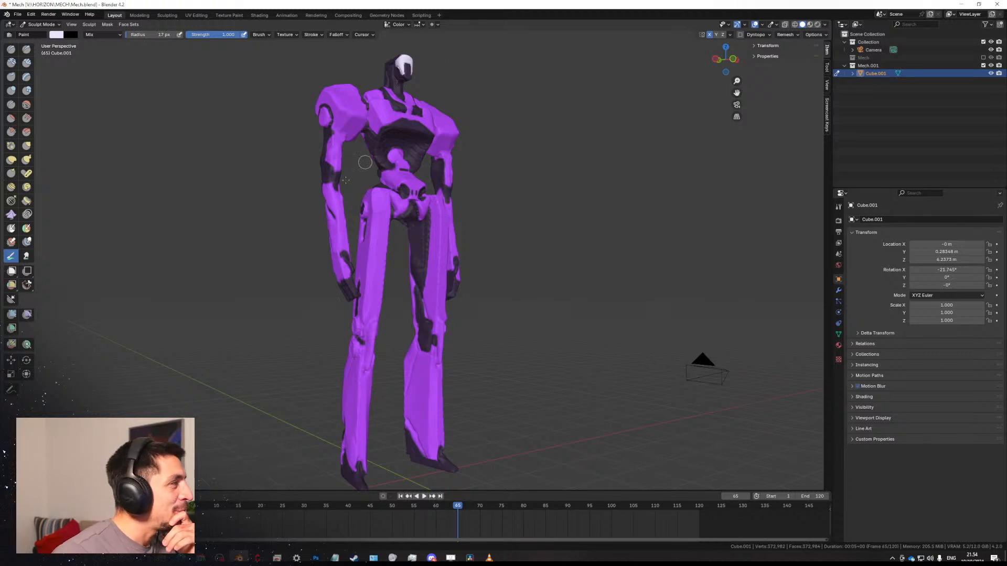
left_click(11, 329)
left_click(60, 35)
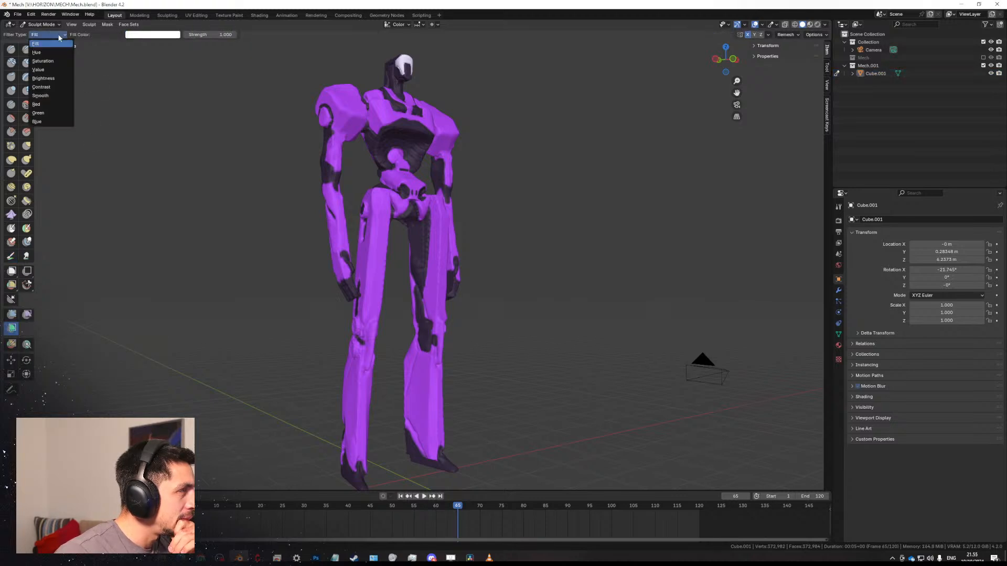
left_click(69, 37)
left_click(147, 35)
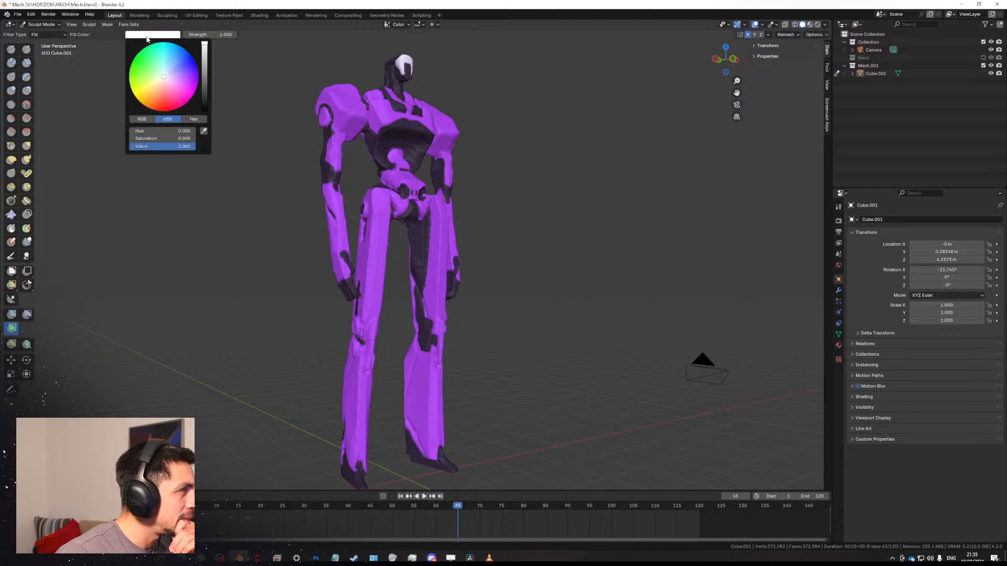
left_click(107, 25)
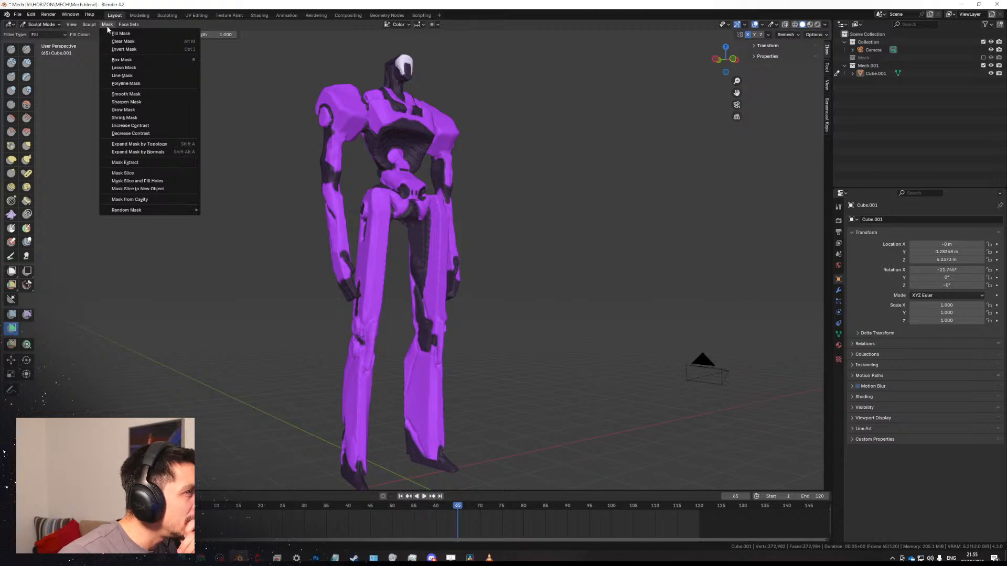
left_click(16, 257)
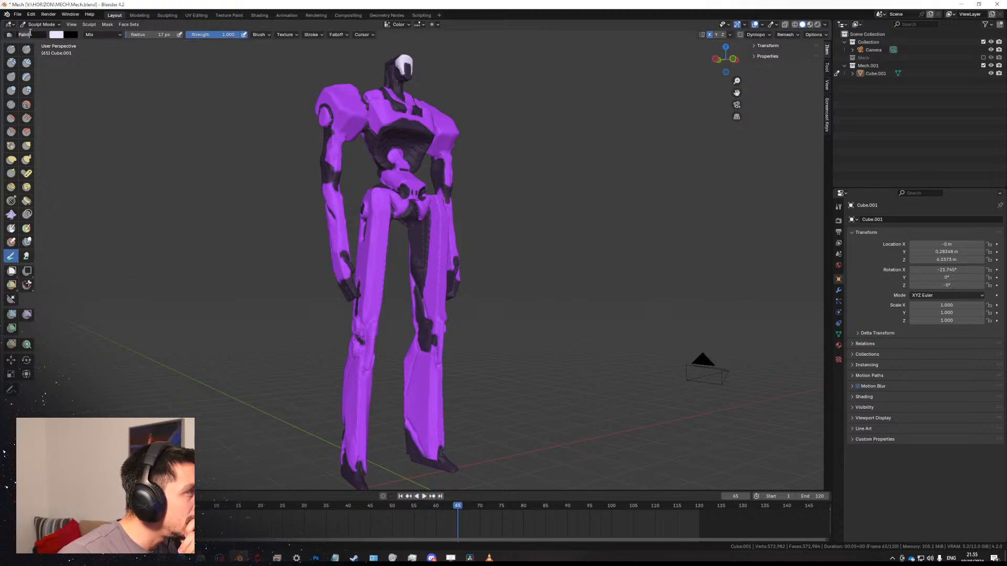
left_click(103, 34)
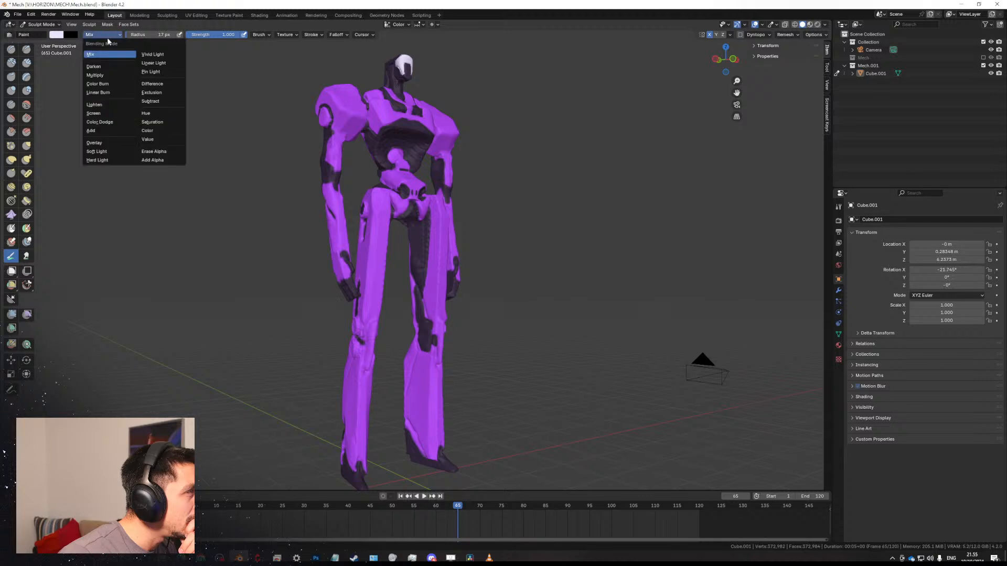
left_click(108, 36)
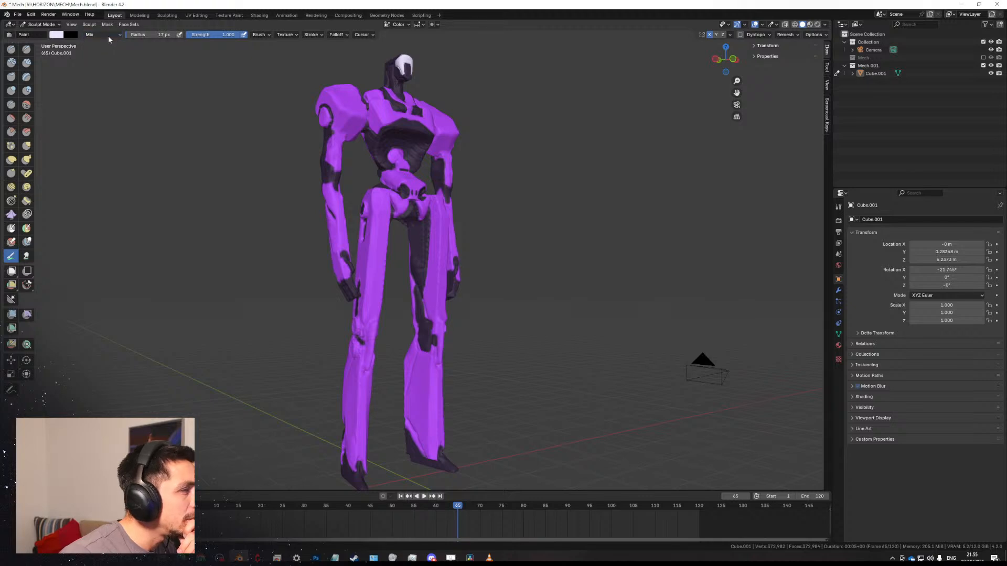
Configure the Paint brush with Darken blending, a larger radius and a darker shade of the mech's sampled purple.
left_click(108, 36)
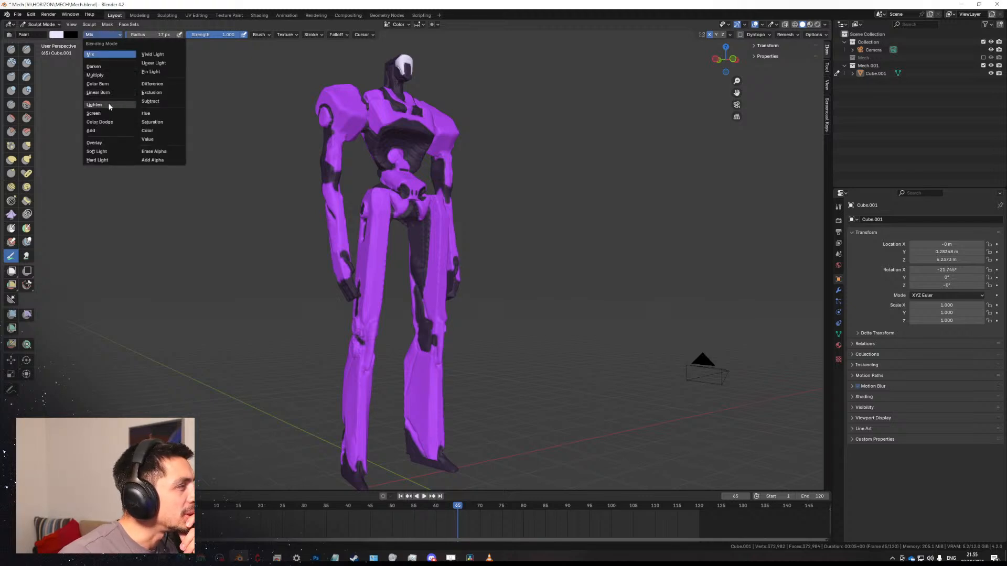
left_click(114, 67)
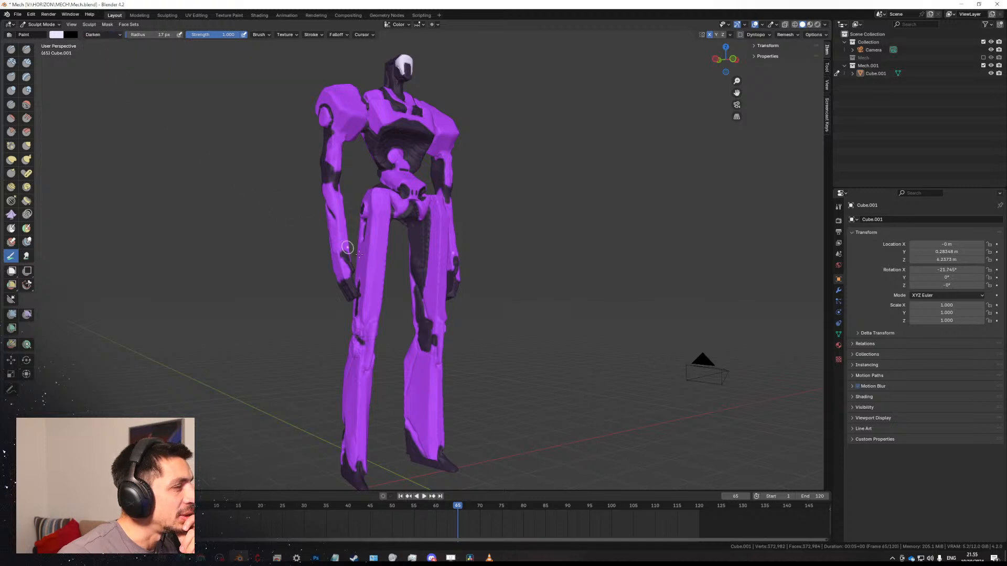
key("f")
left_click(423, 267)
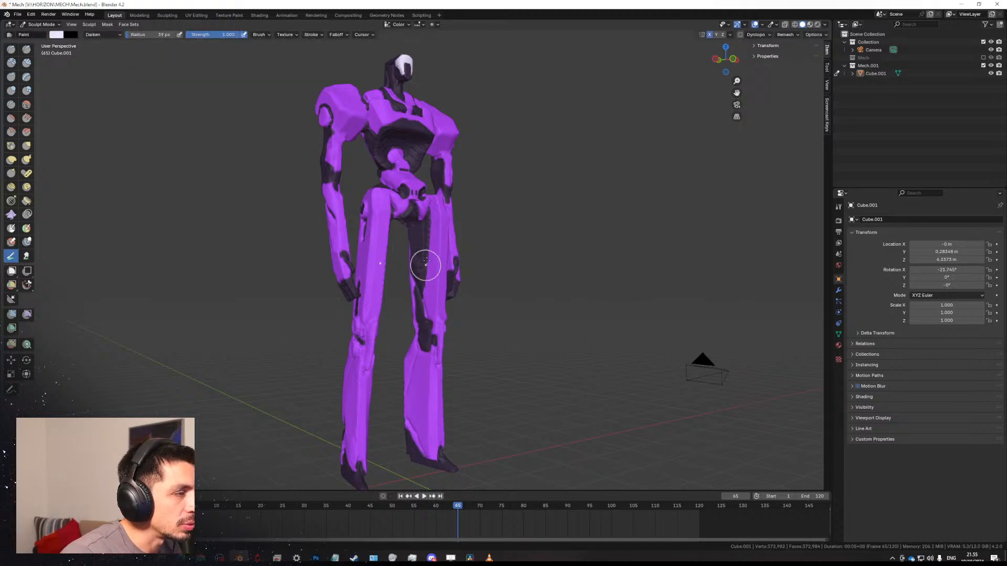
scroll(425, 265, "up", 2)
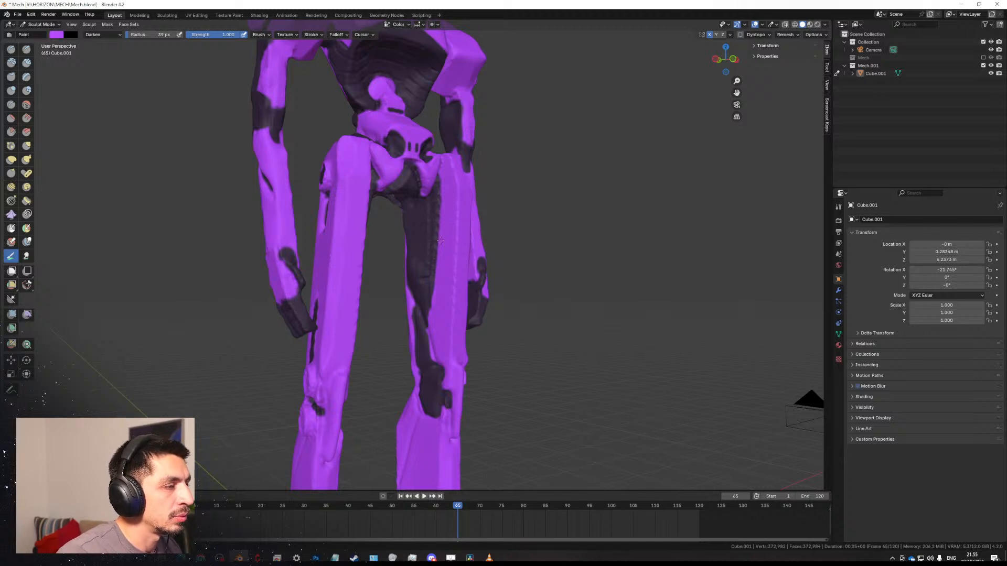
left_click(58, 35)
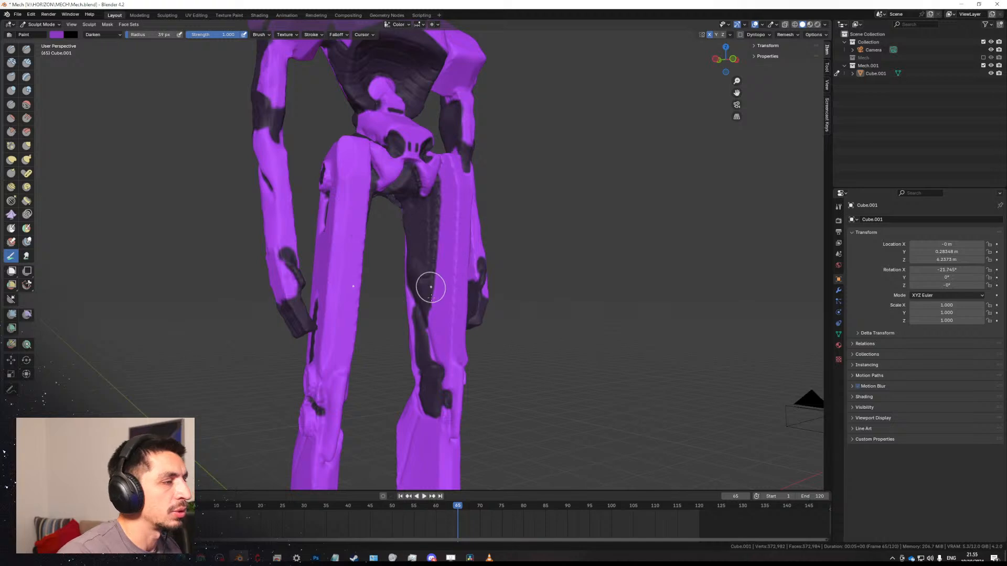
mouse_move(430, 287)
middle_mouse_down()
mouse_move(370, 268)
mouse_move(407, 328)
mouse_move(419, 325)
middle_mouse_up()
mouse_move(438, 398)
left_mouse_down()
mouse_move(420, 381)
mouse_move(455, 378)
mouse_move(444, 351)
mouse_move(426, 394)
mouse_move(428, 344)
mouse_move(459, 371)
left_mouse_up()
key("ctrl+z")
key("ctrl+z")
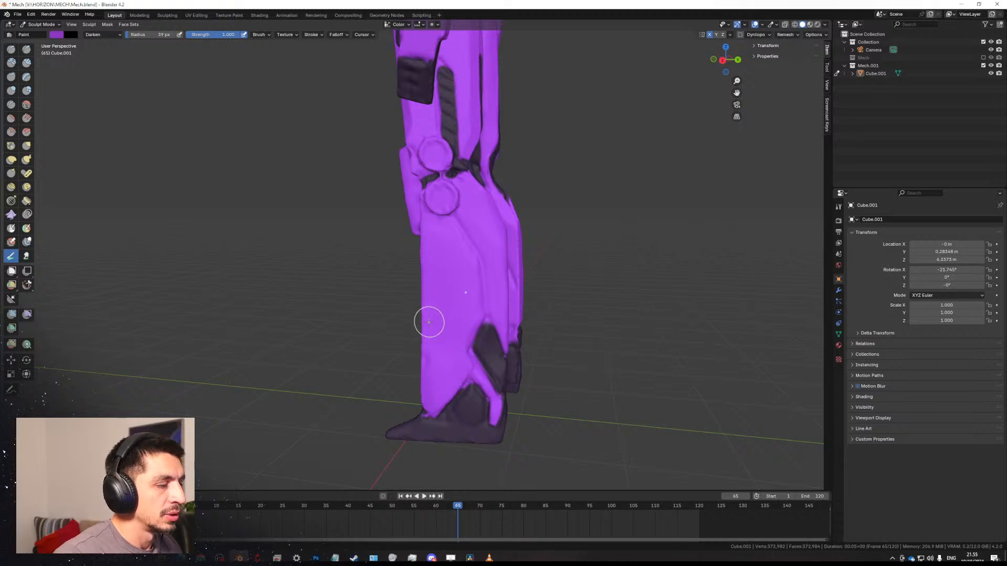
Try shading the mech's shins and front thigh facet with darker purple, reducing the brush radius to 32 px for the thigh.
mouse_move(436, 351)
middle_mouse_down("ctrl")
mouse_move(433, 313)
mouse_move(475, 315)
mouse_move(472, 360)
middle_mouse_up("ctrl")
mouse_move(472, 361)
middle_mouse_down("ctrl")
mouse_move(467, 327)
mouse_move(451, 325)
mouse_move(488, 323)
mouse_move(474, 318)
mouse_move(522, 300)
middle_mouse_up("ctrl")
middle_click_drag(445, 333, 443, 355)
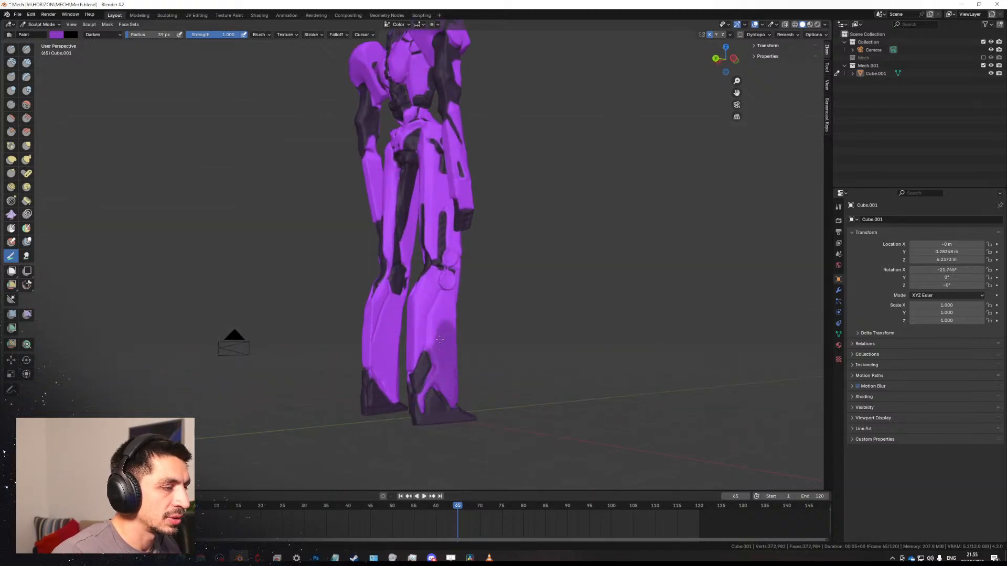
left_click_drag(439, 340, 455, 301)
middle_click_drag(457, 286, 372, 325)
left_click_drag(387, 356, 386, 353)
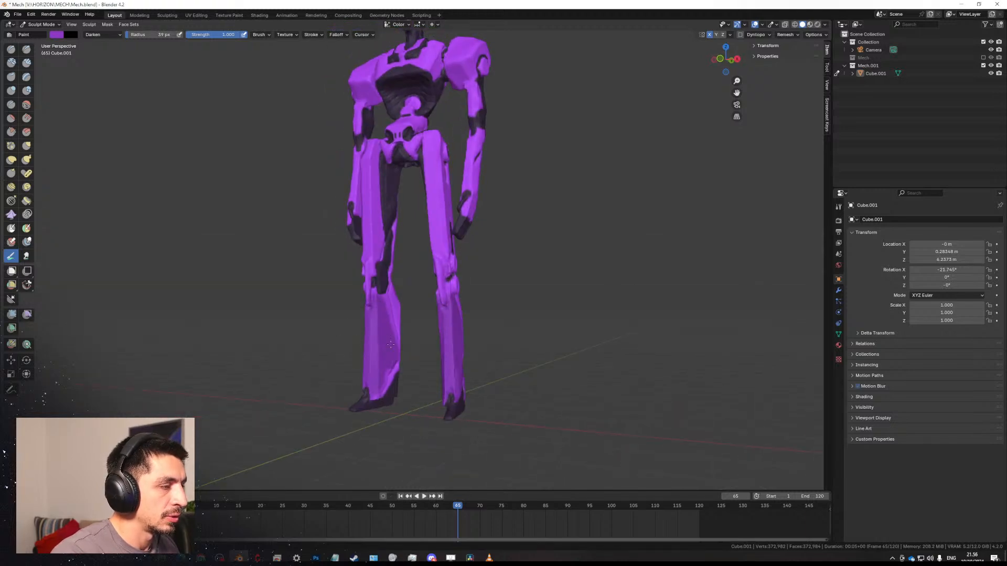
mouse_move(372, 236)
left_mouse_down()
mouse_move(370, 253)
mouse_move(377, 144)
left_mouse_up()
key("f")
left_click(397, 232)
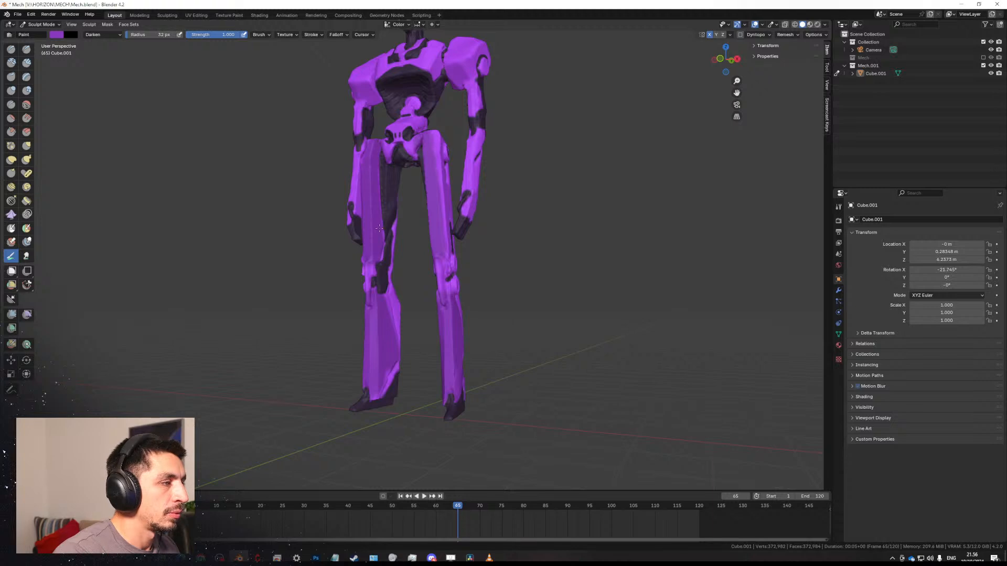
Try extending the darker purple over the outer thigh and down across the knee.
middle_click_drag(375, 257, 401, 229)
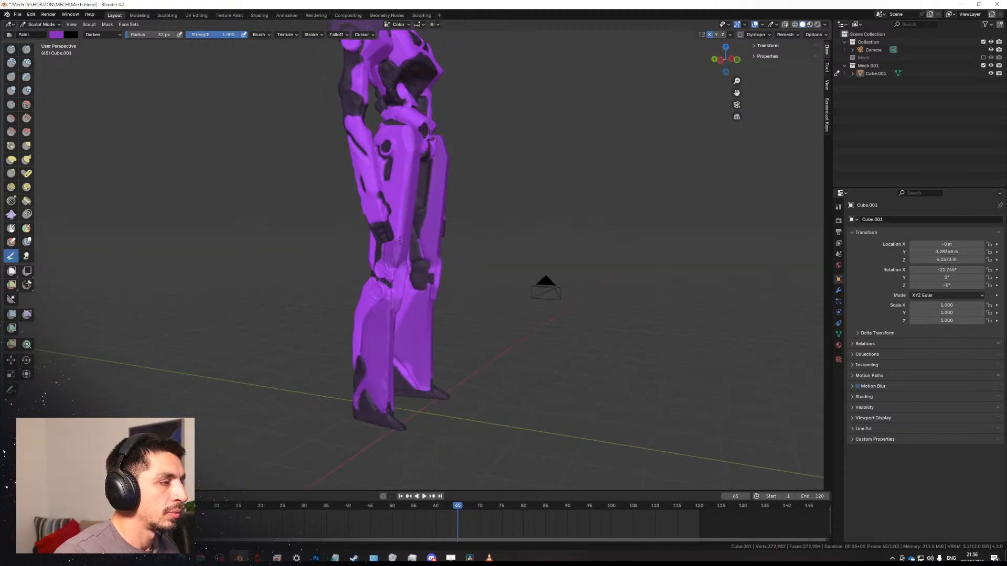
left_click_drag(392, 197, 397, 148)
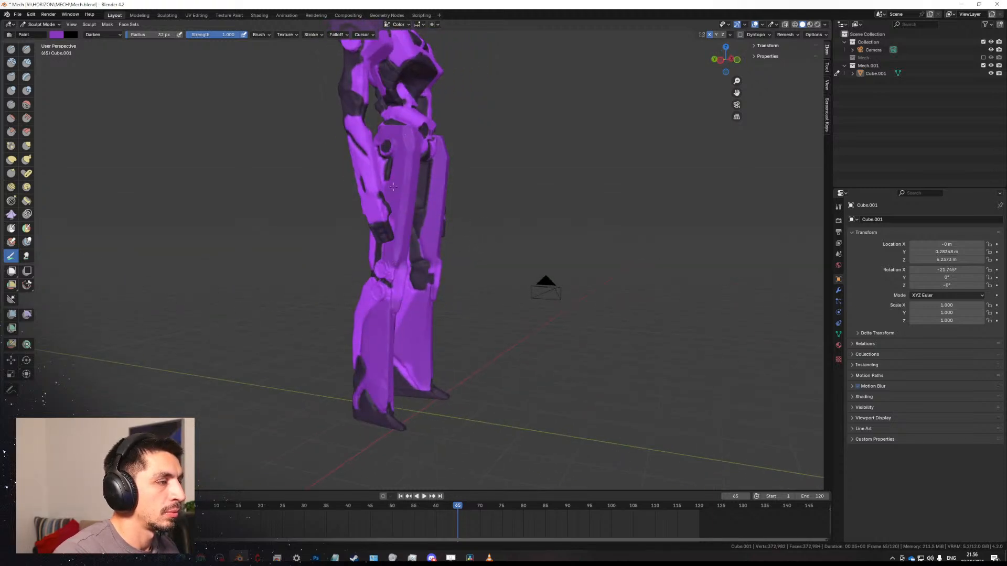
left_click_drag(396, 272, 386, 300)
scroll(418, 244, "down", 4)
middle_click_drag(417, 217, 394, 232)
scroll(395, 225, "up", 3)
Try shading the mech's back plates and shoulder armour with darker purple.
middle_click_drag(397, 173, 437, 177)
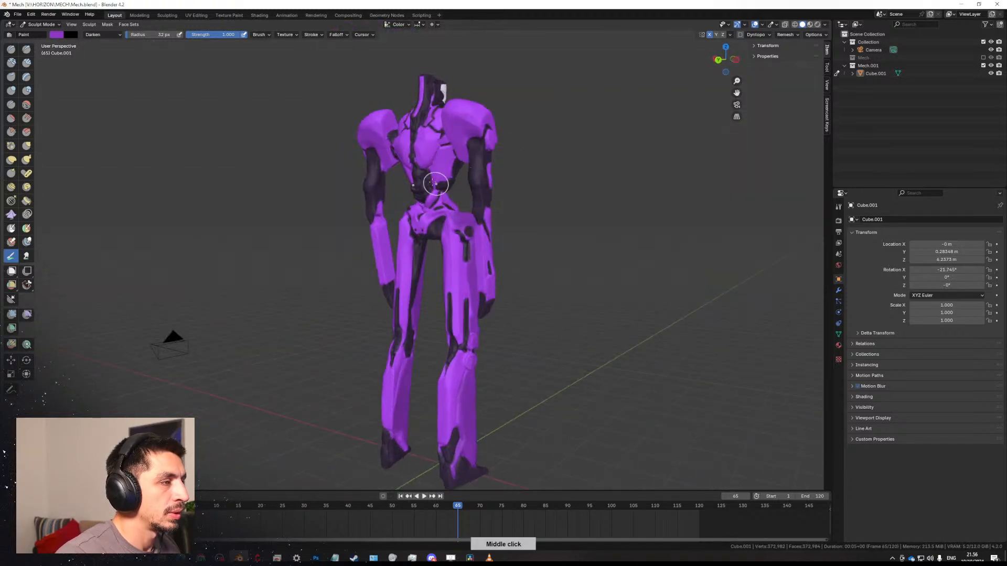
left_click_drag(426, 138, 421, 139)
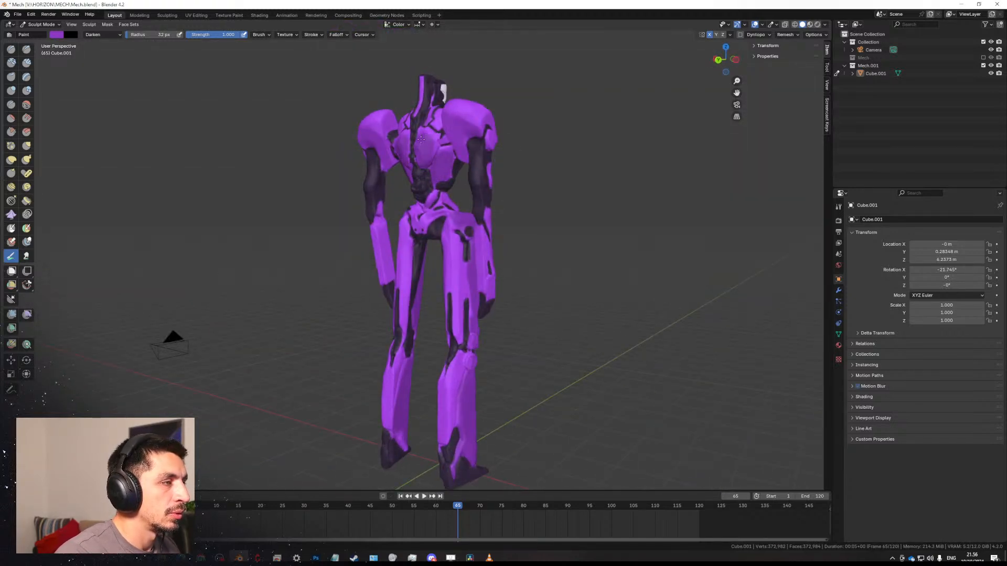
middle_click_drag(427, 149, 442, 174)
mouse_move(458, 131)
left_mouse_down()
mouse_move(451, 140)
mouse_move(475, 142)
left_mouse_up()
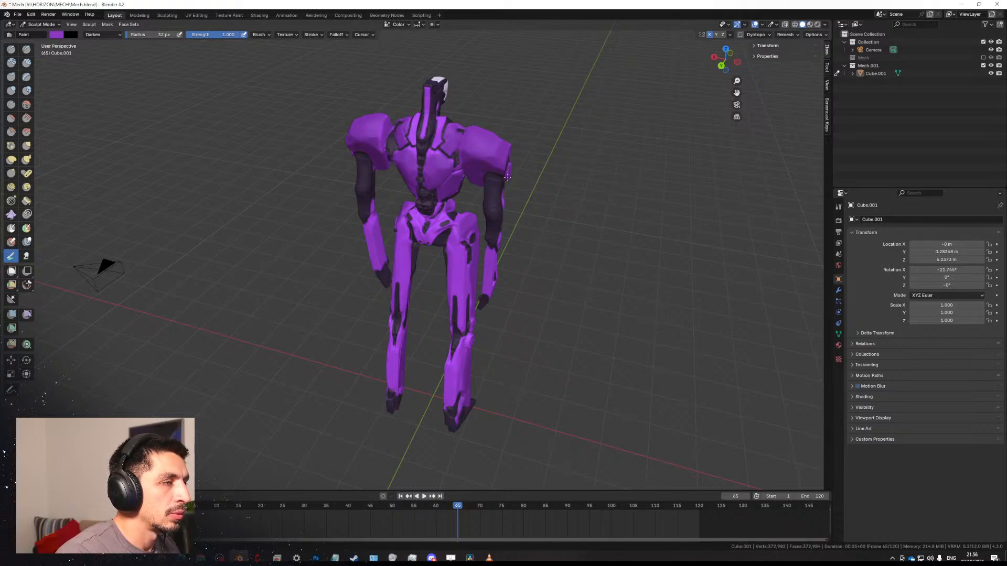
middle_click_drag(454, 226, 569, 260)
Shade the outer shin panels and knee guards with darker purple, using a smaller brush along the edges.
middle_click_drag(505, 265, 382, 299)
scroll(371, 274, "up", 3)
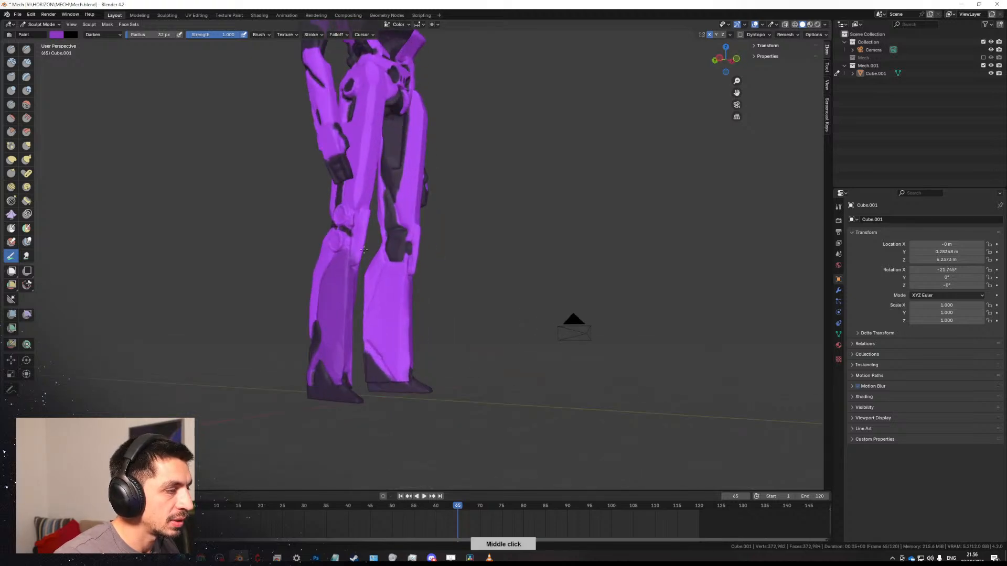
middle_click_drag(347, 356, 350, 366)
key("f")
left_click(351, 369)
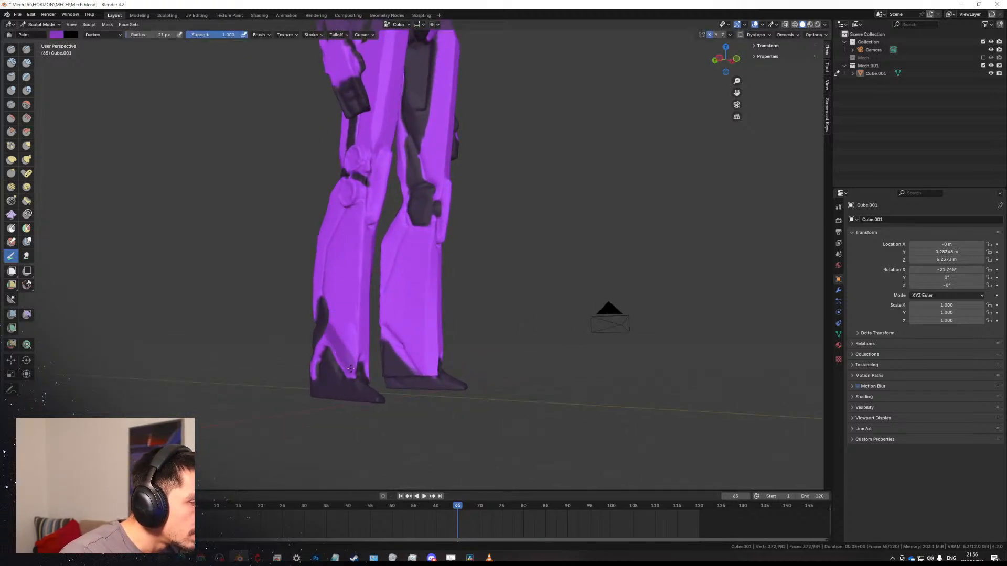
mouse_move(375, 350)
left_mouse_down()
mouse_move(367, 365)
mouse_move(335, 315)
mouse_move(334, 267)
mouse_move(355, 221)
mouse_move(364, 330)
left_mouse_up()
middle_click_drag(361, 331, 369, 352)
scroll(345, 215, "up", 2)
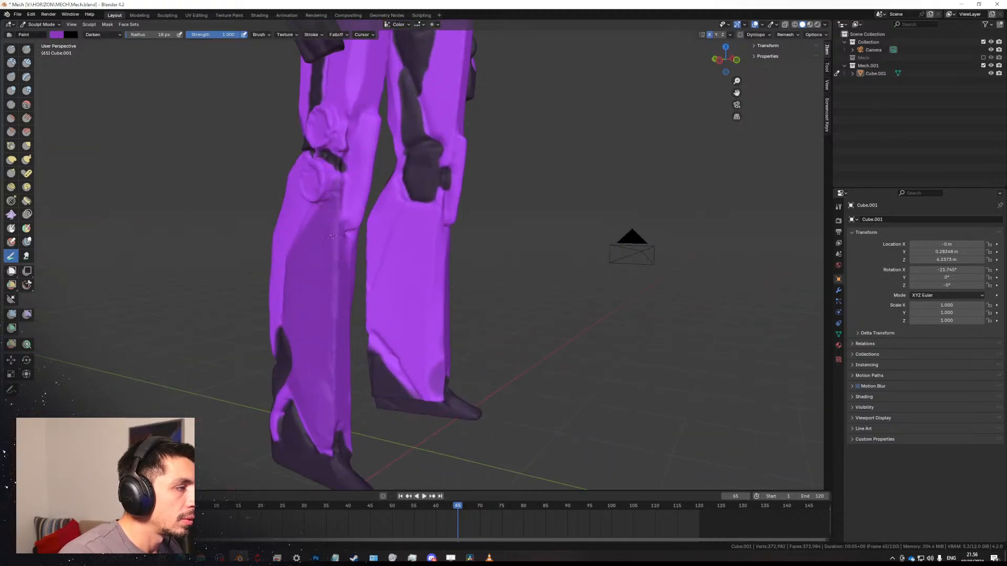
mouse_move(352, 196)
left_mouse_down()
mouse_move(361, 215)
mouse_move(358, 184)
left_mouse_up()
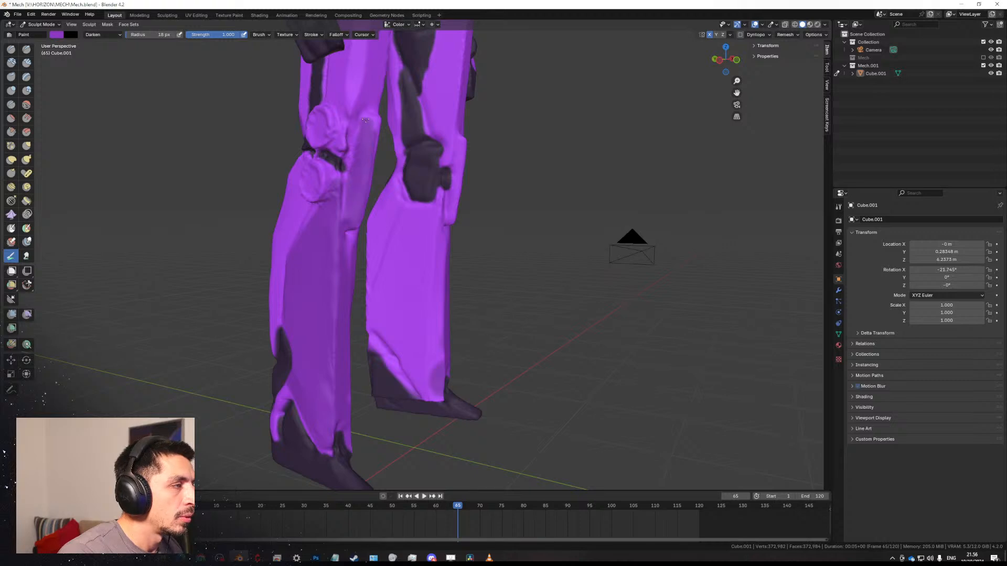
Cover the inner and front shin panels with darker purple using a 45 px brush, leaving bright trim along the rear edges.
middle_click_drag(356, 204, 336, 220)
key("f")
left_click(338, 226)
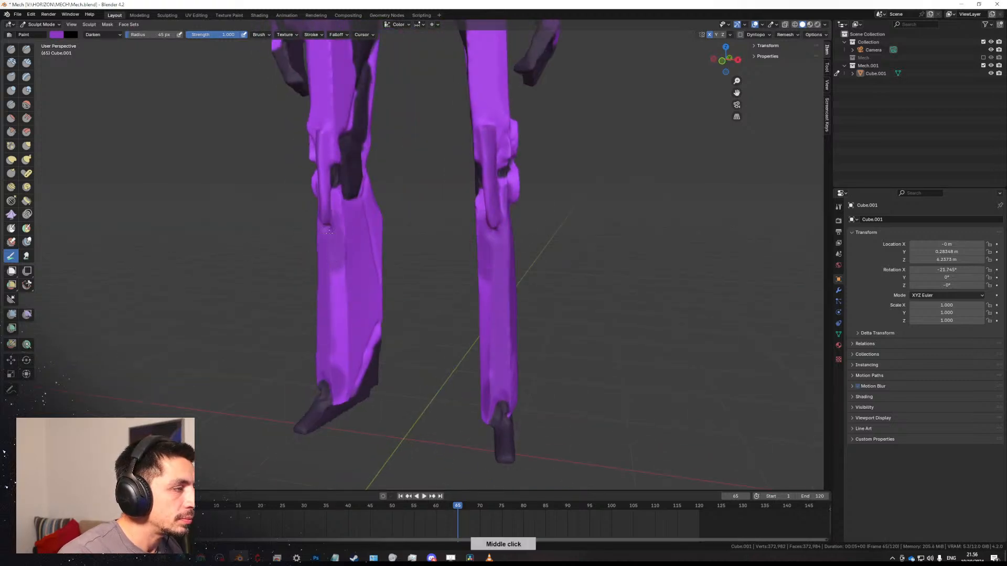
mouse_move(339, 226)
left_mouse_down()
mouse_move(343, 214)
mouse_move(366, 307)
mouse_move(342, 346)
mouse_move(345, 398)
mouse_move(370, 311)
mouse_move(358, 333)
left_mouse_up()
middle_click_drag(353, 294, 394, 277)
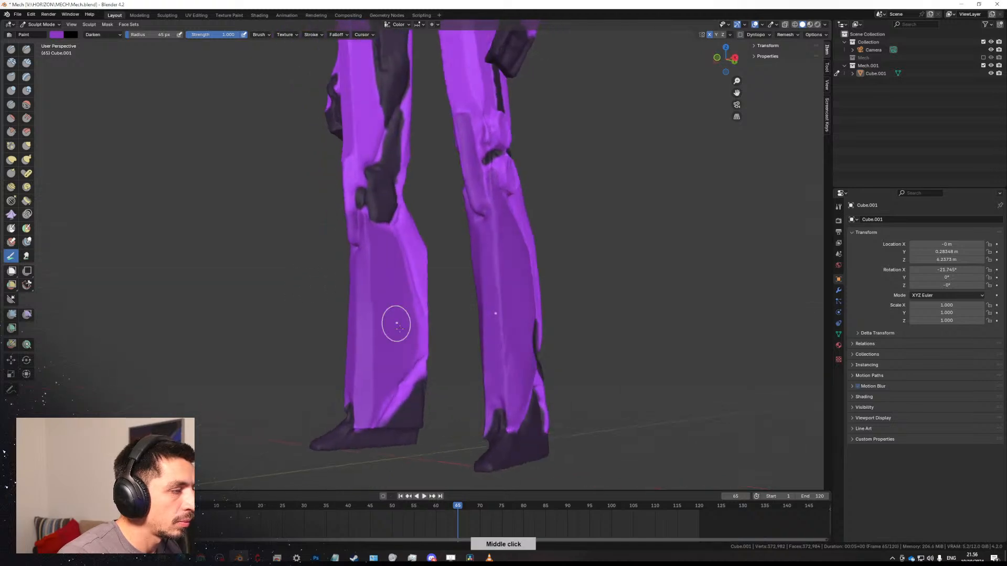
mouse_move(395, 322)
left_mouse_down()
mouse_move(413, 336)
mouse_move(397, 290)
left_mouse_up()
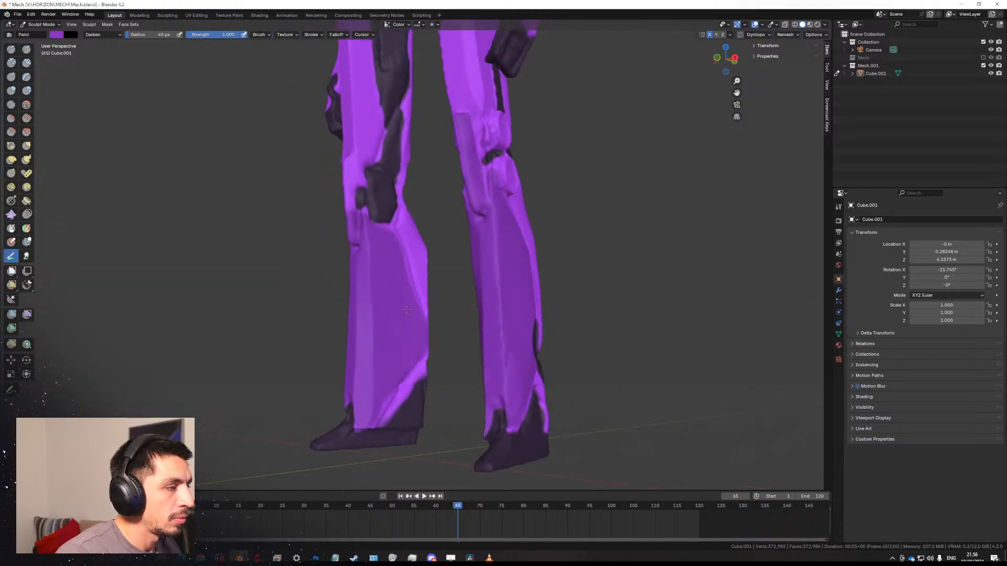
Carry the darker purple from the knees up the front facets of the lower thighs with a larger brush.
middle_click_drag(410, 324, 443, 247)
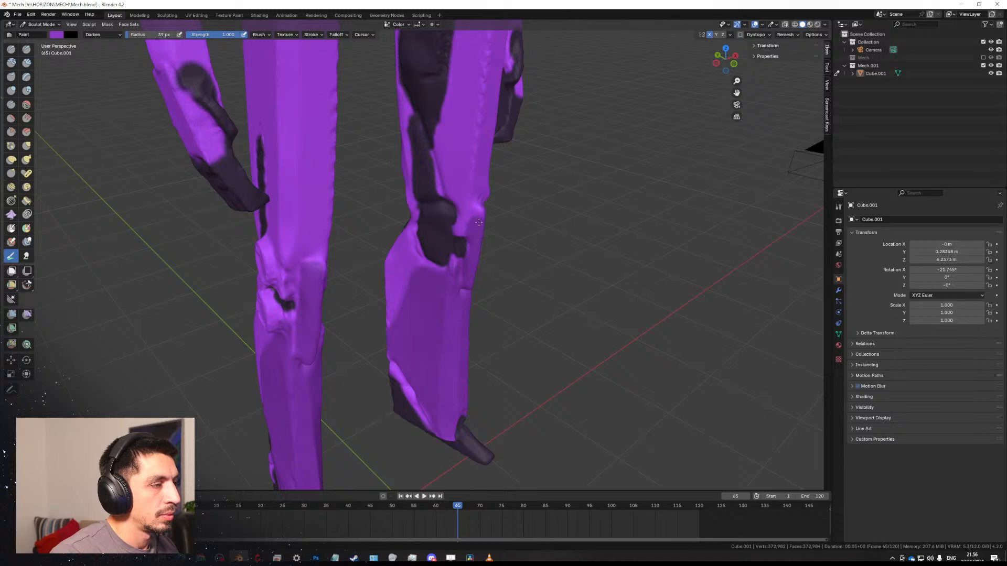
middle_click_drag(473, 213, 443, 243)
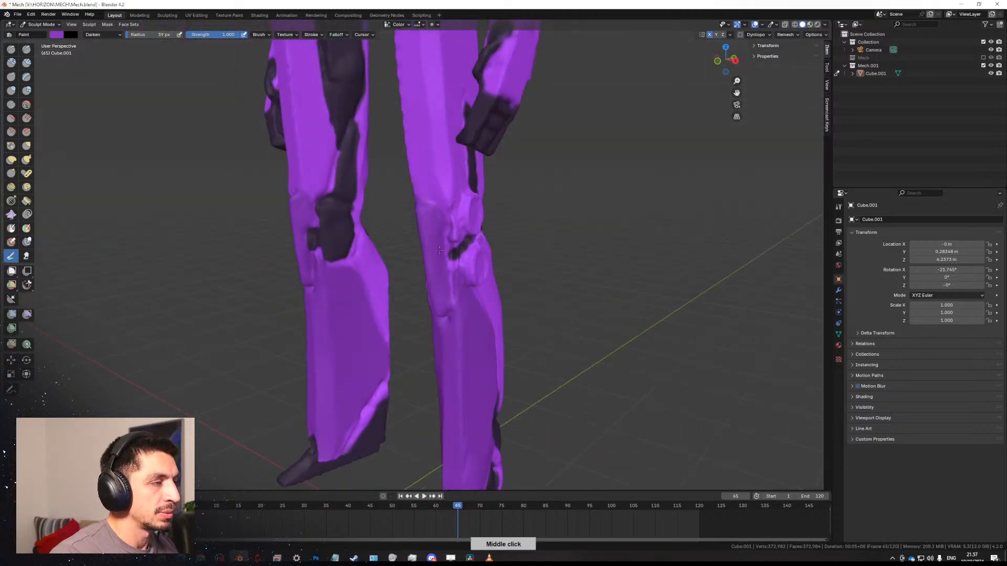
middle_click_drag(425, 192, 420, 288, "shift")
key("f")
left_click(429, 277)
mouse_move(423, 249)
left_mouse_down()
mouse_move(414, 278)
mouse_move(438, 286)
mouse_move(447, 267)
left_mouse_up()
mouse_move(450, 274)
middle_mouse_down()
mouse_move(404, 274)
mouse_move(427, 225)
middle_mouse_up()
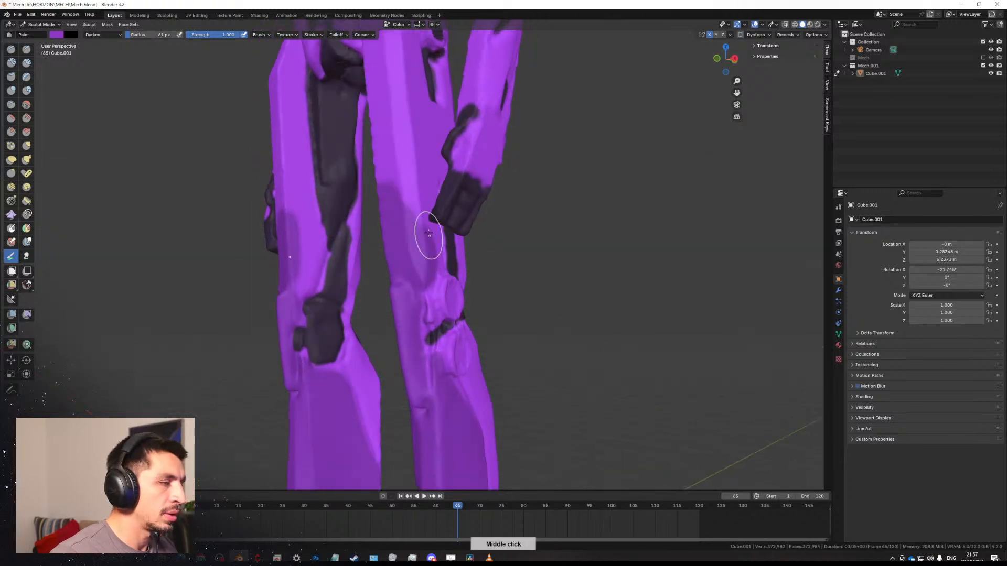
left_click_drag(411, 186, 405, 204)
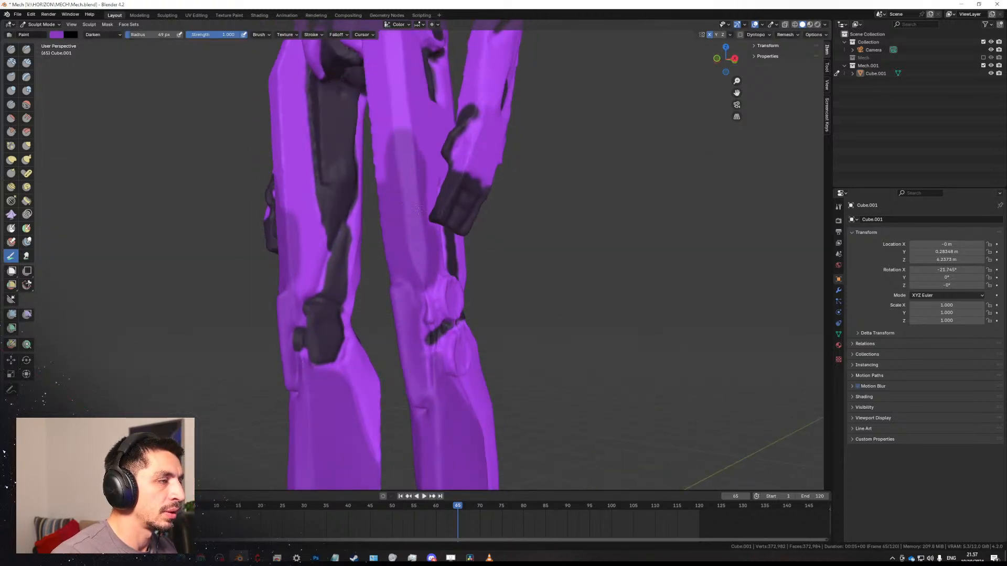
Continue the darker purple along the outer, front and inner facets of the thighs toward the hips.
middle_click_drag(413, 199, 400, 227)
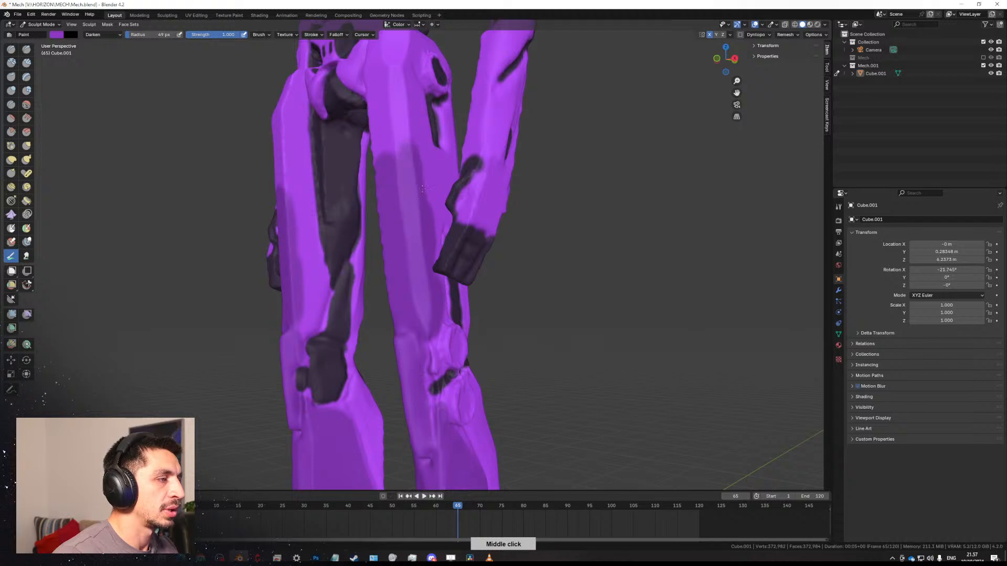
middle_click_drag(409, 265, 404, 231)
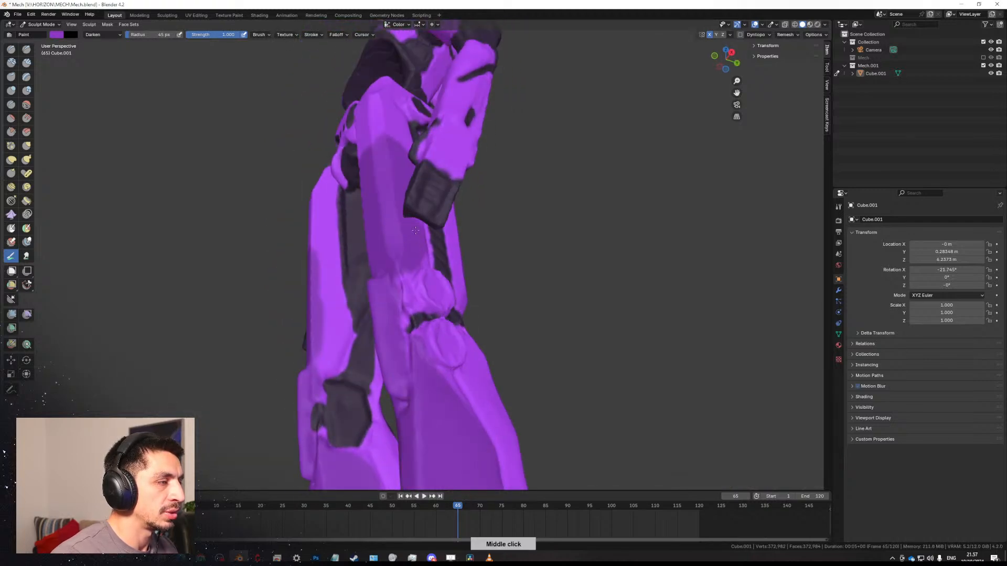
middle_click_drag(406, 273, 367, 301)
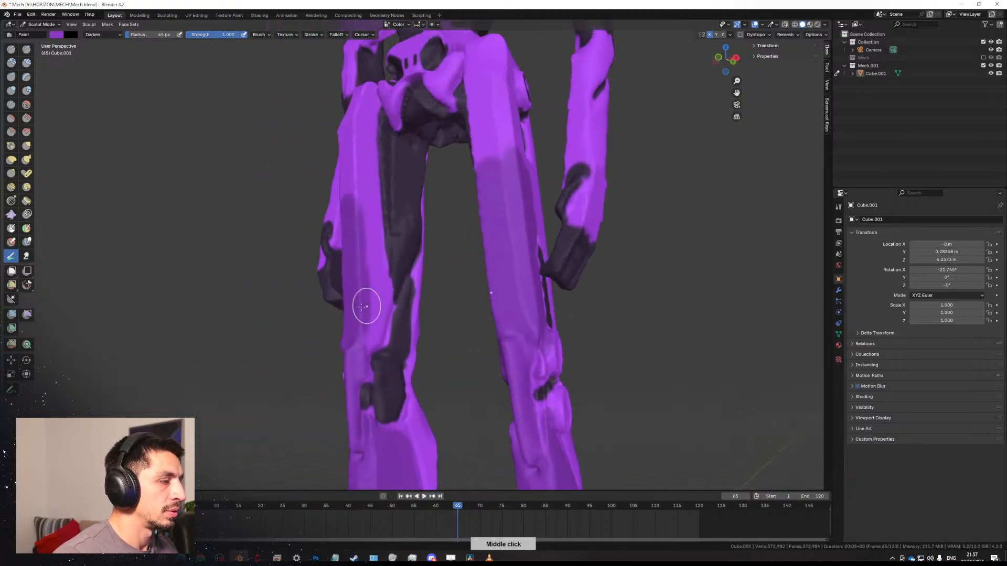
mouse_move(383, 294)
left_mouse_down()
mouse_move(353, 153)
mouse_move(367, 111)
left_mouse_up()
middle_click_drag(355, 140, 404, 200)
left_click_drag(341, 189, 340, 140)
mouse_move(357, 224)
middle_mouse_down()
mouse_move(389, 276)
mouse_move(388, 218)
middle_mouse_up()
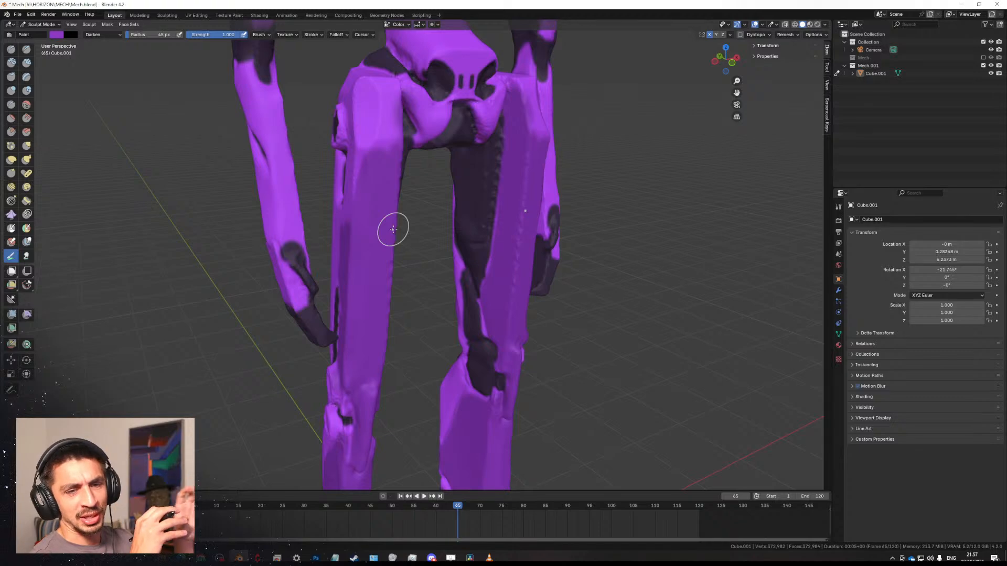
Shade the outer thigh between its dark recesses with darker purple, using a 12 px brush for the boundary.
middle_click_drag(337, 168, 409, 234)
middle_click_drag(407, 274, 467, 261)
key("f")
left_click(488, 317)
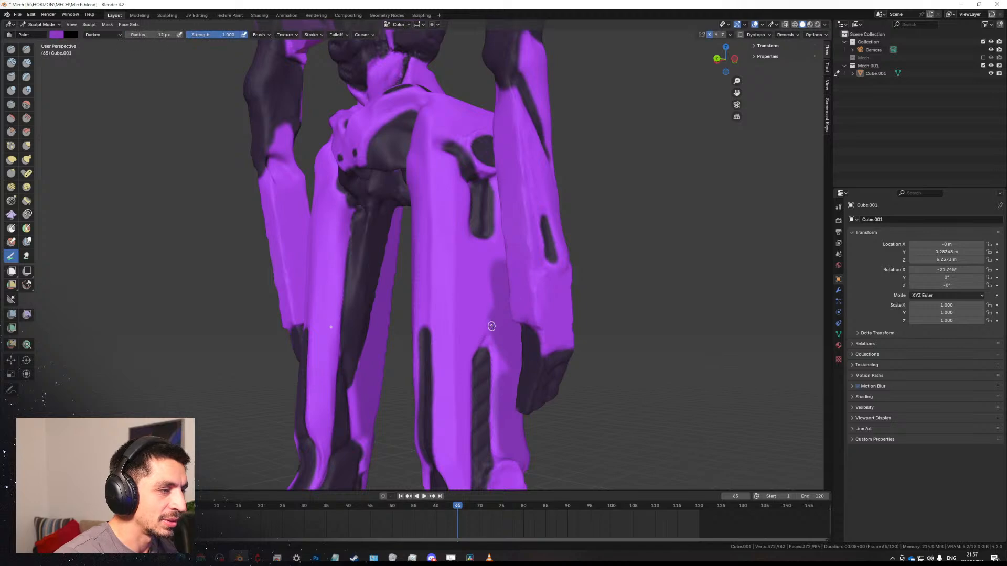
left_click_drag(490, 331, 487, 243)
Fill the upper thigh's outer and front facets with darker purple up to the hip, using a 48 px brush.
middle_click_drag(496, 266, 431, 275)
key("f")
left_click(444, 275)
mouse_move(414, 264)
left_mouse_down()
mouse_move(418, 206)
mouse_move(447, 193)
left_mouse_up()
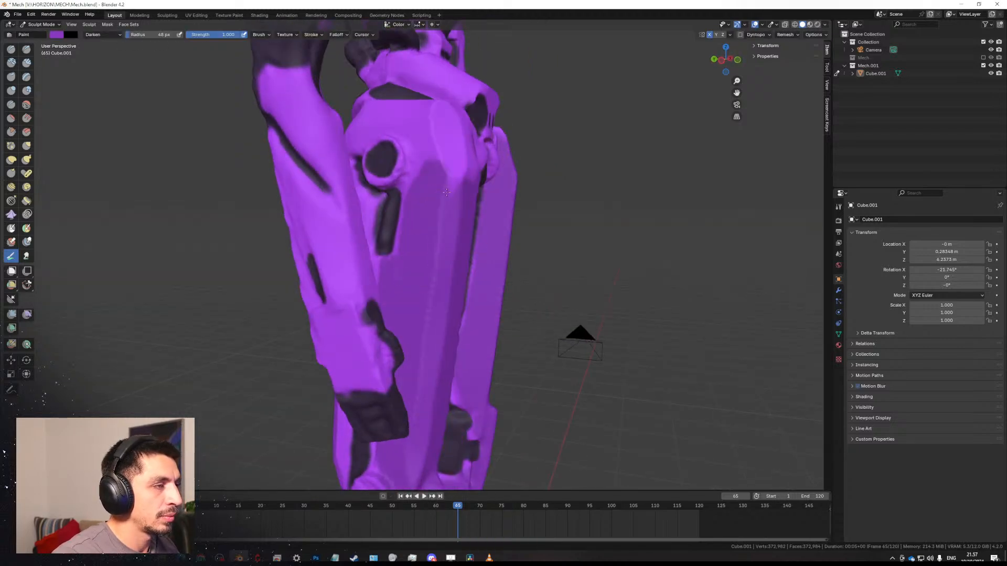
middle_click_drag(418, 229, 391, 259)
mouse_move(410, 249)
left_mouse_down()
mouse_move(409, 219)
mouse_move(401, 254)
mouse_move(423, 197)
left_mouse_up()
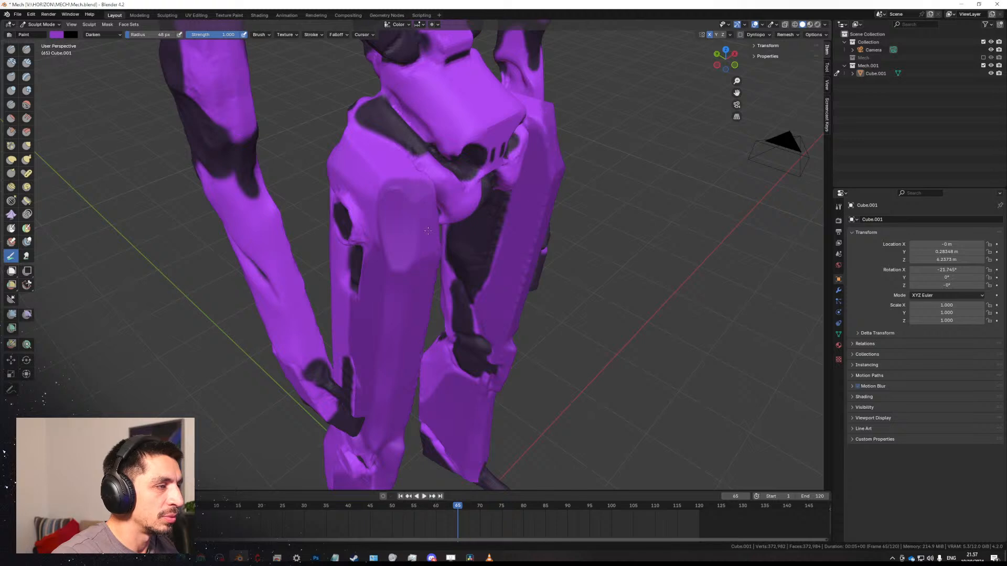
Shade the sloping top facets of the thigh armour with darker purple up to the dark hip recesses.
middle_click_drag(389, 211, 404, 225)
mouse_move(364, 182)
left_mouse_down()
mouse_move(391, 208)
mouse_move(401, 185)
mouse_move(432, 226)
left_mouse_up()
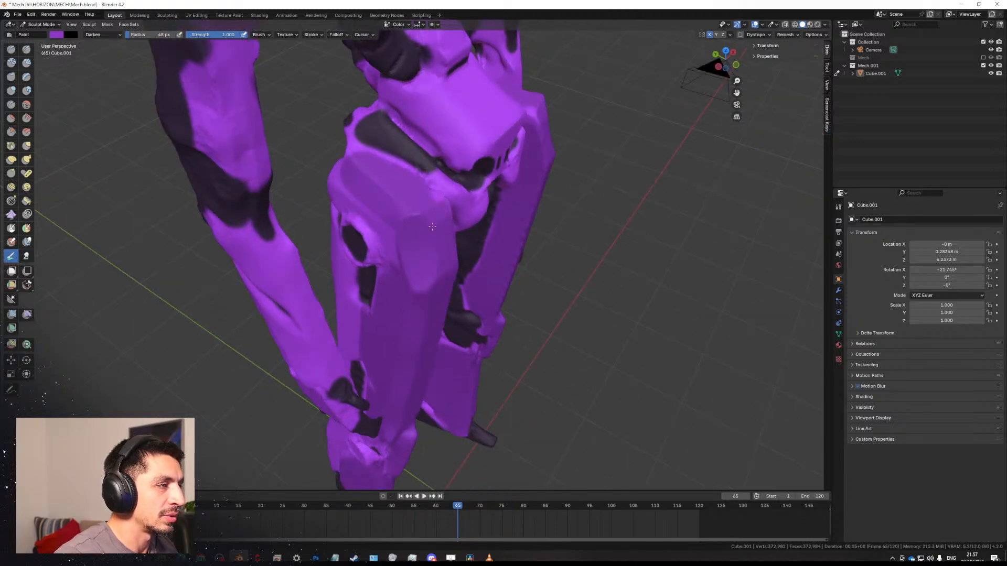
left_click_drag(339, 188, 379, 212)
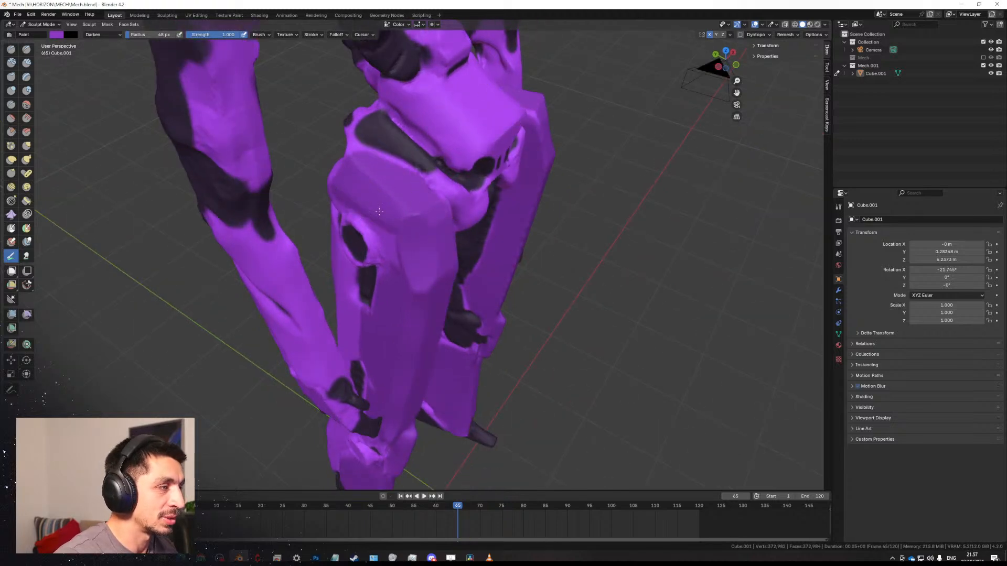
mouse_move(394, 214)
middle_mouse_down()
mouse_move(346, 157)
mouse_move(377, 198)
middle_mouse_up()
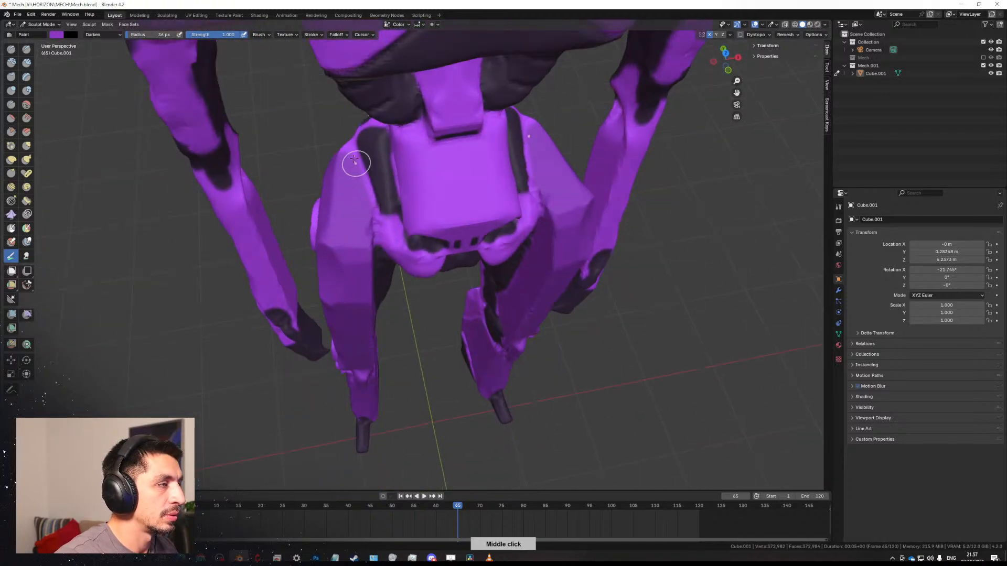
left_click_drag(354, 159, 379, 202)
Touch up the darker purple on the inner thigh beside the dark knee joint with a 27 px brush.
mouse_move(381, 201)
middle_mouse_down()
mouse_move(399, 153)
mouse_move(445, 355)
middle_mouse_up()
key("]")
mouse_move(429, 285)
middle_mouse_down()
mouse_move(386, 269)
mouse_move(483, 292)
mouse_move(471, 307)
mouse_move(466, 231)
middle_mouse_up()
mouse_move(403, 310)
middle_mouse_down()
mouse_move(441, 275)
mouse_move(435, 247)
middle_mouse_up()
key("f")
left_click(401, 288)
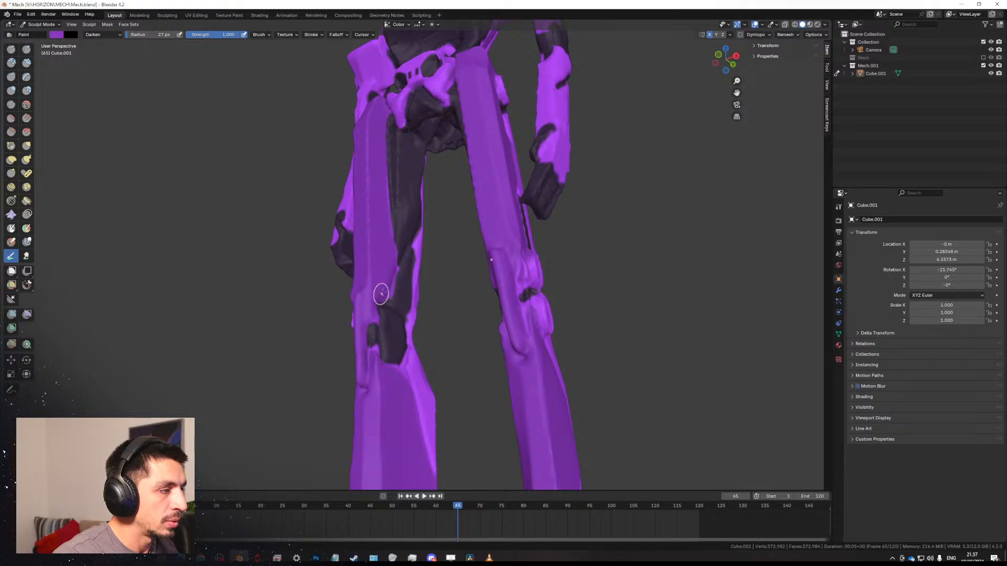
Shade the shoulder armour's facets with darker purple all around, using a 58 px brush.
middle_click_drag(443, 219, 369, 223, "ctrl")
middle_click_drag(370, 126, 370, 198, "shift")
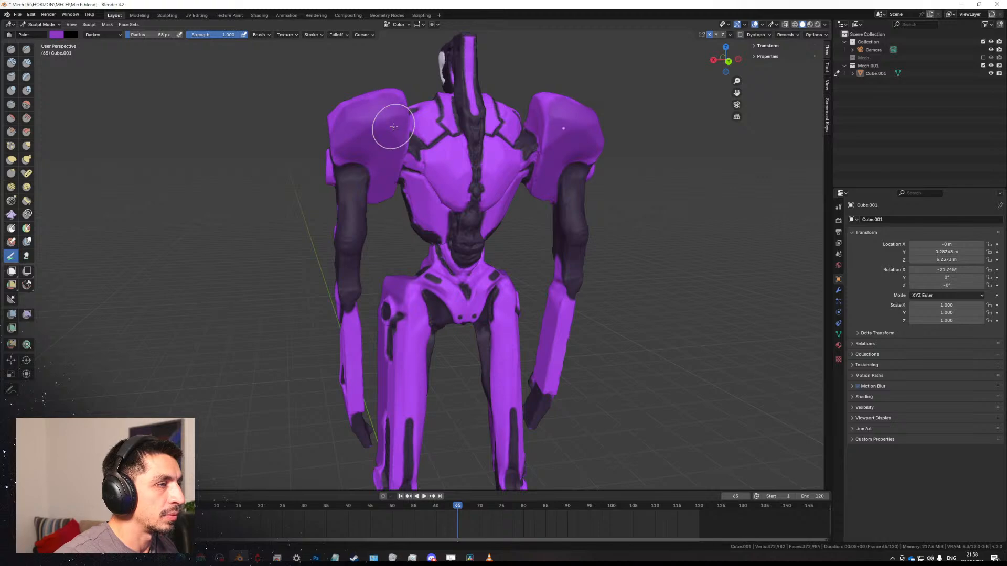
middle_click_drag(394, 127, 411, 150)
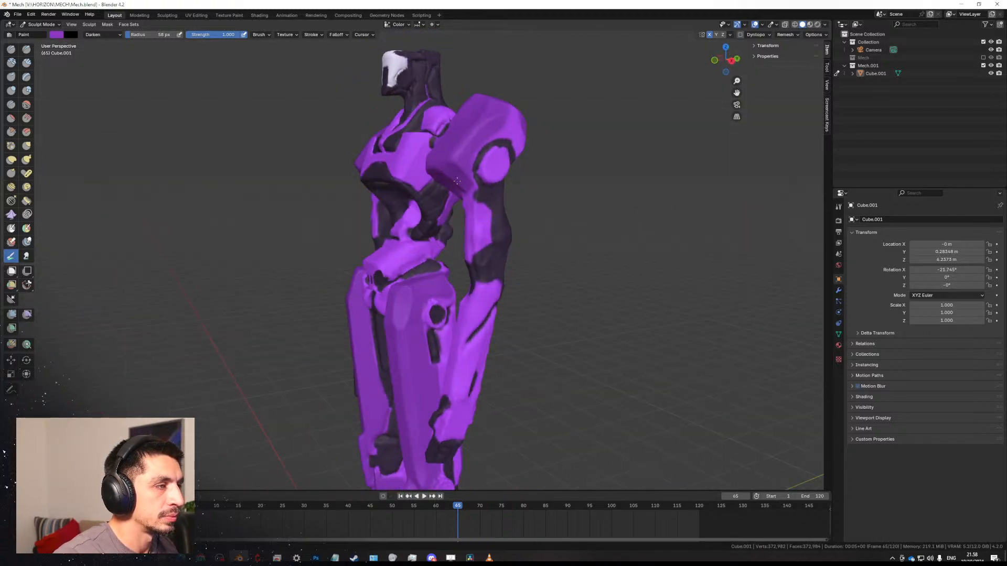
middle_click_drag(499, 122, 362, 118)
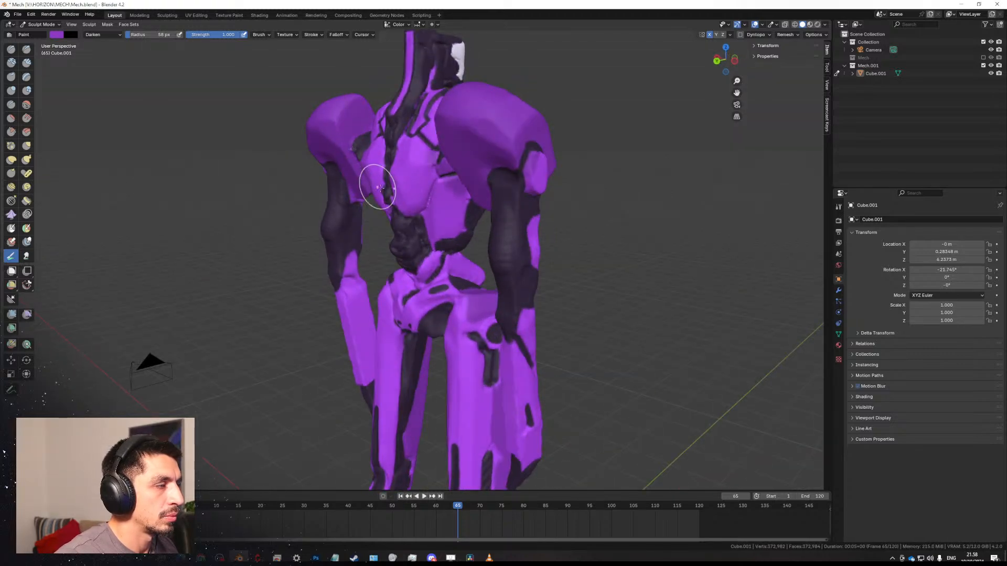
Shade the back plates and the upper panels around the collar with darker purple, using a 44 px brush.
mouse_move(379, 187)
middle_mouse_down()
mouse_move(440, 193)
mouse_move(426, 213)
middle_mouse_up()
scroll(435, 206, "up", 3)
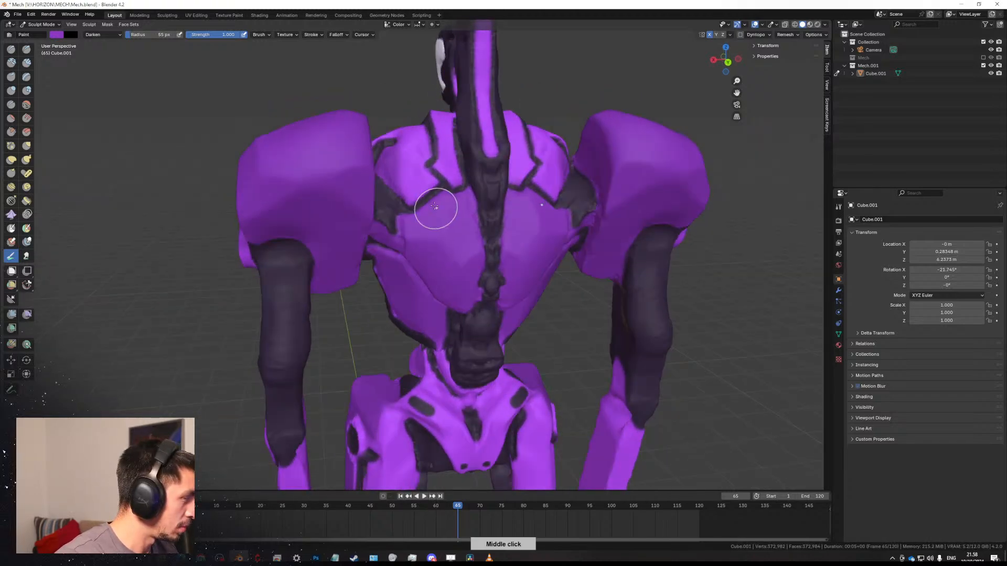
key("f")
left_click(461, 204)
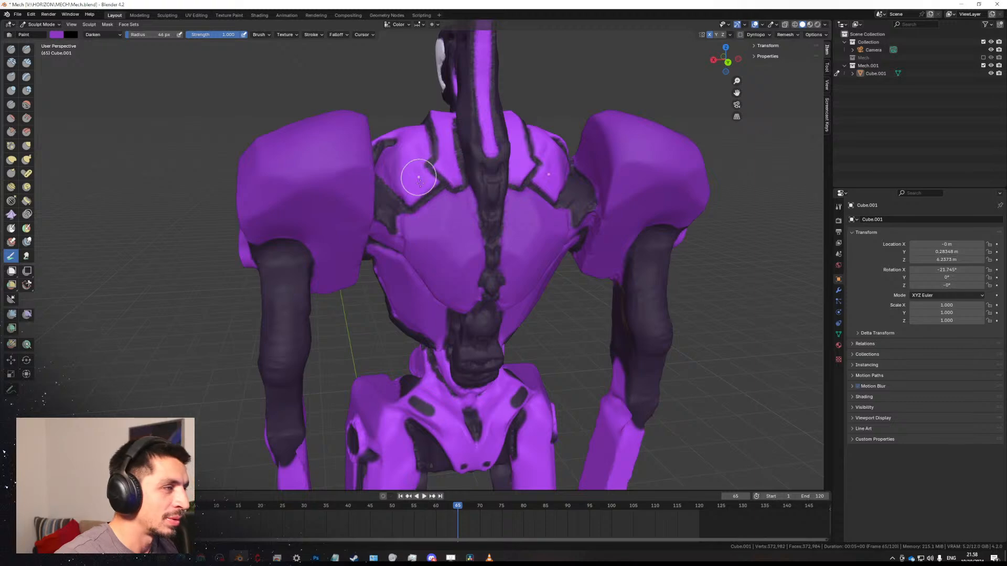
middle_click_drag(419, 178, 426, 231)
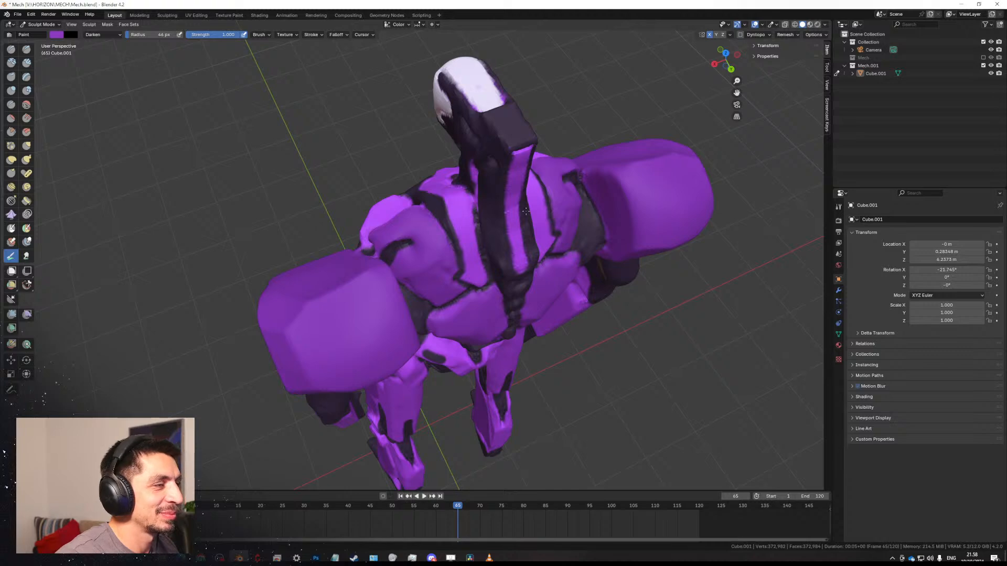
middle_click_drag(526, 211, 455, 143)
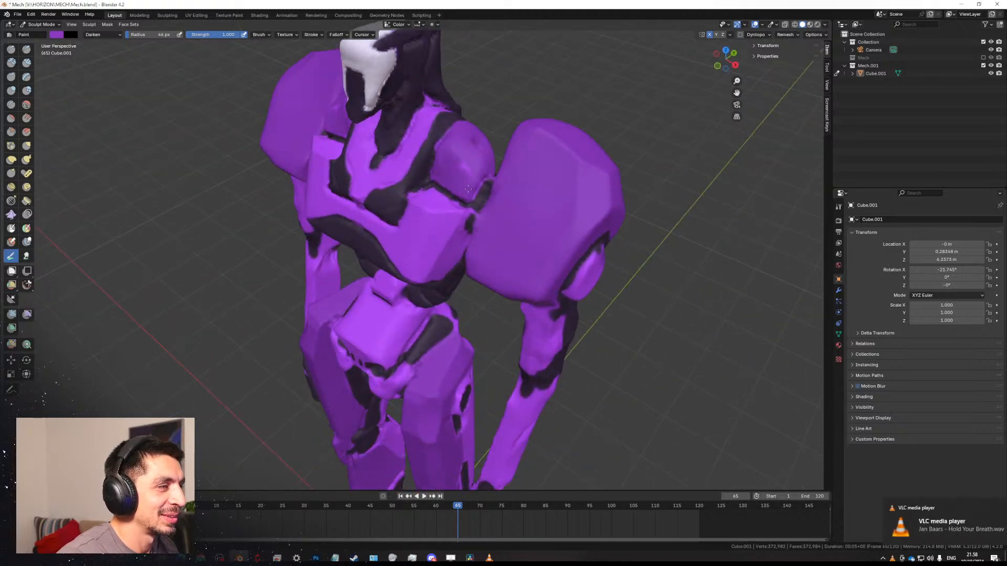
Shade the forearm armour with darker purple between the elbows and the dark hands.
middle_click_drag(461, 179, 389, 298)
scroll(420, 155, "down", 5)
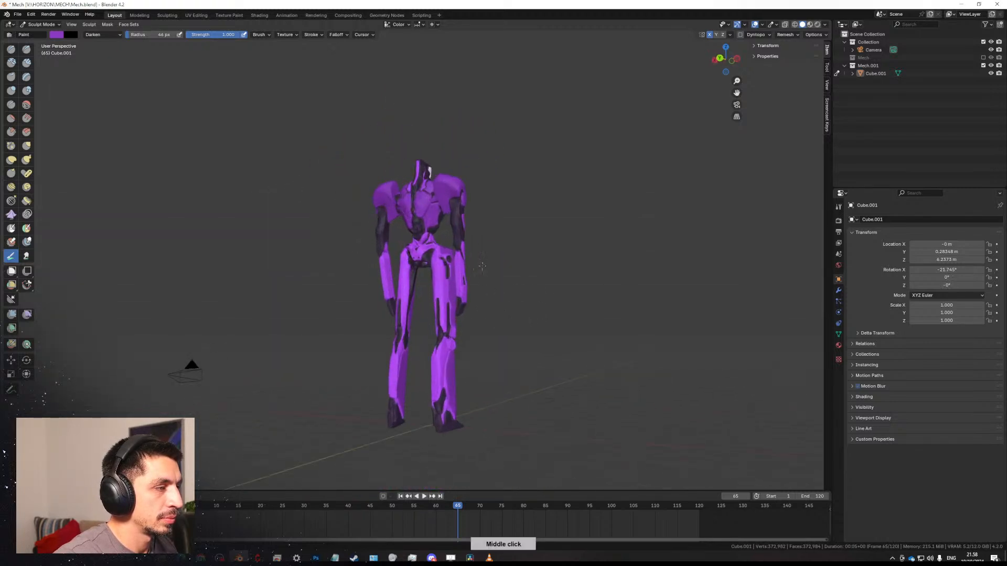
scroll(478, 272, "up", 1)
middle_click_drag(478, 283, 337, 266, "shift")
scroll(449, 274, "up", 3)
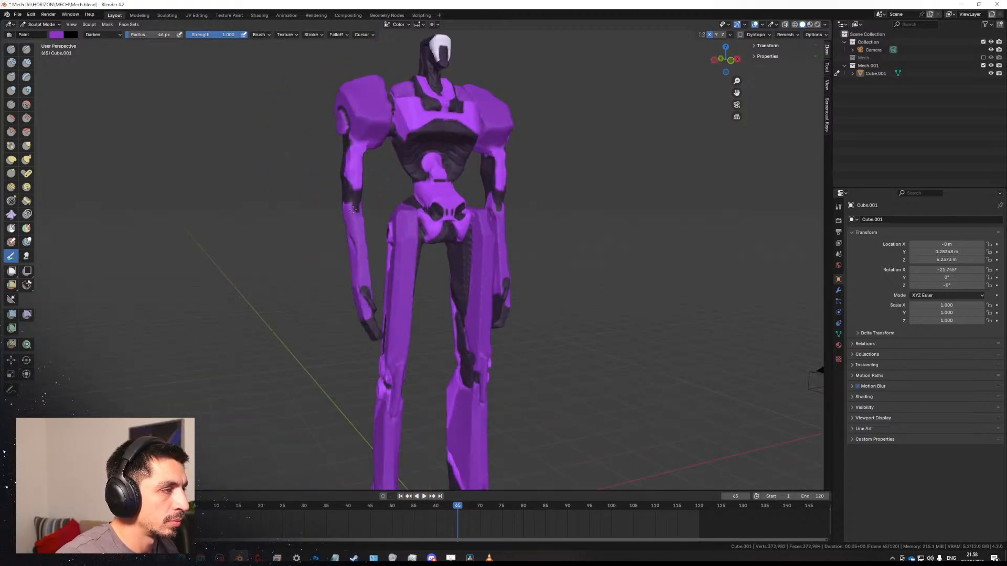
middle_click_drag(294, 217, 535, 218)
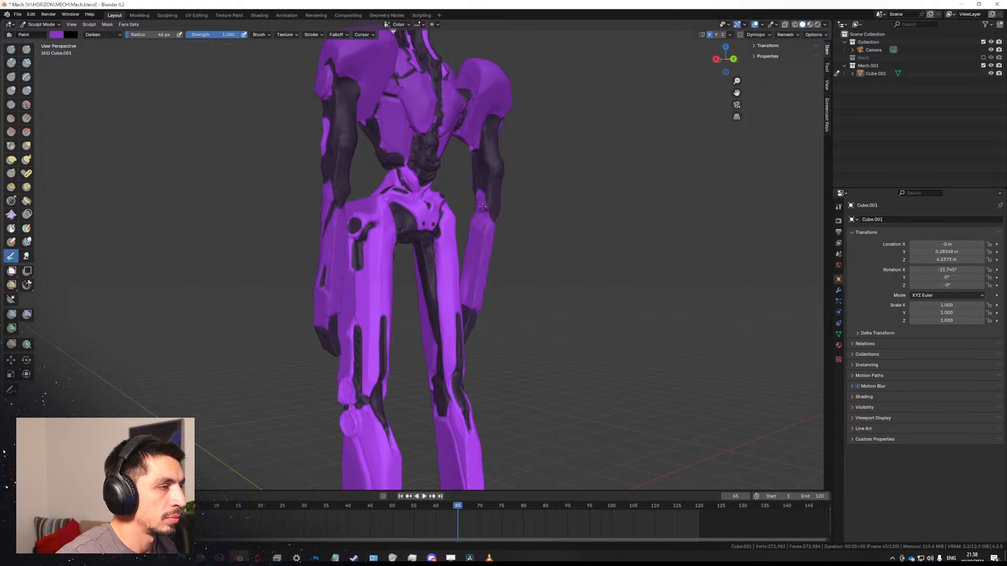
Review the painted mech at full height from behind and from the front.
scroll(488, 269, "down", 5)
mouse_move(443, 278)
middle_mouse_down()
mouse_move(524, 265)
mouse_move(450, 254)
mouse_move(481, 223)
mouse_move(433, 321)
mouse_move(521, 296)
mouse_move(435, 283)
middle_mouse_up()
scroll(434, 285, "up", 4)
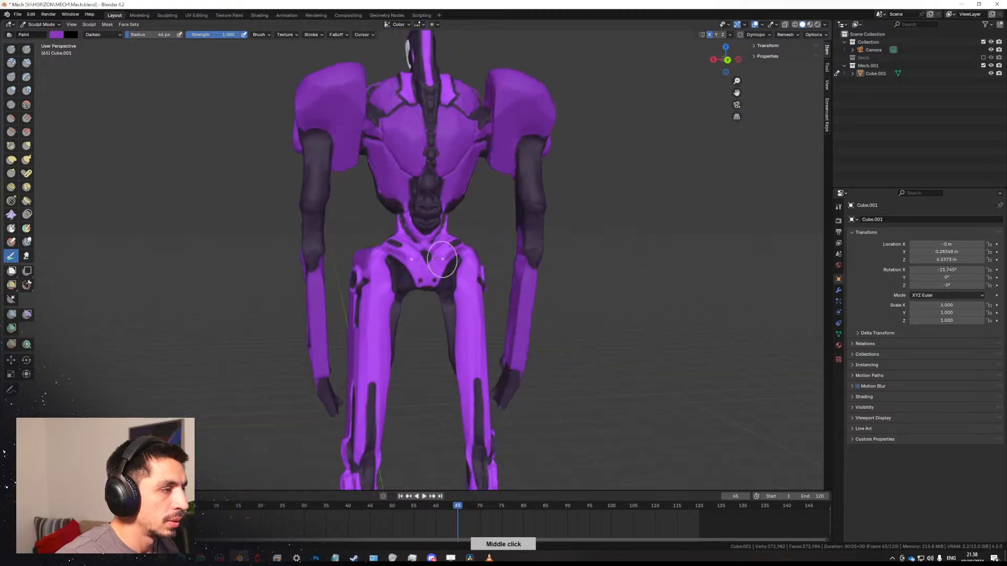
scroll(424, 280, "down", 5)
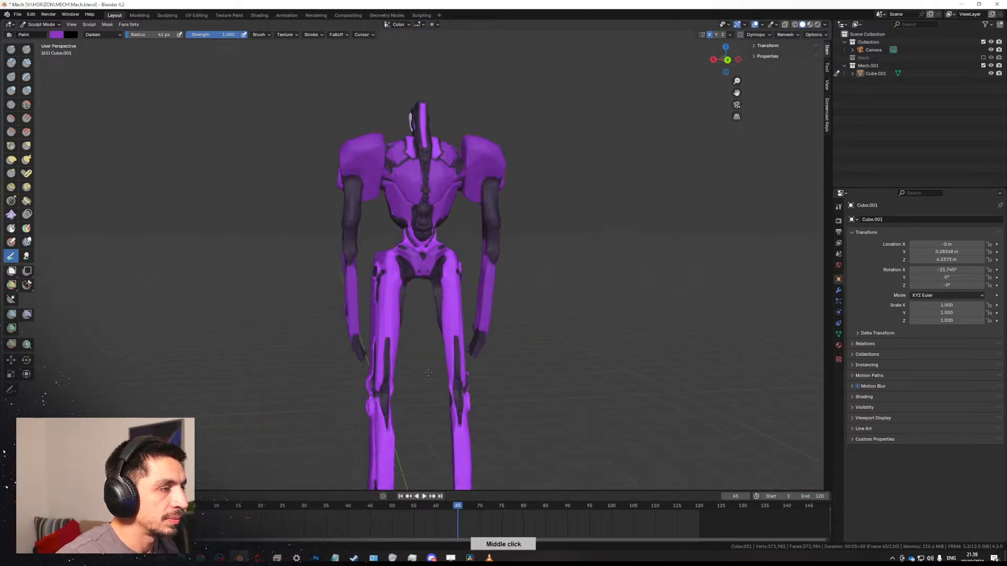
middle_click_drag(416, 325, 419, 294)
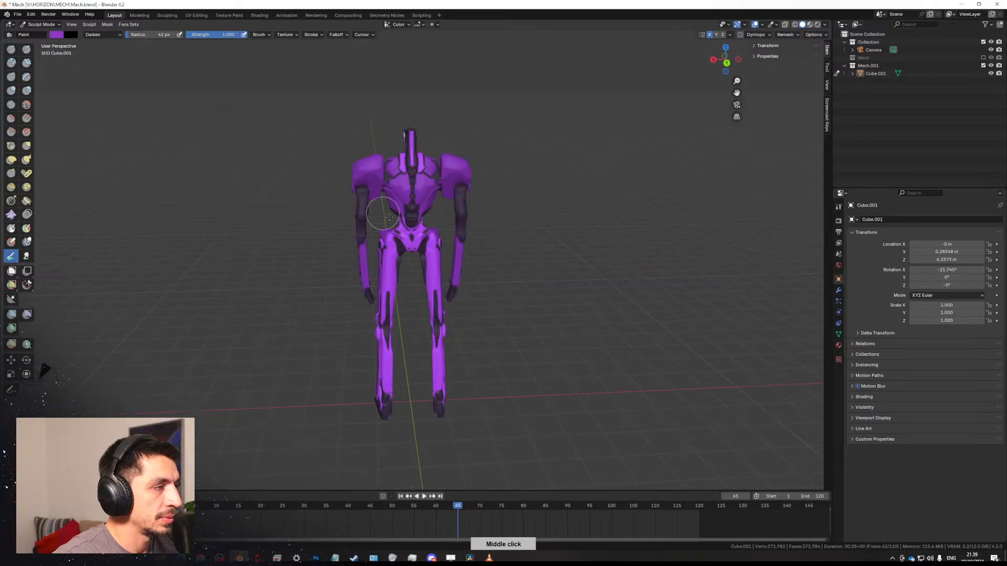
scroll(414, 300, "up", 4)
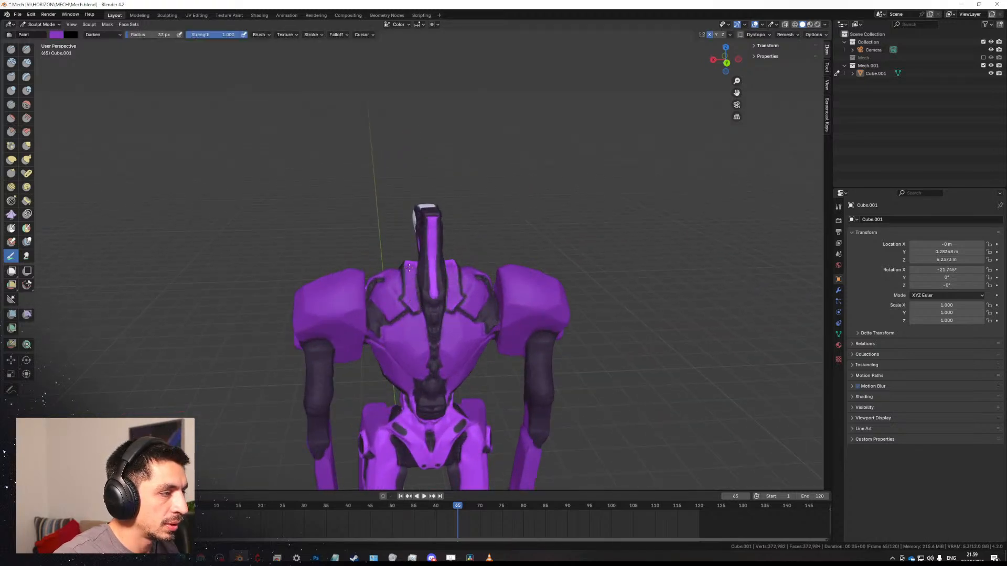
middle_click_drag(413, 260, 471, 181)
scroll(446, 240, "down", 2)
scroll(430, 251, "down", 3)
middle_click_drag(429, 252, 473, 207)
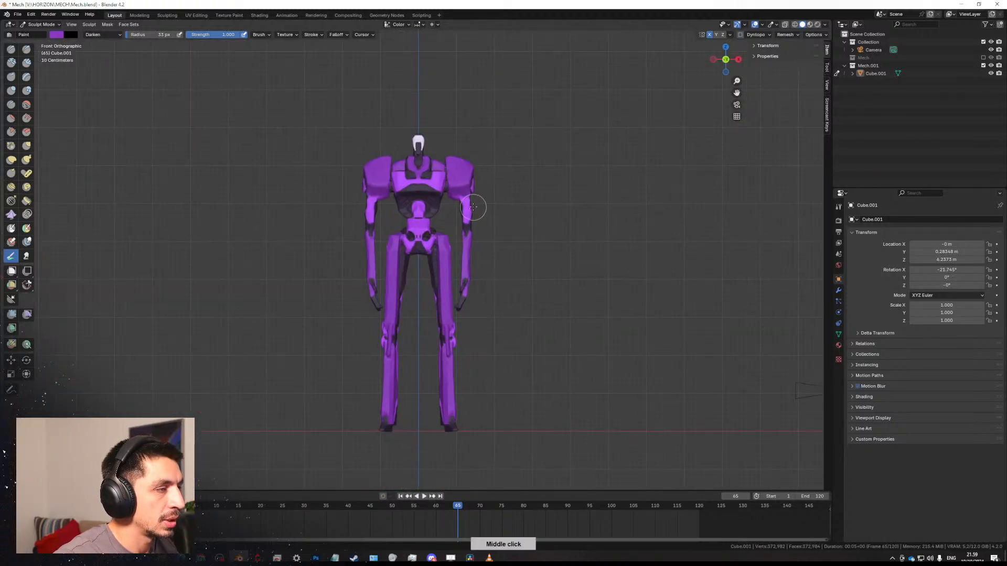
Reduce the brush radius to 23 px and examine the leg, hip and arm shading from the front and both sides.
key("bracketright")
key("bracketright")
key("bracketright")
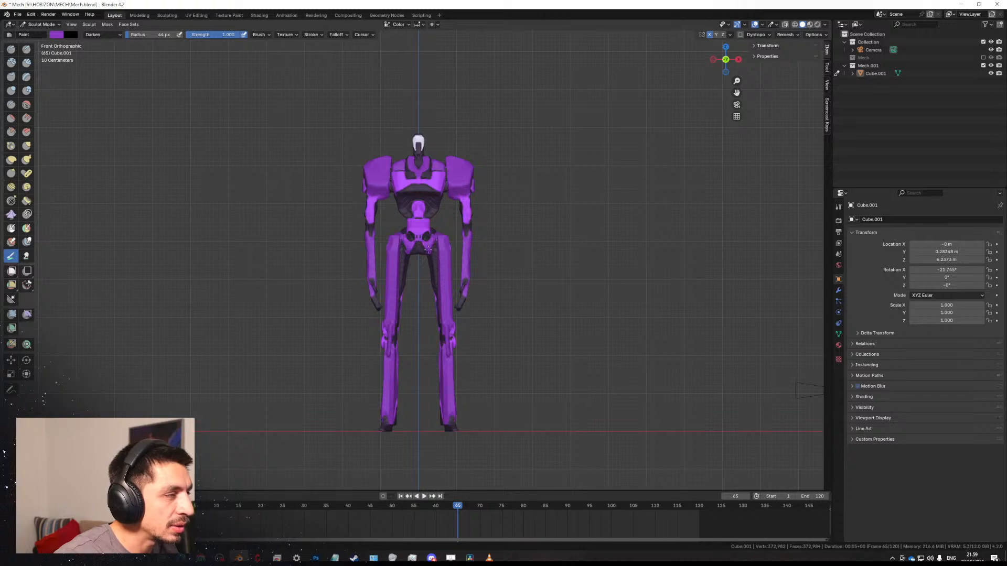
key("bracketleft")
key("bracketleft")
key("bracketleft")
key("bracketleft")
key("bracketleft")
key("bracketleft")
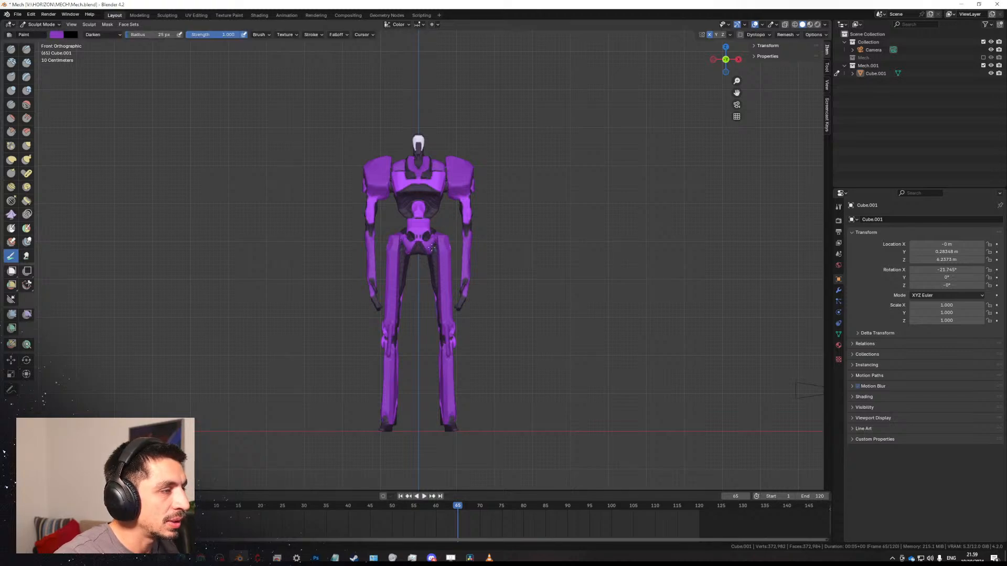
middle_click_drag(431, 247, 456, 337, "ctrl")
middle_click_drag(428, 288, 401, 221)
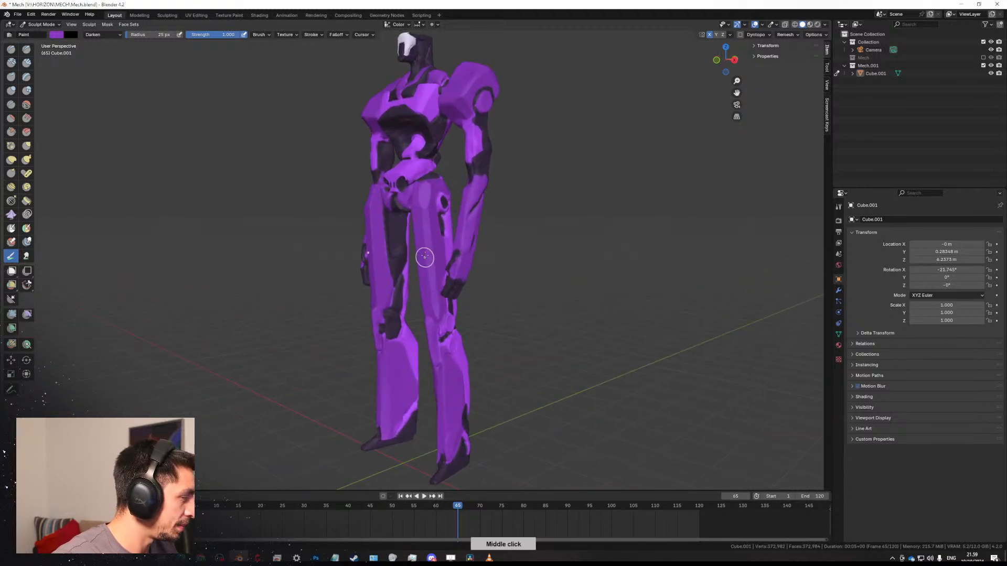
key("bracketleft")
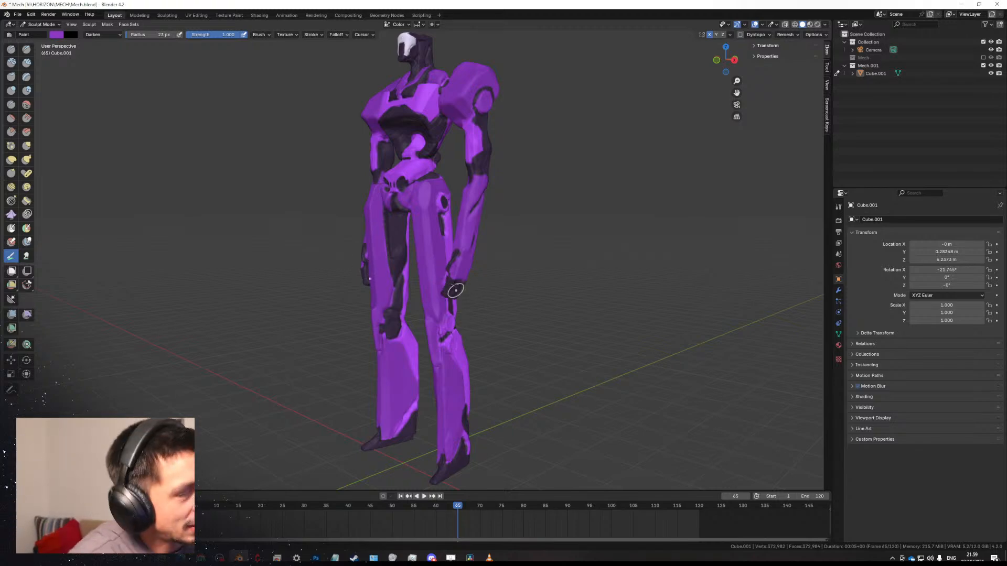
middle_click_drag(455, 290, 461, 267)
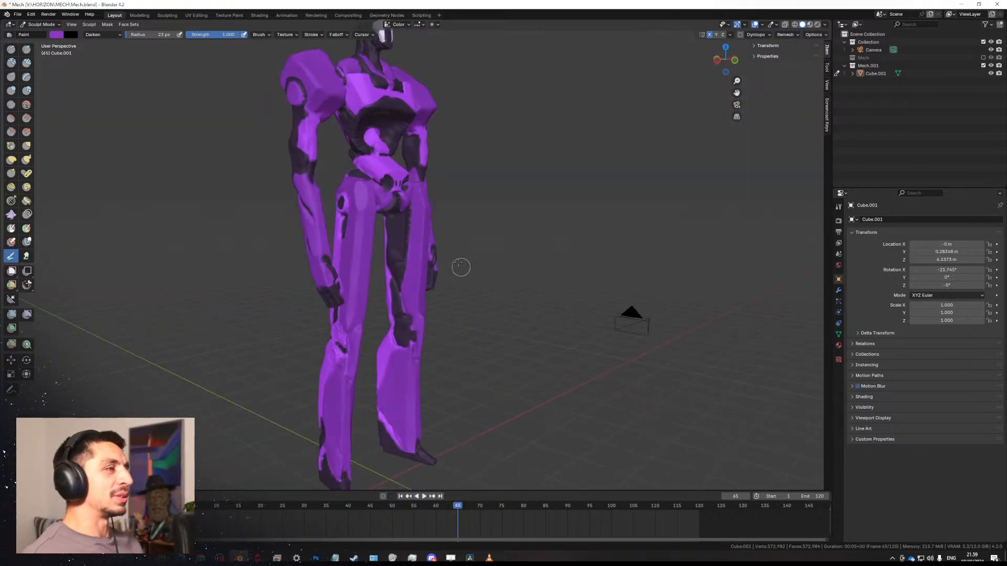
mouse_move(428, 237)
middle_mouse_down()
mouse_move(416, 265)
mouse_move(632, 288)
mouse_move(449, 312)
mouse_move(565, 319)
mouse_move(499, 281)
mouse_move(438, 311)
mouse_move(458, 337)
mouse_move(446, 318)
mouse_move(445, 297)
mouse_move(456, 292)
middle_mouse_up()
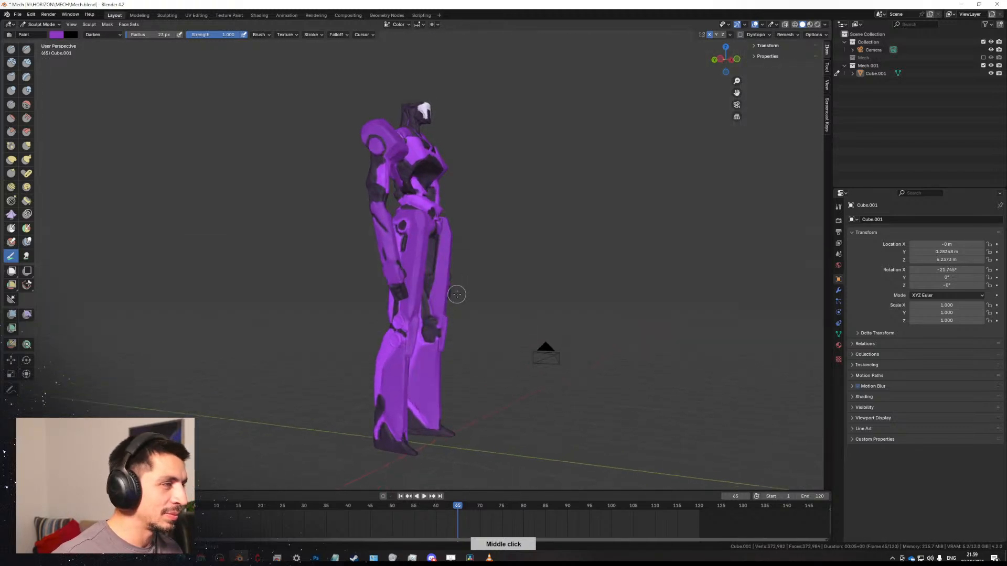
Switch the mech from Sculpt Mode to Object Mode and check its silhouette from the side.
key("ctrl+Tab")
left_click(404, 284)
middle_click_drag(508, 258, 477, 206)
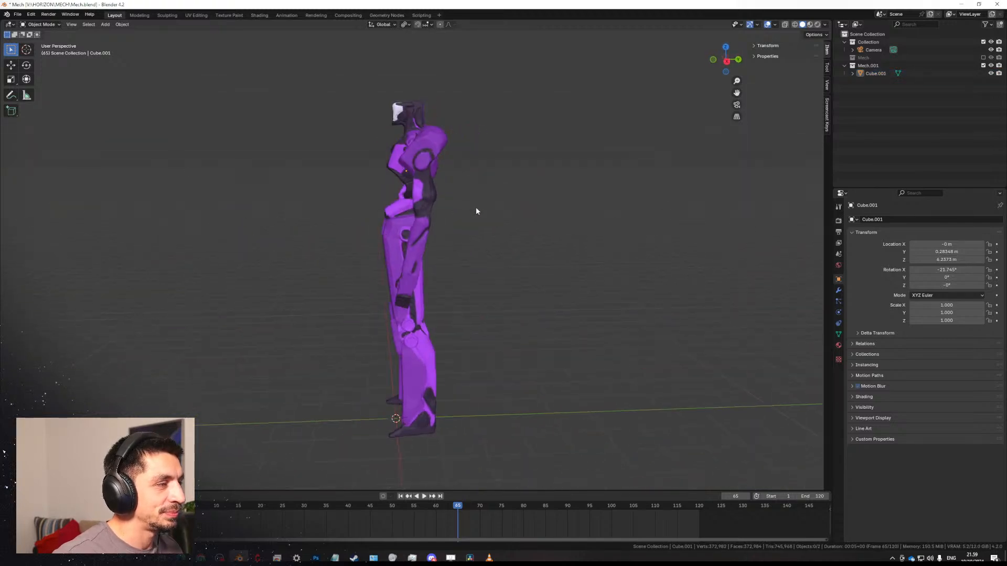
left_click(410, 221)
middle_click_drag(410, 222, 289, 429)
Switch to Photoshop, review the Texture_Sheet_01.psd texture sheet, and return to Blender.
left_click(316, 557)
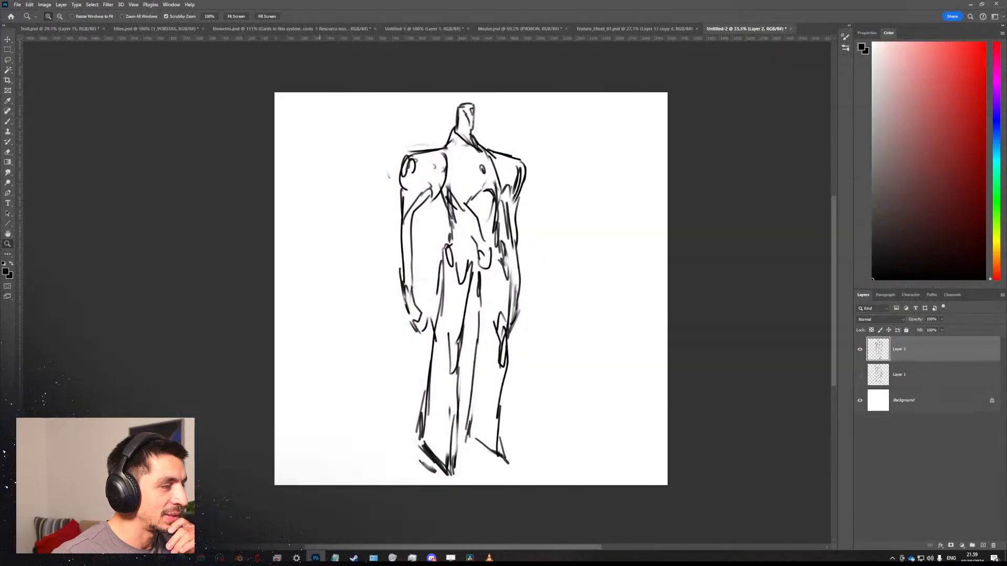
left_click(664, 29)
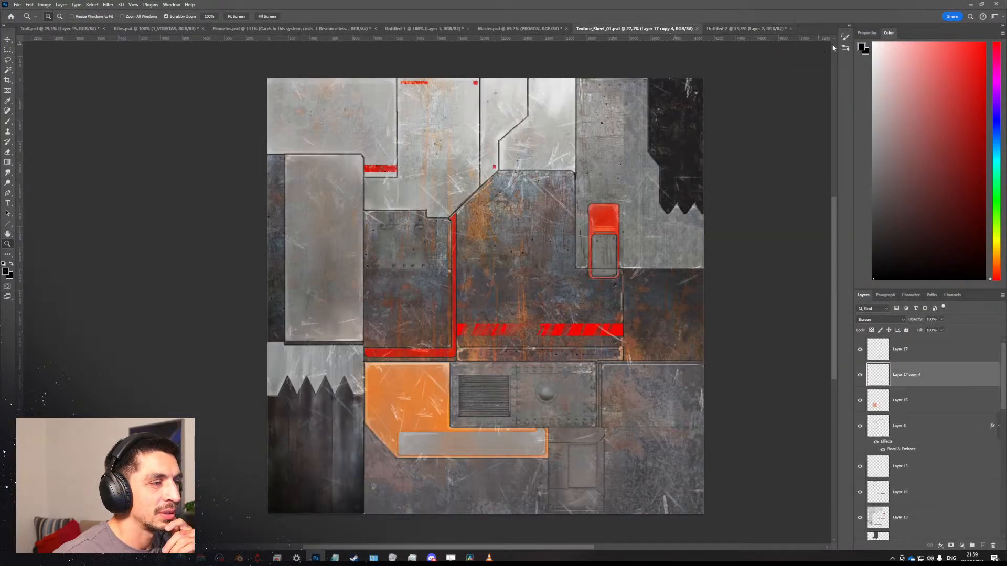
left_click(971, 5)
Examine the painted mech from the back and front, including a close look at the torso and hips.
middle_click_drag(524, 206, 529, 240)
left_click(478, 230)
left_click(529, 239)
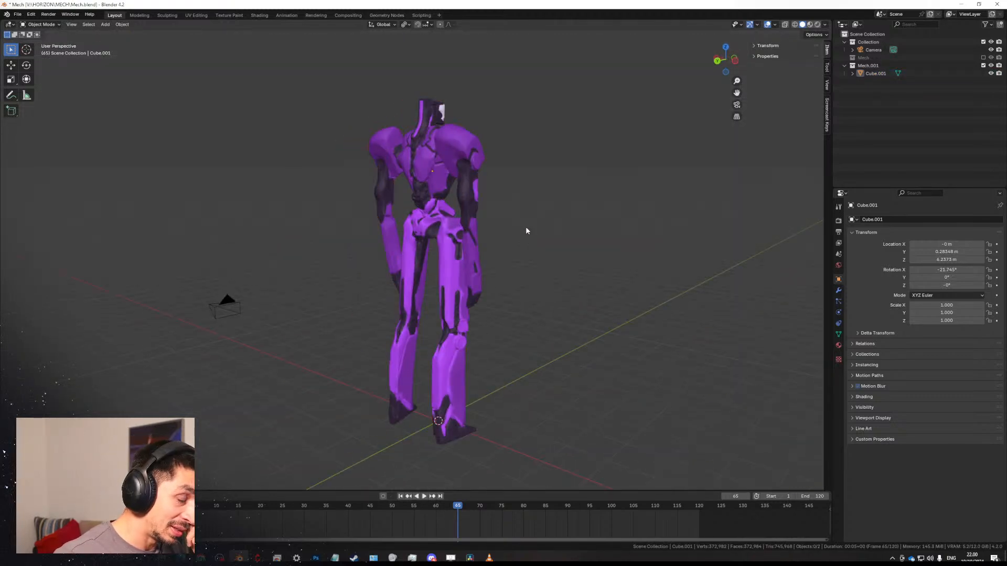
left_click(464, 231)
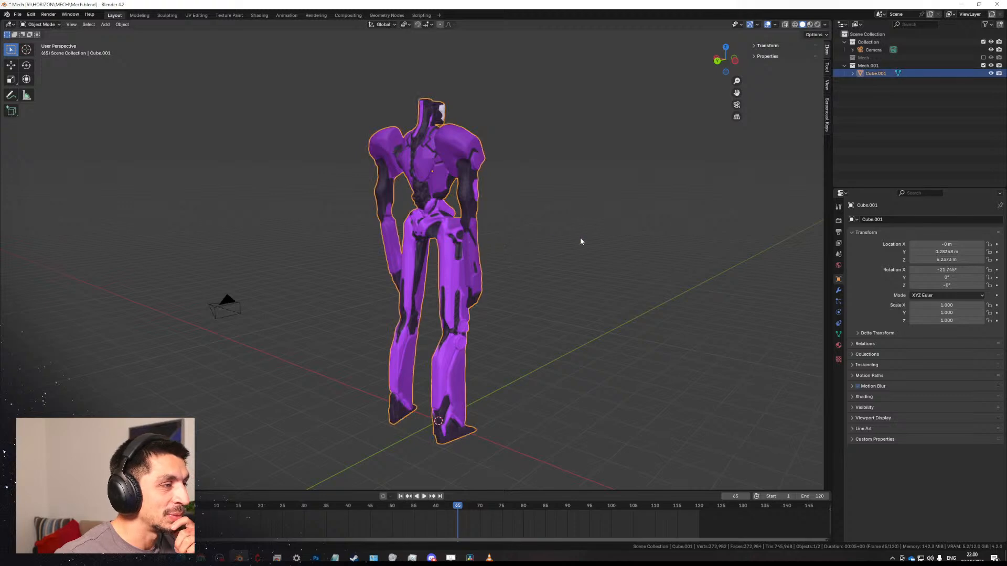
middle_click_drag(474, 233, 252, 63)
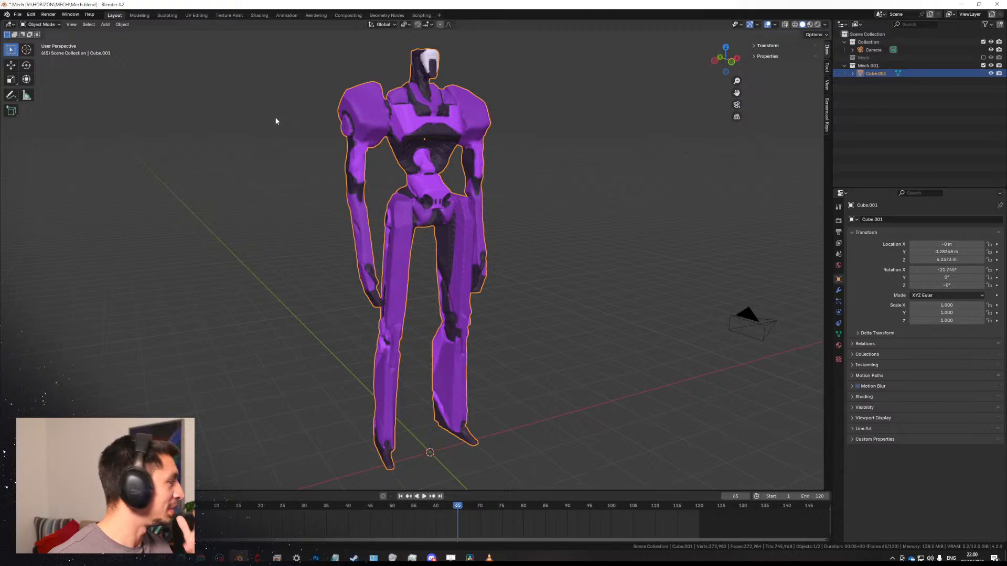
left_click(500, 161)
middle_click_drag(455, 216, 407, 163)
scroll(445, 119, "up", 2)
scroll(463, 261, "up", 3)
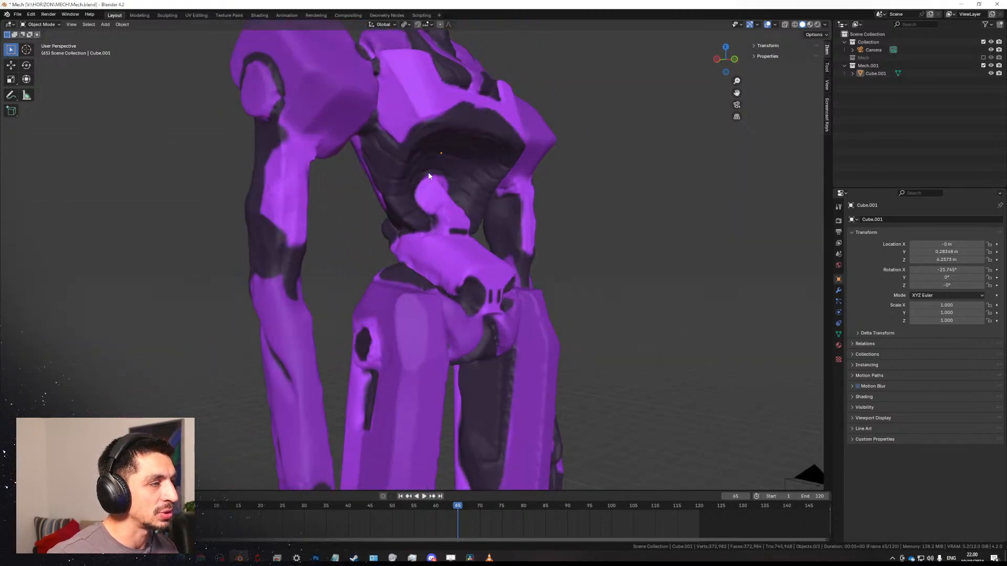
scroll(444, 203, "down", 6)
middle_click_drag(354, 195, 462, 247)
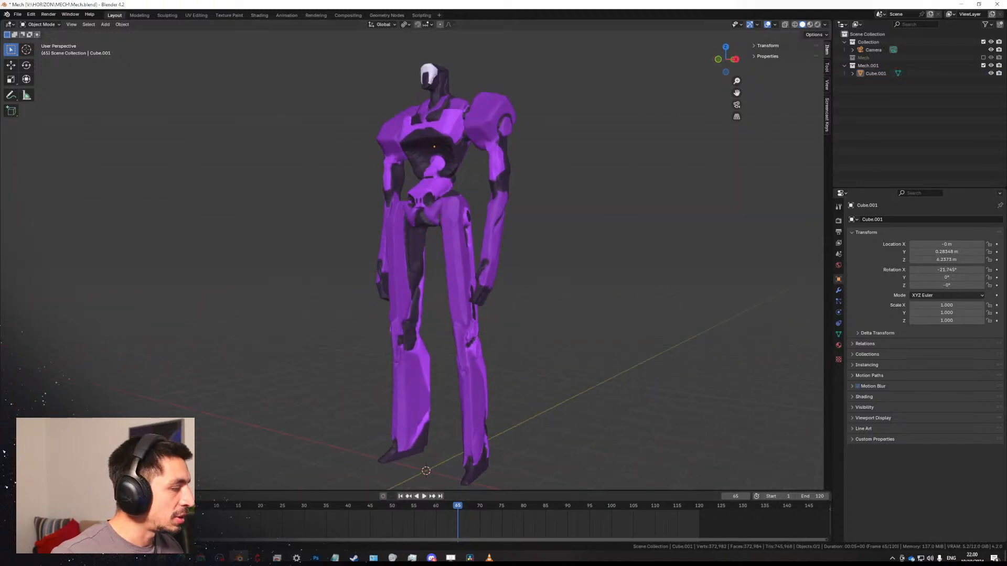
Turn the timeline area into an enlarged Shader Editor and frame the mech's material nodes.
left_click_drag(68, 492, 69, 406)
left_click(9, 407)
left_click(33, 483)
scroll(275, 499, "up", 4)
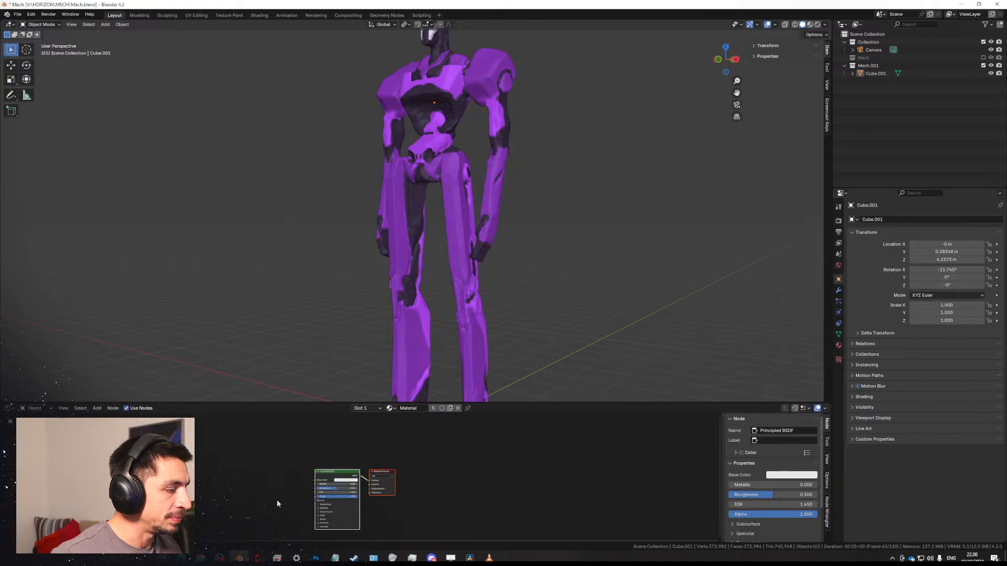
scroll(325, 491, "up", 1)
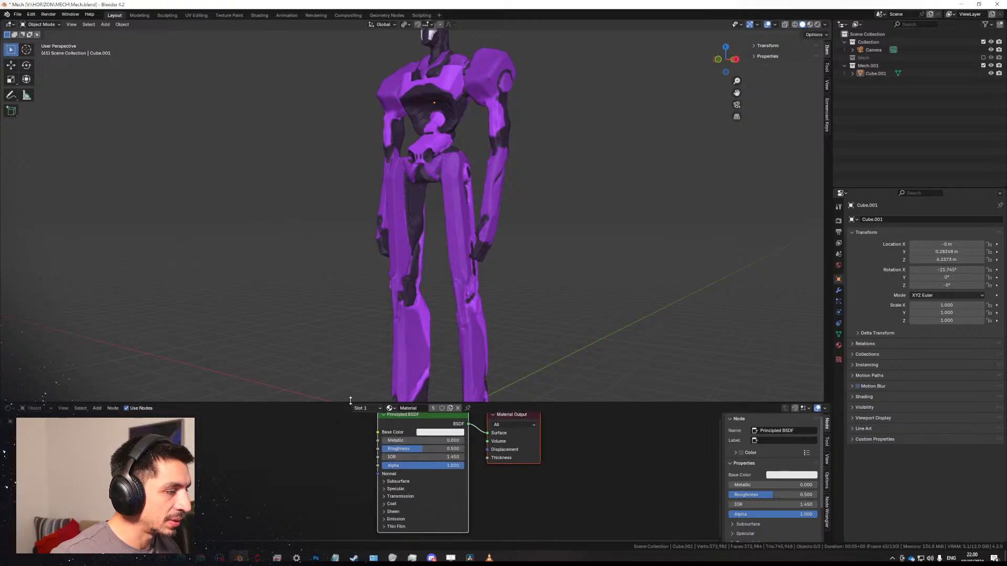
left_click_drag(350, 402, 341, 328)
scroll(215, 519, "up", 2)
Add Texture_Sheet_01.jpg from the file explorer as an image texture node beside the Principled BSDF.
mouse_move(239, 558)
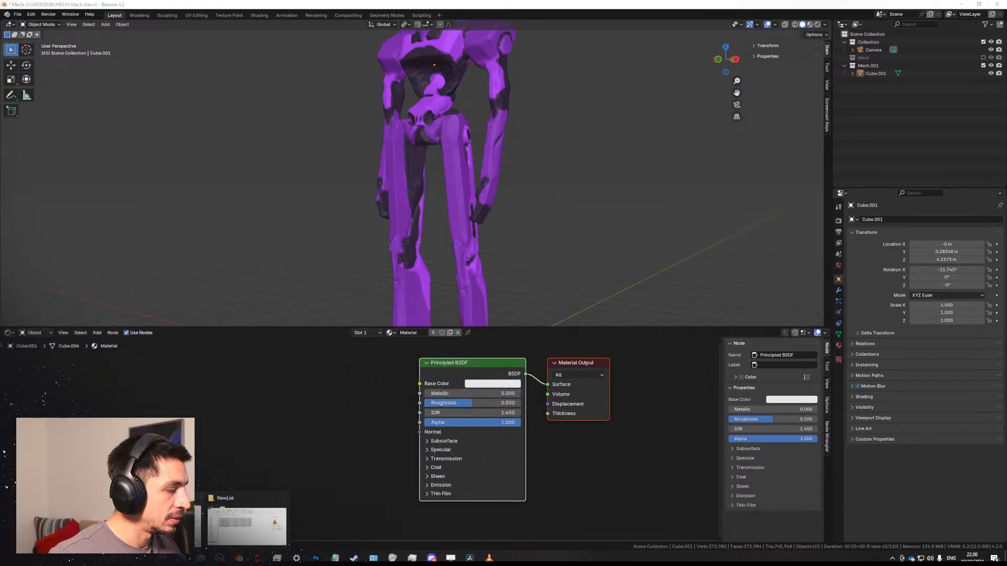
left_click(160, 524)
left_click_drag(413, 173, 0, 228)
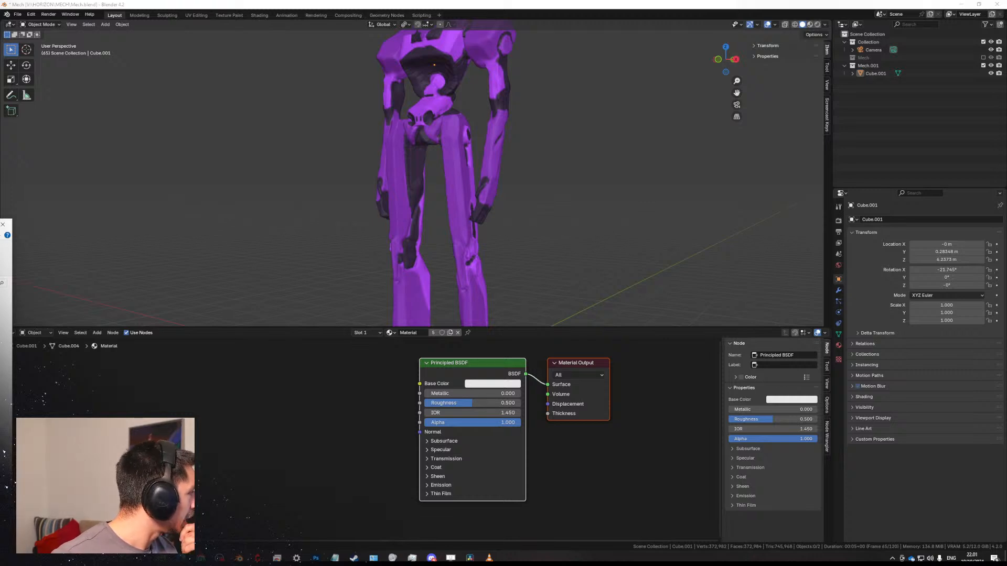
left_click_drag(295, 422, 268, 381)
Connect the image texture's colour directly to the material output's Surface, move the Principled BSDF aside and select the mech.
left_click(307, 384, "ctrl+shift")
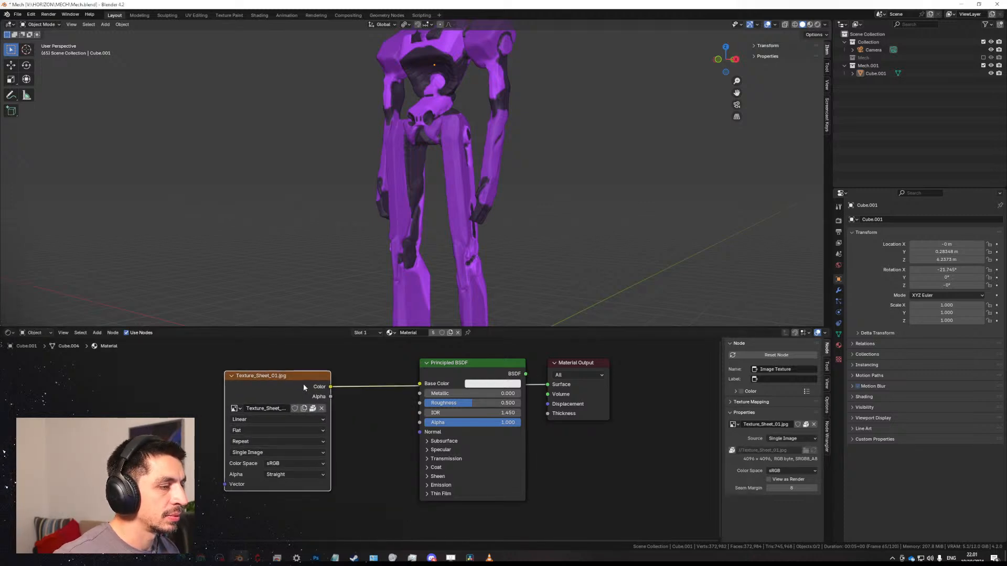
left_click_drag(479, 367, 456, 409)
left_click(474, 280)
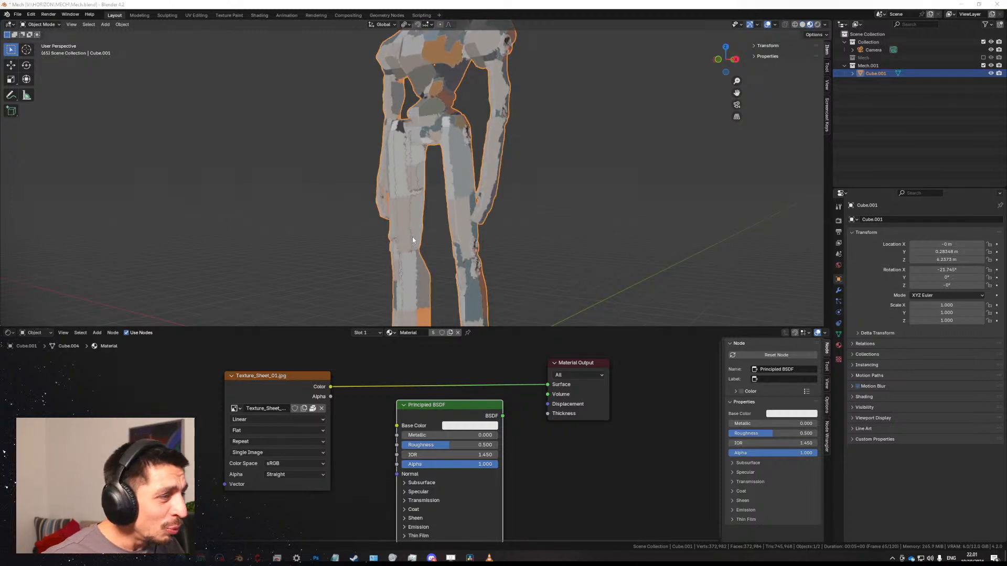
Save Mech.blend with the texture sheet applied directly to the mech's surface.
middle_click_drag(412, 237, 442, 220)
scroll(472, 208, "down", 3)
middle_click_drag(501, 197, 572, 193)
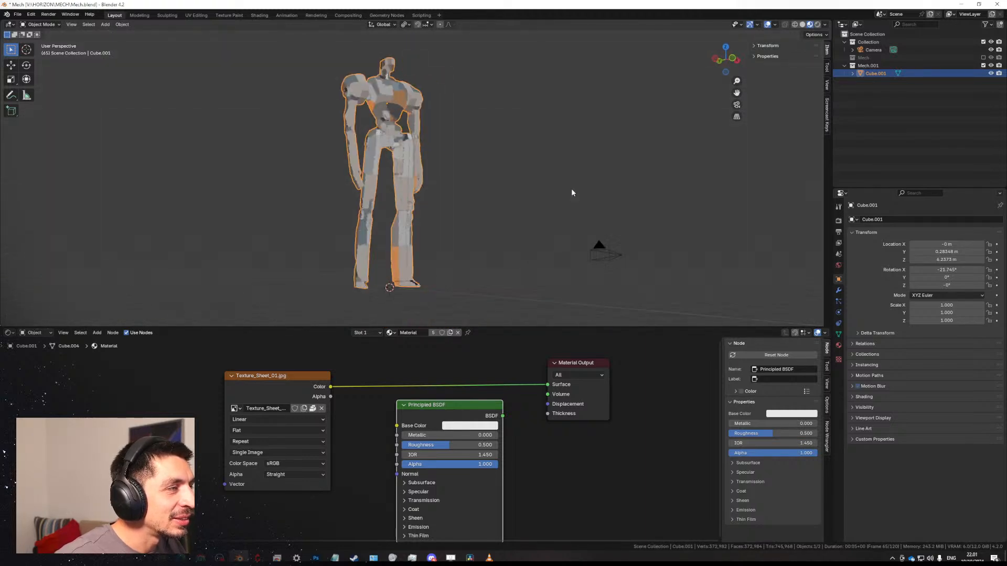
key("ctrl+s")
Examine how the flat texture sheet falls across the mech's torso, shoulders, hips and whole figure.
middle_click_drag(445, 204, 542, 222, "shift")
scroll(481, 215, "up", 5)
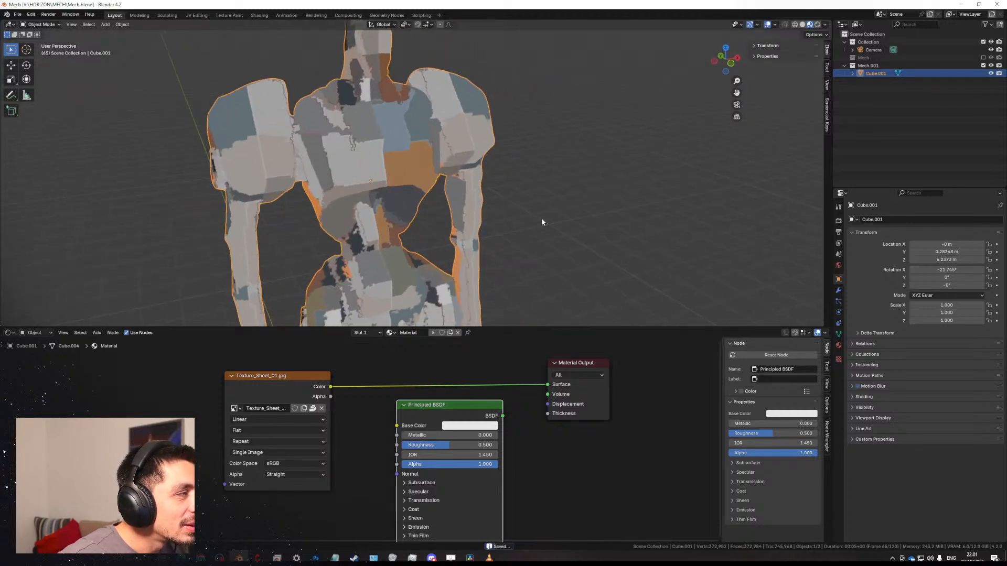
left_click(541, 219)
left_click(405, 226)
middle_click_drag(404, 226, 509, 215)
scroll(456, 209, "up", 5)
scroll(460, 187, "up", 2)
scroll(459, 188, "down", 7)
scroll(509, 215, "down", 8)
middle_click_drag(434, 277, 483, 223)
scroll(460, 188, "up", 4)
middle_click_drag(462, 176, 488, 298, "shift")
scroll(443, 229, "down", 4)
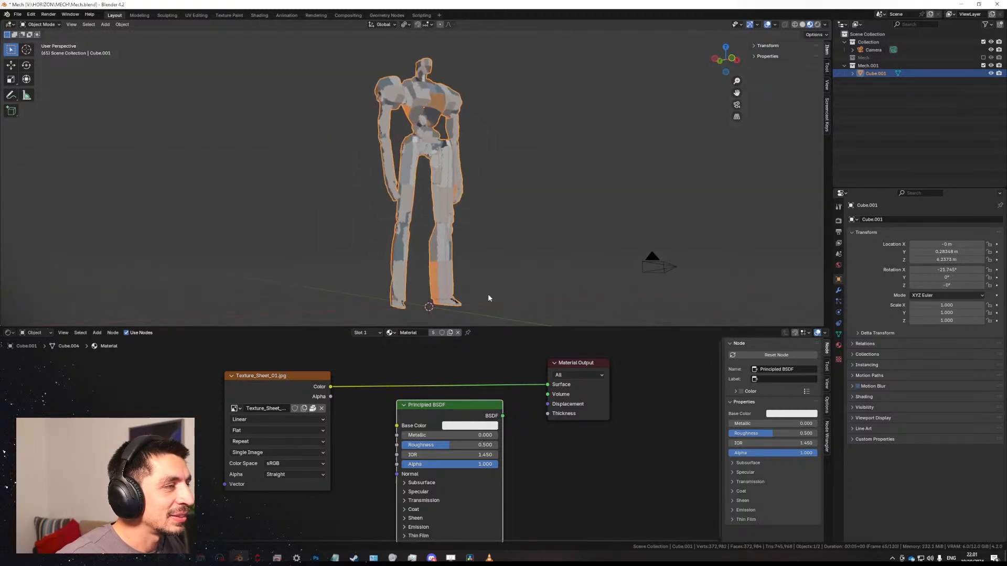
Enlarge the 3D viewport and route the image texture's colour through the Principled BSDF's Base Color to the material output's Surface.
left_click_drag(512, 328, 520, 426)
scroll(500, 362, "up", 2)
middle_click_drag(497, 348, 508, 351)
left_click(515, 320)
scroll(515, 321, "down", 1)
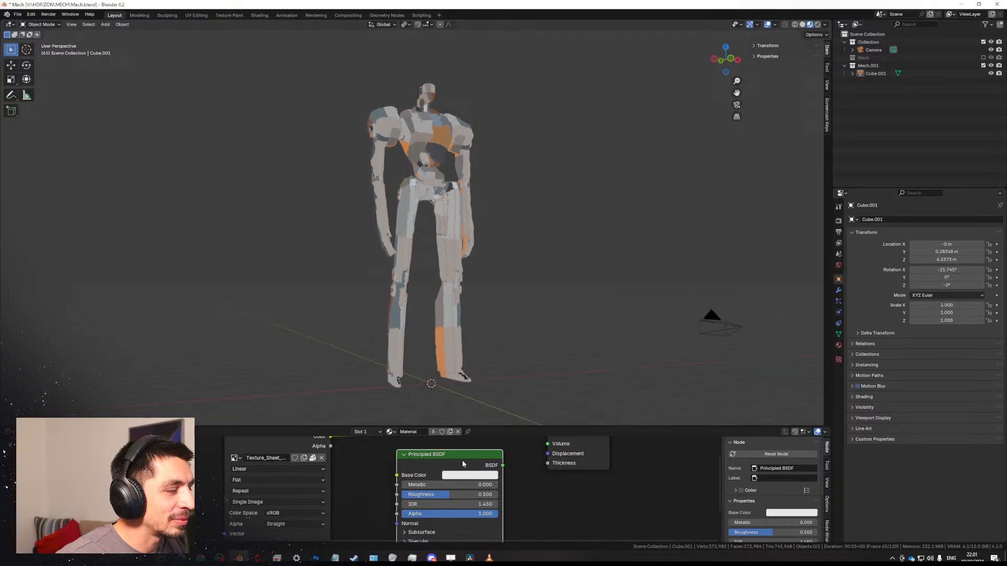
left_click_drag(330, 436, 392, 498)
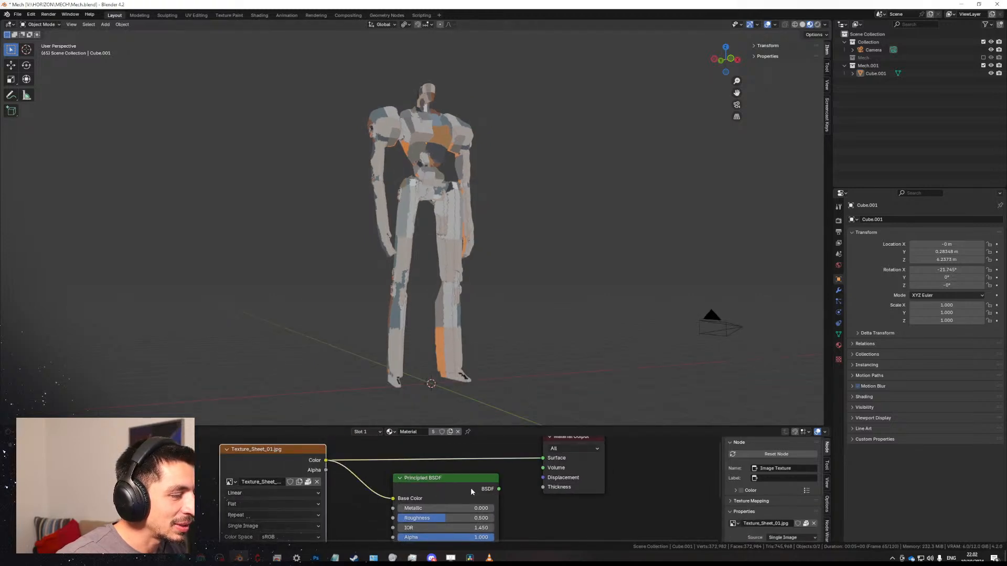
left_click_drag(498, 488, 542, 457)
Save Mech.blend and capture a screen snip of the shaded mech seen from behind at an angle.
middle_click_drag(521, 289, 395, 149)
scroll(387, 239, "up", 3)
scroll(517, 213, "down", 3)
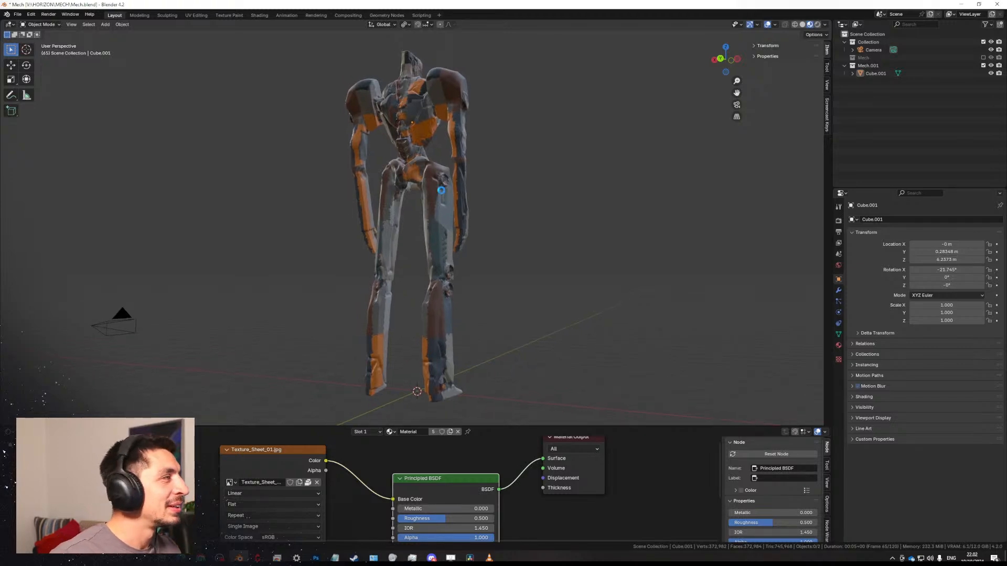
key("ctrl+s")
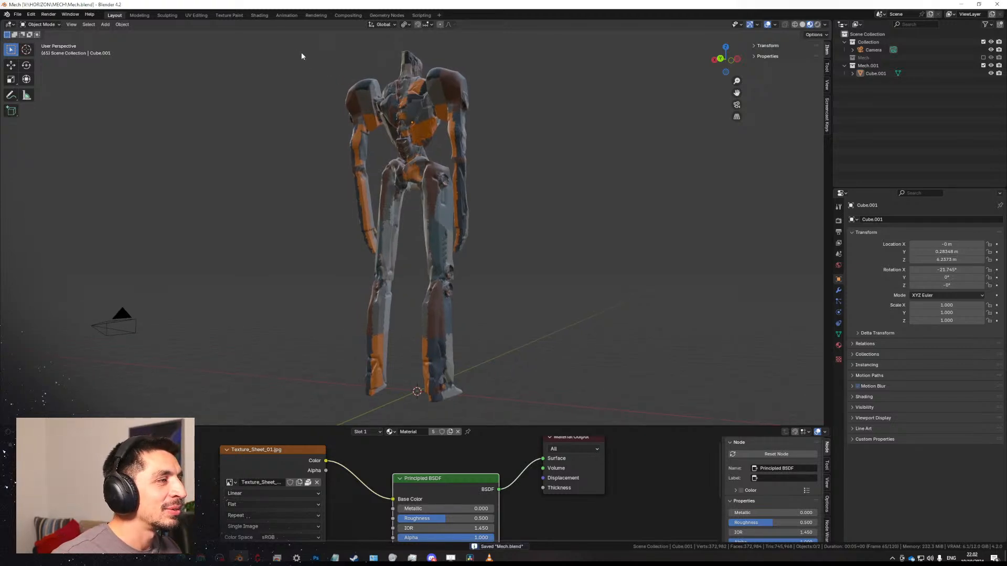
key("super+shift+s")
mouse_move(282, 39)
left_mouse_down()
mouse_move(498, 341)
mouse_move(513, 410)
left_mouse_up()
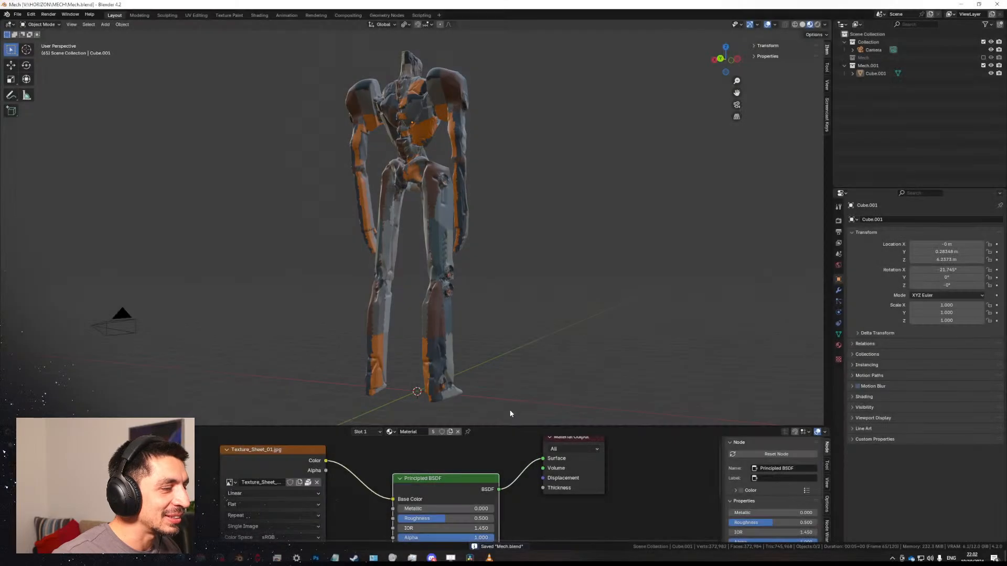
Examine the shaded mech from the front and back, comparing the raw image colour with the Principled BSDF shading.
mouse_move(513, 410)
middle_mouse_down()
mouse_move(455, 344)
mouse_move(387, 341)
mouse_move(382, 332)
mouse_move(367, 403)
middle_mouse_up()
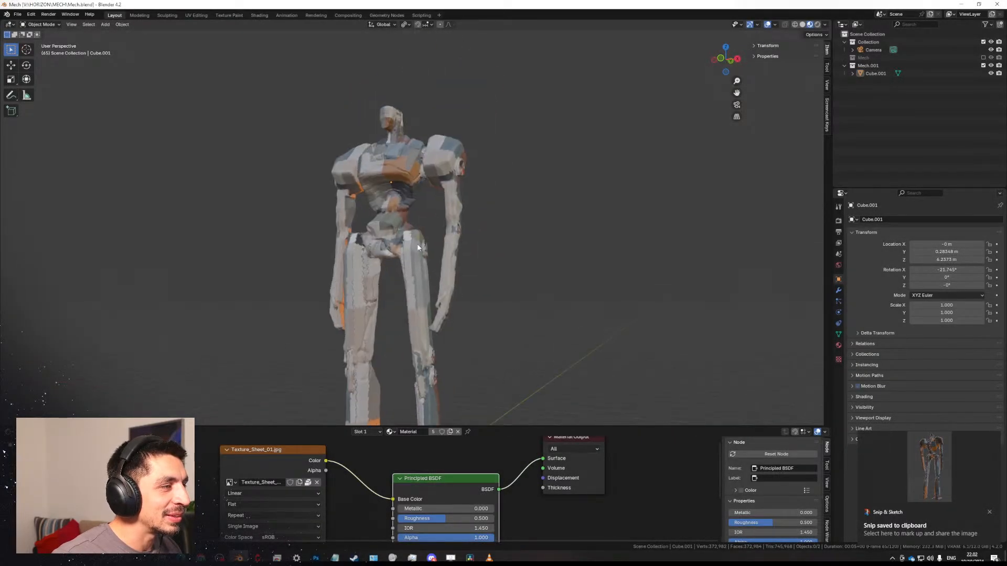
scroll(419, 210, "up", 4)
mouse_move(430, 186)
middle_mouse_down()
mouse_move(403, 202)
mouse_move(399, 229)
mouse_move(479, 241)
mouse_move(479, 229)
mouse_move(429, 208)
mouse_move(433, 228)
mouse_move(315, 241)
mouse_move(637, 220)
middle_mouse_up()
scroll(429, 208, "down", 5)
scroll(465, 234, "up", 5)
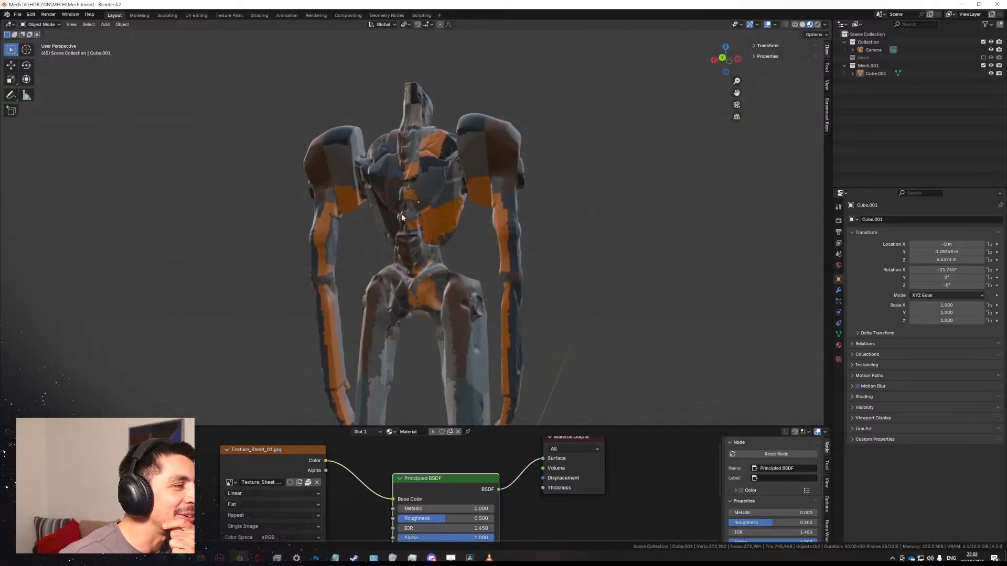
scroll(532, 220, "down", 5)
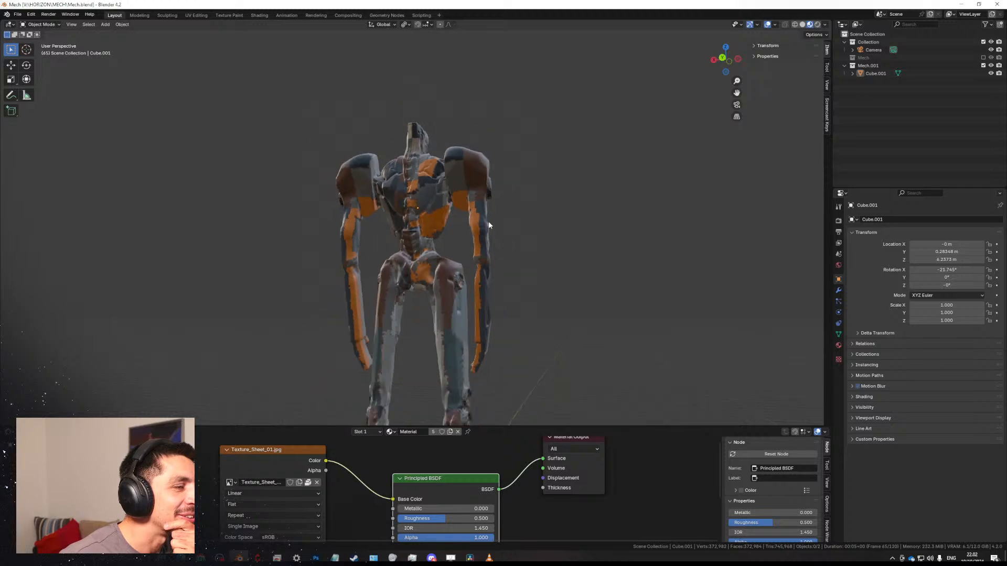
middle_click_drag(531, 220, 473, 280)
scroll(473, 280, "up", 2)
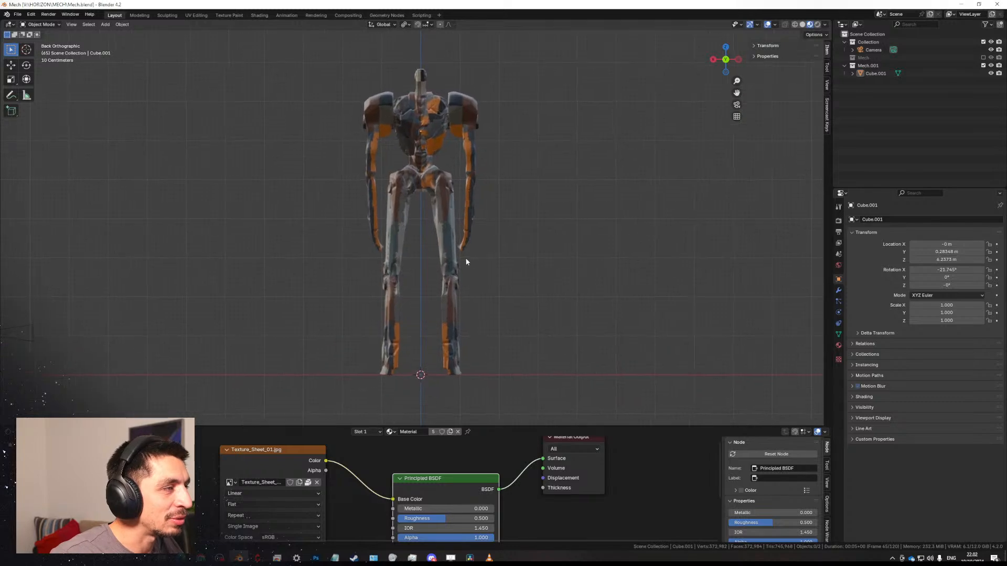
left_click(303, 457, "ctrl+shift")
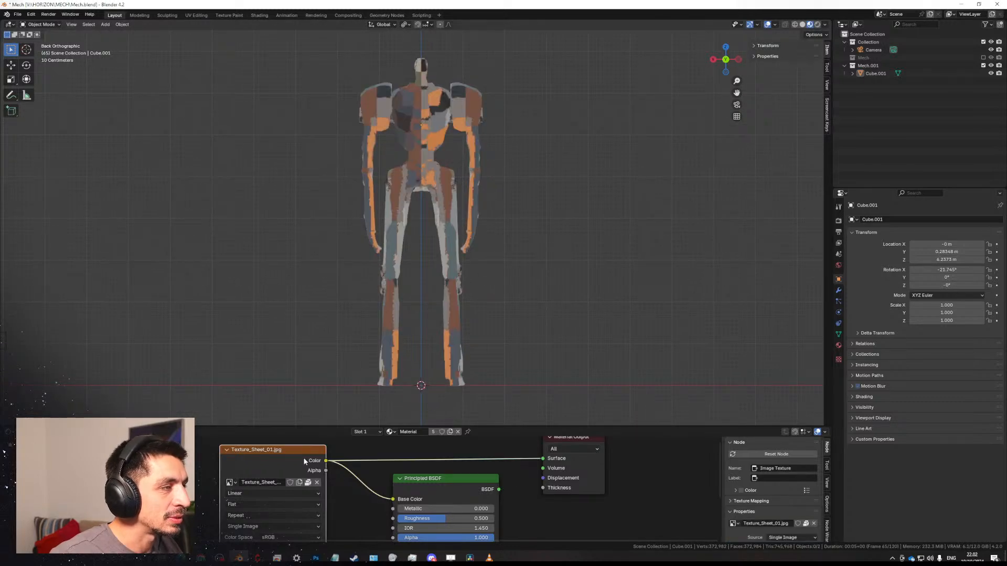
left_click(432, 476, "ctrl+shift")
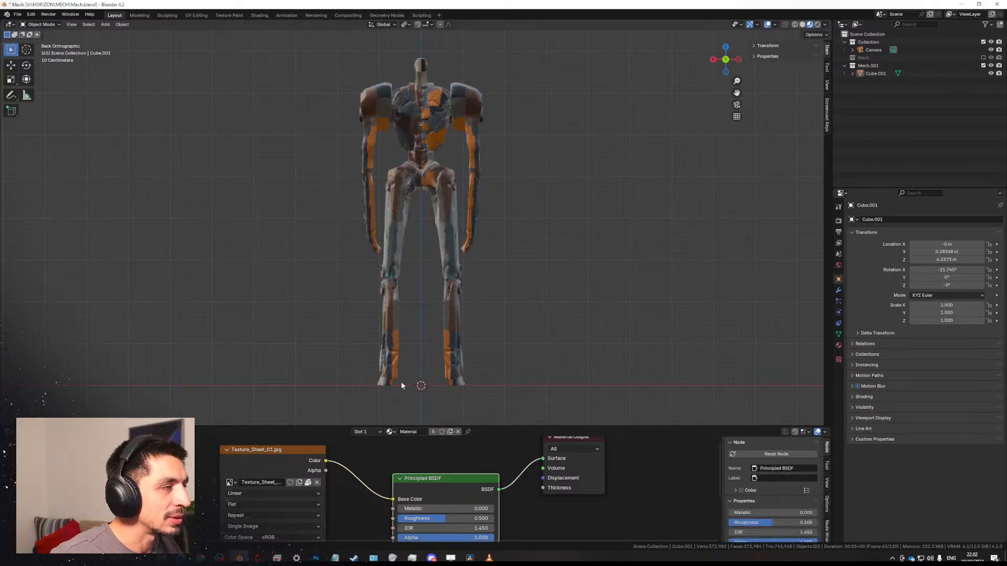
Hide the viewport overlays and capture a screen snip of the whole mech in back view.
left_click(767, 24)
key("super+shift+s")
left_click_drag(323, 52, 536, 412)
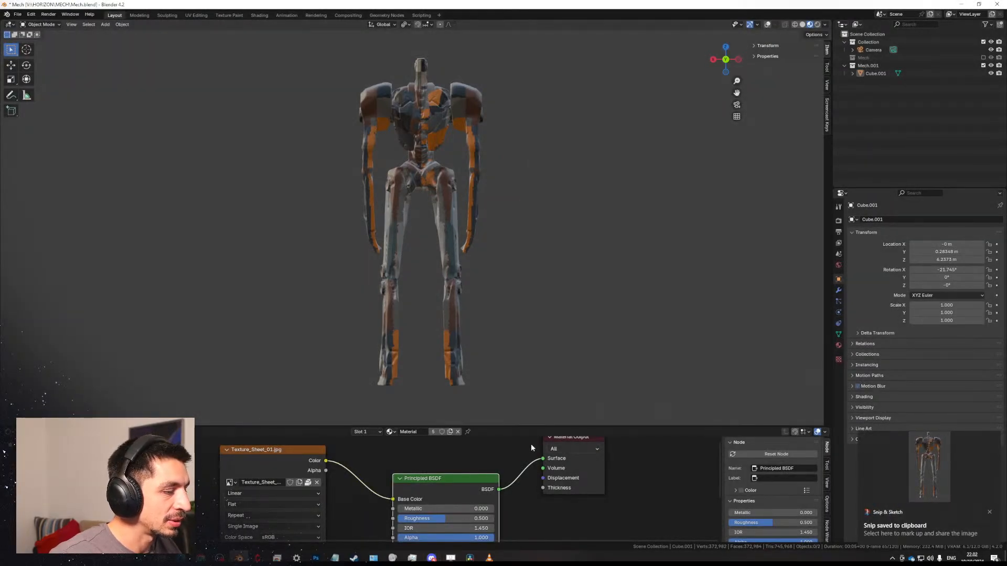
Search the system for "pu" and launch the matching program.
key("super")
type("pu")
key("Return")
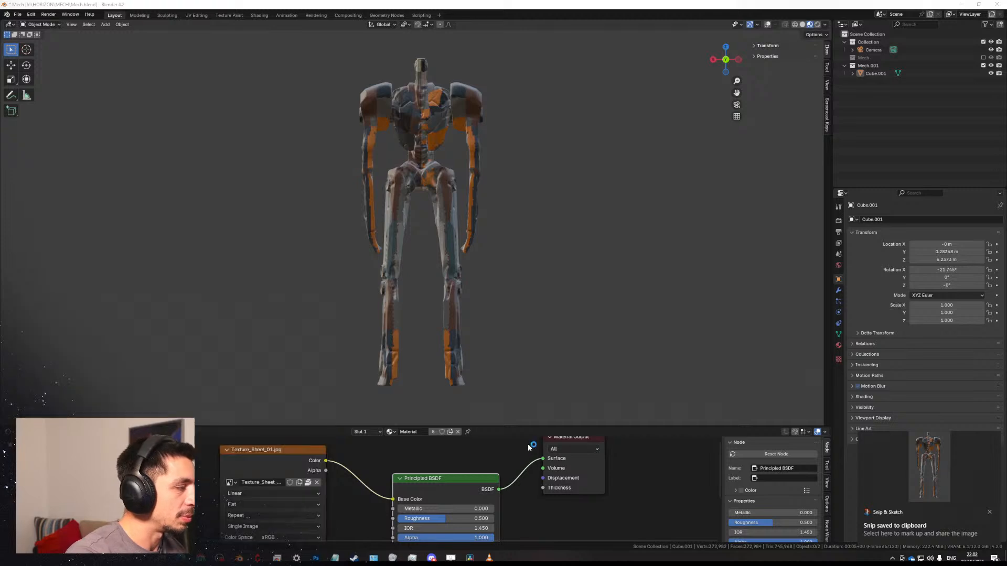
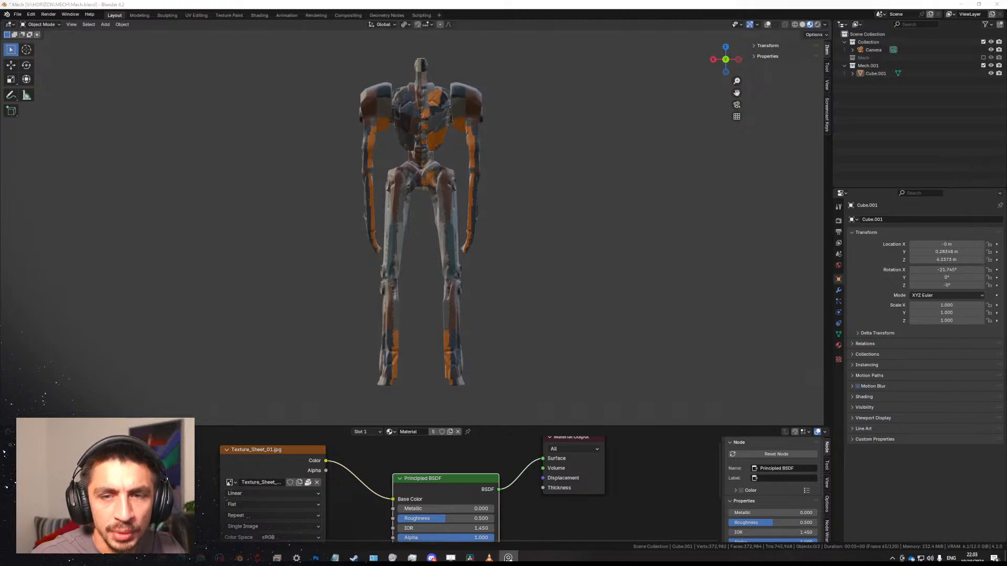
Capture screen snips of the whole mech in the right side view and in the front view.
key("KP_3")
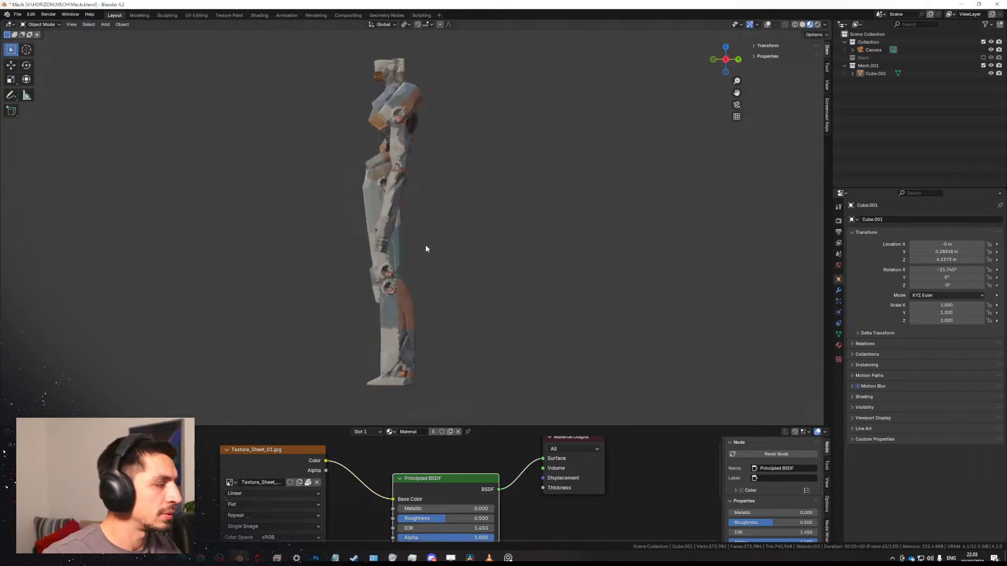
key("super+shift+s")
left_click_drag(278, 37, 535, 411)
key("KP_1")
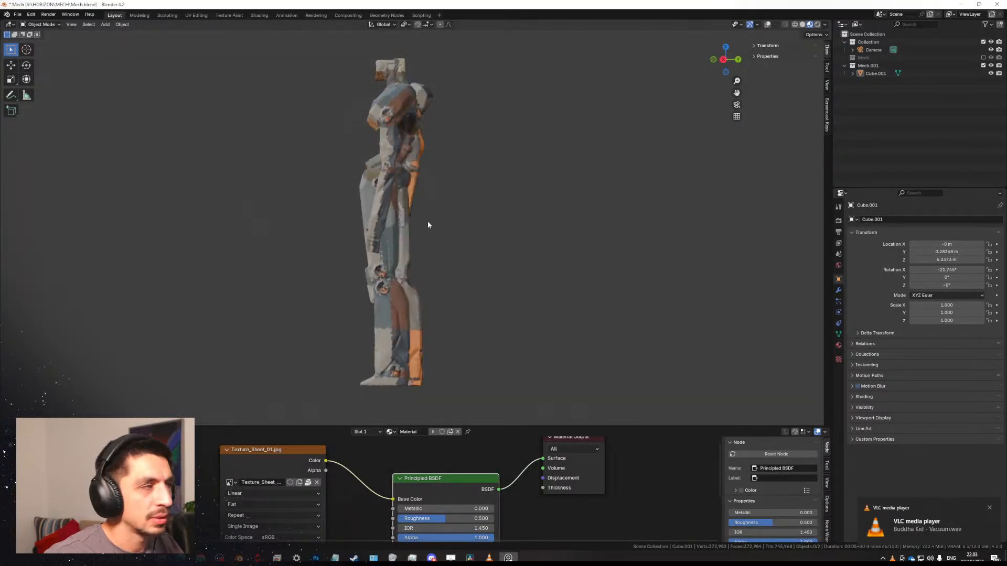
key("KP_3")
key("KP_1")
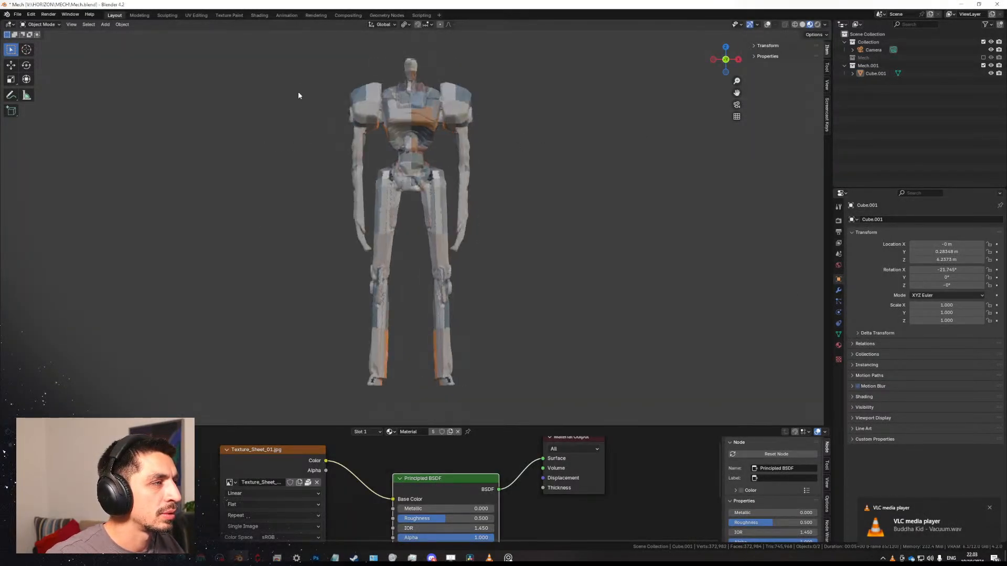
key("super+shift+s")
left_click_drag(284, 47, 525, 400)
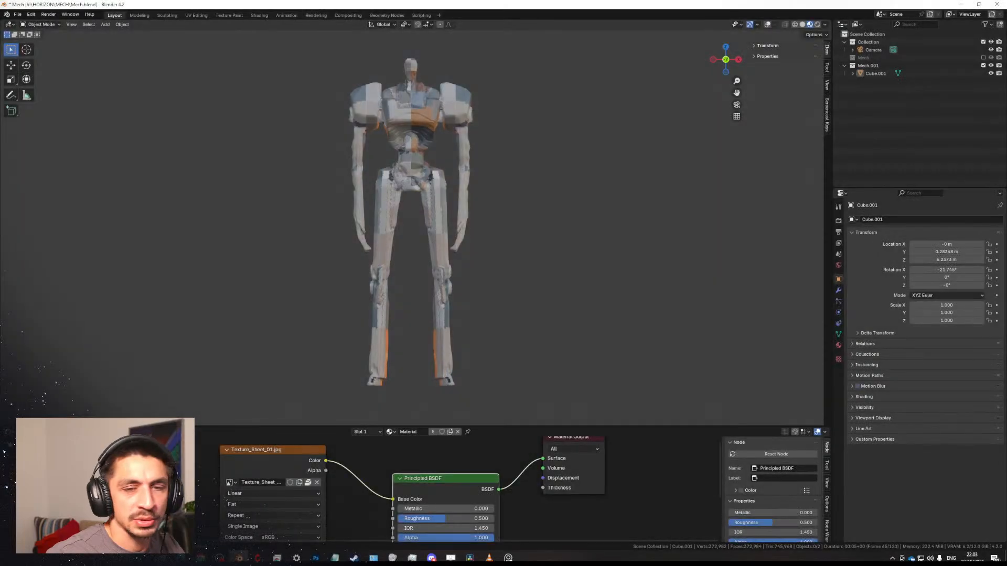
Capture a screen snip of the mech from a three-quarter front angle.
middle_click_drag(289, 209, 493, 227)
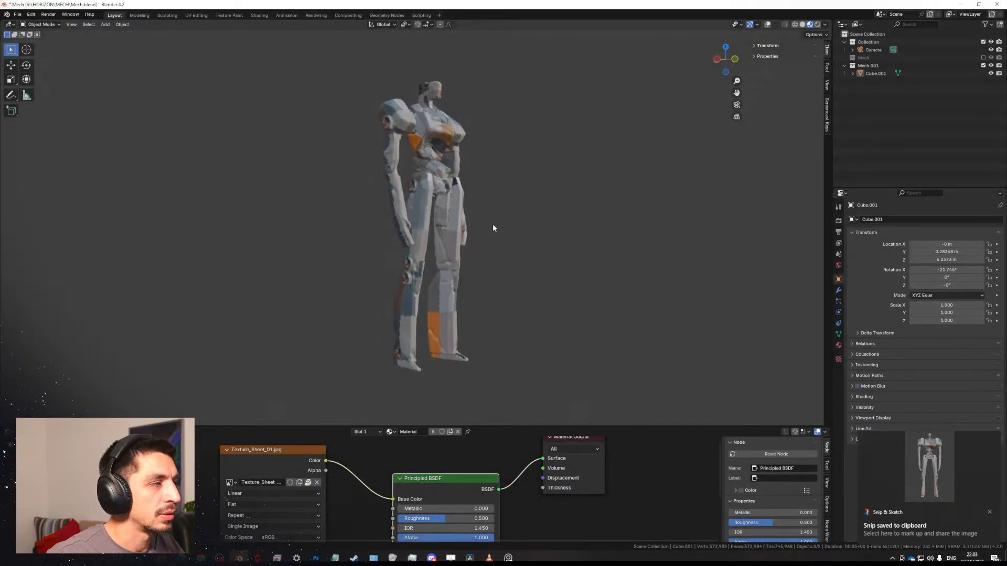
key("super+shift+s")
left_click_drag(303, 49, 555, 400)
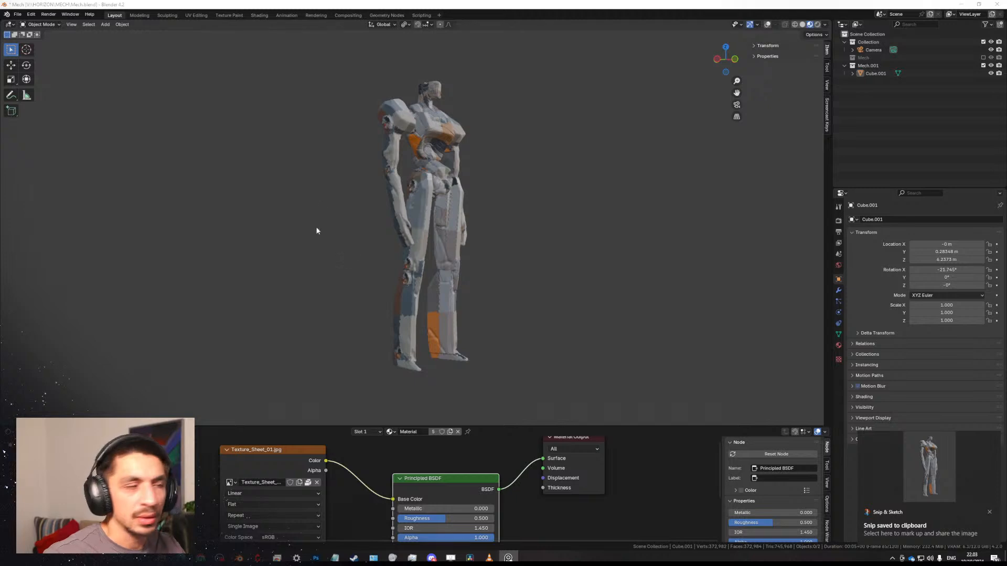
Add Texture Coordinate and Mapping nodes to the Texture_Sheet_01 image texture and enlarge the Shader Editor around them.
middle_click_drag(317, 231, 477, 244)
left_click(323, 483)
scroll(325, 484, "left", 3, "ctrl")
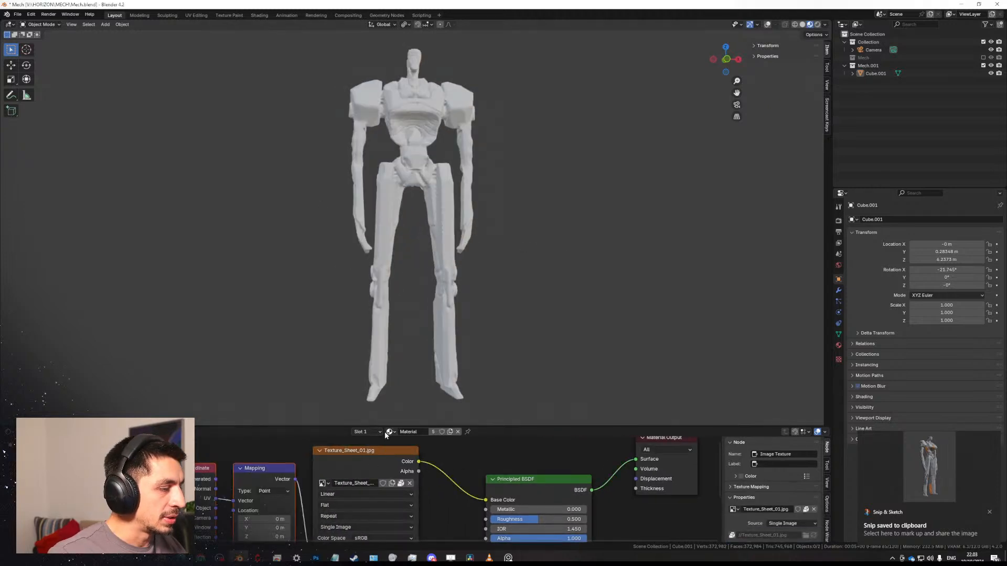
left_click_drag(384, 426, 315, 347)
scroll(349, 431, "up", 4)
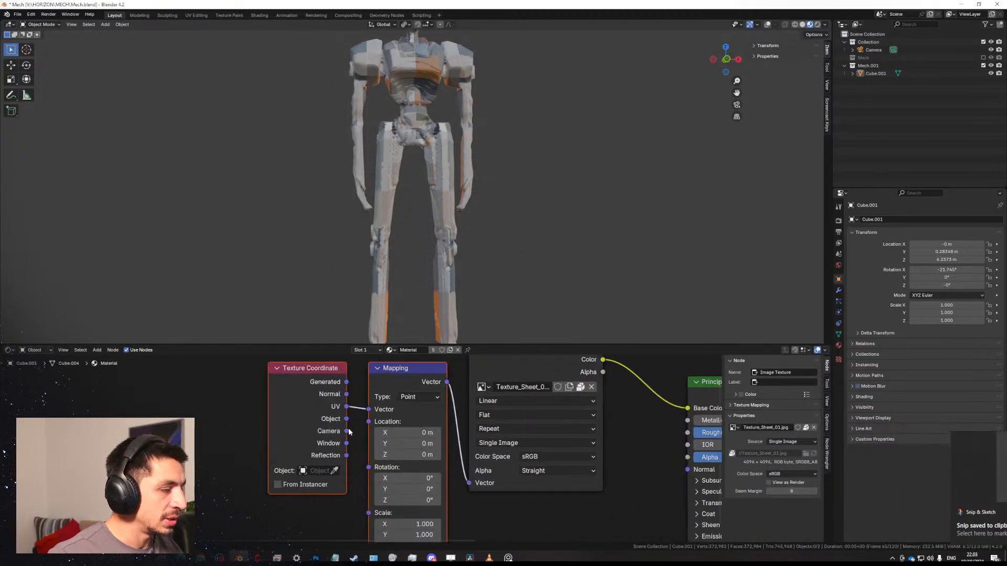
Feed the Mapping node's Vector from the Object coordinates and space the Texture Coordinate and Mapping nodes out.
scroll(348, 431, "up", 1)
left_click_drag(345, 416, 377, 413)
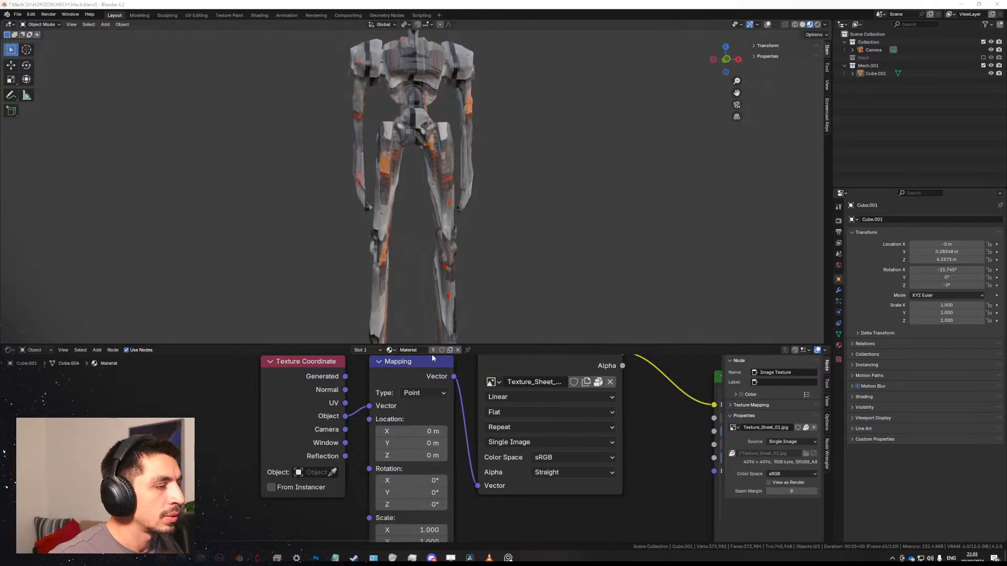
middle_click_drag(441, 118, 412, 227)
scroll(462, 243, "up", 1)
scroll(282, 434, "down", 1)
left_click_drag(282, 433, 247, 422)
left_click_drag(396, 385, 378, 393)
scroll(391, 263, "down", 1)
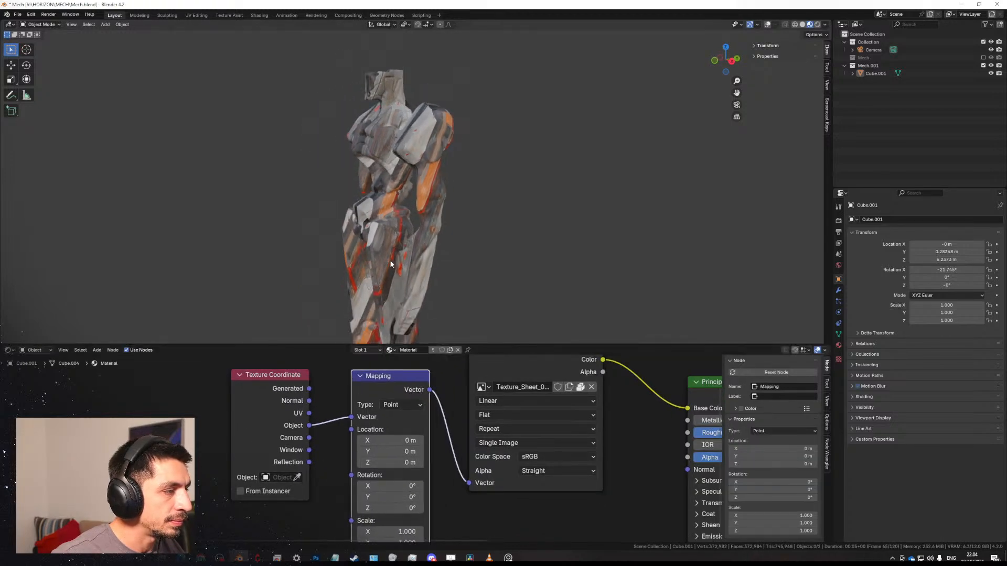
Apply the rotation of the mech object and examine the texture projection on its shoulder and chest.
middle_click_drag(391, 262, 419, 259)
left_click(419, 259)
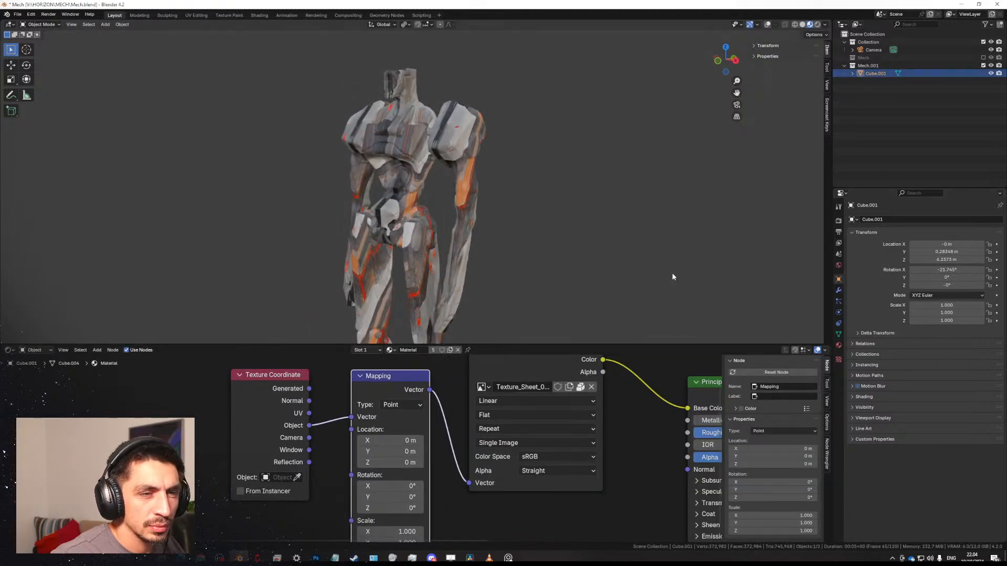
key("ctrl+a")
left_click(399, 171)
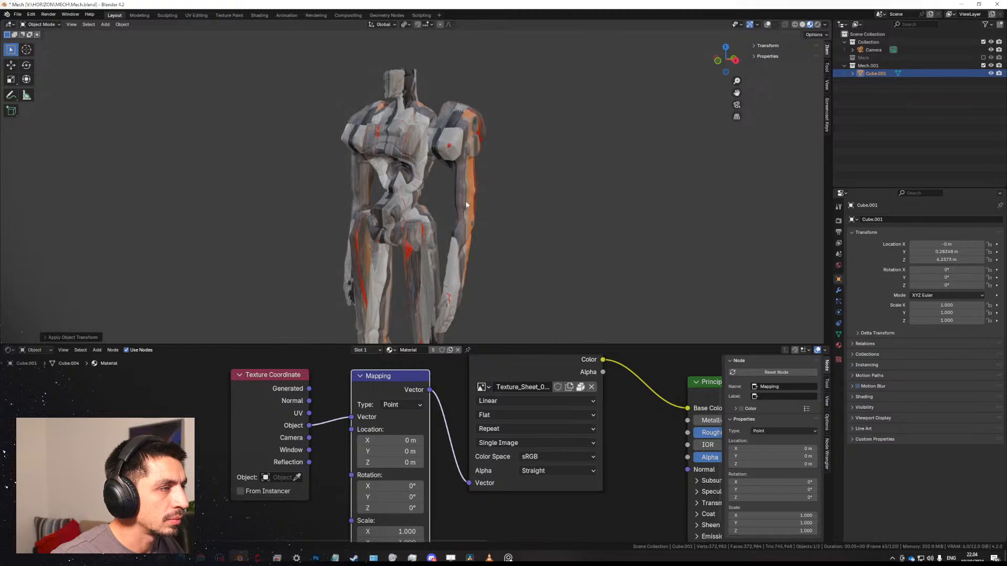
middle_click_drag(451, 210, 517, 202)
middle_click_drag(514, 155, 522, 186, "shift")
scroll(512, 184, "up", 4)
scroll(522, 187, "up", 5)
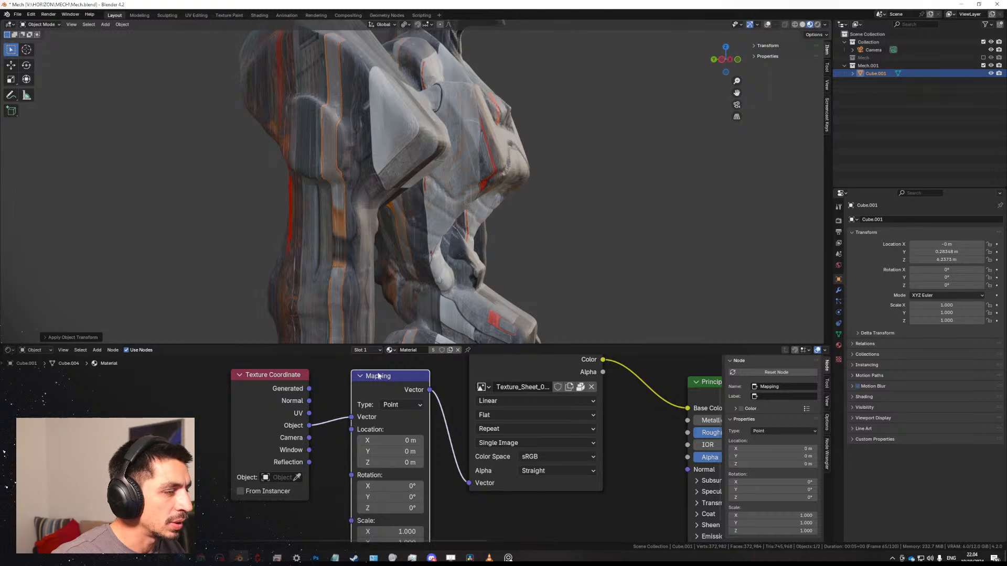
Reposition the Mapping node slightly lower between the Texture Coordinate and image texture nodes while checking the mech's back.
scroll(394, 456, "down", 1)
mouse_move(394, 460)
middle_mouse_down()
mouse_move(404, 424)
mouse_move(406, 445)
middle_mouse_up()
left_click_drag(412, 371, 409, 400)
scroll(367, 236, "down", 6)
middle_click_drag(367, 242, 395, 282)
scroll(408, 262, "up", 5)
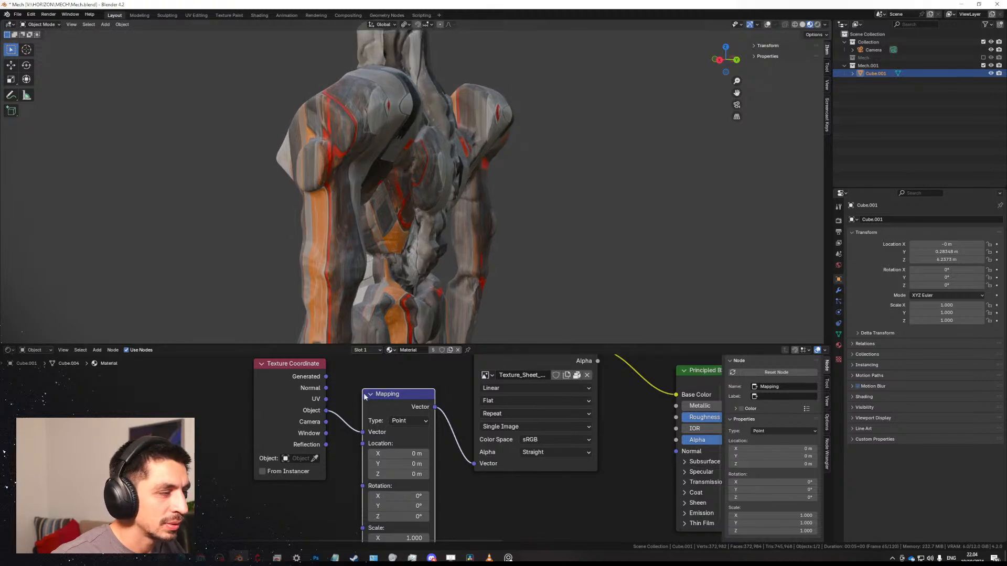
left_click_drag(365, 397, 357, 401)
Set the image texture's projection to Box with a Blend of 0 and check the mech from the front.
left_click(479, 401)
left_click(504, 436)
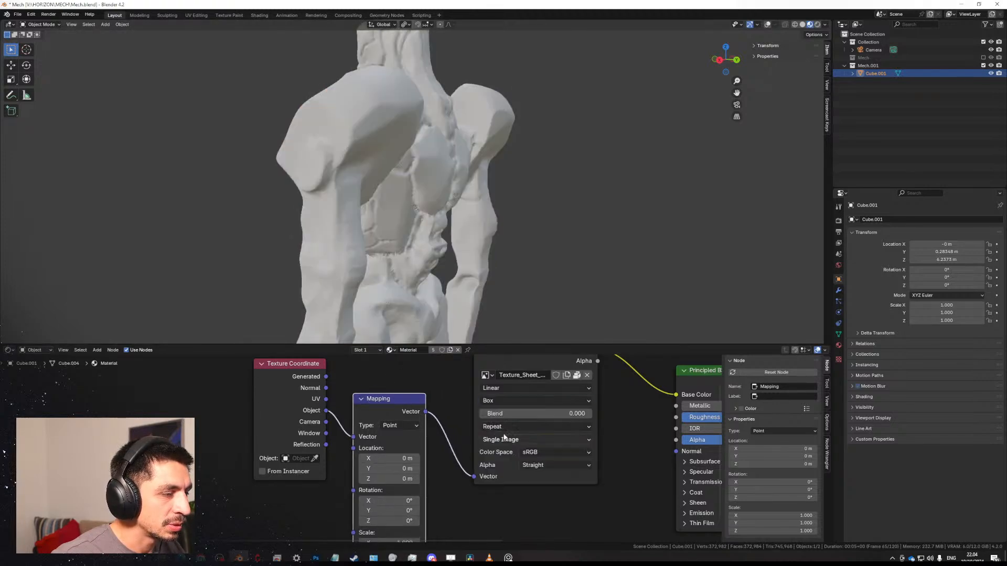
mouse_move(498, 415)
left_mouse_down()
mouse_move(571, 415)
mouse_move(481, 414)
left_mouse_up()
middle_click_drag(331, 230, 449, 209)
scroll(431, 206, "down", 3)
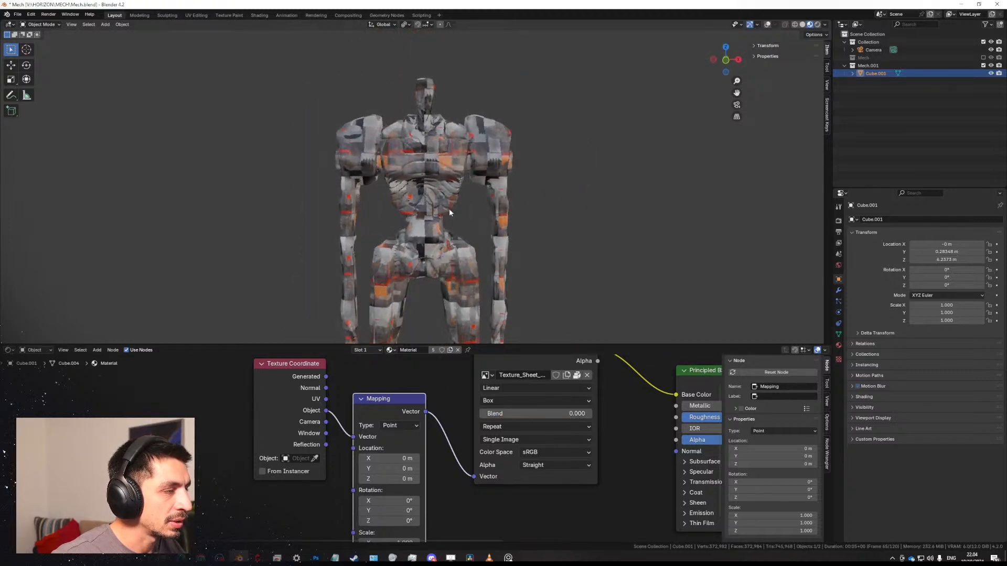
key("KP_1")
Add a Vector Math node set to Scale and connect its output to the Mapping node's Scale input.
middle_click_drag(410, 511, 393, 448)
scroll(392, 450, "up", 2)
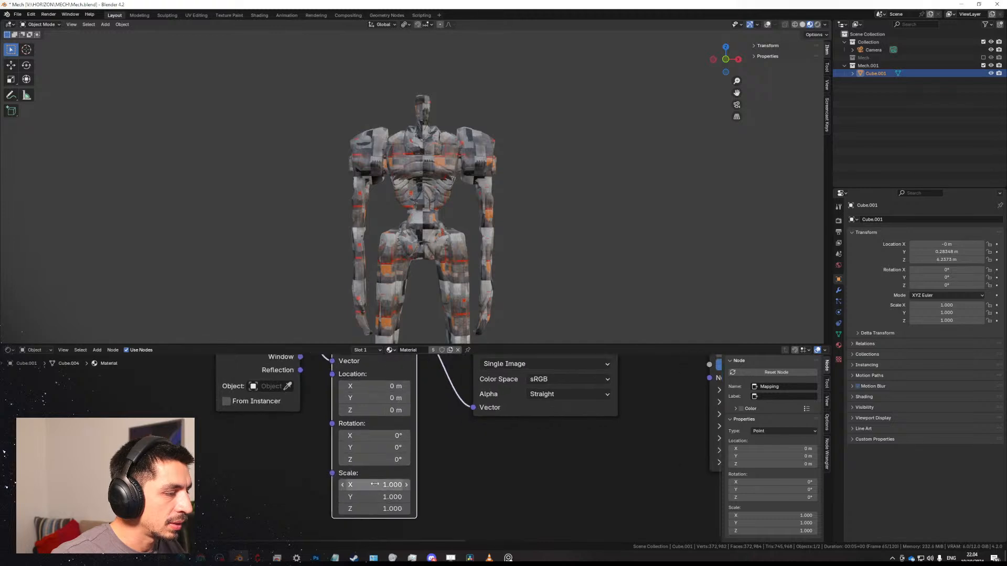
left_click_drag(378, 485, 302, 480)
type("scale")
key("Return")
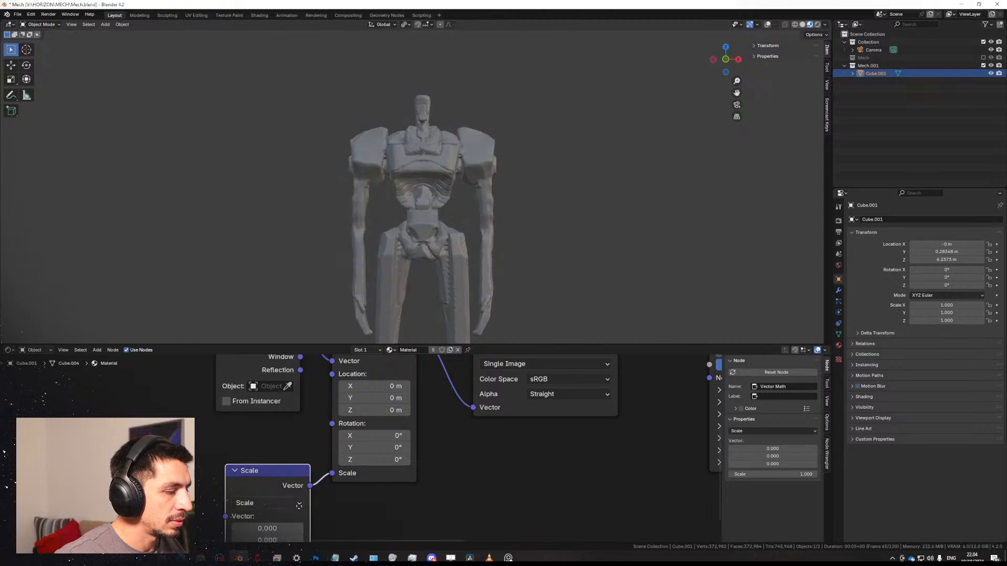
Replace the Scale Vector Math node with a Value node connected to the Mapping node's Scale input.
middle_click_drag(298, 506, 316, 462)
key("x")
left_click_drag(348, 430, 314, 443)
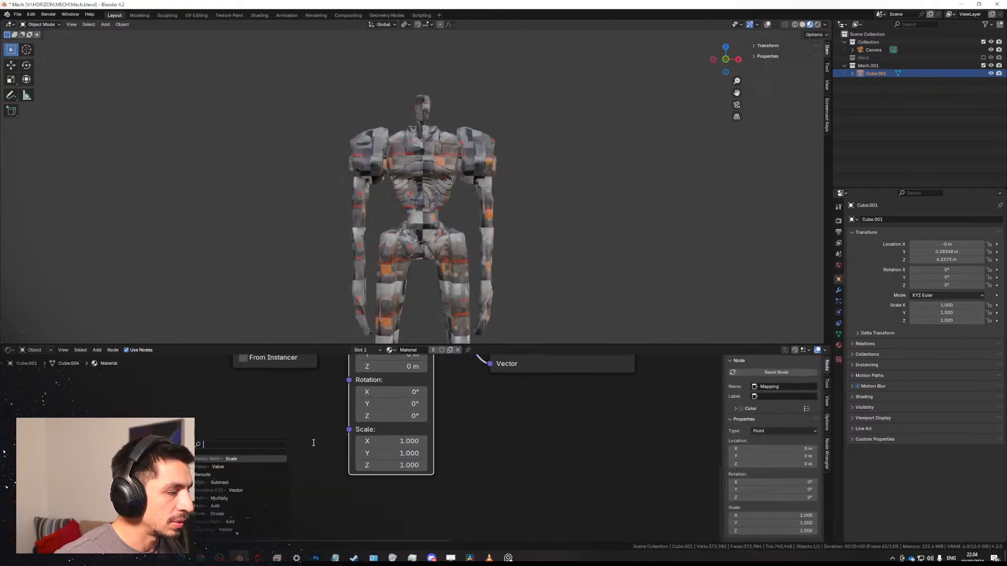
type("value")
key("Return")
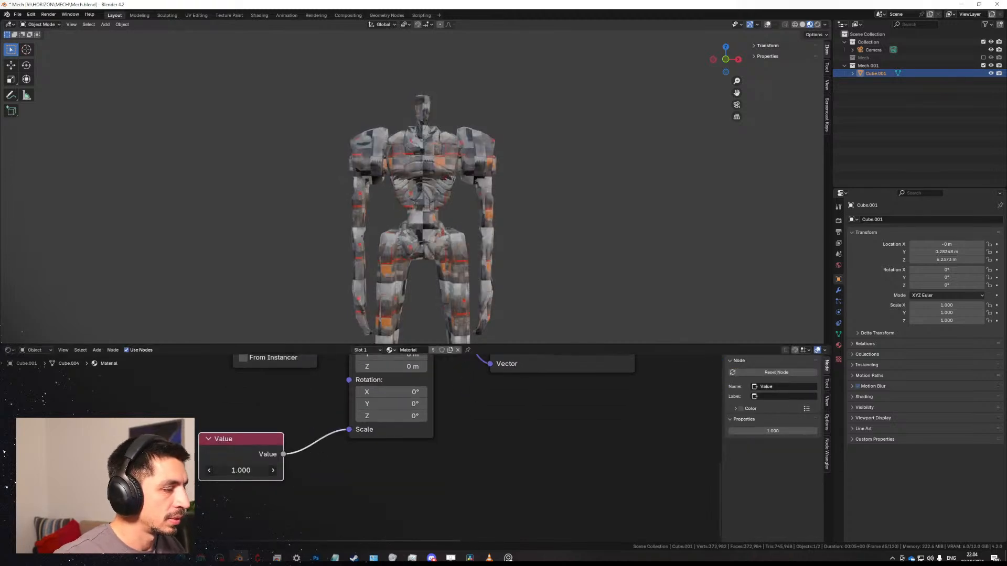
Set the Value node to 0.280 and enlarge the 3D viewport to check the texture scale on the mech.
mouse_move(241, 470)
left_mouse_down()
mouse_move(194, 470)
mouse_move(244, 470)
left_mouse_up()
middle_click_drag(335, 336, 461, 196)
middle_click_drag(480, 220, 505, 205)
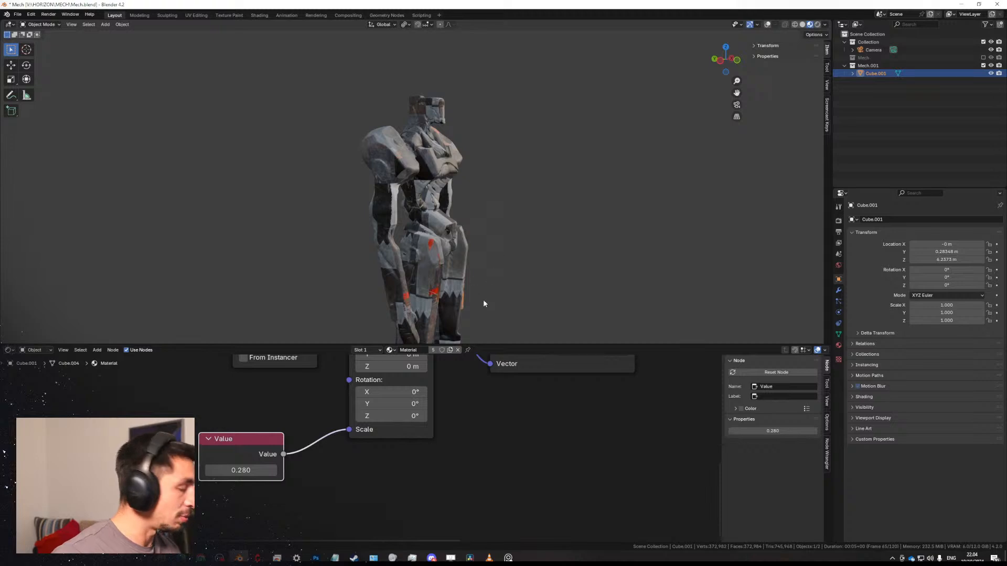
left_click_drag(483, 345, 482, 378)
middle_click_drag(485, 362, 379, 178)
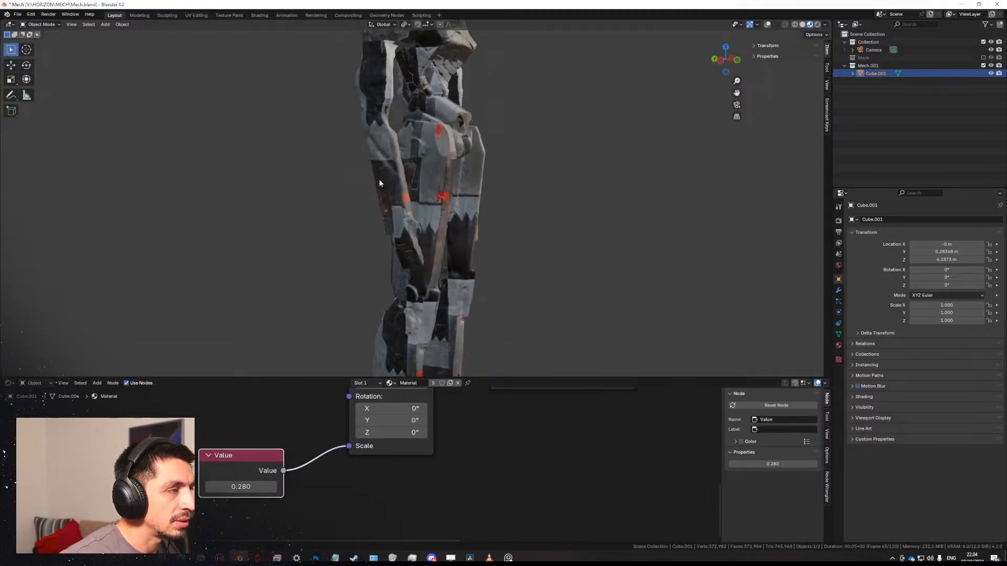
Shade the mech smooth and check the box-mapped texture on its head, chest and full body.
scroll(444, 217, "up", 4)
middle_click_drag(444, 217, 439, 187)
scroll(438, 192, "down", 3)
right_click(409, 193)
left_click(420, 196)
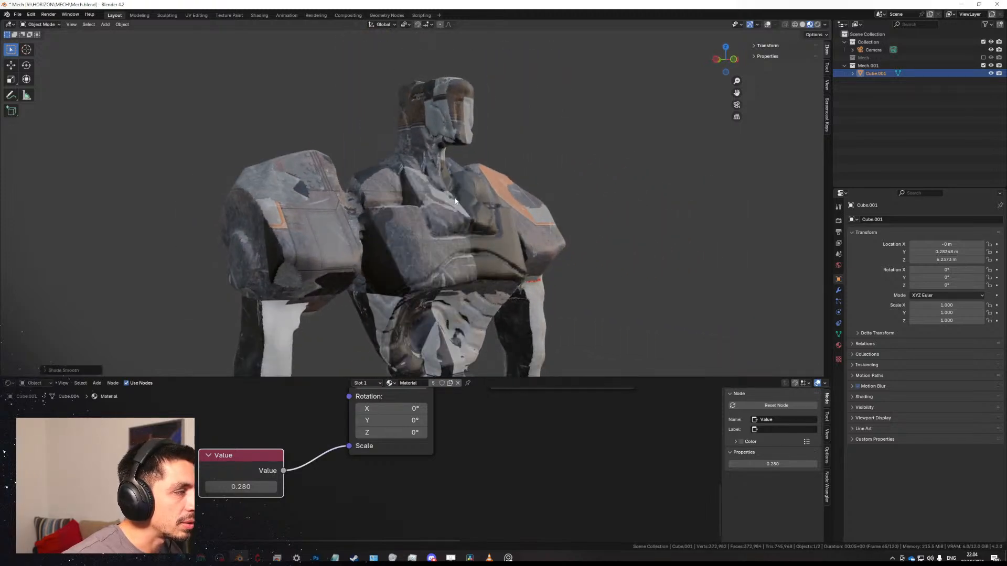
middle_click_drag(511, 206, 465, 196)
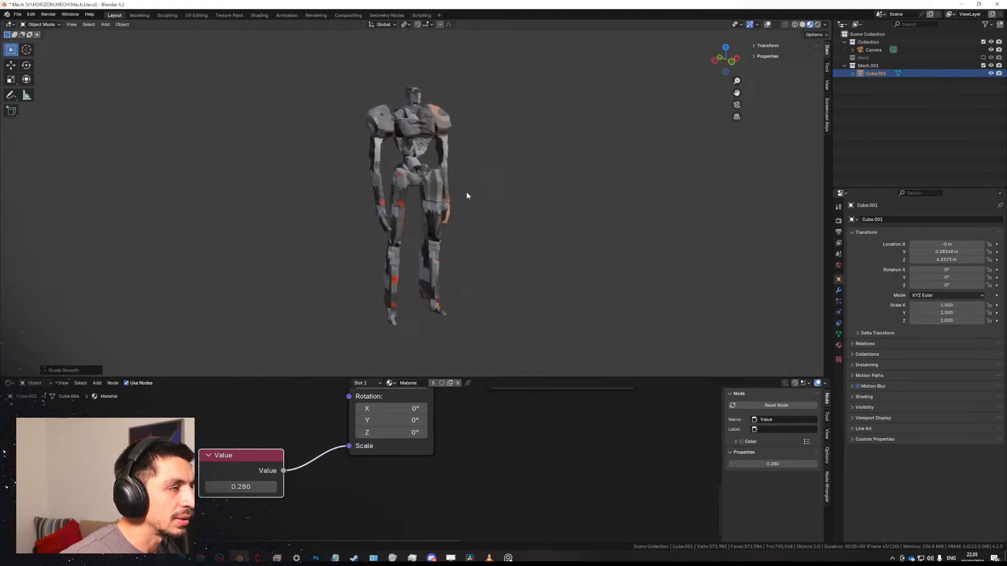
scroll(408, 182, "up", 4)
scroll(409, 182, "down", 4)
middle_click_drag(409, 183, 470, 242)
scroll(546, 205, "up", 2)
scroll(555, 215, "down", 2)
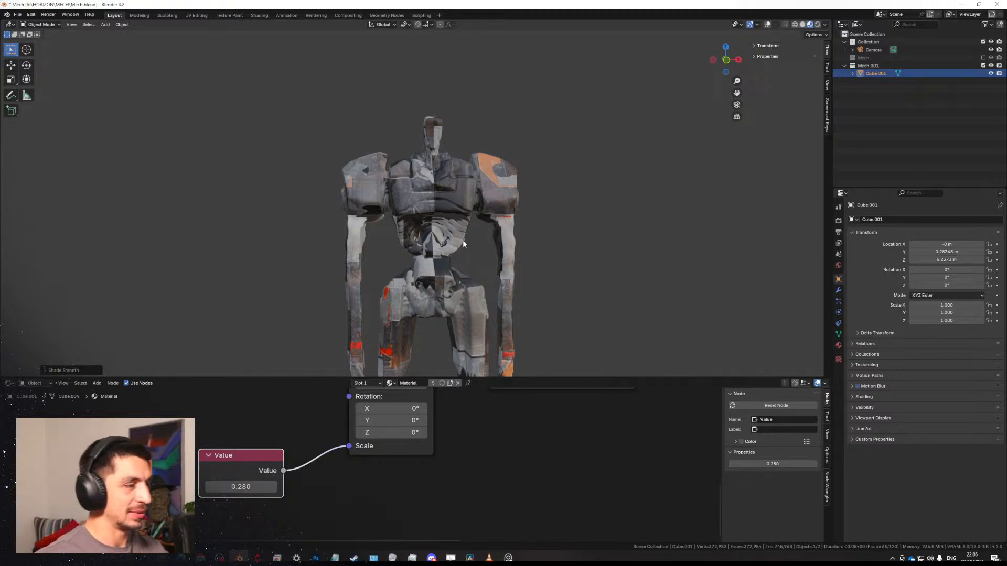
Enlarge the node editor, add a Gradient Texture node above the Texture Coordinate node and preview it on the mech.
left_click_drag(483, 377, 481, 226)
scroll(476, 294, "down", 2)
middle_click_drag(417, 257, 458, 404)
scroll(379, 309, "up", 3)
key("shift+a")
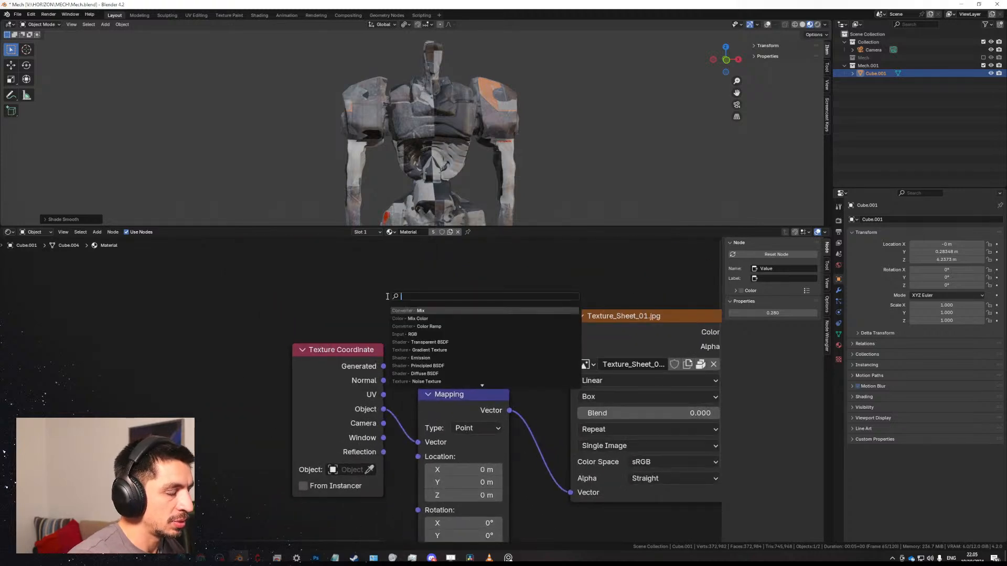
type("gradi")
key("Return")
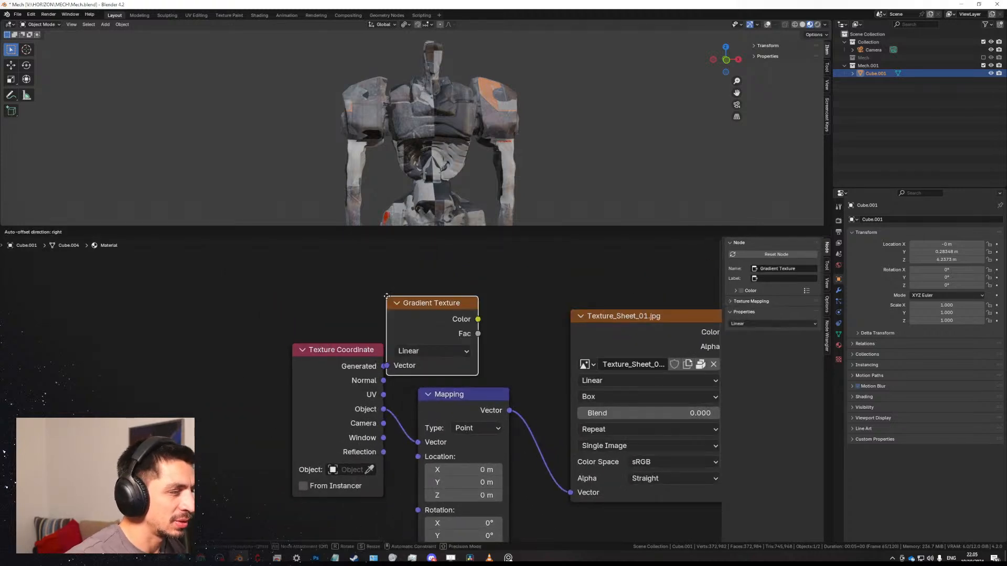
left_click(327, 265)
left_click(376, 280, "ctrl+shift")
left_click_drag(355, 271, 346, 259)
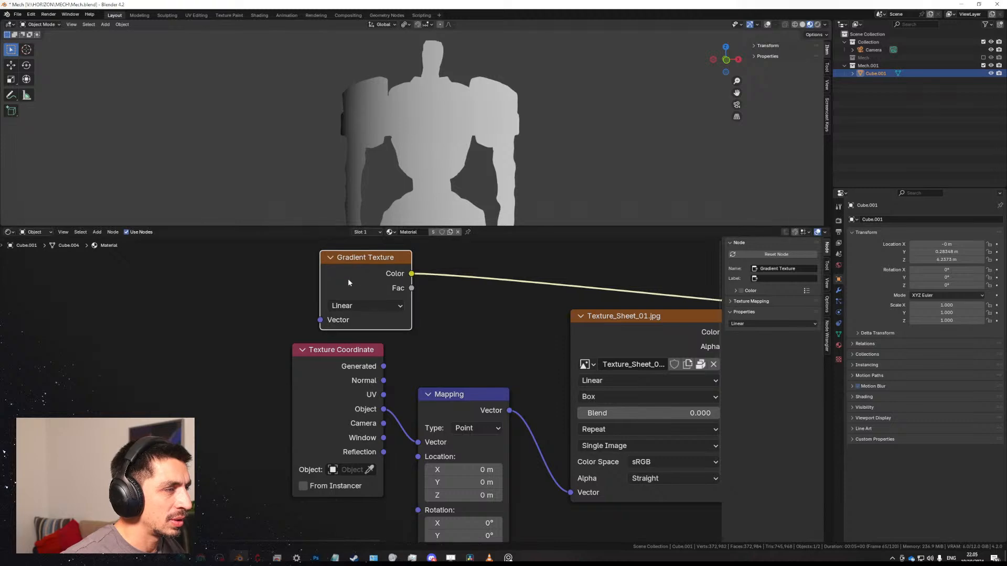
Make room for the gradient and add Texture Coordinate and Mapping nodes feeding it Object coordinates.
left_click_drag(336, 356, 327, 388)
left_click(349, 295)
middle_click_drag(369, 283, 373, 303)
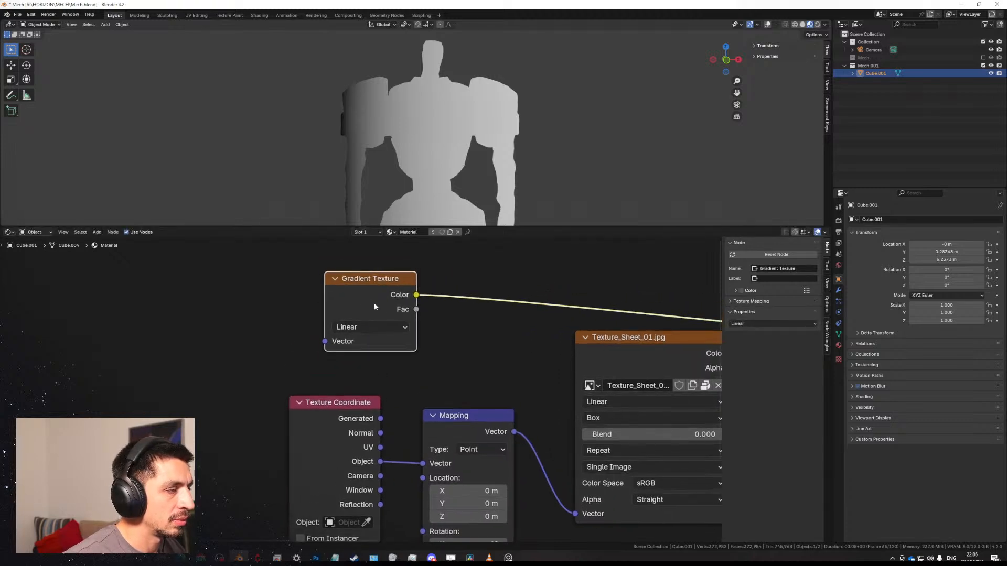
key("ctrl+t")
left_click_drag(215, 347, 225, 350)
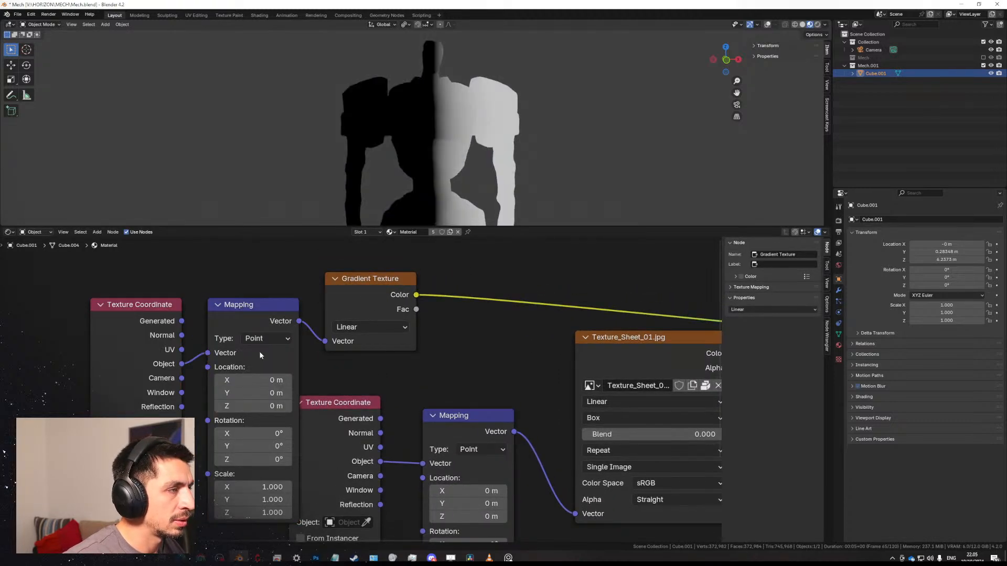
middle_click_drag(495, 118, 470, 125)
left_click_drag(376, 317, 360, 314)
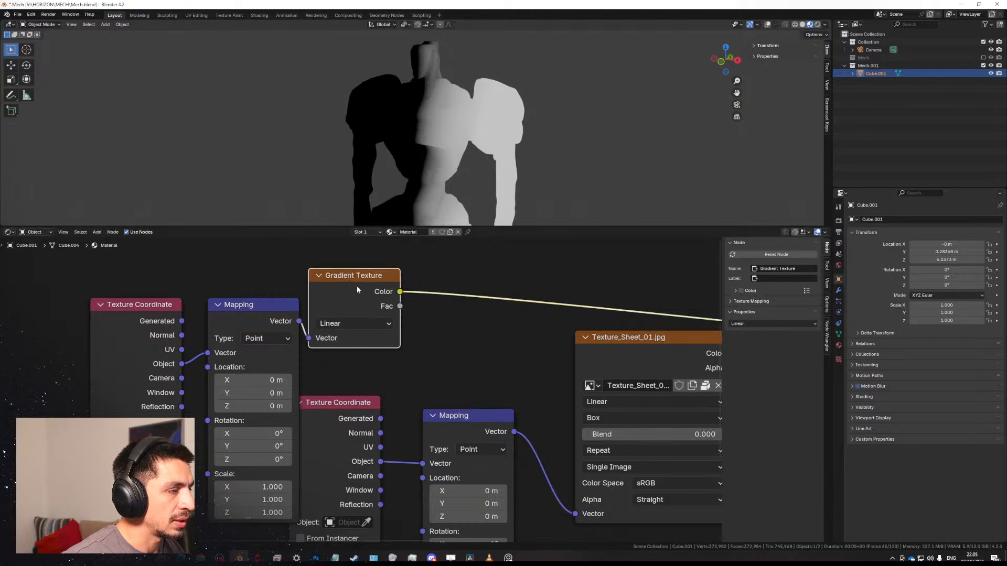
Insert a Color Ramp after the Gradient Texture and set its interpolation to Constant.
key("shift+a")
type("col")
key("Return")
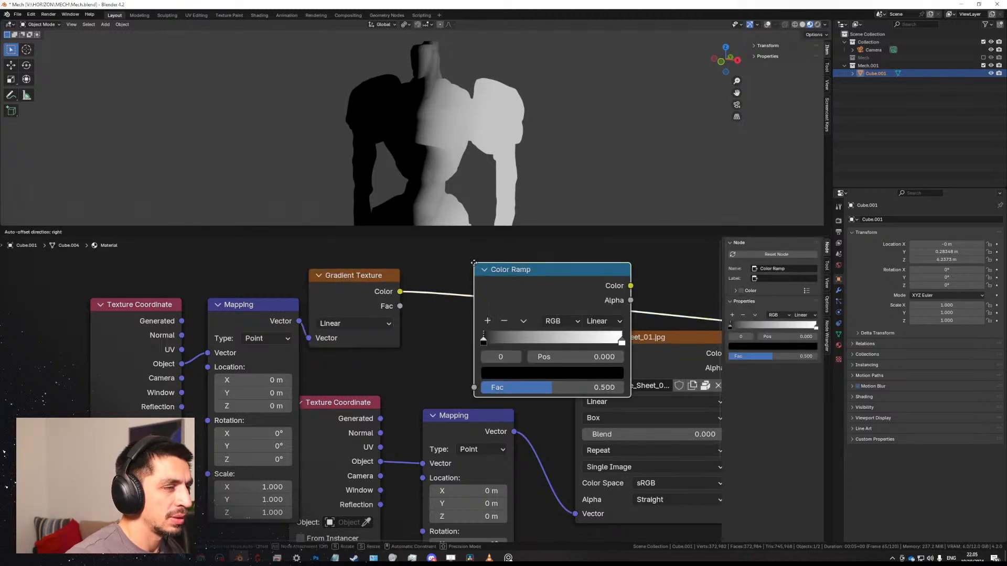
left_click(475, 264)
left_click(603, 321)
left_click(609, 415)
scroll(367, 349, "down", 2)
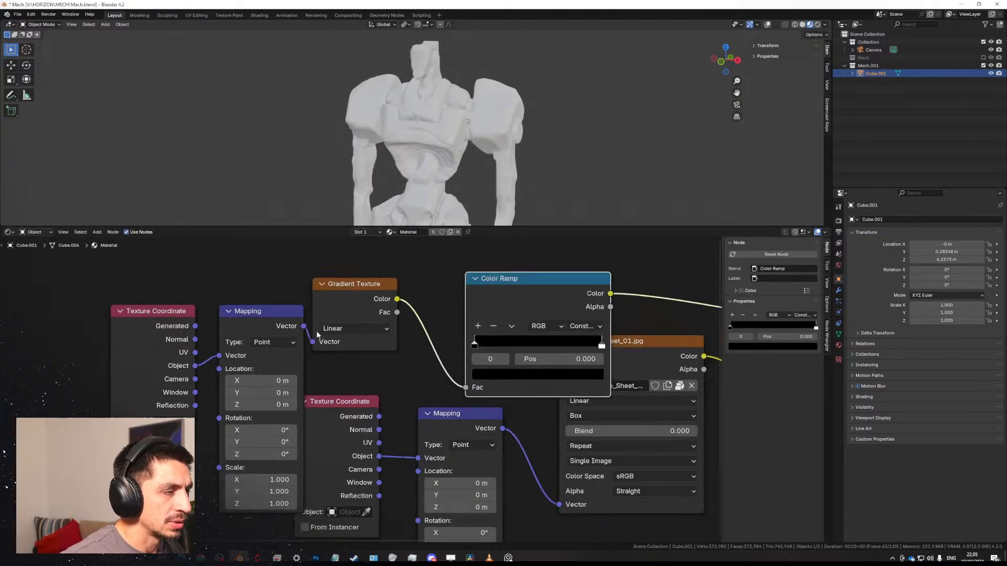
Move the gradient and Color Ramp nodes together clear of the Texture_Sheet_01 nodes.
left_click_drag(124, 279, 528, 355)
key("g")
left_click(493, 317)
left_click(493, 318)
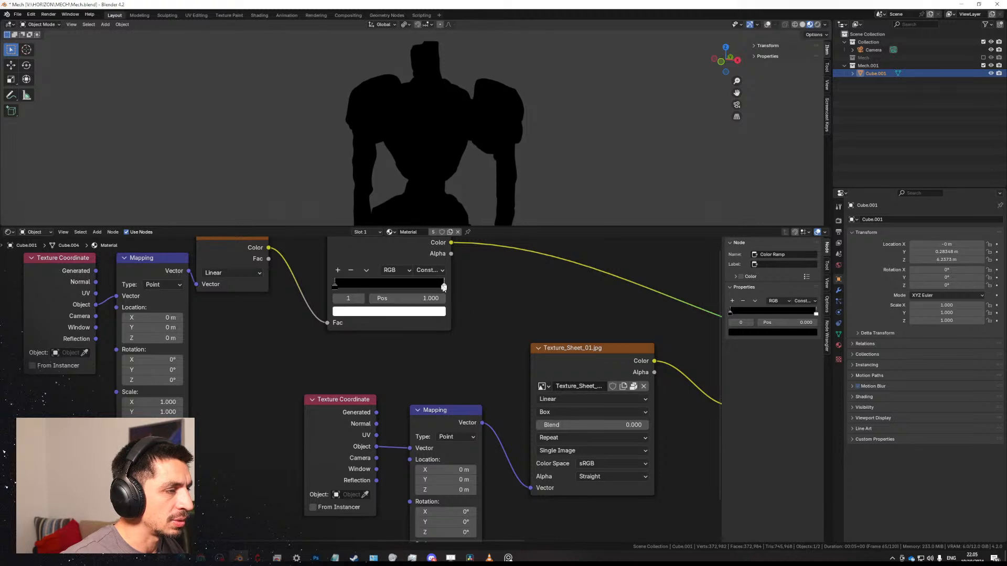
Move the Color Ramp's white stop to position 0 and check the black-and-white split from the front.
left_click_drag(444, 286, 327, 298)
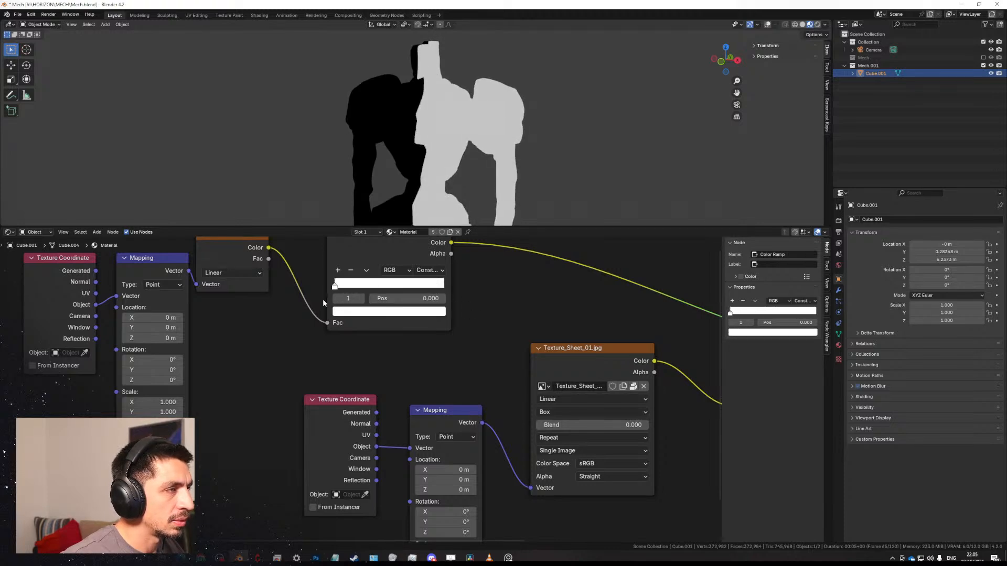
middle_click_drag(461, 147, 418, 150)
scroll(461, 215, "up", 1)
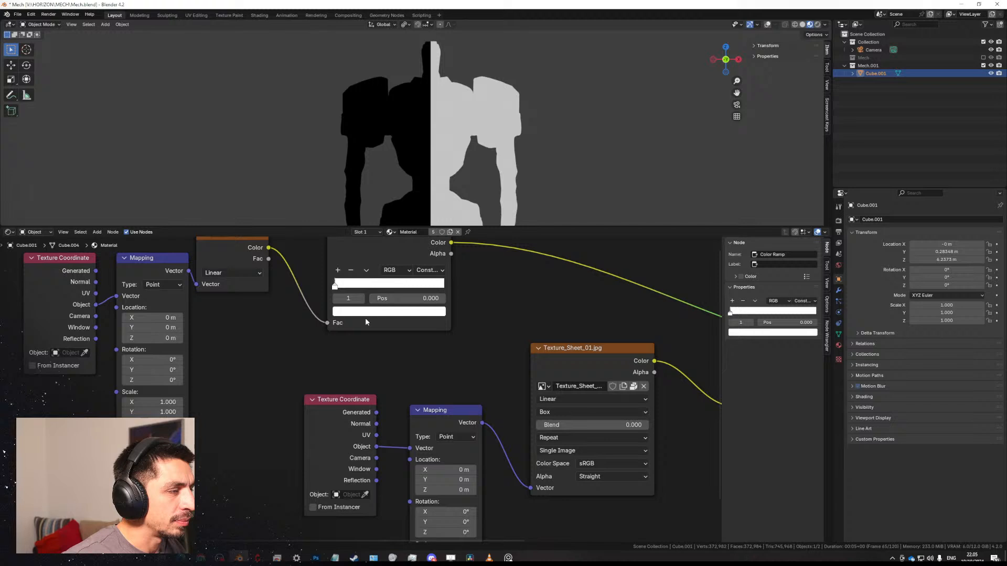
left_click_drag(331, 286, 357, 288)
left_click(343, 288)
left_click(356, 288)
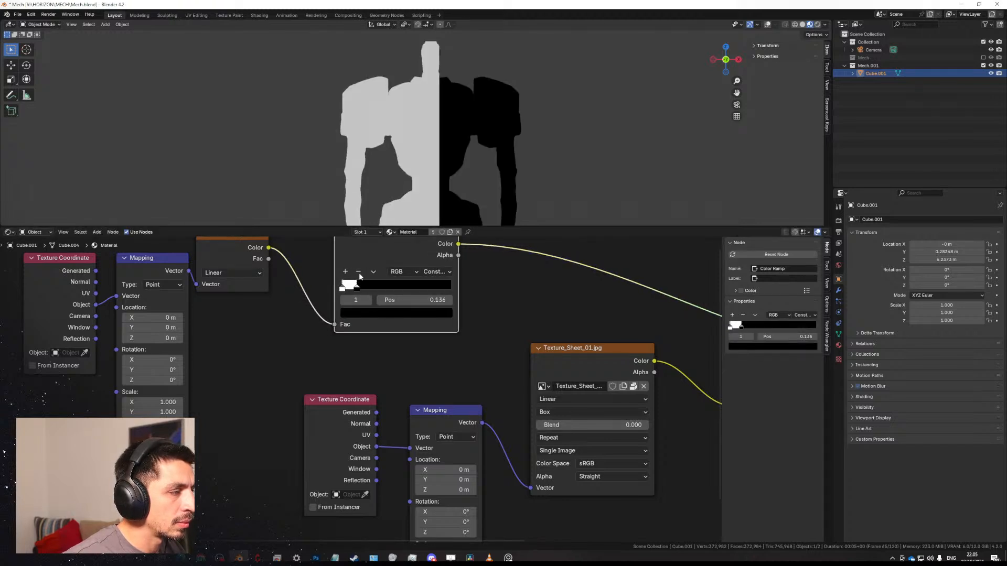
left_click(358, 273)
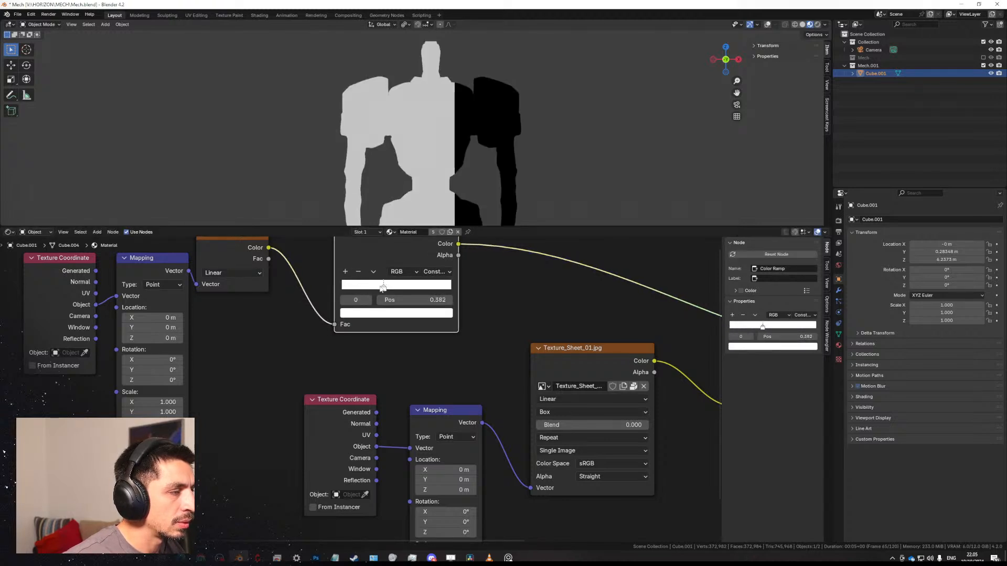
key("ctrl+z")
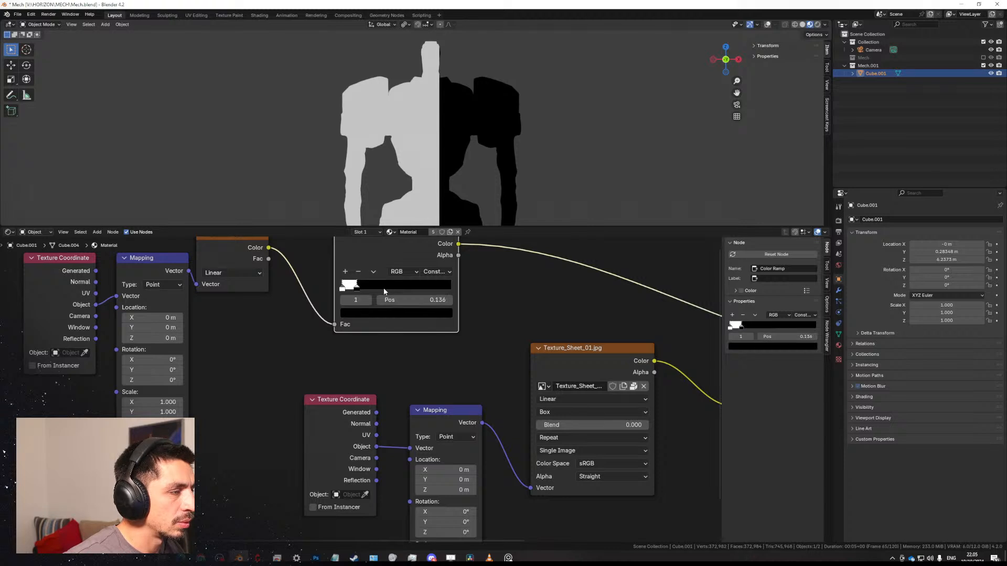
key("ctrl+z")
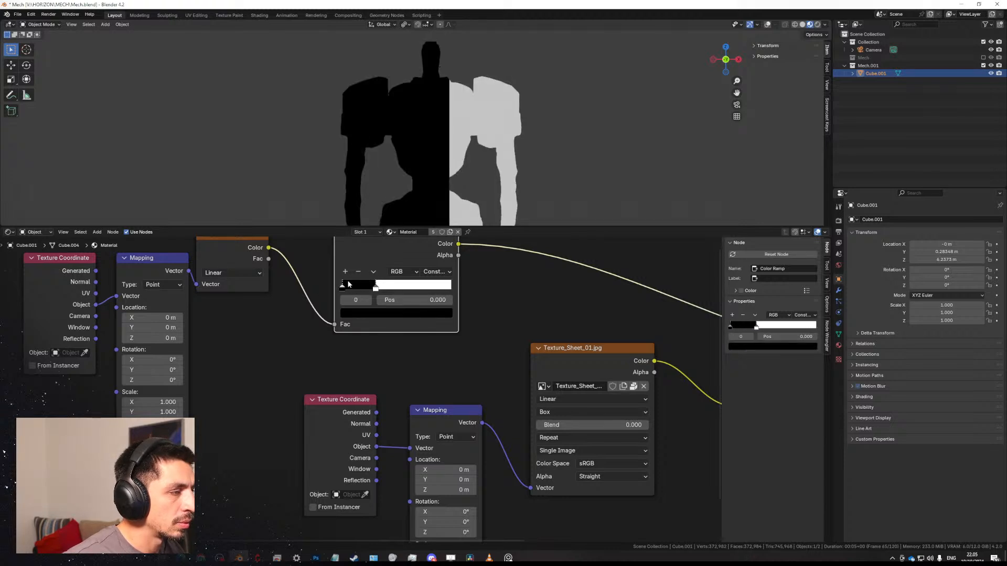
Rework the Color Ramp stops, making the first one black and setting the white stop's position to 0.
left_click(359, 273)
left_click_drag(375, 288, 349, 292)
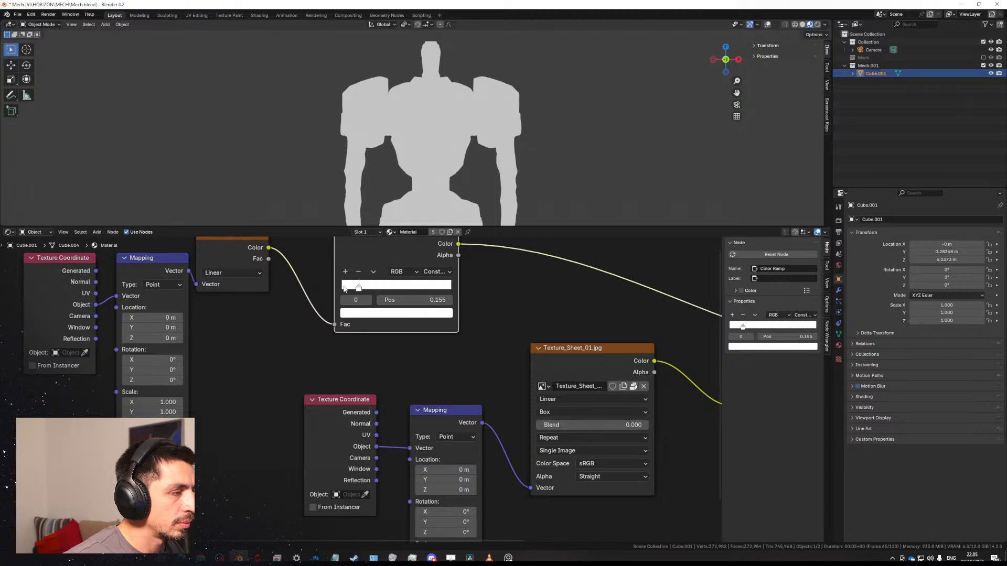
left_click(355, 313)
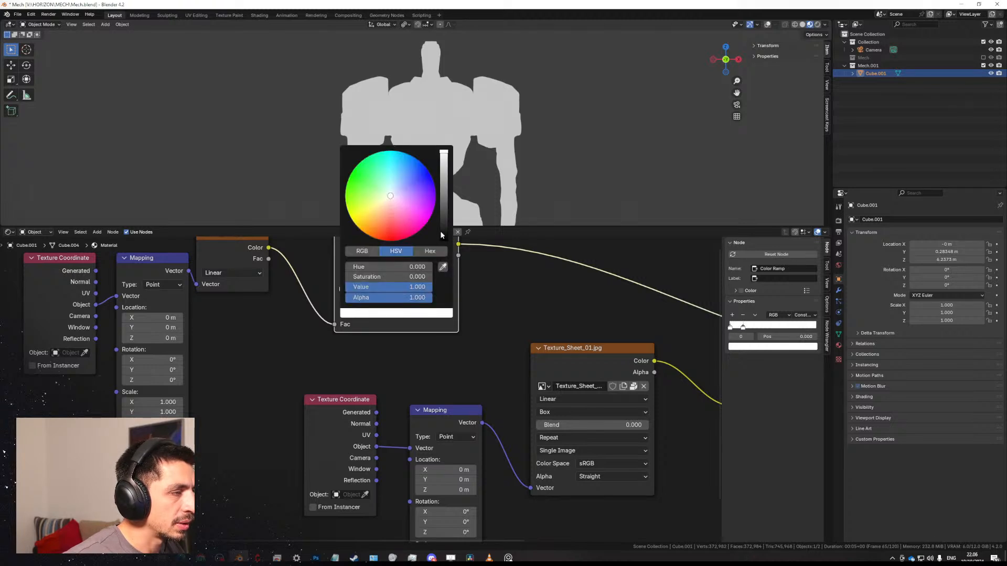
left_click_drag(441, 234, 443, 245)
left_click(540, 276)
left_click_drag(356, 289, 335, 296)
middle_click_drag(451, 299, 447, 338)
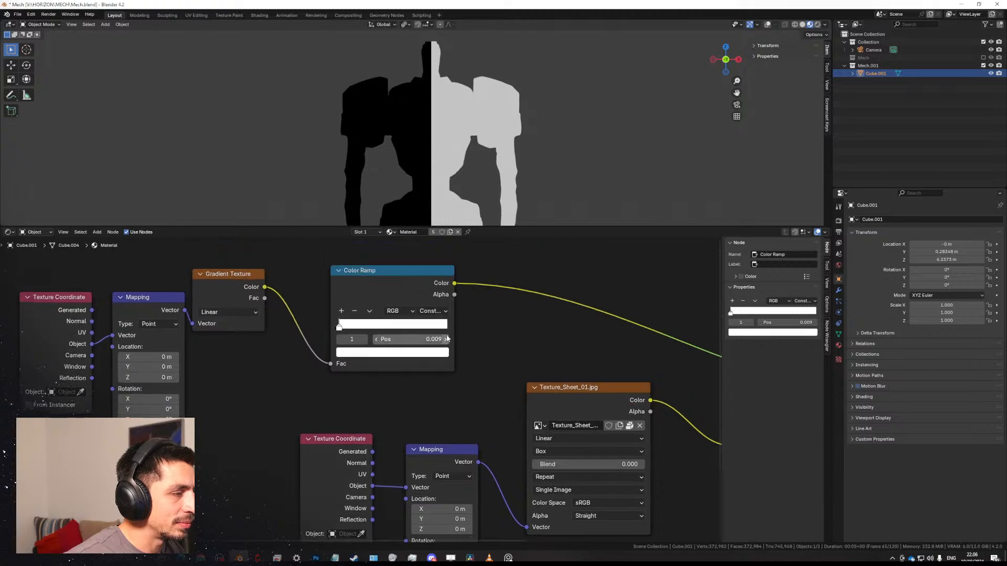
scroll(447, 338, "up", 1)
left_click(449, 324)
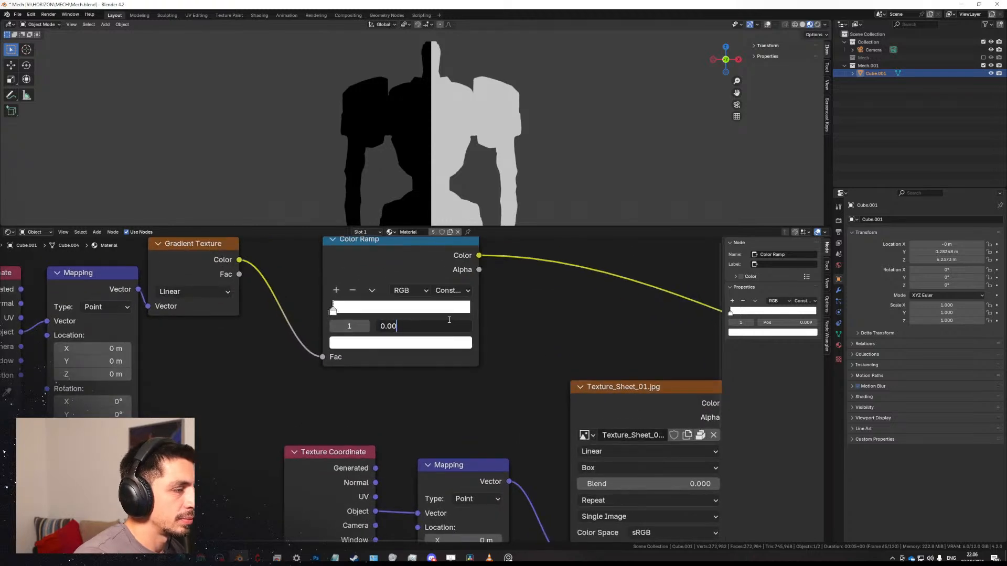
key("Return")
Re-enter the white stop's position at practically 0 so that it follows the black stop on the Color Ramp.
left_click(445, 327)
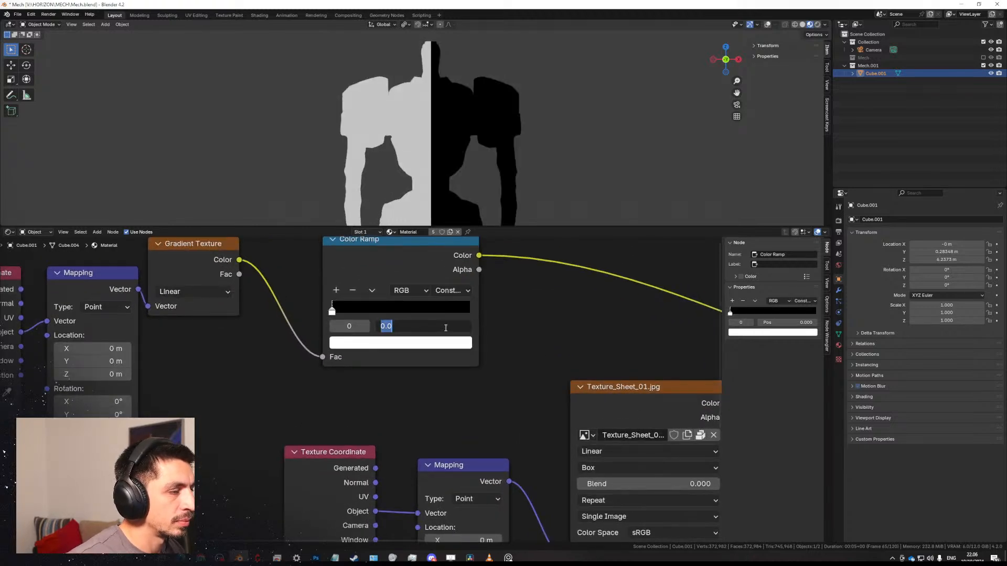
type("1]")
key("Return")
left_click(436, 322)
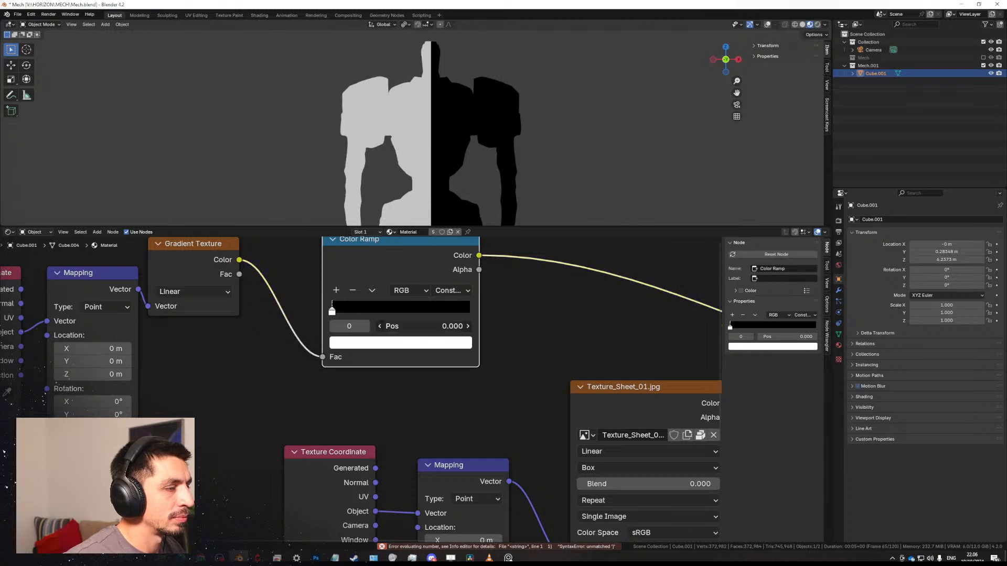
left_click(589, 138)
Examine the black-and-white seam up close on the mech's head and from the front for accurate centering.
mouse_move(472, 141)
middle_mouse_down("alt")
mouse_move(323, 145)
mouse_move(464, 147)
middle_mouse_up("alt")
middle_click_drag(464, 147, 445, 189, "shift")
scroll(458, 117, "up", 10)
scroll(439, 156, "down", 8)
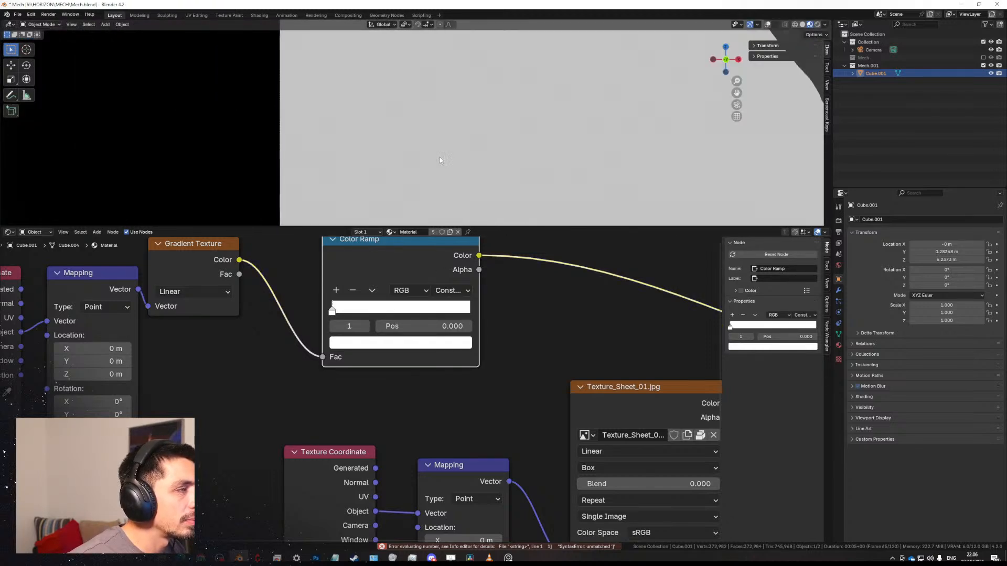
middle_click_drag(466, 73, 469, 165, "shift")
scroll(464, 143, "down", 3)
scroll(464, 143, "up", 2)
left_click(445, 326)
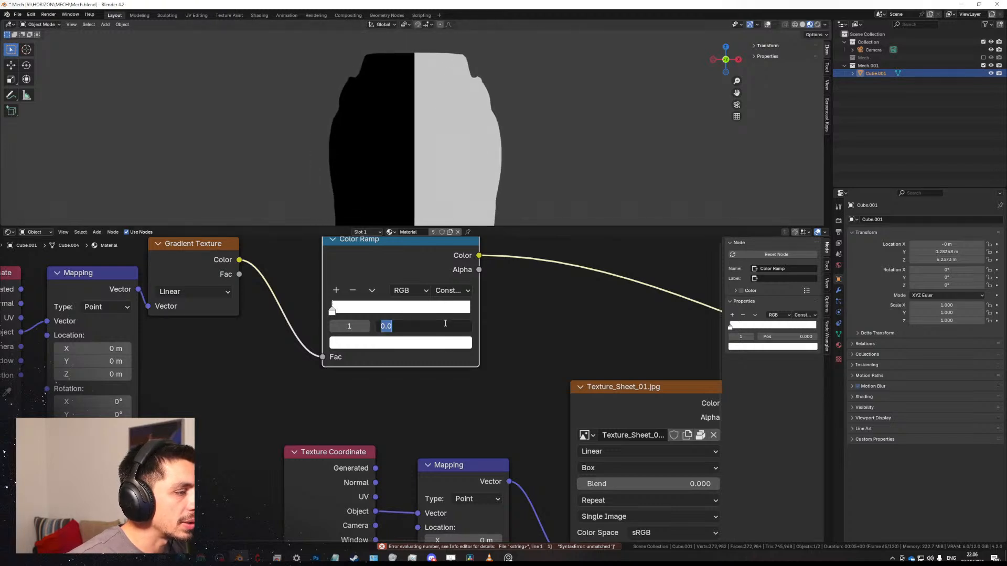
key("Return")
key("ctrl+z")
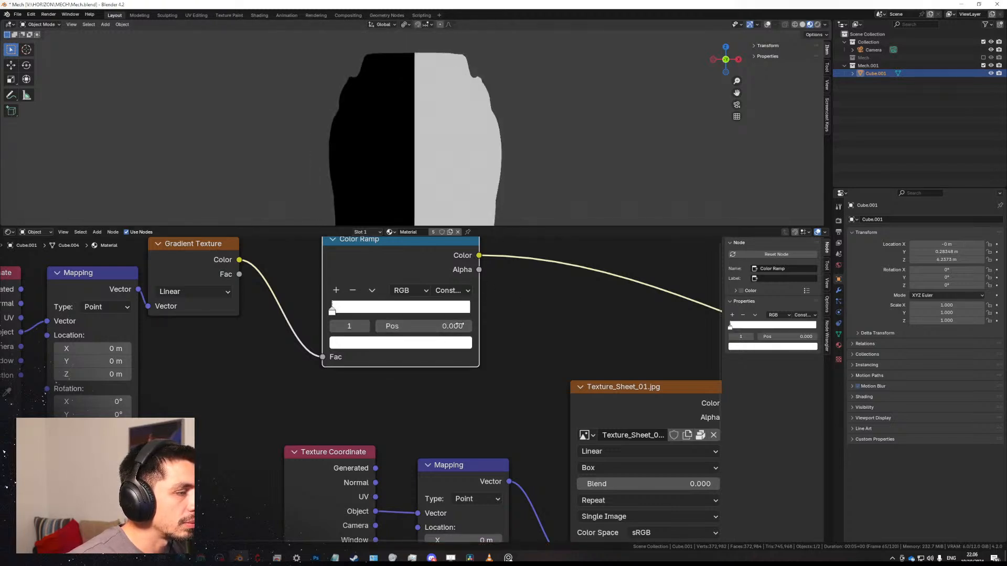
scroll(476, 151, "down", 4)
middle_click_drag(524, 154, 454, 126)
scroll(485, 335, "down", 8)
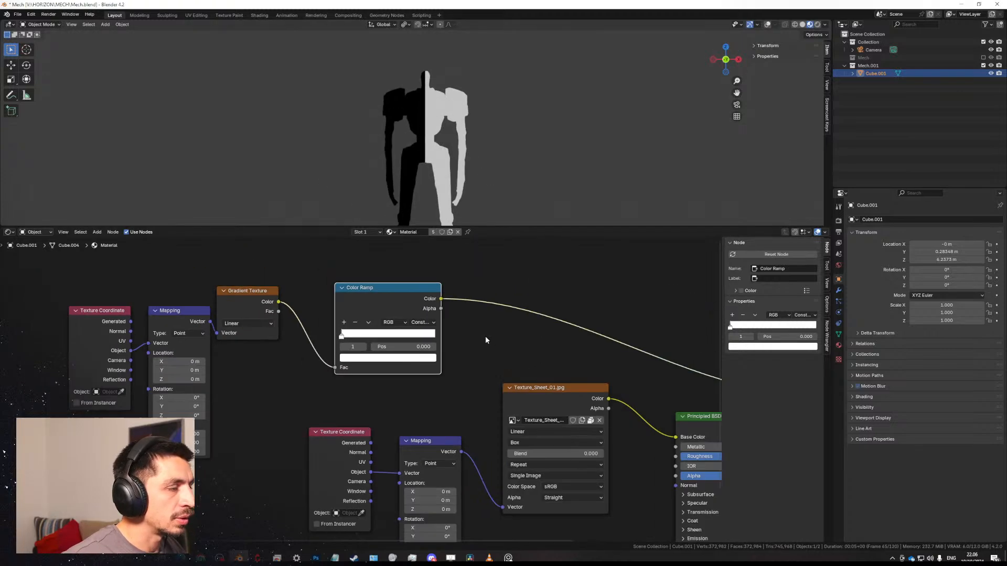
Move the Texture_Sheet_01 image, Mapping, Texture Coordinate and Value nodes together further away from the Principled BSDF.
middle_click_drag(371, 366, 446, 361)
left_click_drag(446, 361, 431, 351)
left_click_drag(192, 272, 358, 339)
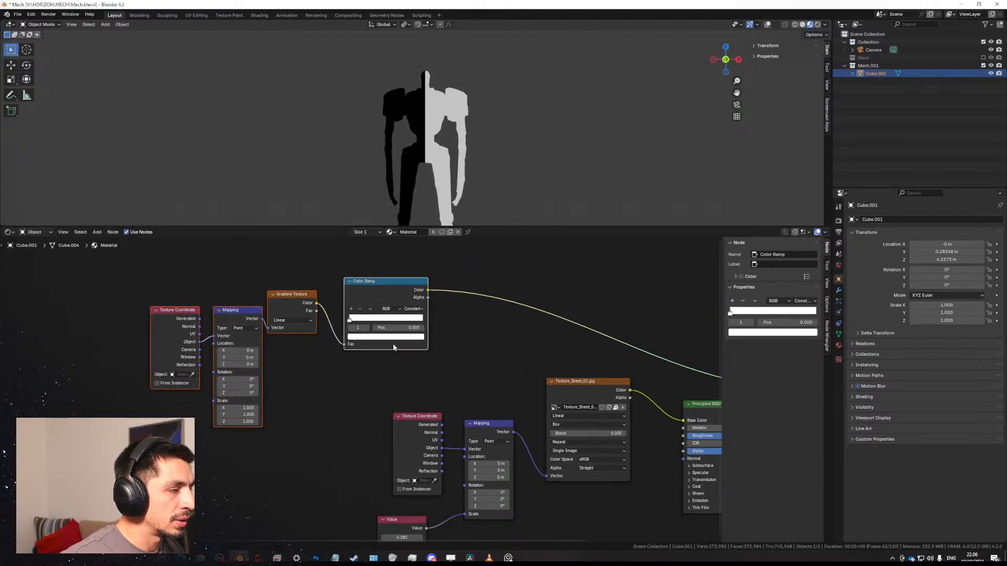
middle_click_drag(392, 344, 242, 308)
scroll(246, 351, "down", 2)
left_click_drag(242, 351, 463, 465)
key("g")
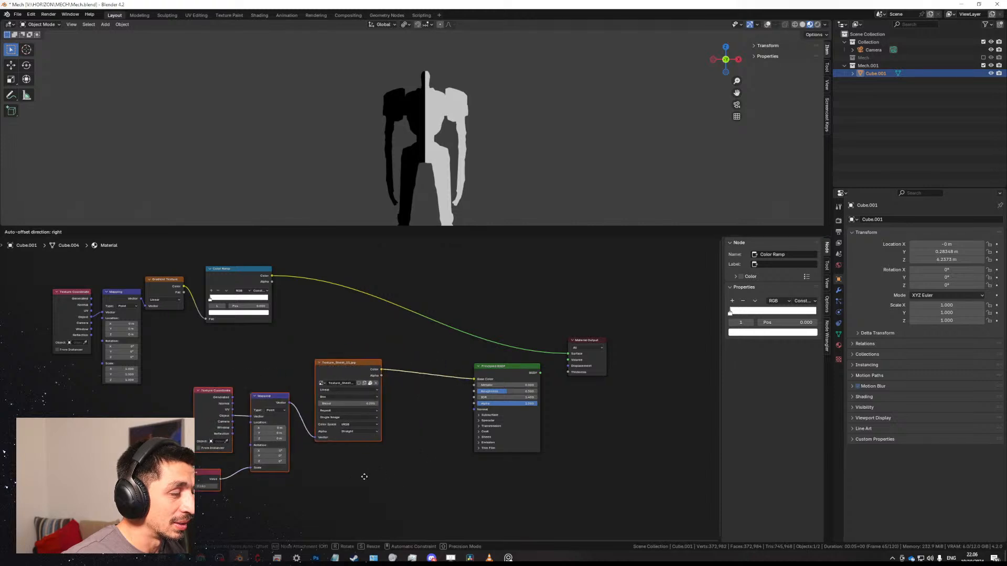
left_click(245, 491)
left_click(363, 351)
middle_click_drag(311, 384, 430, 353)
scroll(425, 348, "up", 4)
scroll(425, 349, "up", 2)
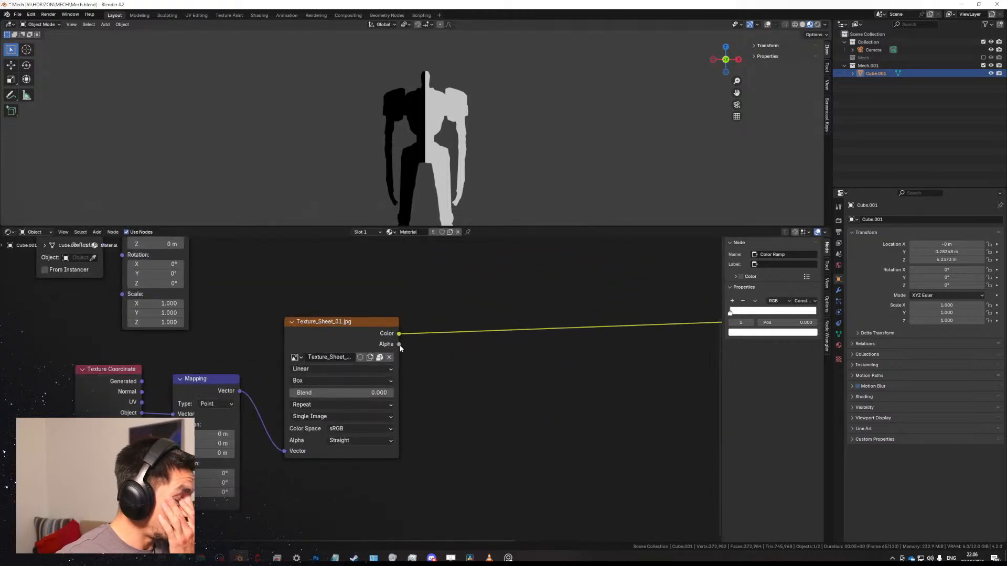
Spread the Texture_Sheet_01 image and Mapping nodes apart and preview the Texture Coordinate's Object output on the mech.
left_click_drag(346, 326, 524, 319)
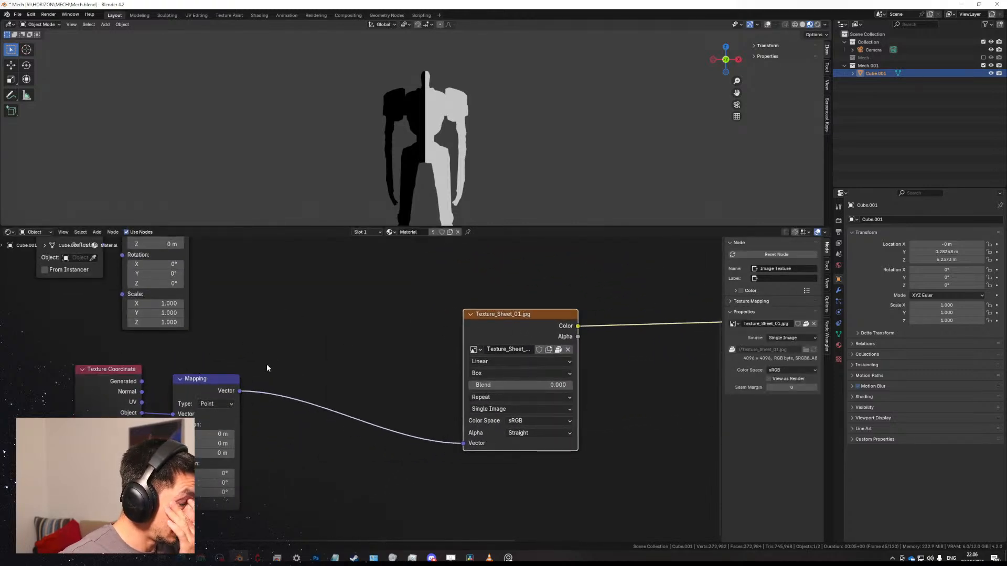
left_click_drag(208, 383, 261, 375)
middle_click_drag(223, 361, 307, 382)
scroll(293, 363, "down", 2)
left_click(239, 431, "ctrl+shift")
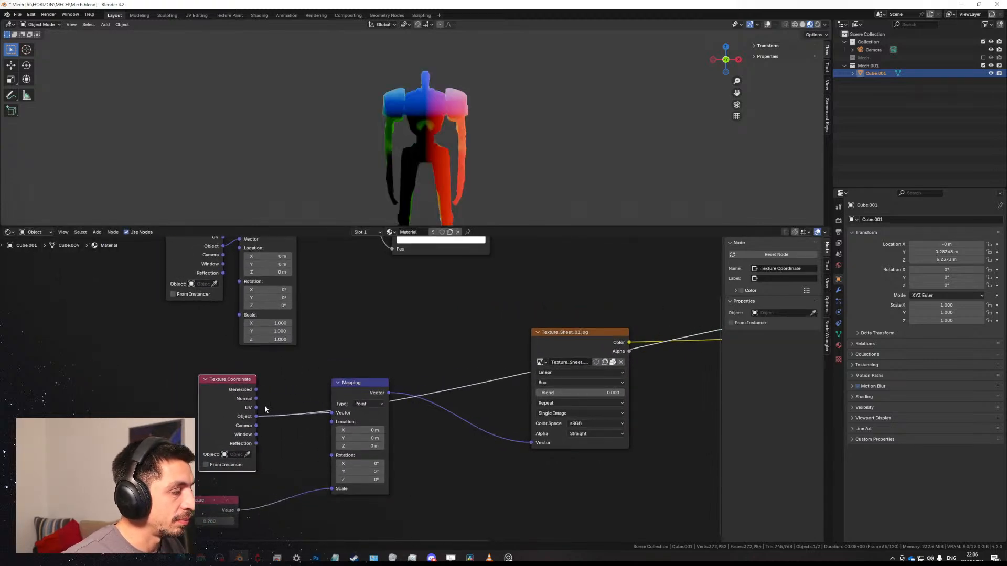
left_click_drag(354, 388, 405, 437)
middle_click_drag(350, 383, 404, 352)
scroll(401, 355, "up", 5)
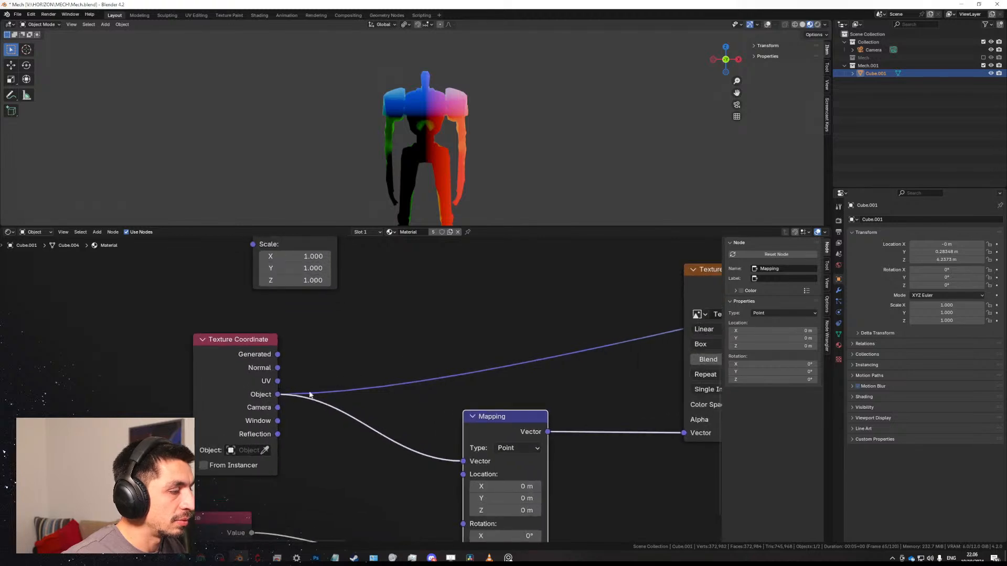
left_click_drag(278, 394, 359, 355)
type("vector ma")
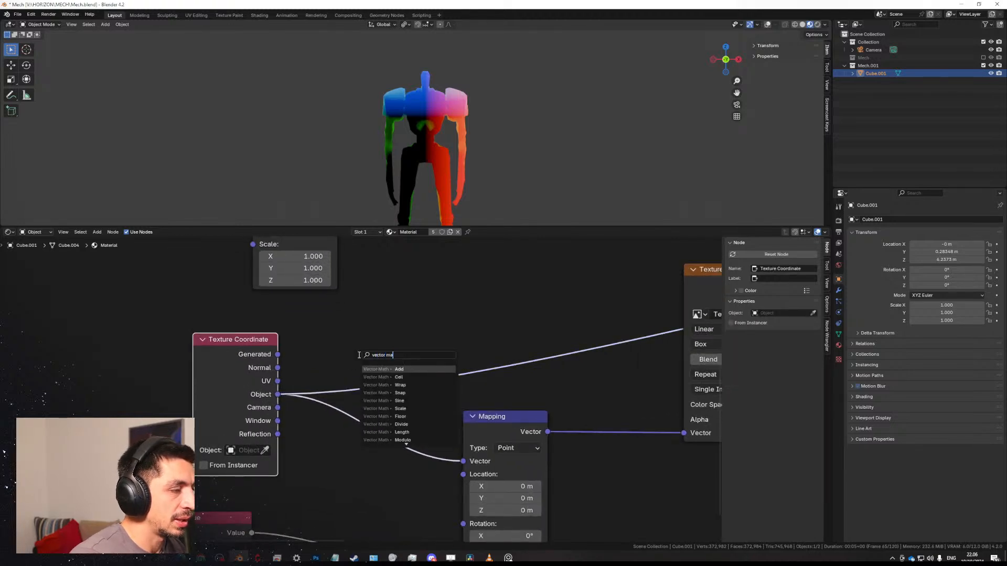
type("th mix")
key("Escape")
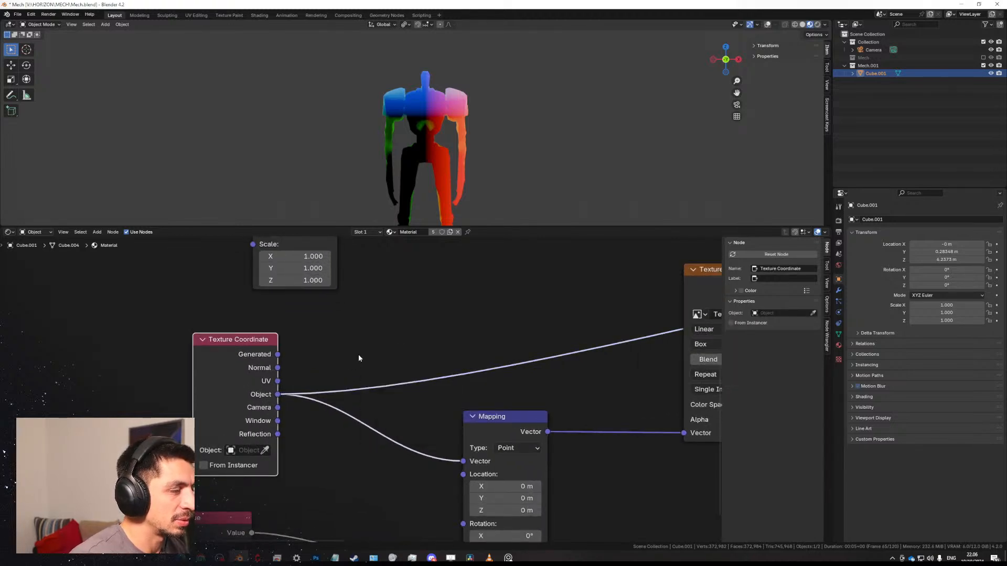
Add a Mix node set to Vector and feed the Texture Coordinate's Object output into its A input.
key("shift+a")
type("mix")
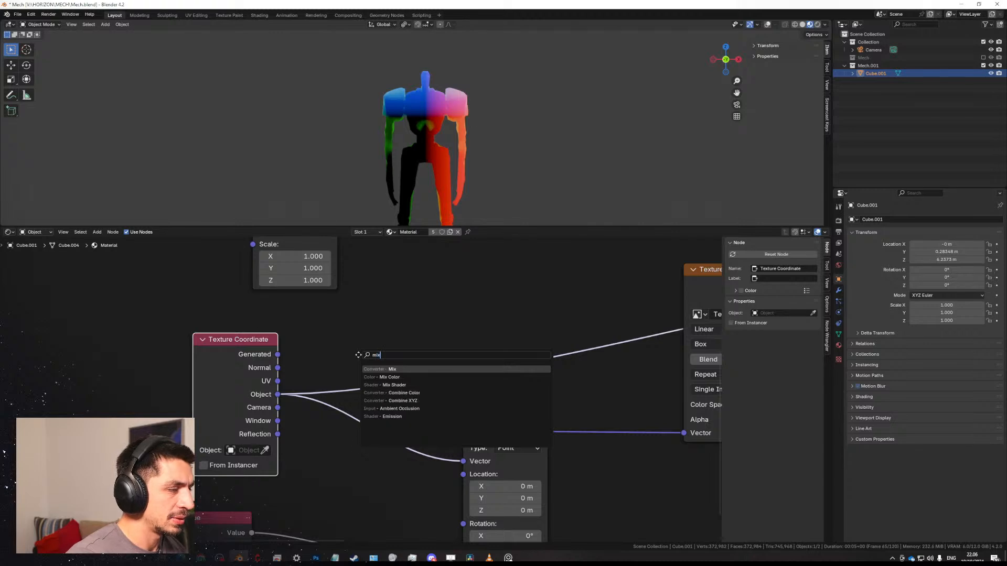
key("Return")
left_click(406, 312)
left_click(404, 321)
left_click(392, 364)
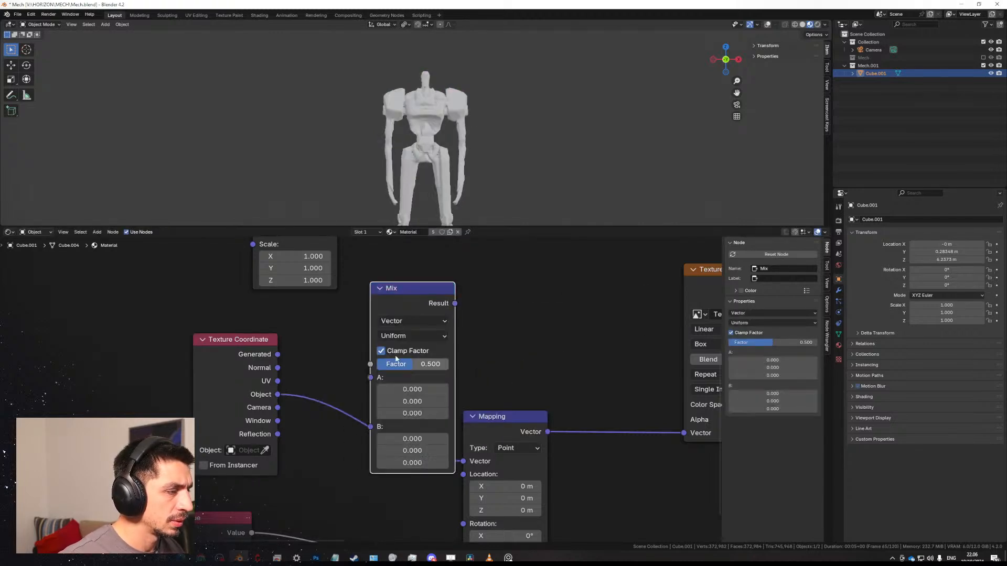
left_click_drag(404, 299, 431, 285)
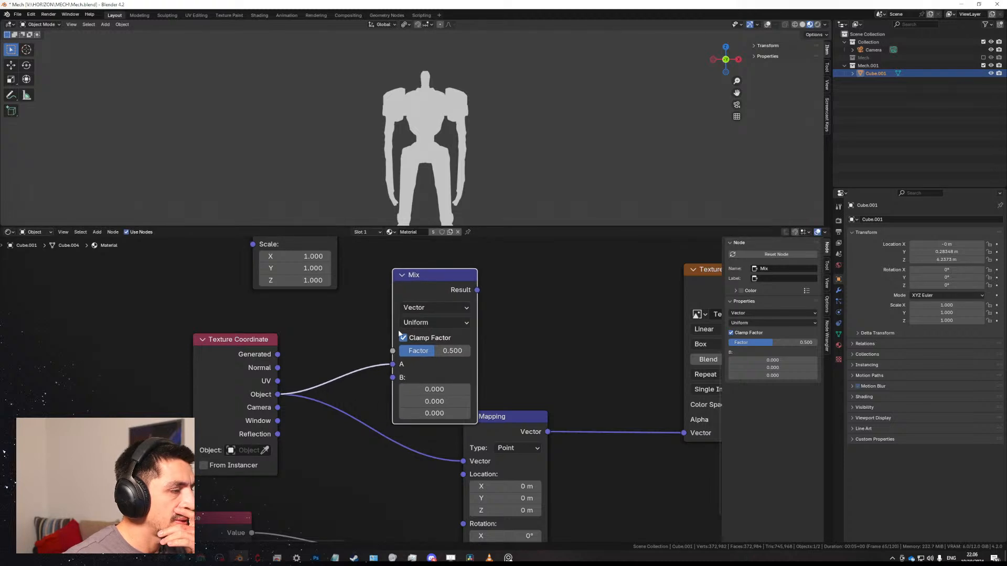
Clear space below the Mix node and place a duplicate of the Mapping node beside the Texture Coordinate.
scroll(386, 345, "down", 2)
middle_click_drag(387, 345, 389, 399)
left_click_drag(226, 433, 146, 455)
middle_click_drag(277, 433, 354, 374)
left_click_drag(563, 410, 427, 511)
key("shift+d")
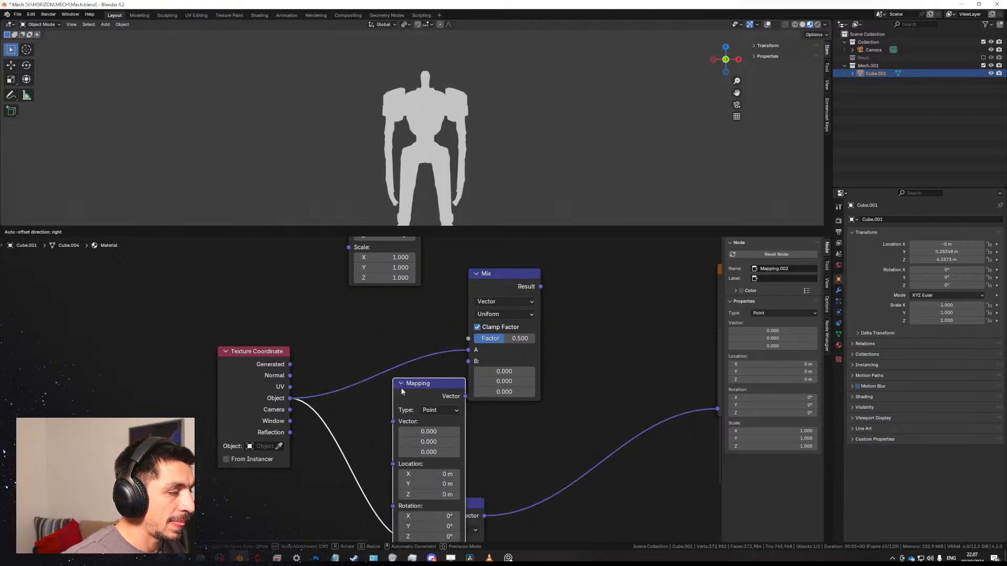
left_click(398, 386)
Route the Object coordinates through the duplicated Mapping node into the Mix node's B input and preview that Mapping's output.
scroll(372, 388, "down", 5)
middle_click_drag(458, 438, 457, 406)
scroll(429, 428, "up", 1)
left_click_drag(425, 436, 501, 476)
left_click_drag(363, 352, 408, 373)
right_click_drag(355, 388, 355, 389, "ctrl")
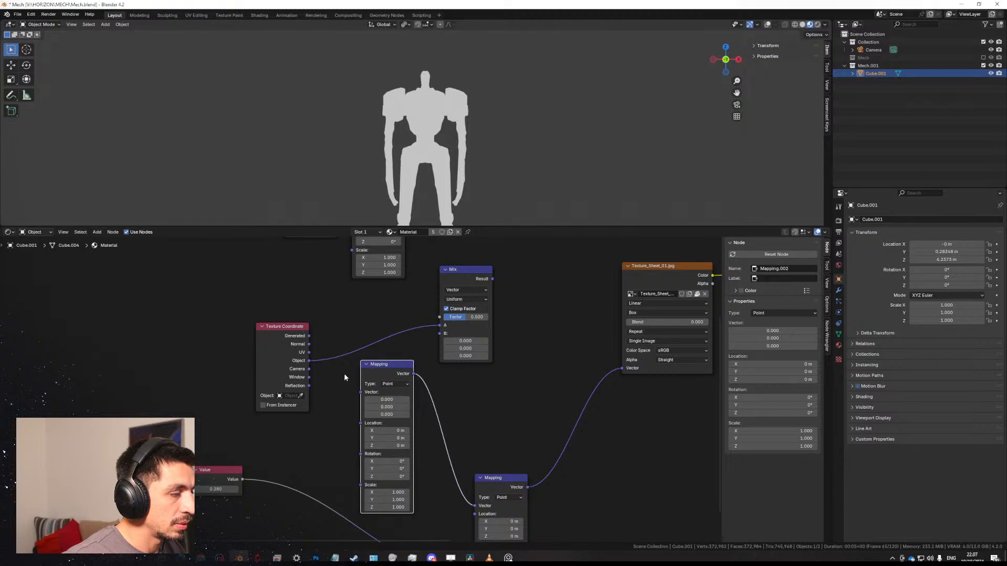
left_click_drag(310, 360, 360, 395)
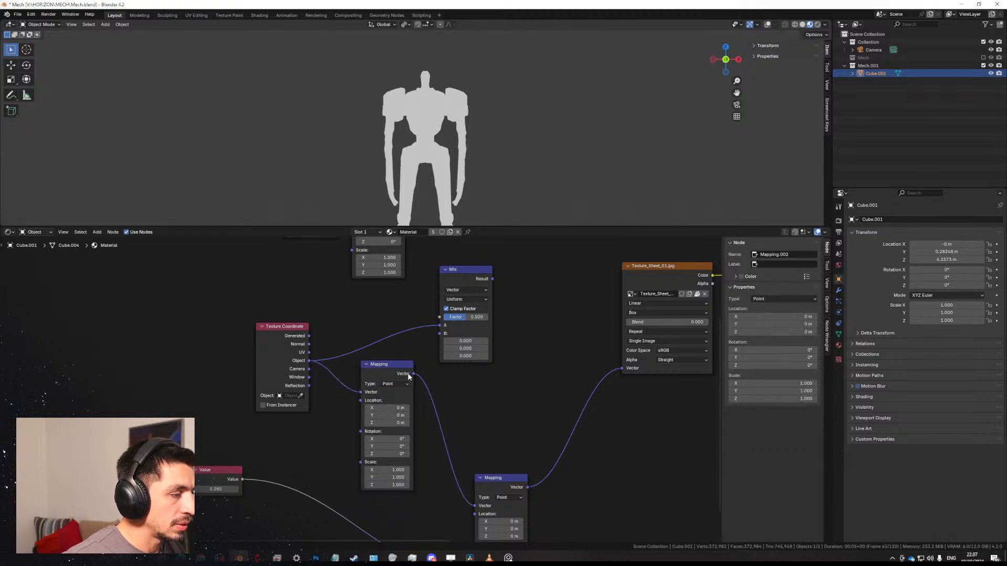
left_click_drag(413, 374, 394, 362)
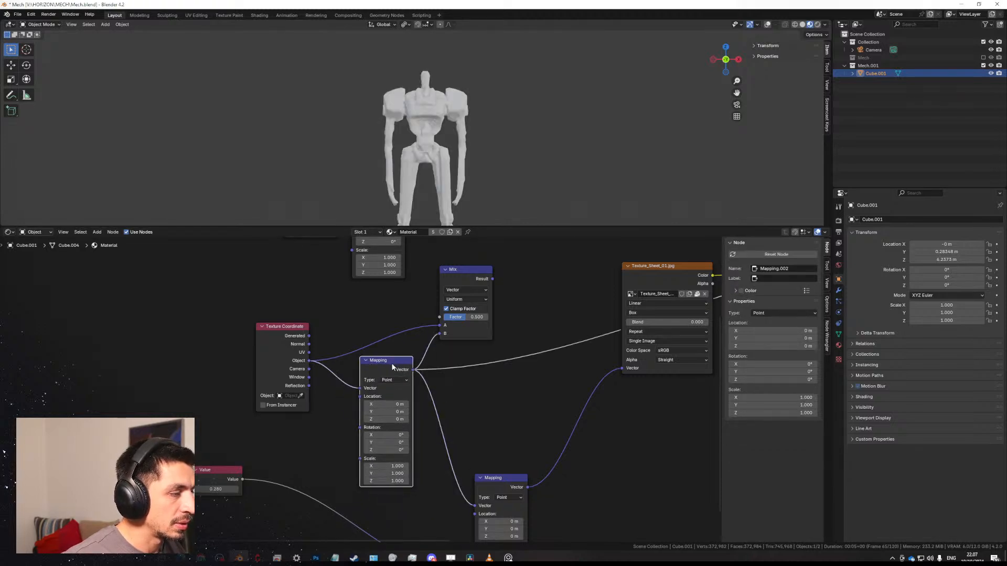
left_click(391, 363, "ctrl+shift")
scroll(393, 362, "up", 2)
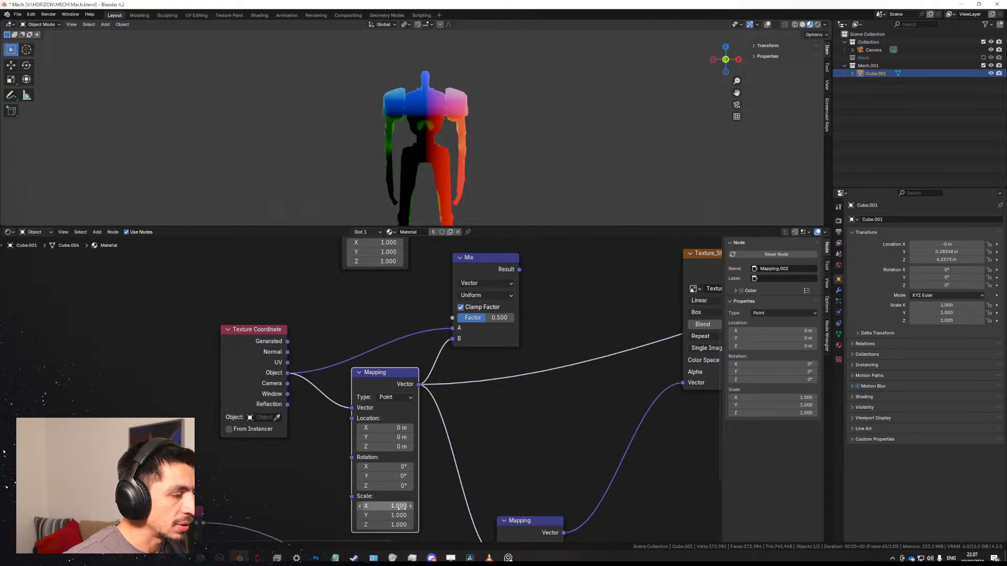
mouse_move(385, 506)
left_mouse_down()
mouse_move(352, 506)
mouse_move(399, 508)
mouse_move(362, 525)
mouse_move(367, 505)
left_mouse_up()
key("ctrl+z")
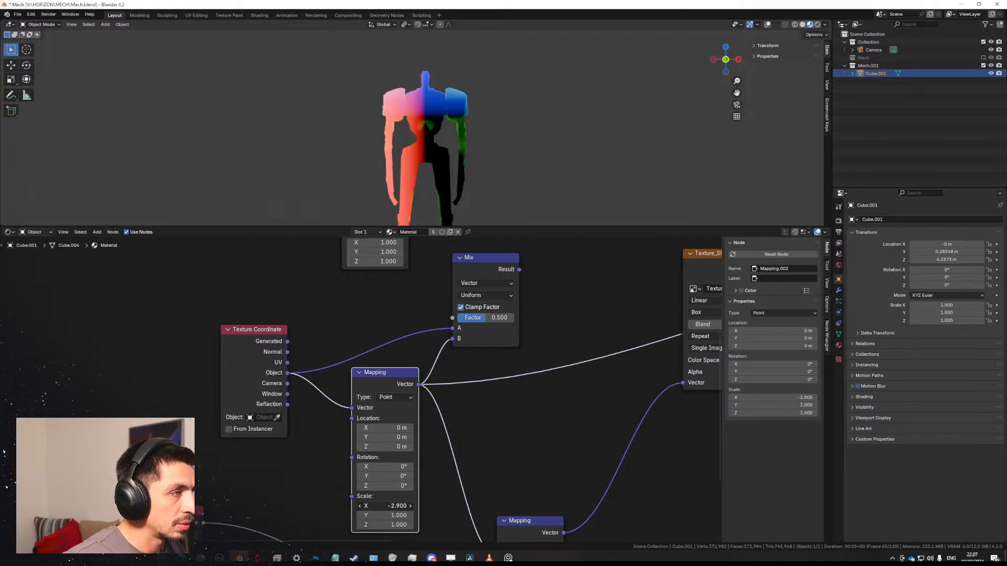
key("ctrl+z")
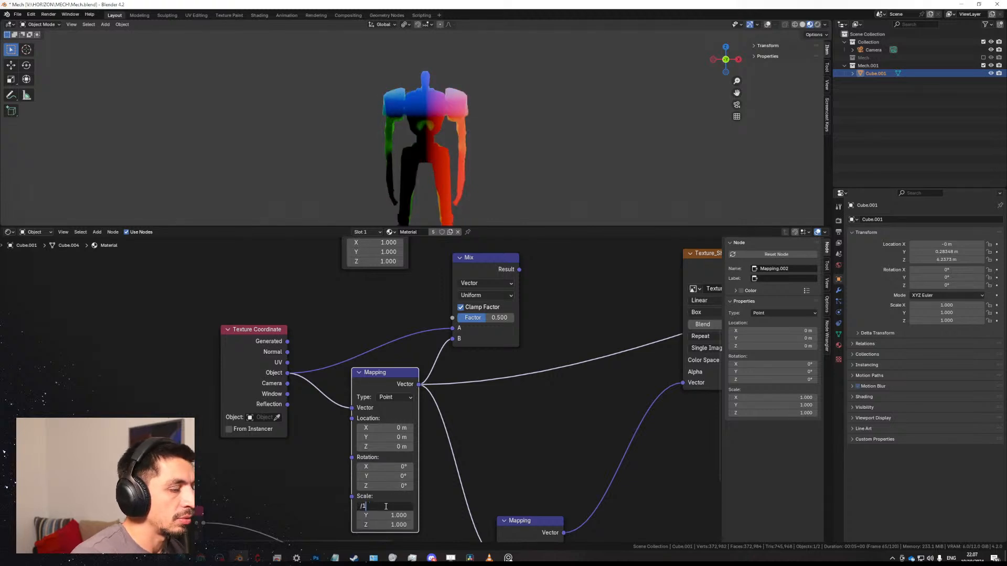
double_click(386, 506)
type("/1")
key("Return")
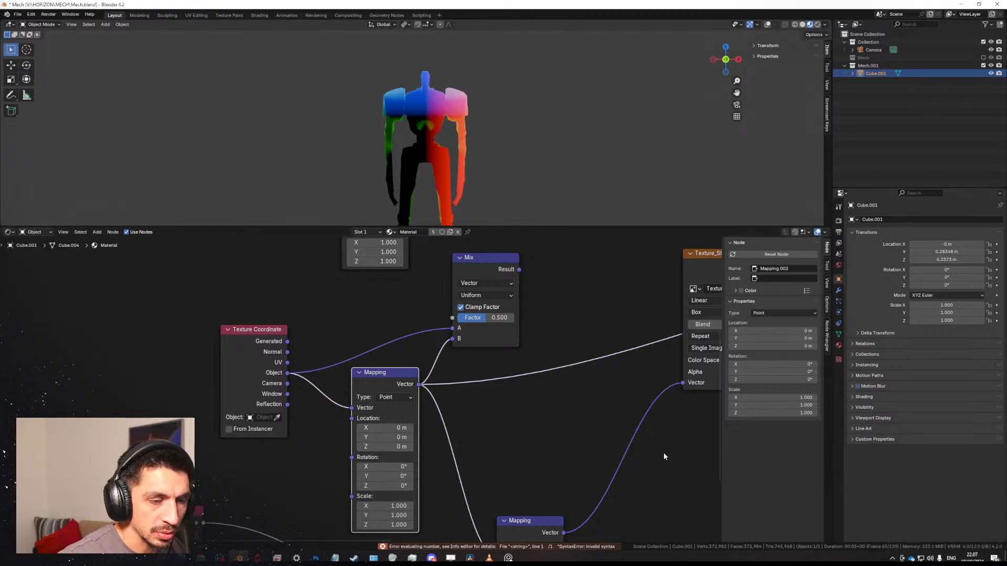
Set the duplicated Mapping node's X scale to -1 to mirror its coordinates.
left_click(399, 504)
type("-1")
key("Return")
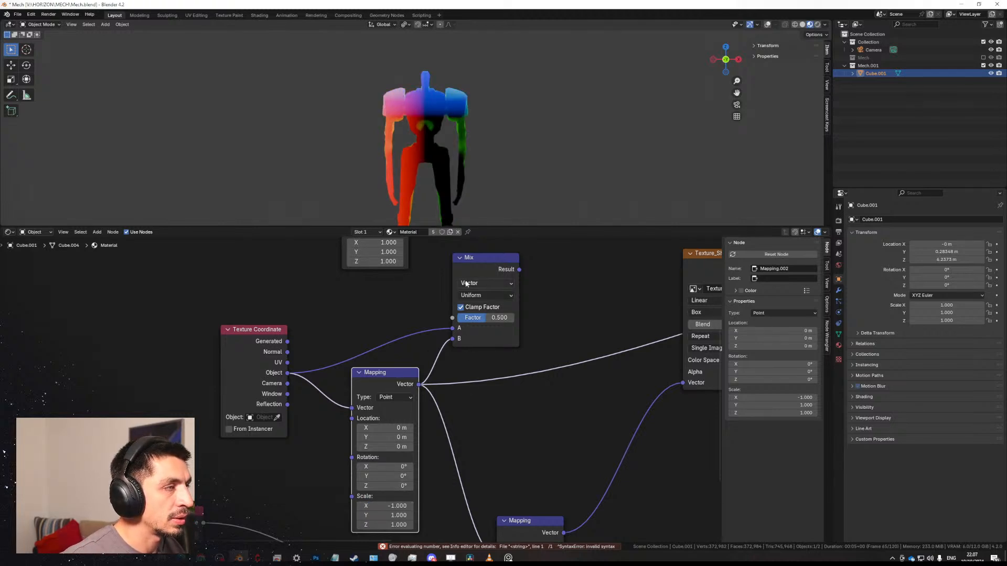
Compare the Texture Coordinate, mirrored Mapping and Mix outputs on the mech, testing the Mix factor at 1.
left_click(289, 378, "shift")
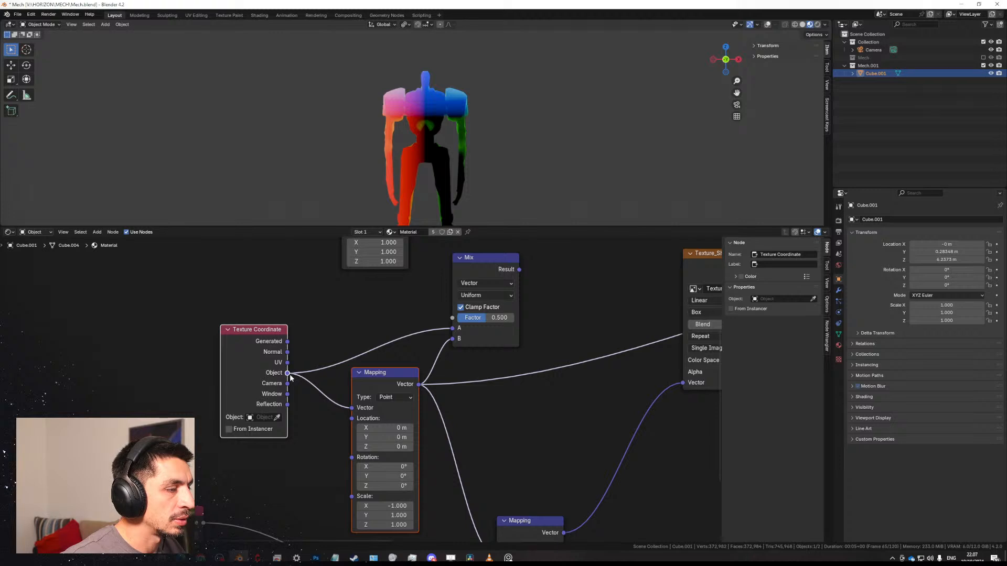
left_click(287, 377, "ctrl+shift")
left_click(286, 377, "ctrl+shift")
left_click(286, 377, "ctrl+shift")
left_click(287, 377, "ctrl+shift")
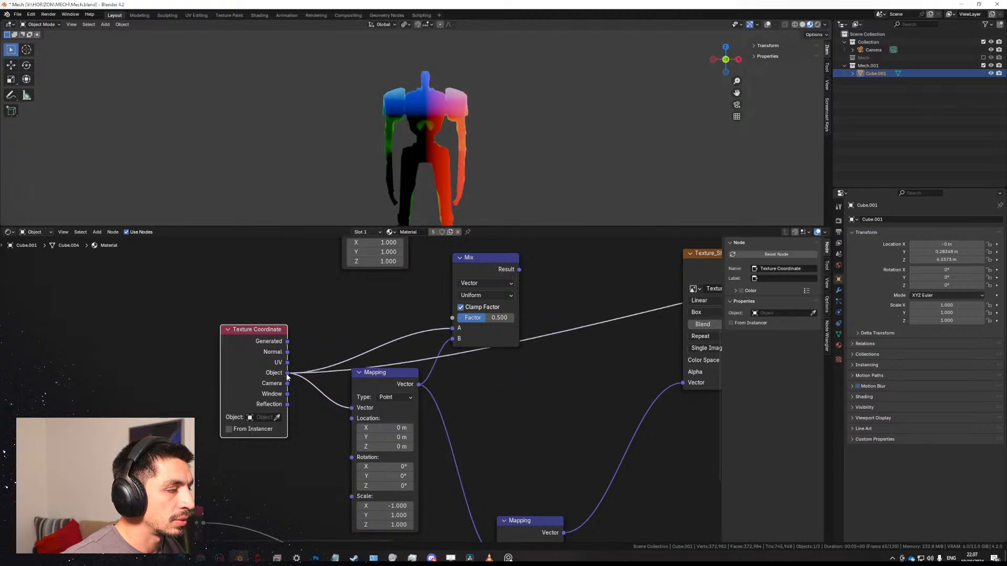
left_click(388, 374, "ctrl+shift")
left_click(481, 311, "ctrl+shift")
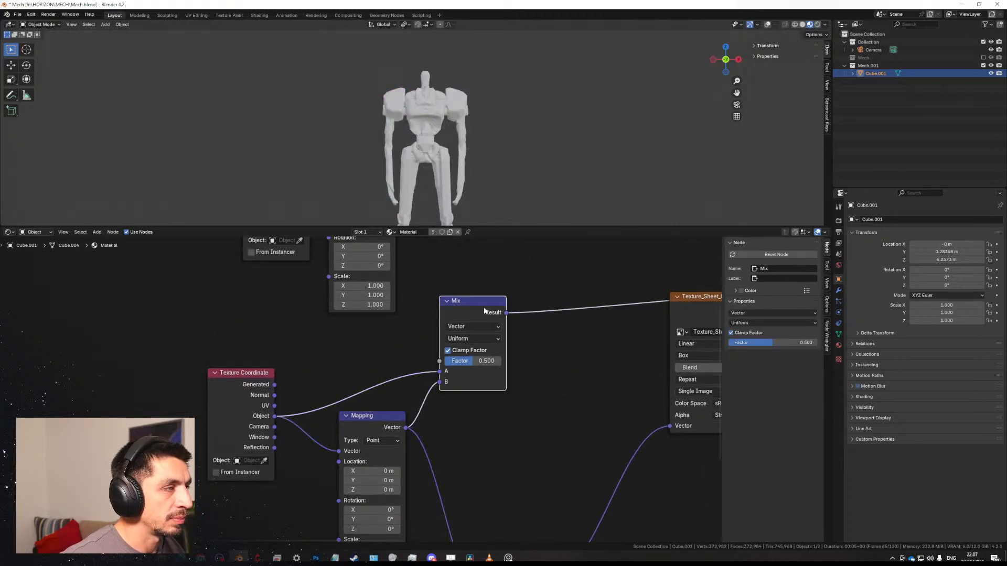
scroll(497, 341, "up", 1)
left_click_drag(492, 356, 524, 356)
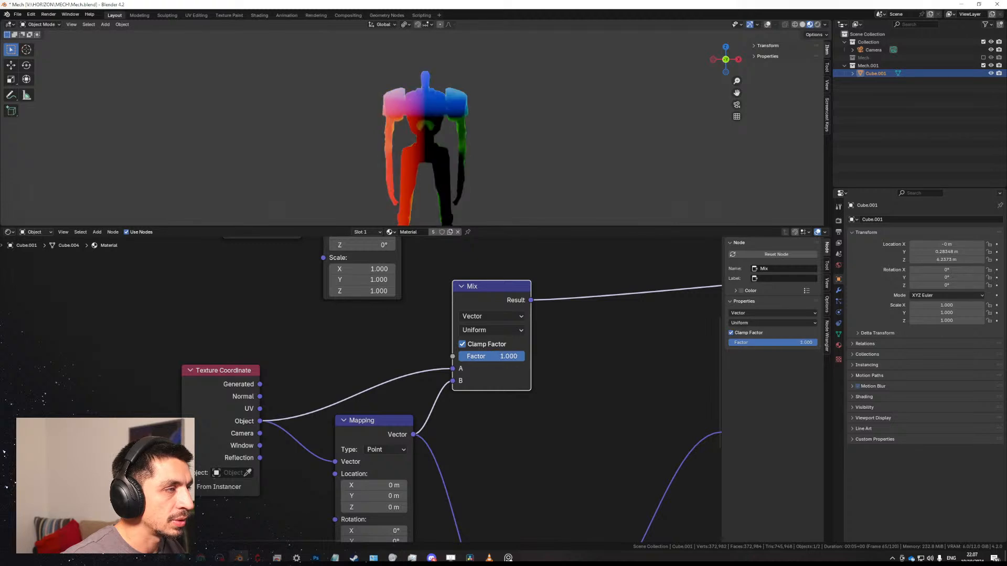
key("ctrl+z")
Move the gradient mask nodes clear of the Mix node and connect the Color Ramp's Color to its Factor.
scroll(420, 363, "down", 3)
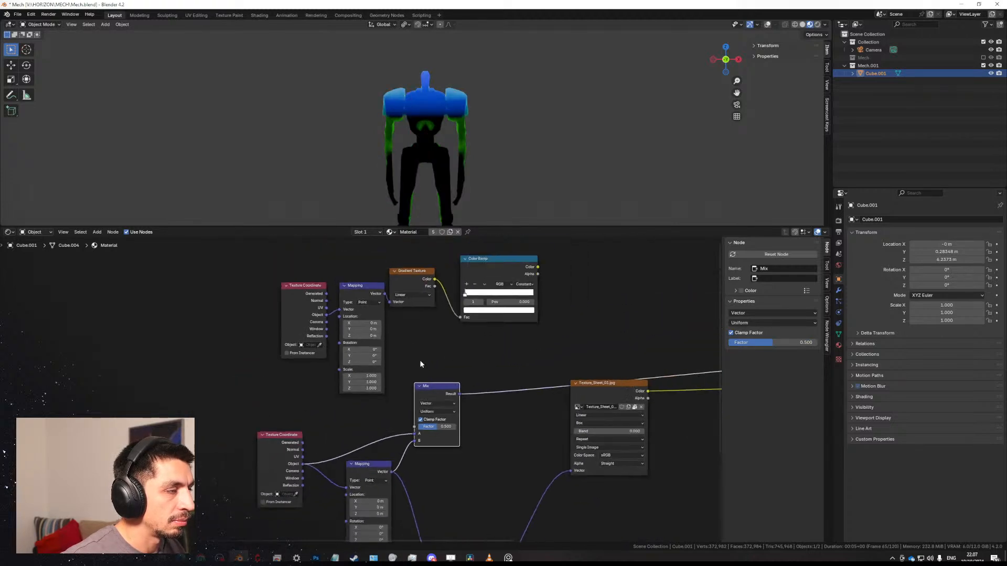
left_click_drag(271, 268, 563, 350)
key("g")
left_click(336, 340)
left_click_drag(338, 275, 416, 427)
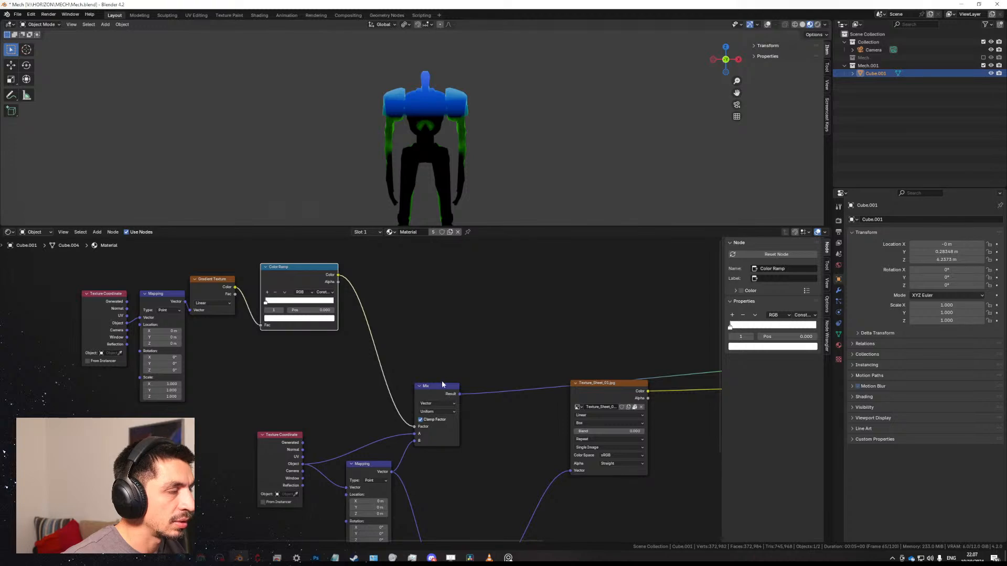
Check the mixed coordinates on the mech and unlink the Color Ramp from the Mix node's Factor.
middle_click_drag(442, 385, 402, 336)
left_click(427, 372)
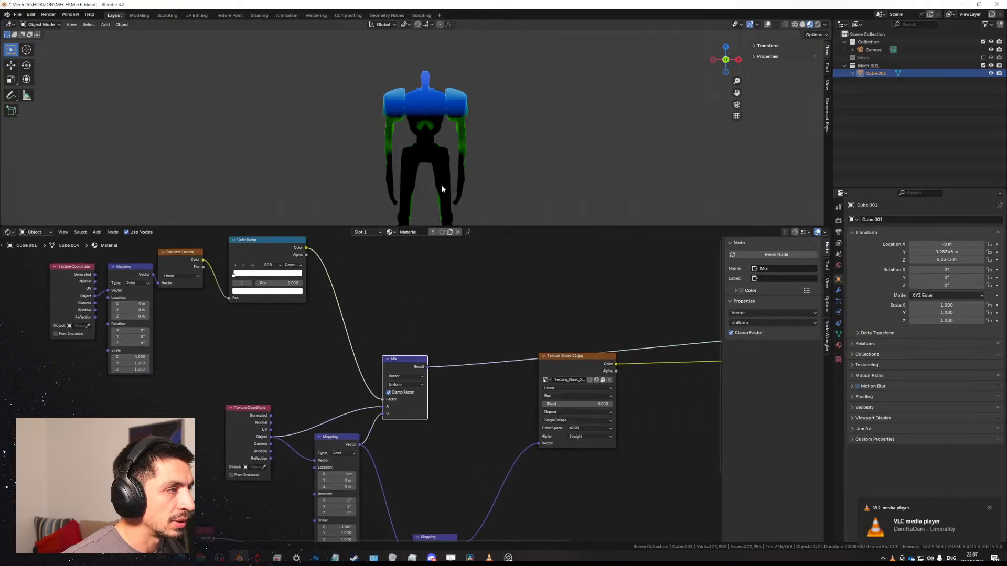
scroll(423, 366, "up", 3)
scroll(477, 363, "down", 3)
middle_click_drag(477, 363, 403, 366)
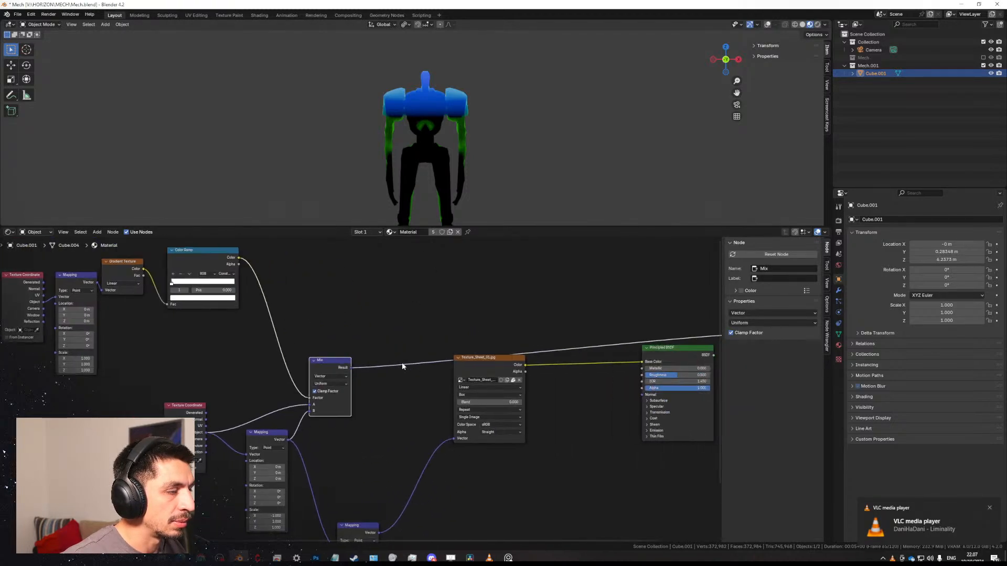
left_click_drag(306, 398, 289, 391)
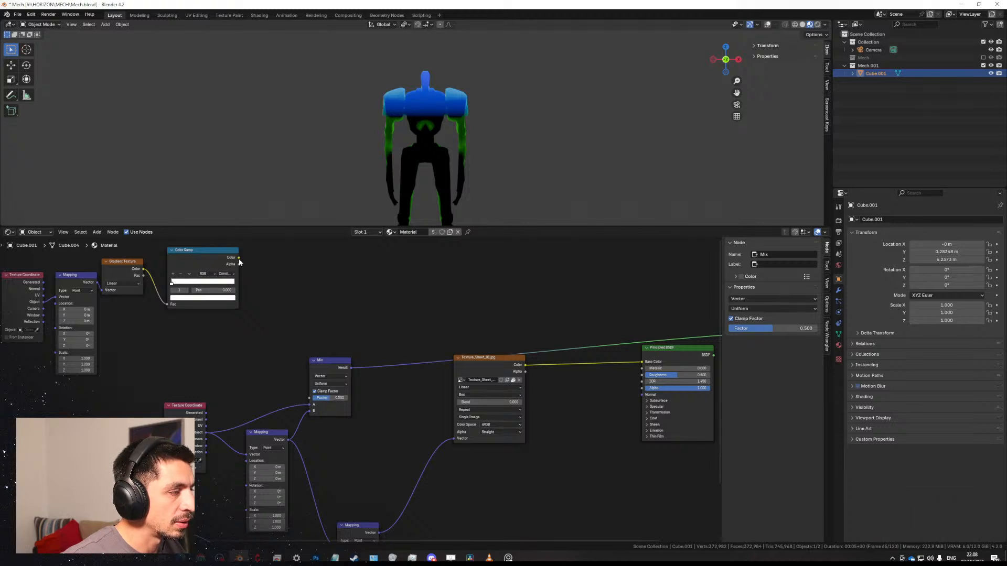
left_click_drag(239, 257, 318, 400)
Connect the Mix Result to the Texture_Sheet_01 Vector input and preview the image texture on the mech.
left_click_drag(349, 367, 427, 398)
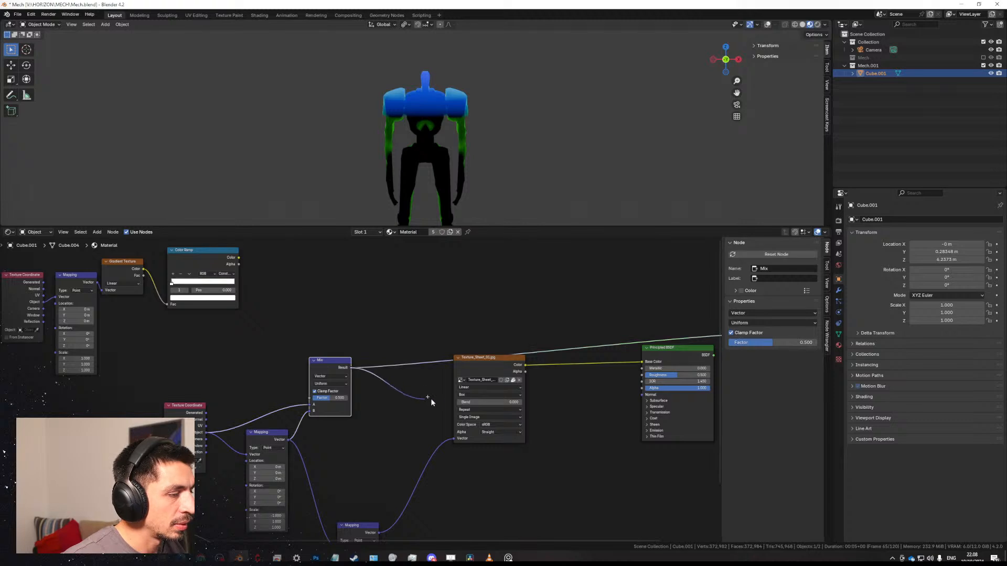
left_click(480, 390)
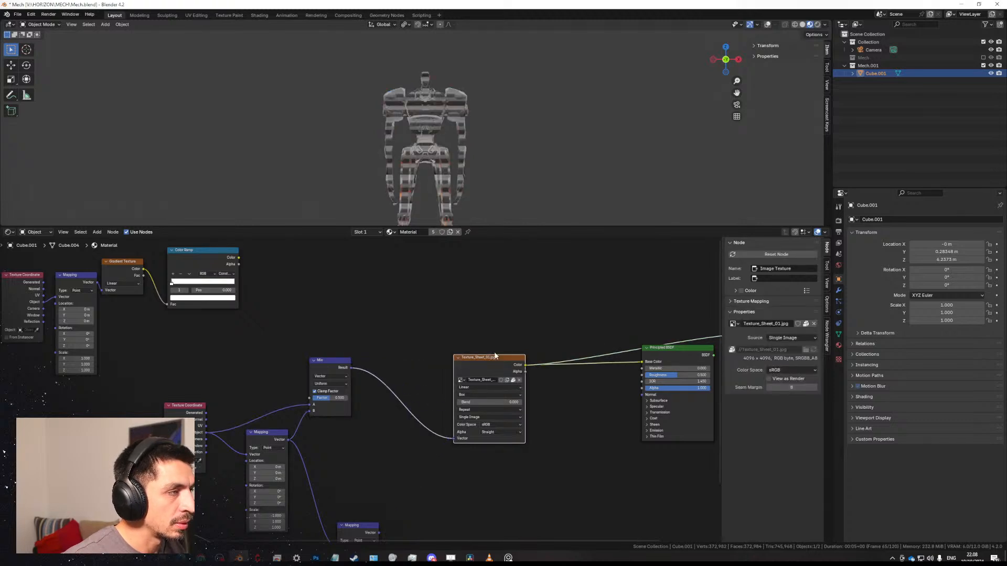
scroll(394, 178, "up", 5)
middle_click_drag(462, 159, 487, 173)
middle_click_drag(368, 435, 366, 392)
scroll(366, 392, "down", 1)
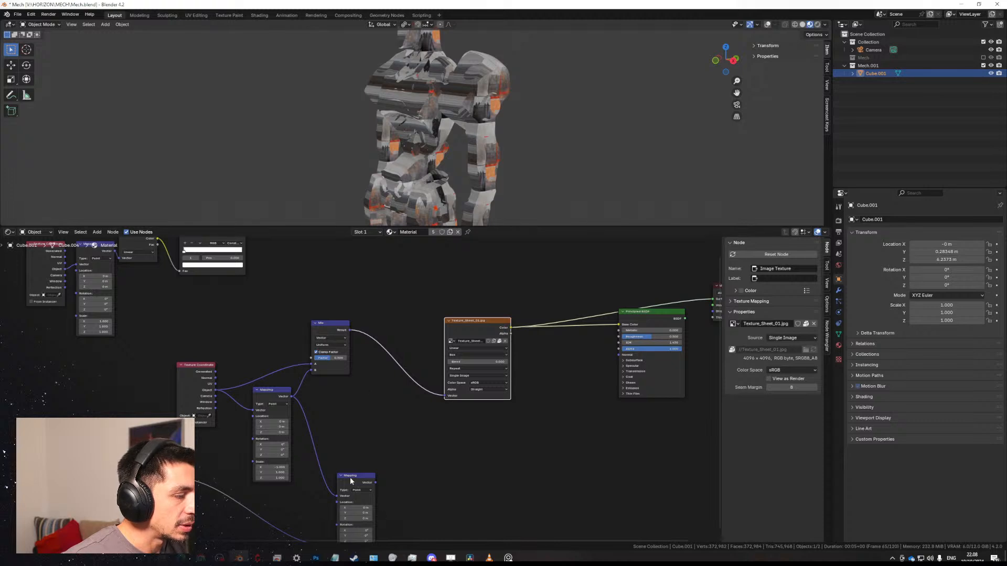
Insert the Value-scaled Mapping node between the Mix Result and the Texture_Sheet_01 image node.
left_click_drag(350, 481, 408, 368)
left_click_drag(350, 330, 406, 382)
middle_click_drag(445, 164, 419, 210)
scroll(382, 419, "up", 2)
scroll(382, 421, "up", 3)
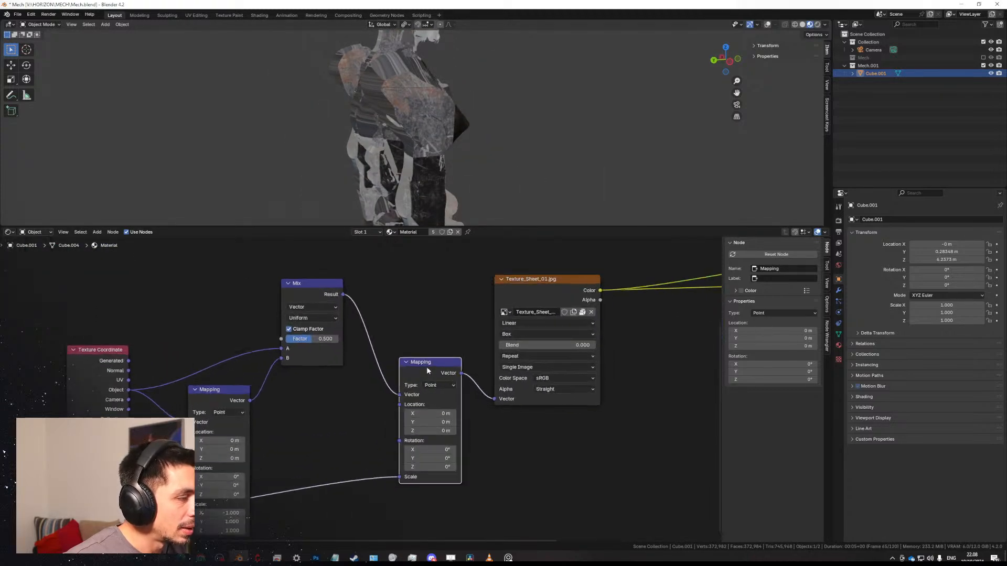
left_click_drag(426, 368, 415, 395)
Move the Value node next to the Mapping node whose scale it drives.
scroll(386, 406, "down", 4)
middle_click_drag(292, 451, 315, 436)
left_click_drag(123, 473, 235, 468)
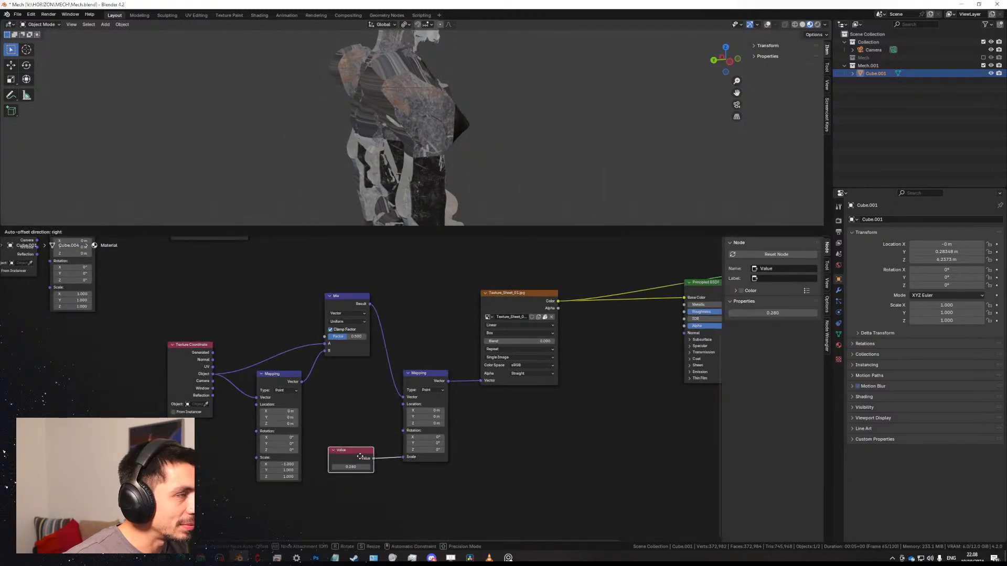
left_click_drag(360, 456, 360, 457)
Link the Color Ramp's Color output back to the Mix node's Factor and view the mech's texture.
middle_click_drag(472, 158, 451, 176)
middle_click_drag(386, 354, 438, 451)
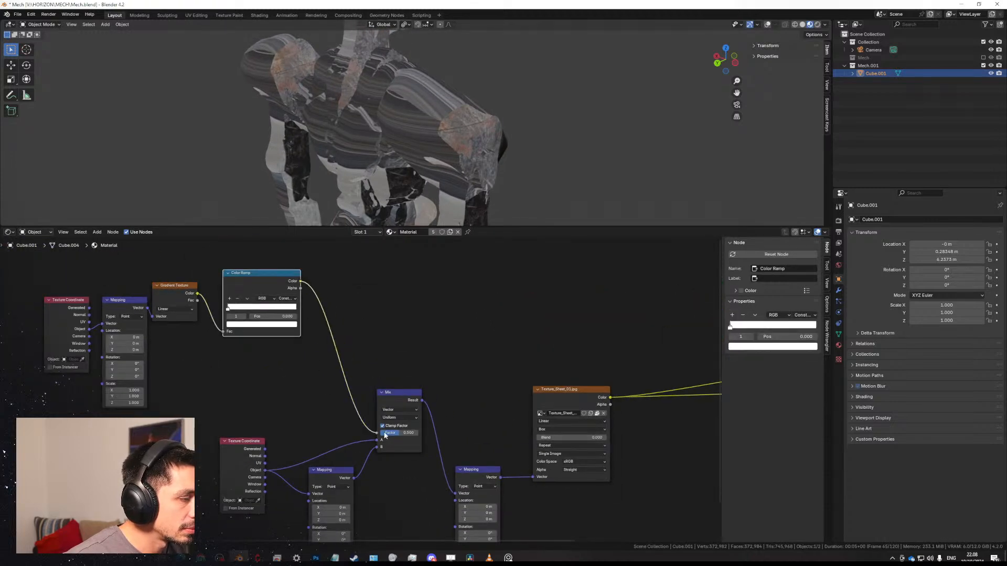
left_click_drag(385, 435, 386, 435)
middle_click_drag(446, 141, 381, 140)
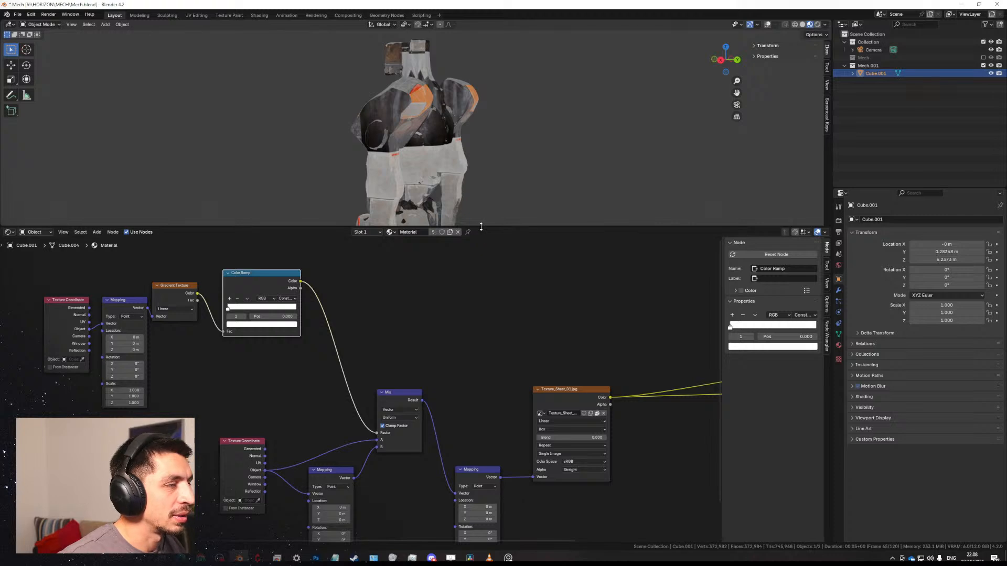
Enlarge the 3D viewport and inspect the mirrored texture on the mech's upper body from the front.
left_click_drag(481, 226, 481, 292)
middle_click_drag(474, 241, 446, 220)
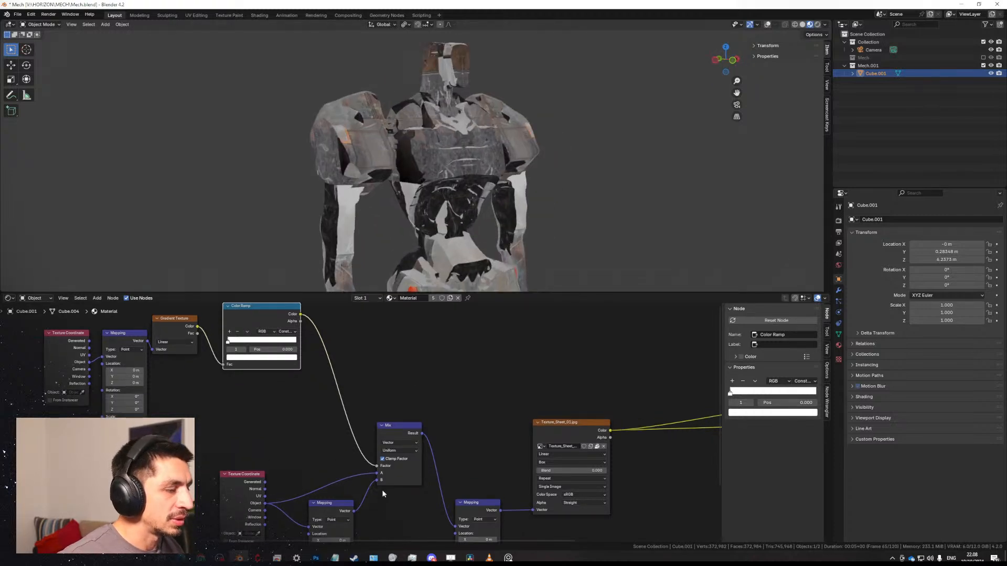
middle_click_drag(382, 493, 349, 410)
scroll(339, 460, "up", 2)
middle_click_drag(339, 453, 295, 432)
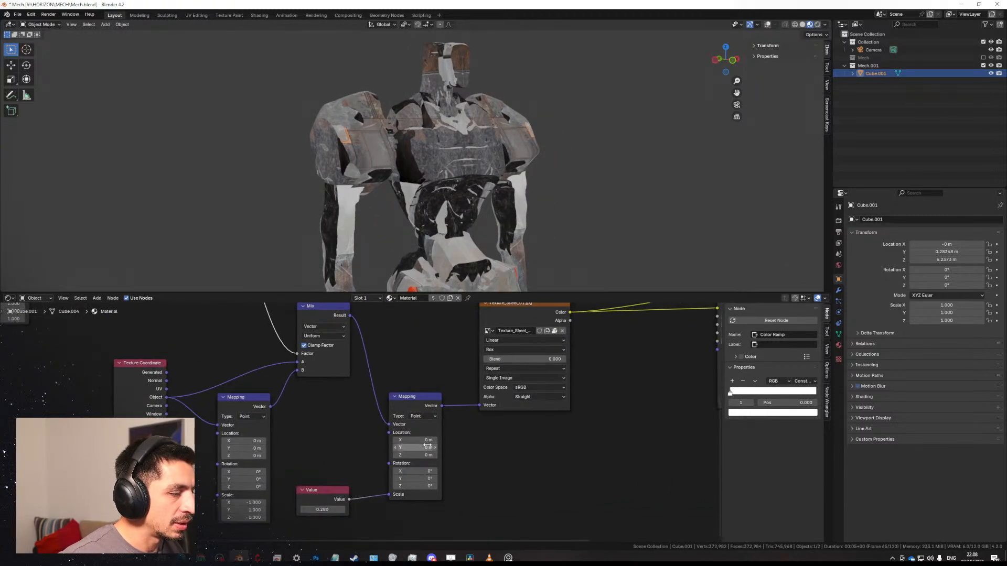
left_click_drag(428, 440, 459, 439)
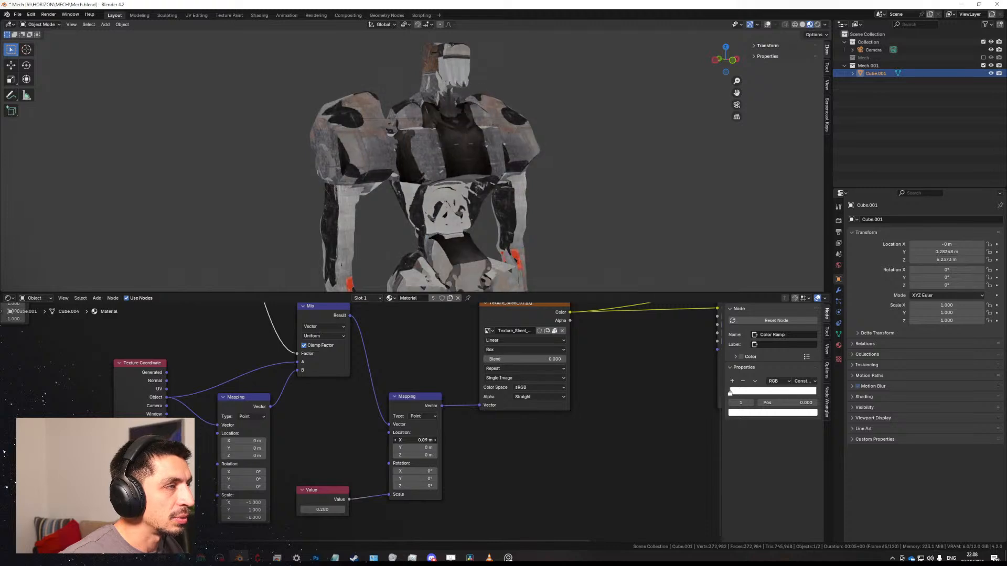
right_click(422, 440)
mouse_move(423, 471)
left_mouse_down()
mouse_move(413, 471)
mouse_move(446, 479)
mouse_move(423, 479)
left_mouse_up()
right_click(423, 473)
Rotate the texture with the Value-scaled Mapping node to about -13.2° on X and 17.7° on Y, checking the mech.
scroll(443, 162, "down", 3)
middle_click_drag(443, 160, 413, 170)
scroll(353, 164, "down", 2)
middle_click_drag(436, 211, 474, 237, "shift")
scroll(460, 219, "up", 4)
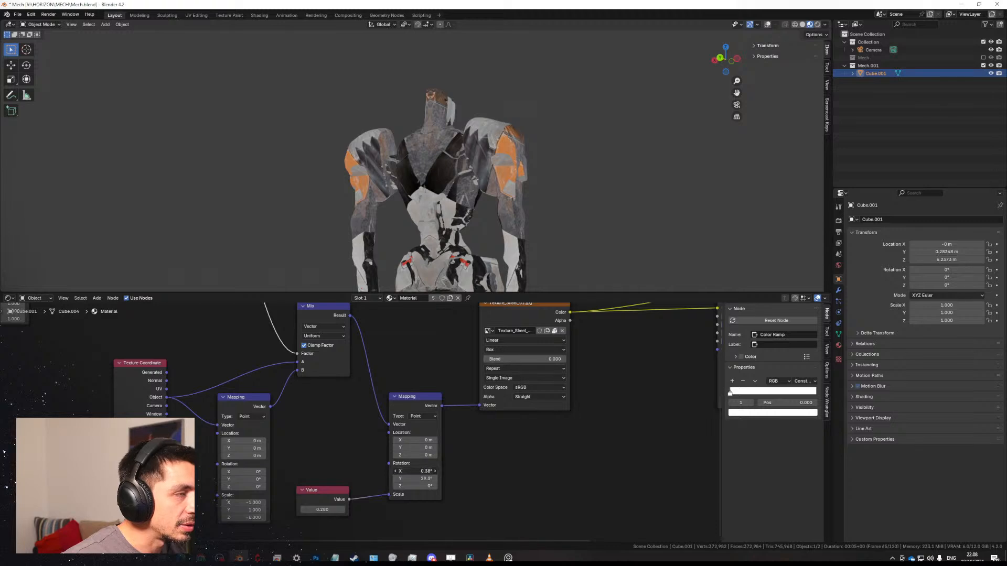
mouse_move(419, 471)
left_mouse_down()
mouse_move(403, 470)
mouse_move(419, 472)
mouse_move(411, 478)
left_mouse_up()
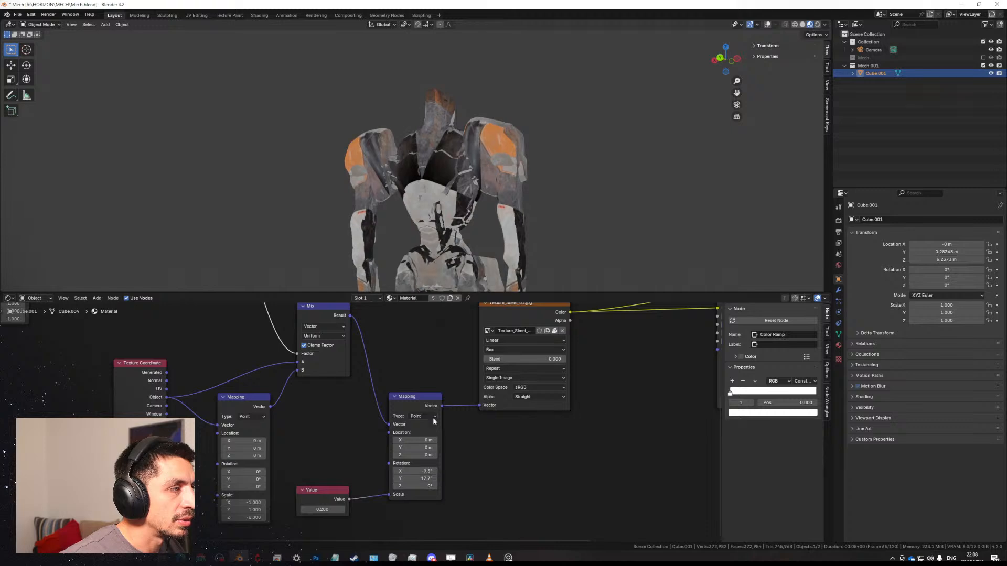
middle_click_drag(451, 251, 469, 182)
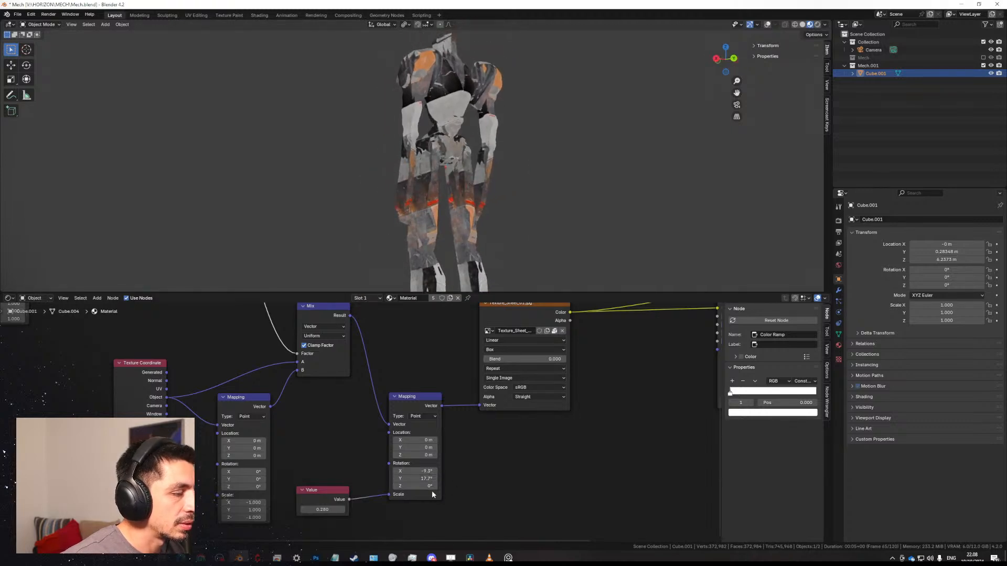
left_click_drag(424, 471, 423, 470)
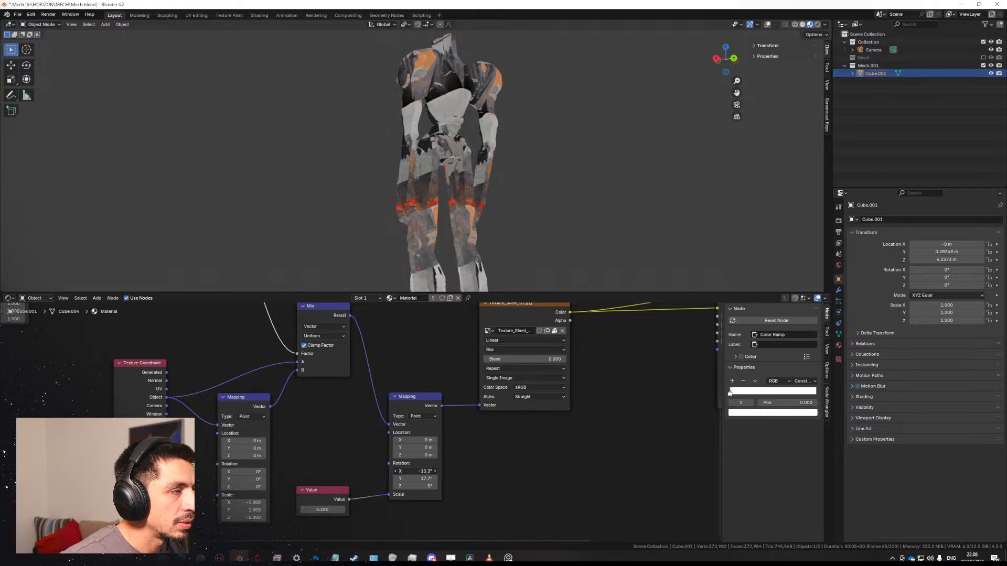
middle_click_drag(503, 157, 453, 204)
scroll(410, 194, "up", 3)
scroll(451, 194, "up", 3)
Move all texture nodes well away from the shader and place the Principled BSDF lower, below the Material Output.
scroll(416, 368, "down", 5)
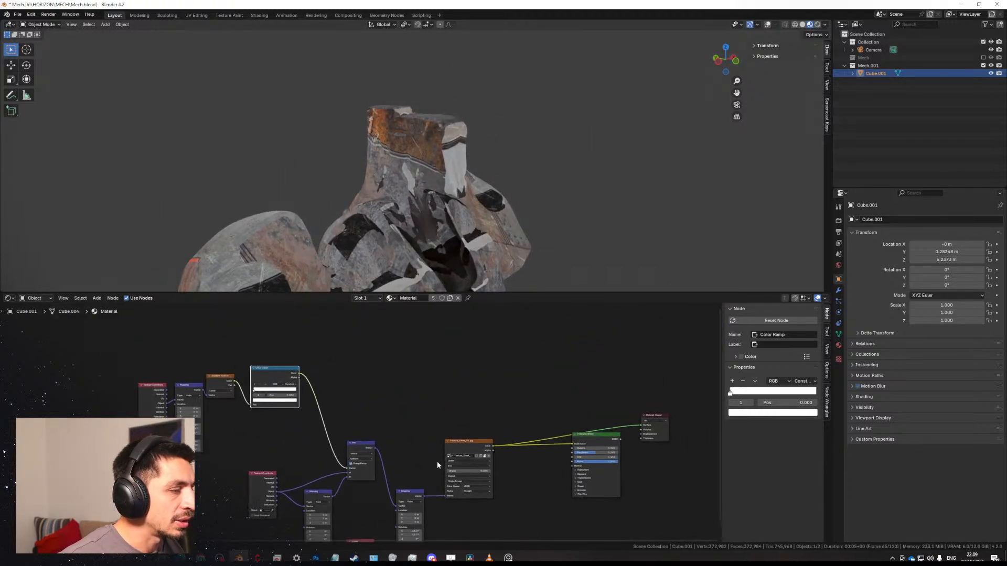
left_click_drag(157, 477, 466, 326)
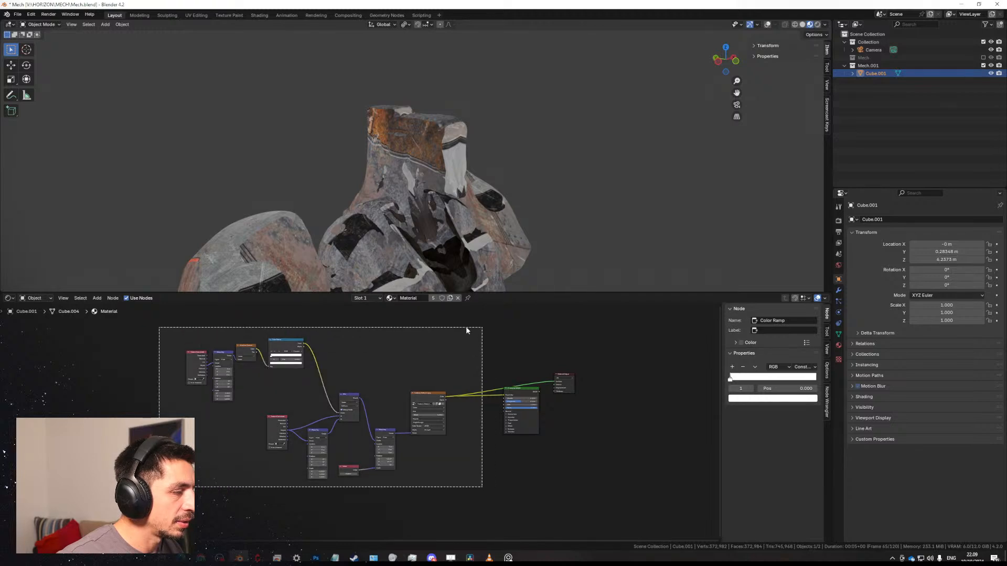
key("g")
left_click(559, 378)
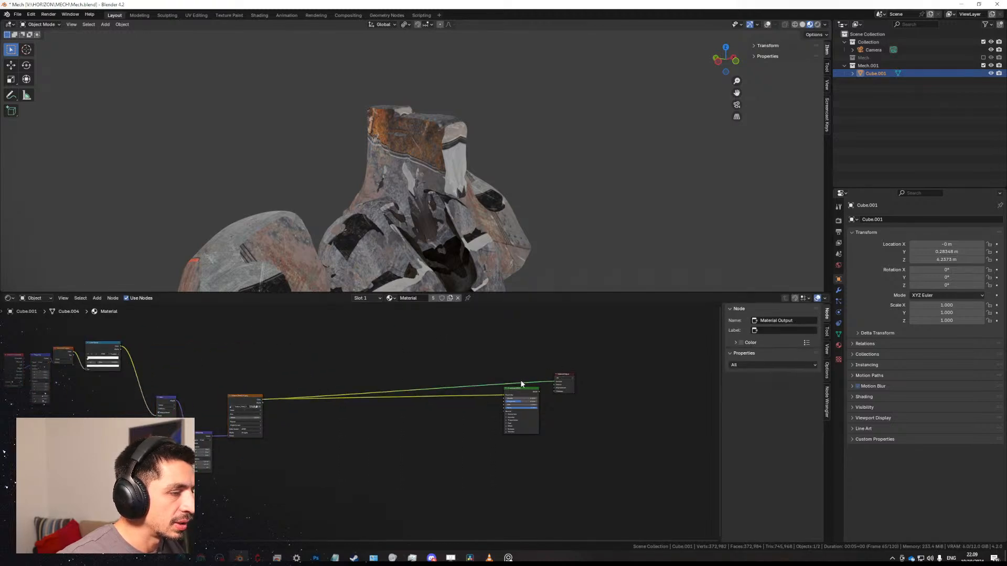
left_click_drag(521, 383, 503, 450)
left_click(320, 362)
middle_click_drag(318, 369, 633, 325)
scroll(603, 346, "up", 3)
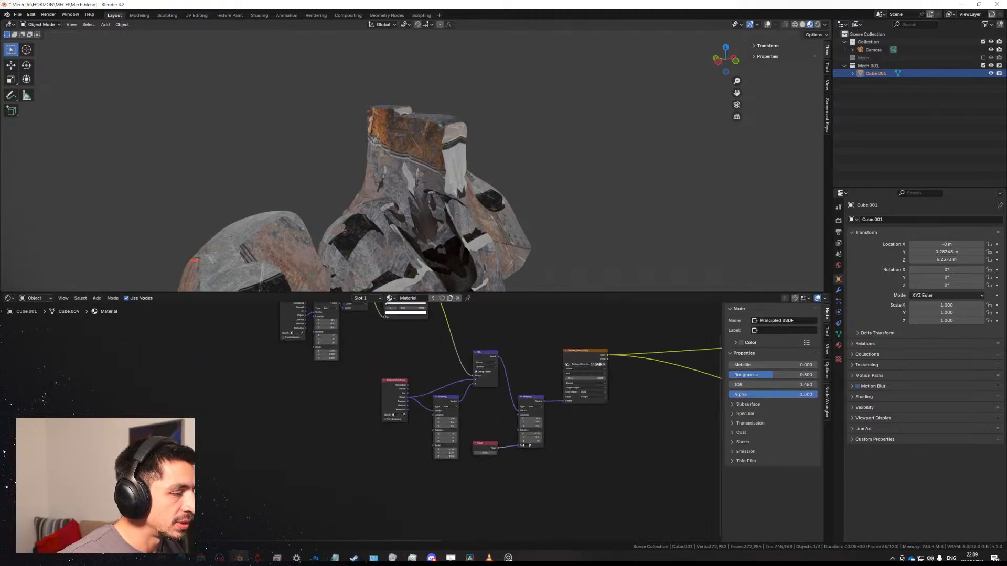
Reposition the whole texture node chain to leave free space before the Principled BSDF.
middle_click_drag(566, 450, 498, 445)
left_click_drag(490, 472, 379, 419)
scroll(465, 436, "down", 4)
left_click_drag(517, 463, 234, 307)
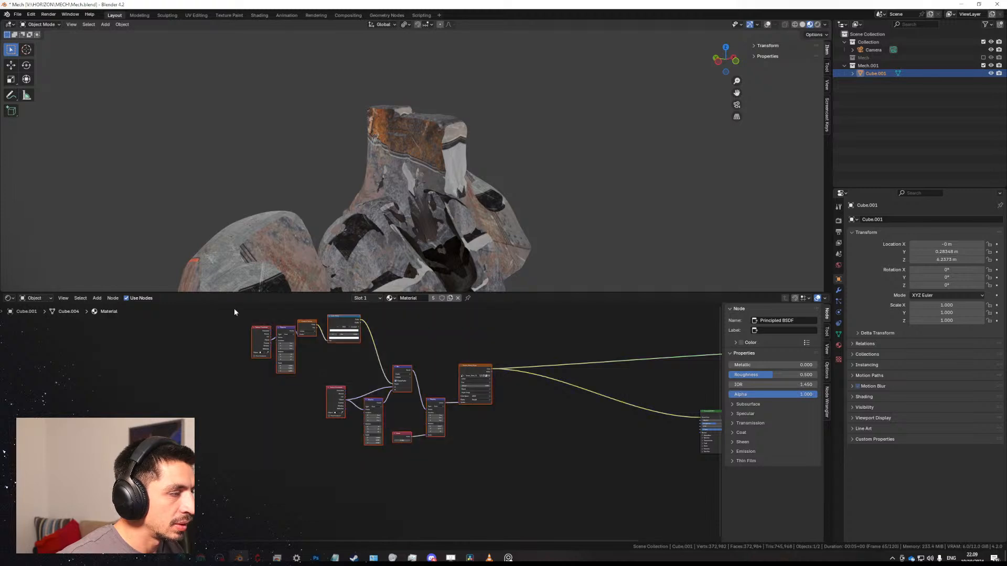
left_click_drag(463, 365, 451, 351)
left_click(535, 340)
Add a Color Attribute node in the free space between the image texture and the Principled BSDF.
middle_click_drag(591, 367, 393, 384)
scroll(500, 430, "up", 4)
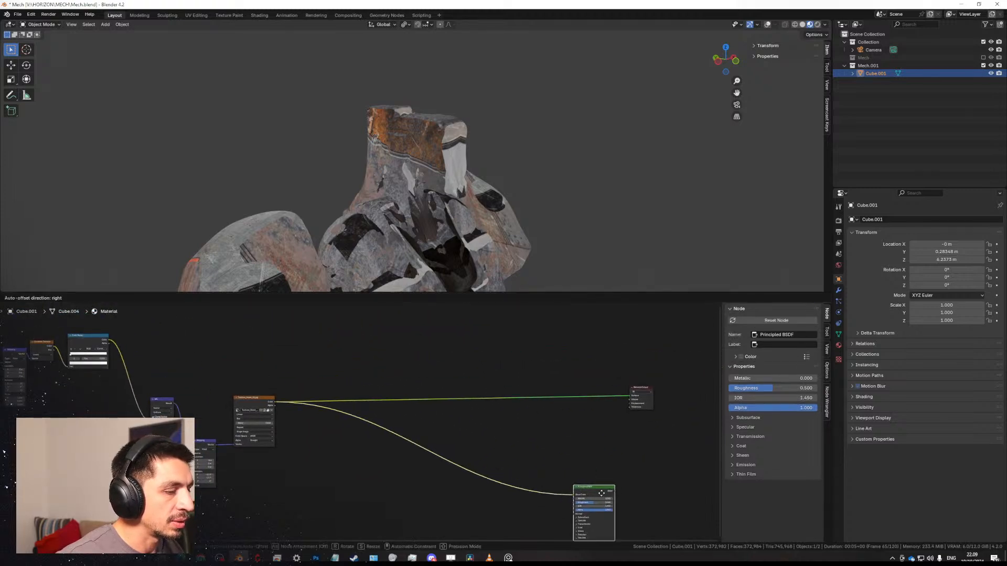
key("shift+a")
left_click(419, 349)
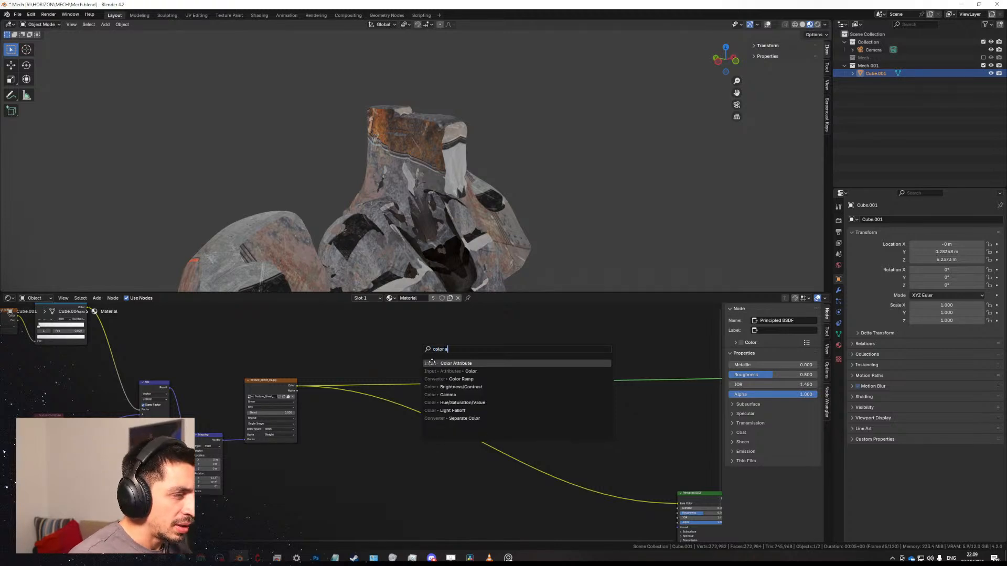
type("color a")
left_click(431, 363)
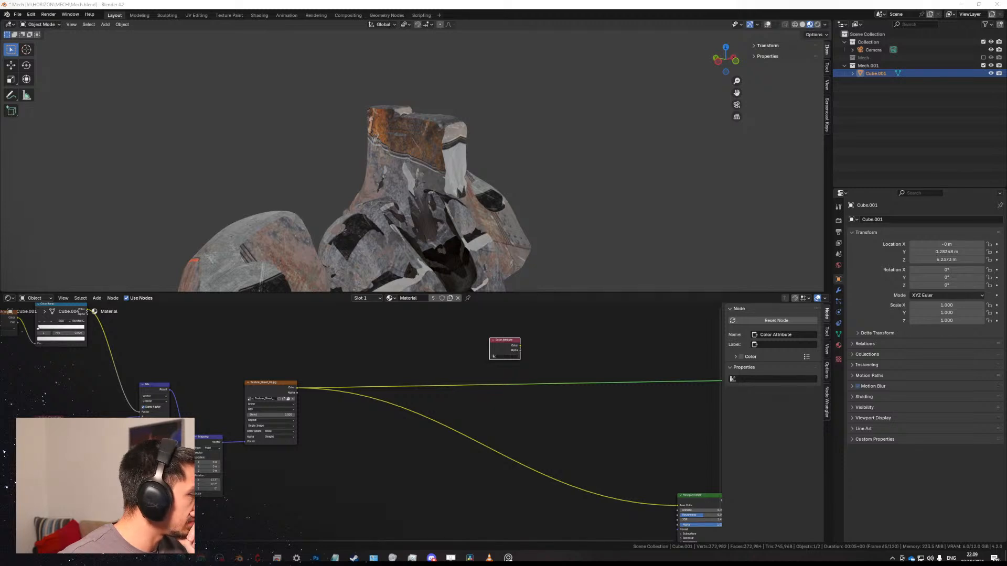
Assign the attribute named Color to the Color Attribute node and preview it on the mech.
middle_click_drag(442, 423, 374, 422)
scroll(374, 422, "up", 4)
left_click_drag(457, 312, 409, 335)
left_click(417, 354)
left_click(419, 325, "ctrl+shift")
scroll(399, 234, "down", 3)
middle_click_drag(398, 234, 377, 199)
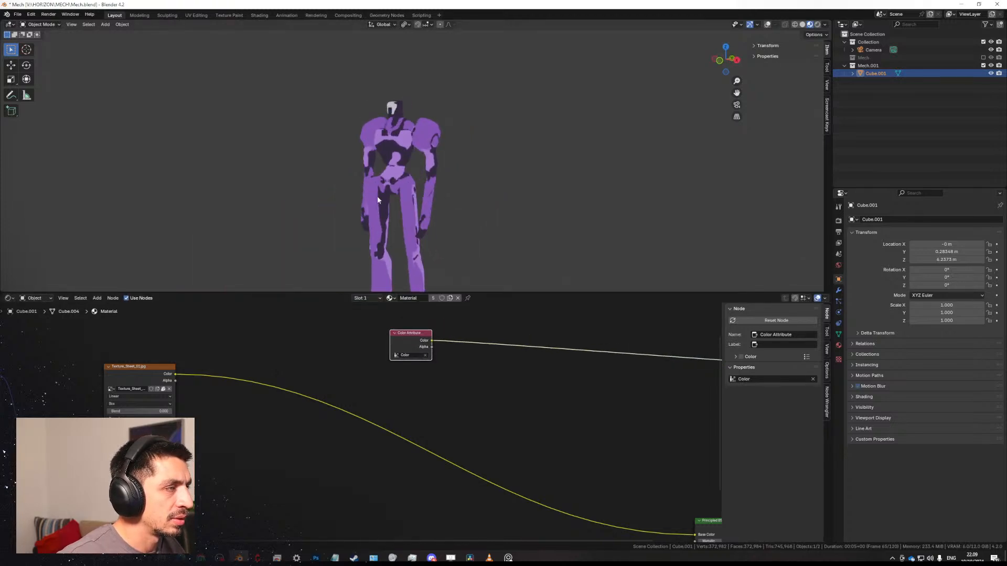
Place the Color Attribute node below the Texture_Sheet_01 node and switch the preview back to the texture.
left_click_drag(412, 334, 253, 462)
middle_click_drag(248, 446, 427, 441)
scroll(426, 441, "up", 2)
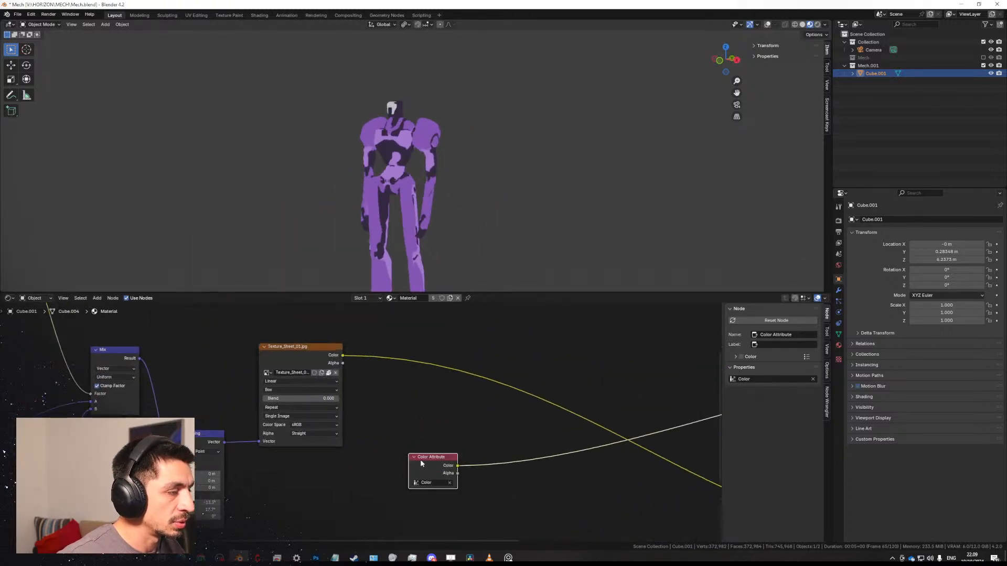
left_click_drag(420, 459, 380, 466)
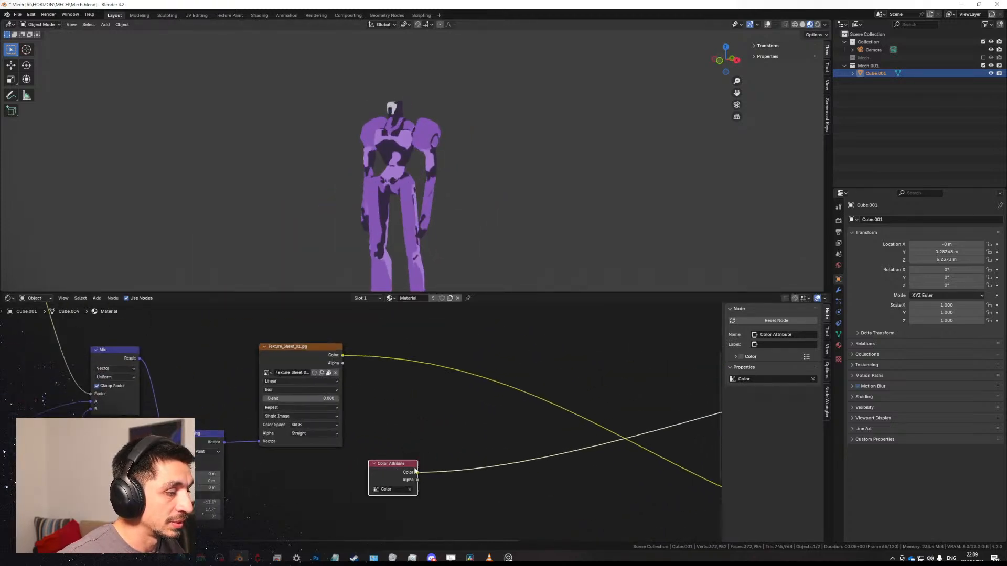
left_click(323, 354, "ctrl+shift")
left_click_drag(406, 473, 378, 474)
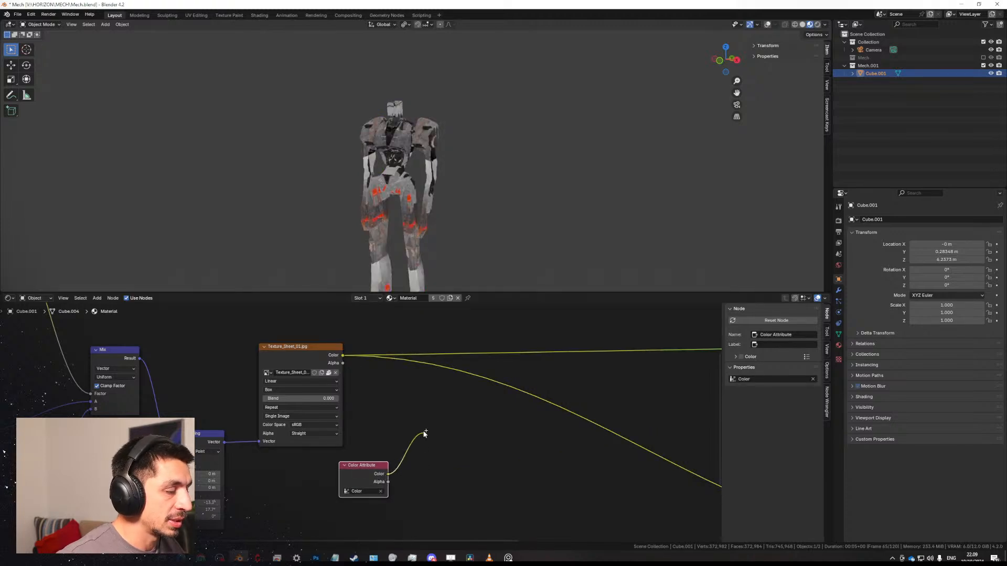
Add a Mix Color node with the Color Attribute in A and Texture_Sheet_01 in B, blending with Overlay.
left_click_drag(423, 431, 423, 416)
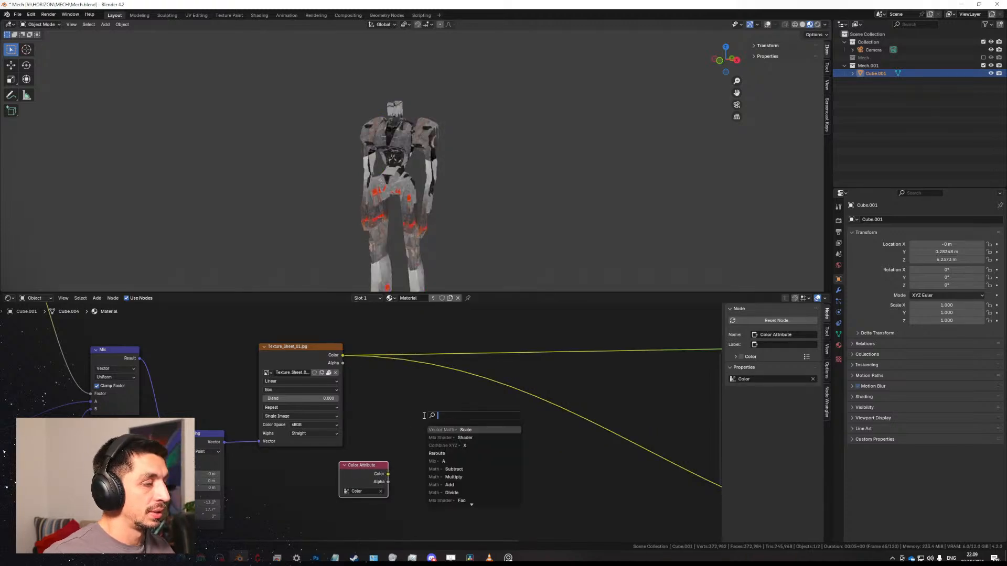
key("Return")
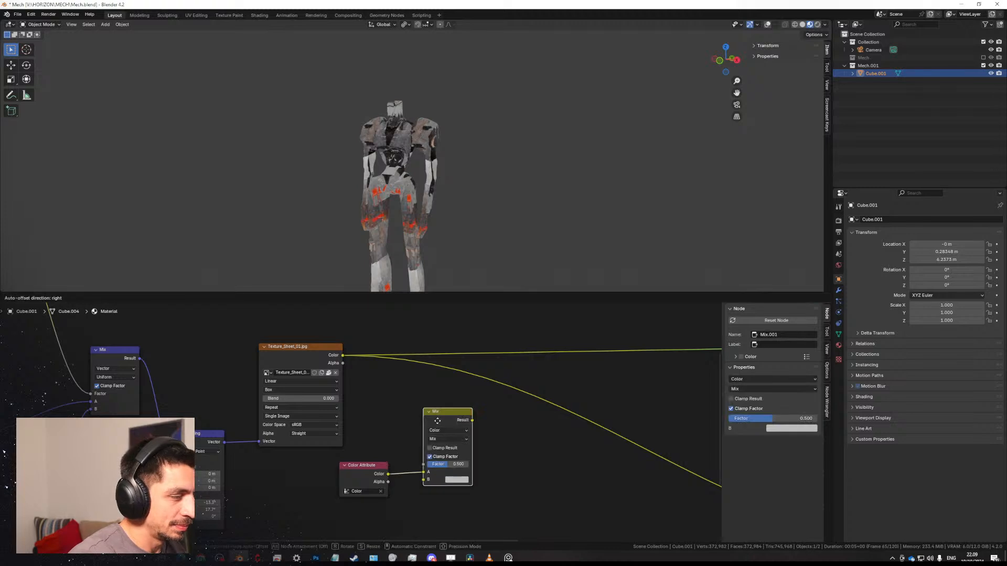
left_click_drag(343, 357, 429, 488)
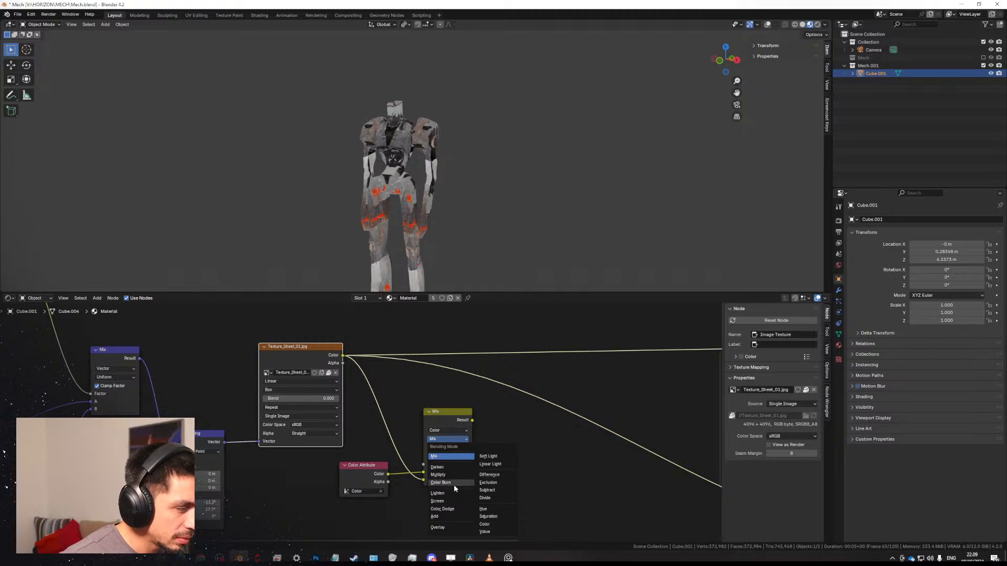
left_click(448, 528)
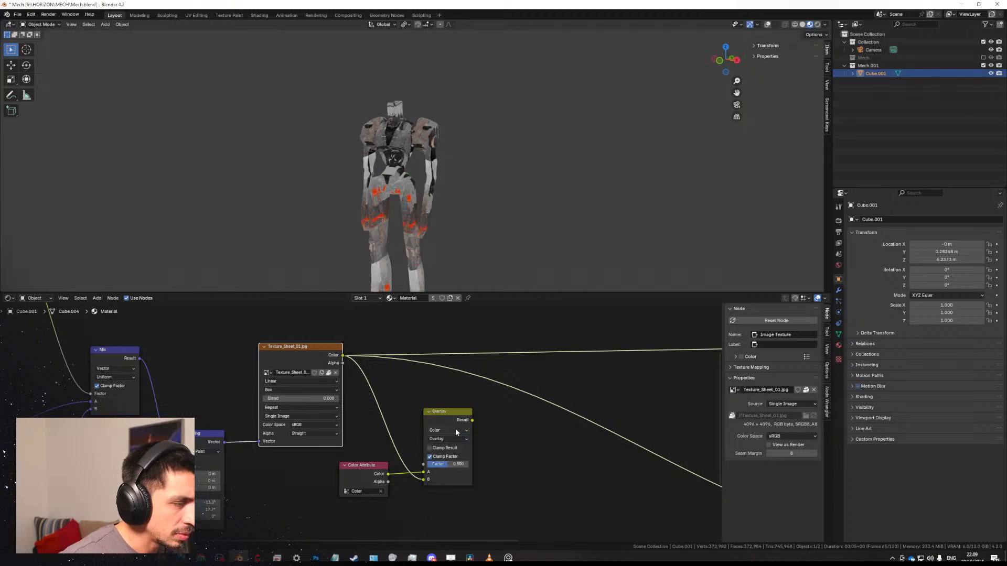
Preview the Overlay result on the mech and raise its factor to 1.000.
left_click(453, 420, "ctrl+shift")
middle_click_drag(461, 242, 468, 193)
scroll(452, 197, "up", 3)
scroll(475, 169, "up", 2)
scroll(461, 481, "up", 1)
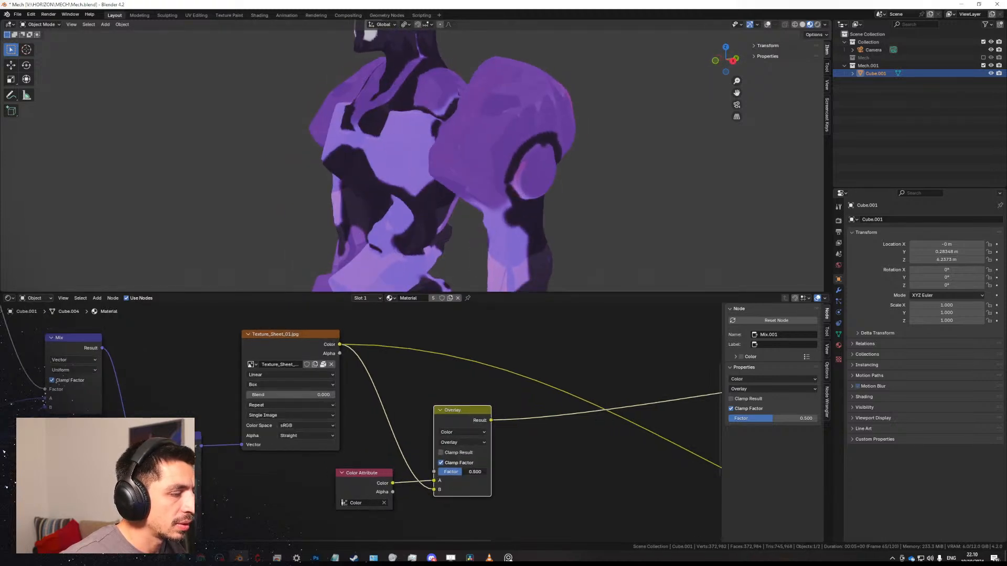
left_click_drag(771, 418, 801, 417)
scroll(439, 216, "down", 5)
middle_click_drag(439, 216, 415, 251)
left_click_drag(469, 472, 478, 472)
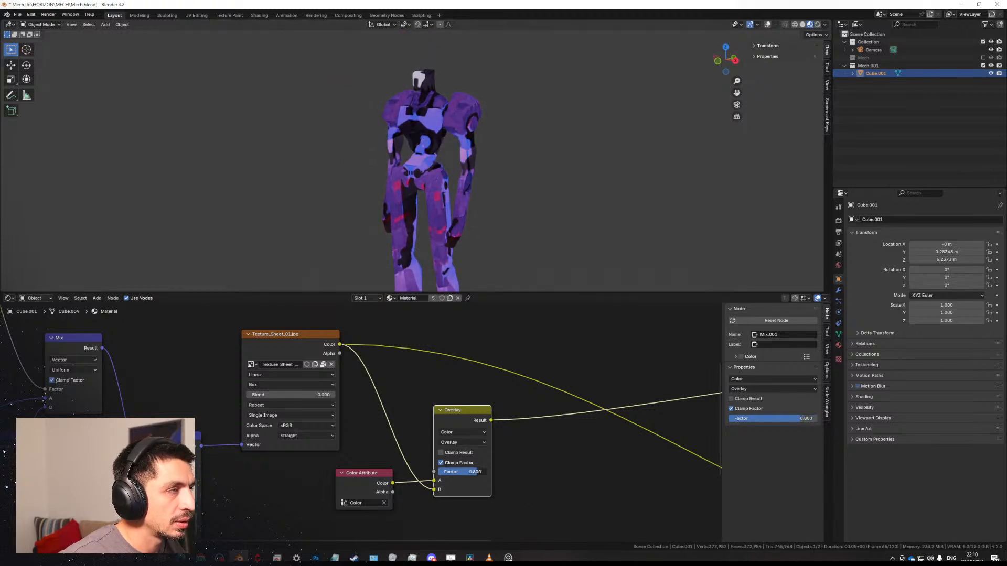
middle_click_drag(469, 254, 522, 251)
scroll(507, 420, "down", 1)
Link the Overlay Result to the Principled BSDF's Base Color and its BSDF to the Material Output's Surface, checking the shaded mech.
middle_click_drag(507, 420, 242, 410)
left_click_drag(545, 471, 353, 390)
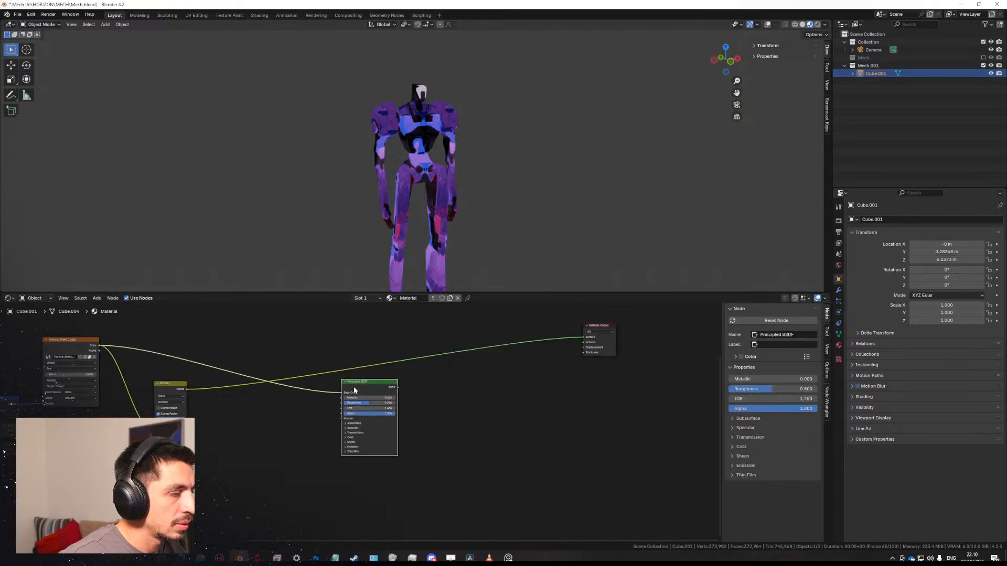
left_click_drag(190, 390, 327, 398)
left_click_drag(398, 387, 584, 338)
middle_click_drag(467, 172, 422, 171)
scroll(474, 159, "up", 2)
scroll(475, 161, "up", 2)
scroll(437, 176, "up", 3)
scroll(489, 192, "down", 4)
scroll(455, 164, "up", 3)
Try the Screen blending mode for combining the painted color with the texture and view the mech.
middle_click_drag(161, 410, 297, 415)
scroll(298, 417, "up", 3)
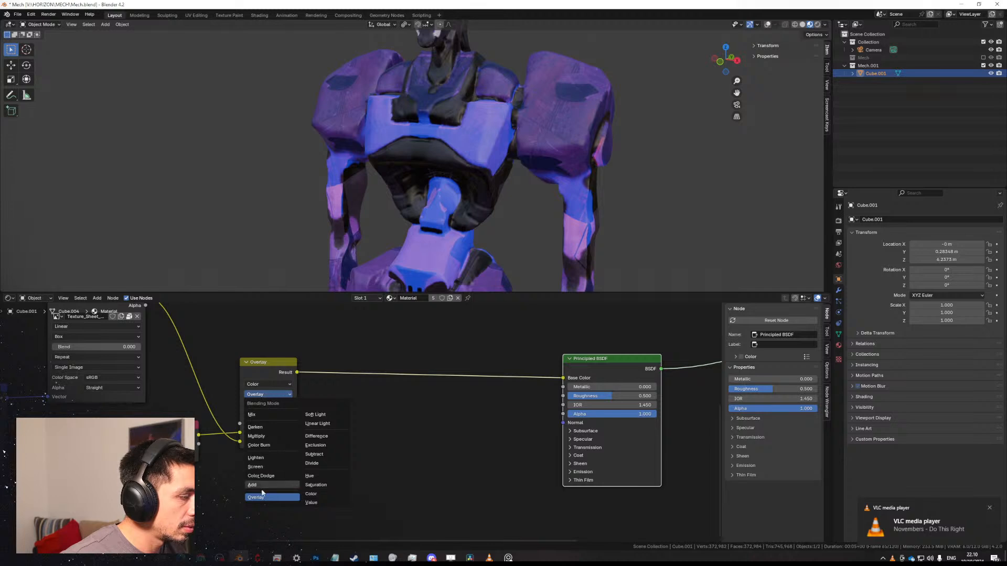
left_click(266, 467)
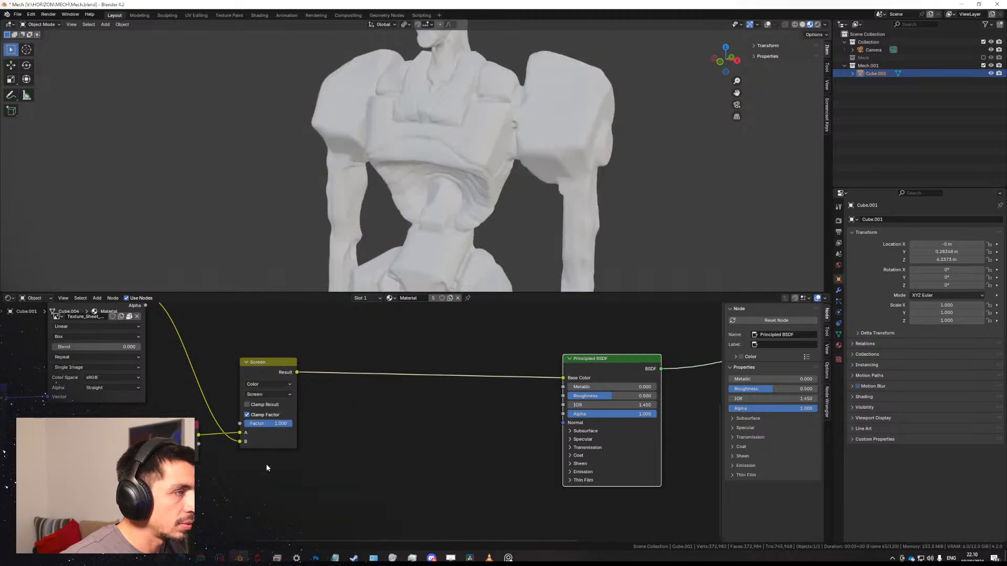
scroll(472, 210, "down", 4)
middle_click_drag(503, 206, 412, 208)
scroll(477, 205, "up", 1)
scroll(367, 207, "up", 2)
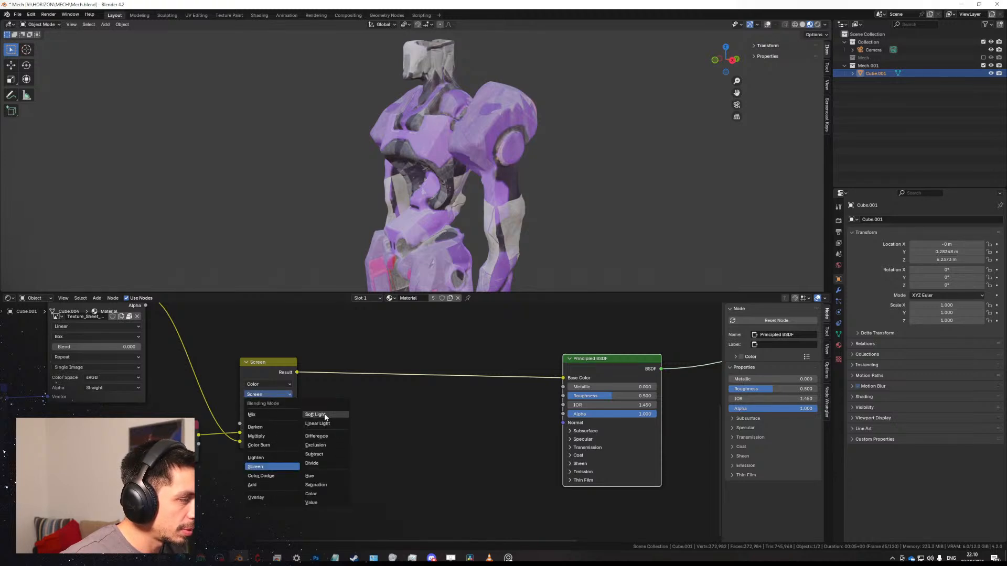
Change the color mix to Soft Light and move the node closer to the Principled BSDF.
left_click(325, 415)
scroll(435, 205, "down", 3)
mouse_move(435, 205)
middle_mouse_down()
mouse_move(512, 207)
mouse_move(363, 205)
mouse_move(444, 198)
middle_mouse_up()
scroll(363, 206, "up", 3)
middle_click_drag(267, 378, 373, 373)
left_click_drag(373, 373, 436, 372)
middle_click_drag(389, 369, 430, 416)
Compare previews of the raw texture, the Soft Light result and the Principled BSDF on the mech.
left_click(282, 332, "ctrl+shift")
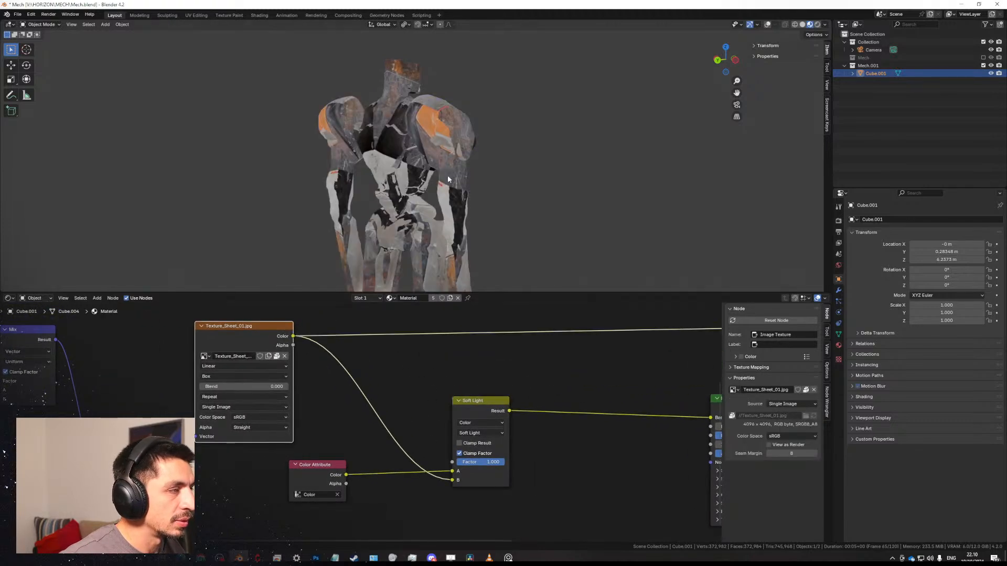
left_click(476, 403, "ctrl+shift")
mouse_move(580, 395)
middle_mouse_down()
mouse_move(376, 373)
mouse_move(438, 389)
mouse_move(565, 375)
middle_mouse_up()
left_click(589, 379, "ctrl+shift")
scroll(354, 422, "up", 2)
Insert a Hue/Saturation/Value node between the Color Attribute and the Soft Light node's A input, feeding its Color input.
left_click_drag(319, 434, 280, 432)
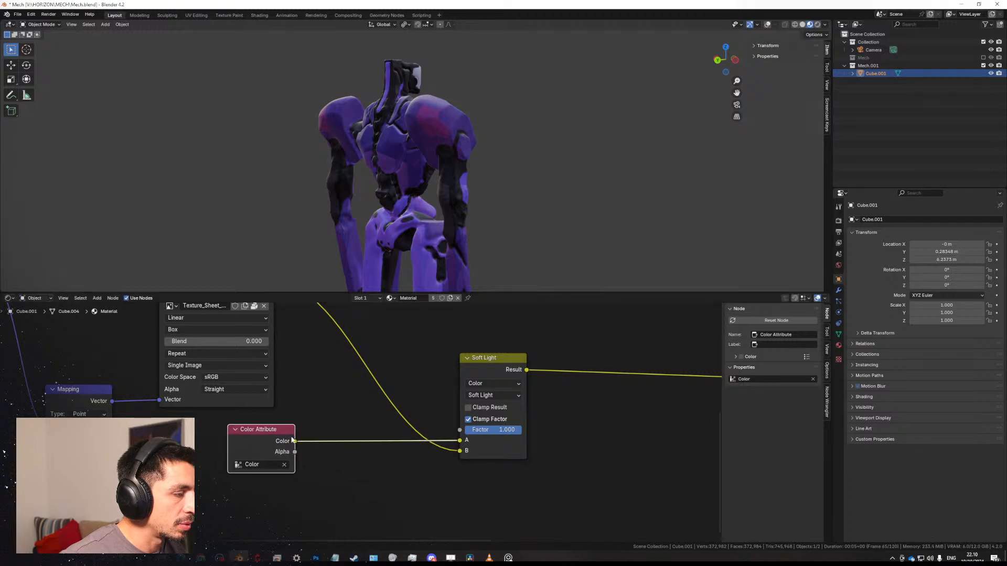
key("Return")
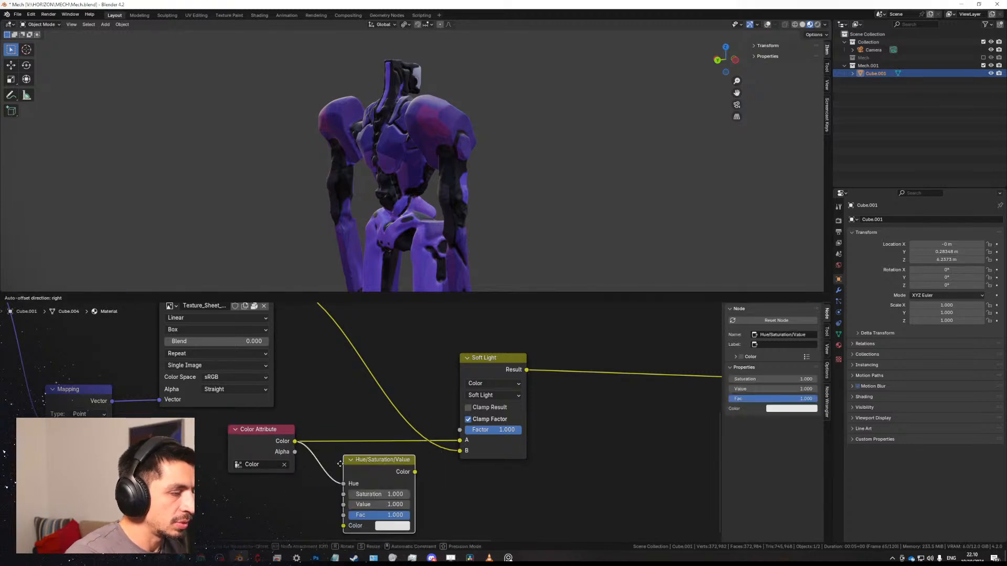
left_click(341, 466)
left_click_drag(388, 475, 366, 479)
left_click_drag(394, 476, 460, 440)
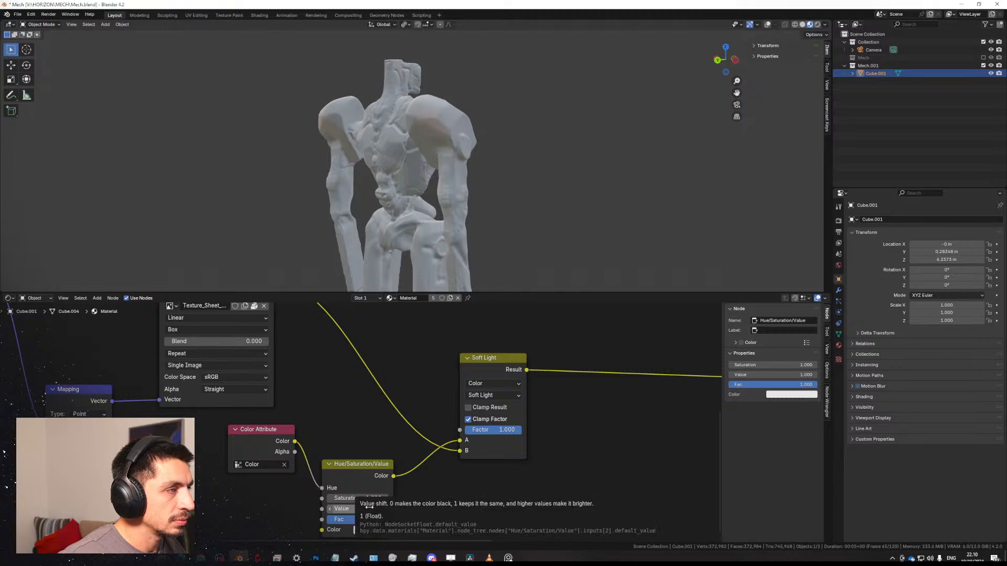
left_click_drag(324, 489, 326, 470)
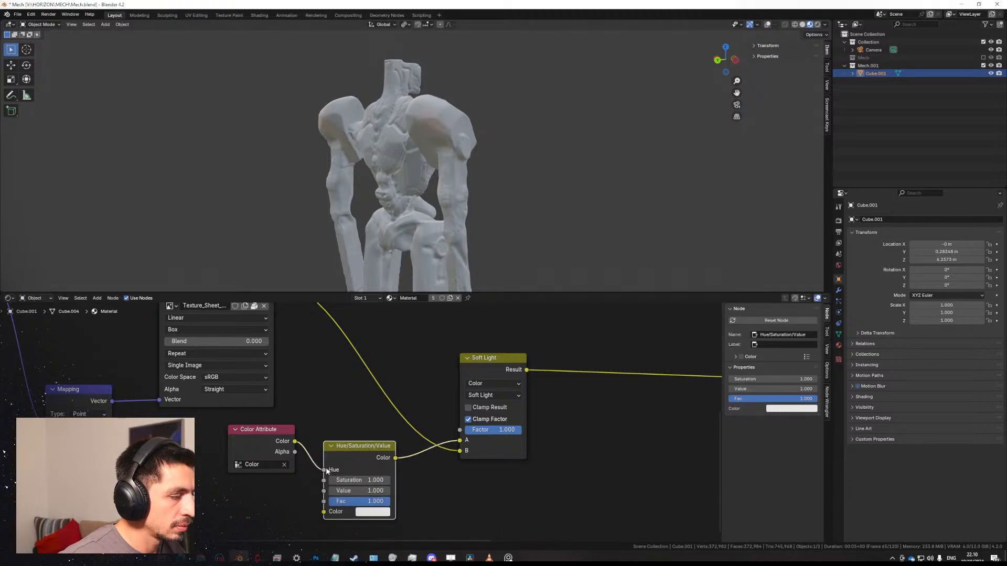
left_click_drag(326, 509, 325, 511)
Shift the painted colors toward blue with hue 0.370, saturation 0.700 and value 0.680.
mouse_move(361, 480)
left_mouse_down()
mouse_move(324, 480)
mouse_move(354, 470)
left_mouse_up()
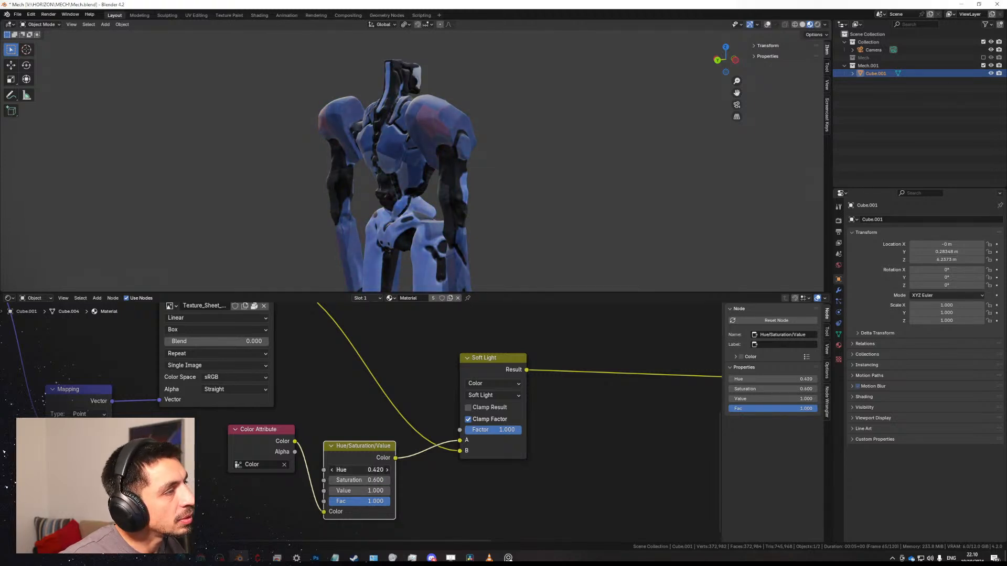
left_click_drag(361, 470, 354, 470)
middle_click_drag(425, 210, 358, 197)
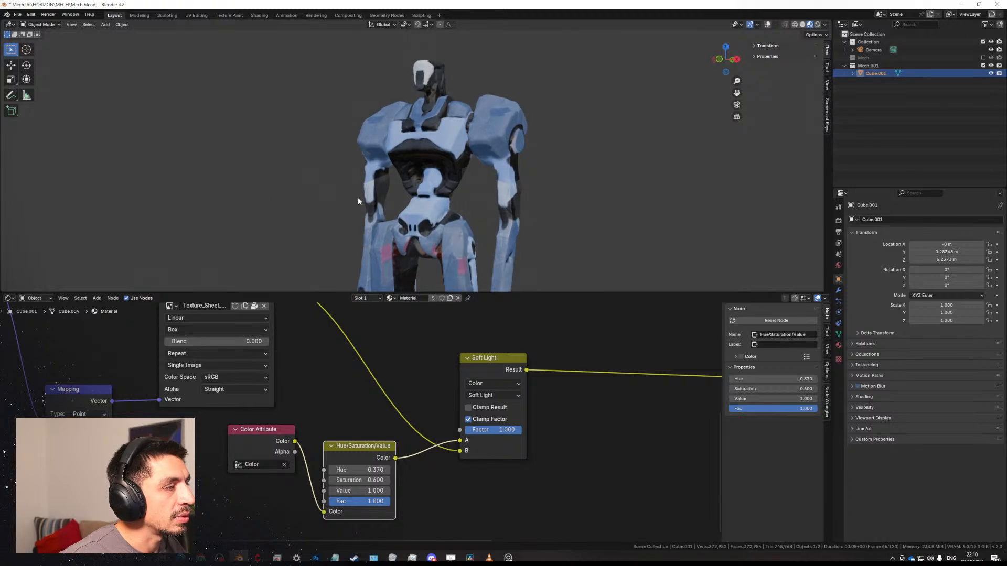
mouse_move(367, 470)
left_mouse_down()
mouse_move(338, 470)
mouse_move(419, 470)
mouse_move(356, 470)
mouse_move(338, 491)
mouse_move(308, 491)
mouse_move(378, 481)
left_mouse_up()
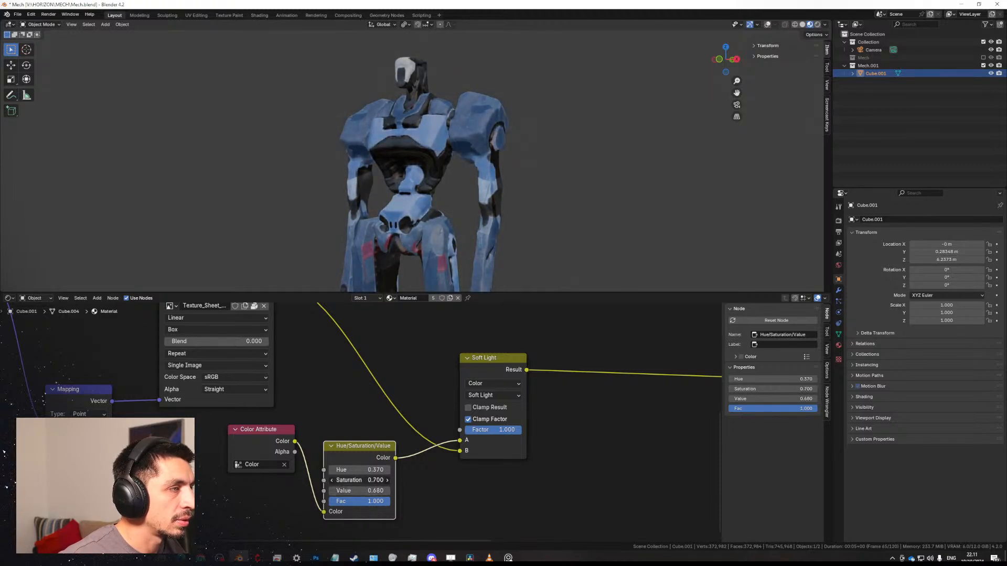
Set the Hue/Saturation/Value node's saturation to 0.560 and check the painted colors on the mech's back.
scroll(446, 204, "down", 5)
middle_click_drag(462, 194, 629, 169, "shift")
scroll(491, 172, "up", 2)
middle_click_drag(491, 172, 460, 201)
scroll(424, 160, "up", 4)
scroll(460, 196, "up", 2)
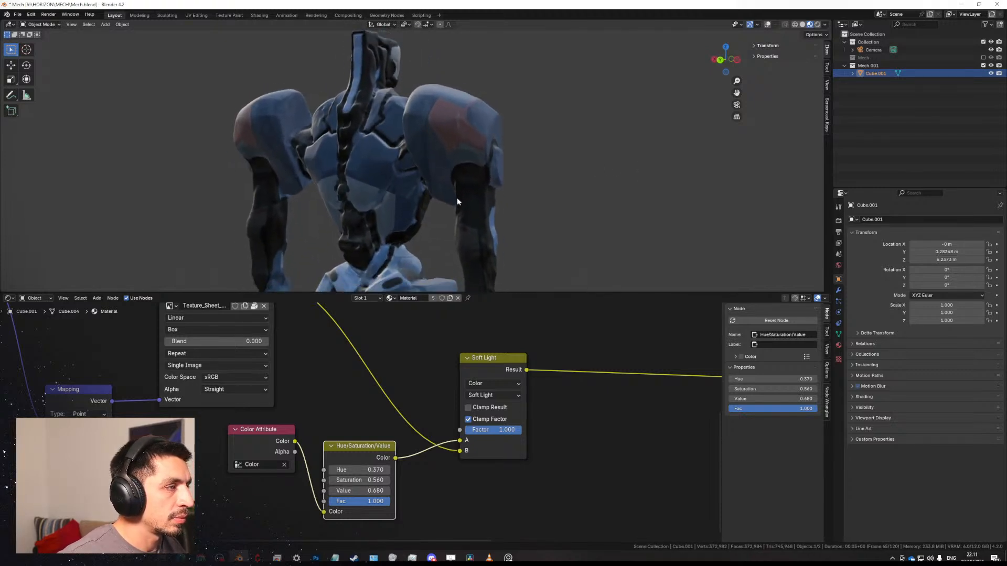
Spread out the color nodes around the Soft Light node and preview the raw Texture_Sheet_01 image on the mech.
mouse_move(485, 359)
left_mouse_down()
mouse_move(468, 346)
mouse_move(479, 342)
left_mouse_up()
scroll(365, 423, "down", 2)
left_click_drag(363, 444, 371, 449)
left_click_drag(272, 447, 252, 476)
middle_click_drag(321, 372, 335, 445)
left_click(270, 379, "ctrl+shift")
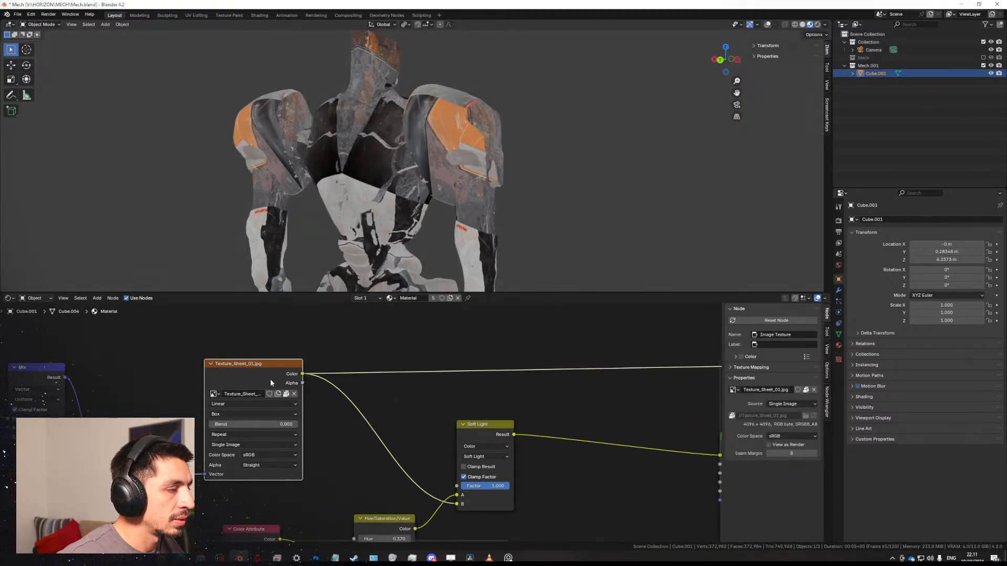
middle_click_drag(437, 385, 393, 387)
left_click_drag(440, 428, 492, 438)
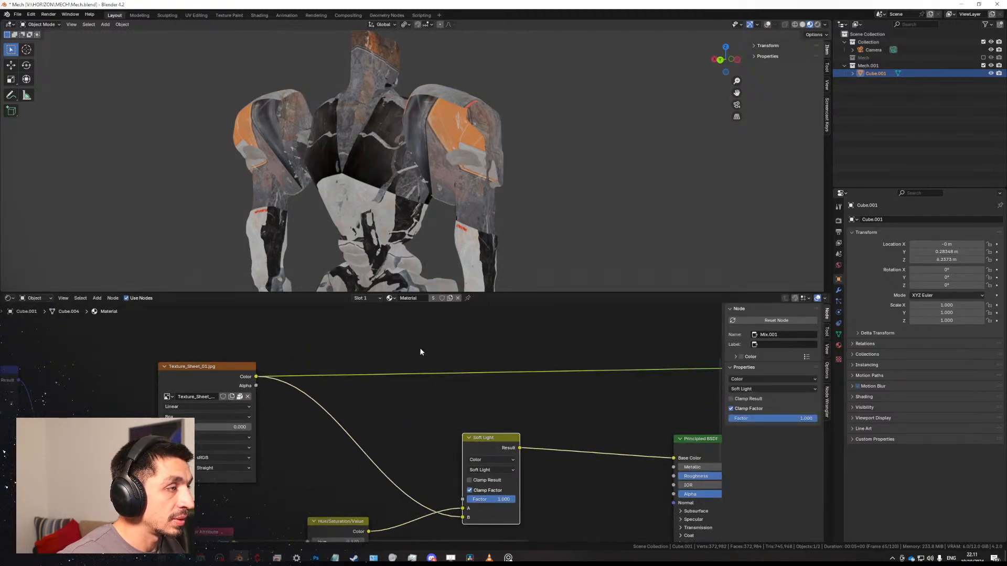
Add a Color Ramp above the Soft Light node and feed the texture's Color into its Fac input.
key("shift+a")
type("ramp")
key("Return")
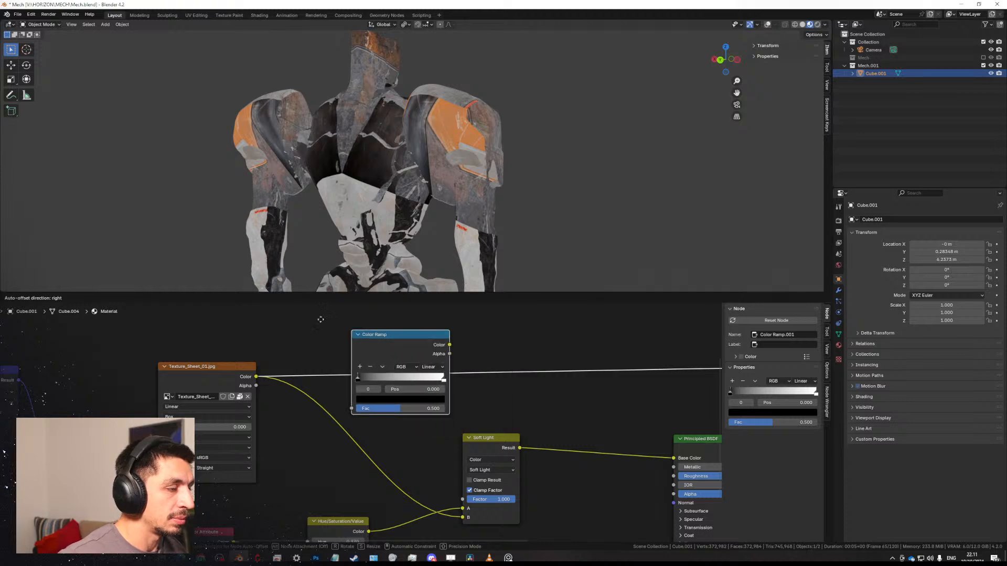
left_click(319, 337)
left_click_drag(255, 425, 320, 414)
Turn the texture into a hard black-and-white mask with Constant interpolation and the white stop at 0.268.
scroll(419, 389, "up", 1)
left_click_drag(419, 378, 355, 380)
left_click(407, 430)
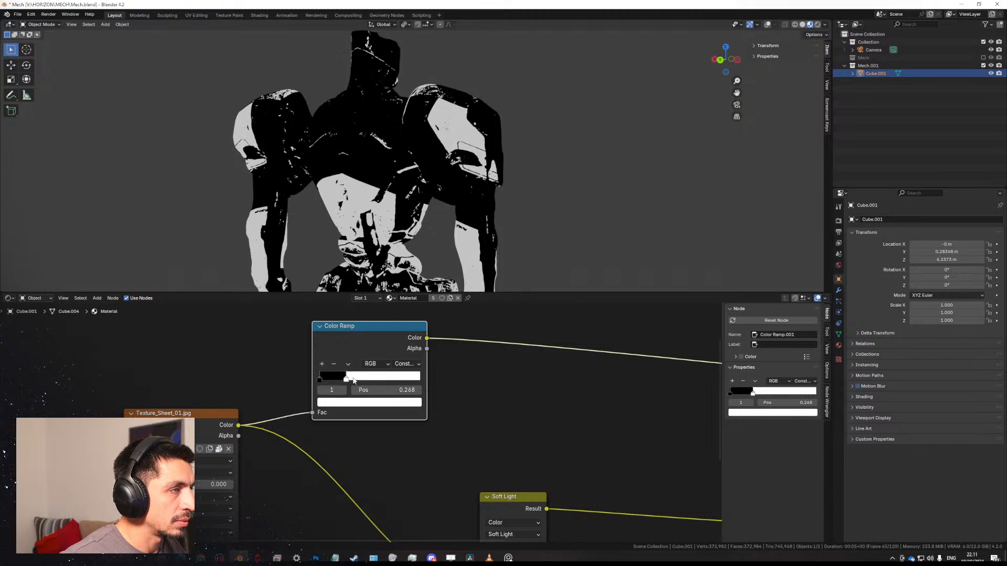
scroll(385, 252, "down", 8)
middle_click_drag(386, 241, 455, 215, "shift")
scroll(472, 204, "up", 3)
scroll(434, 373, "down", 2)
middle_click_drag(433, 375, 441, 330)
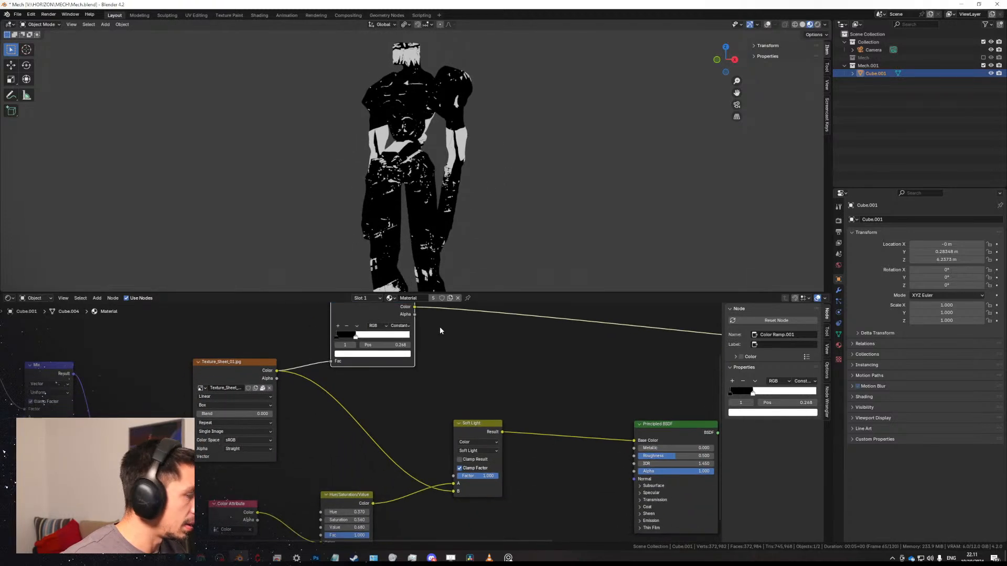
Reposition the Color Ramp and Soft Light nodes to leave space for another mix.
scroll(400, 325, "down", 1)
middle_click_drag(385, 316, 386, 343)
left_click_drag(385, 345, 405, 365)
middle_click_drag(405, 365, 419, 334)
left_click_drag(419, 334, 436, 334)
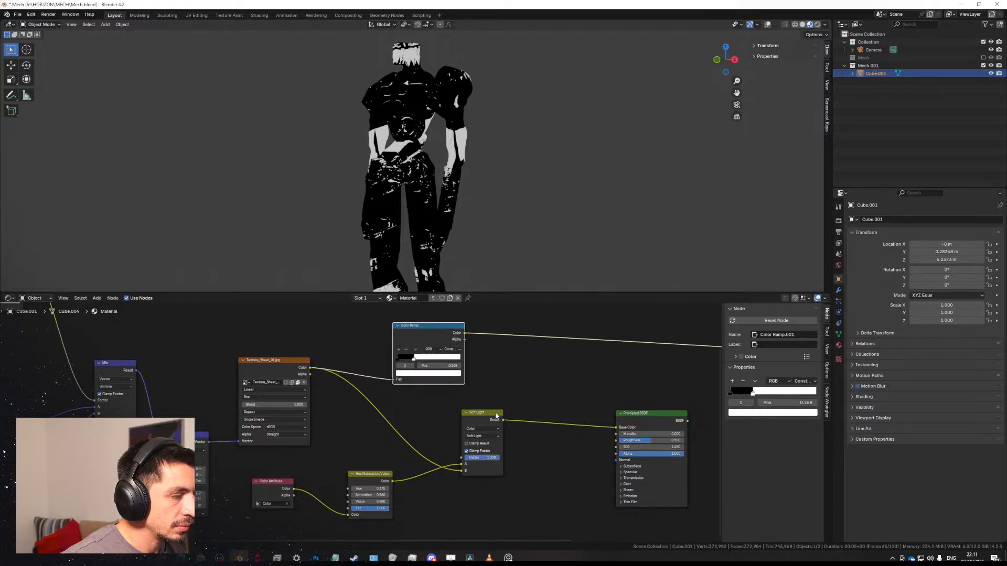
left_click_drag(487, 420, 521, 430)
left_click_drag(430, 329, 479, 373)
left_click(473, 357)
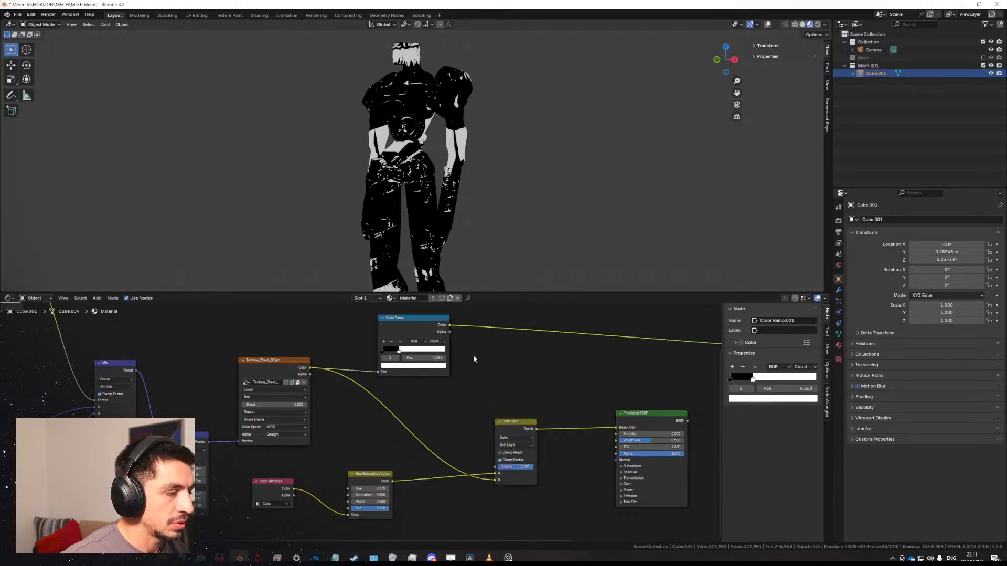
Preview the Hue/Saturation/Value output and insert a float Mix node between it and the Soft Light node's A input.
left_click(366, 481, "ctrl+shift")
key("shift+a")
left_click(482, 407)
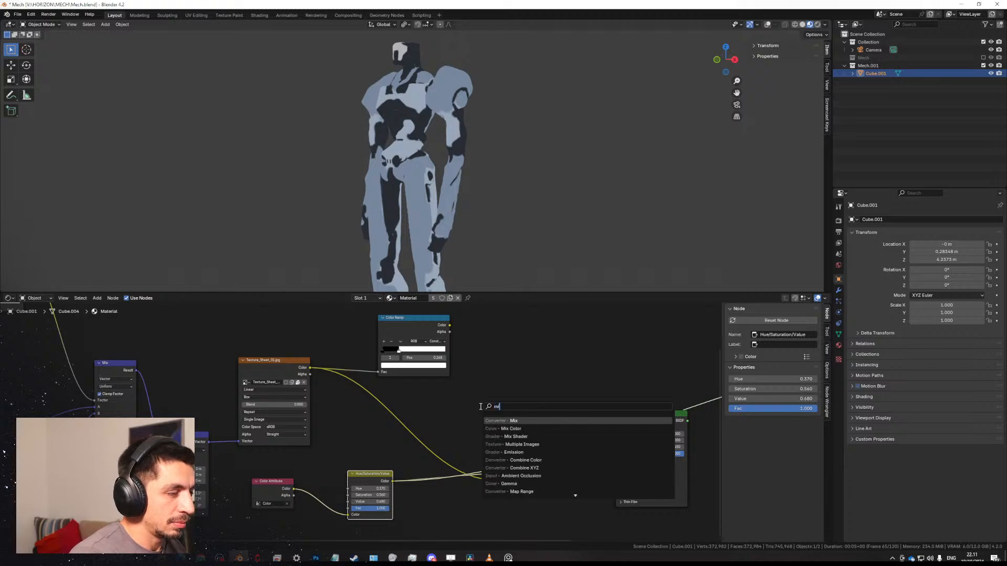
type("mi")
key("Return")
left_click(413, 463)
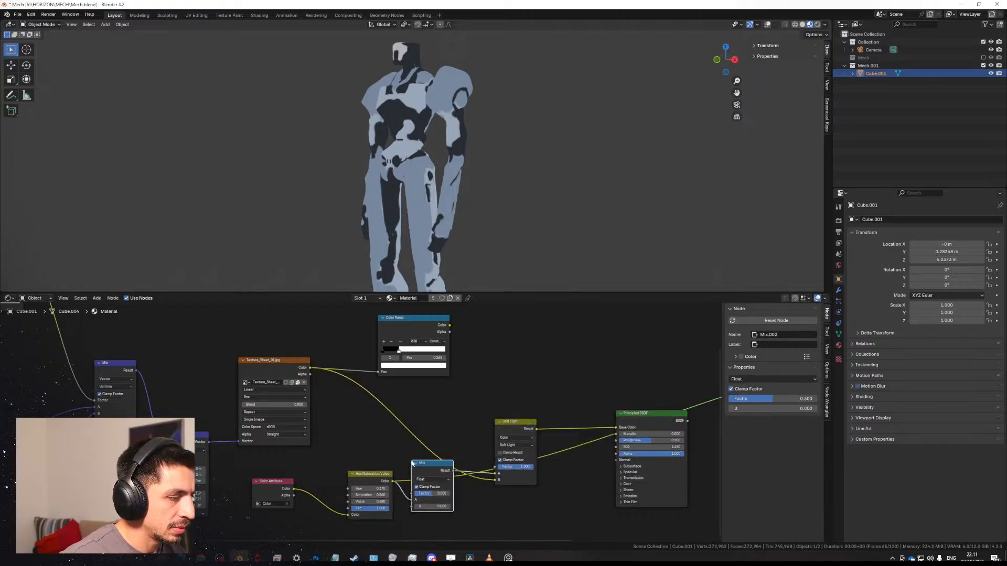
left_click_drag(381, 473, 437, 496)
middle_click_drag(445, 413, 455, 387)
scroll(454, 389, "down", 2)
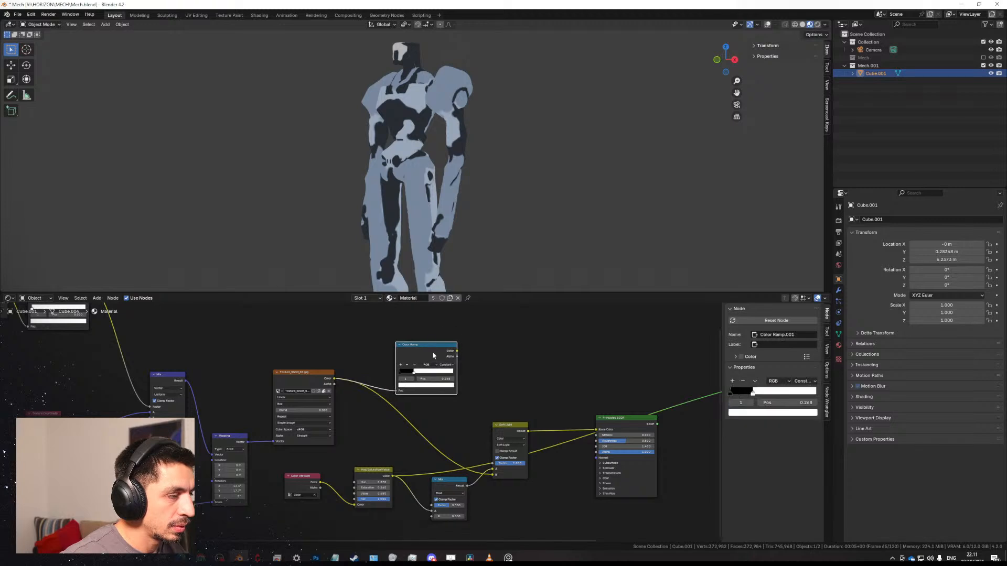
Duplicate the Soft Light node and insert the copy between the original and the Principled BSDF's Base Color.
left_click_drag(497, 445, 474, 427)
key("shift+d")
left_click(541, 376)
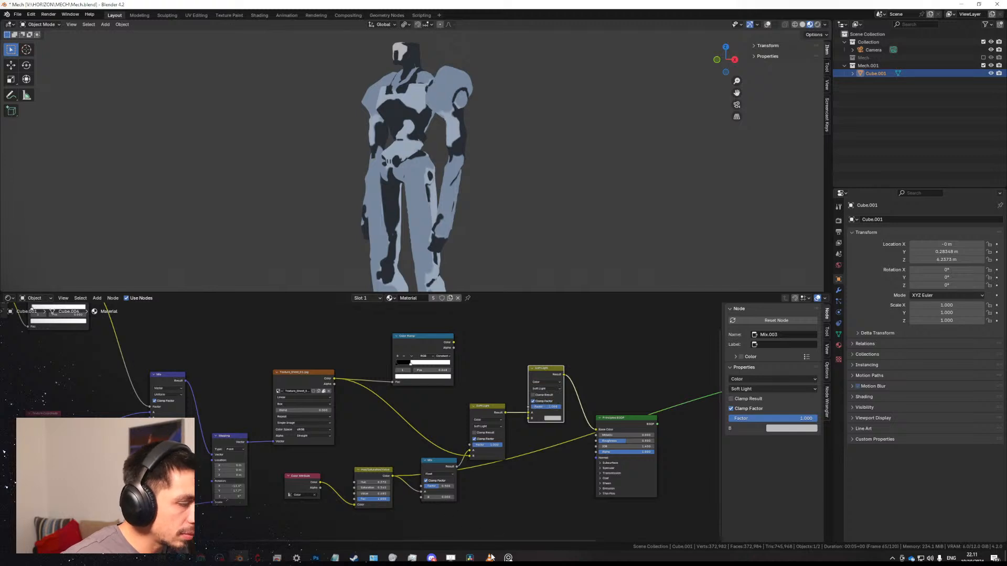
mouse_move(491, 557)
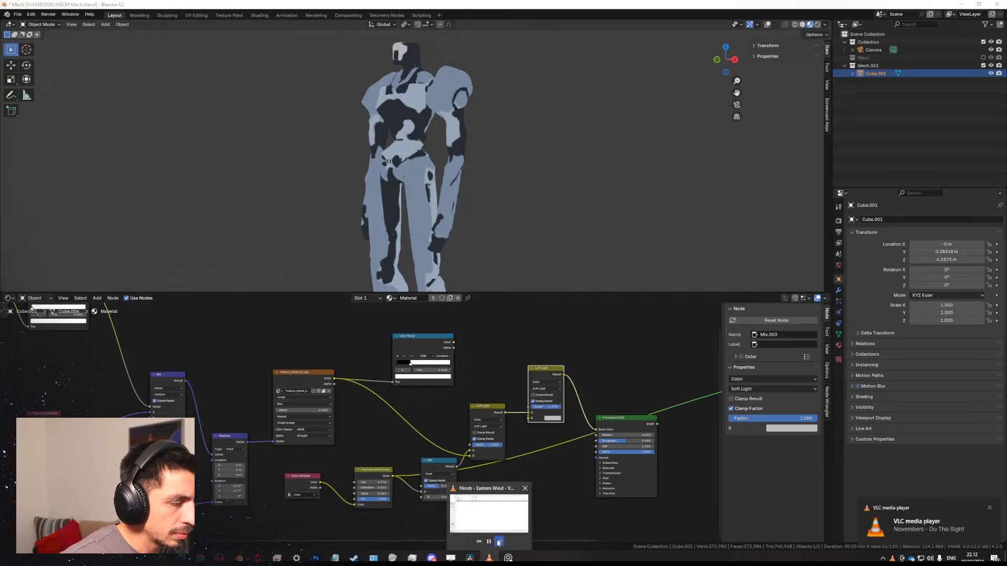
scroll(495, 351, "up", 3)
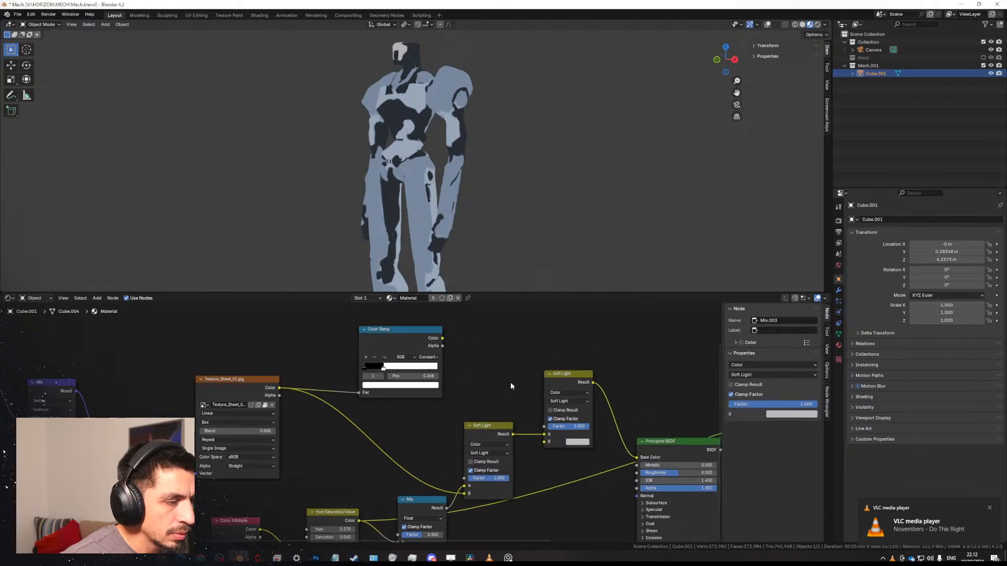
Change the duplicated node's blending mode to Mix and drive its Factor with the Color Ramp's Color.
left_click(595, 399)
left_click(594, 416)
left_click_drag(593, 372, 587, 355)
left_click_drag(456, 325, 559, 402)
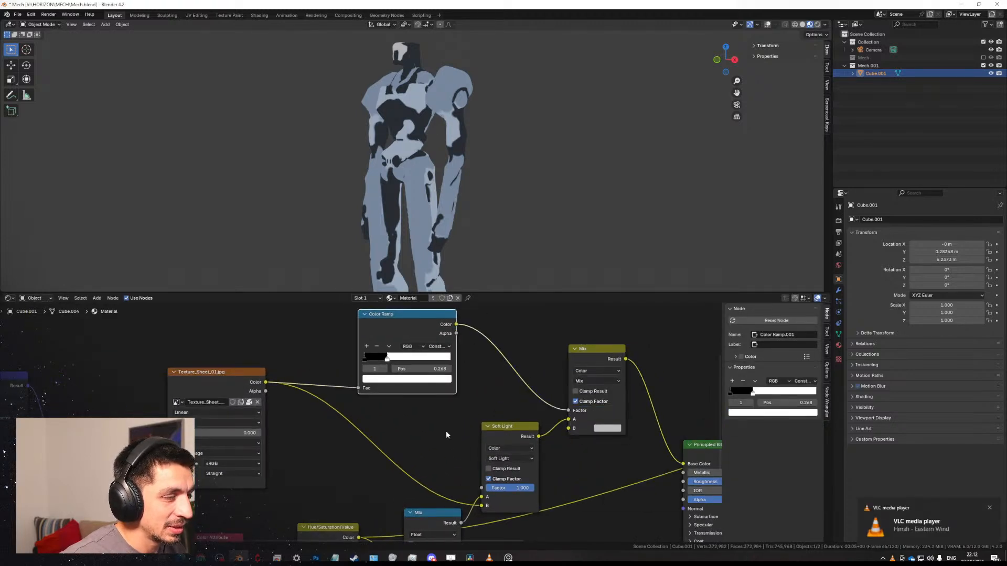
Connect the texture's Color to the color Mix node's B input and preview its result on the mech.
left_click(267, 388)
left_click(595, 355, "ctrl+shift")
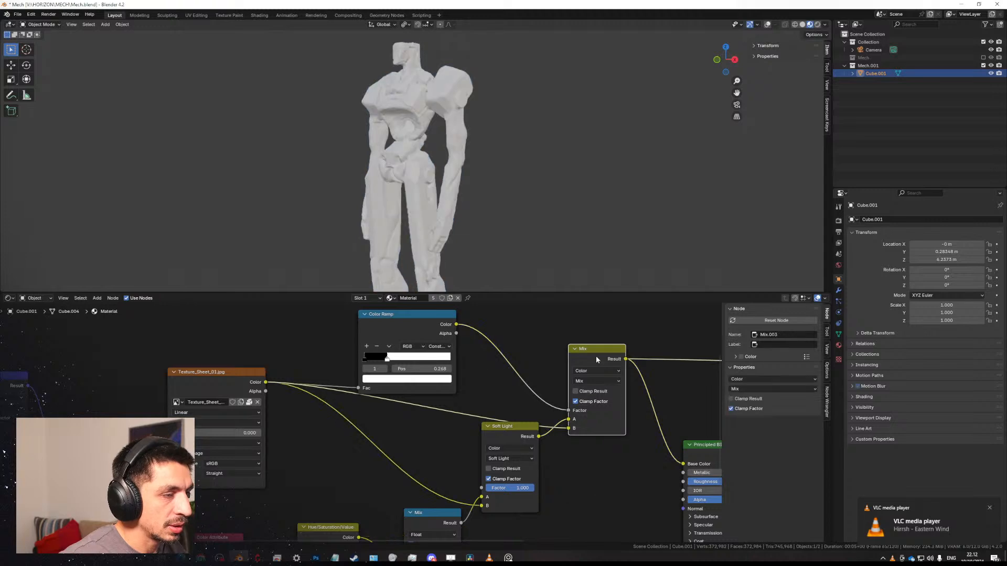
middle_click_drag(575, 367, 498, 378)
scroll(498, 379, "up", 2)
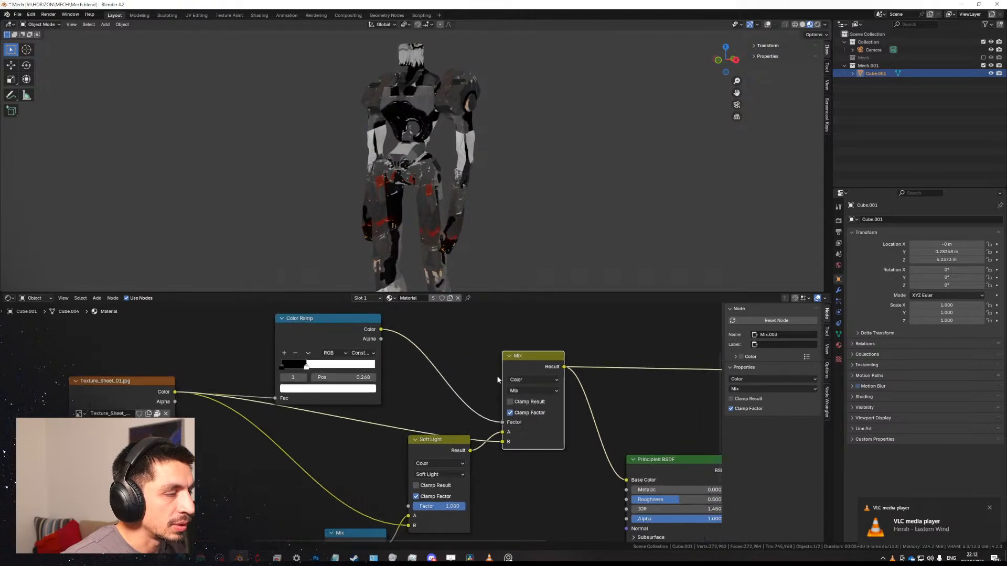
Swap the color Mix inputs, with Soft Light in B and the texture in A, and route the texture link through a reroute.
left_click_drag(514, 433, 513, 445)
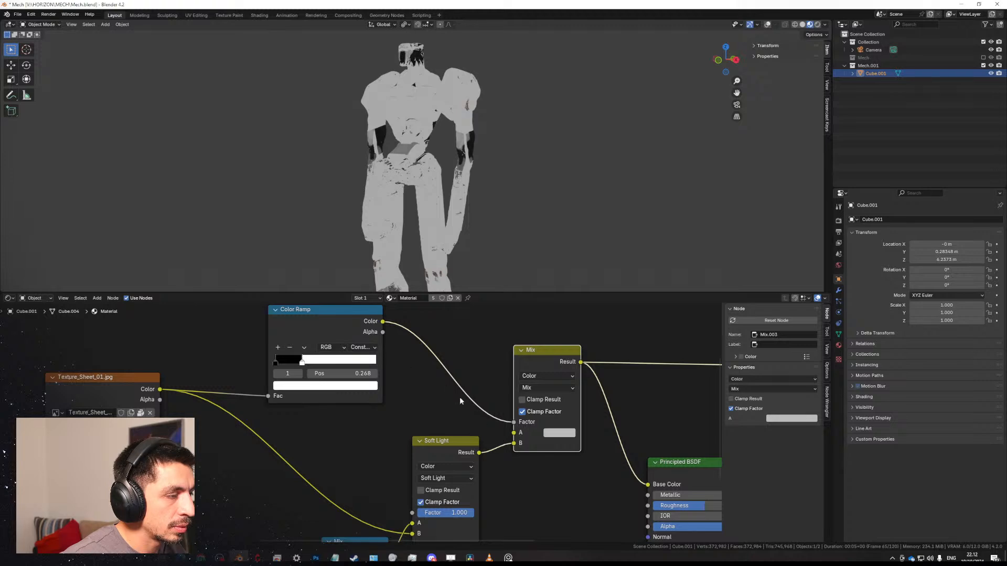
left_click_drag(160, 389, 514, 433)
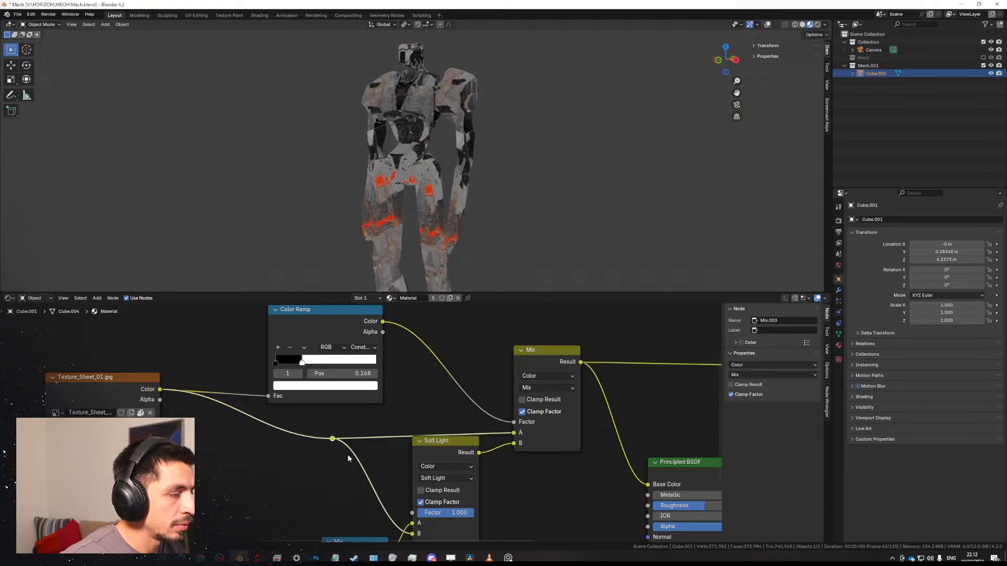
key("g")
left_click(302, 440)
scroll(389, 425, "down", 2)
middle_click_drag(391, 426, 393, 400)
Preview the Soft Light result, connect Hue/Saturation/Value directly to its A input and delete the float Mix node.
left_click(433, 421, "ctrl+shift")
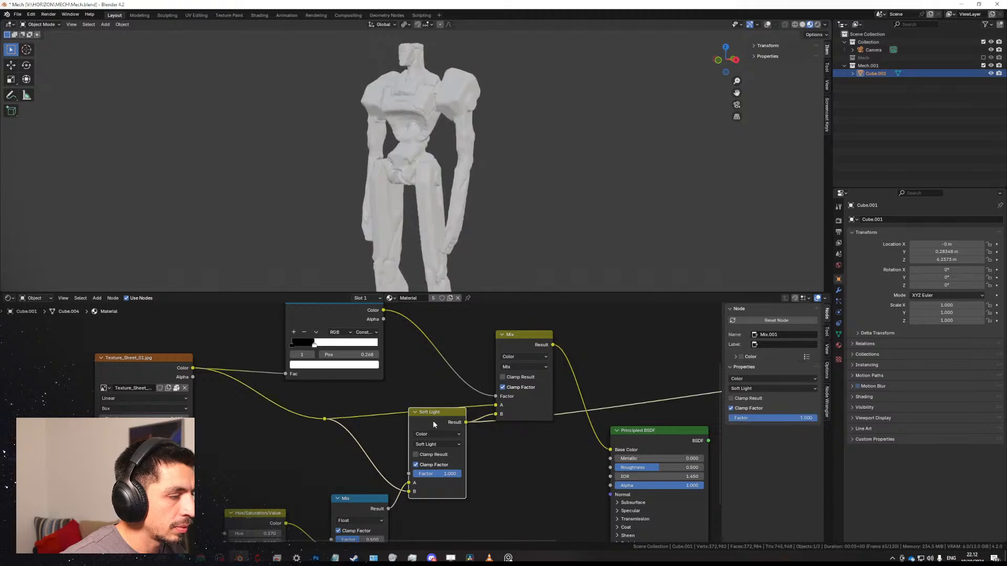
left_click_drag(435, 421, 438, 443)
scroll(398, 472, "down", 2)
middle_click_drag(358, 501, 394, 423)
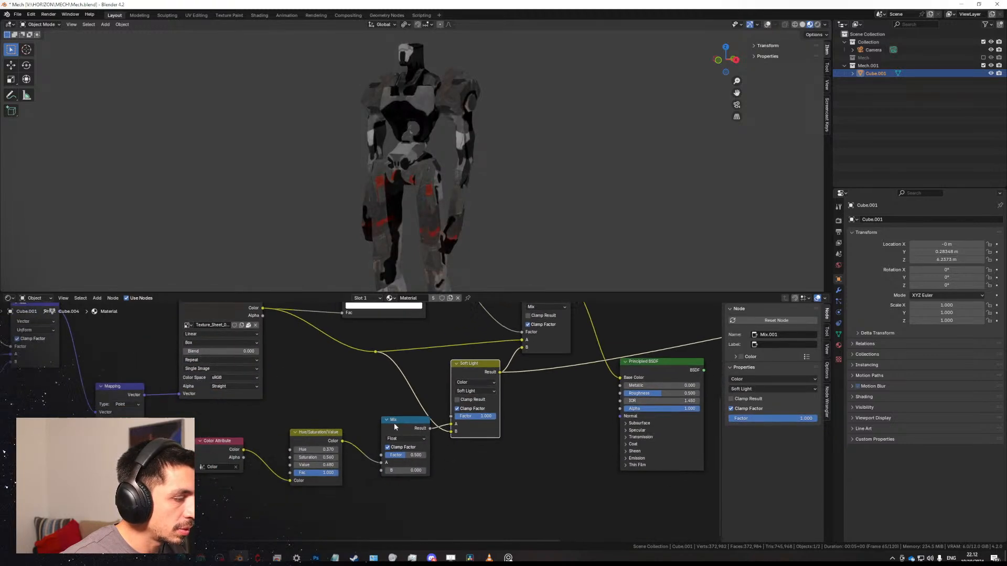
scroll(395, 430, "up", 3)
left_click_drag(338, 444, 475, 423)
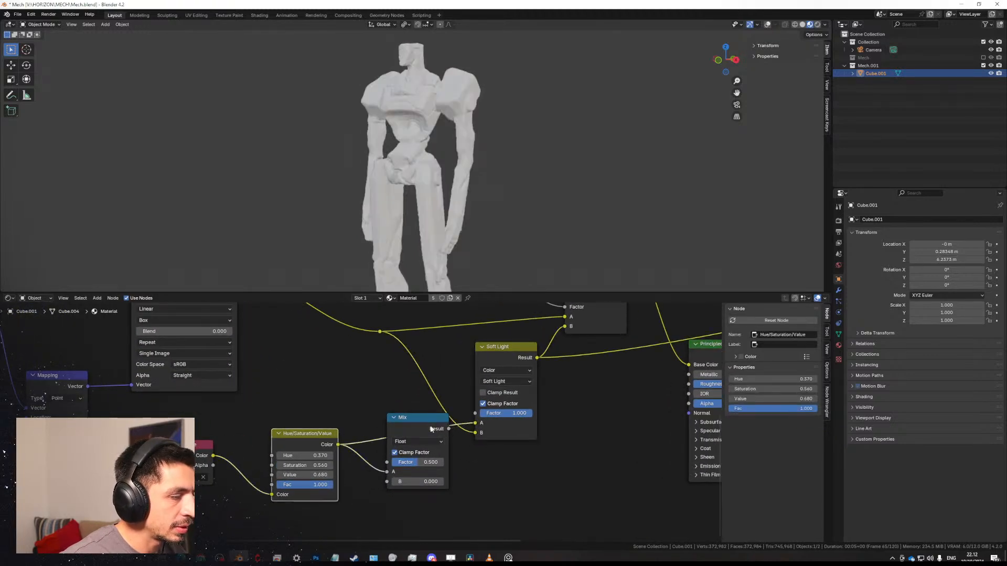
left_click(424, 420)
key("x")
Preview the color Mix node with Soft Light reconnected to A and the rerouted texture to B.
middle_click_drag(431, 421, 341, 482)
left_click(499, 363, "ctrl+shift")
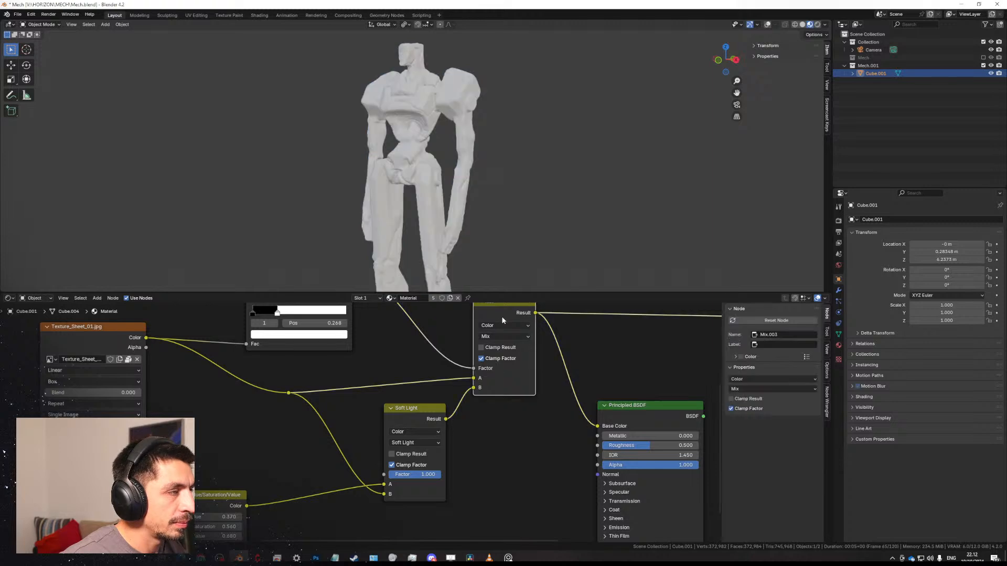
left_click_drag(473, 387, 474, 378)
middle_click_drag(410, 379, 383, 399)
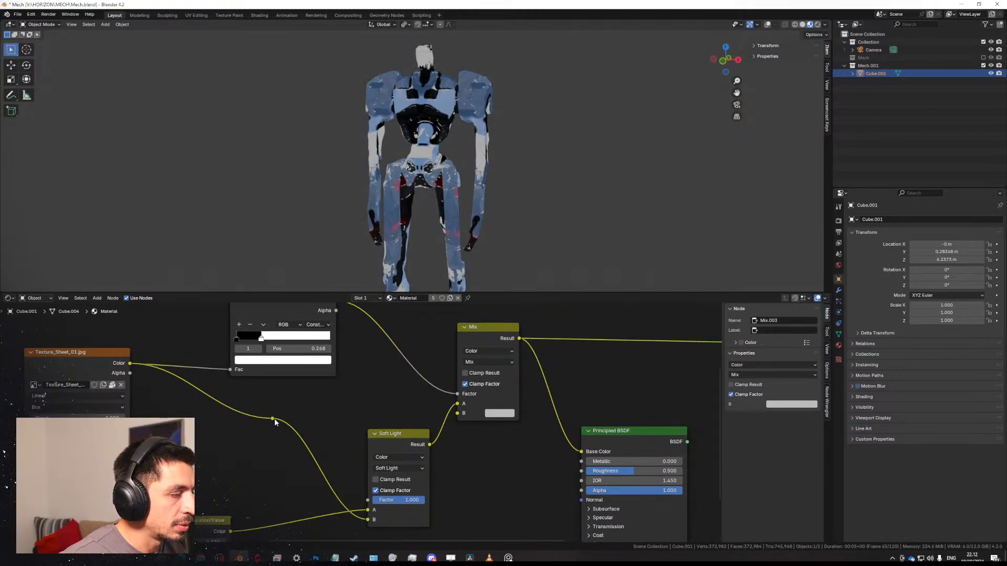
left_click_drag(272, 418, 458, 413)
mouse_move(457, 153)
middle_mouse_down()
mouse_move(417, 160)
mouse_move(460, 162)
mouse_move(445, 198)
mouse_move(523, 287)
middle_mouse_up()
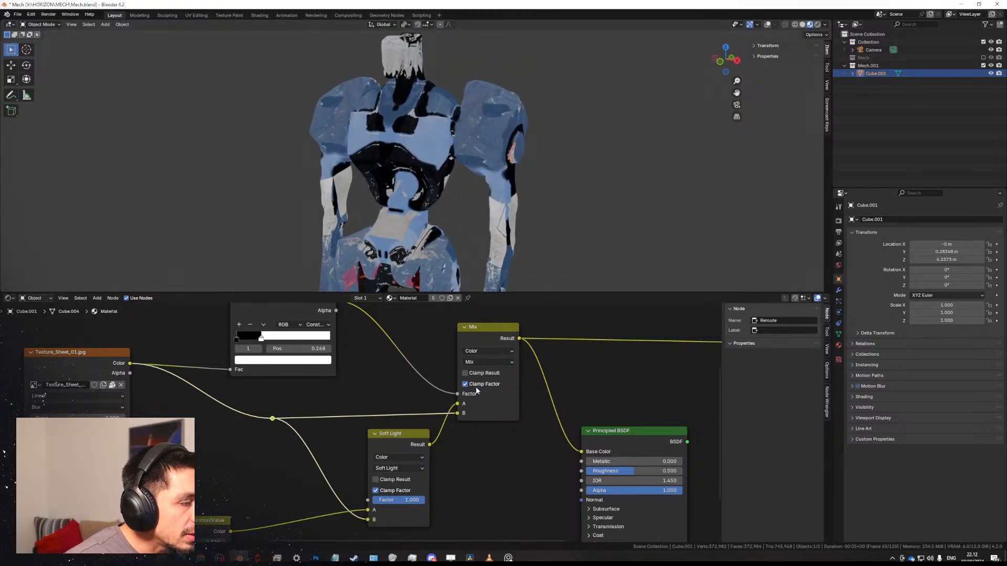
Soften the mask by setting the Color Ramp to Ease, moving the black stop inward and the white stop to 0.295.
middle_click_drag(476, 390, 504, 439)
left_click_drag(295, 388, 309, 390)
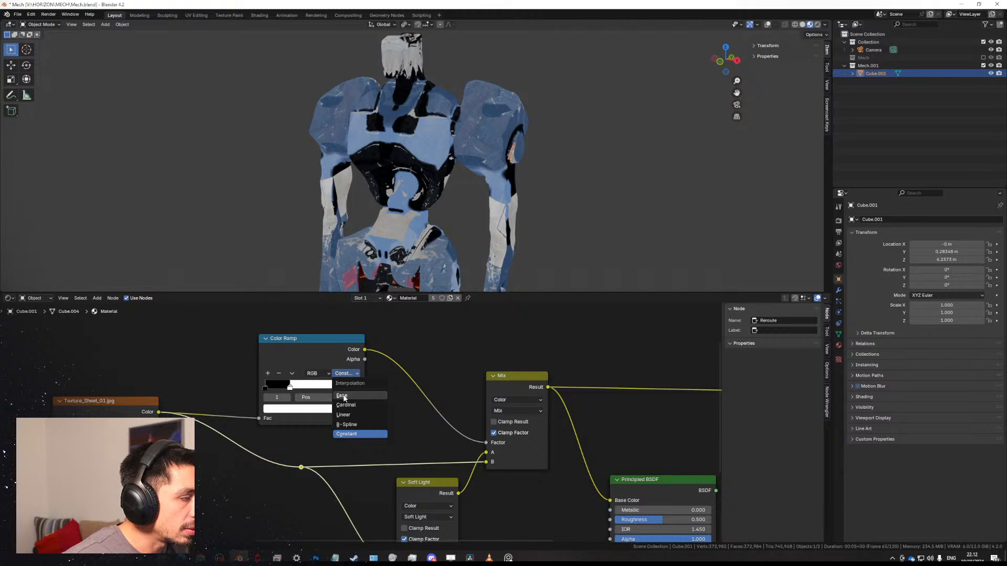
left_click(345, 396)
left_click_drag(265, 386, 281, 388)
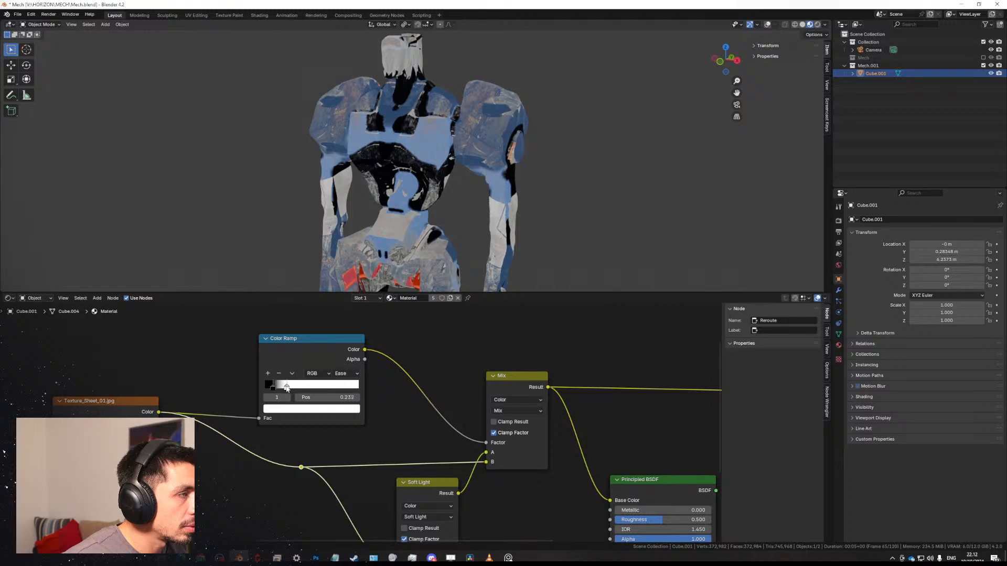
scroll(362, 210, "down", 5)
middle_click_drag(361, 194, 338, 344)
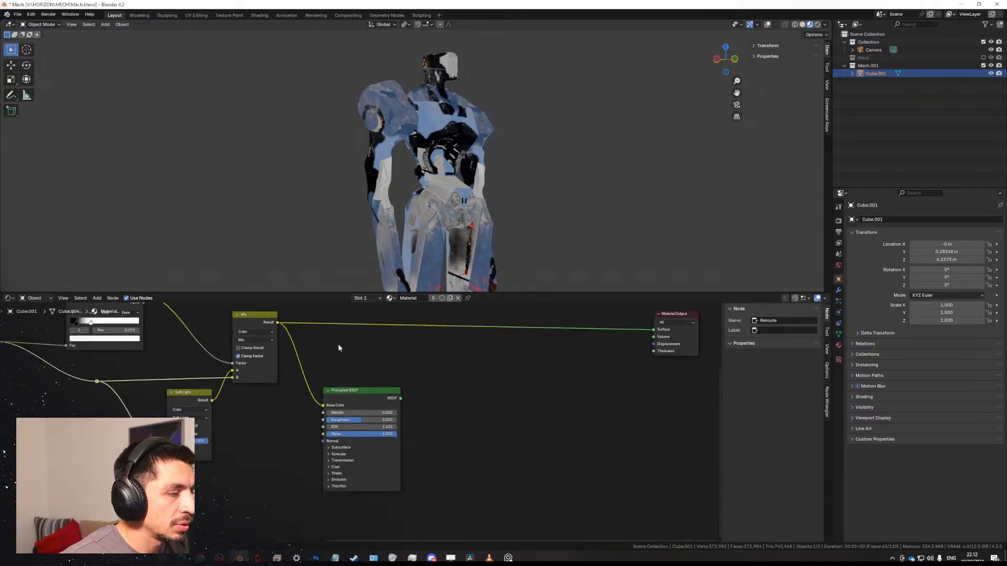
Compare the Principled BSDF and the raw texture on the mech's torso, checking how symmetrical the pattern is.
left_click(354, 398, "ctrl+shift")
middle_click_drag(504, 173, 452, 210)
scroll(404, 355, "down", 4)
middle_click_drag(389, 337, 518, 420)
scroll(369, 409, "up", 6)
middle_click_drag(480, 250, 469, 227)
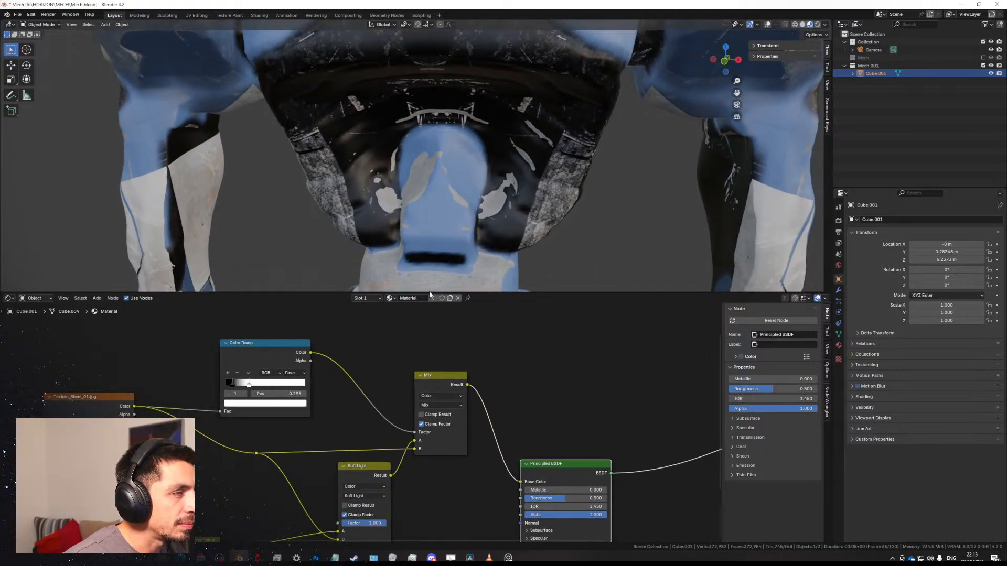
middle_click_drag(104, 400, 117, 360)
left_click(110, 359, "ctrl+shift")
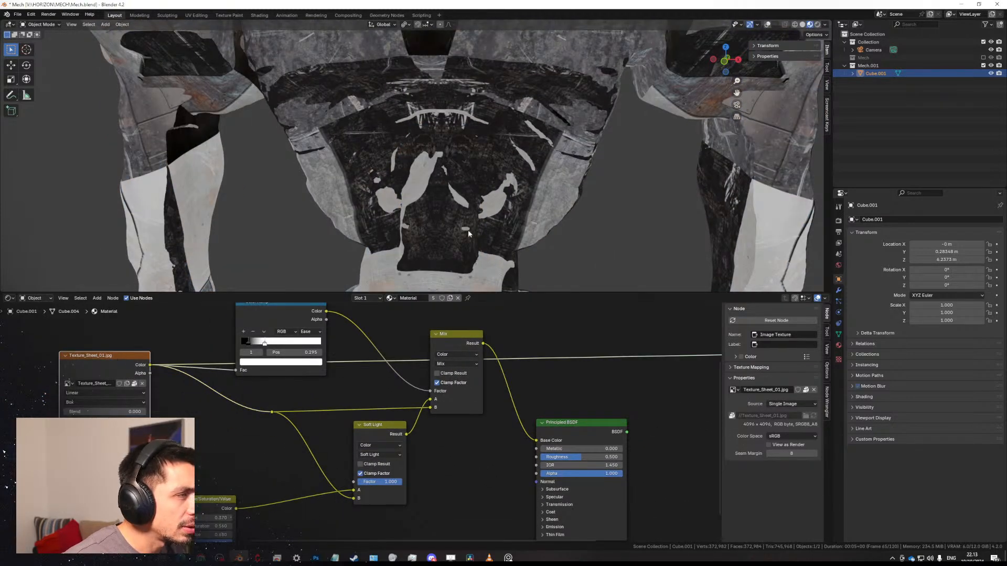
middle_click_drag(467, 230, 457, 209)
scroll(456, 178, "down", 2)
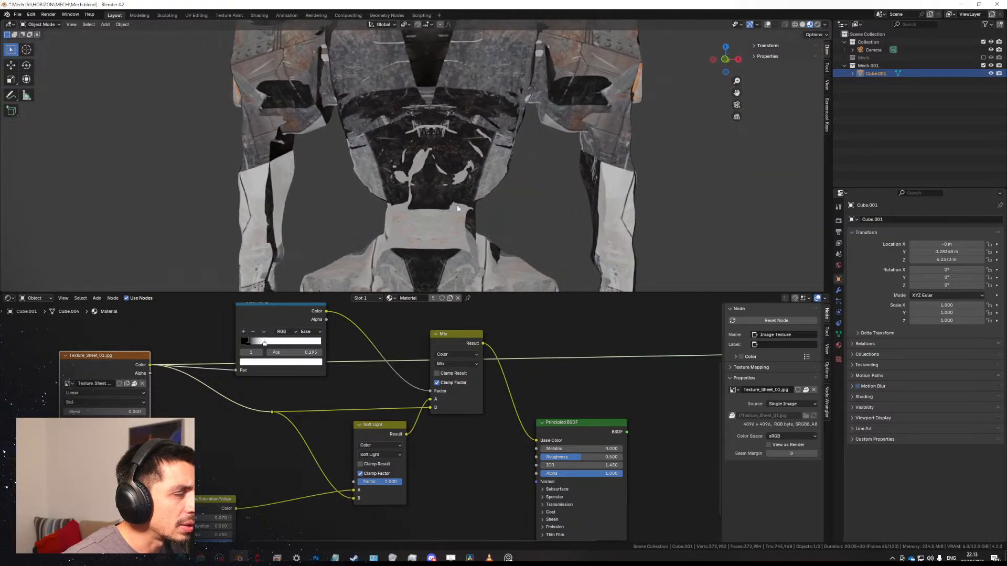
Set the X rotation of the Mapping node feeding the image texture to 0°.
middle_click_drag(106, 506, 410, 385)
scroll(341, 403, "up", 1)
mouse_move(289, 411)
left_mouse_down()
mouse_move(308, 411)
mouse_move(278, 402)
mouse_move(293, 401)
left_mouse_up()
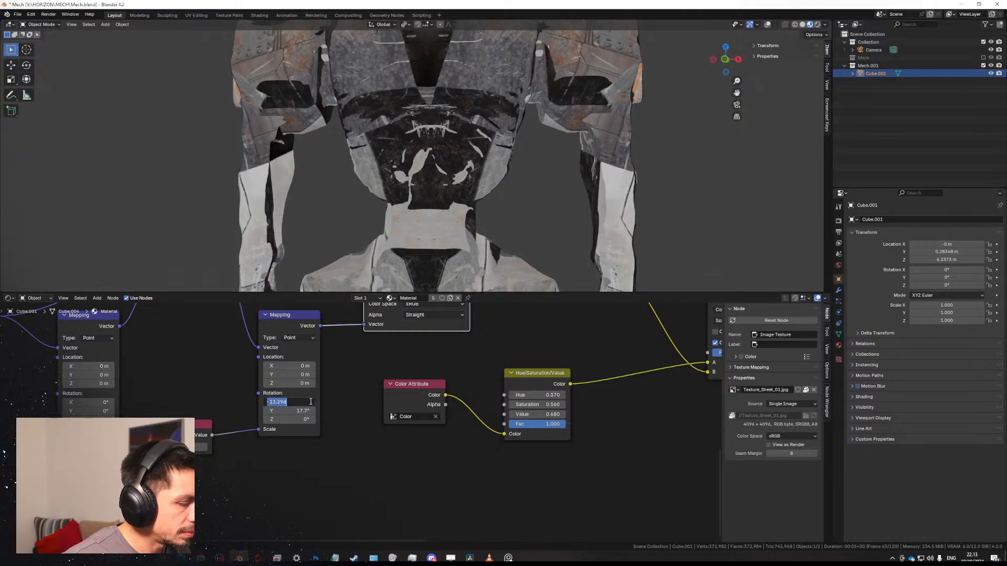
key("Return")
scroll(508, 149, "down", 5)
middle_click_drag(508, 149, 435, 169)
scroll(419, 175, "up", 6)
scroll(464, 181, "down", 7)
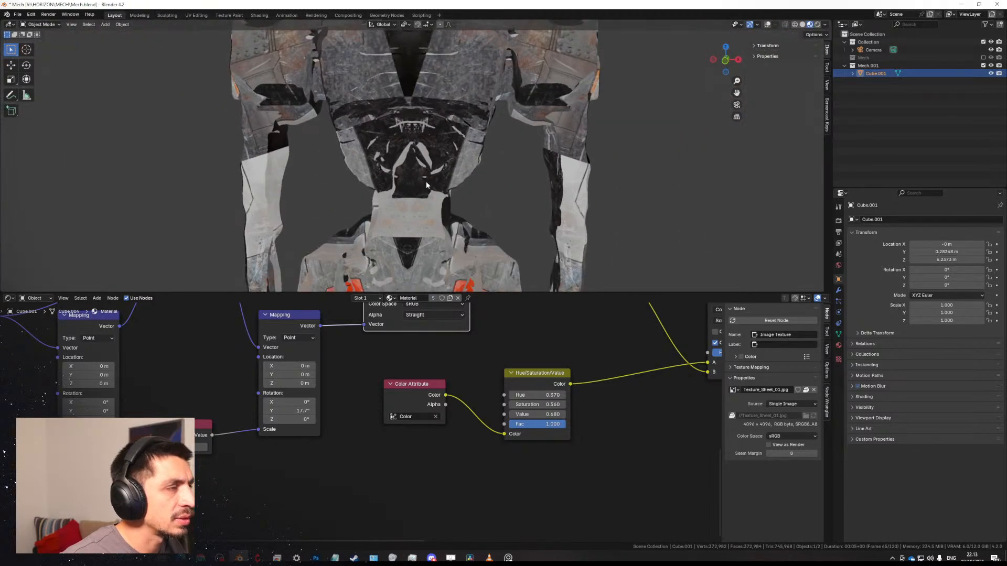
Switch the mech to Sculpt Mode and symmetrize its mesh from -X to +X.
key("ctrl+Tab")
left_click(443, 170)
scroll(443, 171, "up", 2)
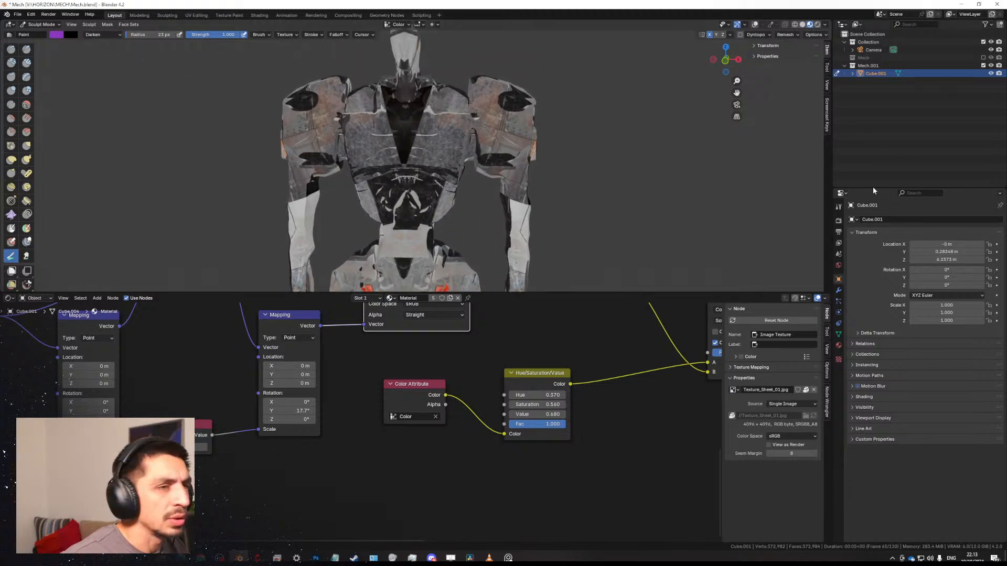
left_click(837, 206)
scroll(872, 389, "down", 3)
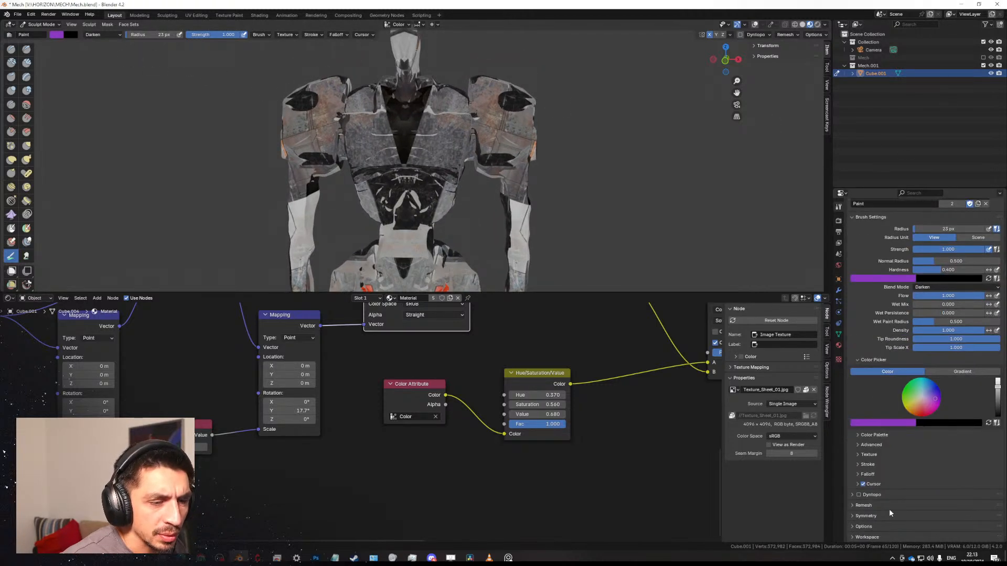
scroll(886, 513, "down", 6)
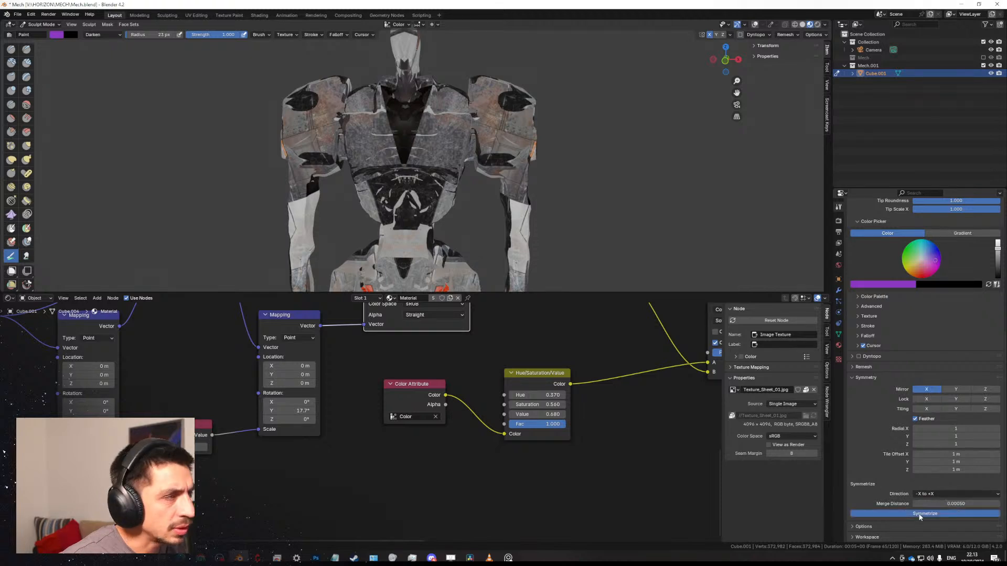
scroll(438, 197, "down", 1)
scroll(435, 189, "up", 2)
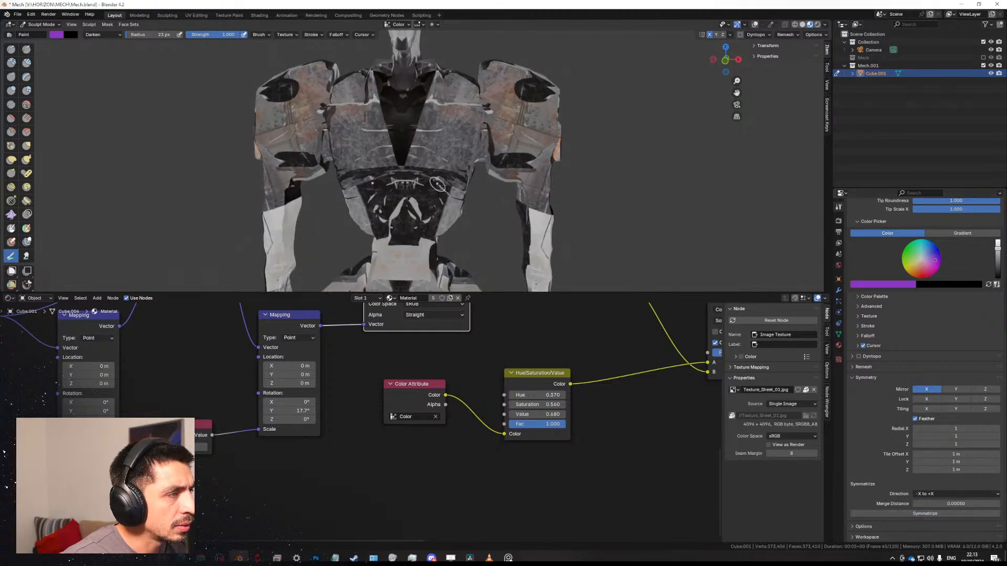
Return to Object Mode and inspect the symmetrized mech with the raw texture preview.
mouse_move(461, 192)
middle_mouse_down()
mouse_move(506, 199)
mouse_move(485, 206)
mouse_move(497, 167)
mouse_move(489, 163)
middle_mouse_up()
scroll(485, 206, "down", 3)
key("ctrl+Tab")
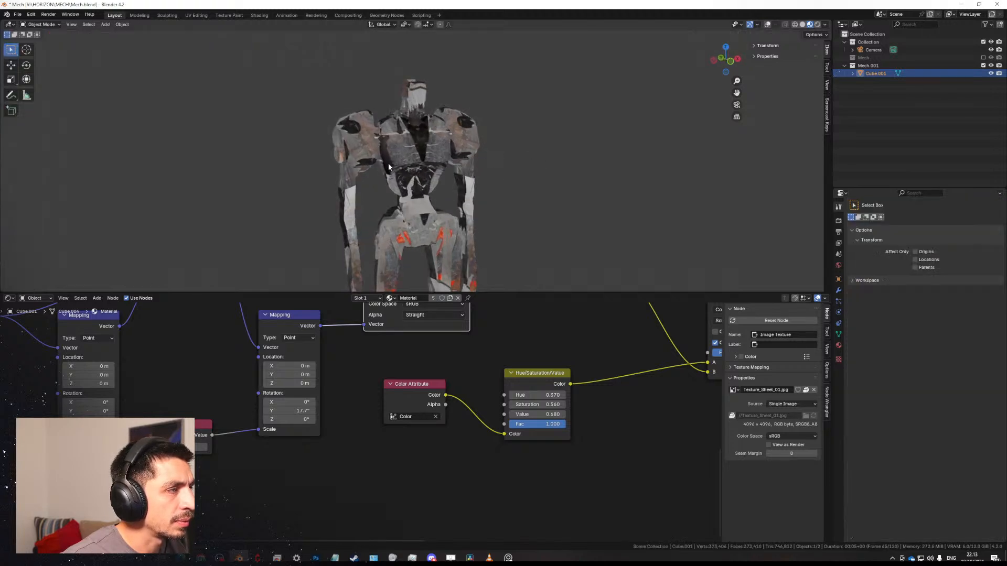
middle_click_drag(418, 166, 465, 150)
scroll(513, 354, "down", 3)
middle_click_drag(655, 331, 498, 399)
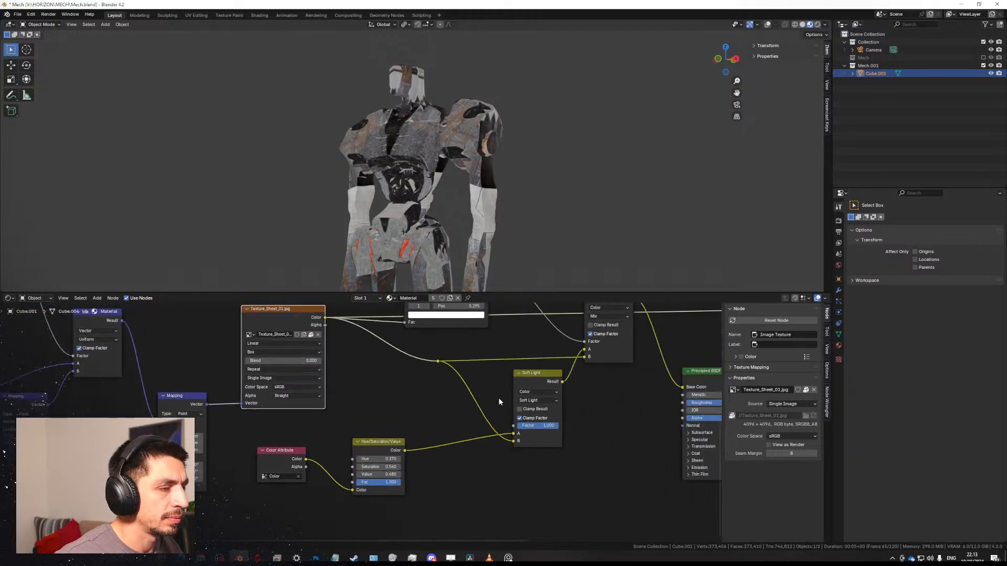
Preview the mech's complete material through the Principled BSDF node.
middle_click_drag(643, 366, 382, 422)
scroll(382, 421, "down", 1)
left_click(479, 428, "ctrl+shift")
middle_click_drag(436, 231, 478, 228)
Try other base colours in the Hue/Saturation/Value node, ending at hue 0.410 and saturation 0.810.
middle_click_drag(336, 469, 561, 442)
scroll(388, 466, "up", 3)
middle_click_drag(380, 475, 340, 393)
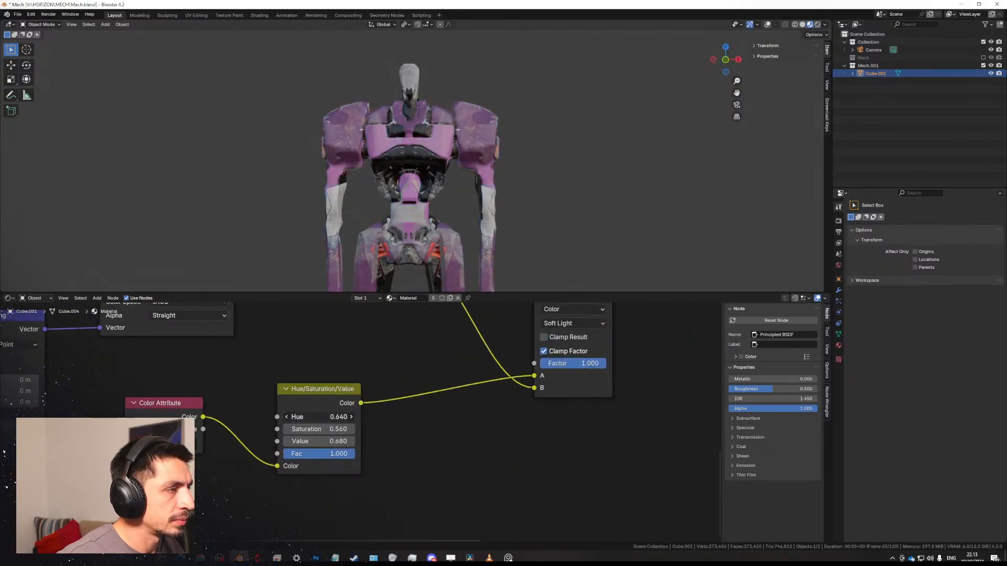
left_click_drag(315, 417, 357, 417)
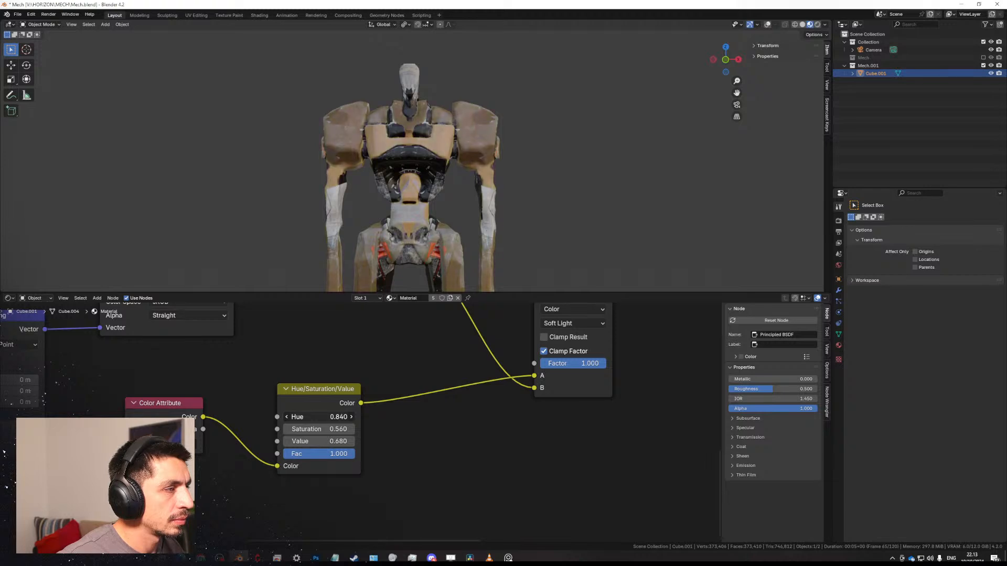
middle_click_drag(514, 121, 434, 128)
scroll(443, 213, "up", 3)
left_click_drag(326, 428, 283, 418)
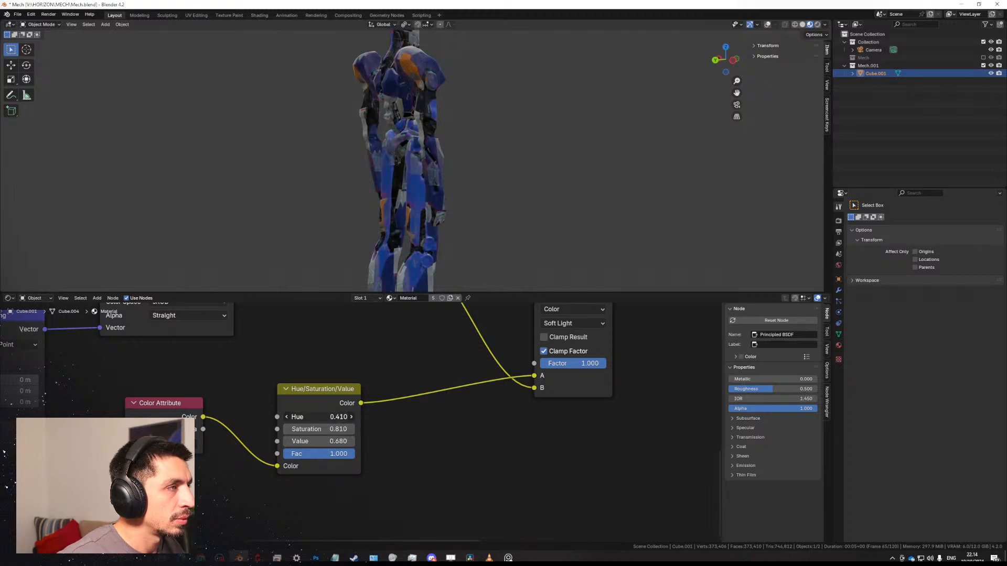
Enlarge the 3D viewport and set the Hue/Saturation/Value node to hue 0.460 and saturation 0.340.
middle_click_drag(422, 152, 355, 164)
scroll(361, 170, "up", 1)
left_click_drag(433, 293, 435, 394)
middle_click_drag(441, 319, 414, 314)
scroll(412, 311, "up", 1)
middle_click_drag(403, 362, 381, 384)
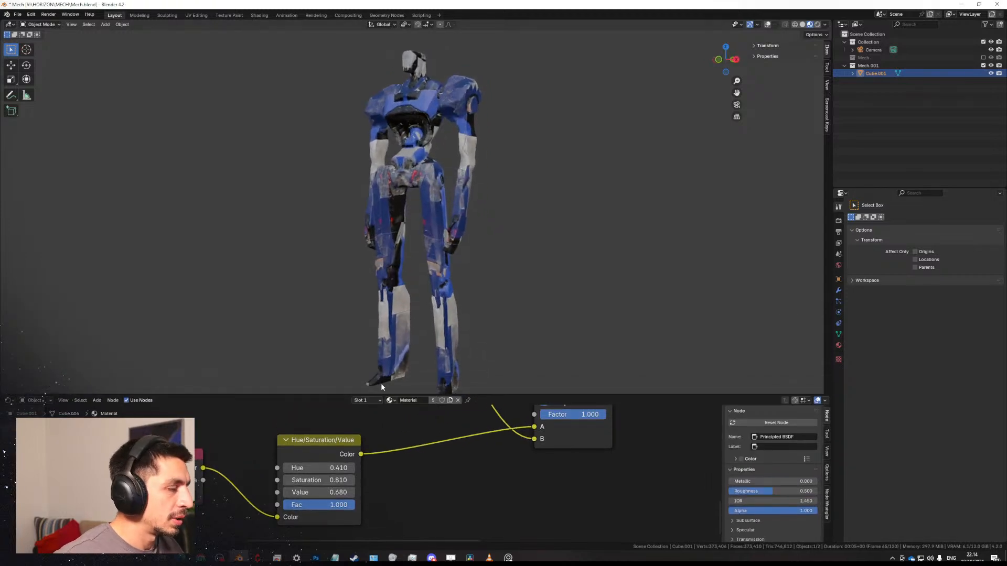
left_click_drag(319, 468, 290, 480)
Examine the recoloured mech up close and at full height from several angles.
middle_click_drag(457, 207, 421, 192)
scroll(461, 205, "up", 2)
middle_click_drag(422, 192, 346, 189, "shift")
scroll(434, 173, "up", 2)
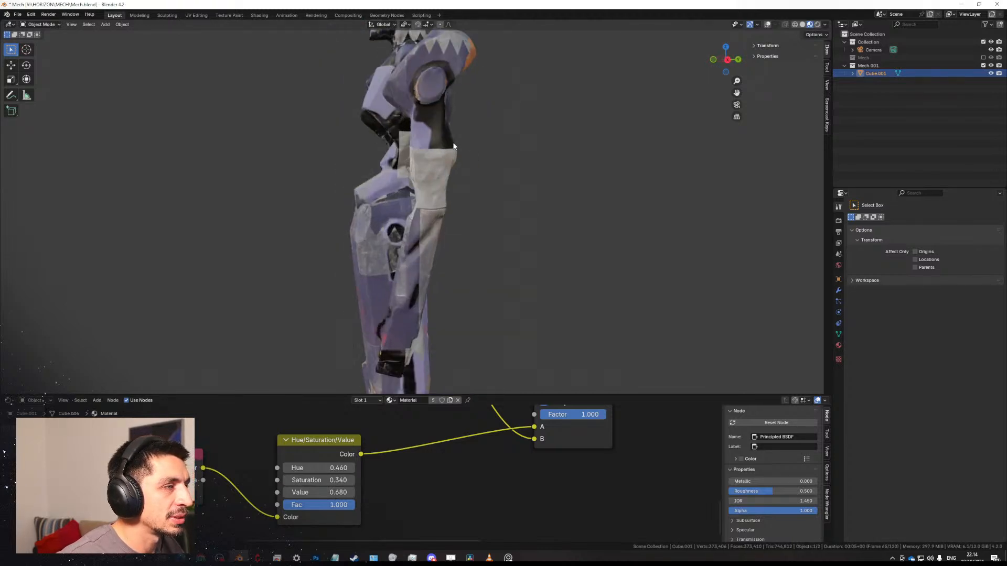
middle_click_drag(455, 147, 446, 230, "shift")
middle_click_drag(446, 230, 552, 227)
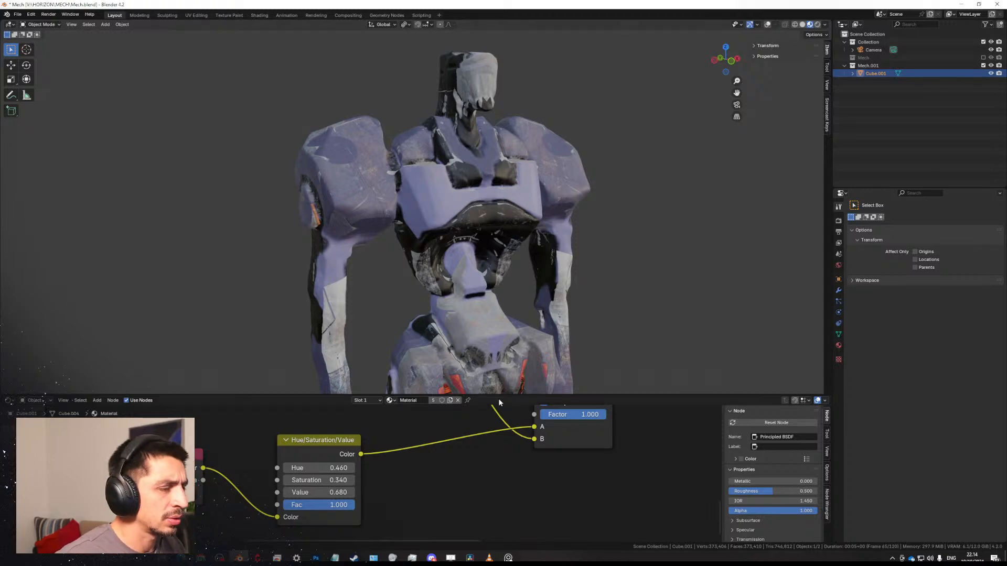
left_click_drag(505, 394, 502, 463)
scroll(479, 385, "down", 5)
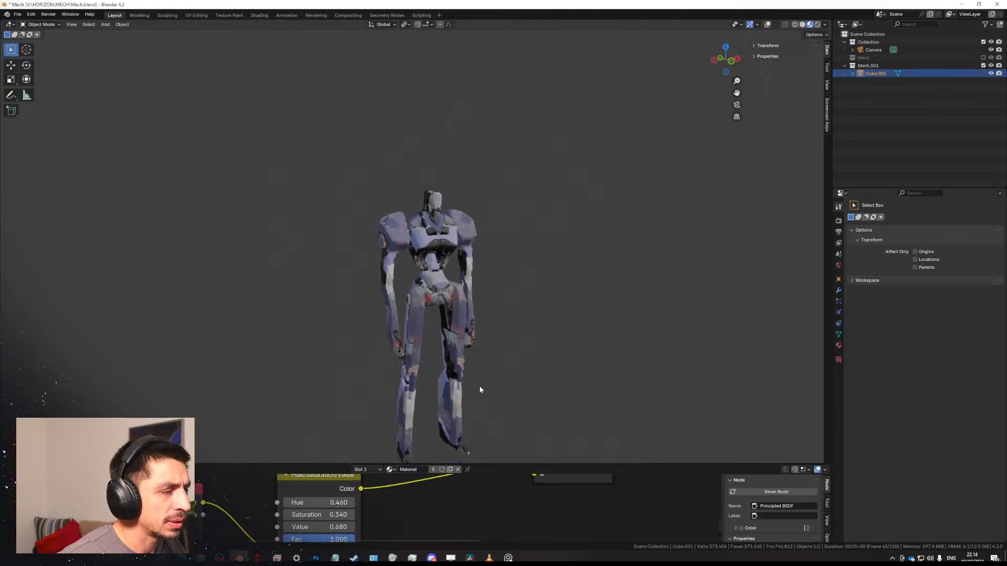
middle_click_drag(479, 385, 699, 165)
Turn on the viewport overlays and enlarge the node editor around the Principled BSDF node.
left_click(767, 24)
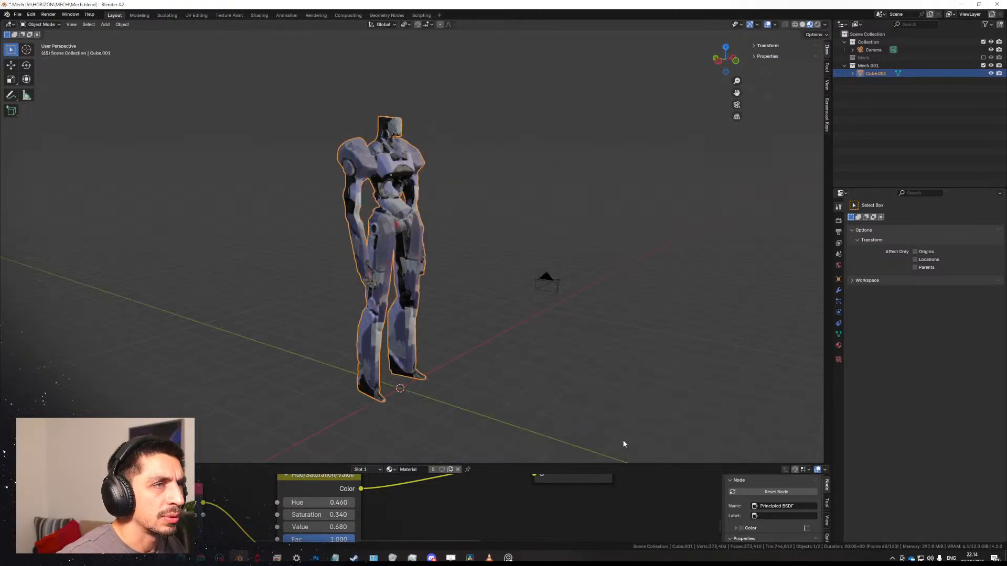
left_click_drag(587, 464, 478, 332)
middle_click_drag(430, 272, 428, 275)
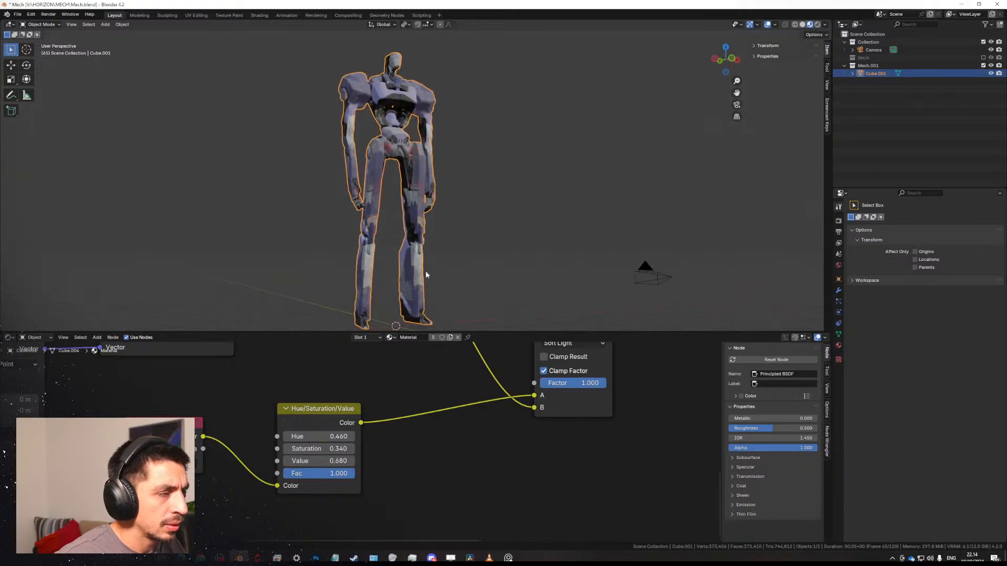
scroll(483, 433, "down", 4)
middle_click_drag(424, 472, 293, 475)
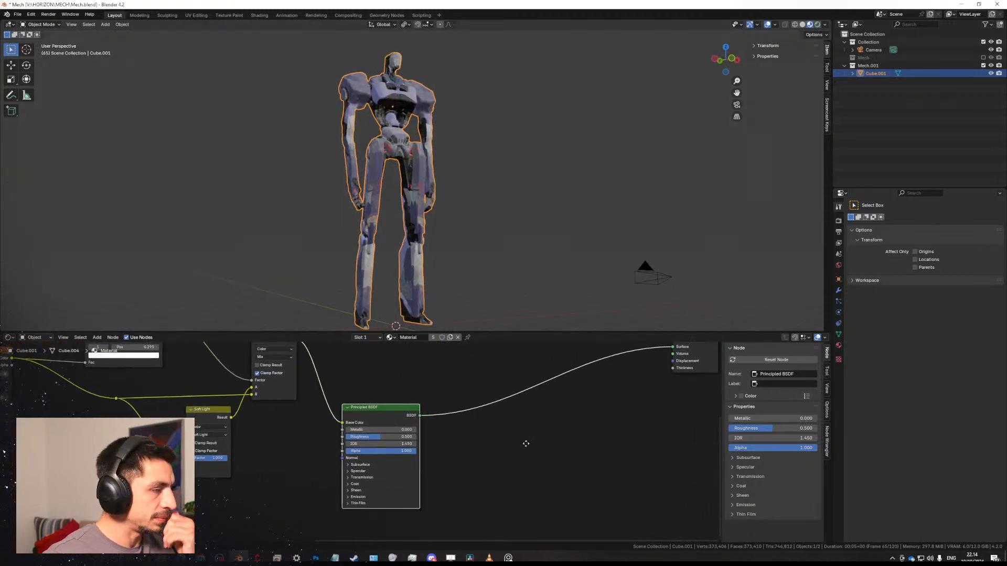
Preview the Mix node's output on the mech and move the Principled BSDF node farther away from it.
middle_click_drag(525, 442, 510, 488)
left_click_drag(369, 454, 392, 424)
middle_click_drag(545, 213, 483, 177)
left_click(512, 207)
scroll(480, 168, "up", 5)
middle_click_drag(474, 126, 482, 283, "shift")
left_click(482, 283)
middle_click_drag(389, 516, 478, 497)
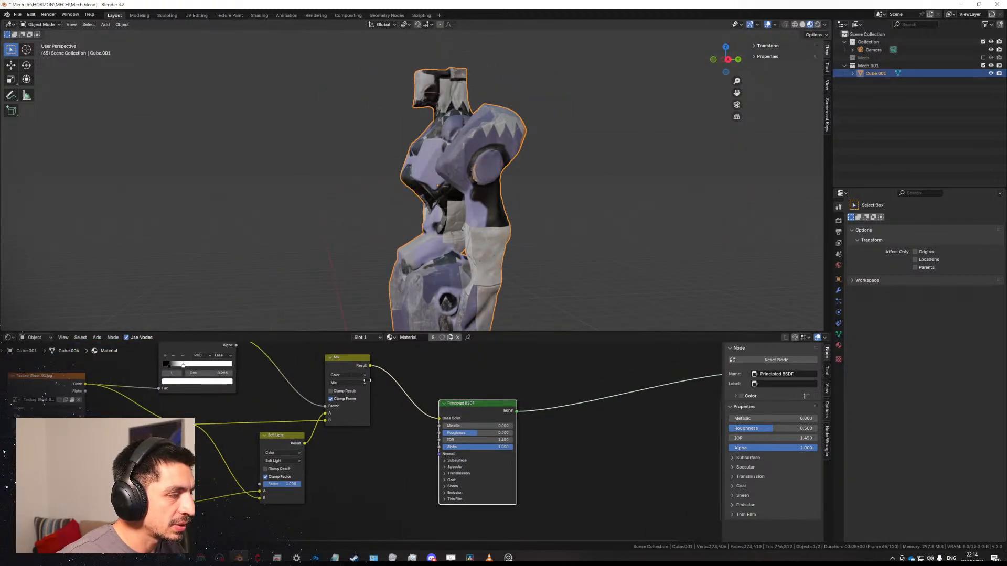
left_click(351, 361, "ctrl+shift")
left_click_drag(493, 405, 585, 421)
Preview the Color Ramp mask and the Texture_Sheet_01.jpg image texture in turn on the mech.
middle_click_drag(456, 454, 495, 494)
left_click(249, 379, "ctrl+shift")
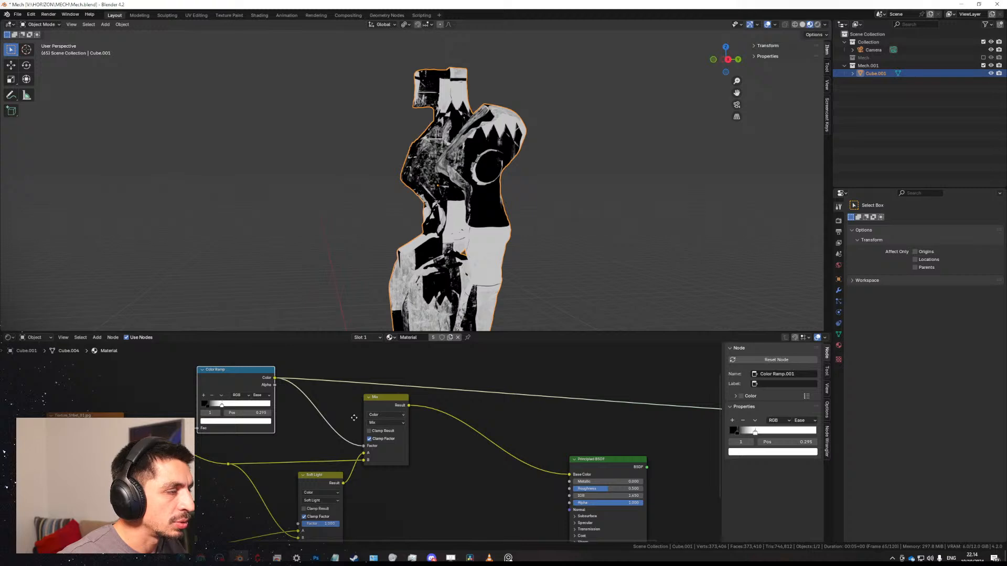
middle_click_drag(354, 417, 447, 407)
scroll(447, 407, "down", 2)
left_click(233, 418, "ctrl+shift")
middle_click_drag(454, 265, 493, 257)
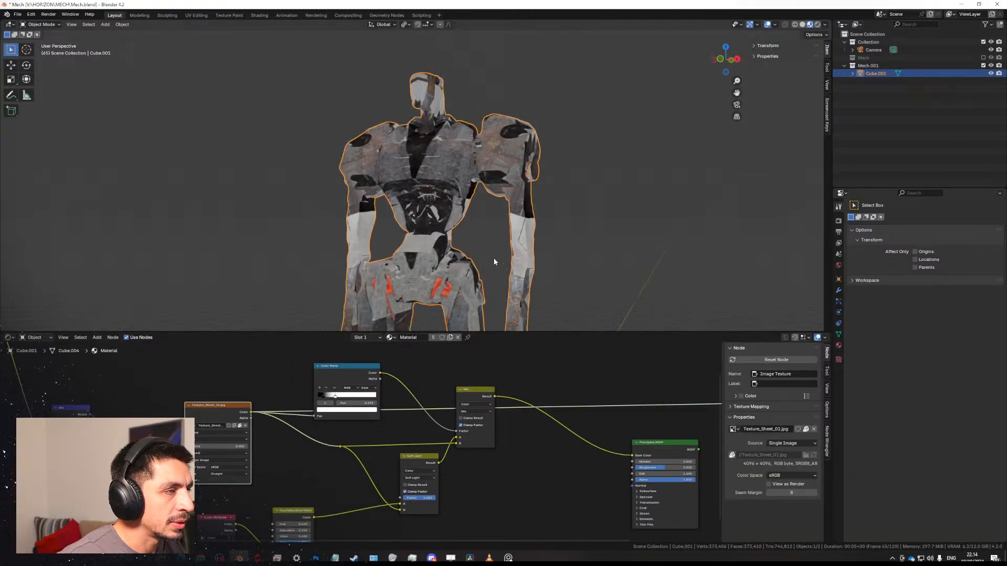
left_click_drag(228, 407, 227, 404)
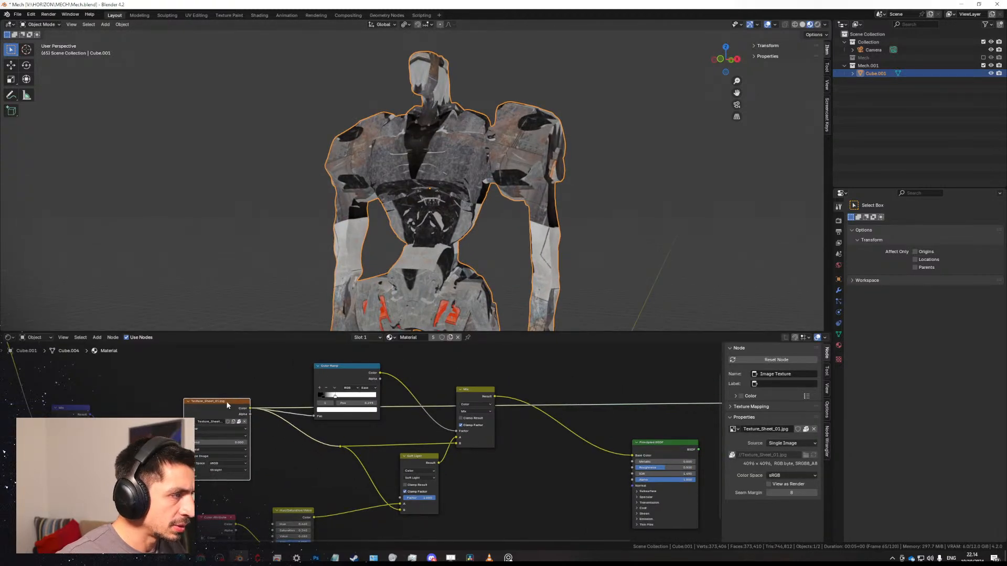
Preview the Mix node's colour result on the mech and examine the nodes feeding it.
left_click(475, 389, "ctrl+shift")
middle_click_drag(472, 391, 340, 392)
scroll(427, 423, "up", 3)
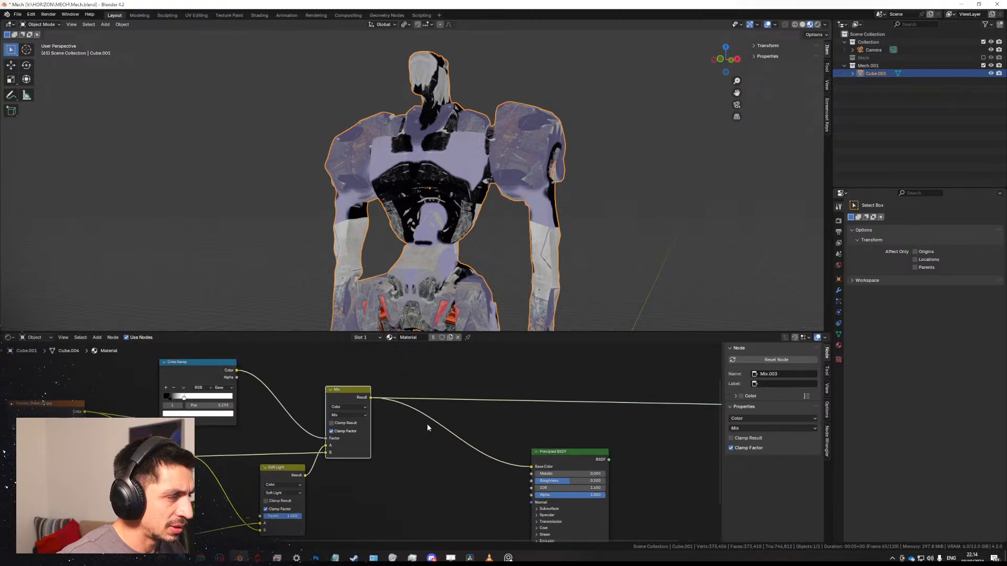
scroll(404, 398, "down", 5)
middle_click_drag(204, 445, 286, 427)
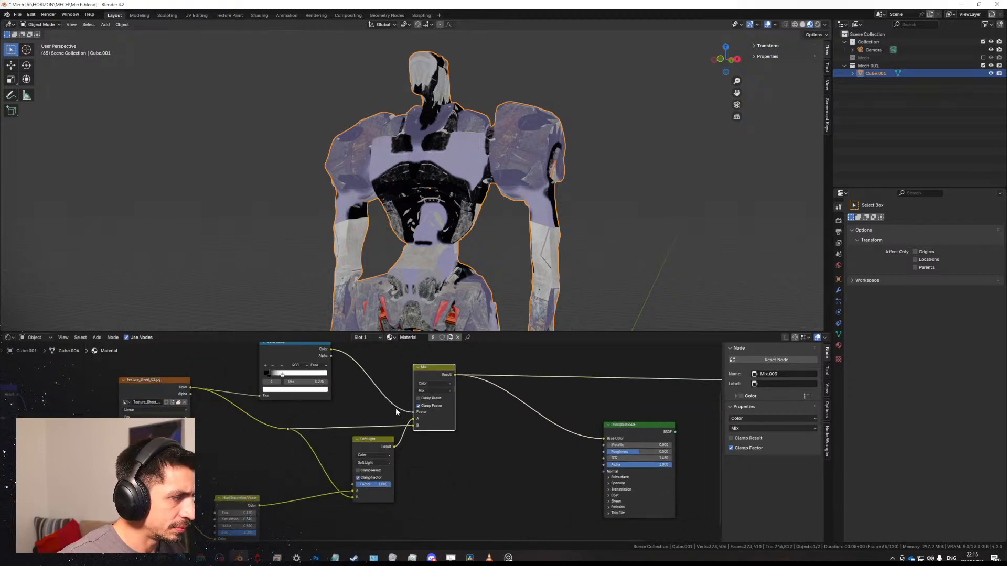
middle_click_drag(396, 412, 323, 428)
scroll(199, 415, "up", 1)
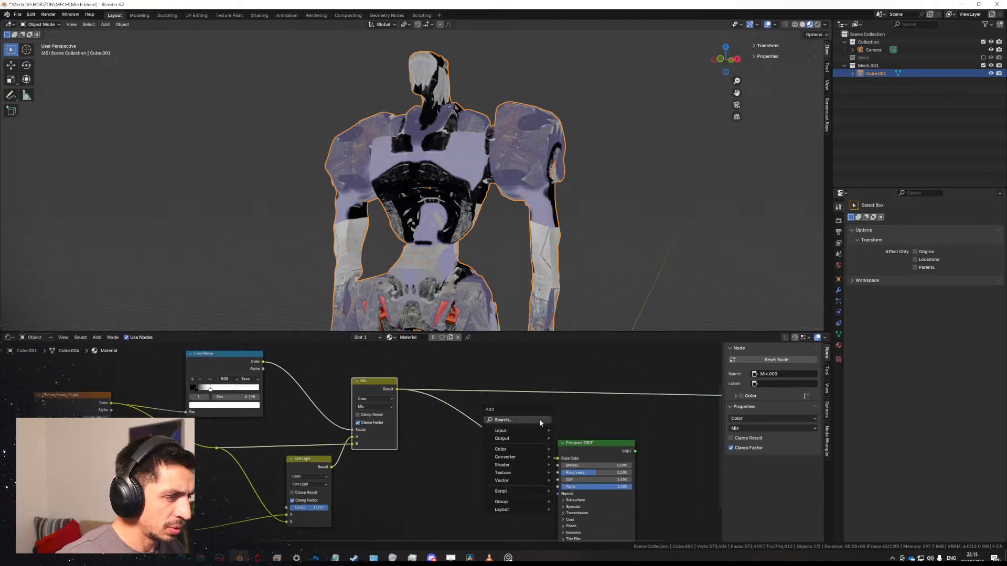
left_click(540, 421)
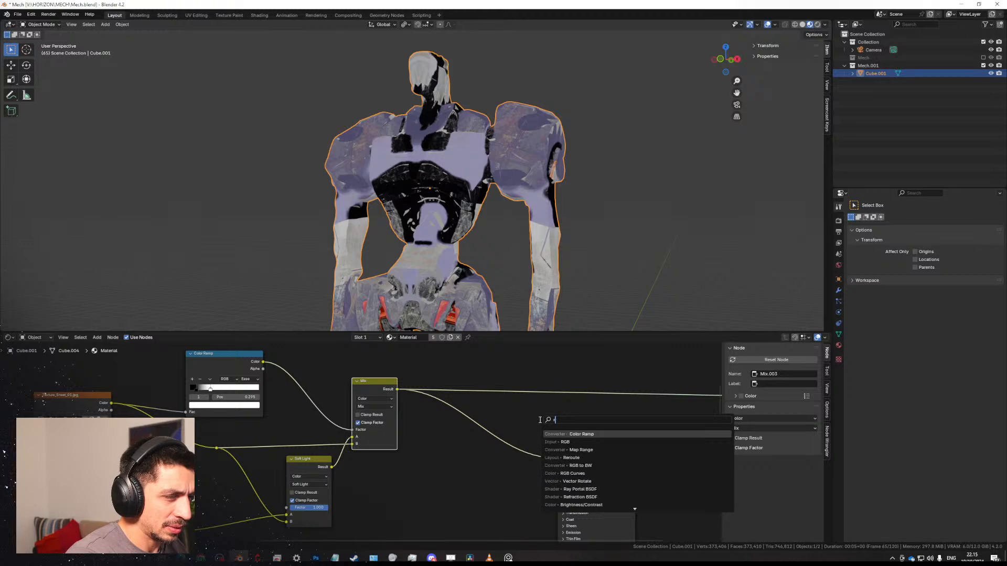
type("rampo")
key("Return")
Add a second Color Ramp node fed by the Mix node's result and preview its greyscale output.
key("shift+a")
left_click(540, 420)
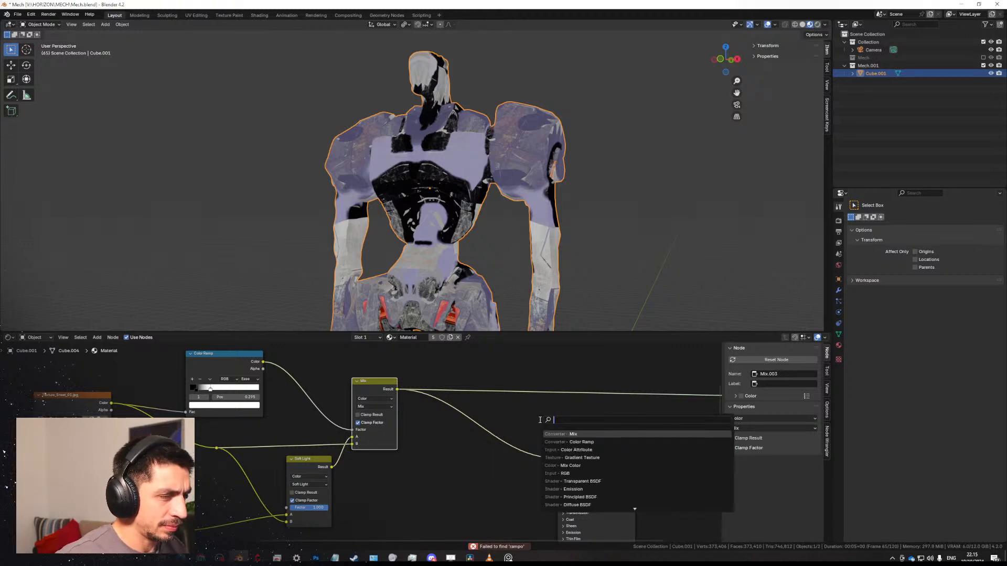
type("ram")
key("Return")
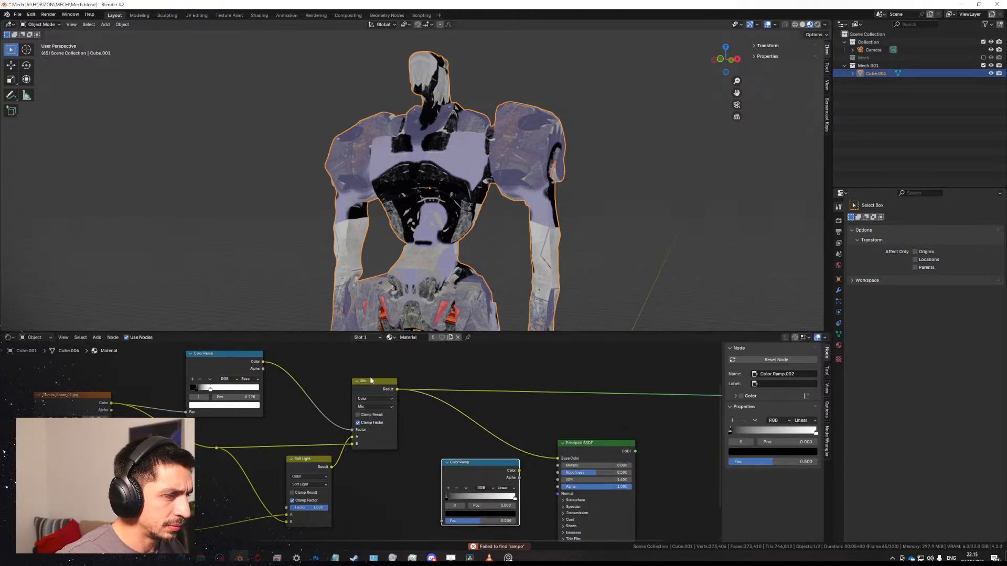
left_click_drag(446, 520, 444, 521)
left_click(478, 479, "ctrl+shift")
middle_click_drag(466, 474, 381, 397)
scroll(381, 397, "up", 1)
Add a Bump node using the new Color Ramp as Height and feeding the Principled BSDF's Normal input.
left_click_drag(381, 397, 373, 421)
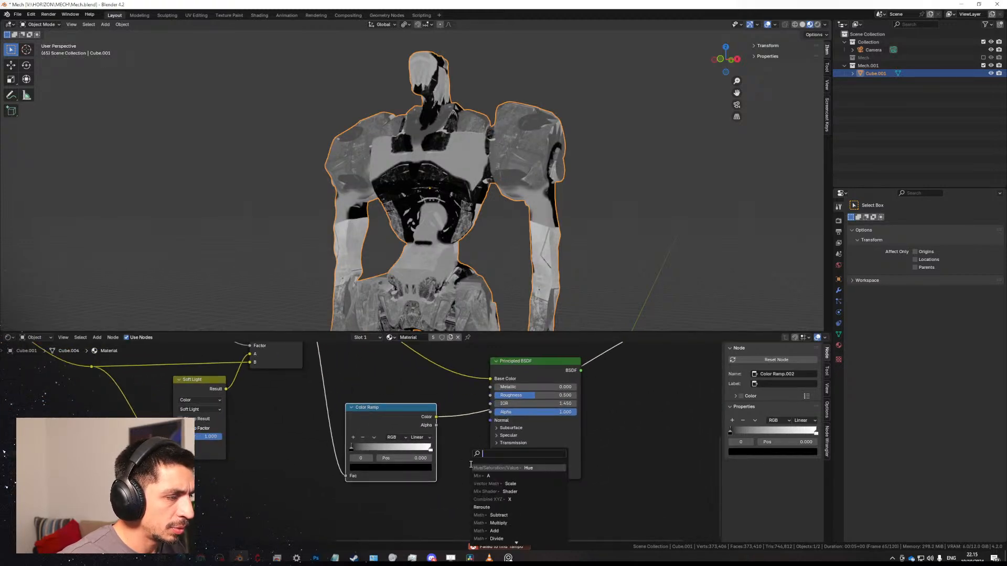
key("Return")
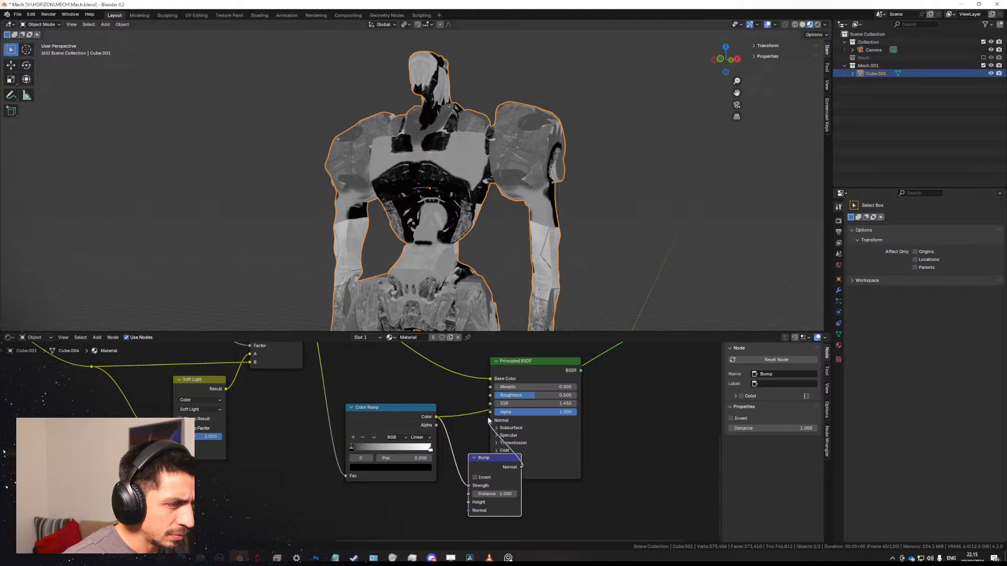
left_click_drag(537, 361, 618, 374)
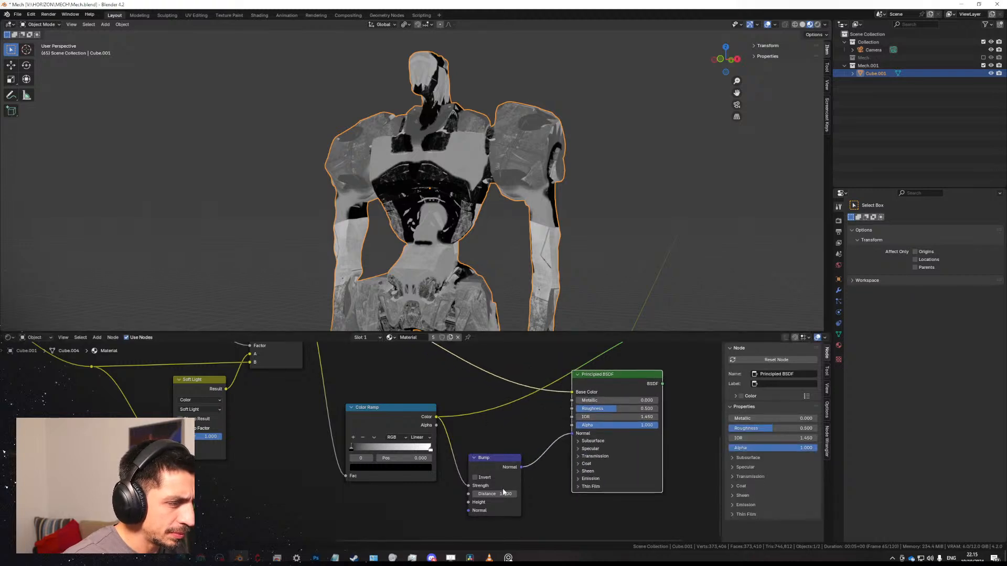
left_click_drag(468, 486, 469, 503)
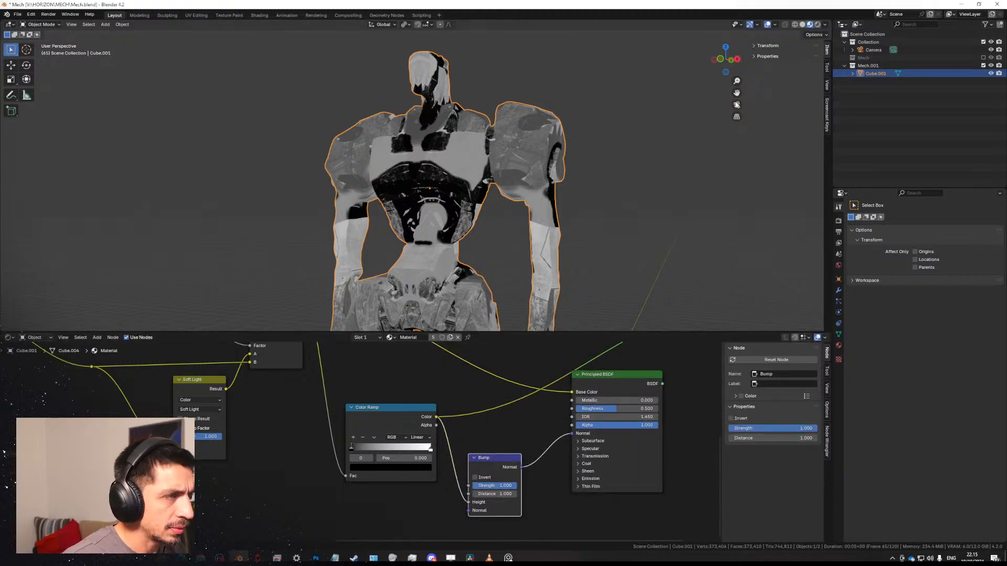
Preview the Principled BSDF and inspect the bump detail on the mech's chest and shoulder.
middle_click_drag(611, 379, 565, 400)
left_click(556, 396, "ctrl+shift")
scroll(503, 174, "up", 2)
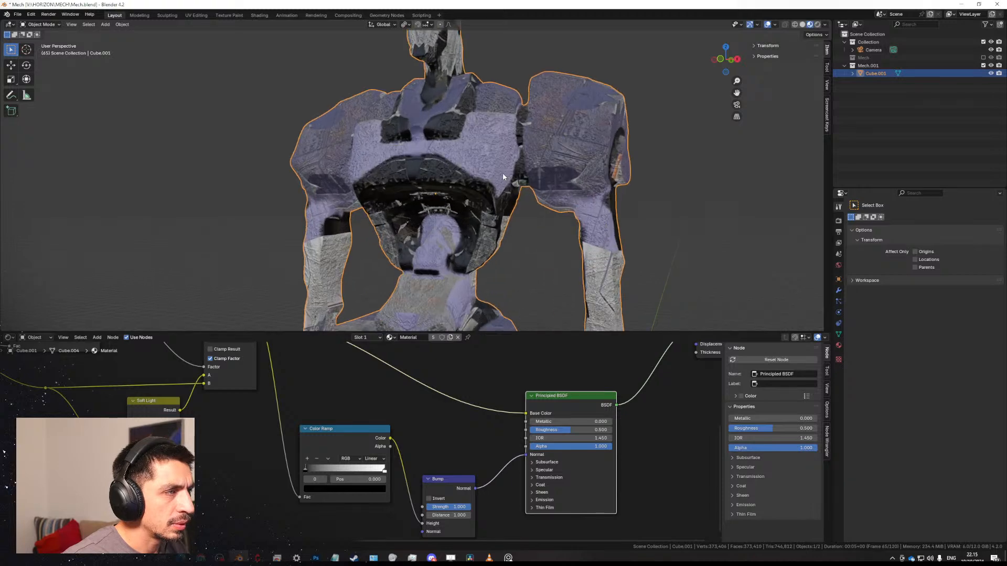
middle_click_drag(502, 174, 415, 239)
scroll(487, 190, "up", 2)
scroll(381, 210, "up", 1)
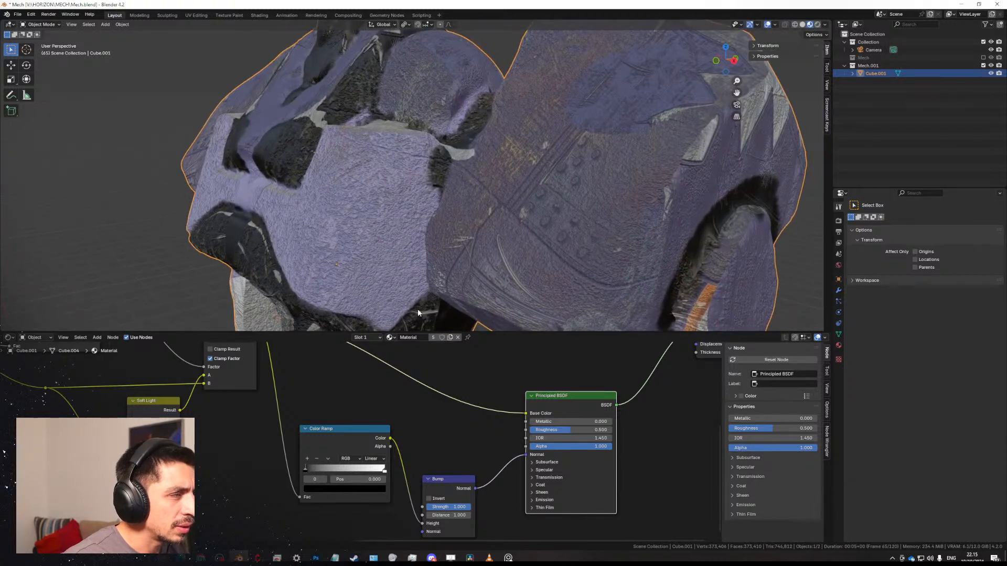
Preview the bump Color Ramp on the chest and set its interpolation to Ease.
left_click(350, 435, "ctrl+shift")
middle_click_drag(416, 416, 426, 411)
middle_click_drag(391, 249, 440, 236)
scroll(450, 253, "up", 3)
scroll(361, 441, "up", 2)
left_click(393, 459)
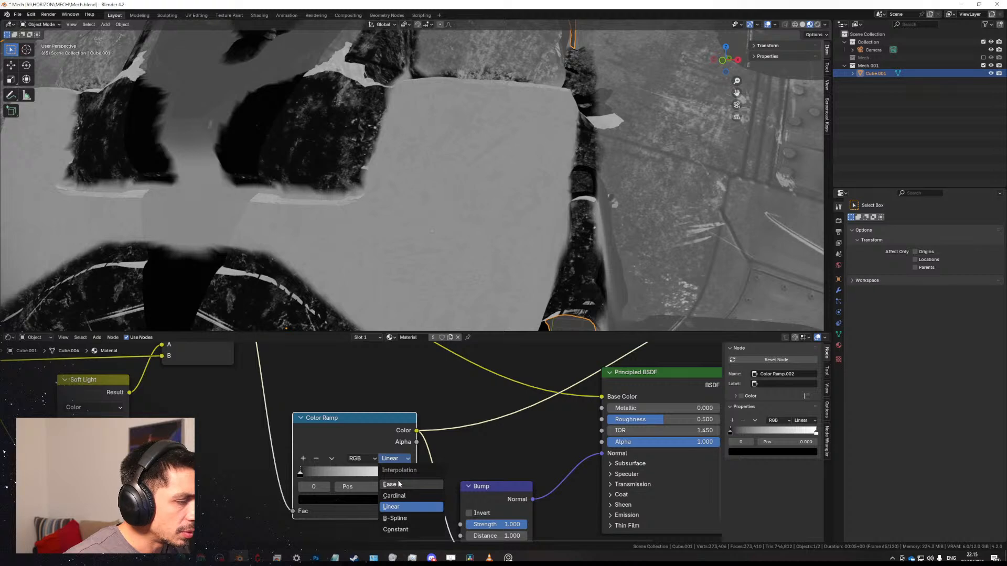
left_click(399, 484)
Return the preview to the Principled BSDF and check the bump on the mech's upper body.
scroll(459, 239, "down", 4)
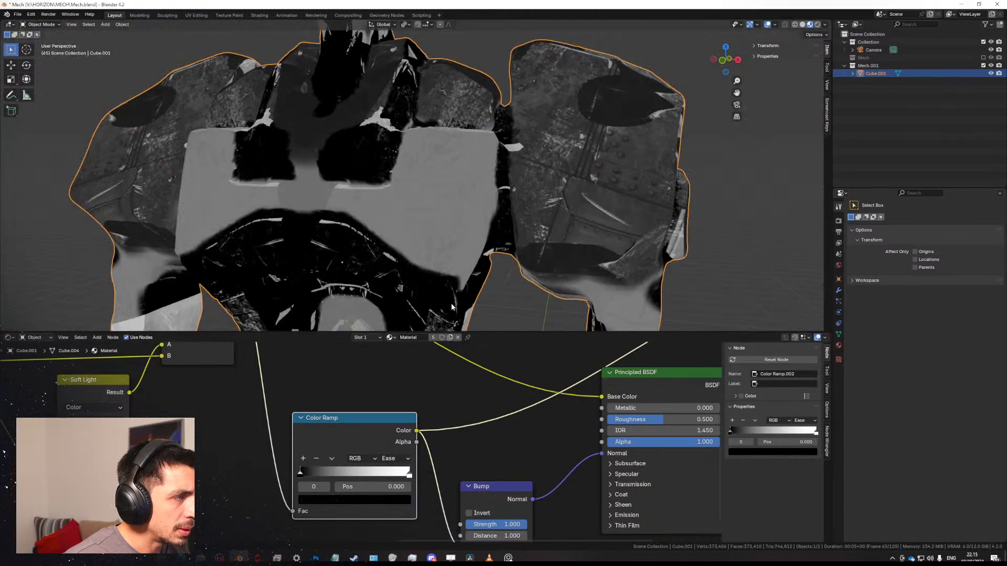
scroll(495, 436, "down", 1)
middle_click_drag(495, 436, 468, 443)
left_click(615, 395, "ctrl+shift")
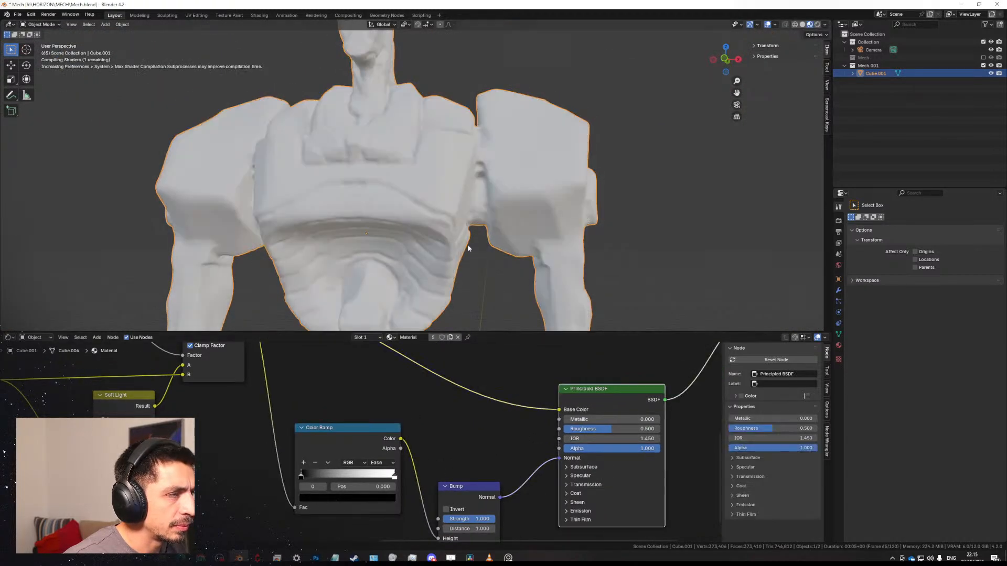
scroll(466, 243, "down", 2)
middle_click_drag(461, 229, 502, 237)
scroll(502, 237, "up", 1)
Reduce the Bump node's strength to 0.125.
middle_click_drag(460, 524, 490, 483)
scroll(490, 483, "up", 4)
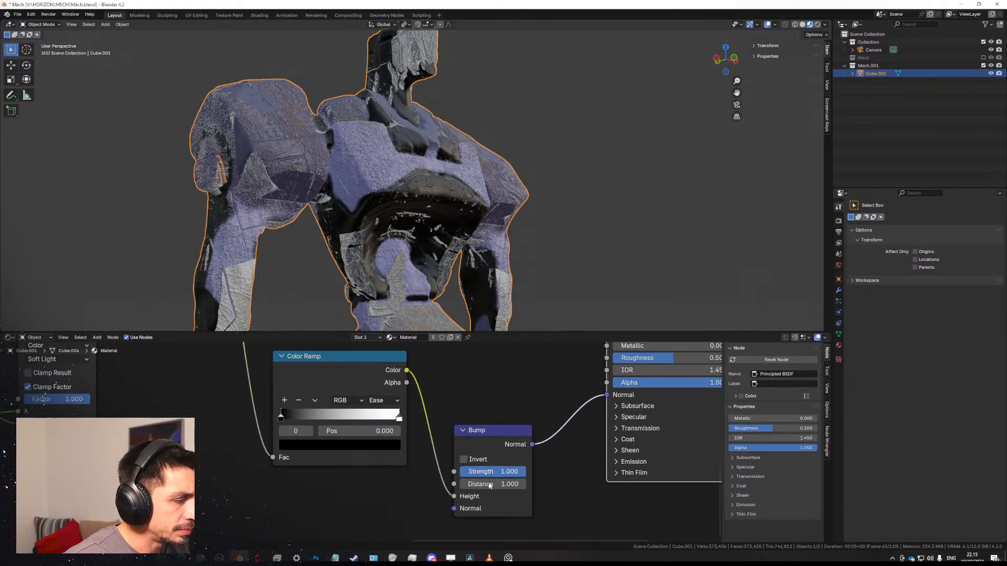
left_click_drag(515, 473, 498, 473)
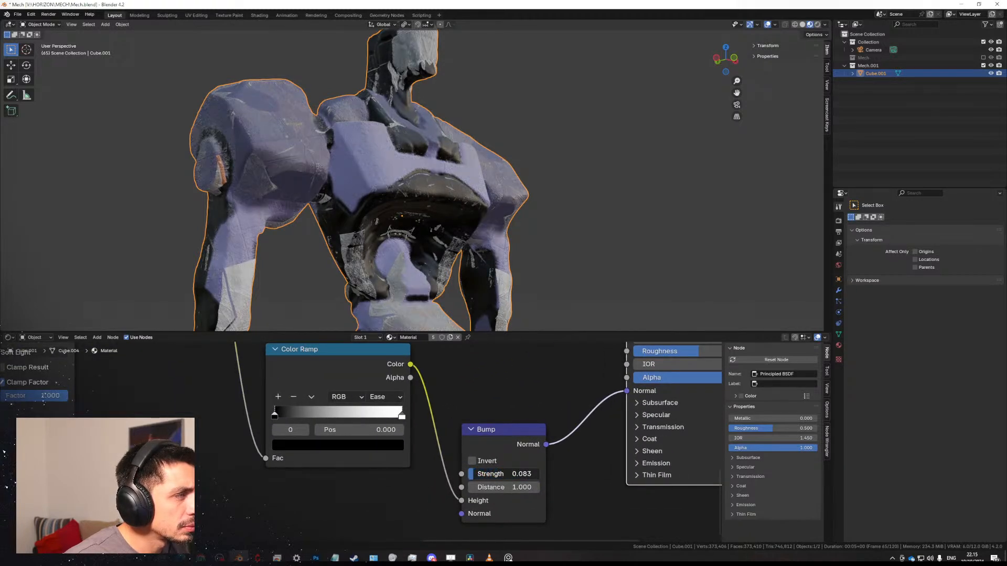
Examine the softened bump on the mech from the front, side and back, near and far.
middle_click_drag(388, 272, 487, 238)
scroll(487, 238, "down", 3)
middle_click_drag(356, 250, 475, 198)
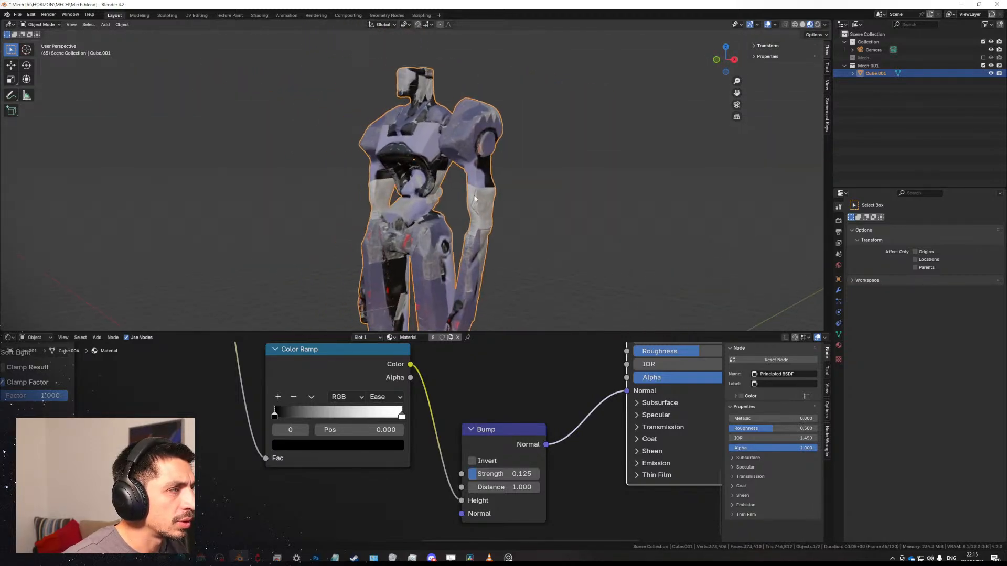
middle_click_drag(562, 297, 401, 199)
scroll(468, 130, "up", 5)
scroll(468, 130, "down", 4)
scroll(401, 199, "down", 8)
middle_click_drag(467, 223, 397, 231)
middle_click_drag(397, 231, 395, 149, "shift")
scroll(396, 149, "down", 2)
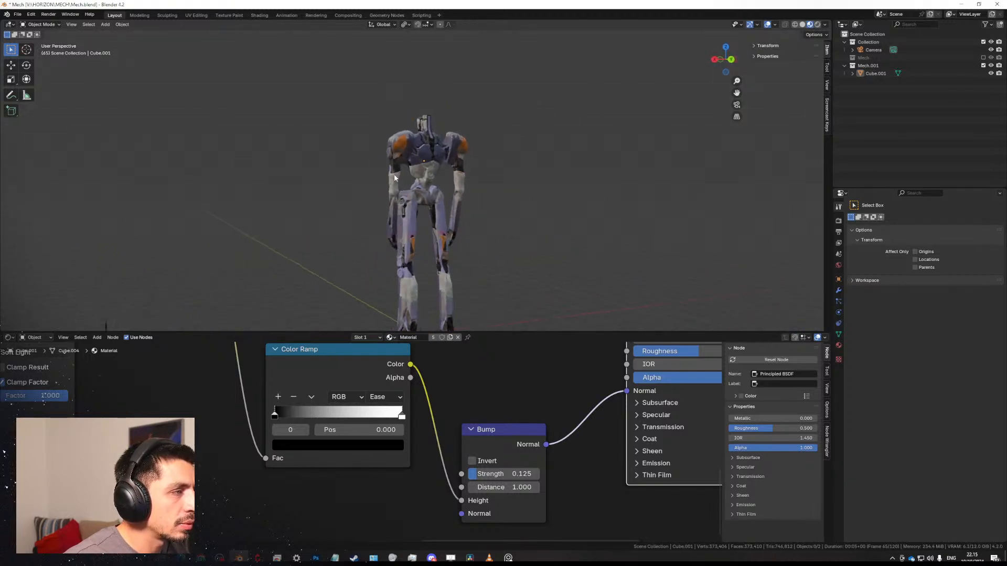
middle_click_drag(404, 195, 462, 219, "shift")
Shift the mech's base colour to blue by setting the Hue/Saturation/Value node's saturation to 0.770 and hue to 0.370.
middle_click_drag(418, 418, 397, 477)
scroll(413, 431, "down", 2)
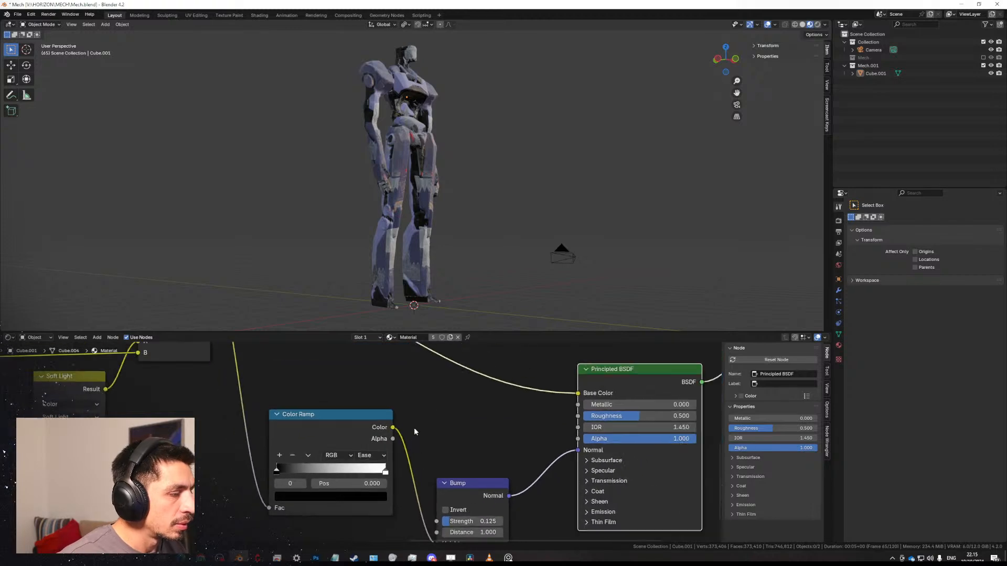
scroll(362, 430, "down", 3)
middle_click_drag(164, 505, 594, 426)
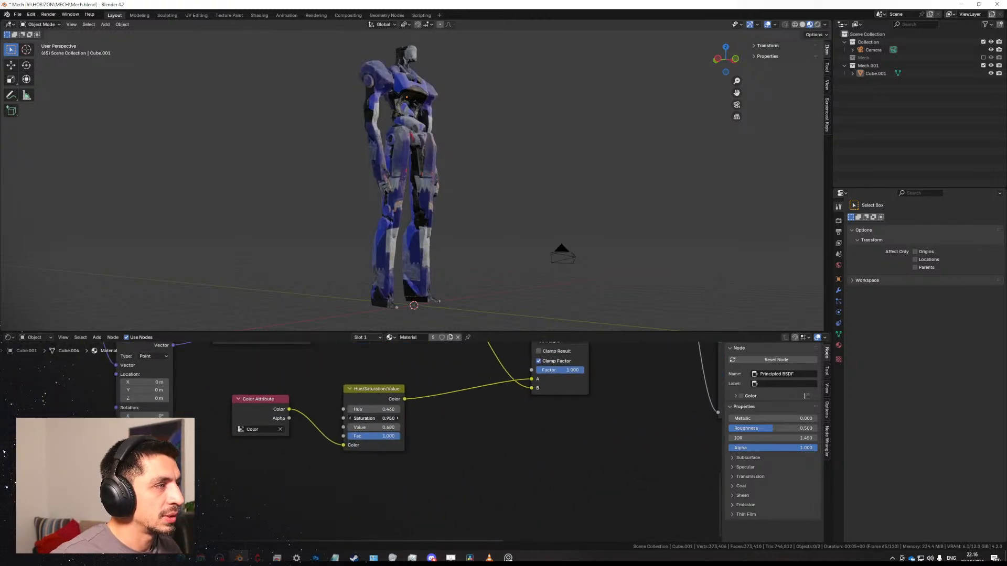
left_click_drag(373, 410, 364, 409)
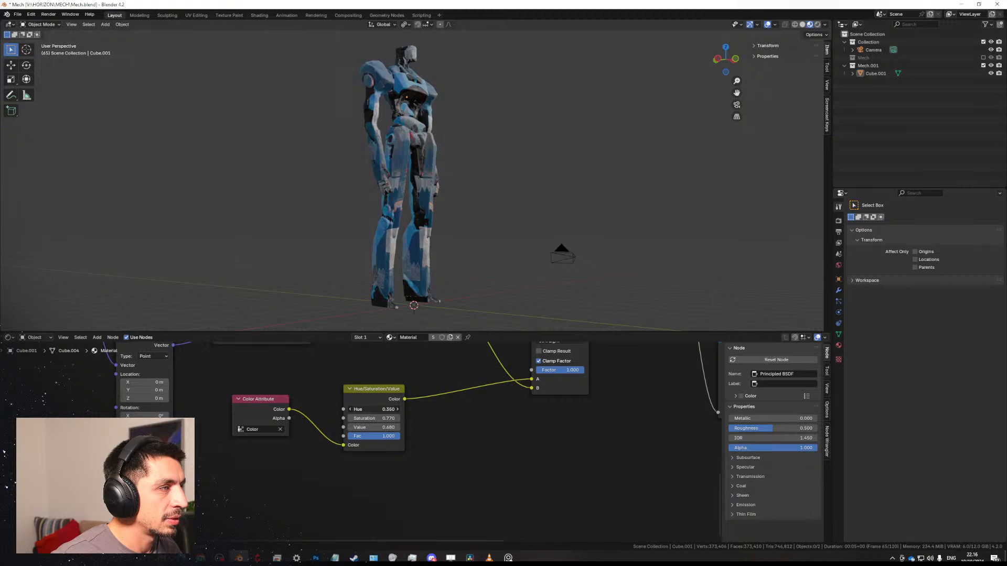
middle_click_drag(451, 210, 521, 212)
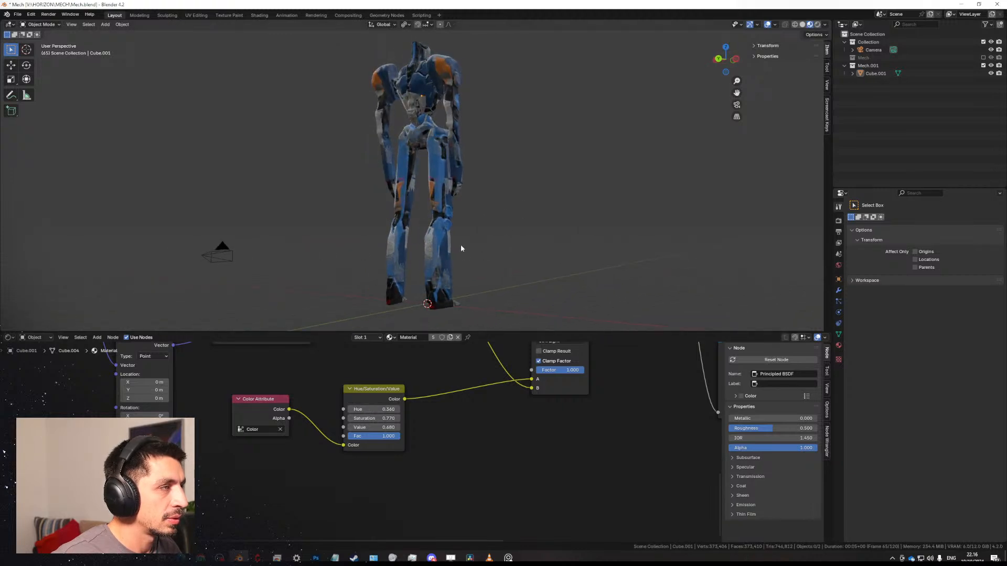
middle_click_drag(461, 248, 515, 249)
left_click(384, 407)
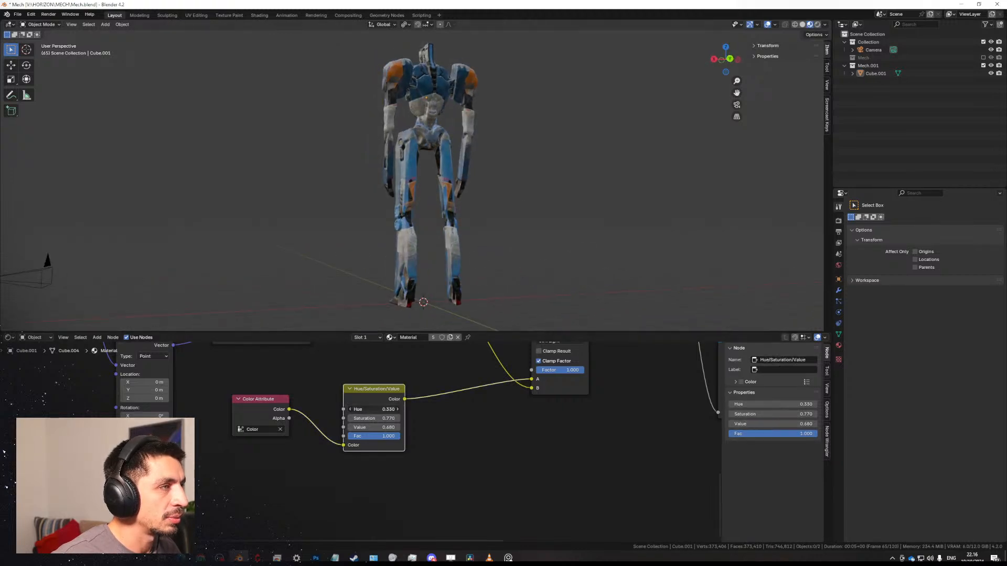
Examine the blue colouring on the mech from the back and front and review the bump and shader nodes.
middle_click_drag(398, 273, 422, 152)
scroll(422, 150, "down", 3)
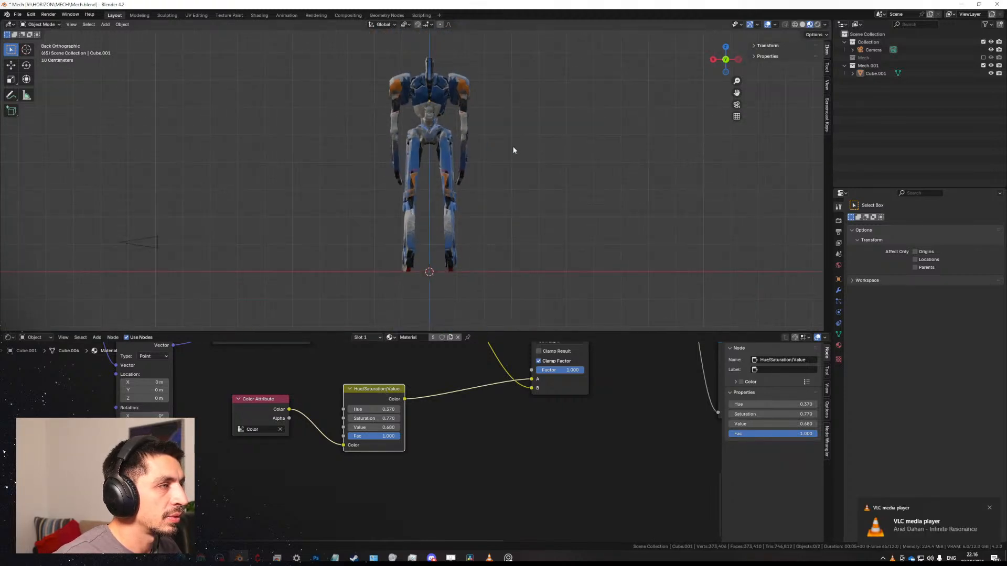
middle_click_drag(512, 149, 502, 173)
scroll(571, 423, "down", 3)
middle_click_drag(571, 423, 319, 458)
scroll(318, 457, "down", 2)
middle_click_drag(472, 431, 416, 432)
scroll(414, 430, "up", 3)
mouse_move(446, 237)
middle_mouse_down()
mouse_move(342, 227)
mouse_move(425, 238)
middle_mouse_up()
scroll(413, 414, "down", 1)
middle_click_drag(419, 401, 411, 420)
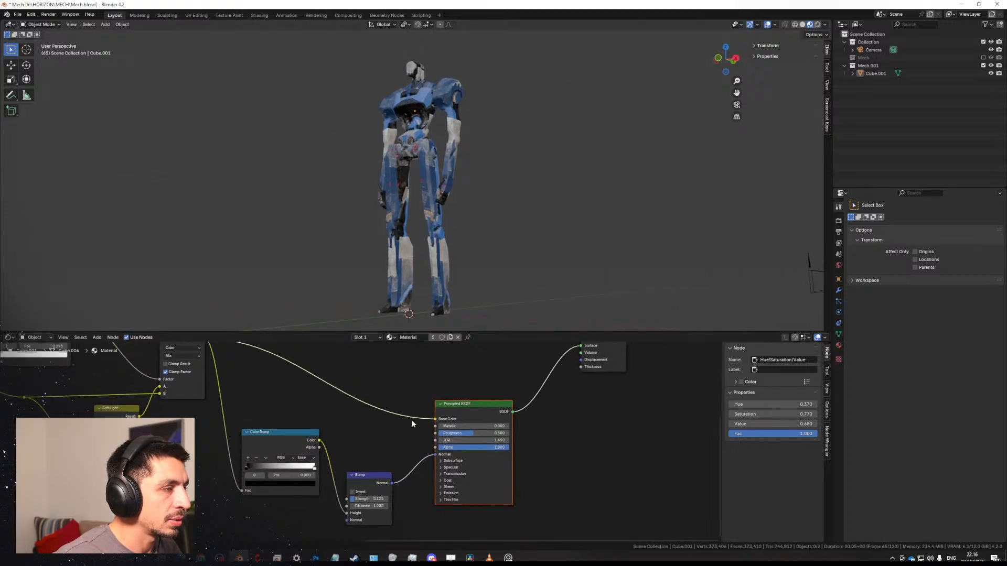
Try different Y, X and Z rotations on the Mapping node whose scale is driven by the Value node.
scroll(336, 378, "down", 1)
scroll(314, 362, "down", 1)
middle_click_drag(58, 454, 592, 411)
scroll(415, 413, "up", 3)
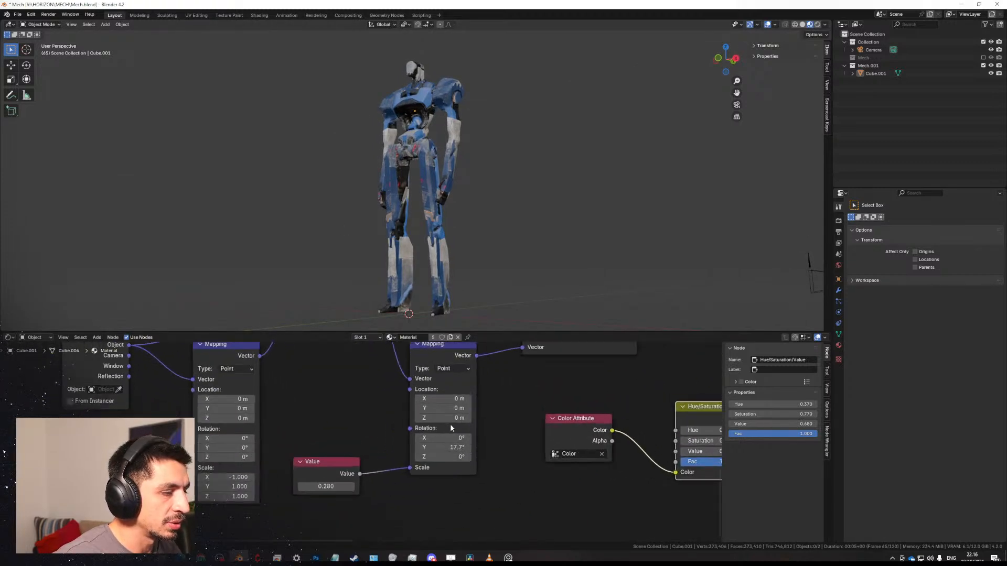
left_click_drag(445, 447, 425, 447)
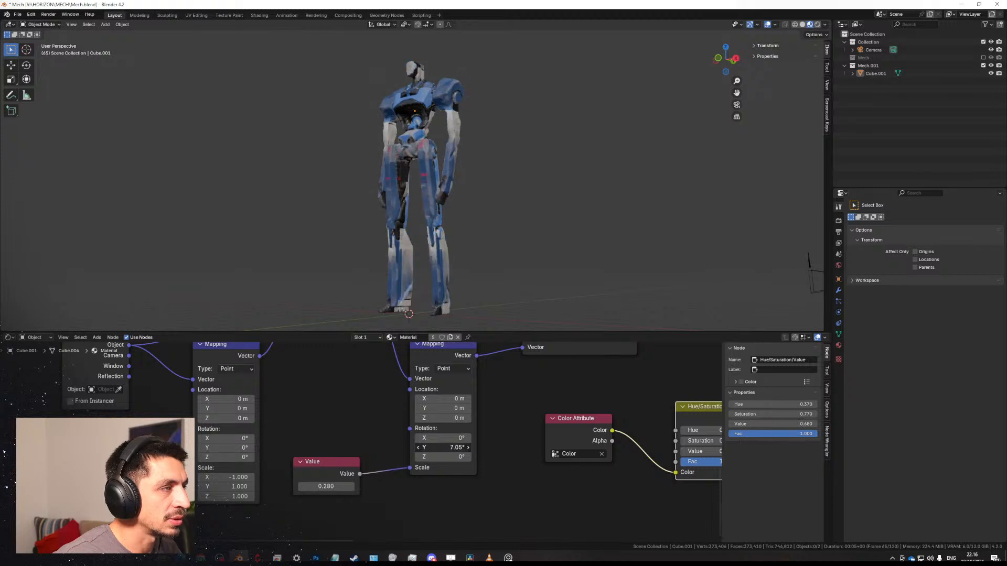
left_click_drag(478, 352, 527, 271)
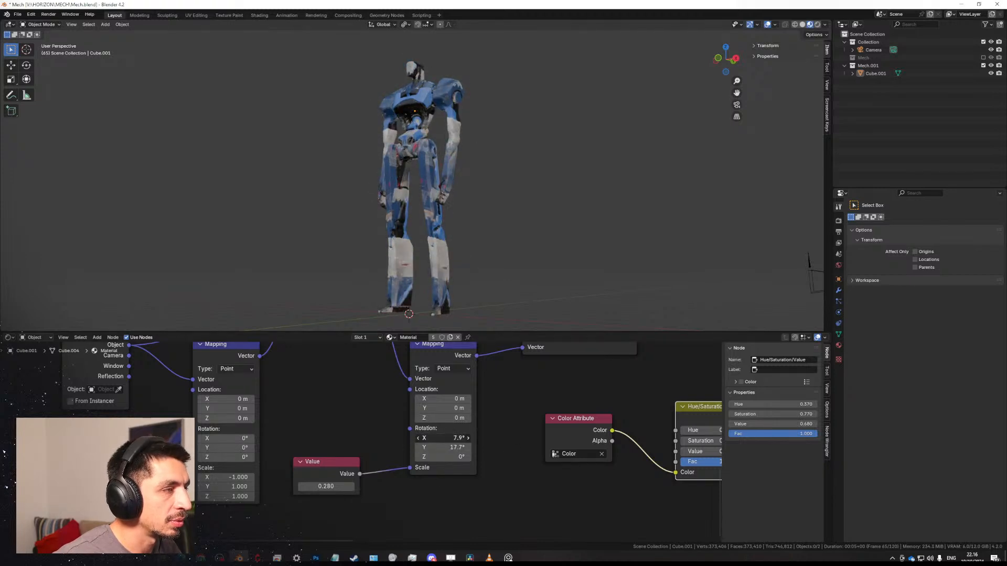
left_click_drag(446, 437, 492, 438)
middle_click_drag(398, 210, 448, 236)
key("ctrl+z")
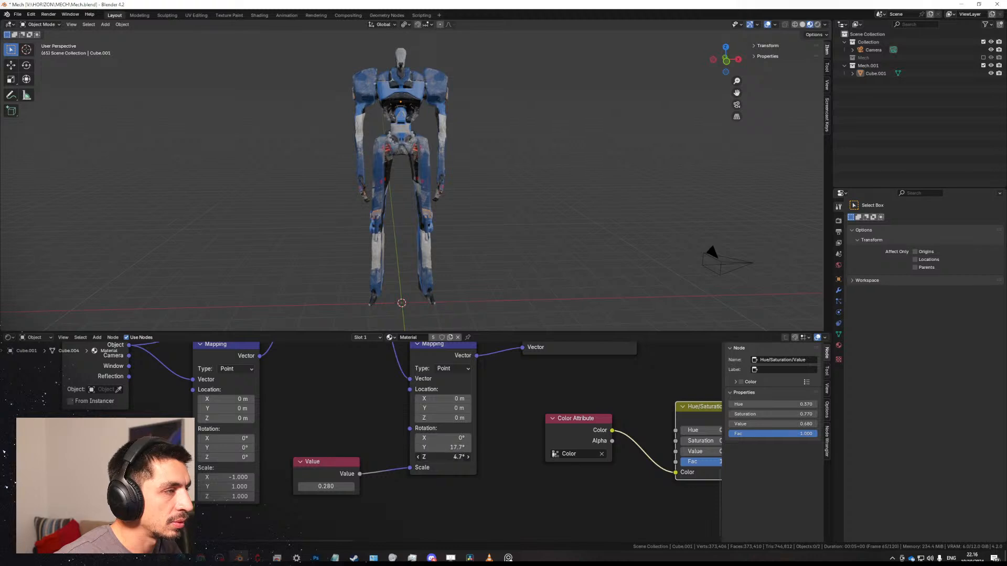
left_click_drag(443, 457, 566, 456)
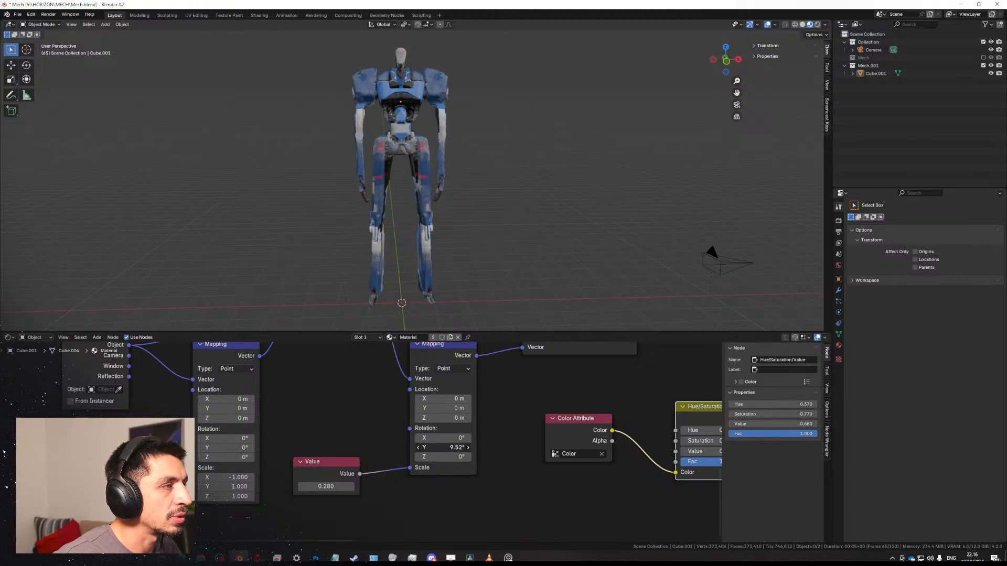
Set the Y rotation of the Mapping node driven by the Value node to 35.8°, judging the texture from front and back.
left_click_drag(443, 447, 485, 447)
middle_click_drag(307, 93, 117, 249)
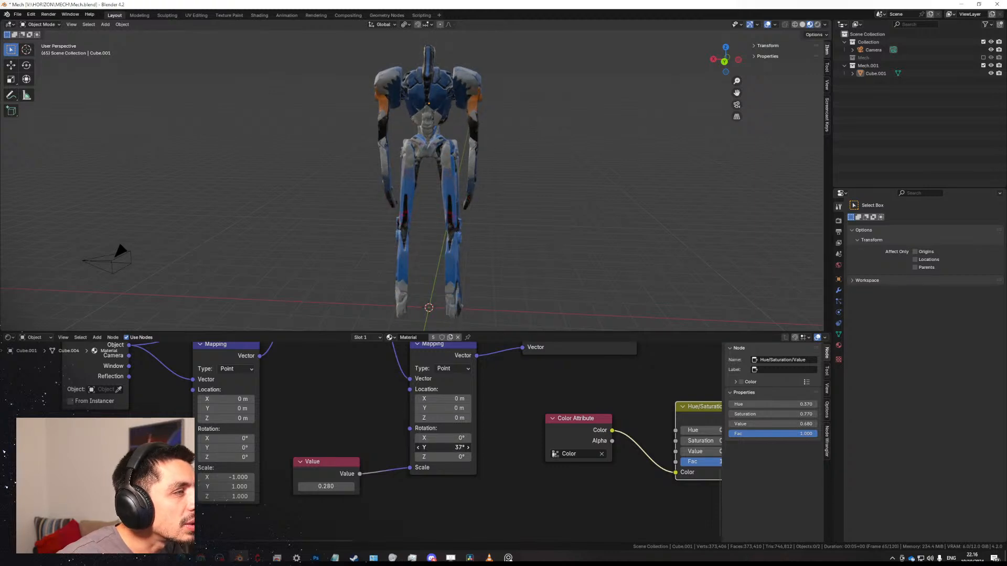
middle_click_drag(576, 199, 513, 206)
middle_click_drag(384, 198, 497, 216)
Inspect the rotated texture up close on the mech's torso and pelvis.
scroll(483, 211, "up", 6)
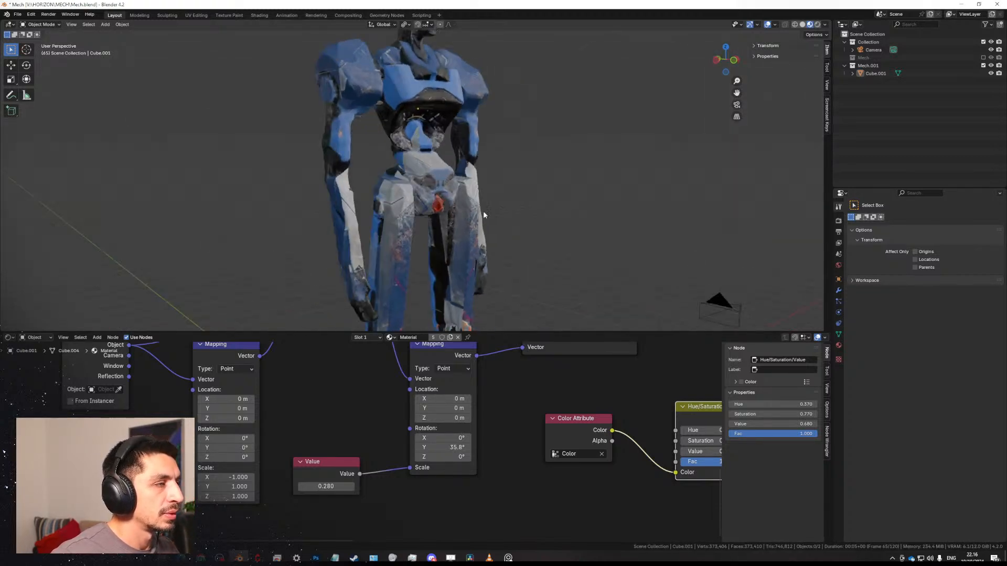
middle_click_drag(439, 237, 439, 257)
scroll(439, 257, "up", 6)
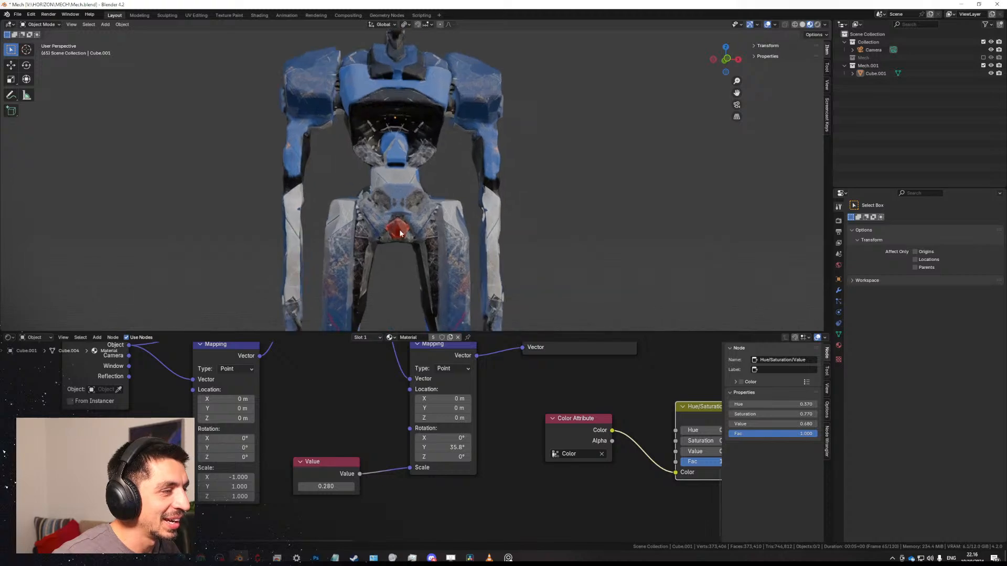
scroll(446, 180, "down", 5)
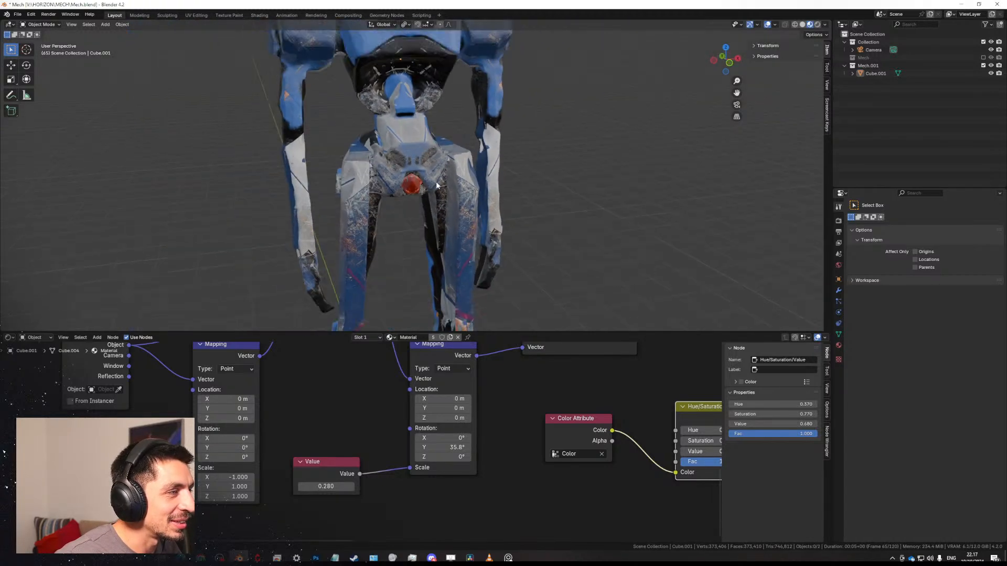
middle_click_drag(446, 181, 428, 204)
Check the full shaded mech through the Principled BSDF, viewing it from the front and at an angle.
scroll(578, 399, "down", 3)
middle_click_drag(578, 399, 241, 423)
middle_click_drag(707, 397, 379, 436)
left_click(379, 437, "ctrl+shift")
middle_click_drag(501, 425, 500, 408)
middle_click_drag(475, 230, 439, 247)
scroll(393, 401, "down", 3)
mouse_move(389, 214)
middle_mouse_down()
mouse_move(486, 165)
mouse_move(393, 214)
middle_mouse_up()
middle_click_drag(473, 364, 477, 376)
left_click(553, 404, "ctrl+shift")
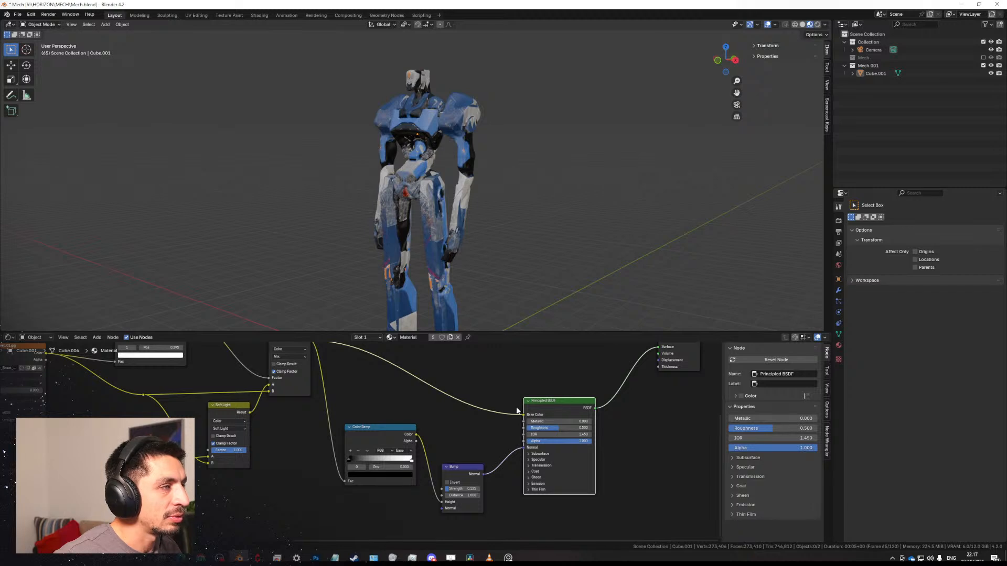
Preview the bump Color Ramp on the mech and return the preview to the Principled BSDF.
left_click(395, 437, "ctrl+shift")
key("KP_Decimal")
left_click_drag(401, 430, 352, 433)
key("ctrl+z")
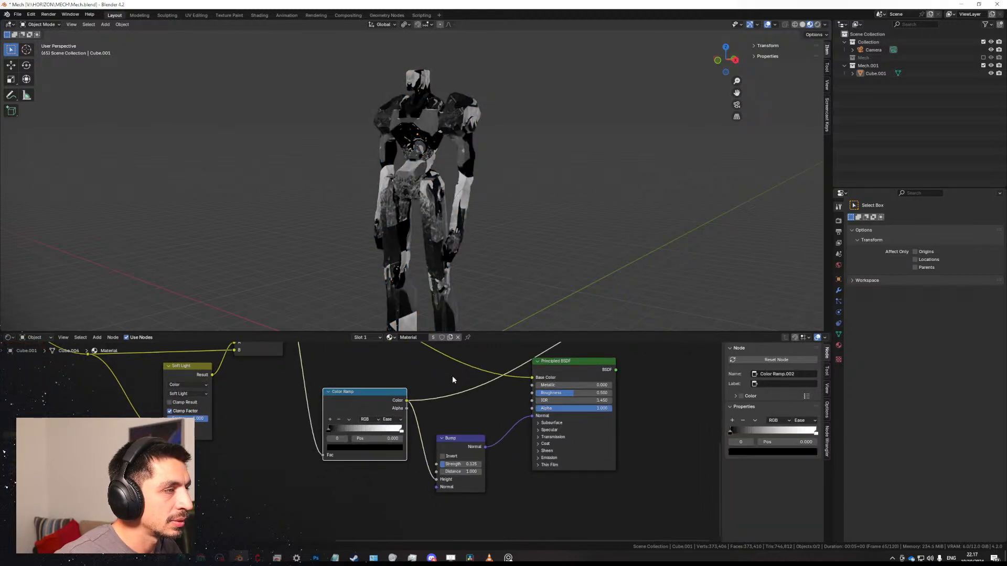
left_click(560, 380, "ctrl+shift")
scroll(483, 378, "down", 4)
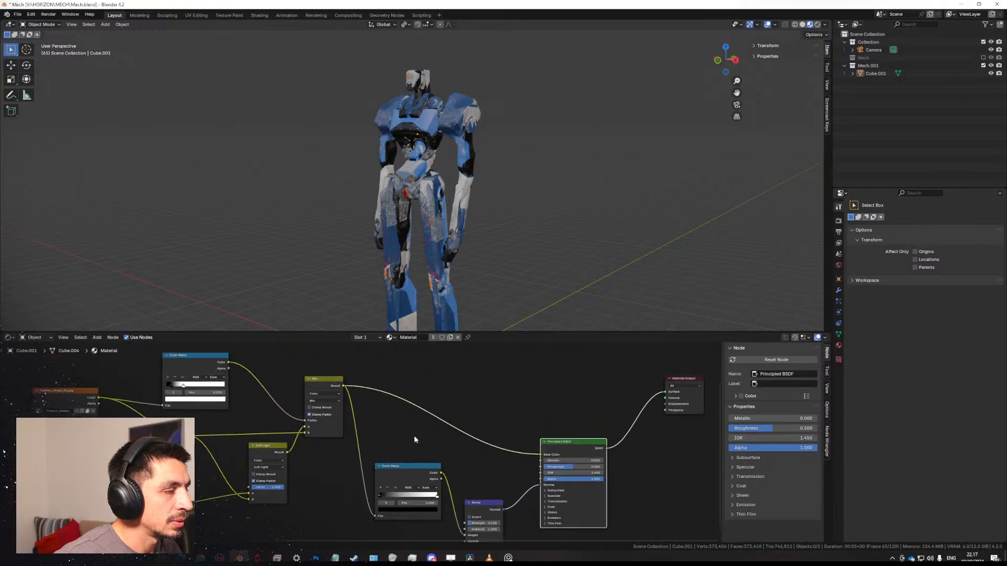
scroll(267, 388, "up", 1)
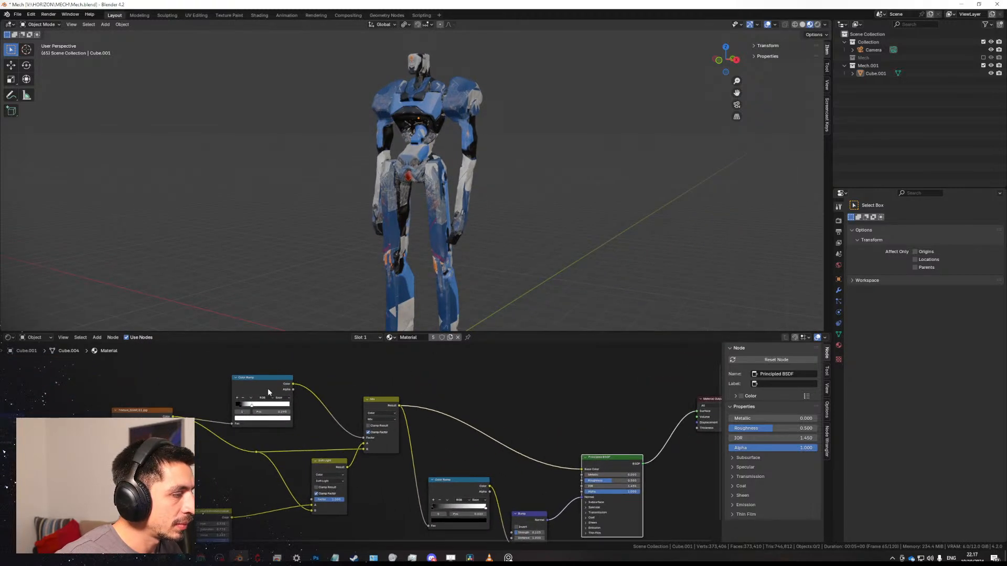
Preview the mix-factor Color Ramp, the Hue/Saturation/Value node and the Color Attribute node on the mech.
left_click(266, 386, "ctrl+shift")
middle_click_drag(313, 494, 331, 441)
left_click(233, 464, "ctrl+shift")
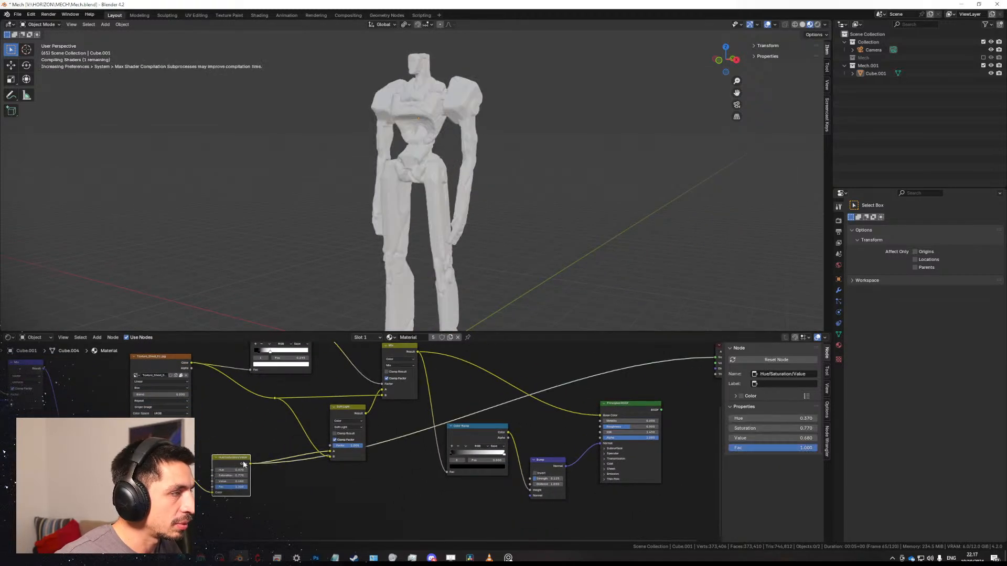
left_click(162, 465, "ctrl+shift")
Add a Color Ramp below the bump nodes, feed it from the Color Attribute's colour and preview it on the mech.
middle_click_drag(409, 484, 400, 464)
key("shift+a")
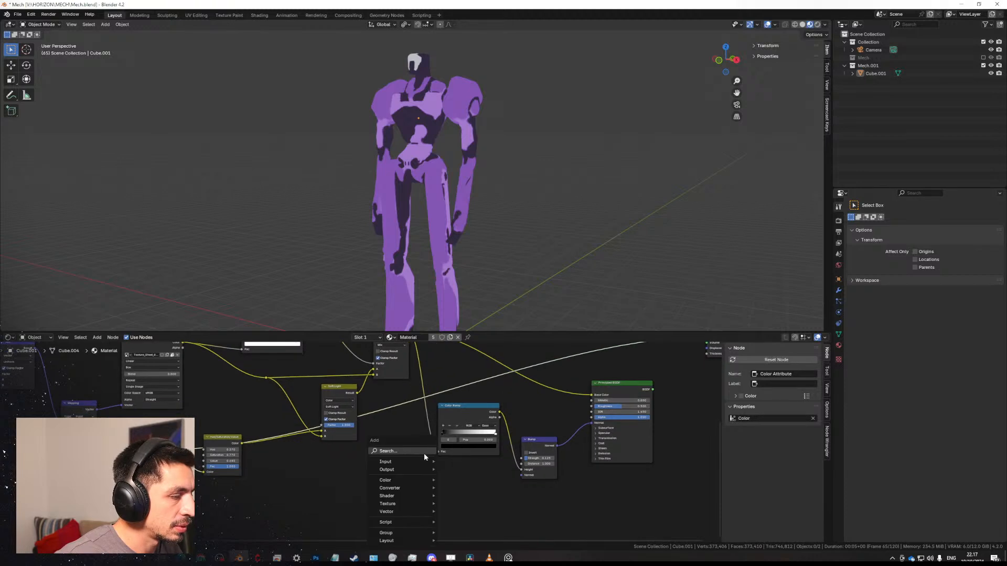
type("ra")
key("Return")
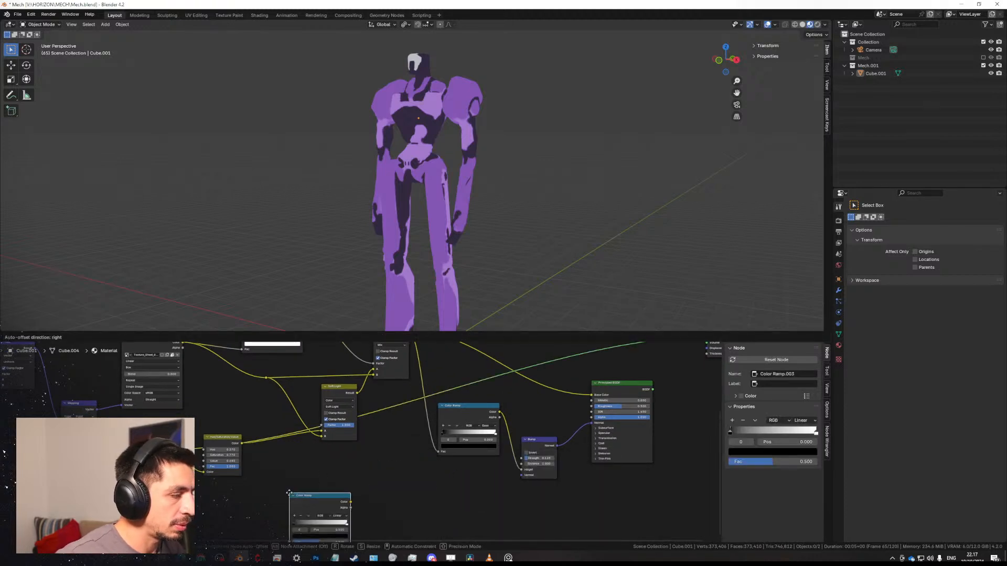
left_click(289, 493)
left_click_drag(176, 450, 281, 515)
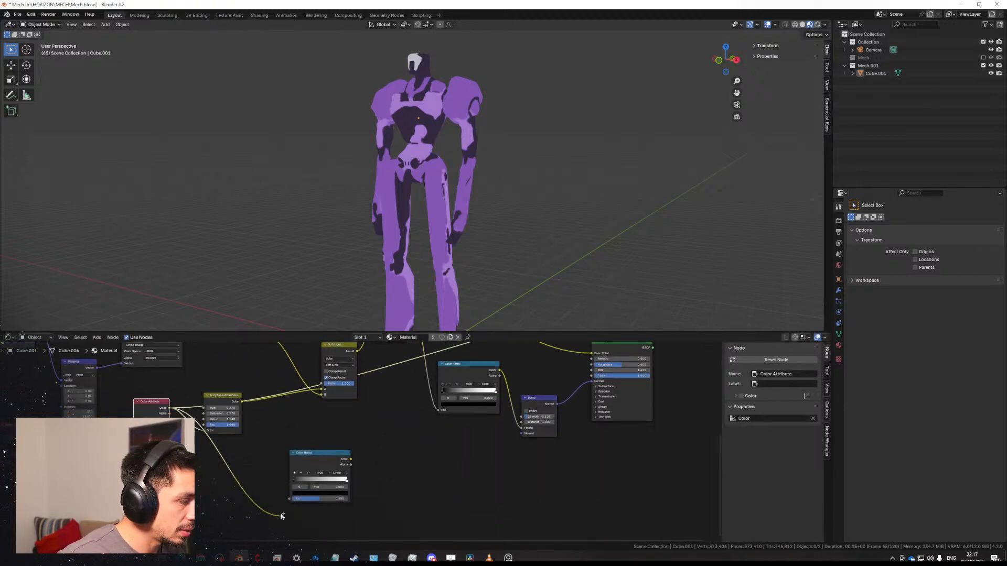
left_click(327, 459, "ctrl+shift")
left_click_drag(327, 459, 418, 449)
middle_click_drag(498, 449, 320, 430)
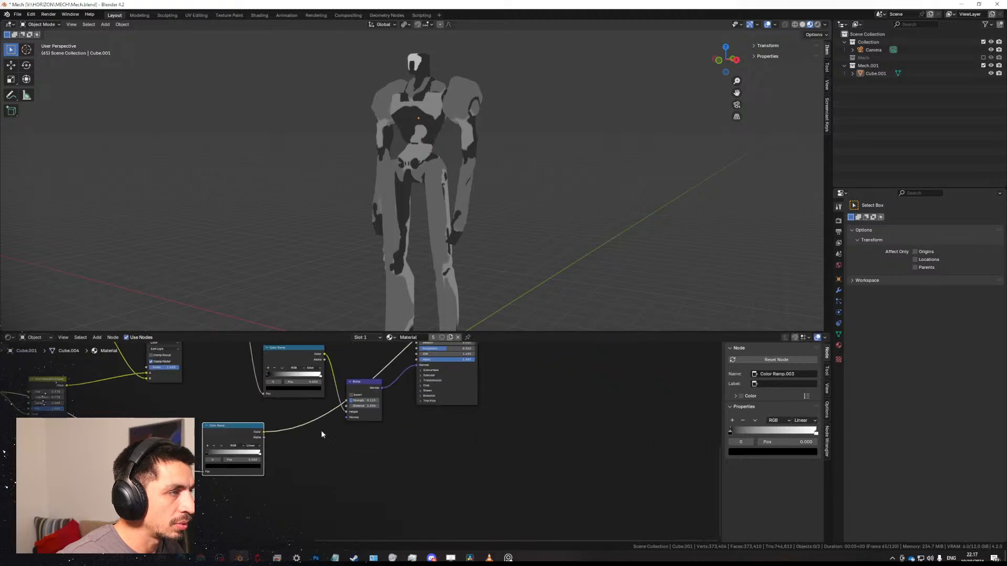
Move the new Color Ramp's white stop inward and lighten its black stop to dark grey.
middle_click_drag(245, 446, 305, 441)
scroll(305, 441, "up", 1)
scroll(307, 445, "up", 1)
mouse_move(293, 452)
left_mouse_down()
mouse_move(271, 456)
mouse_move(289, 448)
left_mouse_up()
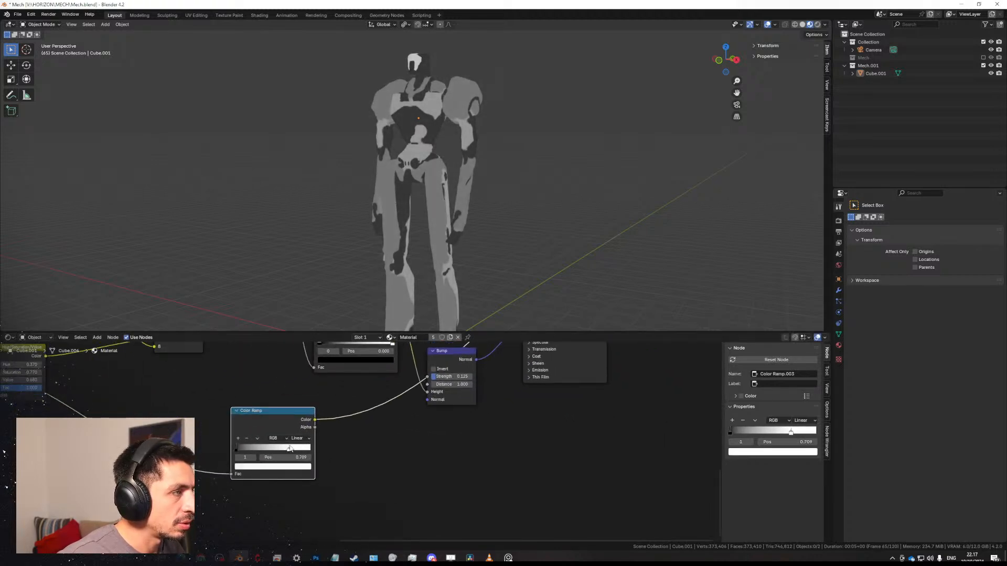
left_click(236, 448)
left_click(252, 466)
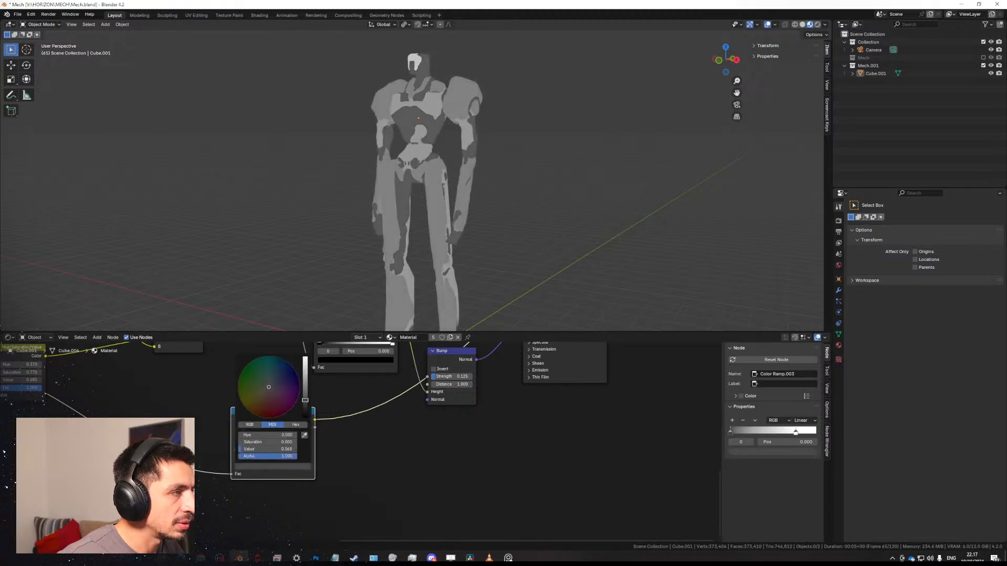
Connect the new Color Ramp to the Principled BSDF's Roughness and preview the shader on the mech's upper body.
scroll(430, 440, "down", 4)
middle_click_drag(416, 433, 327, 502)
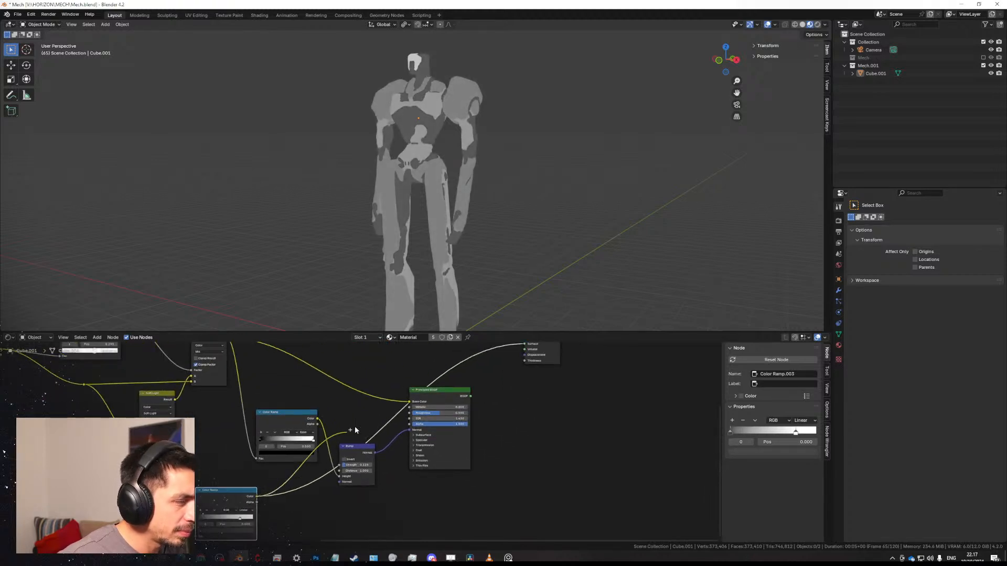
left_click(436, 403, "ctrl+shift")
left_click_drag(445, 396, 460, 397)
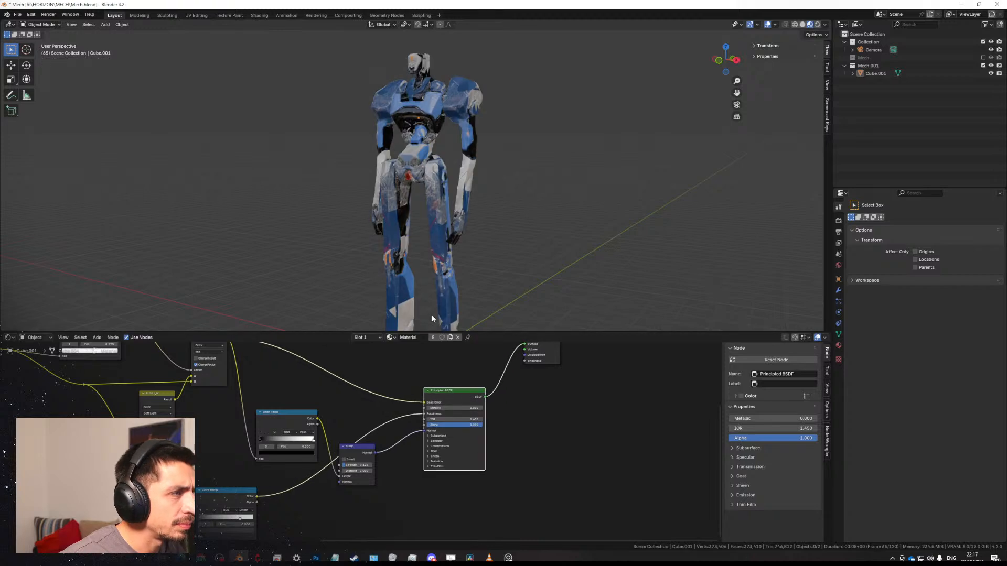
middle_click_drag(396, 180, 395, 227)
scroll(478, 238, "up", 4)
scroll(404, 213, "up", 1)
Reverse the roughness Color Ramp so white comes first, and move its dark grey stop to 0.641.
middle_click_drag(247, 509, 356, 436)
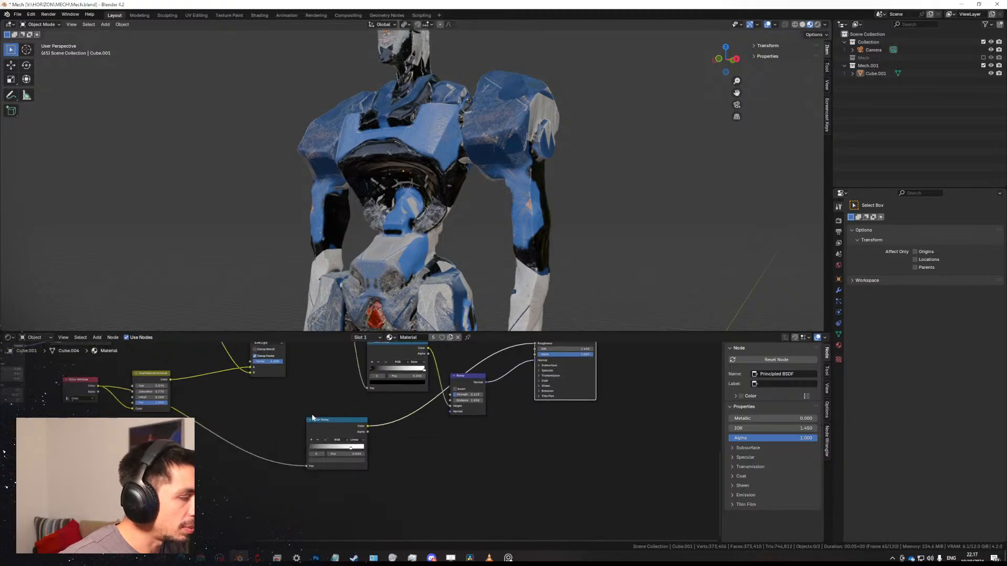
scroll(360, 437, "up", 6)
left_click_drag(310, 454, 354, 452)
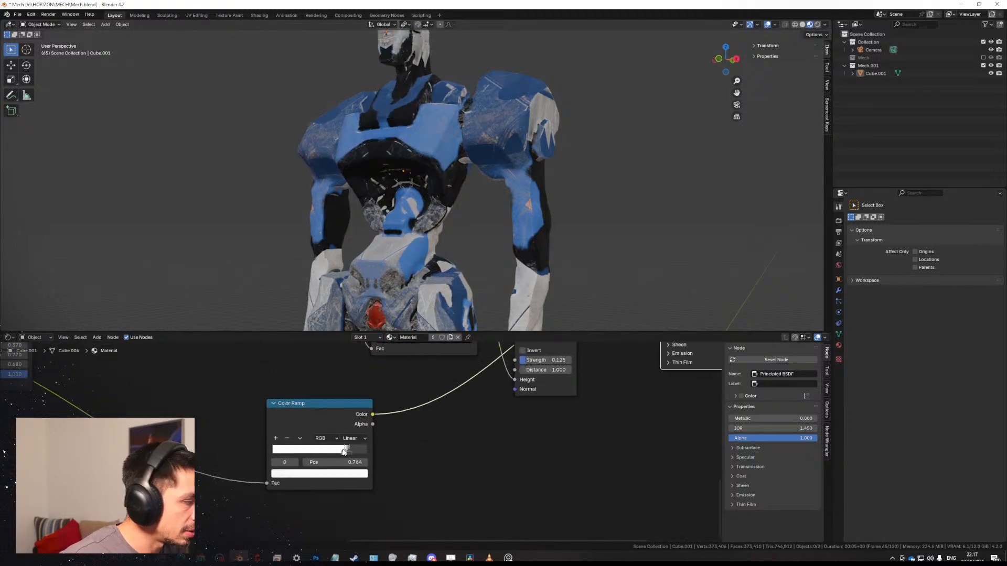
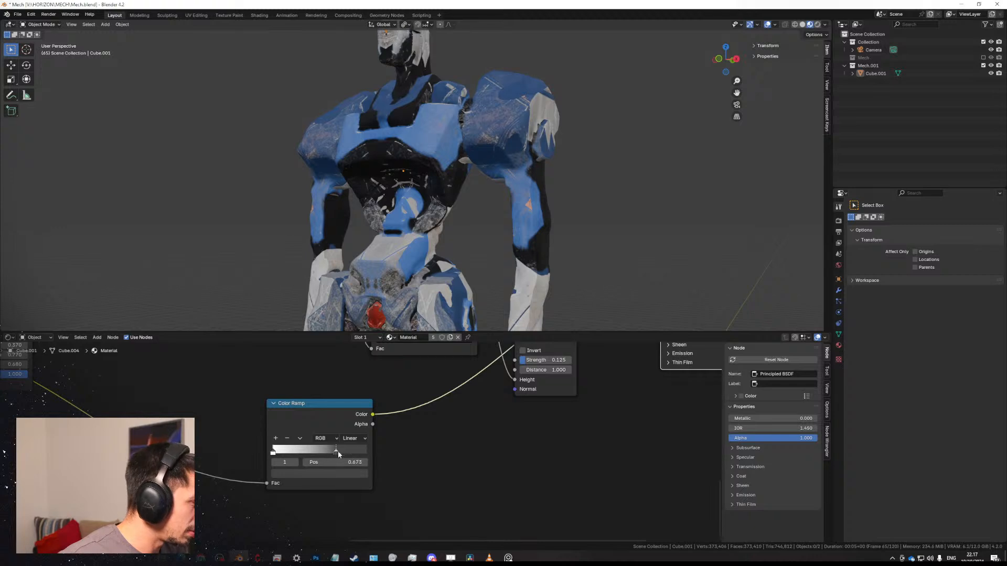
left_click_drag(337, 451, 336, 452)
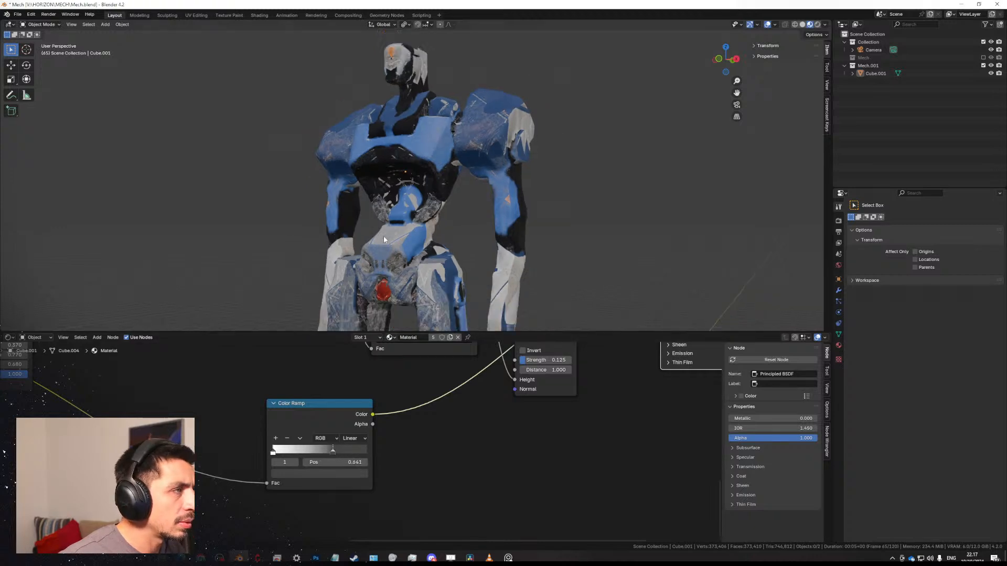
Move the roughness Color Ramp's dark grey stop to 0.418, darken it to black and preview the ramp on the mech's torso.
scroll(458, 243, "down", 2)
scroll(403, 243, "up", 4)
scroll(403, 244, "up", 2)
middle_click_drag(403, 245, 386, 225)
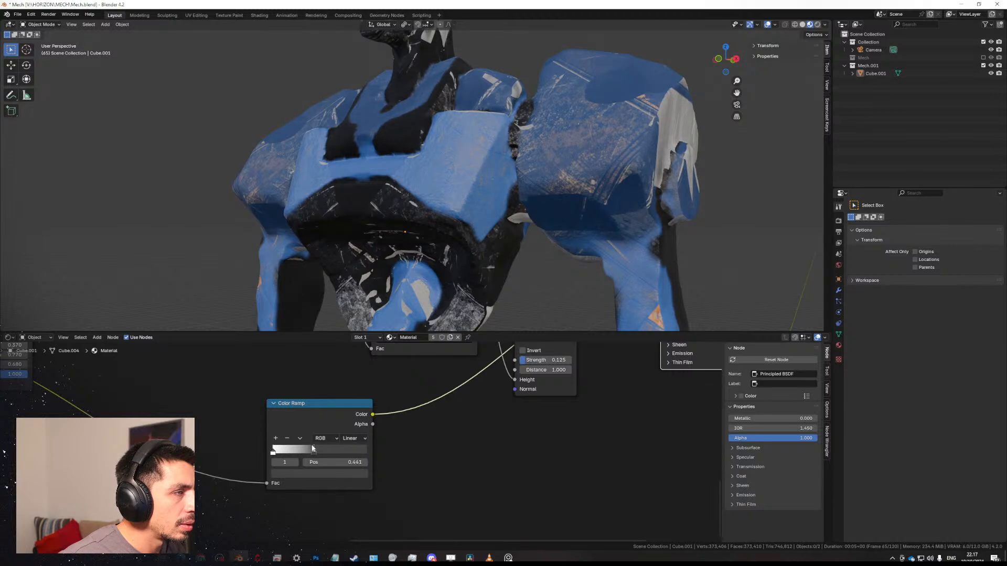
left_click(322, 474)
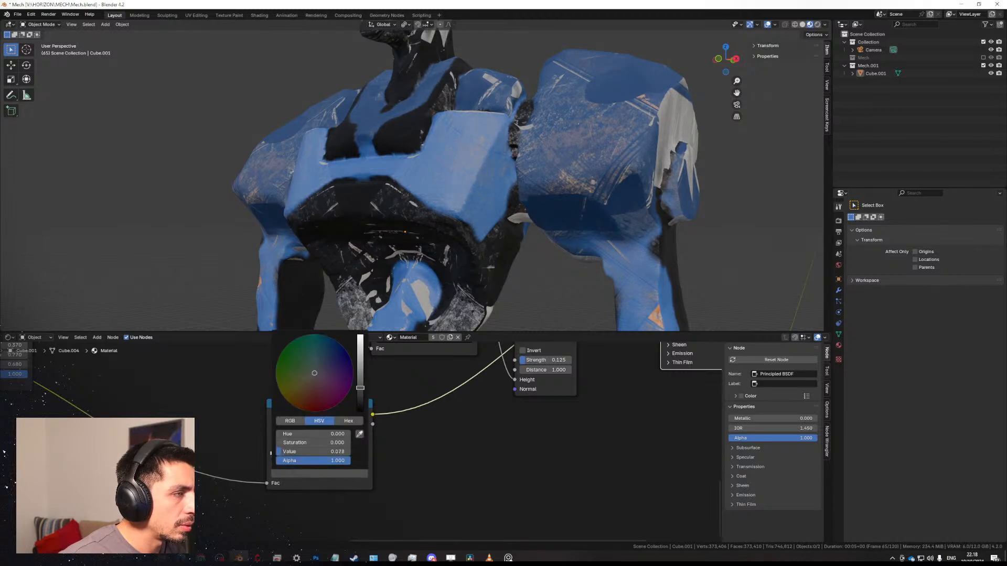
left_click_drag(360, 388, 360, 413)
left_click(334, 413, "ctrl+shift")
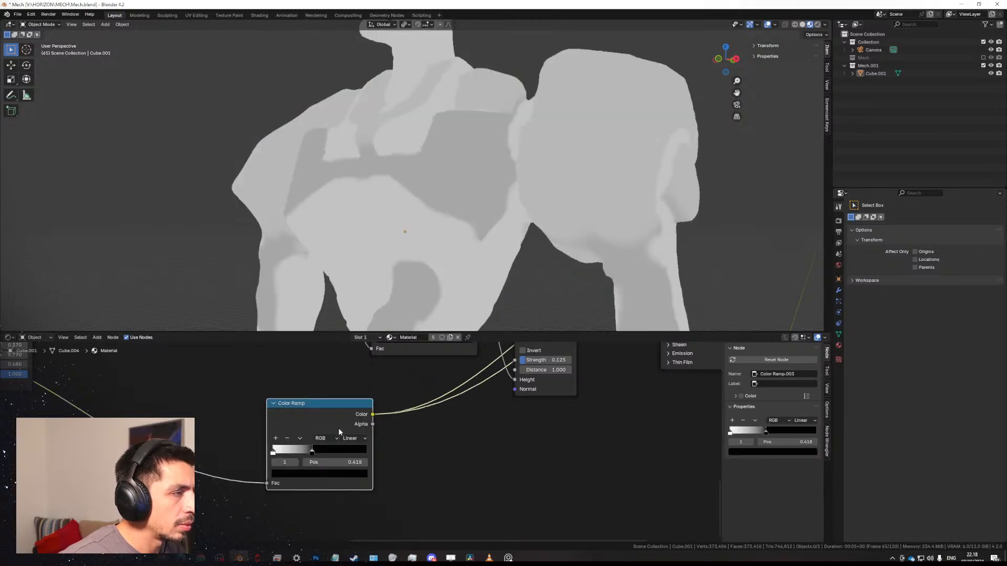
Move the roughness Color Ramp's black stop to 0.264 and preview the Principled BSDF on the mech.
left_click_drag(312, 450, 294, 450)
left_click_drag(307, 449, 298, 451)
scroll(331, 414, "down", 4)
middle_click_drag(416, 470, 376, 536)
left_click(575, 365, "ctrl+shift")
middle_click_drag(419, 256, 501, 254)
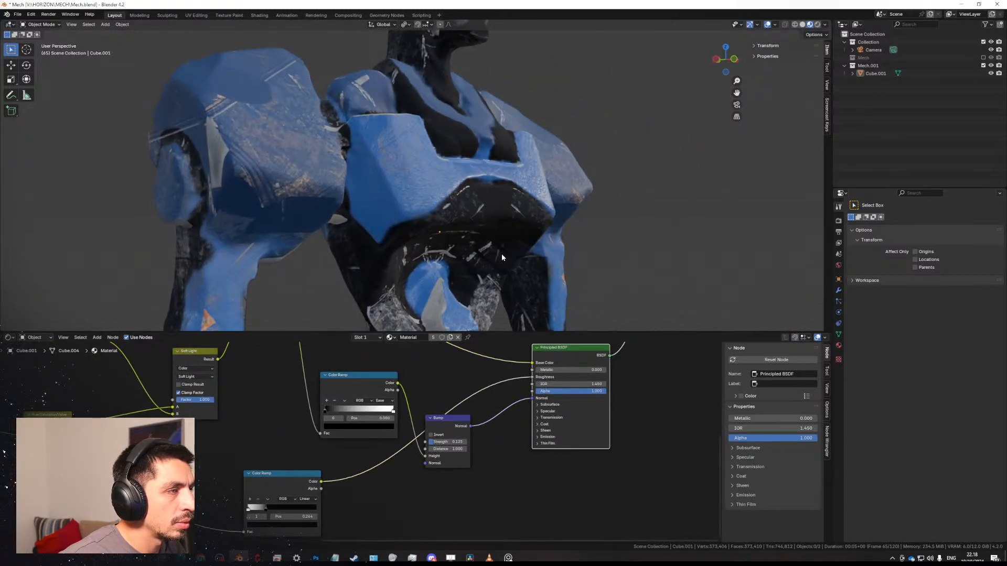
scroll(472, 244, "down", 4)
mouse_move(447, 236)
middle_mouse_down()
mouse_move(388, 237)
mouse_move(417, 262)
mouse_move(454, 242)
middle_mouse_up()
scroll(314, 462, "up", 1)
With the roughness Color Ramp previewed, move its black stop to 0.123, and switch the preview back to the full shader.
middle_click_drag(302, 482, 319, 430)
left_click(318, 431, "ctrl+shift")
scroll(317, 430, "up", 2)
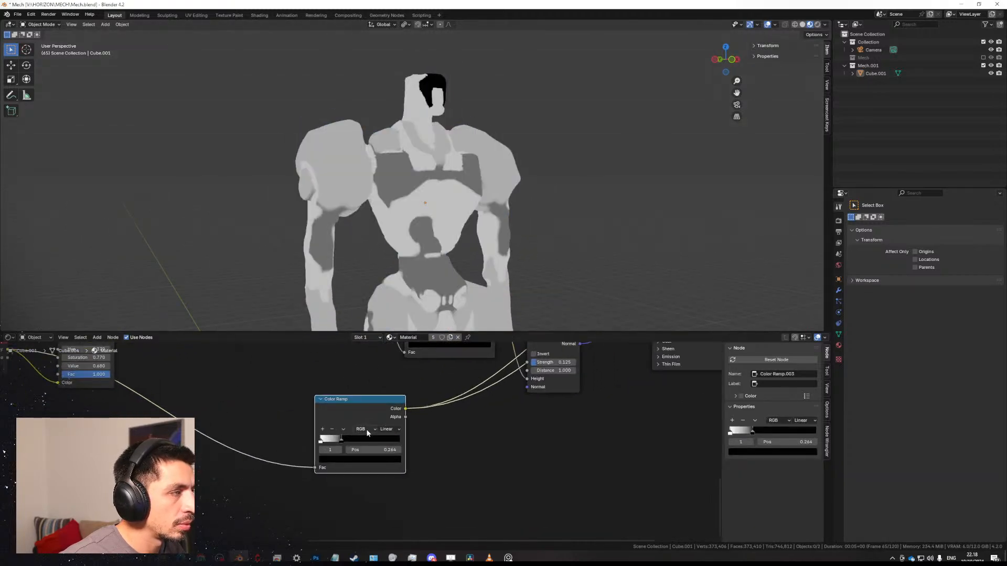
left_click_drag(338, 438, 322, 440)
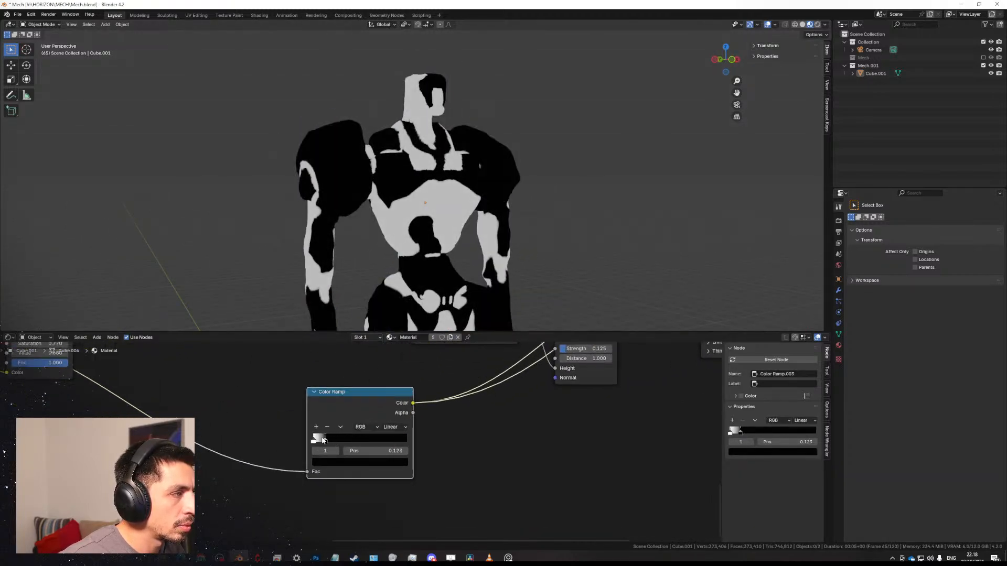
scroll(399, 479, "down", 2)
middle_click_drag(629, 362, 502, 413)
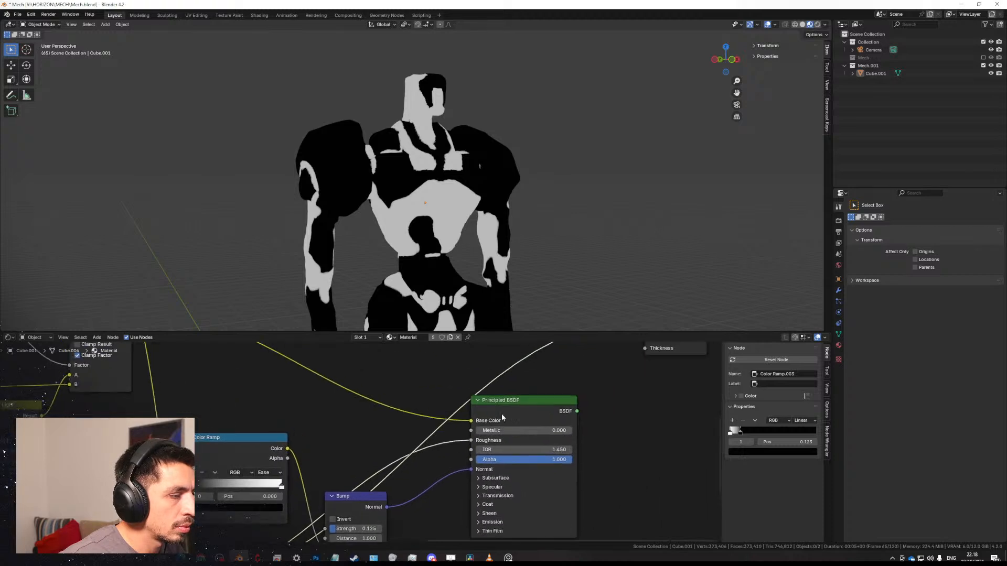
left_click(511, 403, "ctrl+shift")
middle_click_drag(409, 263, 421, 285)
Move the roughness Color Ramp's white stop to 0.068 and check the shading on the mech's upper body.
middle_click_drag(362, 400, 450, 321)
middle_click_drag(296, 448, 372, 385)
scroll(310, 442, "up", 4)
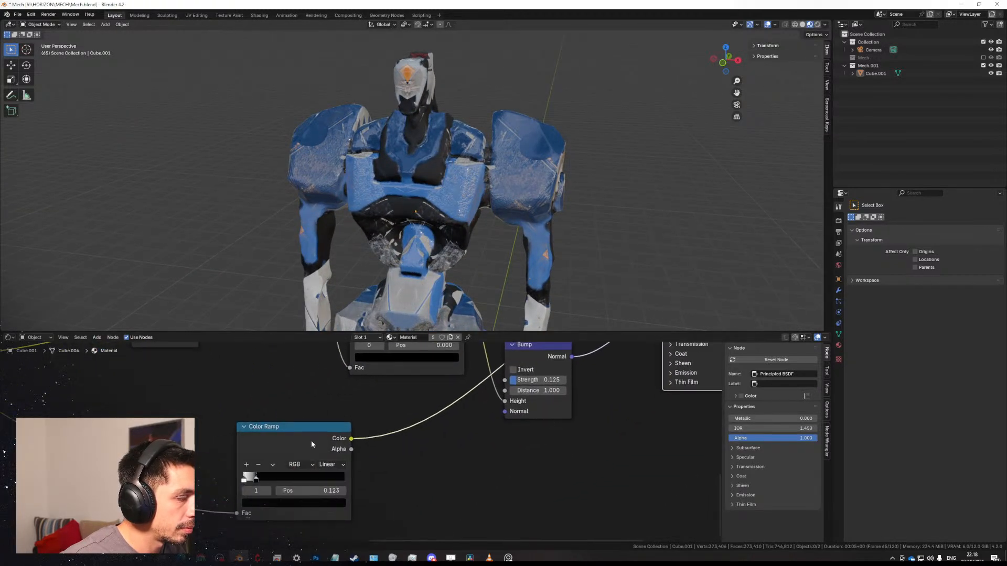
middle_click_drag(291, 481, 330, 464)
scroll(330, 464, "up", 1)
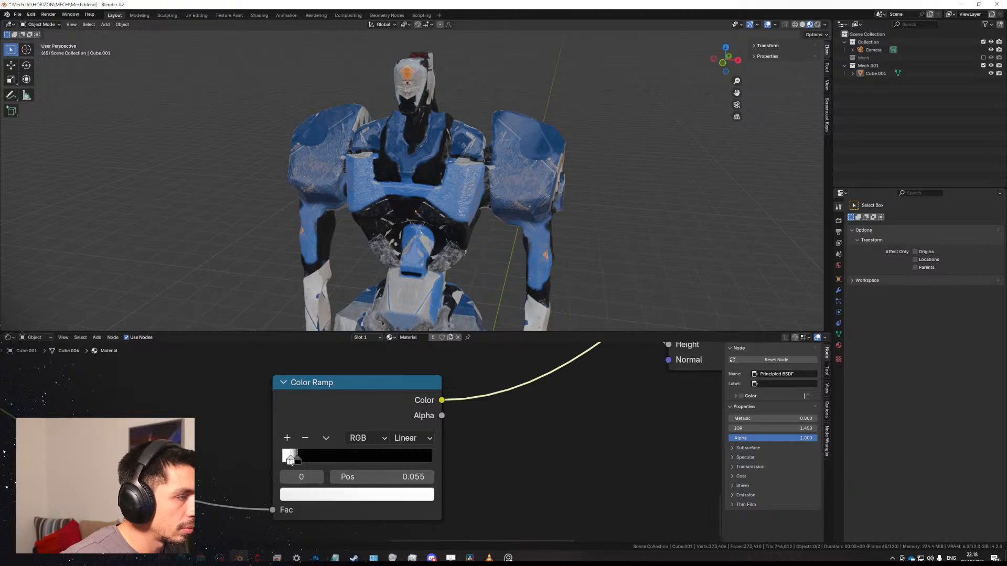
middle_click_drag(414, 262, 431, 269)
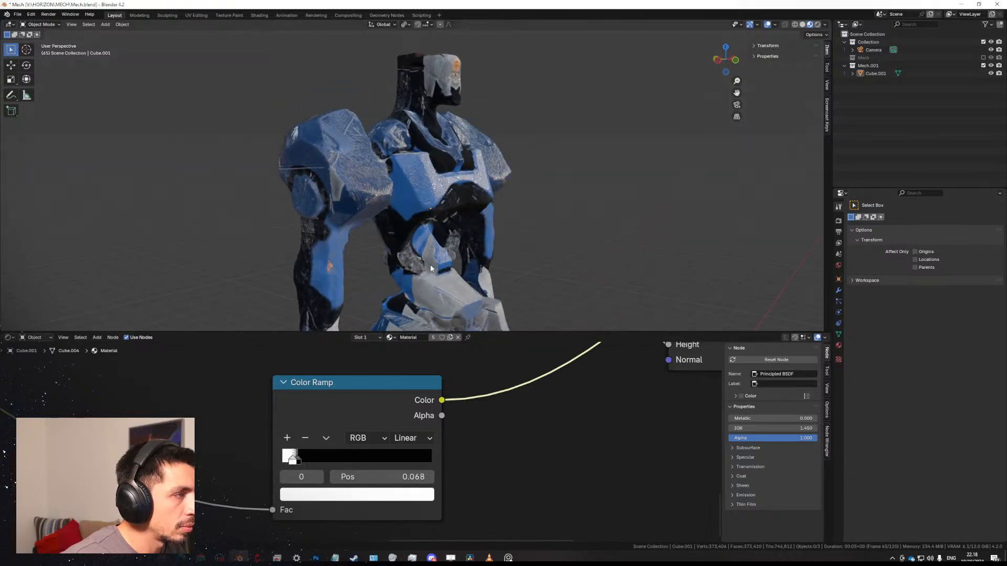
Lighten the roughness ramp's black stop to dark grey at 0.100, dim its white stop to light grey, and preview the shader.
left_click(392, 380, "ctrl+shift")
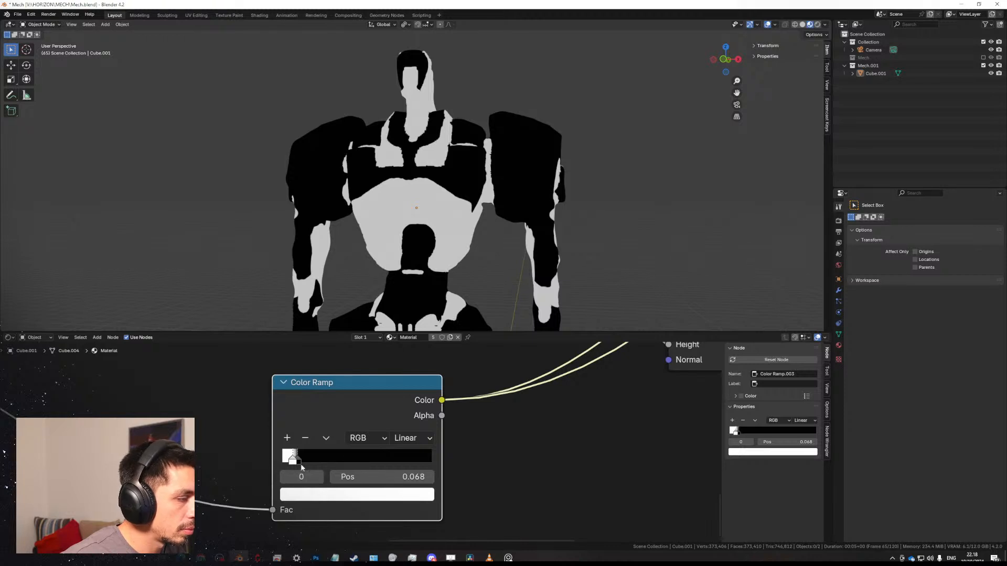
left_click(315, 496)
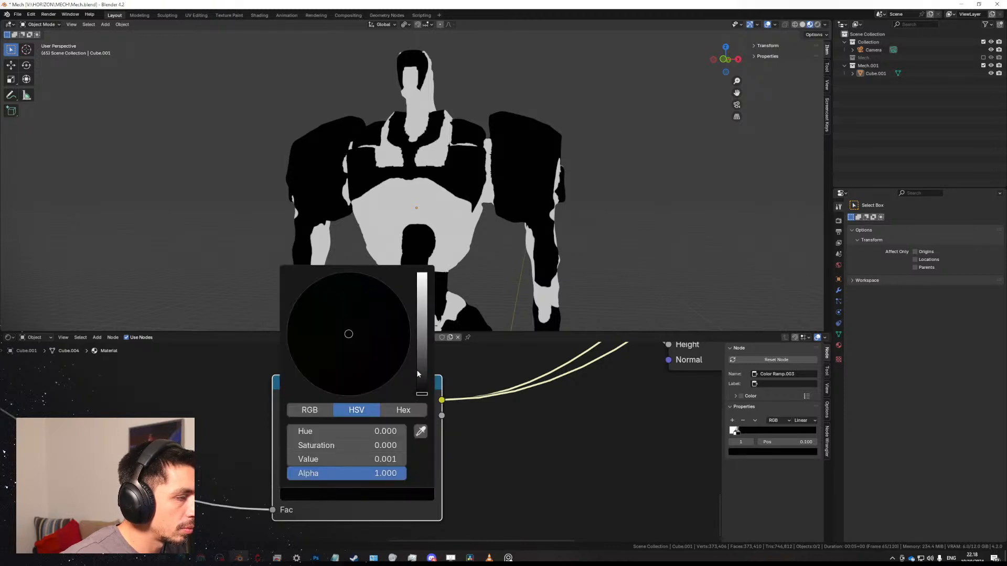
left_click_drag(419, 369, 421, 363)
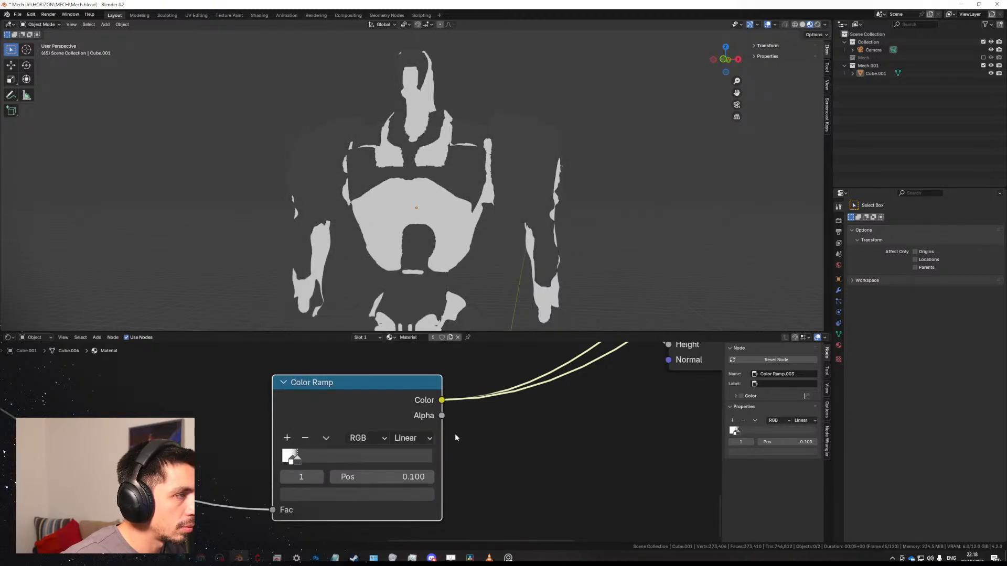
left_click(311, 496)
left_click_drag(418, 292, 422, 305)
scroll(399, 498, "down", 3)
middle_click_drag(401, 499, 371, 527)
left_click(475, 452, "ctrl+shift")
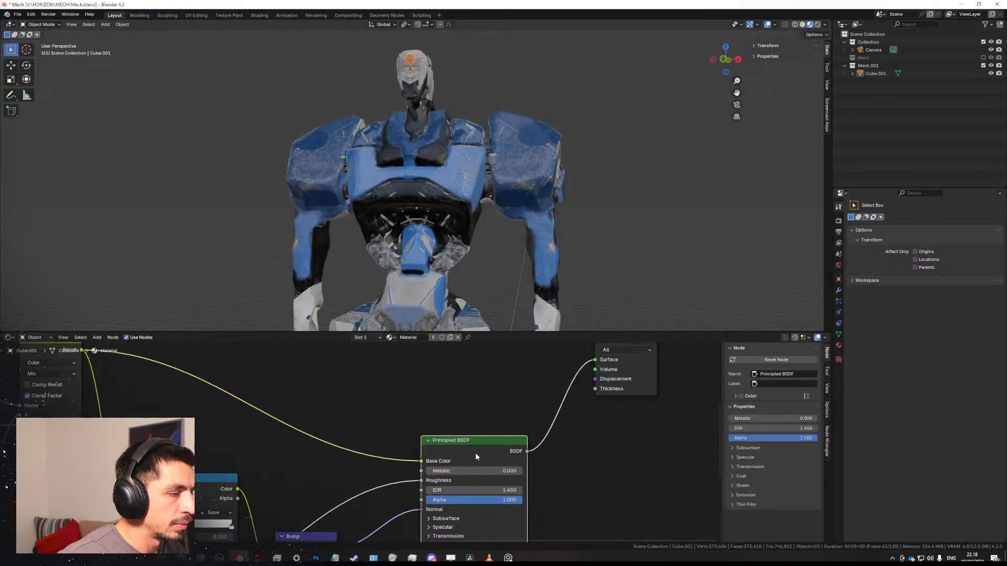
middle_click_drag(442, 218, 487, 209)
Switch the viewport to rendered shading with the scene world turned off.
left_click(818, 24)
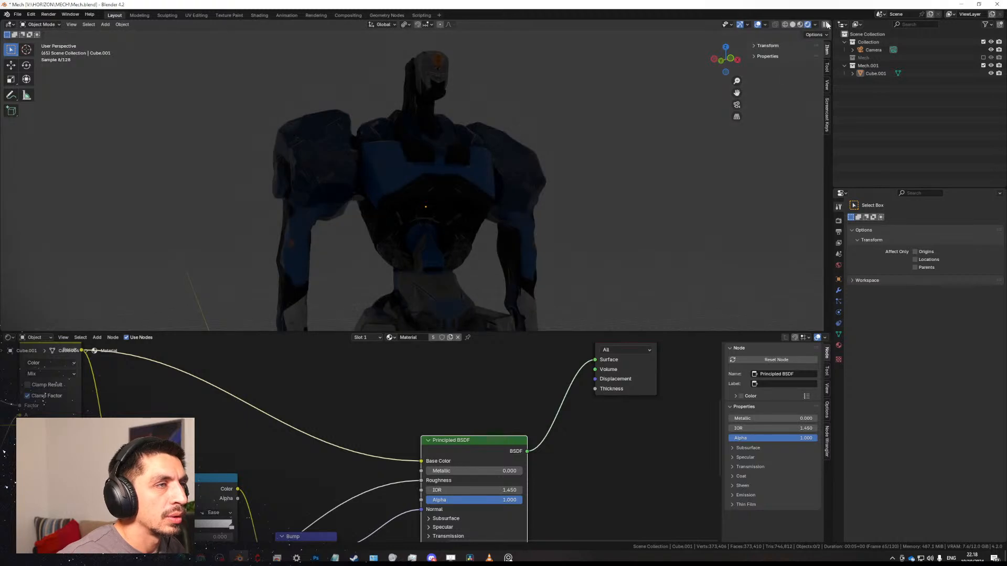
left_click(816, 26)
left_click(787, 98)
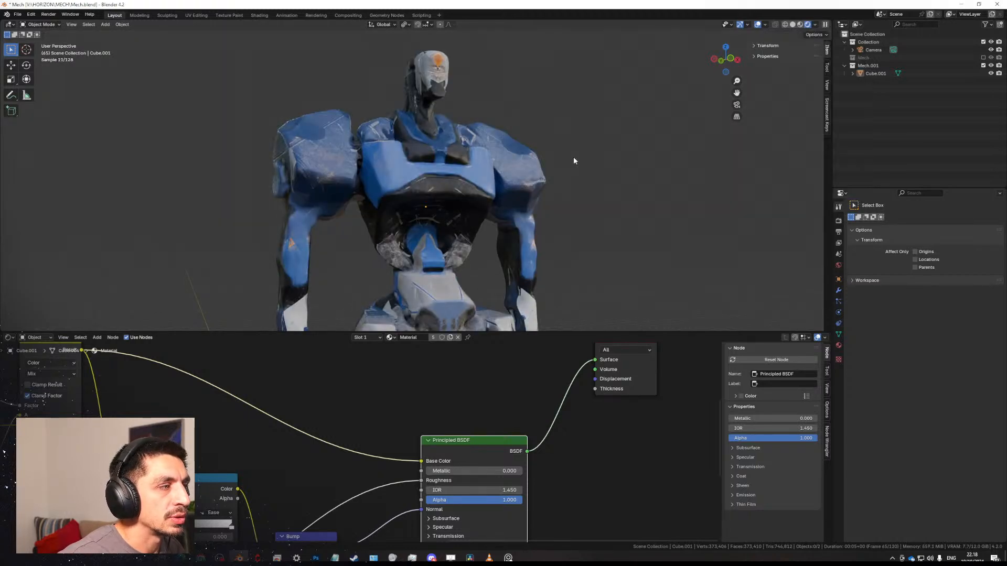
Add a Sun light to the scene and set its strength to 5.
key("shift+a")
mouse_move(546, 266)
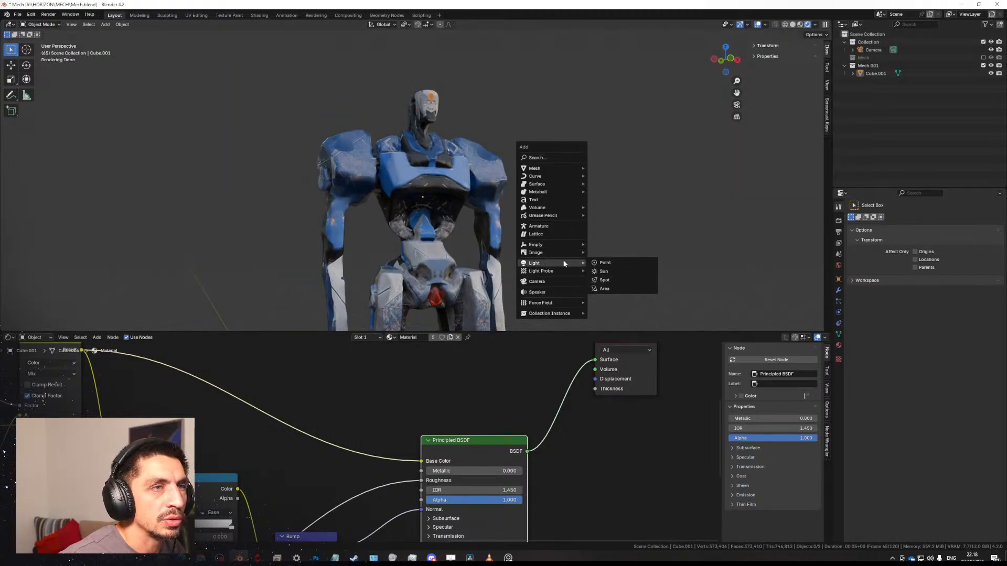
left_click(604, 271)
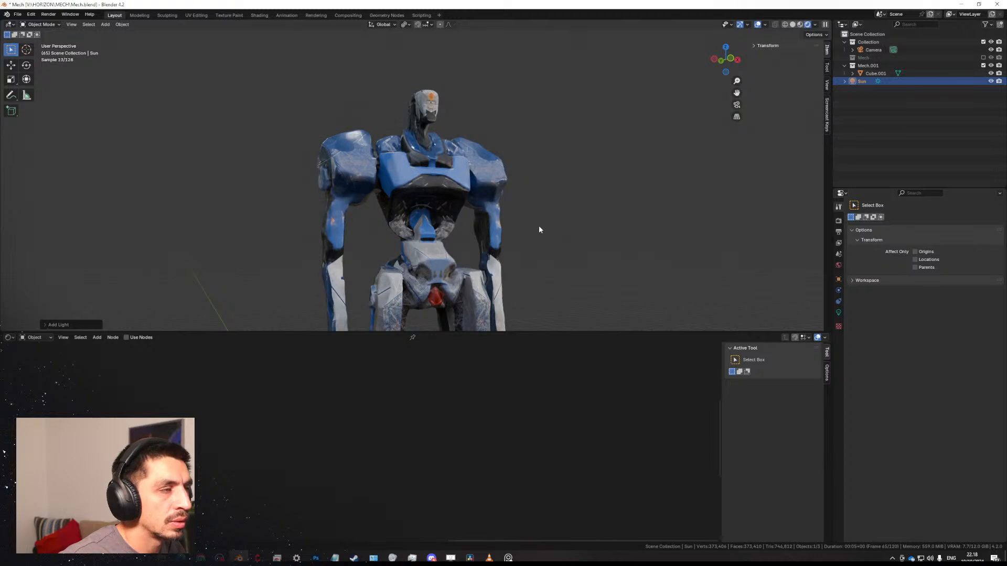
left_click(838, 313)
left_click(946, 273)
type("50")
key("Return")
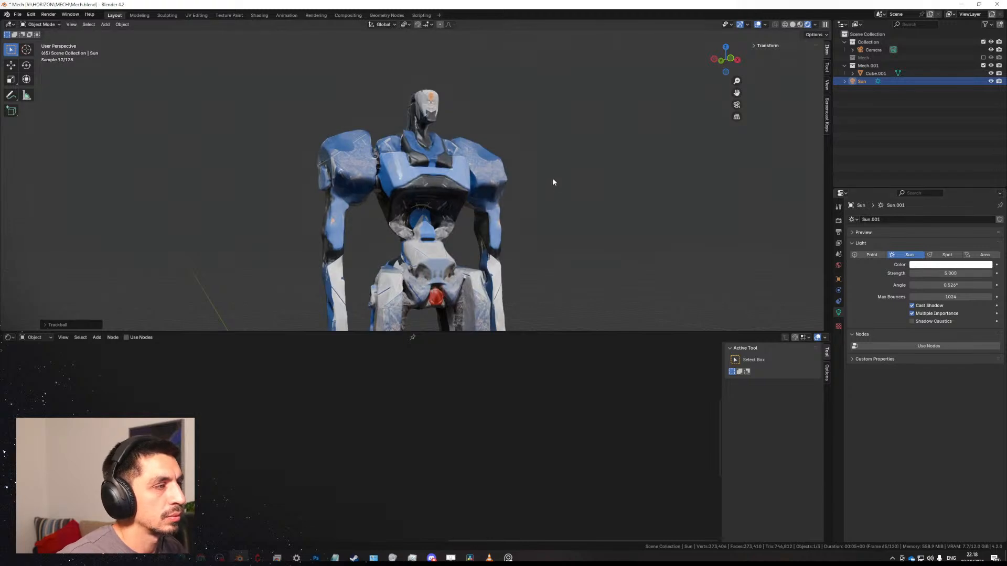
Move the Sun up beside the mech's head and rotate it so its beam points diagonally down across the mech.
scroll(548, 224, "down", 7)
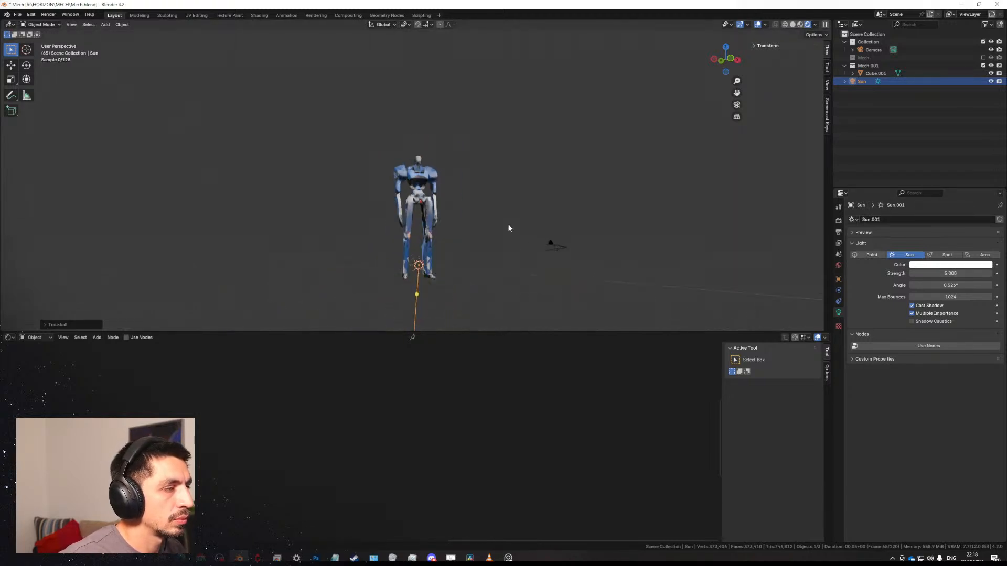
key("g")
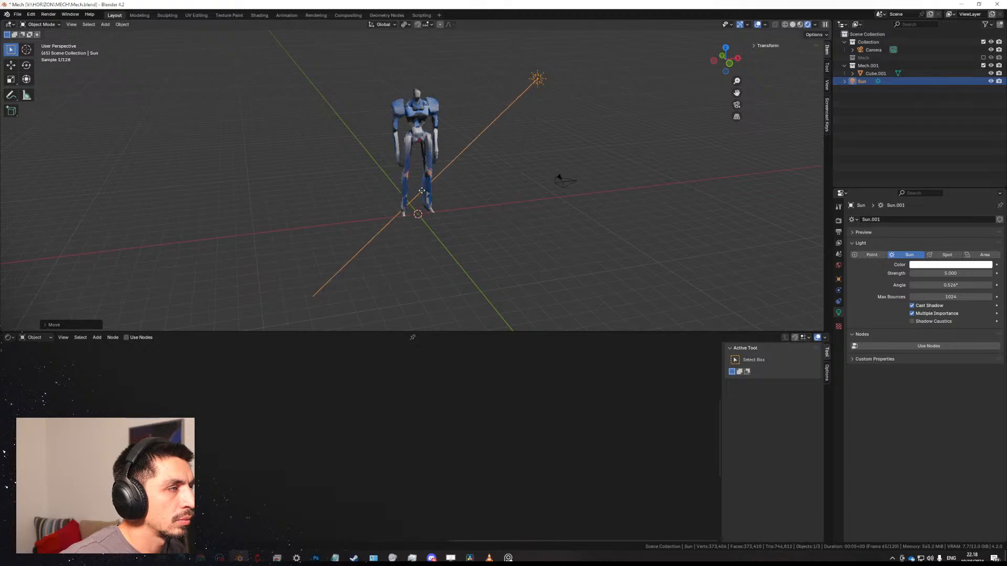
middle_click_drag(528, 132, 503, 133)
left_click(478, 187)
middle_click_drag(587, 120, 589, 94)
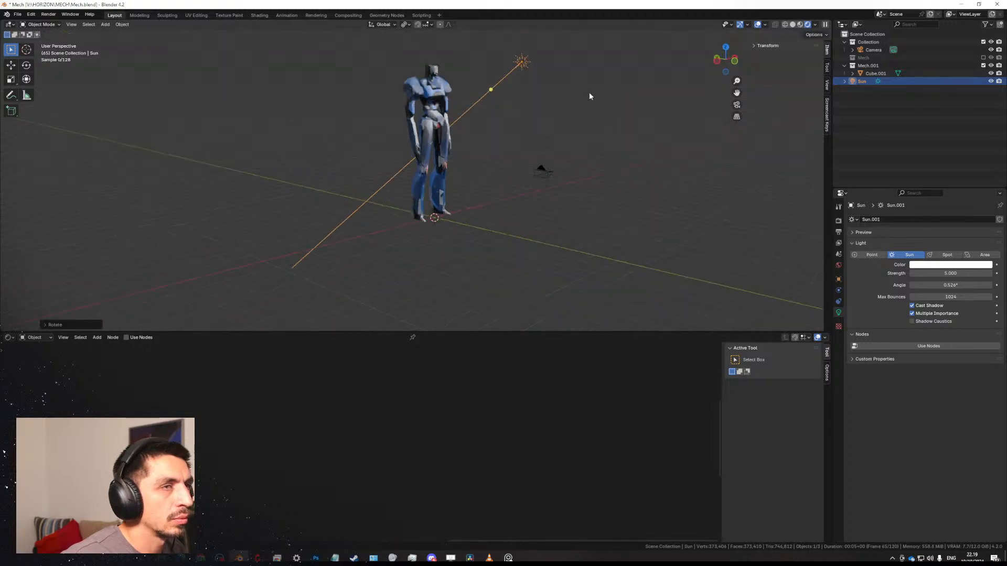
Try the second environment image for the viewport lighting, but keep the first one at strength 0.5.
left_click(815, 25)
left_click(824, 25)
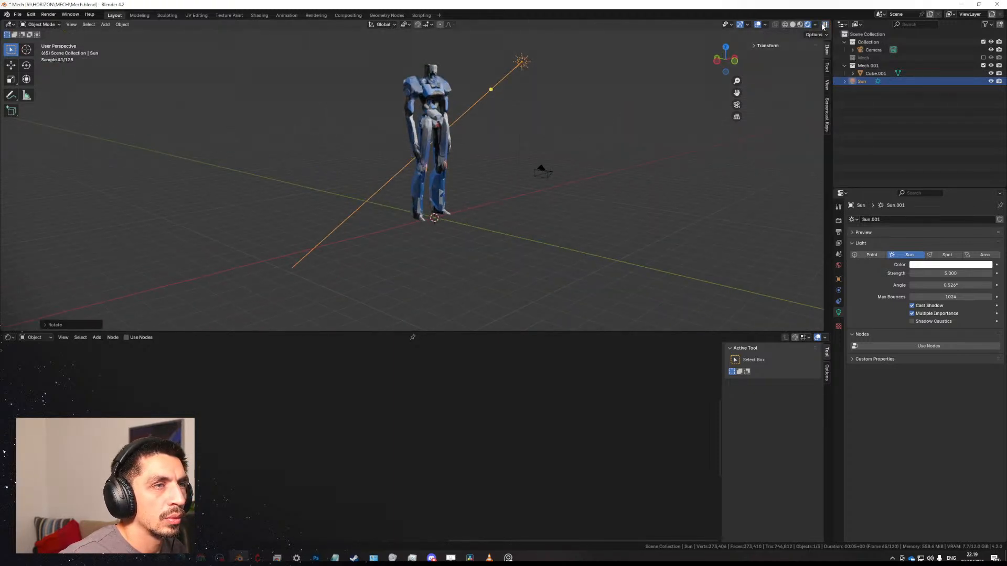
left_click(814, 24)
left_click(807, 116)
left_click(694, 145)
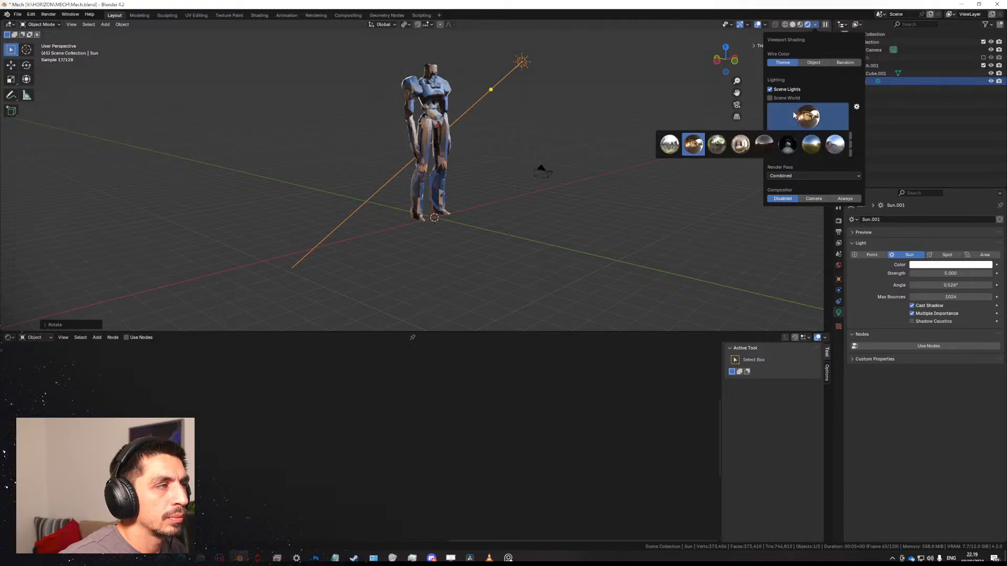
left_click(666, 145)
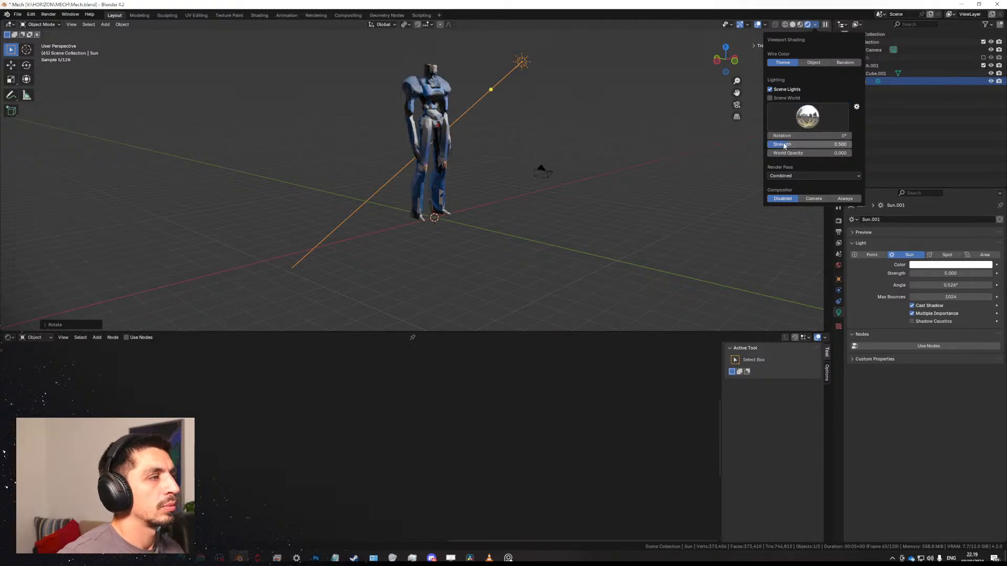
mouse_move(508, 130)
middle_mouse_down("shift")
mouse_move(506, 194)
mouse_move(465, 180)
mouse_move(477, 185)
mouse_move(413, 191)
mouse_move(467, 140)
mouse_move(565, 198)
mouse_move(611, 201)
mouse_move(399, 200)
mouse_move(507, 188)
mouse_move(404, 200)
mouse_move(541, 247)
mouse_move(511, 232)
middle_mouse_up("shift")
scroll(472, 178, "up", 3)
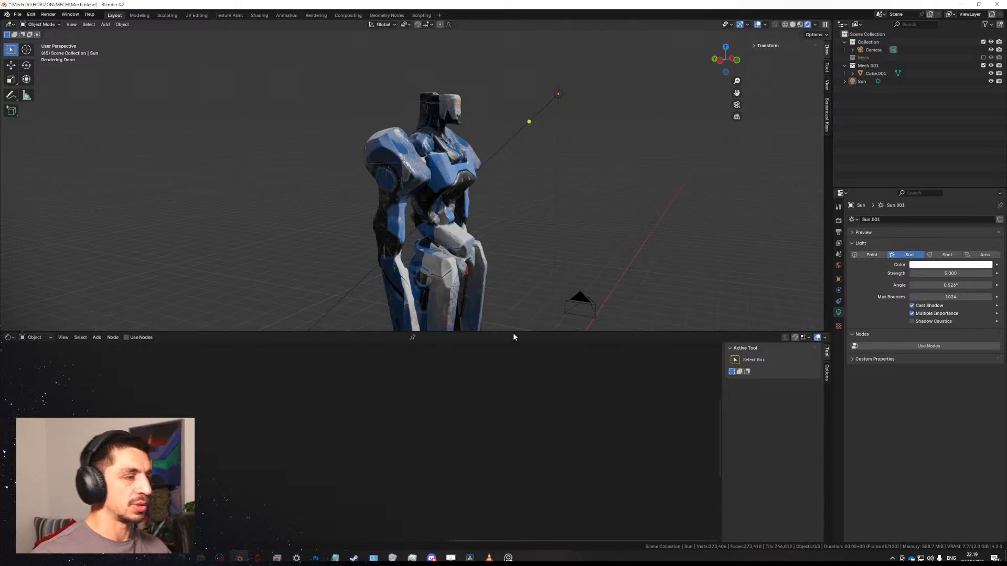
Enlarge the 3D viewport and select the mech to bring up its material nodes.
left_click_drag(514, 332, 512, 398)
middle_click_drag(472, 220, 648, 174)
scroll(443, 176, "up", 2)
left_click(422, 132)
scroll(483, 173, "down", 5)
scroll(394, 442, "down", 2)
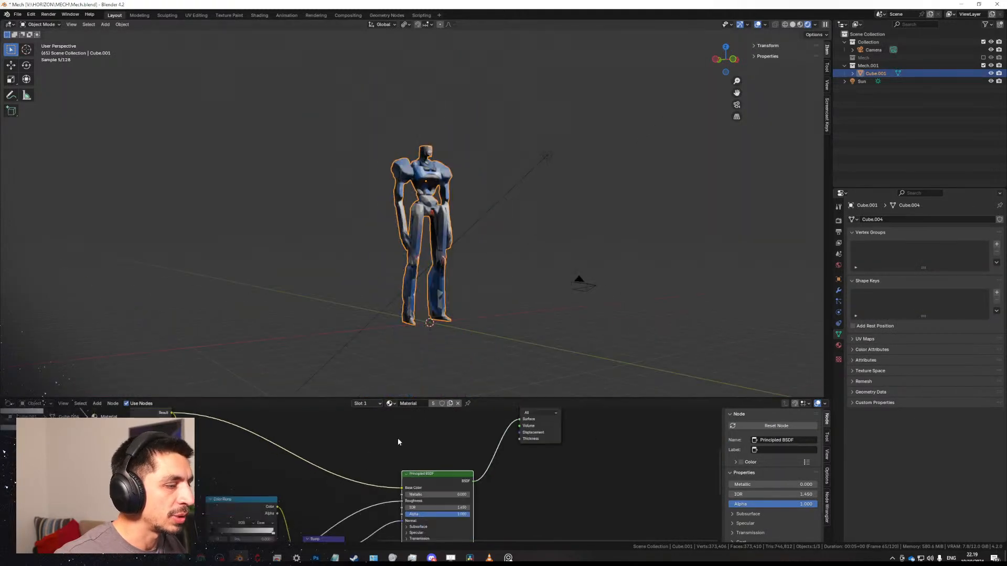
Set Saturation to 0 on the Hue/Saturation/Value node fed by the Color Attribute.
middle_click_drag(397, 439, 647, 342)
middle_click_drag(355, 461, 400, 385)
middle_click_drag(195, 417, 331, 505)
scroll(331, 506, "up", 4)
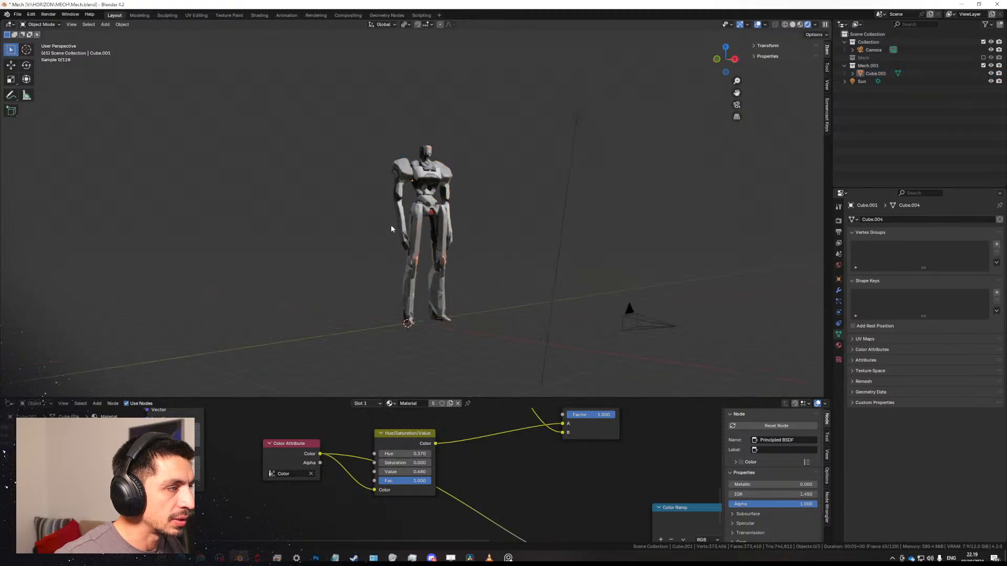
scroll(391, 226, "up", 3)
middle_click_drag(392, 225, 503, 213)
scroll(472, 454, "down", 2)
Preview the Hue/Saturation/Value, Mix and Principled BSDF outputs in turn on the mech and inspect the desaturated look.
middle_click_drag(414, 413, 349, 494)
middle_click_drag(490, 243, 444, 397)
scroll(386, 473, "down", 4)
middle_click_drag(386, 472, 366, 437)
left_click(305, 497, "ctrl+shift")
middle_click_drag(306, 497, 280, 527)
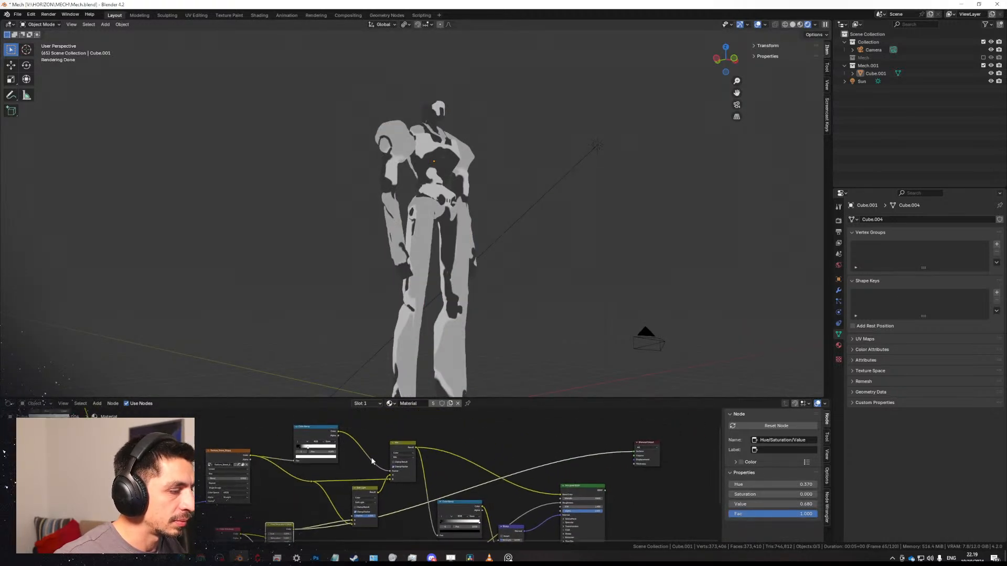
left_click(397, 449, "ctrl+shift")
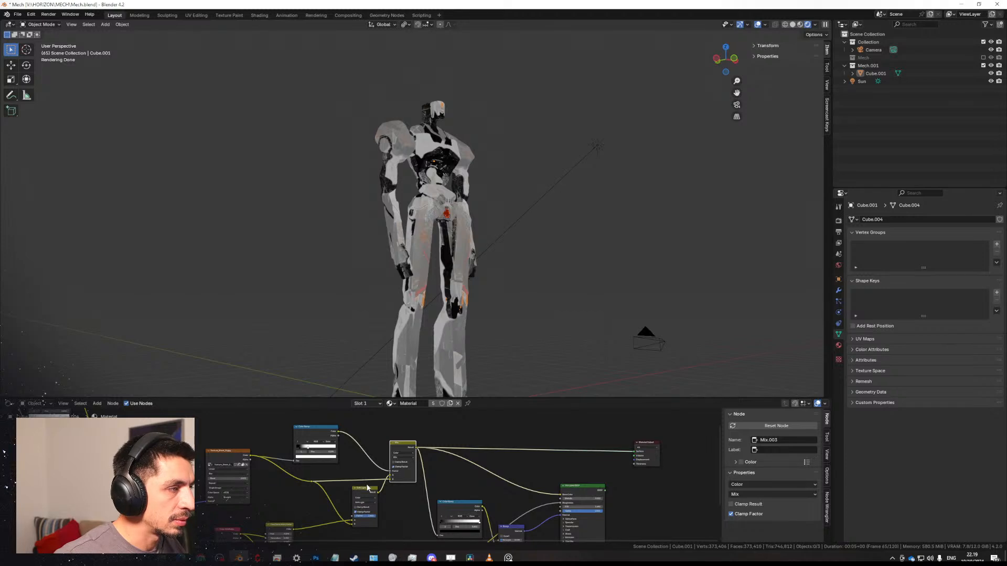
middle_click_drag(489, 482, 406, 466)
left_click(500, 471, "ctrl+shift")
scroll(441, 294, "up", 3)
middle_click_drag(480, 262, 370, 246)
scroll(378, 245, "up", 1)
middle_click_drag(430, 240, 528, 270)
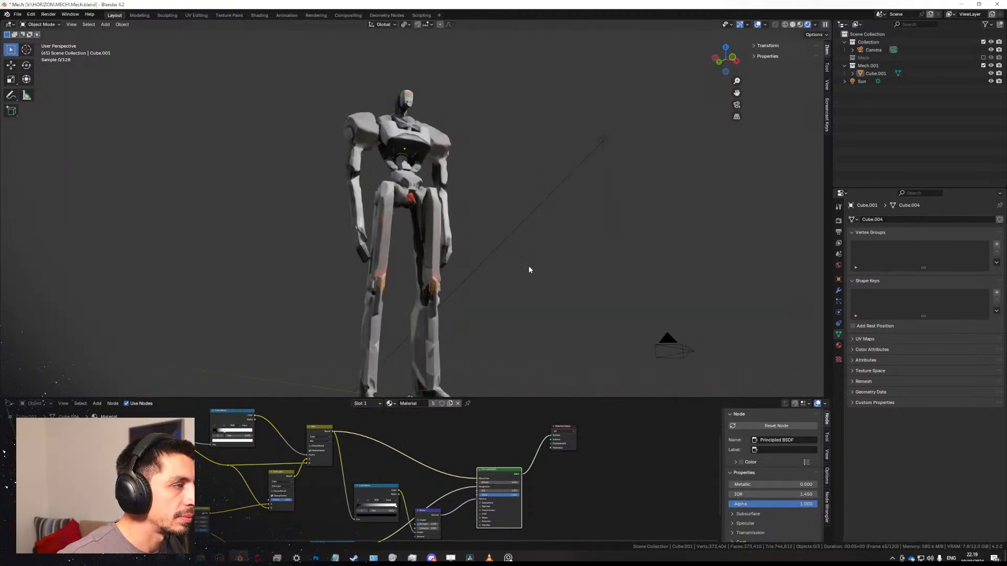
Test a darker Value on the Color Attribute's Hue/Saturation/Value node, undo it, and set Value to 1.370.
scroll(222, 447, "up", 4)
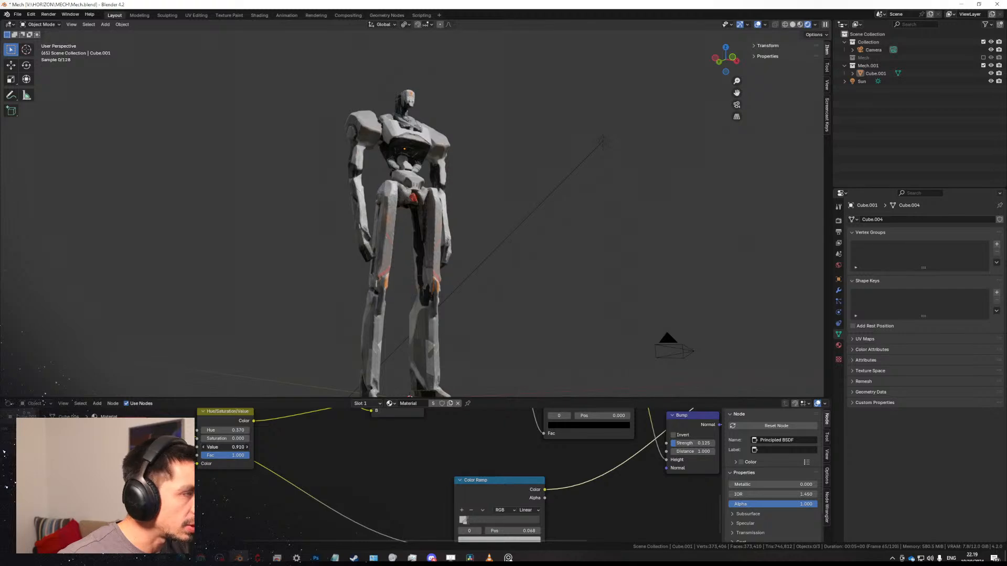
left_click_drag(238, 447, 222, 448)
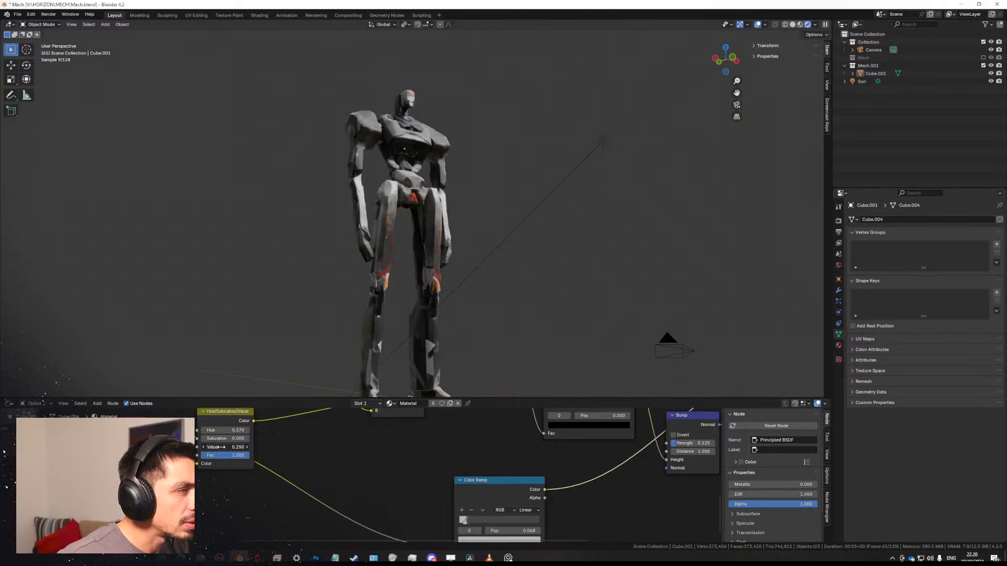
middle_click_drag(389, 272, 309, 253)
key("ctrl+z")
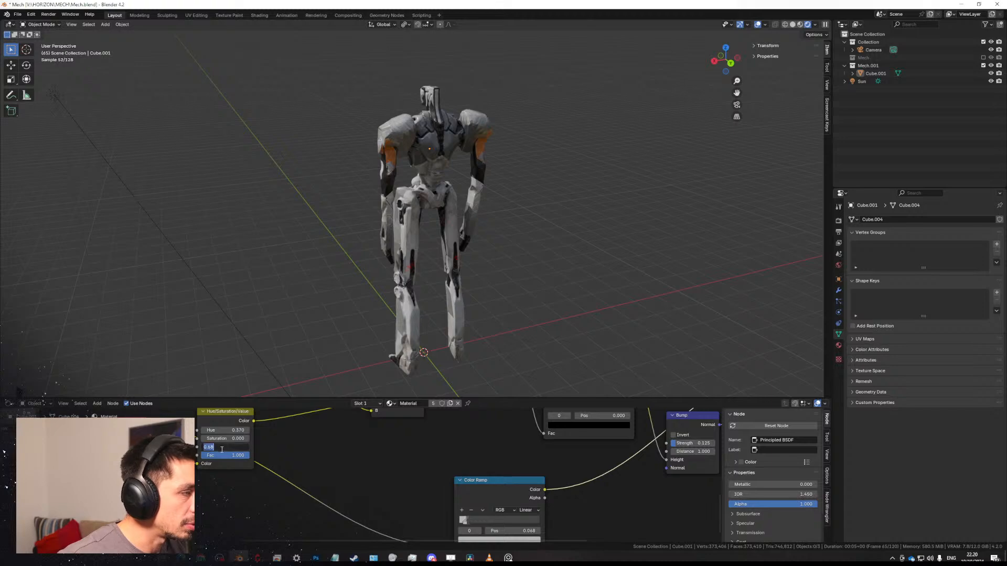
left_click_drag(225, 448, 241, 448)
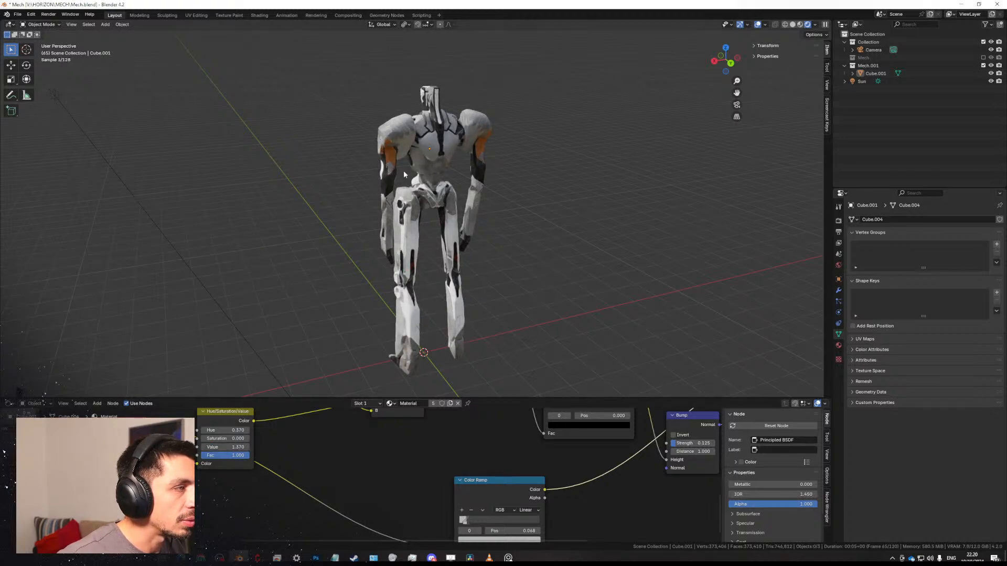
Undo the last Value change on the Hue/Saturation/Value node and inspect the mech's head and torso.
middle_click_drag(404, 175, 441, 208)
key("ctrl+z")
scroll(420, 271, "up", 3)
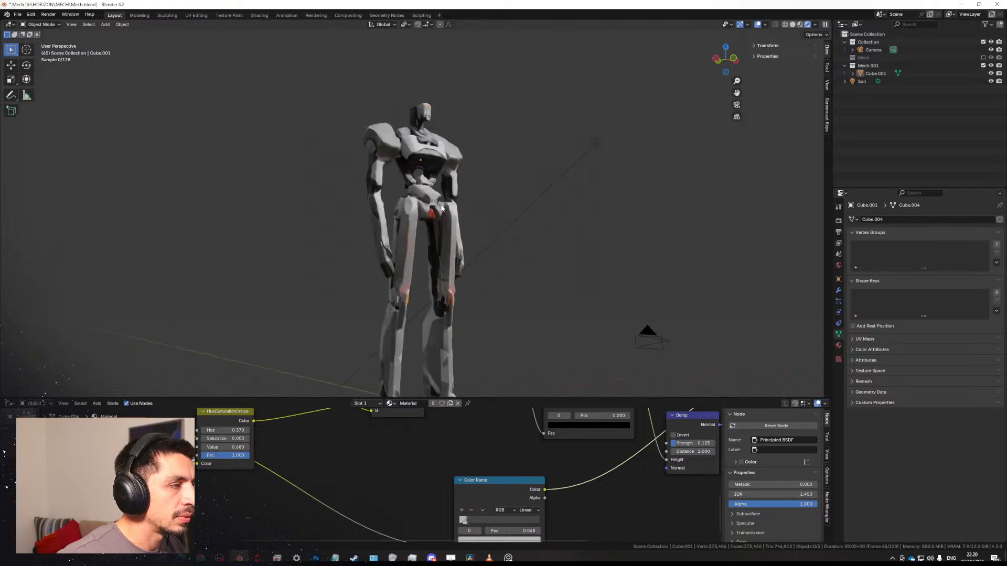
middle_click_drag(135, 217, 458, 264)
scroll(474, 223, "up", 4)
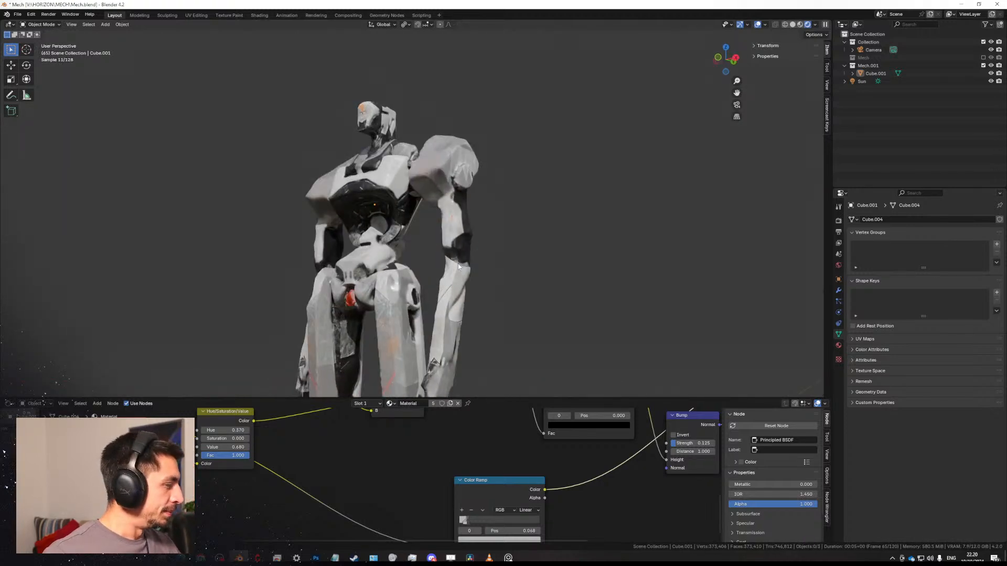
Enlarge the node editor and move the Bump node slightly away from the Color Ramp that feeds its Height.
middle_click_drag(656, 477, 315, 531)
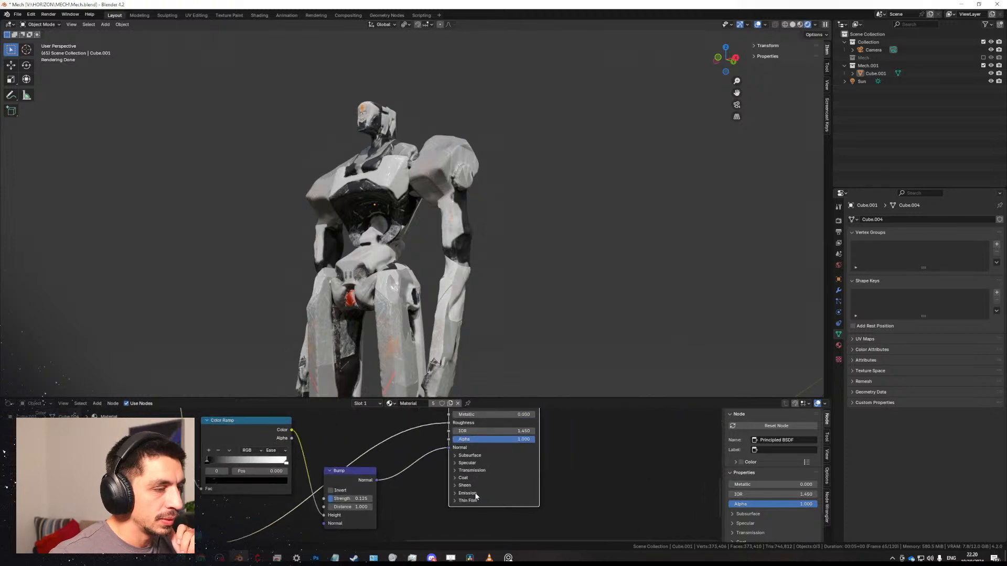
scroll(476, 496, "down", 4)
middle_click_drag(476, 496, 438, 528)
scroll(458, 349, "down", 1)
mouse_move(461, 236)
middle_mouse_down()
mouse_move(476, 258)
mouse_move(503, 197)
mouse_move(480, 212)
mouse_move(477, 236)
middle_mouse_up()
scroll(477, 235, "up", 1)
left_click_drag(491, 398, 487, 275)
middle_click_drag(424, 302, 454, 319)
middle_click_drag(463, 165, 462, 220, "shift")
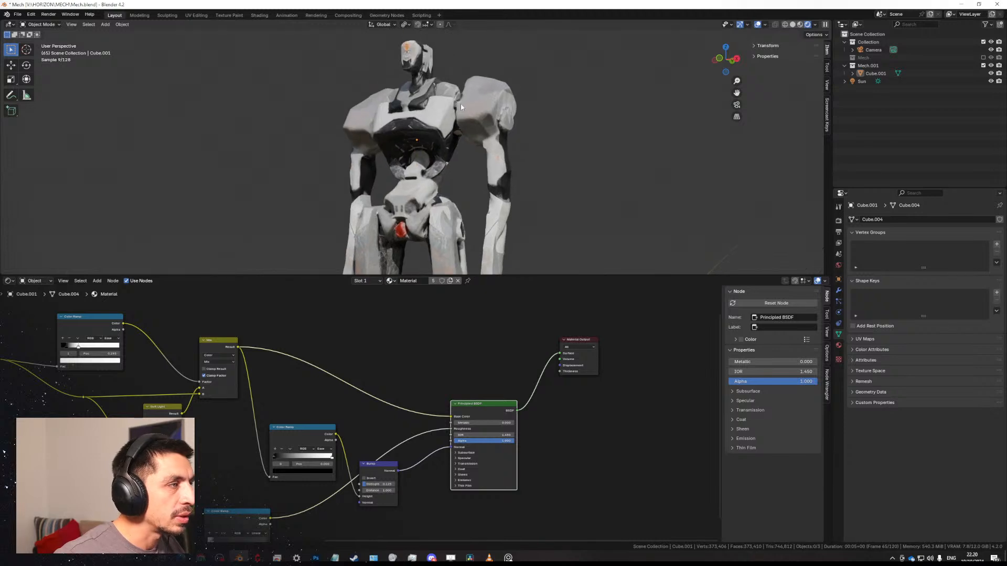
scroll(462, 220, "up", 1)
middle_click_drag(396, 449, 411, 412)
scroll(411, 411, "up", 3)
left_click_drag(385, 434, 402, 446)
middle_click_drag(349, 444, 430, 389)
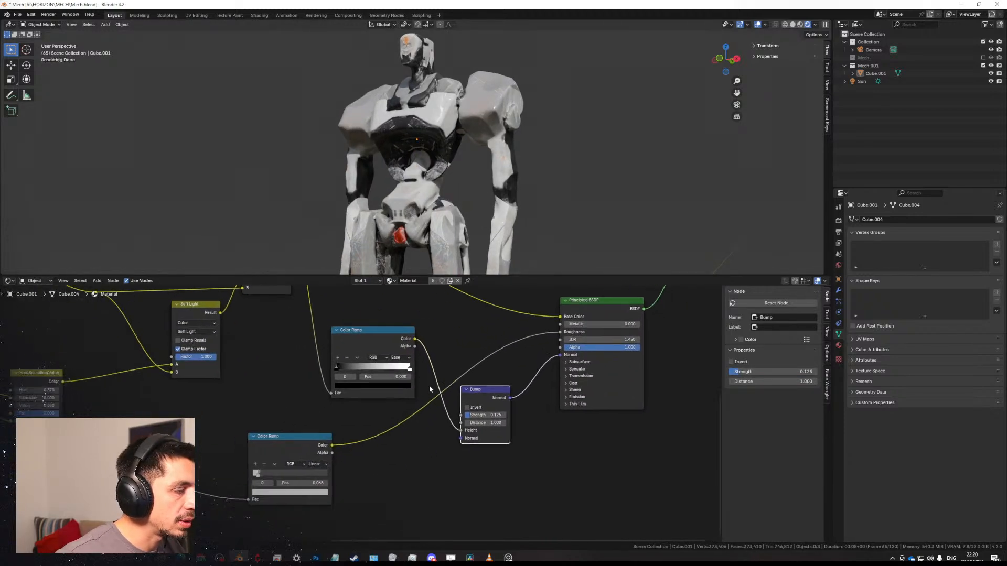
Preview the output of the Color Ramp driving Roughness and the Mix output on the mech.
scroll(378, 434, "down", 4)
middle_click_drag(377, 434, 452, 390)
middle_click_drag(370, 323, 391, 380)
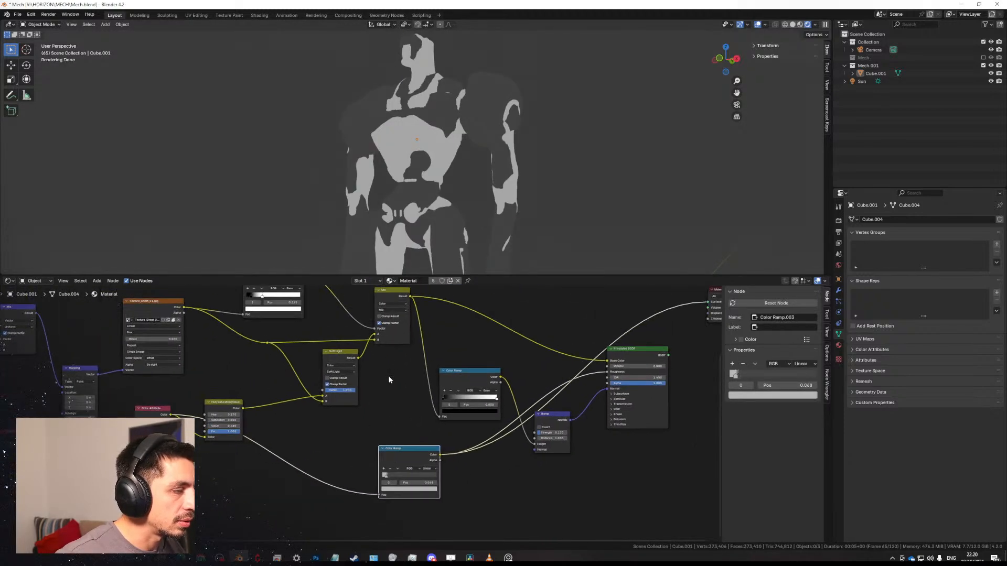
left_click(399, 336, "ctrl+shift")
middle_click_drag(417, 302, 398, 342)
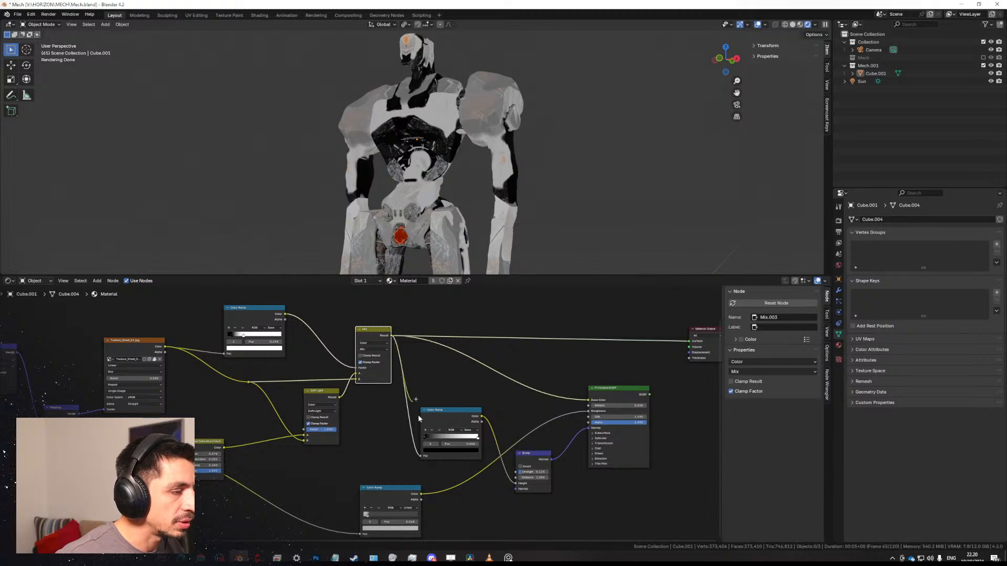
Add a Color Ramp fed by the Mix result, preview it, and space it out below the Color Ramp driving Roughness.
type("ramp")
key("Return")
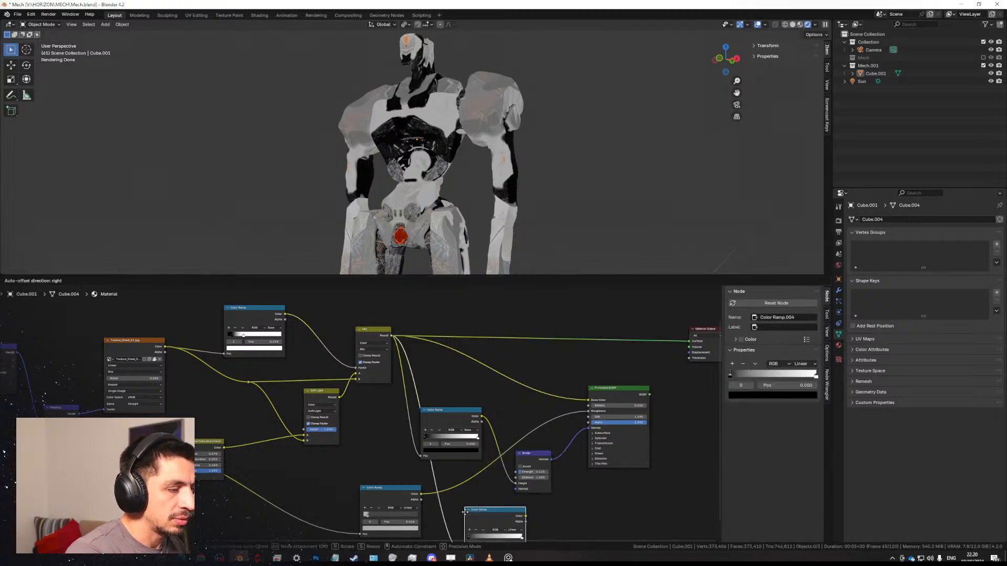
left_click(465, 516)
middle_click_drag(466, 516, 472, 407)
left_click_drag(476, 419, 424, 462)
scroll(424, 461, "up", 2)
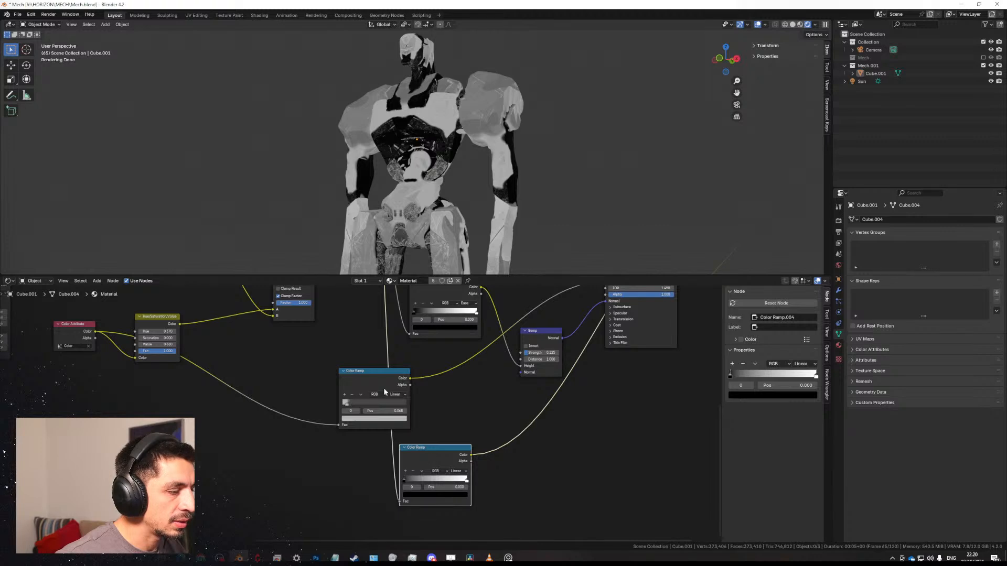
left_click_drag(370, 378, 313, 393)
left_click_drag(467, 459, 440, 468)
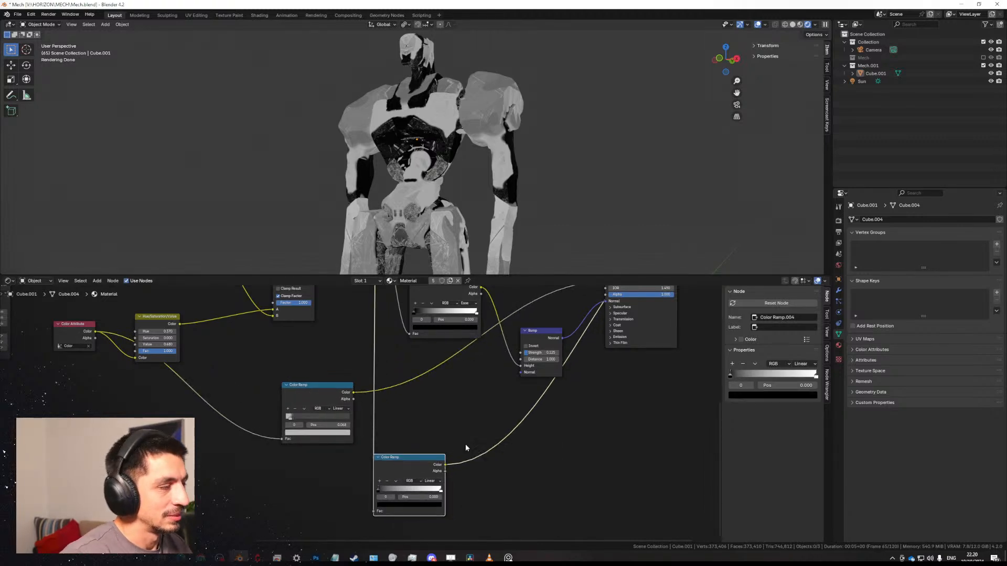
Insert a duplicate Soft Light node between the attribute's Color Ramp and Roughness, feed the new Color Ramp into B, and preview the result.
middle_click_drag(399, 444, 410, 472)
key("shift+d")
left_click(459, 397)
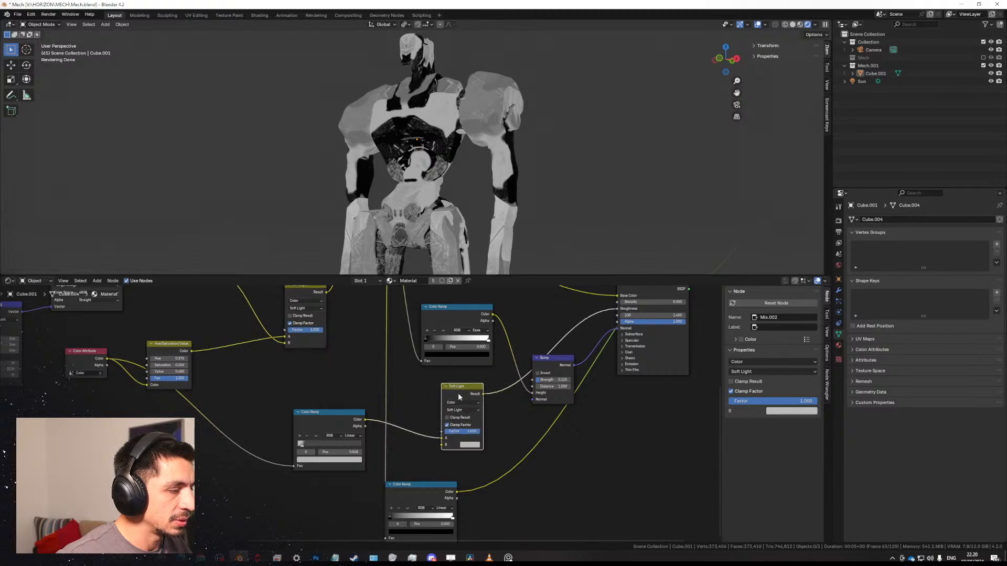
left_click_drag(457, 492, 449, 461)
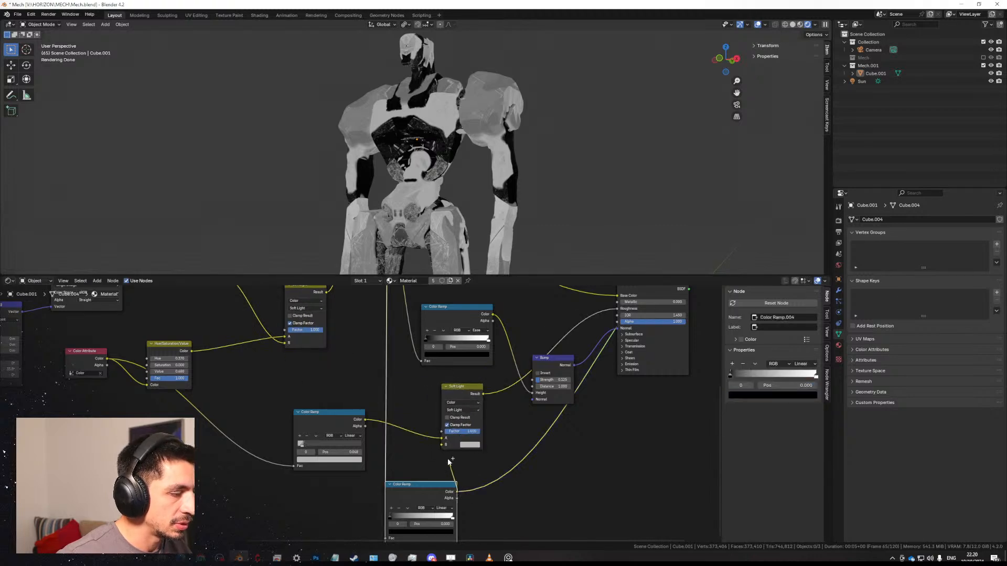
left_click(467, 390)
middle_click_drag(479, 394, 443, 409)
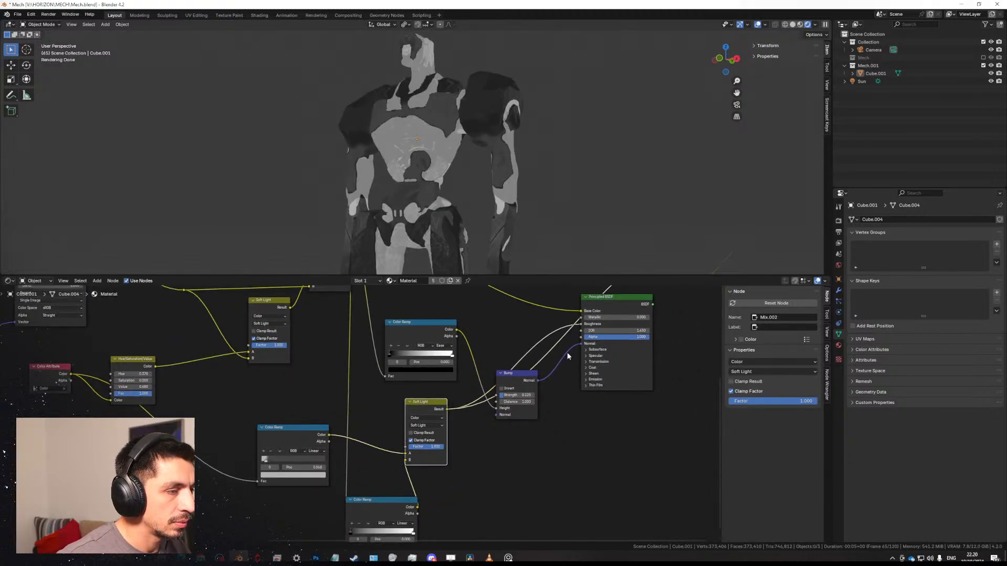
left_click_drag(441, 409, 453, 413)
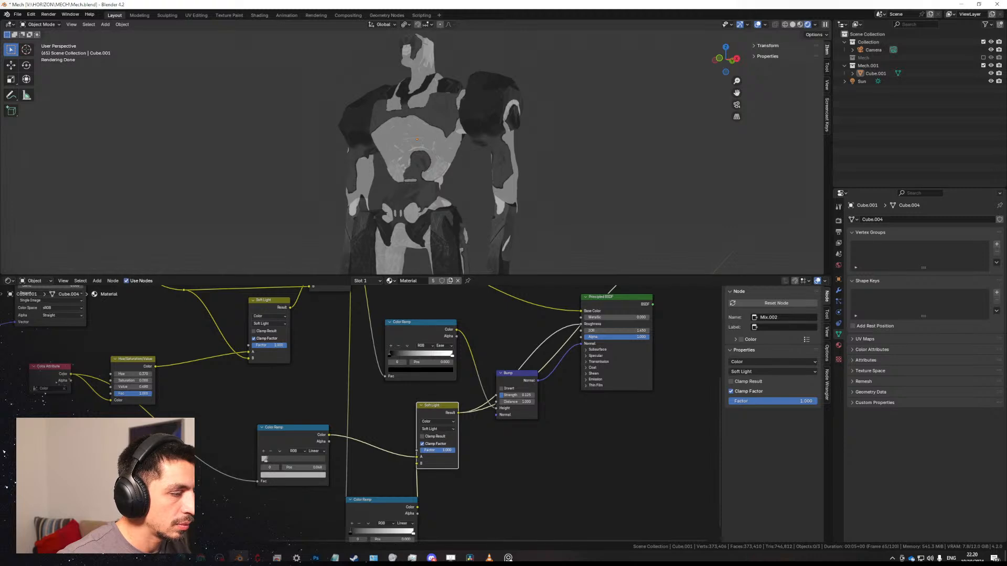
mouse_move(446, 450)
left_mouse_down()
mouse_move(421, 451)
mouse_move(449, 450)
left_mouse_up()
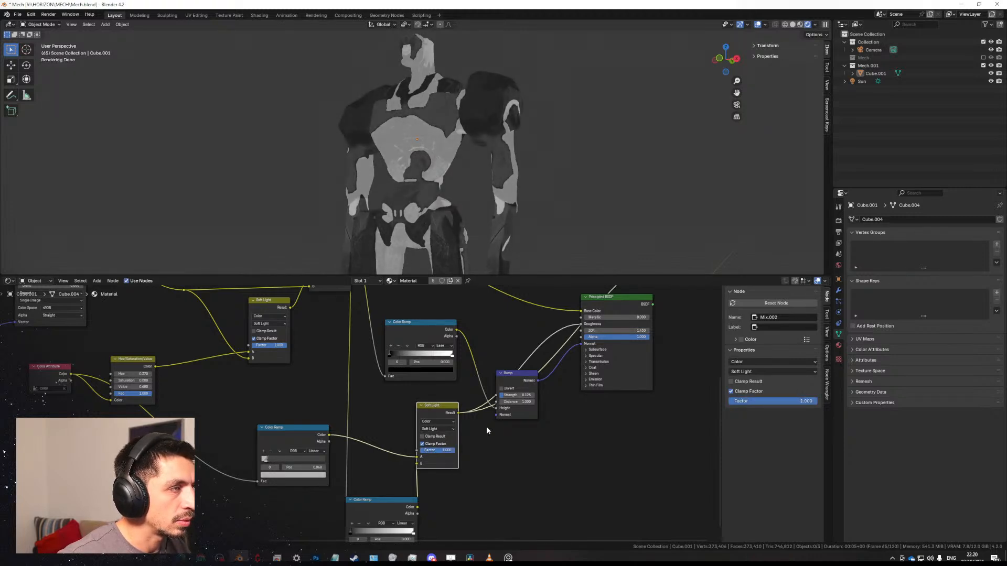
Show the Principled BSDF on the mech again and set the roughness mix node's blending mode to Overlay.
middle_click_drag(487, 430, 451, 480)
left_click(590, 346, "ctrl+shift")
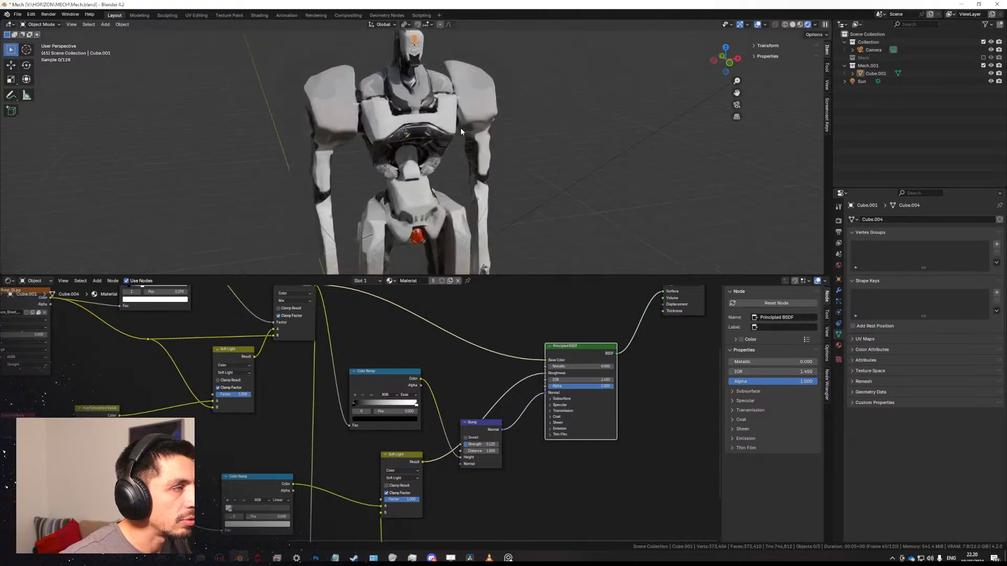
middle_click_drag(461, 132, 404, 162, "shift")
scroll(471, 172, "up", 1)
scroll(457, 160, "up", 2)
middle_click_drag(393, 487, 433, 373)
scroll(433, 374, "up", 4)
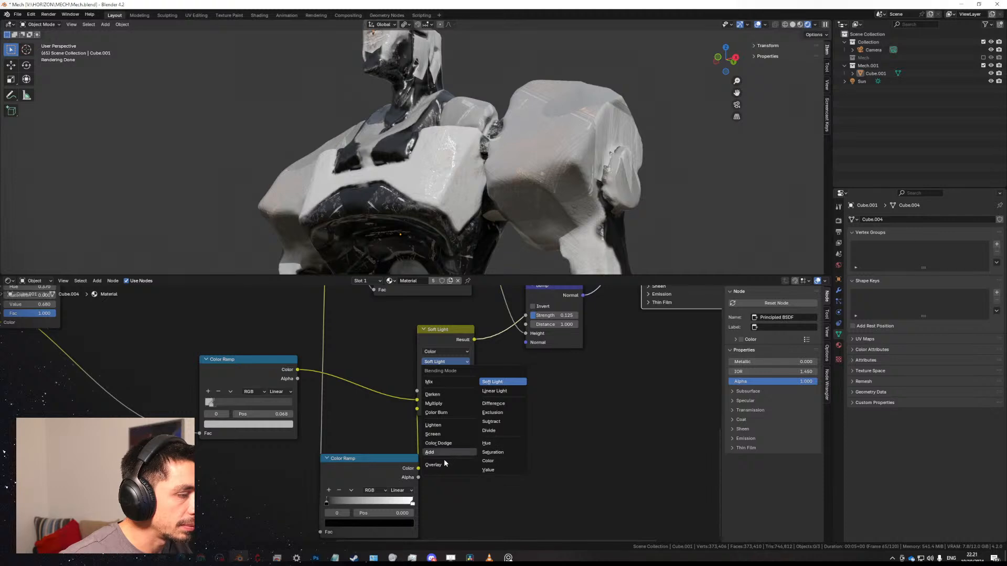
left_click(434, 464)
middle_click_drag(490, 142, 550, 173)
scroll(599, 388, "down", 2)
Disconnect the Principled BSDF's Base Color, try a plain blue instead, and inspect the reflections around the mech.
middle_click_drag(558, 303, 454, 394)
scroll(454, 393, "up", 1)
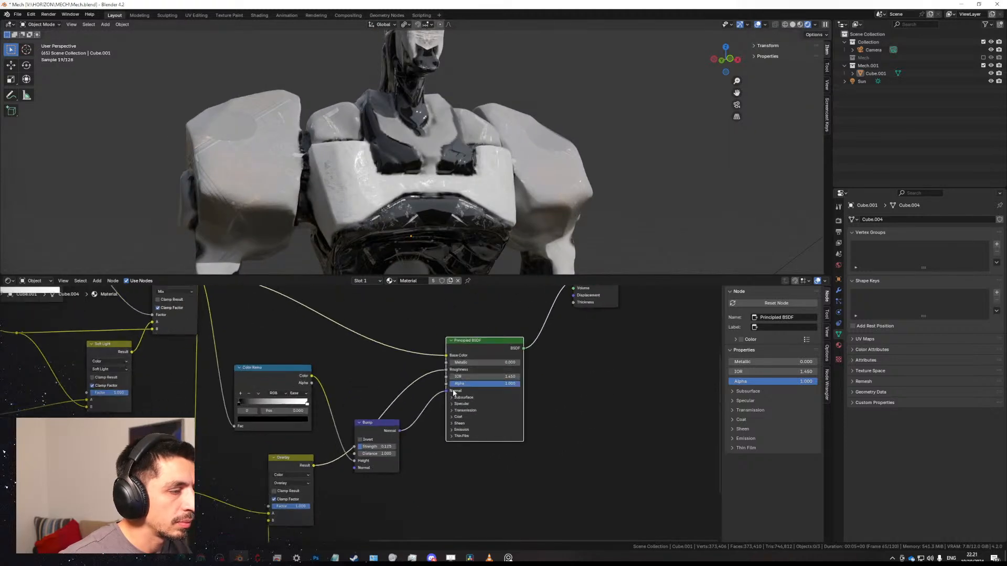
left_click_drag(445, 356, 442, 362)
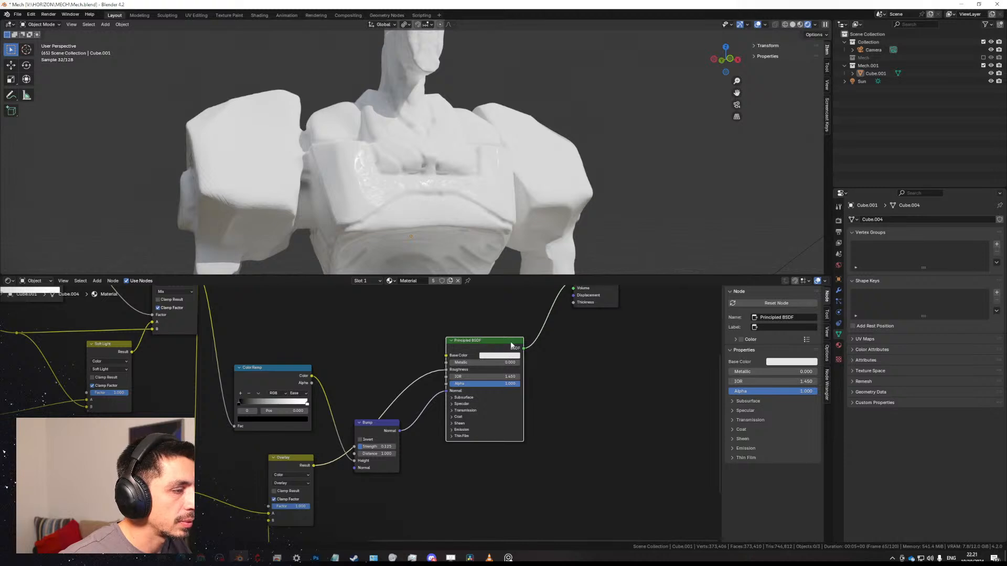
left_click(532, 274)
scroll(444, 195, "down", 2)
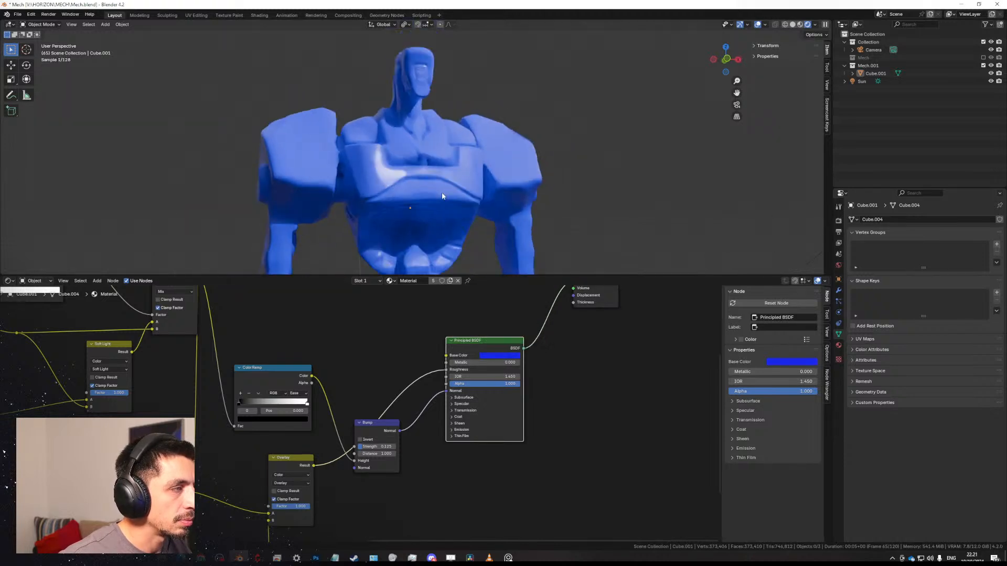
middle_click_drag(443, 195, 551, 196)
middle_click_drag(442, 191, 458, 219)
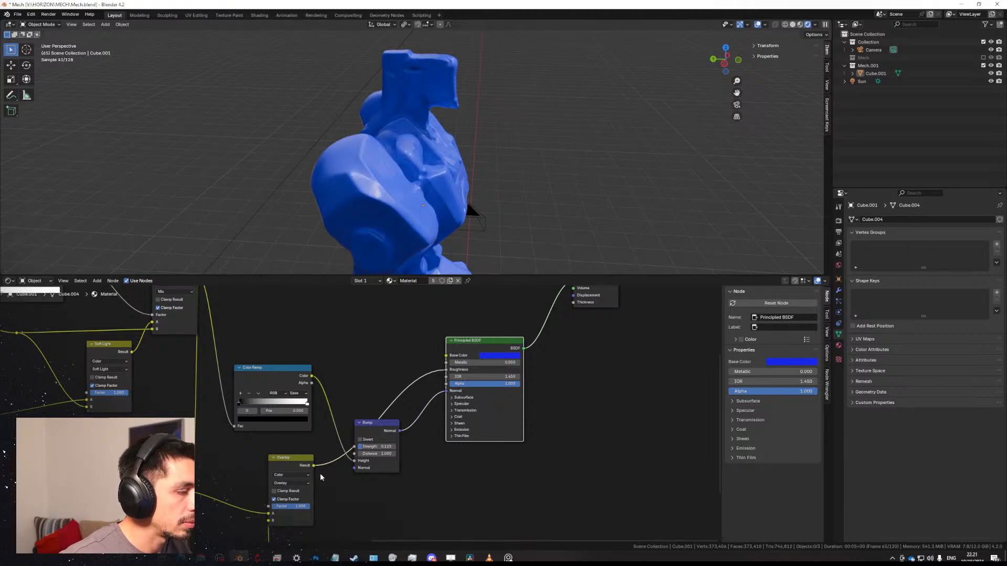
Connect the black-to-white Color Ramp that feeds the Bump node to the Principled BSDF's Base Color.
left_click_drag(312, 376, 463, 355)
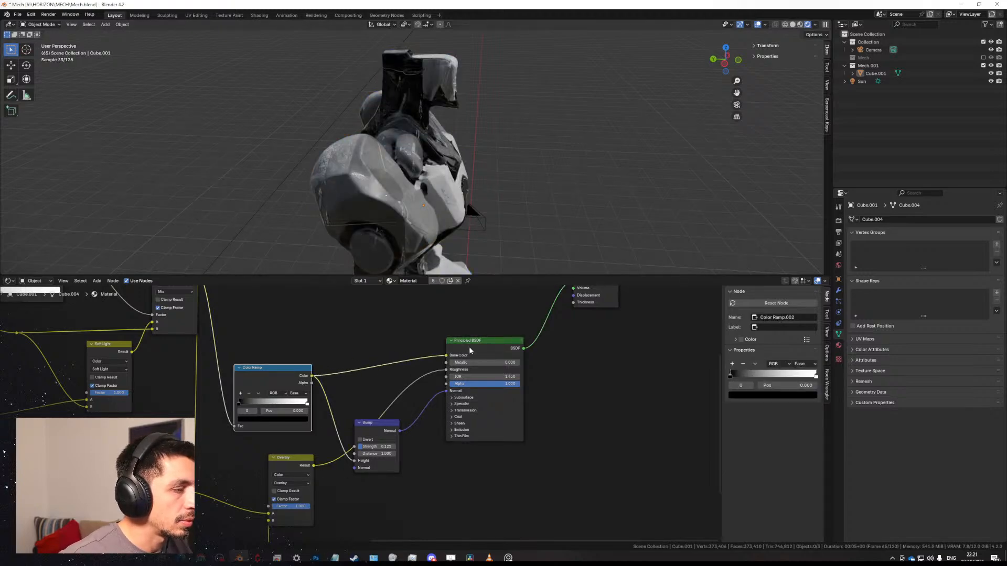
middle_click_drag(398, 224, 318, 207)
scroll(318, 206, "down", 4)
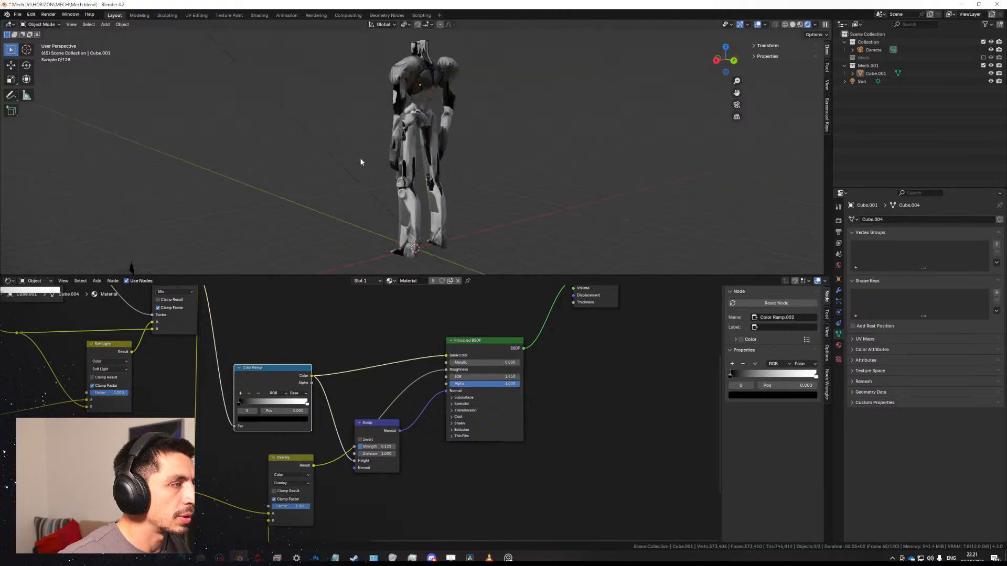
Select the Sun light and rotate it freely to change the direction it lights the mech from.
middle_click_drag(475, 152, 397, 121)
left_click(397, 121)
middle_click_drag(397, 122, 535, 112)
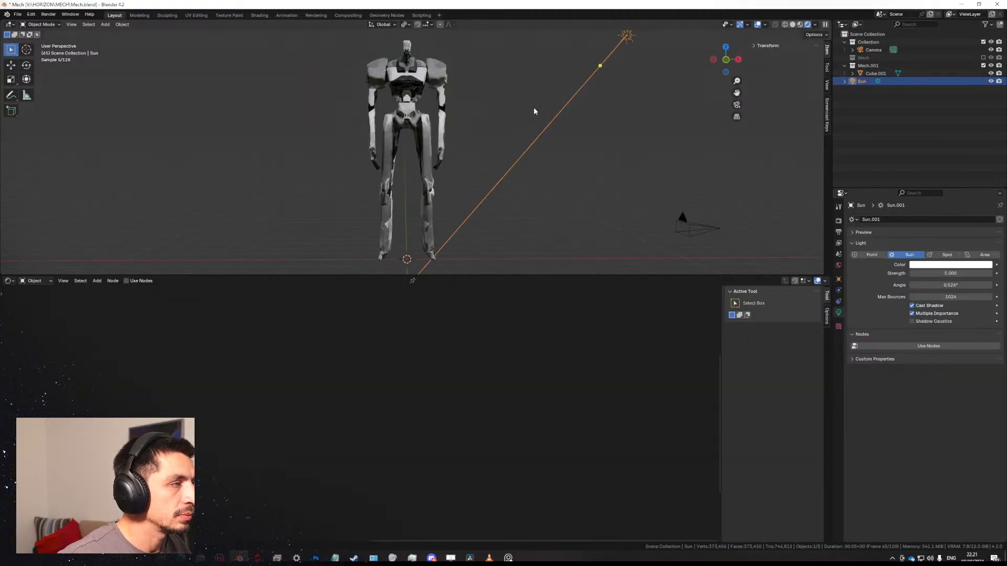
key("r")
key("r")
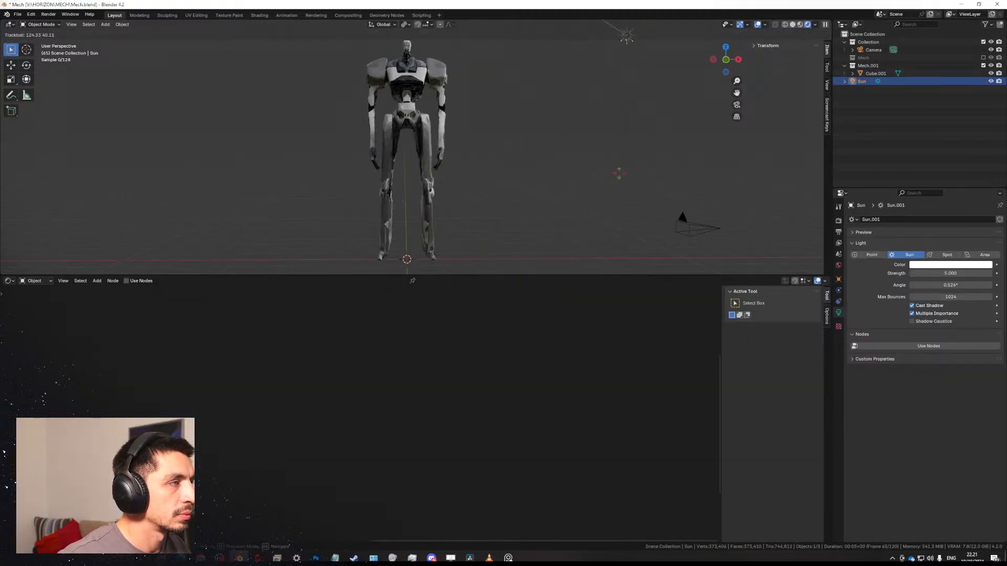
middle_click_drag(600, 171, 545, 139)
Tint the Sun light red-orange and rotate it freely so it rakes across the mech.
left_click(931, 265)
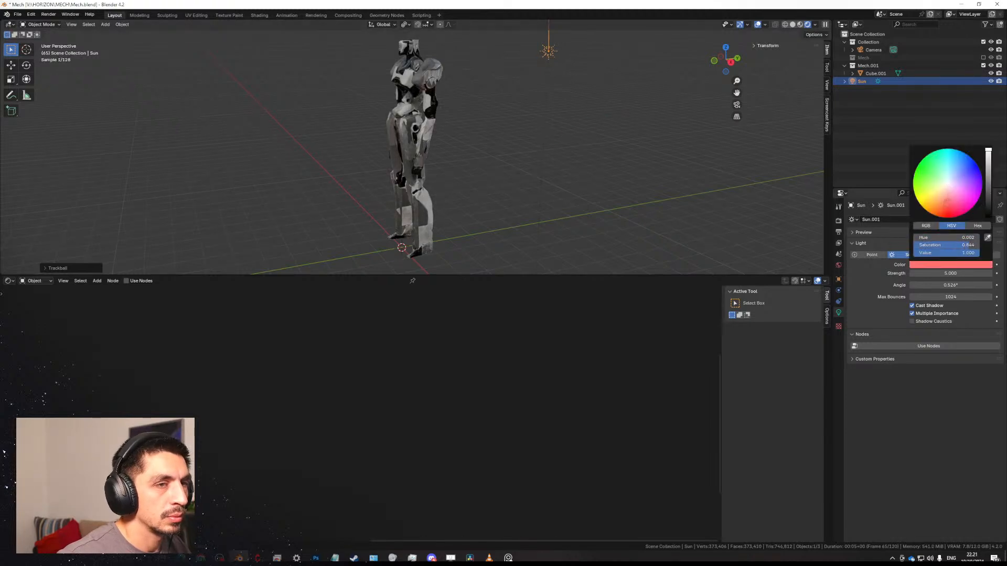
middle_click_drag(406, 133, 478, 119)
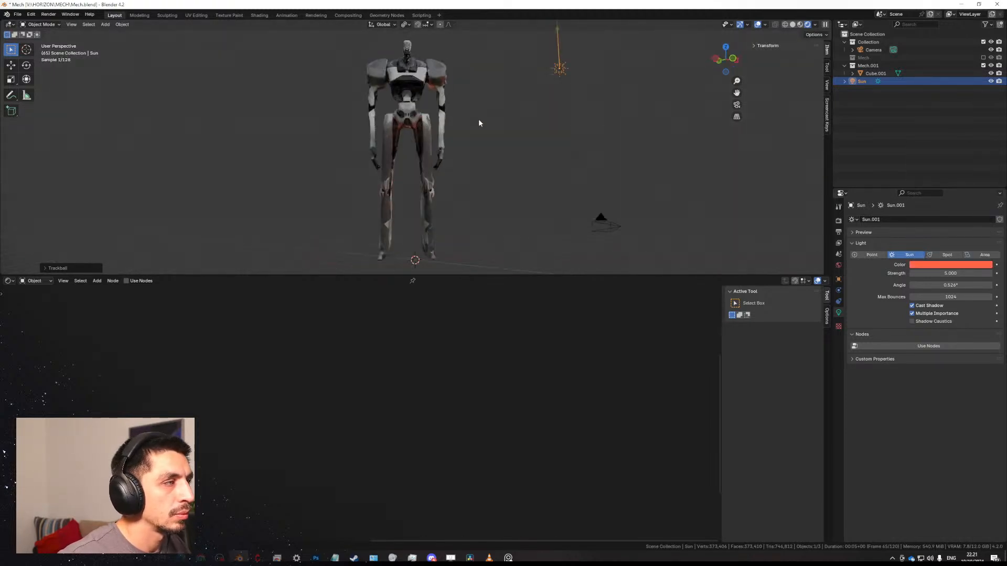
key("r")
key("r")
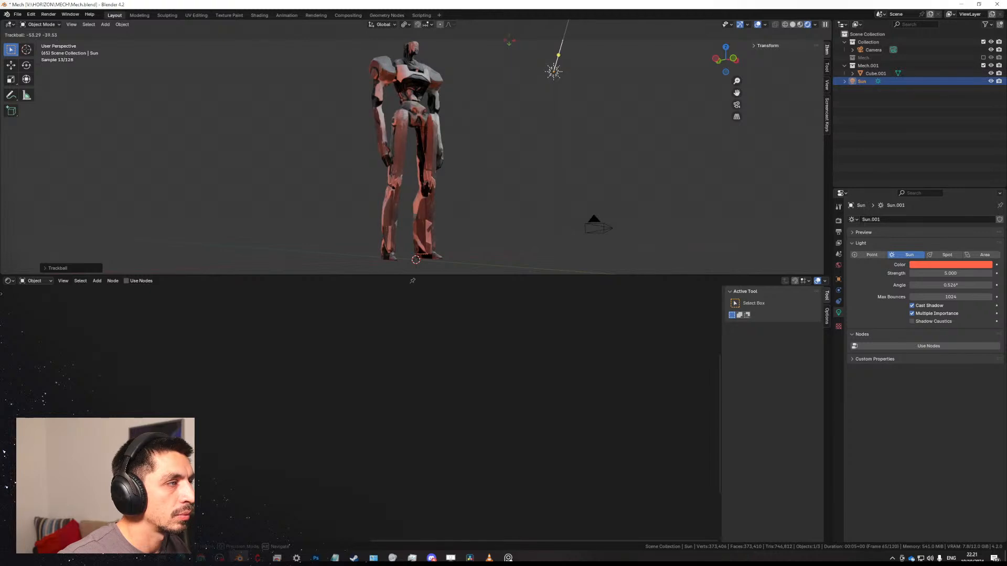
left_click(478, 79)
middle_click_drag(478, 79, 490, 112)
scroll(499, 140, "up", 8)
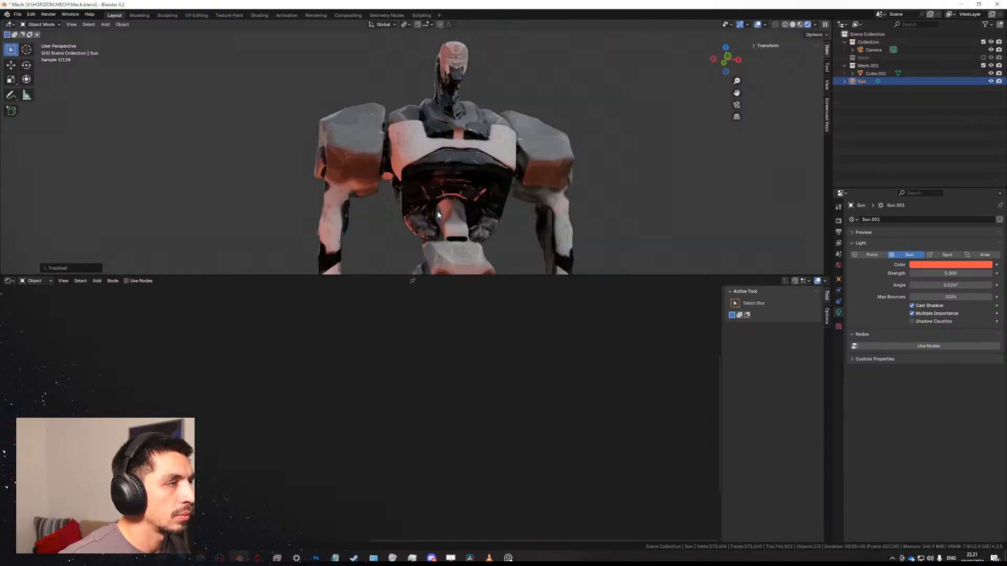
Enlarge the 3D viewport and examine the mech's surface from the side and back under the tinted Sun light.
middle_click_drag(438, 215, 482, 165)
scroll(493, 196, "down", 5)
key("KP_3")
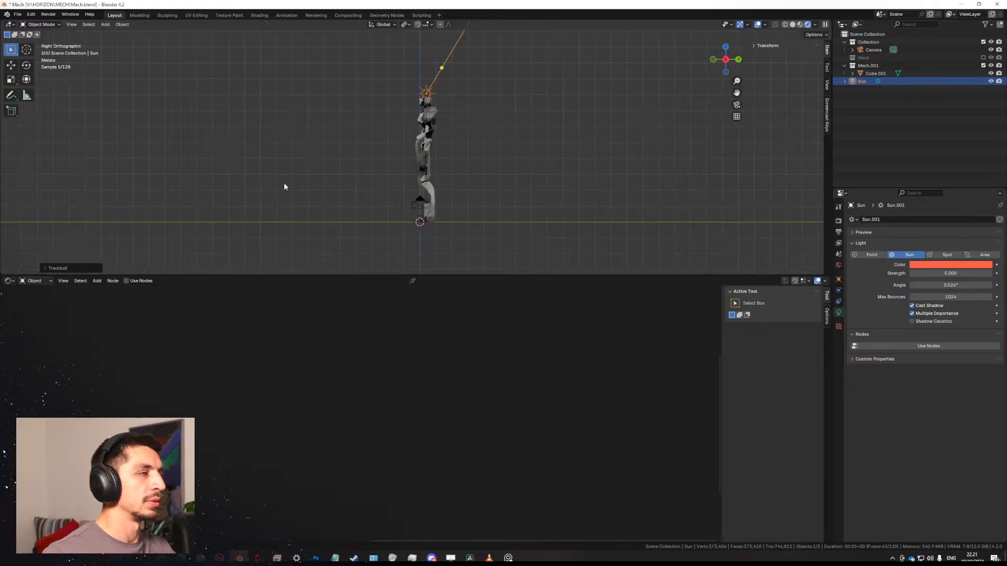
scroll(727, 61, "up", 4)
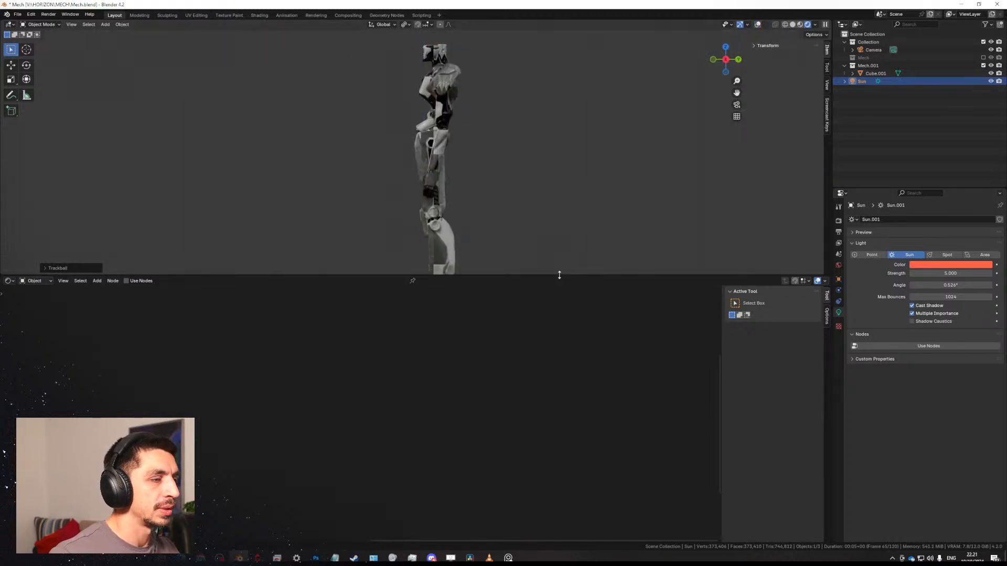
left_click_drag(559, 275, 556, 480)
middle_click_drag(559, 352, 498, 319)
scroll(461, 349, "up", 2)
middle_click_drag(601, 308, 480, 325)
middle_click_drag(437, 181, 458, 186)
scroll(402, 223, "up", 5)
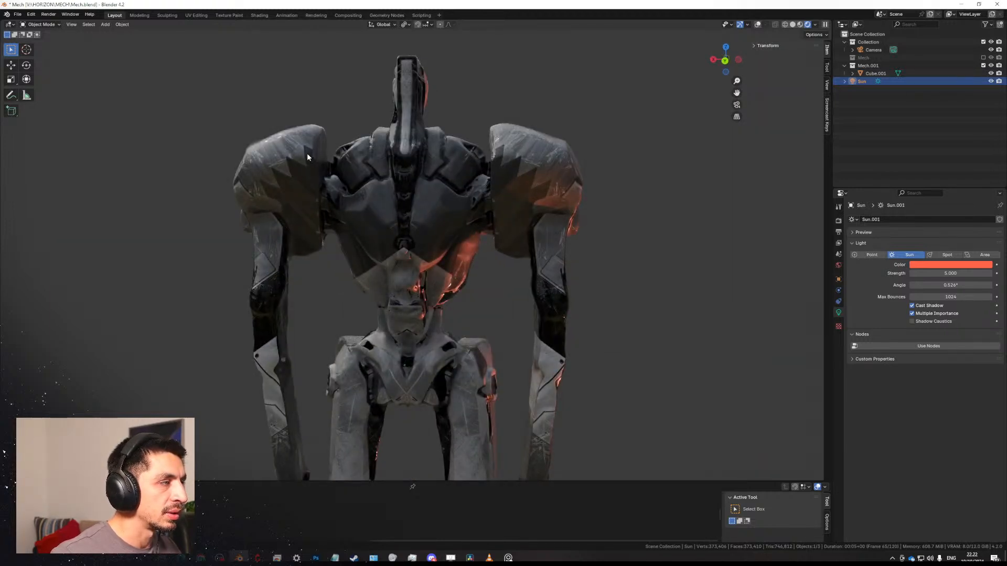
scroll(475, 228, "down", 3)
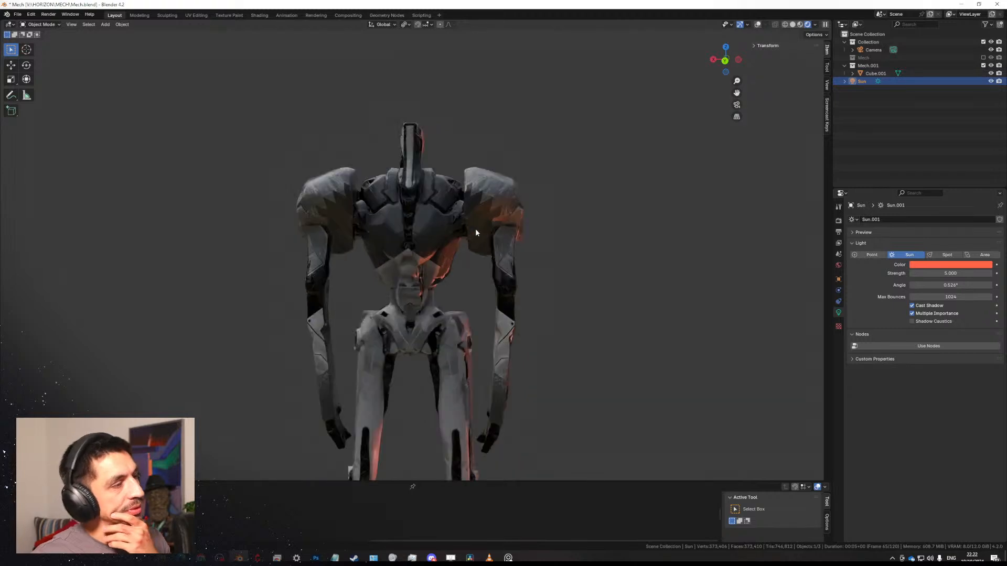
mouse_move(475, 228)
middle_mouse_down()
mouse_move(435, 222)
mouse_move(530, 213)
mouse_move(407, 244)
mouse_move(461, 231)
middle_mouse_up()
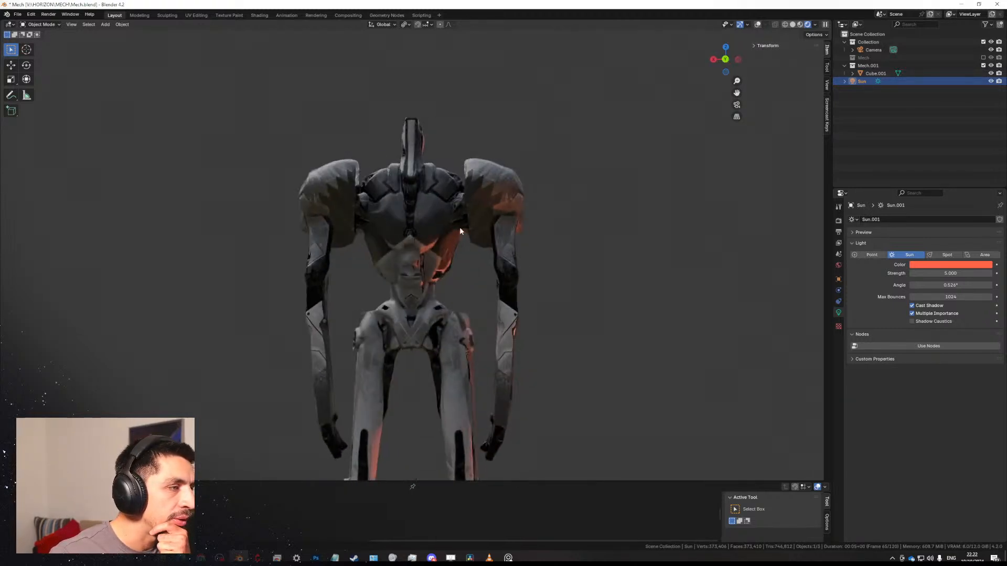
Change the Sun light's color to white and rotate it freely to relight the mech.
left_click(954, 268)
left_click_drag(976, 245, 914, 247)
key("r")
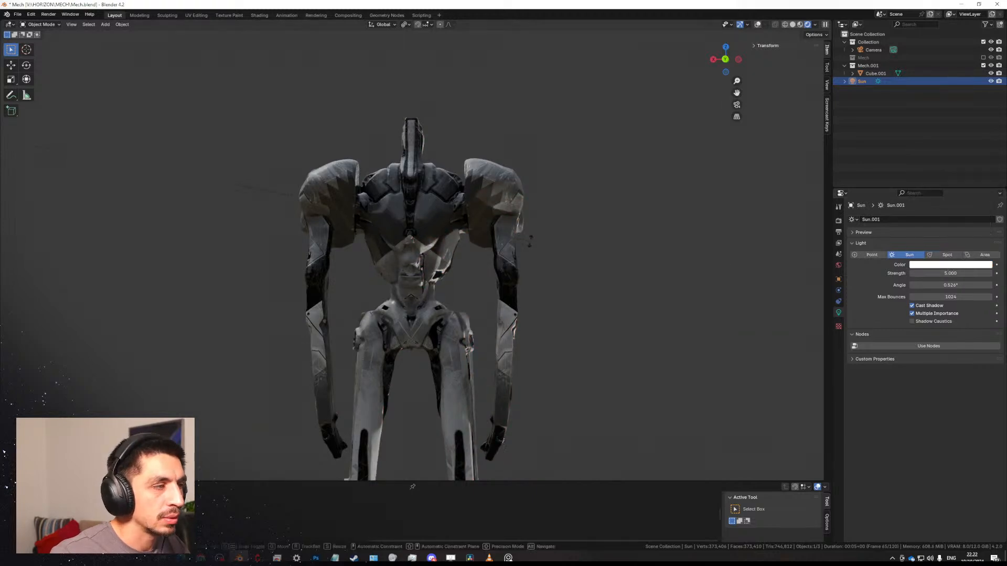
key("r")
left_click(504, 154)
Select the mech, enlarge the node editor, and connect the final Mix node's Result to the Principled BSDF's Base Color.
middle_click_drag(473, 209, 296, 221)
left_click(362, 225)
left_click_drag(422, 482, 422, 317)
middle_click_drag(365, 405, 408, 460)
scroll(277, 400, "down", 1)
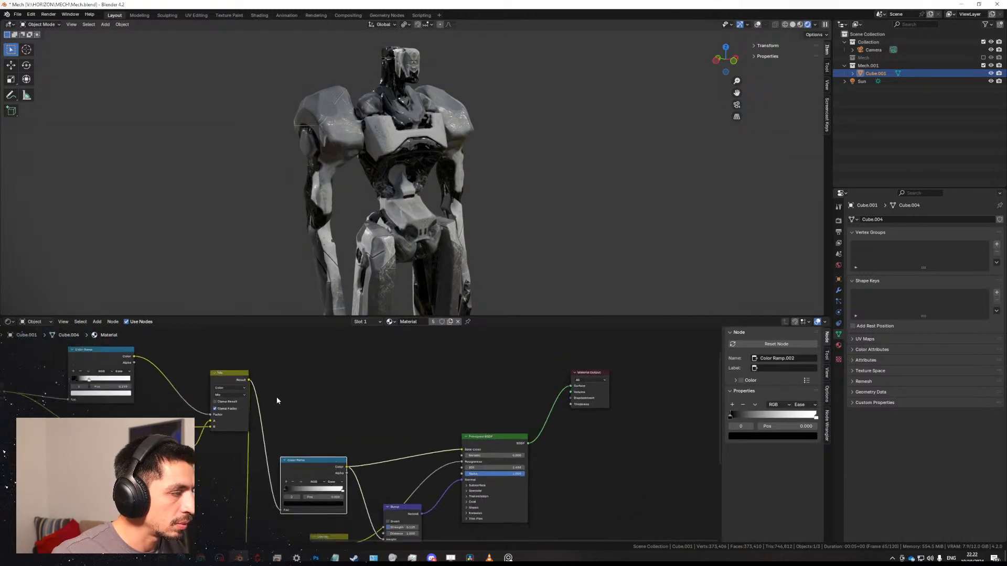
left_click_drag(248, 381, 464, 450)
Examine the mech's colored surface on the head, torso, front and back under the white Sun light.
middle_click_drag(304, 175, 578, 193)
scroll(473, 155, "down", 3)
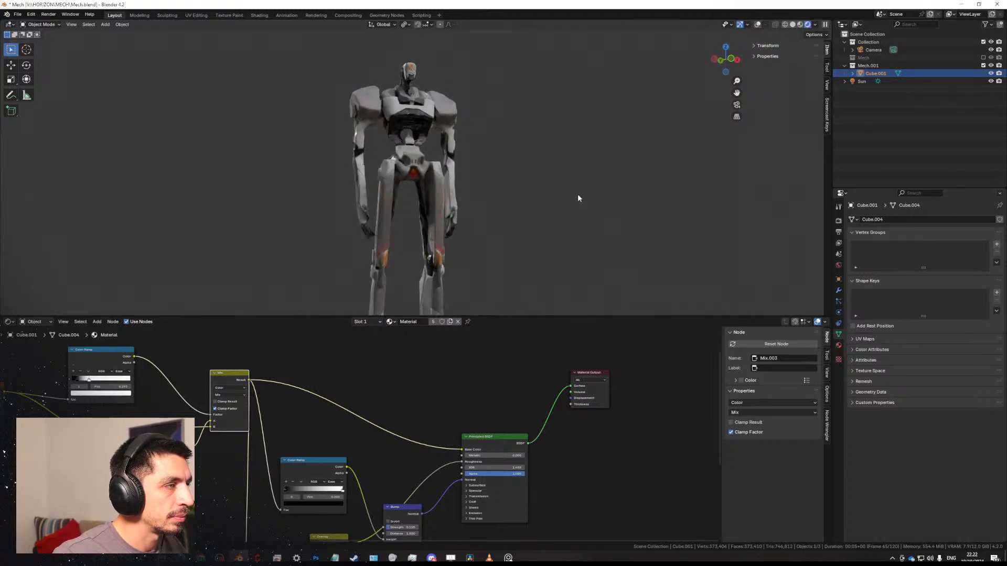
scroll(470, 151, "up", 6)
middle_click_drag(470, 150, 466, 248, "shift")
scroll(468, 116, "up", 1)
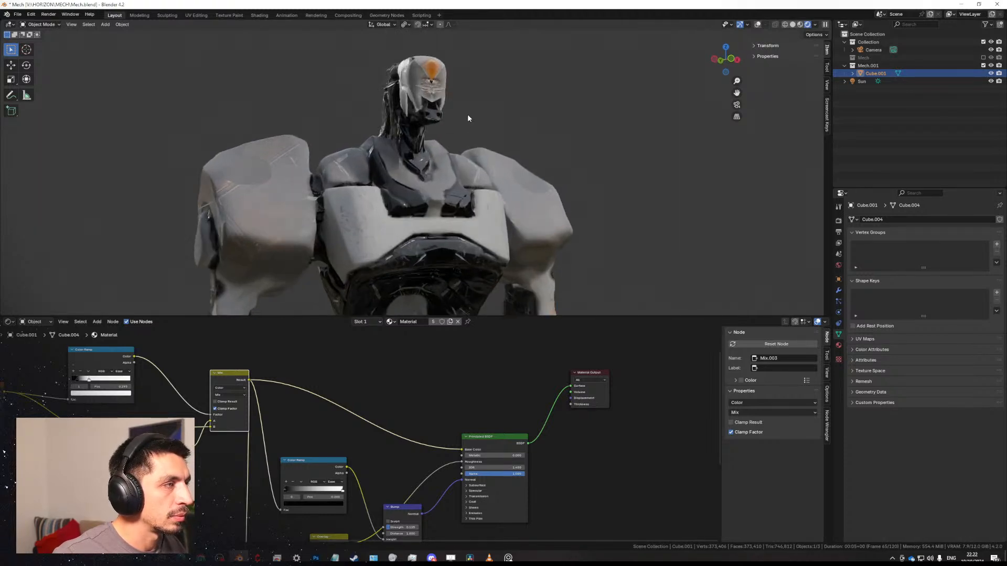
middle_click_drag(467, 114, 398, 207)
scroll(419, 123, "up", 1)
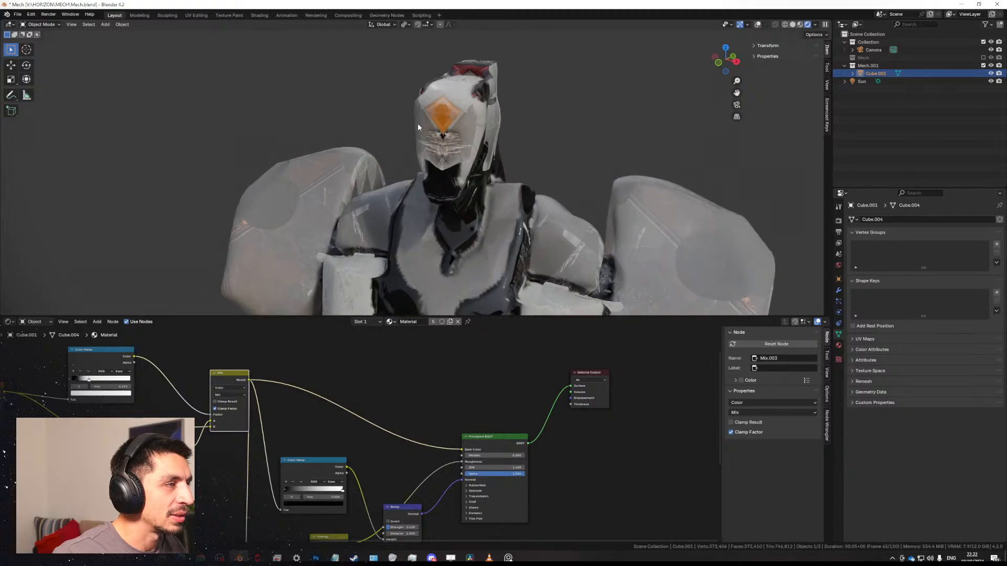
middle_click_drag(418, 128, 489, 139)
scroll(422, 141, "up", 3)
scroll(425, 151, "down", 7)
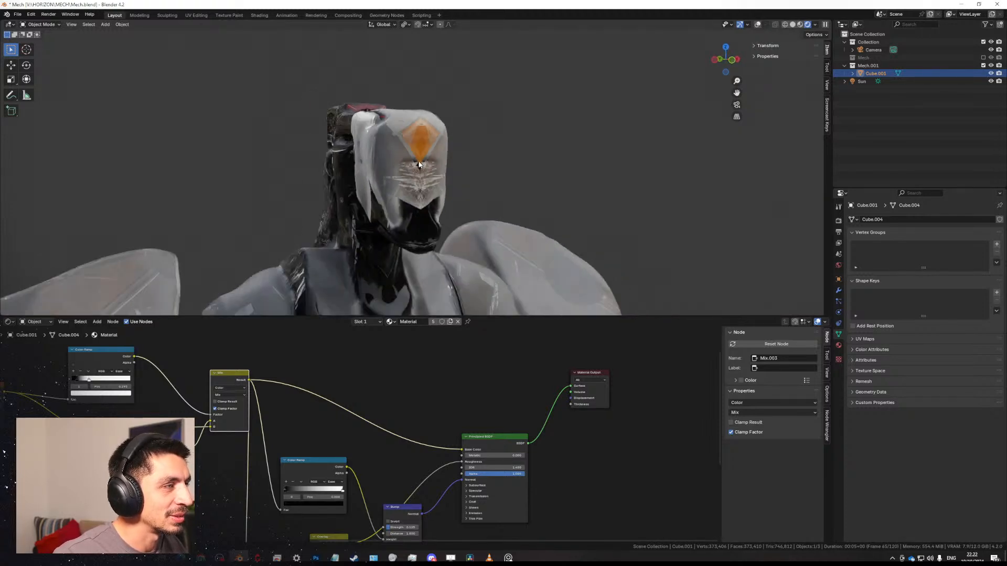
middle_click_drag(425, 151, 433, 179)
scroll(439, 189, "down", 2)
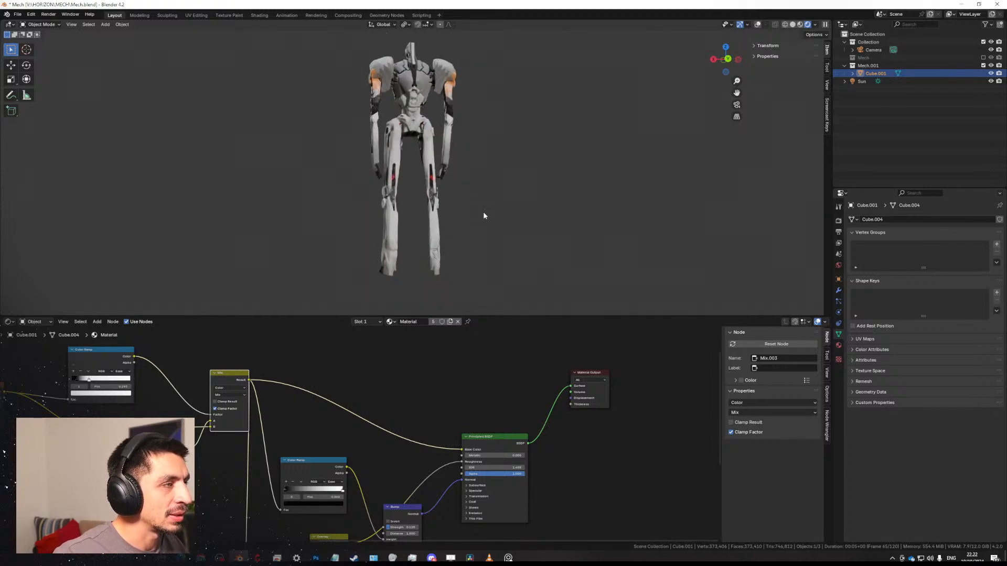
middle_click_drag(441, 163, 413, 105)
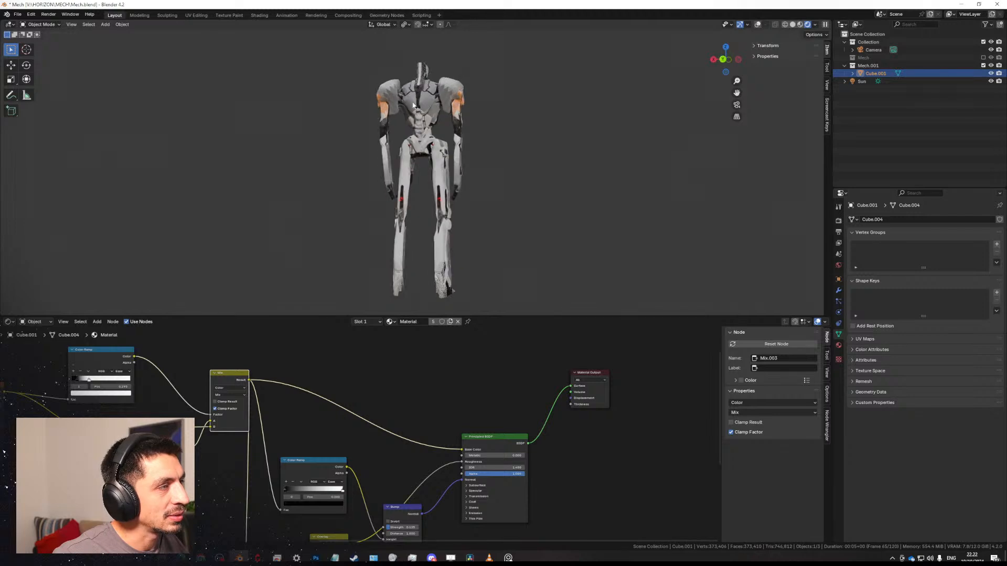
middle_click_drag(432, 139, 480, 167)
Try a saturation of 1.050 on the Hue/Saturation/Value node with hue values of 0.000, 0.370 and 1.000.
middle_click_drag(249, 478, 489, 346)
scroll(315, 421, "up", 7)
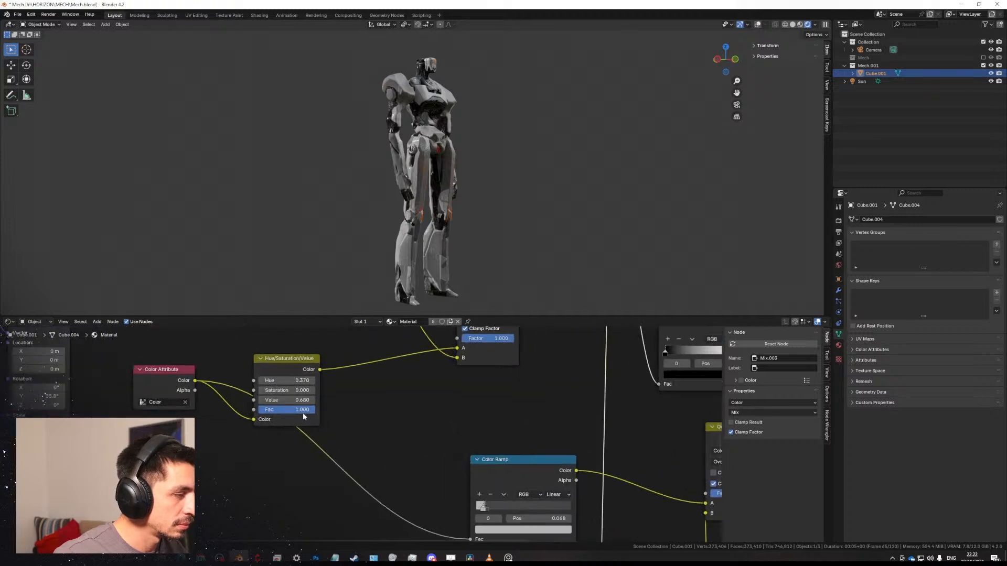
left_click_drag(295, 397, 325, 376)
key("ctrl+z")
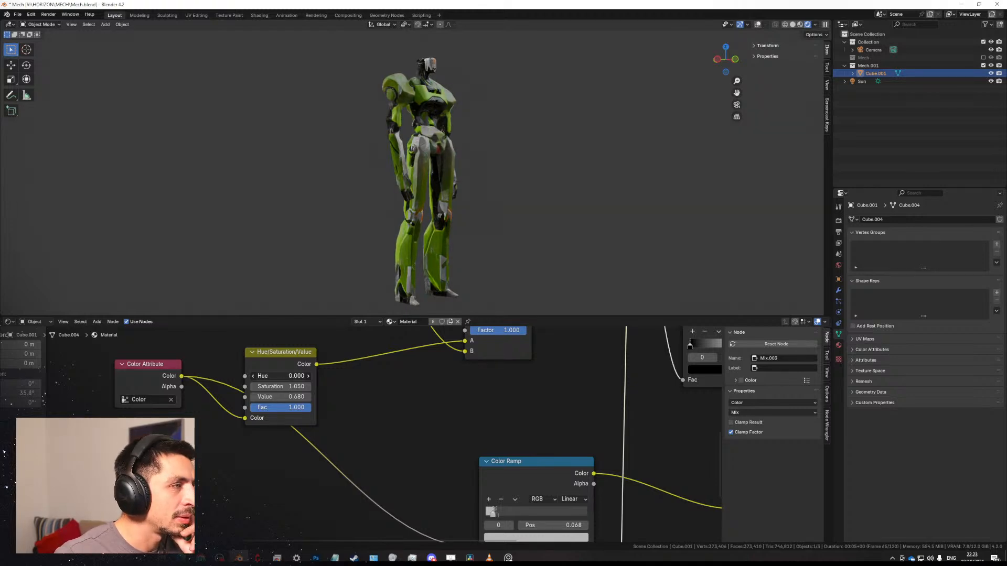
left_click_drag(280, 376, 543, 376)
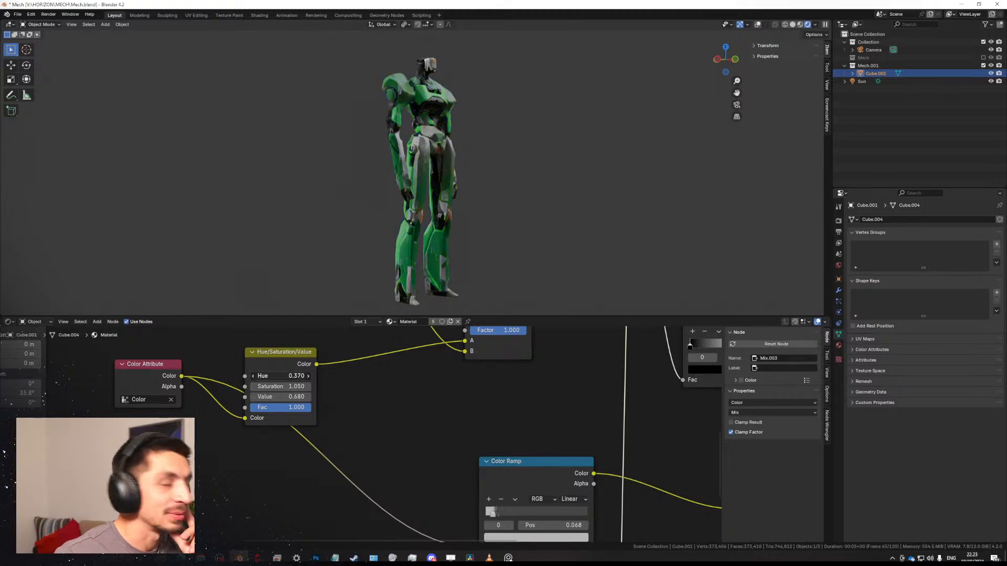
left_click_drag(281, 376, 252, 375)
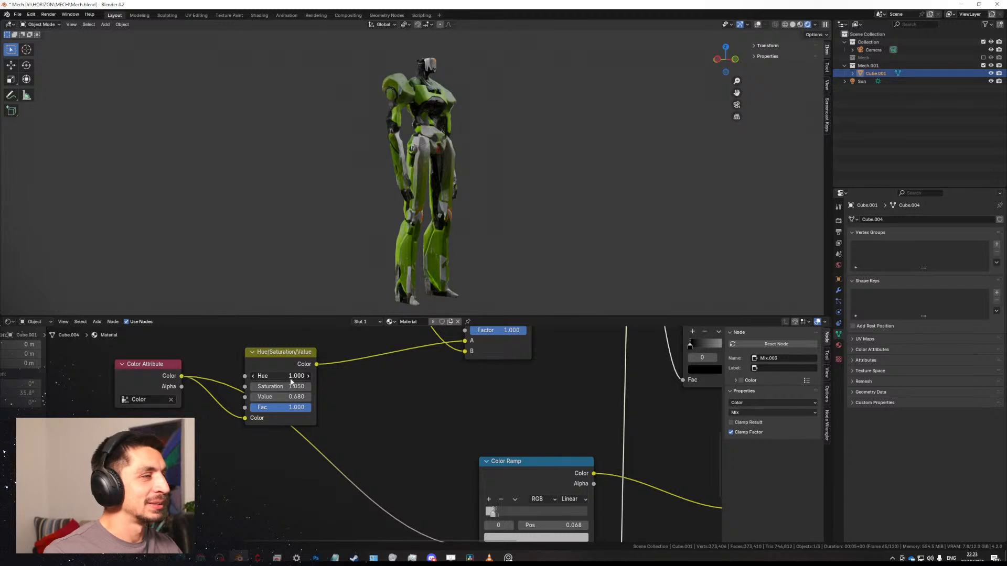
key("ctrl+z")
Color the mech red by setting the Hue/Saturation/Value node to hue 0.770, saturation 1.860 and value 0.570.
mouse_move(284, 387)
left_mouse_down()
mouse_move(231, 386)
mouse_move(292, 386)
mouse_move(259, 376)
mouse_move(293, 376)
mouse_move(276, 376)
left_mouse_up()
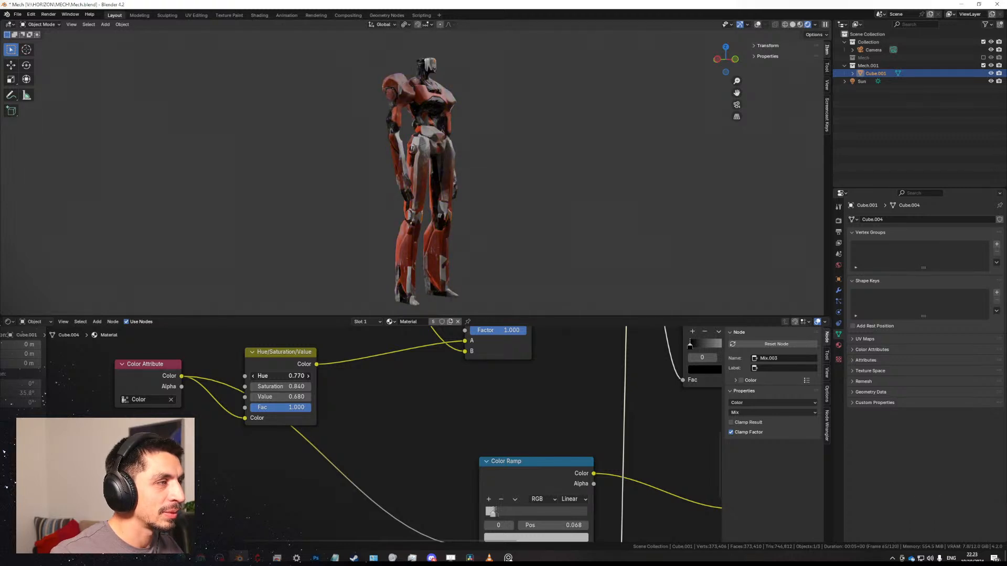
middle_click_drag(448, 206, 485, 240)
scroll(494, 193, "up", 2)
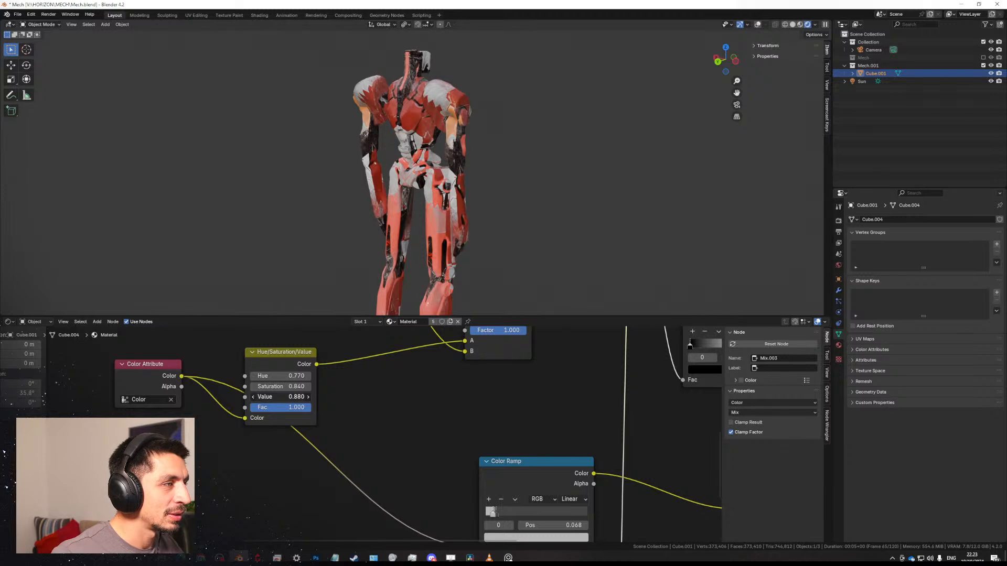
left_click_drag(281, 397, 301, 387)
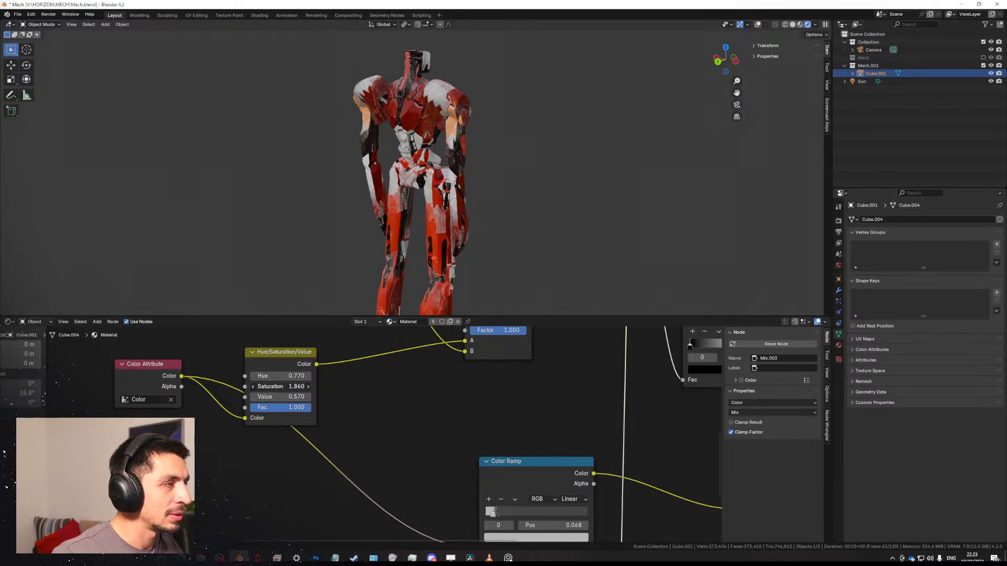
Examine the red color scheme on the mech from the front, side and back, near and far.
scroll(391, 211, "down", 3)
middle_click_drag(391, 211, 483, 191)
middle_click_drag(449, 223, 409, 220)
scroll(431, 227, "up", 4)
scroll(431, 227, "down", 6)
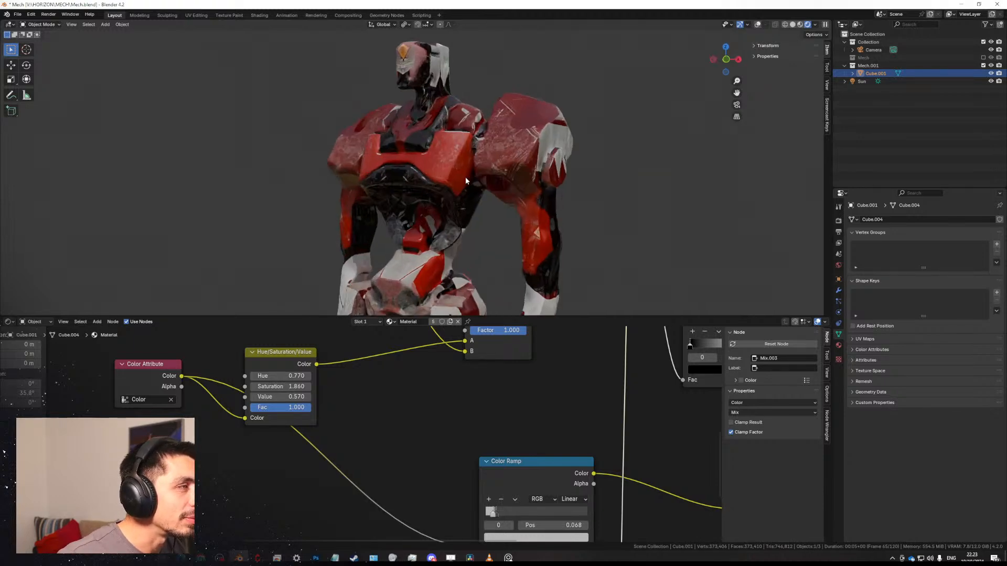
scroll(446, 204, "down", 1)
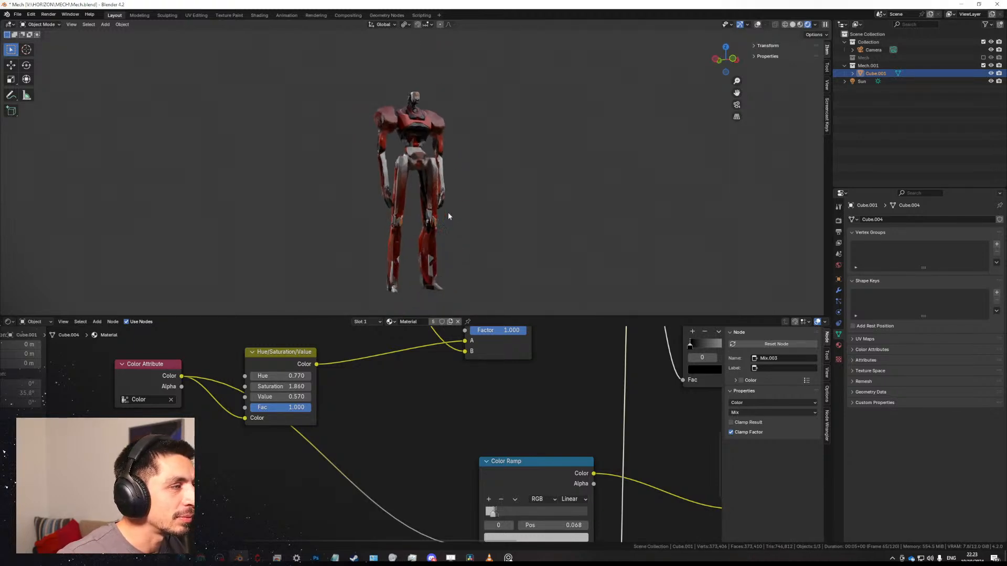
mouse_move(448, 212)
middle_mouse_down()
mouse_move(533, 215)
mouse_move(474, 233)
mouse_move(465, 215)
middle_mouse_up()
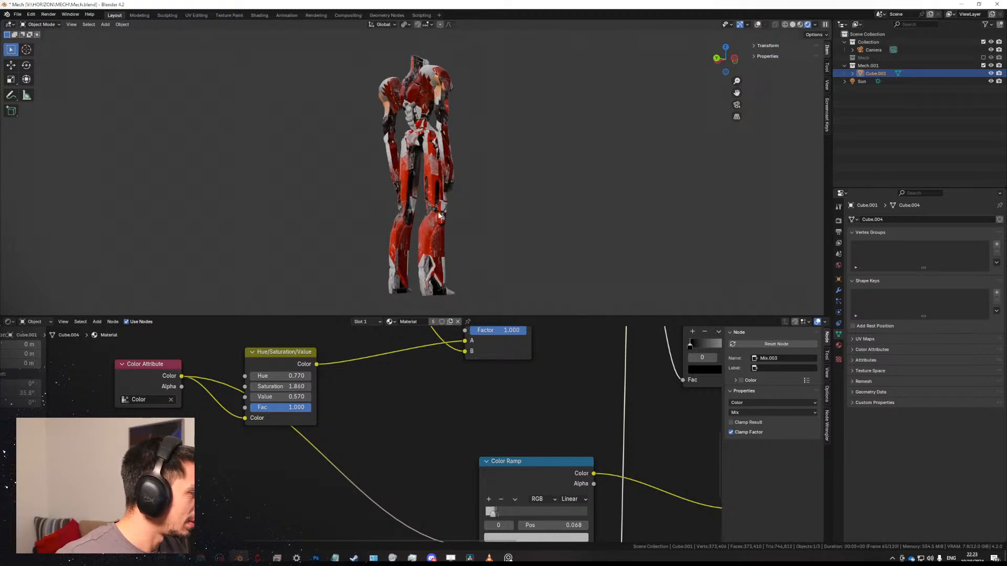
key("KP_1")
scroll(402, 176, "up", 5)
scroll(411, 210, "down", 5)
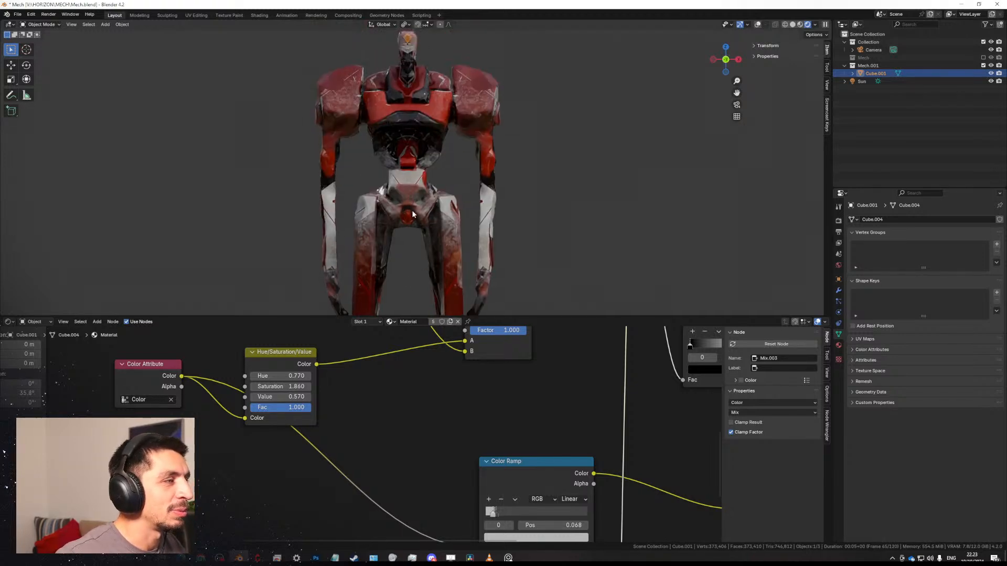
middle_click_drag(412, 210, 447, 209)
Set the Hue/Saturation/Value node's hue to 1.000 and inspect the green paint around the hips and thighs.
left_click_drag(281, 376, 297, 376)
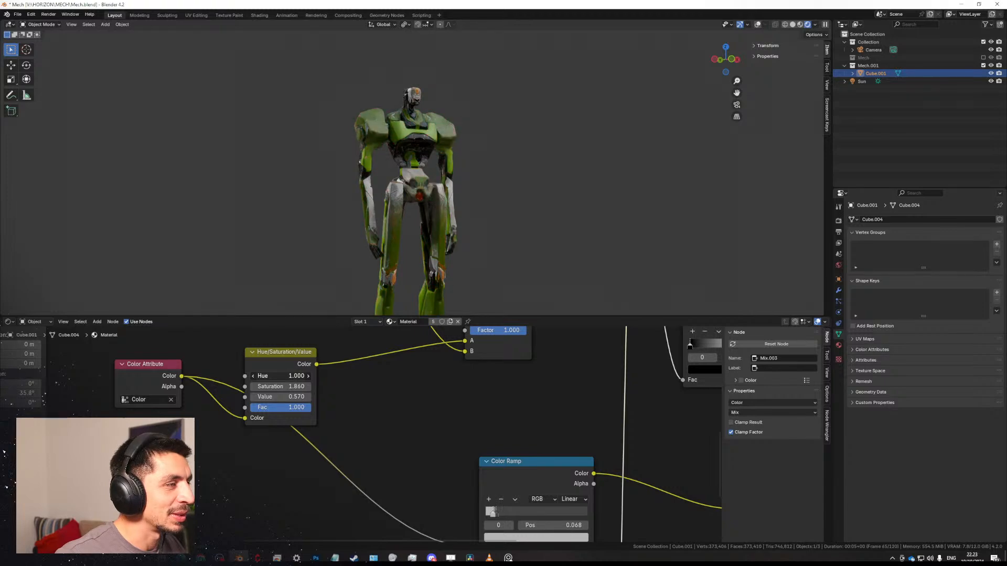
middle_click_drag(399, 241, 369, 237)
scroll(387, 232, "up", 10)
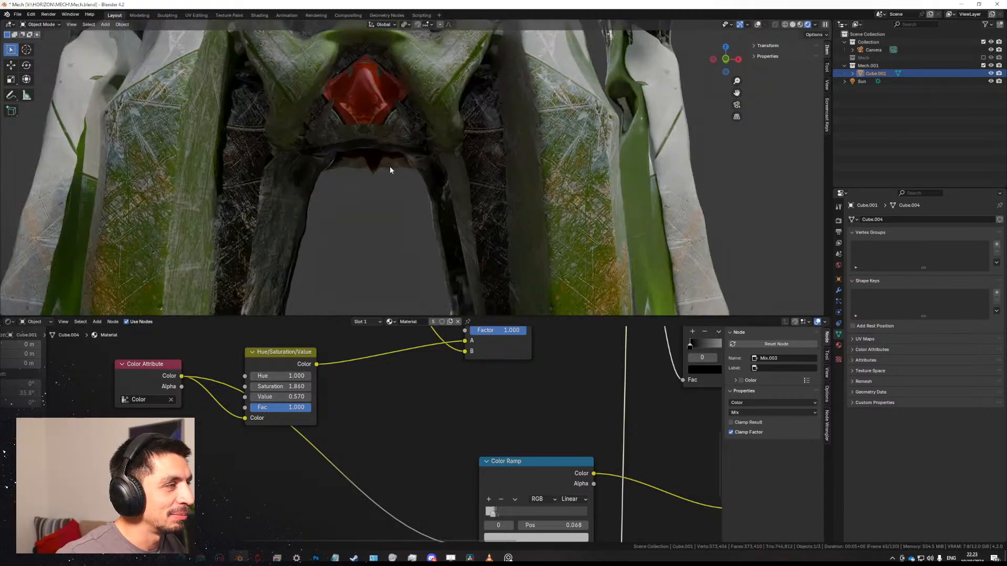
middle_click_drag(387, 174, 493, 183)
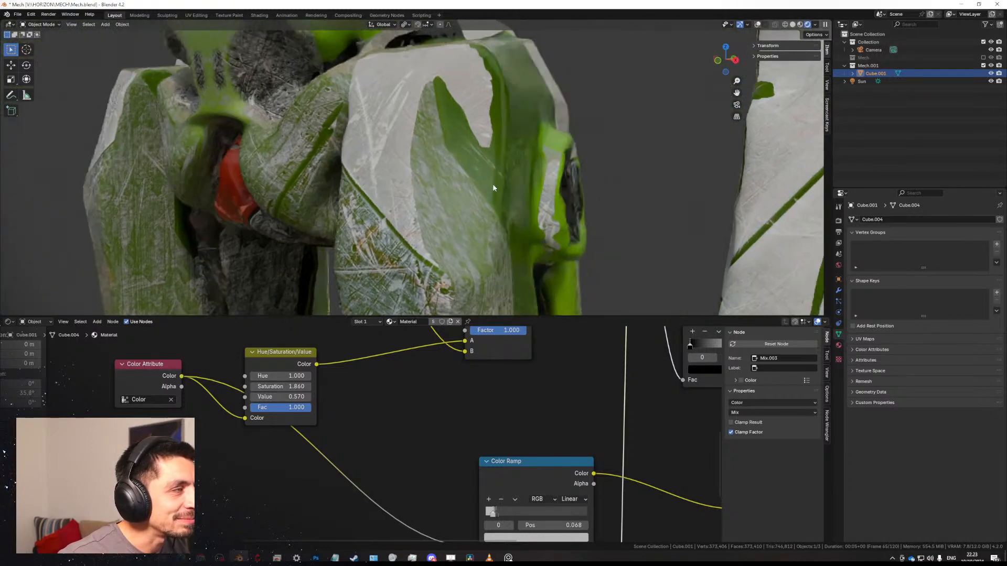
scroll(445, 177, "down", 4)
middle_click_drag(369, 90, 388, 247, "shift")
scroll(419, 262, "up", 4)
scroll(514, 383, "down", 9)
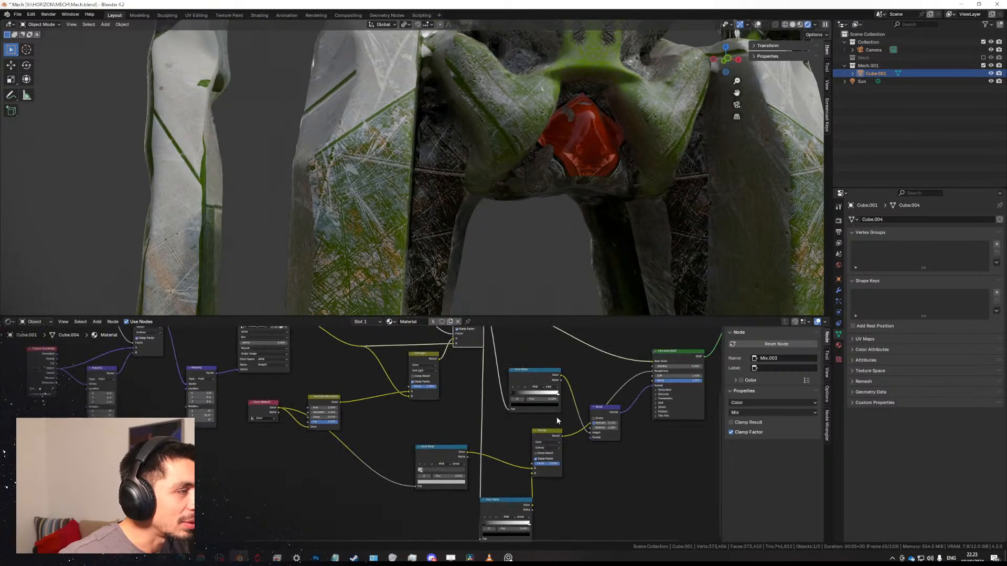
Try a slightly different strength on the Bump node while watching the hip surface.
middle_click_drag(557, 418, 425, 442)
scroll(414, 442, "up", 6)
middle_click_drag(352, 423, 395, 466)
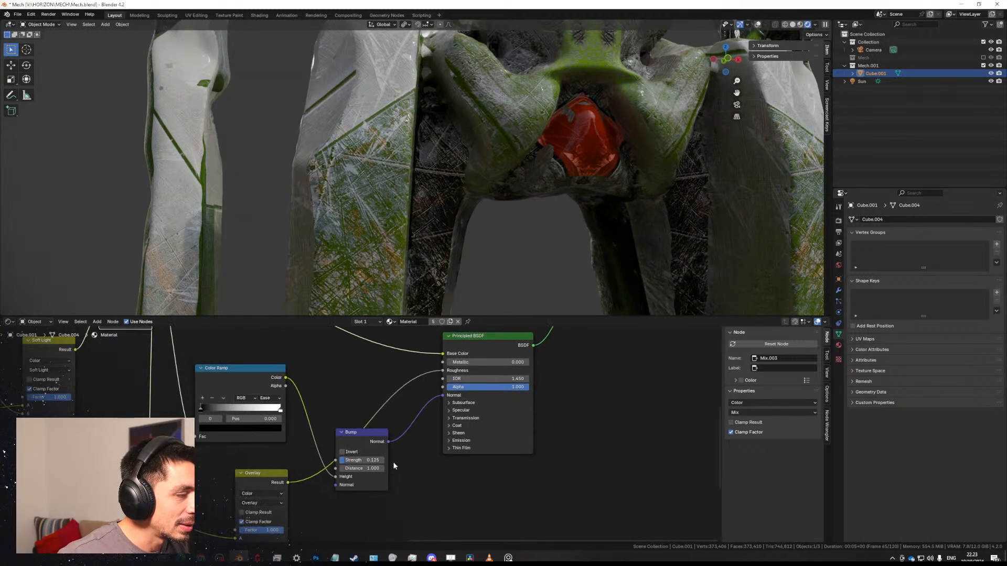
left_click_drag(340, 462, 424, 445)
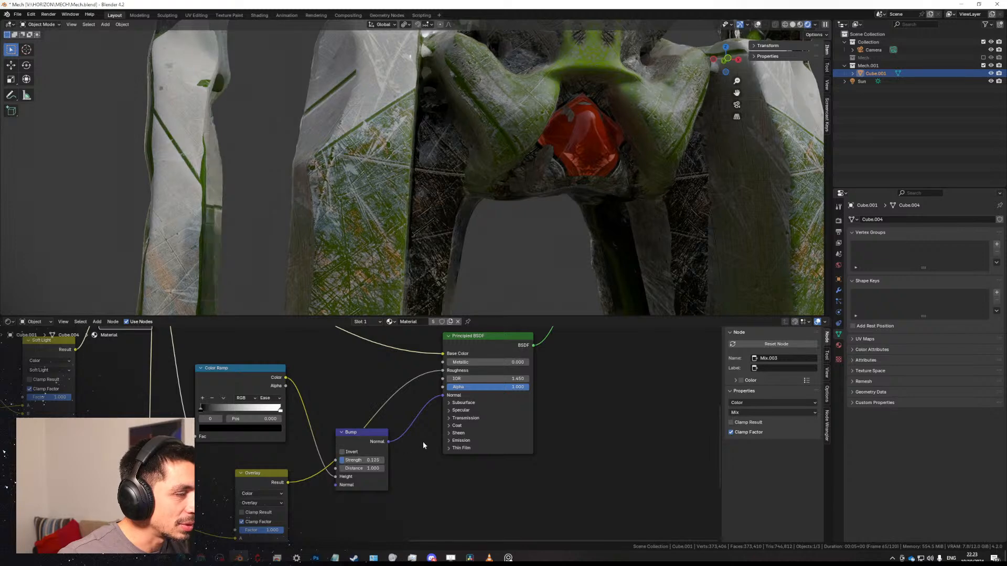
middle_click_drag(370, 432, 418, 429)
left_click_drag(417, 429, 428, 427)
Try varying the Overlay node's factor and moving the white stop of the Color Ramp below it to 0.255.
middle_click_drag(367, 434, 405, 376)
scroll(403, 414, "down", 2)
middle_click_drag(375, 491, 432, 428)
scroll(417, 397, "up", 3)
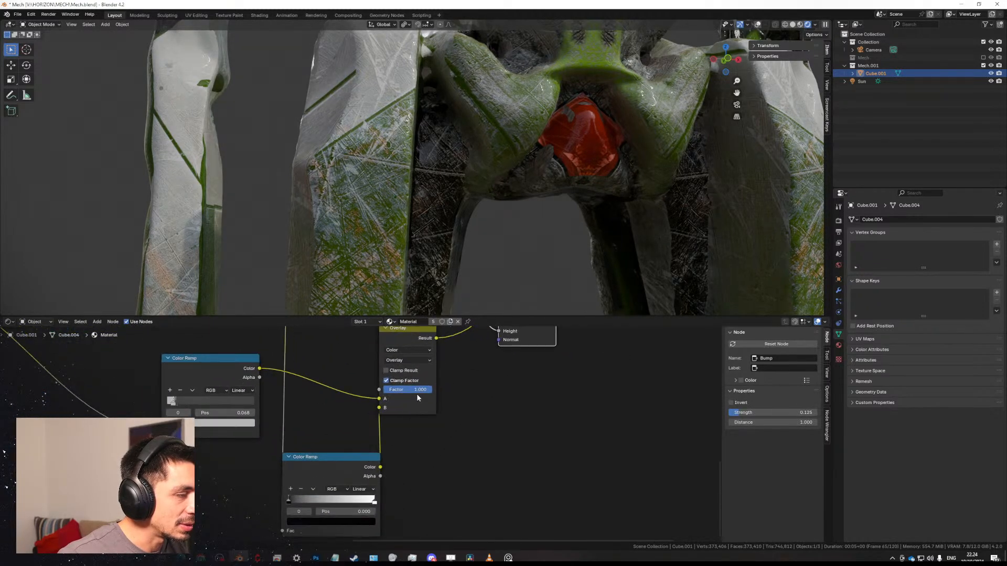
mouse_move(425, 390)
left_mouse_down()
mouse_move(404, 390)
mouse_move(431, 389)
left_mouse_up()
left_click_drag(372, 502, 318, 501)
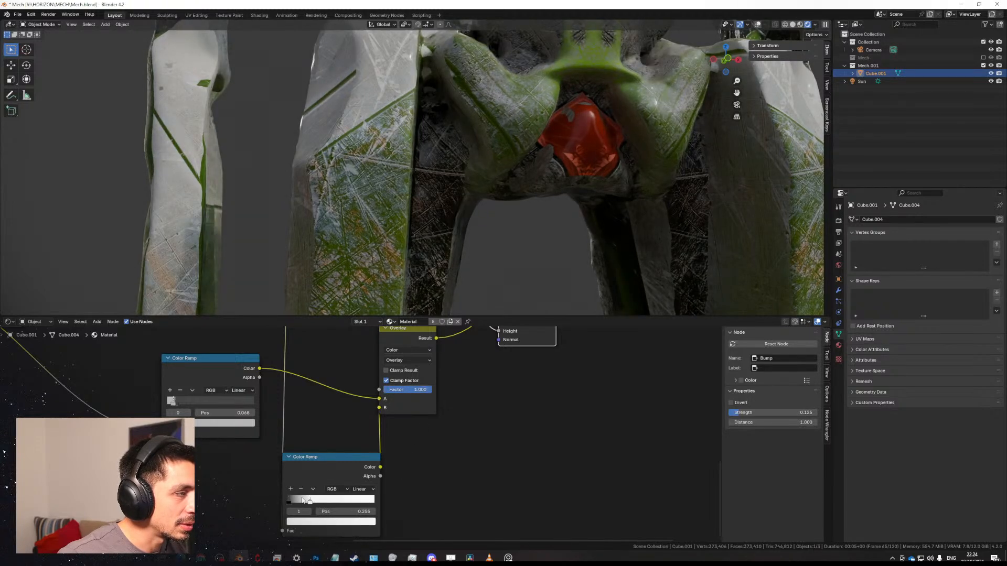
Preview the Color Ramp feeding the Overlay node's B input on the mech, and set the Overlay factor to 0.000.
left_click(350, 465, "ctrl+shift")
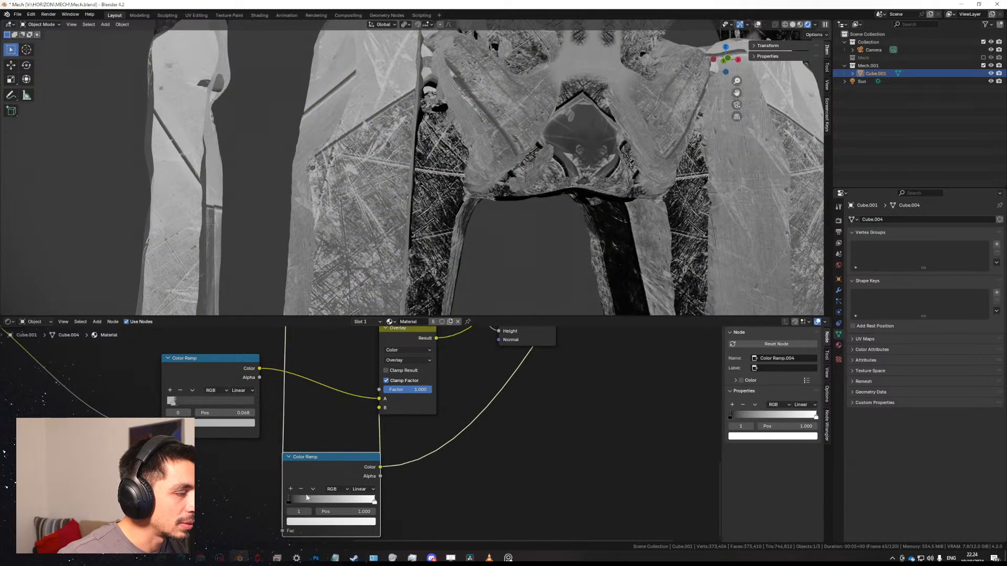
left_click_drag(288, 502, 265, 503)
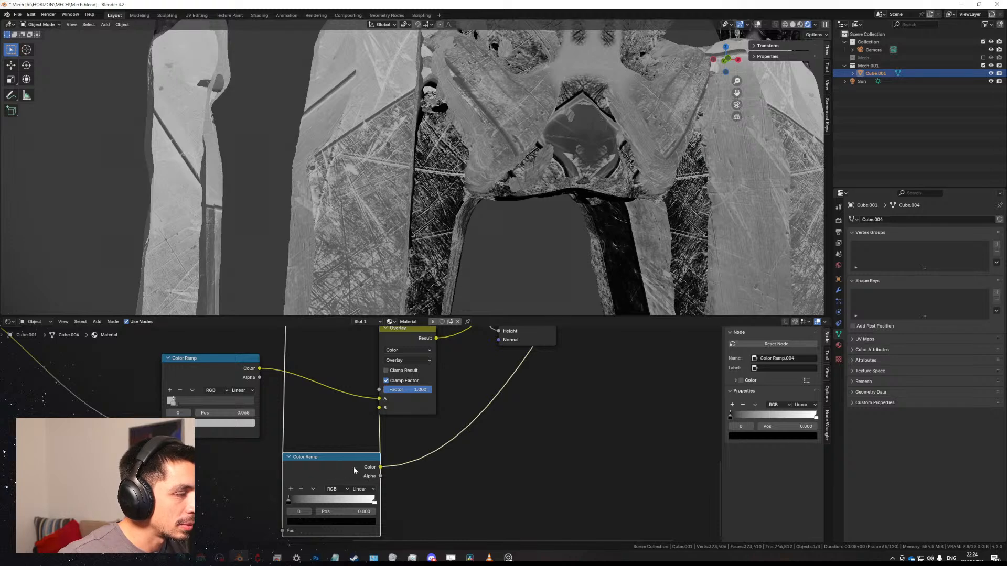
scroll(353, 467, "down", 4)
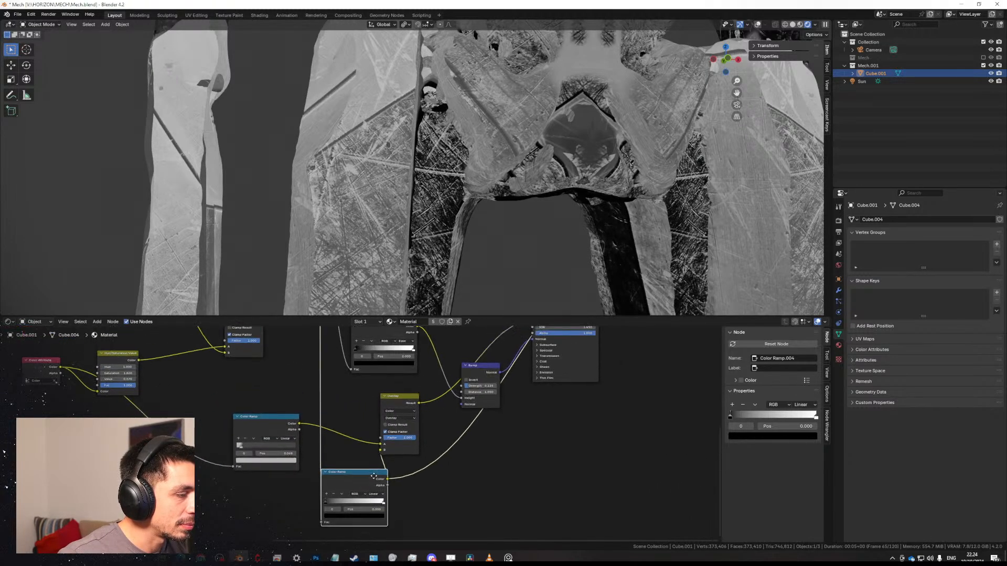
middle_click_drag(374, 476, 377, 497)
left_click_drag(377, 497, 361, 500)
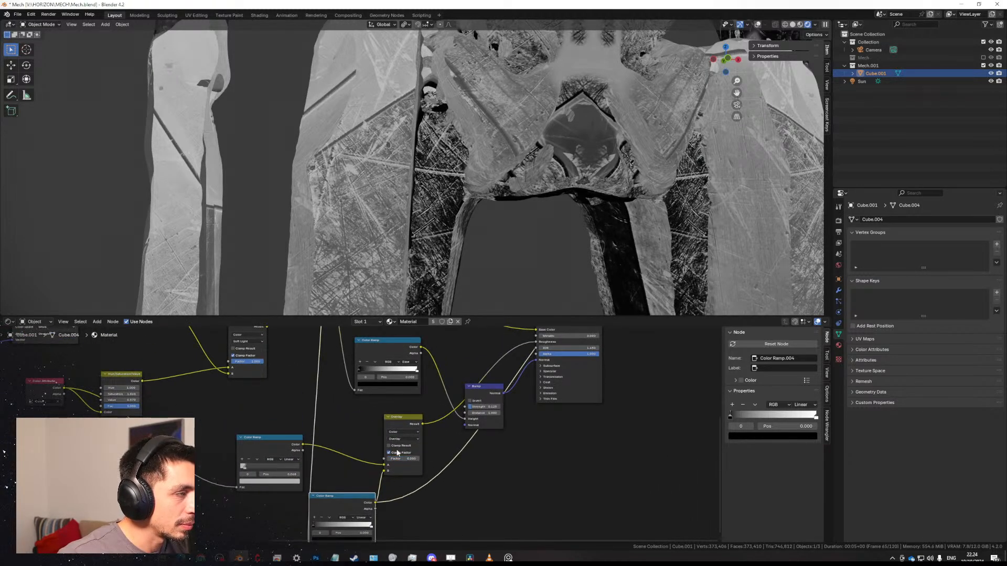
Preview the Overlay node's output on the mech and reconnect the Principled BSDF to the Material Output.
left_click(409, 424, "ctrl+shift")
middle_click_drag(458, 429, 398, 511)
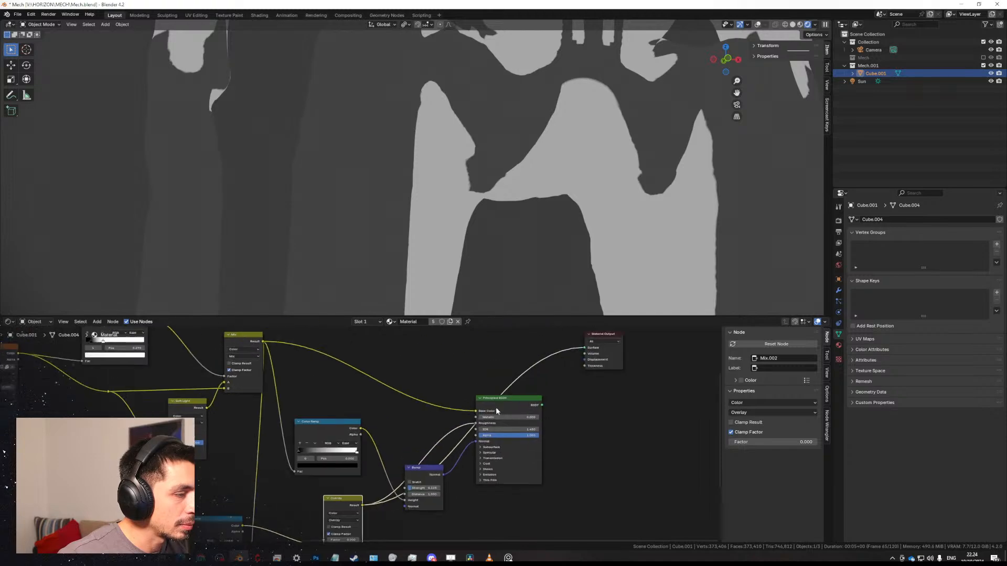
left_click(499, 404, "ctrl+shift")
middle_click_drag(441, 403, 448, 447)
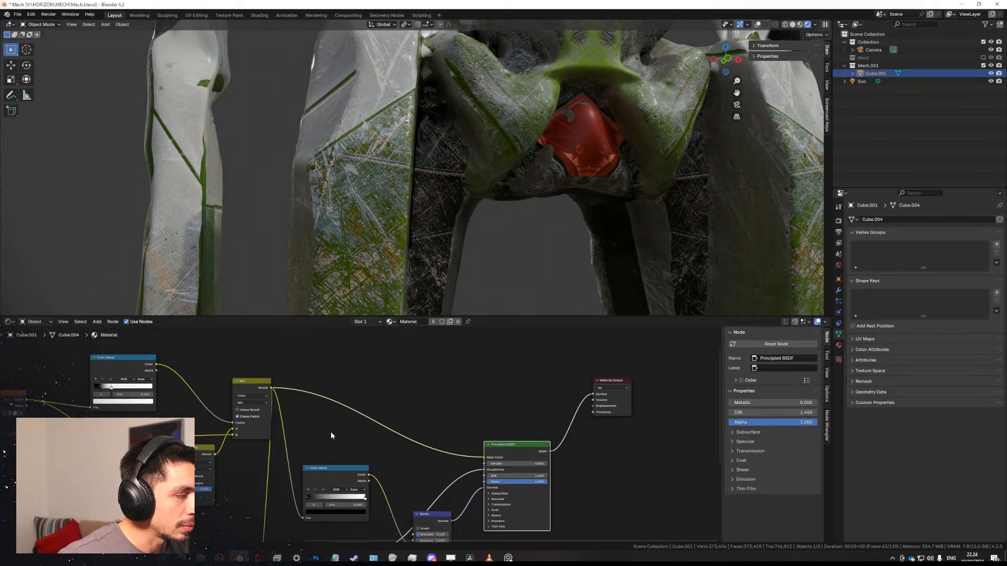
Preview the final Mix node's color directly on the mech and examine the hips and legs.
left_click(259, 385, "ctrl+shift")
scroll(421, 206, "down", 5)
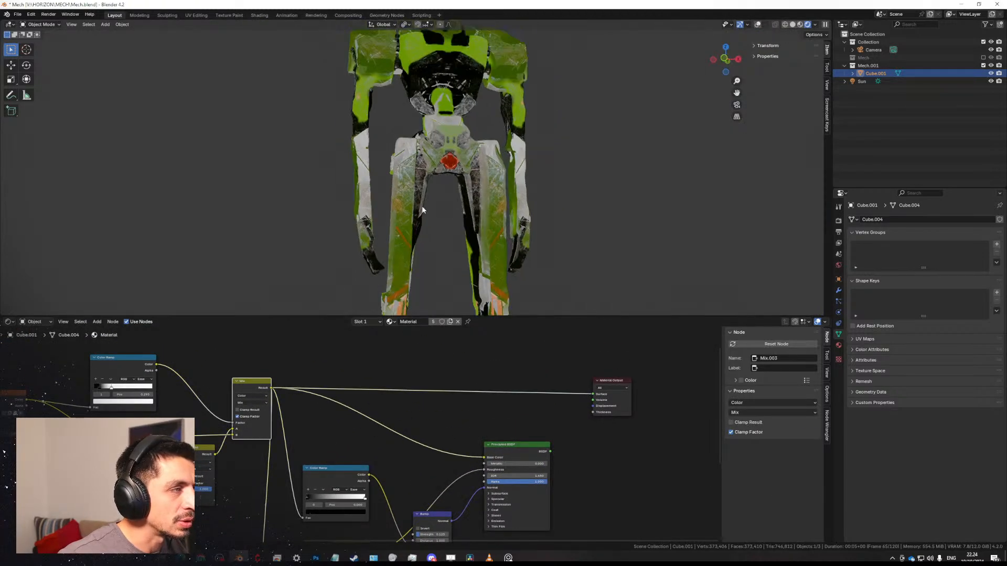
scroll(430, 206, "up", 4)
scroll(372, 404, "up", 3)
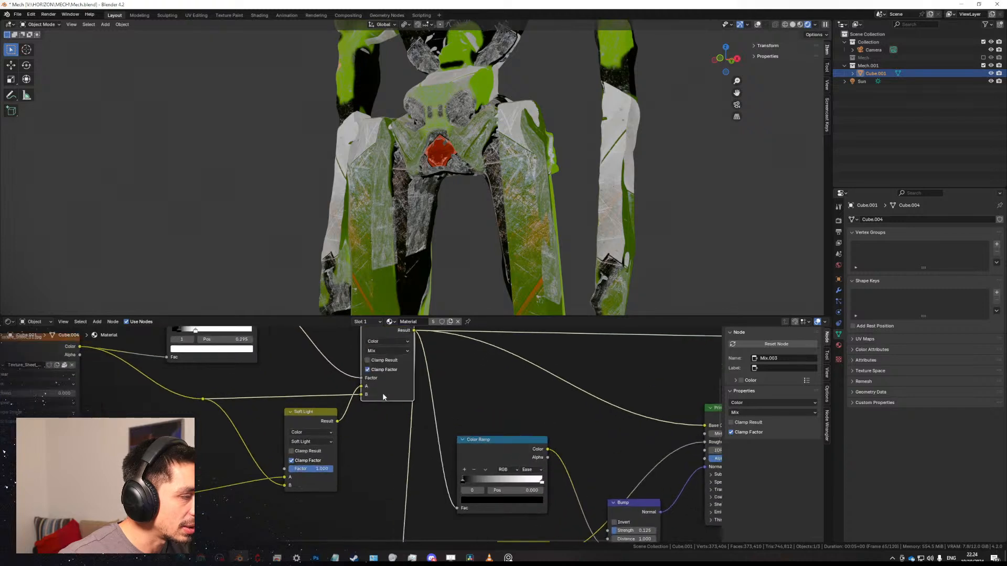
Set the Soft Light node's factor to 0.750 and preview the Color Ramp that drives the Mix node's factor on the mech.
scroll(375, 460, "up", 1)
mouse_move(354, 485)
left_mouse_down()
mouse_move(336, 485)
mouse_move(360, 485)
mouse_move(347, 481)
left_mouse_up()
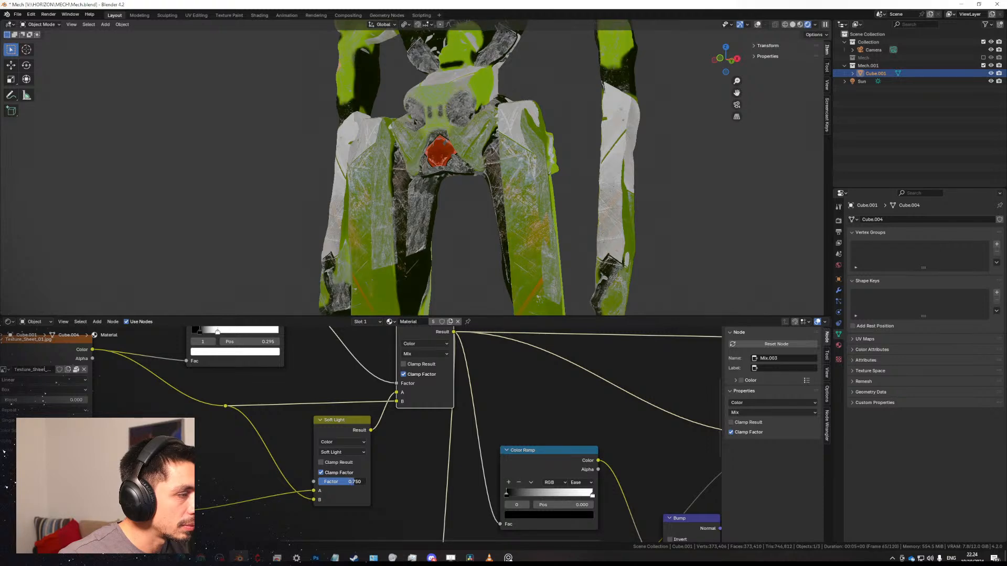
middle_click_drag(304, 356, 403, 429)
left_click(370, 382, "ctrl+shift")
scroll(361, 402, "up", 3)
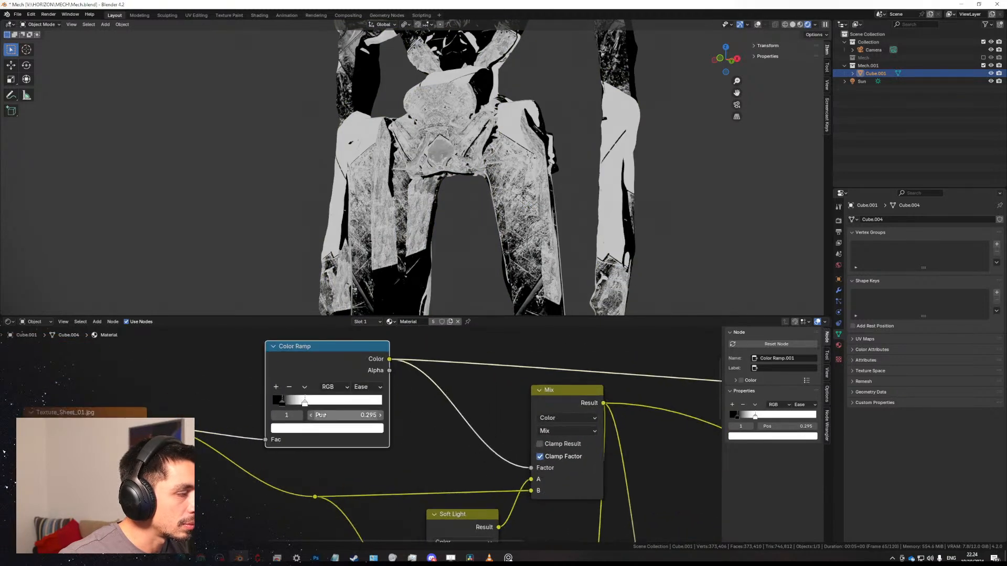
Widen the Mix factor ramp's gradient, with its black stop at 0.100 and its white stop further right, using B-Spline interpolation.
left_click_drag(307, 403, 346, 405)
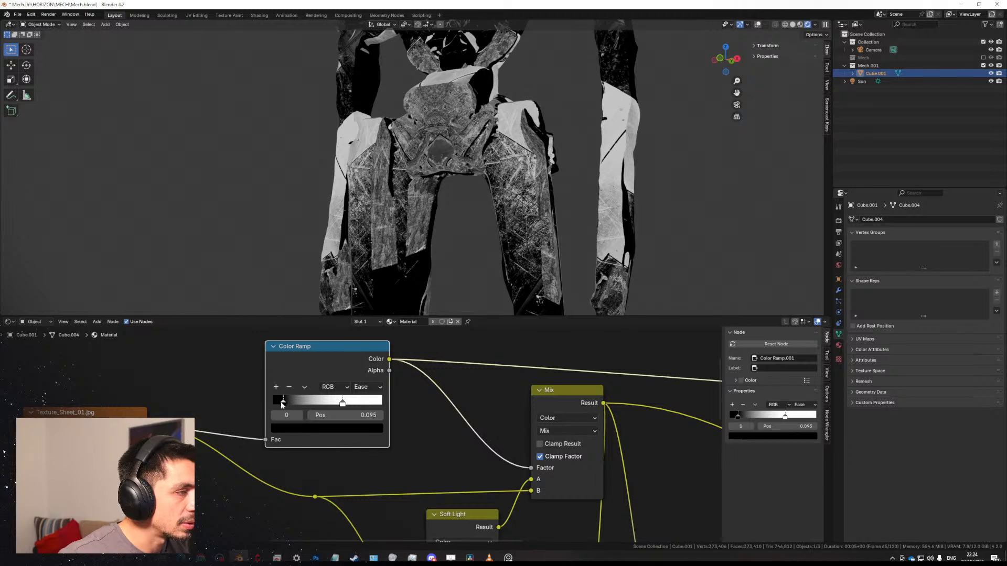
left_click_drag(281, 404, 284, 403)
left_click(366, 386)
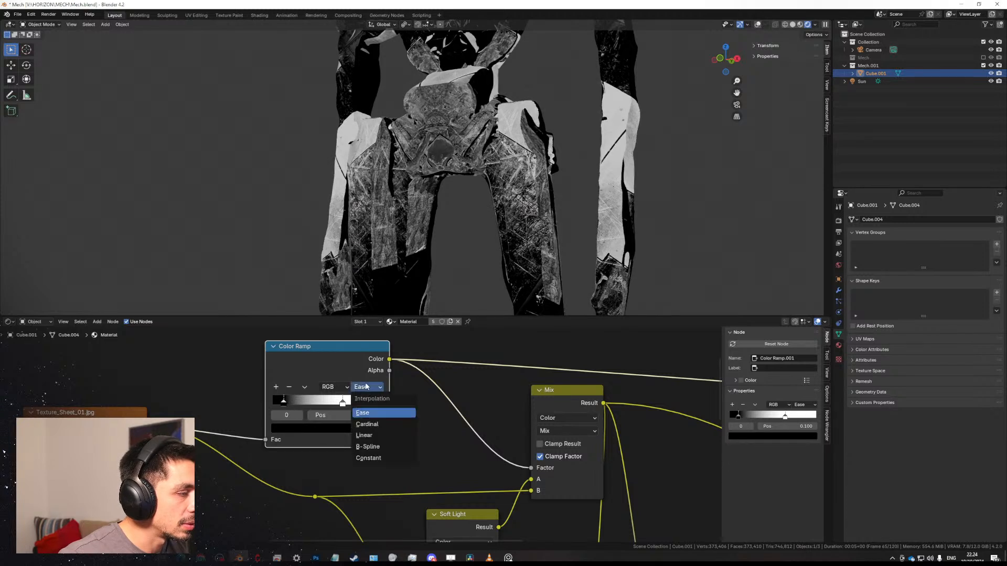
left_click(378, 424)
left_click(376, 388)
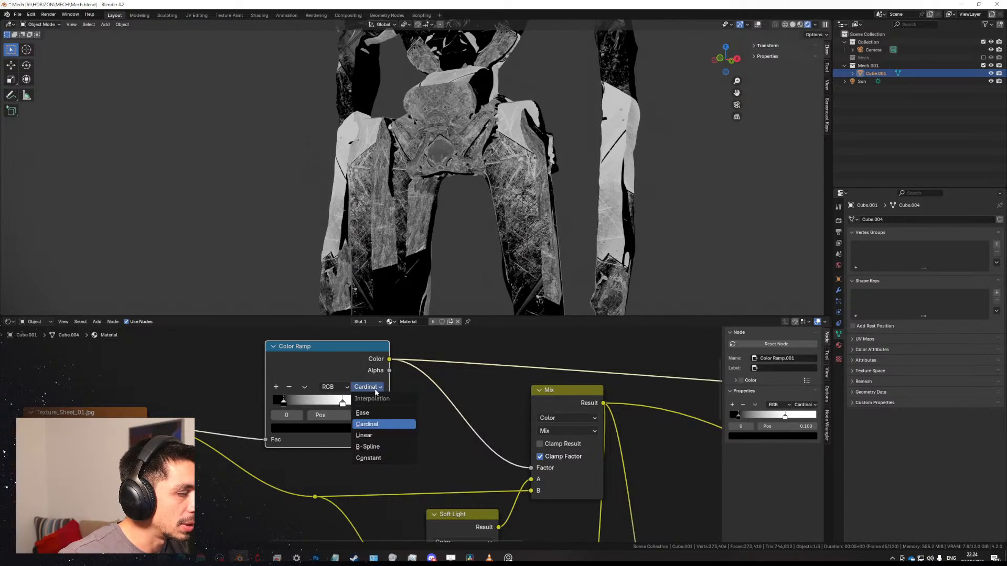
left_click(375, 446)
Reconnect the Principled BSDF to the Material Output and view the mech's upper body in the full material.
middle_click_drag(481, 414, 416, 413)
scroll(416, 414, "down", 7)
middle_click_drag(649, 431, 383, 415)
left_click(511, 457, "ctrl+shift")
scroll(516, 197, "down", 8)
scroll(375, 369, "up", 2)
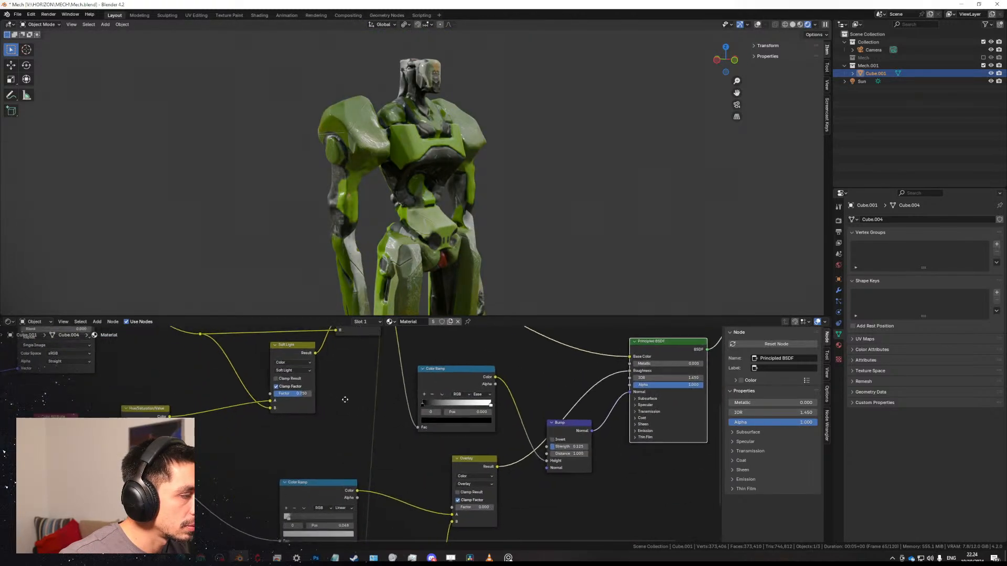
Preview the Mix factor's Color Ramp on the mech again, setting its black stop to 0.200 and moving its white stop closer.
middle_click_drag(376, 379, 441, 500)
middle_click_drag(335, 397, 385, 434)
left_click(307, 356, "ctrl+shift")
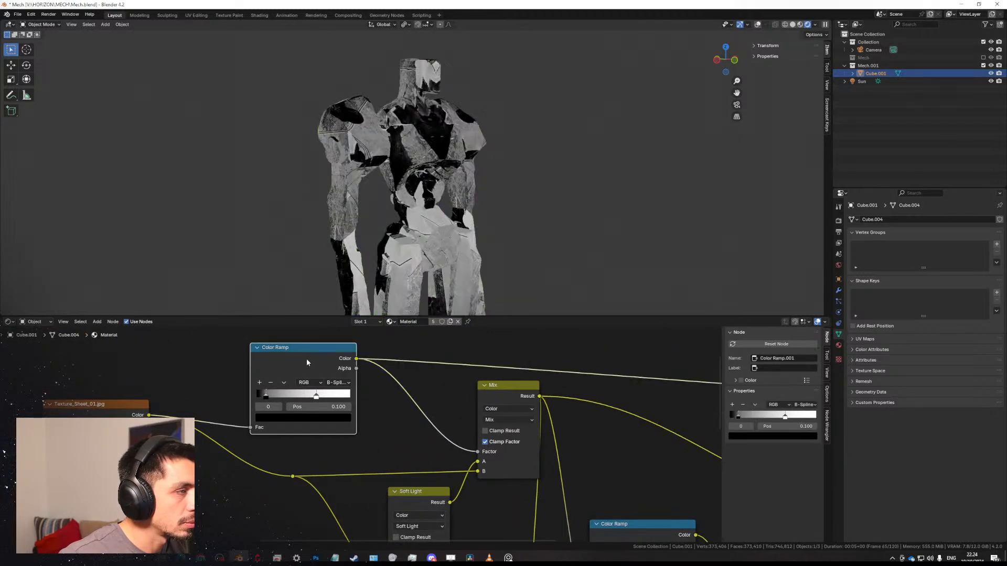
mouse_move(266, 397)
left_mouse_down()
mouse_move(297, 399)
mouse_move(247, 392)
mouse_move(274, 395)
left_mouse_up()
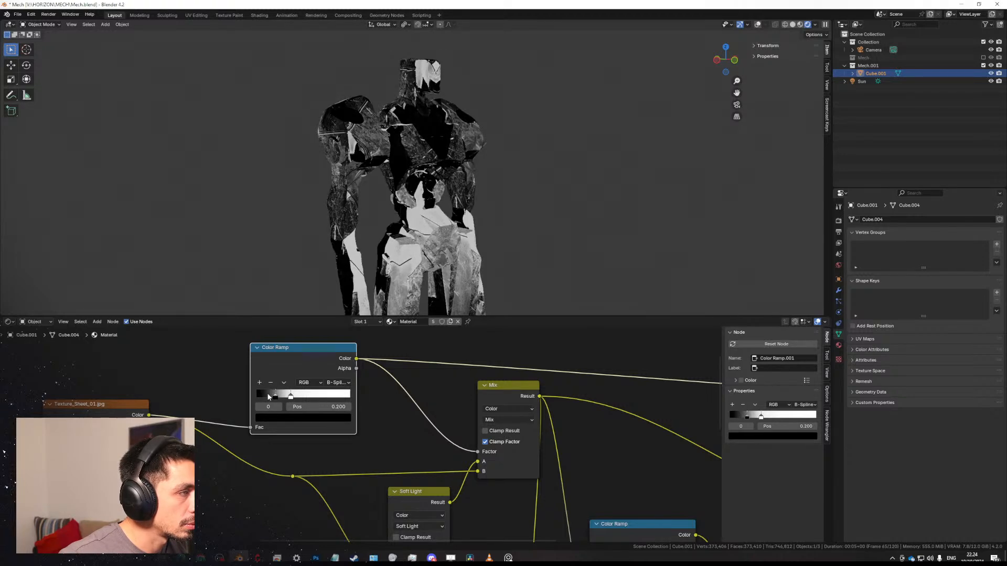
Restore the Principled BSDF as the material's output and view the mech's torso up close from the front.
scroll(581, 426, "down", 1)
scroll(581, 426, "down", 3)
middle_click_drag(580, 426, 402, 387)
left_click(443, 419, "ctrl+shift")
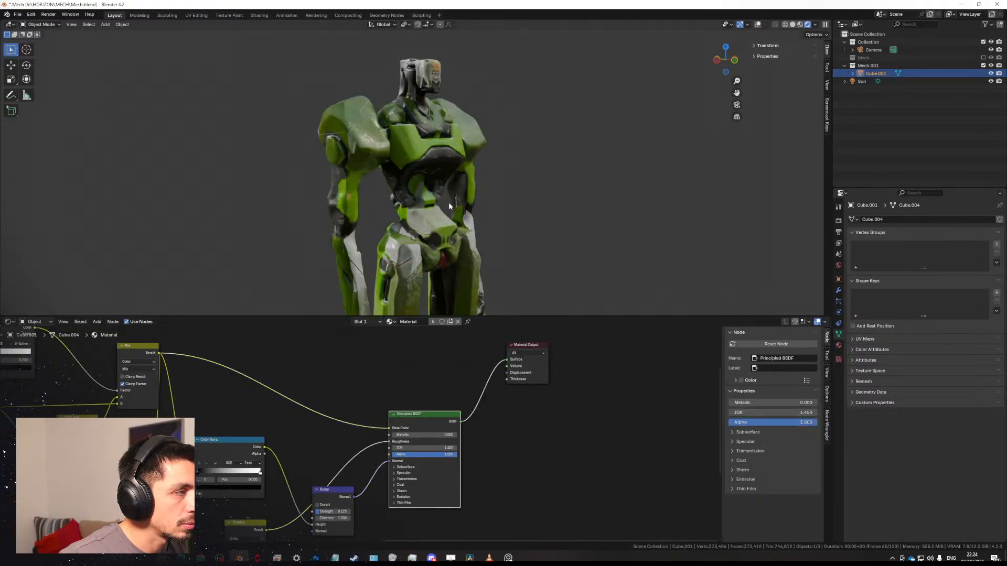
middle_click_drag(448, 203, 398, 201)
scroll(398, 201, "up", 2)
scroll(398, 203, "up", 1)
Set the white stop of the Color Ramp driving the Mix factor to 0.437.
middle_click_drag(152, 377, 383, 411)
scroll(293, 403, "up", 4)
middle_click_drag(247, 401, 355, 436)
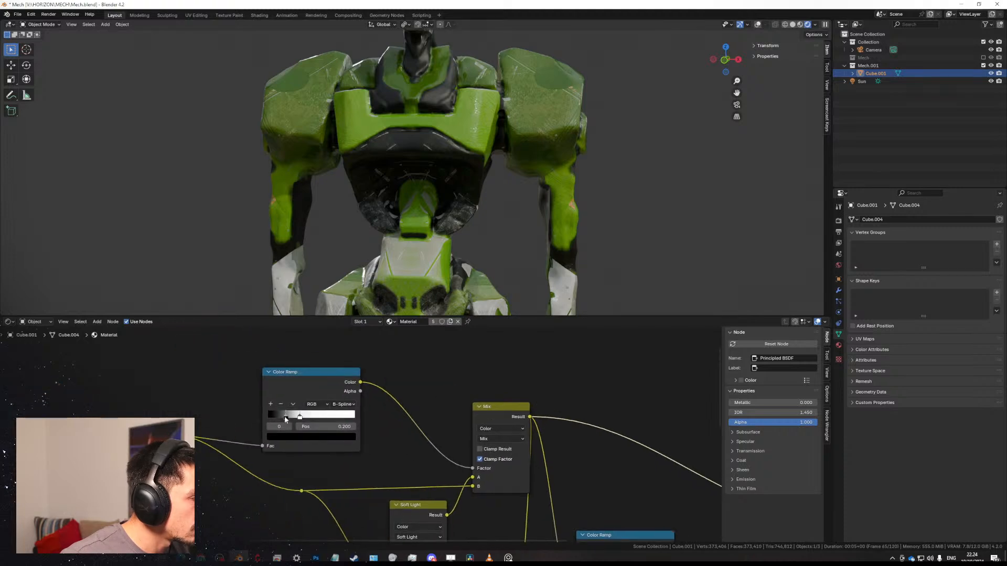
mouse_move(269, 418)
left_mouse_down()
mouse_move(259, 416)
mouse_move(285, 417)
left_mouse_up()
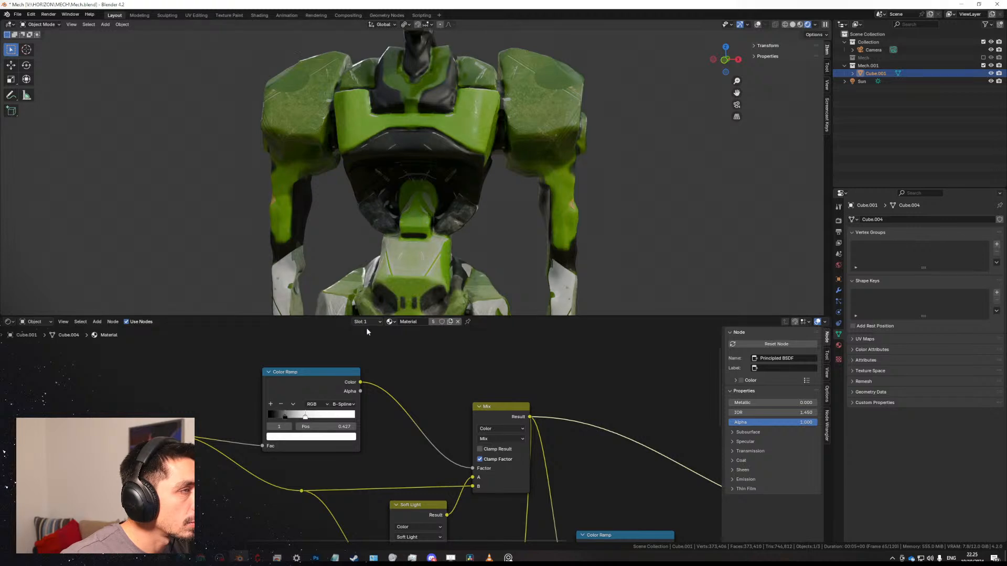
Try swapping the order of the Mix factor ramp's black and white stops, and undo the stop changes.
left_click_drag(285, 415, 308, 416)
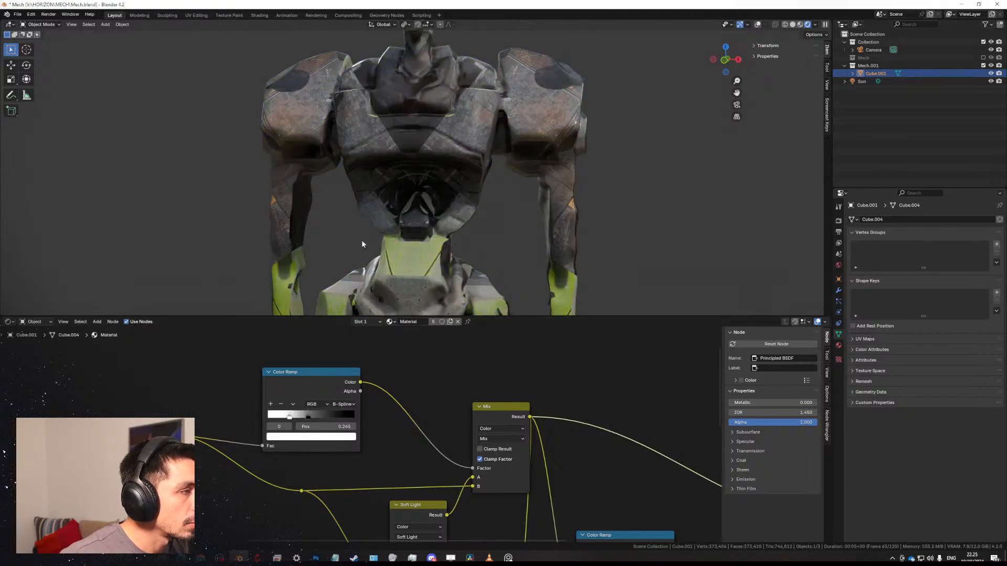
scroll(362, 244, "down", 5)
middle_click_drag(367, 241, 304, 227)
key("ctrl+z")
key("ctrl+z")
Examine the green paint and wear on the mech from several angles and distances.
scroll(428, 223, "up", 2)
middle_click_drag(427, 223, 360, 216)
scroll(412, 224, "up", 2)
scroll(362, 216, "down", 5)
middle_click_drag(435, 220, 470, 229)
scroll(463, 220, "up", 2)
scroll(470, 229, "up", 2)
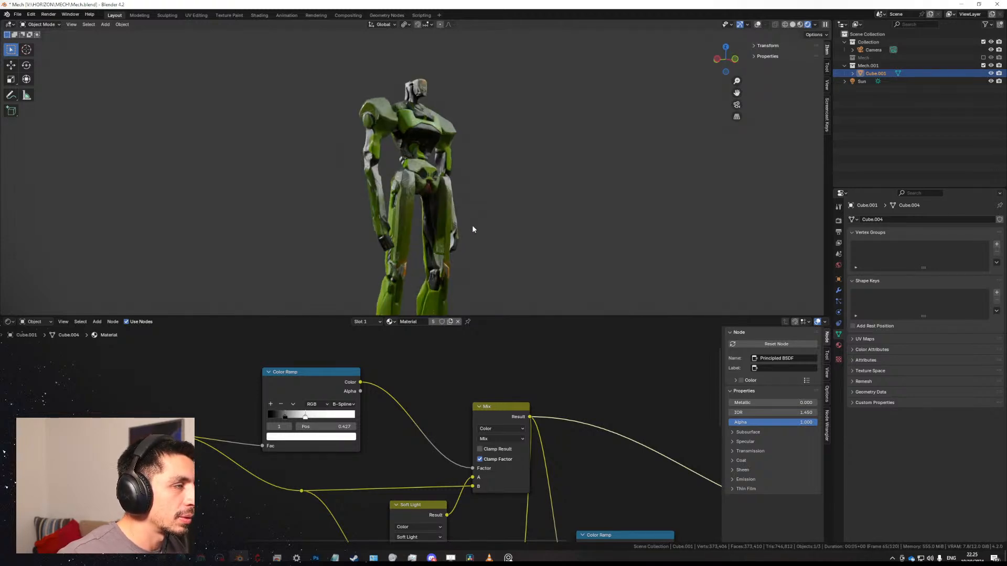
Set both the hue and the saturation of the Hue/Saturation/Value node after the Color Attribute to 0.000.
scroll(317, 476, "down", 2)
middle_click_drag(274, 496, 407, 361)
scroll(408, 430, "up", 8)
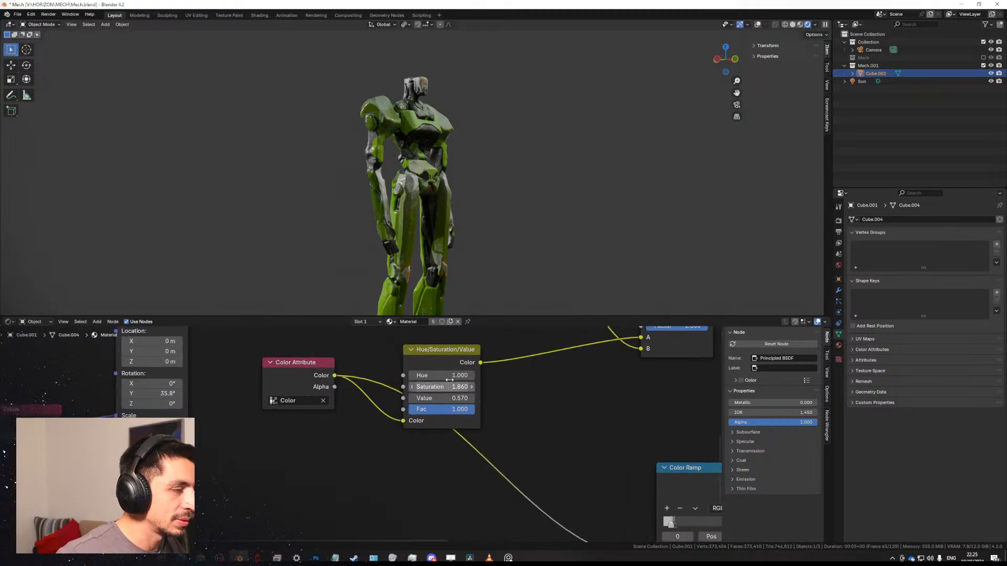
left_click_drag(442, 376, 422, 375)
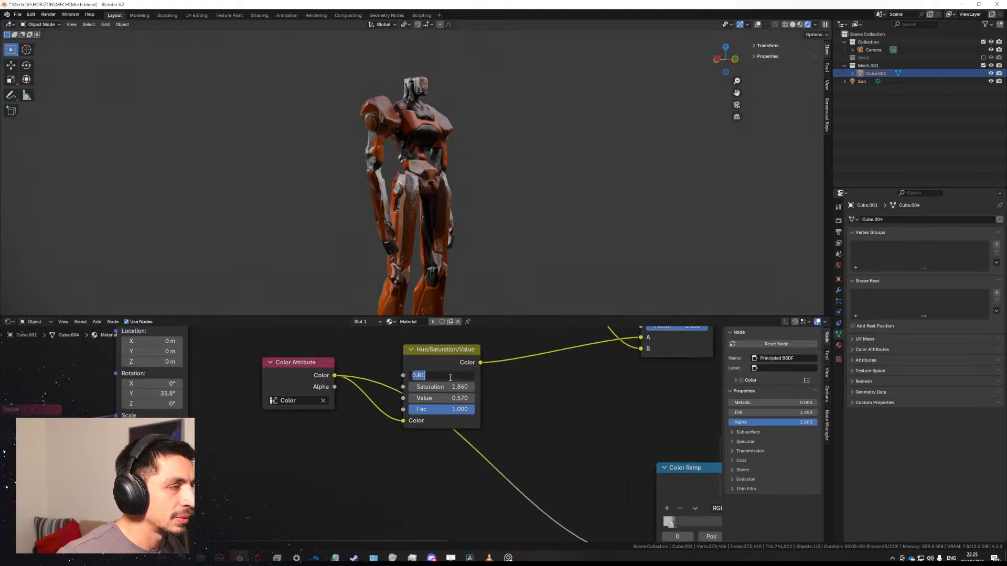
key("Return")
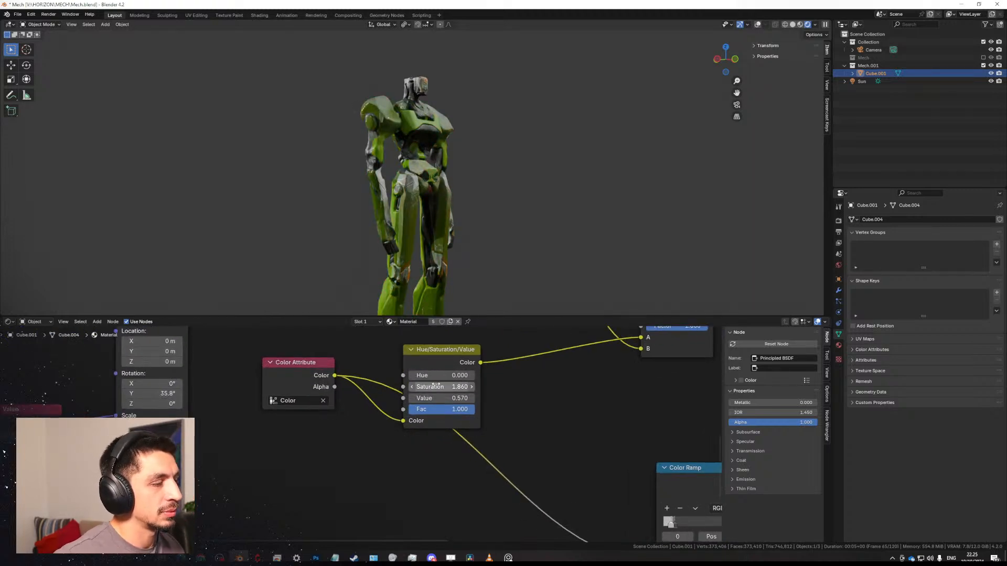
mouse_move(442, 386)
left_mouse_down()
mouse_move(472, 387)
mouse_move(441, 387)
left_mouse_up()
middle_click_drag(393, 205, 458, 372)
Try a value of 0.100 on the Hue/Saturation/Value node, check the mech from around, and undo the change.
mouse_move(451, 398)
left_mouse_down()
mouse_move(464, 398)
mouse_move(432, 398)
left_mouse_up()
middle_click_drag(461, 215, 564, 207)
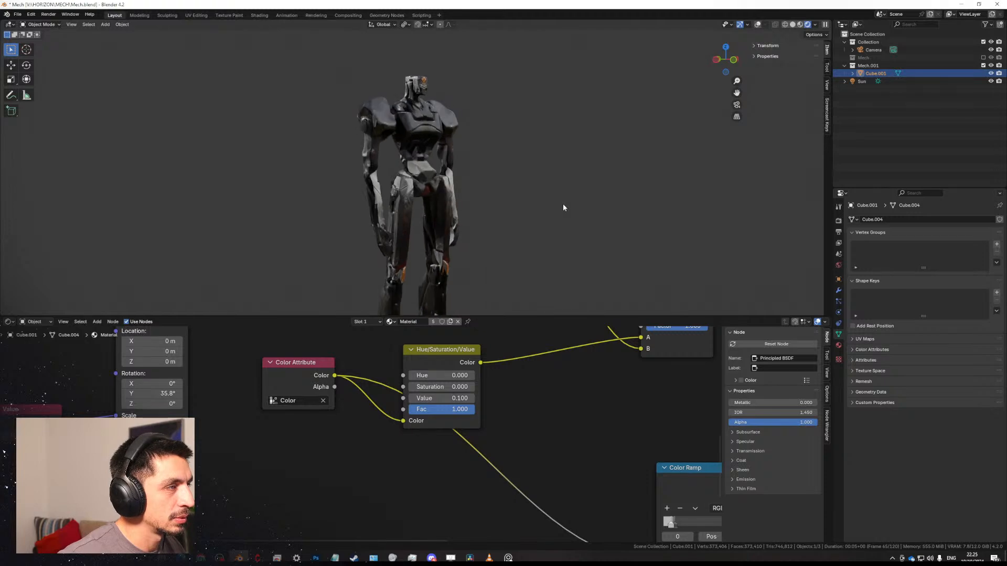
middle_click_drag(462, 188, 343, 226)
key("ctrl+z")
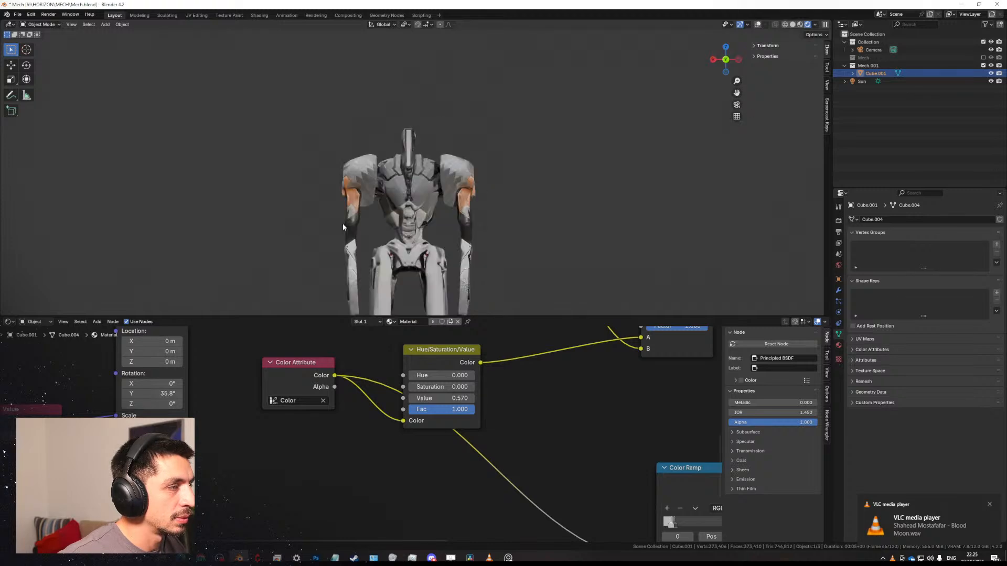
middle_click_drag(414, 239, 488, 300)
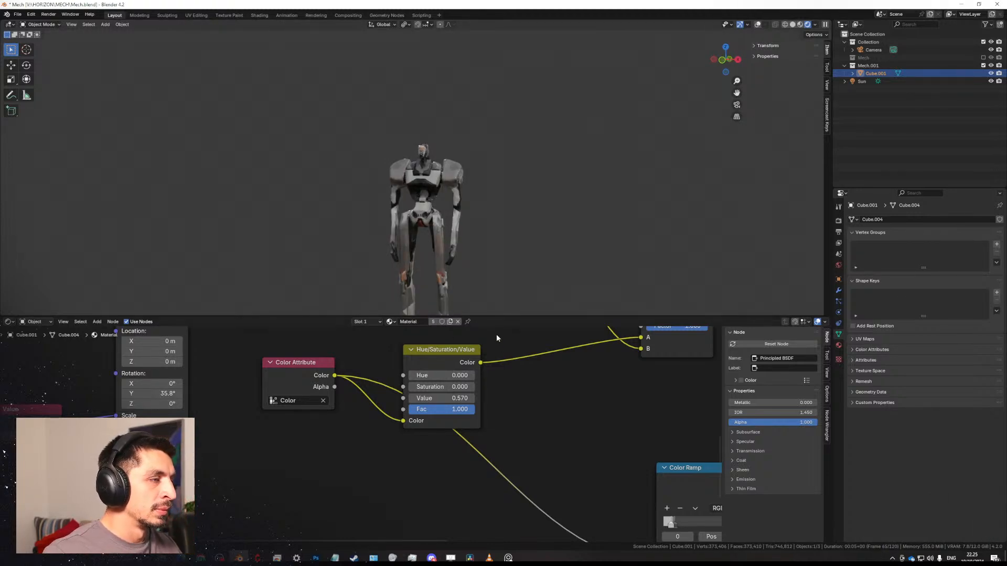
Enlarge the 3D viewport over the node editor and examine the desaturated mech from the front and back.
left_click_drag(494, 317, 495, 378)
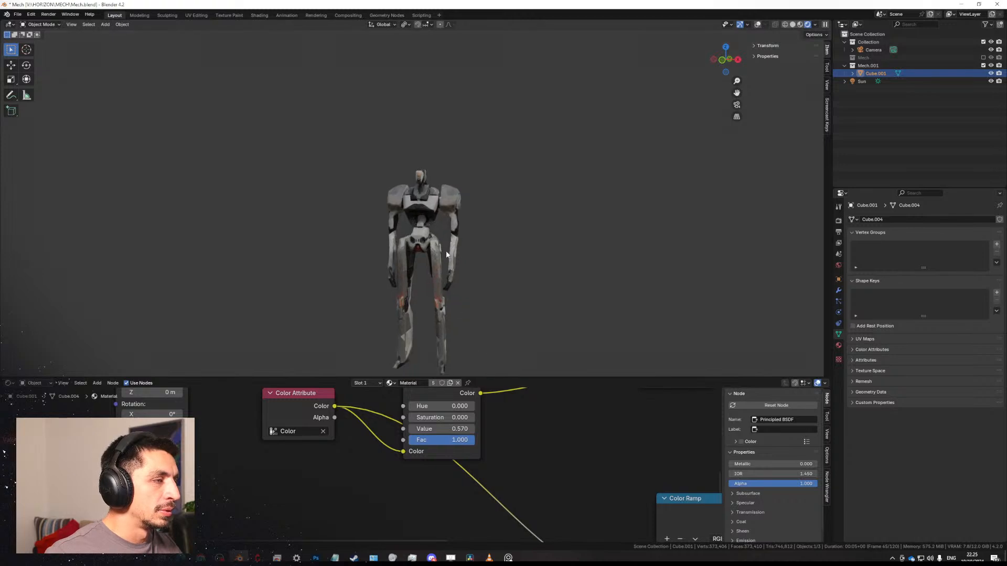
scroll(458, 325, "up", 4)
middle_click_drag(458, 325, 350, 263)
scroll(350, 264, "down", 3)
middle_click_drag(435, 281, 454, 253, "shift")
scroll(446, 221, "down", 2)
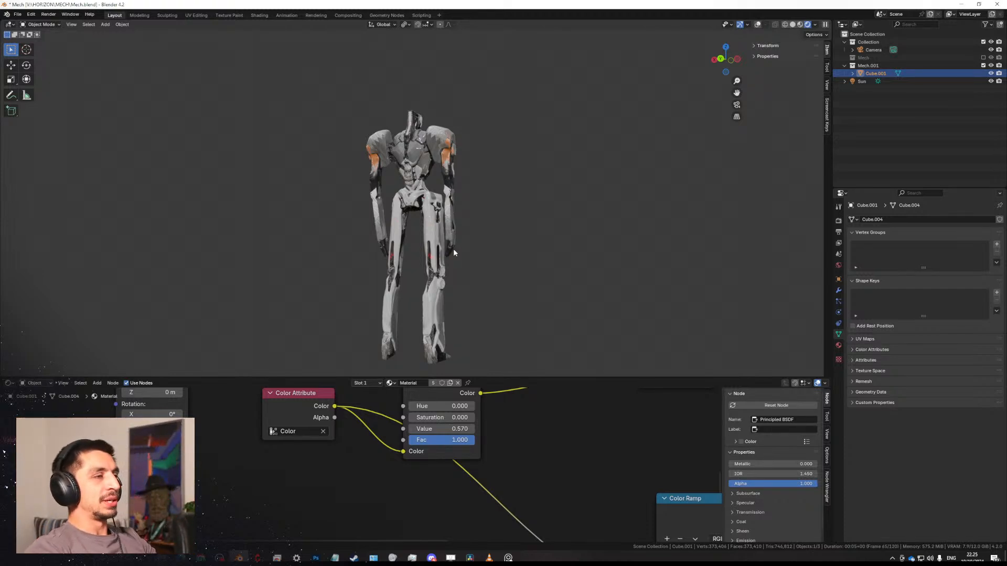
left_click(598, 374)
left_click_drag(597, 376, 595, 433)
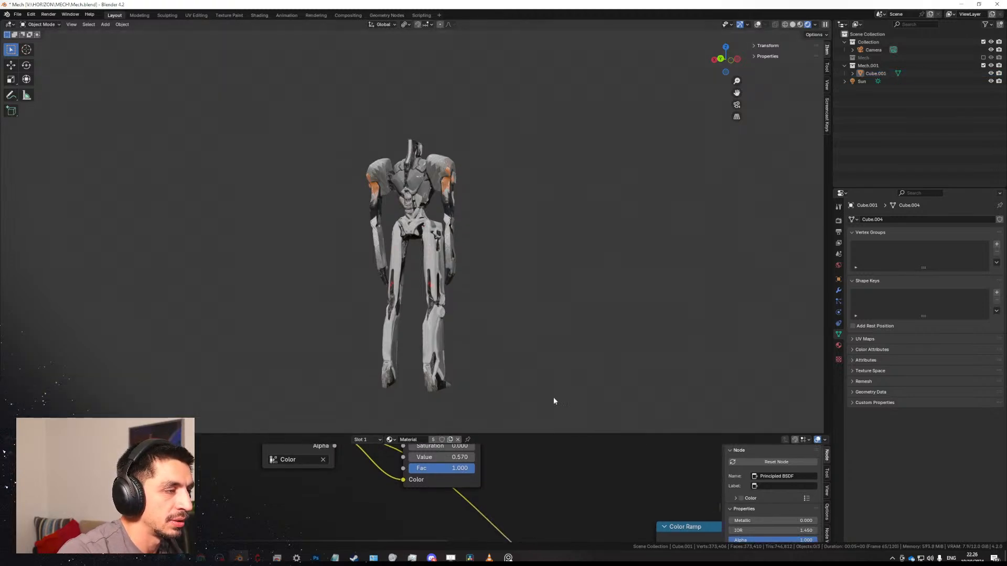
scroll(430, 283, "up", 2)
middle_click_drag(430, 283, 309, 243)
middle_click_drag(456, 225, 453, 194)
scroll(413, 218, "up", 3)
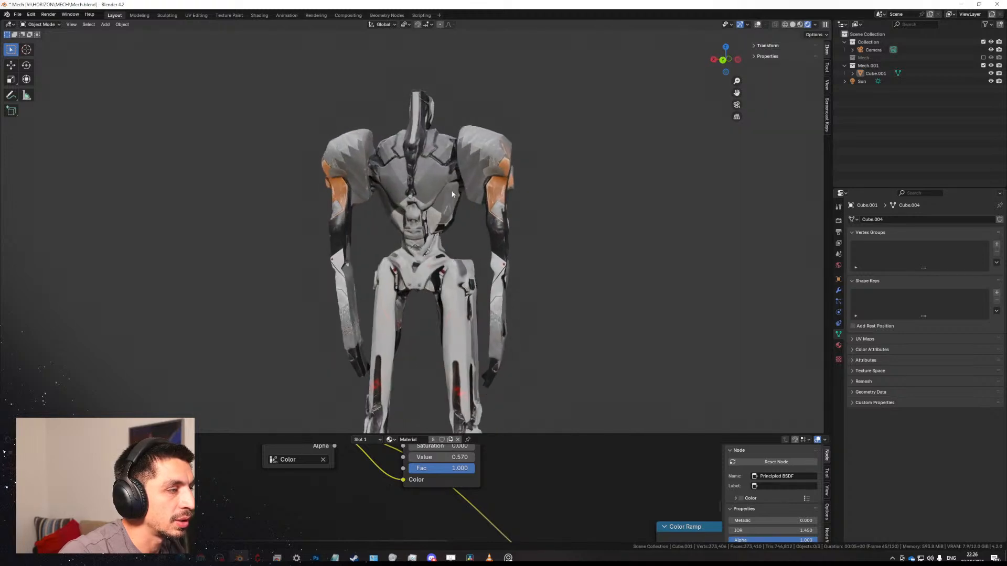
Show the viewport overlays and switch the mech to Sculpt Mode.
left_click(758, 26)
middle_click_drag(387, 231, 438, 205)
key("ctrl+Tab")
left_click(443, 256)
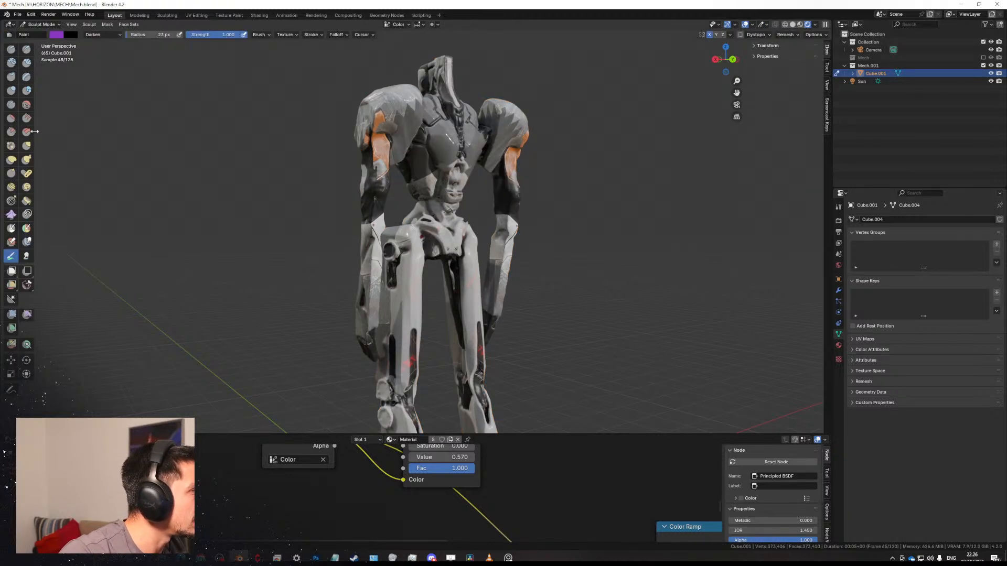
Choose the Pose brush and enlarge its radius to 331 px.
middle_click_drag(386, 267, 390, 278)
key("f")
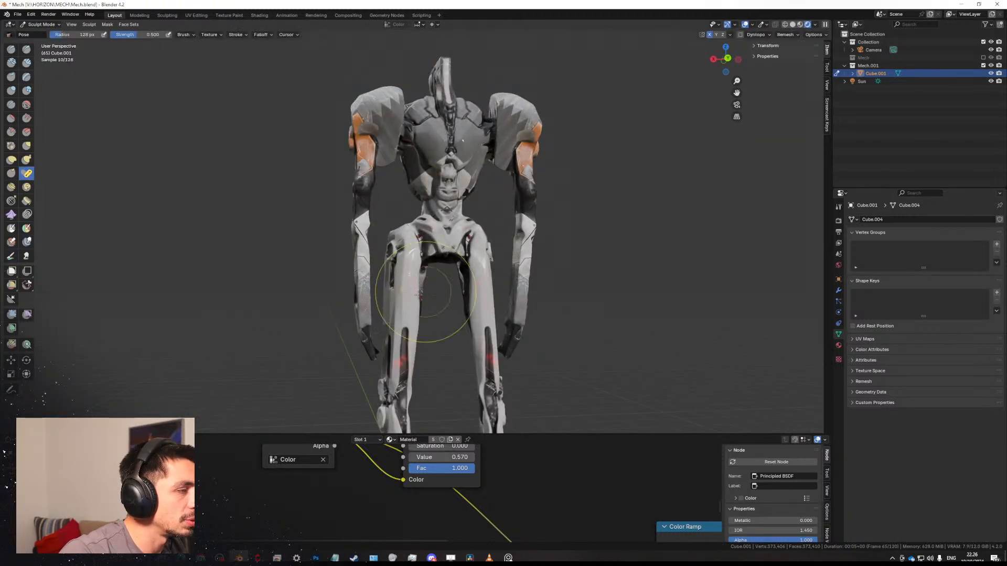
key("f")
left_click(433, 341)
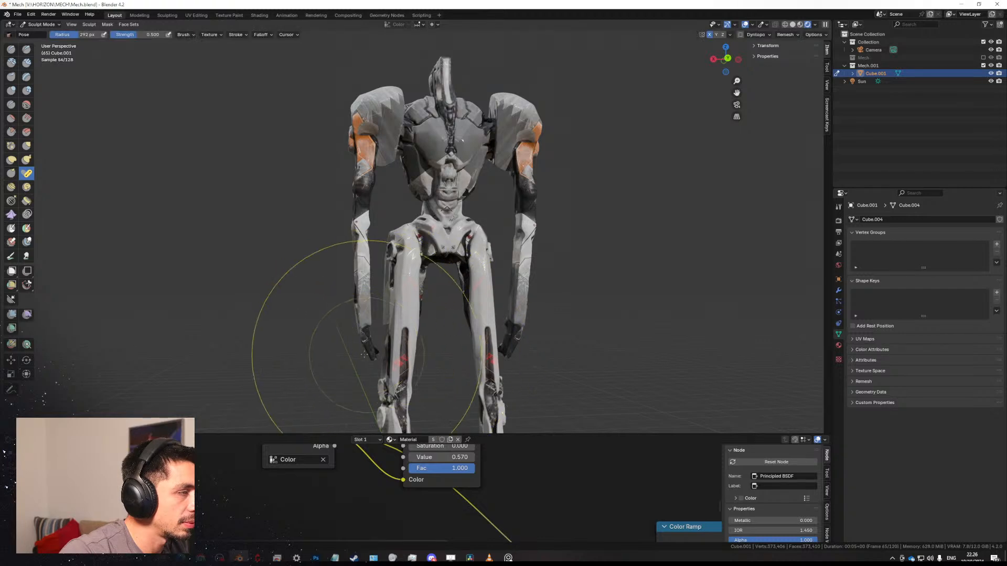
key("f")
left_click(382, 345)
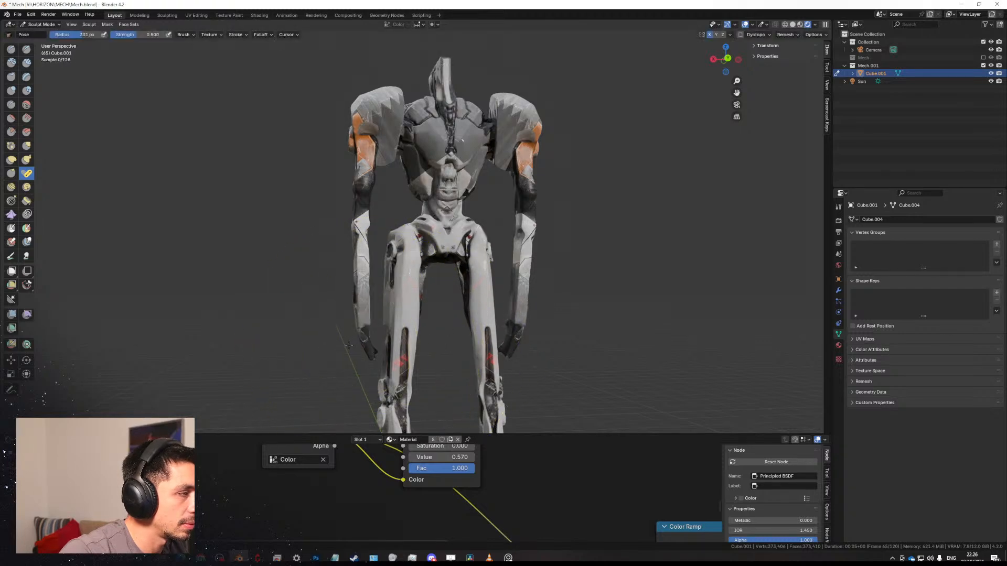
Try raising the mech's forearms forward from the elbows with the Pose brush in the right side view.
middle_click_drag(314, 338, 399, 341)
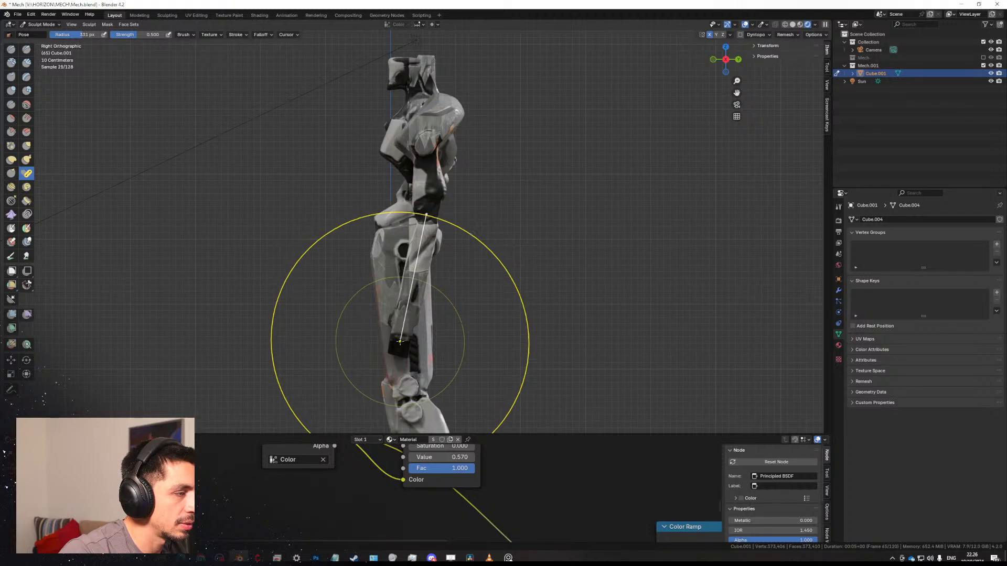
left_click_drag(382, 342, 267, 267)
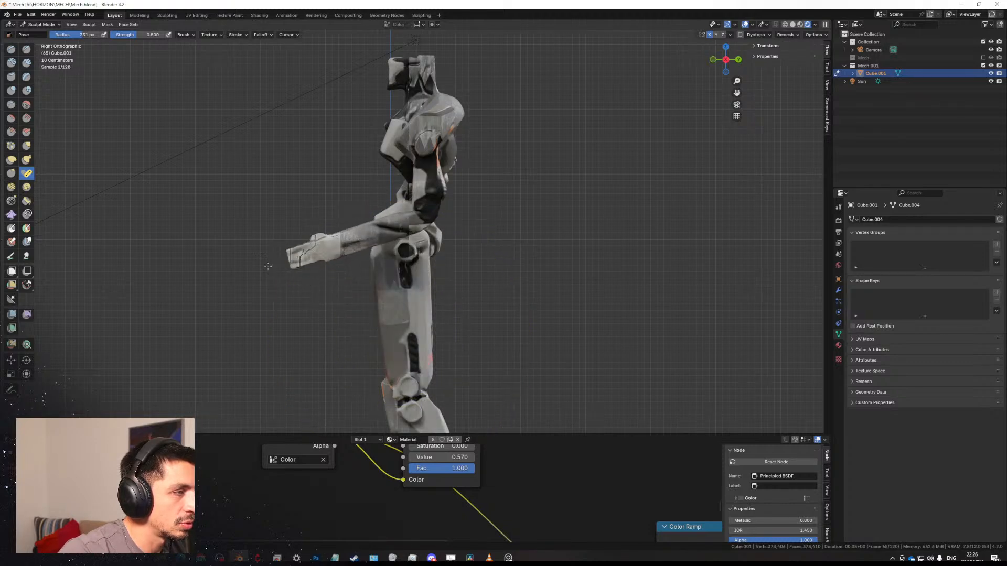
mouse_move(455, 278)
middle_mouse_down()
mouse_move(542, 293)
mouse_move(447, 261)
middle_mouse_up()
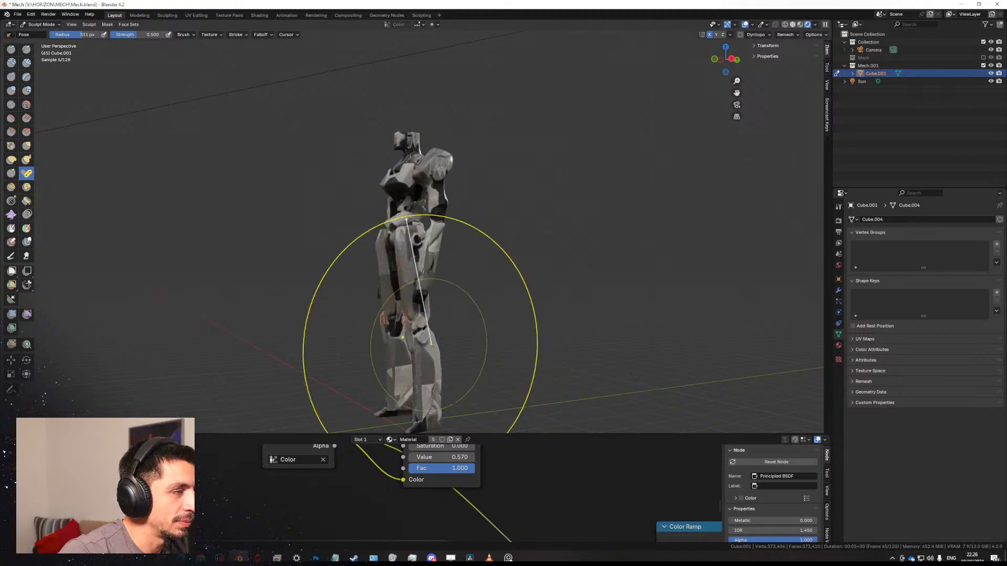
middle_click_drag(431, 343, 371, 315)
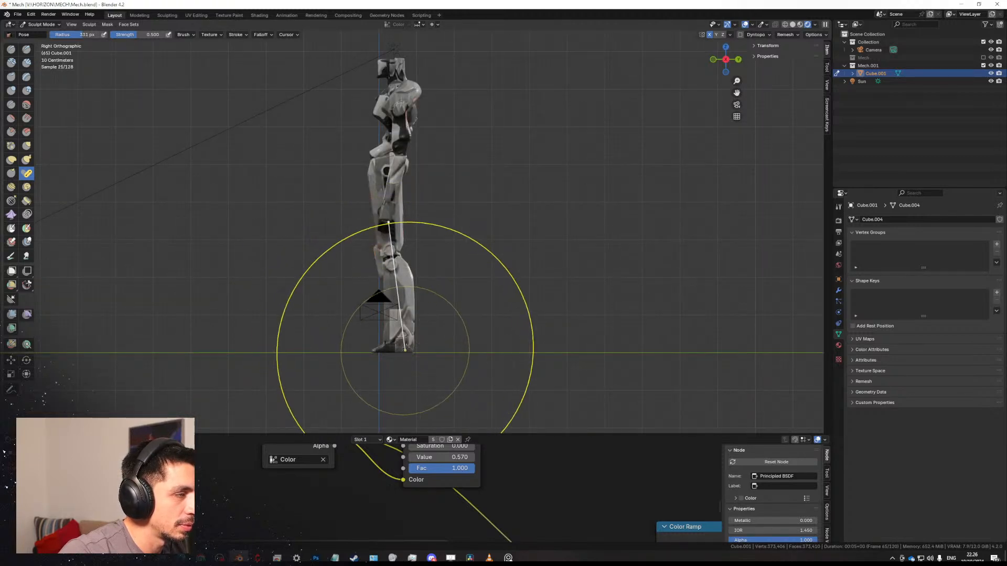
Try bending the lower legs backward at the knees with a 214 px Pose brush, and undo the bend.
left_click(385, 334)
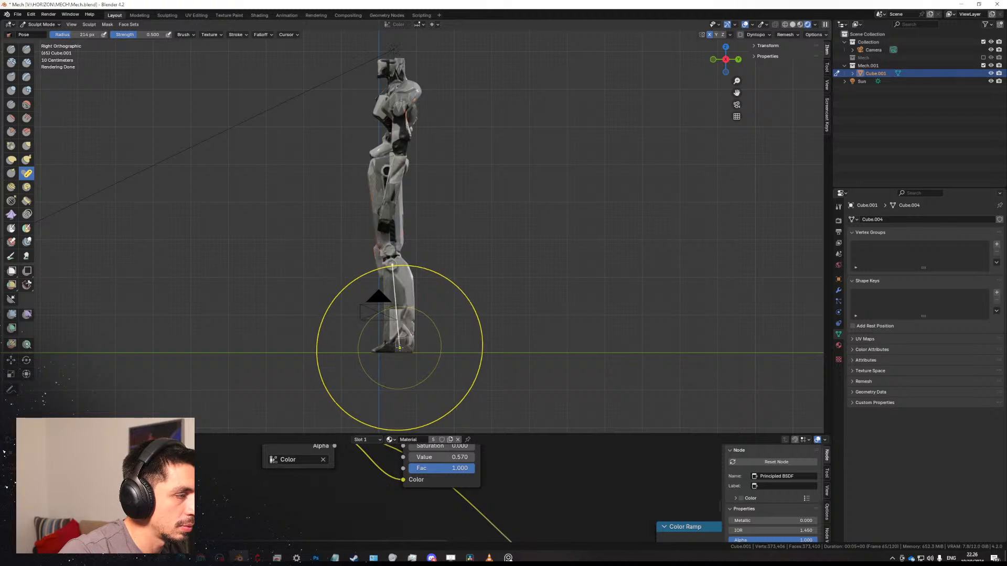
left_click_drag(435, 338, 489, 280)
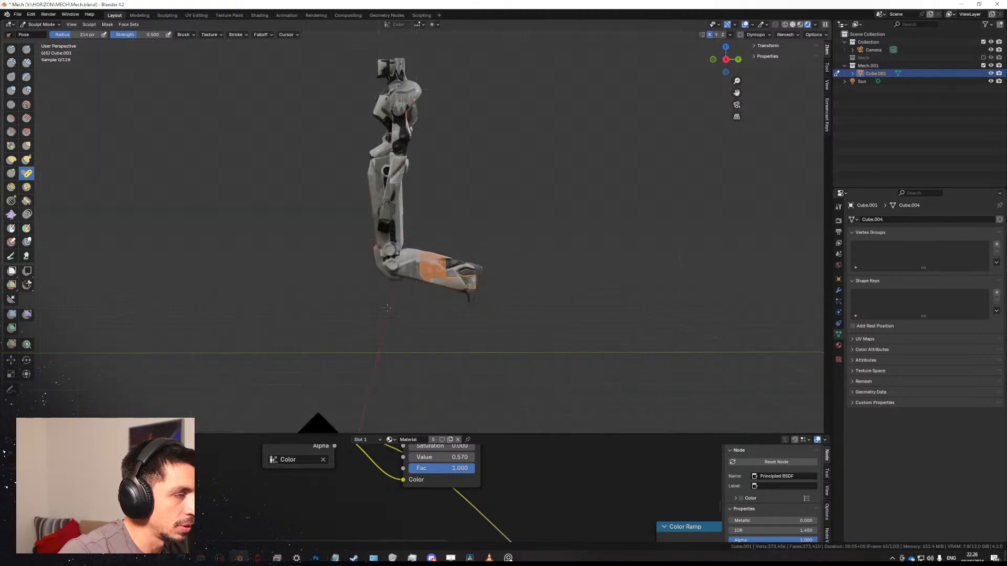
mouse_move(387, 308)
middle_mouse_down()
mouse_move(566, 318)
mouse_move(559, 303)
mouse_move(598, 323)
mouse_move(489, 315)
mouse_move(461, 259)
mouse_move(320, 242)
mouse_move(472, 283)
mouse_move(512, 310)
mouse_move(454, 270)
mouse_move(530, 291)
mouse_move(546, 313)
mouse_move(531, 345)
mouse_move(476, 340)
mouse_move(475, 304)
mouse_move(620, 205)
middle_mouse_up()
key("ctrl+z")
Return to Object Mode and hide the viewport overlays.
key("ctrl+Tab")
left_click(640, 266)
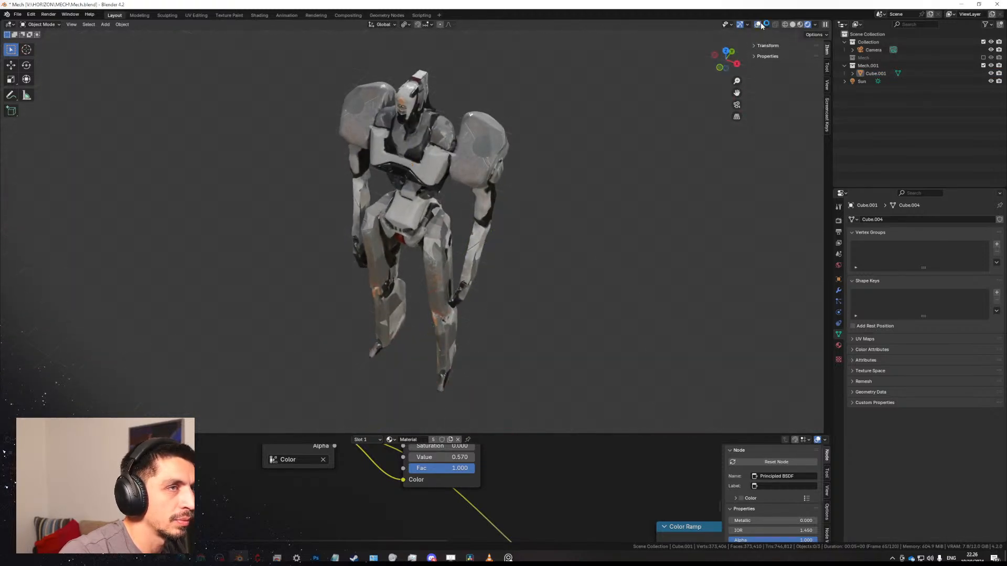
middle_click_drag(484, 285, 488, 310)
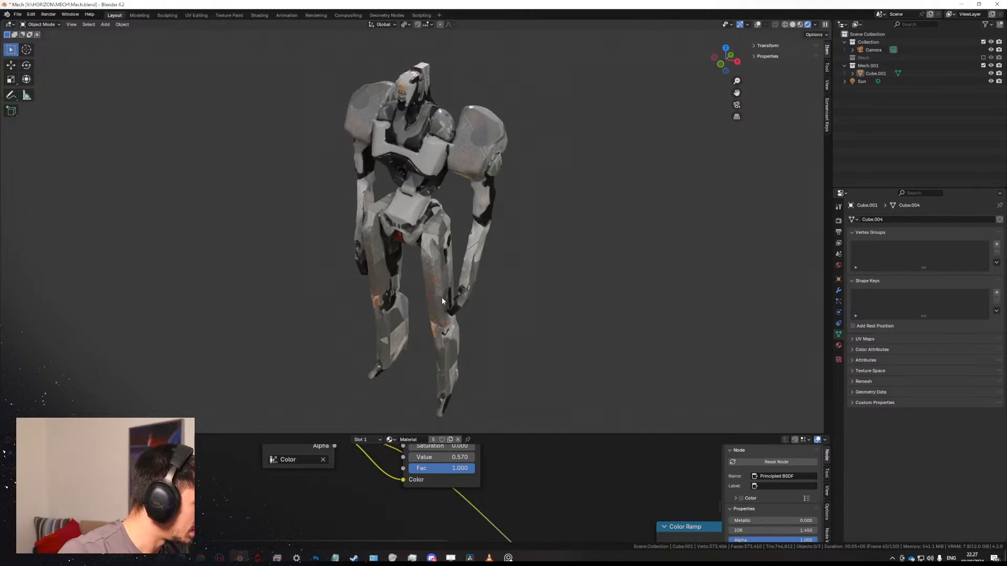
Add a plane under the mech and scale it up about 9.7 times as a ground surface.
middle_click_drag(441, 297, 473, 274)
key("shift+a")
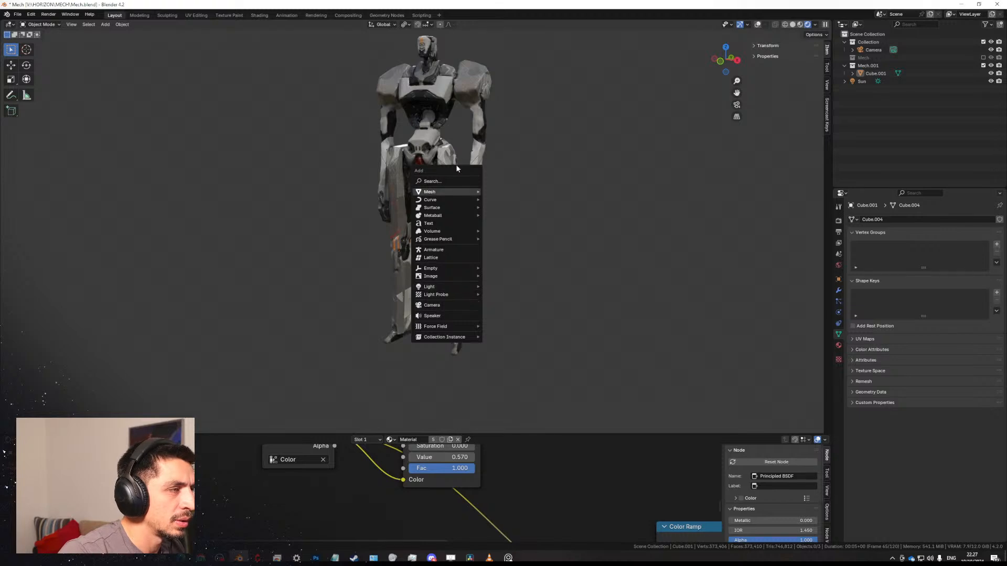
mouse_move(446, 192)
left_click(503, 194)
key("s")
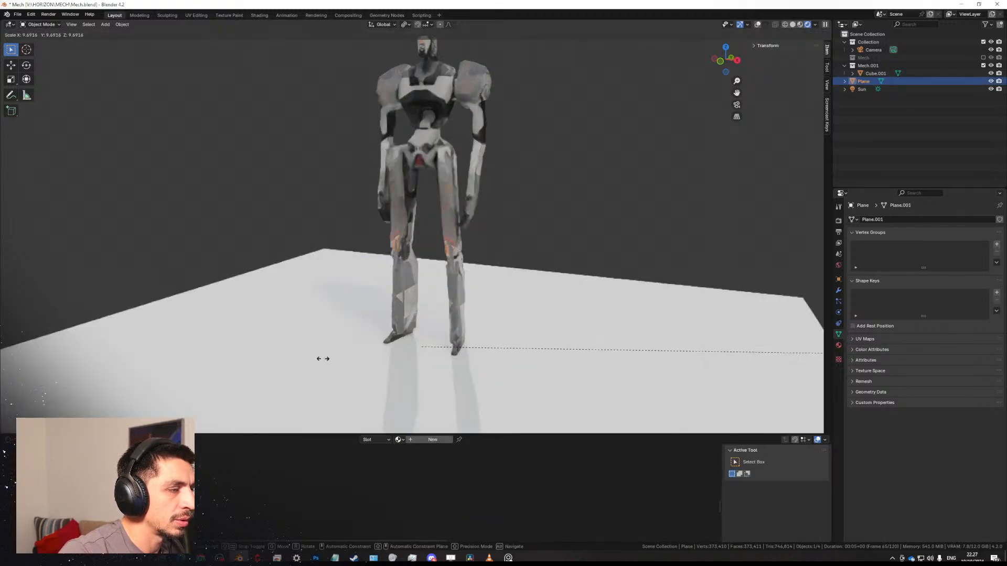
left_click(323, 359)
left_click(514, 308)
middle_click_drag(514, 308, 522, 344)
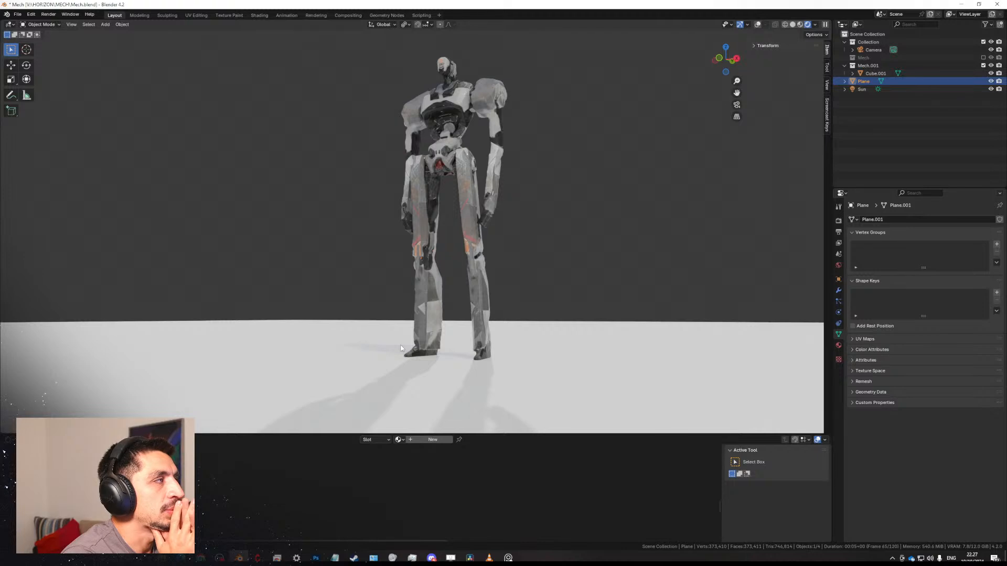
Split off an Asset Browser area beside the viewport and place the green mountain terrain asset beneath the mech.
left_click_drag(3, 28, 114, 31)
left_click(9, 24)
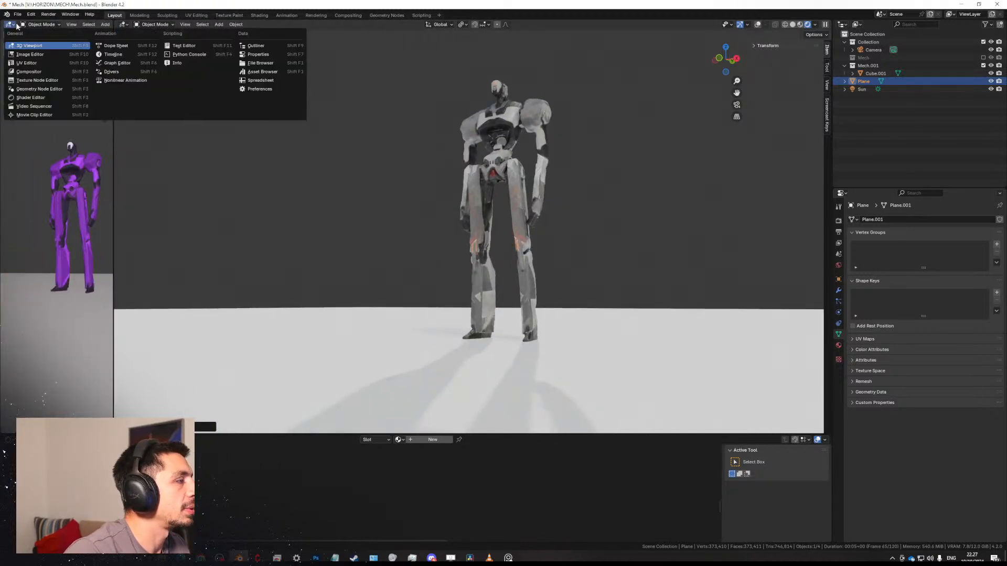
left_click(258, 72)
left_click_drag(113, 112, 432, 352)
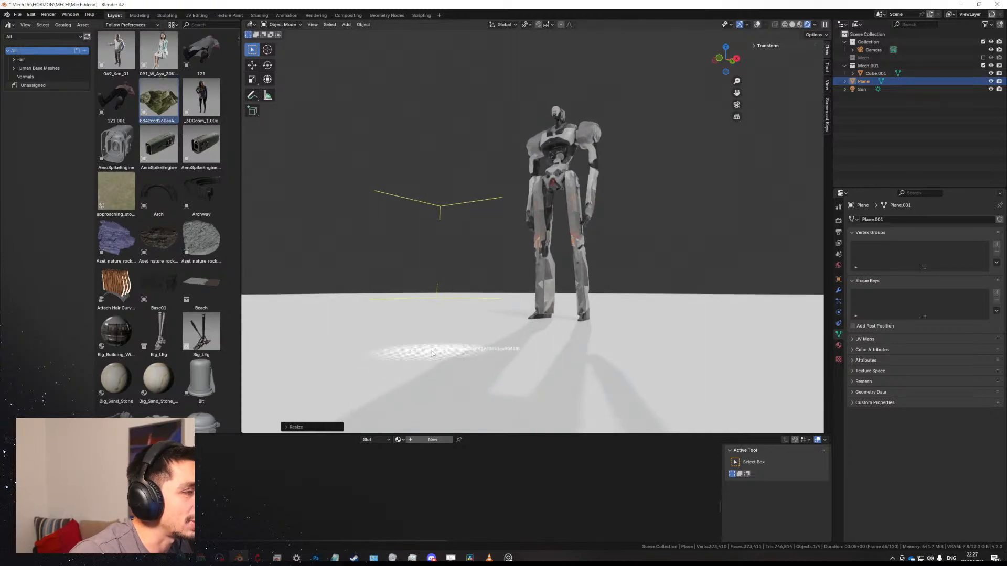
left_click_drag(406, 288, 404, 288)
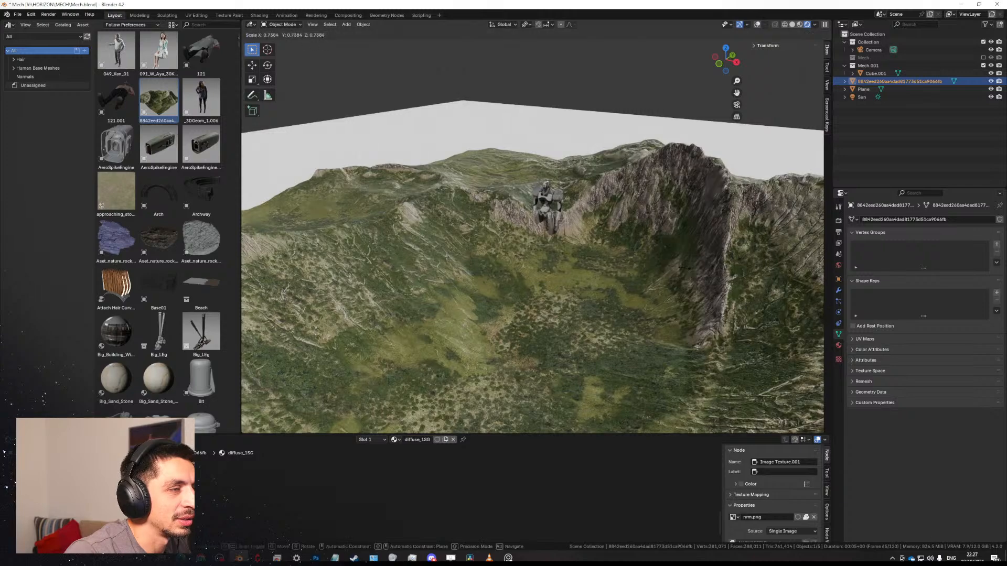
Lower the mountain terrain along the global Z axis and scale it up about 5 times around the mech.
key("s")
key("z")
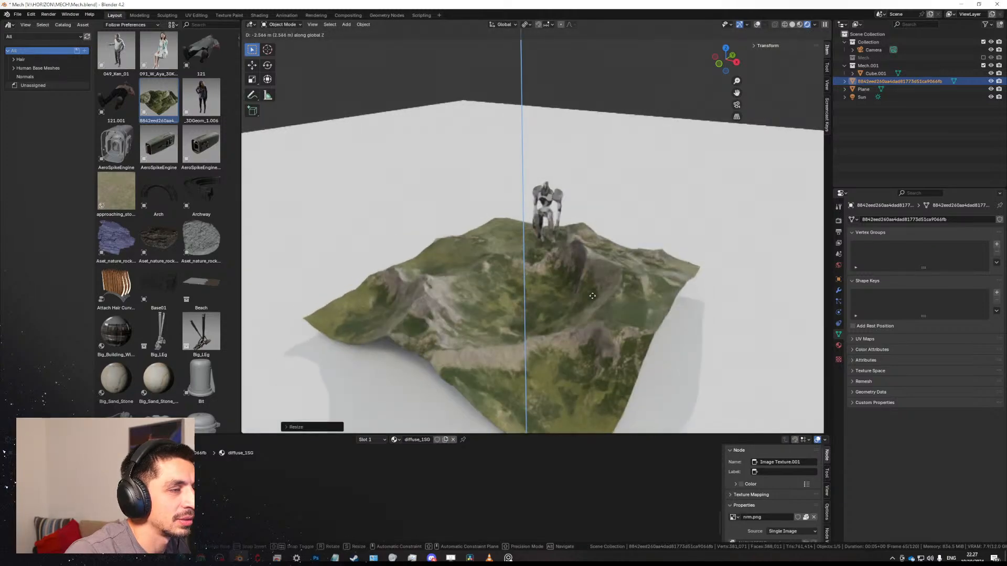
left_click(588, 292)
key("s")
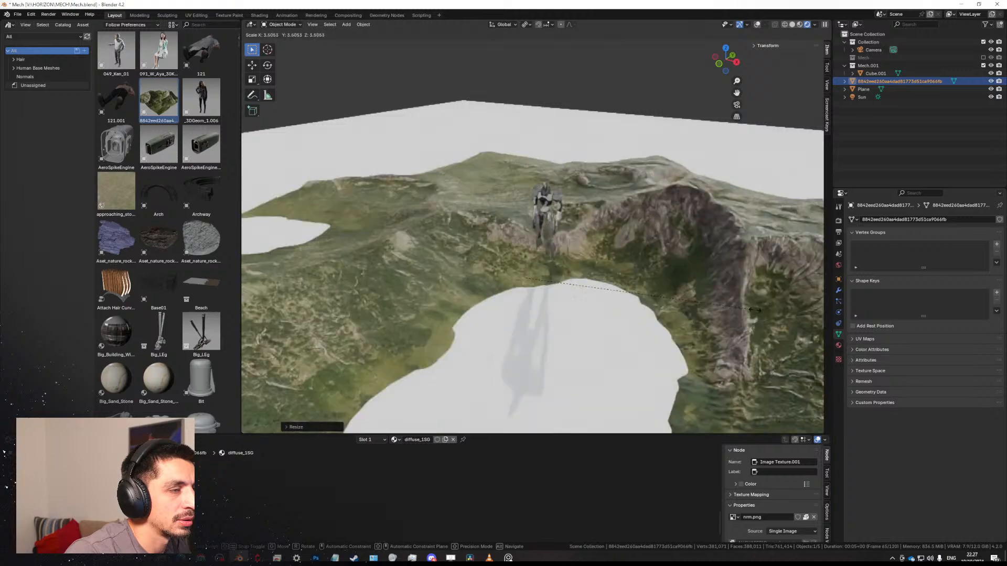
left_click(782, 297)
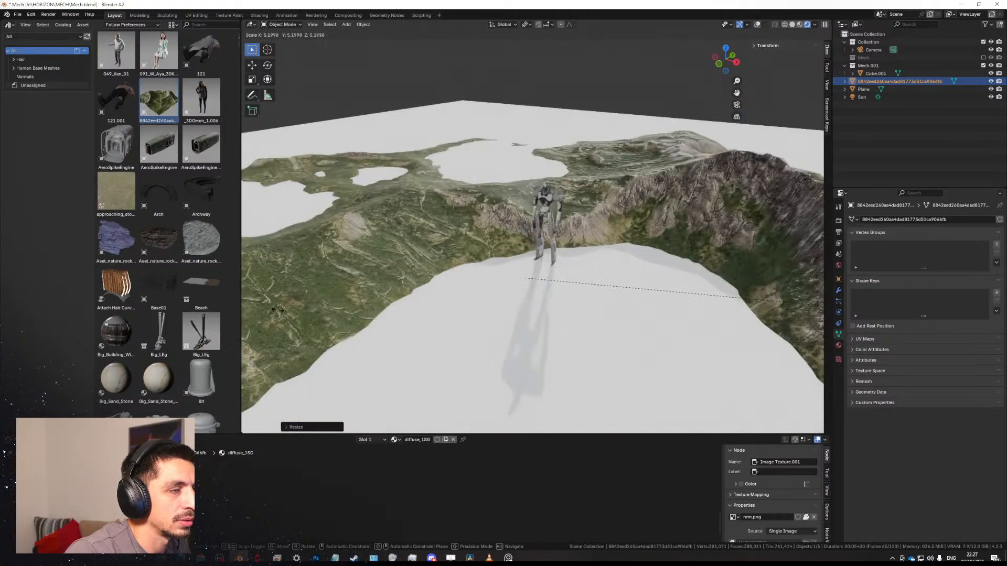
Delete the white ground plane, leaving the mountain terrain as the mech's surroundings.
left_click(615, 288)
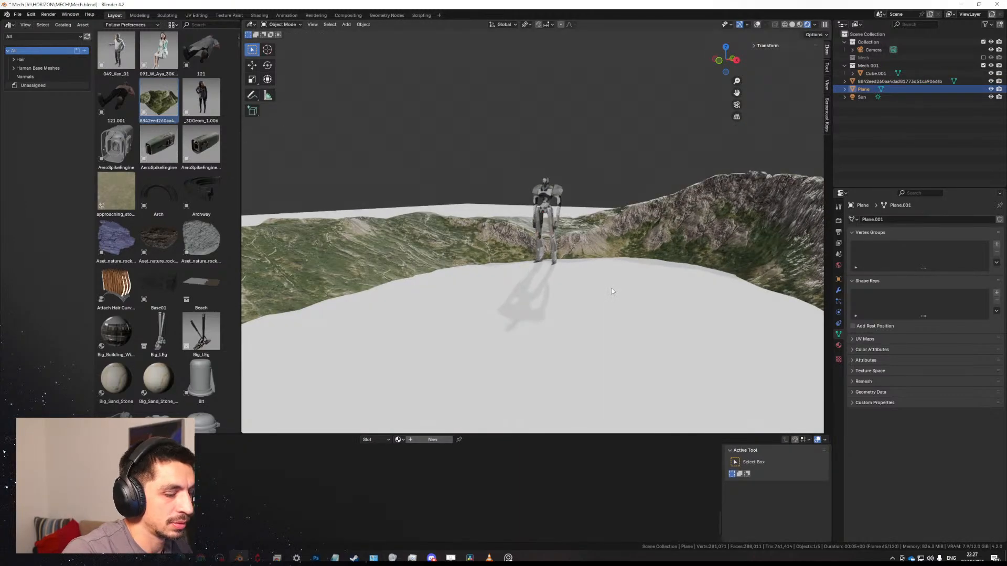
key("Delete")
middle_click_drag(581, 255, 570, 241, "shift")
scroll(571, 241, "up", 1)
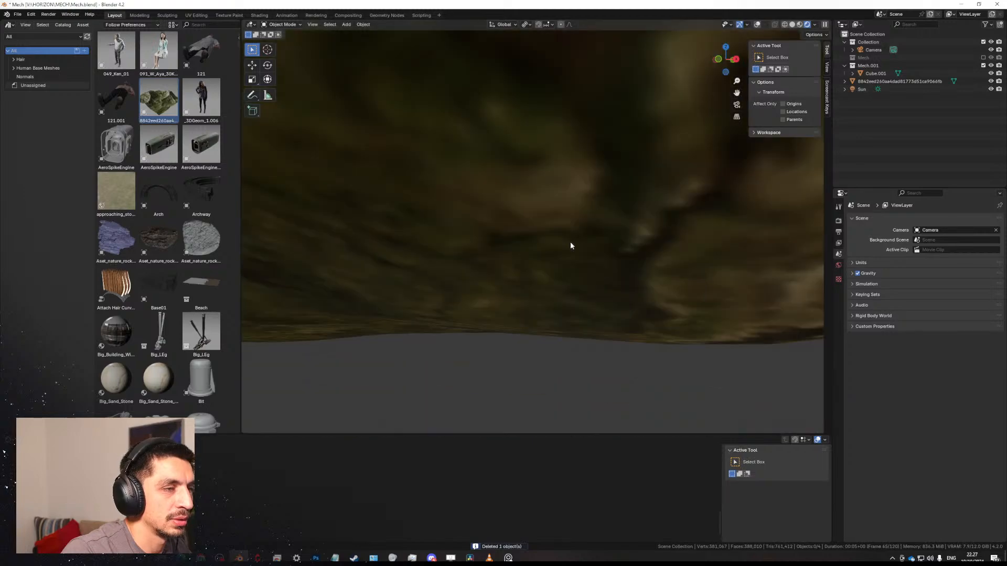
scroll(571, 241, "down", 1)
Try sliding the terrain horizontally with Z locked to put the mech on a different part of it.
left_click(567, 243)
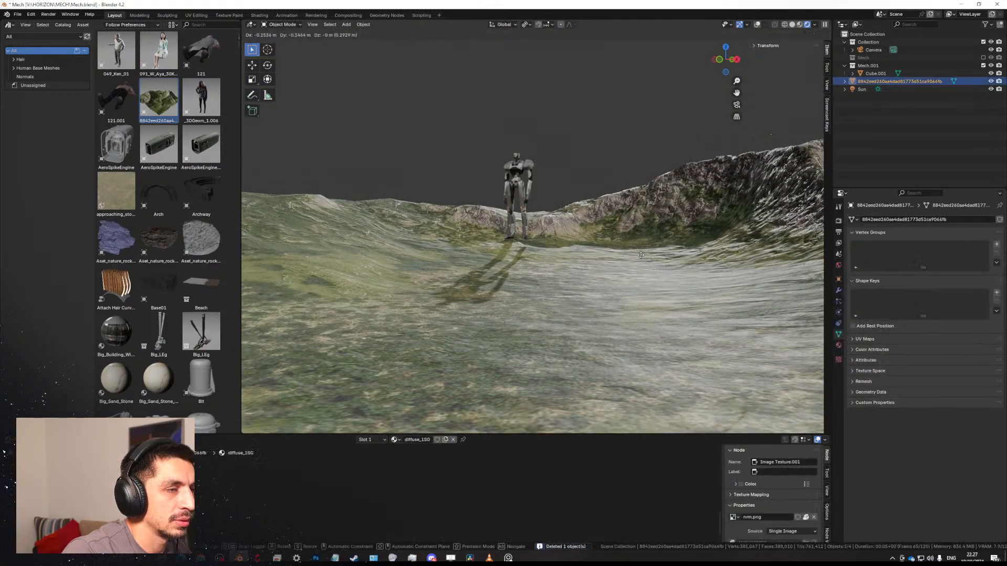
key("g")
key("shift+z")
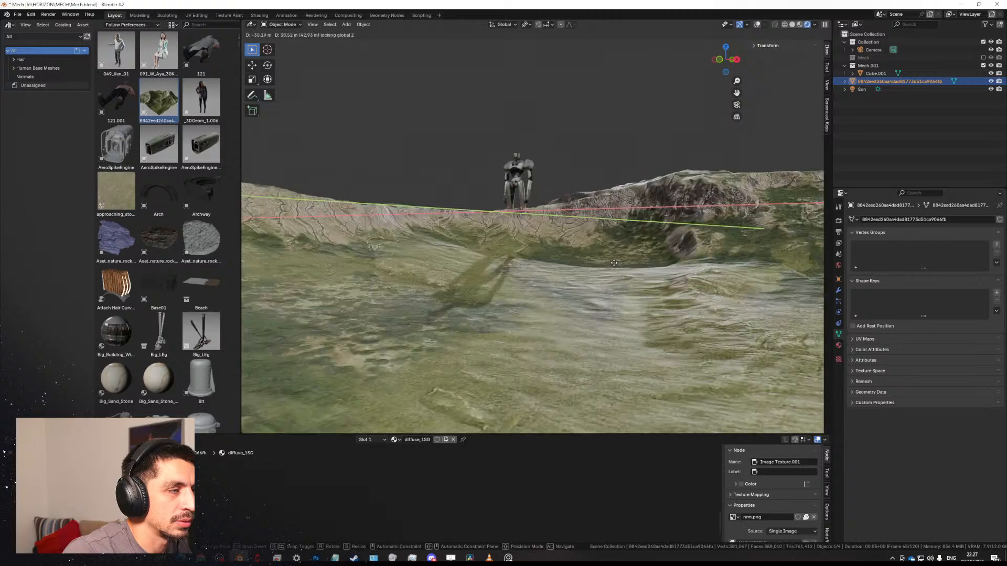
left_click(616, 264)
scroll(613, 275, "up", 8)
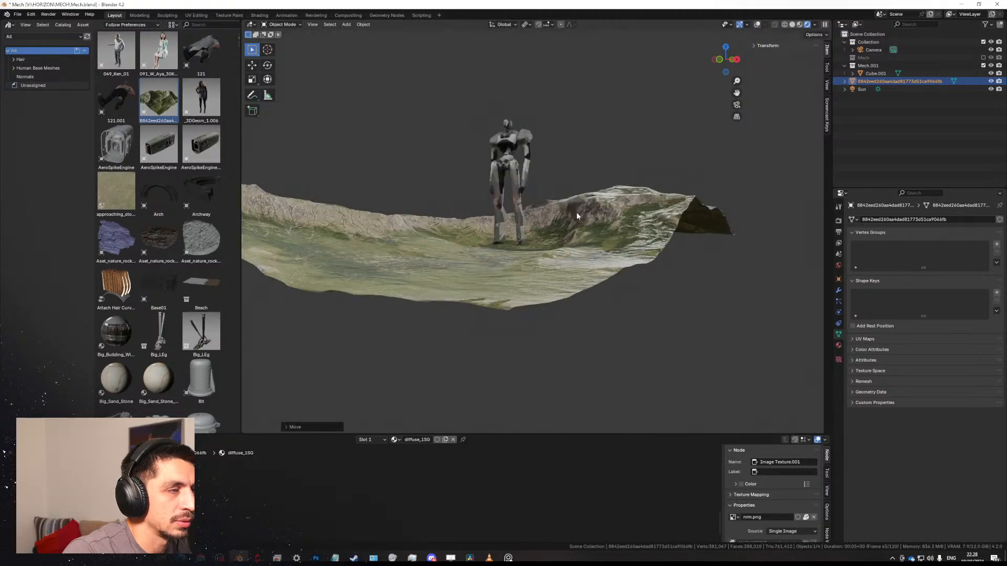
scroll(608, 294, "down", 8)
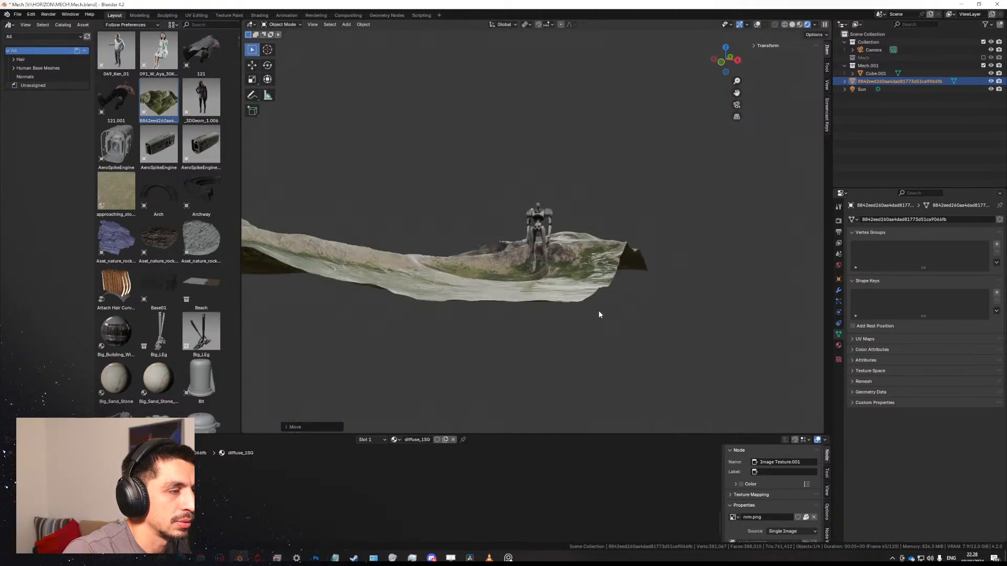
middle_click_drag(599, 310, 553, 146)
key("Escape")
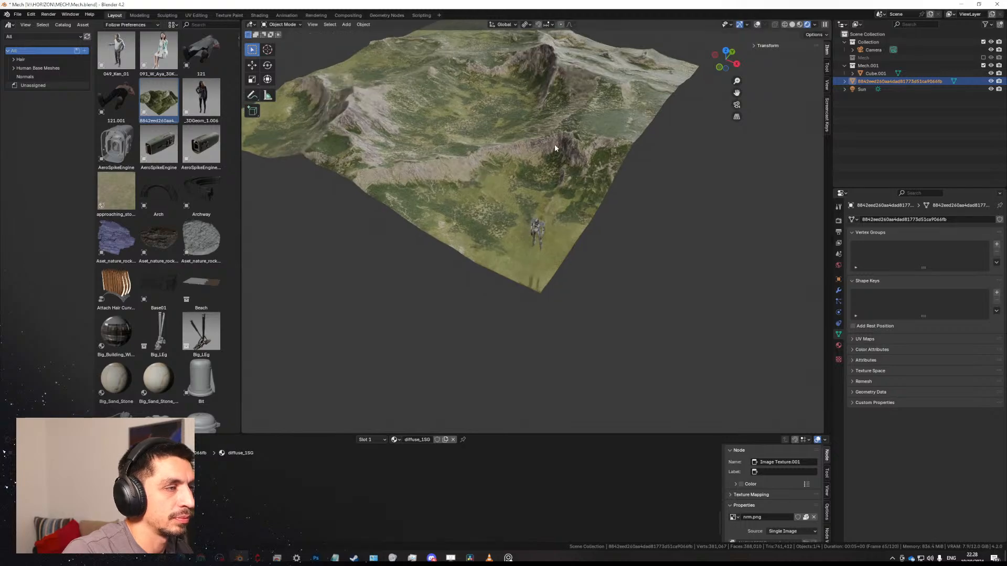
Clear the terrain's location and adjust its height along Z until the ground meets the mech's feet.
key("alt+g")
middle_click_drag(613, 270, 608, 246)
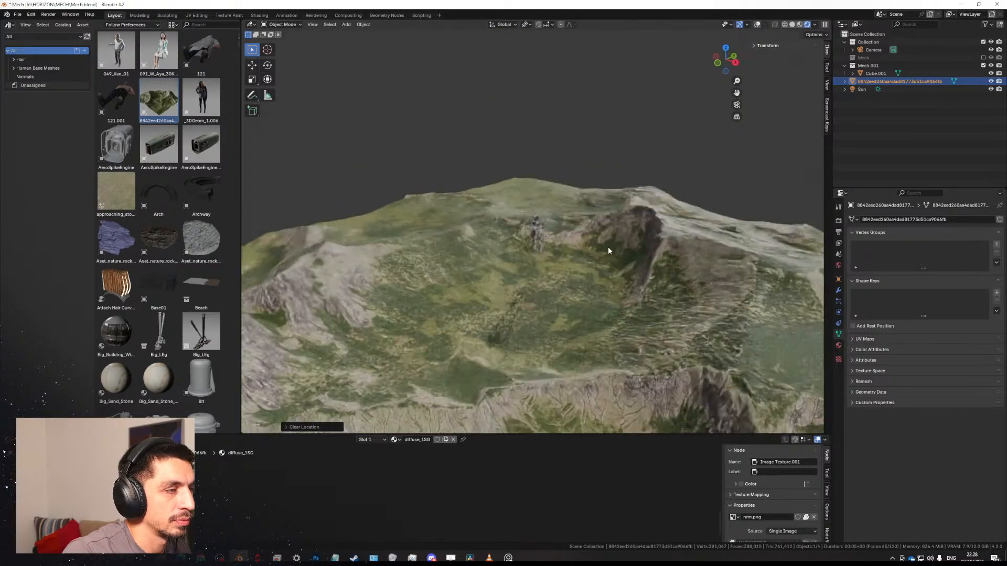
key("g")
key("z")
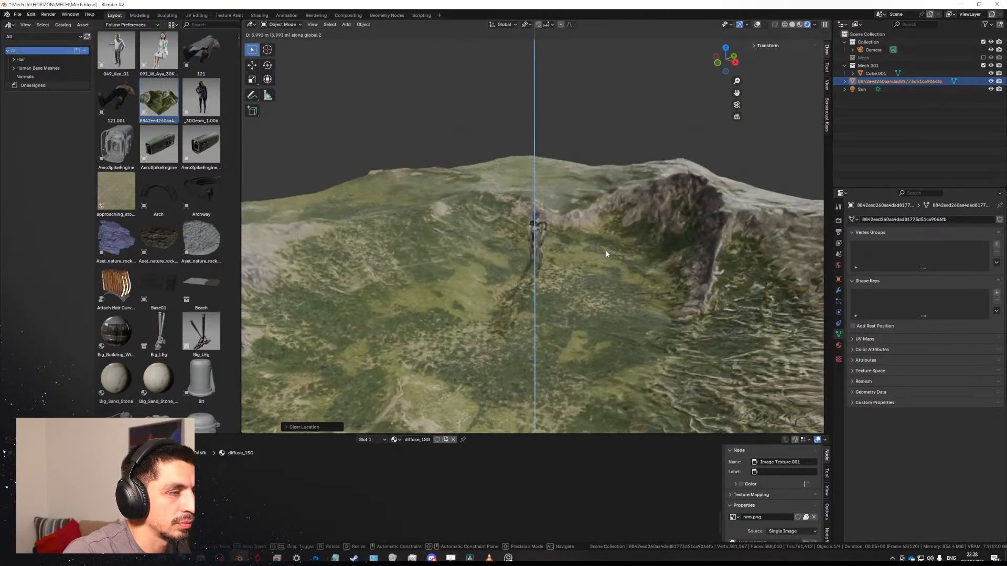
left_click(606, 255)
scroll(606, 255, "up", 4)
key("g")
key("z")
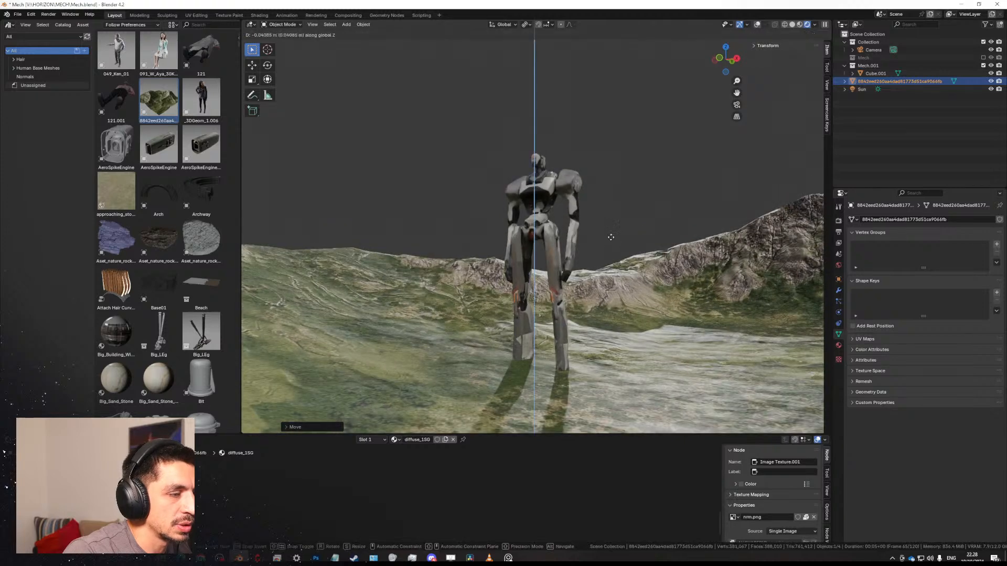
left_click(611, 262)
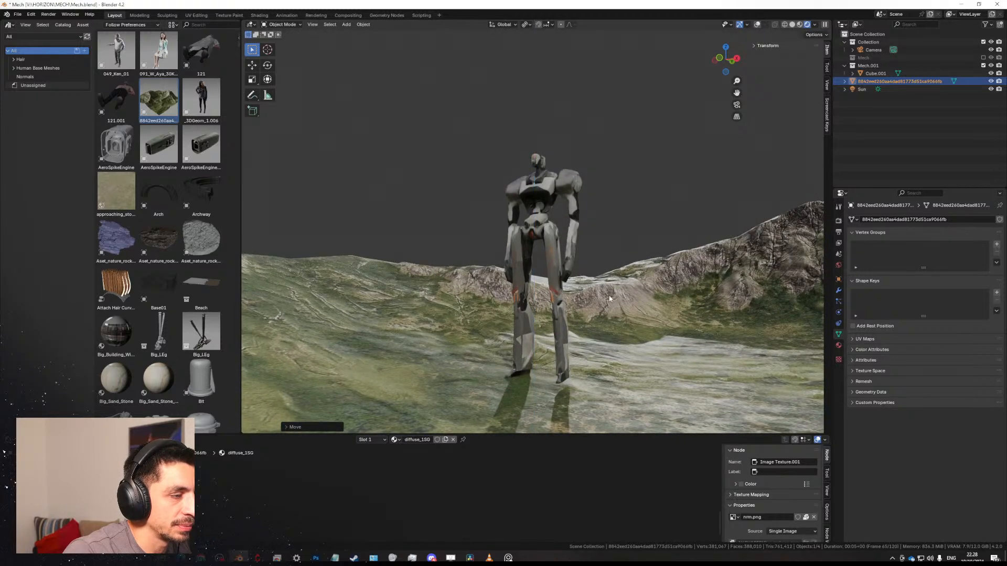
Shift the terrain along X and raise it slightly along Z so the mech stands on the slope.
middle_click_drag(640, 328, 626, 303, "shift")
key("g")
key("x")
key("z")
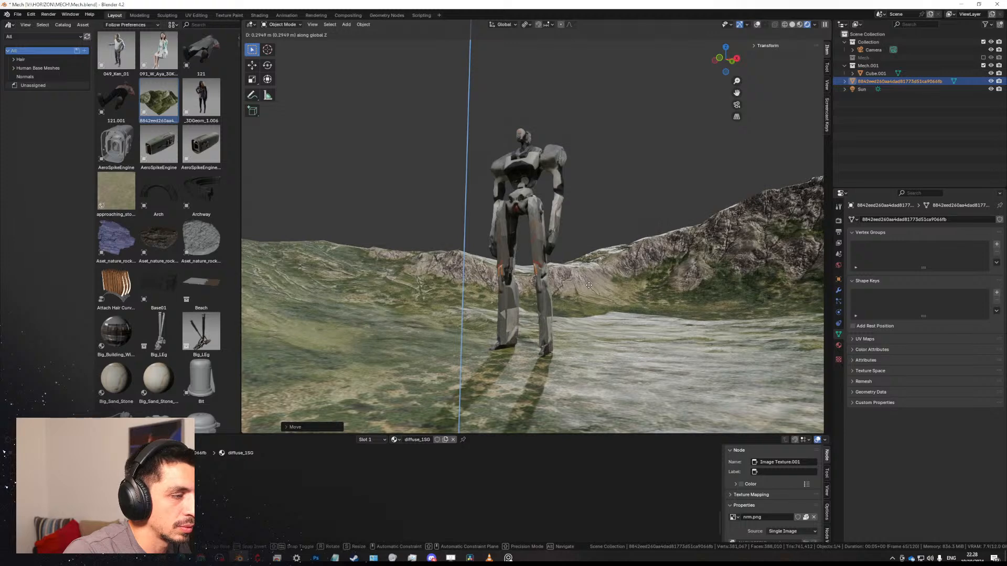
left_click(589, 285)
left_click(555, 226)
left_click(611, 221)
middle_click_drag(612, 221, 624, 218)
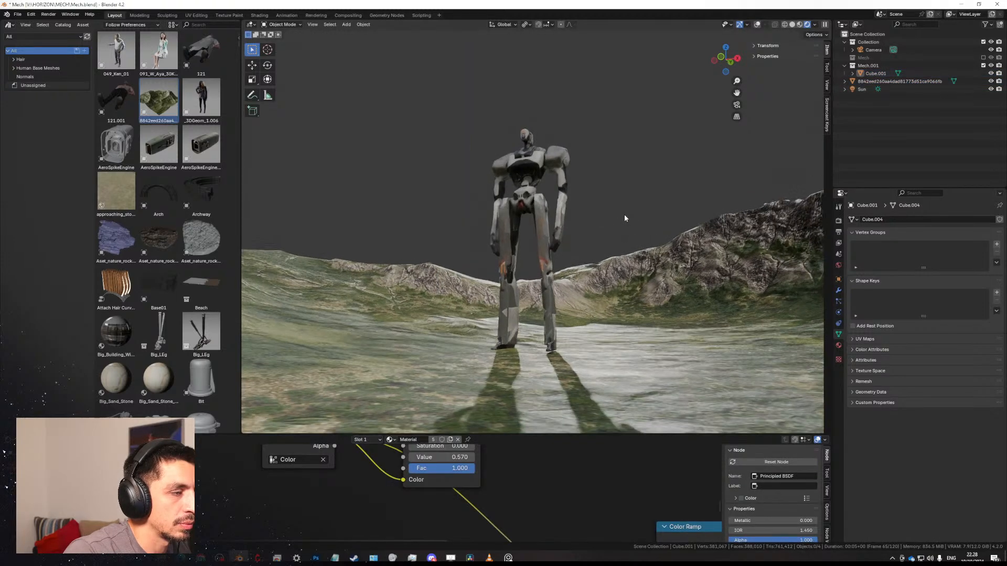
Rotate the Sun light freely and about the global Z axis to backlight the mech and cast its long shadows toward the viewer.
left_click(861, 89)
key("r")
key("r")
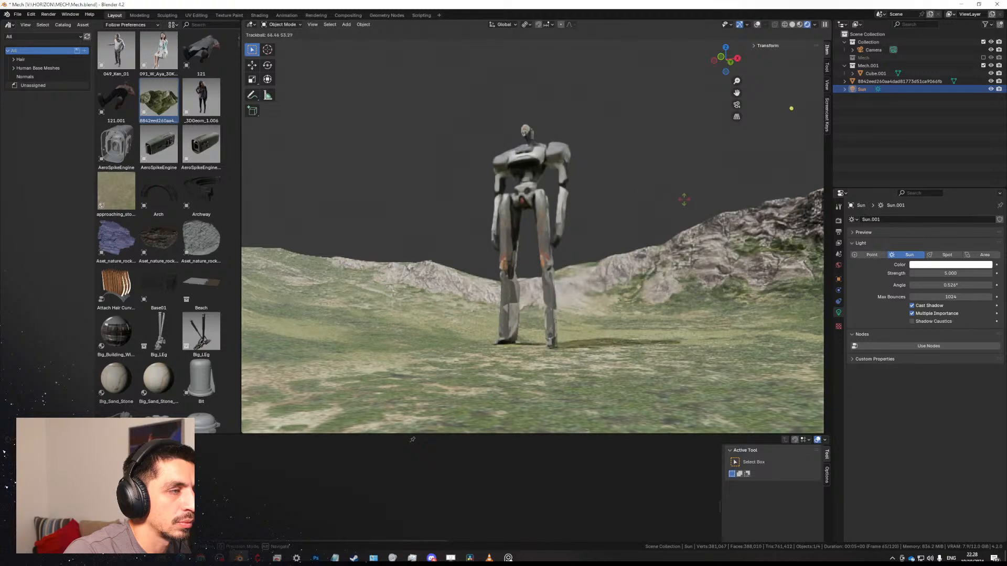
left_click(686, 169)
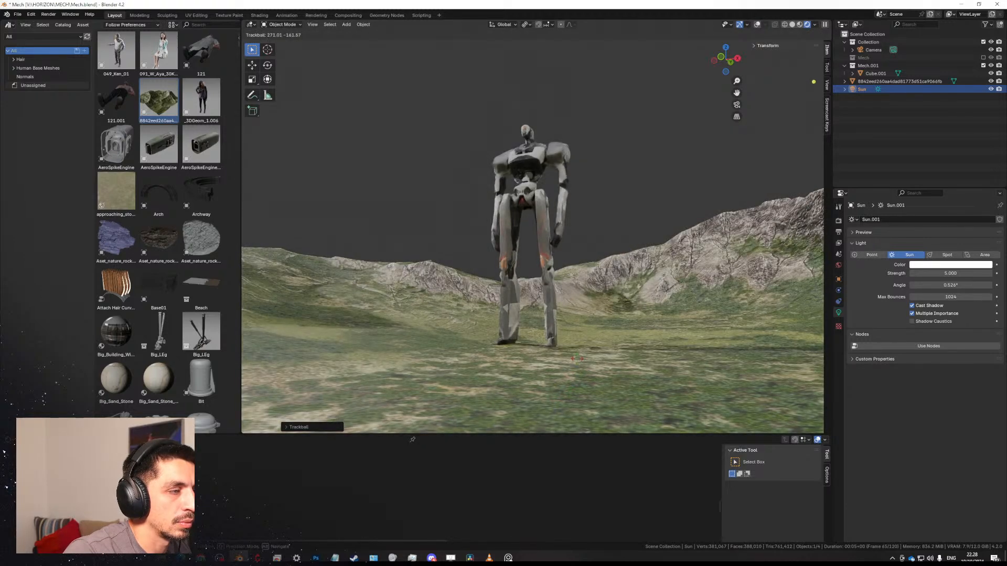
key("r")
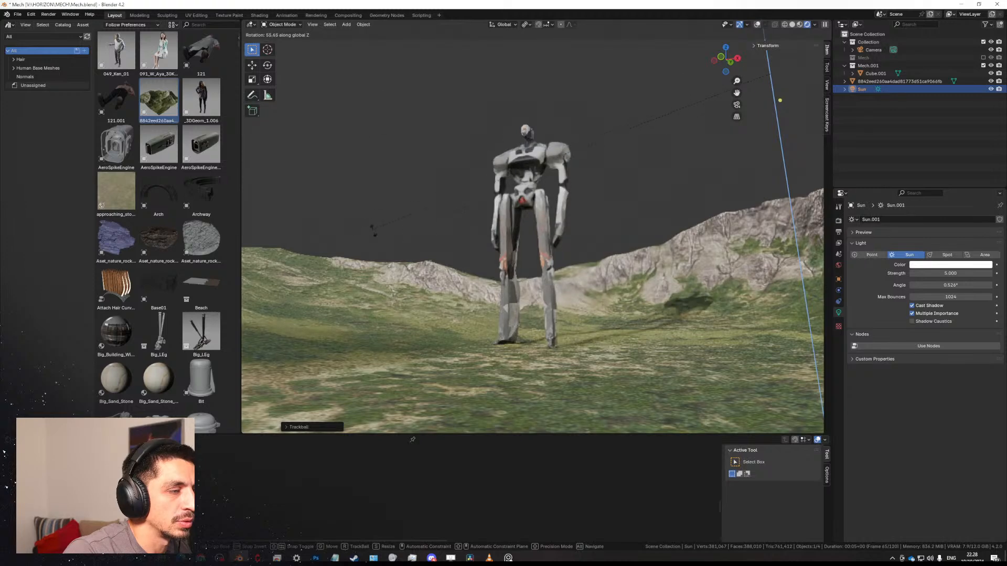
left_click(677, 212)
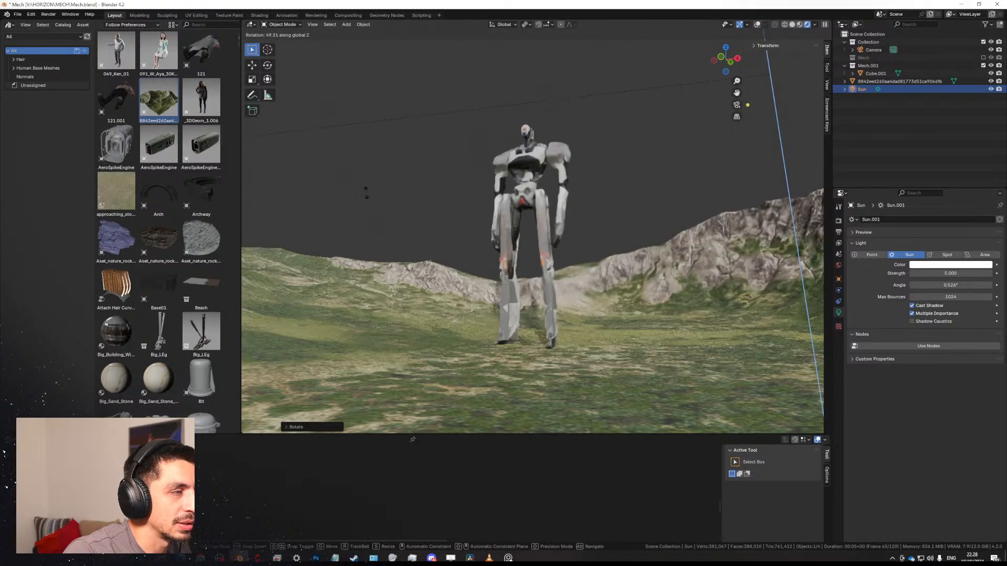
key("r")
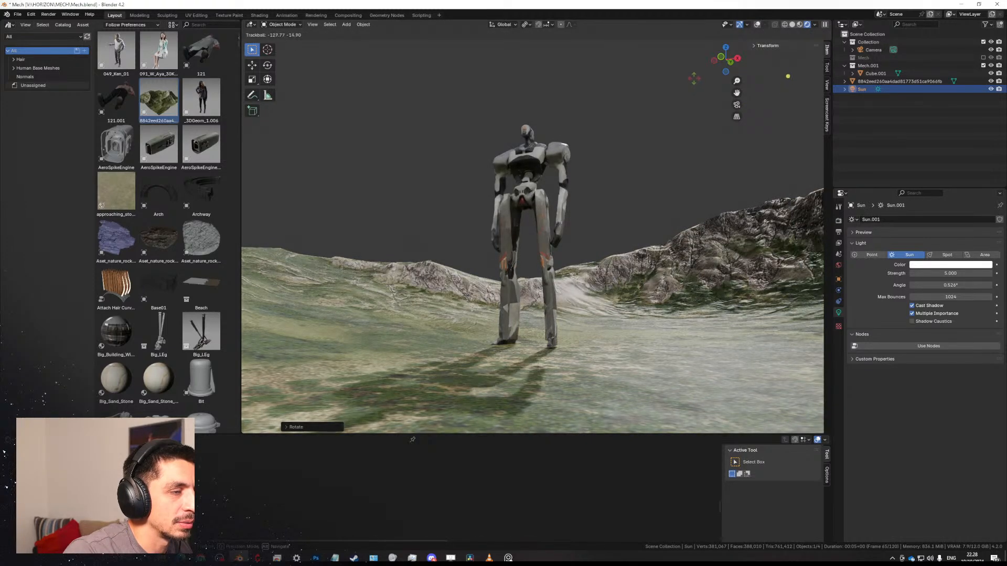
key("r")
key("z")
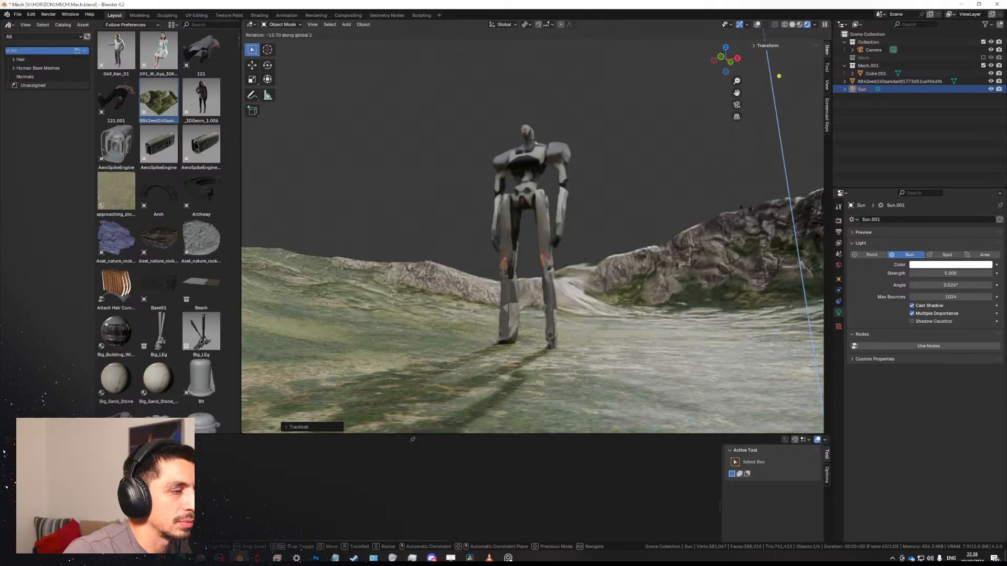
left_click(716, 205)
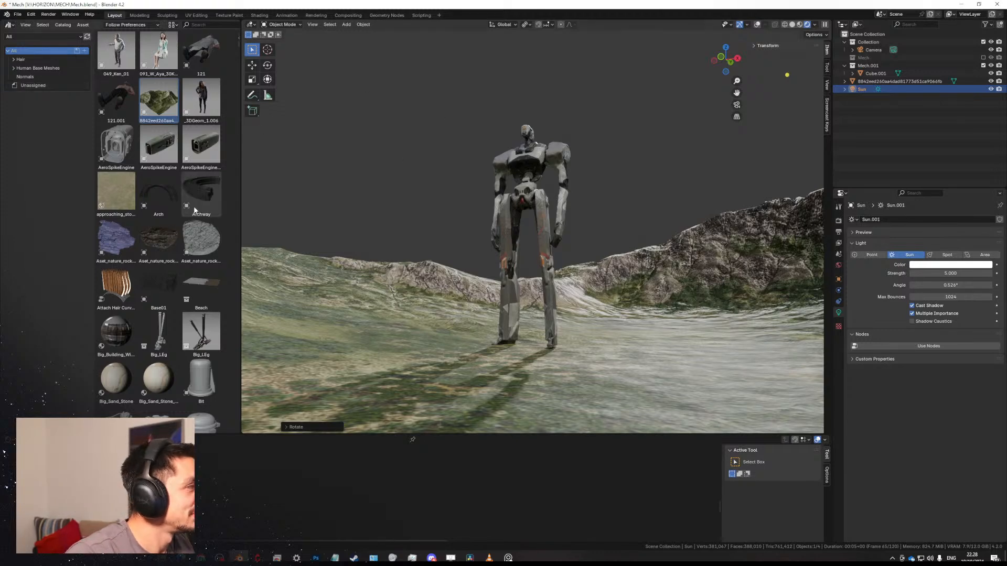
Find the Building_02 asset in the asset library and place it on the terrain near the mech.
scroll(171, 230, "down", 8)
scroll(193, 260, "down", 8)
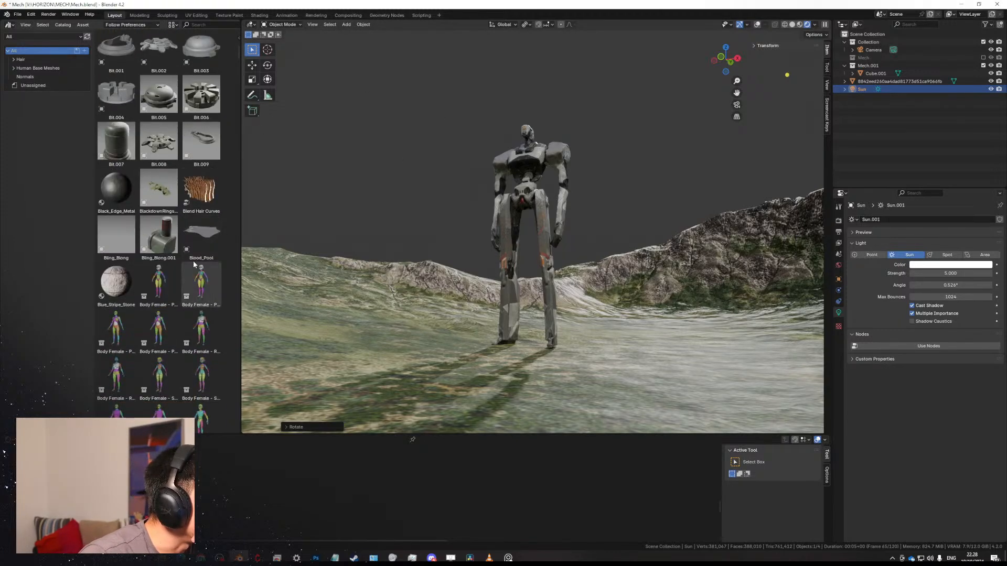
scroll(208, 322, "down", 2)
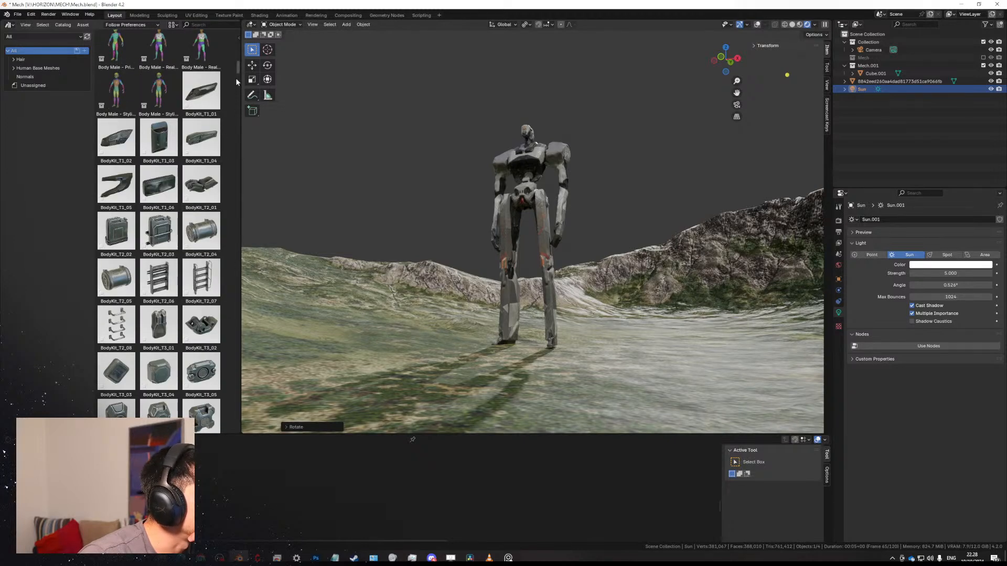
left_click_drag(238, 68, 240, 35)
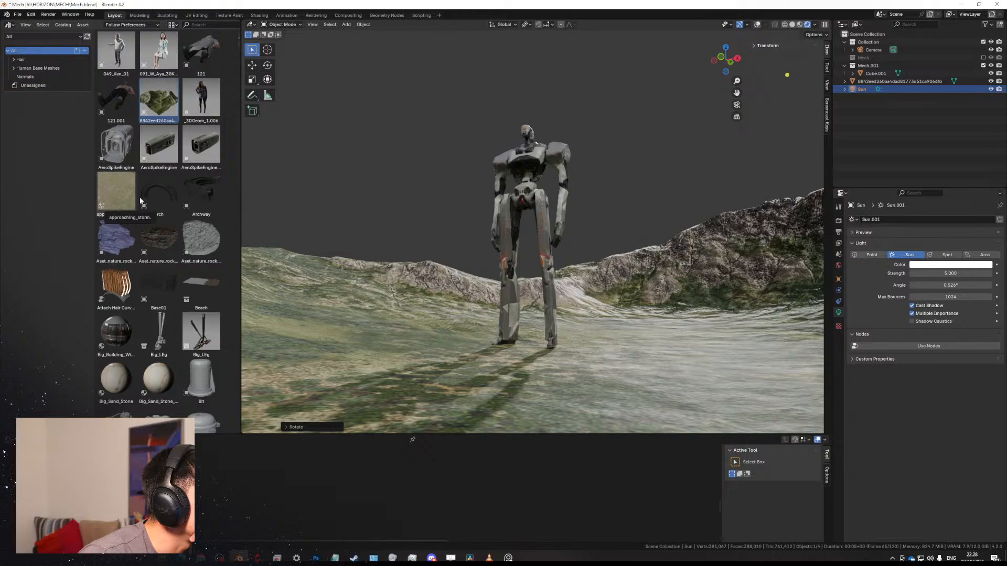
left_click_drag(234, 41, 241, 420)
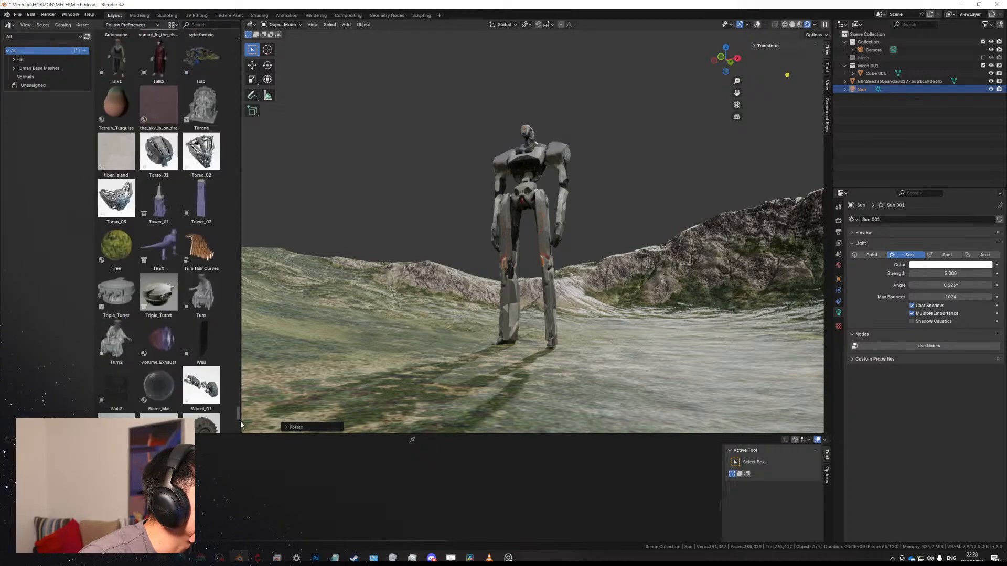
scroll(240, 420, "up", 10)
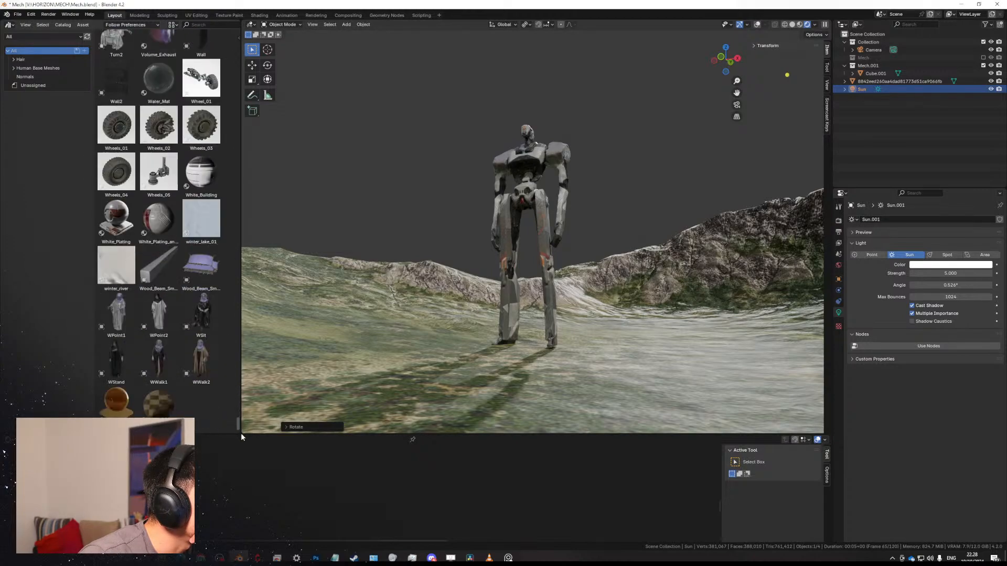
left_click_drag(245, 412, 267, 94)
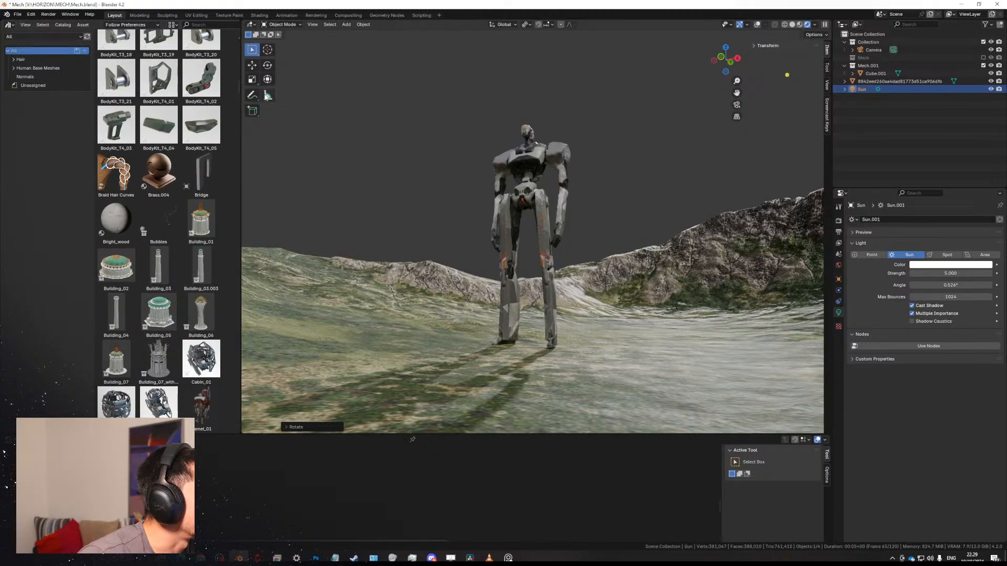
left_click_drag(116, 268, 577, 366)
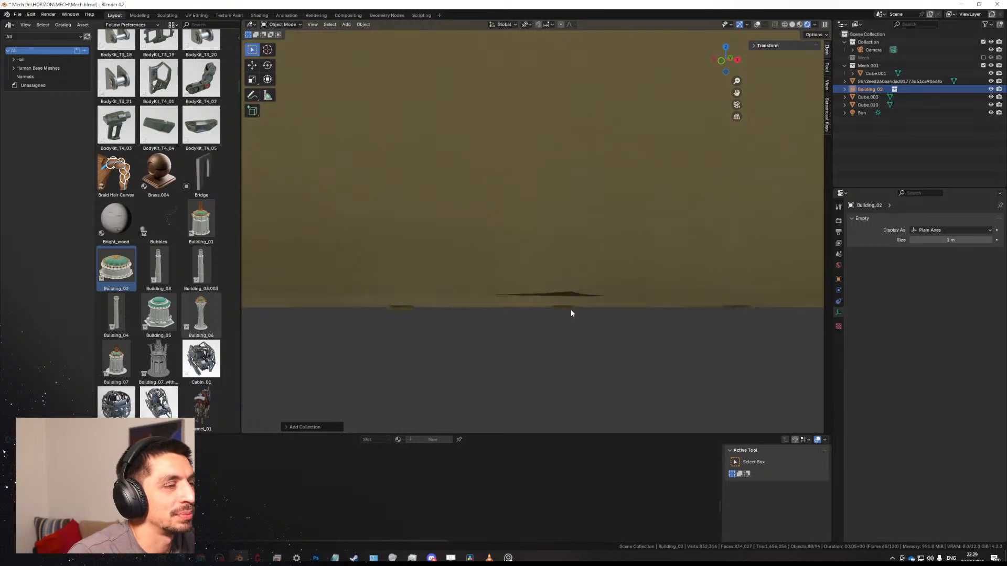
Frame the domed building and scale it down until it fits on the terrain around the mech.
key("KP_Decimal")
scroll(561, 303, "down", 5)
middle_click_drag(557, 287, 558, 300)
scroll(562, 285, "down", 4)
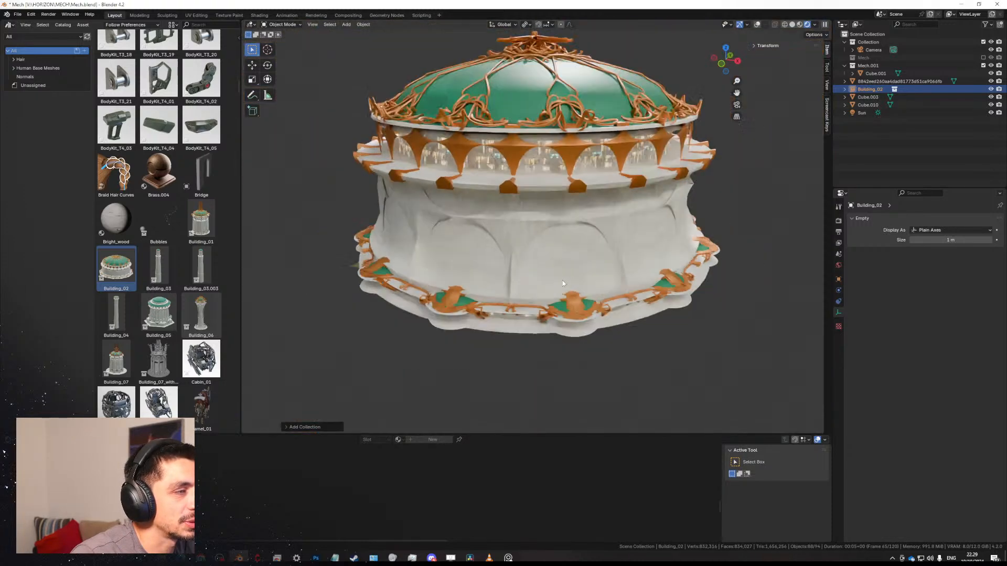
key("s")
left_click(616, 237)
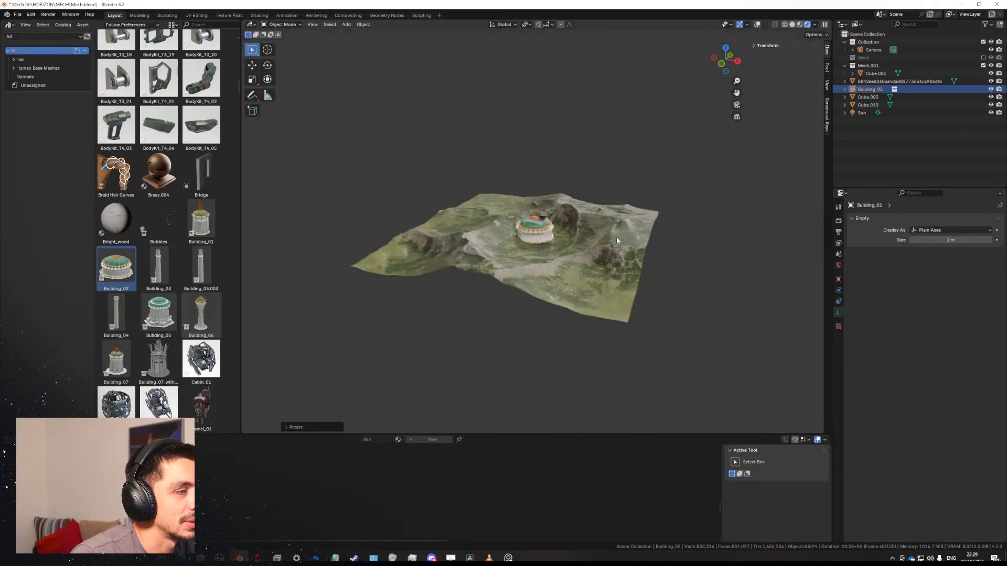
scroll(615, 238, "up", 9)
key("s")
left_click(552, 272)
Delete the two large cubes brought in with the building that cover it and the mech.
left_click(556, 187)
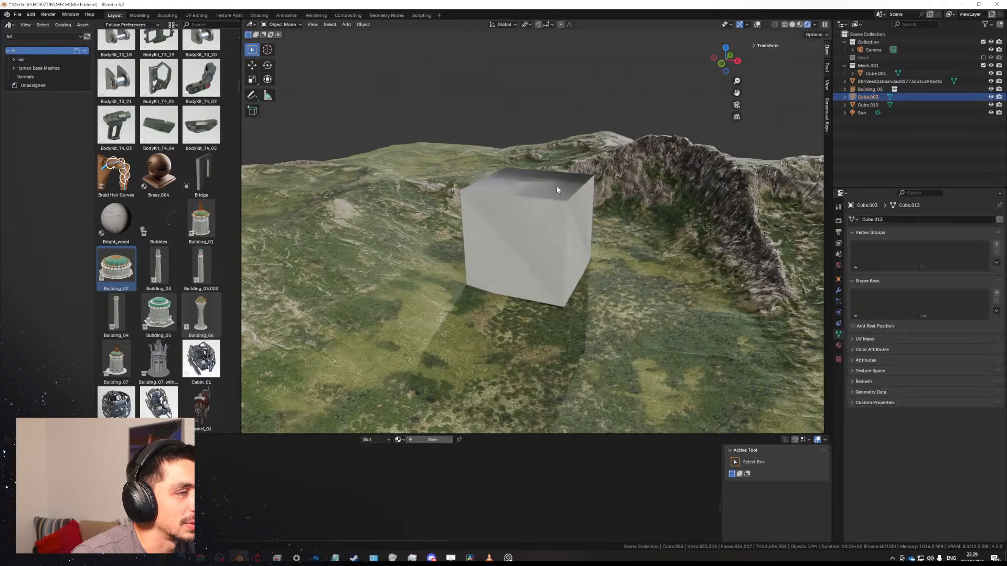
key("Delete")
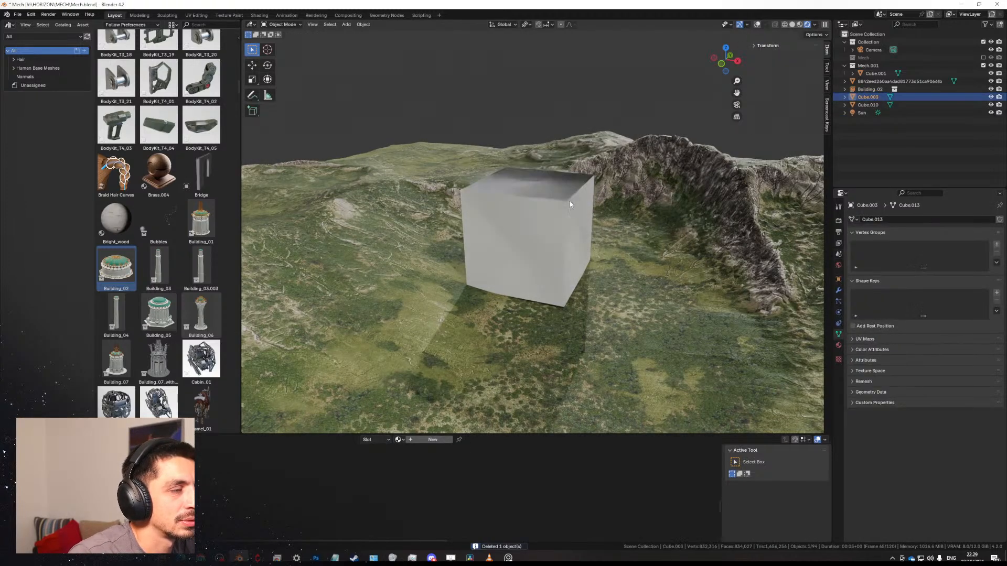
key("g")
key("Escape")
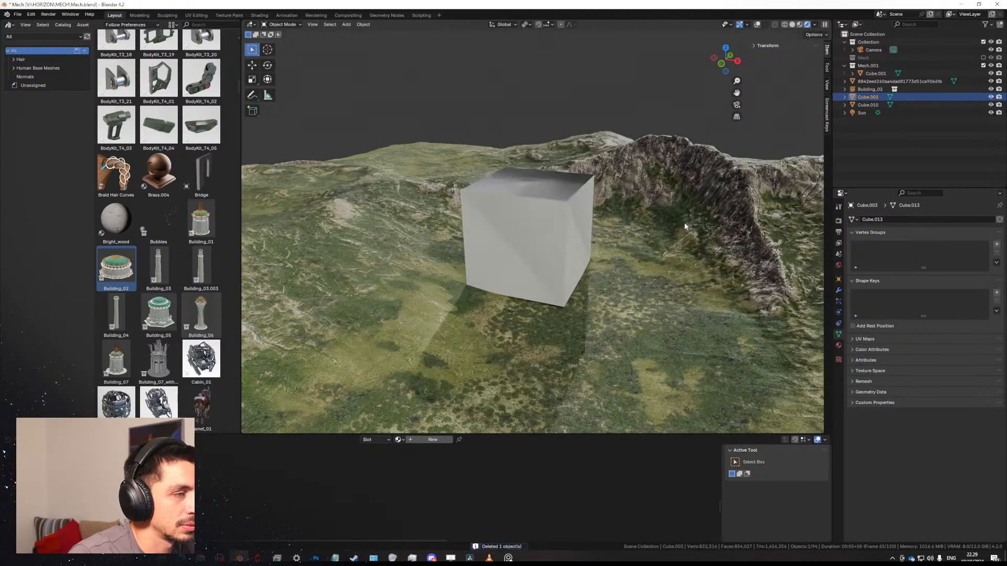
key("Delete")
left_click(570, 223)
key("g")
left_click(676, 229)
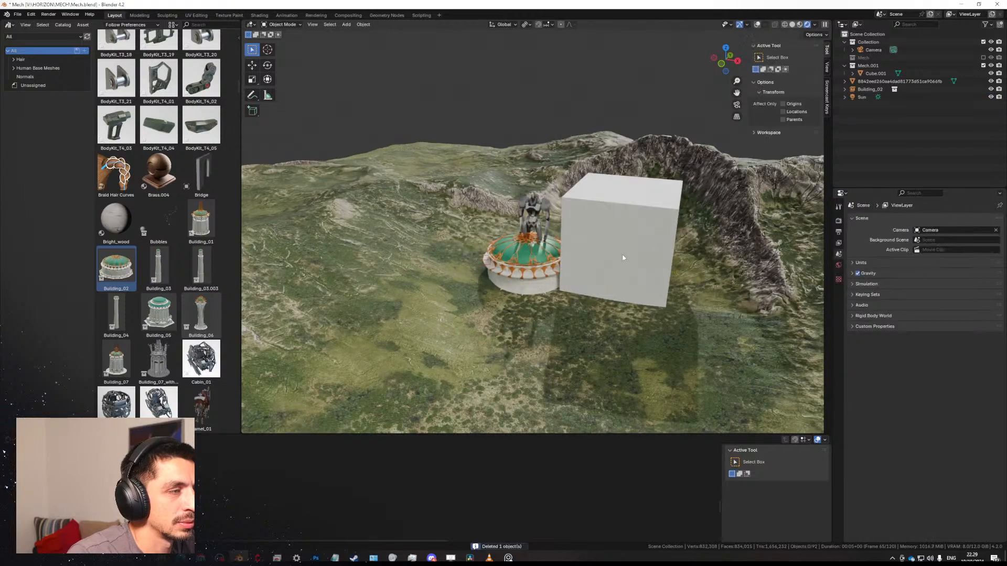
key("Delete")
Scale the building down further and raise it along Z until its walls stand on the ground at the mech's feet.
key("s")
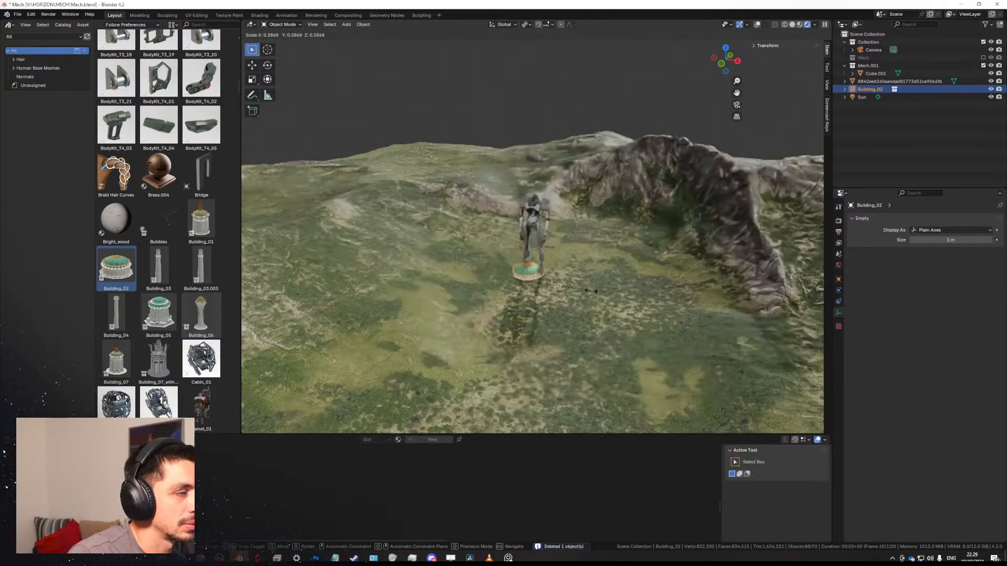
left_click(577, 292)
key("KP_Decimal")
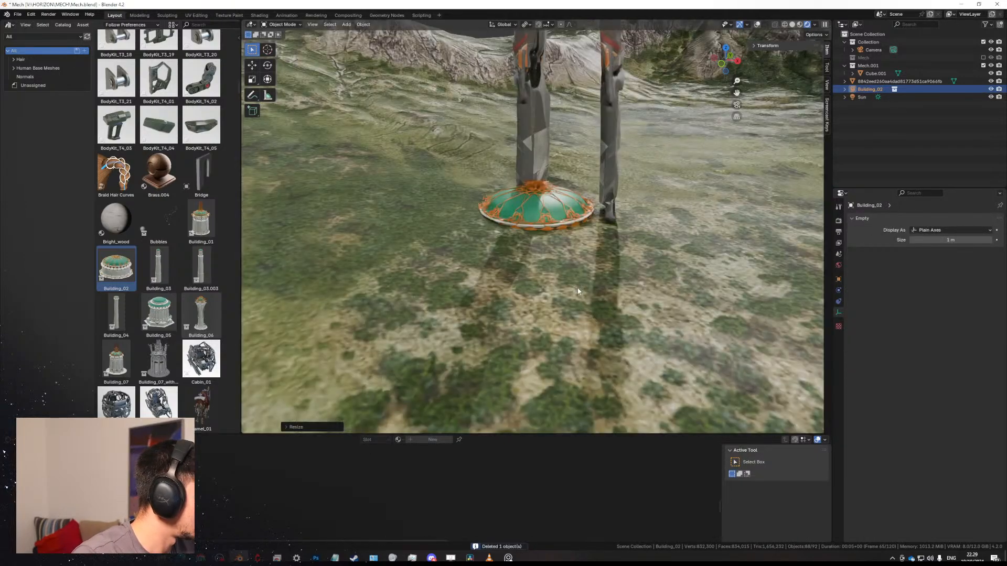
key("KP_1")
middle_click_drag(587, 212, 577, 262)
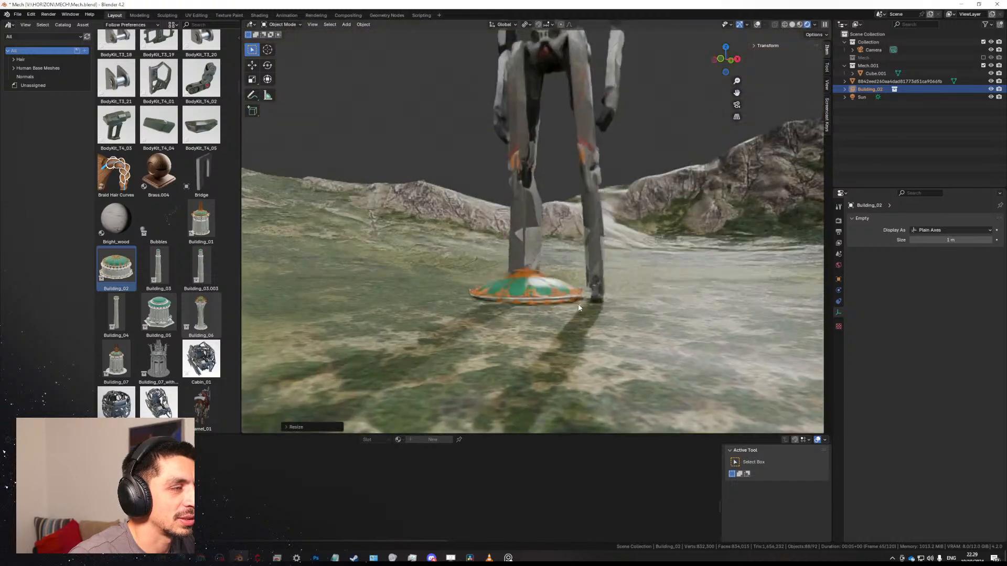
key("g")
key("z")
left_click(577, 265)
Slide the building horizontally with Z locked so it stands beside the mech's legs.
key("g")
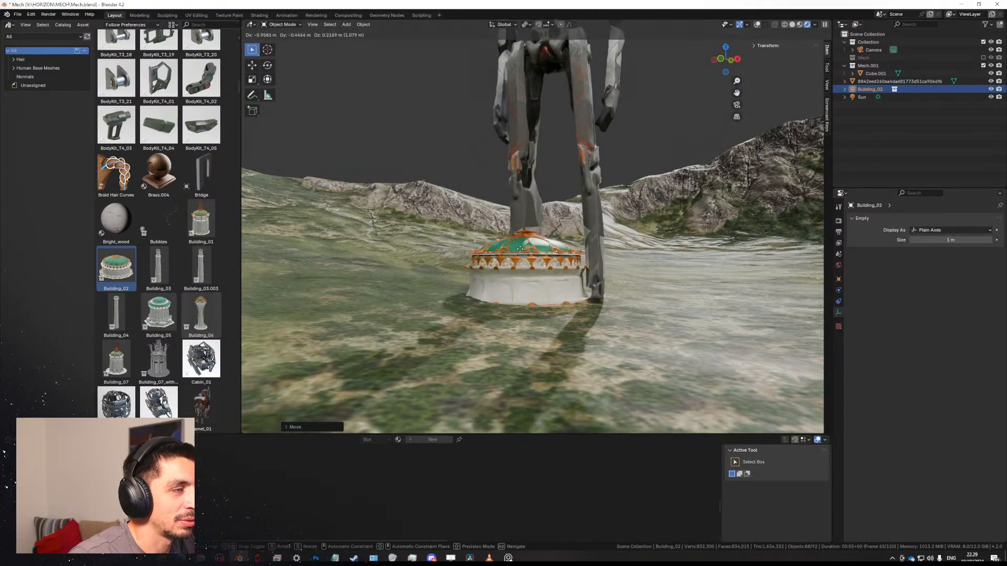
key("shift+z")
left_click(530, 252)
key("g")
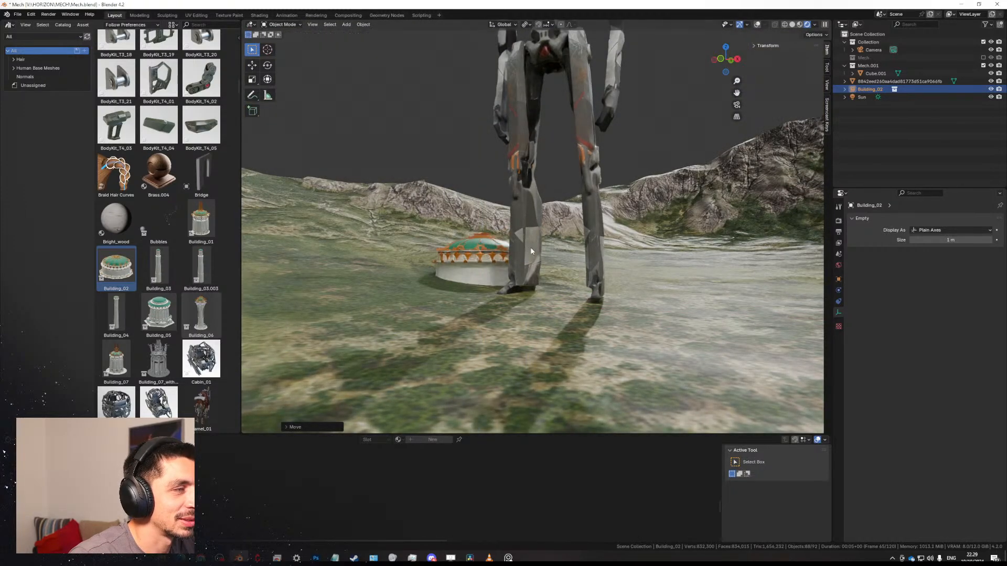
left_click(531, 249)
scroll(532, 252, "down", 2)
middle_click_drag(541, 299, 533, 206)
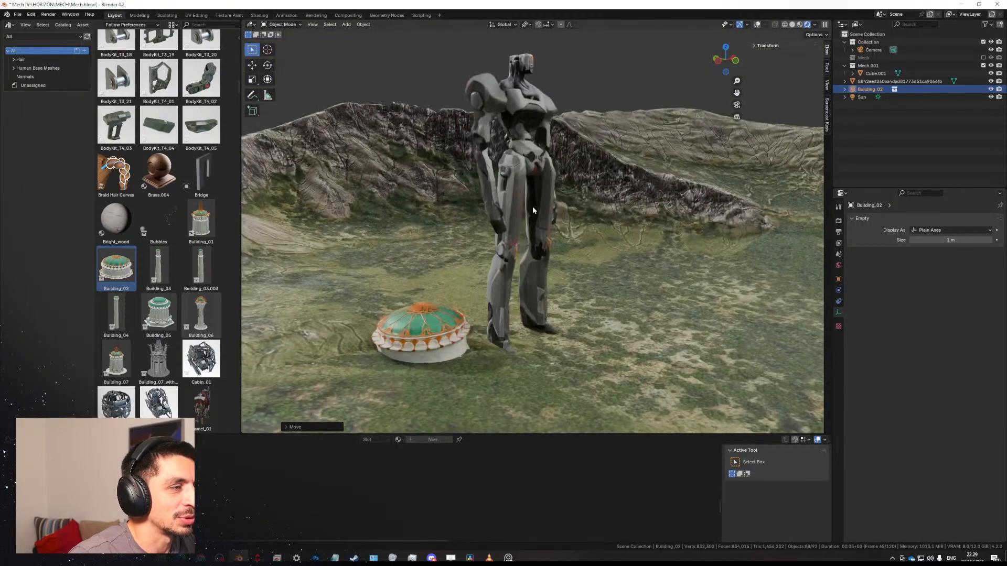
Copy the mech object and display the viewport in solid shading.
left_click(533, 206)
middle_click_drag(678, 218, 668, 219)
key("ctrl+c")
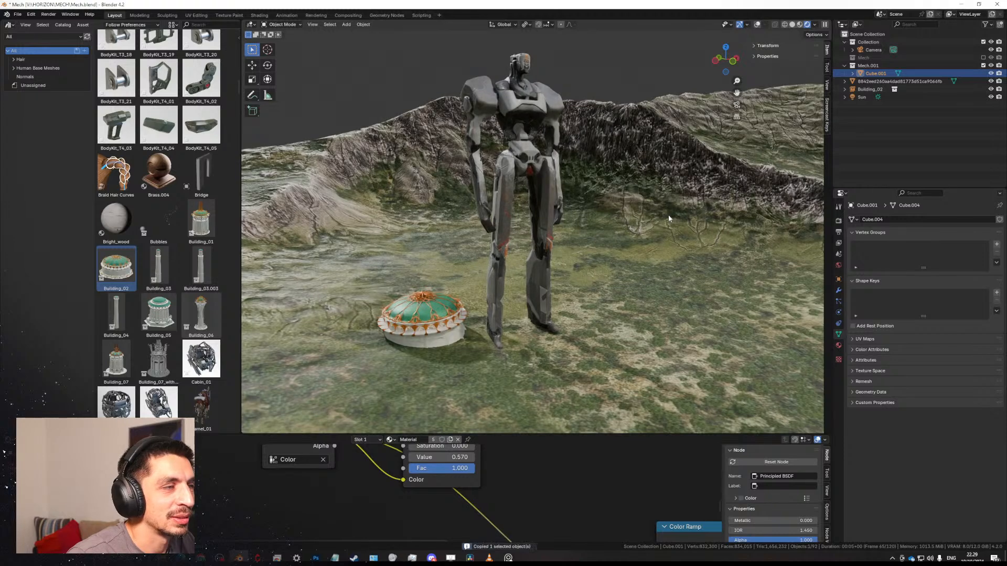
left_click(791, 25)
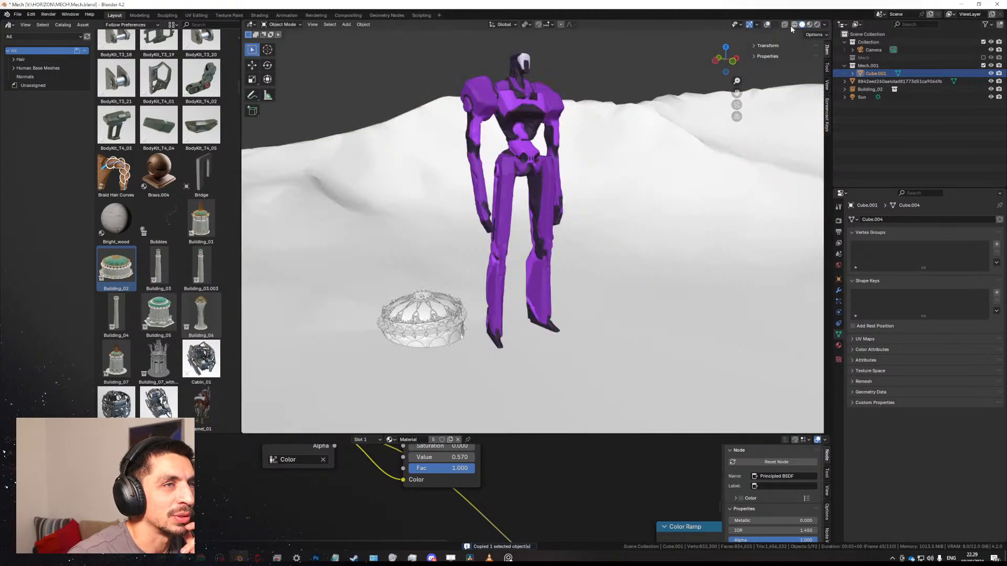
Switch to the Statue.blend file, minimize its render window and leave the camera view for an overview of the city.
mouse_move(239, 558)
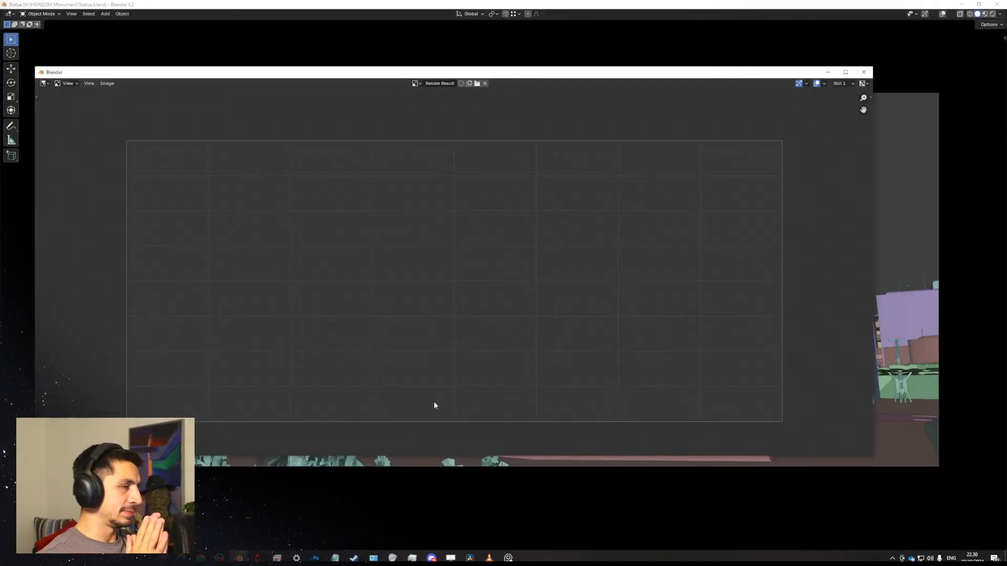
left_click(829, 74)
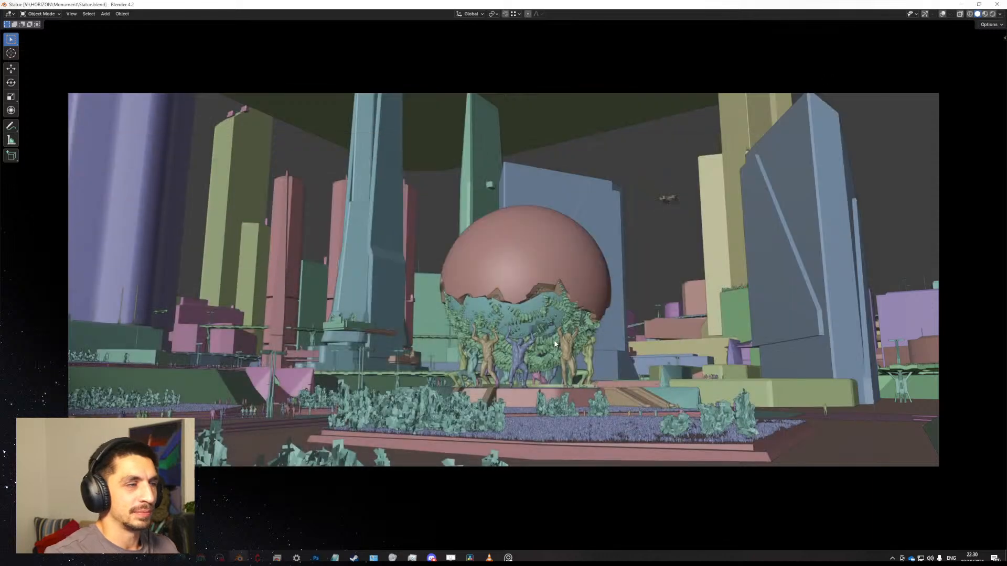
middle_click_drag(489, 183, 550, 339)
scroll(555, 315, "down", 7)
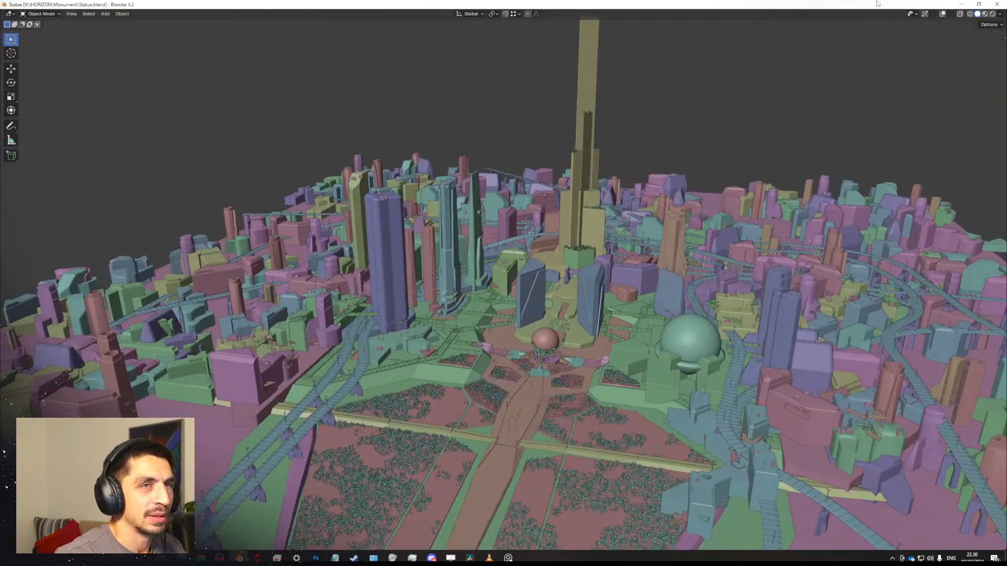
Paste the copied mech into the city scene and turn on the viewport overlays.
left_click_drag(760, 4, 766, 104)
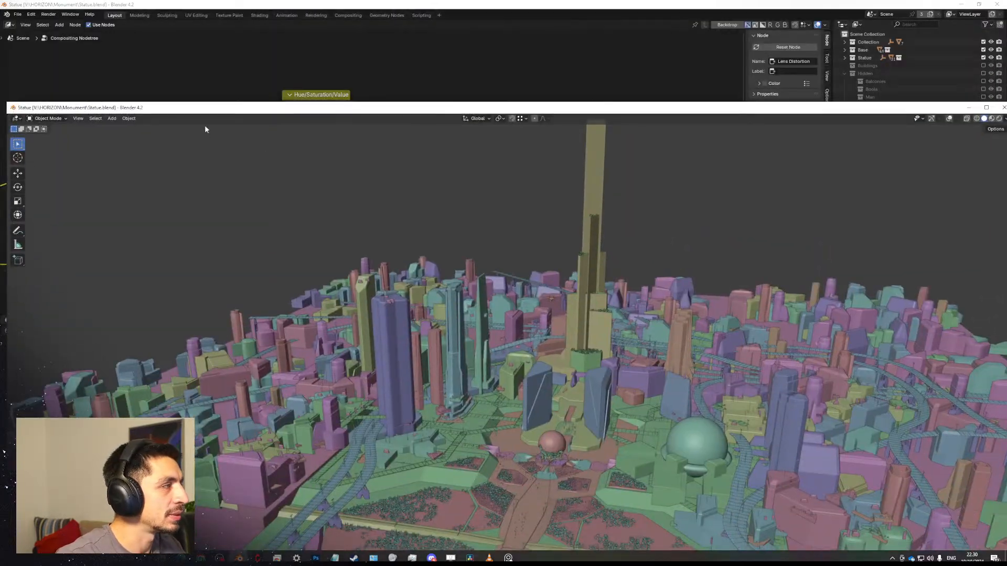
left_click_drag(209, 108, 367, 1)
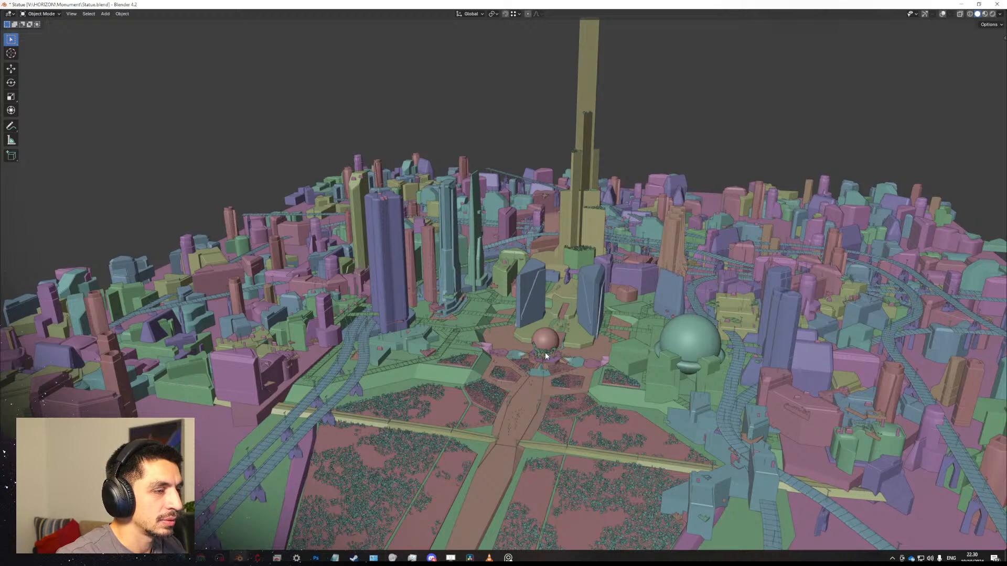
left_click(943, 15)
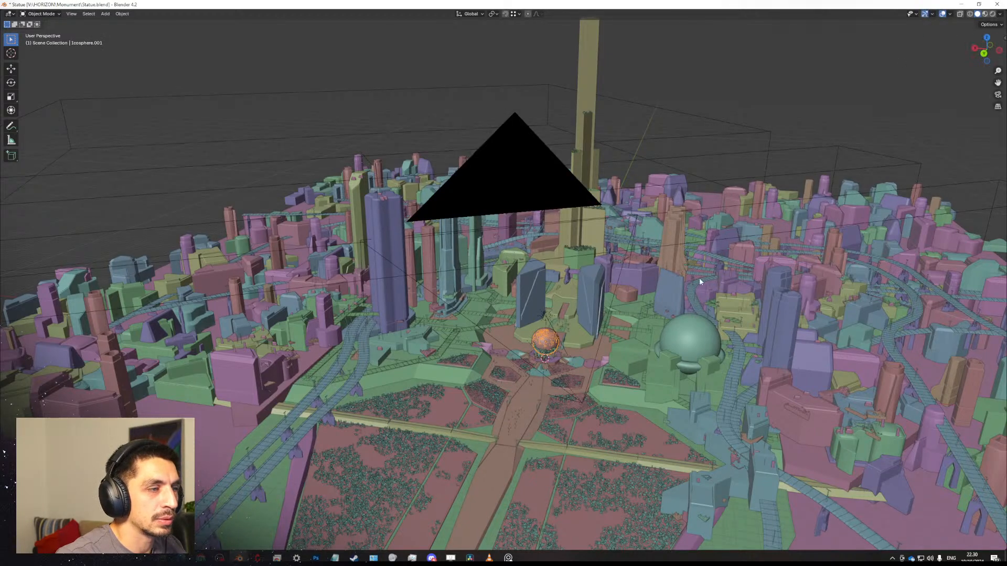
left_click(558, 343)
scroll(564, 342, "up", 4)
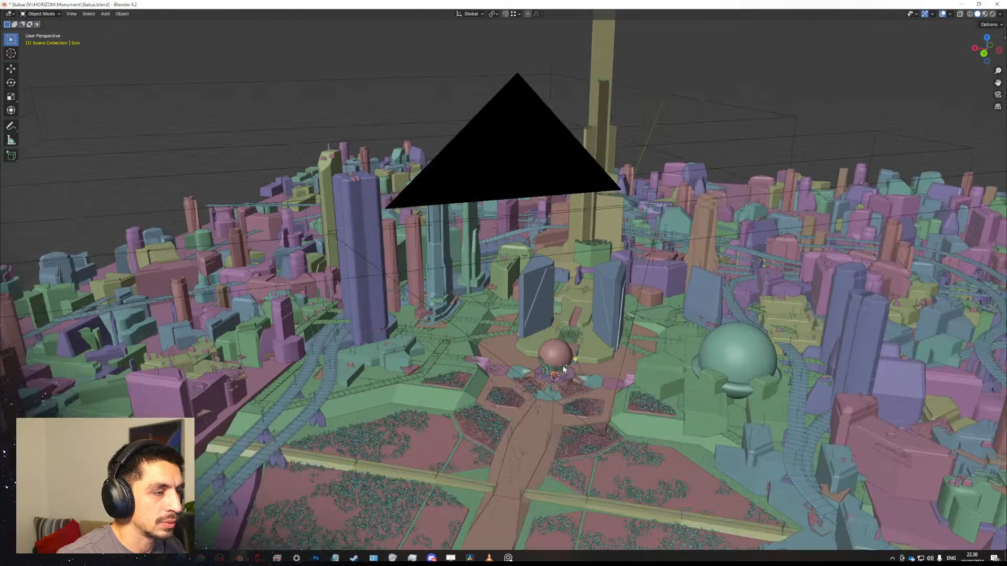
Scale the pasted mech up to skyscraper size and raise it along Z so it stands over the plaza's sphere monument.
key("s")
left_click(372, 307)
key("g")
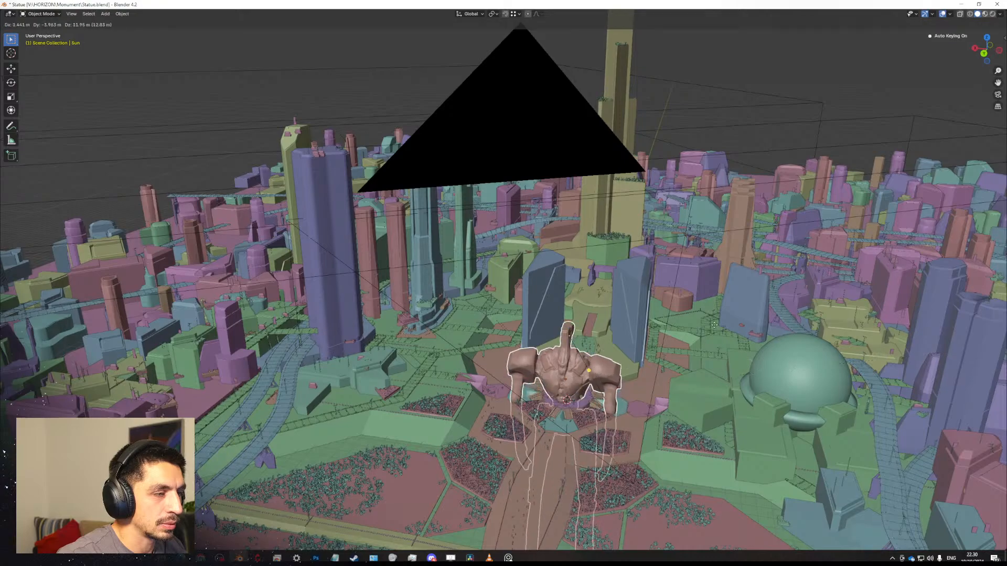
key("z")
left_click(639, 242)
middle_click_drag(639, 242, 519, 217, "shift")
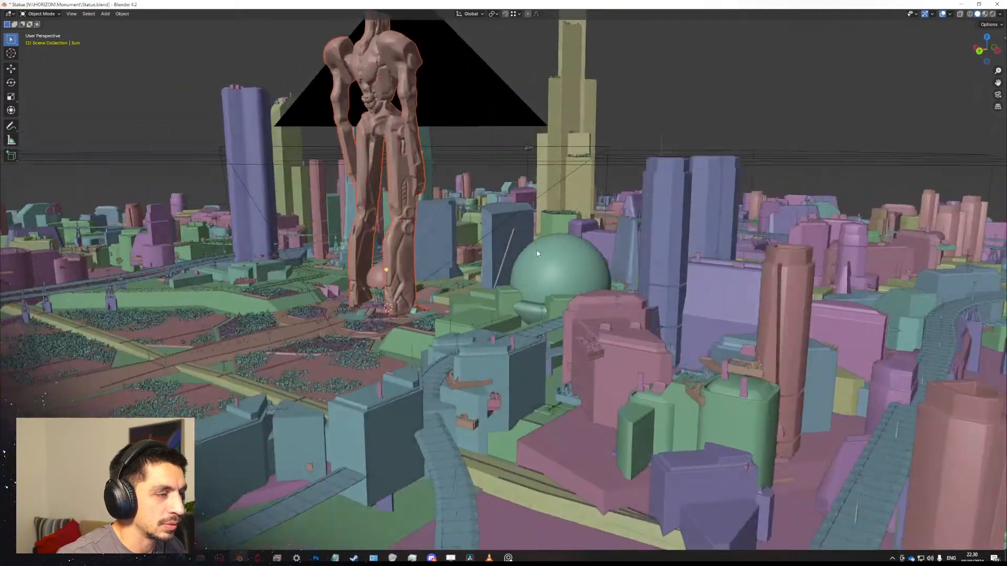
Rotate the mech about the global Z axis to straddle the sphere monument, with its front facing down the central avenue.
middle_click_drag(527, 270, 618, 293, "shift")
scroll(613, 333, "up", 4)
key("r")
key("z")
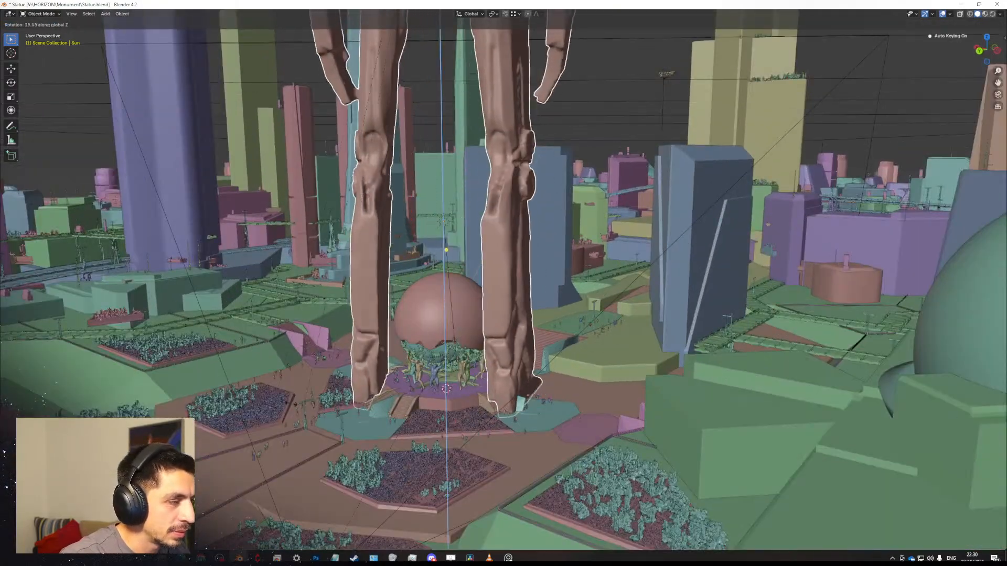
left_click(440, 391)
middle_click_drag(463, 386, 495, 385)
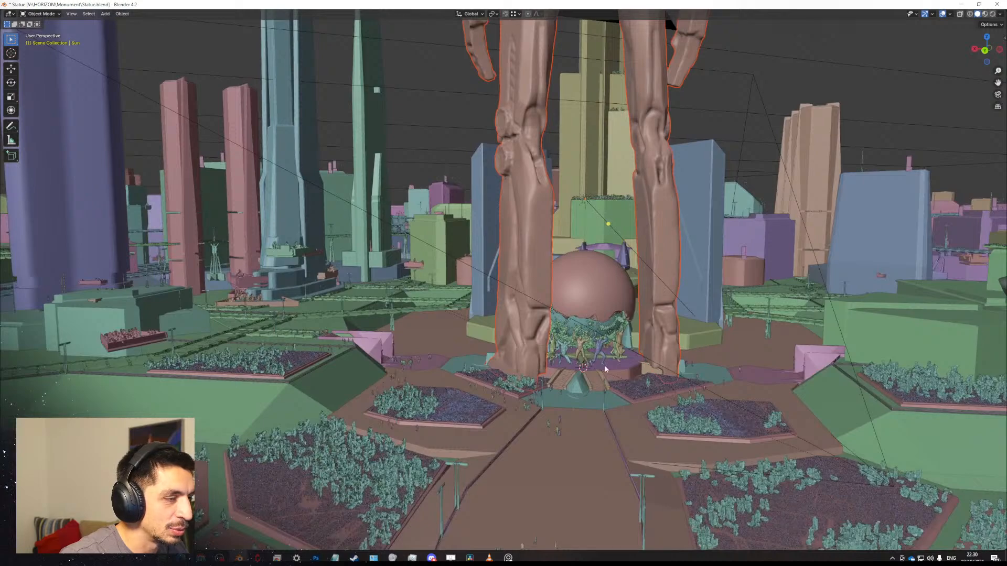
scroll(604, 365, "down", 5)
middle_click_drag(603, 351, 578, 398)
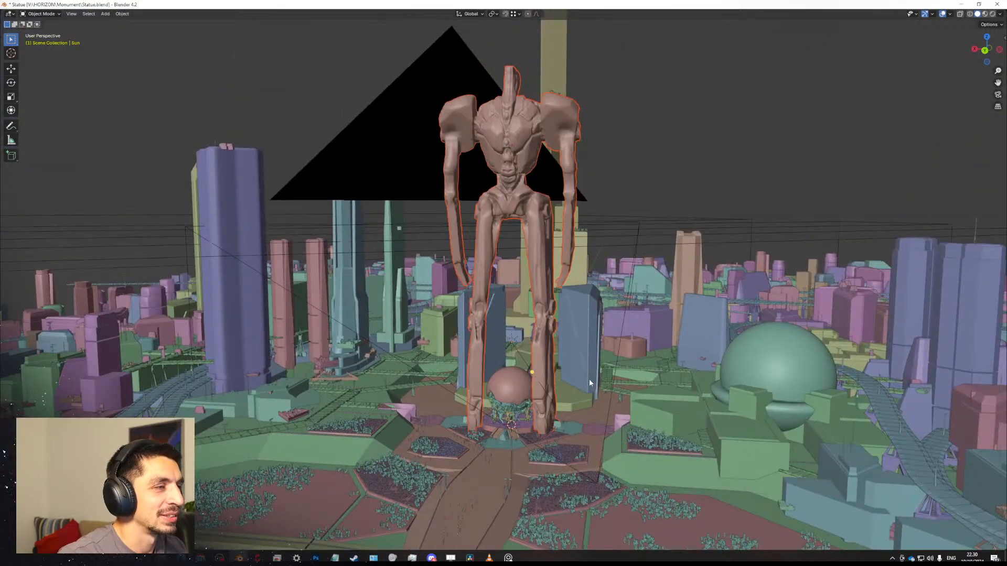
type("rz1")
key("Return")
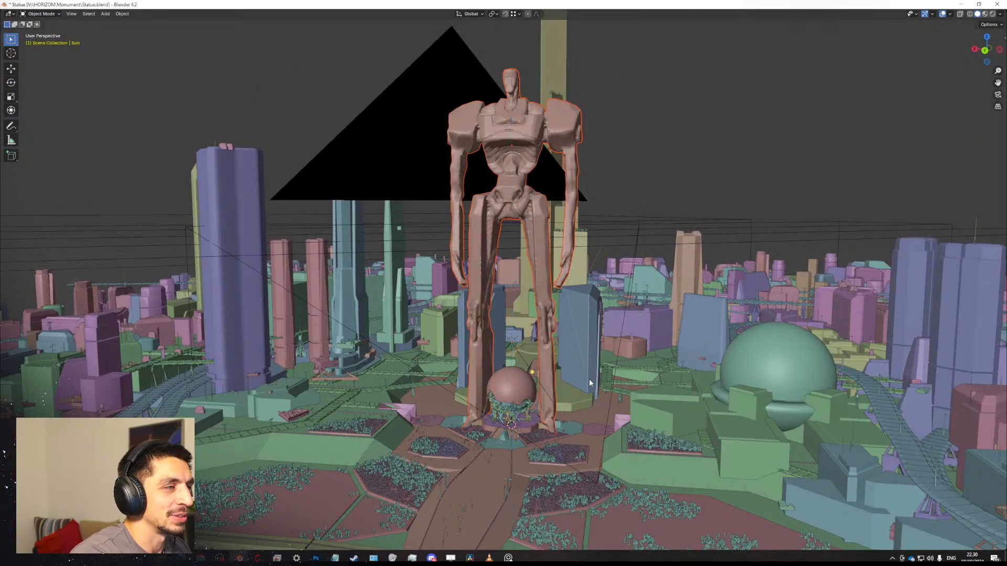
Scale the mech down slightly and lower it along Z so its feet stand on the plaza around the sphere monument.
middle_click_drag(589, 379, 560, 349)
key("s")
left_click(547, 326)
key("g")
key("z")
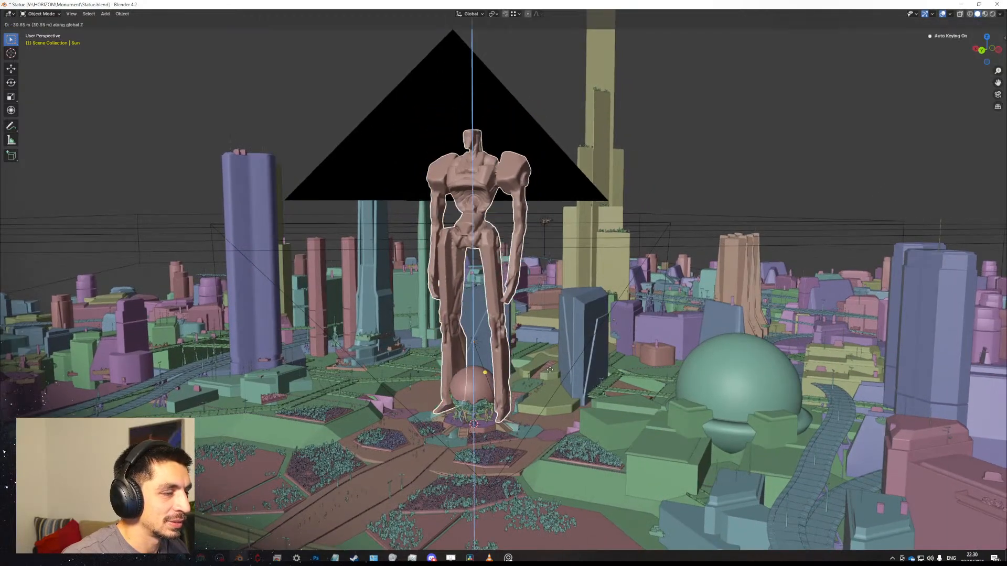
left_click(543, 395)
Rotate the mech about global Z and move it horizontally off the monument to the ground beside the twin slab buildings.
middle_click_drag(544, 395, 529, 418)
key("r")
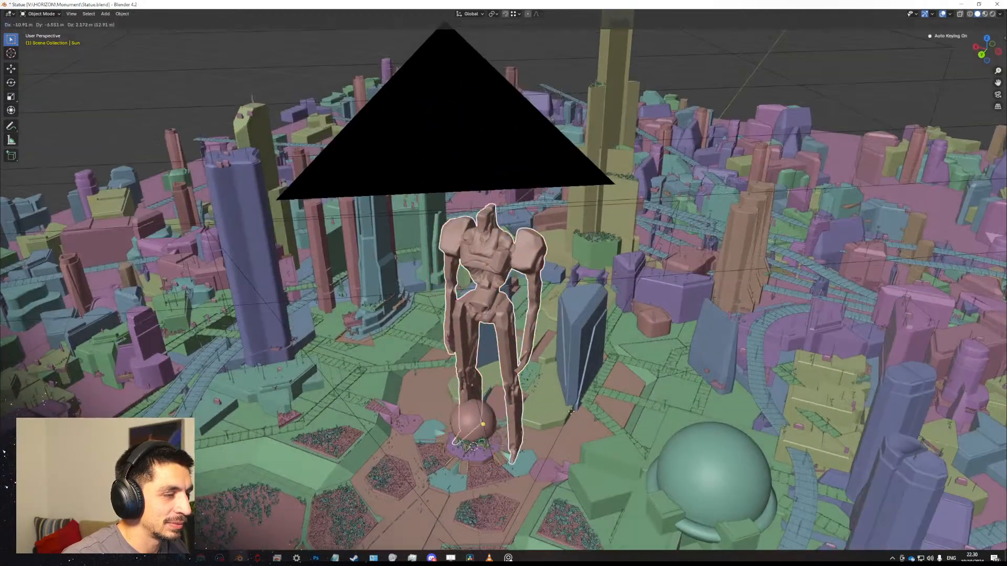
key("z")
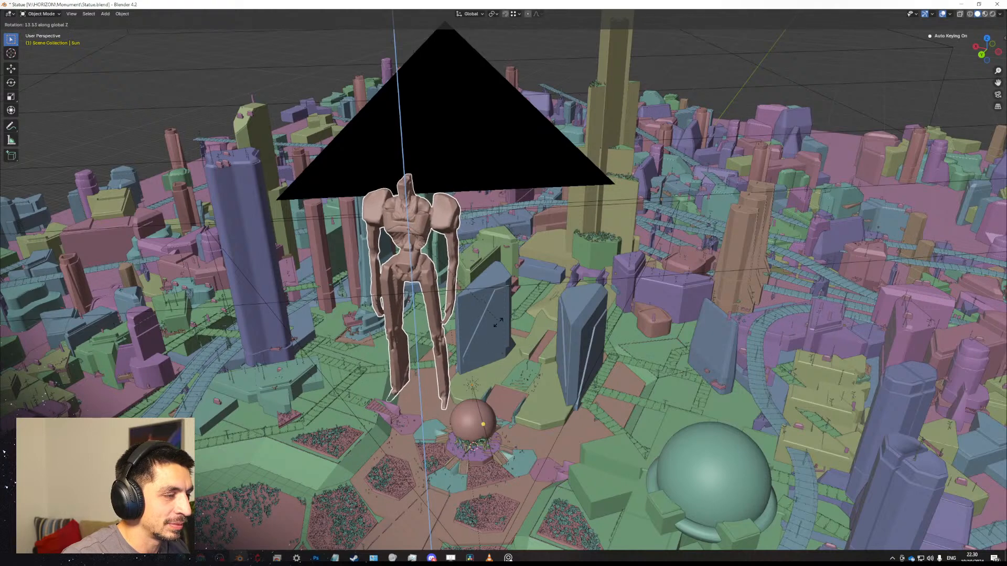
left_click(496, 319)
key("g")
key("shift+z")
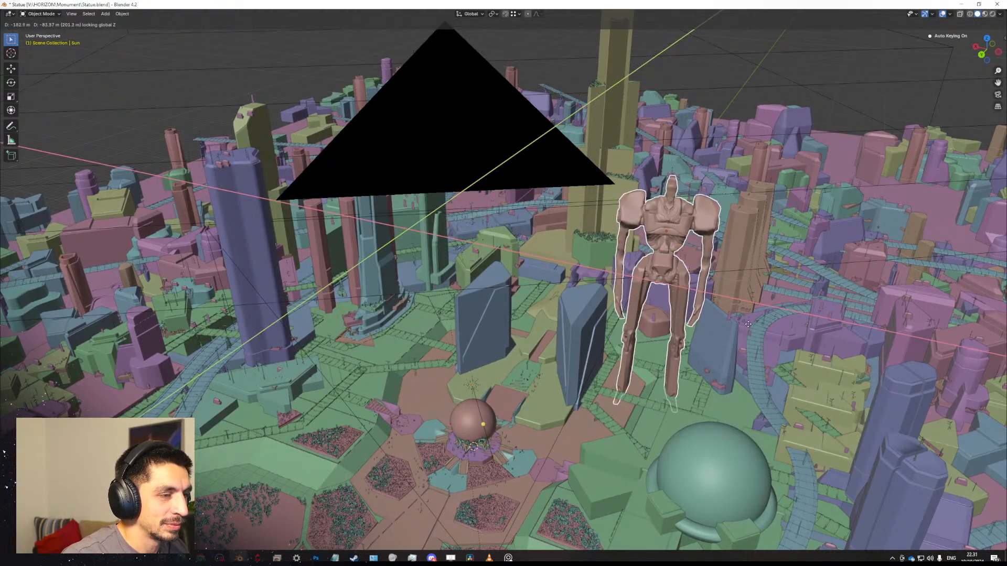
left_click(705, 323)
Look through the scene camera at frames 1 to 5 to examine how the mech fits each shot.
key("KP_0")
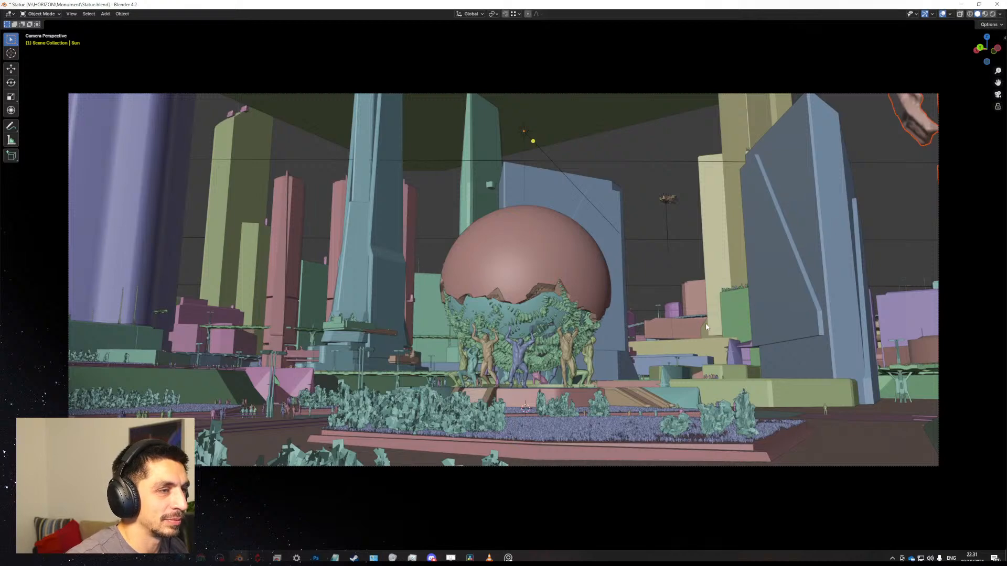
key("Right")
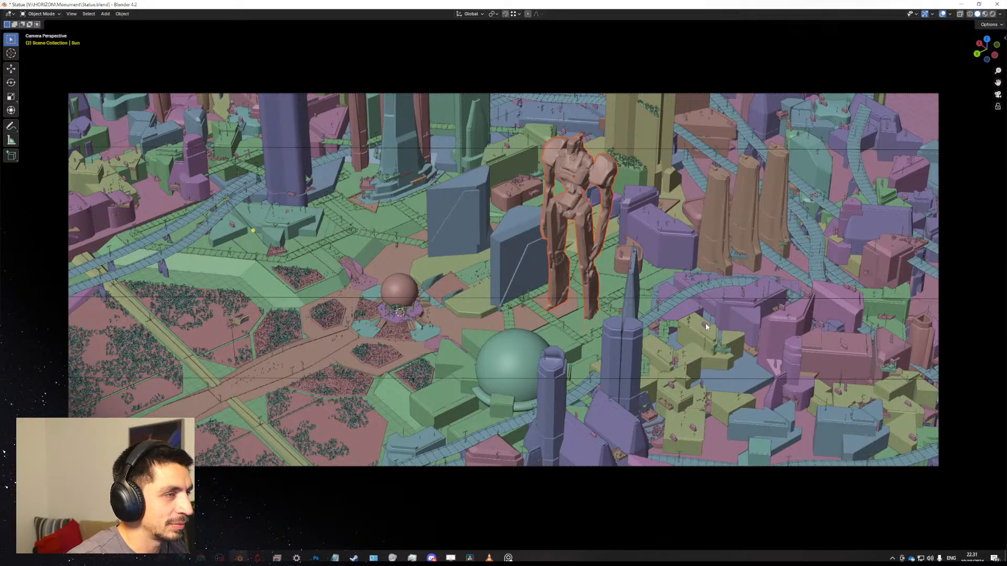
key("Right")
key("Left")
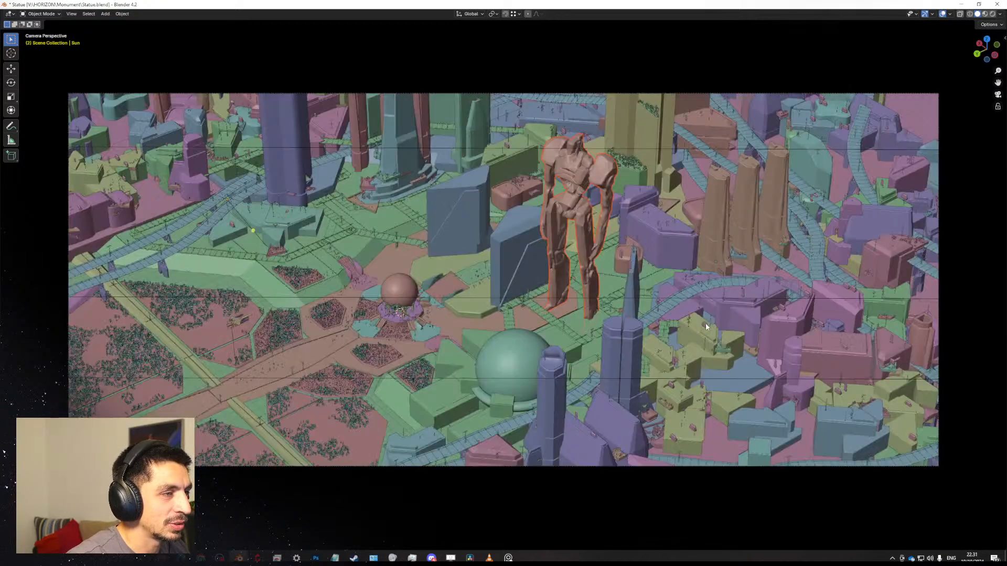
key("Left")
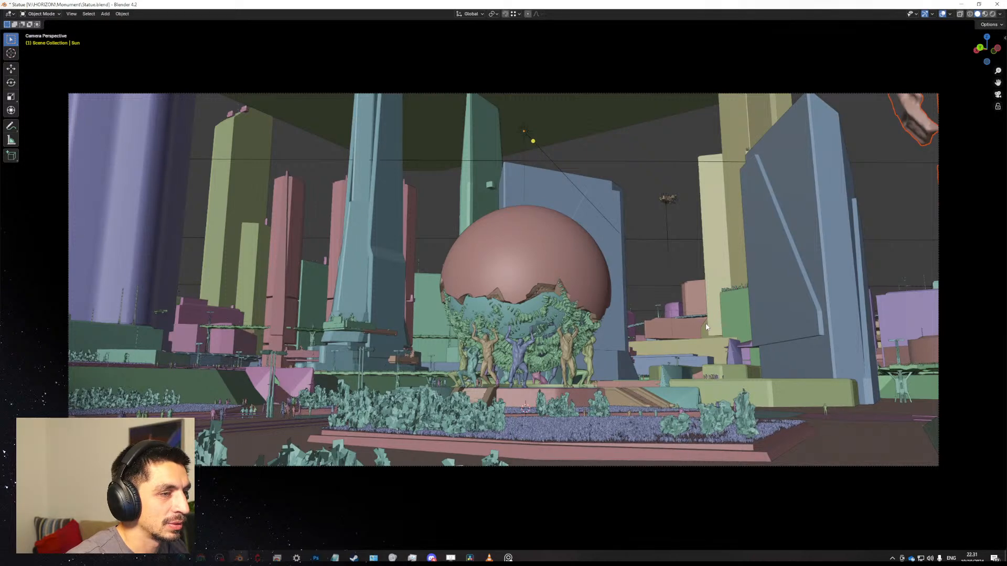
key("Right")
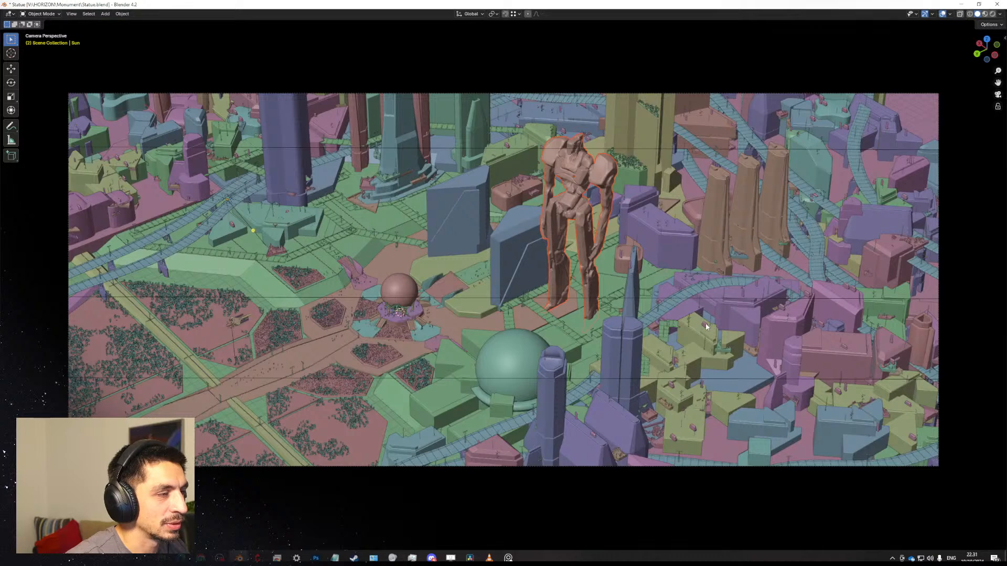
key("Right")
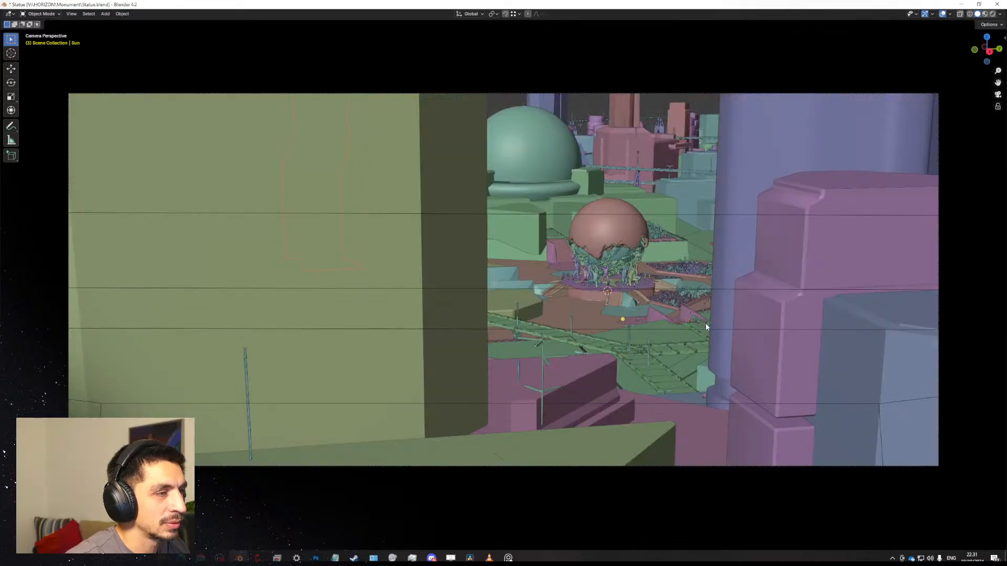
key("Right")
key("Right")
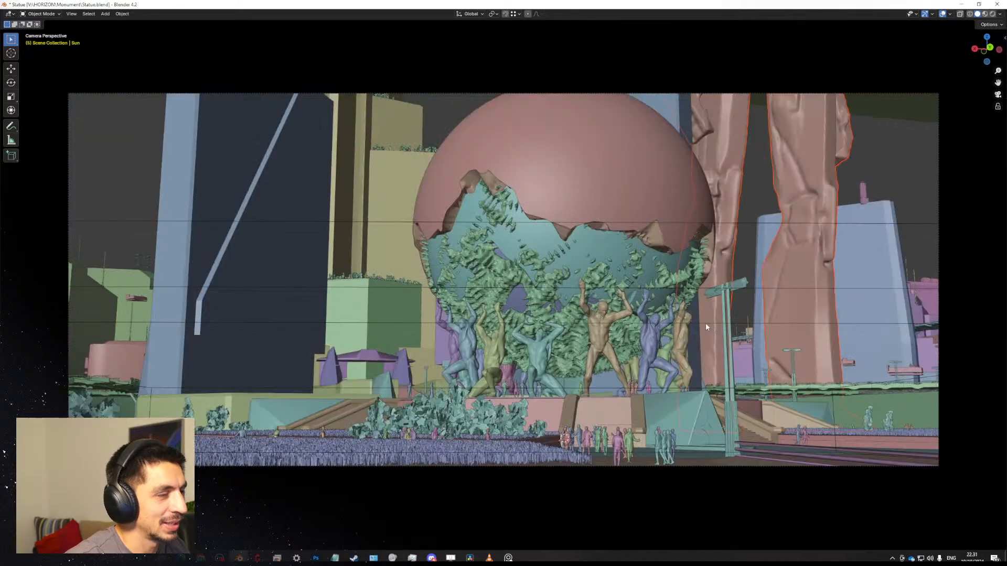
Move the mech horizontally to the open ground between the tall tower and the twin slabs, turning it about Z to face the plaza.
key("KP_0")
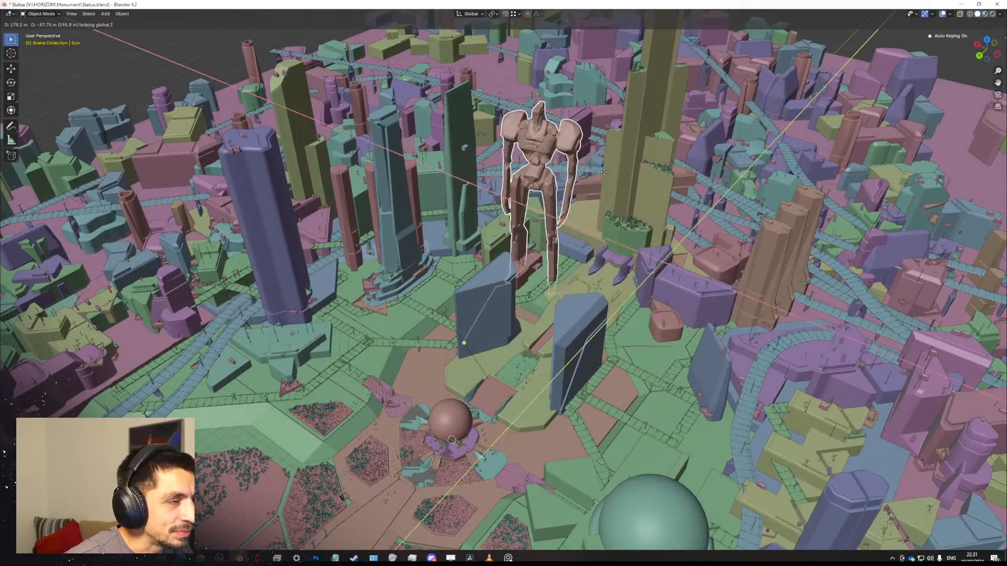
left_click(444, 219)
key("r")
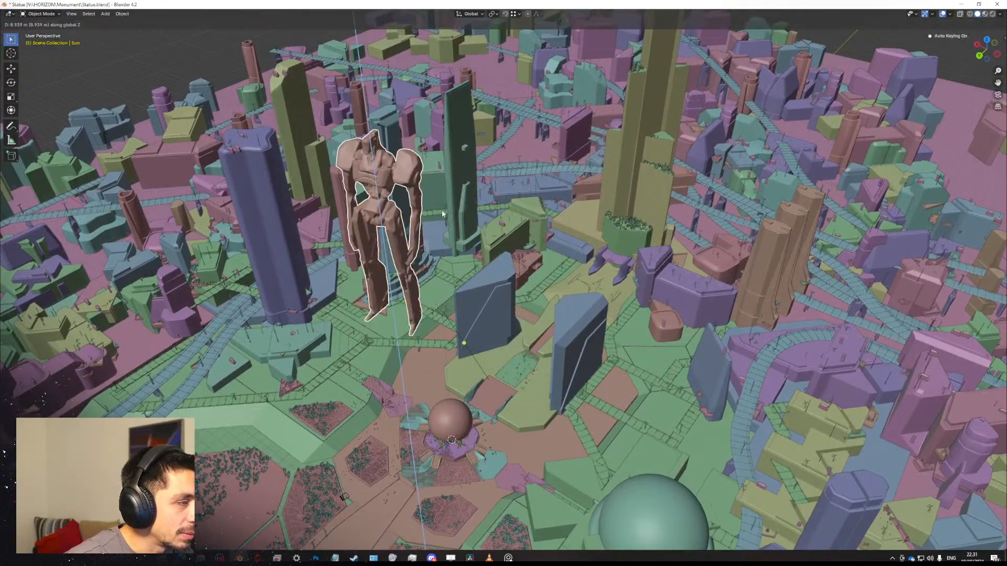
key("z")
left_click(423, 181)
key("g")
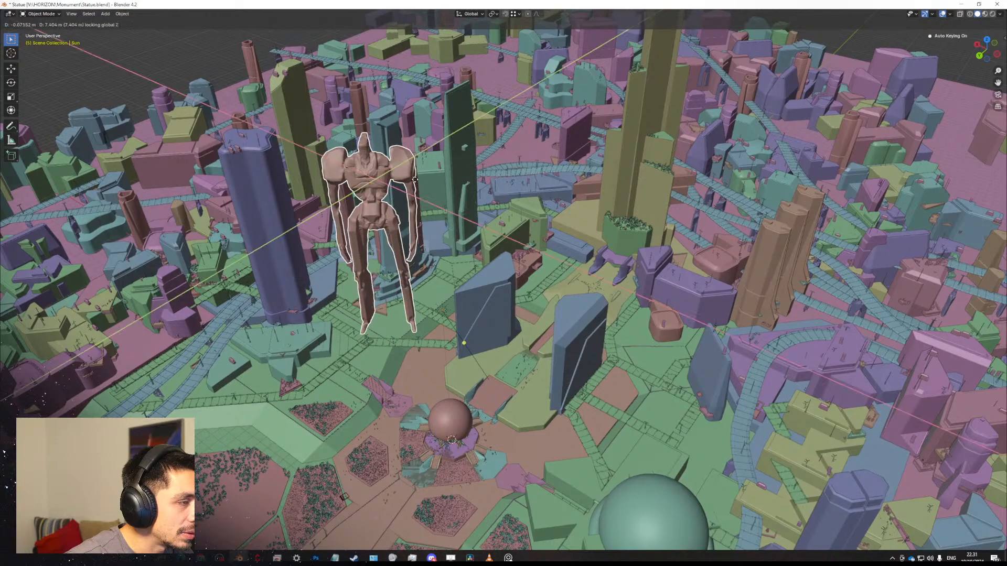
left_click(443, 213)
Return to the close-up monument shot, lock the camera to the view and reframe it to include the mech's legs beside the sphere.
key("KP_0")
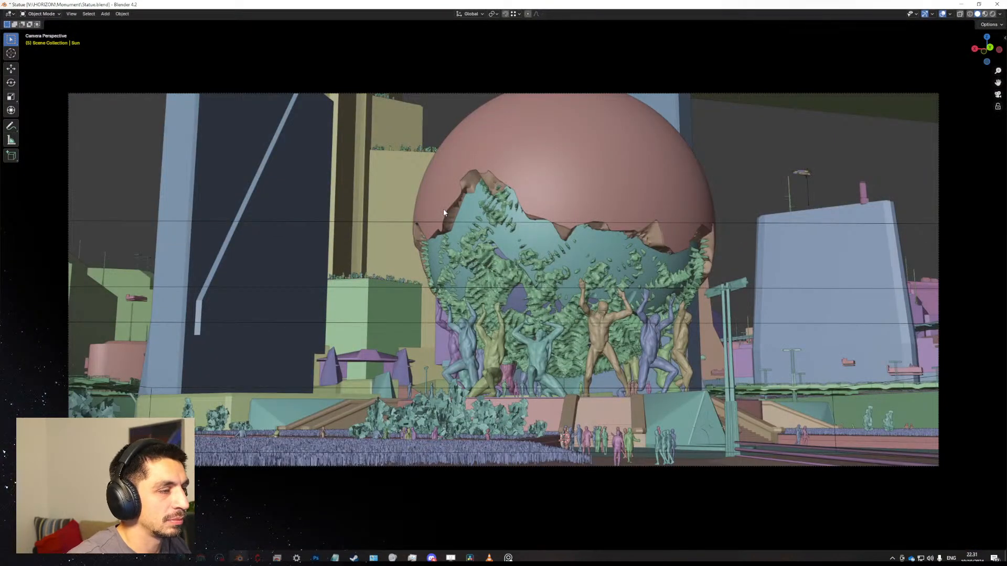
key("Left")
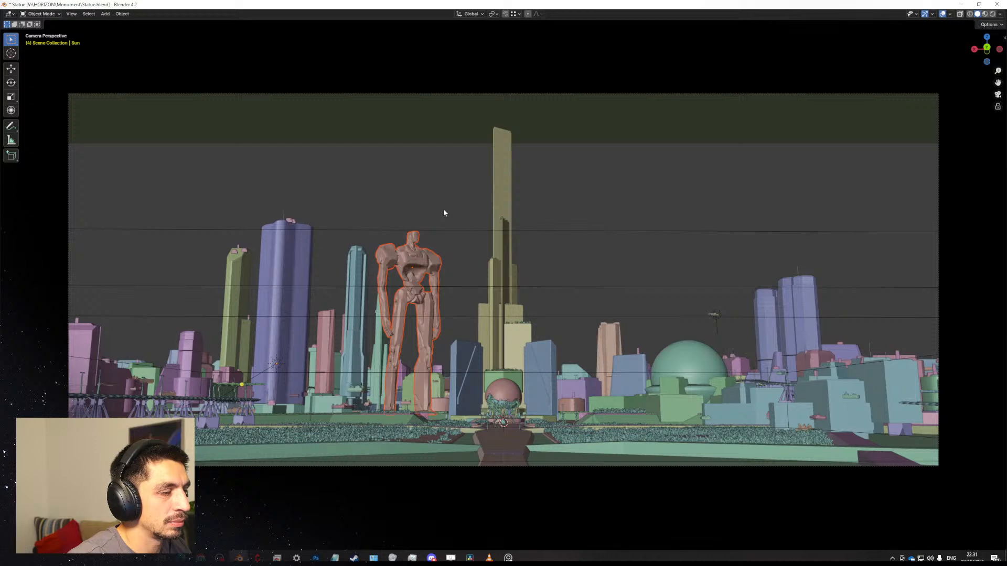
key("Right")
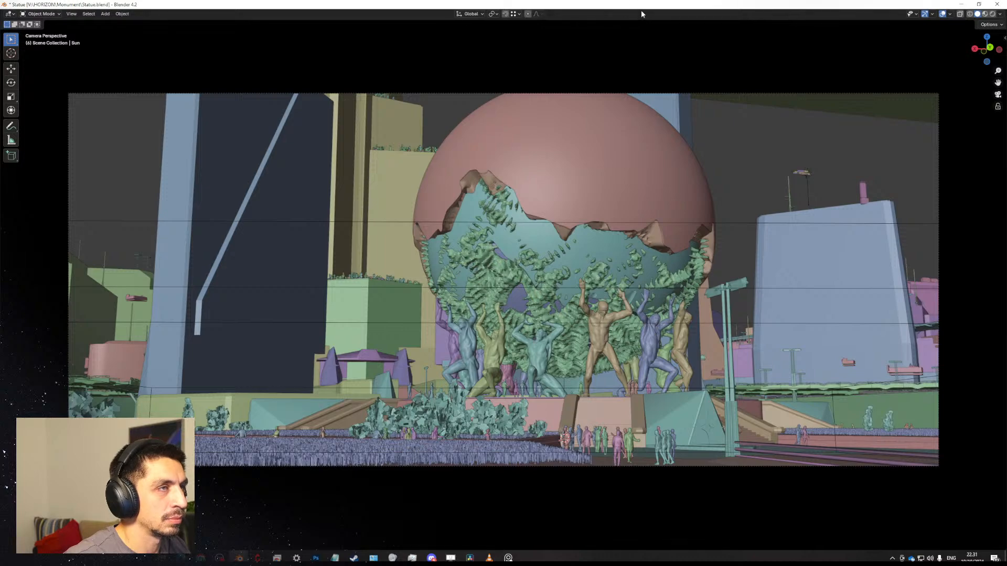
left_click(634, 225)
key("n")
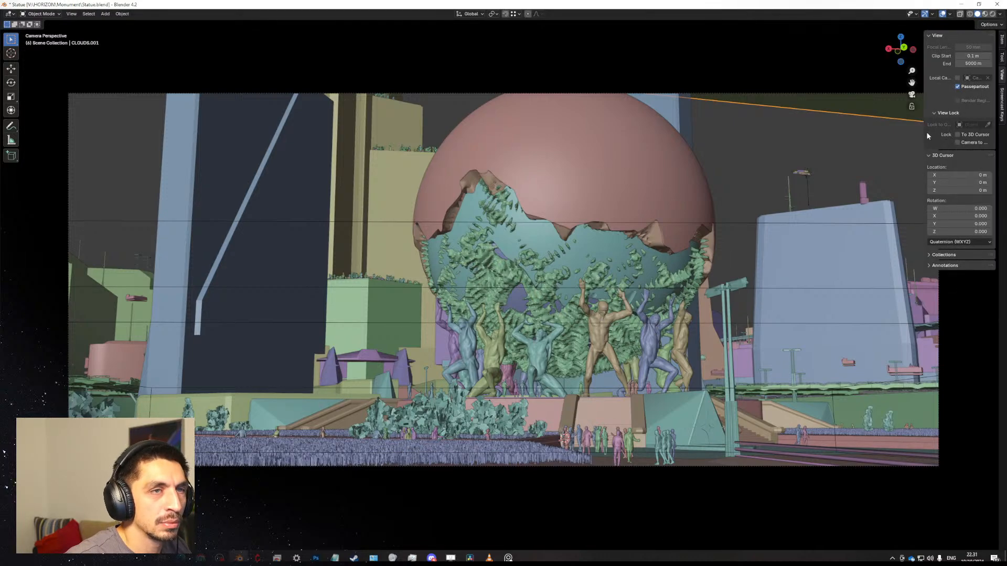
left_click(972, 142)
key("n")
middle_click_drag(745, 247, 651, 342)
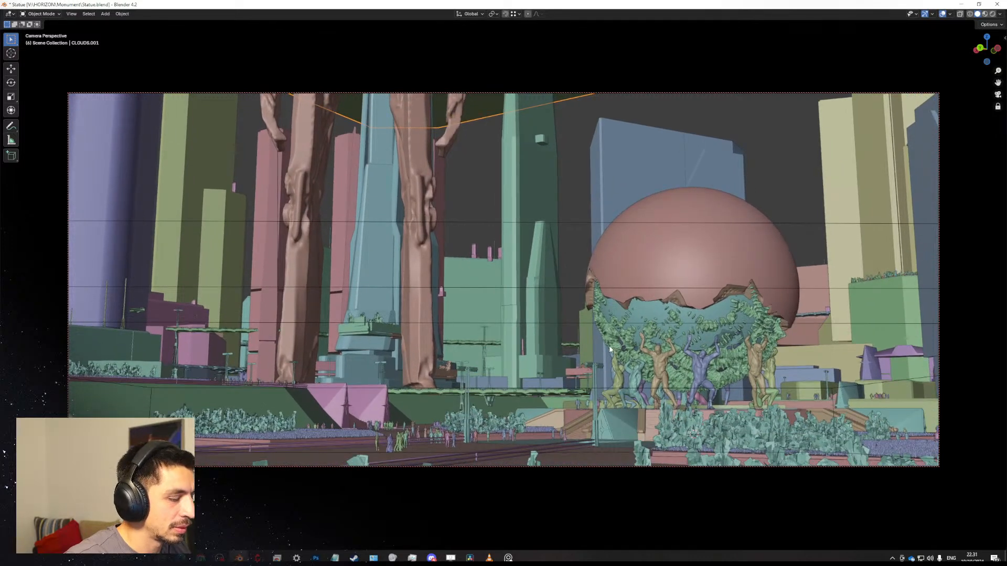
Move the detached viewport window down to uncover the main Blender windows behind it and restore it to full screen.
key("n")
key("n")
left_click_drag(768, 4, 711, 222)
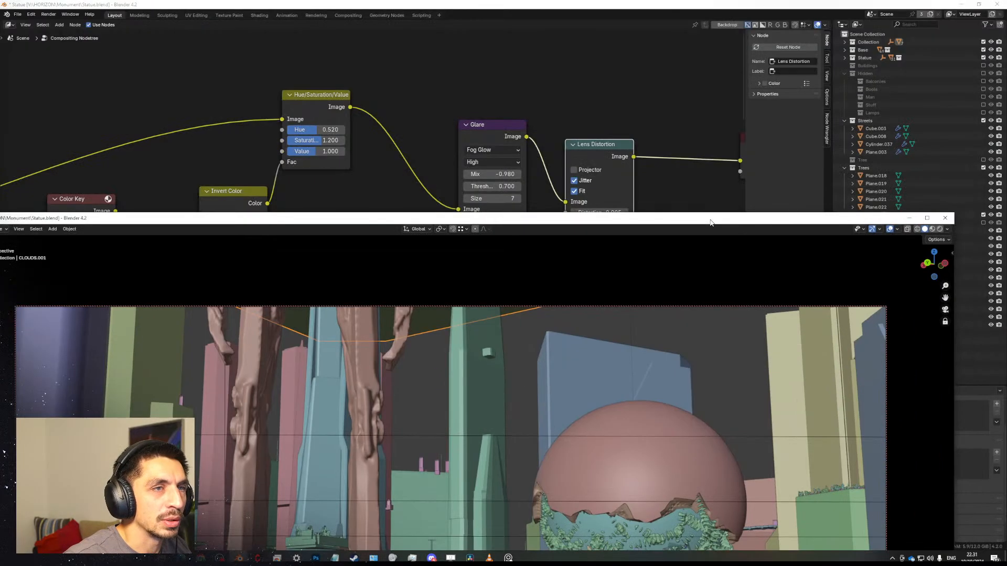
left_click_drag(724, 4, 725, 0)
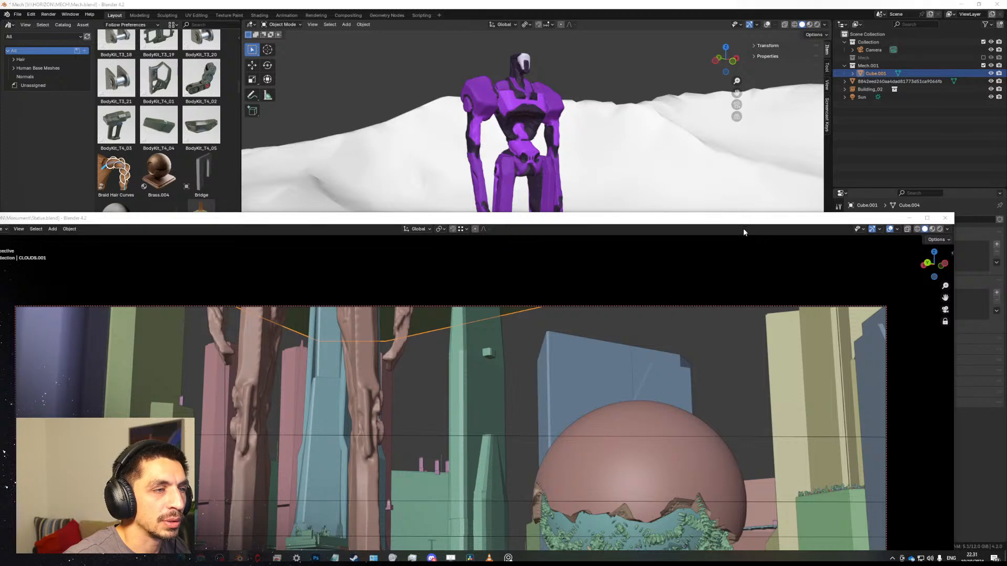
left_click_drag(745, 219, 793, 1)
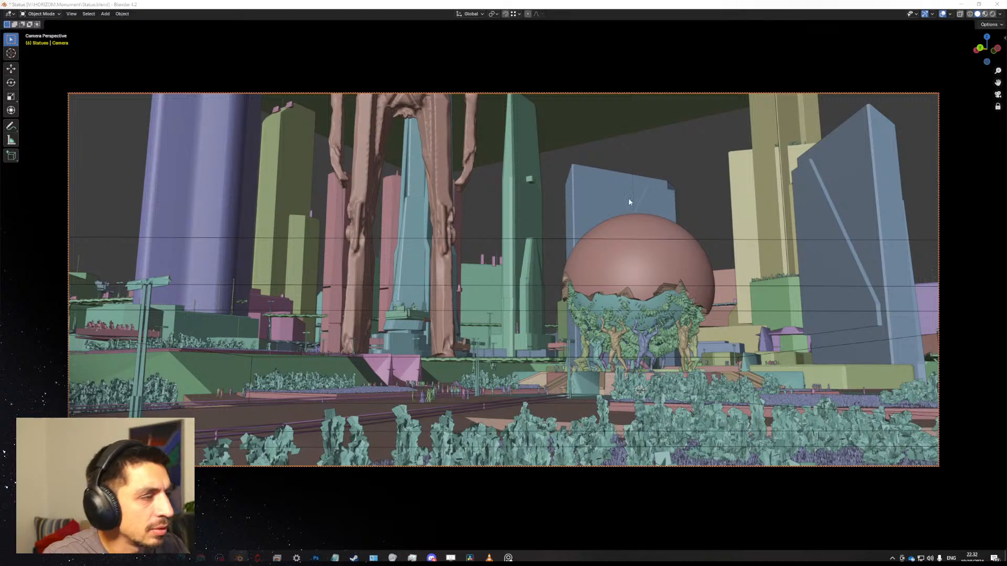
Rotate the camera freely to aim it higher and shift the mech and sphere monument within the shot.
key("r")
key("r")
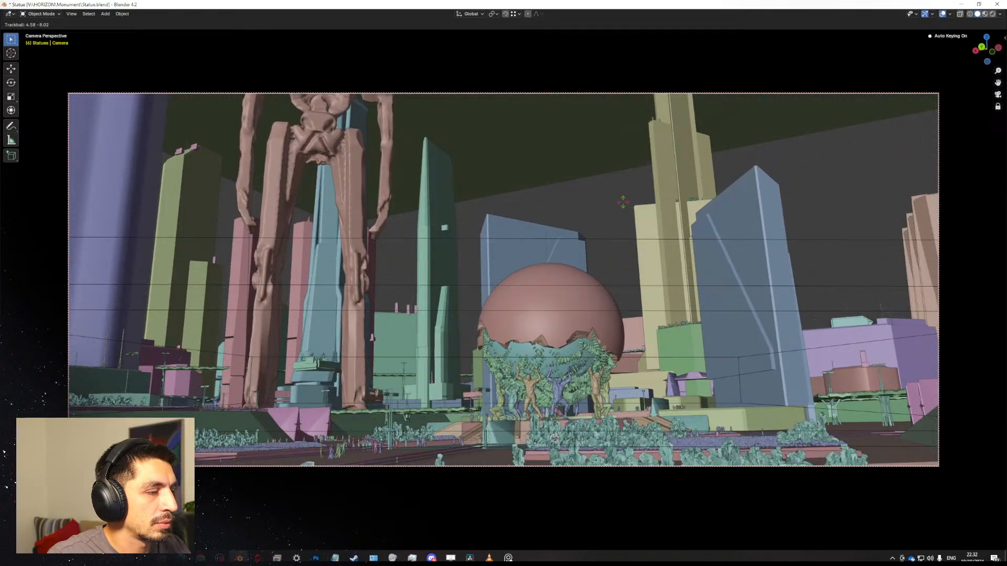
left_click(510, 247)
Move the mech horizontally away from the camera until its whole body fits beside the sphere monument, and turn it slightly about Z.
left_click(362, 217)
key("g")
key("z")
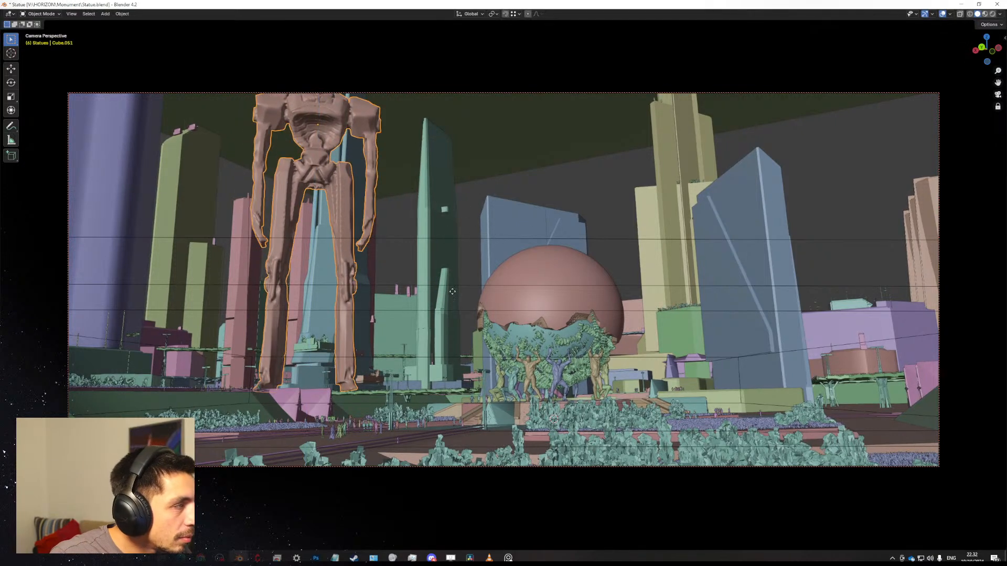
key("shift+z")
left_click(609, 310)
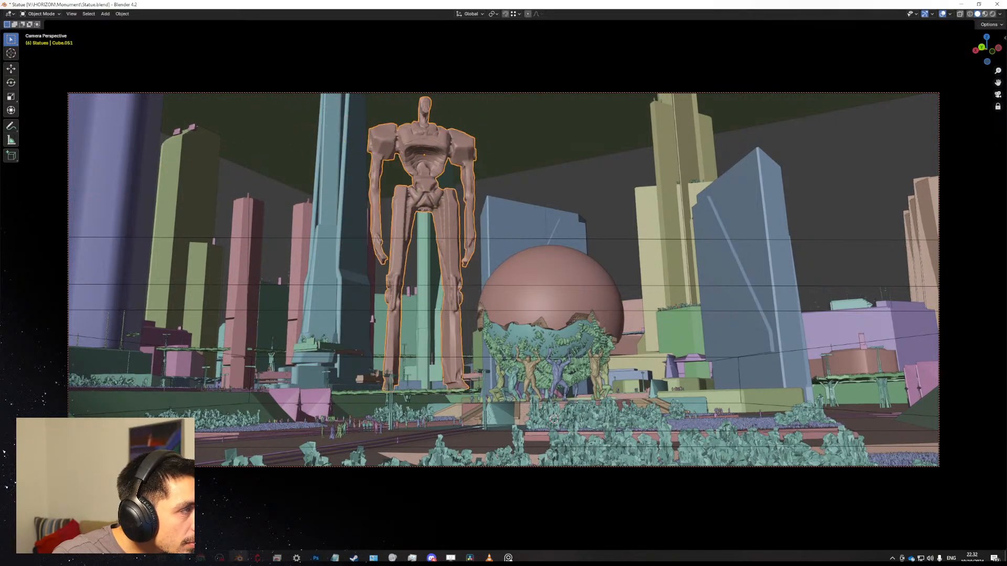
key("r")
key("z")
left_click(591, 331)
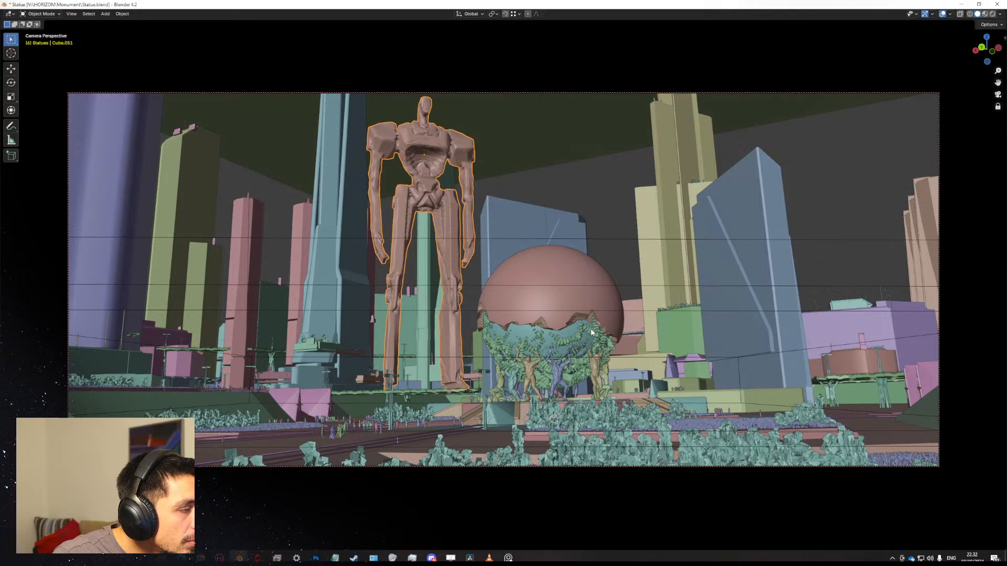
Fine-tune the mech's ground position beside the sphere monument with horizontal moves and a slight trackball rotation.
key("g")
key("shift+z")
left_click(601, 332)
key("g")
key("z")
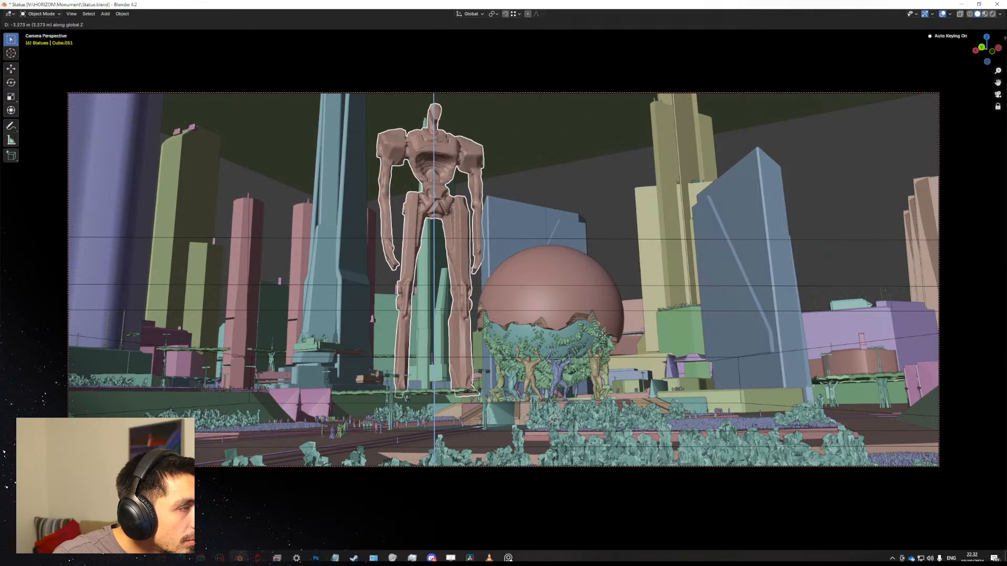
key("shift+z")
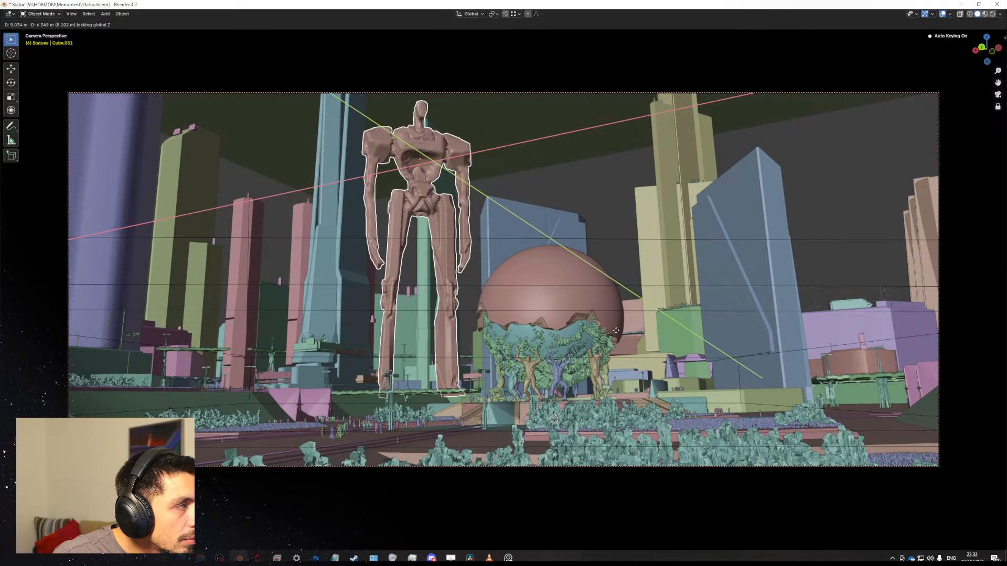
left_click(615, 329)
key("r")
key("r")
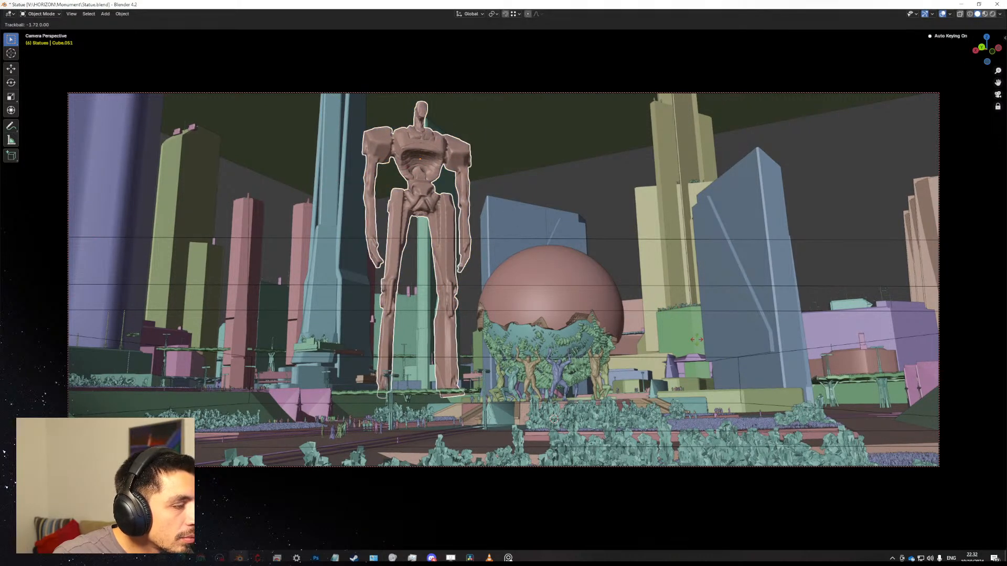
left_click(695, 339)
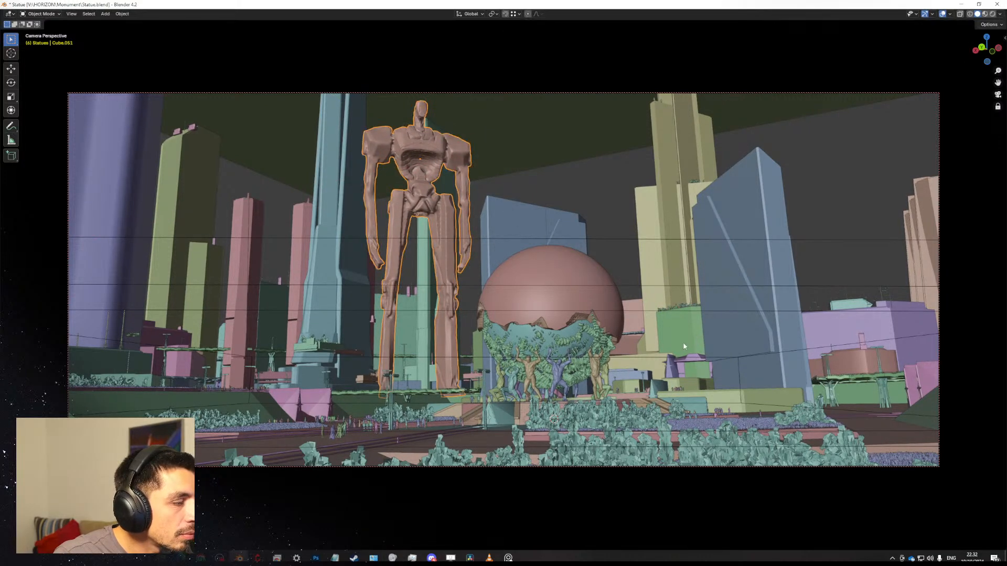
Hide the viewport overlays and shift the mech about 4 m along its local X axis, away from the sphere monument.
left_click(943, 14)
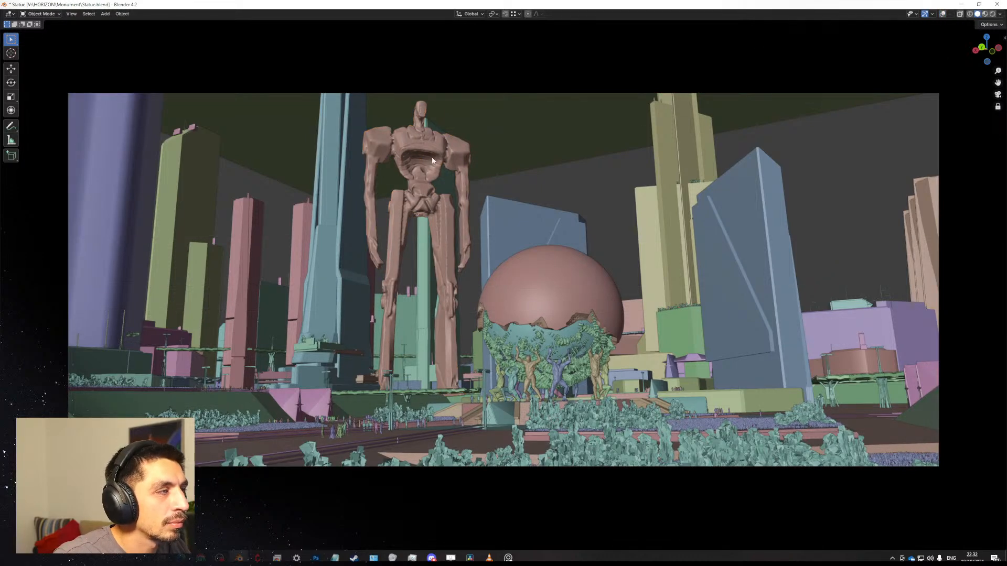
key("g")
key("x")
key("x")
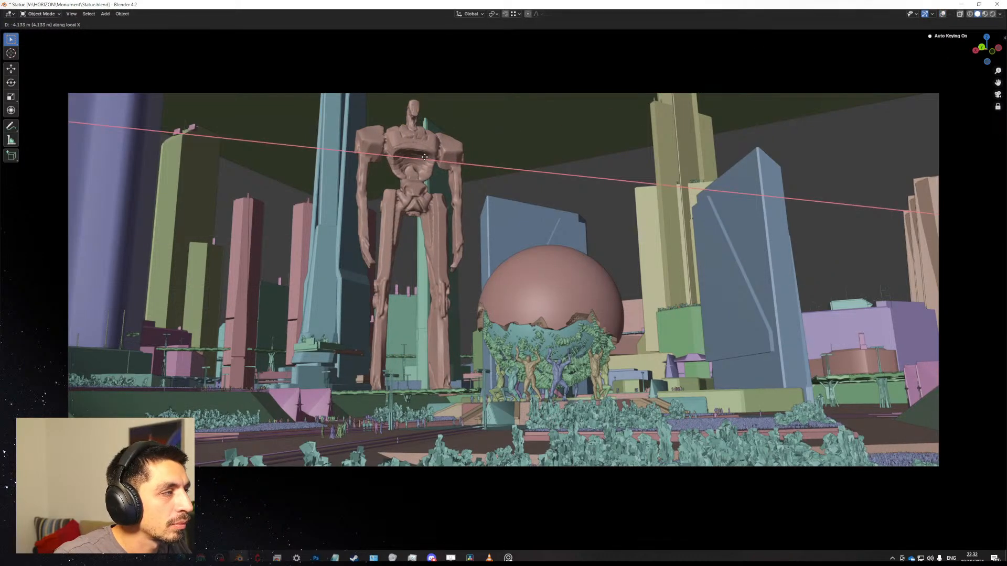
left_click(425, 158)
Try a rotation of the mech about global Z and preview the camera shot in rendered shading.
key("r")
key("z")
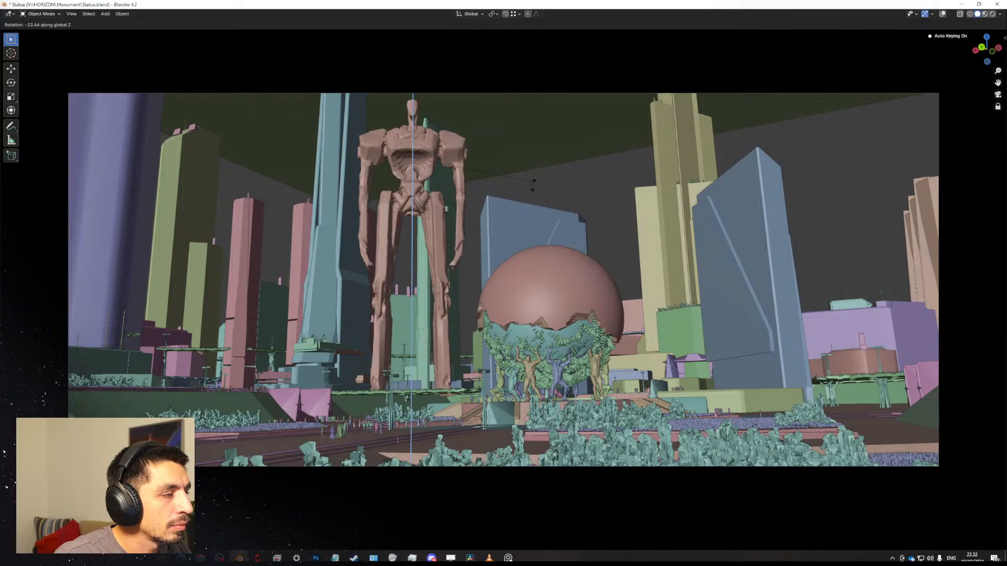
left_click(537, 221)
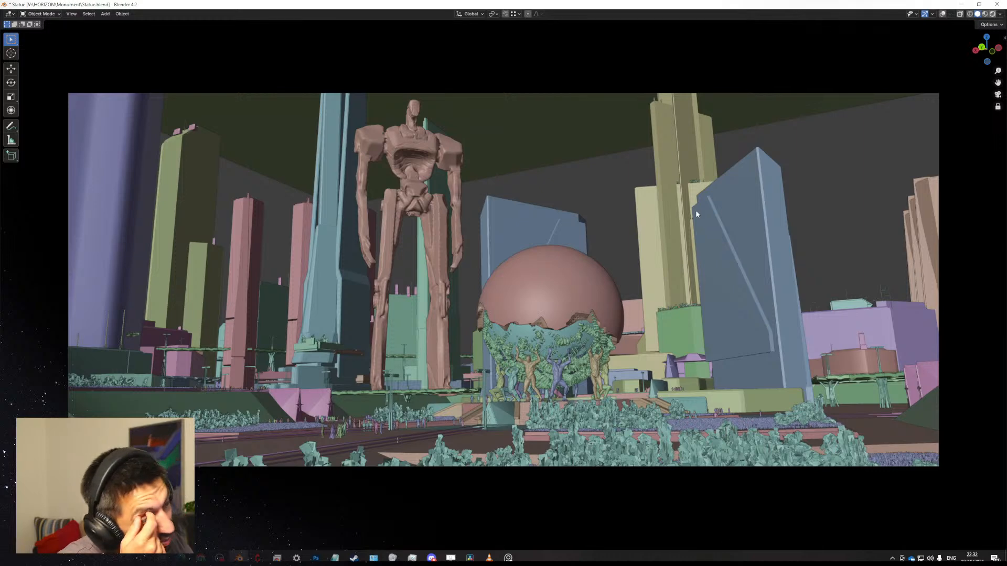
key("shift+z")
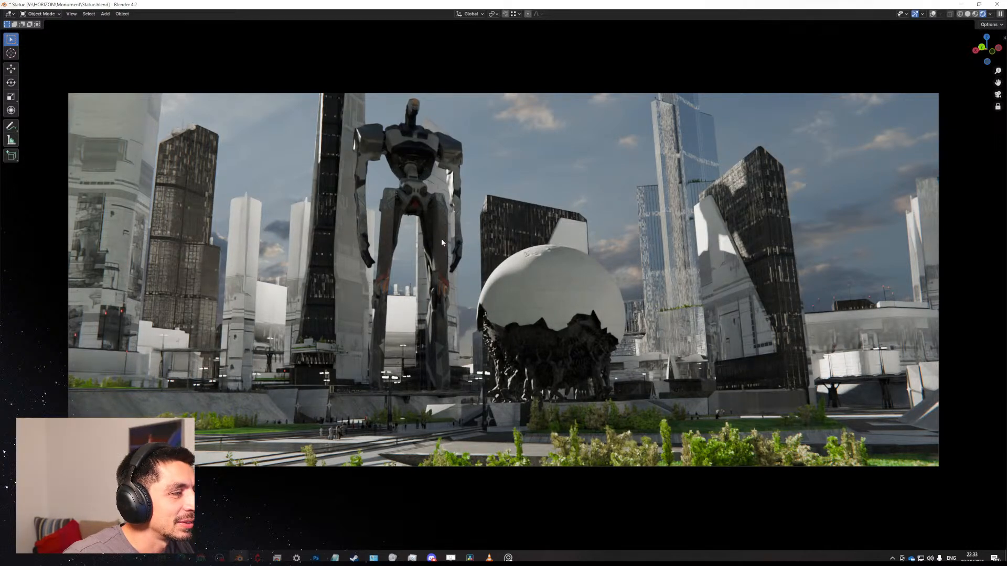
Try global-Z rotations and an alternative ground position for the mech beside the sphere monument.
key("r")
key("z")
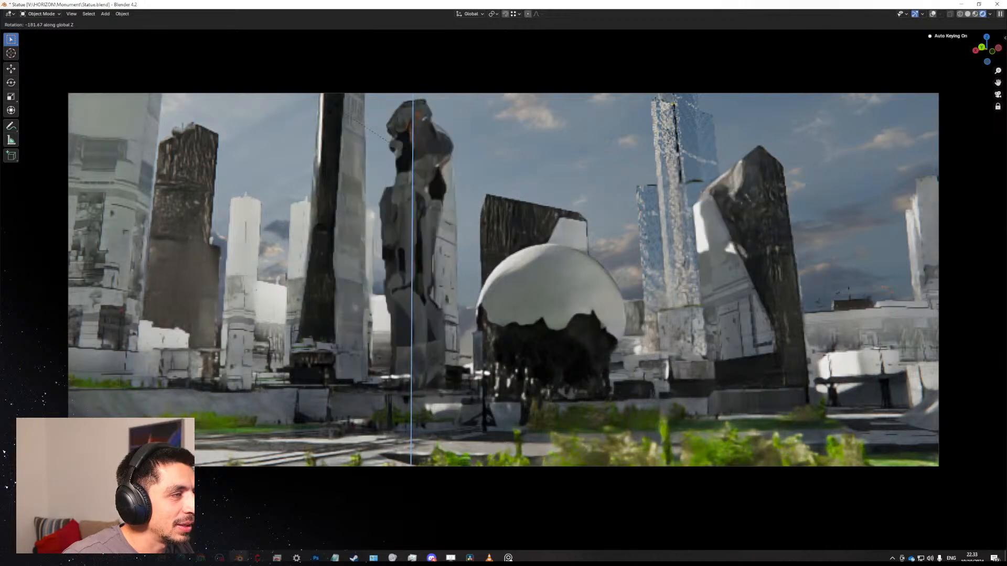
right_click(339, 109)
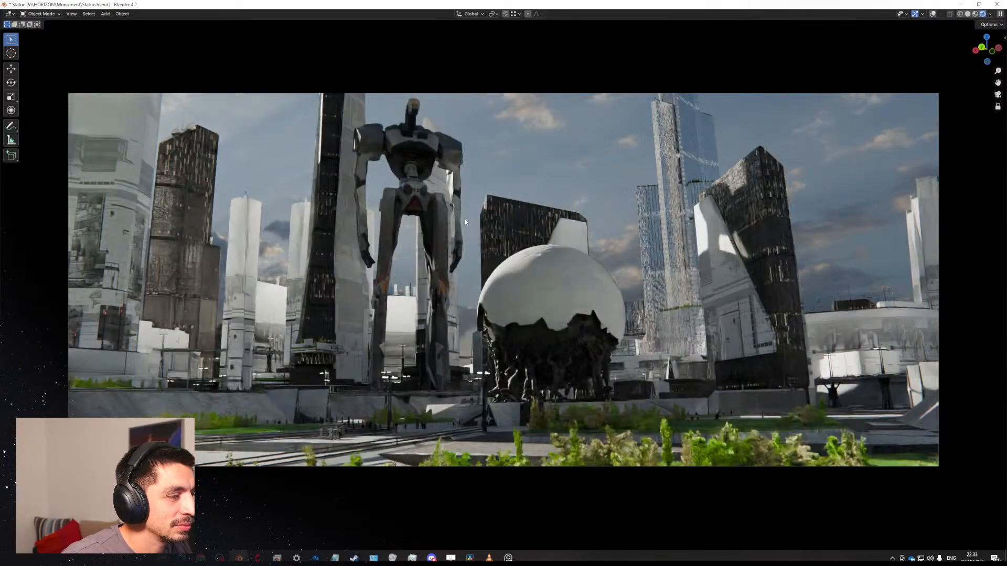
key("g")
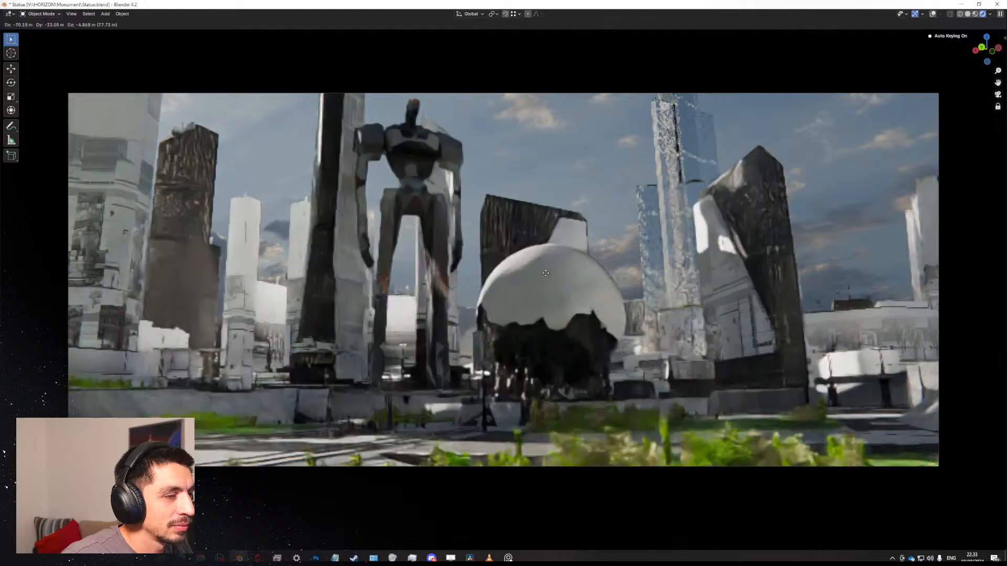
key("shift+z")
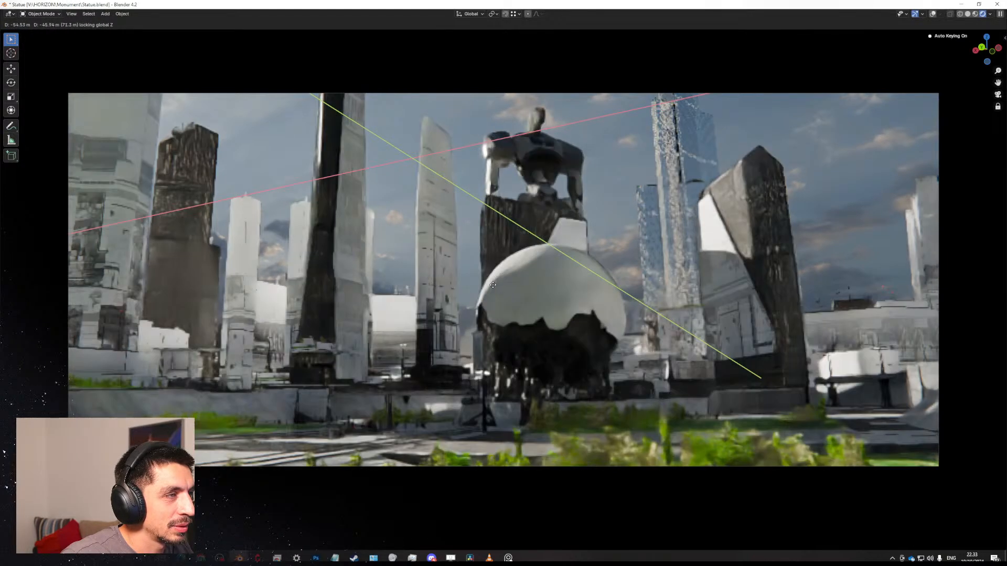
left_click(302, 283)
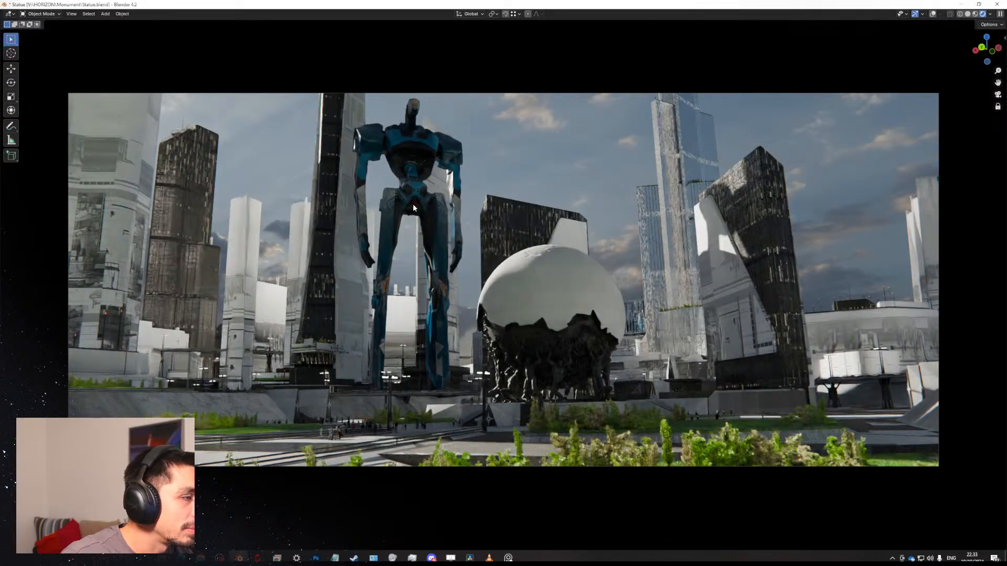
key("r")
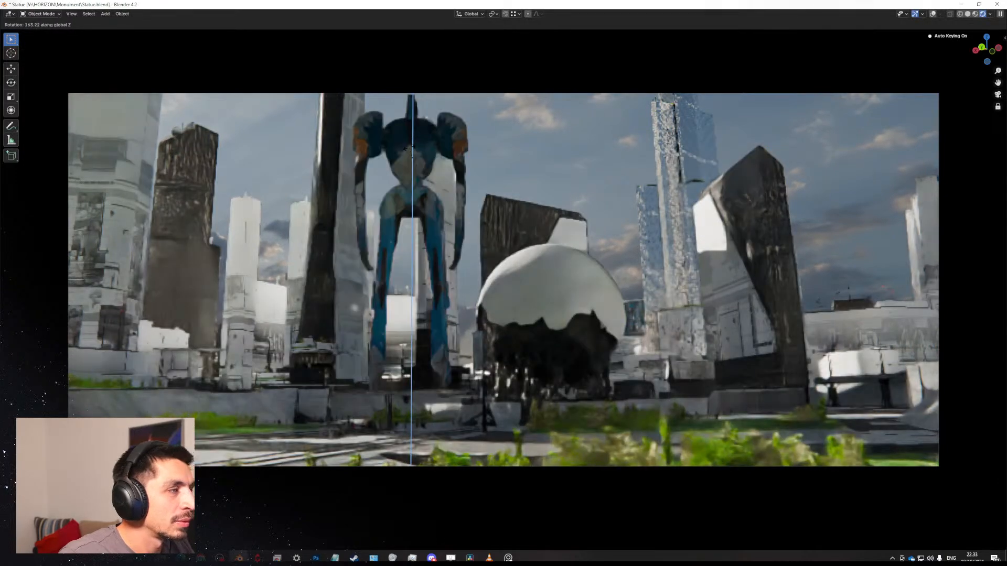
right_click(609, 216)
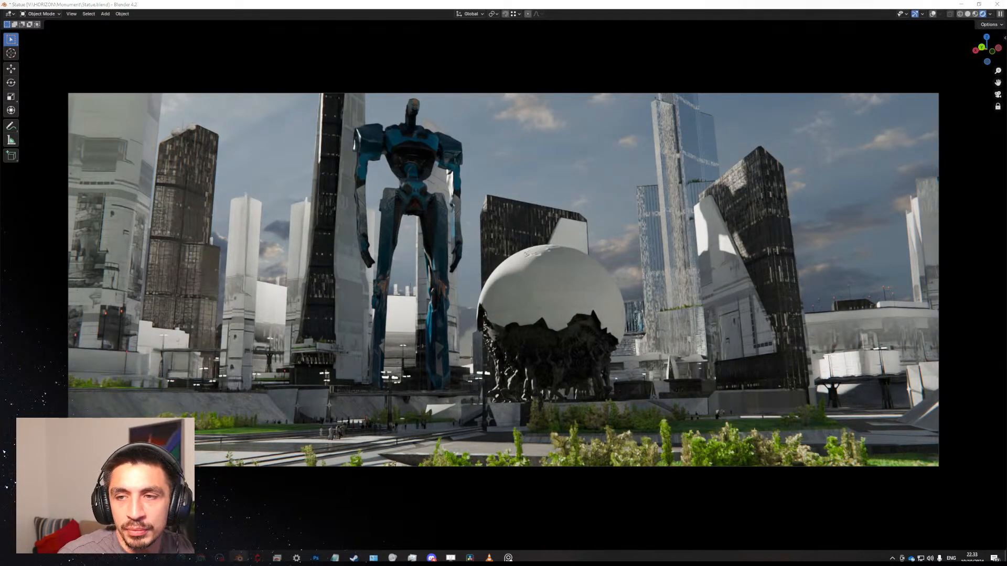
Tilt and turn the camera with a slight trackball rotation to show more sky above the mech and sphere monument.
key("r")
key("r")
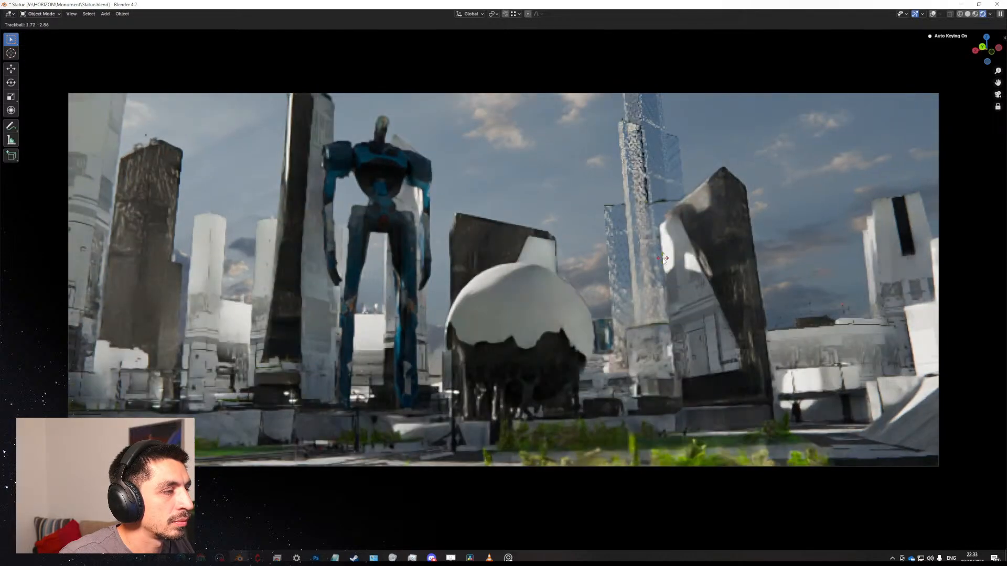
left_click(650, 254)
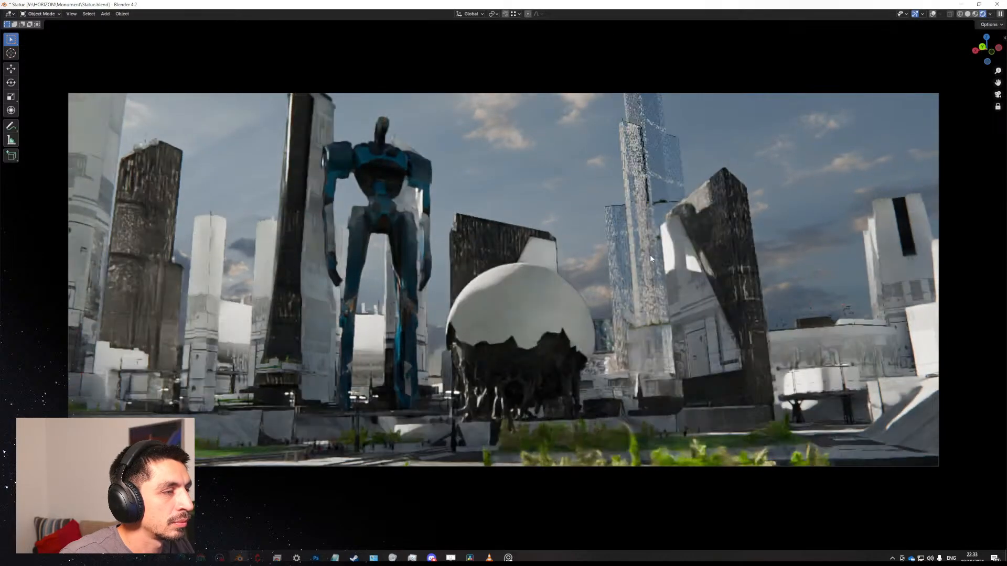
key("KP_0")
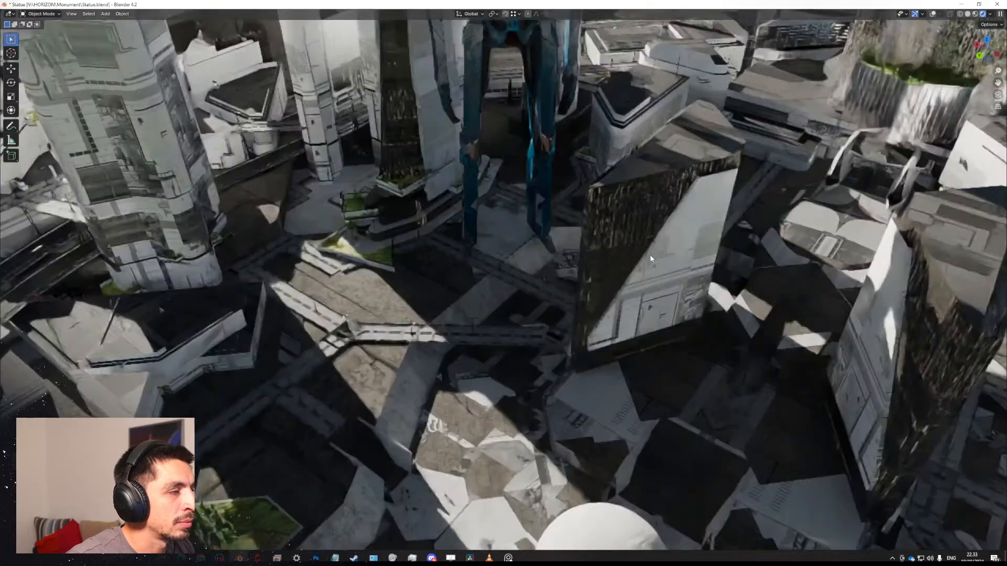
key("KP_0")
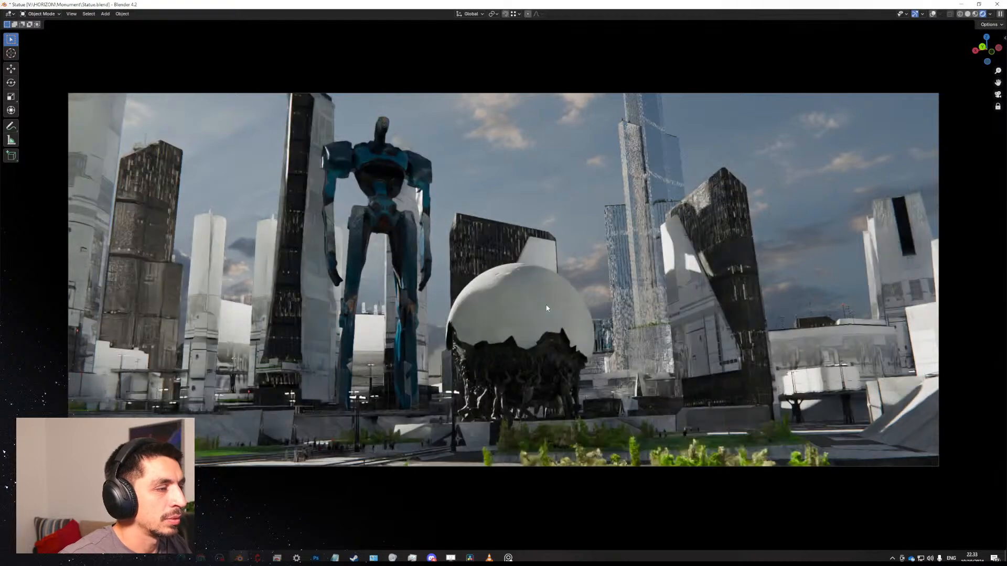
Pull the camera far back over the park and tilt it upward for a wide skyline shot with lots of sky.
scroll(547, 308, "down", 6)
middle_click_drag(556, 313, 561, 303)
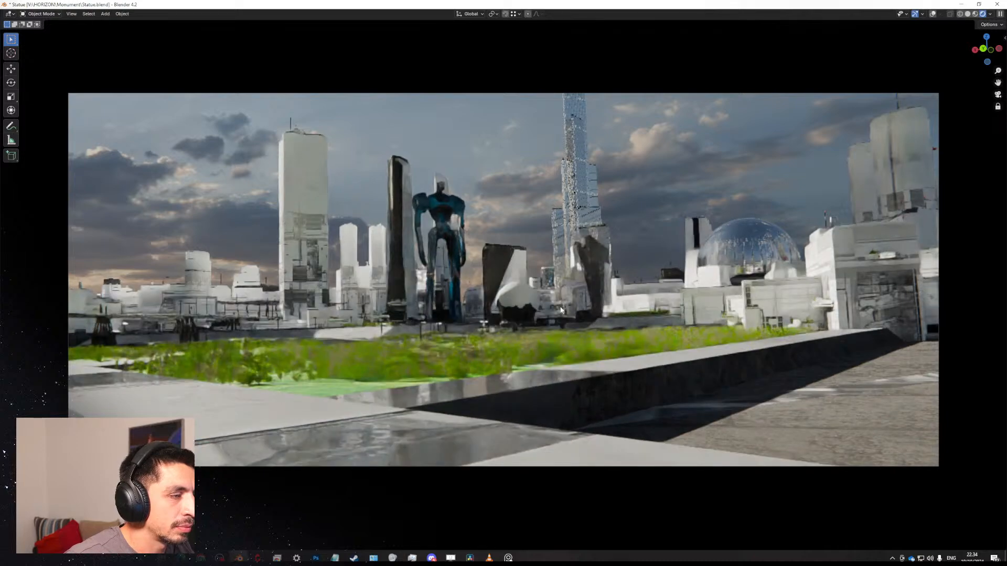
scroll(559, 276, "up", 6)
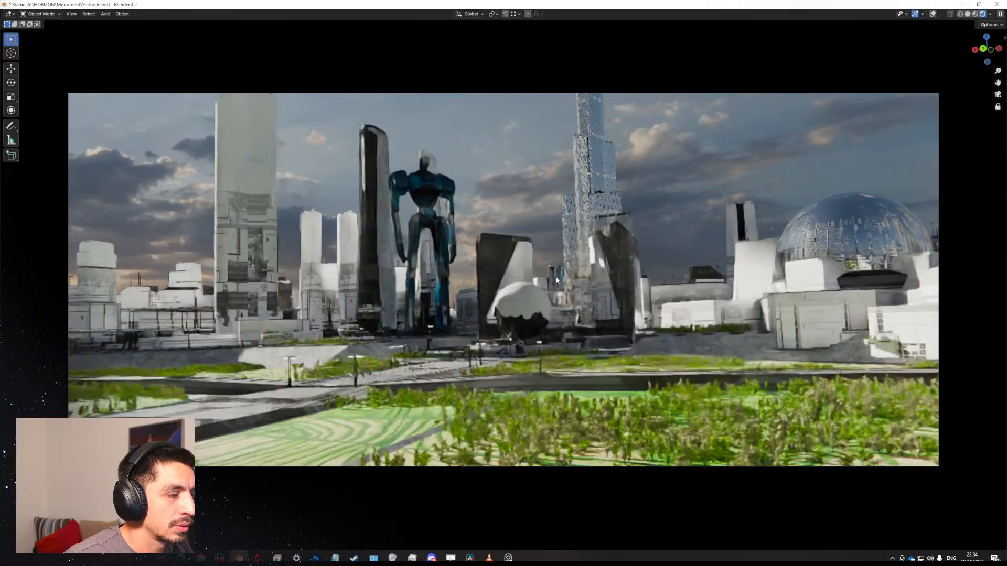
scroll(556, 290, "down", 2)
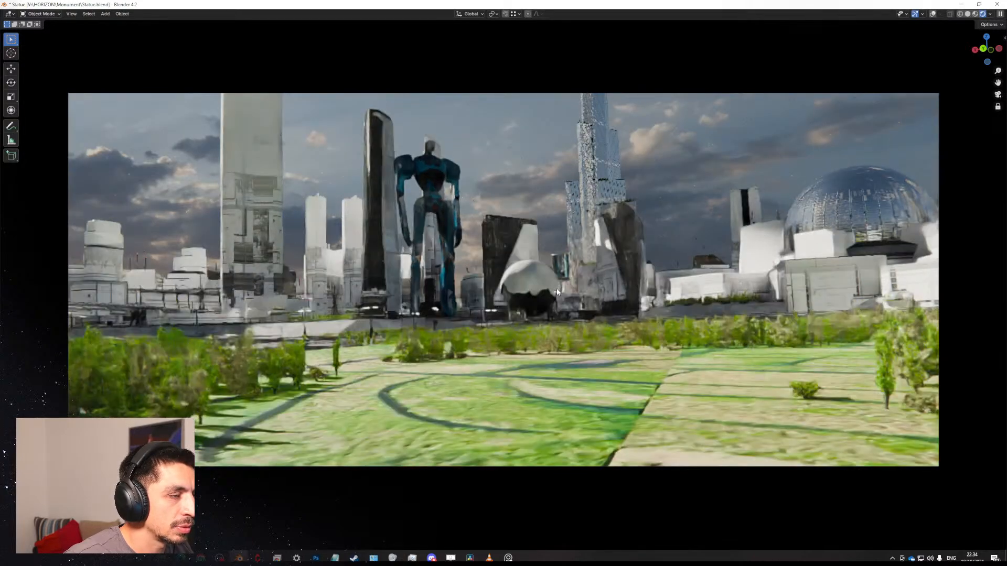
scroll(557, 289, "up", 1)
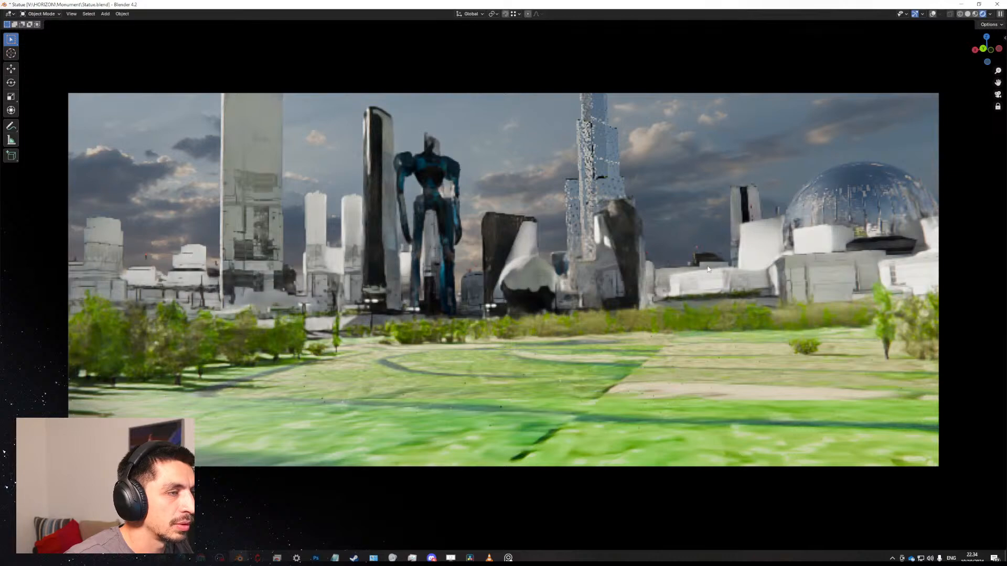
key("r")
key("r")
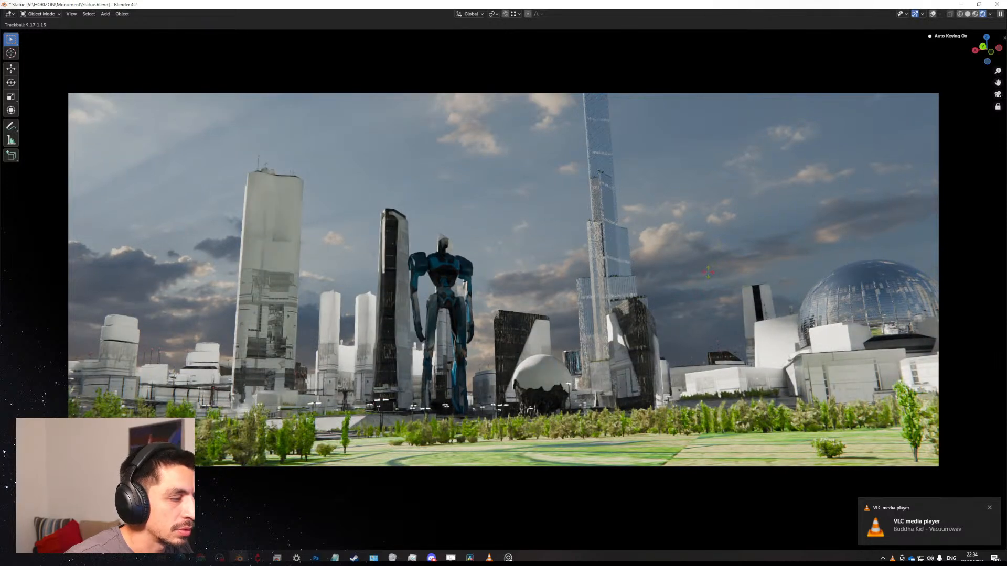
left_click(708, 271)
Move the mech about 271 m across the ground plane, to the open area between the glass tower and the dome.
key("g")
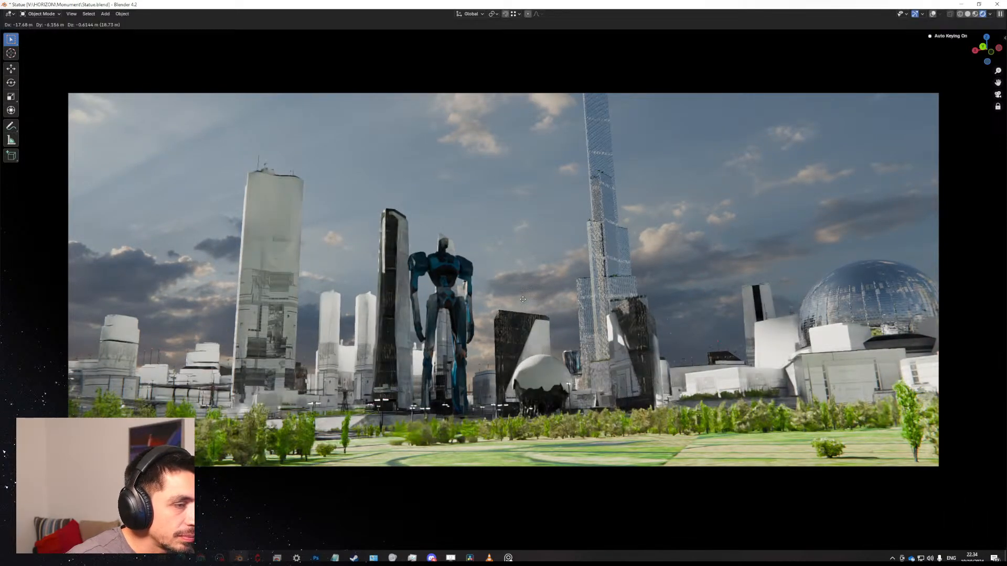
key("shift+z")
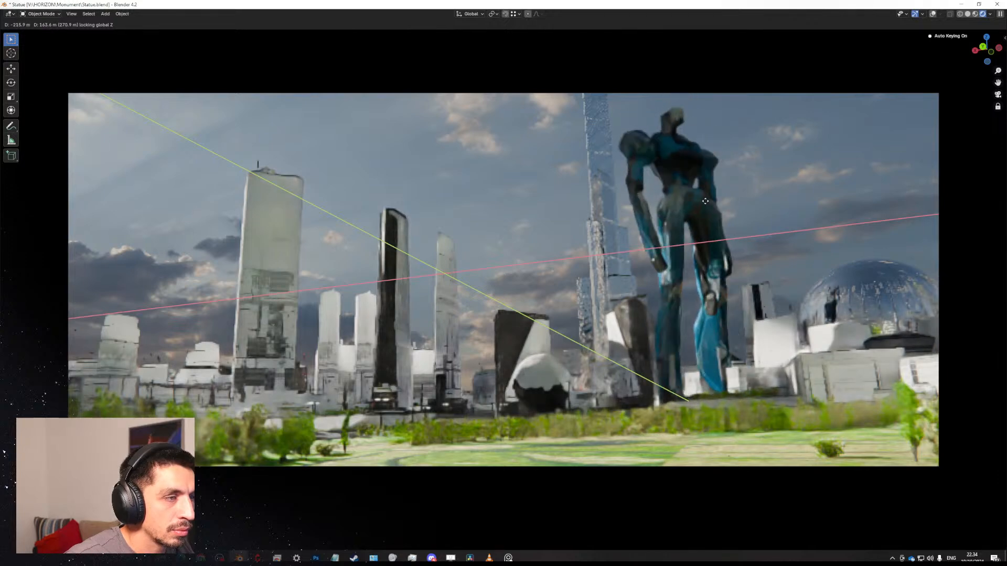
left_click(704, 200)
Reframe the camera from the side, behind the elevated walkway, with the dark building in the foreground and the mech beyond.
middle_click_drag(416, 301, 497, 312)
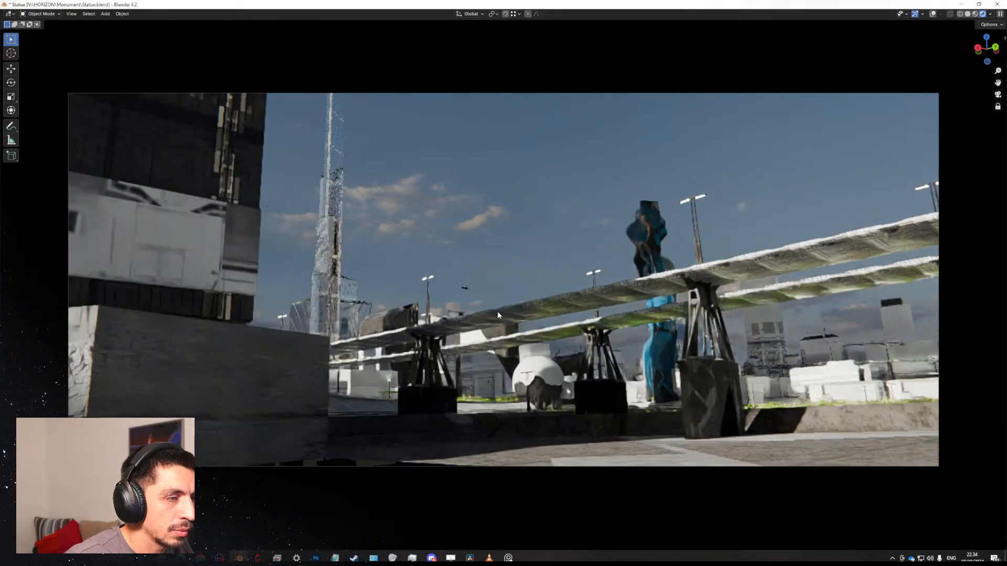
scroll(499, 313, "up", 5)
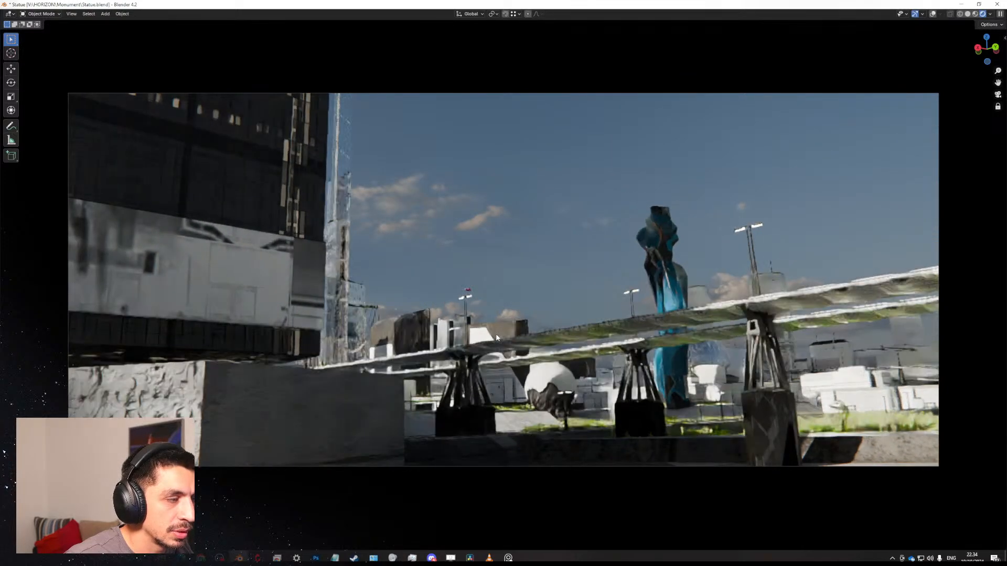
scroll(496, 338, "up", 3)
scroll(500, 337, "up", 3)
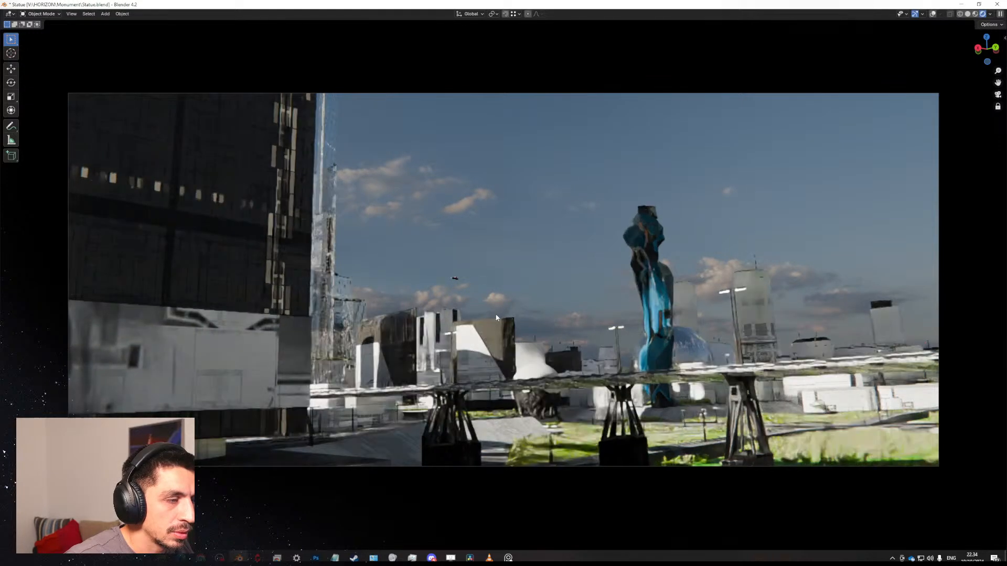
middle_click_drag(495, 313, 495, 313)
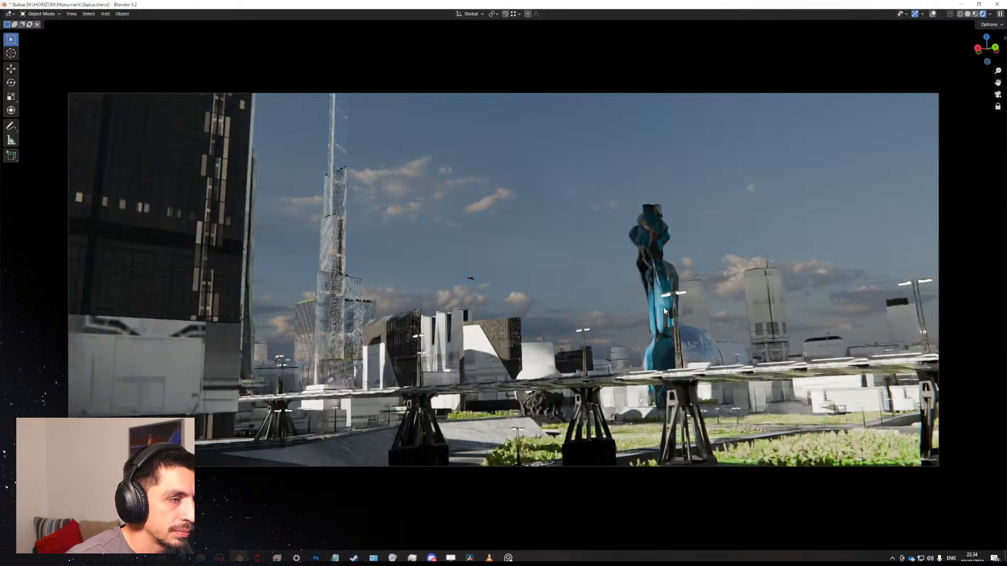
Shift the mech about 31 m along global X and lower it slightly along global Z.
key("g")
key("x")
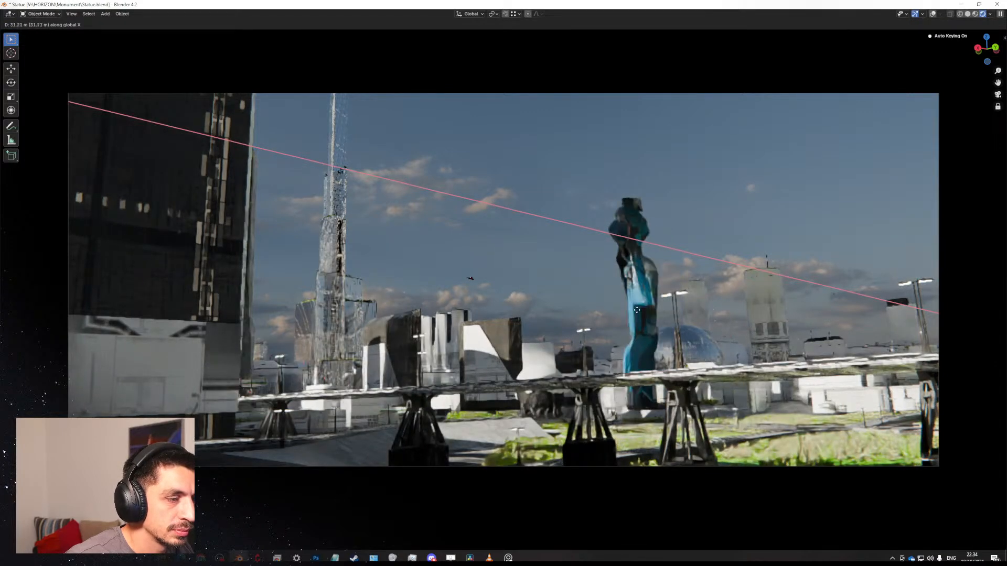
key("z")
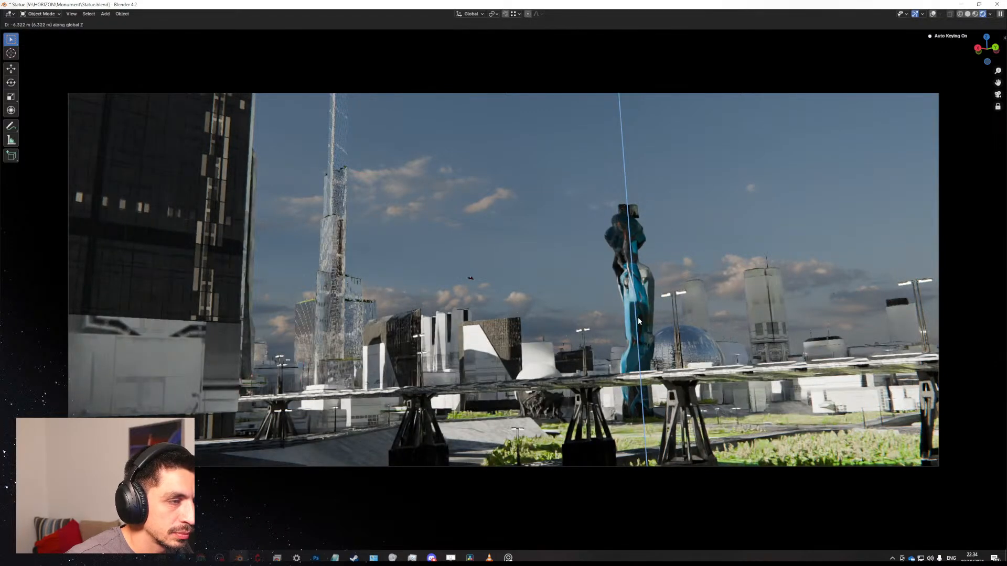
left_click(637, 318)
Turn the mech slightly about global Z and scale it up uniformly.
key("r")
key("z")
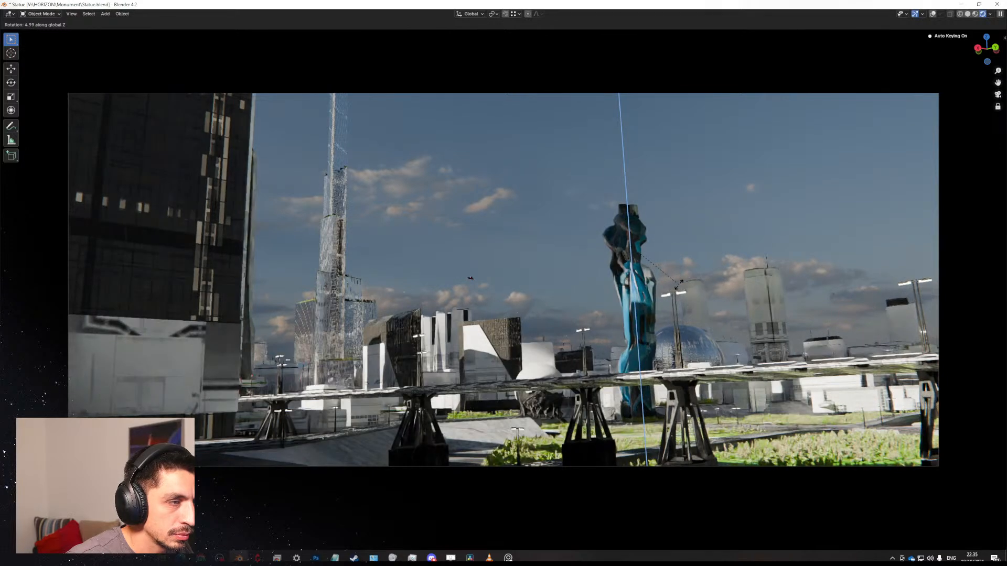
left_click(670, 254)
key("s")
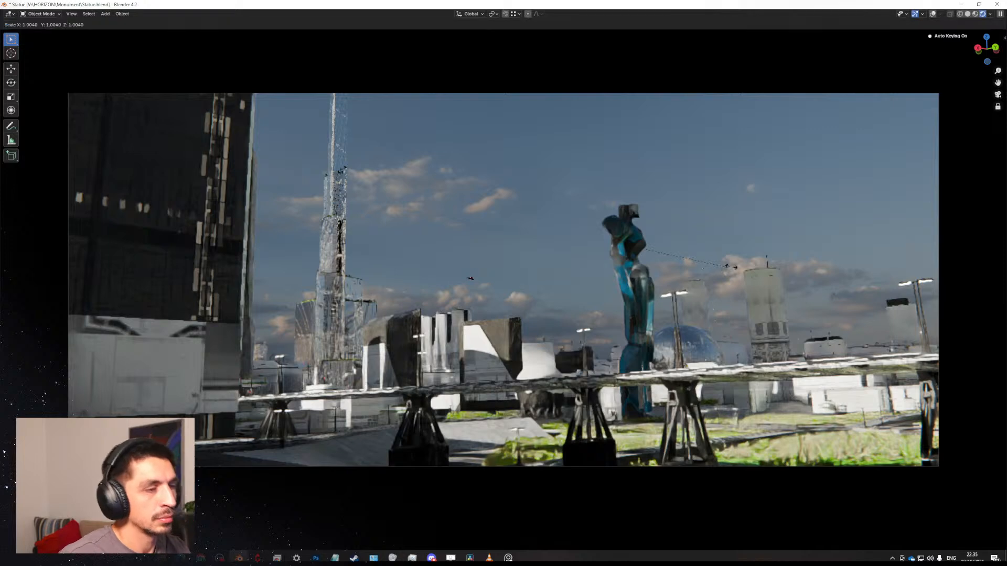
left_click(768, 251)
Adjust the enlarged mech's size and its height along global Z so it stands behind the elevated walkway.
key("g")
key("z")
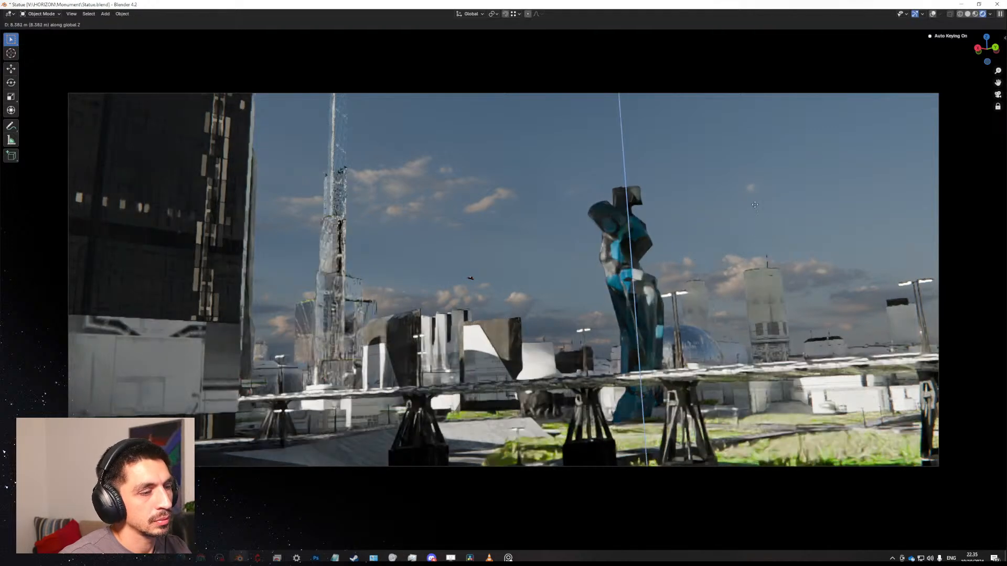
left_click(751, 184)
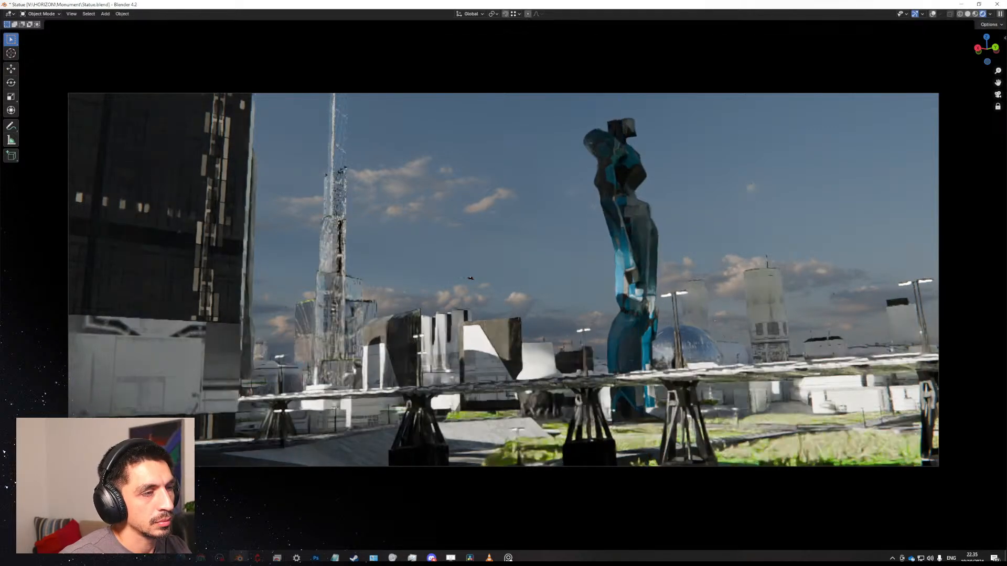
key("s")
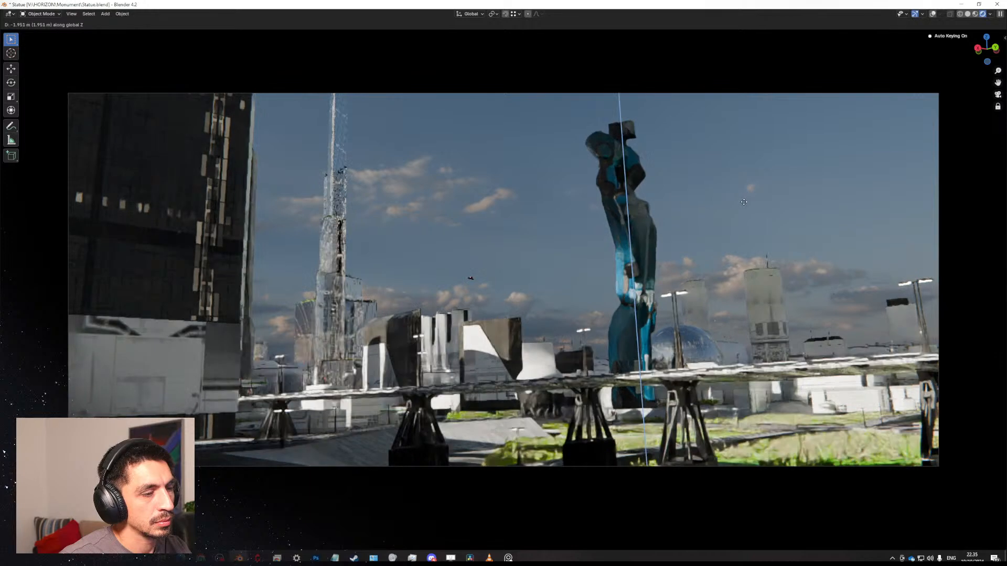
left_click(755, 213)
Turn the mech about global Z to a three-quarter pose and move it along global Y closer to the sphere monument.
key("r")
key("z")
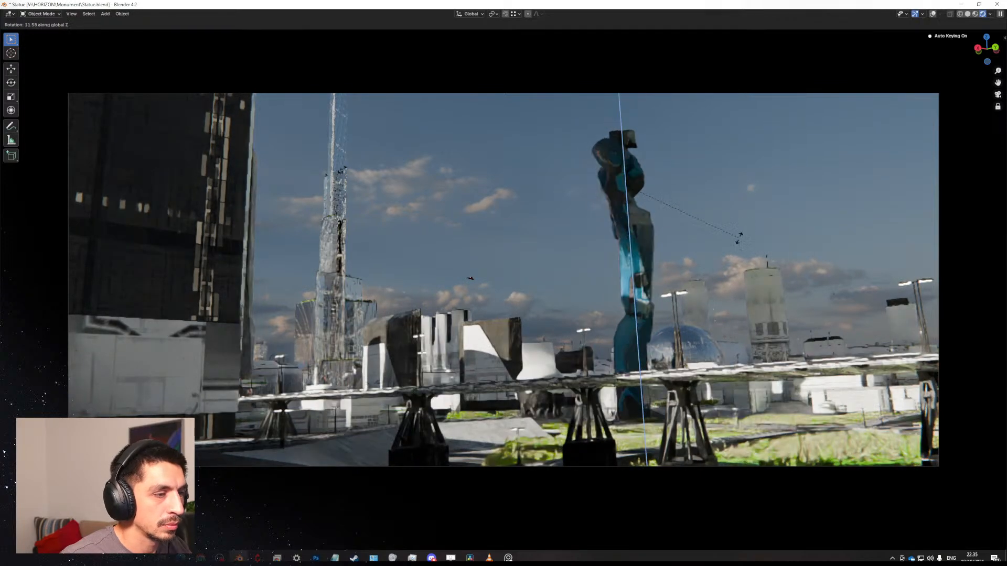
left_click(739, 180)
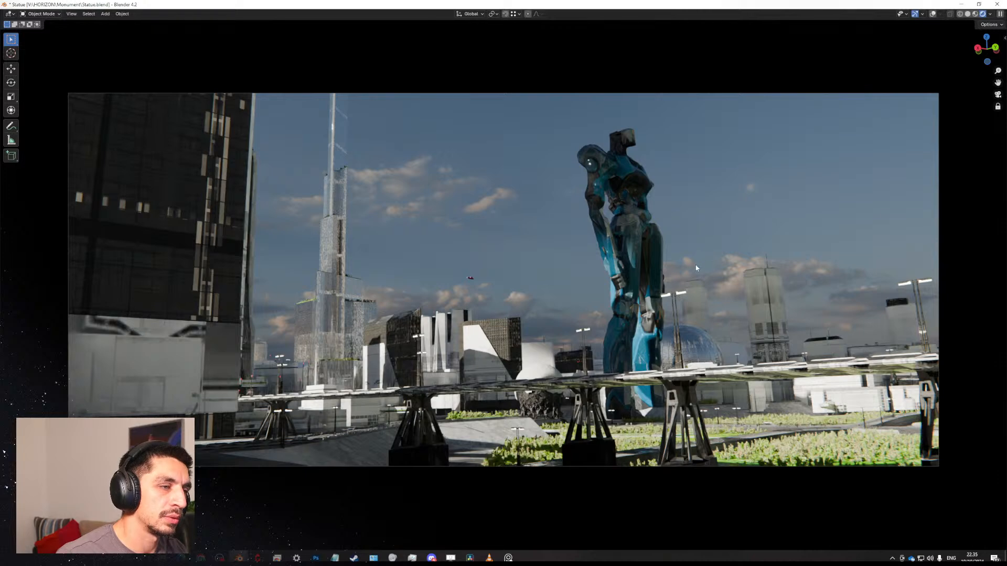
key("g")
key("x")
key("y")
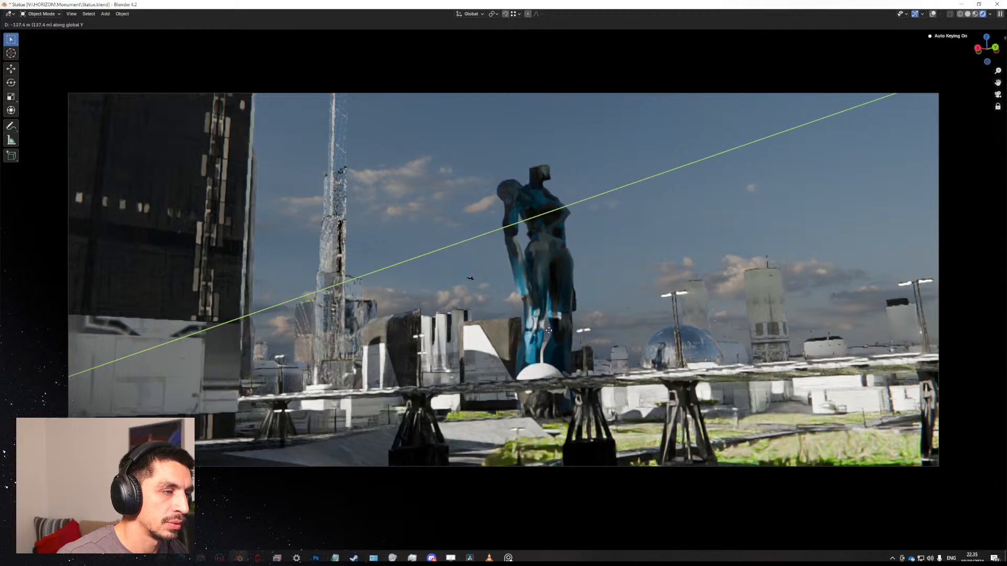
left_click(626, 304)
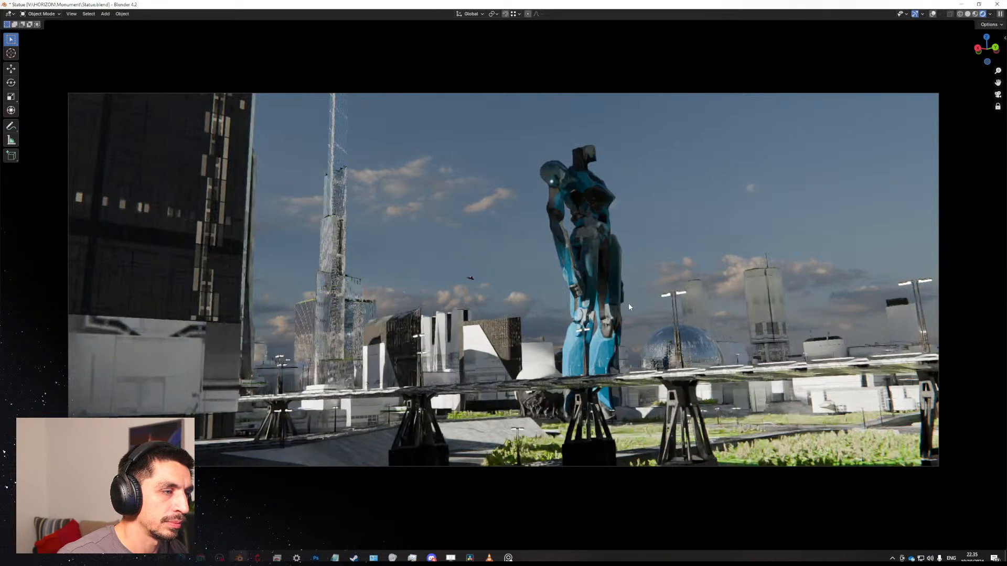
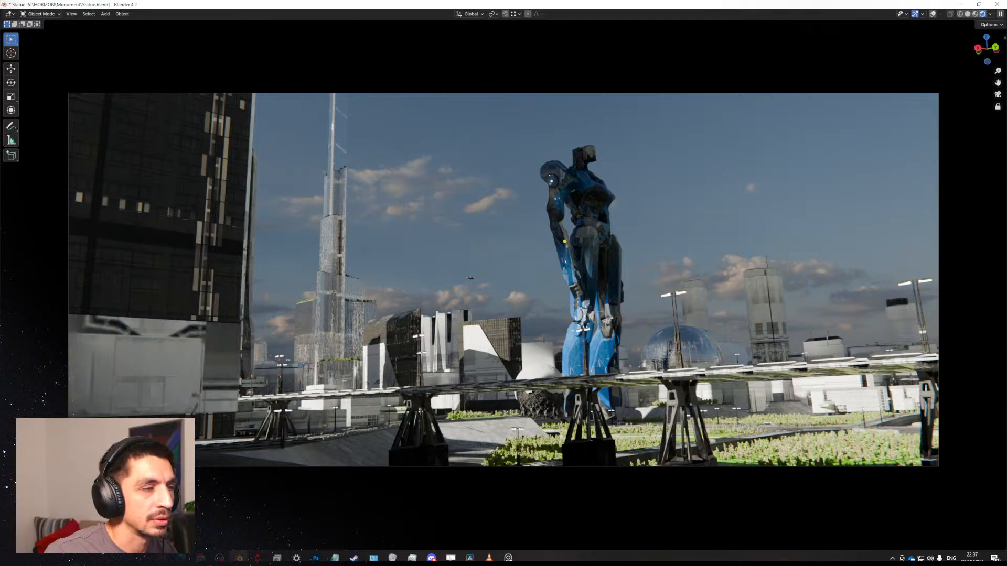
Tilt the sun light freely with trackball rotation, and turn it about -24° about global Z.
key("r")
key("r")
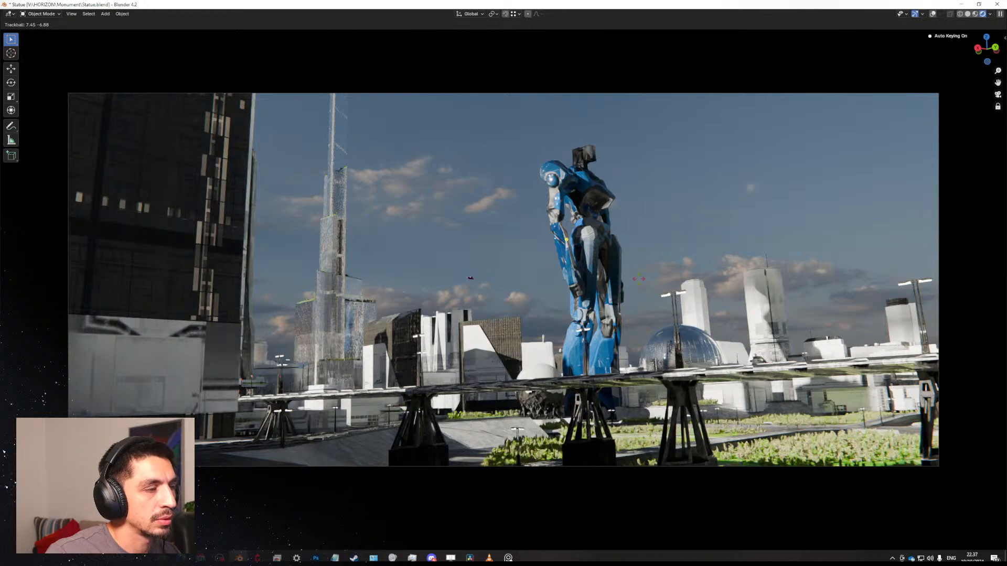
left_click(639, 280)
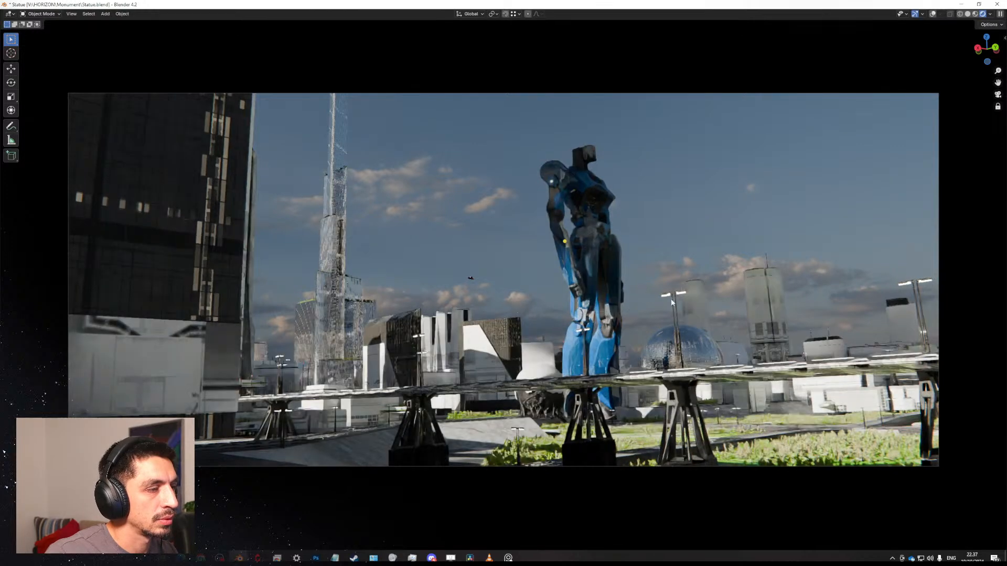
key("r")
key("z")
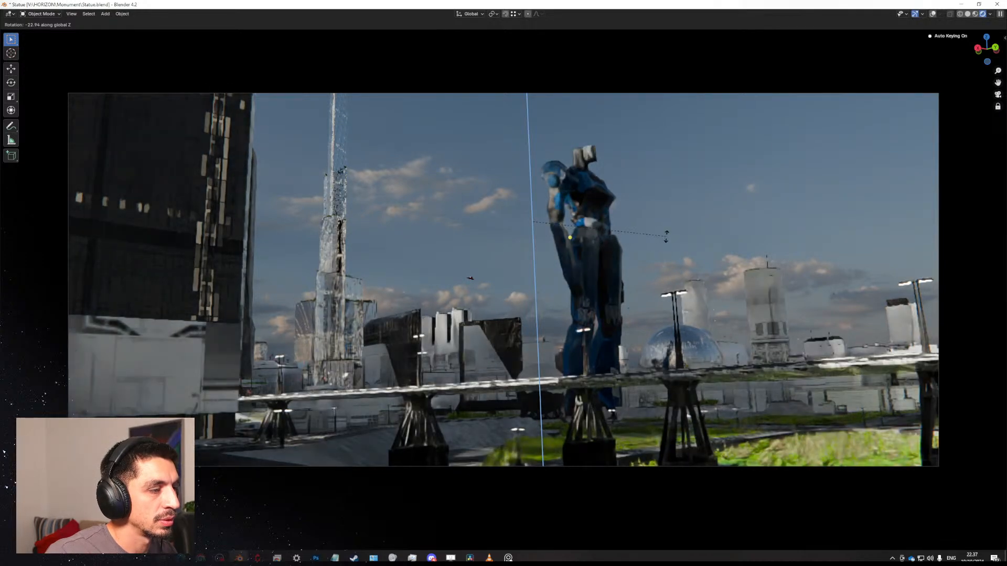
left_click(666, 236)
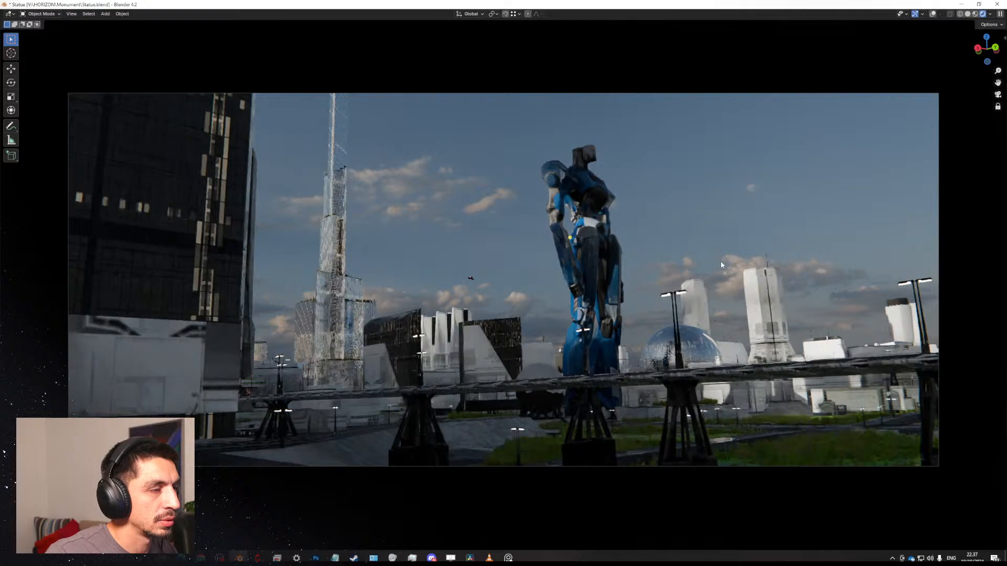
Fine-tune the sun's rotation about global Z to brighten the walkway and gardens, and hide the viewport gizmos.
key("r")
key("z")
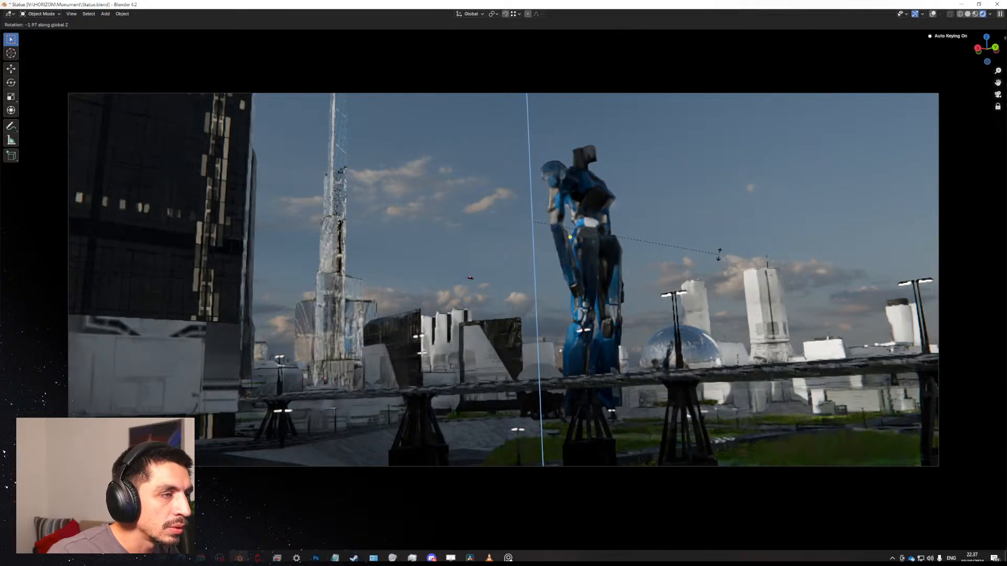
left_click(719, 255)
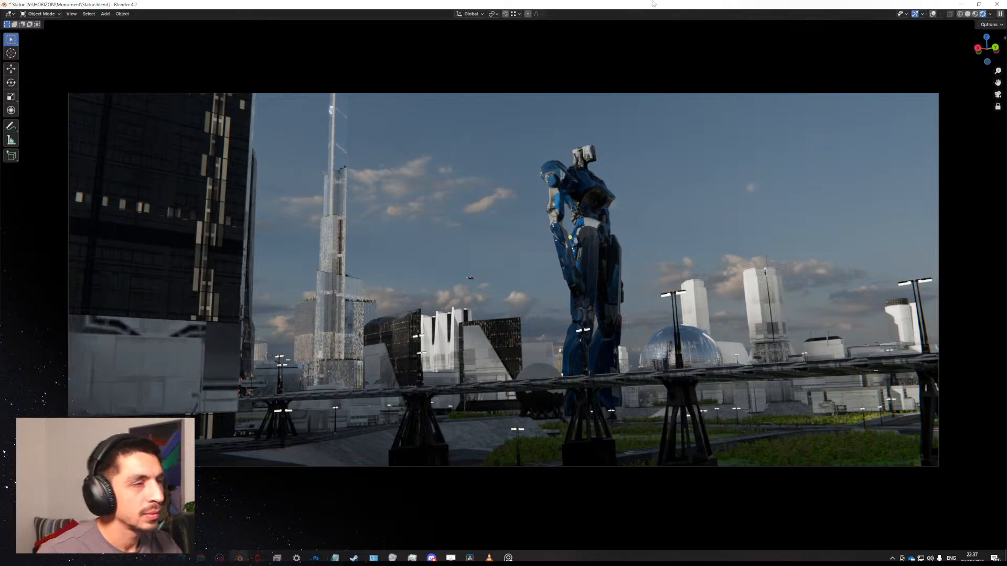
left_click(915, 14)
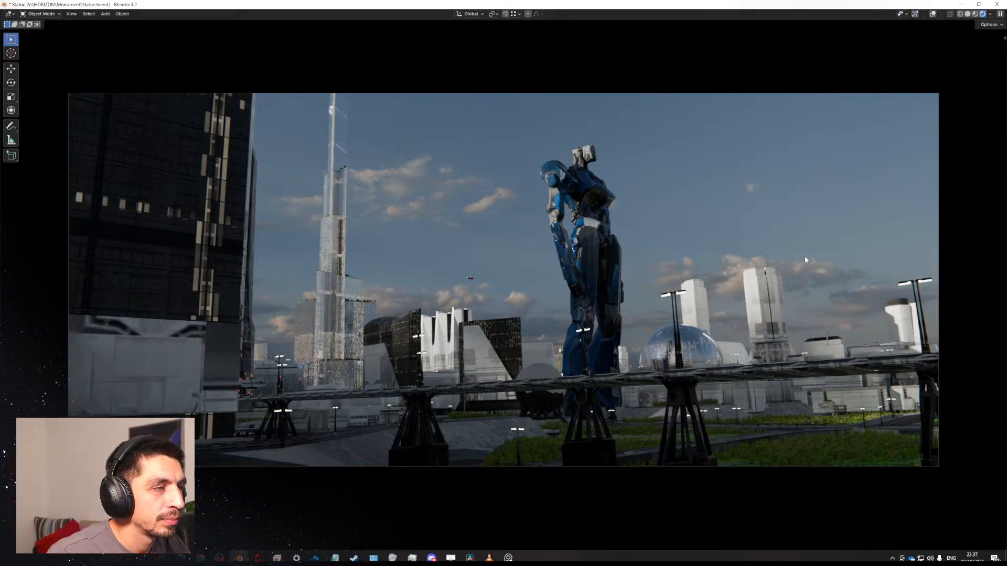
key("r")
key("z")
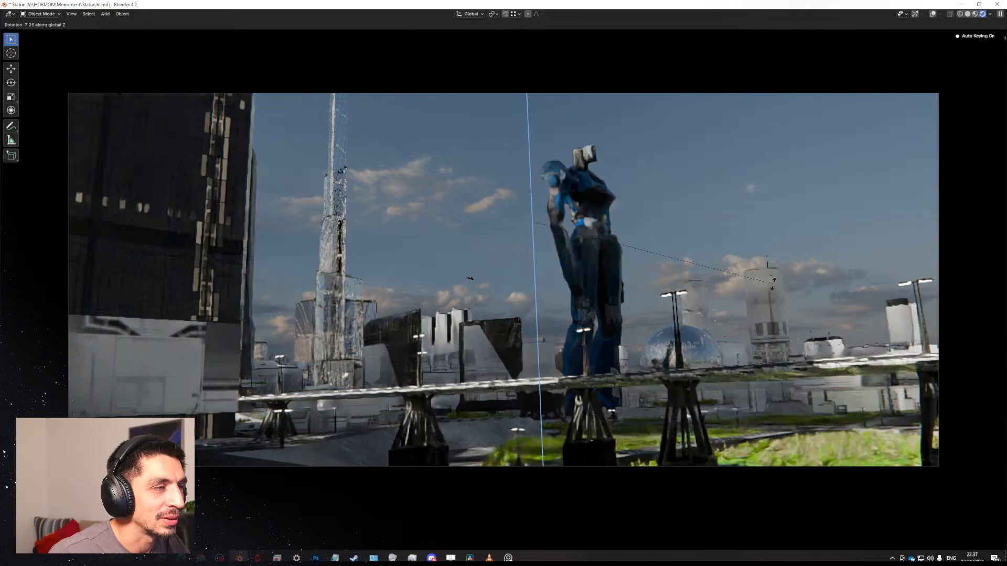
left_click(774, 288)
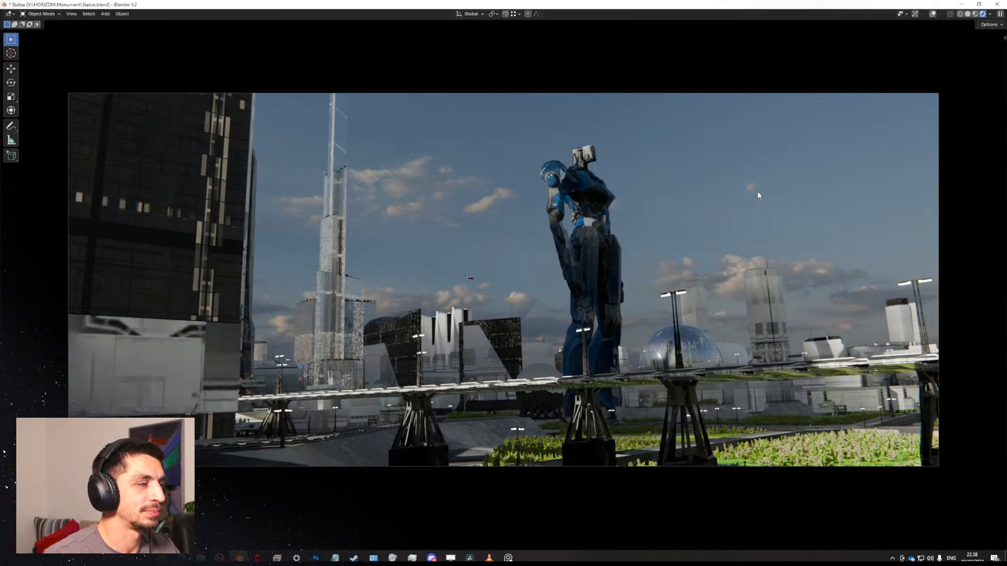
Try to turn the mech about global Z so that it faces the opposite way.
key("r")
key("z")
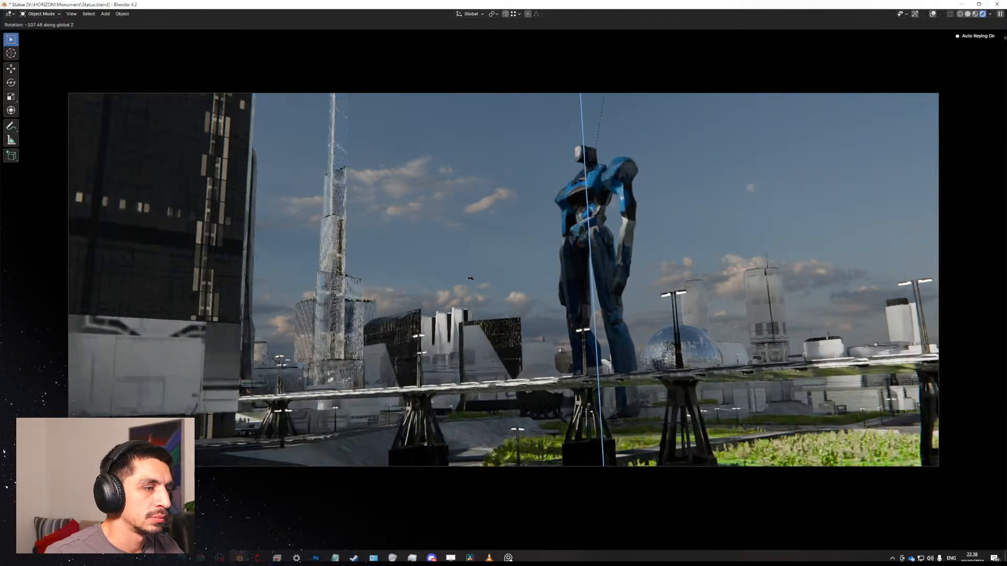
left_click(696, 251)
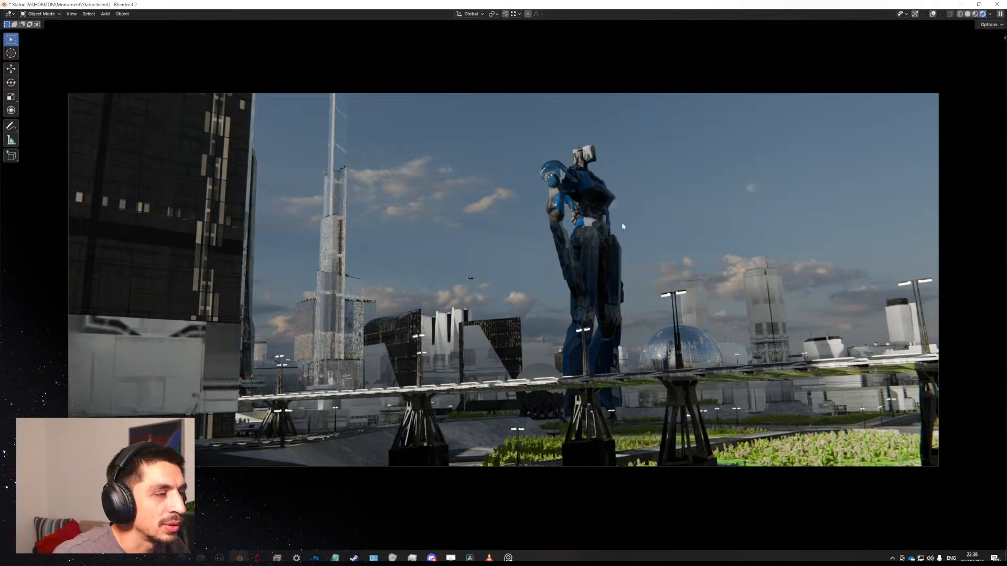
Move the mech about 18 m along global Y, closer to the lamp posts and the dome.
key("g")
key("z")
key("z")
key("y")
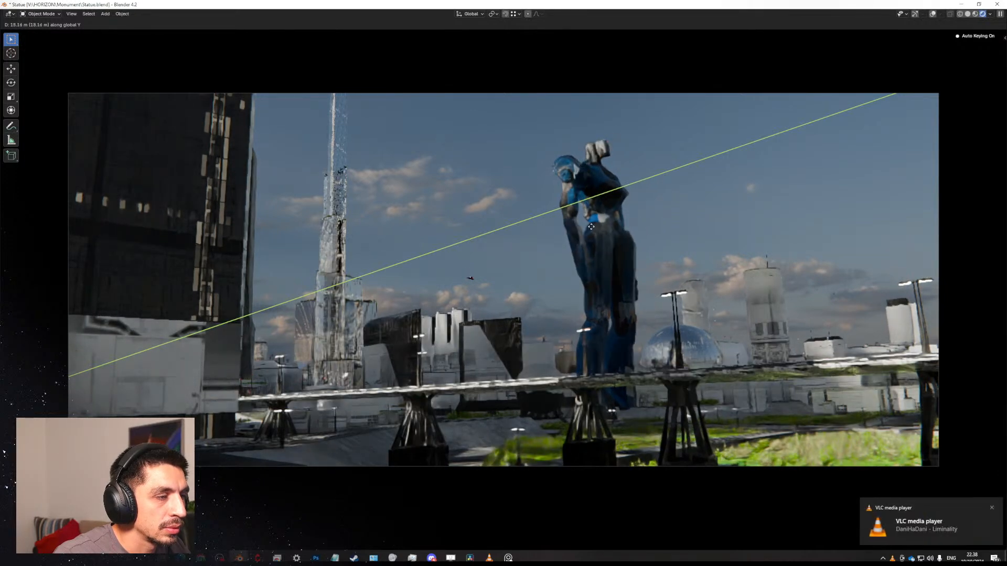
left_click(589, 227)
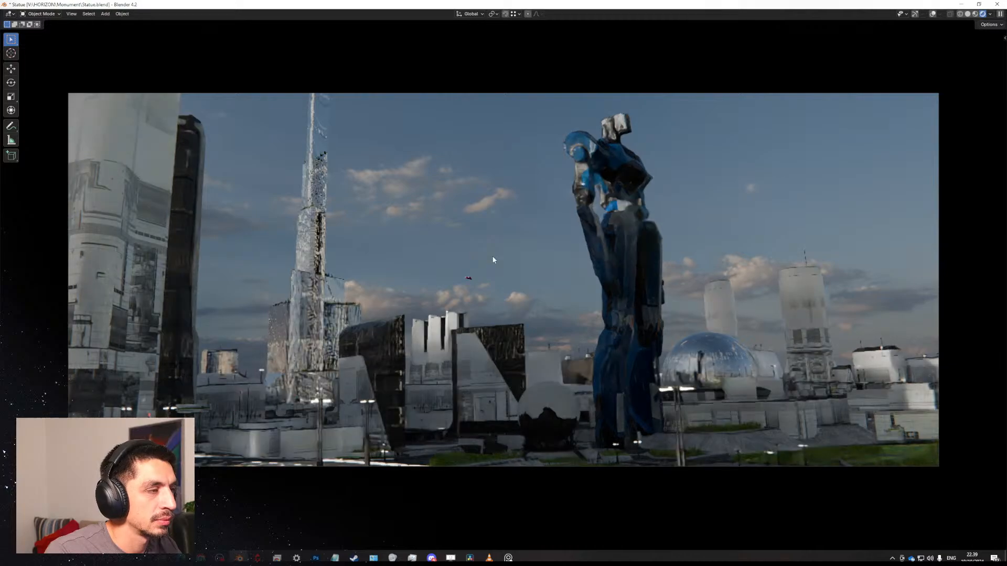
Shift the mech about 29 m across the ground plane, with global Z locked, to stand on the plaza beside the sphere monument.
key("KP_0")
middle_click_drag(492, 257, 545, 363)
key("g")
key("shift+z")
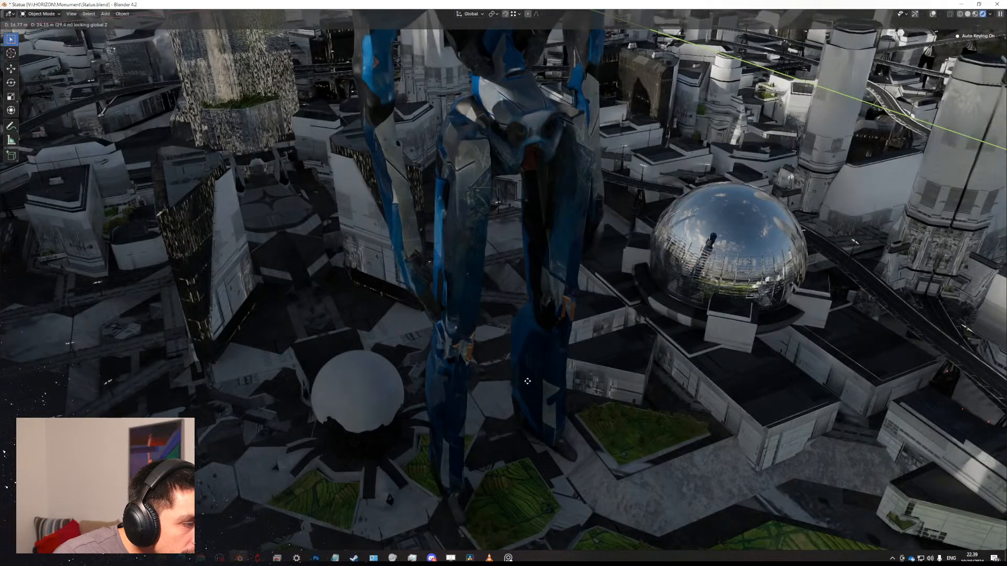
left_click(527, 382)
Check the mech's placement through the camera and move it about -9.7 m along global Y.
key("KP_0")
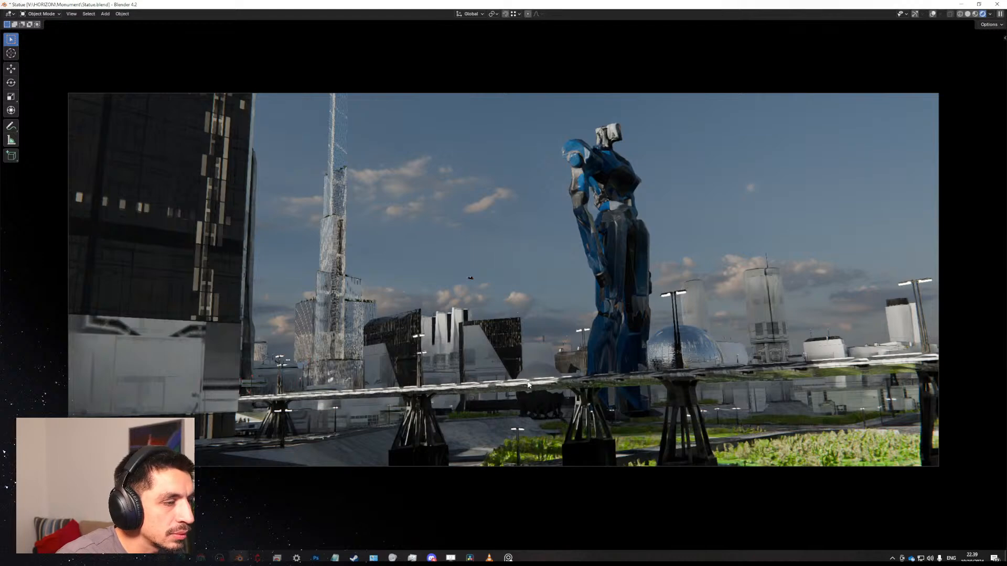
key("g")
key("z")
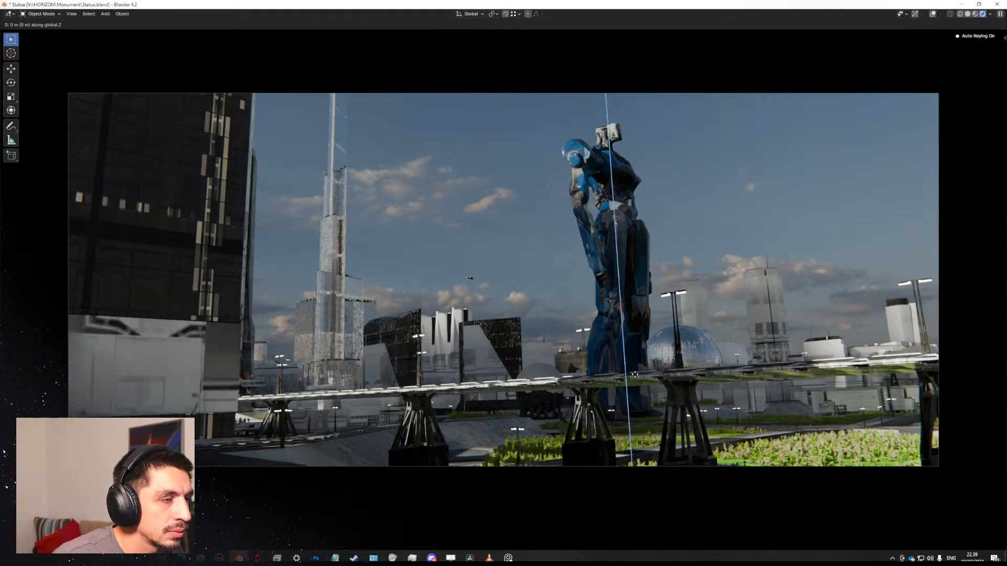
key("x")
key("y")
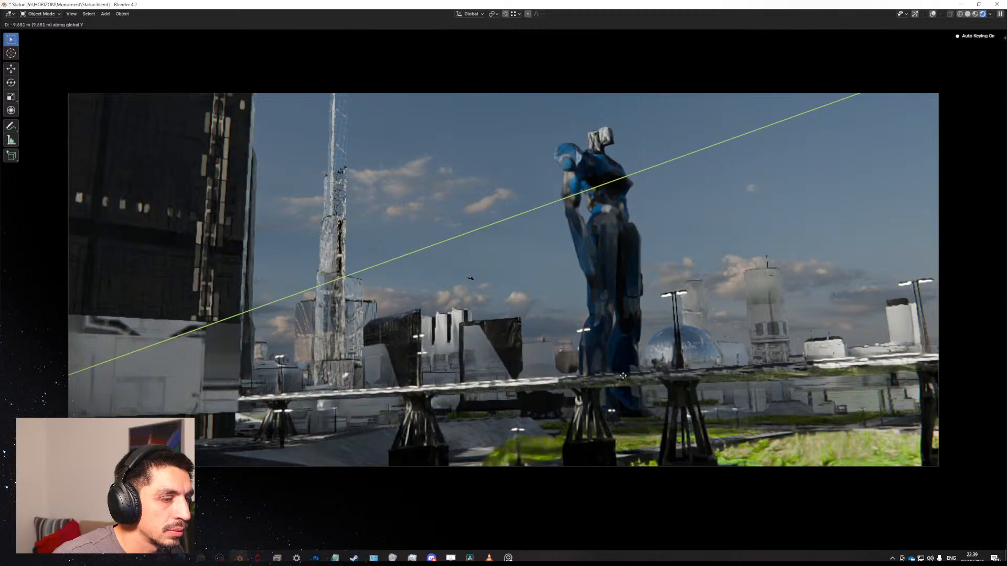
left_click(625, 375)
Lower the mech slightly along global Z so its feet meet the plaza ground.
key("KP_0")
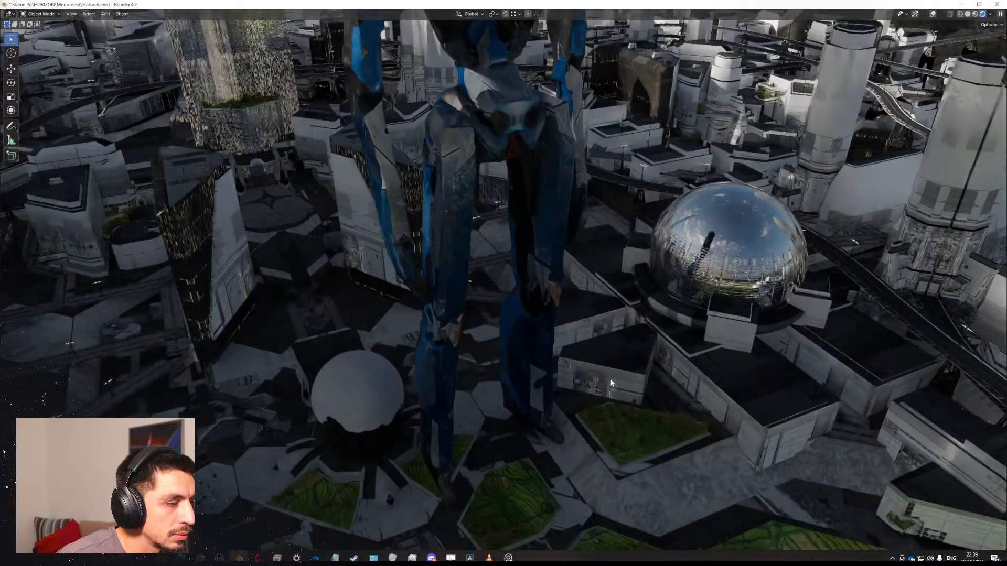
middle_click_drag(603, 401, 576, 246)
scroll(552, 309, "up", 2)
middle_click_drag(552, 309, 556, 291)
key("g")
key("z")
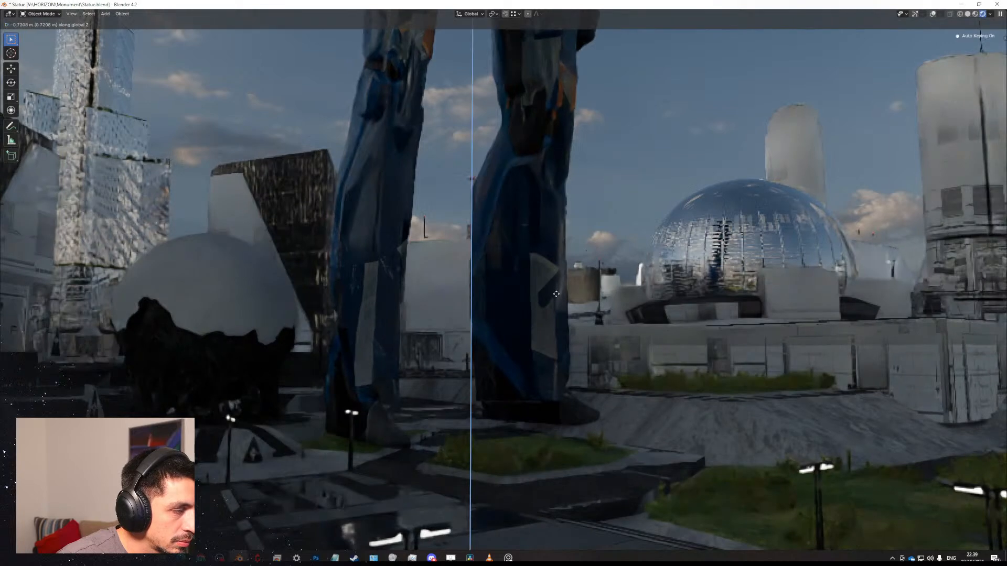
left_click(557, 300)
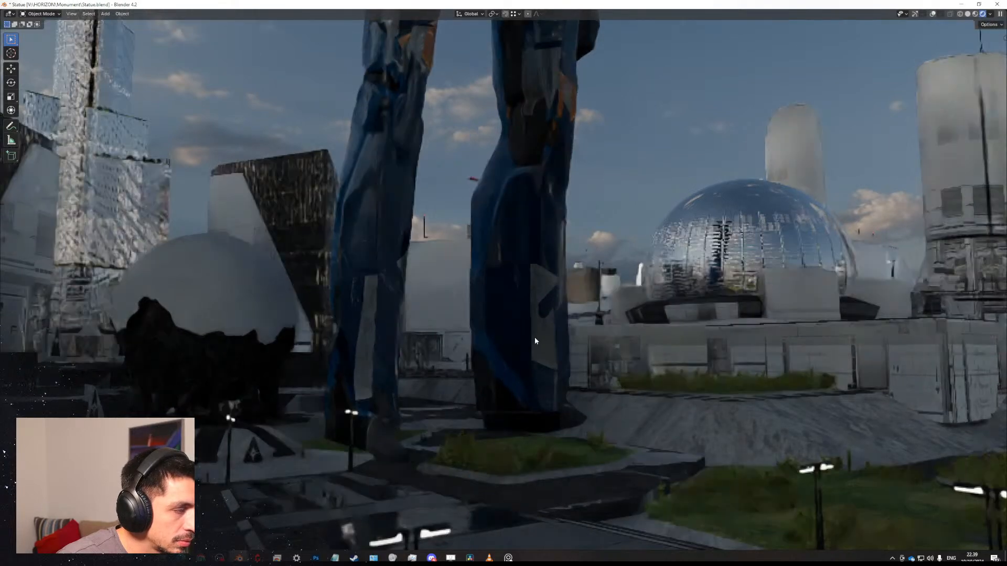
Examine the mech's foot contact with the ground, and show its transform values and dimensions.
middle_click_drag(545, 333, 565, 330)
scroll(571, 335, "up", 2)
scroll(574, 341, "down", 4)
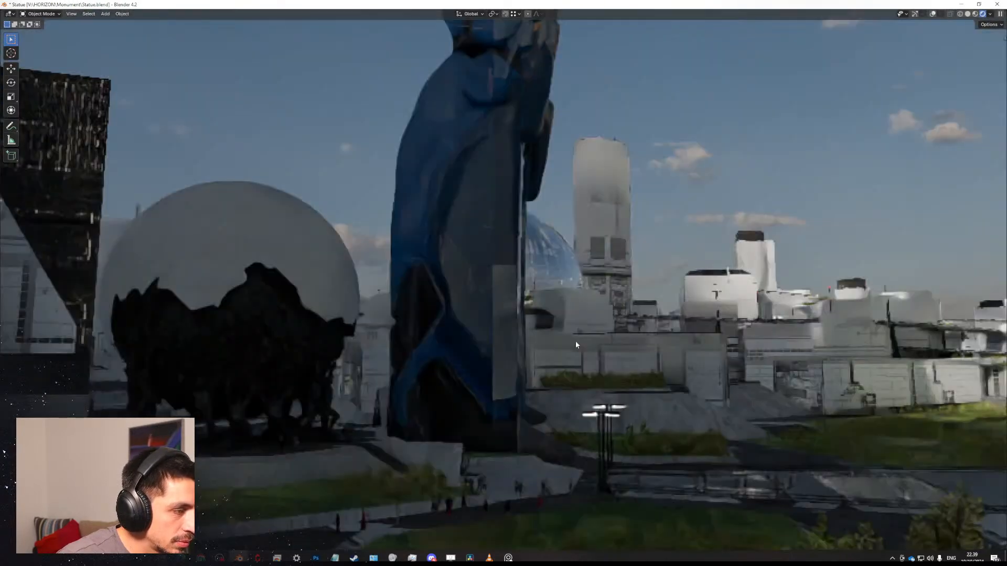
scroll(580, 304, "down", 2)
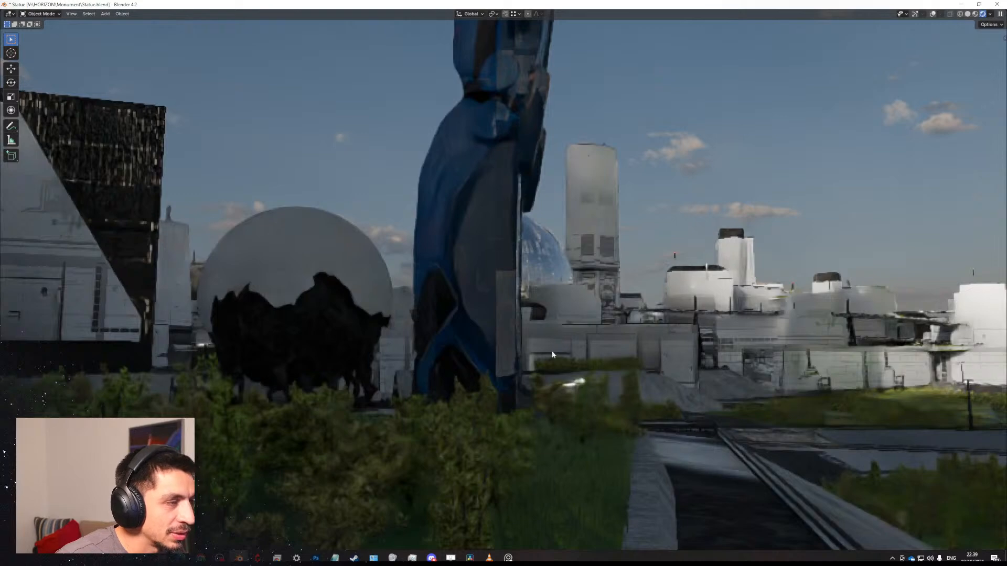
scroll(552, 351, "down", 2)
middle_click_drag(545, 356, 498, 396)
key("n")
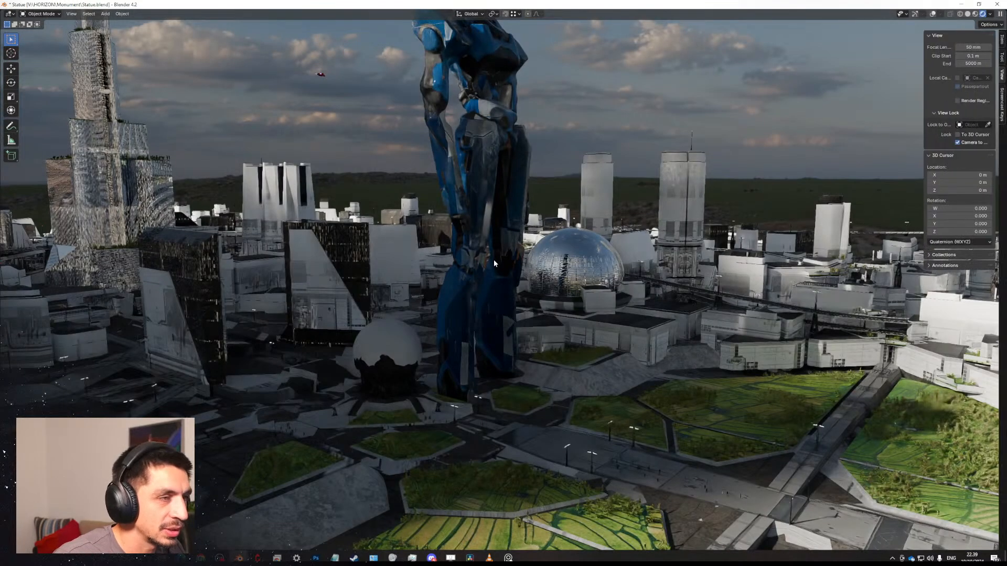
left_click(1002, 40)
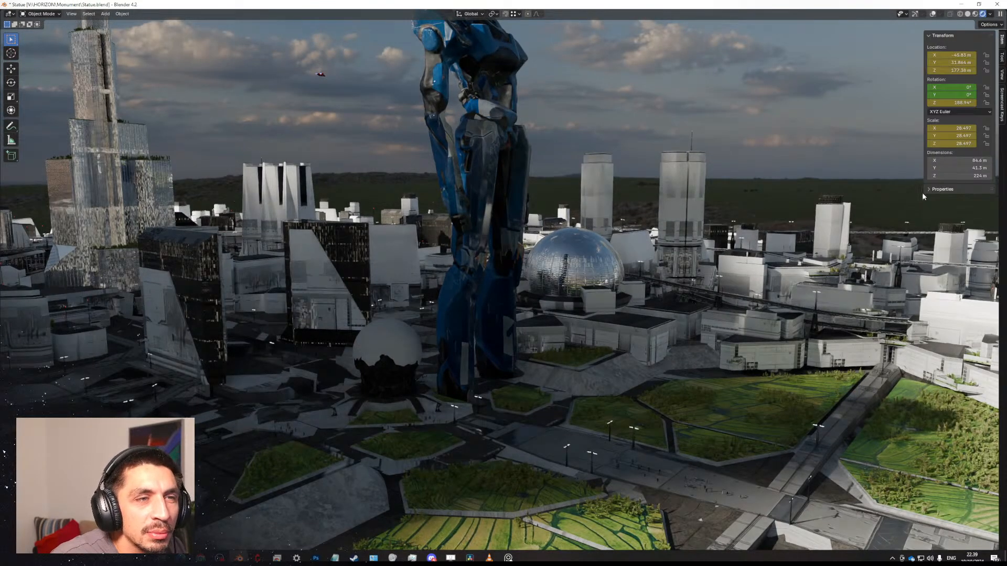
Capture a screenshot of the mech framed between the dark building and the glass tower.
middle_click_drag(565, 244, 467, 334)
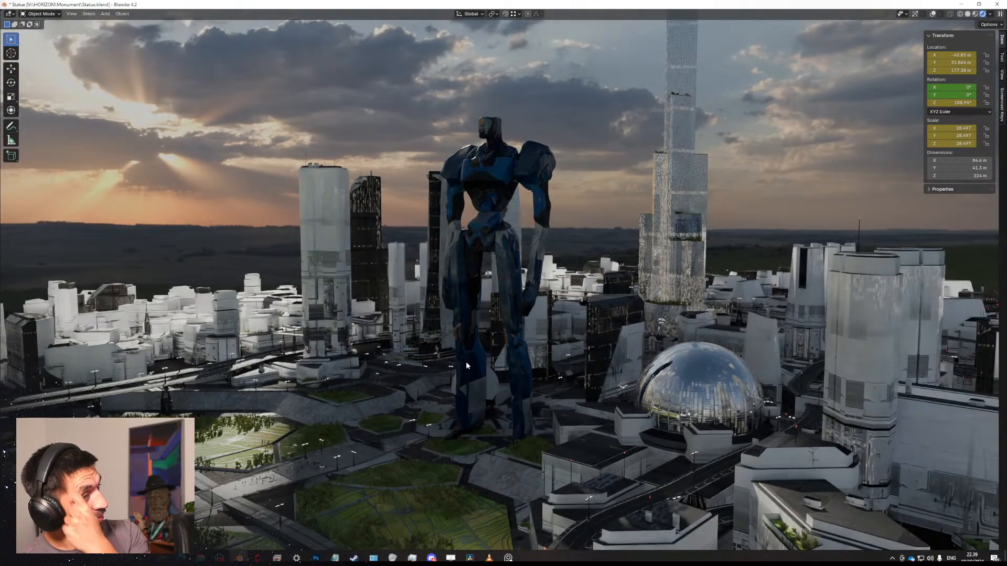
middle_click_drag(466, 361, 706, 346)
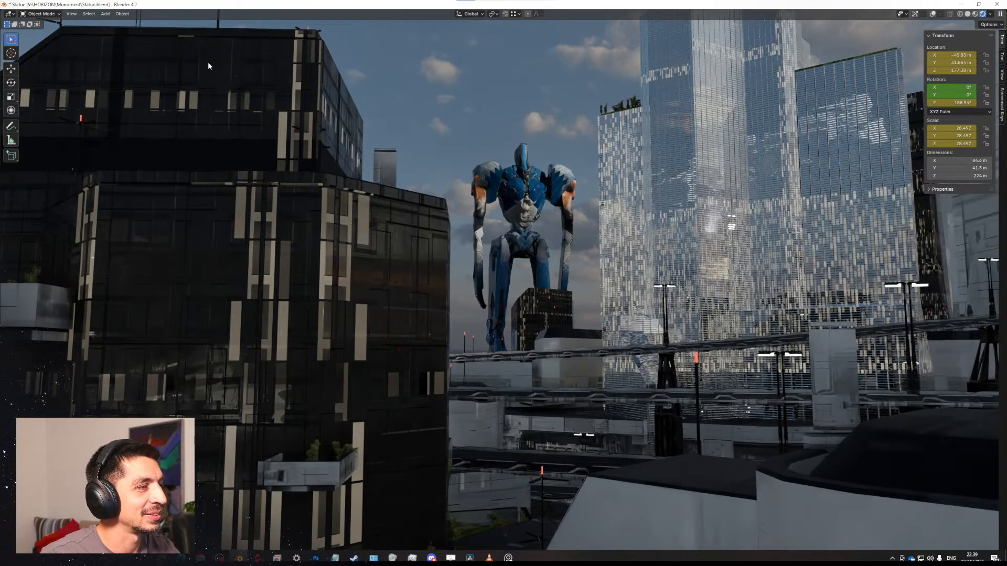
key("super+shift+s")
left_click_drag(168, 52, 863, 412)
key("super+shift+s")
left_click_drag(105, 65, 909, 406)
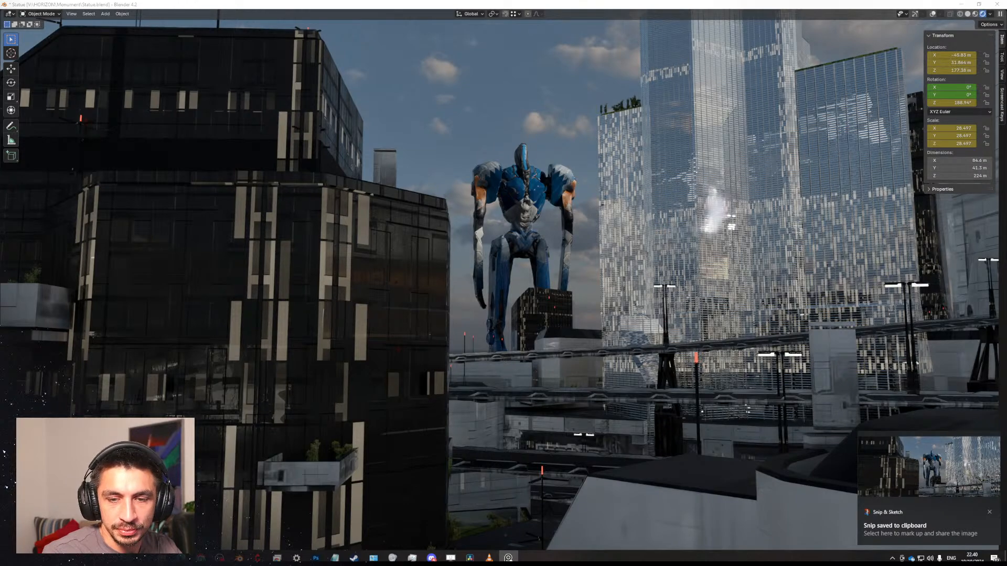
Capture a screenshot of the mech seen from ground level beneath the elevated walkways.
middle_click_drag(631, 270, 747, 289)
middle_click_drag(409, 288, 566, 289)
scroll(555, 272, "down", 6)
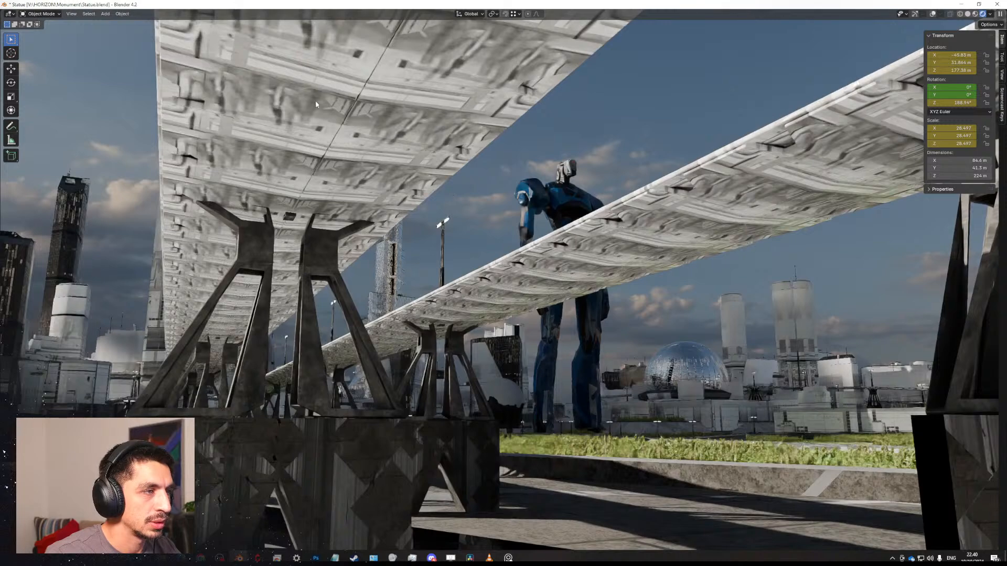
key("super+shift+s")
left_click_drag(278, 95, 902, 321)
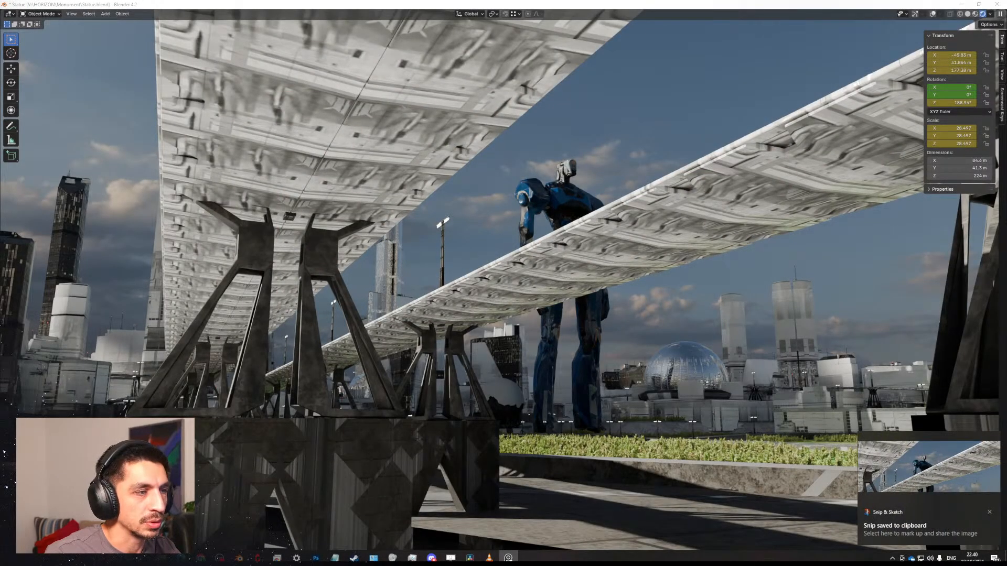
Examine the mech and the surrounding city from other viewpoints.
right_click_drag(1006, 455, 687, 388)
scroll(676, 294, "up", 3)
middle_click_drag(776, 273, 454, 276)
scroll(526, 273, "up", 2)
scroll(454, 276, "down", 5)
right_click_drag(454, 276, 1006, 341)
scroll(550, 293, "down", 1)
middle_click_drag(550, 292, 560, 303)
Return to the scene camera, hide the transform sidebar, and capture a screenshot of the full camera frame.
key("KP_0")
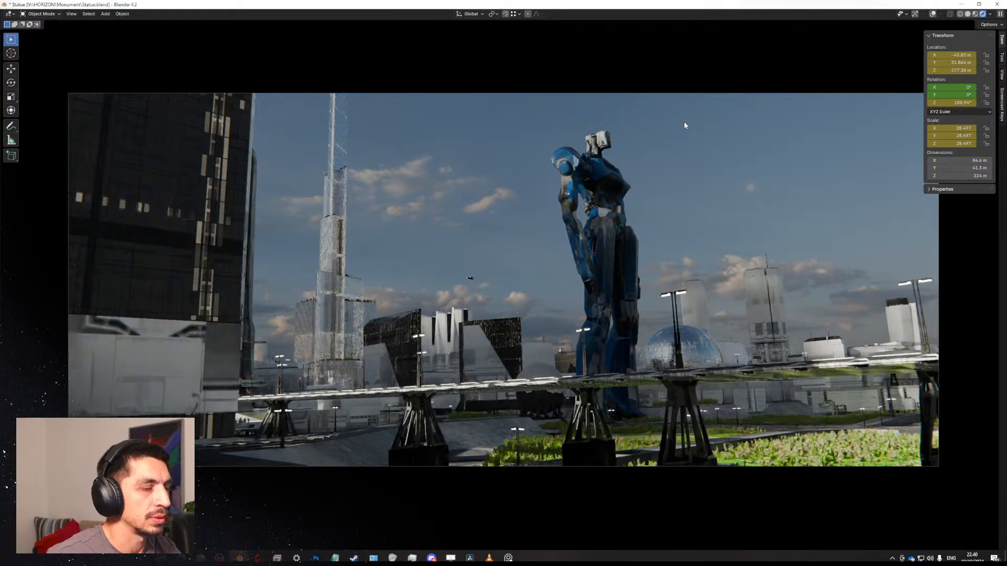
key("n")
key("super+shift+s")
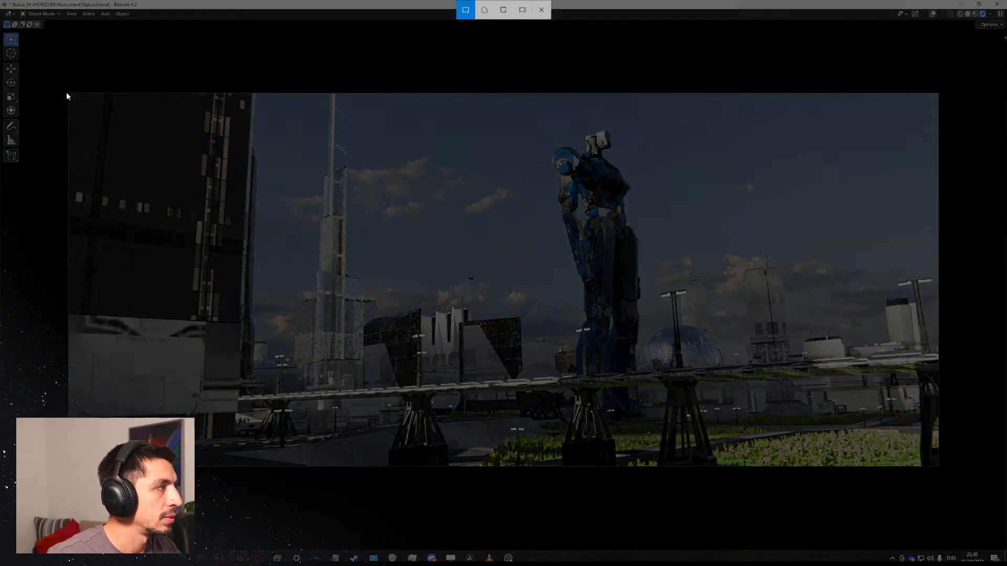
left_click_drag(67, 93, 940, 467)
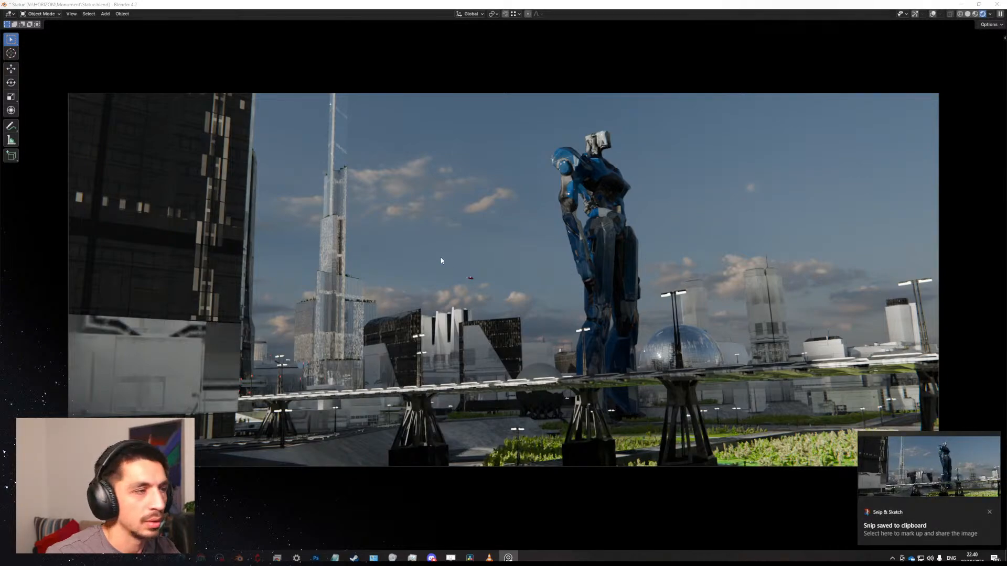
Capture a screenshot of the mech from high above the gardens and the sphere monument.
middle_click_drag(548, 274, 661, 387)
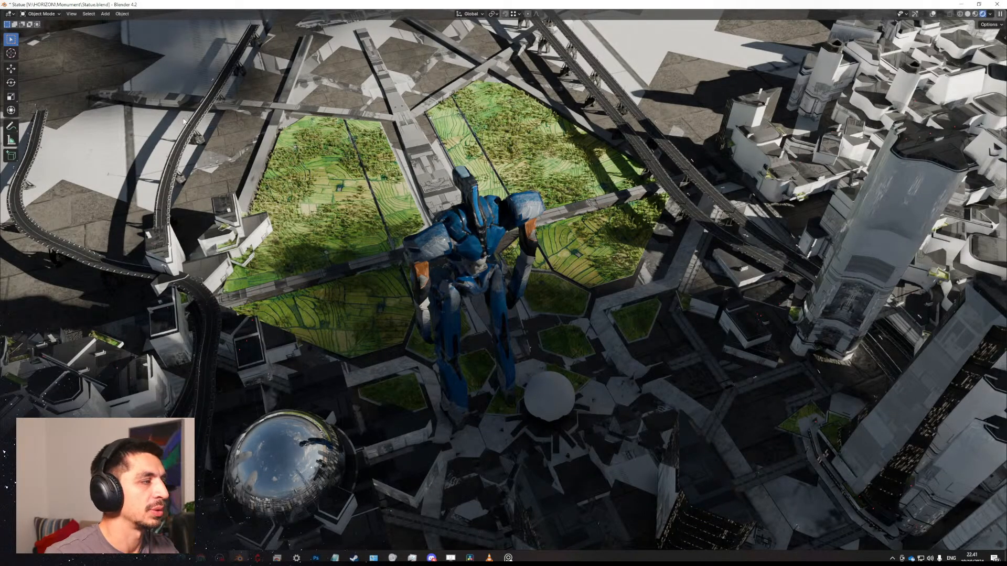
key("super+shift+s")
left_click_drag(106, 101, 900, 464)
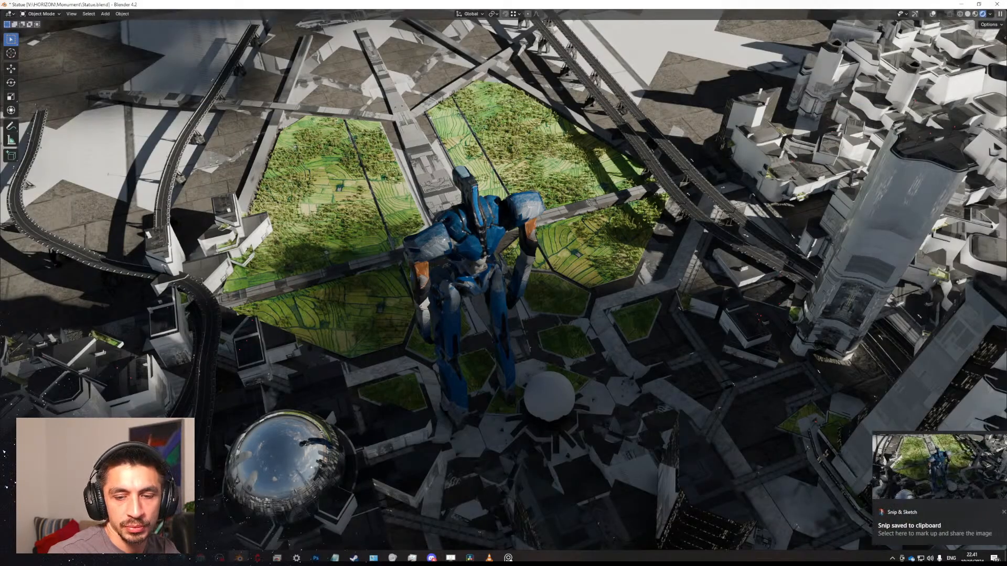
left_click(489, 558)
left_click(490, 558)
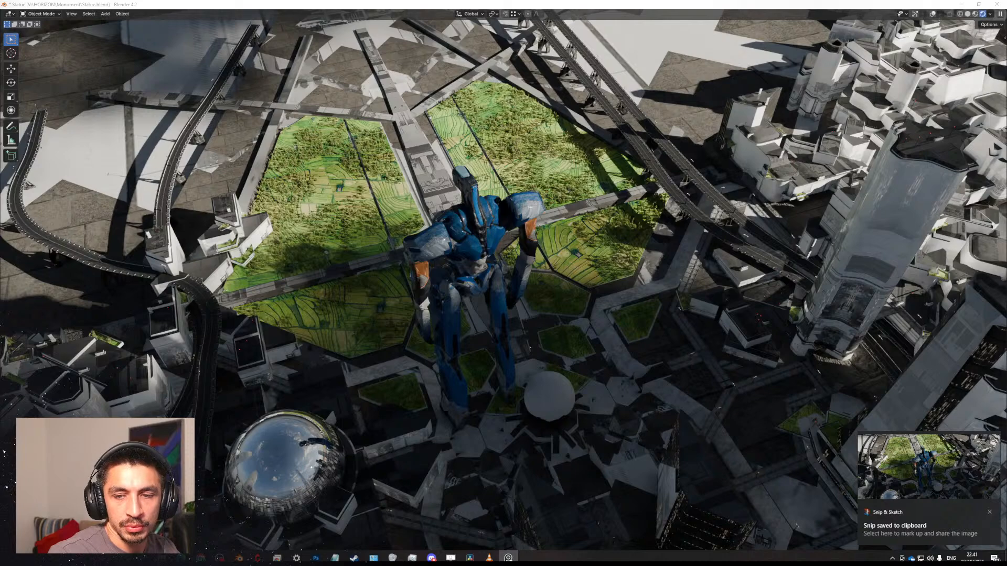
Examine the mech's legs and the surrounding buildings up close from ground level.
middle_click_drag(521, 285, 573, 276)
scroll(570, 290, "up", 2)
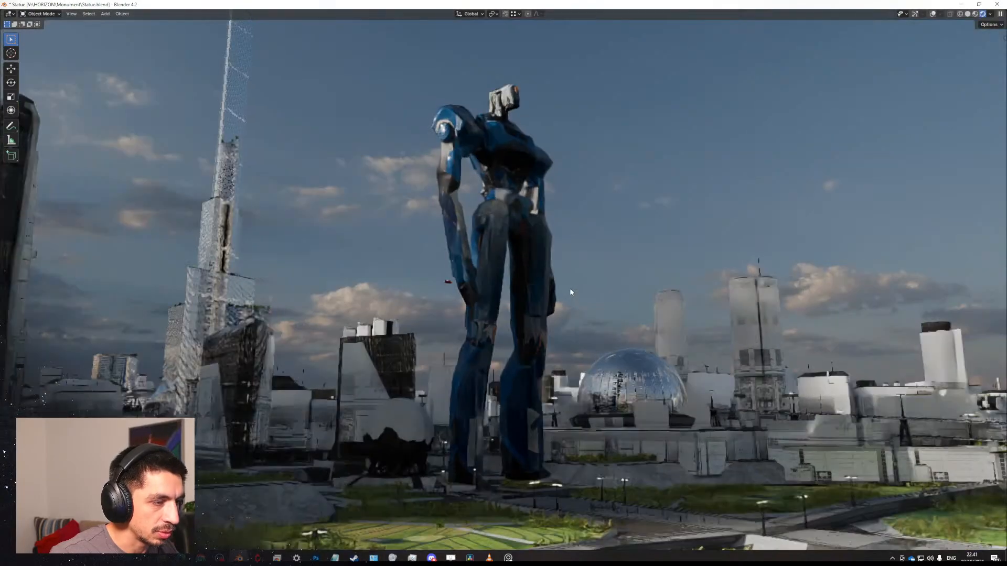
middle_click_drag(569, 288, 505, 296, "shift")
scroll(475, 264, "up", 3)
scroll(504, 296, "up", 2)
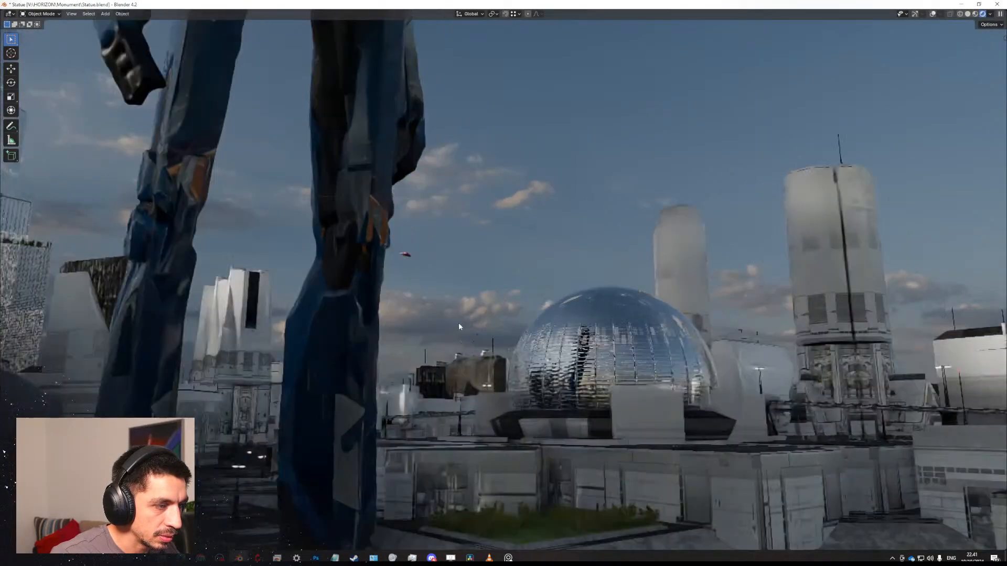
middle_click_drag(458, 322, 456, 286, "shift")
scroll(451, 286, "up", 1)
scroll(432, 282, "up", 1)
scroll(456, 302, "down", 3)
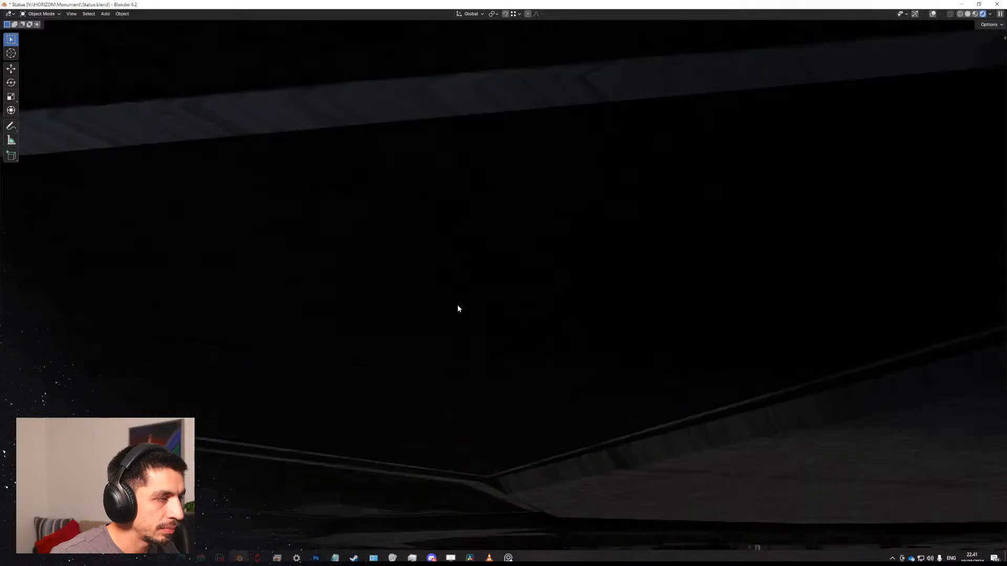
scroll(577, 304, "up", 2)
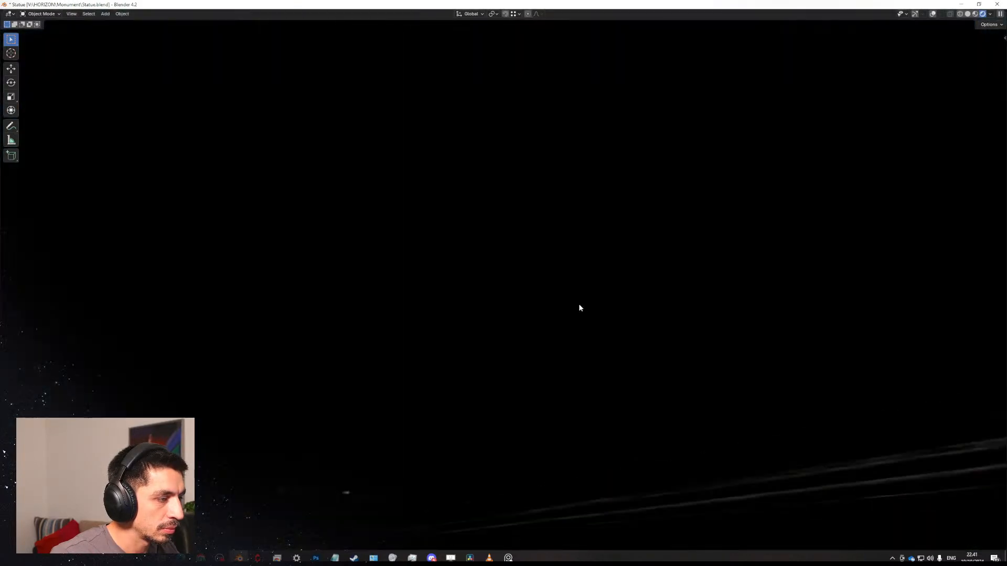
mouse_move(578, 305)
middle_mouse_down("shift")
mouse_move(586, 316)
mouse_move(575, 303)
middle_mouse_up("shift")
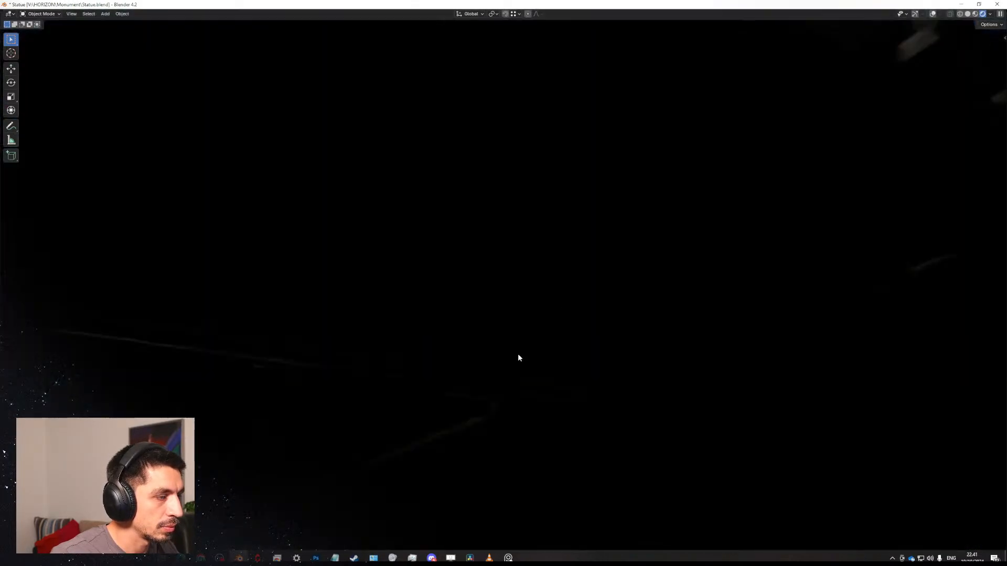
mouse_move(518, 353)
middle_mouse_down("shift")
mouse_move(554, 366)
mouse_move(527, 381)
mouse_move(538, 386)
mouse_move(481, 348)
mouse_move(509, 338)
middle_mouse_up("shift")
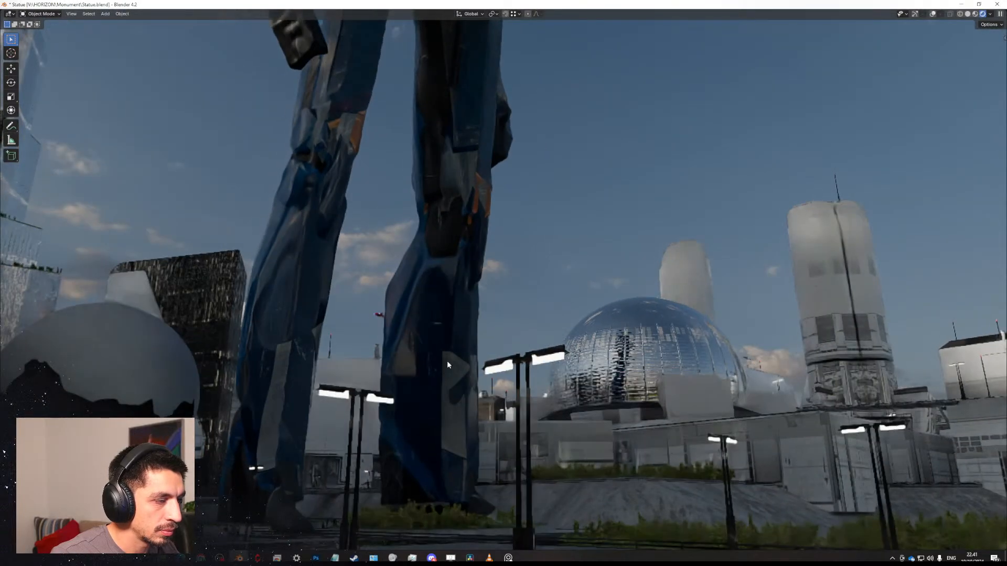
Examine the mech and the green hexagonal gardens from elevated viewpoints above the city.
middle_click_drag(444, 374, 637, 269)
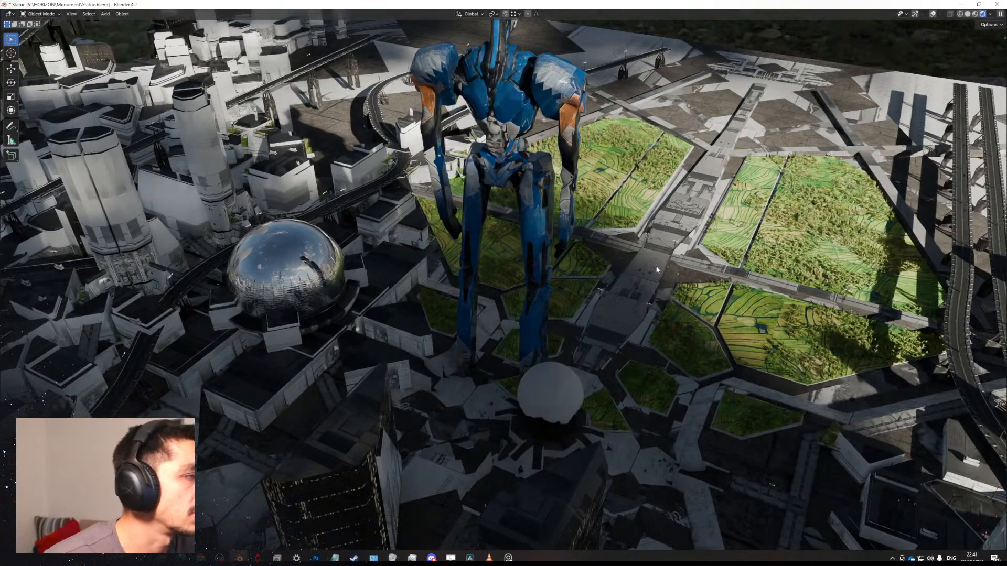
middle_click_drag(583, 338, 627, 246)
middle_click_drag(647, 304, 479, 317)
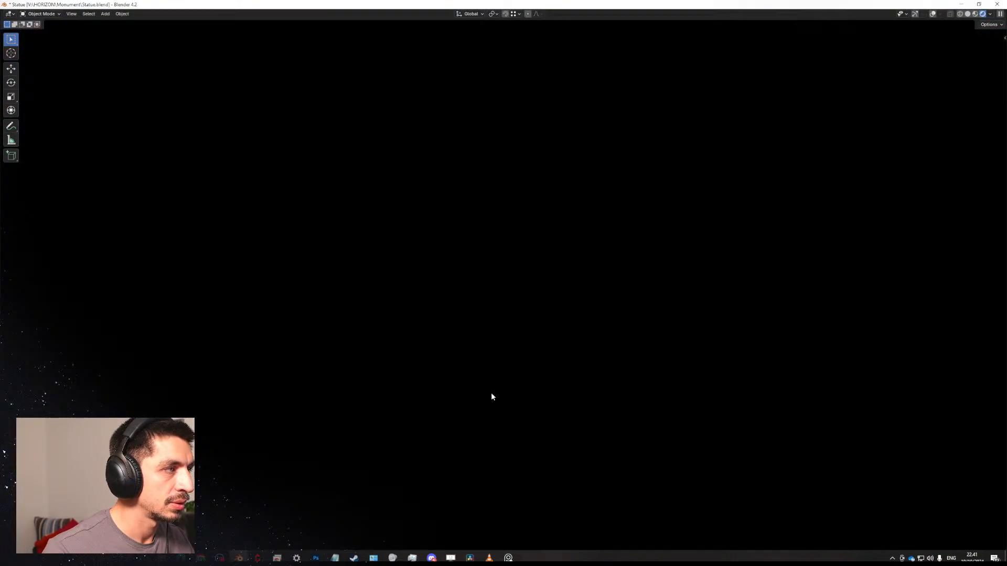
scroll(480, 165, "down", 3)
scroll(474, 164, "down", 2)
middle_click_drag(422, 213, 471, 204)
scroll(470, 203, "up", 2)
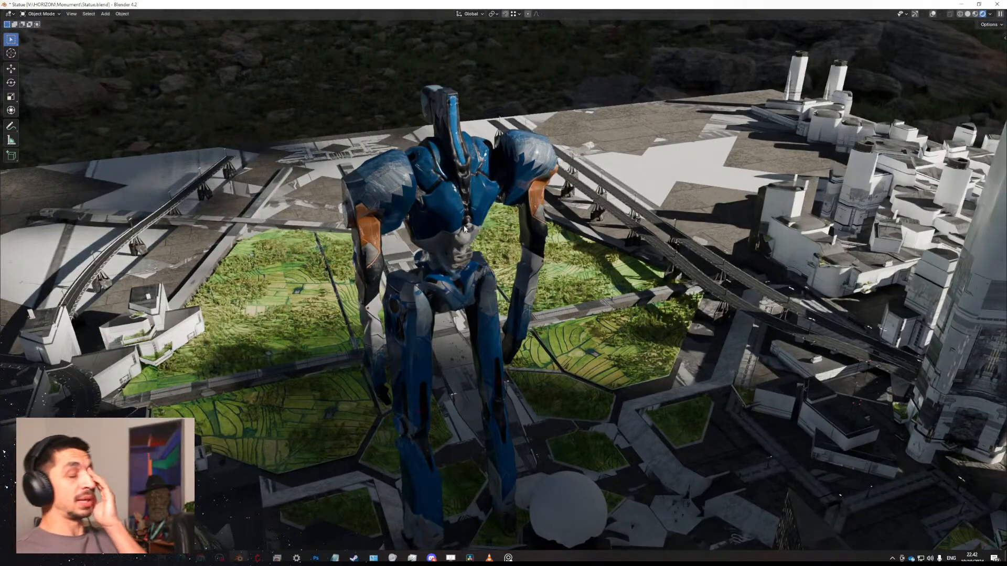
Capture a screenshot of the full mech from low behind the garden foliage, and return to the scene camera.
middle_click_drag(394, 191, 521, 195)
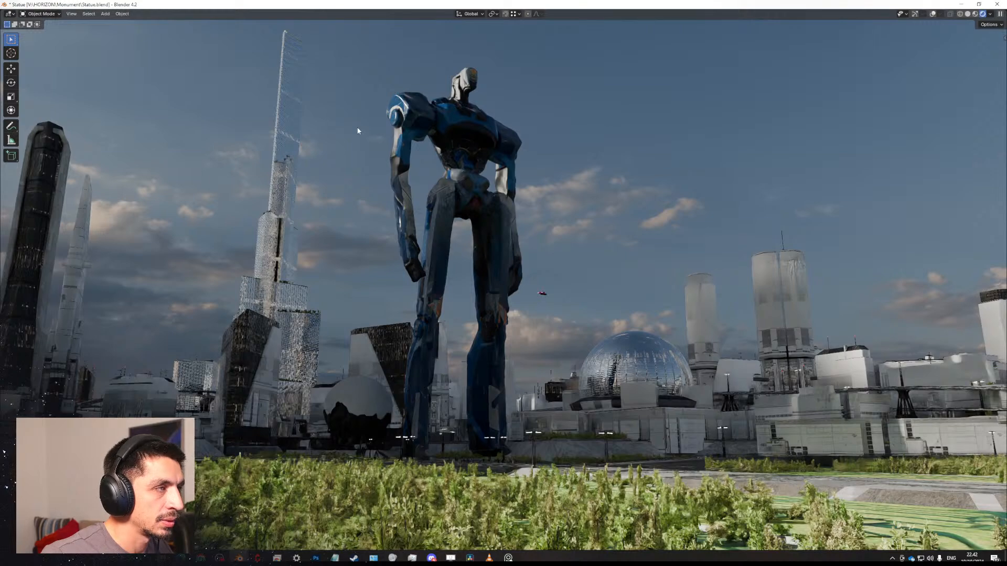
key("super+shift+s")
left_click_drag(223, 23, 712, 516)
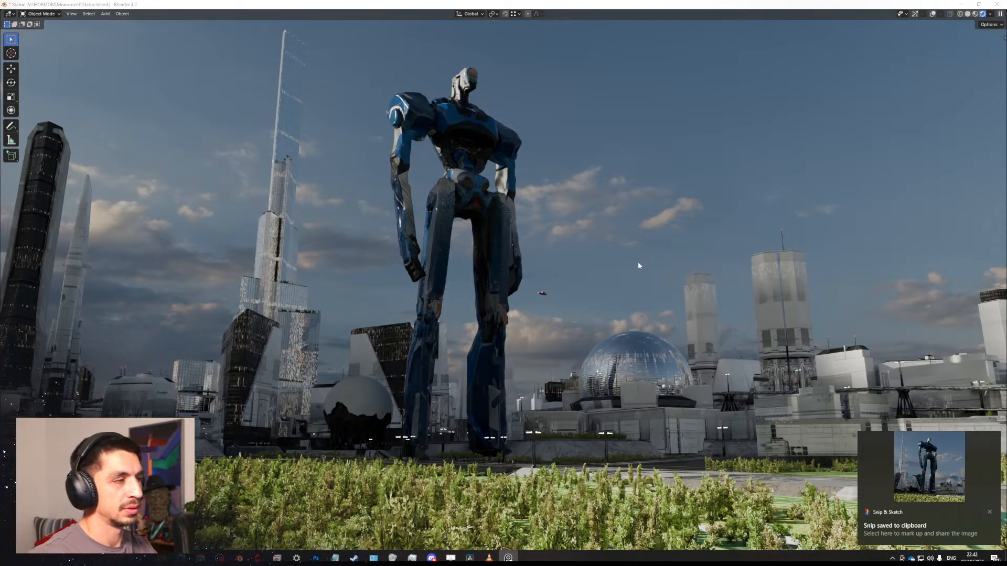
key("KP_0")
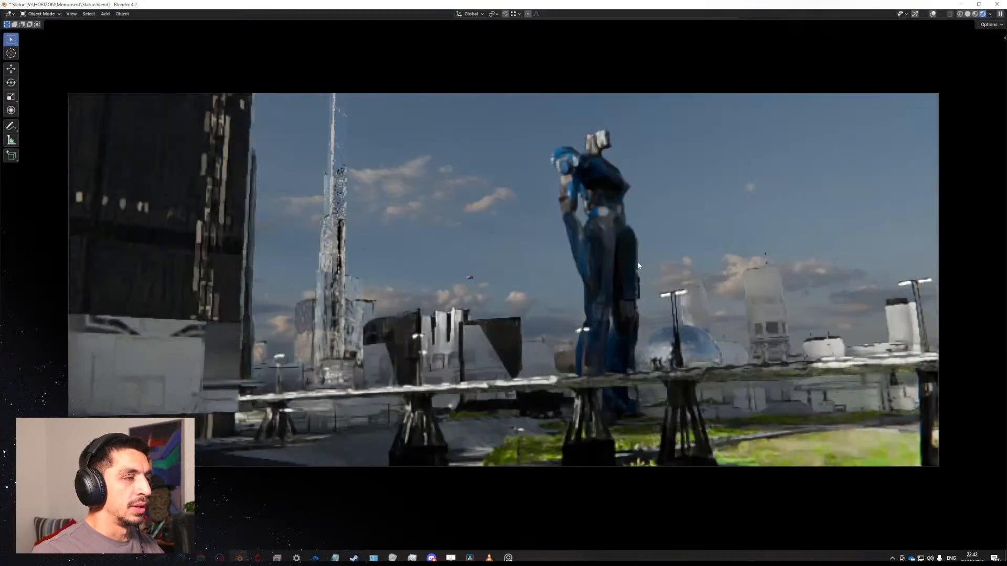